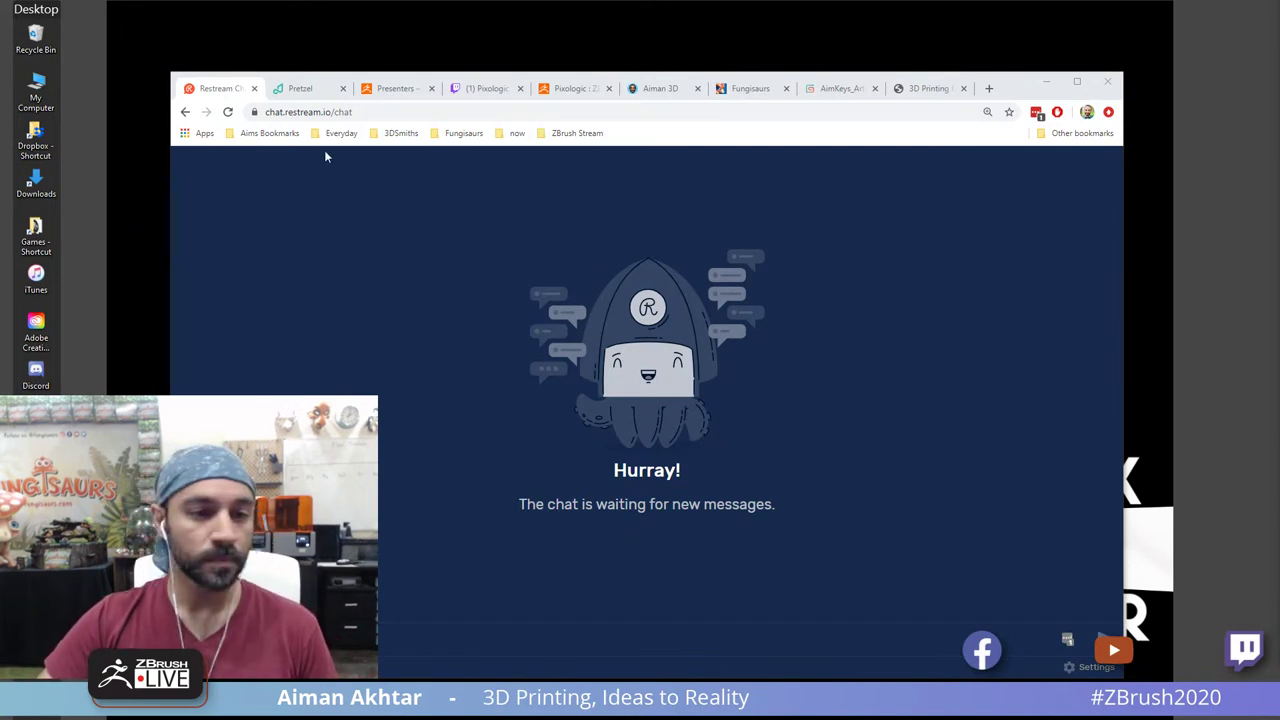
Step: Open the Pretzel music player, browse its playlists and stations, and choose the Chill station
click(300, 88)
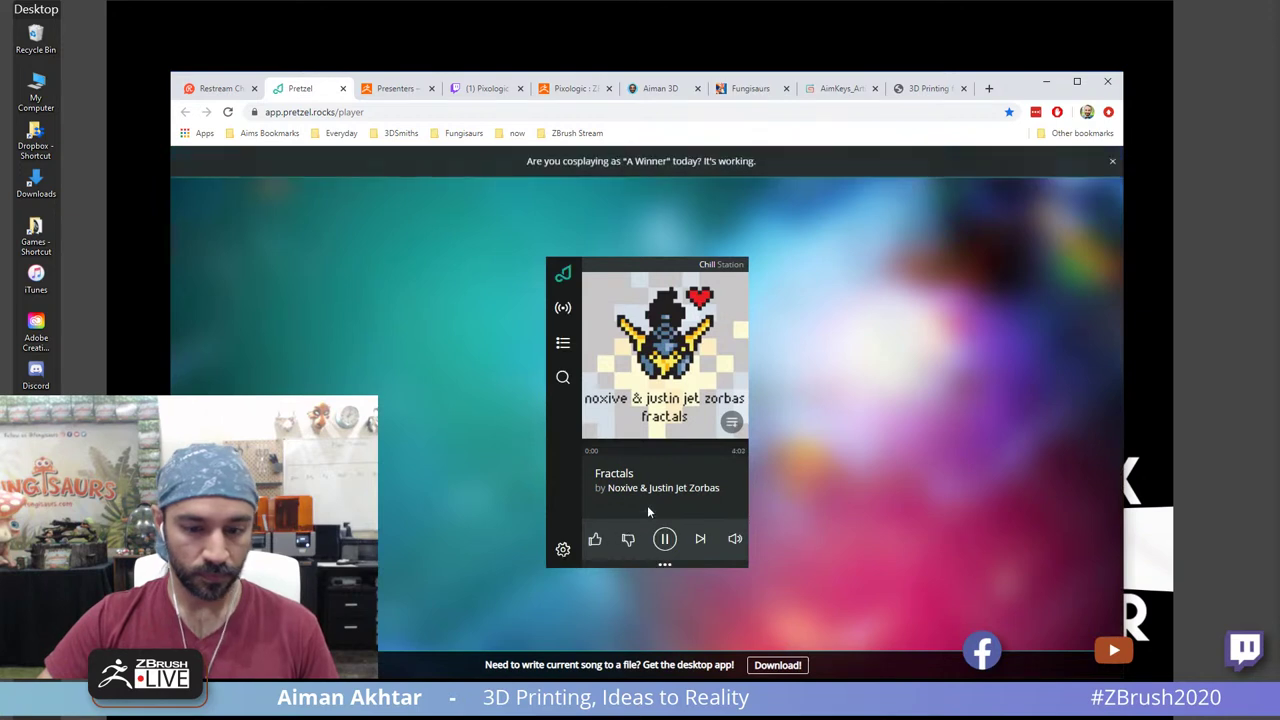
click(572, 349)
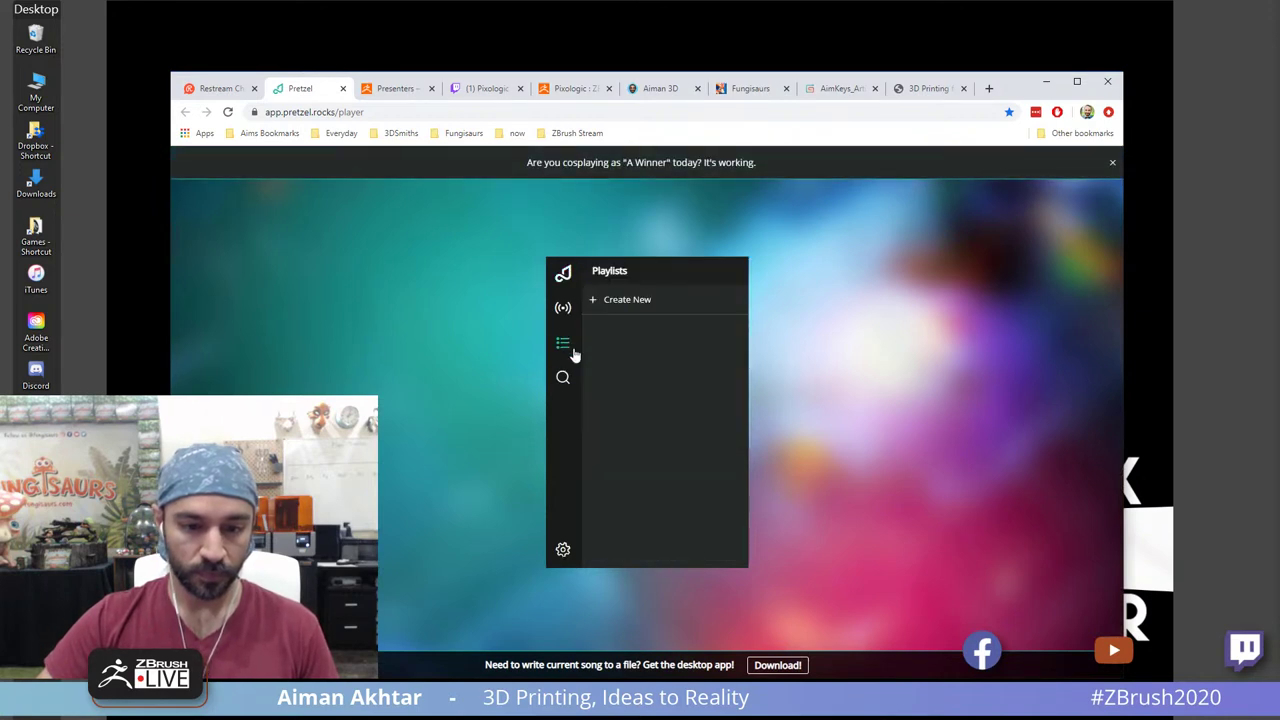
click(564, 310)
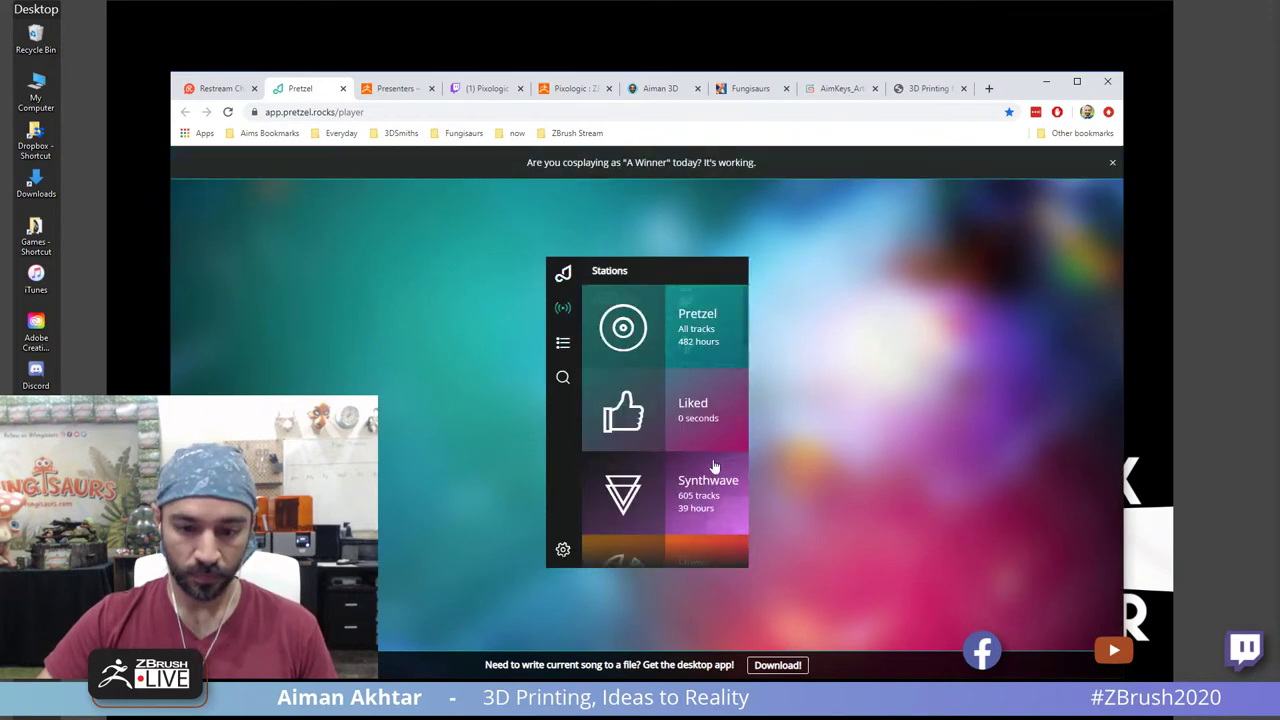
scroll(714, 470, down, 3)
click(677, 323)
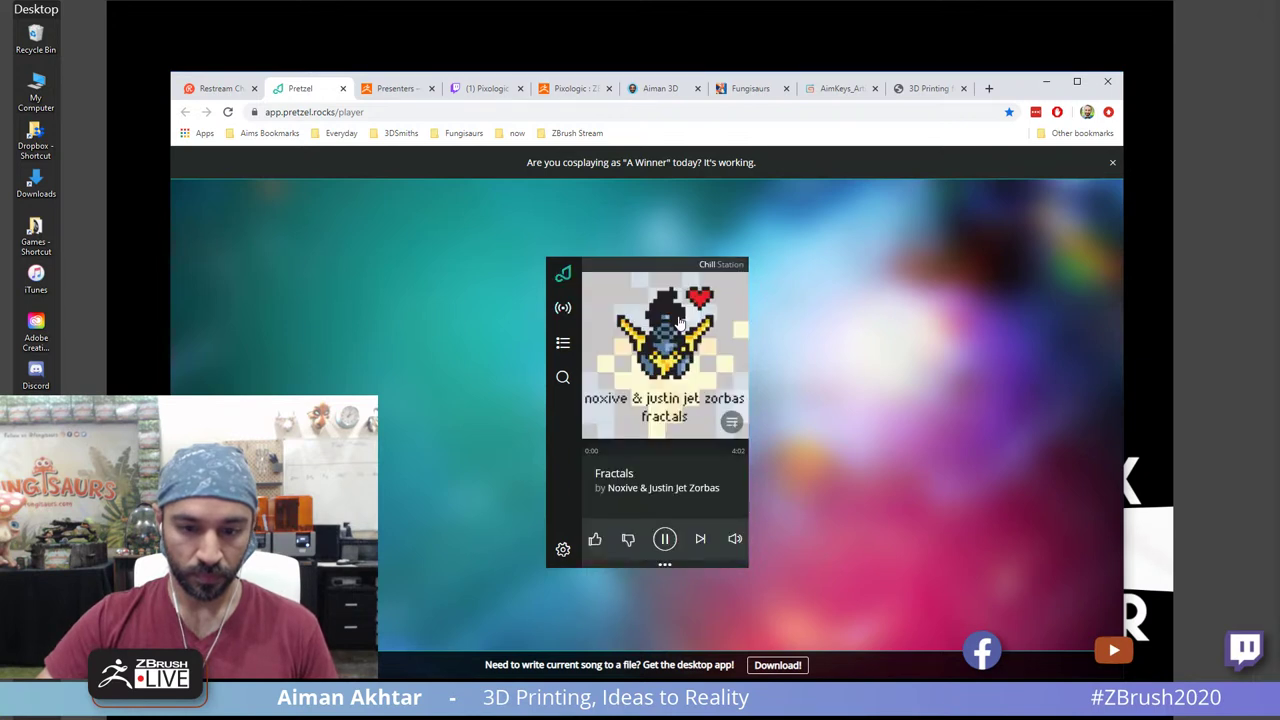
Step: Start the station's music, skip to the following track, and lower the player volume to 8%
mouse_move(735, 537)
drag(733, 468, 733, 504)
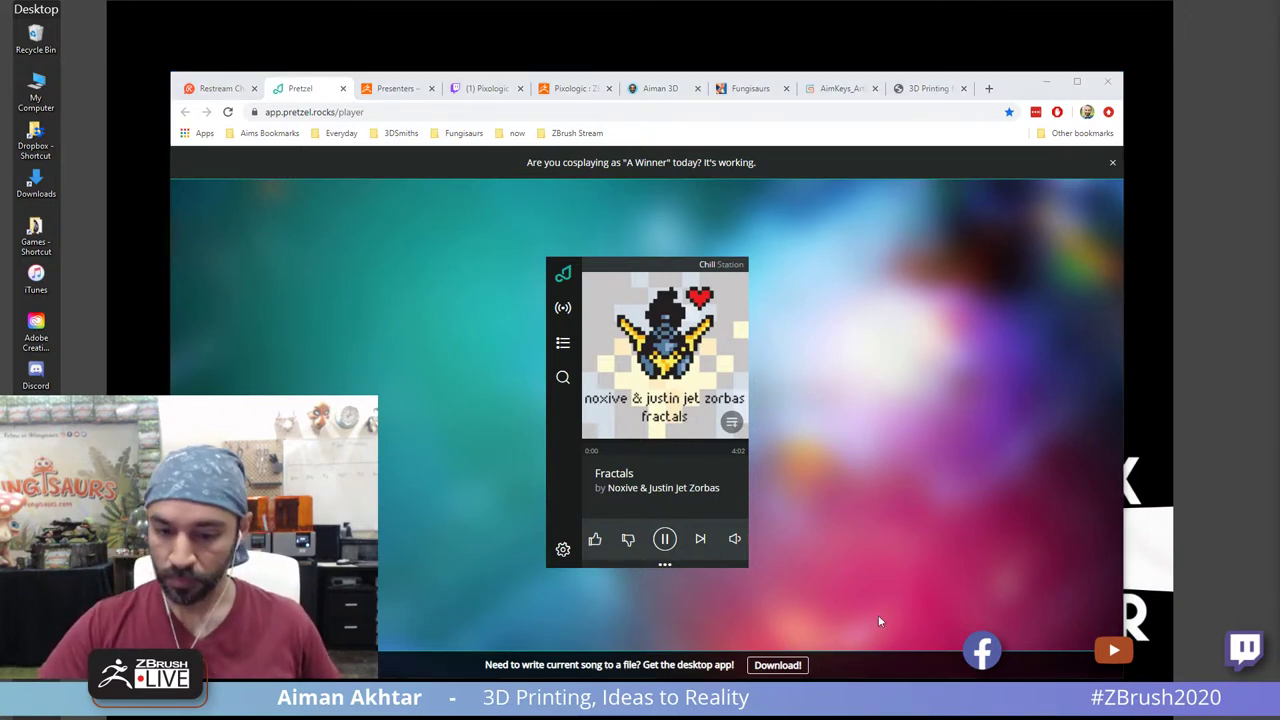
click(667, 543)
click(668, 543)
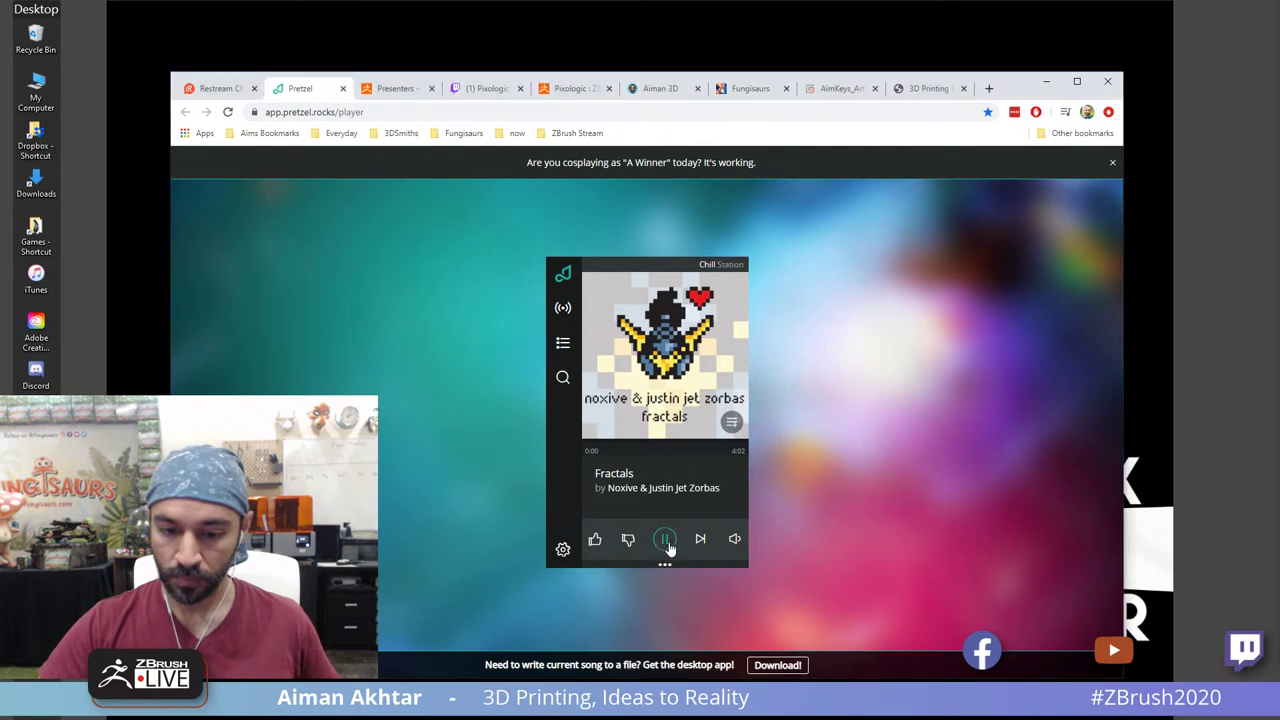
click(700, 539)
mouse_move(735, 538)
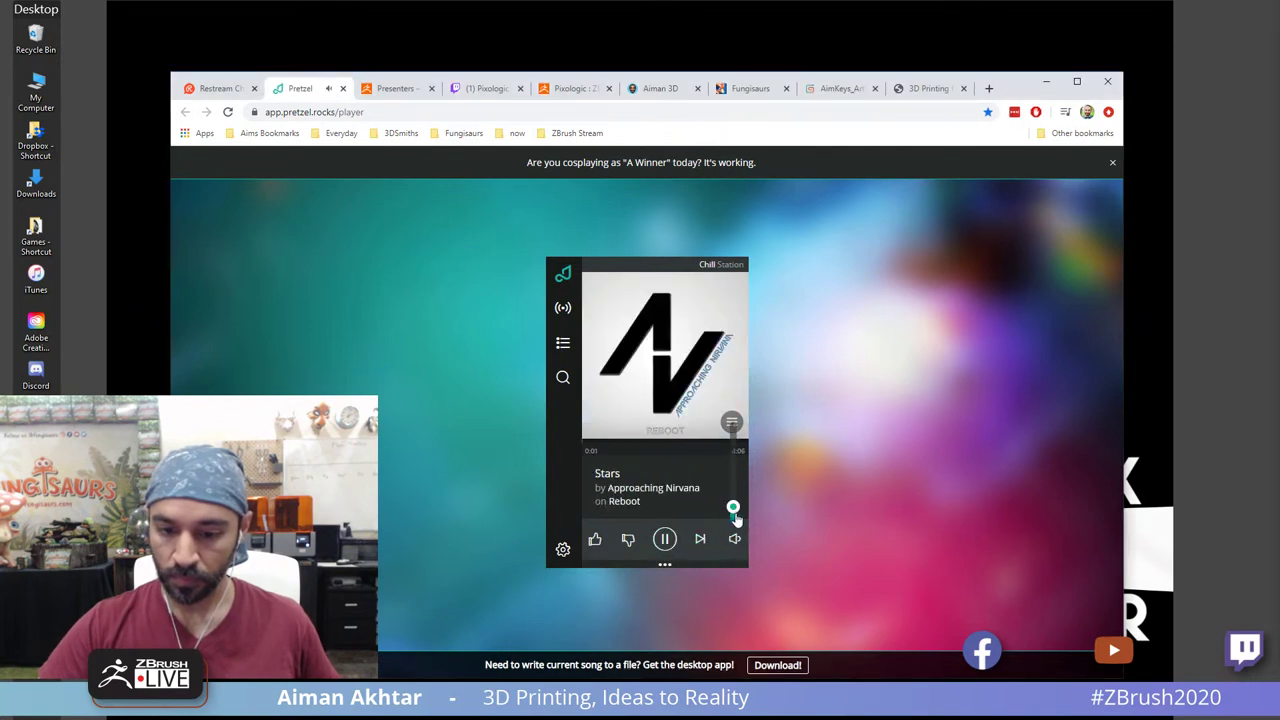
drag(735, 510, 737, 512)
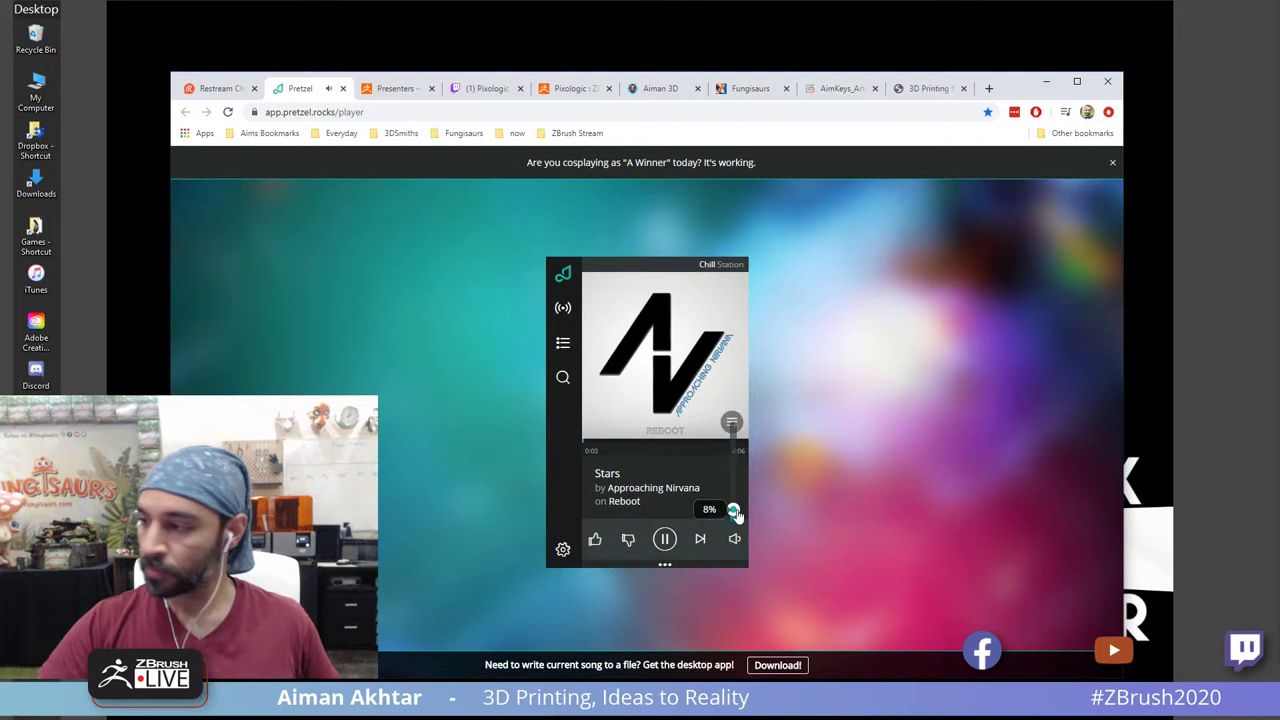
Step: Post a greeting in the Restream chat that introduces the host and thanks everyone for joining the stream
click(221, 89)
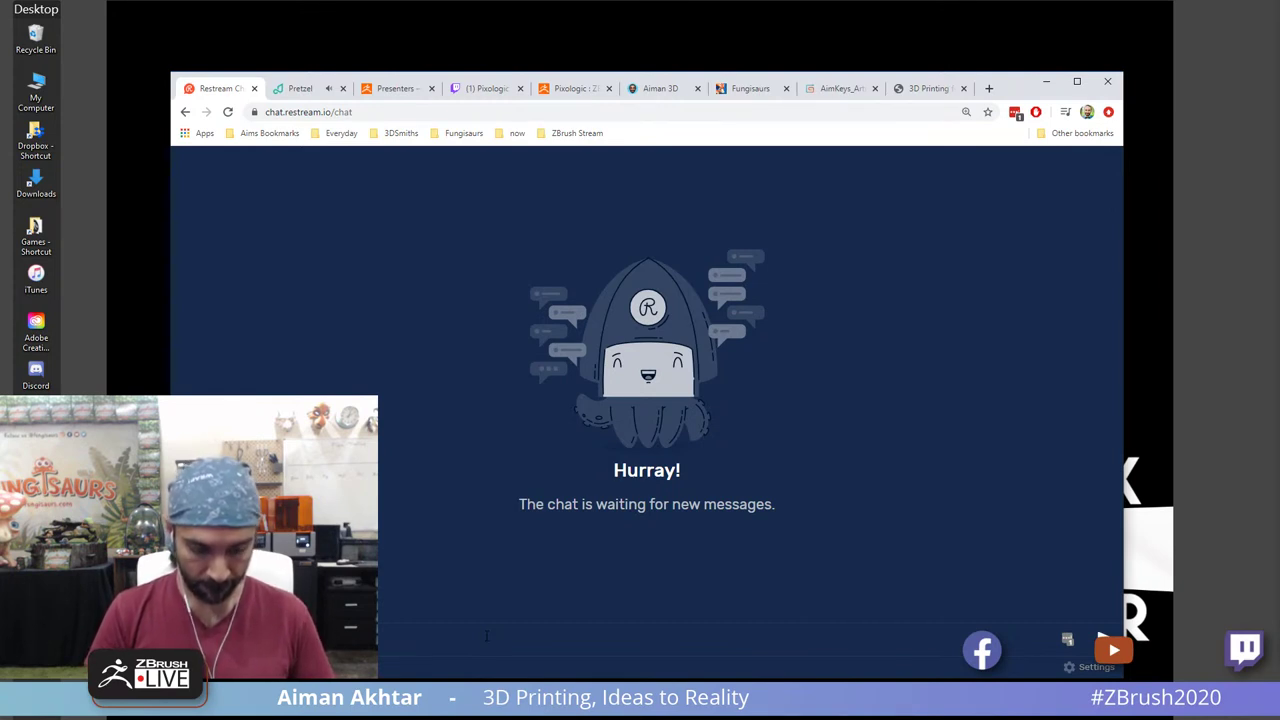
text(nks )
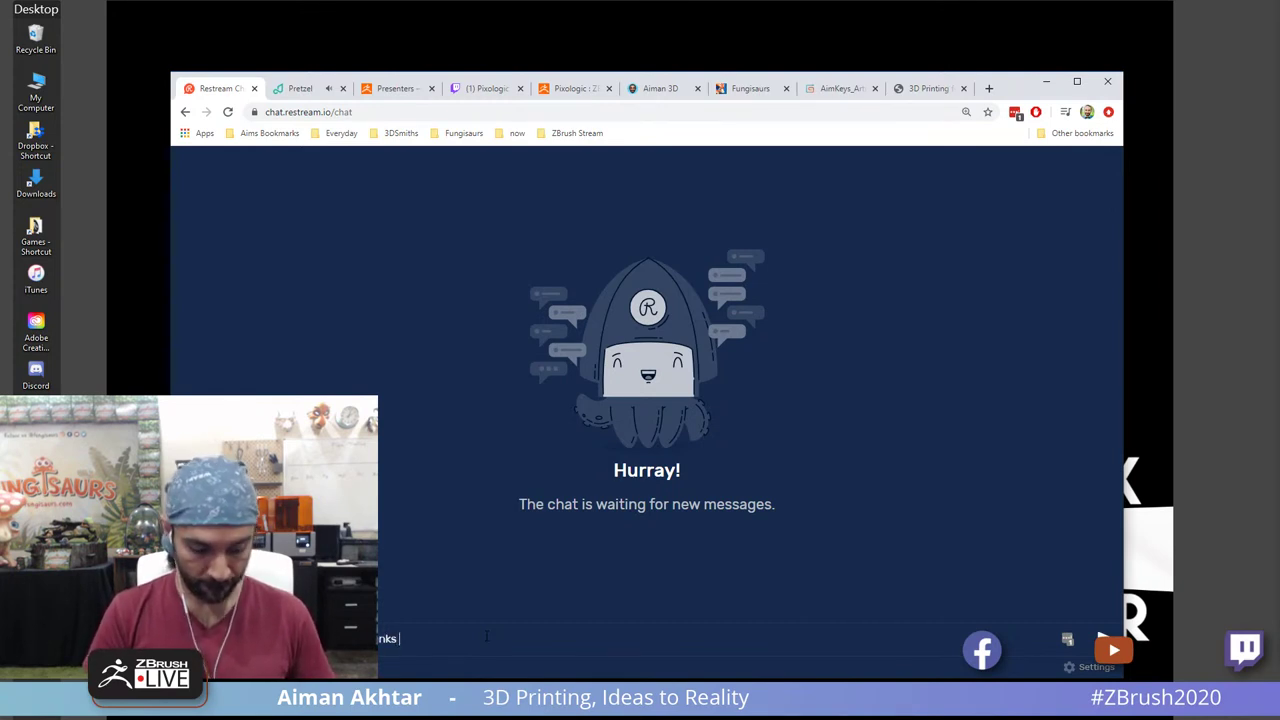
text(for joining the s)
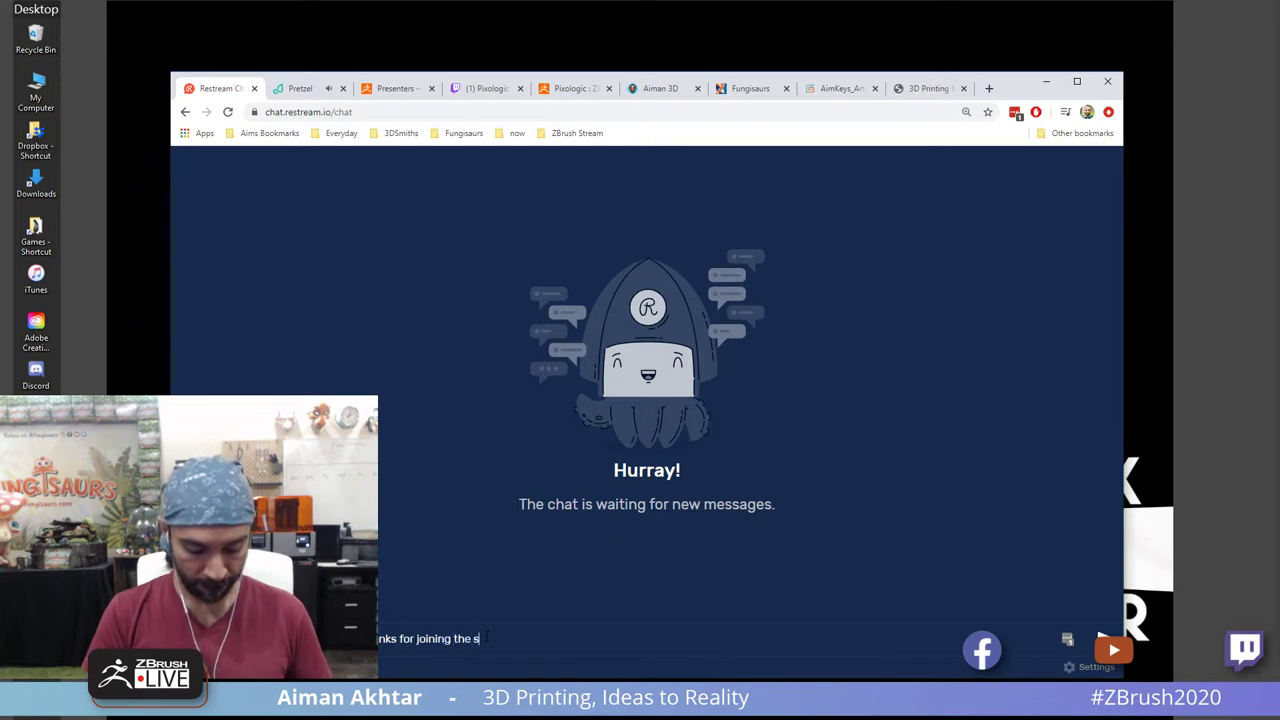
text(tream)
key(Return)
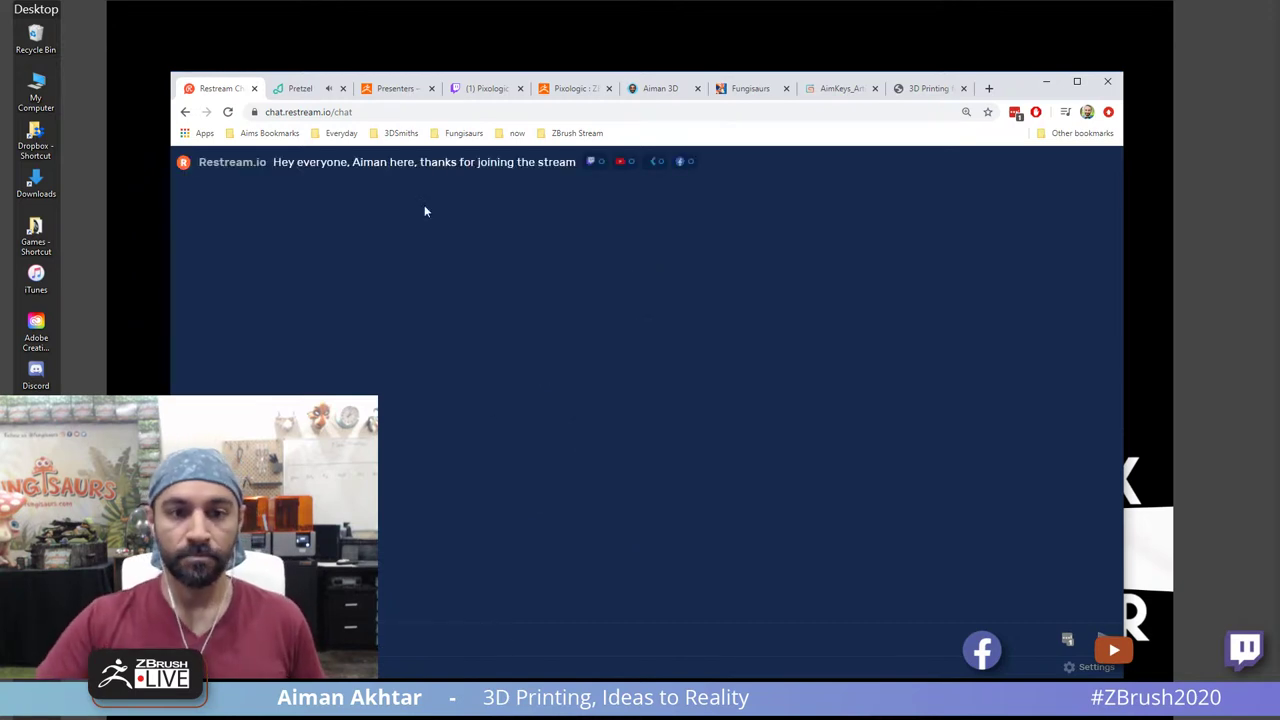
Step: Check the ZBrushLIVE presenters page and Pixologic's Twitch channel
click(393, 90)
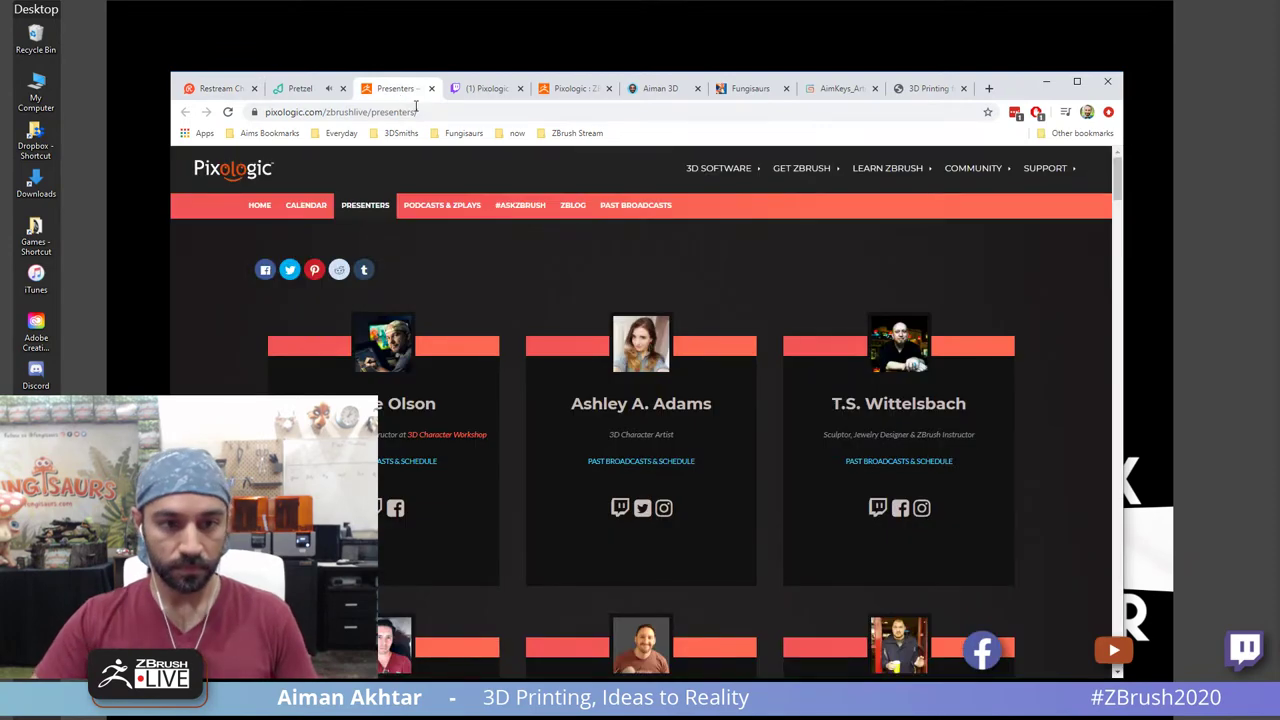
click(480, 89)
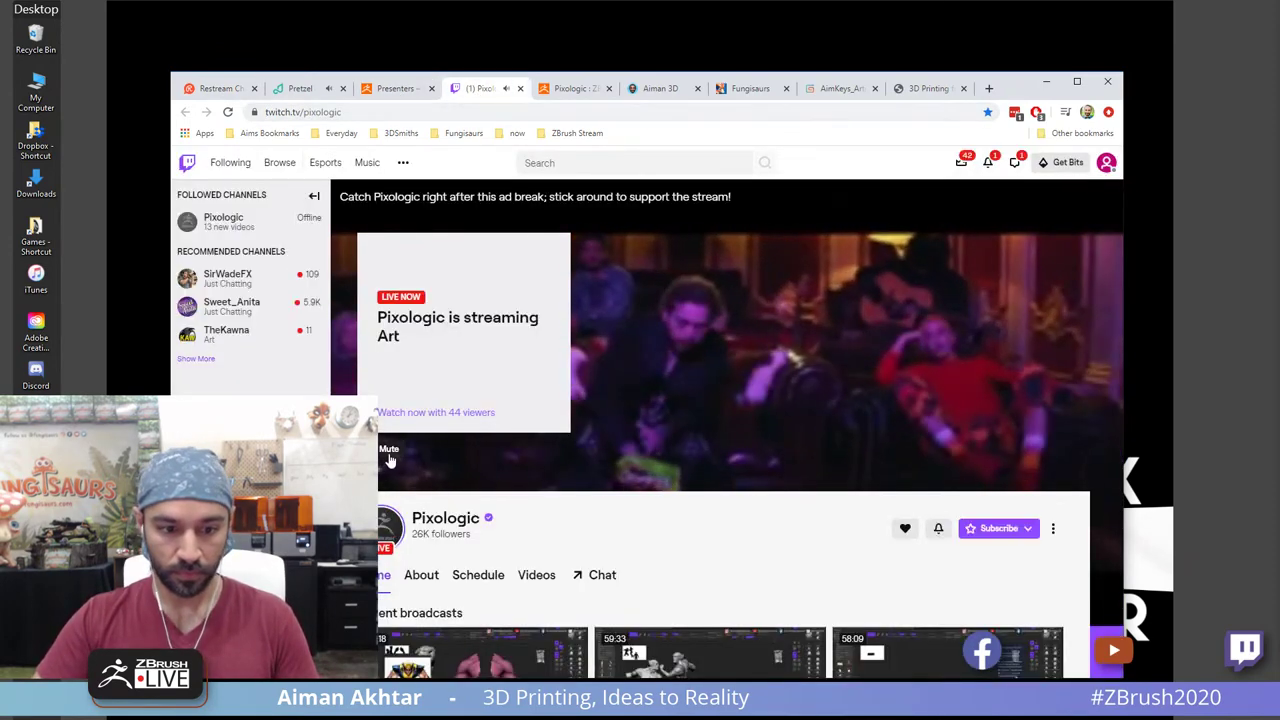
Step: Reload the ZBrushLIVE home page to refresh its countdown for the upcoming broadcast
click(566, 89)
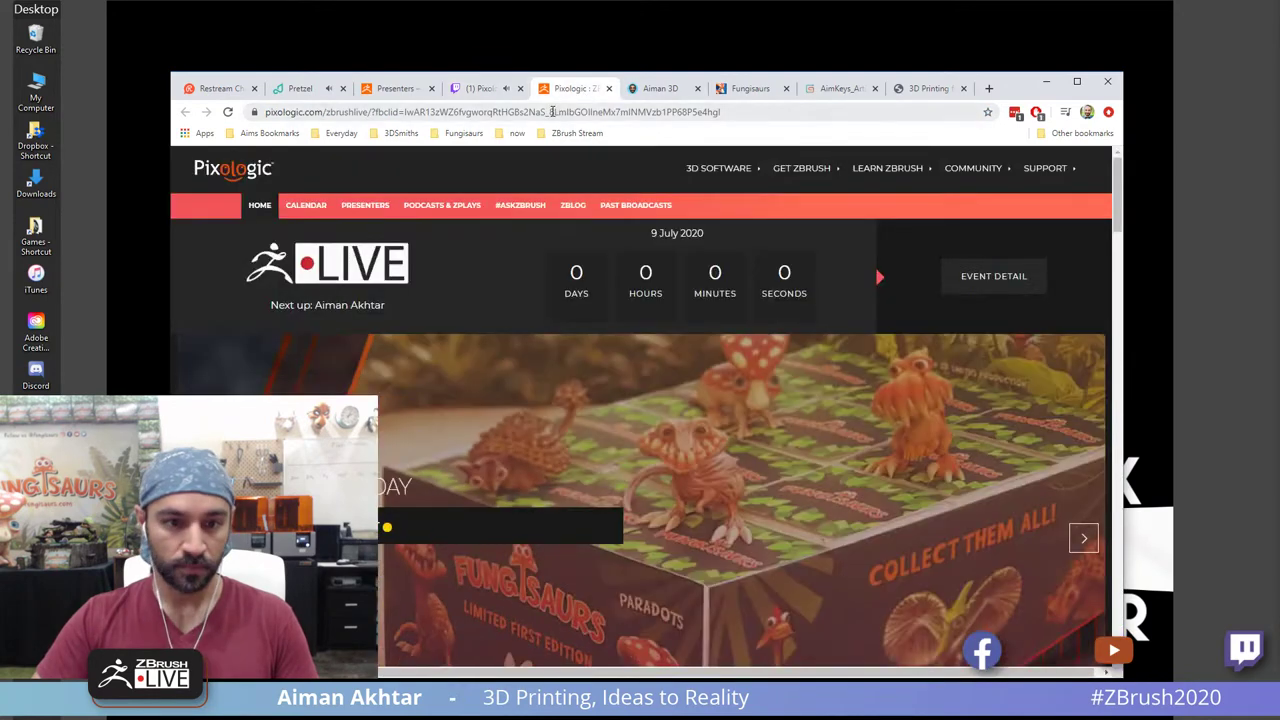
click(552, 112)
key(Return)
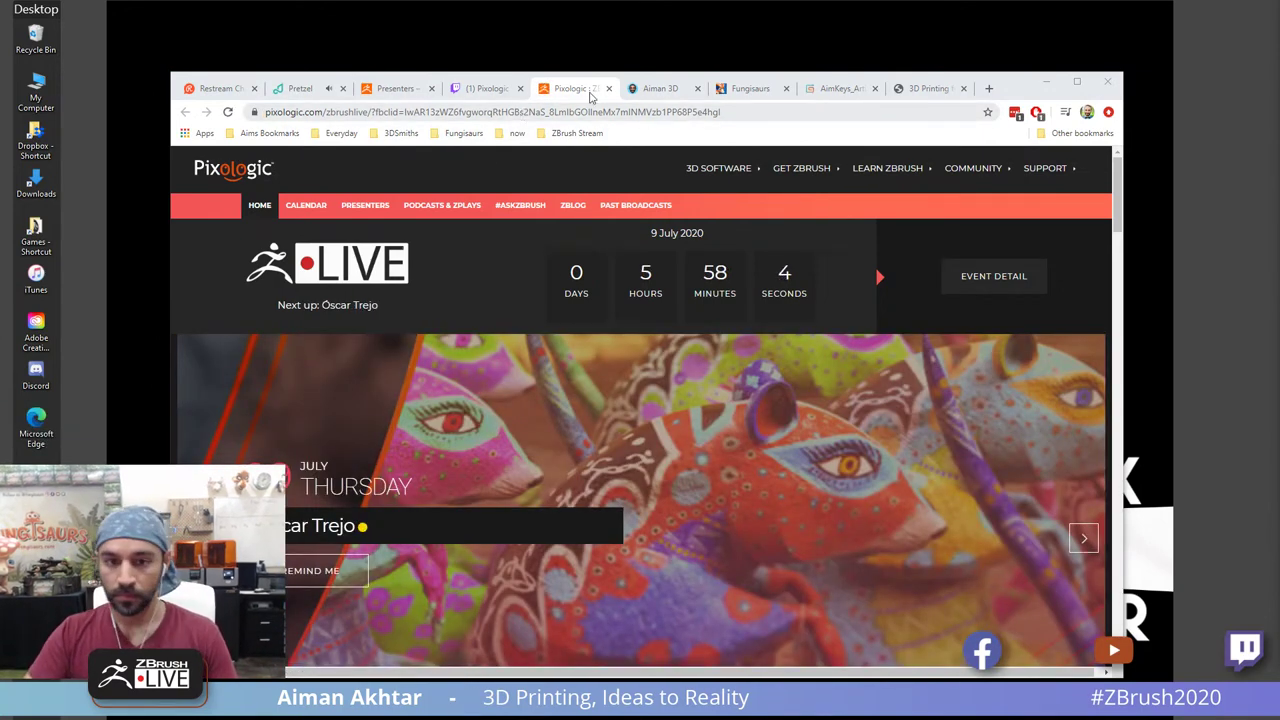
click(668, 113)
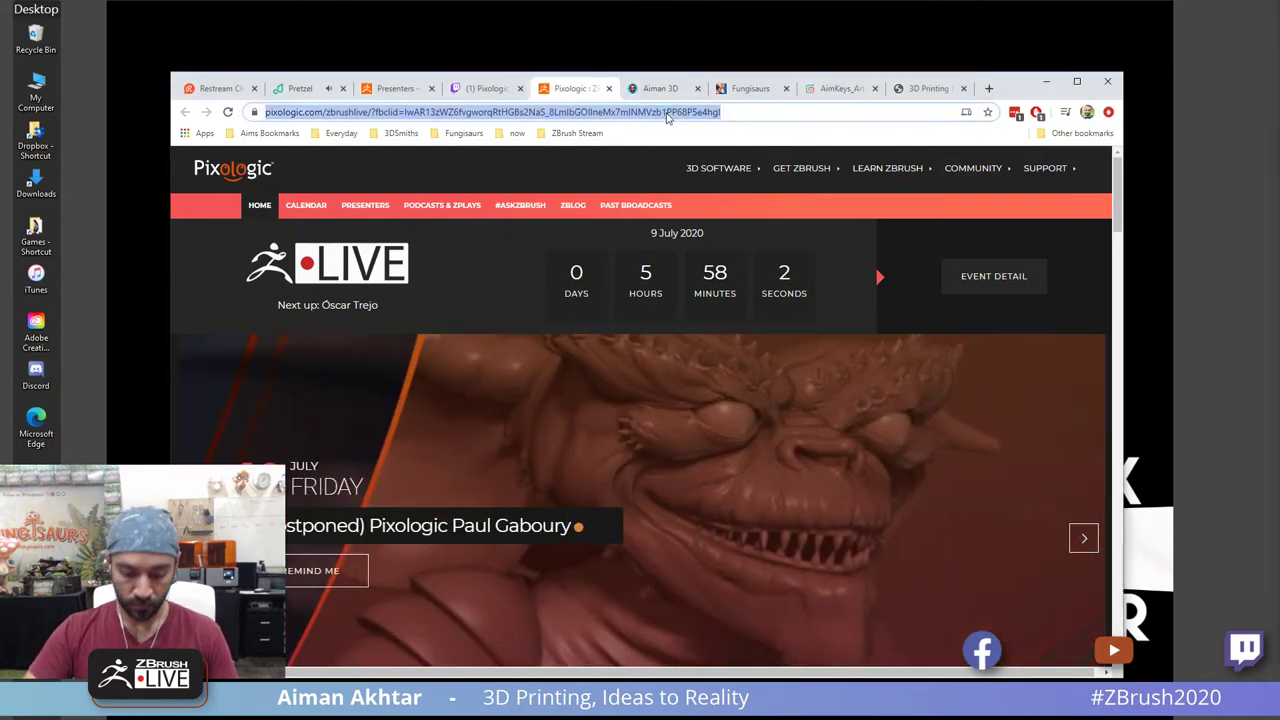
key(Return)
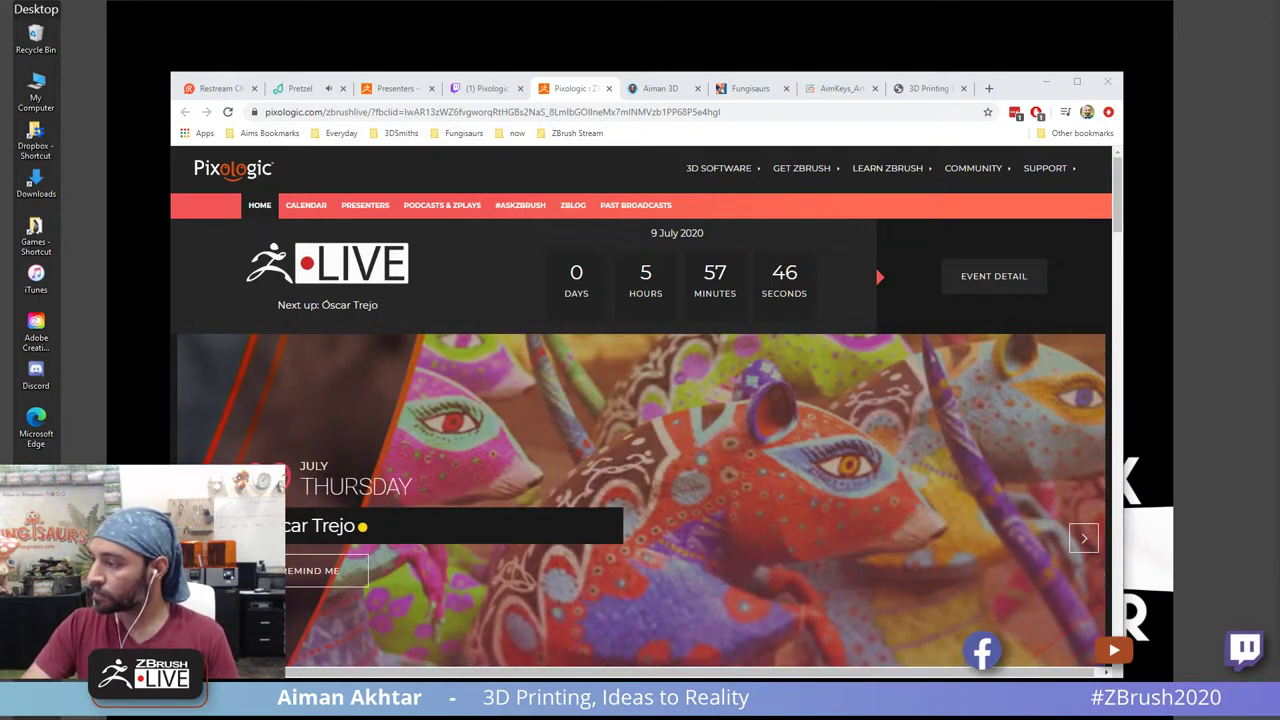
click(573, 113)
Step: Check the live Pixologic stream on Twitch, the Pretzel player's volume, and the Restream chat
click(495, 88)
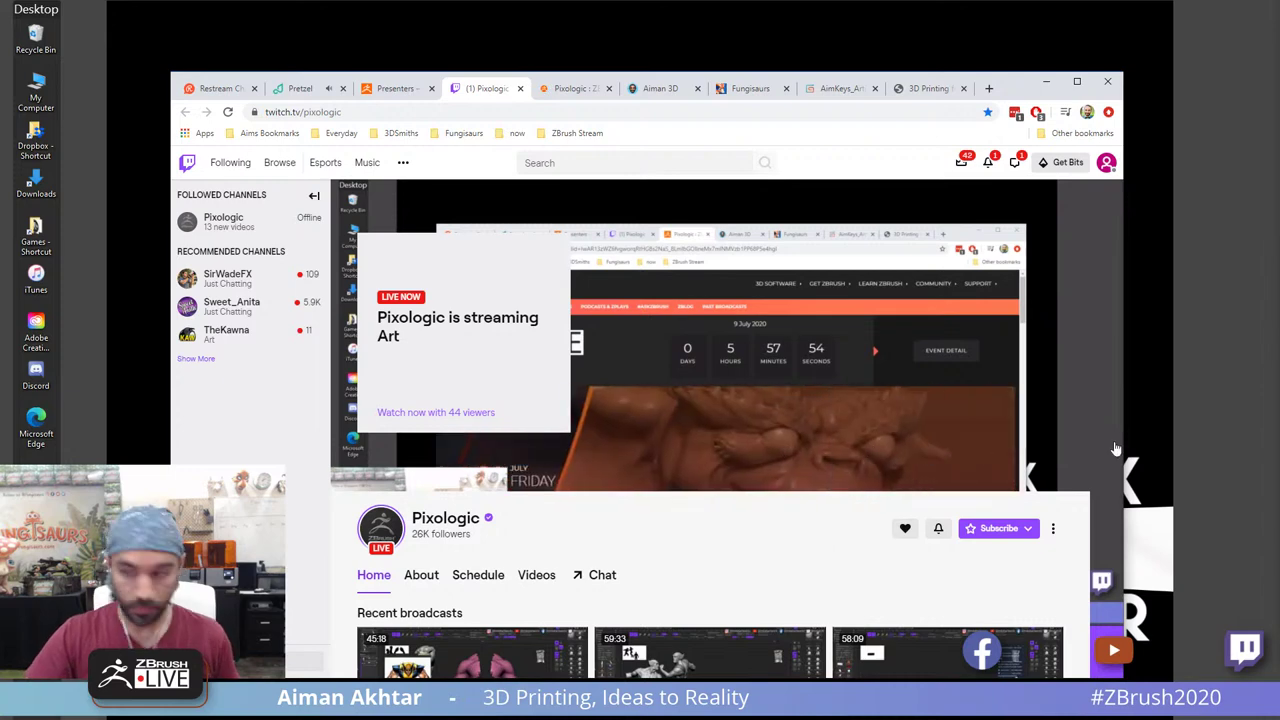
click(300, 88)
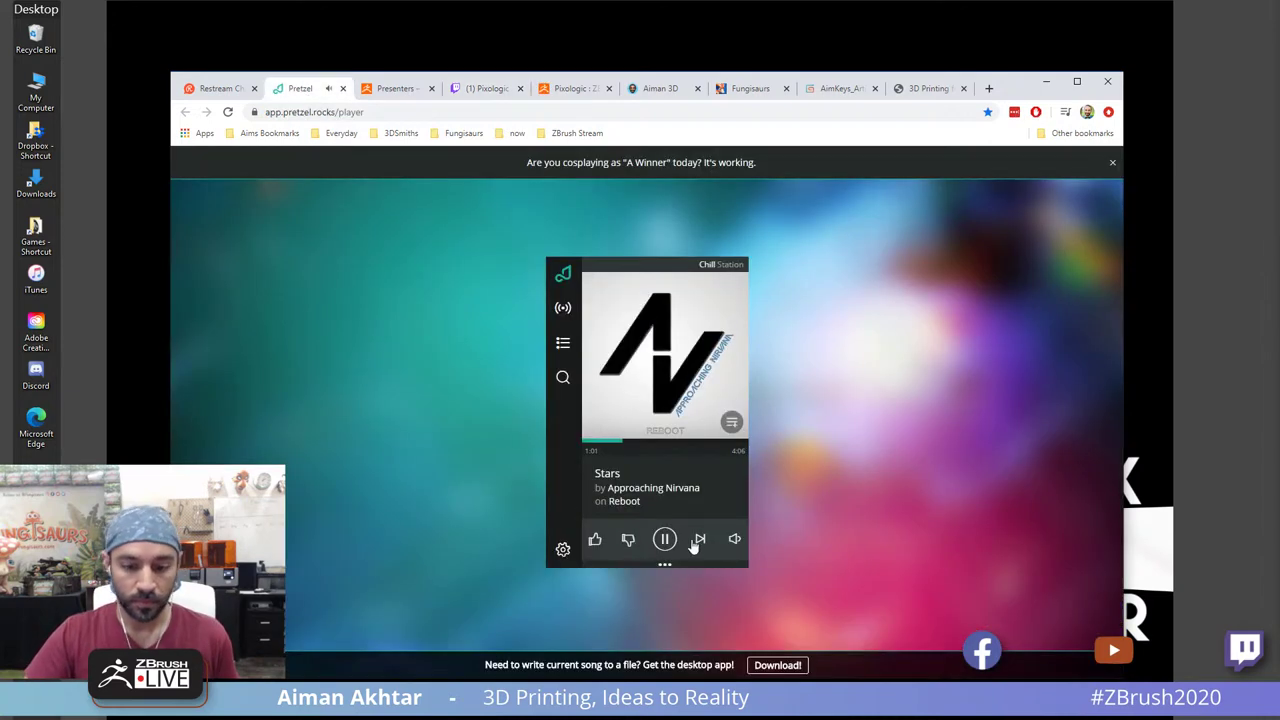
mouse_move(731, 541)
mouse_move(735, 515)
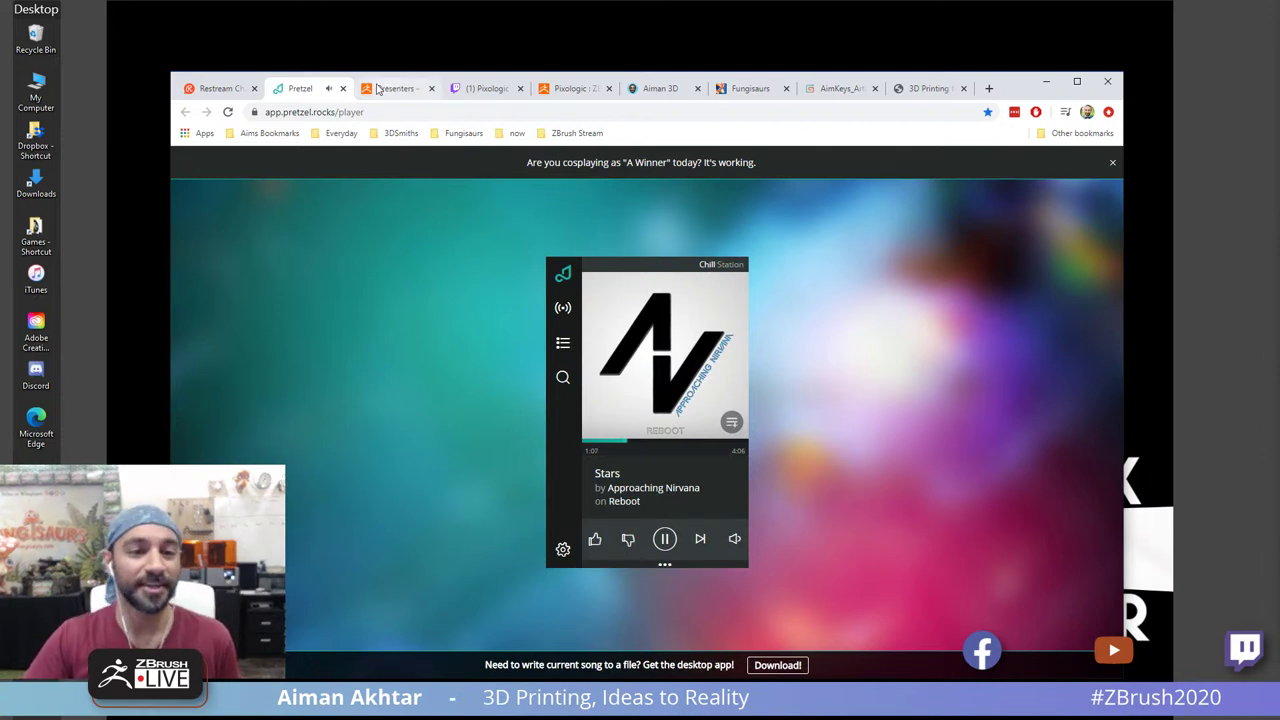
click(222, 91)
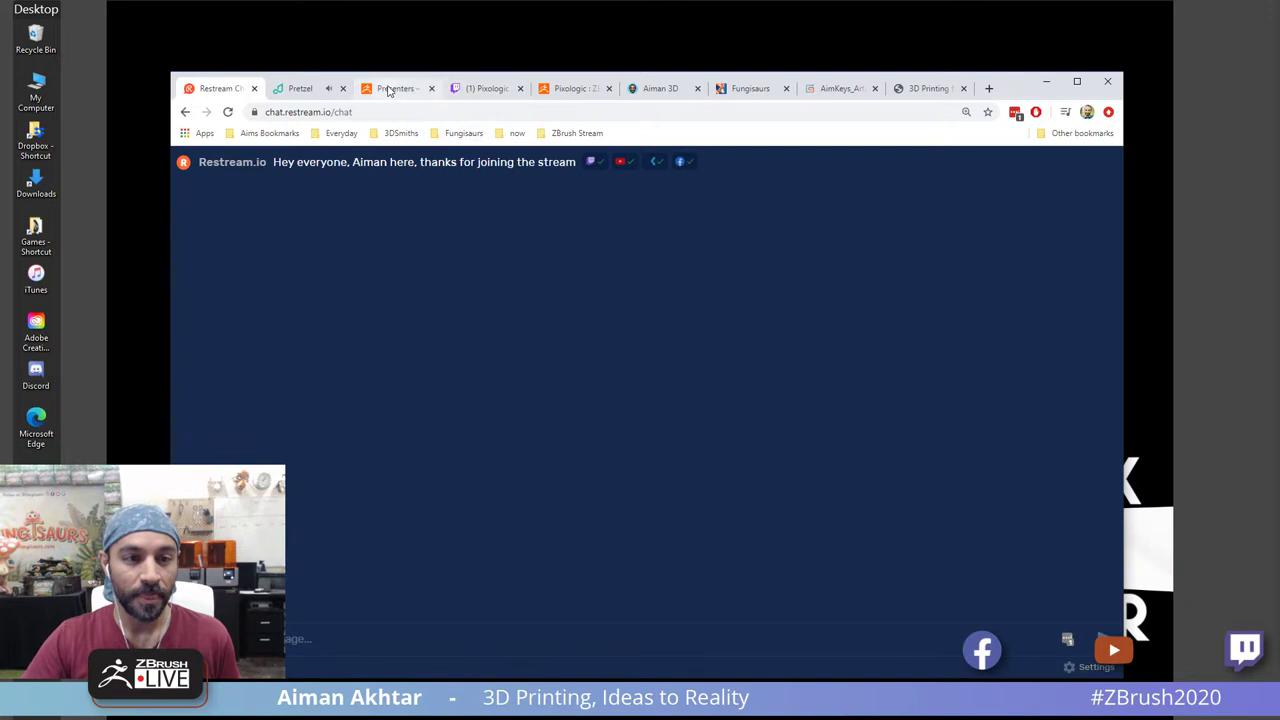
click(300, 88)
mouse_move(734, 536)
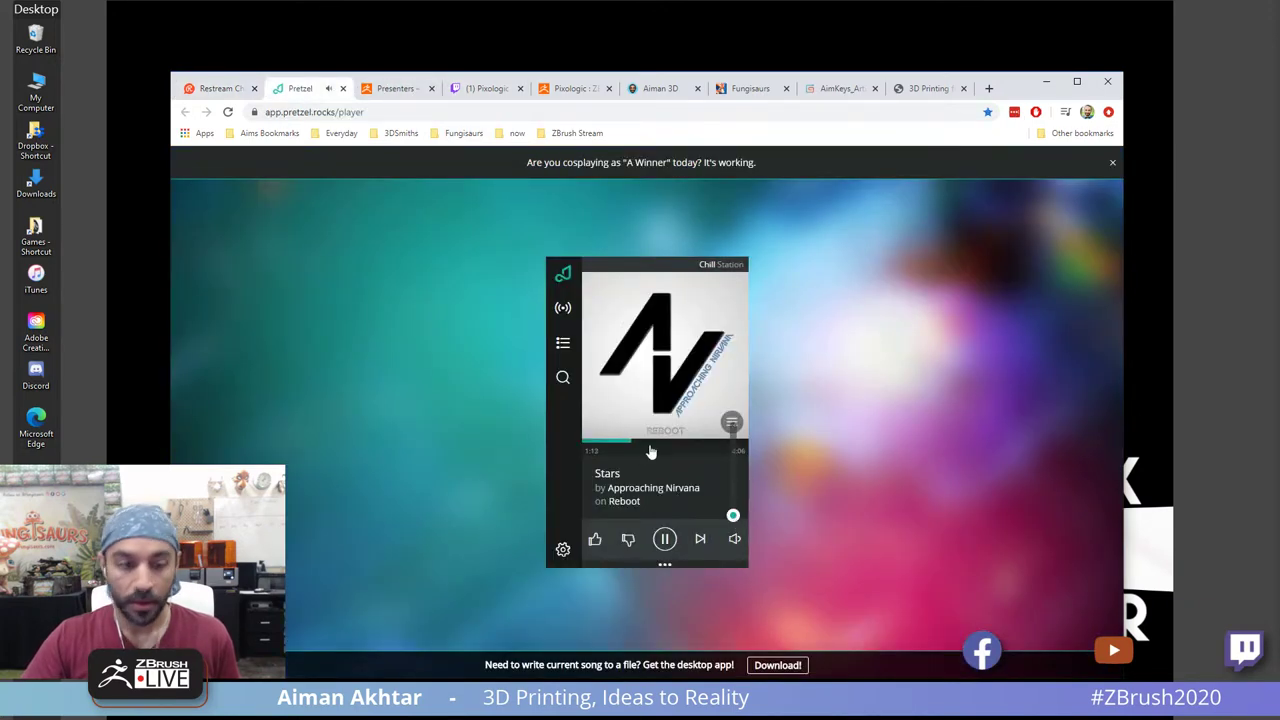
click(203, 93)
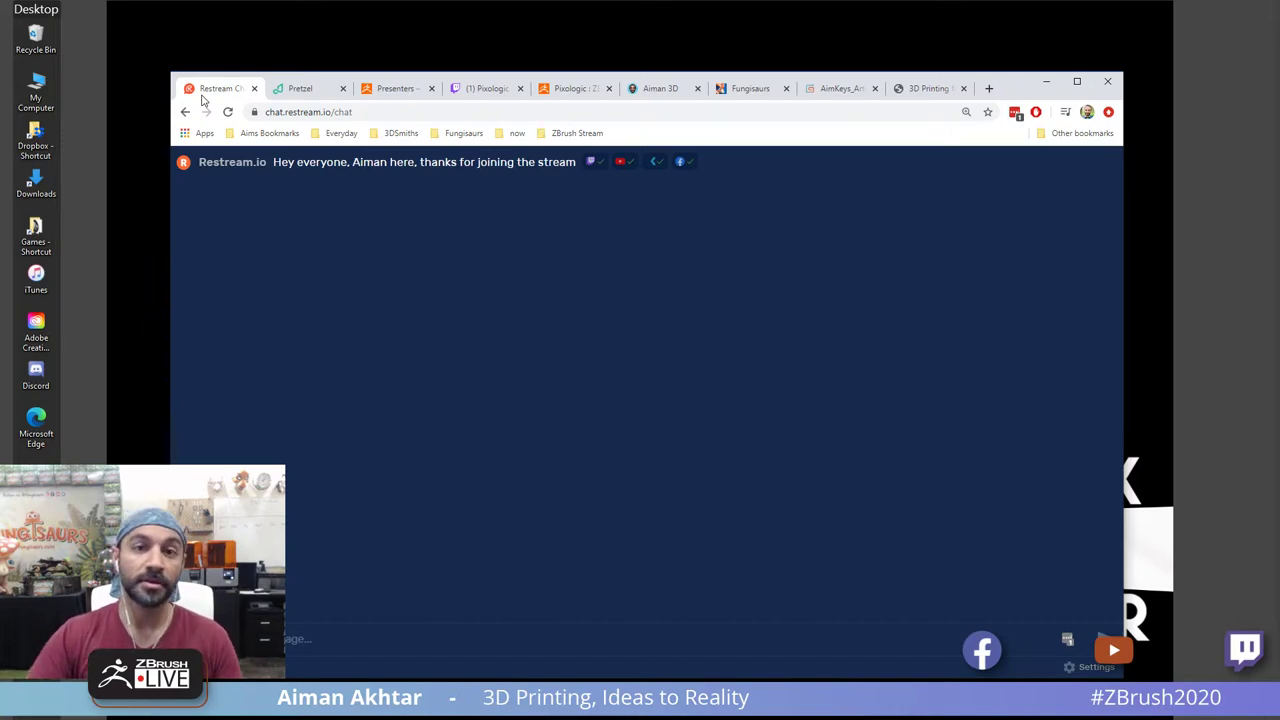
Step: Examine the About page of the host's portfolio website, including the photo collage and biography
click(648, 90)
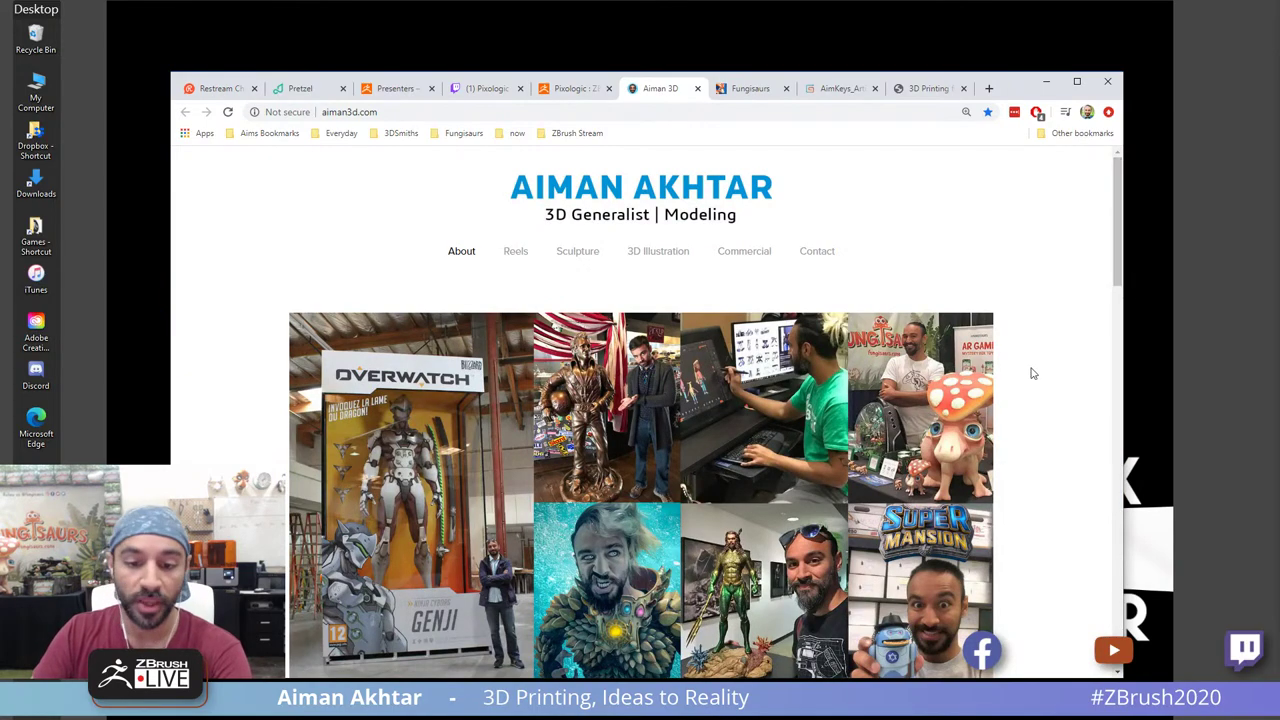
scroll(1048, 371, down, 8)
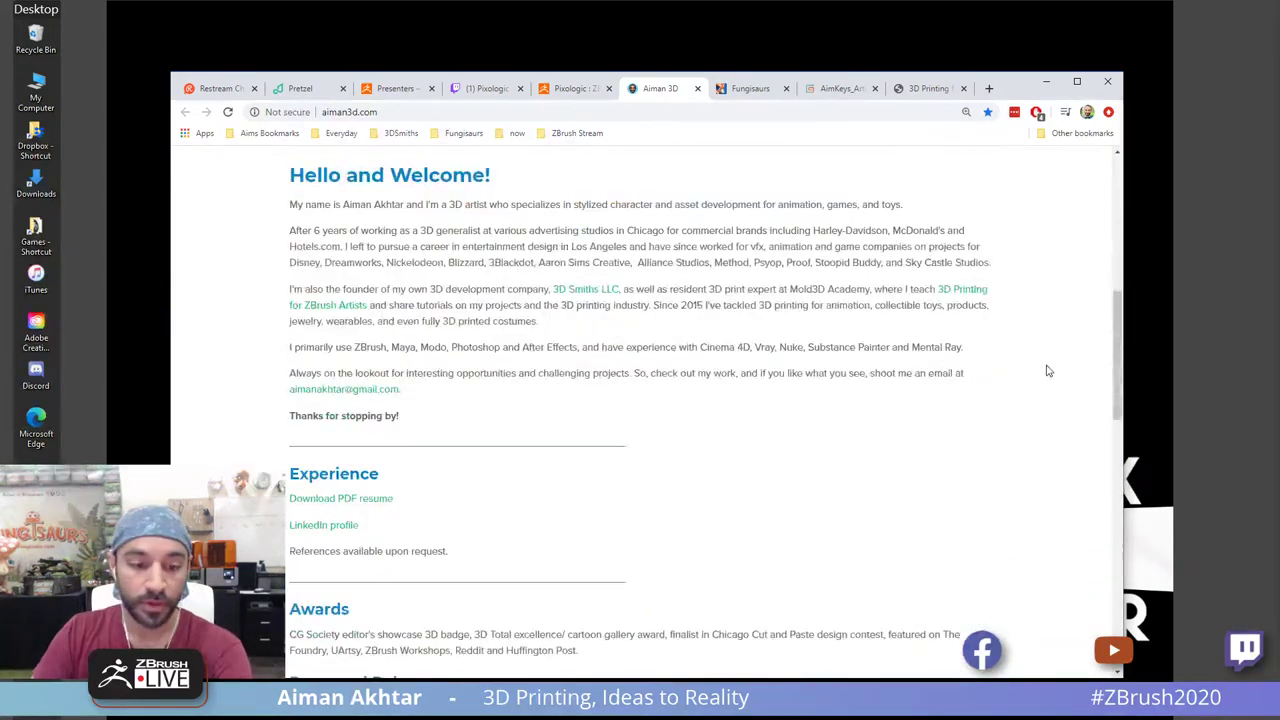
scroll(1048, 371, up, 8)
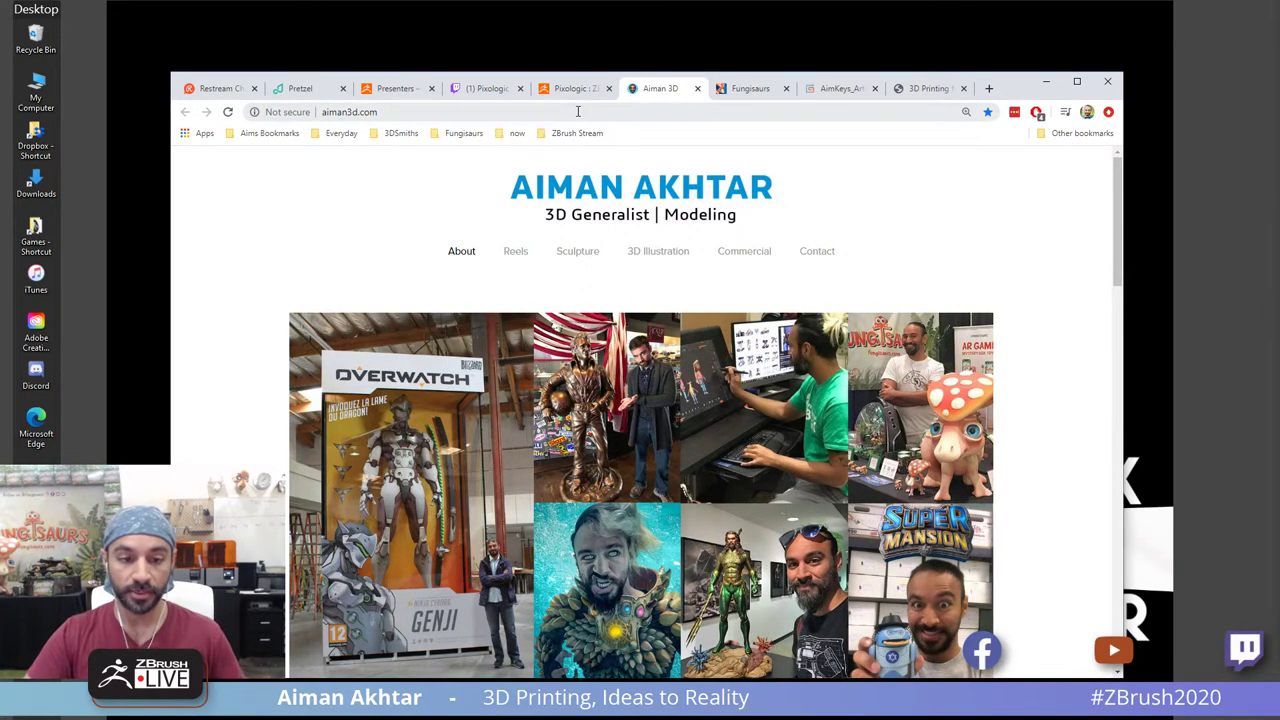
Step: Find the host's card on the ZBrushLIVE presenters page and open its Past Broadcasts & Schedule link
click(400, 92)
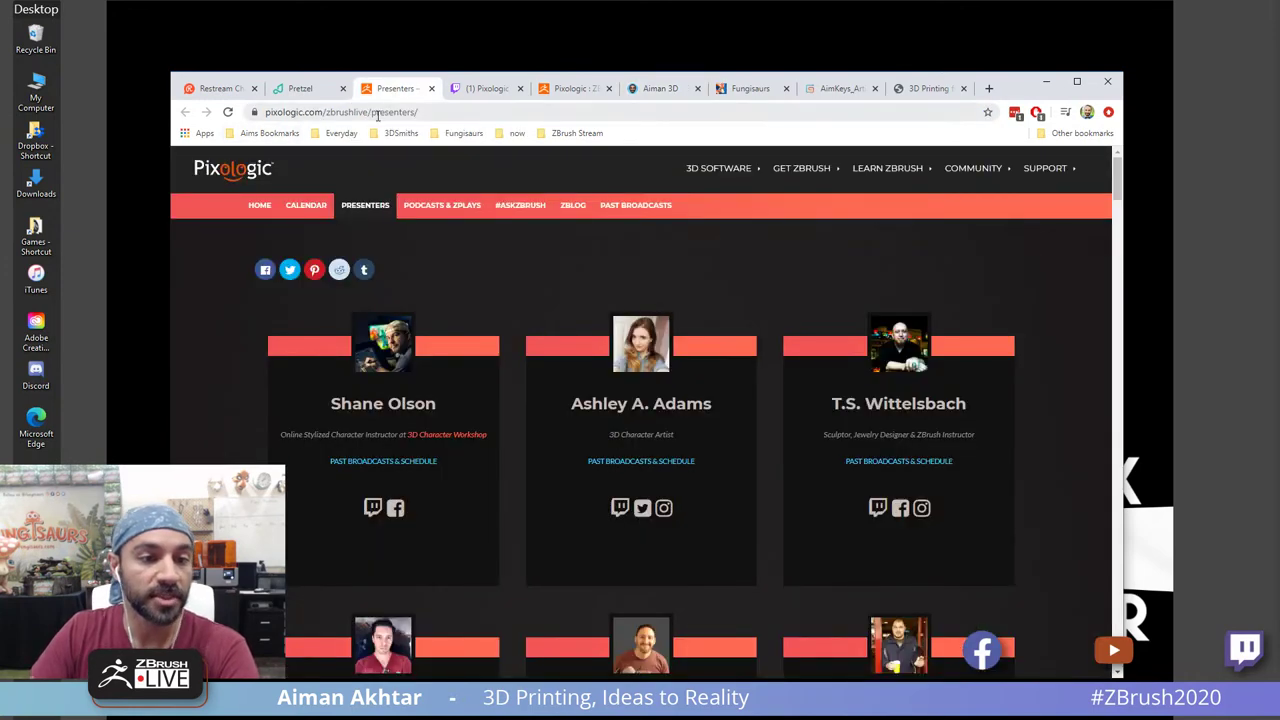
scroll(976, 231, down, 2)
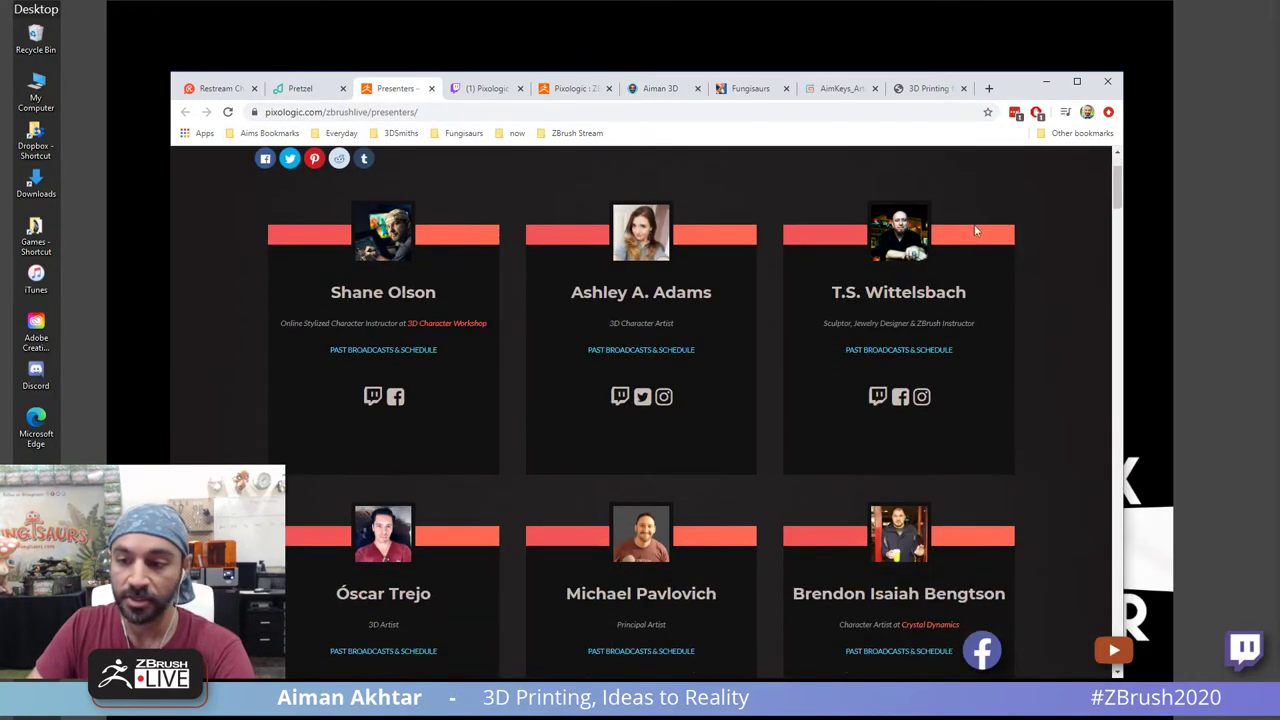
drag(1120, 192, 1134, 229)
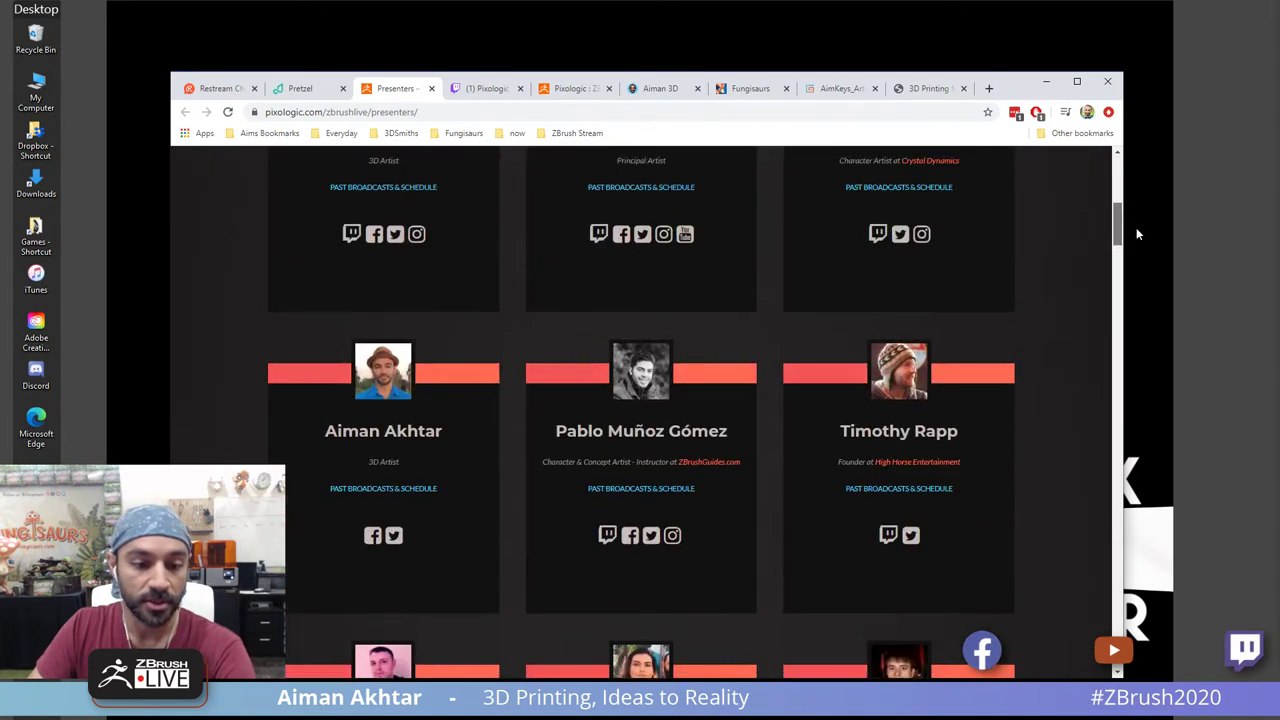
click(388, 498)
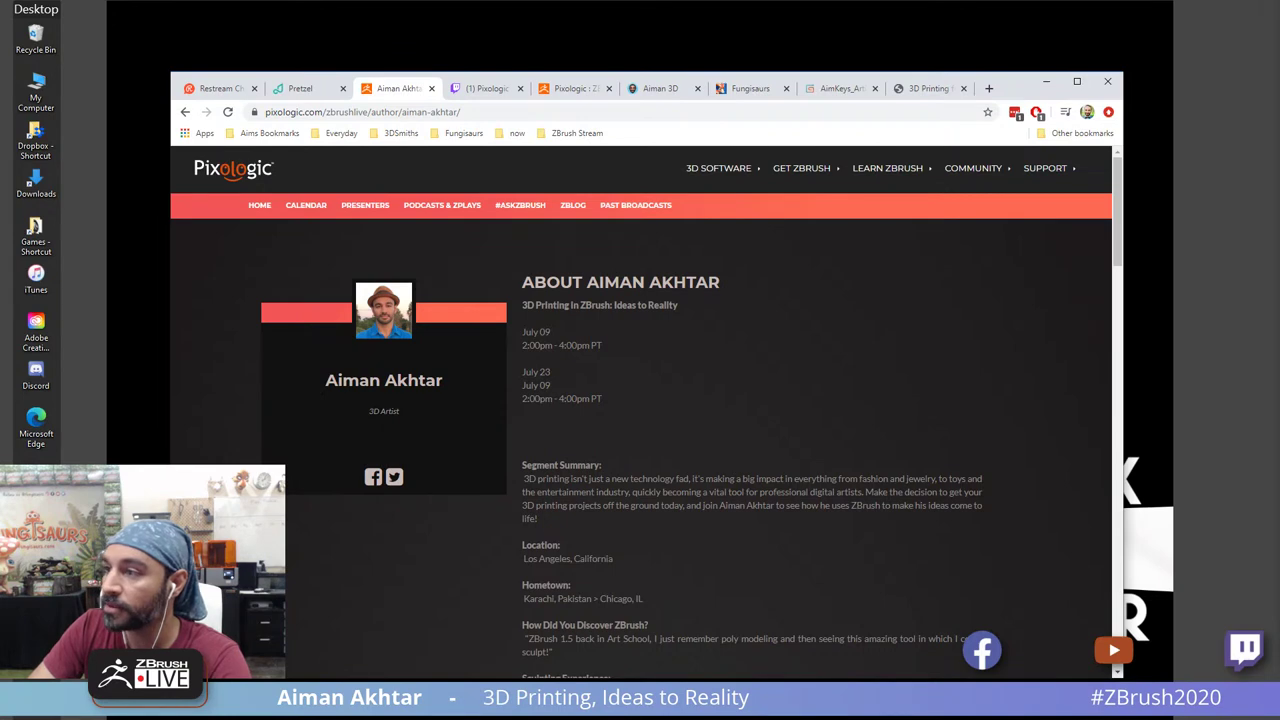
Step: Review the host's ZBrushLIVE profile down through the sample artwork and the list of past broadcasts
scroll(1033, 448, down, 5)
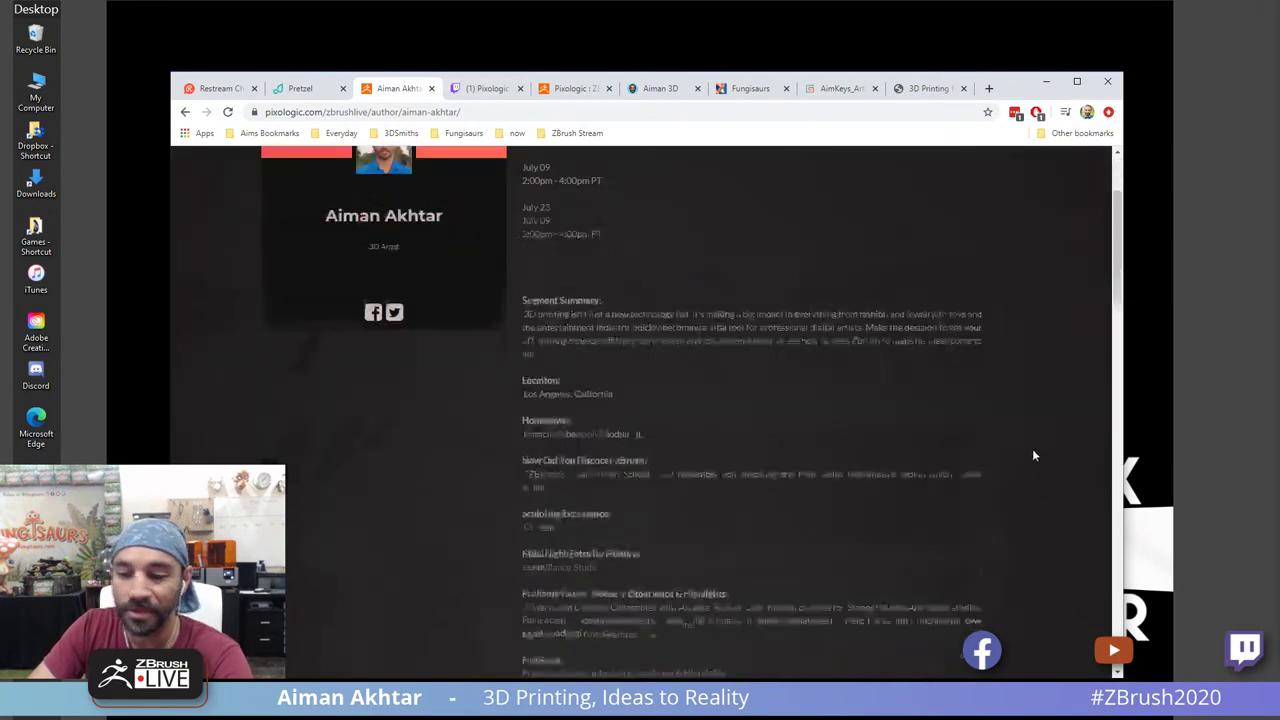
scroll(1034, 455, down, 2)
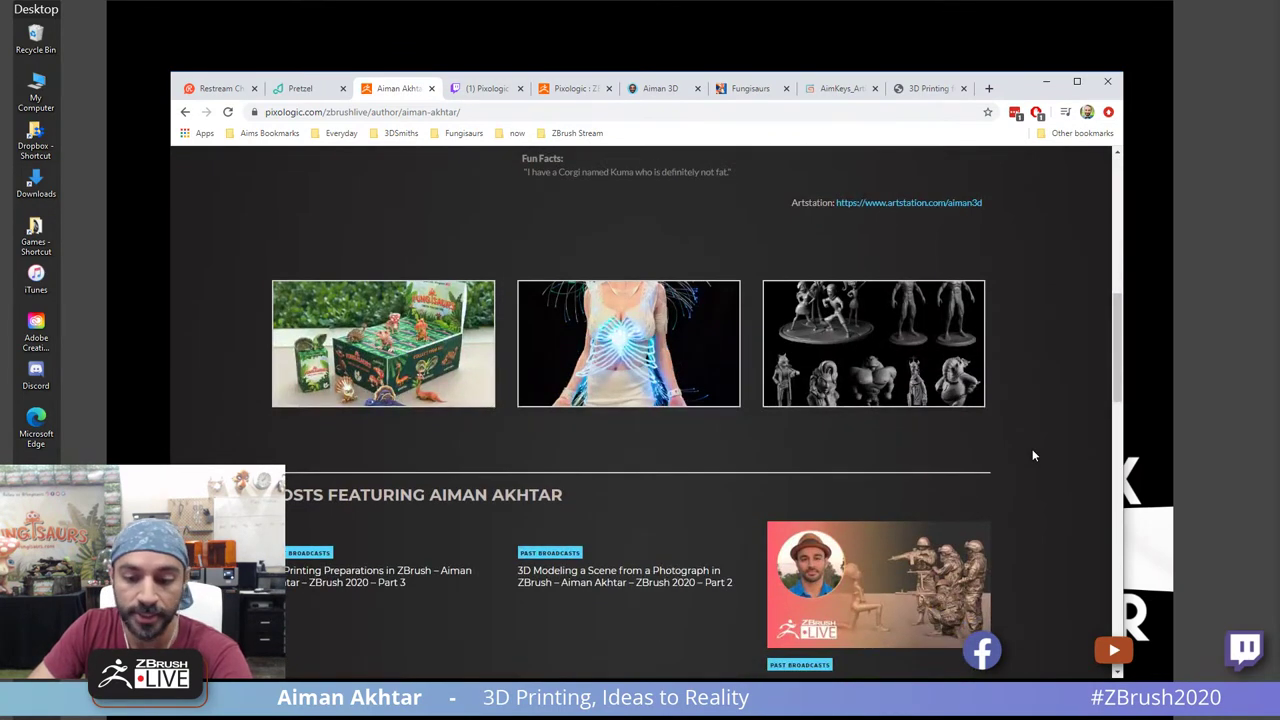
scroll(1034, 455, down, 3)
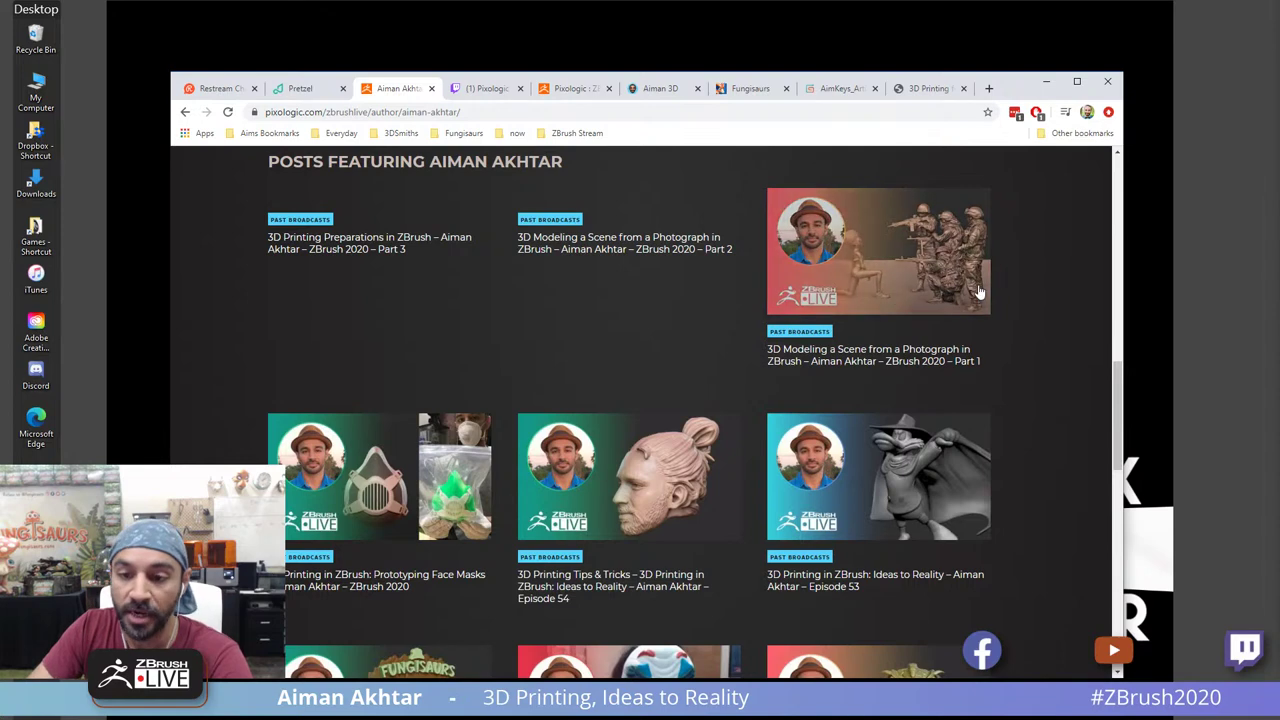
scroll(994, 292, down, 2)
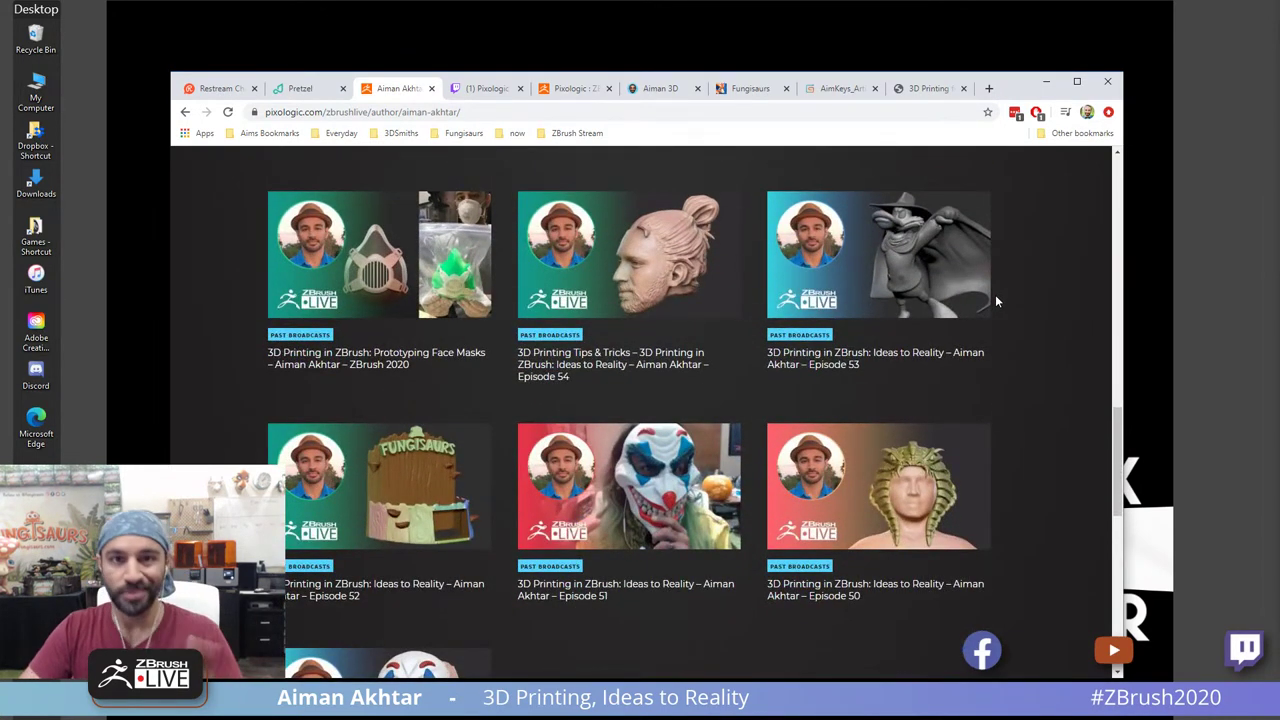
Step: Review the host's past broadcast posts, from the pagination back up to the start of the featured posts
scroll(995, 295, down, 3)
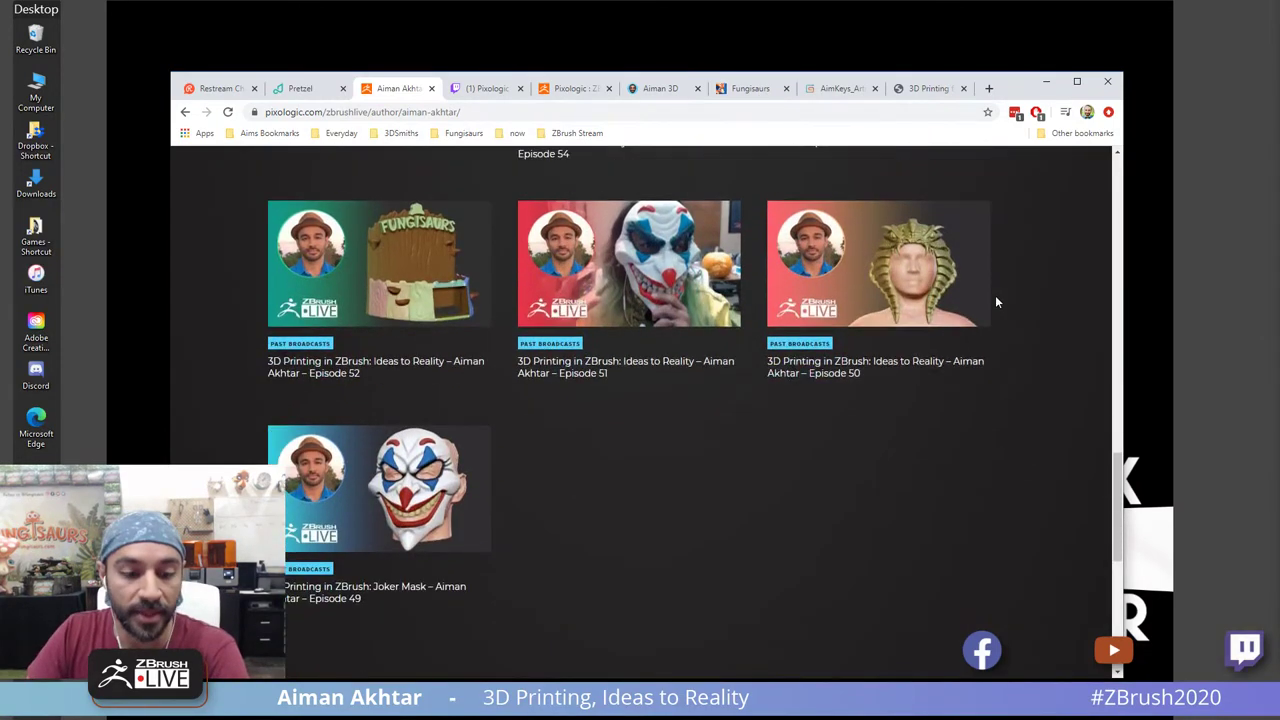
scroll(995, 301, up, 4)
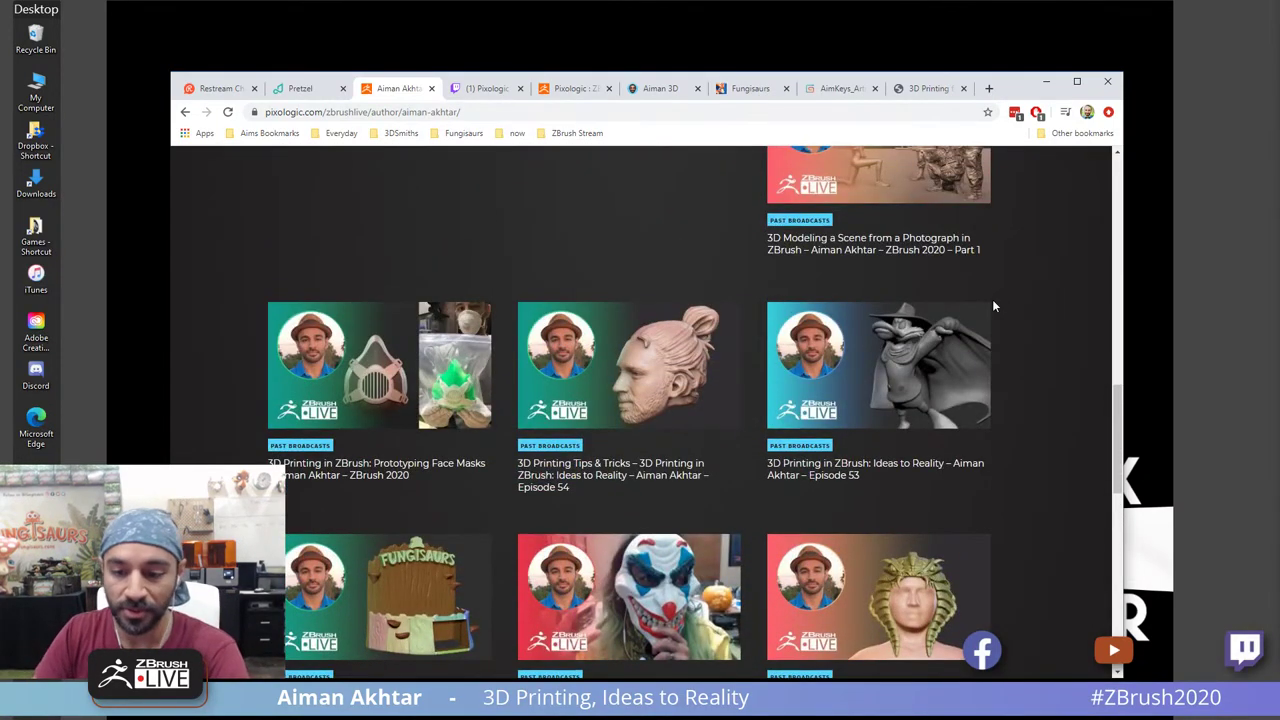
scroll(993, 305, down, 2)
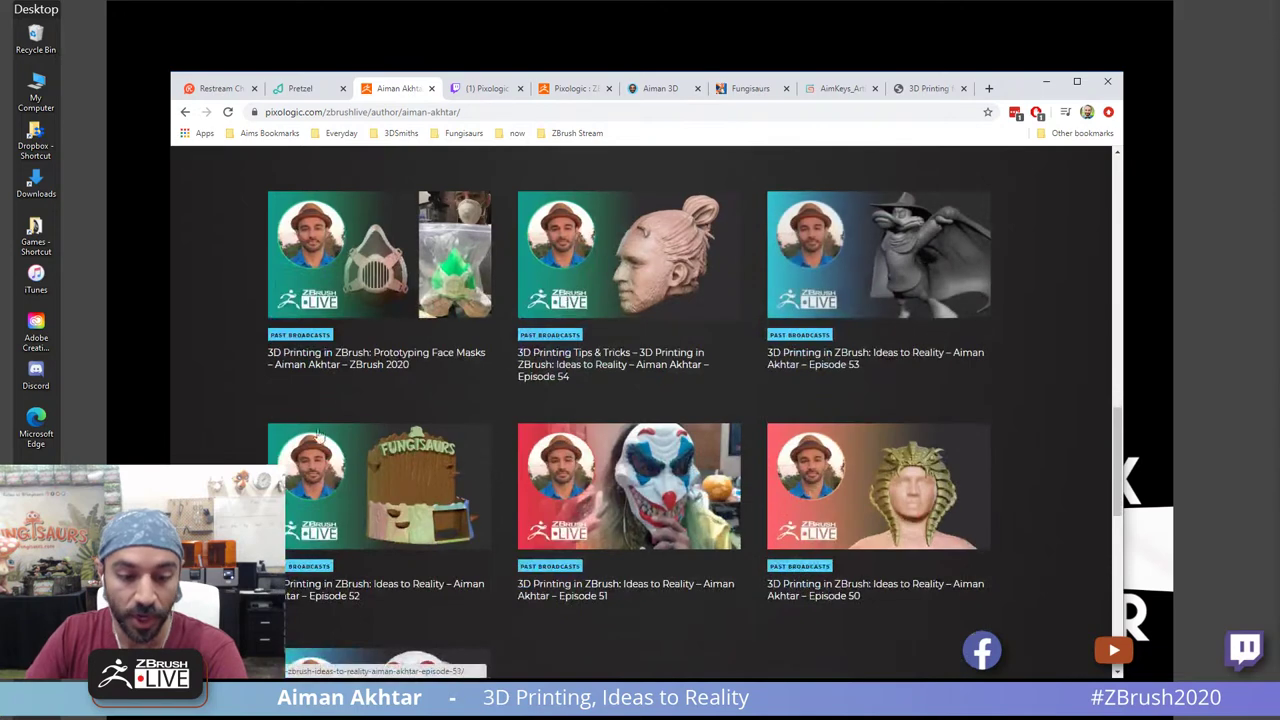
scroll(433, 200, up, 1)
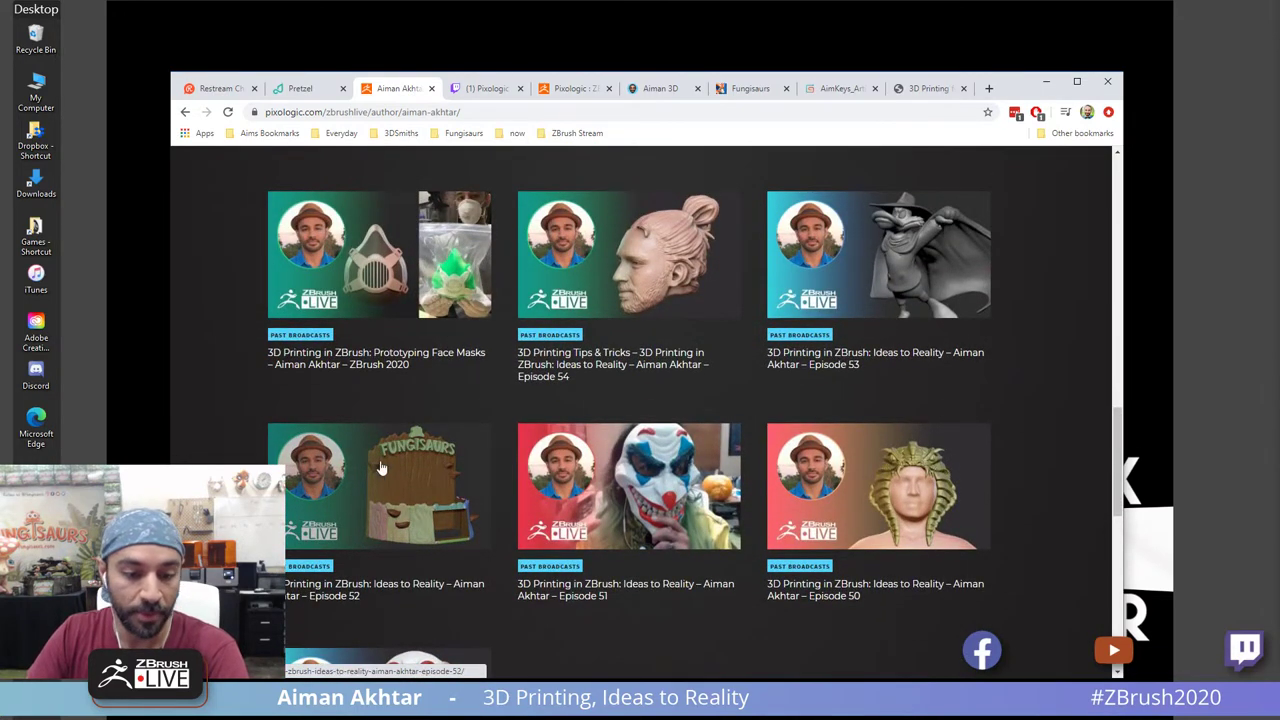
scroll(985, 396, down, 1)
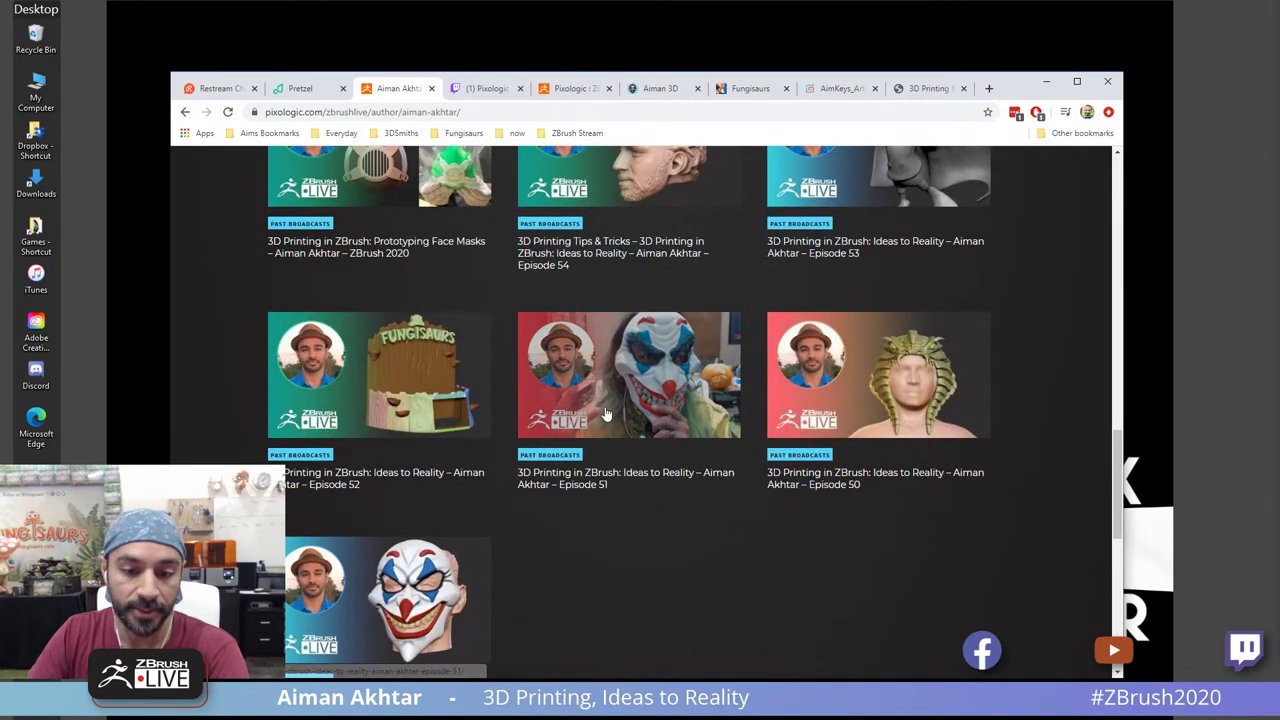
scroll(561, 404, down, 2)
scroll(548, 520, down, 1)
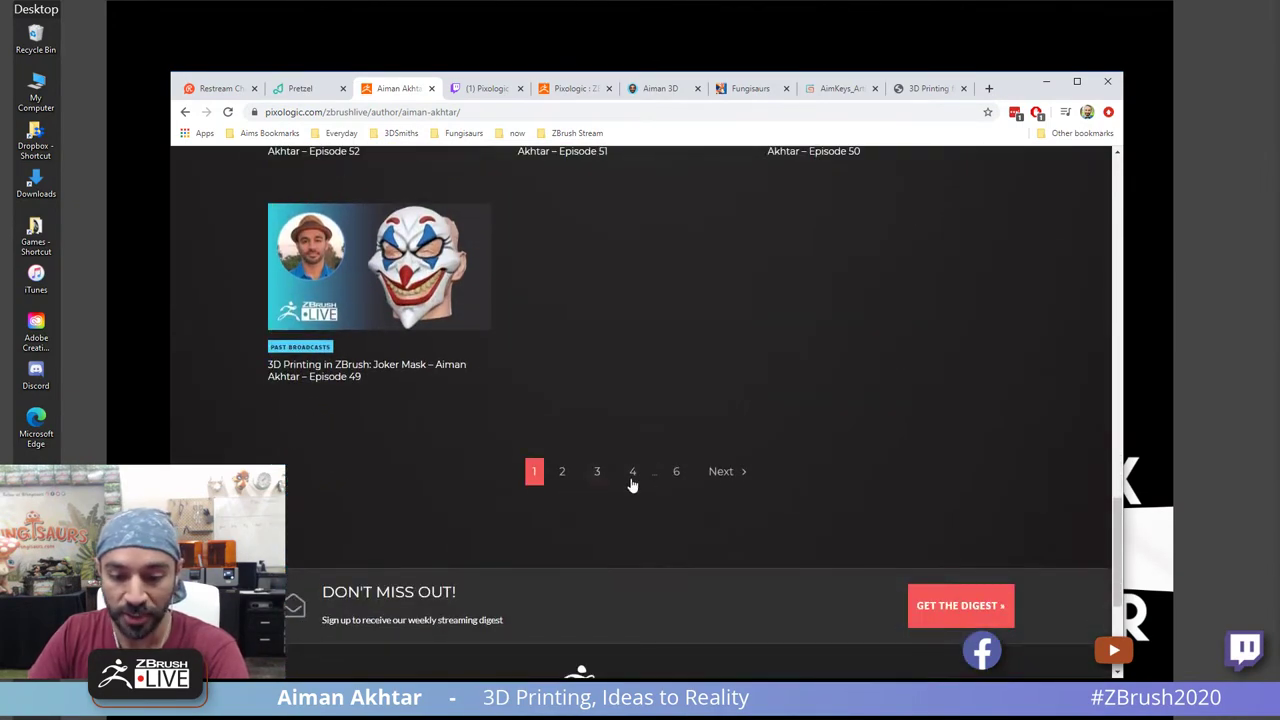
scroll(700, 476, up, 5)
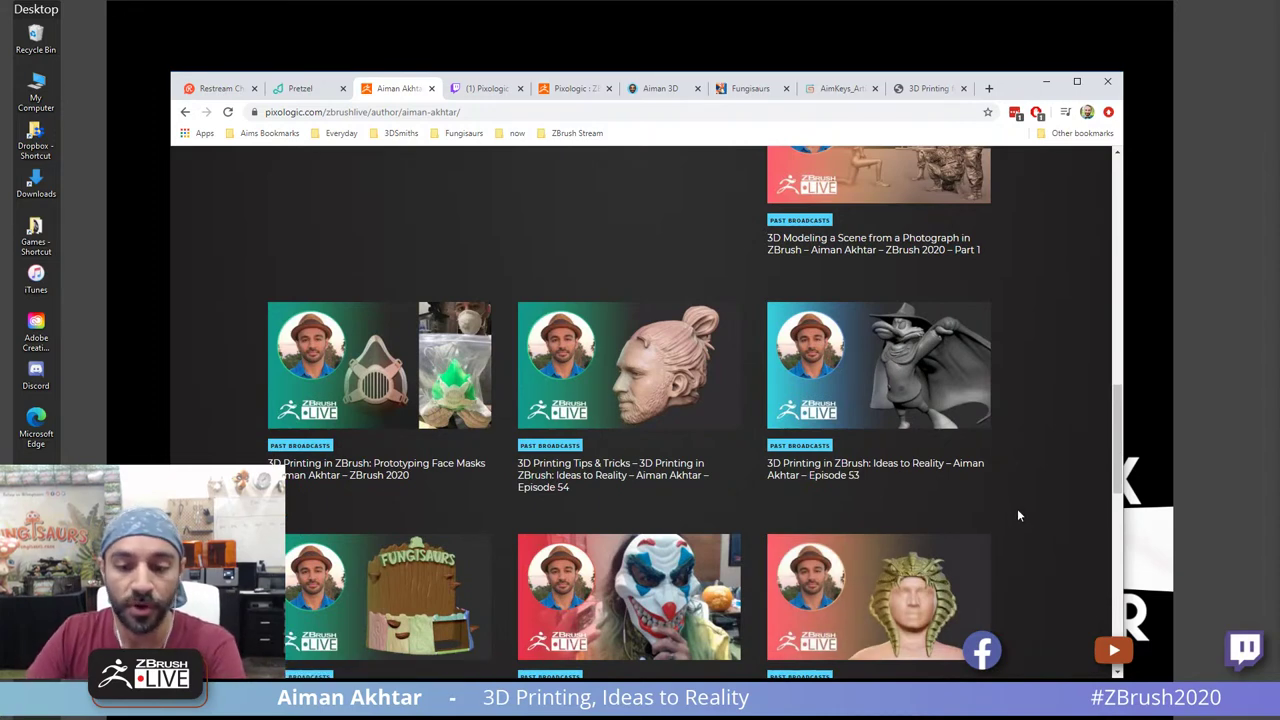
scroll(1018, 515, up, 1)
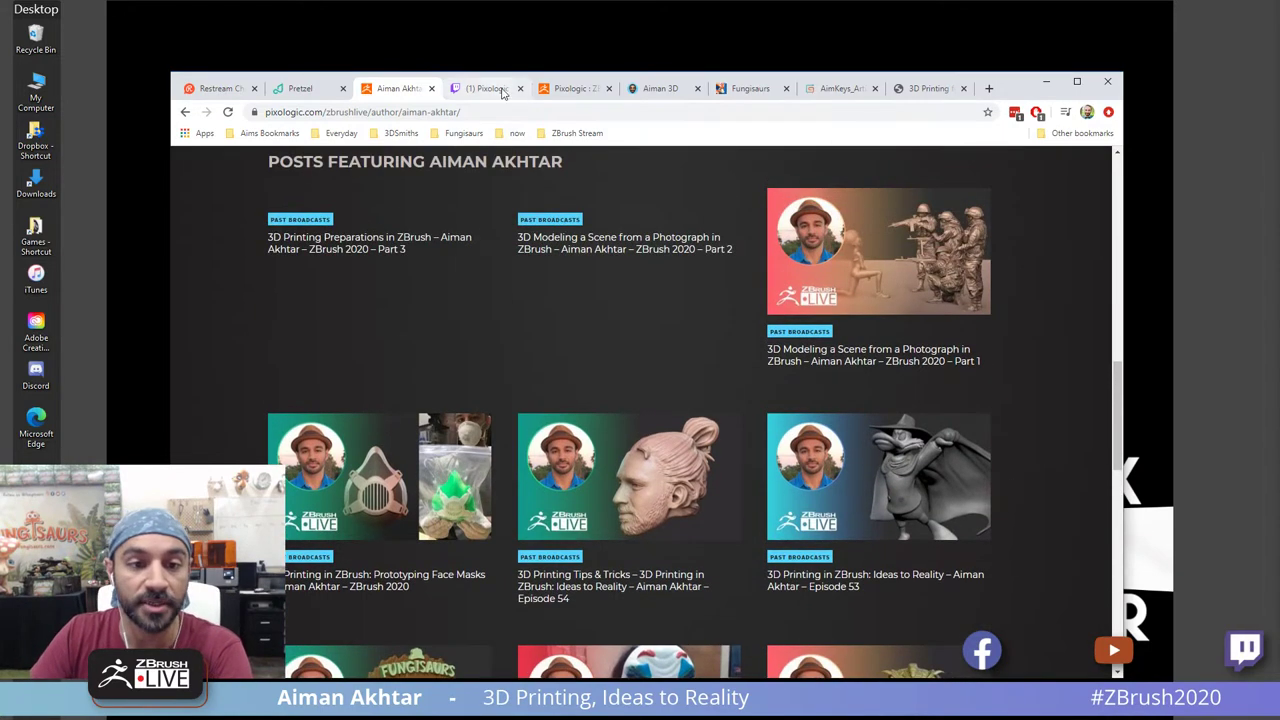
scroll(518, 295, up, 1)
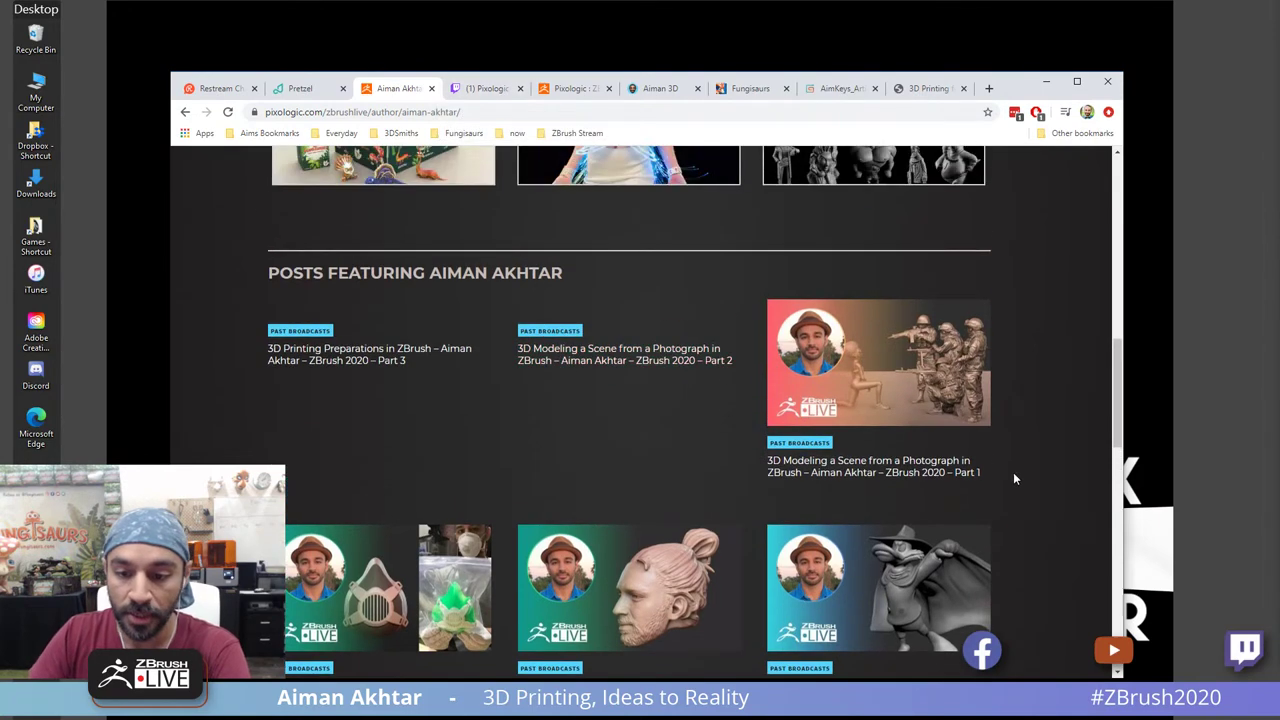
Step: Open the "3D Modeling a Scene from a Photograph in ZBrush" Part 1 post and enlarge the browser window around its video
click(955, 383)
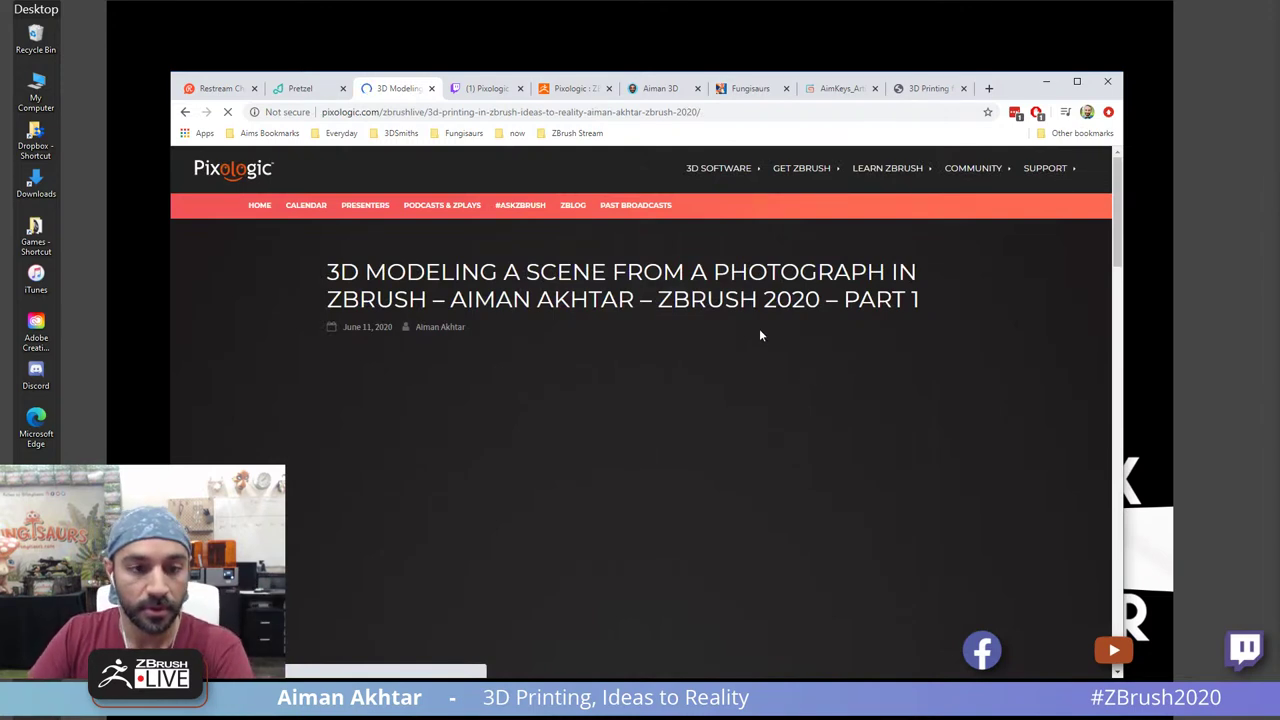
drag(1007, 84, 1008, 39)
drag(1123, 671, 1206, 718)
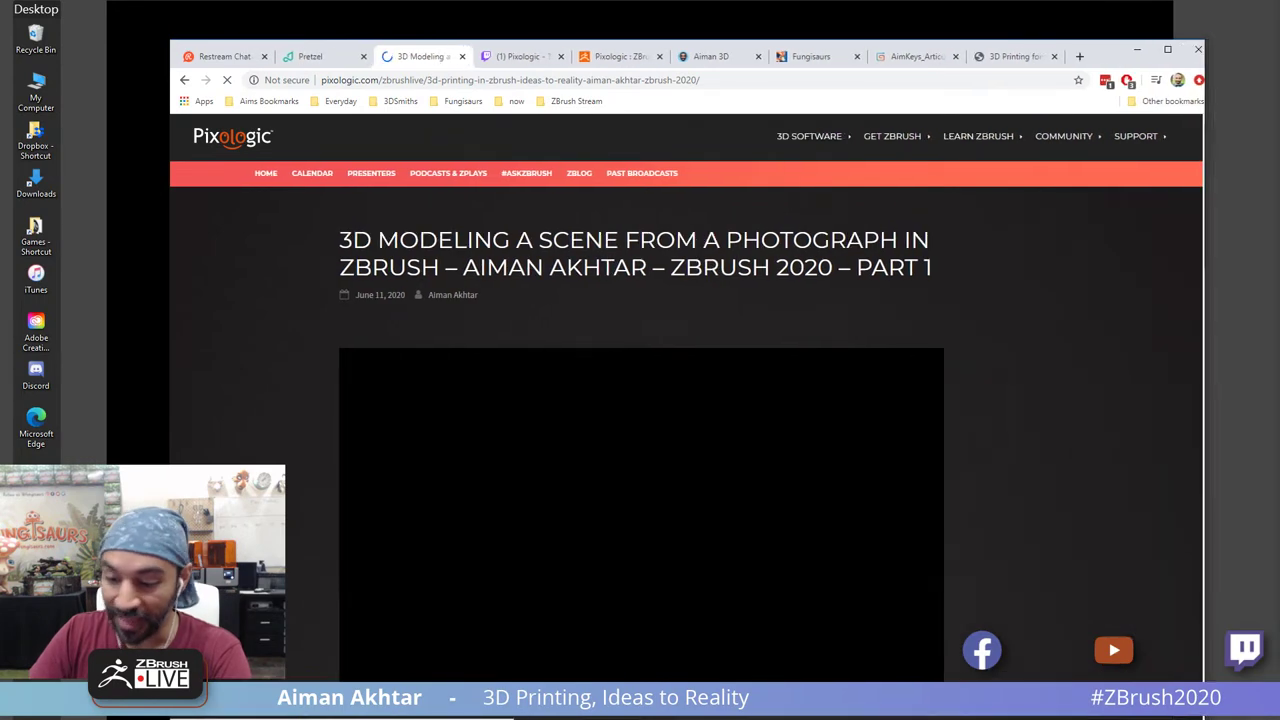
scroll(890, 454, down, 2)
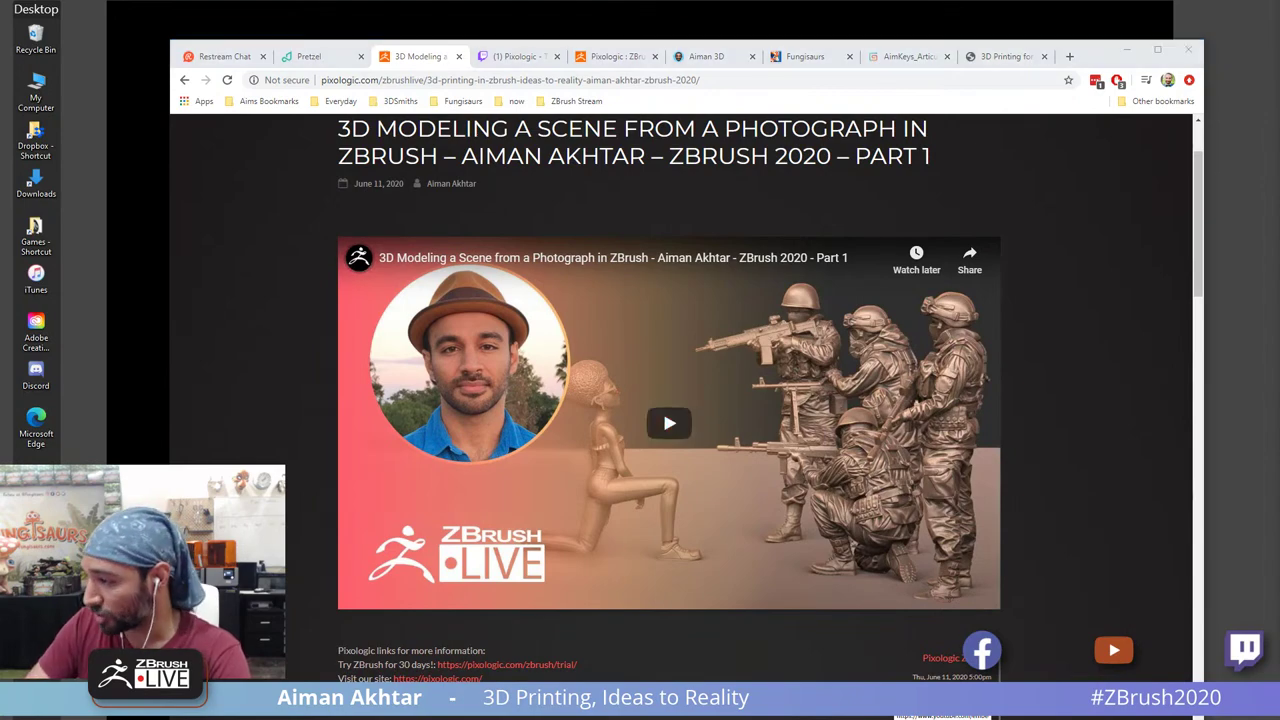
Step: Show the desktop artwork by moving the browser out of the way and back, and reload the Restream chat page
drag(1094, 53, 1127, 701)
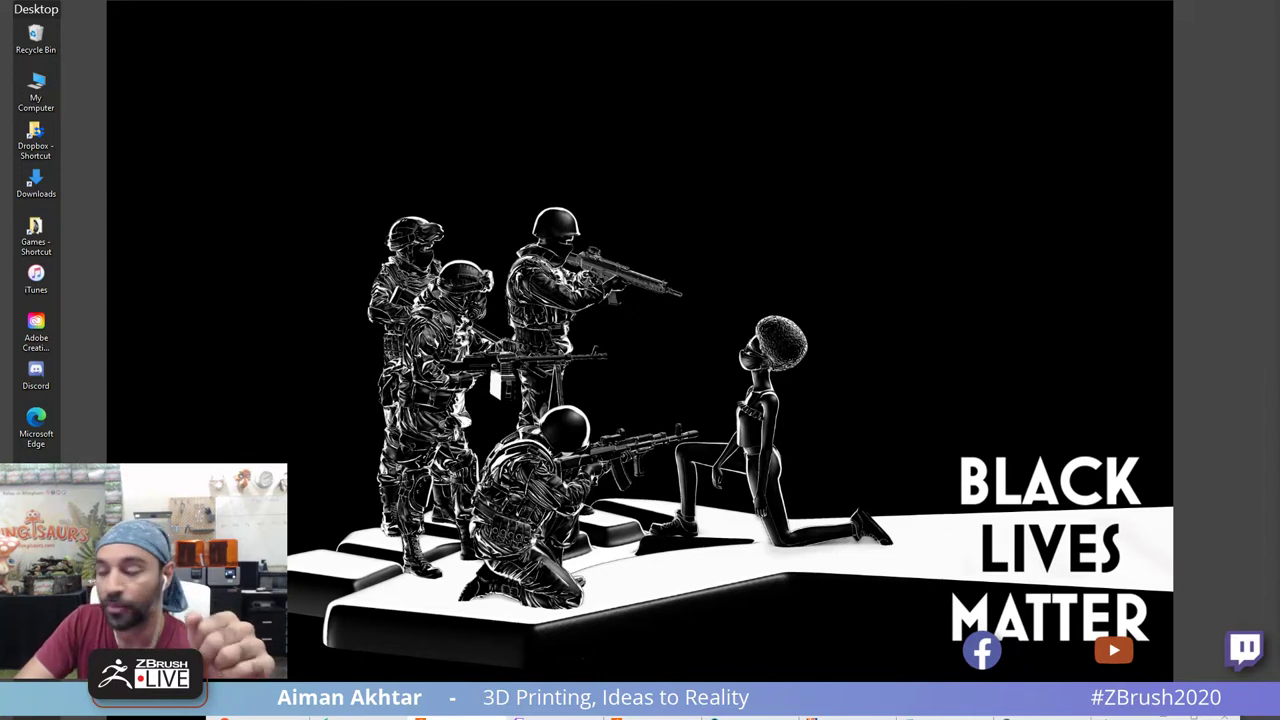
drag(1132, 719, 1055, 98)
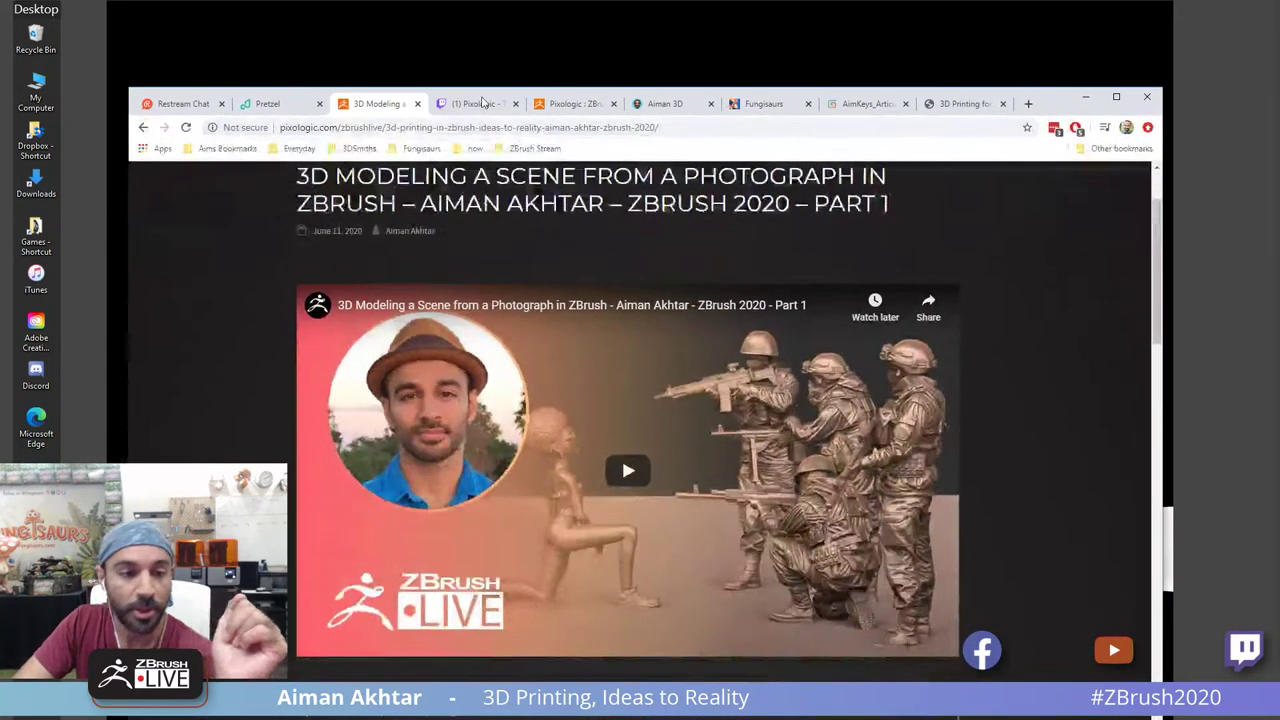
click(182, 109)
click(495, 127)
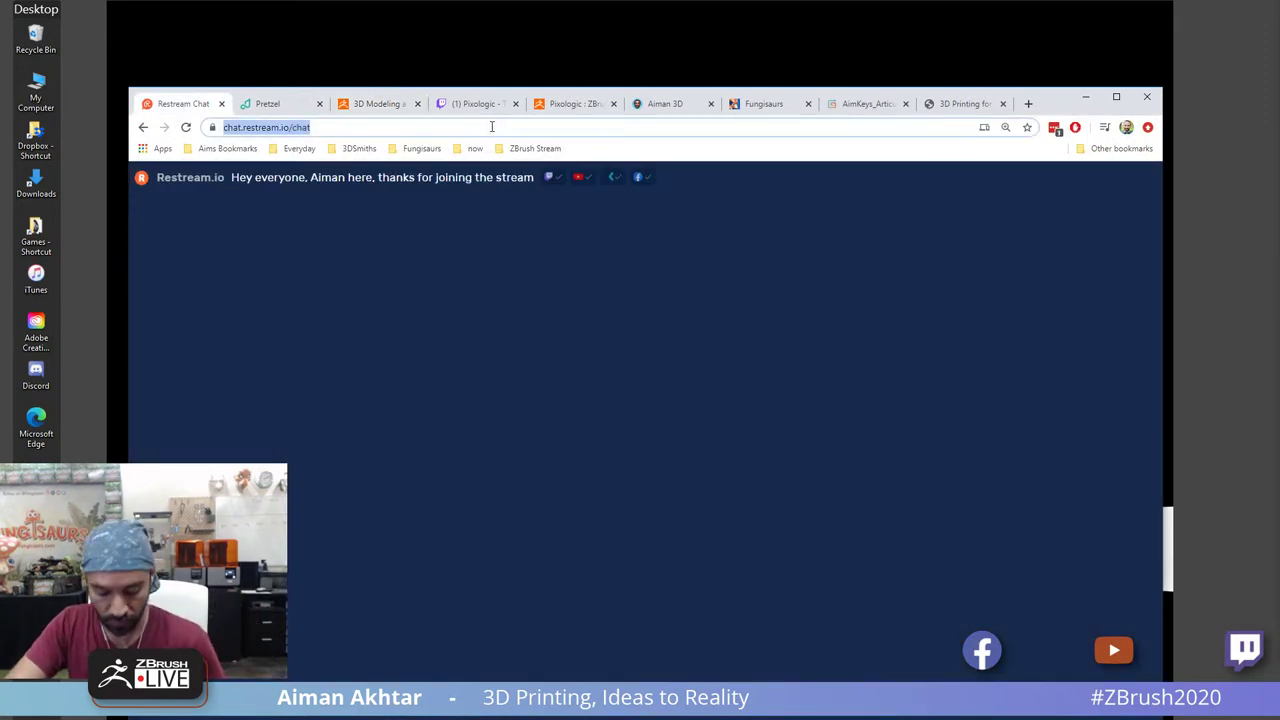
key(Return)
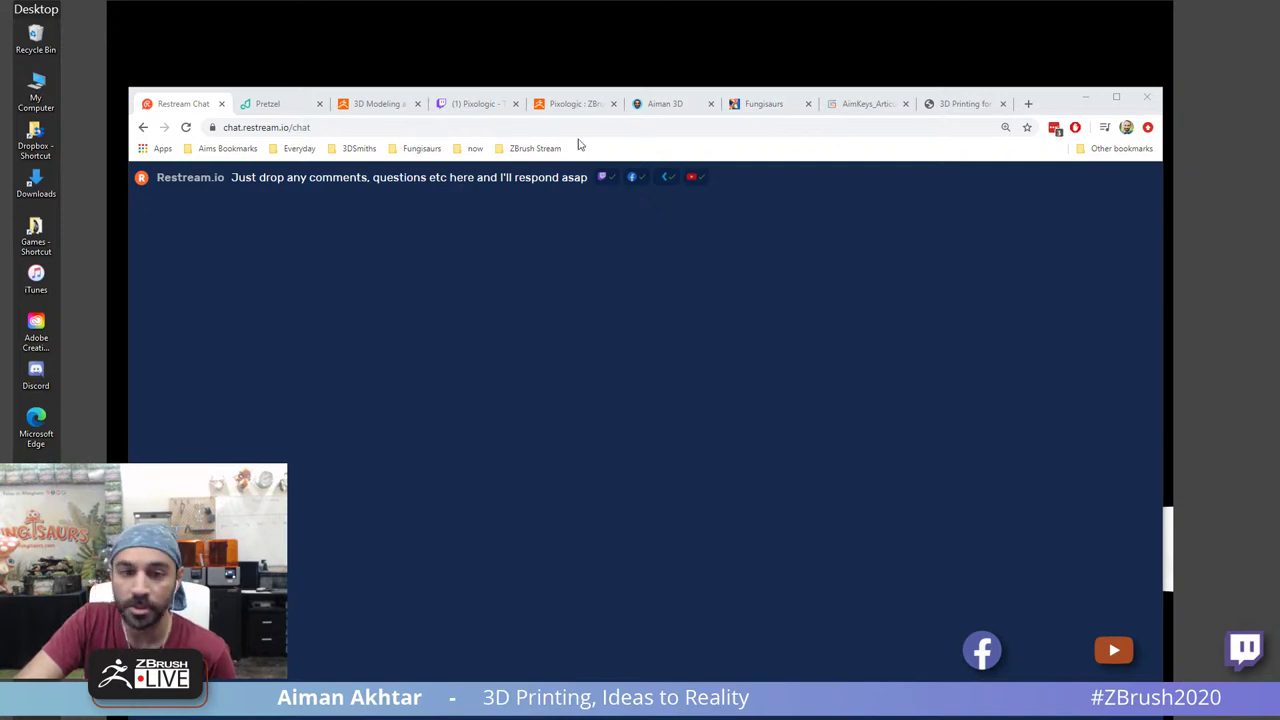
Step: Raise the Pretzel music player's volume slightly
click(275, 106)
mouse_move(734, 596)
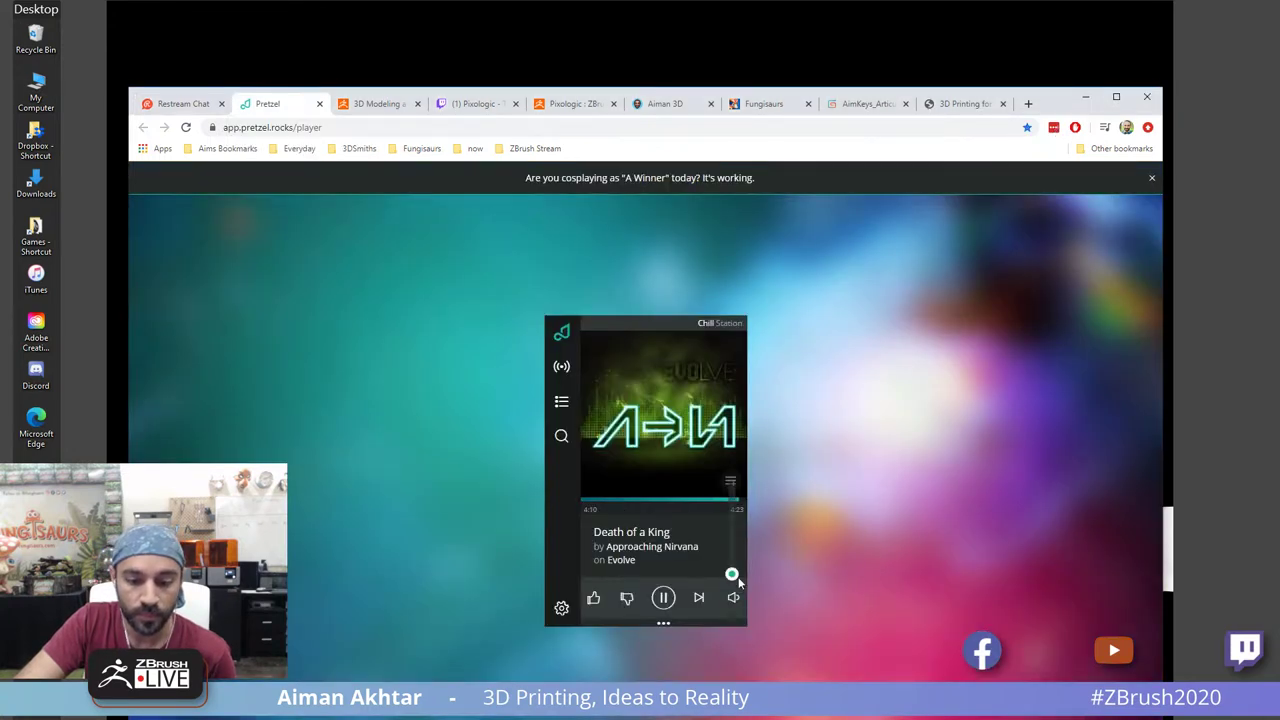
drag(736, 576, 737, 572)
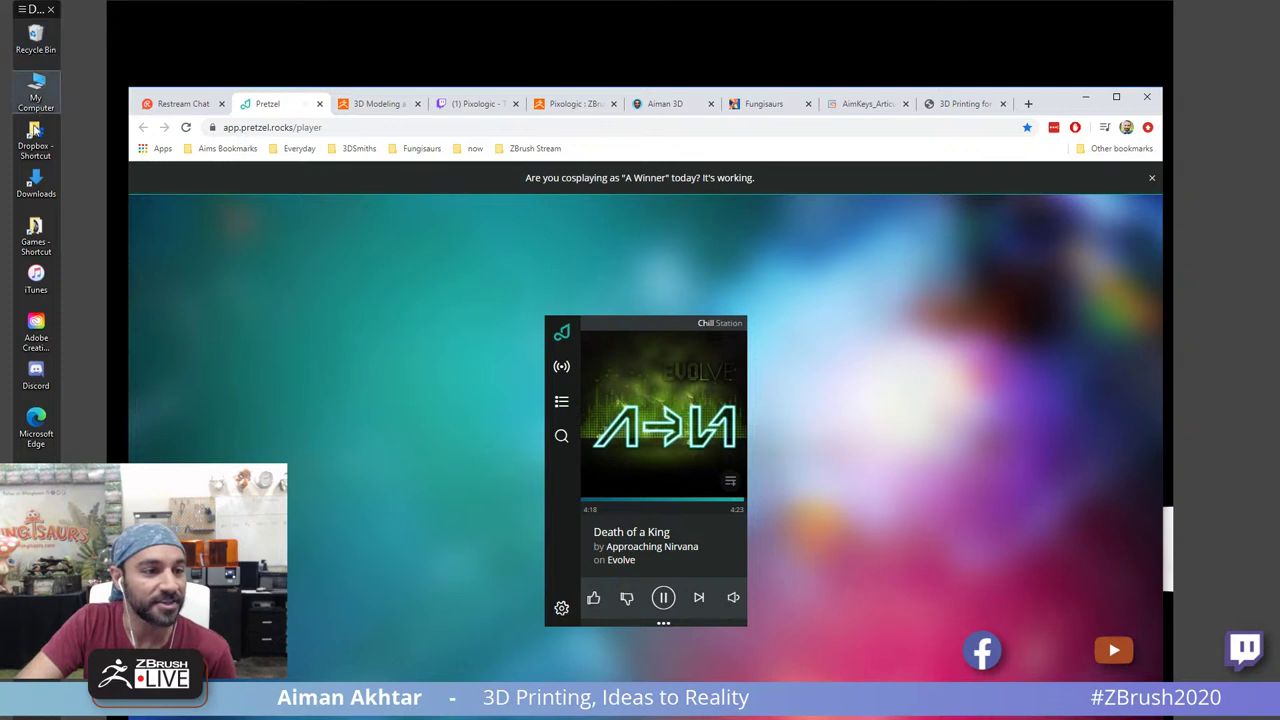
Step: Skip to the next Pretzel track and display Image from iOS.png in a maximised Photos window
double_click(32, 181)
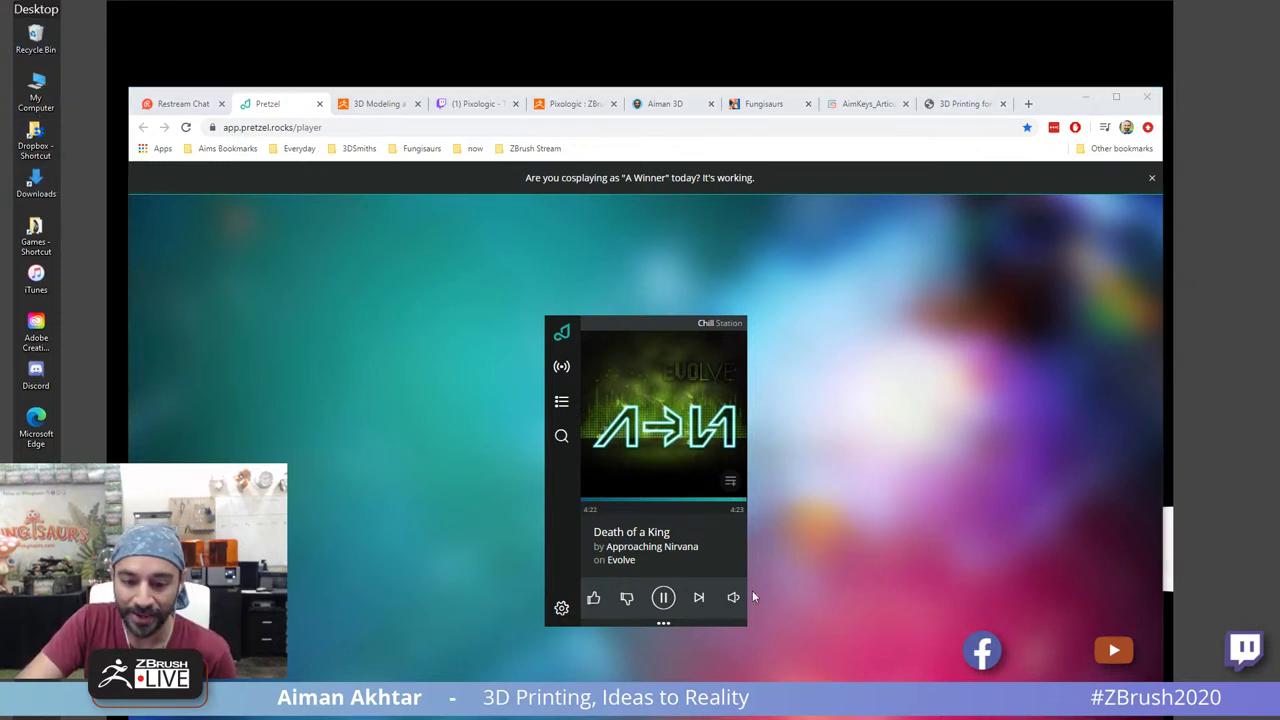
click(699, 599)
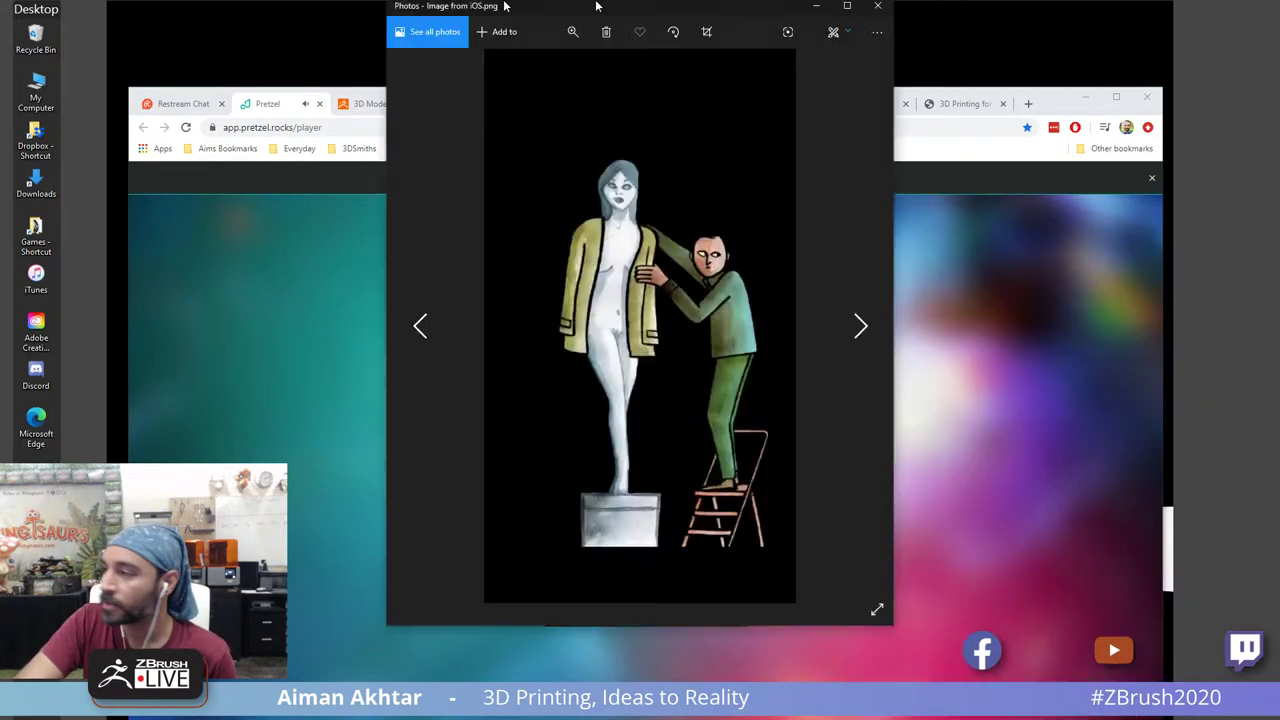
drag(597, 5, 460, 4)
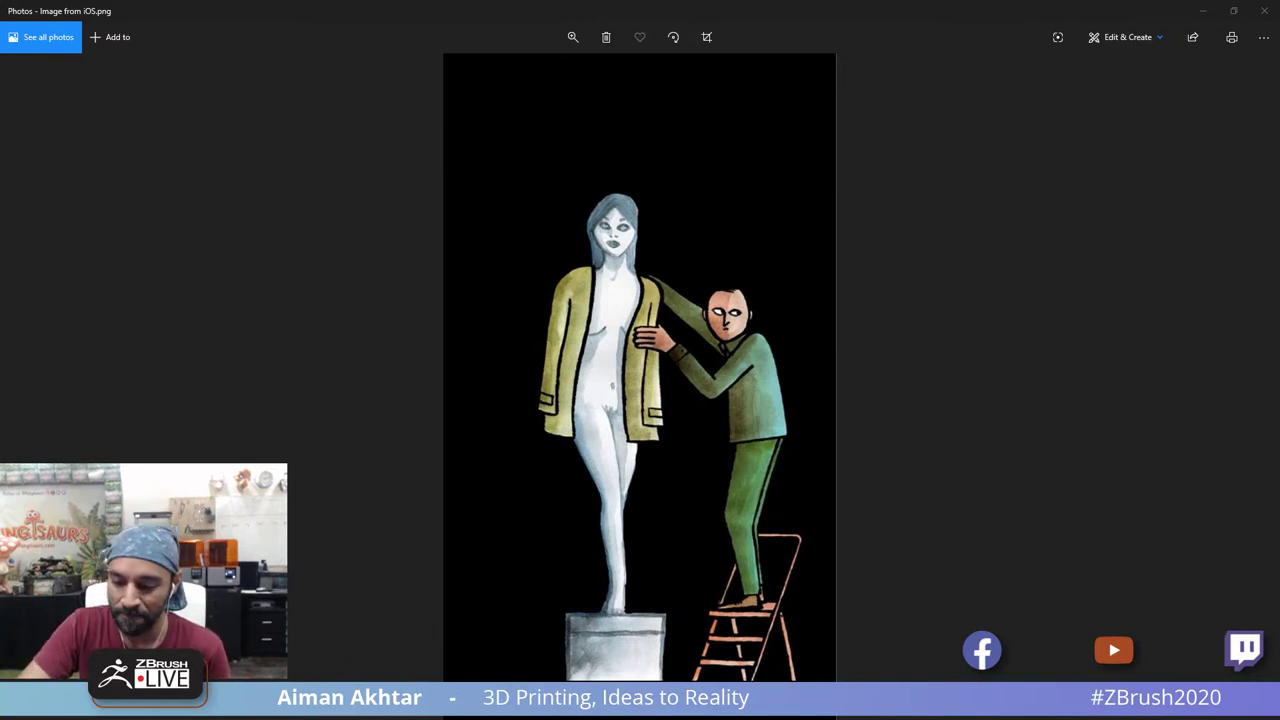
Step: Bring the Pretzel player back in front of the picture and lower its volume slightly
mouse_move(938, 719)
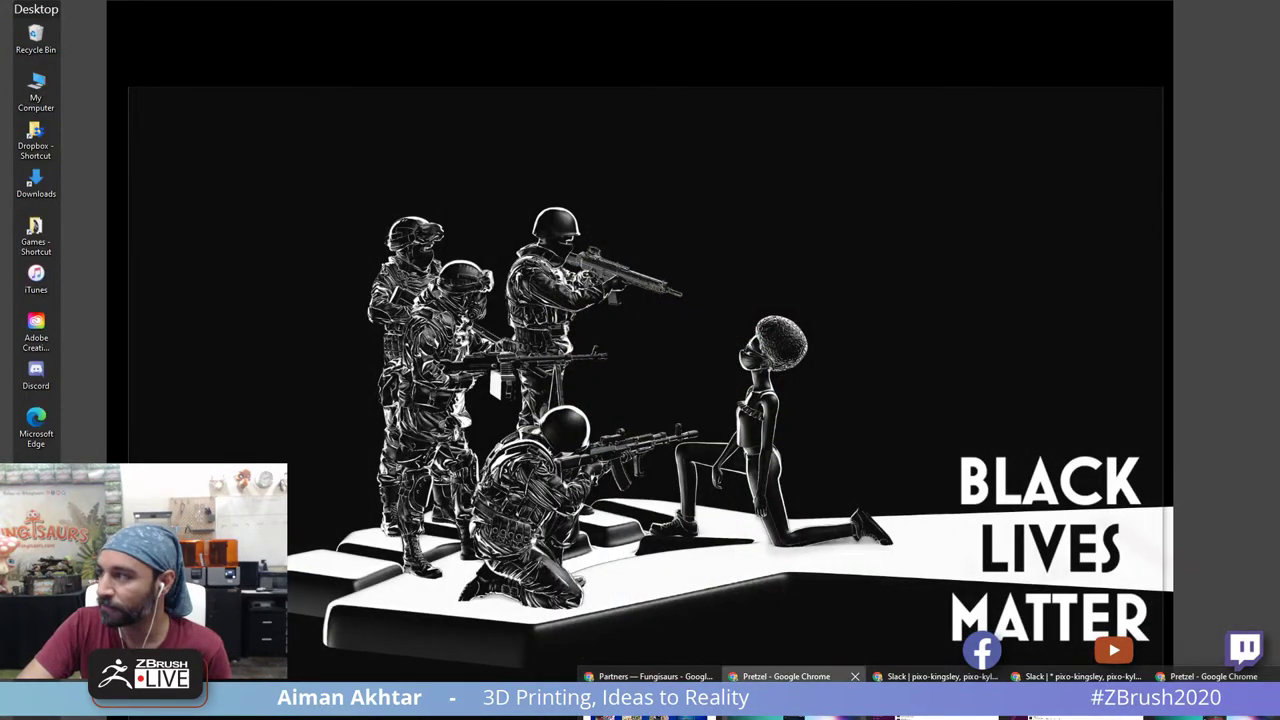
click(794, 700)
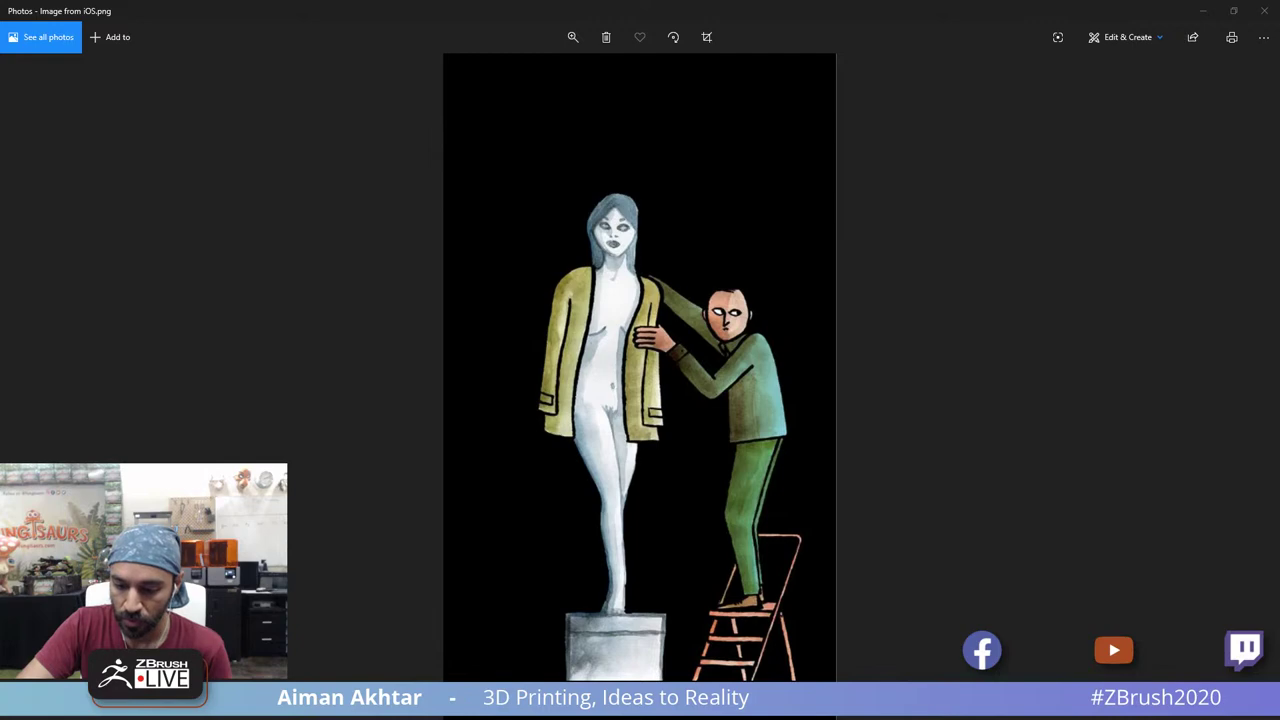
mouse_move(938, 719)
click(780, 698)
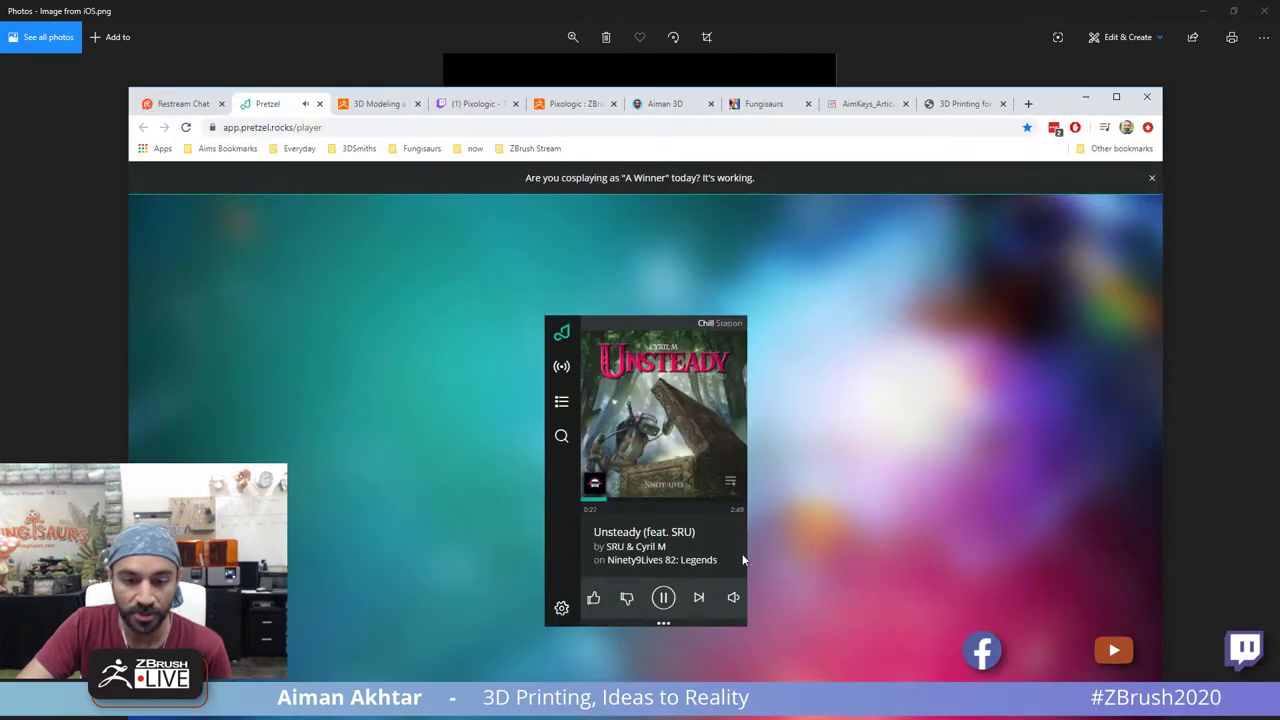
mouse_move(735, 580)
drag(735, 575, 735, 586)
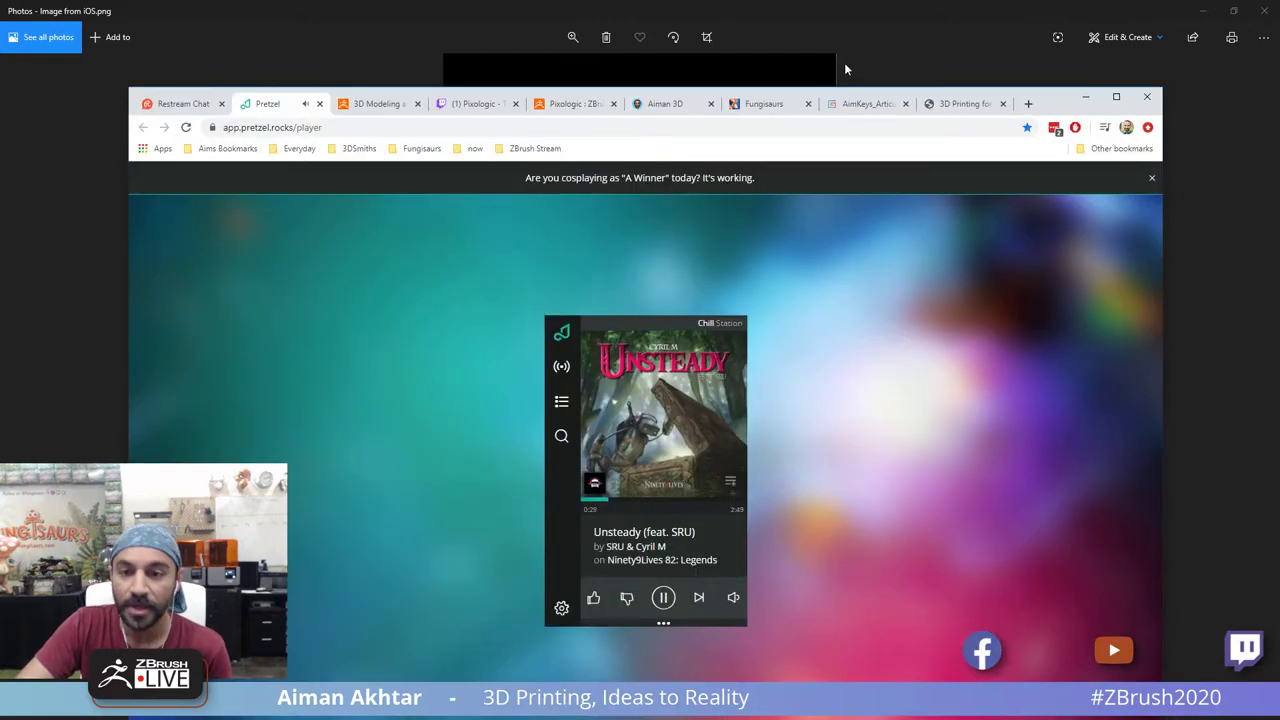
Step: Clear the browser and the reference picture off this screen and switch to ZBrush
click(1086, 97)
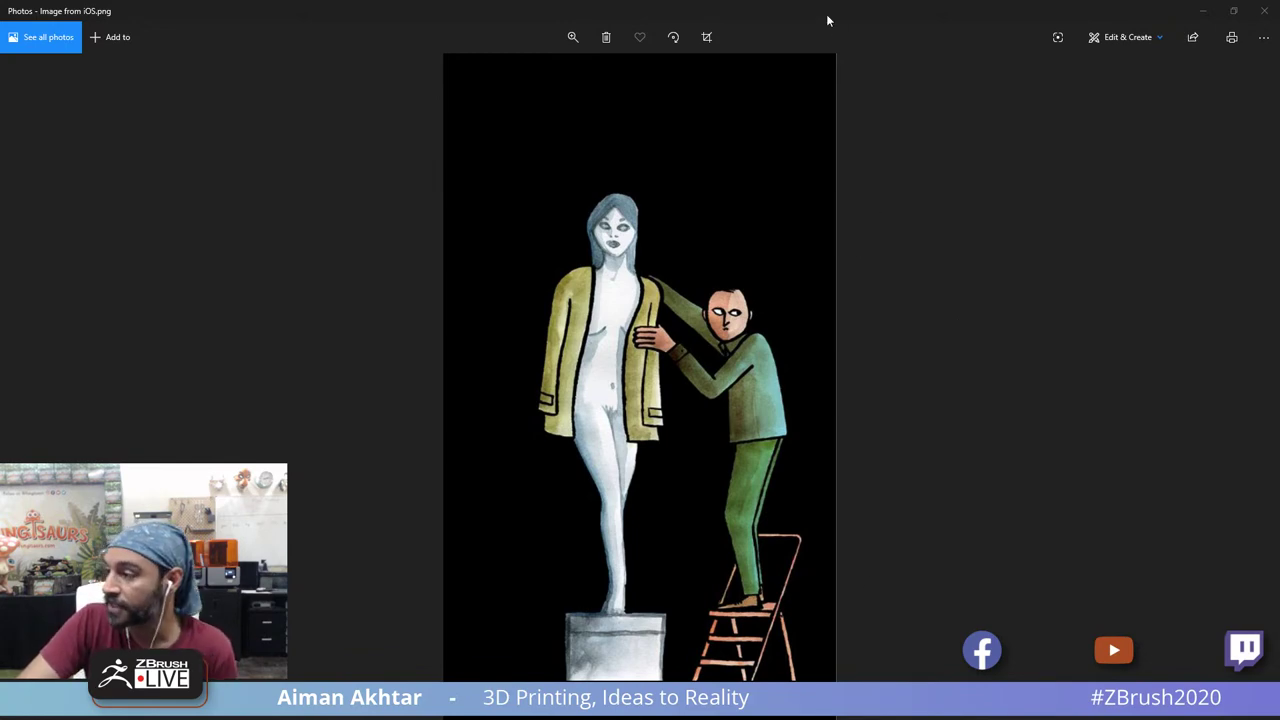
drag(828, 16, 1279, 20)
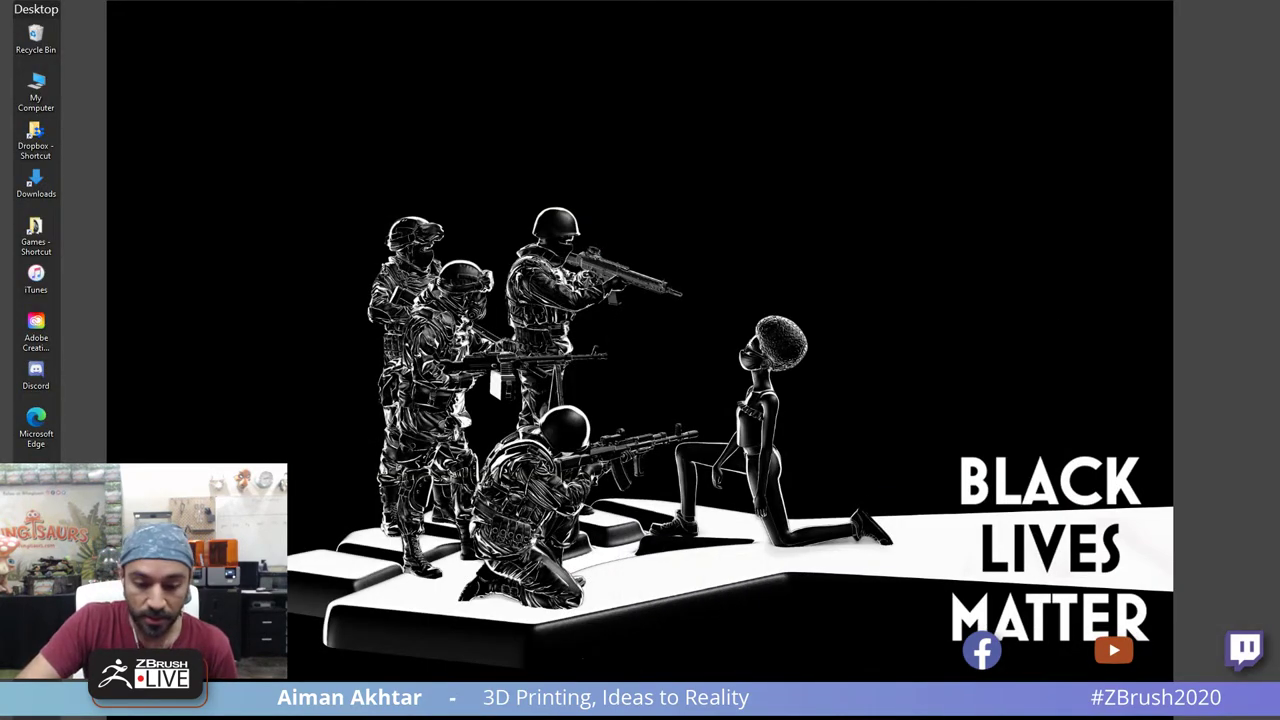
click(569, 702)
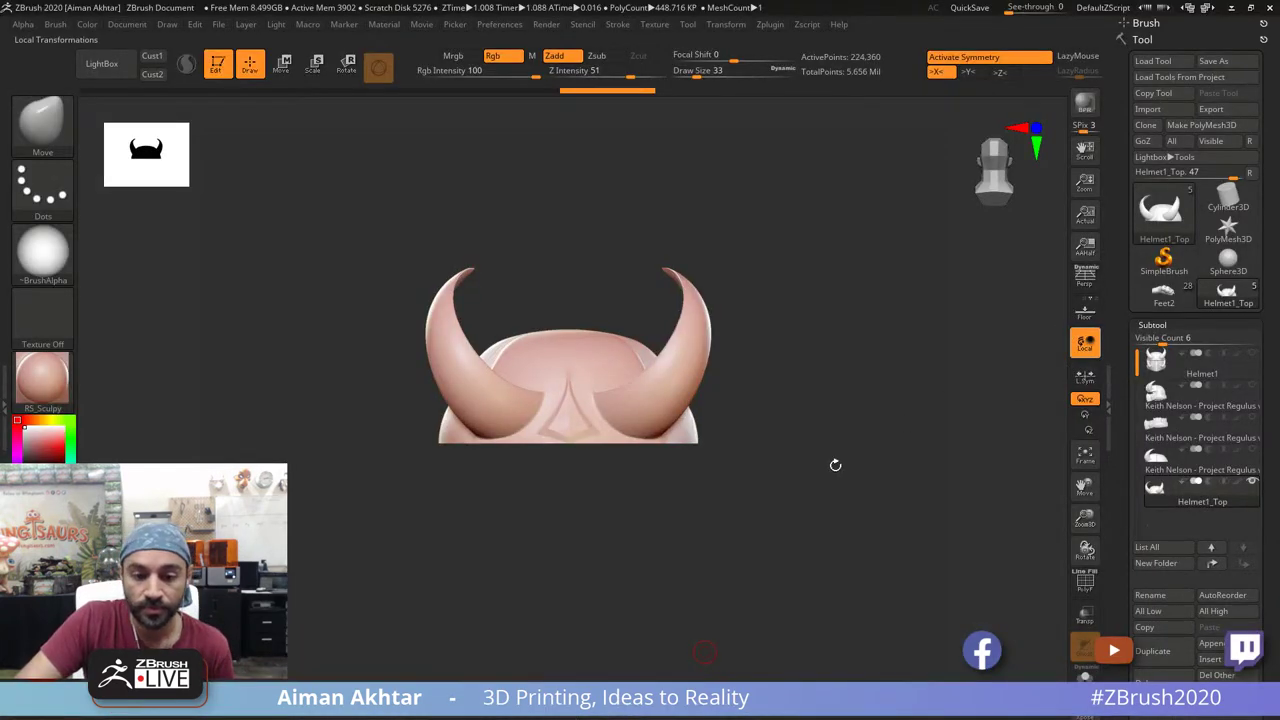
Step: Inspect the horned helmet top from several angles, briefly showing and hiding the first Project Regulus subtool with it
drag(831, 466, 876, 524)
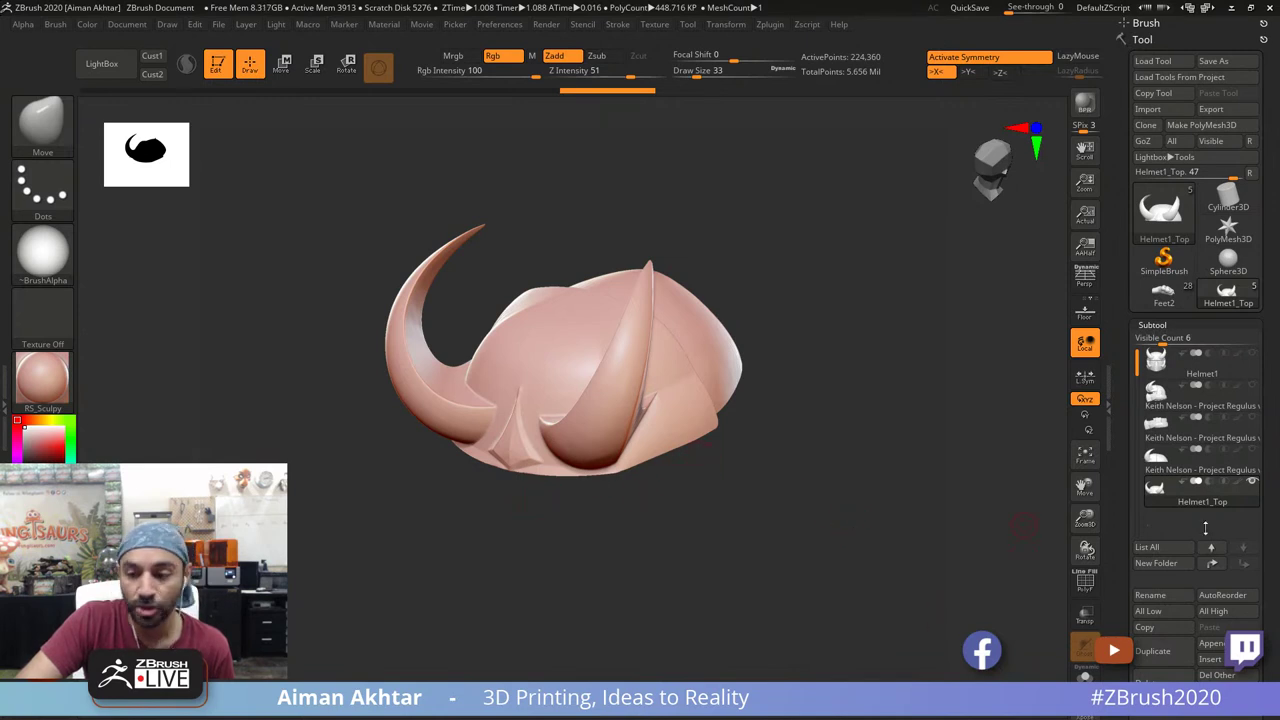
click(1253, 386)
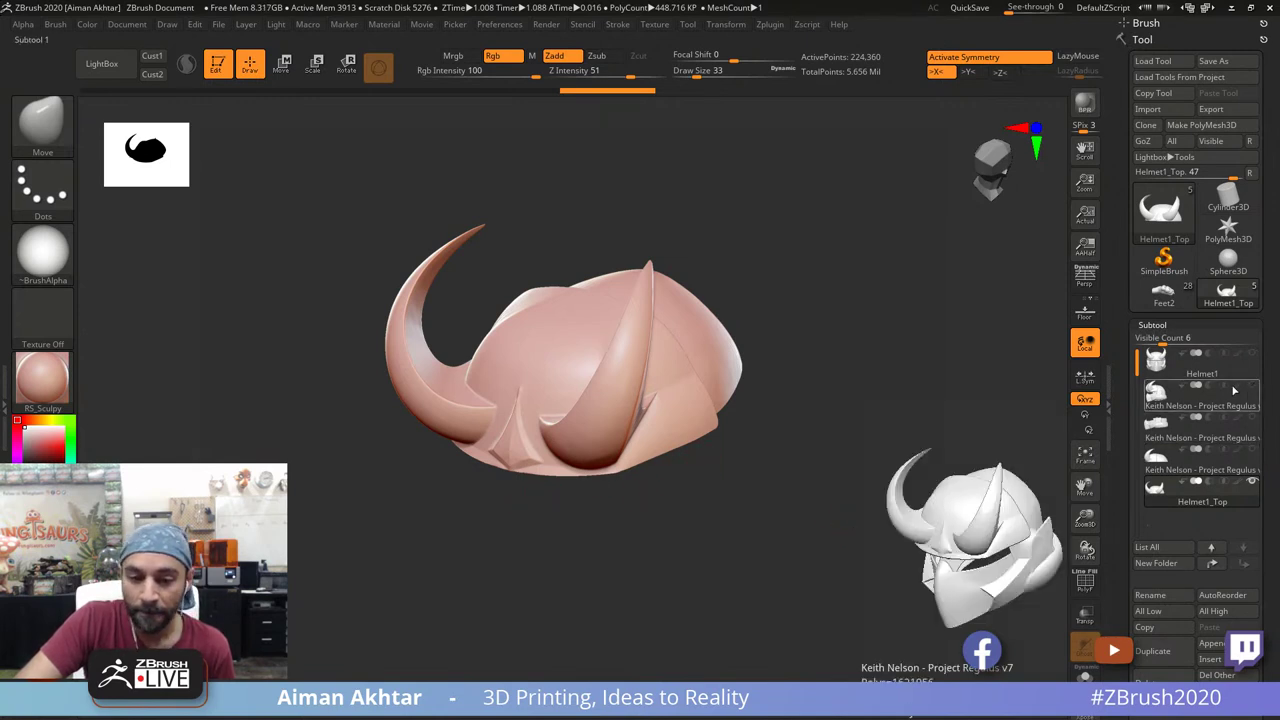
drag(894, 563, 1017, 537)
click(1252, 385)
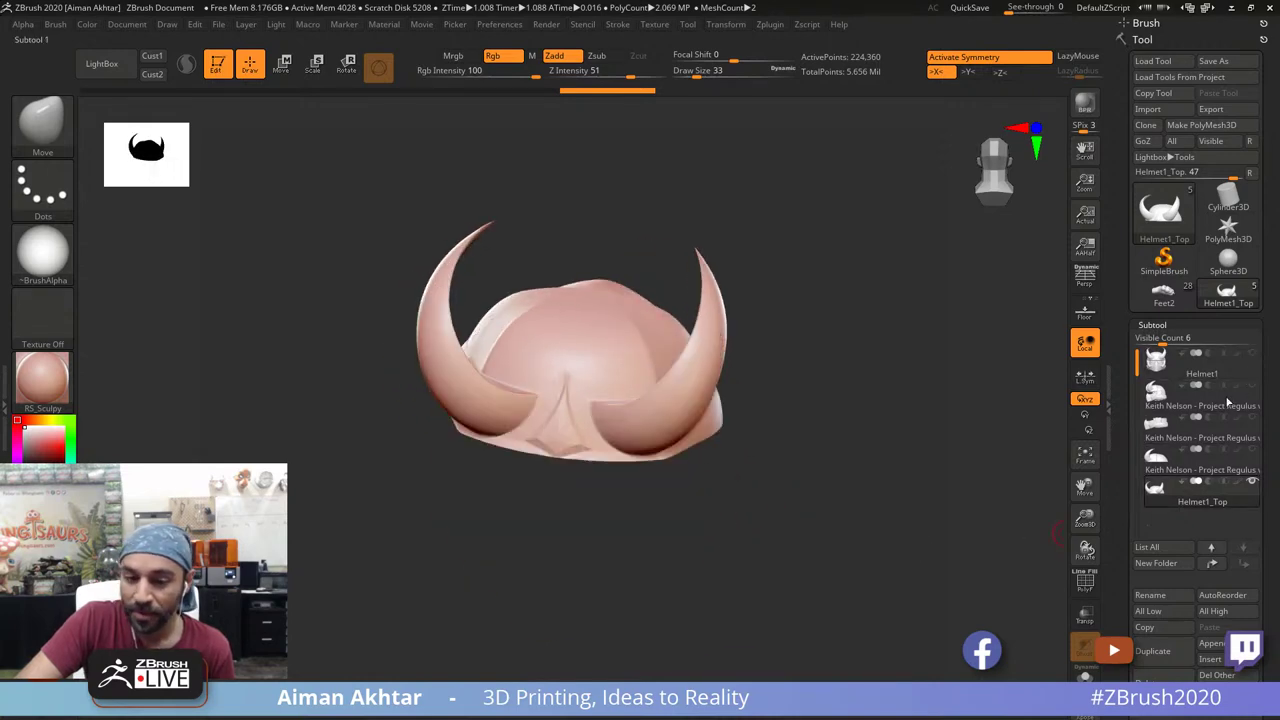
drag(773, 541, 864, 584)
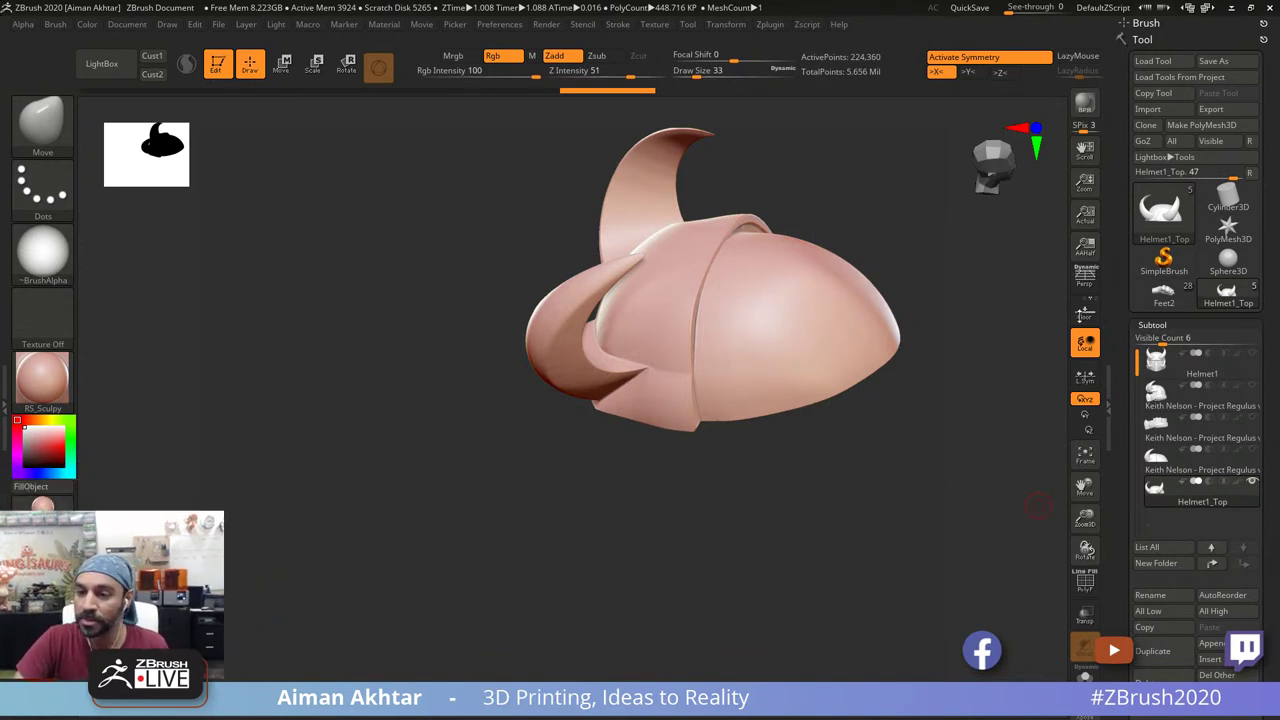
Step: Switch from the helmet to the SimpleBrush and clear the canvas
click(1164, 258)
key(ctrl+n)
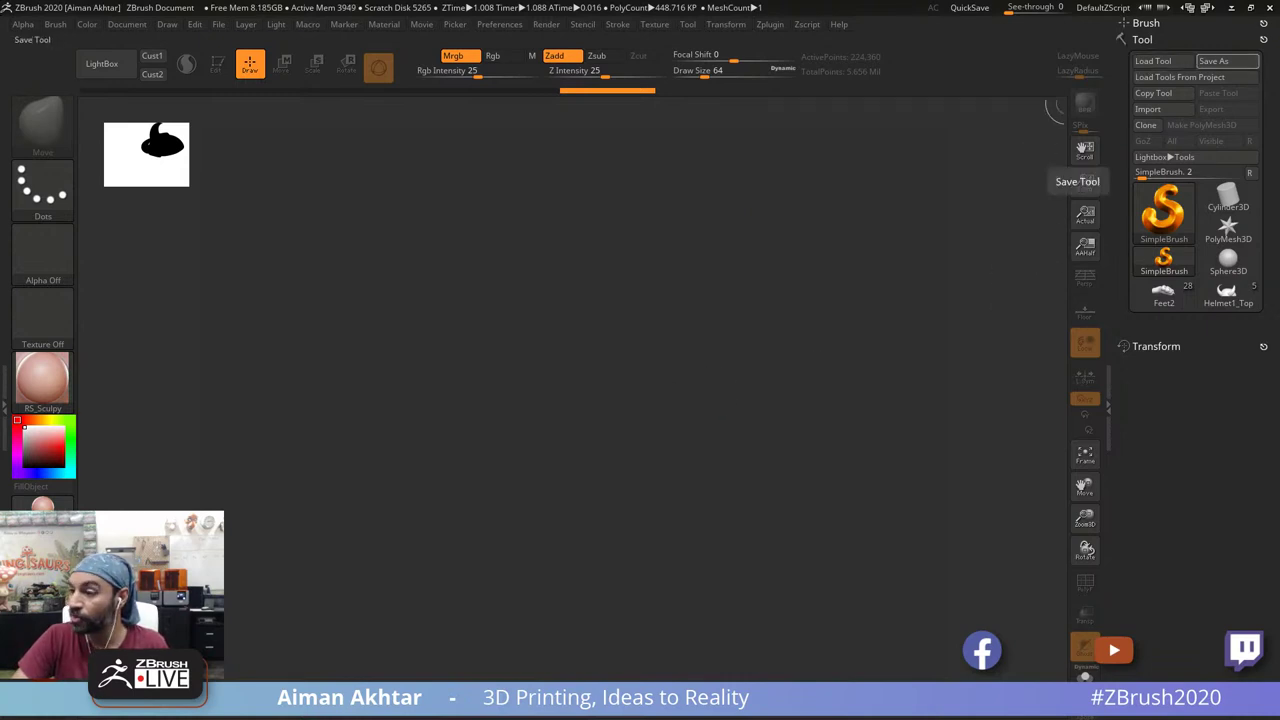
Step: Import the Image from iOS picture from Downloads as a texture and add it to Spotlight
click(652, 25)
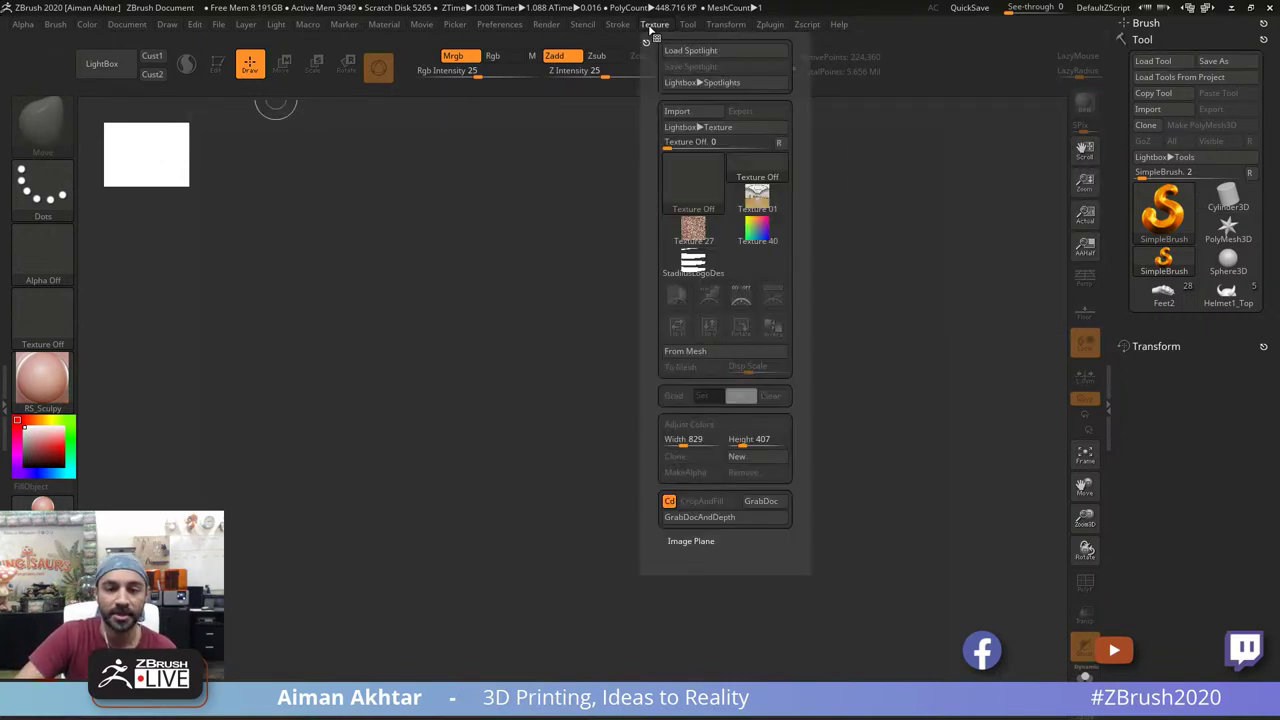
click(687, 115)
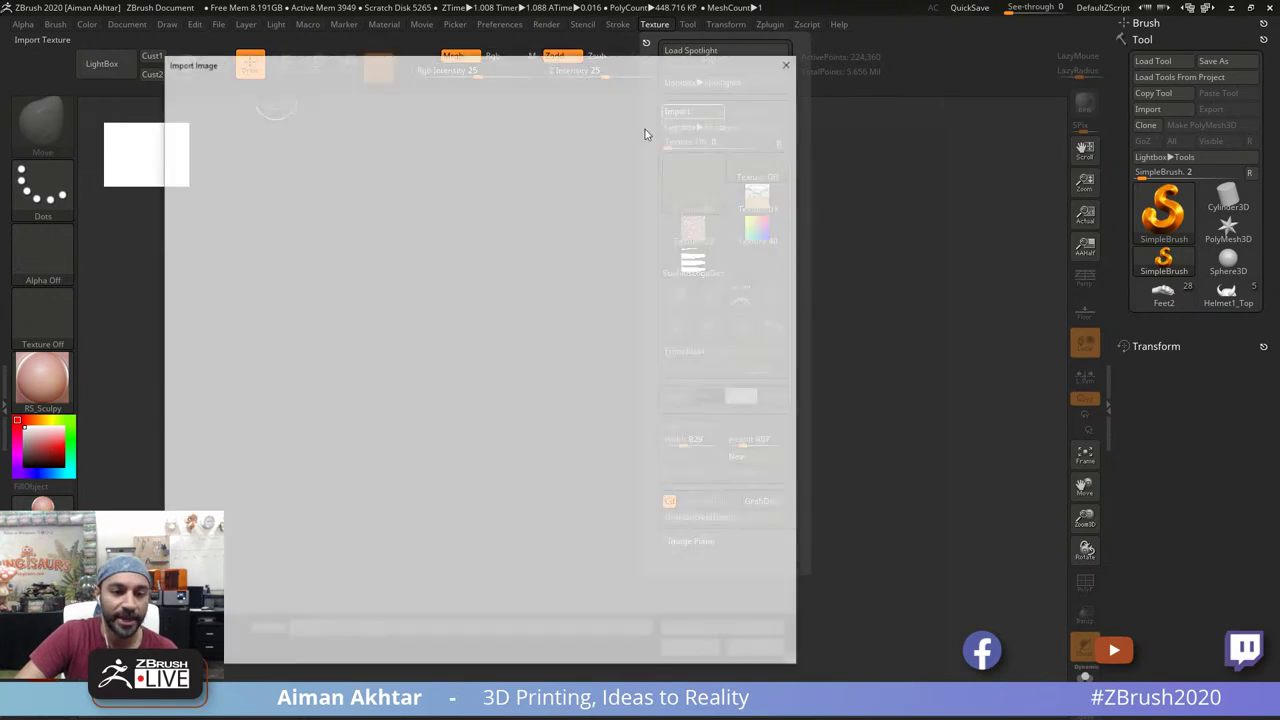
click(214, 182)
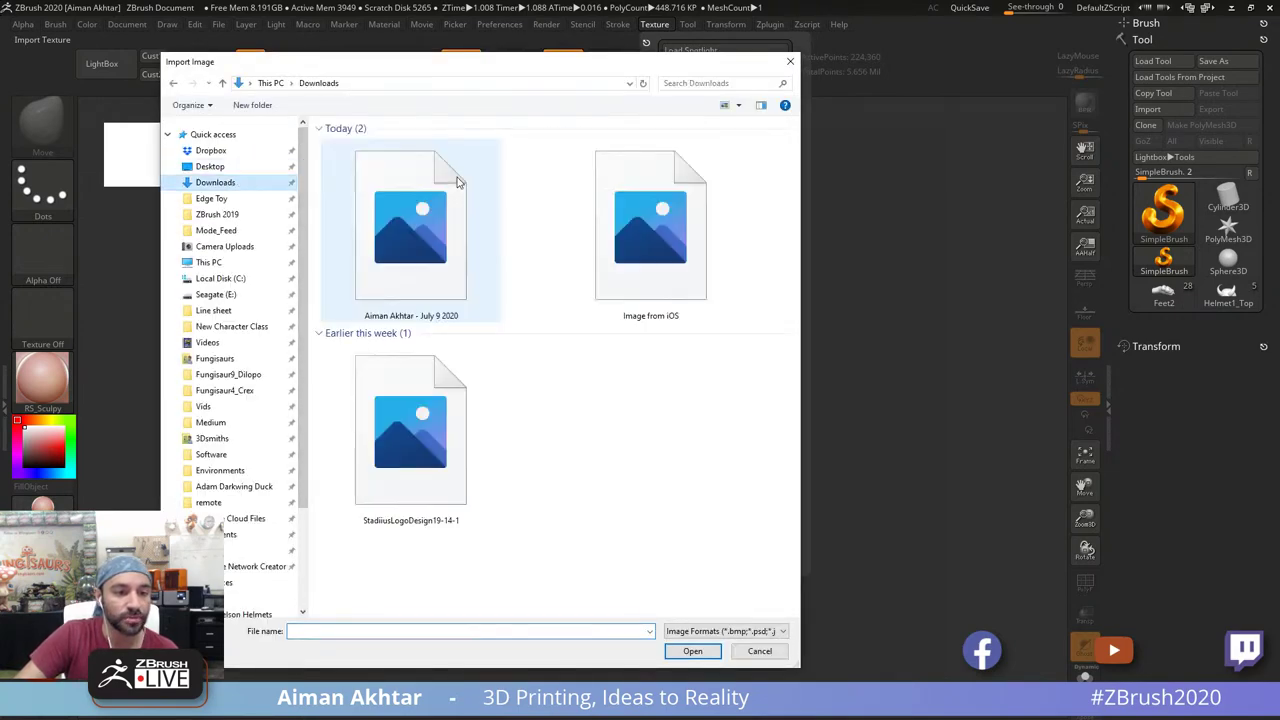
click(647, 240)
click(693, 652)
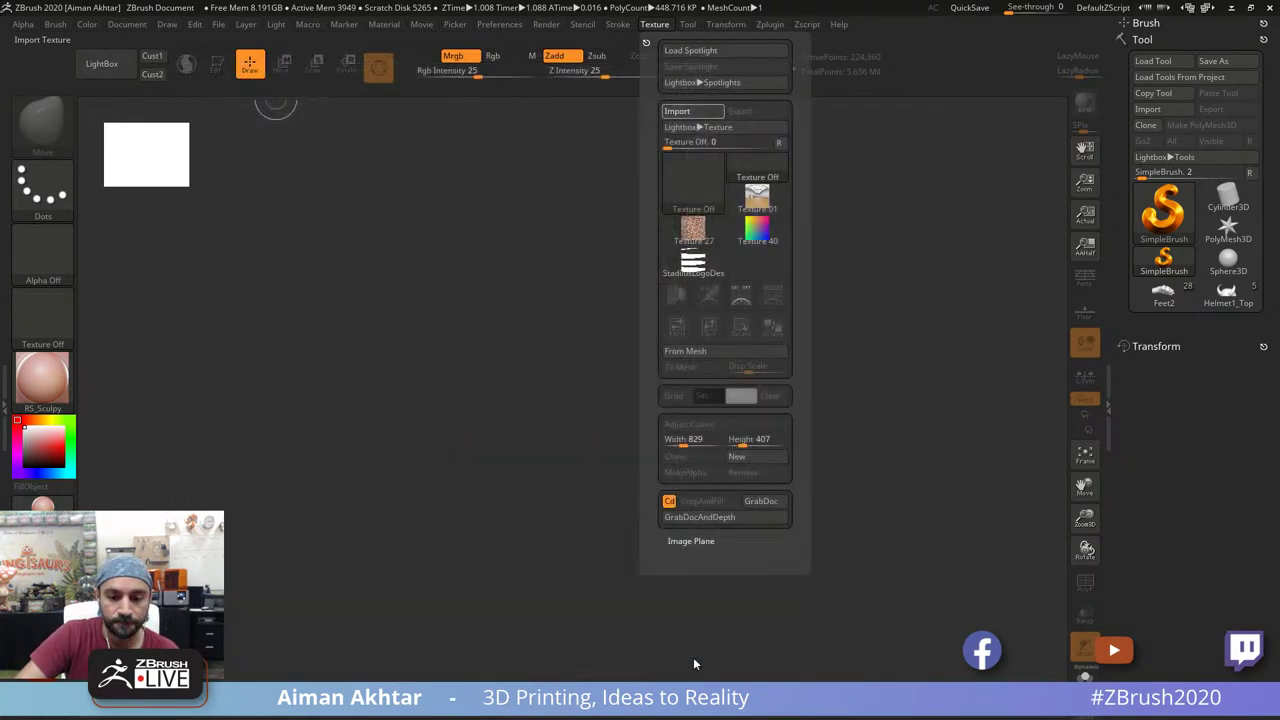
click(655, 24)
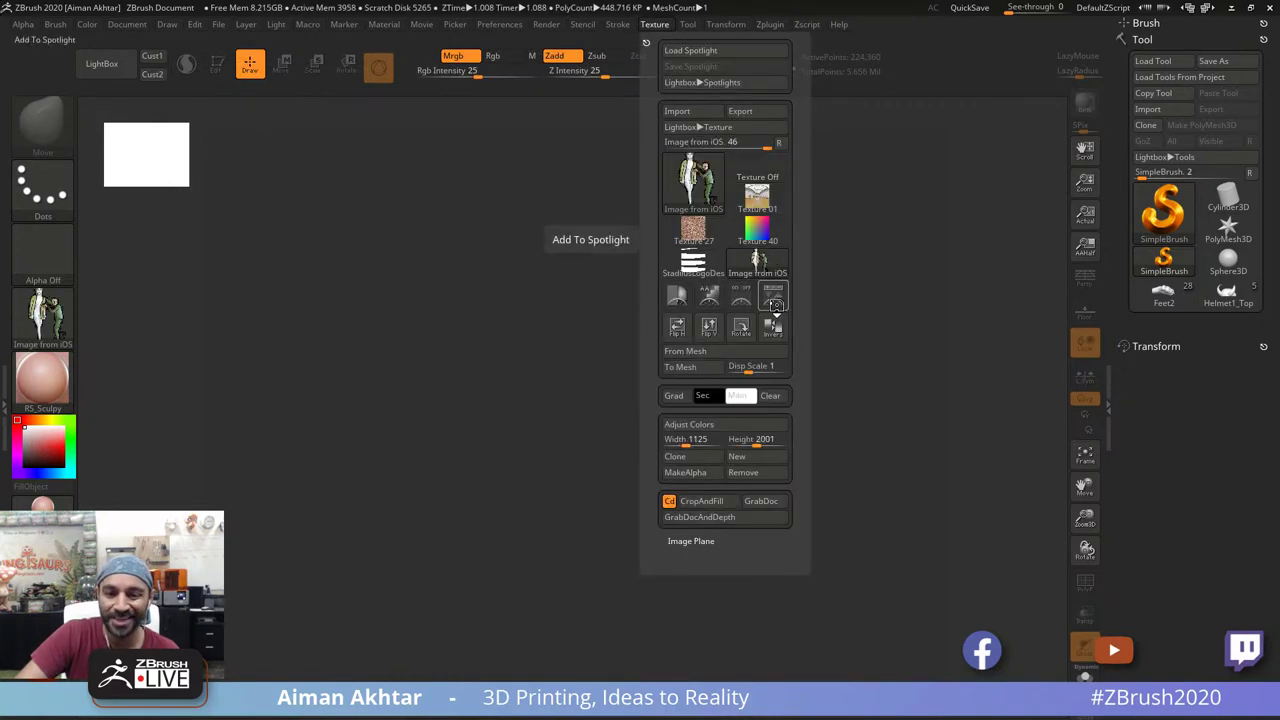
click(776, 302)
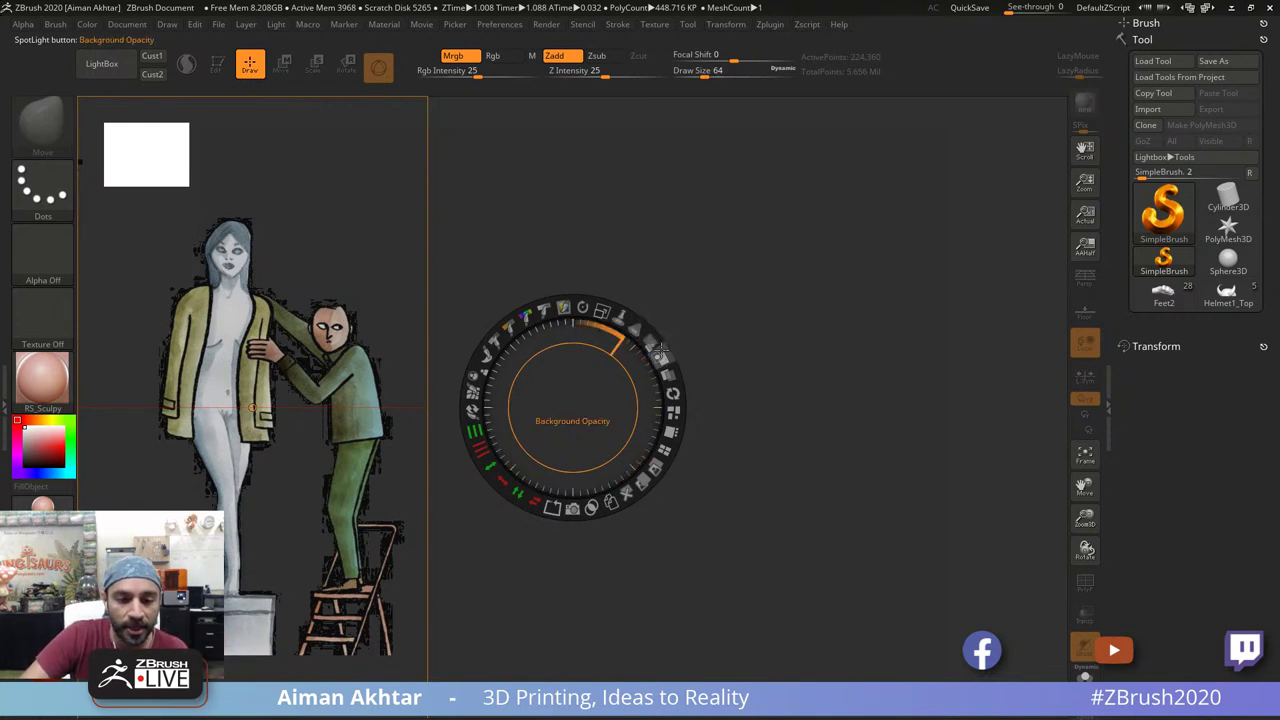
Step: Adjust the Spotlight image's Intensity so its black background turns opaque, and leave Spotlight editing
drag(660, 354, 572, 299)
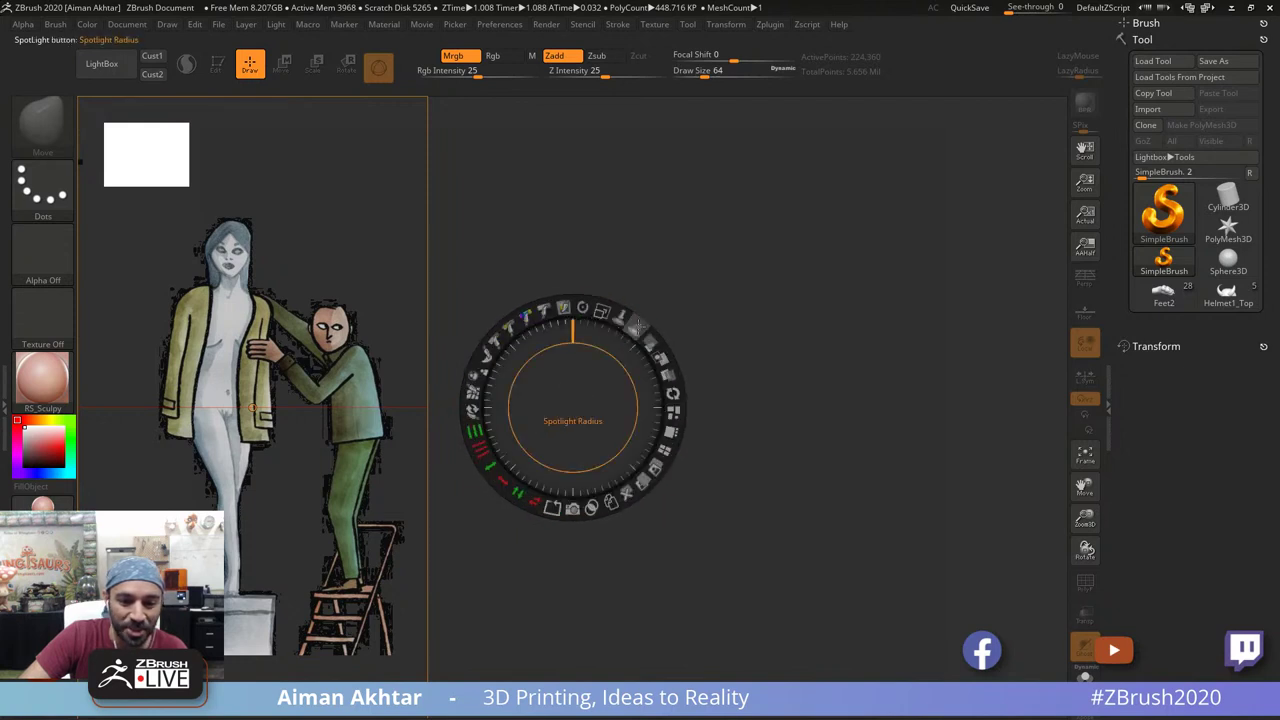
drag(673, 376, 662, 457)
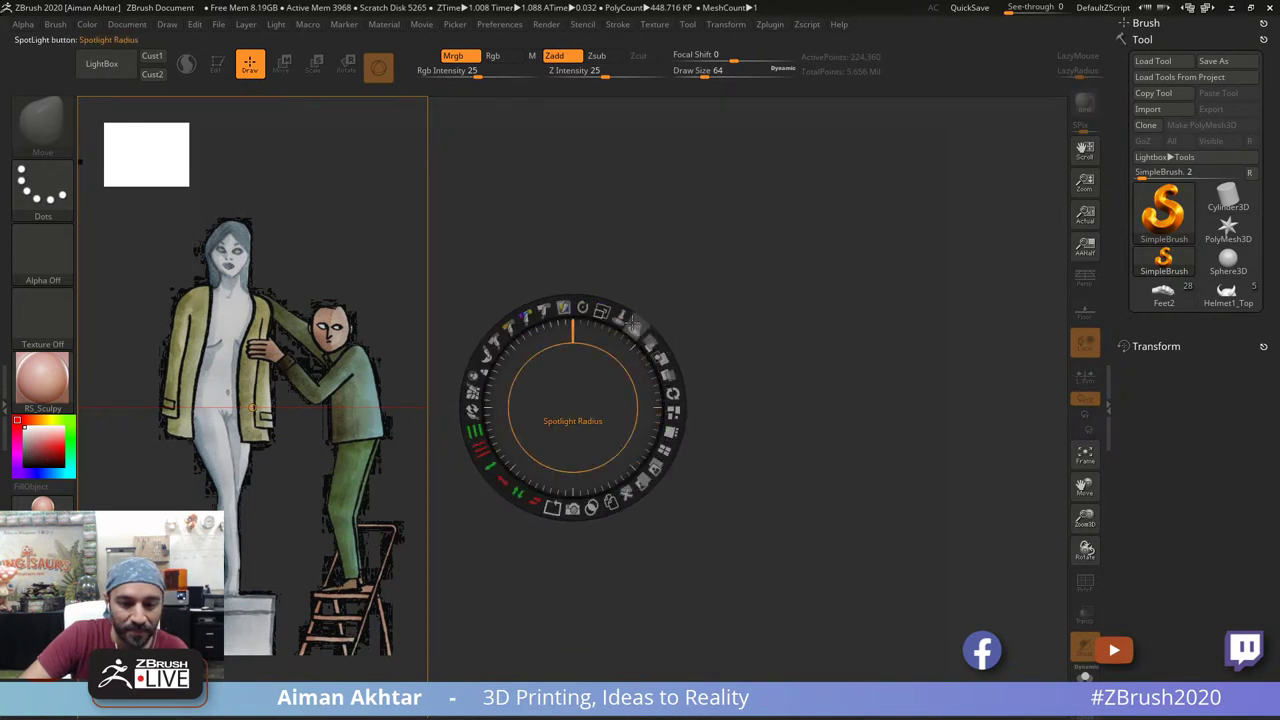
click(544, 311)
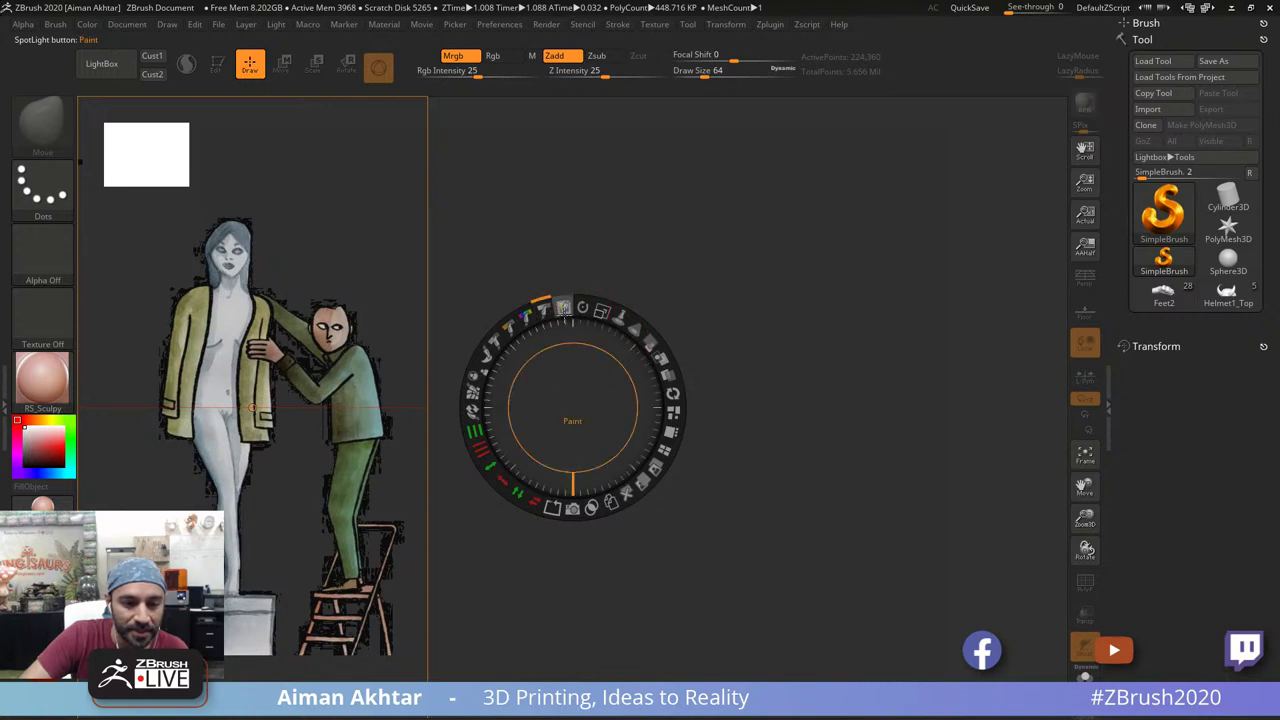
mouse_move(545, 311)
mouse_down()
mouse_move(627, 315)
mouse_move(562, 309)
mouse_move(551, 320)
mouse_up()
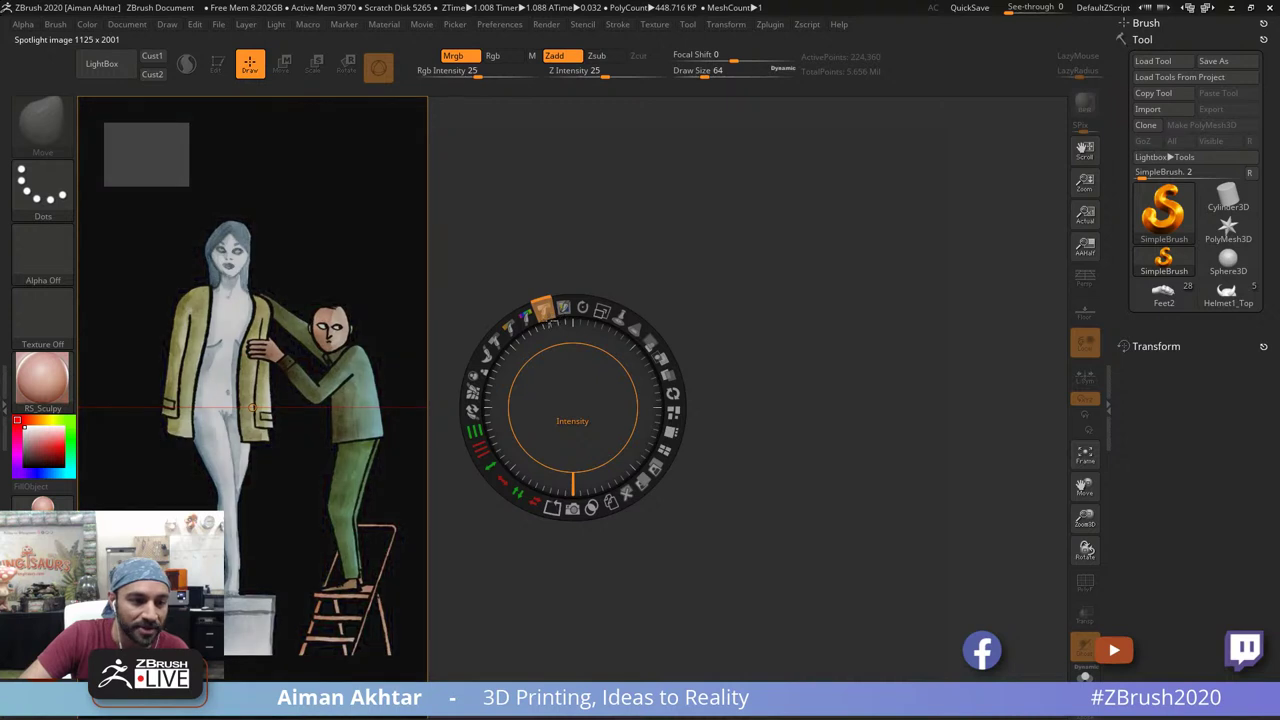
key(ctrl+z)
key(ctrl+shift+z)
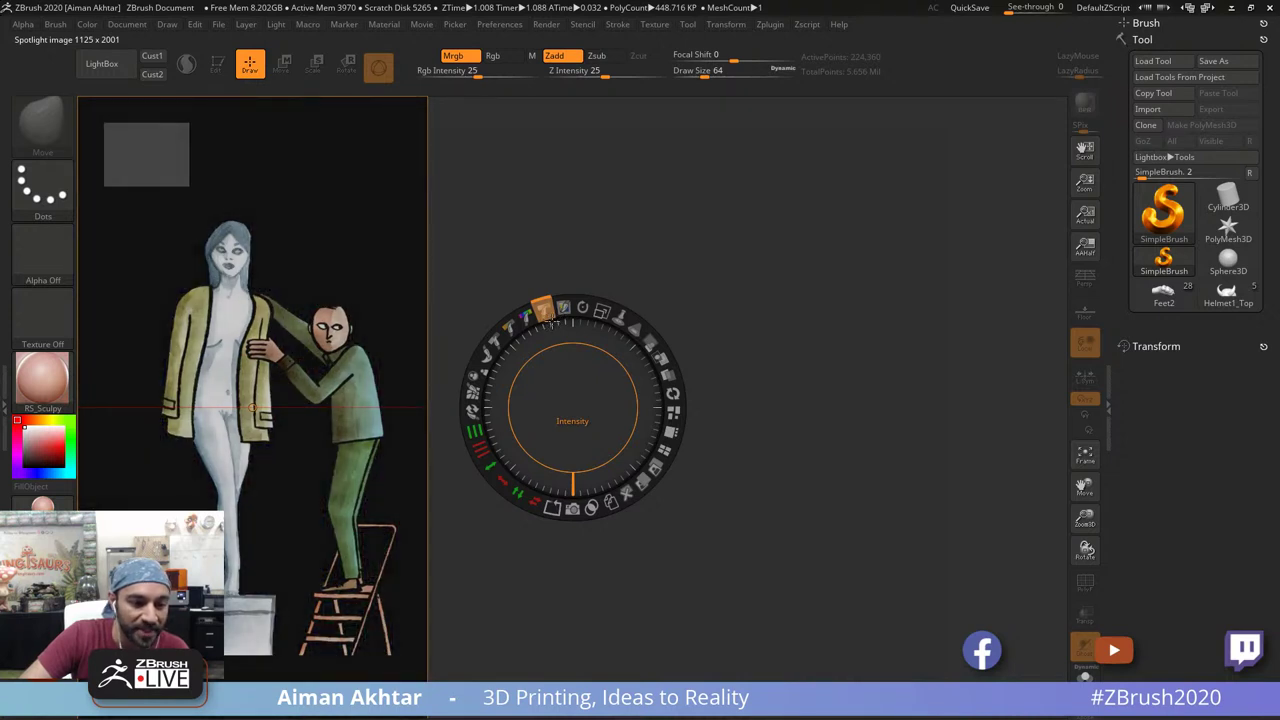
key(z)
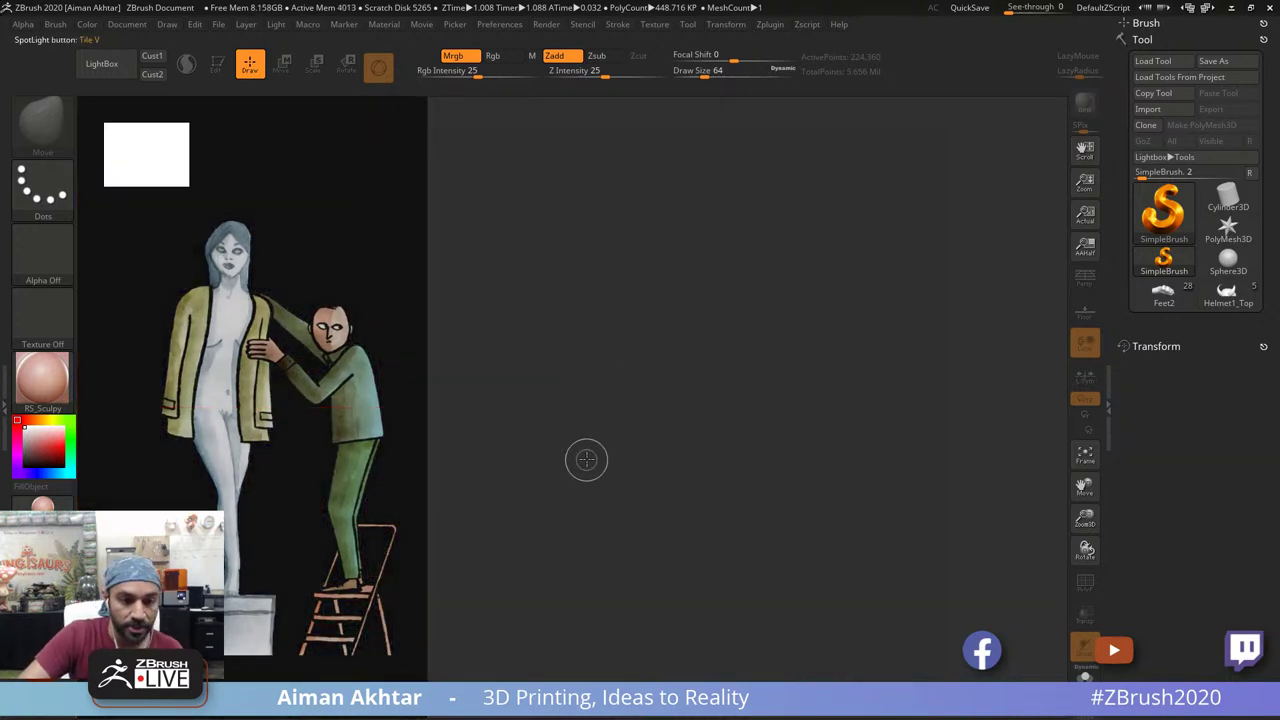
Step: Open the brush's Samples settings
click(56, 26)
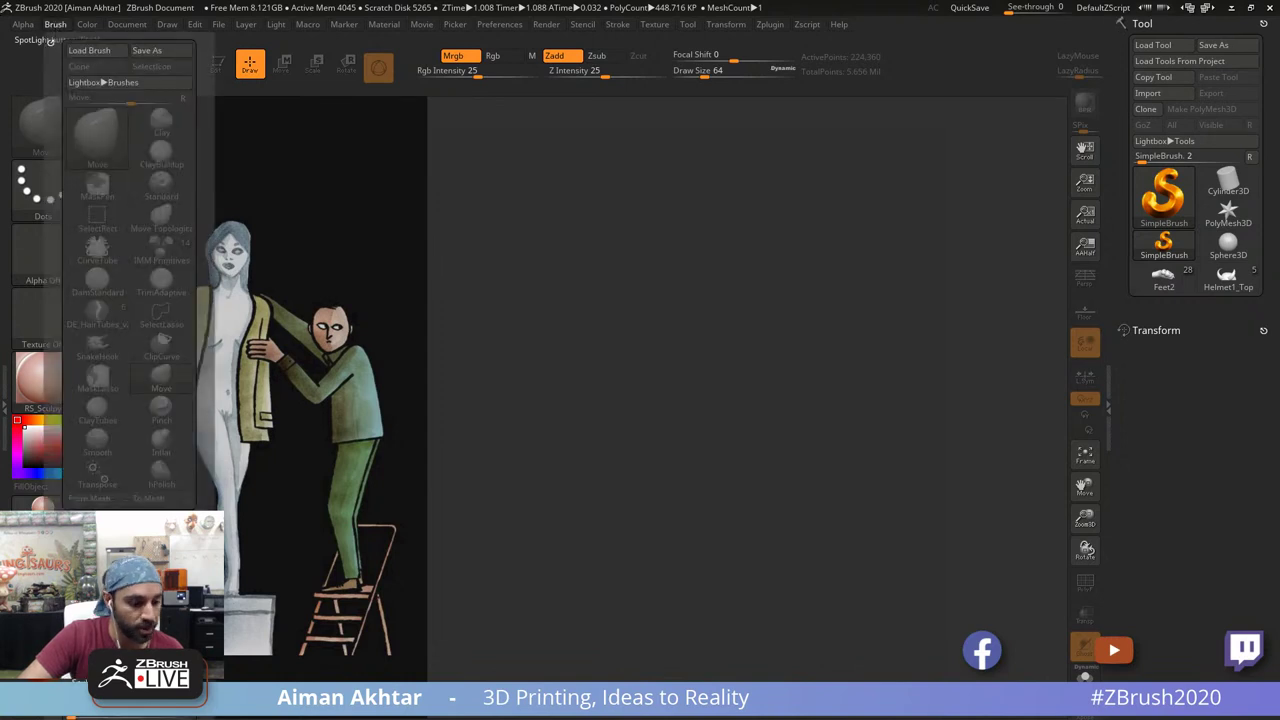
drag(204, 400, 204, 285)
drag(169, 600, 172, 343)
click(105, 343)
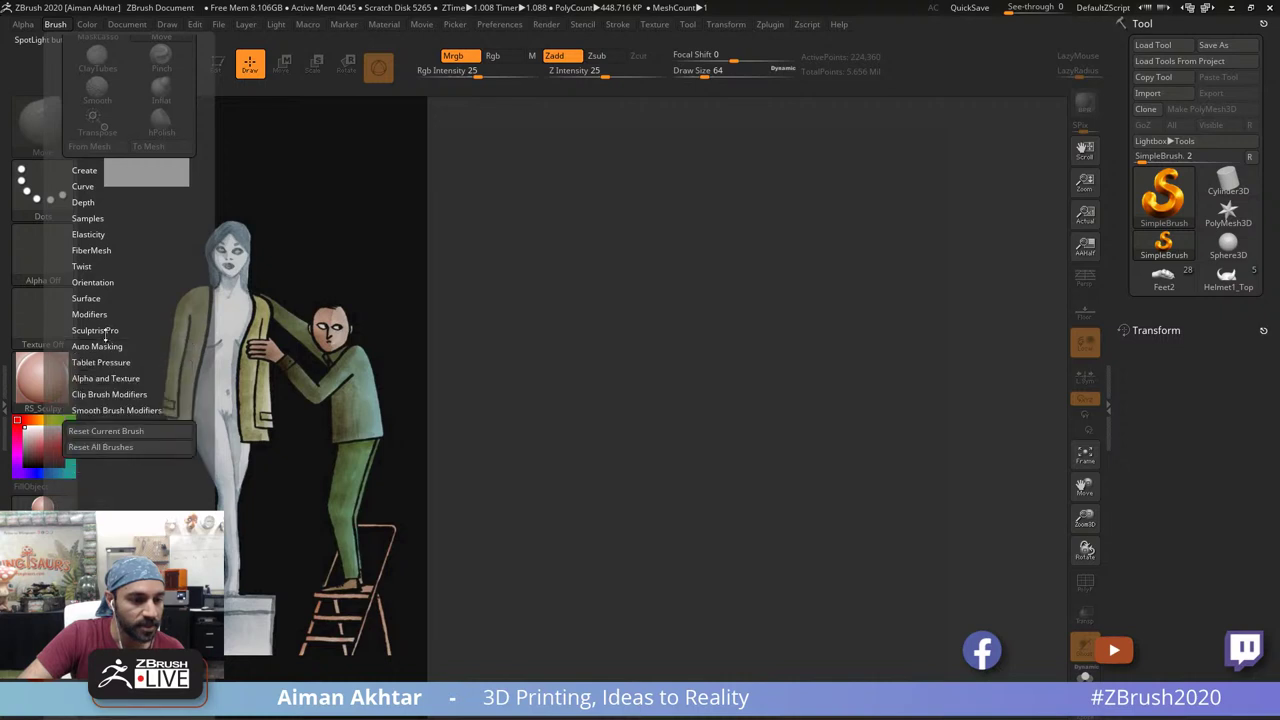
click(87, 218)
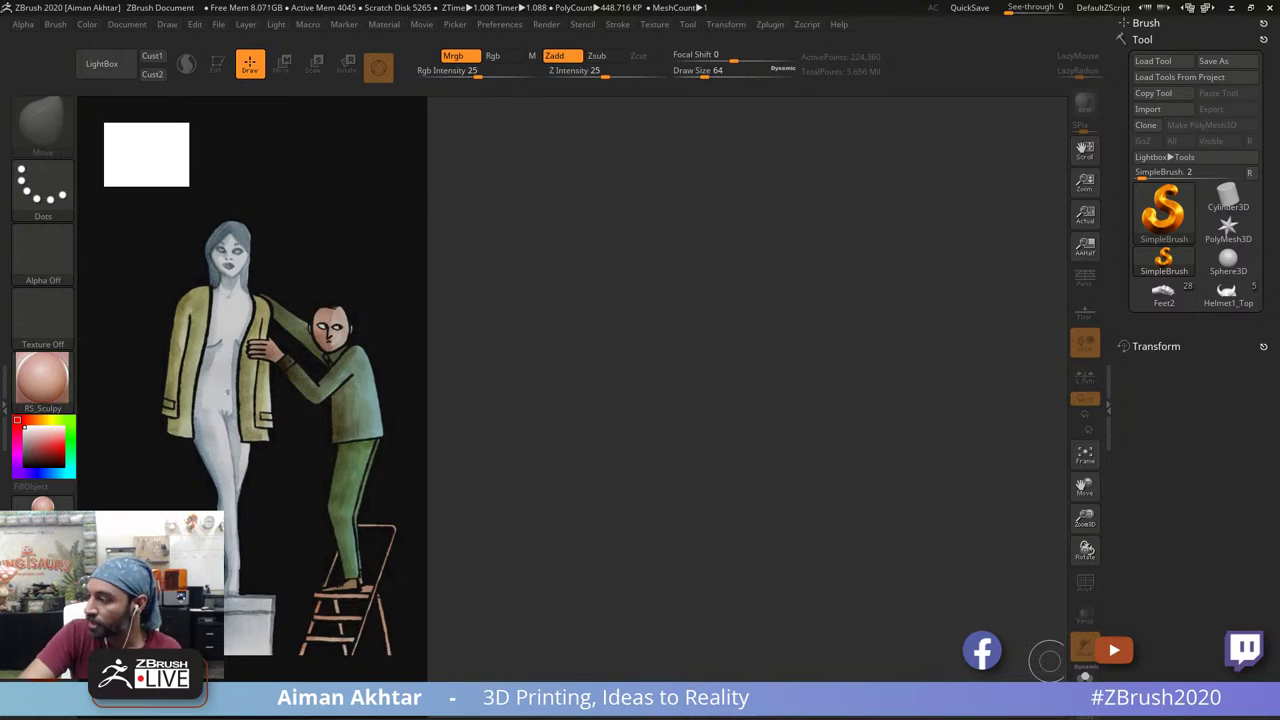
key(super+d)
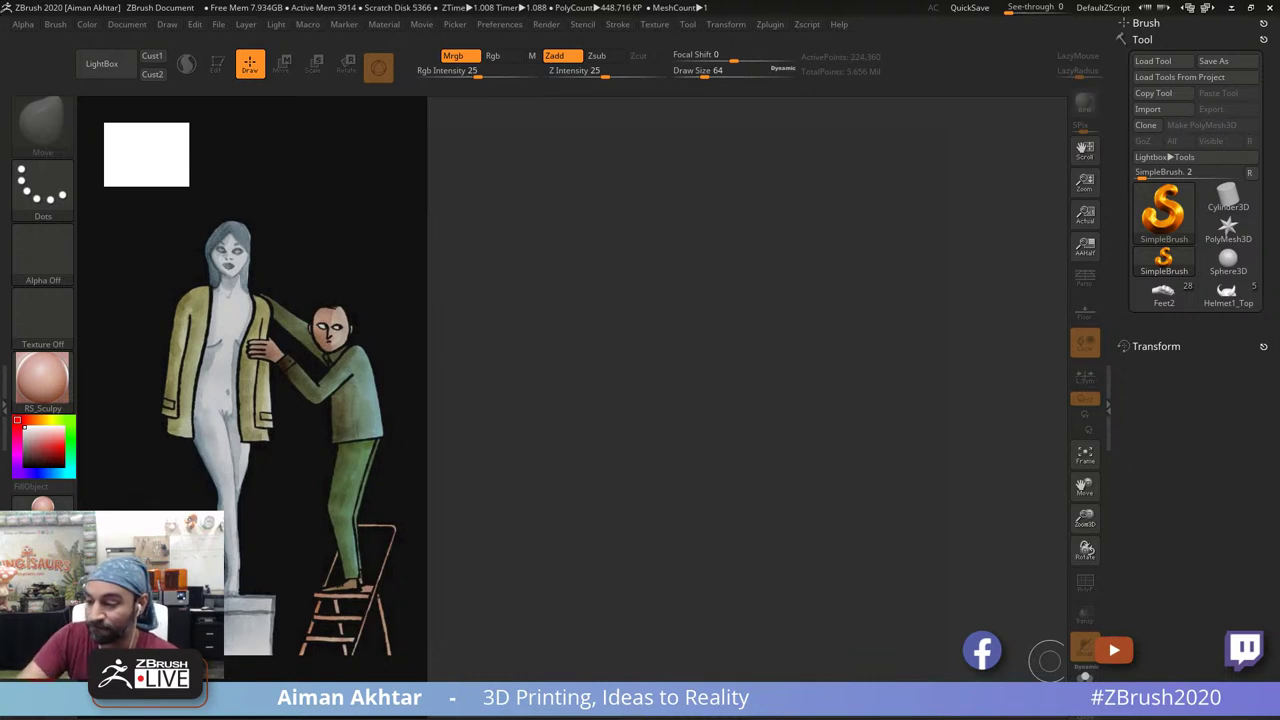
click(674, 466)
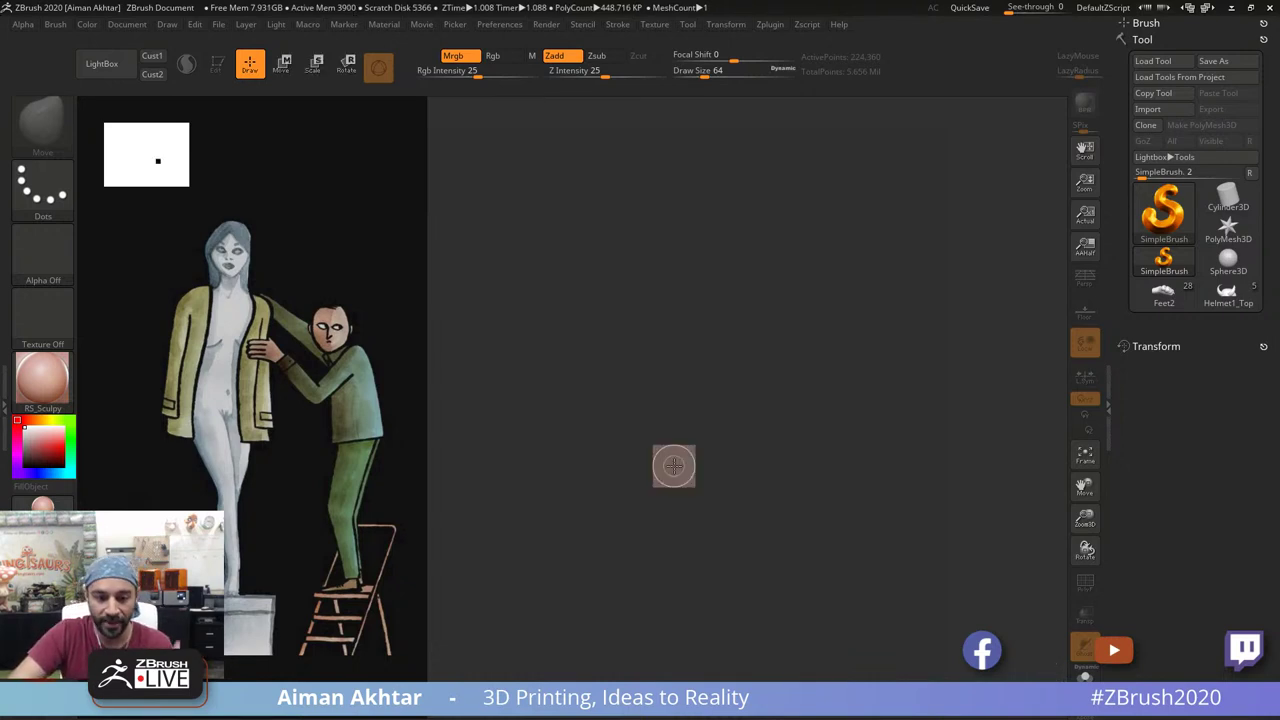
key(ctrl+n)
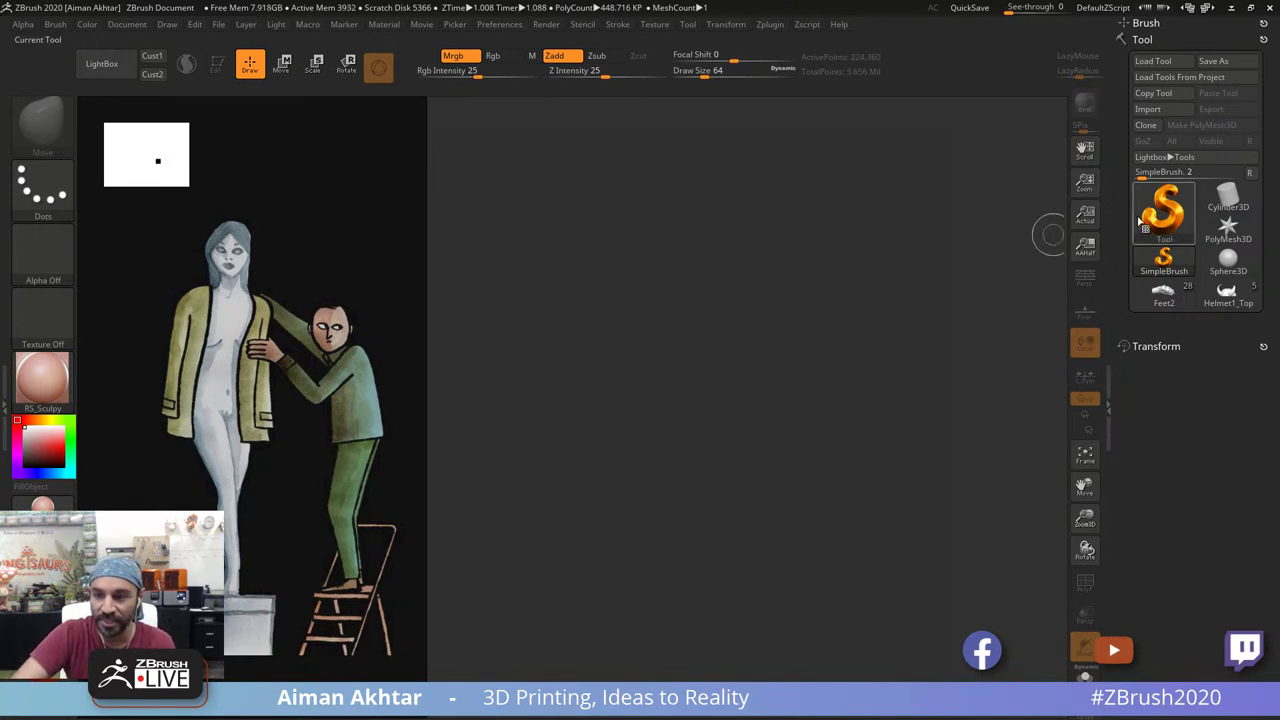
Step: Draw a Sphere3D on the canvas beside the reference image and enter Edit mode
click(1163, 210)
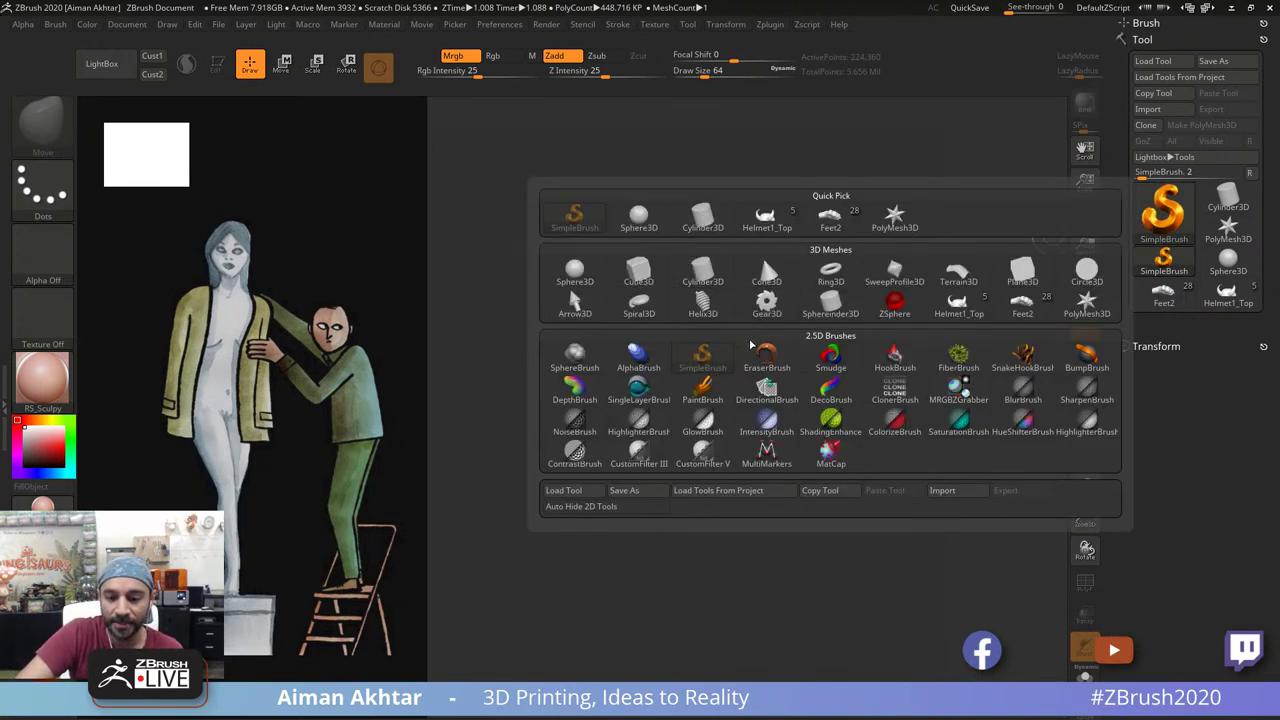
mouse_move(780, 232)
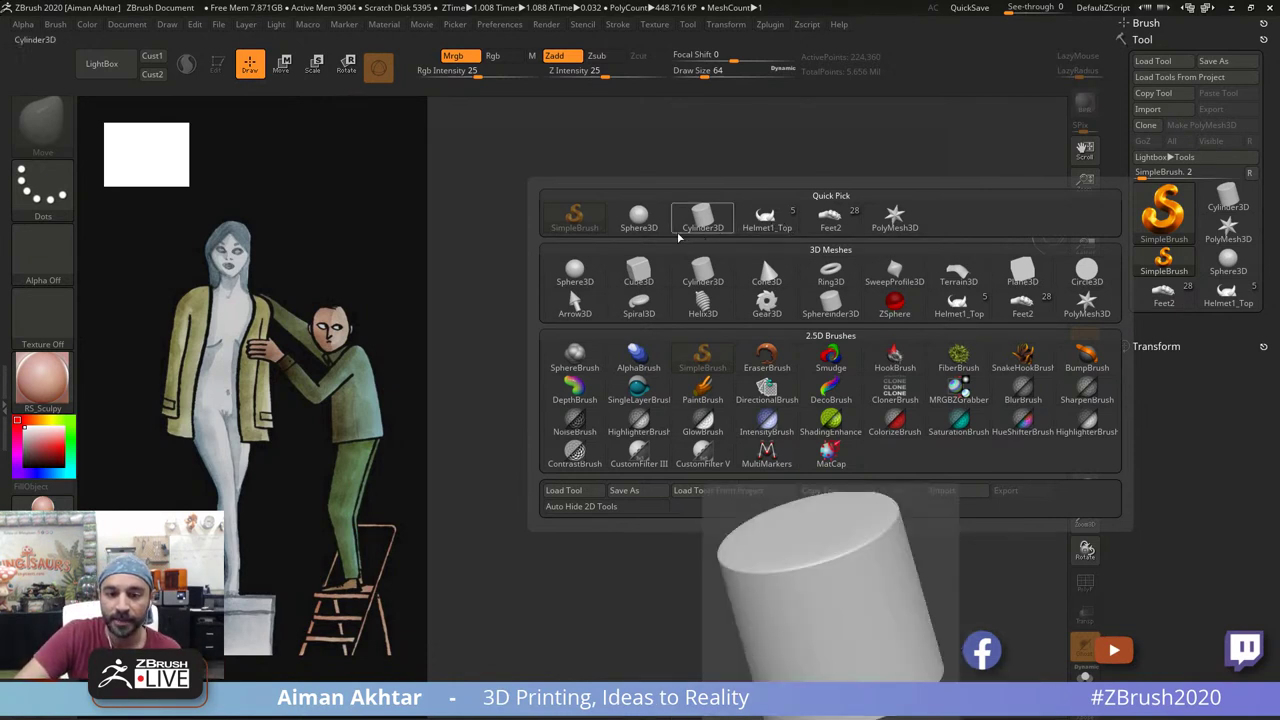
click(649, 226)
drag(678, 315, 691, 375)
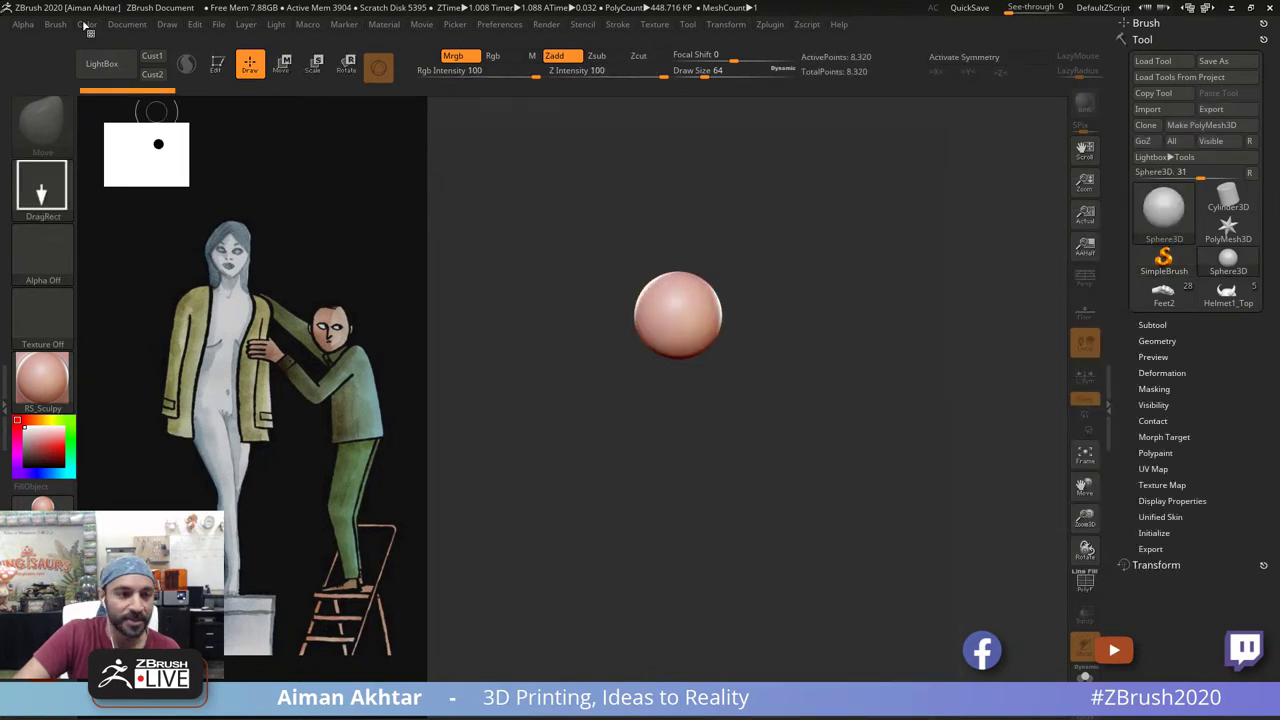
key(t)
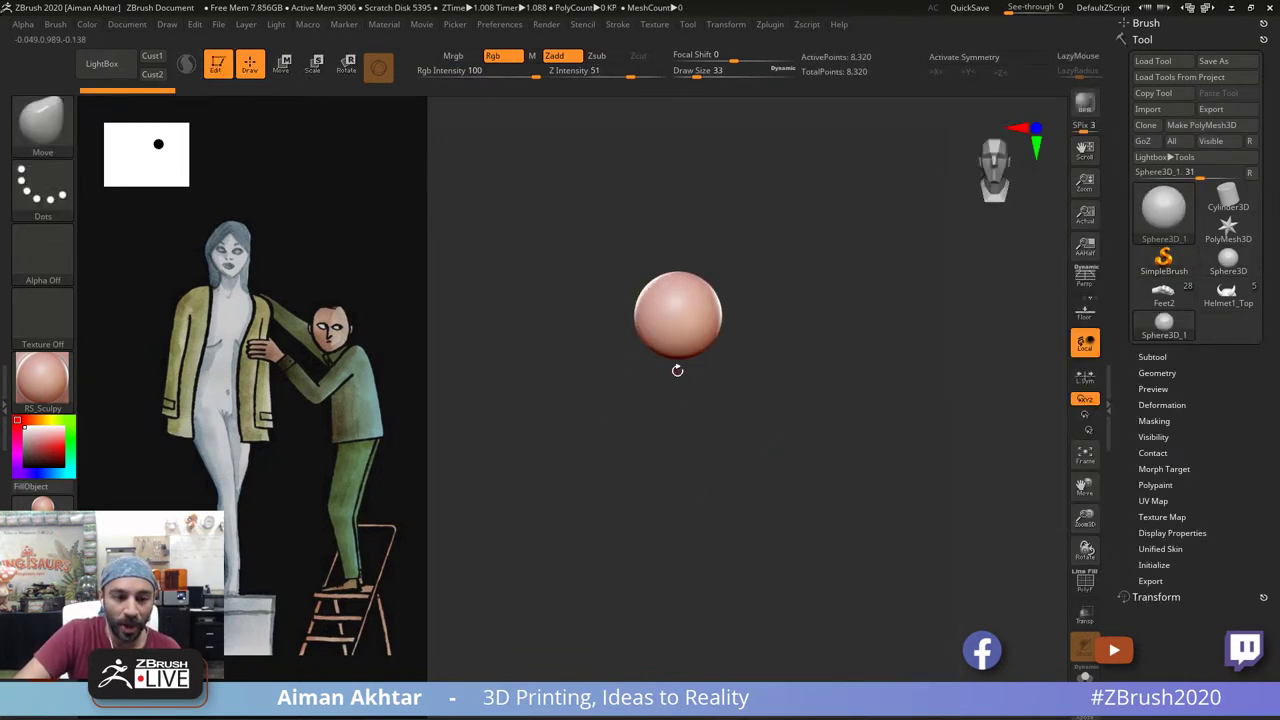
Step: Convert the sphere to a PolyMesh3D and activate the Move gizmo on it
key(w)
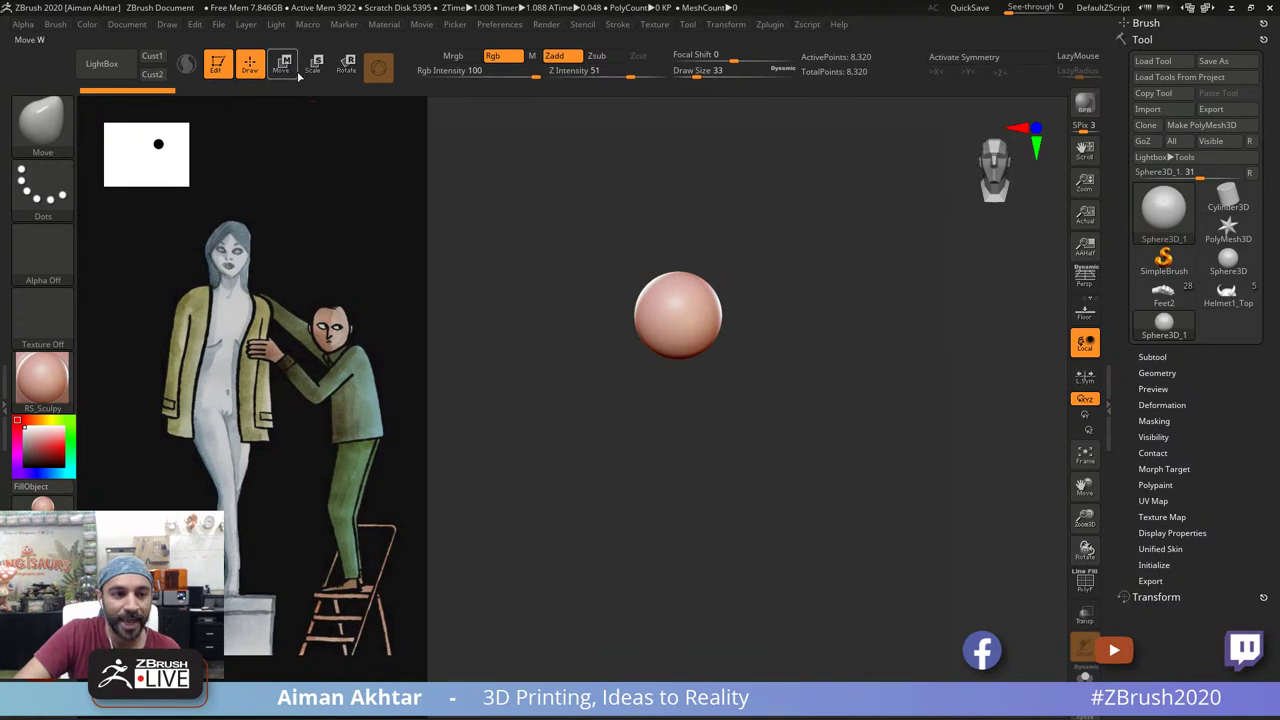
drag(679, 244, 687, 304)
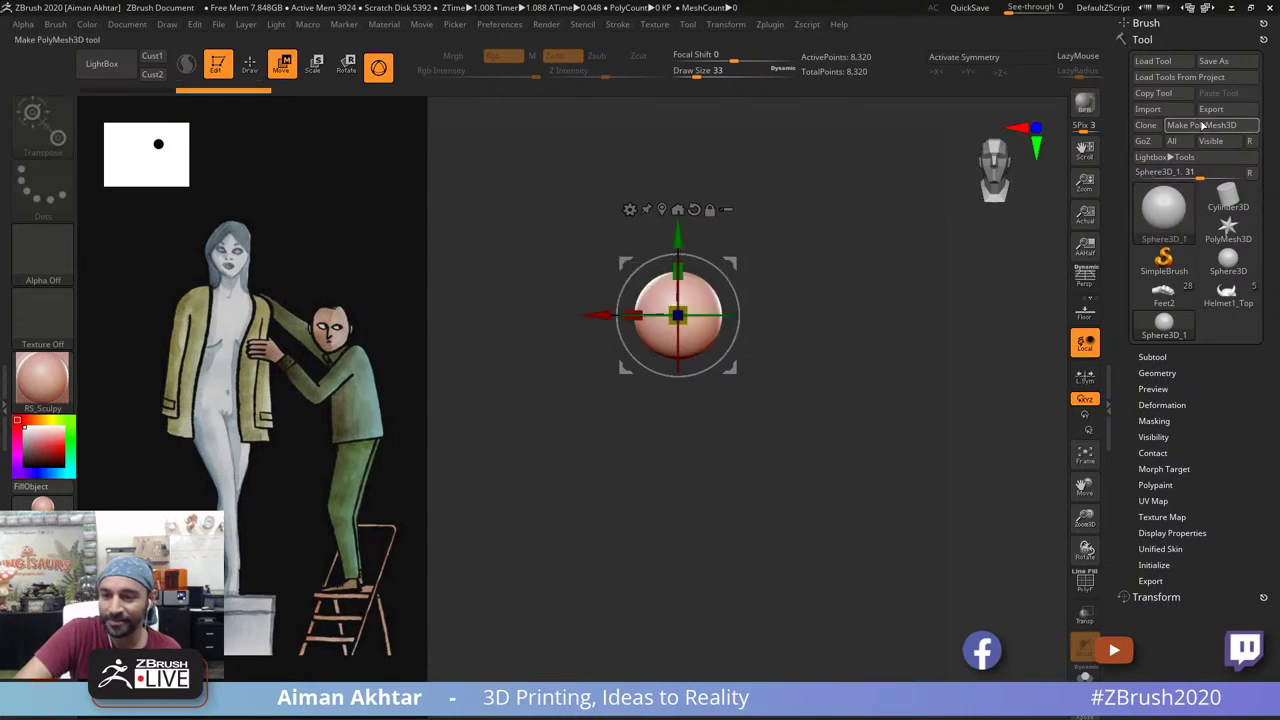
click(1203, 125)
click(317, 72)
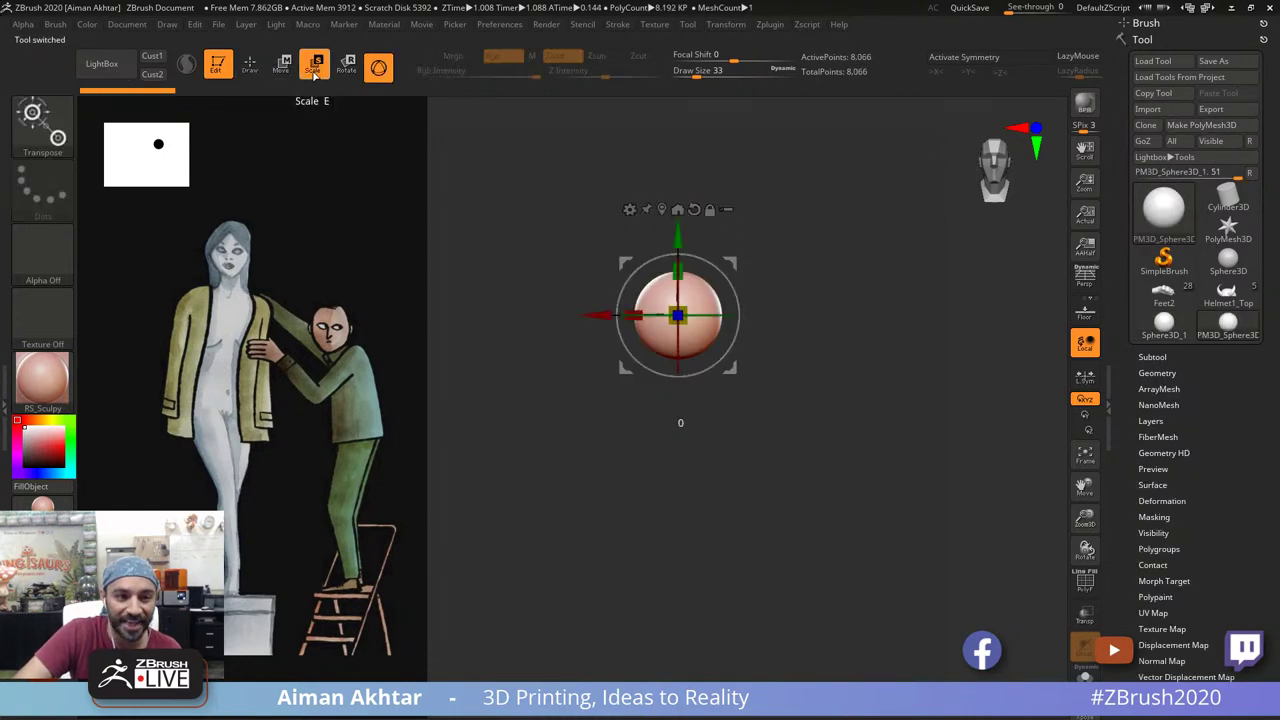
click(286, 69)
Step: Duplicate the sphere directly below the original with the gizmo and shift the copy slightly sideways and down
ctrl+drag(676, 235, 677, 290)
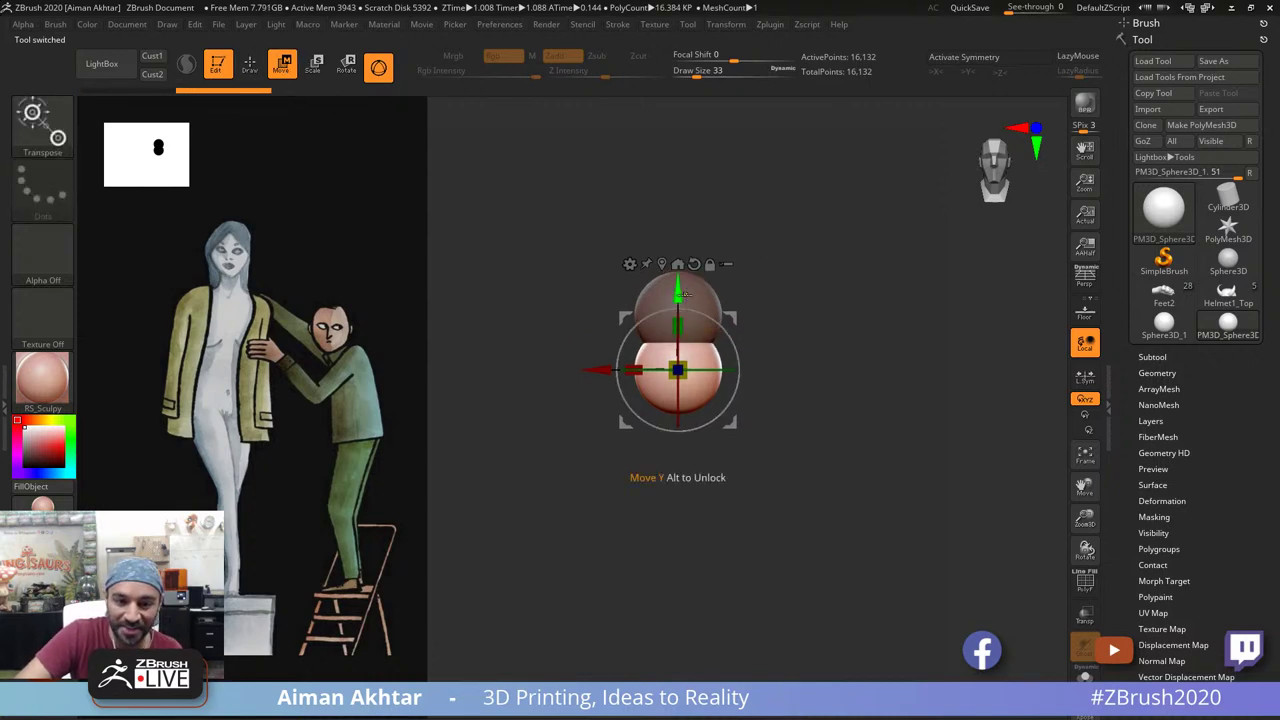
mouse_move(681, 294)
ctrl+mouse_down()
mouse_move(679, 330)
mouse_move(677, 318)
ctrl+mouse_up()
key(ctrl+z)
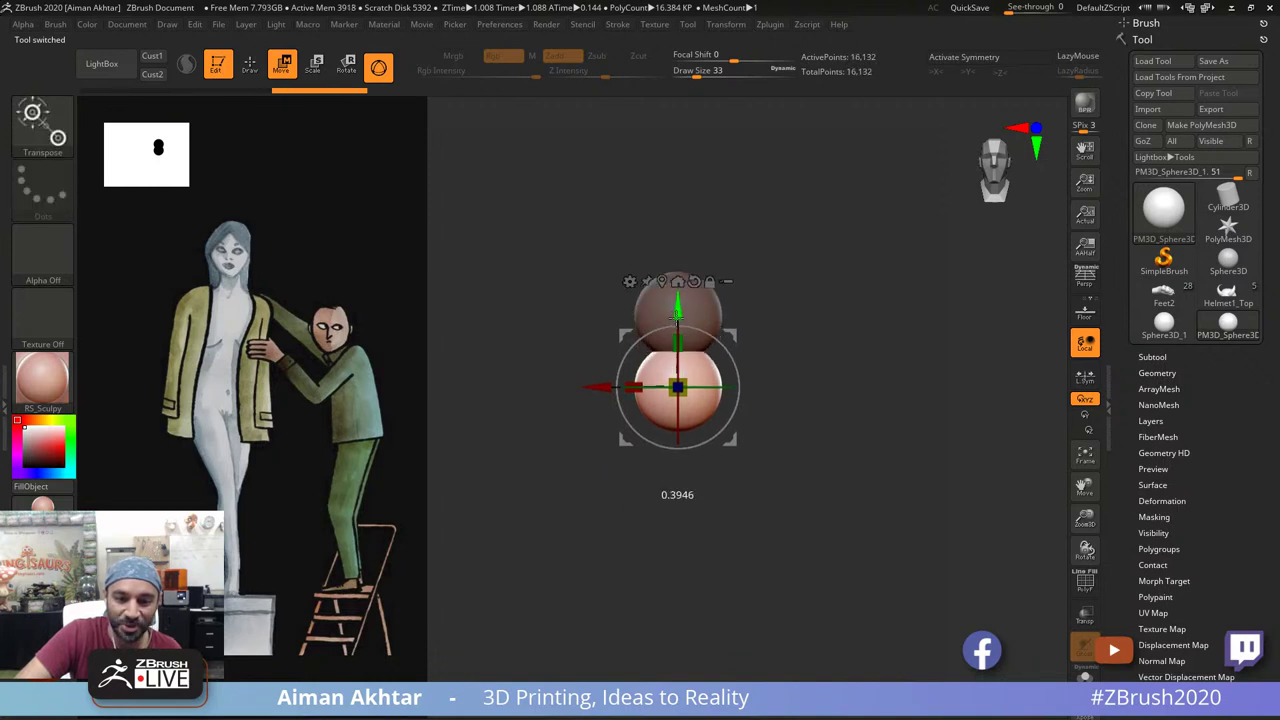
drag(600, 387, 615, 387)
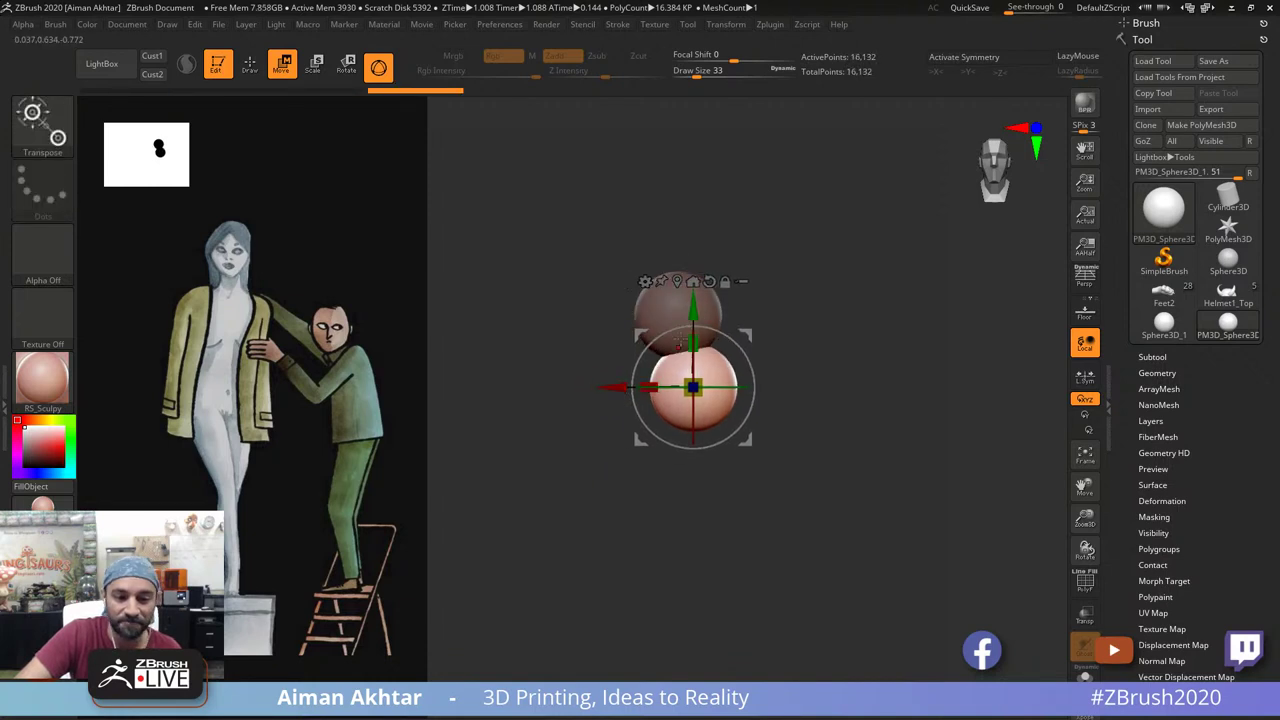
drag(688, 306, 688, 314)
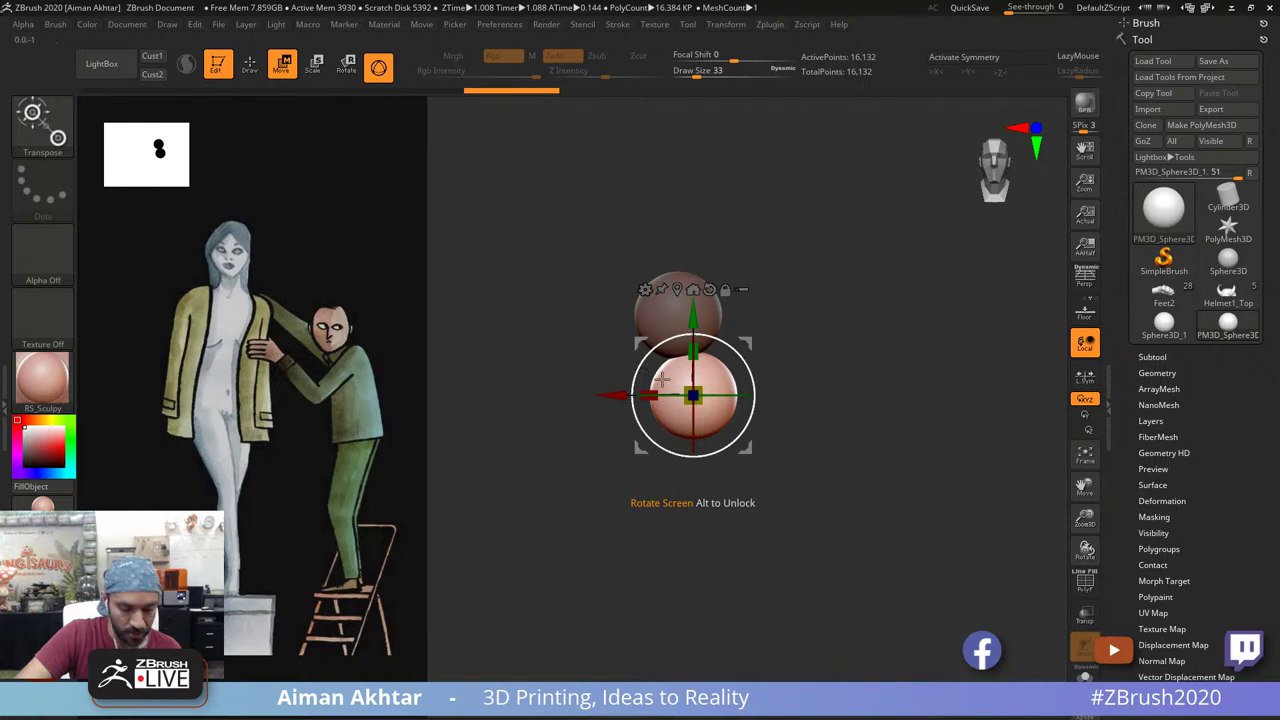
Step: Lasso-mask the bottom half of the lower sphere with the MaskLasso brush and invert the mask
key(q)
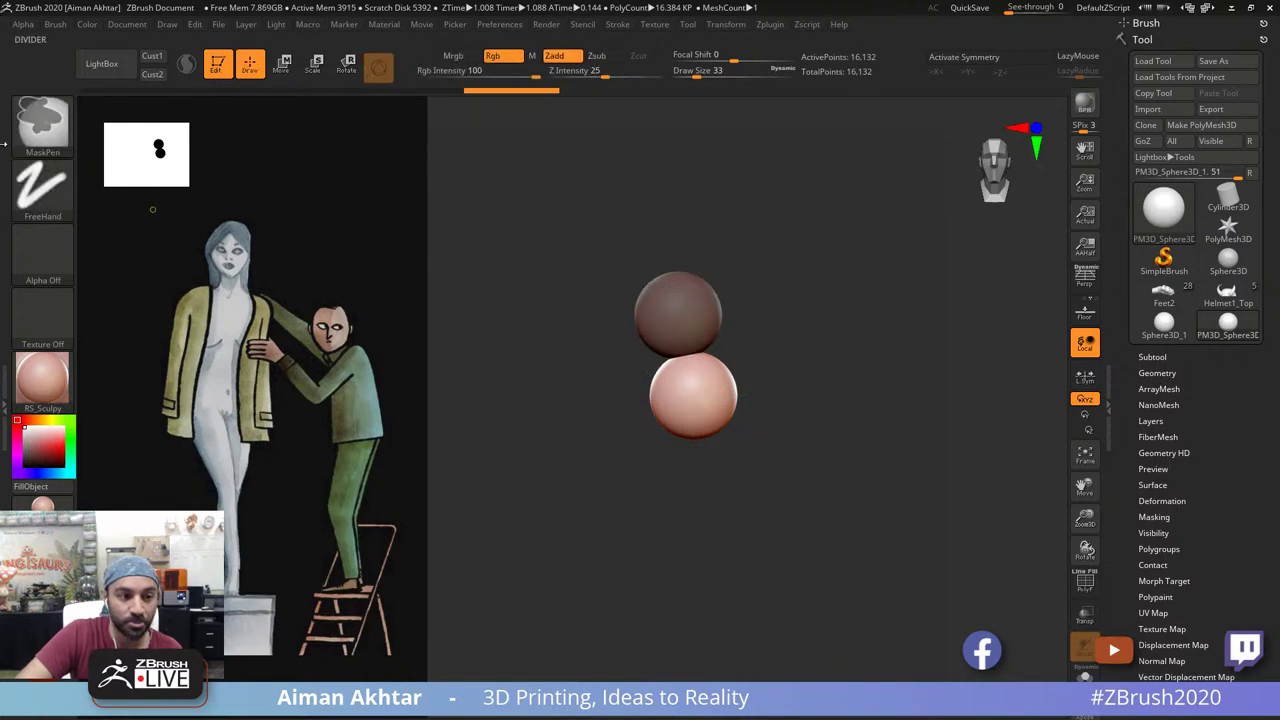
ctrl+click(46, 128)
ctrl+click(130, 138)
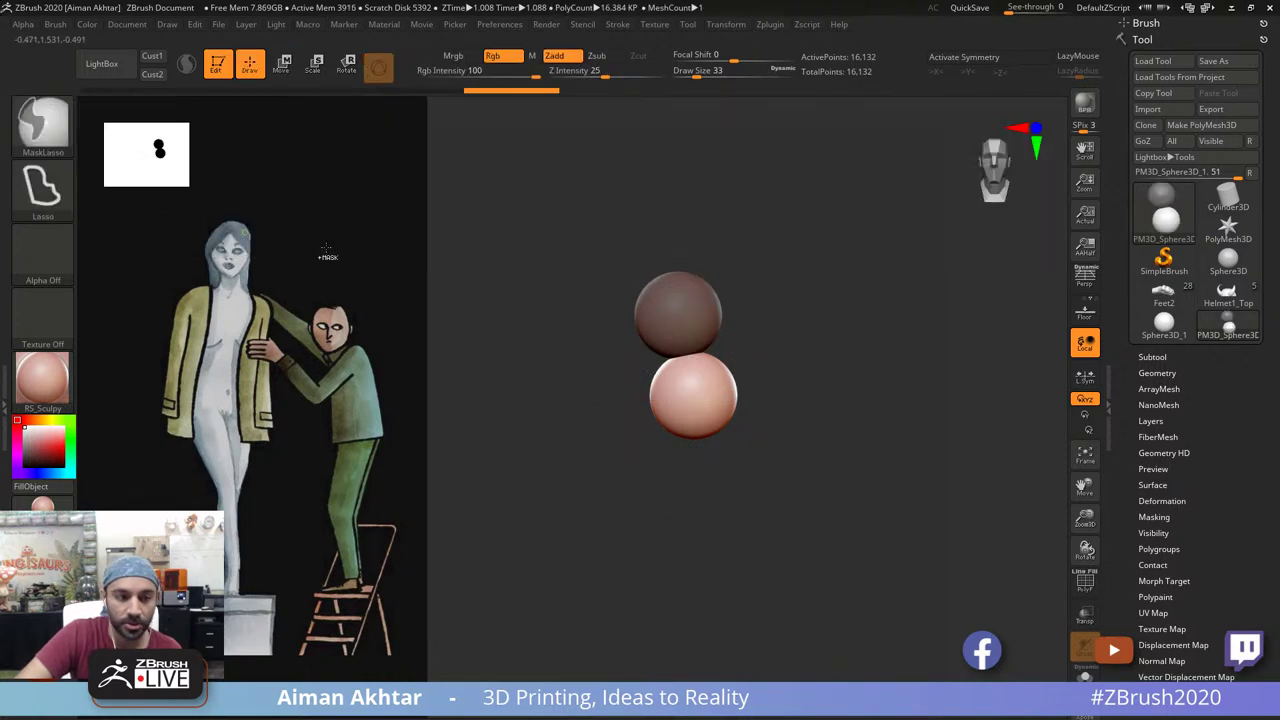
ctrl+drag(780, 392, 514, 393)
ctrl+click(812, 386)
Step: Try moving the unmasked areas down, undo that, and add the upper sphere to the mask
click(281, 64)
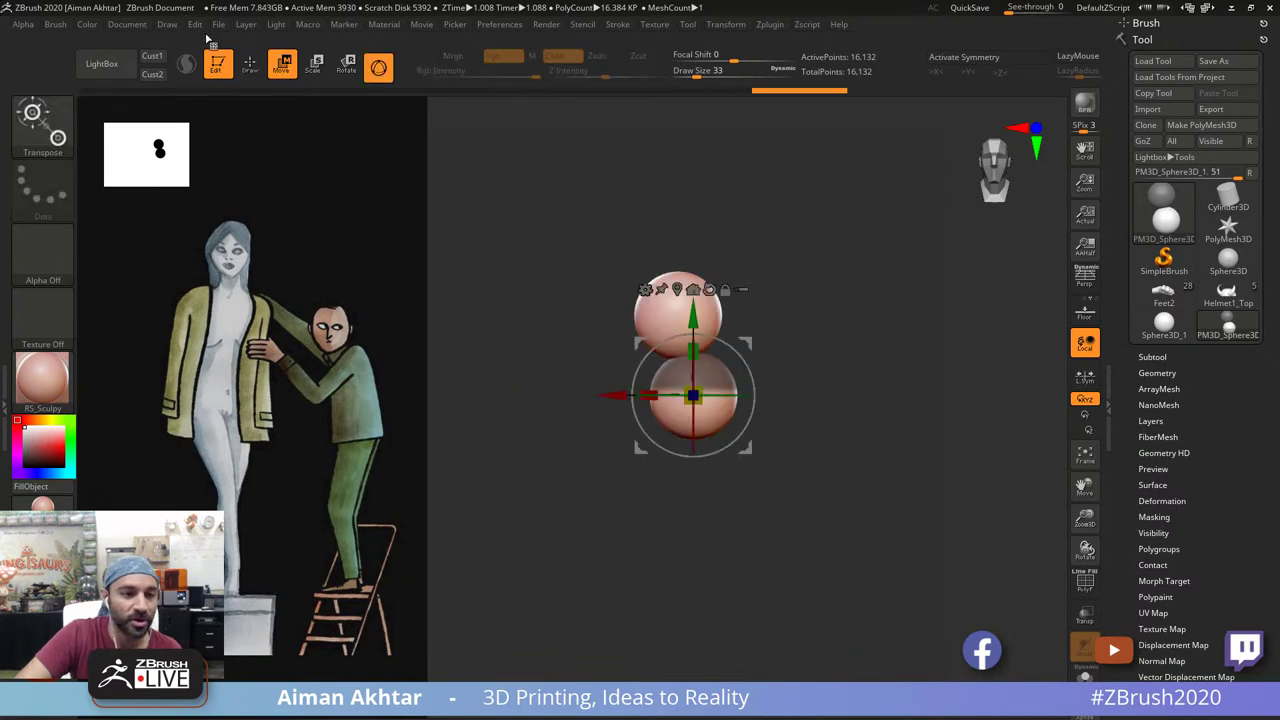
drag(698, 316, 701, 340)
key(ctrl+z)
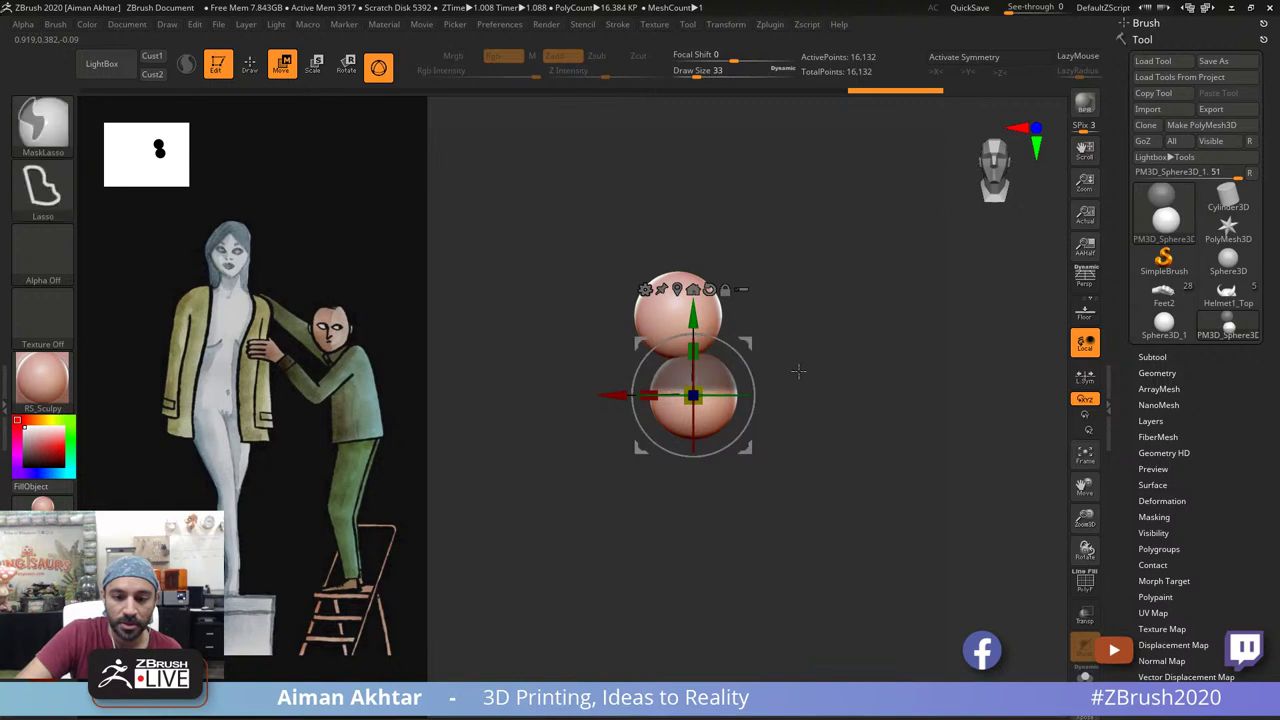
mouse_move(797, 234)
ctrl+mouse_down()
mouse_move(546, 277)
mouse_move(660, 370)
mouse_move(804, 365)
ctrl+mouse_up()
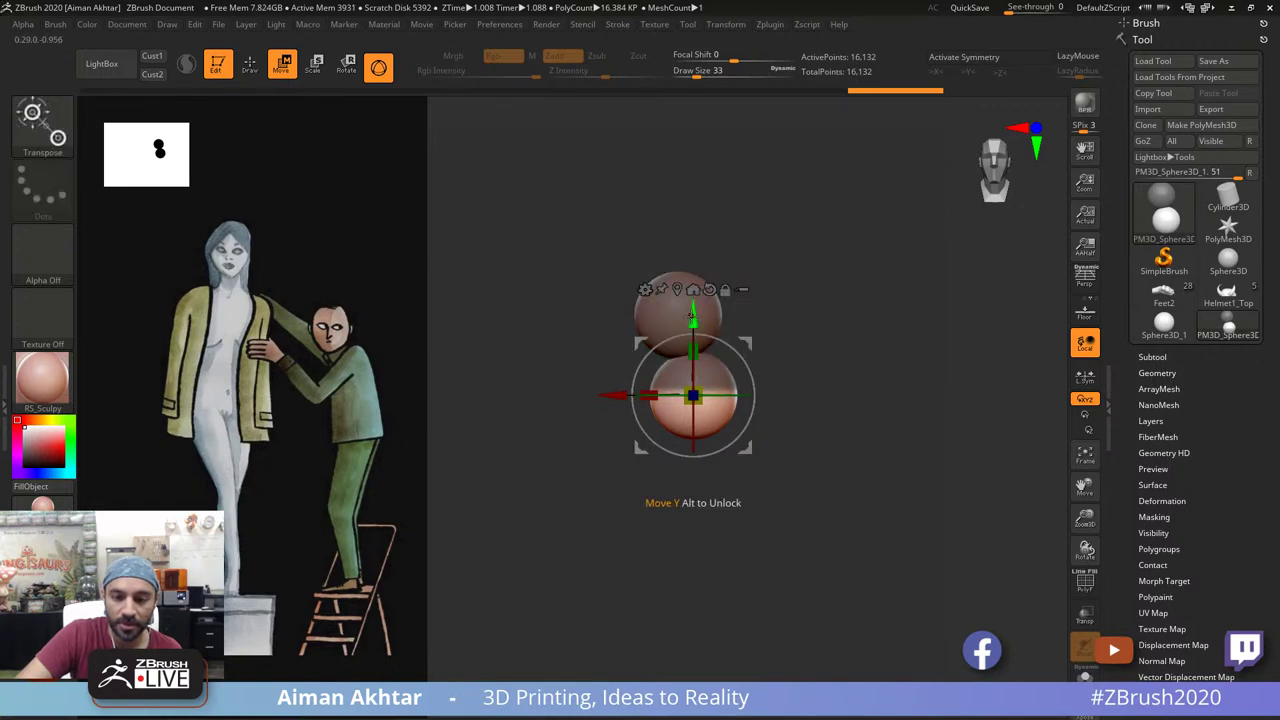
Step: Stretch the unmasked lower half of the second sphere downward and slightly sideways into a long capsule-shaped torso
drag(722, 322, 715, 420)
drag(621, 500, 635, 504)
drag(707, 413, 707, 420)
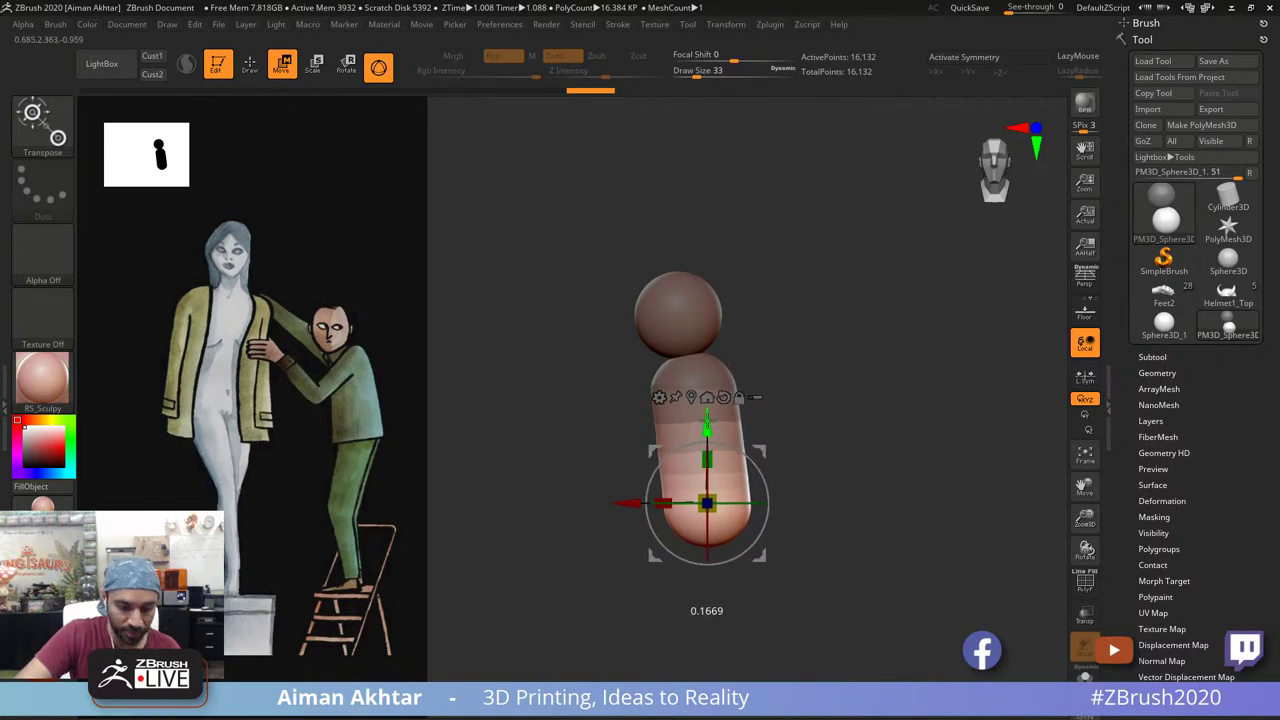
Step: Cut the rounded bottom of the torso off flat with ClipCurve and clear the mask from the whole figure
key(q)
ctrl+shift+click(42, 125)
ctrl+shift+click(230, 150)
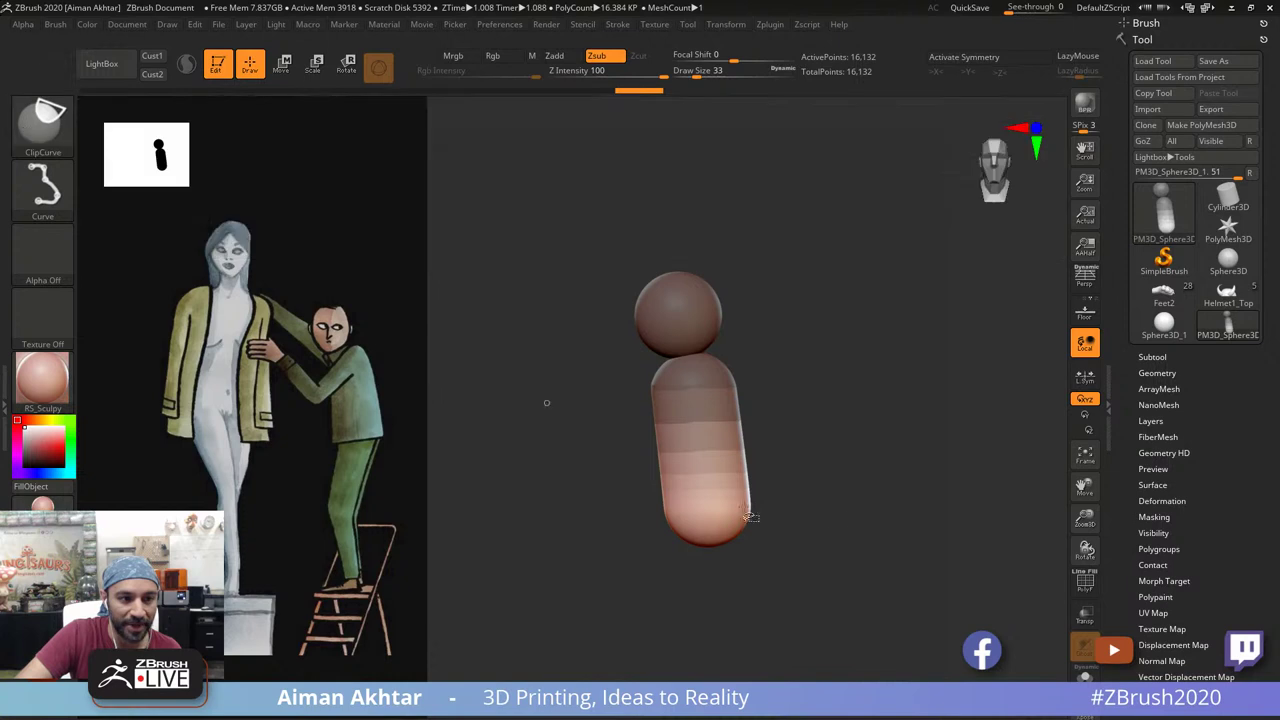
ctrl+shift+drag(788, 508, 563, 526)
key(w)
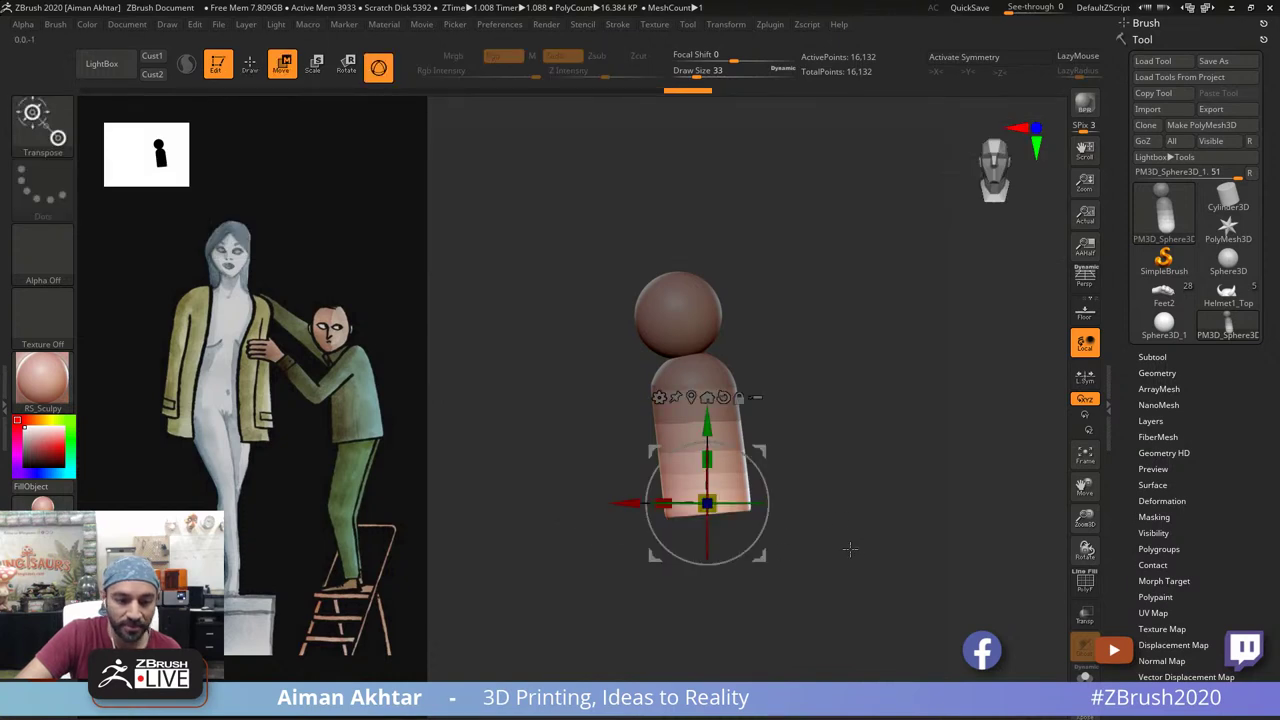
key(q)
ctrl+drag(857, 608, 845, 594)
key(w)
ctrl+right_drag(843, 592, 832, 594)
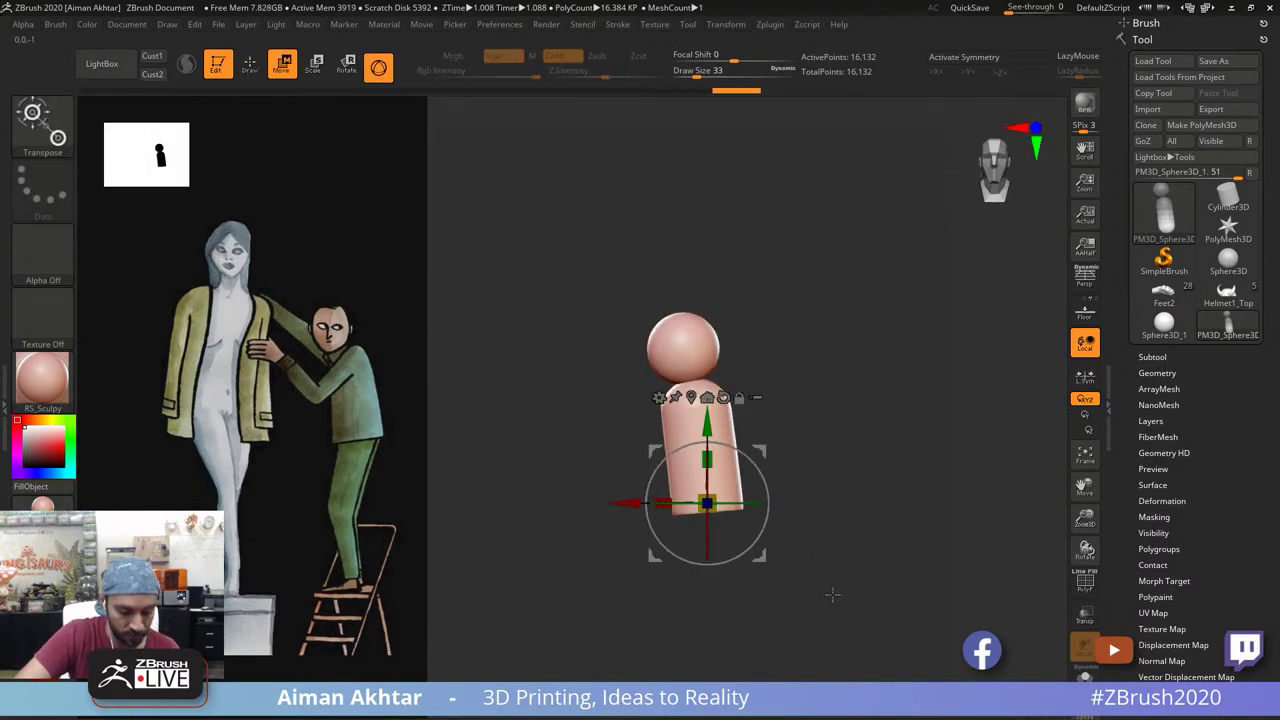
Step: Choose Insert Cylinder from the IMM Primitives brush, try one cylinder on the torso's flat underside, and undo it
key(q)
drag(853, 595, 814, 586)
ctrl+right_drag(814, 586, 837, 629)
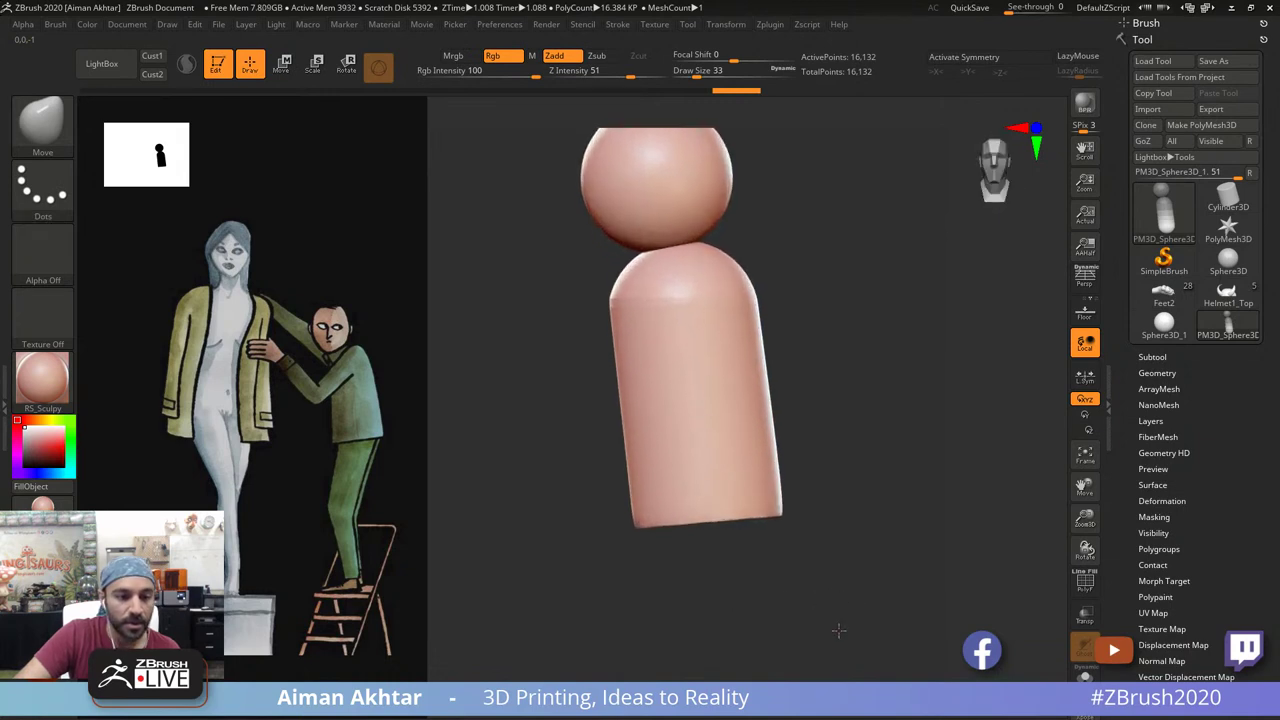
alt+drag(824, 455, 862, 545)
ctrl+right_drag(866, 463, 823, 497)
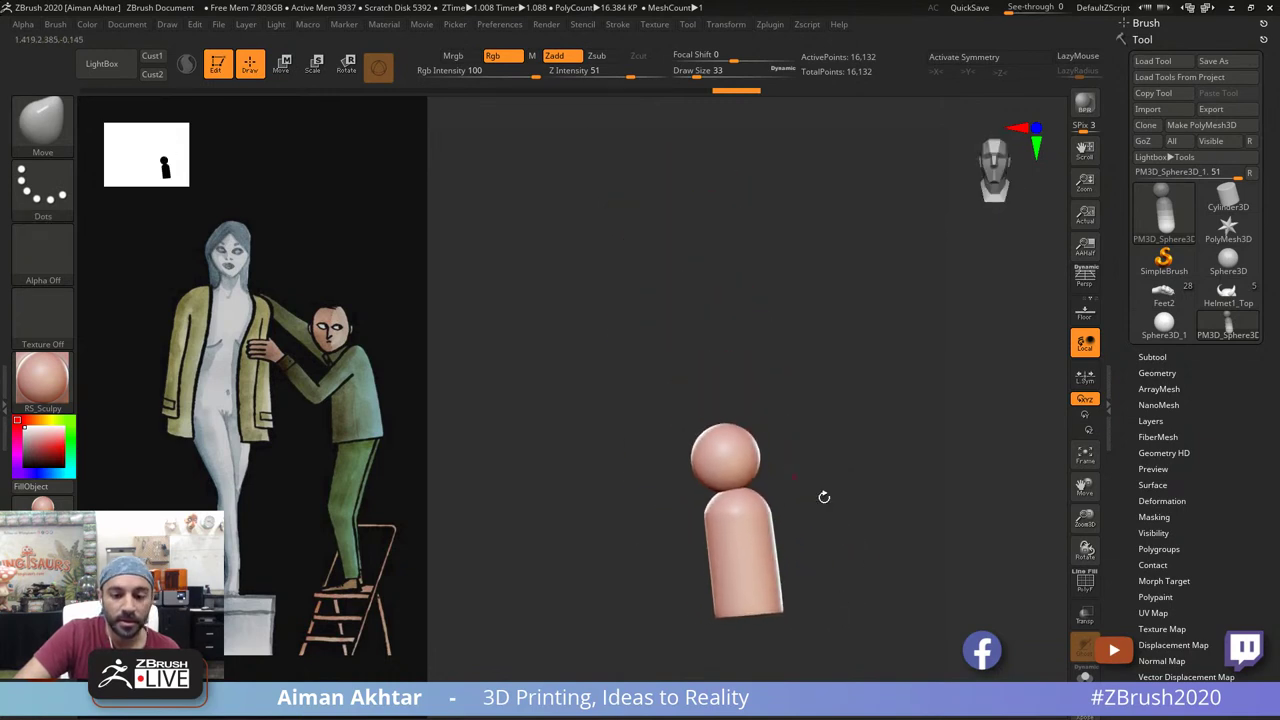
alt+drag(840, 502, 853, 382)
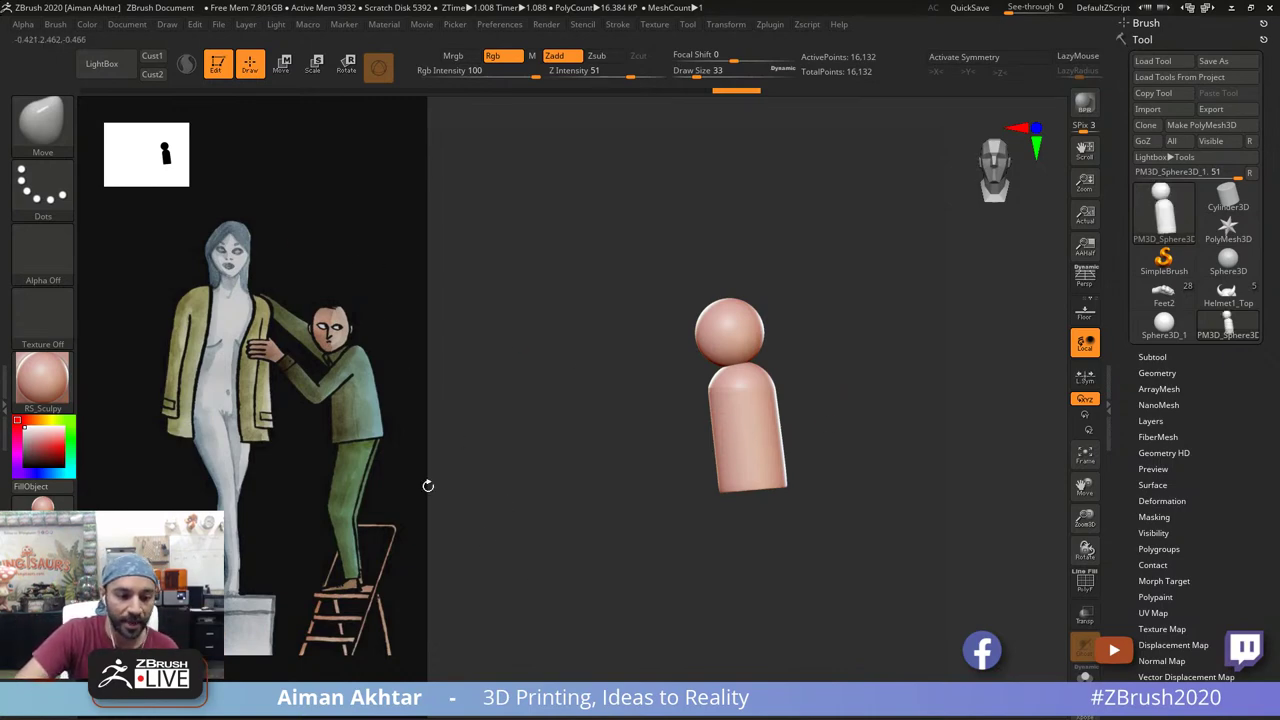
click(67, 152)
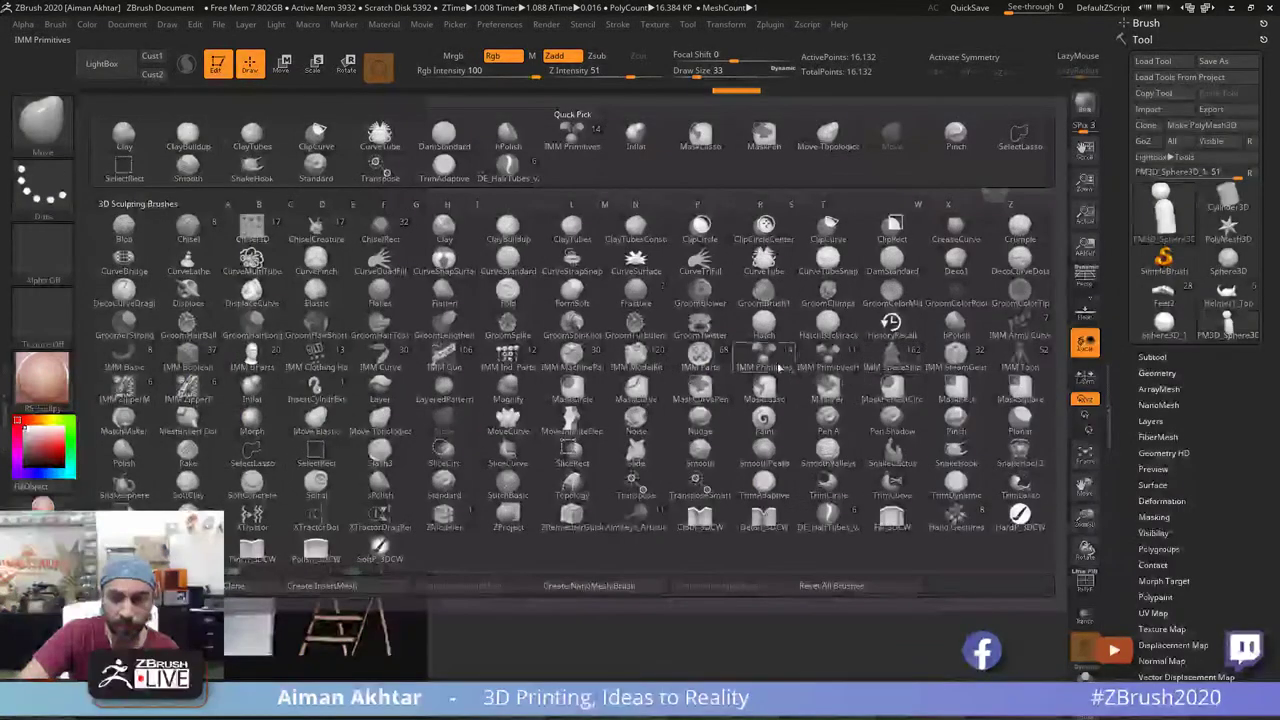
click(757, 361)
click(228, 110)
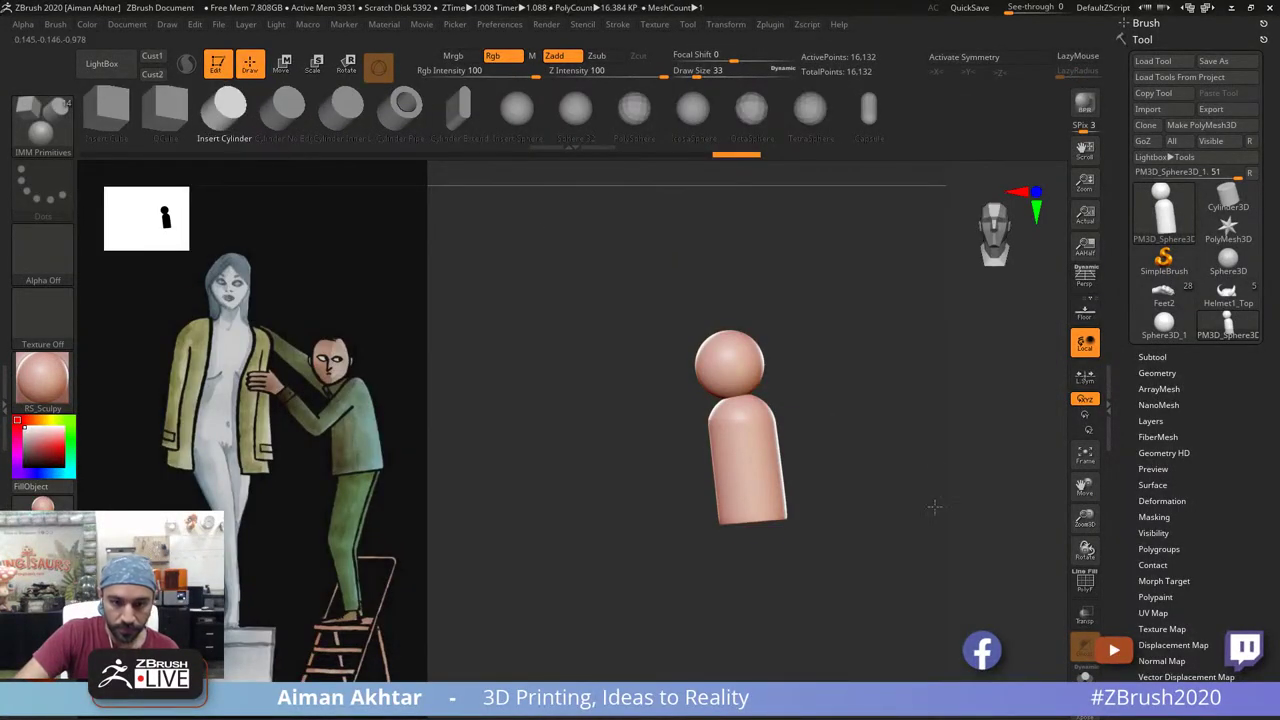
drag(935, 507, 859, 463)
drag(755, 511, 760, 536)
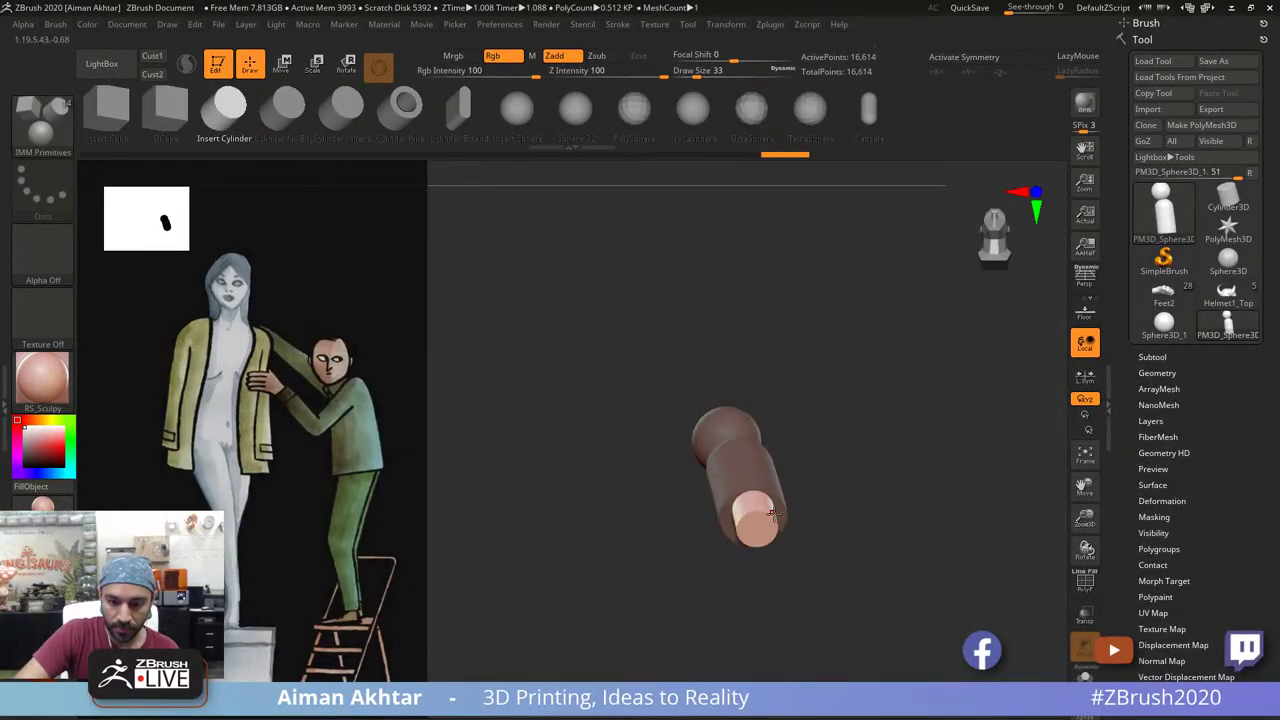
key(ctrl+z)
Step: Activate symmetry on the Z axis only and insert a mirrored pair of leg cylinders on the torso's flat underside
key(x)
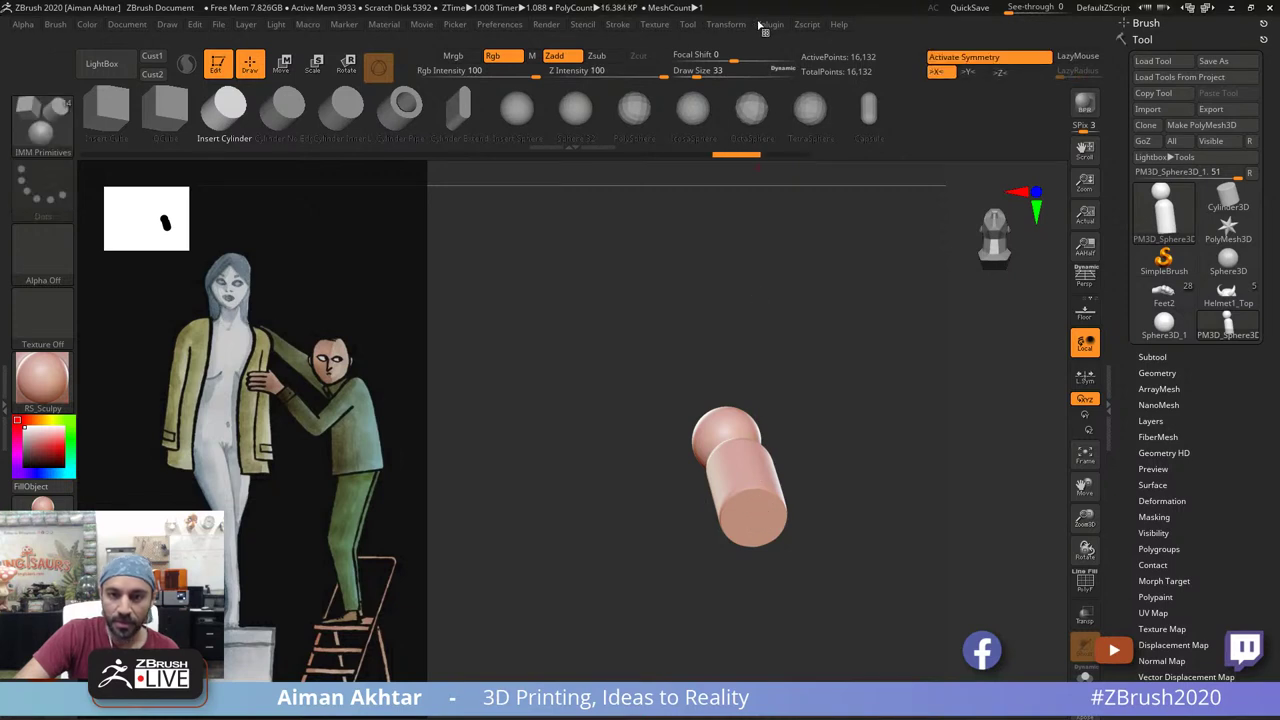
click(740, 24)
click(802, 421)
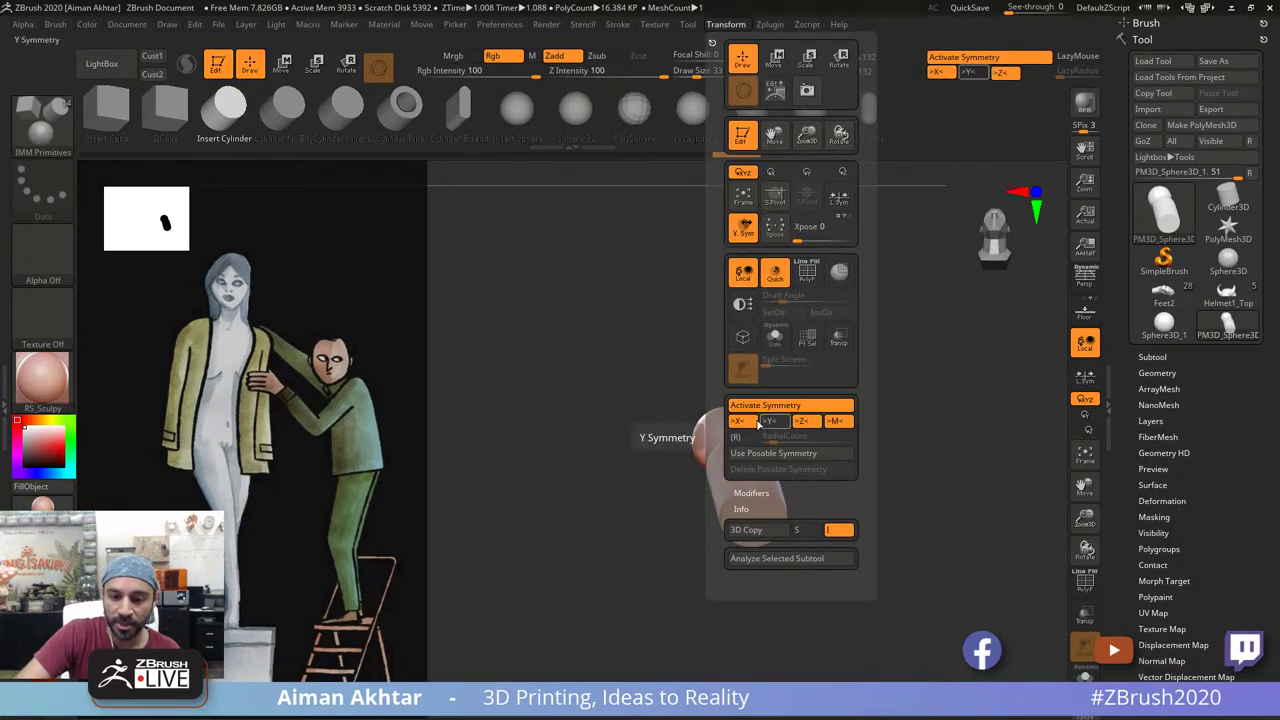
click(742, 421)
drag(757, 496, 760, 512)
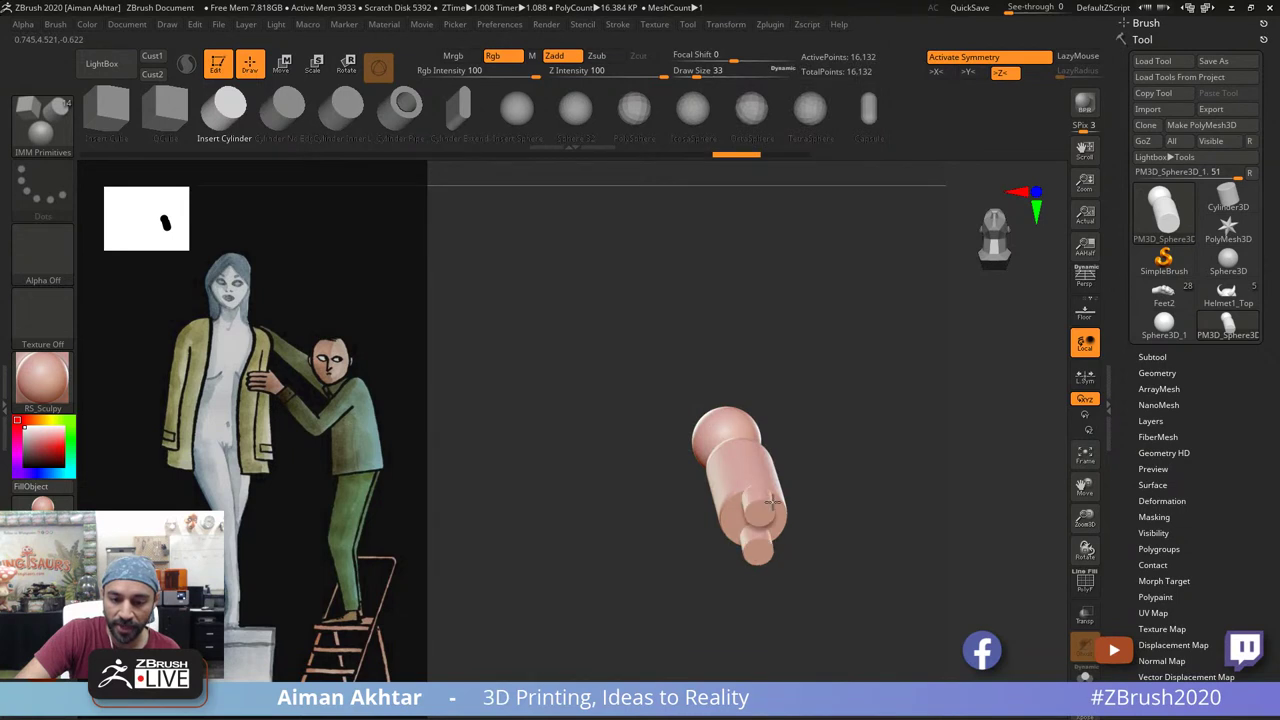
mouse_move(863, 485)
mouse_down()
mouse_move(971, 569)
mouse_move(928, 570)
mouse_move(930, 615)
mouse_up()
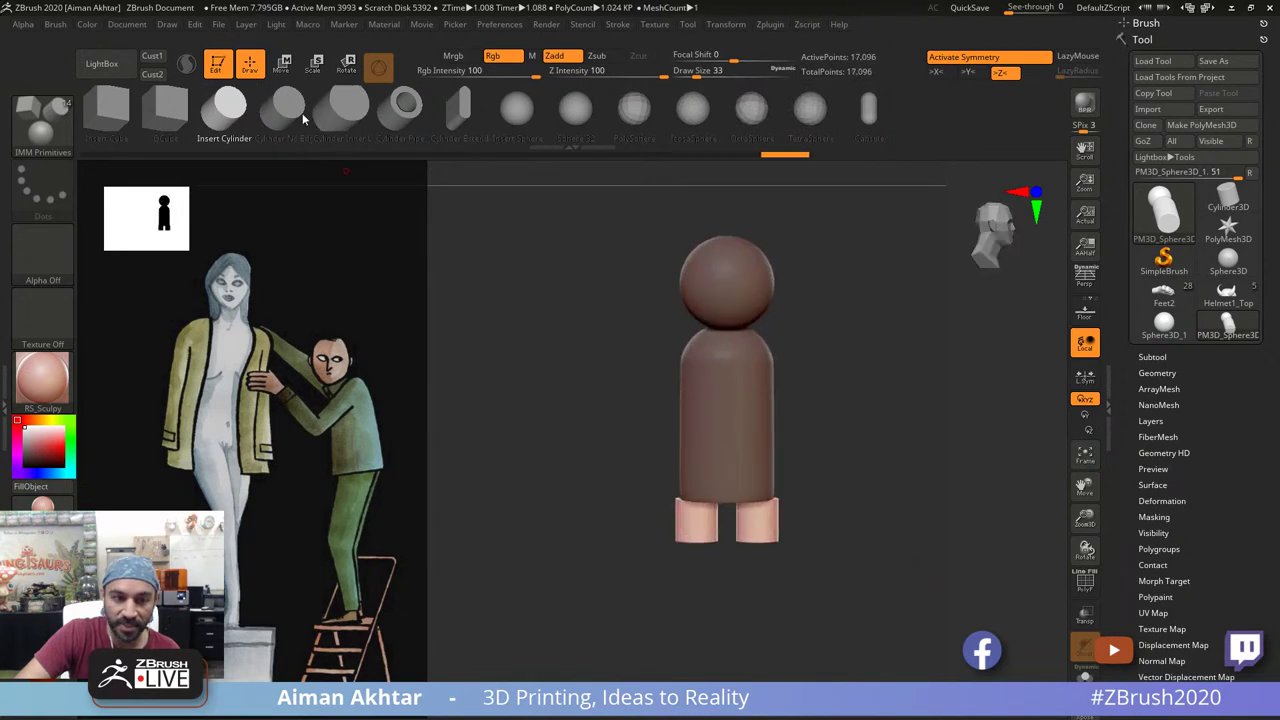
Step: Stretch the two short leg cylinders downward with the gizmo to make full-length legs
click(282, 64)
drag(757, 541, 757, 660)
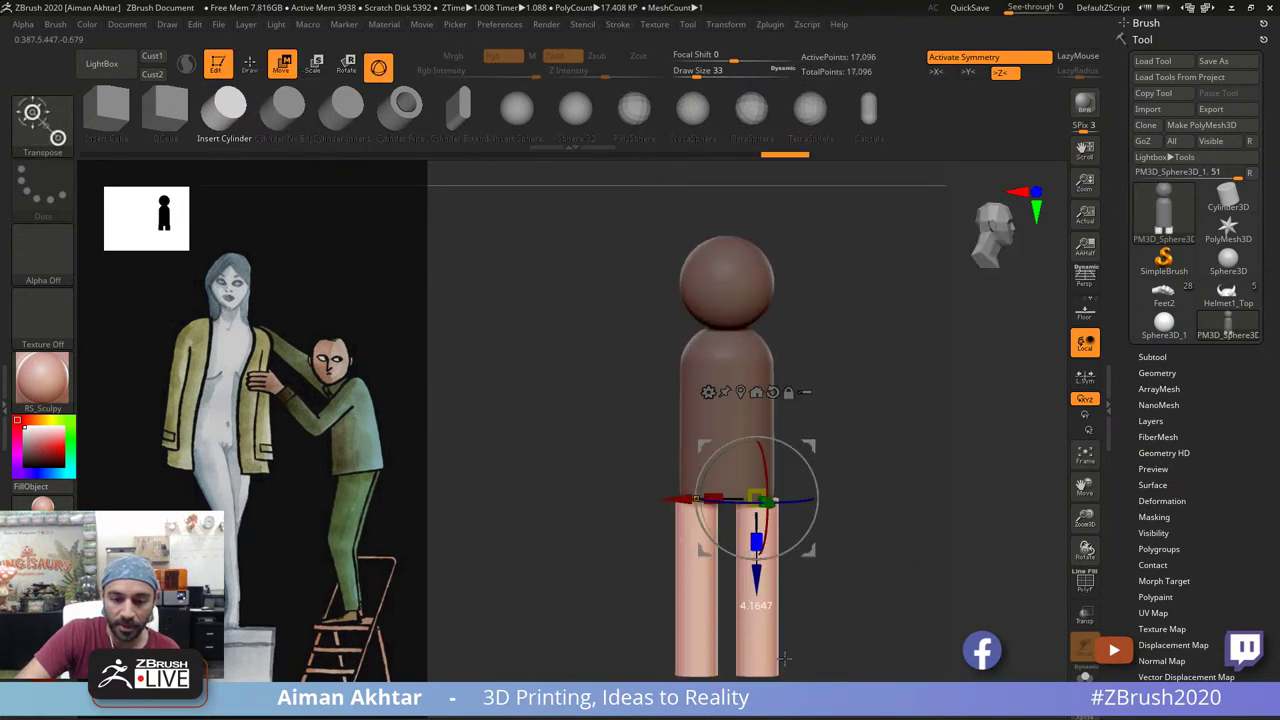
drag(905, 580, 768, 560)
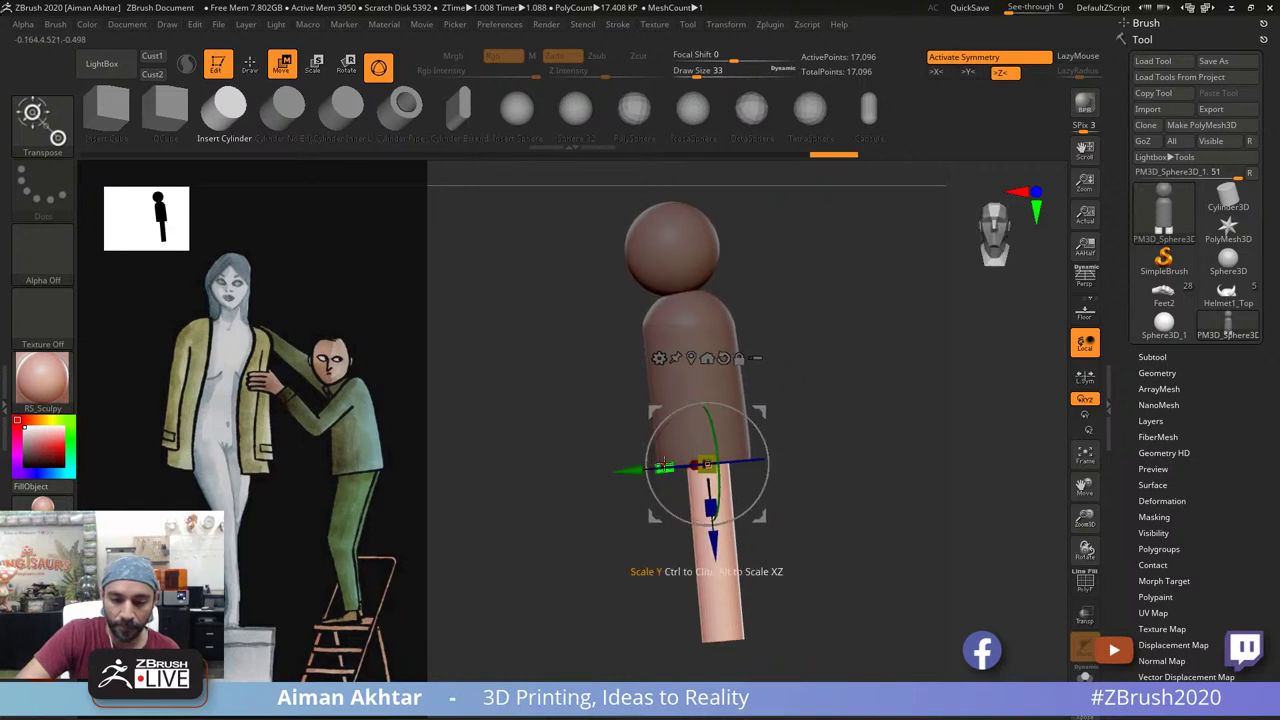
Step: Thicken the legs from front to back, straighten them to vertical, and raise them slightly into the torso
drag(663, 467, 619, 471)
drag(770, 476, 769, 484)
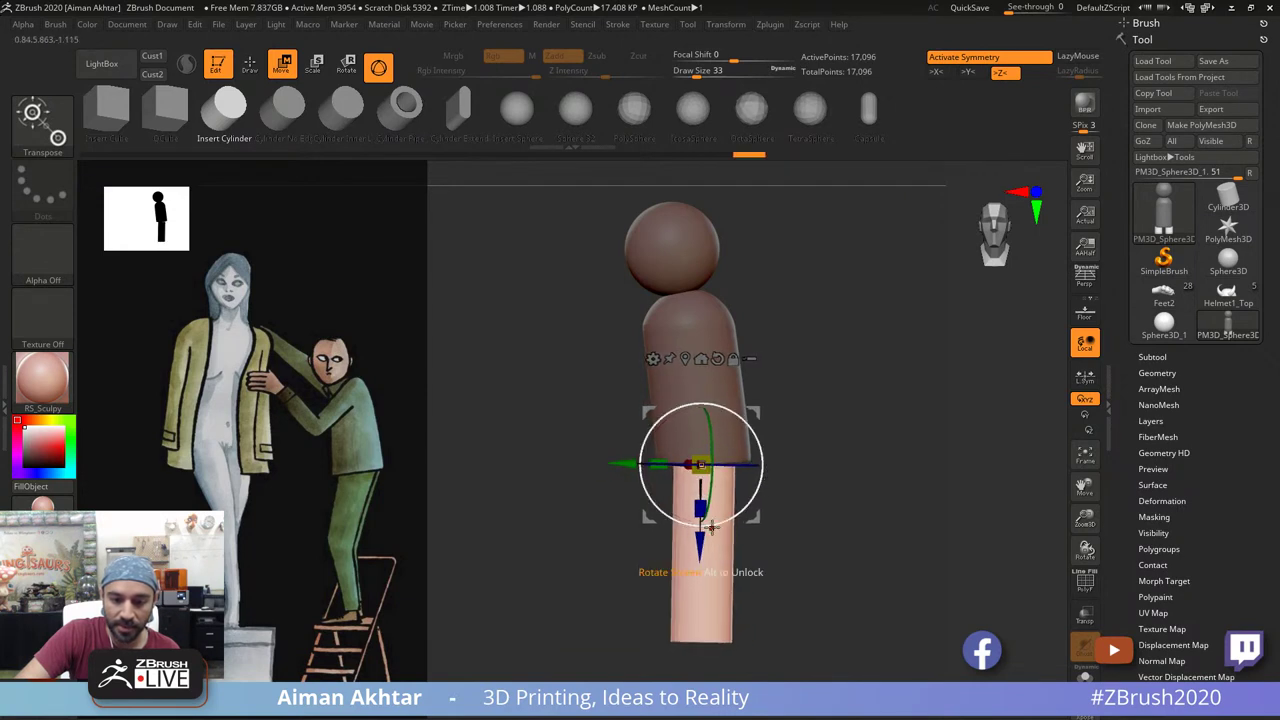
drag(701, 548, 701, 540)
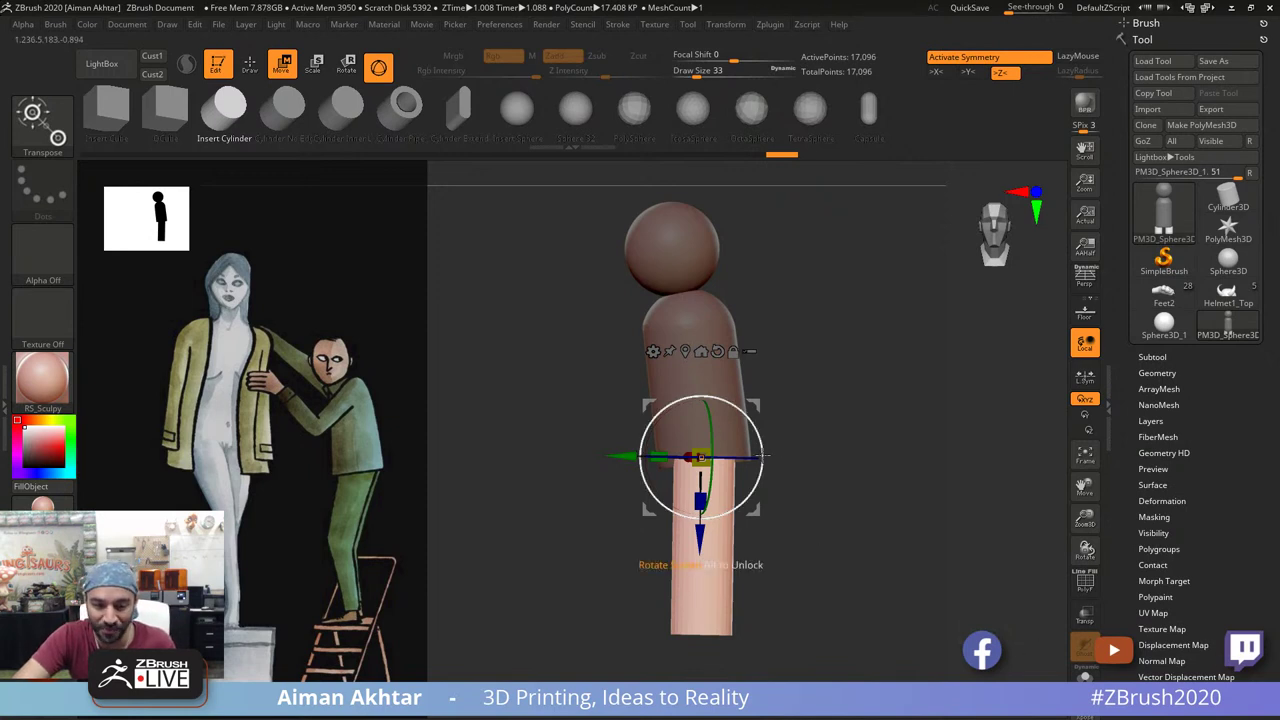
Step: Move the two mirrored legs closer together beneath the torso
drag(792, 490, 910, 497)
mouse_move(621, 458)
mouse_down()
mouse_move(581, 458)
mouse_move(609, 459)
mouse_up()
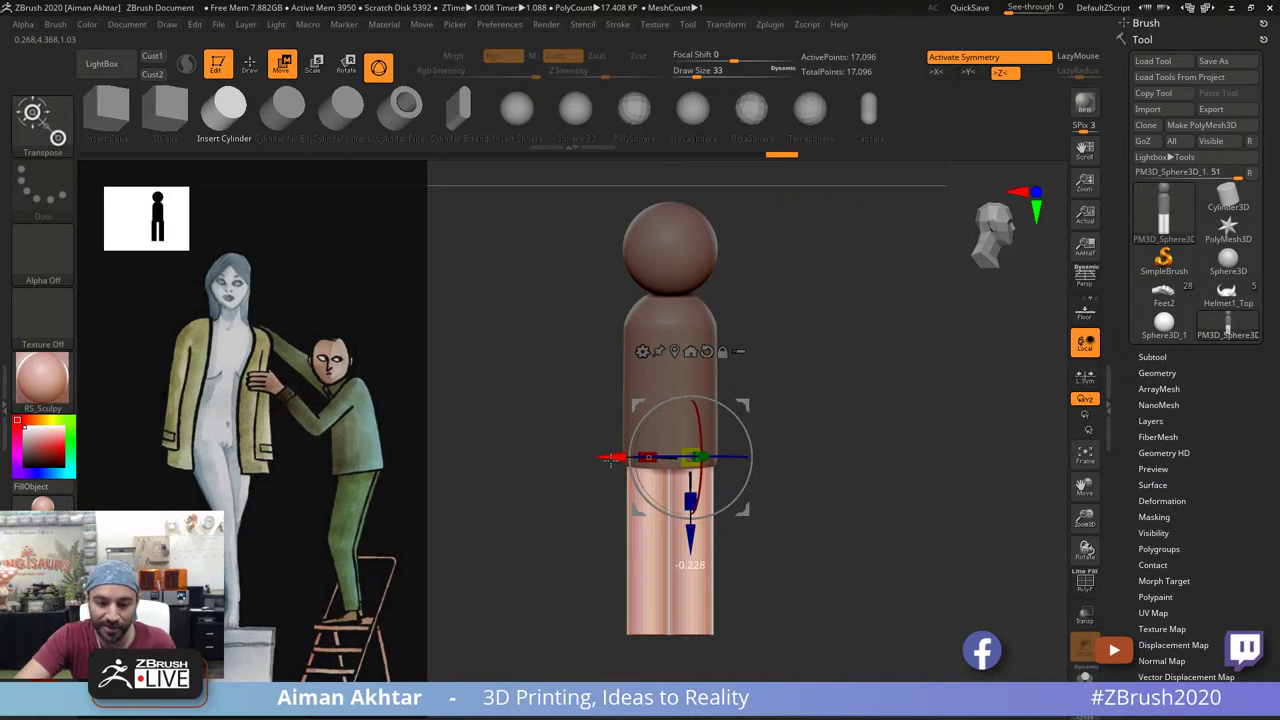
drag(611, 458, 606, 458)
Step: Shift the legs slightly backward under the torso and tilt them so the knee ends swing forward
drag(728, 580, 757, 566)
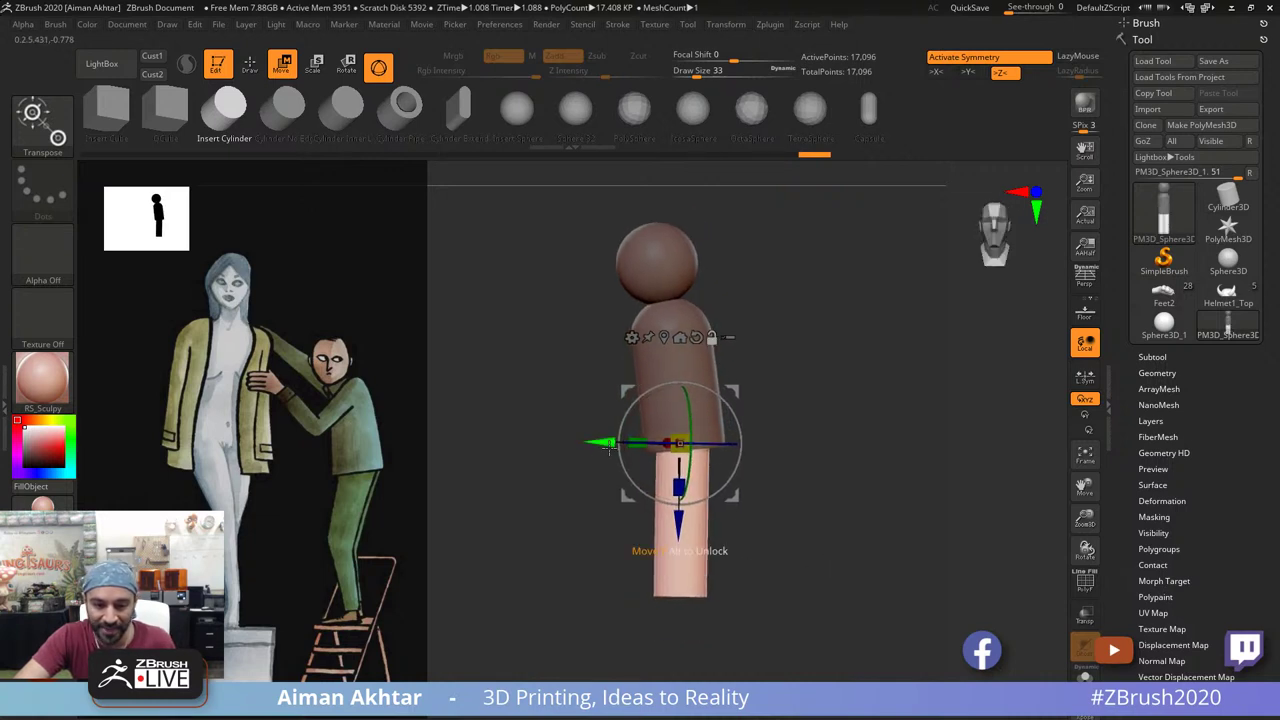
drag(609, 447, 615, 444)
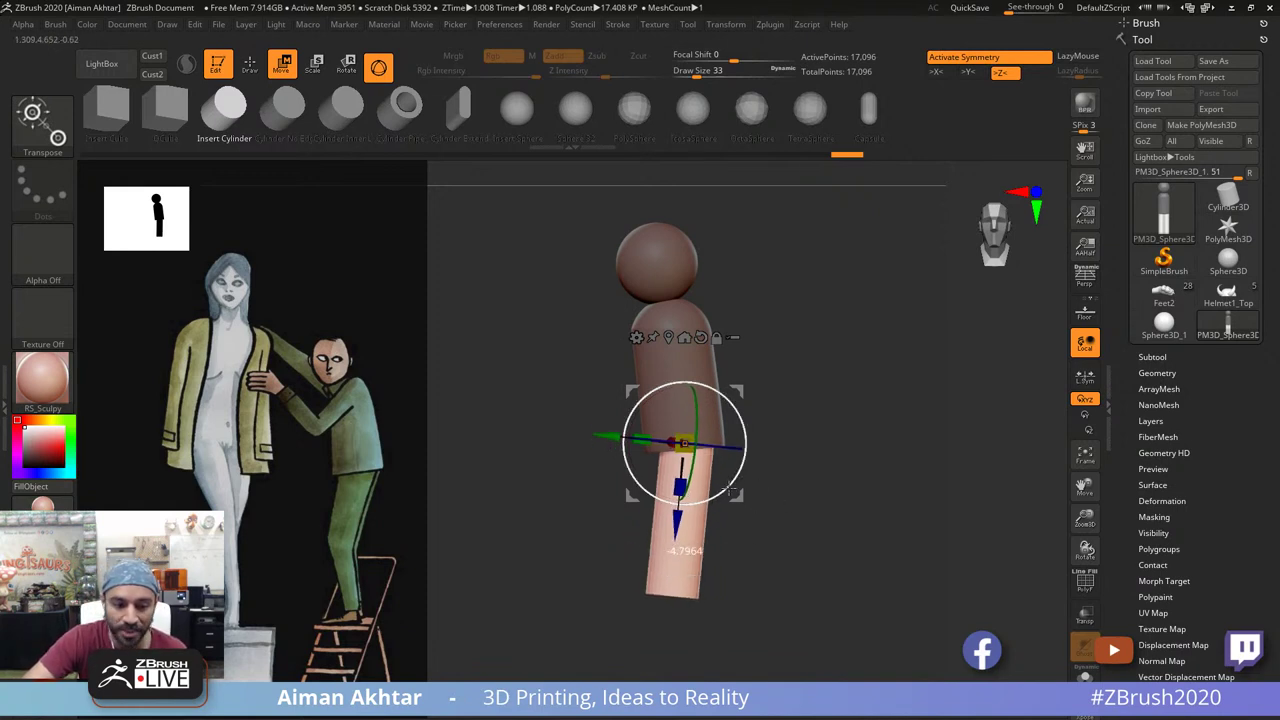
drag(729, 490, 678, 490)
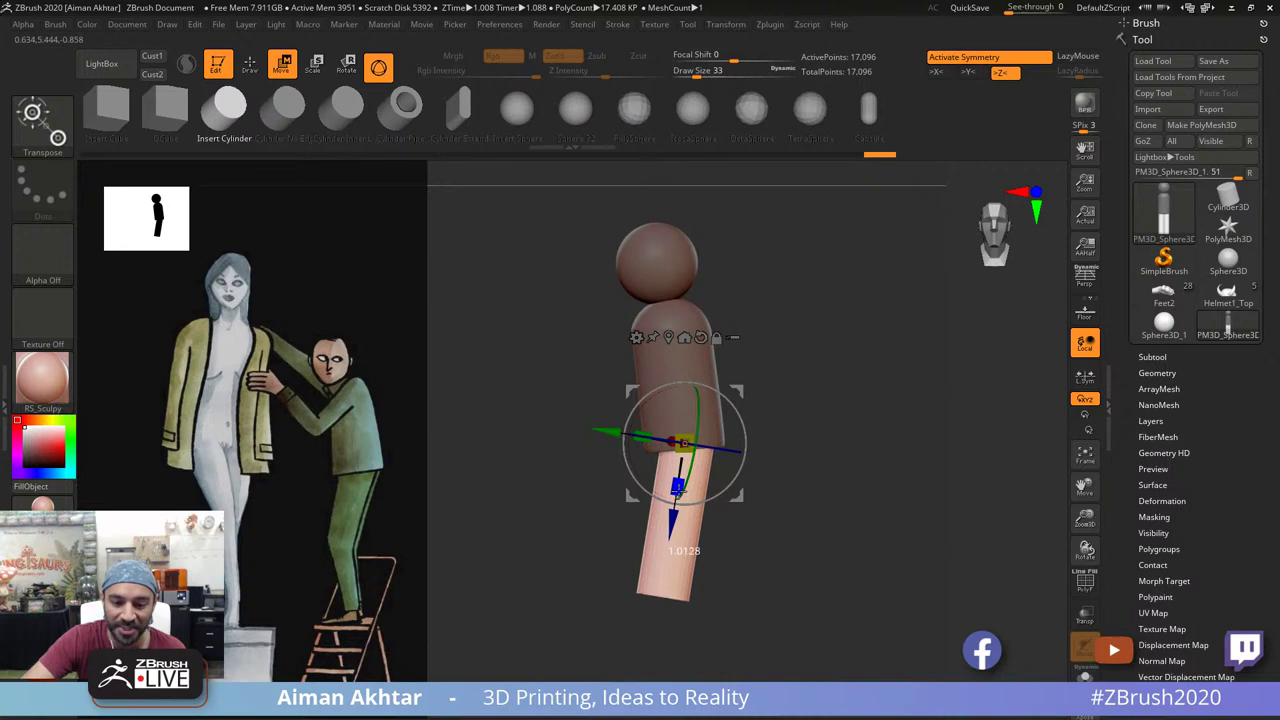
Step: Duplicate the leg cylinders downward as lower legs and rotate the copies backward from the knees
alt+drag(812, 573, 785, 527)
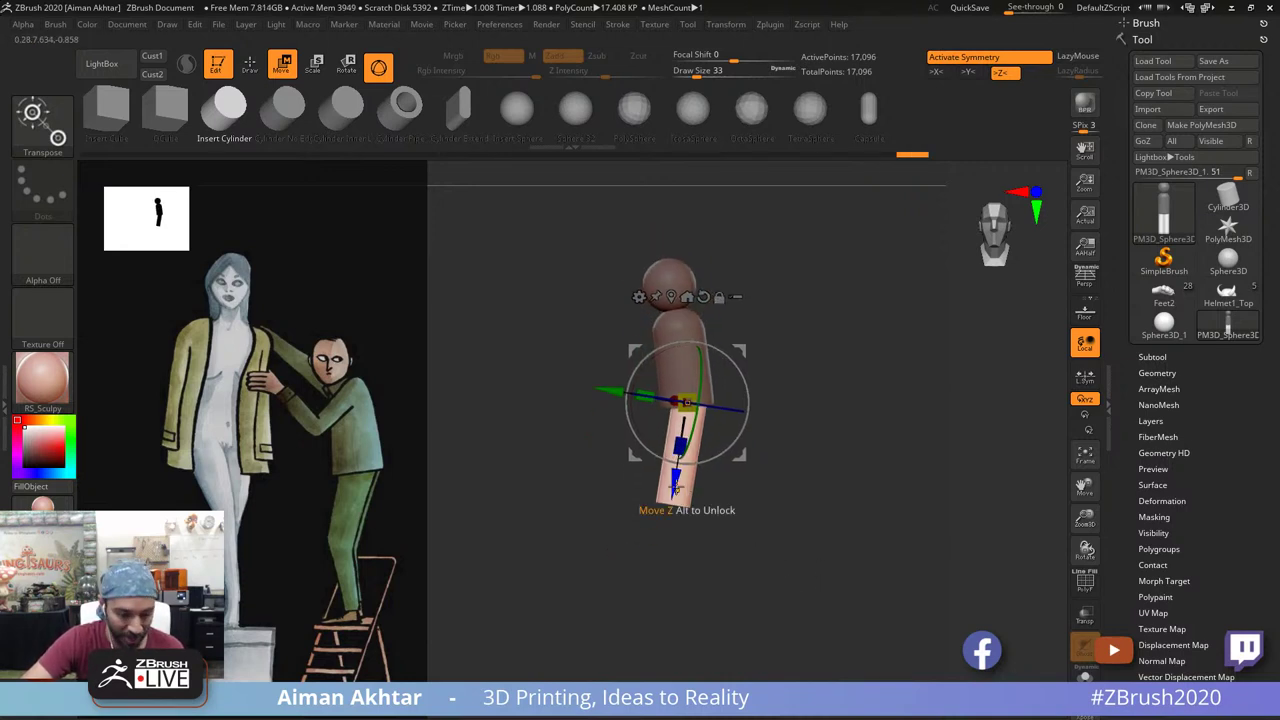
ctrl+drag(676, 484, 661, 580)
drag(730, 458, 702, 449)
mouse_move(826, 526)
alt+mouse_down()
mouse_move(857, 545)
mouse_move(818, 502)
alt+mouse_up()
drag(715, 436, 715, 430)
drag(672, 501, 671, 495)
drag(928, 530, 865, 574)
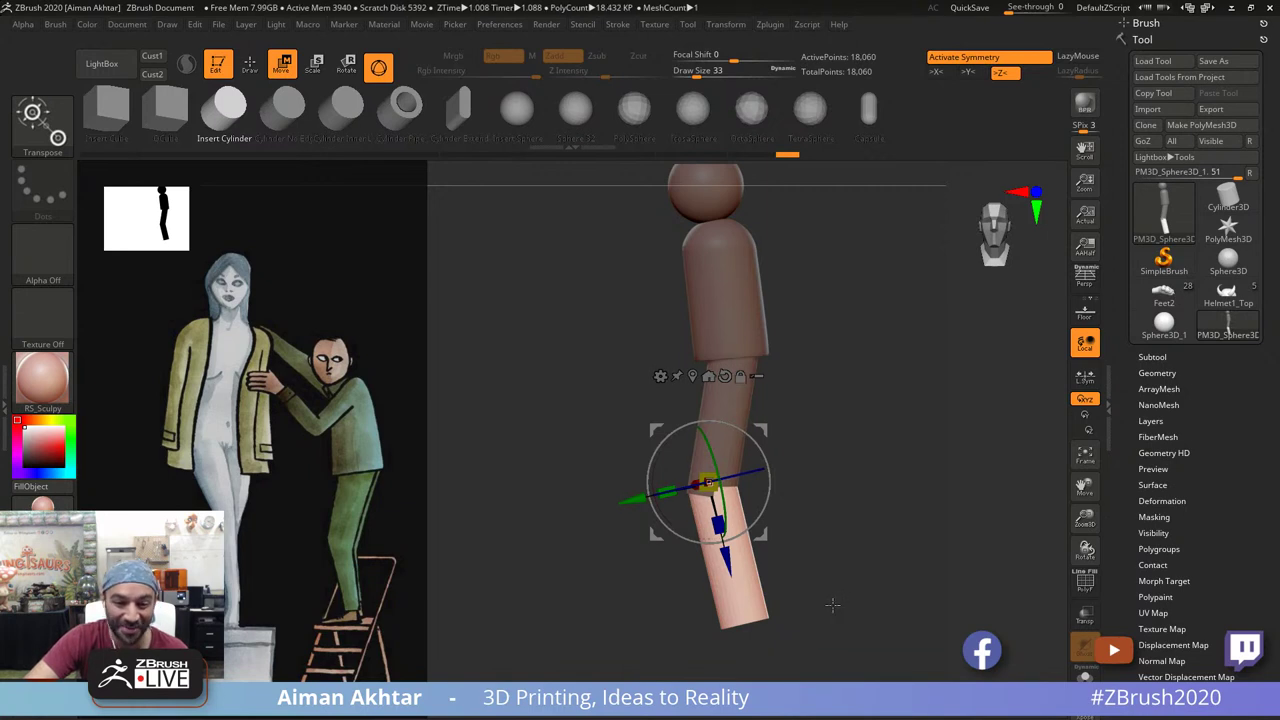
Step: Shorten the lower legs and taper their ankle ends with the Move brush at Draw Size 1000
alt+drag(831, 606, 829, 644)
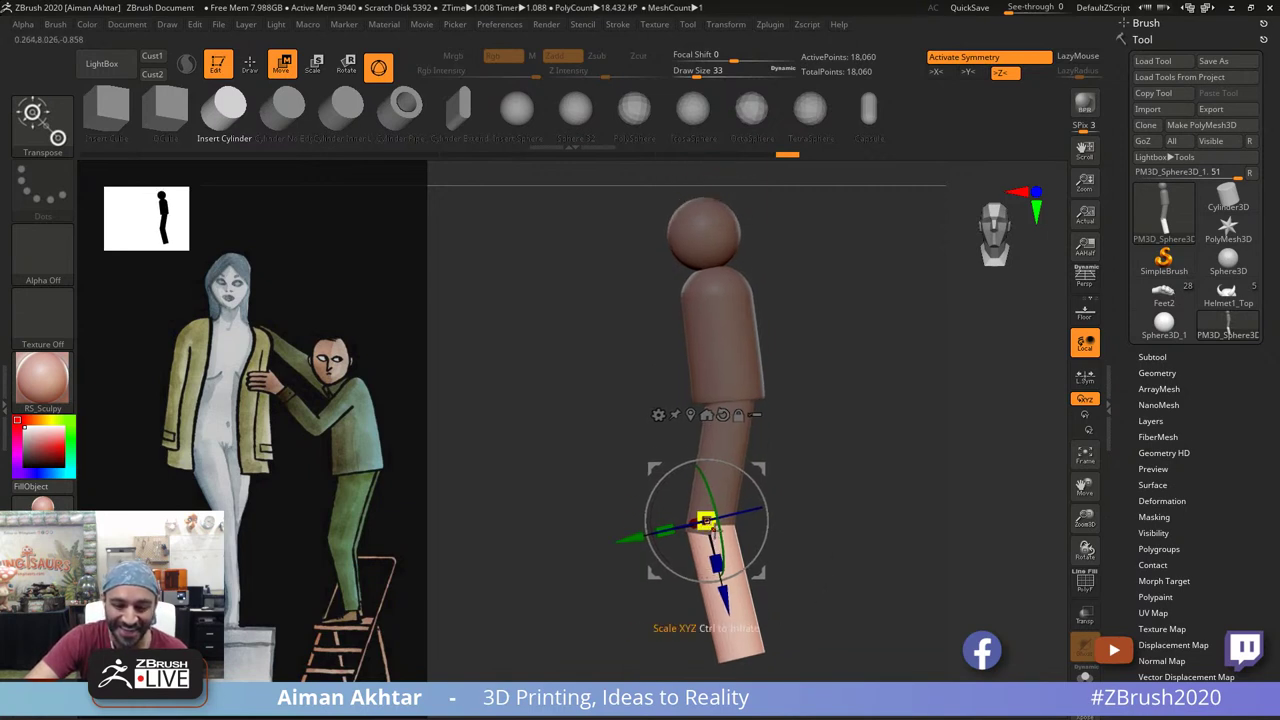
drag(716, 567, 714, 557)
key(q)
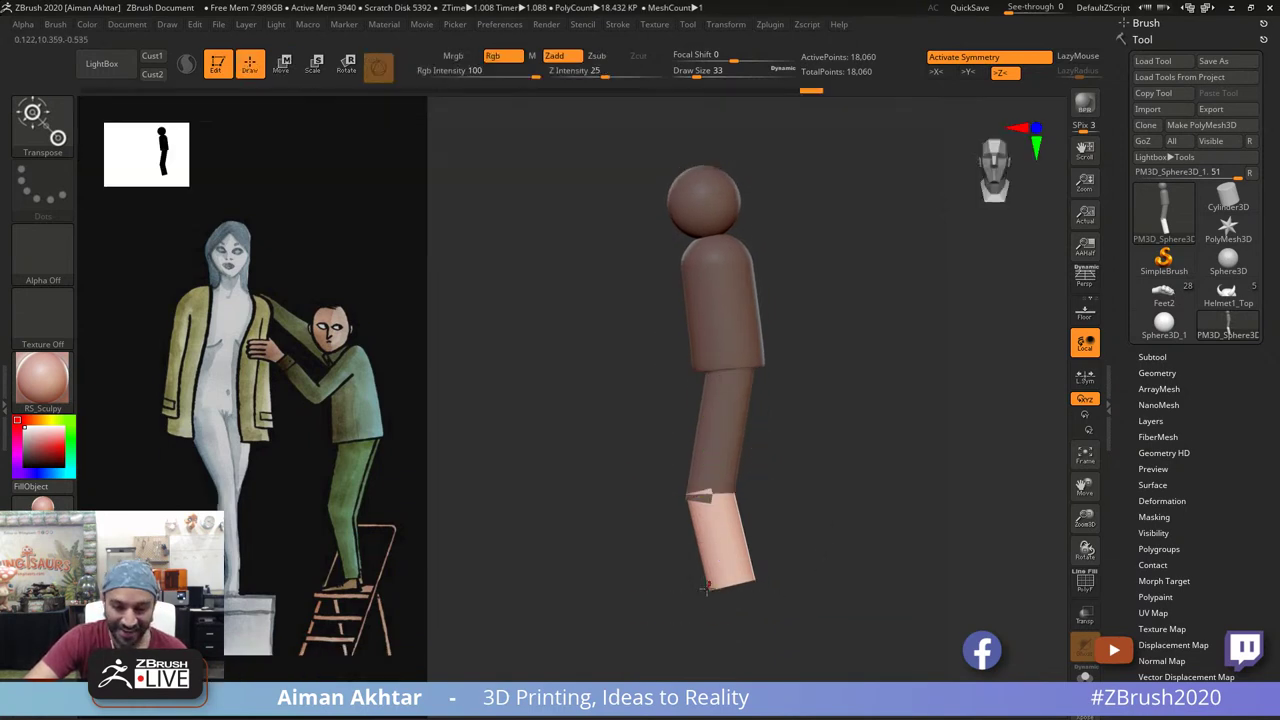
key(s)
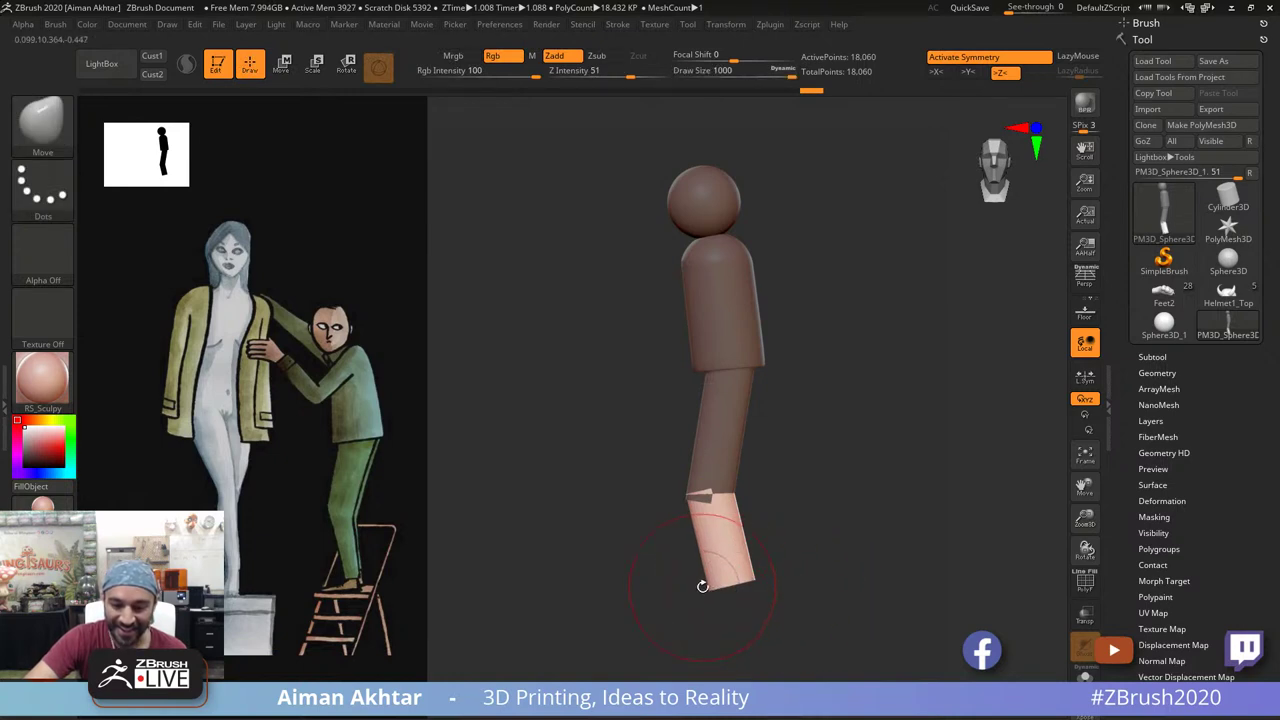
mouse_move(706, 582)
mouse_down()
mouse_move(739, 572)
mouse_move(733, 542)
mouse_up()
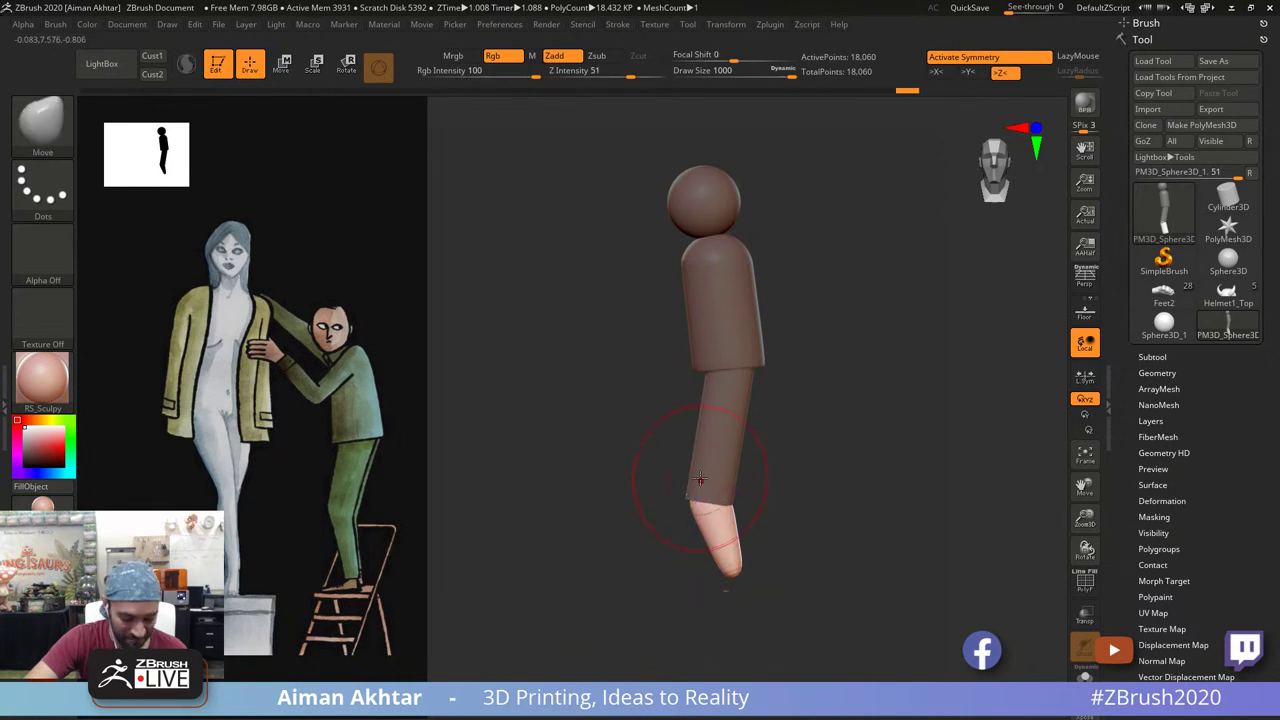
Step: Invert the mask to protect the lower legs and smooth the knee ends of the upper legs
key(s)
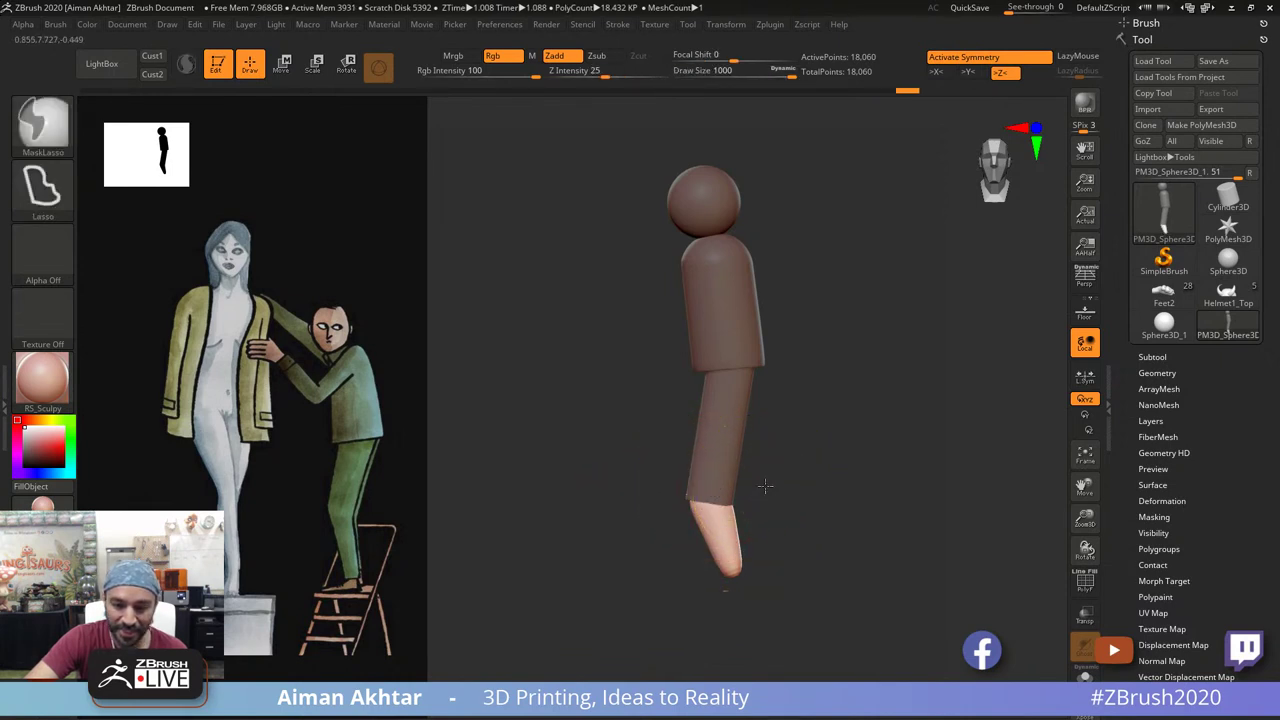
ctrl+click(763, 486)
mouse_move(730, 492)
shift+mouse_down()
mouse_move(708, 505)
mouse_move(848, 500)
mouse_move(716, 503)
mouse_move(700, 478)
mouse_move(805, 487)
shift+mouse_up()
key(s)
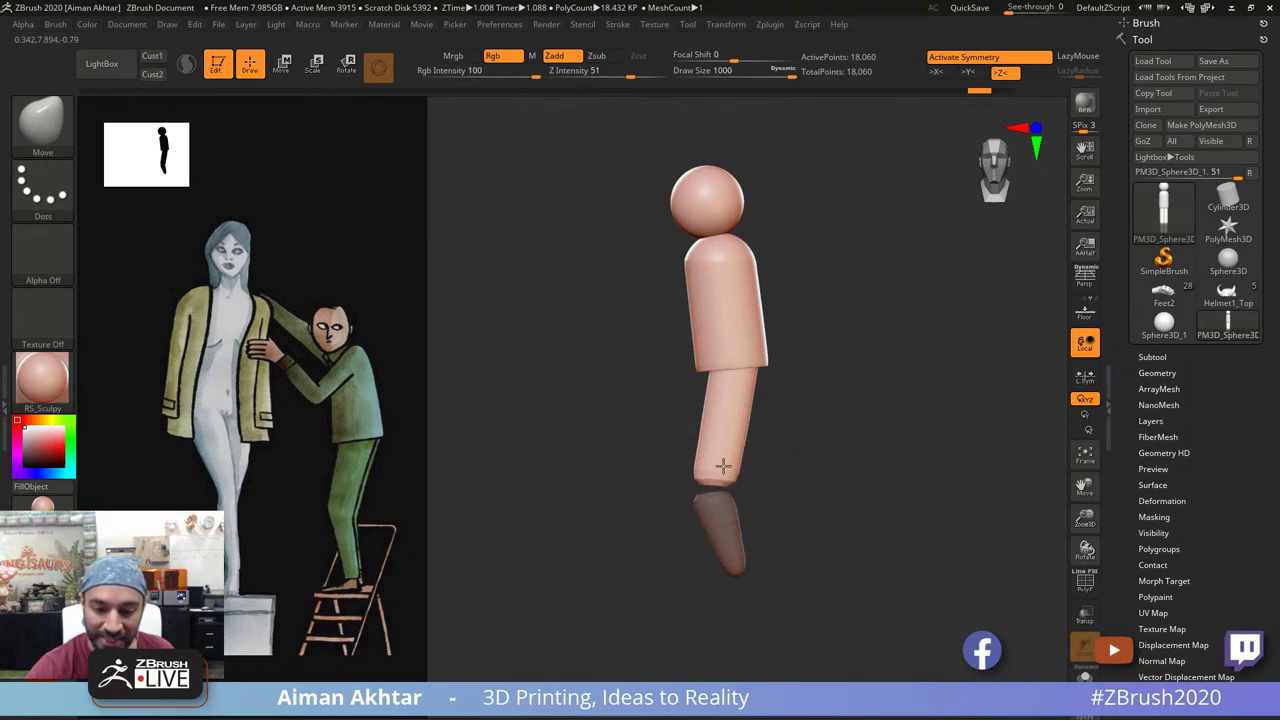
Step: Invert the mask back and reshape the lower legs with the Move brush, extending the ankles and refining the knees
key(ctrl+i)
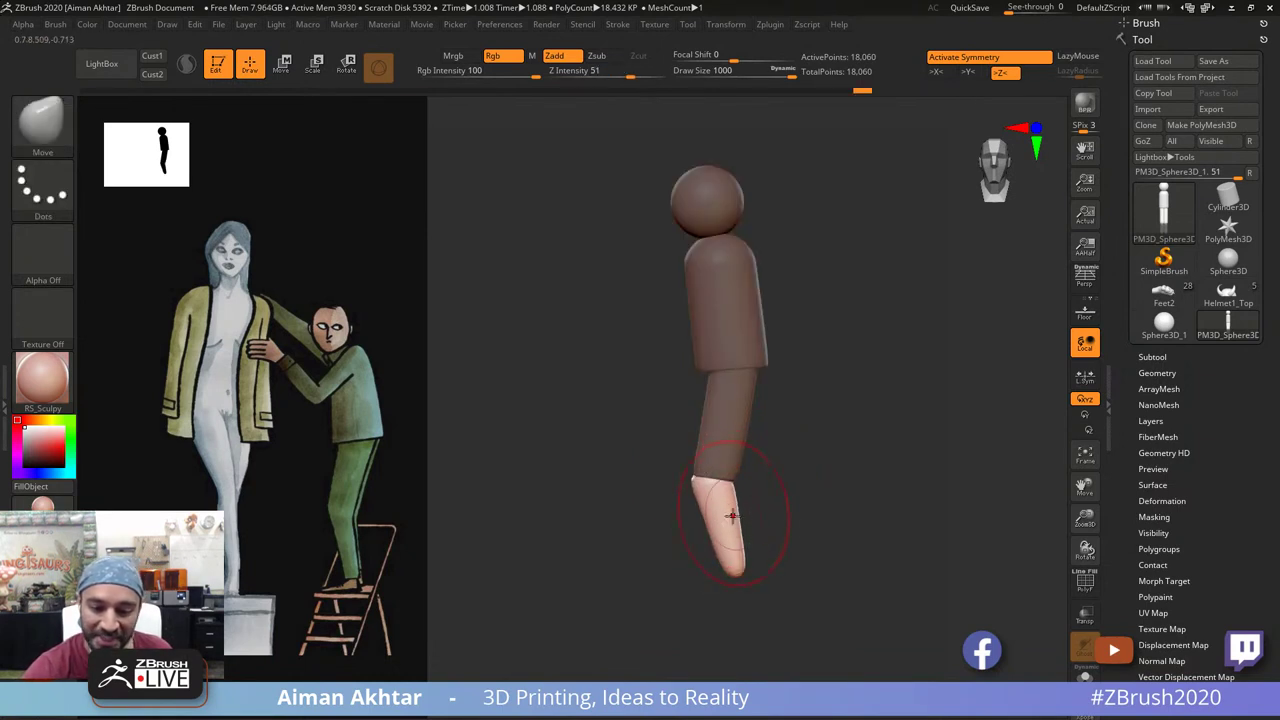
key(s)
drag(746, 554, 739, 554)
drag(742, 560, 748, 560)
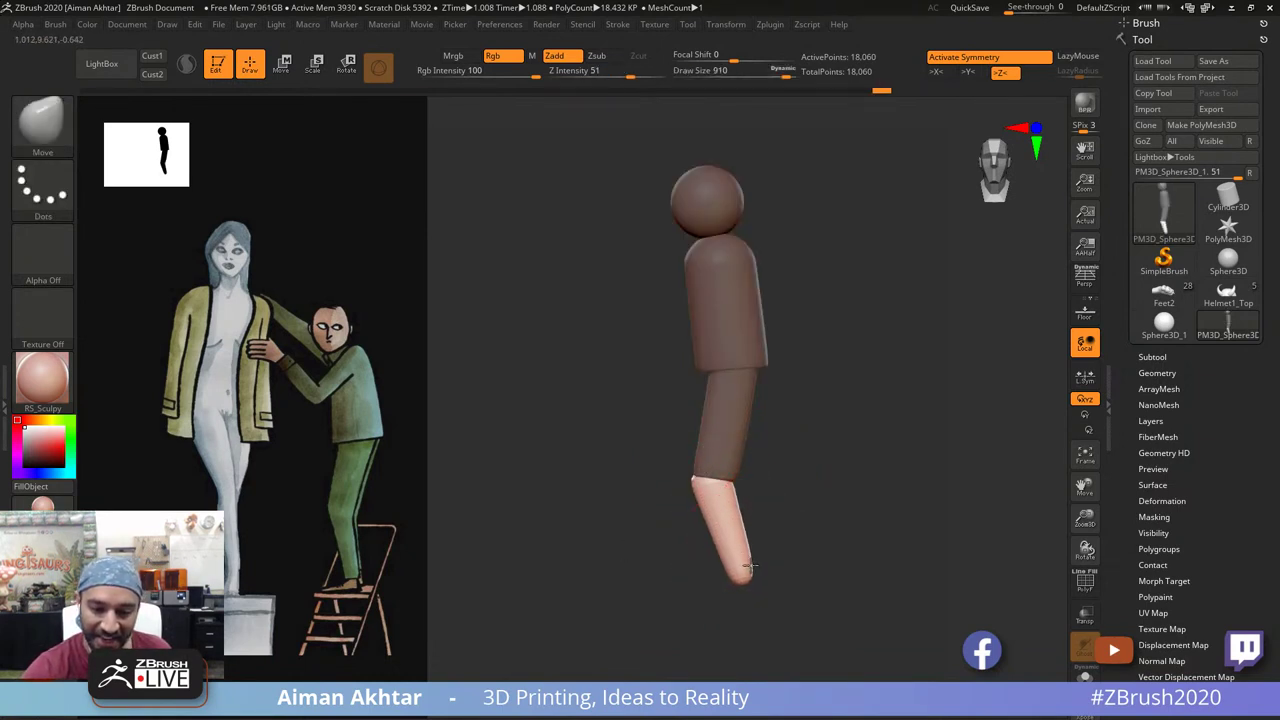
key(s)
mouse_move(723, 509)
mouse_down()
mouse_move(735, 501)
mouse_move(717, 490)
mouse_up()
Step: Cut the rounded ankle ends of the lower legs flat with ClipCurve and clear the mask
ctrl+shift+drag(771, 560, 711, 577)
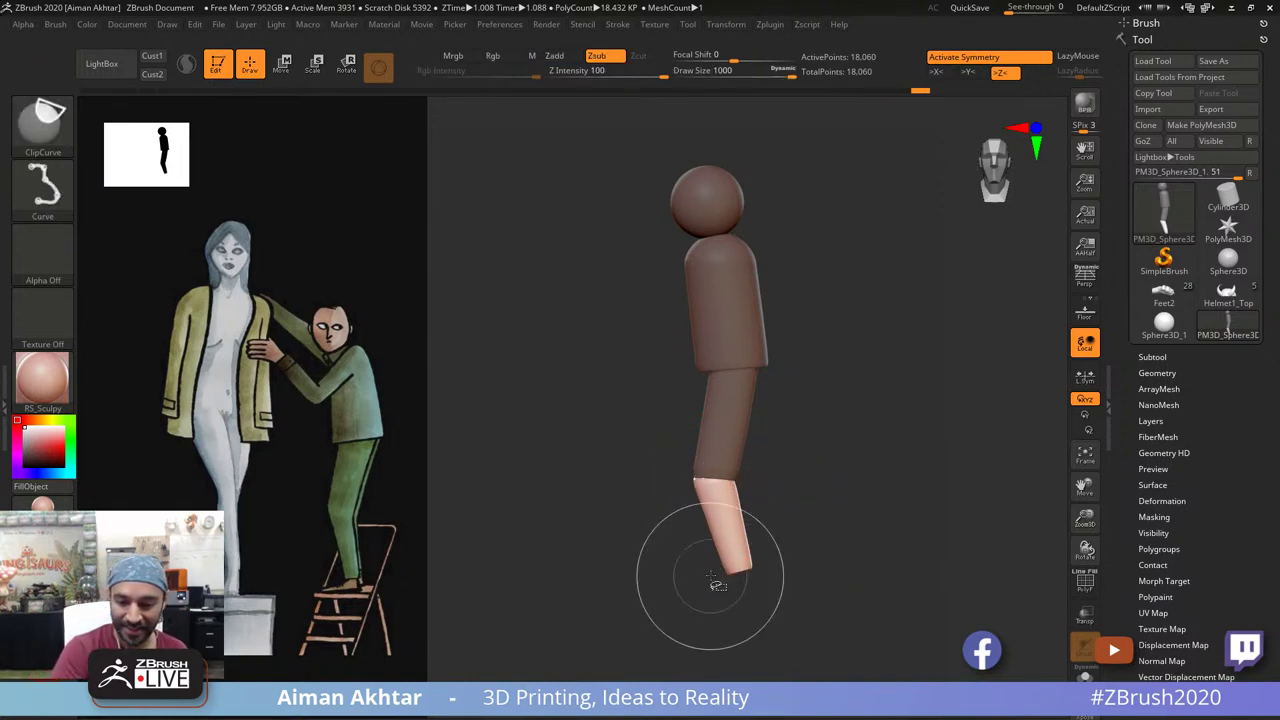
mouse_move(812, 580)
mouse_down()
mouse_move(872, 566)
mouse_move(862, 591)
mouse_move(777, 594)
mouse_move(842, 579)
mouse_move(786, 566)
mouse_move(840, 560)
mouse_move(824, 586)
mouse_up()
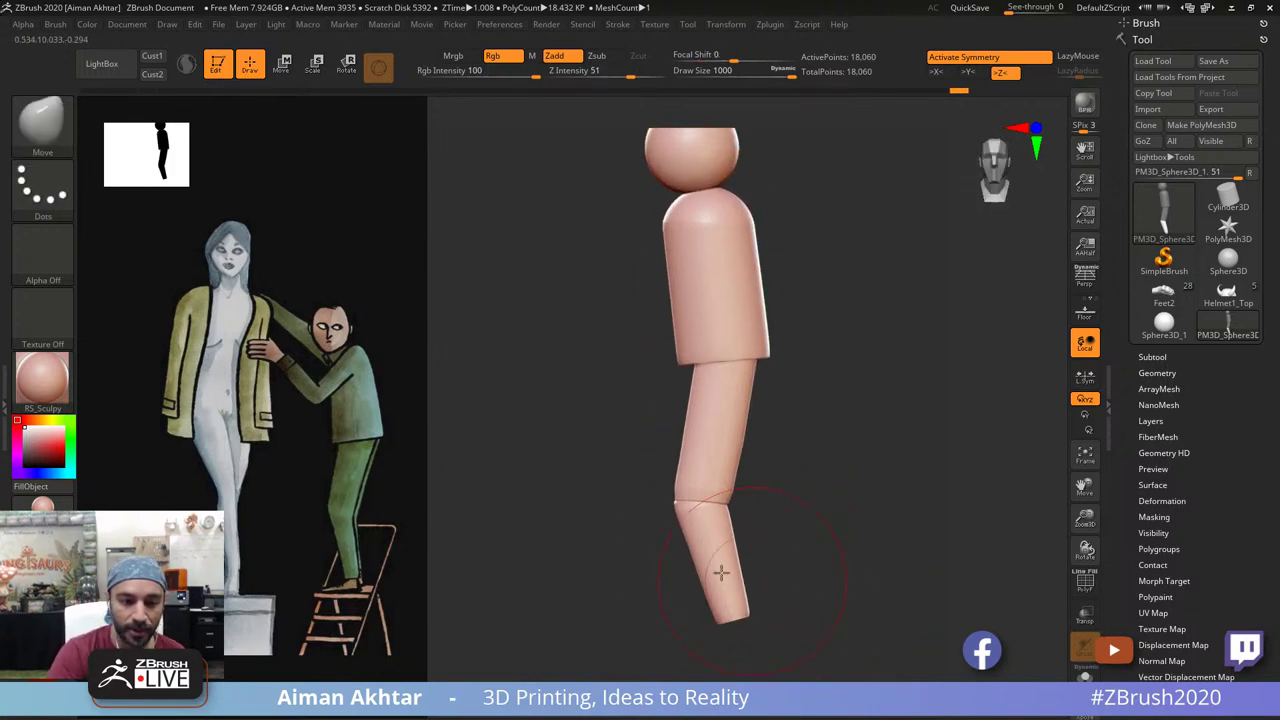
drag(806, 408, 770, 463)
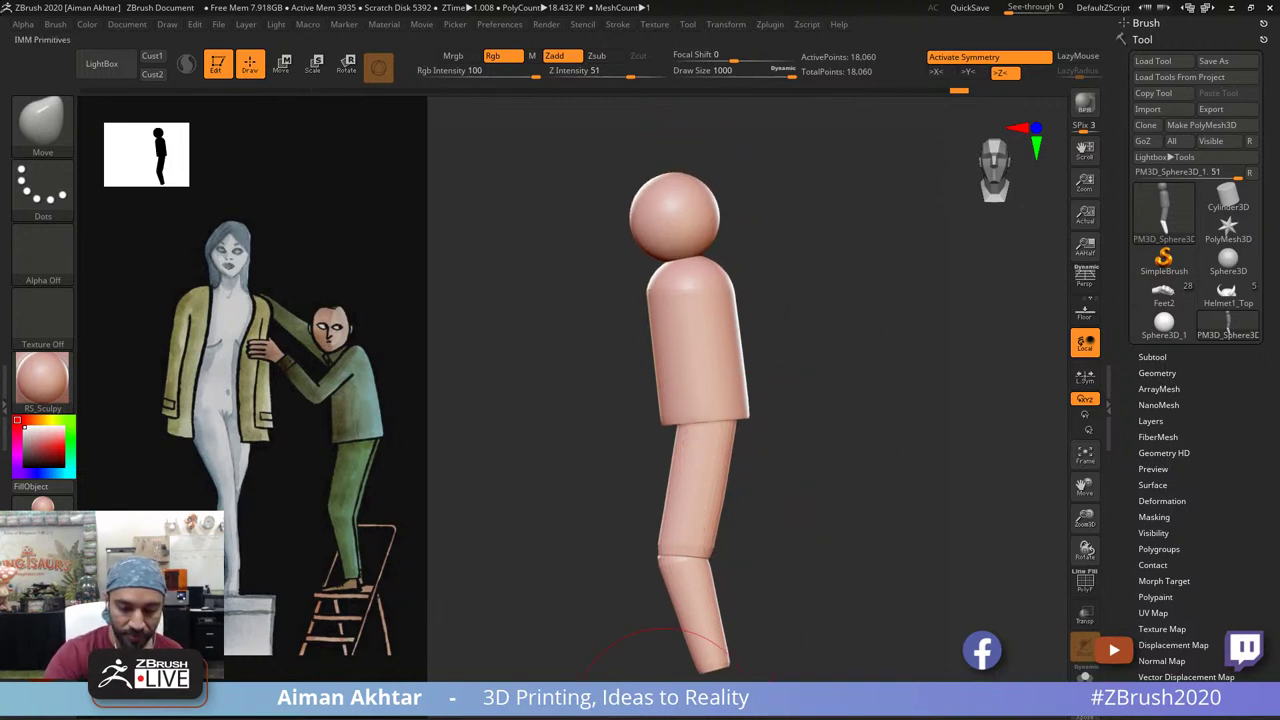
Step: Push in the front of the torso at the waist with the Move Topological brush at Draw Size 1000
key(ctrl+v)
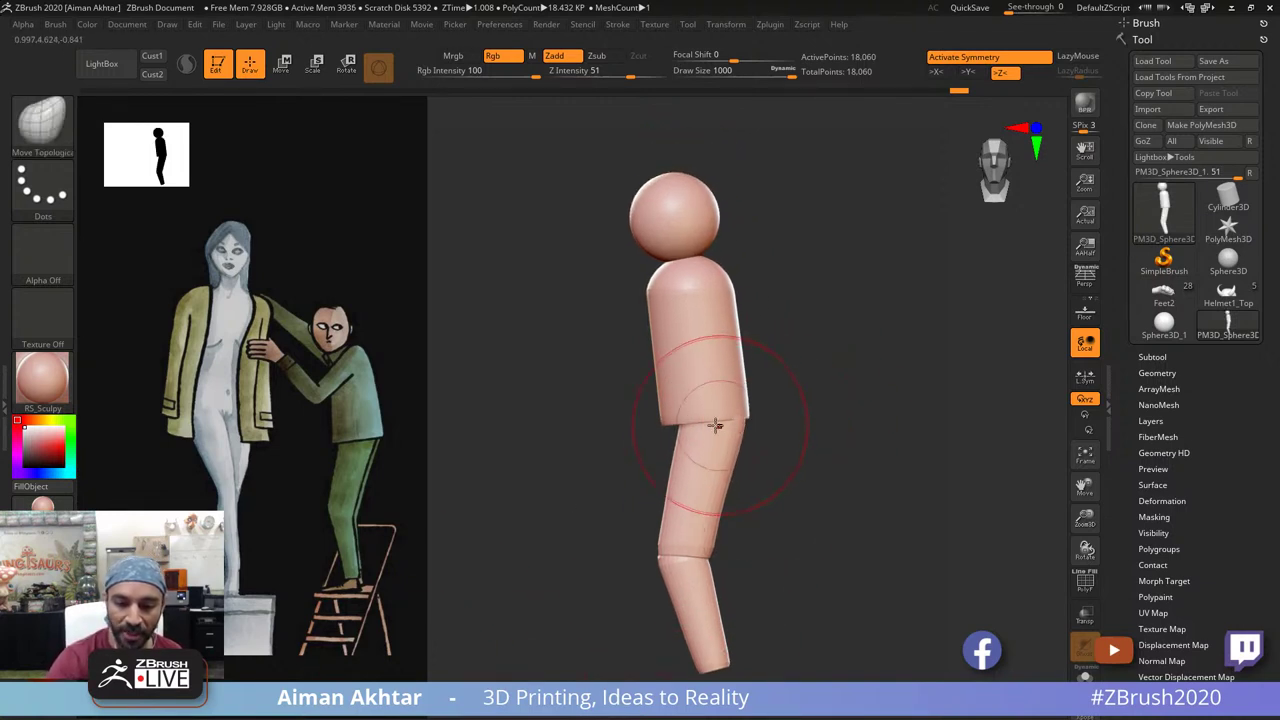
key(ctrl+z)
mouse_move(674, 425)
mouse_down()
mouse_move(684, 430)
mouse_move(664, 398)
mouse_up()
drag(654, 354, 674, 359)
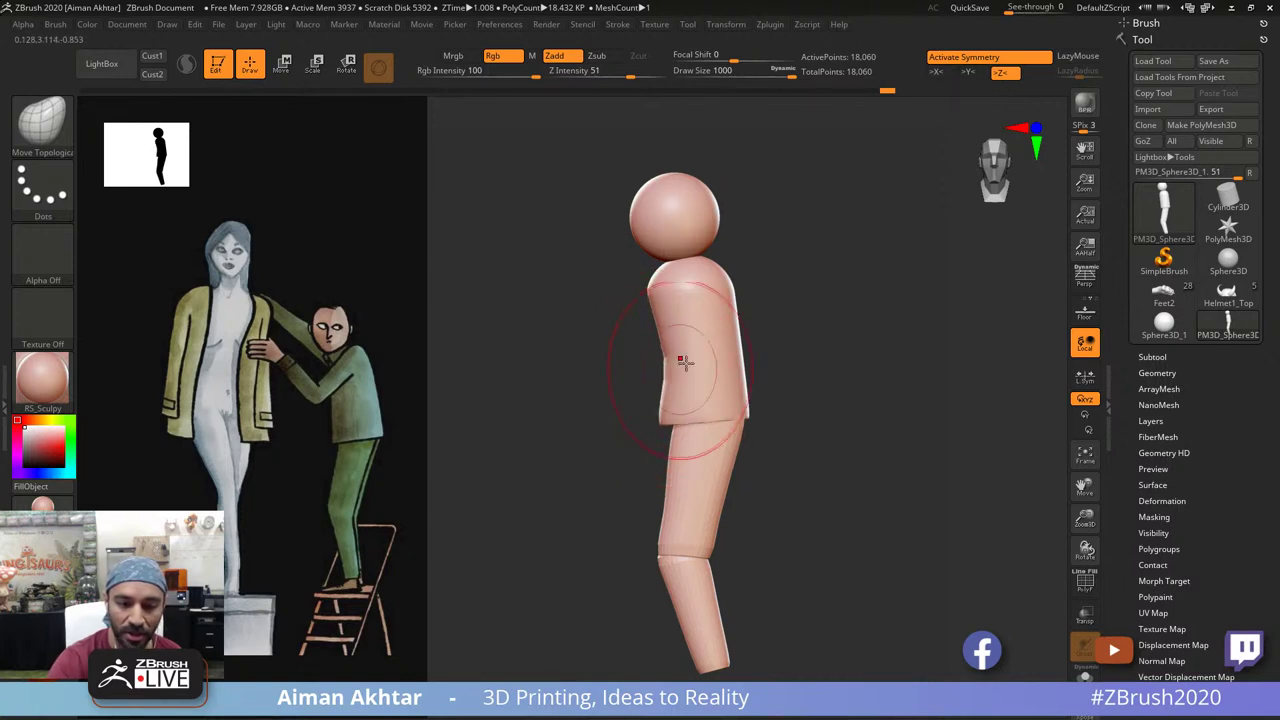
mouse_move(748, 342)
mouse_down()
mouse_move(803, 366)
mouse_move(778, 392)
mouse_move(817, 337)
mouse_up()
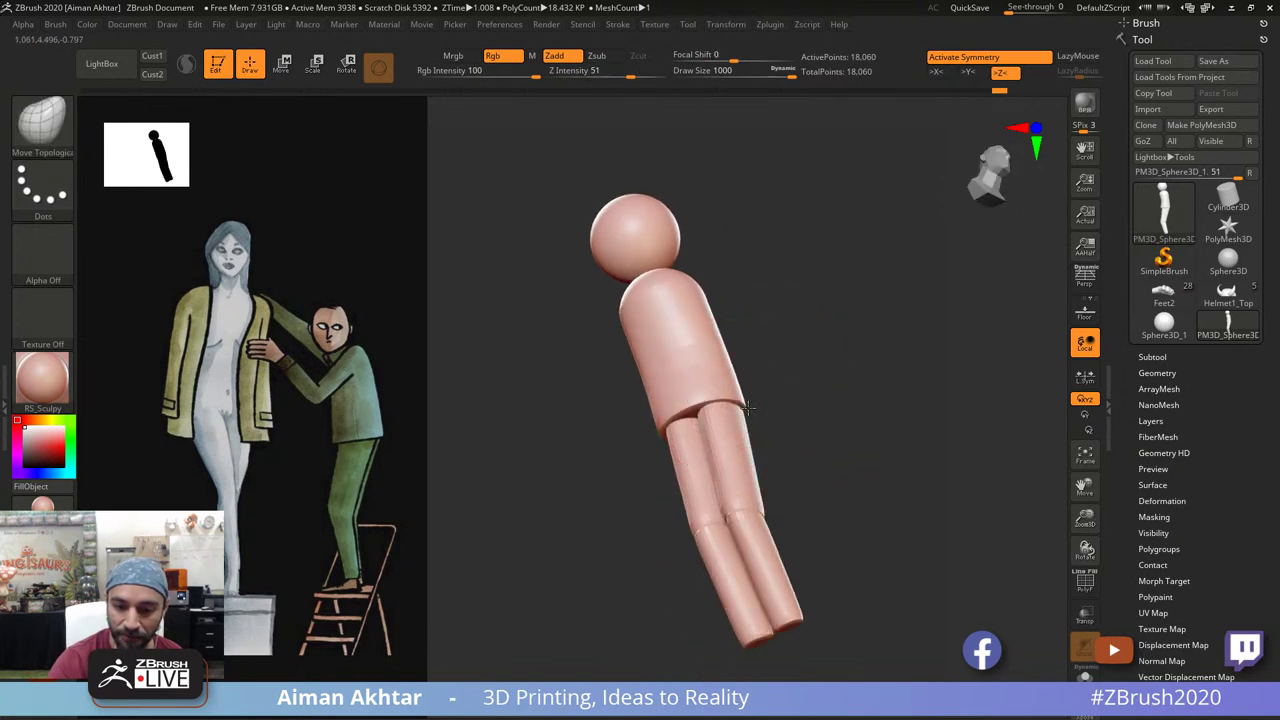
Step: Level and widen the torso's lower hem over the upper legs with the Move Topological brush
drag(784, 396, 797, 328)
drag(755, 424, 706, 403)
key(s)
click(733, 405)
drag(797, 412, 800, 475)
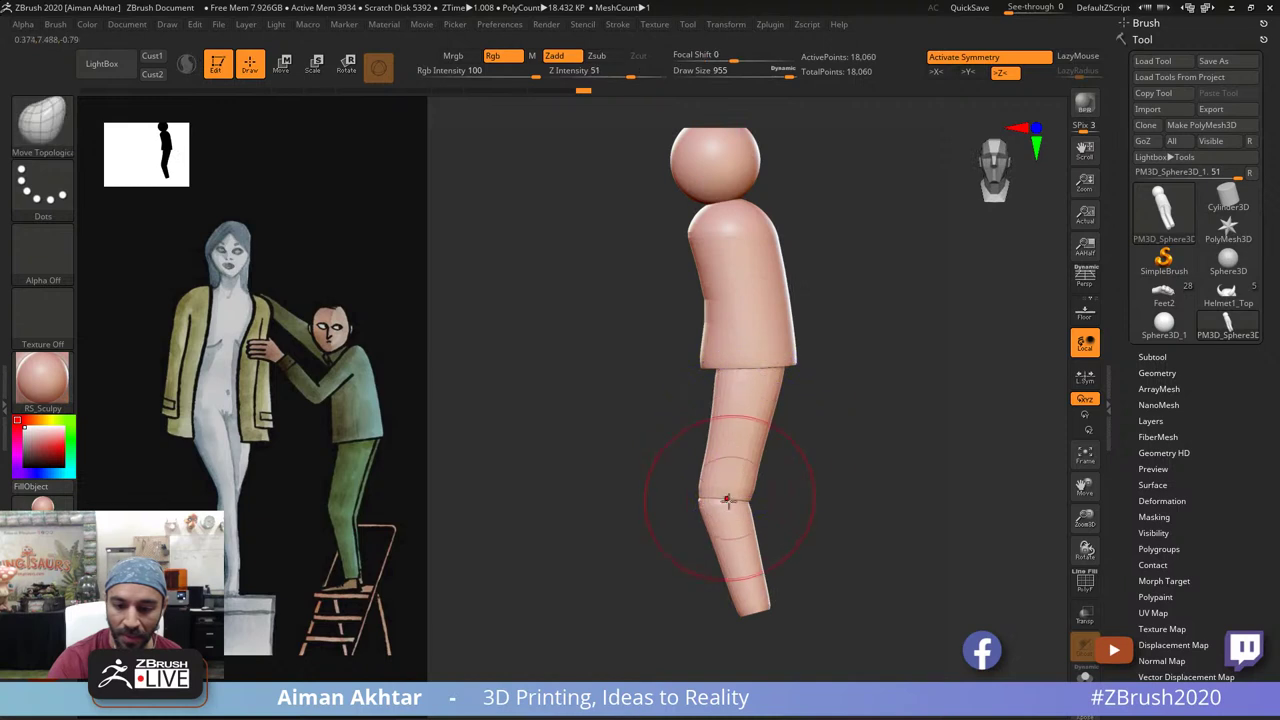
Step: Refine the upper legs and their knee ends with the Move Topological brush, reducing the Draw Size to 743
key(s)
click(722, 498)
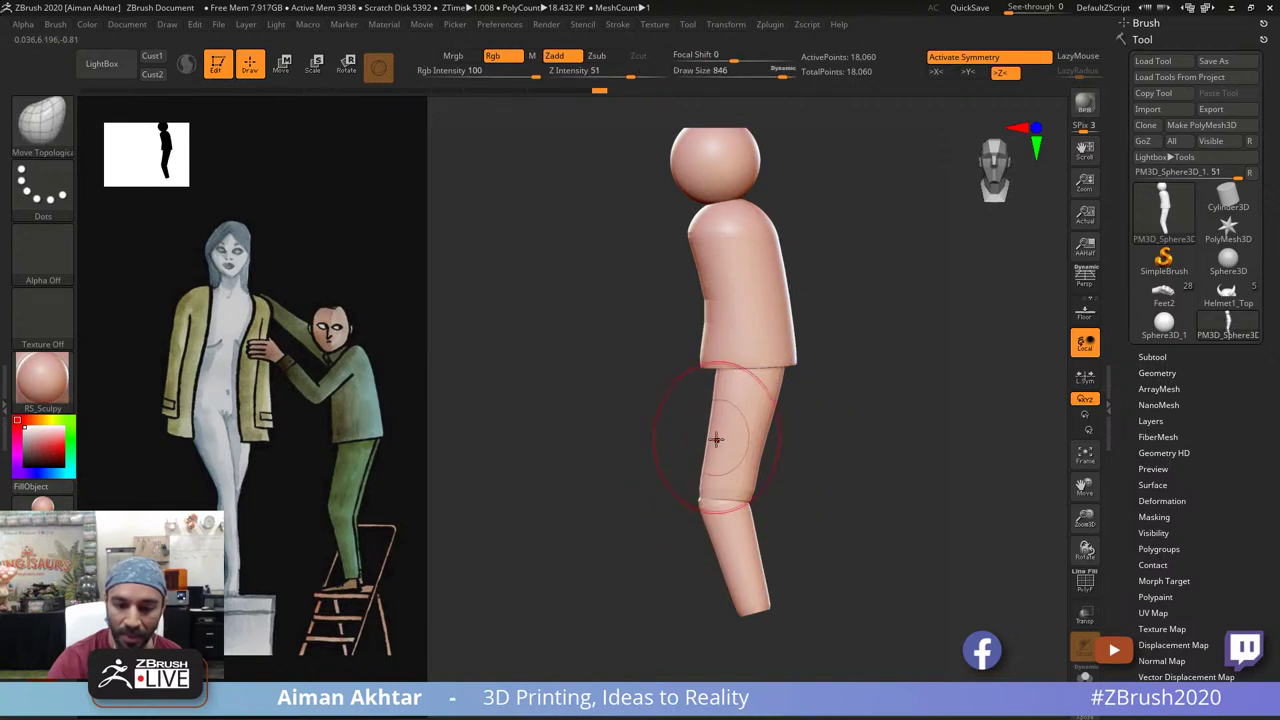
shift+drag(716, 439, 716, 428)
key(s)
click(754, 488)
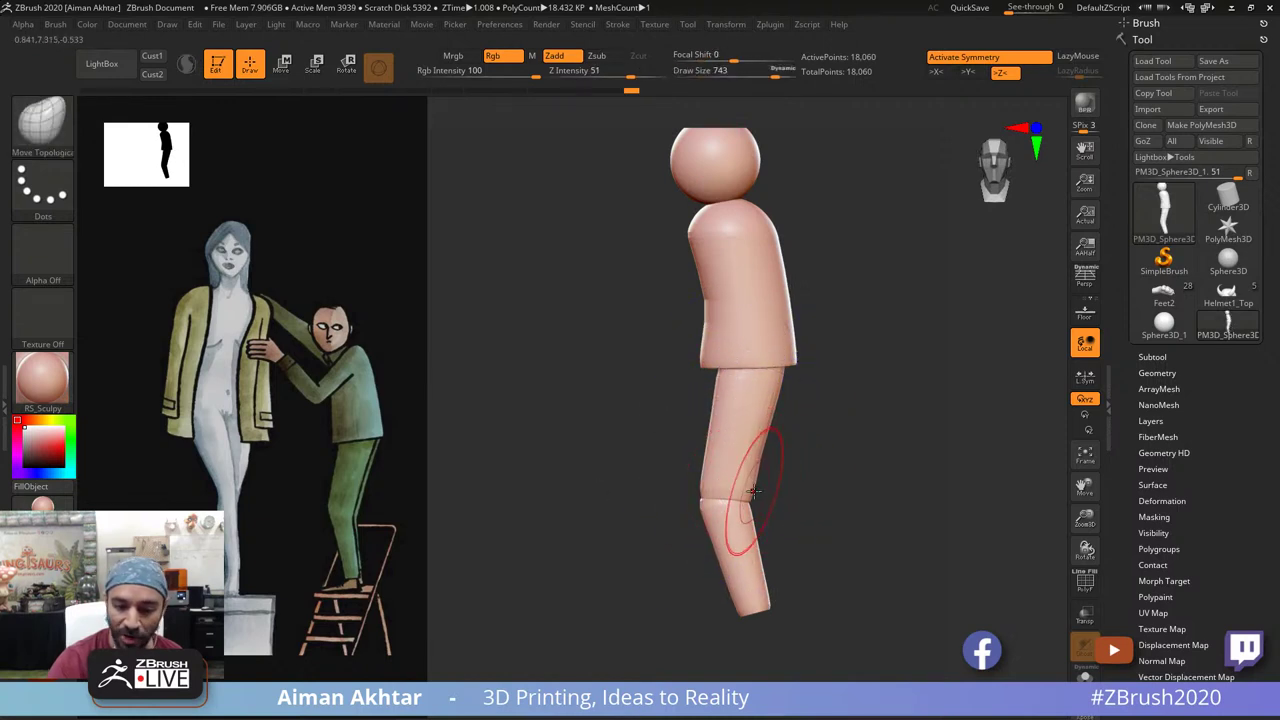
key(shift)
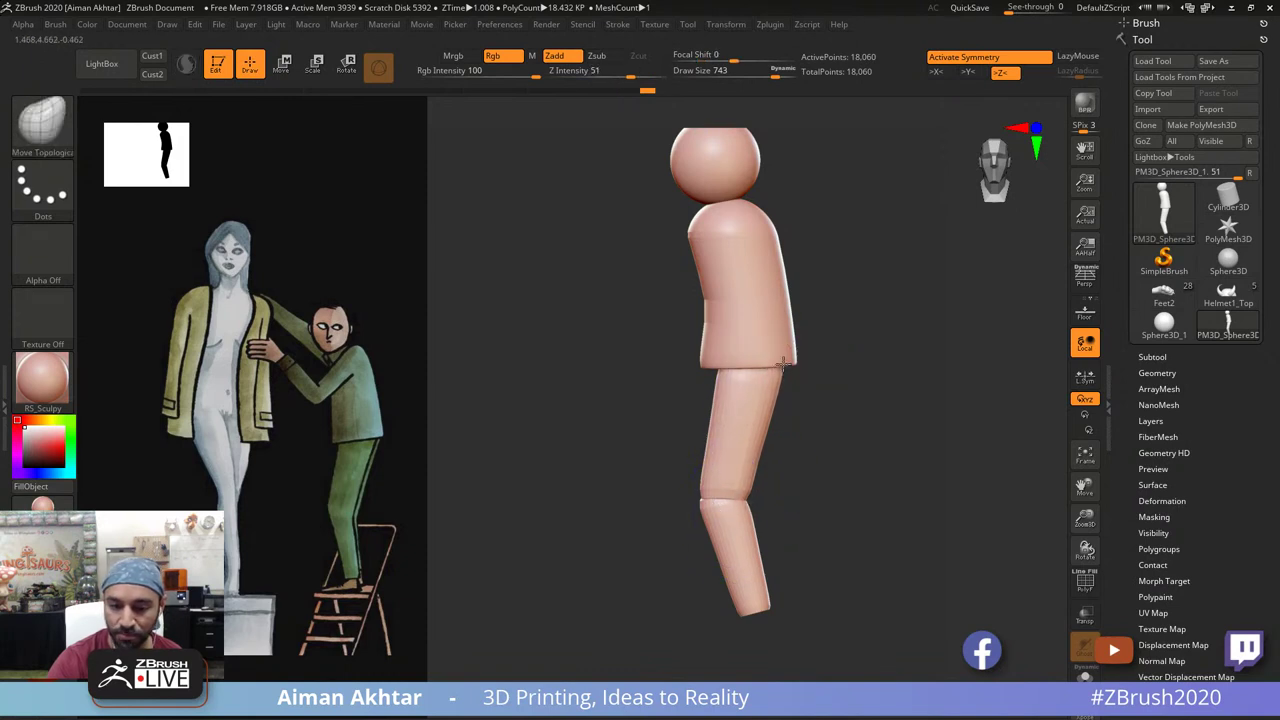
Step: Refine the knee and ankle ends of the lower legs with the Move Topological brush at Draw Size 804
key(s)
click(752, 509)
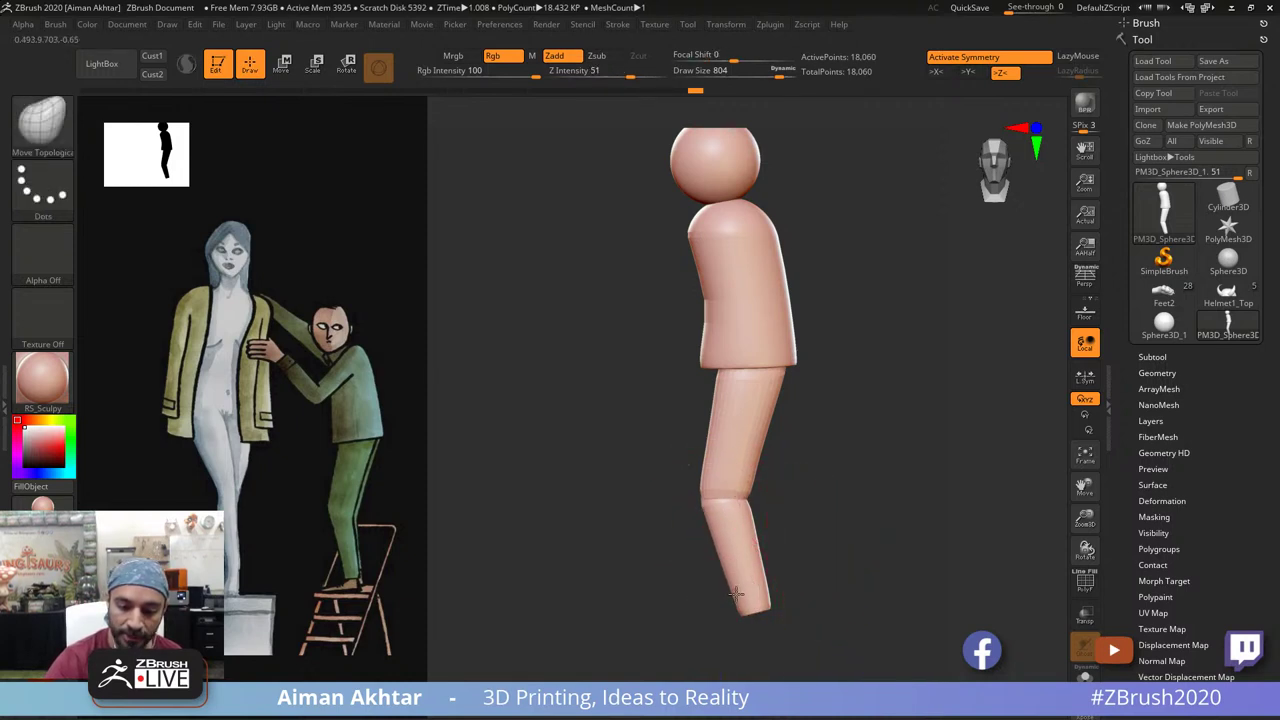
drag(736, 594, 731, 593)
Step: Curve the torso's hem slightly downward over the legs with the Move Topological brush at Draw Size 1000
mouse_move(806, 551)
alt+mouse_down()
mouse_move(808, 521)
mouse_move(867, 546)
mouse_move(814, 540)
mouse_move(816, 580)
alt+mouse_up()
key(s)
click(746, 409)
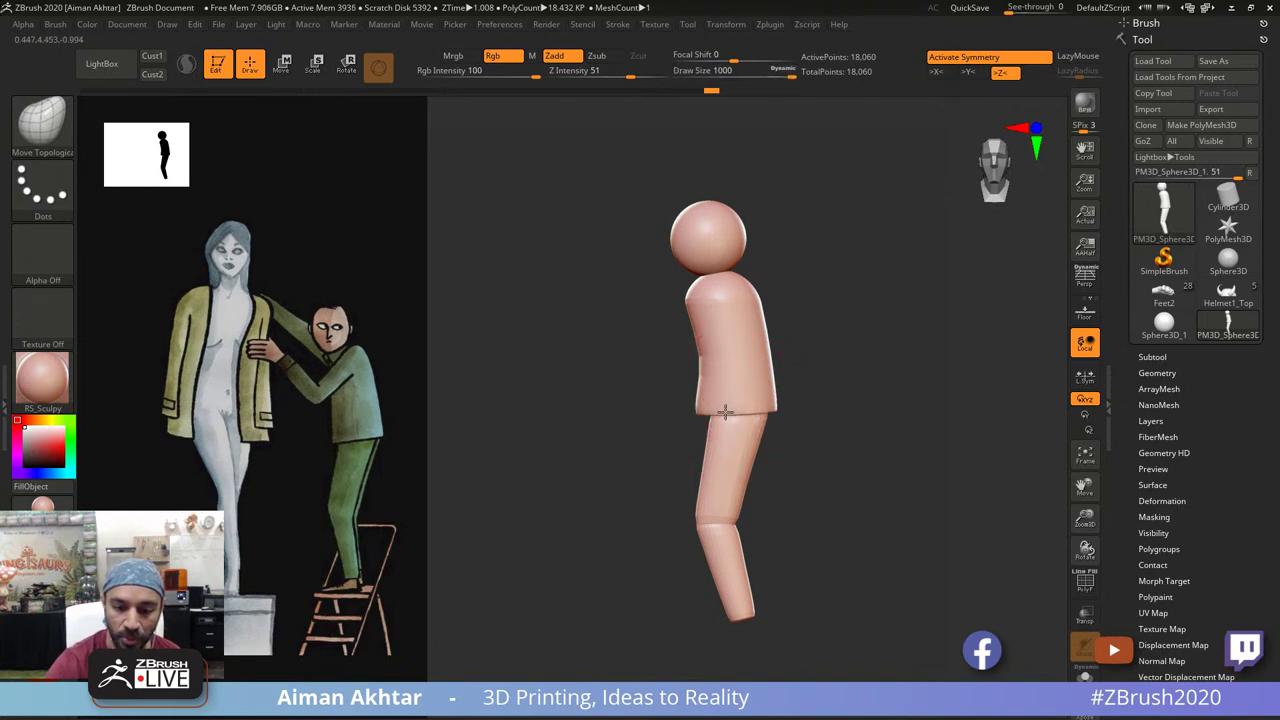
key(s)
click(737, 413)
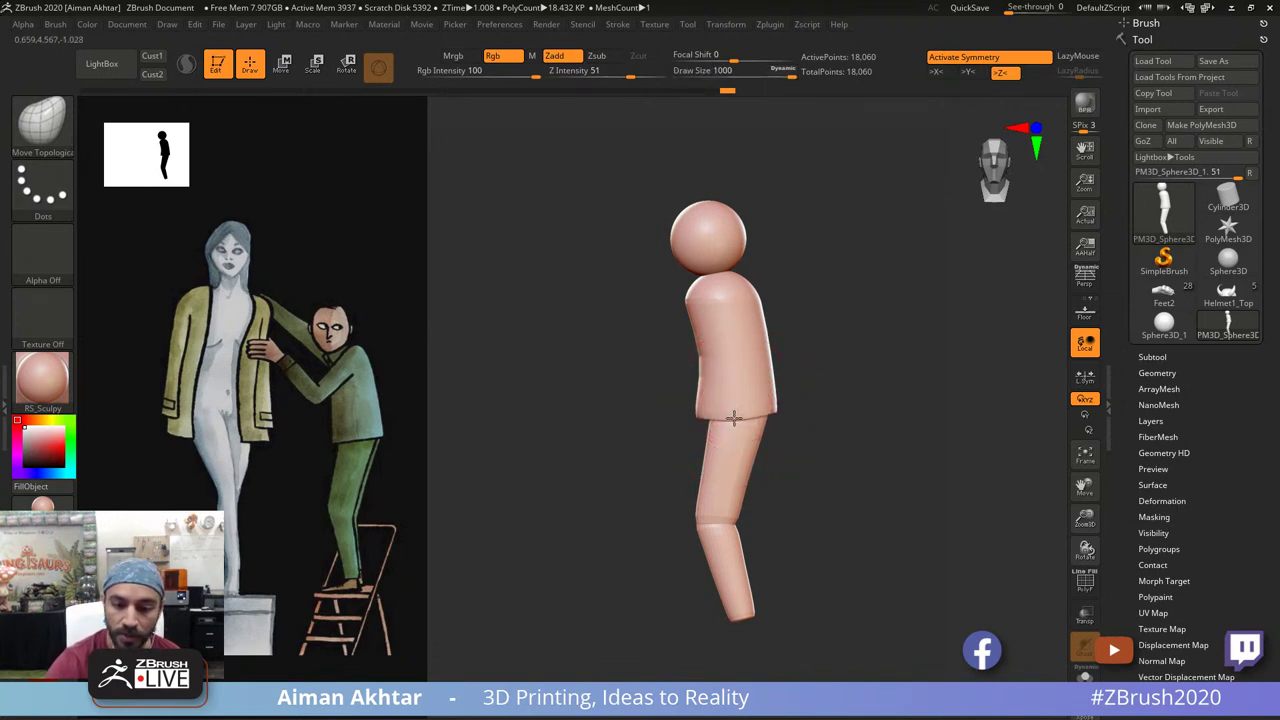
Step: Narrow the head front to back and slope the front of the shoulders with the Move Topological brush
mouse_move(847, 384)
mouse_down()
mouse_move(932, 348)
mouse_move(905, 337)
mouse_move(829, 383)
mouse_move(837, 369)
mouse_up()
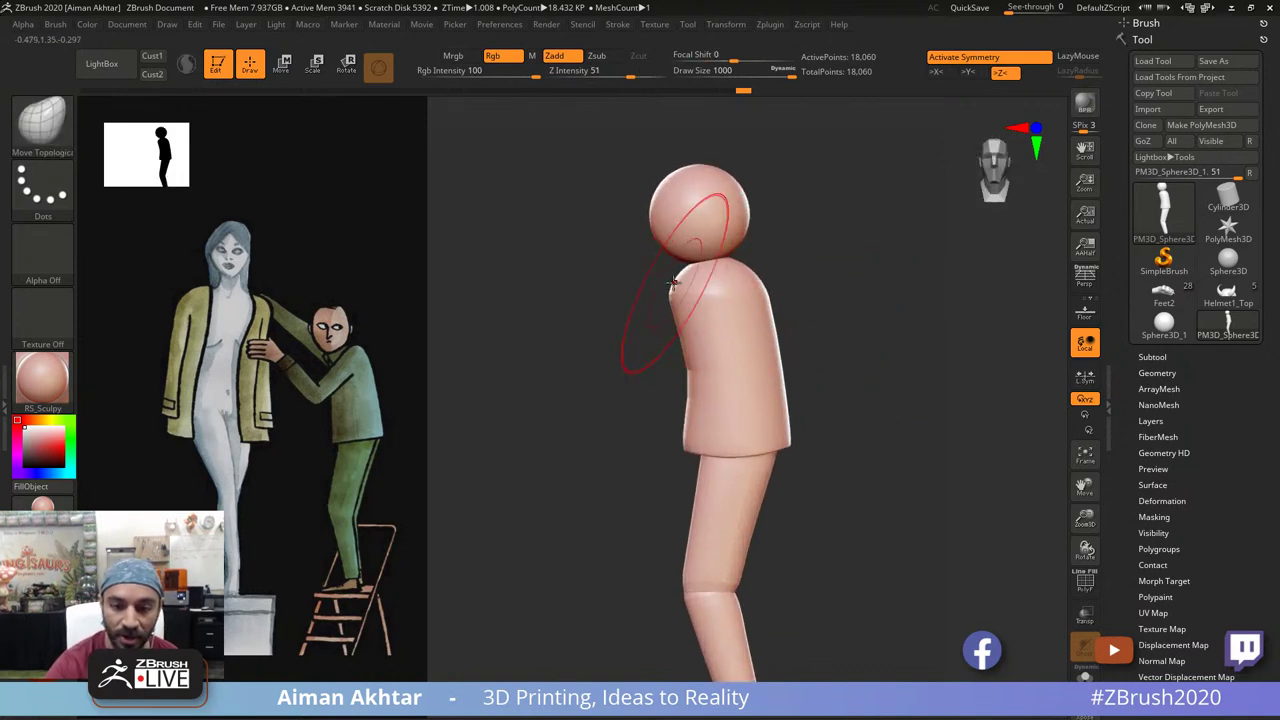
drag(682, 293, 699, 290)
key(ctrl+z)
mouse_move(772, 252)
alt+mouse_down()
mouse_move(768, 331)
mouse_move(666, 291)
mouse_move(694, 346)
alt+mouse_up()
mouse_move(805, 345)
alt+mouse_down()
mouse_move(769, 300)
mouse_move(814, 322)
alt+mouse_up()
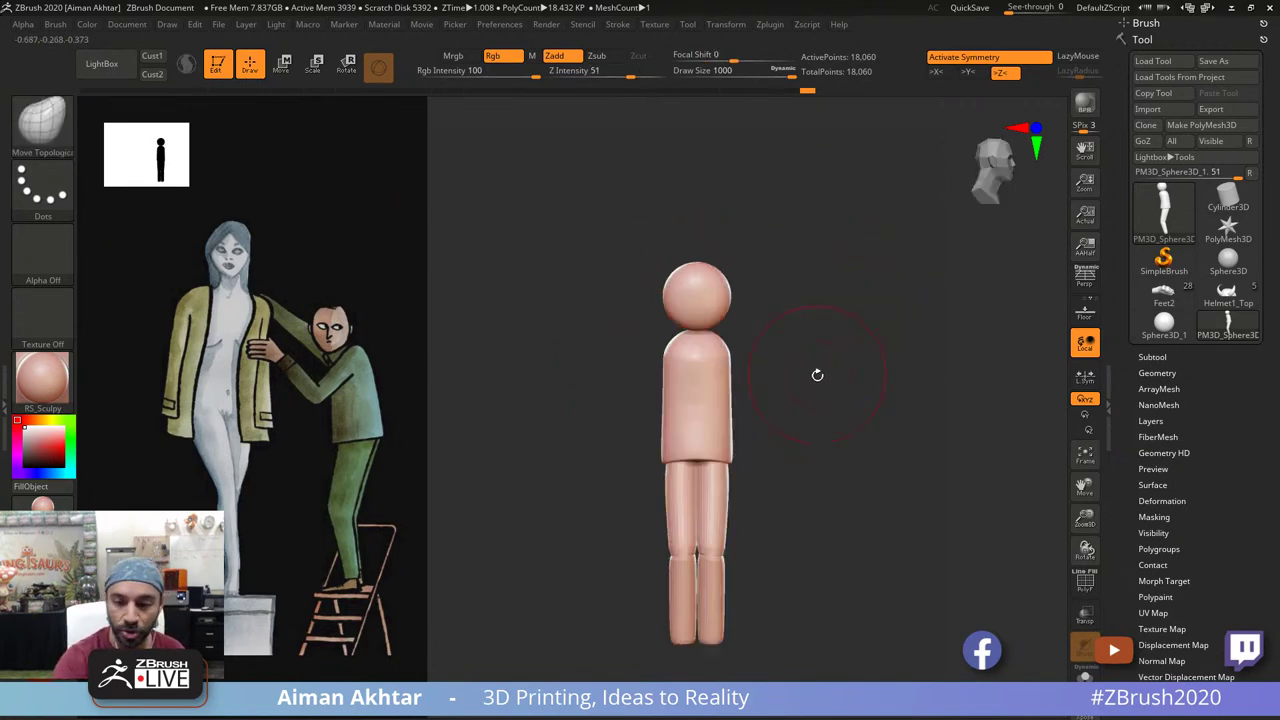
Step: Insert a small cylinder from the IMM Primitives brush between head and torso as the neck
key(b)
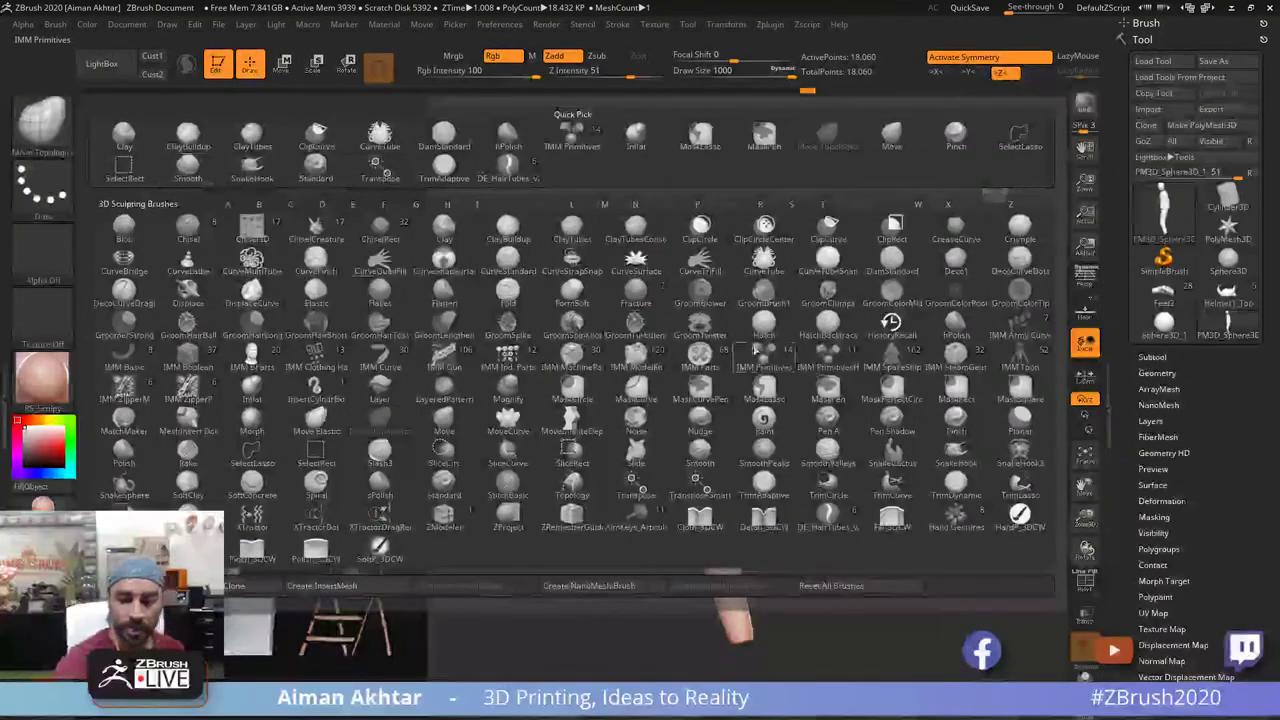
click(572, 137)
mouse_move(790, 281)
mouse_down()
mouse_move(826, 294)
mouse_move(828, 335)
mouse_up()
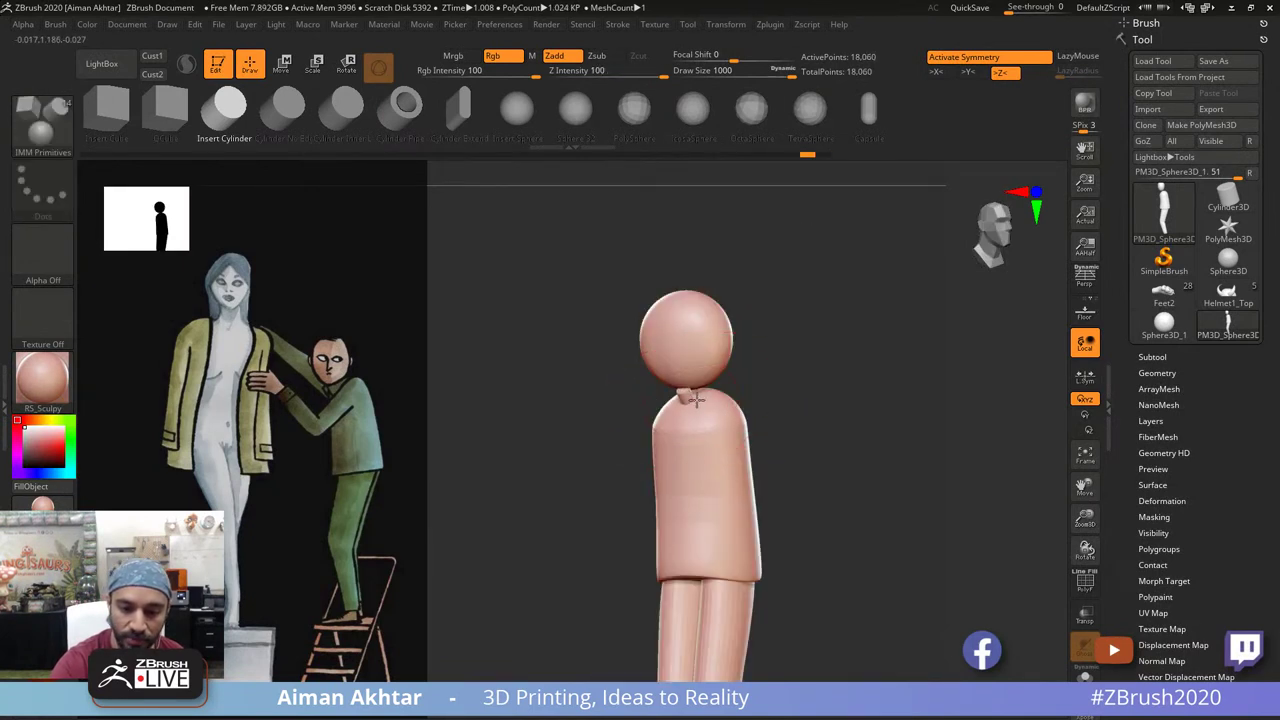
drag(703, 401, 705, 403)
shift+drag(791, 331, 713, 369)
Step: Reshape the neck cylinder in side view to join head and torso with the Move brush at Draw Size 899
key(b)
key(m)
key(v)
key(s)
key(s)
drag(692, 352, 678, 337)
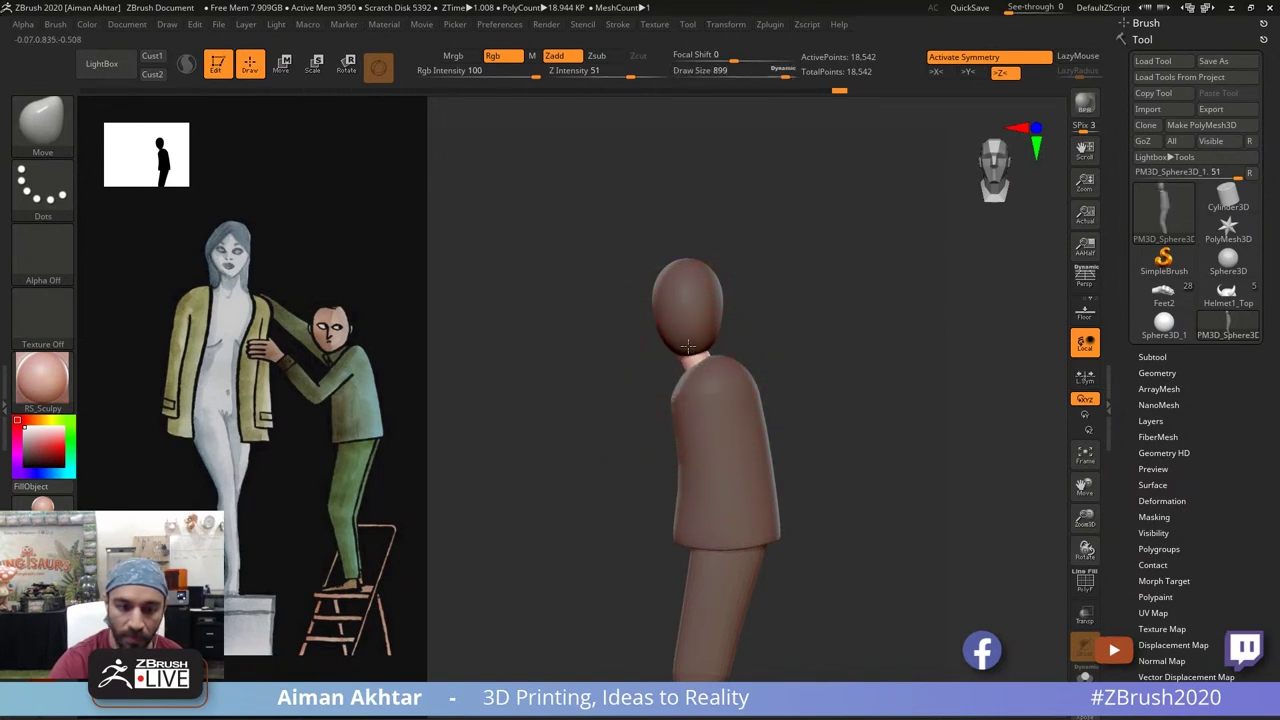
shift+drag(774, 309, 828, 289)
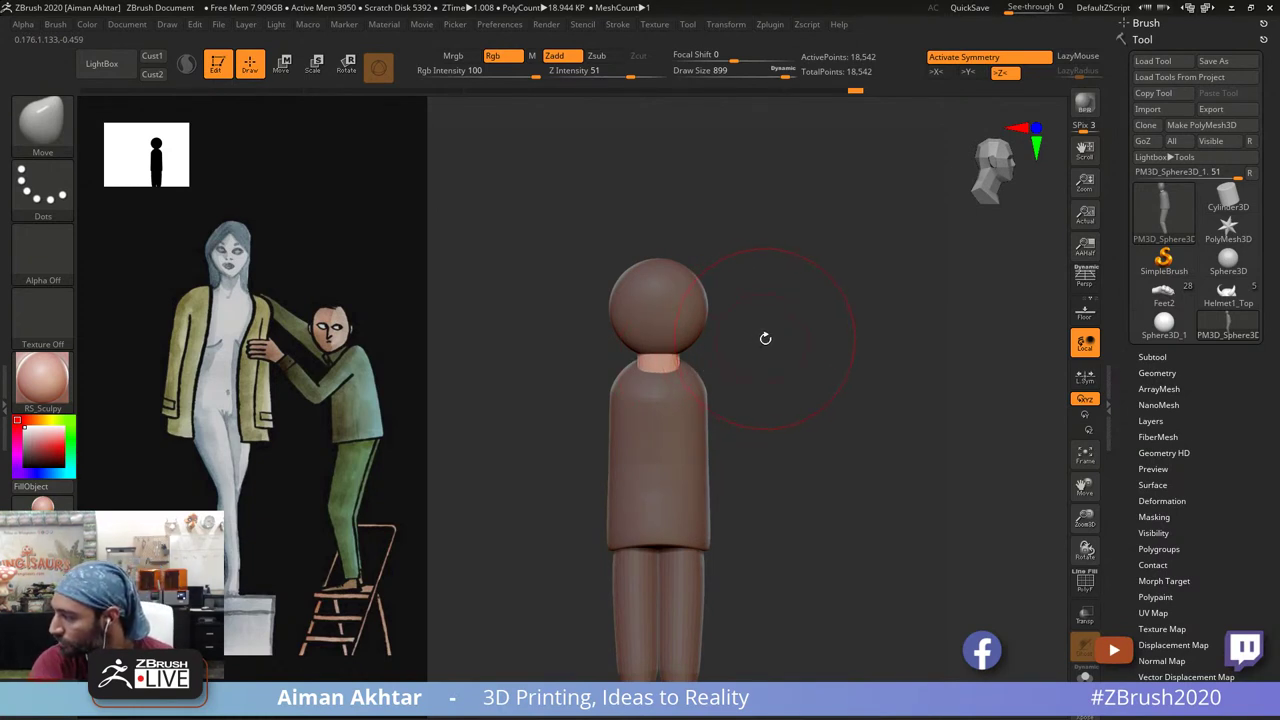
Step: Adjust the neck's width and base in front view with the Move brush at Draw Size 430 and clear the mask
mouse_move(767, 338)
mouse_down()
mouse_move(806, 326)
mouse_move(686, 349)
mouse_move(665, 366)
mouse_move(662, 356)
mouse_up()
key(s)
click(679, 370)
key(s)
click(658, 363)
mouse_move(806, 337)
alt+mouse_down()
mouse_move(771, 300)
mouse_move(787, 325)
mouse_move(823, 314)
mouse_move(820, 348)
alt+mouse_up()
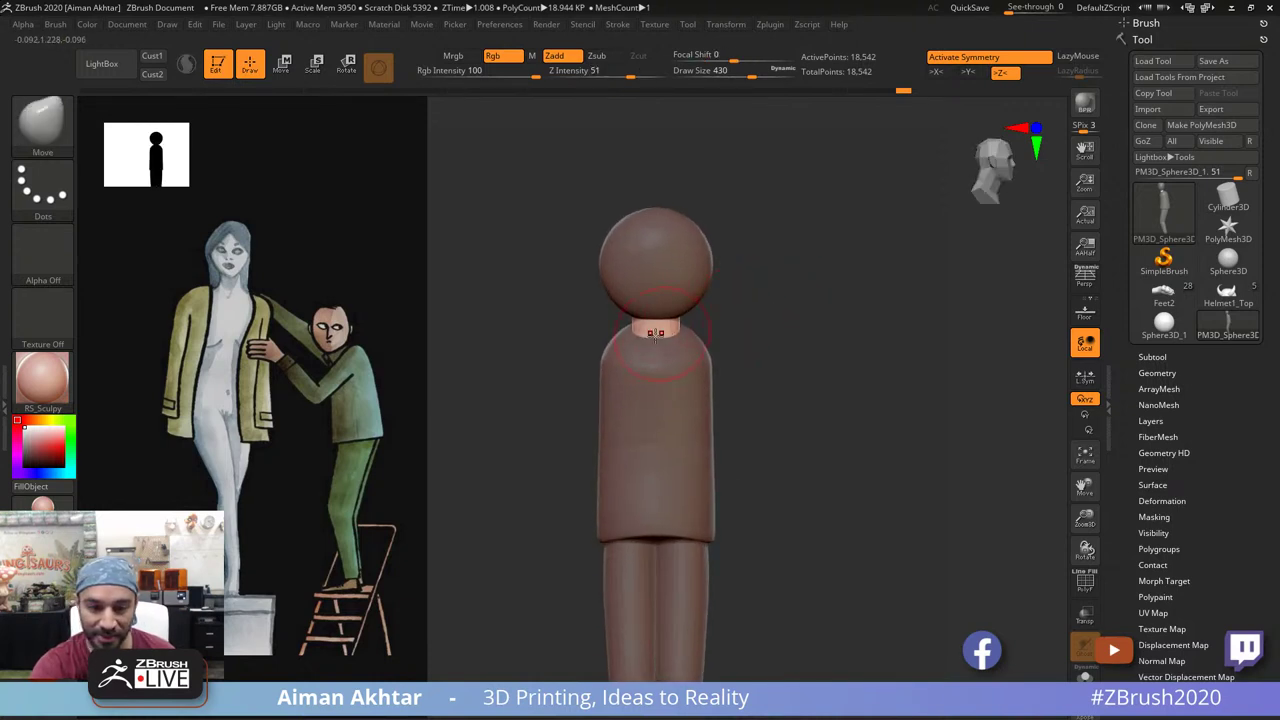
drag(639, 348, 640, 350)
mouse_move(745, 345)
alt+mouse_down()
mouse_move(749, 306)
mouse_move(797, 295)
mouse_move(849, 317)
mouse_move(800, 311)
mouse_move(889, 309)
mouse_move(835, 320)
alt+mouse_up()
alt+drag(835, 320, 852, 334)
mouse_move(711, 288)
mouse_down()
mouse_move(681, 282)
mouse_move(826, 277)
mouse_move(846, 306)
mouse_move(864, 304)
mouse_up()
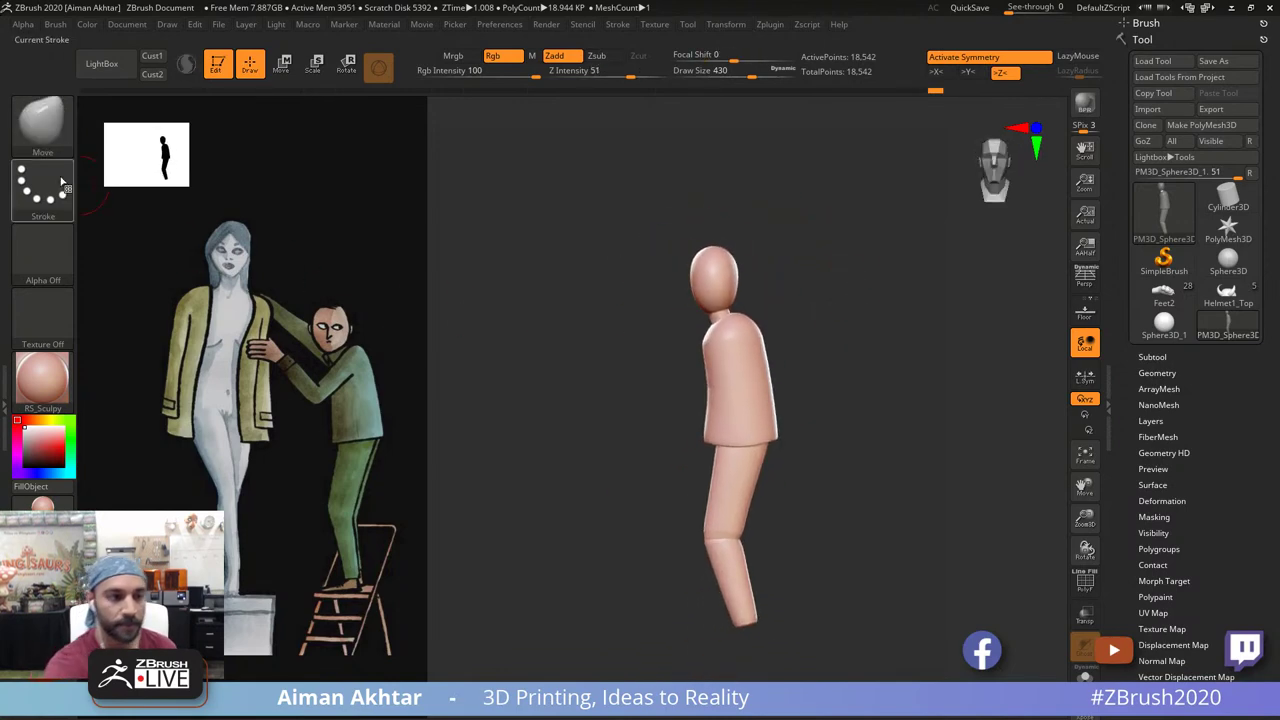
Step: Insert a mirrored pair of spheres from IMM Primitives at the shoulders
click(44, 134)
click(764, 357)
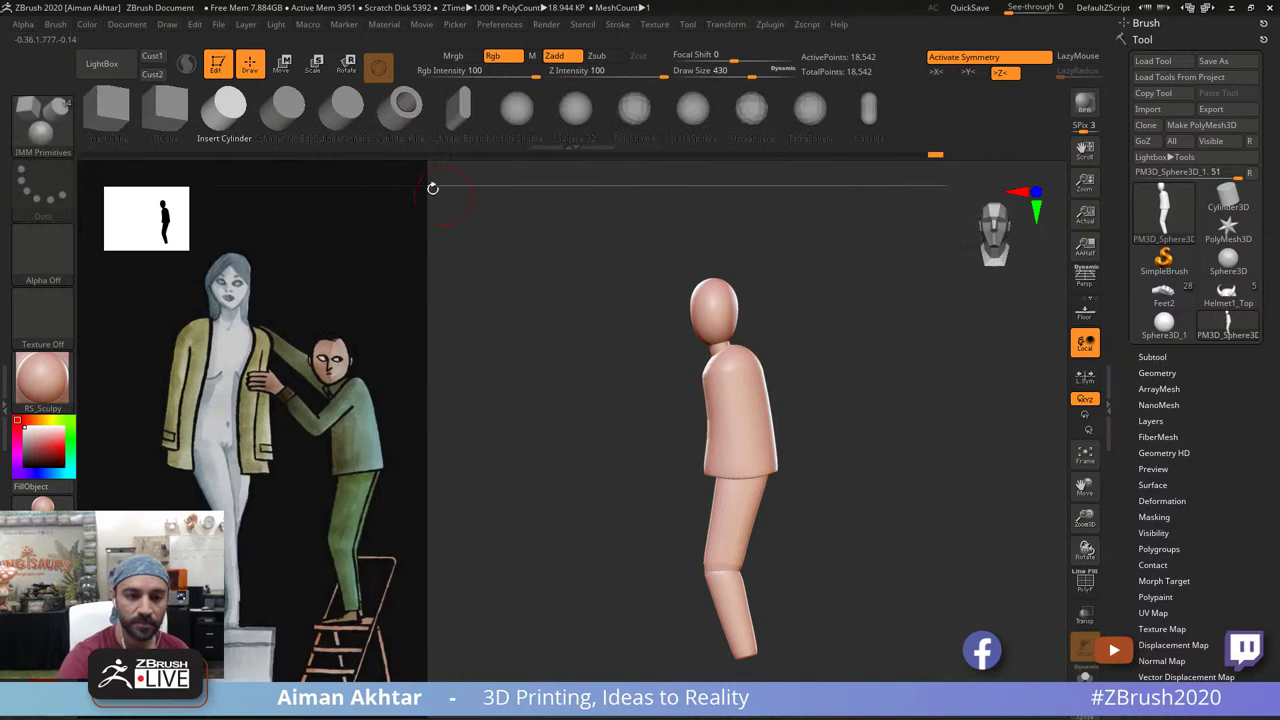
click(511, 110)
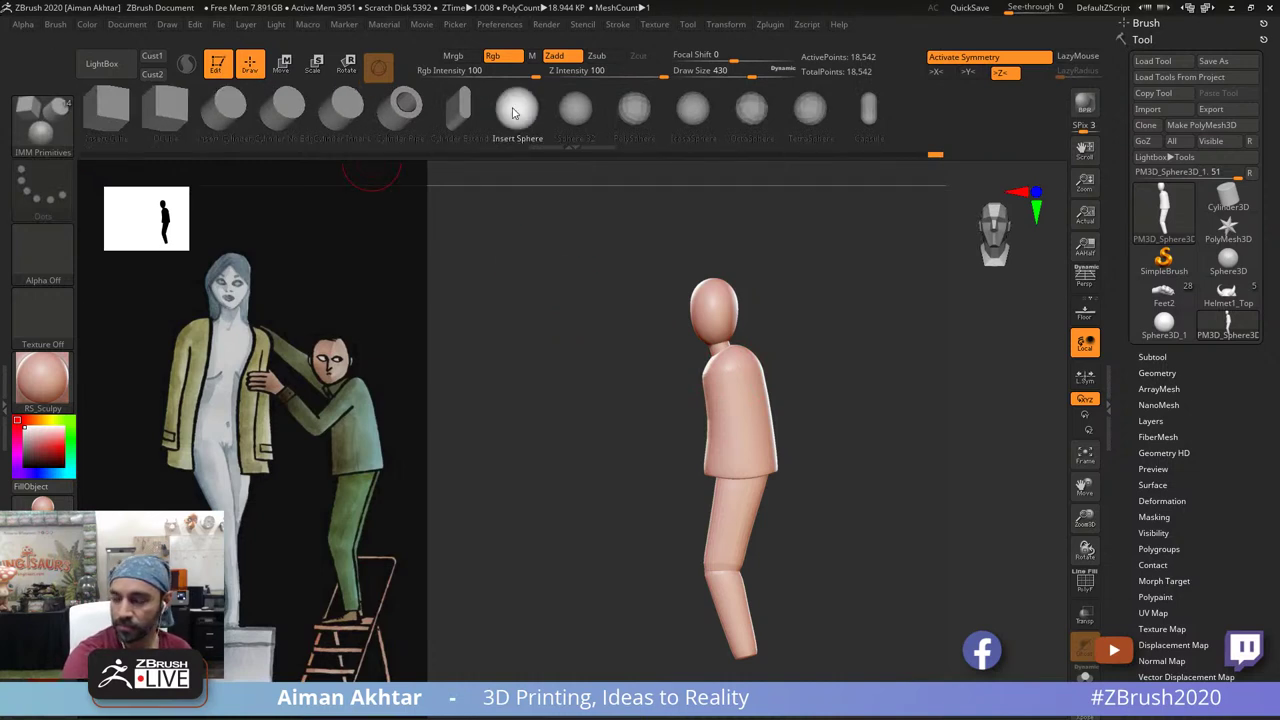
drag(754, 369, 757, 374)
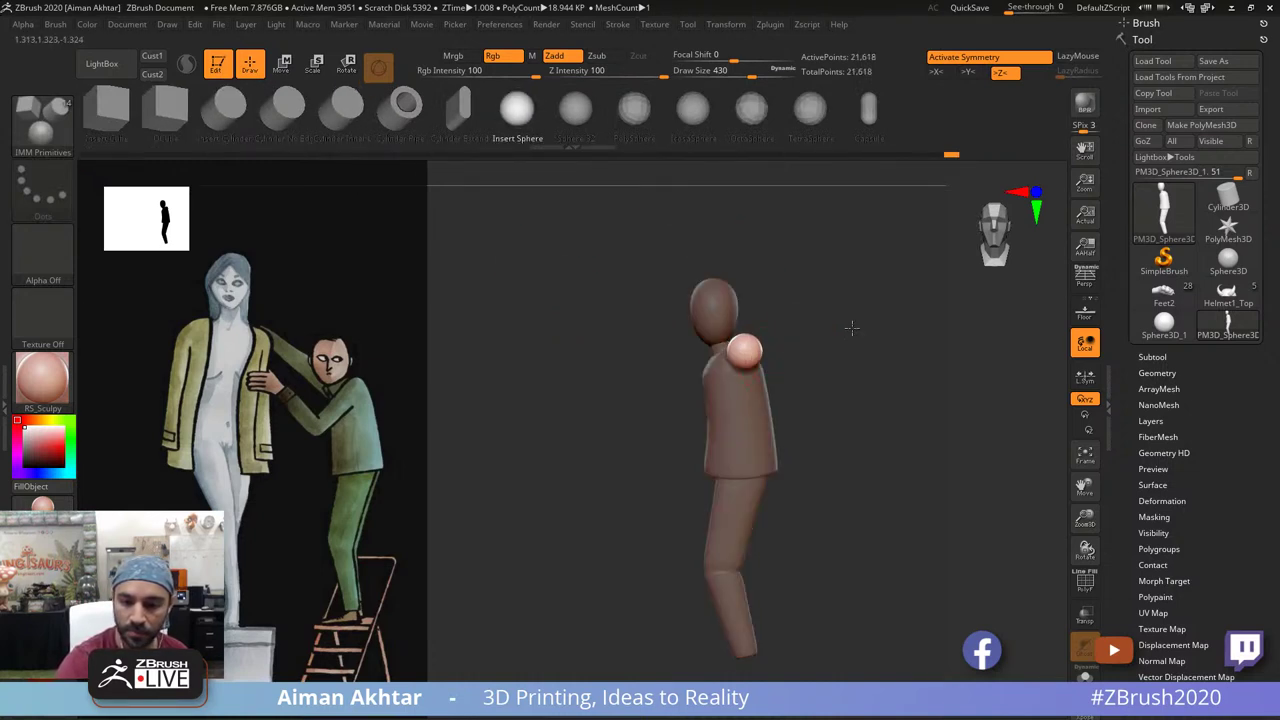
mouse_move(851, 326)
shift+mouse_down()
mouse_move(786, 354)
mouse_move(797, 354)
mouse_move(747, 338)
mouse_move(737, 360)
shift+mouse_up()
Step: Fit the shoulder spheres against the upper torso with the Move brush at Draw Size 835
key(b)
key(m)
key(v)
key(s)
shift+drag(821, 325, 775, 320)
key(s)
mouse_move(781, 331)
mouse_down()
mouse_move(853, 313)
mouse_move(806, 306)
mouse_up()
key(shift)
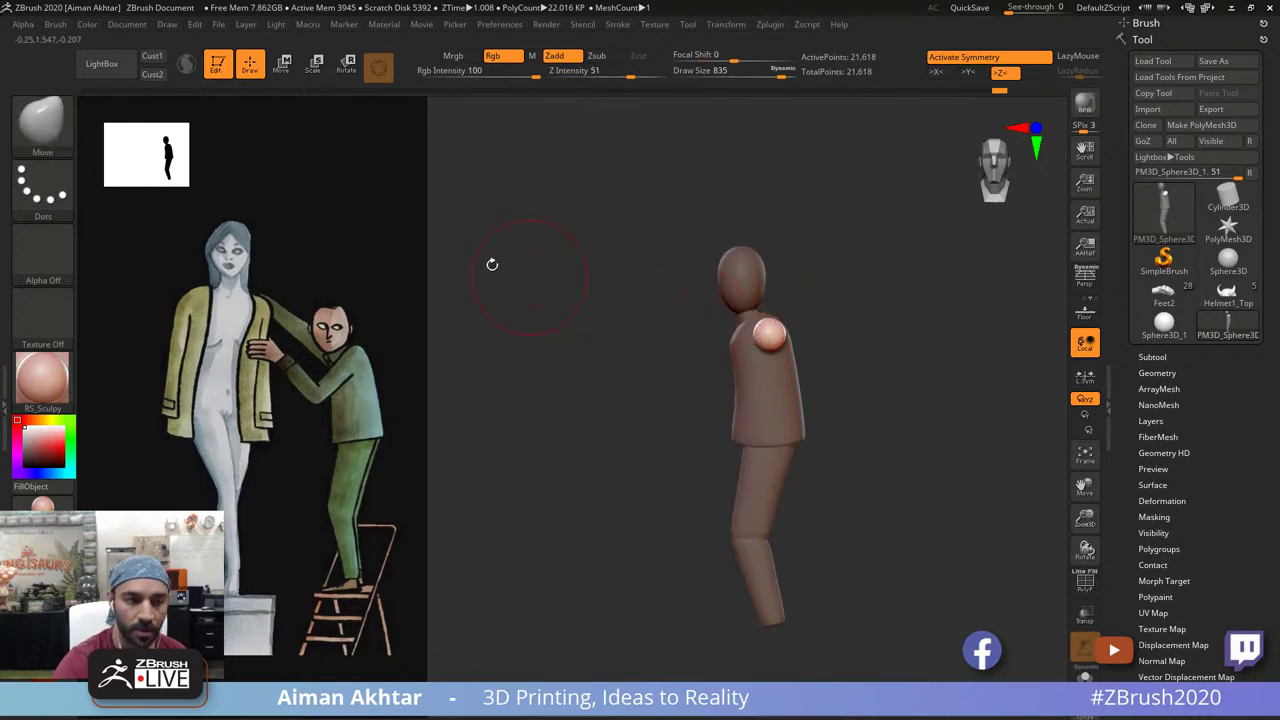
Step: Insert mirrored cylinders from IMM Primitives on the shoulder spheres as upper arms
click(43, 125)
click(776, 365)
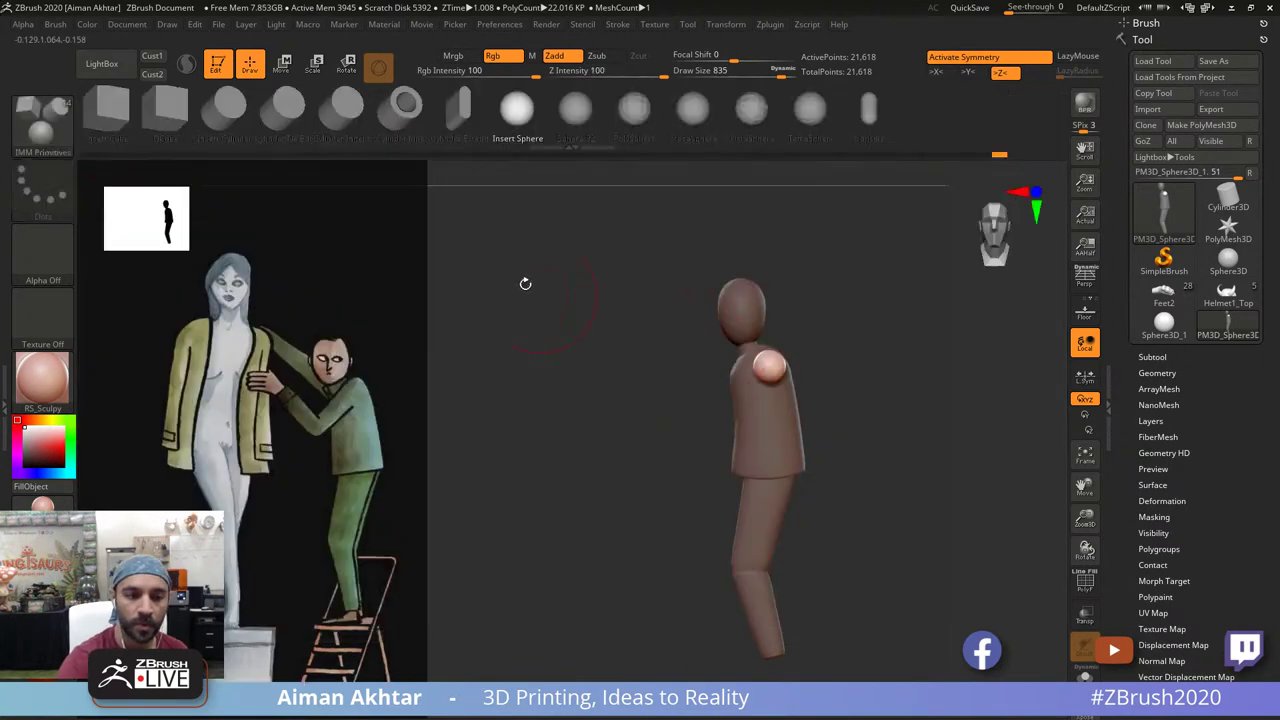
click(230, 106)
drag(643, 366, 784, 316)
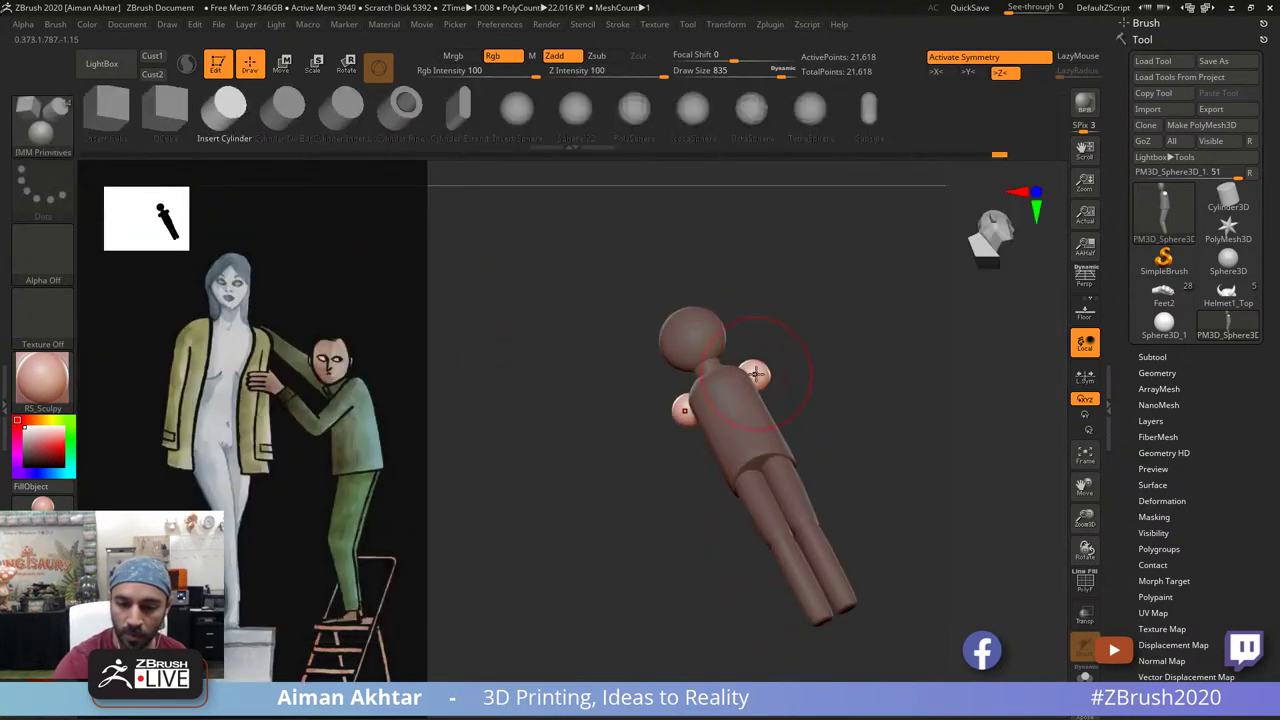
drag(765, 374, 778, 371)
shift+drag(847, 329, 826, 370)
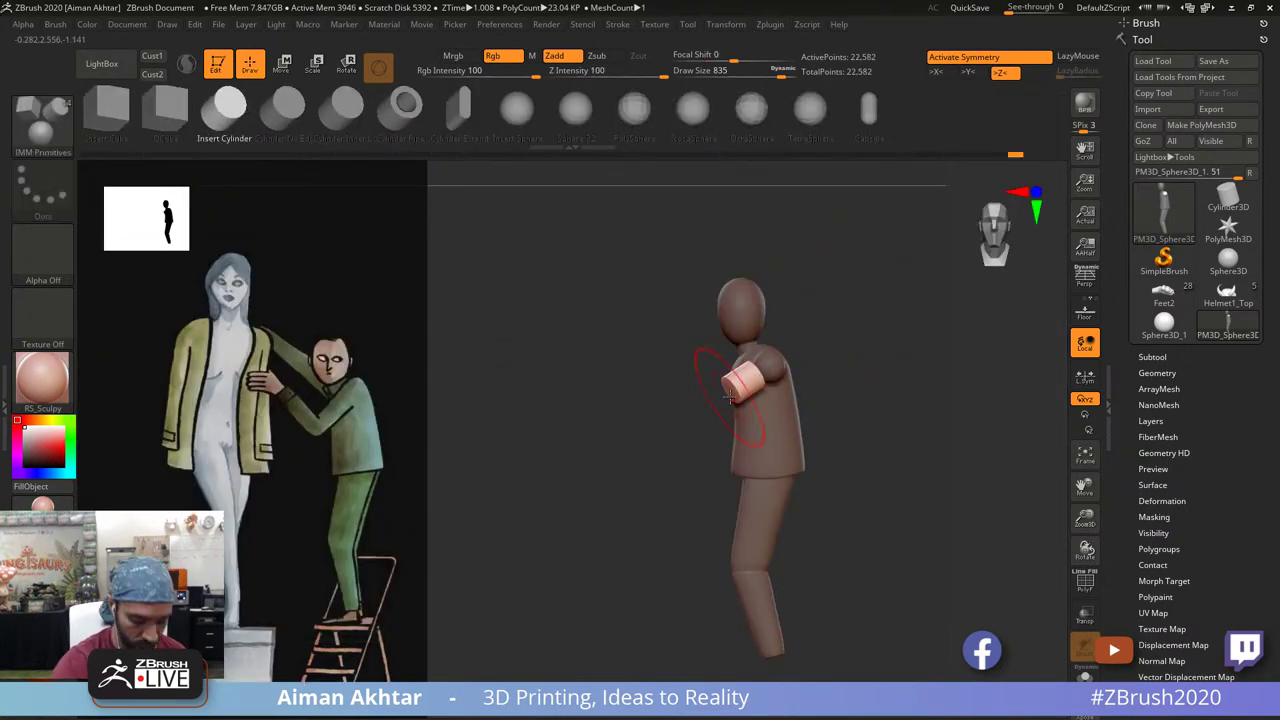
Step: Lengthen the upper-arm cylinders along their axis with the Gizmo and adjust their angle in top view
key(b)
key(m)
key(v)
click(284, 65)
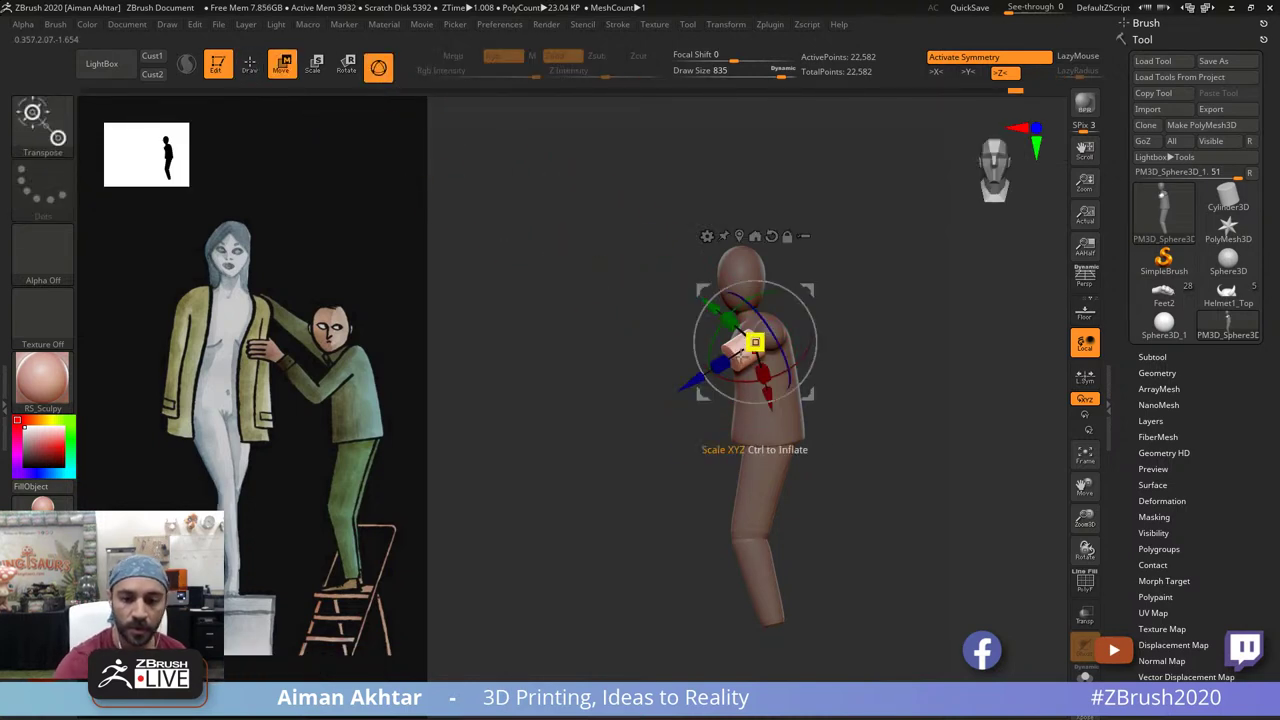
drag(695, 380, 674, 393)
shift+drag(852, 330, 842, 374)
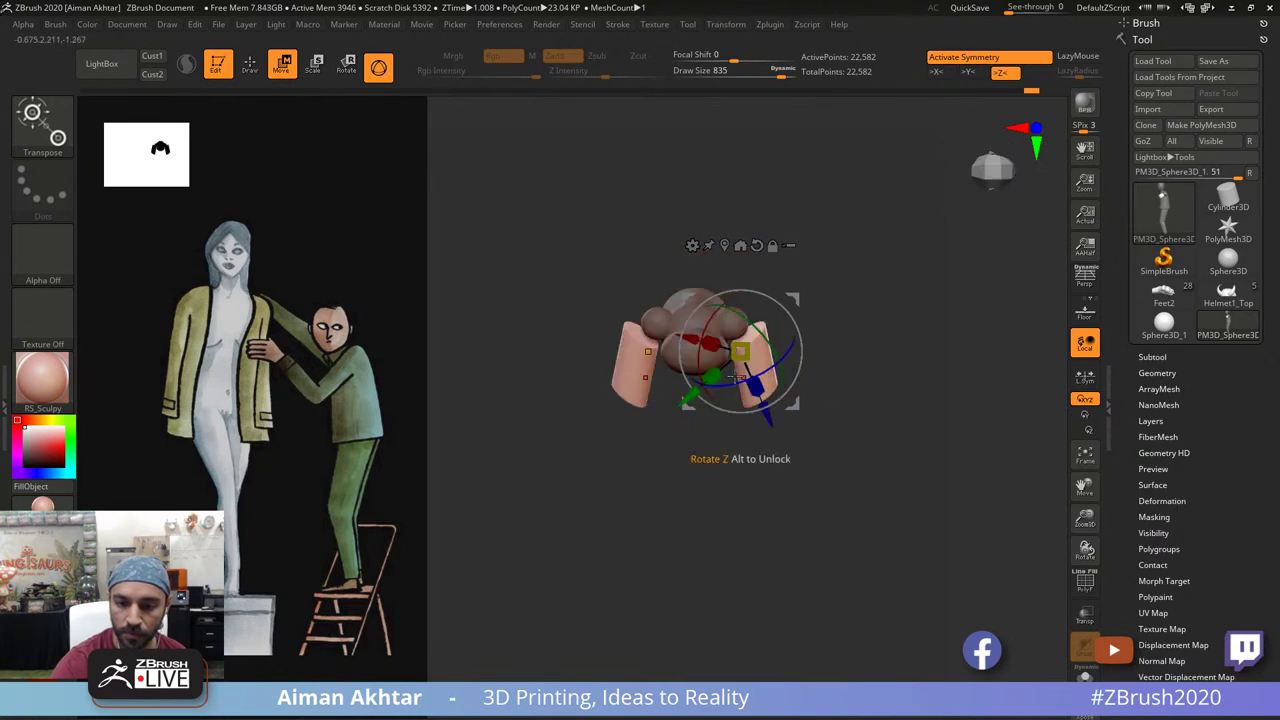
mouse_move(687, 341)
mouse_down()
mouse_move(671, 337)
mouse_move(629, 390)
mouse_move(653, 380)
mouse_move(627, 312)
mouse_move(637, 325)
mouse_up()
Step: Round the ends of the upper arms and shape them with the Move brush
key(q)
key(s)
key(ctrl+z)
key(w)
key(q)
mouse_move(811, 294)
mouse_down()
mouse_move(771, 373)
mouse_move(648, 373)
mouse_up()
drag(716, 346, 778, 343)
Step: Slim the upper arms and pull them in below the shoulder spheres with the Move brush at Draw Size 685
key(s)
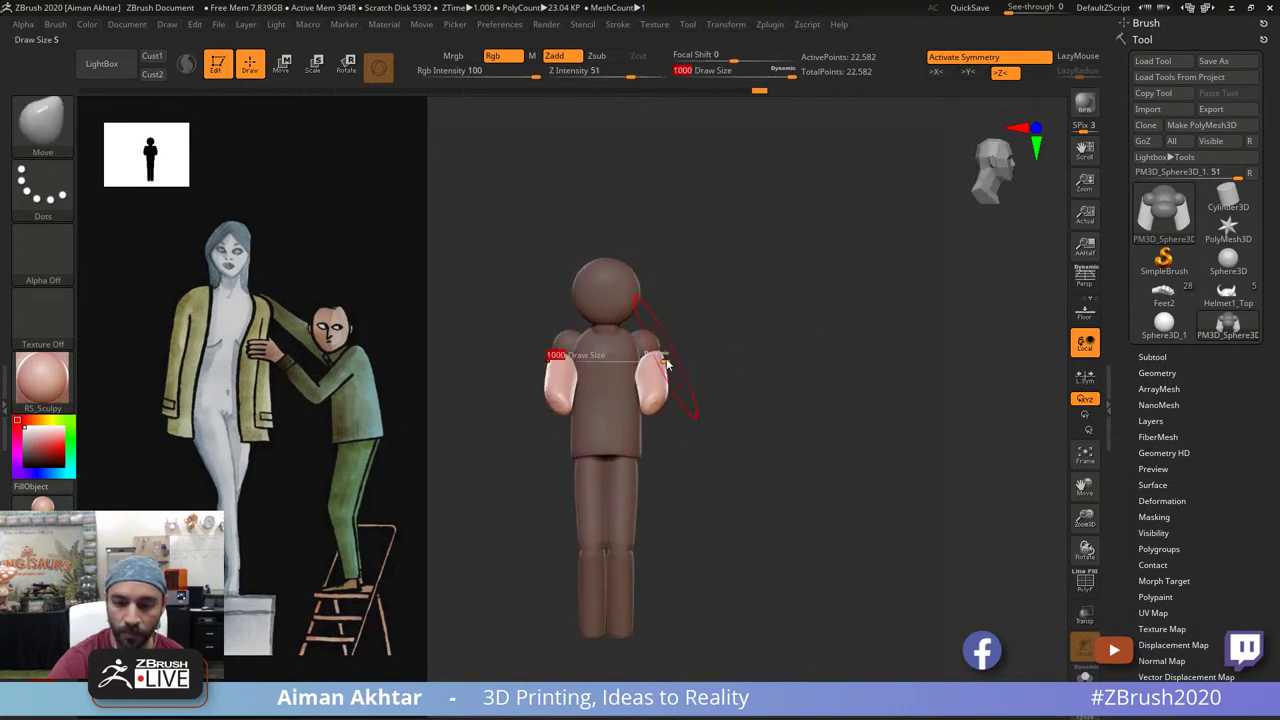
key(s)
drag(643, 371, 622, 371)
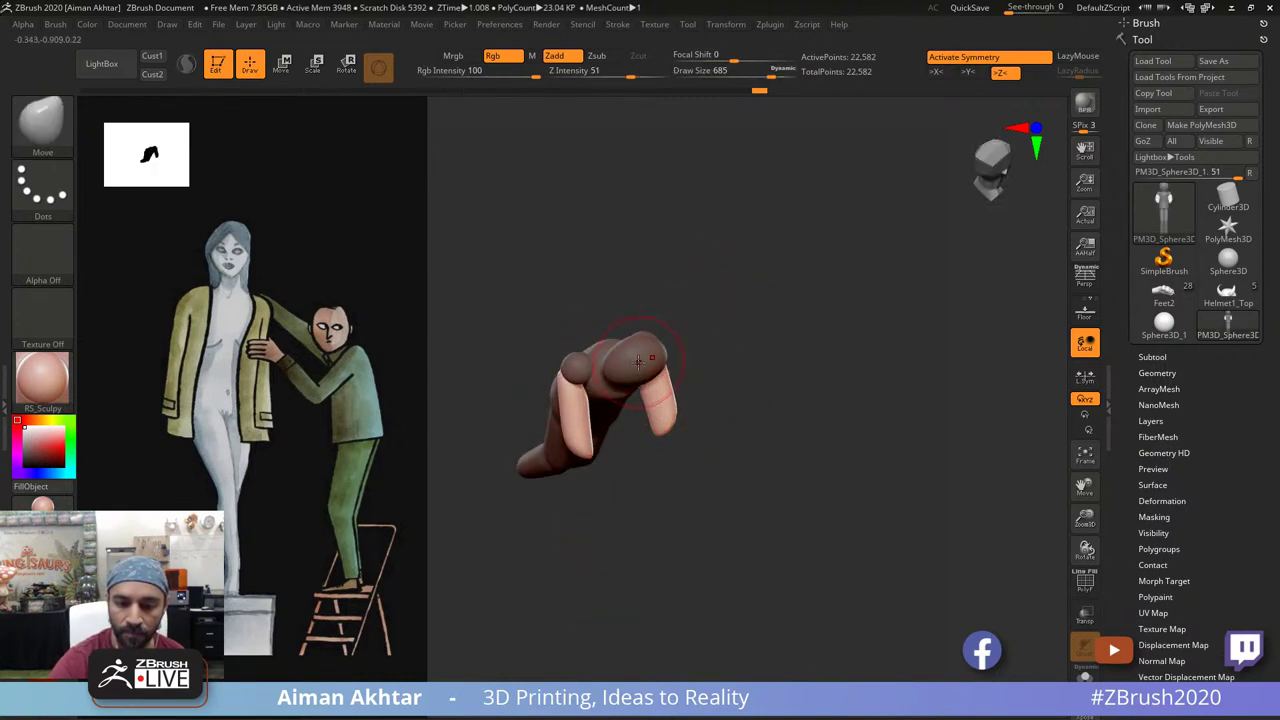
drag(712, 332, 640, 320)
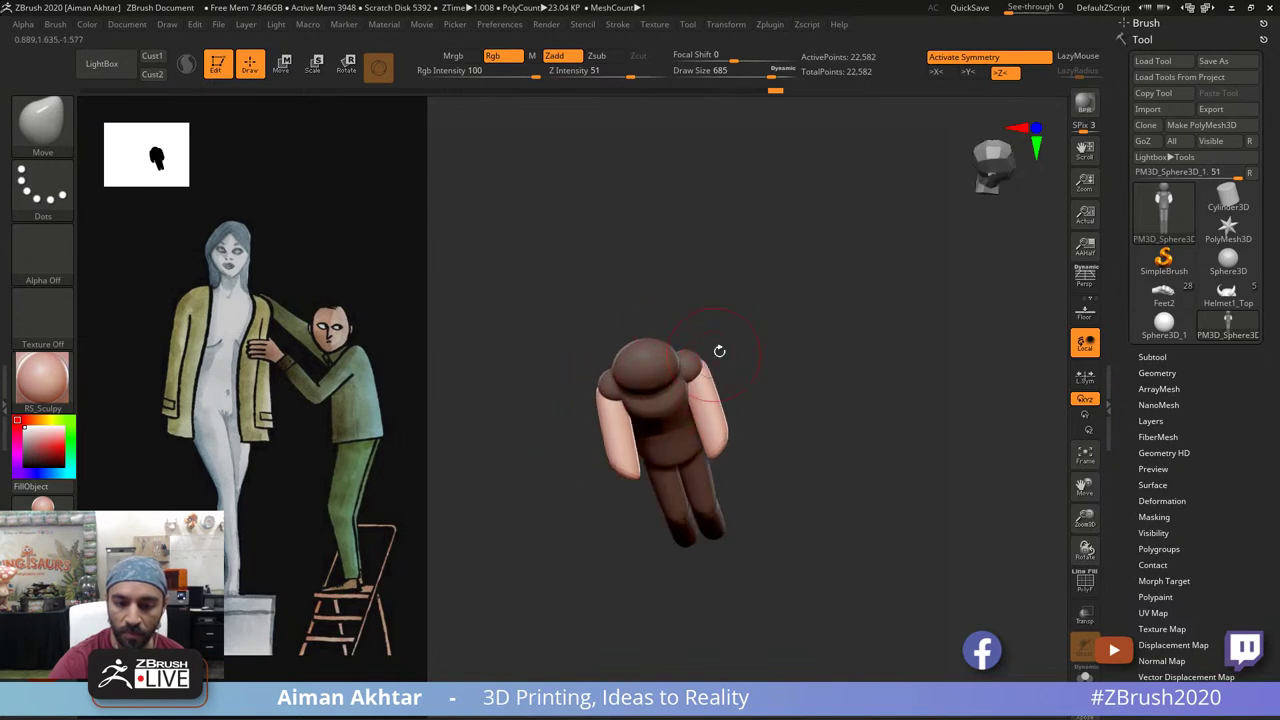
mouse_move(719, 351)
right_down()
mouse_move(729, 334)
mouse_move(688, 405)
right_up()
drag(686, 390, 714, 428)
right_drag(714, 425, 645, 414)
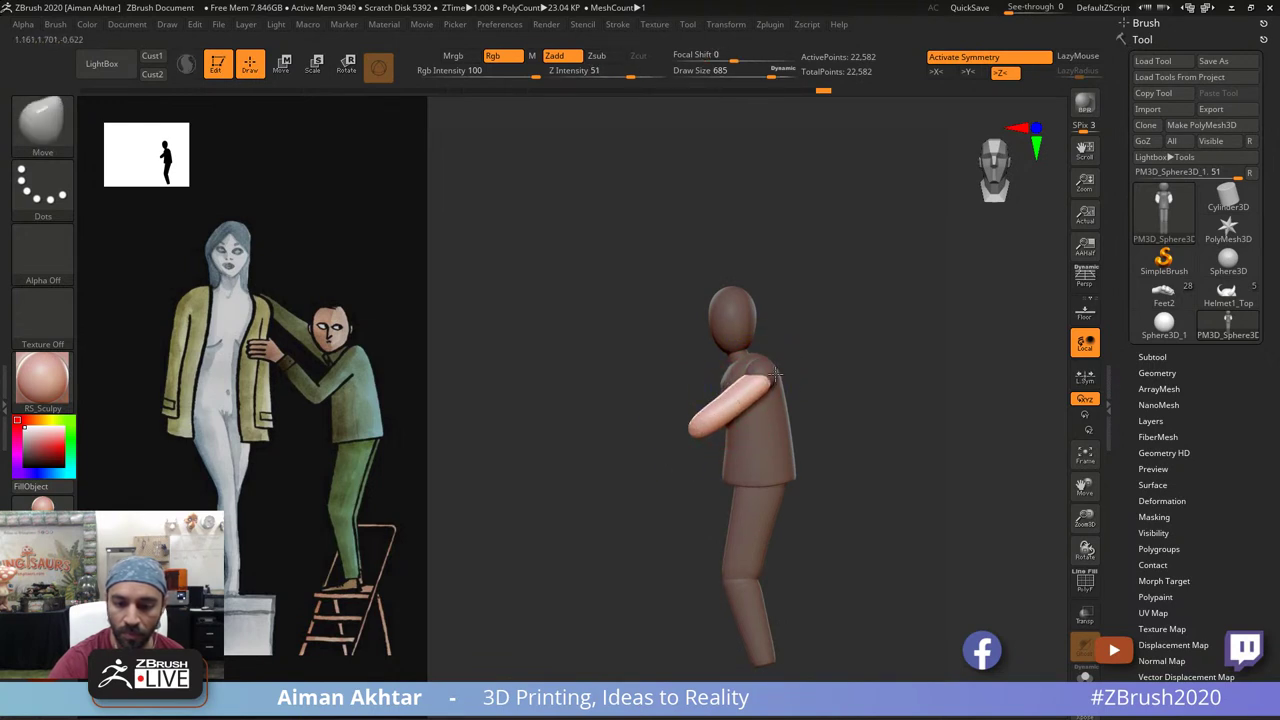
Step: Adjust the shoulder ends of the upper arms with the Move brush at Draw Size 910
right_drag(810, 348, 751, 383)
key(s)
drag(783, 384, 797, 385)
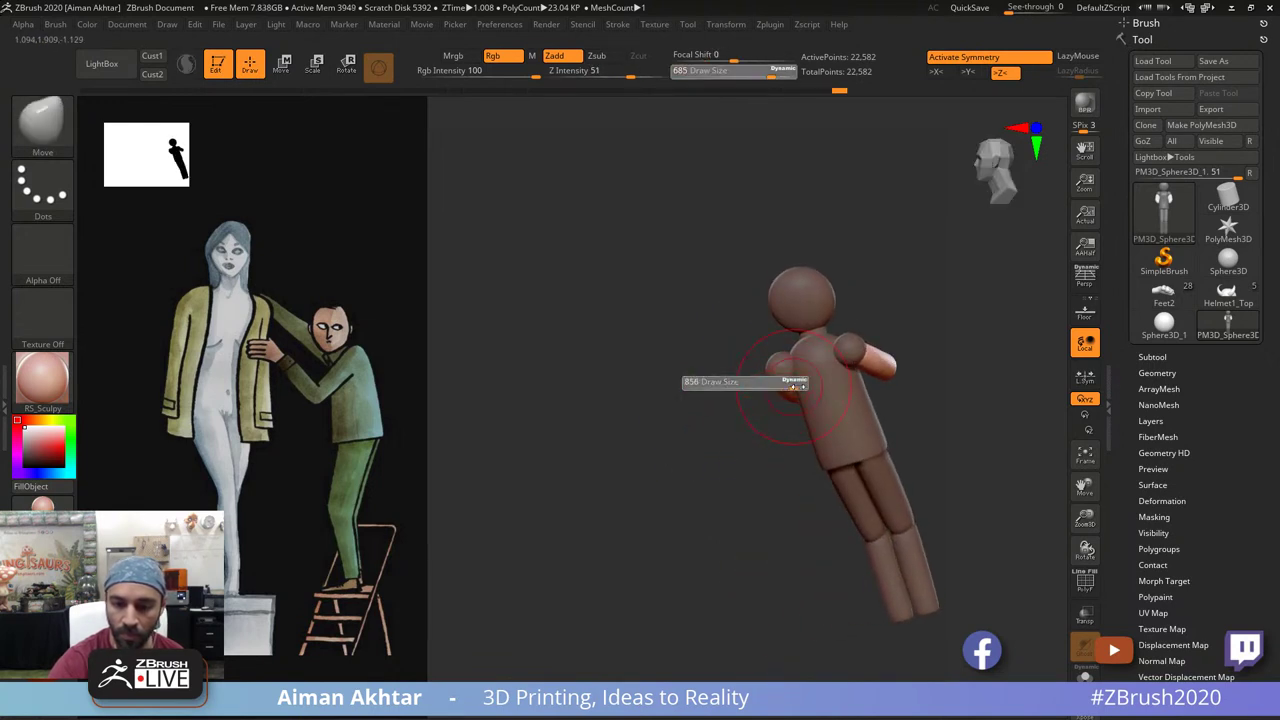
mouse_move(791, 395)
right_down()
mouse_move(894, 349)
mouse_move(868, 350)
mouse_move(868, 269)
mouse_move(868, 287)
right_up()
Step: Duplicate the upper arms as forearms and rotate the copies upward from the elbows with the Transpose line
key(w)
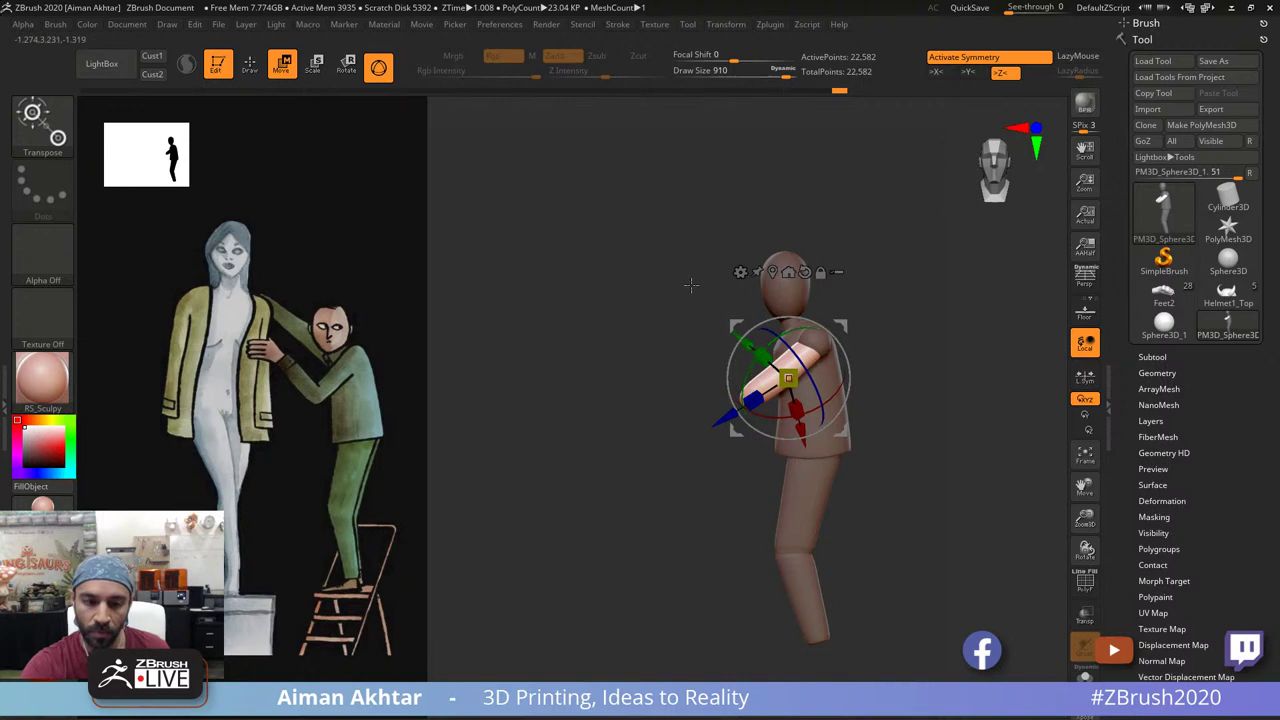
click(379, 64)
mouse_move(768, 372)
shift+mouse_down()
mouse_move(668, 366)
mouse_move(728, 268)
mouse_move(826, 298)
mouse_move(848, 362)
shift+mouse_up()
click(348, 62)
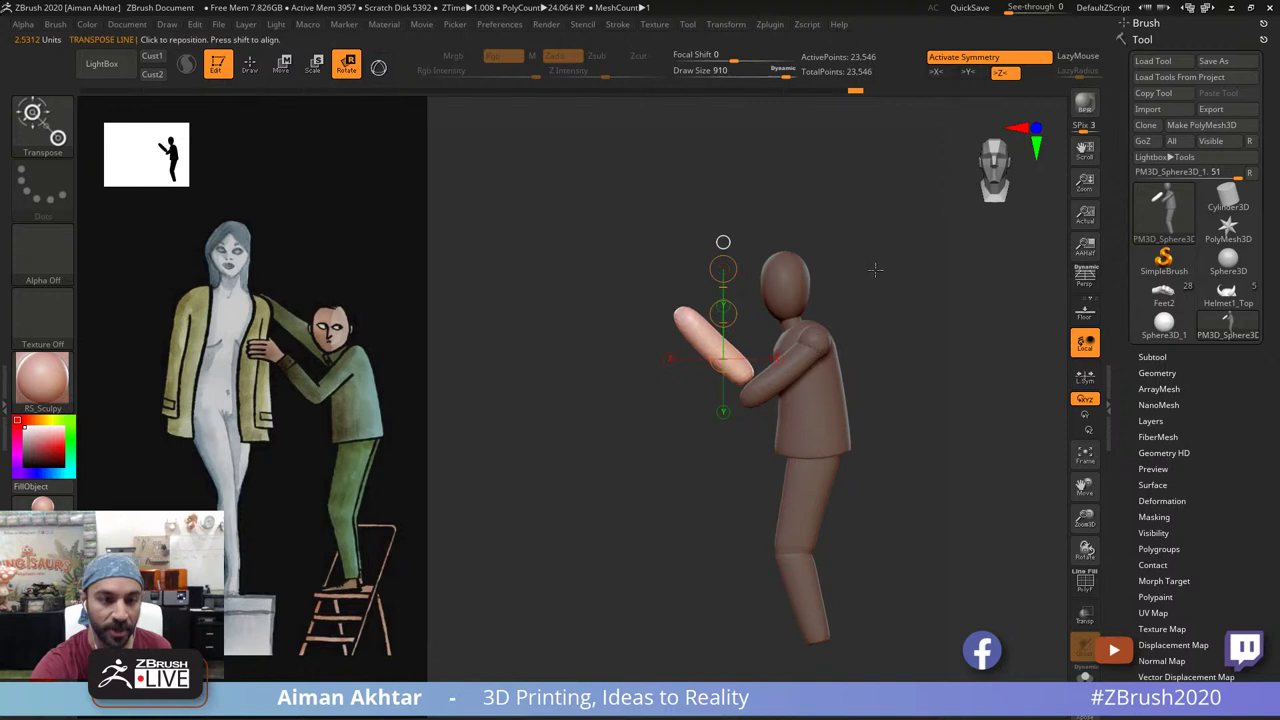
Step: Move both forearms slightly down with the Transpose line so their lower ends meet the elbows
shift+drag(874, 268, 957, 256)
mouse_move(708, 385)
shift+mouse_down()
mouse_move(708, 267)
mouse_move(673, 265)
shift+mouse_up()
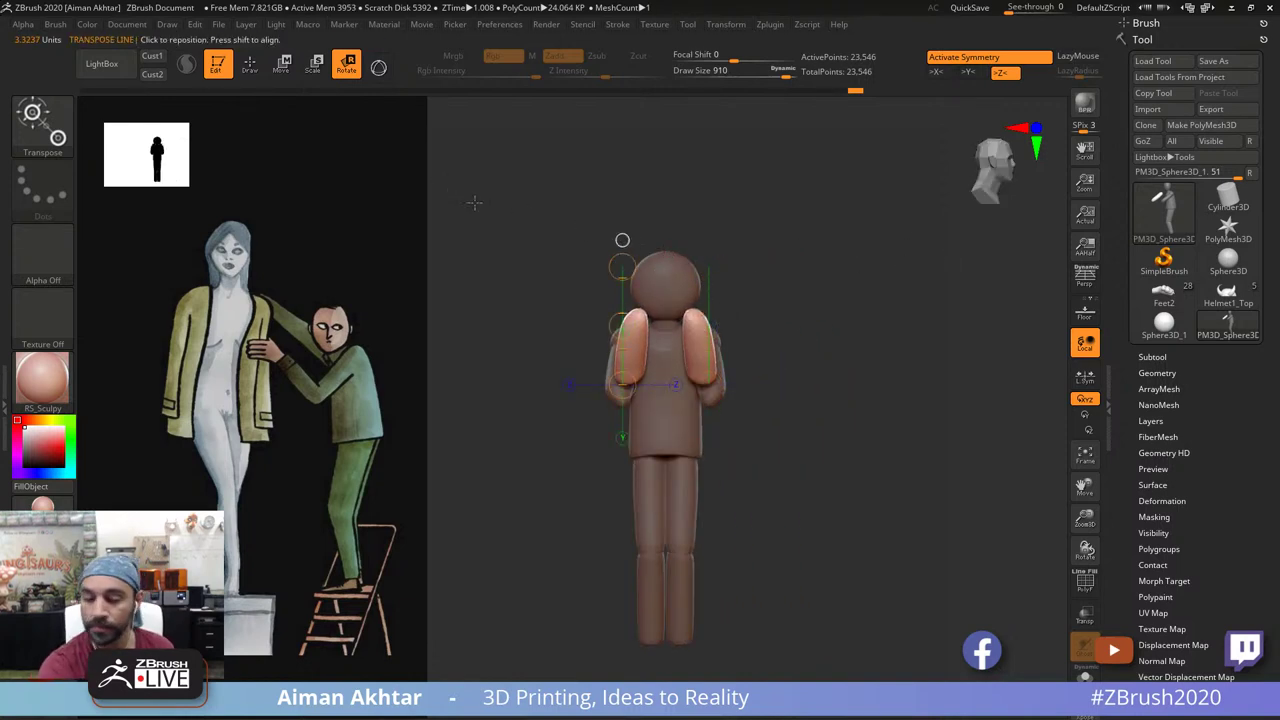
drag(803, 222, 689, 263)
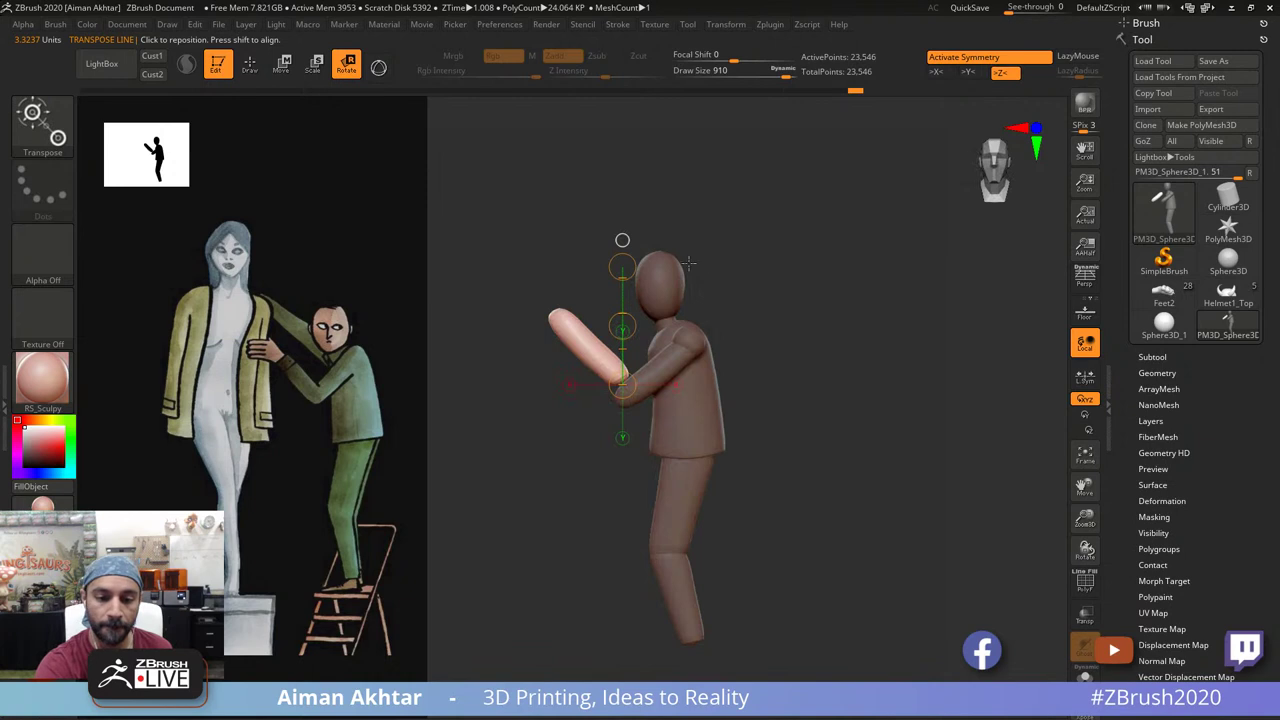
click(288, 64)
drag(623, 326, 626, 338)
shift+drag(740, 257, 840, 257)
mouse_move(695, 371)
shift+mouse_down()
mouse_move(742, 370)
mouse_move(727, 371)
shift+mouse_up()
shift+drag(803, 291, 718, 318)
Step: Nudge the elbow ends of both forearms over the ends of the upper arms with the Move brush
key(q)
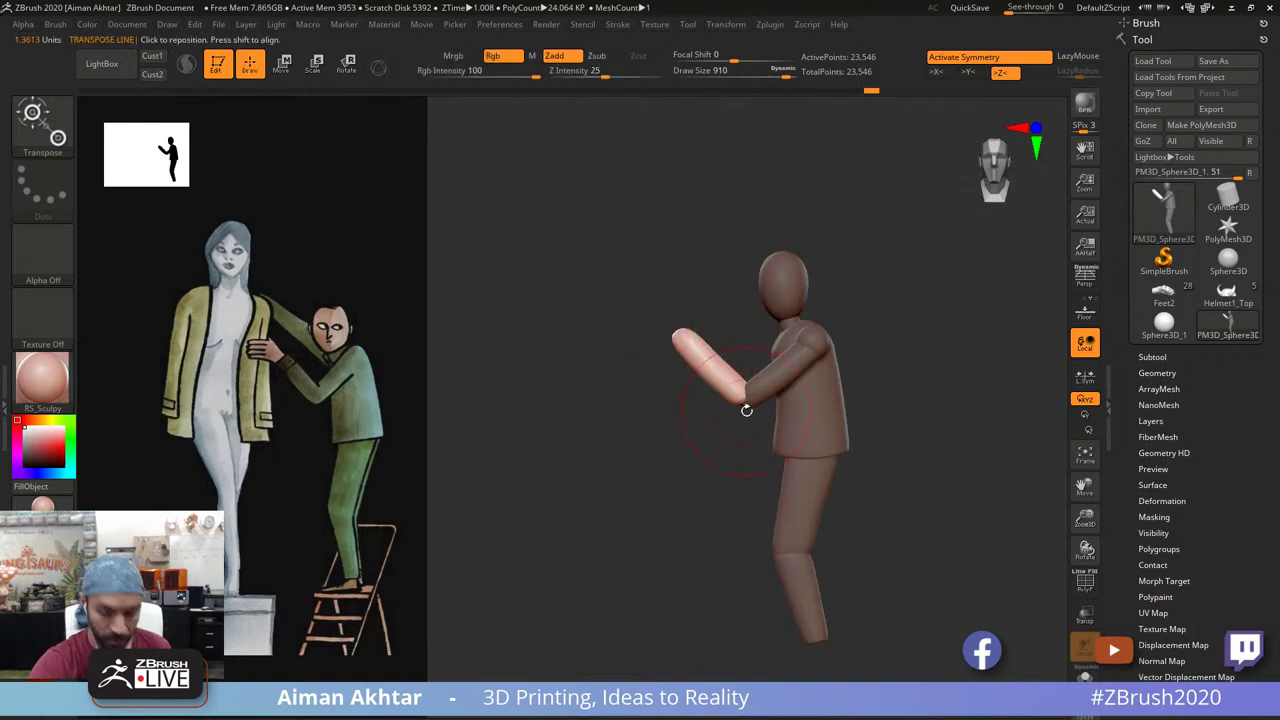
mouse_move(747, 411)
mouse_down()
mouse_move(728, 411)
mouse_move(741, 404)
mouse_up()
key(w)
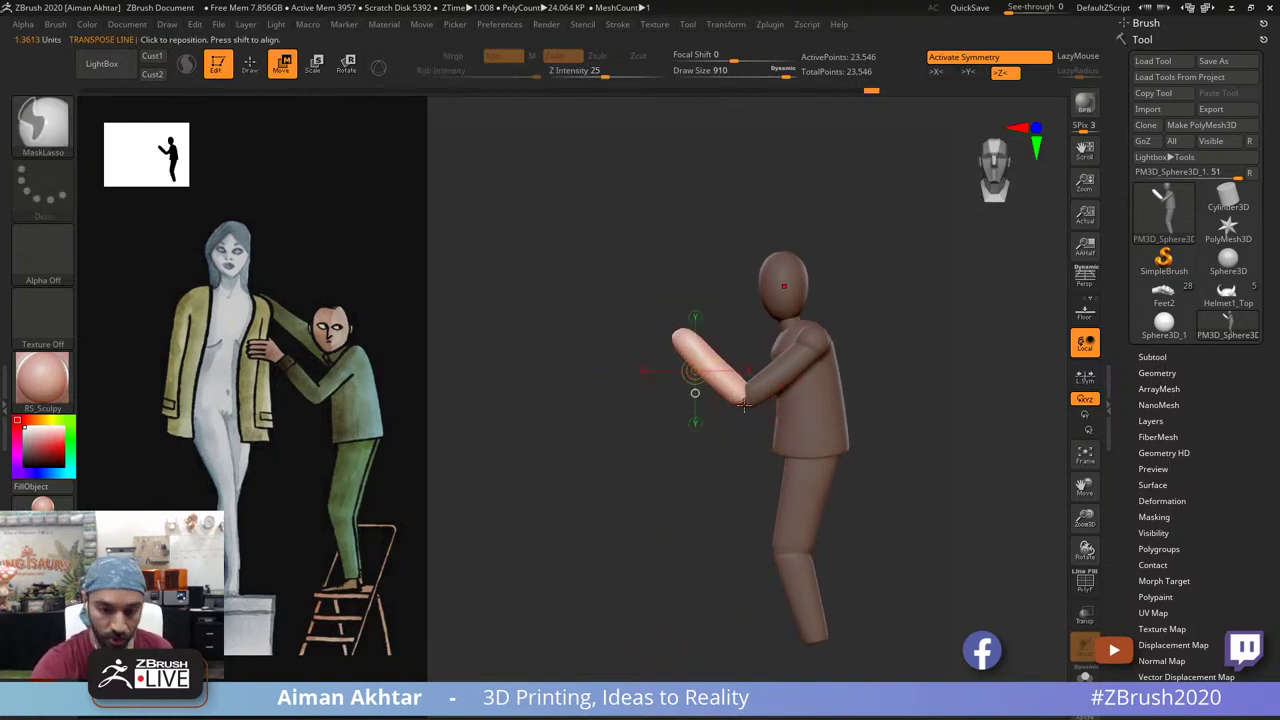
key(q)
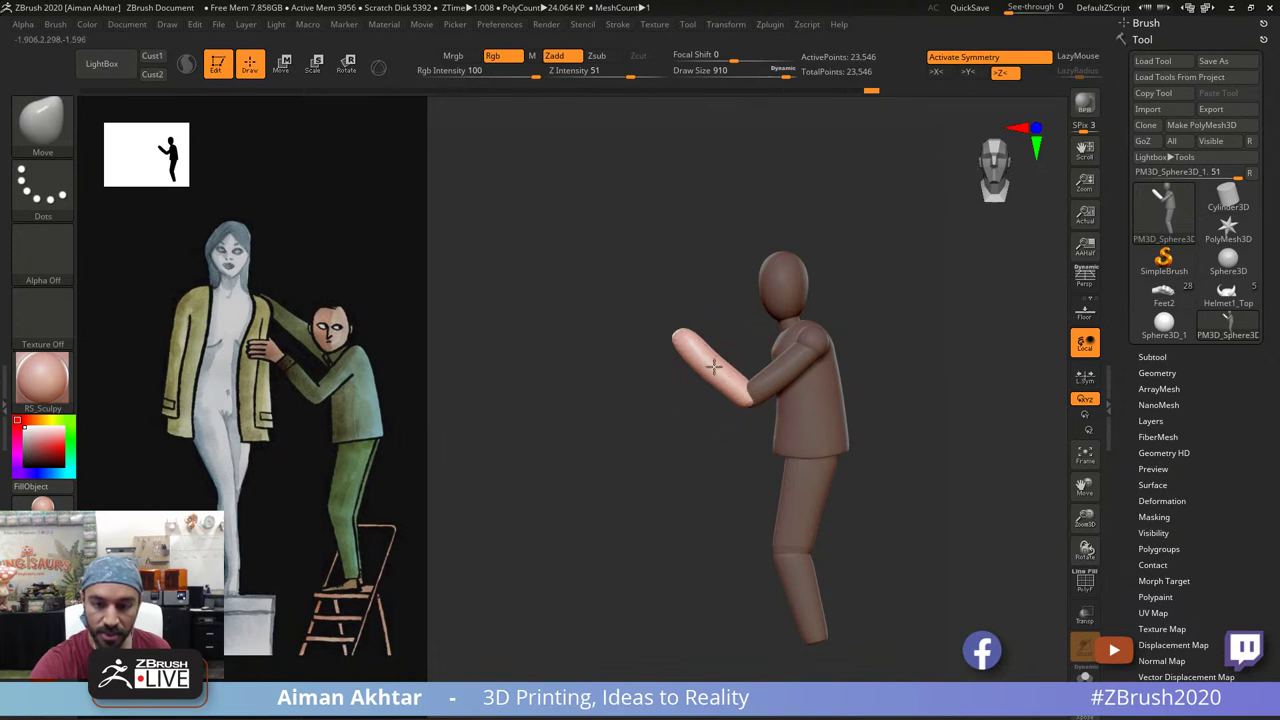
Step: Turn off symmetry, raise one arm by rotating it at the shoulder, and swing its forearm forward from the elbow
shift+drag(903, 290, 955, 288)
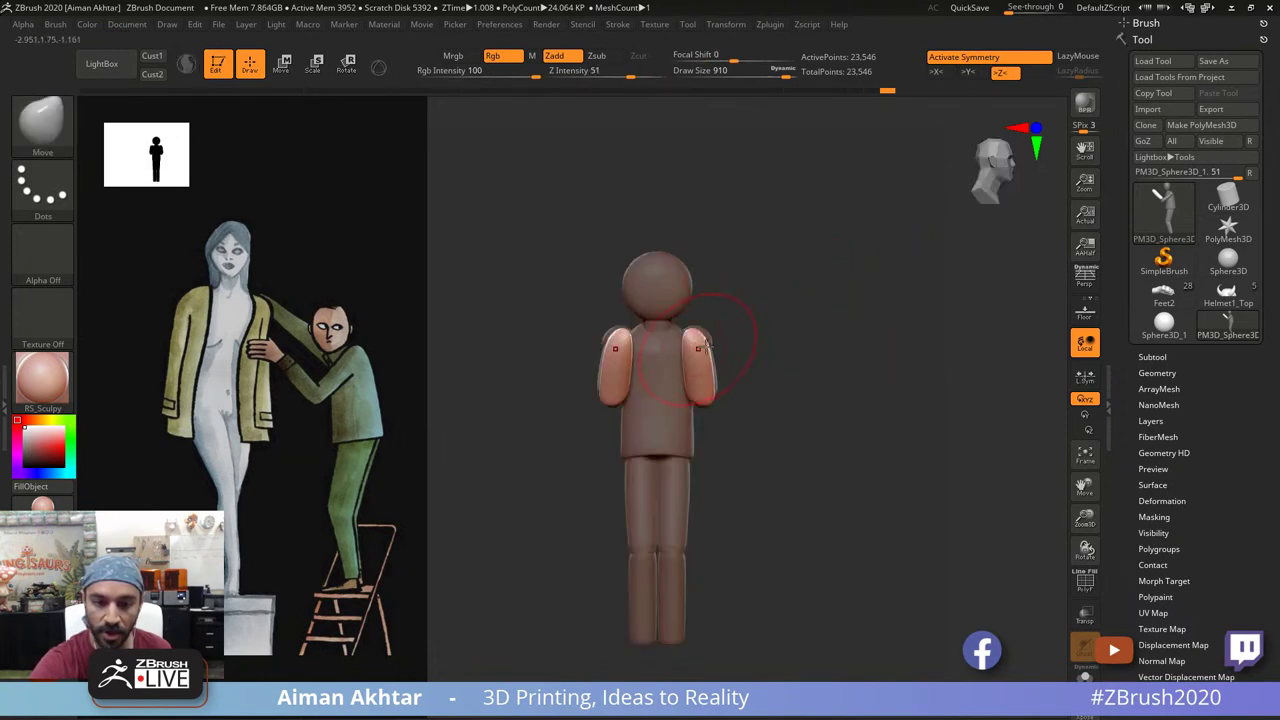
key(x)
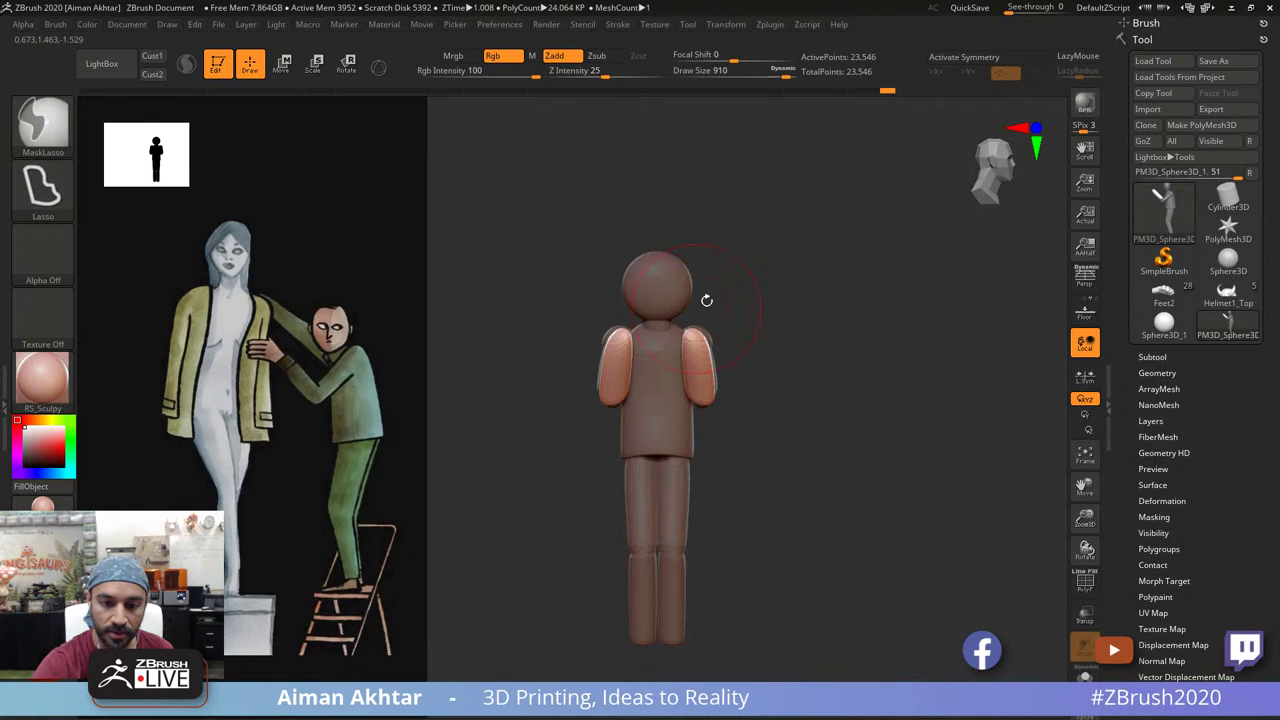
mouse_move(706, 298)
shift+mouse_down()
mouse_move(824, 282)
mouse_move(818, 299)
shift+mouse_up()
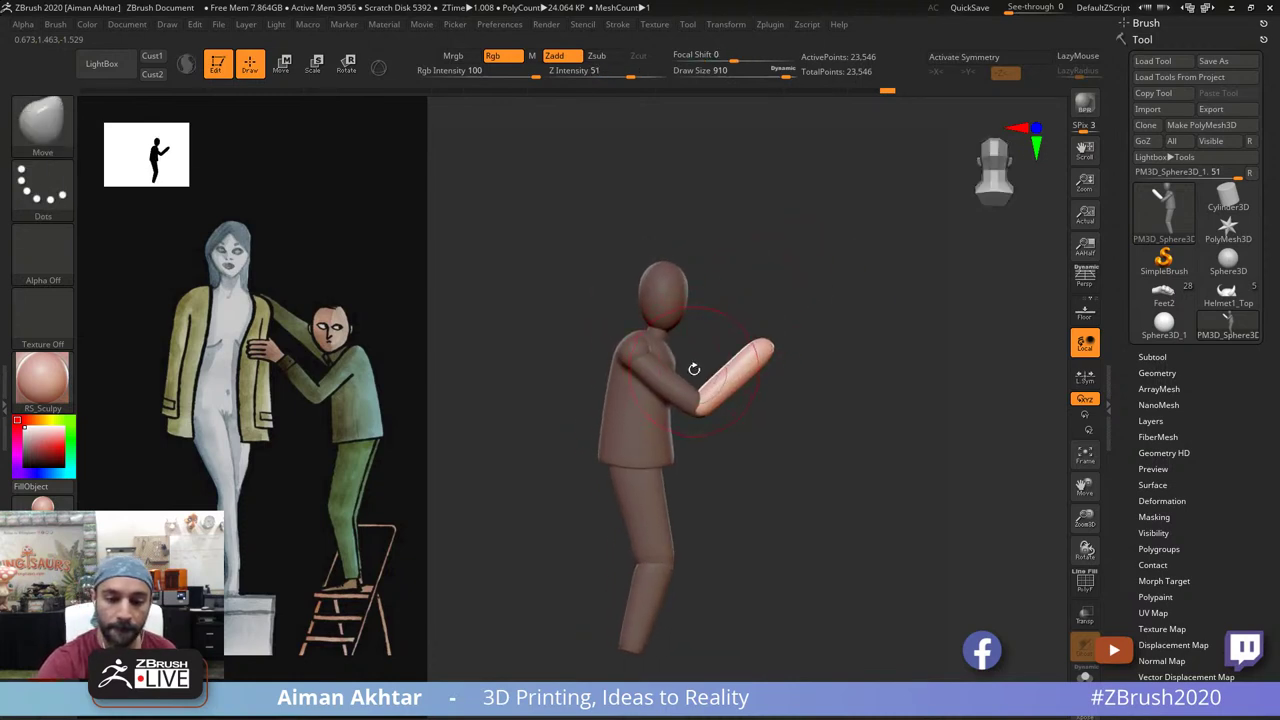
ctrl+click(346, 65)
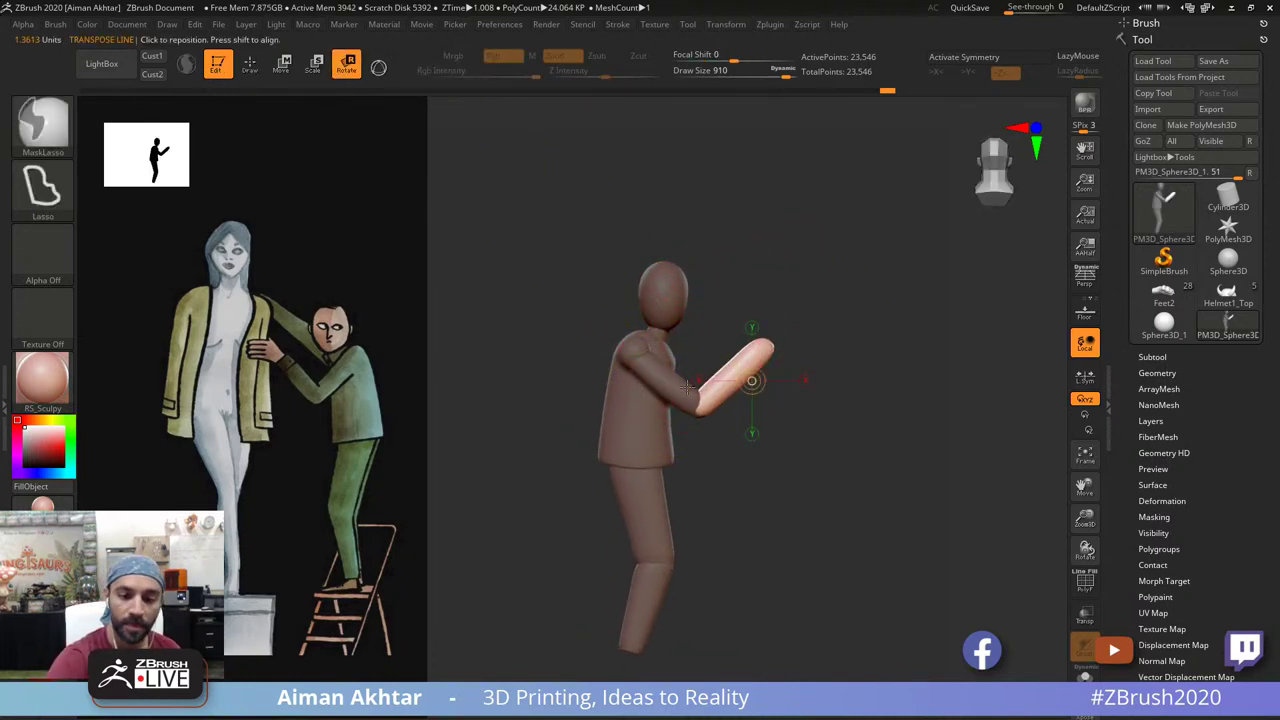
mouse_move(668, 388)
ctrl+mouse_down()
mouse_move(748, 368)
mouse_move(742, 355)
ctrl+mouse_up()
mouse_move(636, 349)
shift+mouse_down()
mouse_move(636, 262)
mouse_move(580, 284)
mouse_move(537, 327)
shift+mouse_up()
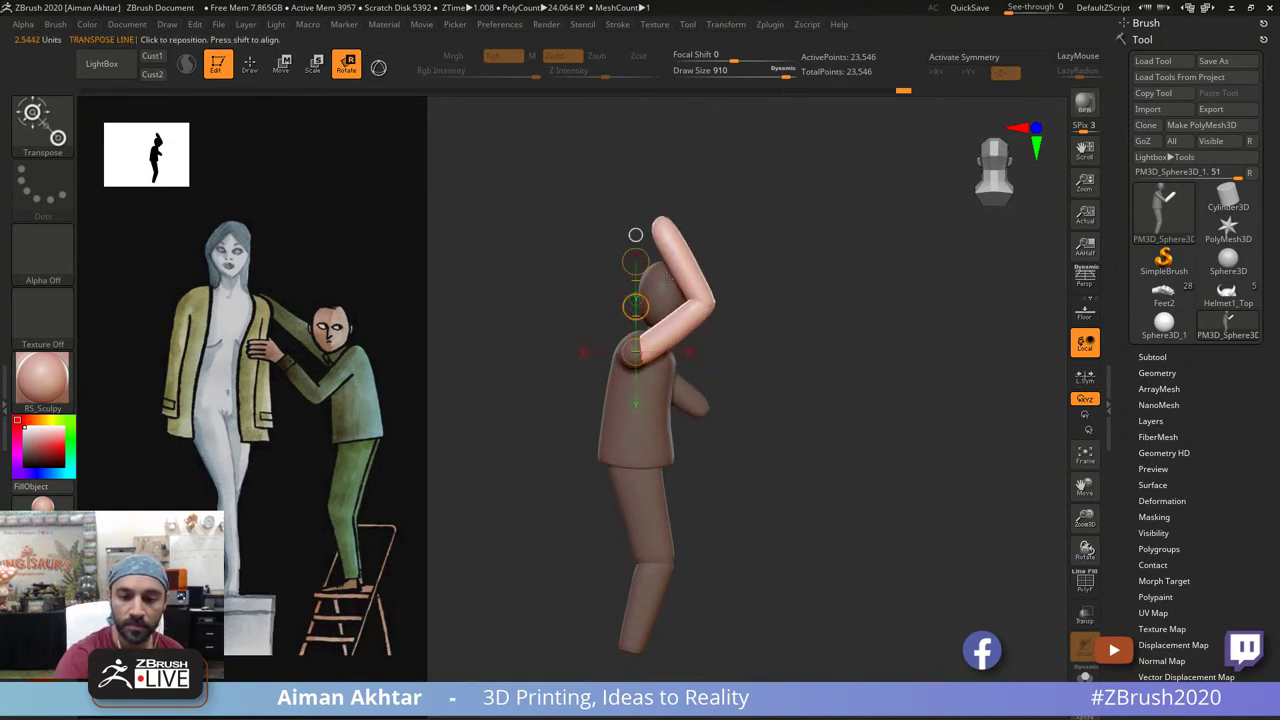
mouse_move(703, 299)
ctrl+mouse_down()
mouse_move(615, 369)
mouse_move(654, 187)
mouse_move(616, 220)
mouse_move(716, 198)
mouse_move(790, 205)
ctrl+mouse_up()
drag(820, 269, 832, 268)
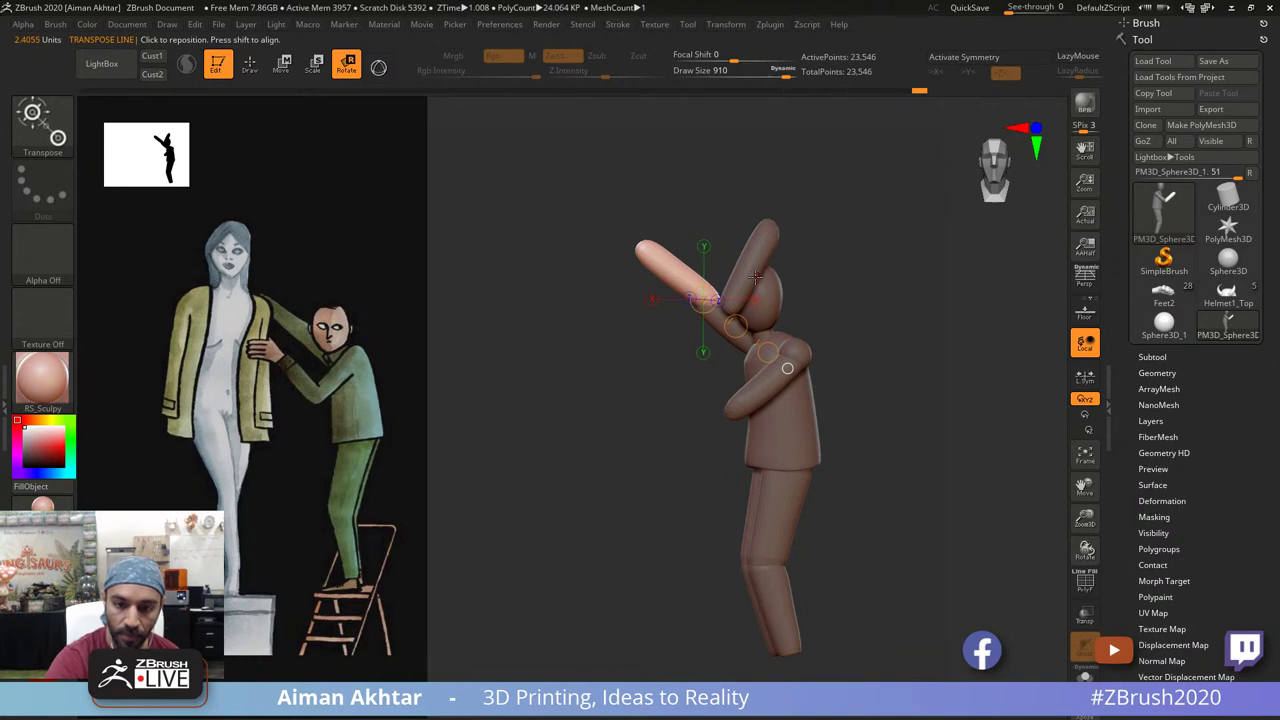
Step: Isolate the other forearm, rotate it back down to the elbow of the lowered arm, and clear the mask
ctrl+click(855, 265)
drag(853, 276, 834, 277)
ctrl+click(733, 252)
mouse_move(778, 352)
shift+mouse_down()
mouse_move(778, 264)
mouse_move(732, 286)
mouse_move(720, 331)
shift+mouse_up()
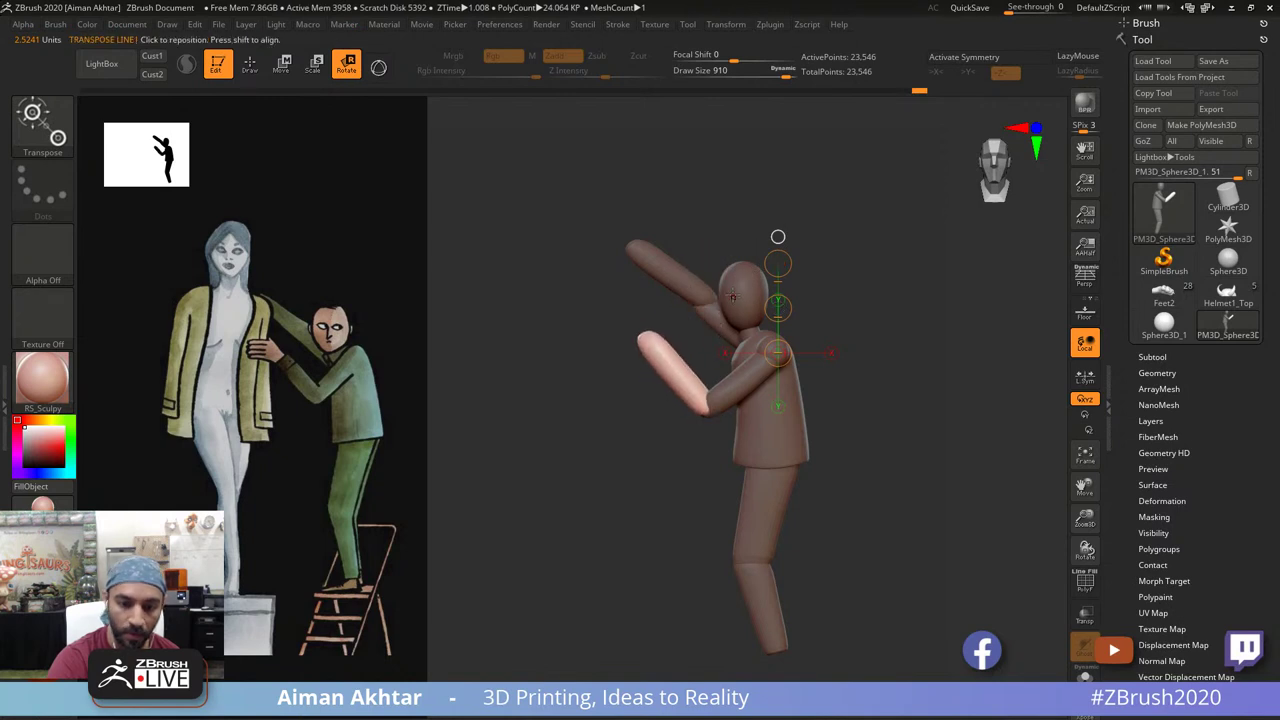
key(q)
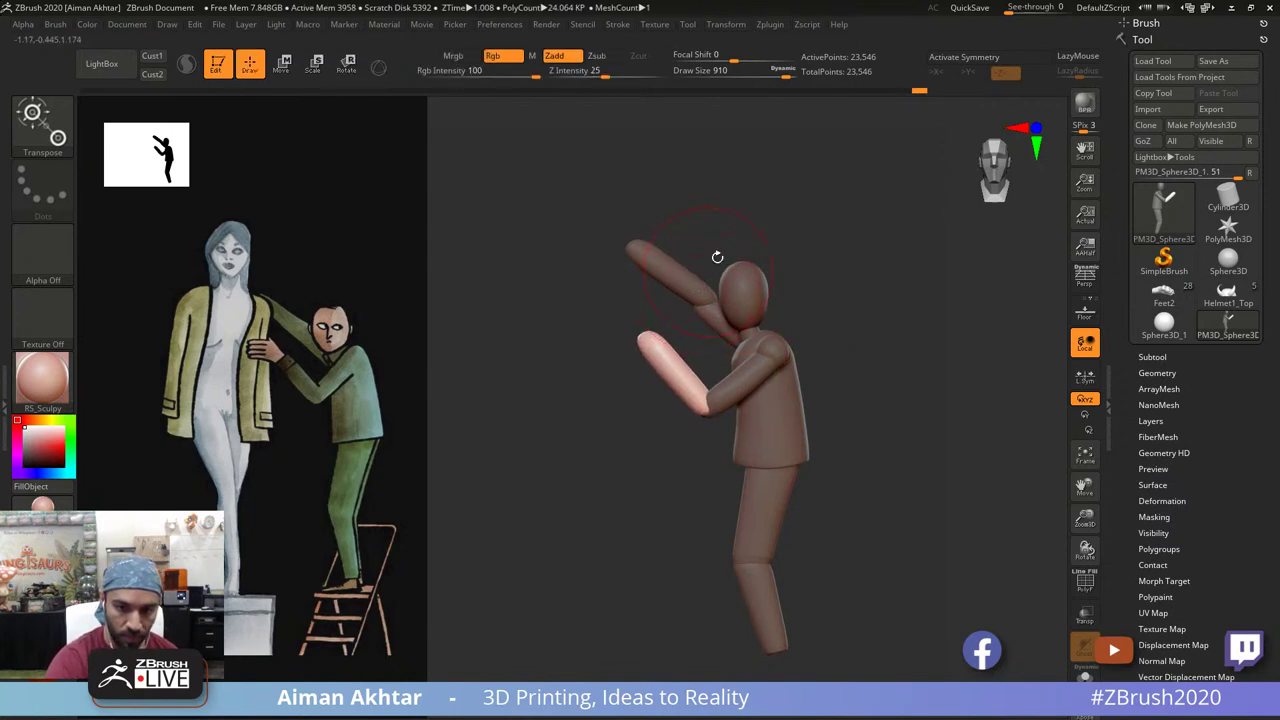
ctrl+drag(714, 254, 722, 246)
key(w)
key(q)
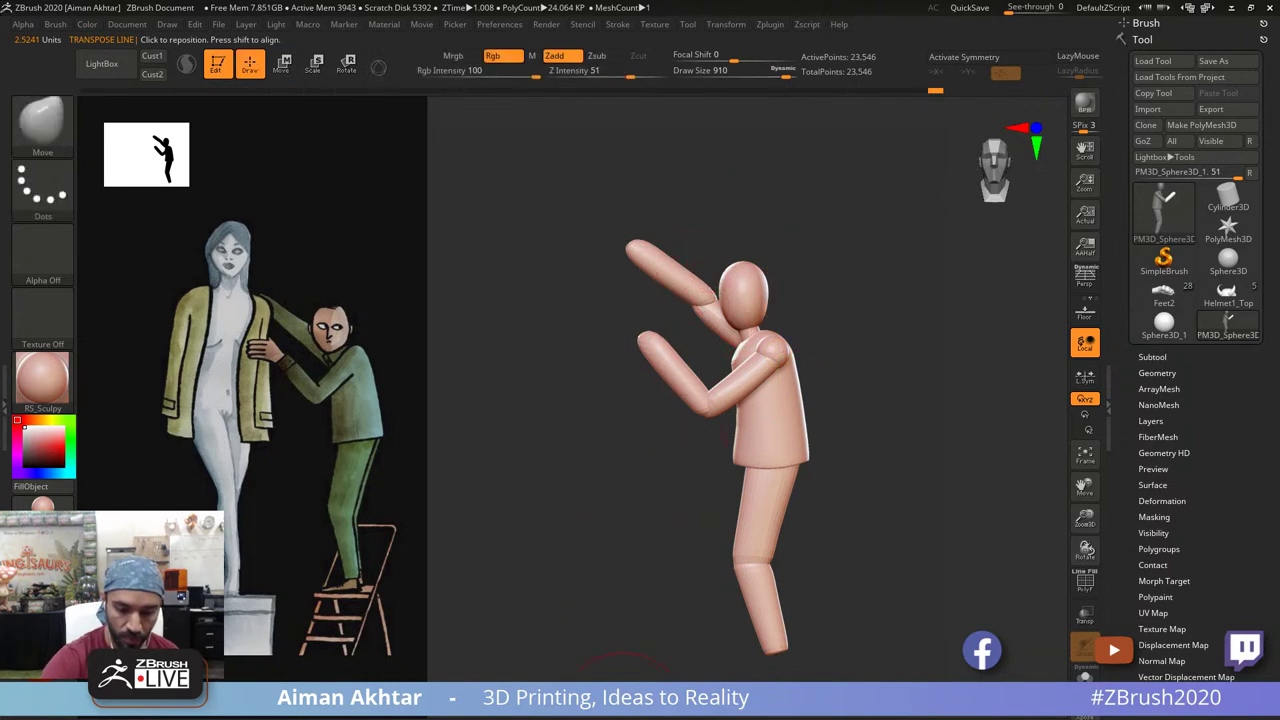
Step: Adjust the forearm and elbow of the raised arm with the Move Topological brush at Draw Size 1000
key(b)
key(m)
key(t)
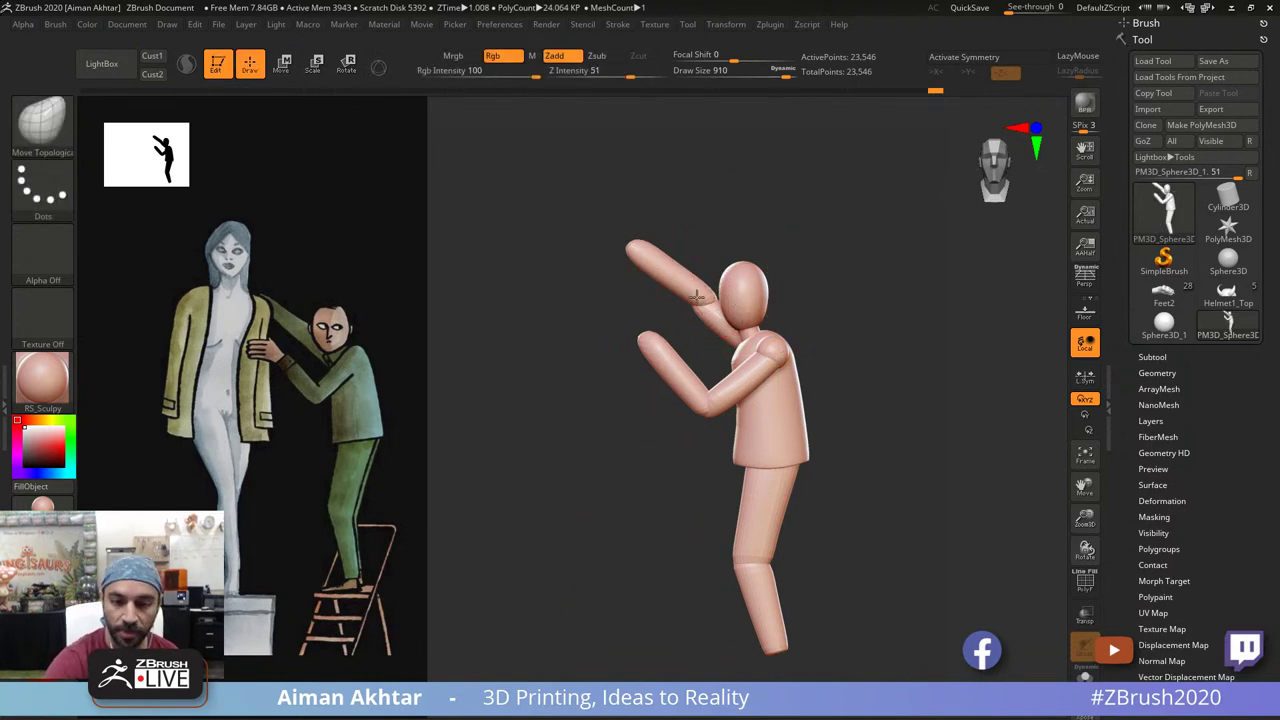
key(s)
drag(671, 271, 712, 271)
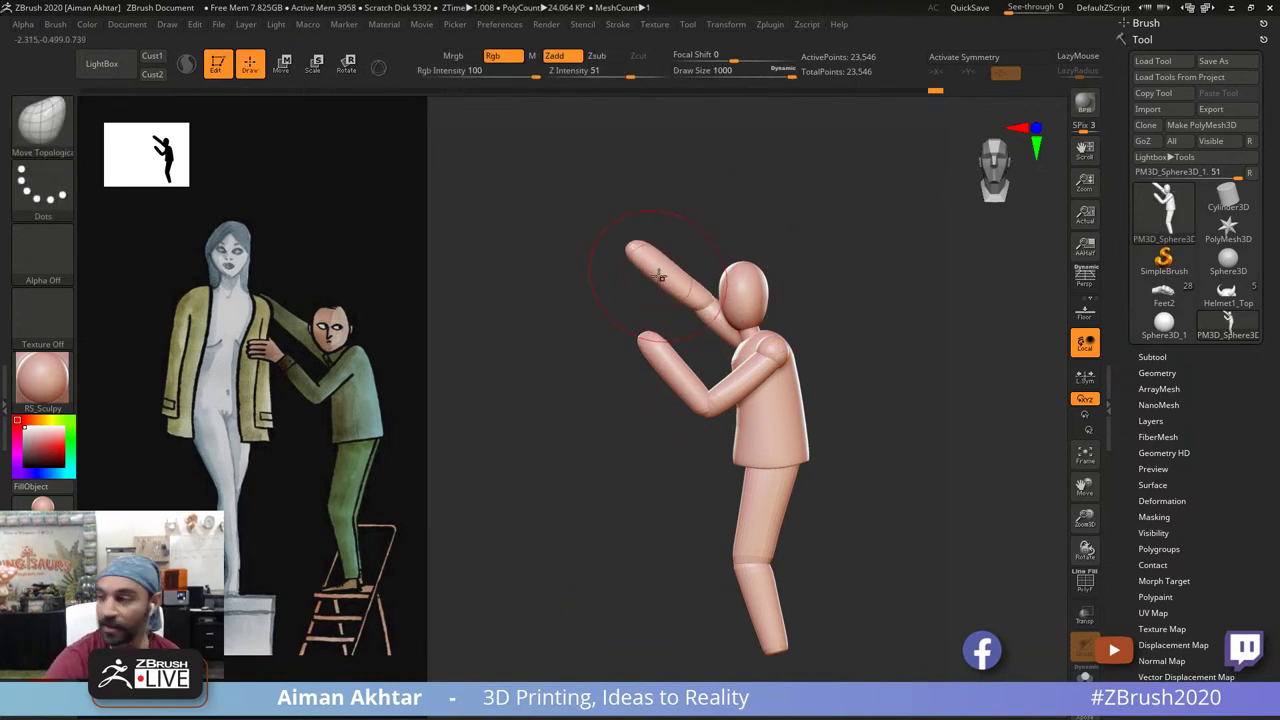
key(s)
drag(626, 260, 626, 262)
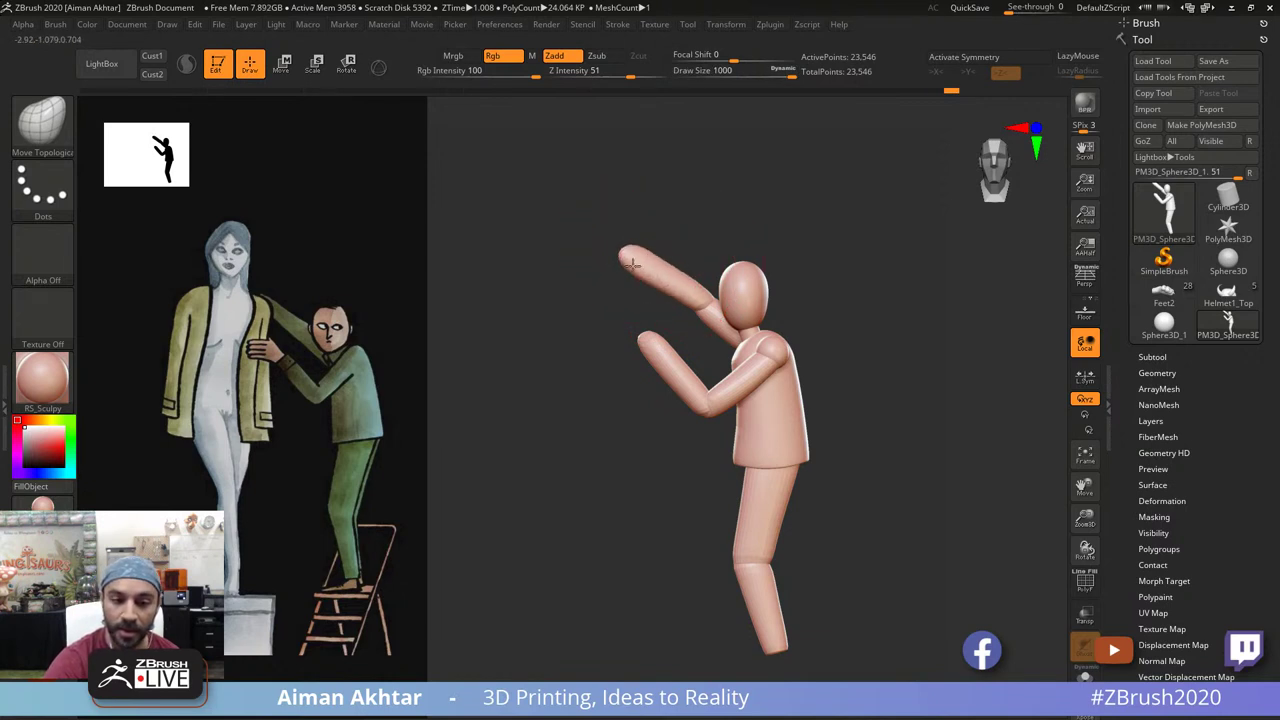
drag(693, 303, 703, 322)
drag(882, 255, 874, 274)
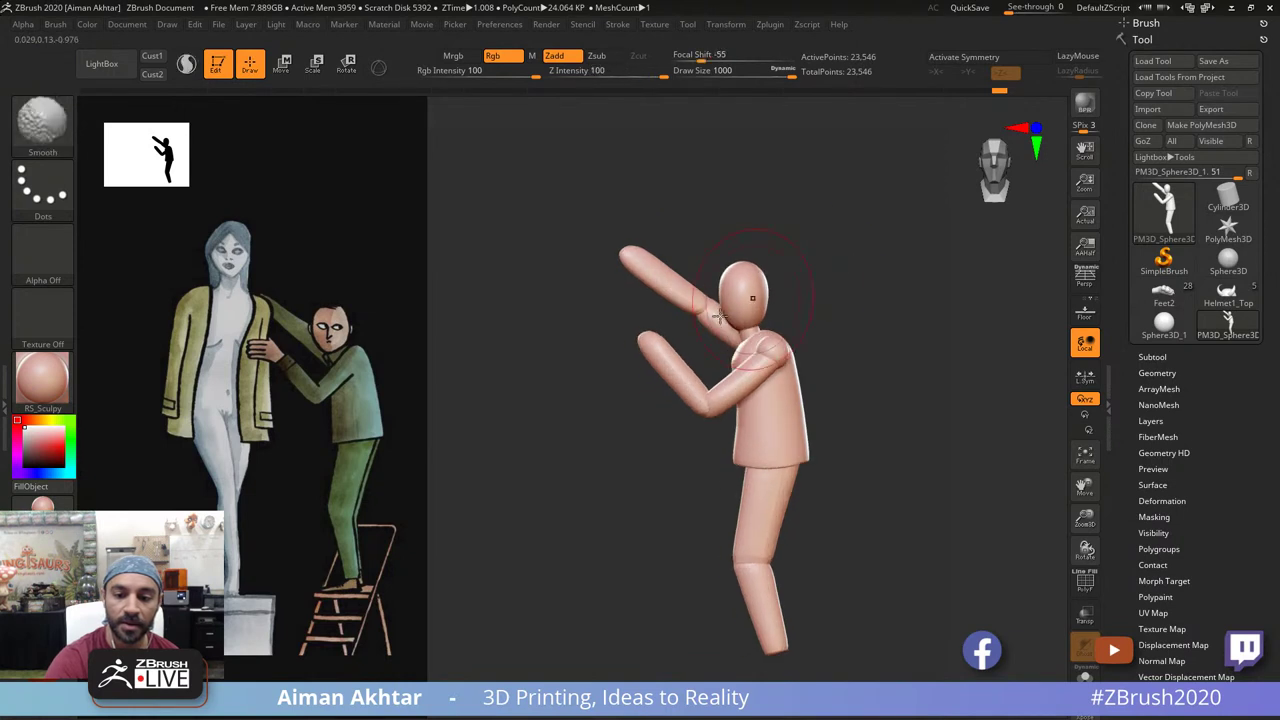
mouse_move(727, 331)
mouse_down()
mouse_move(726, 354)
mouse_move(600, 360)
mouse_up()
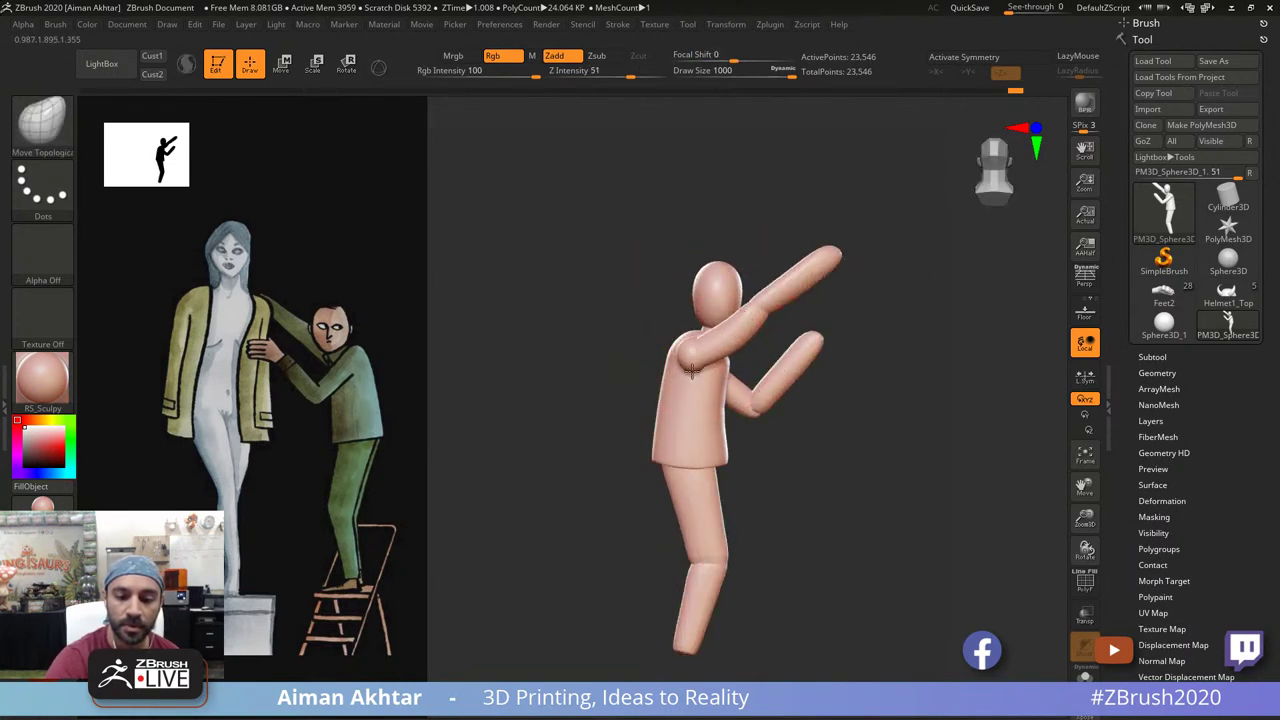
mouse_move(816, 308)
mouse_down()
mouse_move(843, 330)
mouse_move(815, 430)
mouse_up()
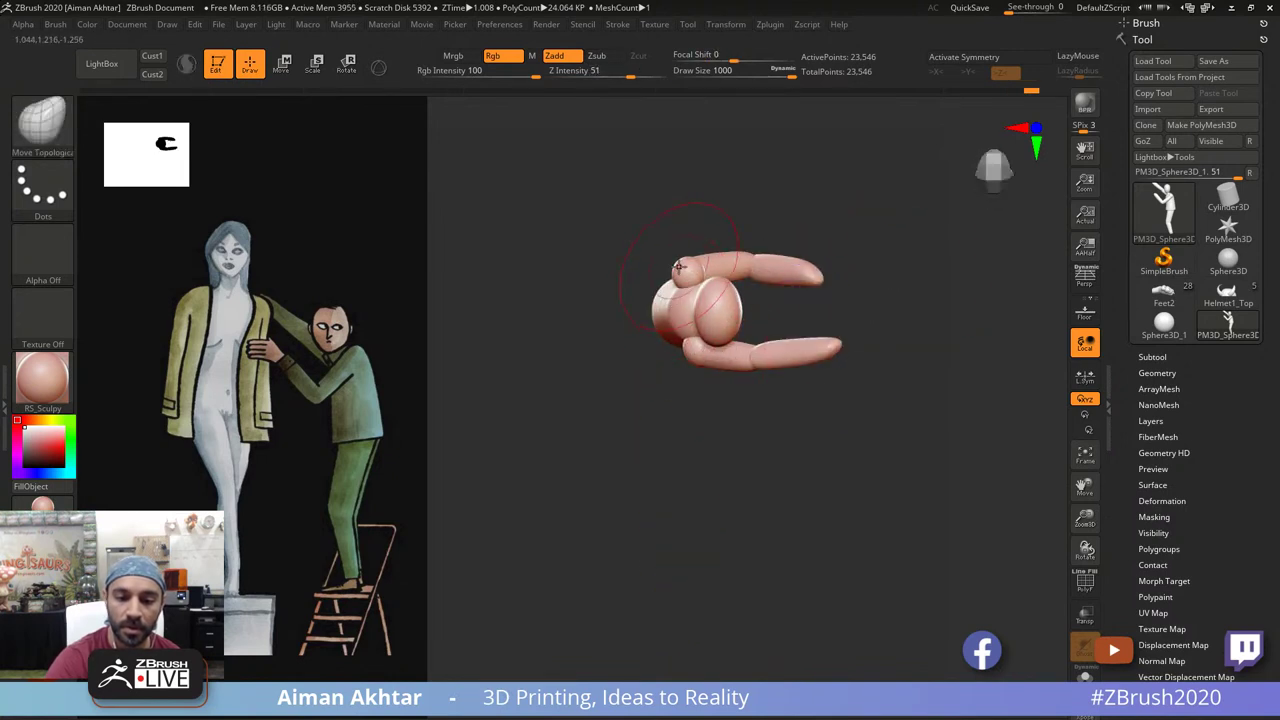
drag(775, 405, 796, 292)
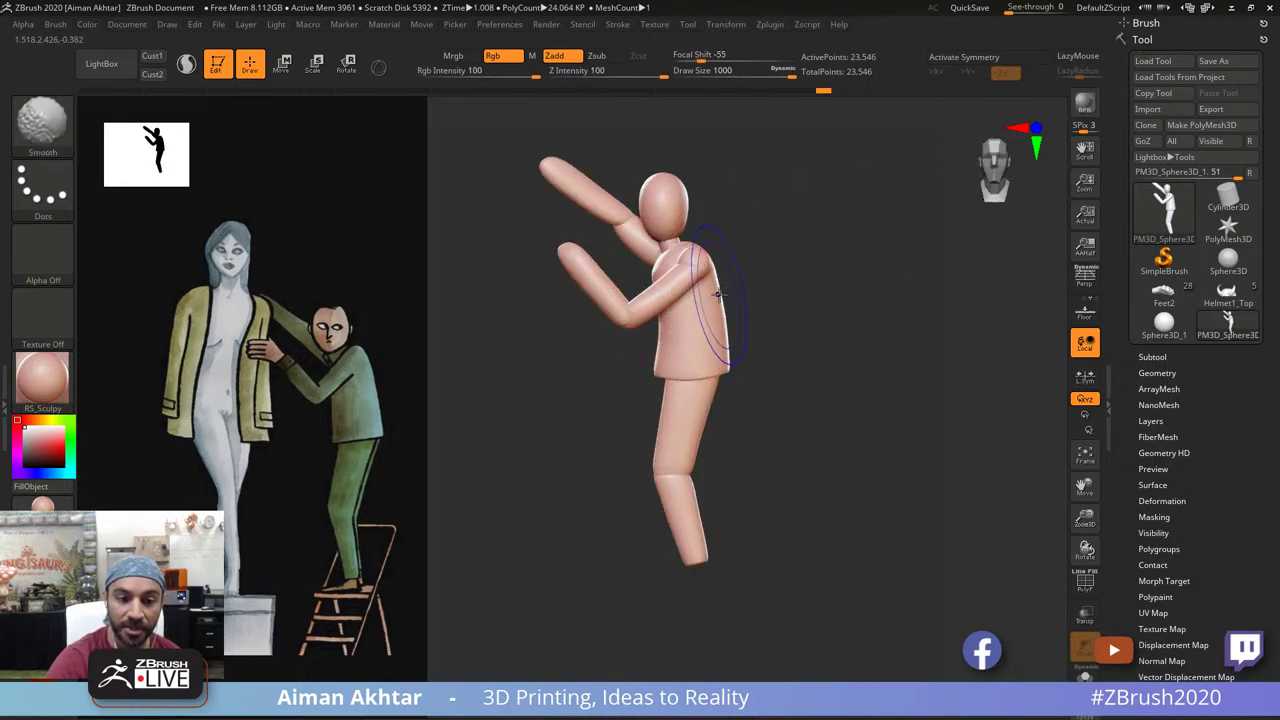
Step: Pull the torso's lower edge slightly down over the hips with the Move Topological brush
key(s)
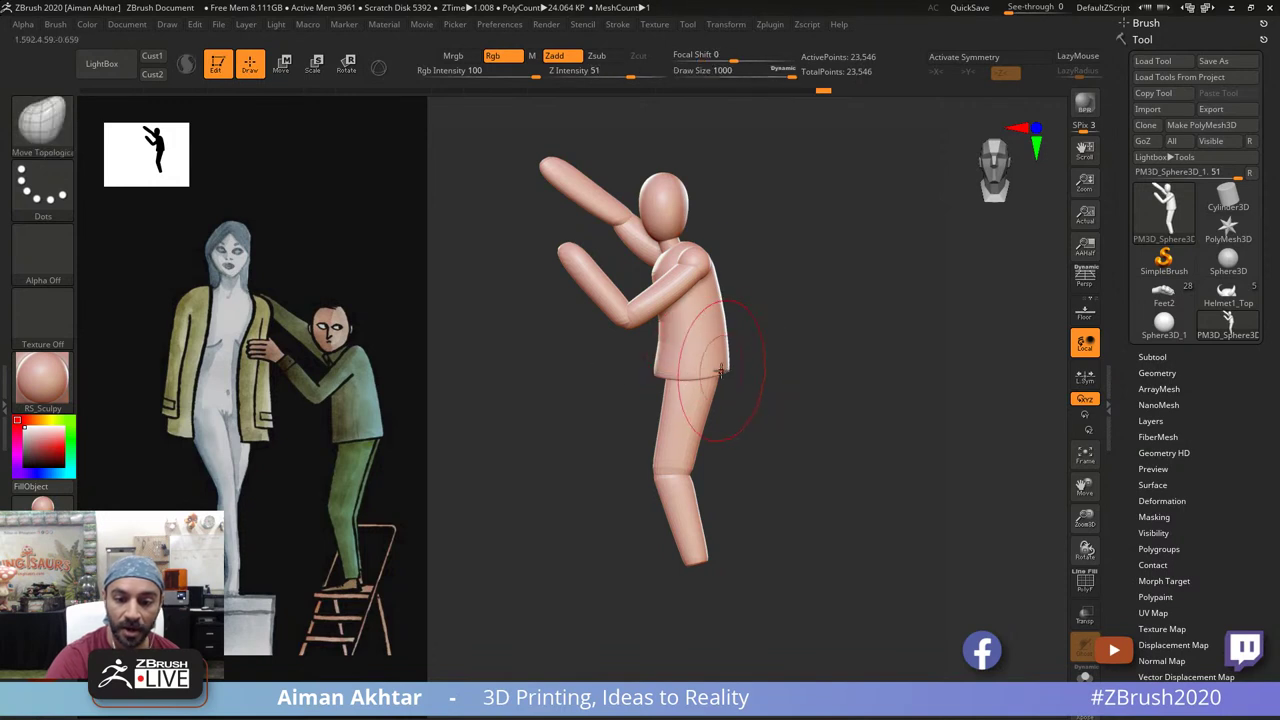
drag(685, 370, 681, 380)
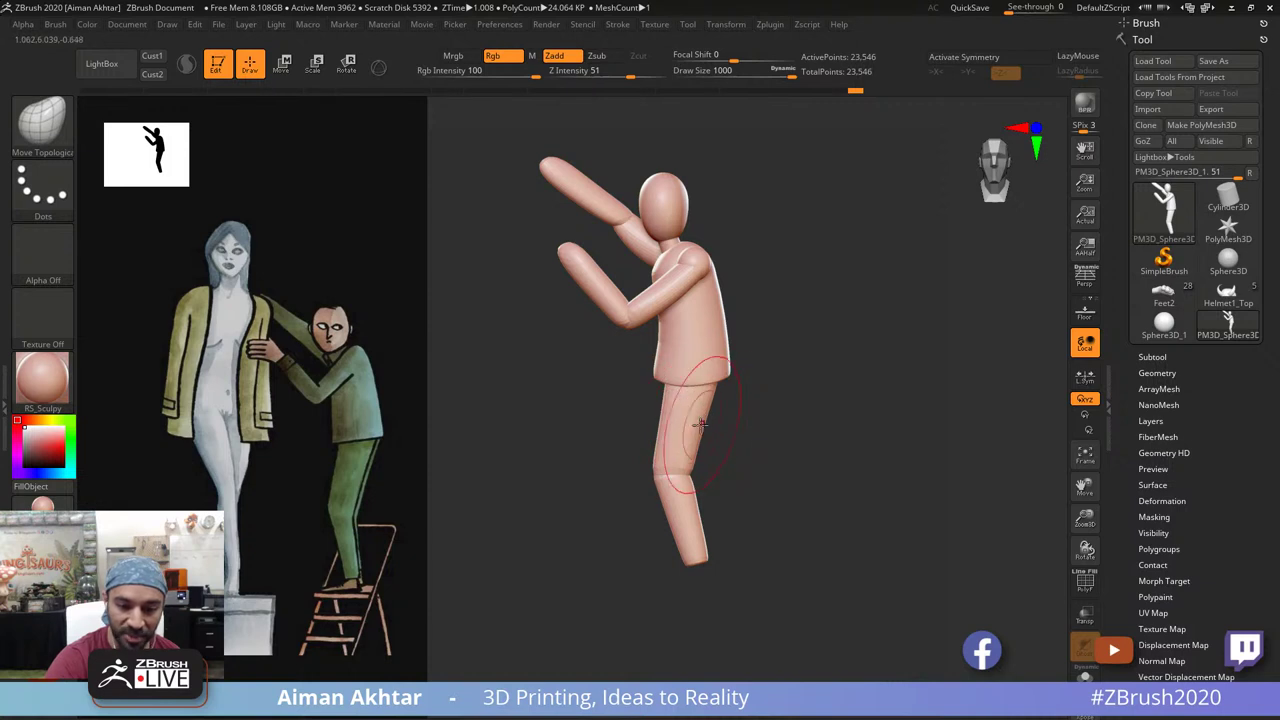
alt+drag(739, 303, 766, 328)
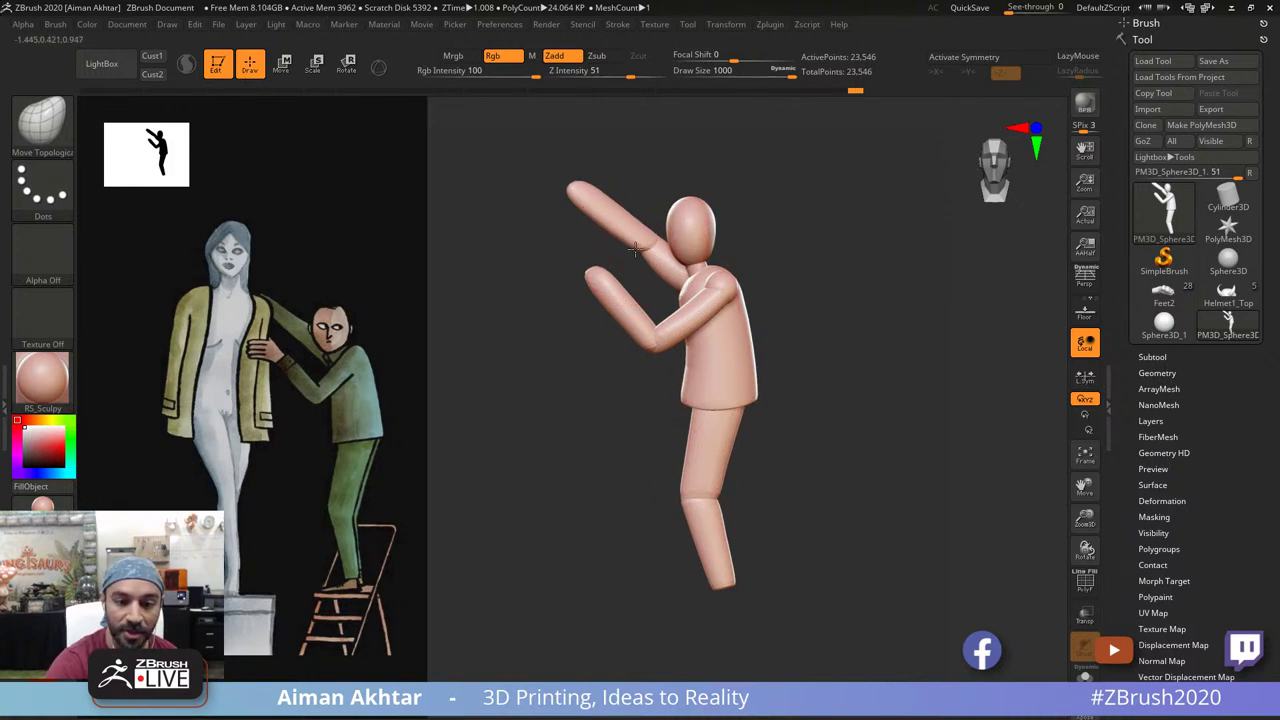
Step: Refine the elbow area of the raised arm with the Move Topological brush at Draw Size 576 and 734
key(s)
drag(656, 256, 630, 262)
key(s)
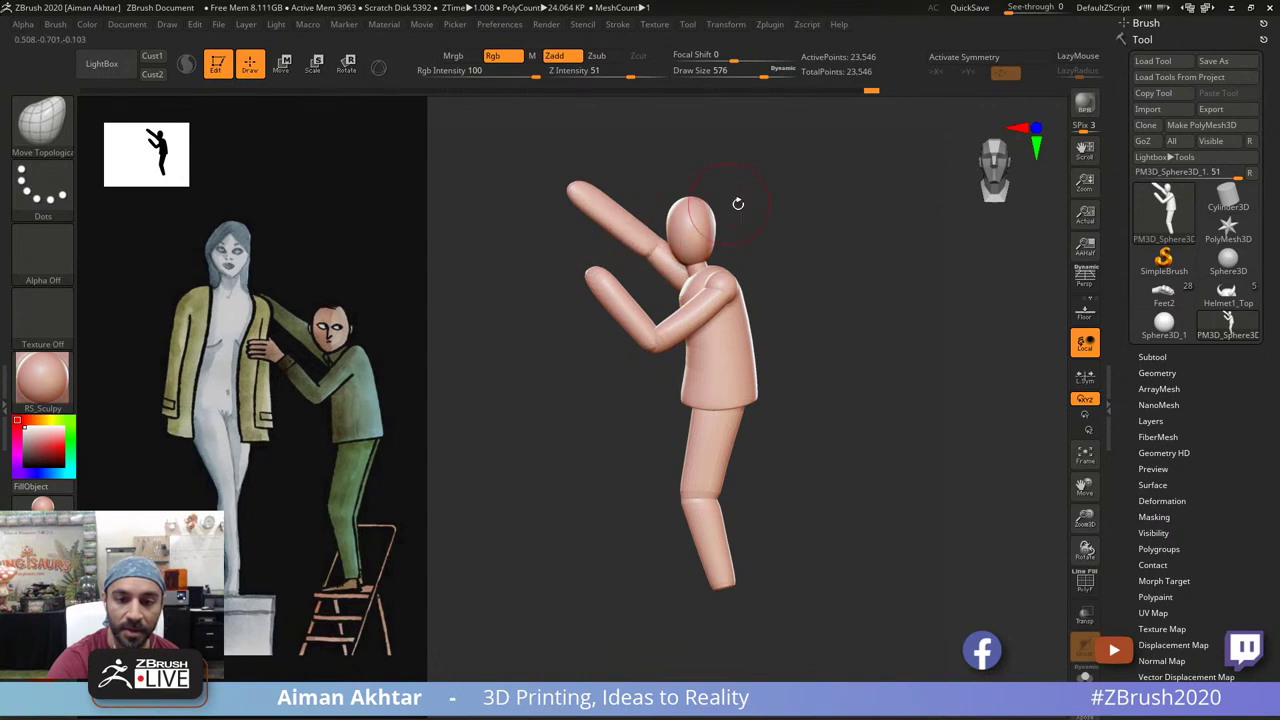
drag(738, 203, 774, 129)
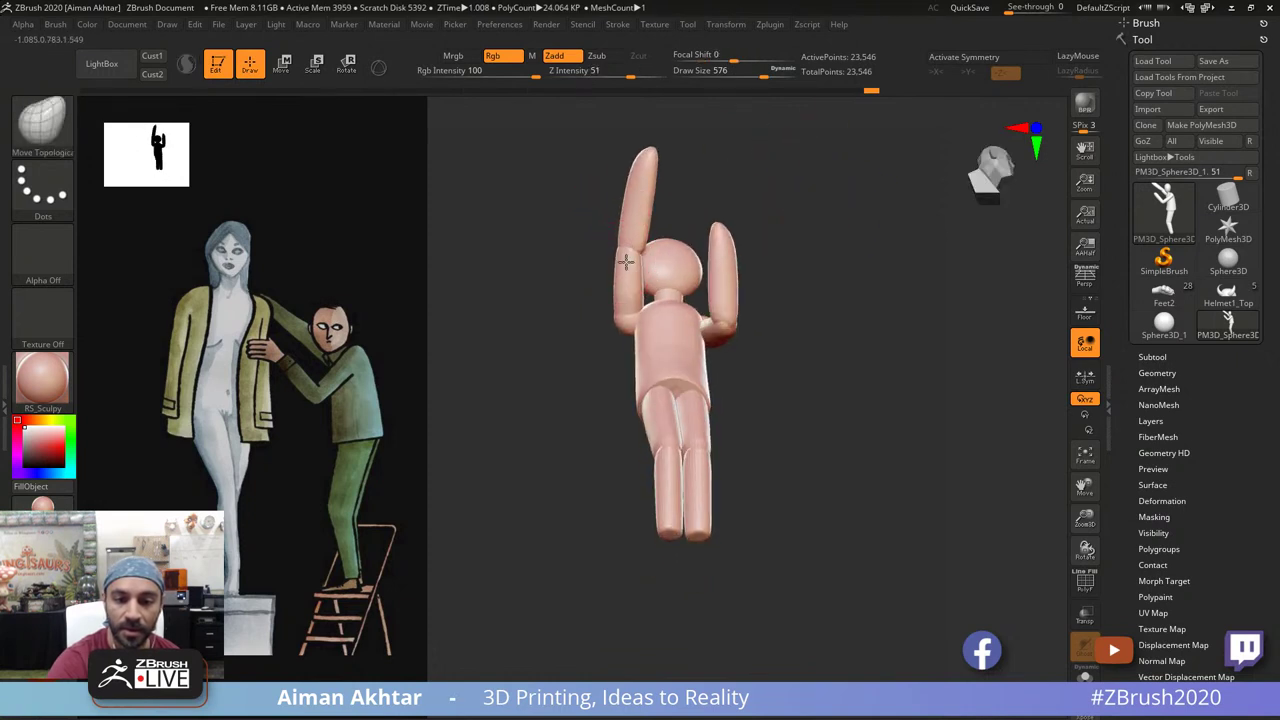
key(s)
drag(617, 266, 630, 275)
mouse_move(808, 183)
shift+mouse_down()
mouse_move(817, 271)
mouse_move(774, 211)
mouse_move(831, 294)
mouse_move(805, 300)
mouse_move(872, 302)
shift+mouse_up()
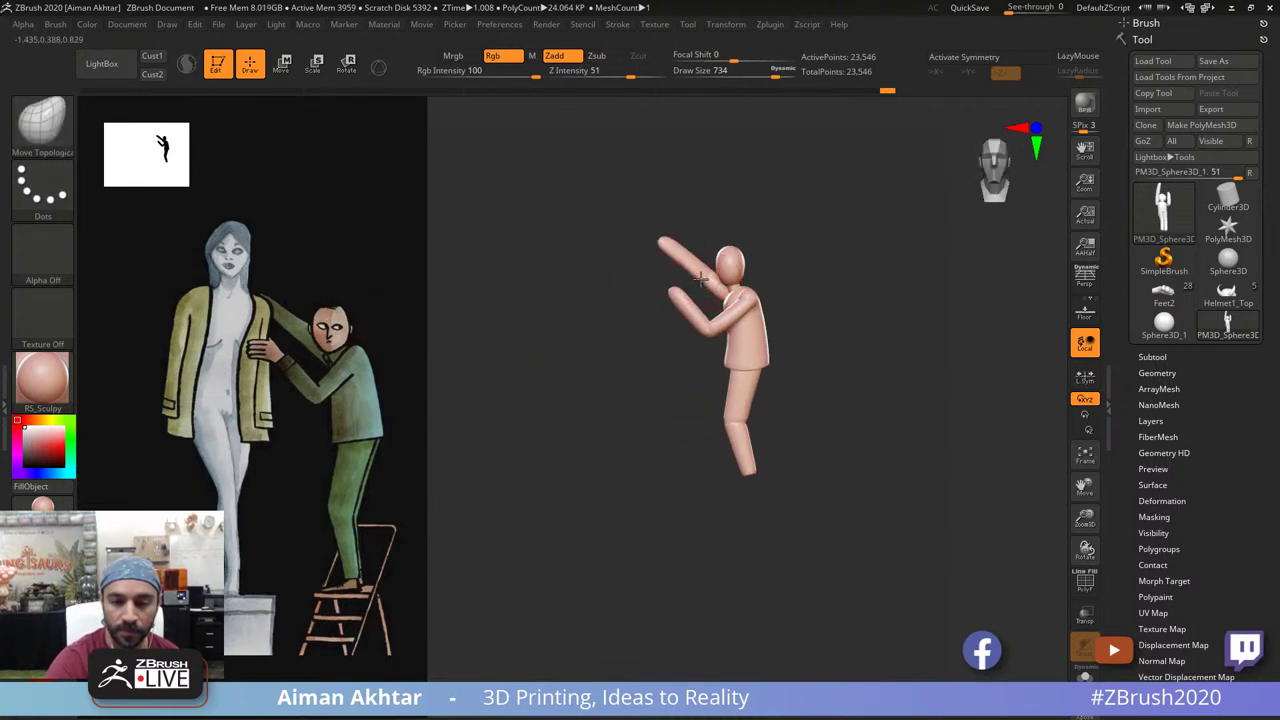
Step: Try inserting a sphere from the IMM Primitives brush at the lower end of the leg as a foot
alt+drag(860, 269, 839, 277)
click(50, 130)
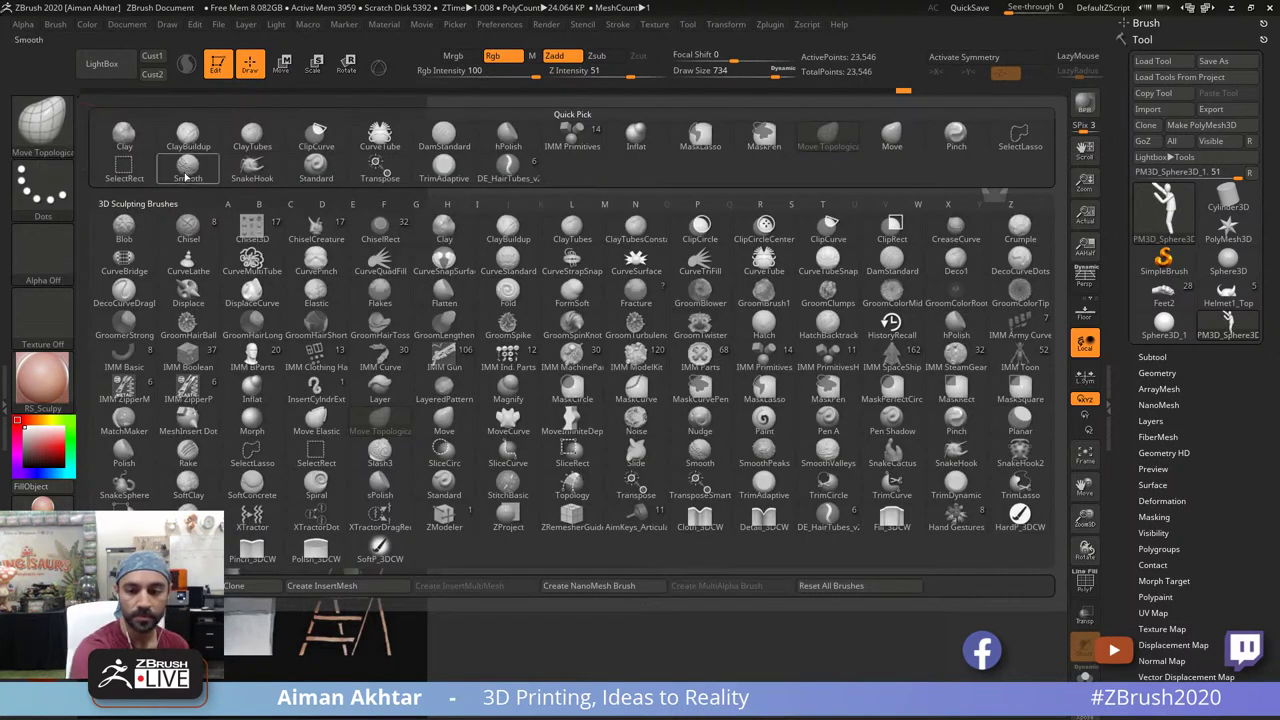
click(764, 359)
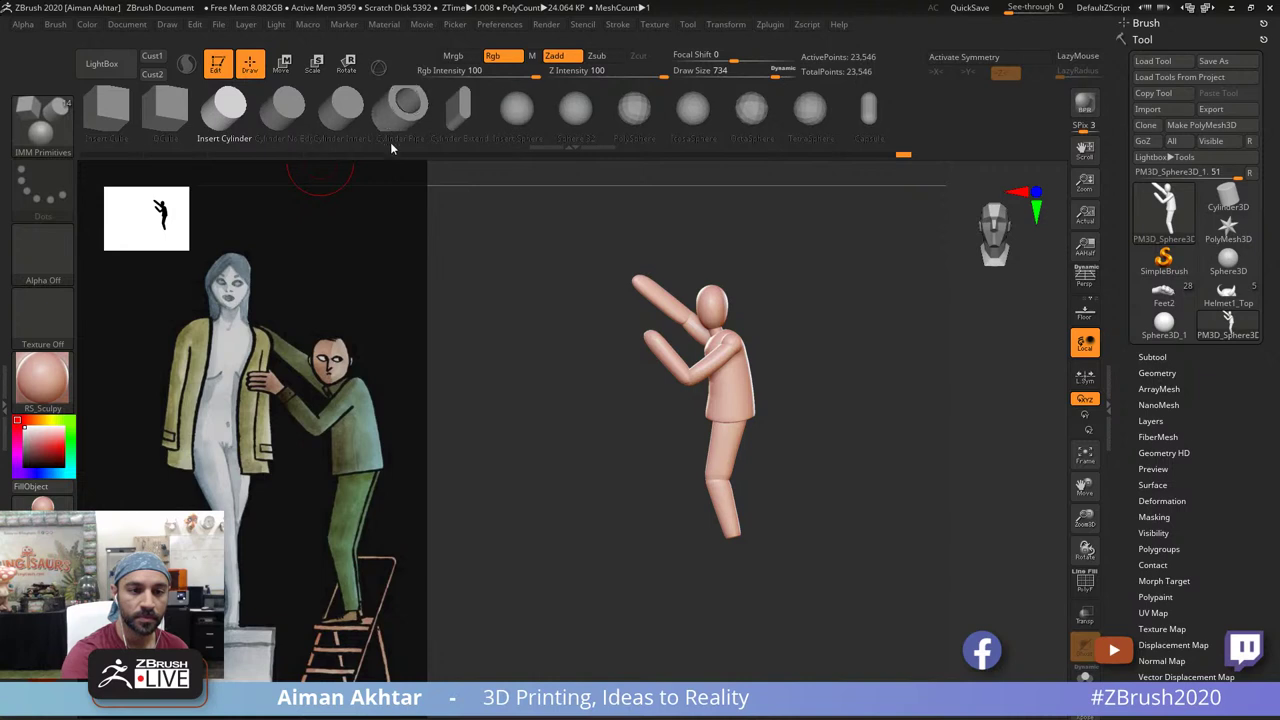
click(520, 118)
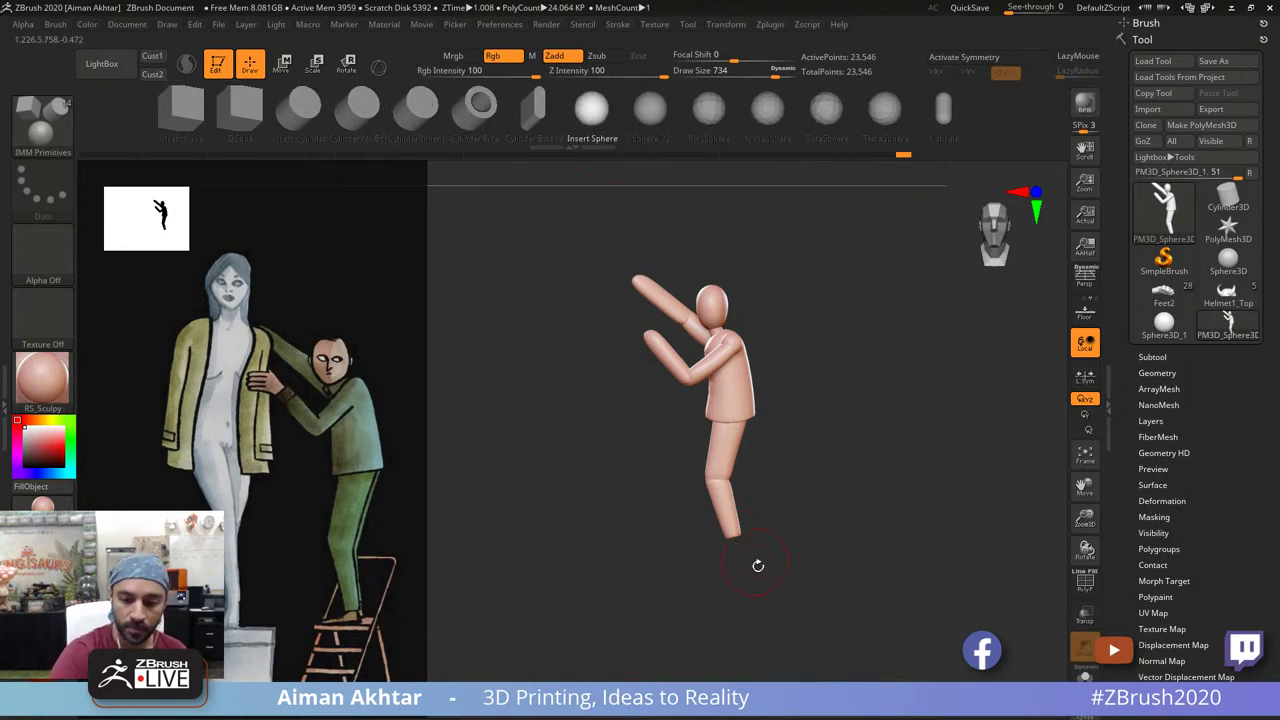
drag(758, 565, 742, 403)
drag(803, 443, 797, 535)
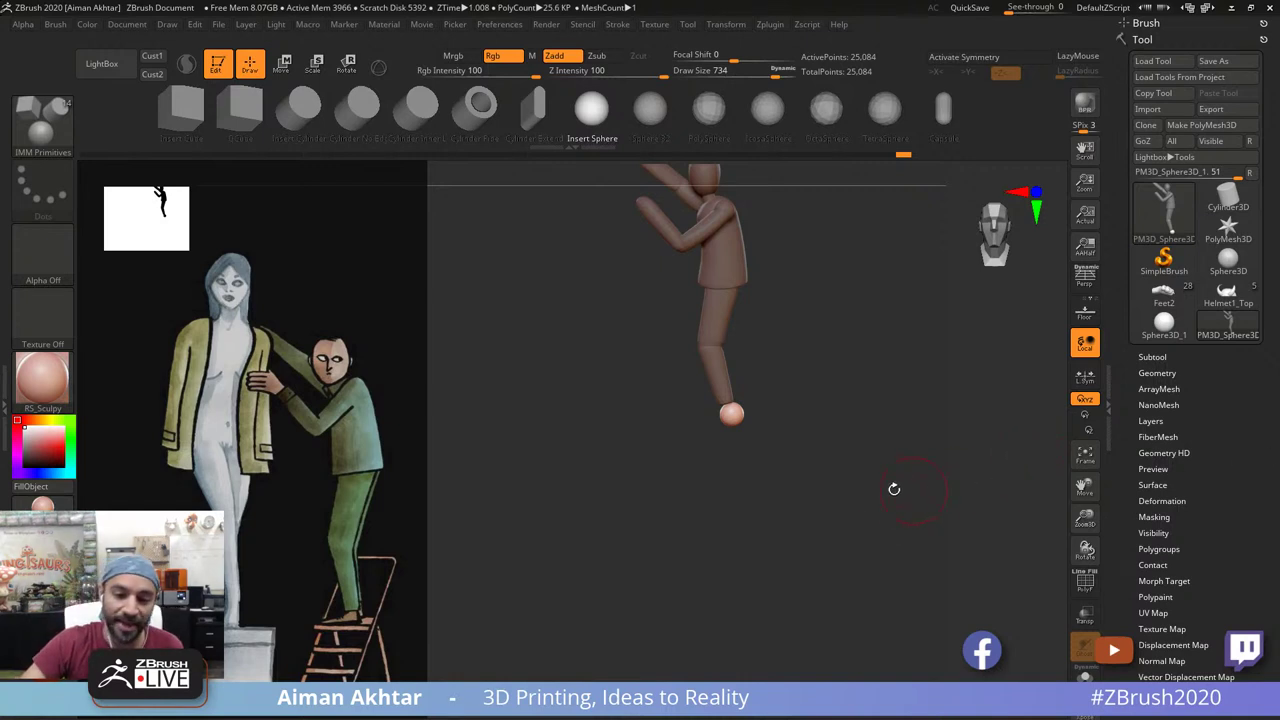
Step: Try shaping the inserted foot sphere with the Move brush at Draw Size 910, and undo back to before its insertion
alt+drag(849, 477, 888, 546)
key(b)
key(m)
key(v)
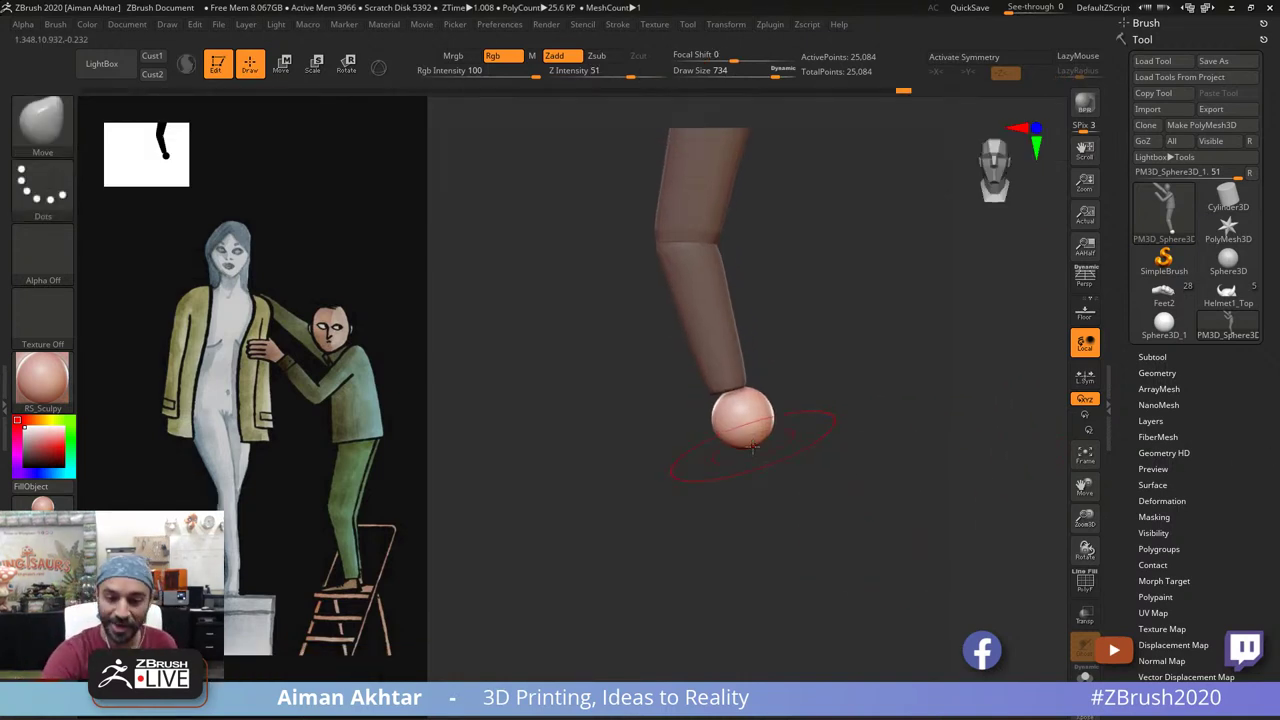
key(s)
mouse_move(744, 428)
mouse_down()
mouse_move(755, 428)
mouse_move(720, 411)
mouse_up()
drag(808, 398, 878, 394)
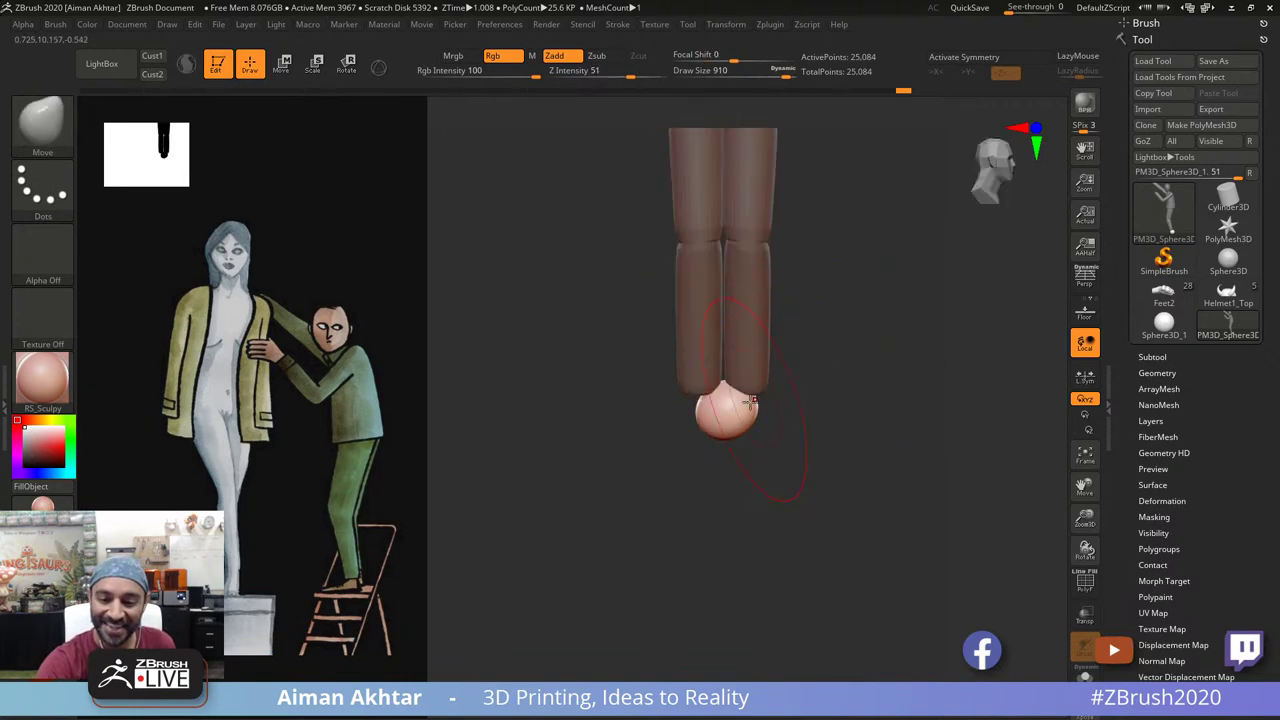
key(ctrl+z)
key(ctrl+z)
Step: Activate symmetry across the Z axis and set the Move brush's Draw Size to 453
mouse_move(806, 377)
mouse_down()
mouse_move(787, 287)
mouse_move(754, 426)
mouse_up()
key(x)
key(s)
drag(723, 379, 711, 379)
mouse_move(757, 386)
alt+mouse_down()
mouse_move(763, 488)
mouse_move(724, 412)
alt+mouse_up()
key(s)
drag(706, 237, 690, 237)
alt+drag(738, 332, 722, 421)
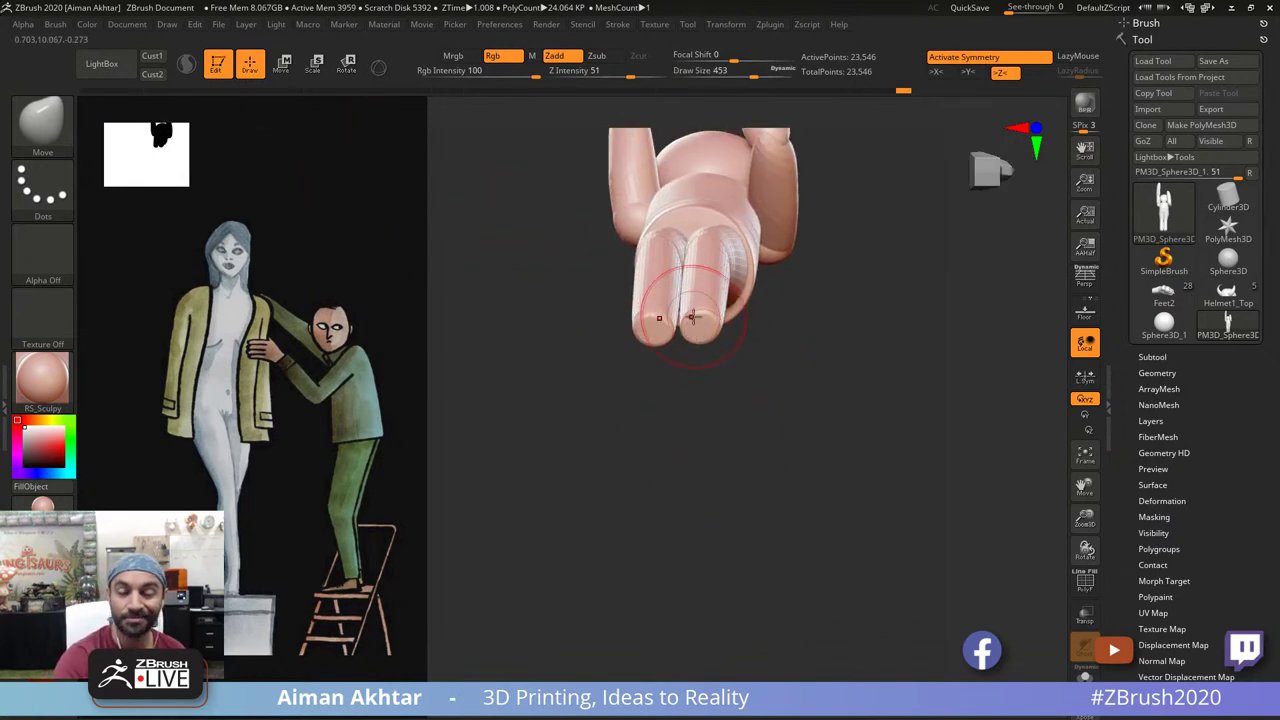
Step: Insert symmetrical spheres from the IMM Primitives brush at the lower ends of both legs as feet
click(67, 143)
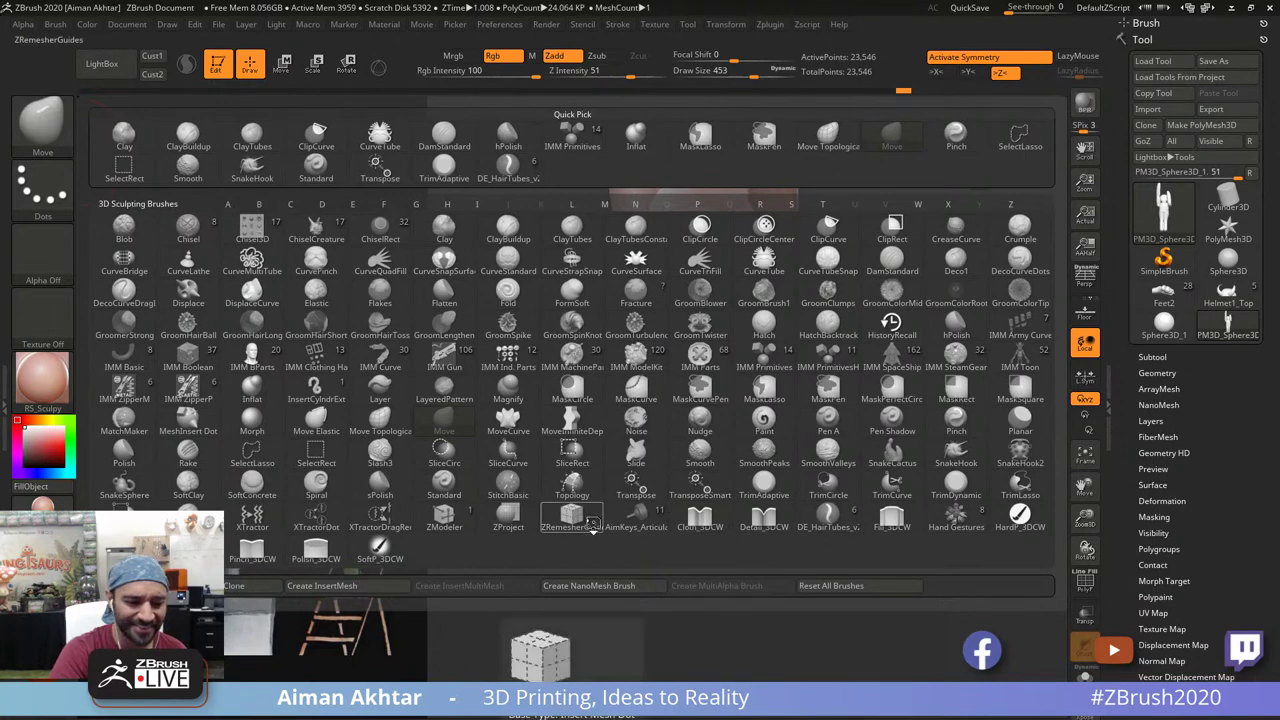
click(769, 356)
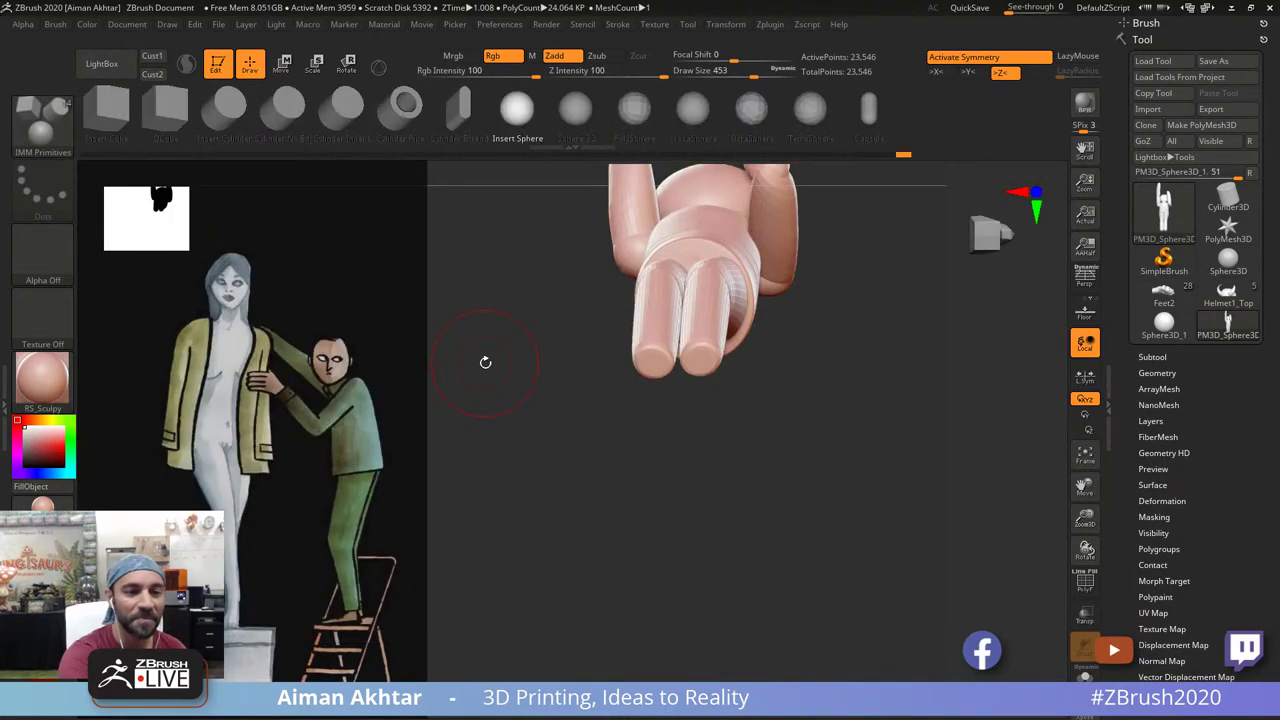
mouse_move(699, 368)
mouse_down()
mouse_move(714, 392)
mouse_move(763, 397)
mouse_move(754, 477)
mouse_up()
Step: Stretch the foot spheres forward into elongated feet with the Move brush, reducing Draw Size to 386
key(b)
key(m)
key(v)
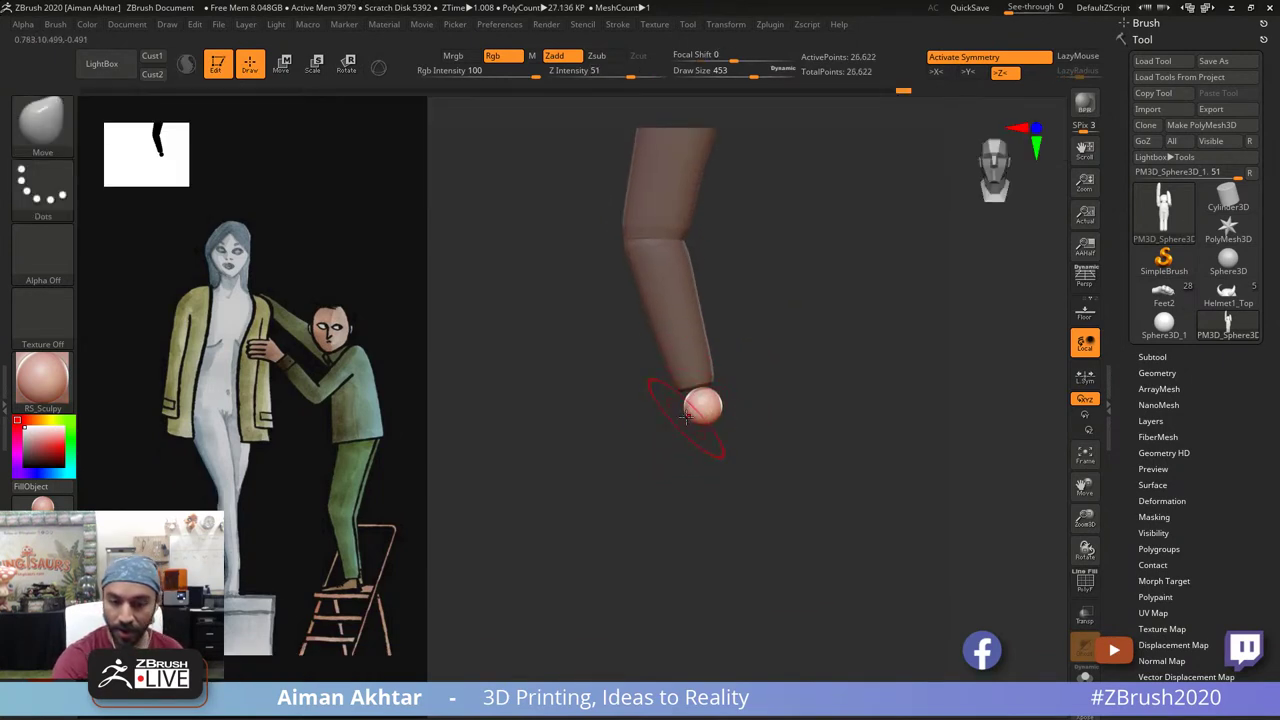
mouse_move(686, 418)
mouse_down()
mouse_move(660, 425)
mouse_move(727, 402)
mouse_move(693, 377)
mouse_move(771, 377)
mouse_up()
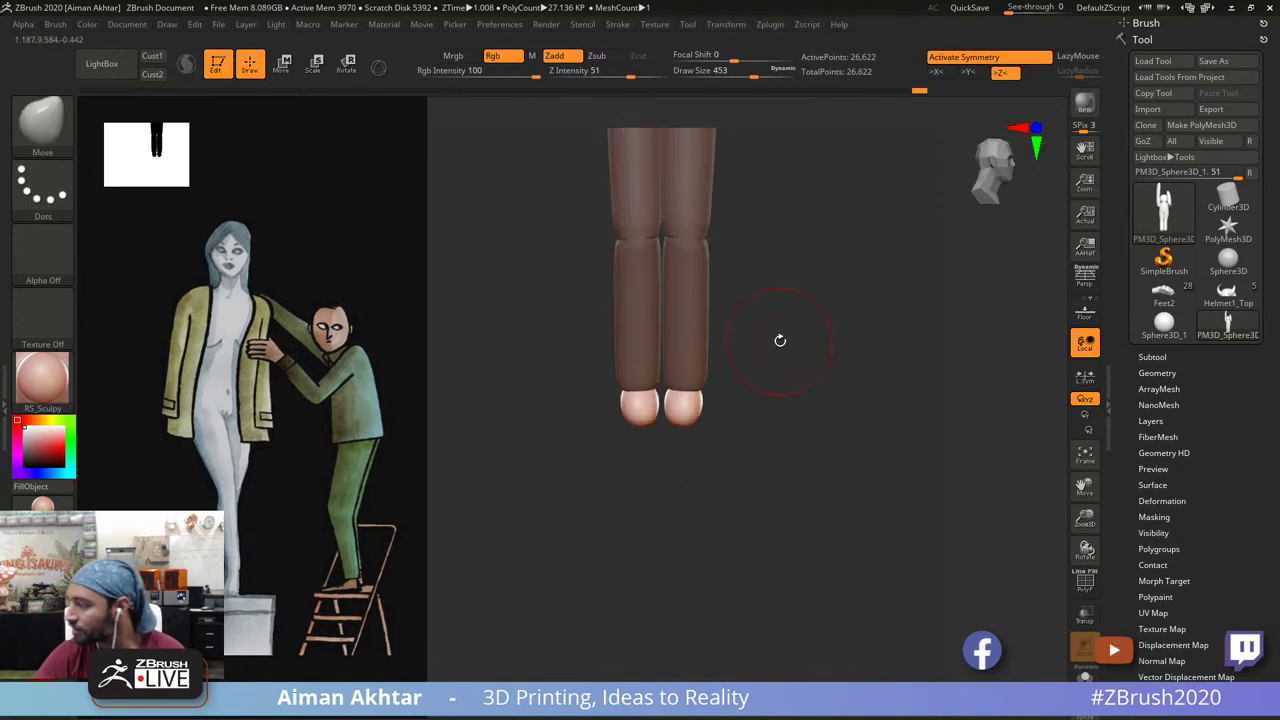
mouse_move(1228, 294)
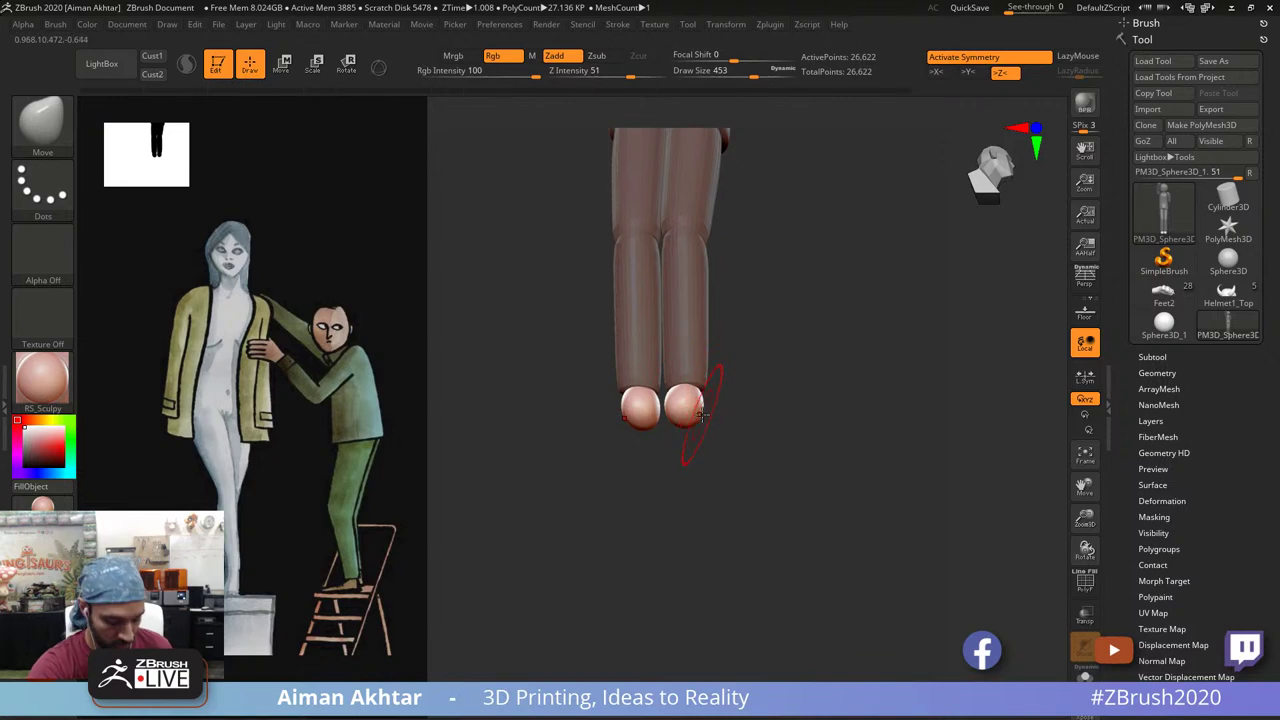
key(s)
drag(699, 407, 678, 396)
mouse_move(778, 402)
mouse_down()
mouse_move(705, 389)
mouse_move(774, 392)
mouse_move(692, 408)
mouse_up()
key(s)
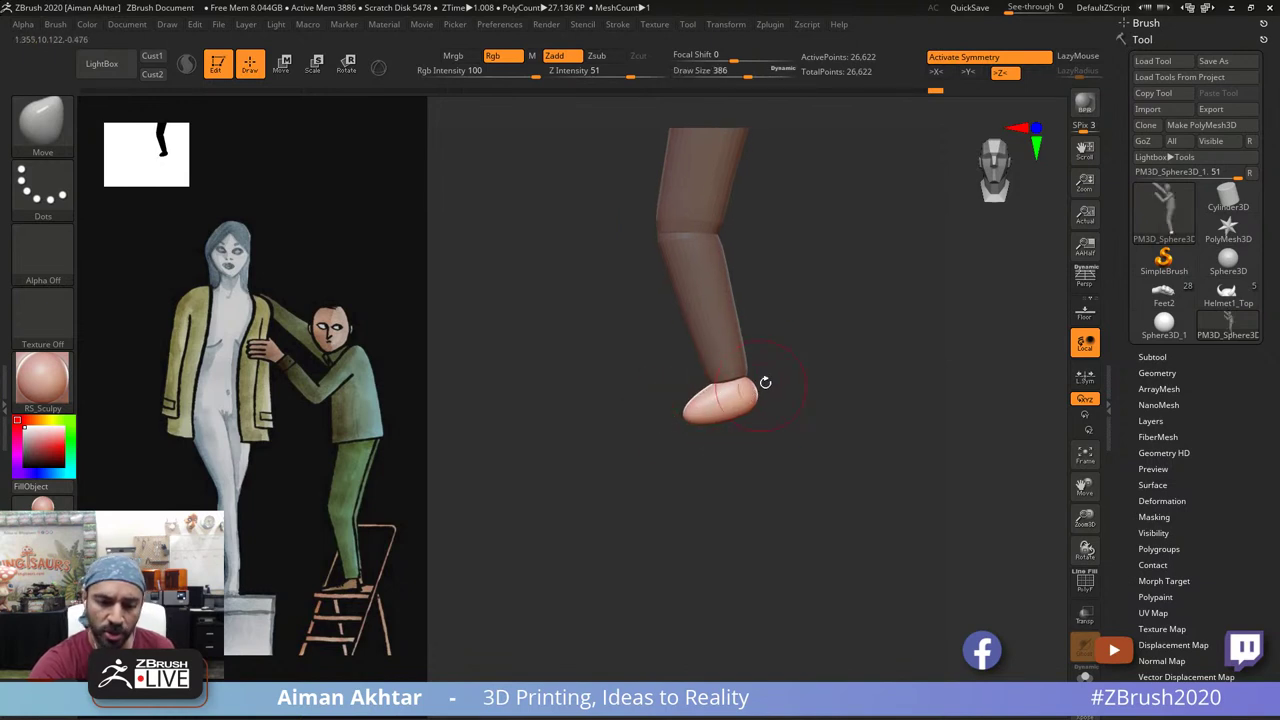
Step: Flatten the soles and shape the heels and tops of the feet with the Move brush
drag(755, 414, 763, 420)
mouse_move(701, 437)
mouse_down()
mouse_move(814, 446)
mouse_move(796, 282)
mouse_up()
mouse_move(747, 393)
mouse_down()
mouse_move(735, 374)
mouse_move(758, 361)
mouse_move(738, 388)
mouse_up()
drag(862, 326, 854, 569)
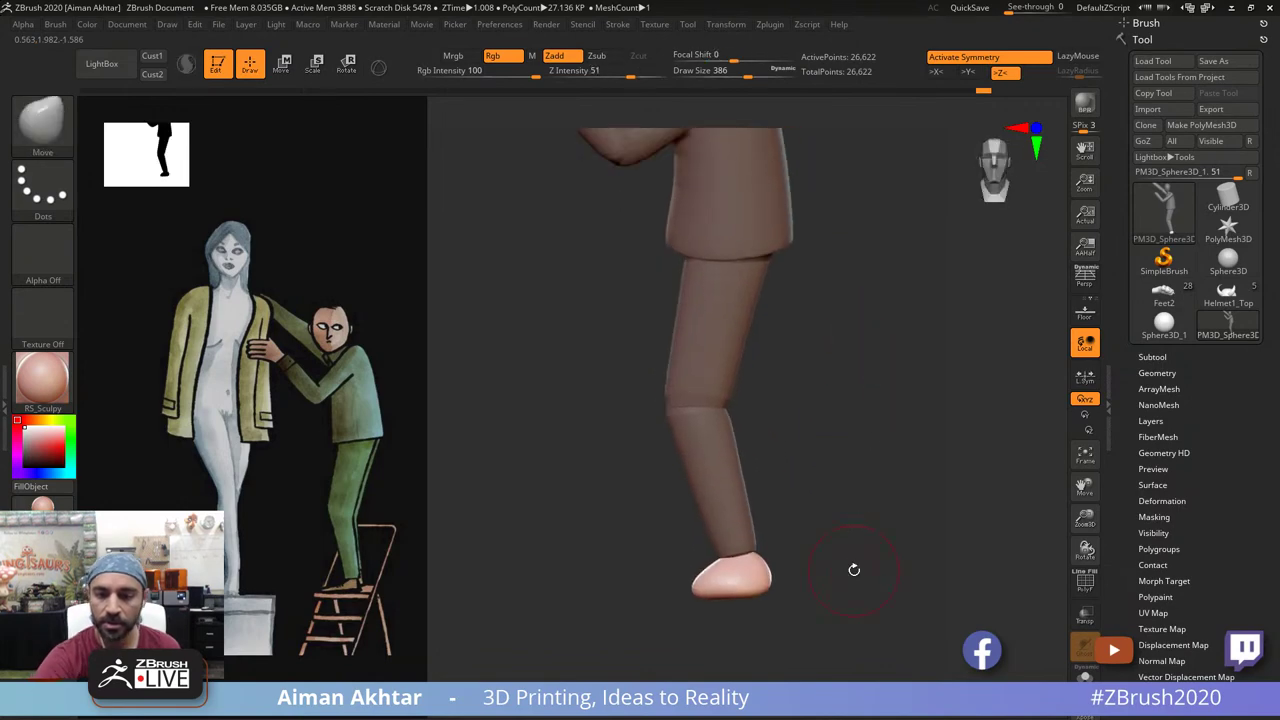
alt+drag(860, 484, 832, 488)
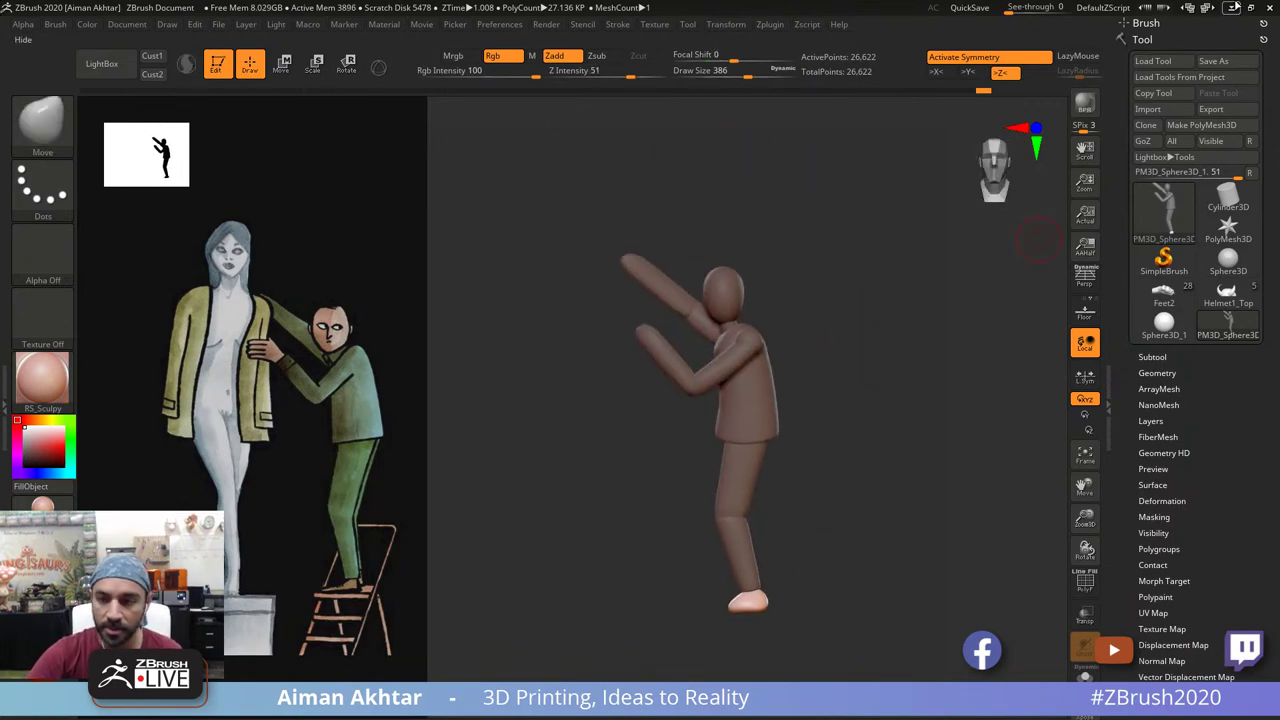
Step: Start saving the tool and create and open a new folder named JeanJullien on the Desktop
click(1224, 60)
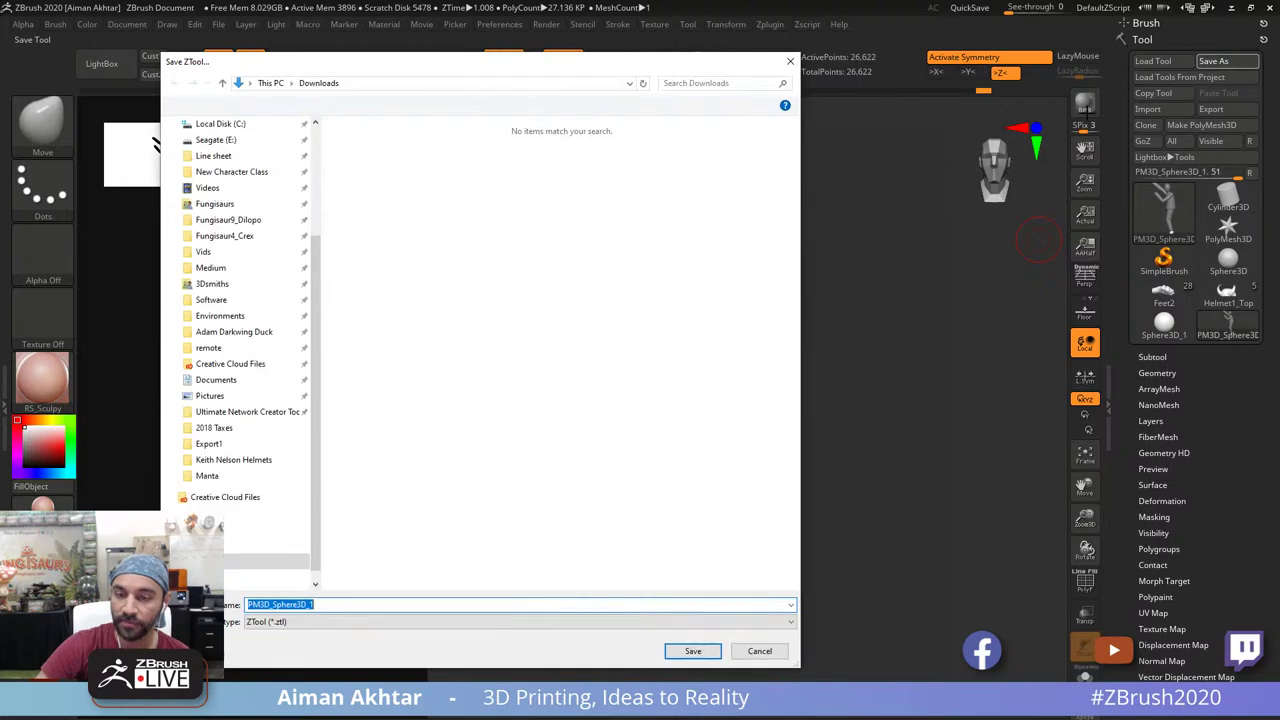
click(207, 167)
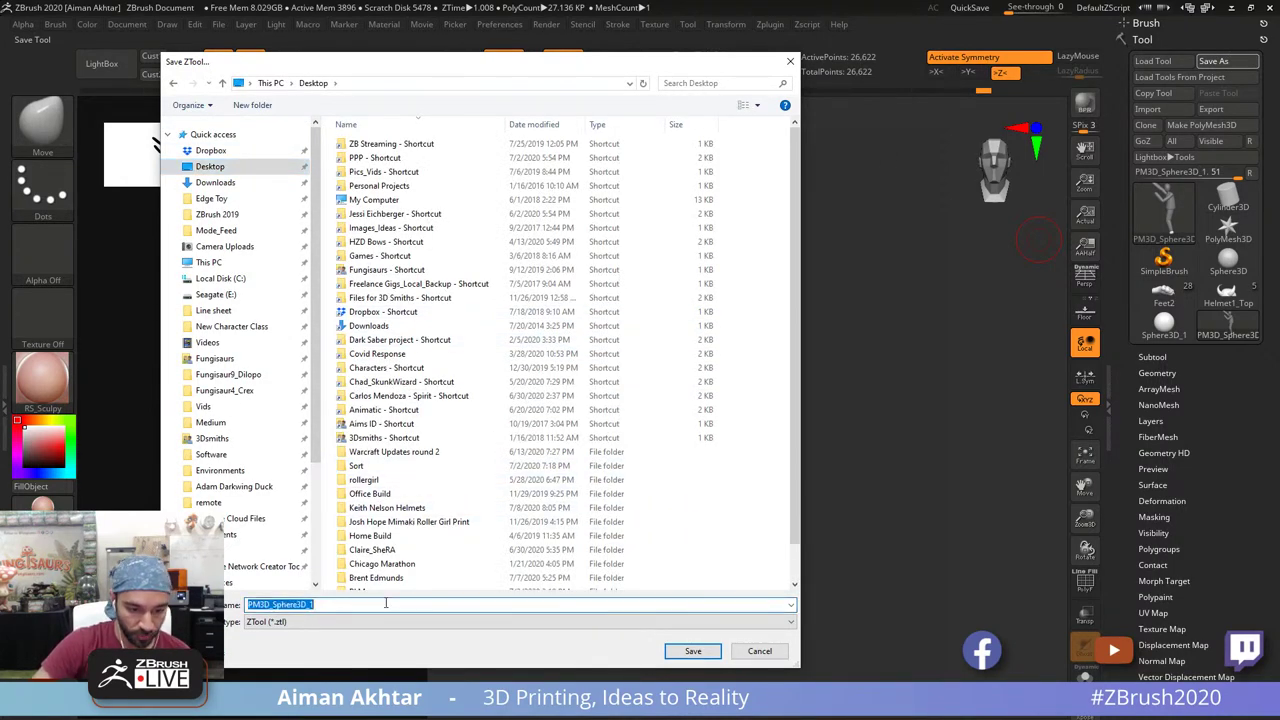
right_click(762, 512)
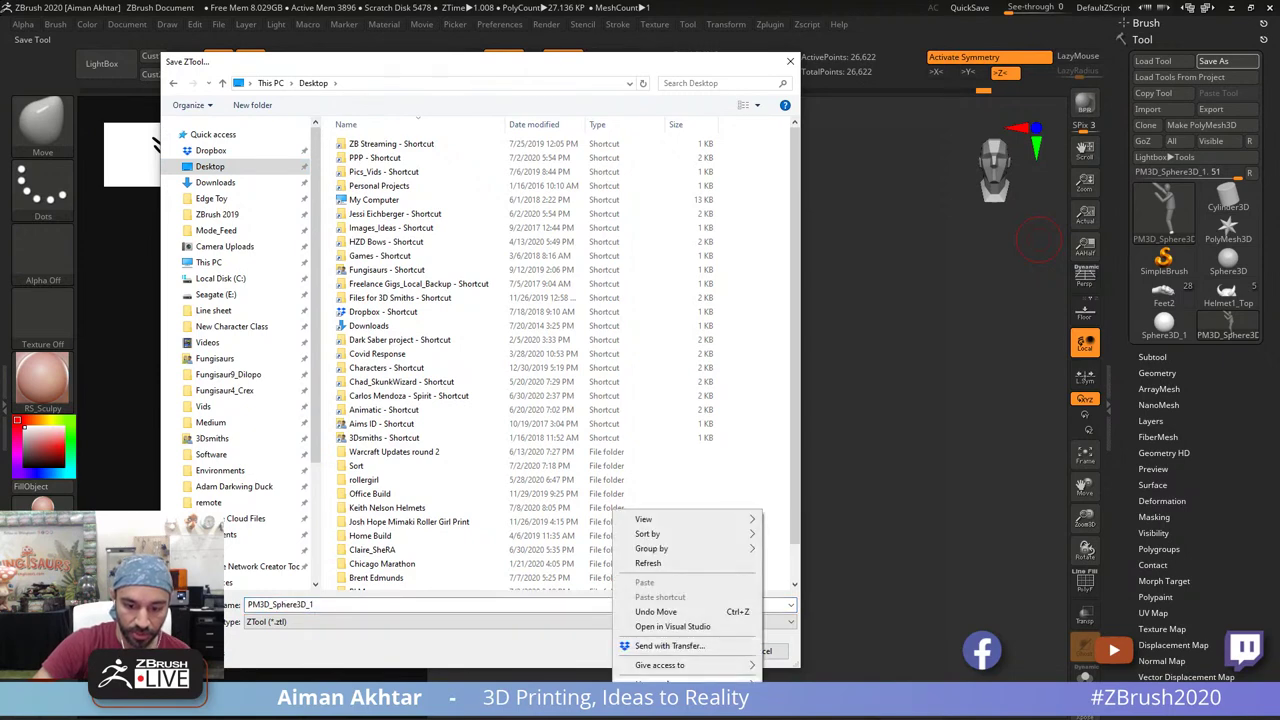
mouse_move(700, 680)
click(845, 535)
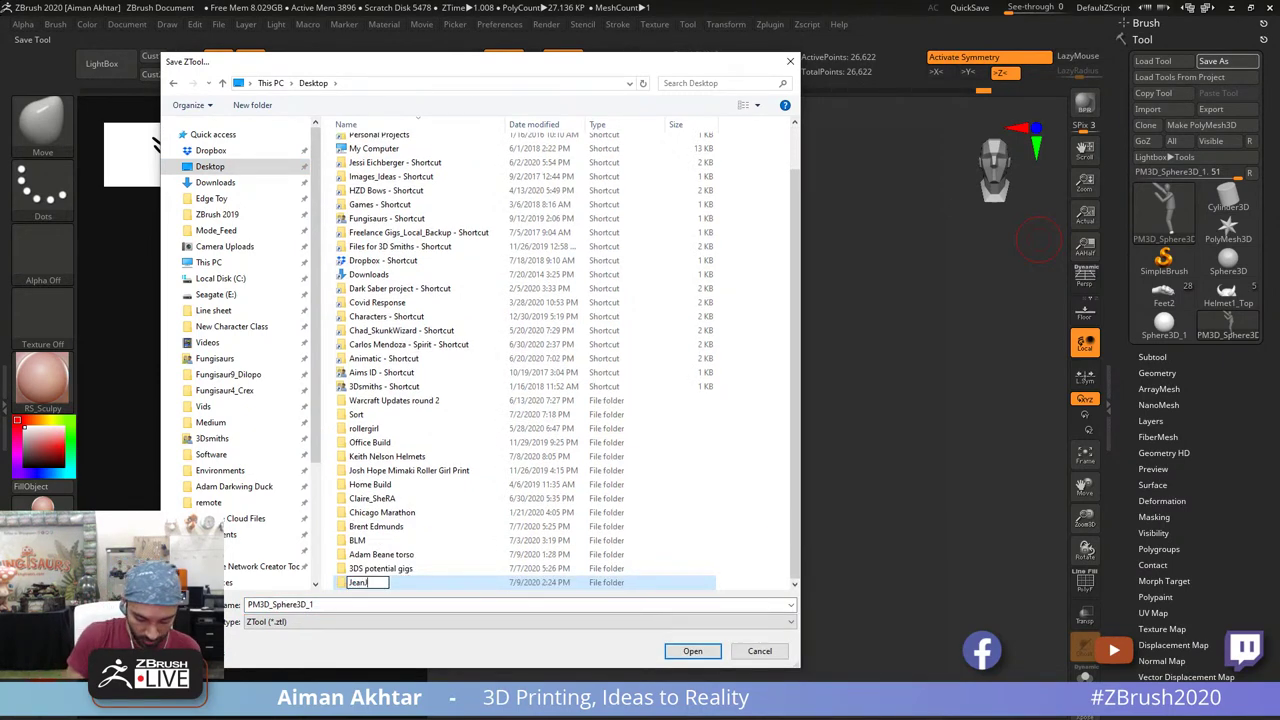
key(Return)
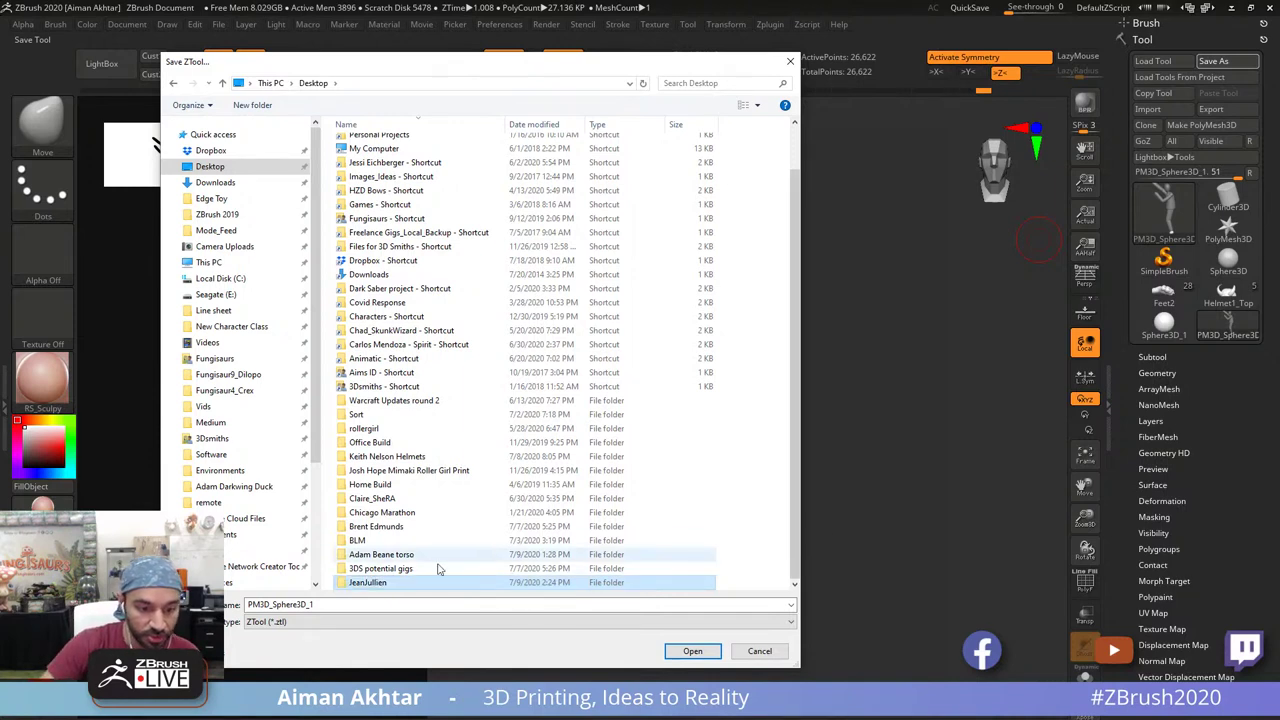
double_click(378, 584)
Step: Save the tool as JJ1 in the JeanJullien folder
double_click(338, 605)
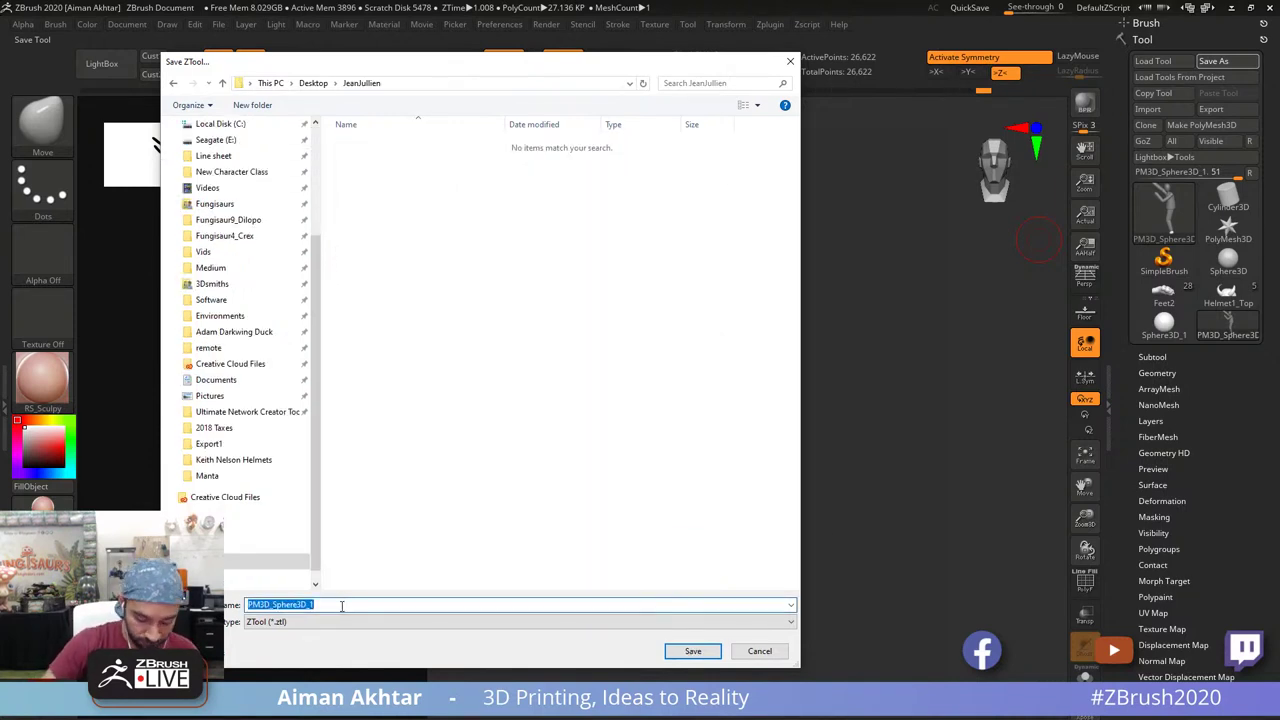
text(JJ1)
key(Return)
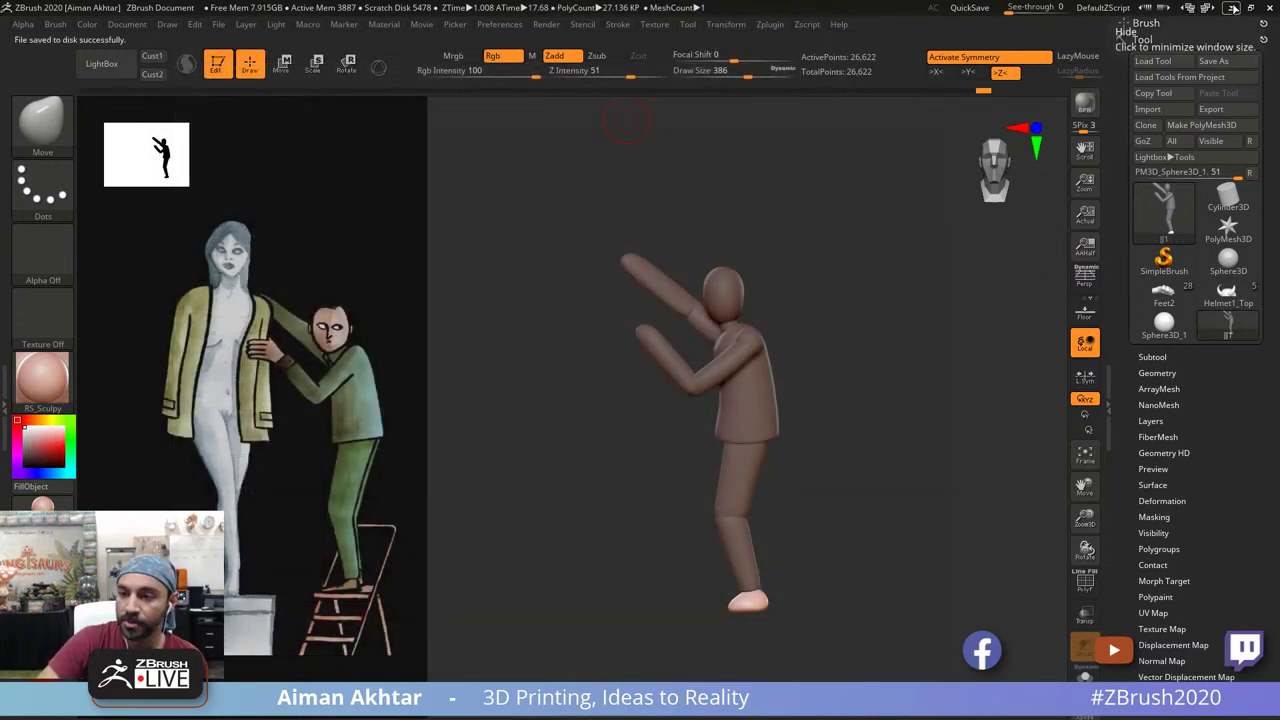
Step: Switch to Chrome, search for "zbrush matcap library" and open Pixologic's Matcap Library
click(1233, 8)
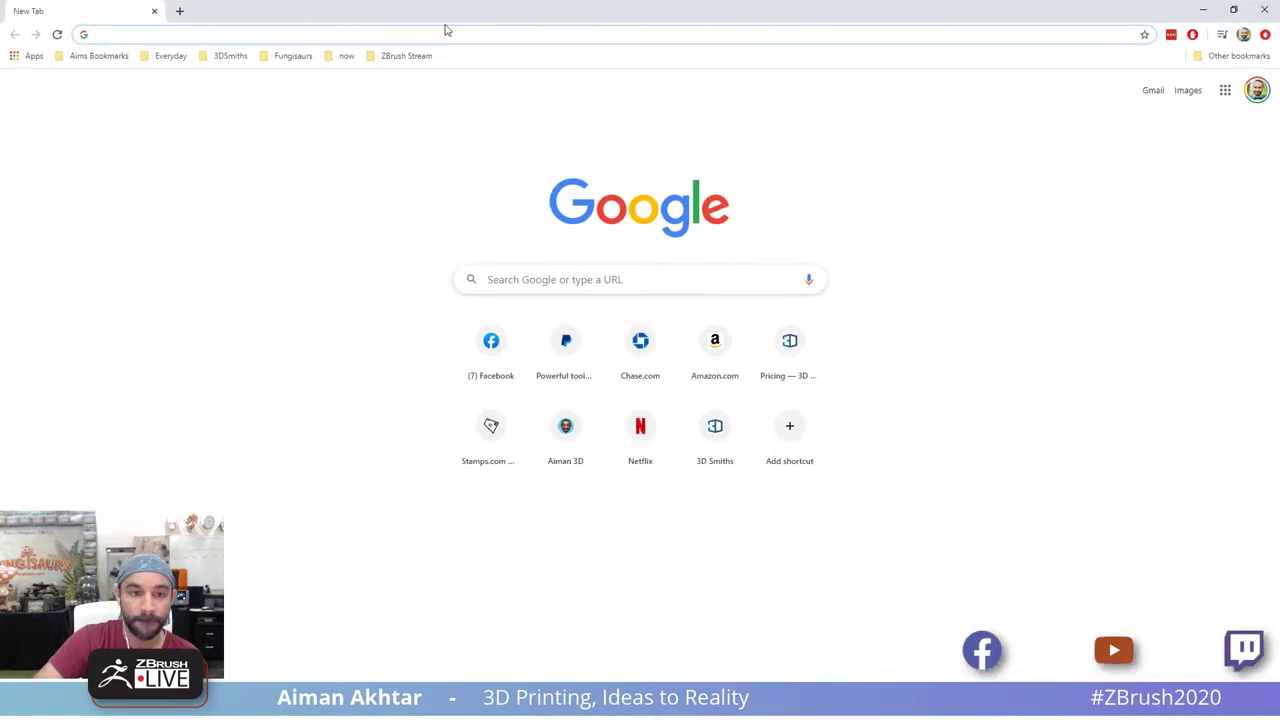
click(446, 33)
text(zb)
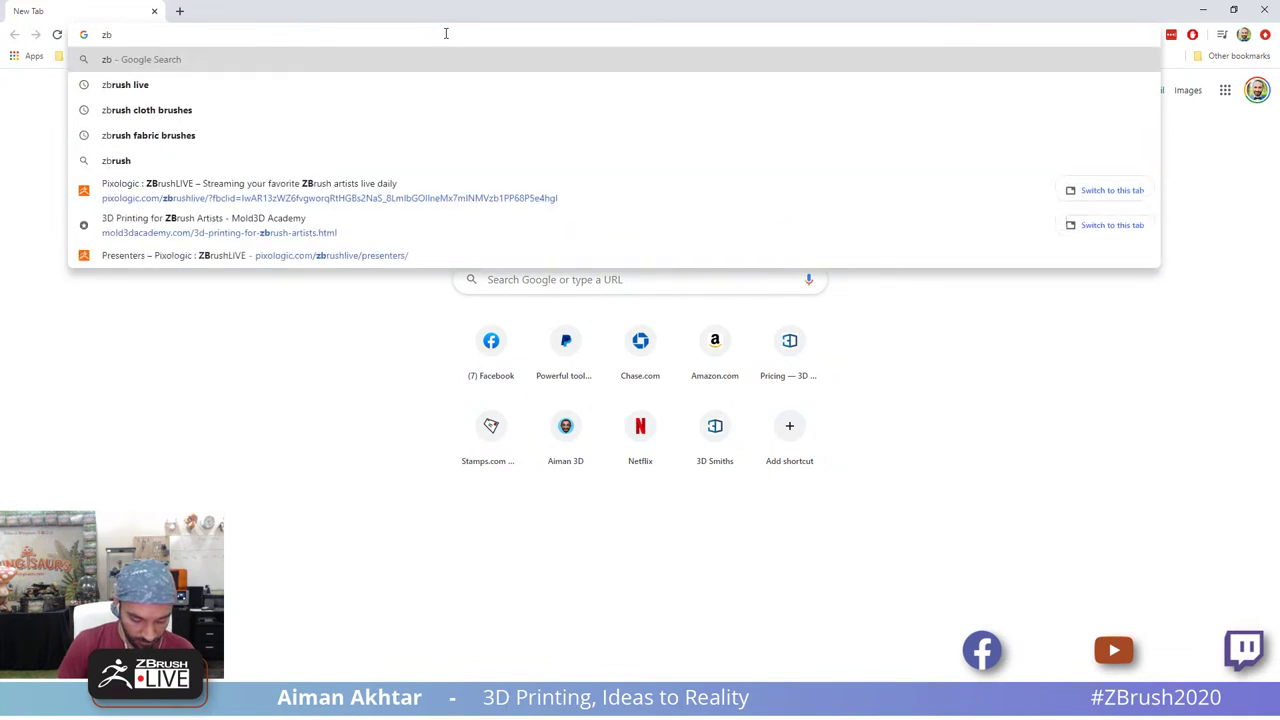
text(rush matcap li)
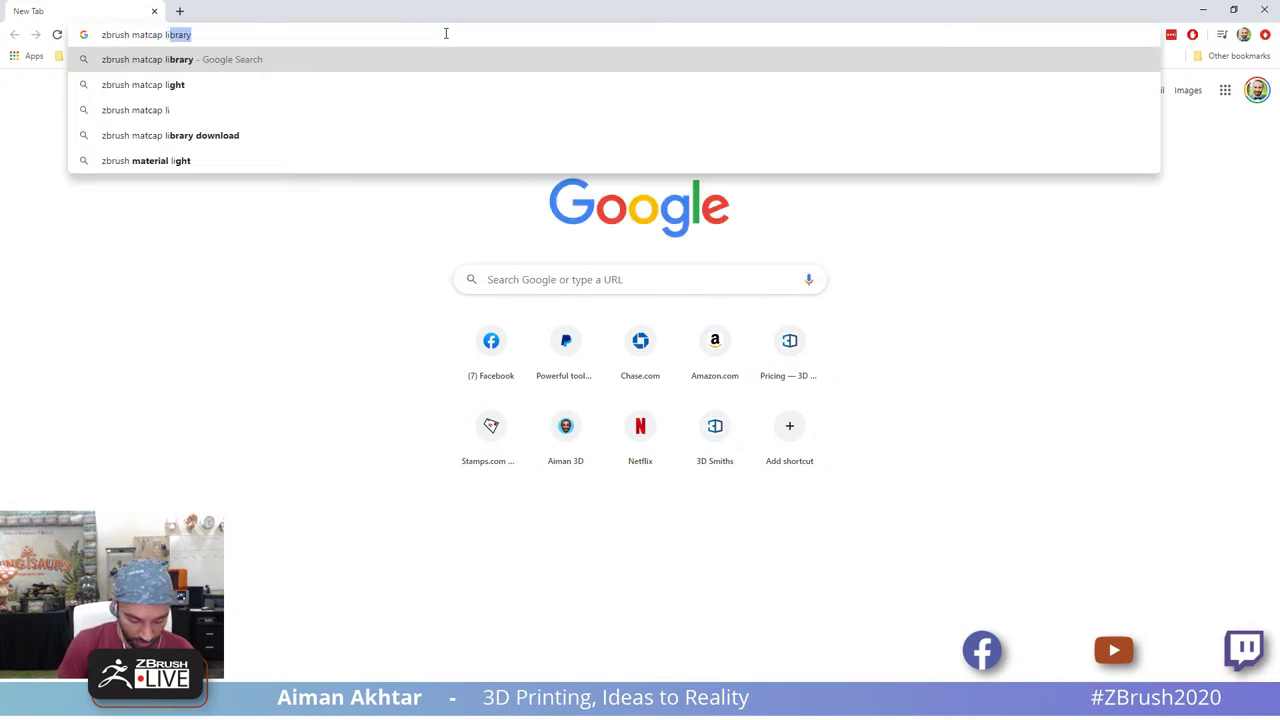
text(brary)
key(Return)
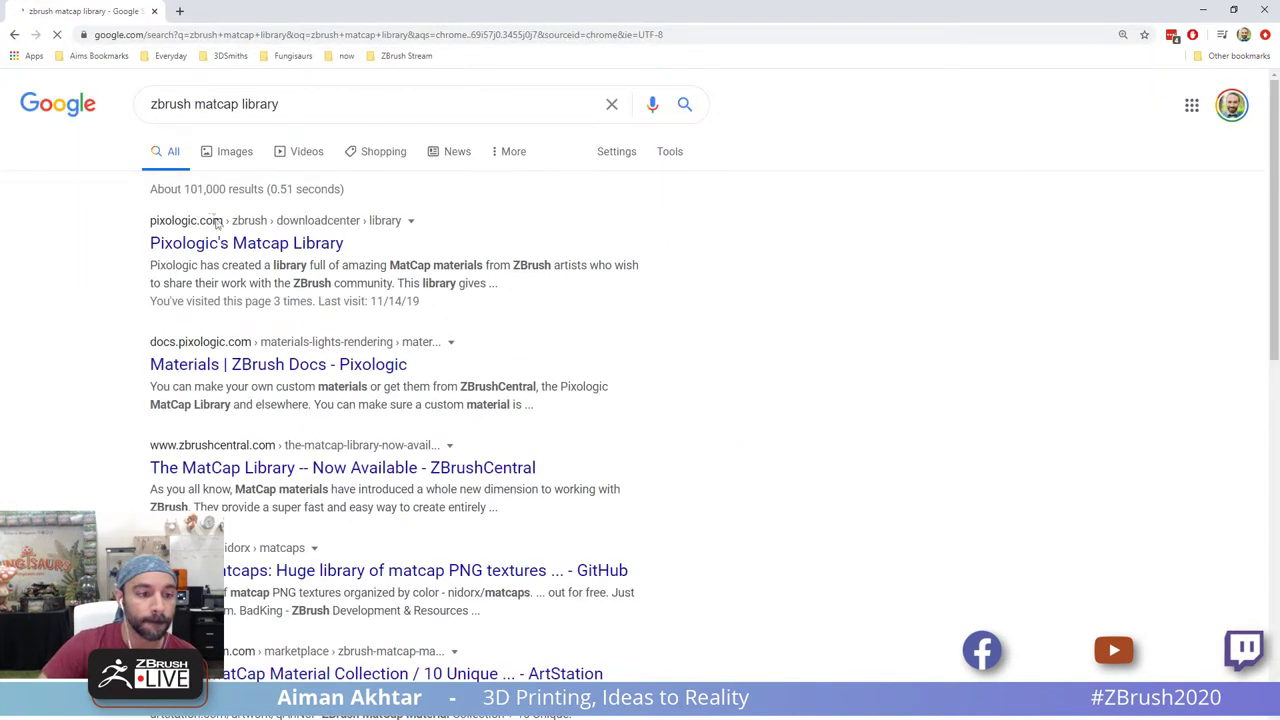
click(232, 245)
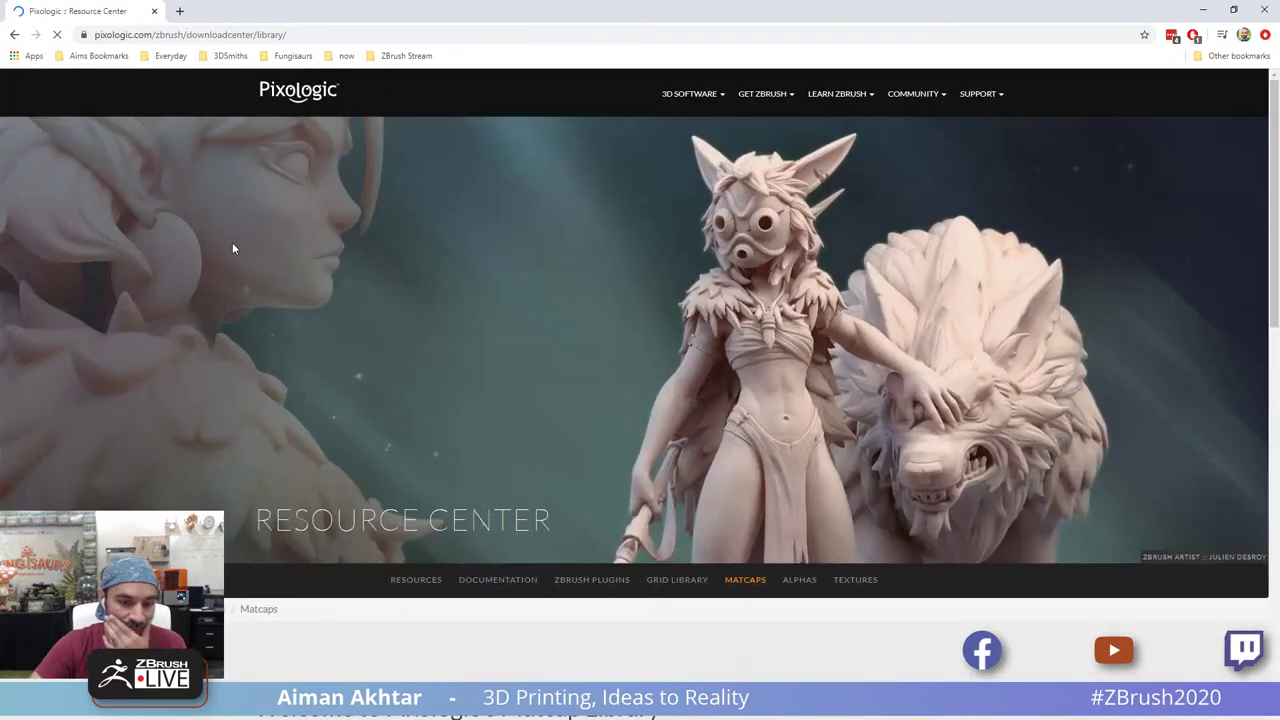
Step: Browse the matcap library's new materials and examine the materials in its Skin category
scroll(1066, 414, down, 7)
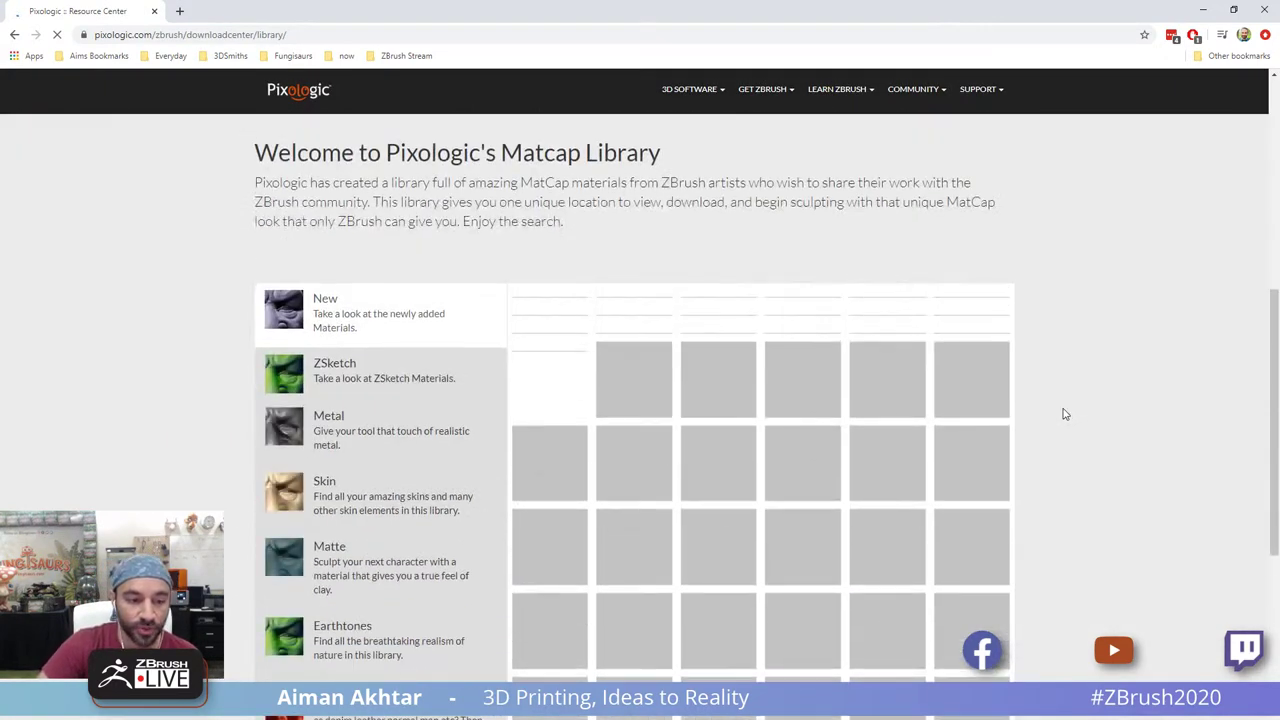
scroll(1064, 414, down, 1)
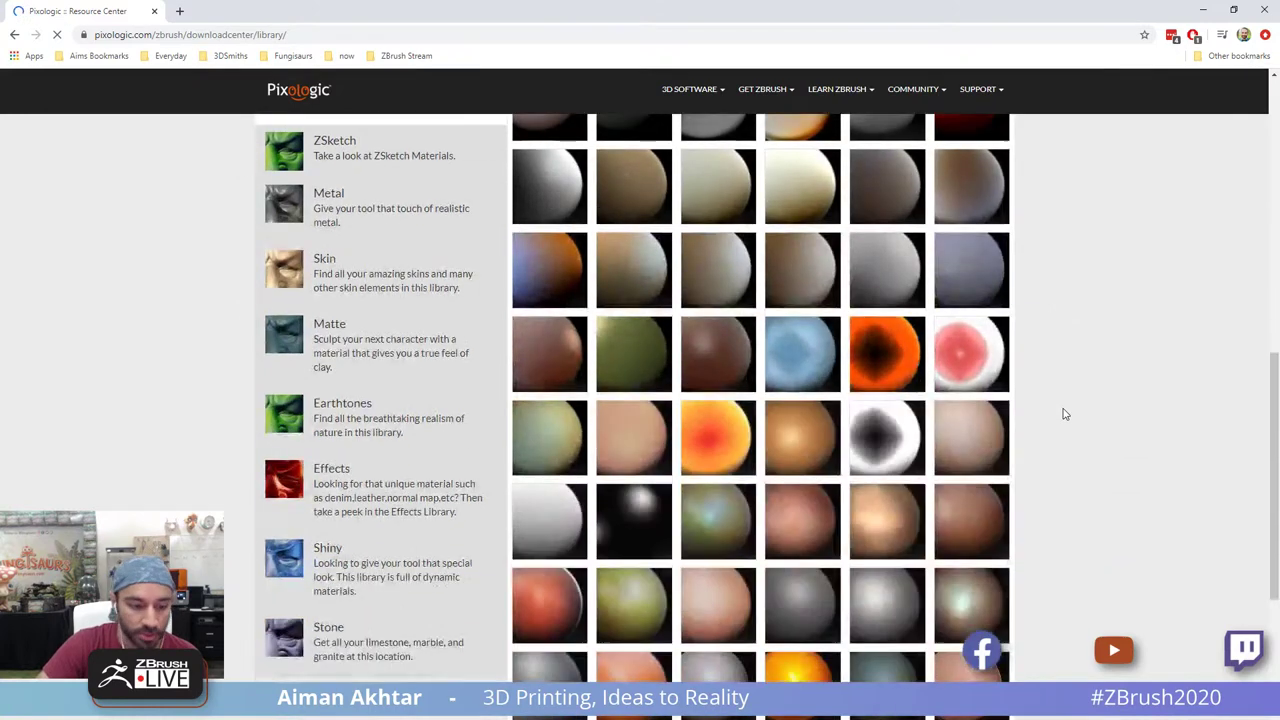
scroll(552, 494, up, 1)
click(323, 388)
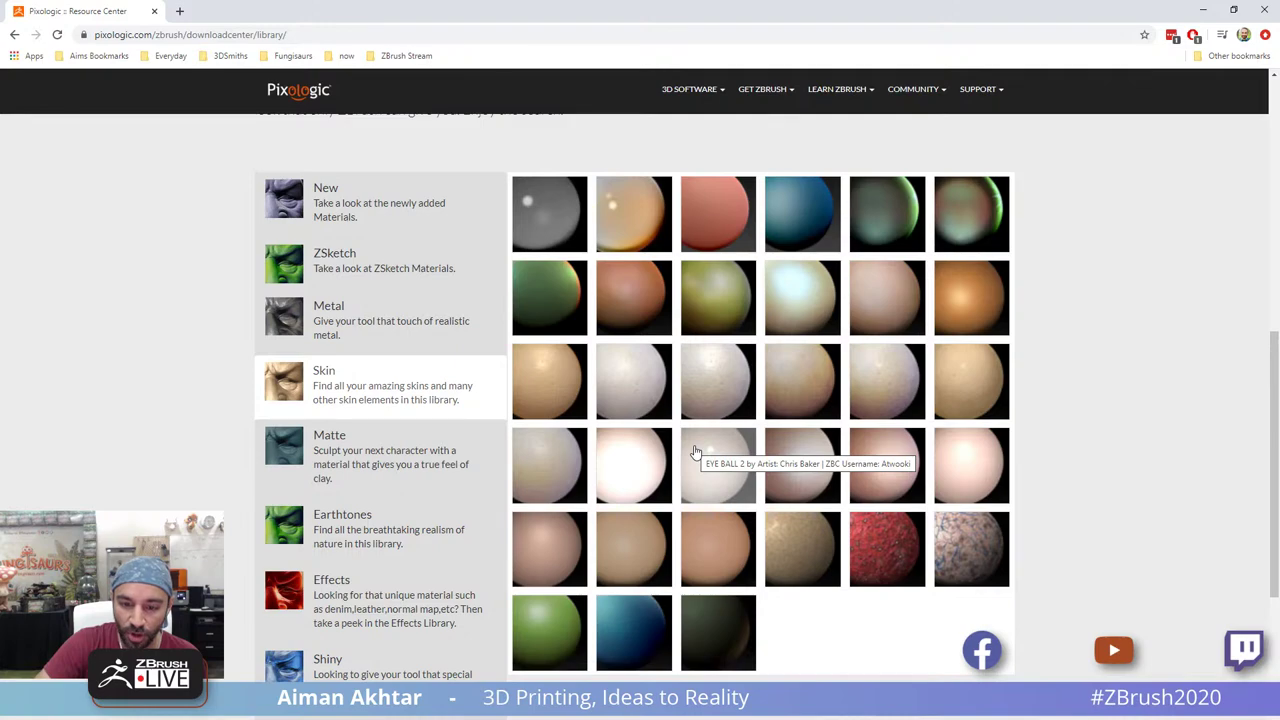
scroll(720, 548, down, 1)
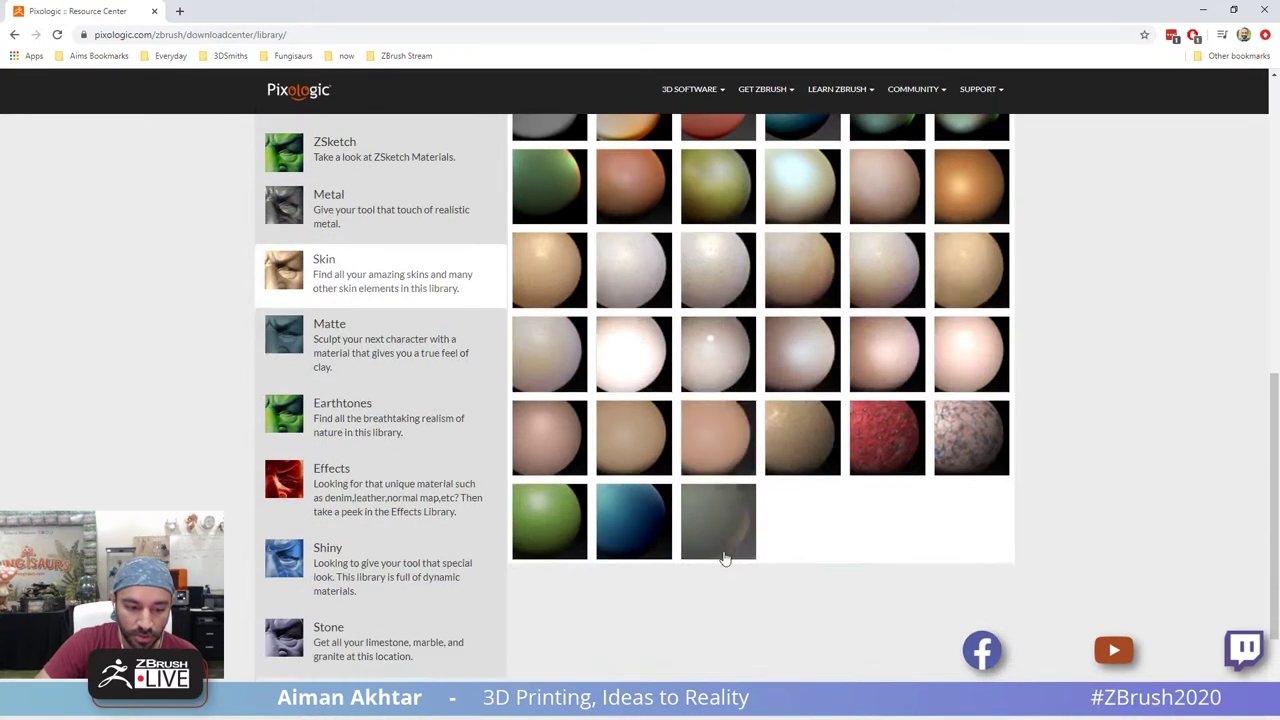
scroll(723, 551, up, 5)
scroll(730, 552, down, 2)
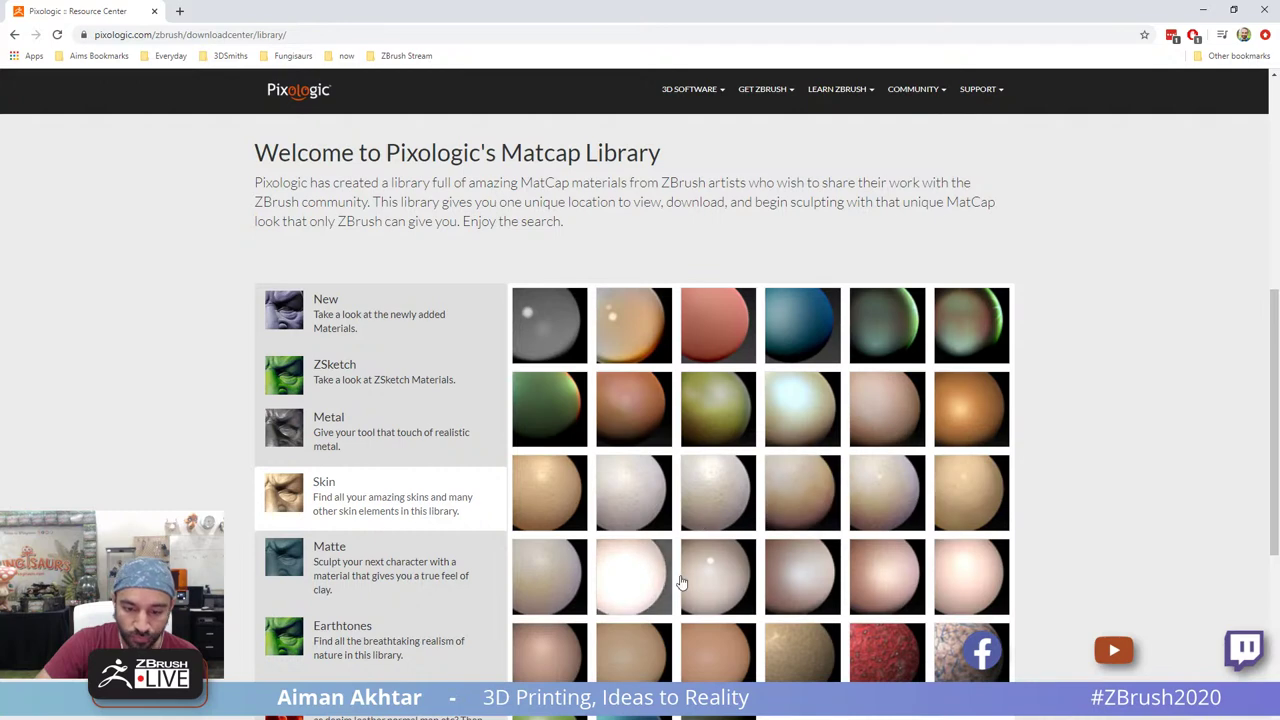
scroll(650, 550, down, 2)
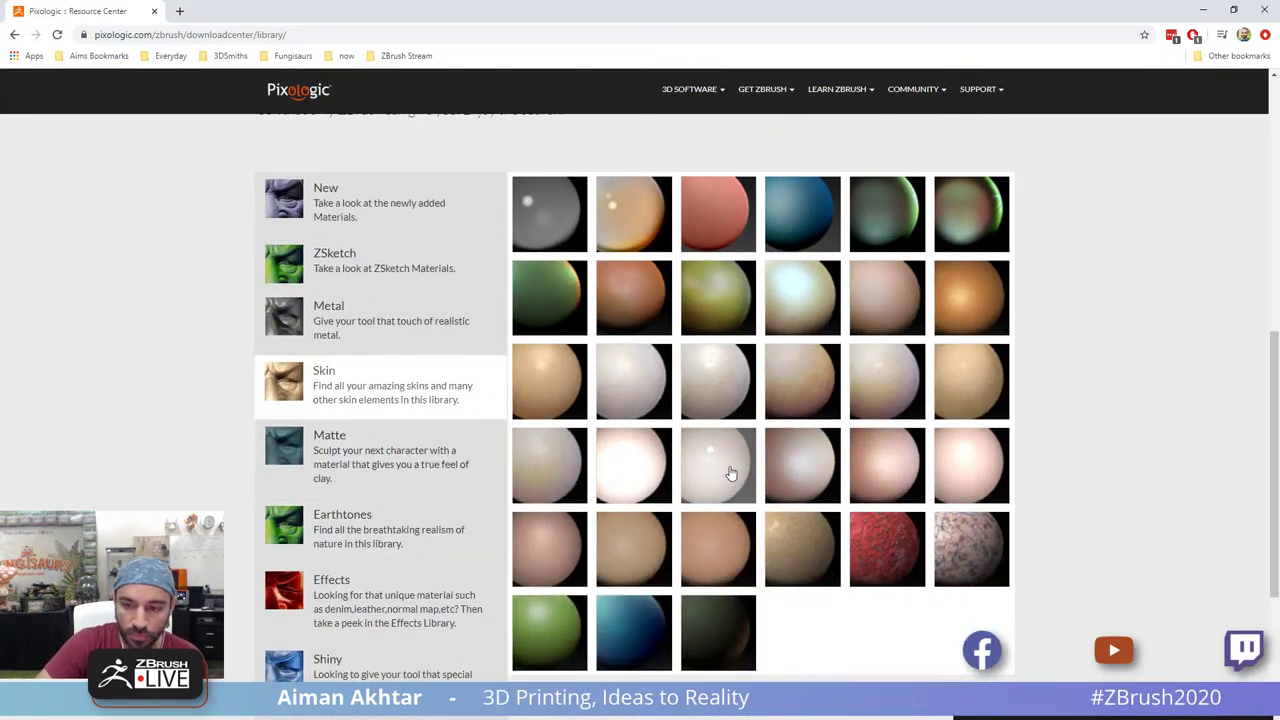
scroll(731, 474, down, 2)
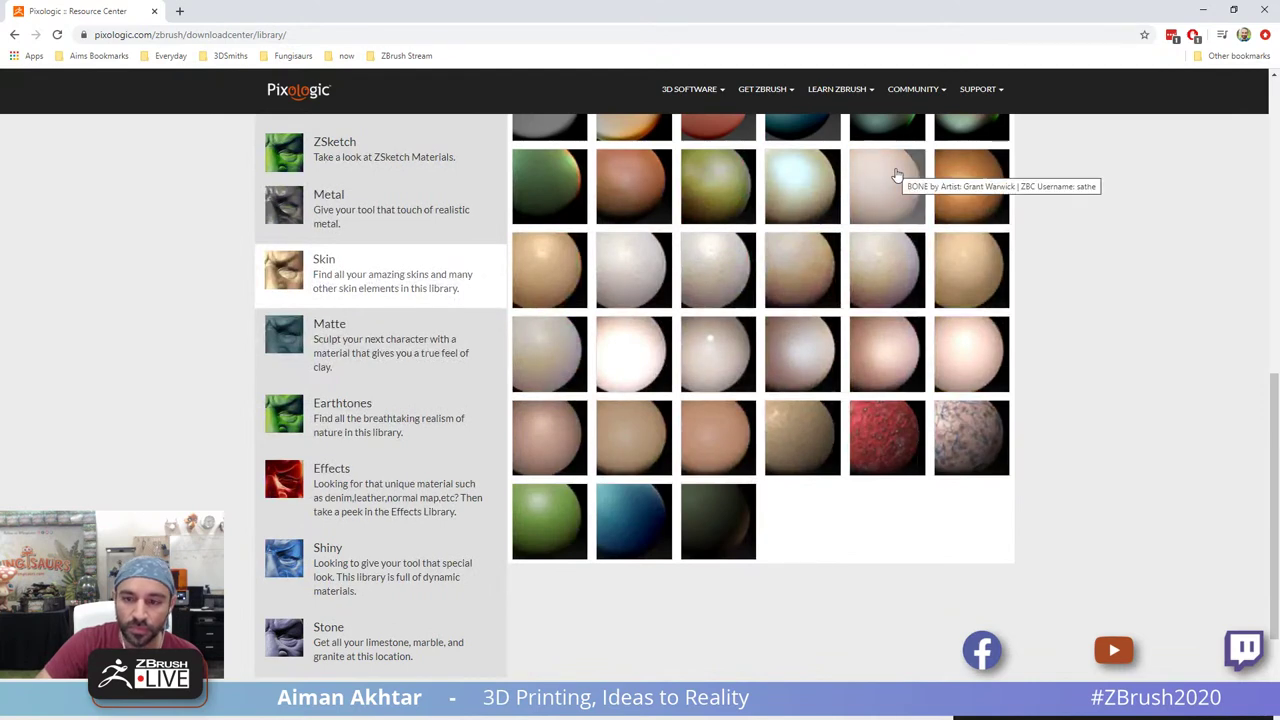
scroll(354, 457, up, 12)
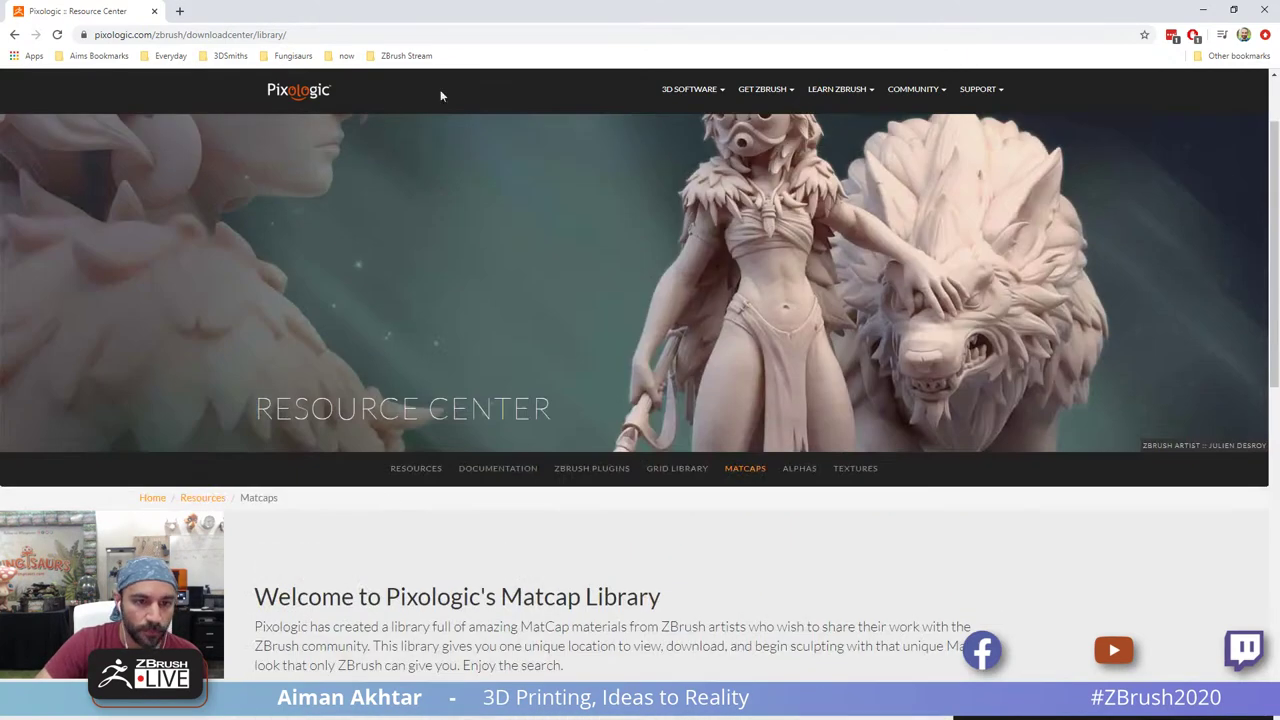
Step: Search the web for "ralf stumpf matcaps" and open the polycount discussion about them
click(446, 34)
text(ralf stumpf)
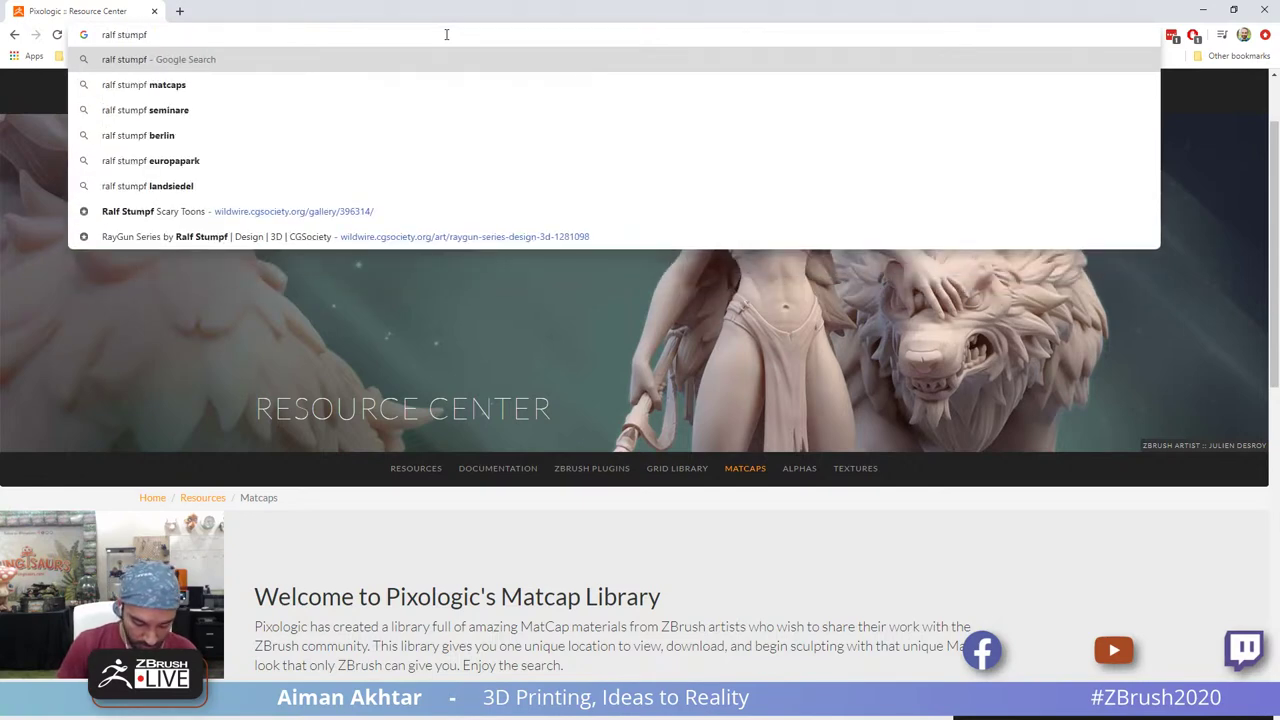
text( matcap)
key(Return)
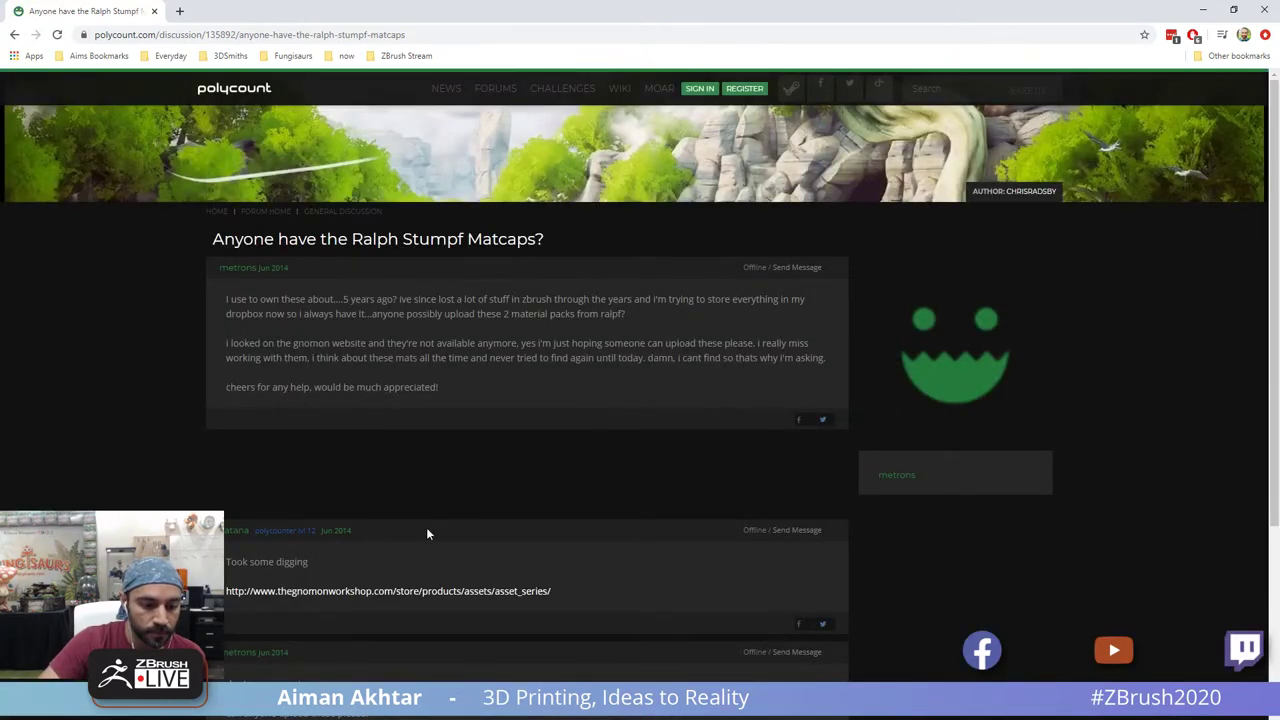
Step: Follow the thread's Gnomon Workshop link, return to the search results and look through them for a matcap source
click(381, 596)
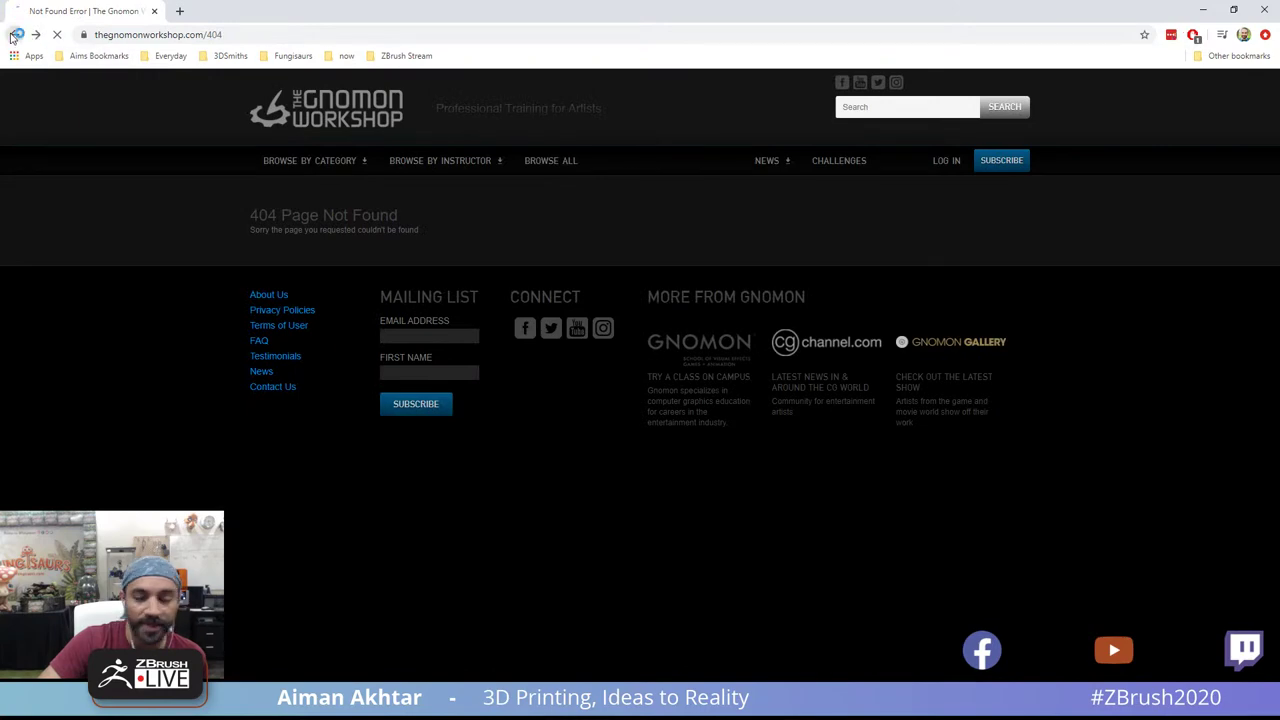
click(15, 35)
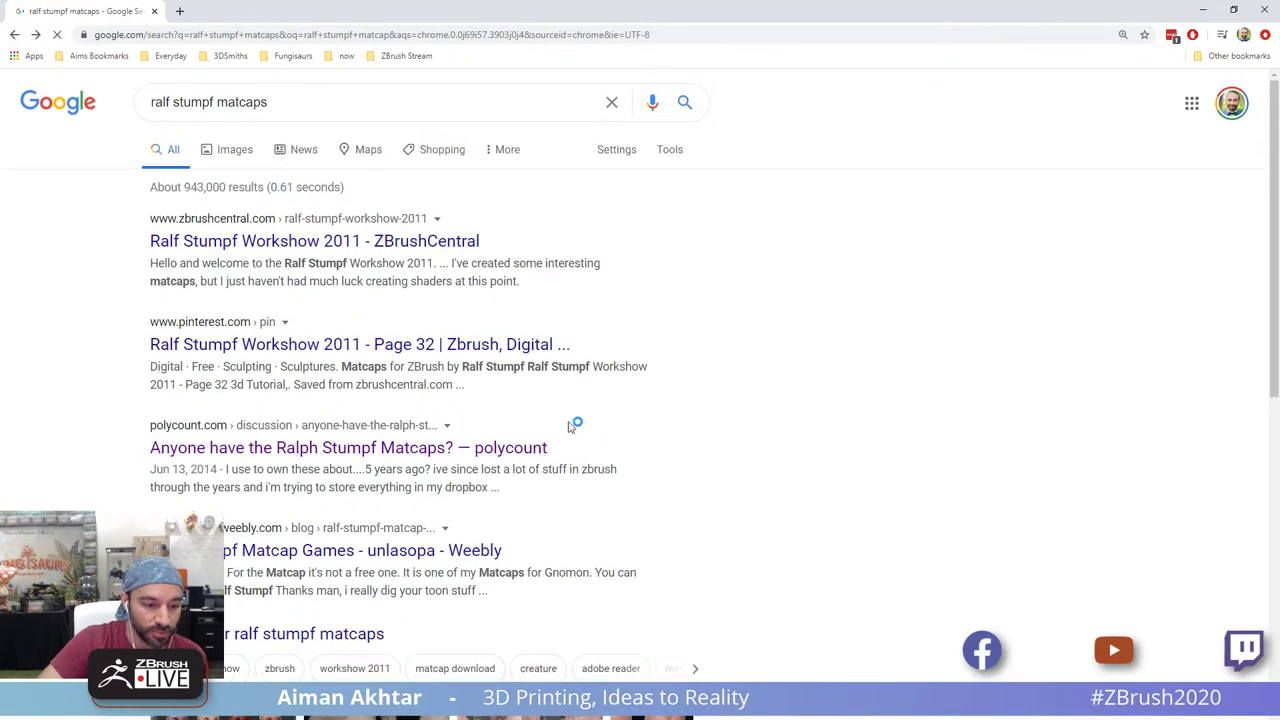
scroll(400, 495, down, 2)
scroll(385, 450, down, 3)
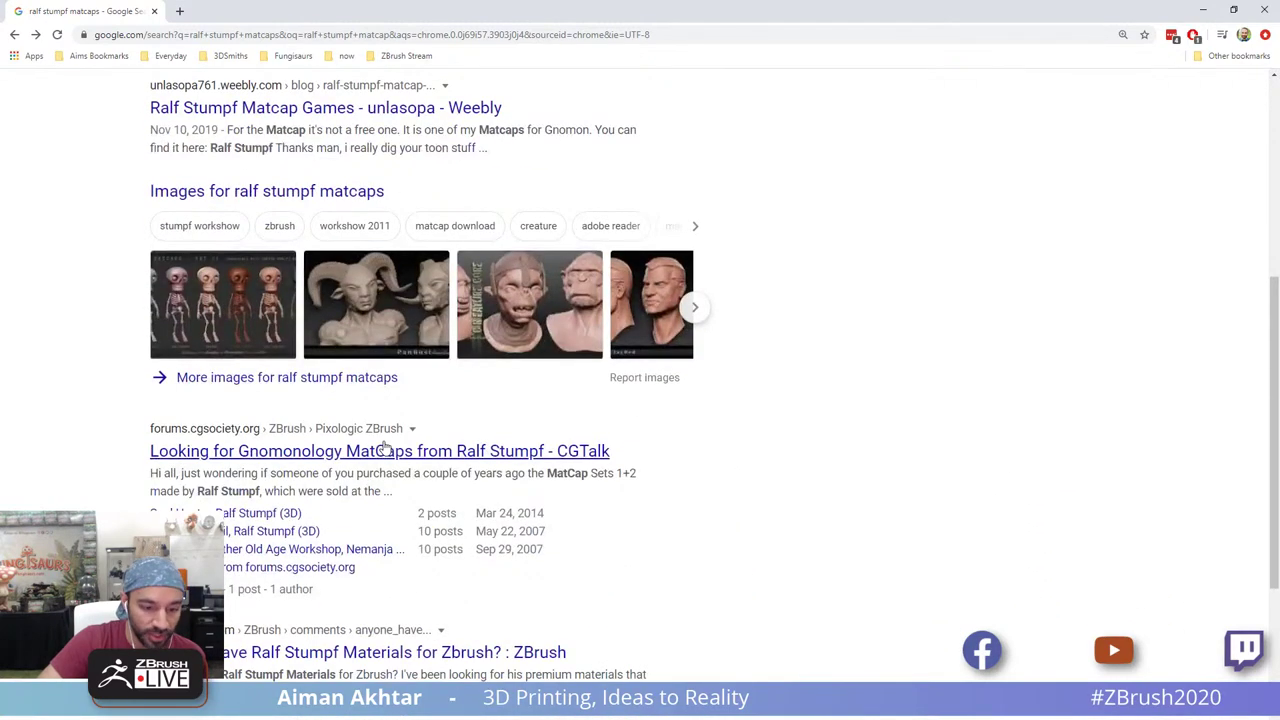
scroll(387, 447, down, 4)
scroll(449, 505, up, 8)
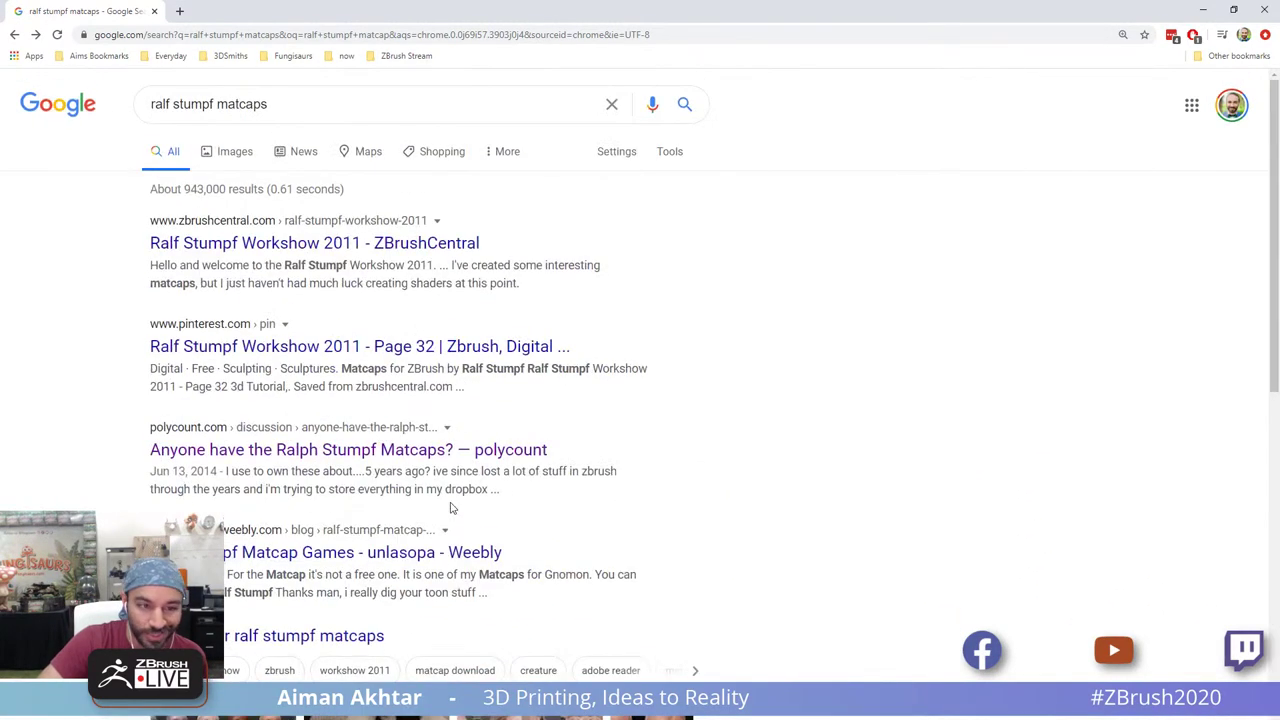
Step: Switch back to ZBrush and clear the mask on the man's body
drag(274, 104, 62, 92)
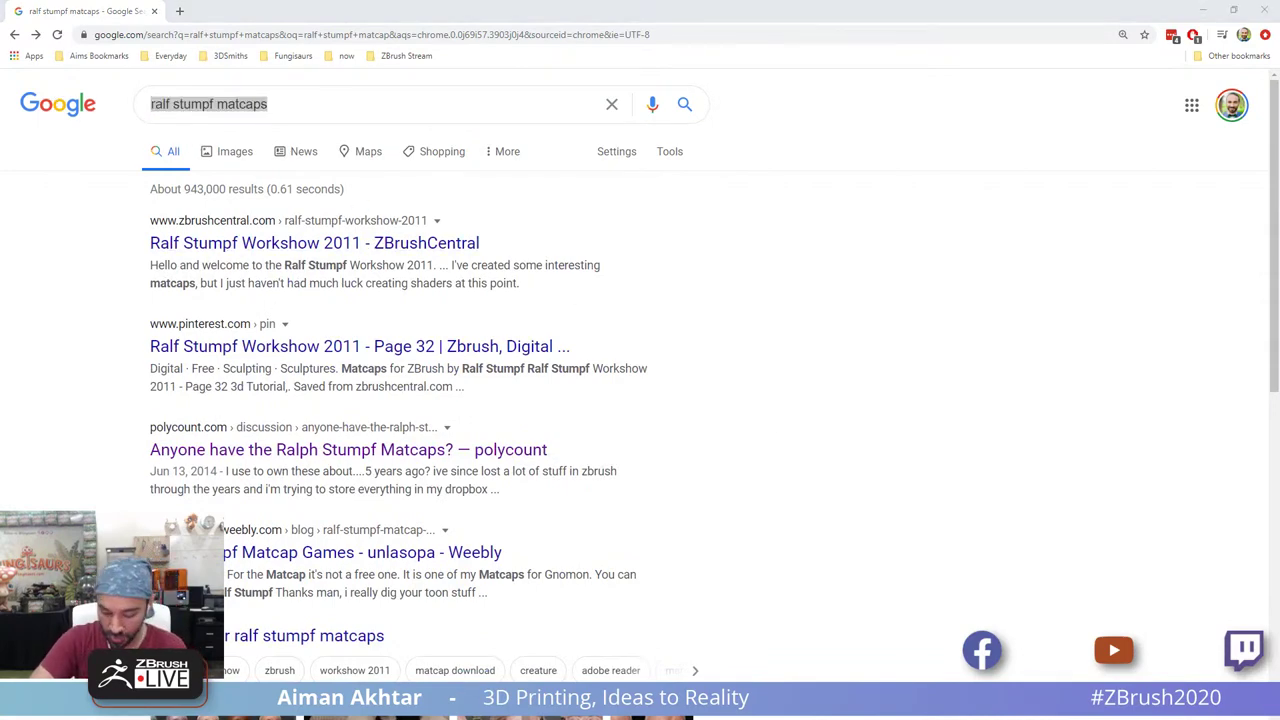
click(1204, 10)
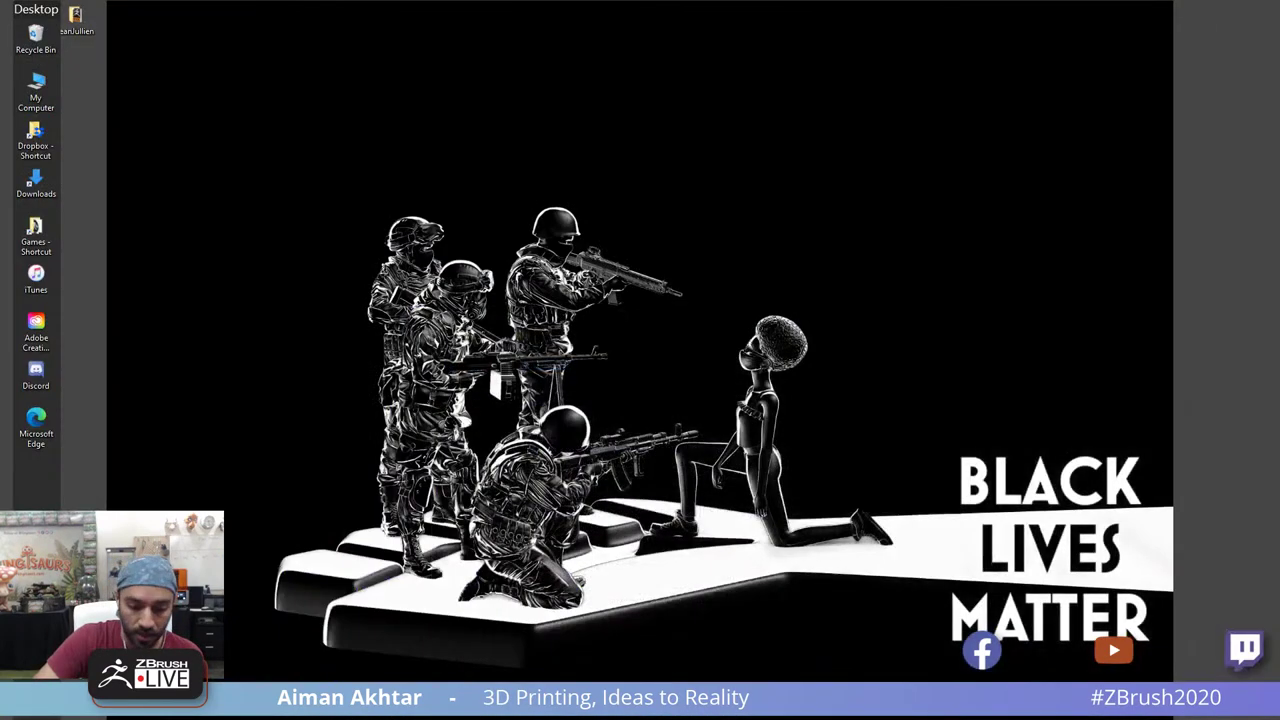
key(alt+Tab)
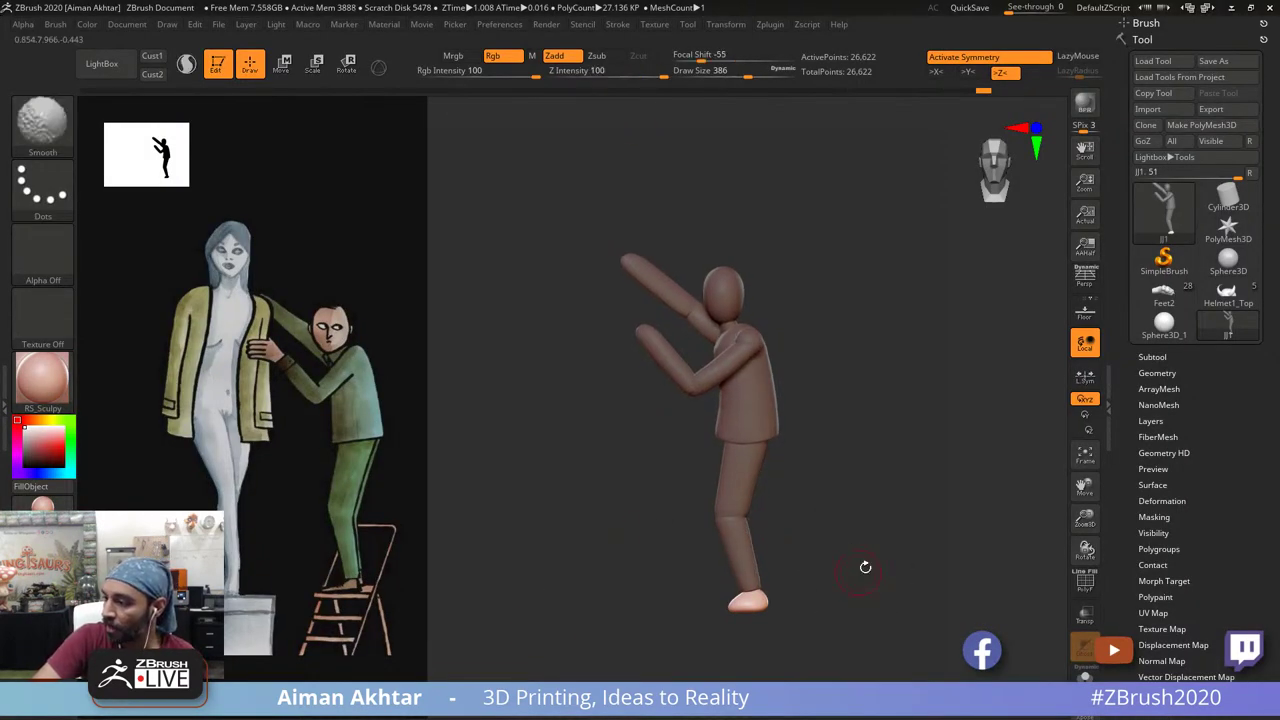
mouse_move(925, 534)
ctrl+mouse_down()
mouse_move(985, 543)
mouse_move(969, 543)
mouse_move(984, 562)
mouse_move(988, 534)
mouse_move(994, 562)
mouse_move(981, 557)
mouse_move(980, 517)
mouse_move(1041, 440)
mouse_move(1032, 511)
ctrl+mouse_up()
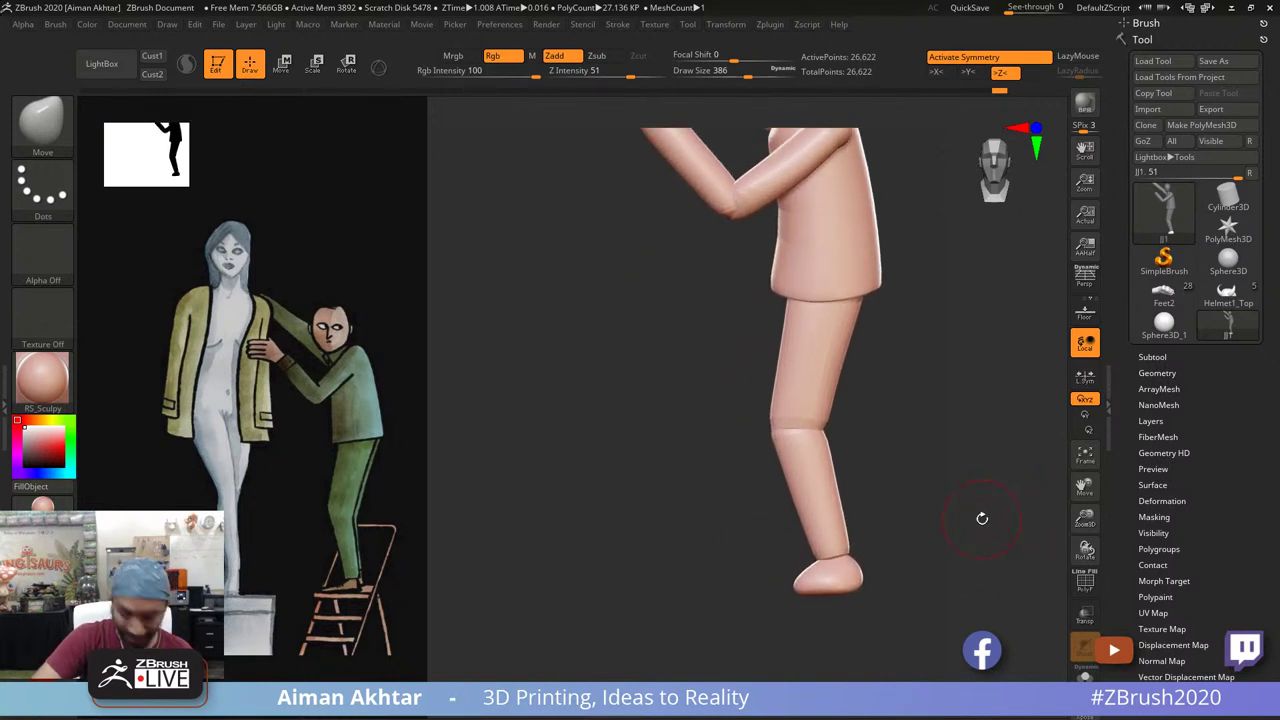
Step: Lengthen both feet by pulling the toes forward with the Move Topological brush at draw size 676
click(61, 132)
click(61, 132)
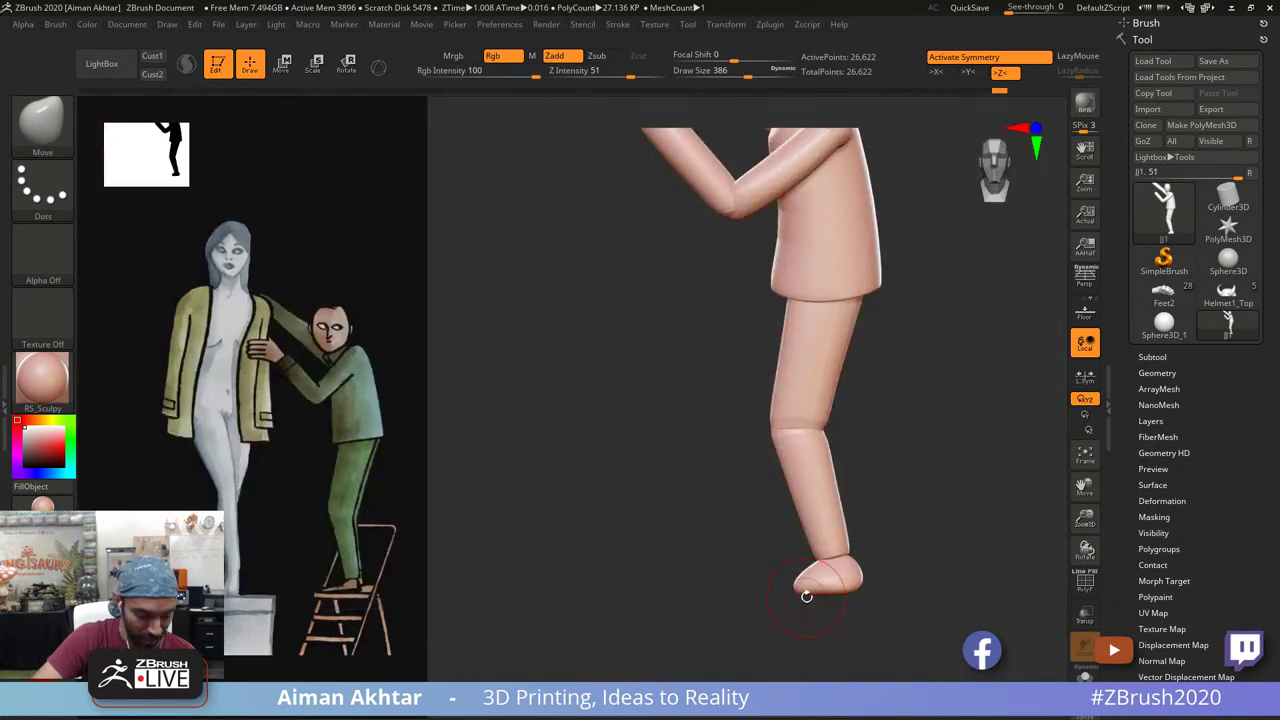
key(s)
drag(803, 589, 826, 588)
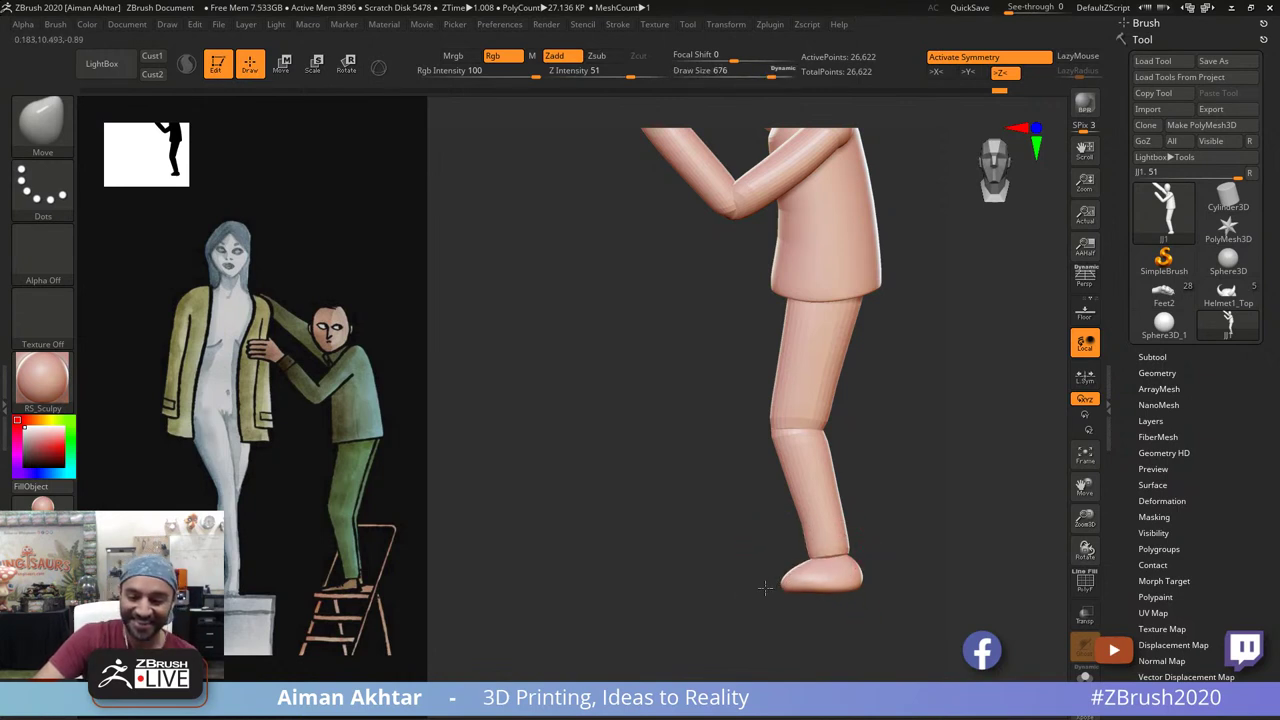
drag(765, 588, 766, 589)
key(ctrl+z)
key(b)
key(m)
key(t)
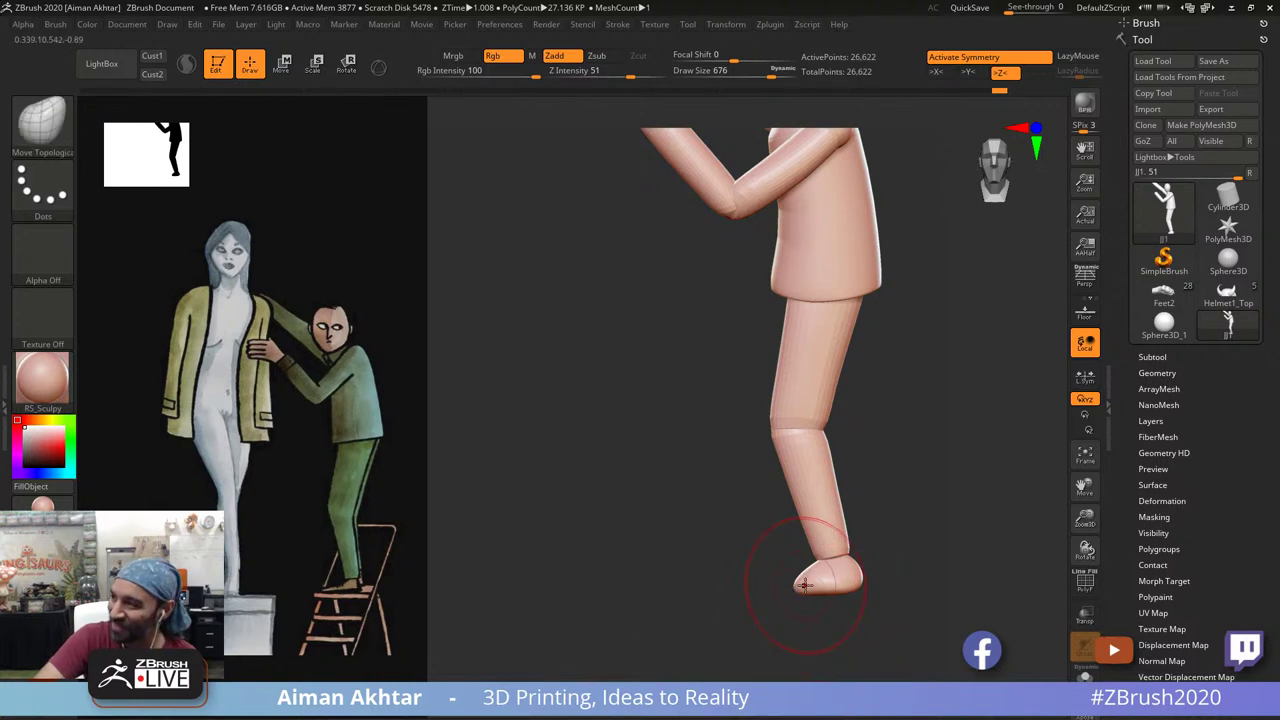
drag(767, 590, 723, 593)
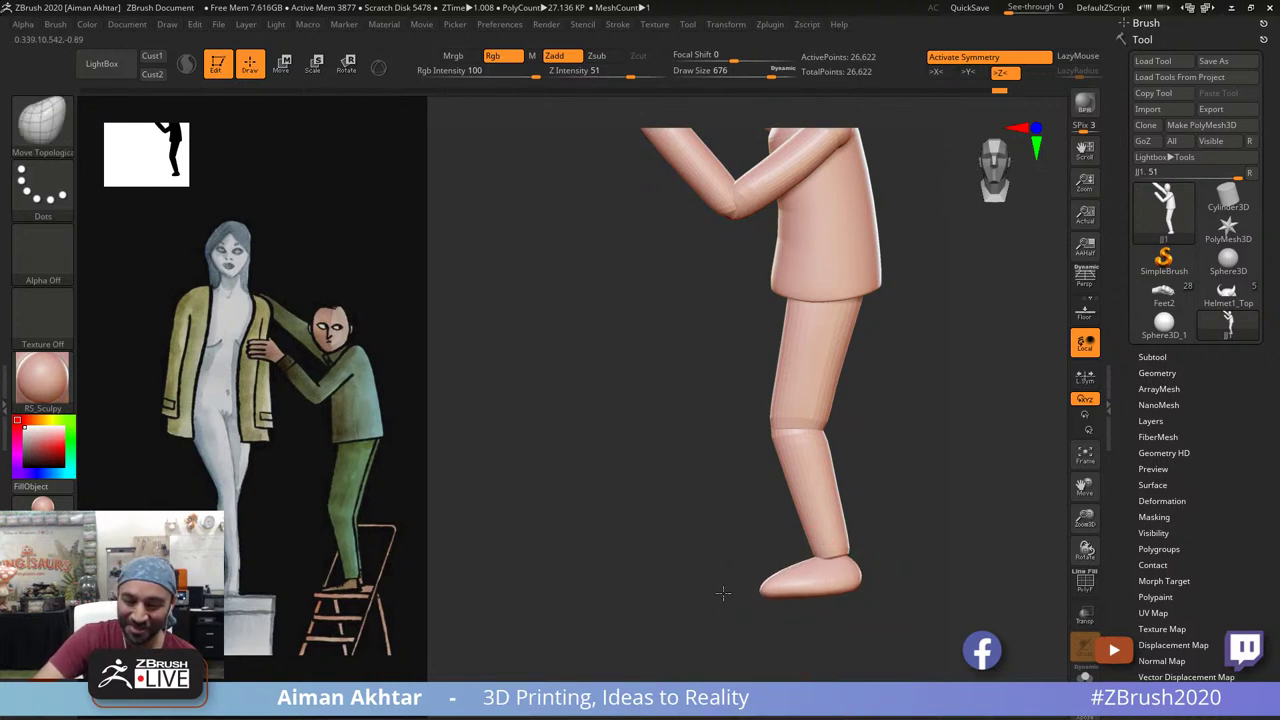
mouse_move(836, 640)
mouse_down()
mouse_move(900, 621)
mouse_move(866, 581)
mouse_move(812, 584)
mouse_move(843, 569)
mouse_up()
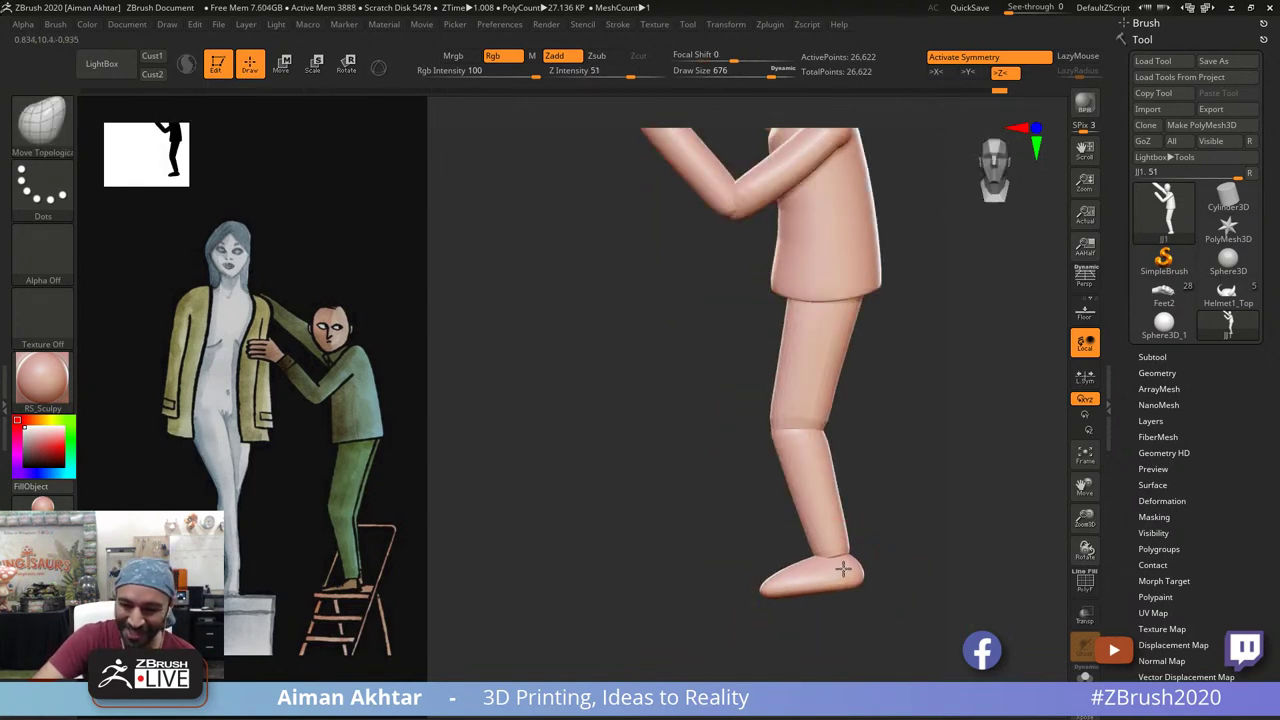
Step: Isolate the feet and pull their upper parts into taller ankles at draw size 305, smoothing the surface
alt+drag(912, 535, 926, 580)
key(s)
drag(849, 546, 835, 546)
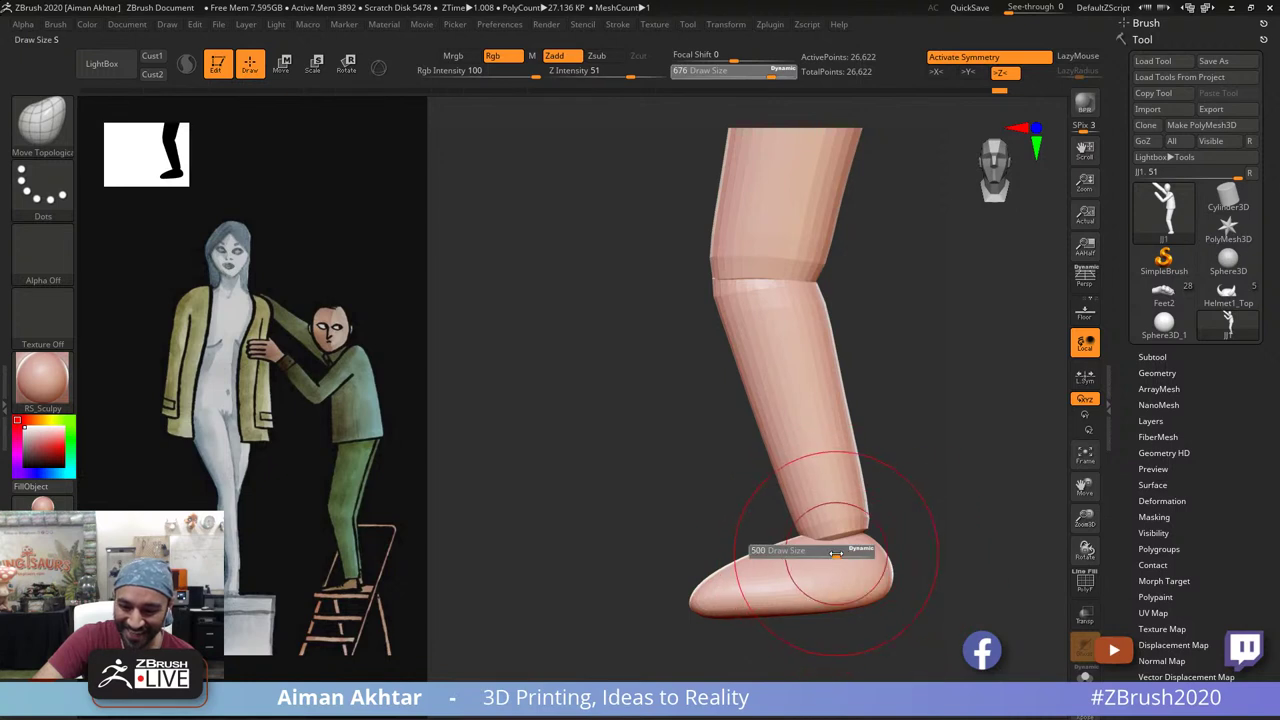
ctrl+shift+click(828, 566)
drag(903, 491, 962, 500)
key(s)
drag(822, 530, 804, 530)
drag(800, 528, 827, 431)
mouse_move(828, 521)
mouse_down()
mouse_move(839, 504)
mouse_move(791, 483)
mouse_move(925, 492)
mouse_up()
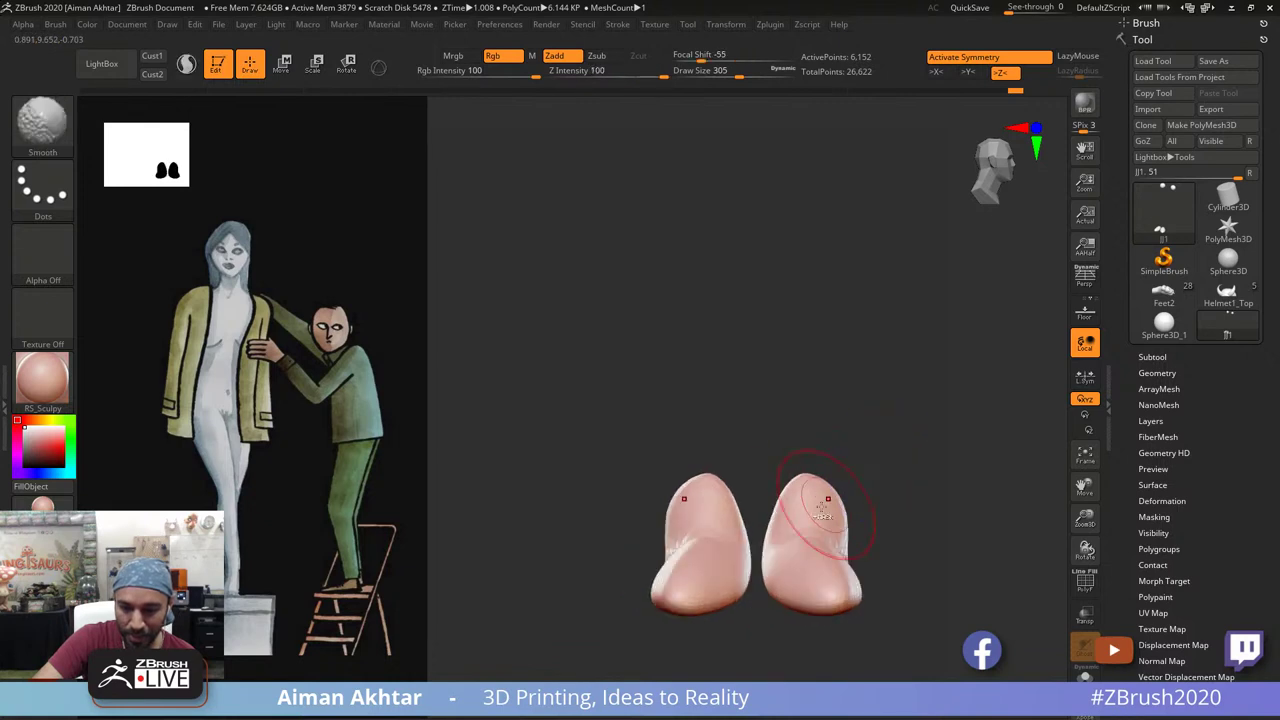
Step: Hide the two spheres above the feet with SelectRect so only the feet remain shown
mouse_move(765, 499)
ctrl+shift+mouse_down()
mouse_move(911, 500)
mouse_move(795, 504)
ctrl+shift+mouse_up()
key(ctrl+z)
alt+drag(890, 500, 897, 427)
key(ctrl+shift)
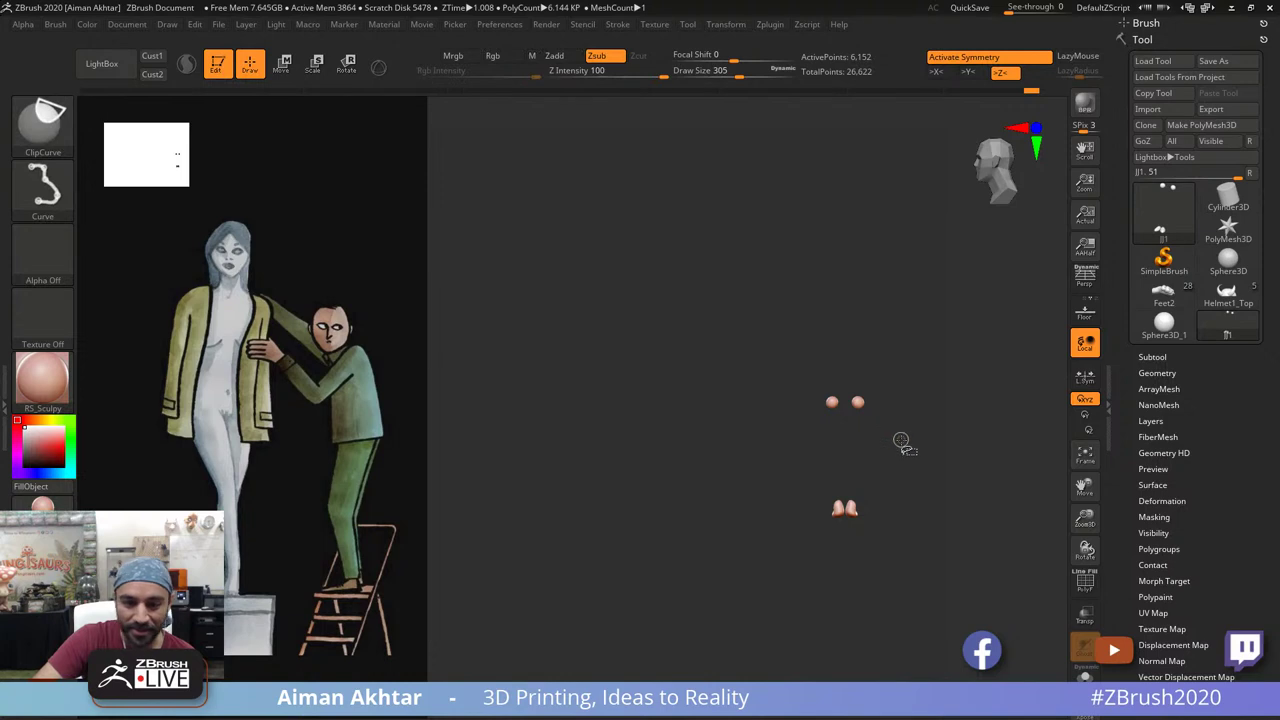
ctrl+shift+click(34, 134)
ctrl+shift+click(251, 134)
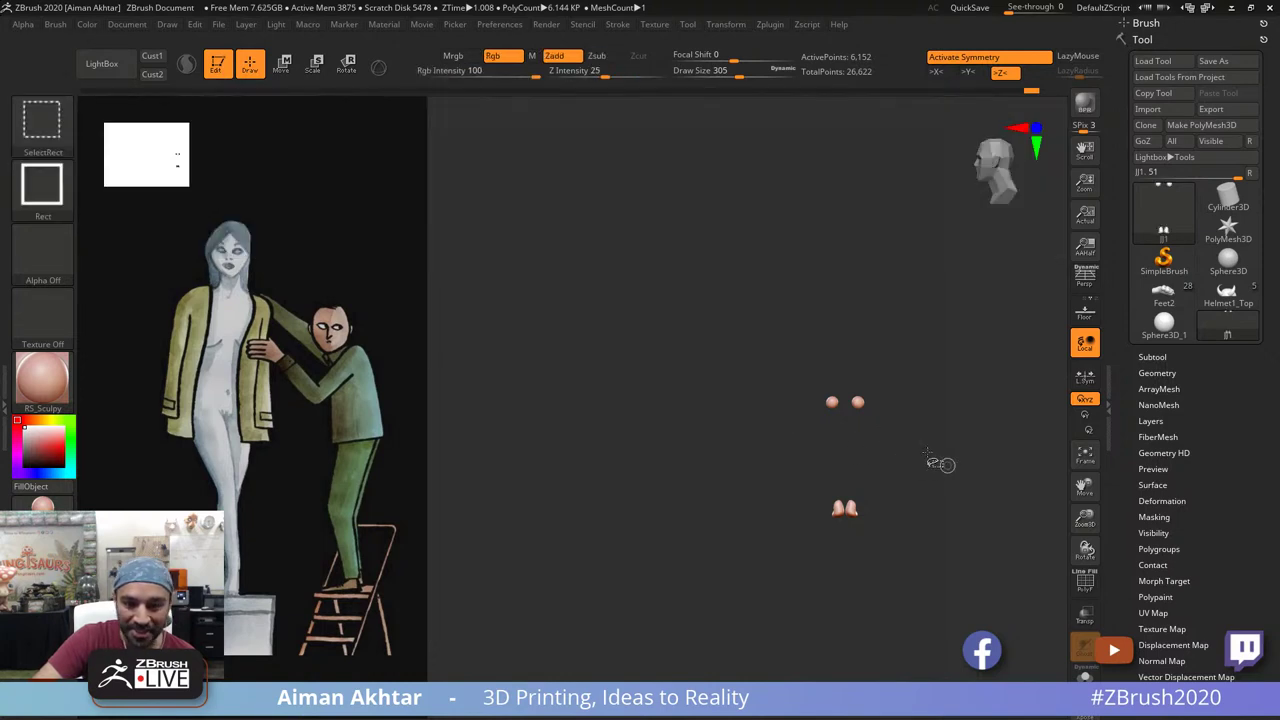
ctrl+alt+shift+drag(754, 331, 930, 463)
Step: Cut the tops of the ankles flat from the side view with the ClipCurve brush
drag(932, 482, 898, 545)
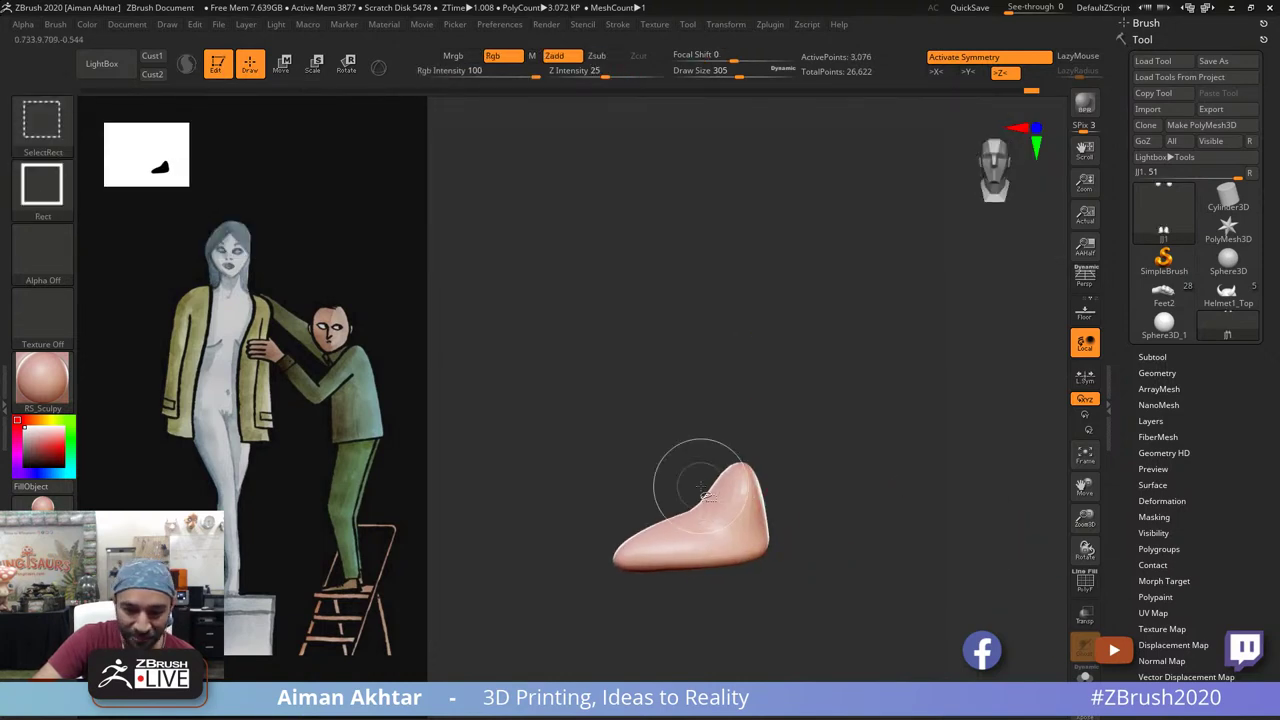
ctrl+shift+click(42, 128)
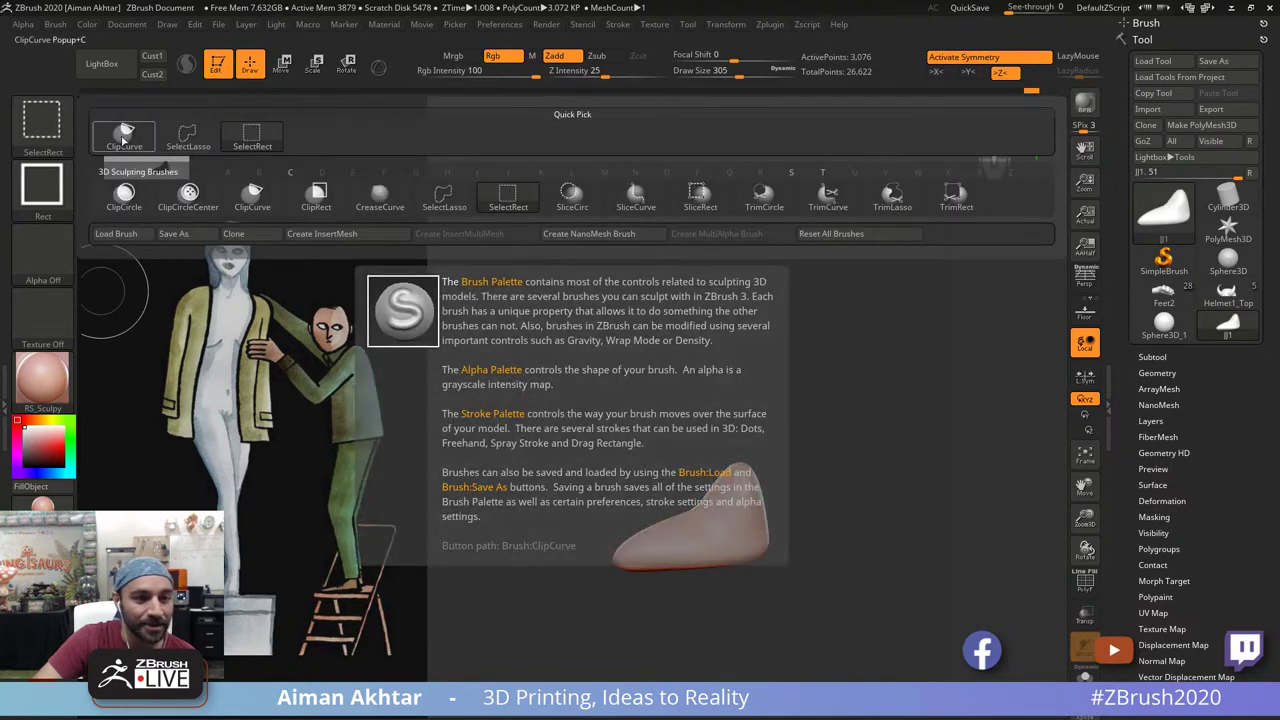
ctrl+shift+click(124, 136)
ctrl+shift+drag(680, 483, 837, 485)
Step: Smooth the ankles, insteps and toes of the feet and clip the soles flat
mouse_move(938, 543)
shift+mouse_down()
mouse_move(874, 535)
mouse_move(868, 590)
shift+mouse_up()
mouse_move(742, 502)
shift+mouse_down()
mouse_move(740, 530)
mouse_move(672, 532)
shift+mouse_up()
mouse_move(845, 511)
mouse_down()
mouse_move(740, 517)
mouse_move(691, 549)
mouse_move(580, 531)
mouse_move(634, 542)
mouse_up()
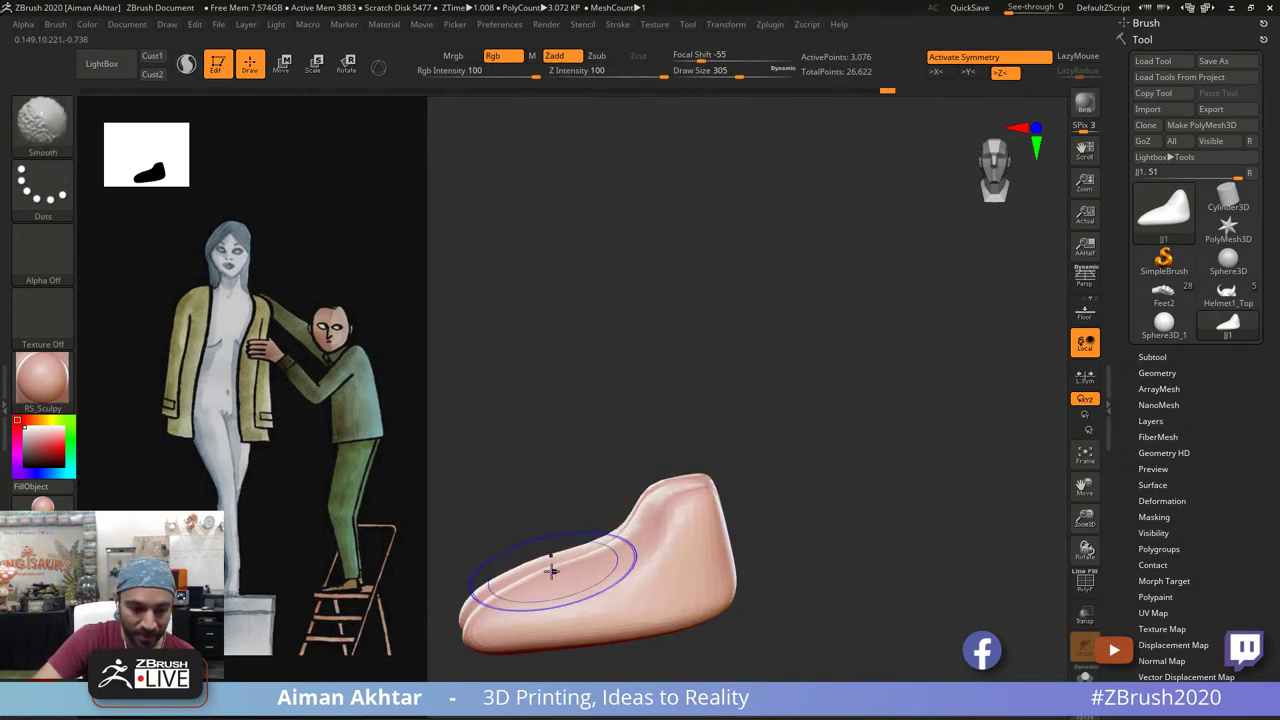
mouse_move(551, 571)
shift+mouse_down()
mouse_move(491, 603)
mouse_move(577, 579)
shift+mouse_up()
mouse_move(923, 509)
shift+mouse_down()
mouse_move(851, 594)
mouse_move(965, 636)
shift+mouse_up()
shift+drag(647, 544, 656, 561)
shift+drag(622, 618, 710, 671)
mouse_move(911, 610)
shift+mouse_down()
mouse_move(894, 434)
mouse_move(912, 471)
shift+mouse_up()
ctrl+shift+drag(818, 571, 479, 600)
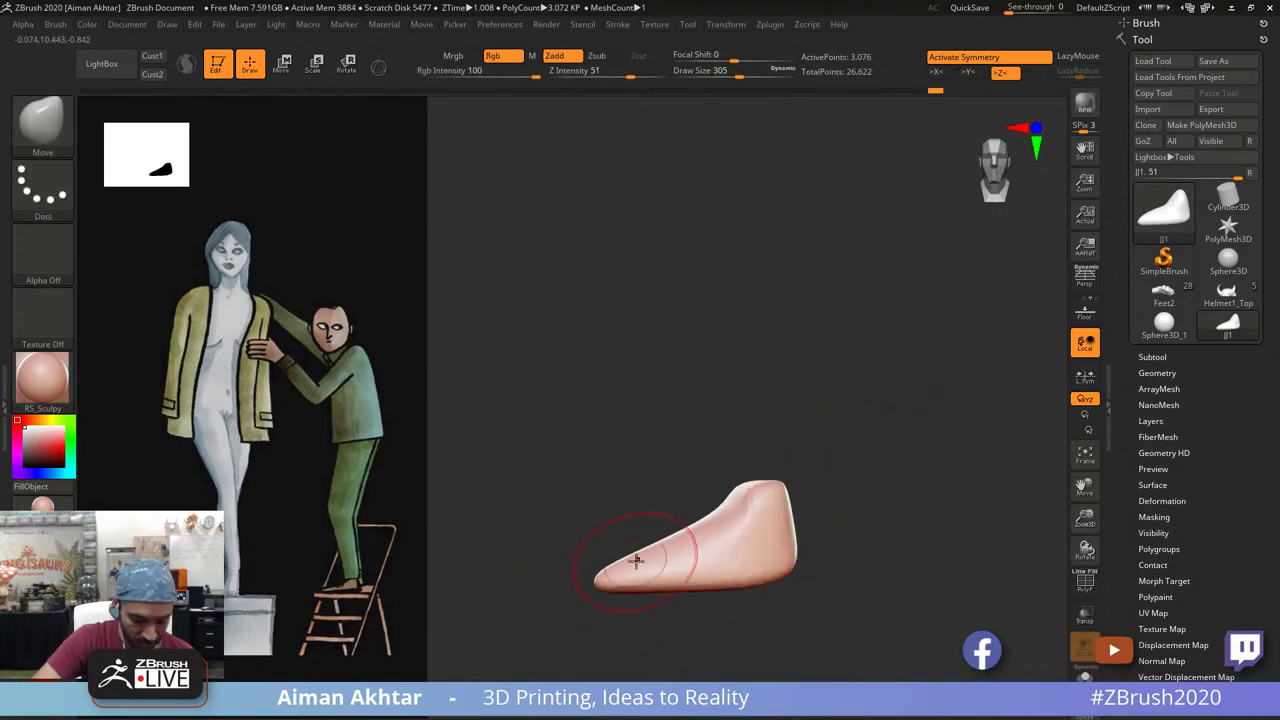
Step: Reshape the toes and instep in profile with the Move brush, using draw sizes 763 and 492
key(b)
key(m)
key(v)
key(s)
drag(626, 541, 663, 543)
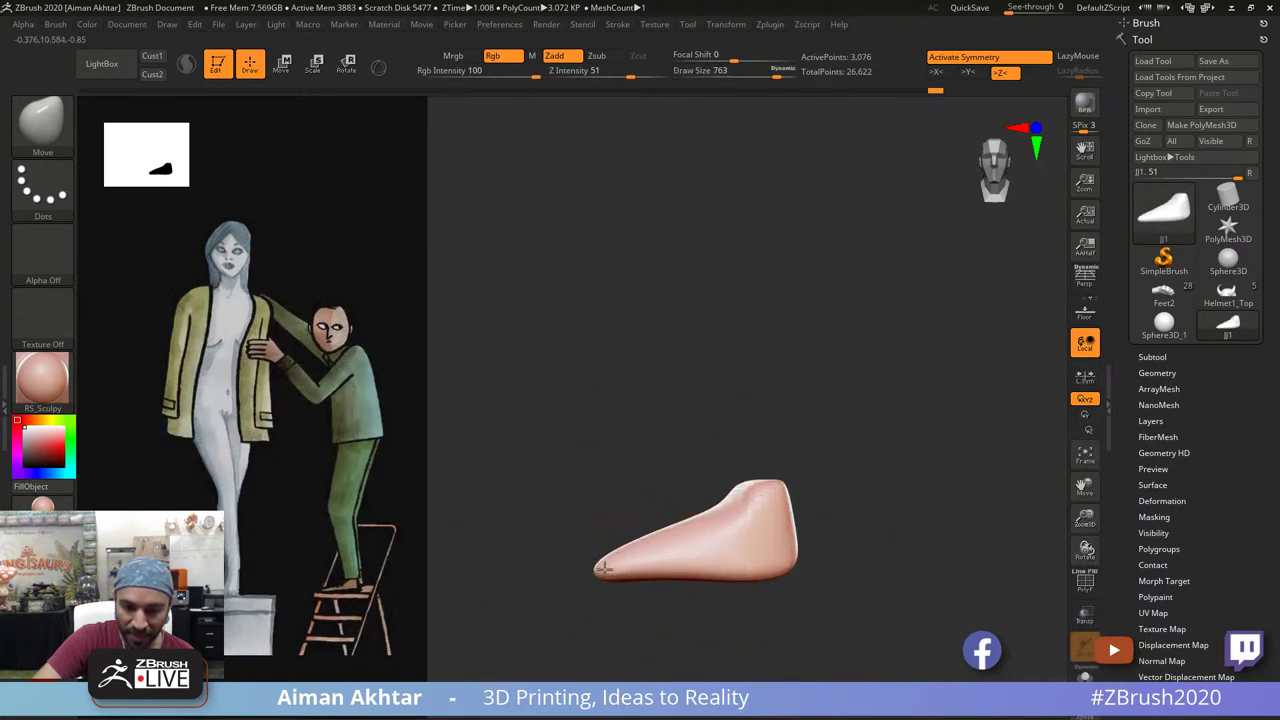
key(s)
drag(604, 569, 643, 537)
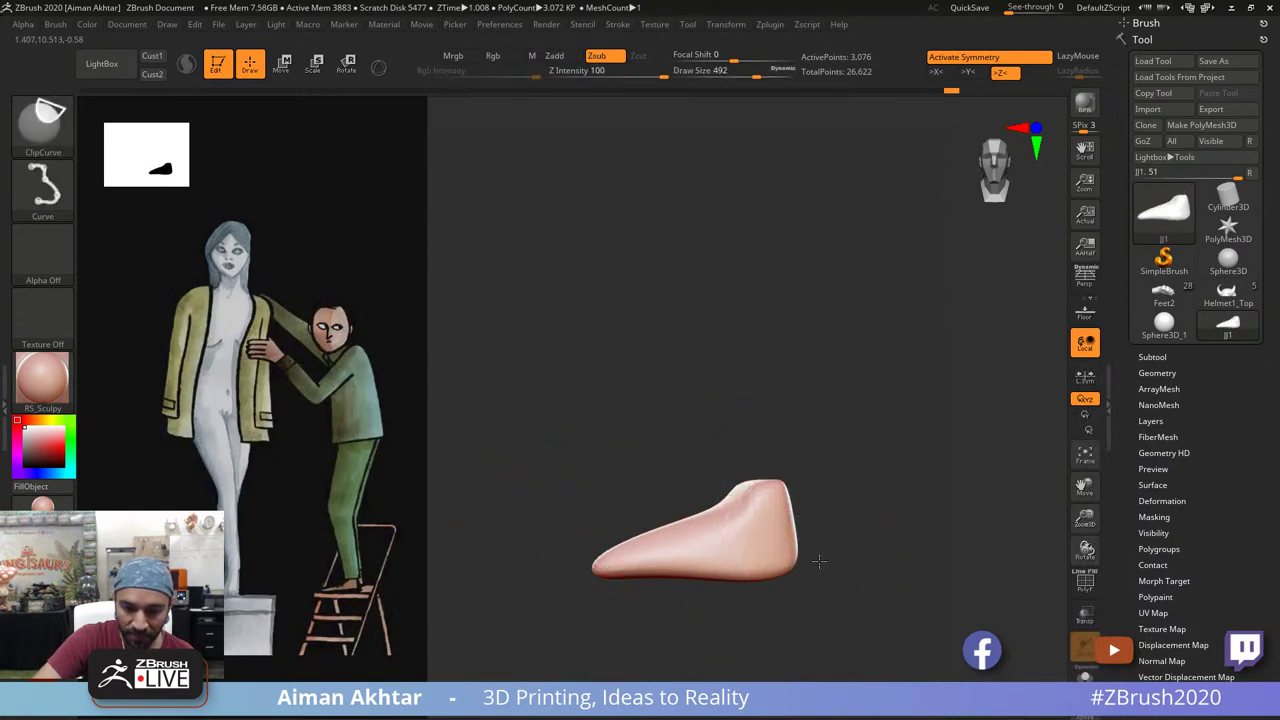
Step: Clip the soles flat again with ClipCurve and show the whole figure
ctrl+shift+drag(821, 563, 495, 570)
mouse_move(828, 610)
mouse_down()
mouse_move(823, 546)
mouse_move(814, 651)
mouse_move(826, 640)
mouse_up()
alt+drag(903, 652, 738, 575)
ctrl+shift+click(877, 634)
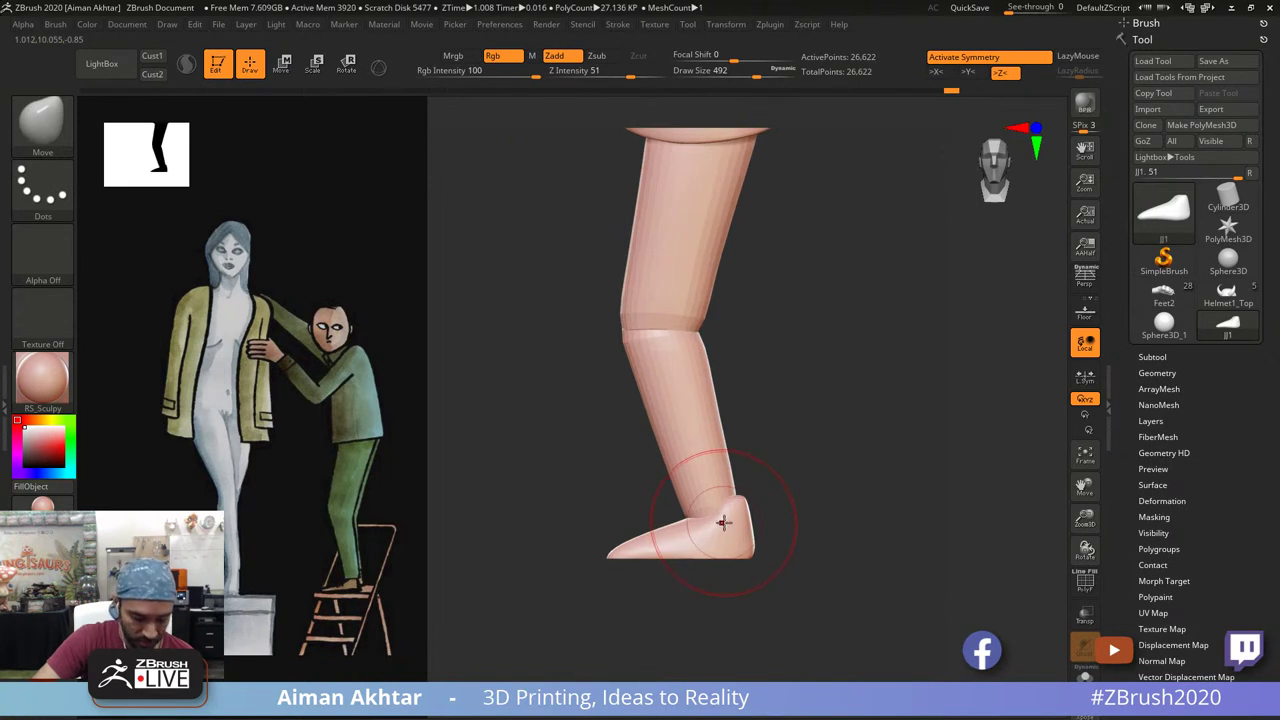
Step: Mask everything except the feet and shift the feet slightly forward under the lower legs with the Transpose line
ctrl+shift+click(700, 538)
click(281, 66)
mouse_move(862, 428)
ctrl+mouse_down()
mouse_move(426, 666)
mouse_move(872, 594)
ctrl+mouse_up()
ctrl+shift+click(874, 591)
ctrl+click(871, 568)
drag(741, 611, 736, 611)
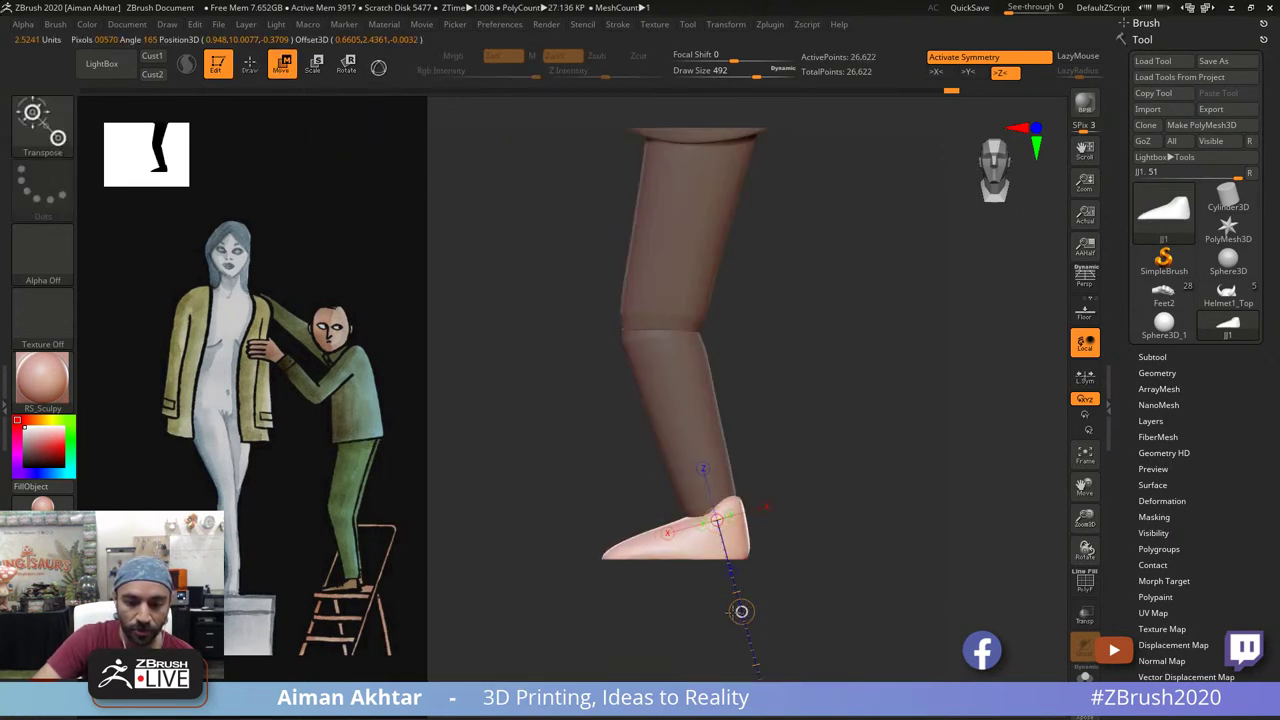
Step: Adjust the inner sides of both feet with the Move brush at draw size 408
ctrl+right_drag(764, 602, 802, 551)
right_drag(802, 551, 917, 556)
ctrl+right_drag(917, 556, 923, 576)
drag(922, 575, 792, 573)
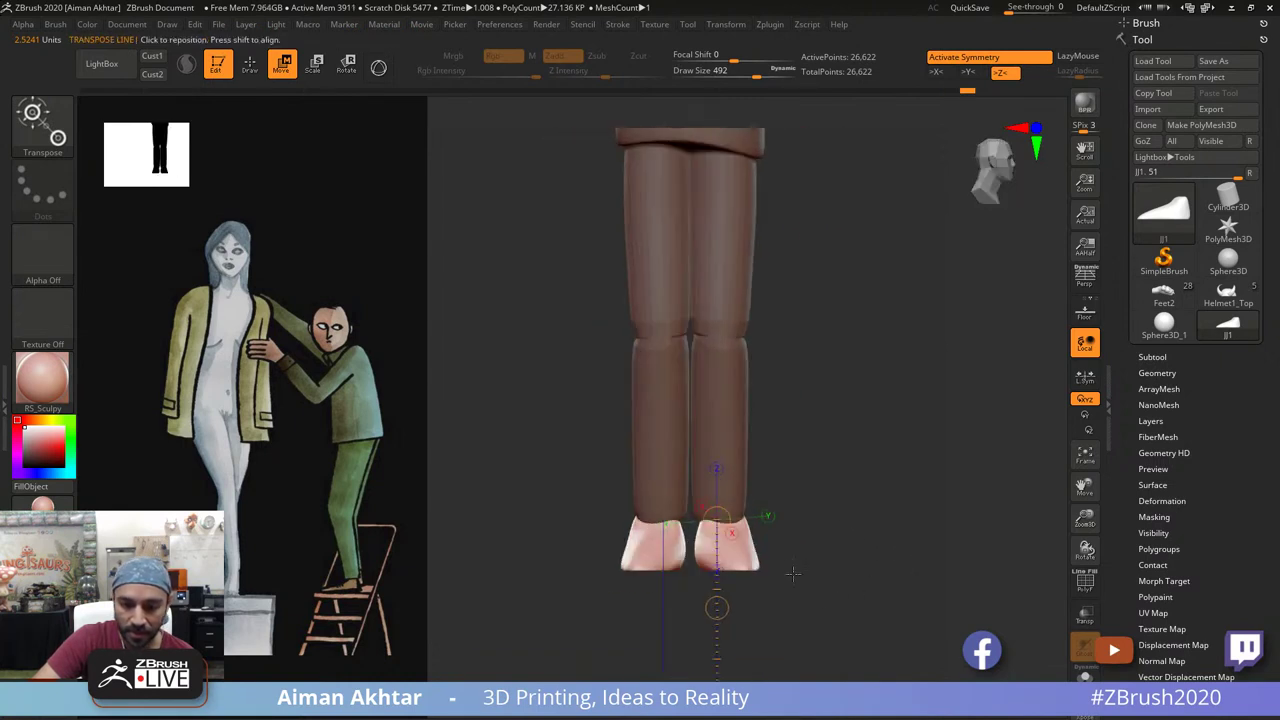
key(q)
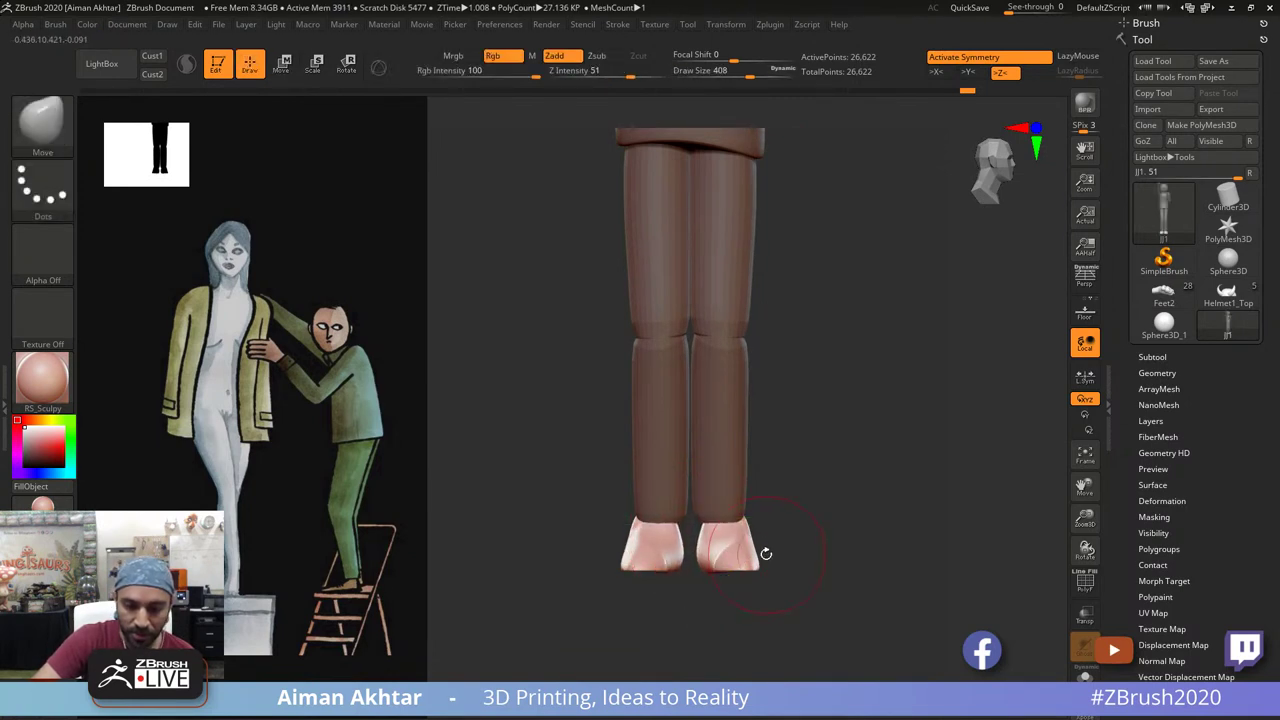
drag(790, 553, 814, 640)
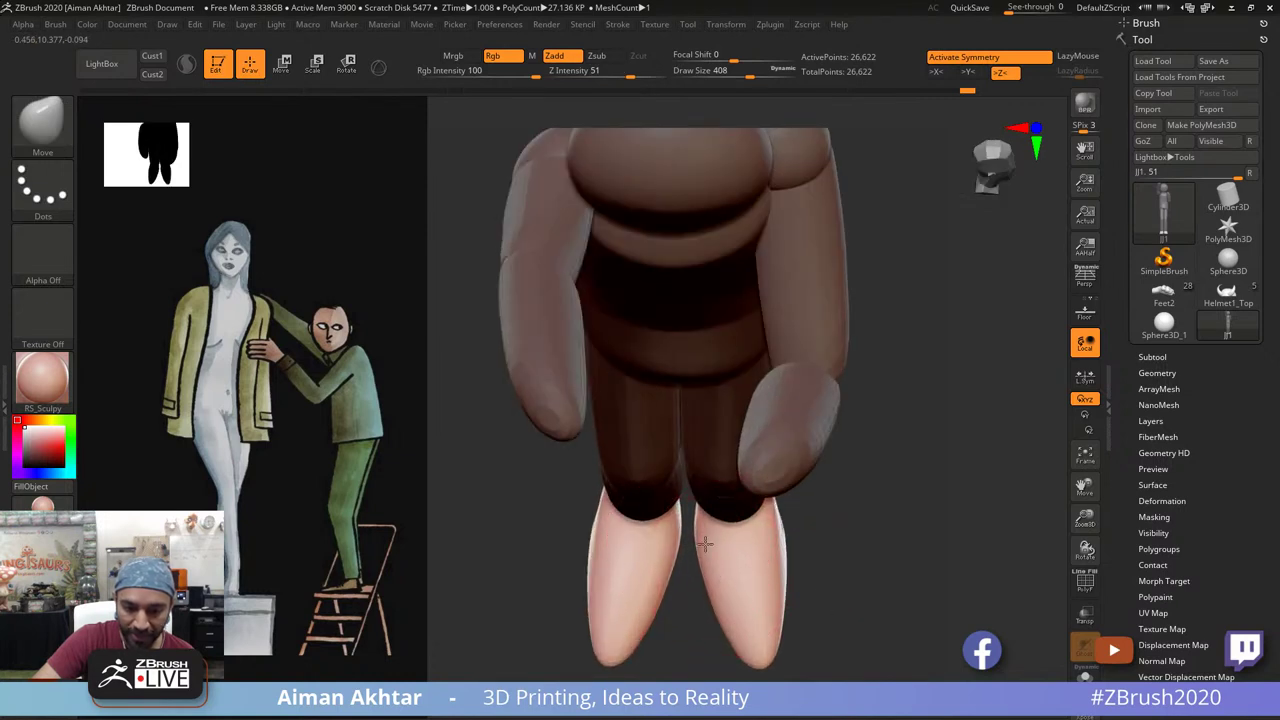
drag(826, 535, 708, 563)
mouse_move(863, 647)
mouse_down()
mouse_move(729, 563)
mouse_move(762, 568)
mouse_up()
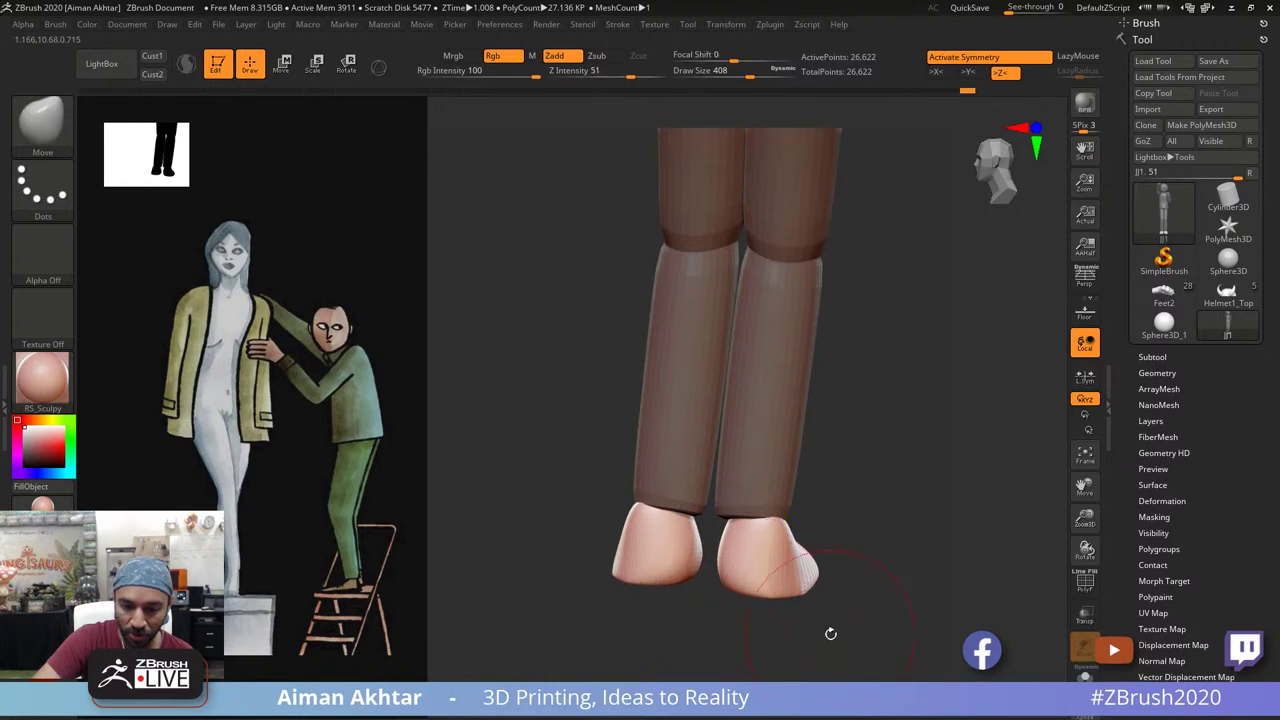
Step: Refine the heel and inner outline of the soles from below with the Move brush at draw size 262
shift+drag(831, 634, 808, 513)
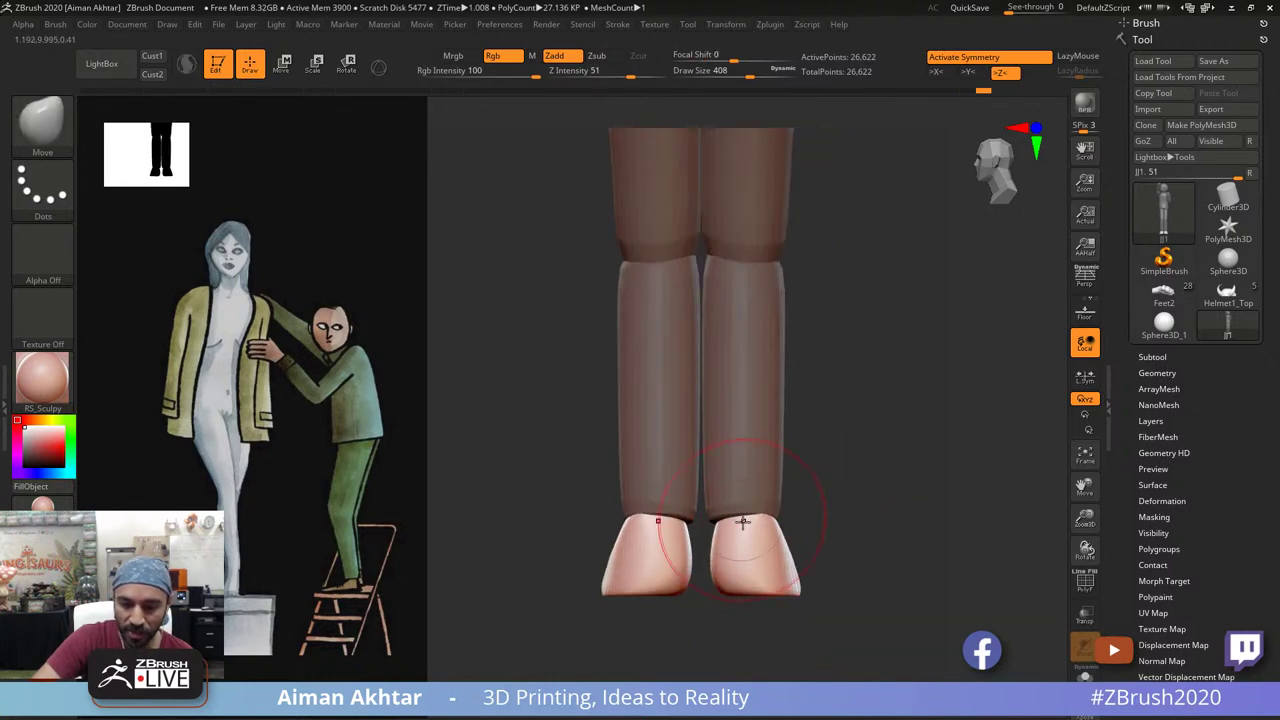
shift+drag(783, 469, 781, 455)
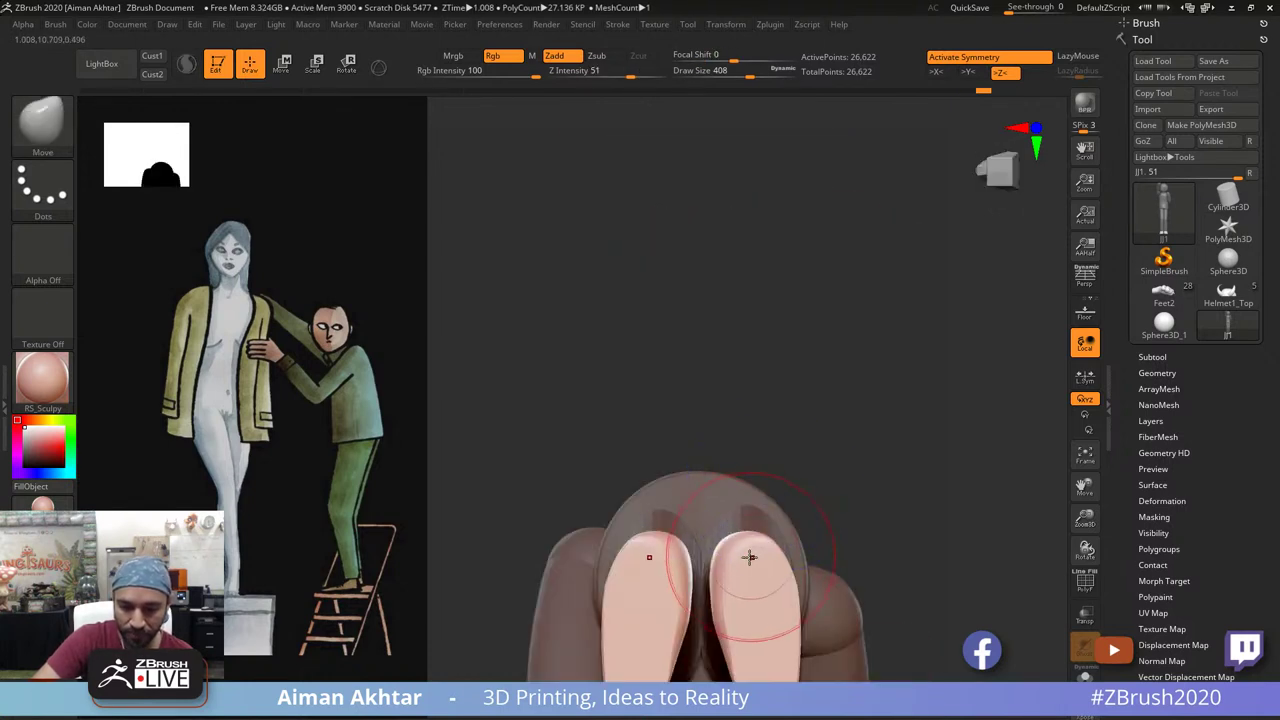
key(s)
drag(749, 557, 735, 562)
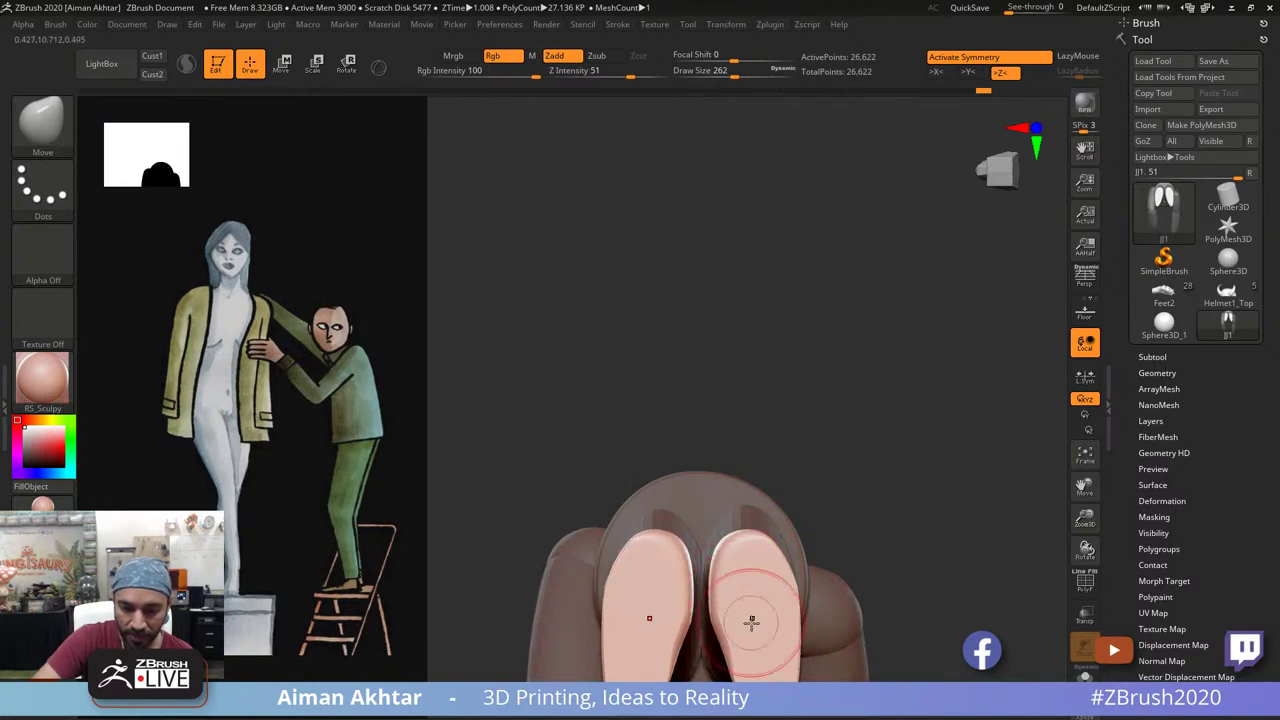
drag(751, 623, 738, 650)
alt+drag(910, 481, 873, 376)
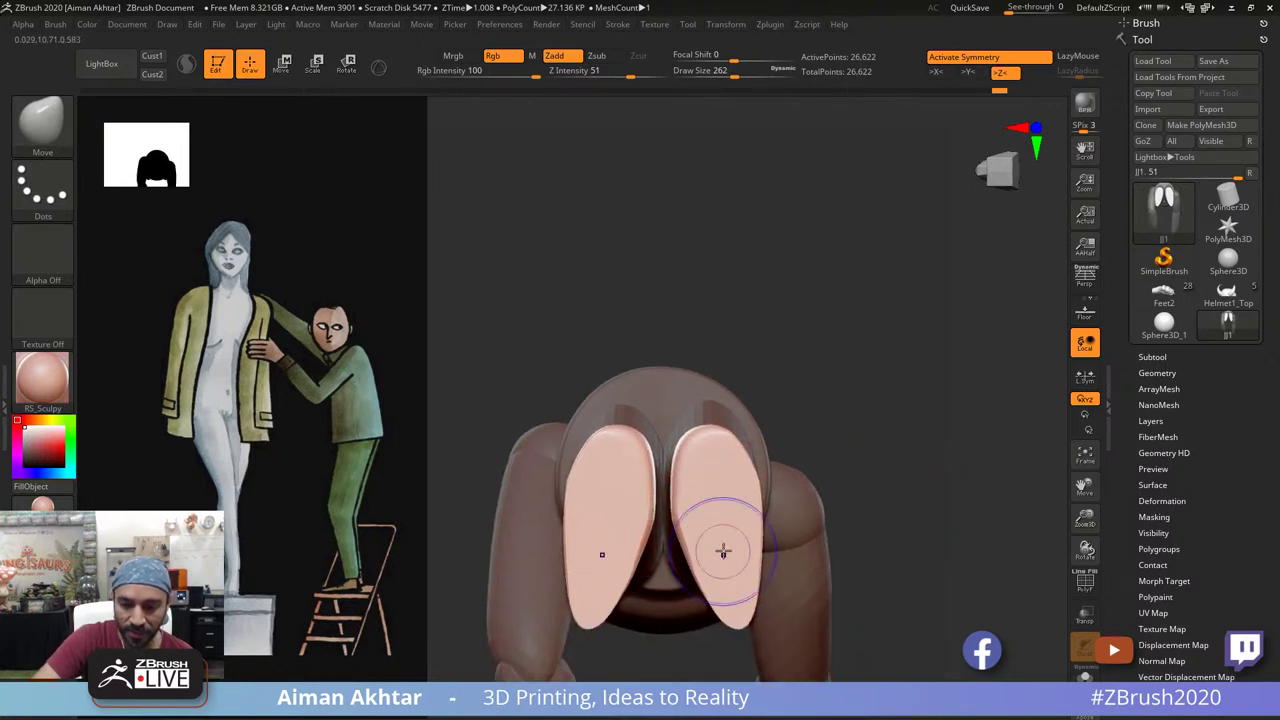
mouse_move(725, 548)
shift+mouse_down()
mouse_move(731, 497)
mouse_move(703, 523)
mouse_move(749, 526)
mouse_move(690, 517)
mouse_move(720, 512)
mouse_move(708, 517)
shift+mouse_up()
key(s)
key(ctrl+z)
Step: Widen the toe ends and push in the arches of both soles with the Move brush, using draw size 274
key(s)
key(s)
mouse_move(712, 585)
mouse_down()
mouse_move(706, 597)
mouse_move(749, 580)
mouse_up()
key(s)
drag(750, 596, 759, 598)
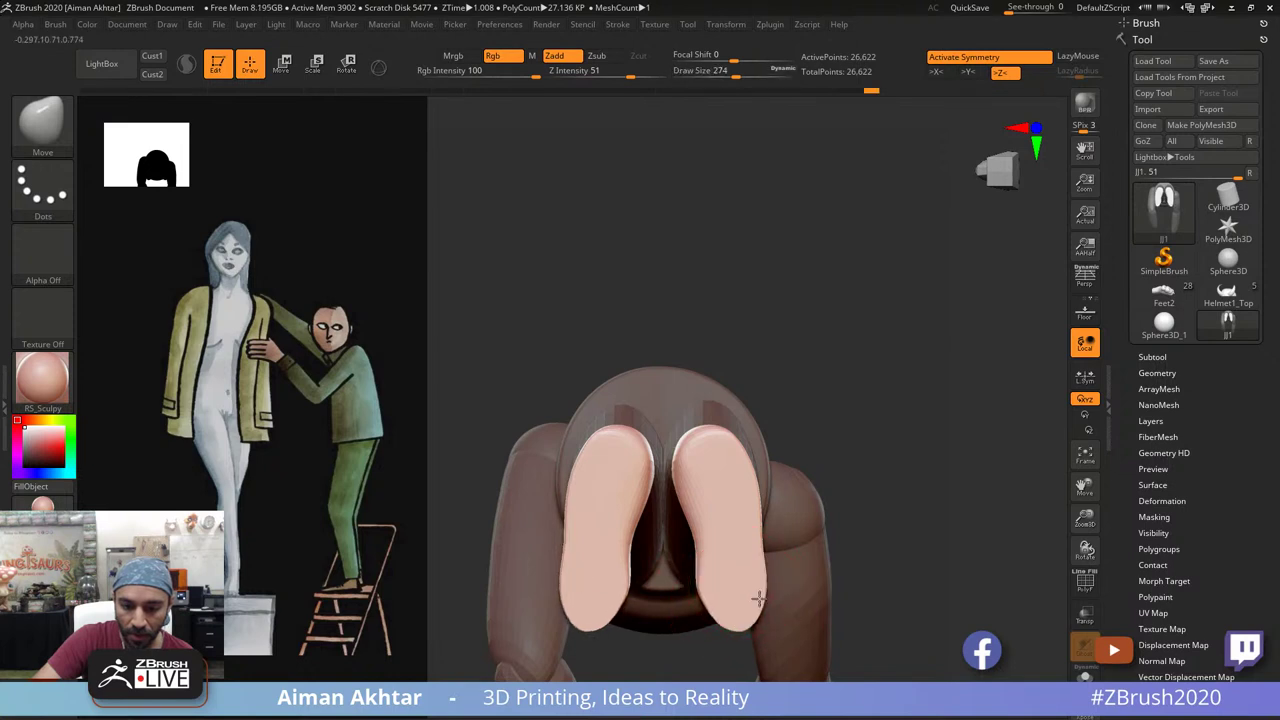
mouse_move(716, 517)
mouse_down()
mouse_move(699, 493)
mouse_move(712, 540)
mouse_move(702, 502)
mouse_up()
key(shift)
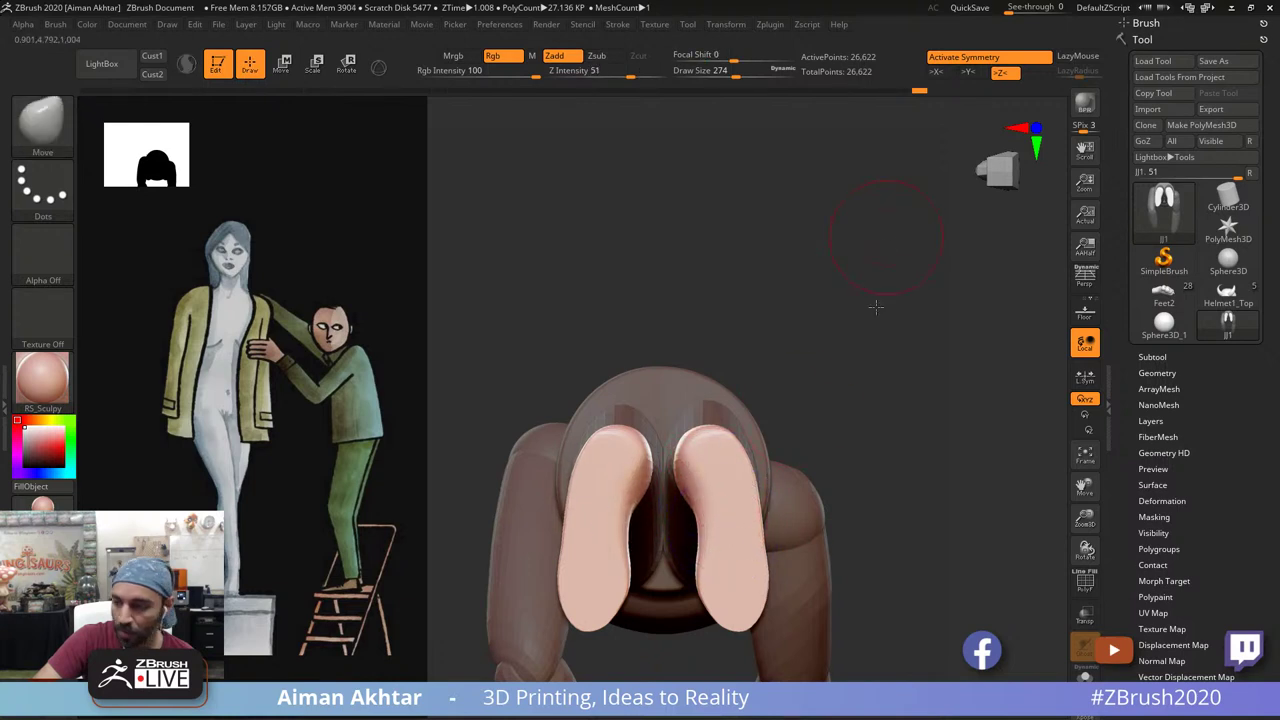
mouse_move(877, 303)
shift+mouse_down()
mouse_move(960, 454)
mouse_move(914, 446)
mouse_move(925, 337)
mouse_move(937, 434)
mouse_move(966, 440)
mouse_move(992, 417)
mouse_move(972, 438)
mouse_move(977, 480)
mouse_move(982, 408)
shift+mouse_up()
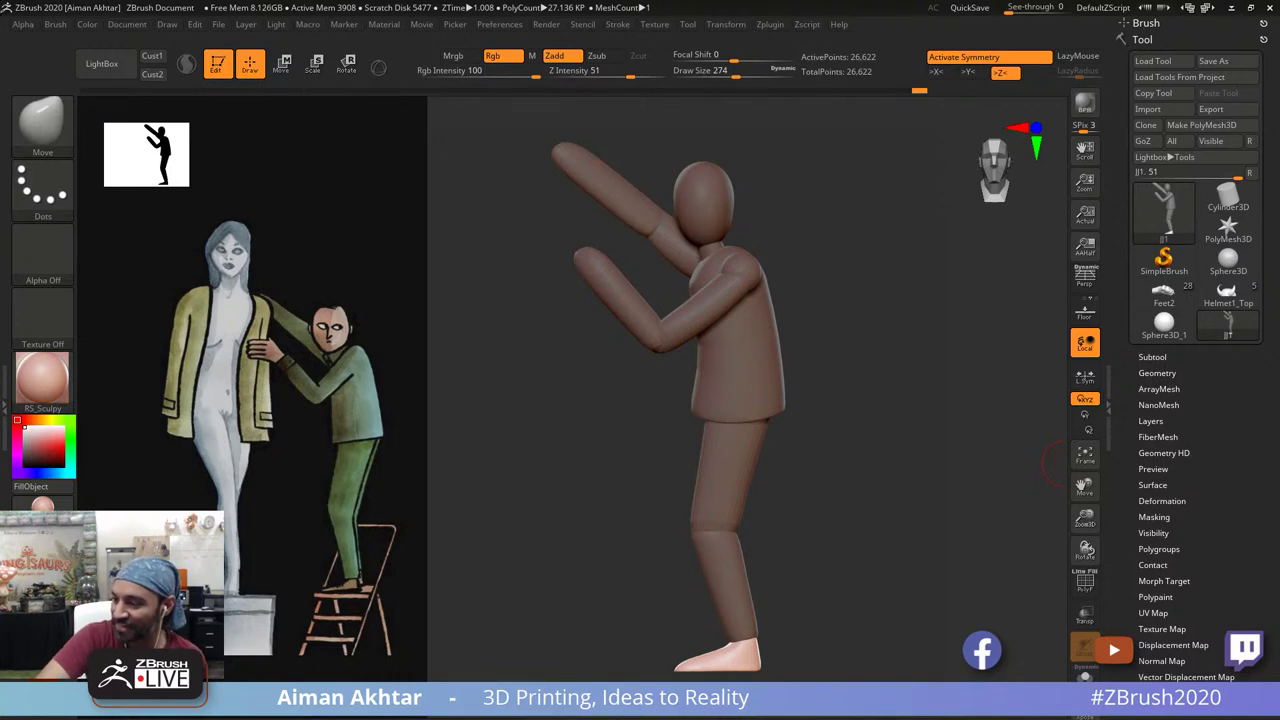
Step: Switch to Chrome, view the toad sculpt on Imgur at full size and close its tab
drag(1279, 322, 434, 4)
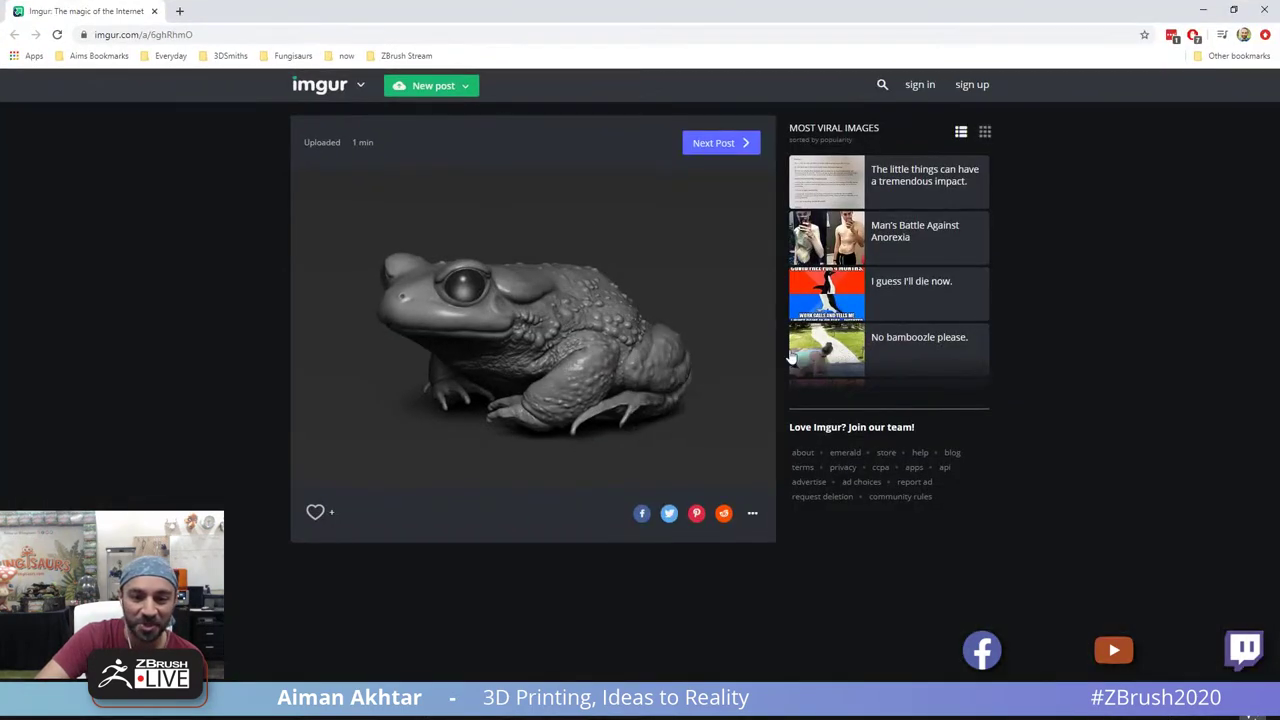
click(613, 335)
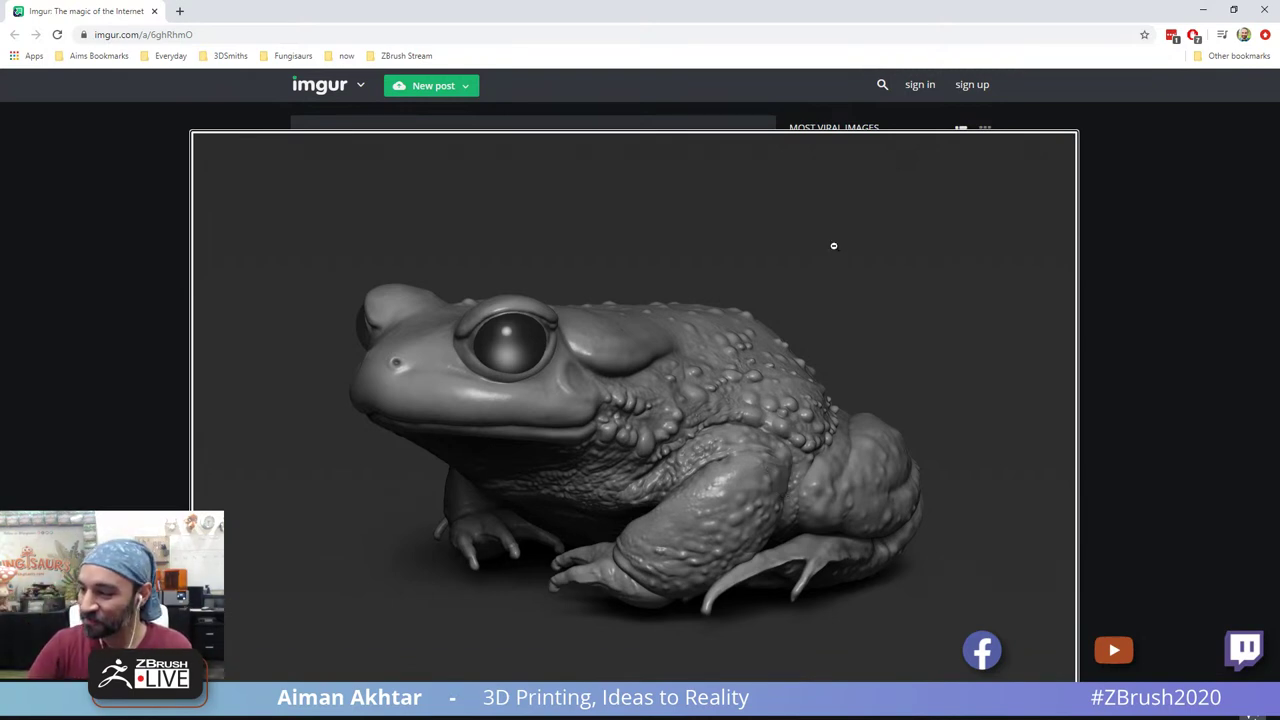
click(153, 11)
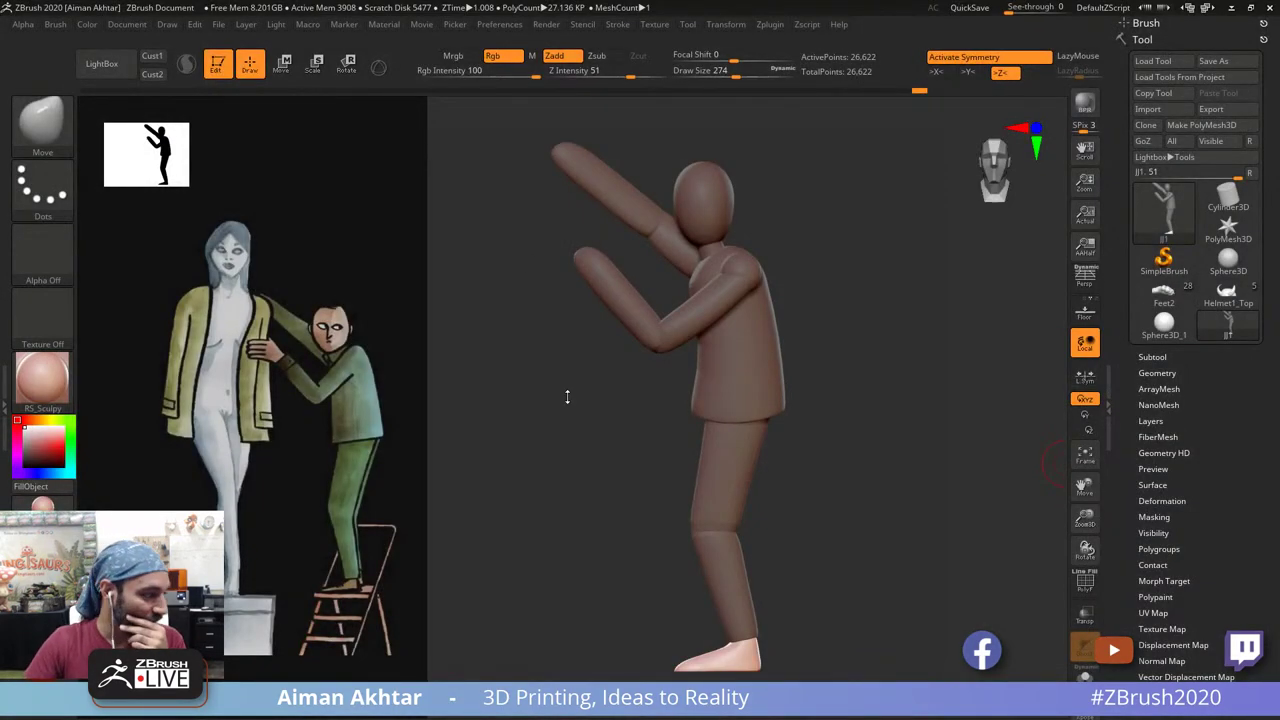
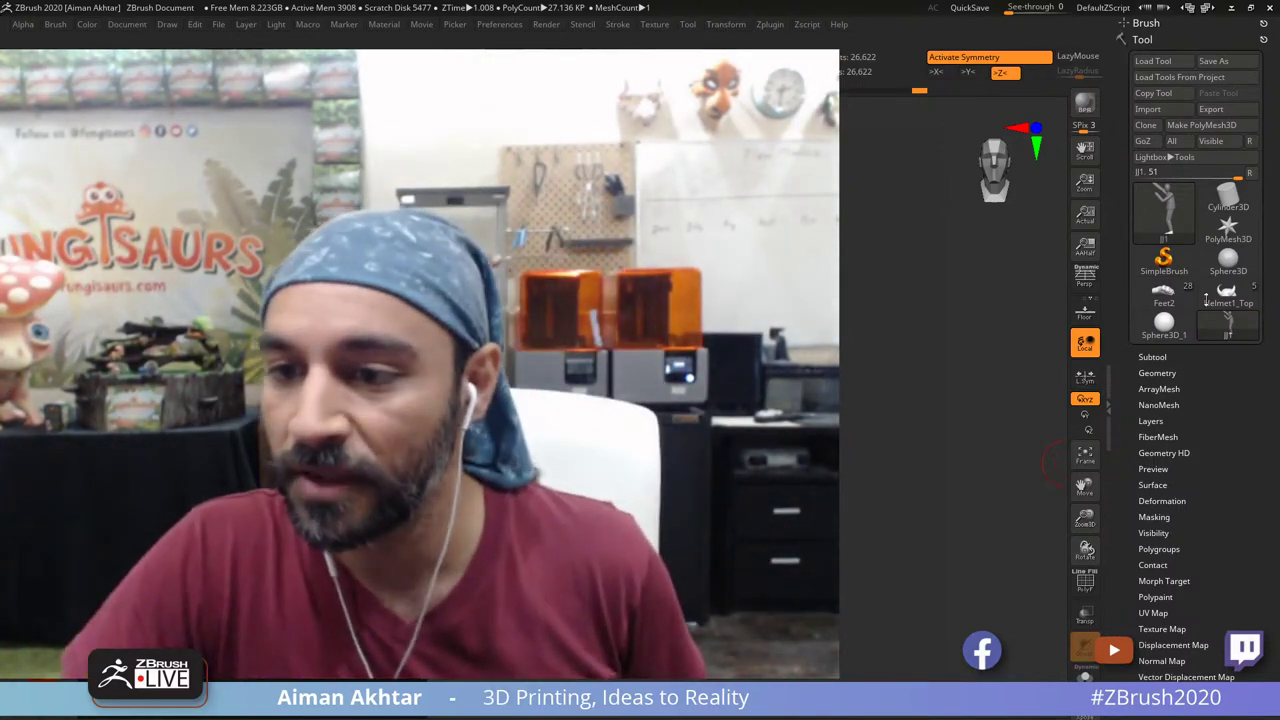
Step: Switch to the Feet2 tool, frame the complete squirrel character and view it from a three-quarter angle
click(1163, 292)
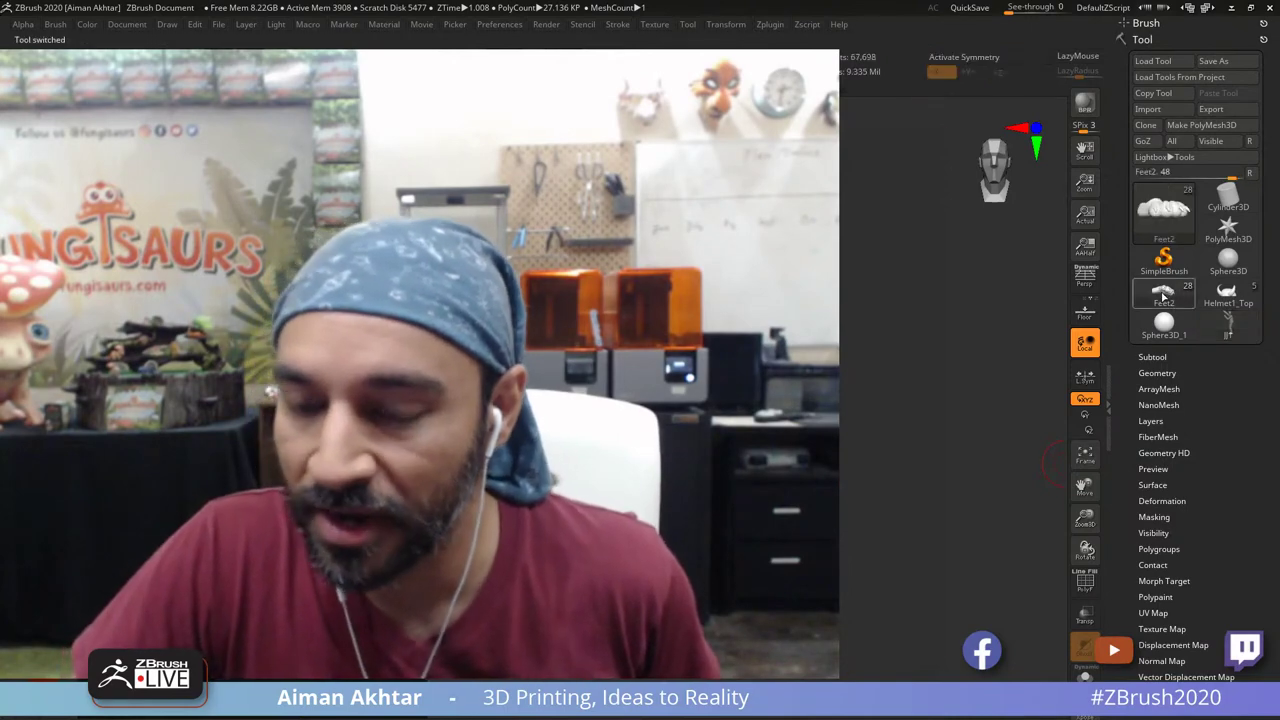
click(1084, 456)
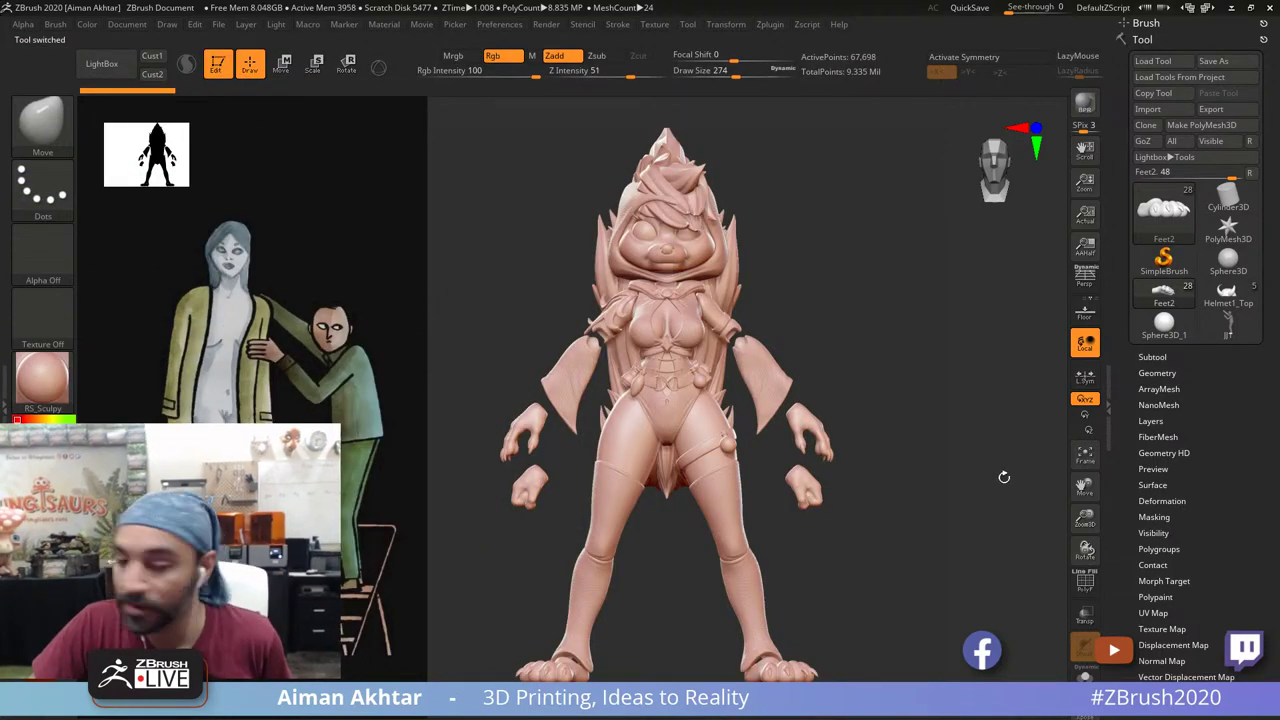
mouse_move(901, 582)
mouse_down()
mouse_move(945, 583)
mouse_move(902, 579)
mouse_up()
alt+drag(732, 198, 818, 198)
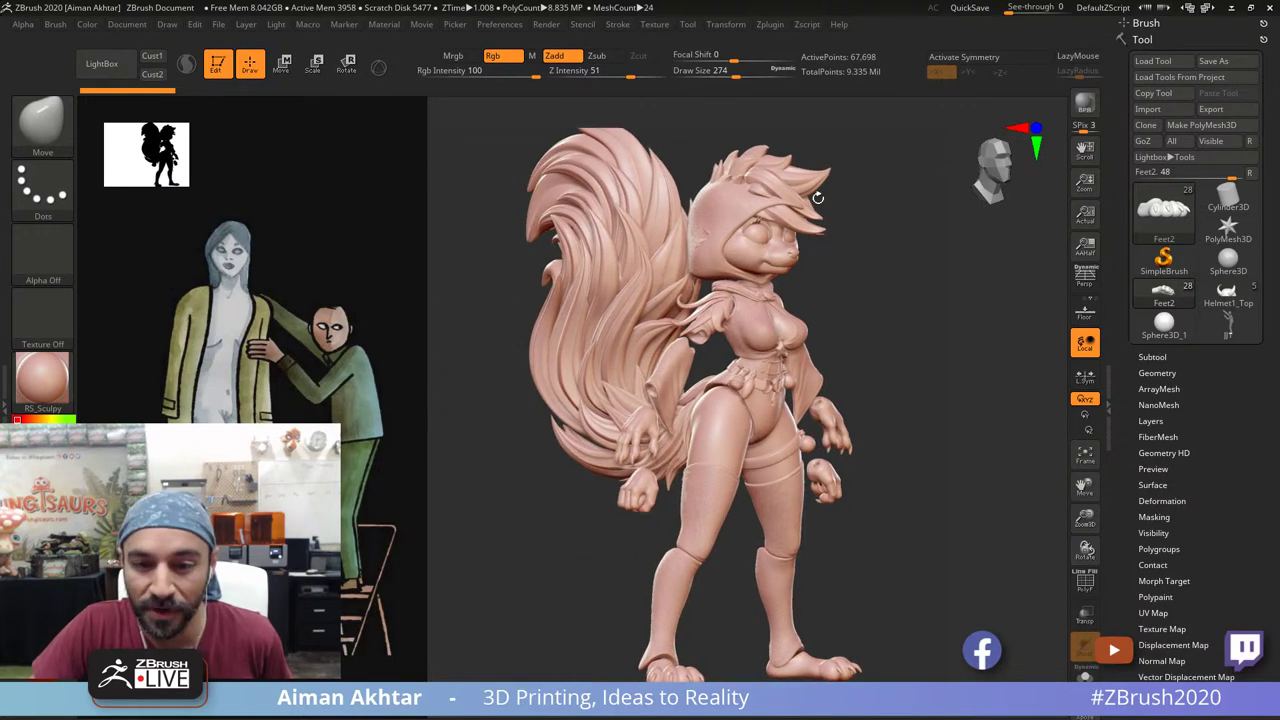
Step: List the squirrel character's subtools, hide its extra hair pieces and select Hood_Face, viewing the figure from the front and side
alt+click(787, 178)
click(1152, 357)
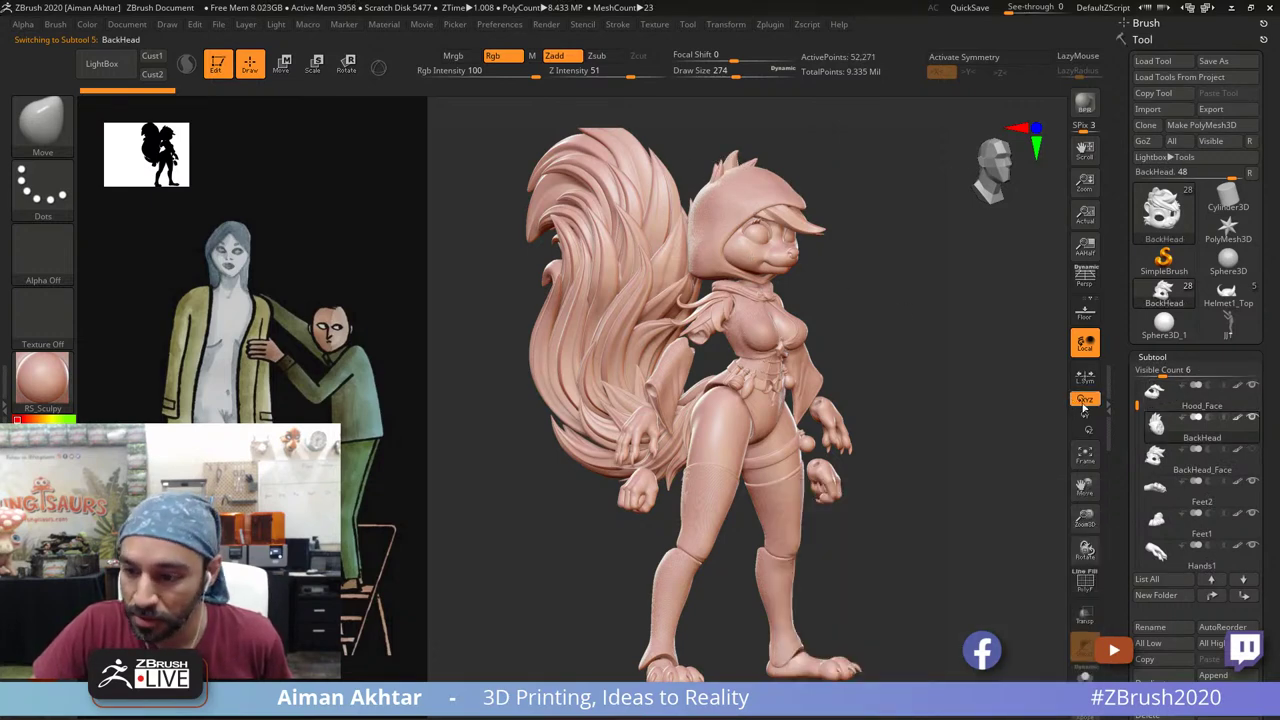
click(1200, 398)
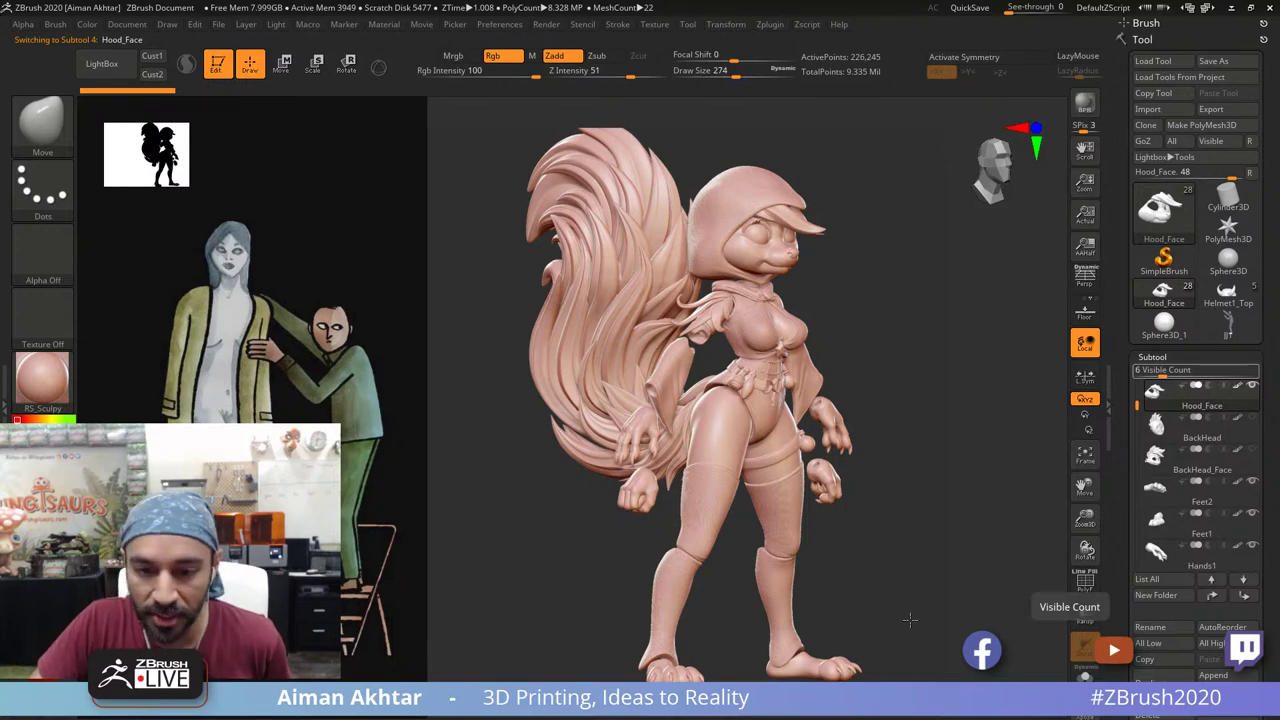
mouse_move(910, 620)
mouse_down()
mouse_move(892, 622)
mouse_move(932, 617)
mouse_up()
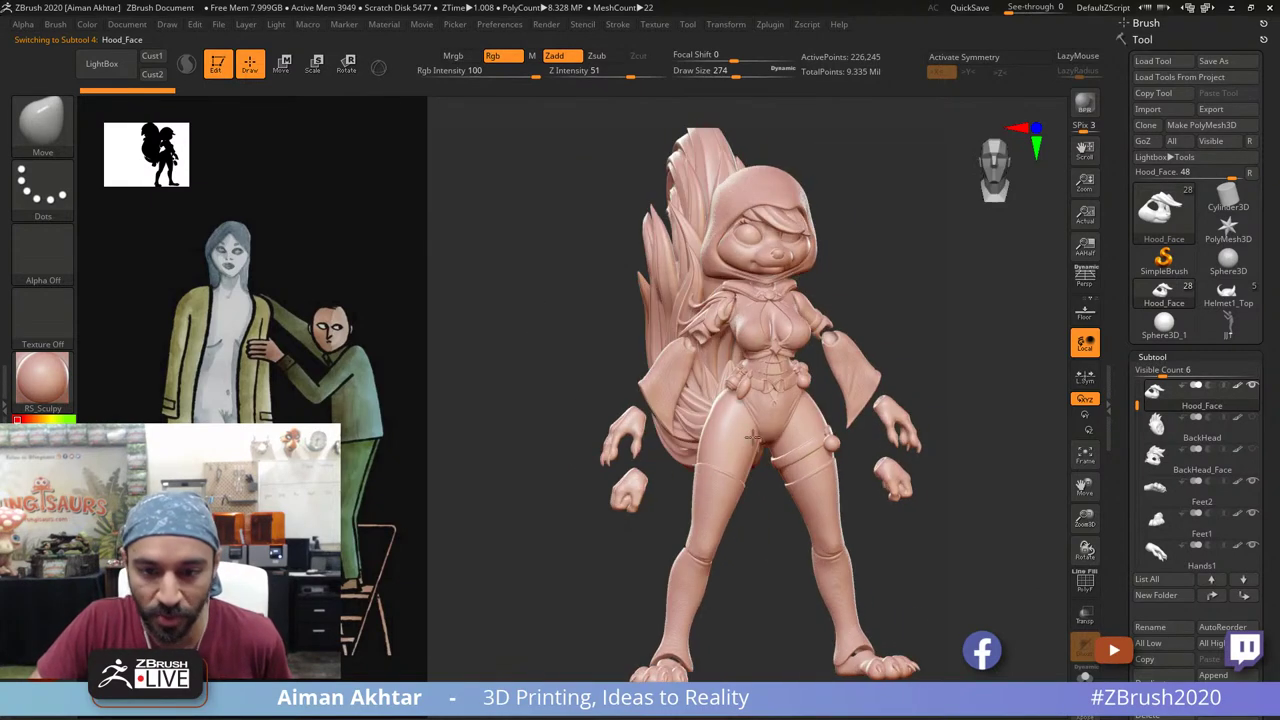
drag(944, 282, 954, 281)
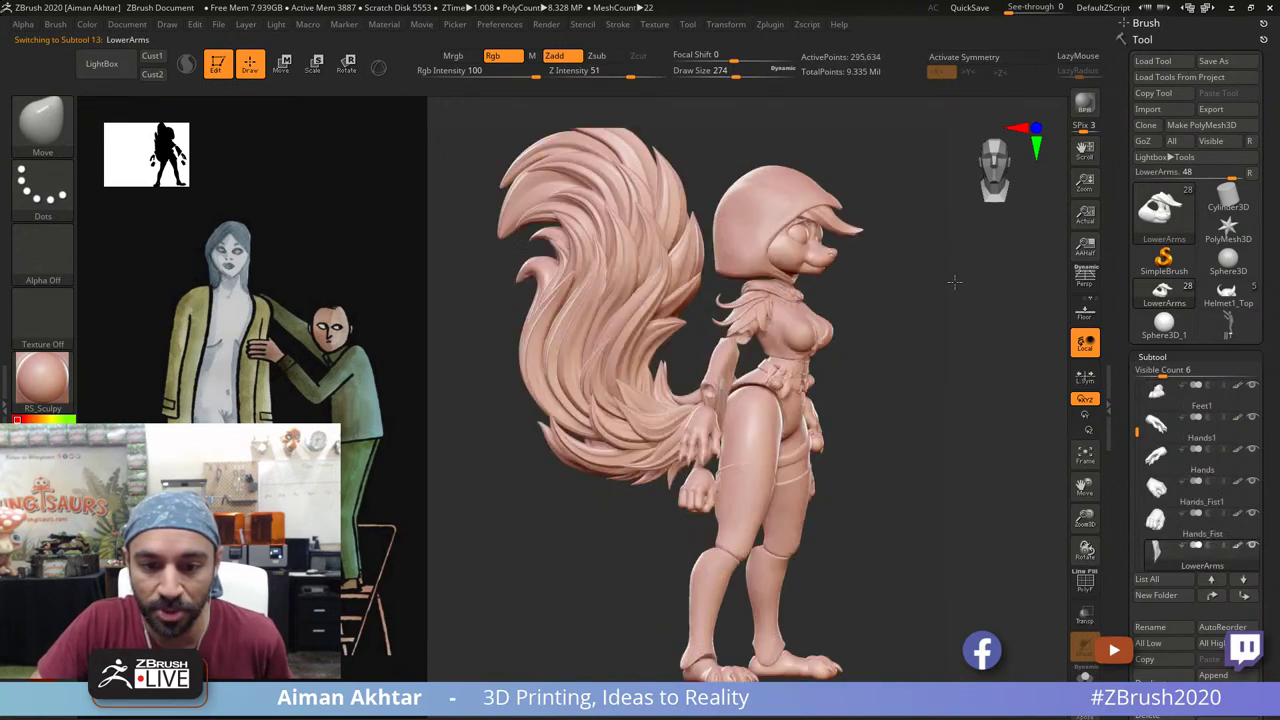
Step: Select the Thighs1 subtool and examine the leg joints from behind and below and the full figure from the front
key(alt+s)
drag(840, 642, 818, 327)
drag(618, 328, 1043, 631)
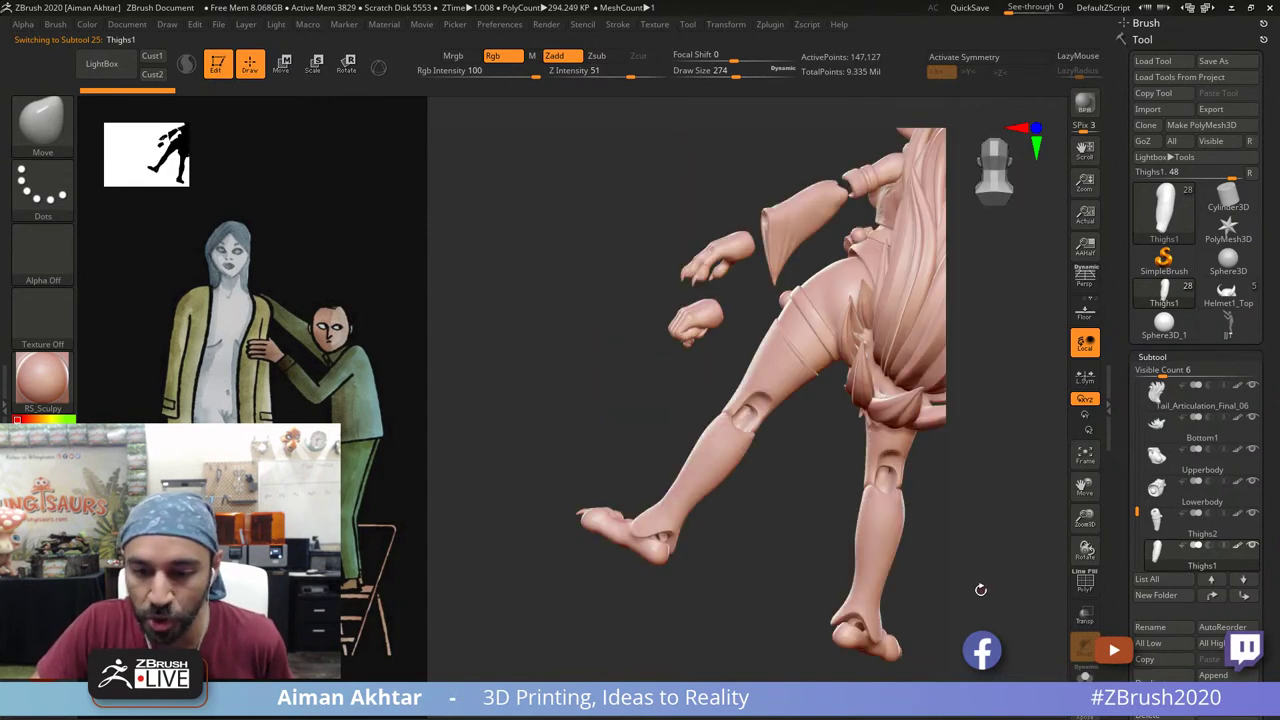
alt+drag(870, 560, 766, 568)
drag(843, 626, 1000, 632)
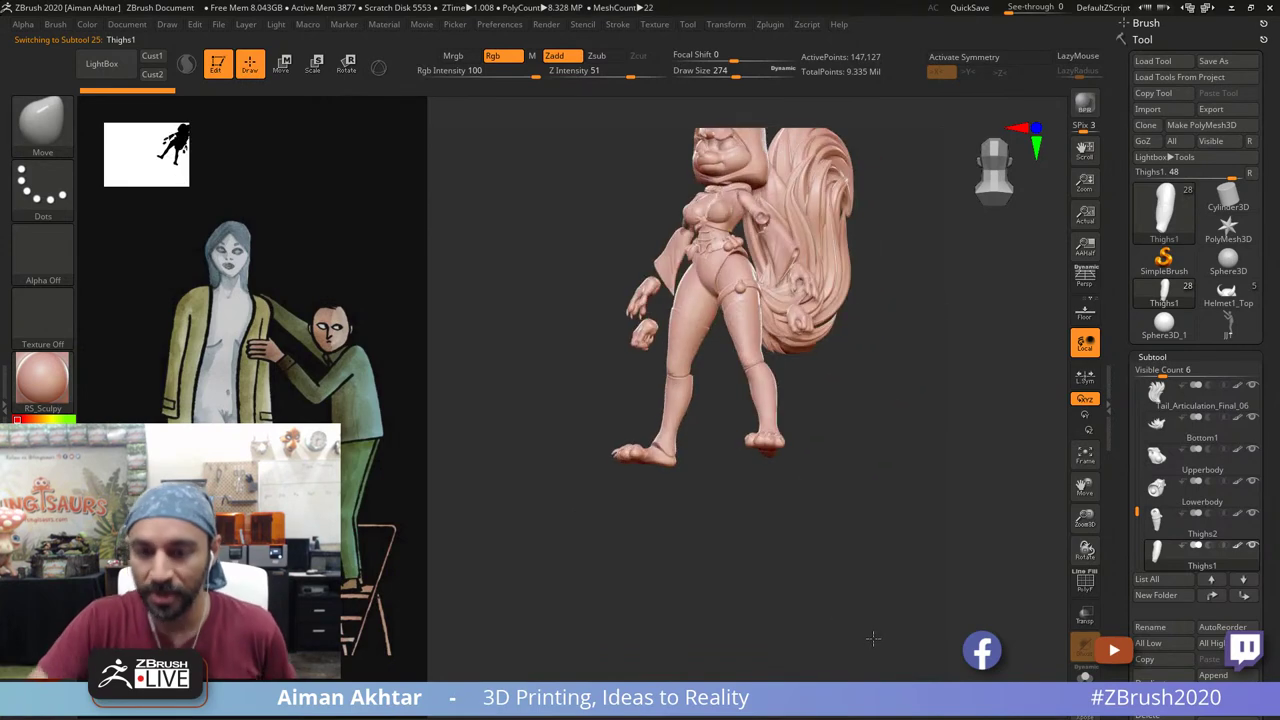
drag(790, 632, 874, 637)
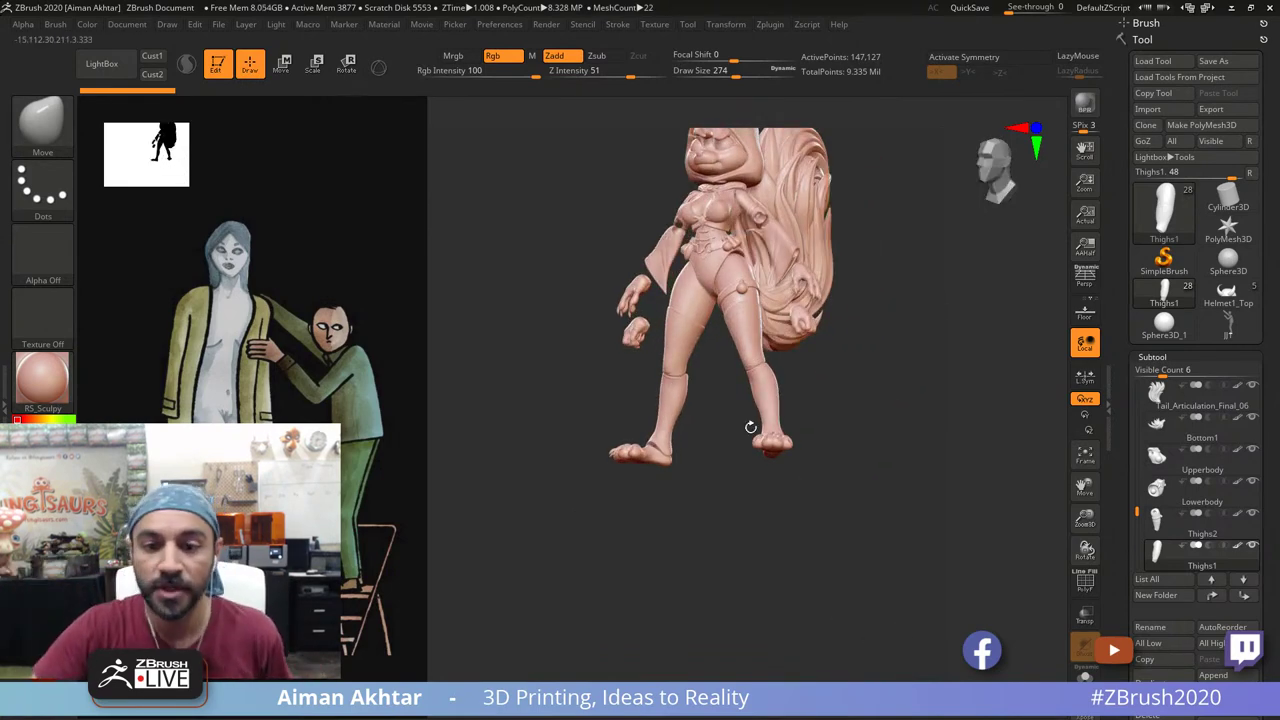
shift+drag(909, 497, 951, 534)
alt+drag(908, 272, 900, 437)
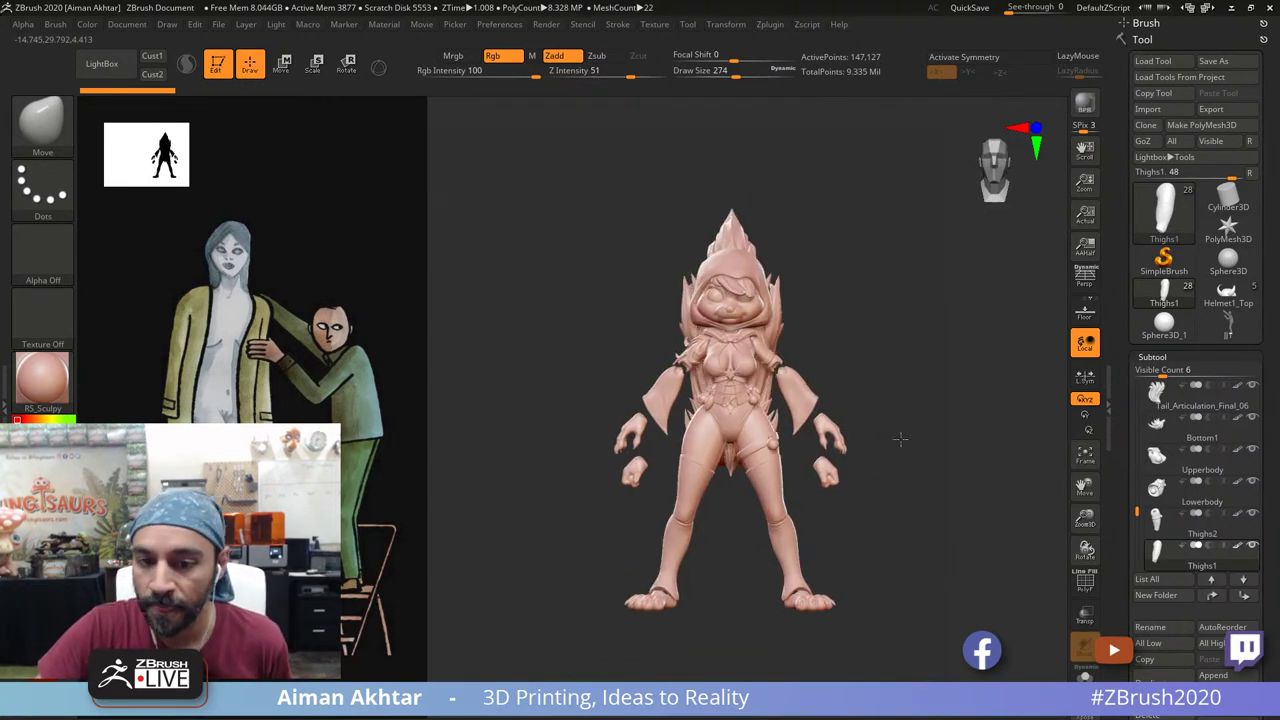
drag(769, 341, 751, 317)
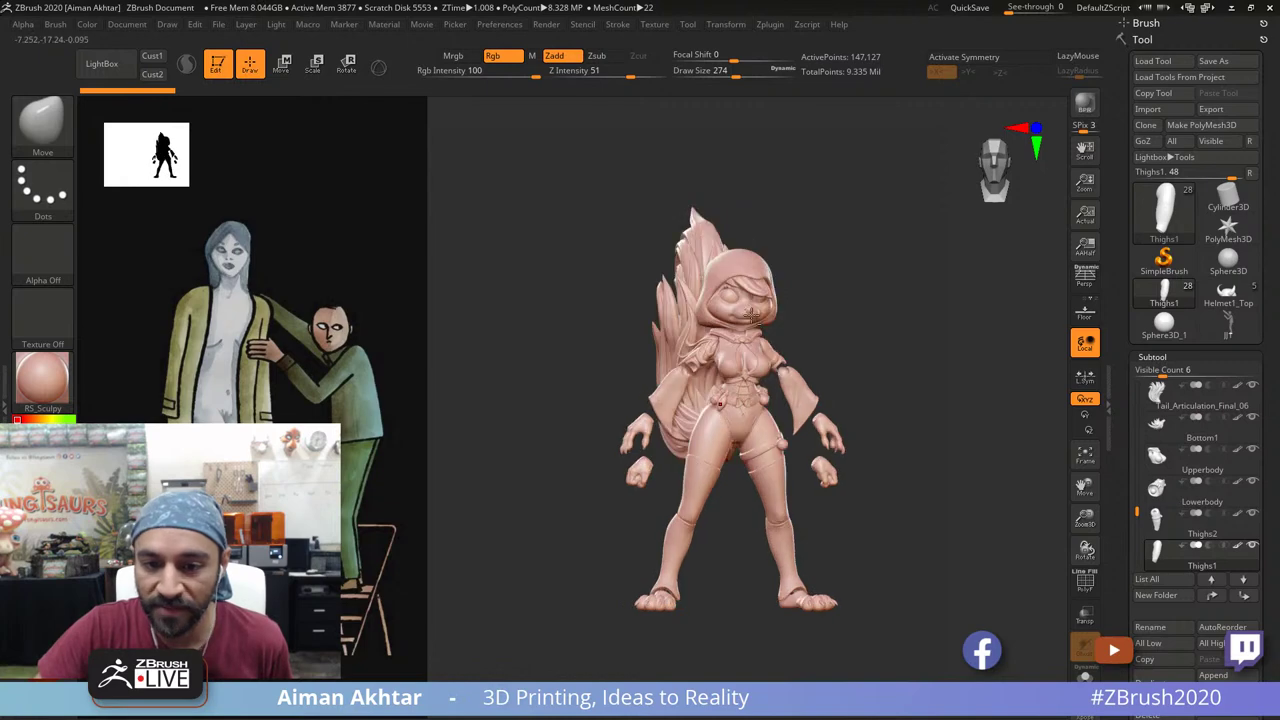
Step: Frame the squirrel's head closely, hide the Hood_Face subtool and select the Eyes to view the opening behind the face
click(1084, 455)
key(f)
drag(884, 669, 950, 650)
key(shift+alt+s)
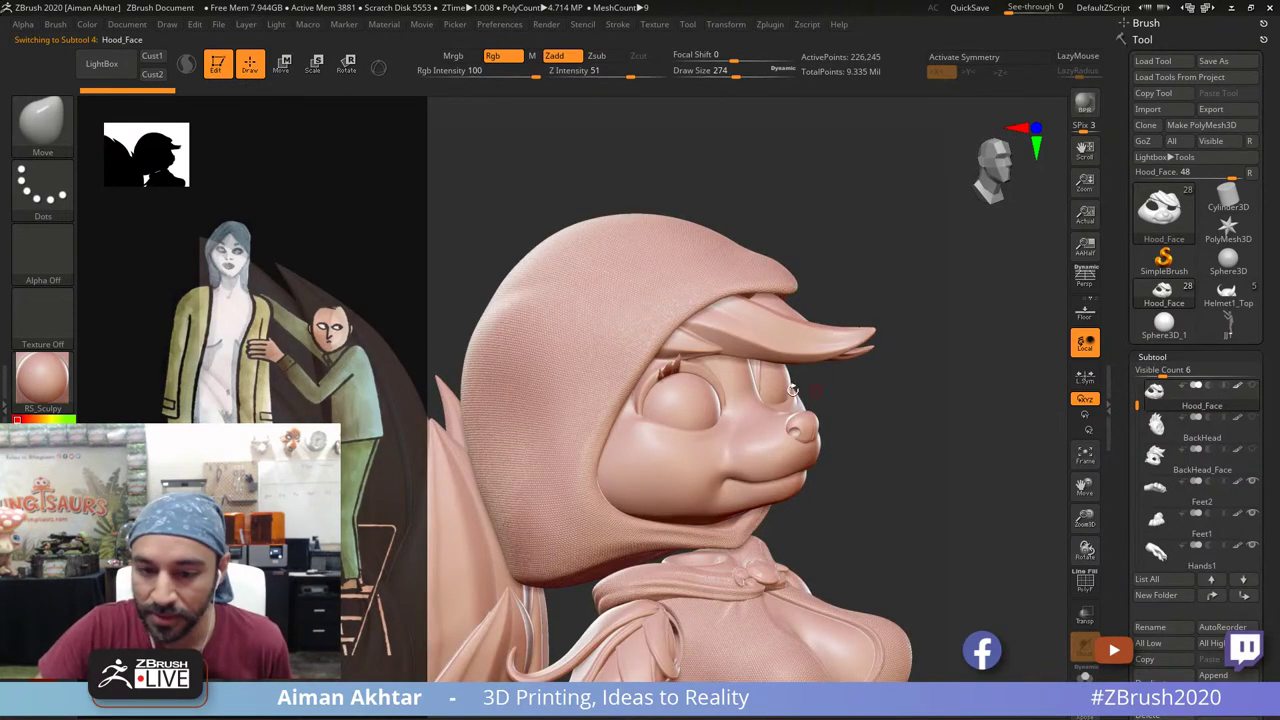
alt+click(684, 402)
drag(893, 517, 825, 489)
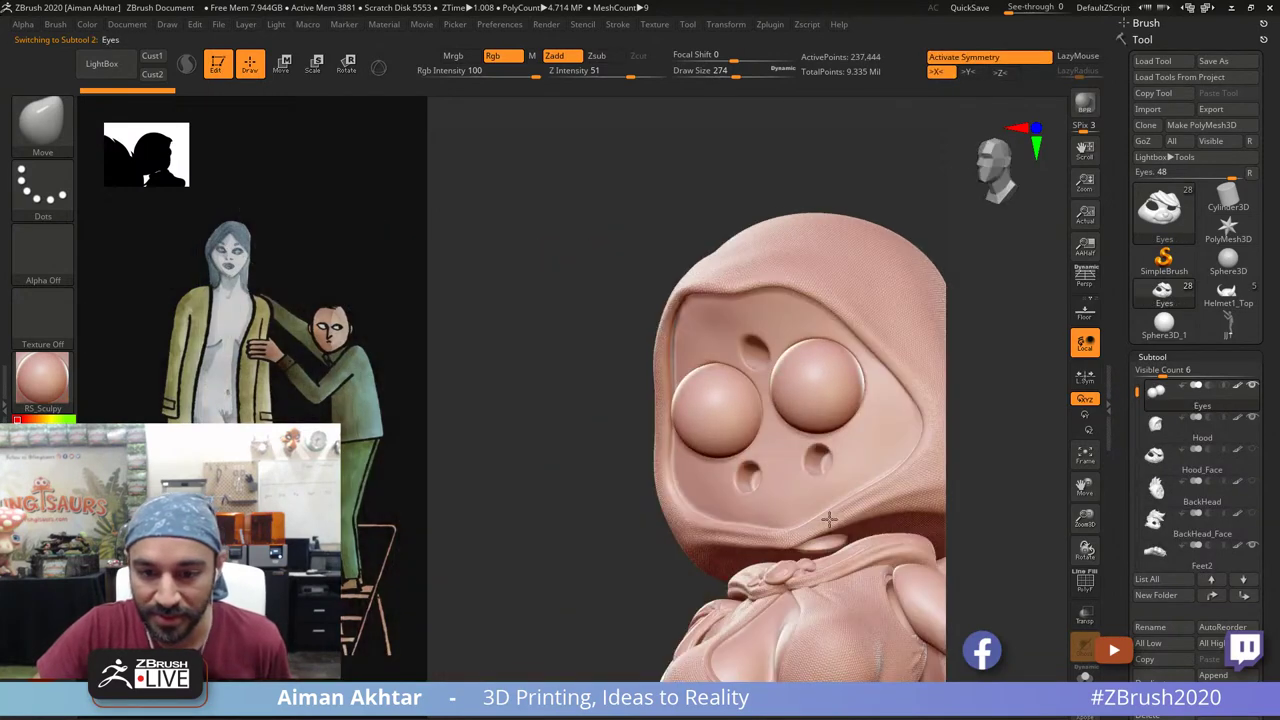
Step: Isolate the Hood subtool to inspect its eye sockets and peg holes, and bring the other subtools back into view
alt+click(850, 489)
click(1084, 675)
drag(1055, 661, 1003, 649)
drag(949, 611, 928, 626)
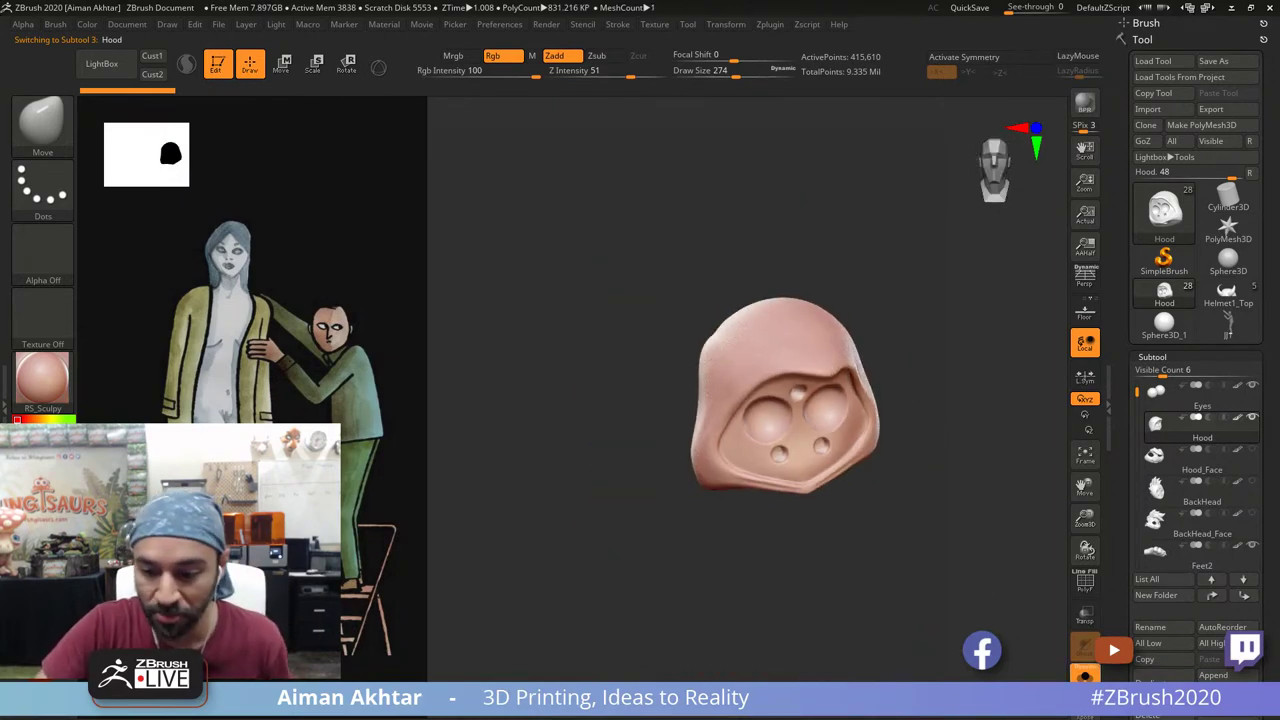
click(1084, 675)
Step: Select Tail_Articulation_Final_06, inspect the tail piece in isolation and return to the whole squirrel figure
alt+drag(976, 462, 1002, 448)
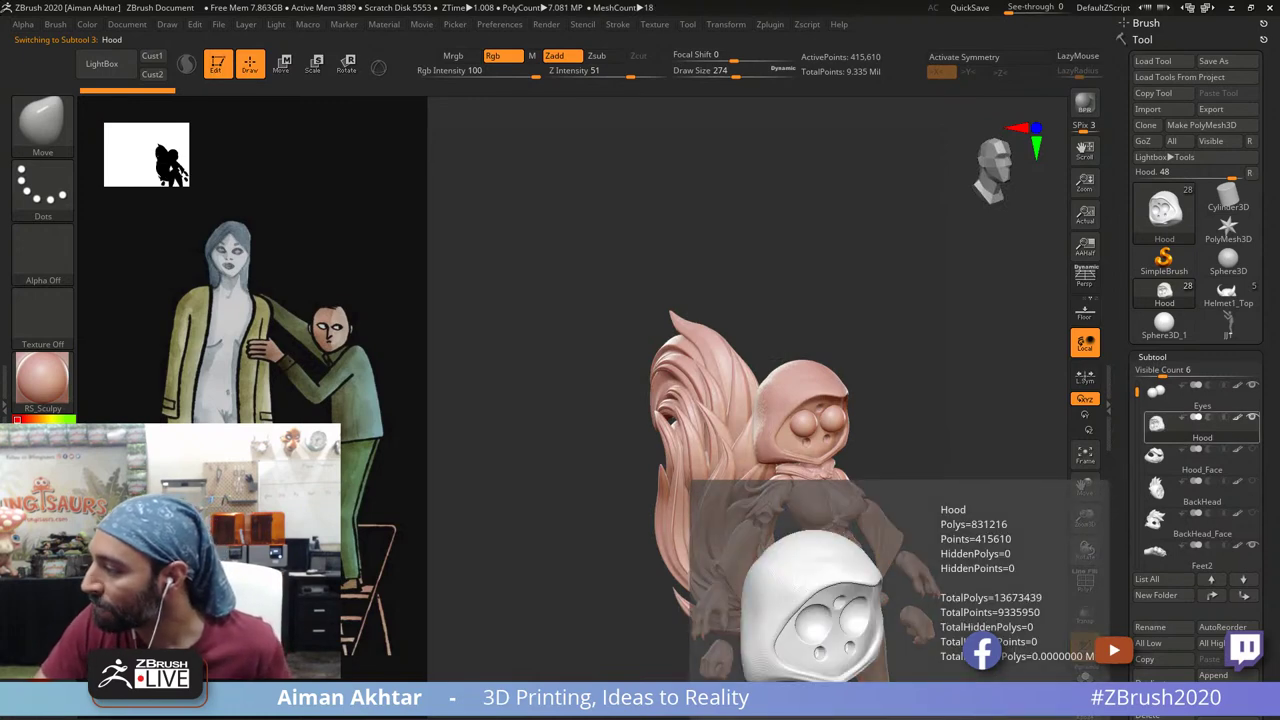
alt+click(725, 464)
drag(956, 456, 1027, 432)
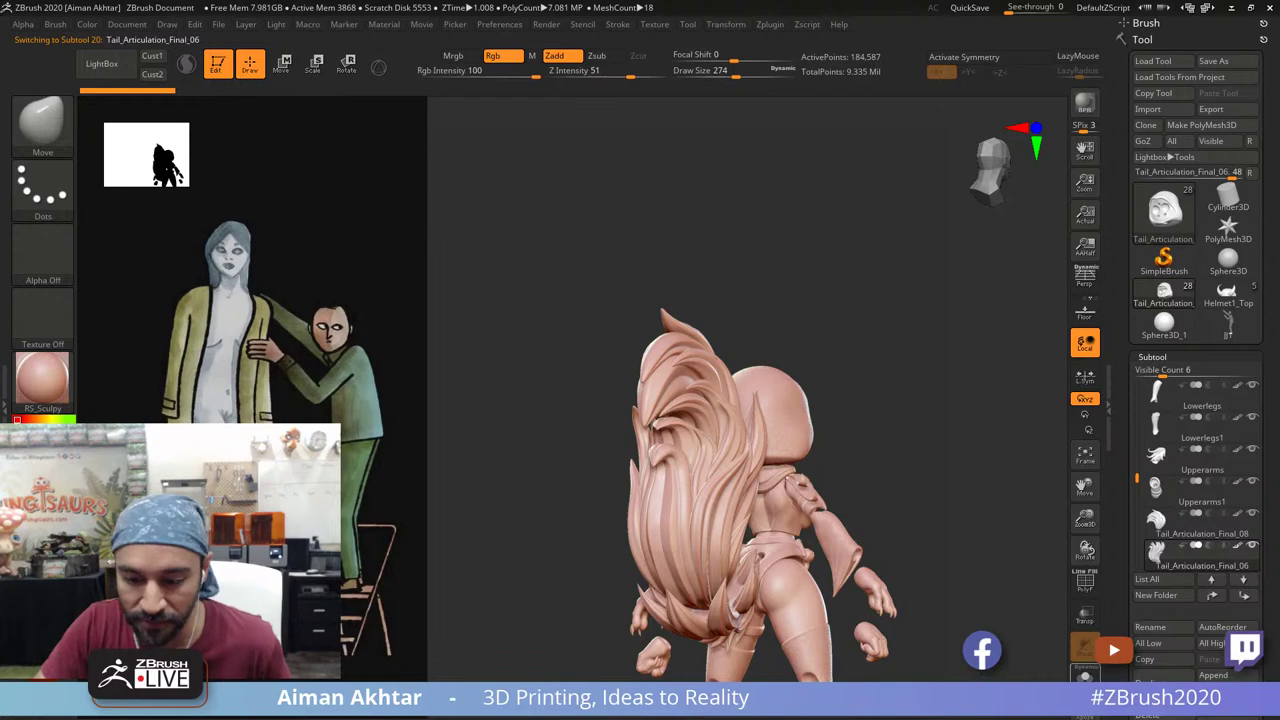
click(1085, 677)
drag(962, 620, 967, 459)
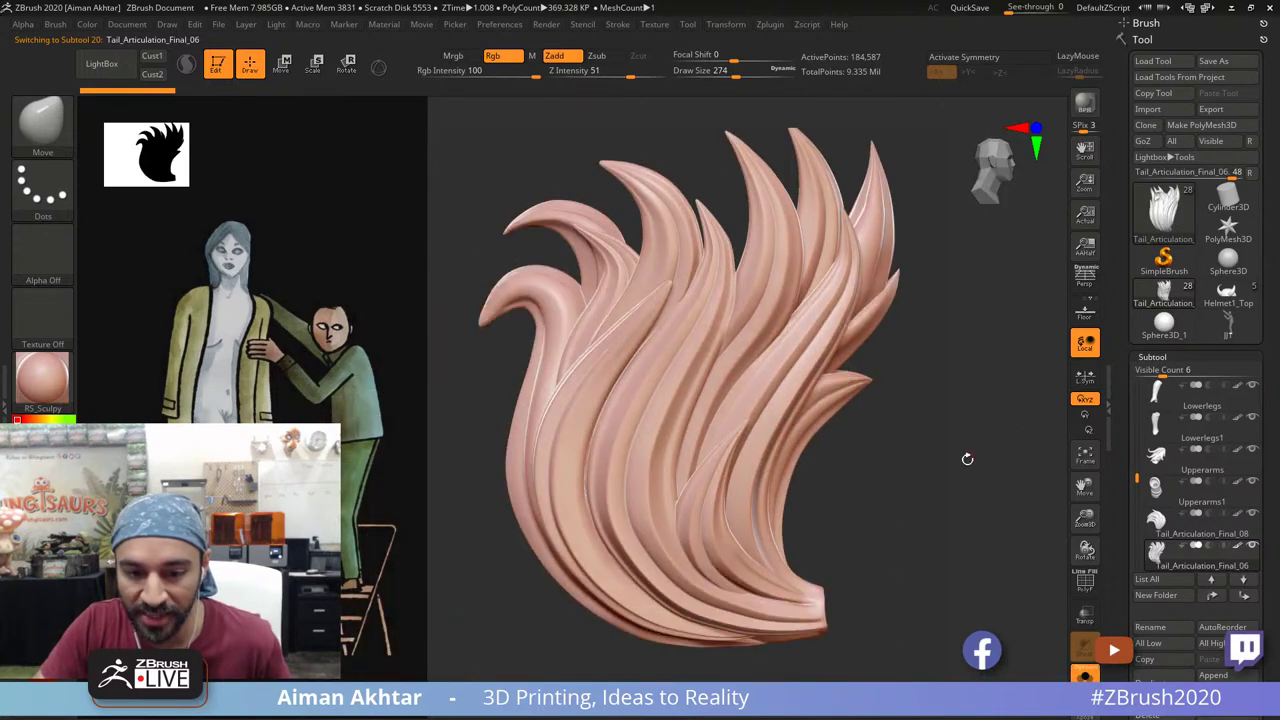
mouse_move(960, 564)
mouse_down()
mouse_move(900, 672)
mouse_move(950, 620)
mouse_move(974, 520)
mouse_move(960, 467)
mouse_move(945, 500)
mouse_move(901, 505)
mouse_move(836, 569)
mouse_move(937, 580)
mouse_move(831, 583)
mouse_move(789, 666)
mouse_move(860, 640)
mouse_up()
click(1085, 677)
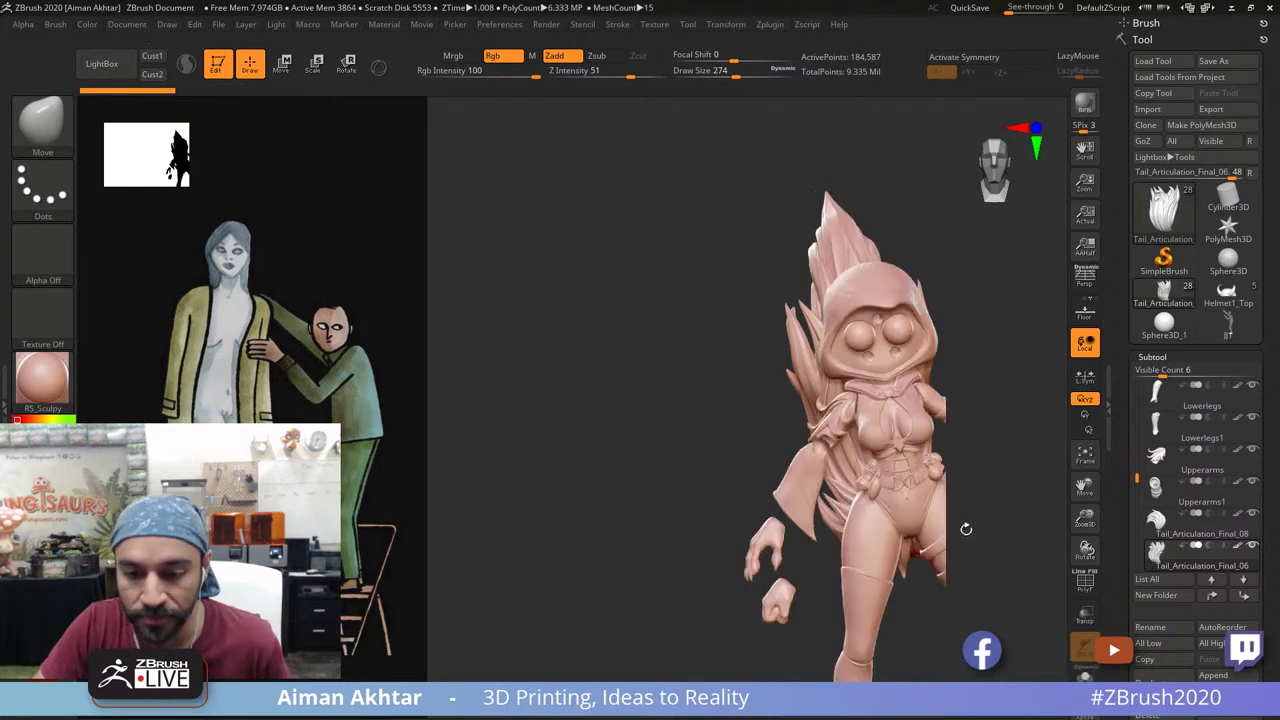
alt+drag(956, 516, 1120, 506)
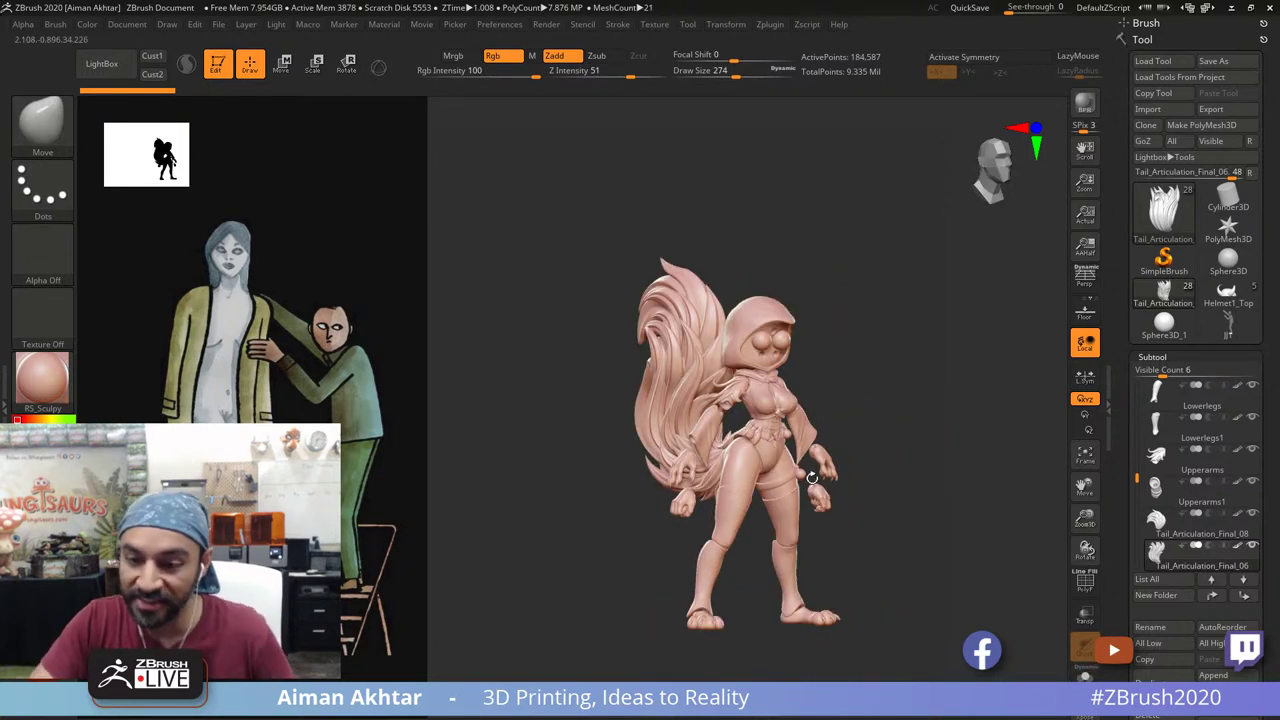
Step: Switch back to the blocked-out man's tool and frame his figure in side view beside the reference drawing
click(1228, 322)
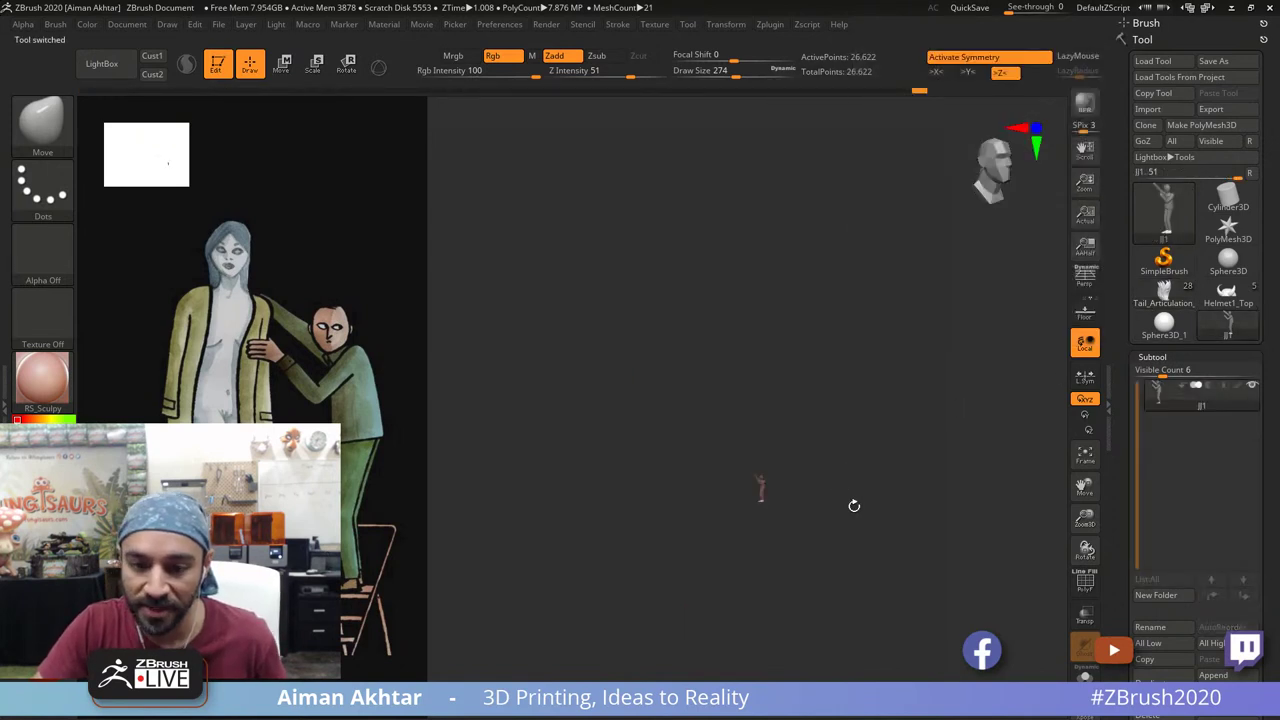
click(1084, 461)
mouse_move(825, 544)
alt+mouse_down()
mouse_move(783, 549)
mouse_move(880, 617)
mouse_move(869, 625)
mouse_move(865, 558)
alt+mouse_up()
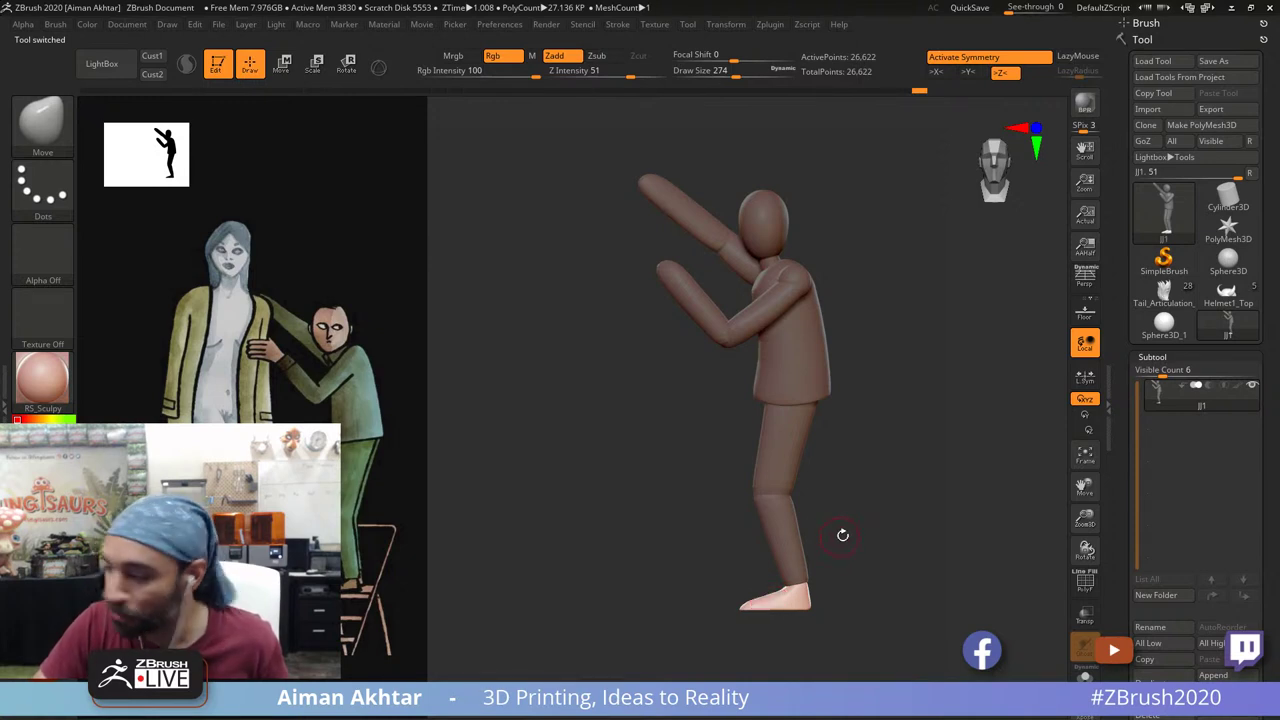
mouse_move(843, 535)
alt+mouse_down()
mouse_move(851, 557)
mouse_move(876, 553)
mouse_move(857, 555)
alt+mouse_up()
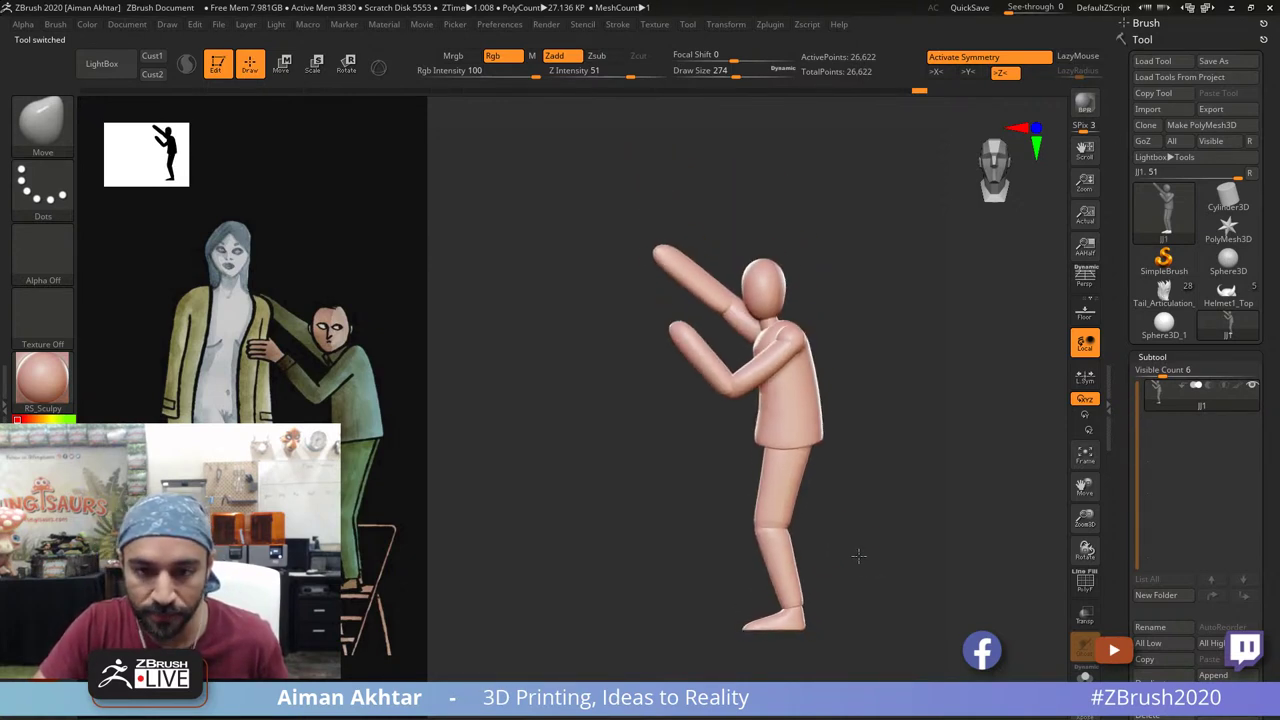
alt+drag(857, 319, 892, 374)
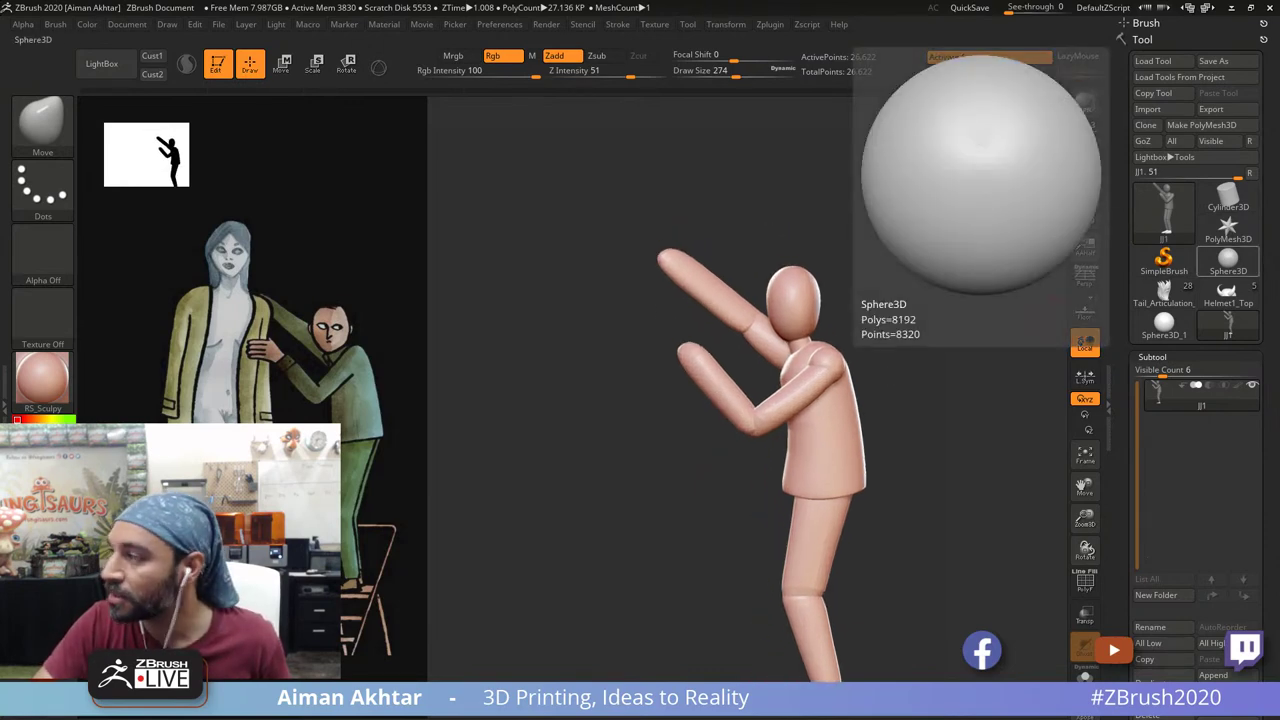
Step: Switch to Chrome and search Google for "vallejo paints"
drag(1279, 262, 546, 10)
text(valle)
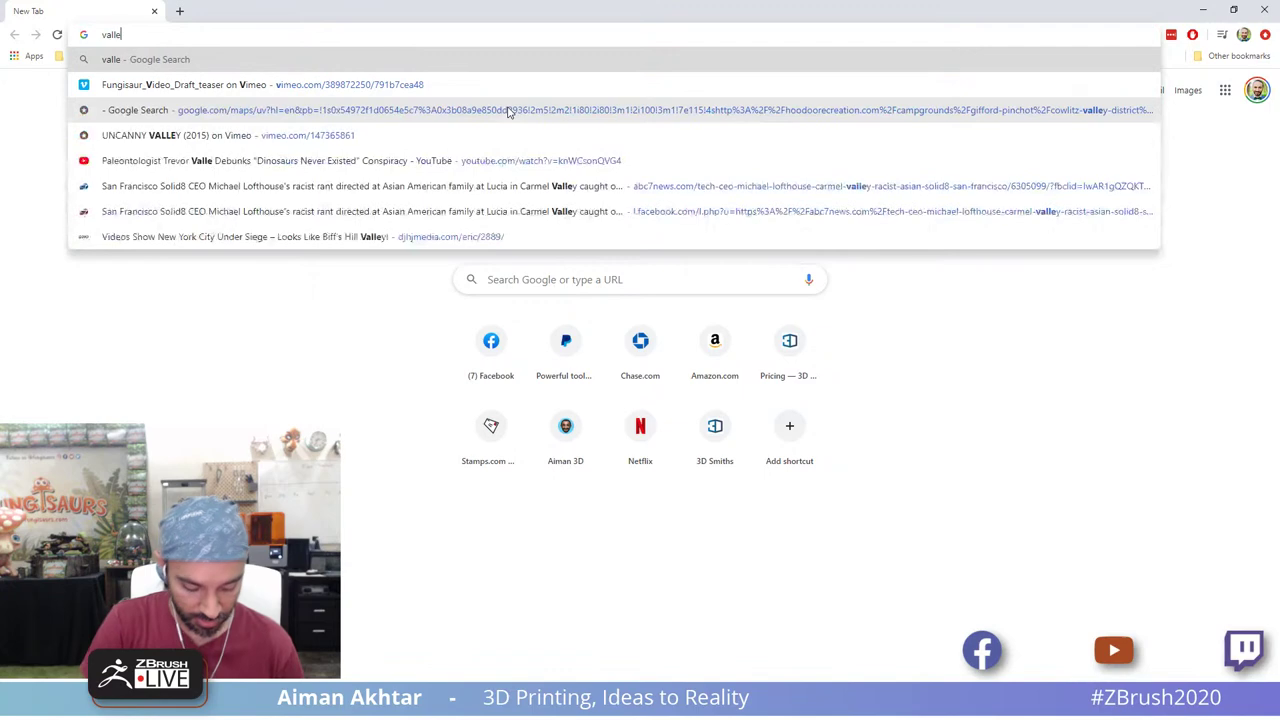
text(jo paints)
key(Return)
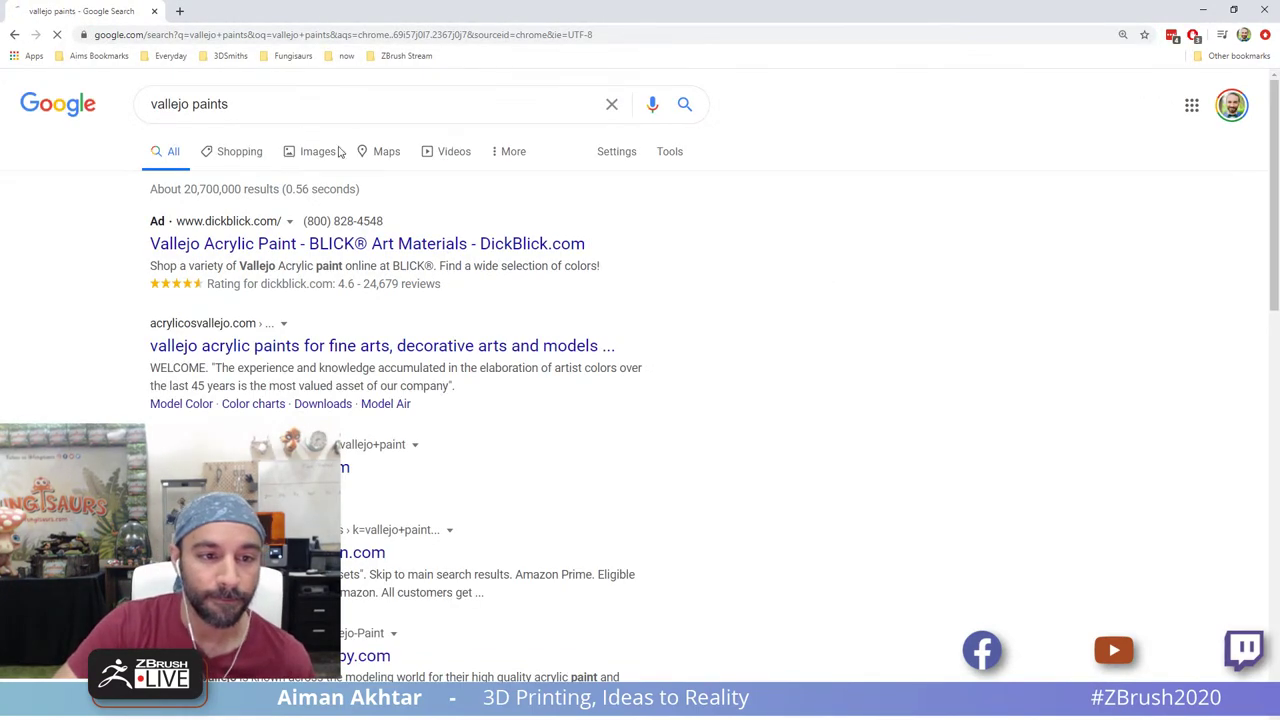
Step: Show the image results and preview the Vallejo Basic and Napoleonic French & British paint sets
click(336, 151)
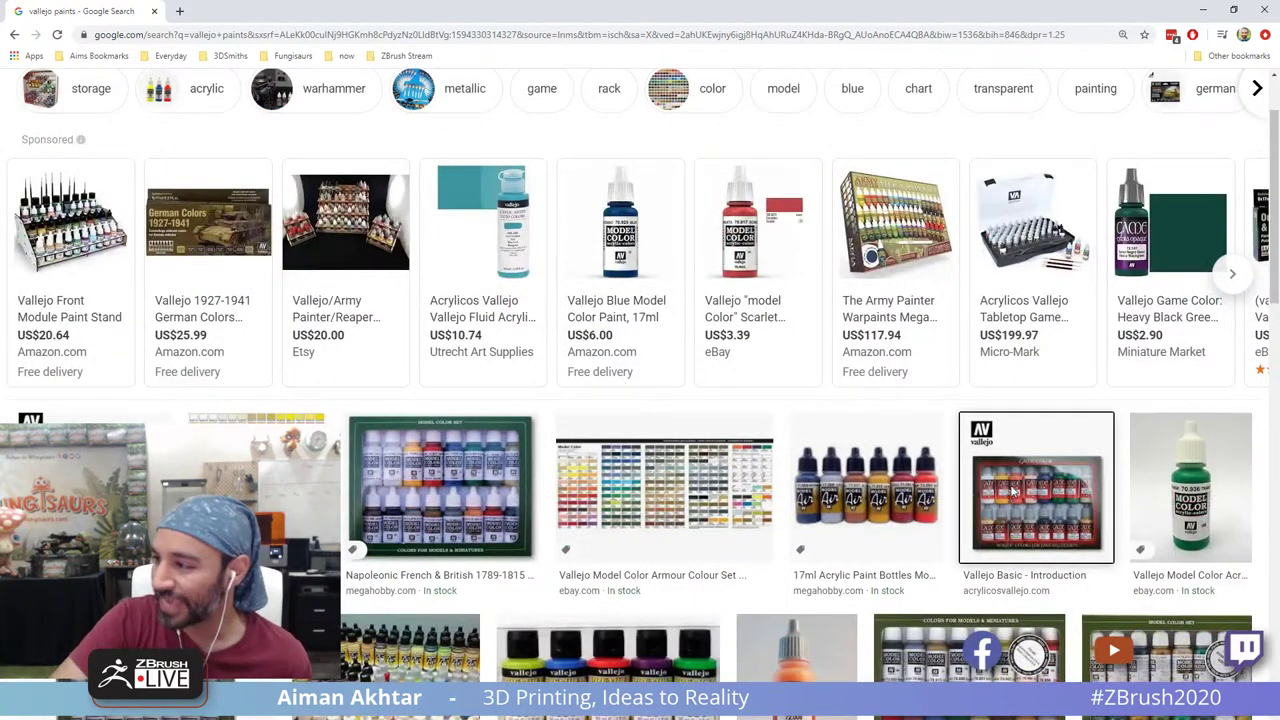
click(1010, 490)
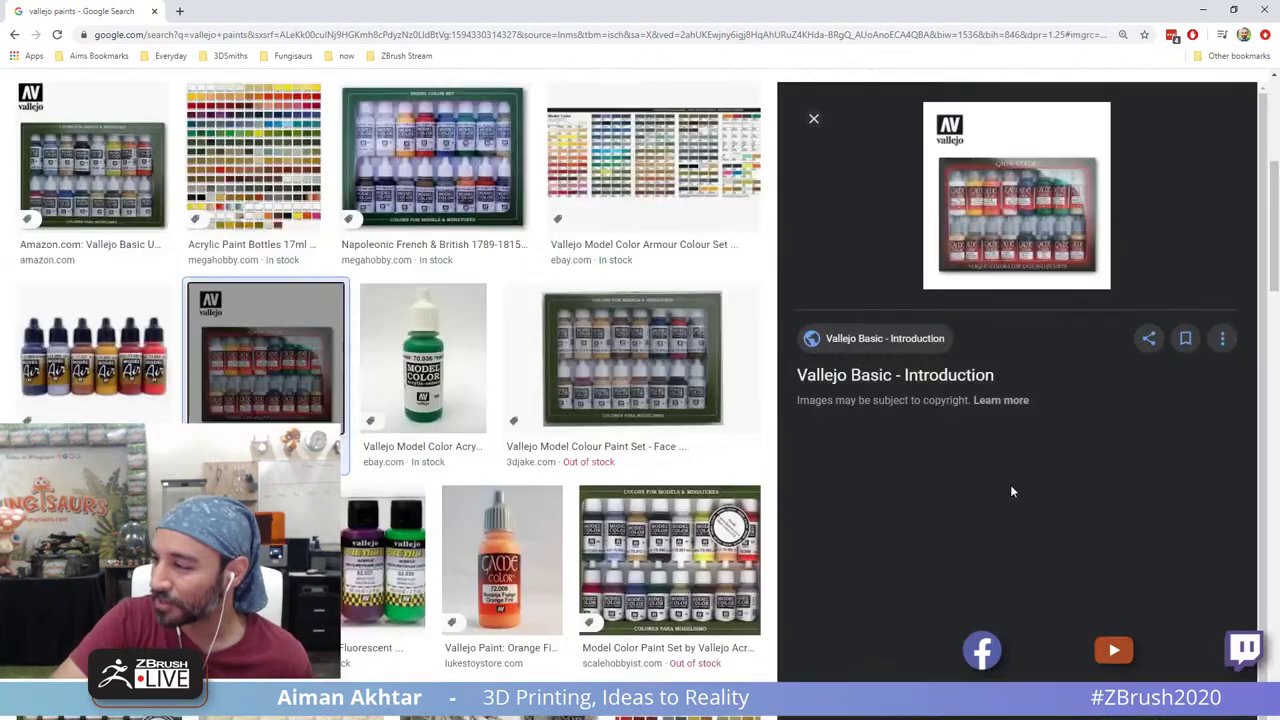
click(441, 138)
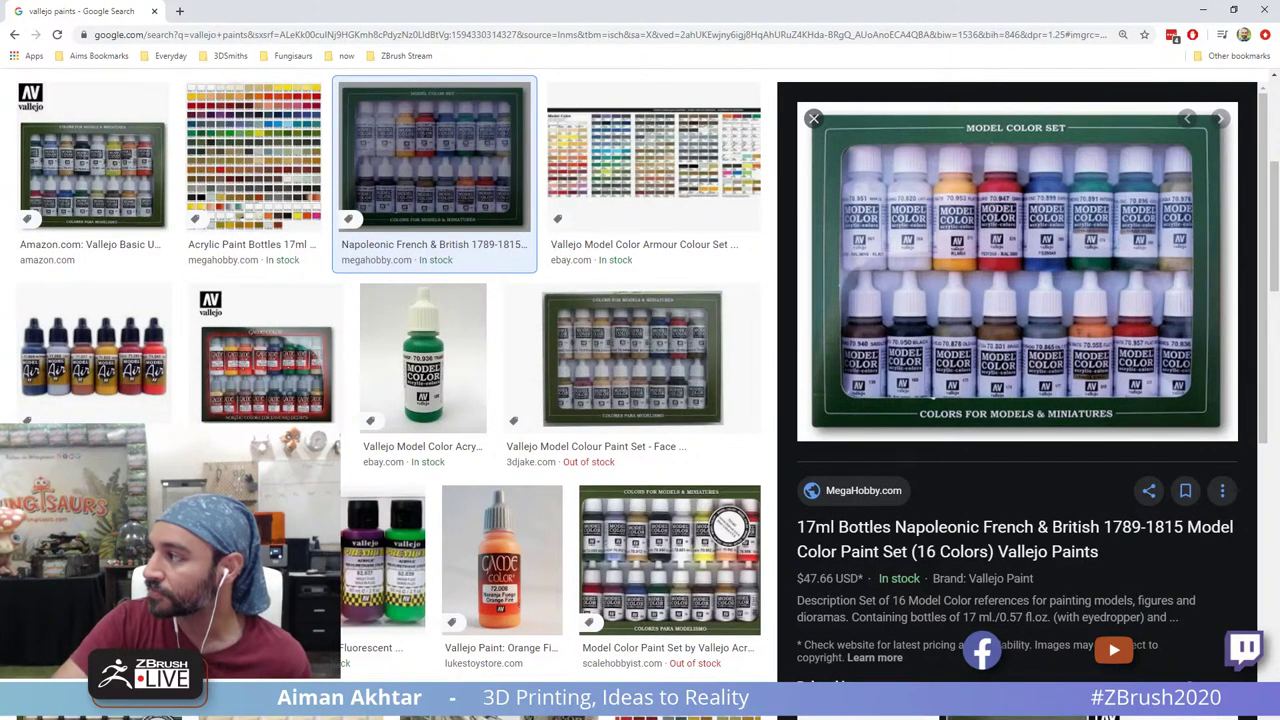
Step: Bring up the AimKeys_Articulation_V1 Gumroad page in the other browser window, select its address and look over the key and joint types
drag(1279, 128, 626, 8)
click(751, 18)
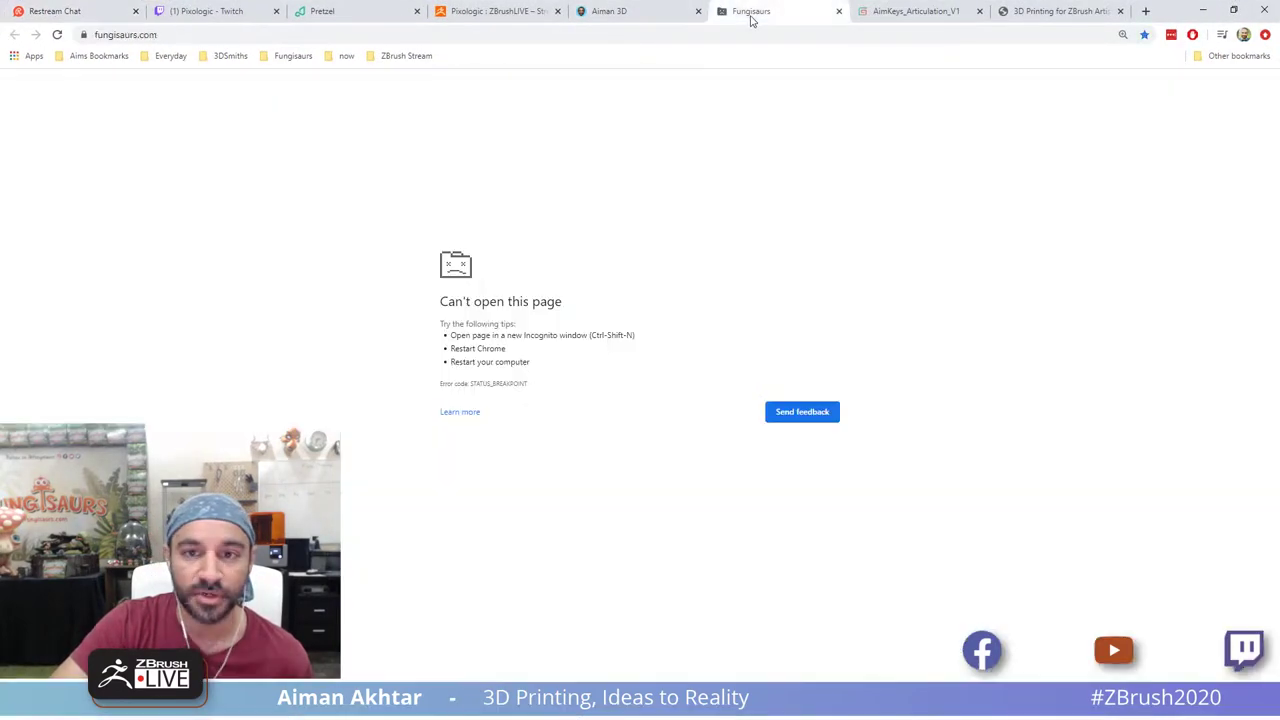
click(937, 12)
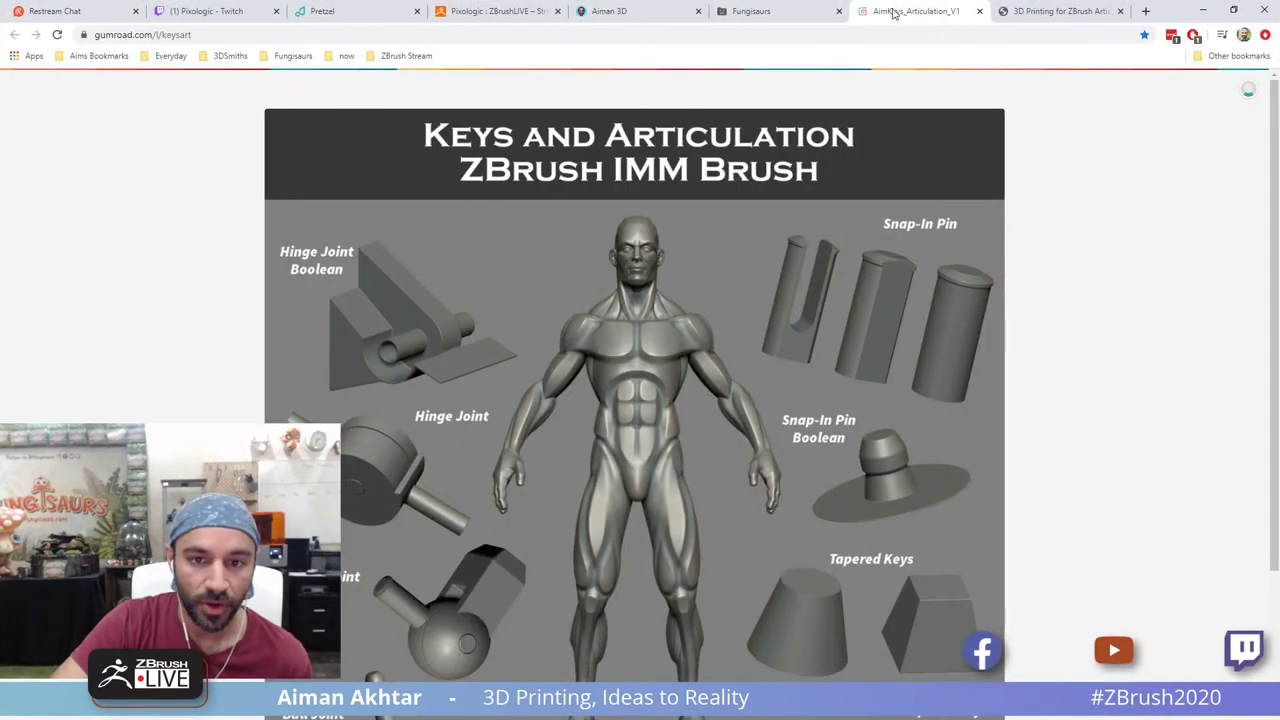
click(616, 43)
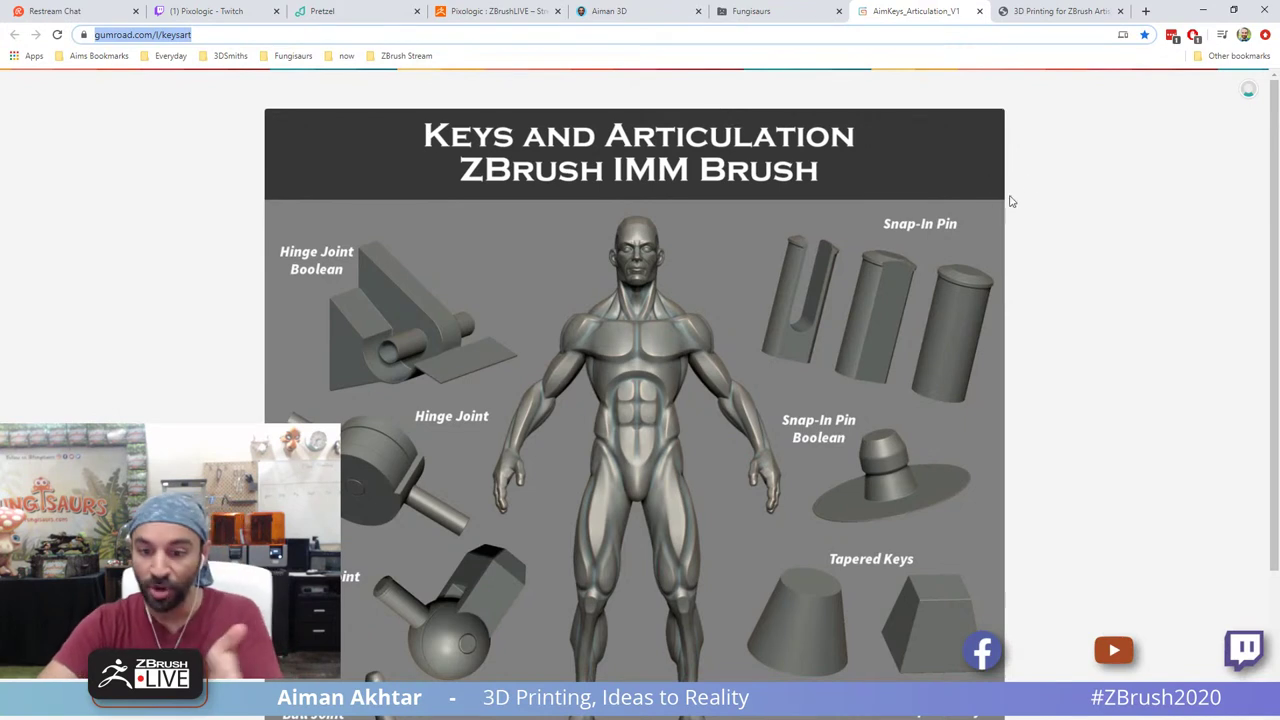
scroll(1036, 201, down, 1)
scroll(1053, 181, down, 1)
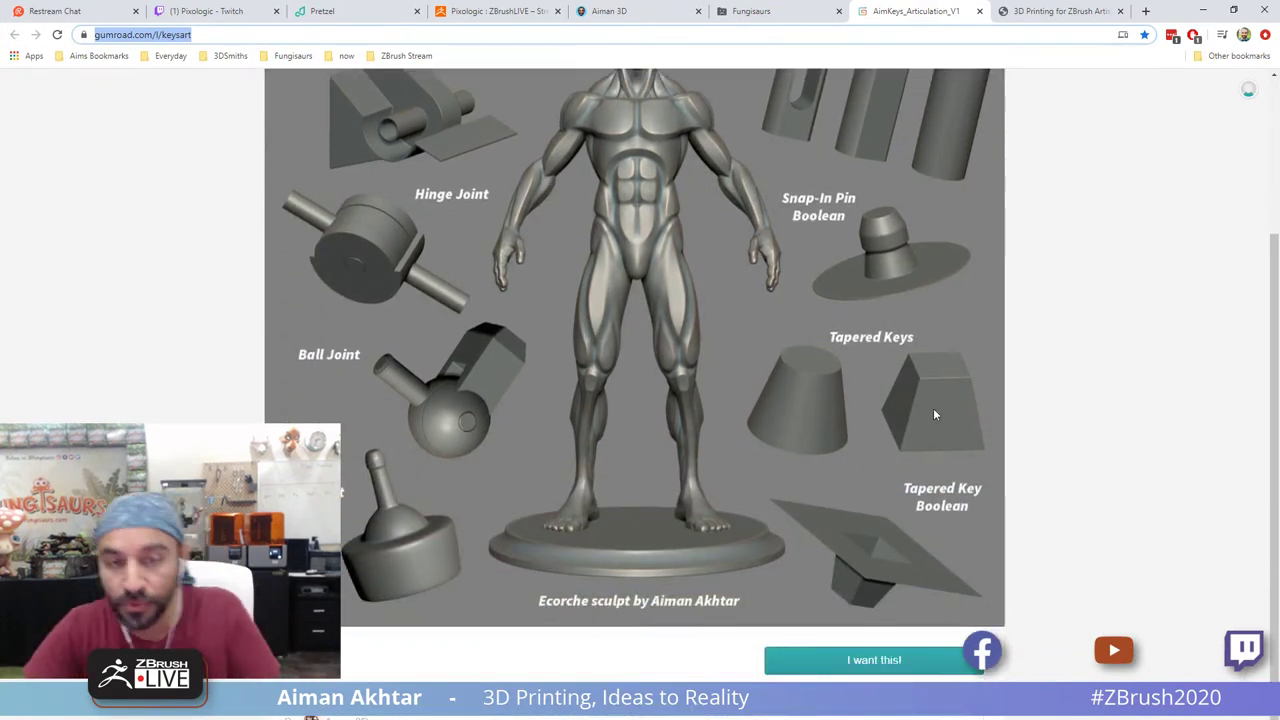
scroll(1003, 295, up, 1)
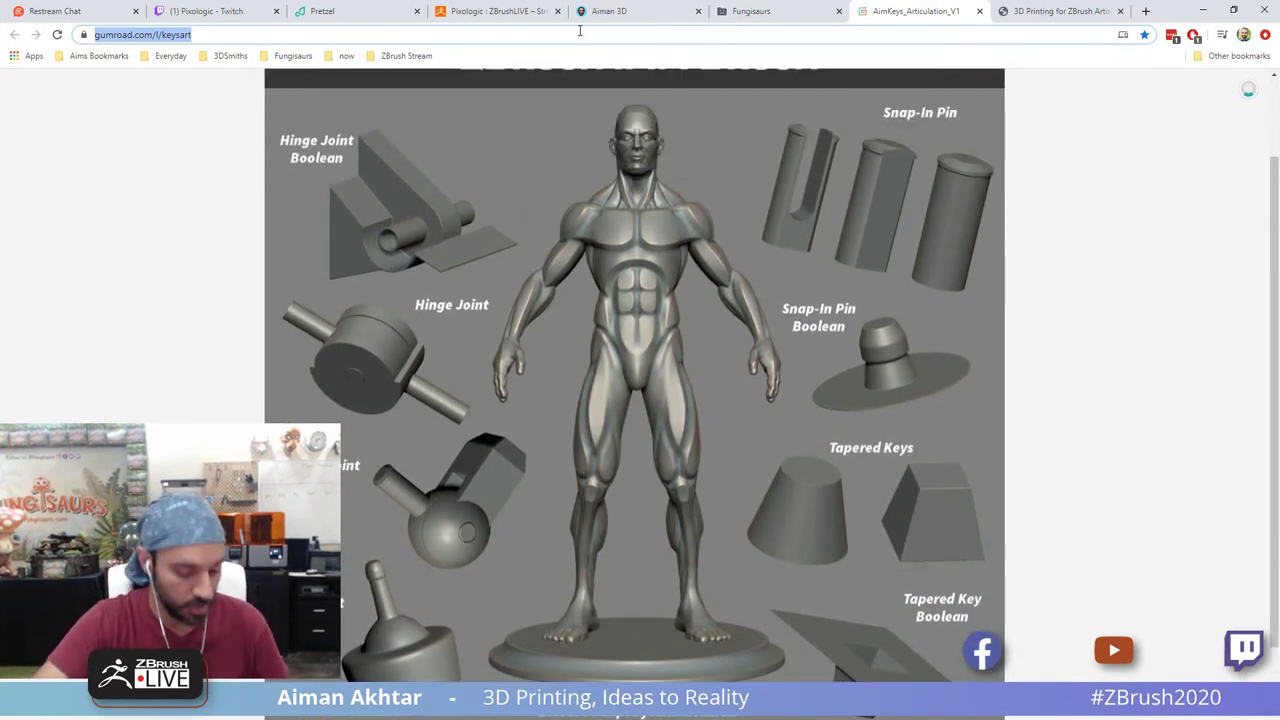
Step: Check the Restream chat and bring up the Mold3D Academy page for the 3D Printing for ZBrush Artists class
click(80, 11)
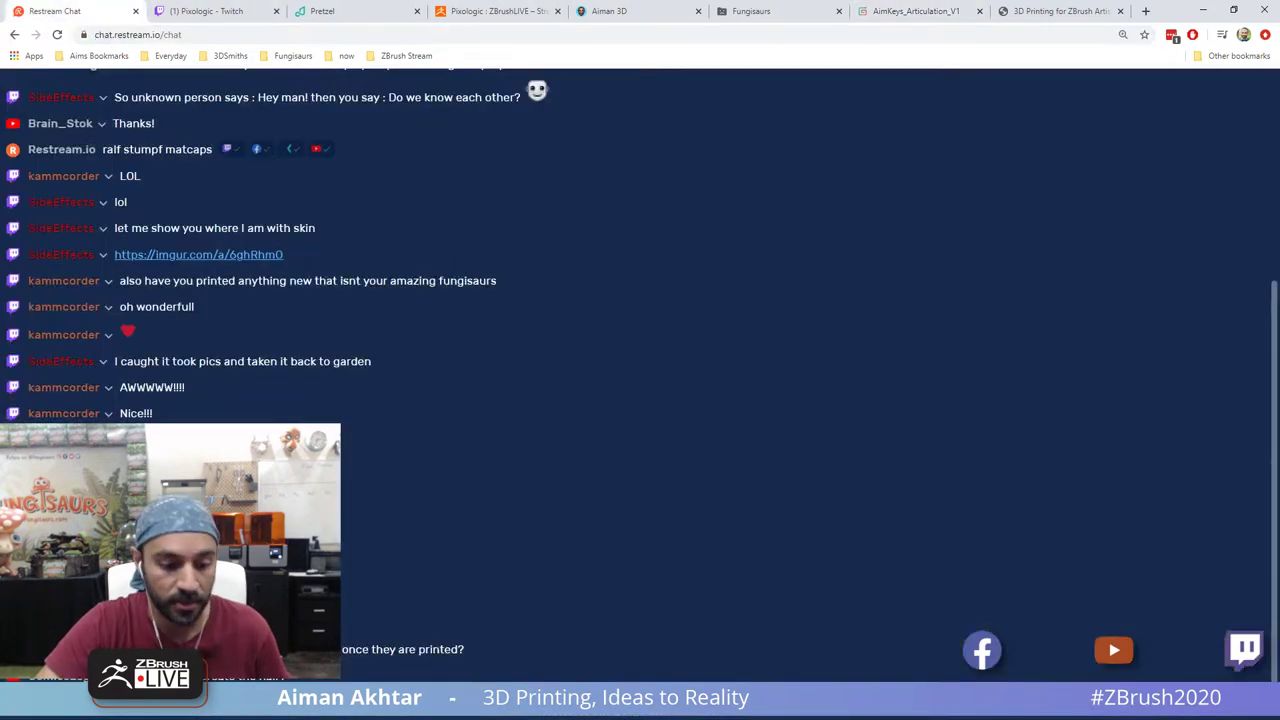
click(906, 12)
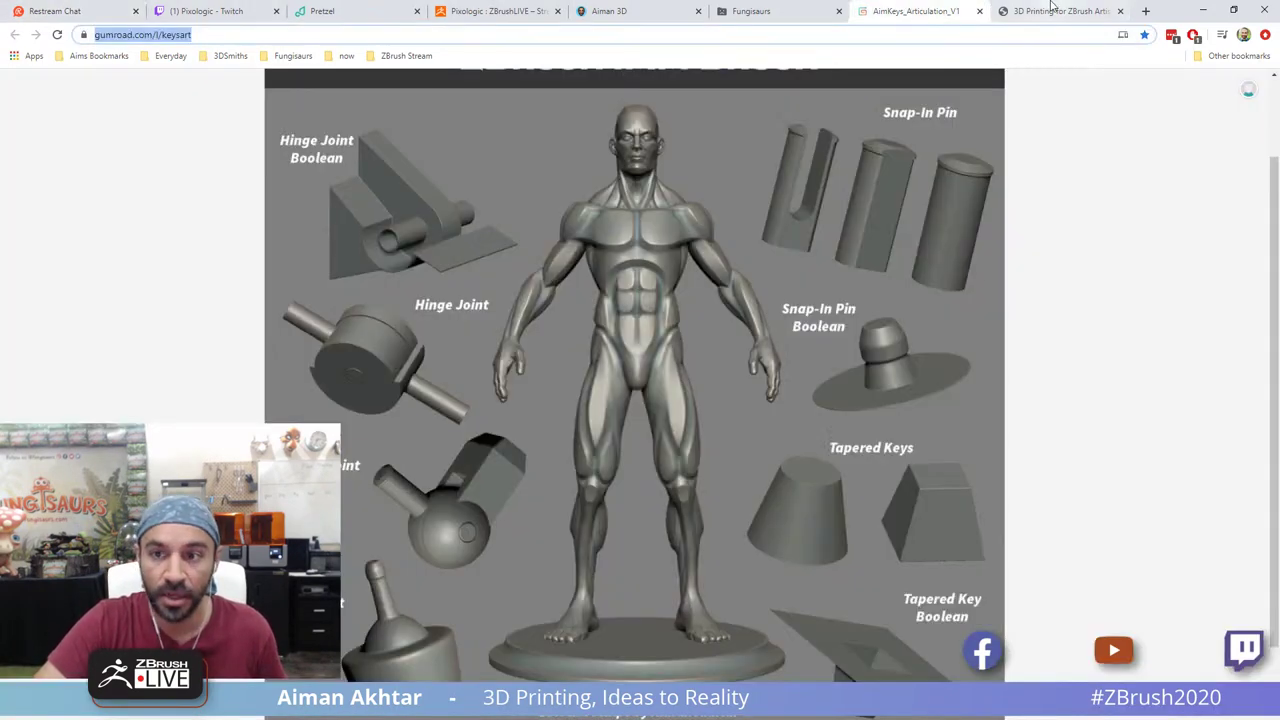
click(1056, 9)
Step: Look through the class page's offer, What You'll Learn section, lesson plan and gallery of printed student work
scroll(1070, 390, down, 1)
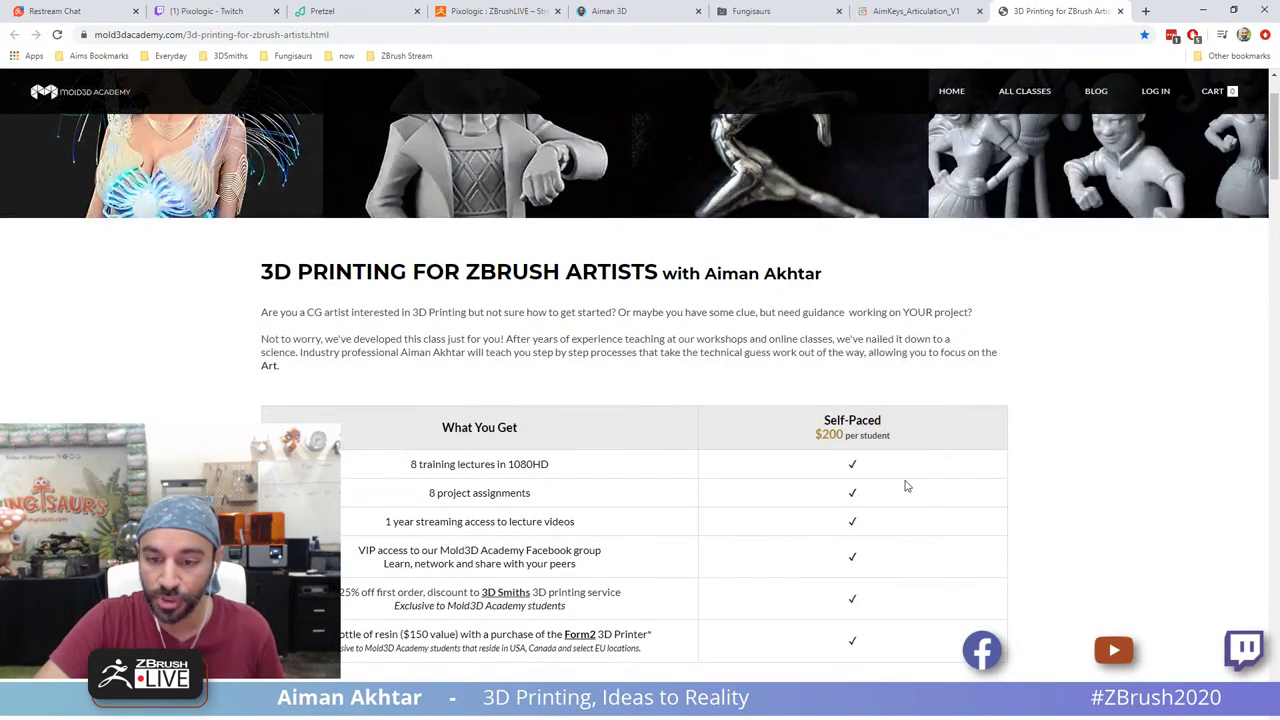
scroll(467, 489, up, 1)
scroll(467, 489, up, 1)
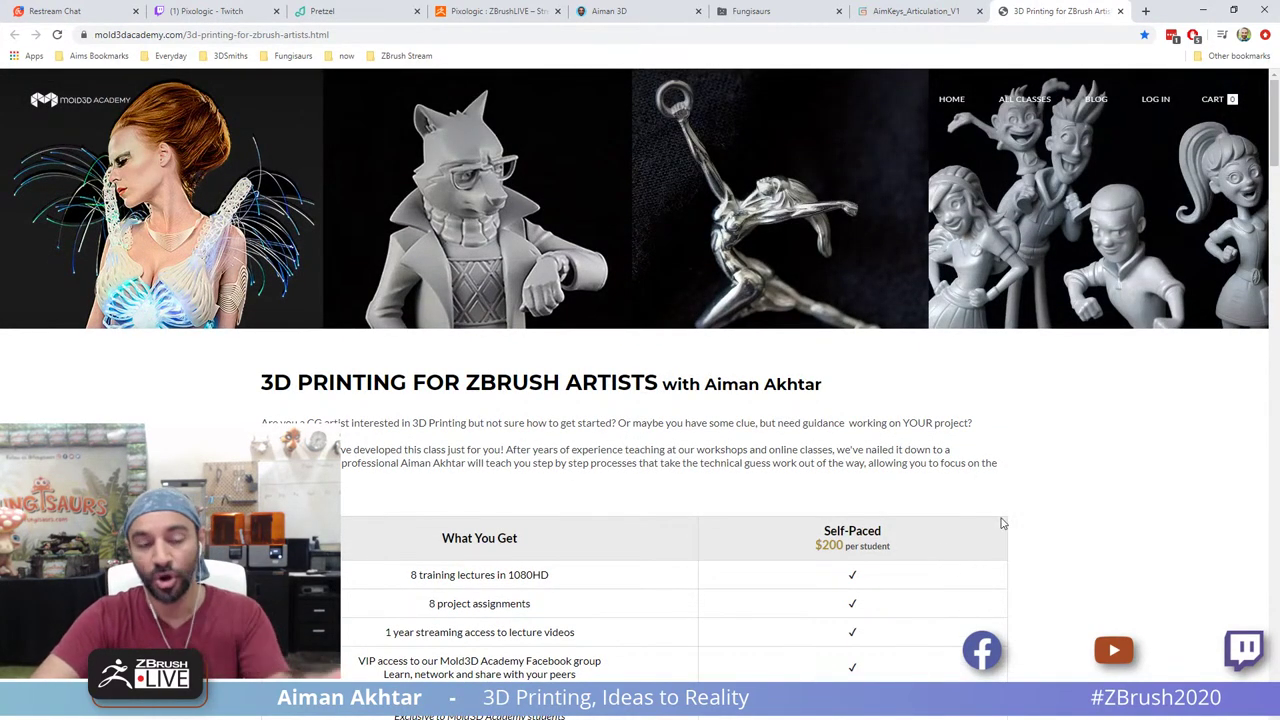
scroll(1065, 510, down, 3)
scroll(1065, 510, down, 9)
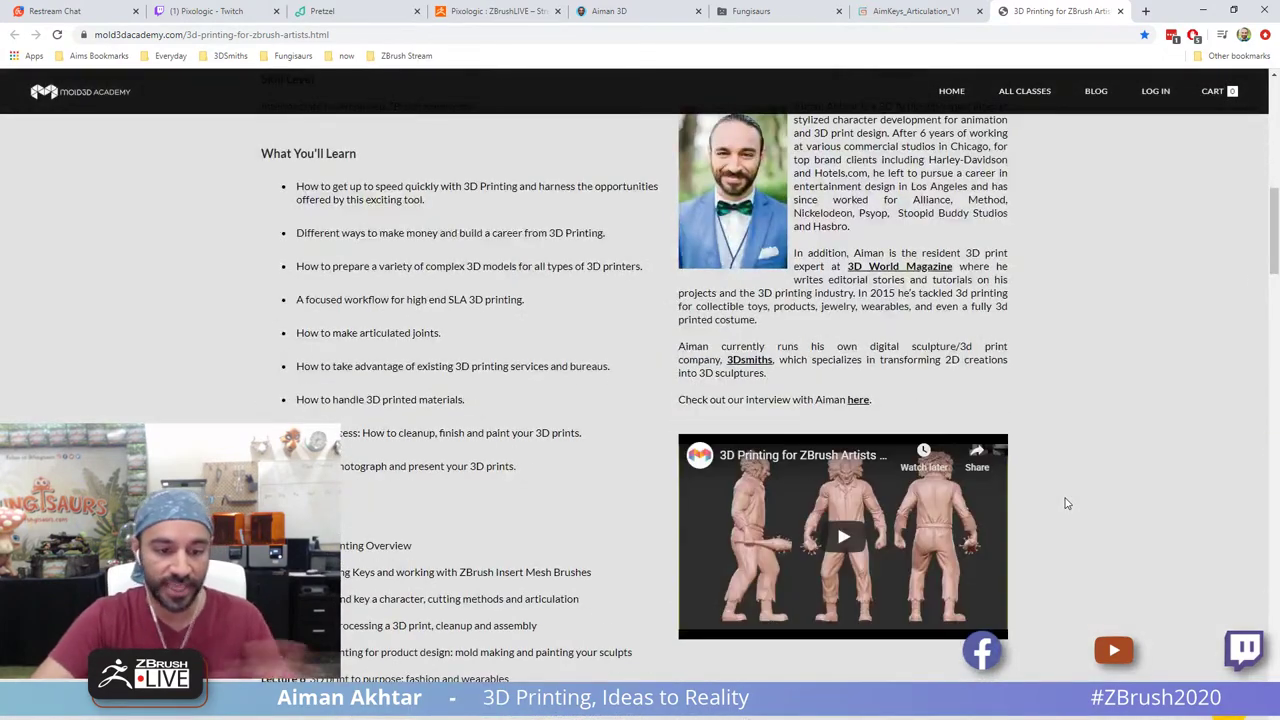
scroll(1257, 470, down, 2)
scroll(1184, 475, down, 1)
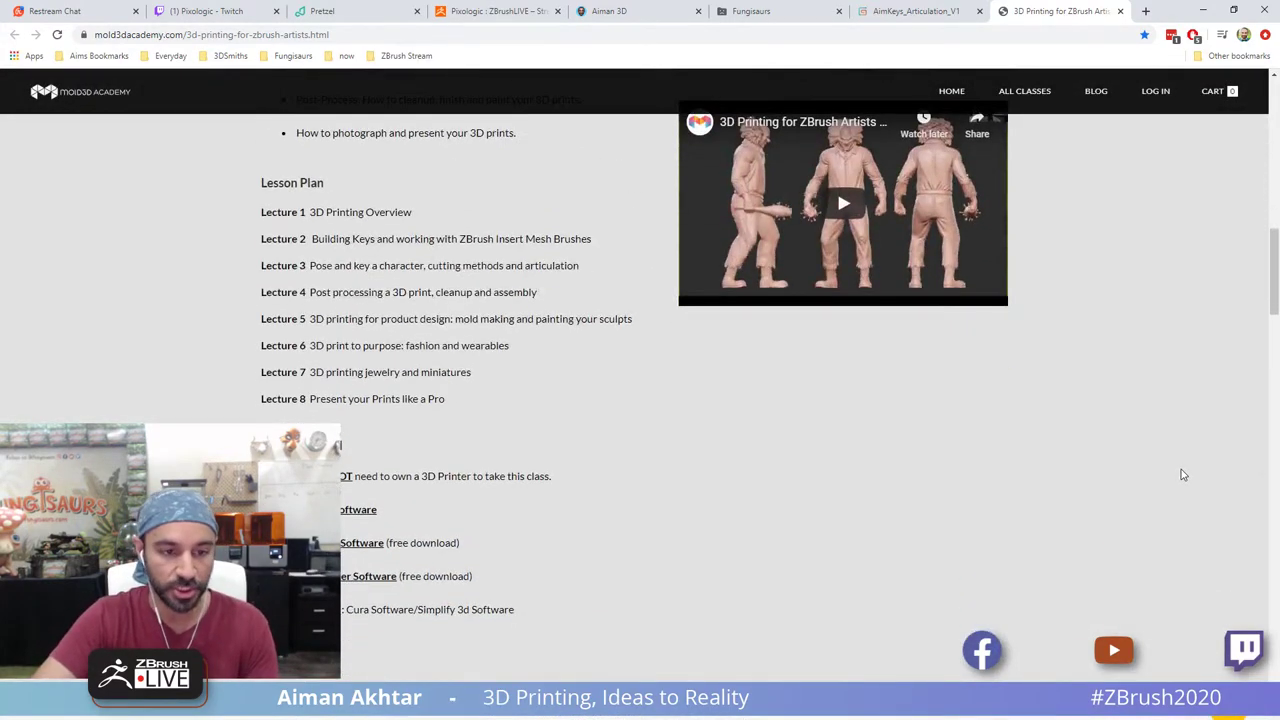
scroll(1180, 475, down, 9)
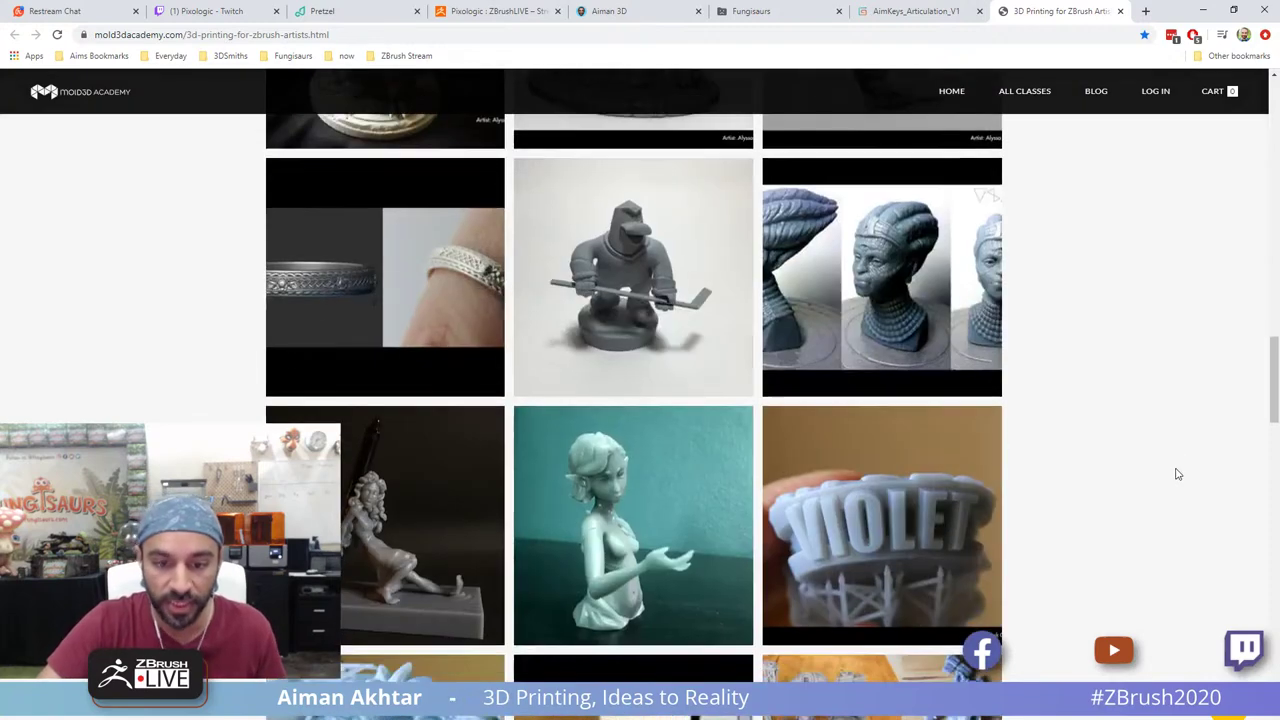
Step: Select the Mold3D Academy class page's address and go back to the Restream chat
click(487, 35)
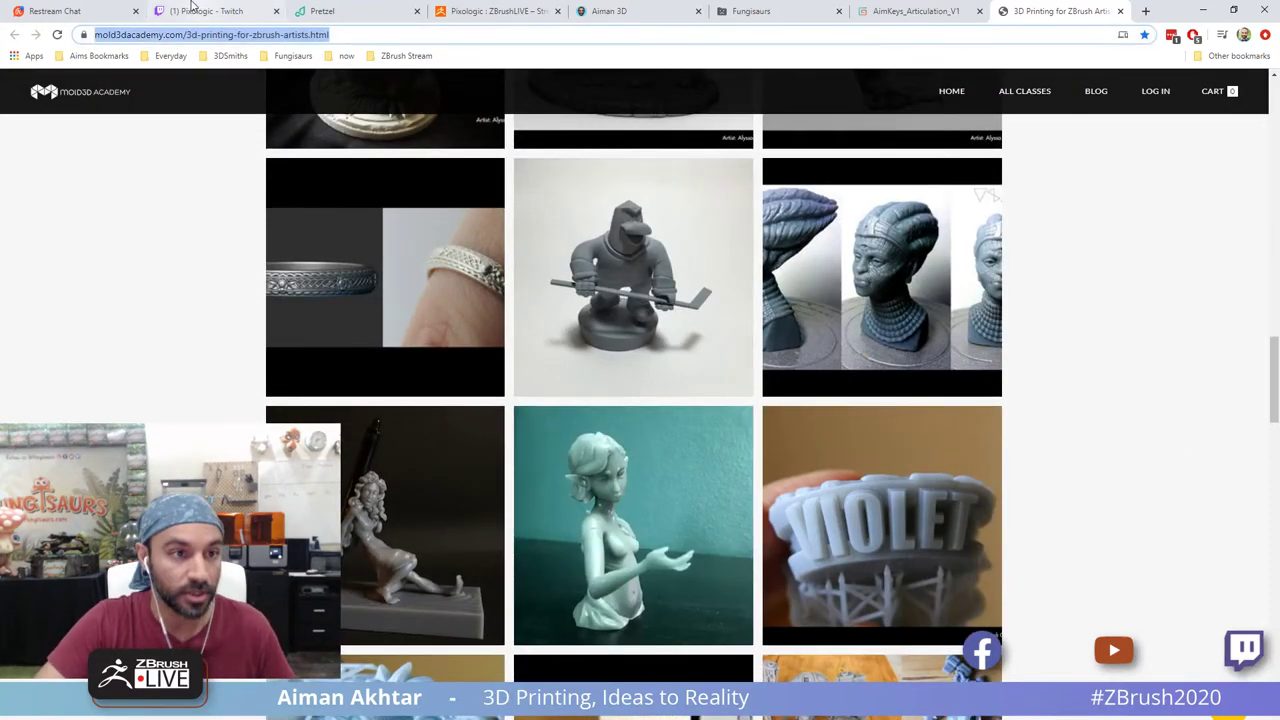
click(60, 11)
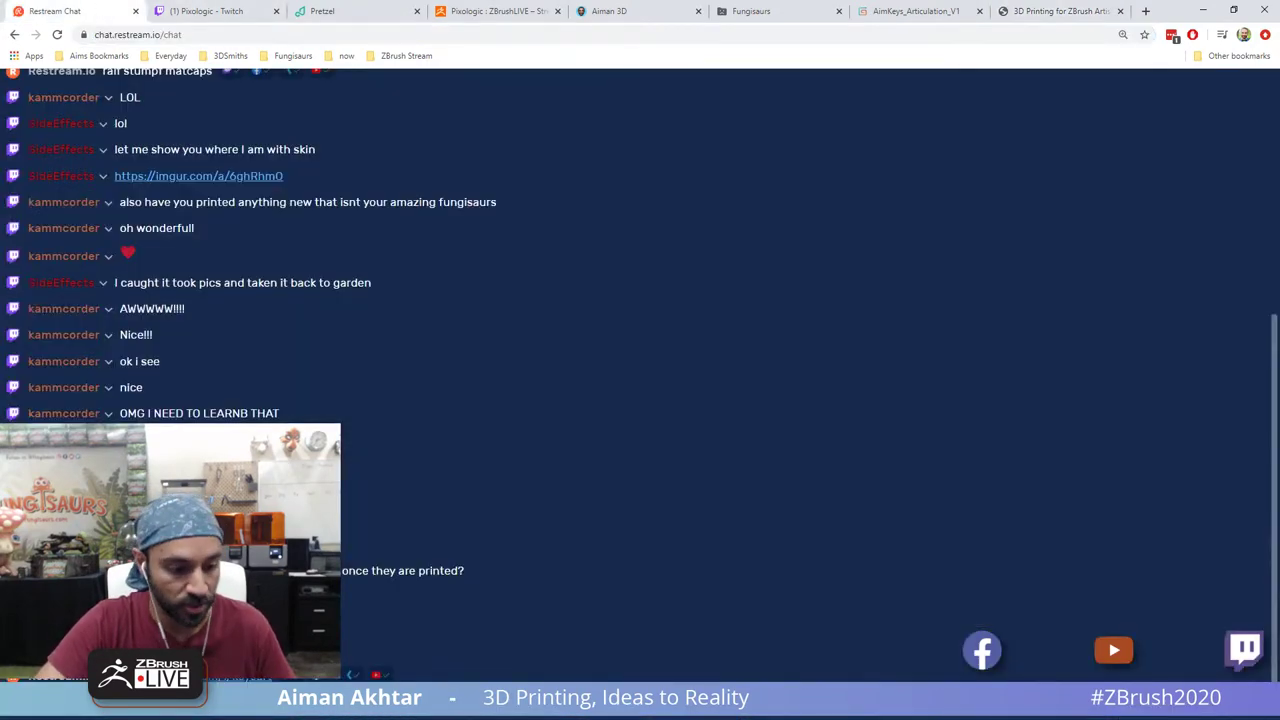
Step: Show the AimKeys_Articulation_V1 page again and look over its Keys and Articulation IMM brush picture
click(915, 11)
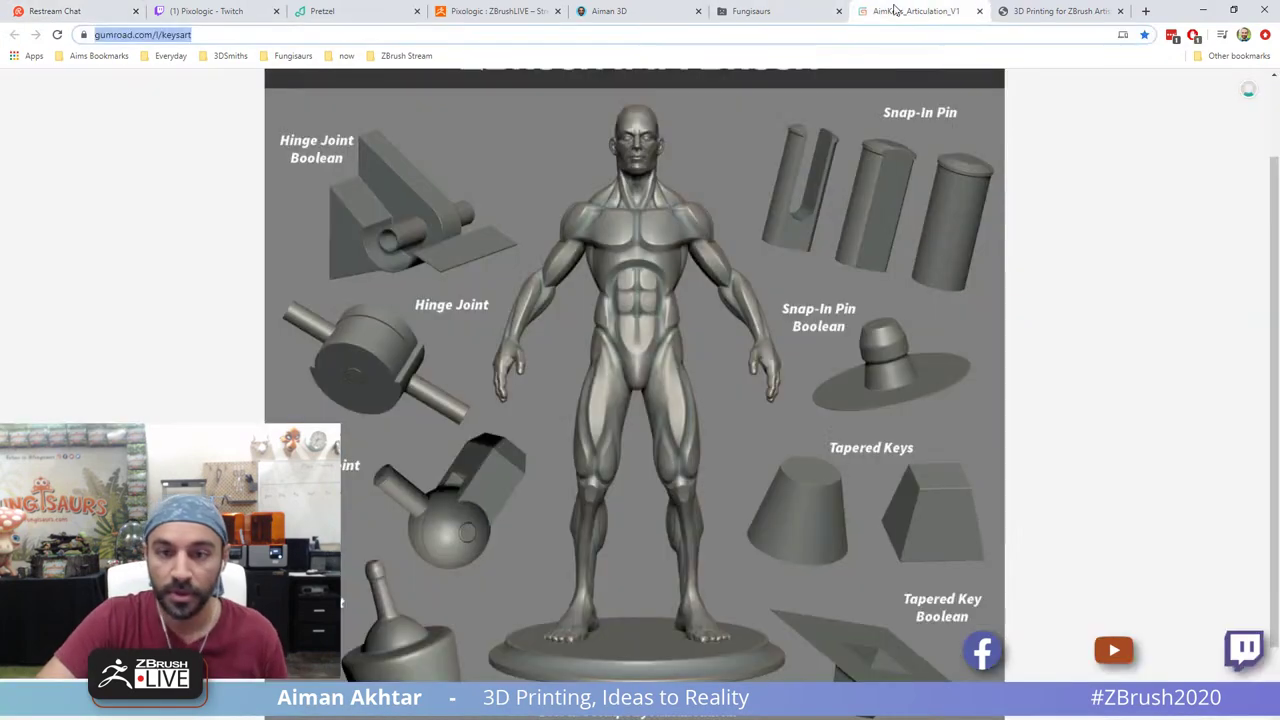
scroll(1131, 431, up, 1)
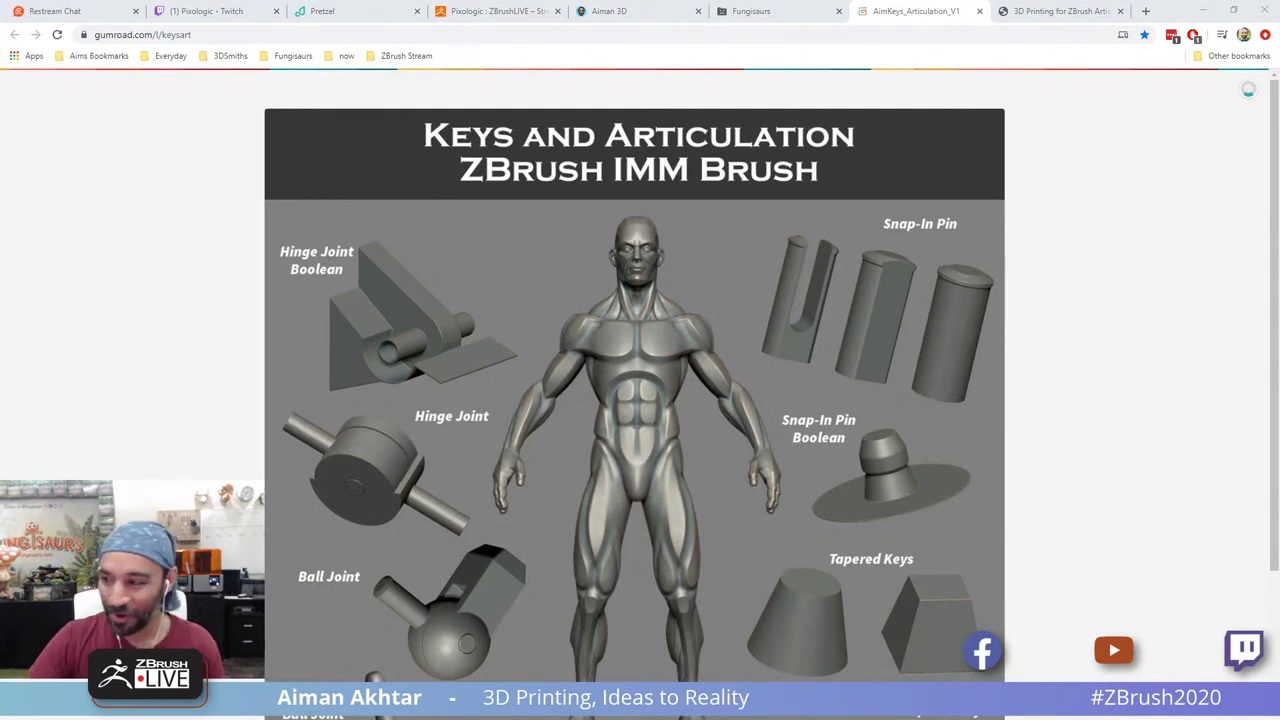
scroll(1170, 489, down, 1)
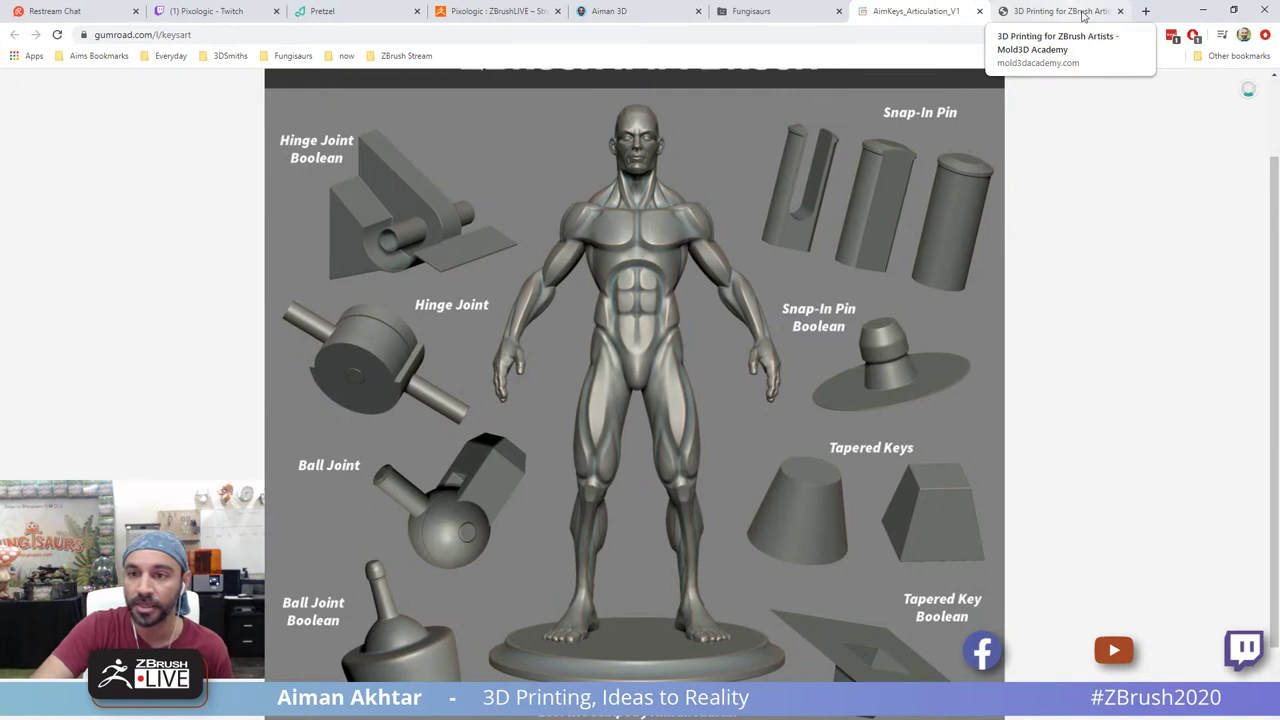
scroll(1128, 240, up, 2)
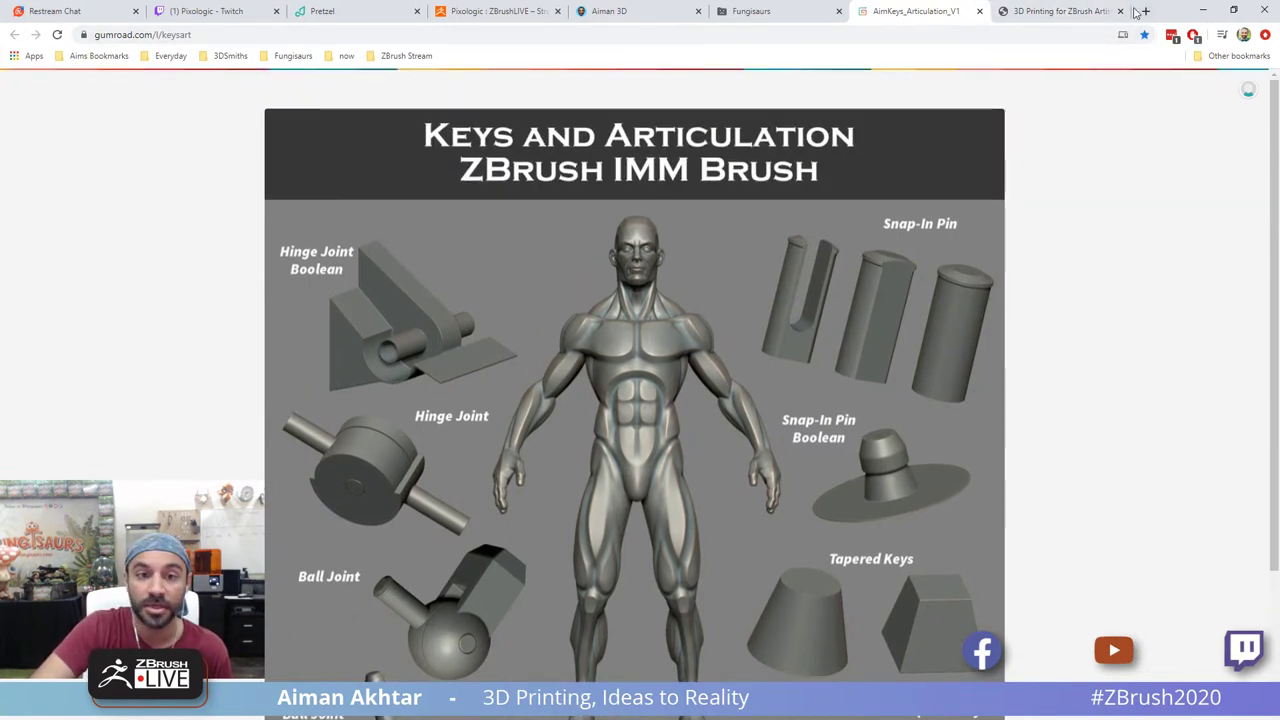
Step: Get the Vallejo paints search window out of the way and return to the Restream chat
click(1203, 12)
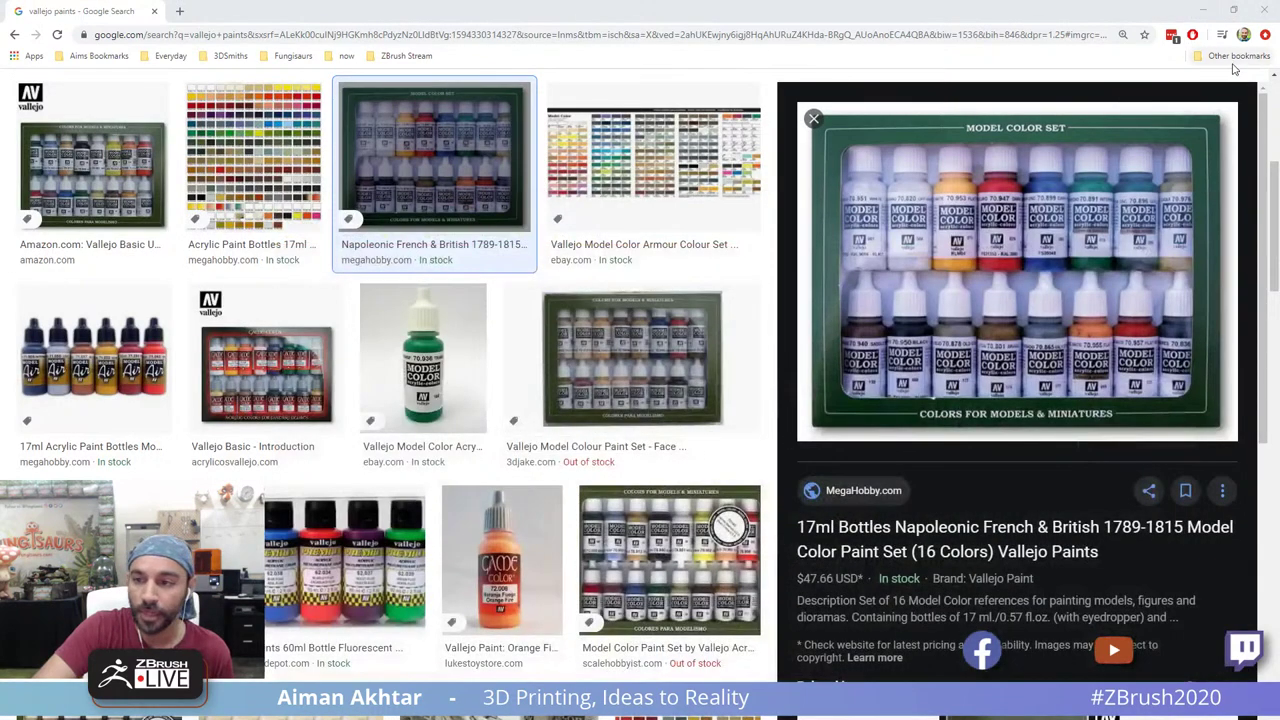
click(1253, 12)
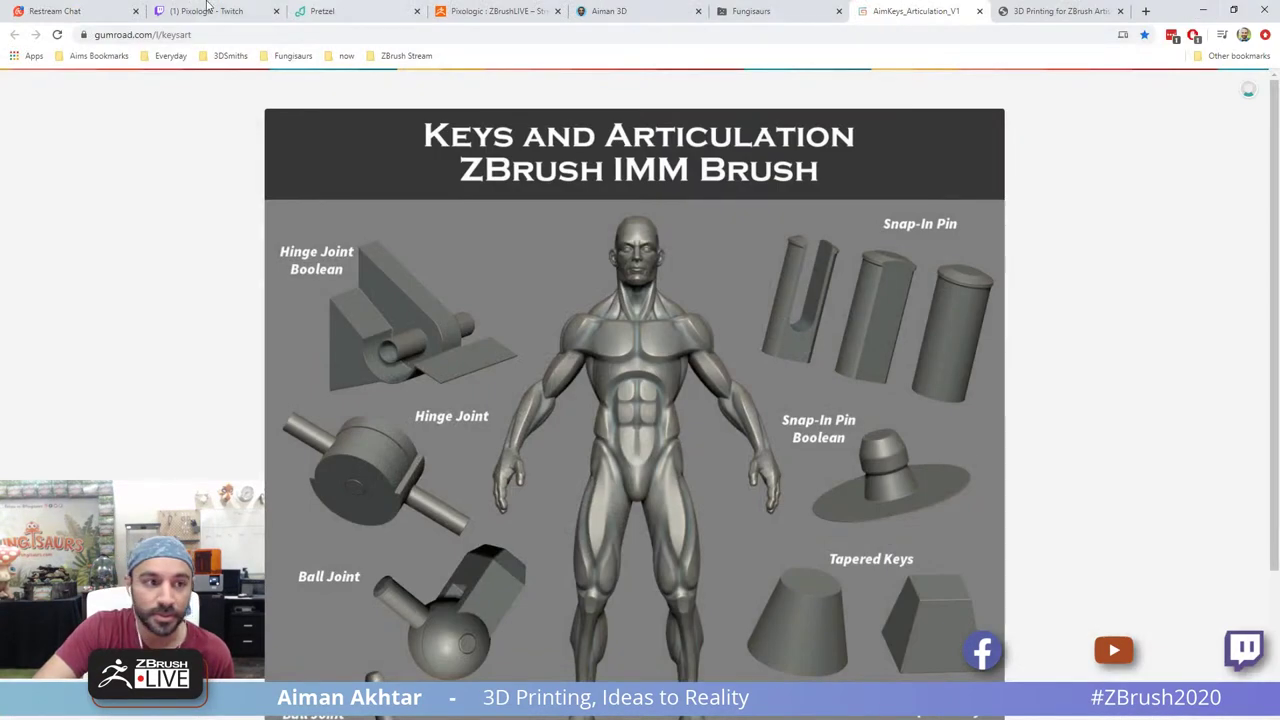
click(55, 11)
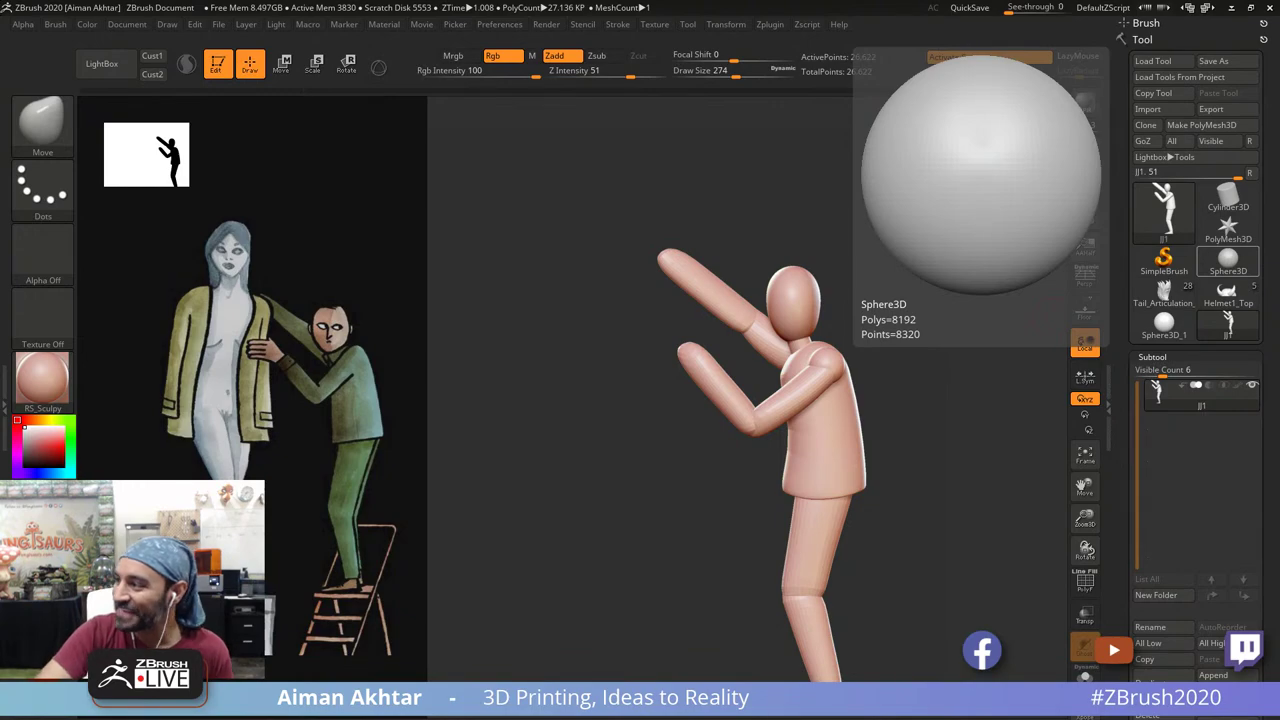
Step: Bring the browser back in front of ZBrush and show Pixologic's Twitch channel with its stream chat
drag(1279, 180, 707, 2)
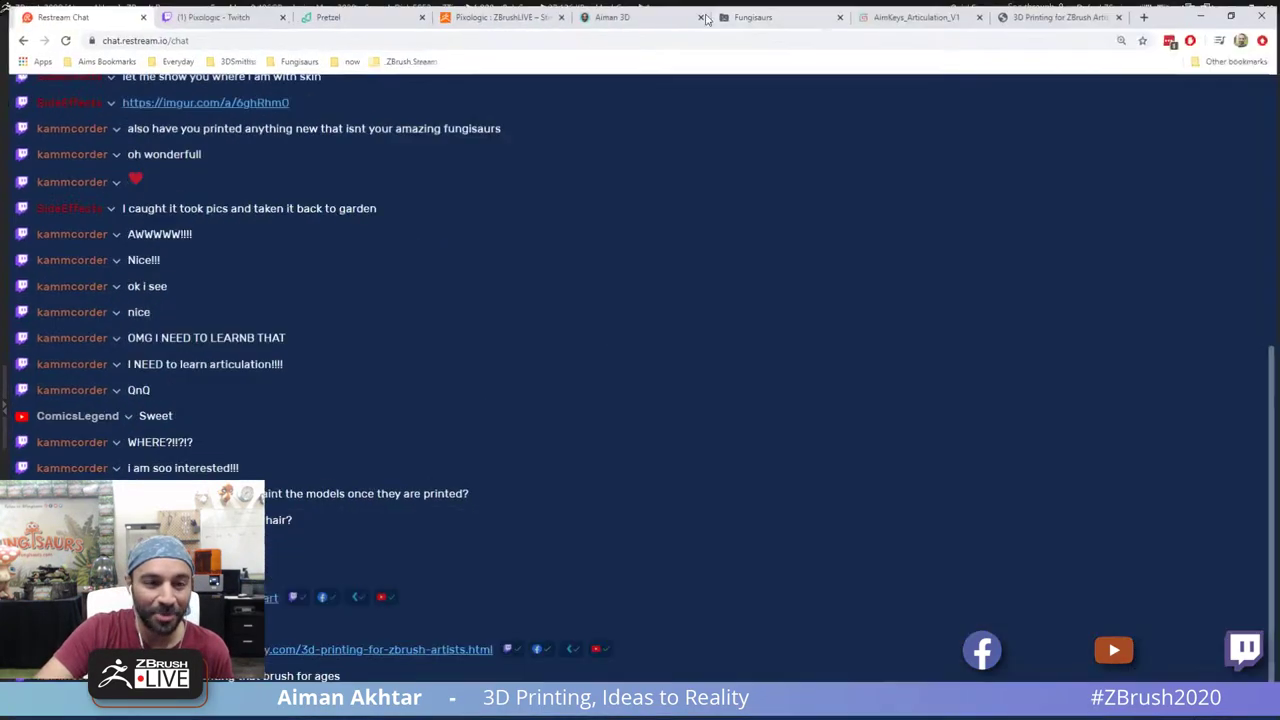
click(228, 14)
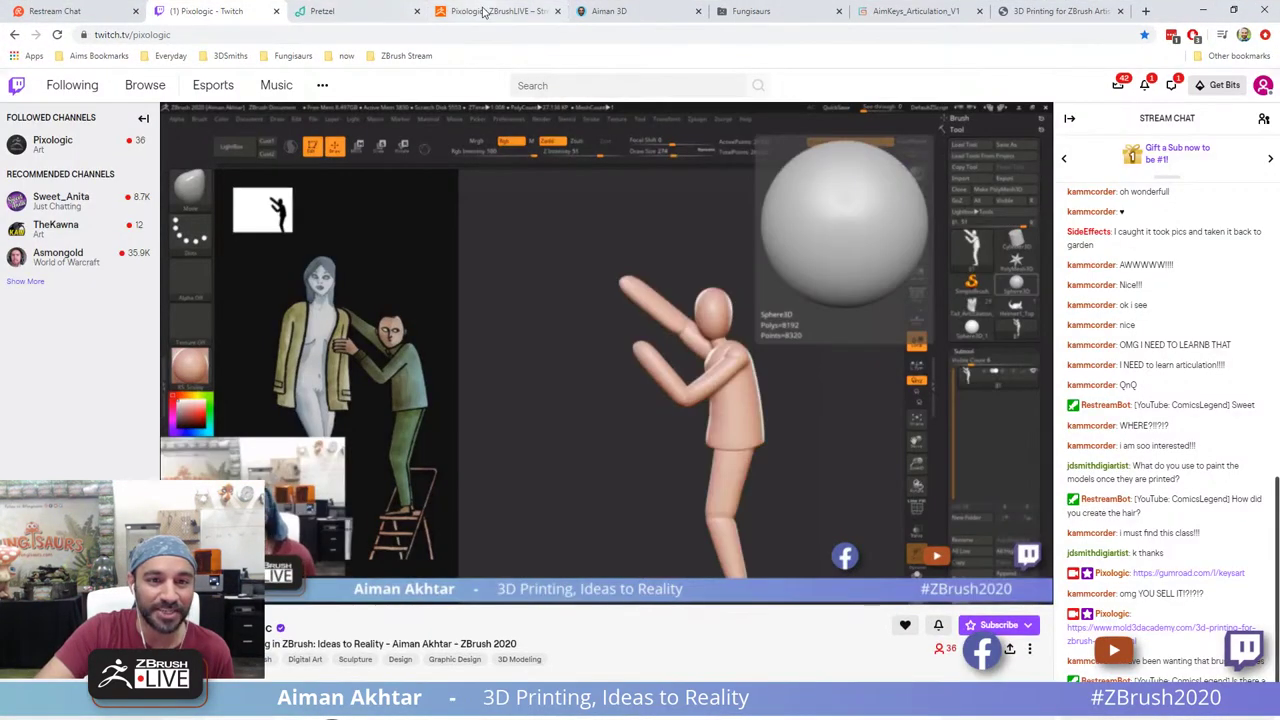
click(360, 12)
click(215, 11)
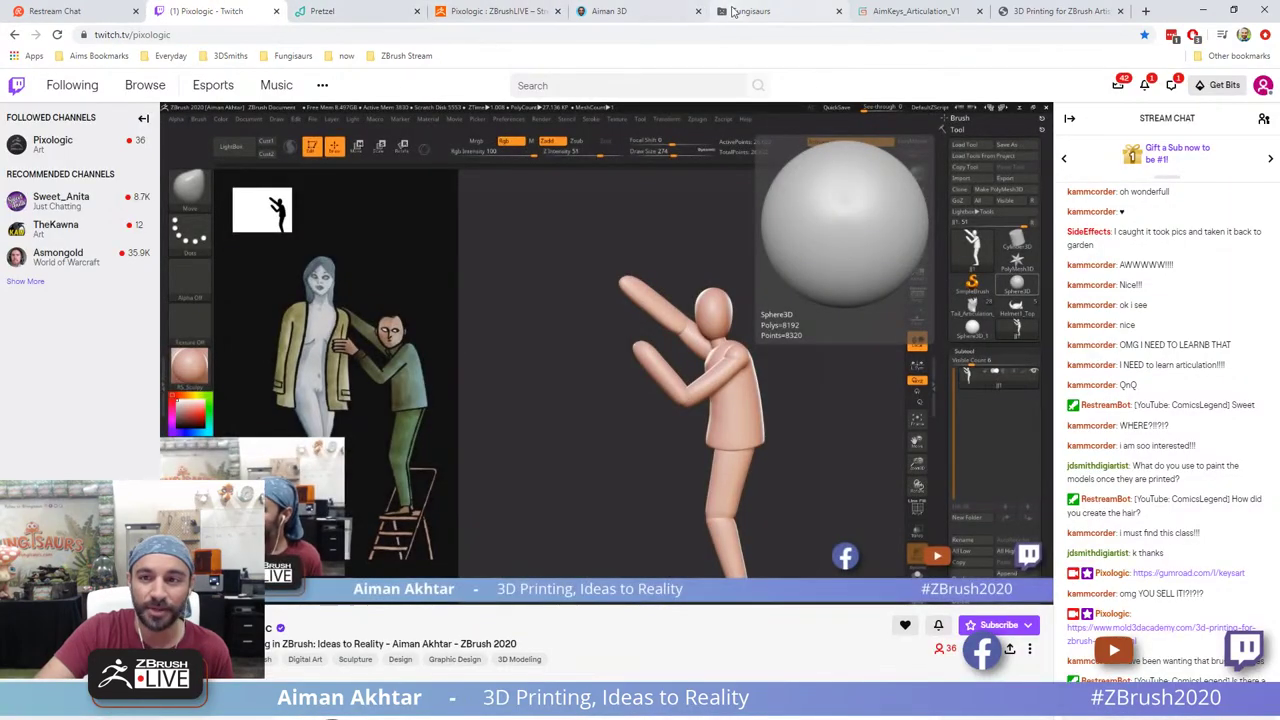
click(468, 36)
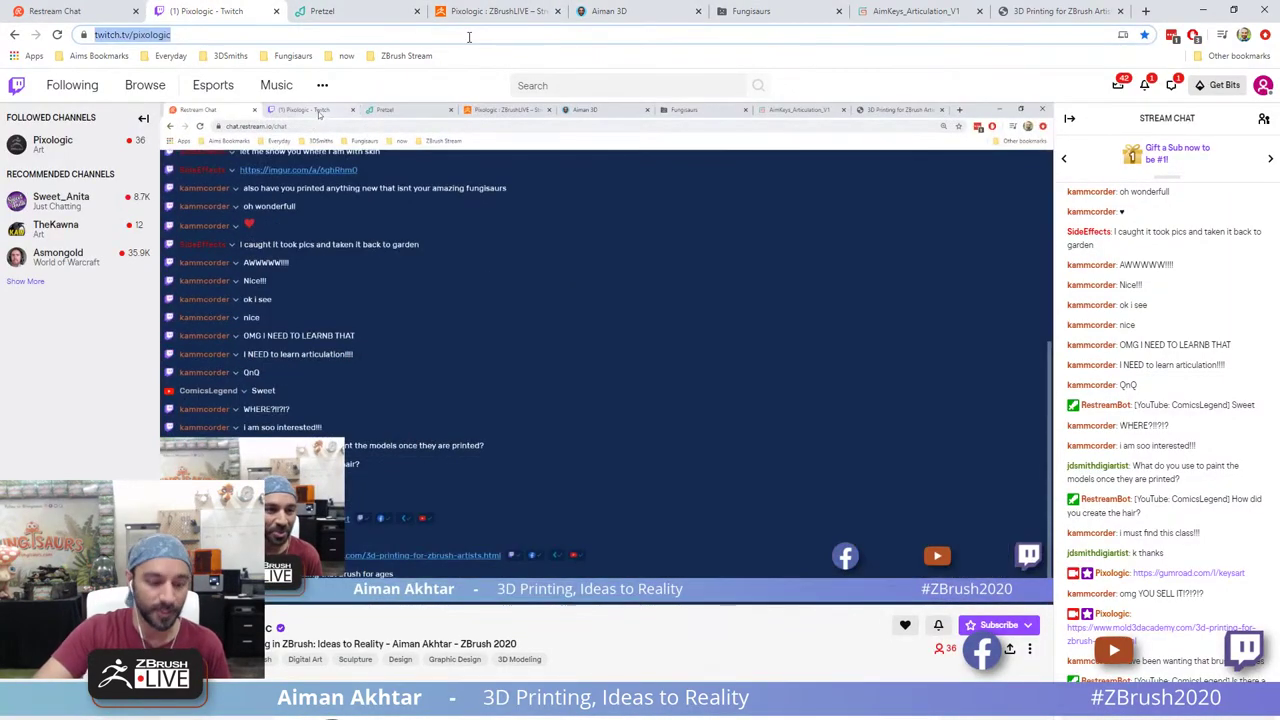
text(zbrush)
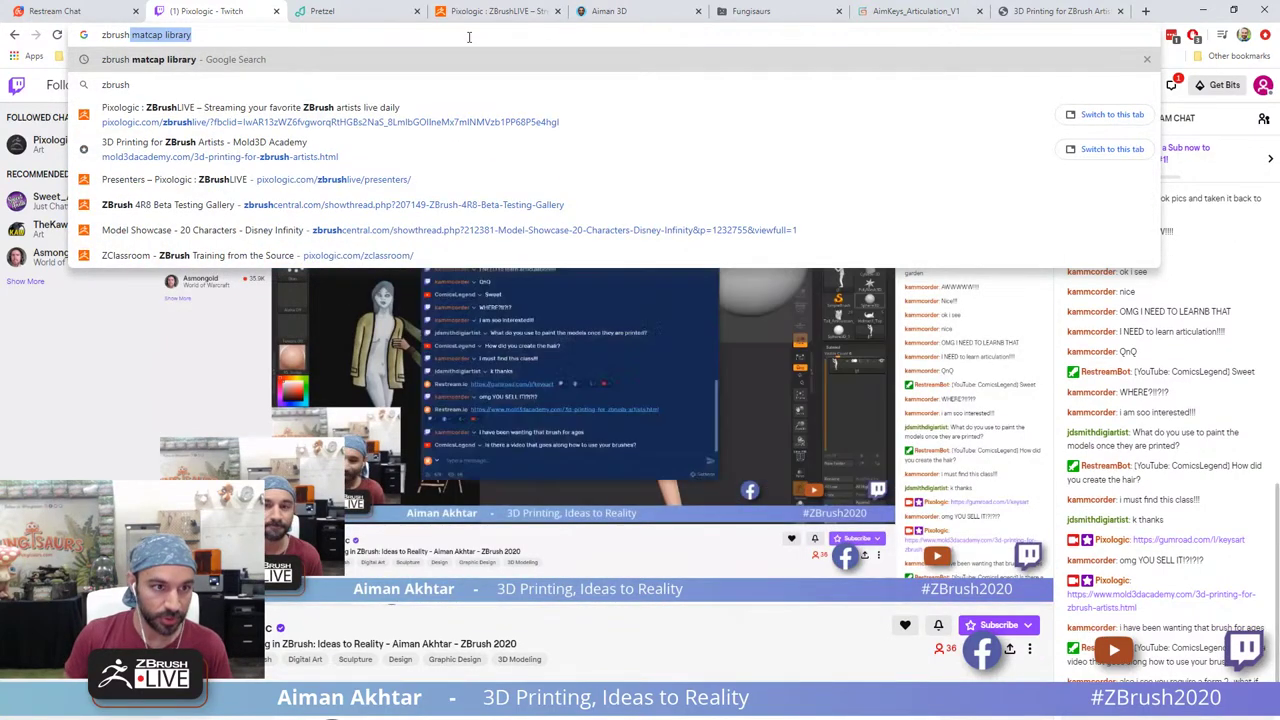
key(BackSpace)
key(Down)
key(Down)
key(Up)
key(Up)
key(Up)
key(Up)
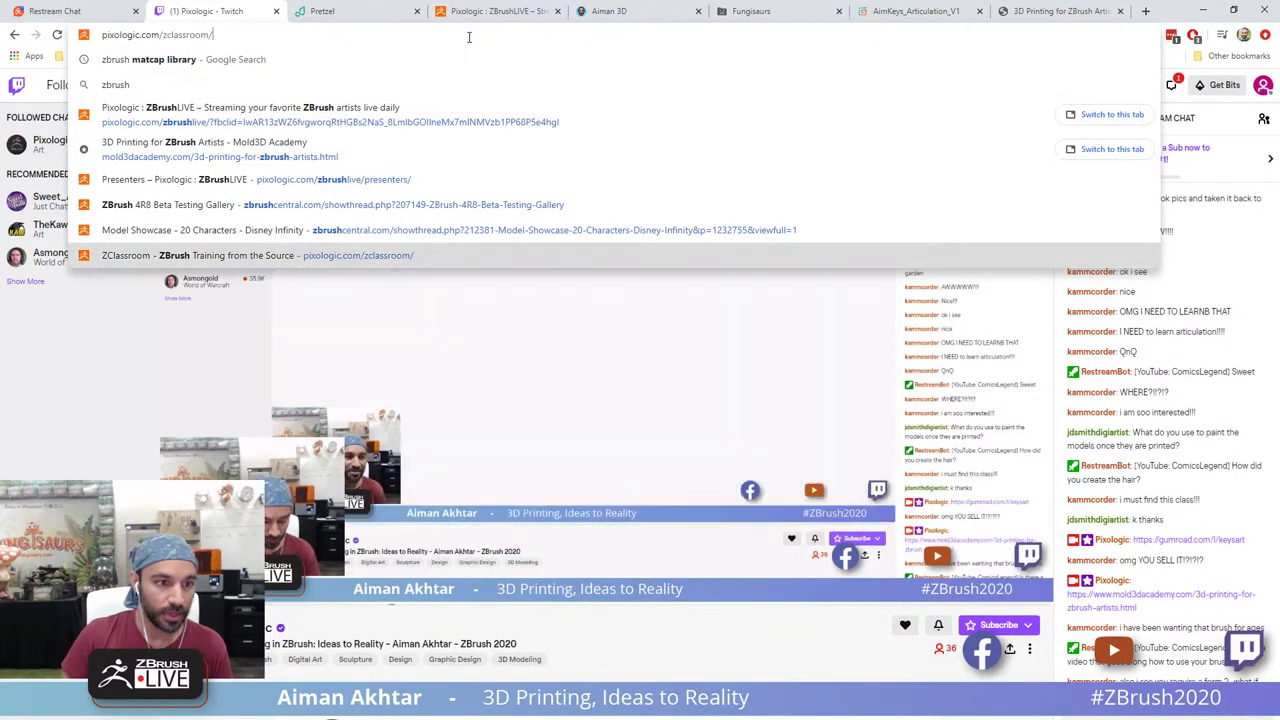
Step: Open the Pixologic ZBrushLIVE presenters page and go to the profile of the host of "3D Printing in ZBrush: Ideas to Reality"
drag(258, 40, 5, 38)
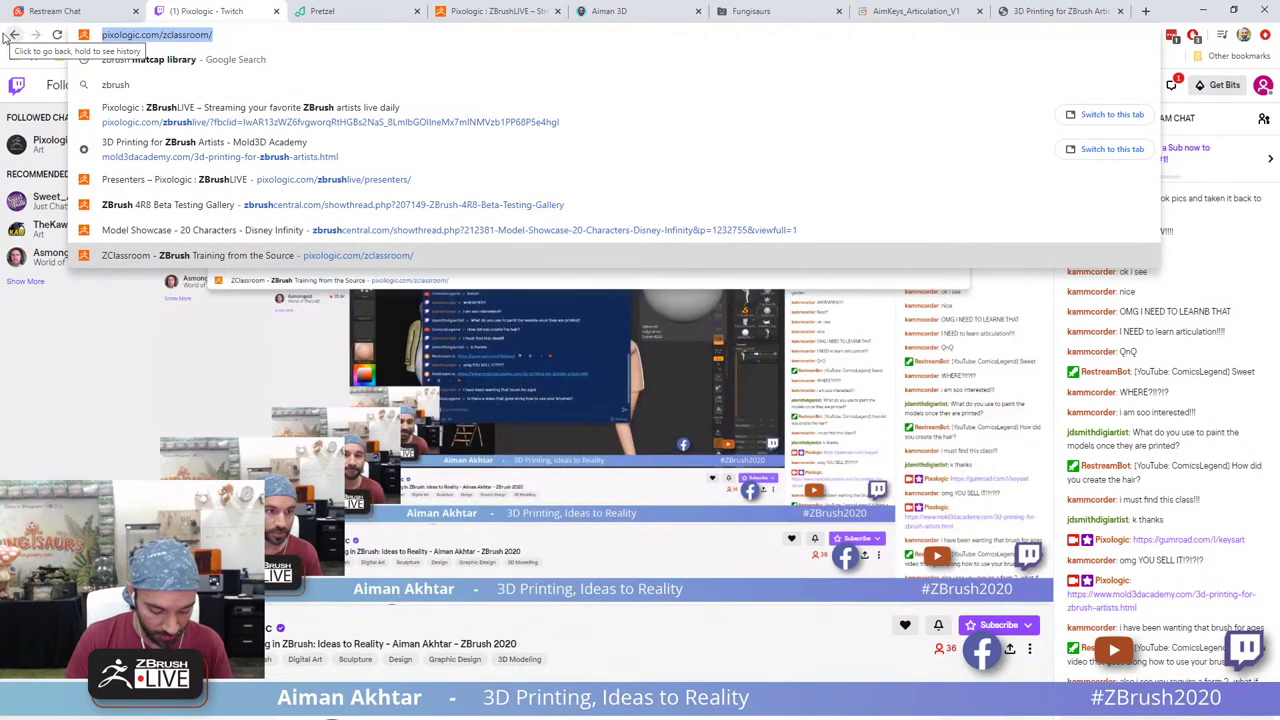
text(zbrush li)
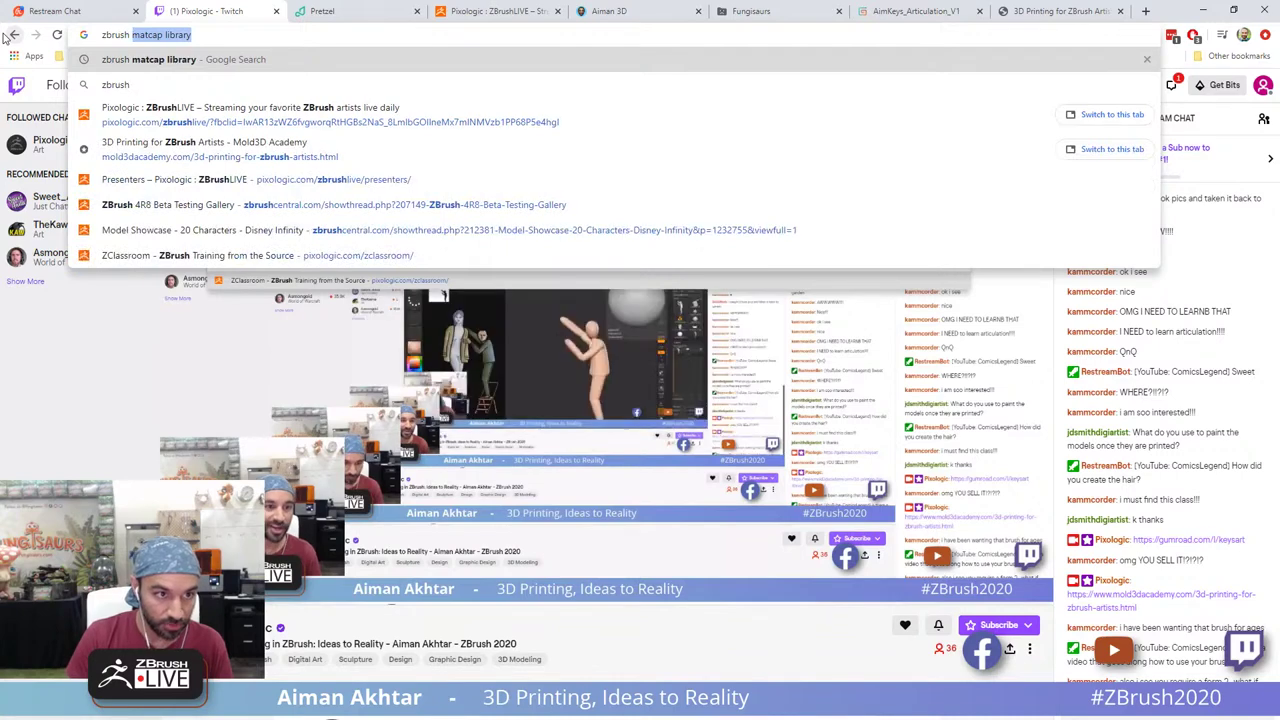
text(ve)
key(Return)
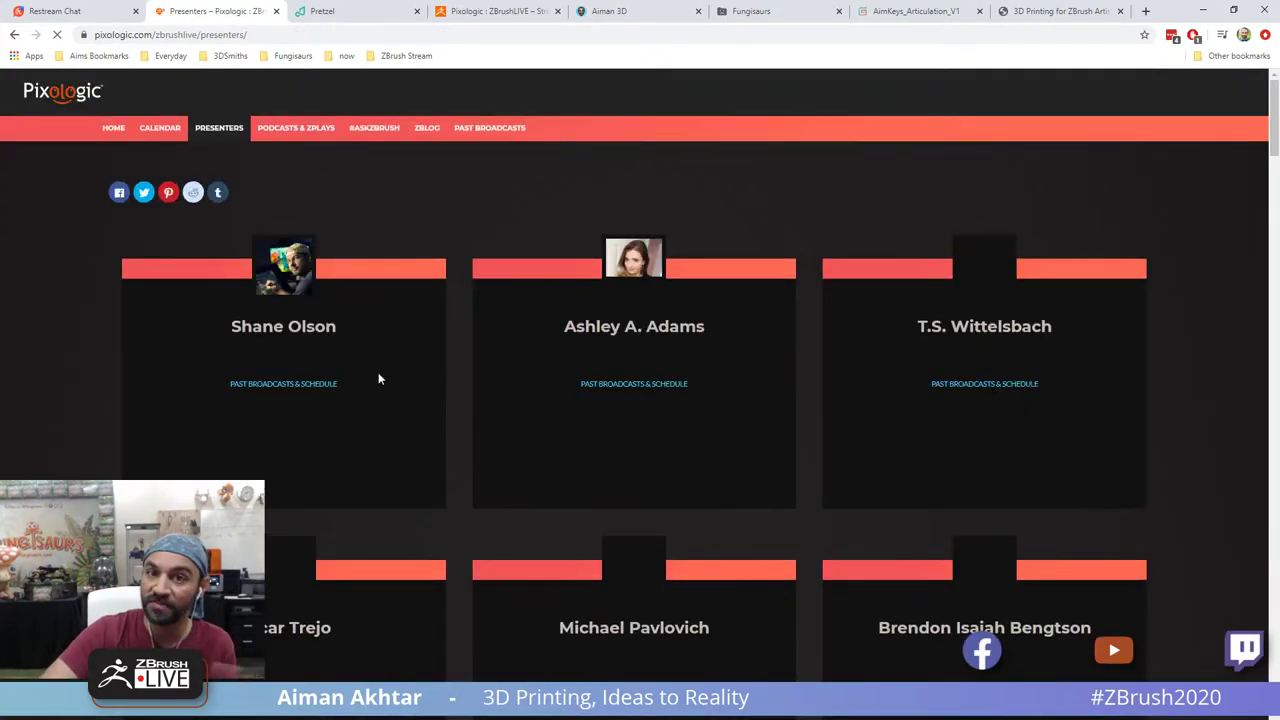
scroll(530, 390, down, 3)
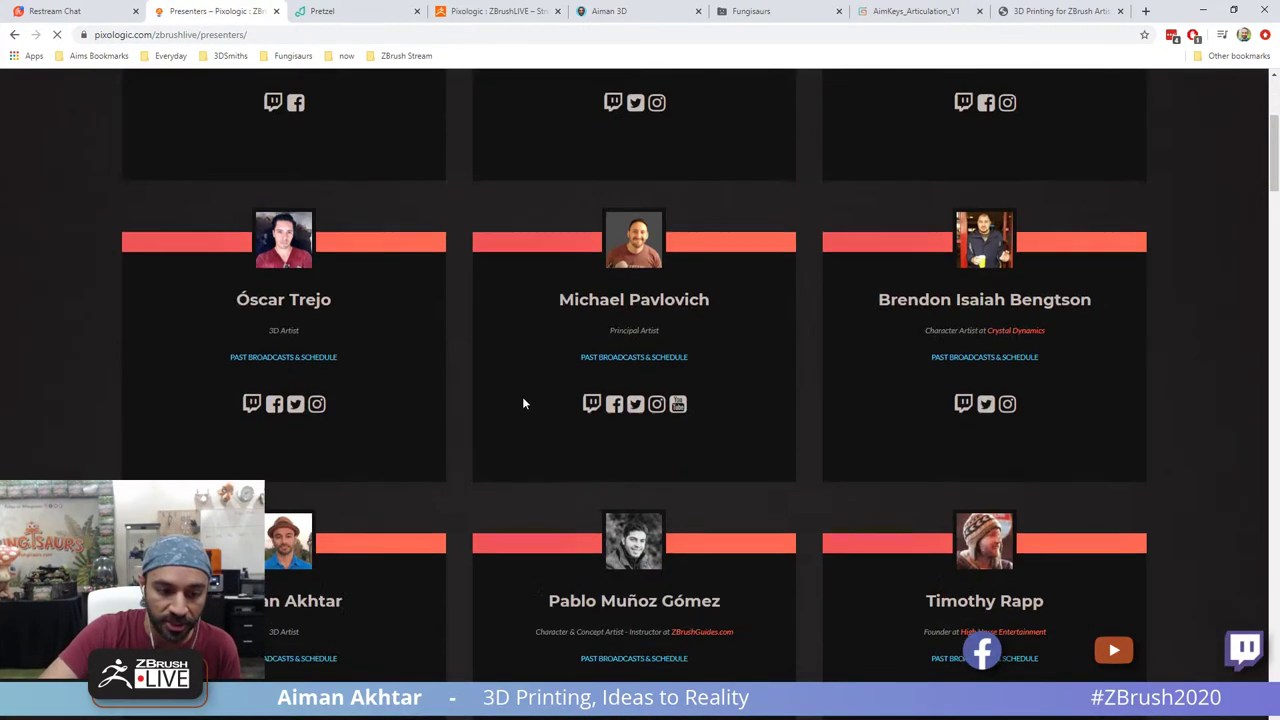
click(303, 656)
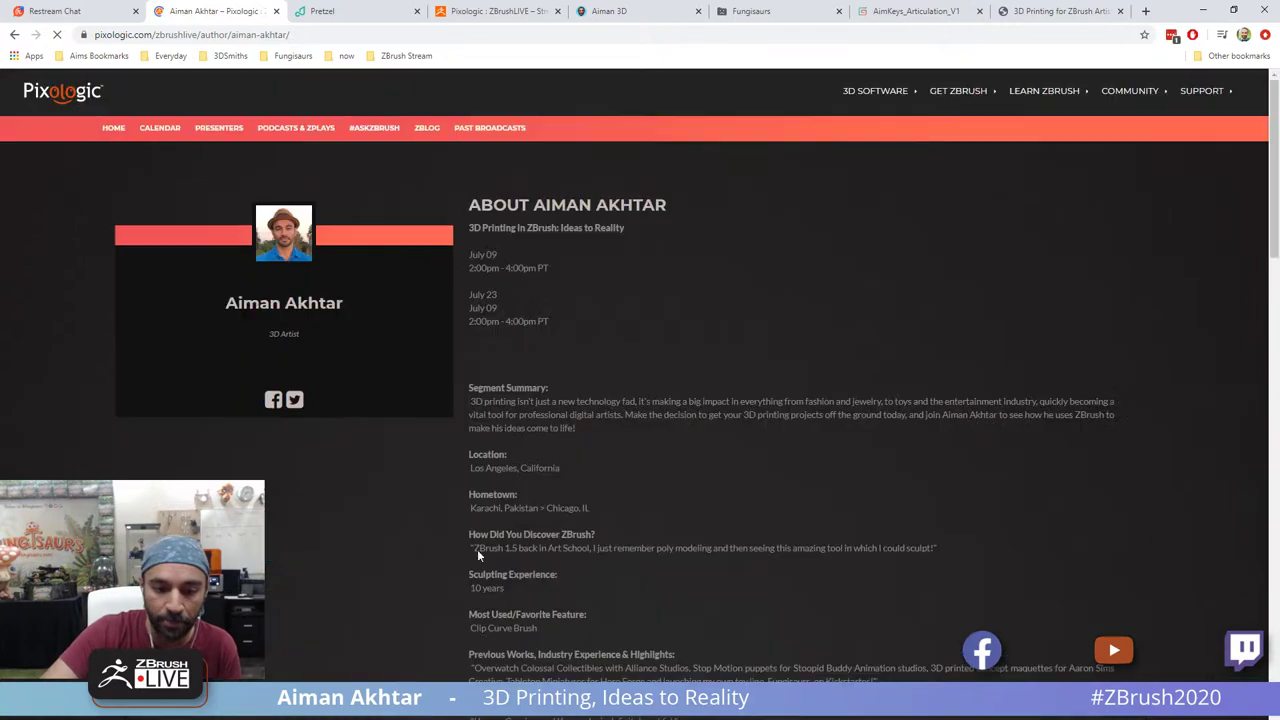
Step: Look through the host's past broadcasts, including result pages 3 and 2, for episodes about joints and articulation
scroll(822, 540, down, 15)
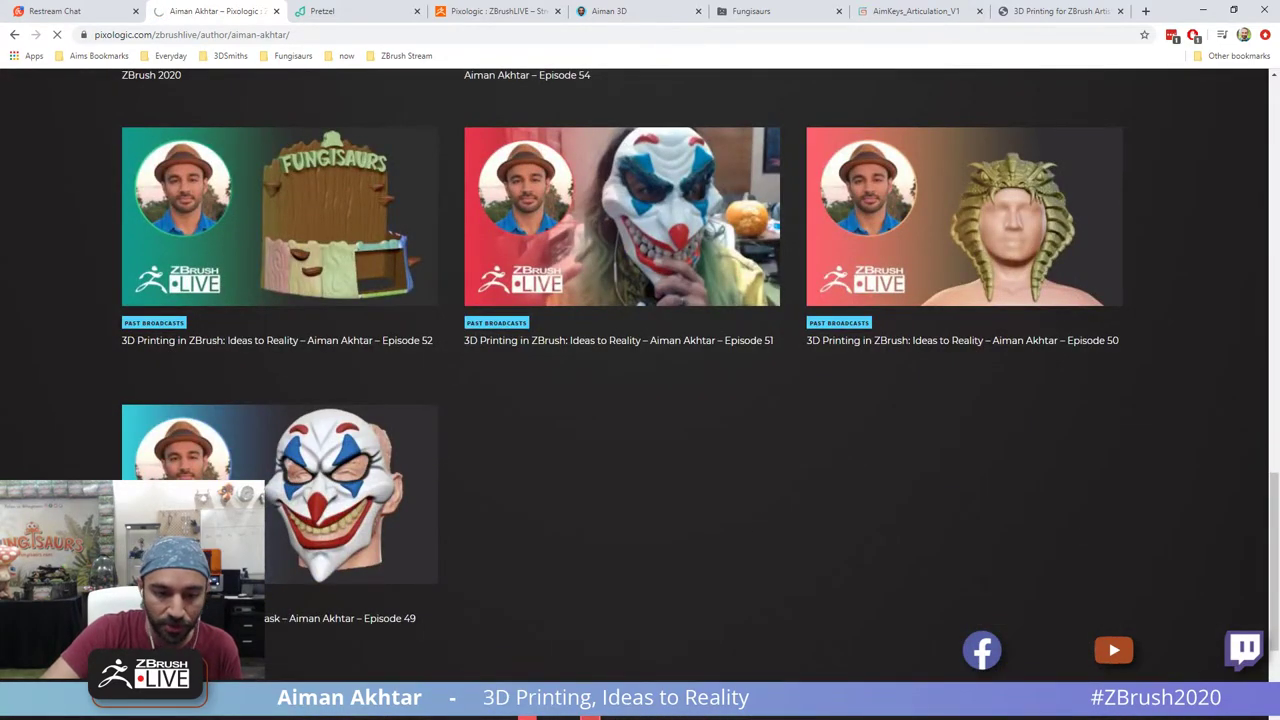
scroll(1121, 395, down, 15)
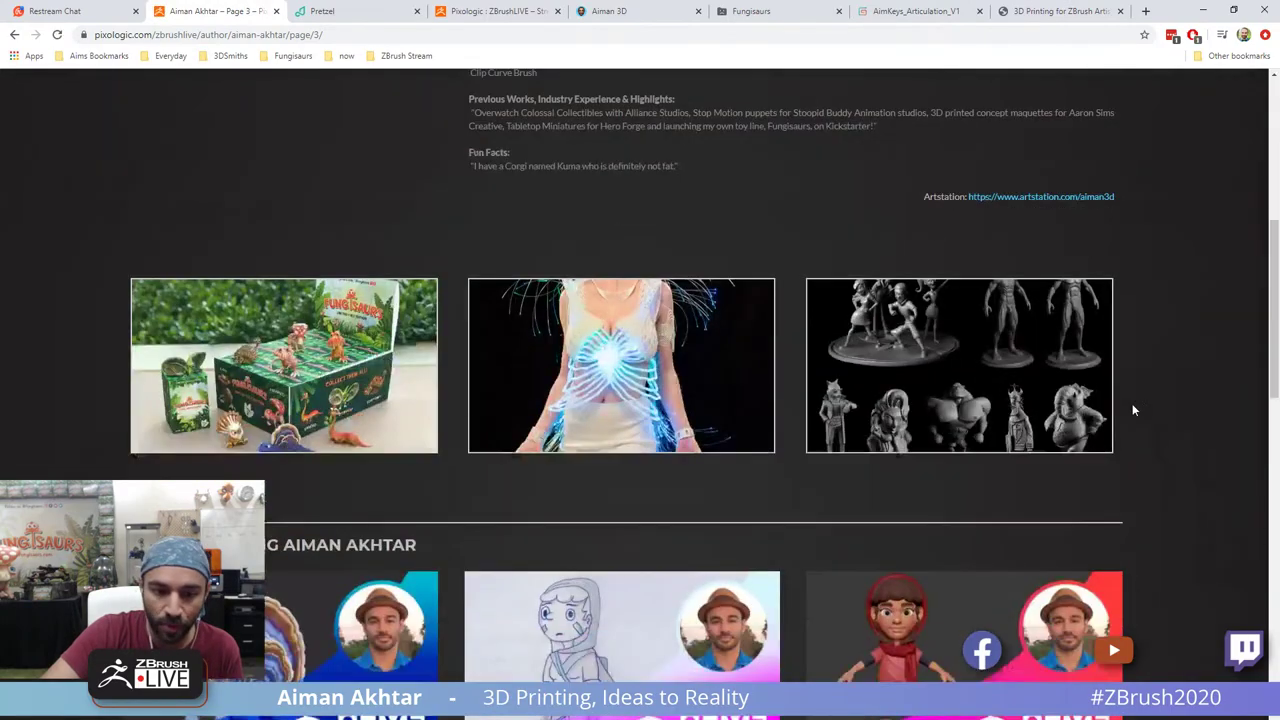
scroll(1065, 440, up, 5)
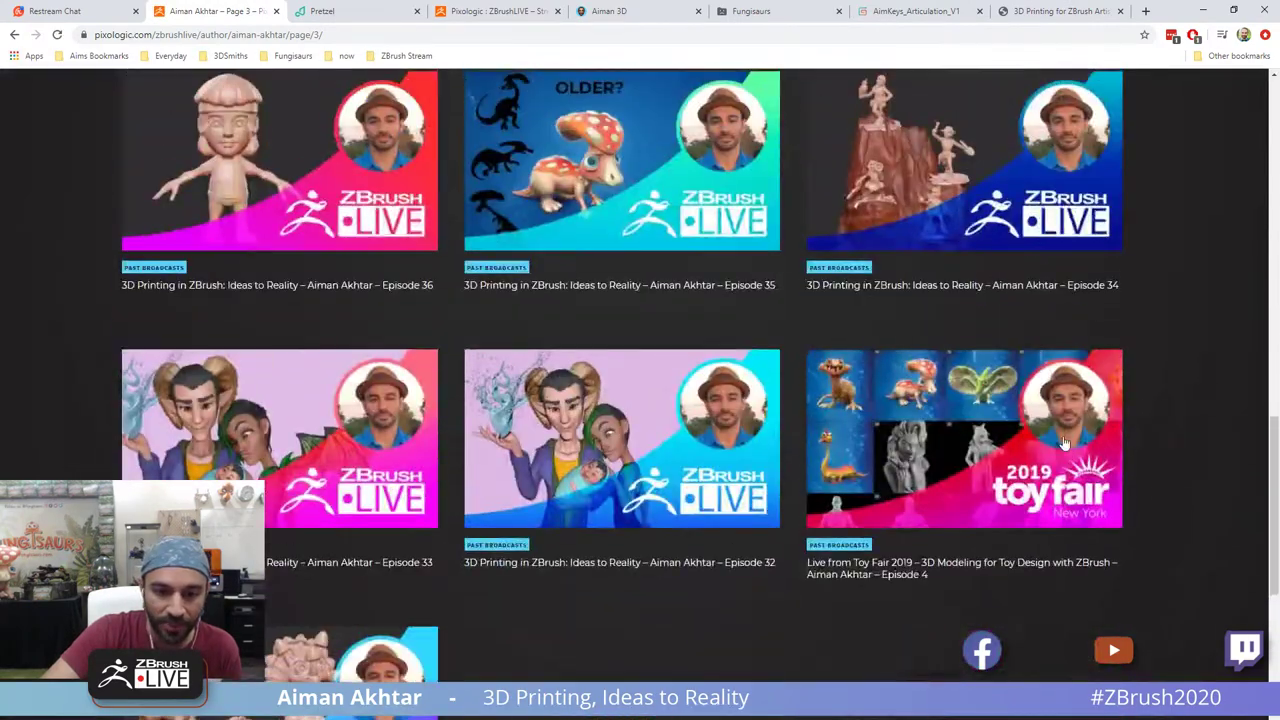
scroll(1062, 436, down, 5)
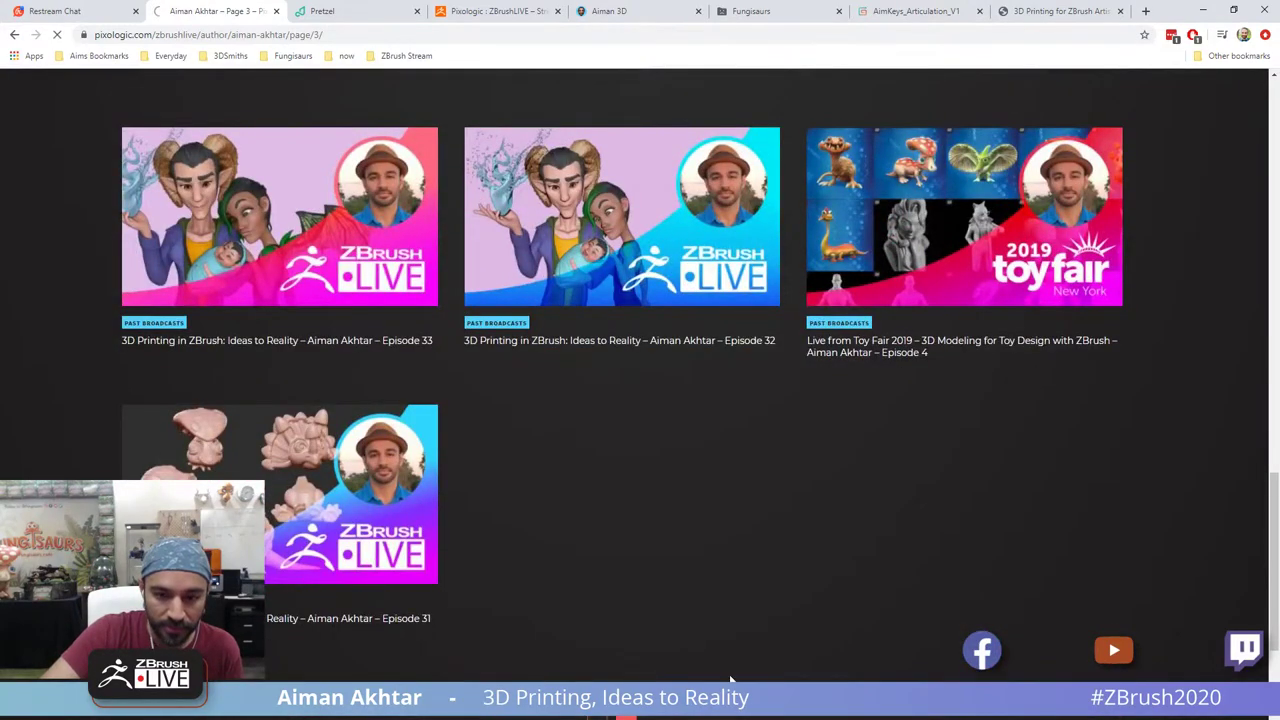
scroll(1142, 413, down, 15)
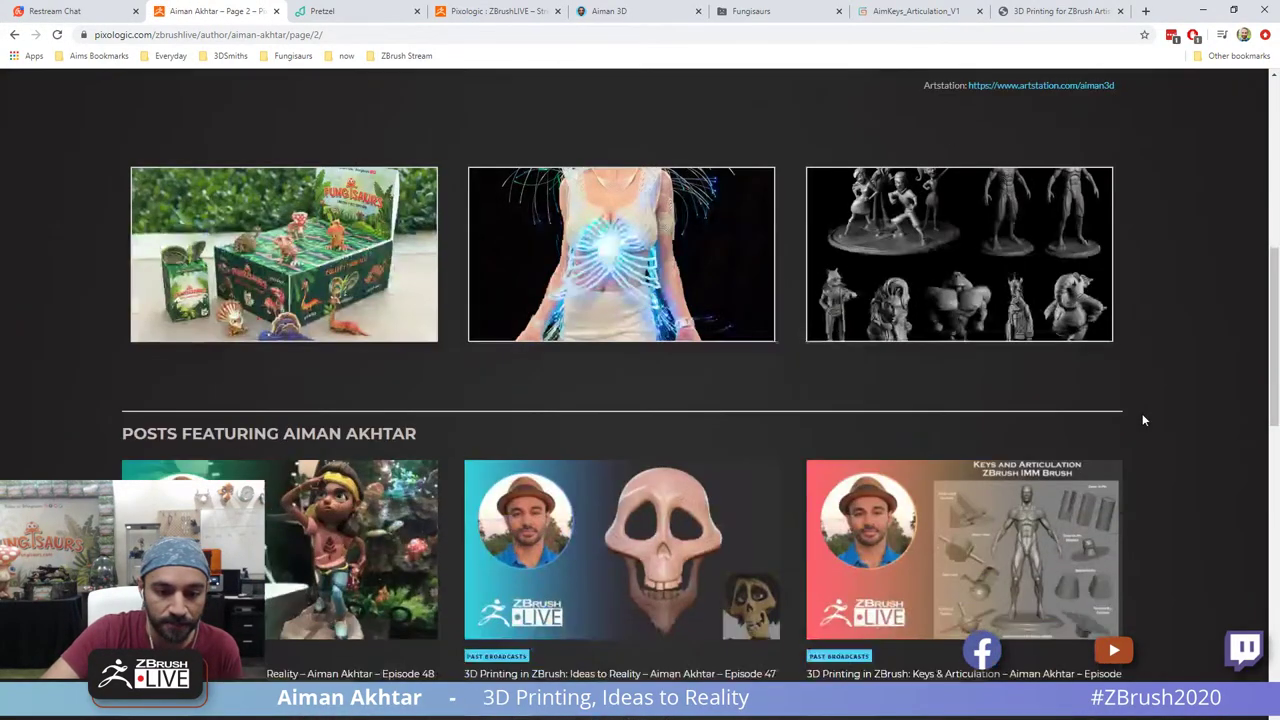
scroll(727, 597, down, 3)
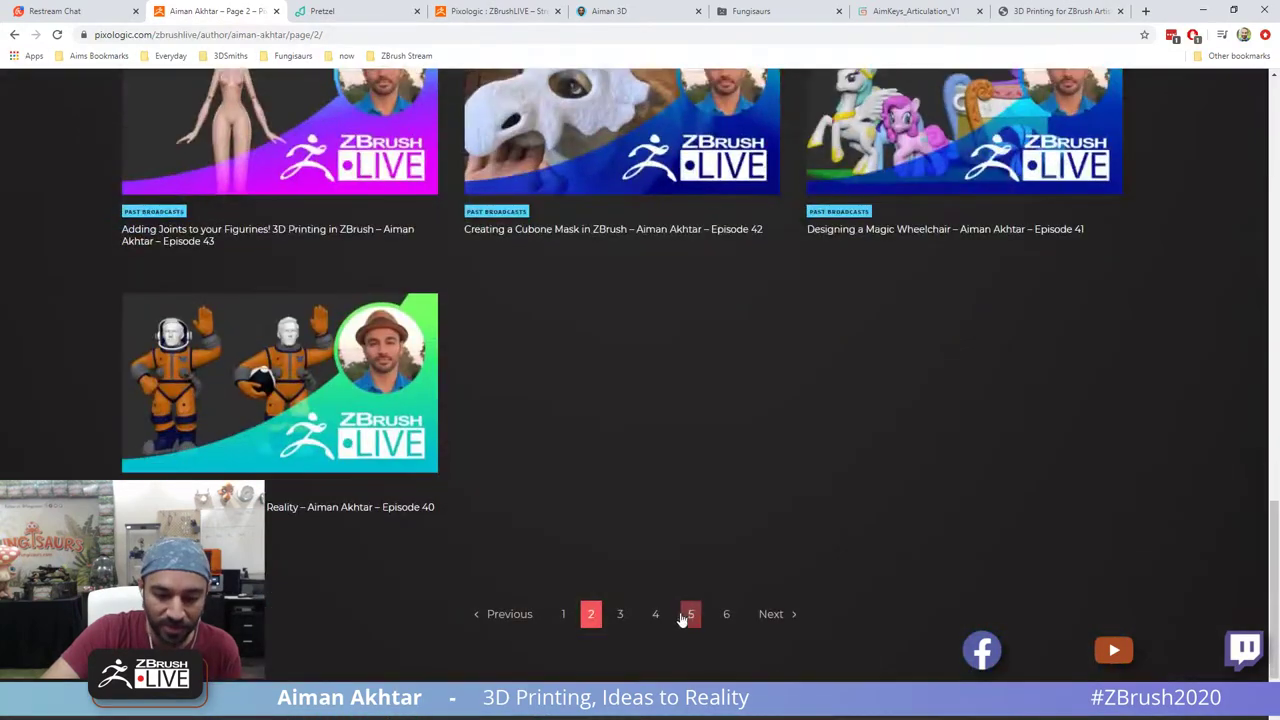
Step: Browse the older past broadcasts on result pages 4 and 5
click(656, 614)
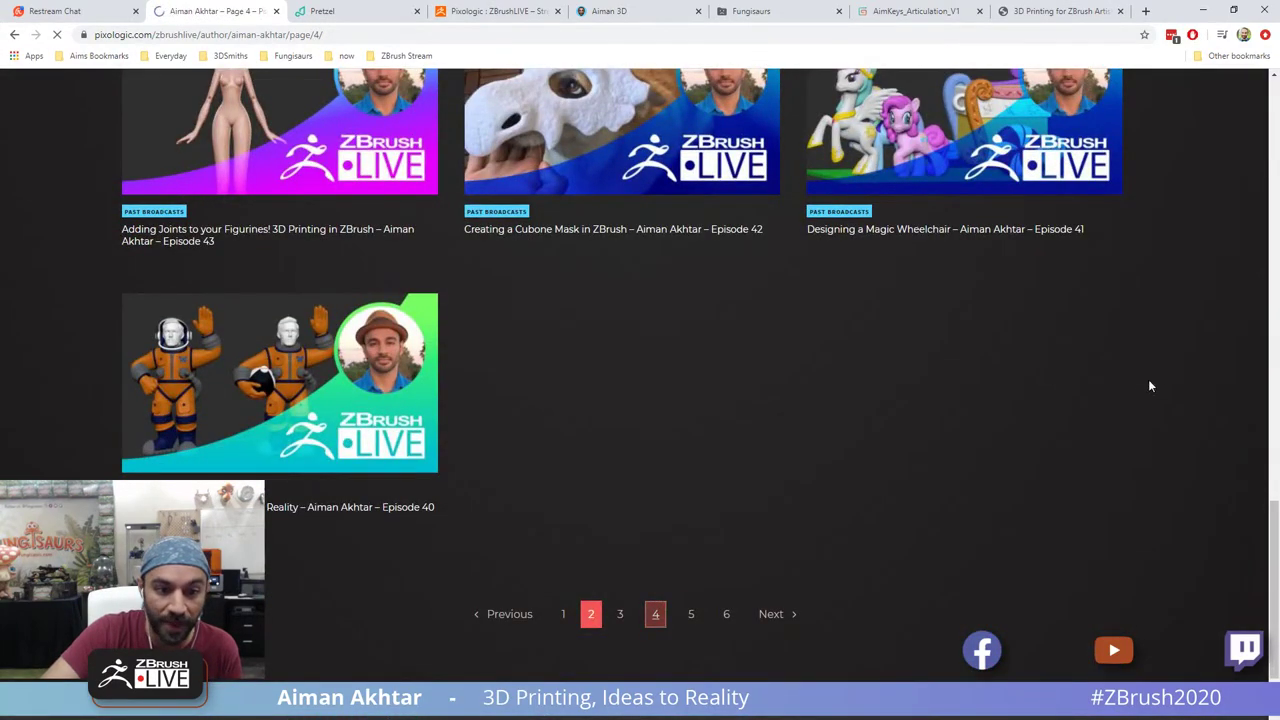
scroll(1166, 317, down, 6)
scroll(1168, 320, down, 8)
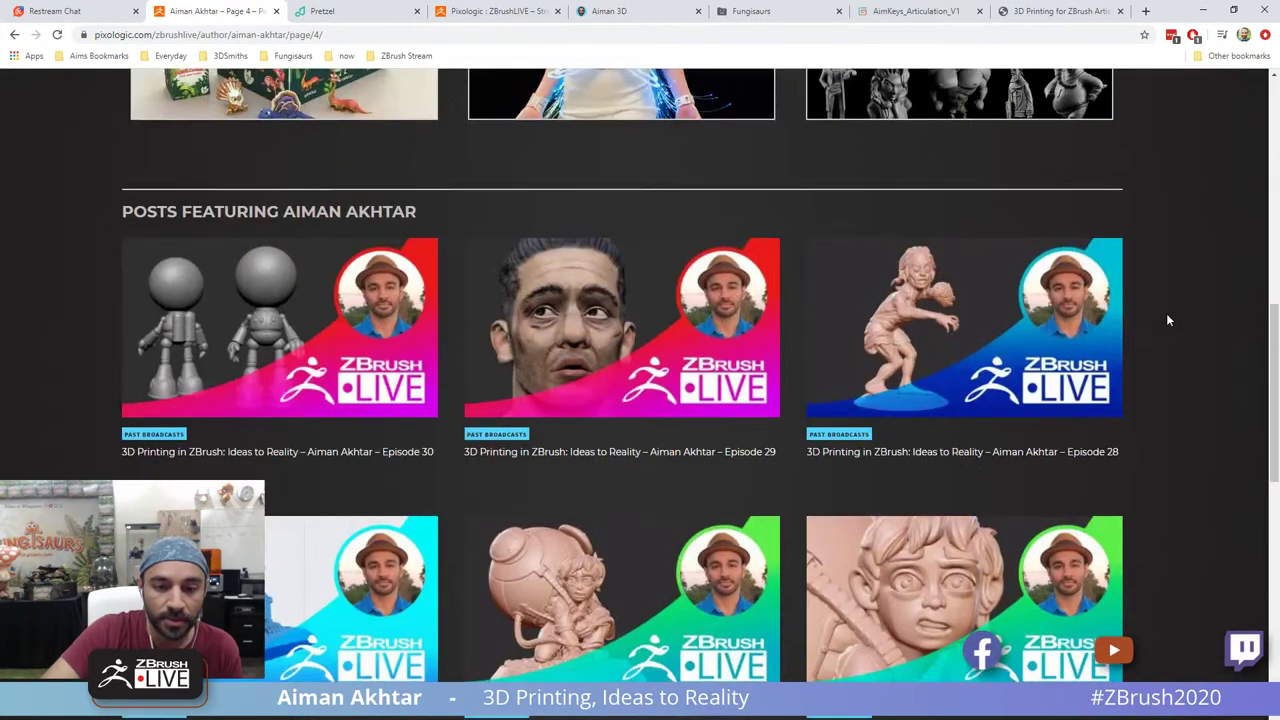
scroll(1167, 320, down, 3)
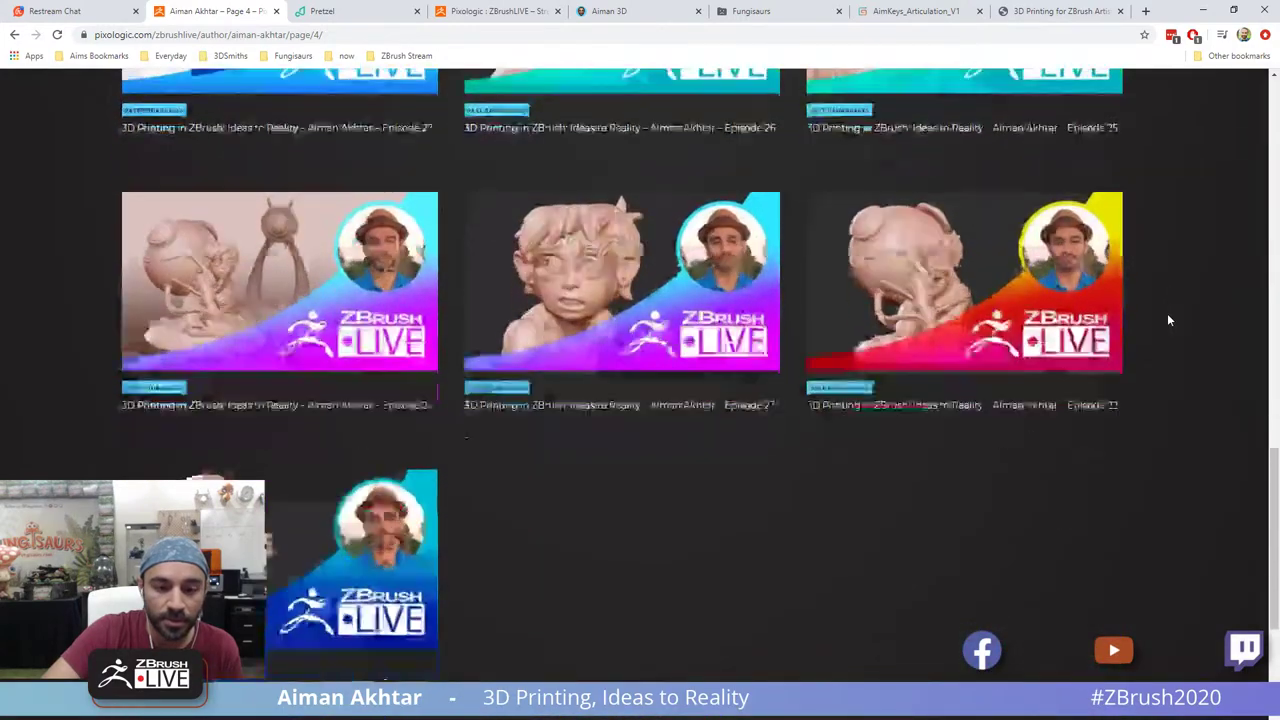
click(690, 614)
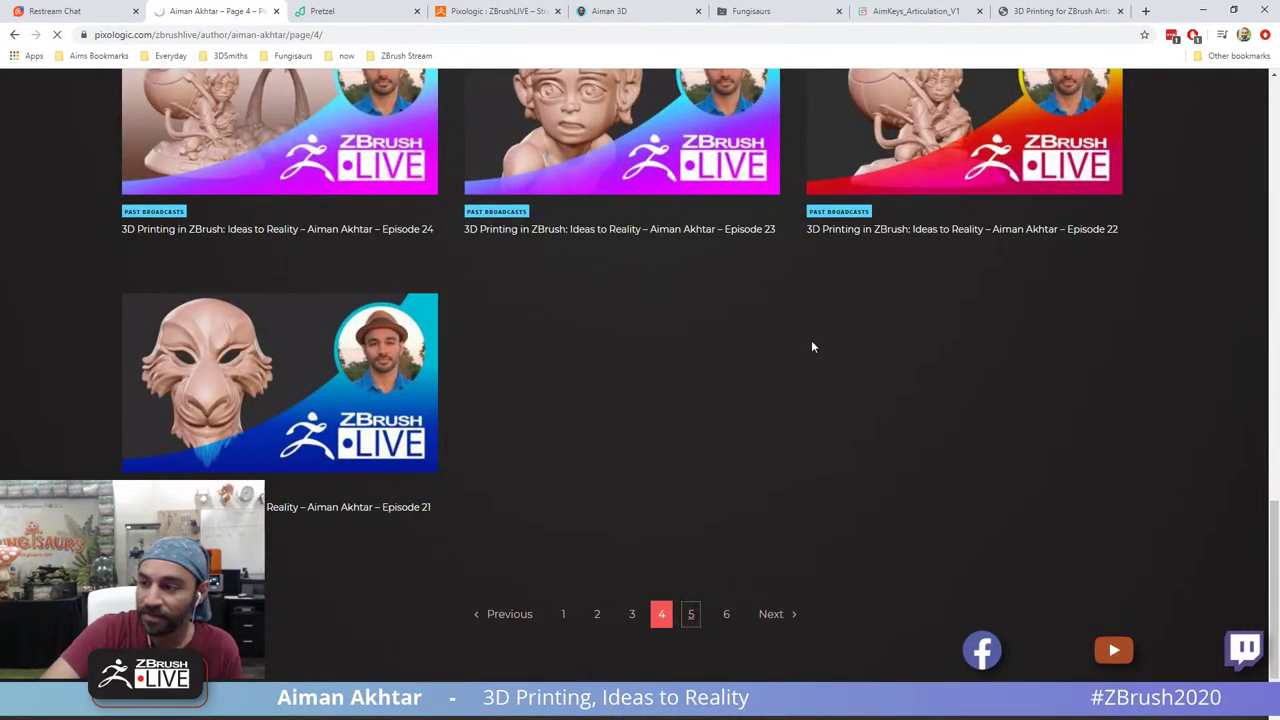
scroll(806, 423, down, 12)
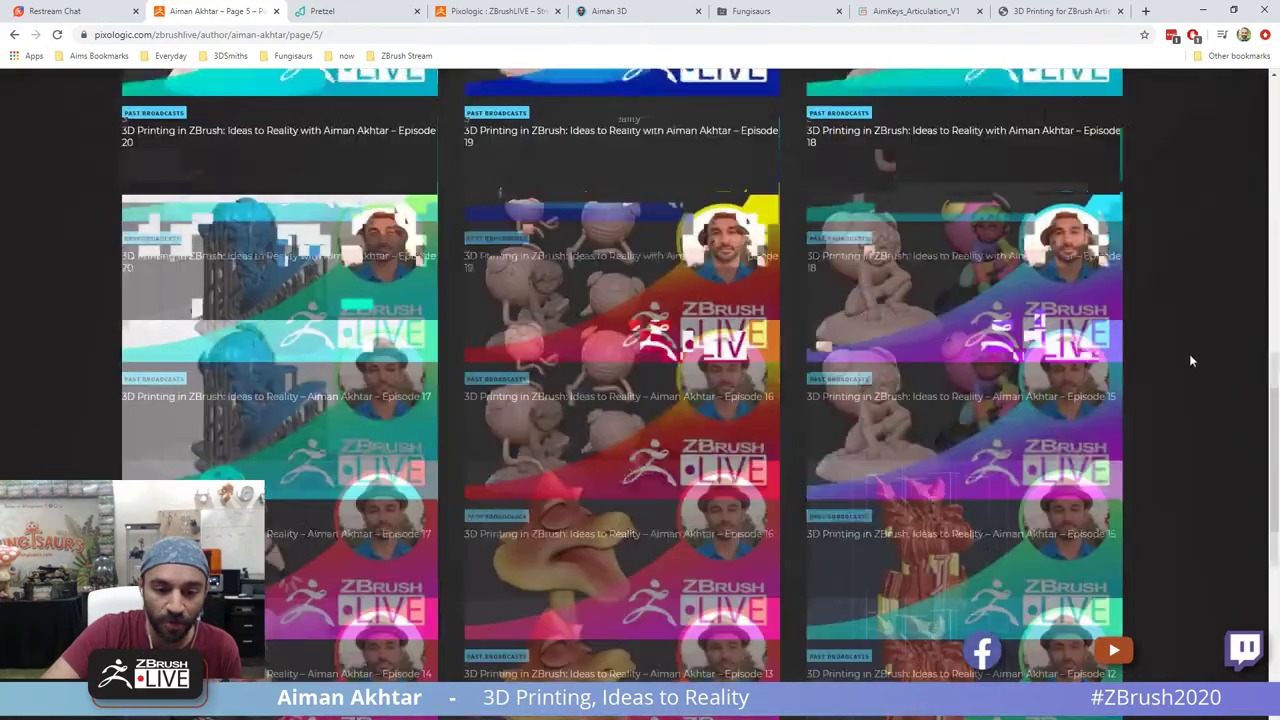
scroll(1190, 358, down, 8)
scroll(1189, 356, up, 8)
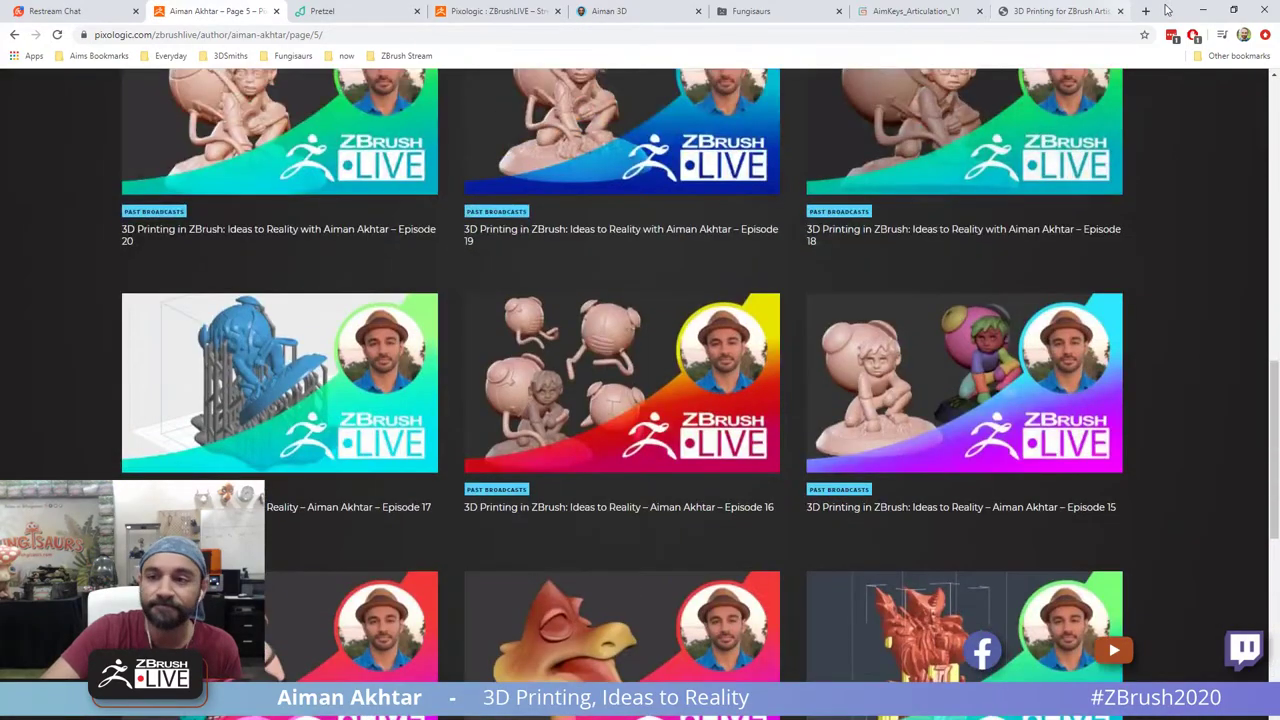
Step: Switch from the web browser back to the mannequin figure in ZBrush
click(1201, 12)
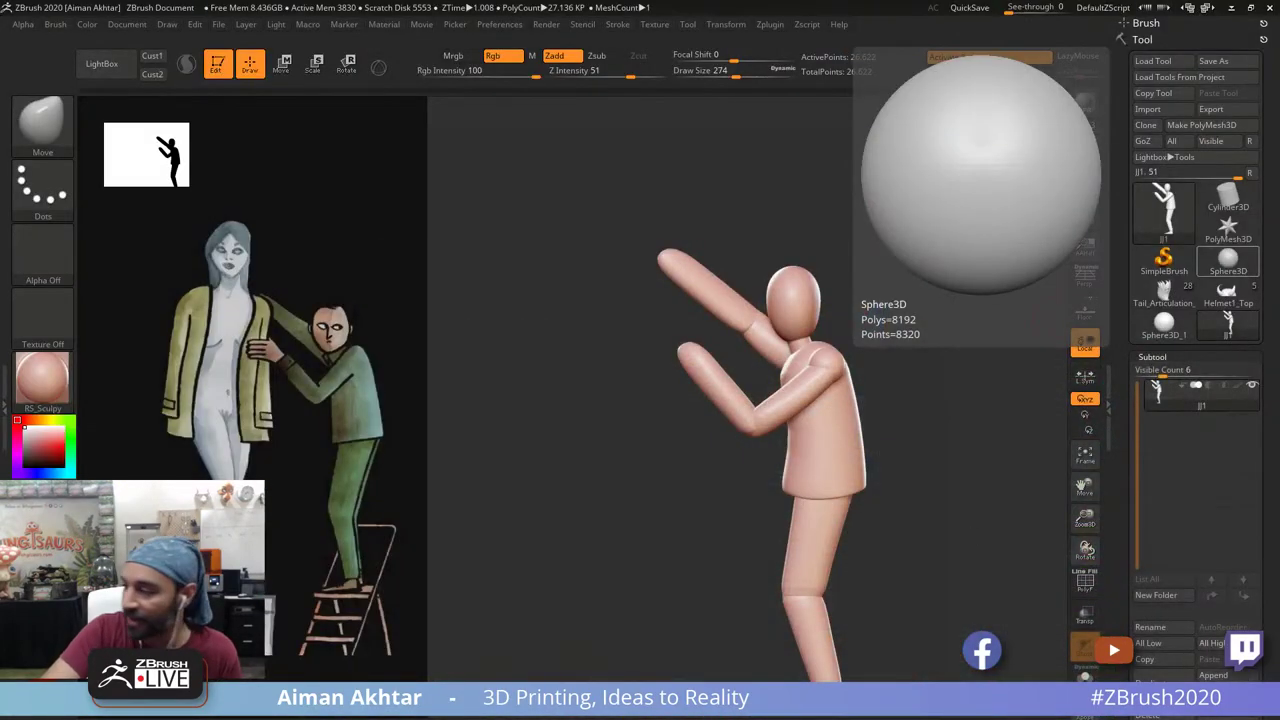
key(alt+Tab)
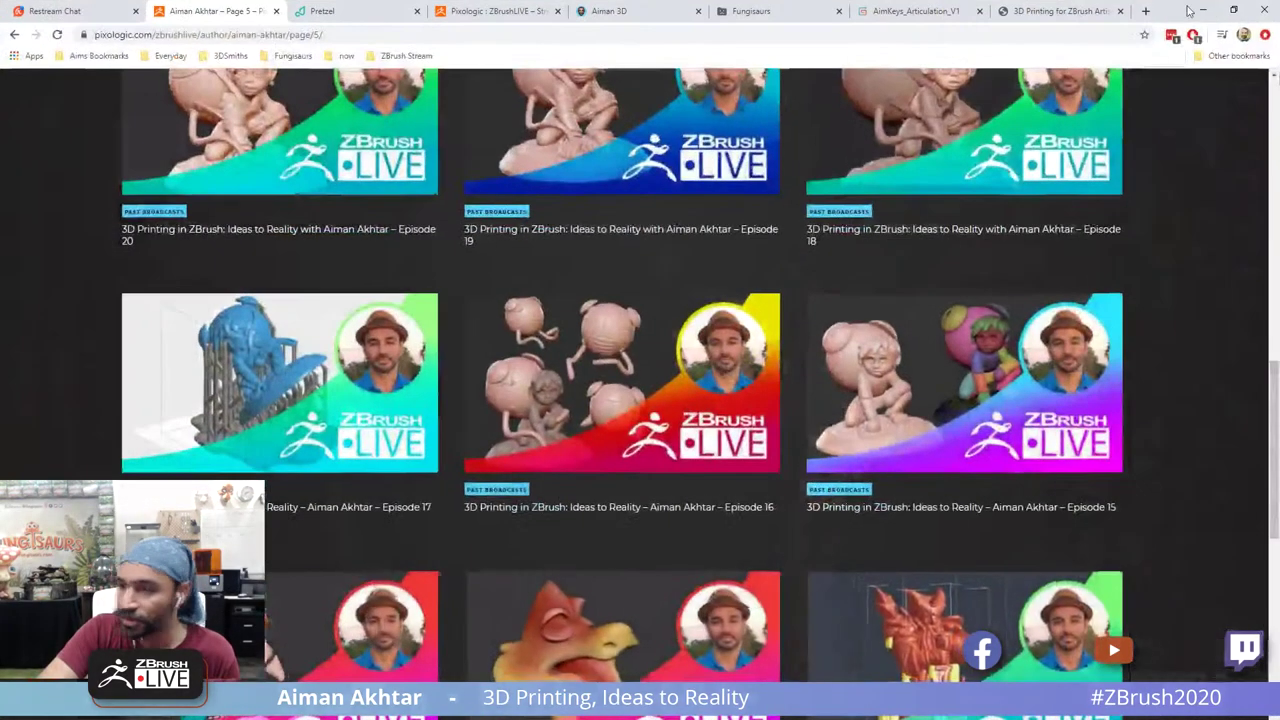
click(1202, 11)
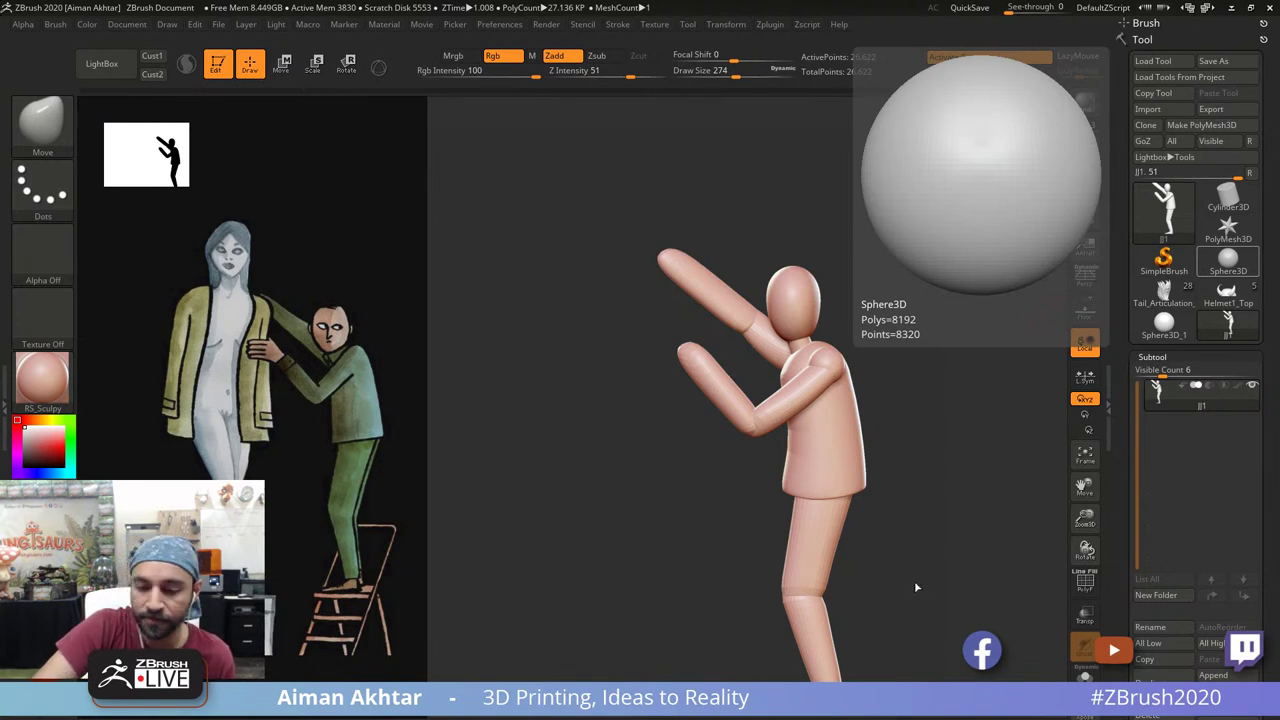
Step: Choose the Hand mesh from the IMM BParts insert brush
mouse_move(915, 588)
mouse_down()
mouse_move(887, 592)
mouse_move(901, 596)
mouse_up()
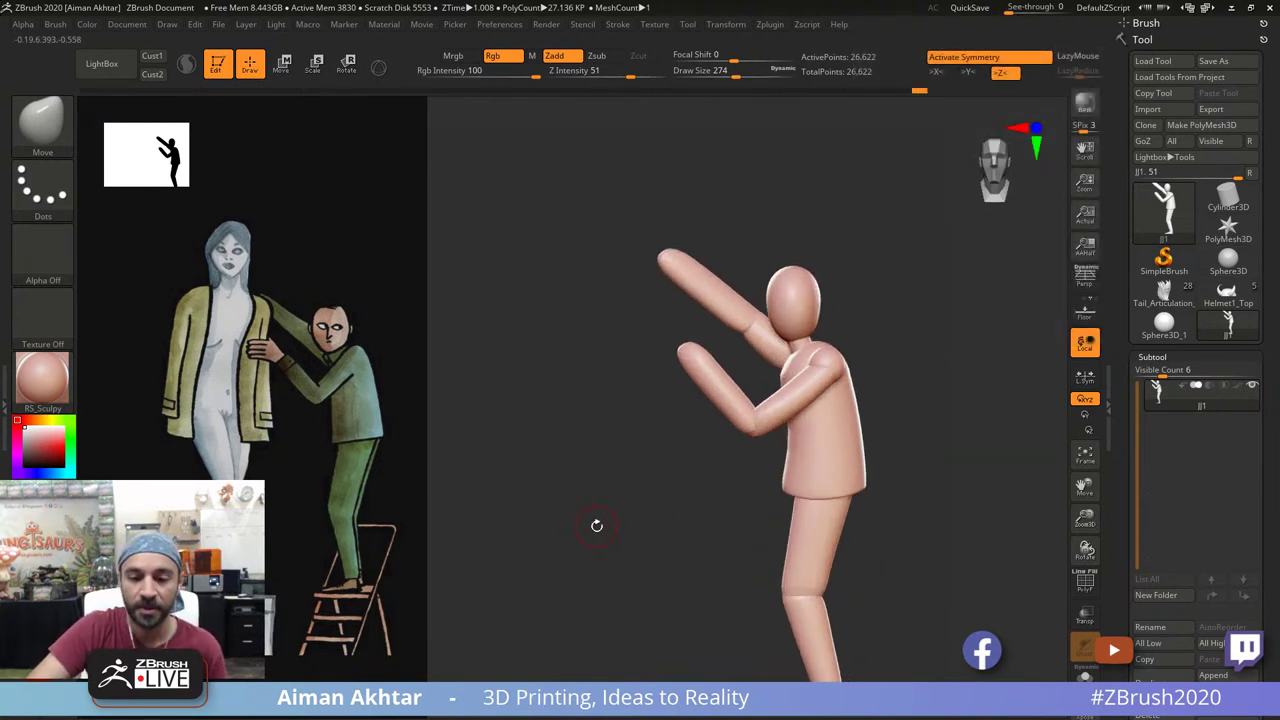
alt+drag(604, 530, 648, 579)
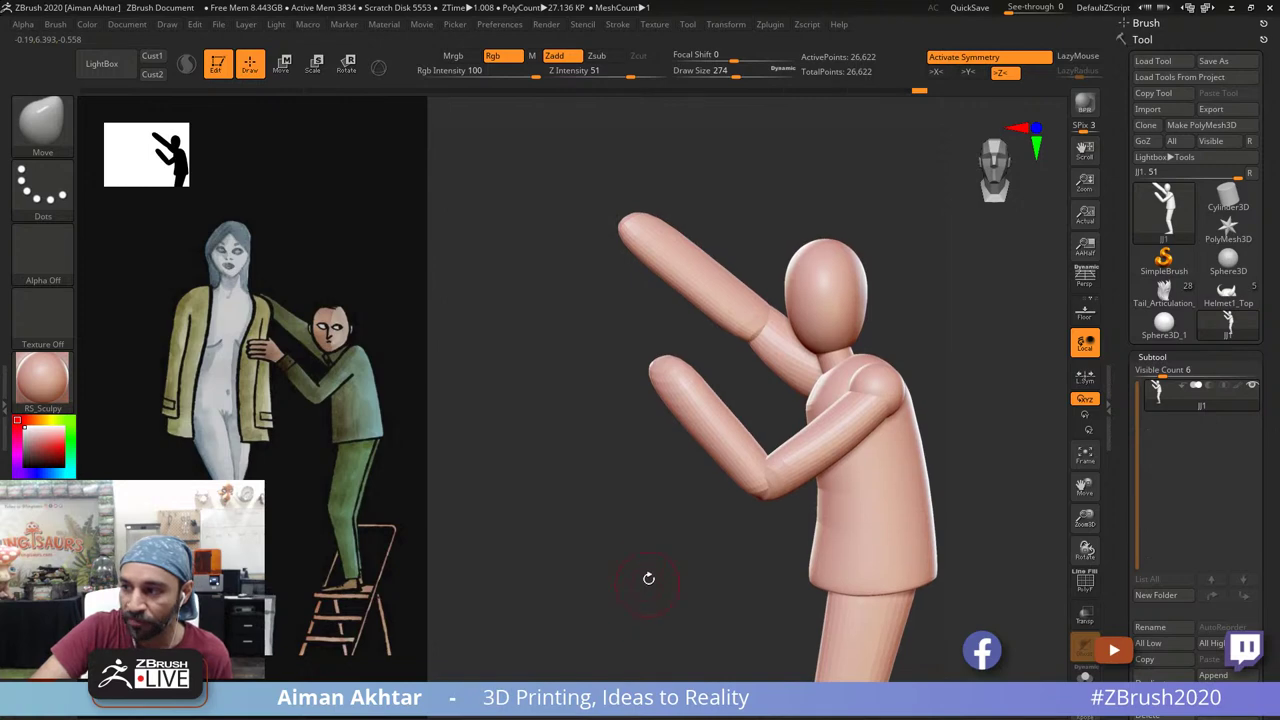
key(b)
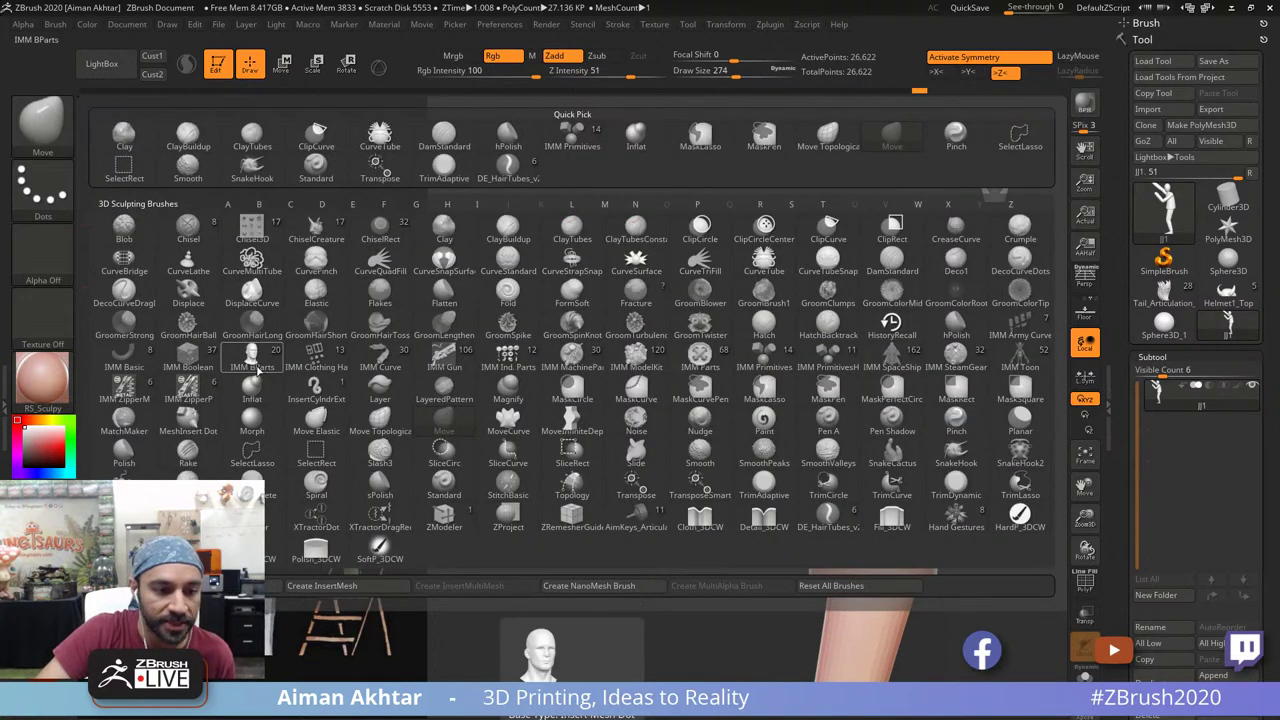
click(251, 355)
drag(475, 123, 285, 131)
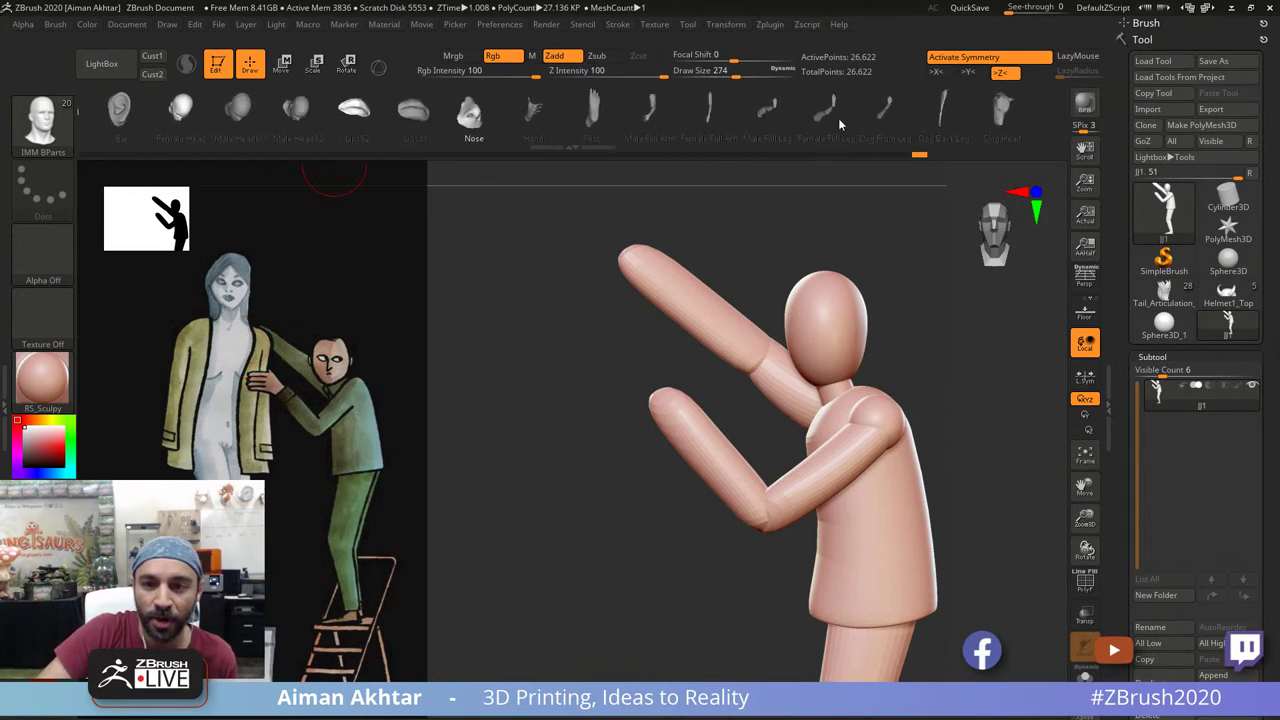
click(535, 117)
Step: Turn off symmetry and insert the hand mesh at the end of the figure's lower forearm
drag(583, 428, 743, 429)
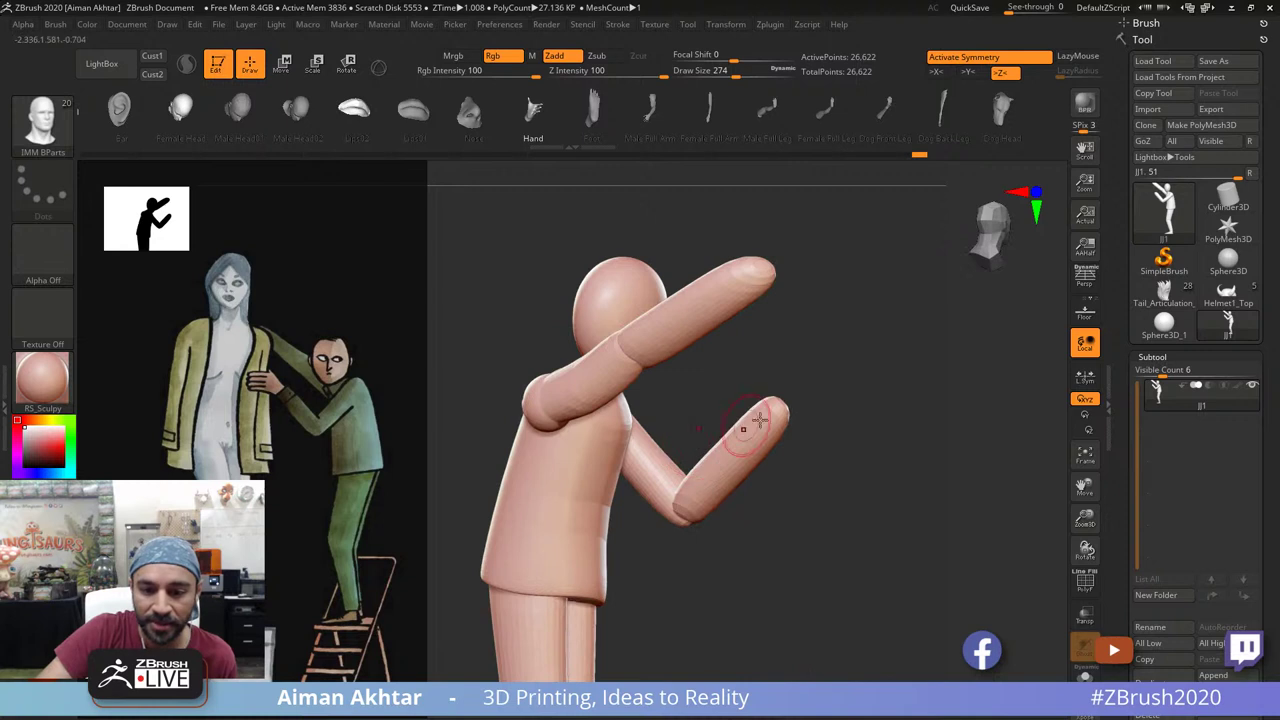
drag(1031, 461, 771, 434)
drag(704, 402, 705, 458)
key(ctrl+z)
key(x)
mouse_move(844, 395)
mouse_down()
mouse_move(600, 440)
mouse_move(653, 470)
mouse_move(609, 594)
mouse_up()
Step: Rotate and scale the inserted hand so it lines up with the end of the lower forearm
click(346, 65)
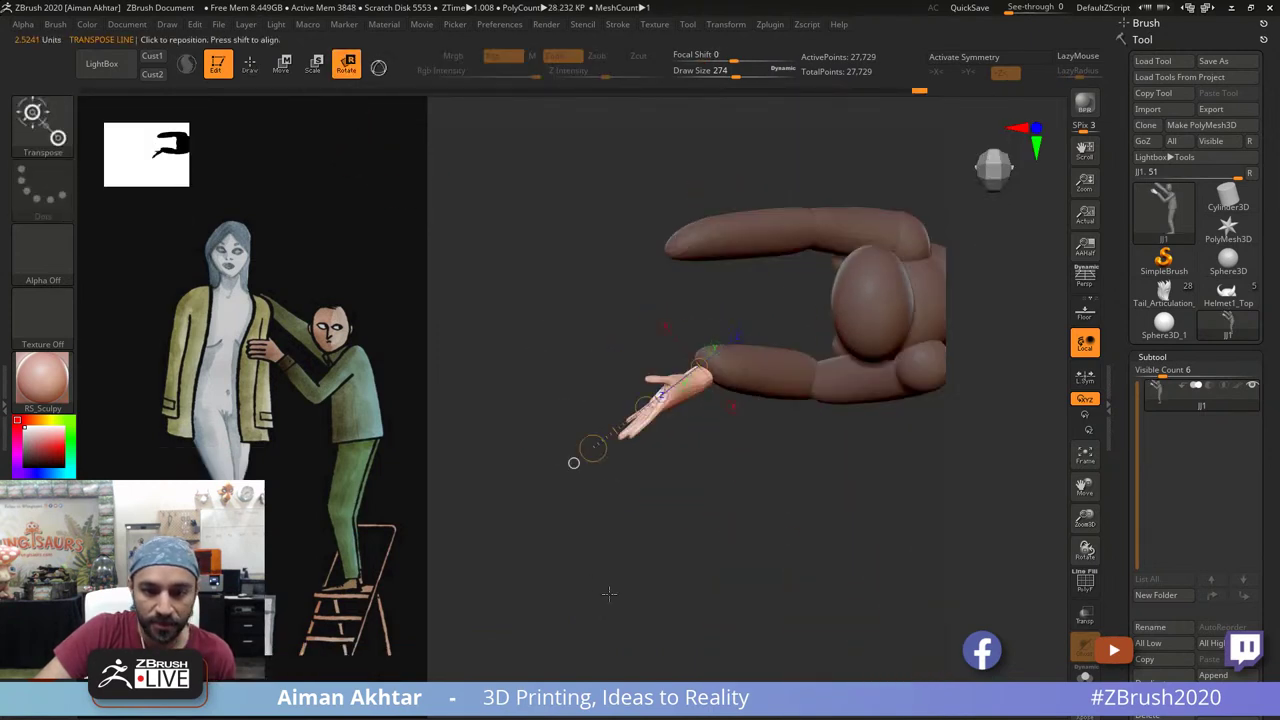
drag(592, 449, 522, 377)
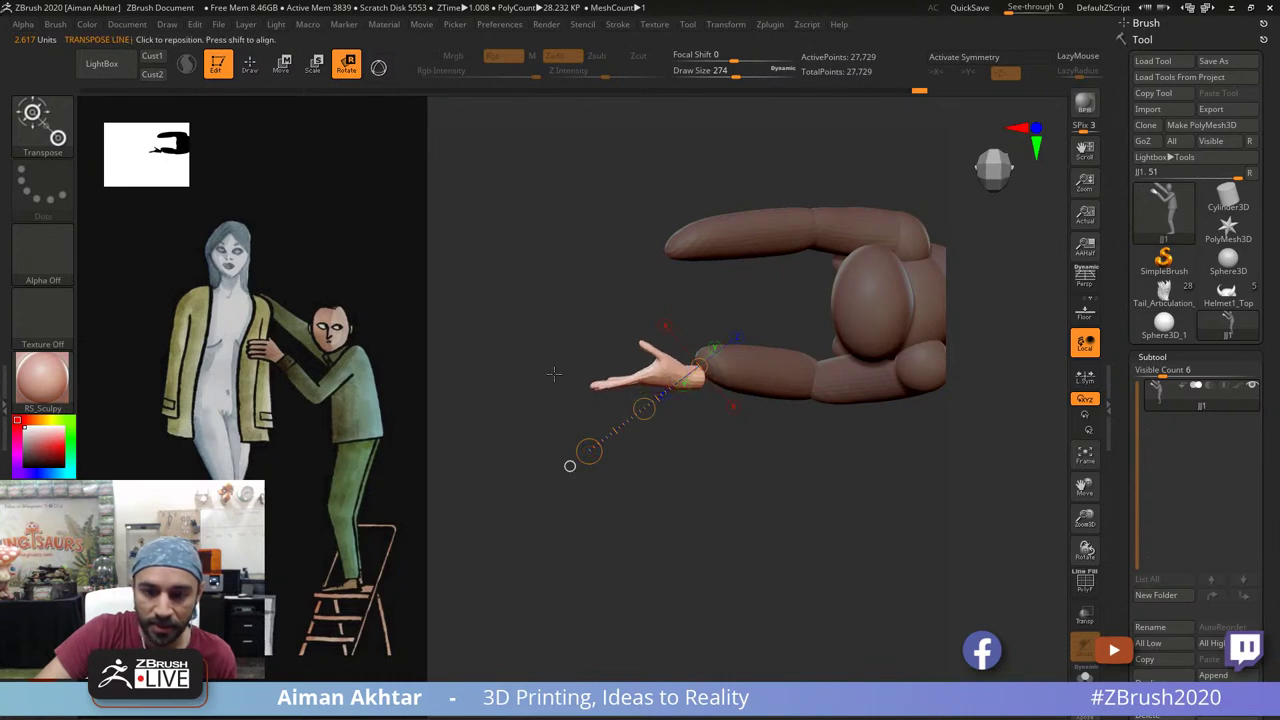
click(310, 68)
drag(650, 411, 661, 389)
click(282, 64)
drag(730, 520, 728, 423)
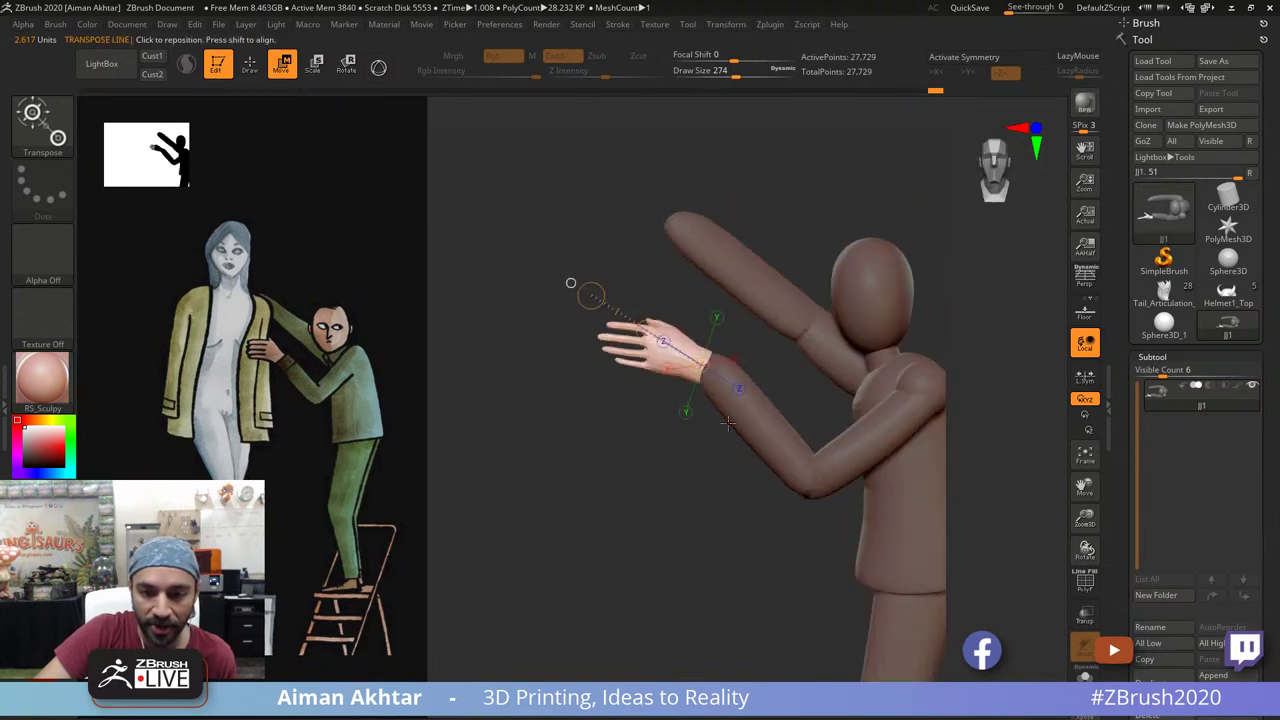
alt+drag(684, 464, 660, 466)
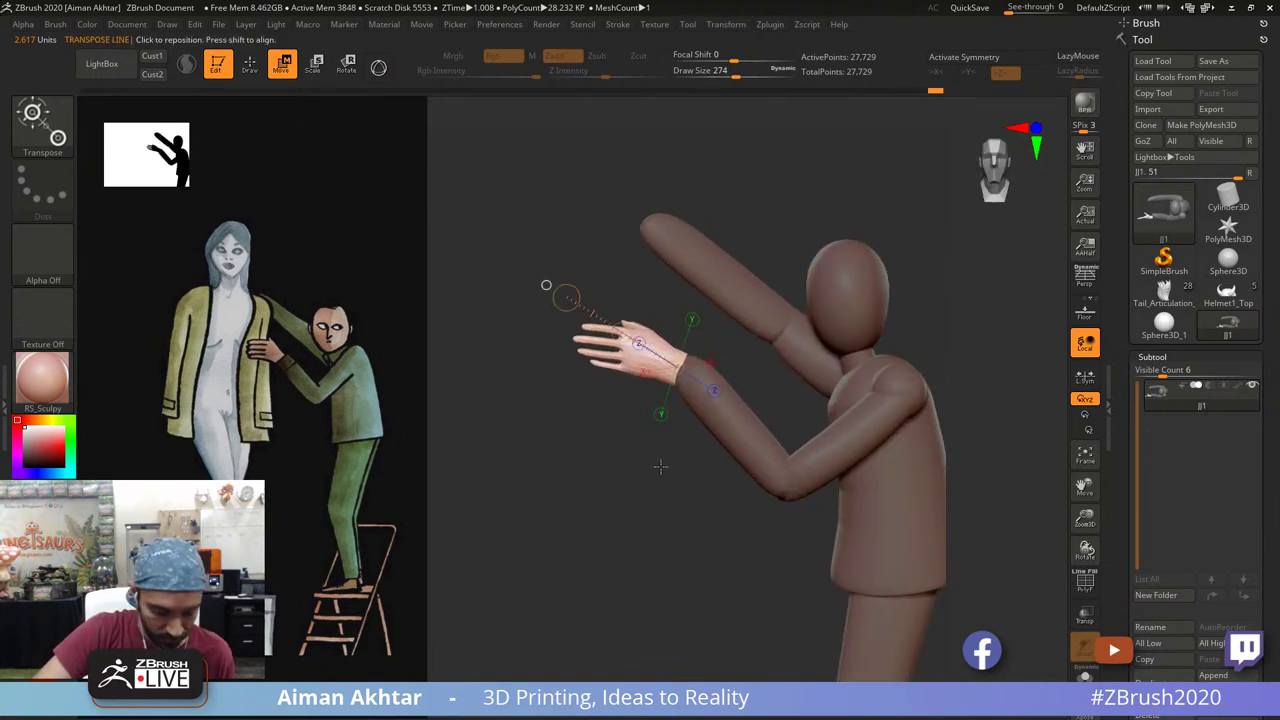
Step: Invert the mask so the hand is protected instead of the body, and set the draw size to 629
key(q)
ctrl+click(665, 450)
key(w)
key(q)
key(s)
mouse_move(687, 375)
mouse_down()
mouse_move(708, 335)
mouse_move(662, 356)
mouse_up()
key(ctrl+z)
Step: Trim the rounded end of the lower forearm flat at the wrist with the ClipCurve brush
key(w)
key(q)
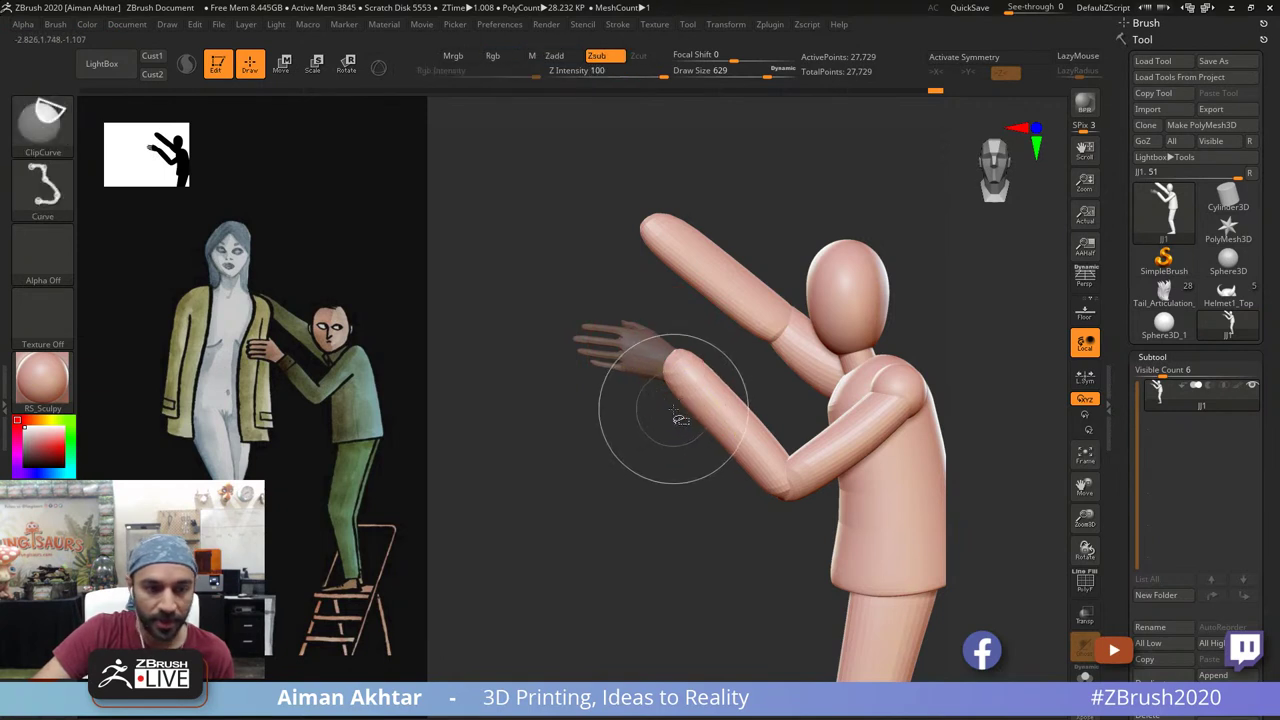
ctrl+drag(677, 418, 680, 338)
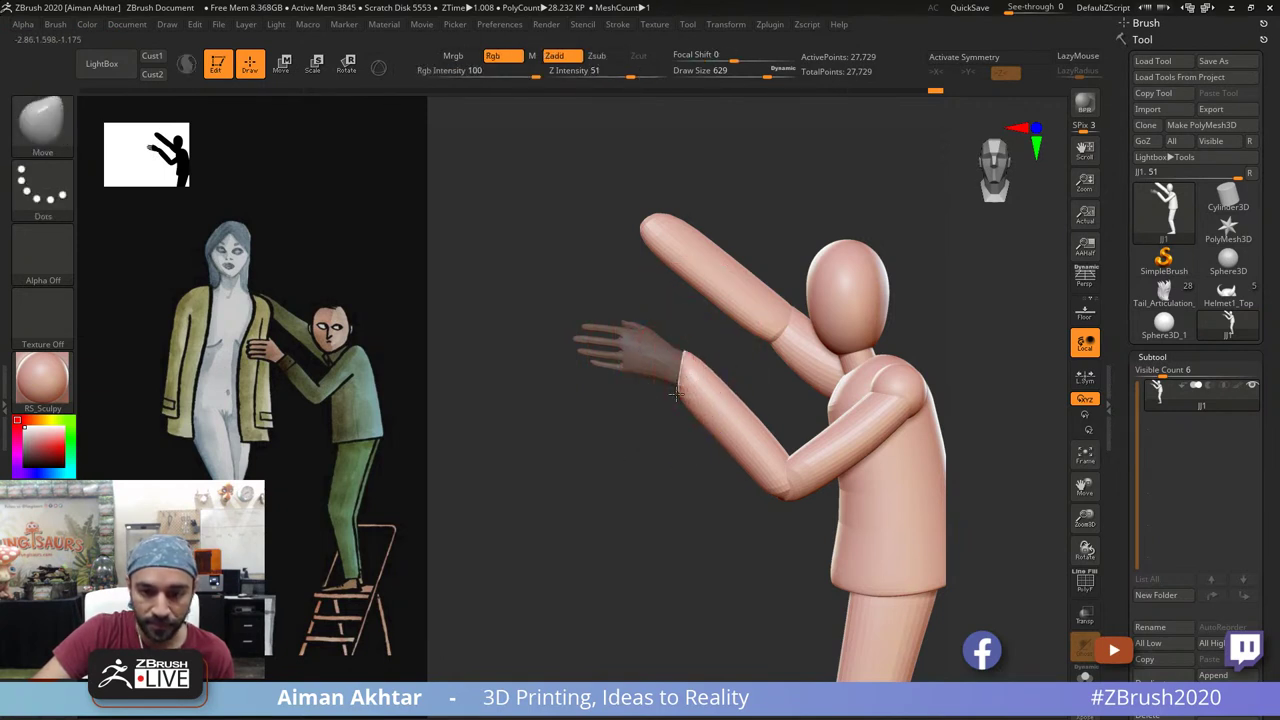
Step: Clear the mask from the inserted hand and set the draw size to 835
key(s)
mouse_move(686, 394)
mouse_down()
mouse_move(719, 396)
mouse_move(725, 423)
mouse_up()
alt+drag(706, 529, 660, 500)
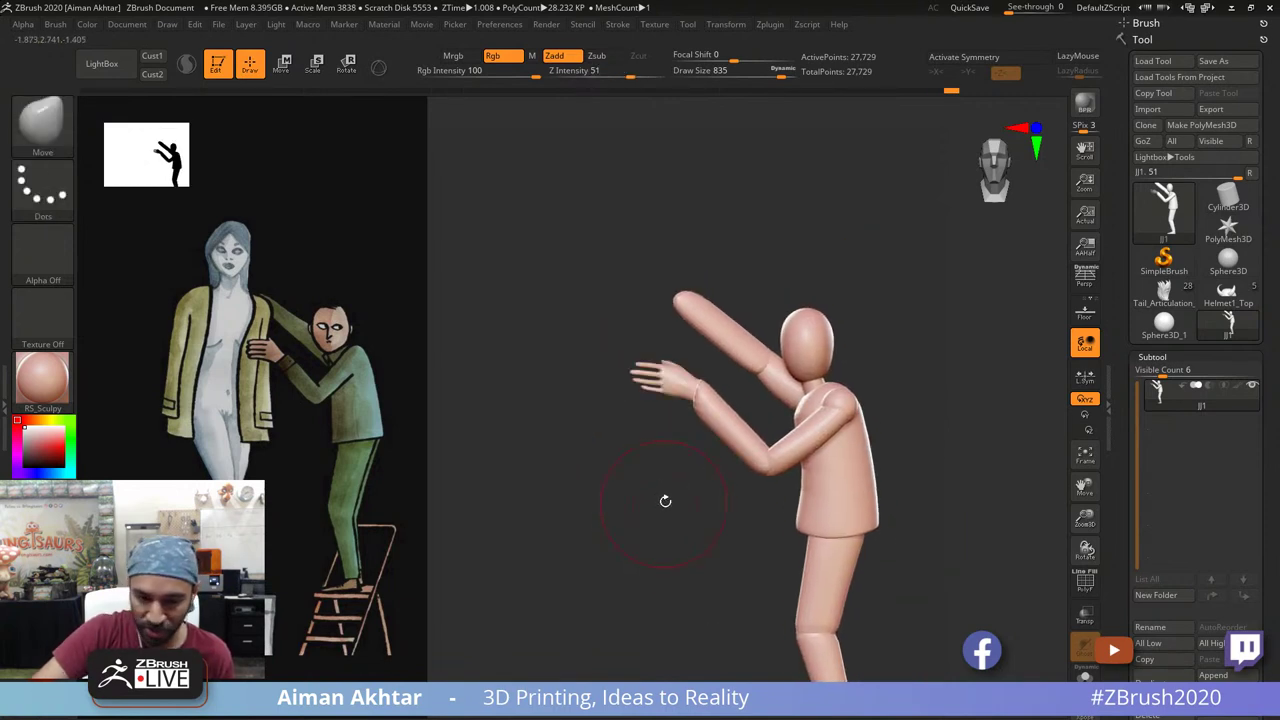
Step: Thicken the inserted hand slightly with the Inflat brush at a Z intensity of 10
key(b)
key(i)
key(n)
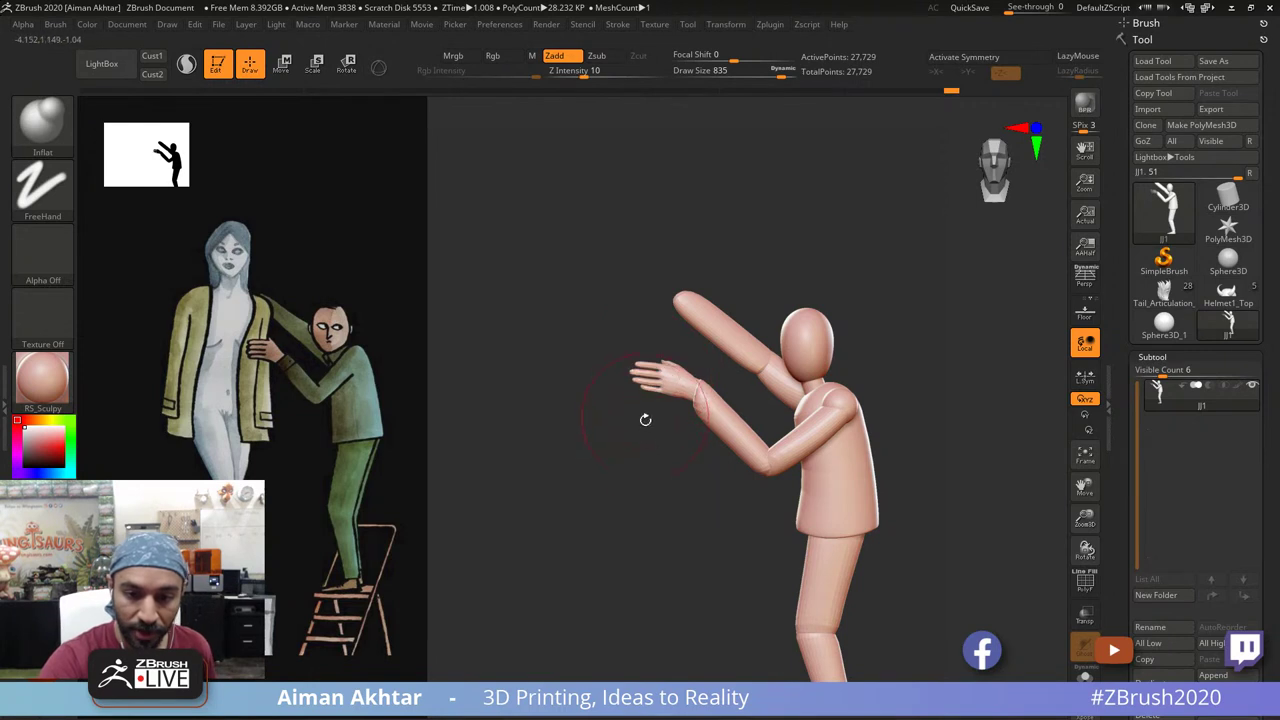
alt+drag(645, 420, 658, 366)
drag(667, 507, 625, 362)
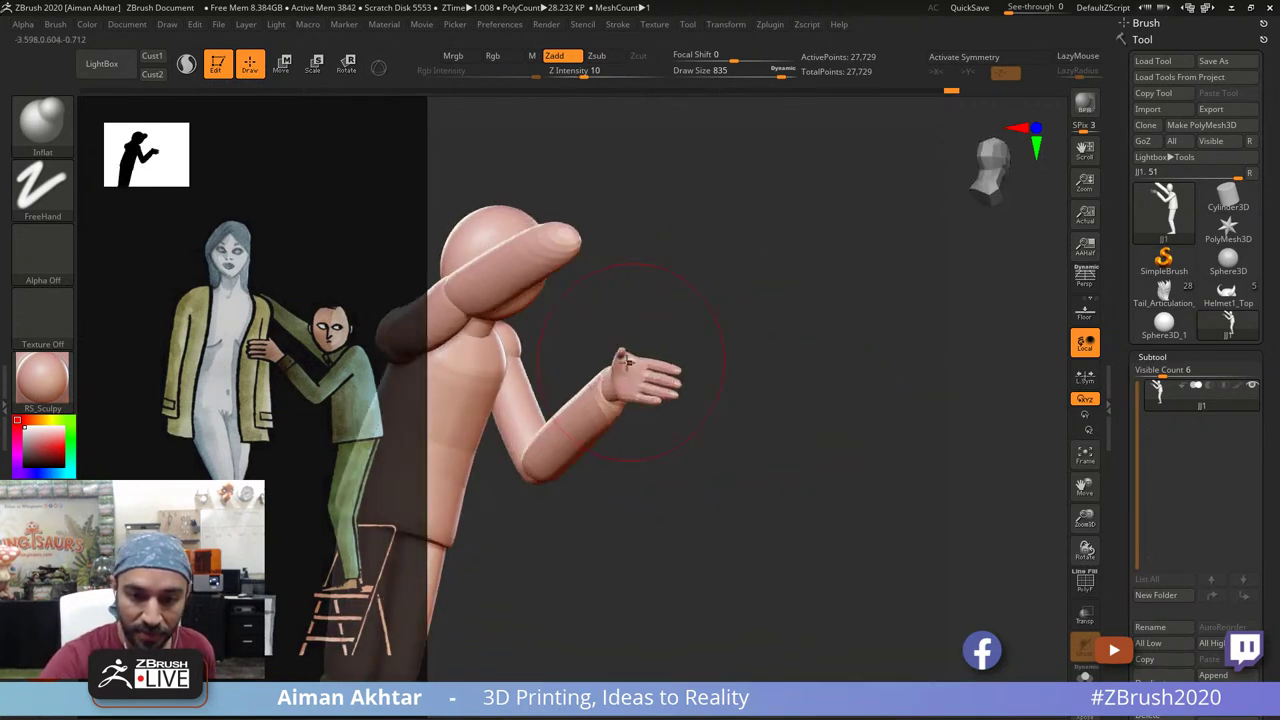
drag(716, 300, 631, 341)
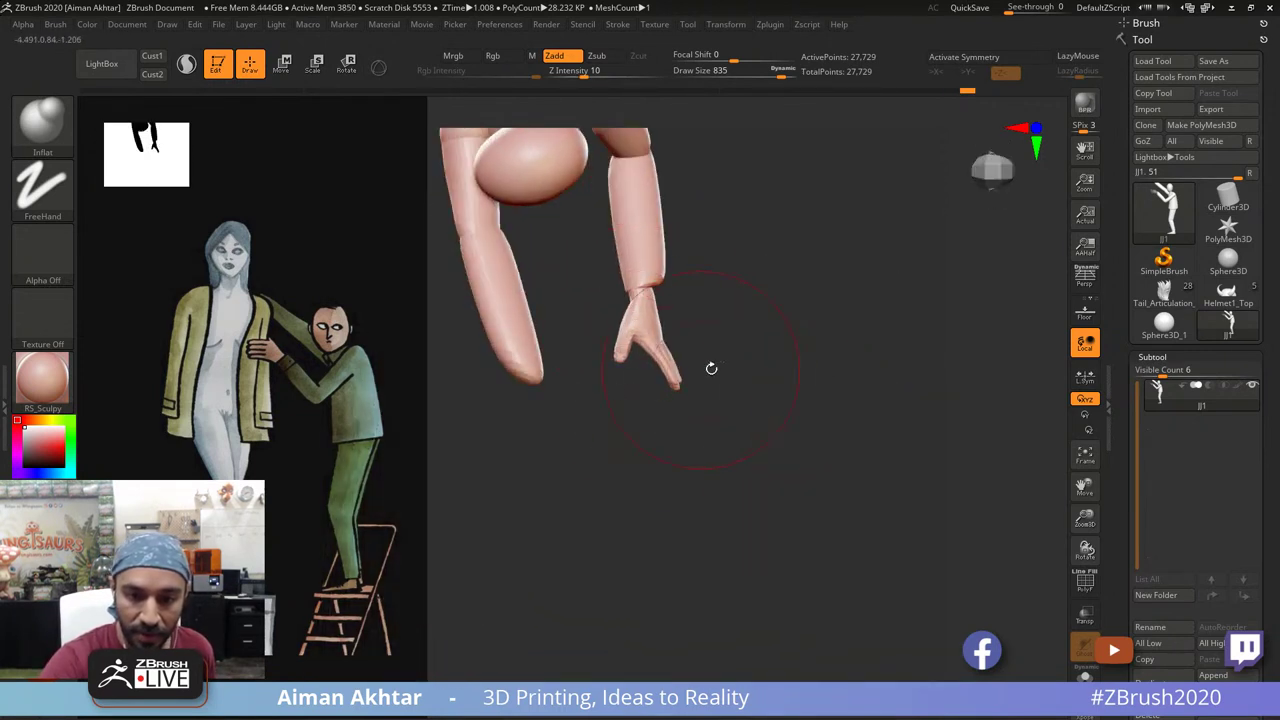
drag(711, 368, 668, 454)
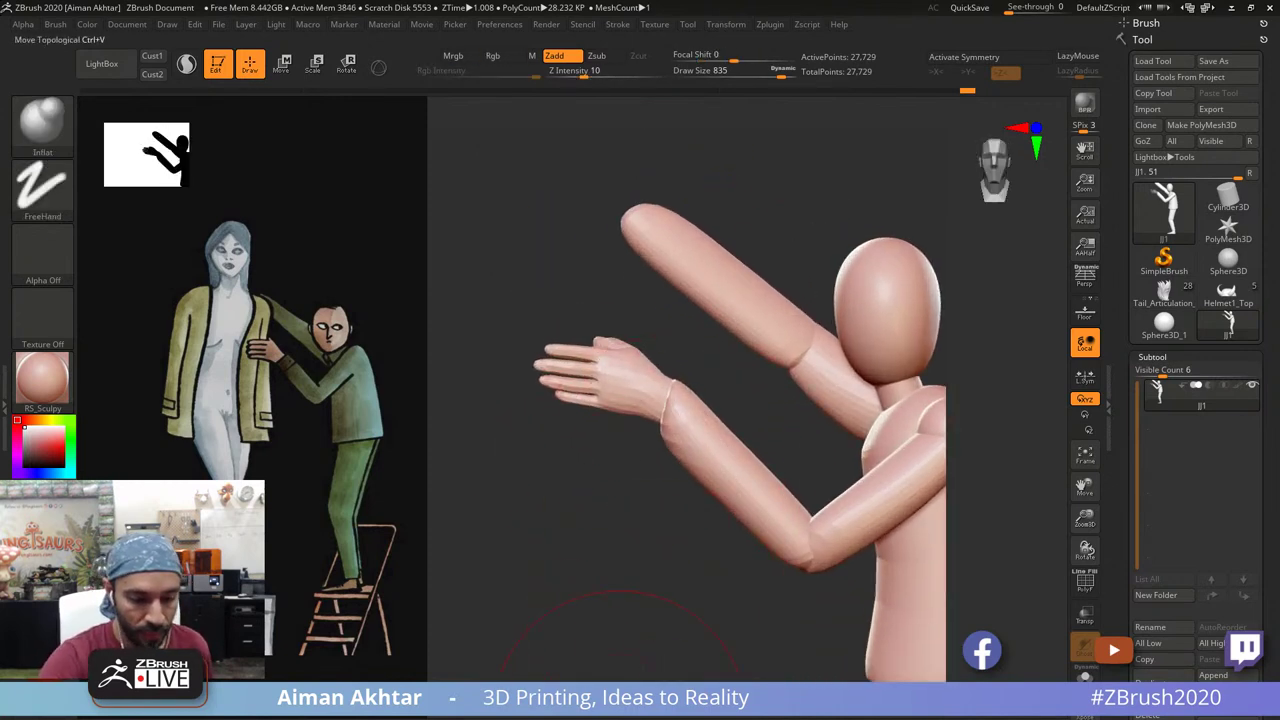
Step: Fit the lower forearm and hand together at the wrist with the Move Topological brush, reducing the draw size to 331
key(ctrl+v)
key(s)
drag(676, 403, 666, 402)
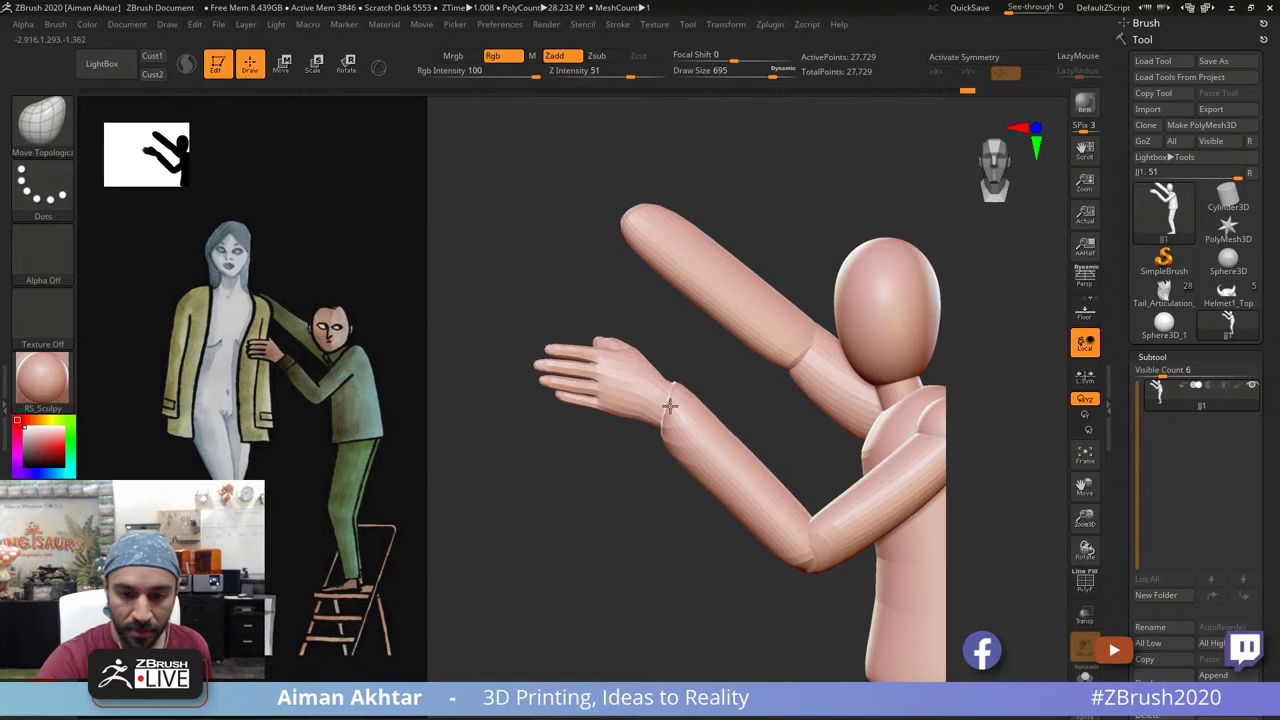
key(s)
drag(661, 412, 653, 410)
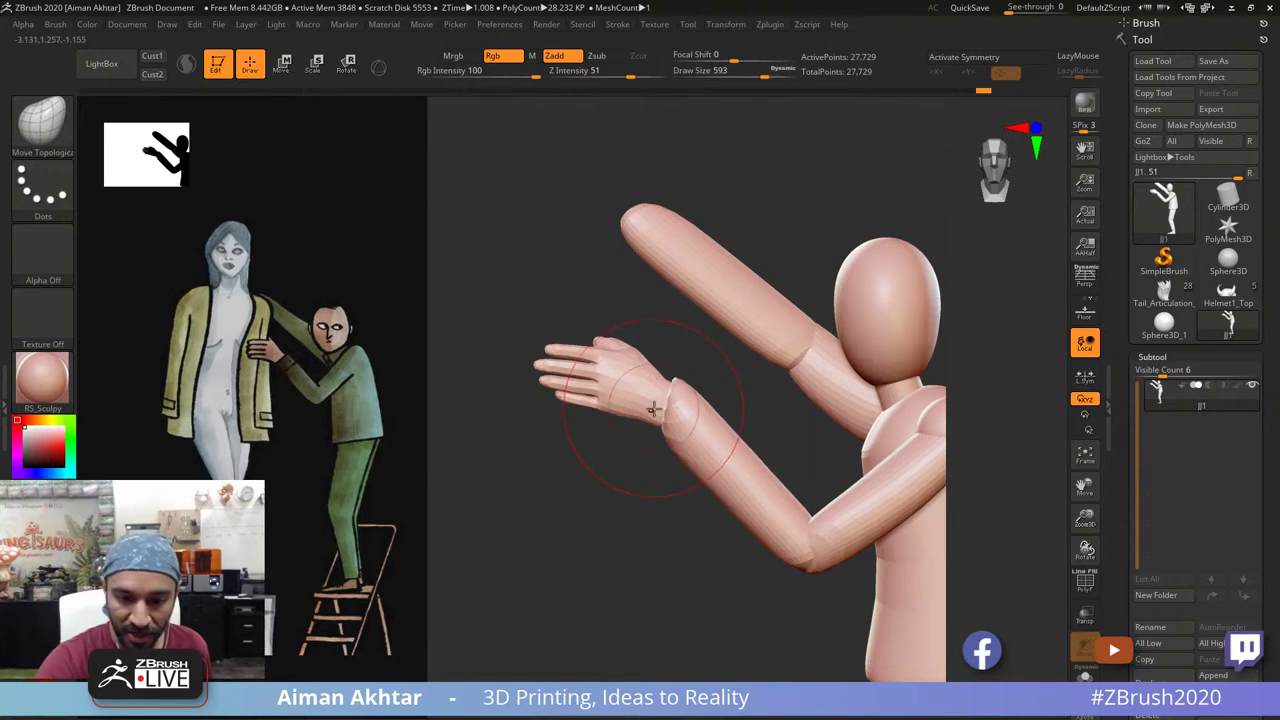
mouse_move(630, 489)
mouse_down()
mouse_move(740, 403)
mouse_move(631, 436)
mouse_up()
key(s)
key(s)
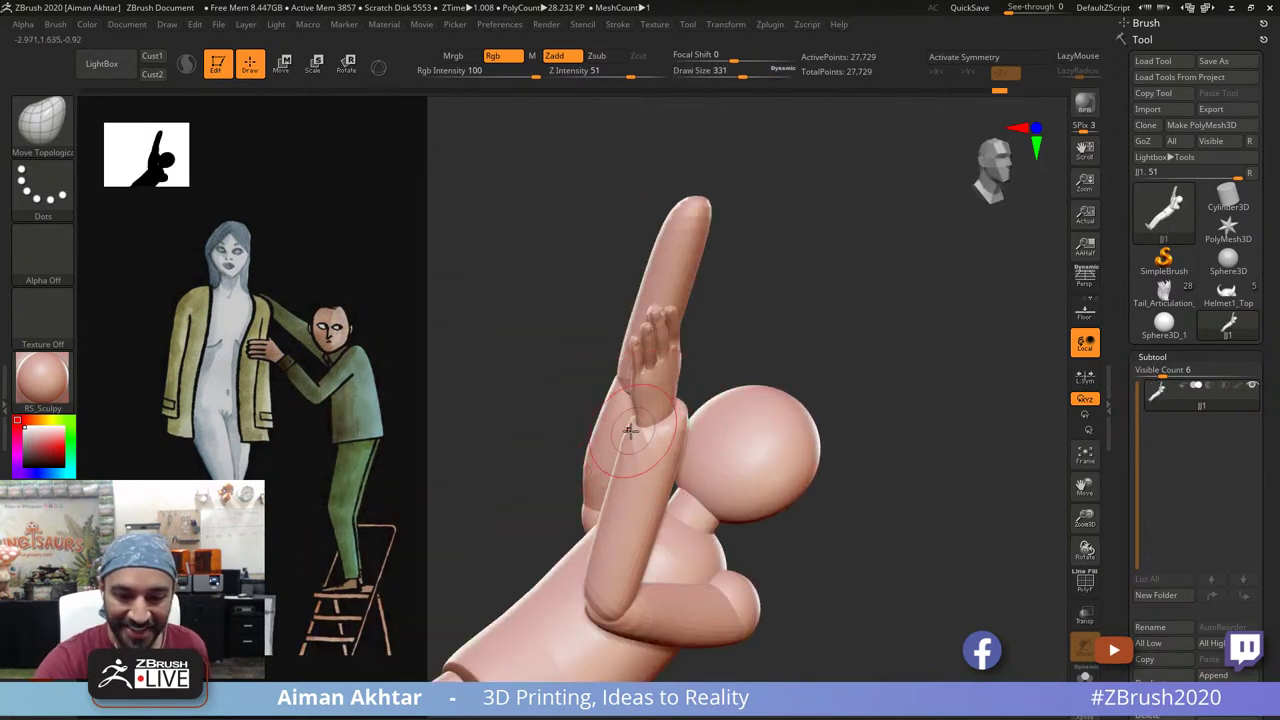
Step: Smooth the wrist end of the lower forearm where it meets the hand
mouse_move(626, 463)
right_down()
mouse_move(771, 437)
mouse_move(811, 374)
mouse_move(745, 359)
mouse_move(748, 391)
right_up()
mouse_move(671, 506)
right_down()
mouse_move(691, 443)
mouse_move(626, 398)
right_up()
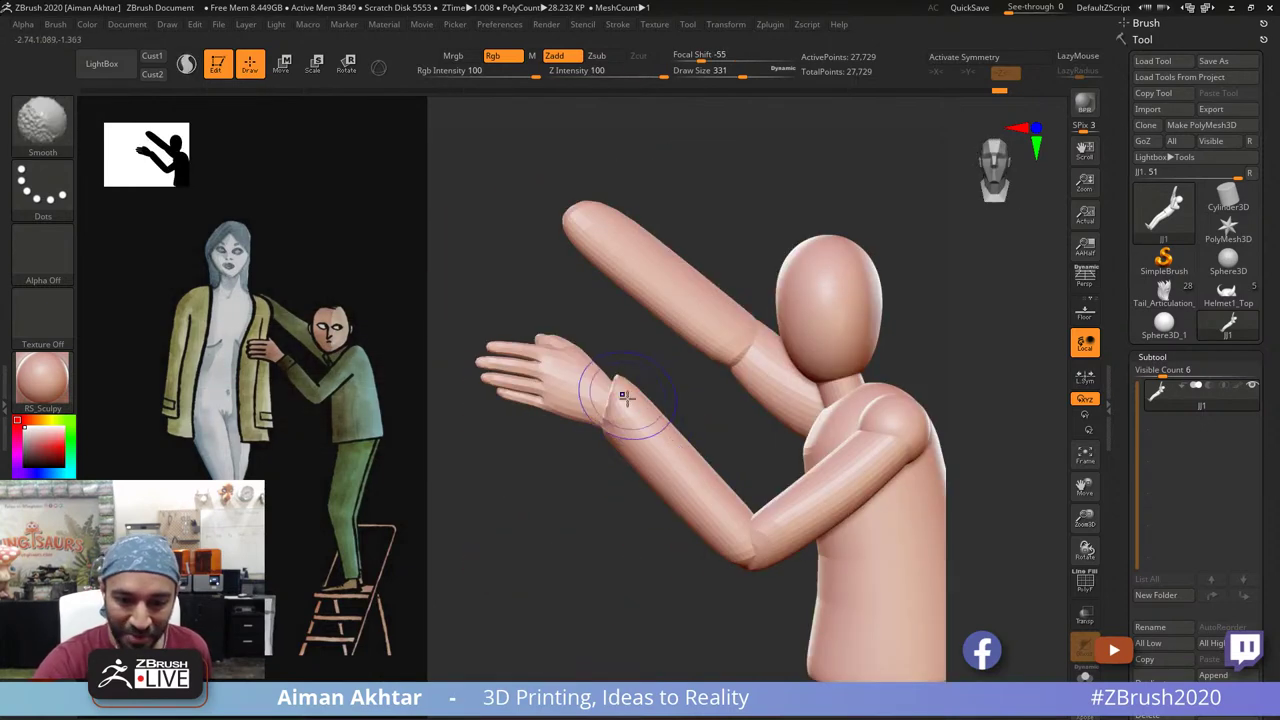
mouse_move(685, 478)
shift+mouse_down()
mouse_move(645, 420)
mouse_move(708, 481)
shift+mouse_up()
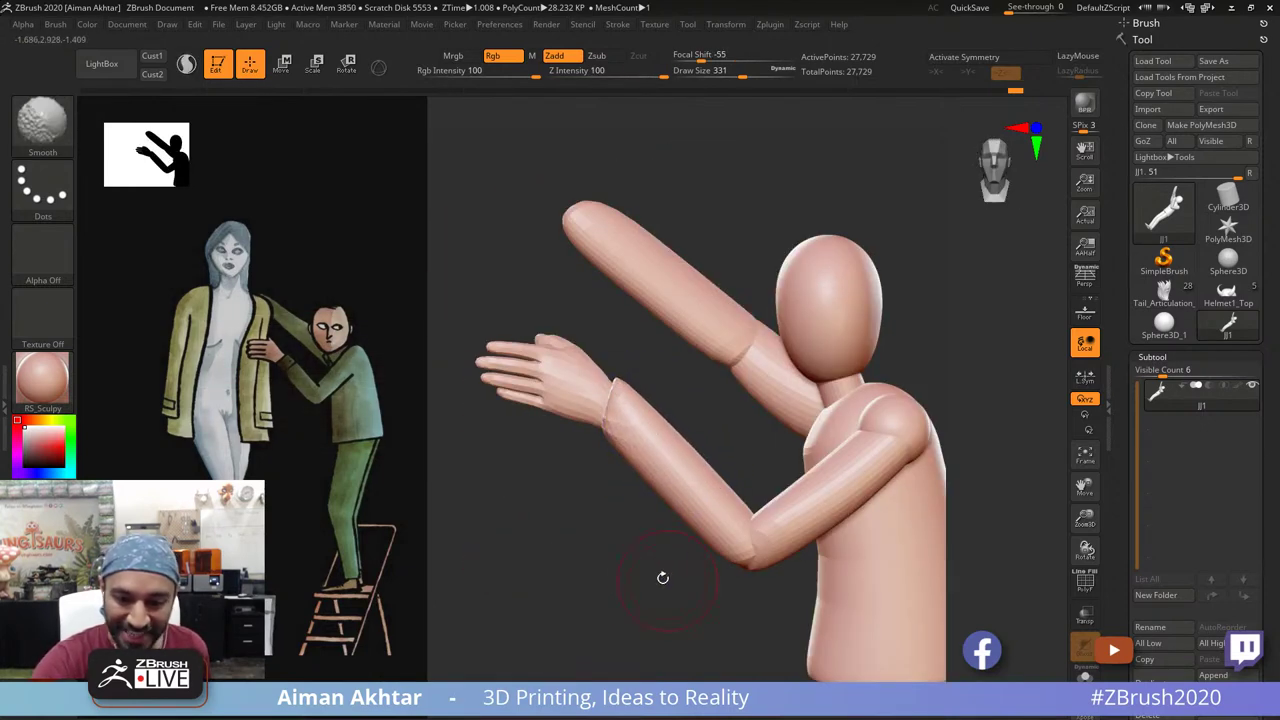
Step: Reshape the upper forearm's rounded end at draw size 437, and trim it flat with the ClipCurve brush
mouse_move(663, 578)
ctrl+right_down()
mouse_move(618, 538)
mouse_move(651, 578)
ctrl+right_up()
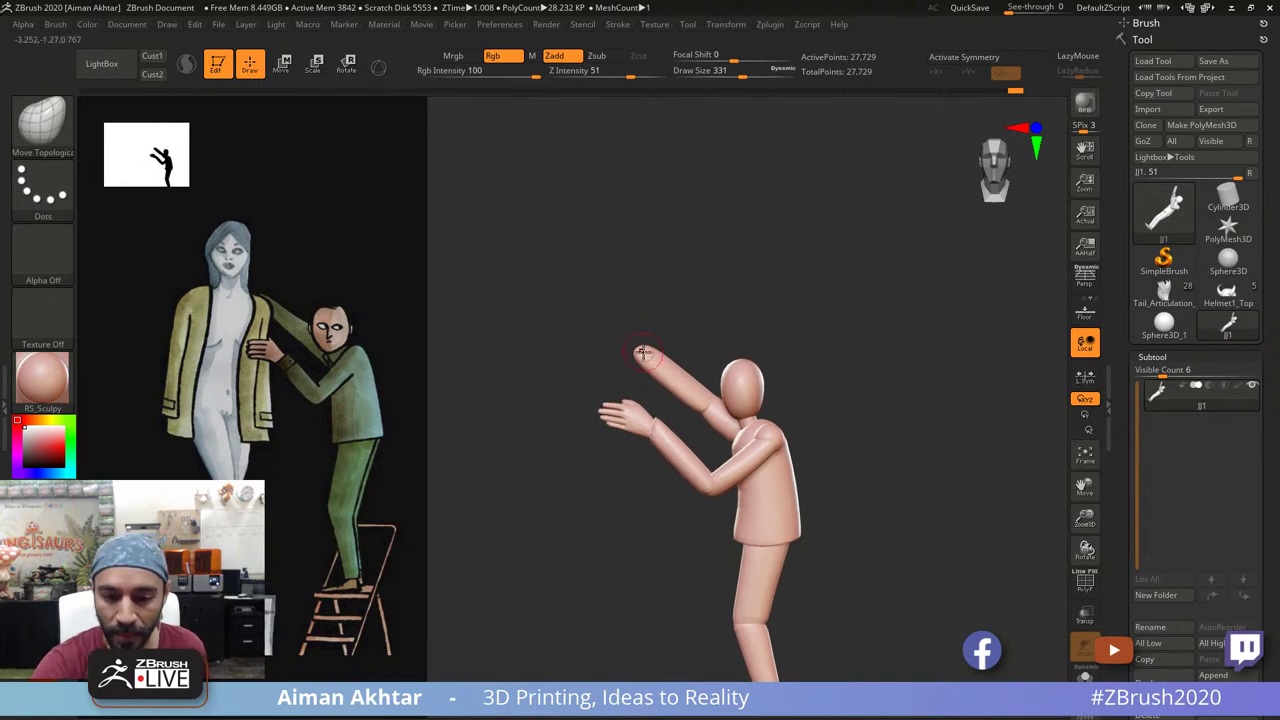
key(s)
drag(654, 348, 656, 348)
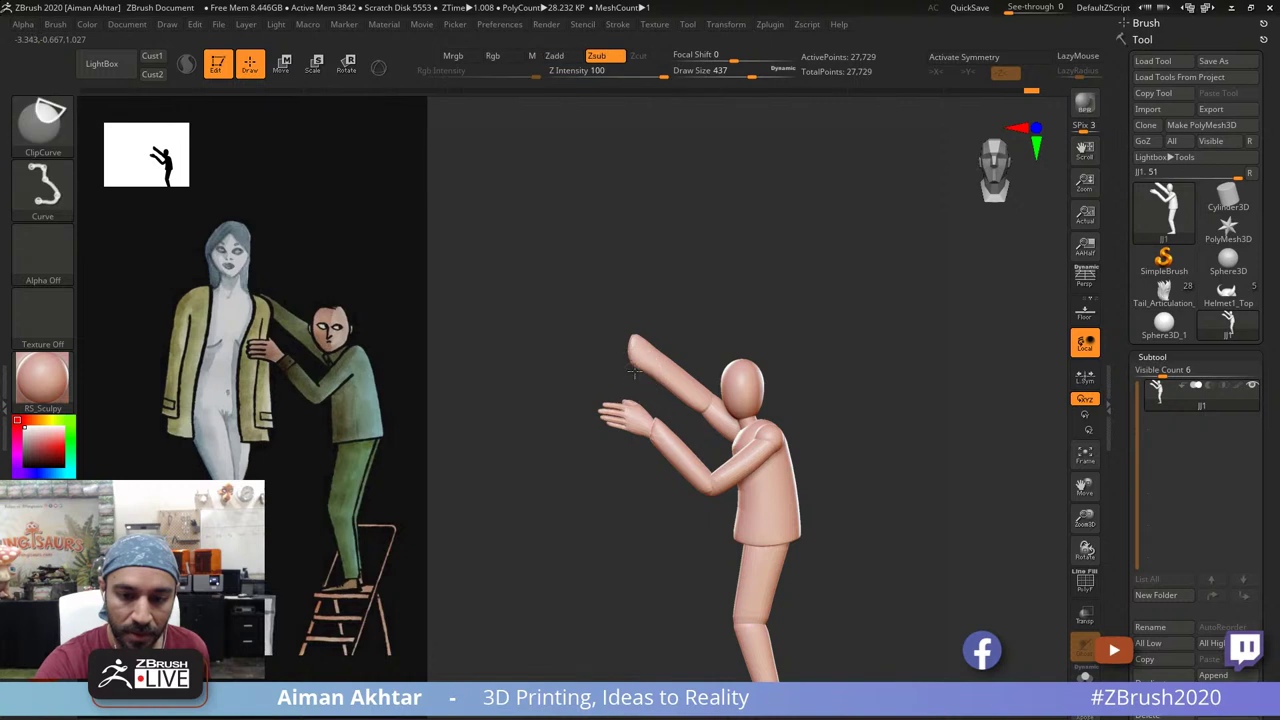
ctrl+shift+drag(638, 379, 647, 304)
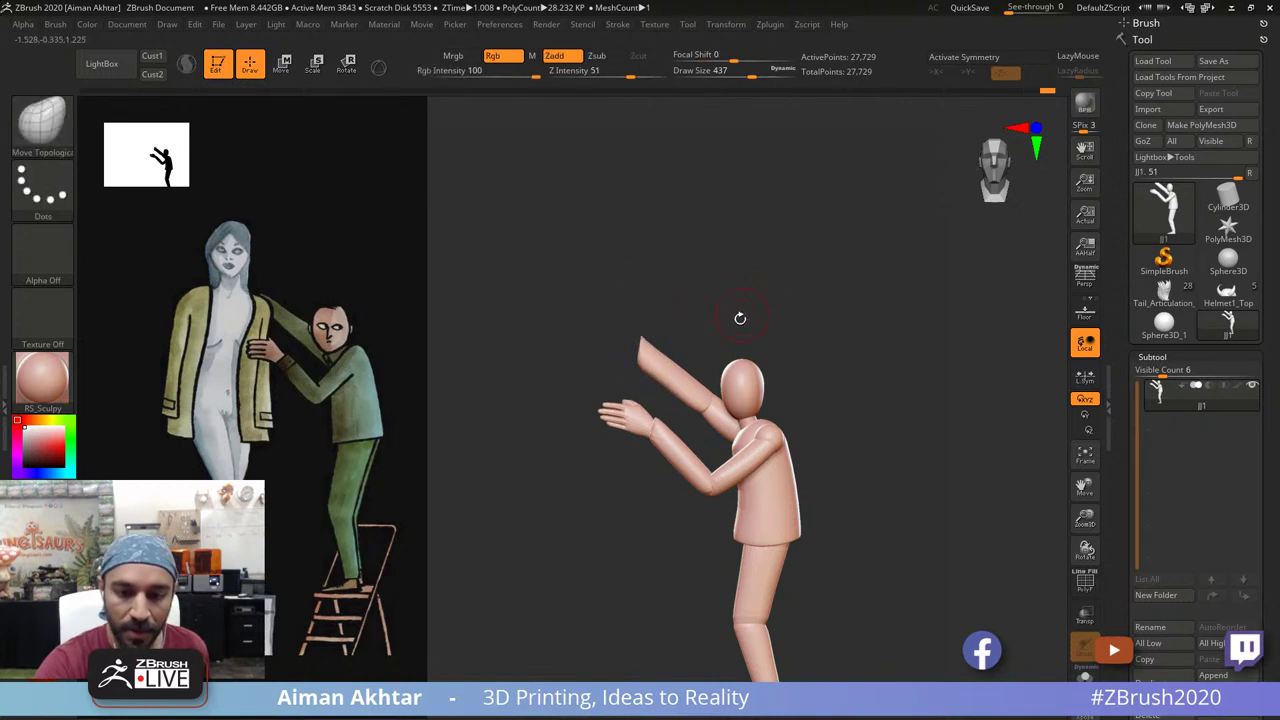
Step: Isolate the hand and split it from the body into its own subtool
drag(147, 222, 828, 250)
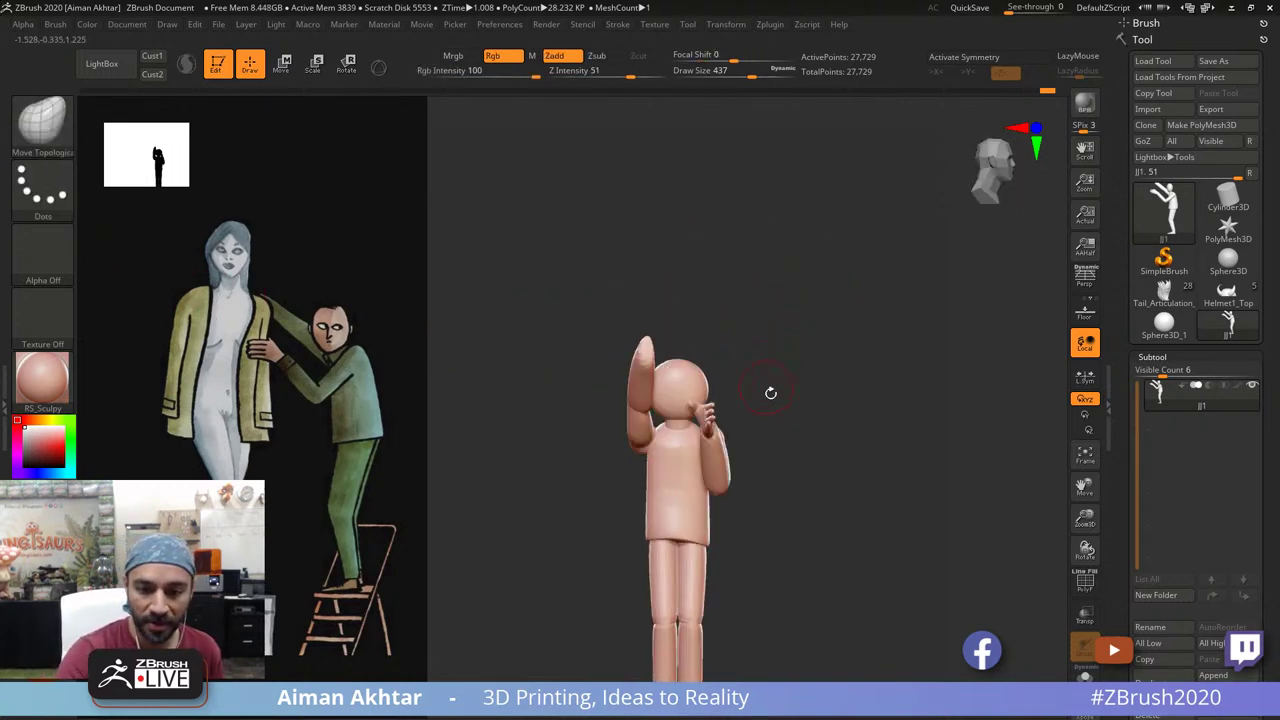
ctrl+shift+click(712, 410)
drag(854, 517, 1012, 571)
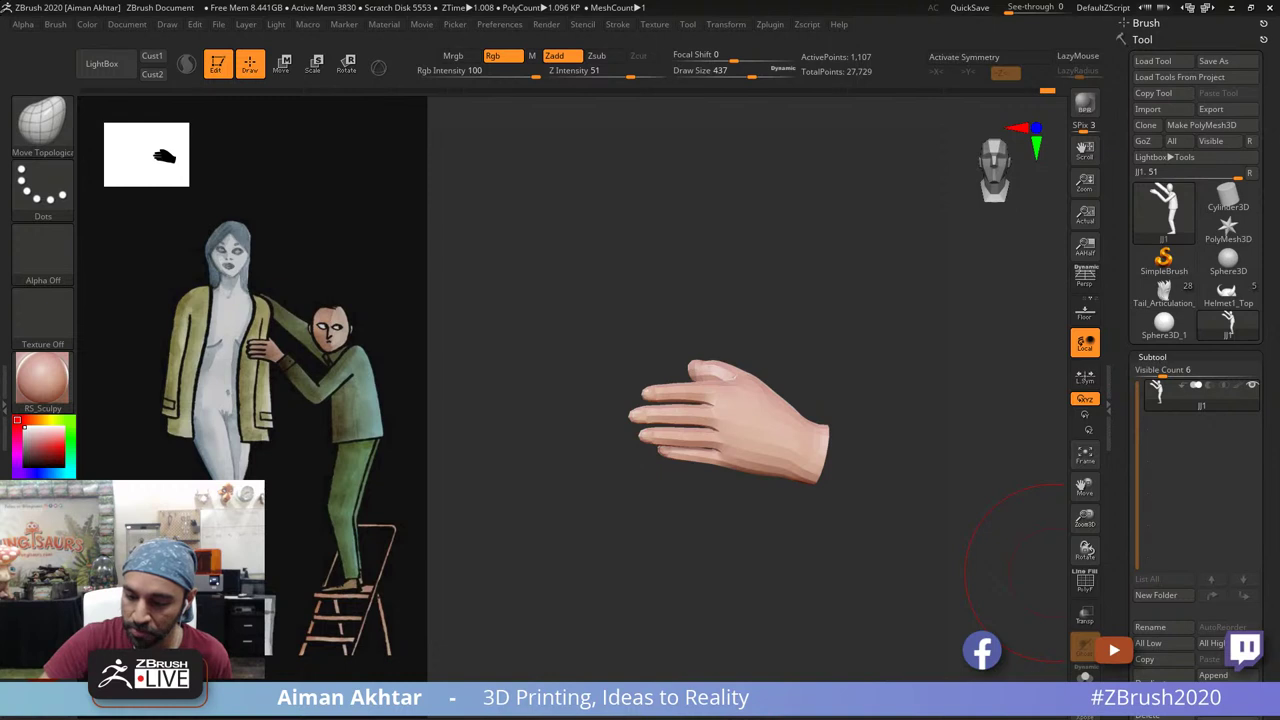
drag(1270, 521, 1274, 507)
scroll(1264, 654, down, 3)
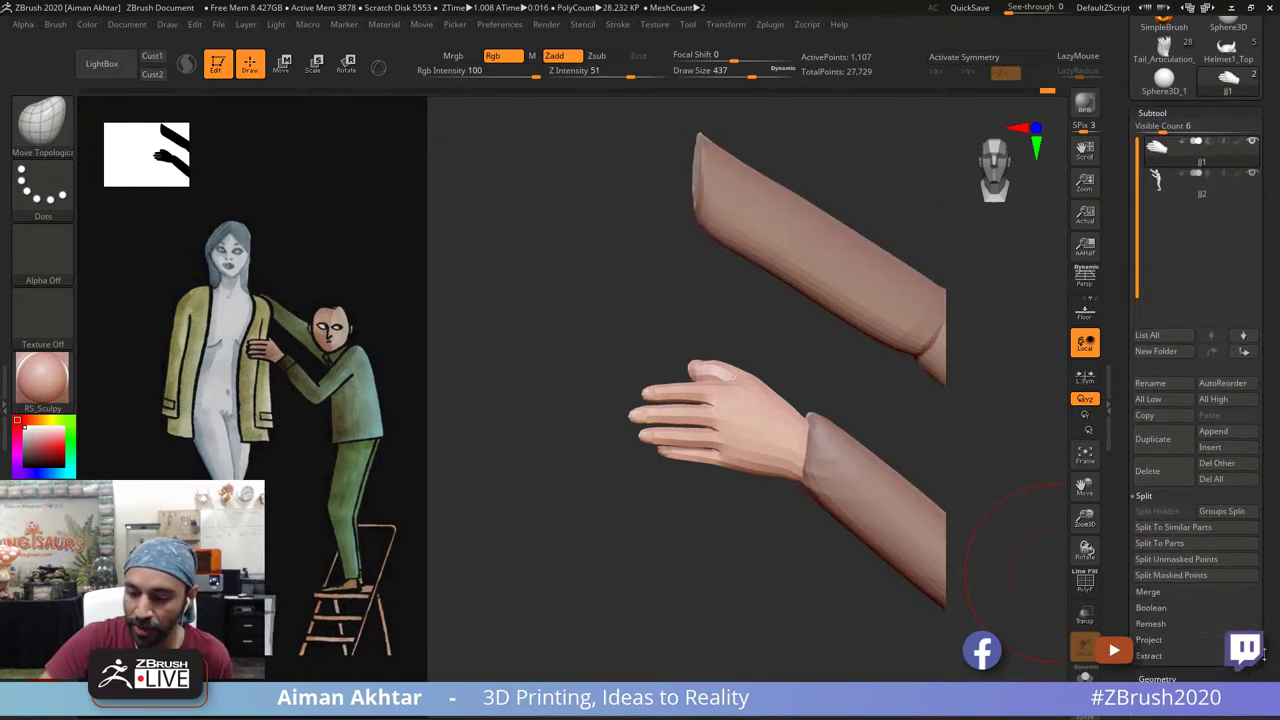
Step: Mirror the hand to the figure's other side with Mirror And Weld, undoing the first attempt
click(1171, 679)
click(1160, 494)
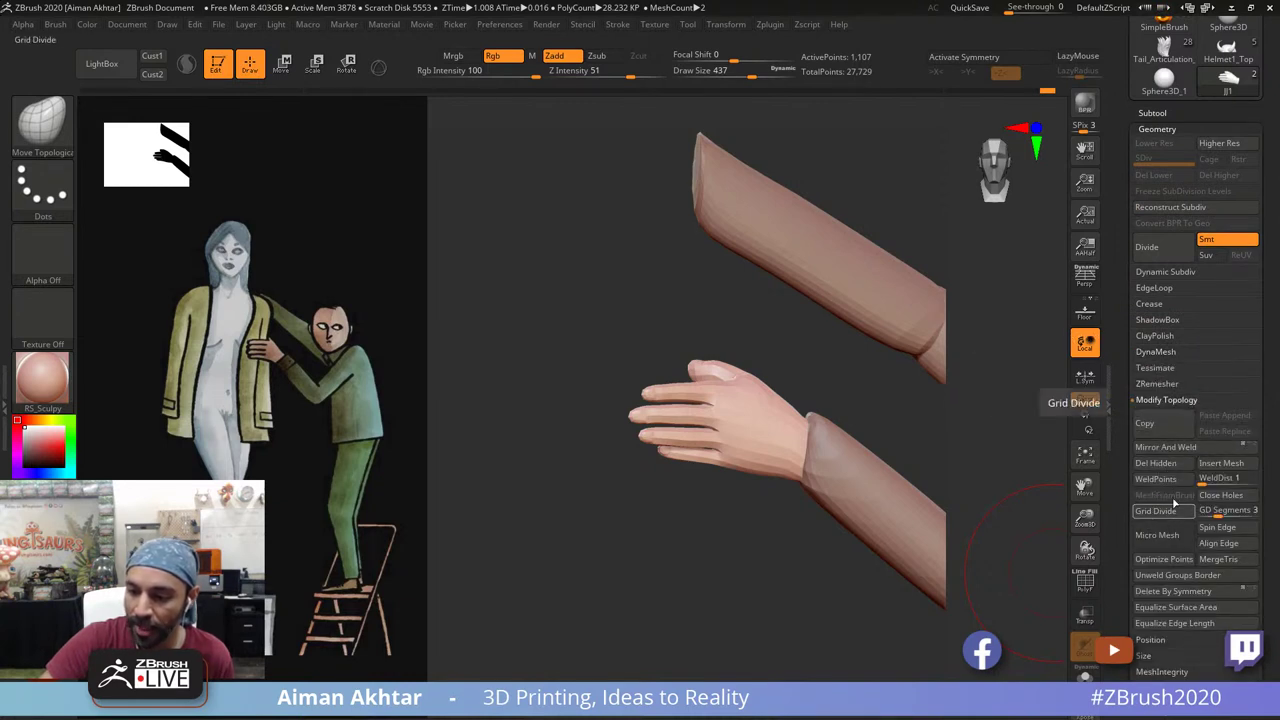
click(1188, 452)
alt+drag(774, 586, 530, 580)
key(ctrl+z)
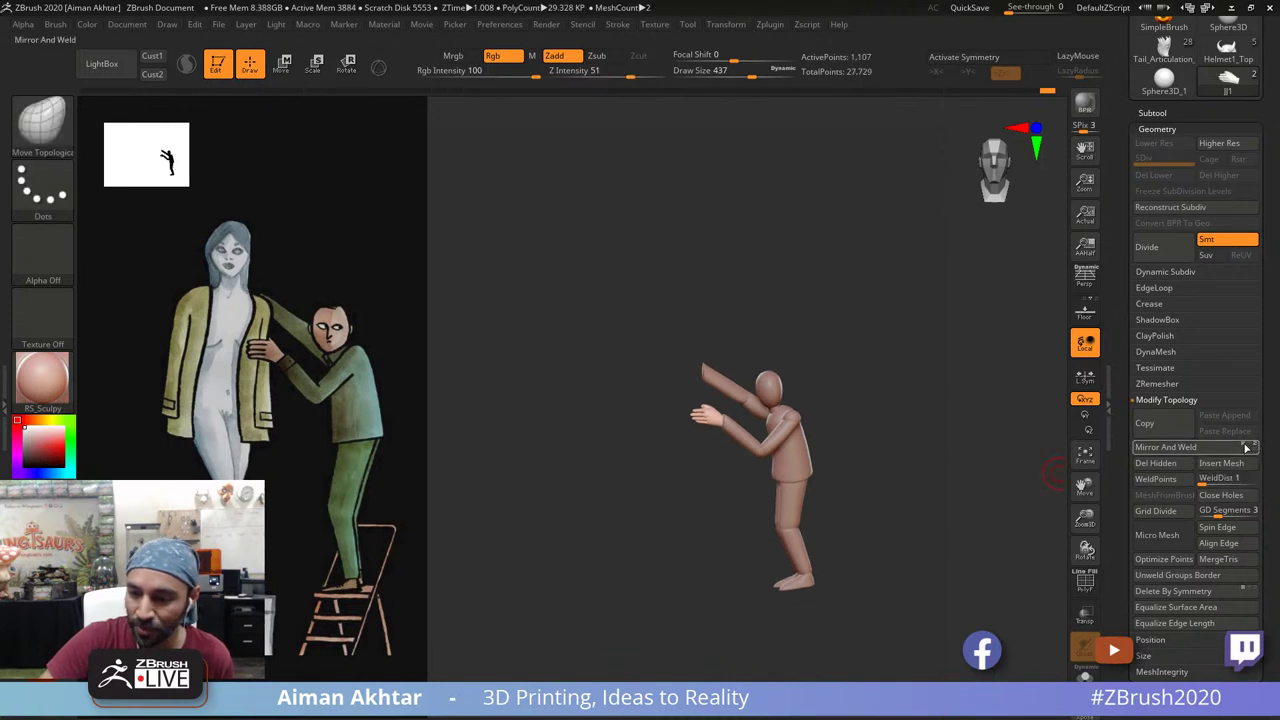
click(1175, 448)
Step: Mask the original hand and move the mirrored hand up to the end of the upper forearm
drag(938, 460, 950, 536)
mouse_move(610, 398)
ctrl+mouse_down()
mouse_move(746, 474)
mouse_move(606, 474)
ctrl+mouse_up()
mouse_move(658, 390)
ctrl+mouse_down()
mouse_move(743, 445)
mouse_move(650, 468)
mouse_move(703, 337)
ctrl+mouse_up()
ctrl+click(803, 361)
click(282, 52)
drag(702, 395, 691, 357)
mouse_move(717, 445)
shift+mouse_down()
mouse_move(714, 293)
mouse_move(906, 319)
shift+mouse_up()
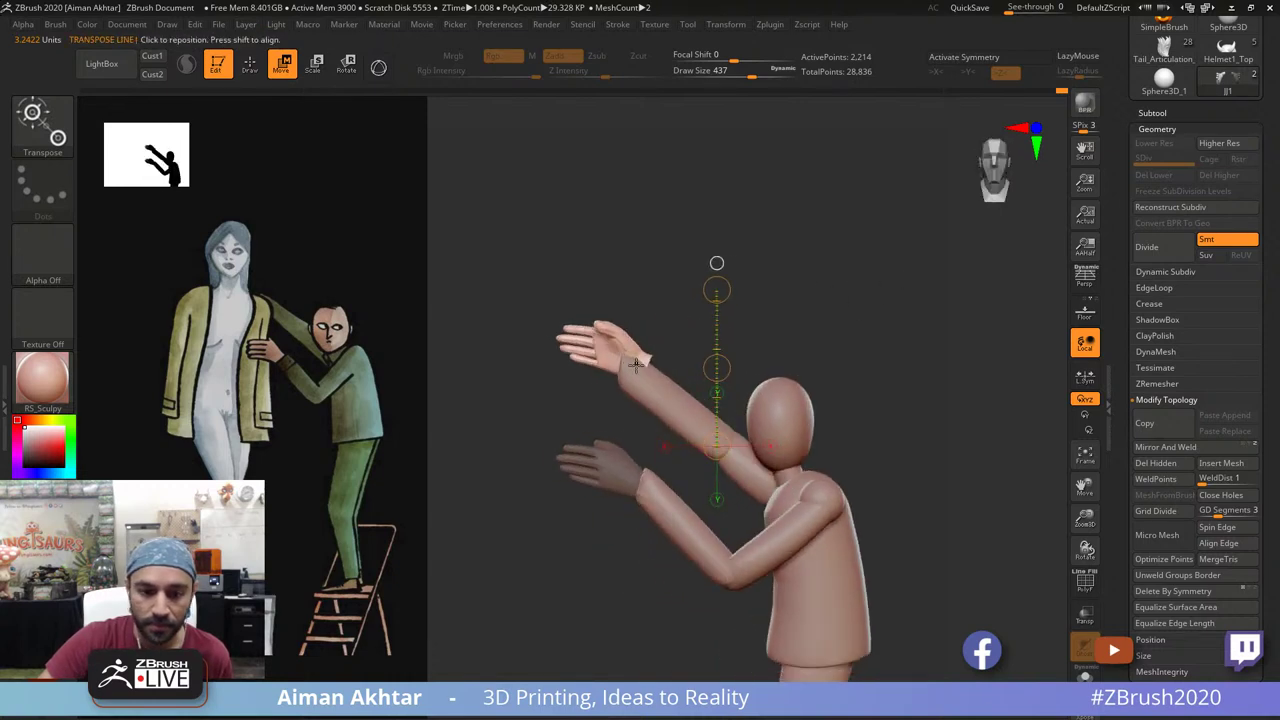
Step: Rotate the mirrored hand around the upper wrist to turn the palm downward, and shift it against the forearm's end
shift+drag(636, 365, 636, 281)
click(347, 68)
shift+drag(650, 205, 829, 249)
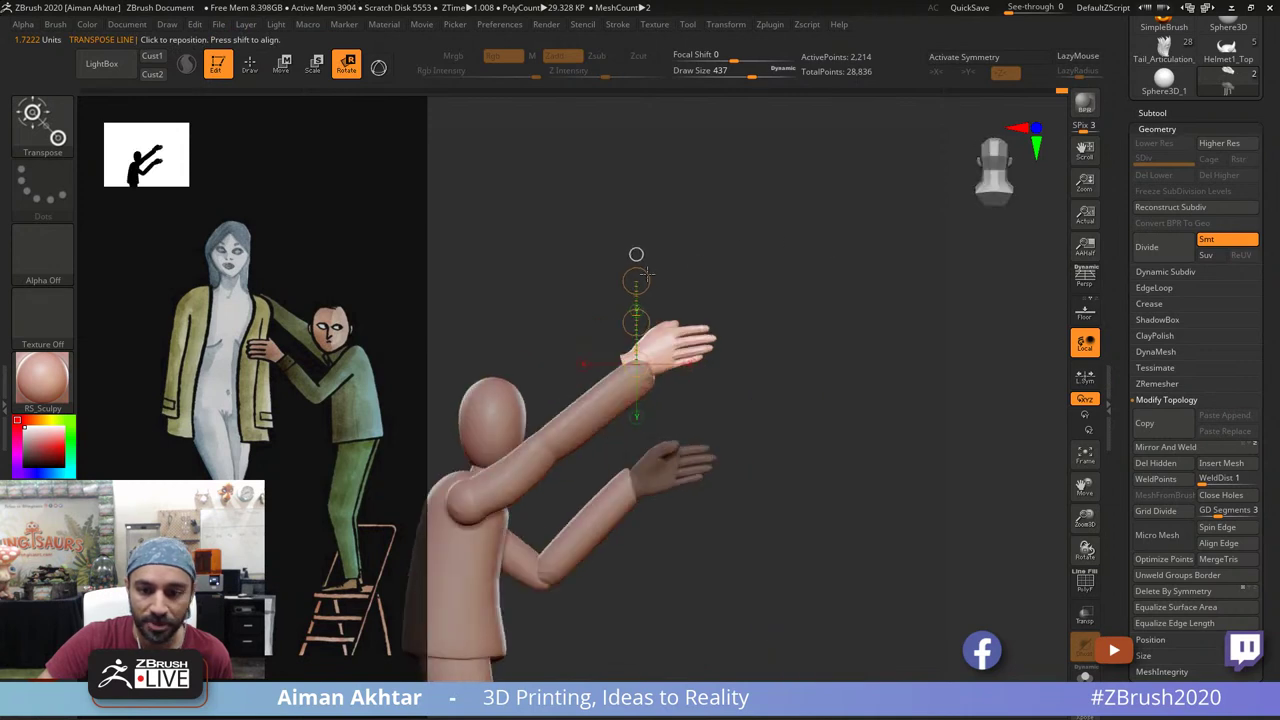
drag(646, 274, 652, 276)
shift+drag(752, 276, 726, 296)
click(286, 64)
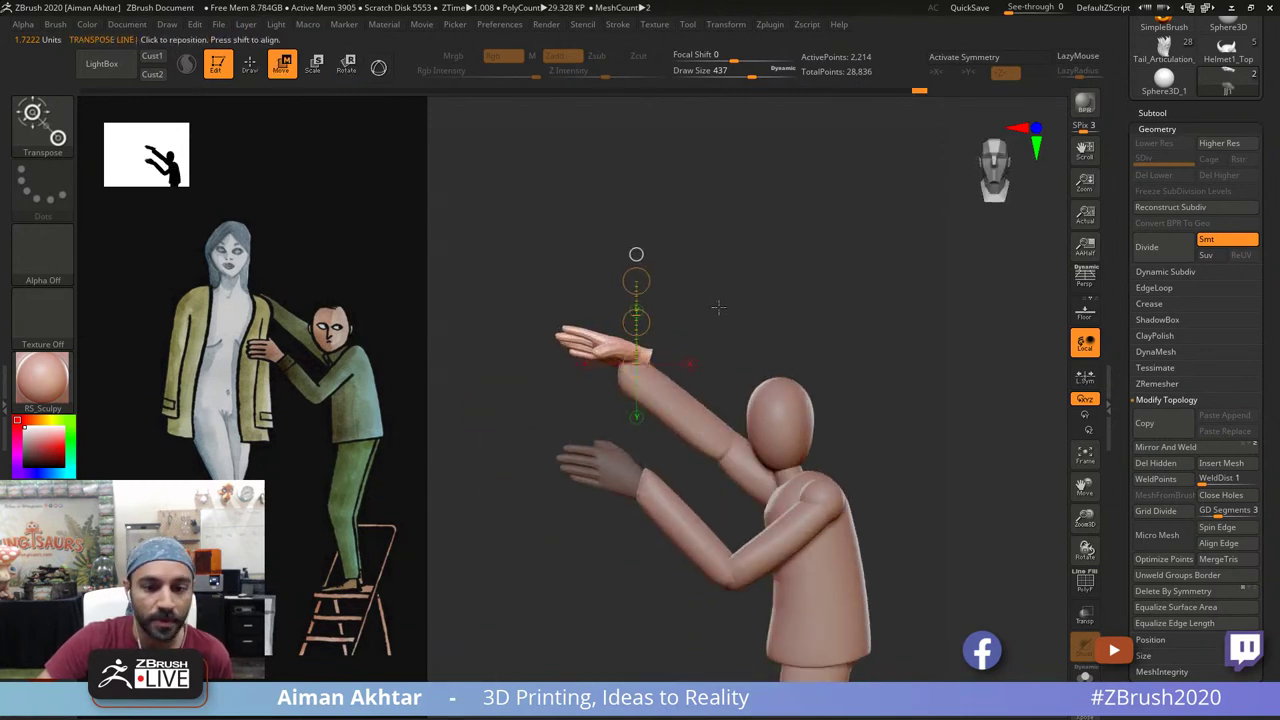
drag(637, 322, 620, 340)
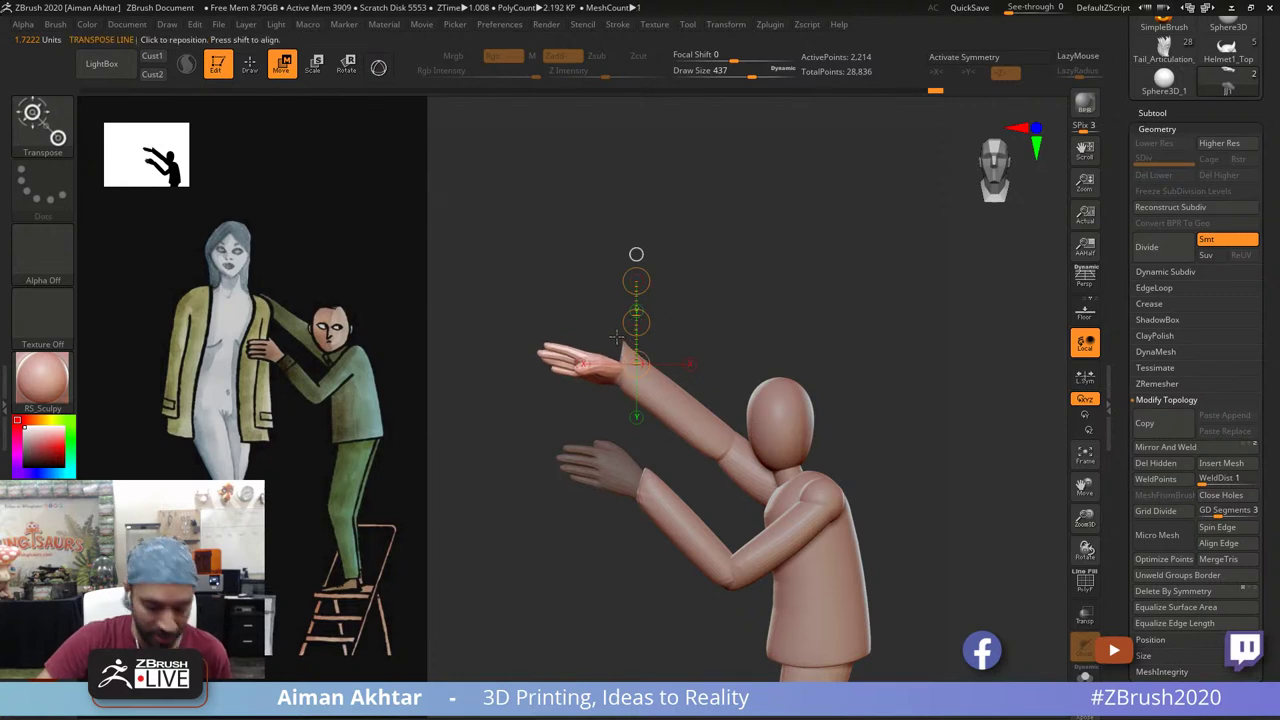
Step: Select the body subtool and reshape the upper forearm toward the mirrored hand with the Move brush
key(q)
alt+click(622, 350)
key(b)
key(m)
key(v)
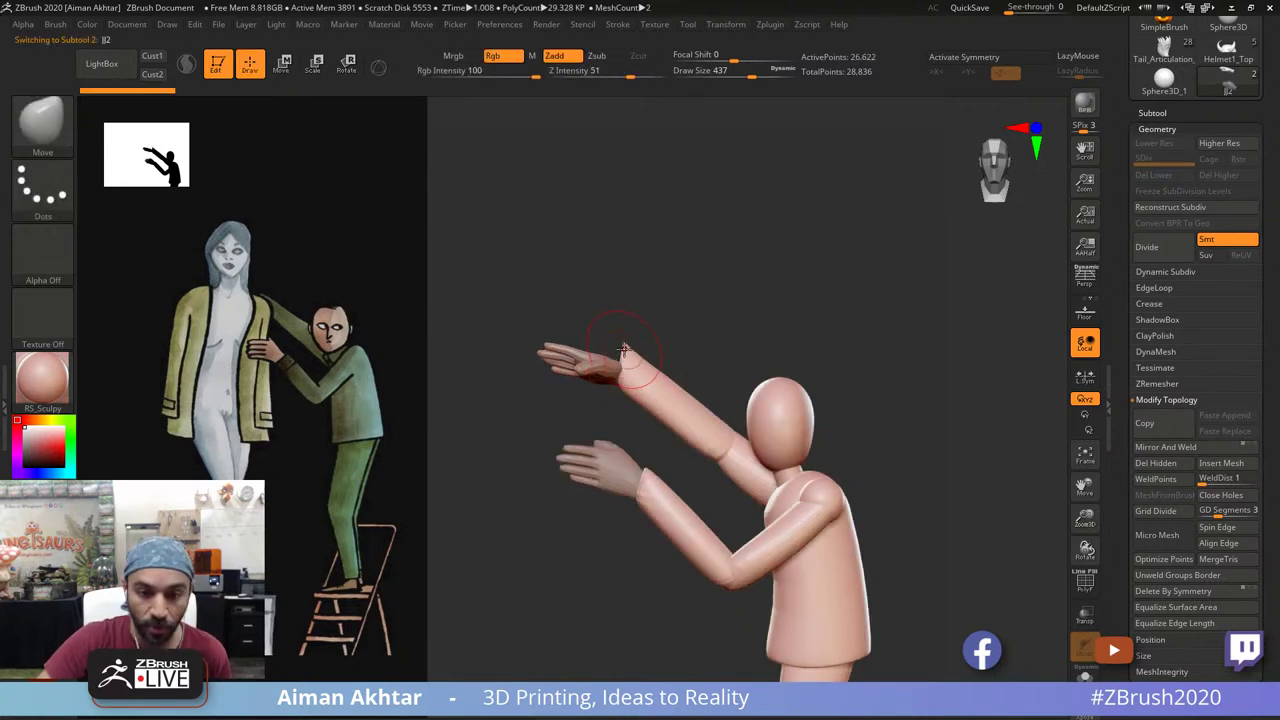
mouse_move(643, 306)
mouse_down()
mouse_move(638, 354)
mouse_move(694, 263)
mouse_up()
drag(626, 388, 600, 378)
drag(613, 280, 674, 286)
mouse_move(590, 360)
mouse_down()
mouse_move(600, 381)
mouse_move(650, 382)
mouse_up()
Step: Refine the upper forearm's curve and fit its wrist end to the hand with the Move brush, reducing the draw size to 344
key(s)
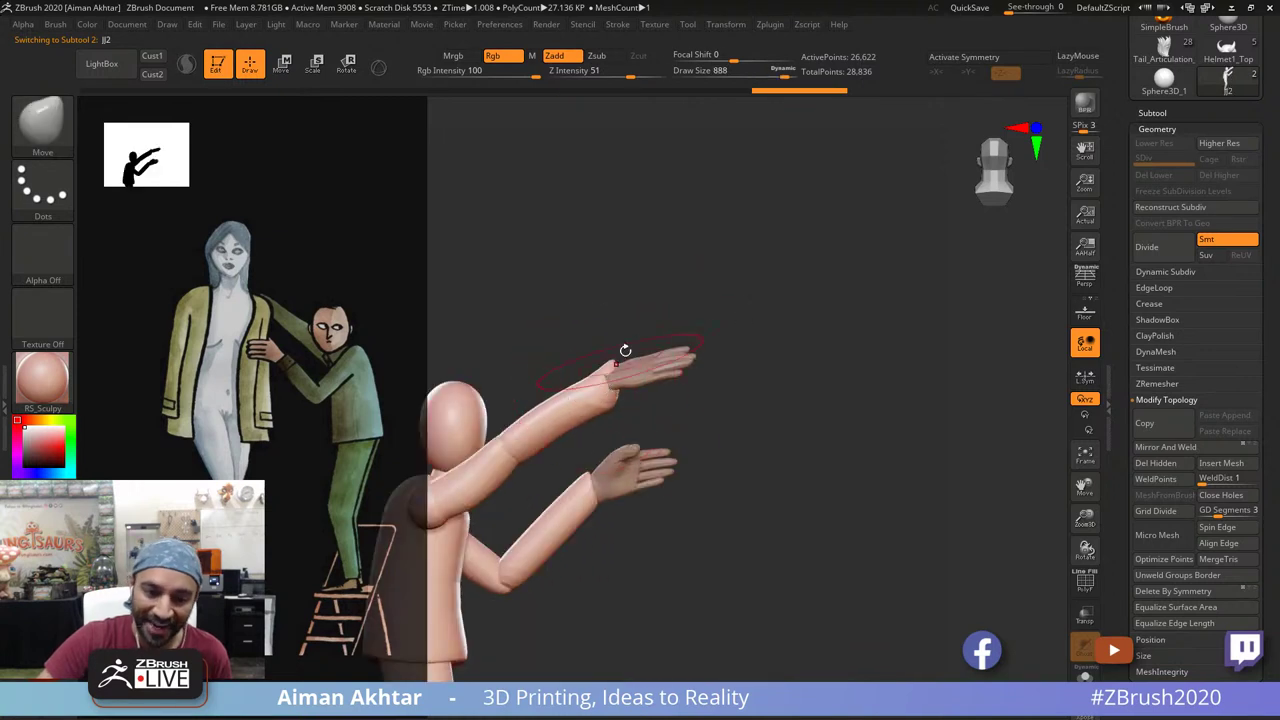
key(s)
drag(629, 365, 610, 364)
mouse_move(654, 278)
mouse_down()
mouse_move(725, 435)
mouse_move(727, 377)
mouse_move(596, 380)
mouse_move(620, 381)
mouse_move(591, 369)
mouse_move(612, 384)
mouse_up()
key(s)
mouse_move(682, 302)
mouse_down()
mouse_move(702, 266)
mouse_move(688, 296)
mouse_up()
drag(588, 376, 582, 388)
drag(630, 312, 652, 322)
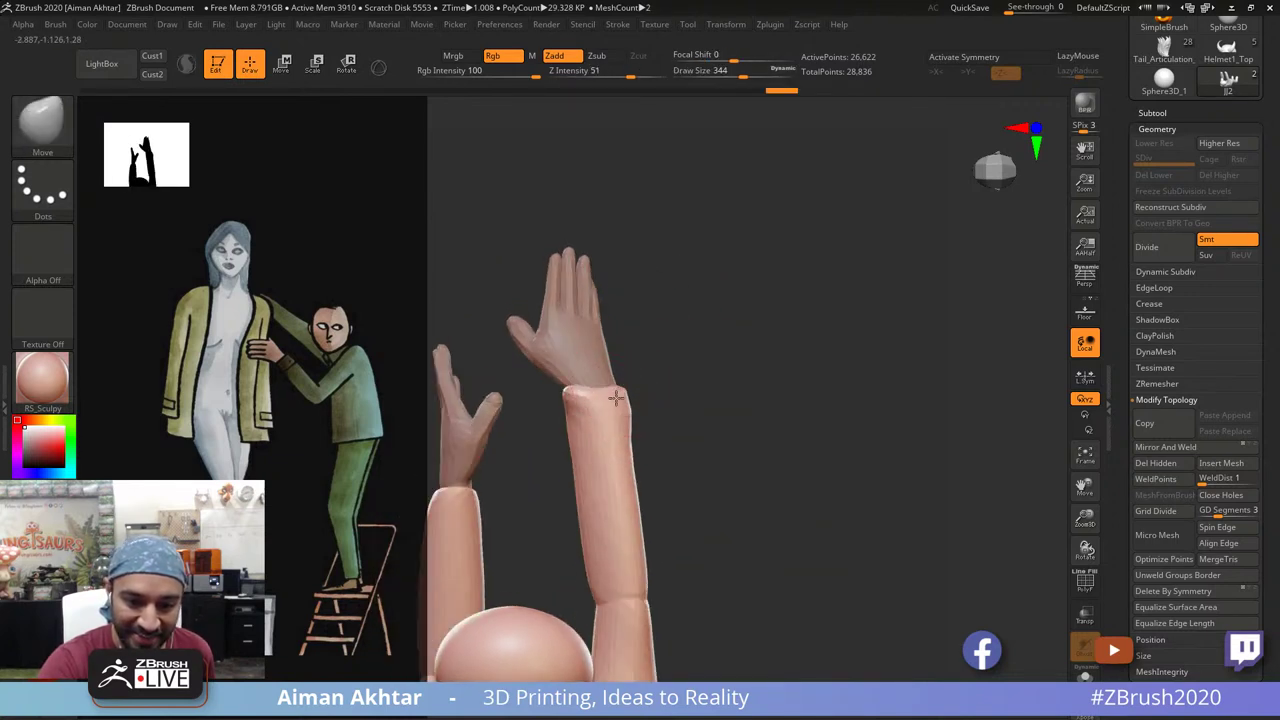
mouse_move(640, 420)
mouse_down()
mouse_move(617, 380)
mouse_move(571, 426)
mouse_move(574, 408)
mouse_up()
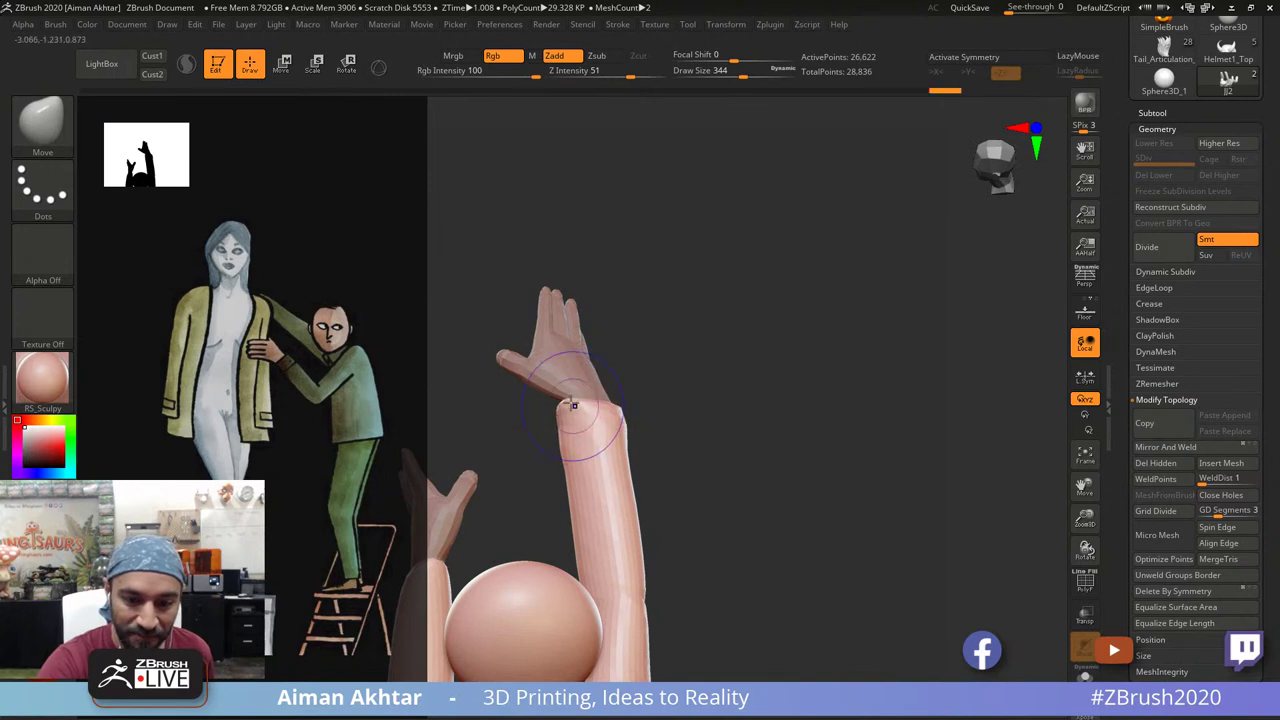
Step: Smooth the wrist end of the upper forearm from several sides
mouse_move(598, 518)
shift+mouse_down()
mouse_move(580, 480)
mouse_move(622, 464)
shift+mouse_up()
drag(690, 430, 637, 379)
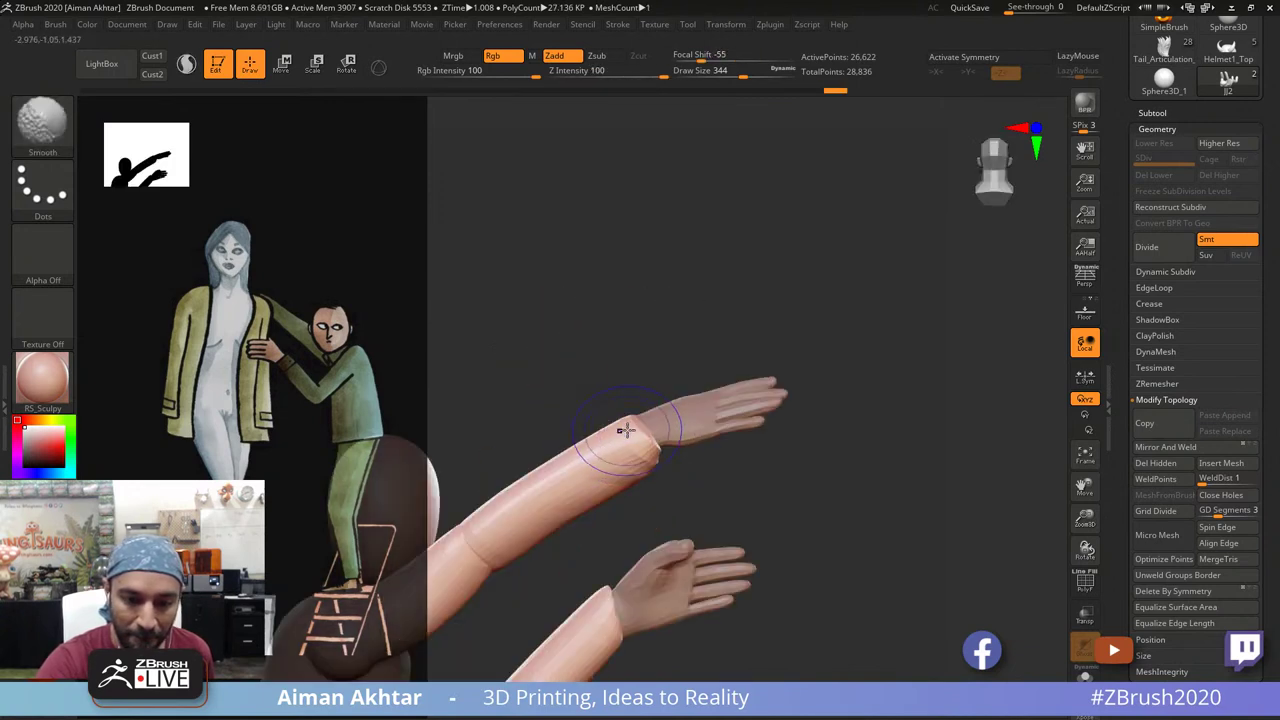
shift+drag(626, 430, 548, 476)
Step: Trim the upper forearm's end at the wrist with a ClipCurve line at a 30-degree angle
key(s)
alt+drag(756, 342, 757, 287)
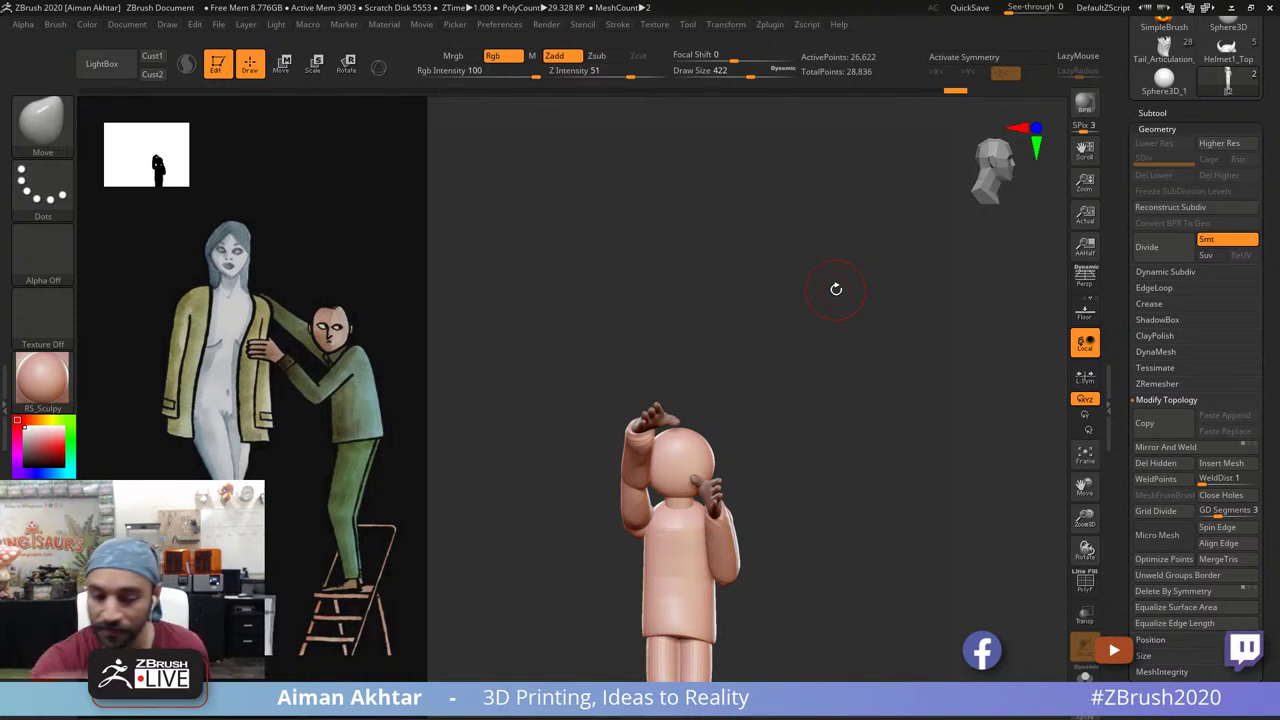
drag(787, 365, 885, 328)
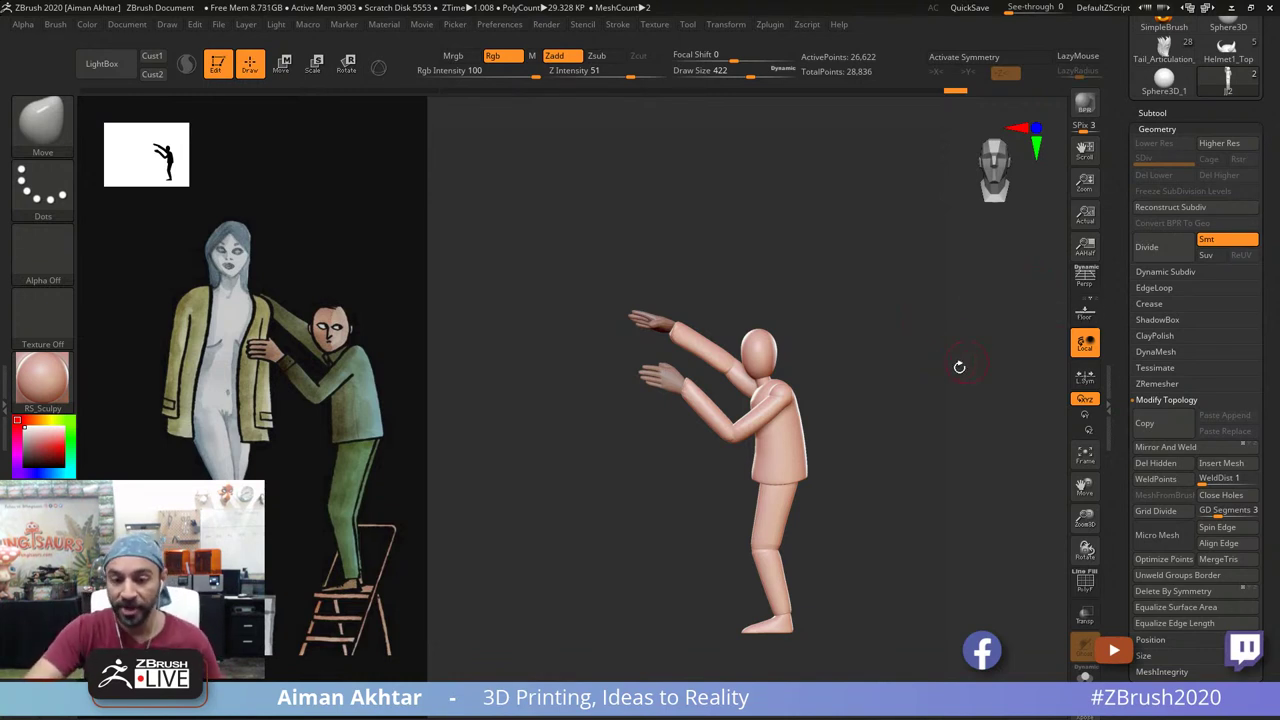
alt+drag(915, 417, 935, 560)
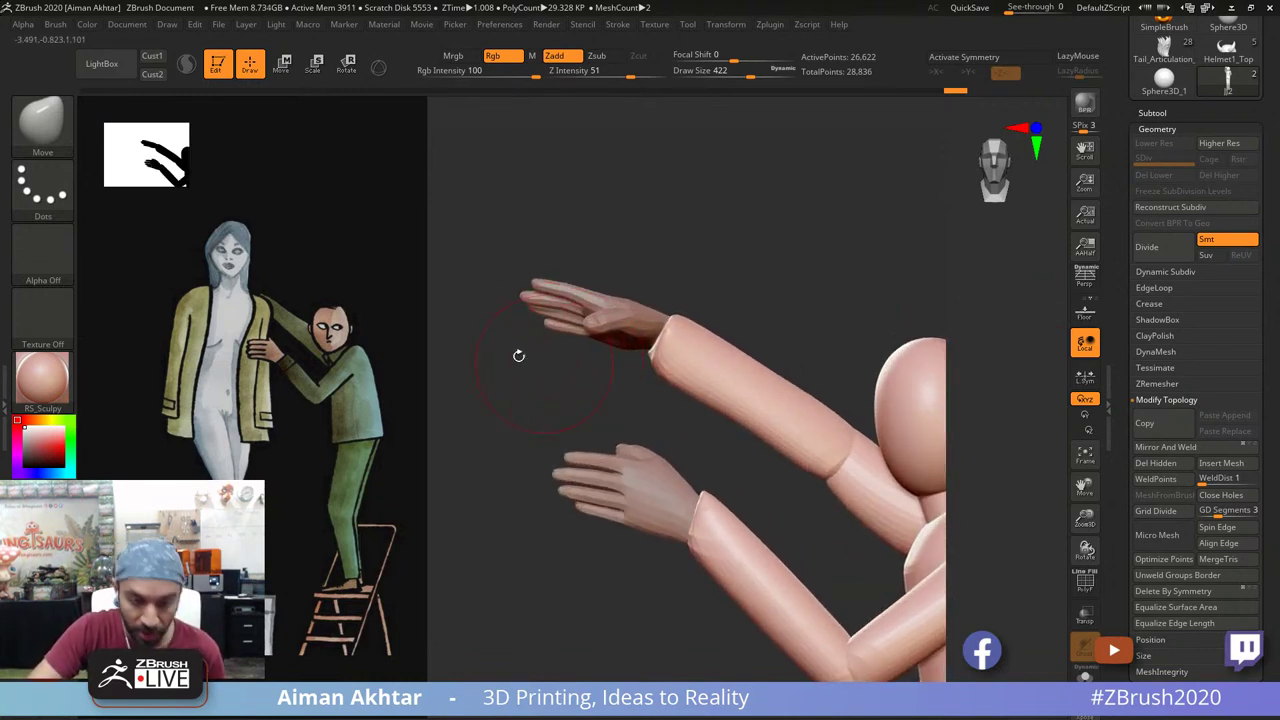
key(s)
mouse_move(682, 386)
mouse_down()
mouse_move(648, 372)
mouse_move(714, 252)
mouse_up()
key(ctrl+shift)
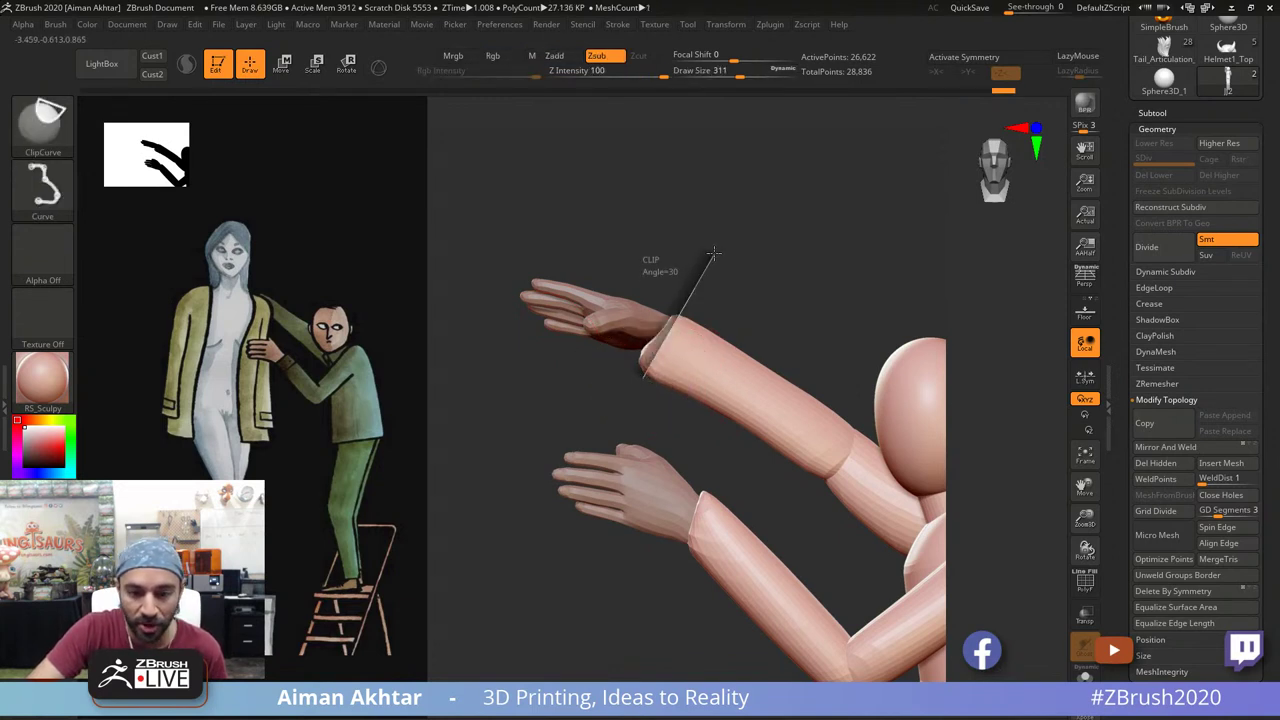
Step: Smooth the trimmed wrist end of the upper forearm from the side and from an angle
mouse_move(672, 362)
shift+mouse_down()
mouse_move(665, 376)
mouse_move(682, 385)
shift+mouse_up()
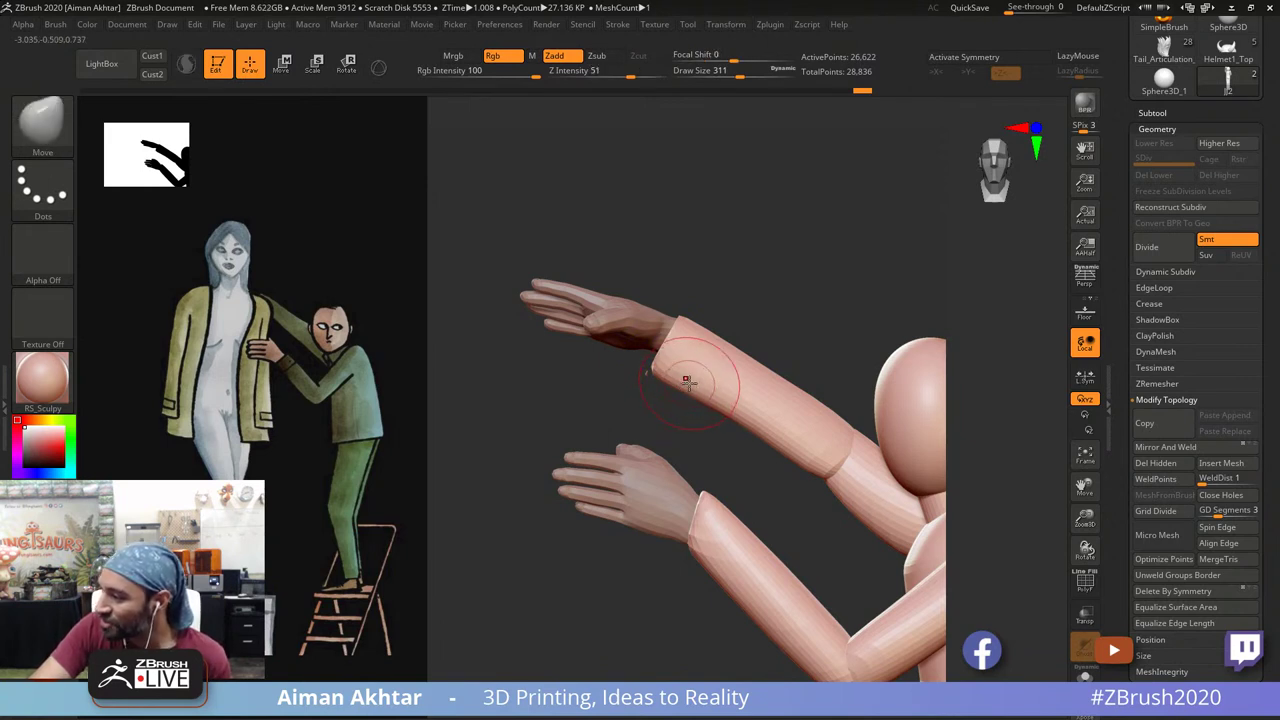
key(shift)
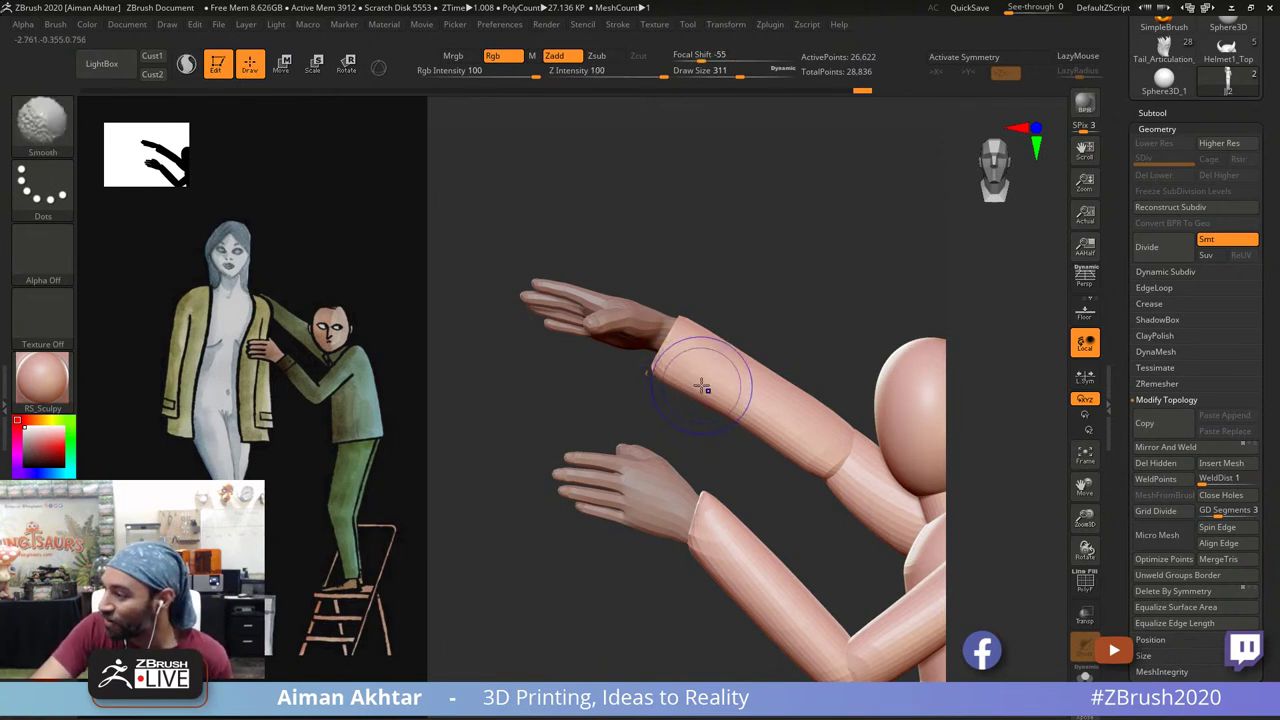
drag(797, 263, 851, 240)
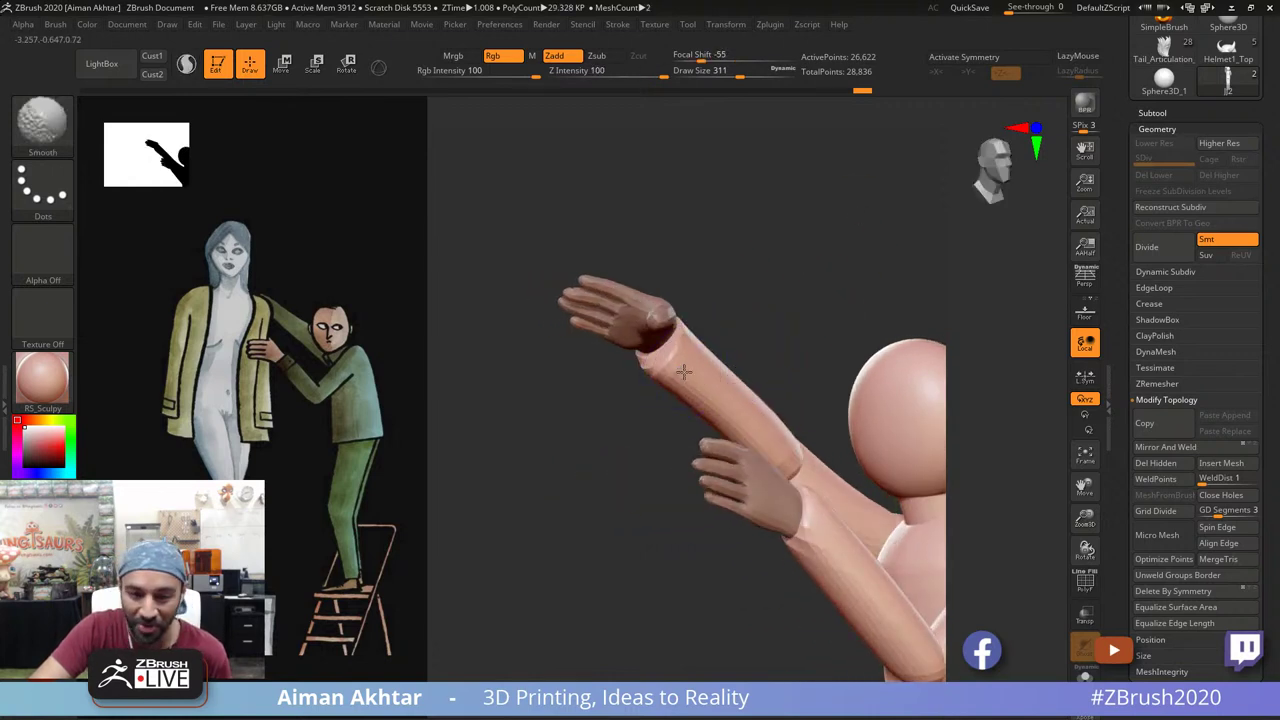
shift+drag(677, 396, 671, 396)
Step: Fit the upper forearm's wrist edge to the hand with the Move brush at draw size 187 and smooth it
alt+drag(771, 283, 748, 338)
key(s)
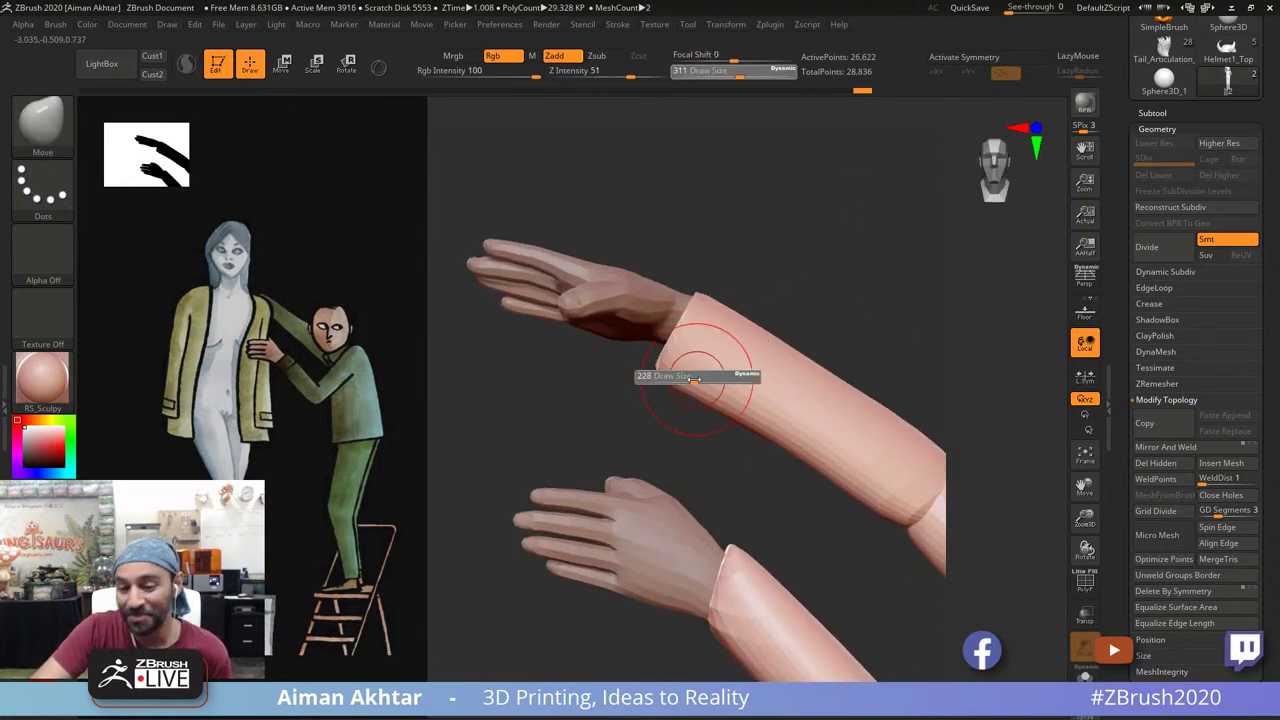
drag(701, 377, 687, 378)
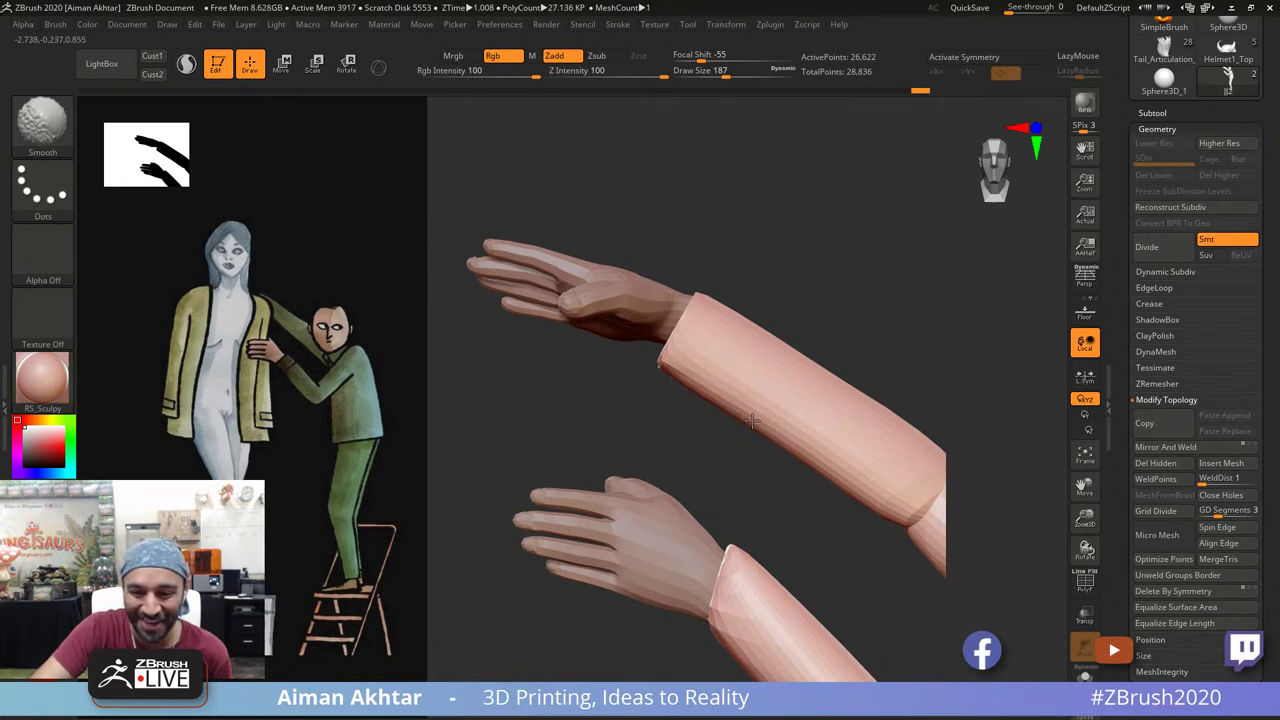
key(s)
mouse_move(786, 440)
mouse_down()
mouse_move(846, 471)
mouse_move(836, 477)
mouse_move(774, 311)
mouse_move(720, 246)
mouse_move(820, 257)
mouse_move(849, 312)
mouse_move(838, 400)
mouse_up()
drag(668, 283, 690, 285)
shift+drag(677, 342, 728, 318)
Step: Select the hands subtool and check the wrist joints and arm alignment from several angles
mouse_move(873, 182)
alt+mouse_down()
mouse_move(796, 180)
mouse_move(777, 229)
mouse_move(806, 246)
mouse_move(783, 286)
mouse_move(787, 329)
alt+mouse_up()
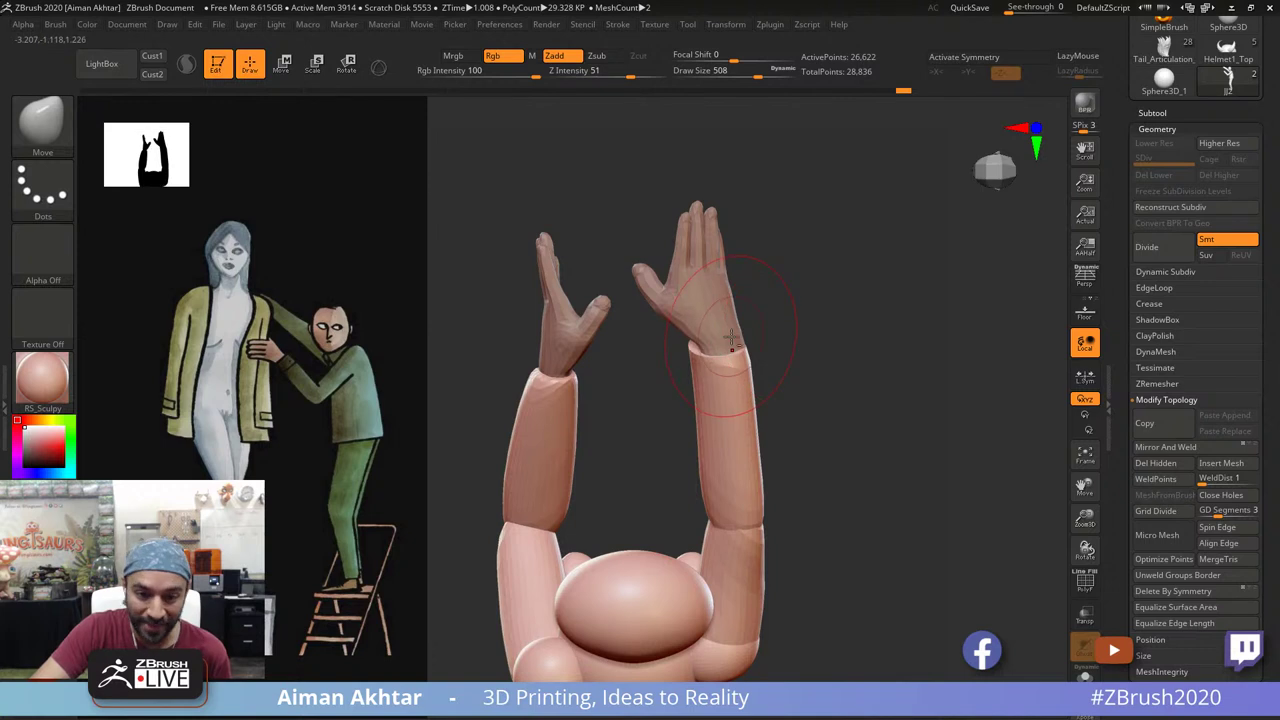
alt+click(735, 343)
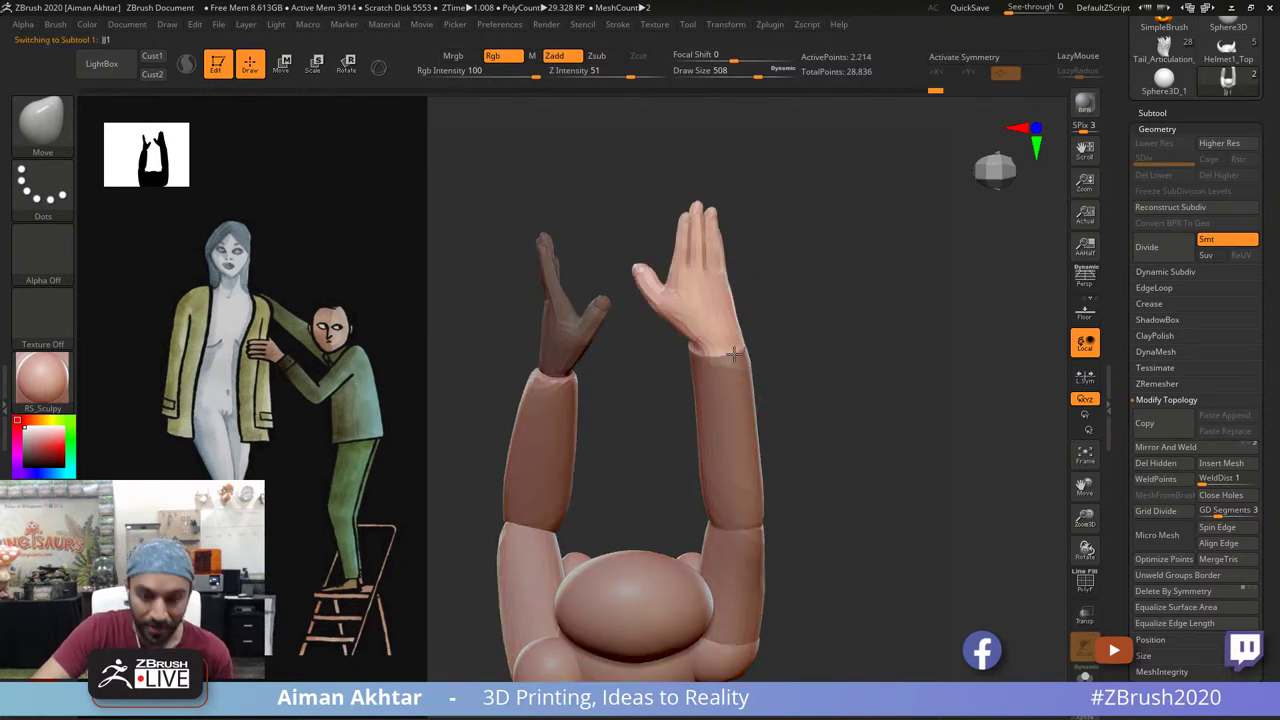
drag(784, 330, 812, 262)
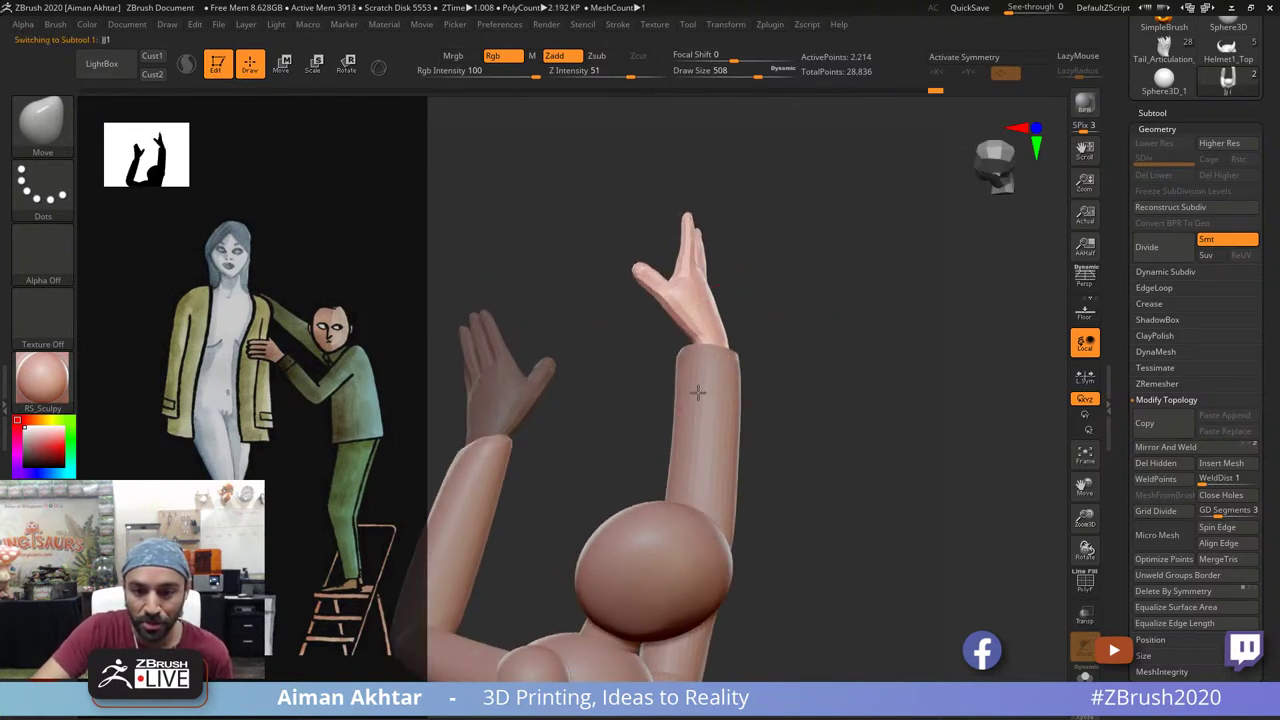
drag(855, 365, 720, 370)
drag(524, 343, 745, 367)
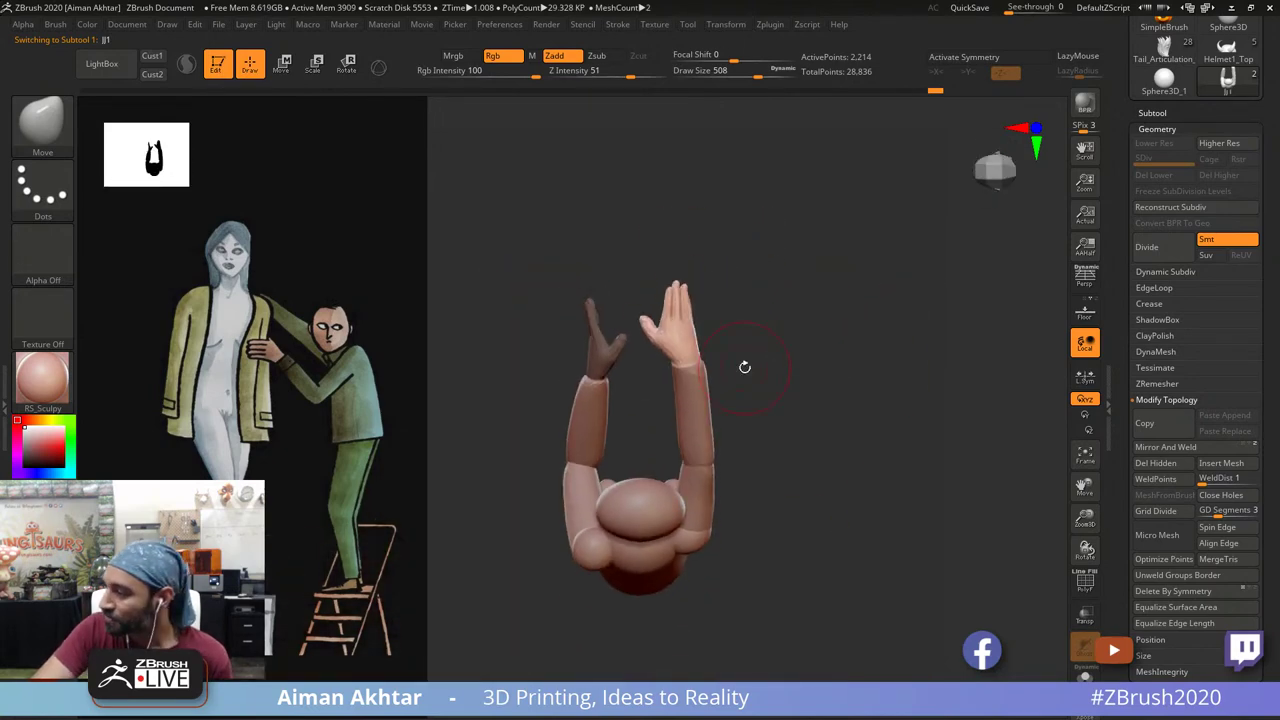
drag(822, 479, 727, 352)
Step: Select the body subtool and adjust the raised arm around the elbow with the Move brush at draw size 559
alt+click(719, 364)
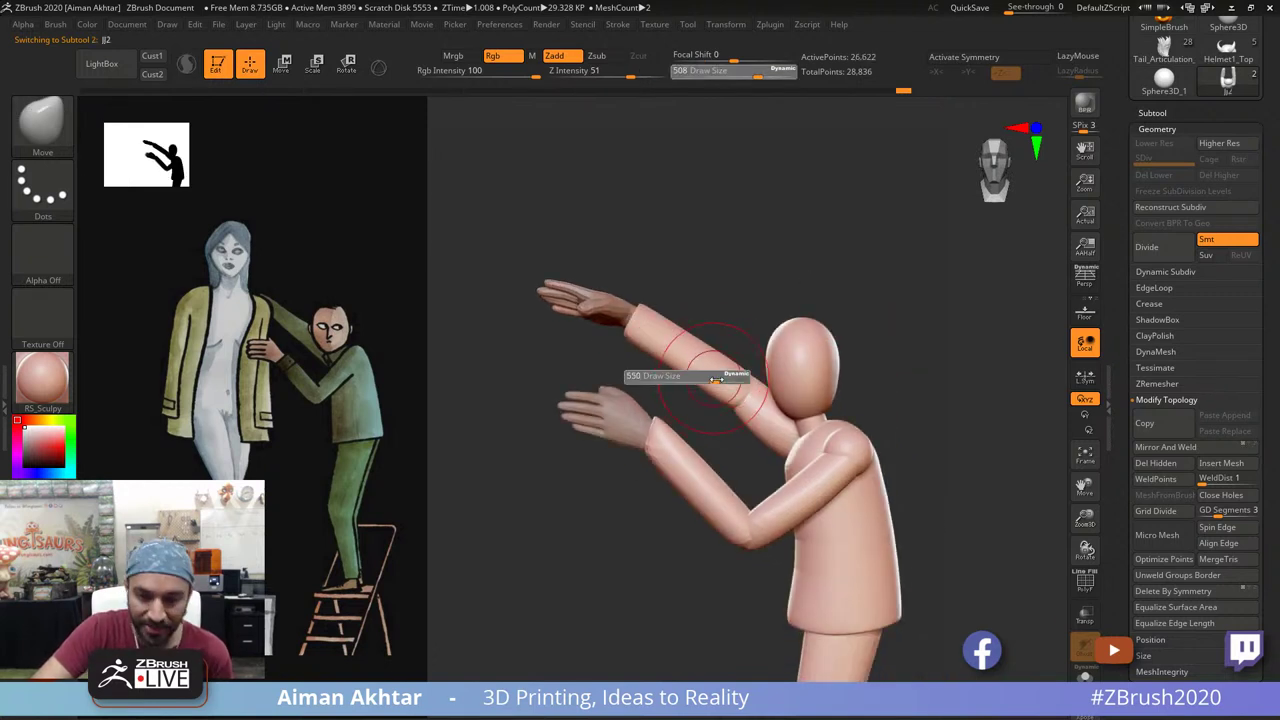
drag(732, 395, 680, 358)
key(s)
click(709, 416)
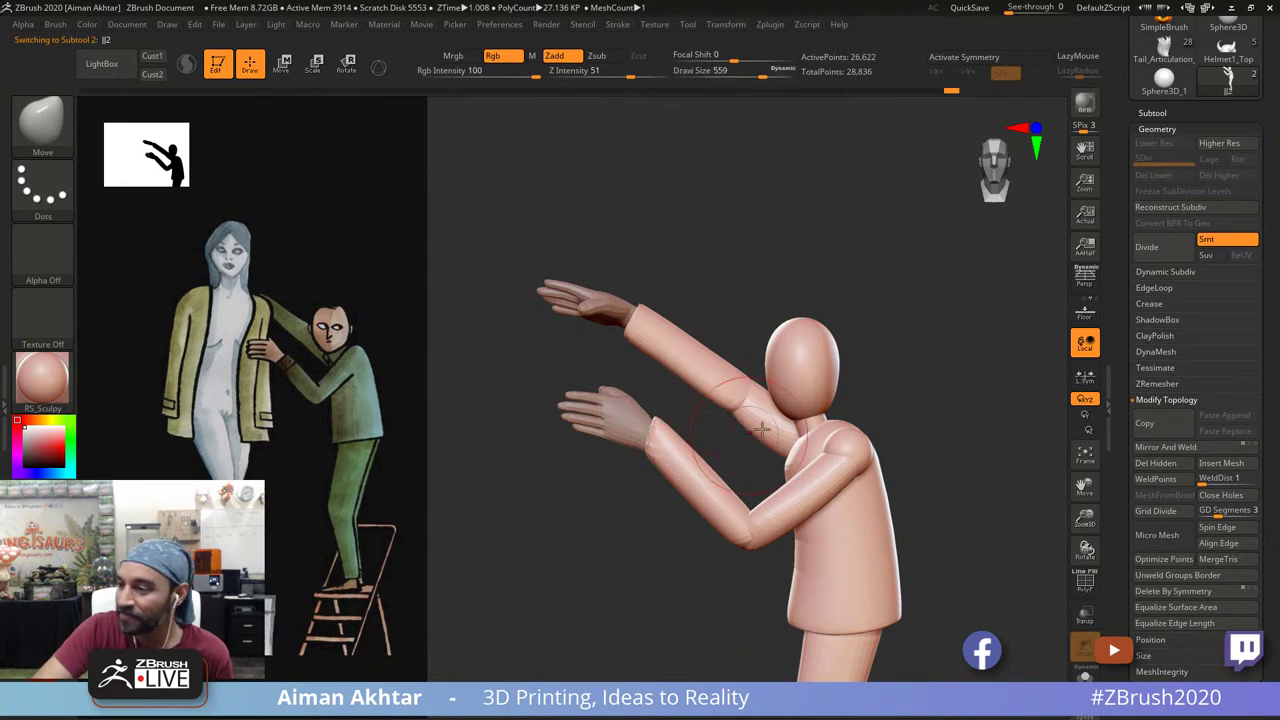
Step: Refine the raised arm below the elbow with the Move brush at draw size 365 and smooth the forearm's underside
ctrl+right_drag(718, 438, 845, 310)
key(s)
click(776, 467)
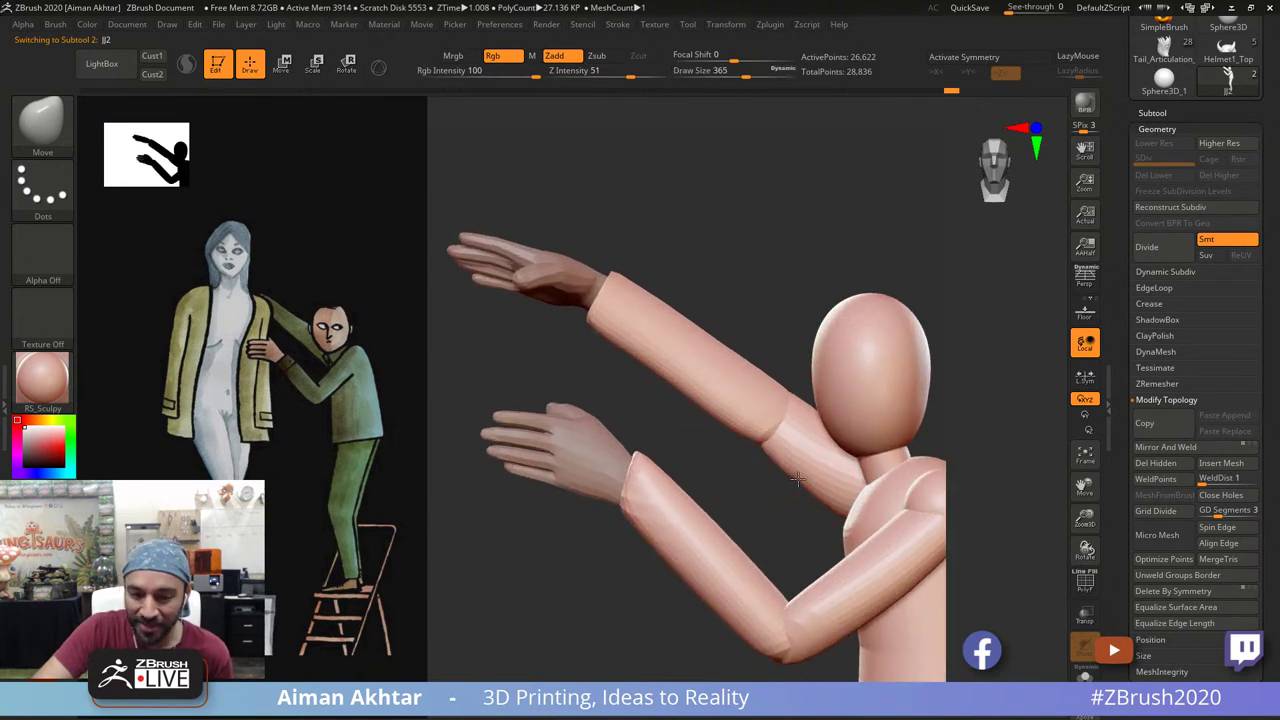
drag(797, 479, 807, 488)
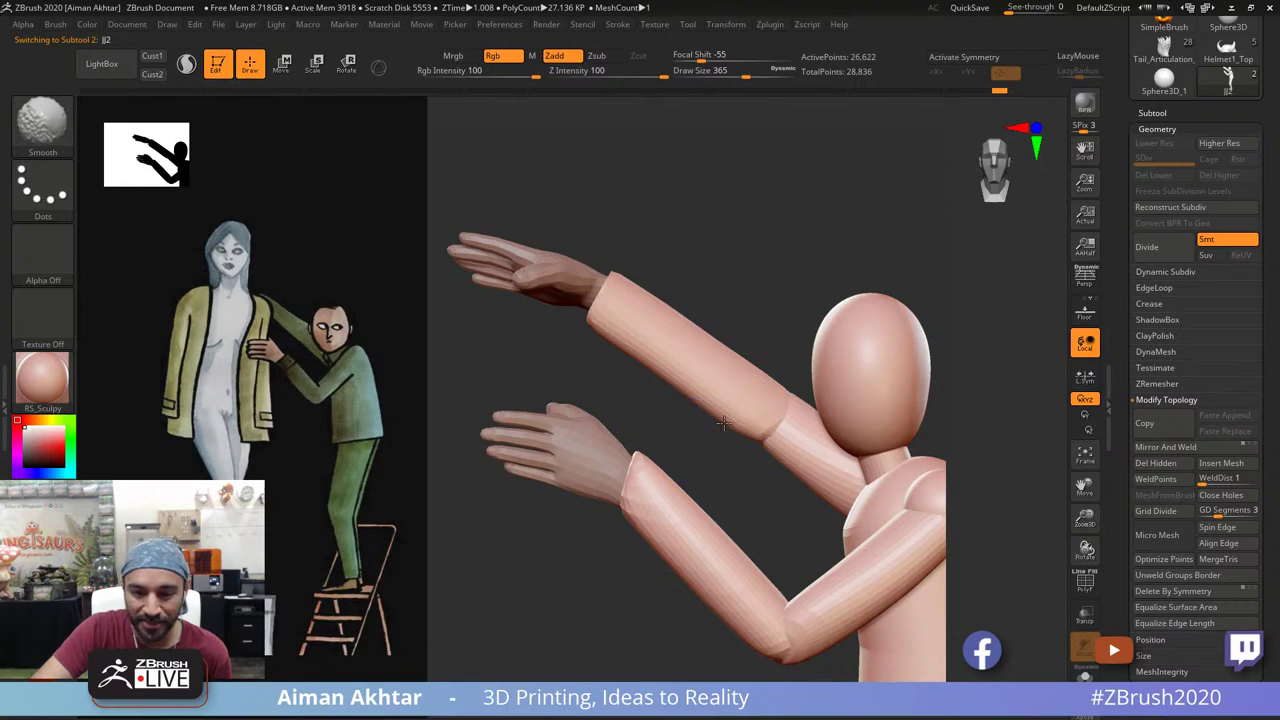
shift+drag(723, 423, 643, 366)
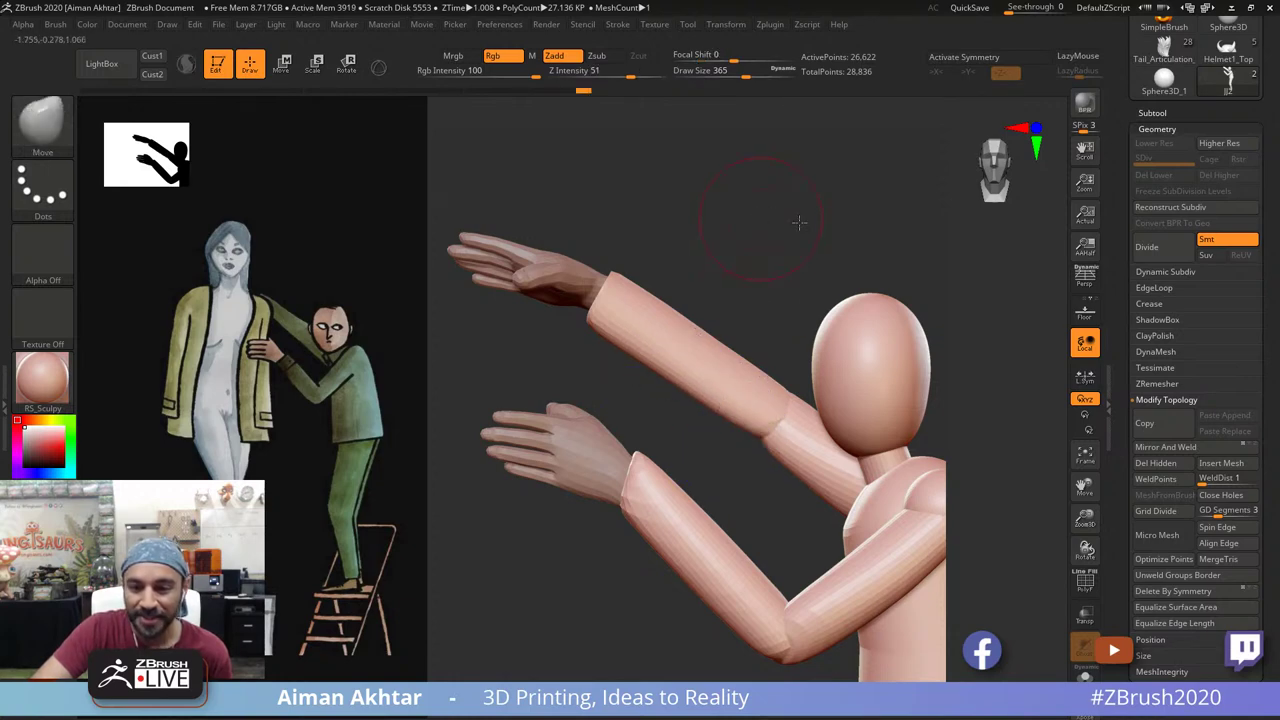
Step: Smooth the raised arm's forearm, elbow and upper arm from the opposite side of the figure
mouse_move(797, 220)
mouse_down()
mouse_move(914, 220)
mouse_move(972, 365)
mouse_move(1059, 368)
mouse_up()
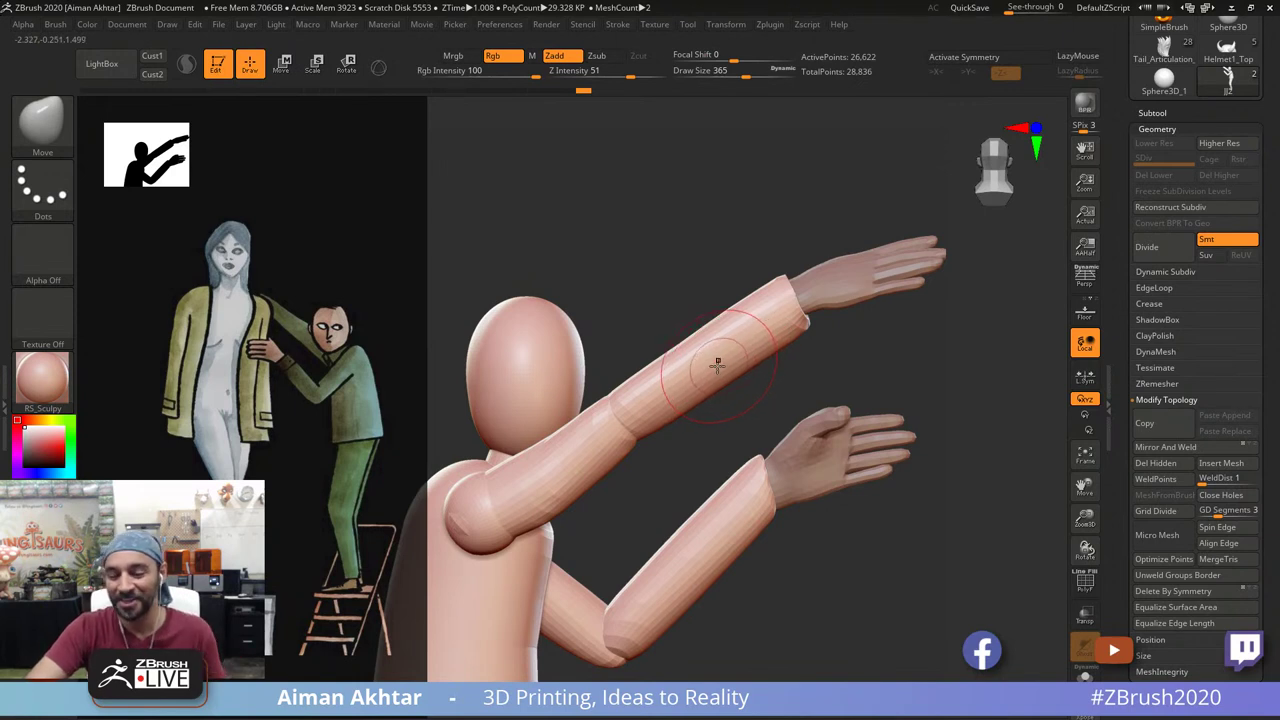
shift+drag(723, 385, 688, 407)
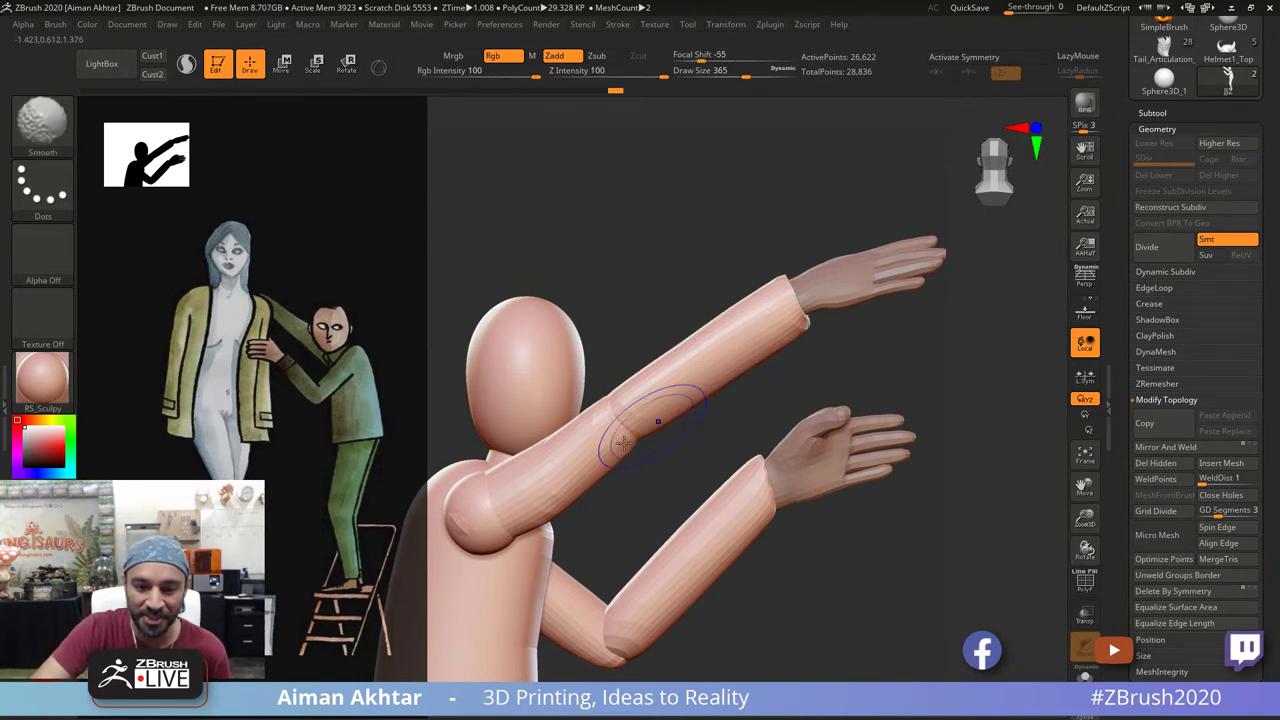
shift+drag(578, 487, 547, 507)
Step: Round out the raised arm's shoulder end with the Move Topological brush and smooth it
mouse_move(630, 509)
alt+mouse_down()
mouse_move(783, 489)
mouse_move(779, 527)
alt+mouse_up()
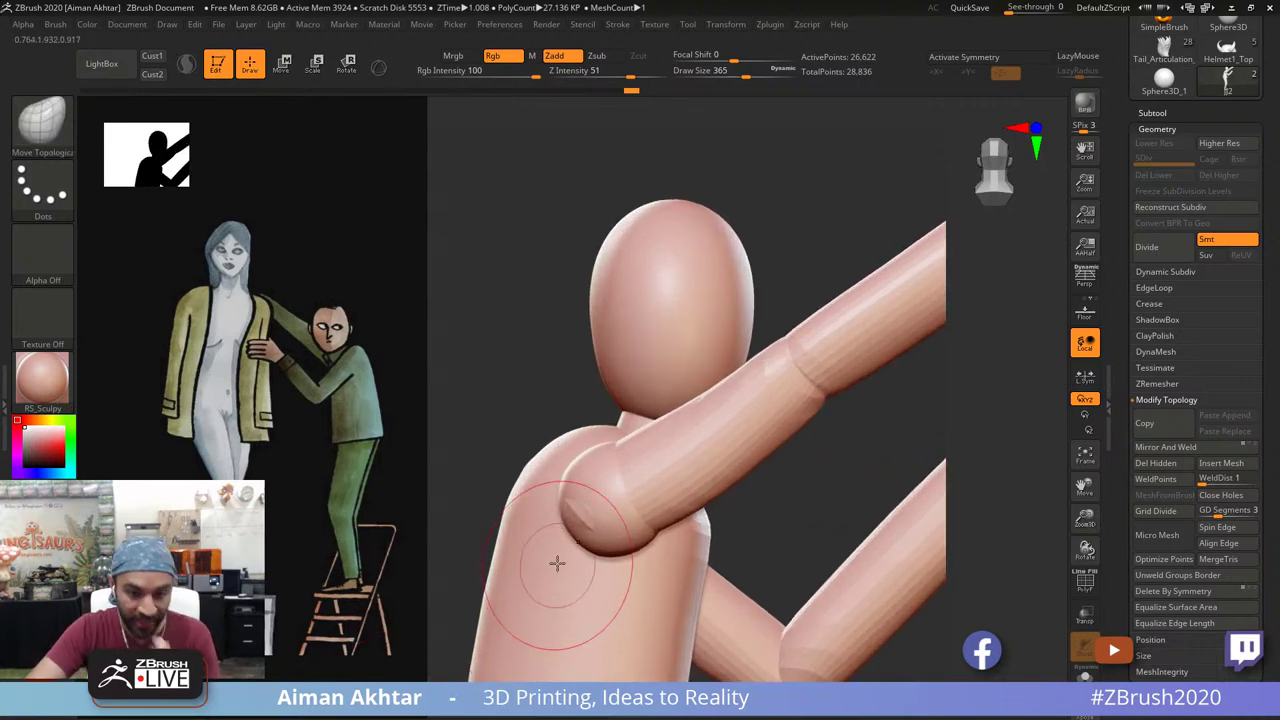
drag(583, 520, 594, 514)
drag(773, 523, 877, 531)
mouse_move(594, 531)
mouse_down()
mouse_move(604, 522)
mouse_move(559, 513)
mouse_move(581, 510)
mouse_up()
drag(562, 463, 586, 463)
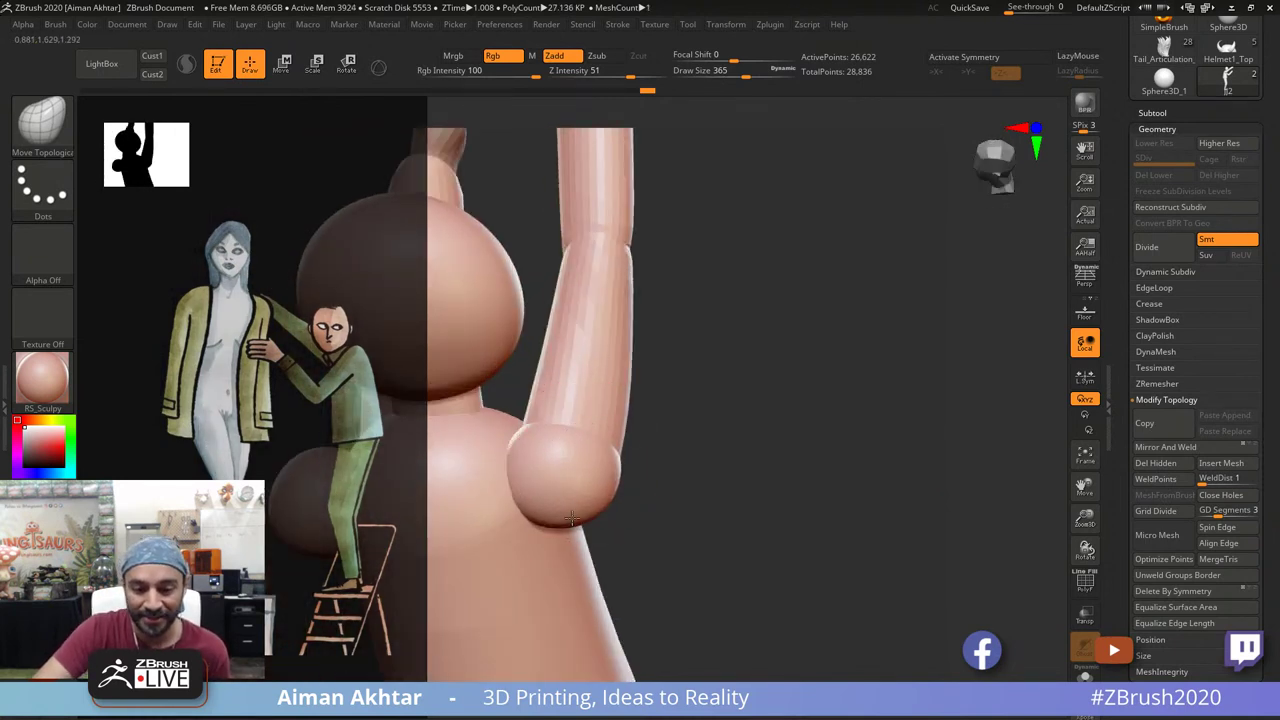
drag(569, 521, 560, 530)
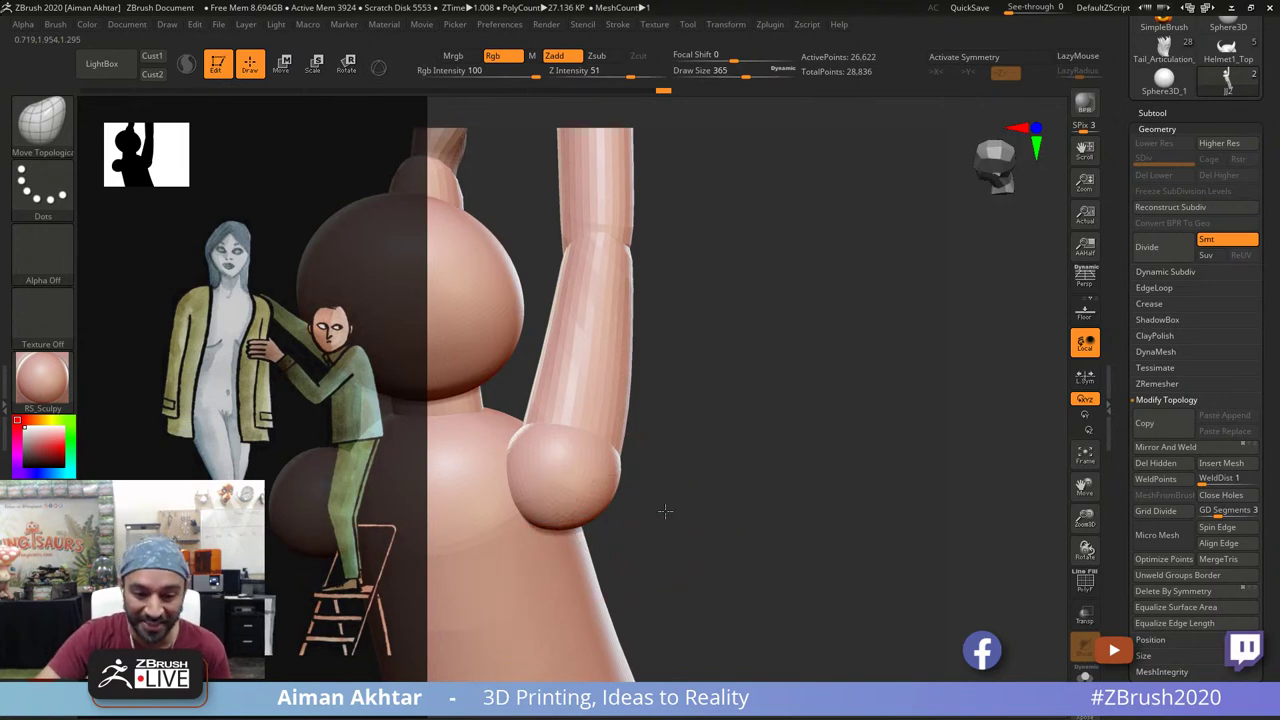
drag(663, 514, 720, 508)
shift+drag(591, 480, 563, 468)
Step: Reshape the lower forearm near the wrist with the Move brush at draw size 867
drag(751, 523, 836, 571)
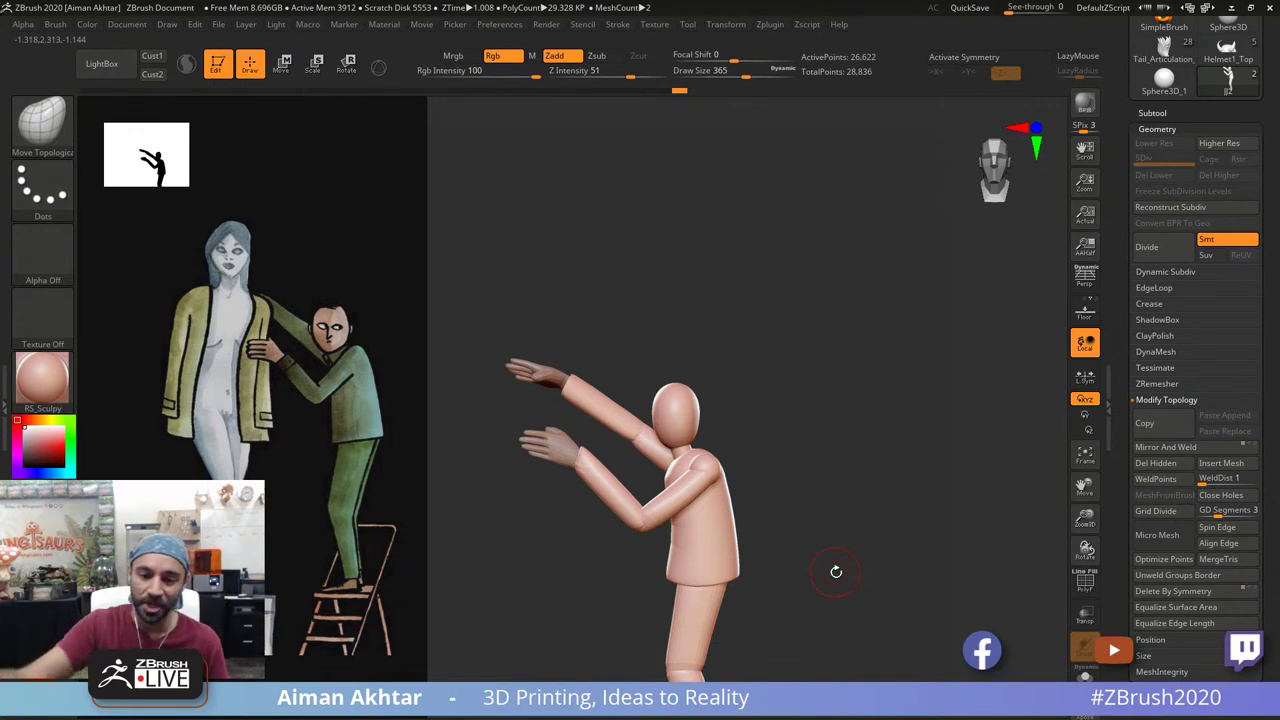
drag(839, 569, 876, 570)
alt+drag(832, 524, 888, 543)
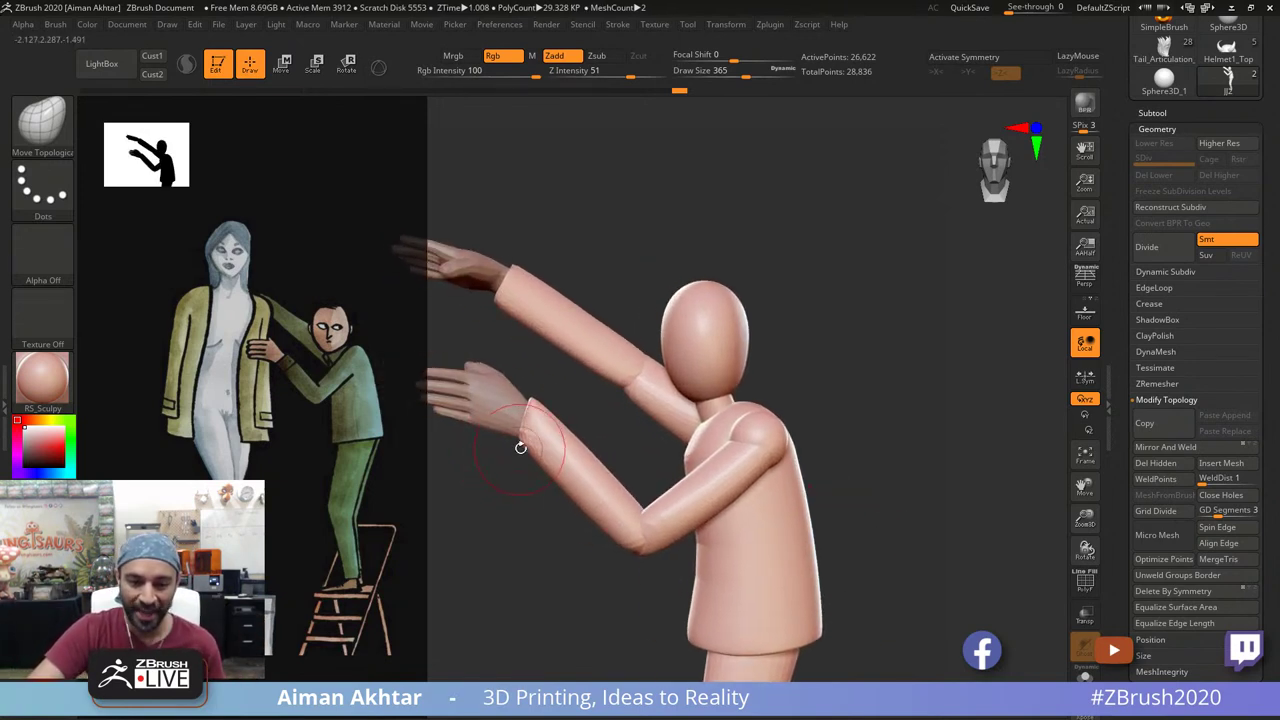
key(b)
key(m)
key(v)
key(s)
drag(561, 483, 590, 485)
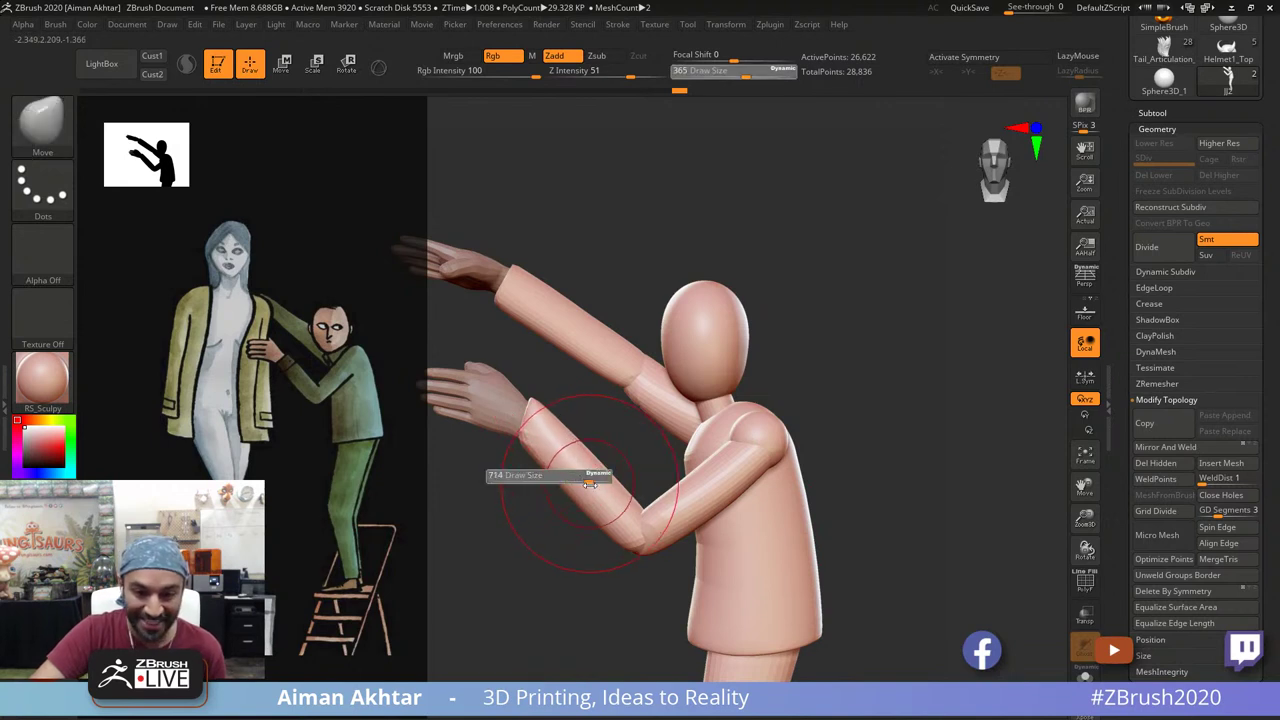
key(s)
drag(549, 421, 557, 423)
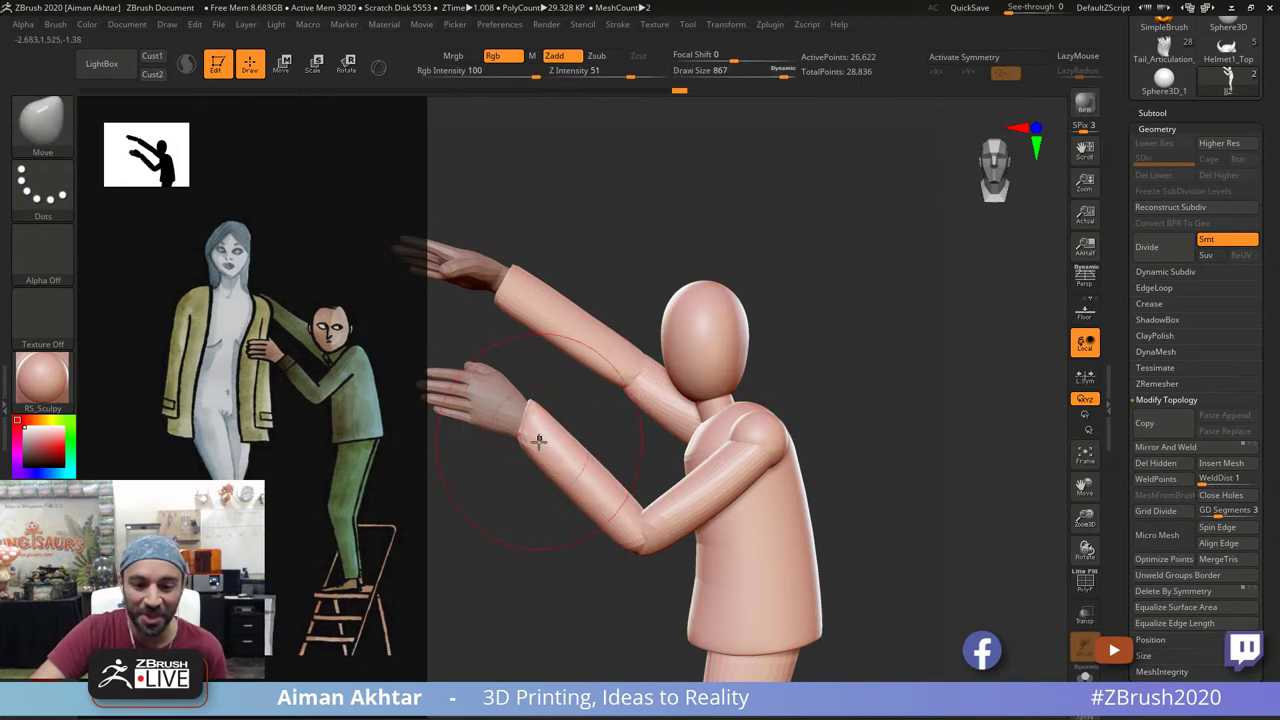
Step: Smooth the lower forearm and refine its wrist end with the Move brush at draw size 408
key(shift)
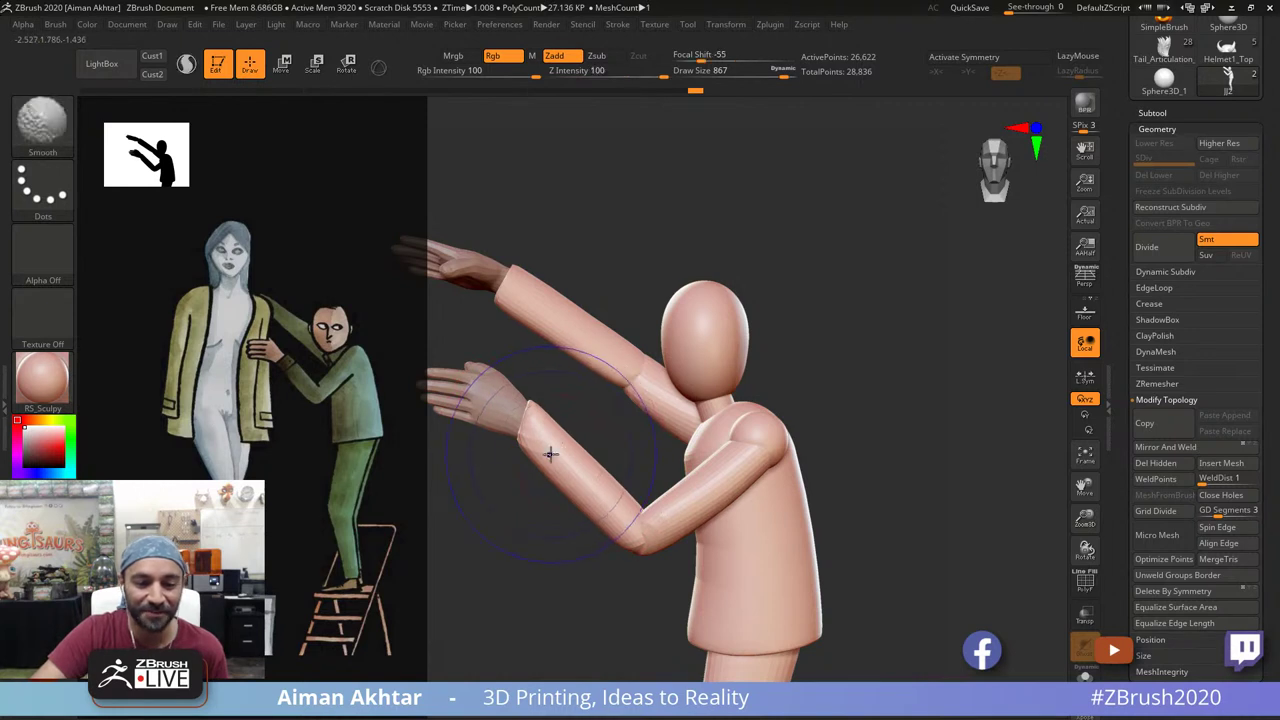
shift+click(551, 454)
key(s)
drag(536, 450, 502, 450)
right_drag(514, 443, 523, 443)
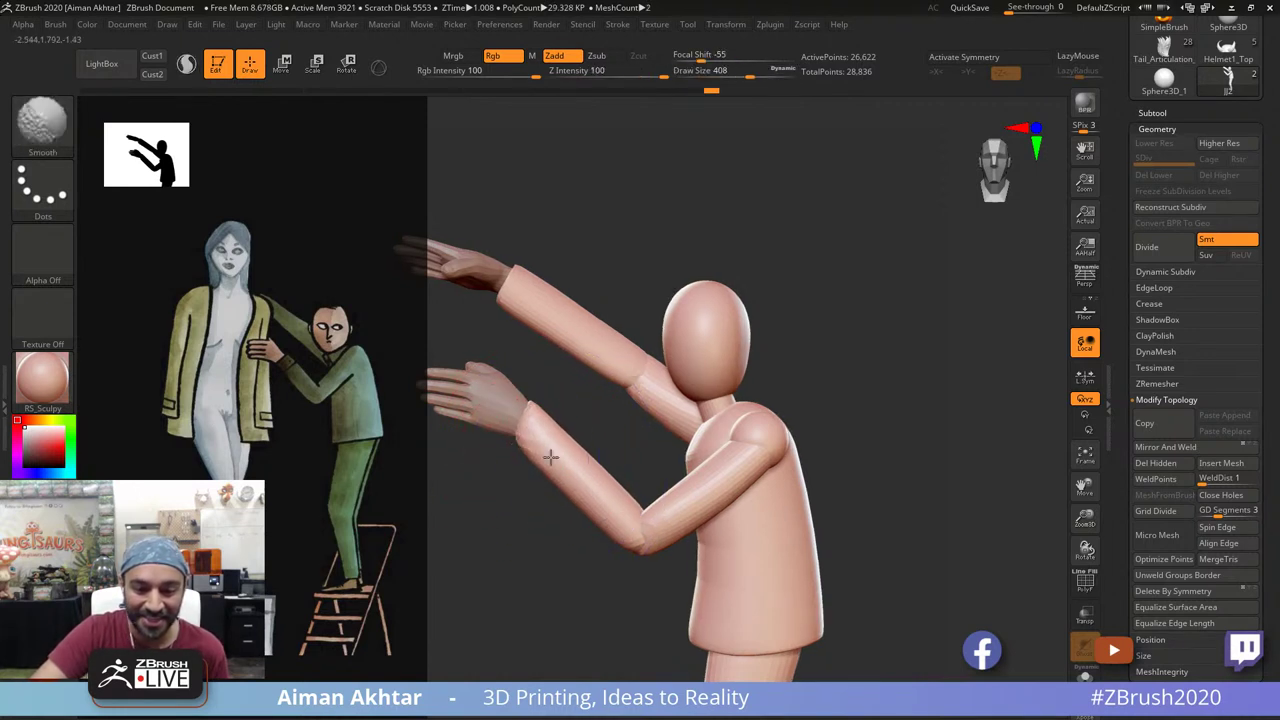
shift+drag(551, 457, 604, 518)
Step: Adjust the lower part of the torso with the Move Topological brush at draw size 899
mouse_move(549, 583)
mouse_down()
mouse_move(555, 602)
mouse_move(877, 414)
mouse_move(869, 457)
mouse_up()
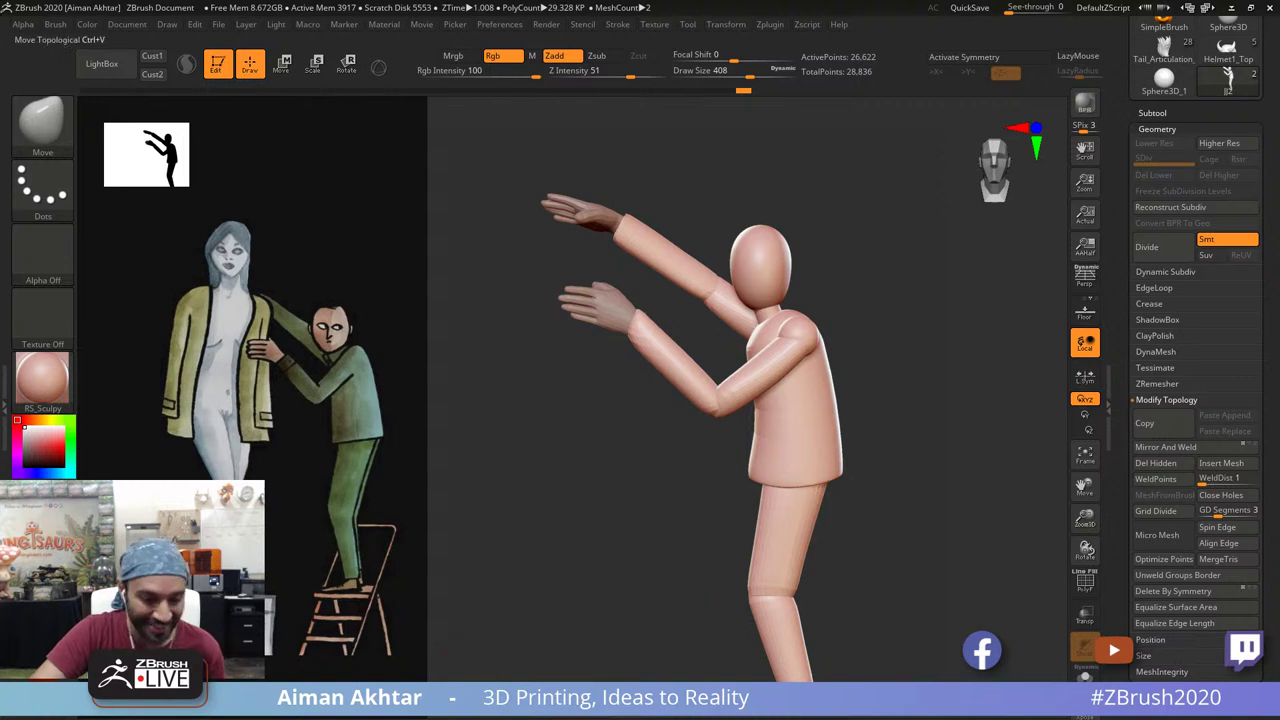
key(ctrl+v)
key(s)
mouse_move(822, 476)
mouse_down()
mouse_move(857, 476)
mouse_move(797, 473)
mouse_up()
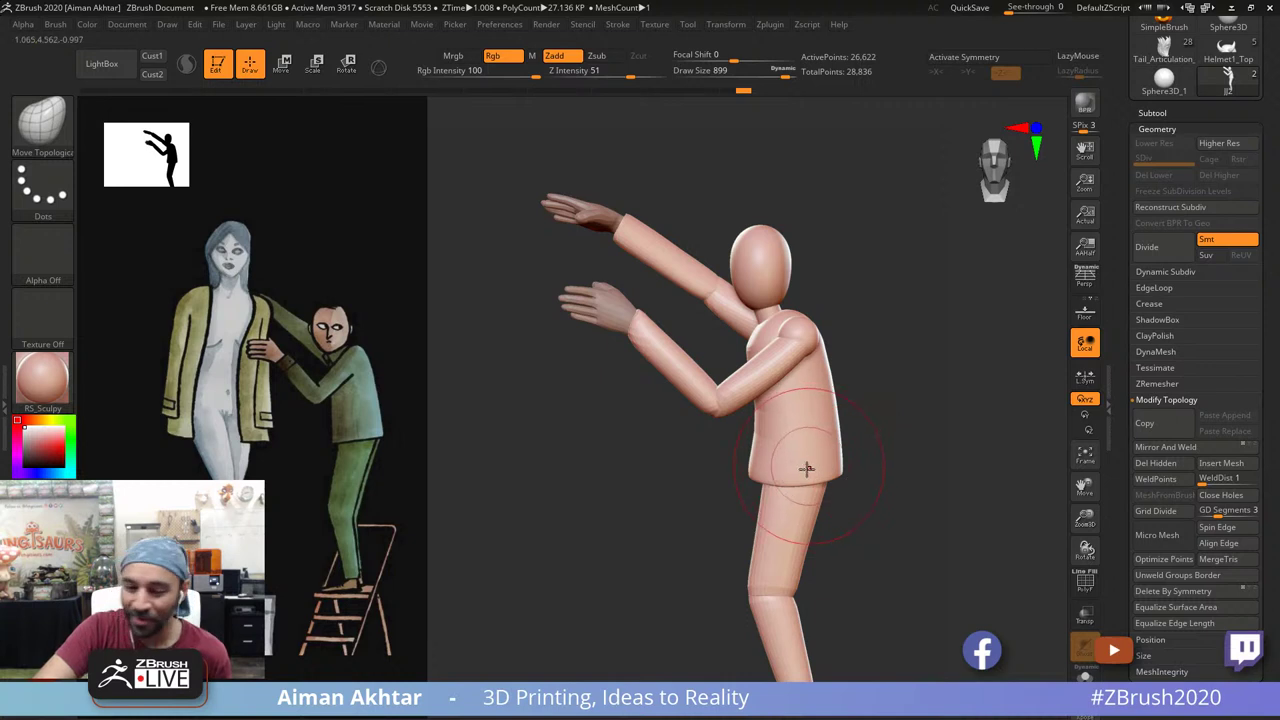
alt+drag(856, 548, 817, 510)
ctrl+click(761, 434)
Step: Try to reshape the front of the torso's lower edge with the Move brush
mouse_move(876, 540)
right_down()
mouse_move(933, 540)
mouse_move(913, 559)
right_up()
key(b)
key(m)
key(v)
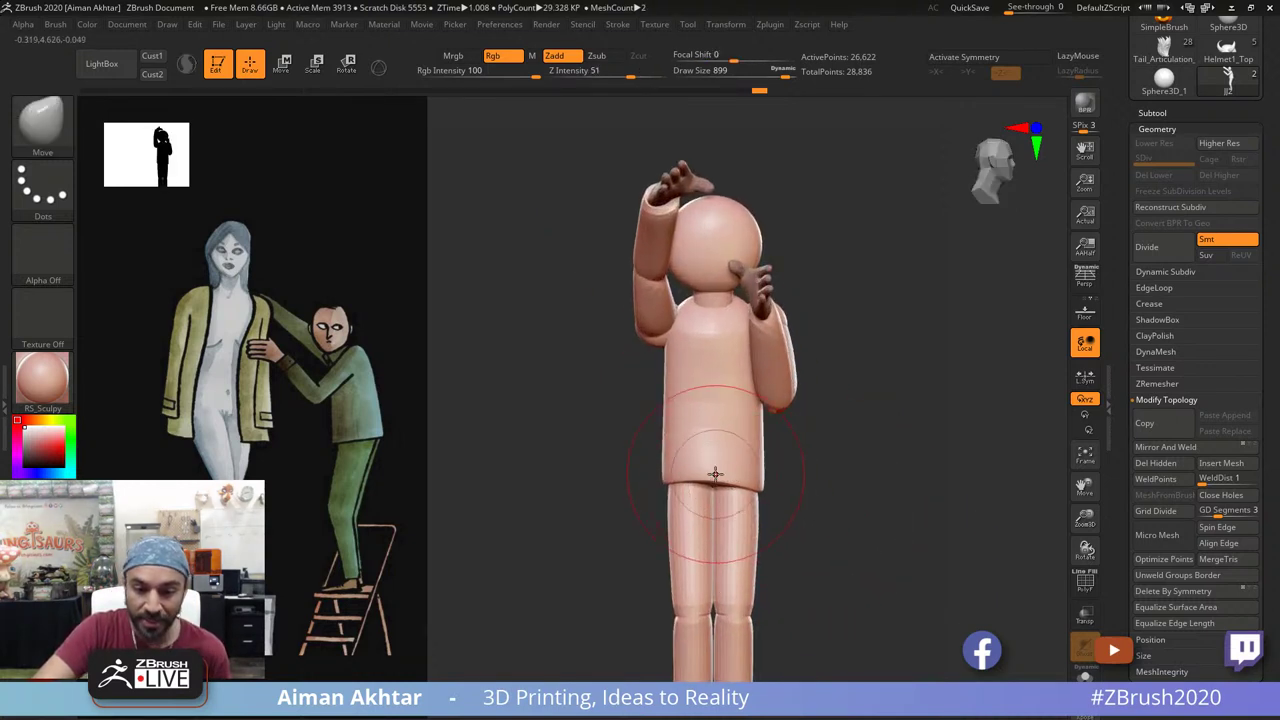
mouse_move(714, 474)
mouse_down()
mouse_move(653, 454)
mouse_move(669, 457)
mouse_up()
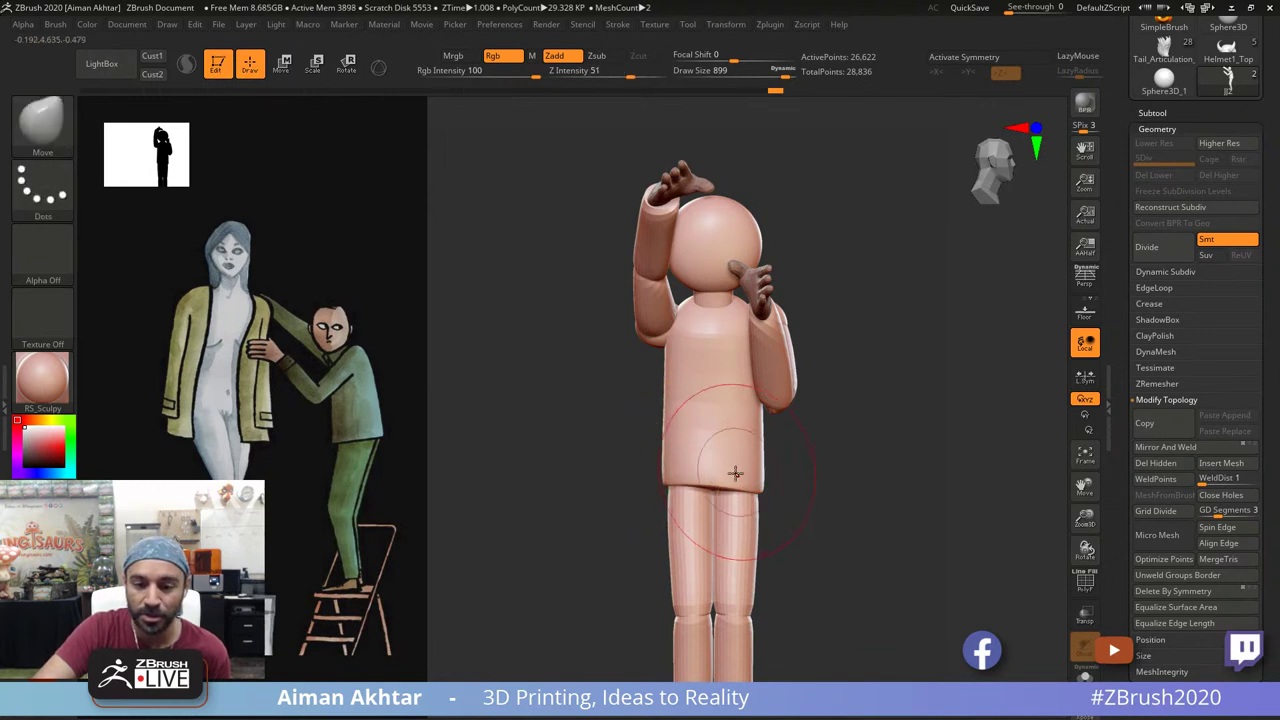
Step: Thicken both legs along their inner sides with the Inflat brush to narrow the gap between them
alt+drag(791, 449, 787, 345)
ctrl+right_drag(802, 429, 809, 449)
alt+drag(830, 470, 803, 389)
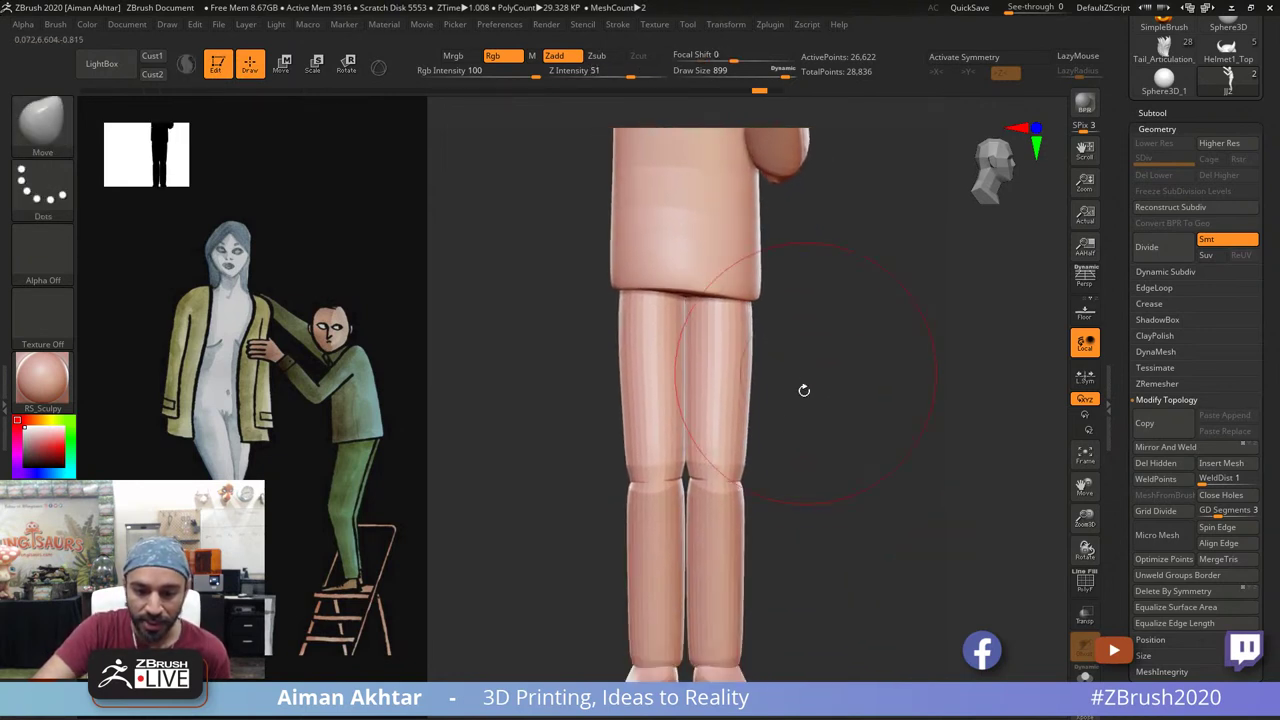
key(b)
key(i)
key(n)
drag(685, 440, 699, 628)
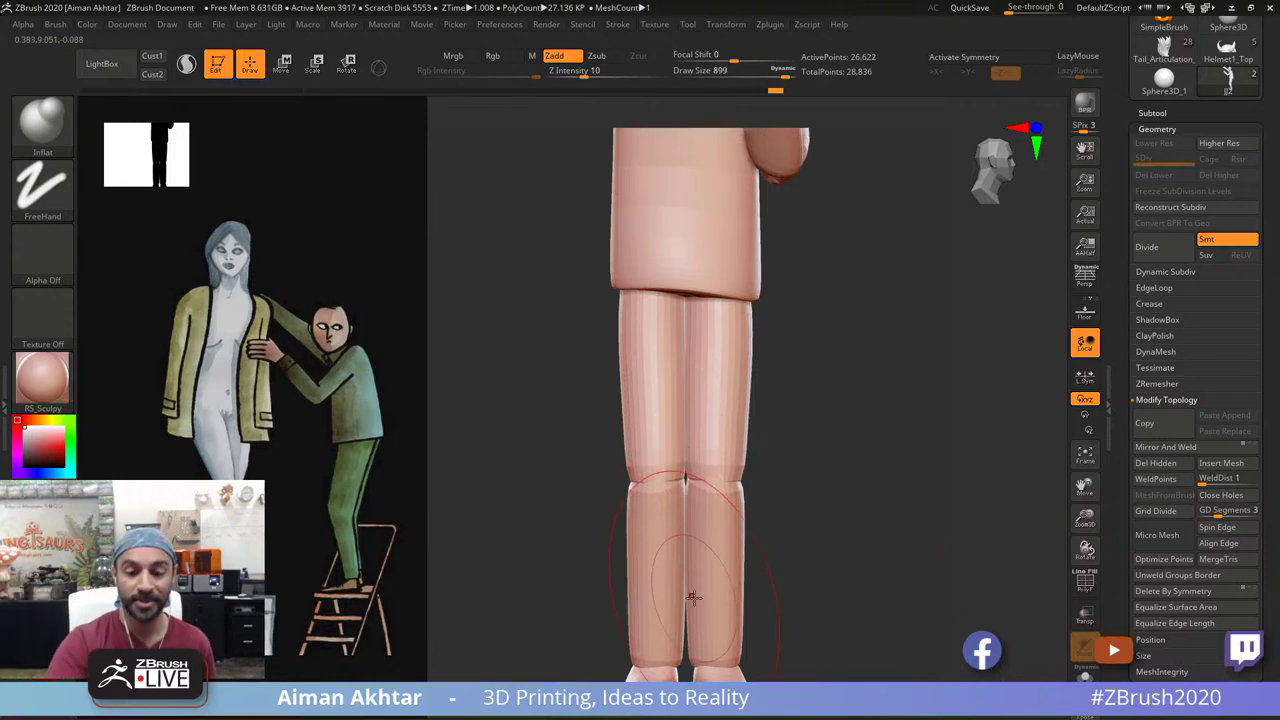
Step: Adjust the lower ends of the shins above the ankles with the Move Topological brush at draw size 430
alt+drag(789, 605, 806, 505)
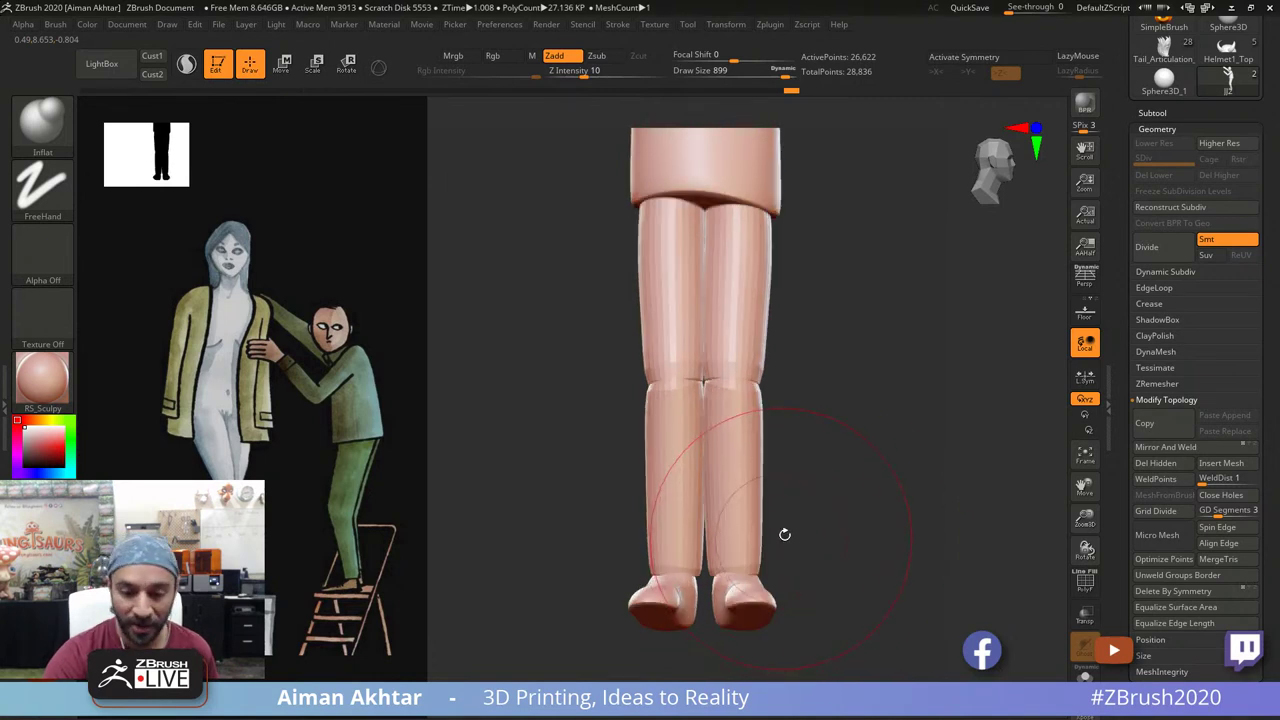
drag(786, 534, 846, 540)
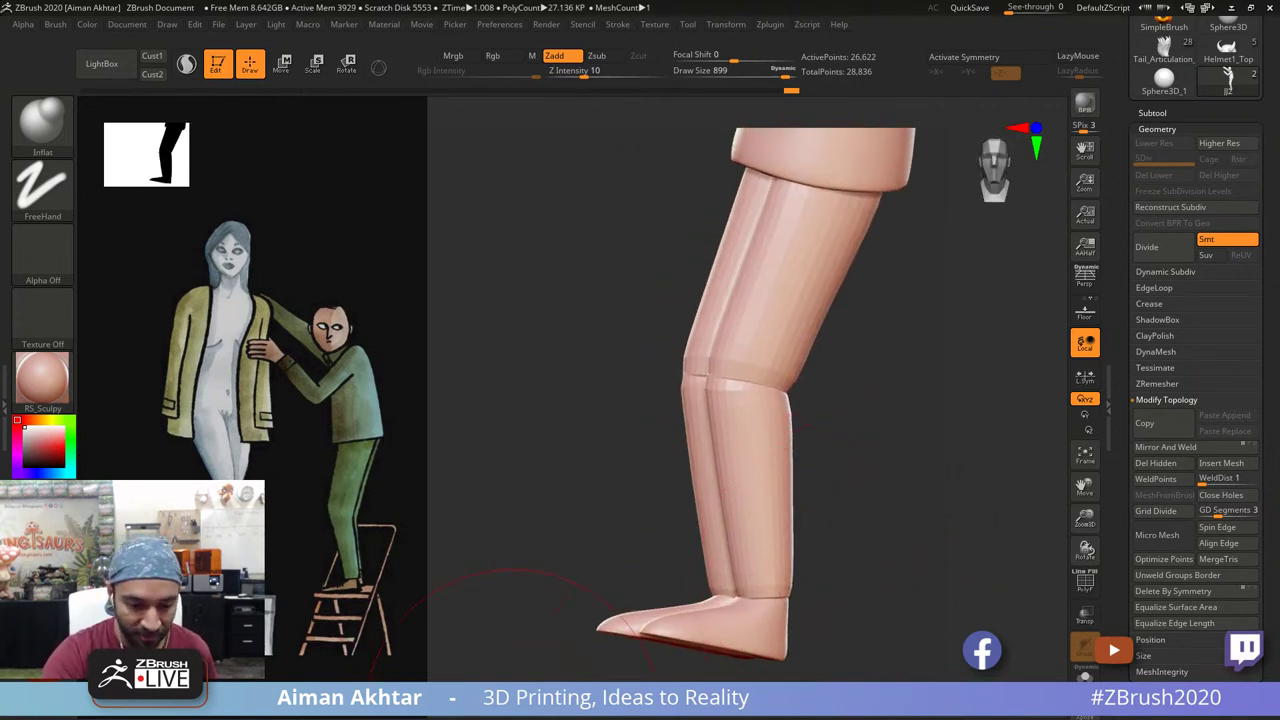
key(ctrl+v)
key(s)
drag(754, 599, 721, 599)
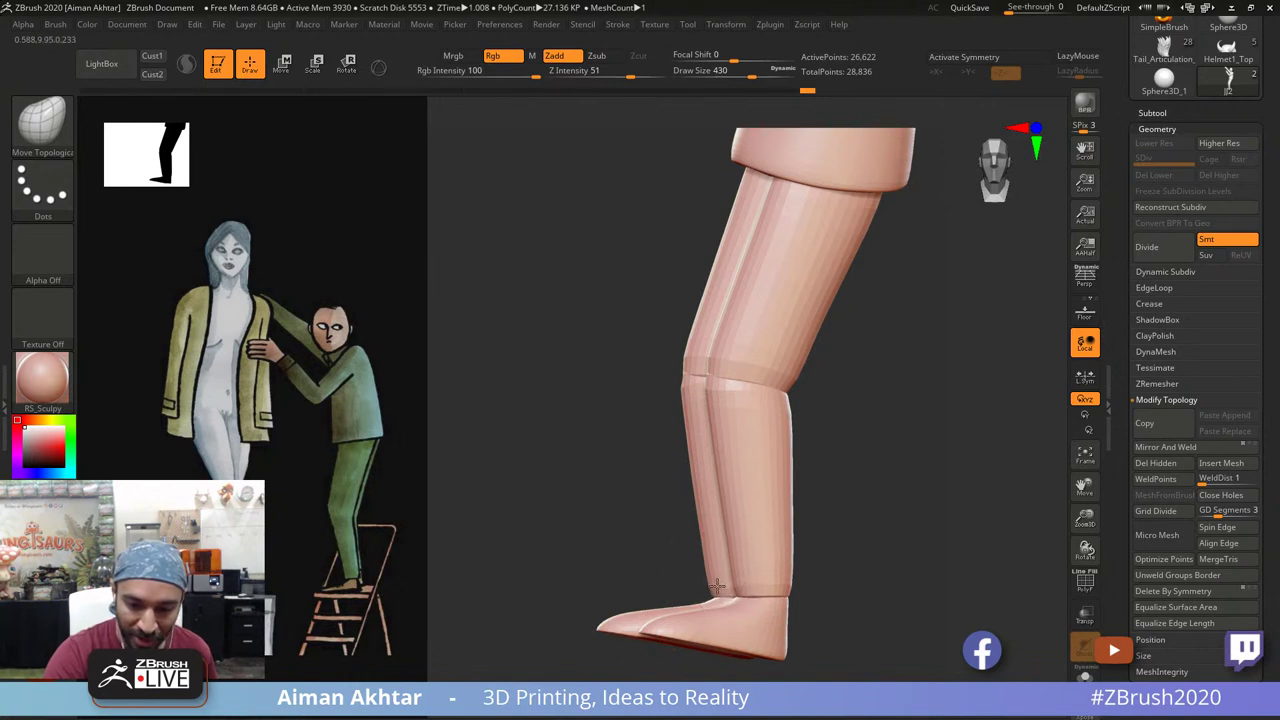
drag(843, 557, 878, 535)
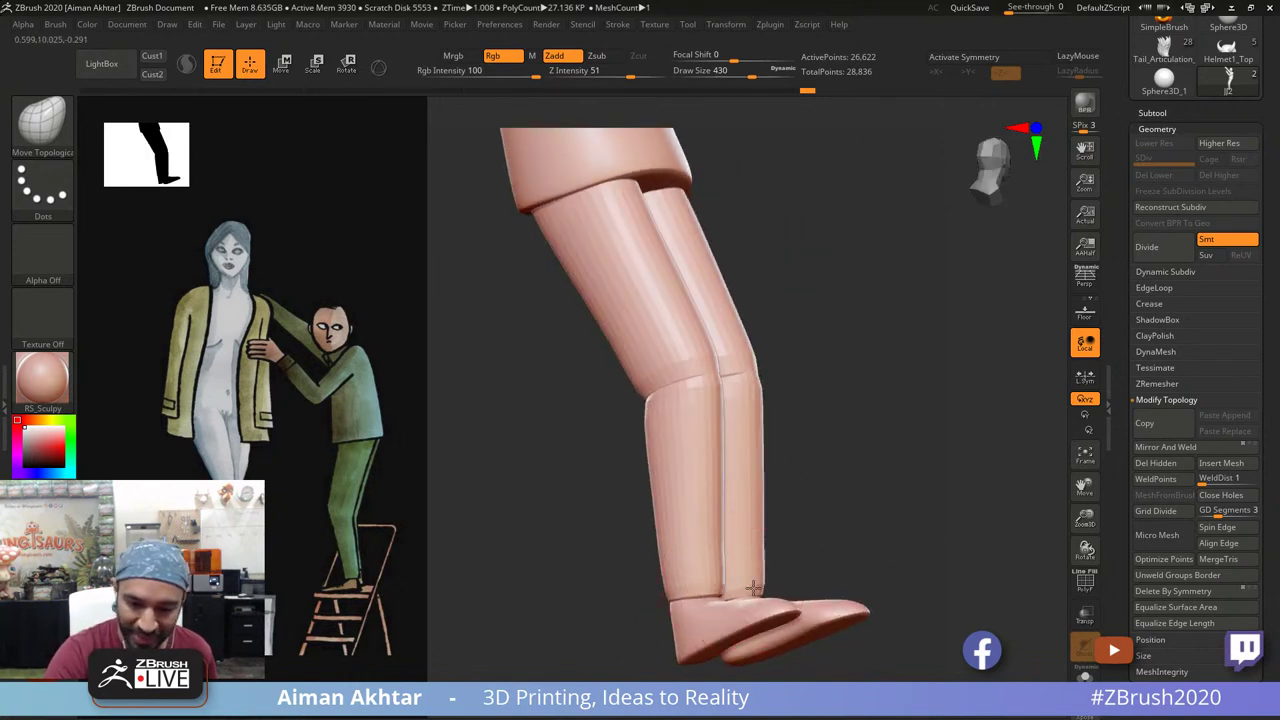
Step: Smooth the shins above the ankles and examine them from the side
key(shift)
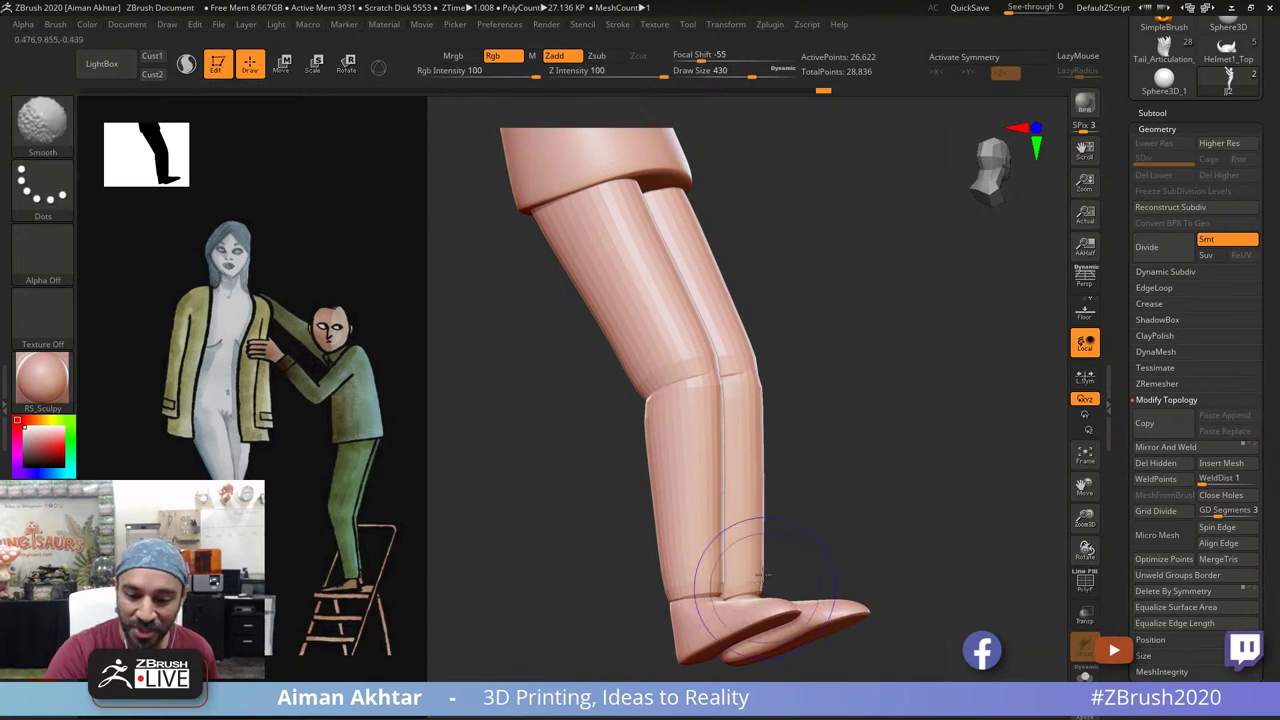
shift+drag(763, 575, 714, 511)
drag(815, 560, 755, 572)
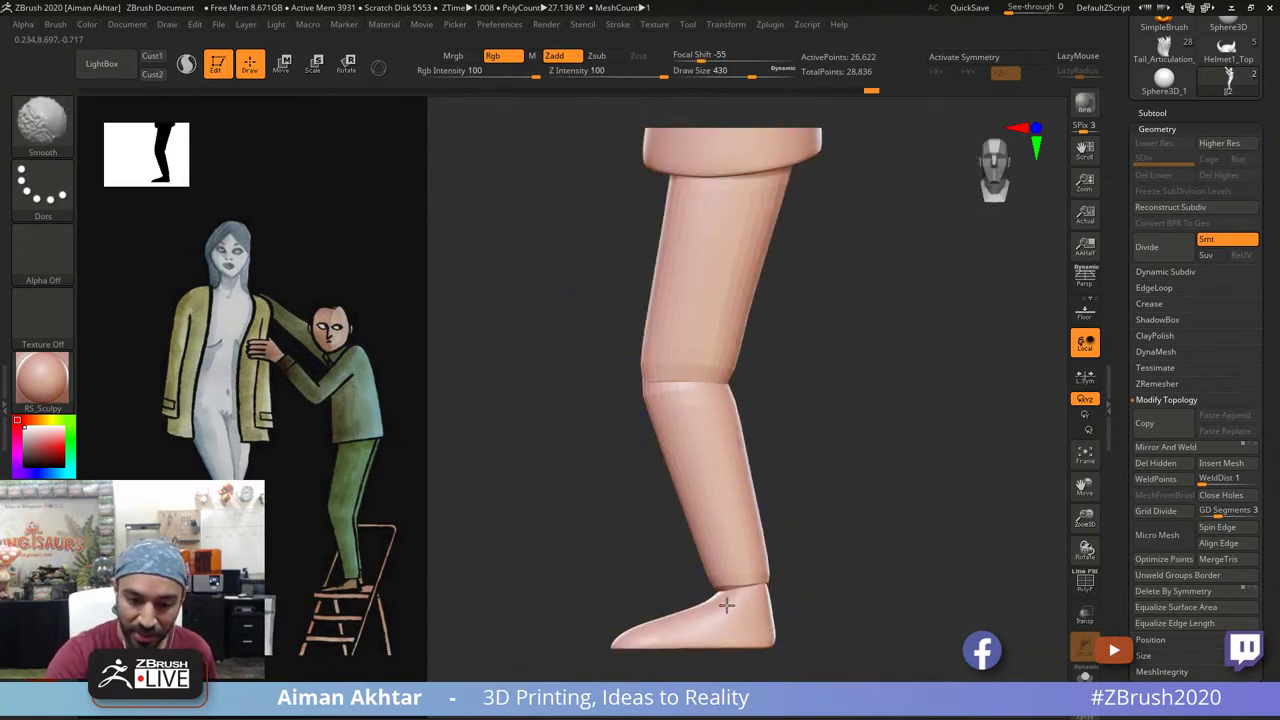
drag(818, 502, 856, 498)
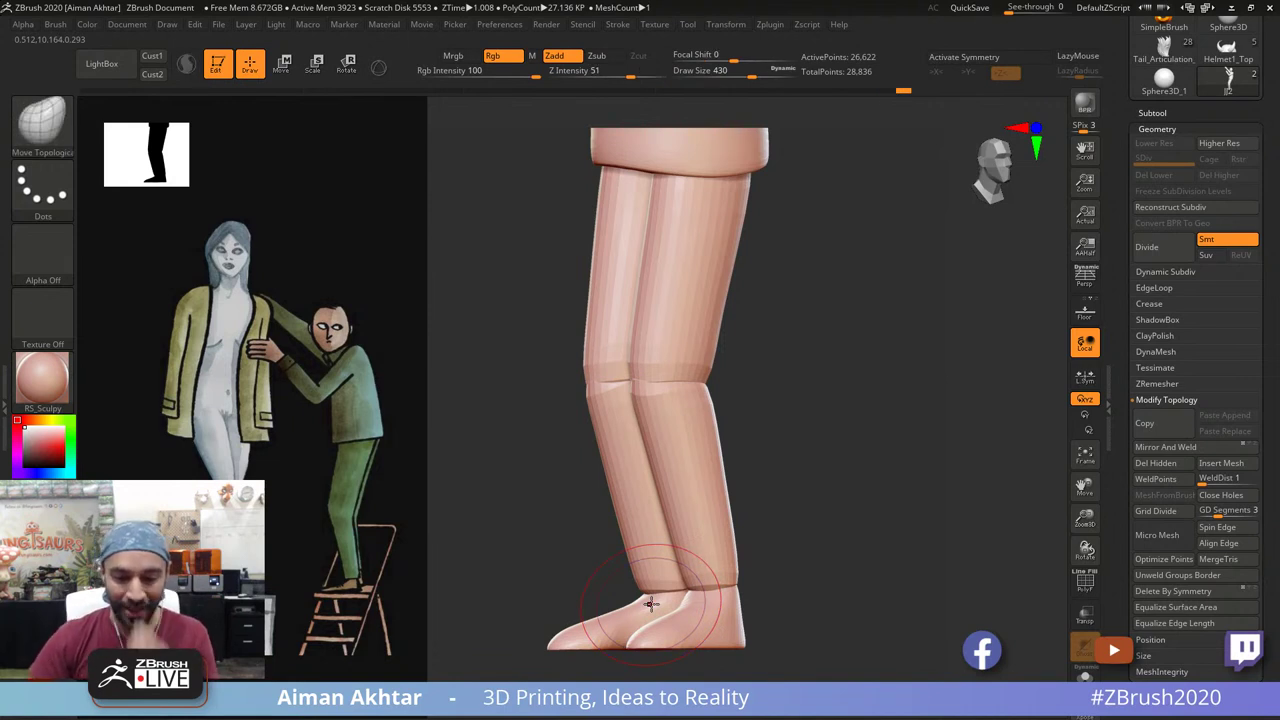
Step: Select the hands, clear their mask and move both hands toward the forearms with the Transpose line
alt+drag(768, 590, 746, 567)
alt+drag(721, 543, 806, 620)
alt+drag(803, 562, 846, 617)
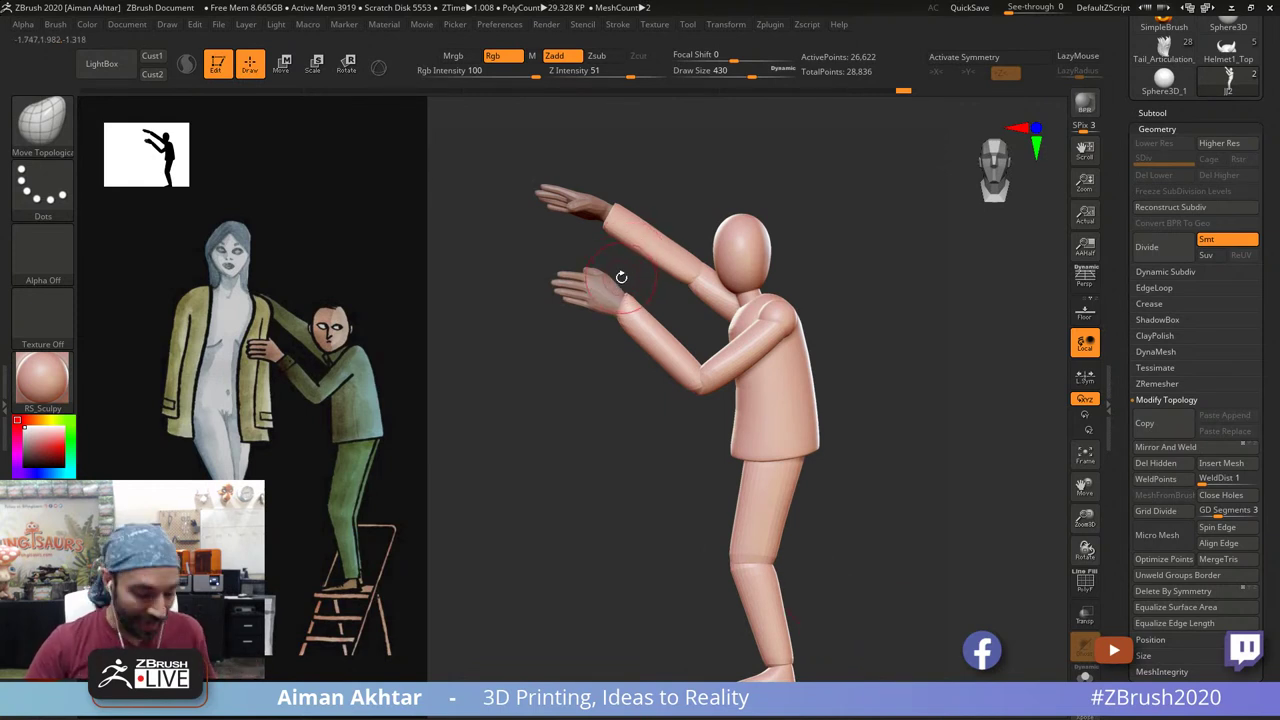
alt+click(588, 287)
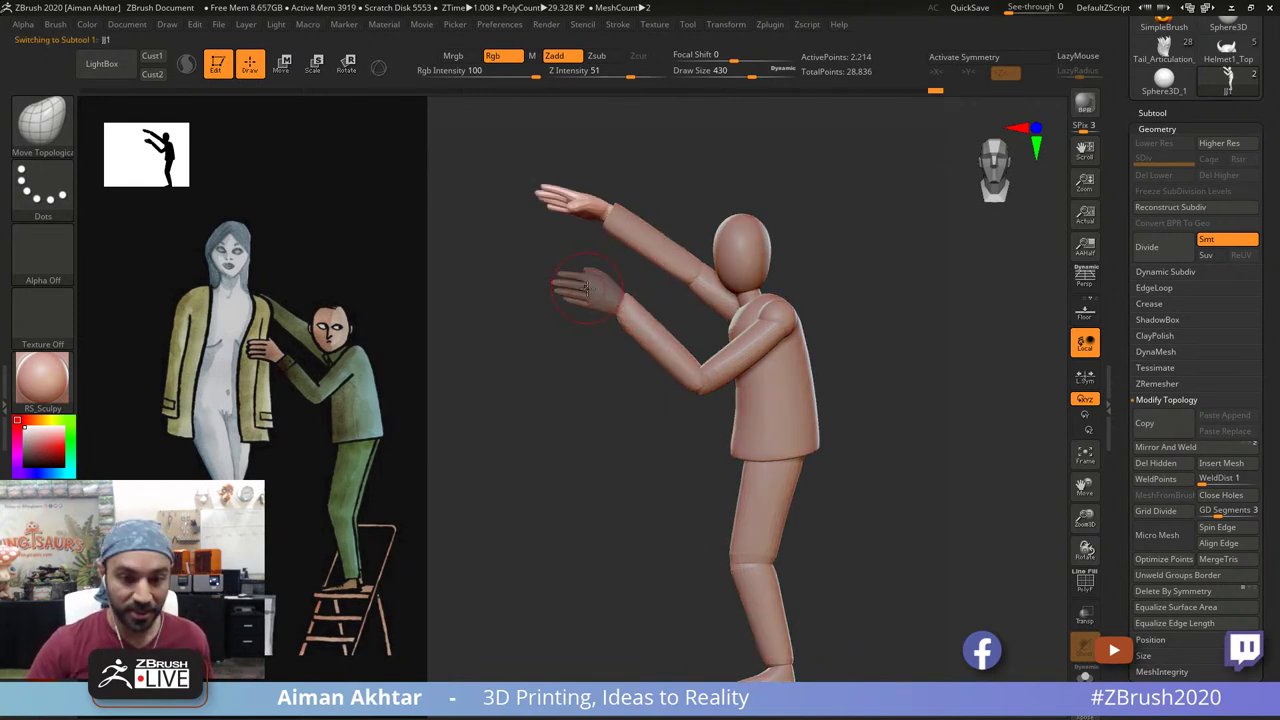
ctrl+drag(584, 402, 600, 420)
click(280, 70)
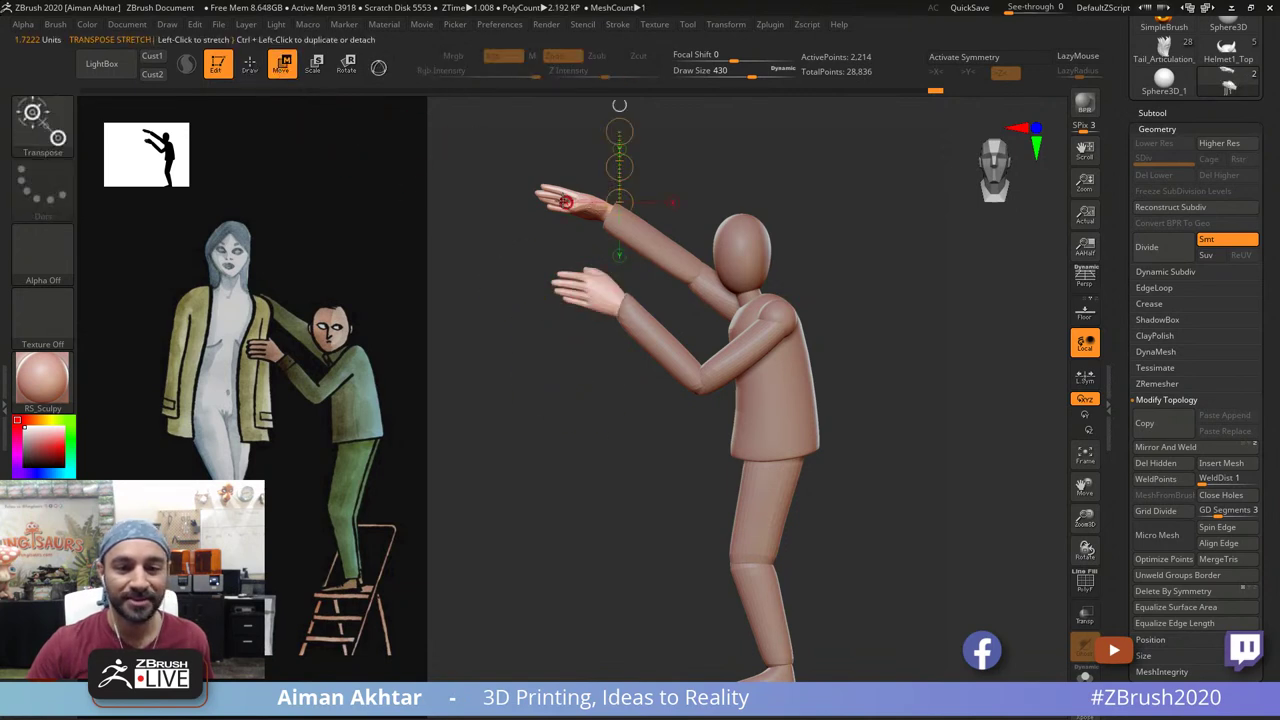
click(566, 202)
mouse_move(601, 219)
shift+mouse_down()
mouse_move(711, 219)
mouse_move(664, 219)
mouse_move(676, 219)
mouse_move(621, 138)
mouse_move(621, 176)
shift+mouse_up()
key(q)
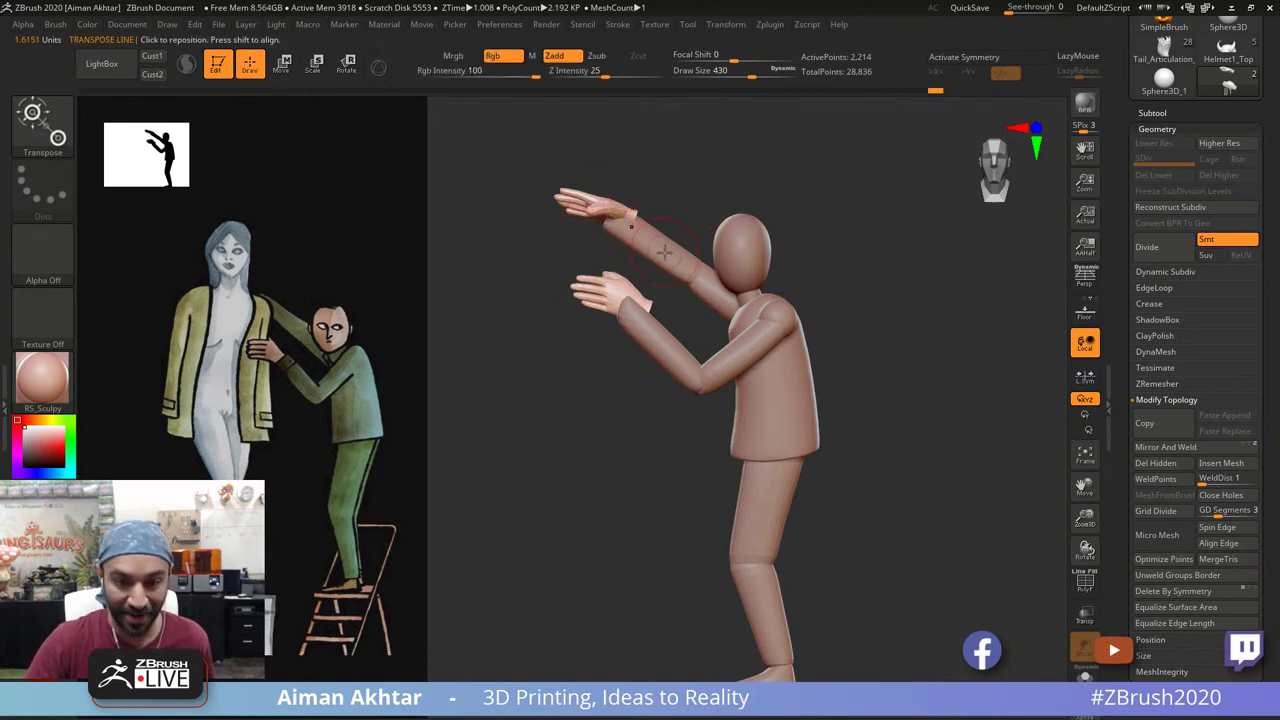
Step: Select the body and pull the forearm ends back to the hands with the Move Topological brush at draw size 1000
alt+click(665, 253)
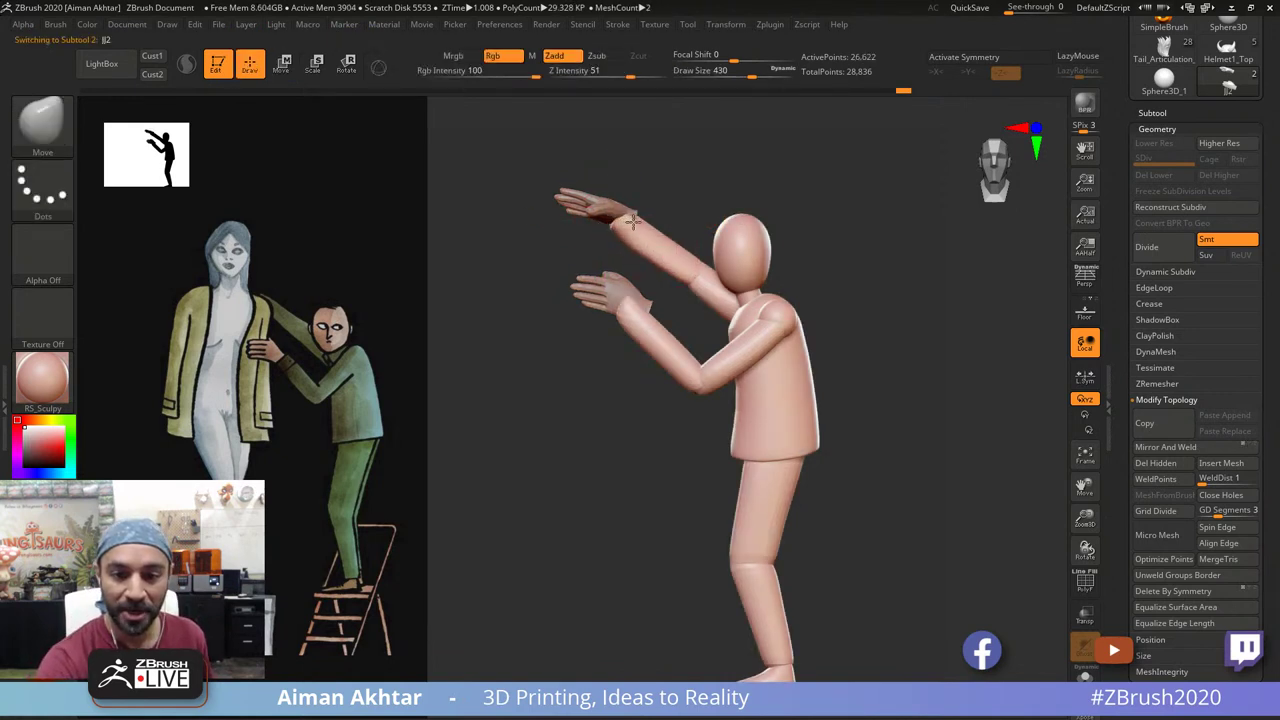
key(shift)
key(b)
key(m)
key(t)
key(s)
mouse_move(607, 207)
mouse_down()
mouse_move(658, 207)
mouse_move(623, 216)
mouse_up()
mouse_move(623, 319)
mouse_down()
mouse_move(658, 307)
mouse_move(676, 364)
mouse_up()
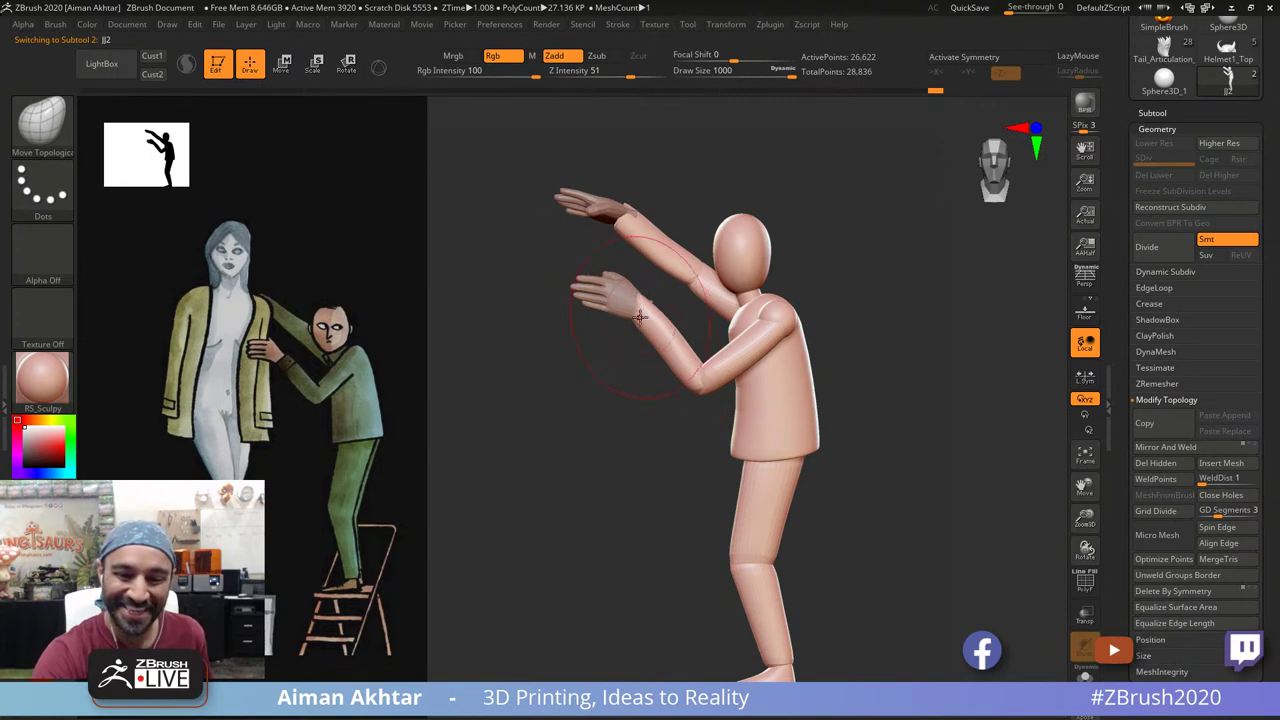
mouse_move(646, 295)
mouse_down()
mouse_move(636, 316)
mouse_move(672, 350)
mouse_move(658, 338)
mouse_up()
Step: Refine the shape of both forearms between wrist and elbow with the Move Topological brush at draw size 753
key(s)
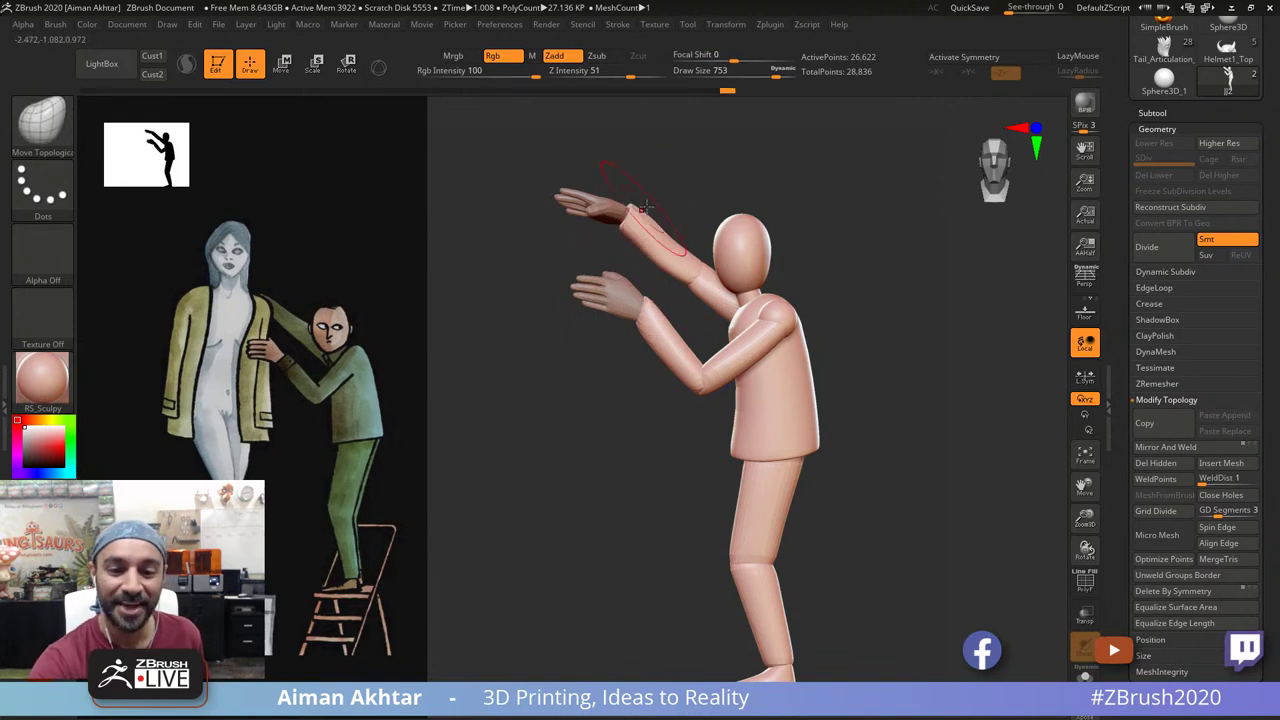
shift+drag(682, 276, 690, 288)
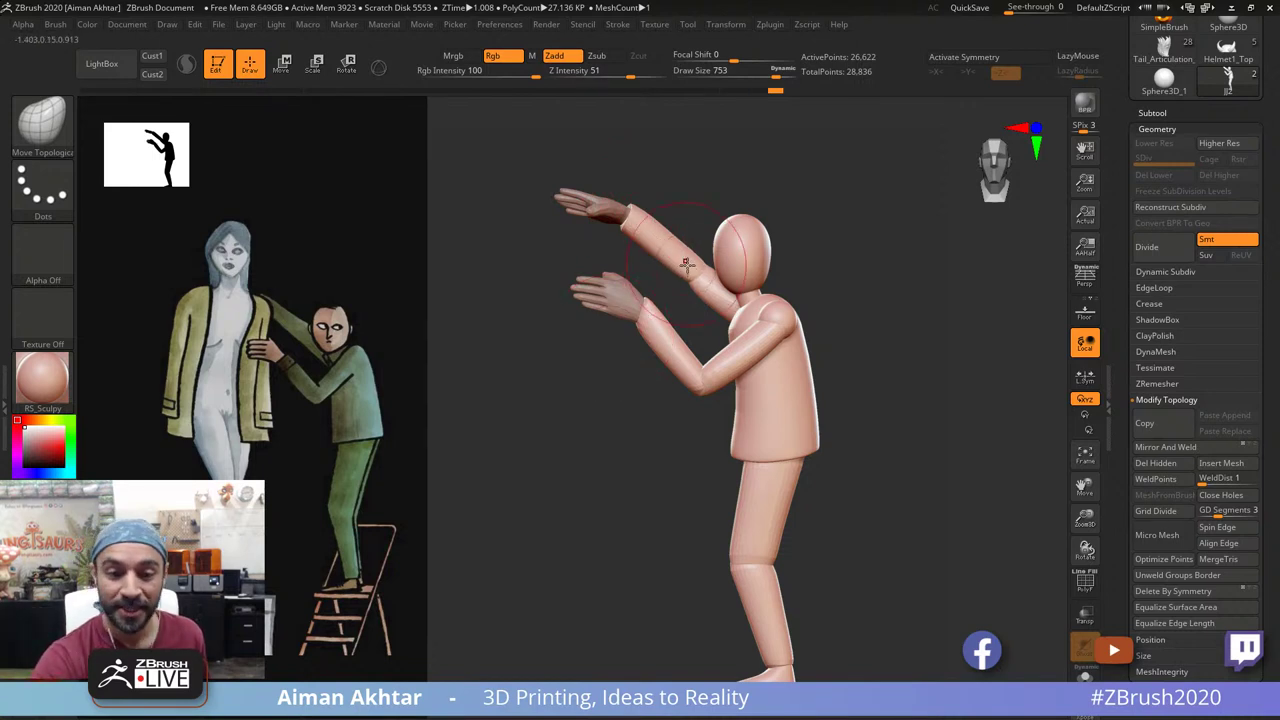
key(shift)
drag(664, 354, 674, 336)
Step: Align the forearms with the hands as seen from below and above, using the Move Topological brush at draw size 365
mouse_move(620, 425)
mouse_down()
mouse_move(726, 277)
mouse_move(614, 300)
mouse_move(606, 316)
mouse_up()
key(s)
key(s)
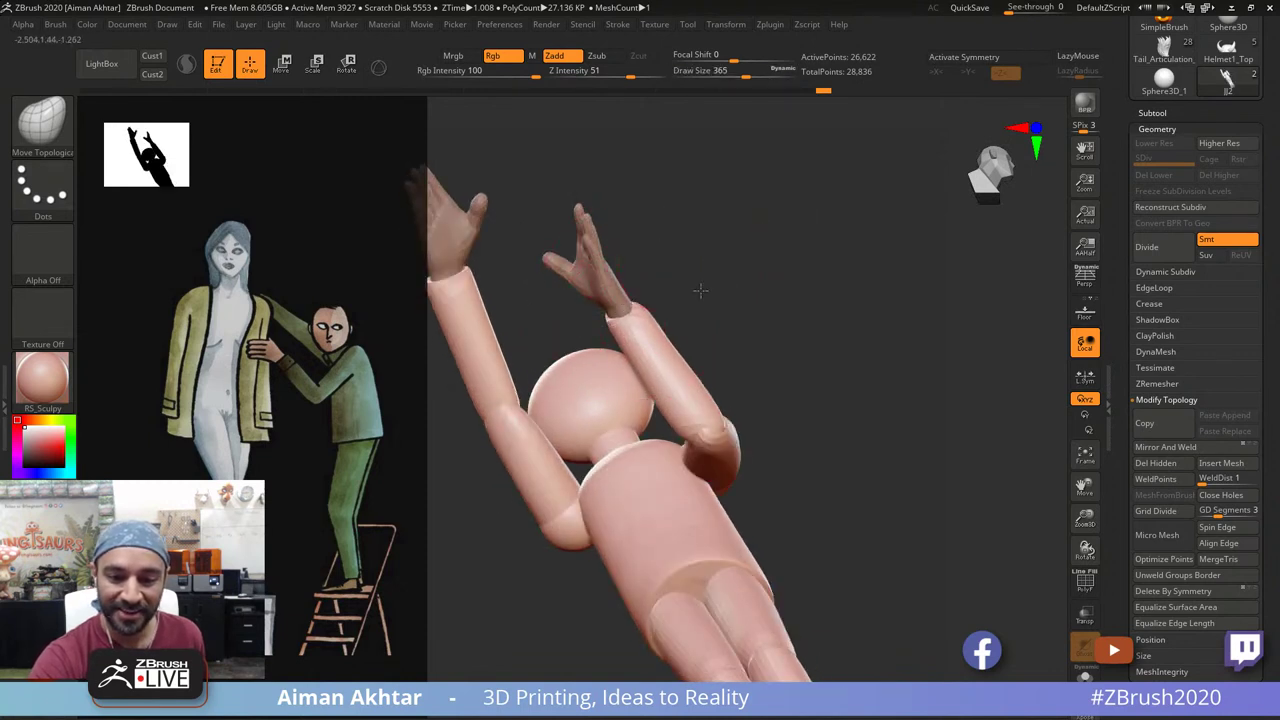
shift+drag(700, 291, 678, 336)
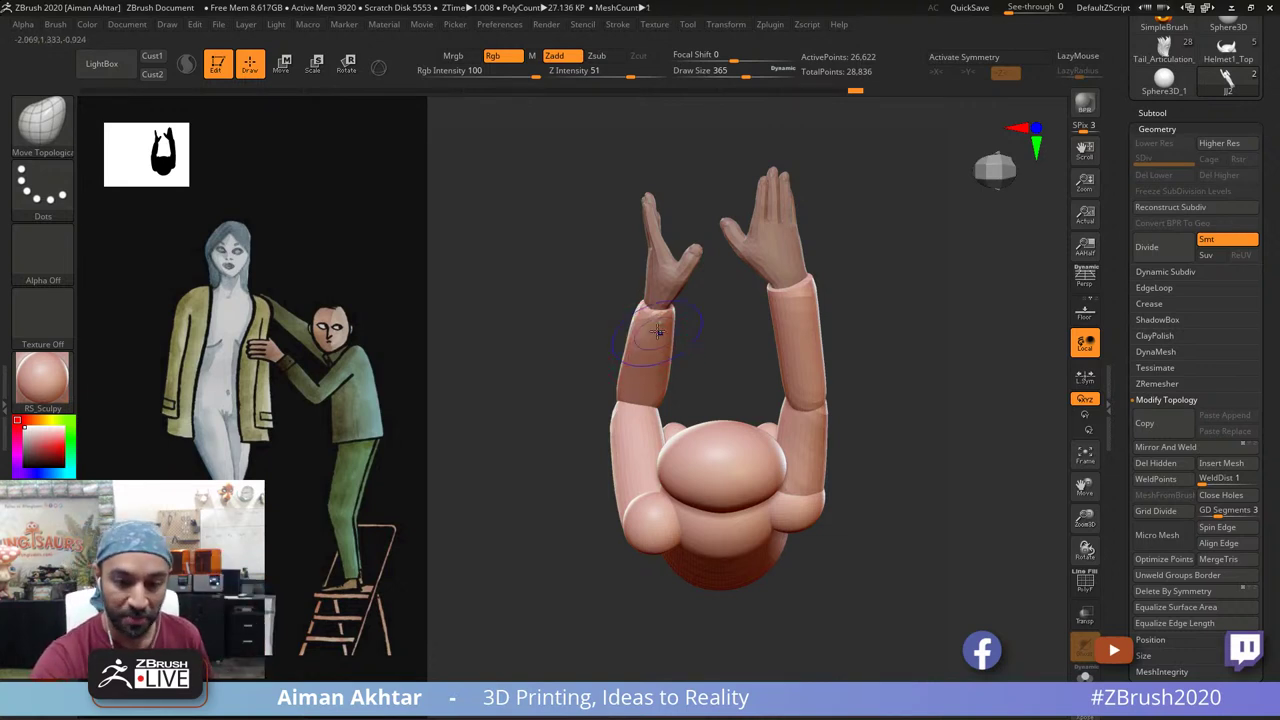
mouse_move(723, 316)
alt+mouse_down()
mouse_move(738, 336)
mouse_move(686, 306)
alt+mouse_up()
Step: Fit the forearm's open end around the wrist with the Move Topological brush at draw size 245 and smooth it at 154
key(s)
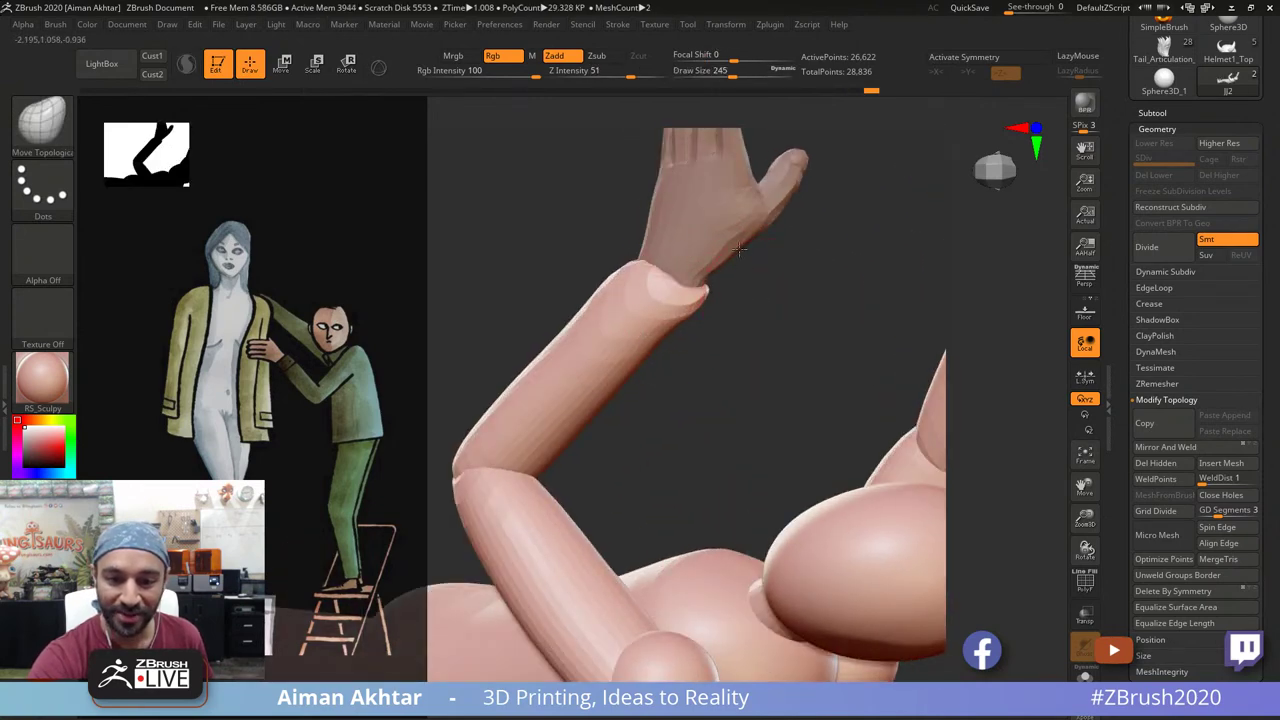
drag(739, 250, 746, 345)
key(s)
drag(715, 301, 695, 350)
shift+drag(783, 308, 757, 284)
shift+drag(702, 320, 686, 346)
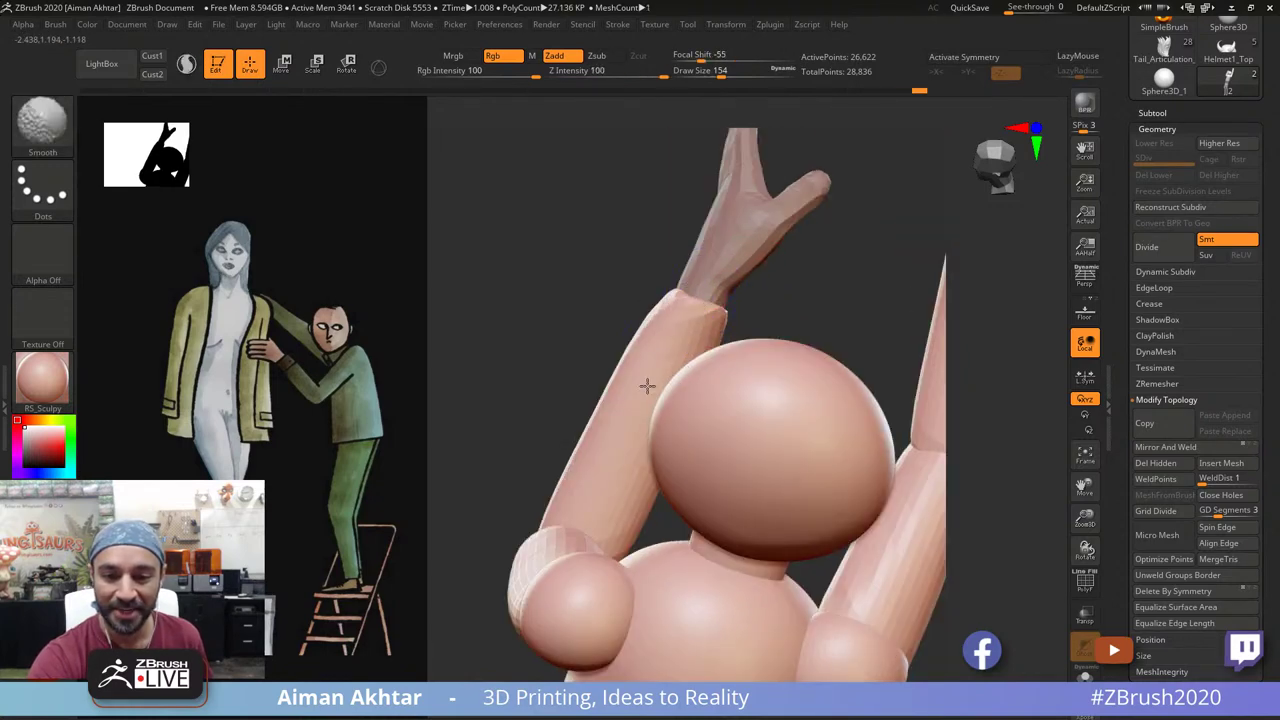
Step: Even out the forearm and its wrist edge by moving and smoothing at draw sizes 234 and 101
drag(769, 276, 775, 324)
key(s)
drag(644, 311, 674, 328)
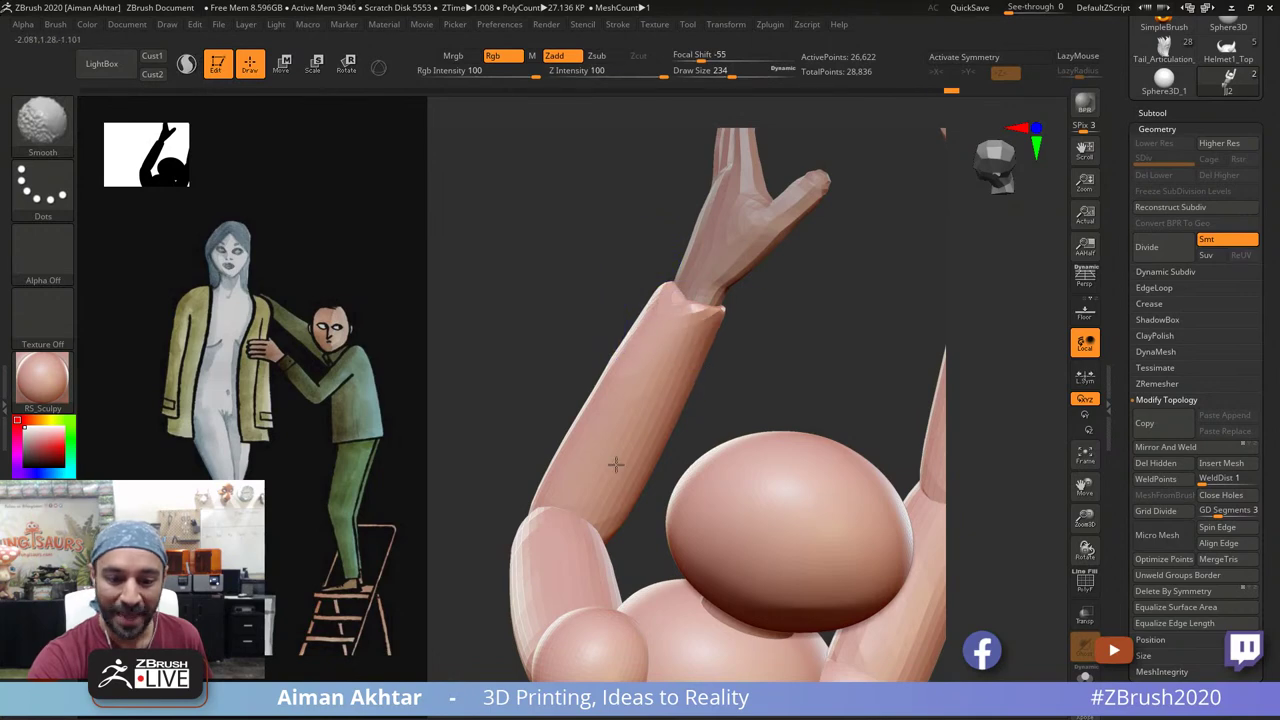
drag(822, 296, 915, 332)
key(s)
mouse_move(703, 305)
mouse_down()
mouse_move(684, 306)
mouse_move(734, 340)
mouse_up()
key(ctrl+shift)
alt+drag(780, 300, 697, 363)
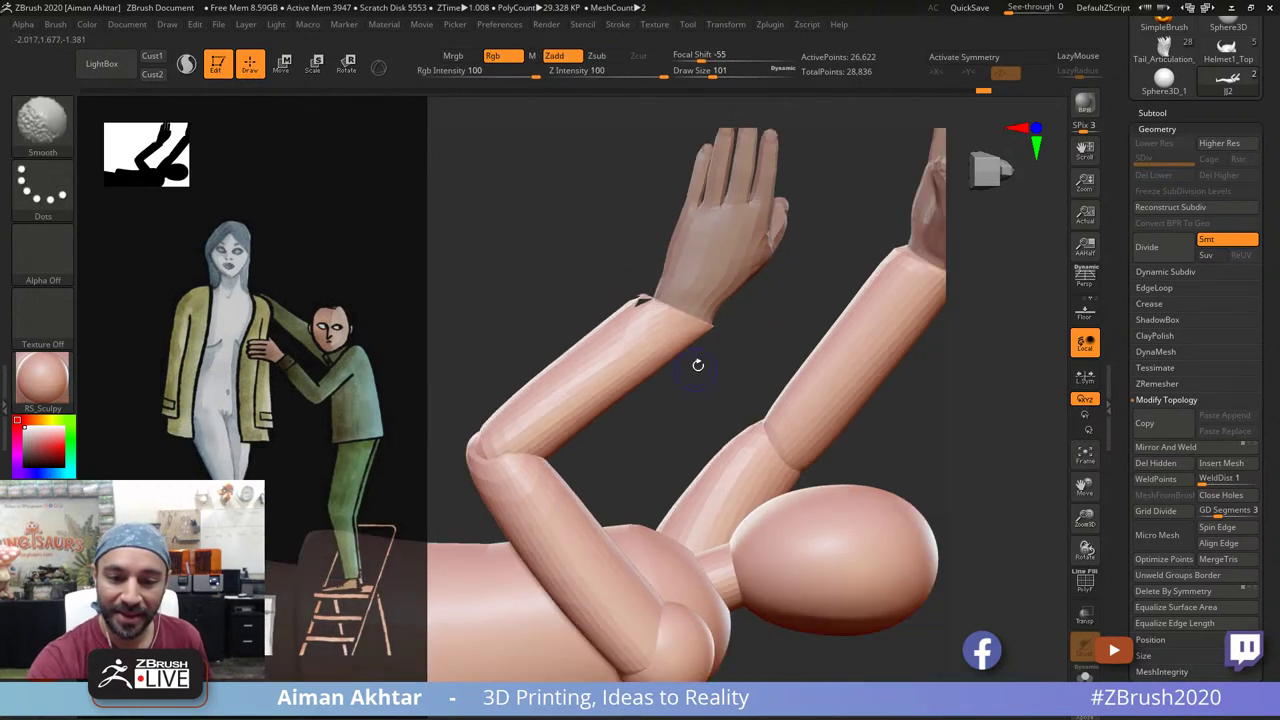
Step: Adjust the lower arm's forearm in side view with the Move Topological brush at draw size 372
key(f)
drag(885, 350, 832, 310)
shift+drag(622, 286, 634, 270)
mouse_move(640, 371)
alt+mouse_down()
mouse_move(780, 251)
mouse_move(786, 324)
alt+mouse_up()
alt+drag(848, 295, 838, 345)
key(s)
drag(646, 361, 682, 361)
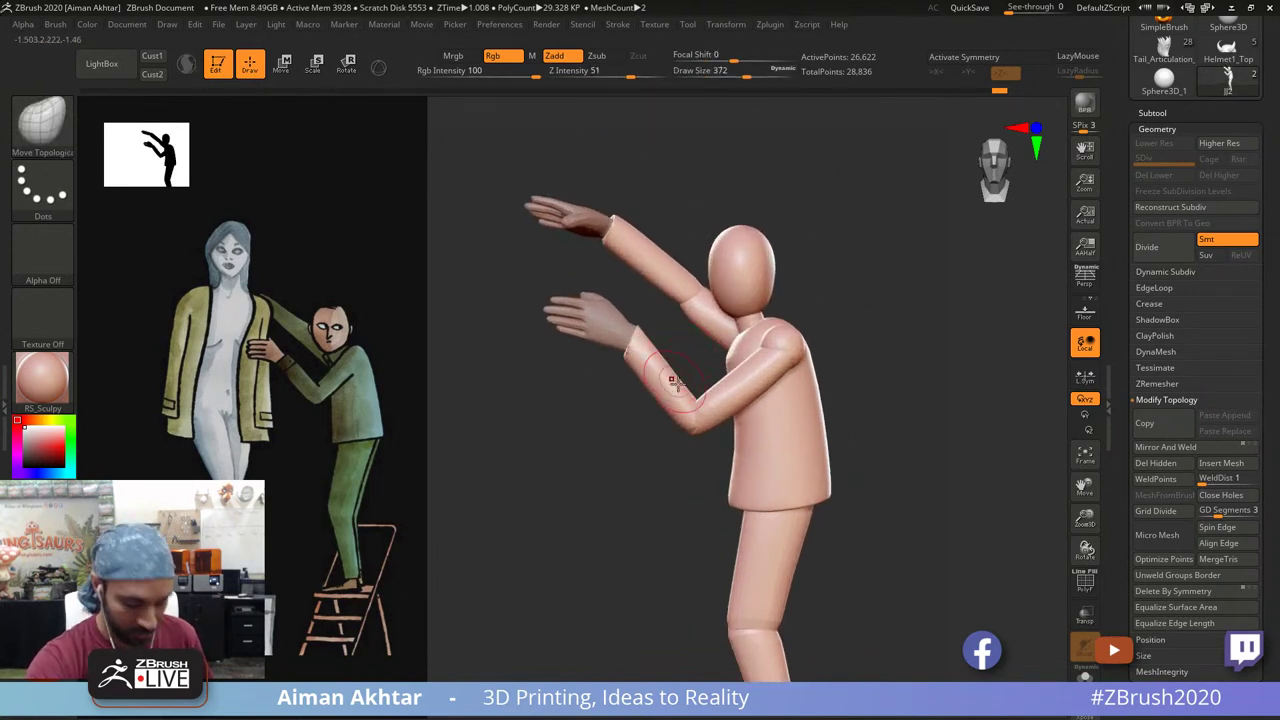
Step: Refine the arm contours around the elbows with the Move brush at draw size 611
key(b)
key(m)
key(v)
key(s)
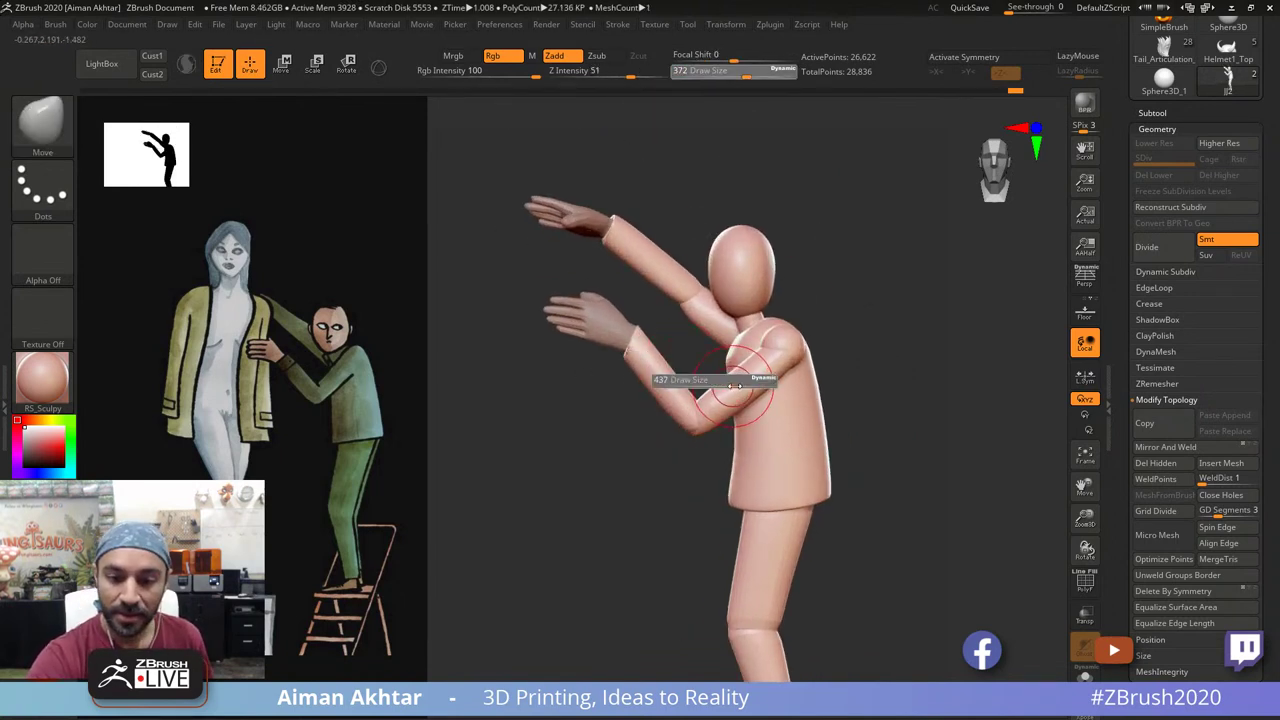
drag(727, 378, 742, 384)
key(s)
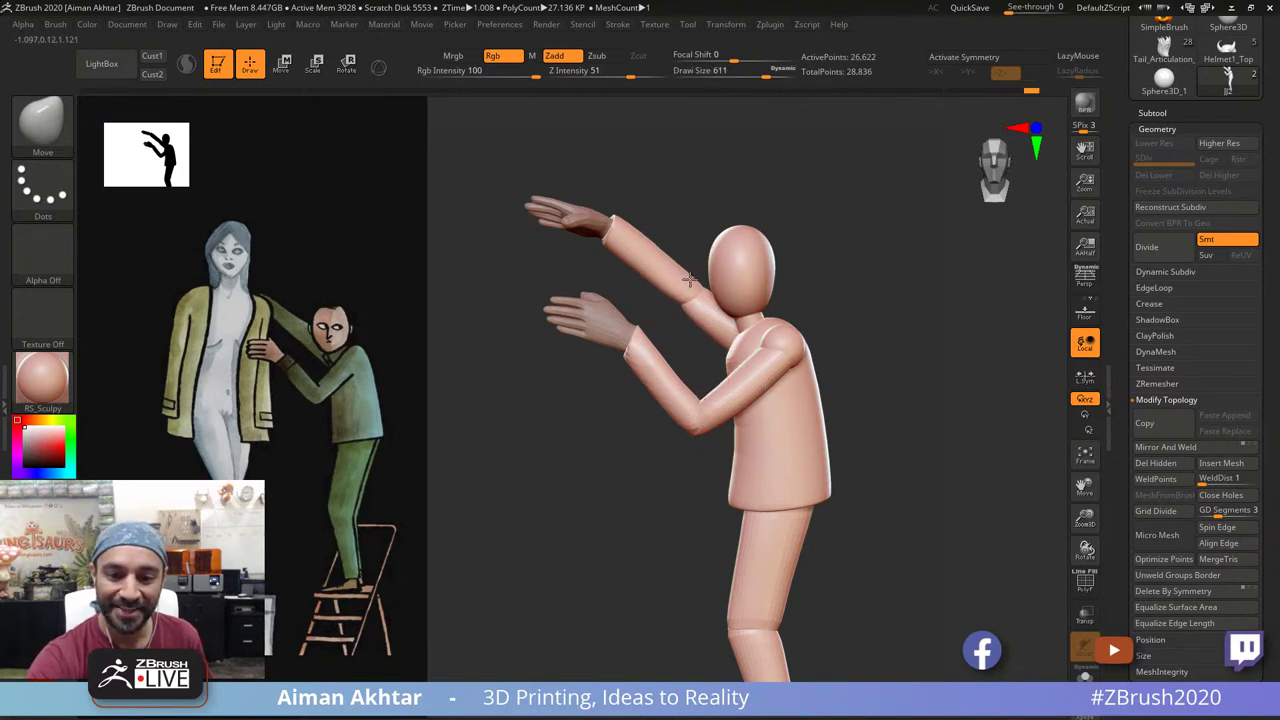
Step: Refine the raised arm's forearm and elbow from the opposite side with the Move brush at draw sizes 704 and 550
key(shift)
shift+drag(891, 241, 720, 289)
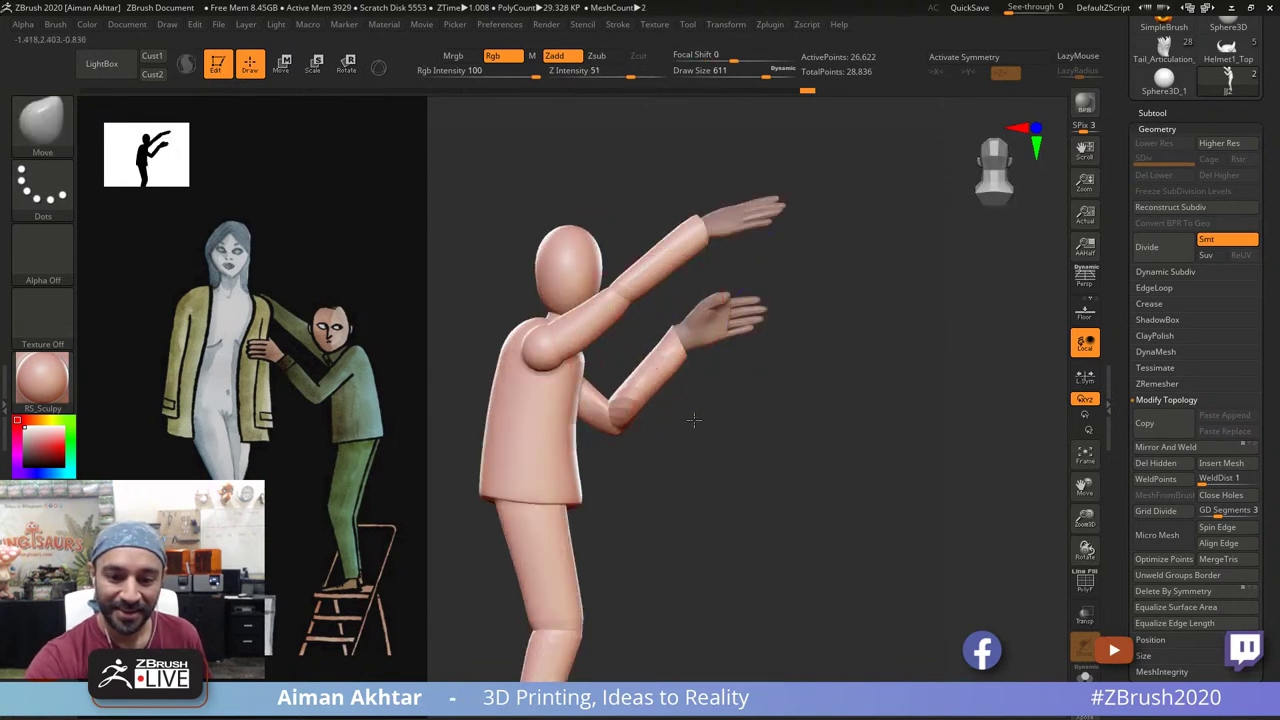
alt+drag(737, 357, 777, 384)
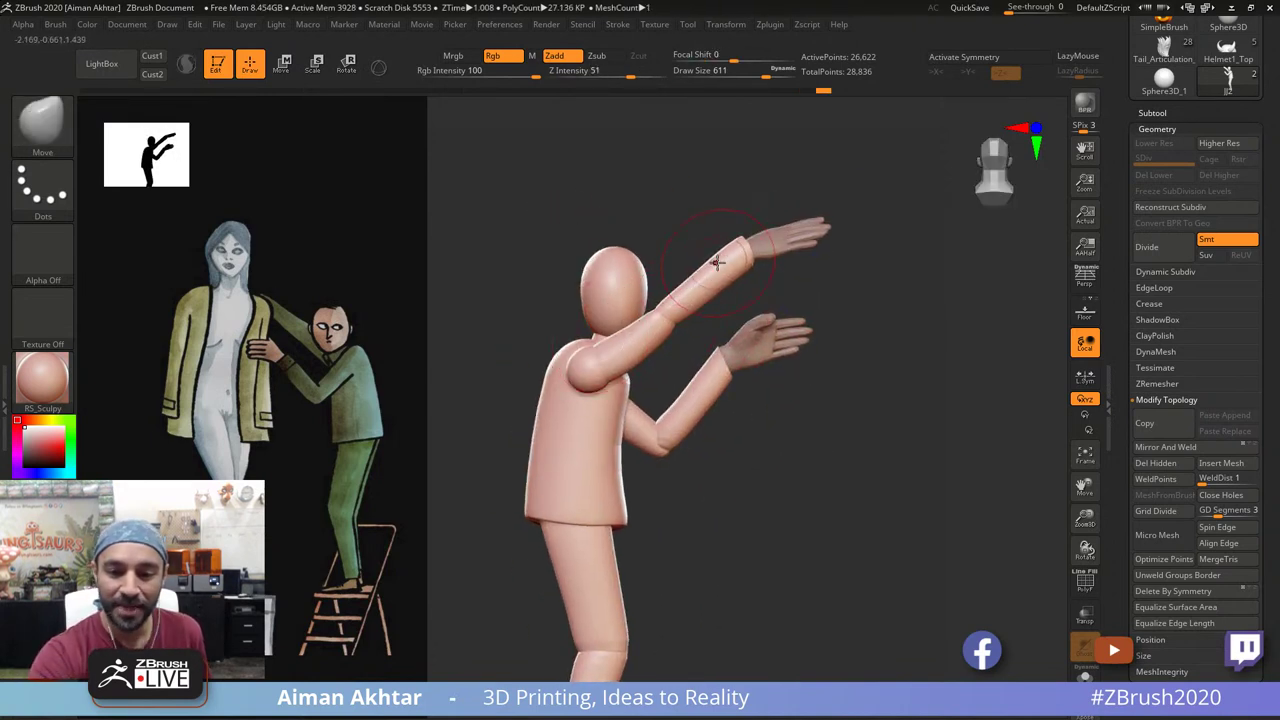
key(s)
drag(724, 268, 731, 264)
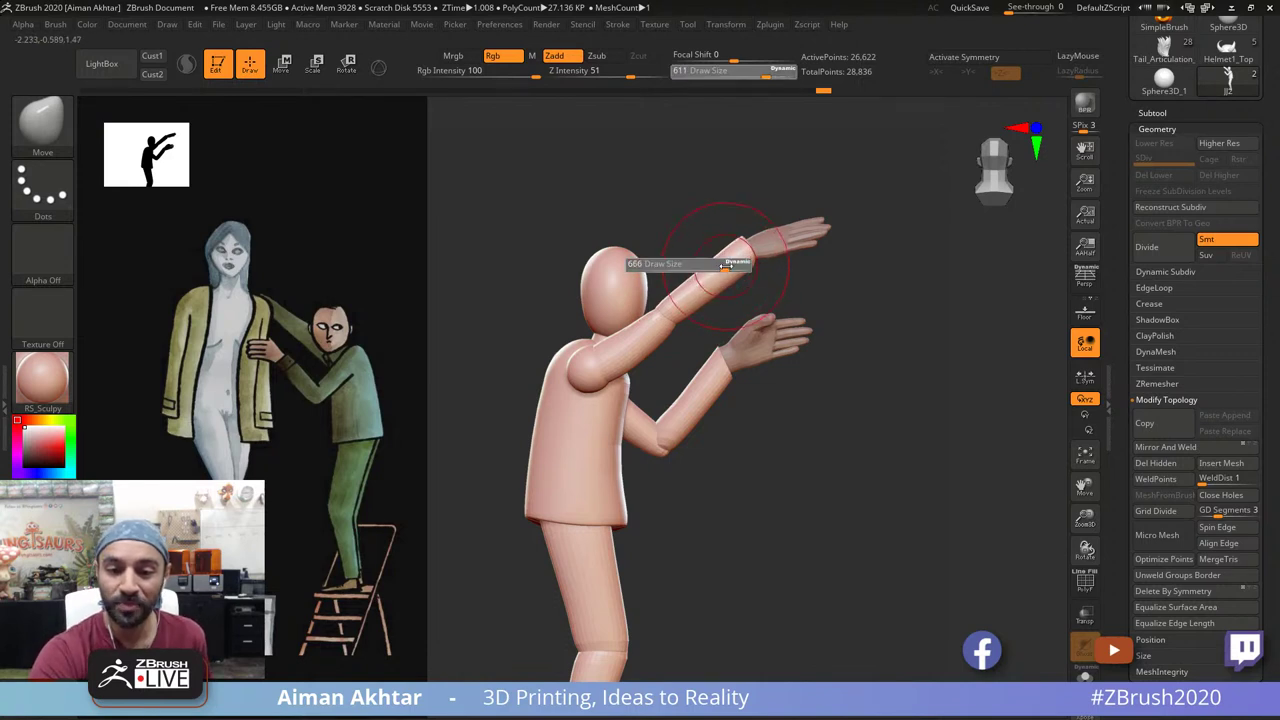
key(s)
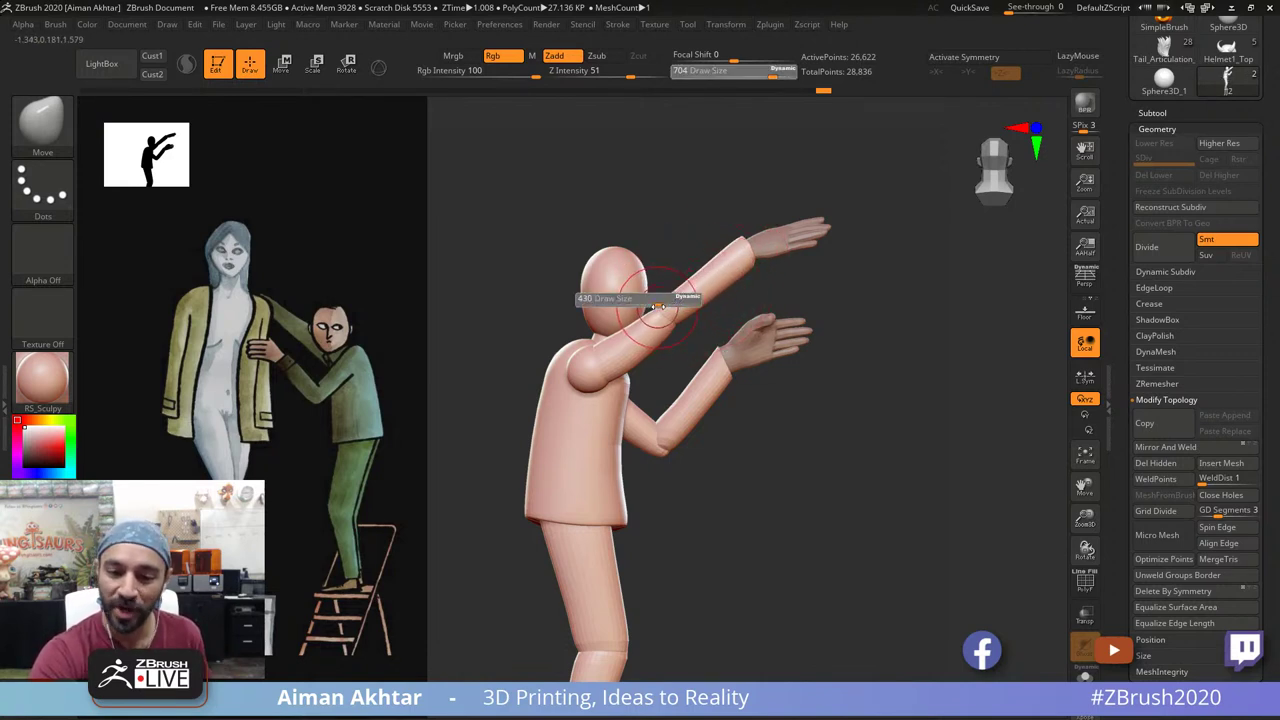
mouse_move(676, 300)
mouse_down()
mouse_move(709, 274)
mouse_move(675, 308)
mouse_up()
key(s)
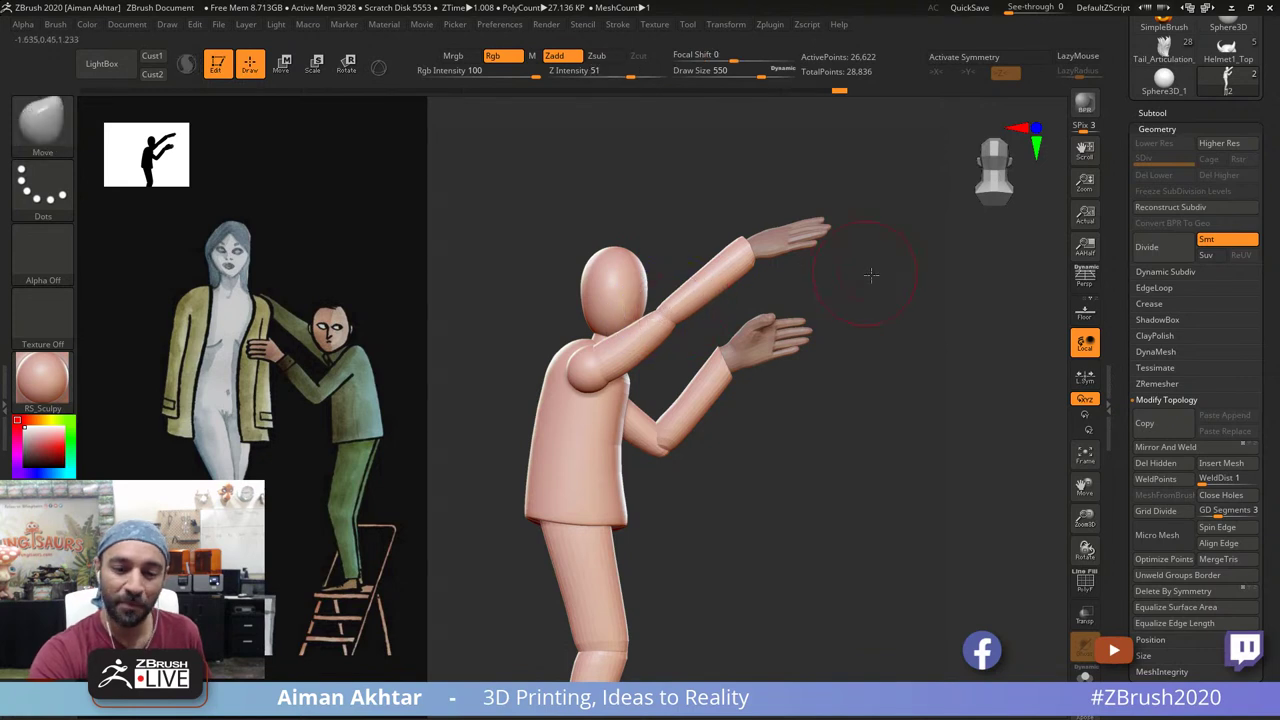
Step: Select the hands and adjust their position at the wrists with the Move brush at draw size 734
drag(871, 277, 868, 306)
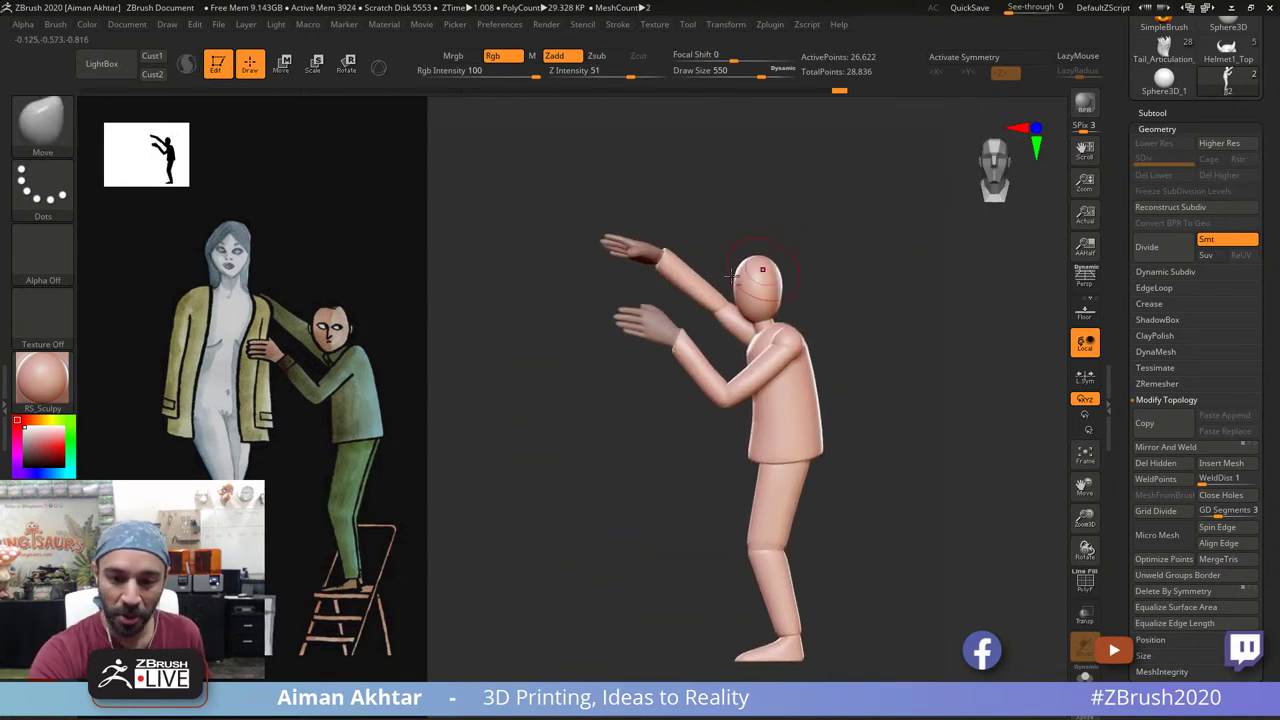
alt+click(628, 321)
mouse_move(698, 308)
alt+mouse_down()
mouse_move(698, 352)
mouse_move(671, 338)
mouse_move(722, 314)
mouse_move(778, 228)
alt+mouse_up()
key(s)
key(s)
key(s)
mouse_move(672, 326)
mouse_down()
mouse_move(702, 323)
mouse_move(664, 299)
mouse_up()
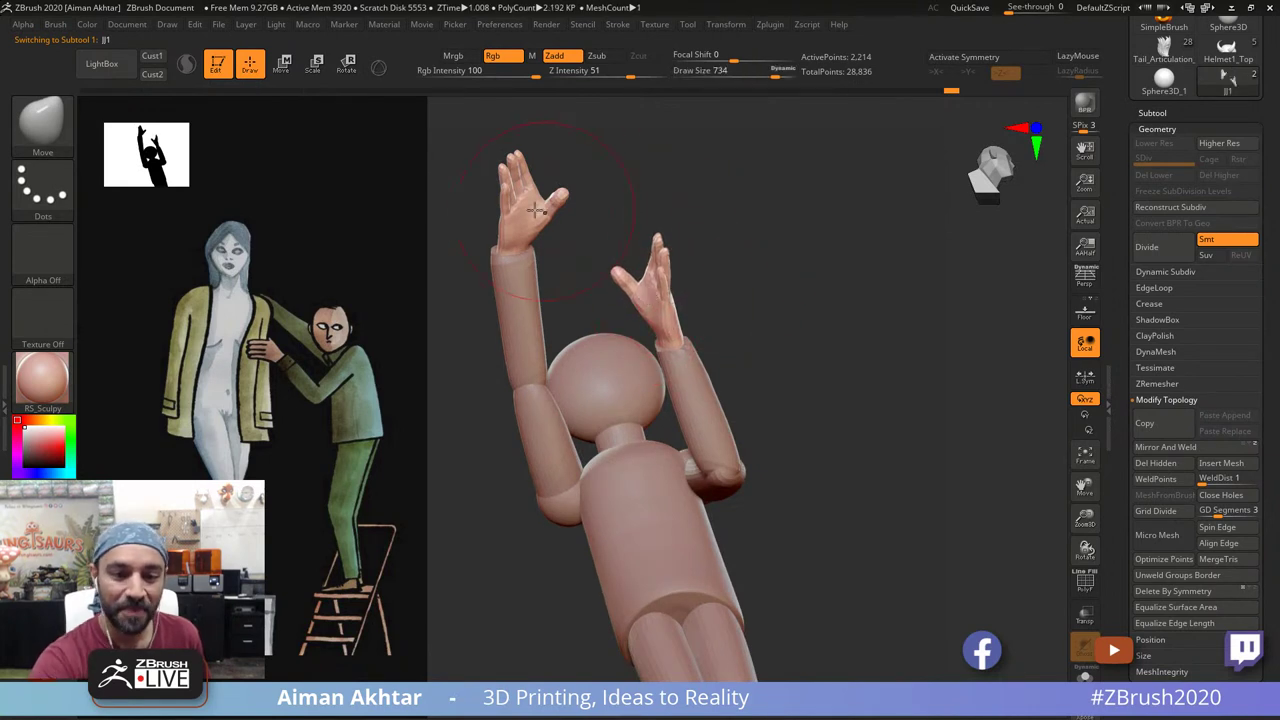
Step: Select the mannequin body and refine the raised arm's forearm near the wrist with the Move and Smooth brushes, reducing draw size to 223
alt+click(505, 269)
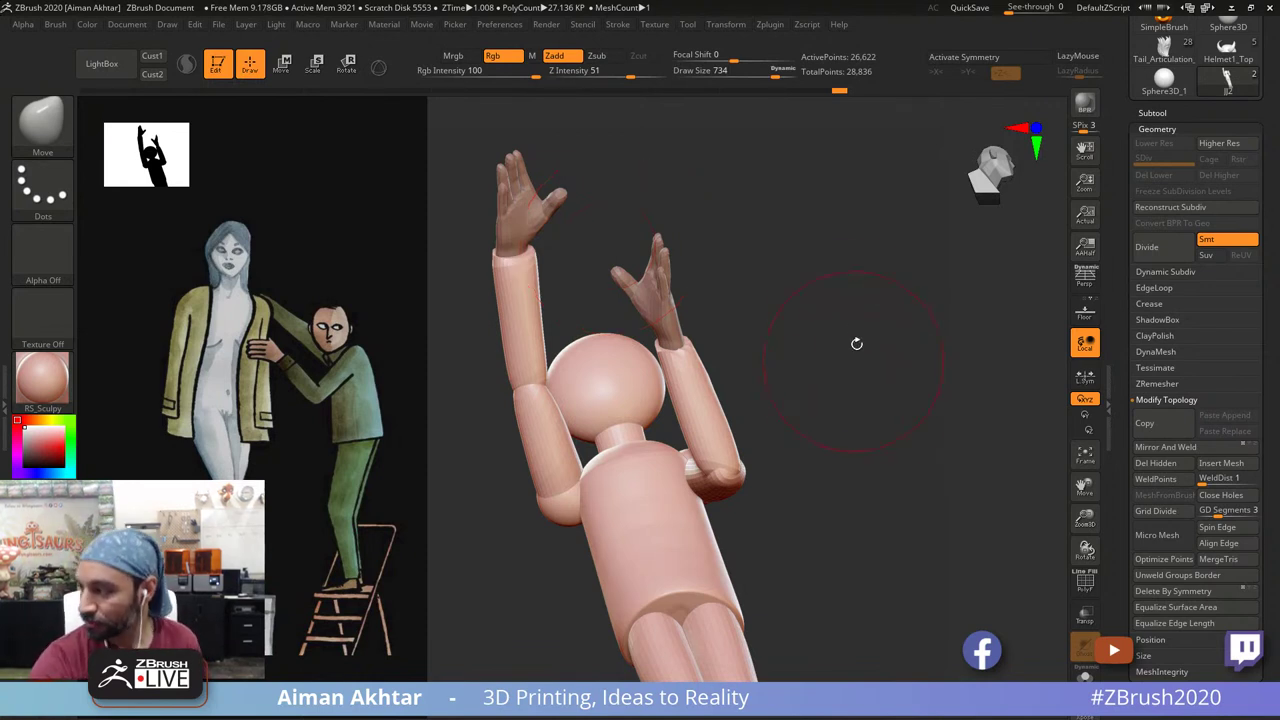
drag(857, 405, 862, 371)
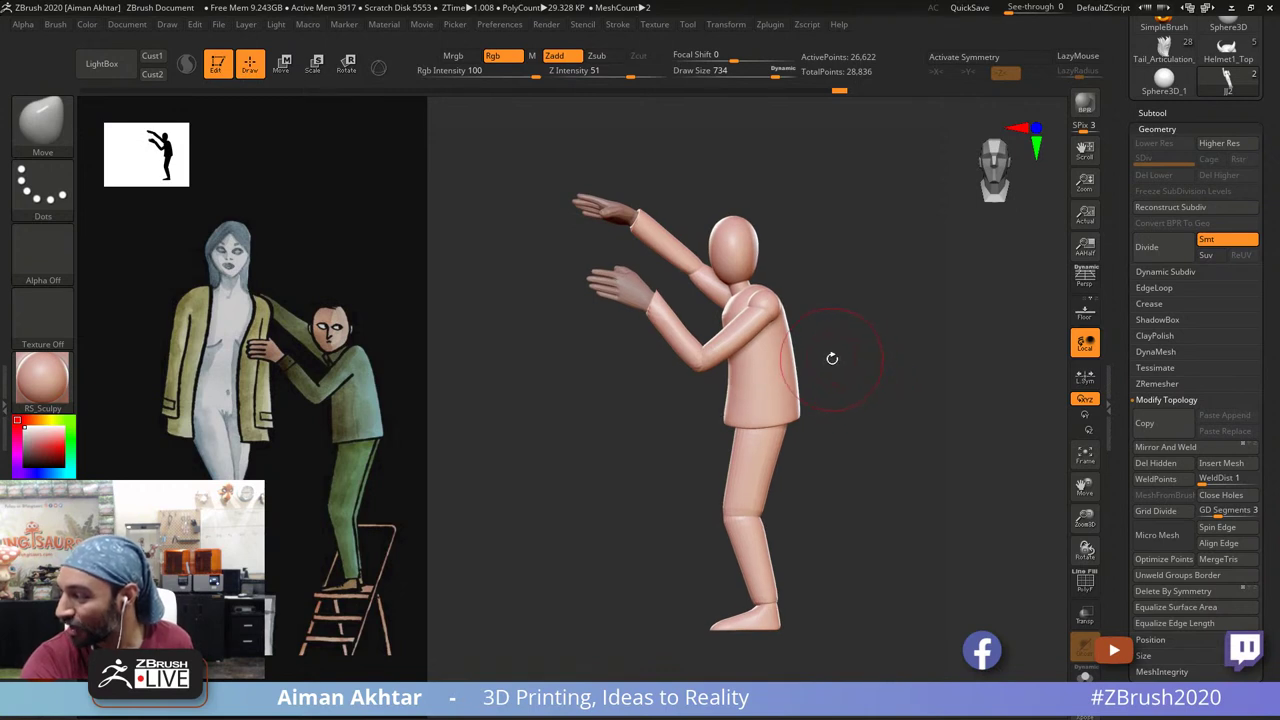
drag(858, 371, 868, 377)
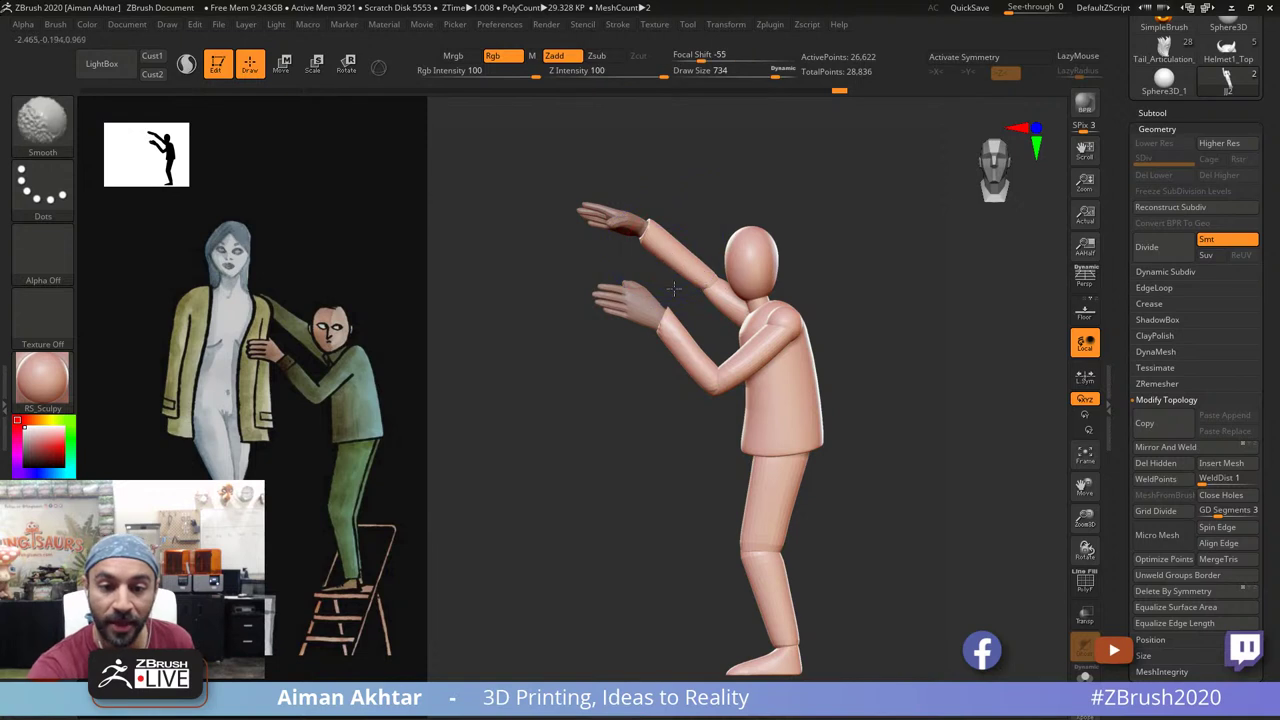
alt+drag(834, 241, 873, 264)
alt+drag(635, 289, 677, 359)
key(s)
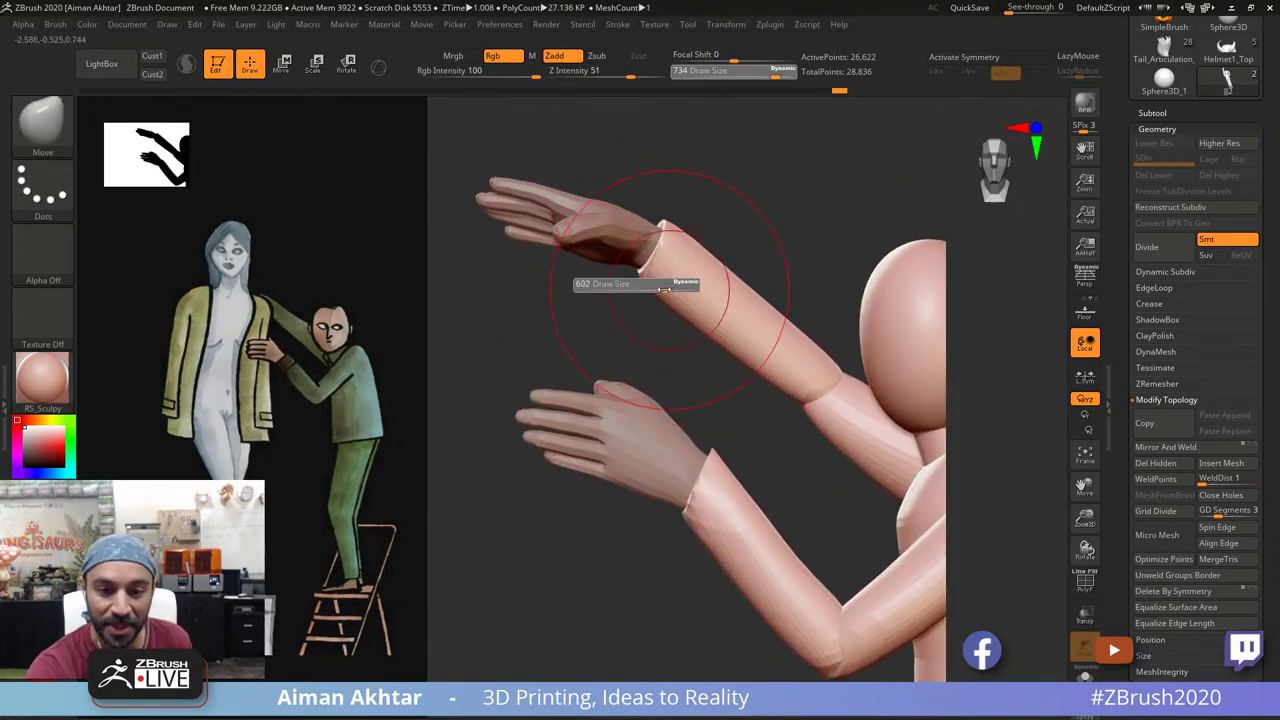
drag(677, 286, 650, 286)
mouse_move(706, 325)
shift+mouse_down()
mouse_move(640, 278)
mouse_move(686, 291)
shift+mouse_up()
key(s)
key(shift)
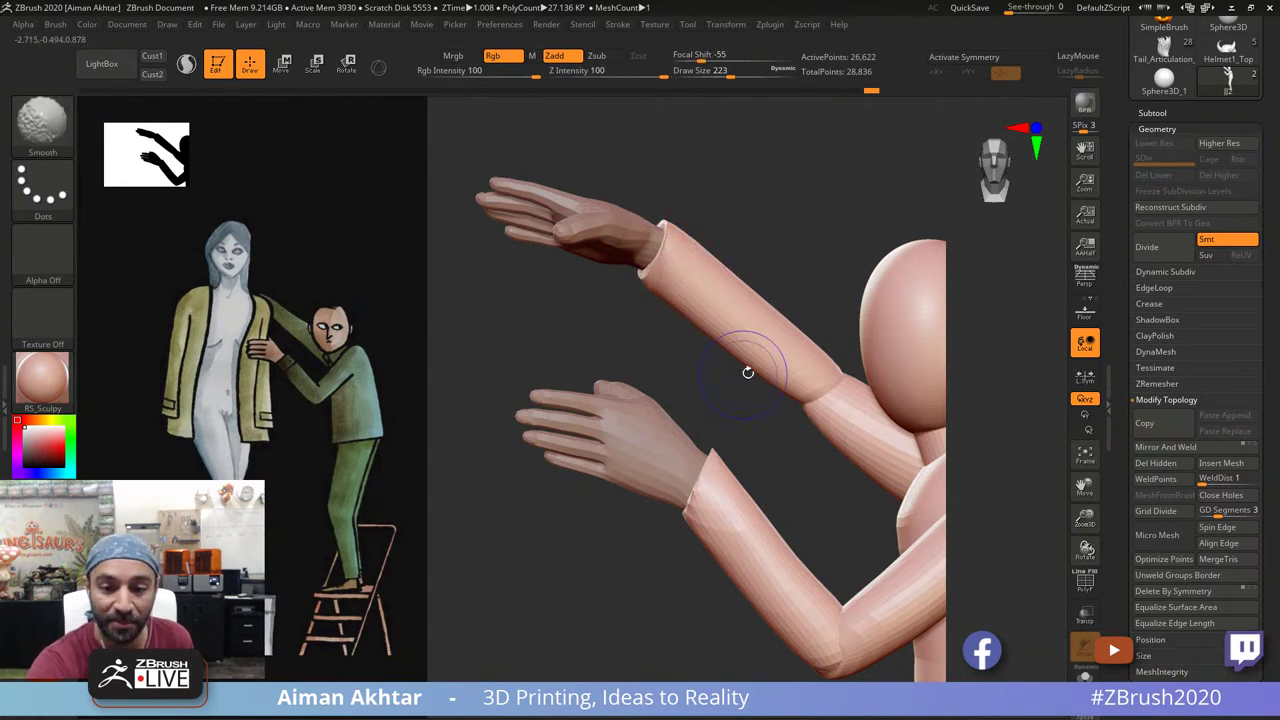
shift+drag(748, 371, 703, 310)
alt+drag(820, 226, 737, 206)
alt+drag(846, 189, 838, 250)
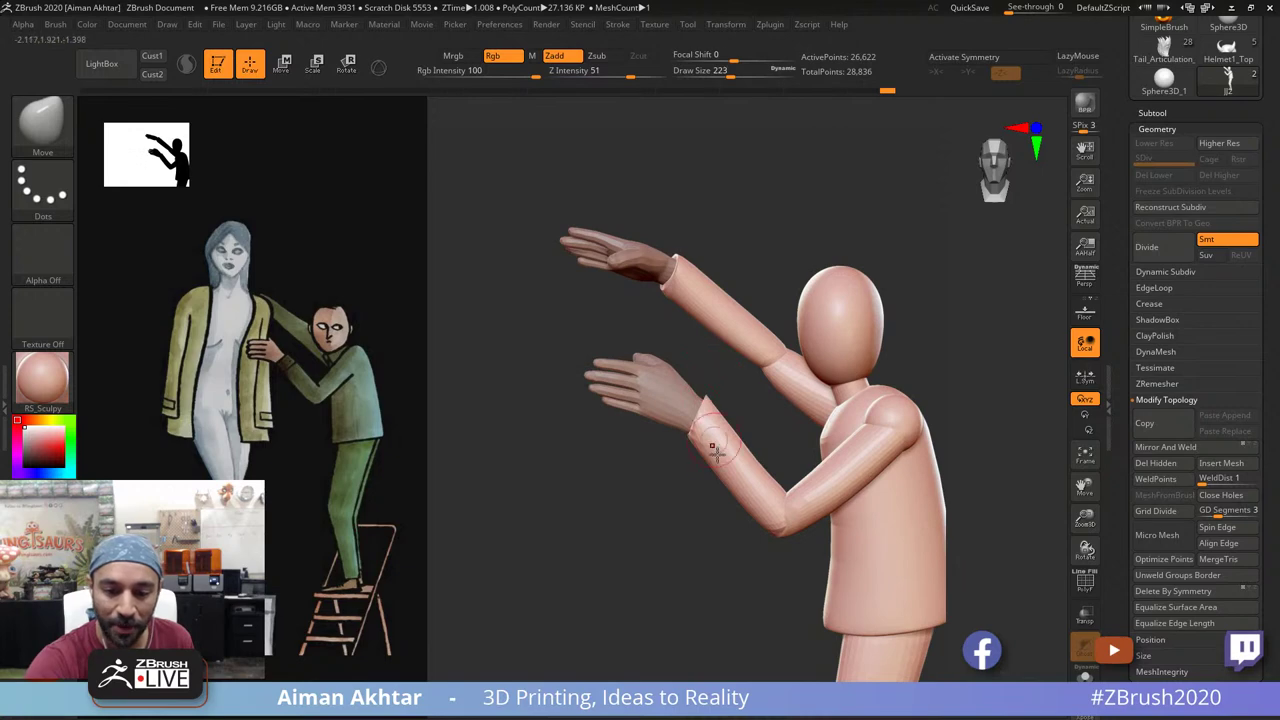
Step: Touch up the lower arm's forearm at the wrist with draw size 223, checking the figure from both sides
drag(675, 534, 752, 520)
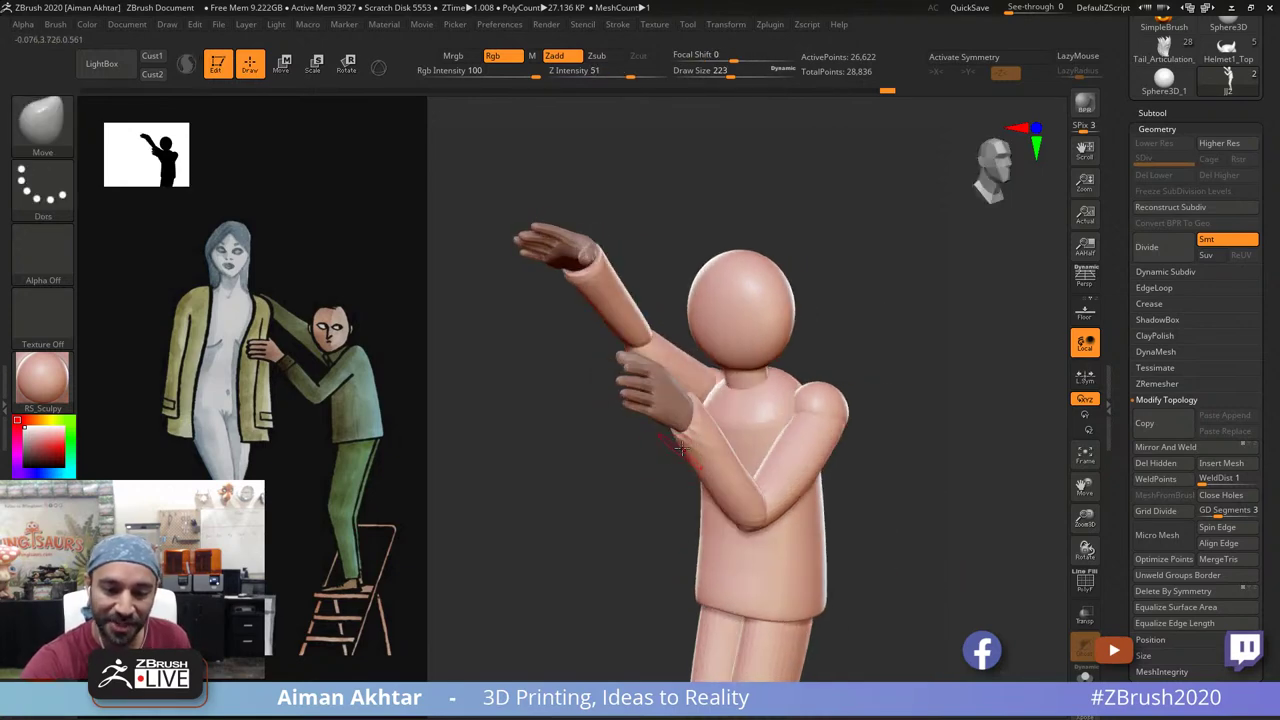
drag(625, 440, 868, 340)
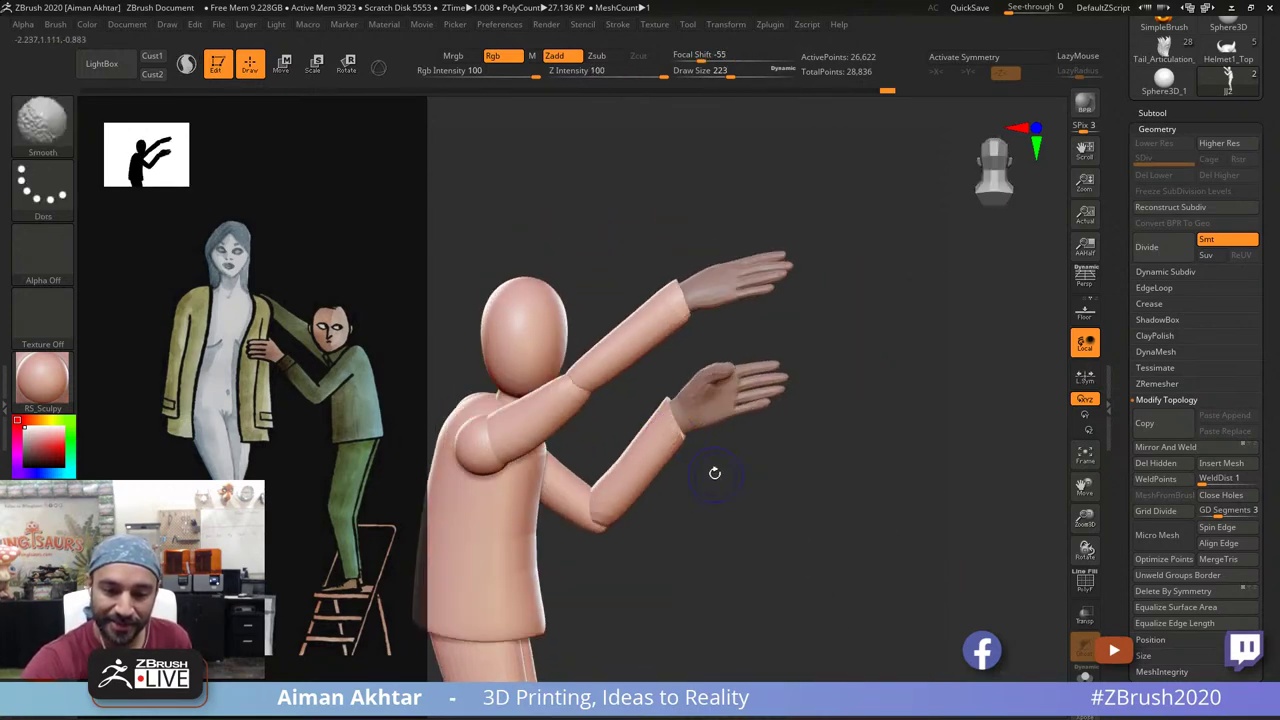
mouse_move(715, 474)
alt+mouse_down()
mouse_move(727, 478)
mouse_move(690, 520)
mouse_move(746, 430)
mouse_move(911, 351)
mouse_move(851, 380)
mouse_move(877, 377)
mouse_move(900, 335)
alt+mouse_up()
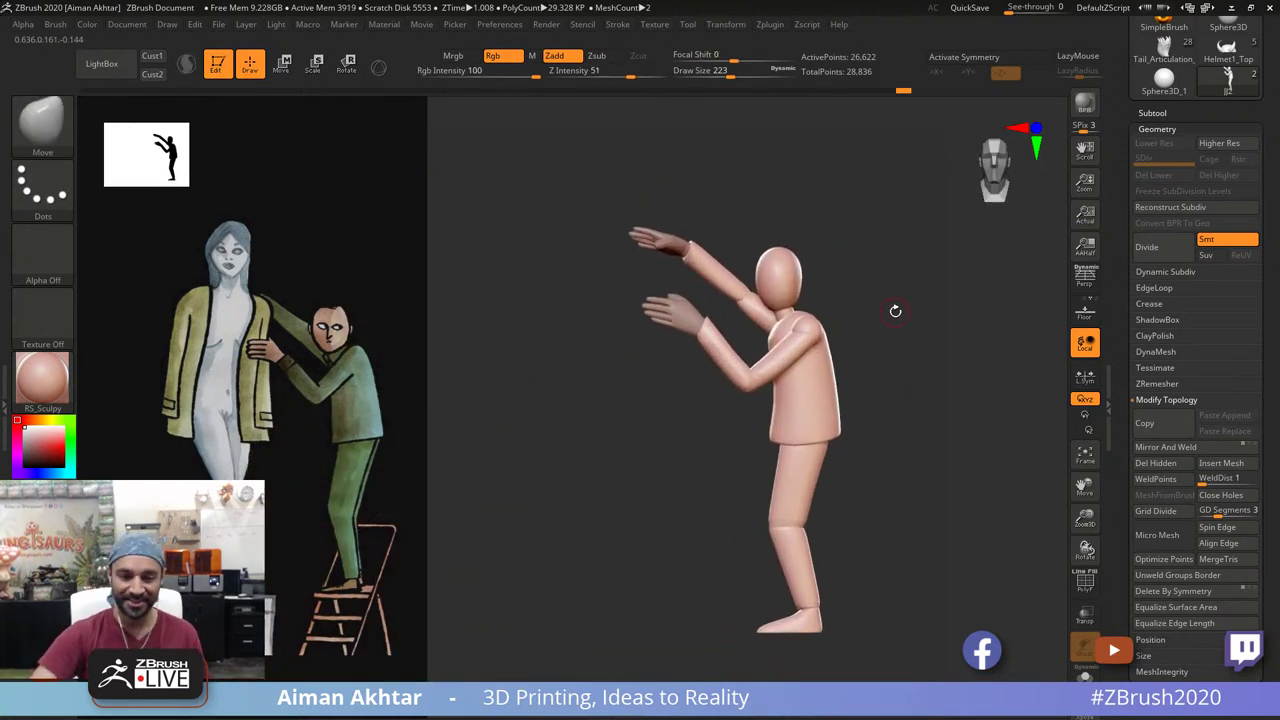
alt+drag(608, 520, 601, 520)
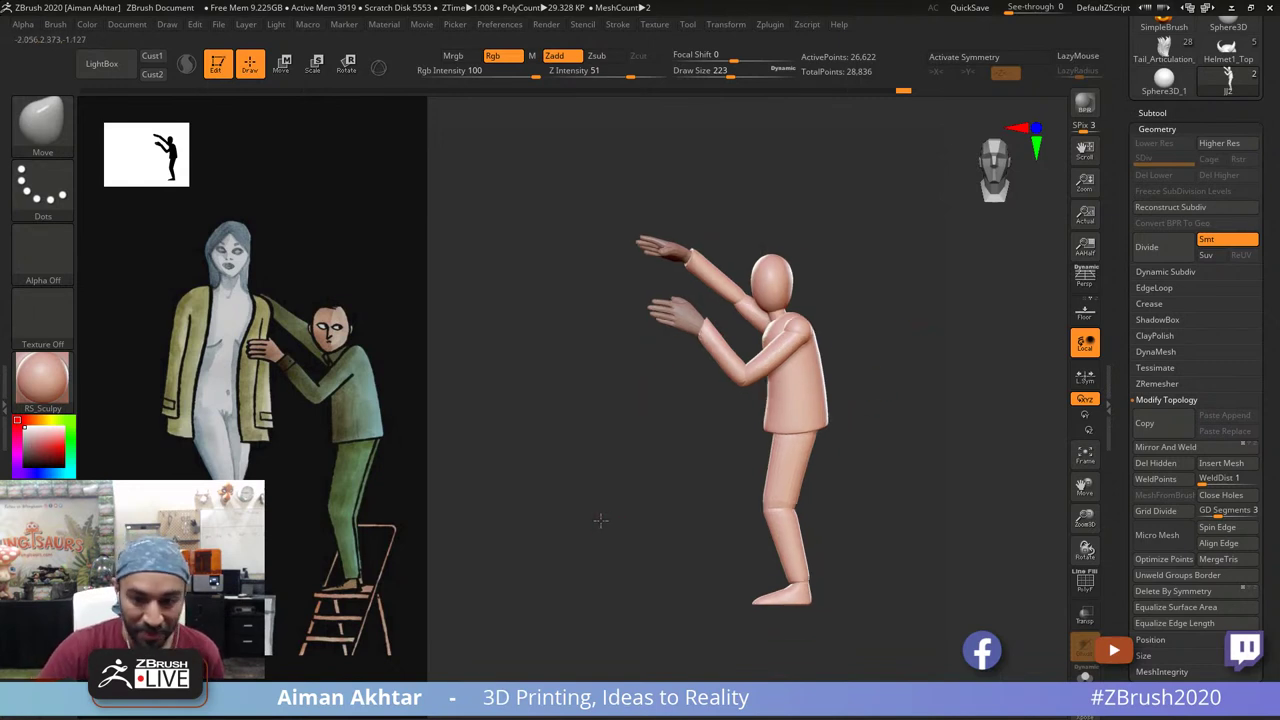
Step: Save the tool over the existing JJ1 file in the JeanJullien folder
drag(1275, 72, 1271, 211)
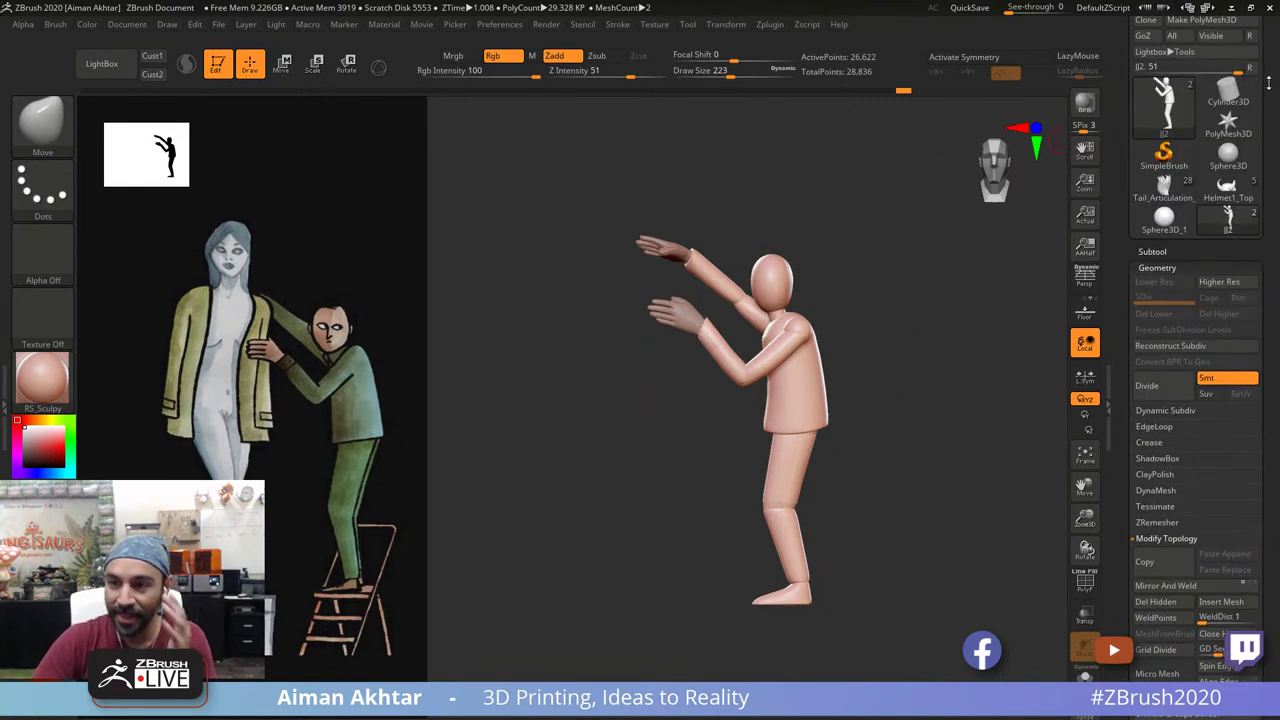
scroll(1268, 82, up, 2)
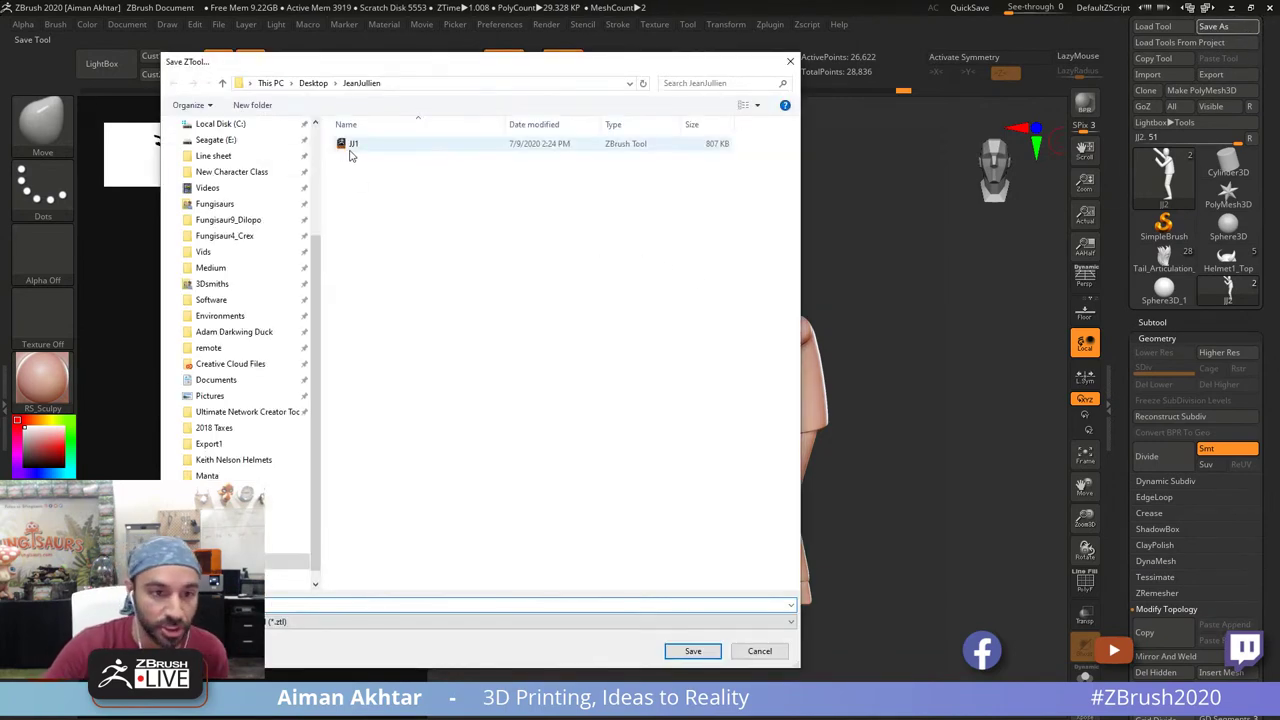
click(350, 147)
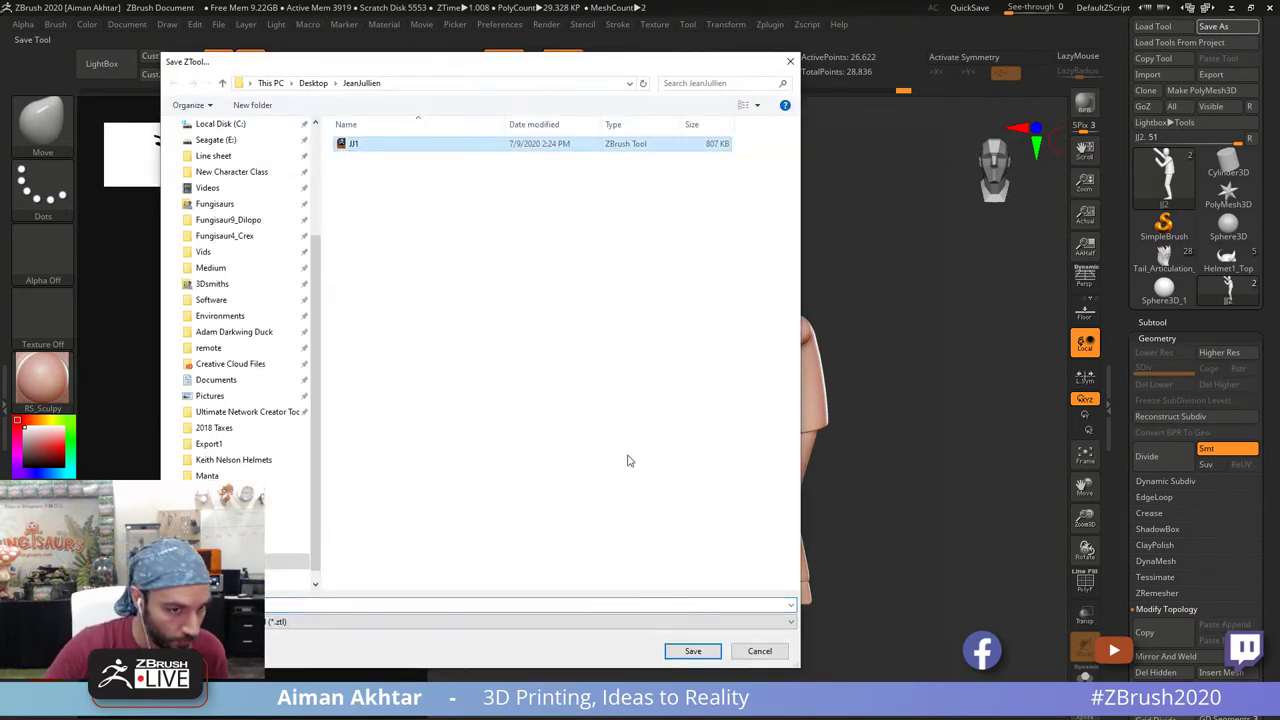
click(693, 651)
click(677, 398)
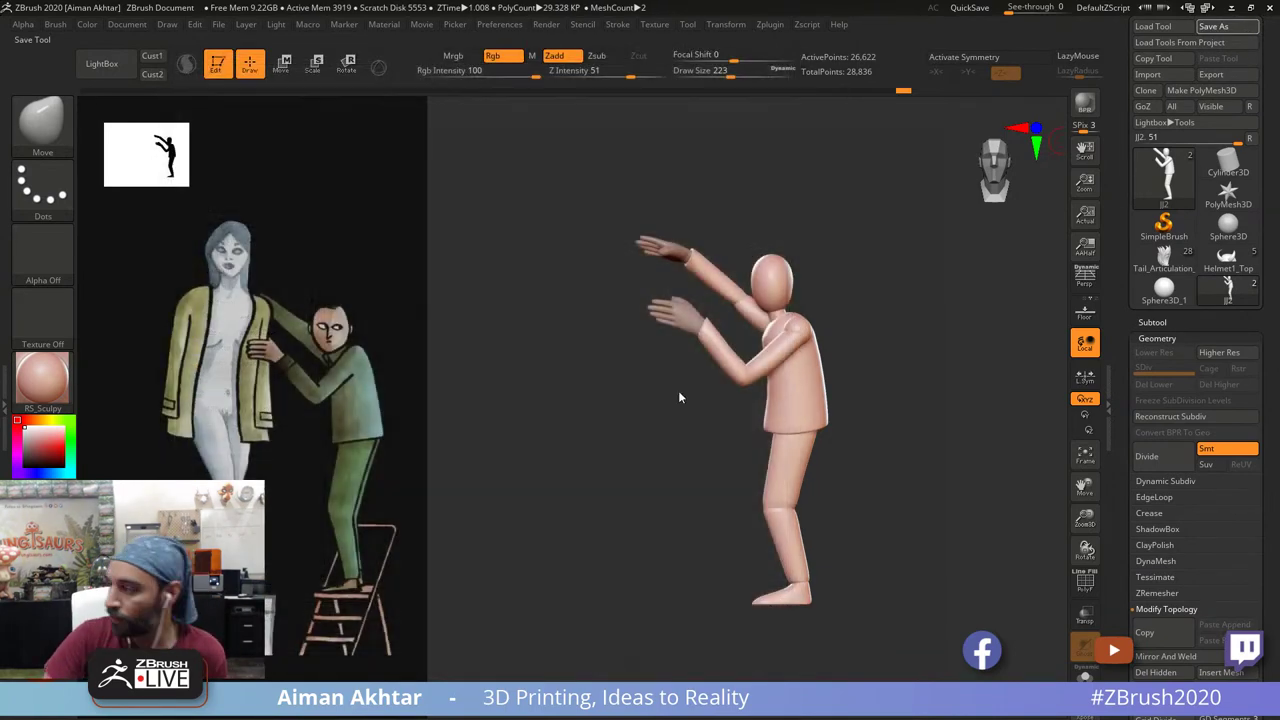
Step: Insert a cube from the IMM Primitives brush at the mannequin's feet
click(60, 138)
click(792, 366)
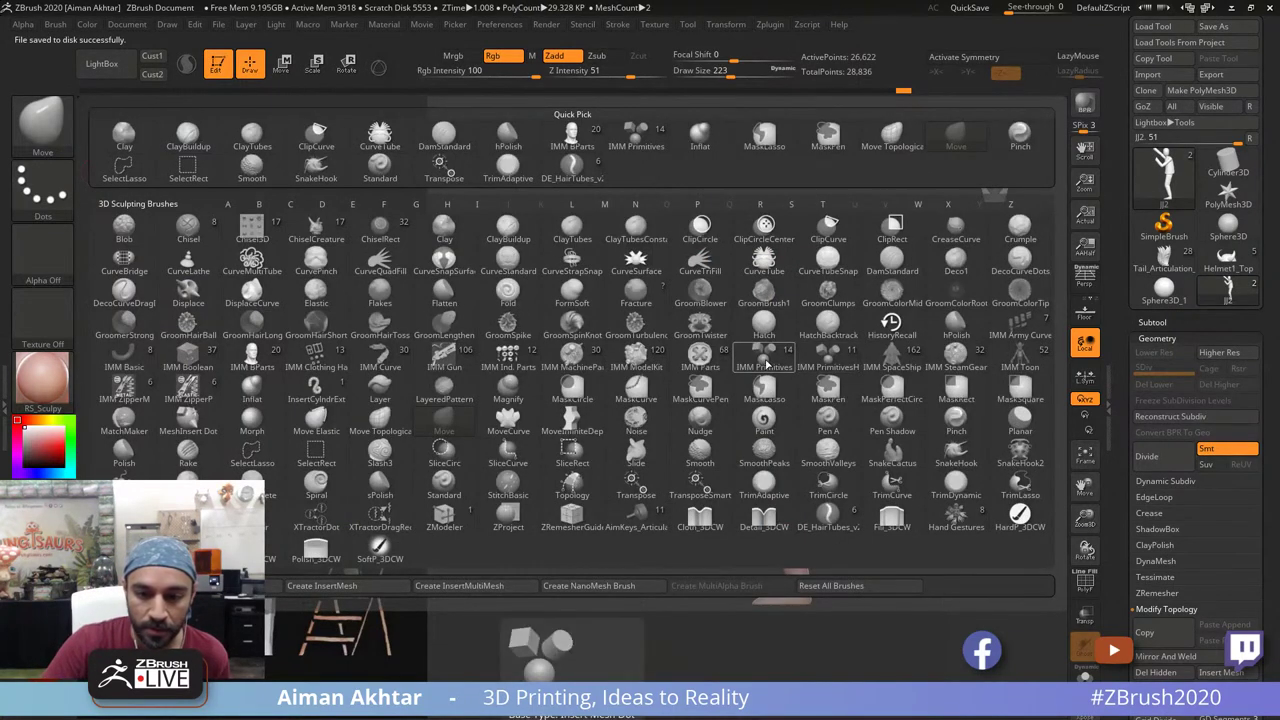
click(128, 115)
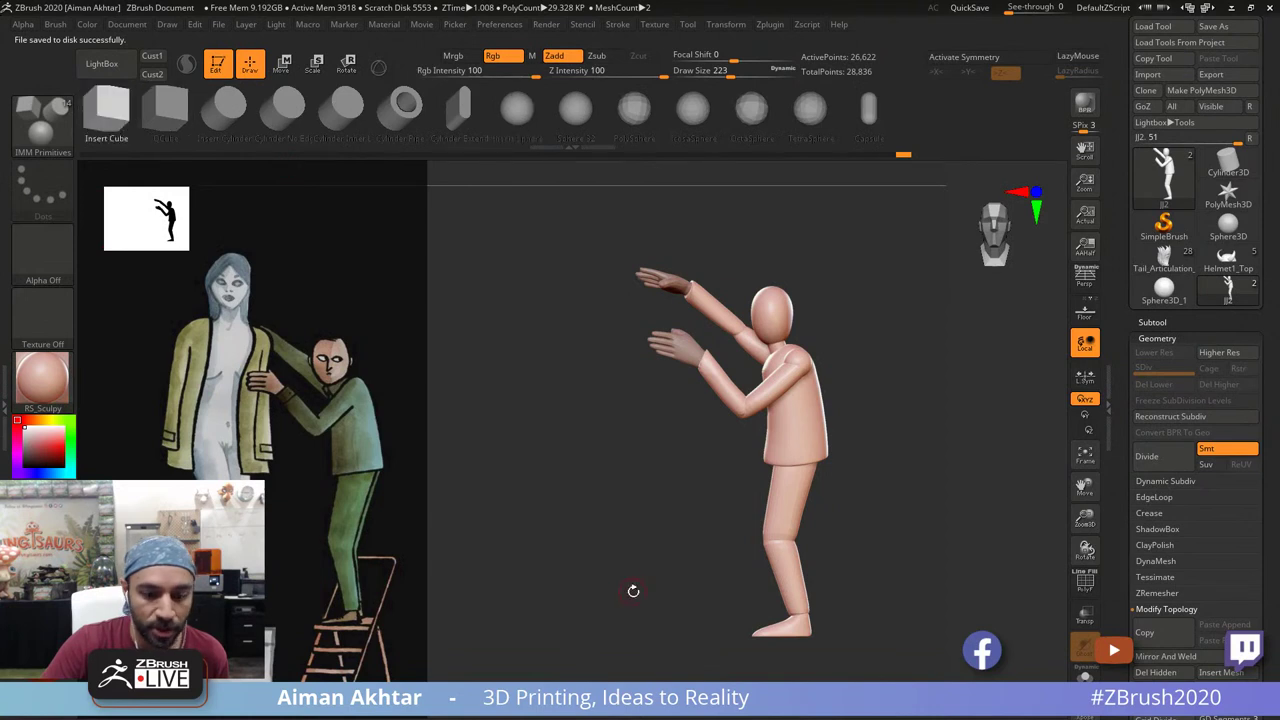
drag(615, 599, 812, 660)
alt+drag(896, 601, 924, 498)
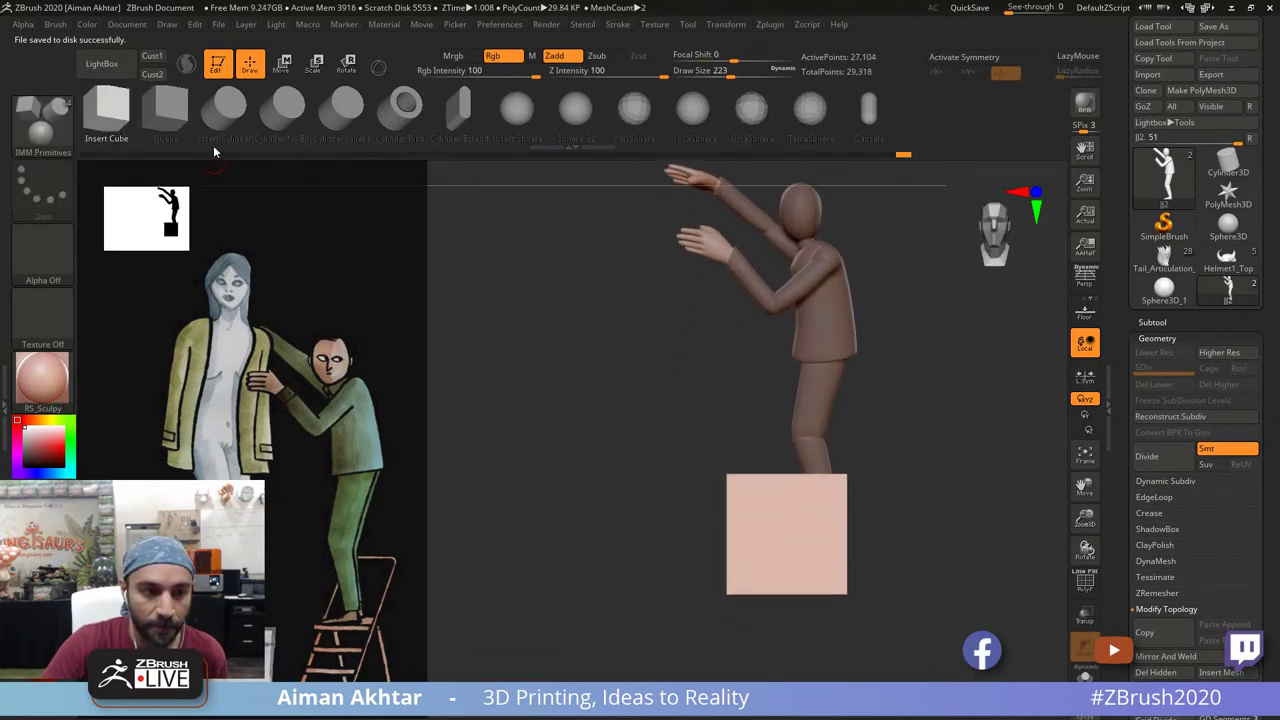
Step: Move the cube in front of the mannequin at foot level and centre it on the figure in the view from above
click(281, 64)
shift+drag(832, 511, 1001, 511)
mouse_move(918, 513)
mouse_down()
mouse_move(777, 528)
mouse_move(700, 622)
mouse_move(711, 654)
mouse_up()
shift+drag(635, 511, 619, 337)
shift+drag(637, 422, 632, 364)
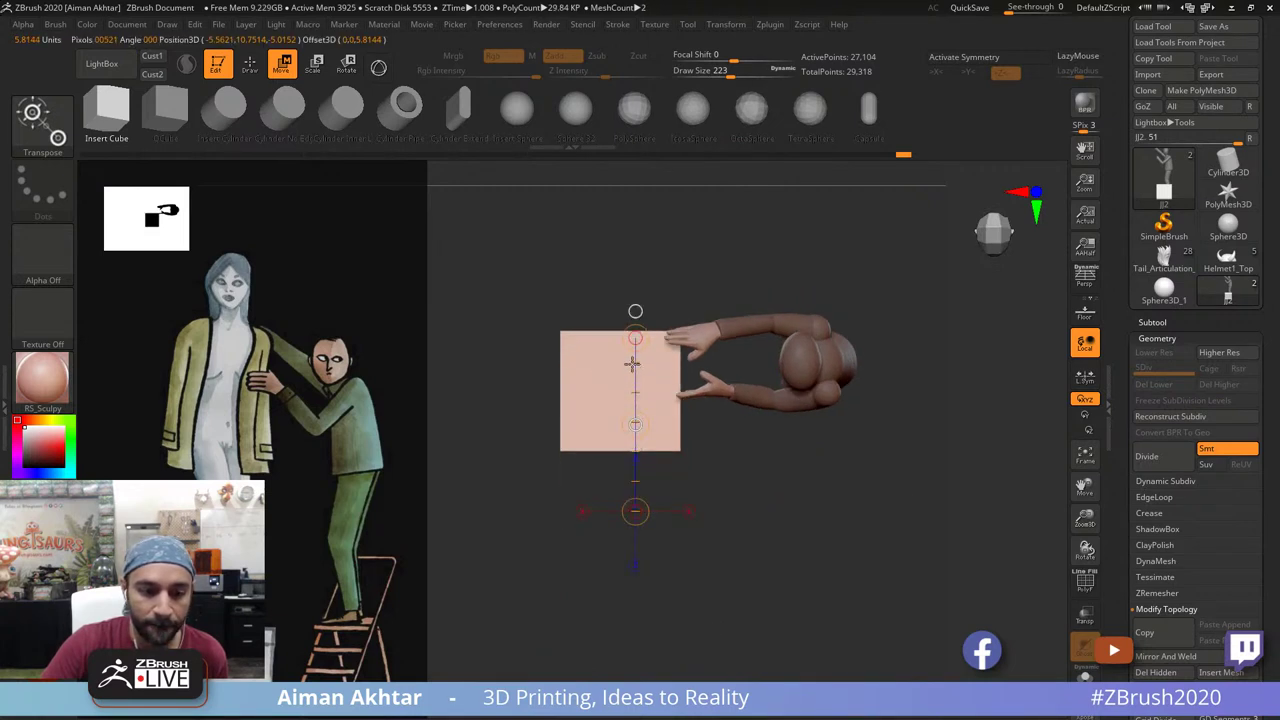
shift+drag(706, 449, 704, 402)
alt+drag(706, 489, 678, 437)
mouse_move(700, 515)
alt+mouse_down()
mouse_move(688, 433)
mouse_move(737, 469)
alt+mouse_up()
Step: Return to draw mode with the Move brush selected and view the cube and mannequin at a slight angle
key(q)
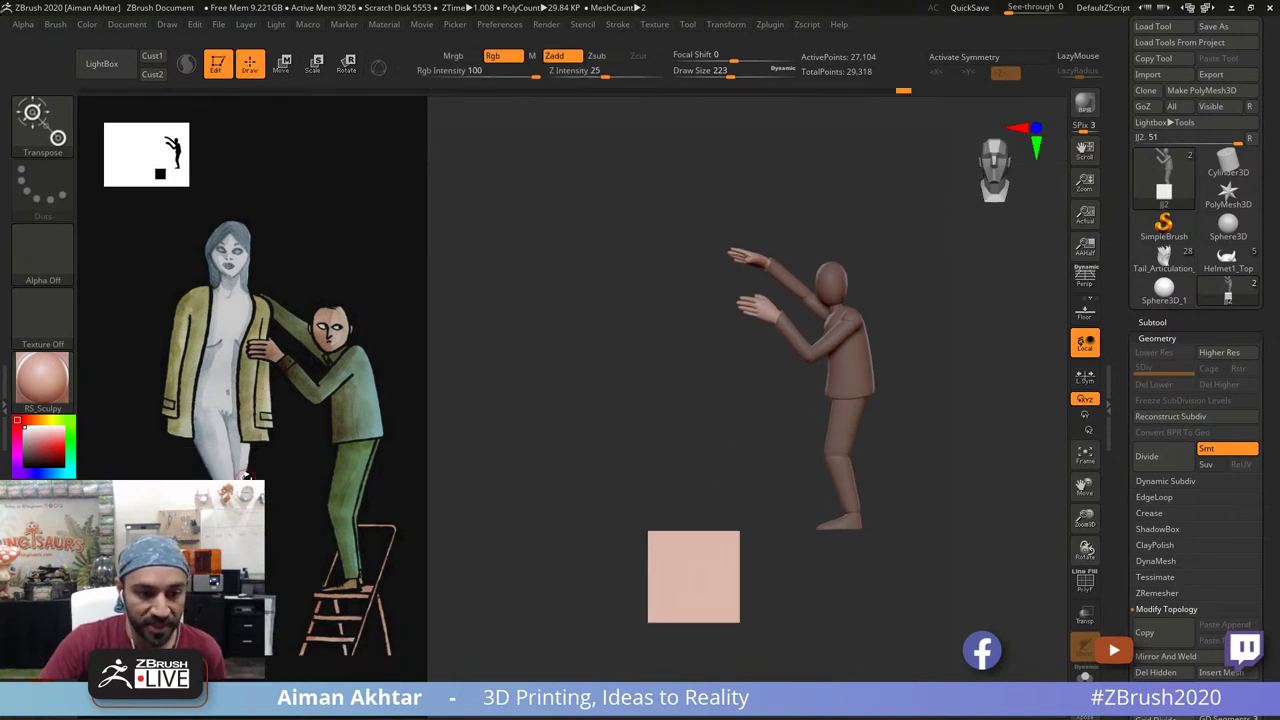
drag(739, 458, 794, 406)
key(w)
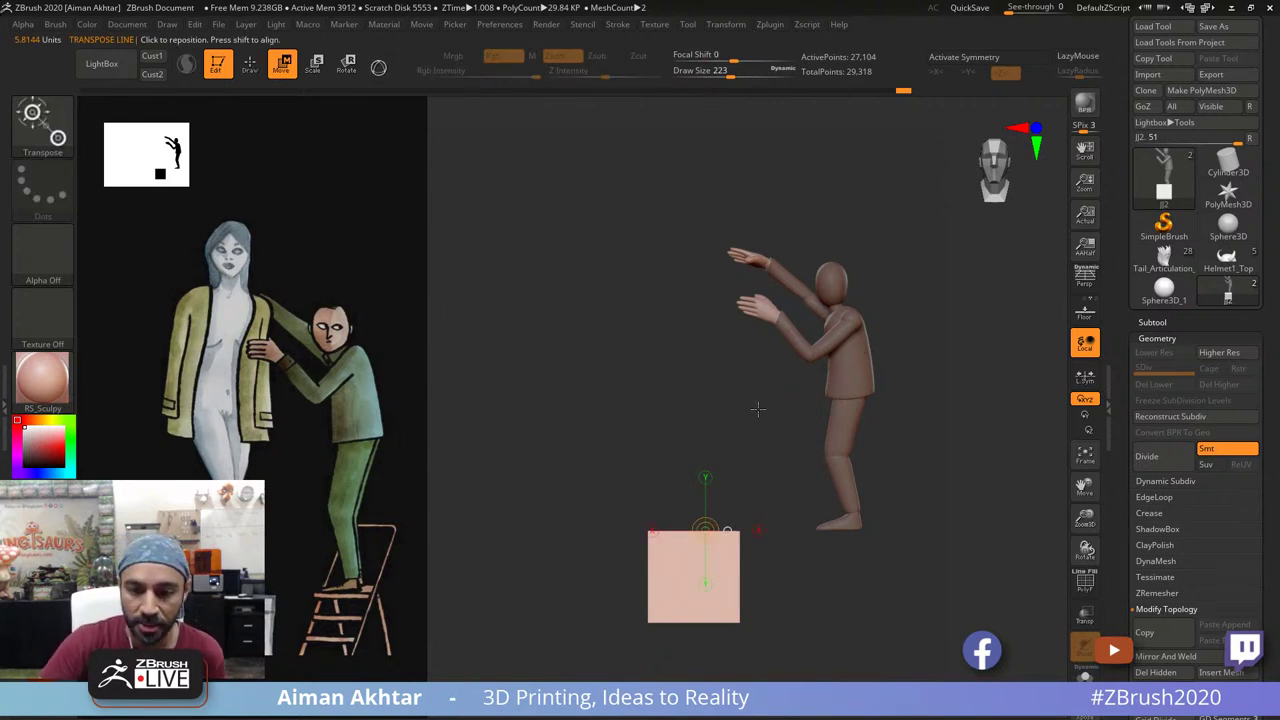
alt+drag(758, 409, 751, 416)
key(q)
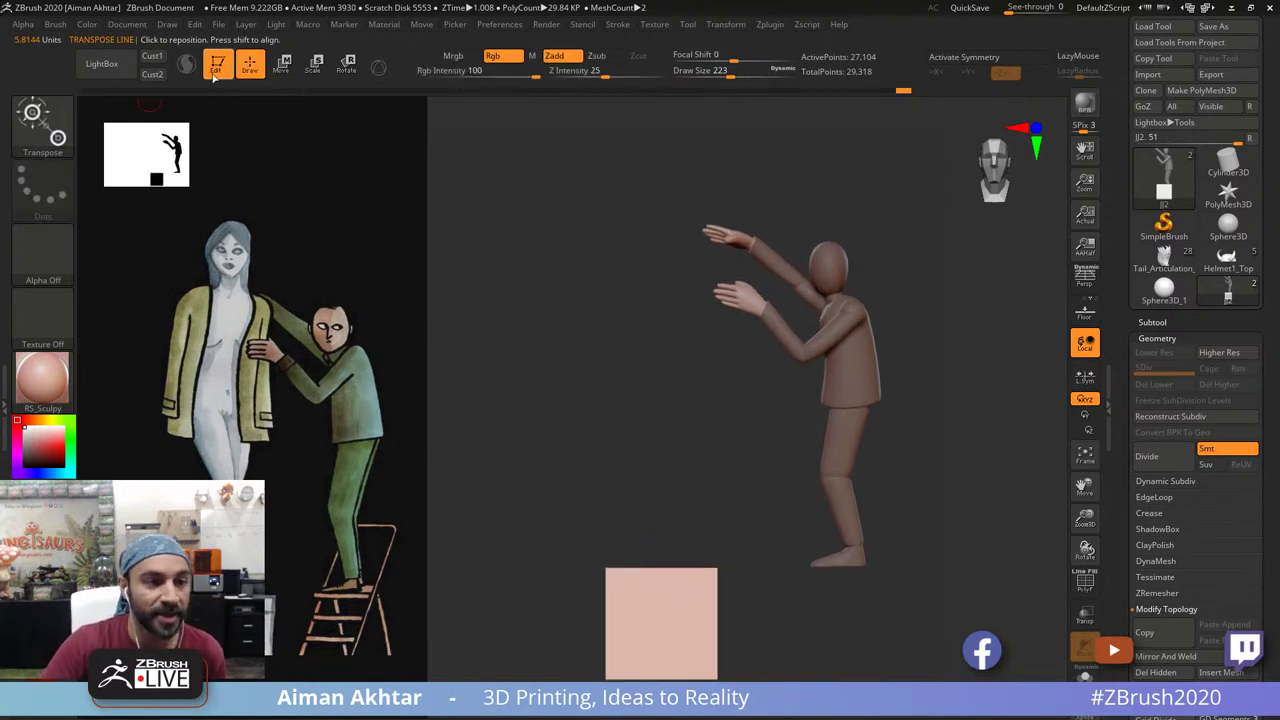
key(b)
key(m)
key(v)
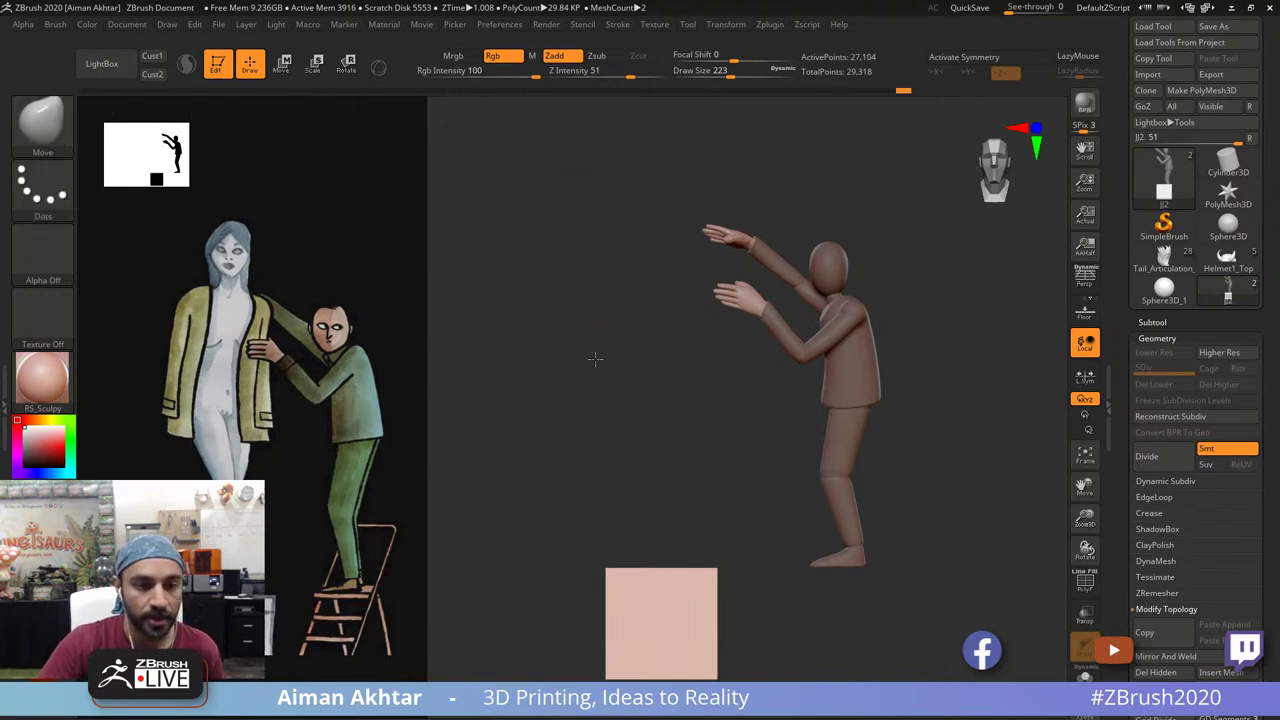
drag(594, 357, 583, 384)
click(40, 118)
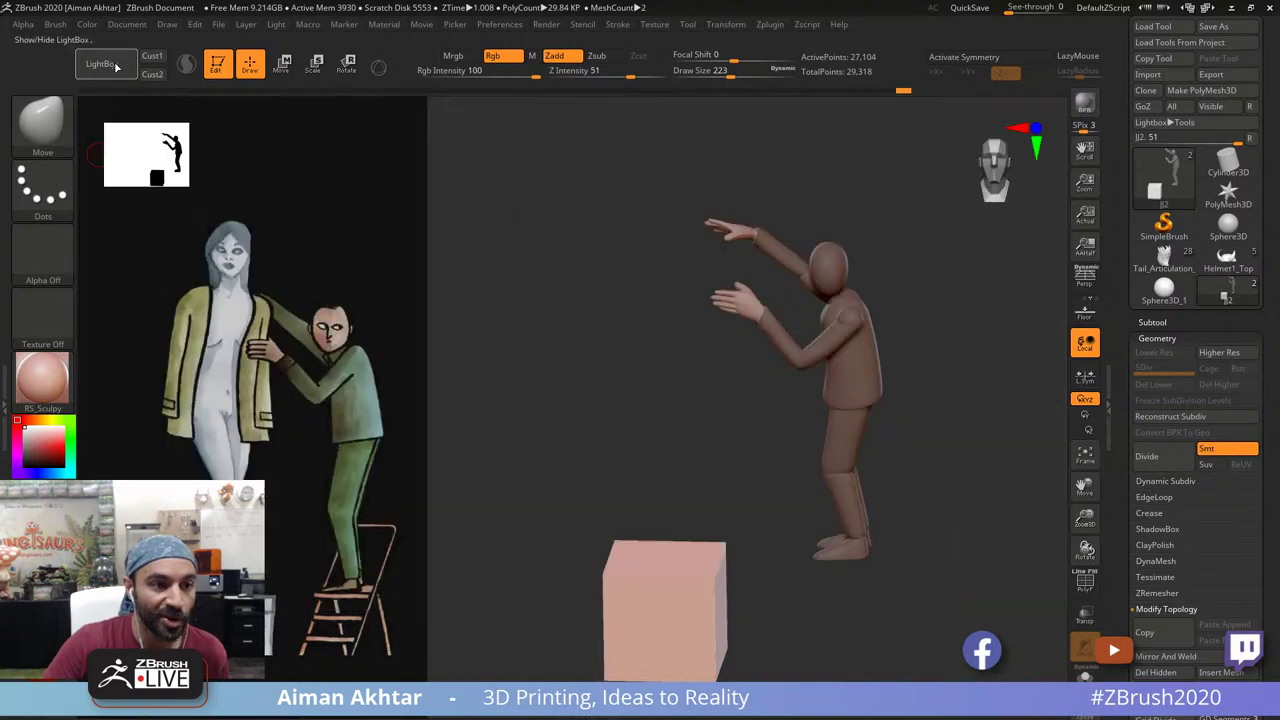
Step: Make SimpleBrush the active tool and browse LightBox's DemoProjects, recent files and Mannequin projects for a human base figure
click(101, 63)
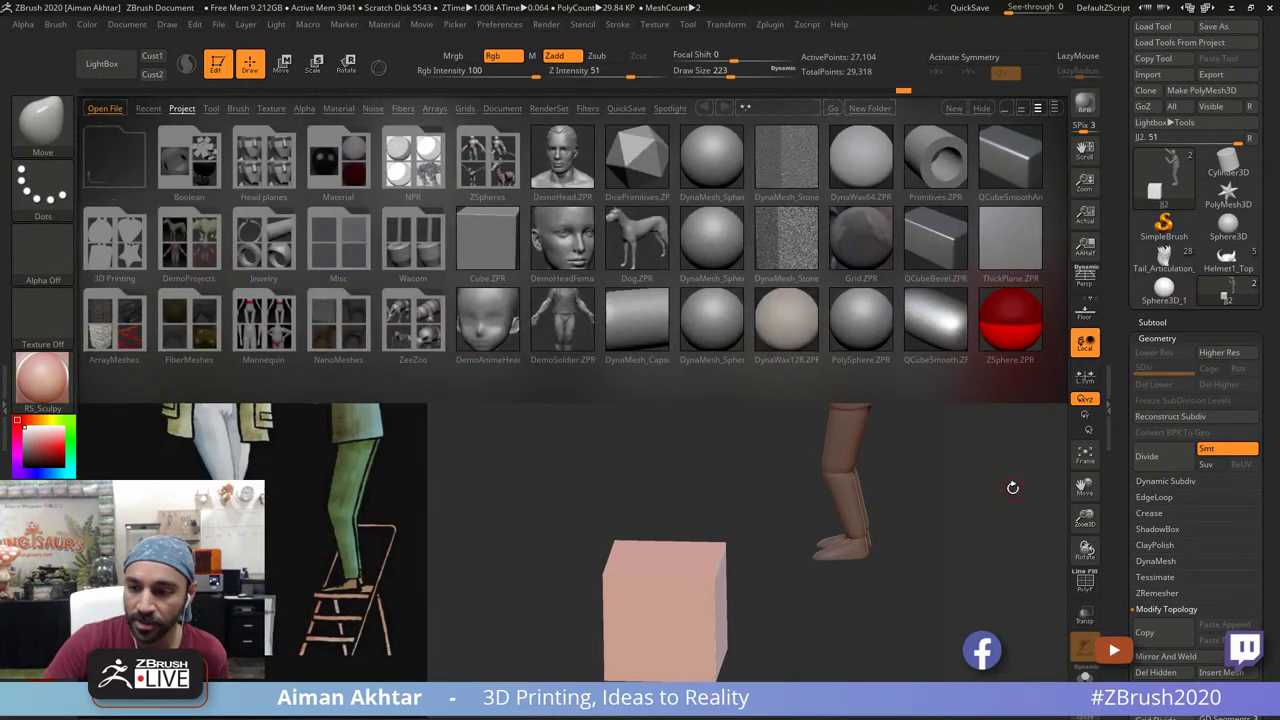
click(1166, 232)
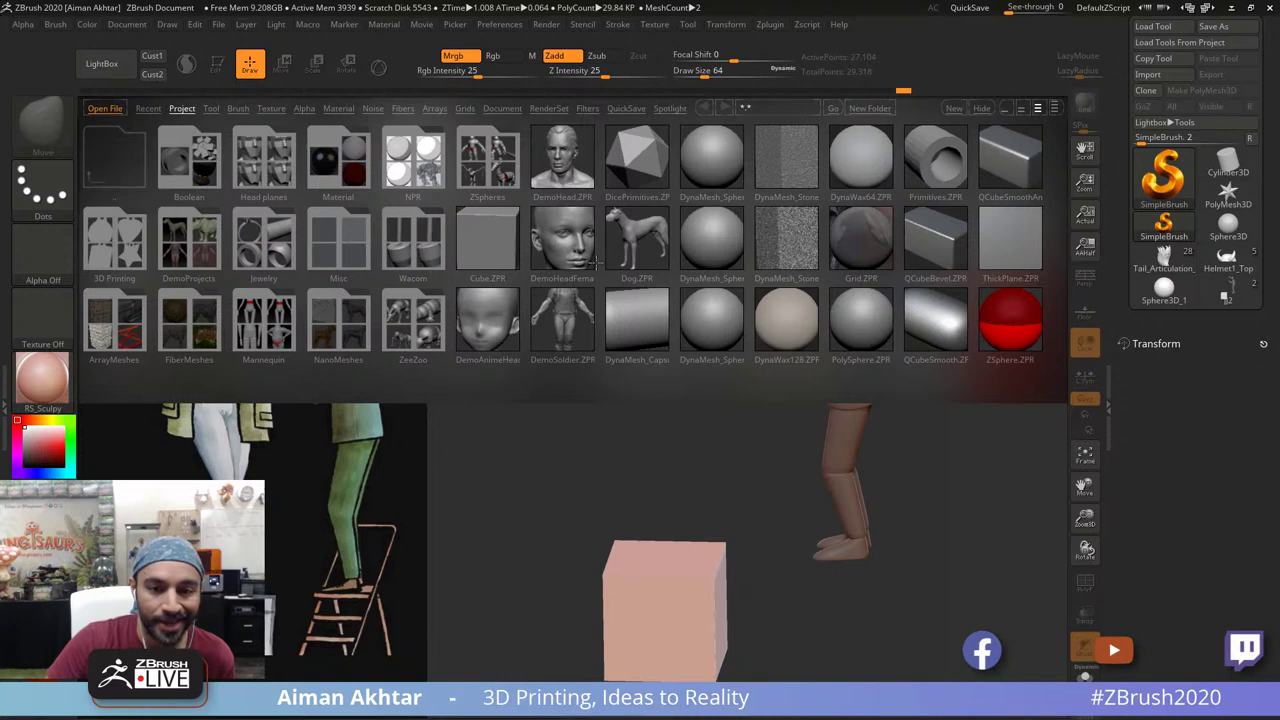
double_click(172, 245)
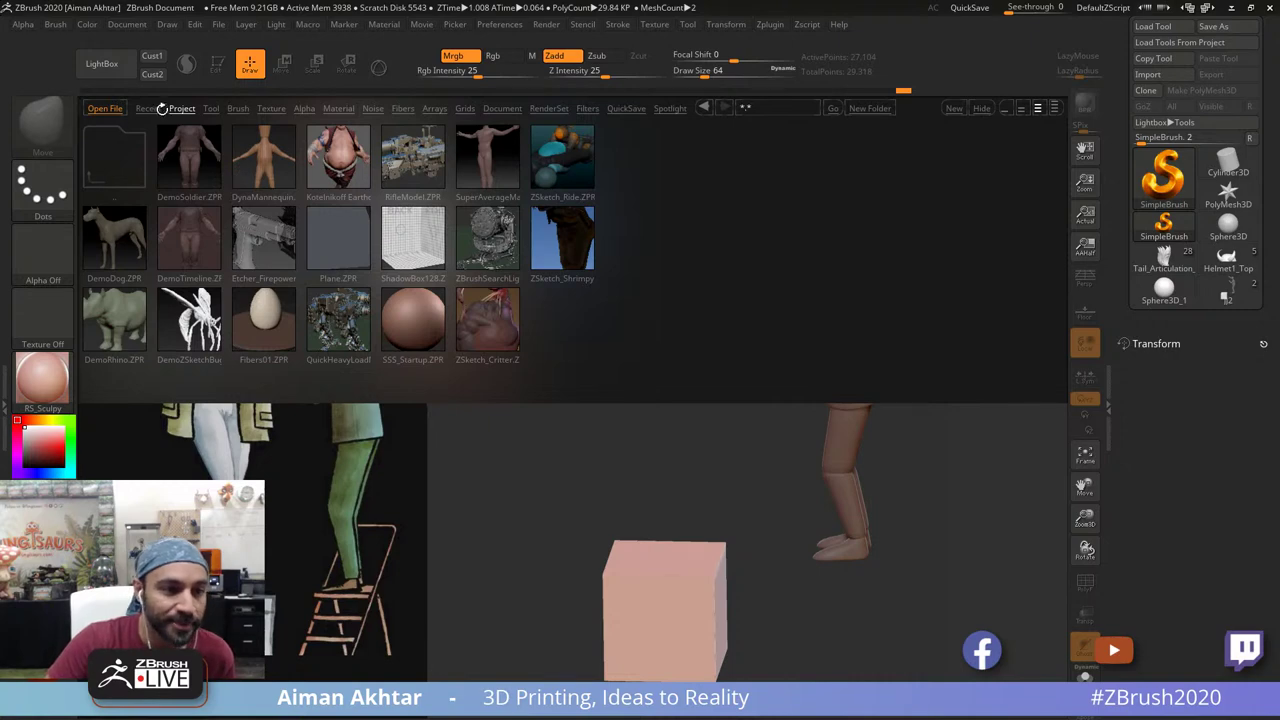
click(158, 108)
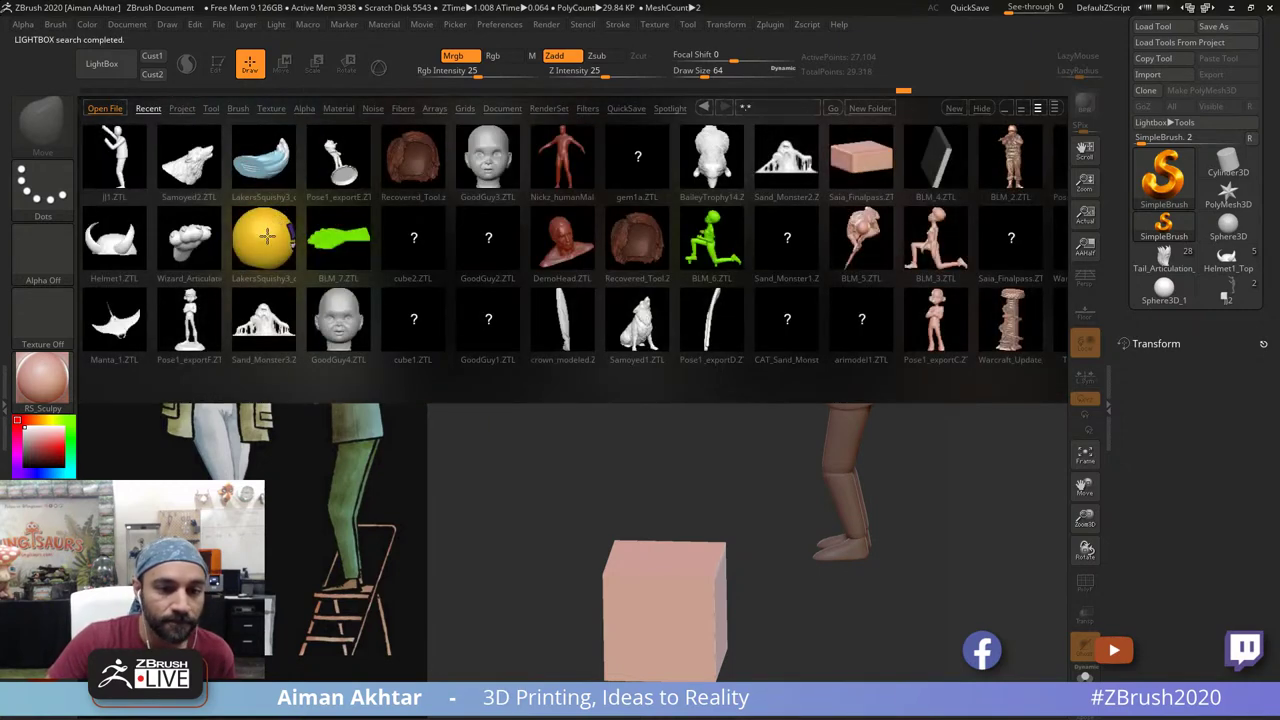
click(184, 109)
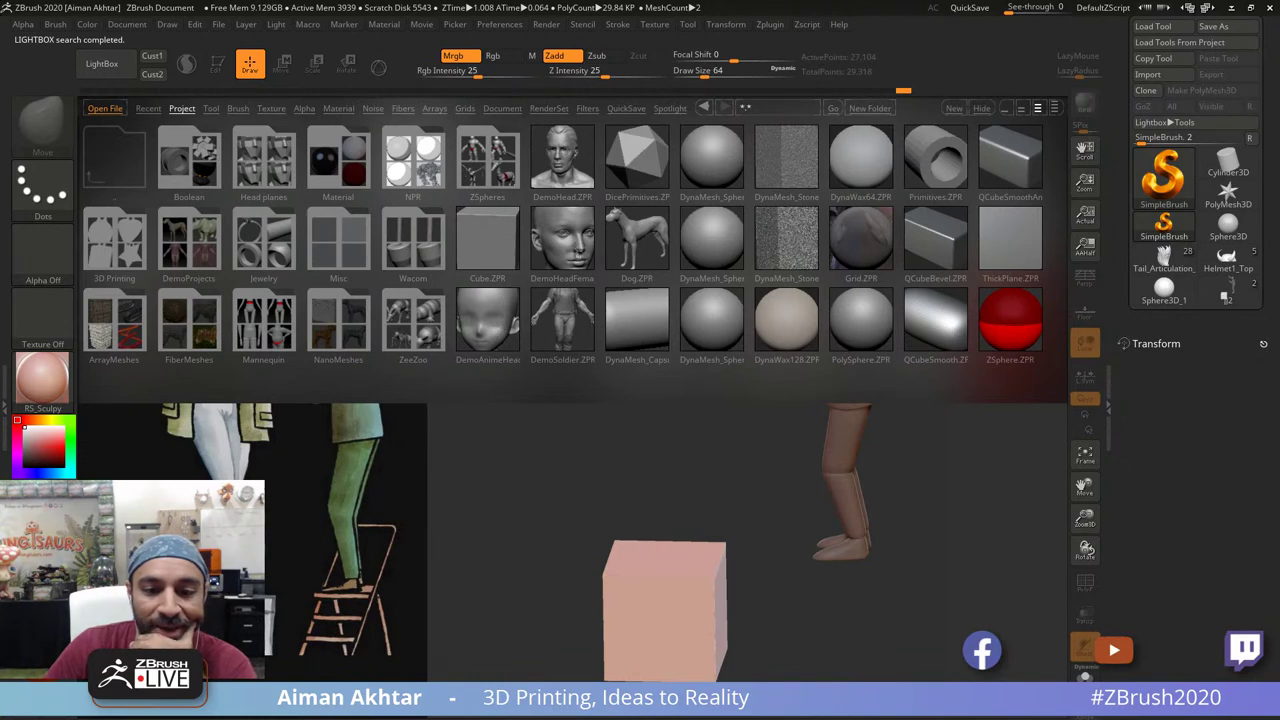
drag(712, 248, 539, 248)
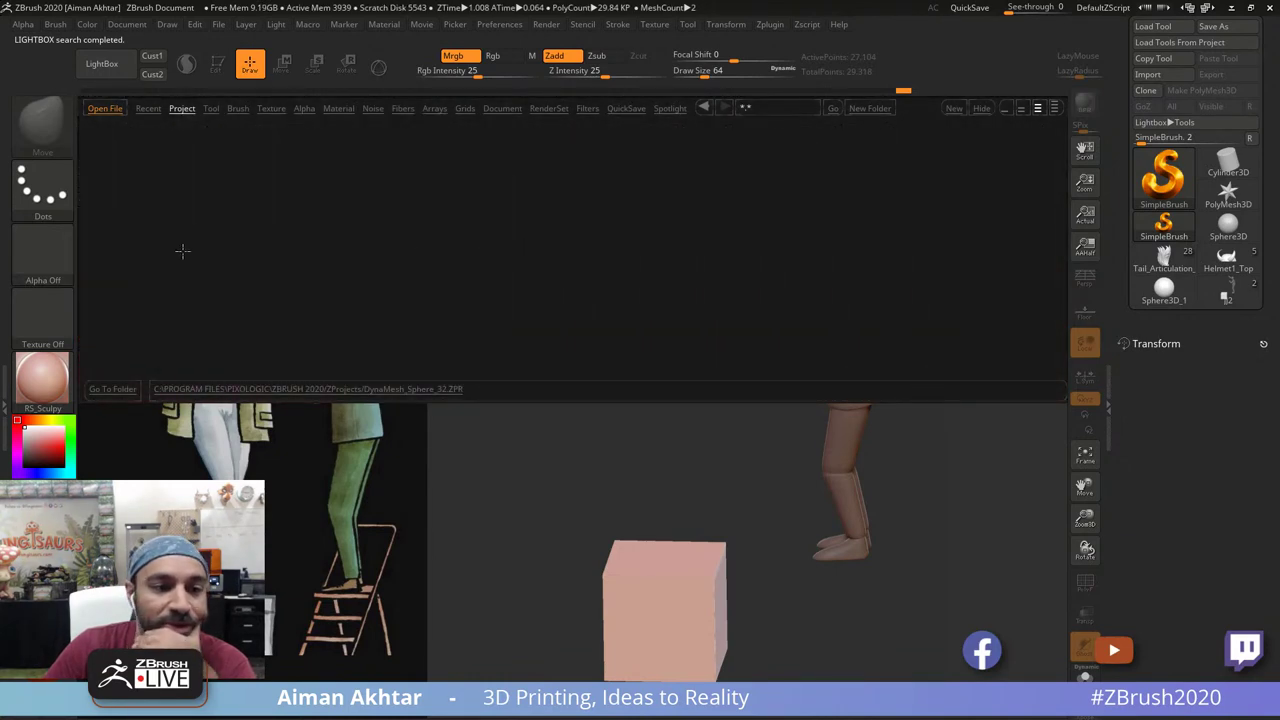
drag(178, 248, 538, 262)
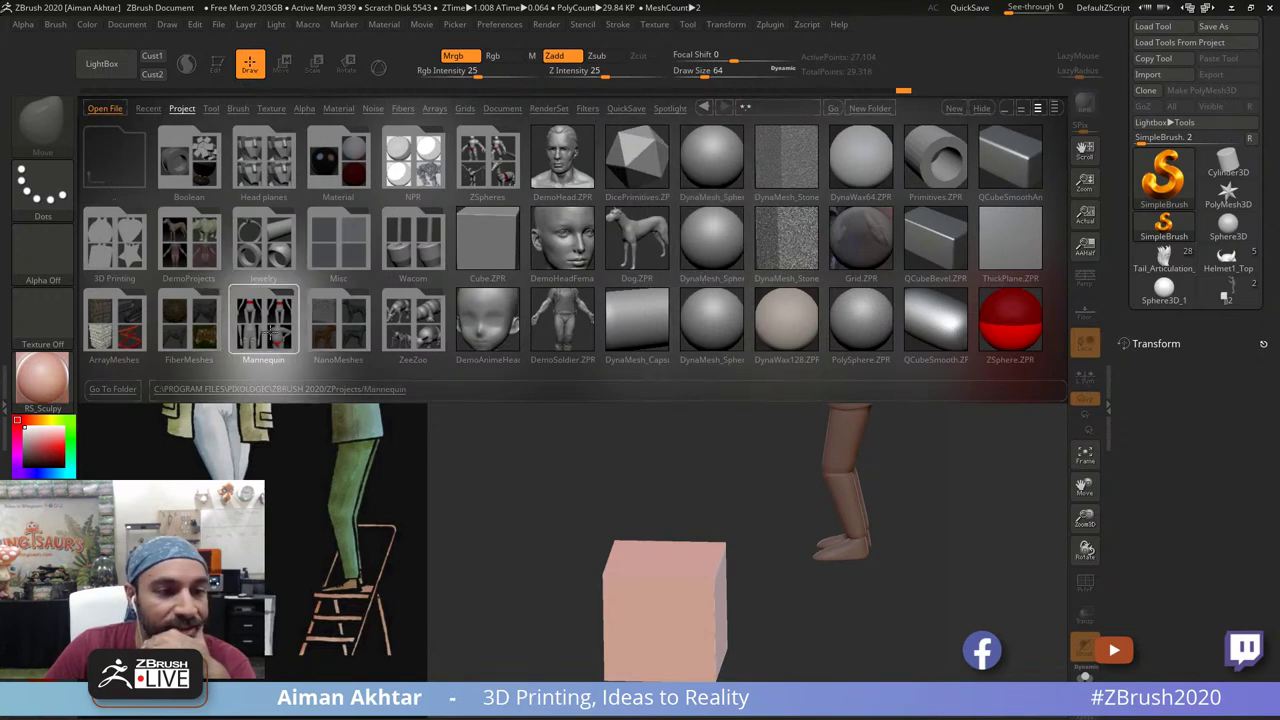
click(270, 331)
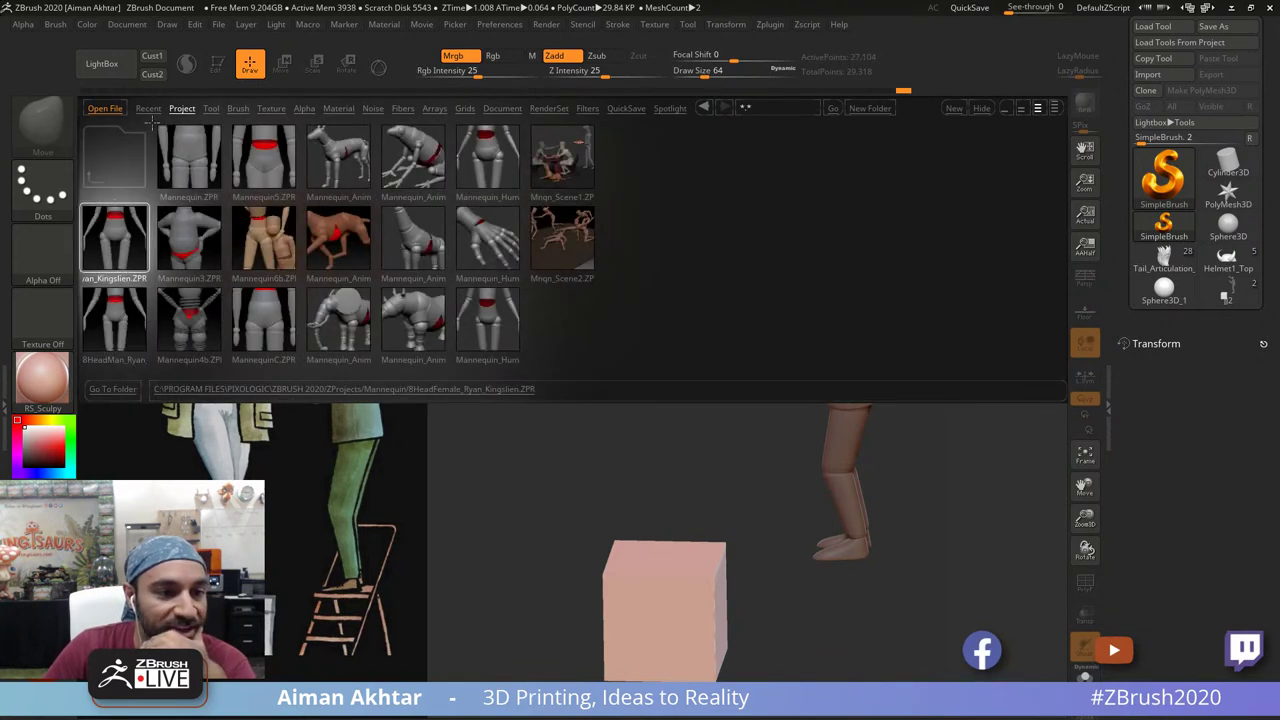
Step: Load the Julie tool from the LightBox tool library, hide LightBox and open the model's subtool list
click(211, 108)
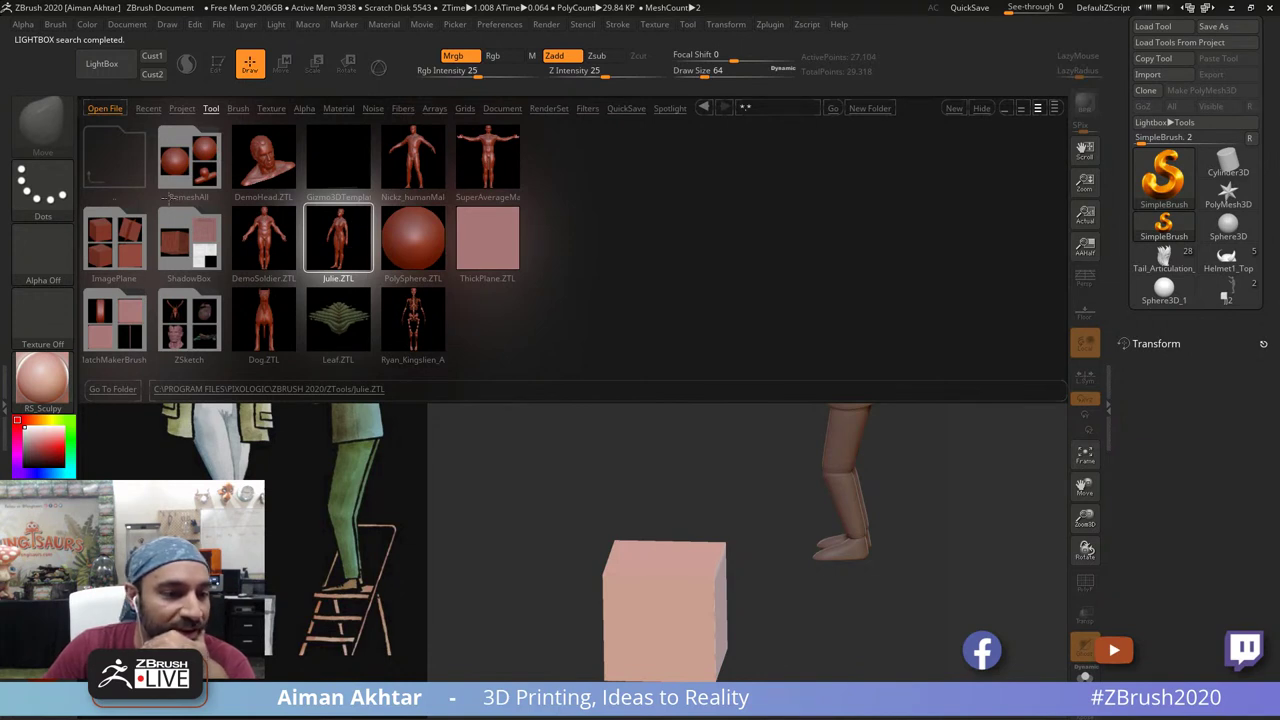
double_click(359, 248)
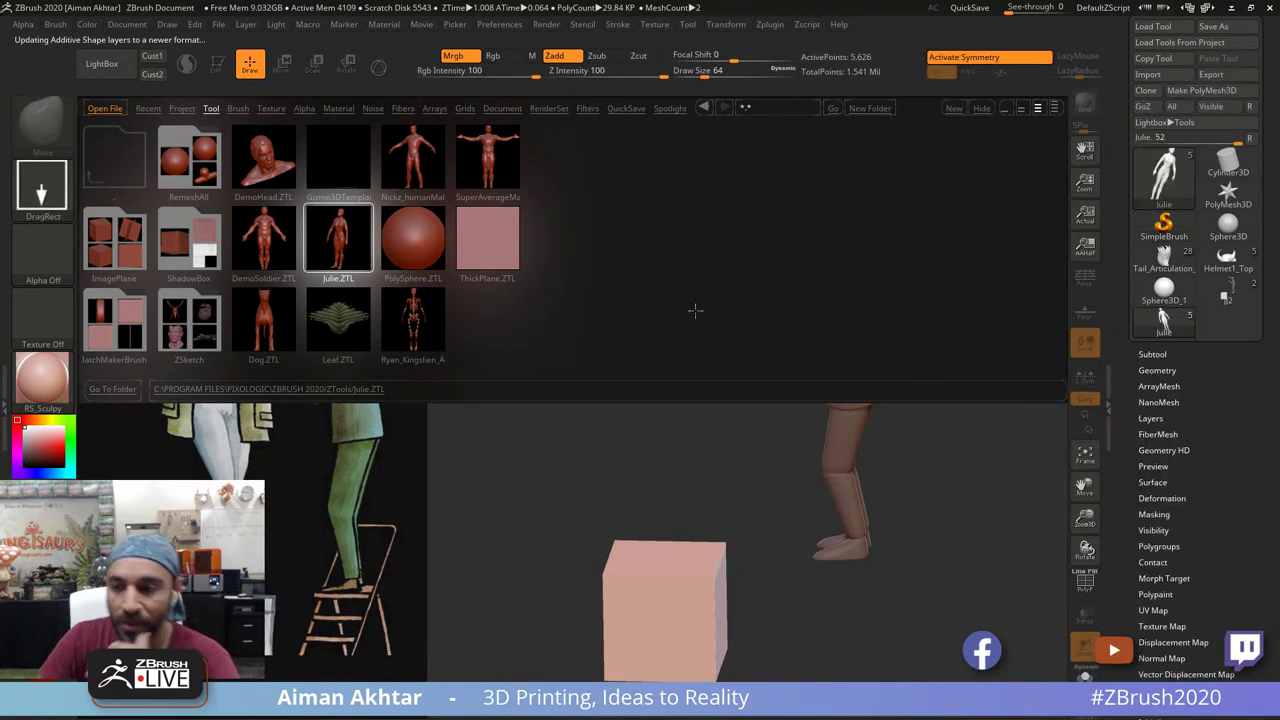
click(982, 109)
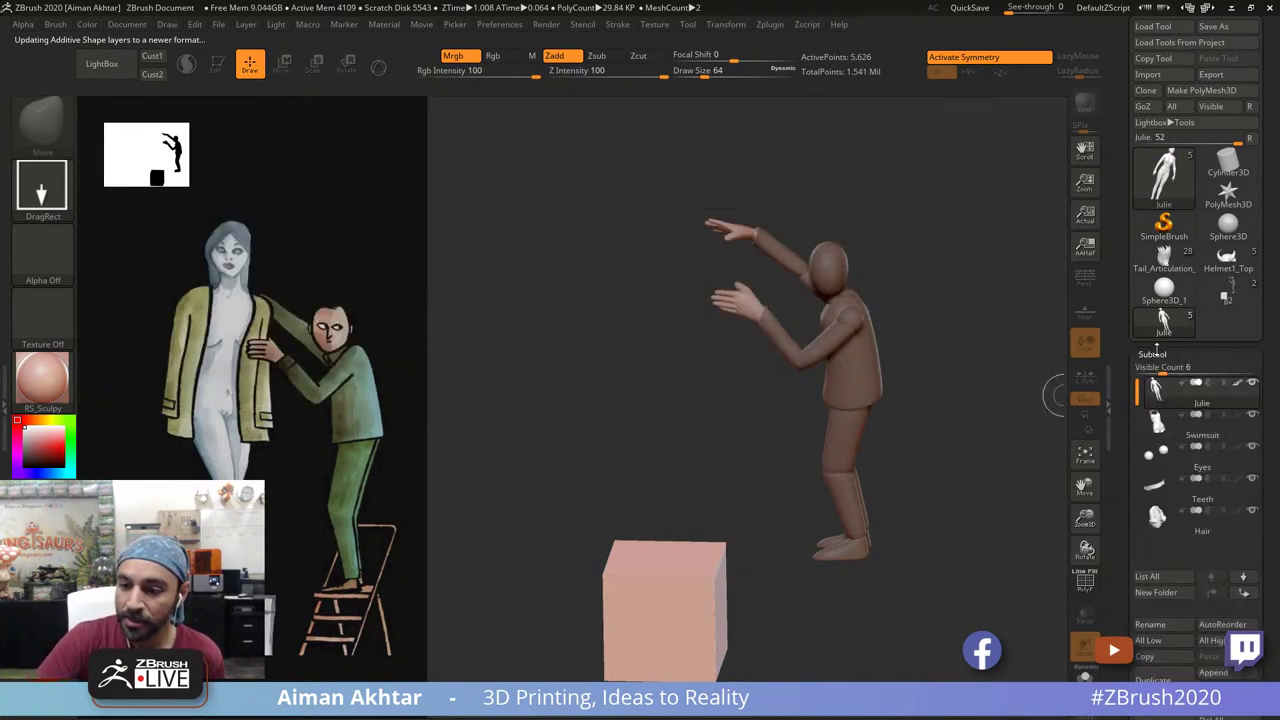
click(1152, 354)
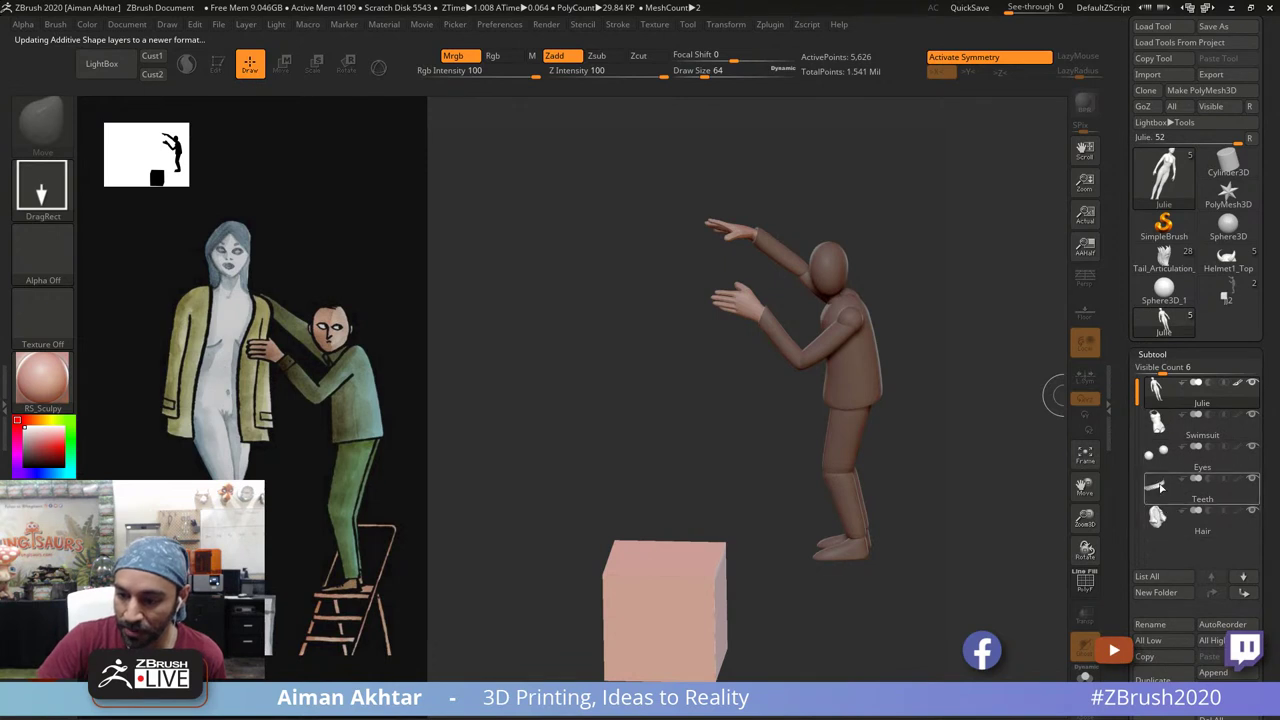
Step: Make the mannequin-and-cube tool active, redraw it on a cleared canvas and put it into Edit mode
mouse_move(1159, 403)
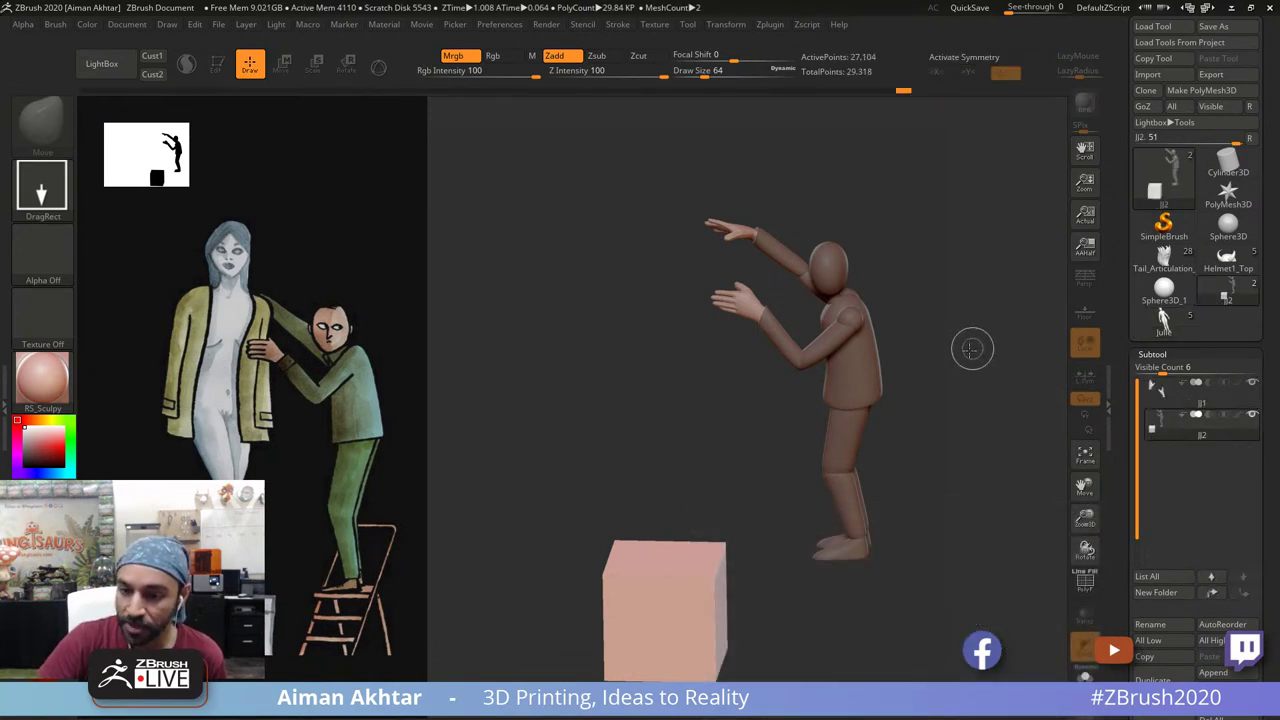
key(ctrl+n)
drag(746, 403, 738, 585)
click(216, 66)
alt+drag(878, 279, 706, 285)
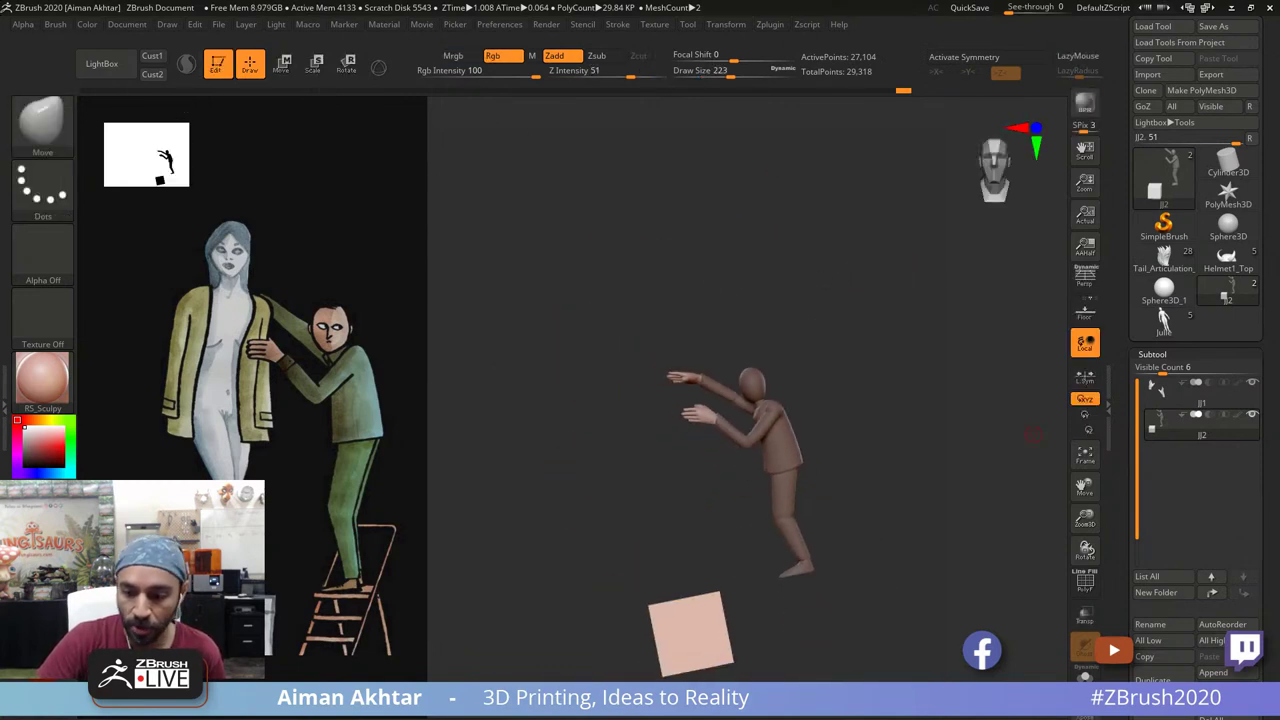
Step: Append the Julie model as a new subtool to the mannequin and cube
click(1212, 673)
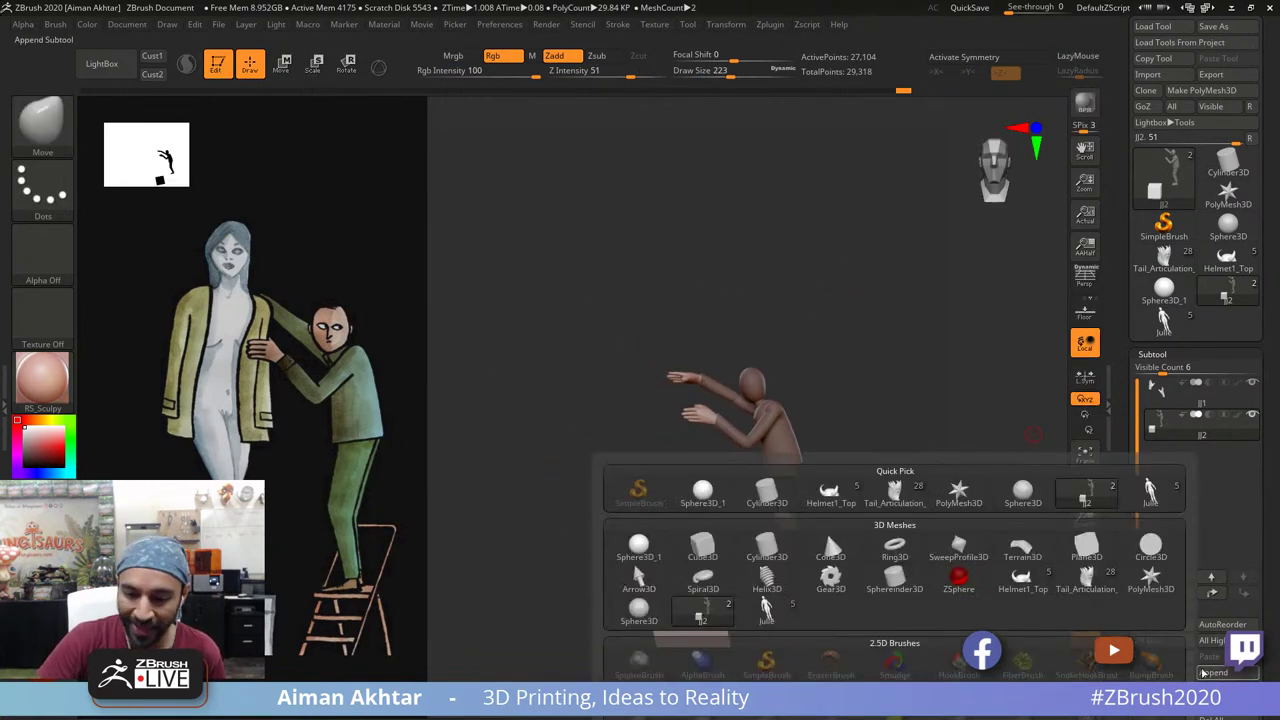
click(1160, 497)
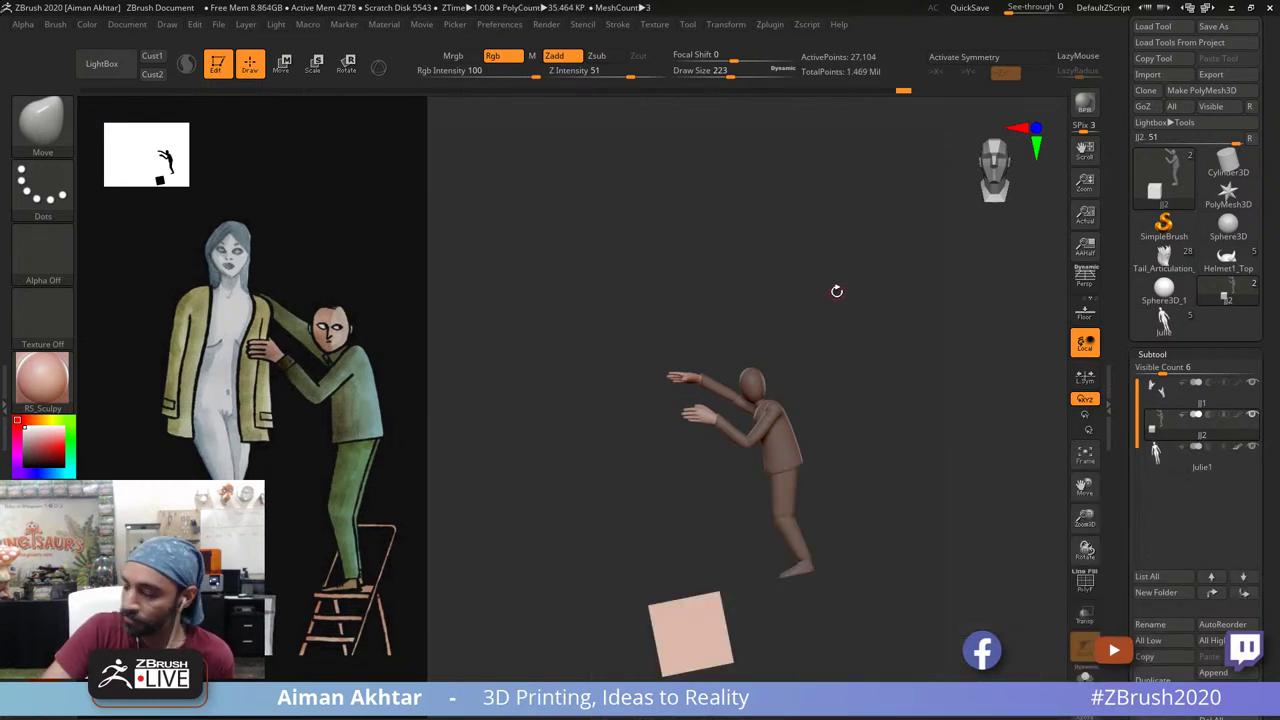
drag(836, 291, 860, 270)
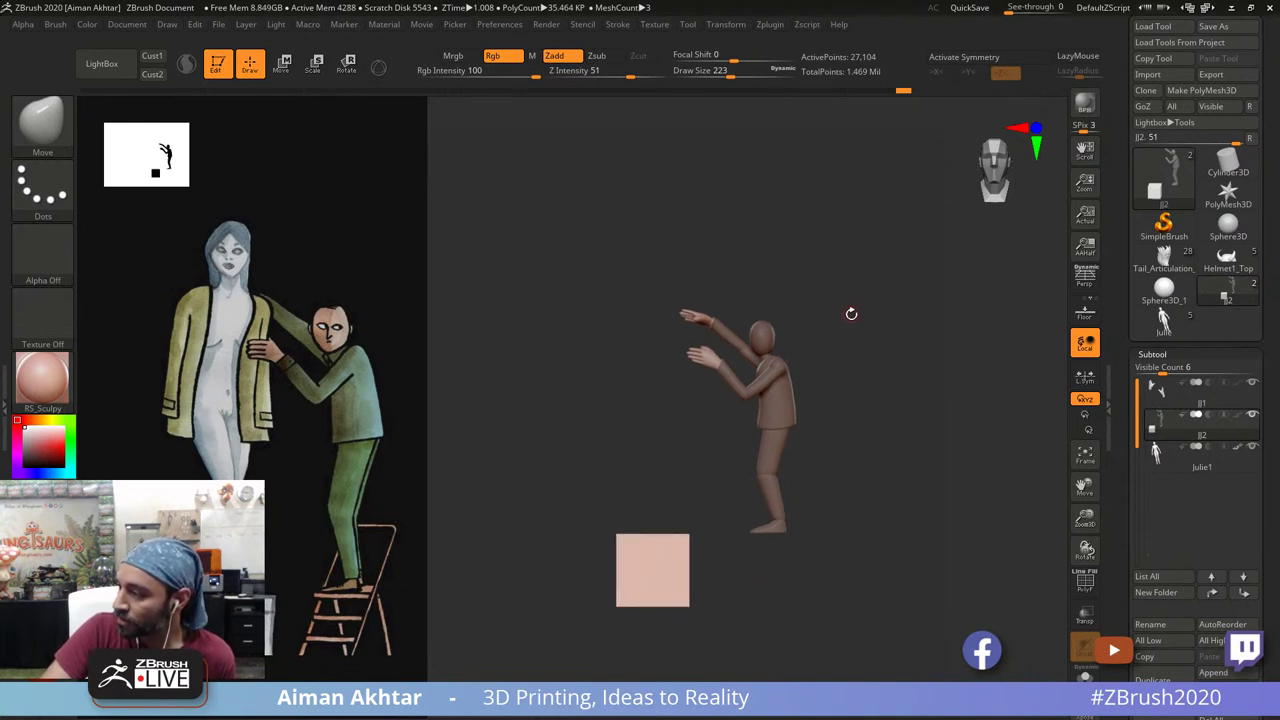
drag(836, 379, 854, 388)
drag(592, 388, 634, 483)
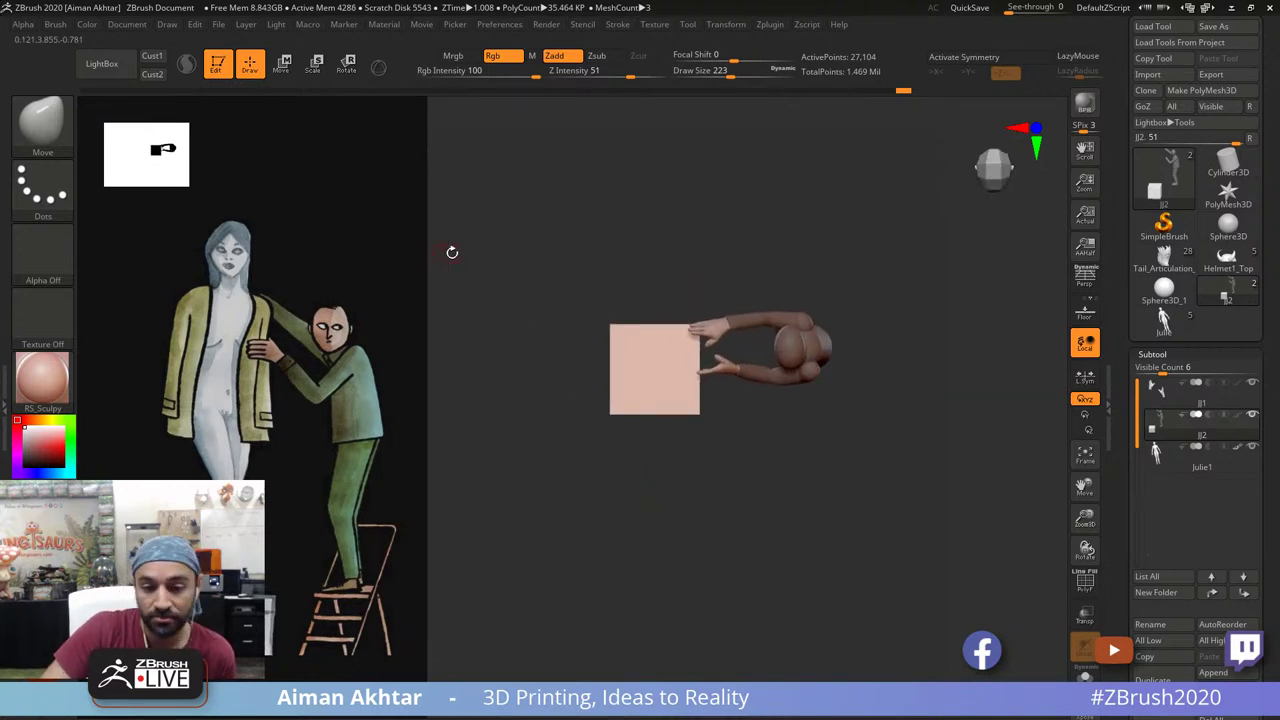
Step: Make Julie1 the active subtool, isolate it briefly in Solo and return to a straight side view of the mannequin and cube
click(57, 142)
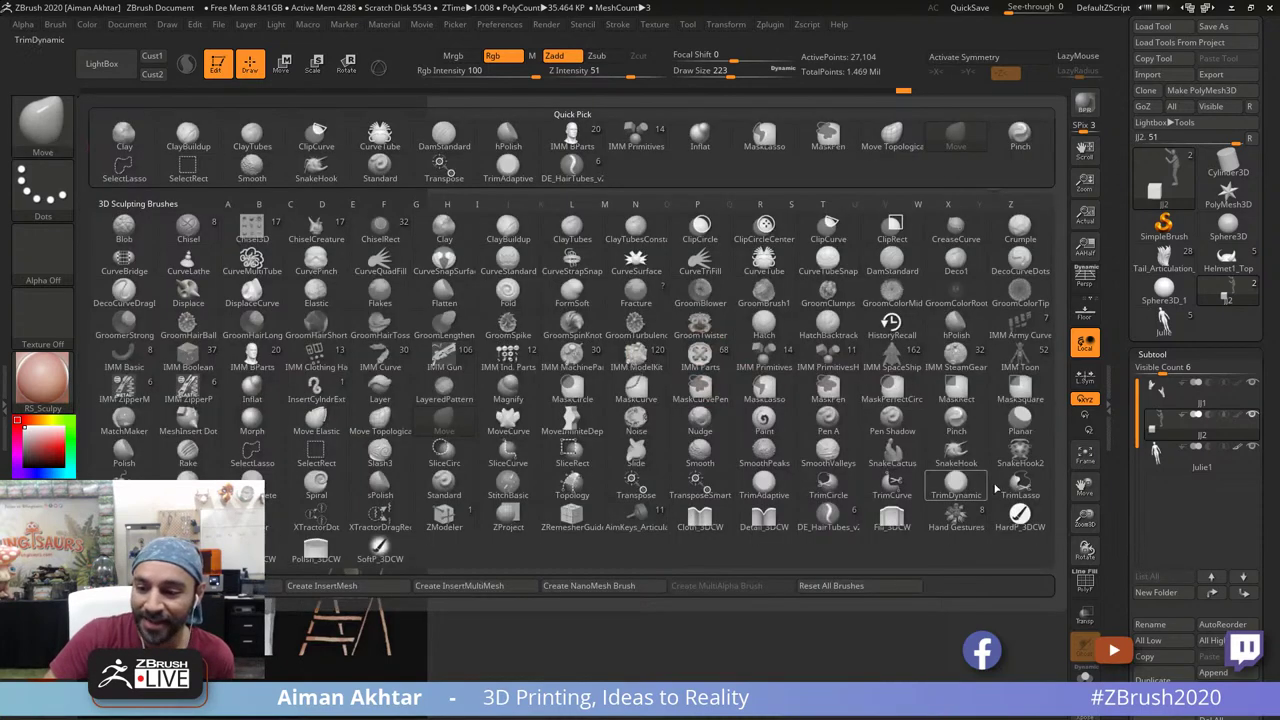
click(1163, 459)
alt+drag(869, 537, 447, 529)
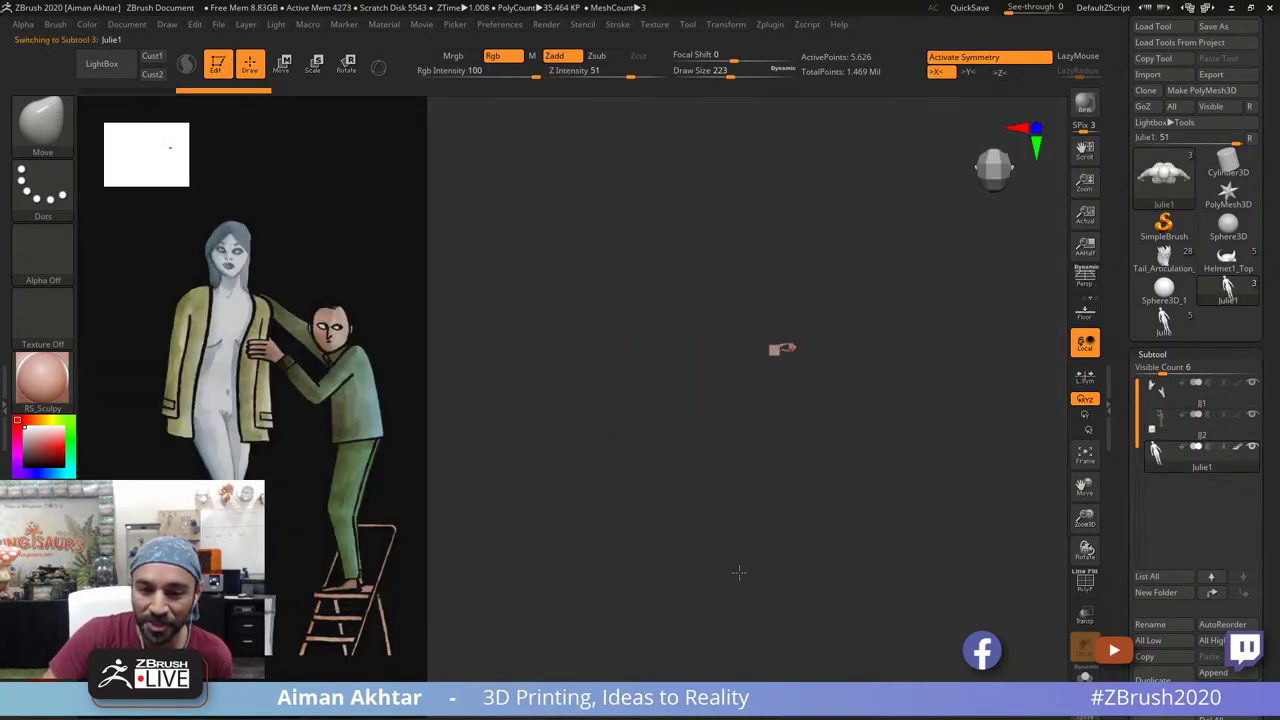
drag(740, 572, 808, 513)
alt+drag(594, 494, 1034, 600)
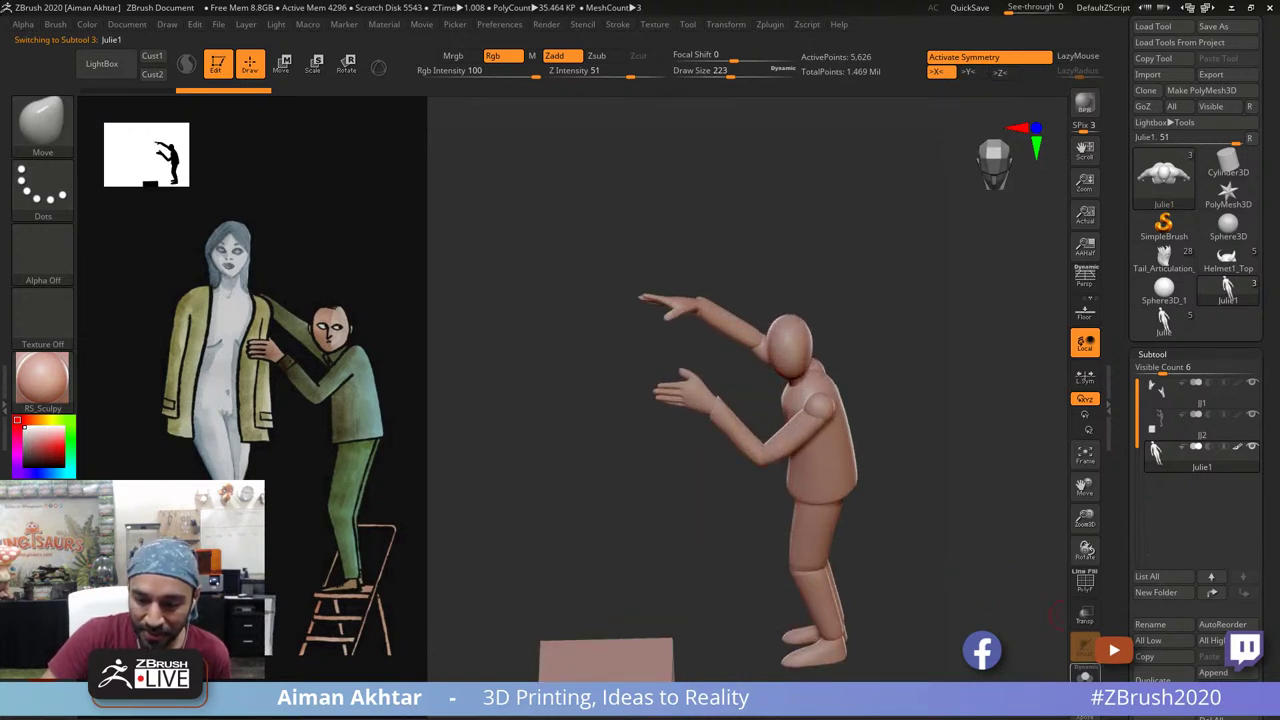
click(1085, 676)
mouse_move(950, 633)
mouse_down()
mouse_move(1002, 581)
mouse_move(1010, 590)
mouse_move(866, 519)
mouse_move(843, 423)
mouse_move(805, 416)
mouse_up()
click(1085, 676)
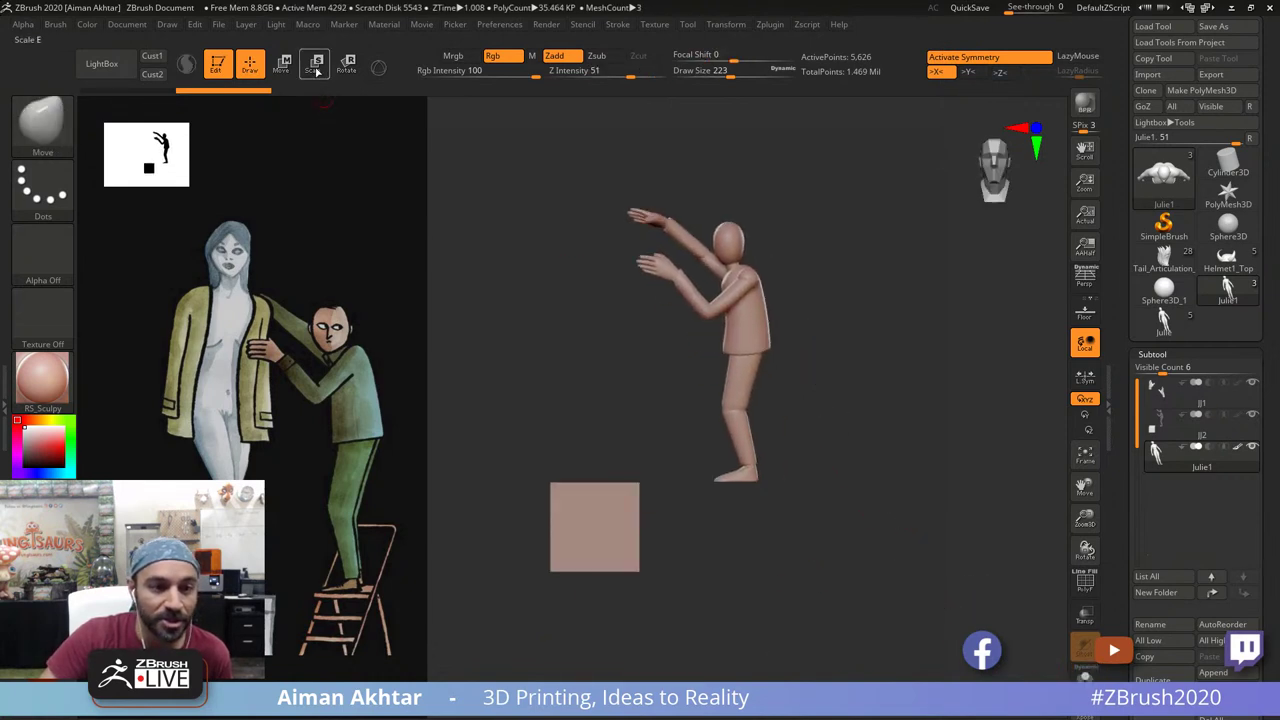
Step: Move the Julie figure out in front of the mannequin with the Gizmo and scale it up uniformly to roughly the mannequin's size
click(314, 64)
click(375, 70)
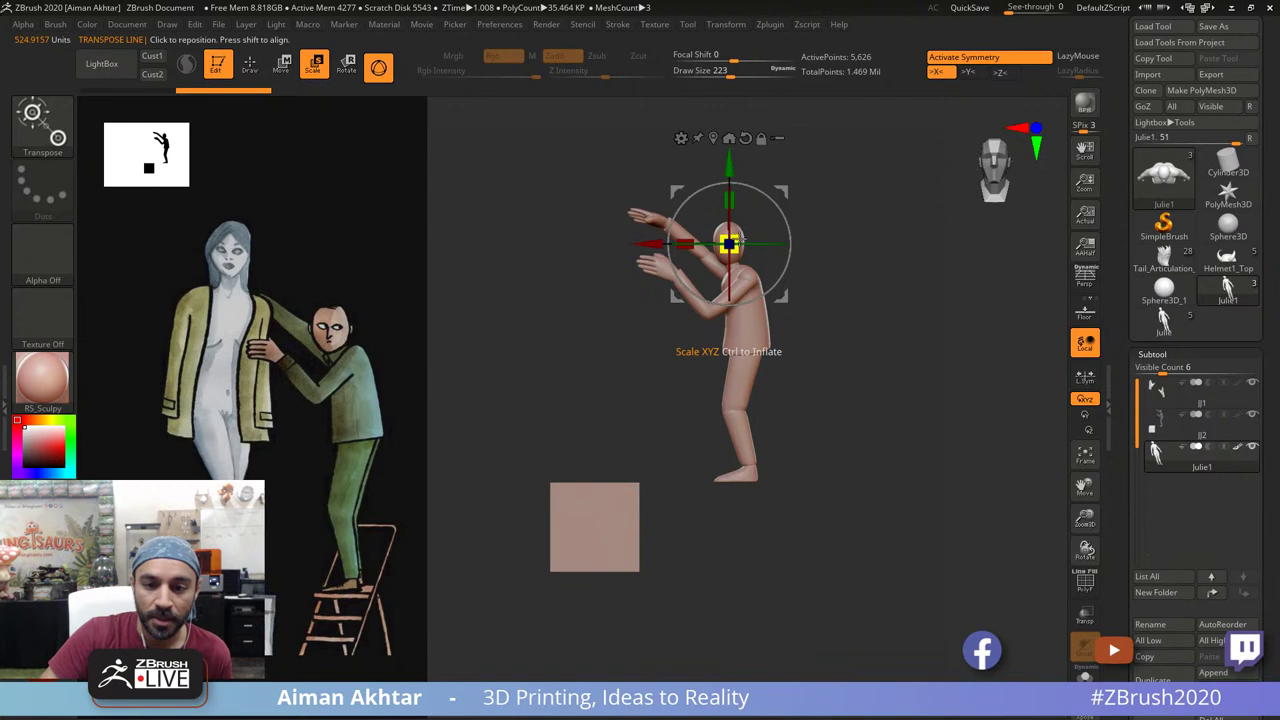
drag(653, 244, 527, 244)
drag(602, 168, 603, 274)
drag(603, 350, 733, 350)
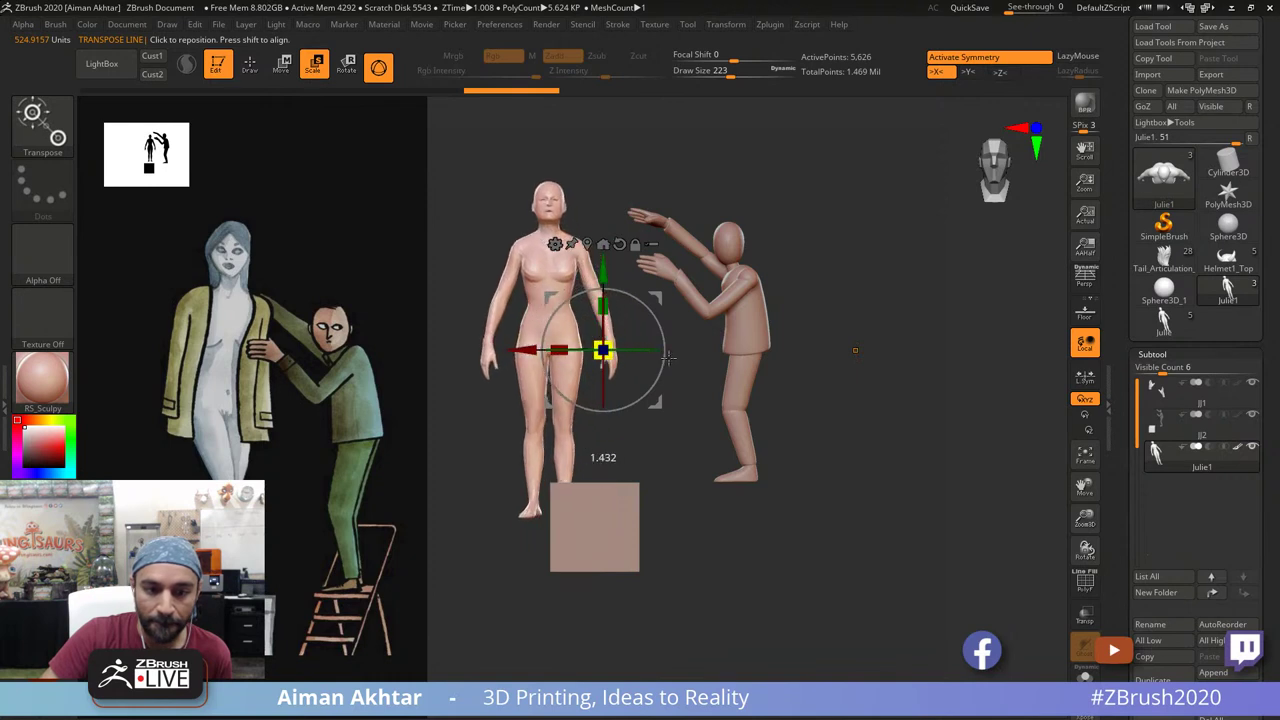
Step: Raise the Julie figure, shift it over the cube and fine-tune it so the feet stand on the cube's top face
drag(603, 273, 603, 243)
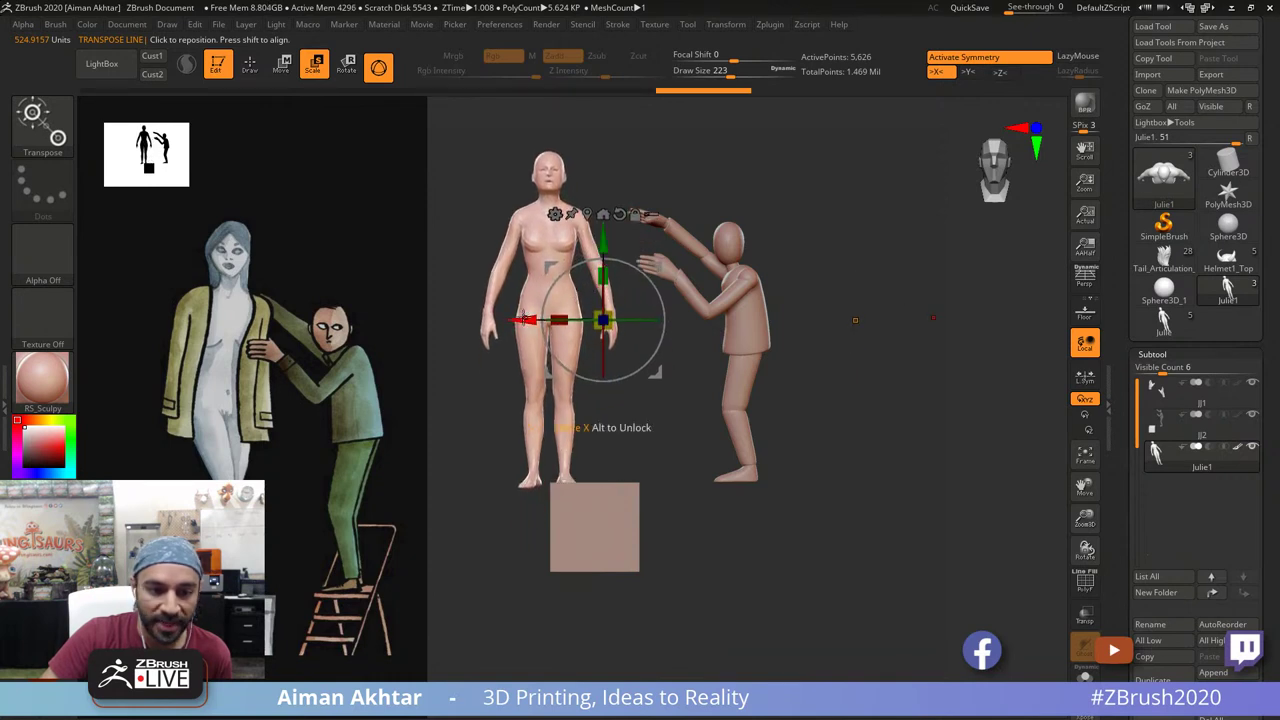
drag(527, 326, 574, 332)
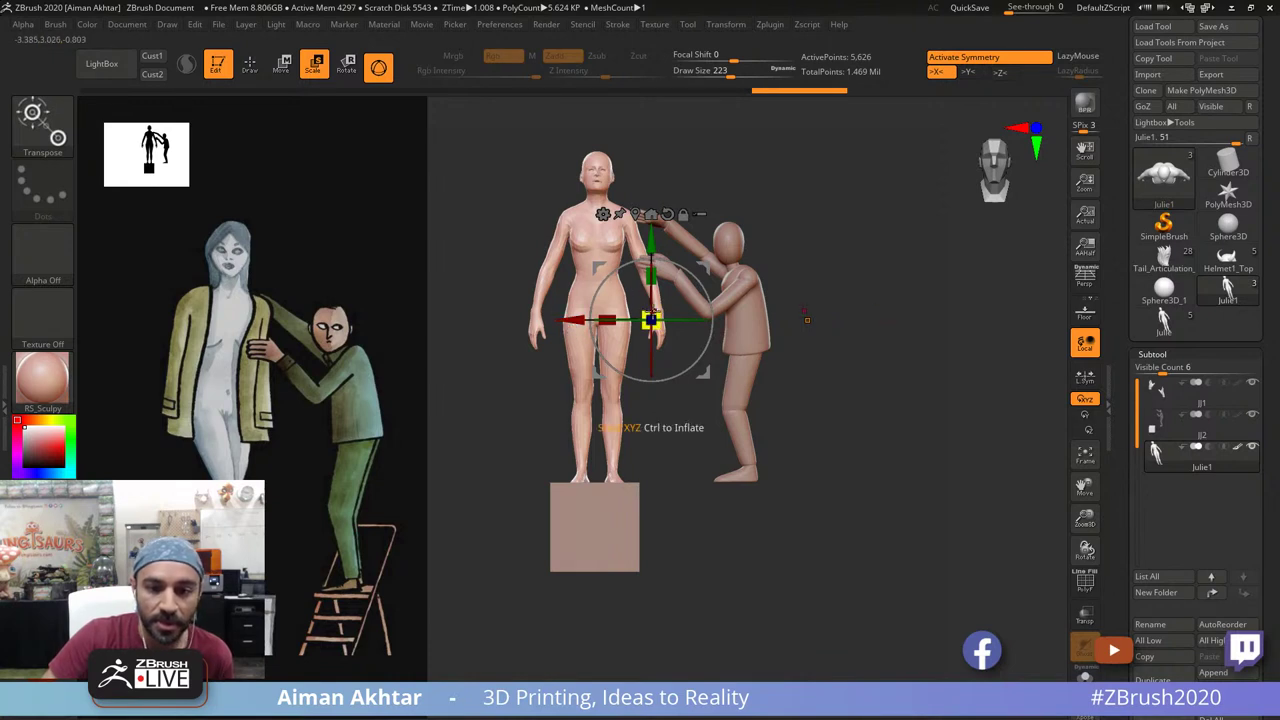
drag(652, 316, 655, 313)
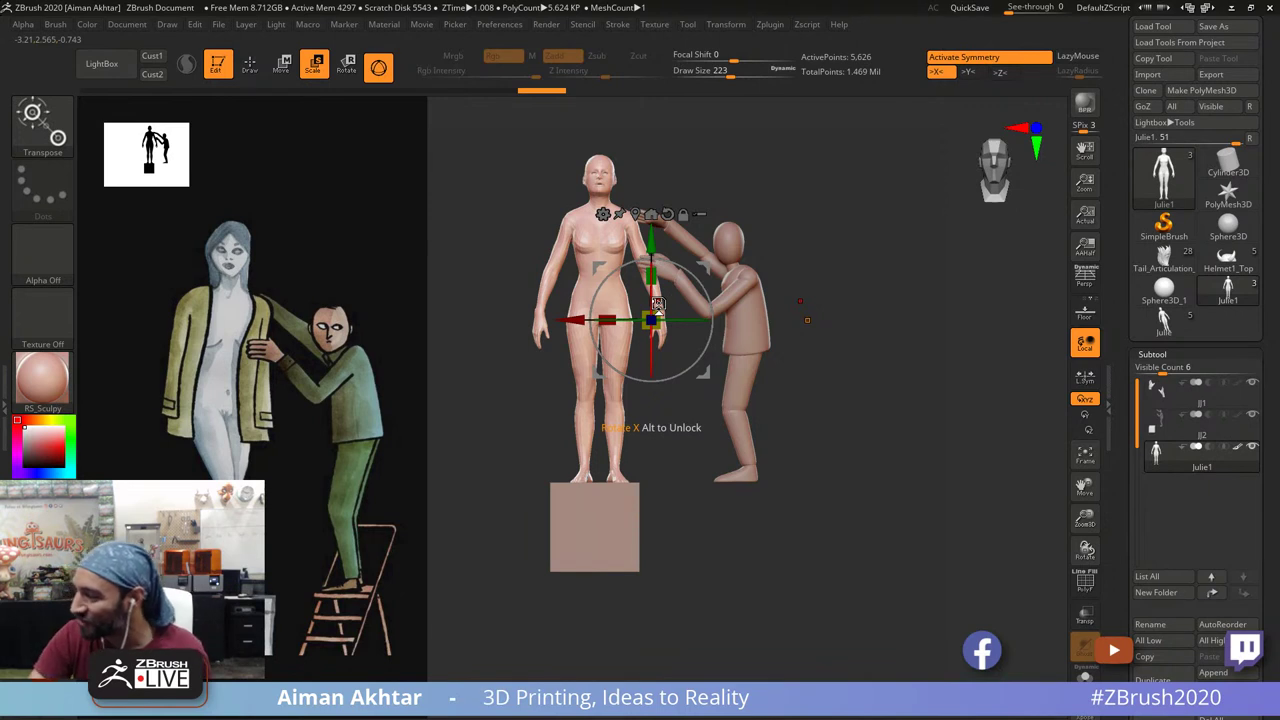
mouse_move(811, 540)
ctrl+right_down()
mouse_move(868, 599)
mouse_move(874, 580)
ctrl+right_up()
alt+right_drag(874, 580, 898, 592)
Step: Return to draw mode with the Move brush and set its draw size to 1000
key(q)
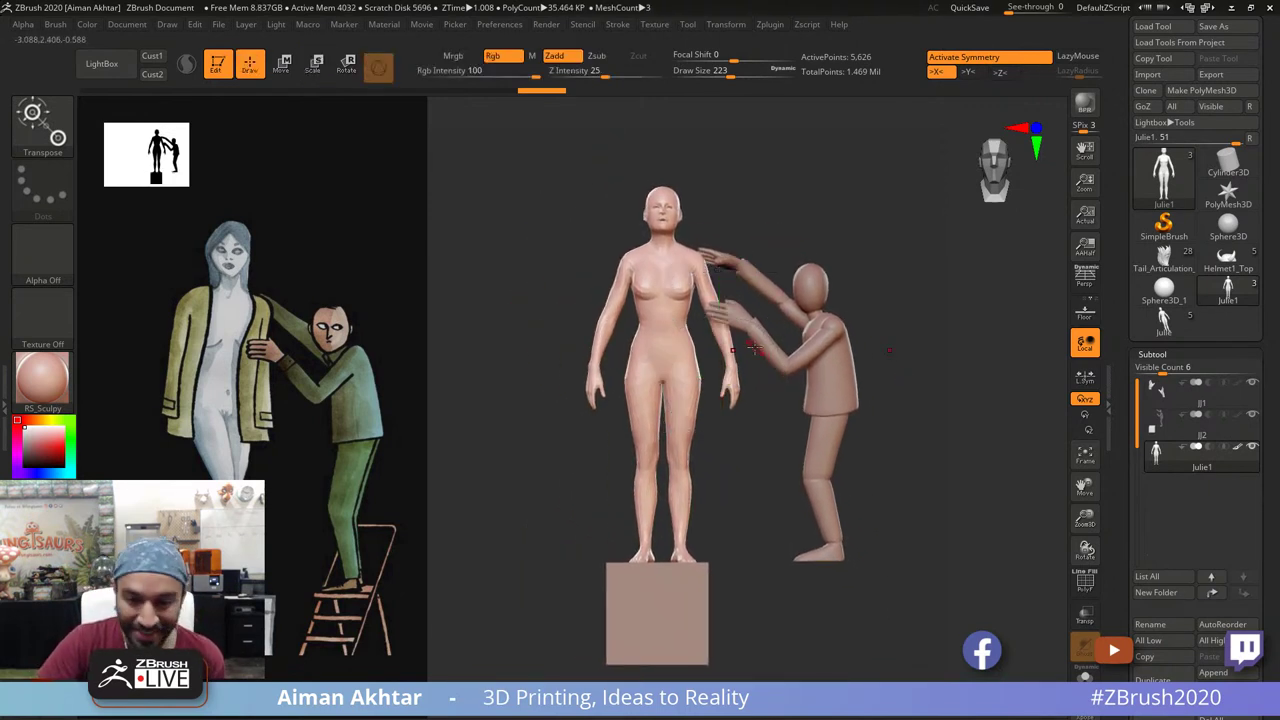
alt+right_drag(777, 449, 792, 481)
key(b)
key(m)
key(v)
key(s)
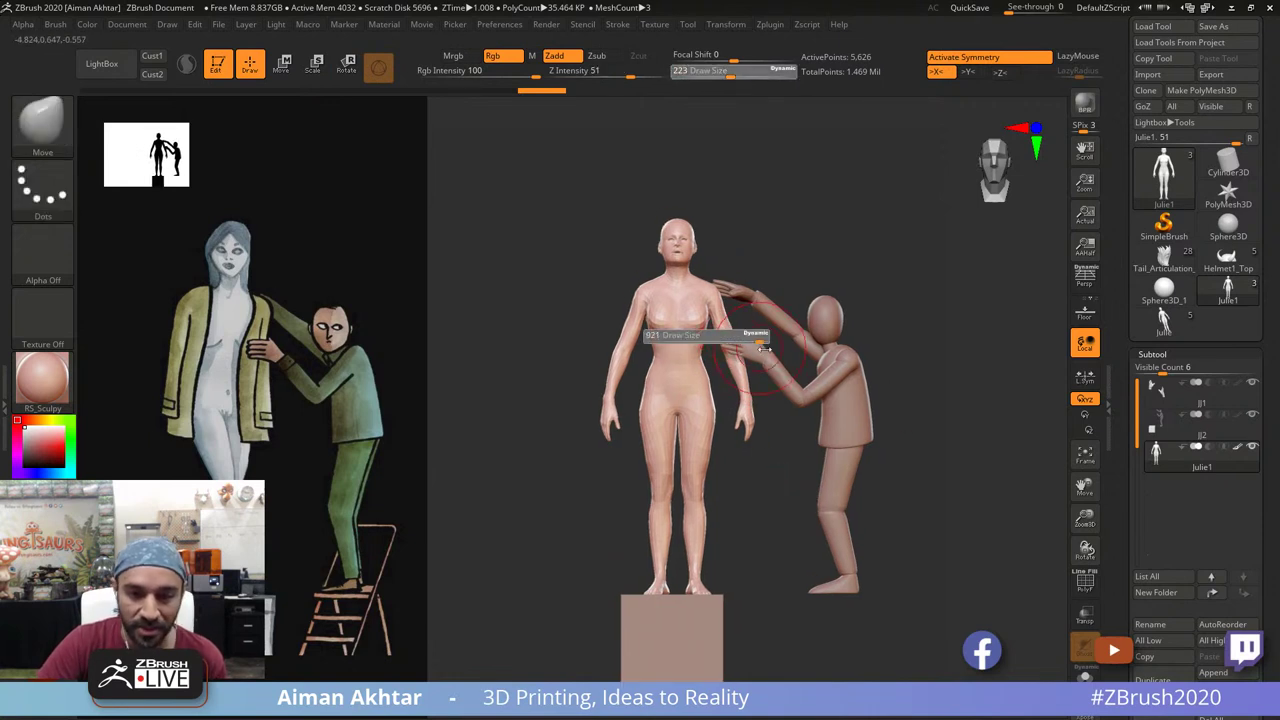
drag(722, 343, 796, 355)
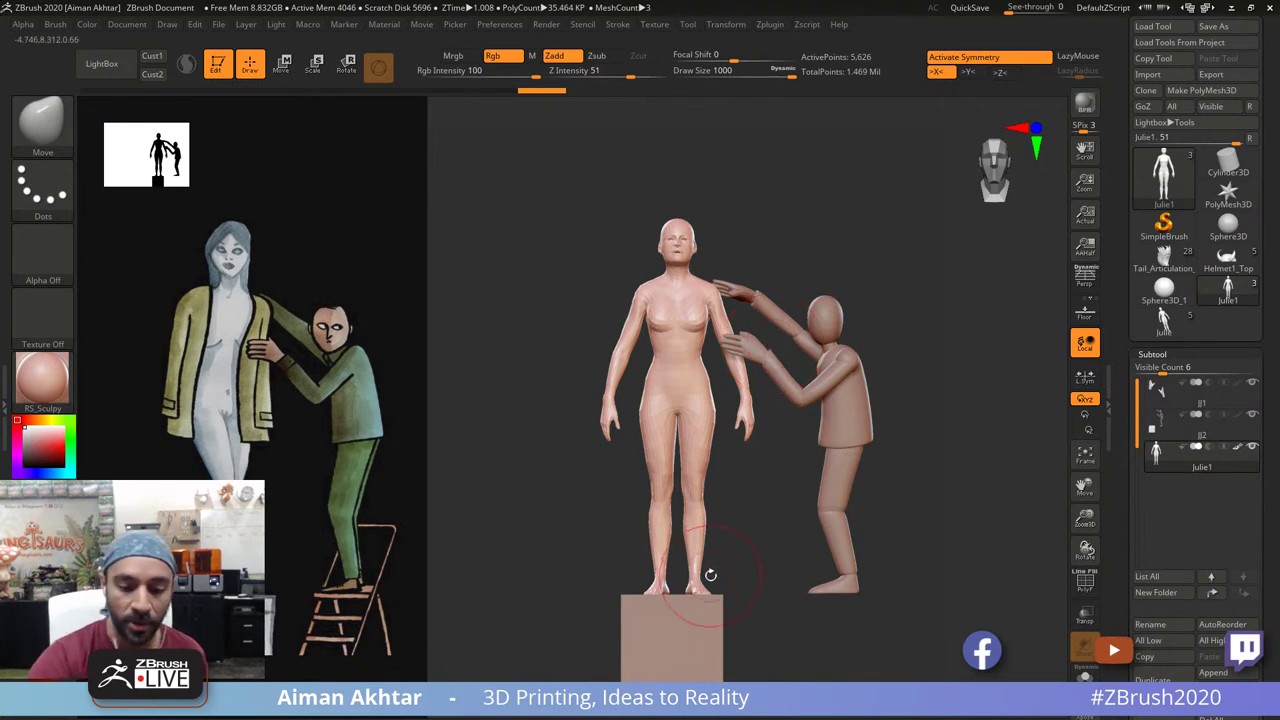
Step: Mask the whole Julie figure except the leg nearest the mannequin and soften the mask's edge at the hip
click(347, 68)
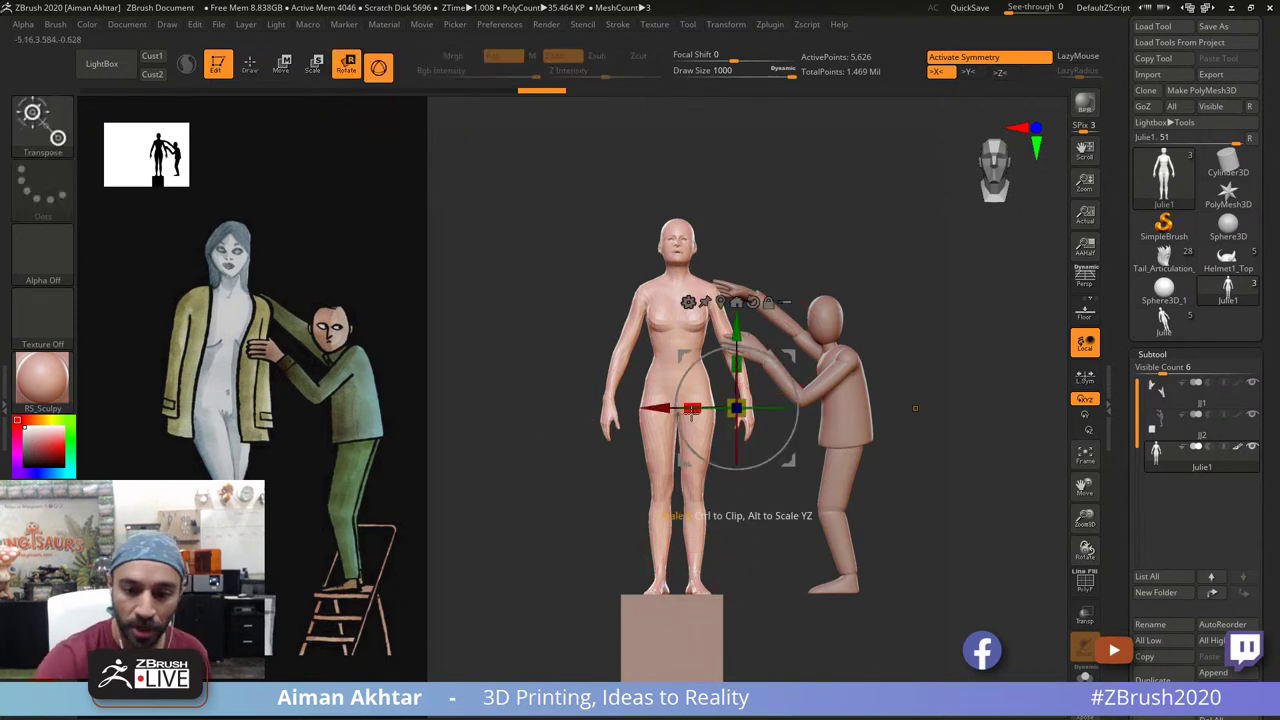
key(y)
ctrl+drag(699, 398, 692, 460)
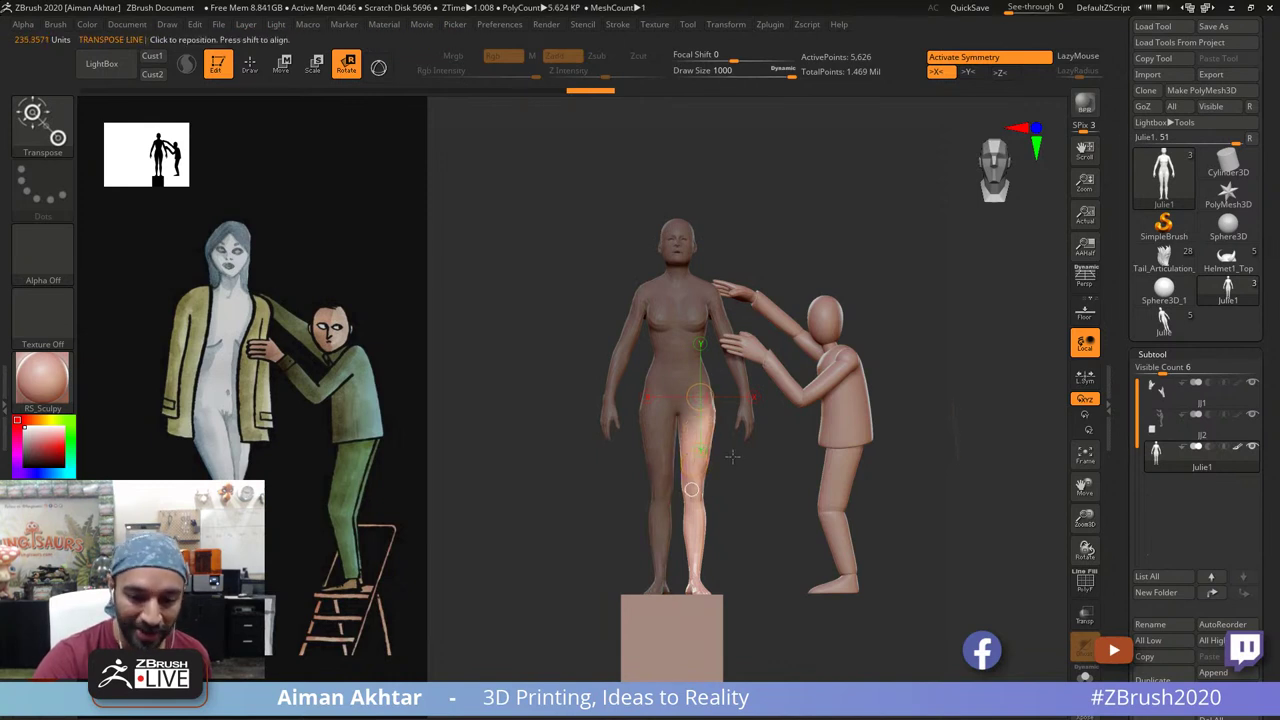
ctrl+right_drag(731, 457, 747, 479)
key(q)
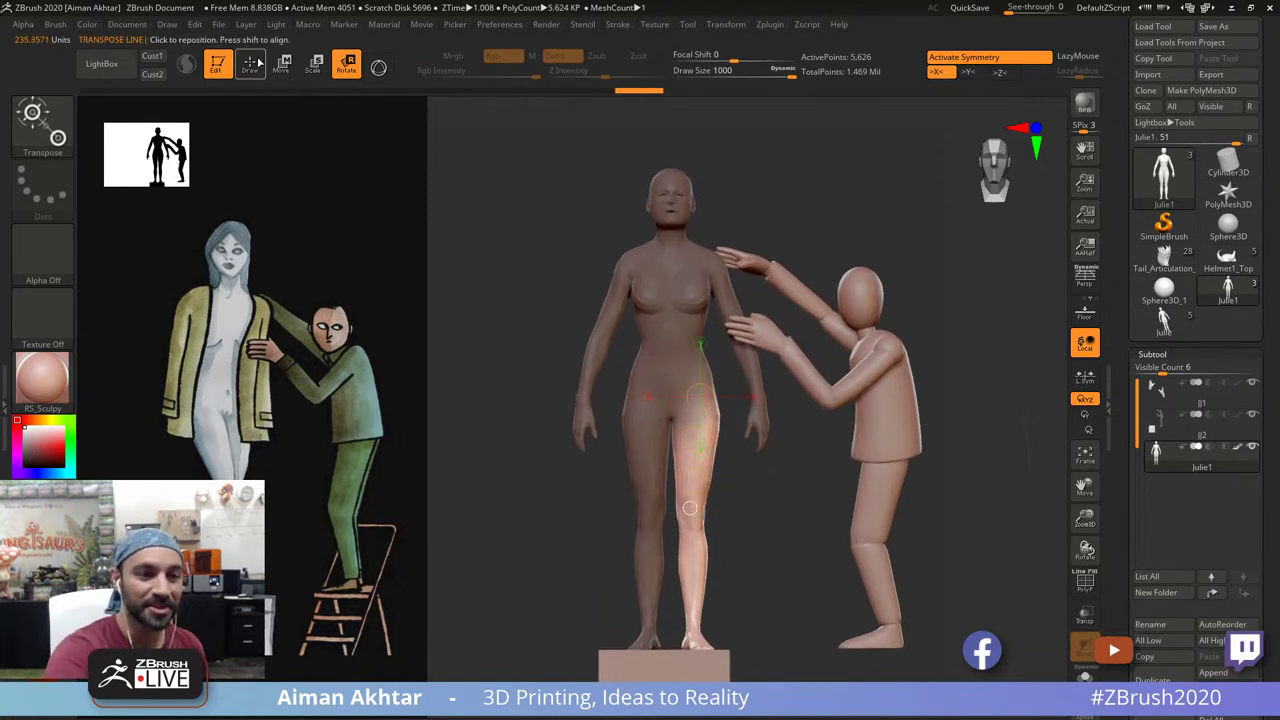
mouse_move(743, 516)
ctrl+mouse_down()
mouse_move(685, 482)
mouse_move(671, 420)
mouse_move(734, 396)
ctrl+mouse_up()
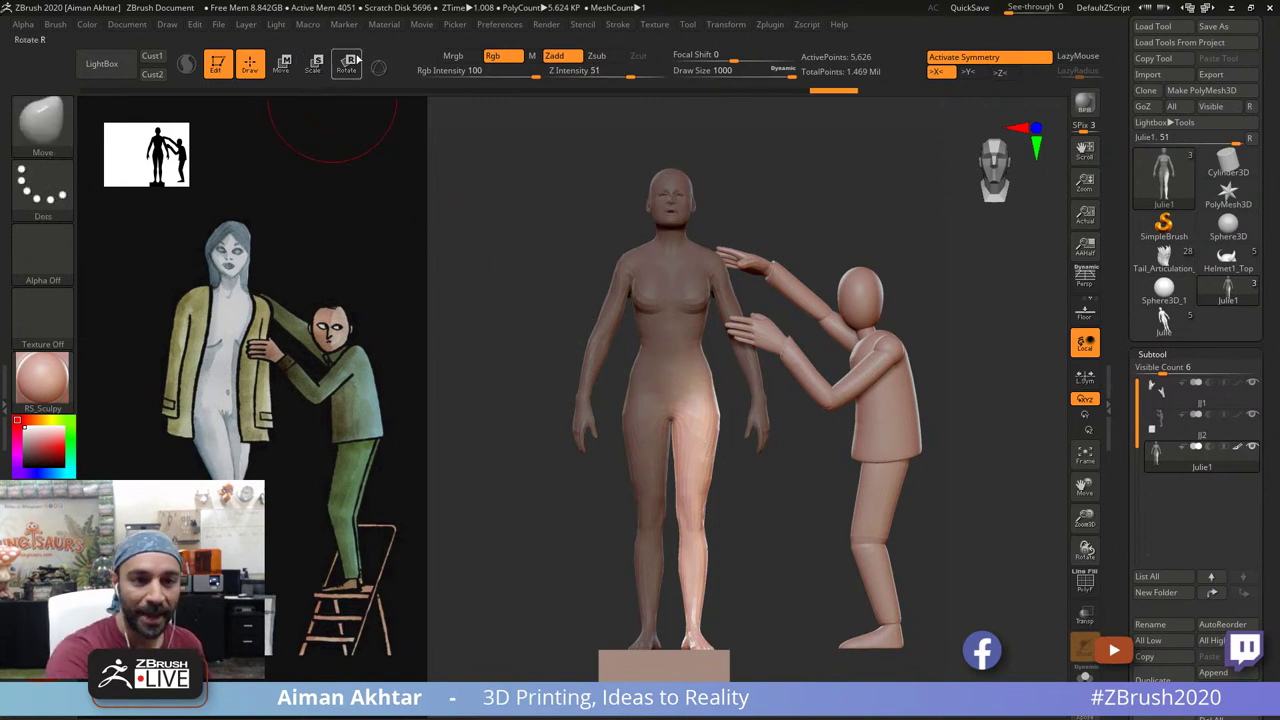
Step: Rotate the unmasked leg inward from the hip with the transpose line
click(349, 63)
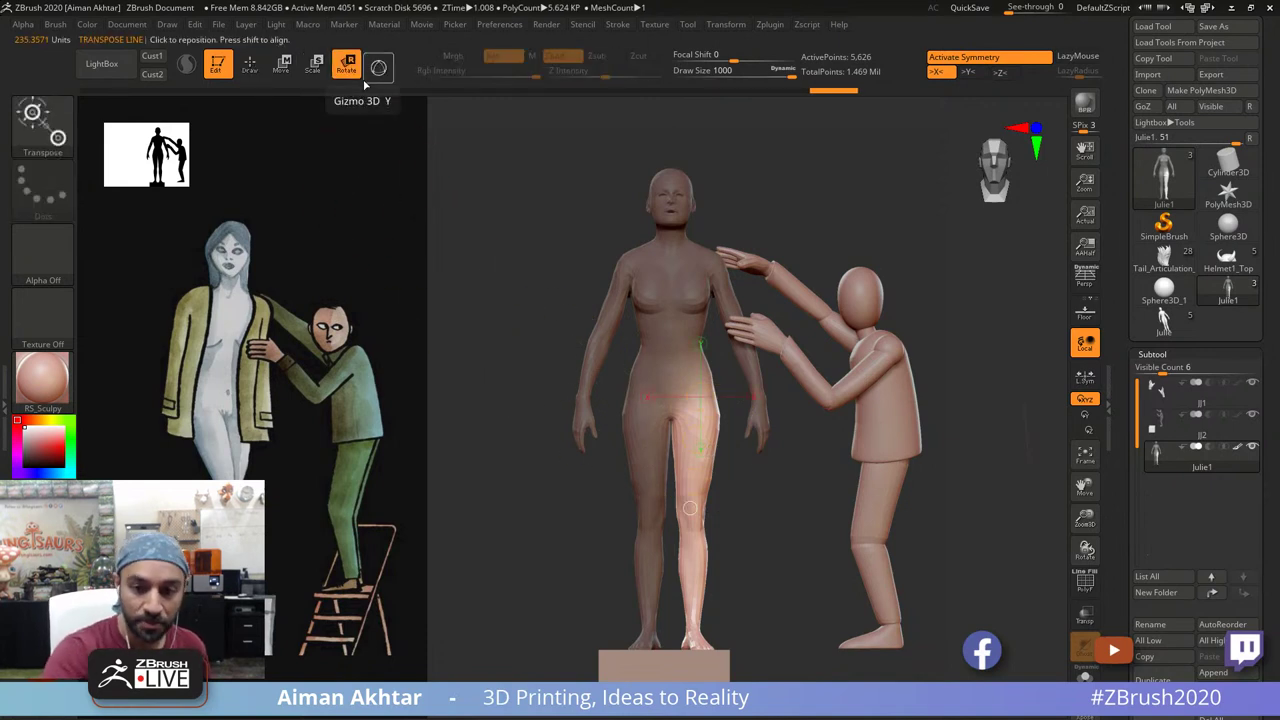
ctrl+click(743, 492)
key(ctrl+z)
mouse_move(693, 415)
mouse_down()
mouse_move(693, 622)
mouse_move(663, 644)
mouse_up()
key(ctrl+z)
drag(770, 535, 758, 484)
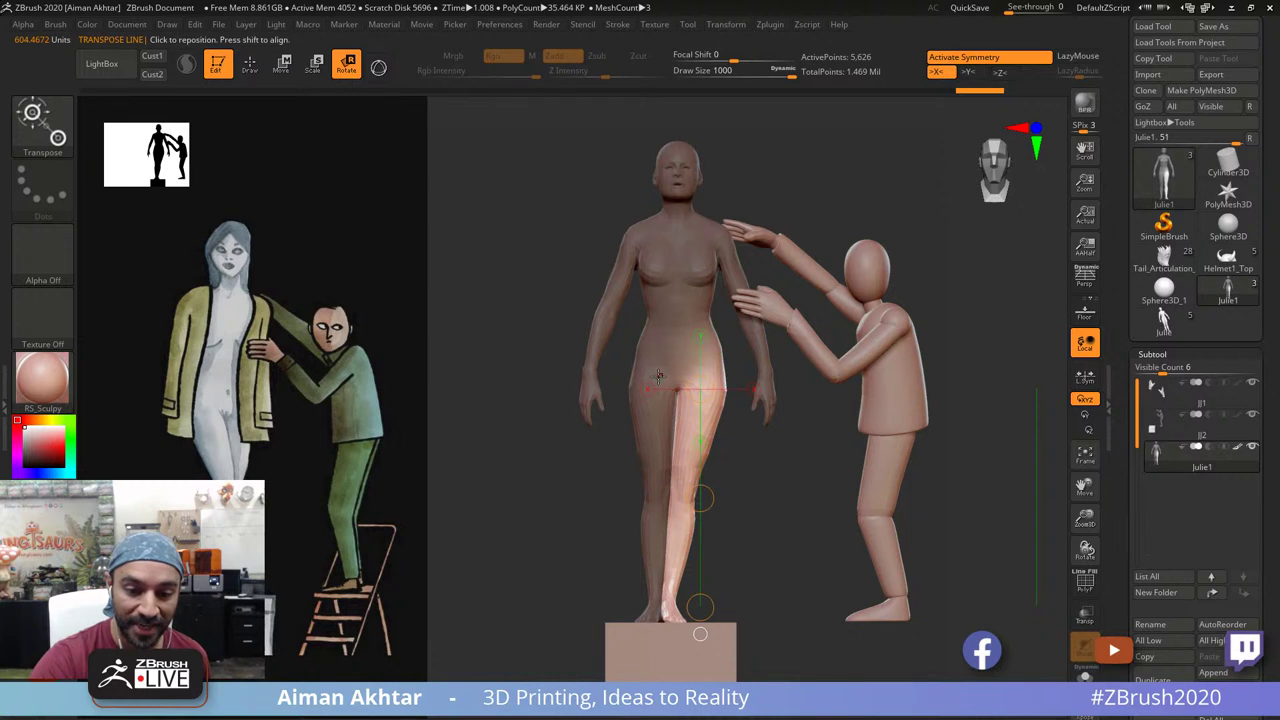
drag(658, 377, 656, 379)
drag(656, 379, 638, 471)
key(ctrl+z)
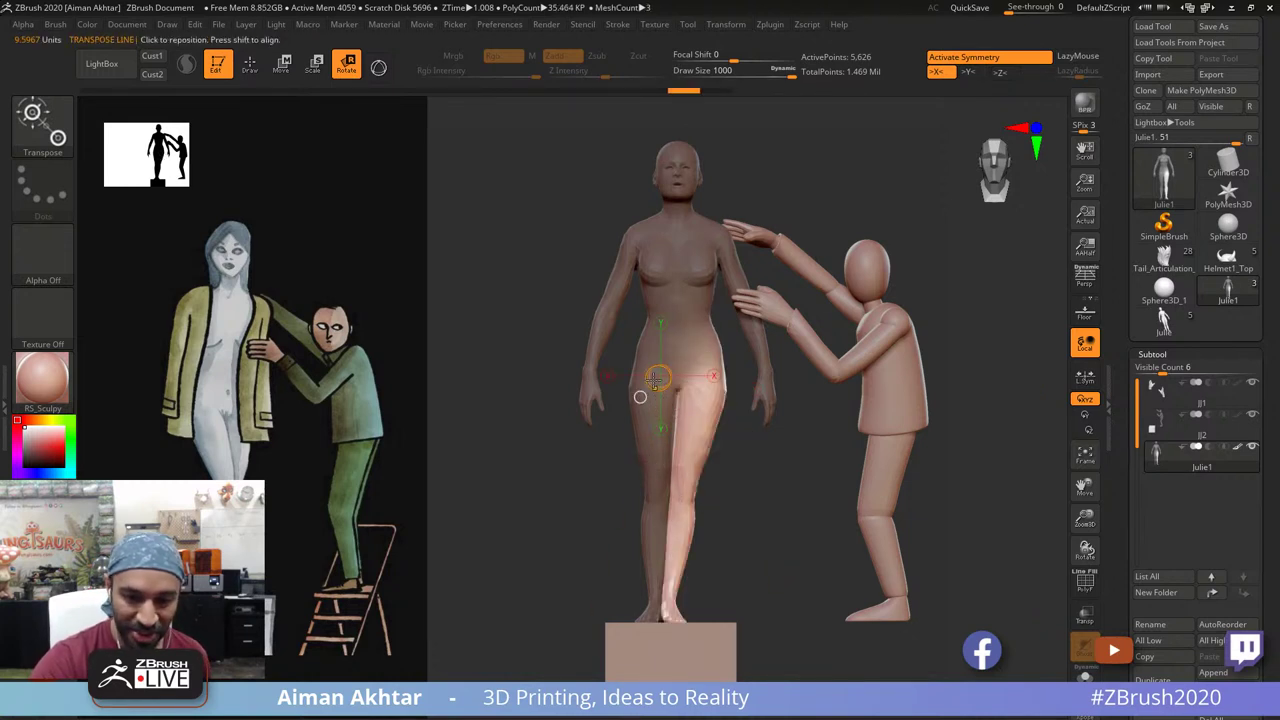
Step: Mask everything except the leg farthest from the mannequin, soften the mask's edge and rotate that leg forward from the hip
ctrl+drag(644, 387, 659, 453)
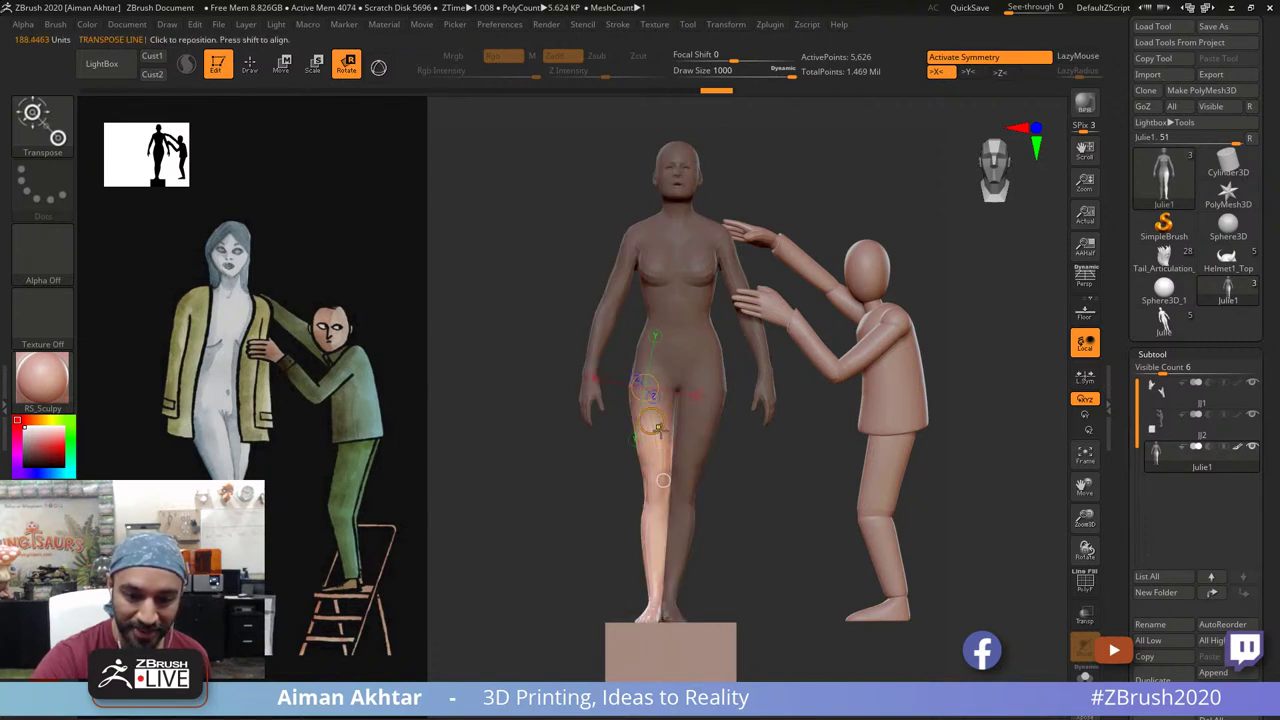
key(q)
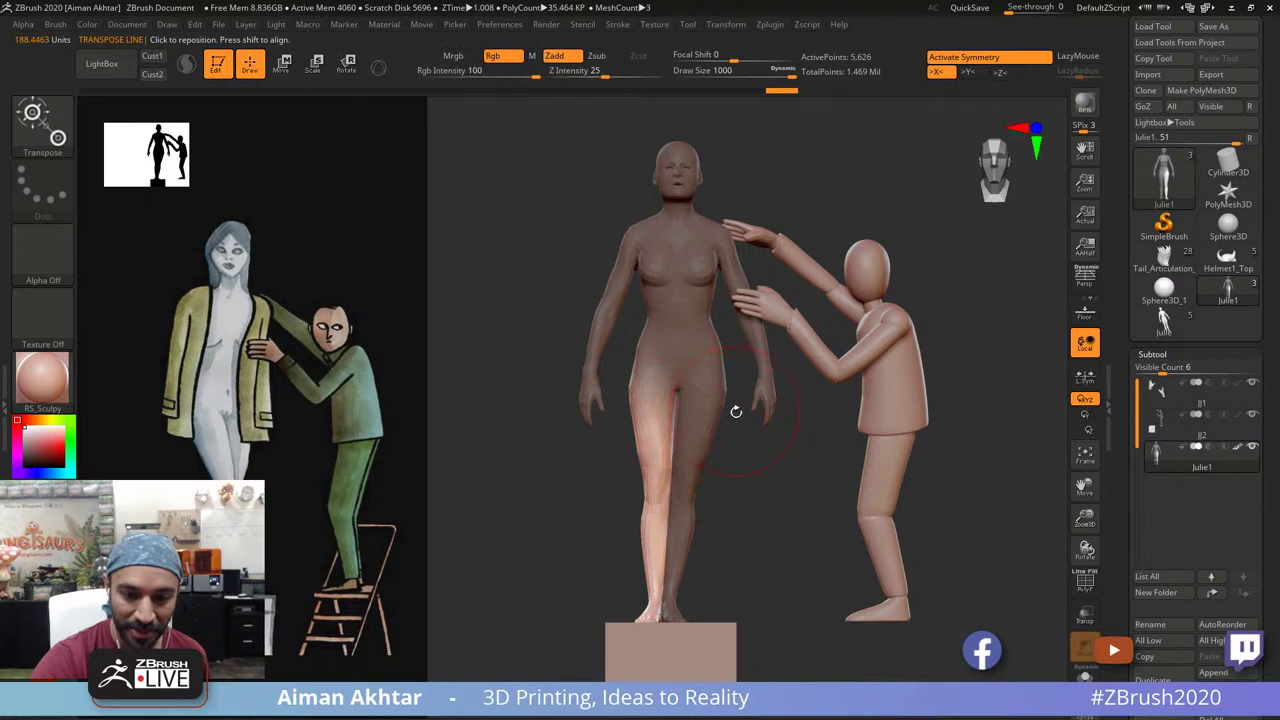
key(r)
mouse_move(662, 384)
shift+mouse_down()
mouse_move(661, 305)
mouse_move(648, 305)
shift+mouse_up()
drag(750, 367, 950, 364)
drag(661, 305, 646, 304)
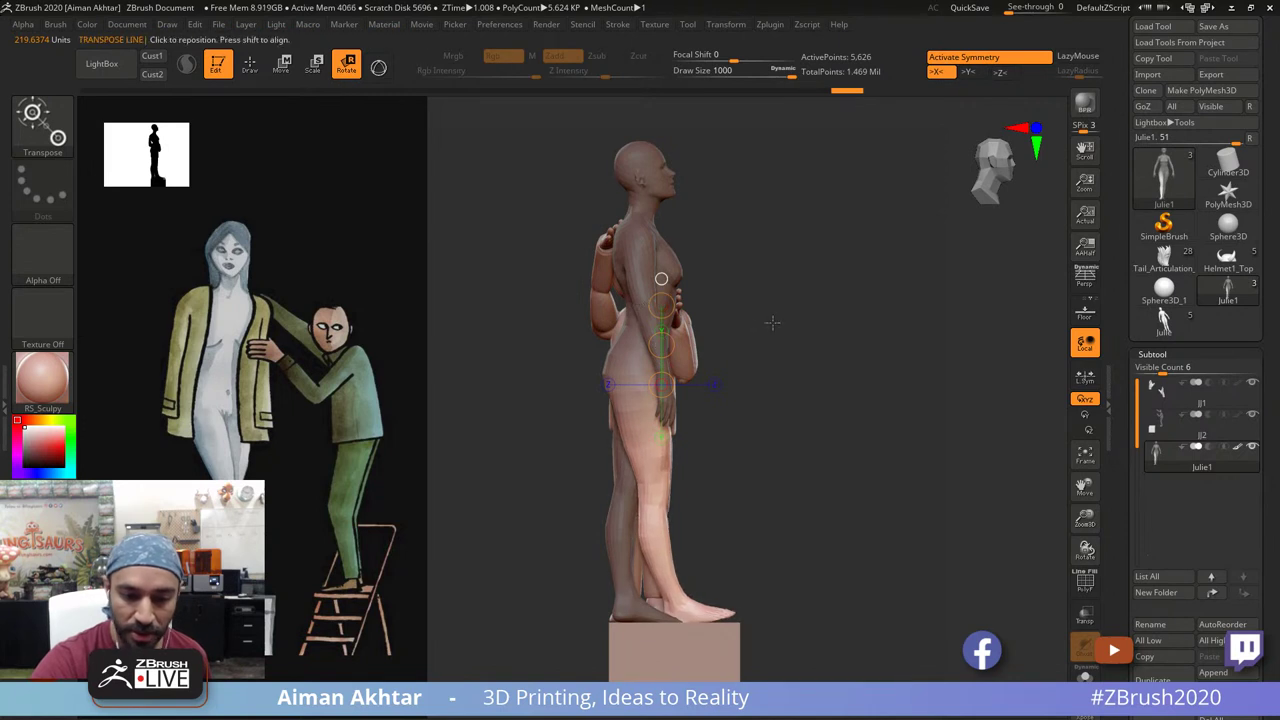
Step: Rotate the forward leg sideways at the hip to adjust how far it crosses in front of the other leg
shift+drag(771, 323, 680, 350)
alt+drag(754, 437, 762, 340)
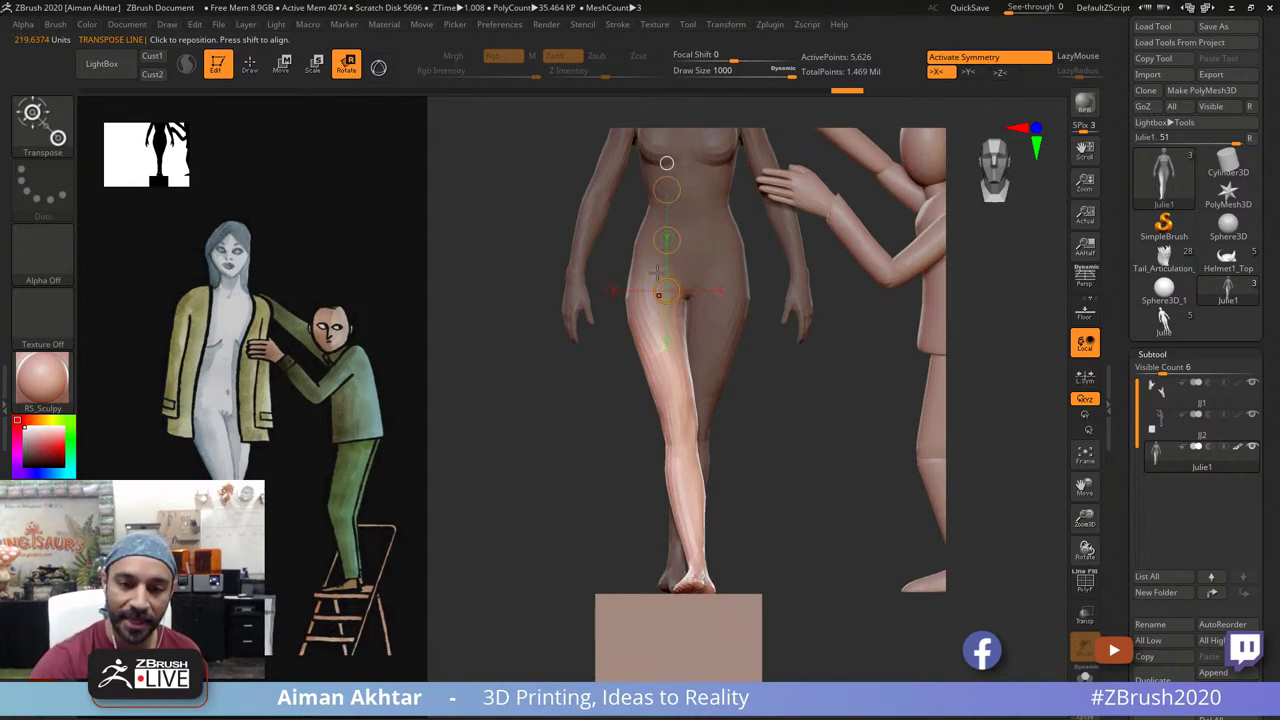
drag(667, 240, 676, 207)
Step: Mask all but the forward foot and rotate it at the ankle with the transpose line so it rests on the cube
mouse_move(737, 491)
shift+mouse_down()
mouse_move(678, 548)
mouse_move(684, 561)
mouse_move(715, 492)
shift+mouse_up()
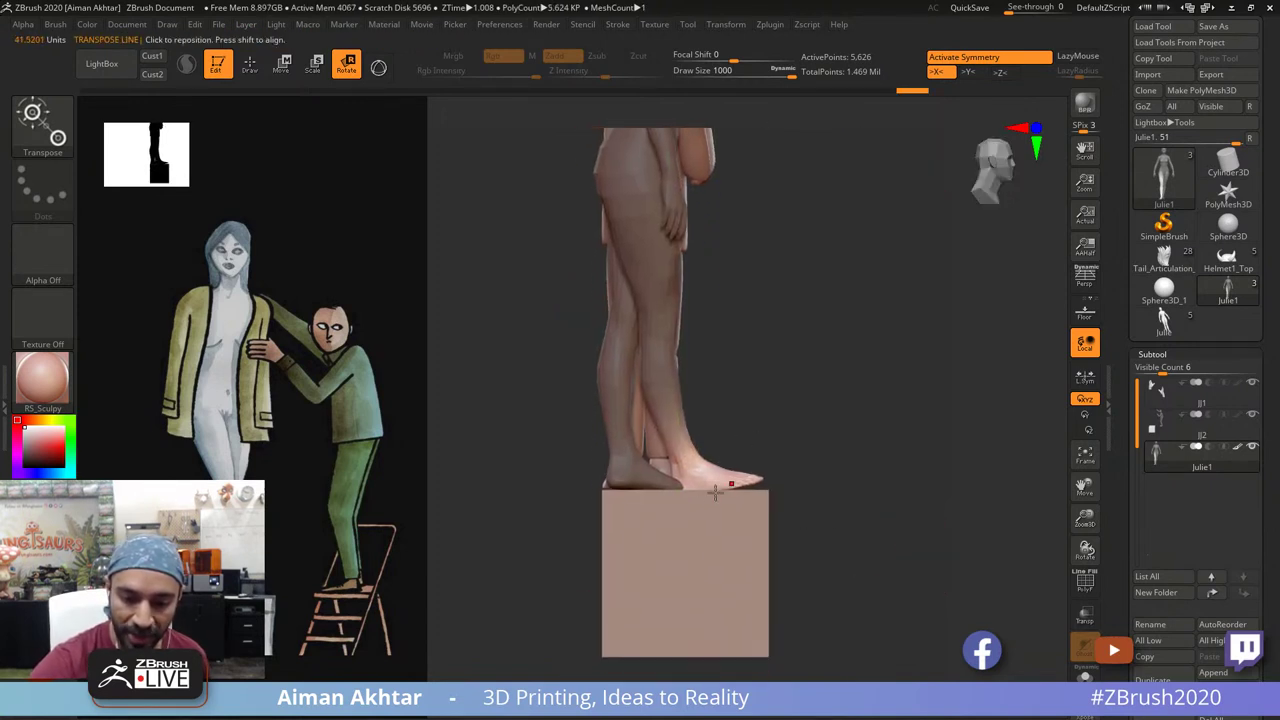
drag(683, 444, 700, 520)
shift+drag(768, 474, 709, 481)
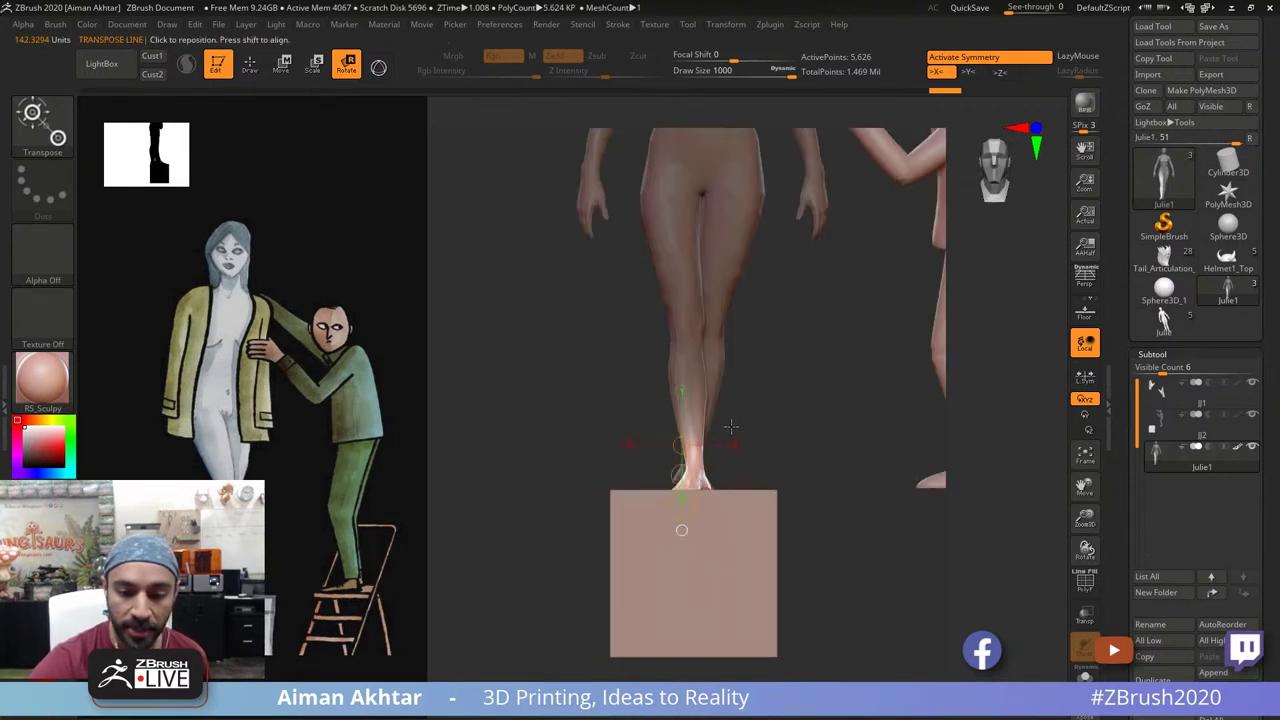
mouse_move(754, 443)
alt+mouse_down()
mouse_move(755, 421)
mouse_move(755, 444)
alt+mouse_up()
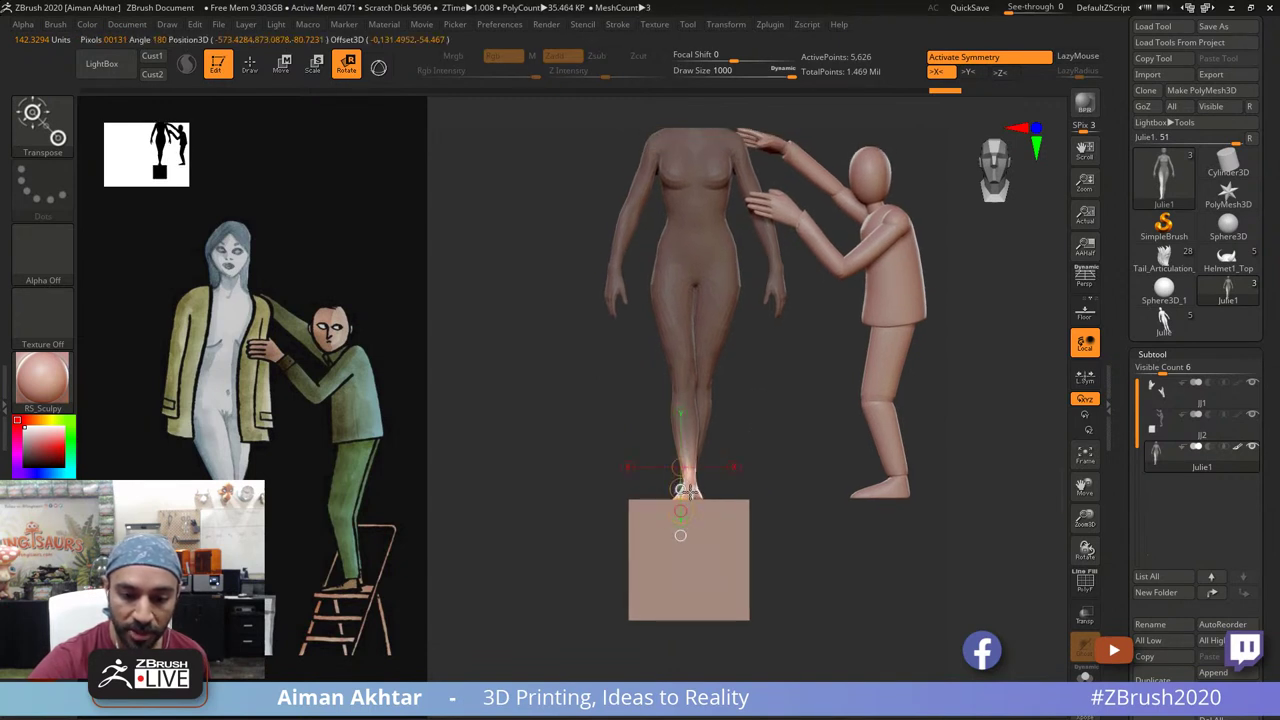
alt+drag(779, 426, 780, 448)
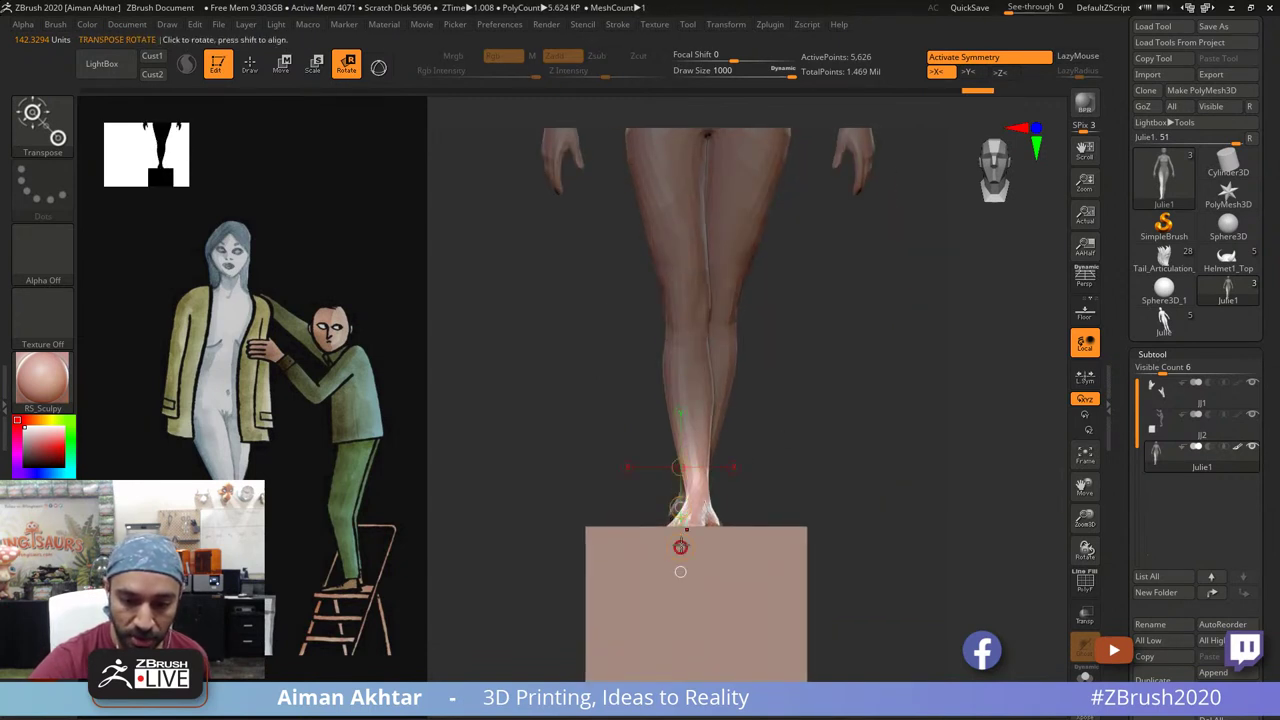
drag(680, 547, 673, 550)
Step: Clear the mask from the Julie figure and return to Rotate mode with the full scene in view
alt+drag(767, 440, 756, 516)
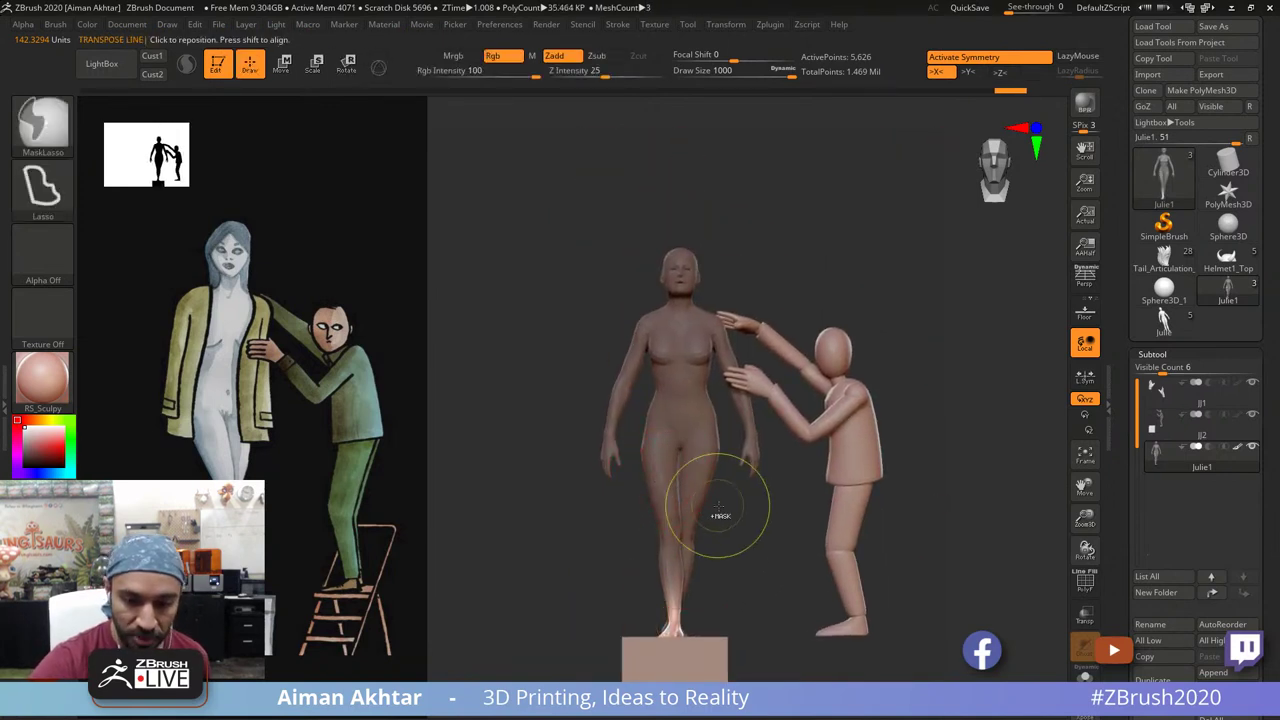
ctrl+click(720, 514)
key(w)
key(r)
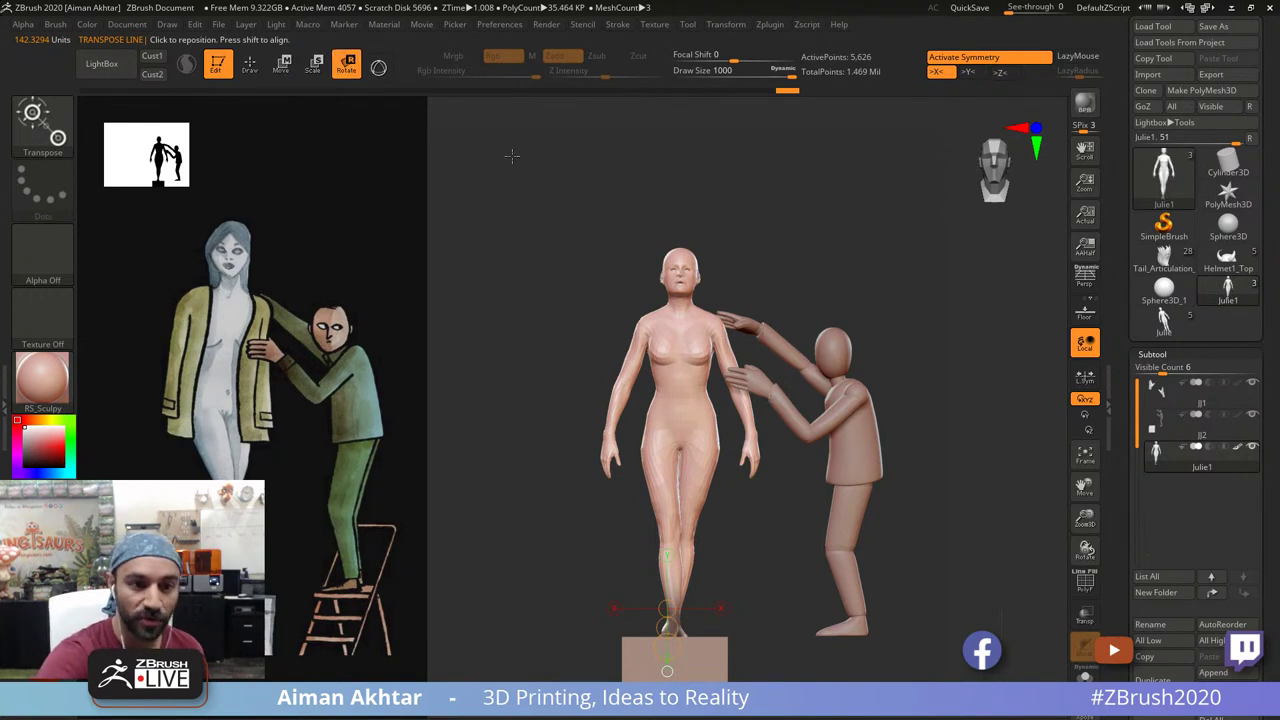
Step: Place a vertical transpose line up the Julie figure from the pelvis with the gizmo off, and turn off X symmetry
ctrl+drag(520, 158, 731, 240)
click(378, 67)
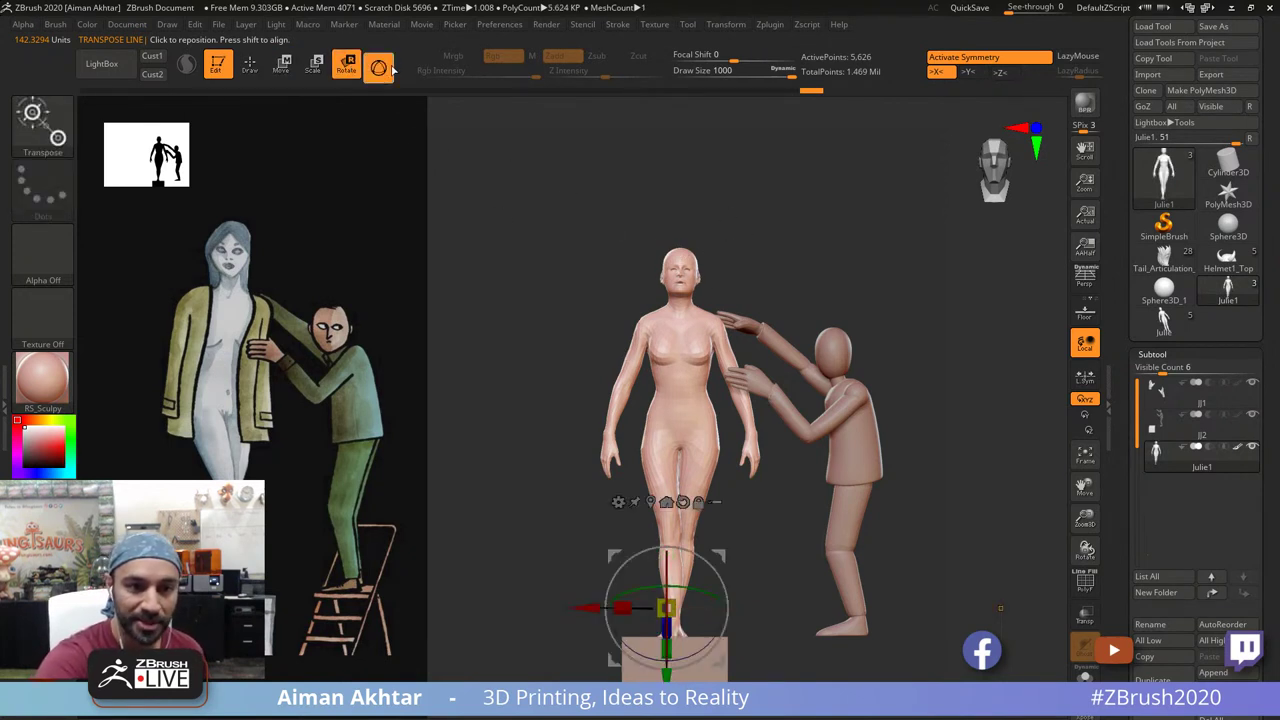
alt+click(671, 306)
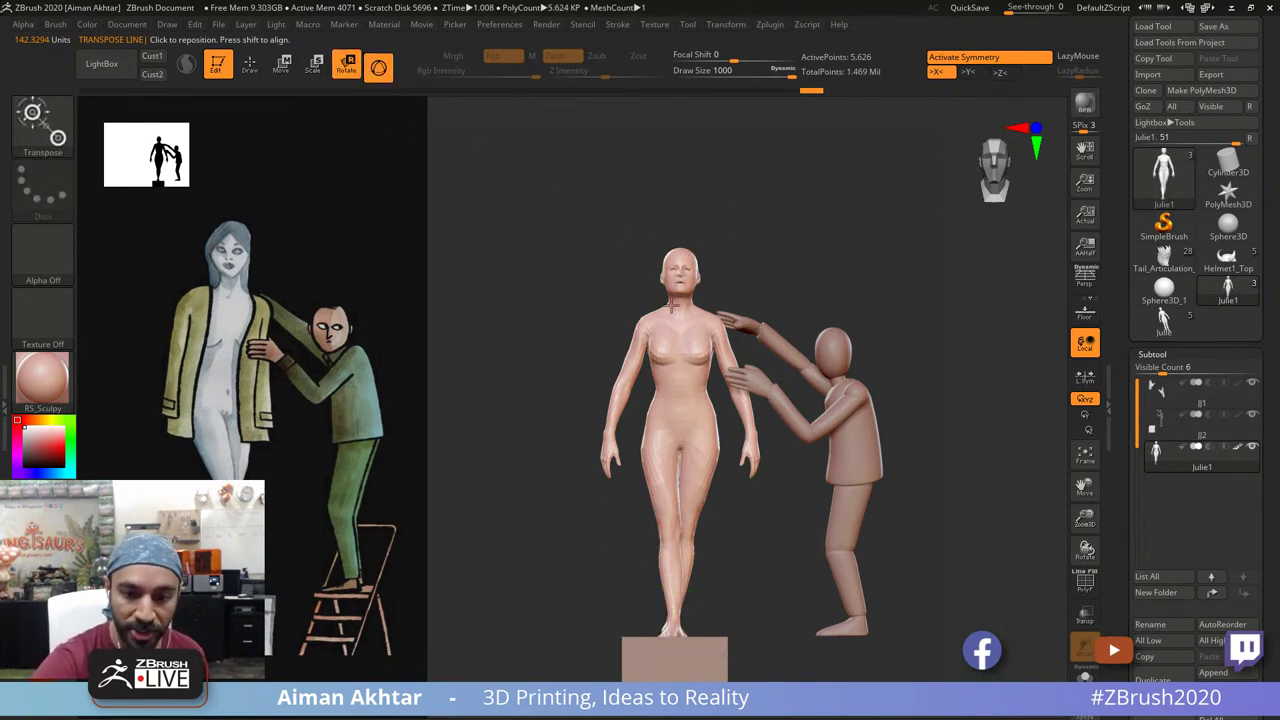
click(378, 67)
mouse_move(672, 441)
shift+mouse_down()
mouse_move(672, 211)
mouse_move(742, 220)
mouse_move(742, 330)
mouse_move(665, 324)
shift+mouse_up()
key(x)
shift+drag(757, 291, 797, 173)
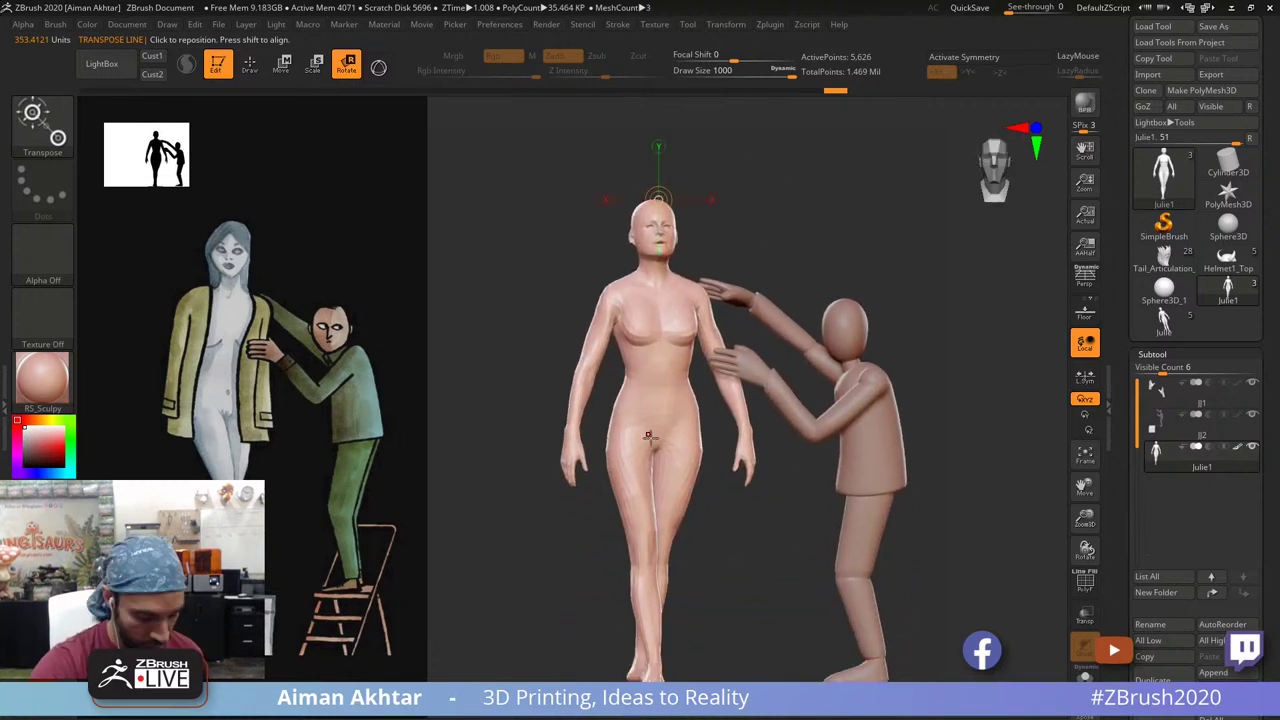
Step: Switch to the Move brush and try to push the figure's inner thighs and pelvis into shape
key(q)
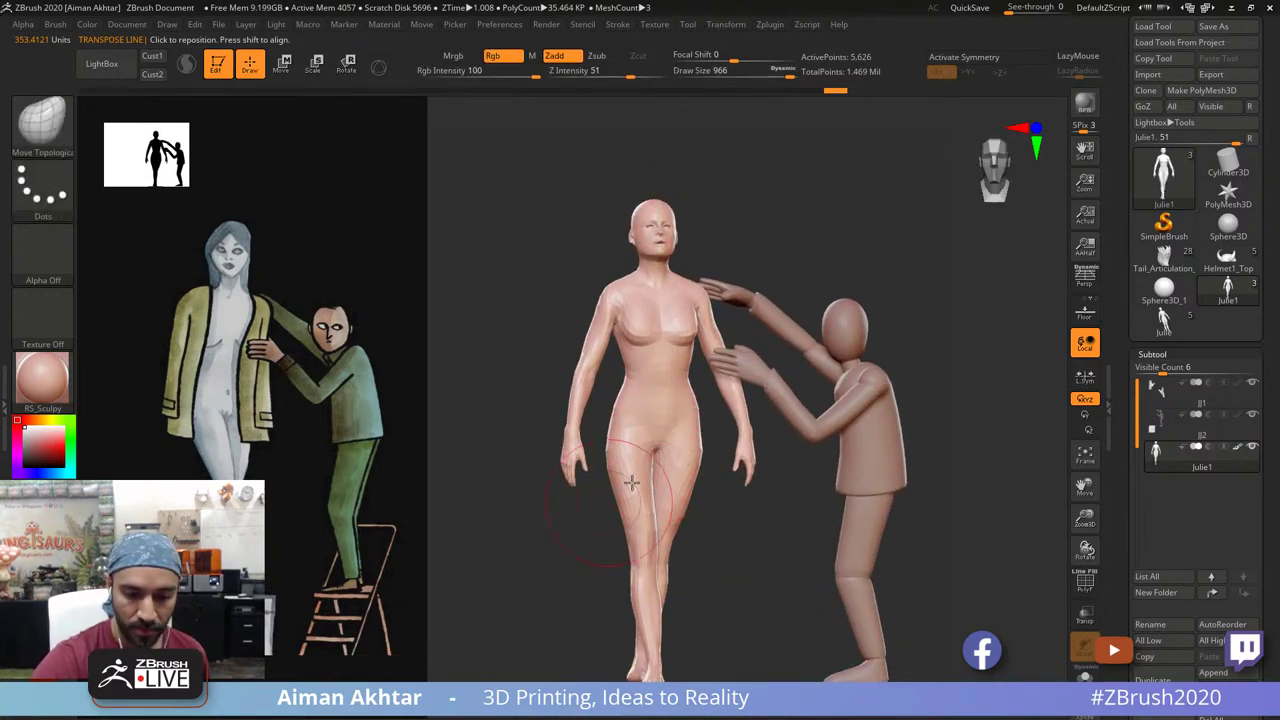
click(642, 480)
key(b)
key(m)
key(v)
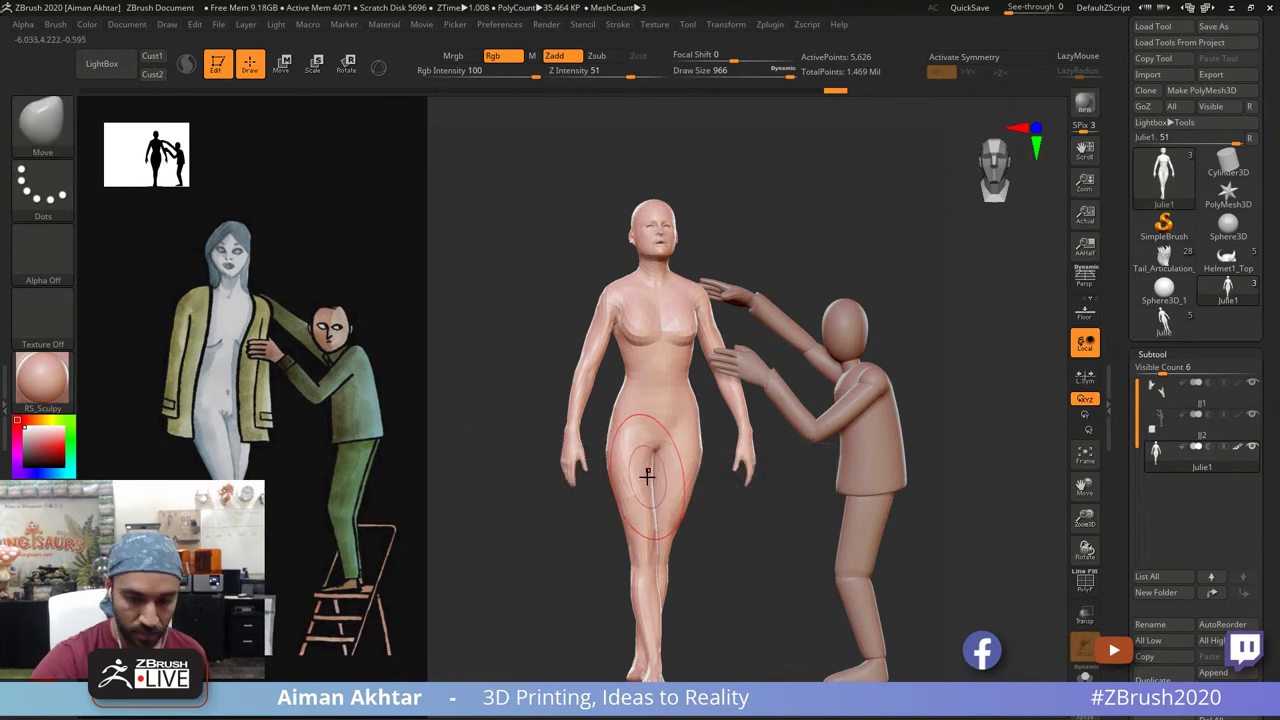
click(651, 478)
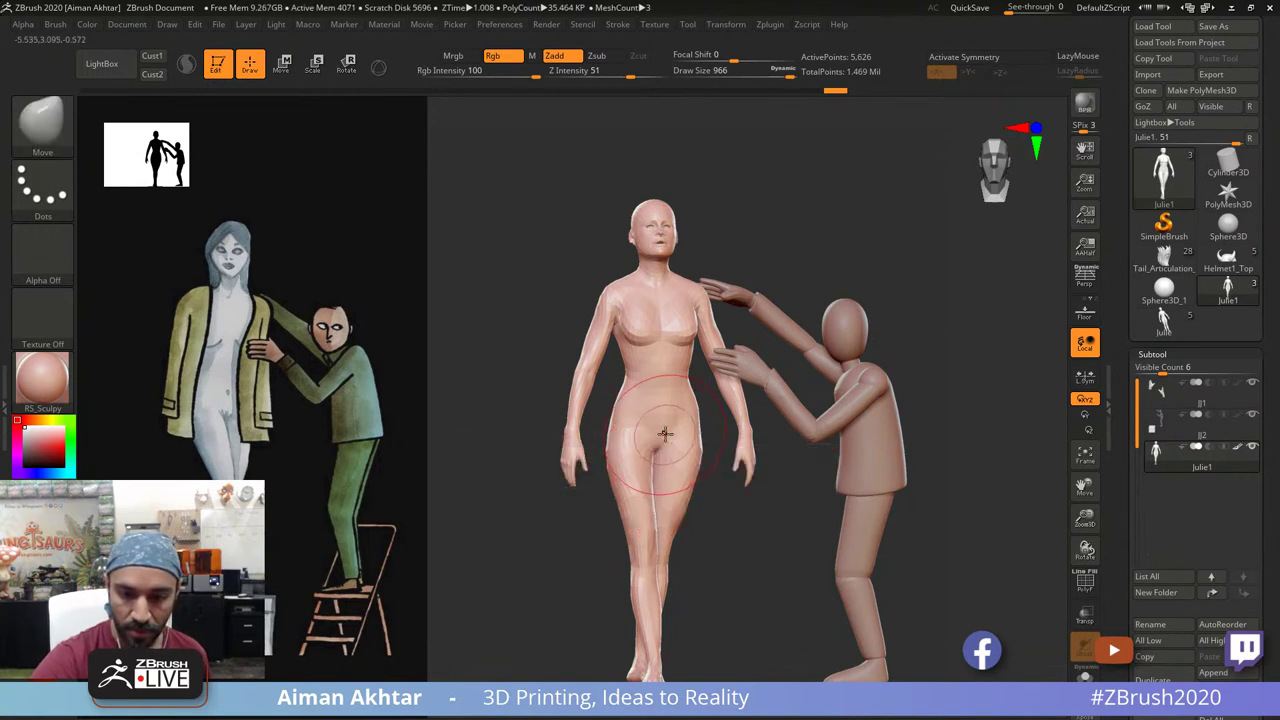
click(665, 433)
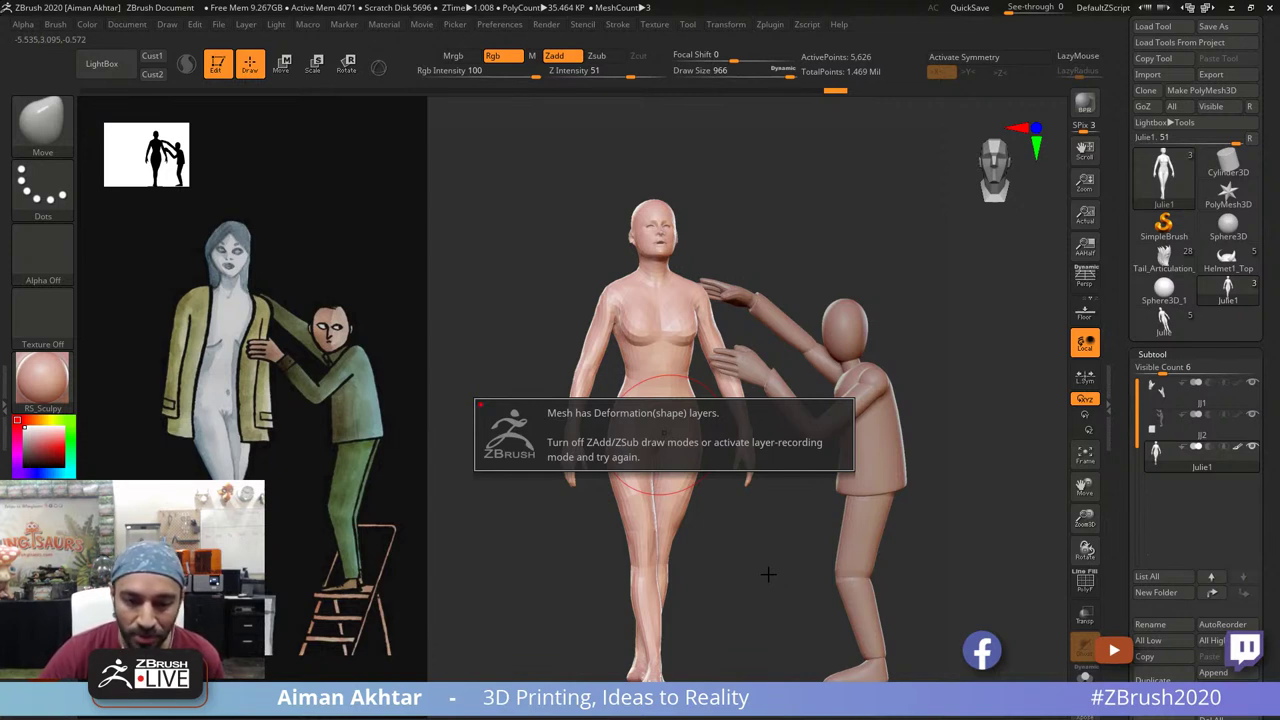
Step: Open the Julie figure's layer settings and bake all of its layers into the mesh
drag(1272, 603, 1240, 434)
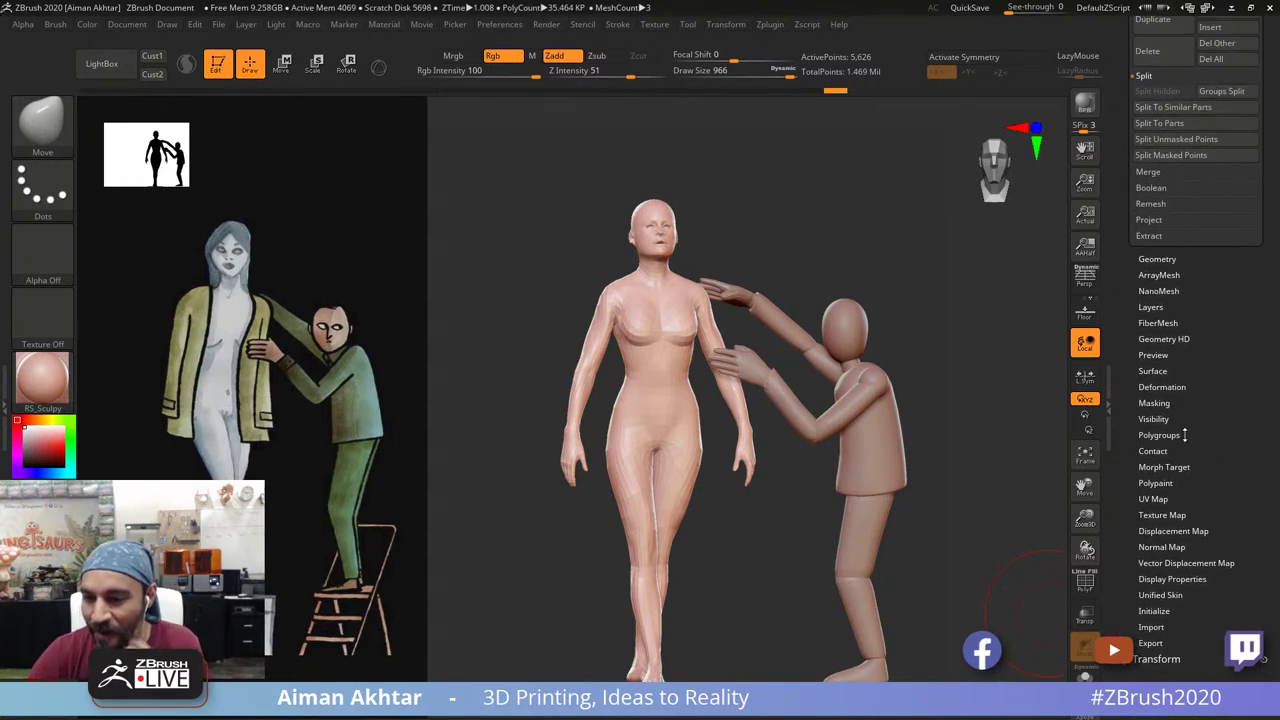
click(1166, 309)
drag(1252, 187, 1266, 297)
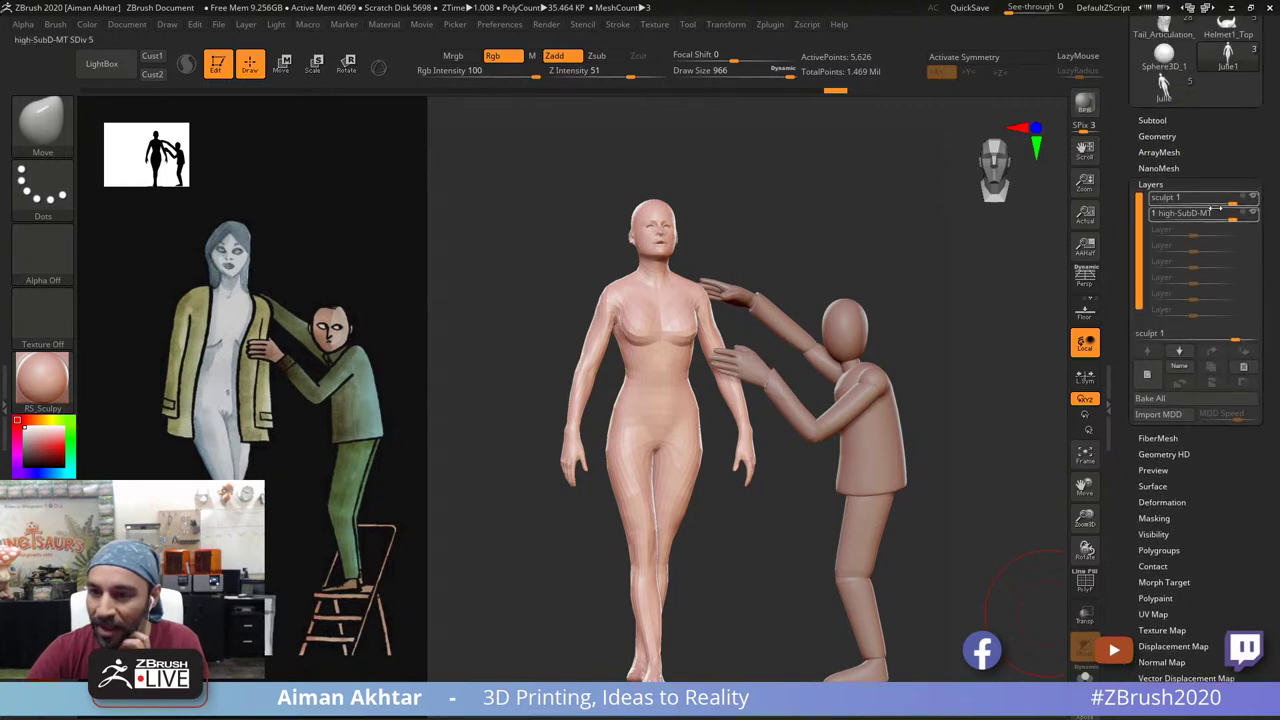
click(1173, 401)
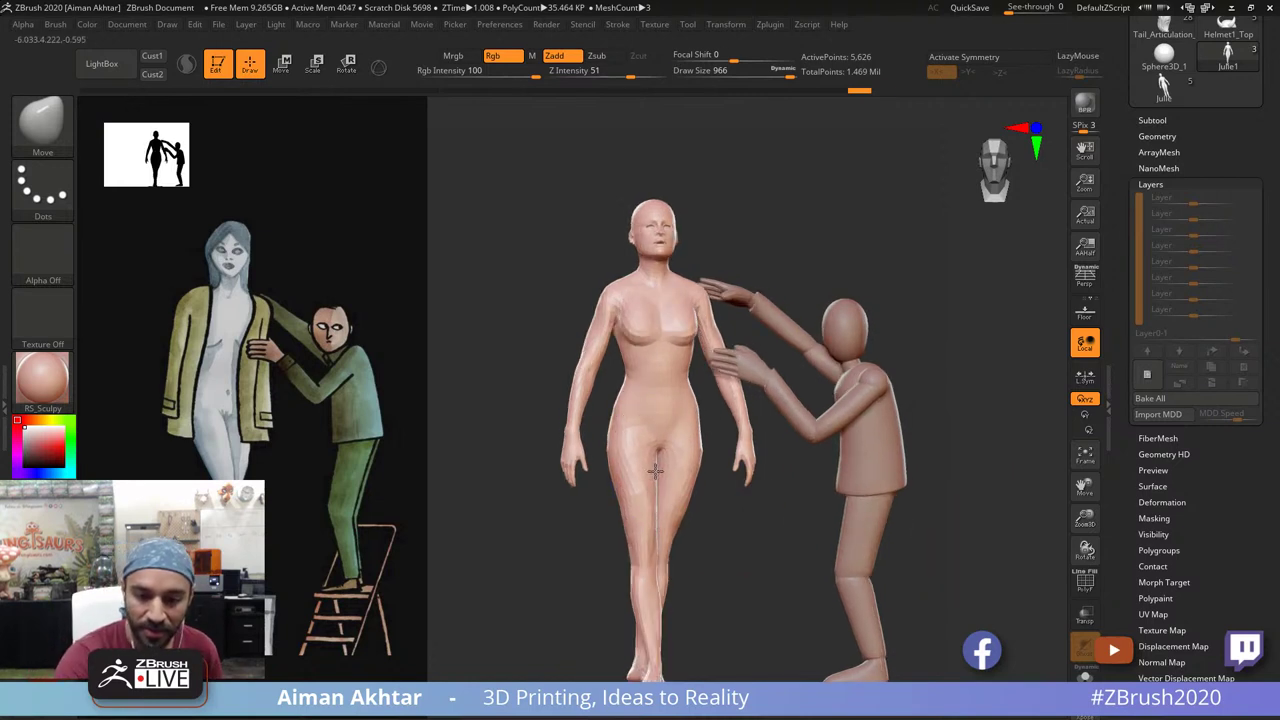
Step: Reshape the crossed upper thighs with the Move brush, setting the draw size to 888
key(s)
click(633, 503)
drag(633, 486, 636, 540)
drag(694, 506, 704, 506)
mouse_move(637, 480)
mouse_down()
mouse_move(685, 503)
mouse_move(672, 511)
mouse_move(657, 483)
mouse_up()
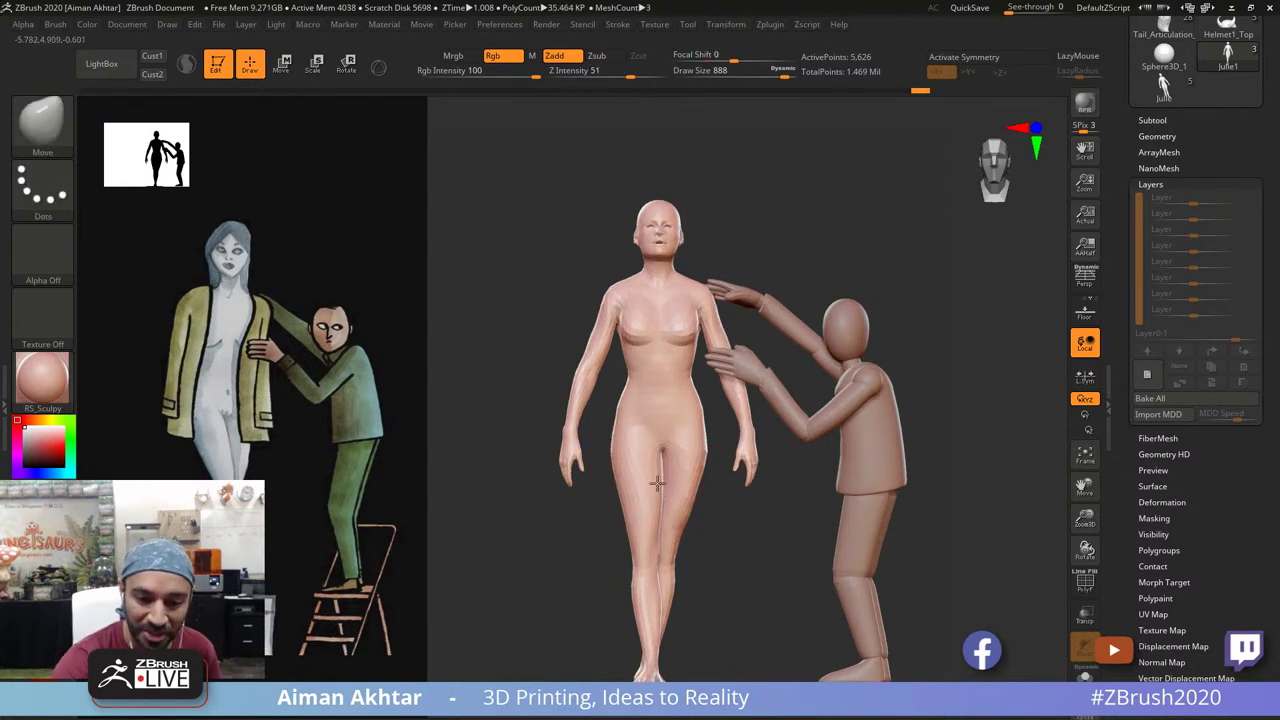
drag(737, 494, 725, 474)
Step: Carve the crease between the upper thighs with DamStandard at draw size 508 and smooth the lower belly
click(680, 703)
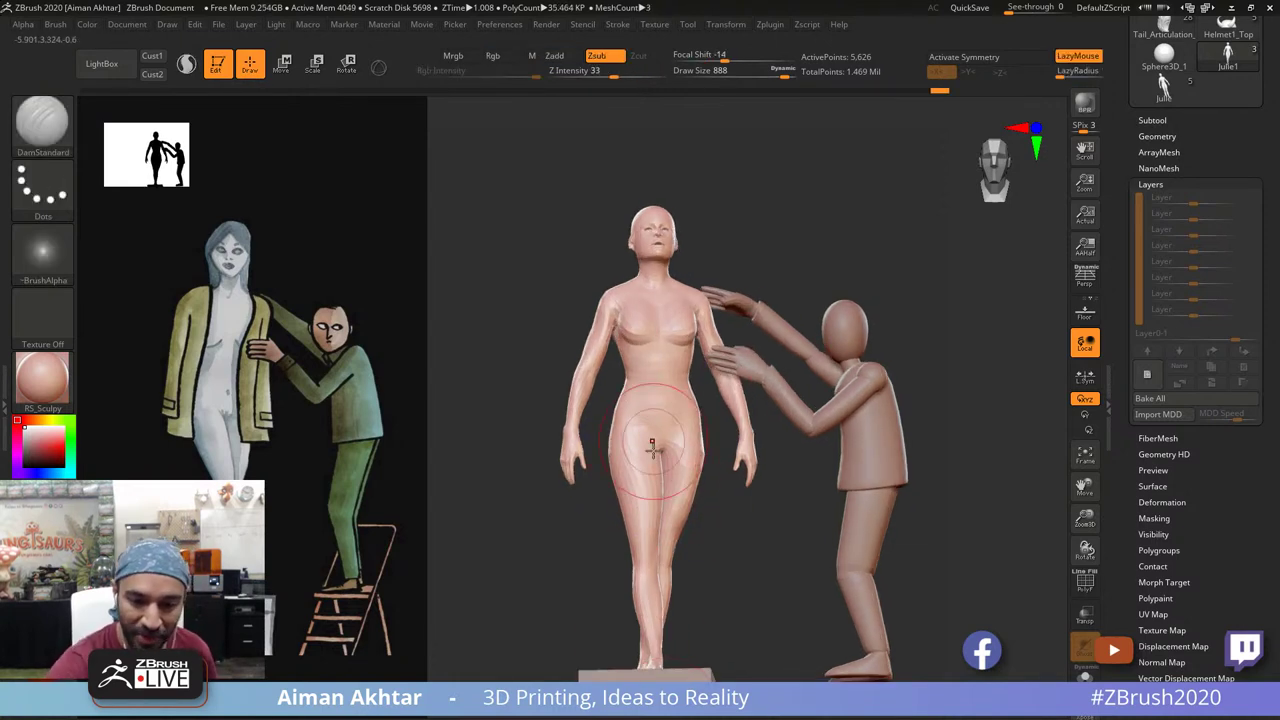
key(s)
mouse_move(665, 445)
mouse_down()
mouse_move(646, 446)
mouse_move(667, 467)
mouse_move(667, 438)
mouse_up()
key(s)
mouse_move(663, 455)
mouse_down()
mouse_move(670, 439)
mouse_move(668, 476)
mouse_up()
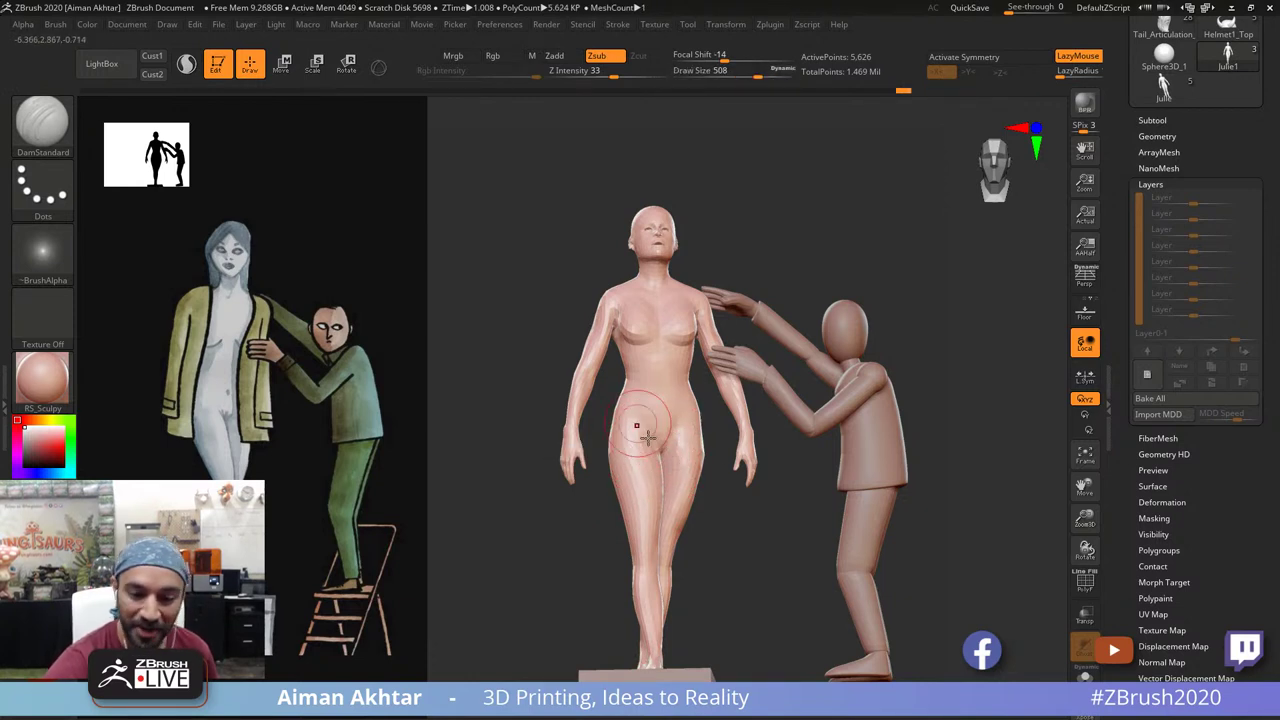
shift+drag(638, 425, 653, 393)
Step: Inflate the underside of the breast farthest from the mannequin with the Inflate brush
alt+drag(740, 506, 743, 533)
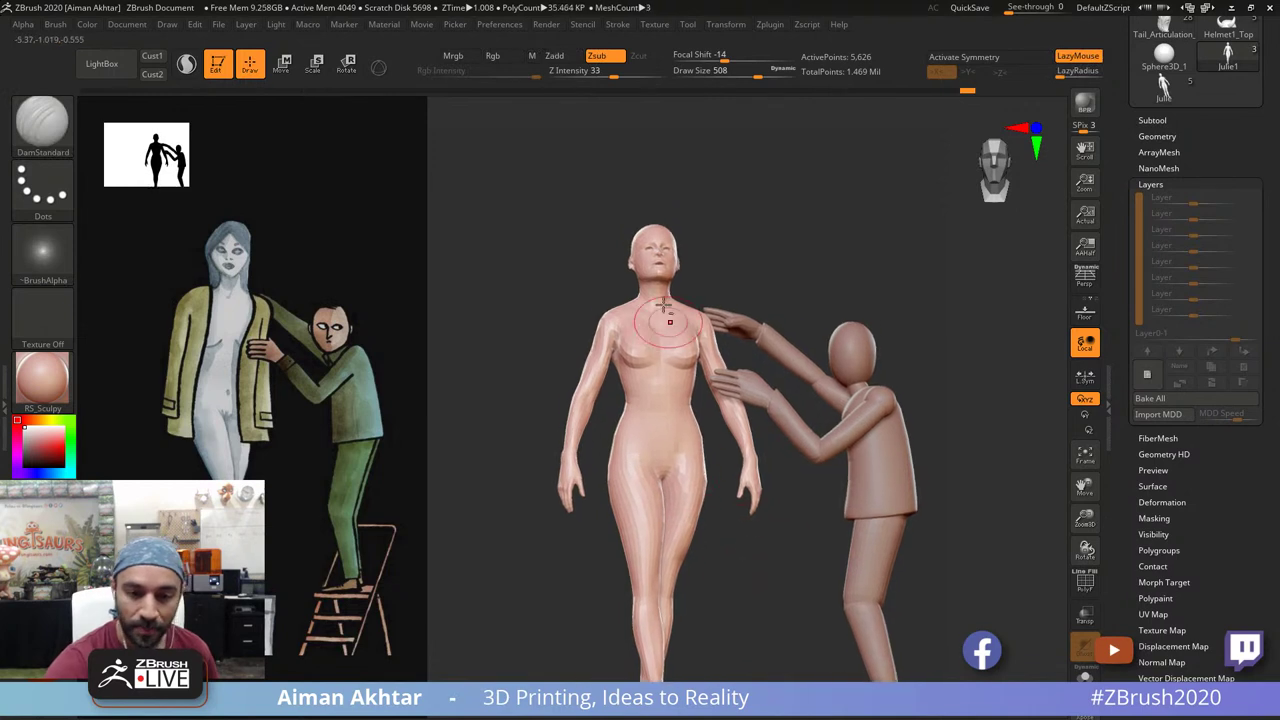
key(b)
key(i)
key(n)
mouse_move(628, 353)
mouse_down()
mouse_move(646, 364)
mouse_move(631, 349)
mouse_move(621, 361)
mouse_up()
Step: Push in the waist on the side away from the mannequin with the Move brush at draw size 1000
key(b)
key(m)
key(v)
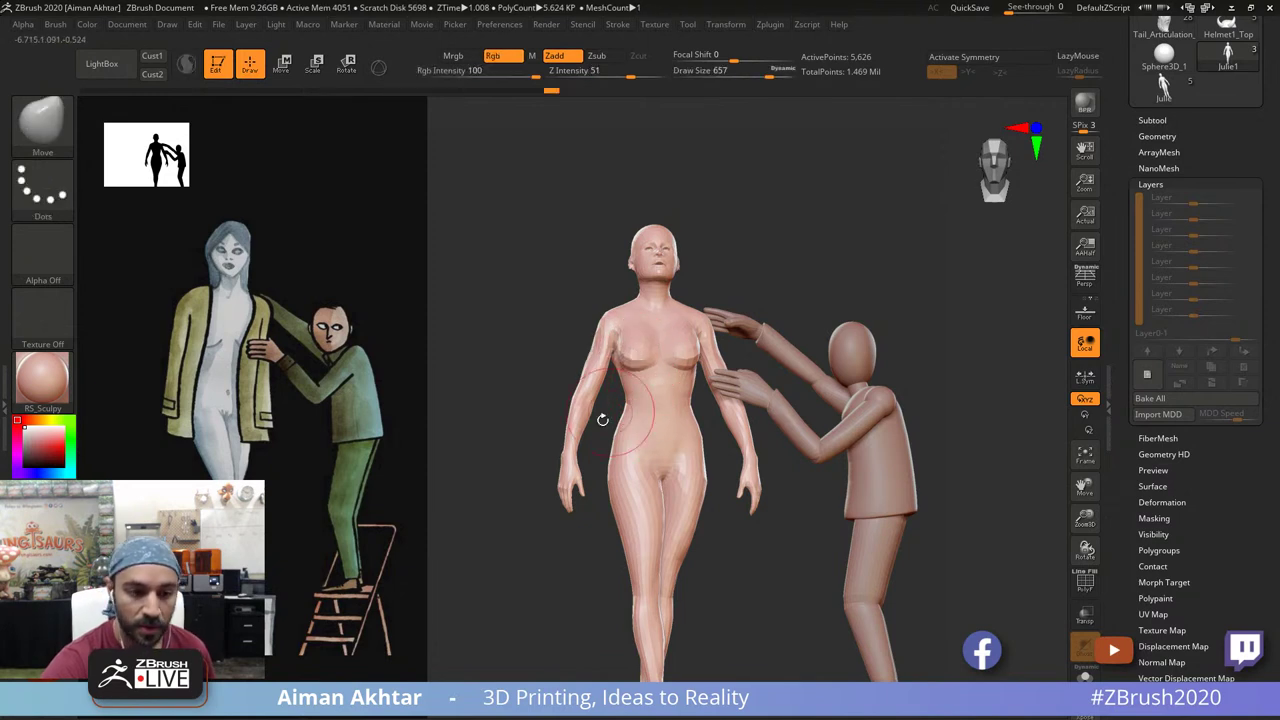
key(s)
drag(599, 411, 626, 413)
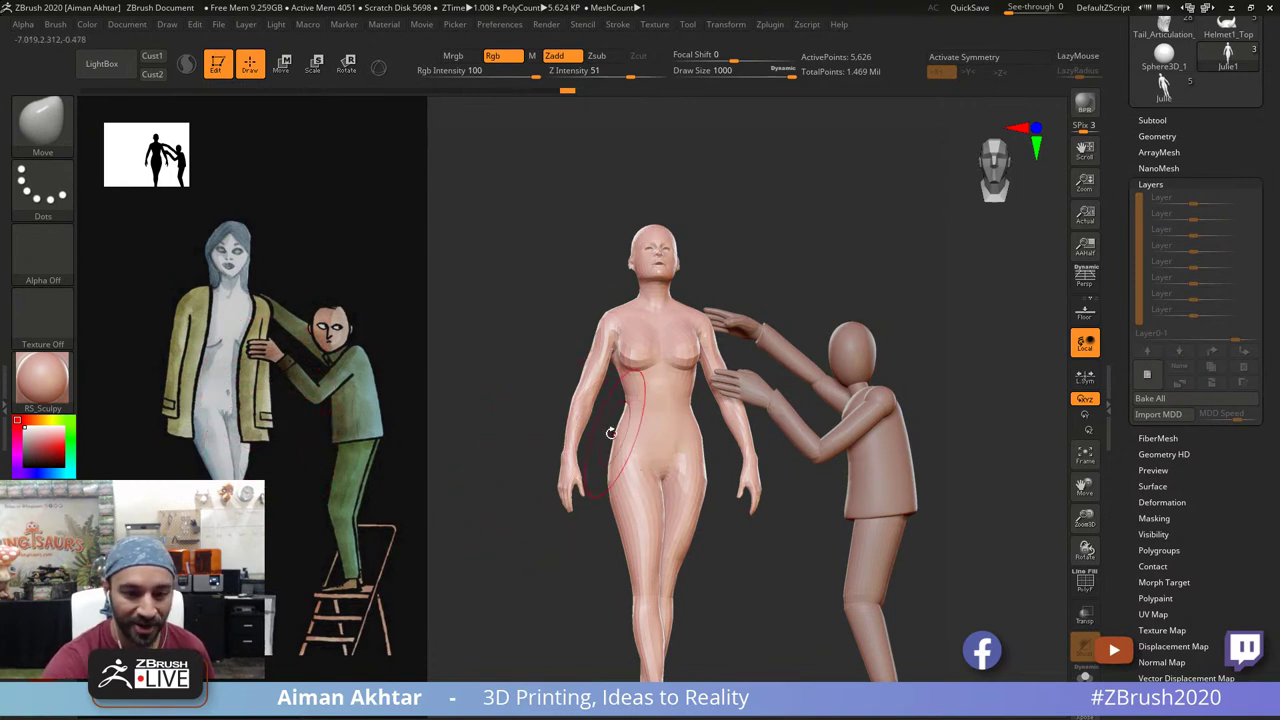
Step: Hide both of the figure's arms with SelectLasso, keeping the head, torso and legs visible
key(ctrl+shift)
click(45, 147)
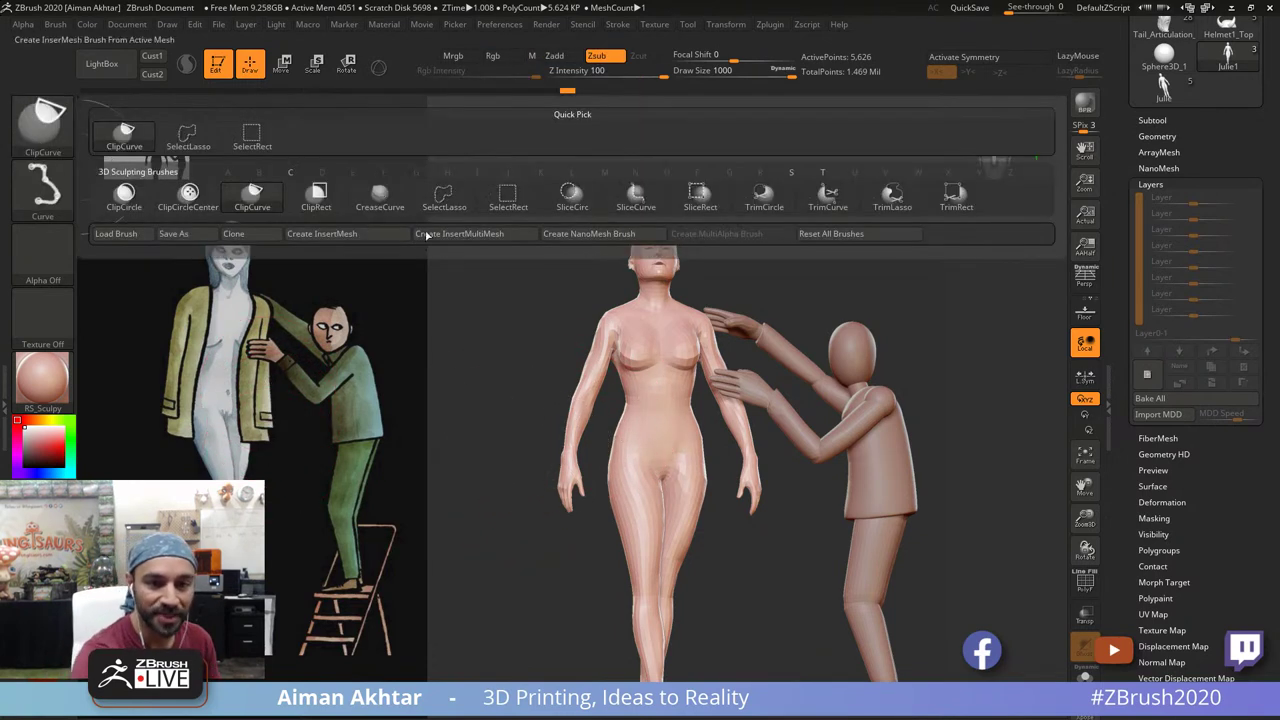
click(468, 195)
mouse_move(505, 562)
mouse_down()
mouse_move(566, 552)
mouse_move(617, 440)
mouse_move(612, 455)
mouse_up()
ctrl+shift+click(605, 499)
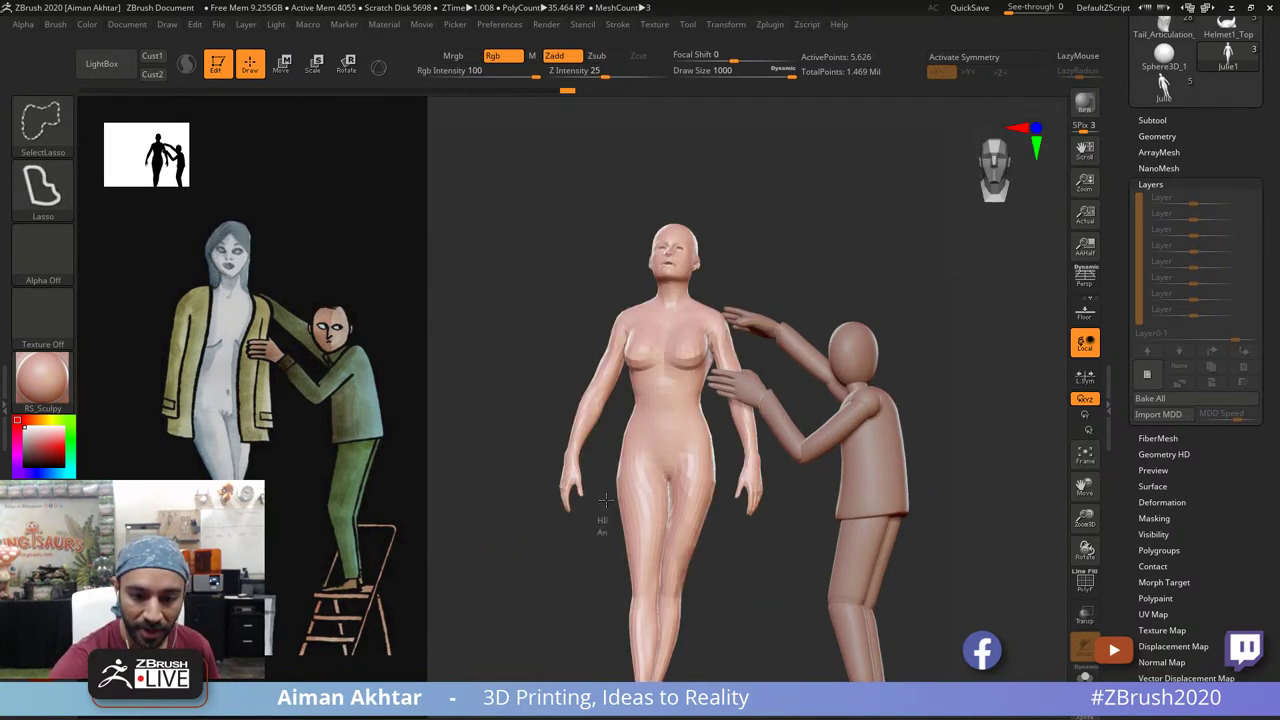
ctrl+alt+shift+drag(618, 373, 489, 560)
mouse_move(764, 475)
mouse_down()
mouse_move(774, 531)
mouse_move(722, 465)
mouse_move(701, 375)
mouse_move(757, 306)
mouse_up()
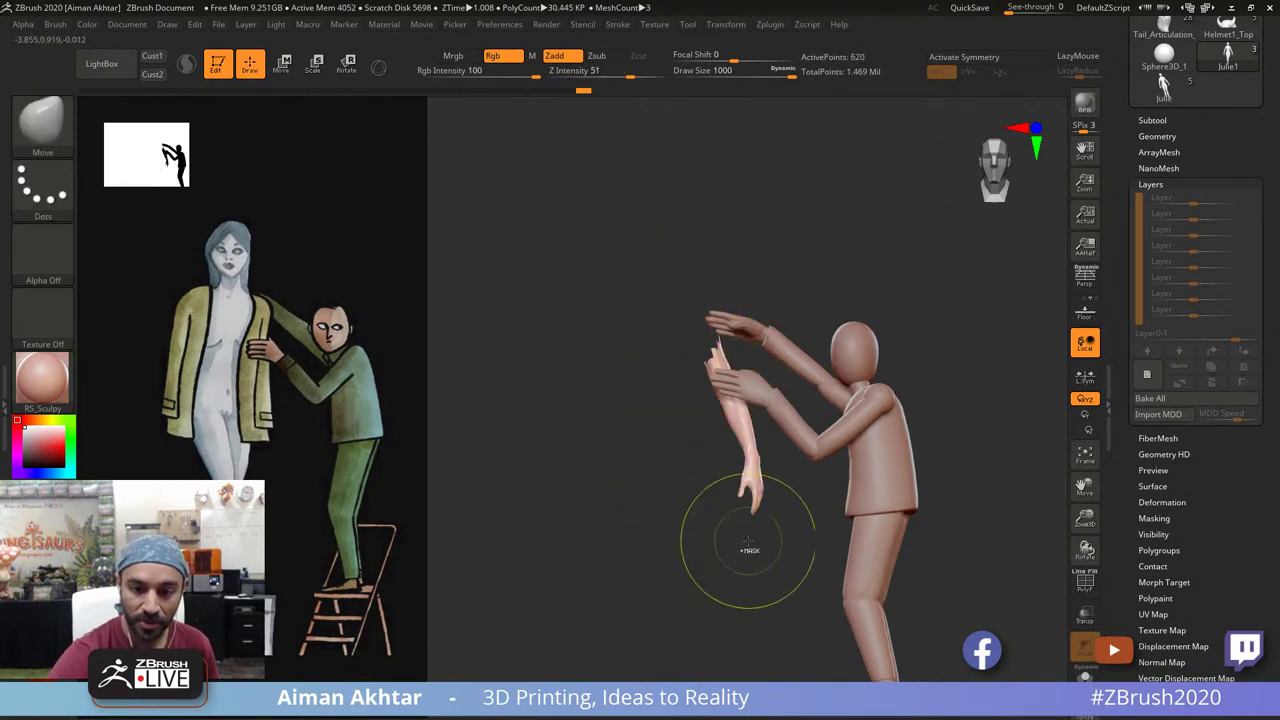
key(ctrl+z)
mouse_move(788, 535)
ctrl+shift+mouse_down()
mouse_move(746, 547)
mouse_move(716, 422)
mouse_move(713, 318)
mouse_move(762, 240)
mouse_move(829, 200)
mouse_move(823, 236)
ctrl+shift+mouse_up()
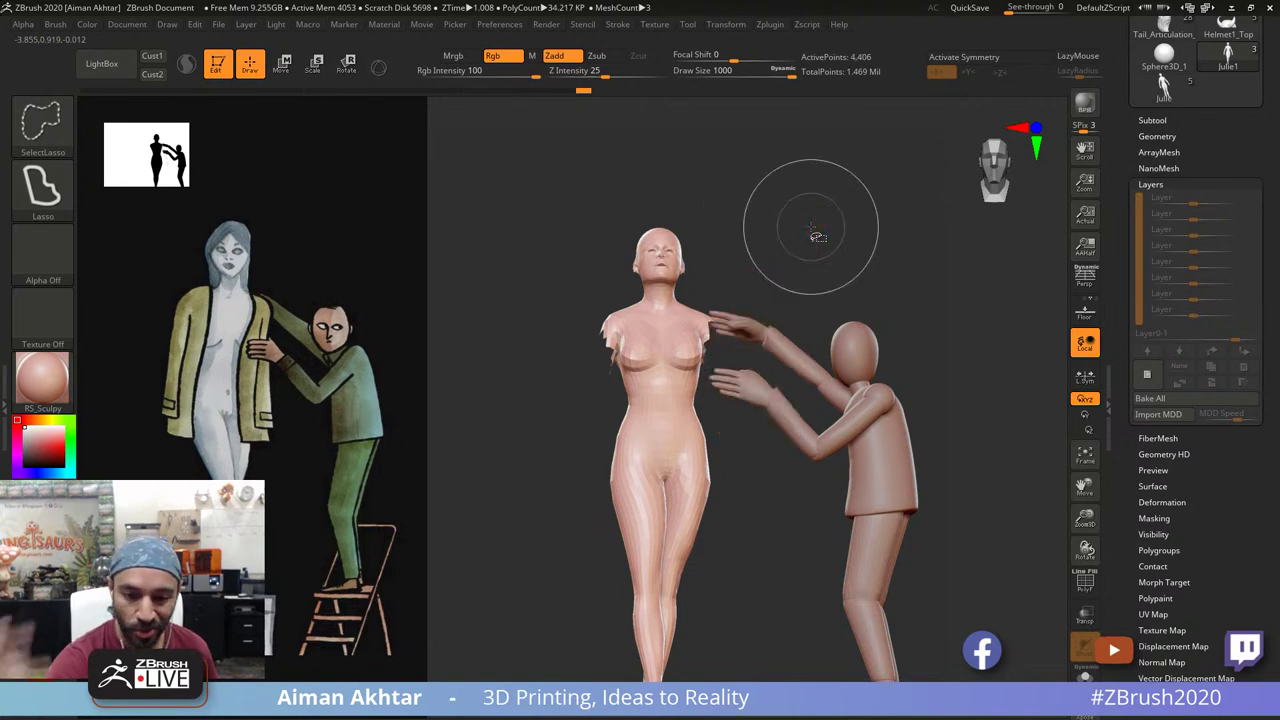
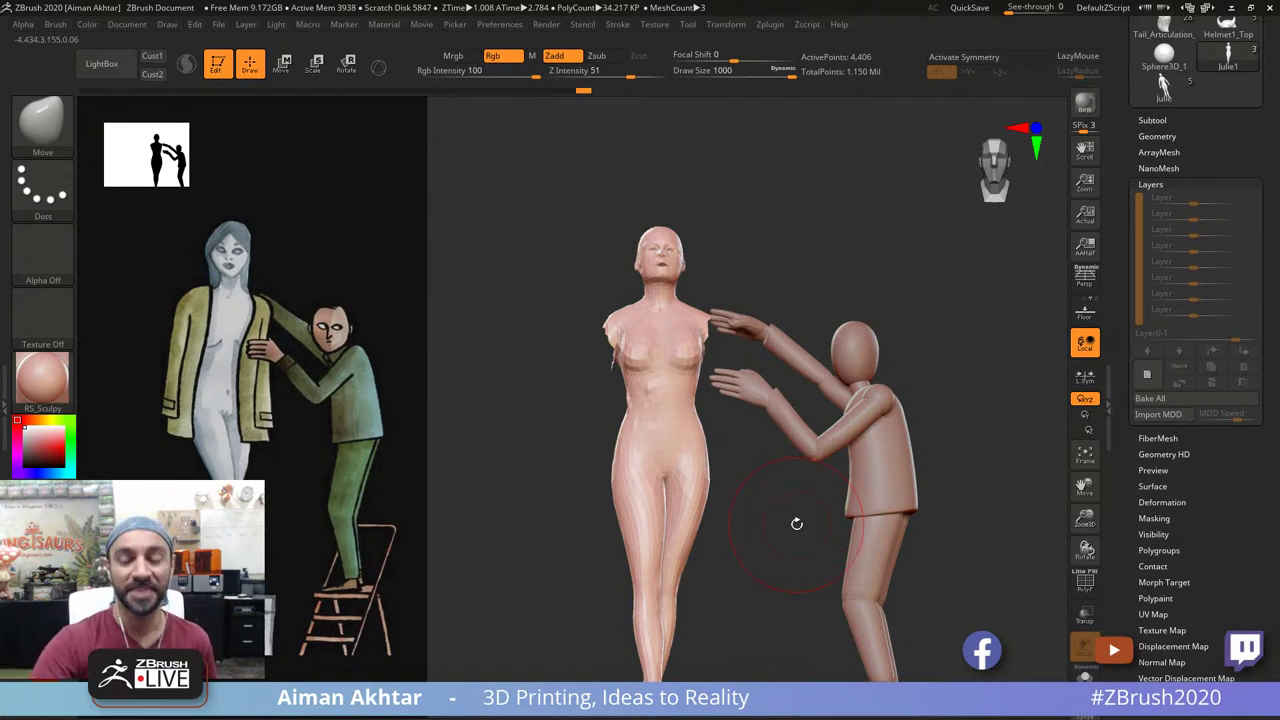
Step: Adjust the thigh and hip contours on the mannequin's side with the Move brush at draw size 814
drag(778, 527, 766, 434)
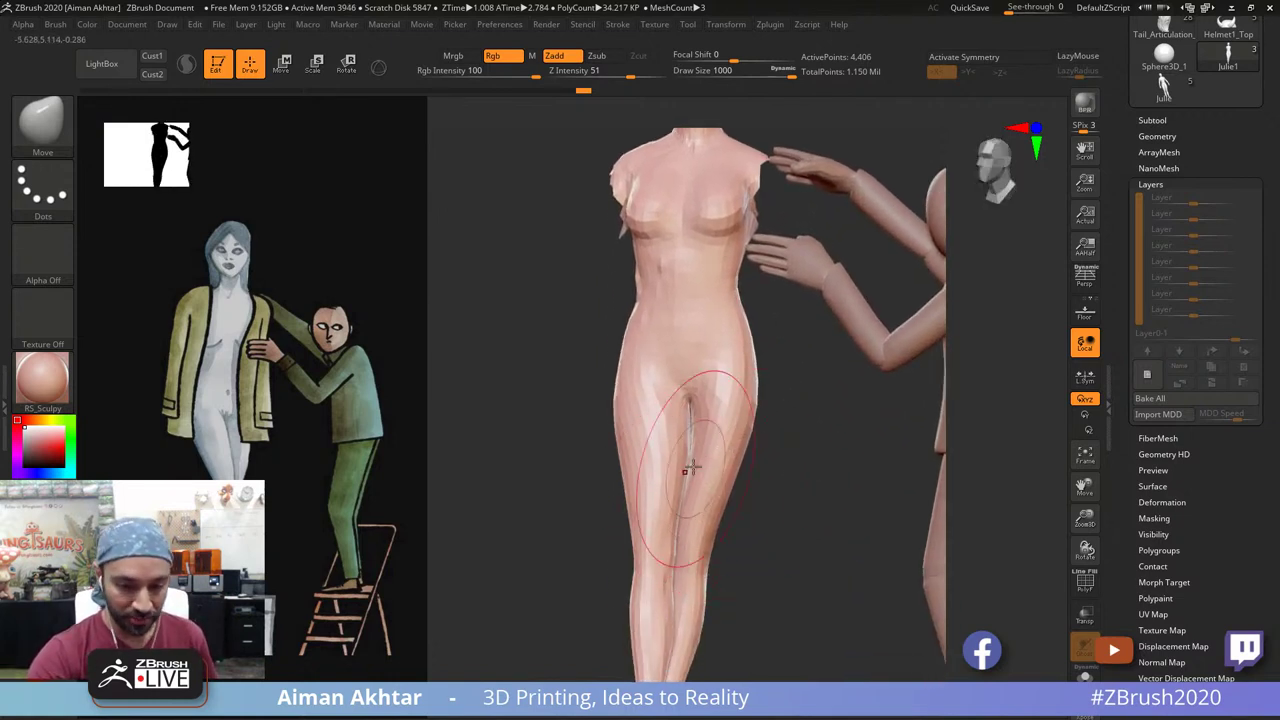
key(s)
drag(714, 480, 700, 480)
mouse_move(706, 524)
mouse_down()
mouse_move(722, 543)
mouse_move(788, 533)
mouse_up()
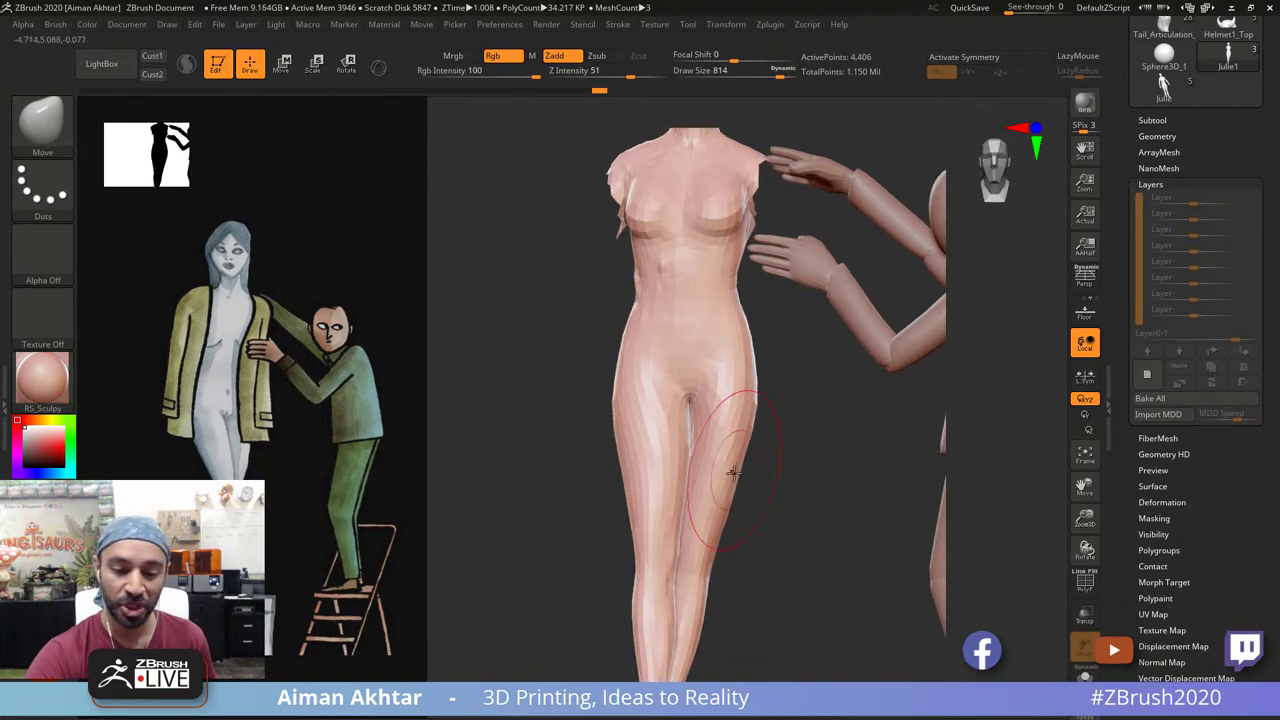
drag(733, 473, 748, 443)
Step: Add volume to the front and back of the upper thighs with the Inflate brush
key(b)
key(i)
key(n)
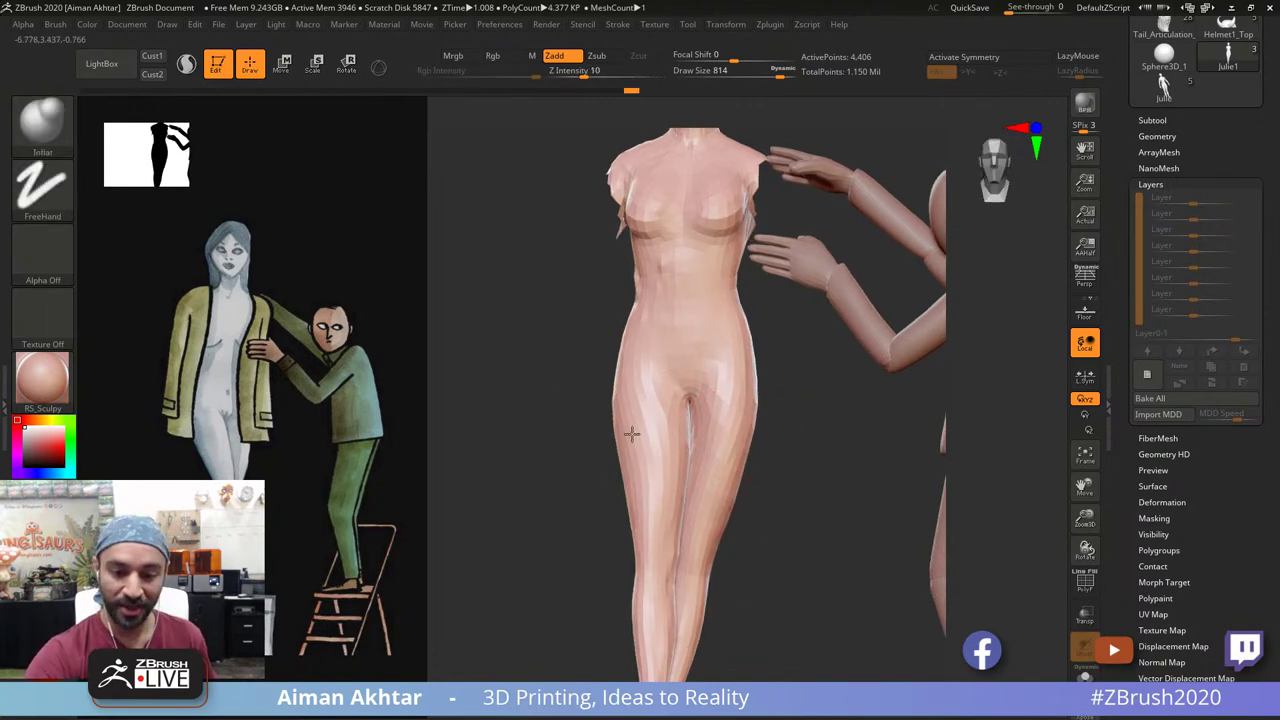
drag(632, 434, 640, 470)
drag(757, 480, 640, 464)
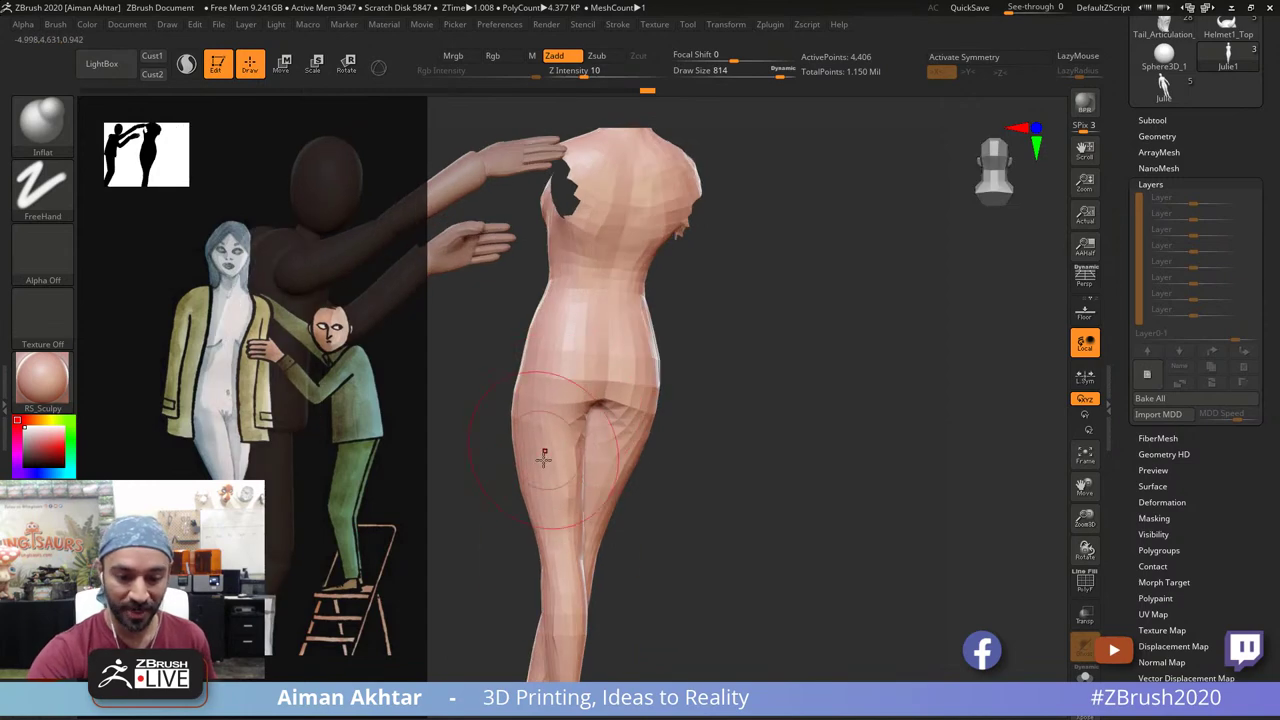
right_drag(544, 456, 688, 549)
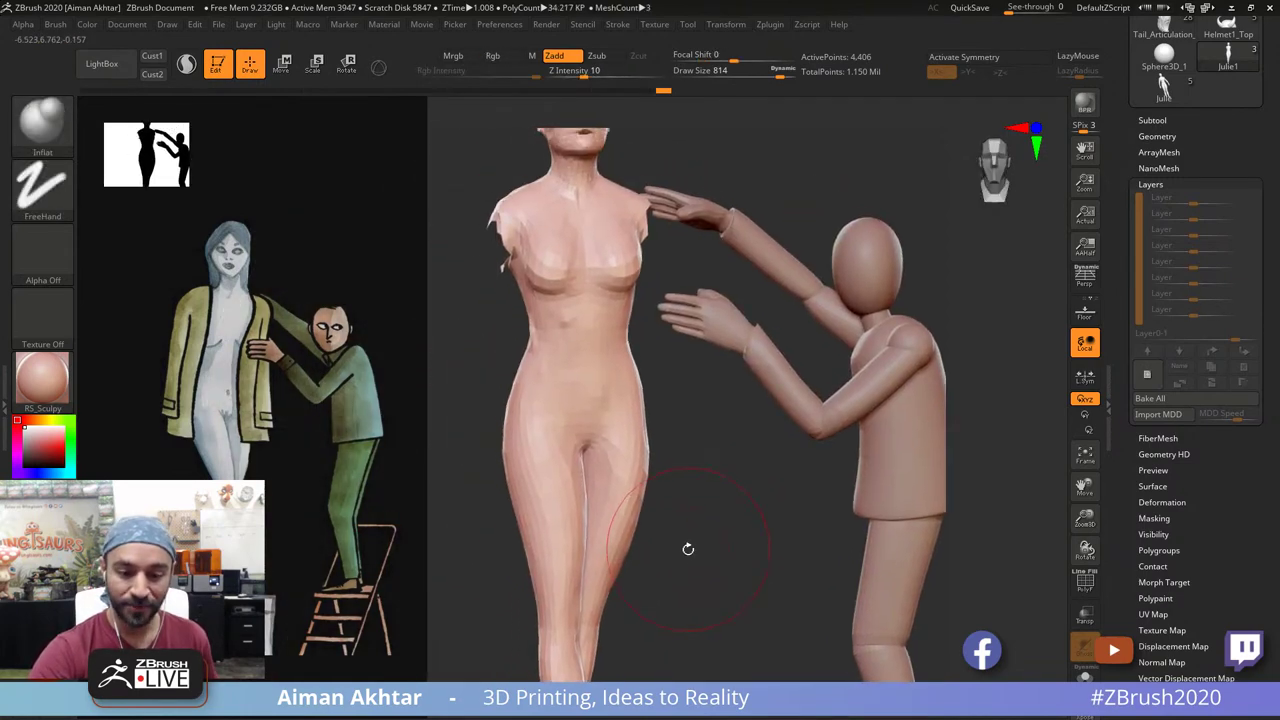
Step: Reshape the rear foot's heel where it meets the cube with Move Topological, setting the draw size to 620
alt+drag(673, 538, 767, 508)
key(b)
key(m)
key(v)
drag(684, 556, 687, 562)
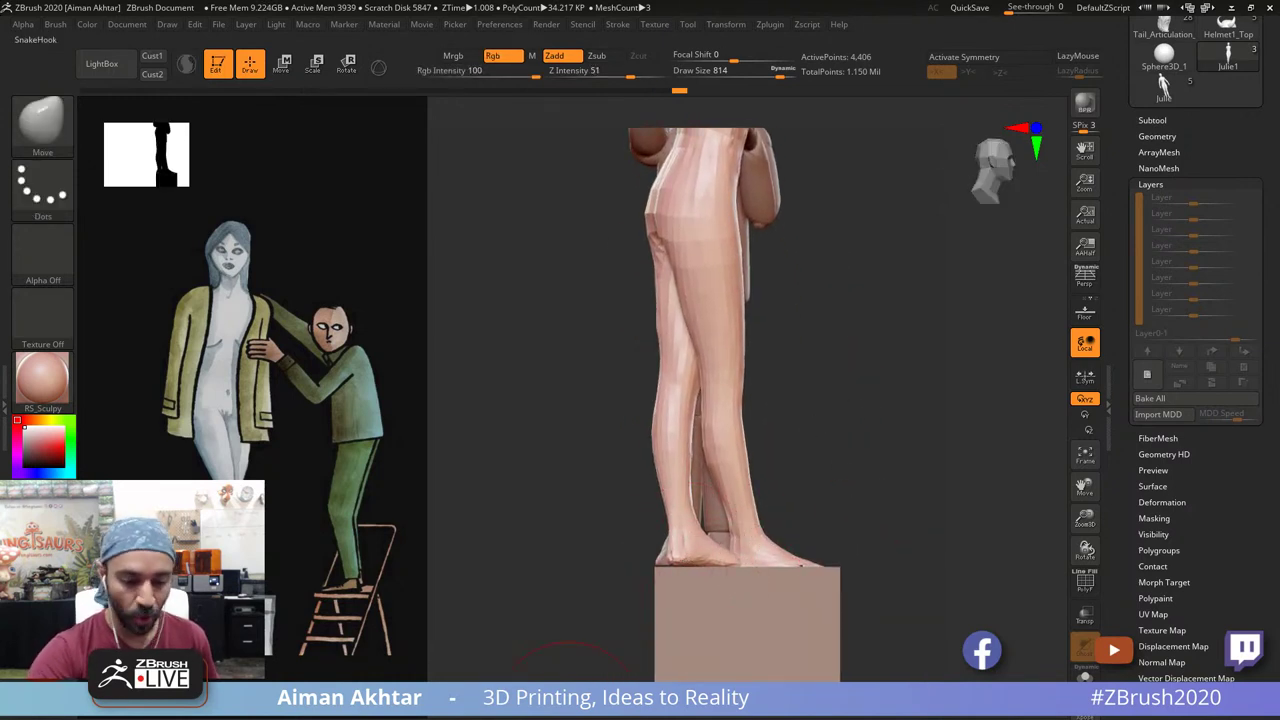
key(b)
key(m)
key(t)
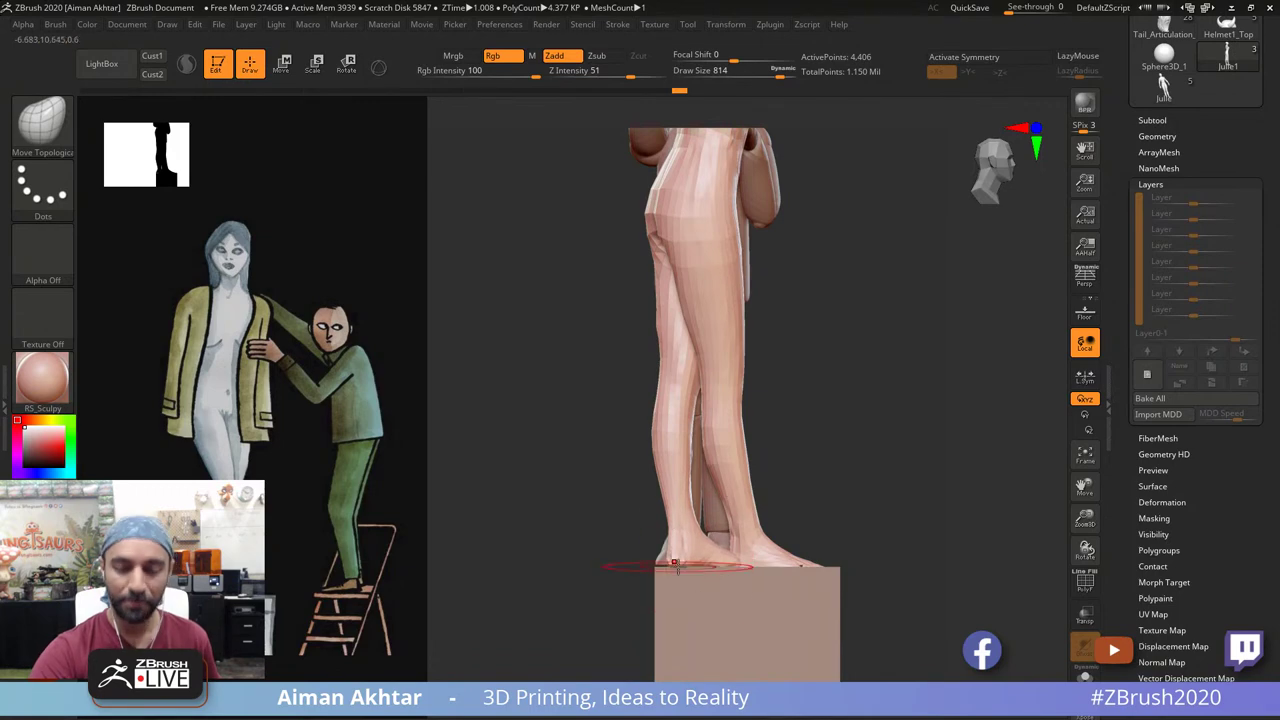
key(s)
drag(677, 568, 674, 563)
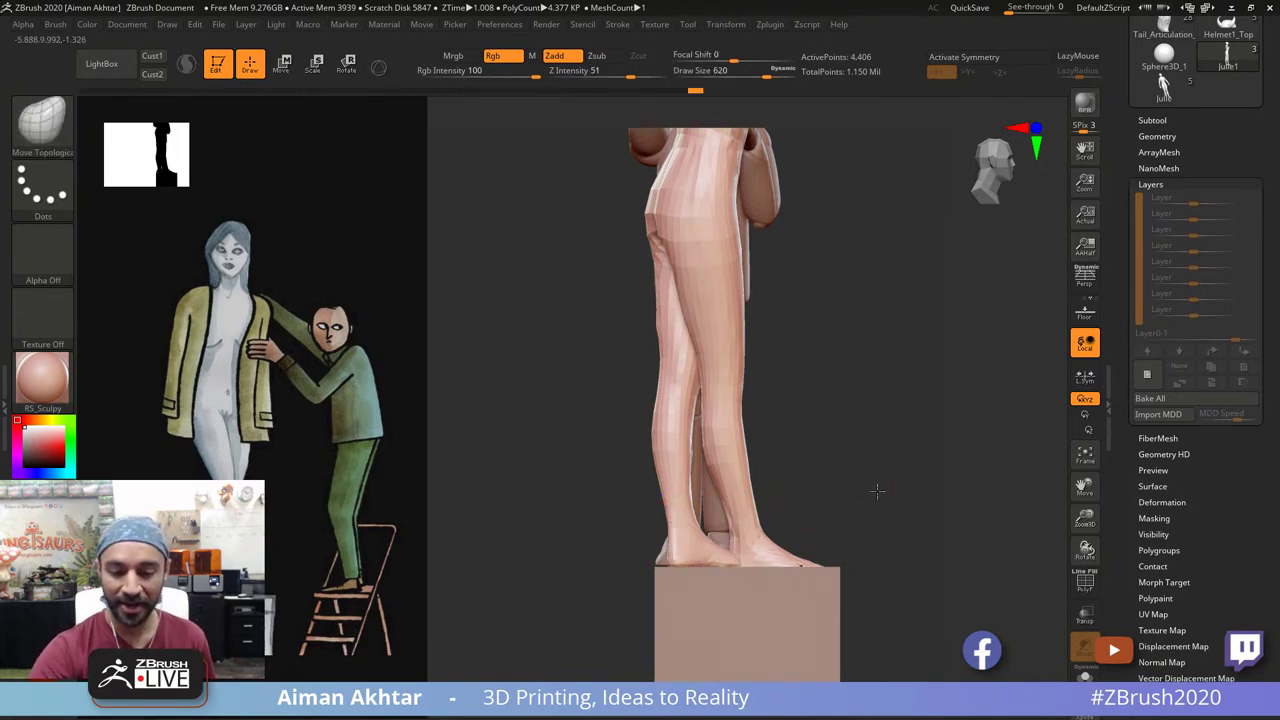
Step: Refine the heel against the cube's top from behind with Move Topological at draw size 372
mouse_move(880, 491)
mouse_down()
mouse_move(800, 535)
mouse_move(797, 495)
mouse_up()
key(s)
drag(681, 559, 666, 558)
drag(666, 559, 662, 567)
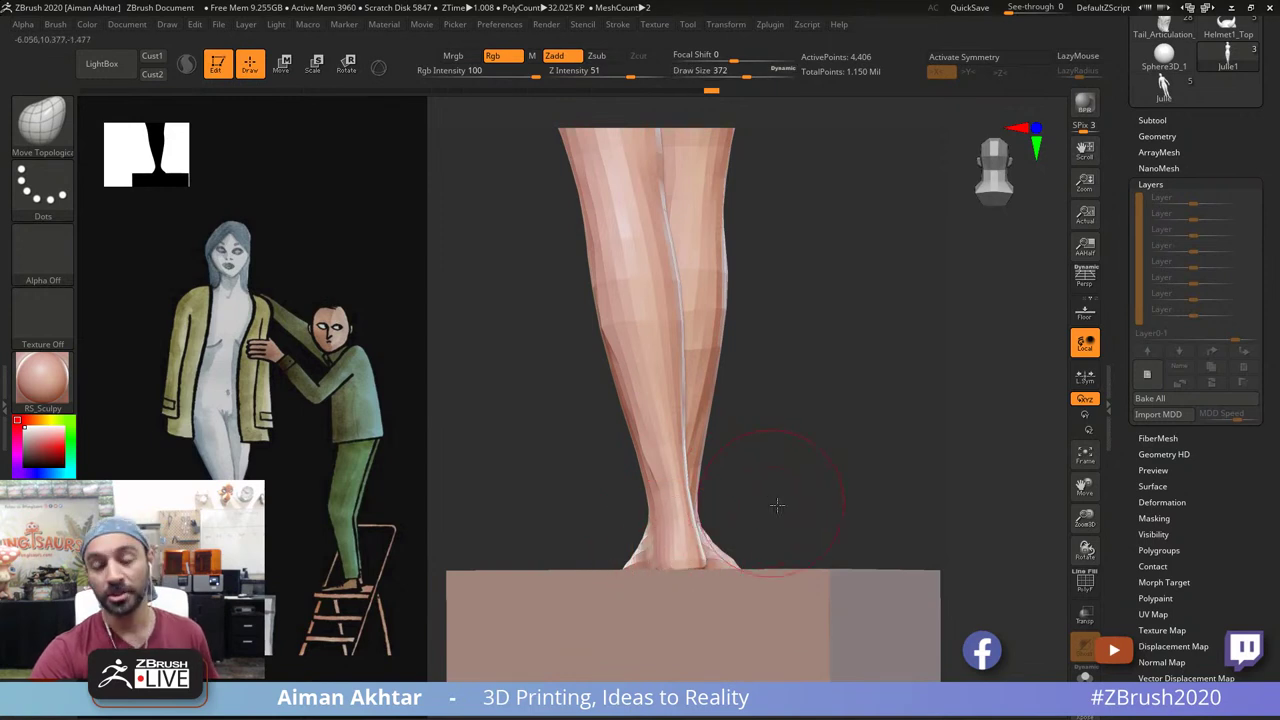
drag(777, 505, 758, 528)
drag(609, 543, 596, 541)
shift+drag(831, 400, 735, 452)
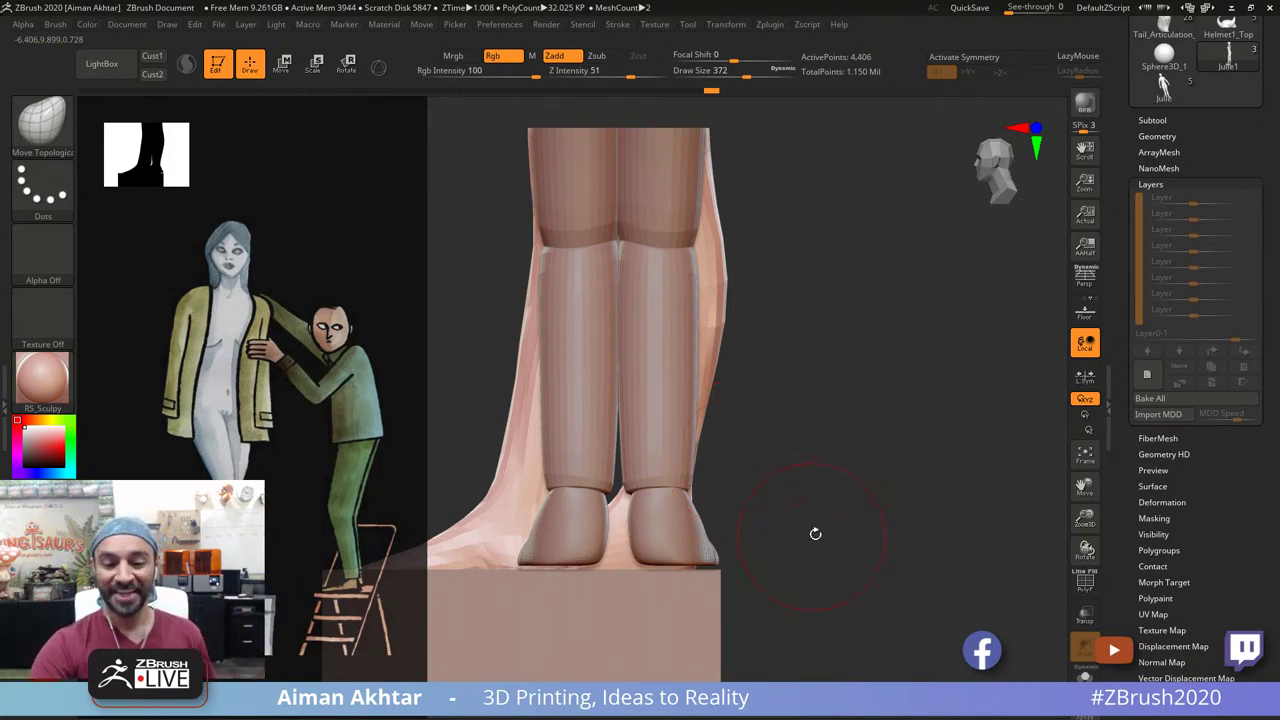
Step: Adjust the forward foot on the cube with Move Topological at draw size 666
mouse_move(827, 546)
alt+mouse_down()
mouse_move(906, 500)
mouse_move(988, 552)
alt+mouse_up()
key(s)
drag(595, 547, 621, 548)
drag(616, 546, 596, 550)
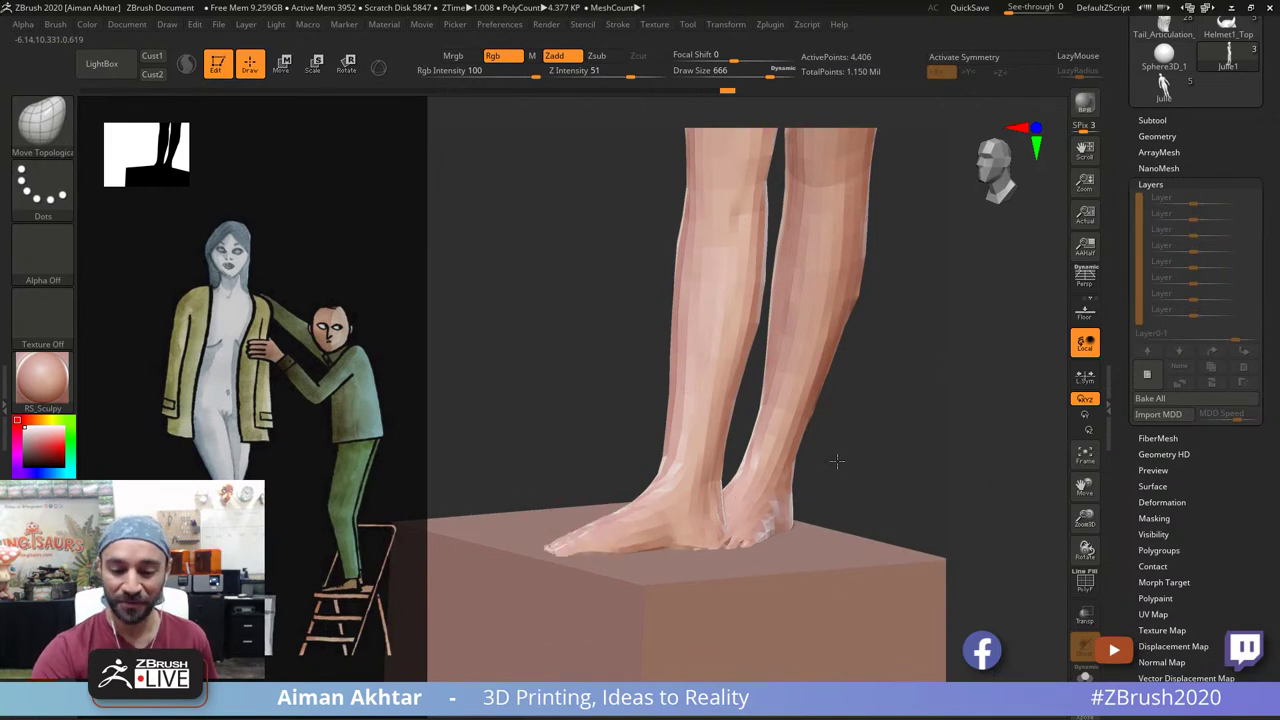
drag(837, 461, 811, 494)
drag(885, 480, 974, 483)
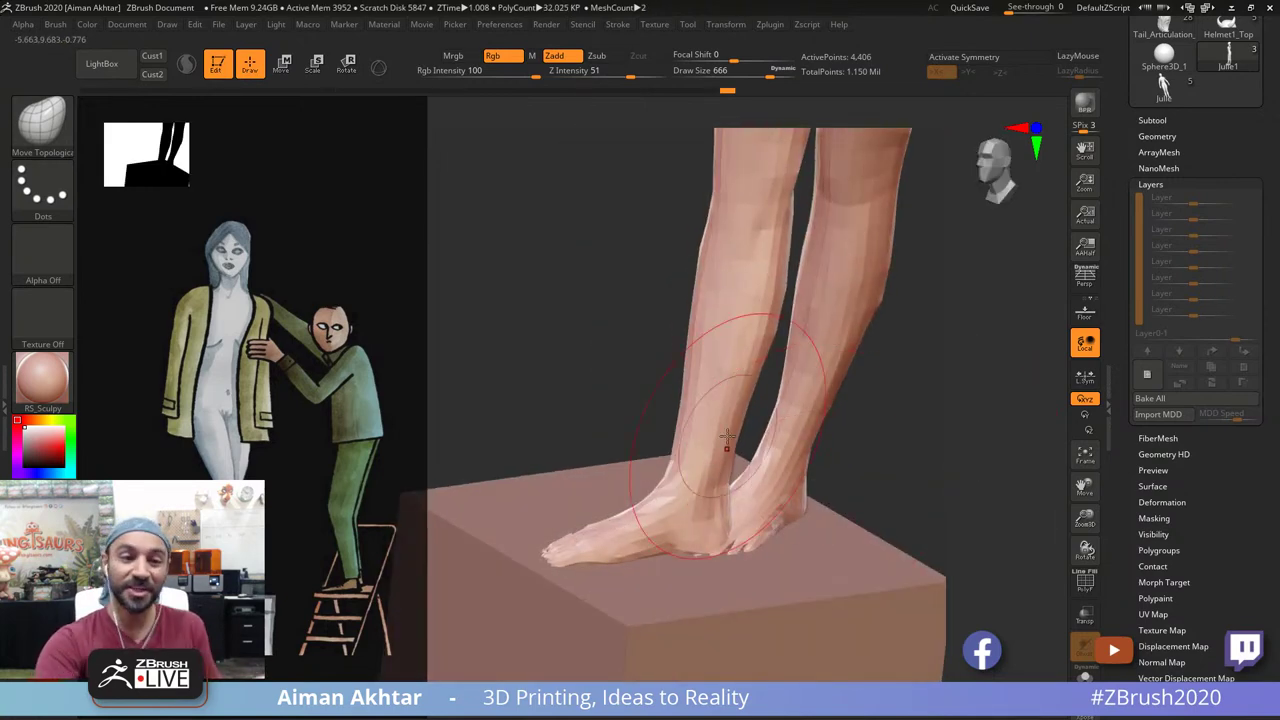
Step: Switch to Rotate mode and mask the figure except for the rear foot
click(341, 65)
mouse_move(818, 390)
alt+right_down()
mouse_move(914, 457)
mouse_move(791, 435)
alt+right_up()
ctrl+drag(791, 435, 783, 463)
ctrl+right_drag(857, 483, 886, 448)
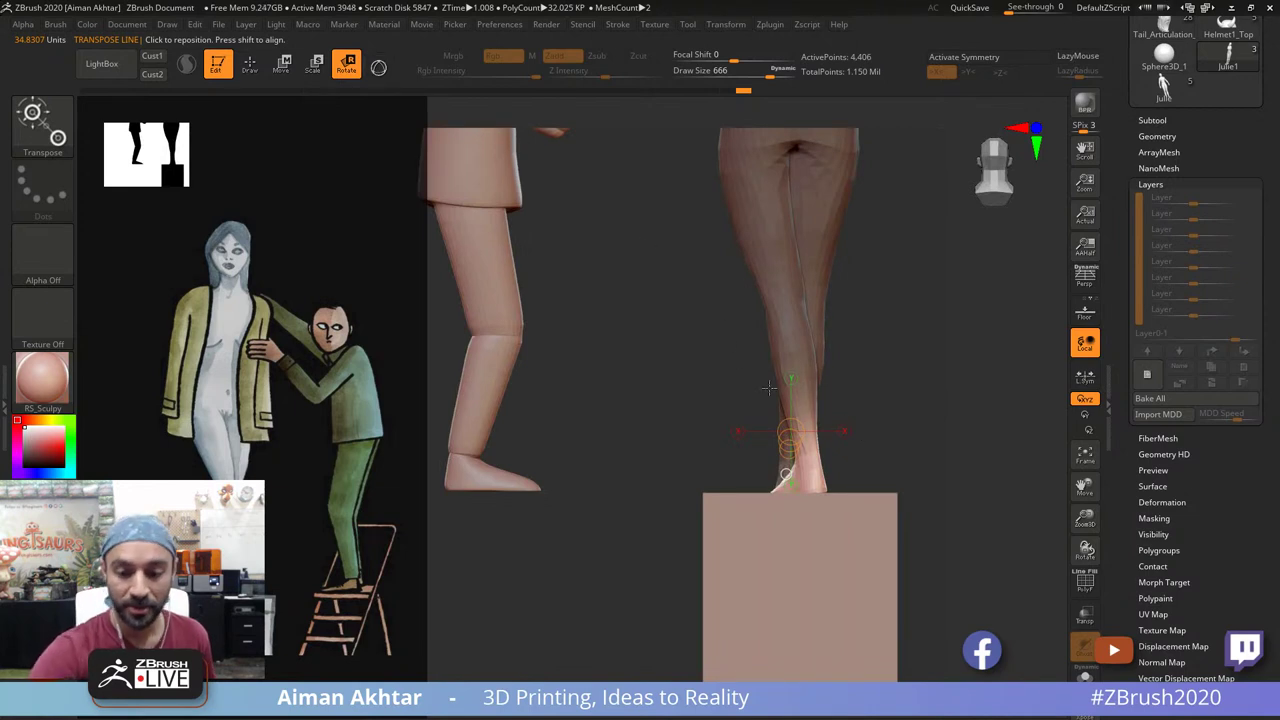
Step: Set a transpose line from the rear leg's lower shin to the foot and rotate the foot at the ankle
drag(810, 418, 826, 518)
drag(818, 467, 813, 431)
drag(826, 518, 826, 519)
shift+right_drag(880, 450, 967, 361)
right_drag(937, 403, 865, 459)
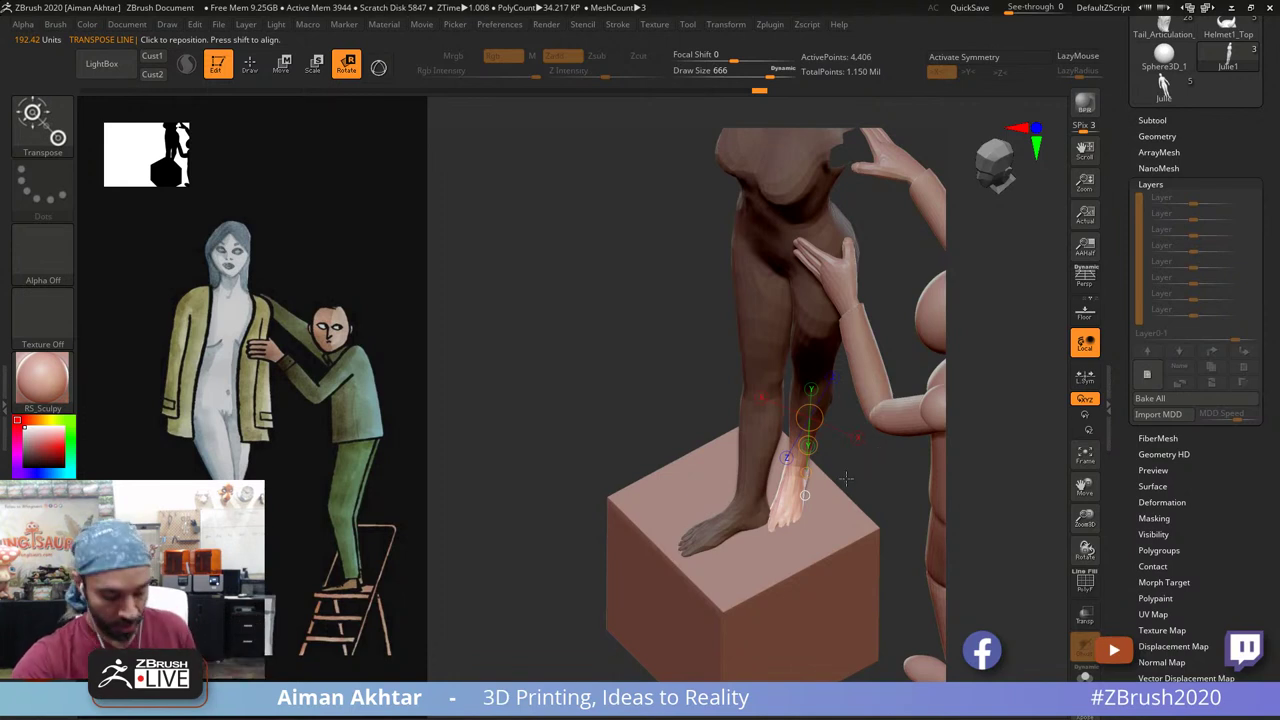
Step: Return to the Move brush at draw size 856 and reshape the unmasked rear foot on the cube
key(q)
right_drag(849, 522, 848, 420)
key(s)
drag(791, 522, 803, 521)
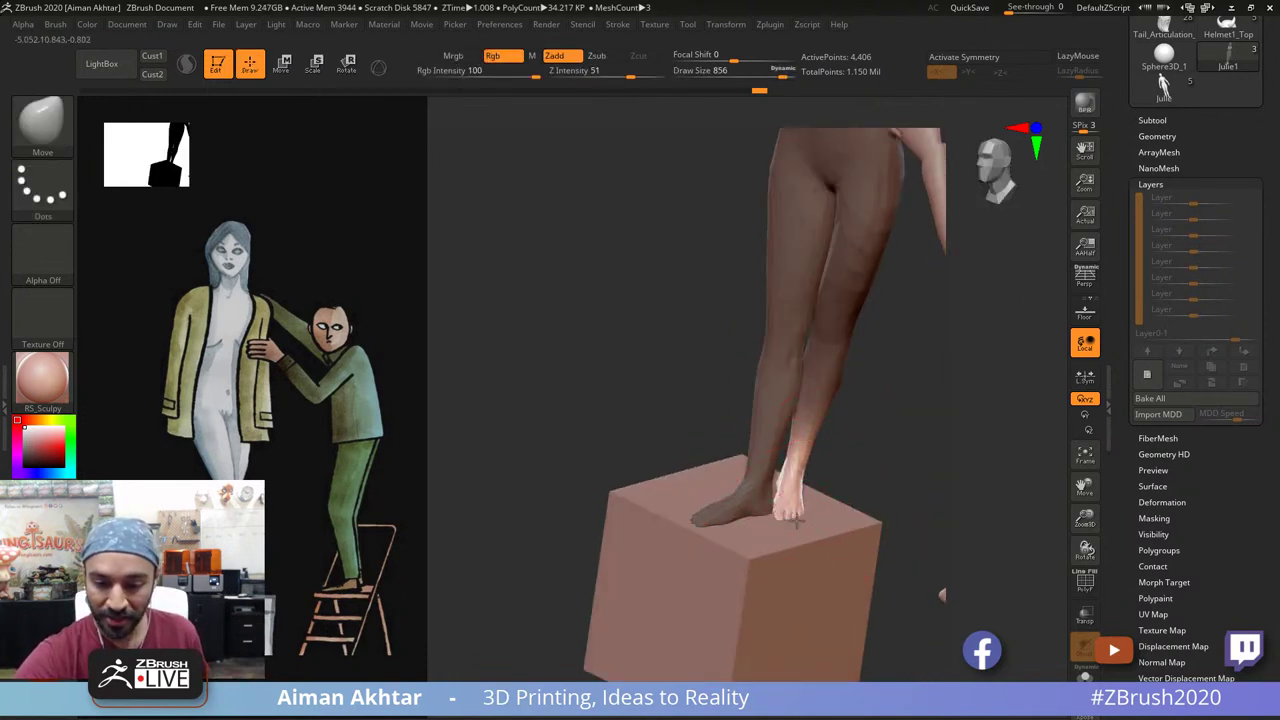
ctrl+right_drag(805, 514, 805, 523)
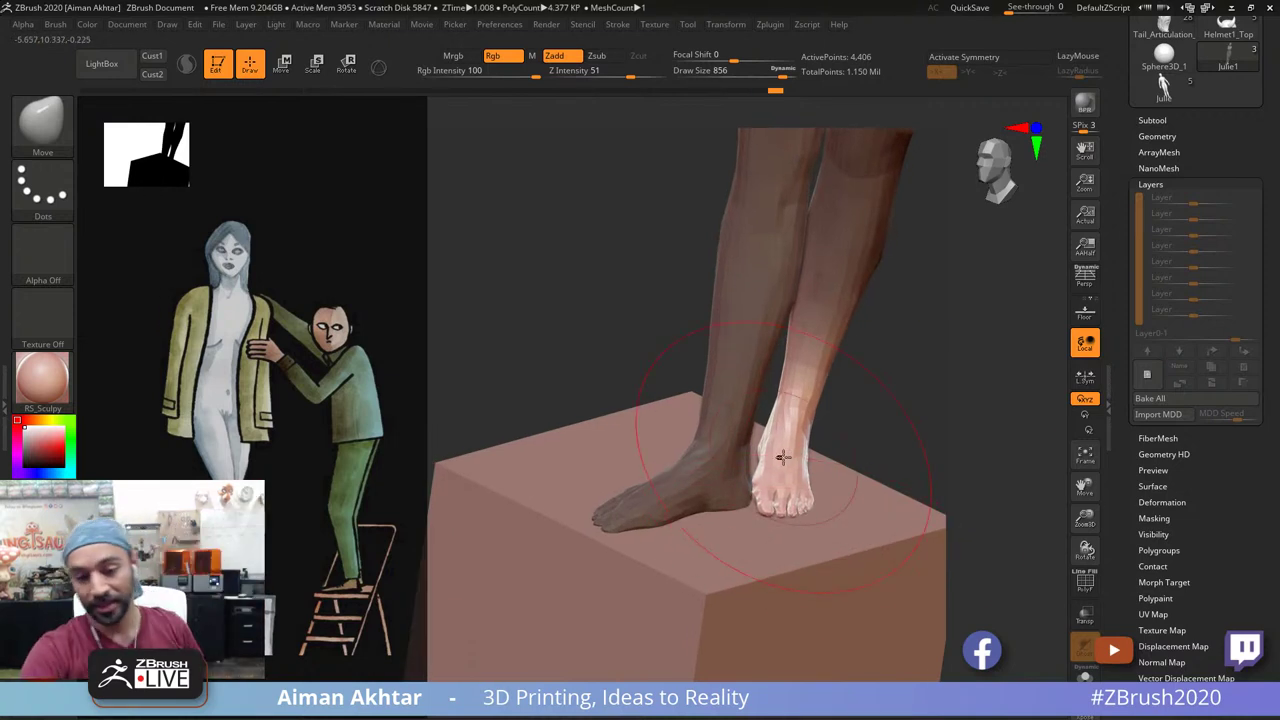
mouse_move(885, 385)
shift+right_down()
mouse_move(814, 443)
mouse_move(795, 494)
mouse_move(737, 515)
shift+right_up()
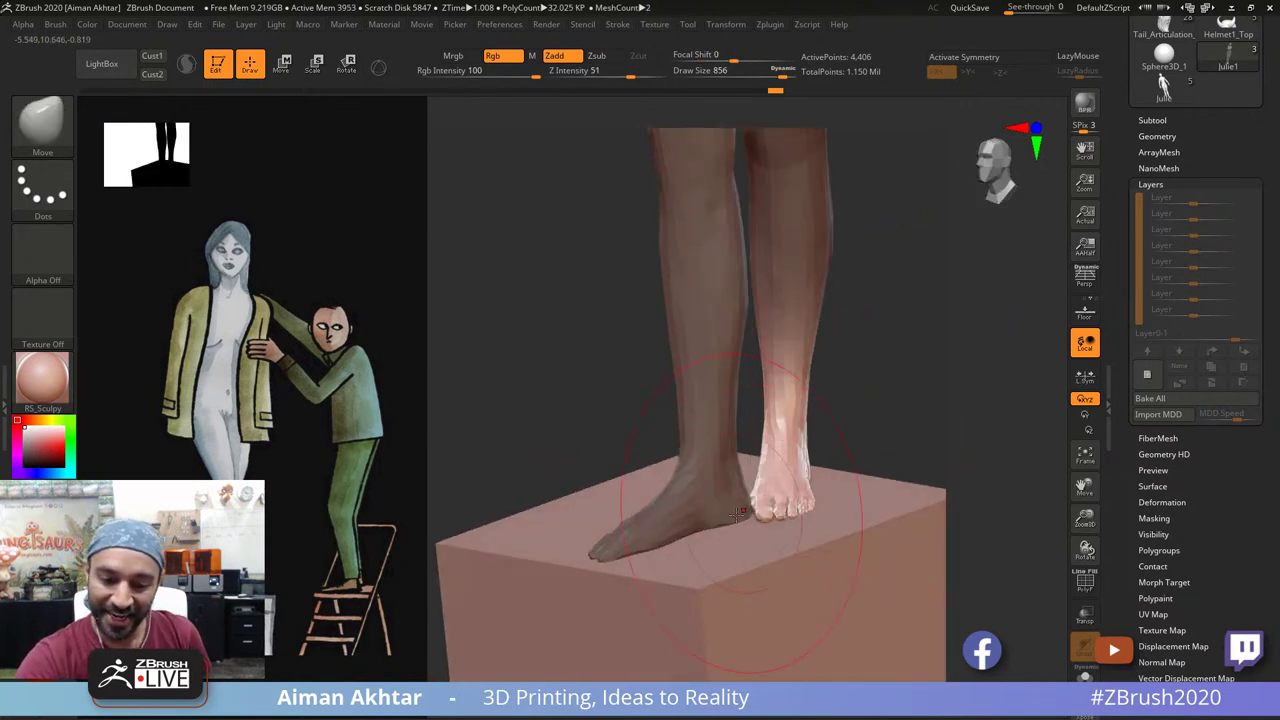
Step: Invert the mask to free the forward foot and reshape it against the cube with Move at draw size 517
ctrl+click(811, 431)
ctrl+right_drag(820, 422, 848, 350)
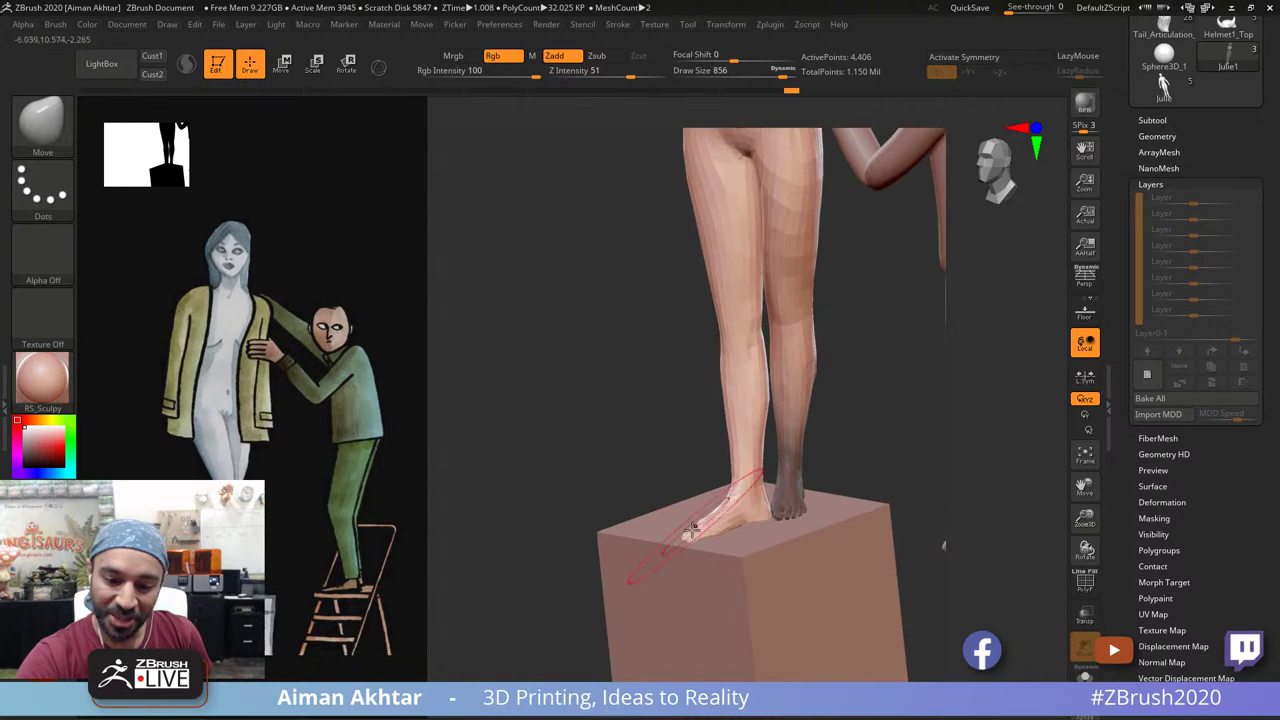
right_drag(675, 454, 730, 434)
ctrl+right_drag(834, 434, 836, 500)
key(s)
drag(725, 531, 703, 531)
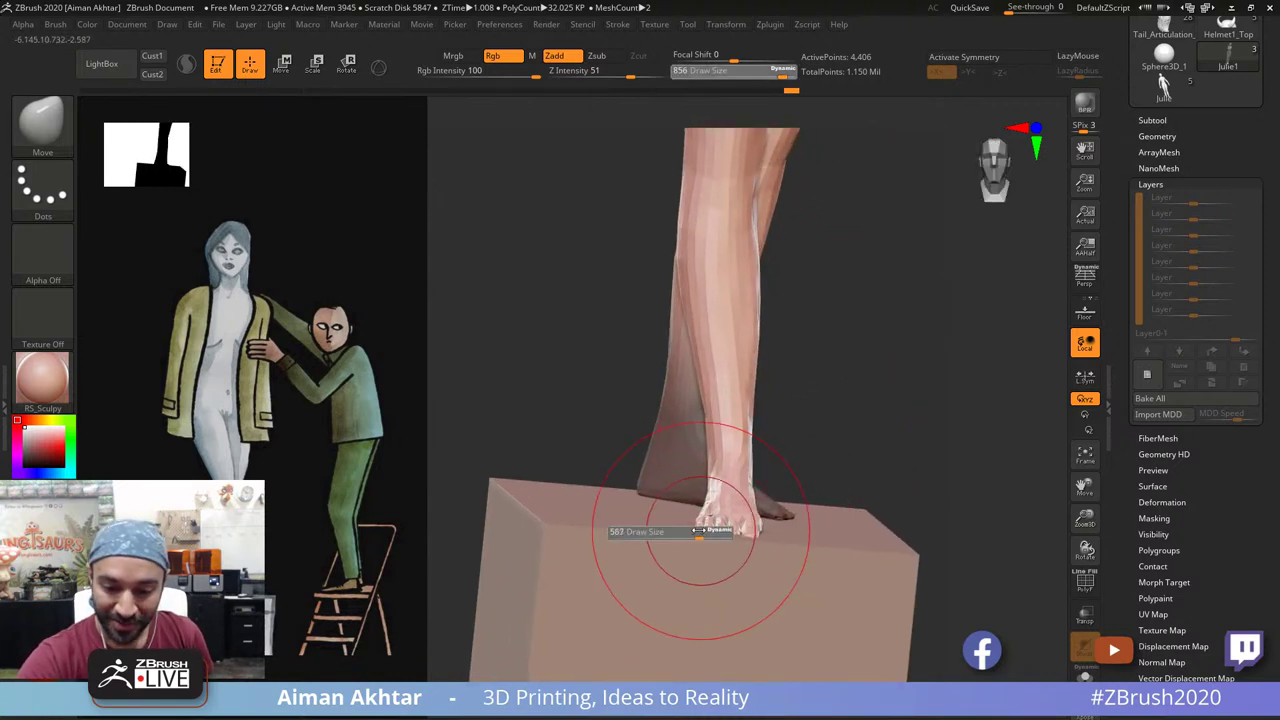
ctrl+right_drag(826, 439, 828, 496)
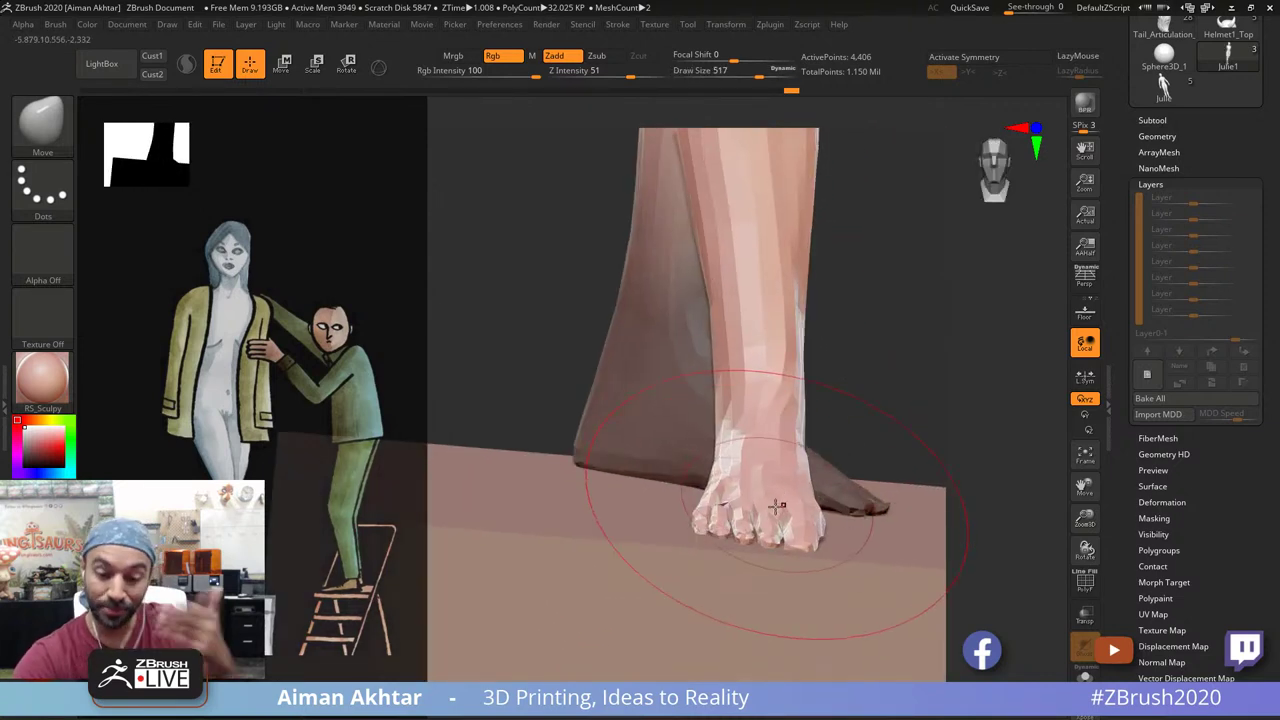
Step: Shape the forward foot's toes against the cube's top with Move at draw size 163
key(s)
drag(714, 531, 686, 529)
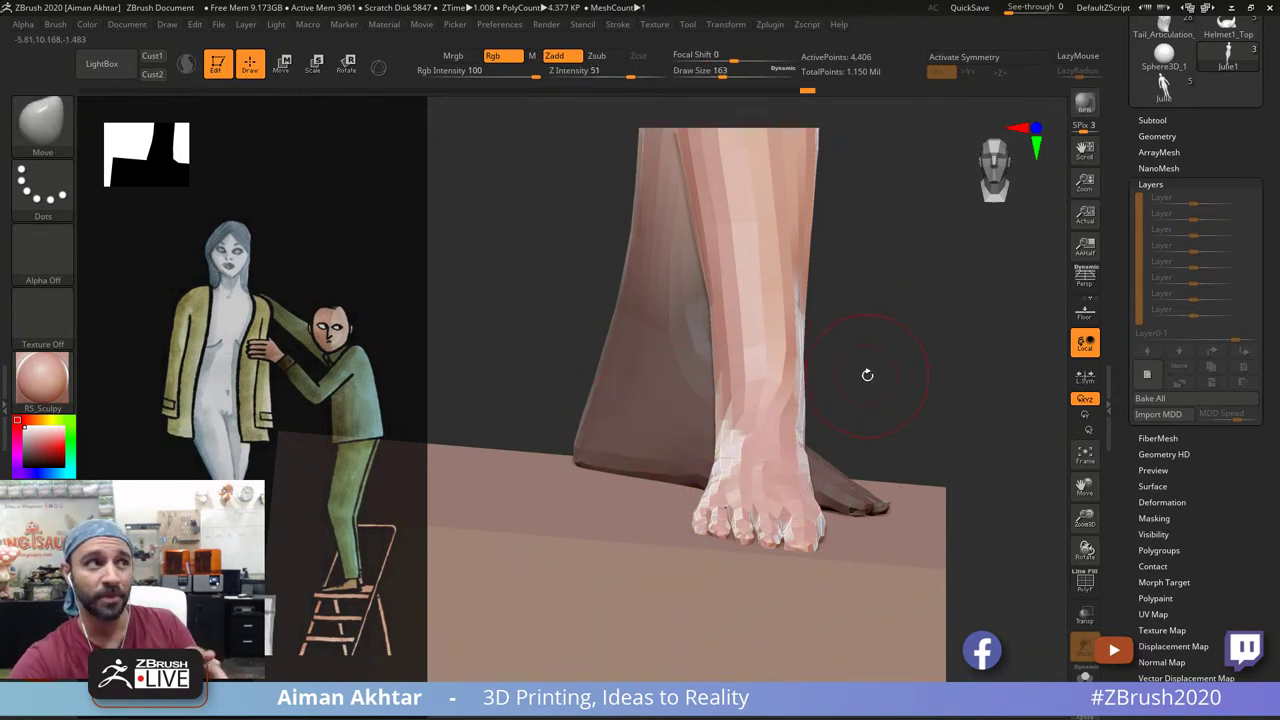
drag(866, 394, 709, 528)
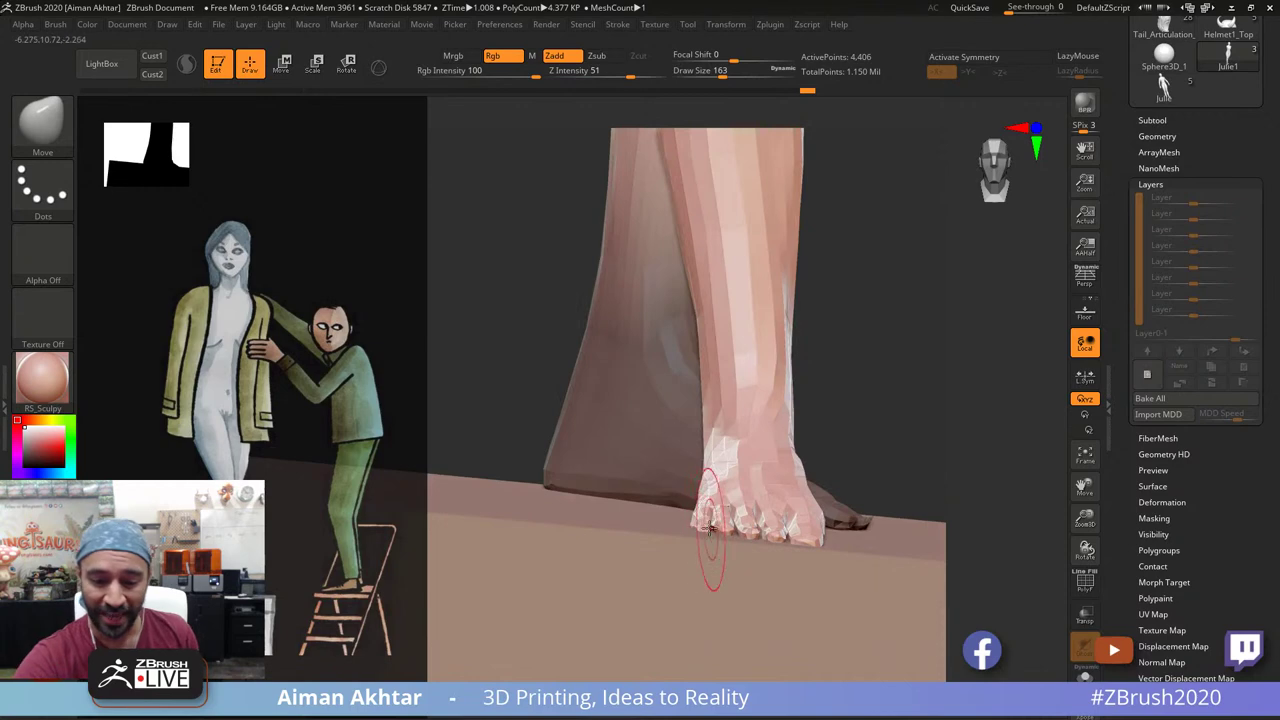
drag(862, 371, 985, 378)
drag(782, 374, 888, 384)
drag(877, 385, 863, 392)
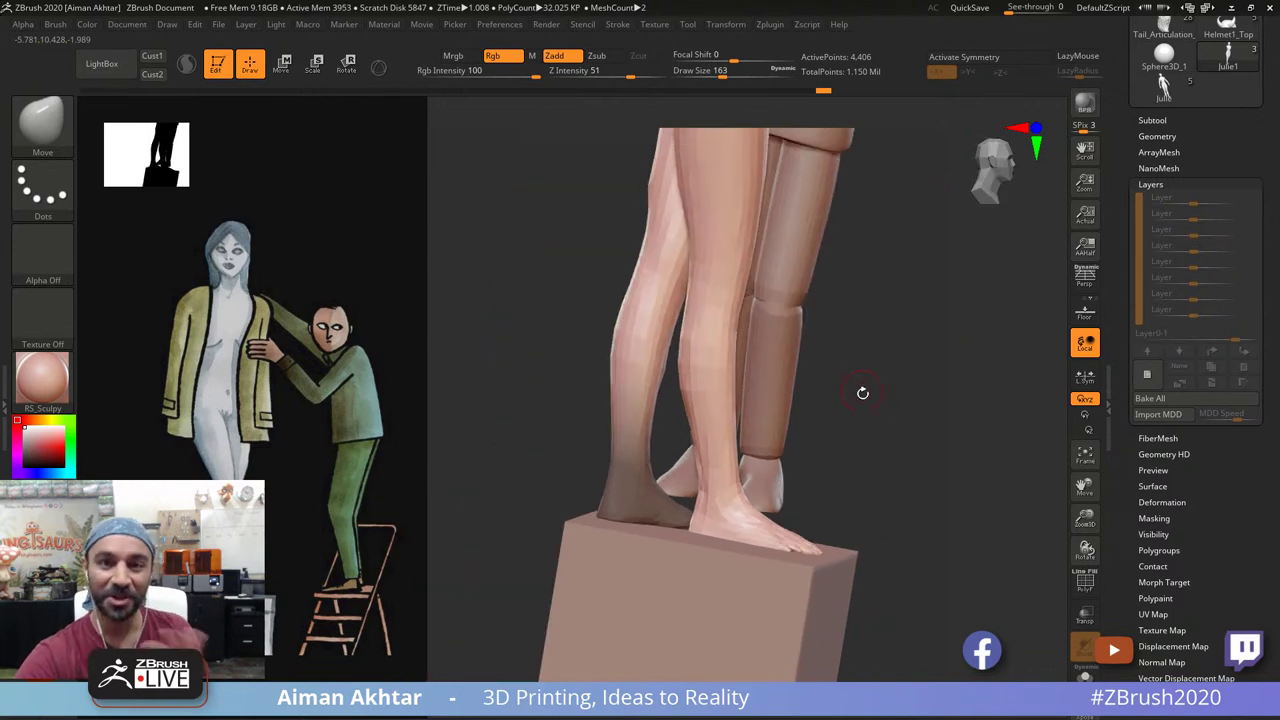
drag(901, 473, 745, 480)
mouse_move(1012, 449)
mouse_down()
mouse_move(982, 451)
mouse_move(978, 490)
mouse_up()
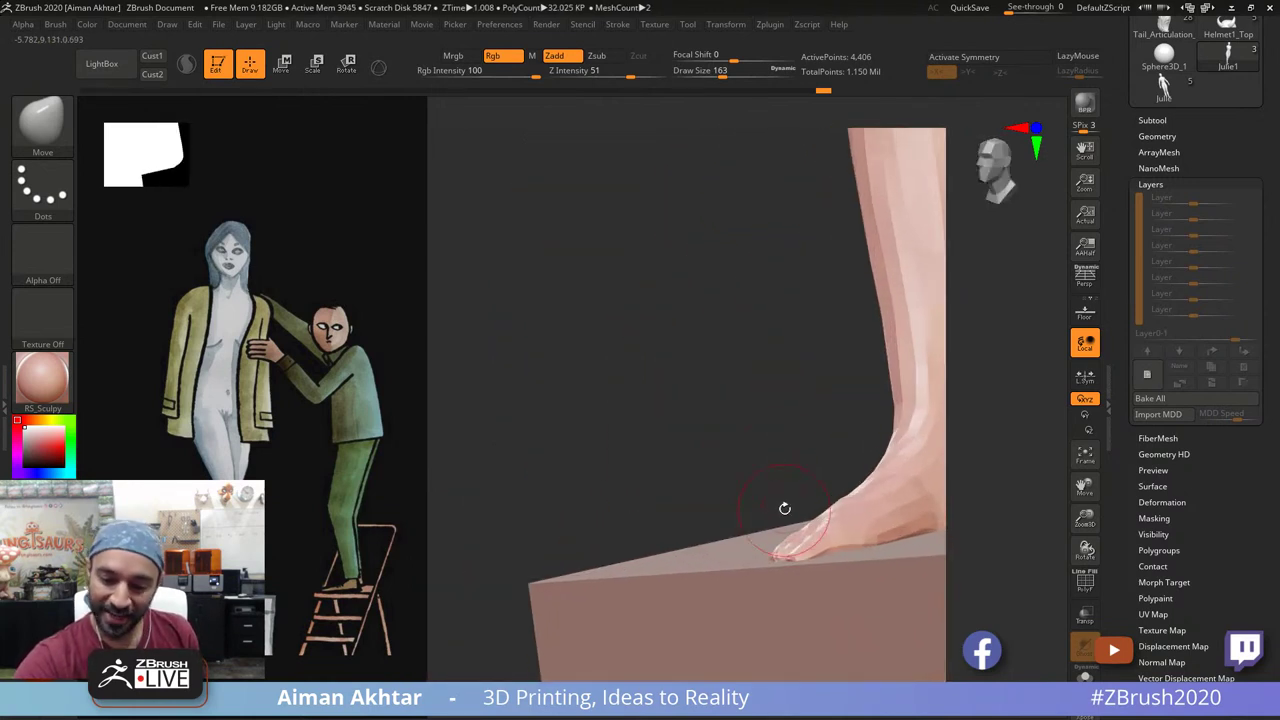
Step: Fine-tune the individual toe tips of the forward foot with Move at draw size 83
alt+drag(791, 446, 800, 502)
key(s)
drag(796, 559, 784, 559)
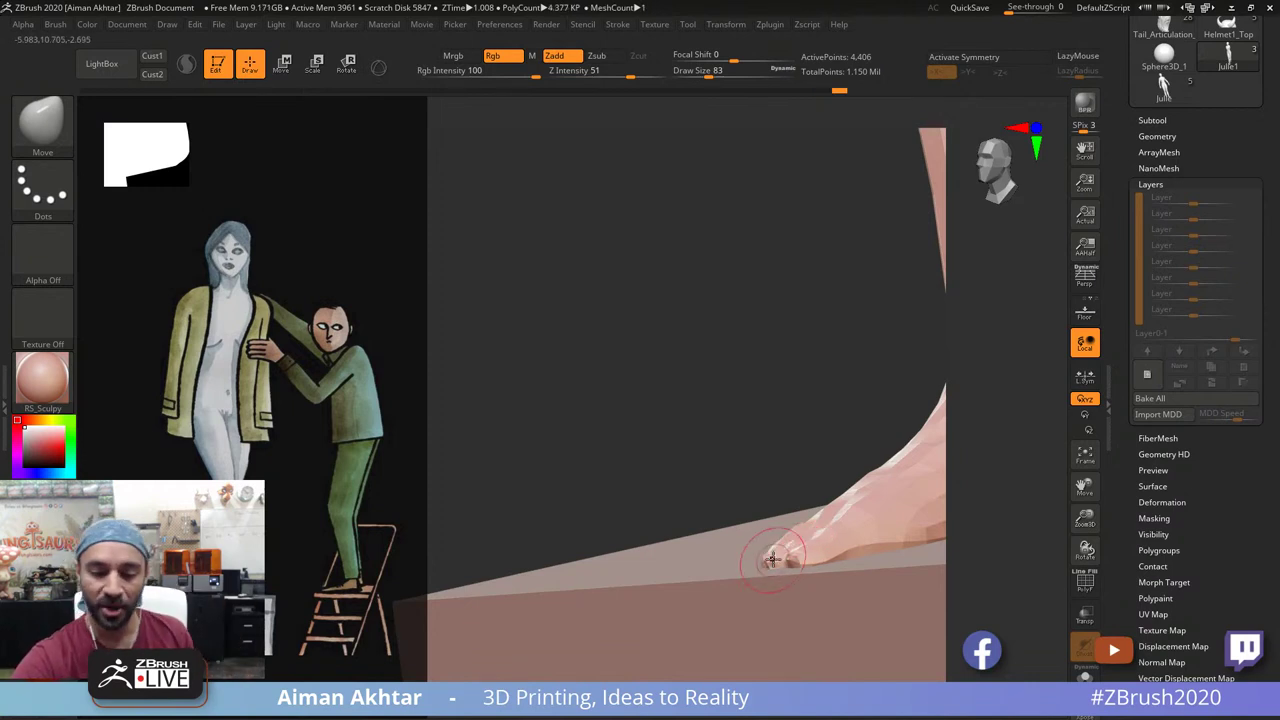
drag(765, 440, 762, 550)
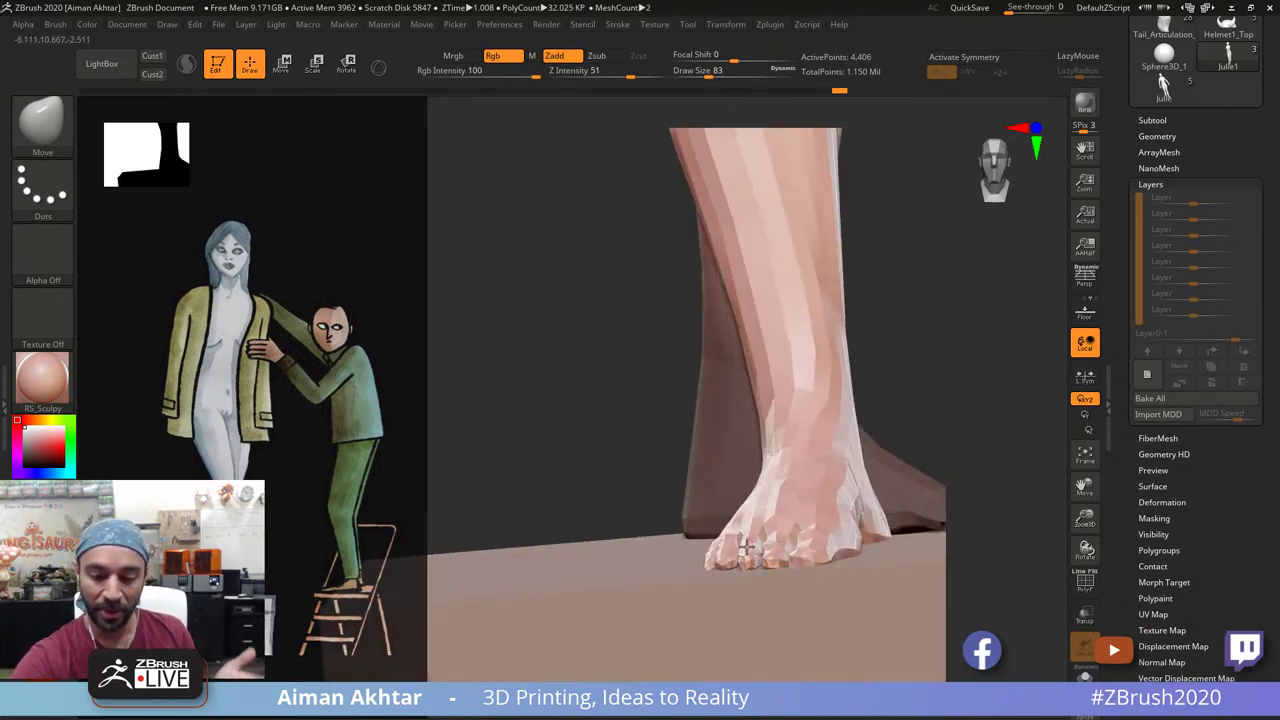
Step: Step the figure up one subdivision level and refine the top of the forward foot with Move at draw size 167
mouse_move(959, 401)
mouse_down()
mouse_move(813, 551)
mouse_move(820, 562)
mouse_up()
key(d)
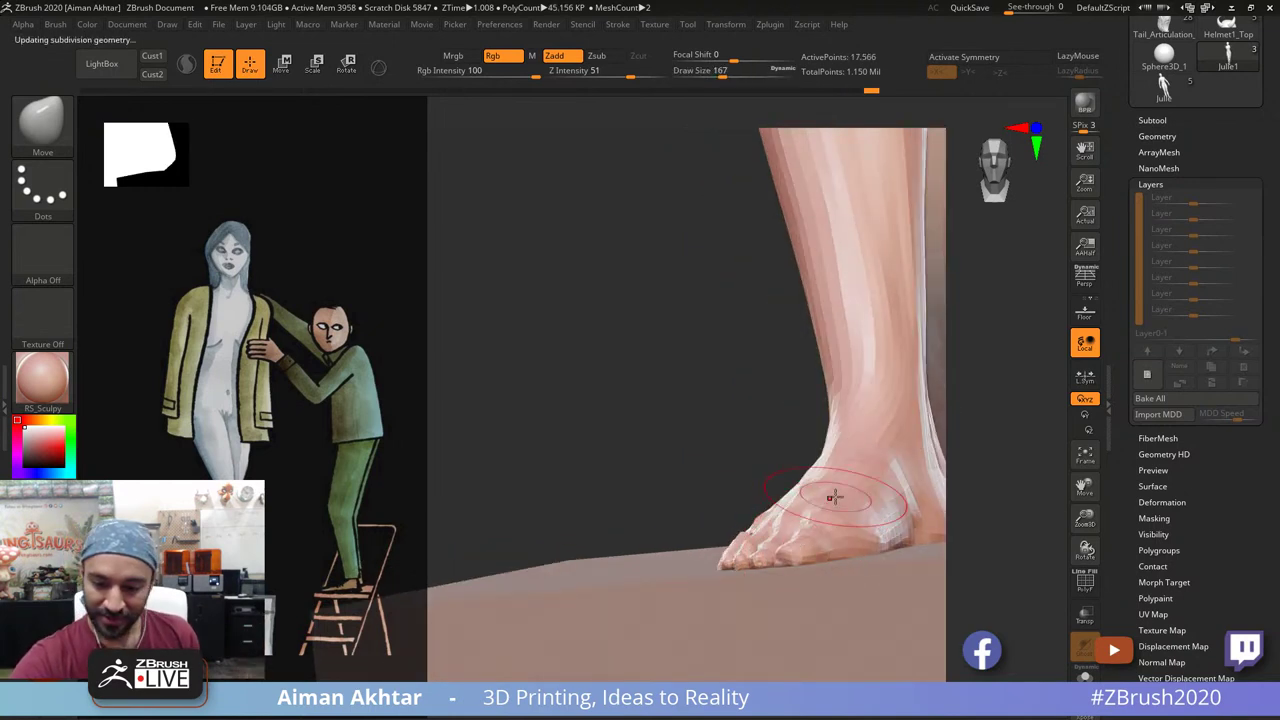
drag(987, 453, 930, 437)
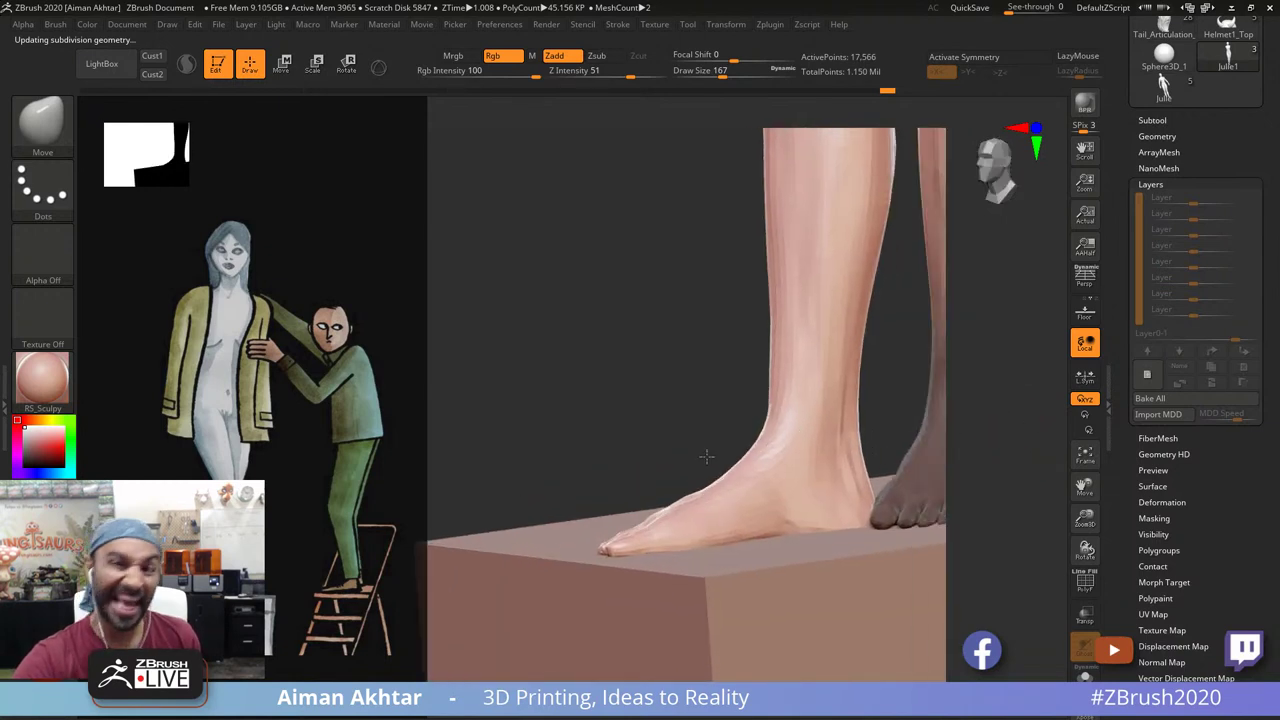
alt+drag(706, 457, 394, 487)
Step: Clear the mask and adjust the side of the rear foot with Move at draw size 437
ctrl+drag(854, 449, 836, 460)
key(s)
mouse_move(672, 546)
mouse_down()
mouse_move(703, 542)
mouse_move(639, 549)
mouse_up()
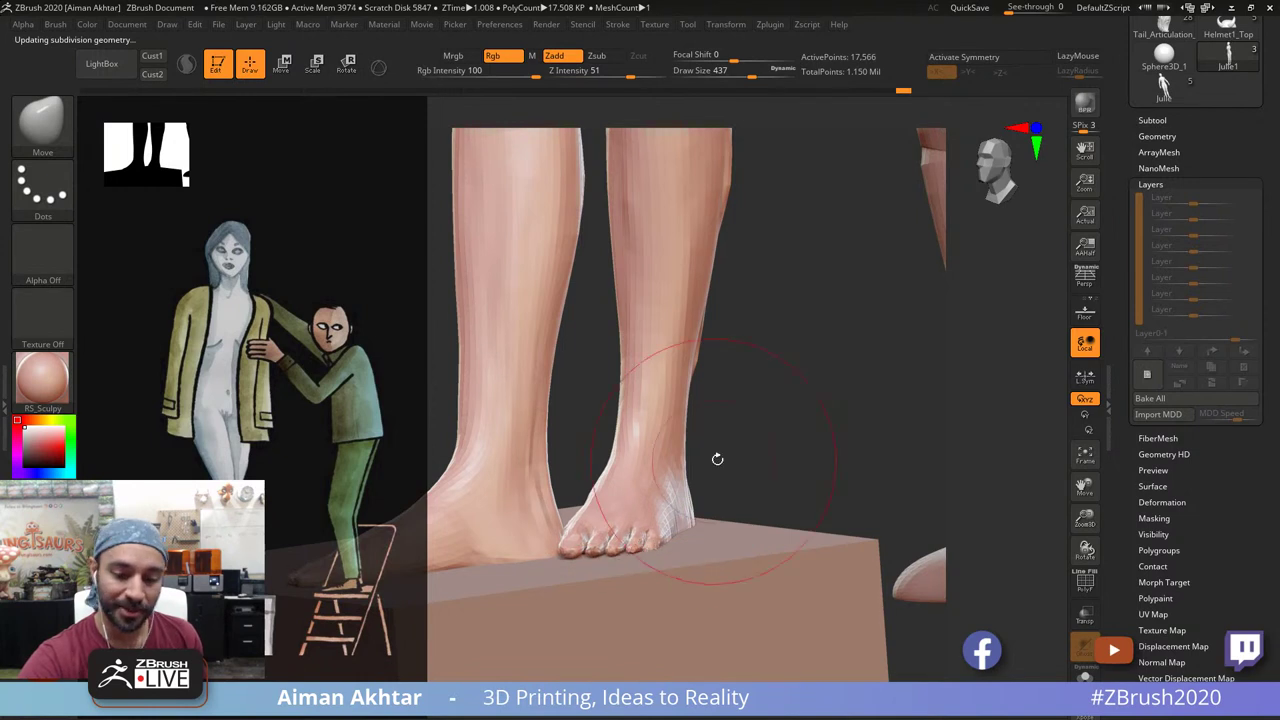
drag(717, 459, 640, 468)
Step: Adjust the rear foot's toes where they meet the cube with Move at draw size 97
key(s)
drag(587, 545, 563, 545)
drag(700, 530, 605, 545)
key(s)
drag(587, 553, 570, 555)
drag(581, 551, 584, 548)
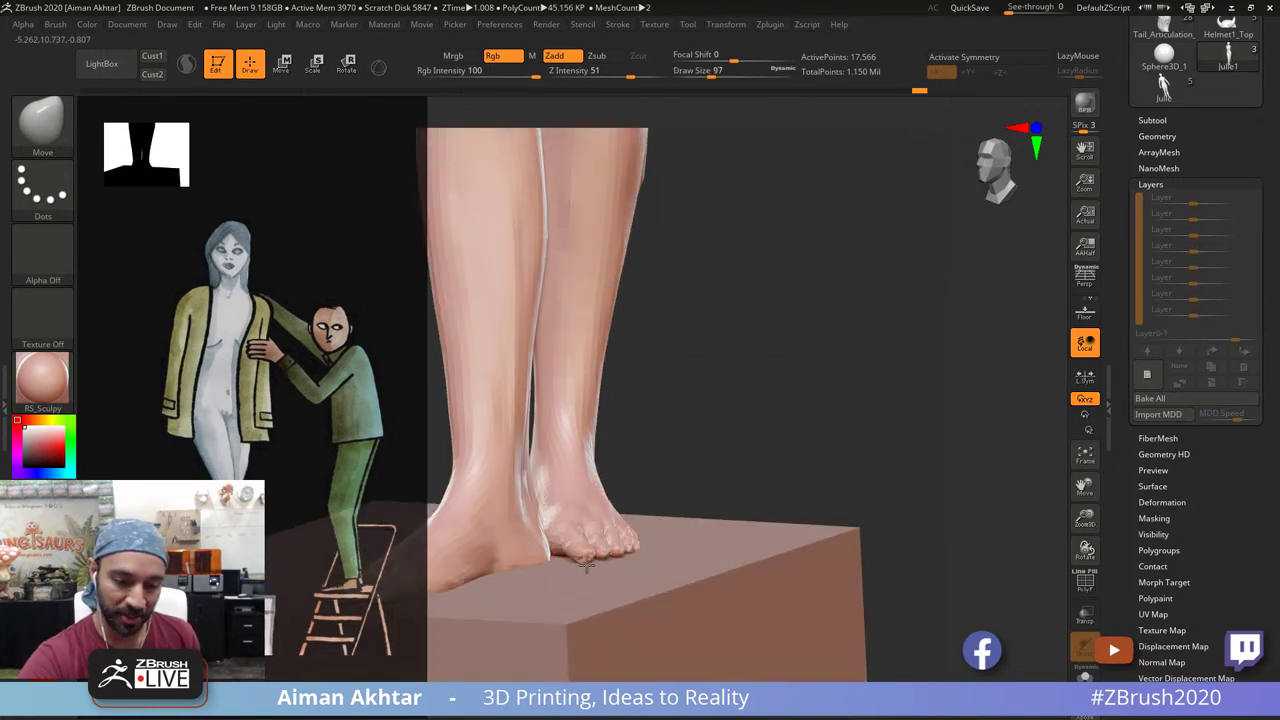
Step: Inflate the rear foot's toes with the Inflat brush at draw size 97 and Z intensity 10
key(shift)
mouse_move(740, 451)
mouse_down()
mouse_move(655, 460)
mouse_move(660, 364)
mouse_move(791, 409)
mouse_move(786, 482)
mouse_up()
key(b)
key(i)
key(n)
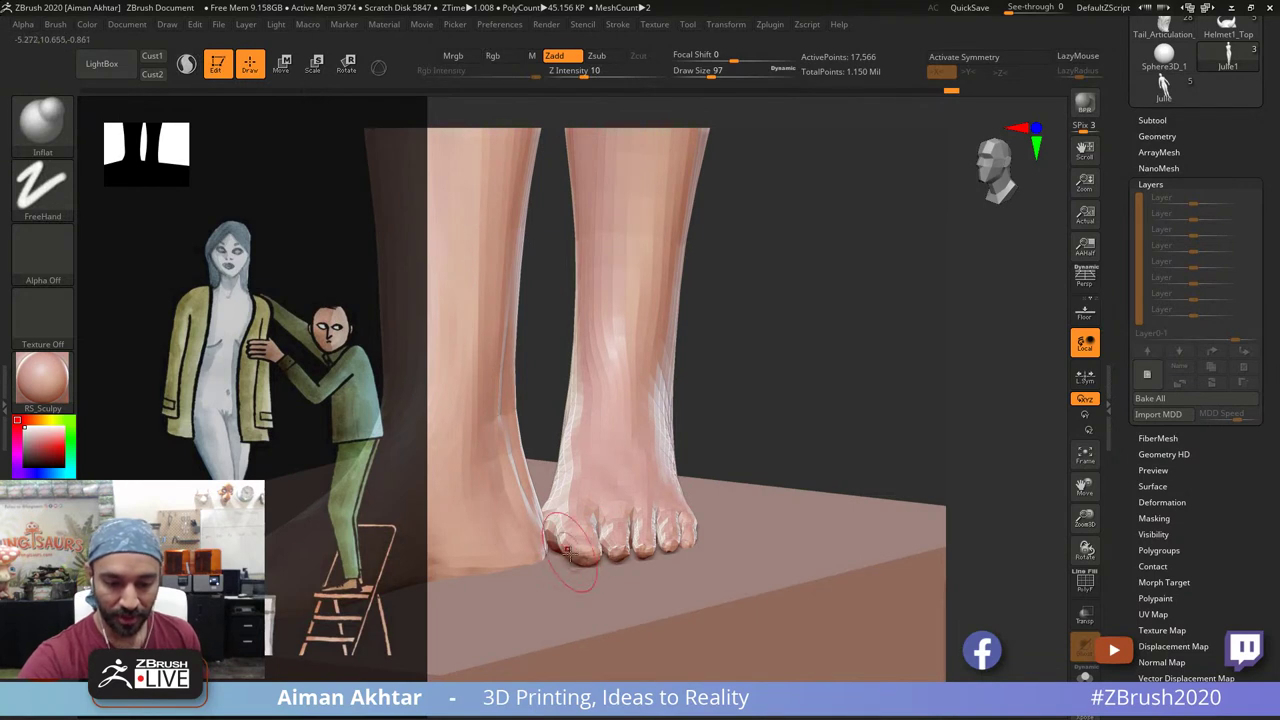
drag(569, 553, 633, 550)
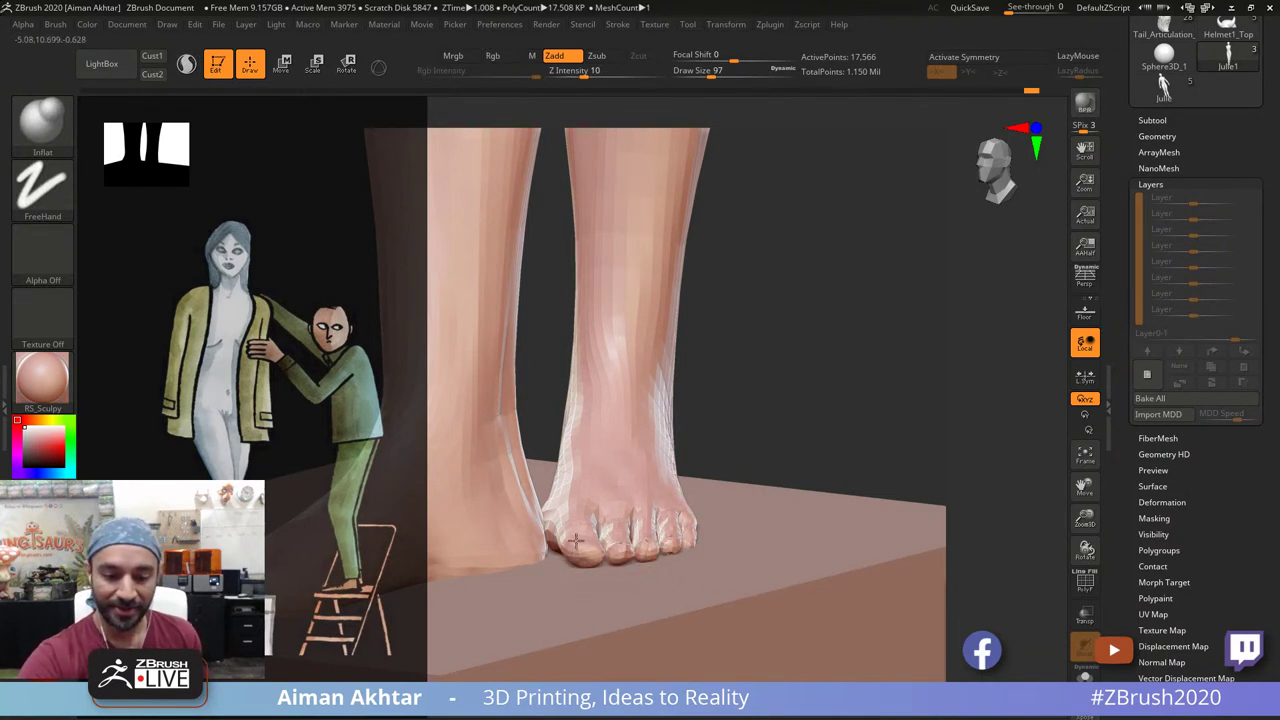
Step: Inflate the big toe and neighbouring toes of the forward foot with the Inflat brush at draw size 97
drag(735, 365, 810, 345)
drag(697, 412, 588, 456)
drag(792, 388, 738, 408)
drag(773, 453, 684, 445)
right_drag(683, 389, 589, 557)
right_drag(634, 392, 568, 566)
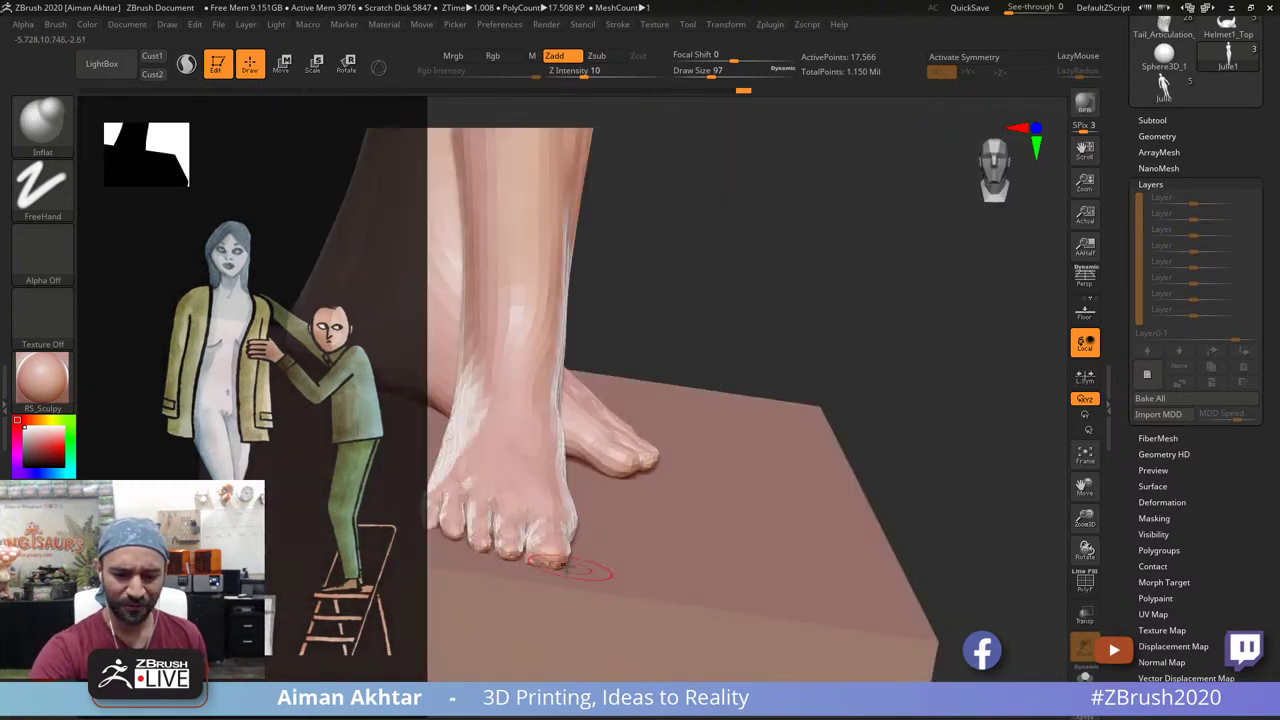
drag(534, 549, 530, 560)
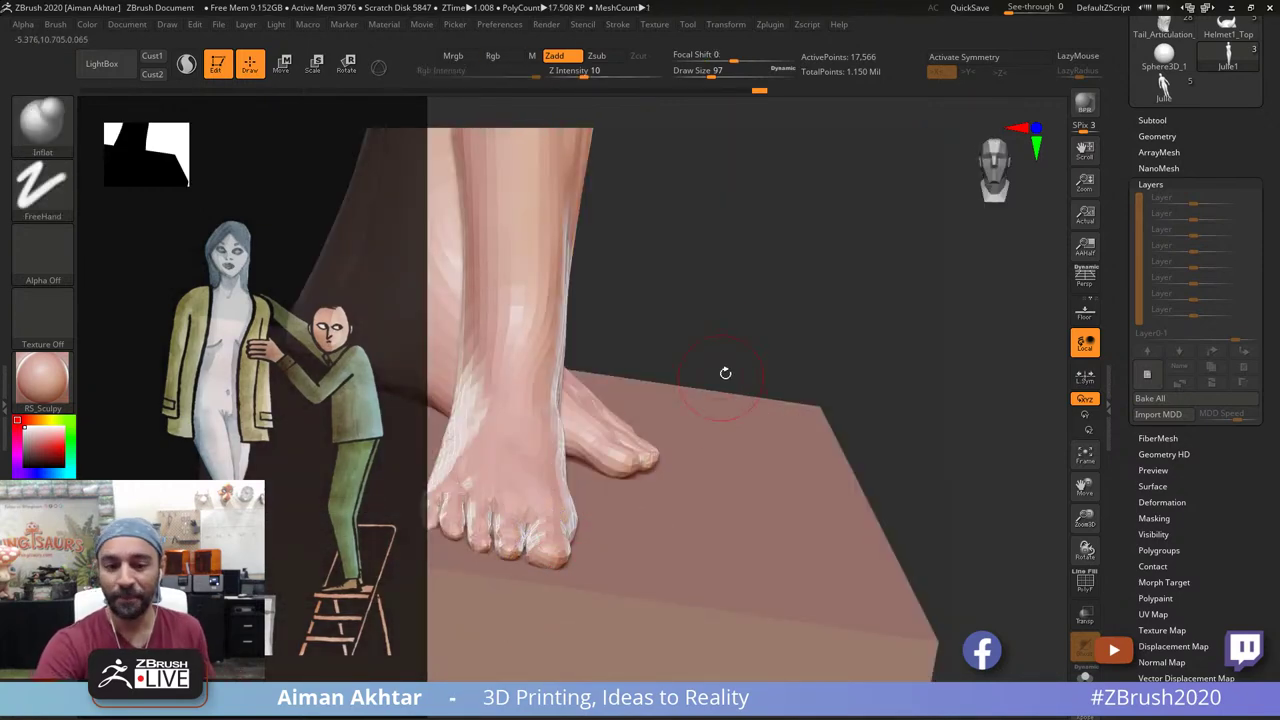
drag(725, 373, 697, 405)
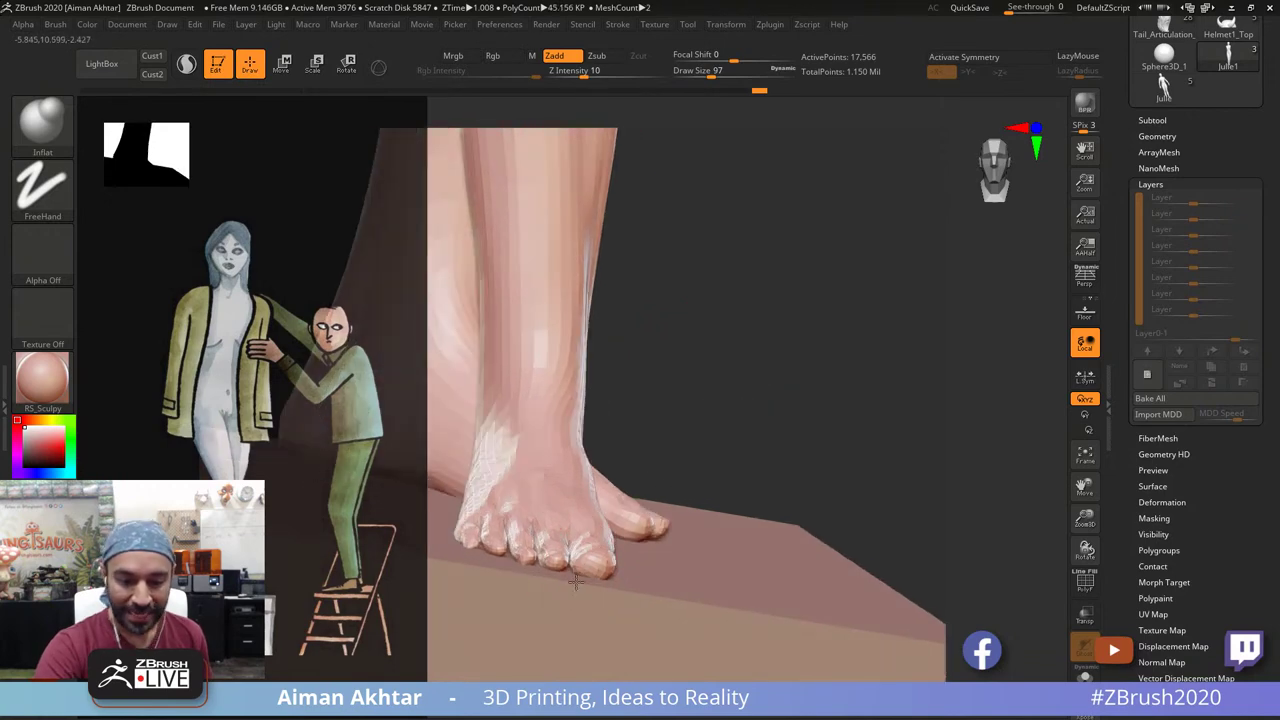
drag(576, 582, 590, 546)
mouse_move(677, 431)
mouse_down()
mouse_move(668, 530)
mouse_move(600, 560)
mouse_up()
mouse_move(584, 524)
mouse_down()
mouse_move(580, 552)
mouse_move(513, 503)
mouse_move(497, 449)
mouse_move(506, 482)
mouse_up()
drag(1014, 363, 725, 463)
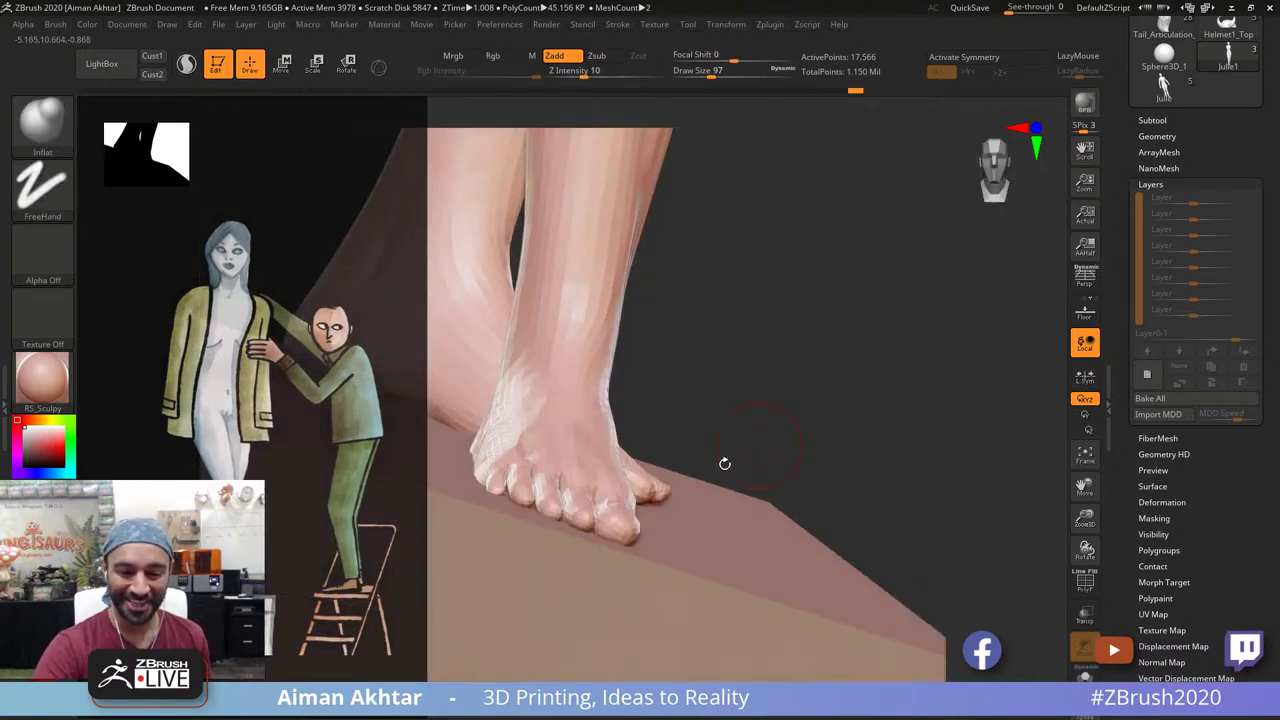
Step: Smooth the rear foot's toes, including the smallest ones, at draw size 97
mouse_move(791, 335)
mouse_down()
mouse_move(757, 334)
mouse_move(854, 394)
mouse_move(905, 490)
mouse_up()
alt+drag(1041, 441, 800, 450)
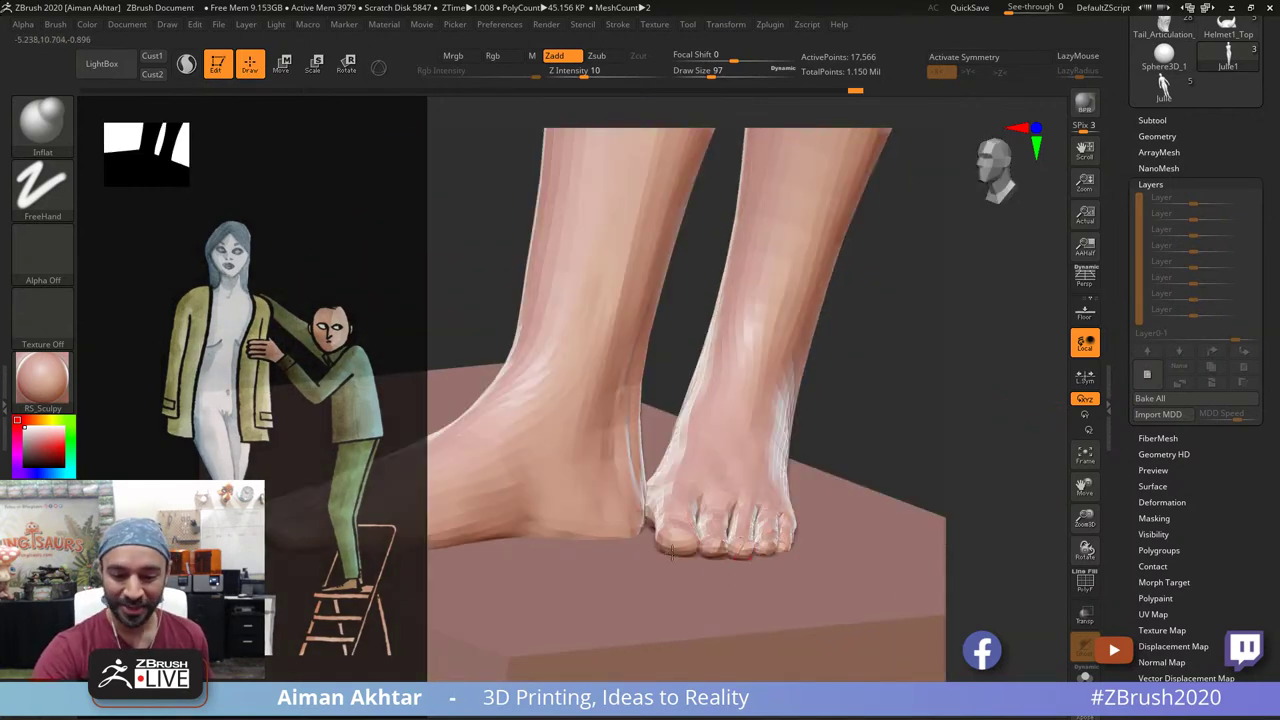
key(shift)
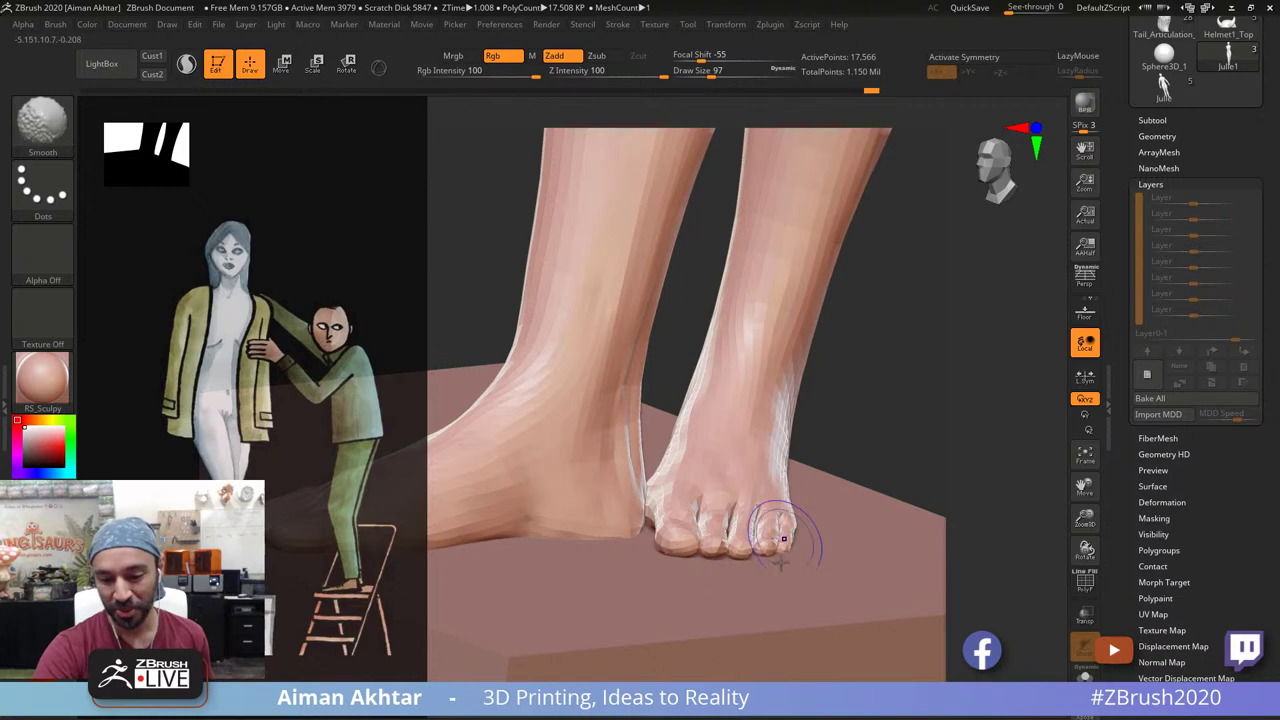
shift+drag(778, 552, 767, 530)
alt+drag(903, 393, 680, 290)
mouse_move(869, 417)
shift+mouse_down()
mouse_move(877, 403)
mouse_move(820, 494)
mouse_move(892, 497)
mouse_move(805, 512)
shift+mouse_up()
Step: Smooth the forward leg's shin and ankle at draw size 286
key(s)
drag(657, 577, 681, 561)
shift+drag(663, 515, 664, 579)
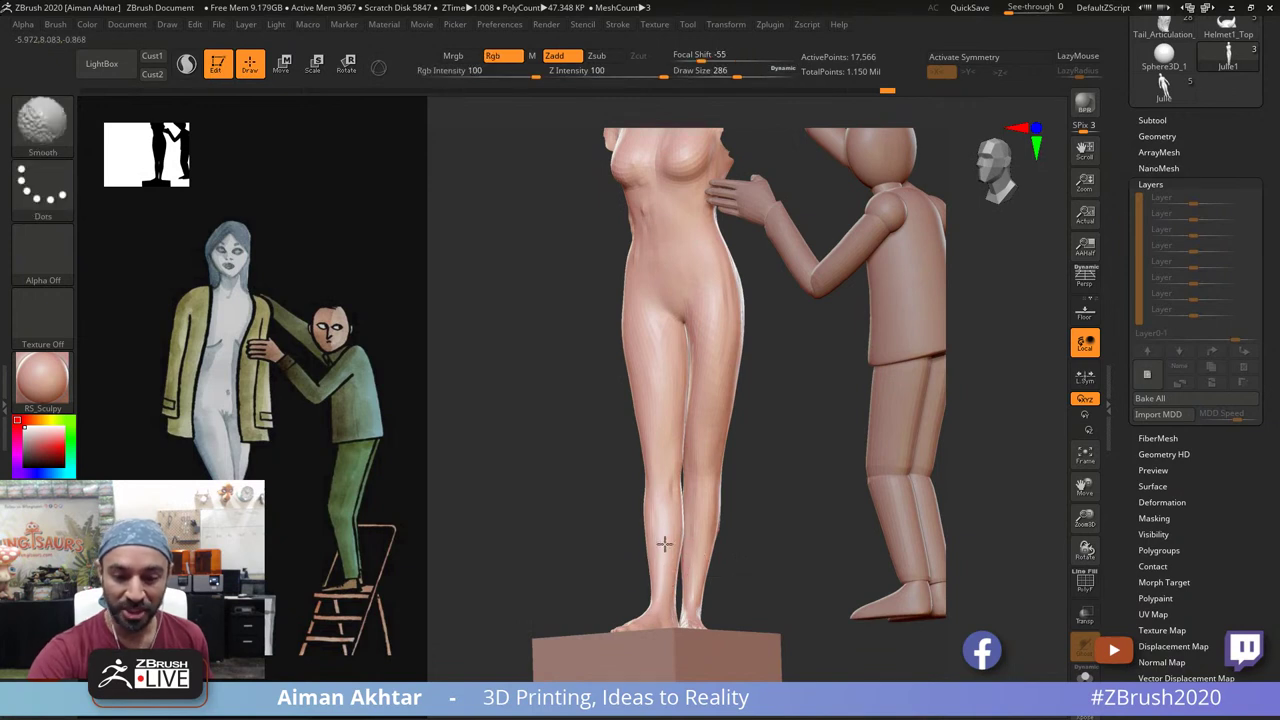
Step: Examine the whole figure and its pose beside the mannequin from the front, side and back
alt+drag(780, 572, 772, 712)
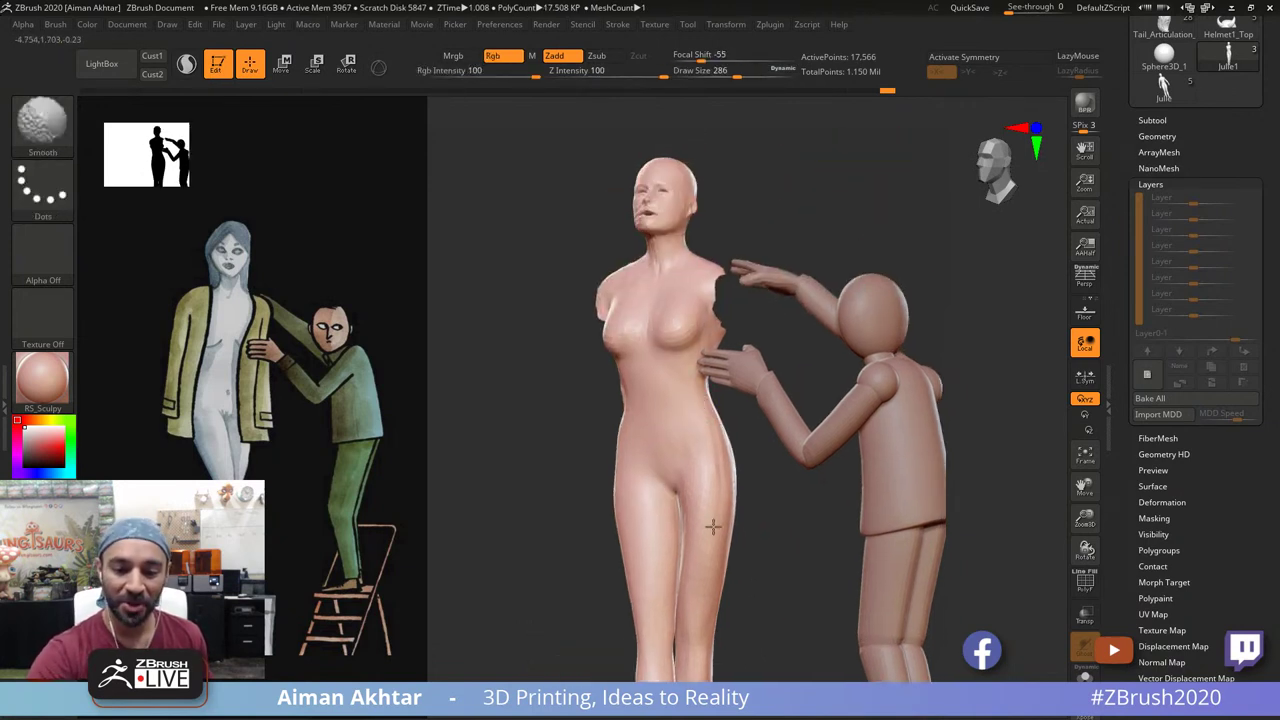
mouse_move(704, 238)
mouse_down()
mouse_move(714, 220)
mouse_move(644, 260)
mouse_up()
drag(750, 211, 557, 606)
alt+drag(800, 580, 784, 585)
alt+drag(760, 638, 850, 528)
mouse_move(690, 548)
mouse_down()
mouse_move(743, 547)
mouse_move(728, 541)
mouse_up()
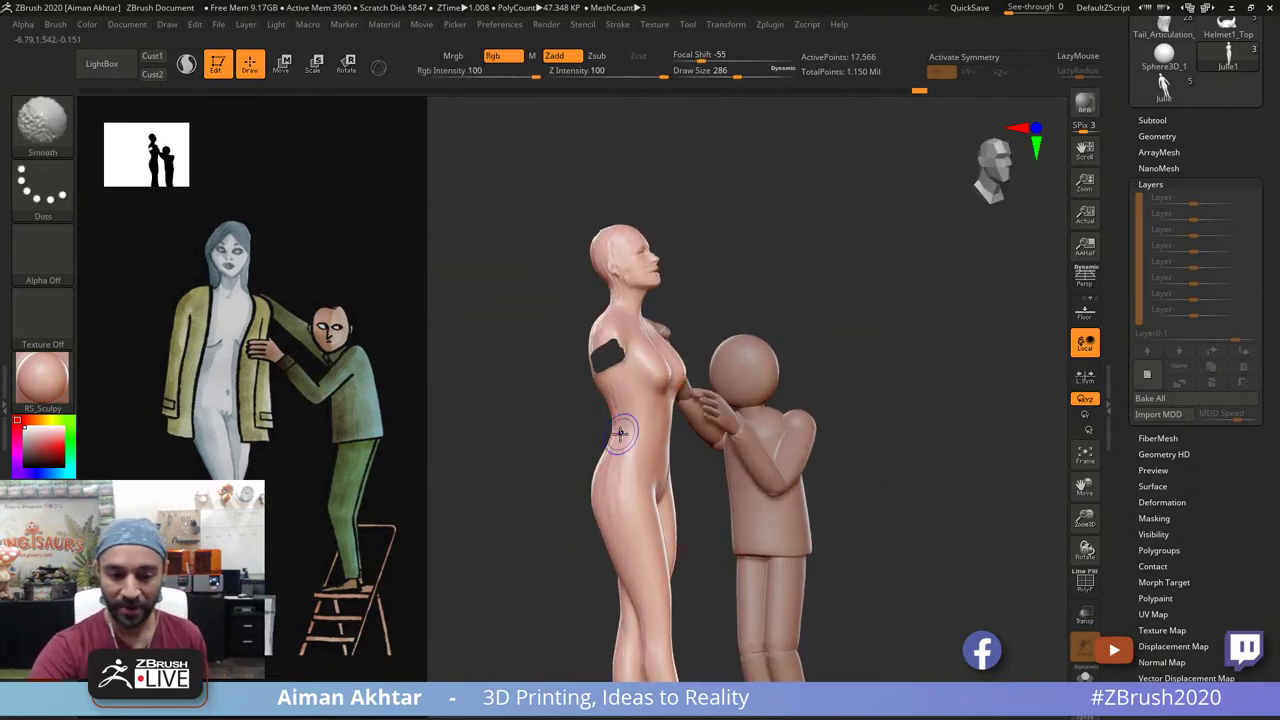
mouse_move(745, 480)
mouse_down()
mouse_move(880, 420)
mouse_move(950, 422)
mouse_up()
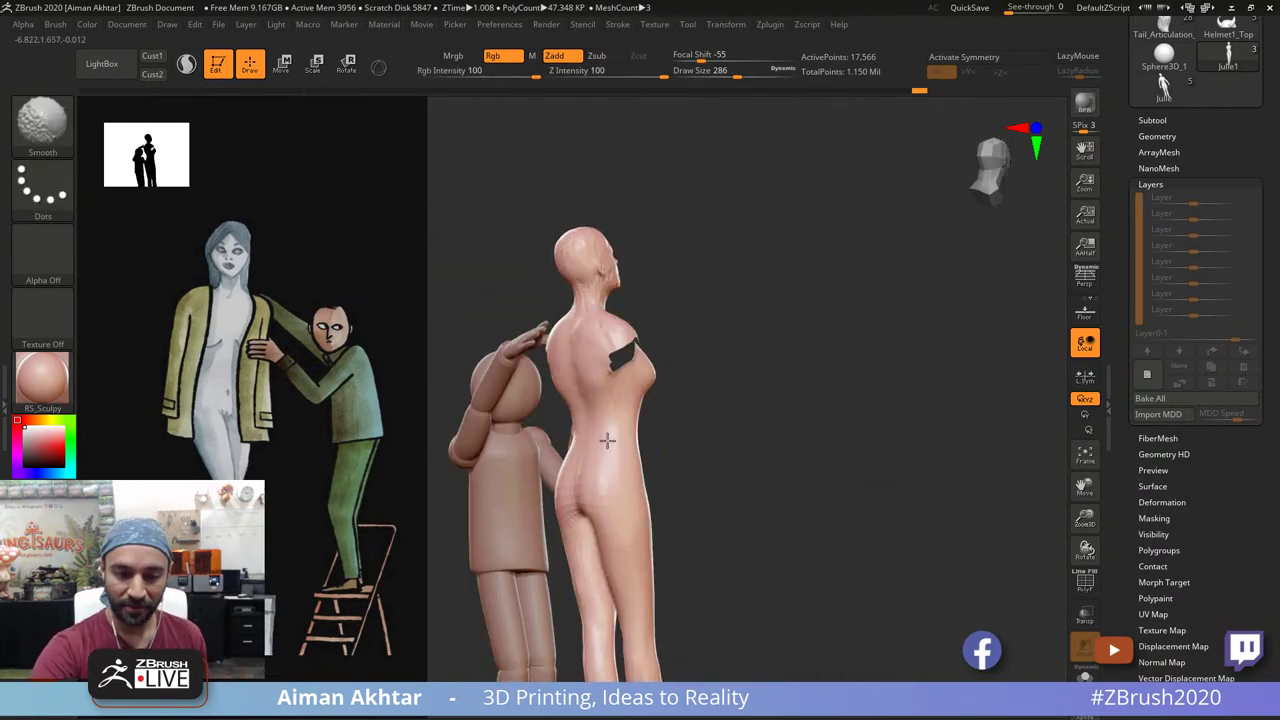
Step: Adjust the figure's inner thighs from behind with the Move brush at draw size 695
drag(676, 524, 738, 496)
alt+drag(738, 496, 738, 399)
key(b)
key(m)
key(v)
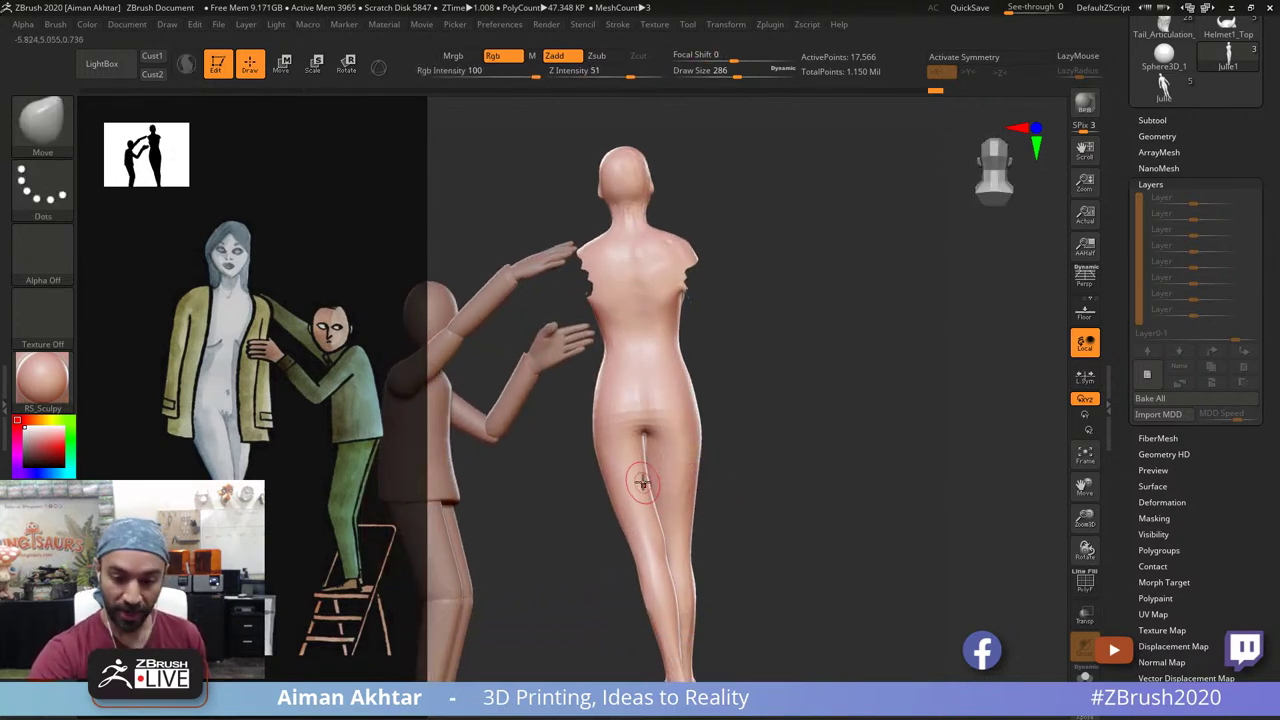
key(s)
drag(642, 485, 660, 486)
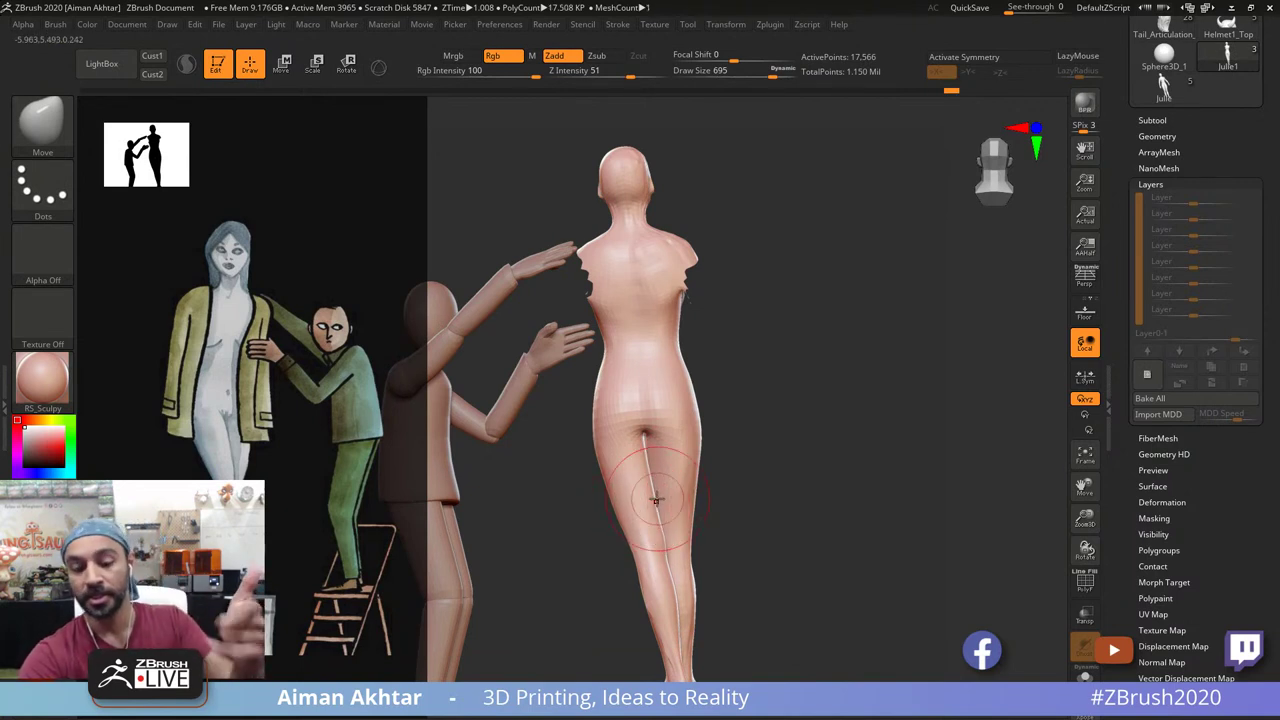
Step: Smooth the lower legs, knees and buttocks from behind at draw size 695
shift+drag(664, 600, 657, 565)
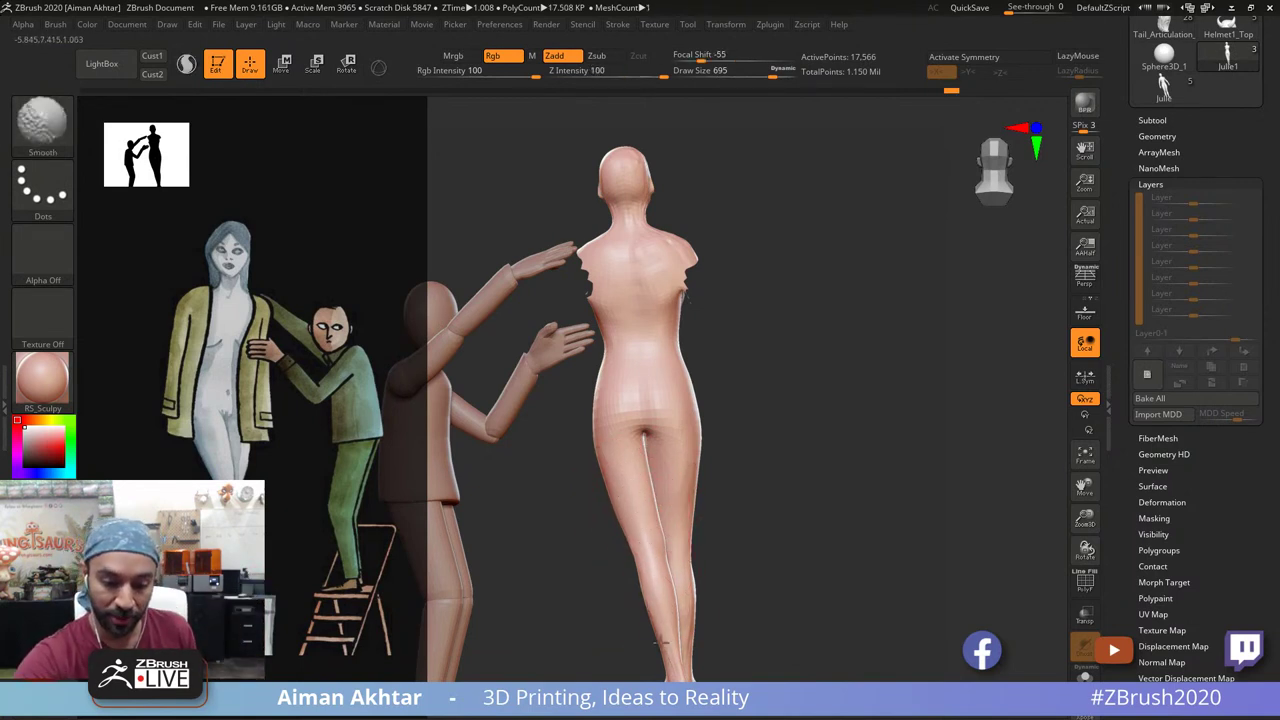
alt+drag(727, 517, 726, 407)
mouse_move(677, 492)
shift+mouse_down()
mouse_move(680, 521)
mouse_move(684, 497)
shift+mouse_up()
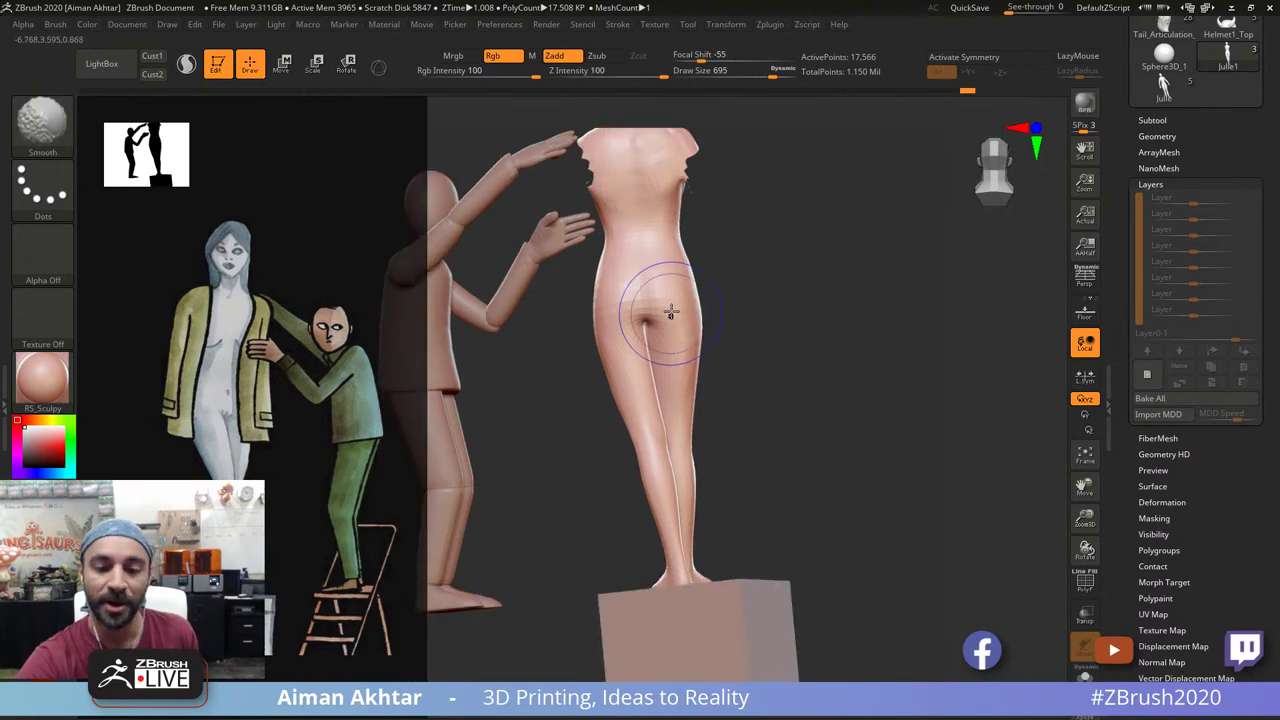
drag(757, 366, 698, 374)
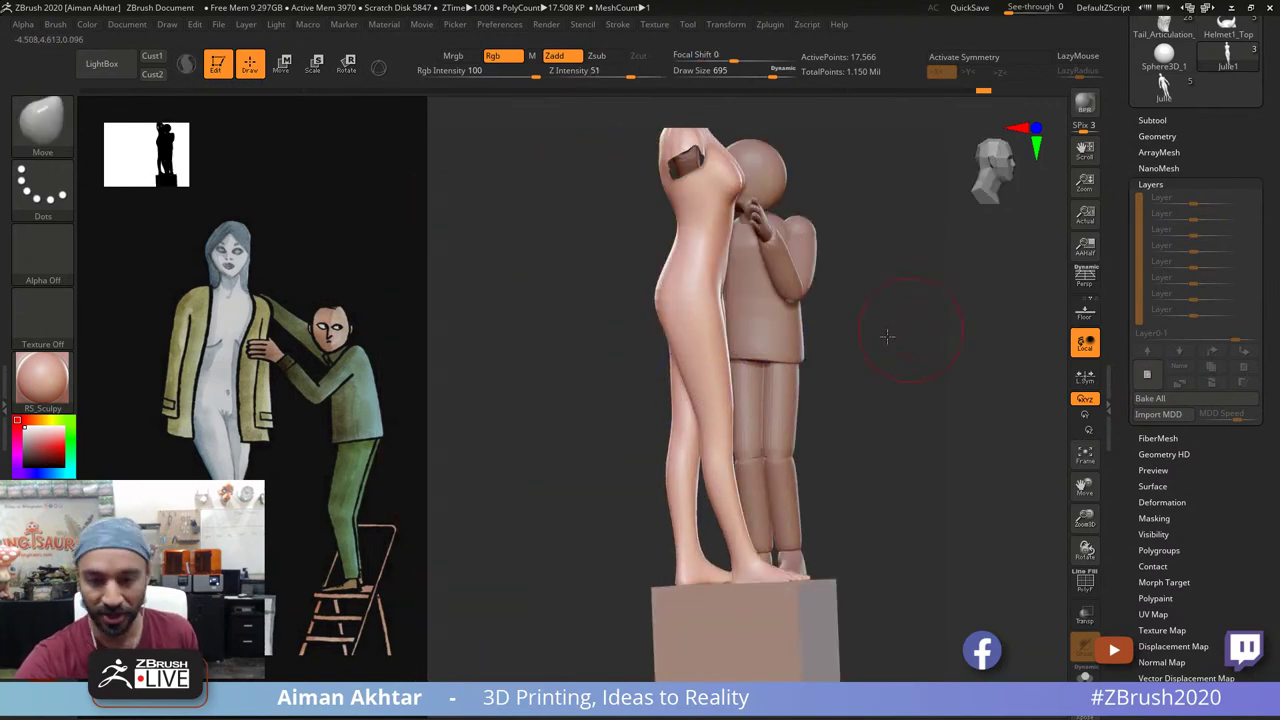
drag(886, 334, 769, 494)
key(ctrl+d)
alt+drag(826, 540, 831, 635)
Step: Reshape the figure's hip and thigh from the side with the Move brush, and smooth the pelvis from the front
key(s)
mouse_move(702, 374)
mouse_down()
mouse_move(679, 371)
mouse_move(709, 400)
mouse_move(694, 400)
mouse_move(686, 360)
mouse_up()
key(s)
mouse_move(678, 351)
mouse_down()
mouse_move(711, 398)
mouse_move(752, 340)
mouse_move(730, 369)
mouse_up()
alt+right_drag(729, 324, 717, 430)
shift+drag(717, 432, 704, 476)
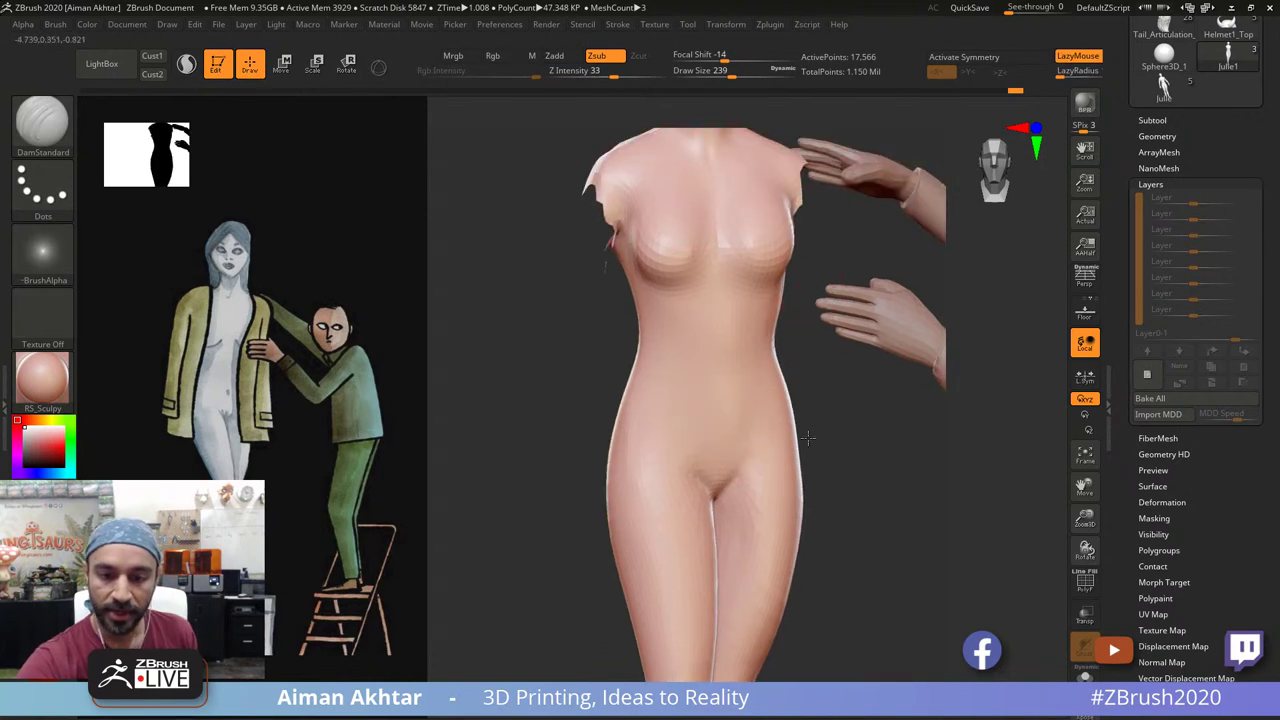
Step: Smooth the undersides of both breasts at draw size 239, working from front and low-angle views
alt+right_drag(690, 272, 690, 433)
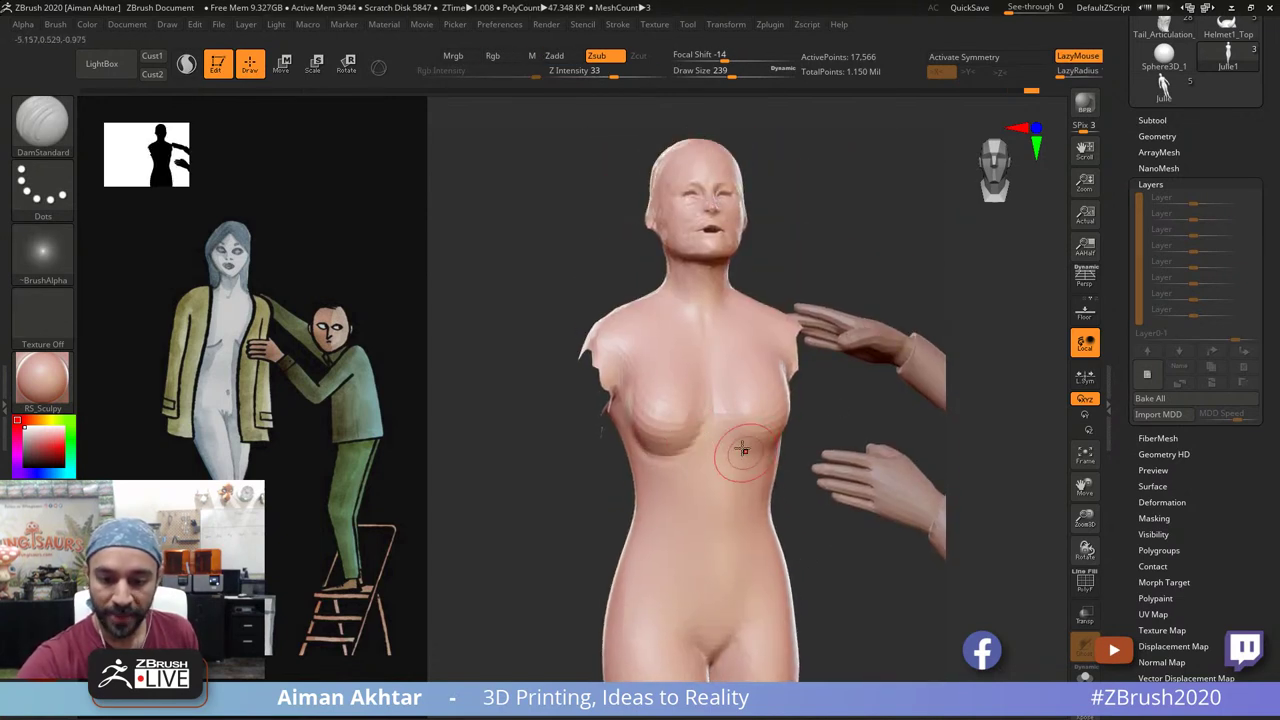
drag(815, 422, 812, 350)
mouse_move(722, 432)
shift+mouse_down()
mouse_move(748, 450)
mouse_move(700, 424)
mouse_move(698, 460)
shift+mouse_up()
drag(759, 341, 708, 404)
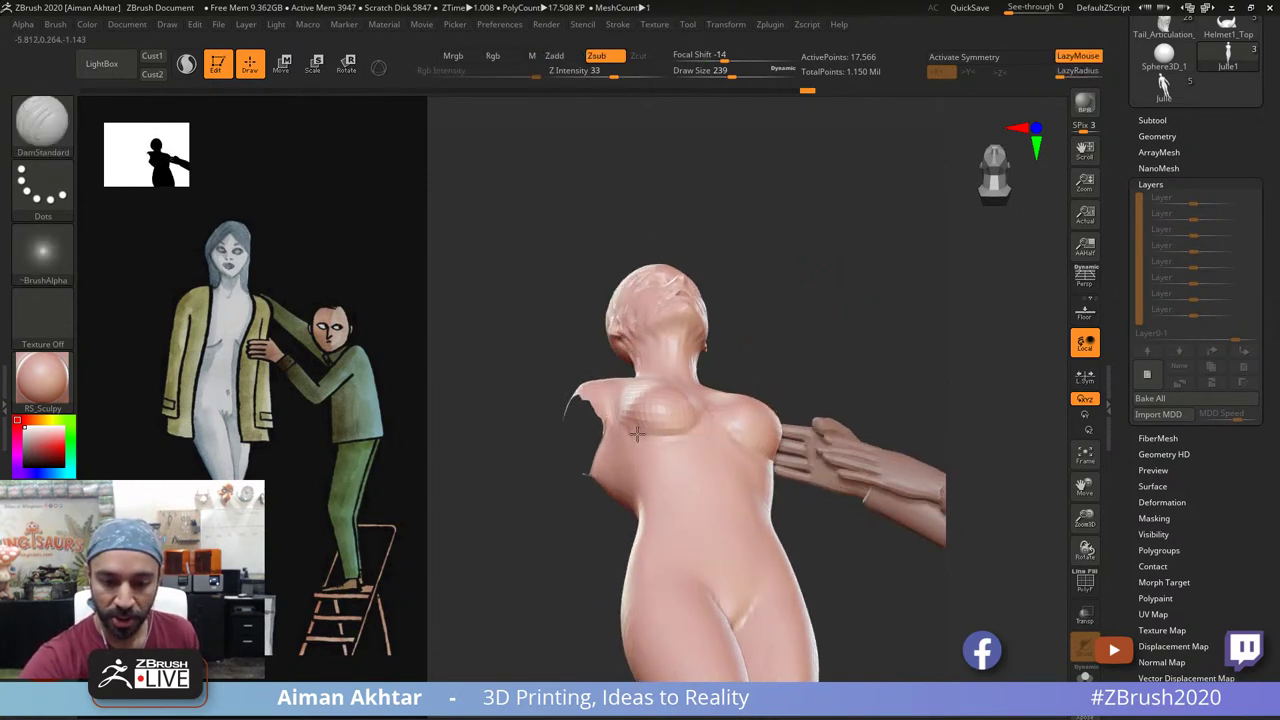
drag(829, 288, 834, 322)
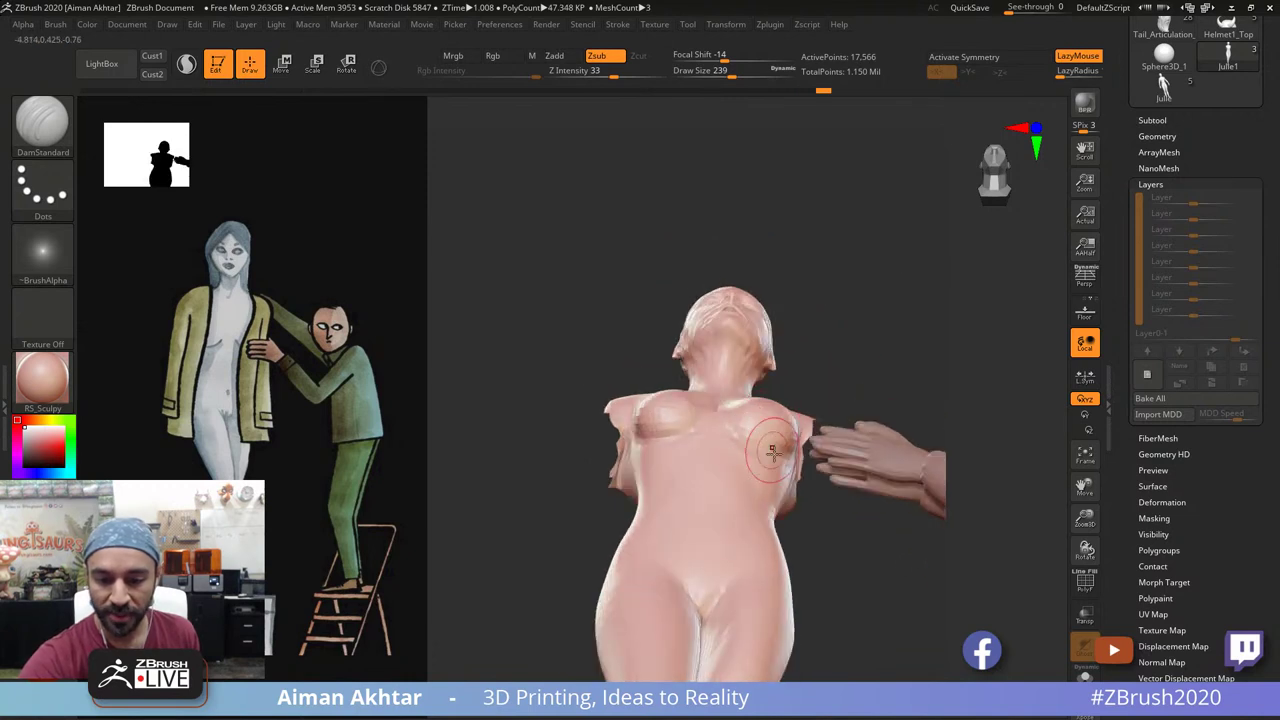
mouse_move(764, 462)
shift+mouse_down()
mouse_move(743, 471)
mouse_move(716, 452)
shift+mouse_up()
shift+drag(863, 287, 849, 504)
drag(843, 354, 833, 289)
drag(833, 289, 842, 551)
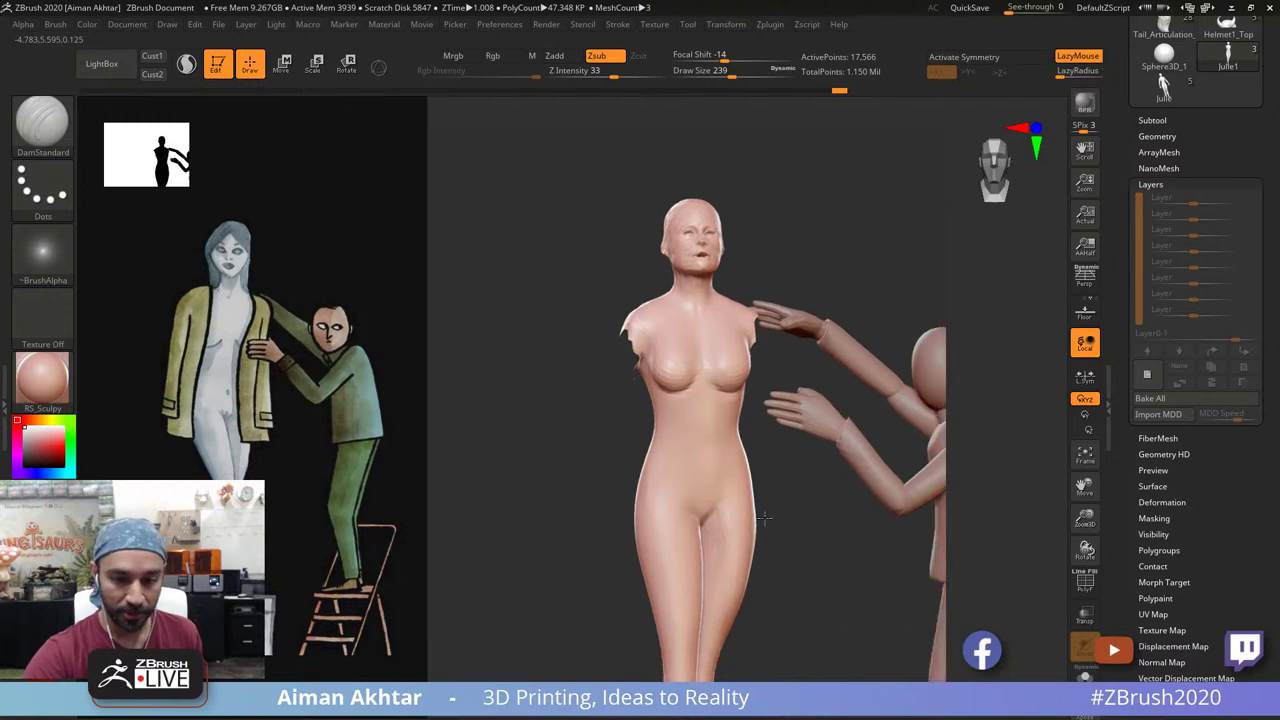
Step: Refine the figure's waist and hip contours from the front with the Move brush at draw size 1000
alt+drag(764, 518, 760, 499)
key(b)
key(m)
key(v)
key(s)
drag(704, 354, 750, 354)
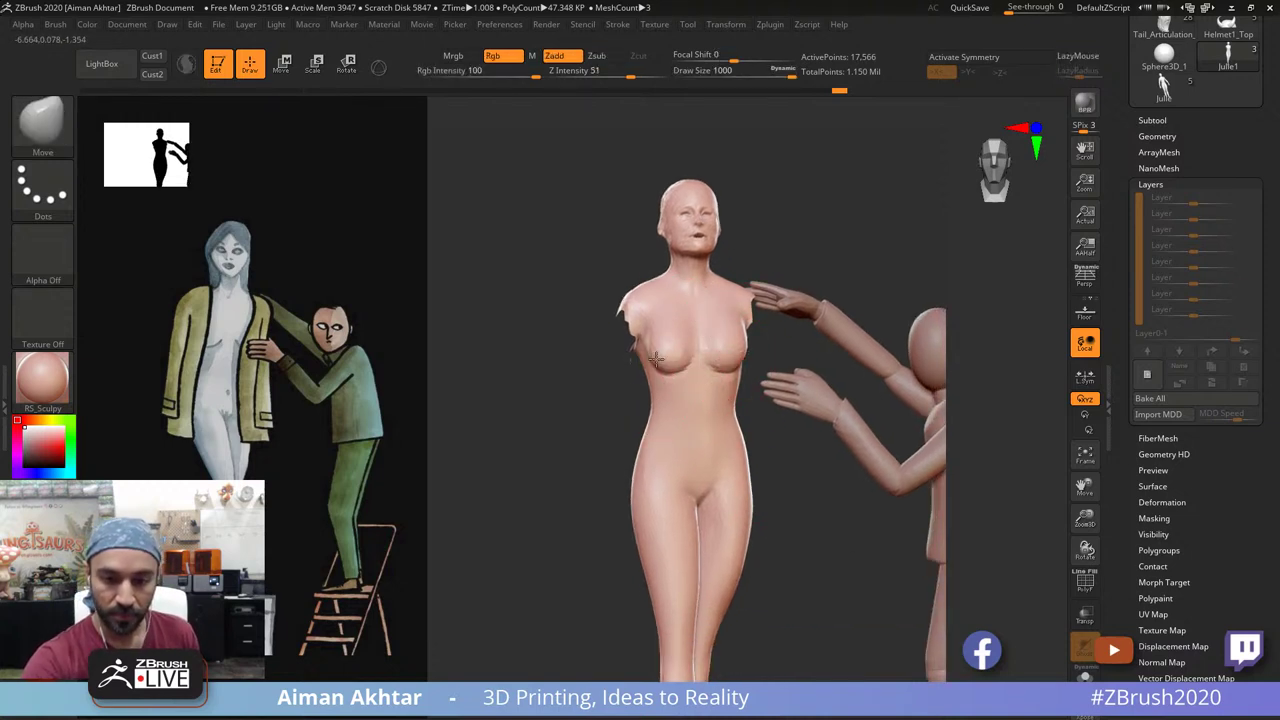
key(s)
drag(715, 431, 726, 432)
drag(650, 421, 664, 425)
drag(640, 477, 632, 478)
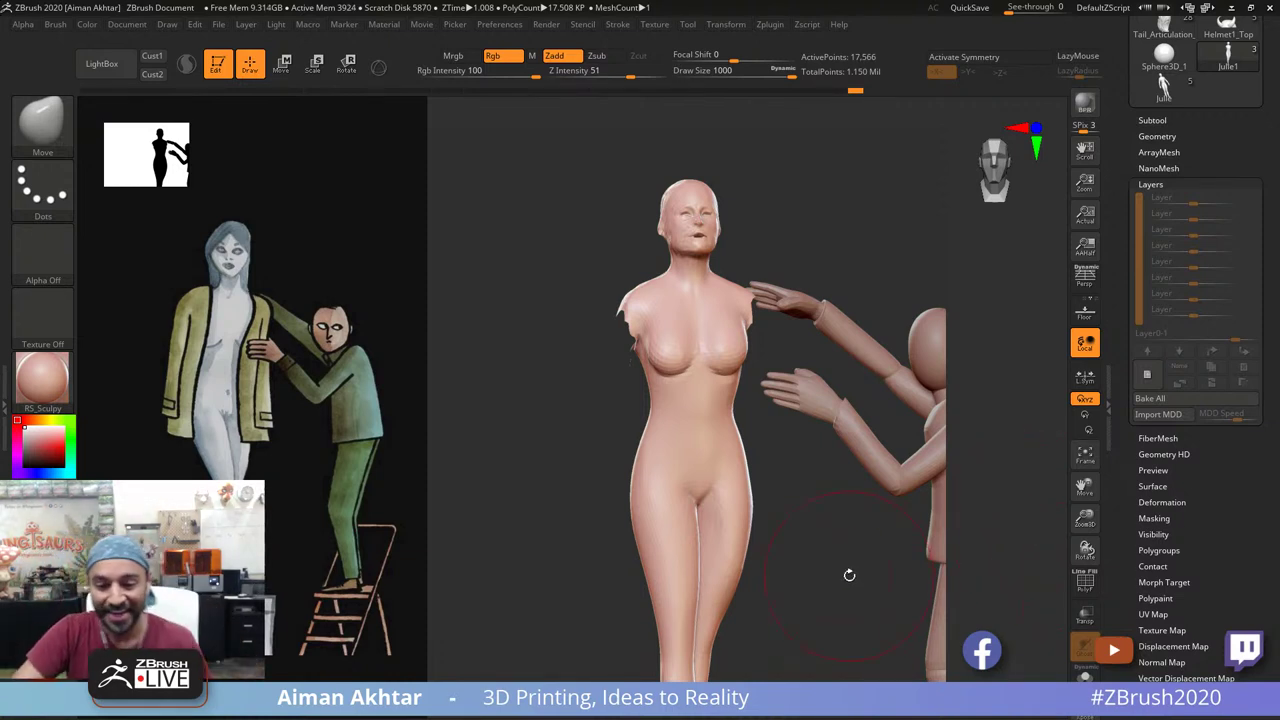
Step: Smooth the upper thighs from the front at draw size 415 and adjust the thigh's outline with the Move brush
key(s)
drag(714, 523, 692, 523)
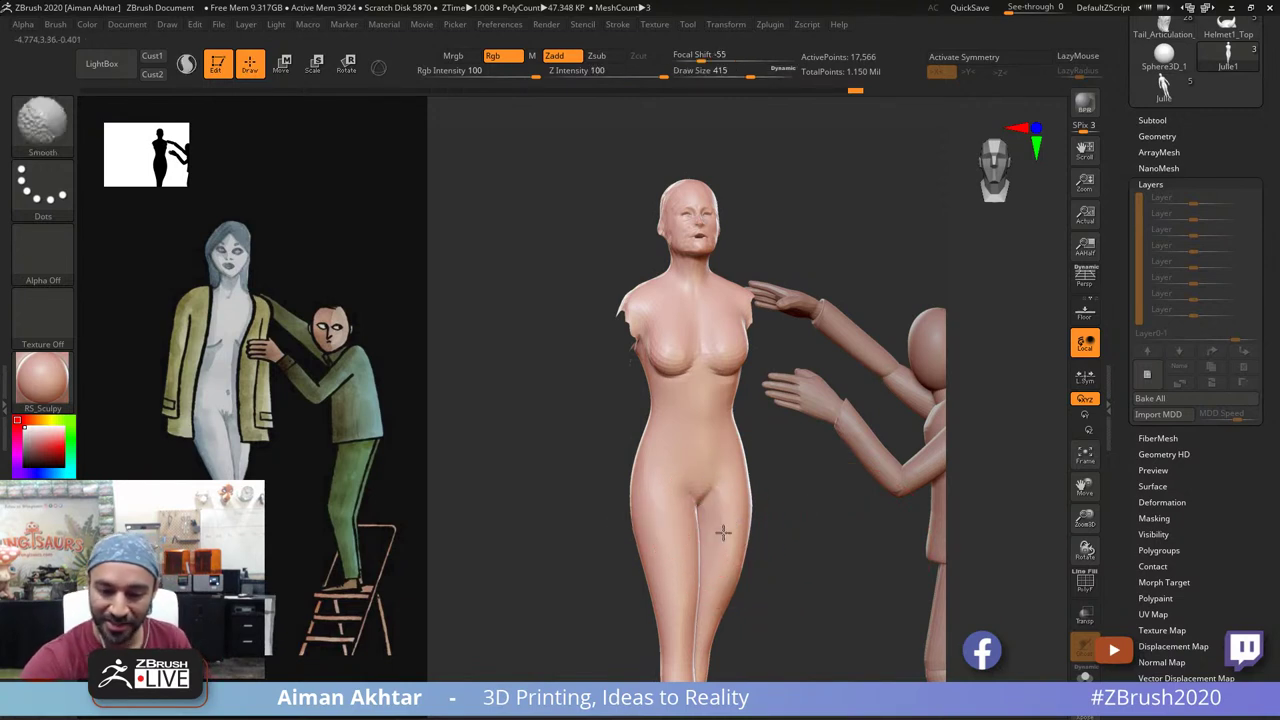
alt+drag(766, 583, 729, 520)
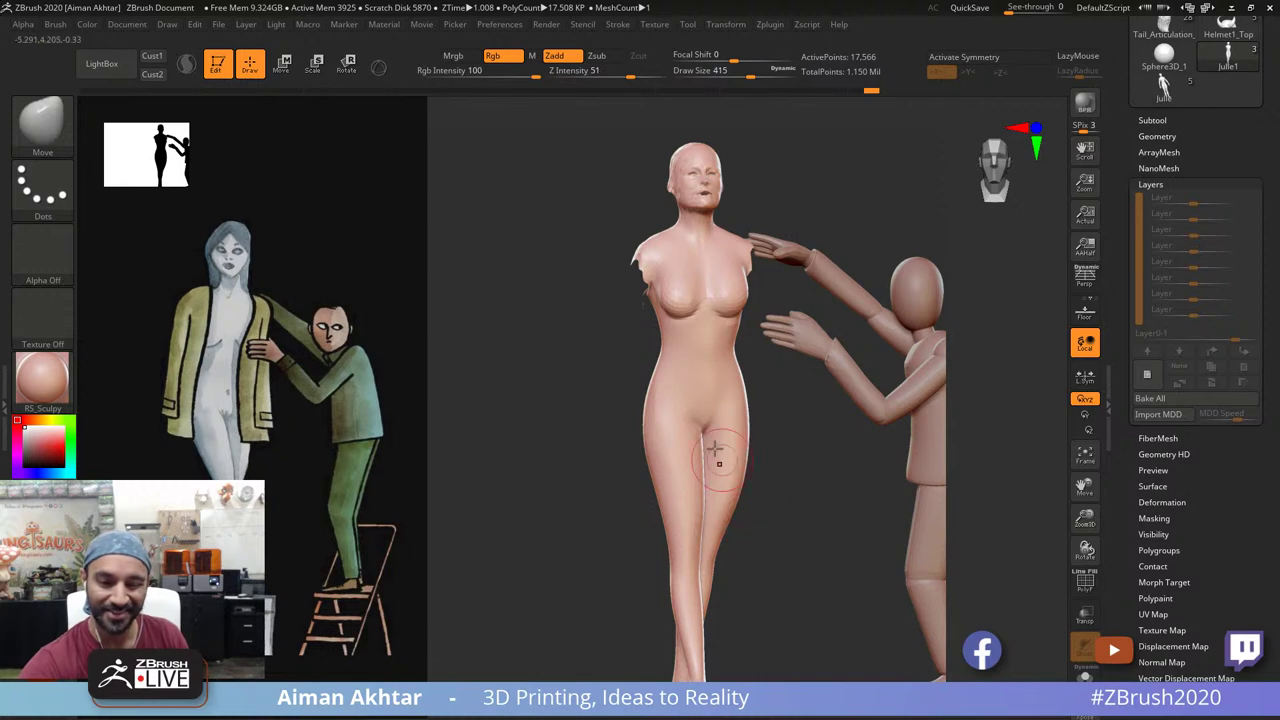
key(s)
drag(660, 480, 676, 479)
alt+drag(763, 534, 768, 357)
Step: Add volume to both calves from behind with the Inflat brush at draw size 611
key(b)
key(i)
key(n)
mouse_move(746, 493)
right_down()
mouse_move(757, 471)
mouse_move(734, 496)
right_up()
alt+drag(766, 380, 766, 457)
right_drag(766, 457, 832, 462)
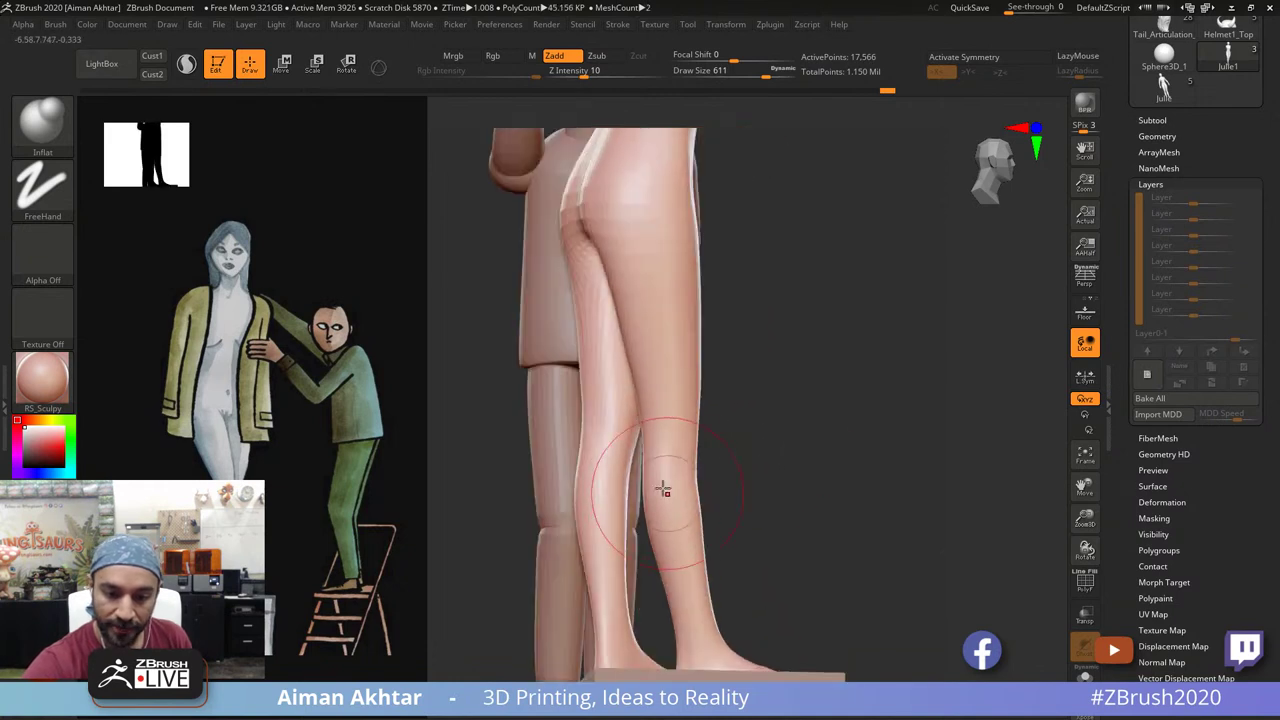
drag(664, 486, 663, 520)
drag(600, 490, 585, 481)
drag(683, 494, 683, 604)
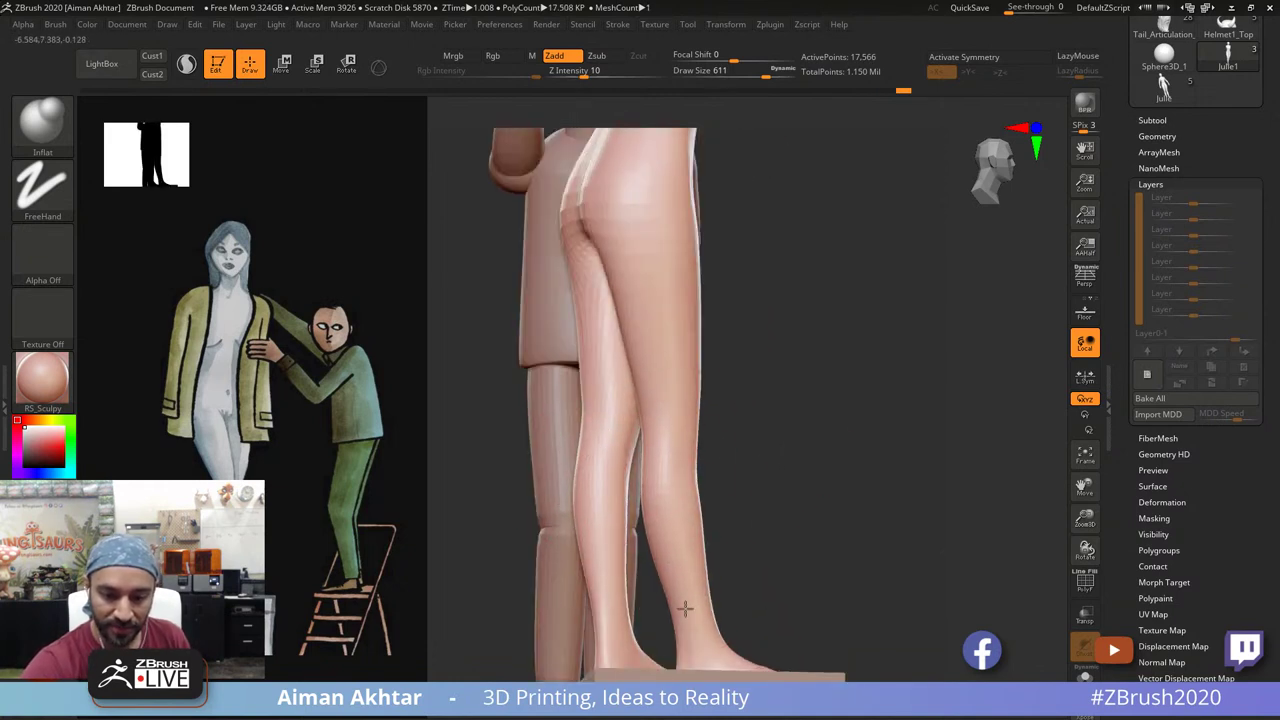
Step: Smooth the figure's feet and ankles on the cube at draw size 611
right_drag(832, 494, 756, 477)
drag(850, 441, 861, 475)
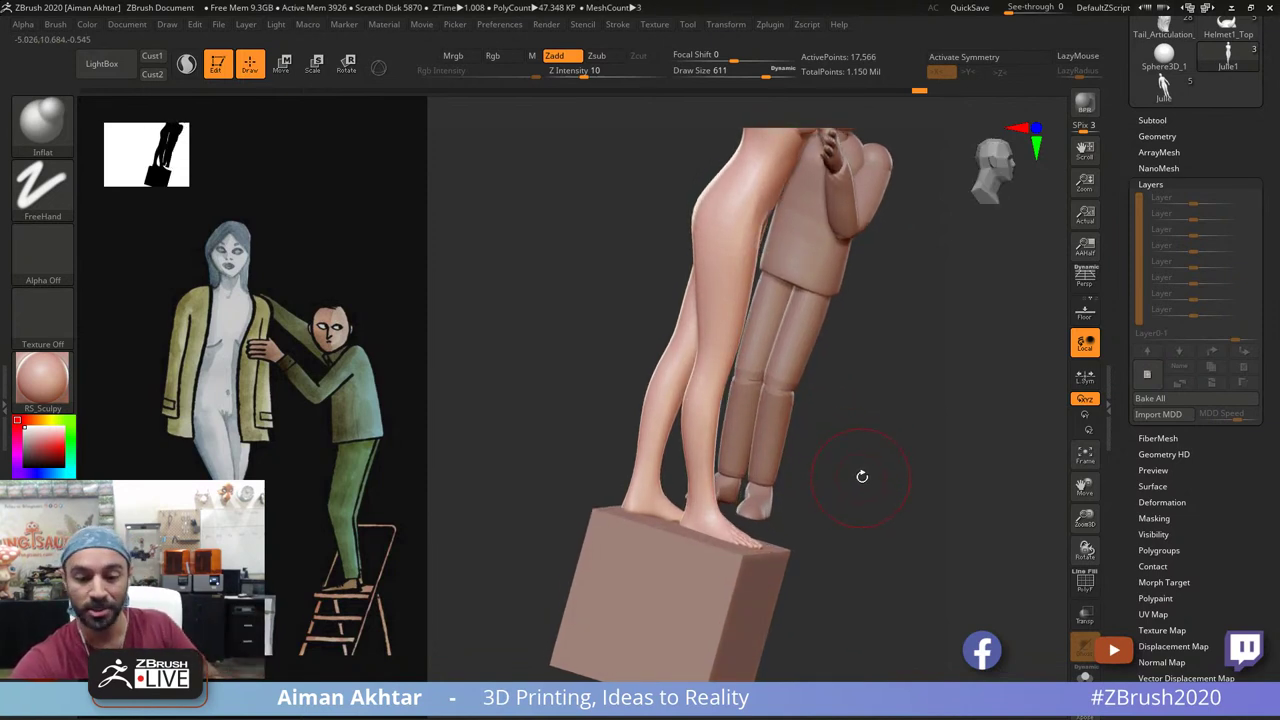
drag(858, 486, 838, 489)
key(shift)
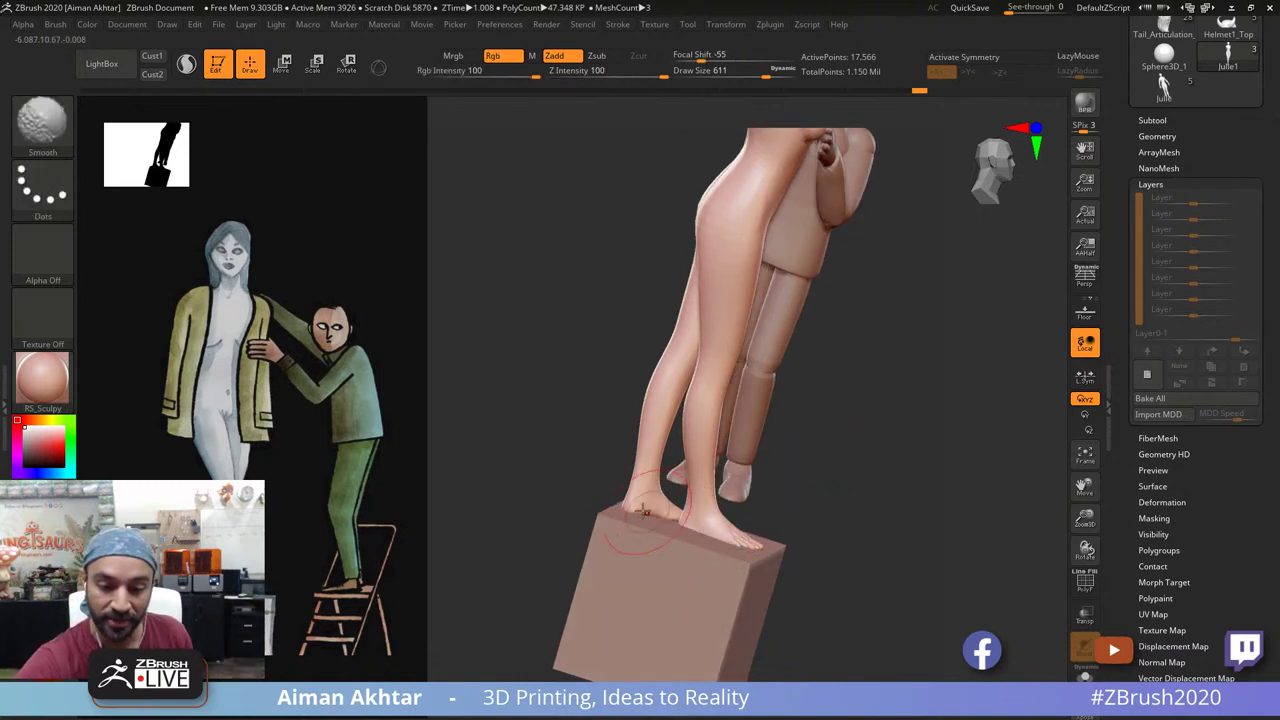
shift+drag(700, 512, 678, 514)
drag(823, 463, 844, 474)
Step: Adjust the forward foot's heel on the cube with the Move Topological brush at draw size 763
key(b)
key(m)
key(v)
key(s)
drag(698, 523, 690, 522)
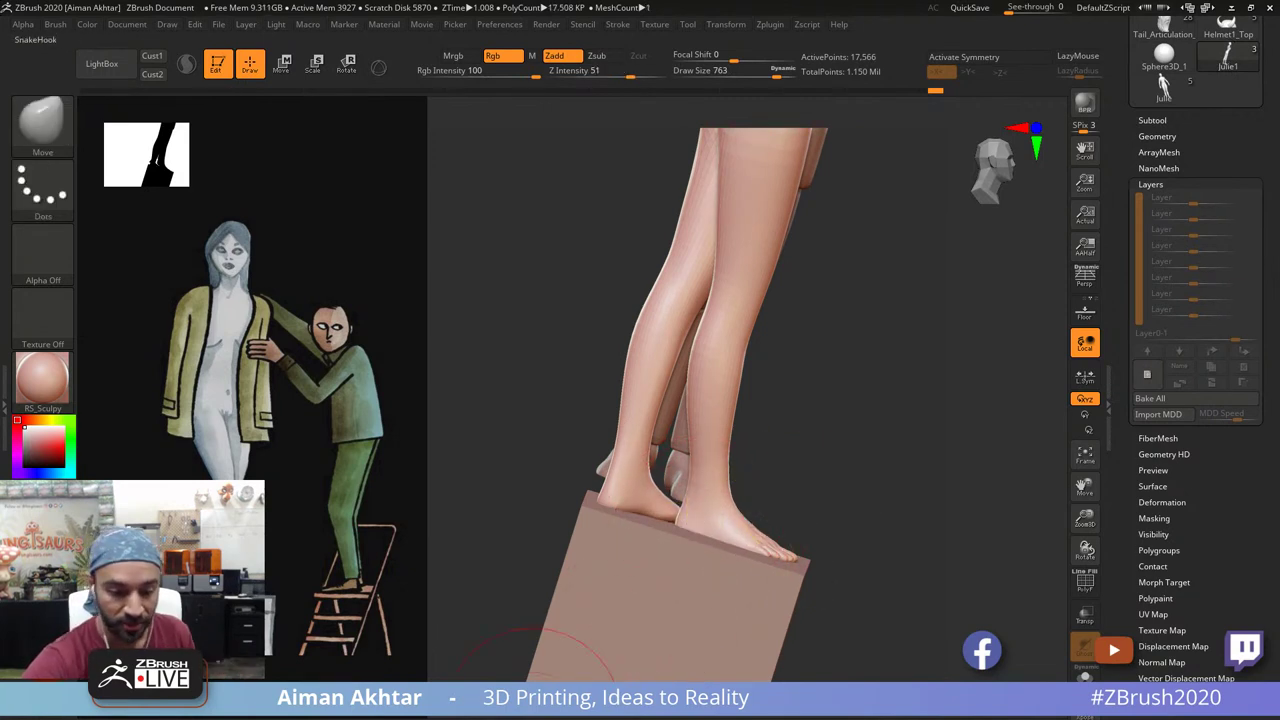
key(b)
key(m)
key(t)
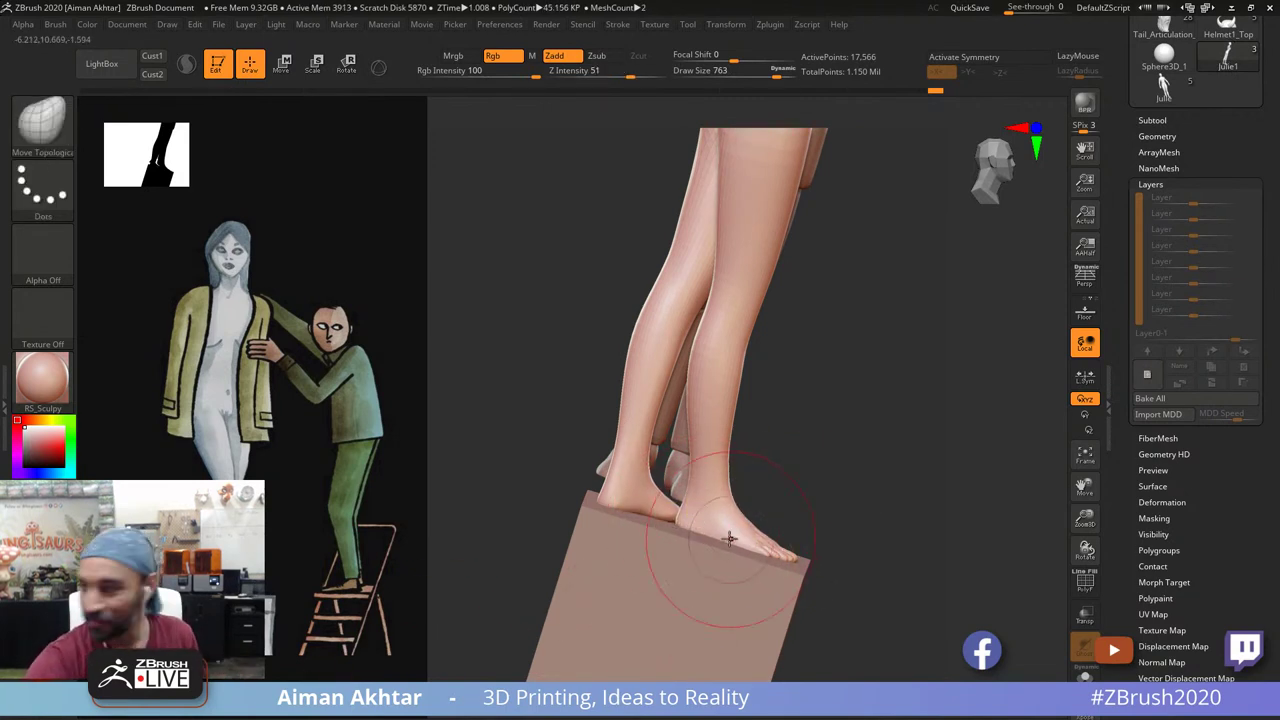
drag(858, 407, 829, 415)
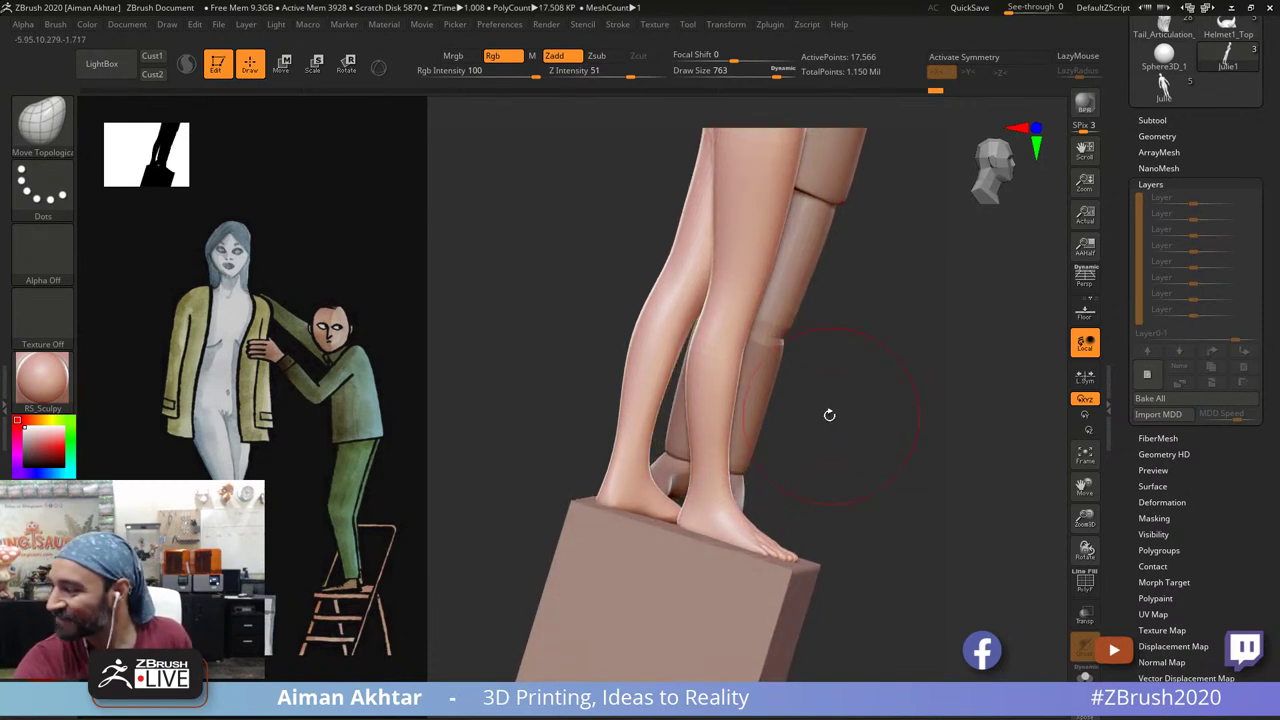
drag(681, 522, 687, 517)
Step: Reshape the rear foot's heel with the Move Topological brush at draw size 517
key(s)
drag(598, 498, 580, 498)
drag(580, 498, 597, 498)
drag(799, 445, 836, 458)
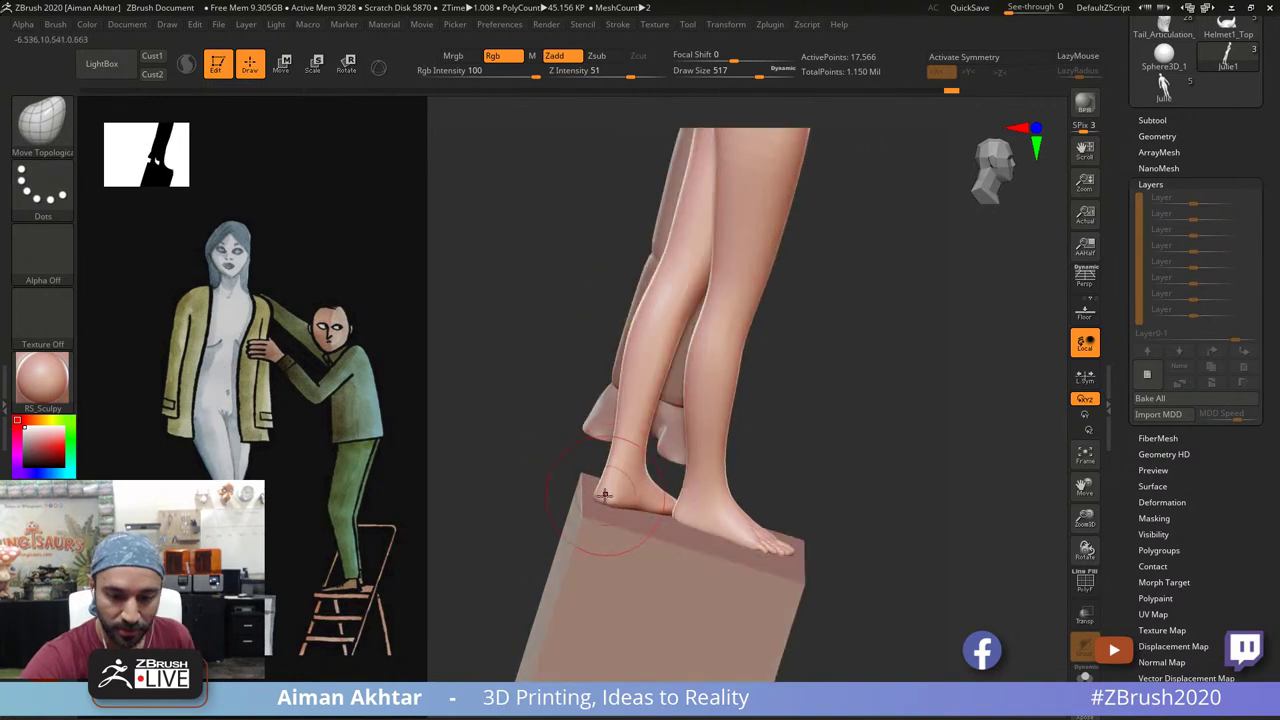
drag(600, 497, 607, 490)
Step: Adjust the rear lower leg's contour from front and three-quarter views with the Move brush at draw size 794
shift+drag(817, 397, 718, 539)
alt+drag(718, 539, 734, 403)
alt+drag(729, 457, 742, 455)
right_drag(741, 455, 701, 521)
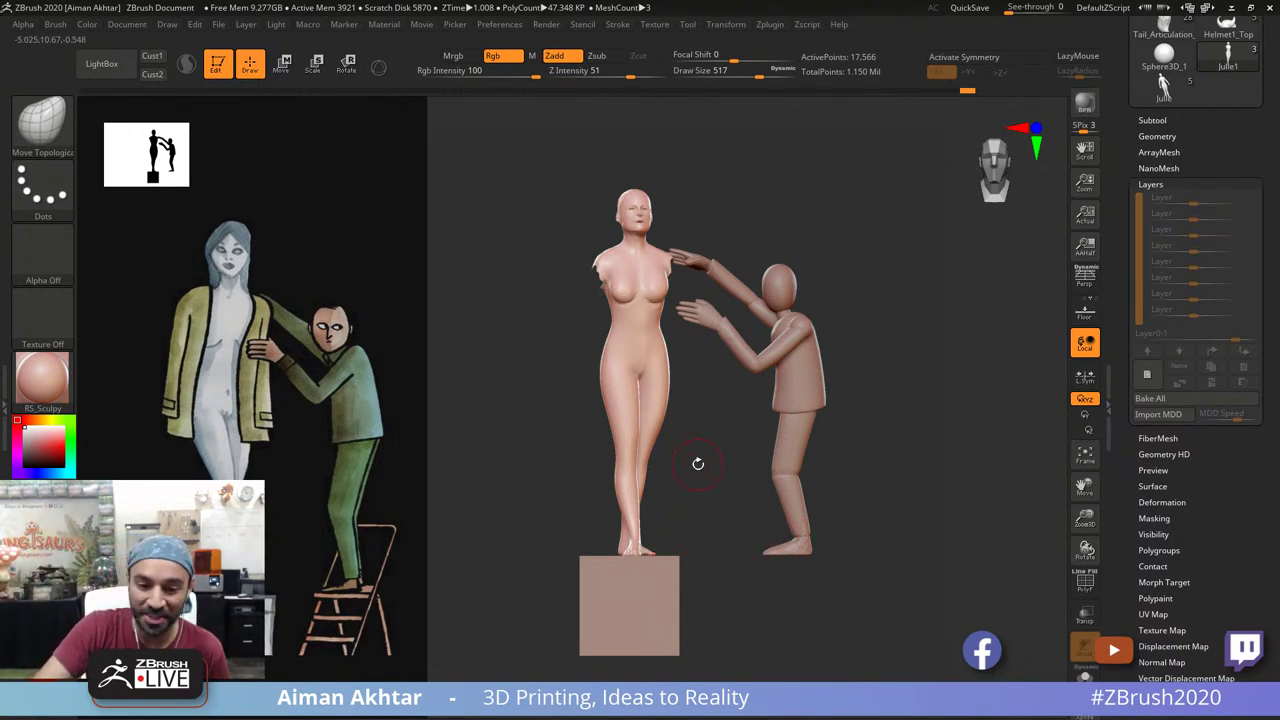
ctrl+right_drag(698, 464, 726, 517)
key(b)
key(m)
key(v)
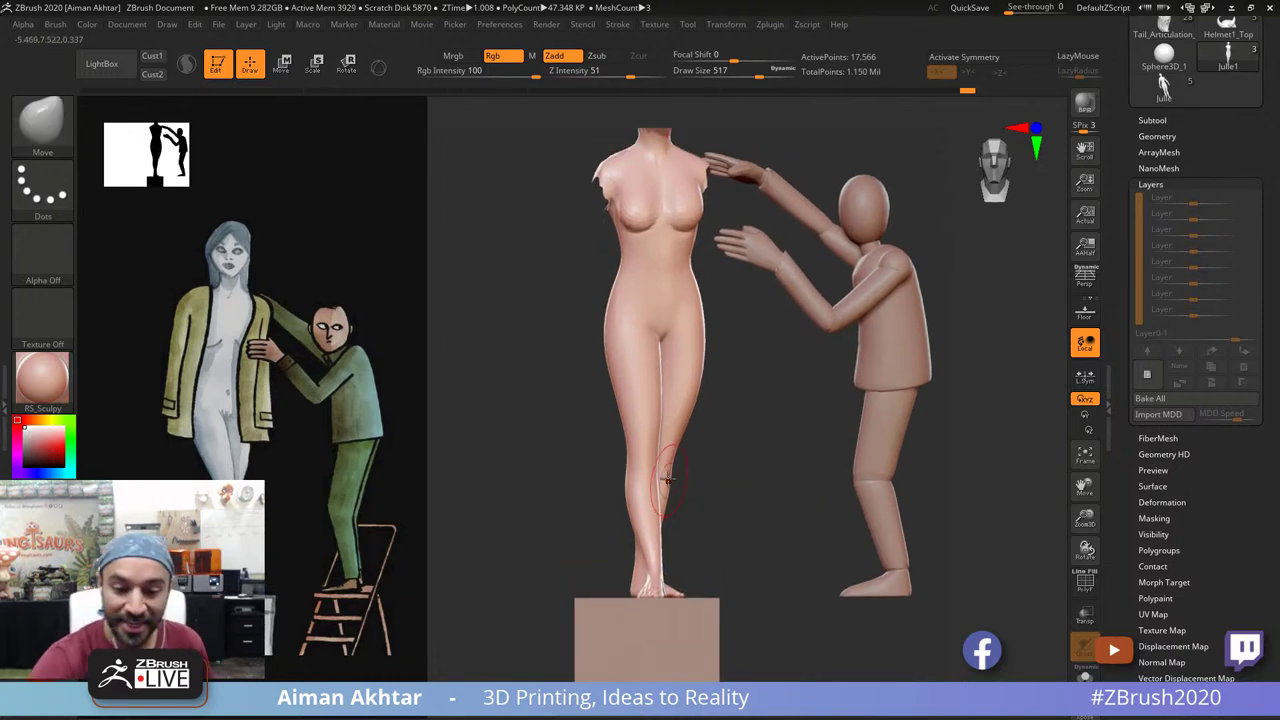
key(s)
mouse_move(668, 479)
mouse_down()
mouse_move(717, 466)
mouse_move(644, 484)
mouse_up()
key(s)
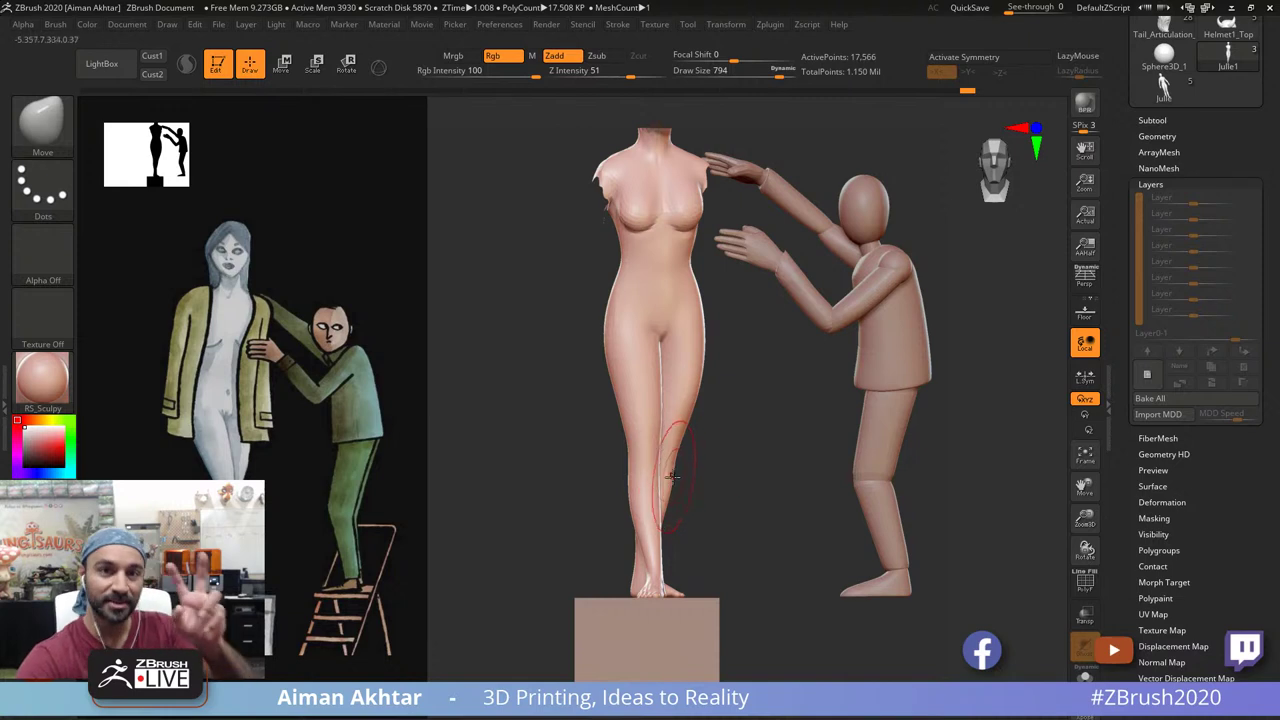
key(shift)
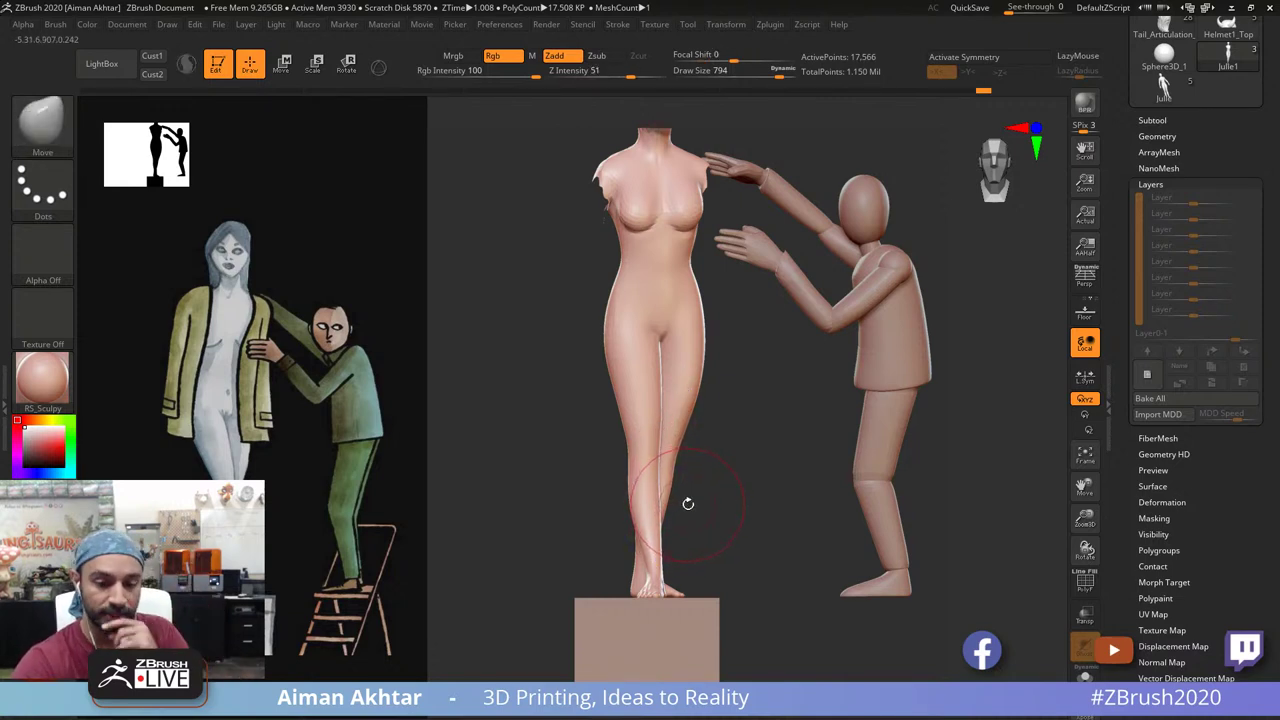
drag(716, 495, 634, 548)
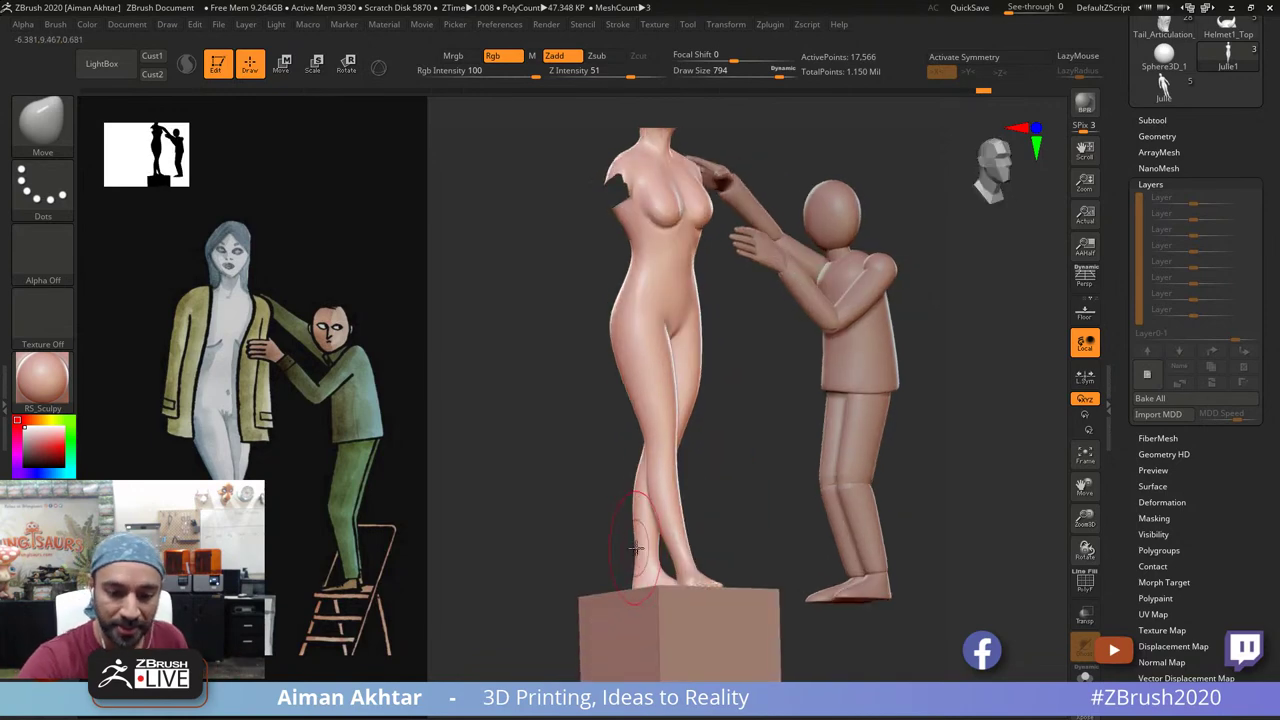
drag(712, 540, 783, 509)
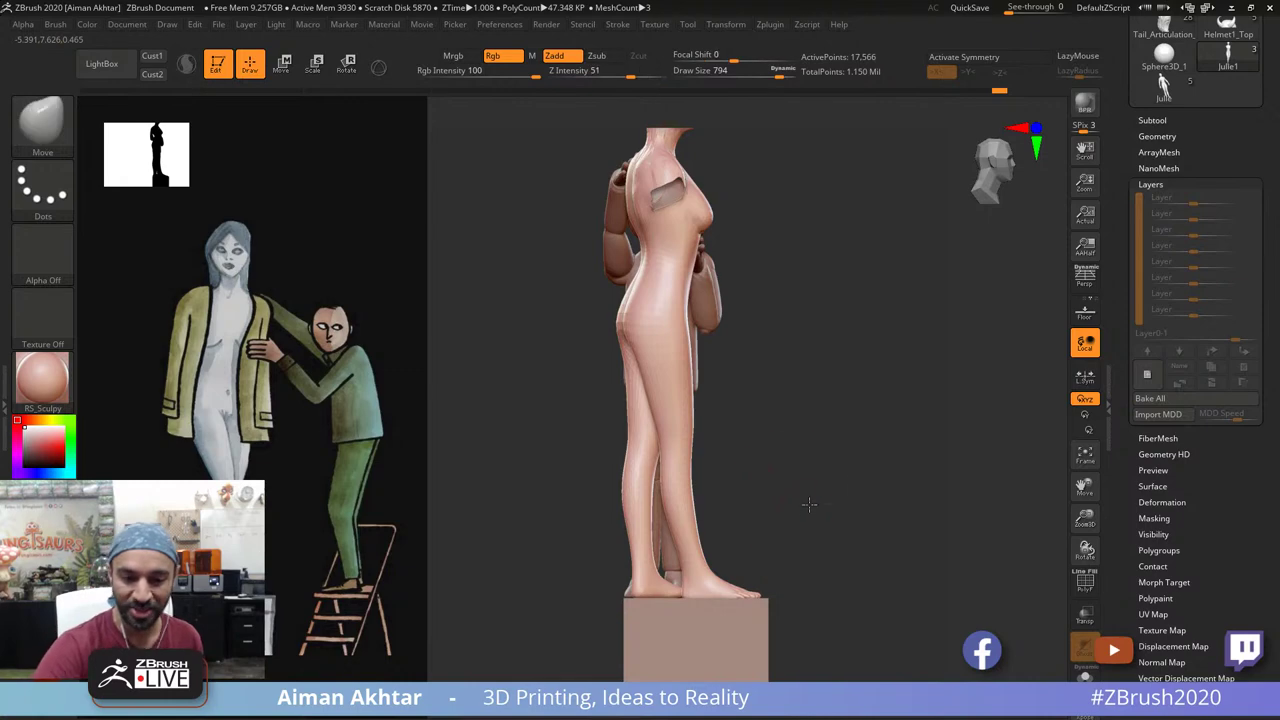
alt+drag(762, 423, 780, 470)
Step: Smooth the figure's face and upper torso, front and back, at draw size 794
alt+drag(771, 270, 757, 630)
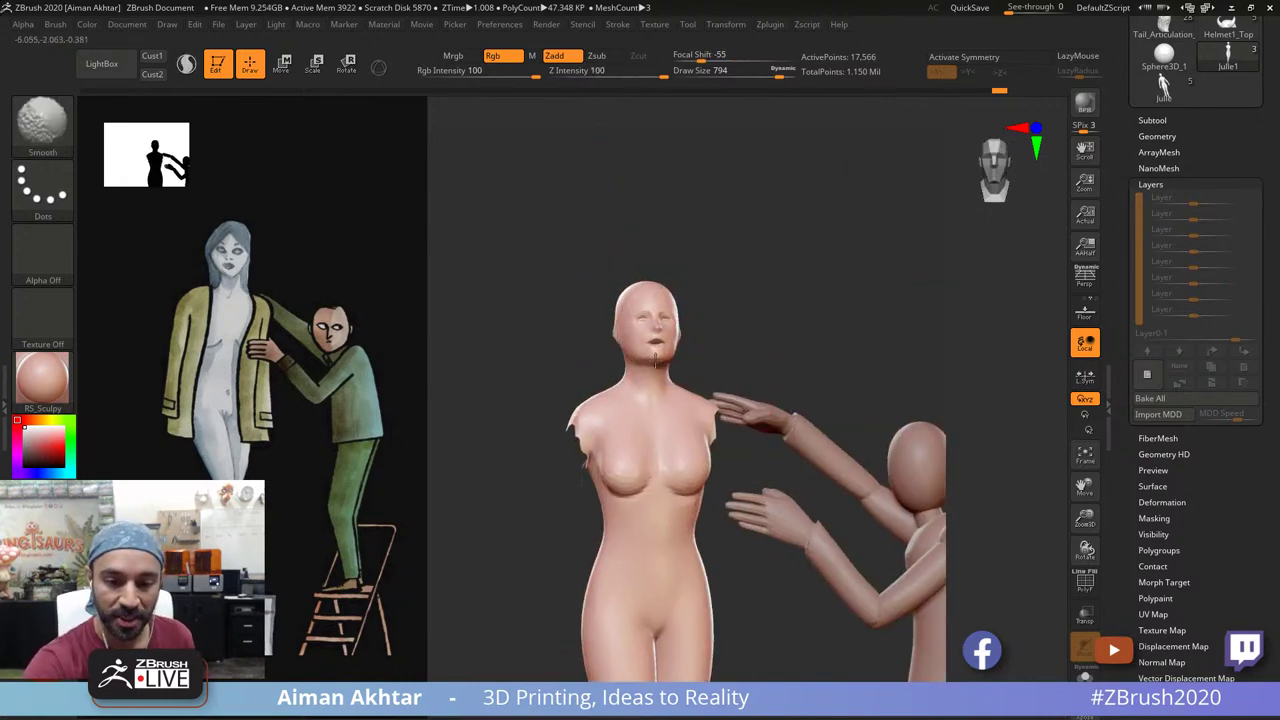
drag(732, 216, 866, 240)
drag(575, 275, 683, 289)
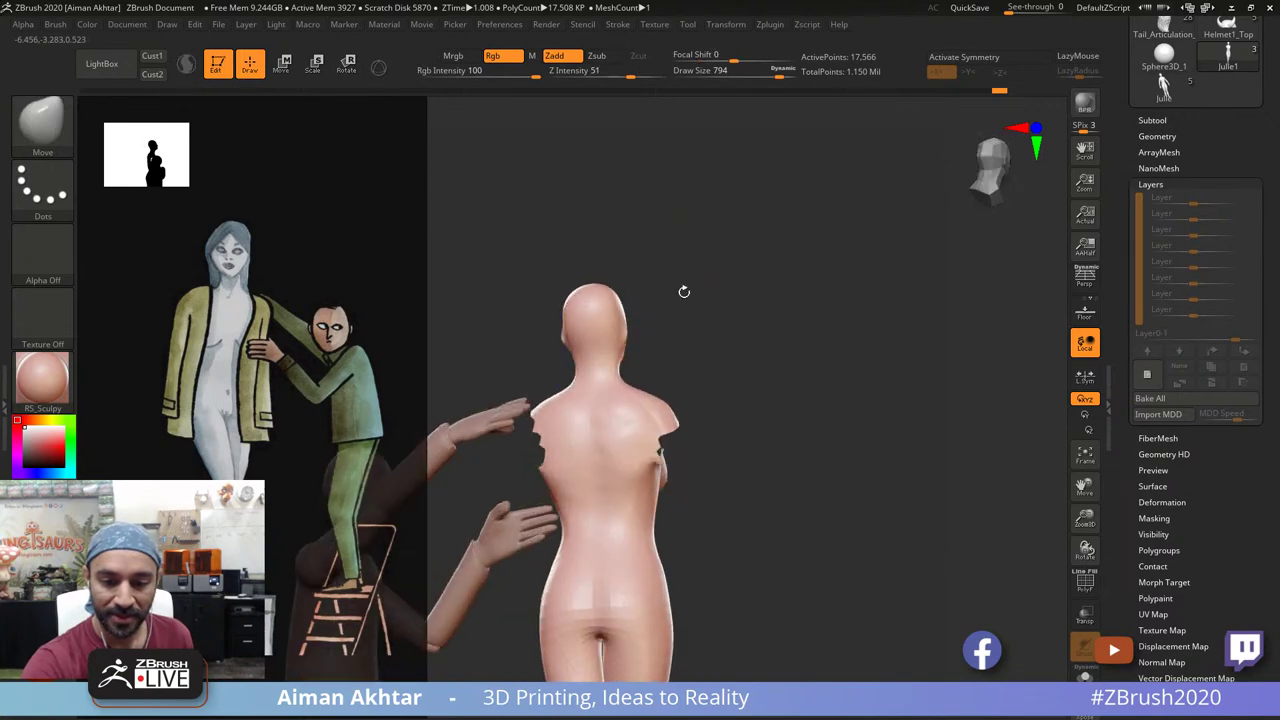
click(606, 486)
drag(700, 359, 850, 352)
click(629, 451)
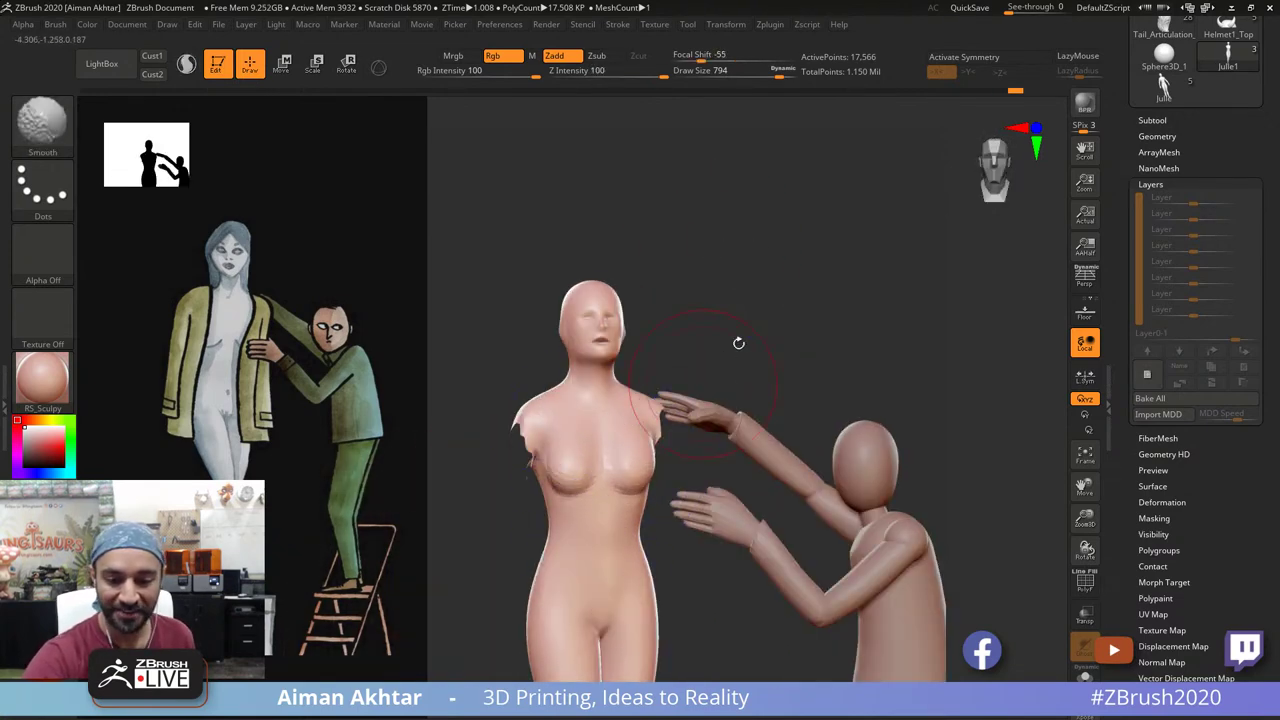
alt+drag(737, 340, 796, 214)
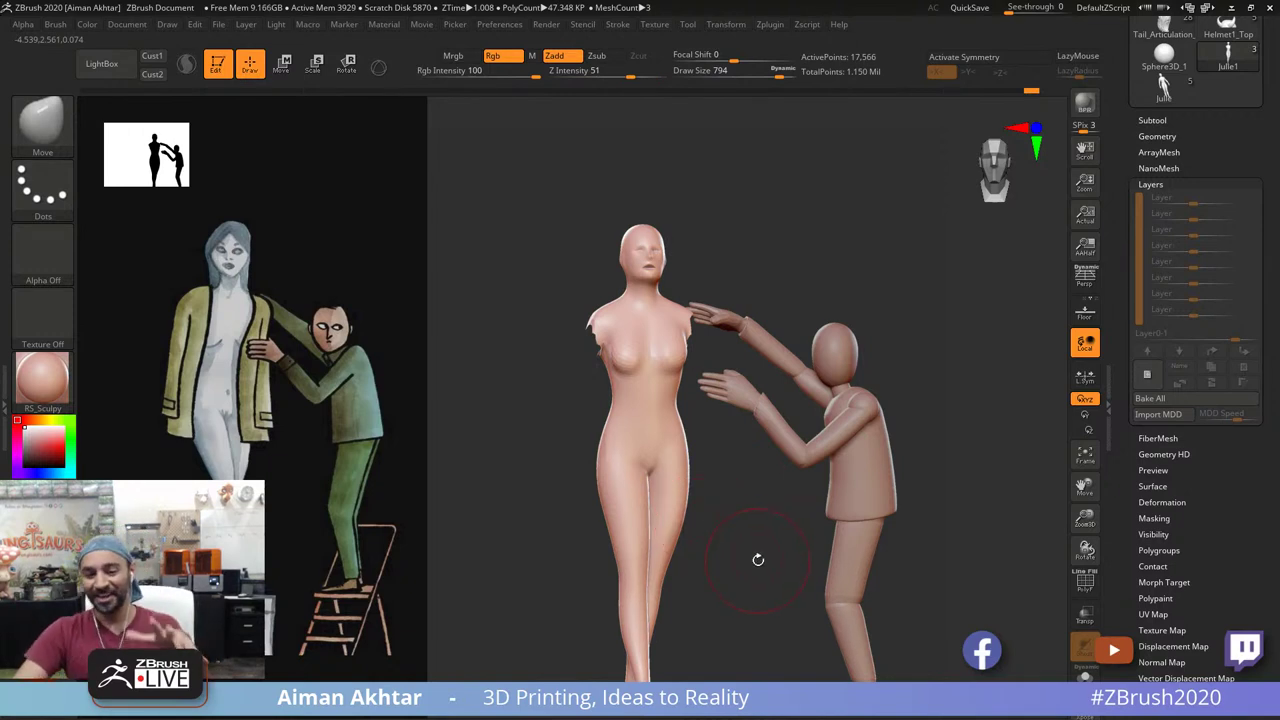
Step: Make the mannequin the active subtool and invert its mask so that the hands are masked
alt+click(785, 435)
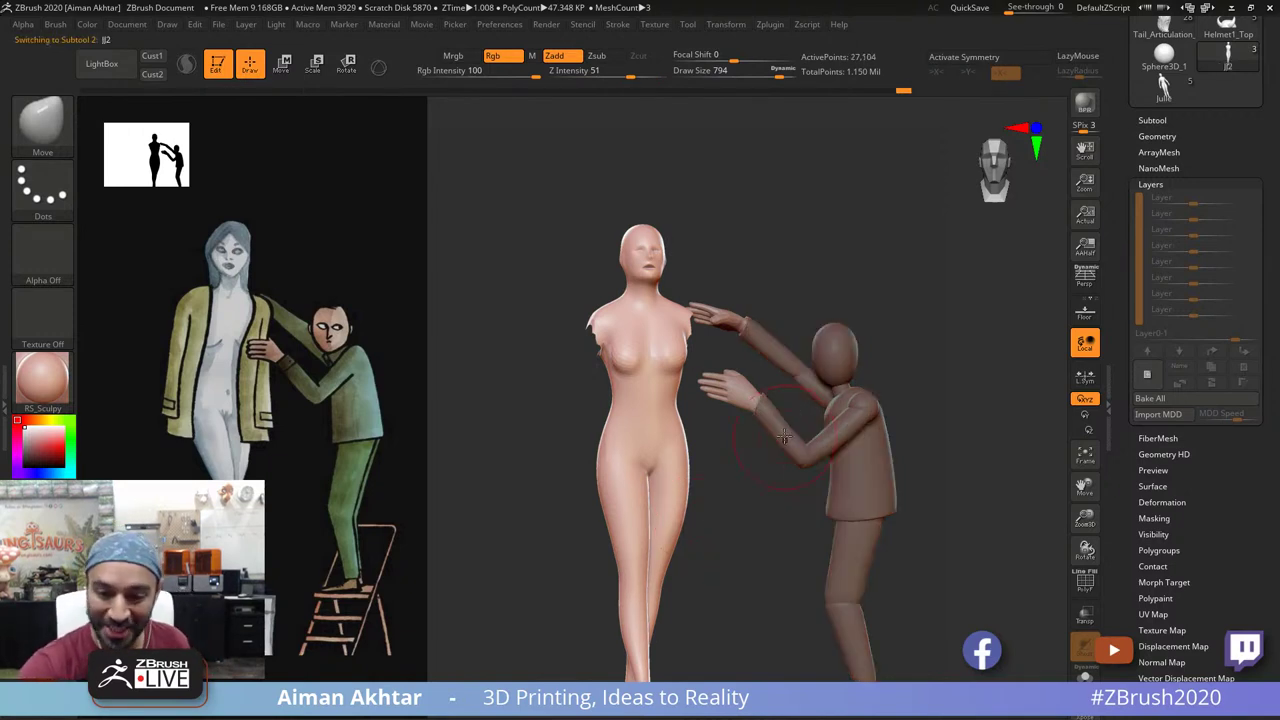
ctrl+click(742, 468)
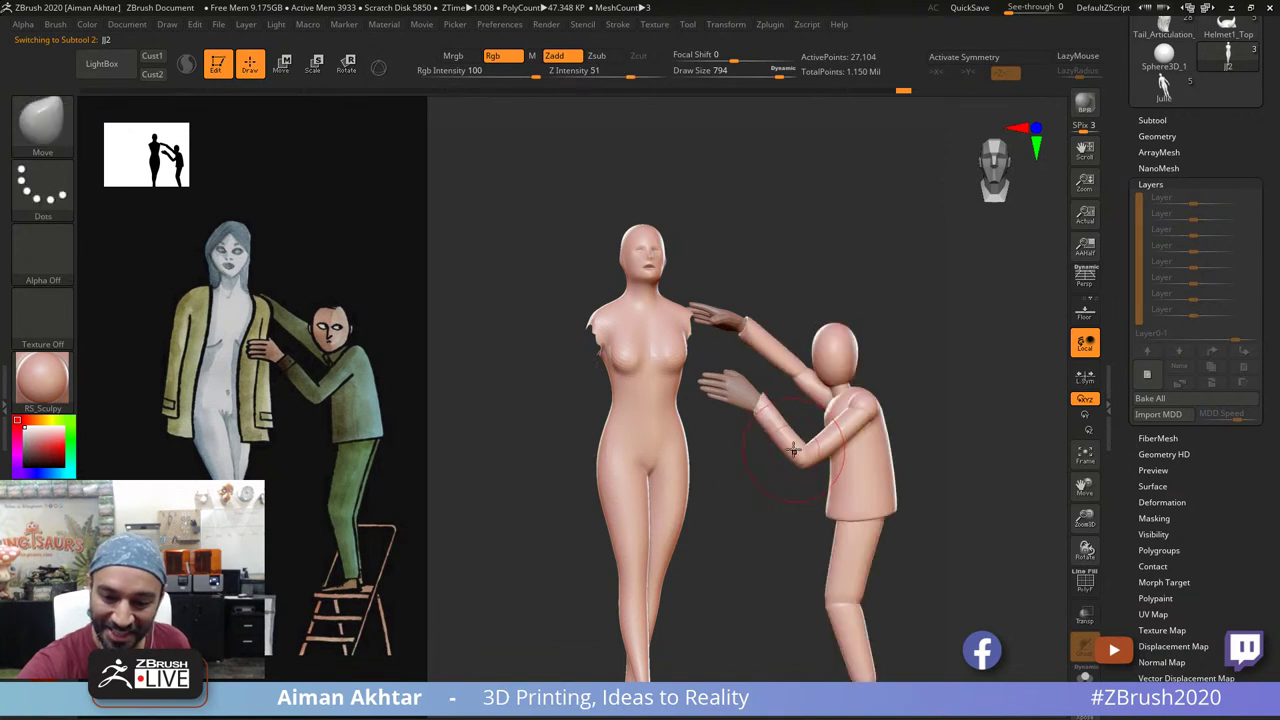
alt+drag(916, 399, 862, 412)
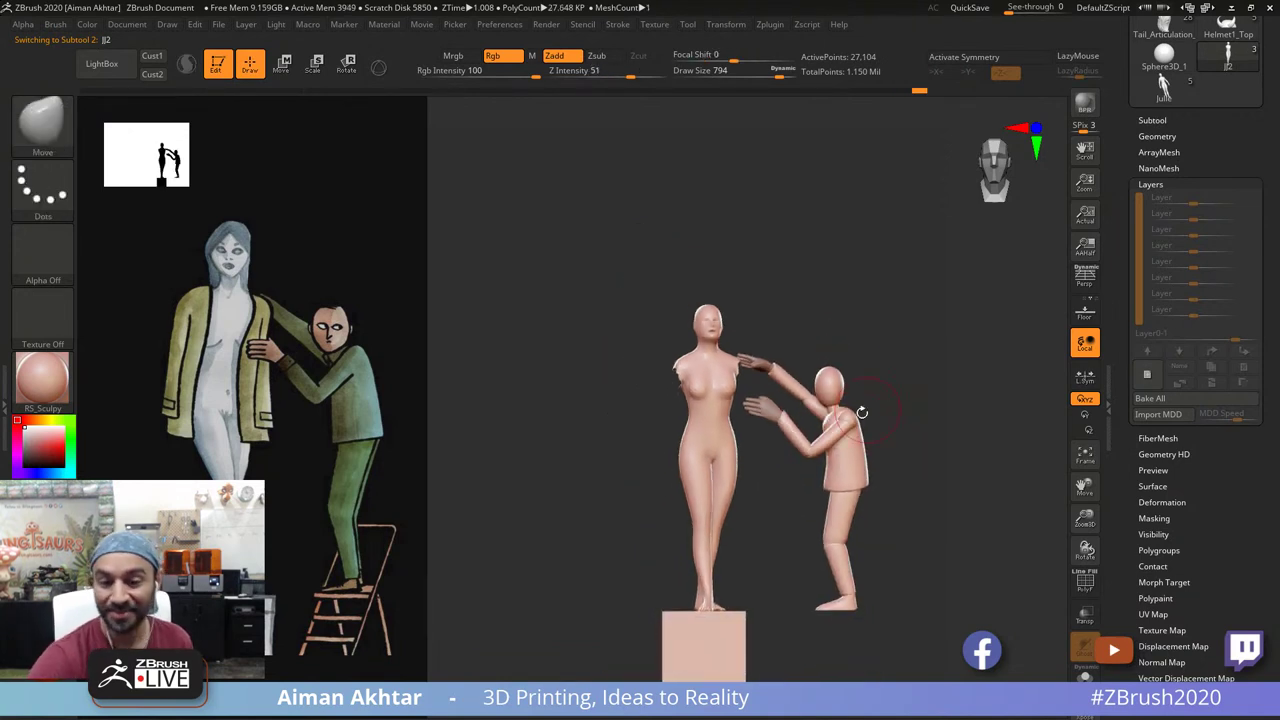
alt+drag(917, 479, 980, 590)
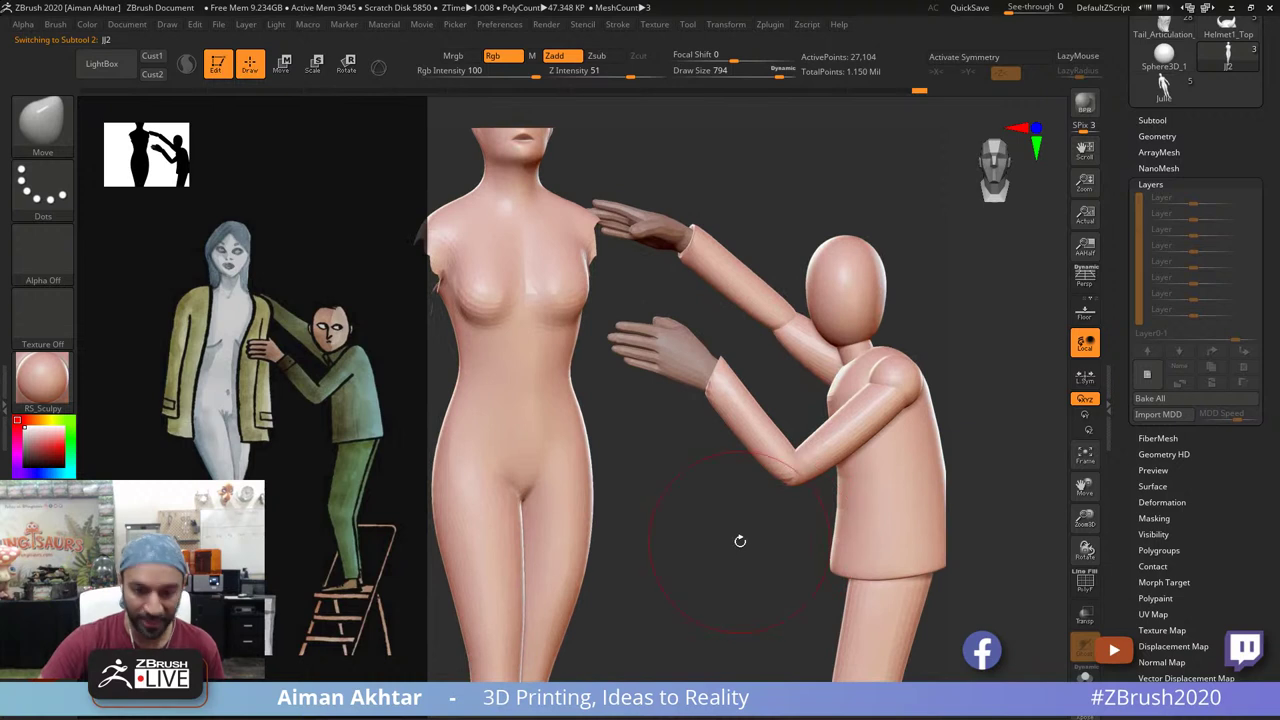
alt+drag(737, 540, 860, 654)
Step: Switch back to the Julie1 subtool and reshape the breasts from the front with the Move brush at draw size 542
key(s)
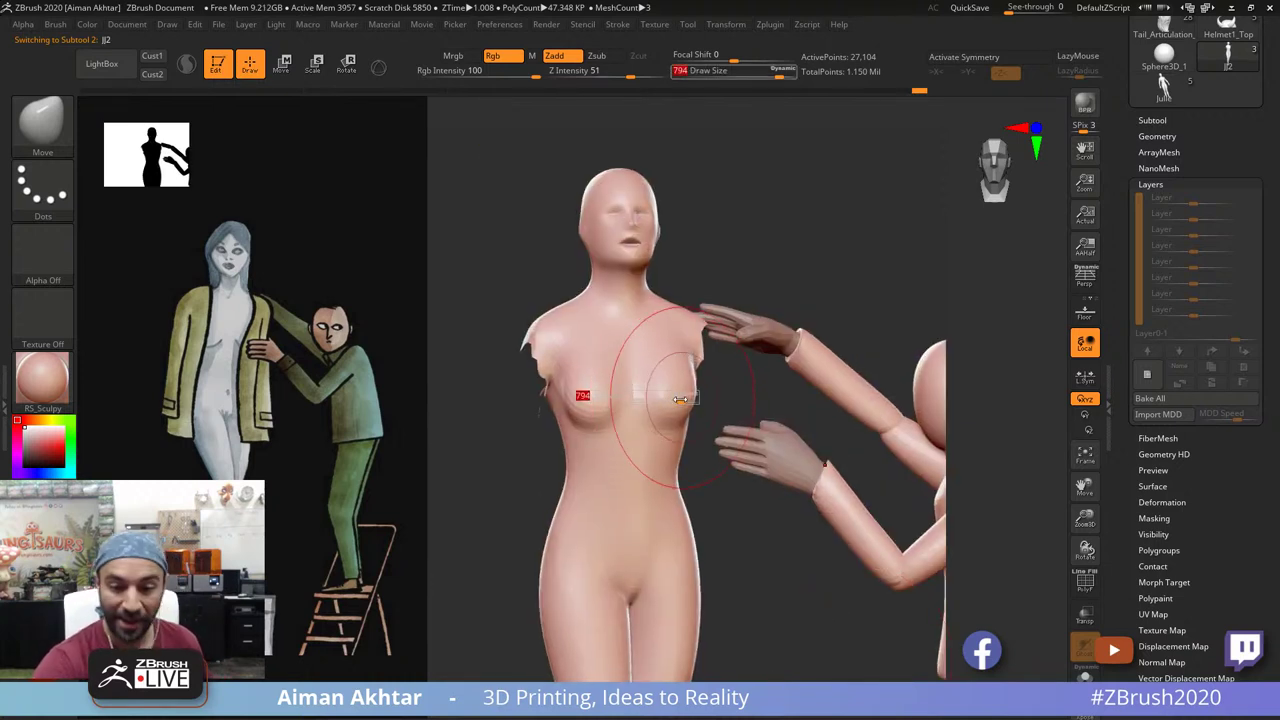
drag(678, 397, 595, 396)
alt+click(665, 391)
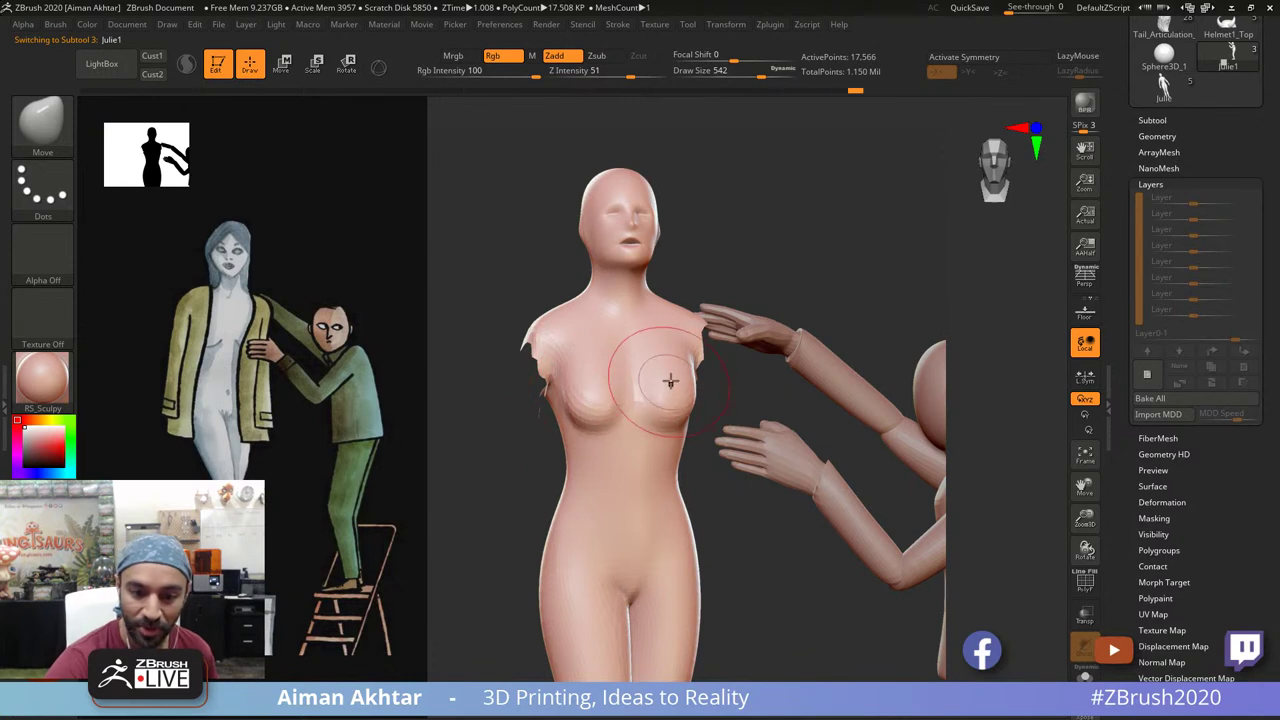
drag(671, 381, 687, 390)
drag(610, 401, 621, 394)
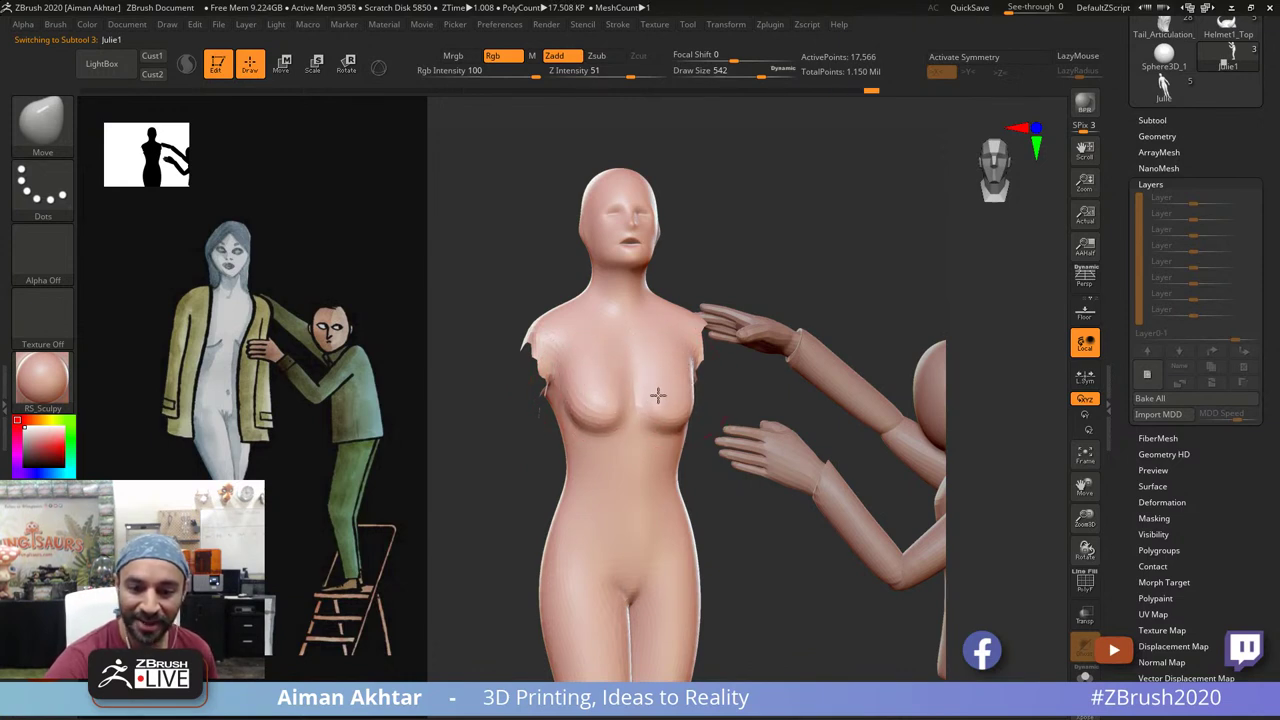
key(shift)
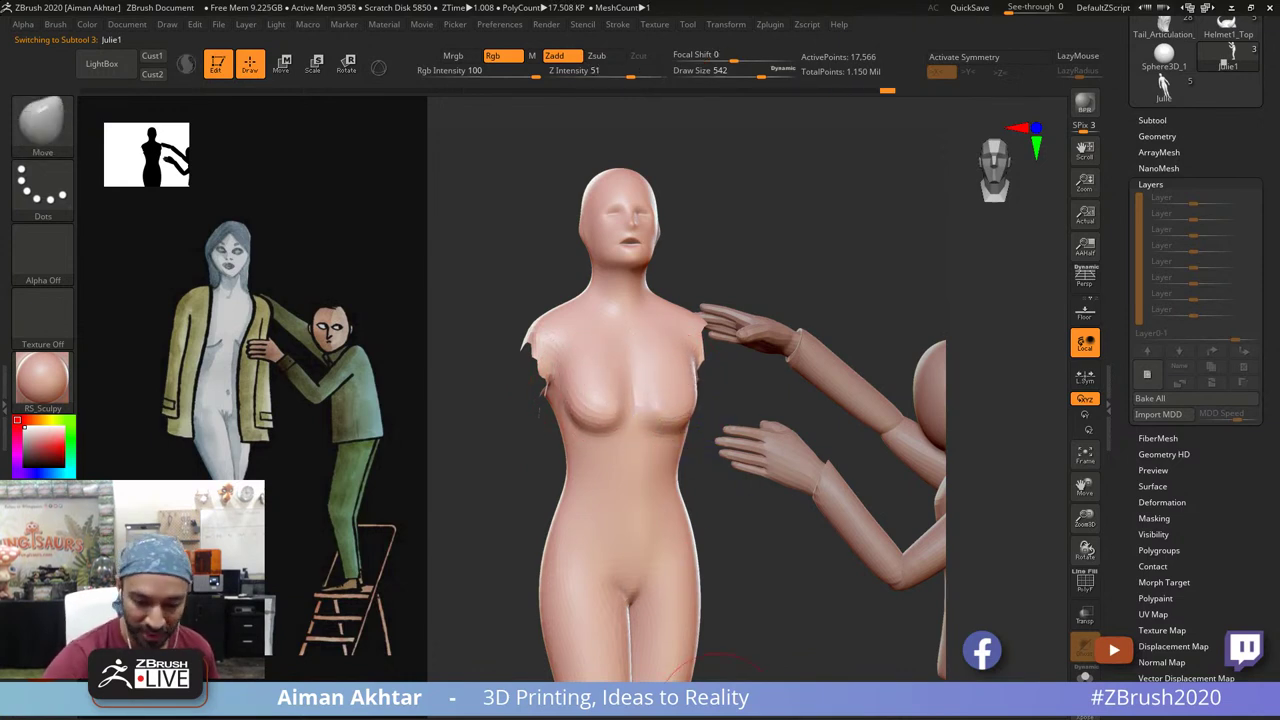
Step: Carve creases beneath both breasts with the DamStandard brush at draw size 344
key(b)
key(d)
key(s)
drag(738, 582, 737, 490)
key(s)
drag(669, 409, 645, 407)
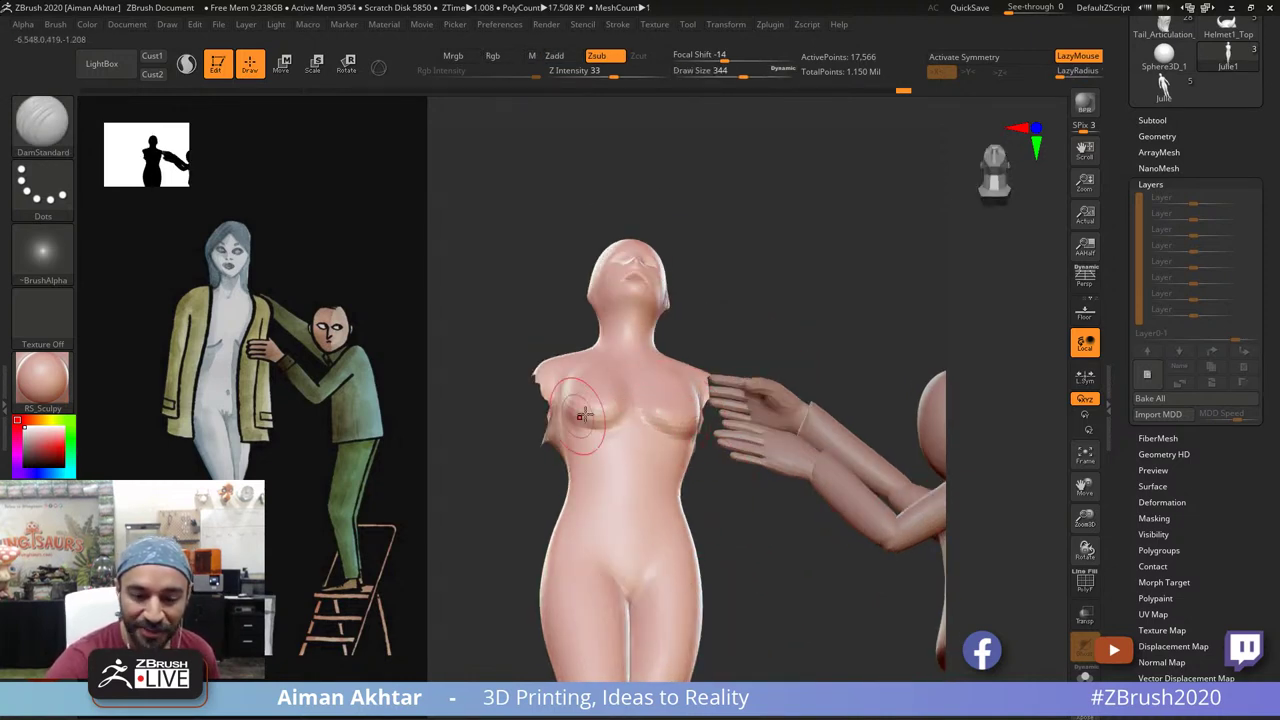
drag(586, 414, 622, 416)
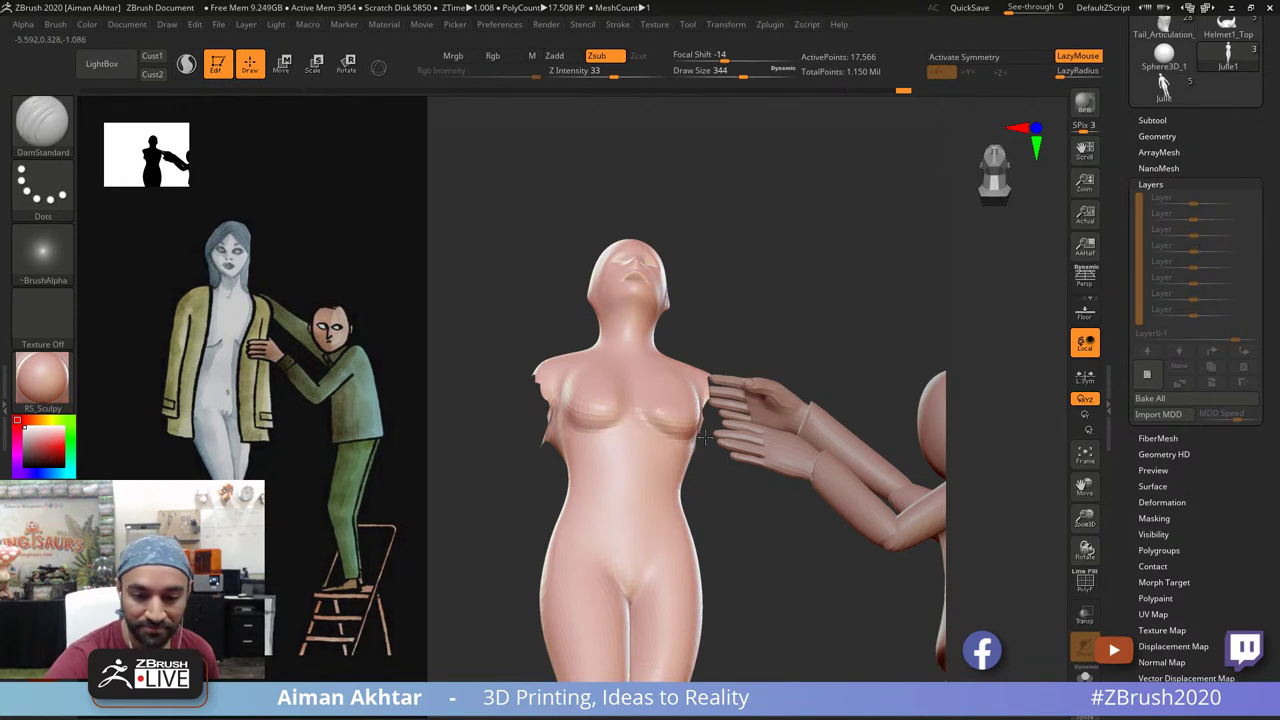
Step: Smooth the breasts and the creases beneath them, checking the torso from the front and from below
drag(746, 281, 745, 375)
shift+drag(622, 456, 599, 455)
mouse_move(712, 476)
mouse_down()
mouse_move(625, 470)
mouse_move(672, 420)
mouse_move(648, 442)
mouse_up()
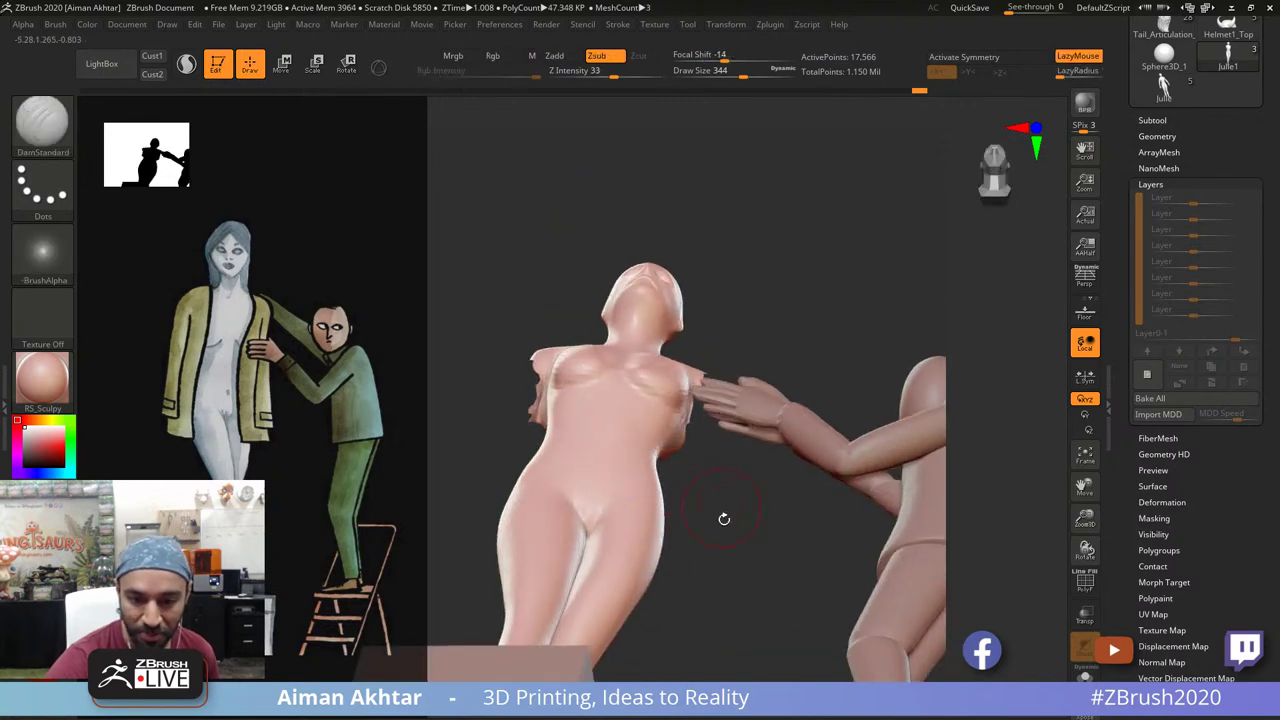
mouse_move(723, 517)
mouse_down()
mouse_move(711, 543)
mouse_move(690, 455)
mouse_move(711, 490)
mouse_move(767, 446)
mouse_up()
alt+drag(729, 374, 725, 374)
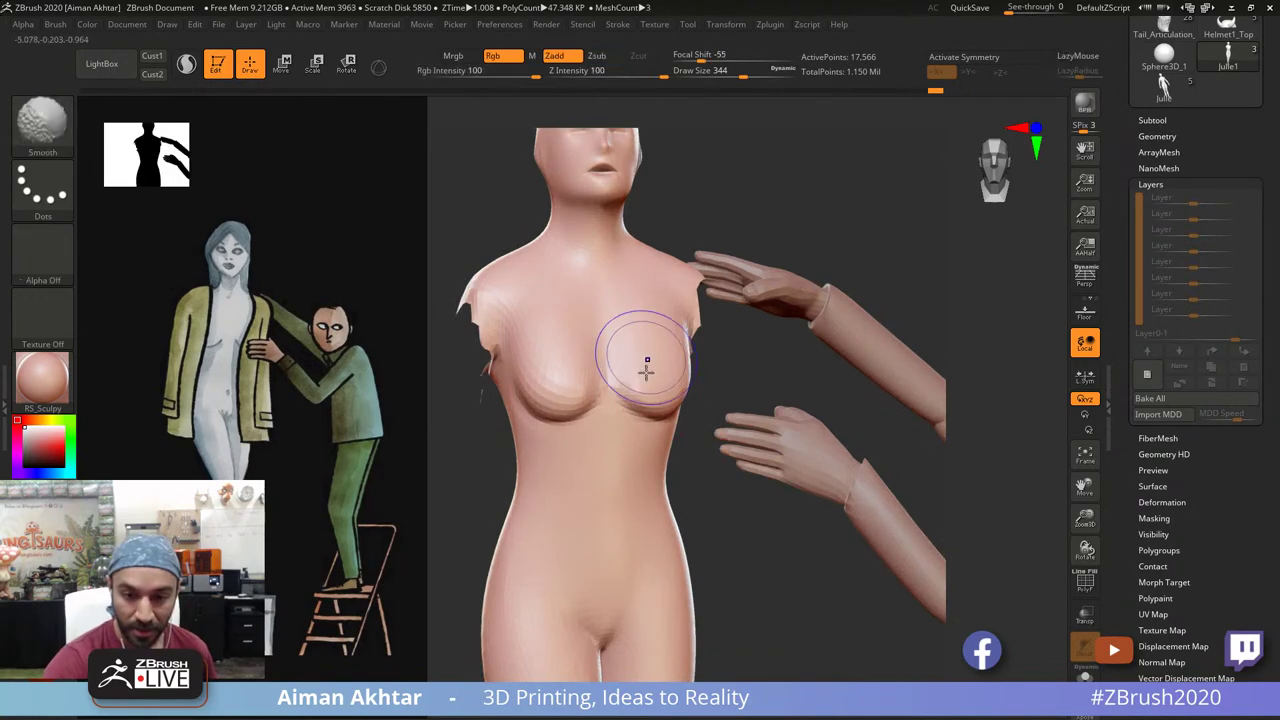
shift+drag(632, 341, 606, 314)
Step: Adjust the breasts from three-quarter views with the Move brush at draw size 344 and smooth the chest
mouse_move(698, 338)
mouse_down()
mouse_move(718, 298)
mouse_move(640, 330)
mouse_up()
key(b)
key(m)
key(v)
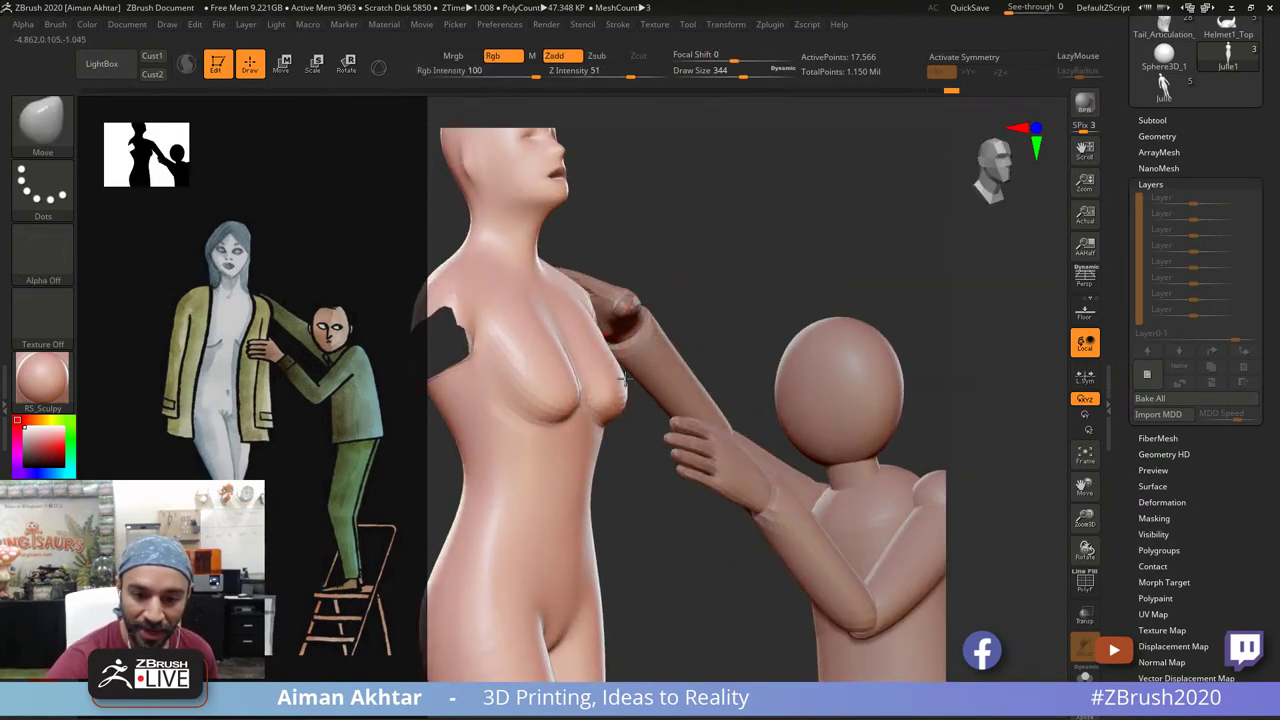
drag(736, 289, 608, 312)
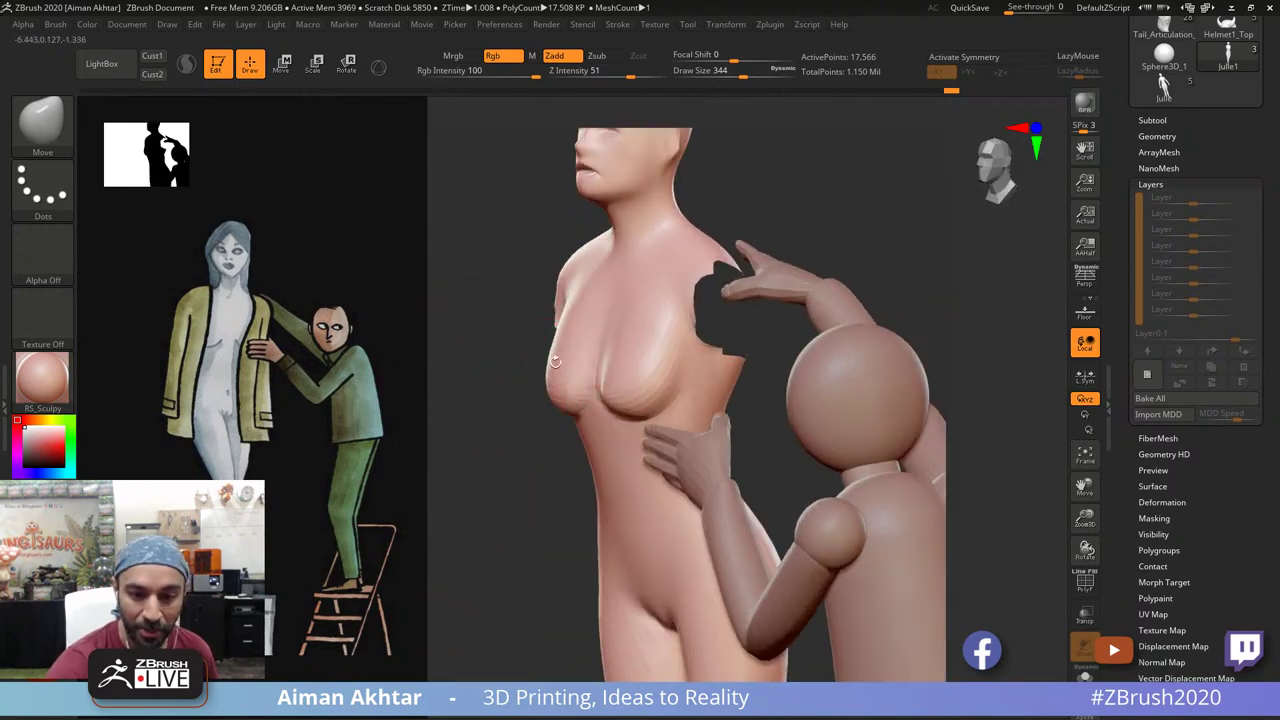
right_drag(518, 488, 586, 420)
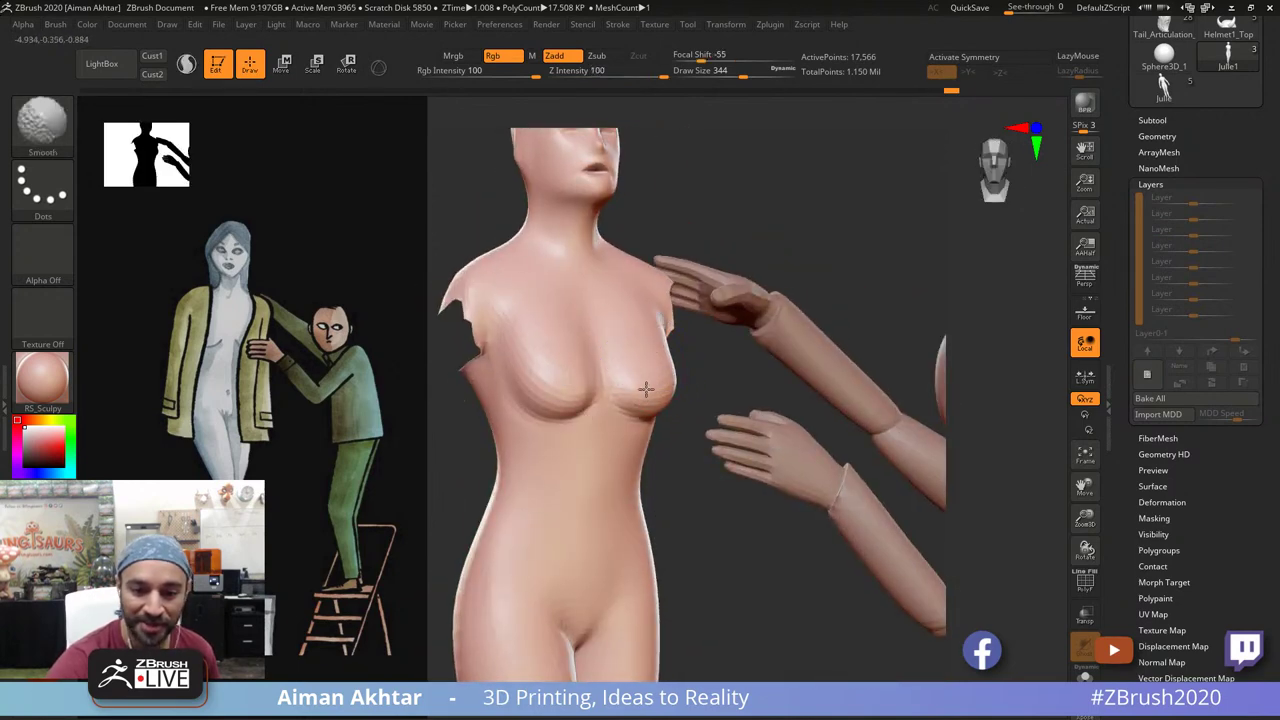
shift+drag(689, 391, 650, 388)
shift+drag(531, 323, 584, 369)
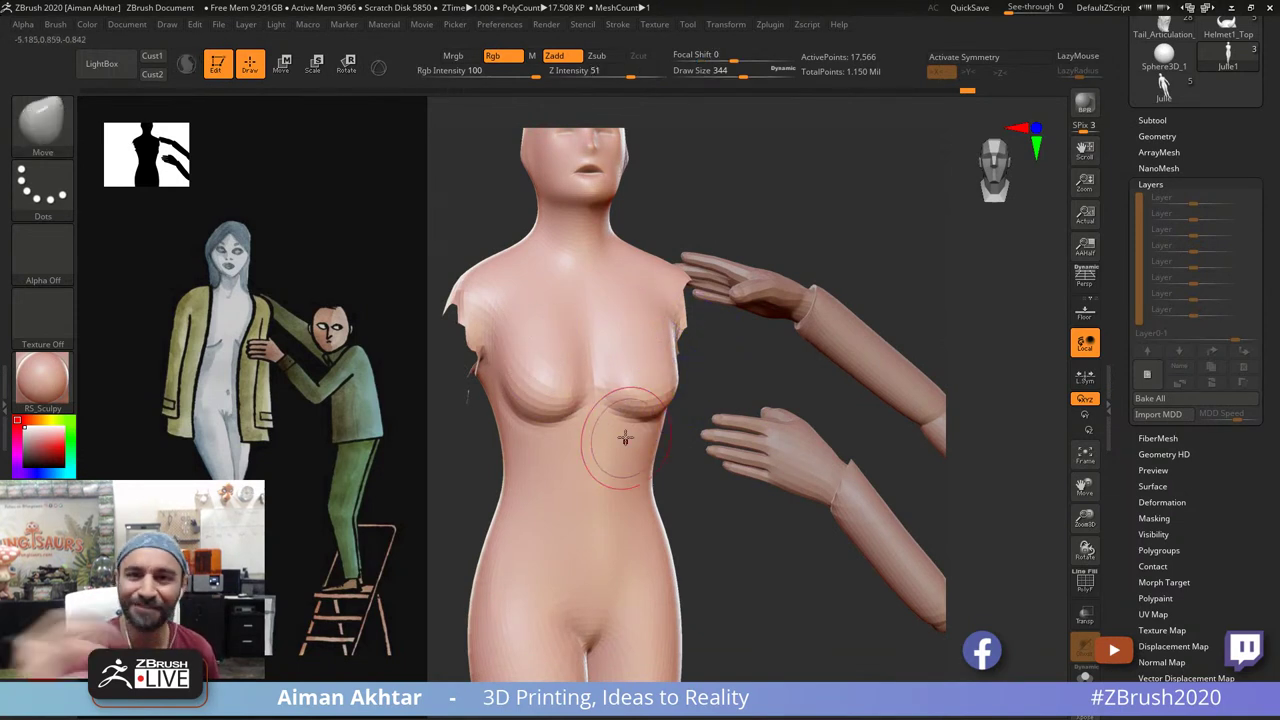
mouse_move(728, 357)
alt+mouse_down()
mouse_move(694, 340)
mouse_move(724, 394)
alt+mouse_up()
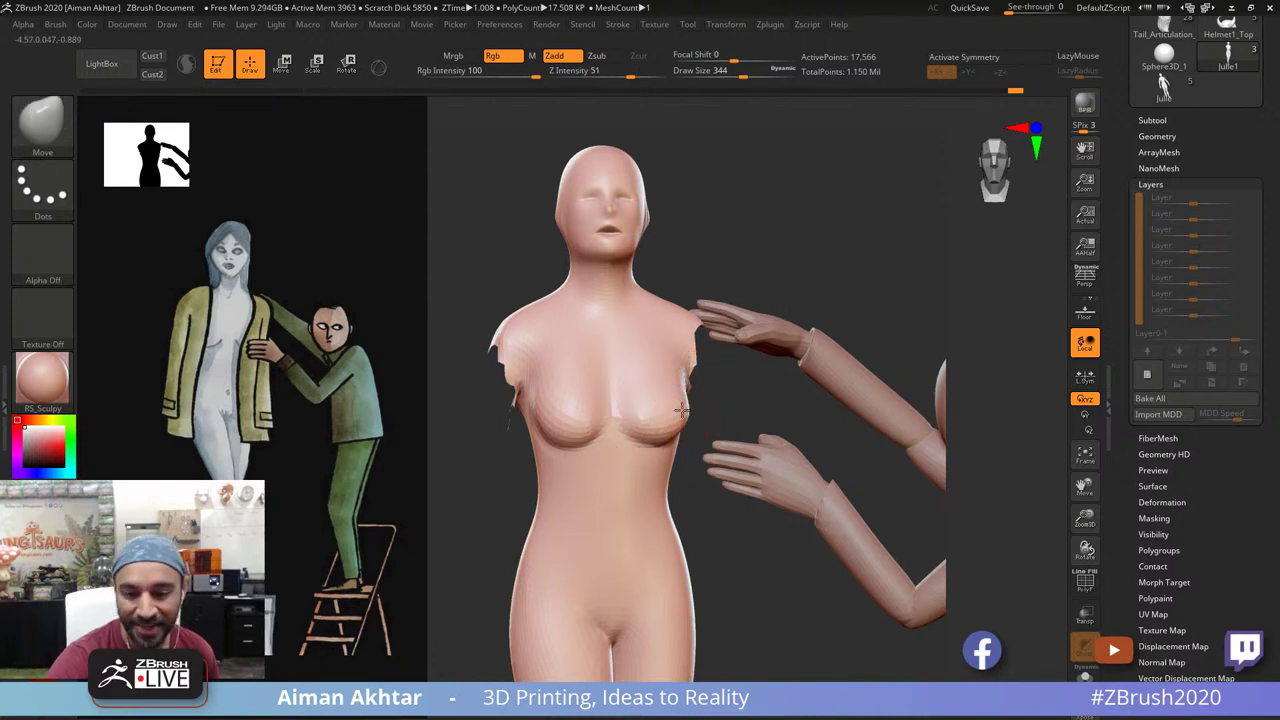
Step: Mask the figure's head in side view with the MaskLasso brush and invert the mask to protect the body
mouse_move(745, 392)
alt+mouse_down()
mouse_move(712, 380)
mouse_move(726, 300)
mouse_move(732, 357)
mouse_move(775, 388)
mouse_move(738, 362)
alt+mouse_up()
key(s)
drag(656, 377, 645, 380)
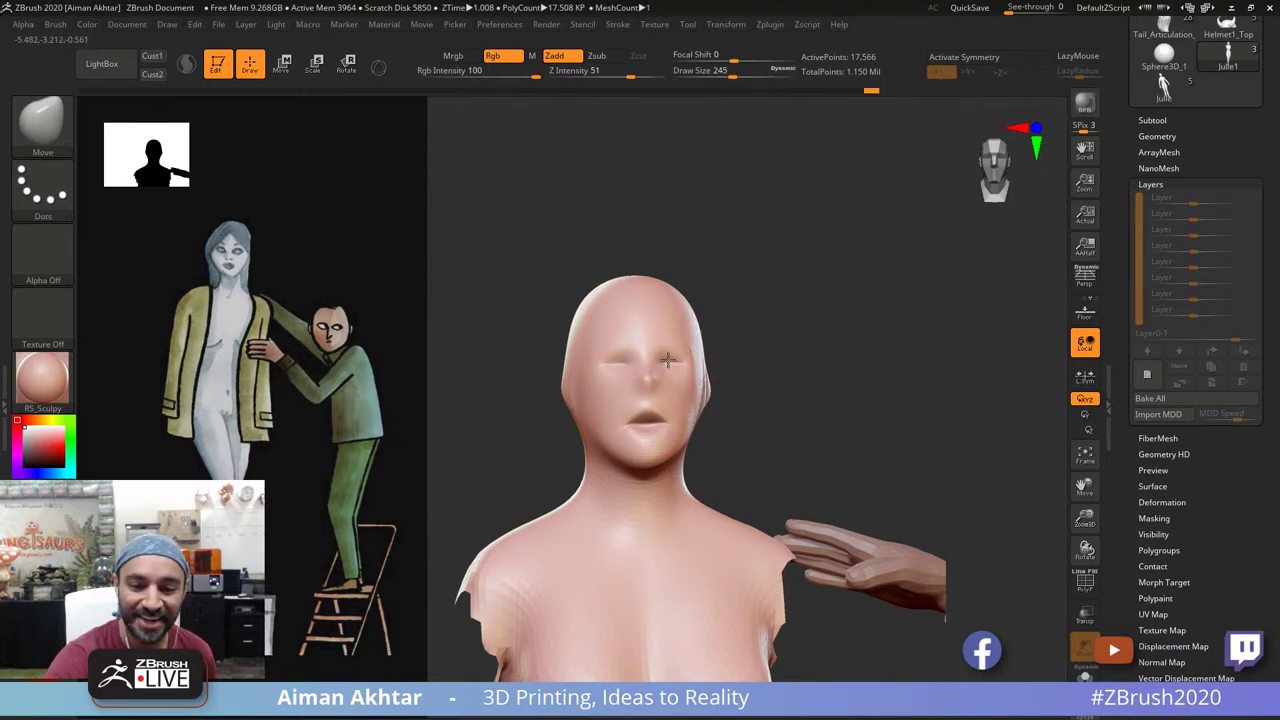
mouse_move(738, 342)
mouse_down()
mouse_move(814, 312)
mouse_move(706, 420)
mouse_move(552, 410)
mouse_move(612, 266)
mouse_up()
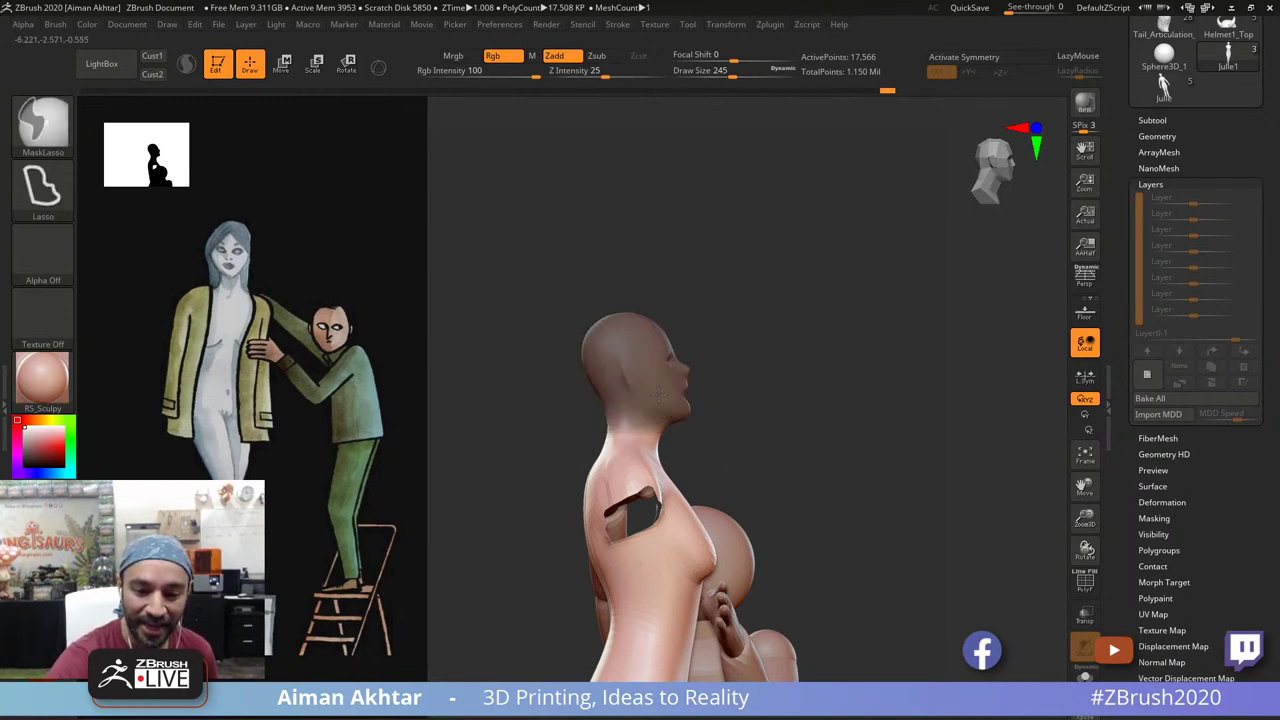
click(346, 64)
ctrl+drag(702, 244, 729, 266)
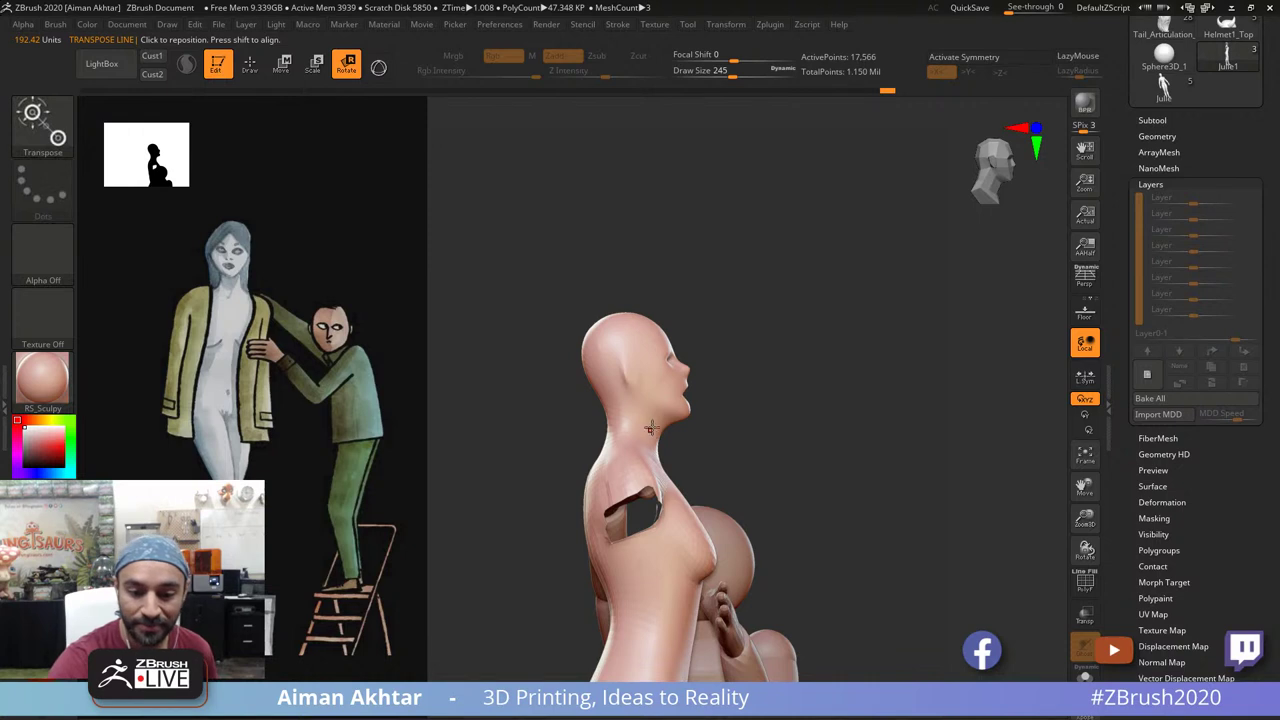
key(ctrl+z)
ctrl+click(726, 375)
Step: Turn the unmasked head slightly about its vertical axis with the Rotate transpose line, working from the top view
drag(560, 220, 690, 560)
alt+drag(622, 376, 655, 80)
alt+drag(702, 334, 770, 417)
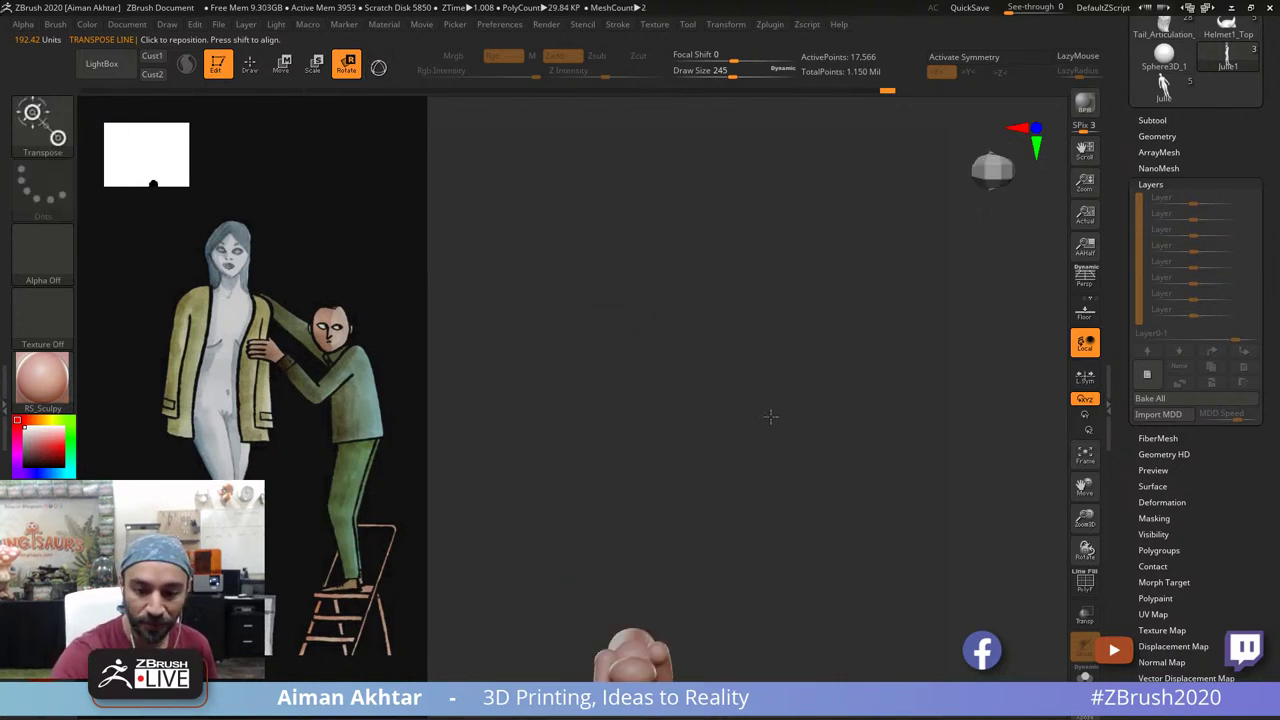
alt+drag(768, 560, 766, 295)
alt+drag(797, 489, 886, 498)
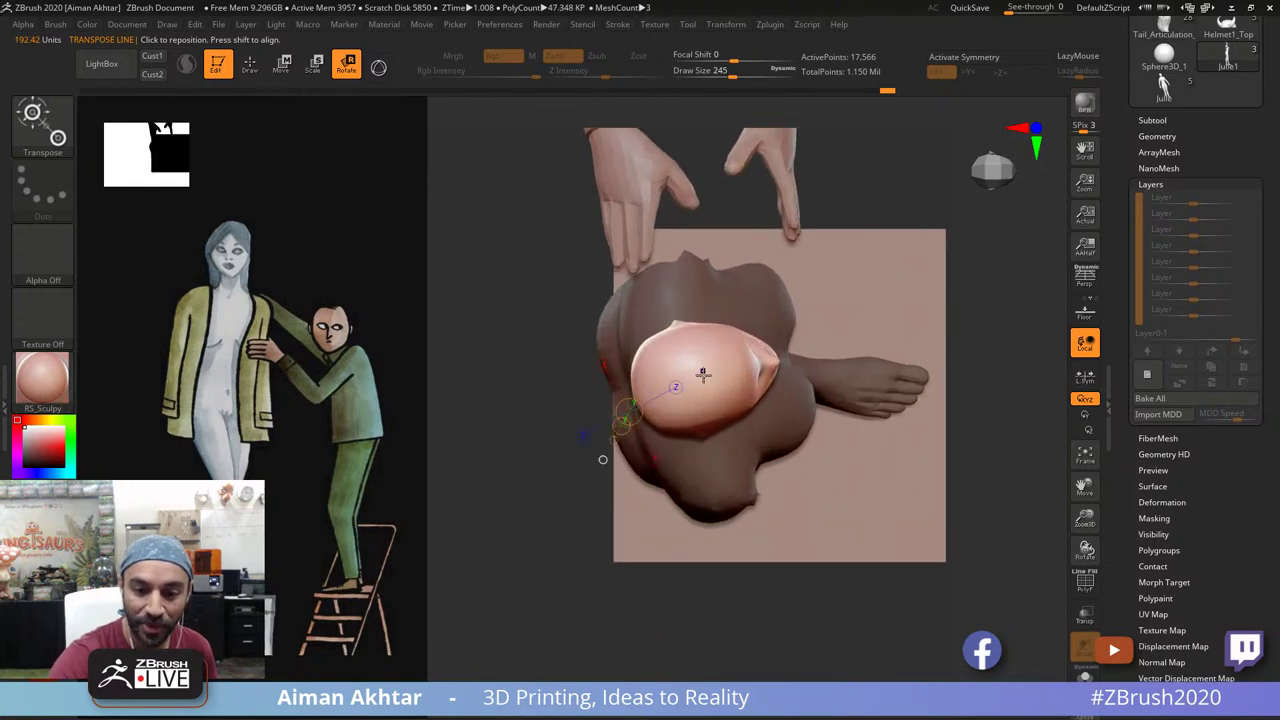
shift+drag(704, 376, 743, 266)
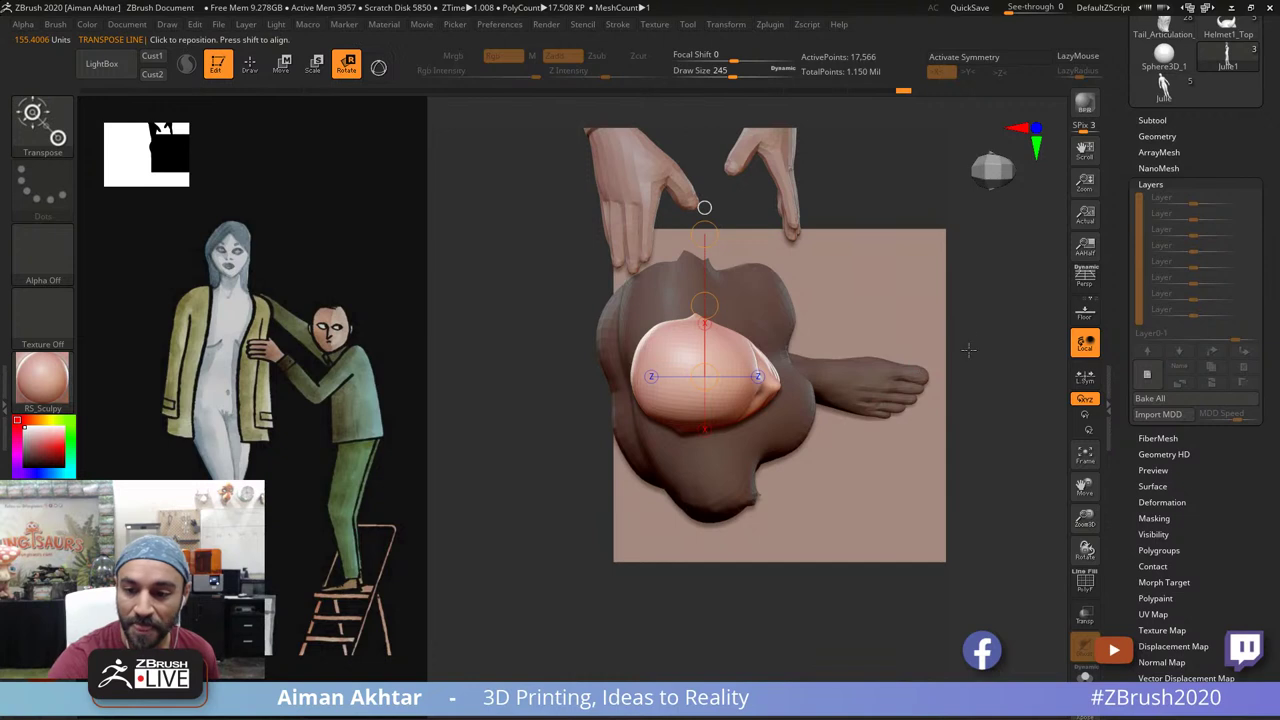
shift+drag(966, 349, 914, 205)
Step: Place the Rotate transpose line over the head in side view, return to draw mode and clear the mask
shift+drag(712, 484, 727, 283)
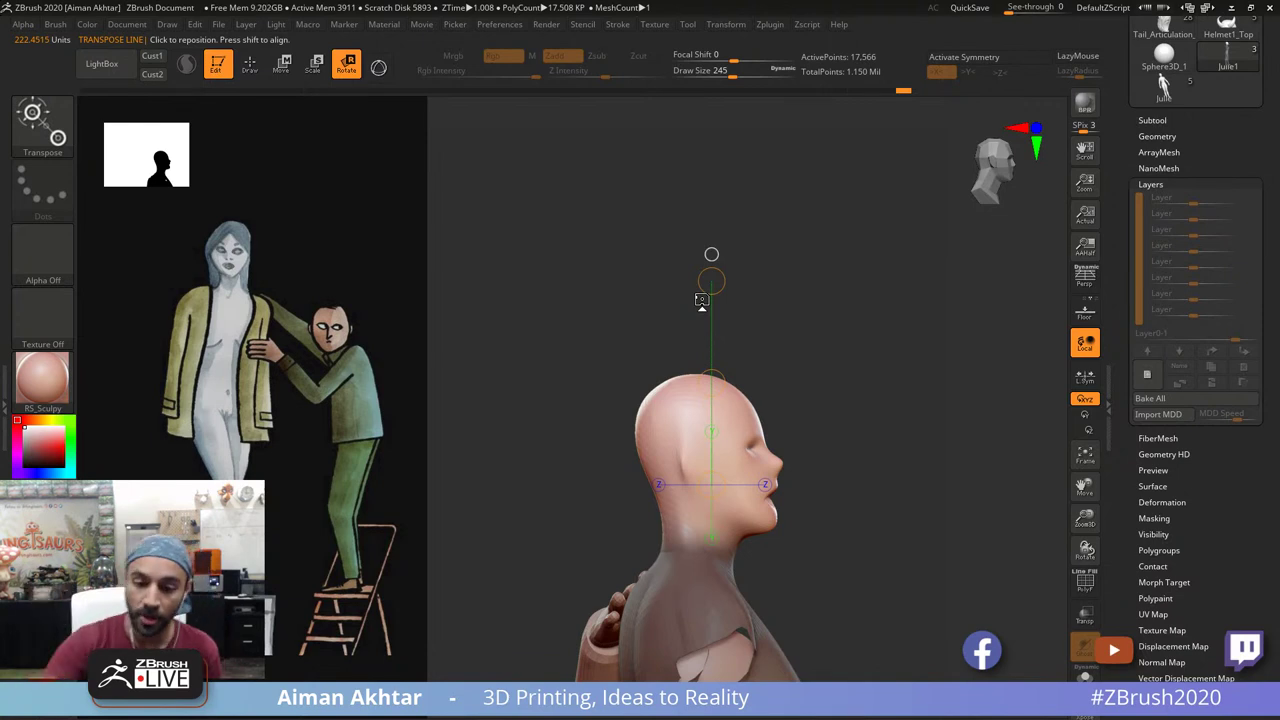
shift+drag(693, 471, 697, 339)
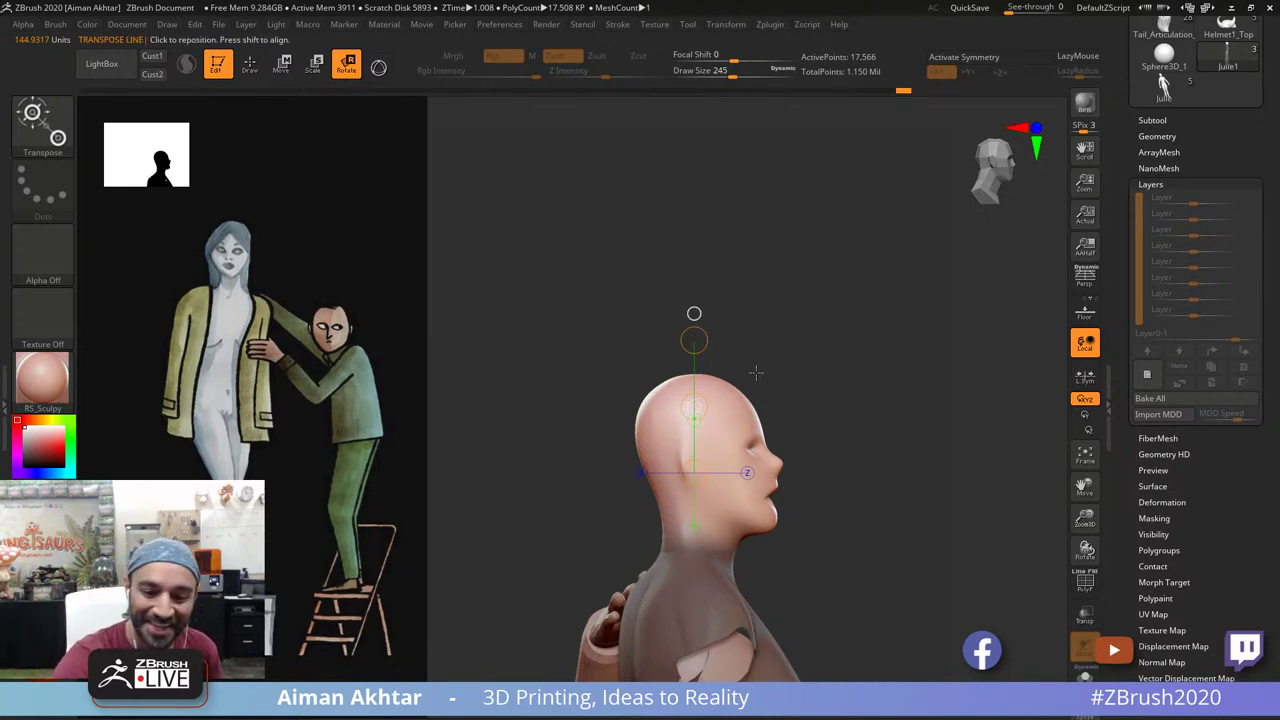
shift+drag(804, 380, 706, 384)
alt+drag(786, 297, 734, 236)
mouse_move(810, 346)
alt+mouse_down()
mouse_move(771, 340)
mouse_move(771, 277)
mouse_move(819, 318)
alt+mouse_up()
key(q)
ctrl+drag(831, 349, 811, 360)
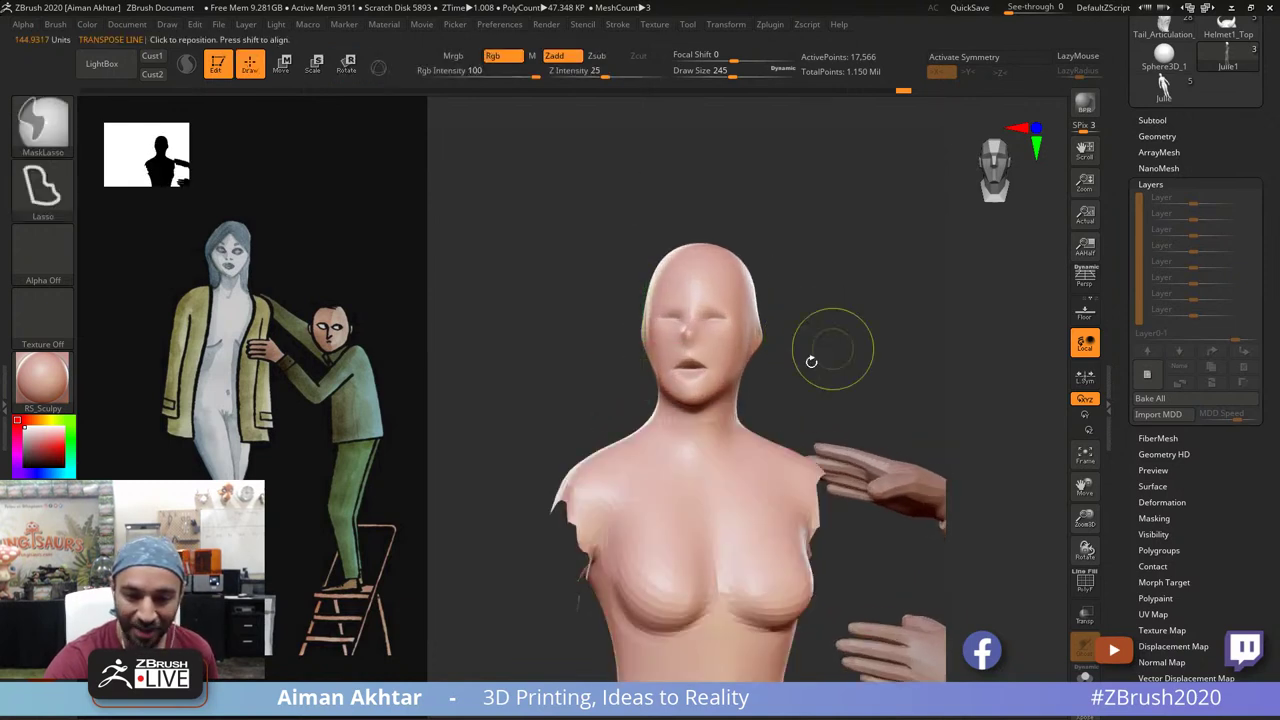
Step: Reshape the neck-to-shoulder contour from the front with the Move brush at draw size 445
key(w)
key(q)
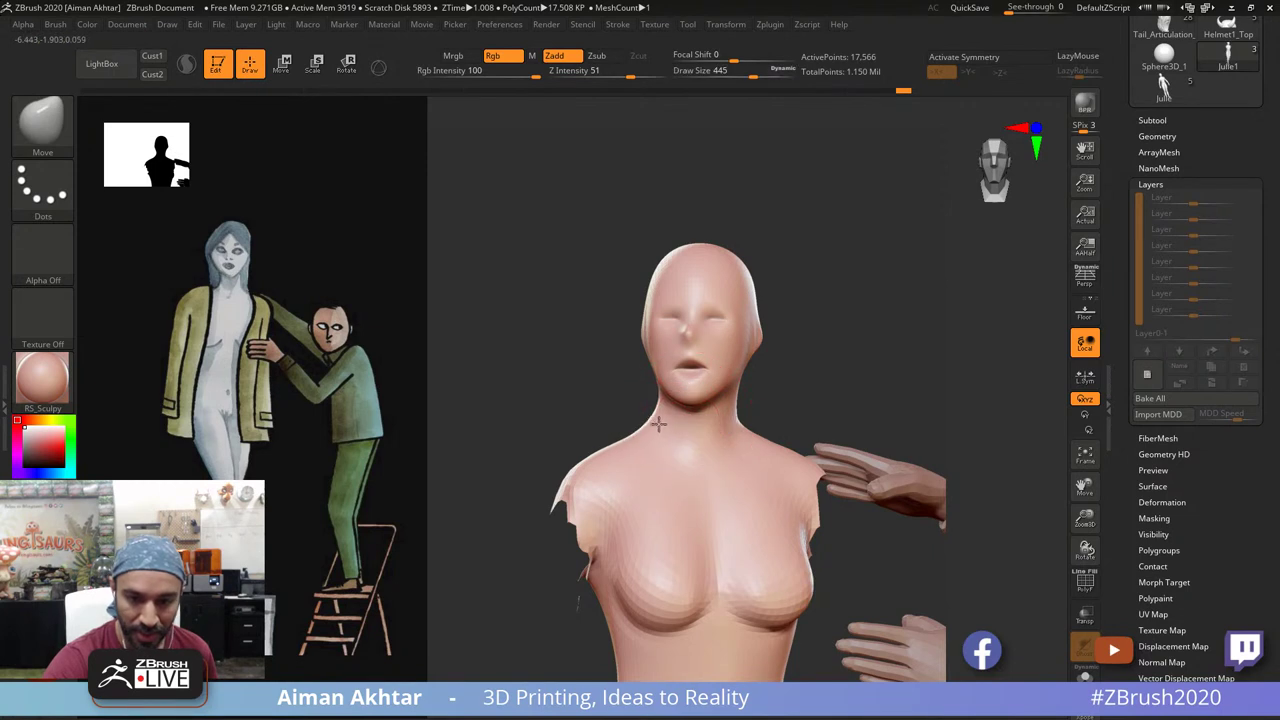
key(ctrl)
drag(654, 421, 728, 444)
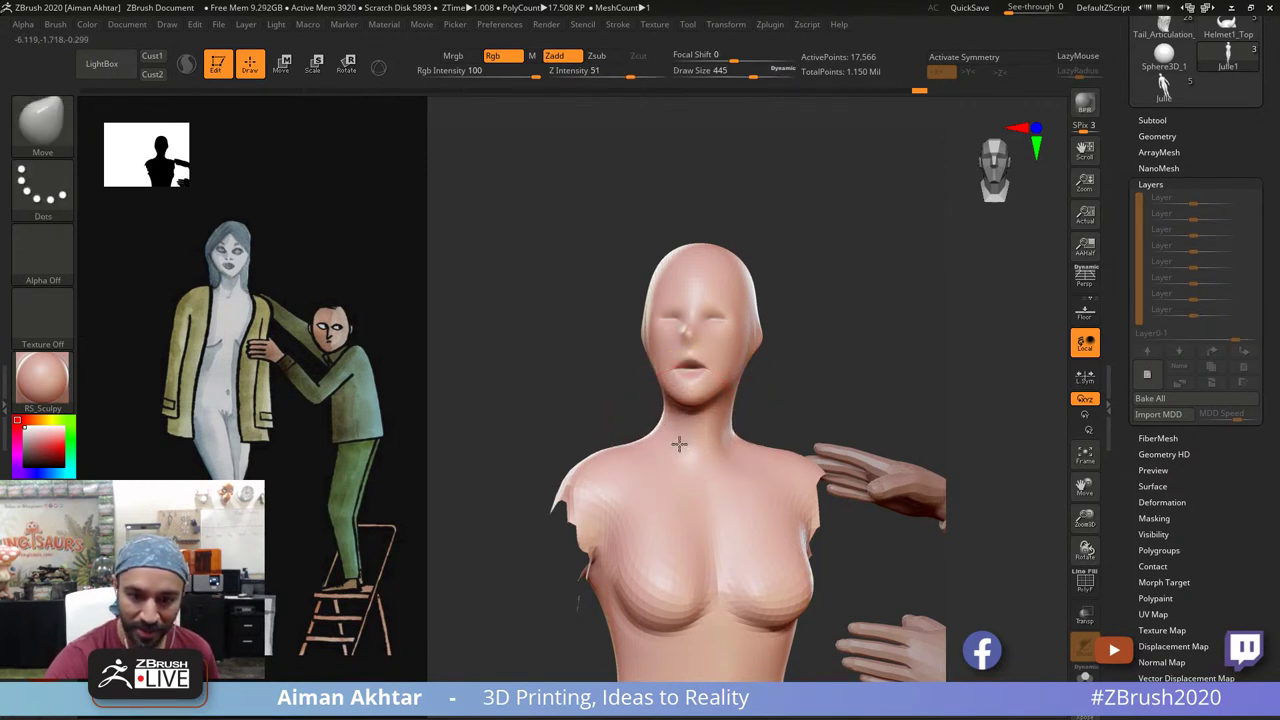
Step: Bulge out both eyeballs on the face from the front with the Inflat brush at draw size 108
key(s)
drag(681, 402, 661, 402)
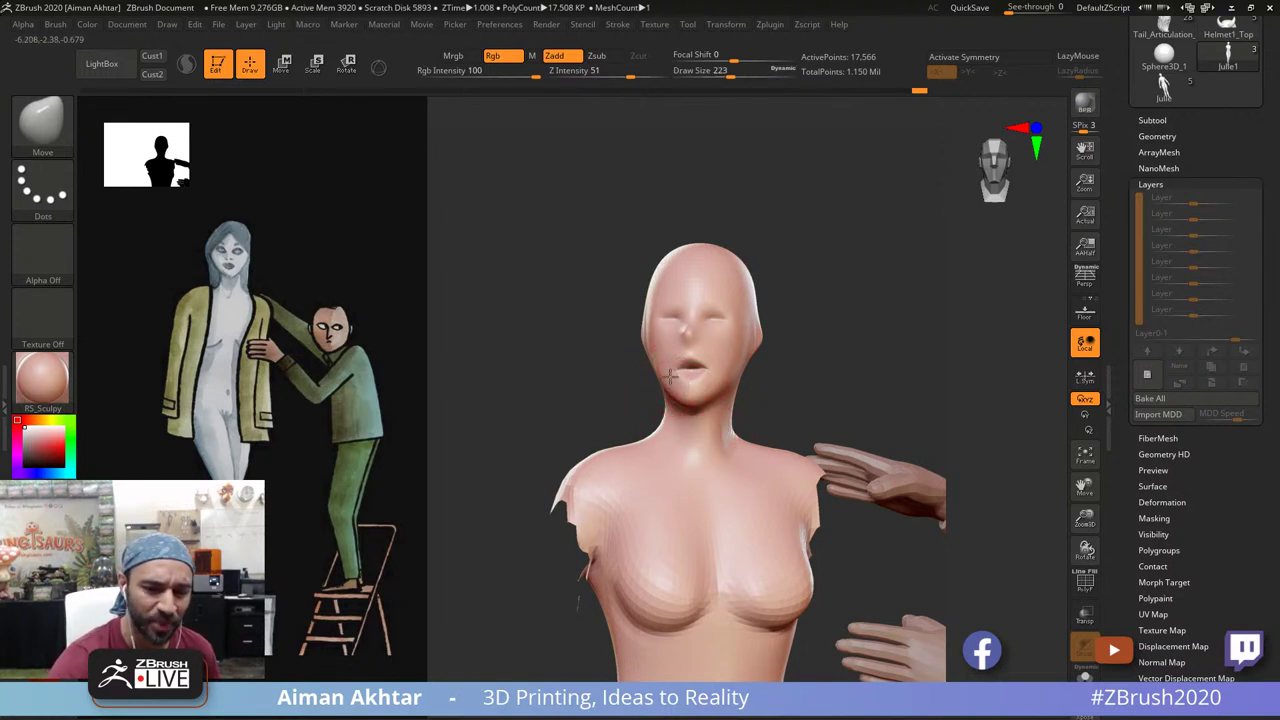
alt+drag(826, 321, 829, 304)
key(s)
mouse_move(736, 347)
mouse_down()
mouse_move(751, 355)
mouse_move(718, 361)
mouse_up()
key(b)
key(i)
key(n)
key(s)
key(s)
alt+drag(908, 345, 886, 417)
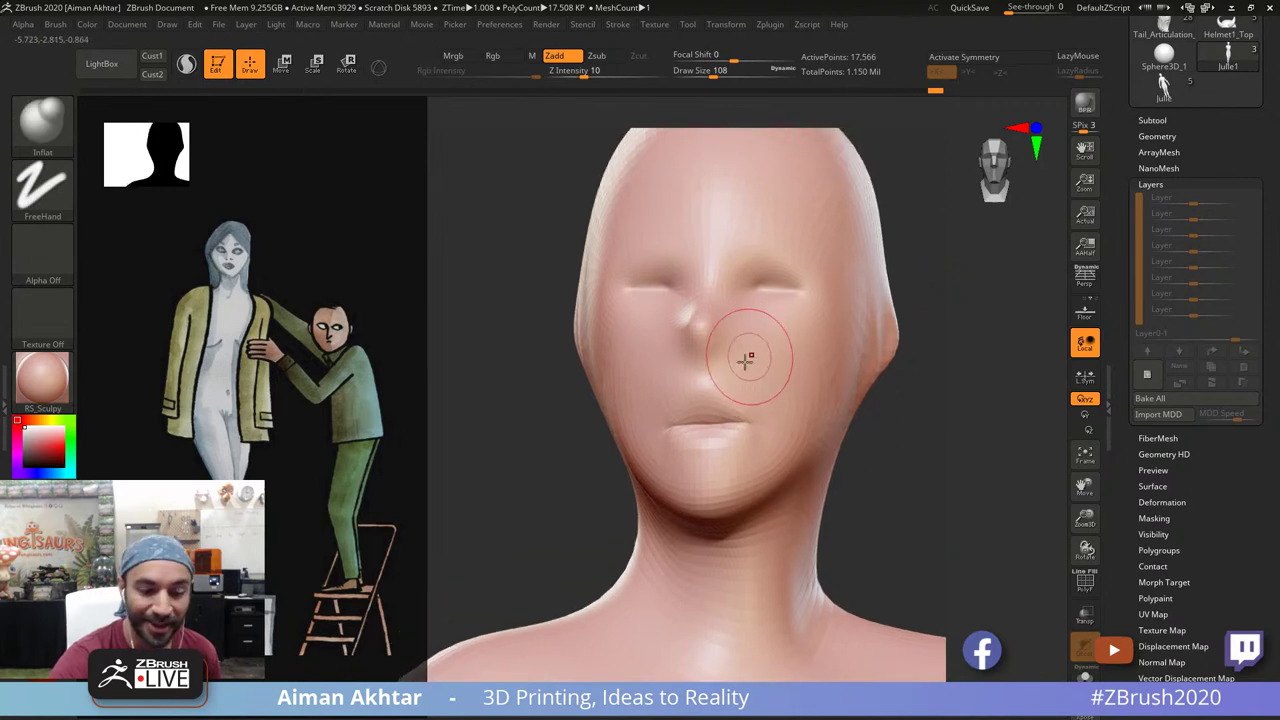
click(617, 701)
mouse_move(764, 290)
mouse_down()
mouse_move(806, 289)
mouse_move(767, 304)
mouse_move(752, 291)
mouse_up()
mouse_move(756, 283)
mouse_down()
mouse_move(800, 279)
mouse_move(757, 287)
mouse_move(791, 298)
mouse_up()
mouse_move(648, 307)
mouse_down()
mouse_move(671, 300)
mouse_move(632, 301)
mouse_up()
Step: Carve the upper and lower eyelid lines around both eyes with the DamStandard brush at draw size 59
mouse_move(634, 277)
mouse_down()
mouse_move(666, 273)
mouse_move(682, 289)
mouse_up()
mouse_move(624, 280)
mouse_down()
mouse_move(658, 278)
mouse_move(675, 294)
mouse_up()
drag(769, 285, 785, 278)
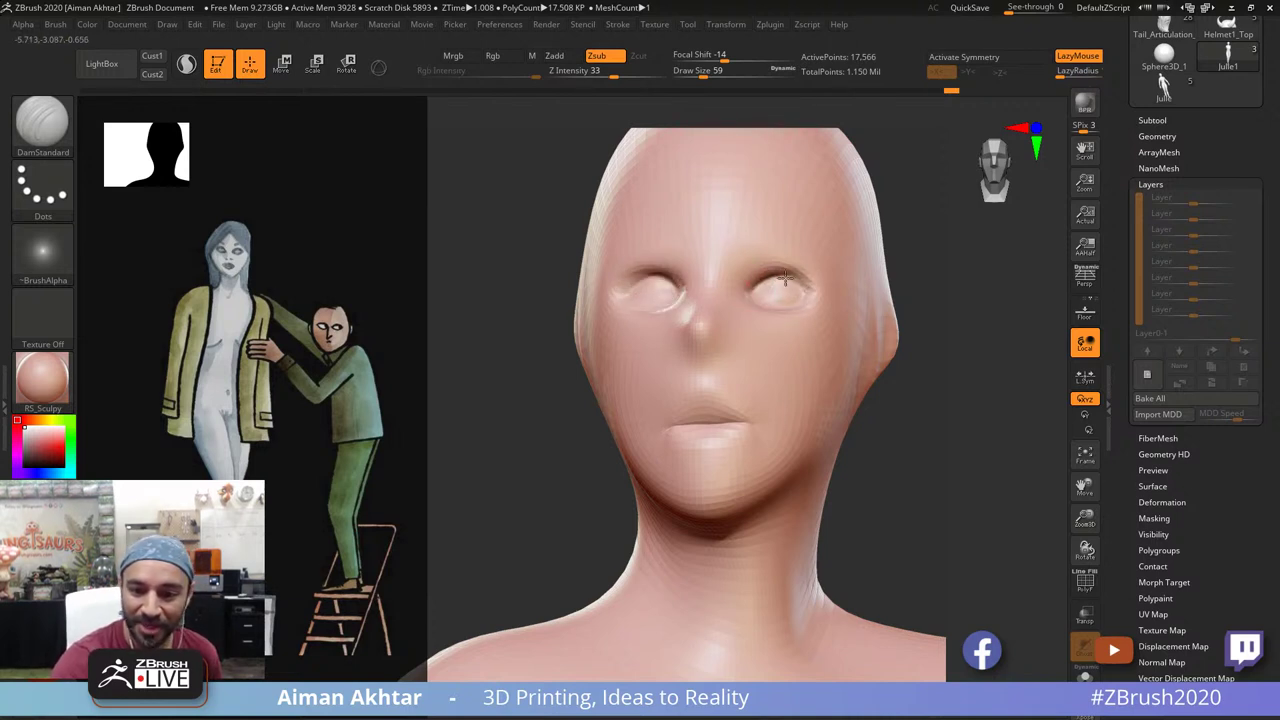
drag(670, 290, 642, 280)
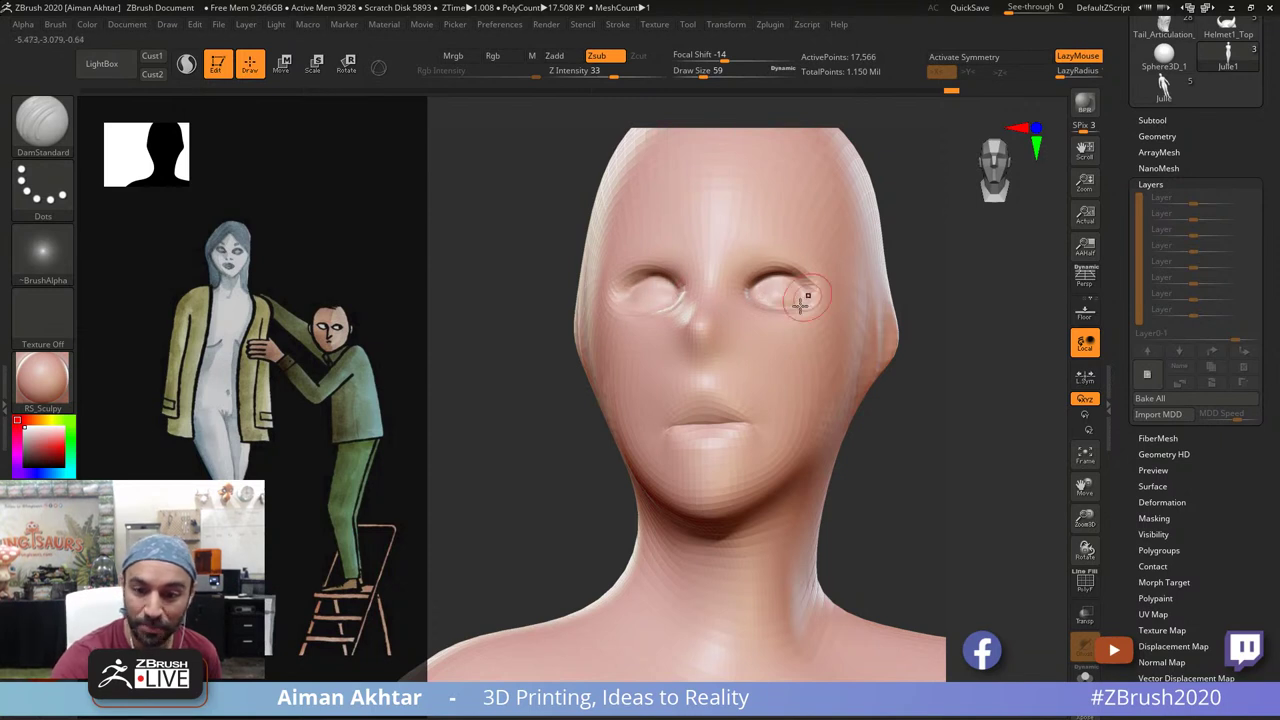
drag(757, 291, 806, 292)
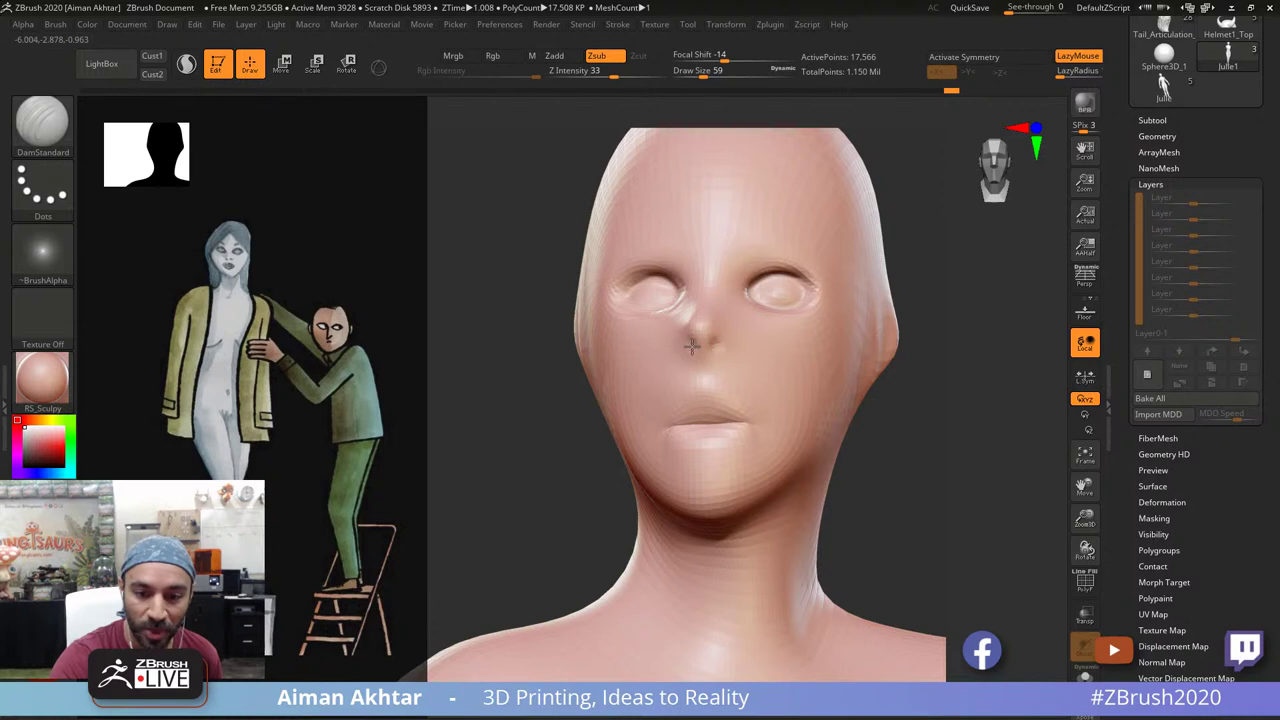
Step: Carve under the nose with DamStandard and reshape the forehead's profile using the Move brush at about draw size 140
mouse_move(692, 346)
mouse_down()
mouse_move(698, 357)
mouse_move(716, 345)
mouse_move(706, 350)
mouse_up()
key(b)
key(m)
key(v)
key(s)
mouse_move(580, 396)
mouse_down()
mouse_move(740, 356)
mouse_move(706, 351)
mouse_move(677, 292)
mouse_up()
alt+drag(723, 246, 771, 360)
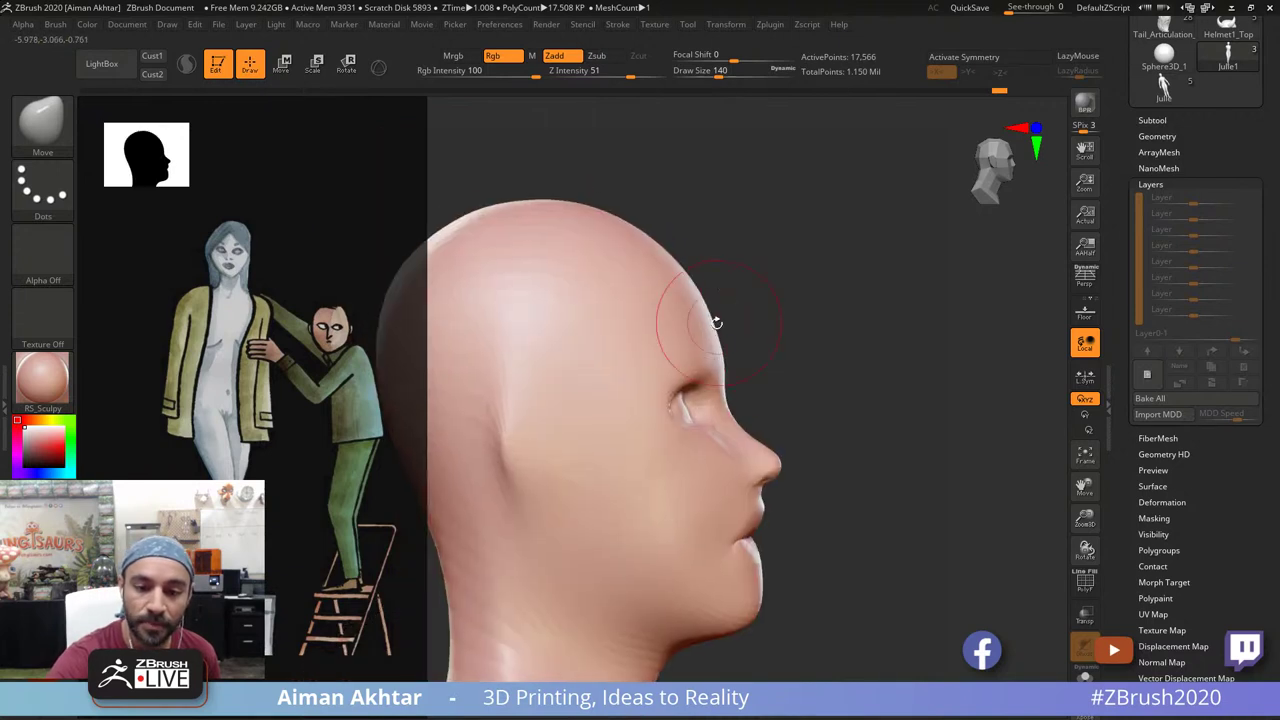
key(s)
mouse_move(714, 320)
mouse_down()
mouse_move(741, 319)
mouse_move(709, 291)
mouse_up()
Step: Reshape the lips and chin in profile with the Move brush at a smaller draw size
key(s)
mouse_move(768, 539)
mouse_down()
mouse_move(738, 539)
mouse_move(775, 543)
mouse_move(762, 502)
mouse_up()
key(s)
drag(763, 514, 760, 510)
drag(826, 481, 610, 488)
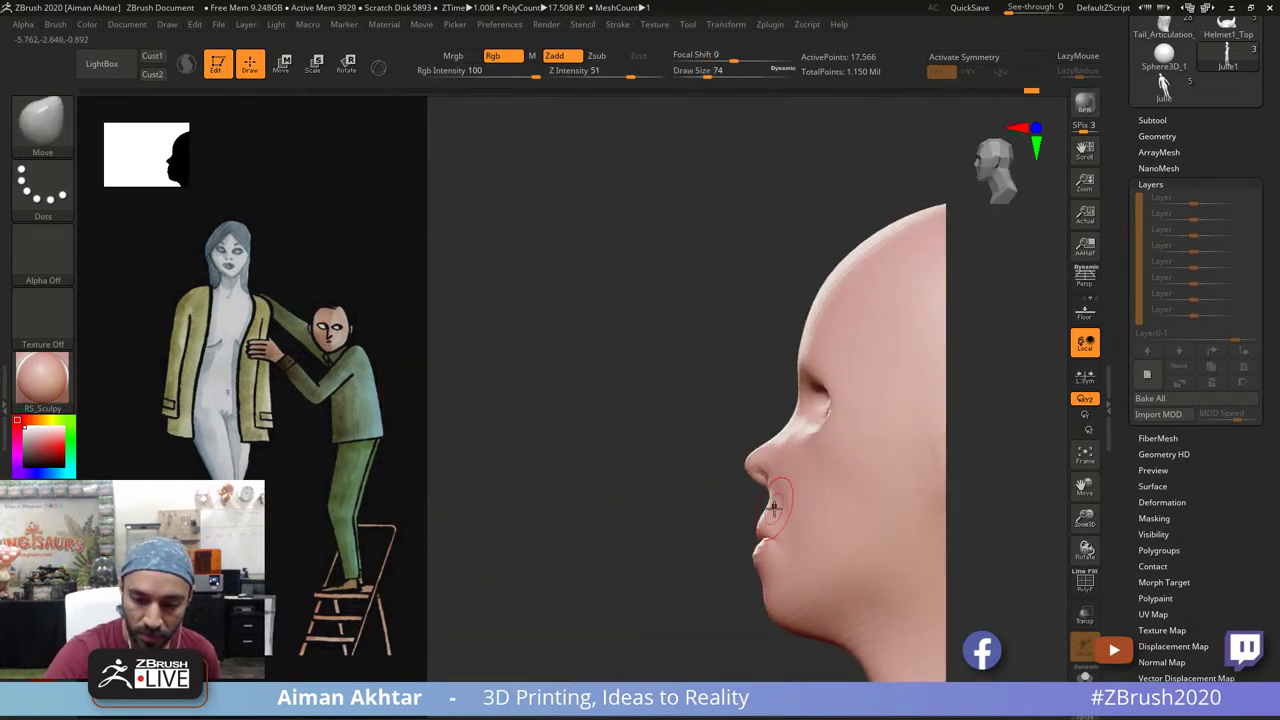
key(s)
drag(766, 508, 772, 508)
mouse_move(770, 574)
mouse_down()
mouse_move(748, 580)
mouse_move(777, 570)
mouse_up()
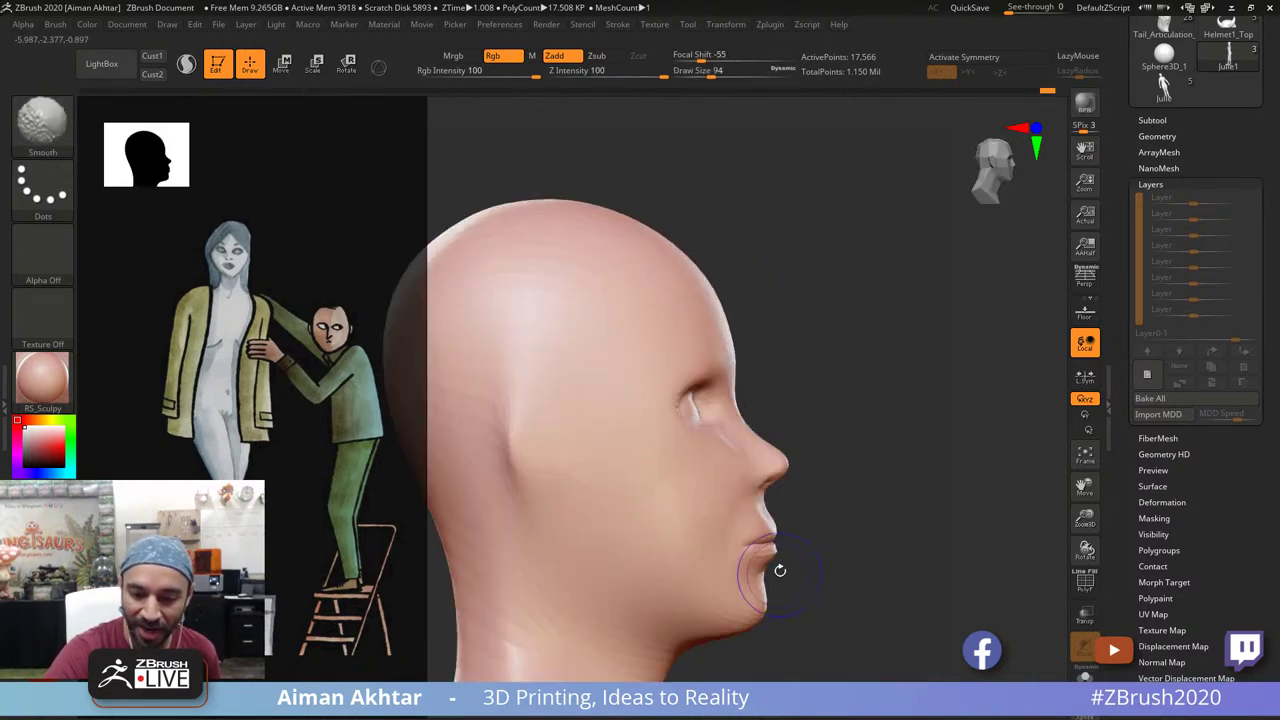
Step: Smooth the nose tip and the surface beside it
mouse_move(806, 527)
mouse_down()
mouse_move(738, 532)
mouse_move(760, 539)
mouse_up()
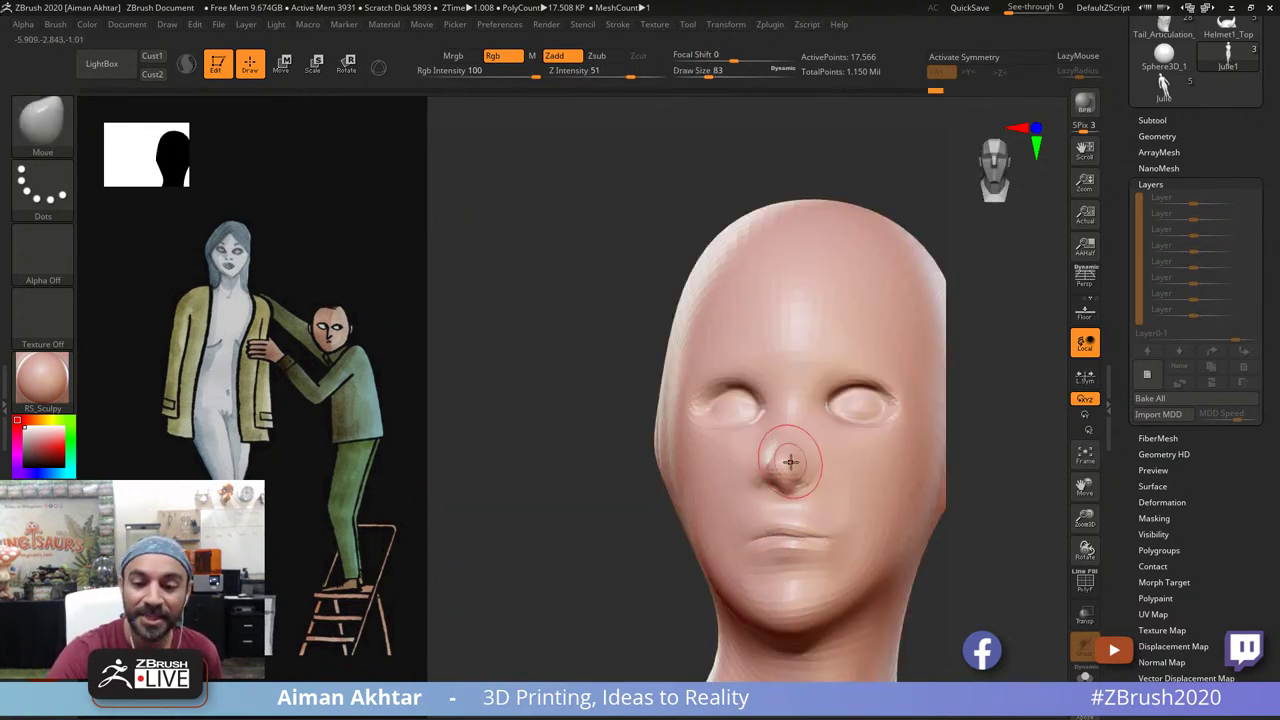
shift+drag(801, 475, 768, 485)
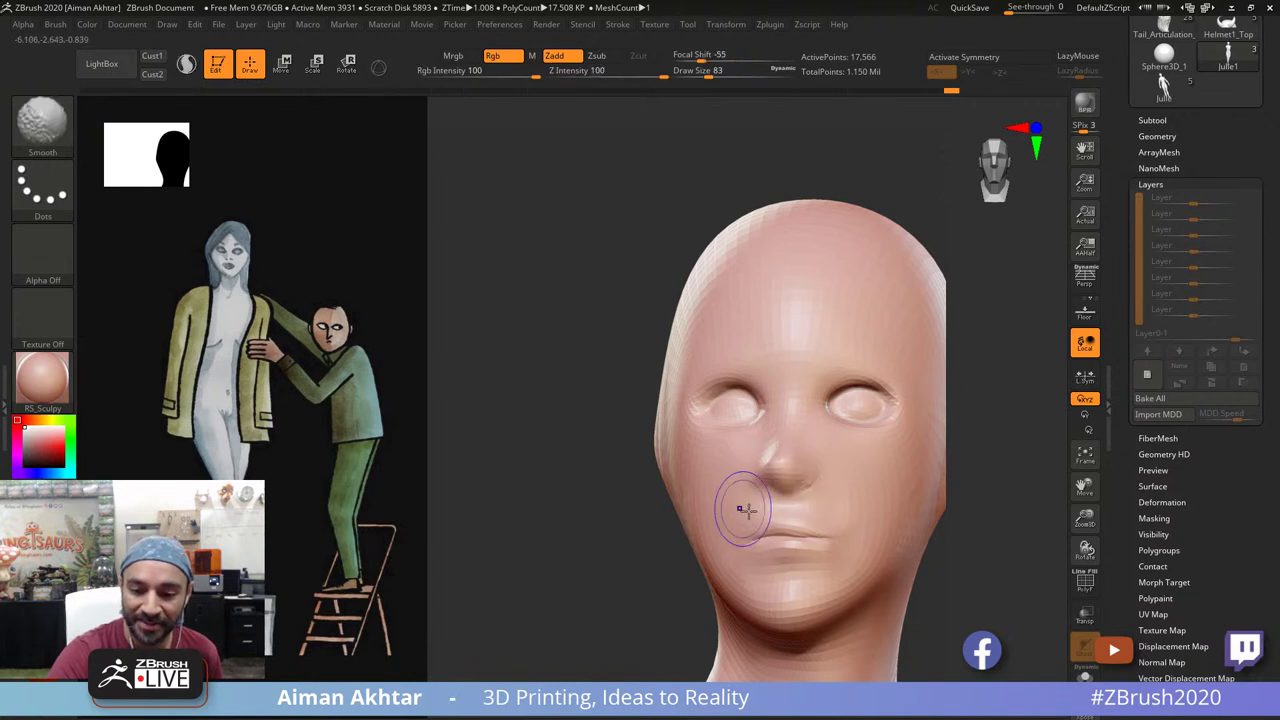
mouse_move(1006, 524)
mouse_down()
mouse_move(993, 543)
mouse_move(985, 512)
mouse_up()
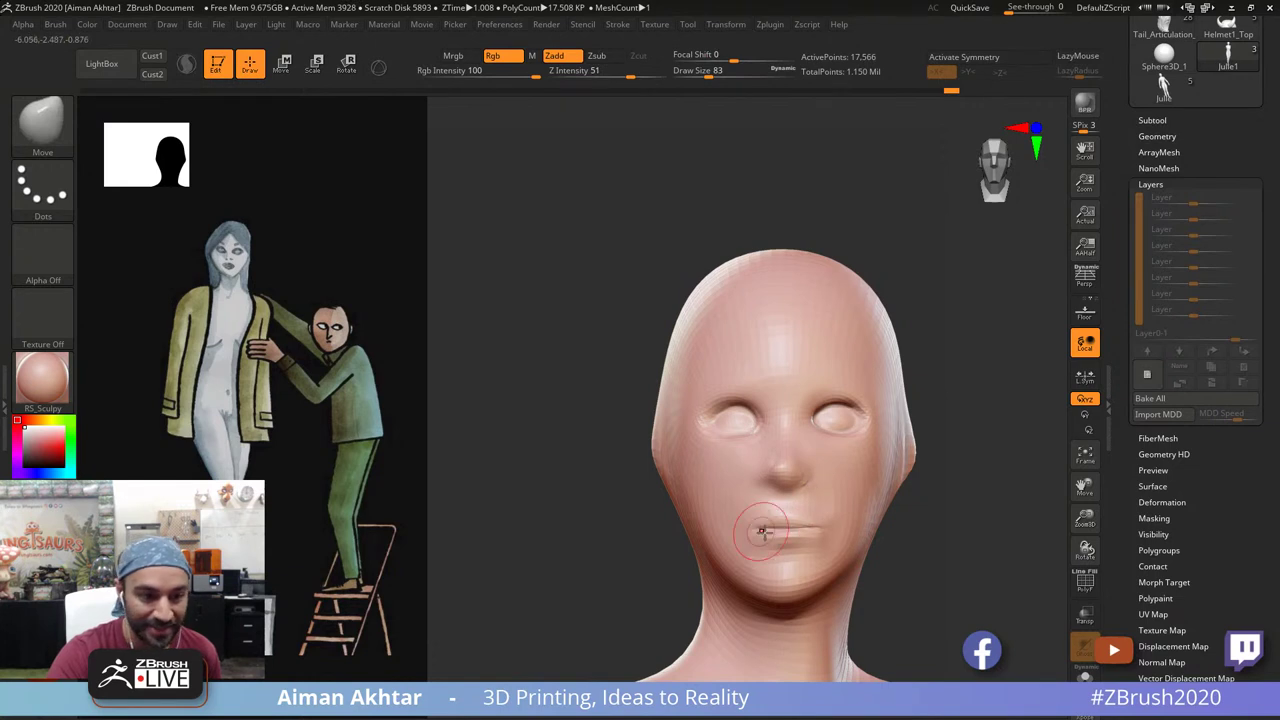
Step: Carve the mouth line and the outline of the lips with DamStandard at draw size 22
mouse_move(905, 524)
alt+mouse_down()
mouse_move(955, 553)
mouse_move(862, 540)
alt+mouse_up()
key(b)
key(d)
key(s)
key(s)
drag(694, 488, 680, 488)
drag(676, 484, 599, 509)
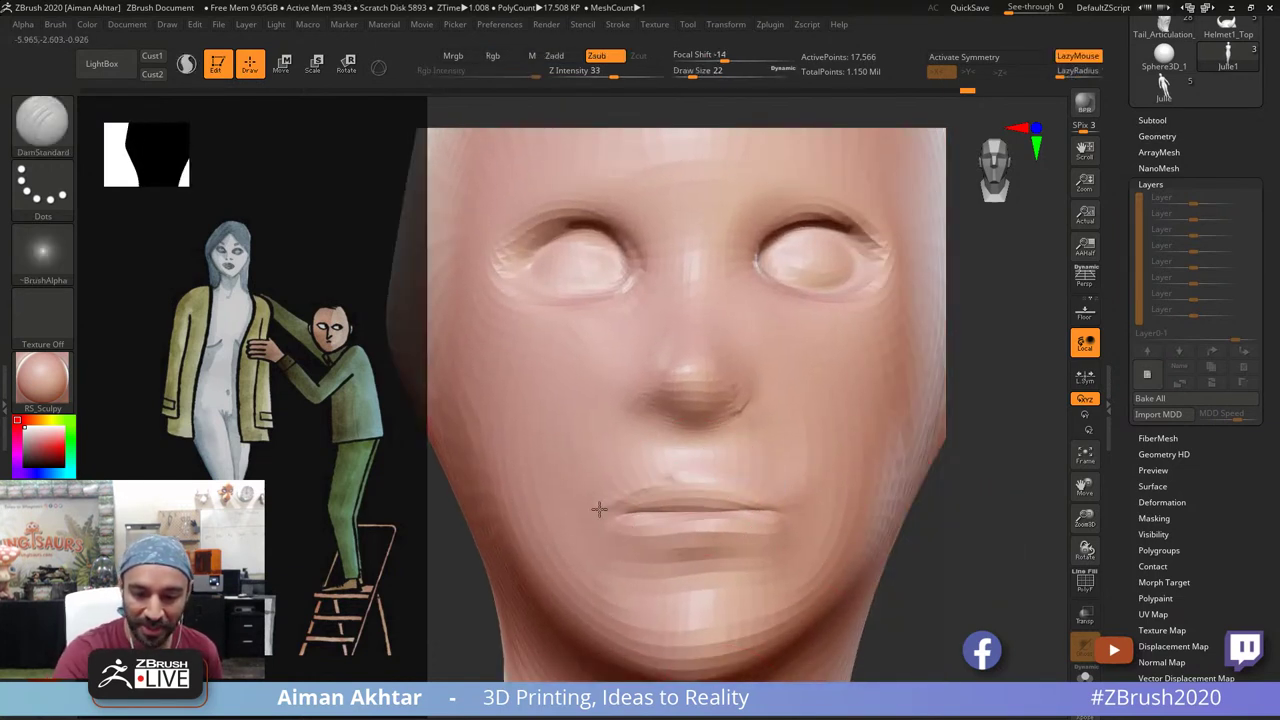
drag(725, 478, 795, 516)
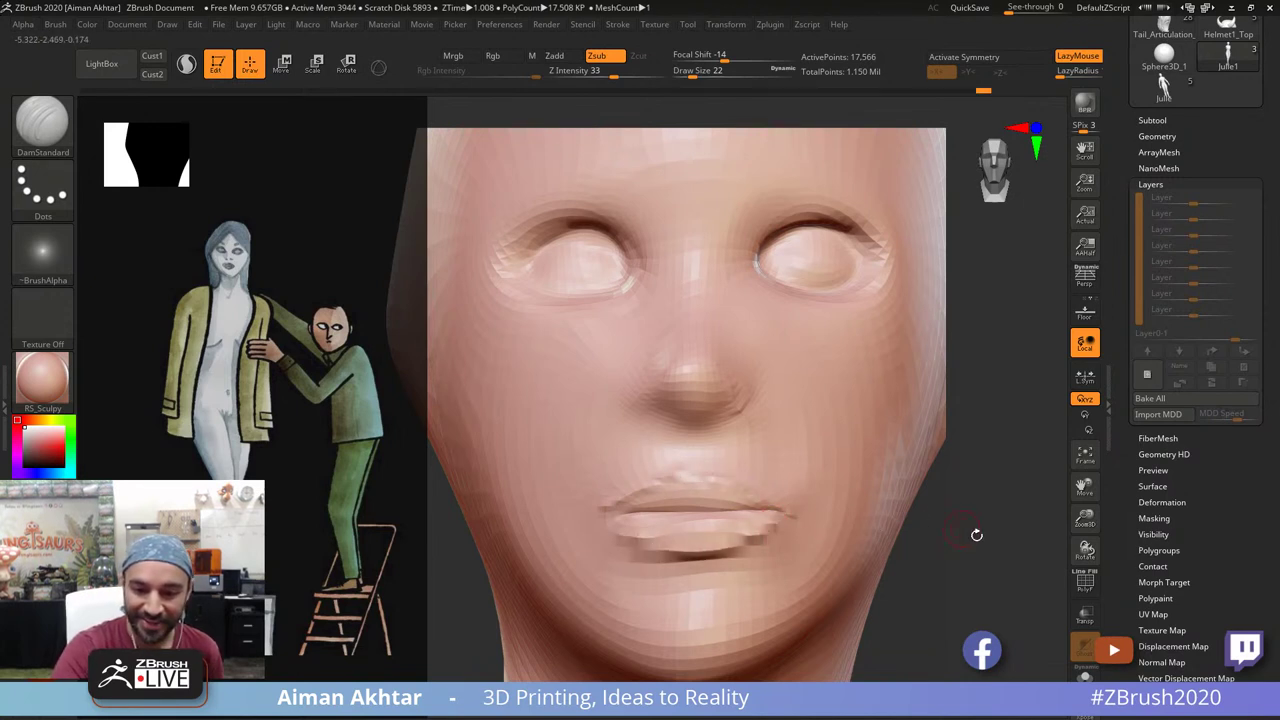
Step: Carve the underside of the nose with DamStandard at draw size 116, reducing the draw size to 74
alt+drag(926, 530, 866, 536)
key(s)
click(748, 546)
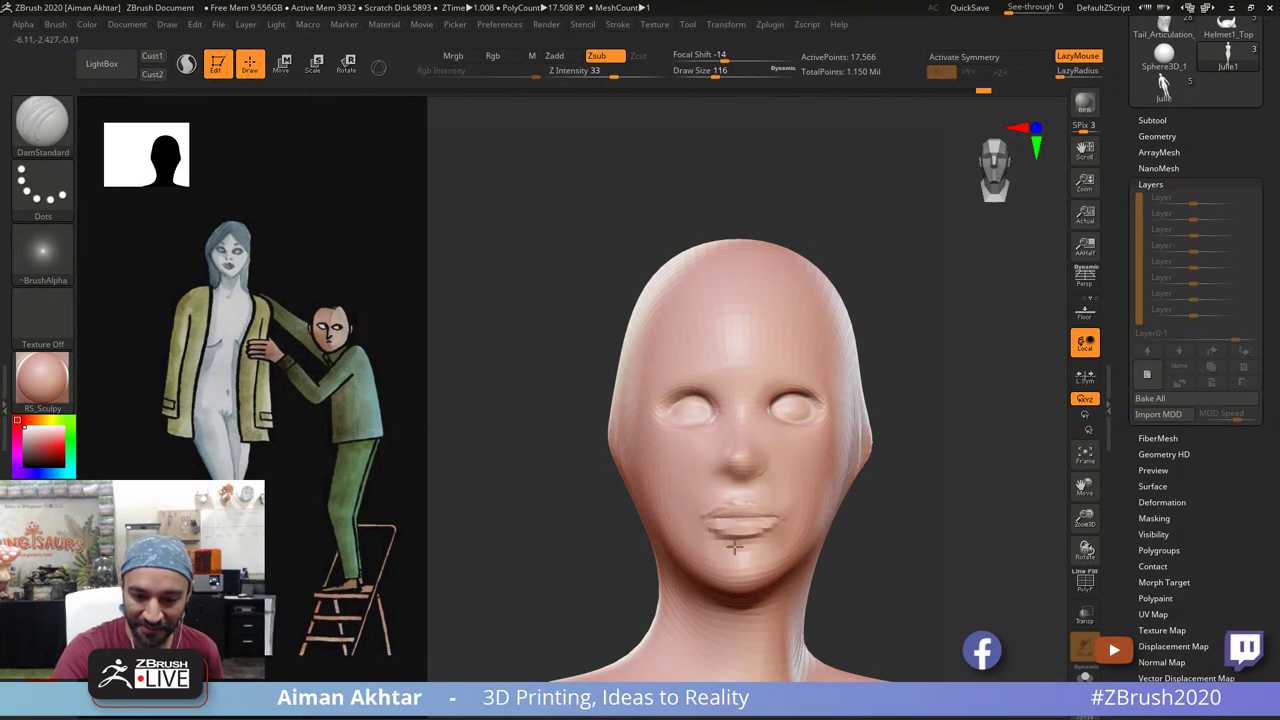
alt+drag(926, 488, 954, 498)
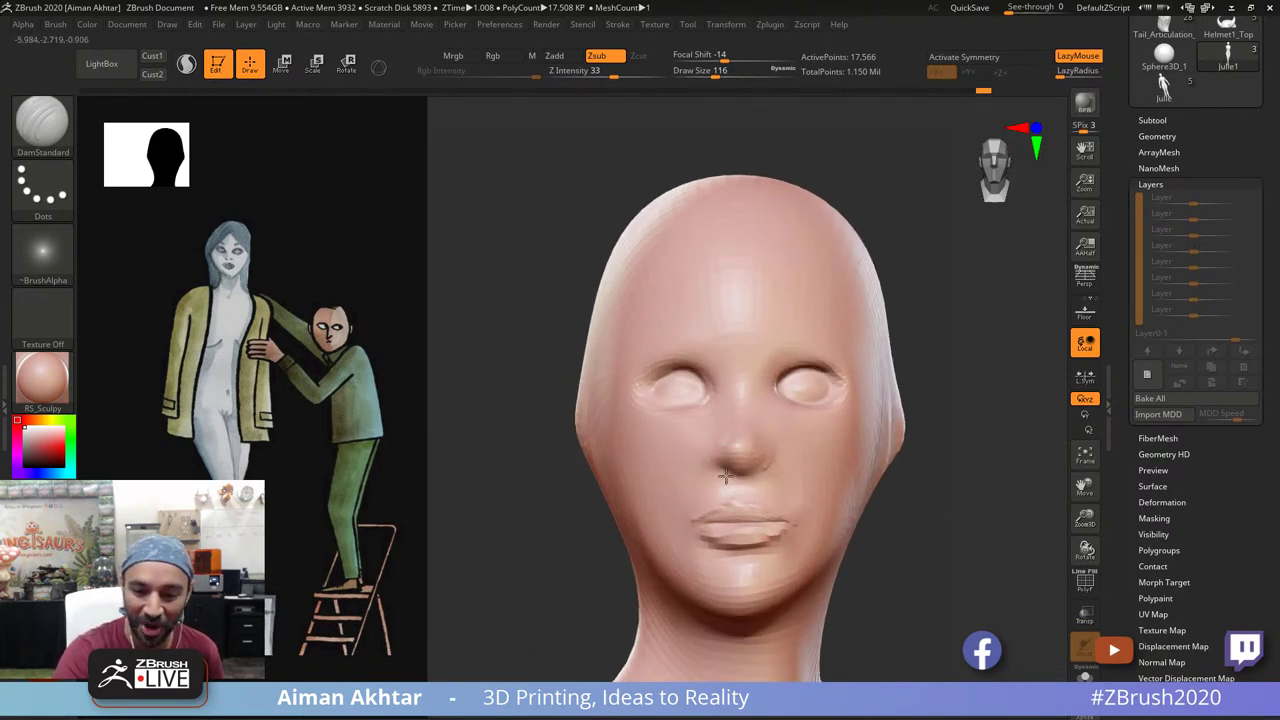
drag(726, 475, 764, 468)
key(s)
click(757, 466)
drag(944, 497, 990, 480)
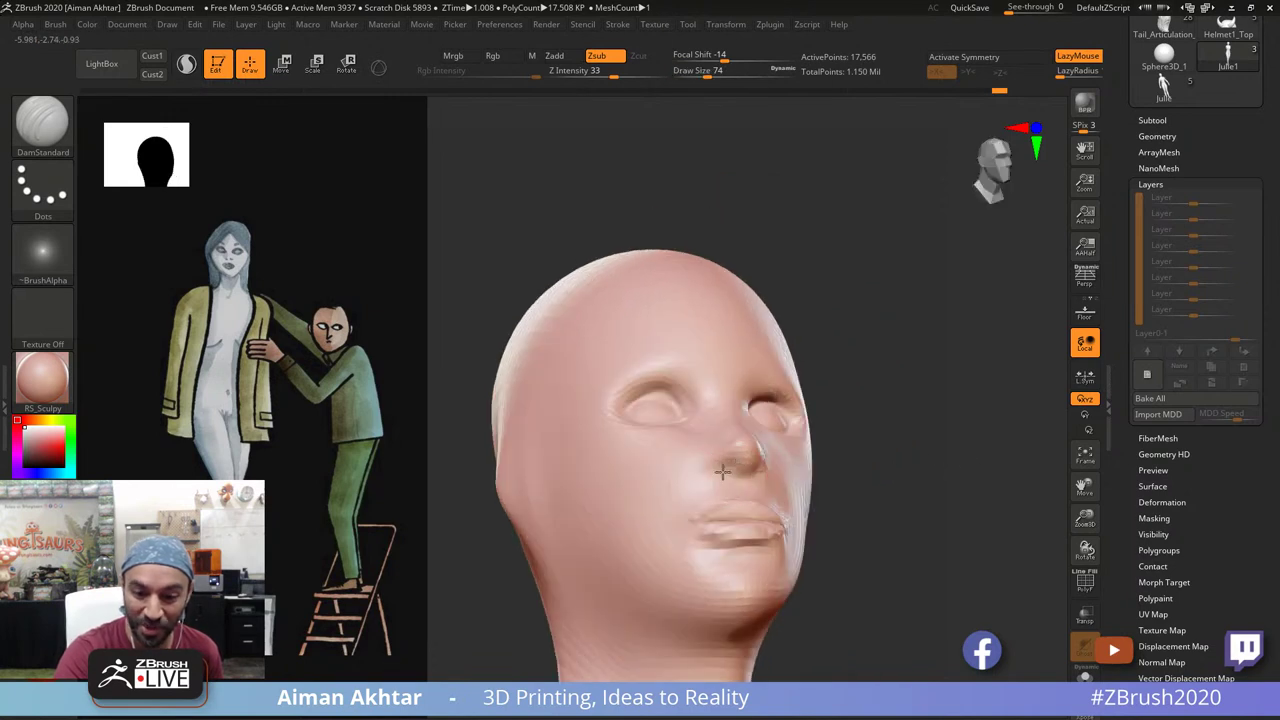
drag(872, 445, 830, 457)
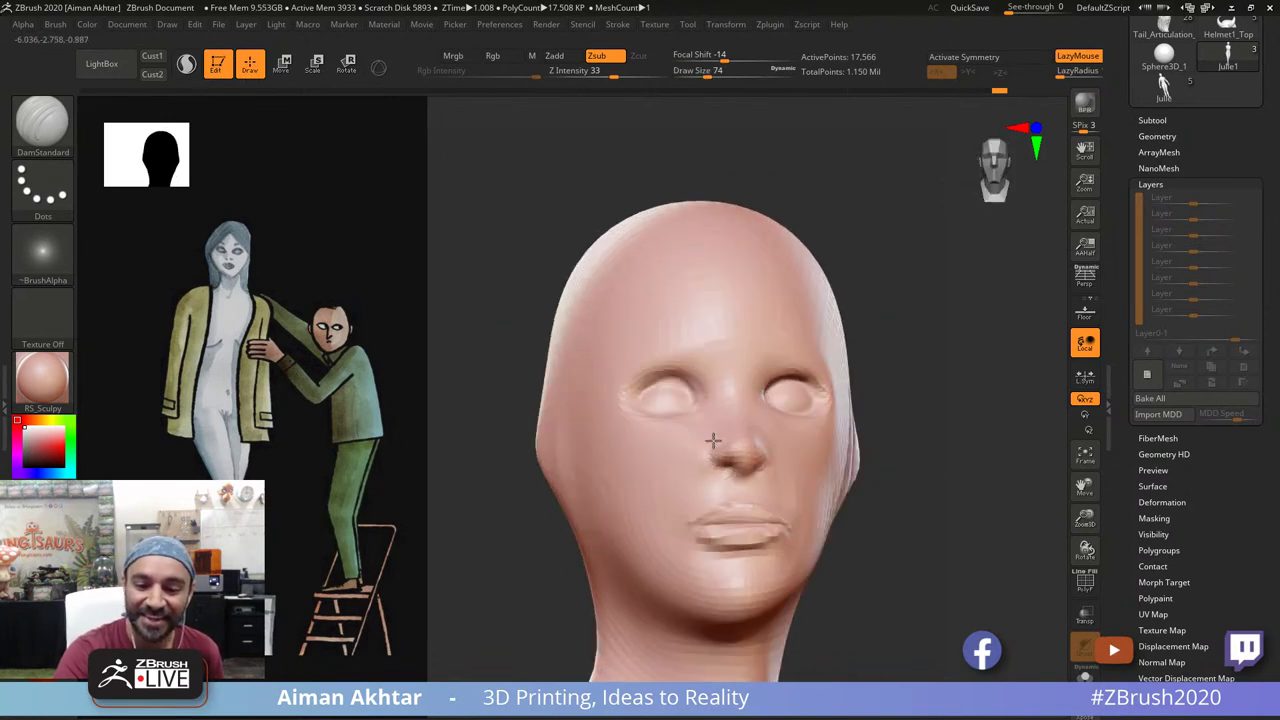
Step: Carve along both sides of the nose with DamStandard, raising the draw size to 172
mouse_move(713, 440)
right_down()
mouse_move(846, 449)
mouse_move(766, 446)
right_up()
mouse_move(608, 468)
mouse_down()
mouse_move(712, 455)
mouse_move(700, 460)
mouse_up()
drag(831, 394, 747, 379)
key(s)
drag(757, 411, 745, 411)
mouse_move(718, 425)
mouse_down()
mouse_move(723, 351)
mouse_move(776, 460)
mouse_up()
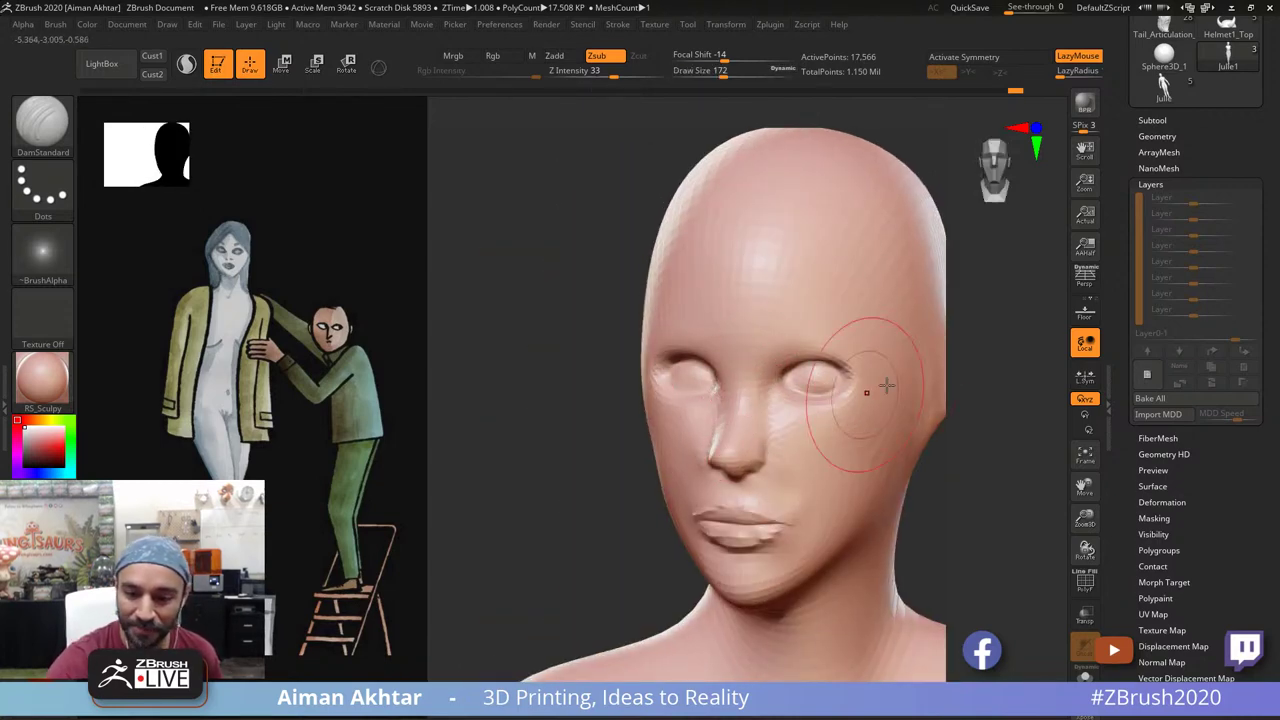
Step: Carve arched brow creases from the nose bridge over both eyes with DamStandard, reducing the draw size to 136
right_drag(776, 388, 814, 377)
right_drag(942, 346, 713, 430)
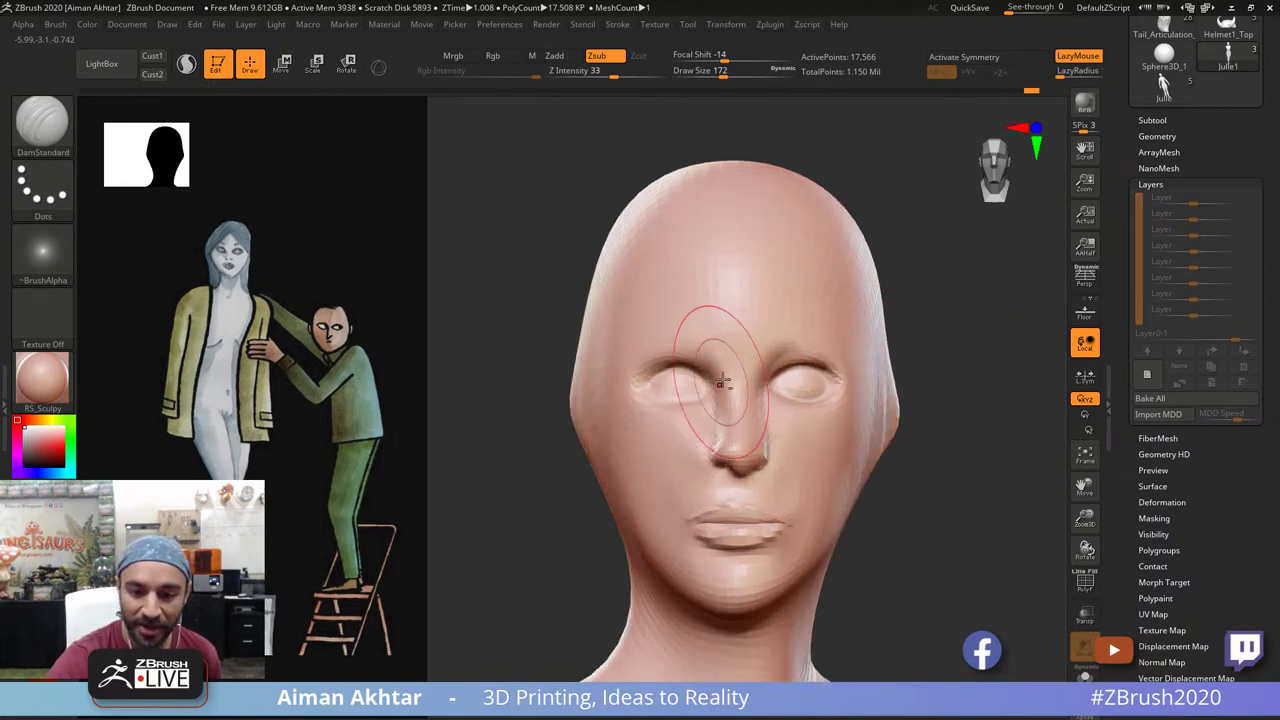
drag(714, 358, 620, 334)
key(ctrl+z)
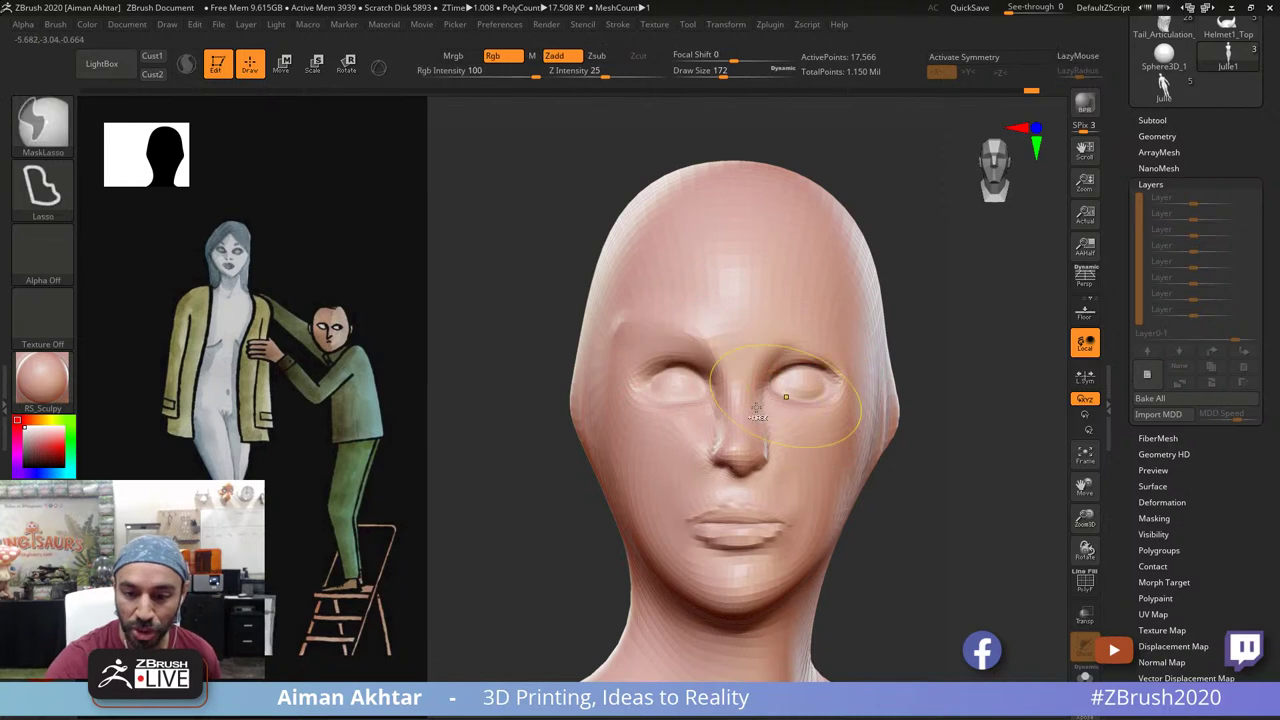
key([)
mouse_move(766, 358)
mouse_down()
mouse_move(866, 345)
mouse_move(860, 335)
mouse_up()
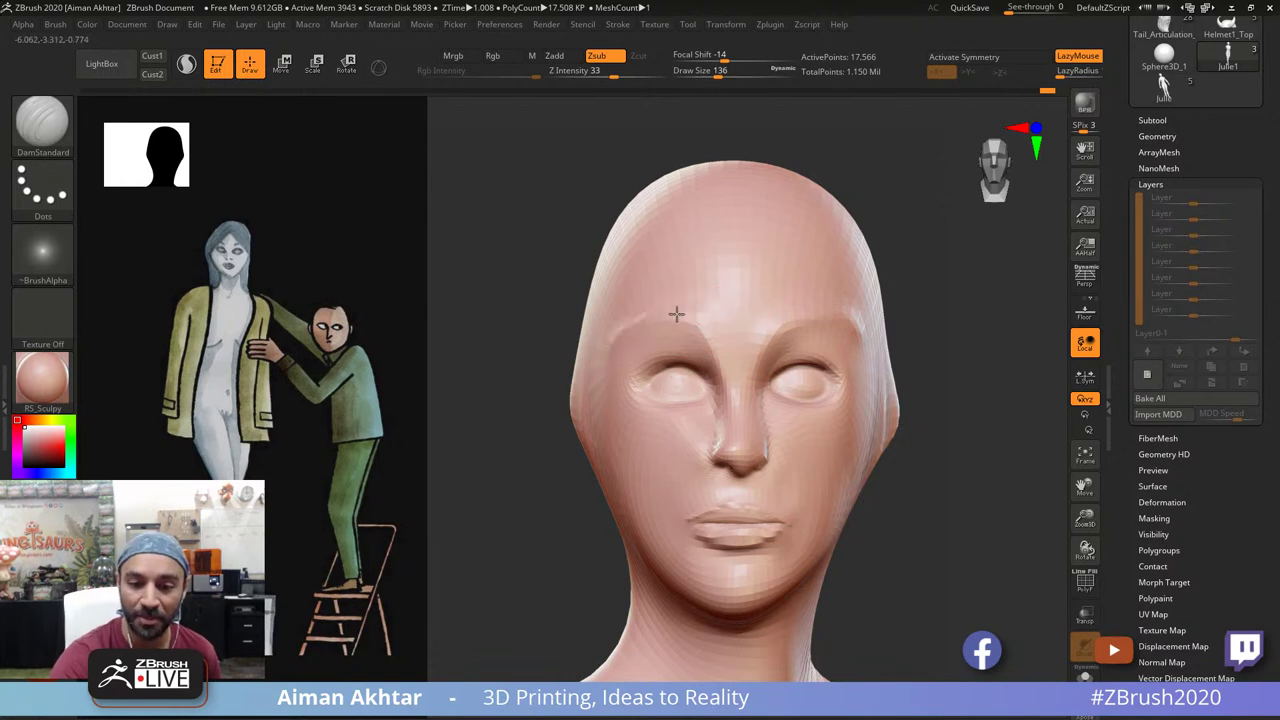
Step: Soften the carved brow creases above both eyes with the Smooth brush
shift+drag(664, 334, 655, 345)
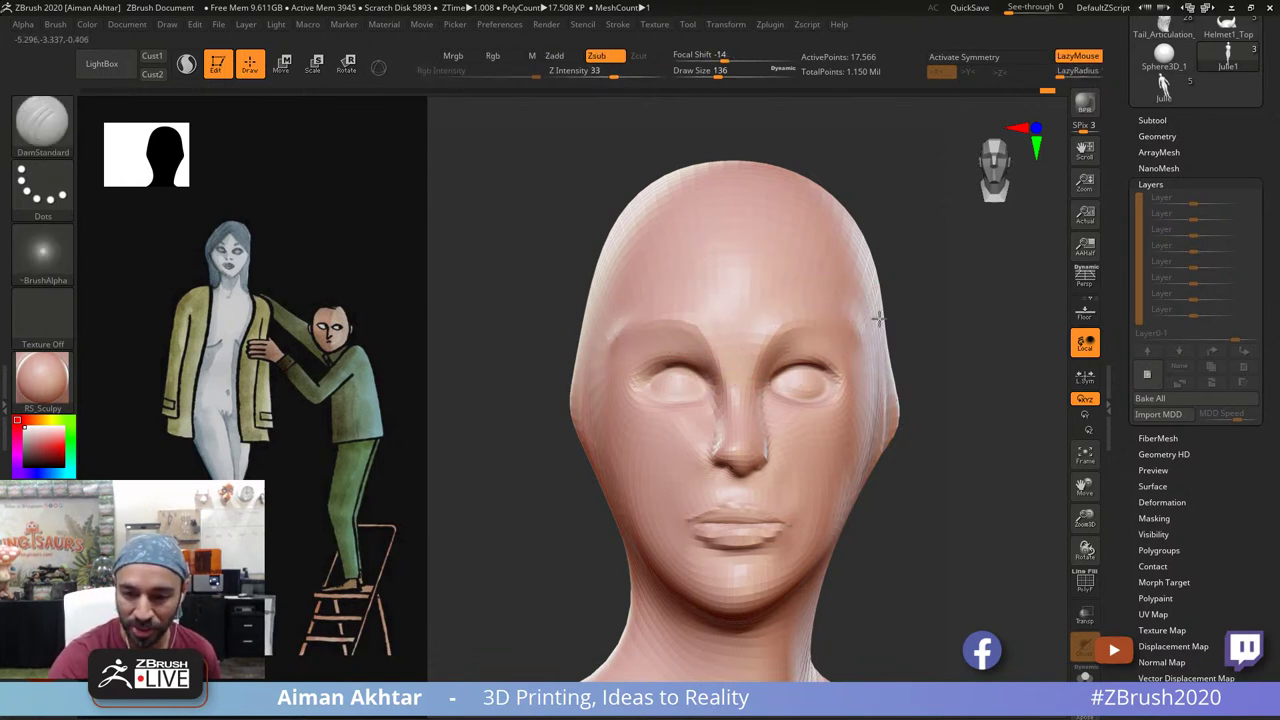
right_drag(877, 314, 856, 330)
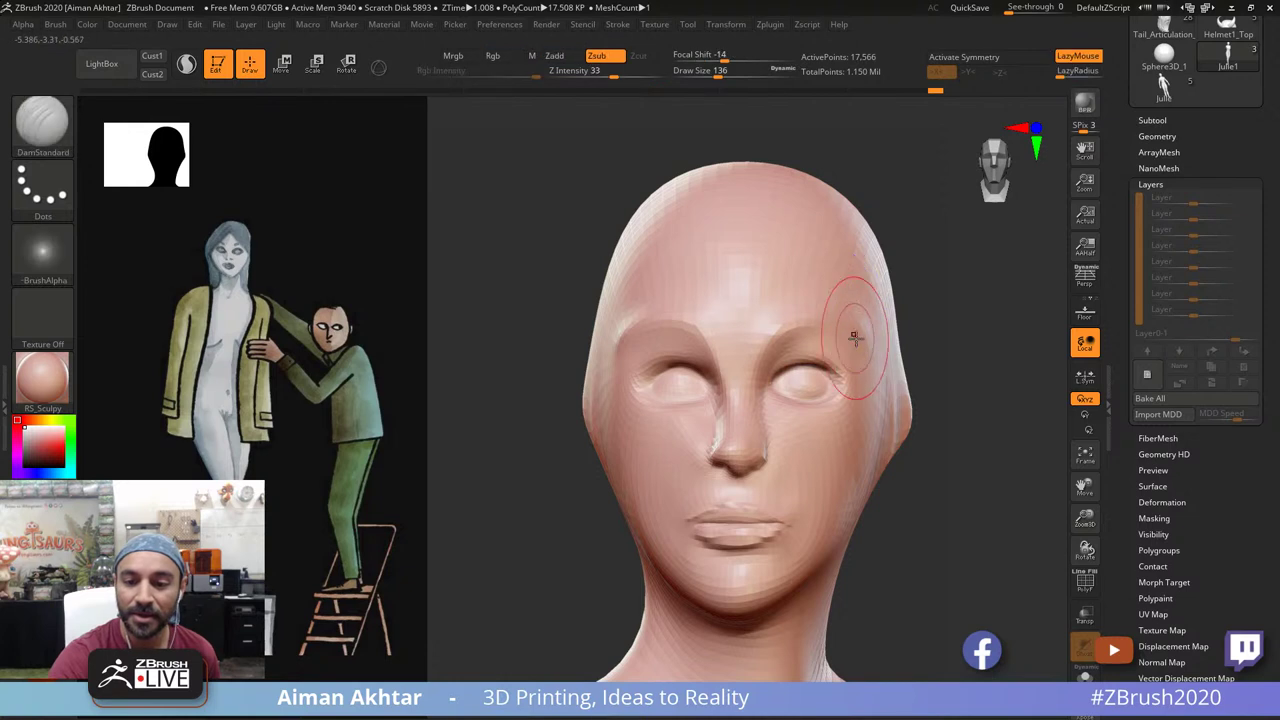
mouse_move(853, 322)
shift+mouse_down()
mouse_move(848, 302)
mouse_move(862, 316)
shift+mouse_up()
mouse_move(949, 302)
ctrl+right_down()
mouse_move(935, 285)
mouse_move(936, 332)
ctrl+right_up()
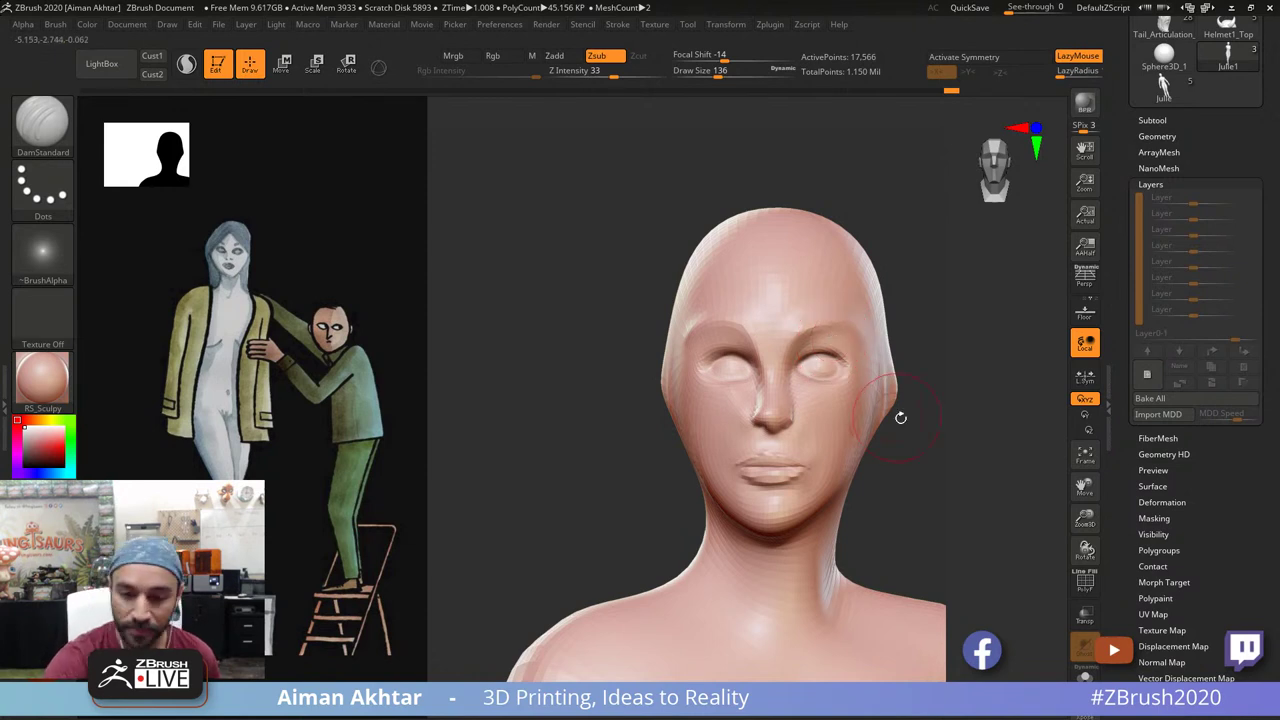
Step: Lift the upper eyelids of both eyes with the Move brush, raising the draw size to 182
mouse_move(901, 418)
right_down()
mouse_move(914, 426)
mouse_move(906, 412)
right_up()
ctrl+right_drag(906, 412, 923, 423)
key(b)
key(m)
key(v)
drag(708, 366, 707, 361)
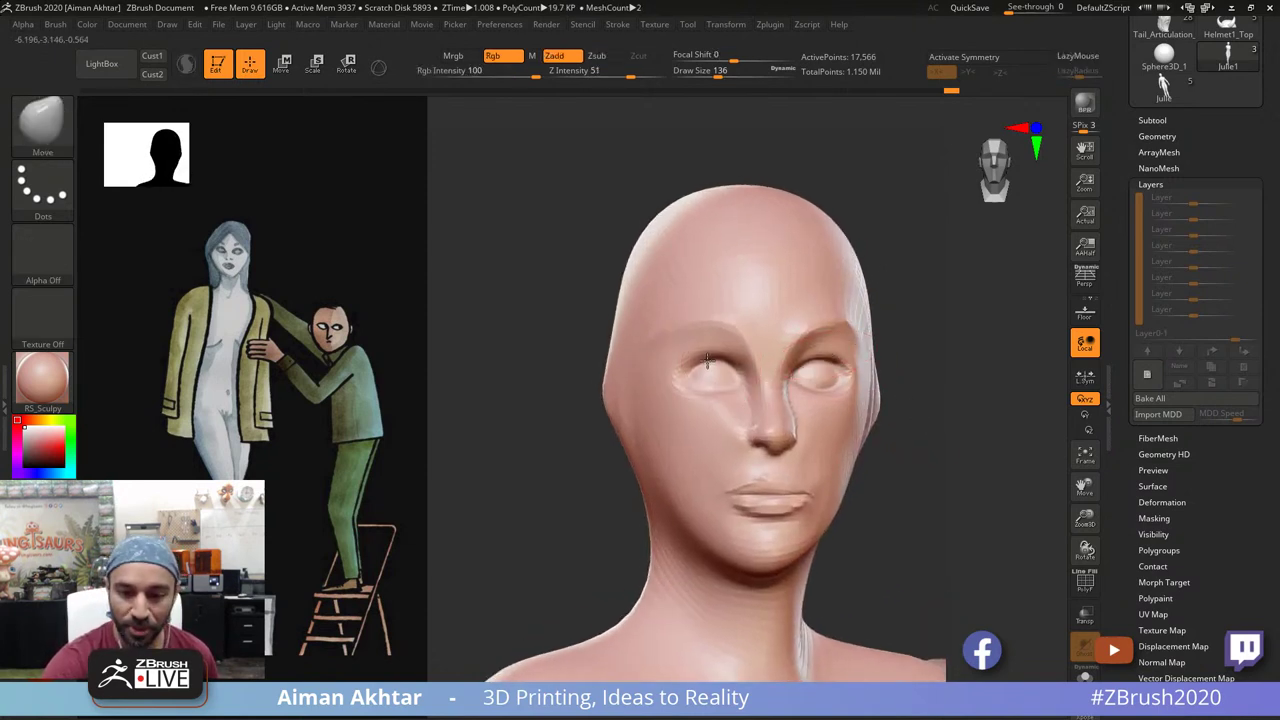
mouse_move(905, 372)
right_down()
mouse_move(930, 373)
mouse_move(903, 355)
right_up()
key(s)
key(s)
drag(814, 375, 815, 368)
Step: Smooth around the eye and pull its outer corner back toward the temple
right_drag(716, 415, 818, 418)
shift+drag(752, 377, 750, 388)
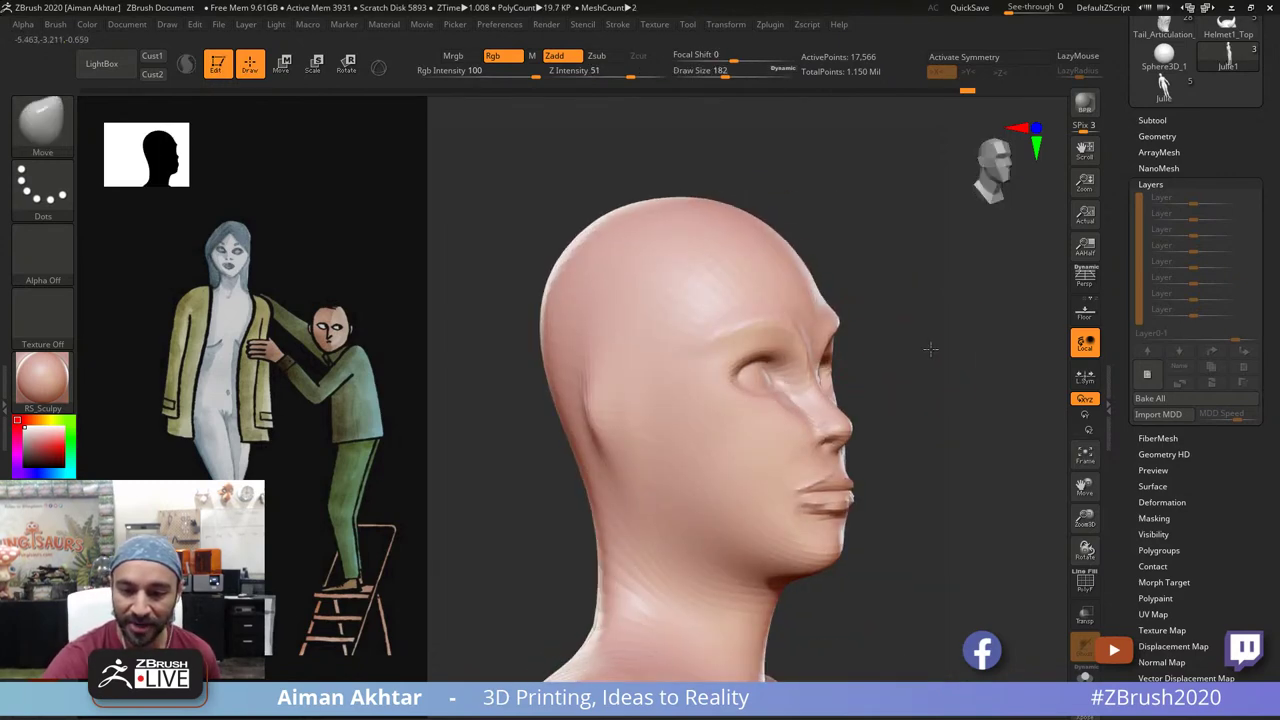
right_drag(928, 351, 955, 352)
drag(749, 378, 736, 379)
right_drag(866, 362, 884, 364)
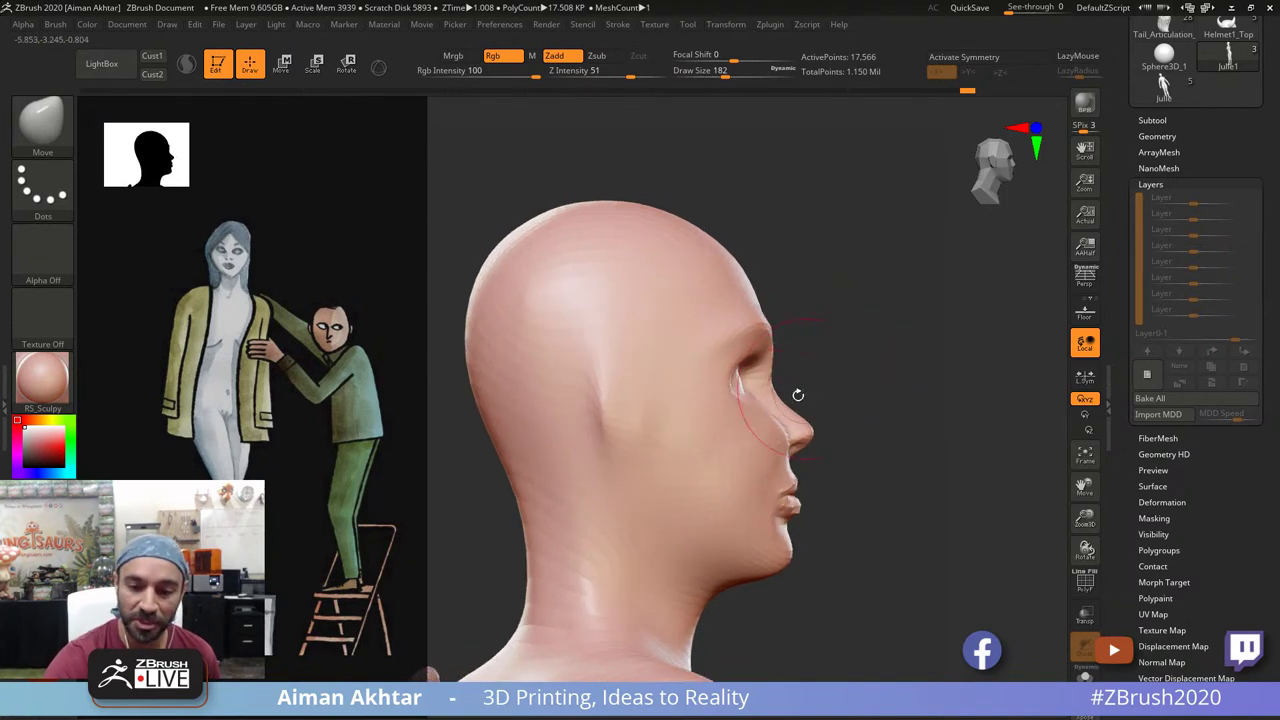
Step: Refine the profile of the nose bridge and tip from both sides with the Move brush
key(s)
drag(776, 412, 783, 447)
key(s)
drag(838, 411, 742, 410)
drag(802, 443, 798, 449)
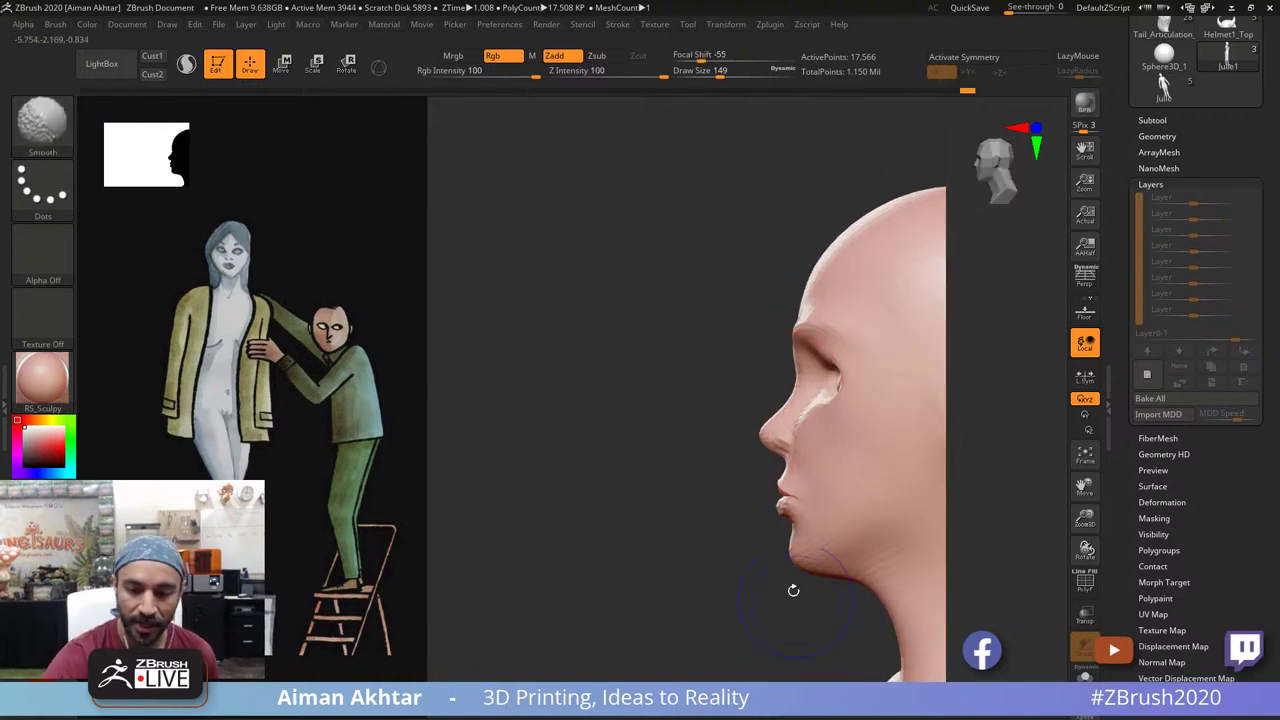
alt+drag(791, 591, 646, 606)
mouse_move(922, 473)
mouse_down()
mouse_move(1024, 475)
mouse_move(923, 484)
mouse_move(974, 529)
mouse_move(916, 520)
mouse_move(957, 513)
mouse_up()
key(s)
drag(773, 533, 902, 504)
drag(688, 716, 742, 704)
Step: Carve the jawline on both sides of the head with DamStandard at draw size 257
key(b)
key(d)
key(s)
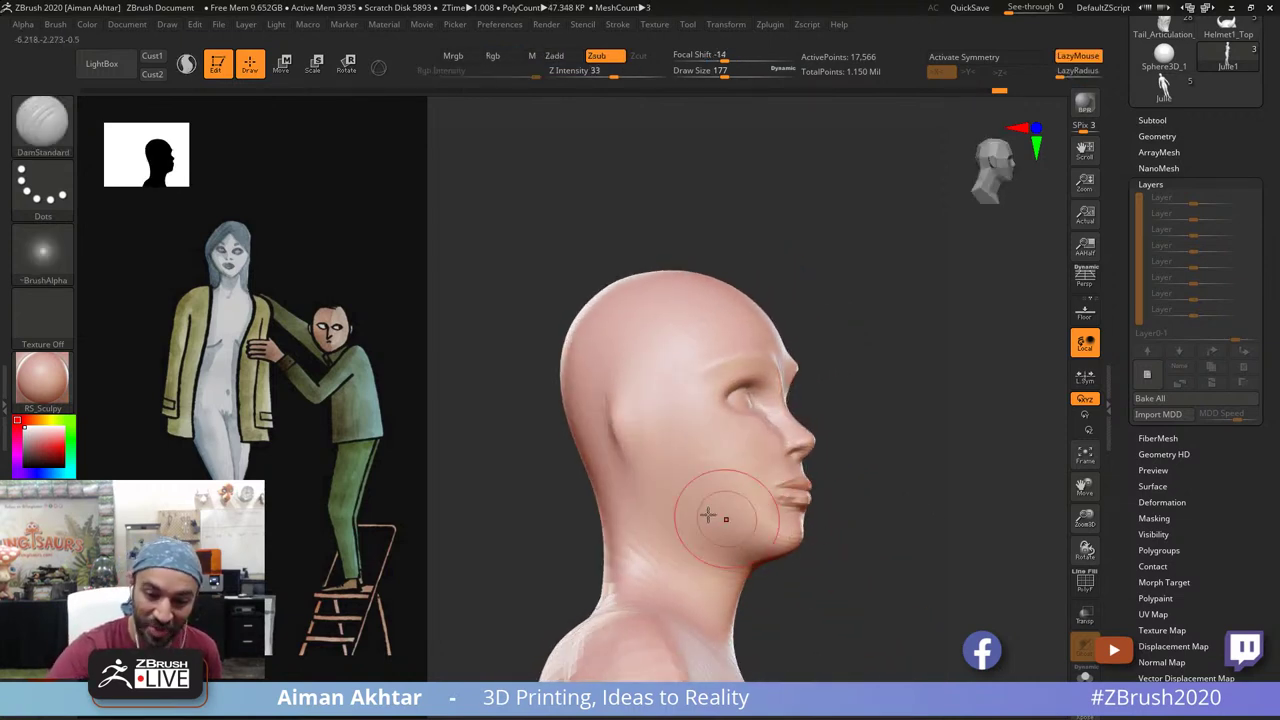
key(s)
drag(653, 474, 663, 474)
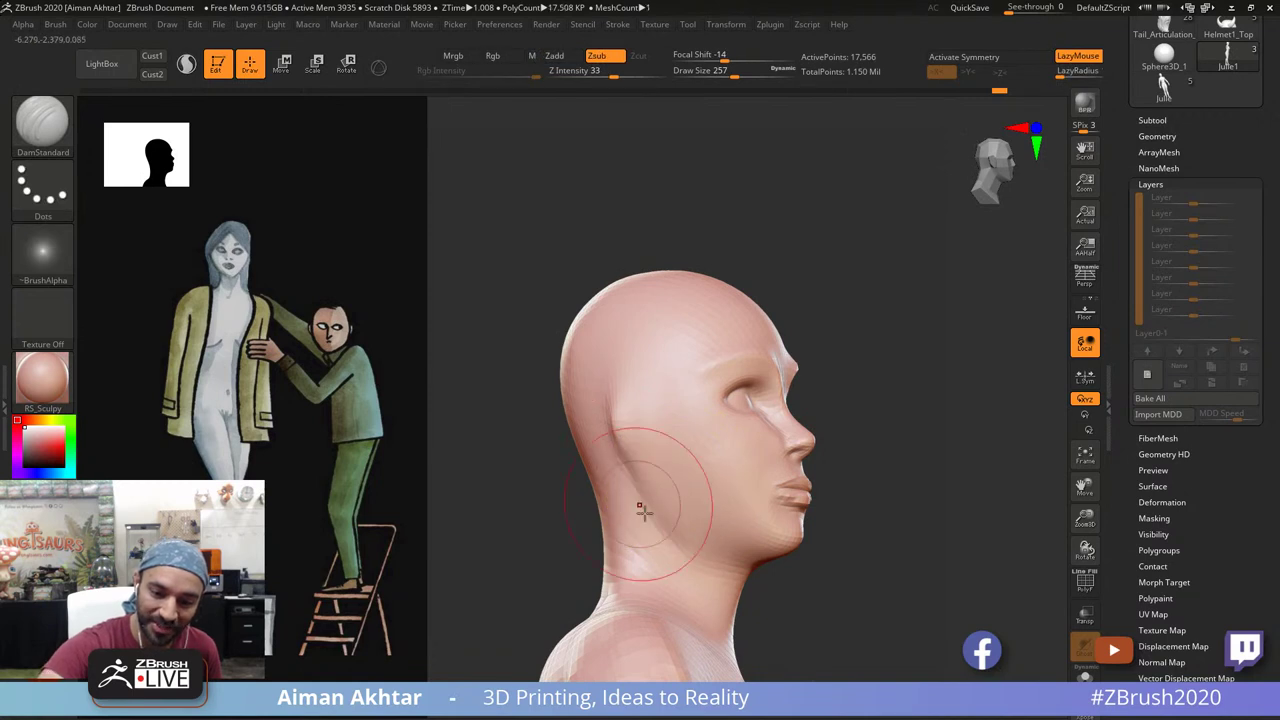
key(ctrl+z)
drag(745, 566, 703, 558)
drag(861, 524, 902, 499)
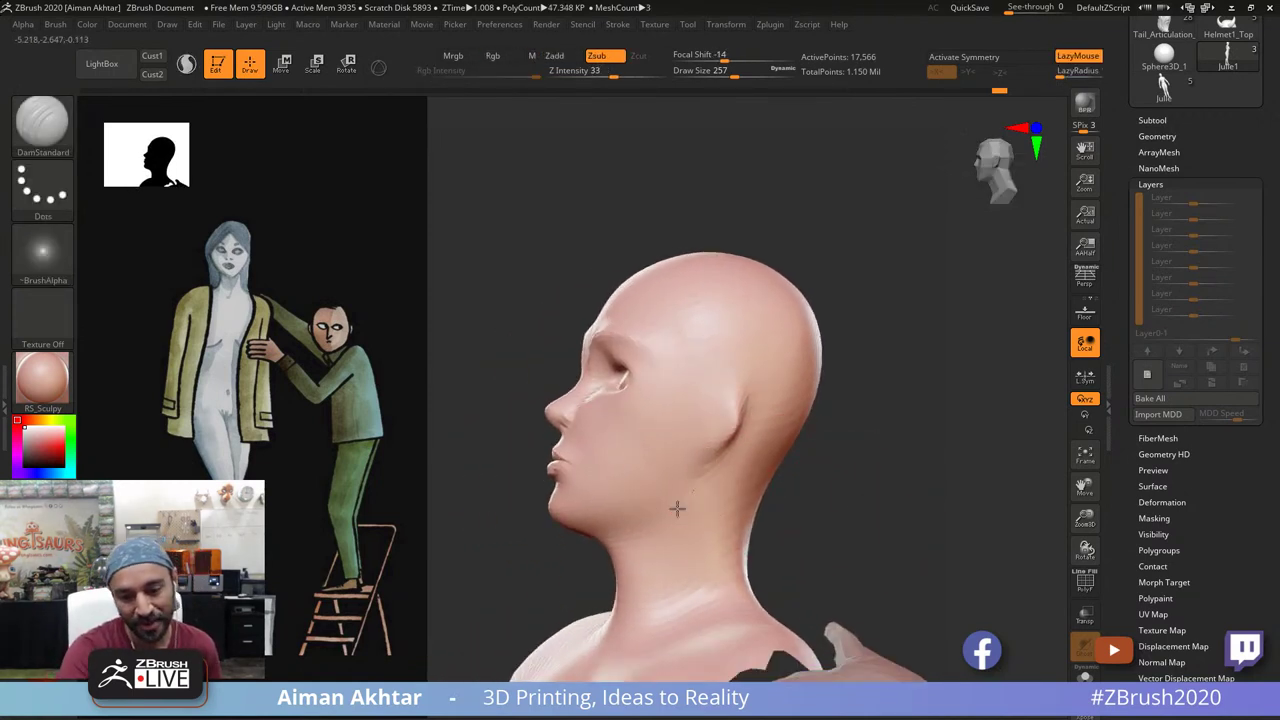
right_drag(670, 527, 652, 518)
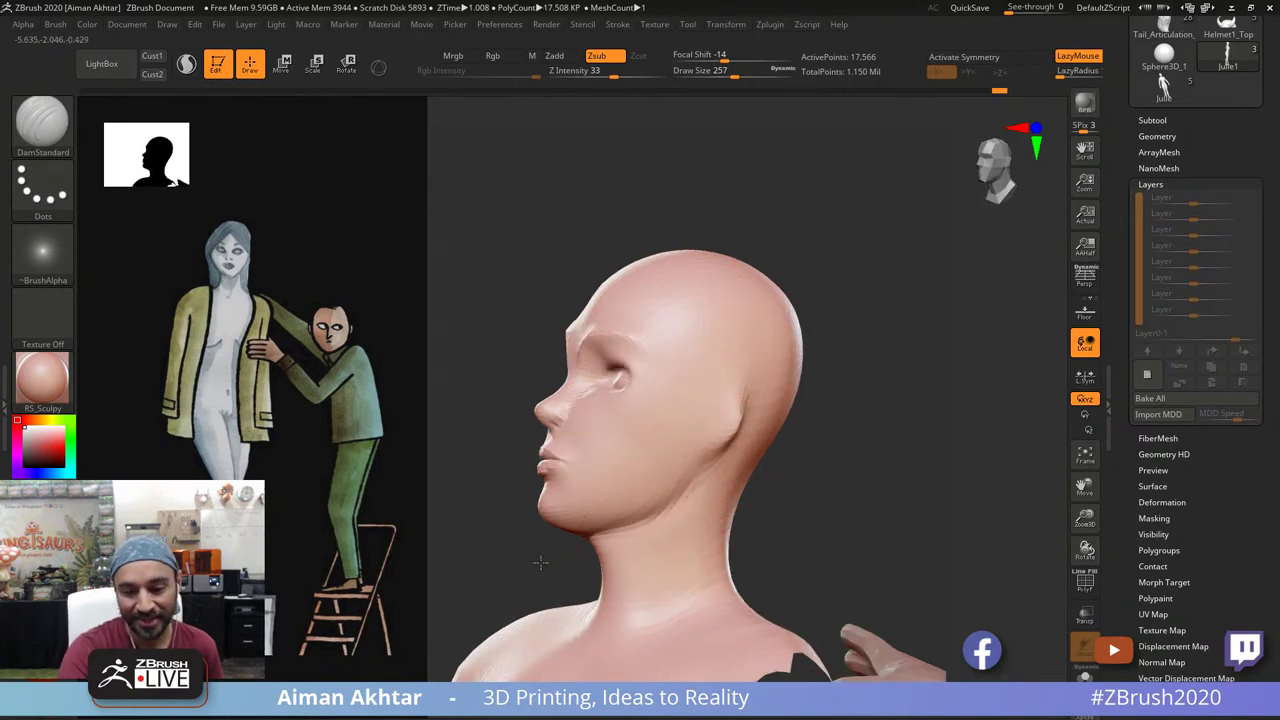
Step: Define the neck below the jaw on both sides and smooth the carved forms
drag(540, 563, 668, 490)
mouse_move(600, 570)
mouse_down()
mouse_move(740, 483)
mouse_move(860, 476)
mouse_move(869, 514)
mouse_move(846, 514)
mouse_move(812, 445)
mouse_move(905, 432)
mouse_up()
shift+drag(650, 590, 654, 543)
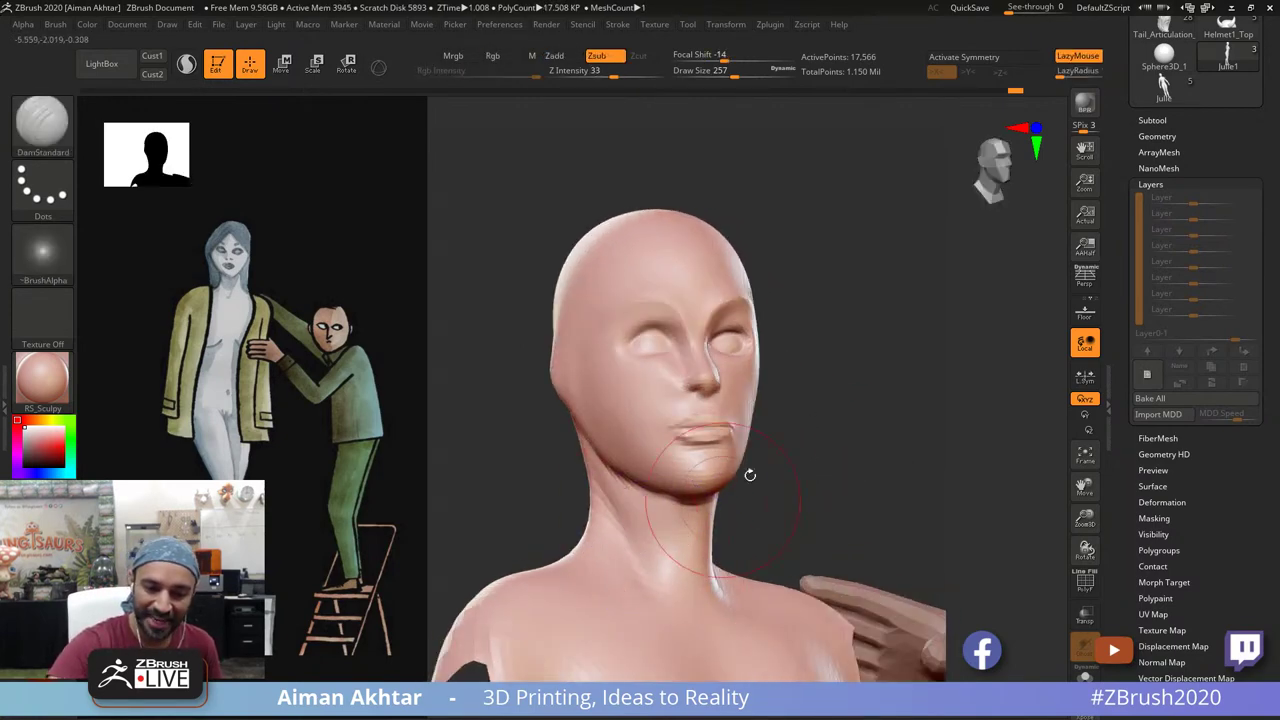
right_drag(750, 474, 704, 537)
shift+drag(660, 535, 629, 549)
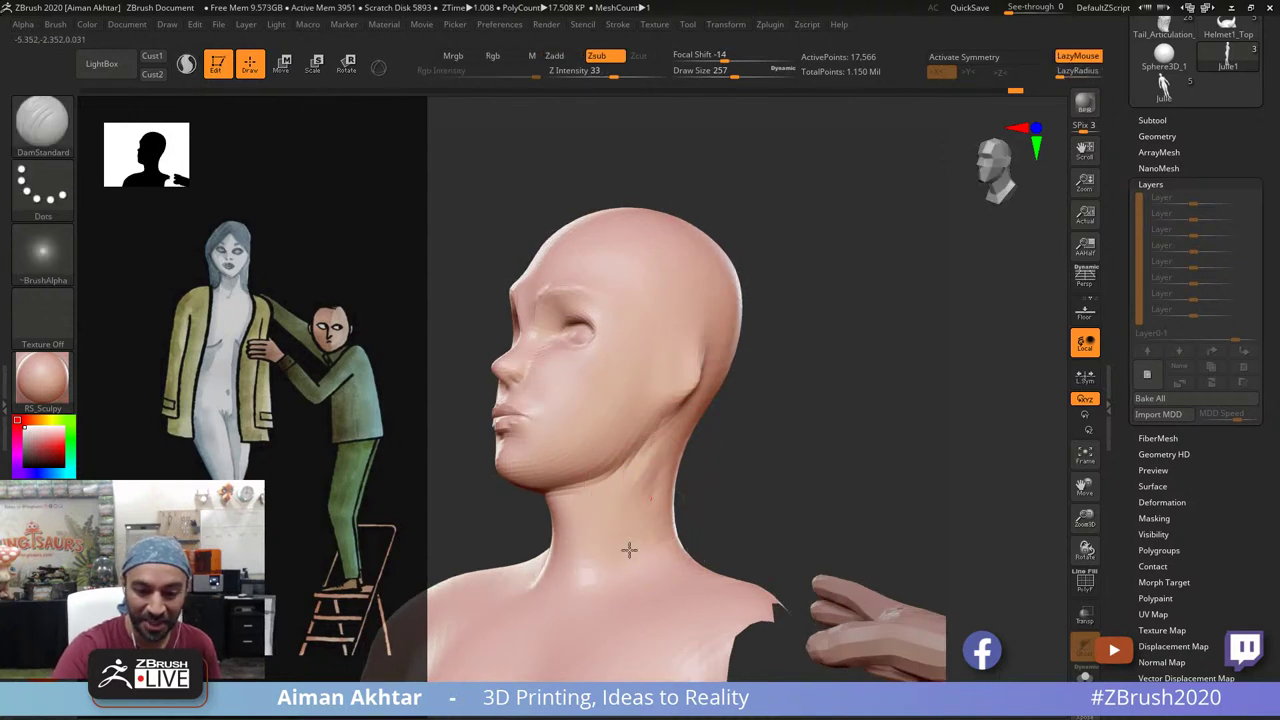
drag(842, 402, 742, 468)
Step: Carve the ear outlines on both sides of the head with DamStandard at draw size 116
key(b)
key(m)
key(v)
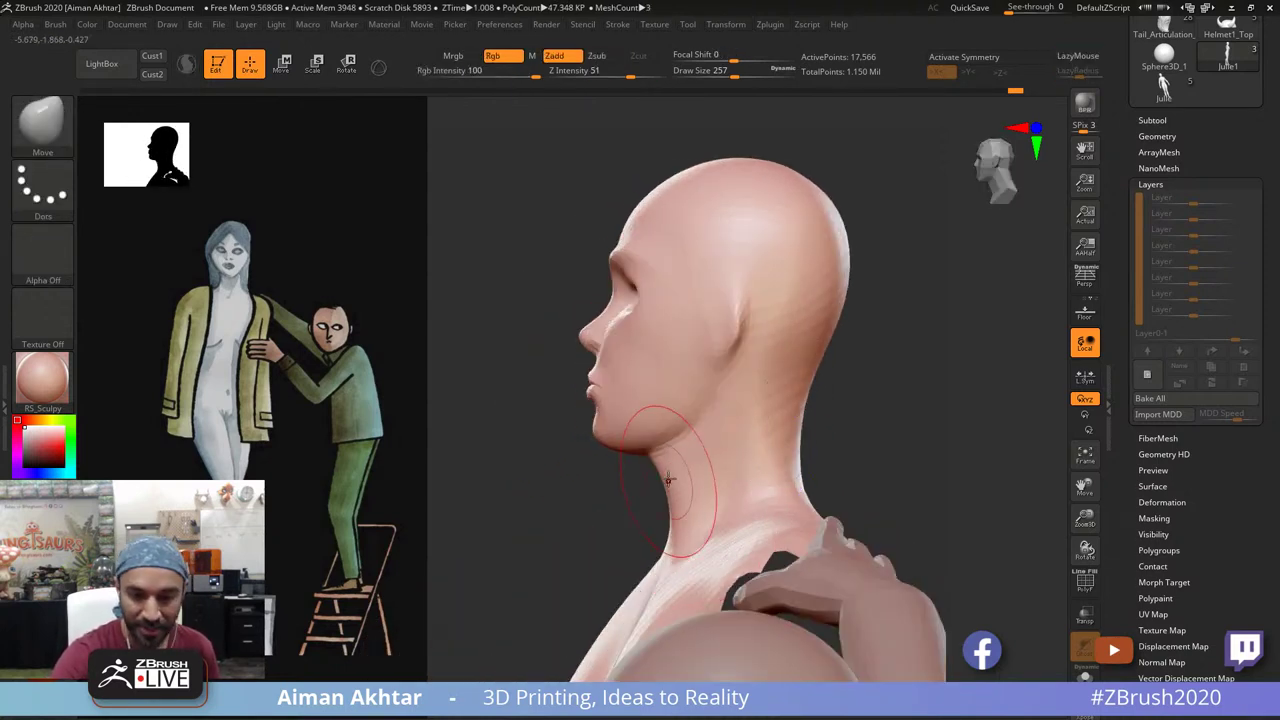
alt+drag(859, 418, 897, 461)
mouse_move(880, 455)
alt+mouse_down()
mouse_move(874, 474)
mouse_move(859, 385)
mouse_move(822, 390)
alt+mouse_up()
alt+drag(822, 390, 806, 512)
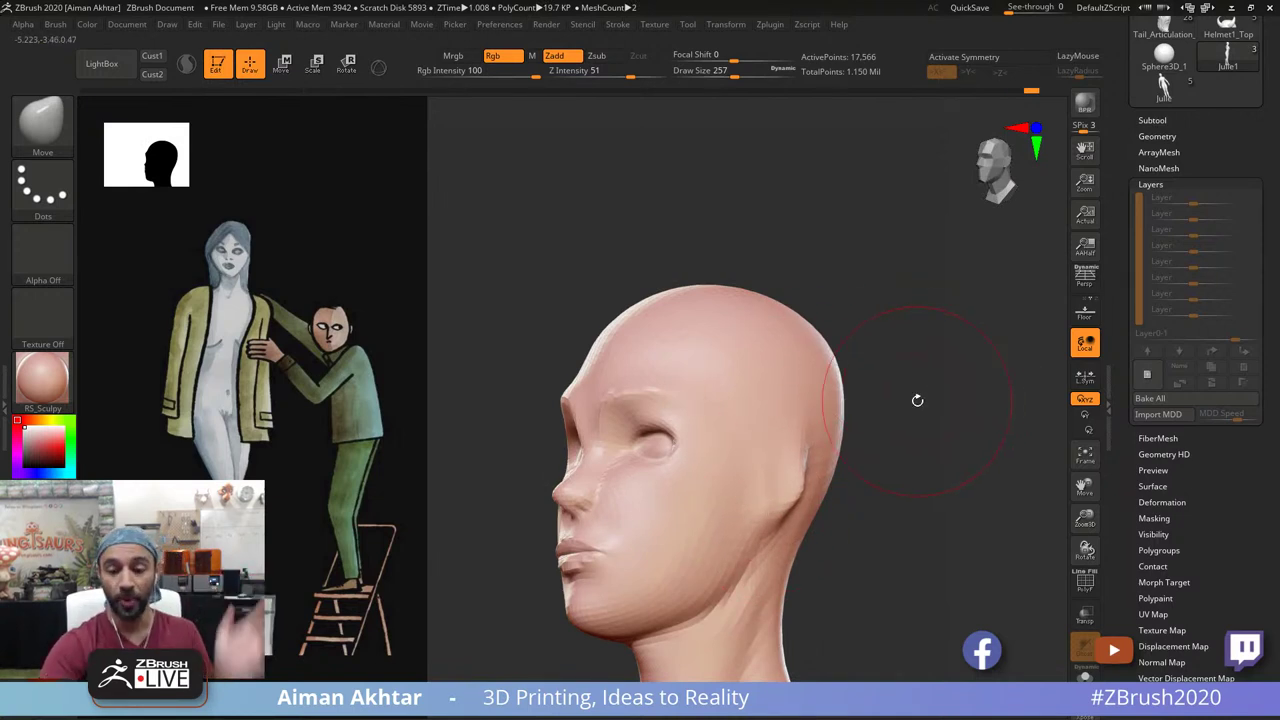
mouse_move(908, 478)
mouse_down()
mouse_move(862, 504)
mouse_move(815, 490)
mouse_up()
key(s)
mouse_move(784, 446)
mouse_down()
mouse_move(766, 445)
mouse_move(786, 523)
mouse_up()
click(705, 714)
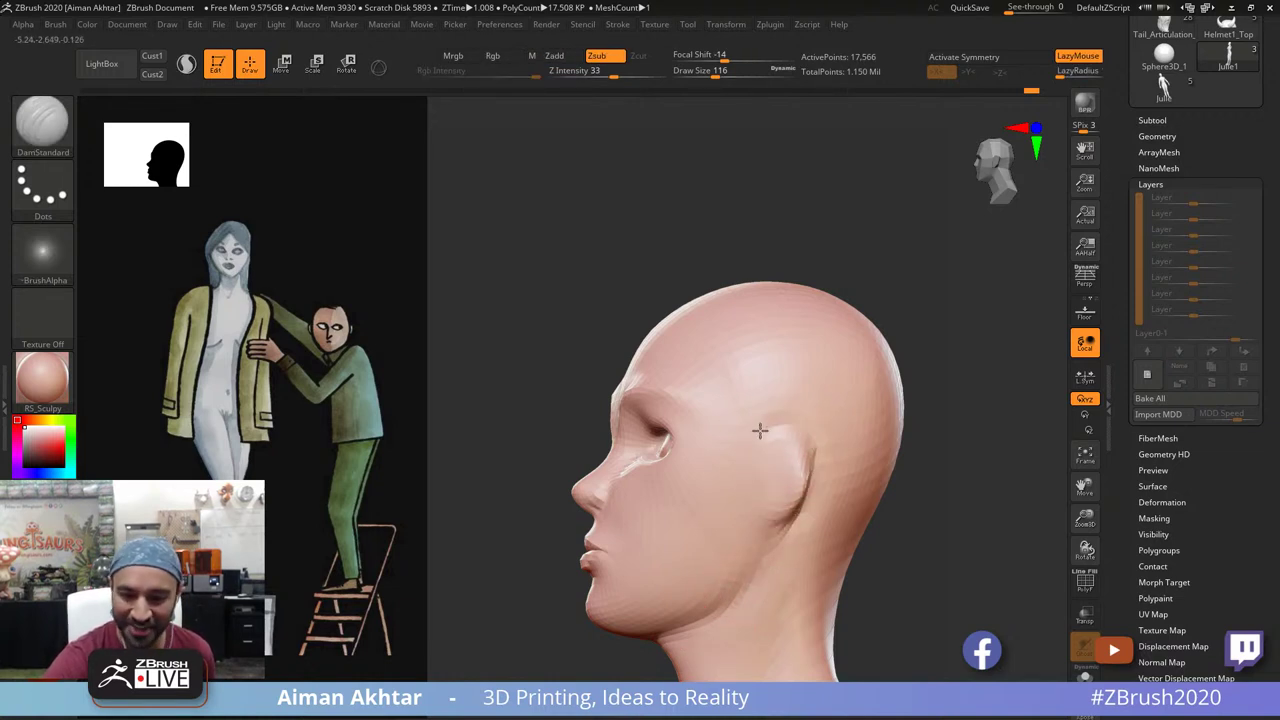
drag(915, 490, 1060, 468)
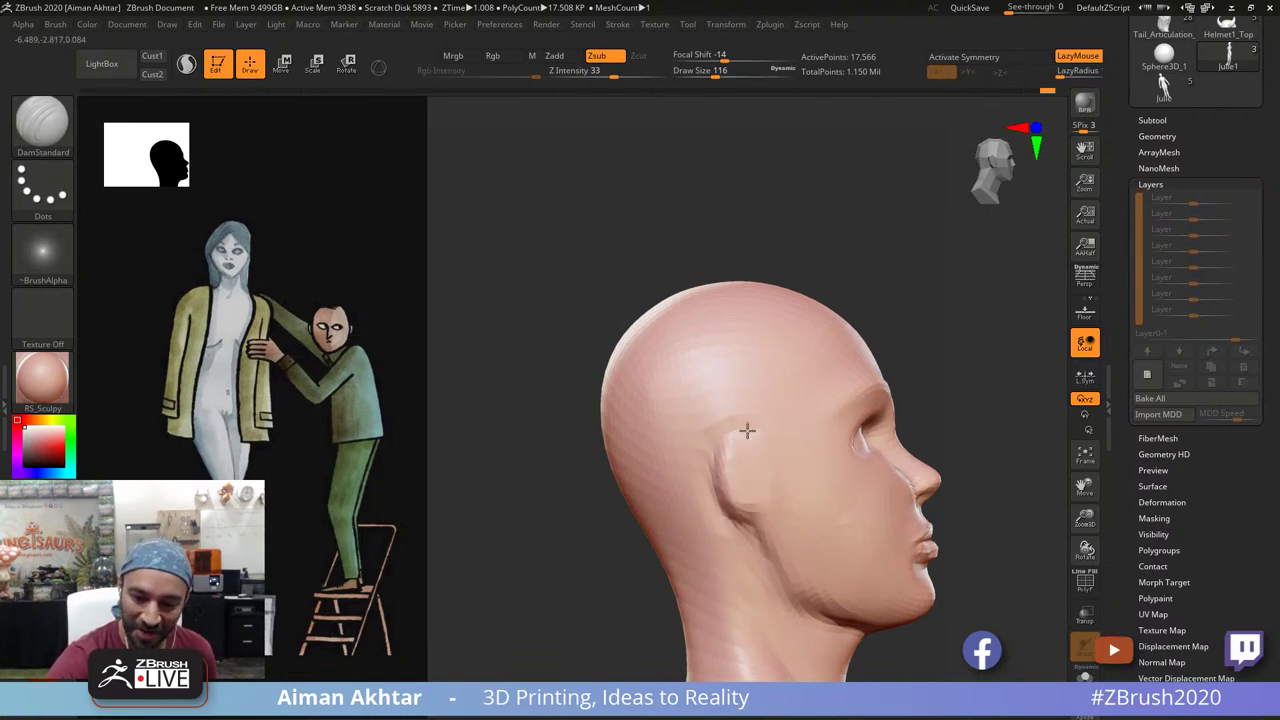
drag(747, 431, 756, 514)
Step: Carve the lower eyelid of the figure's right eye with two short DamStandard strokes
right_drag(974, 401, 897, 474)
alt+drag(985, 465, 965, 437)
alt+drag(965, 437, 956, 461)
drag(633, 414, 660, 410)
drag(620, 404, 656, 406)
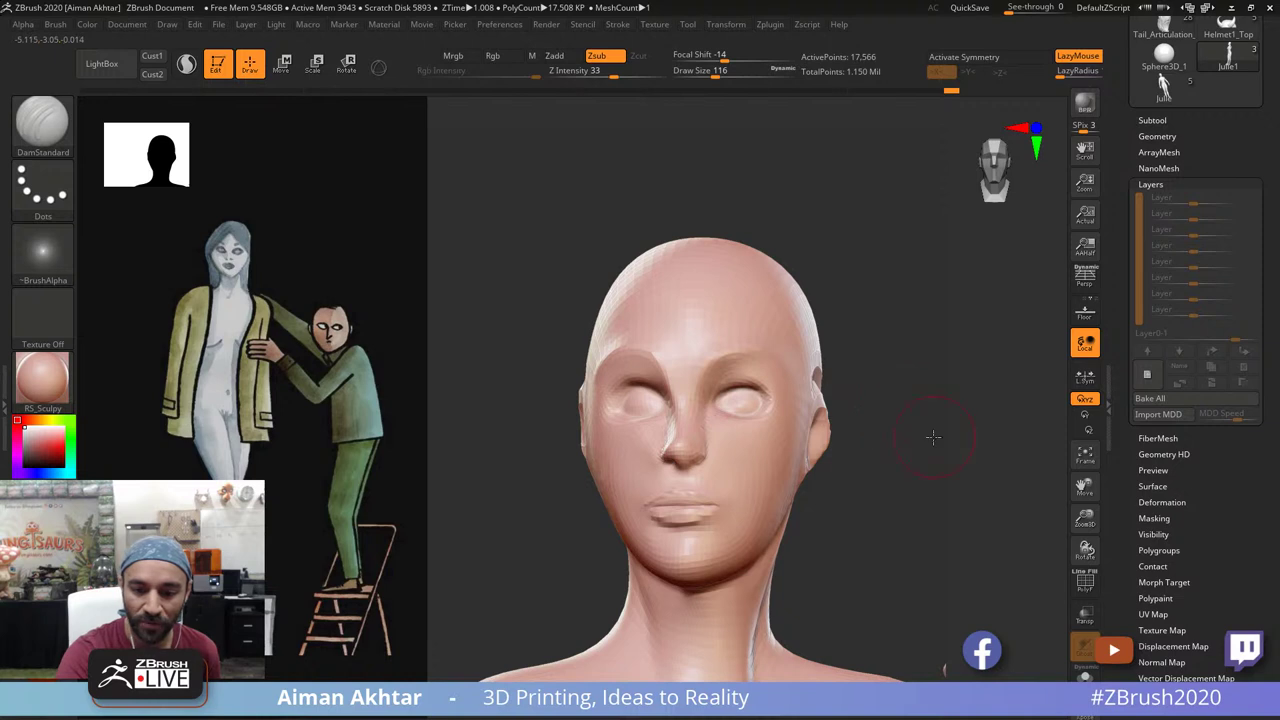
Step: Reshape the mouth and the lower cheek on the figure's right side with the Move brush, using draw size 192 for the cheek
mouse_move(949, 434)
alt+mouse_down()
mouse_move(851, 423)
mouse_move(955, 445)
alt+mouse_up()
key(b)
key(m)
key(v)
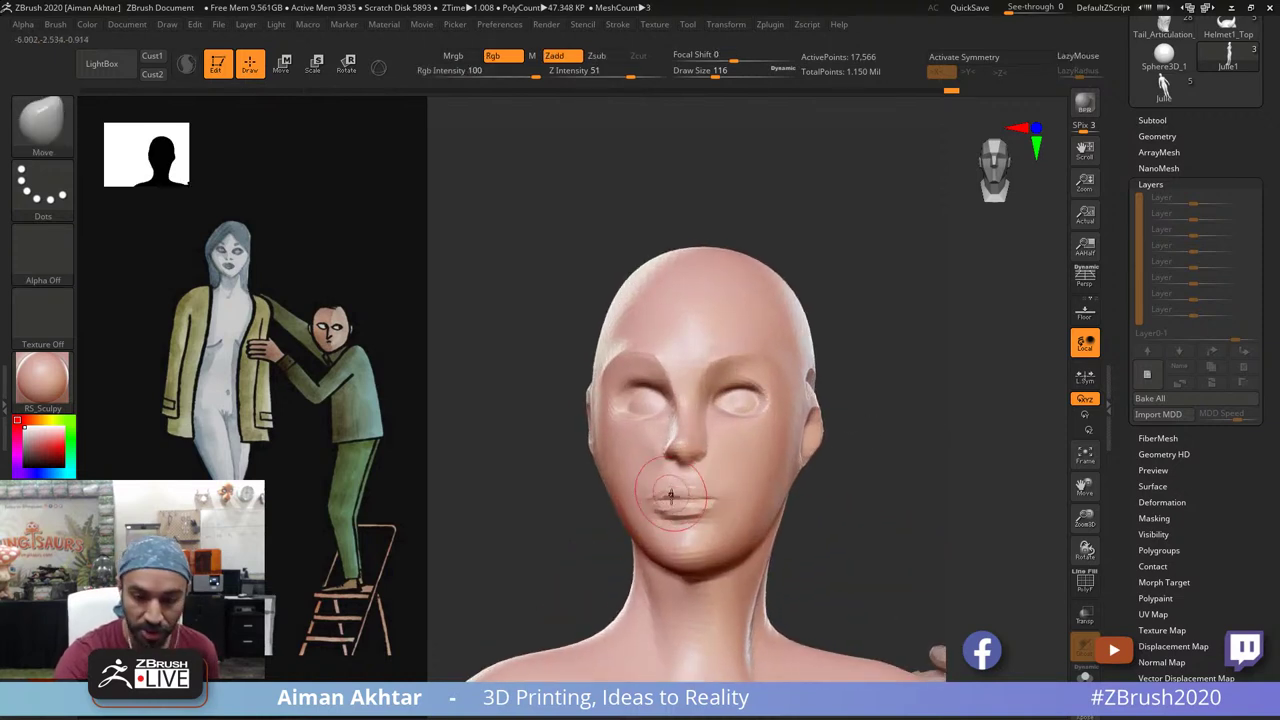
drag(658, 494, 670, 490)
key(s)
key(s)
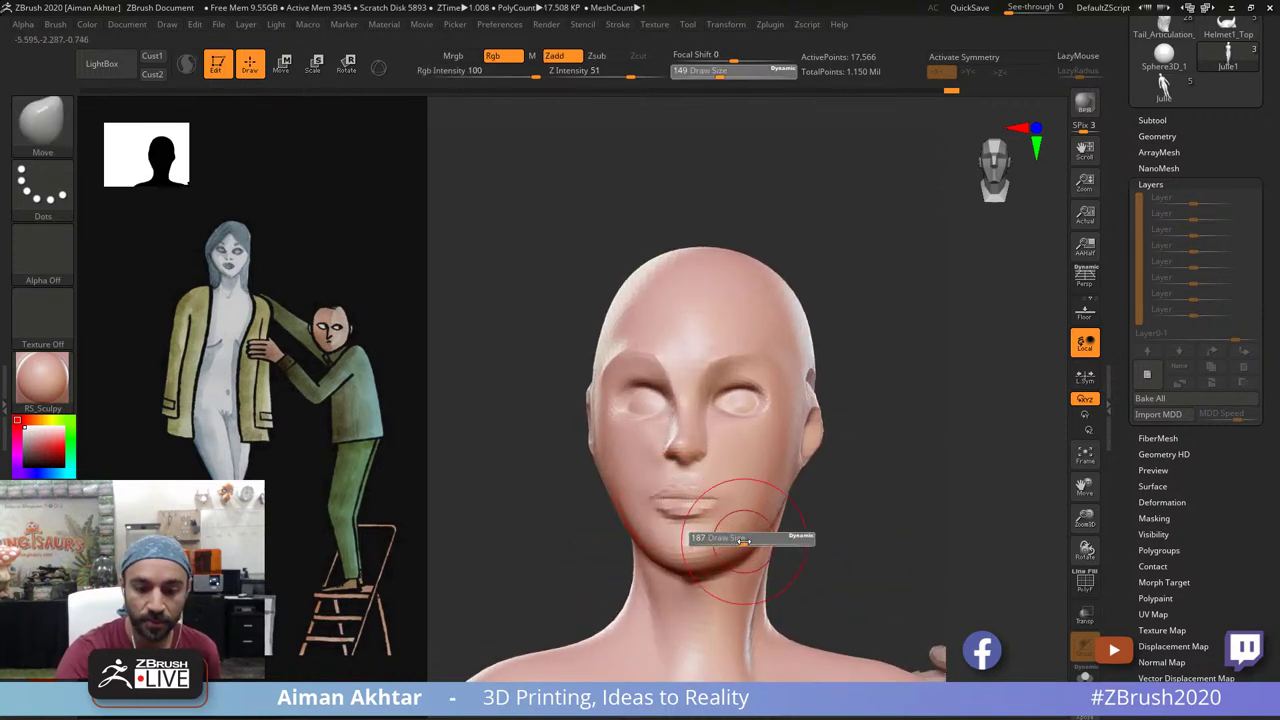
drag(738, 539, 745, 539)
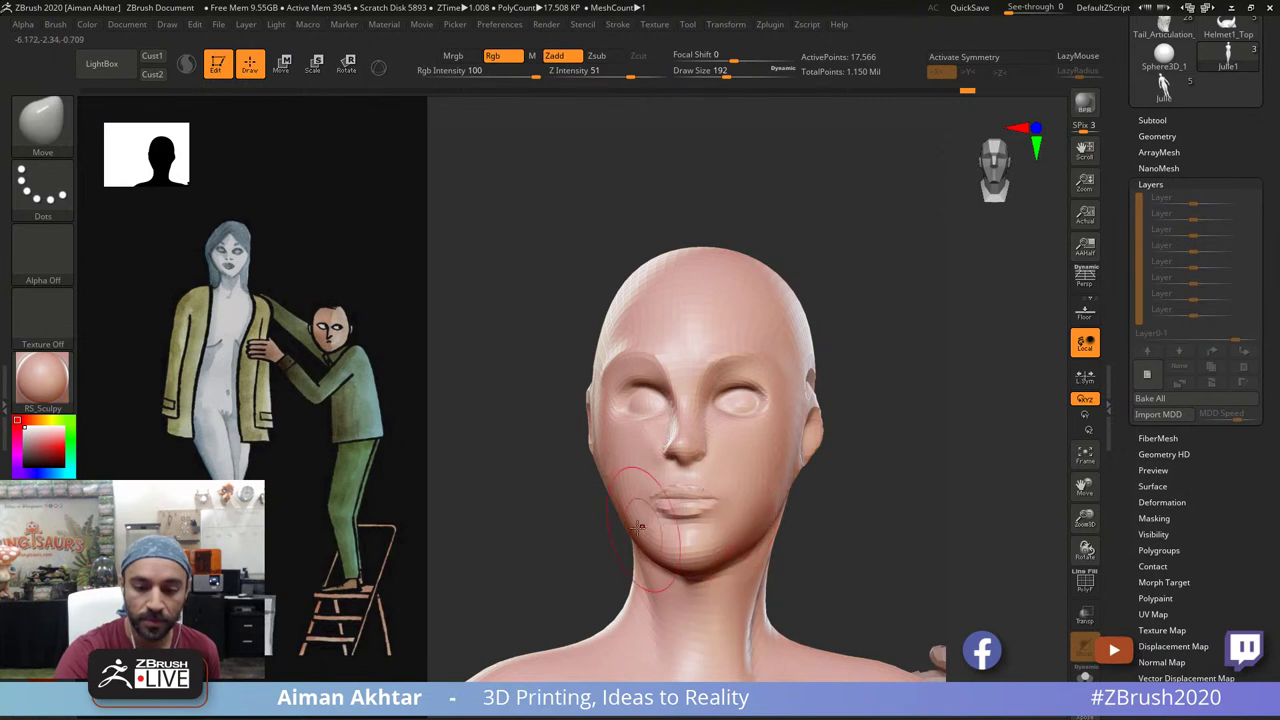
drag(638, 527, 634, 513)
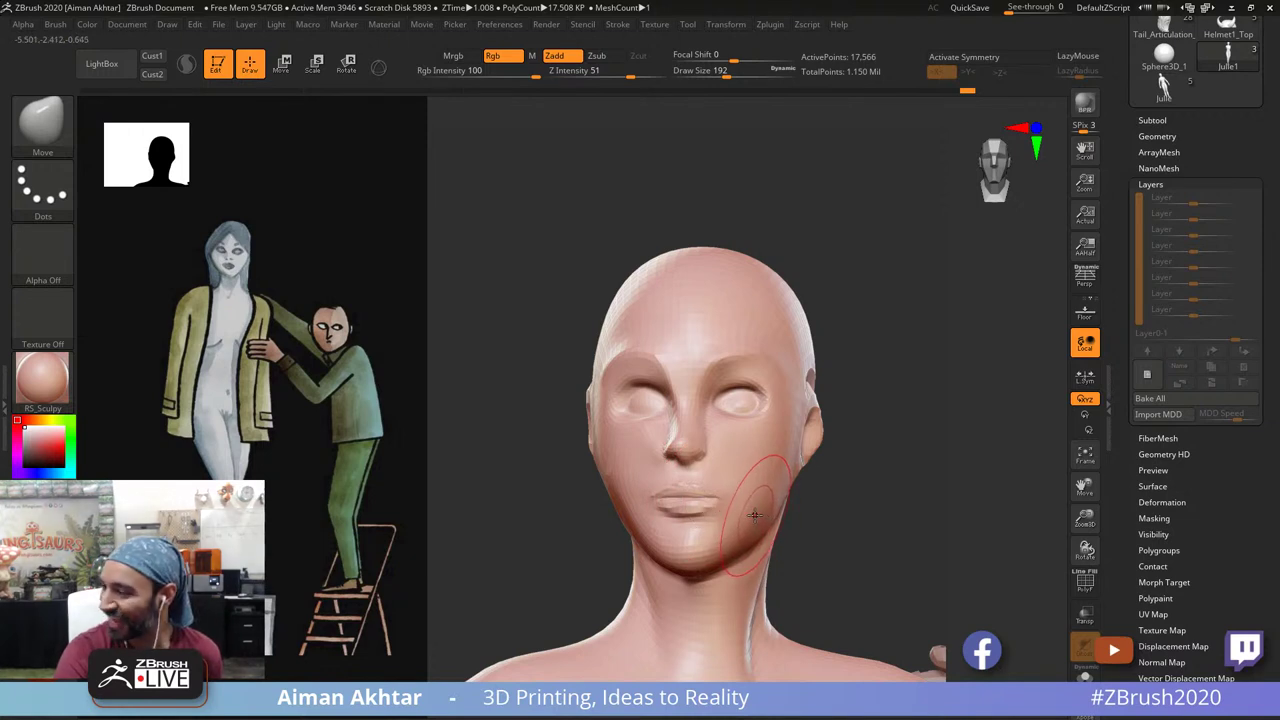
Step: Adjust the lips and chin in profile with the Move brush at draw sizes 167 and 212
drag(921, 477, 982, 488)
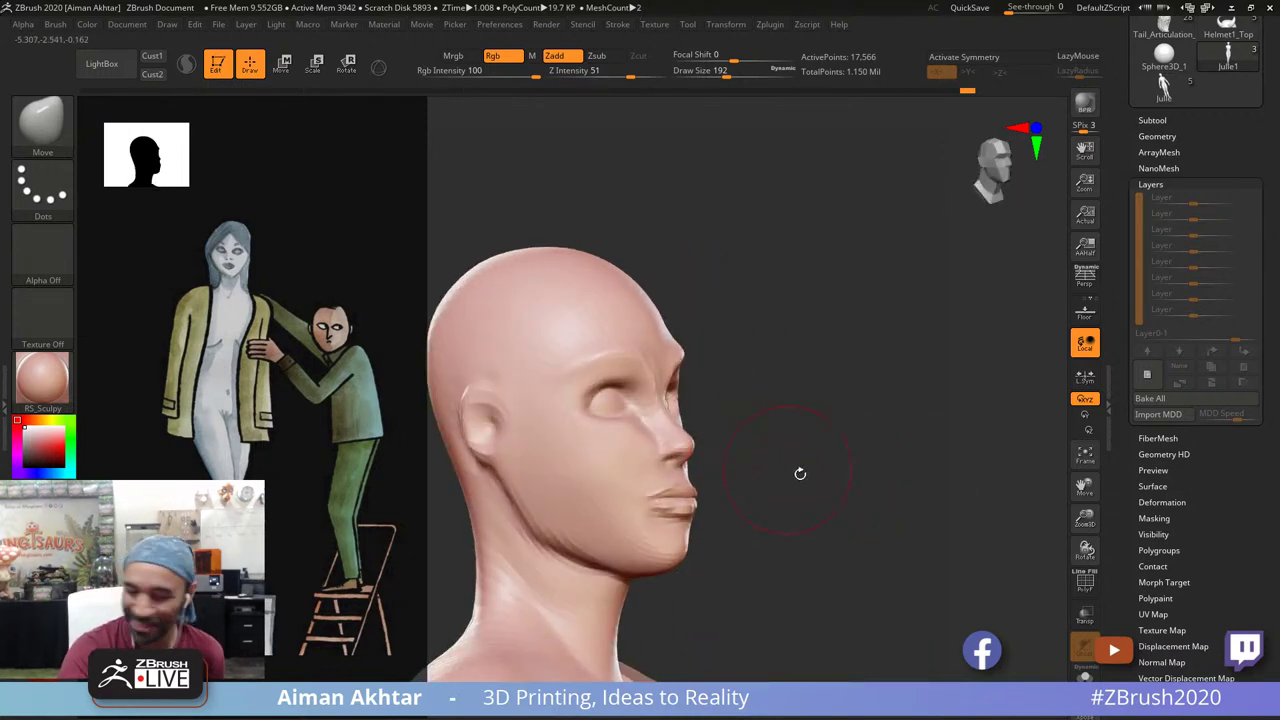
mouse_move(800, 473)
mouse_down()
mouse_move(701, 440)
mouse_move(660, 448)
mouse_move(714, 458)
mouse_move(620, 474)
mouse_move(546, 468)
mouse_up()
key(s)
key(s)
key(s)
key(s)
click(693, 461)
key(s)
drag(680, 446, 690, 445)
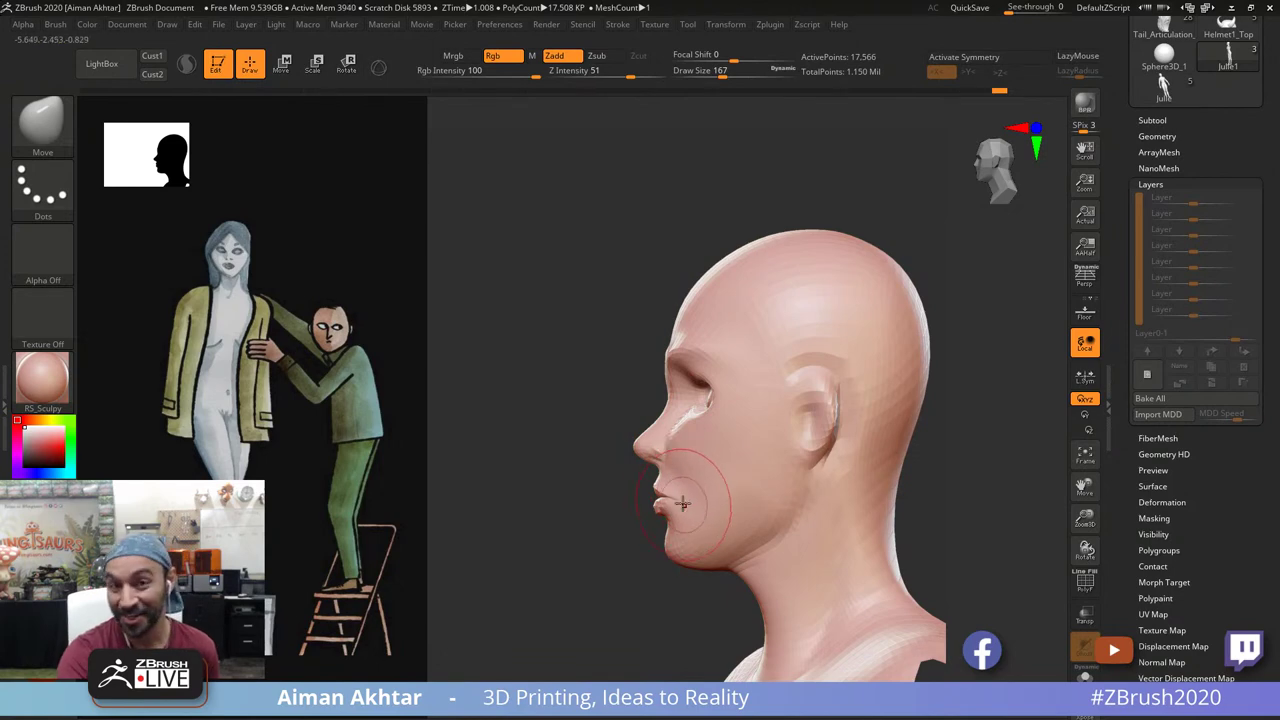
key(s)
mouse_move(667, 544)
mouse_down()
mouse_move(749, 567)
mouse_move(768, 559)
mouse_up()
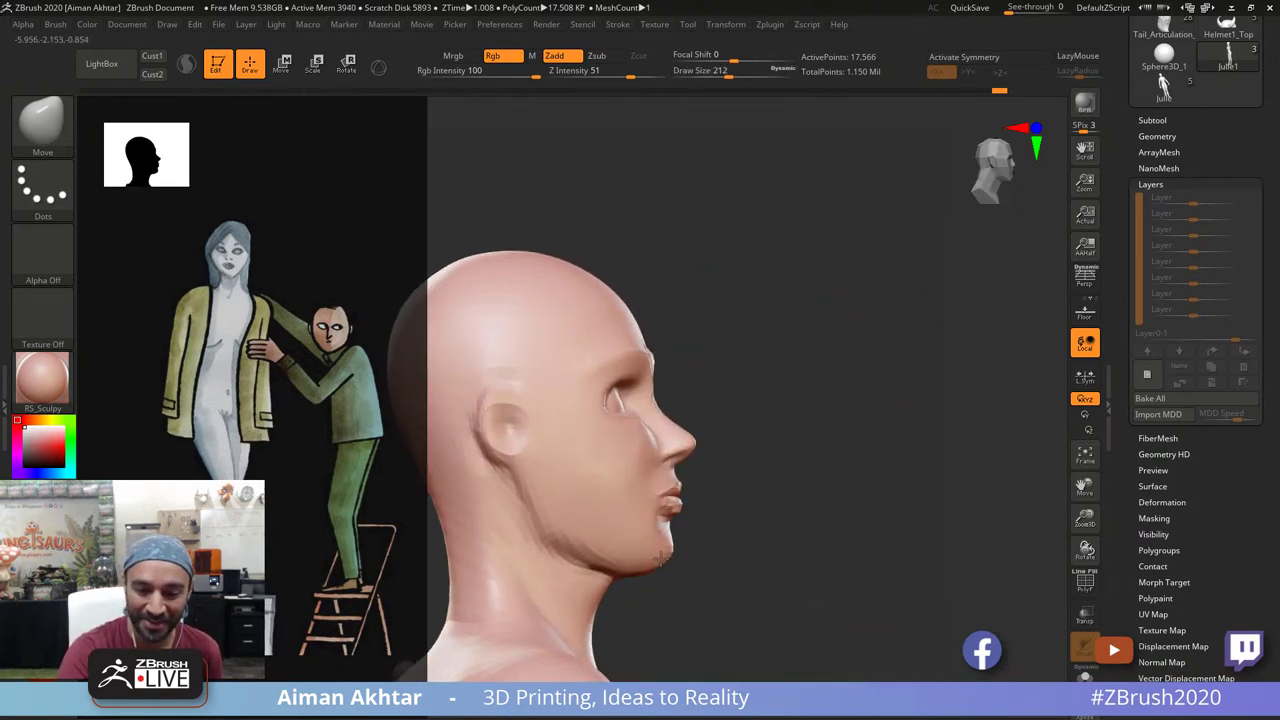
Step: Smooth the cheek, jawline and carved ear on the figure's right side with the brush at draw size 120
key(s)
click(639, 470)
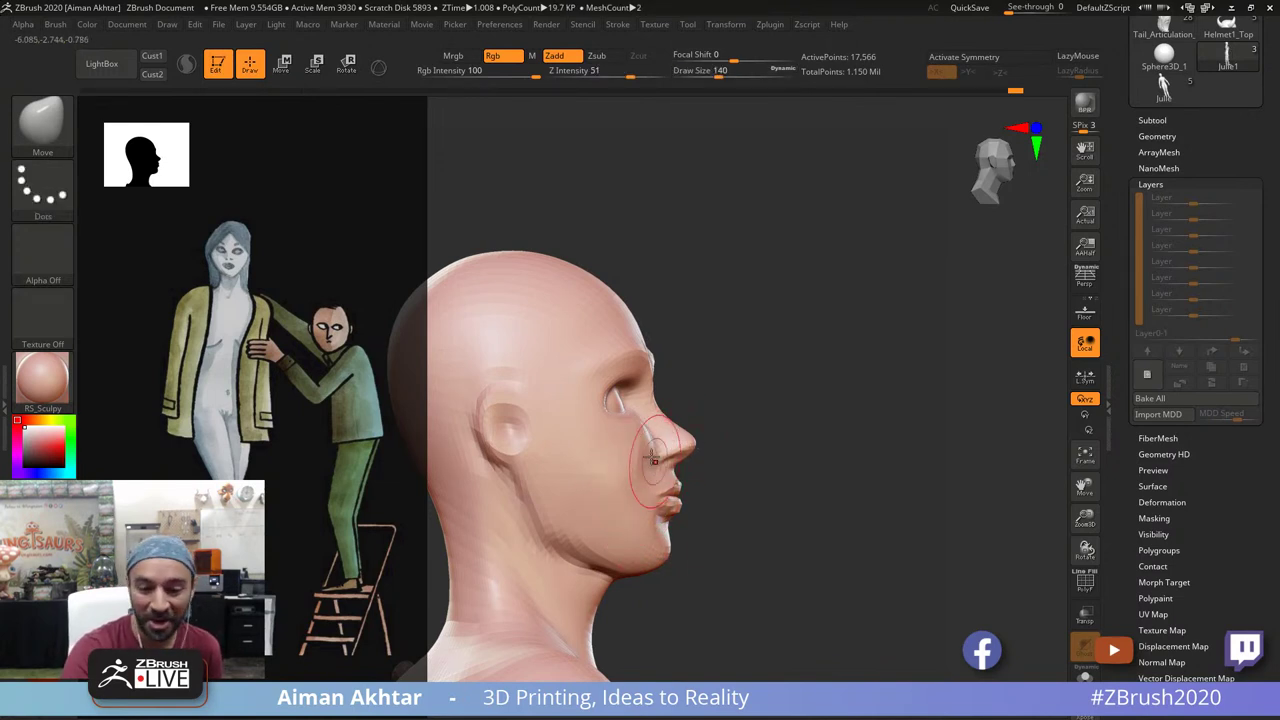
key(s)
click(641, 466)
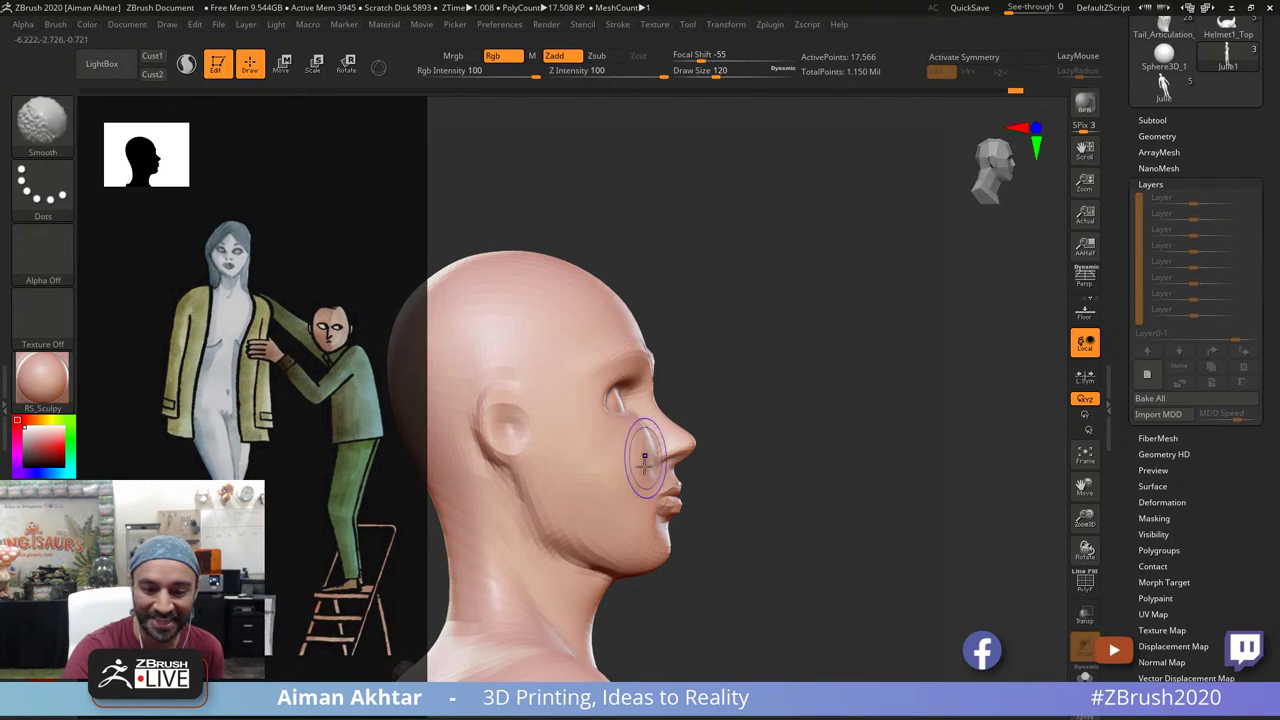
shift+drag(572, 482, 571, 514)
shift+drag(500, 450, 512, 422)
mouse_move(760, 412)
mouse_down()
mouse_move(560, 440)
mouse_move(648, 437)
mouse_up()
mouse_move(737, 435)
alt+mouse_down()
mouse_move(822, 464)
mouse_move(885, 430)
mouse_move(1010, 436)
mouse_move(786, 420)
mouse_move(685, 436)
alt+mouse_up()
shift+drag(716, 480, 680, 454)
Step: Refine the jaw and the area under the chin with the Move brush, enlarging the draw size to 251
drag(797, 460, 1000, 446)
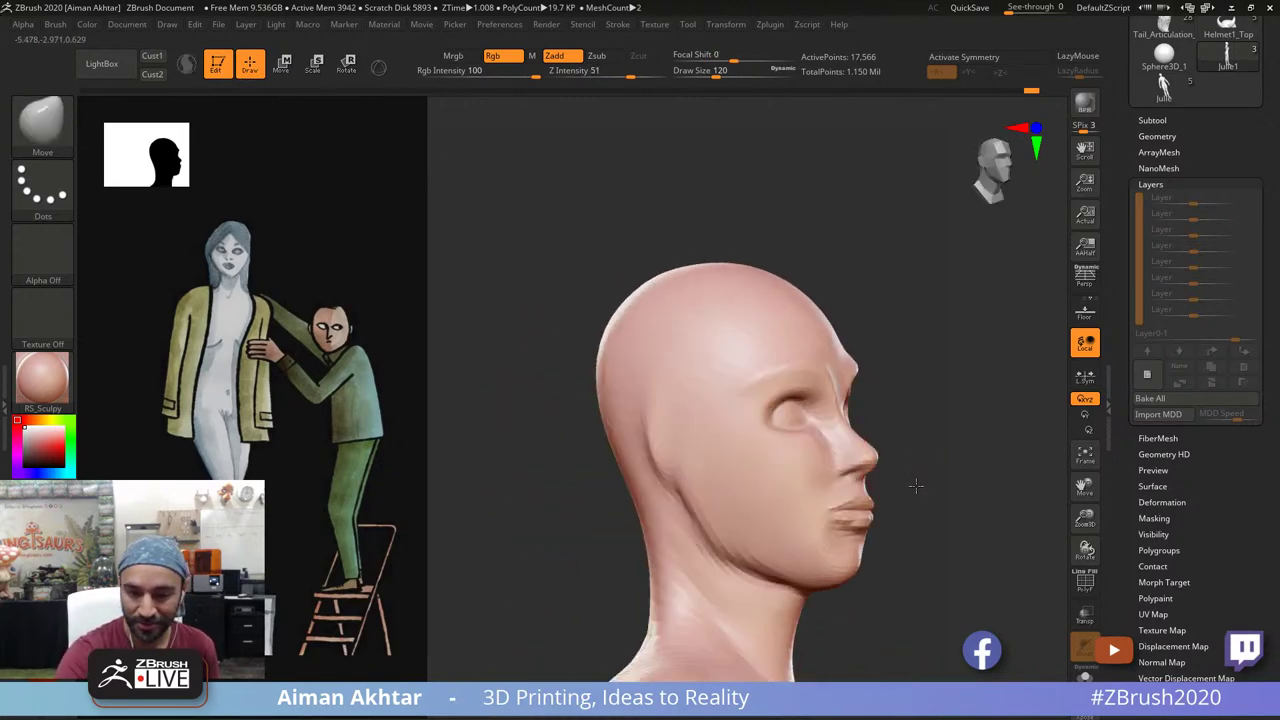
alt+drag(914, 486, 876, 504)
drag(769, 522, 787, 511)
key(s)
drag(949, 491, 735, 536)
mouse_move(716, 556)
mouse_down()
mouse_move(840, 542)
mouse_move(797, 506)
mouse_move(721, 517)
mouse_move(699, 494)
mouse_up()
Step: Adjust the base of the neck from the front with the Move brush at draw size 202
key(s)
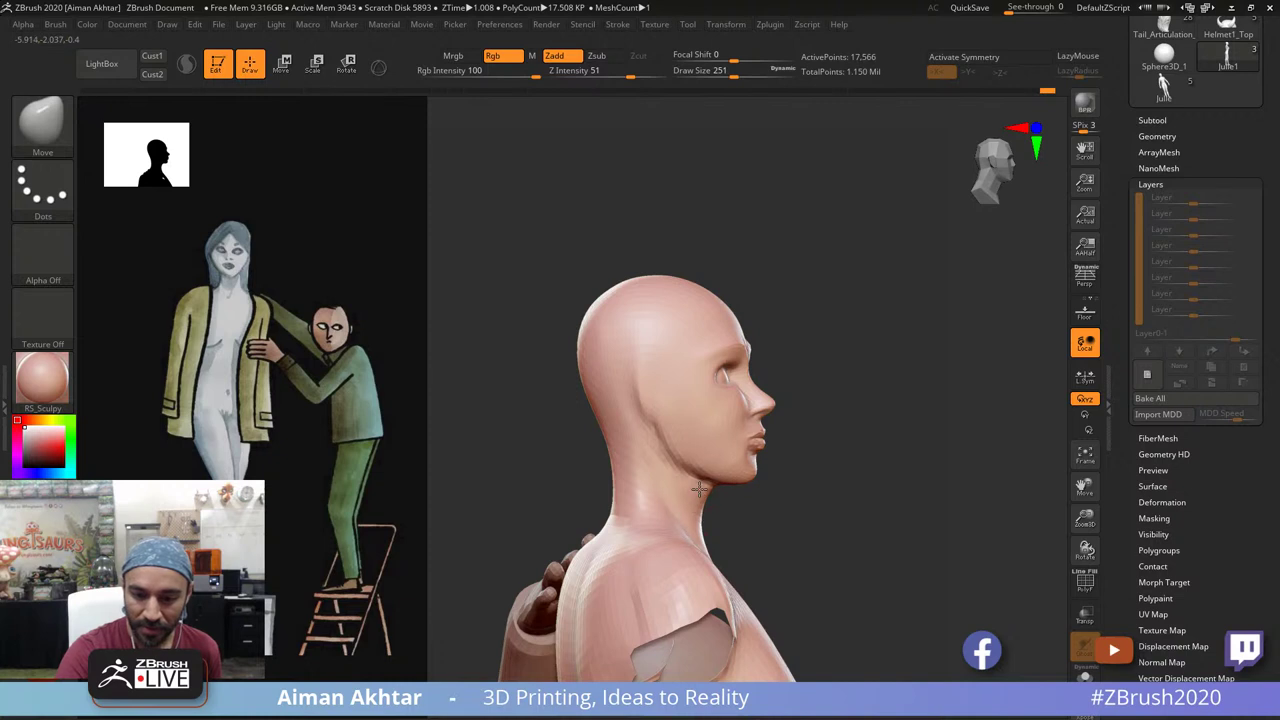
mouse_move(808, 528)
mouse_down()
mouse_move(708, 534)
mouse_move(724, 544)
mouse_move(711, 560)
mouse_up()
key(s)
key(s)
mouse_move(872, 474)
mouse_down()
mouse_move(946, 466)
mouse_move(888, 476)
mouse_move(880, 512)
mouse_up()
key(s)
drag(699, 542, 690, 537)
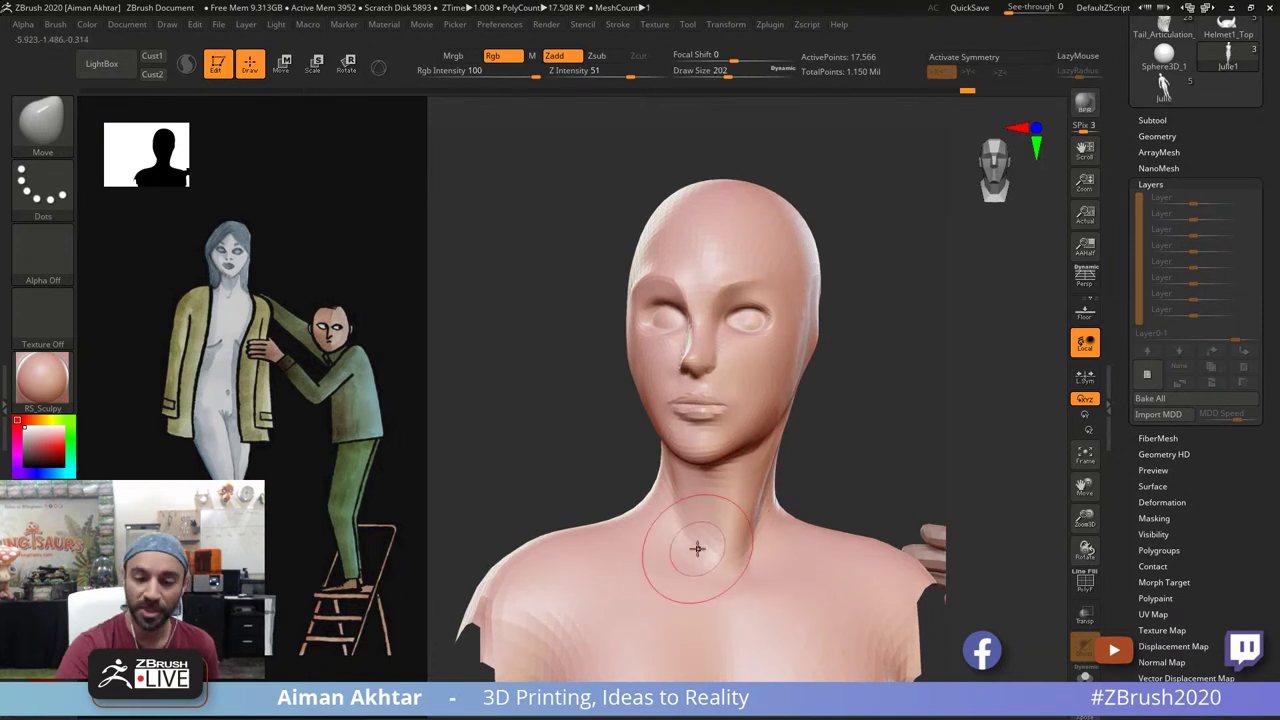
Step: Carve the collarbones on both sides with DamStandard at draw size 202 and smooth the strokes toward the pit of the neck
mouse_move(897, 463)
alt+mouse_down()
mouse_move(874, 383)
mouse_move(838, 385)
alt+mouse_up()
key(b)
key(d)
key(s)
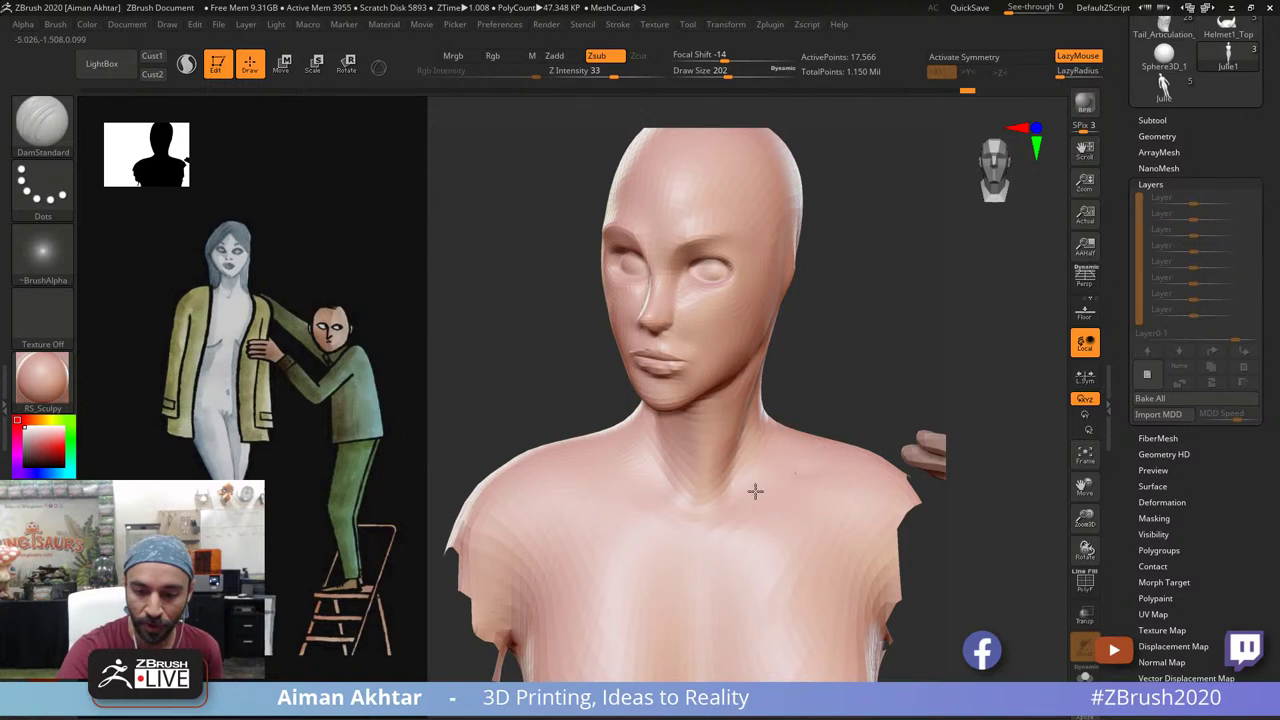
drag(596, 492, 600, 508)
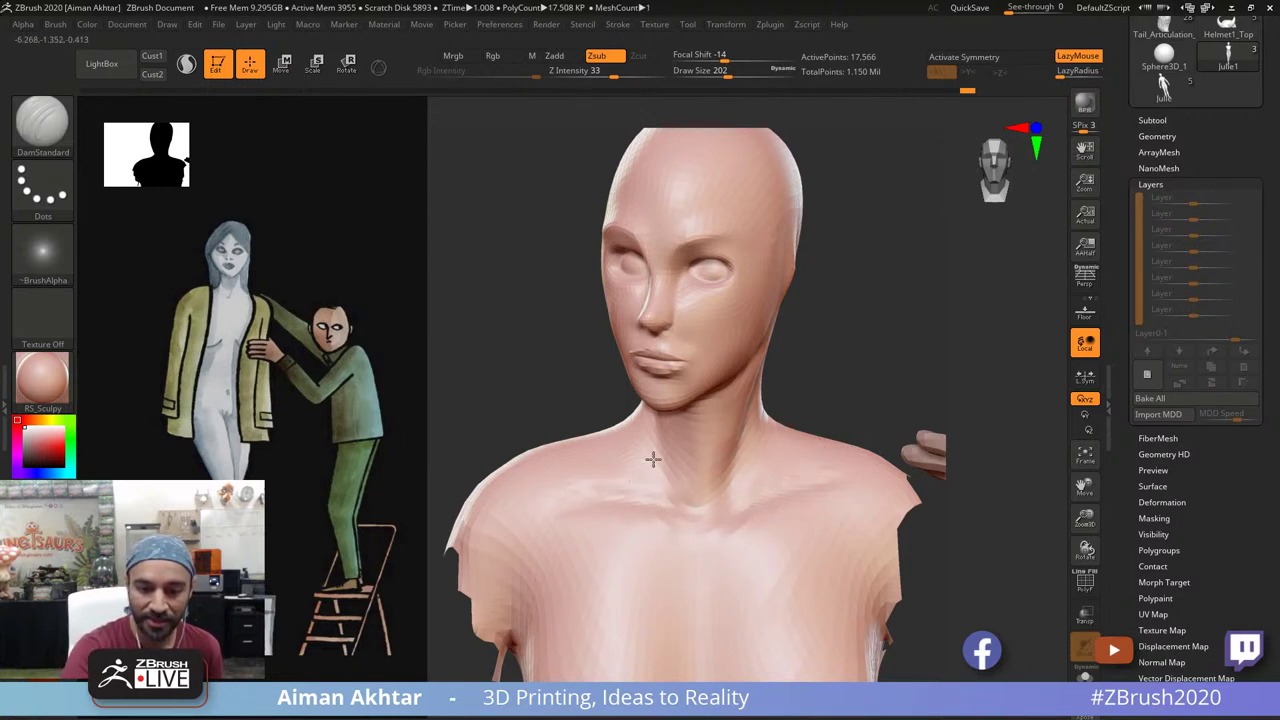
mouse_move(651, 460)
mouse_down()
mouse_move(643, 480)
mouse_move(578, 494)
mouse_up()
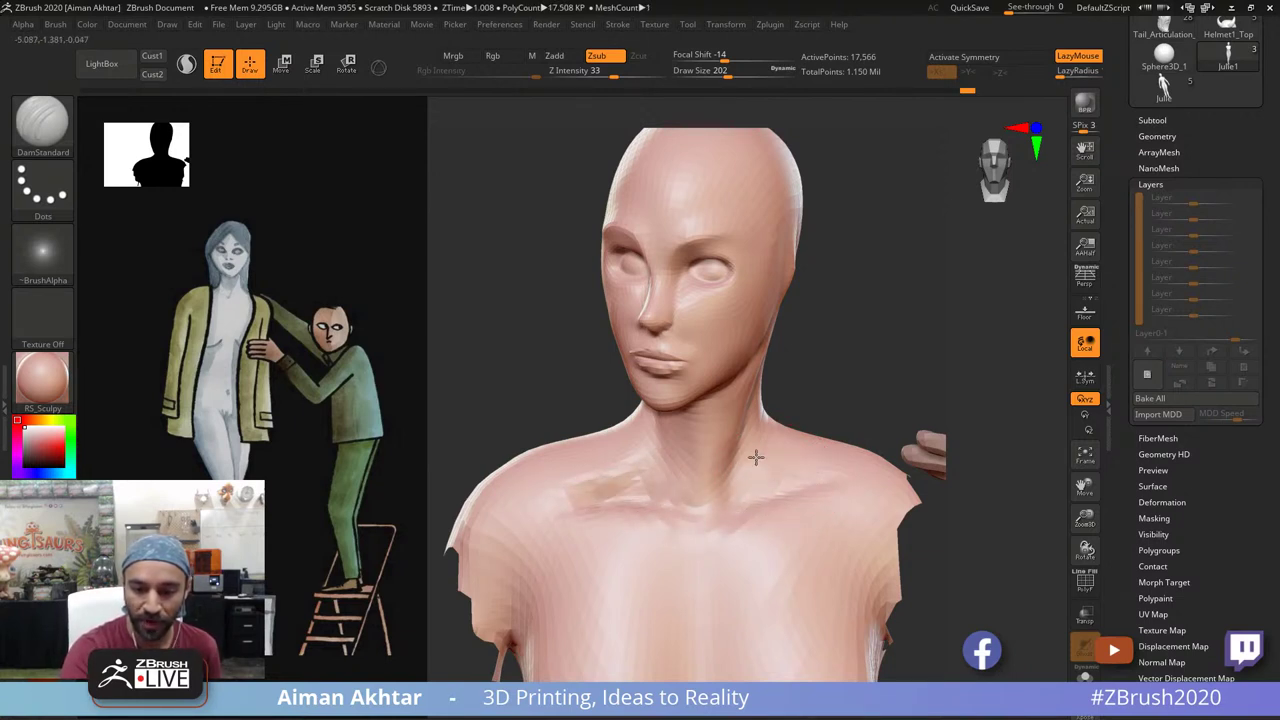
drag(832, 480, 740, 469)
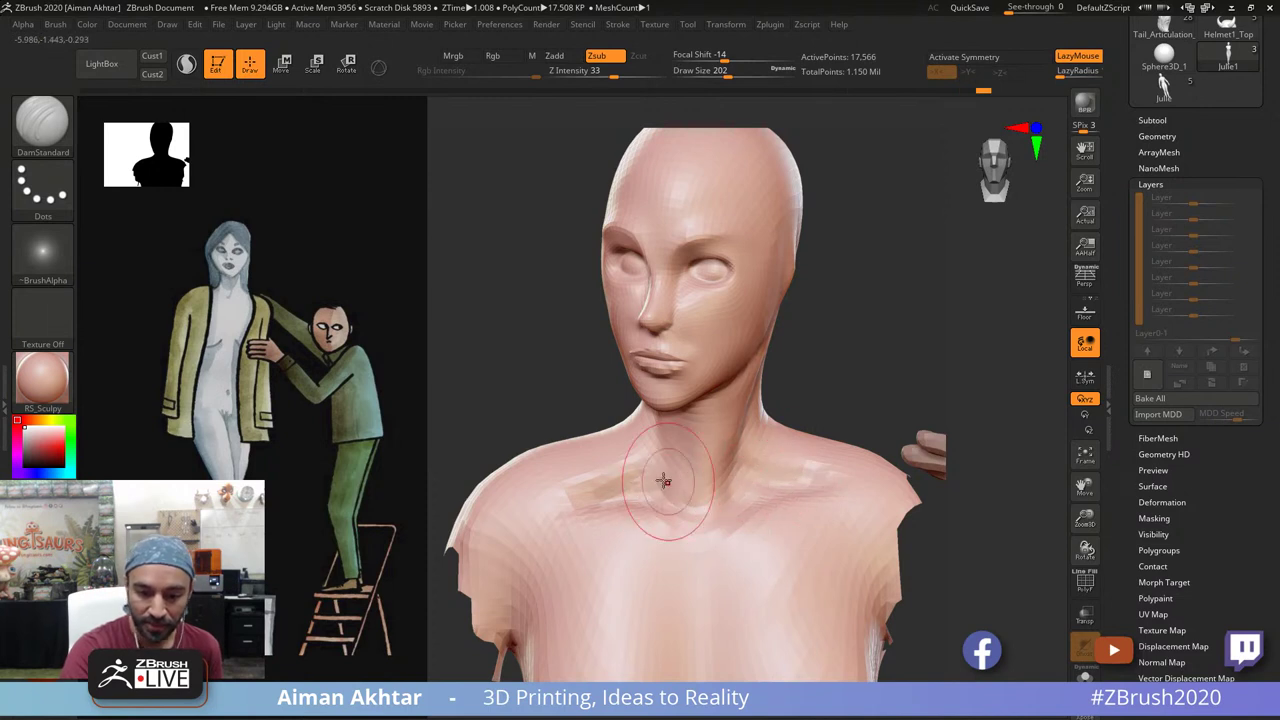
mouse_move(570, 503)
mouse_down()
mouse_move(654, 487)
mouse_move(603, 515)
mouse_up()
shift+drag(785, 473, 765, 512)
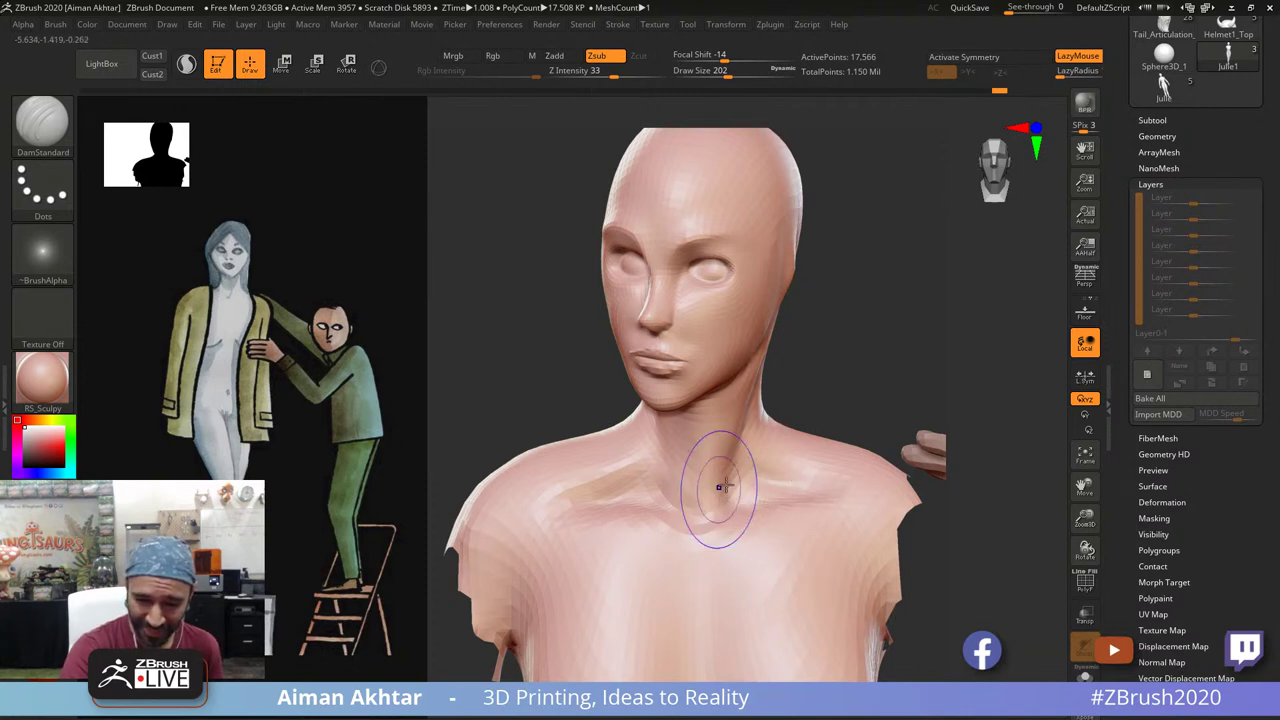
shift+drag(720, 487, 754, 517)
Step: Deepen the lower edge of the collarbones with DamStandard and smooth the rough marks across the upper chest
drag(806, 392, 857, 358)
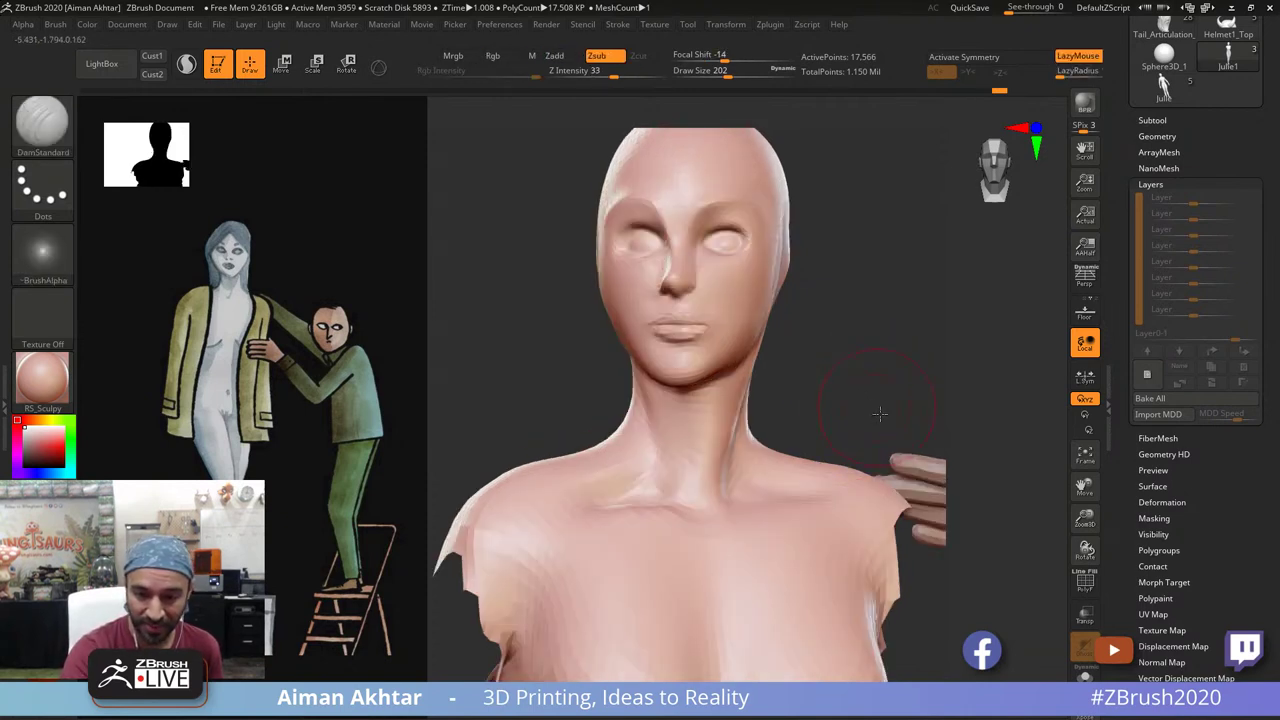
drag(880, 414, 896, 428)
drag(733, 512, 626, 517)
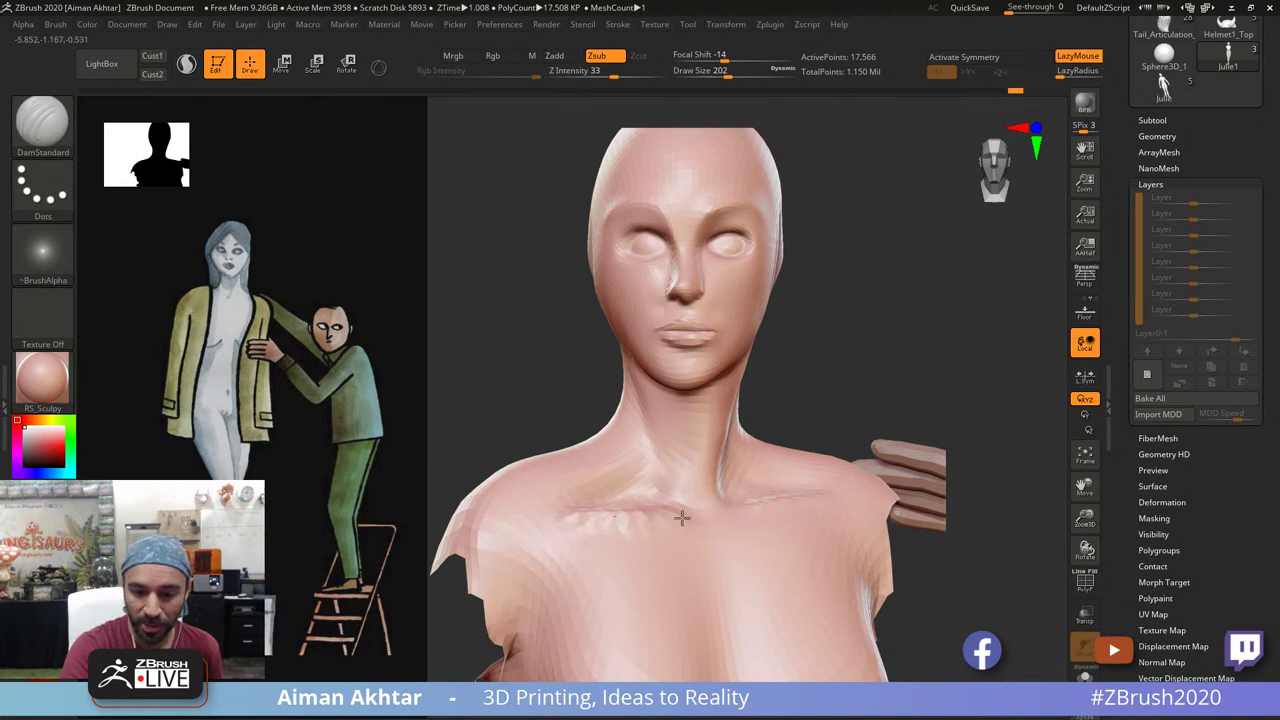
drag(858, 404, 806, 412)
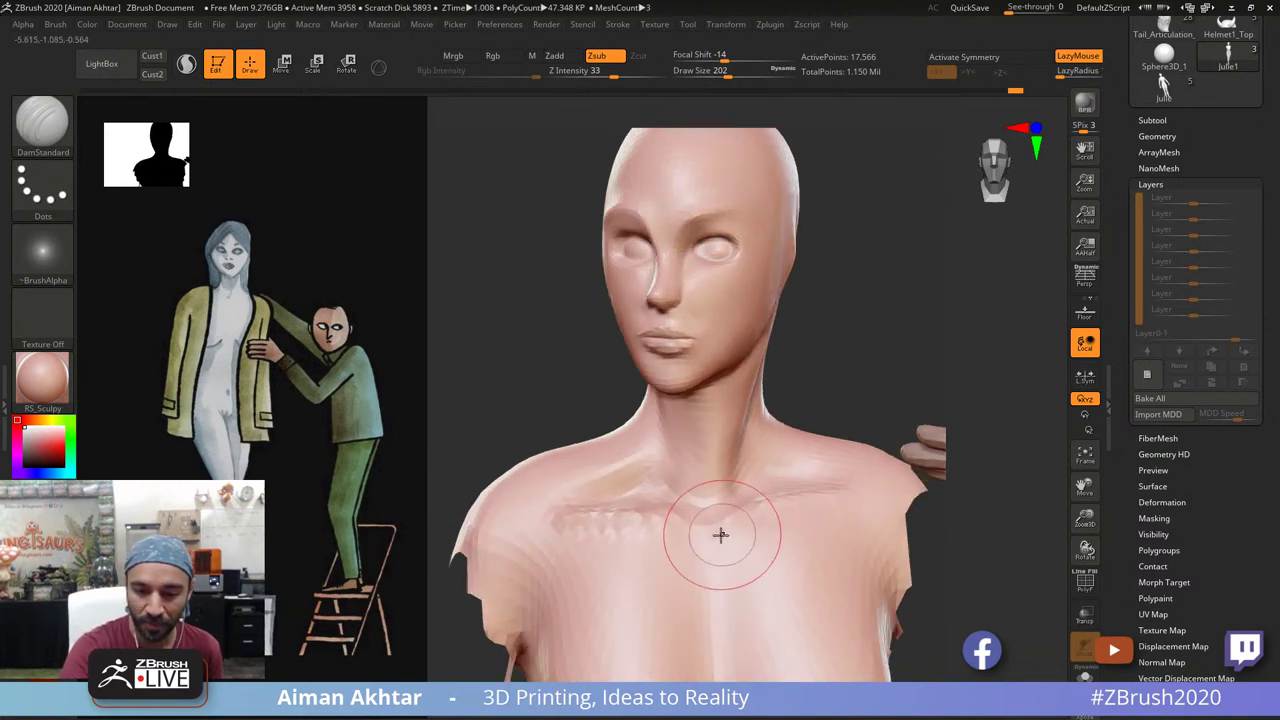
shift+drag(835, 522, 629, 543)
Step: Reshape the collarbone area and both shoulders with the Move brush at draw size 293
mouse_move(796, 338)
mouse_down()
mouse_move(810, 330)
mouse_move(779, 336)
mouse_up()
alt+drag(823, 394, 848, 424)
key(b)
key(m)
key(v)
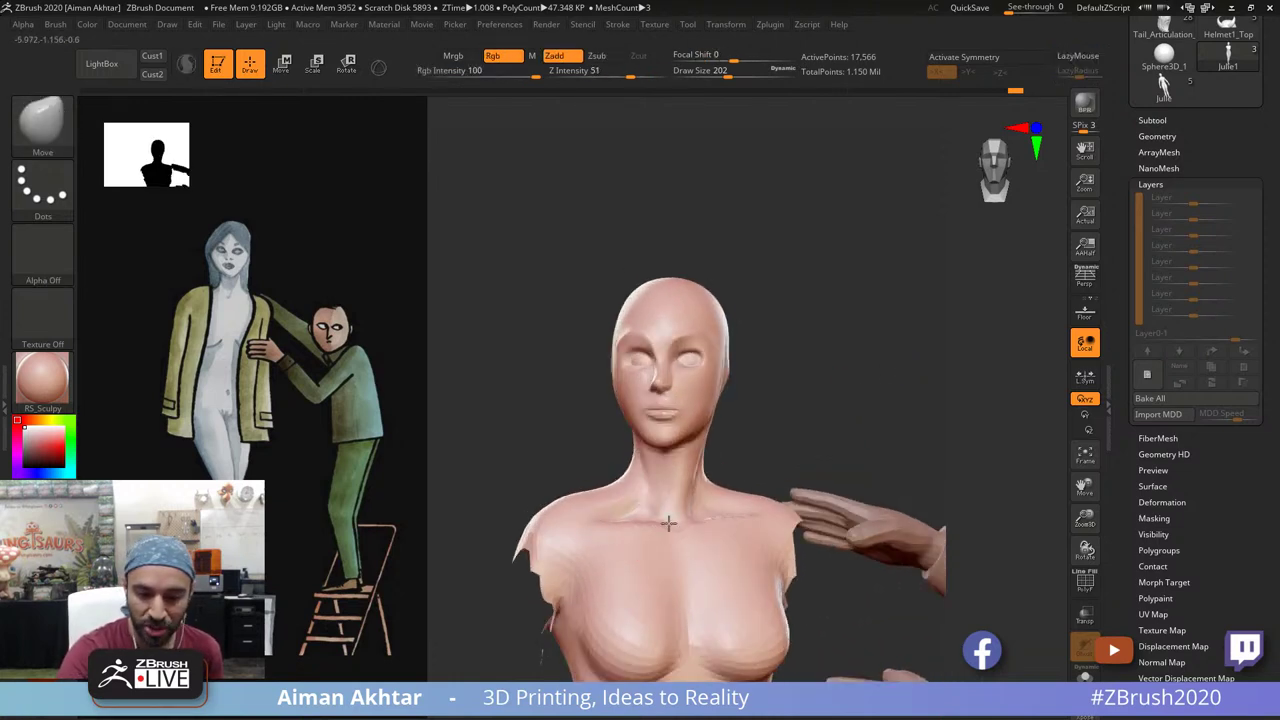
key(s)
drag(716, 526, 720, 534)
drag(630, 530, 594, 524)
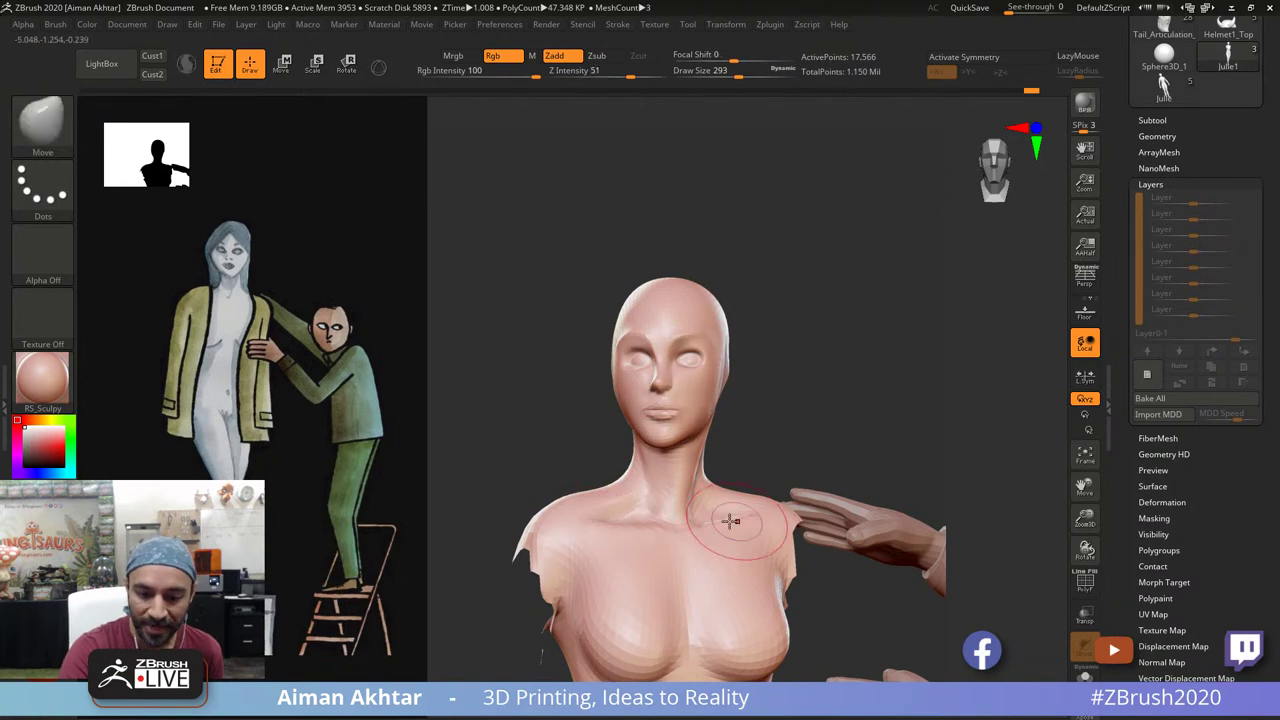
drag(745, 505, 762, 497)
Step: Bring both figures into full view and enlarge the Move brush's draw size to 1000
mouse_move(768, 458)
mouse_down()
mouse_move(766, 434)
mouse_move(840, 343)
mouse_move(815, 252)
mouse_up()
mouse_move(806, 540)
alt+mouse_down()
mouse_move(786, 569)
mouse_move(761, 550)
mouse_move(770, 584)
alt+mouse_up()
key(s)
drag(672, 301, 719, 300)
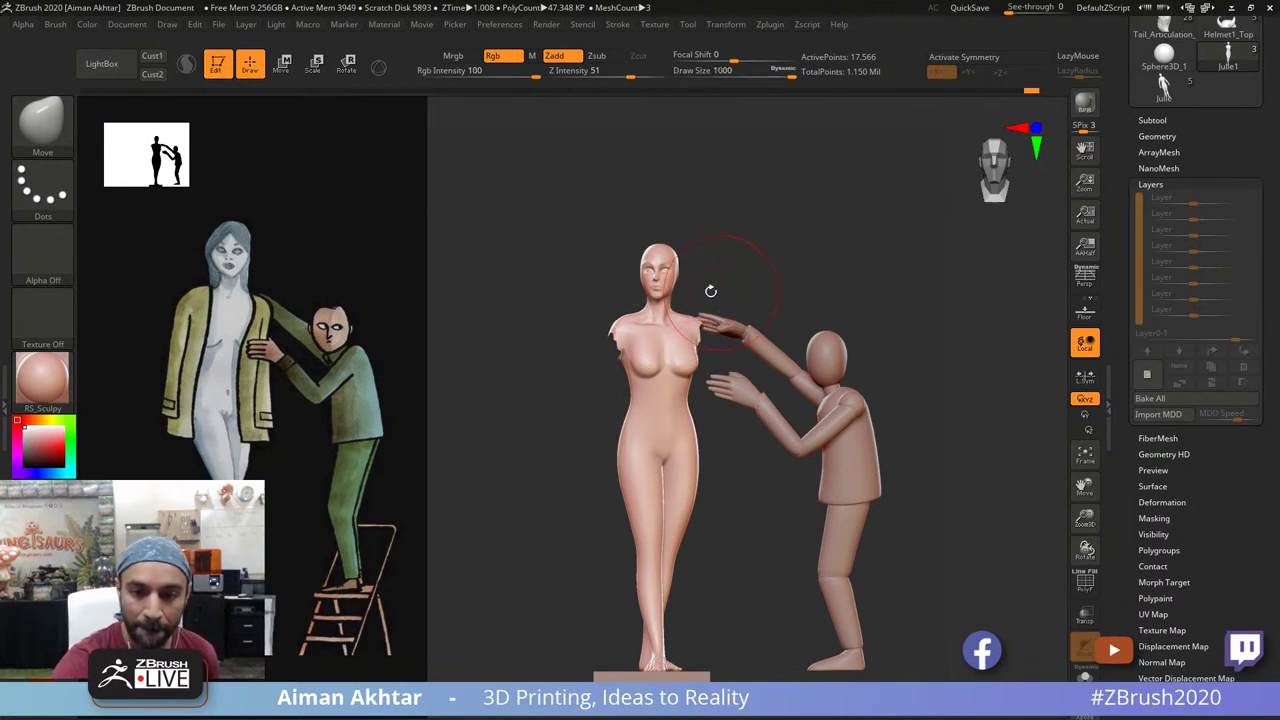
key(s)
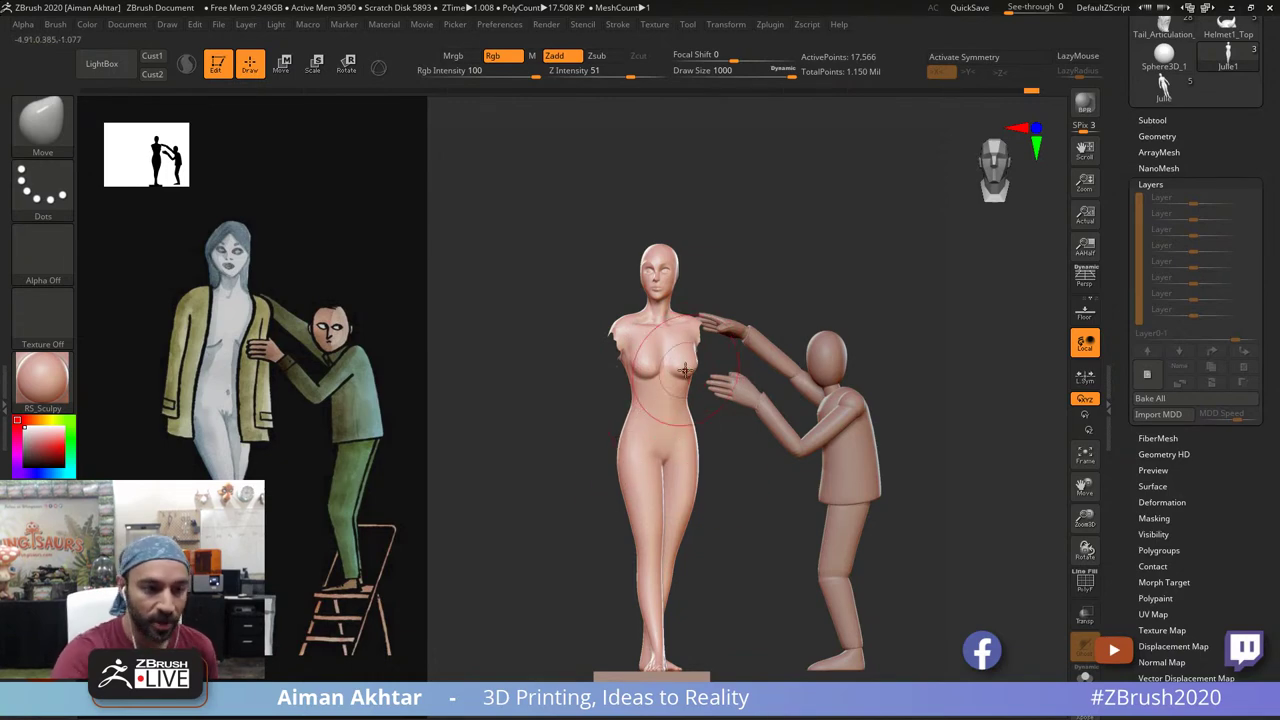
click(42, 128)
drag(753, 592, 759, 565)
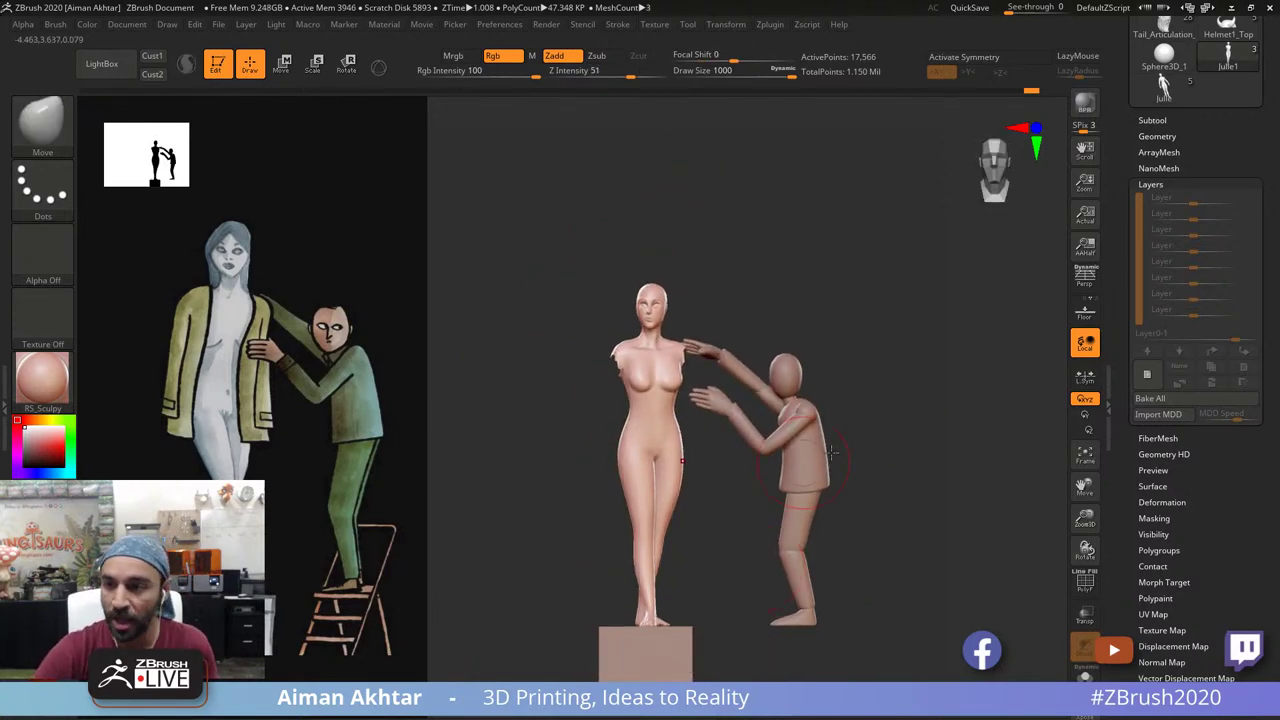
Step: Save the current tool in the JeanJullien folder as JJ2
drag(1256, 150, 1256, 419)
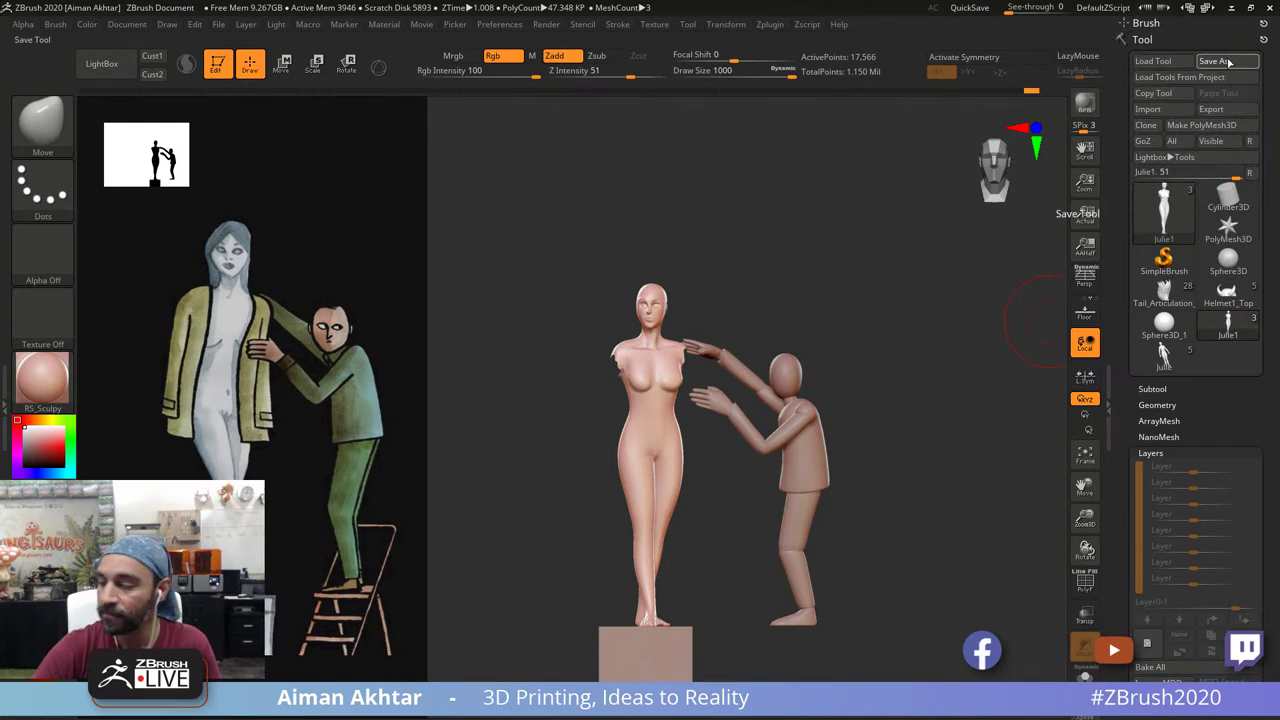
click(1229, 63)
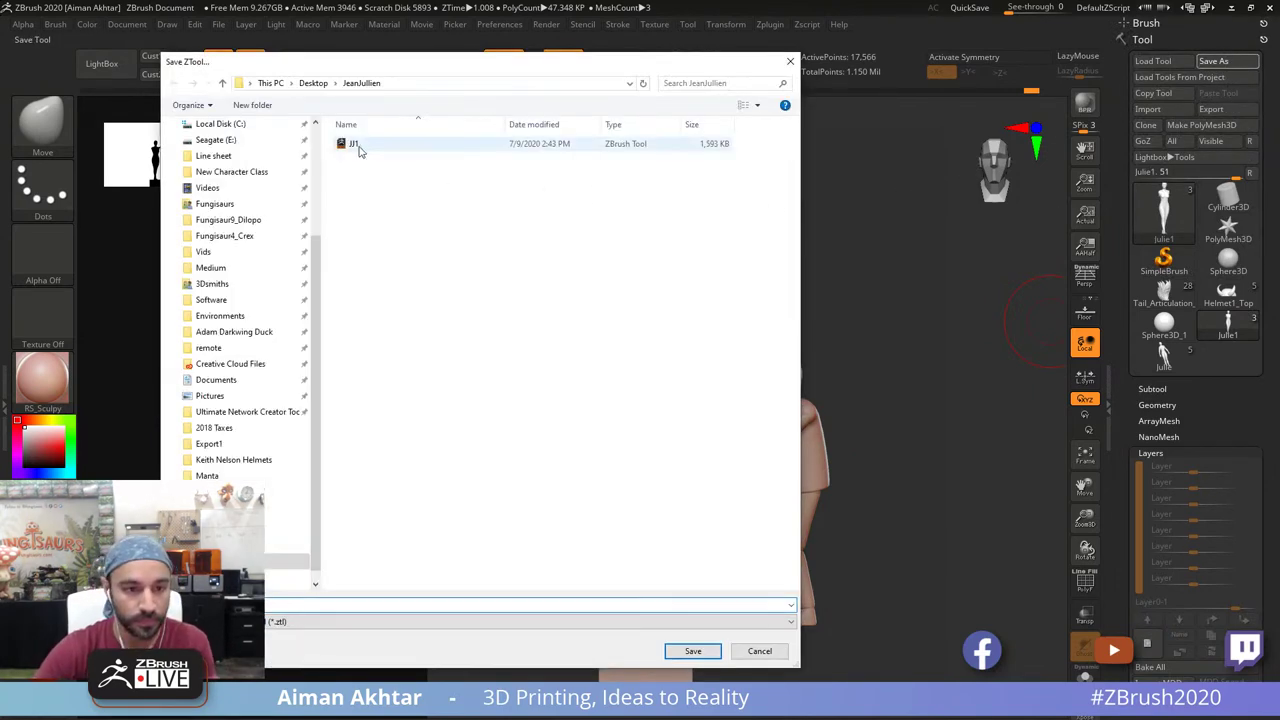
click(352, 143)
click(690, 651)
click(686, 393)
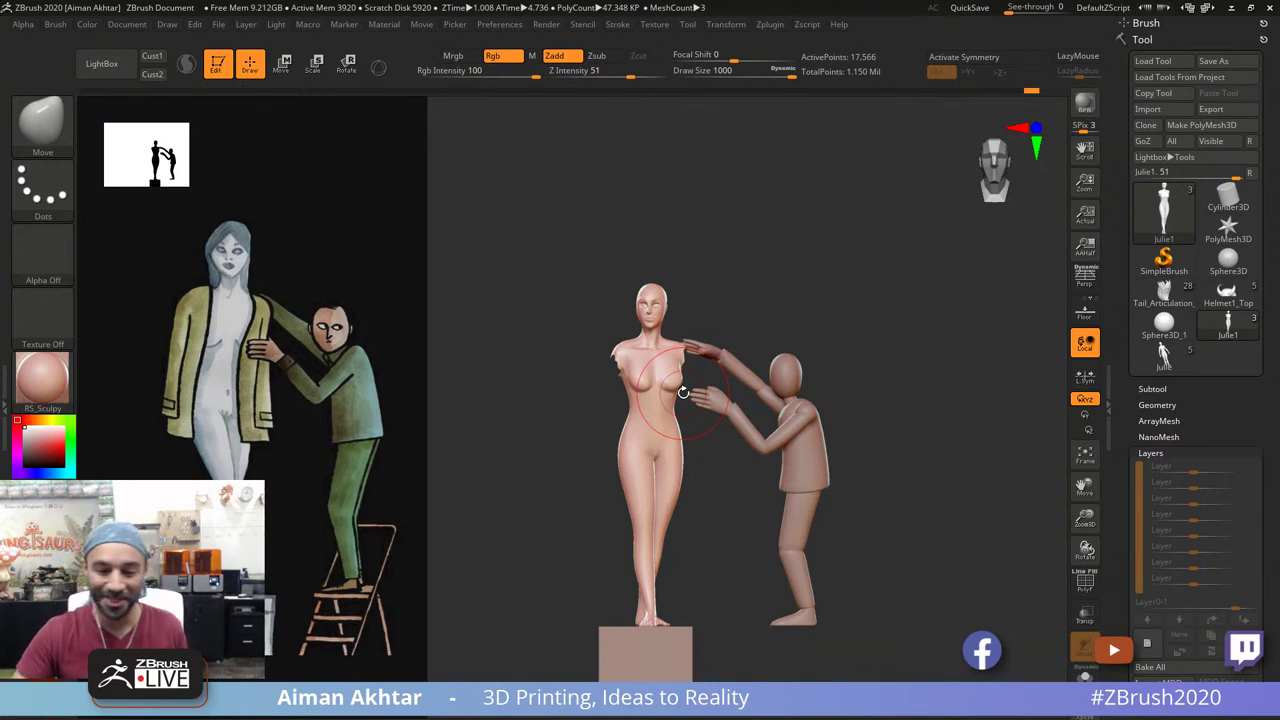
Step: Reshape the female figure's hips and thighs with the Move Topological brush at draw size 1000
alt+drag(721, 519, 761, 512)
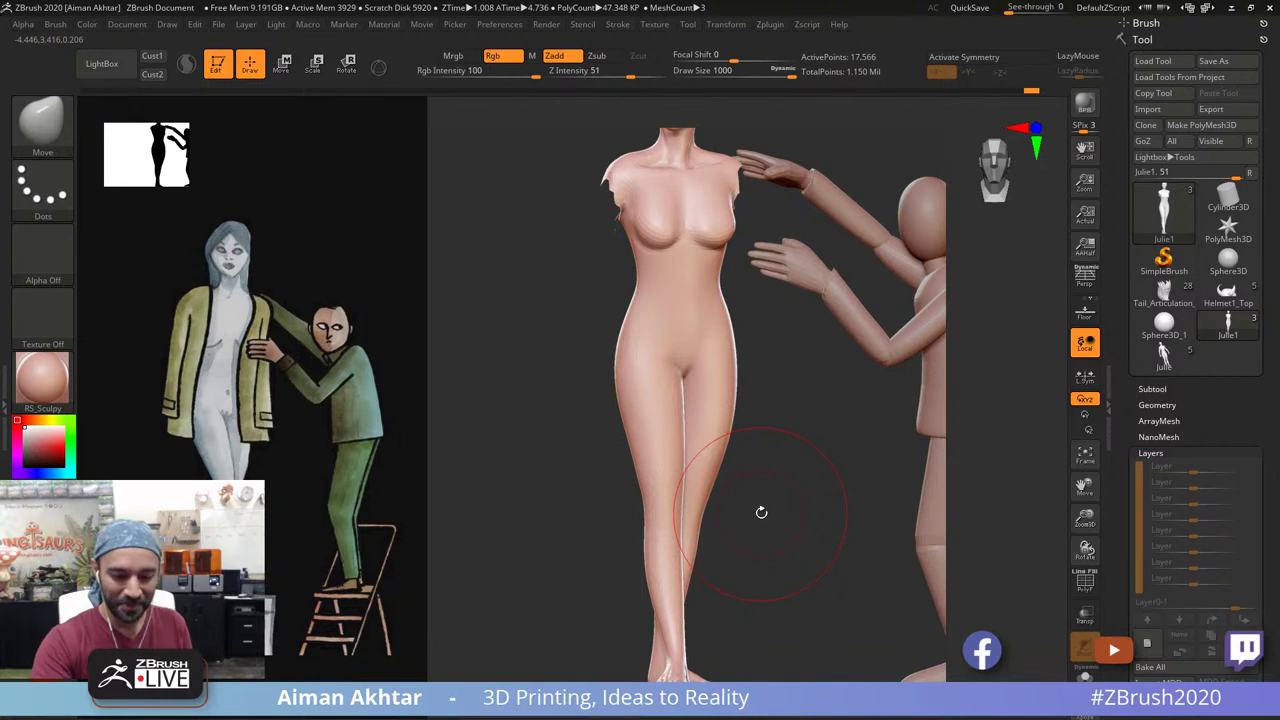
key(ctrl+v)
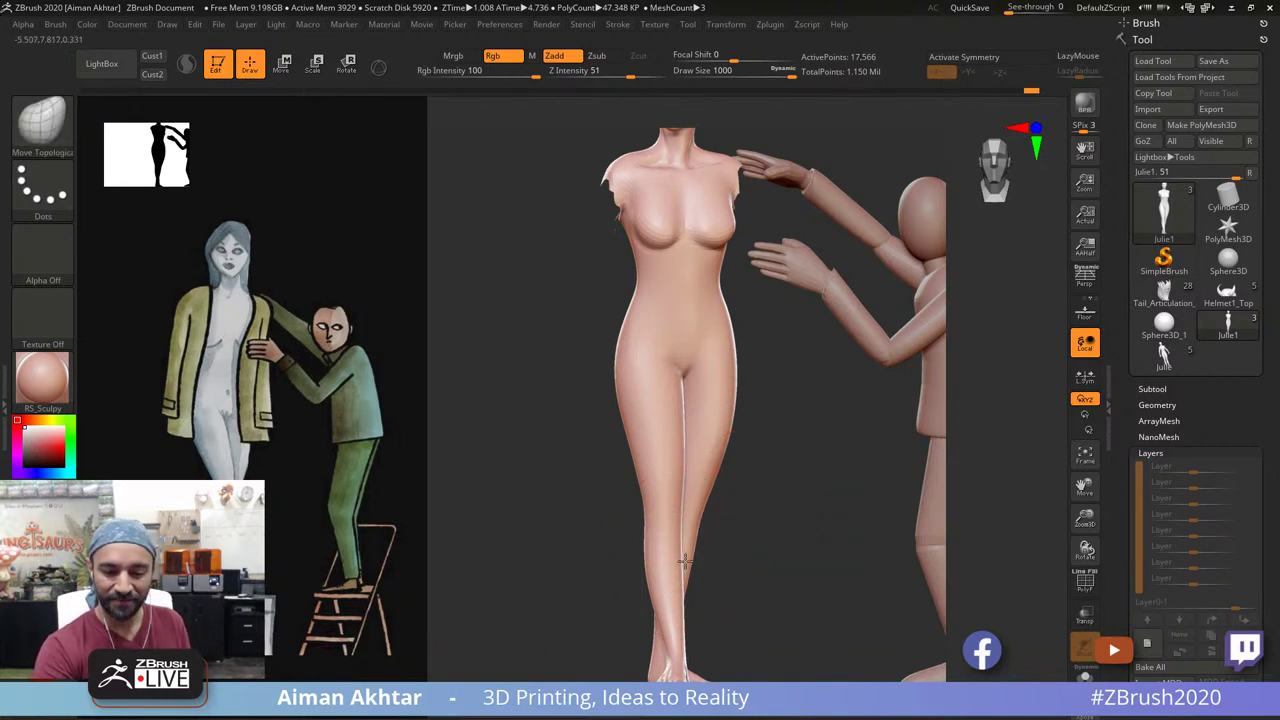
key(s)
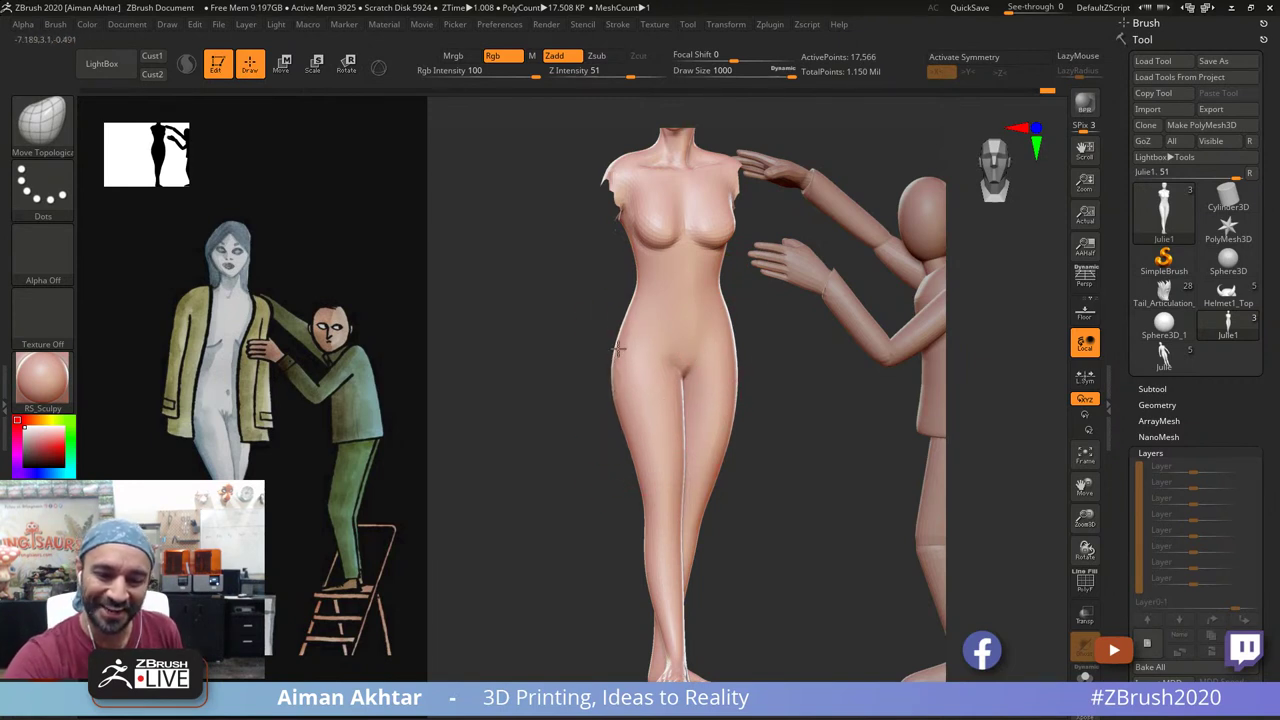
mouse_move(611, 432)
mouse_down()
mouse_move(635, 450)
mouse_move(690, 445)
mouse_up()
drag(588, 391, 570, 375)
shift+drag(850, 300, 763, 292)
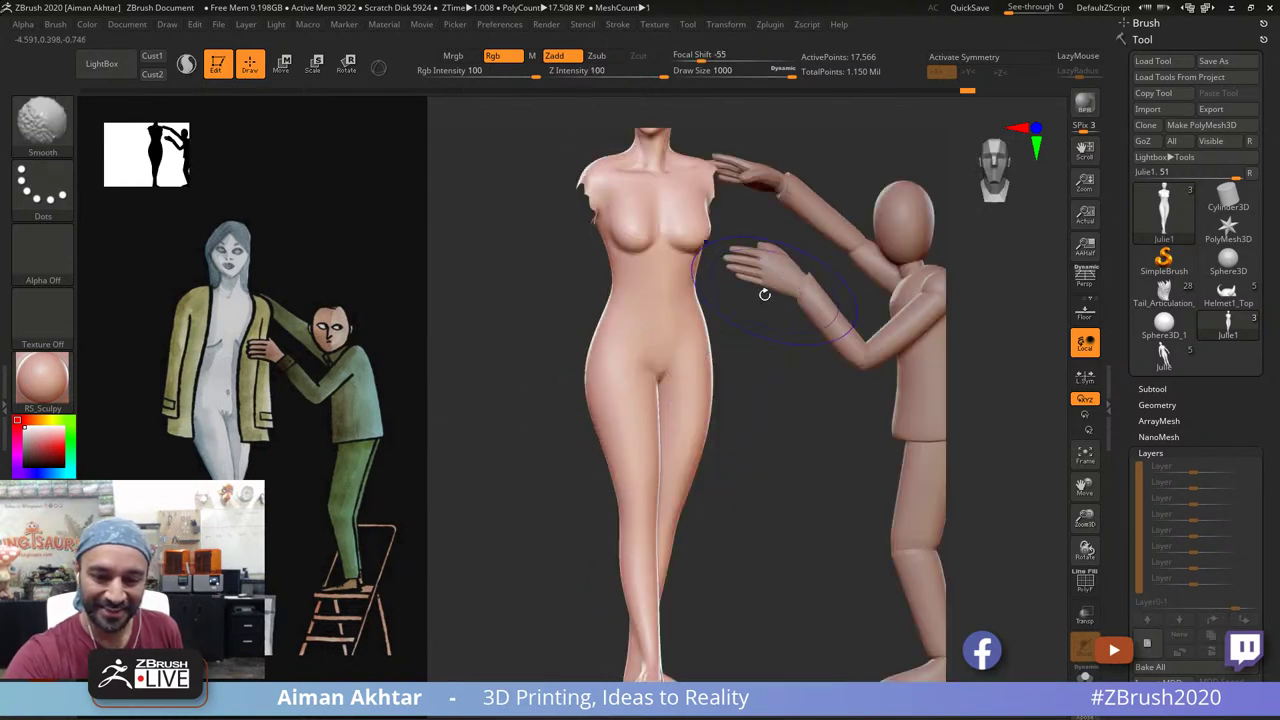
Step: Make the pedestal block beneath the female figure's feet the active subtool
alt+drag(728, 436, 739, 332)
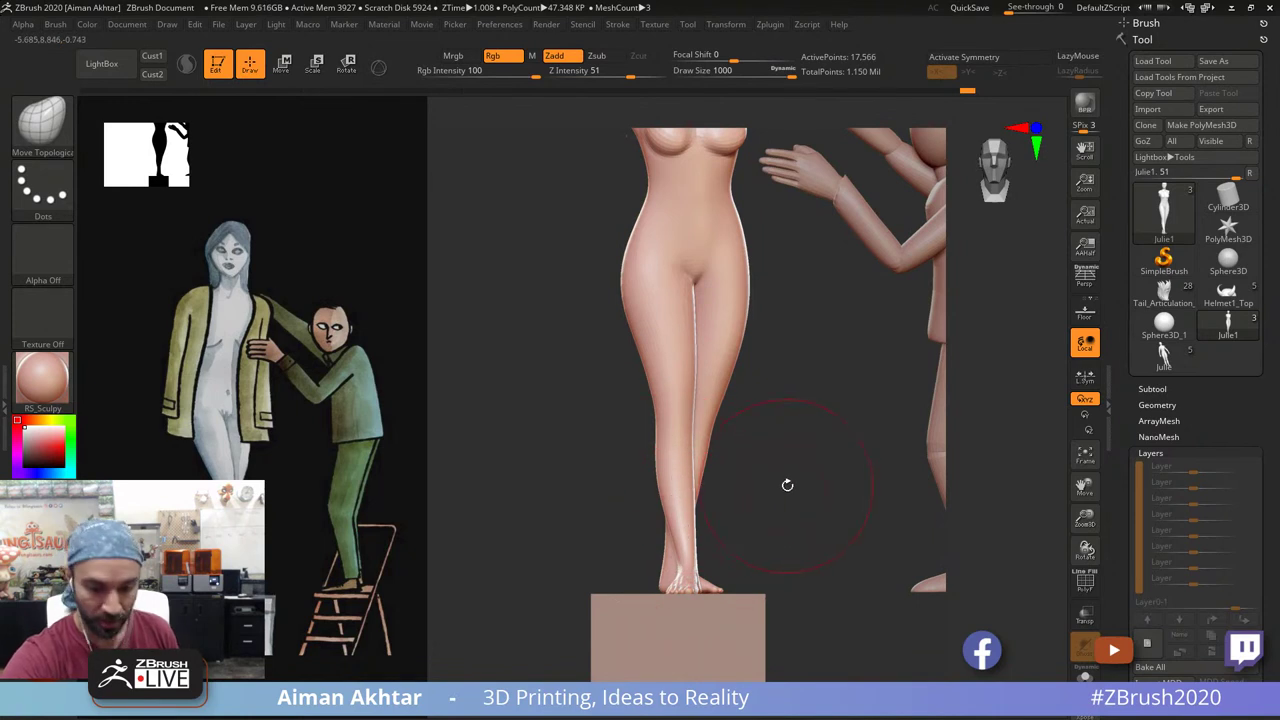
alt+drag(786, 484, 726, 483)
alt+drag(771, 397, 768, 511)
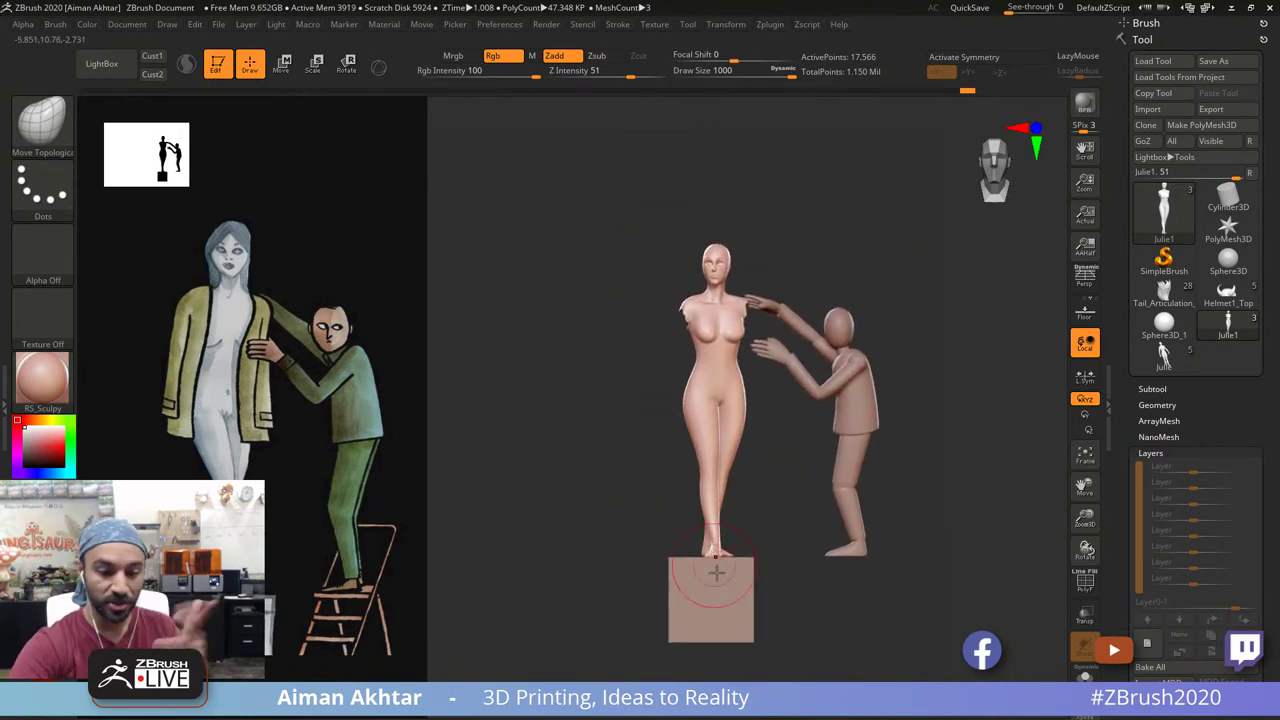
alt+click(749, 612)
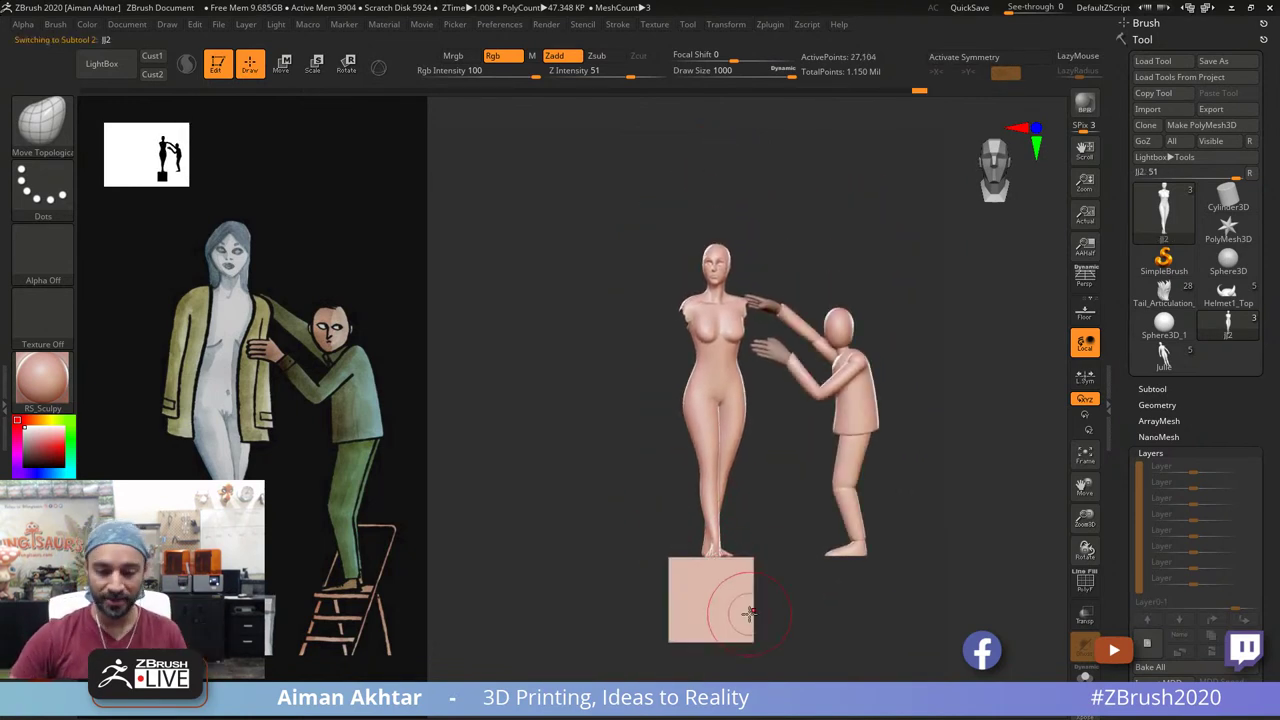
Step: Shift the pedestal block vertically with the Move transpose line so its upper face meets the female figure's feet
shift+drag(827, 585, 822, 650)
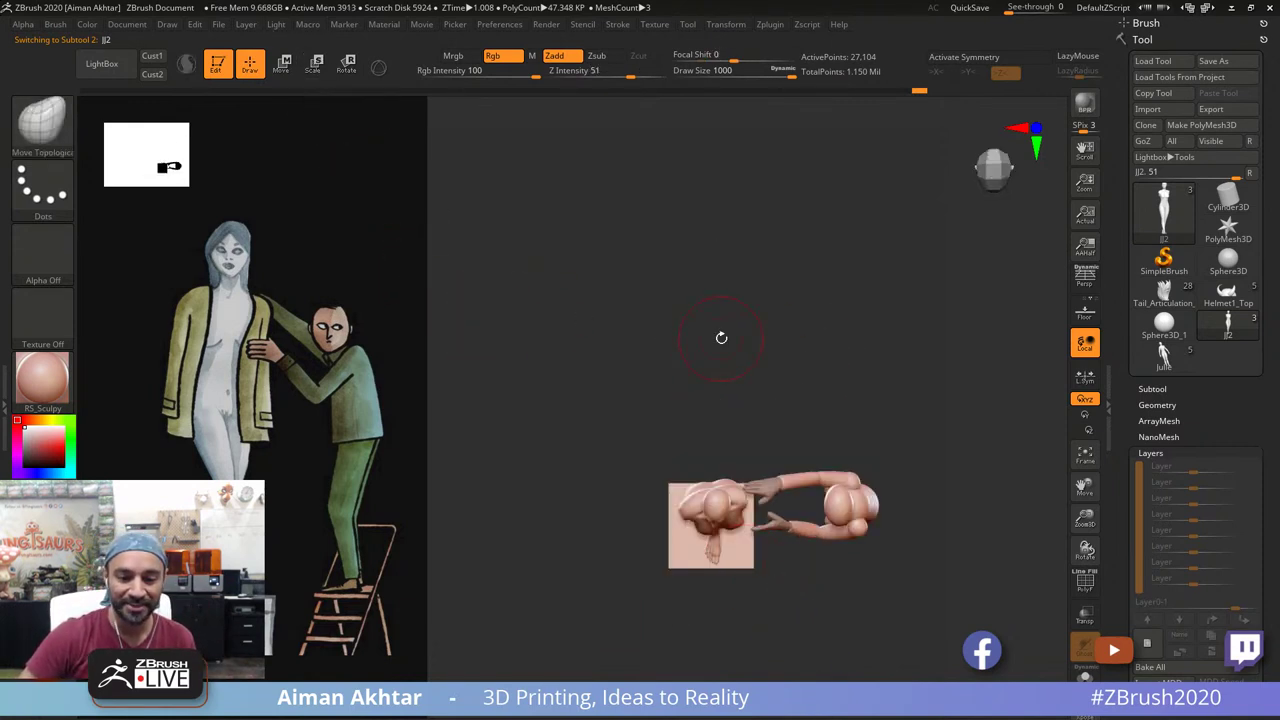
drag(721, 338, 730, 243)
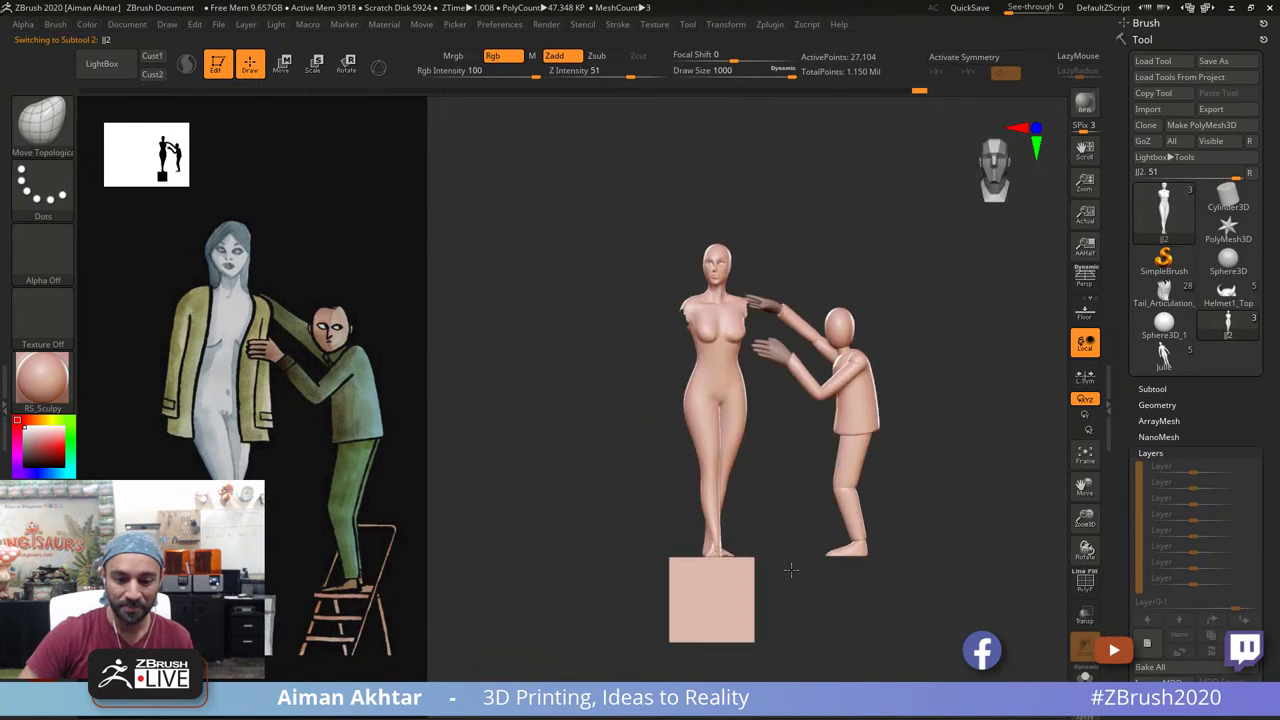
alt+drag(791, 570, 798, 591)
click(286, 72)
shift+drag(741, 630, 741, 439)
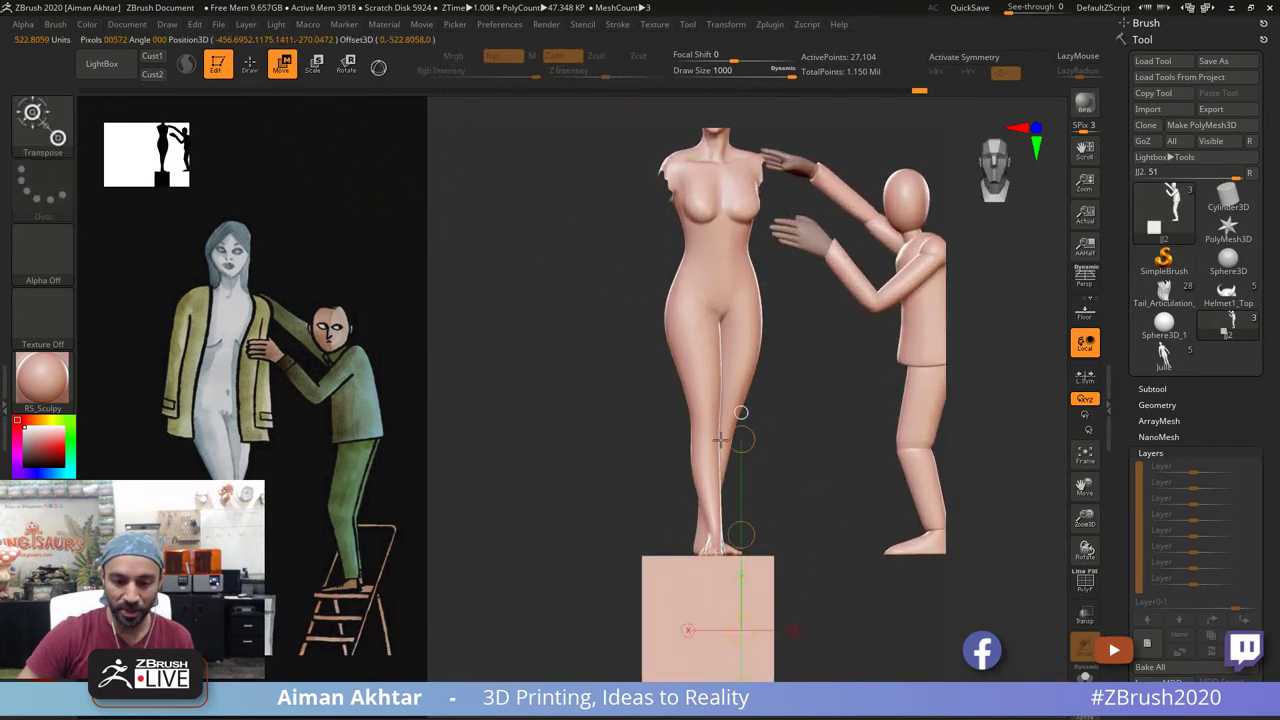
drag(741, 535, 741, 532)
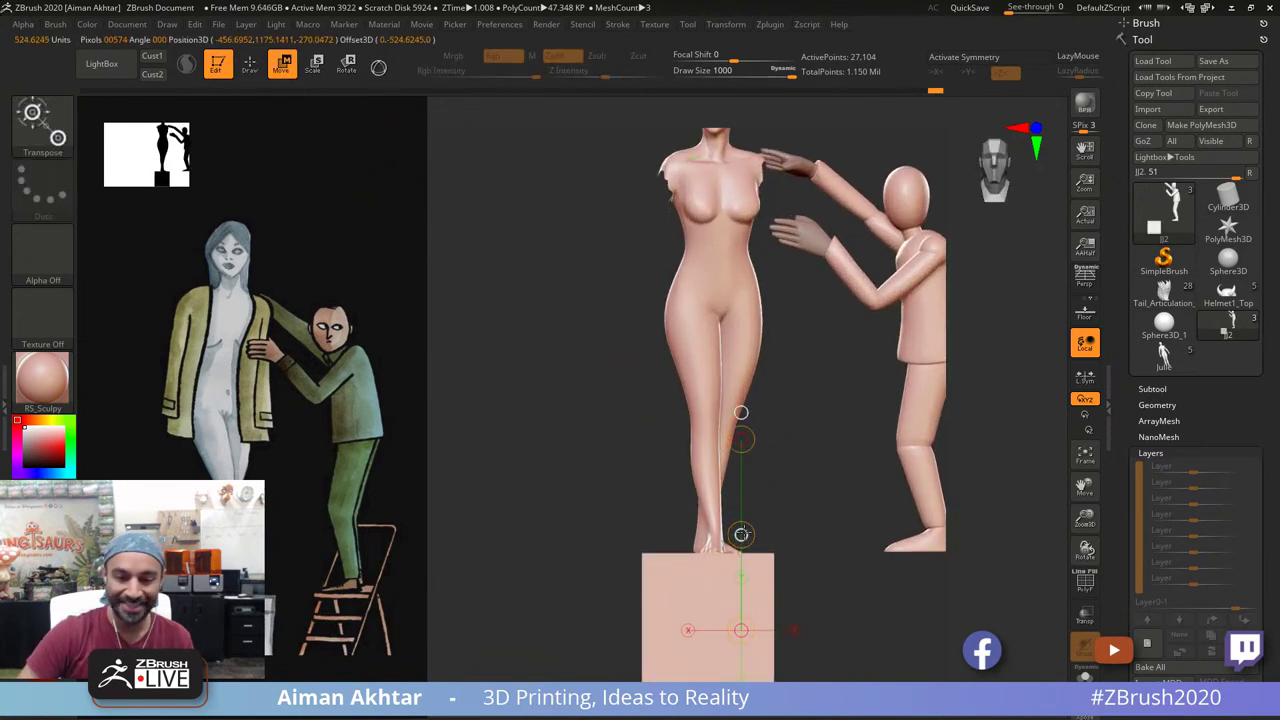
Step: Reduce the draw size to 299 and display the wireframe on the pedestal block
mouse_move(846, 617)
alt+mouse_down()
mouse_move(836, 621)
mouse_move(777, 491)
mouse_move(806, 527)
alt+mouse_up()
key(q)
alt+drag(758, 490, 774, 520)
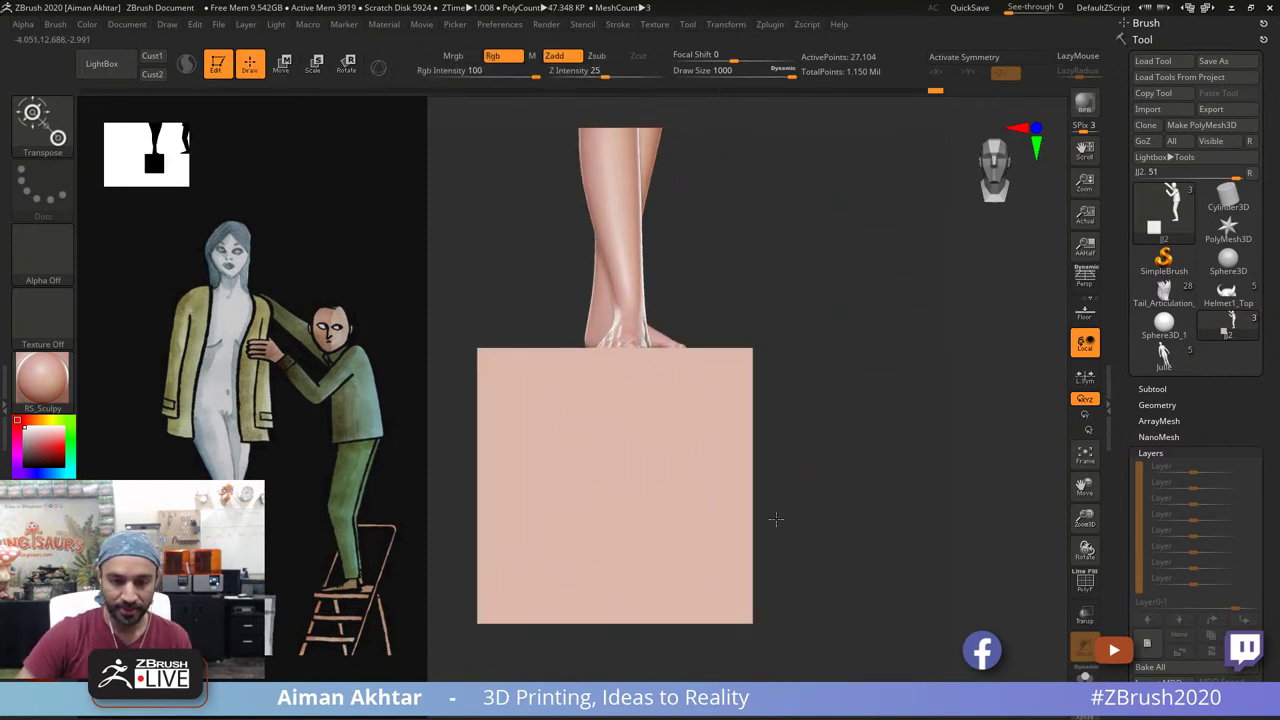
key(s)
drag(732, 463, 677, 464)
click(1087, 590)
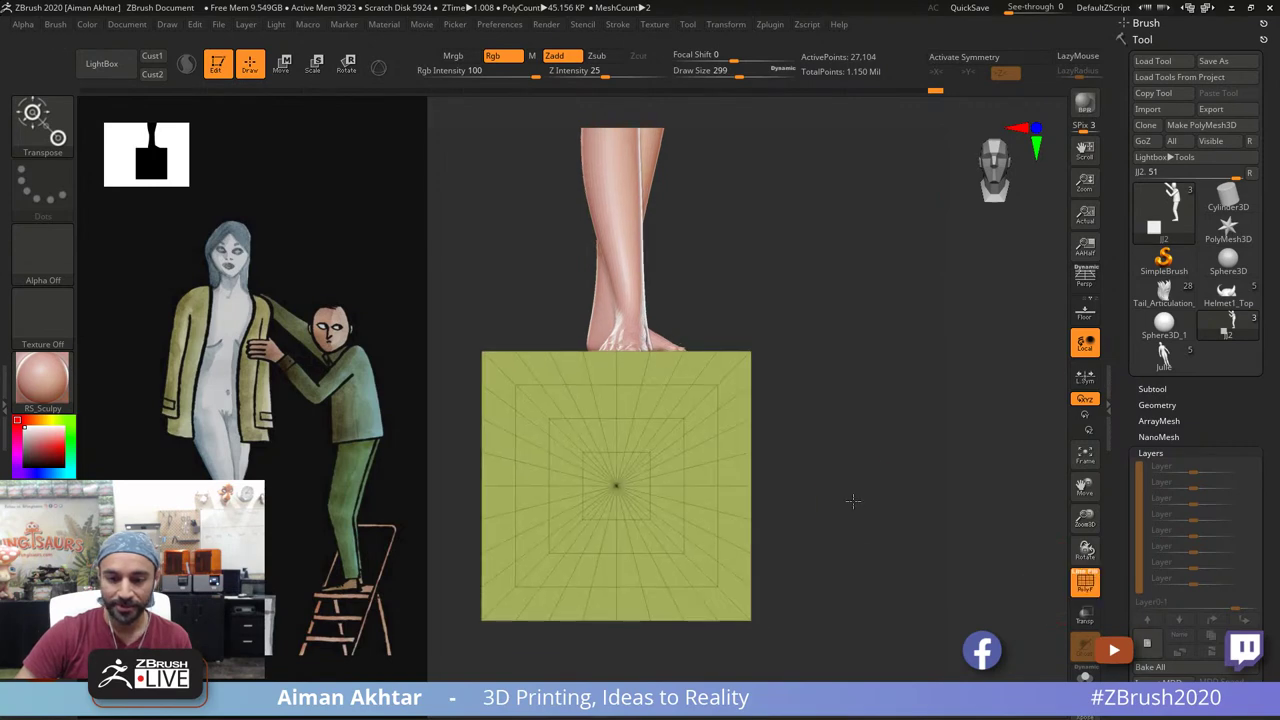
Step: Rotate the pedestal block a quarter turn in side view so its radially divided caps face up and down
alt+drag(851, 500, 985, 522)
key(w)
alt+drag(900, 517, 924, 516)
click(346, 66)
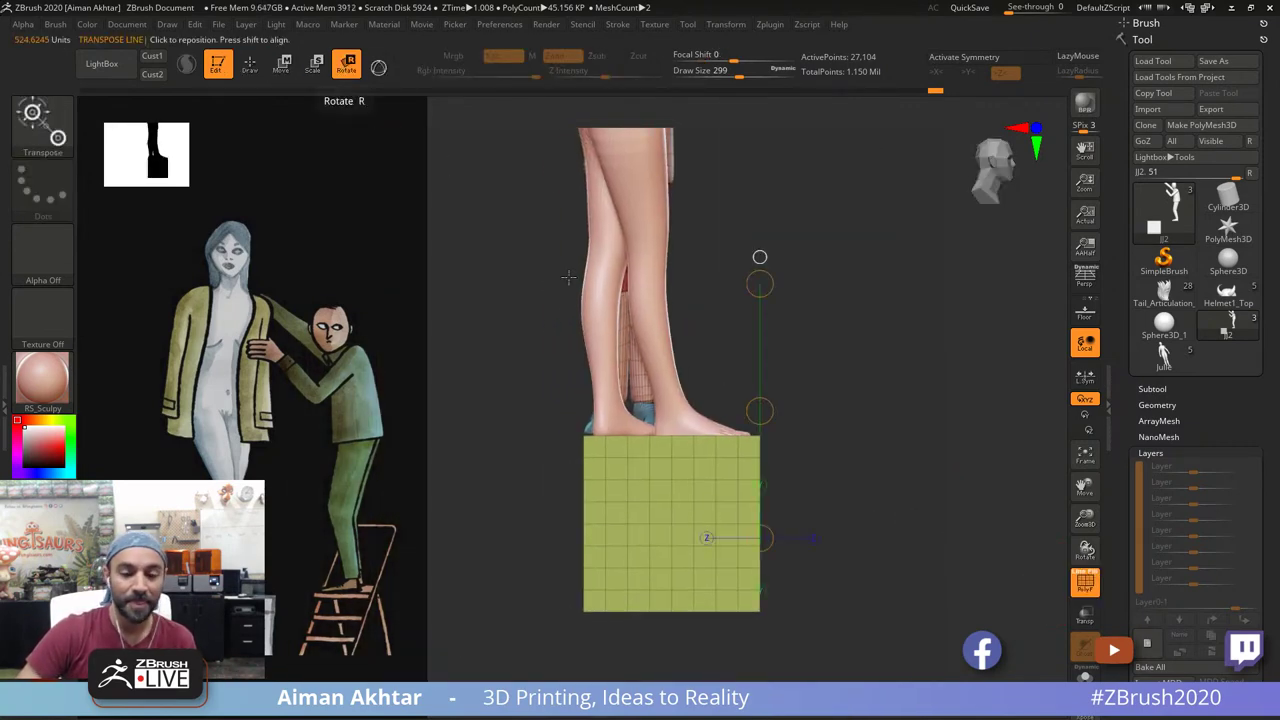
ctrl+drag(675, 475, 661, 348)
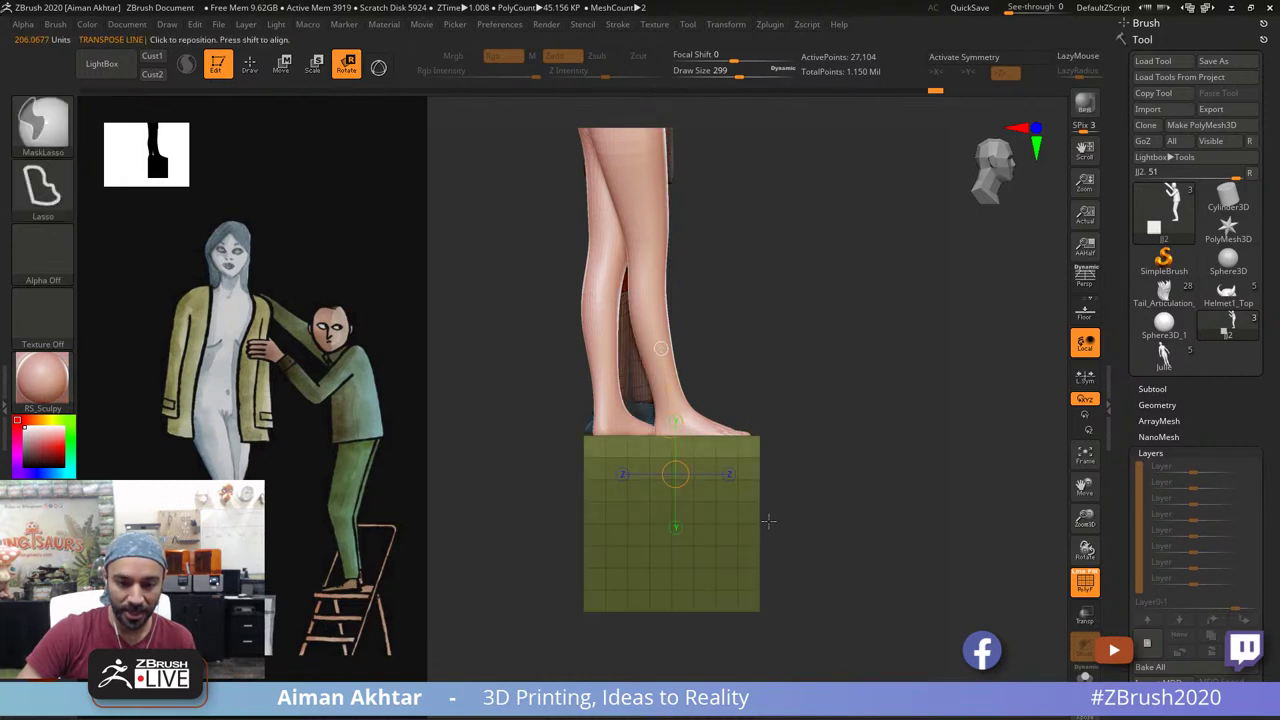
ctrl+drag(738, 519, 648, 355)
drag(772, 459, 779, 457)
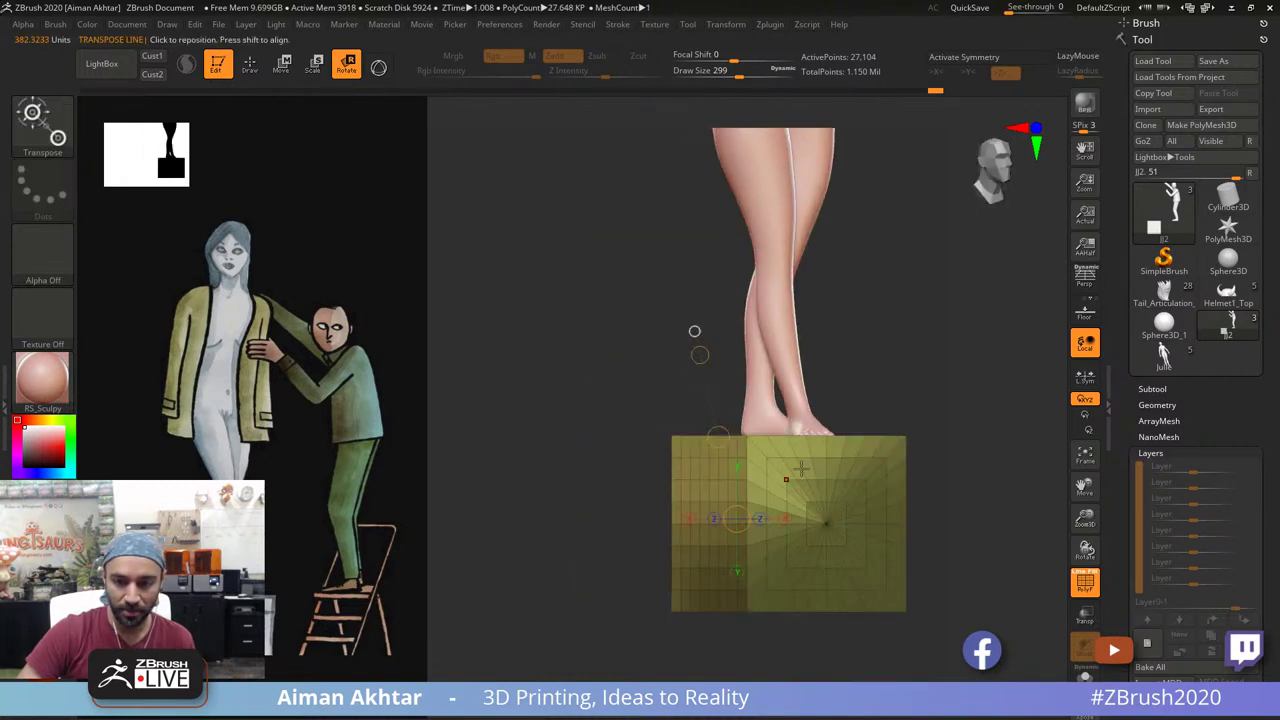
alt+drag(974, 412, 824, 450)
shift+drag(856, 525, 754, 605)
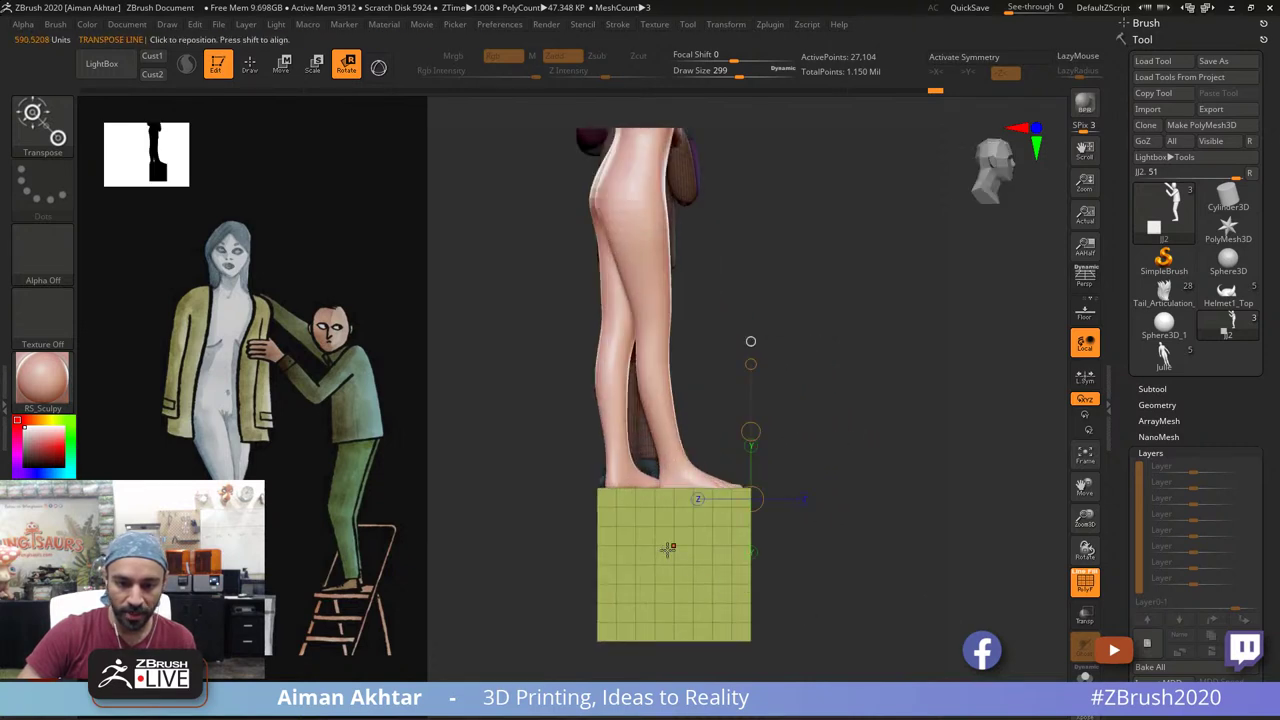
shift+drag(671, 554, 505, 541)
Step: Reposition the rotated pedestal block directly beneath the female figure's feet
click(282, 63)
drag(677, 491, 662, 503)
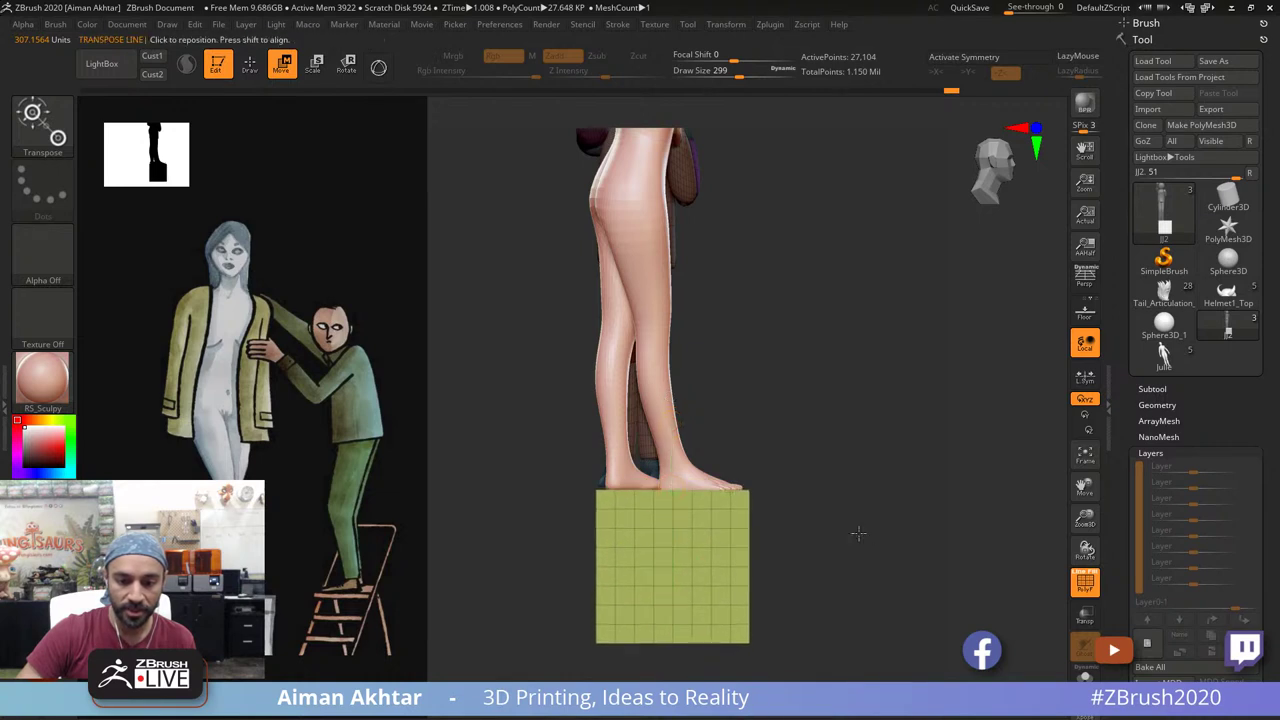
shift+drag(857, 532, 789, 536)
mouse_move(789, 536)
ctrl+right_down()
mouse_move(894, 577)
mouse_move(787, 491)
mouse_move(703, 455)
ctrl+right_up()
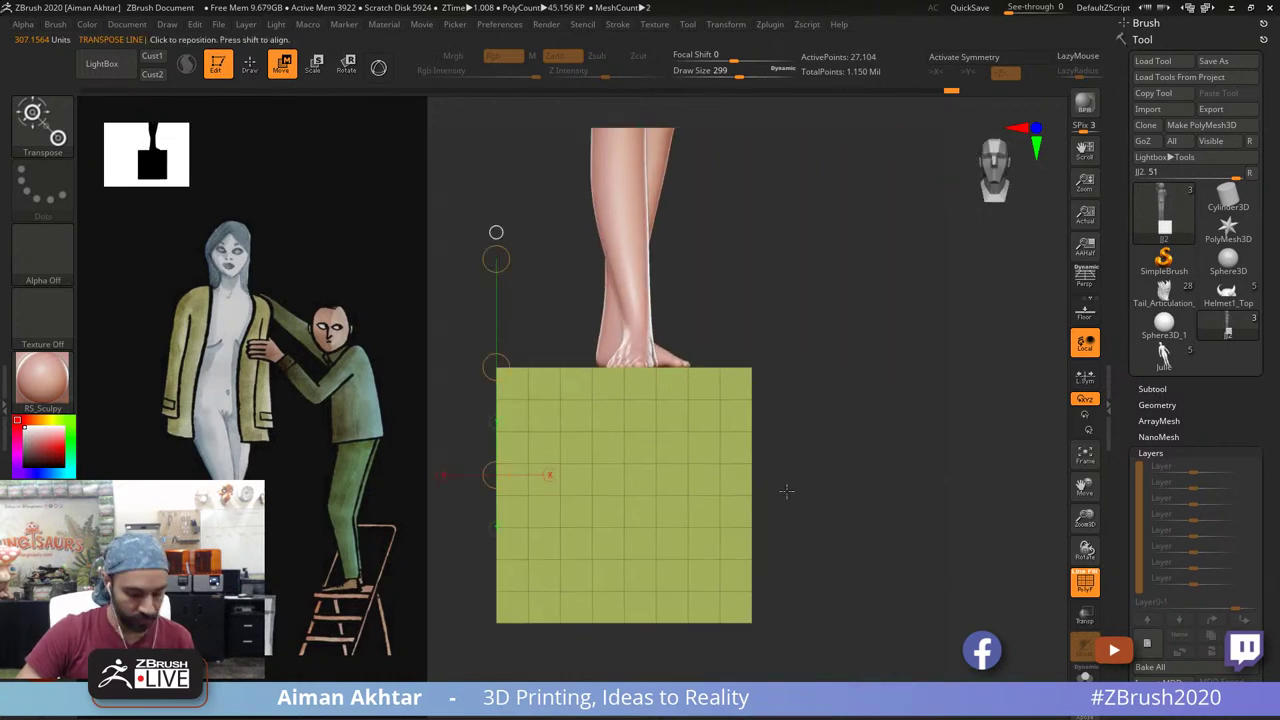
Step: Insert a horizontal edge loop near the upper part of the pedestal block with the ZModeler brush
key(q)
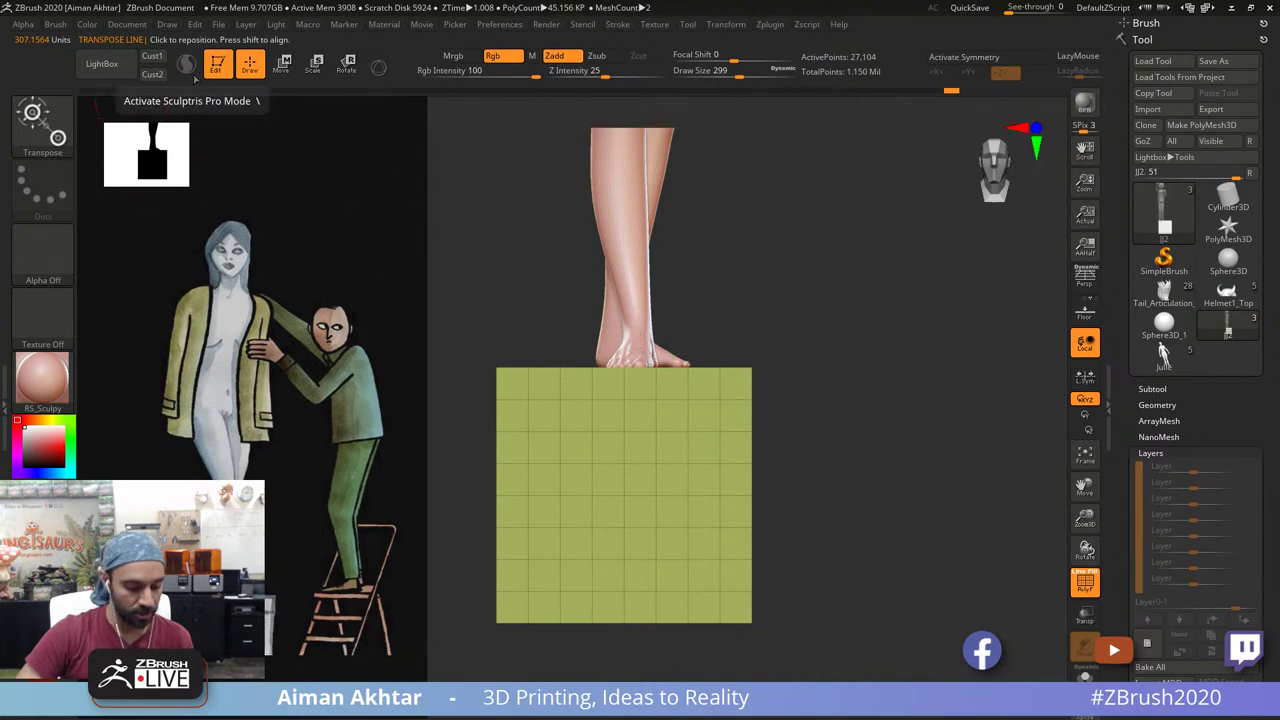
key(b)
key(m)
key(v)
key(b)
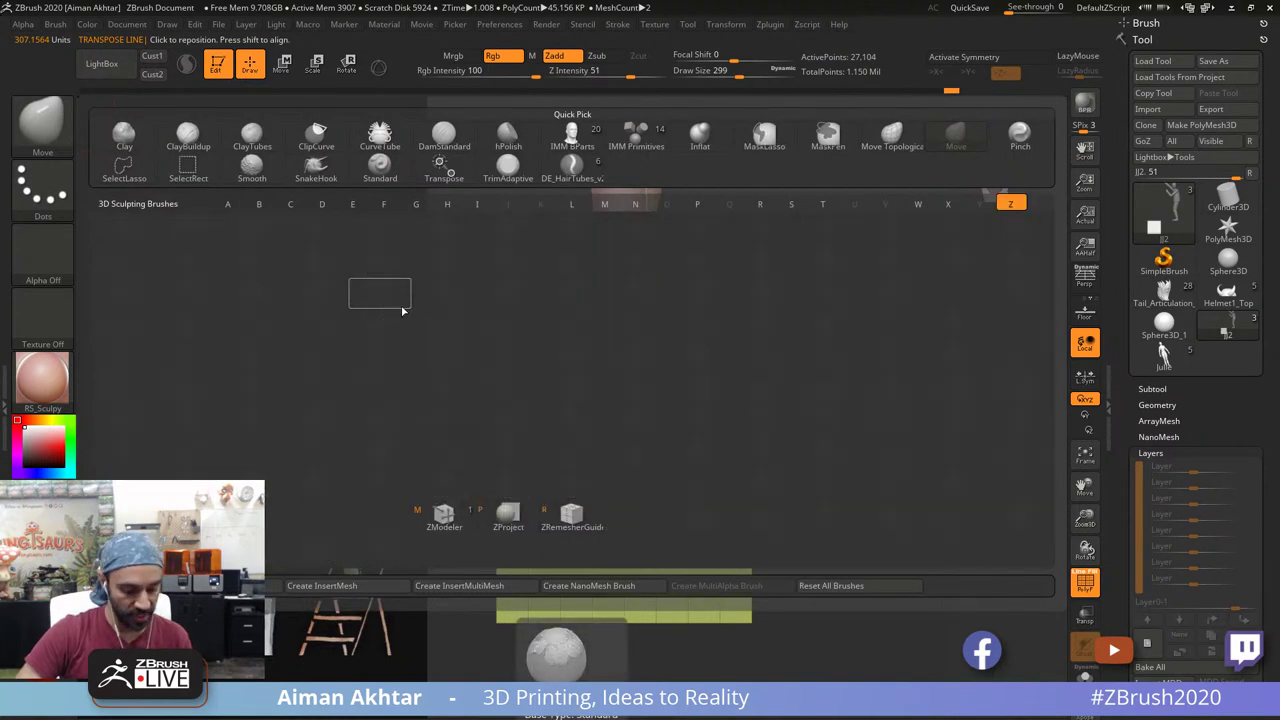
key(m)
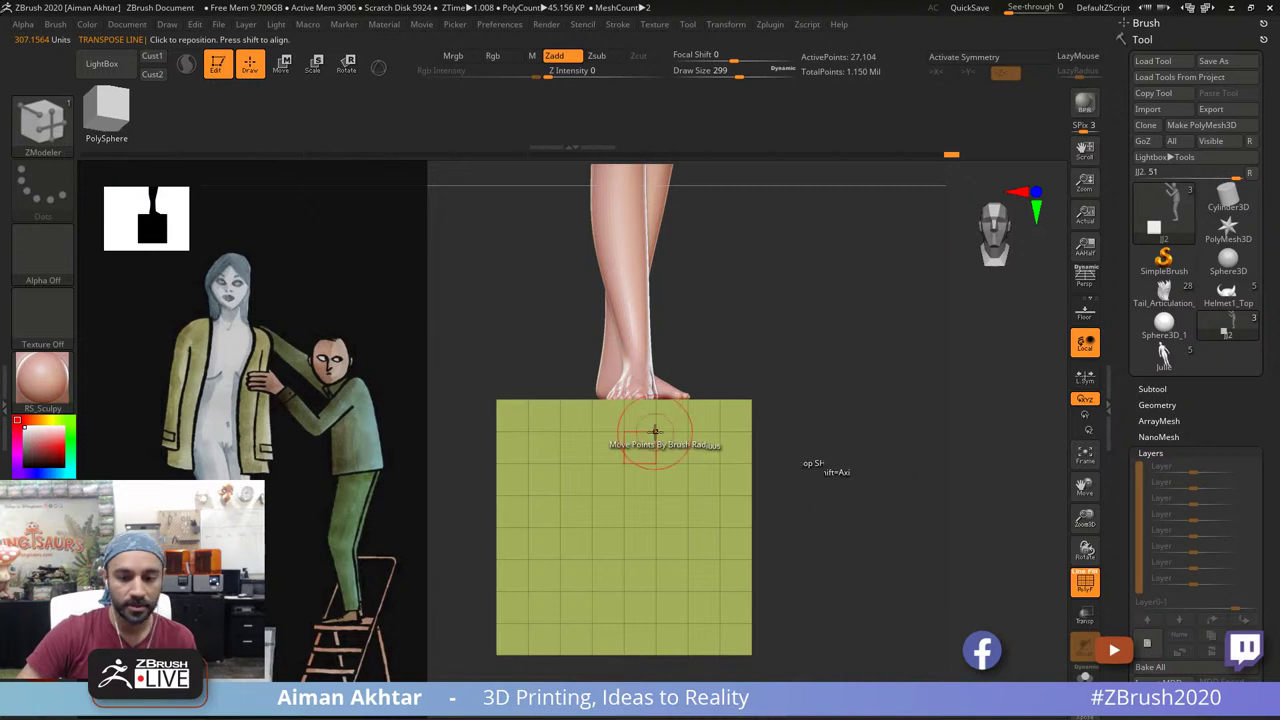
click(655, 443)
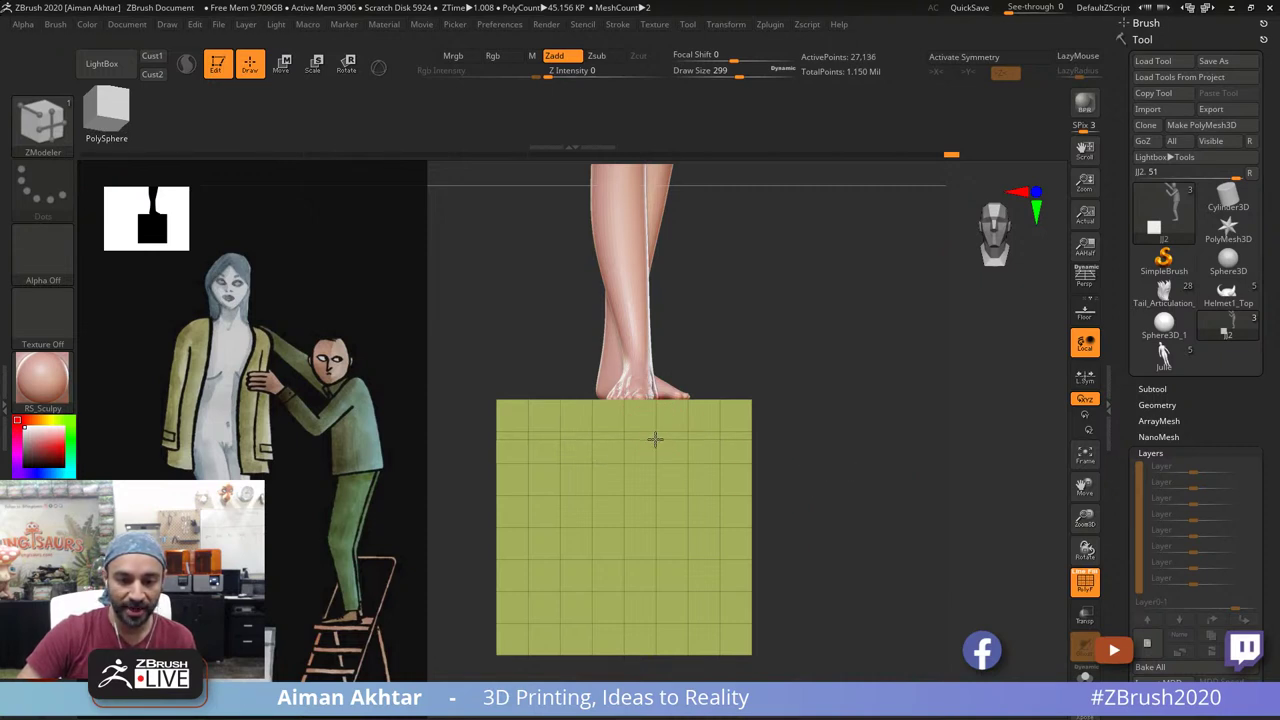
Step: Insert seven more closely spaced horizontal edge loops around the pedestal block just below the first one
alt+drag(858, 477, 874, 506)
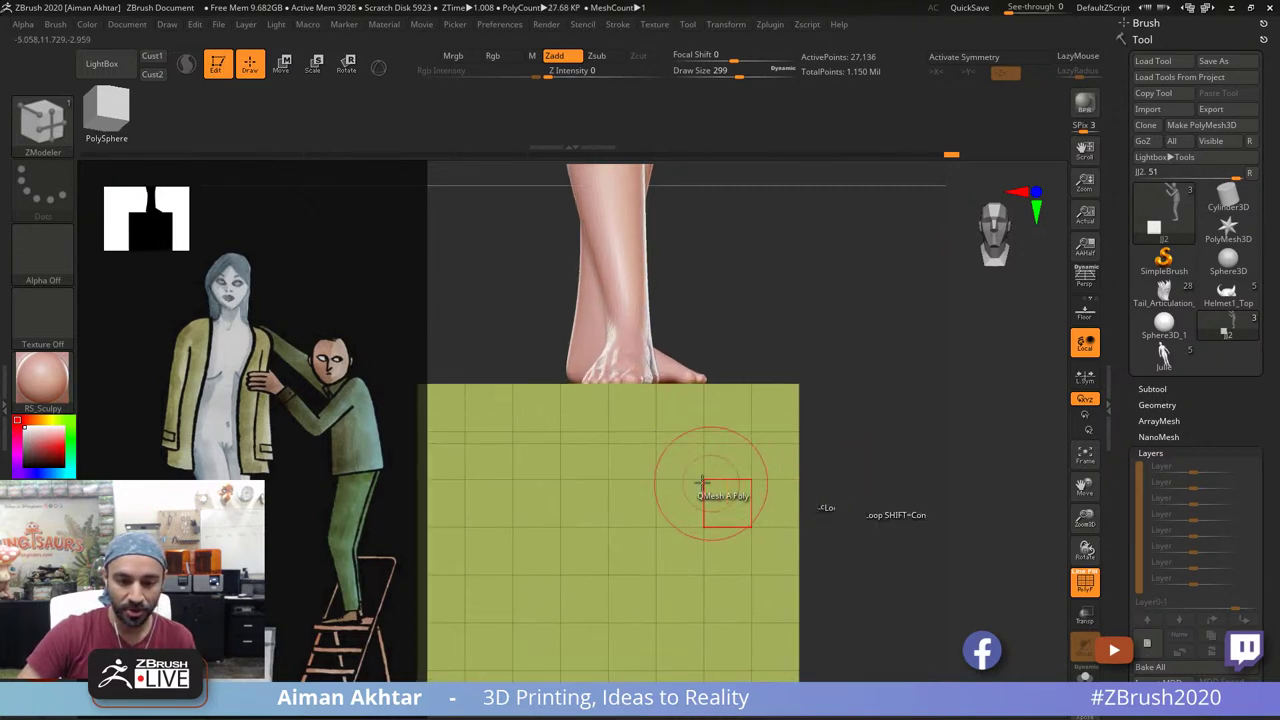
click(659, 460)
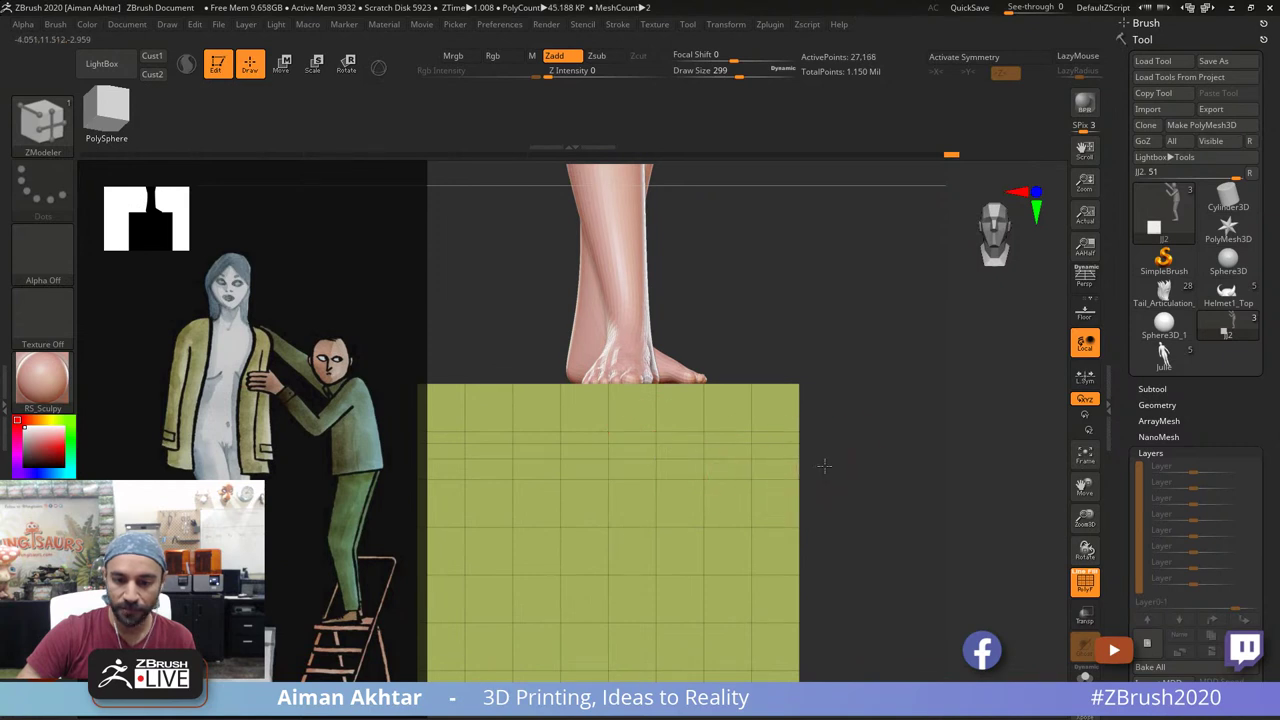
alt+drag(823, 466, 843, 527)
click(655, 480)
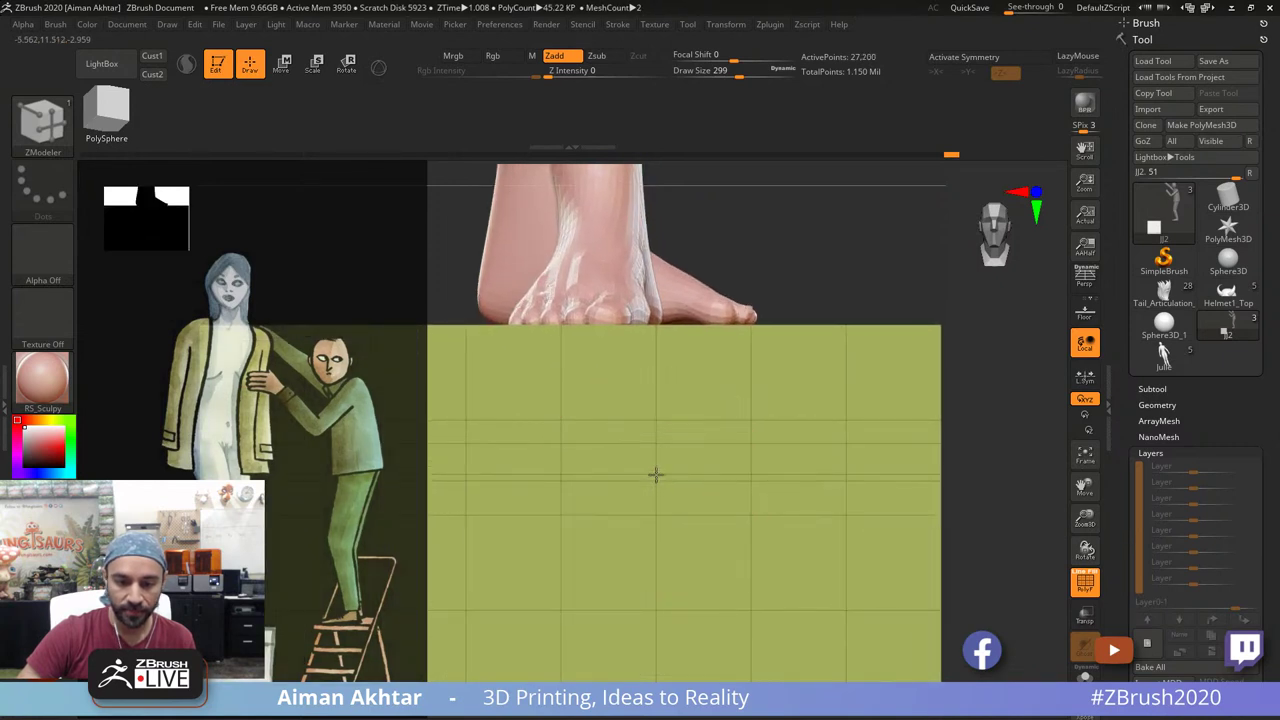
click(657, 461)
click(657, 457)
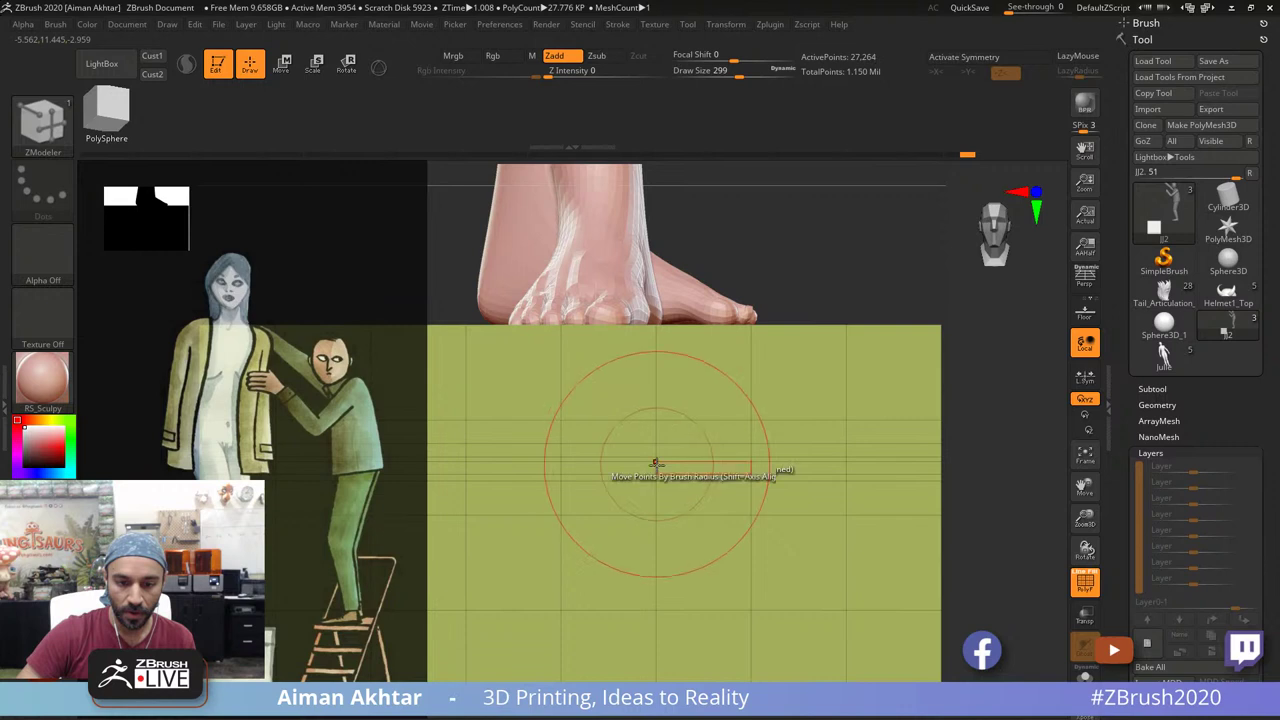
click(657, 468)
click(655, 486)
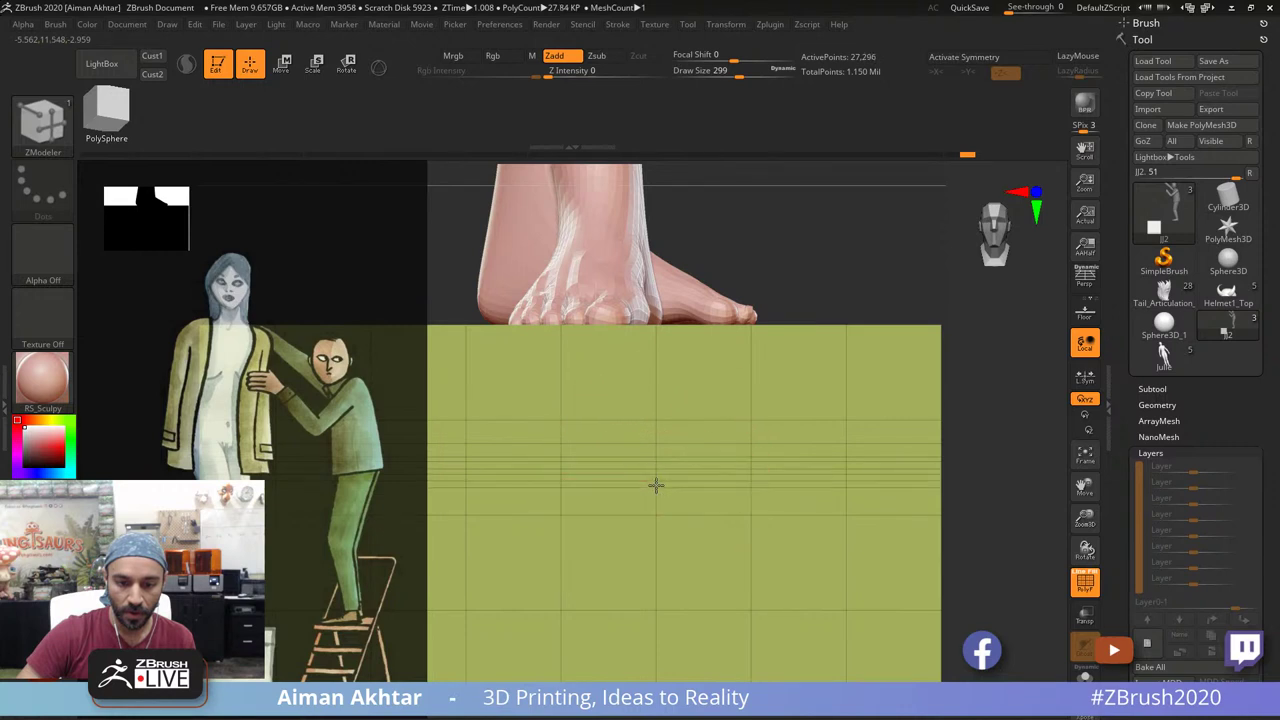
click(655, 452)
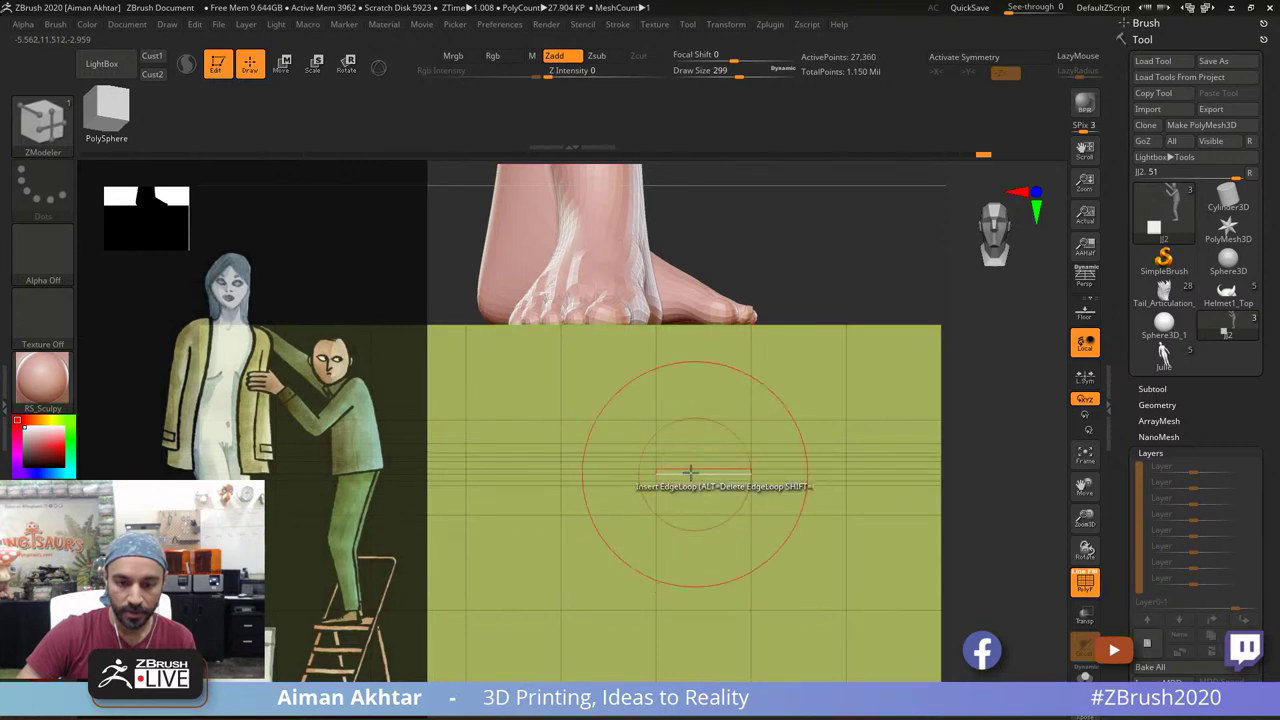
key(w)
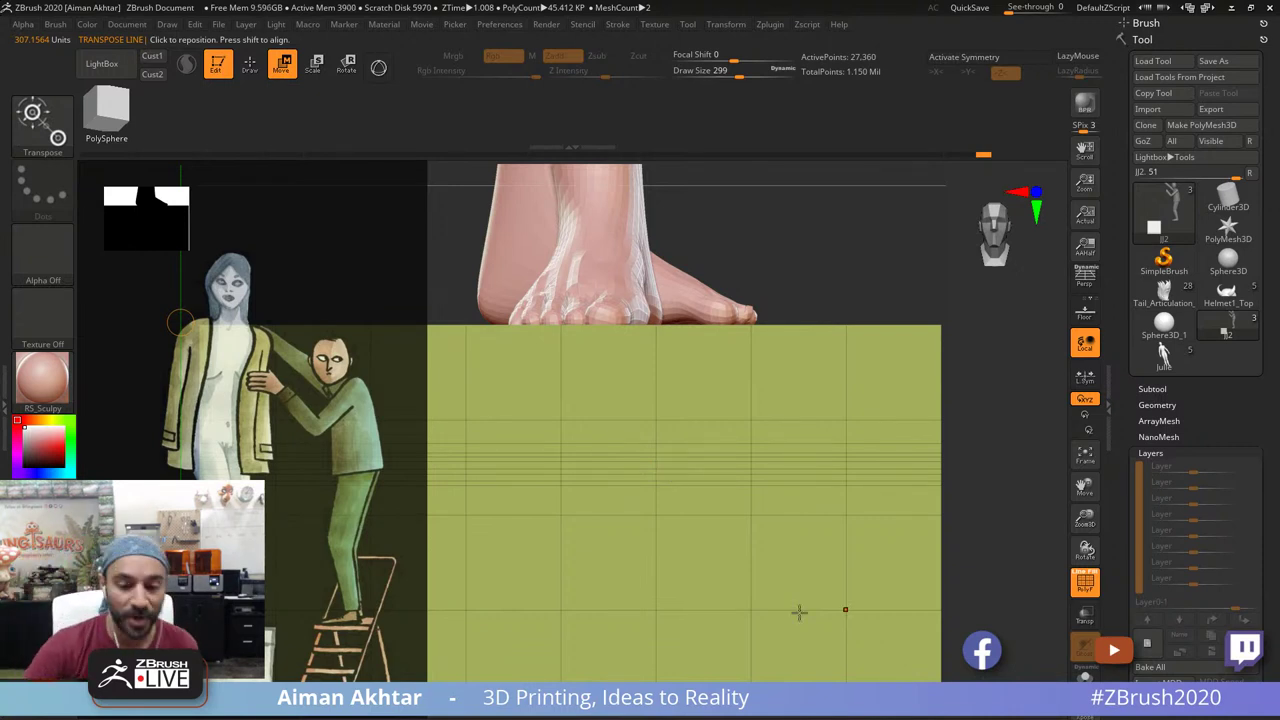
alt+drag(970, 553, 960, 555)
mouse_move(734, 636)
alt+mouse_down()
mouse_move(1002, 534)
mouse_move(911, 543)
mouse_move(983, 573)
alt+mouse_up()
key(q)
ctrl+click(44, 126)
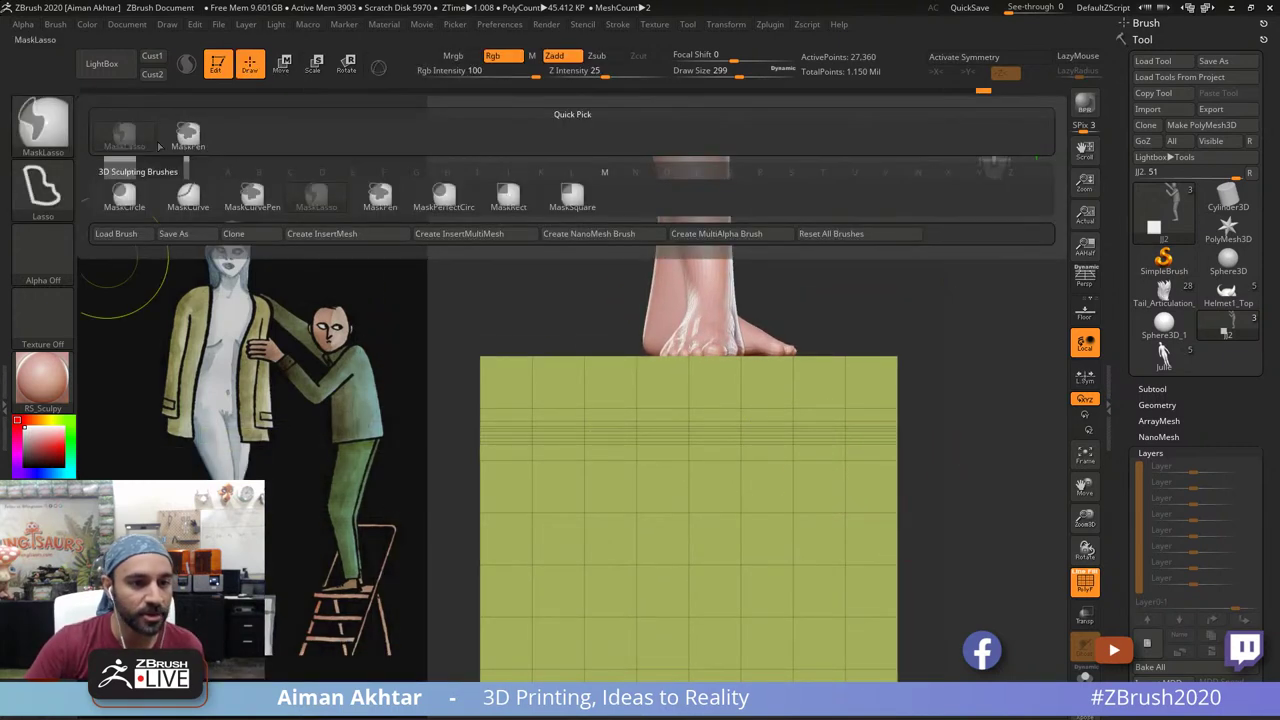
key(w)
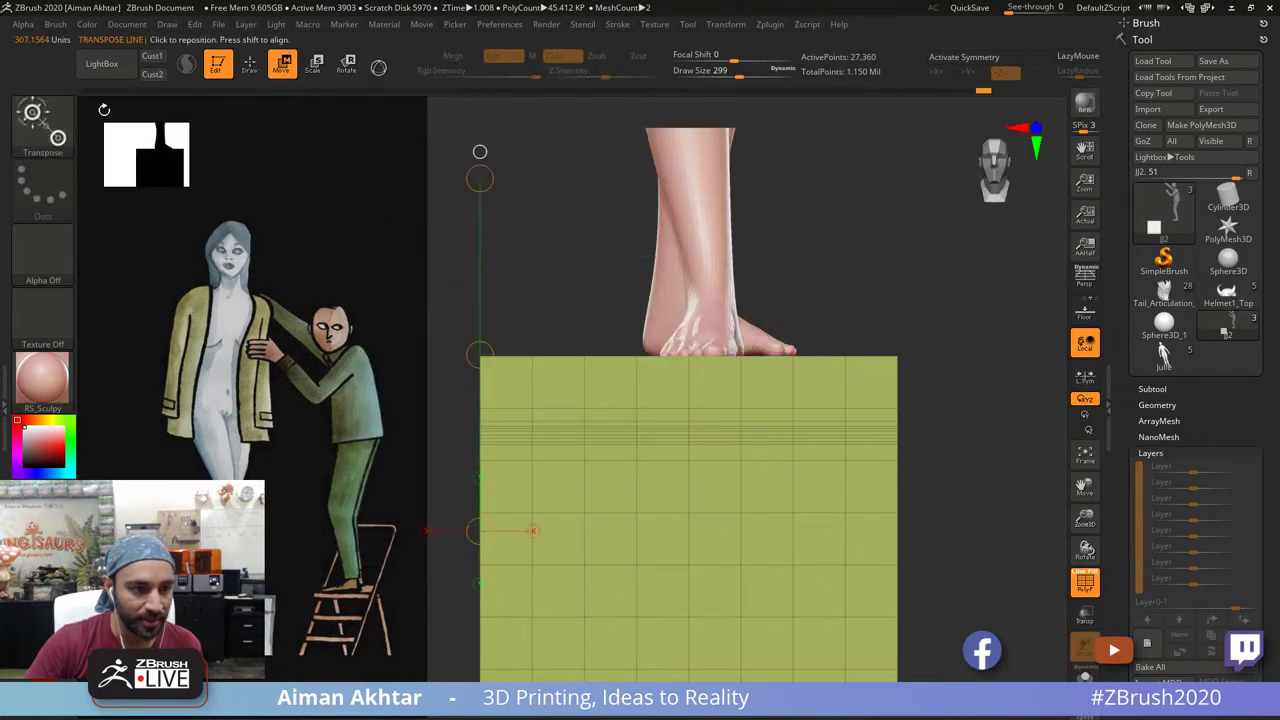
key(q)
Step: Extrude the thin middle band of the pedestal inward into a groove, using ZModeler's Extrude polygon action with the Polyloop target
click(55, 128)
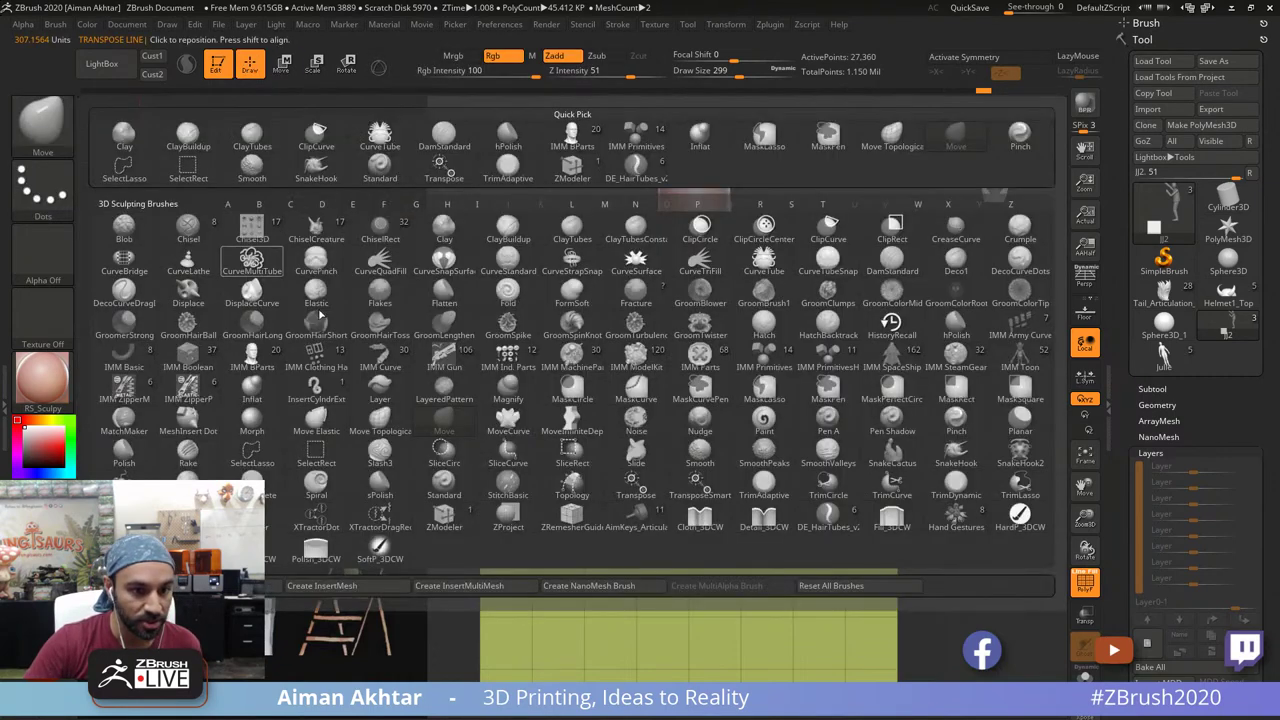
key(z)
key(m)
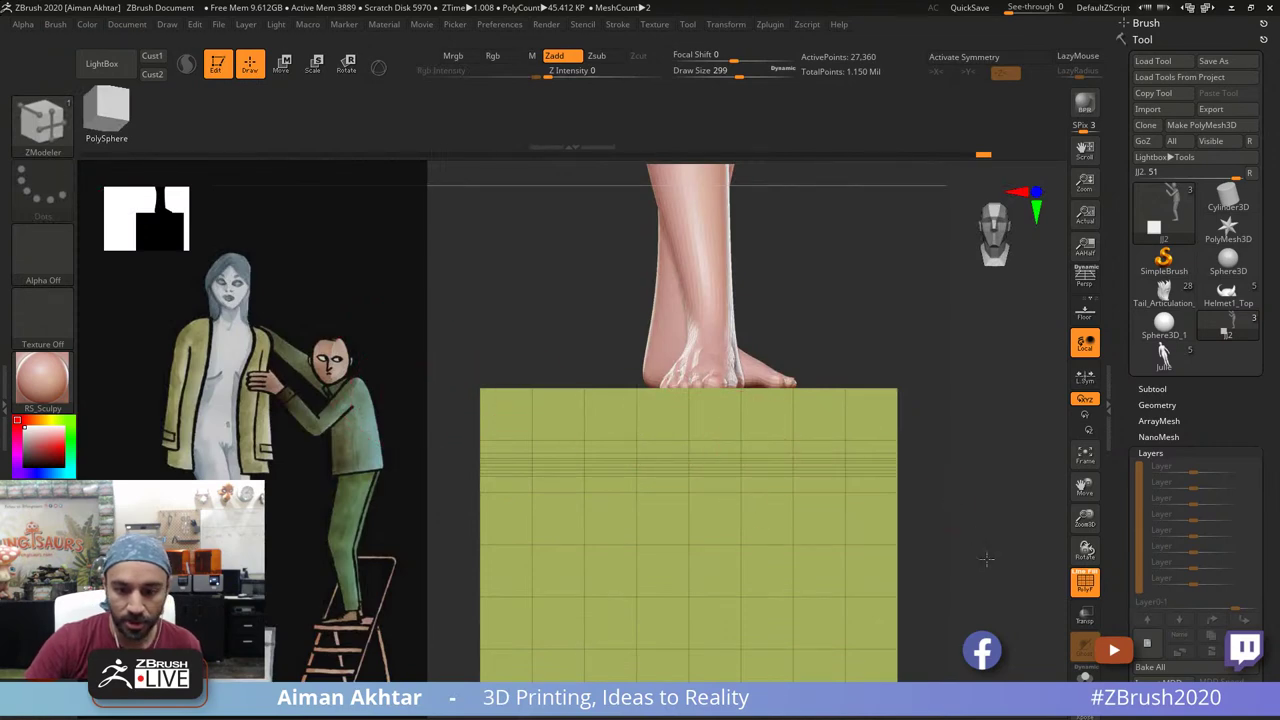
alt+drag(986, 557, 831, 606)
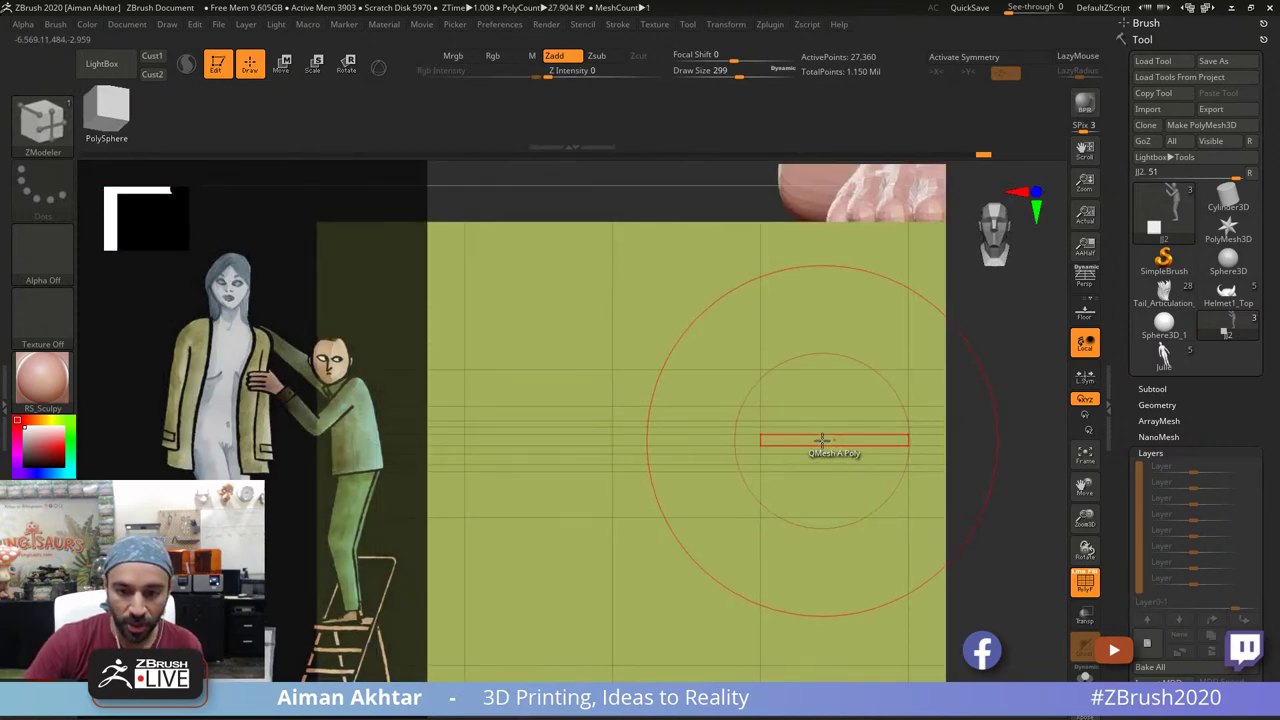
key(space)
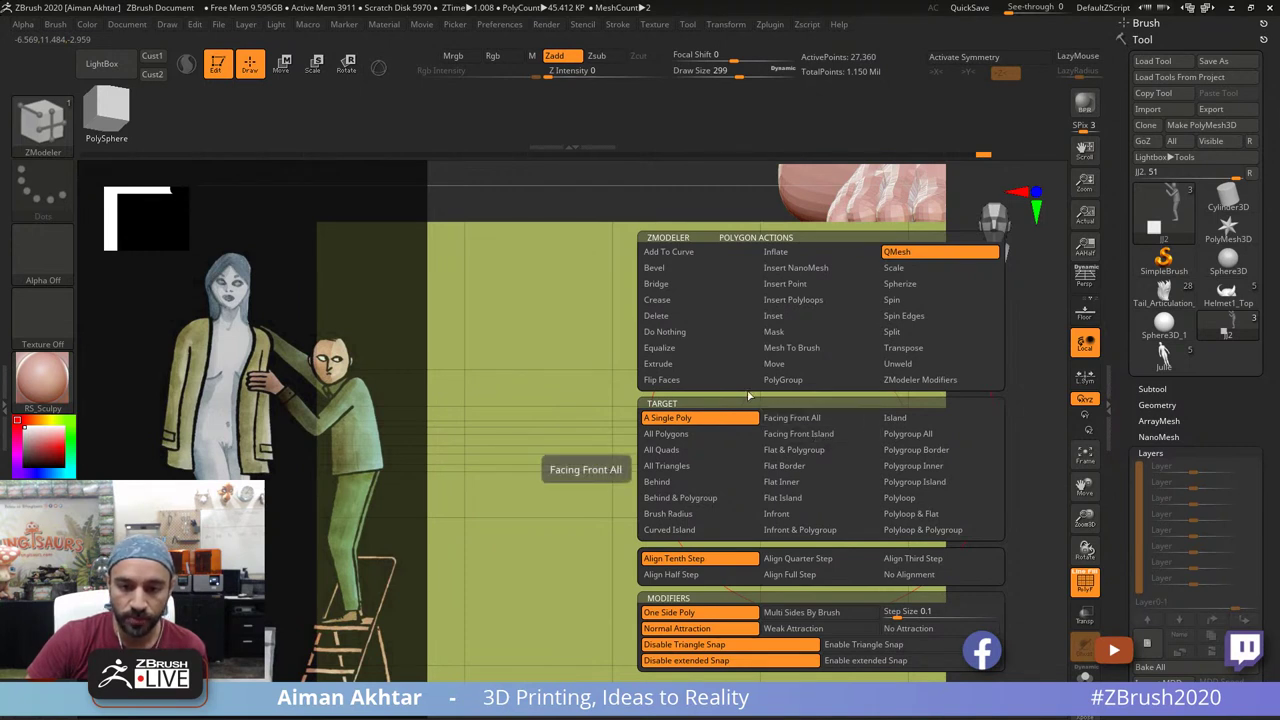
click(688, 363)
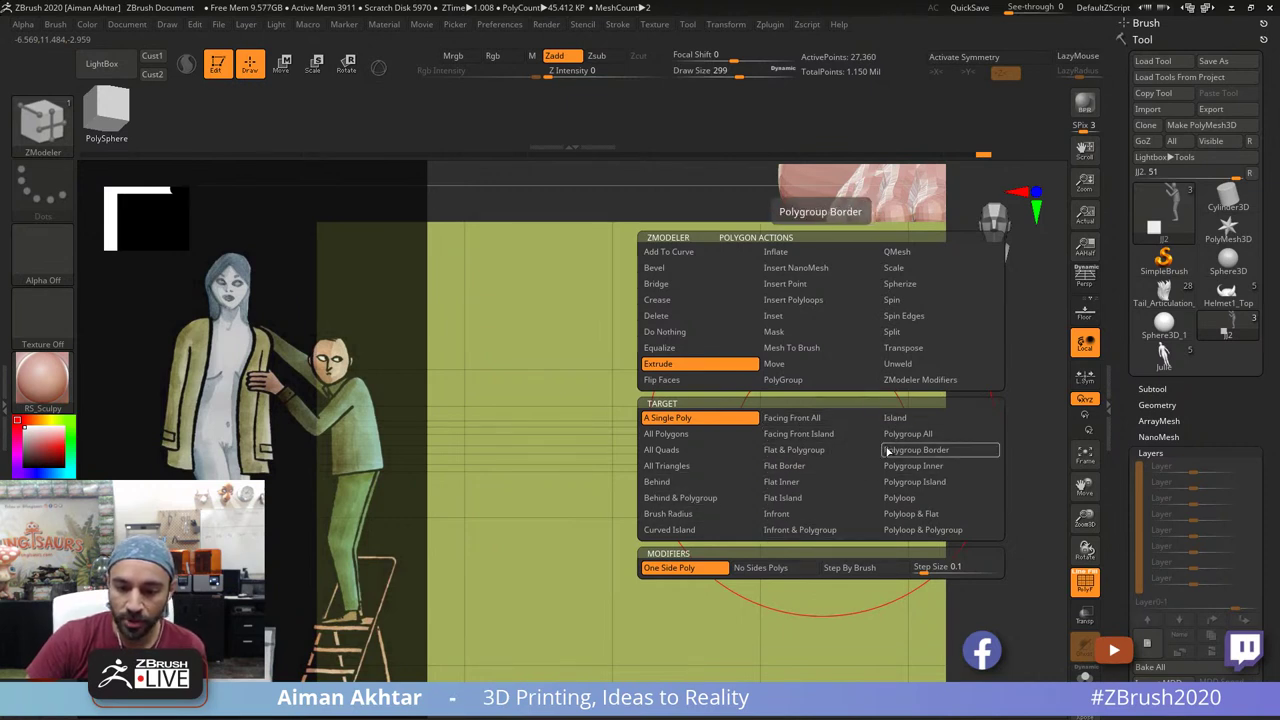
click(899, 497)
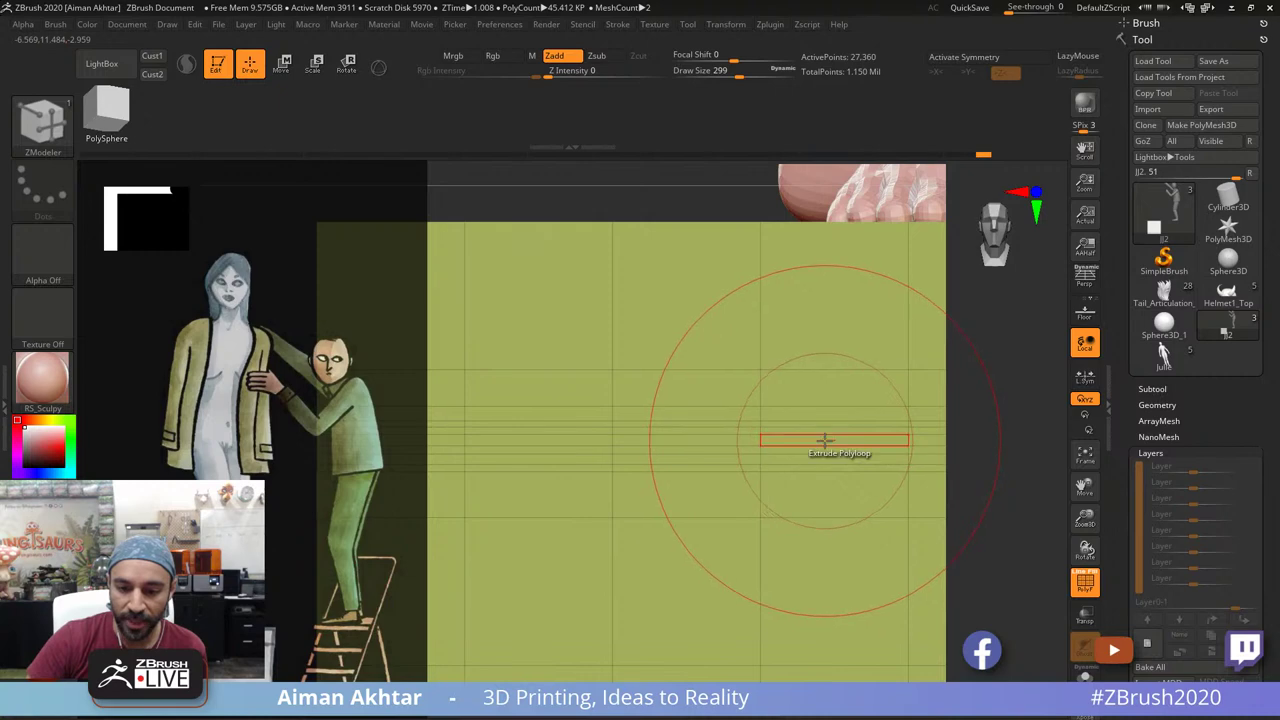
click(818, 442)
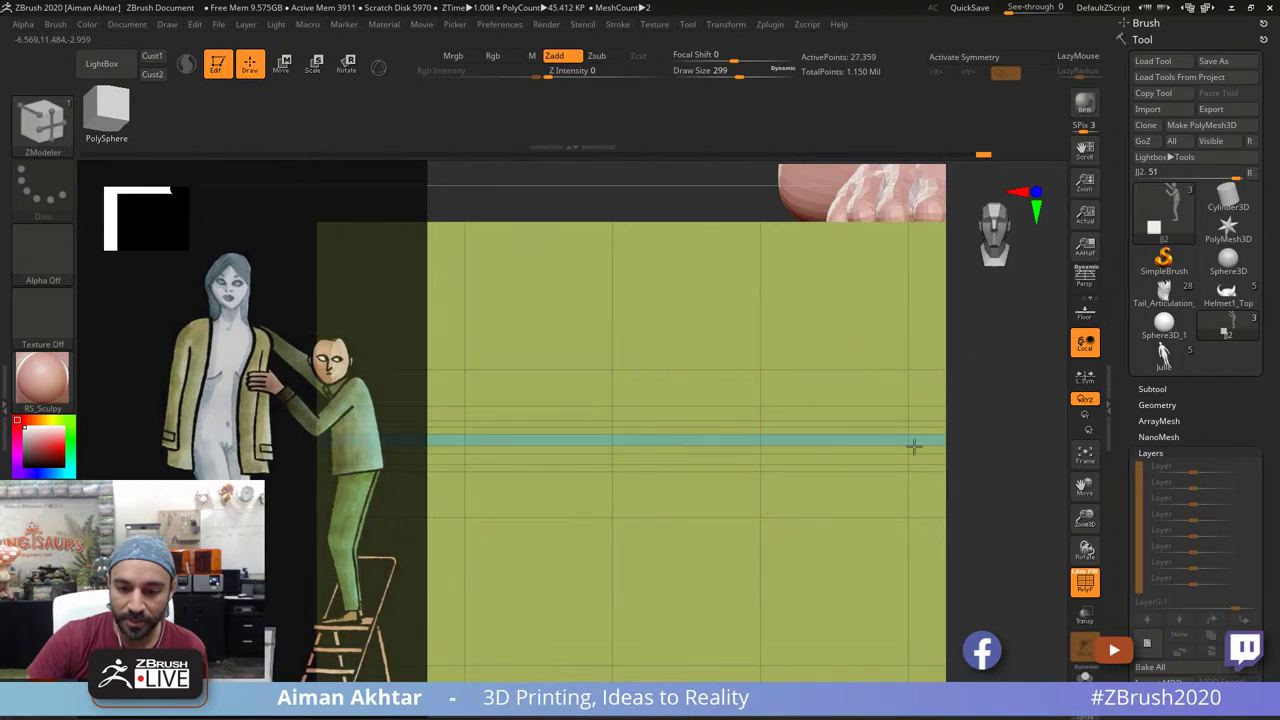
mouse_move(1026, 522)
mouse_down()
mouse_move(1028, 543)
mouse_move(985, 550)
mouse_move(846, 457)
mouse_move(764, 428)
mouse_move(823, 411)
mouse_move(783, 409)
mouse_up()
key(ctrl+z)
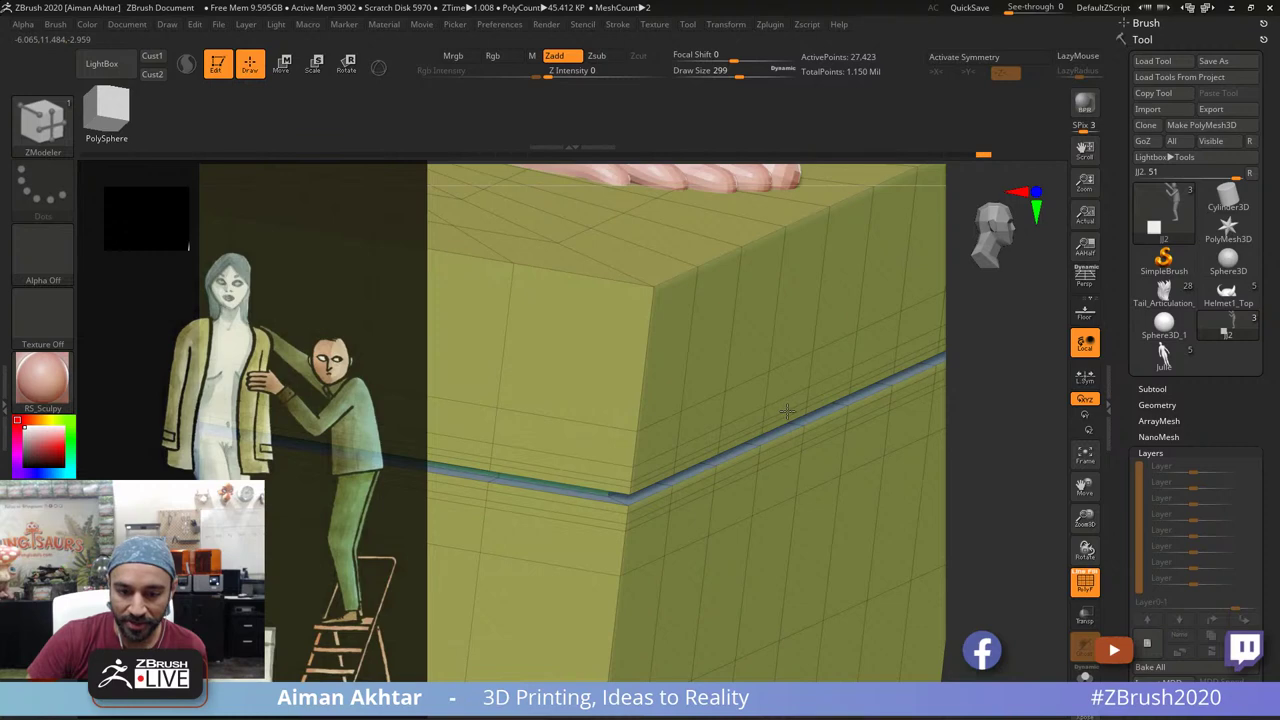
Step: Switch to the Move brush in a front view of the groove and reduce its draw size to 65
mouse_move(1019, 480)
mouse_down()
mouse_move(969, 467)
mouse_move(1016, 514)
mouse_up()
key(b)
key(m)
key(v)
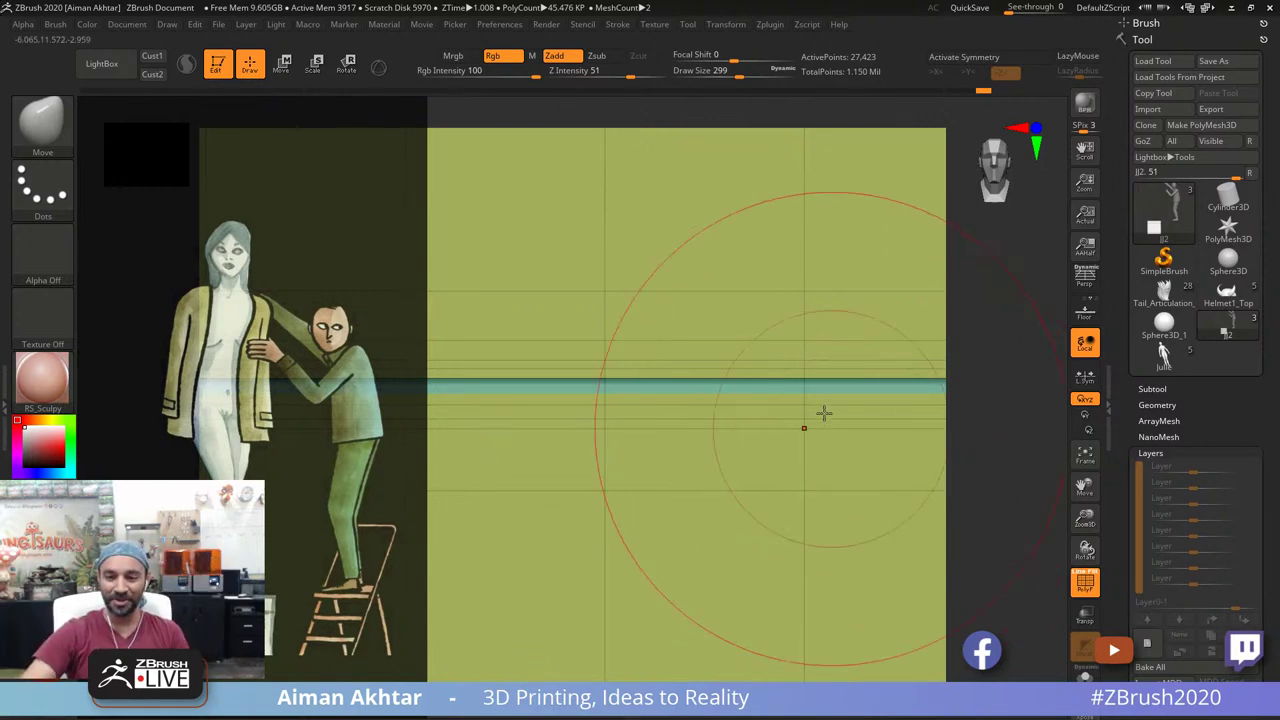
key(s)
drag(815, 416, 782, 416)
drag(997, 477, 987, 463)
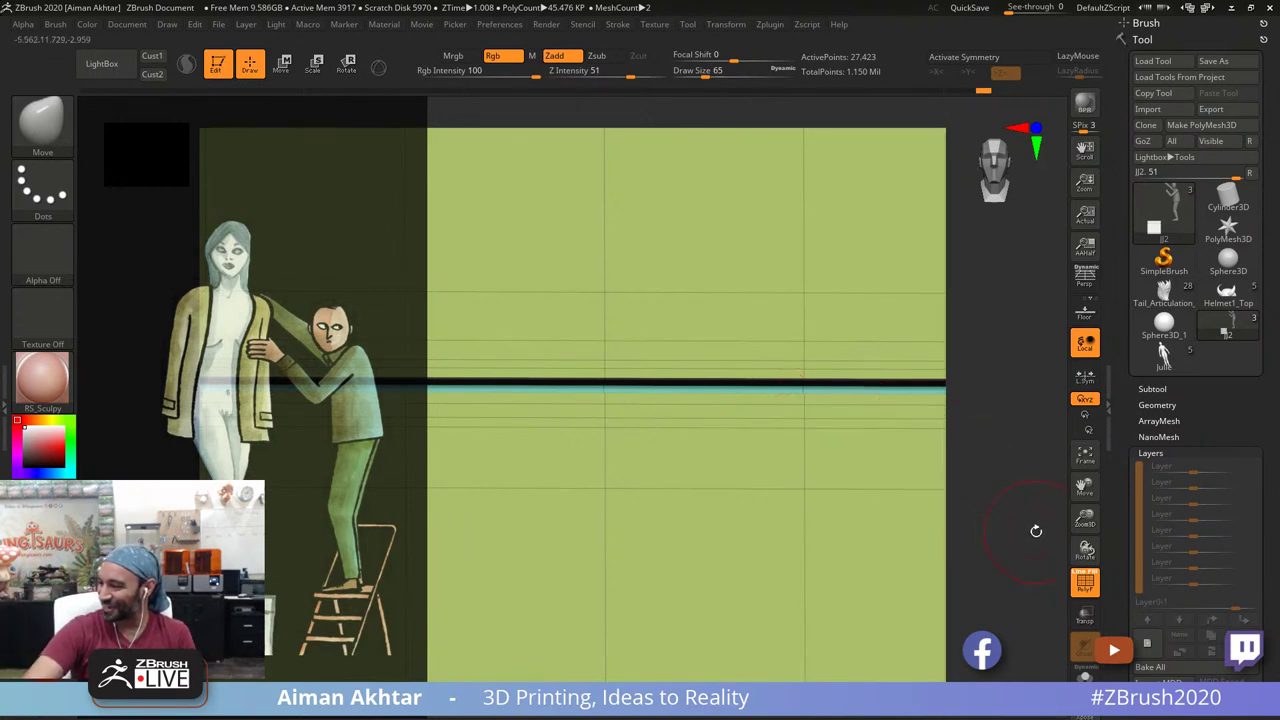
Step: Switch to the ZModeler brush and insert horizontal edge loops inside the pedestal's groove, close to its inner edges
drag(1004, 506, 1005, 505)
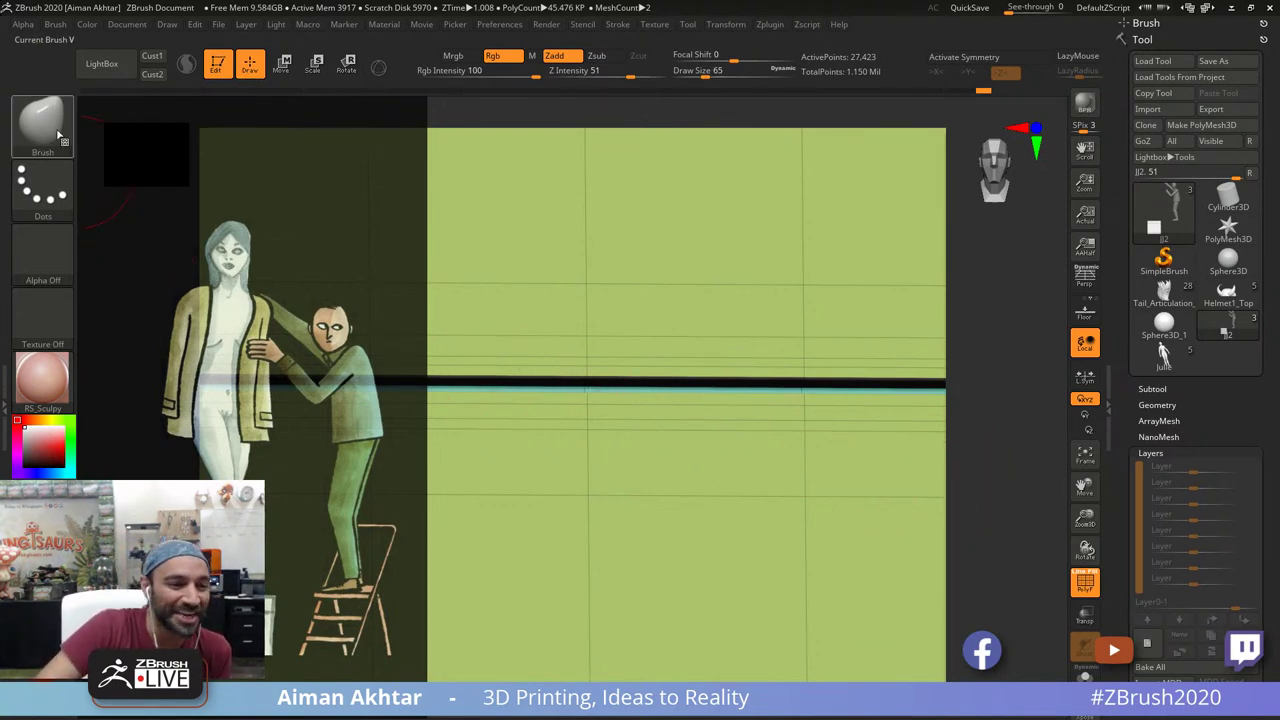
drag(1028, 441, 942, 379)
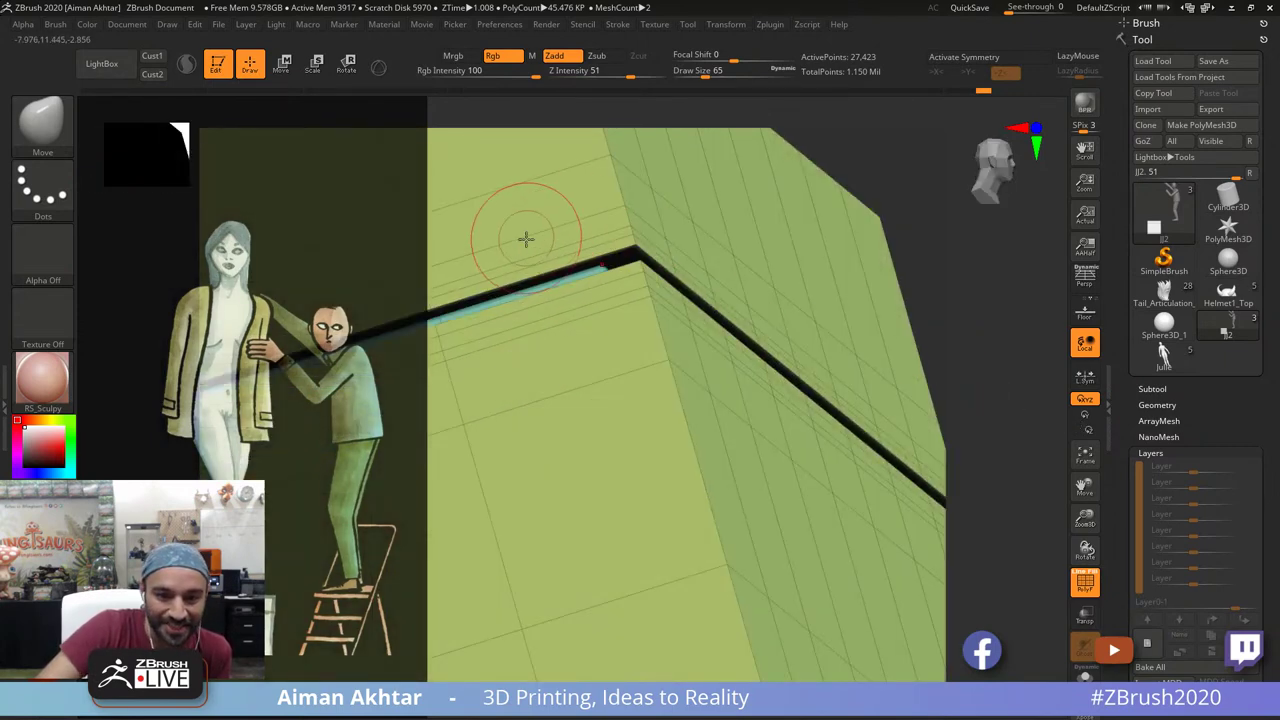
click(58, 128)
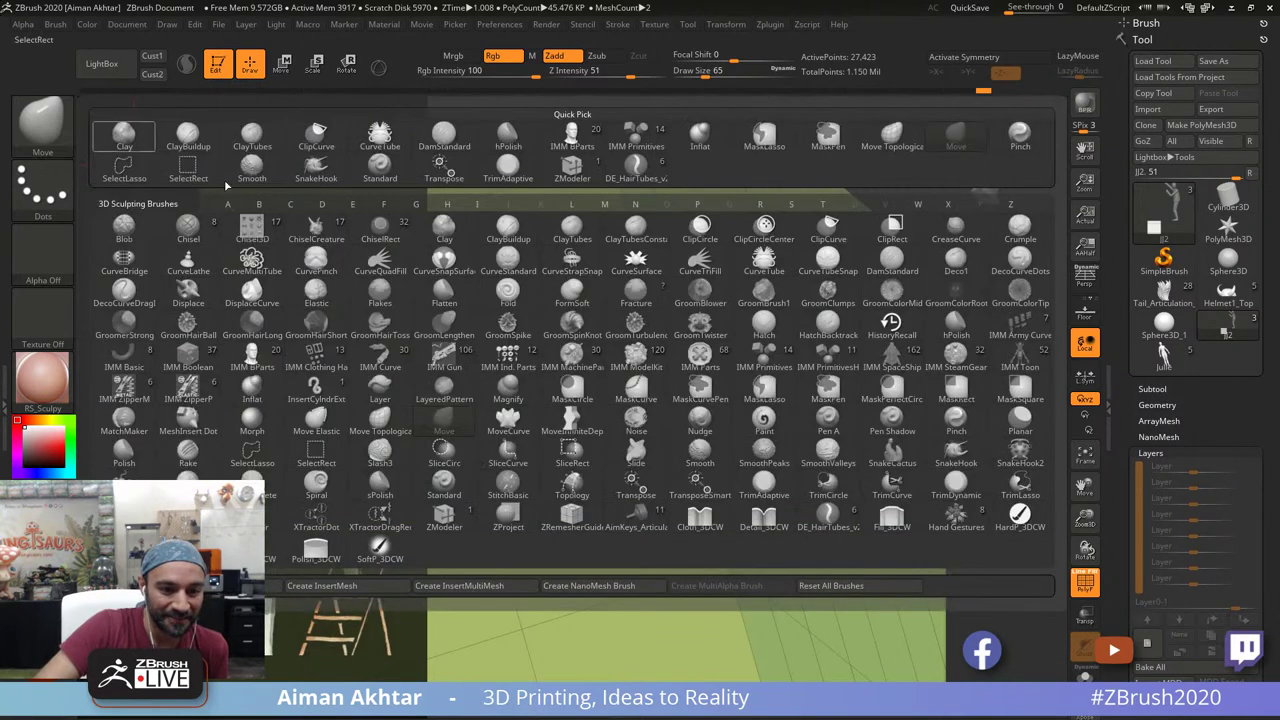
key(z)
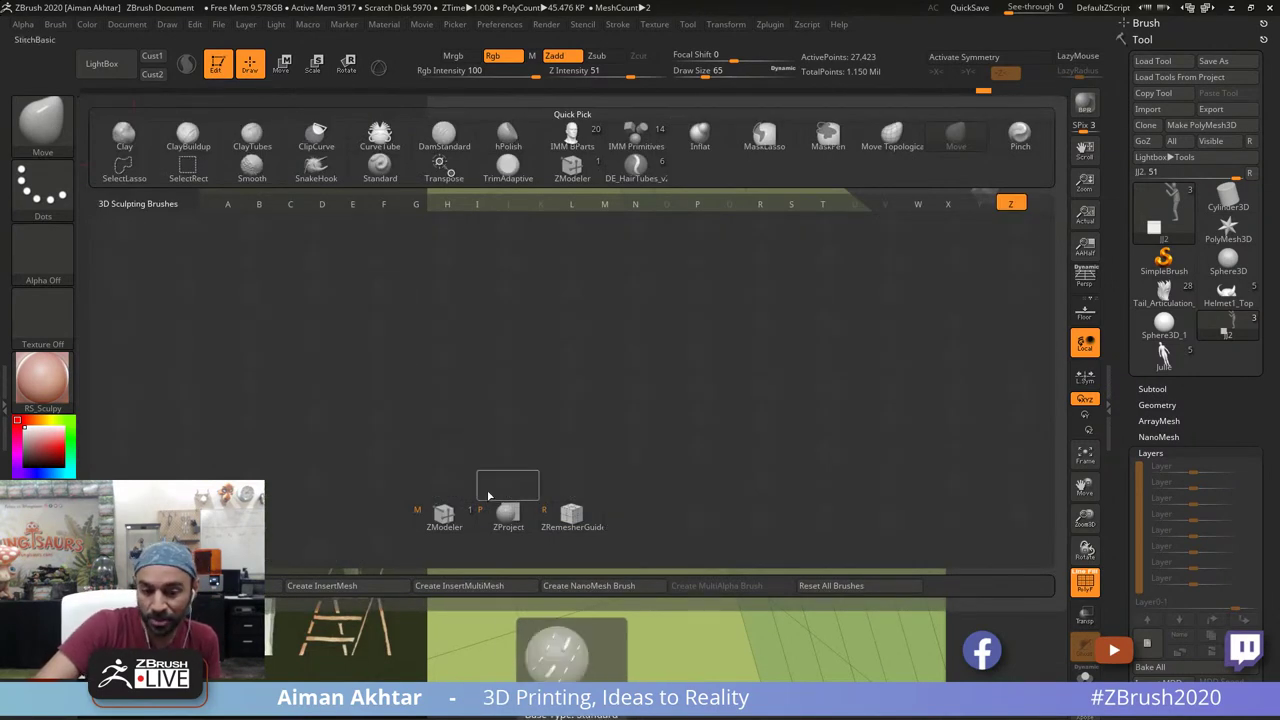
click(444, 512)
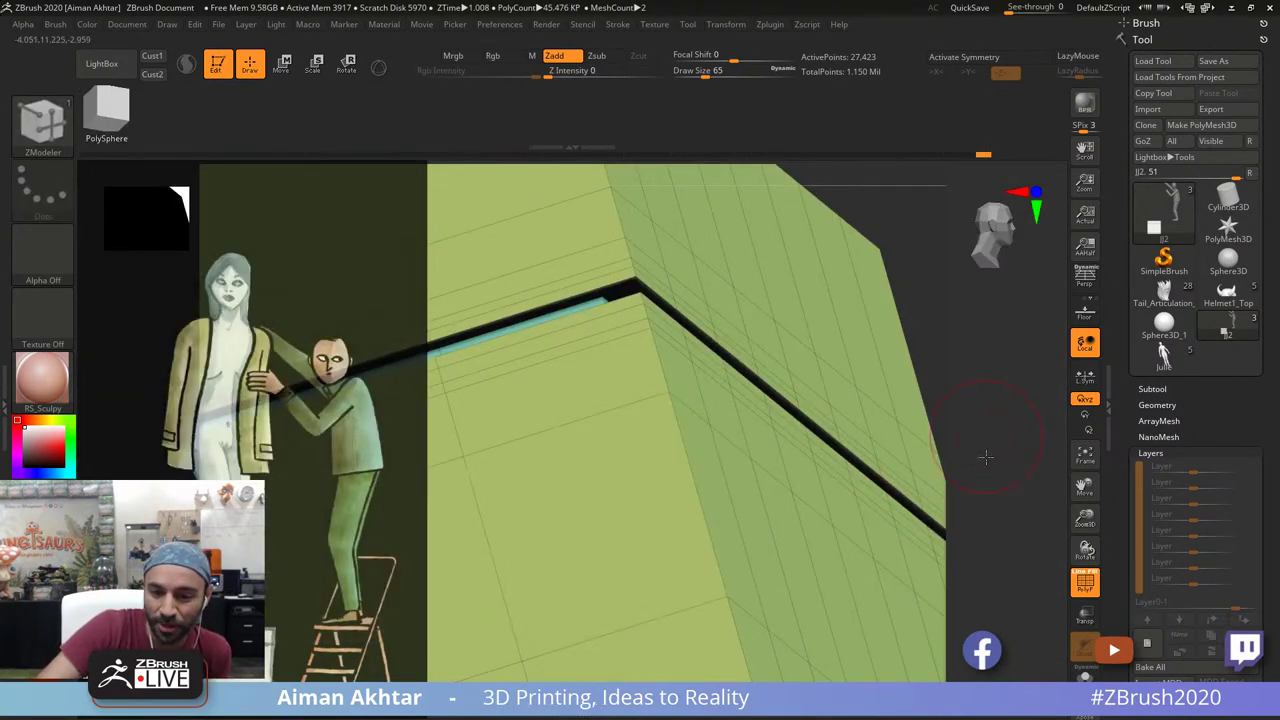
drag(985, 457, 980, 520)
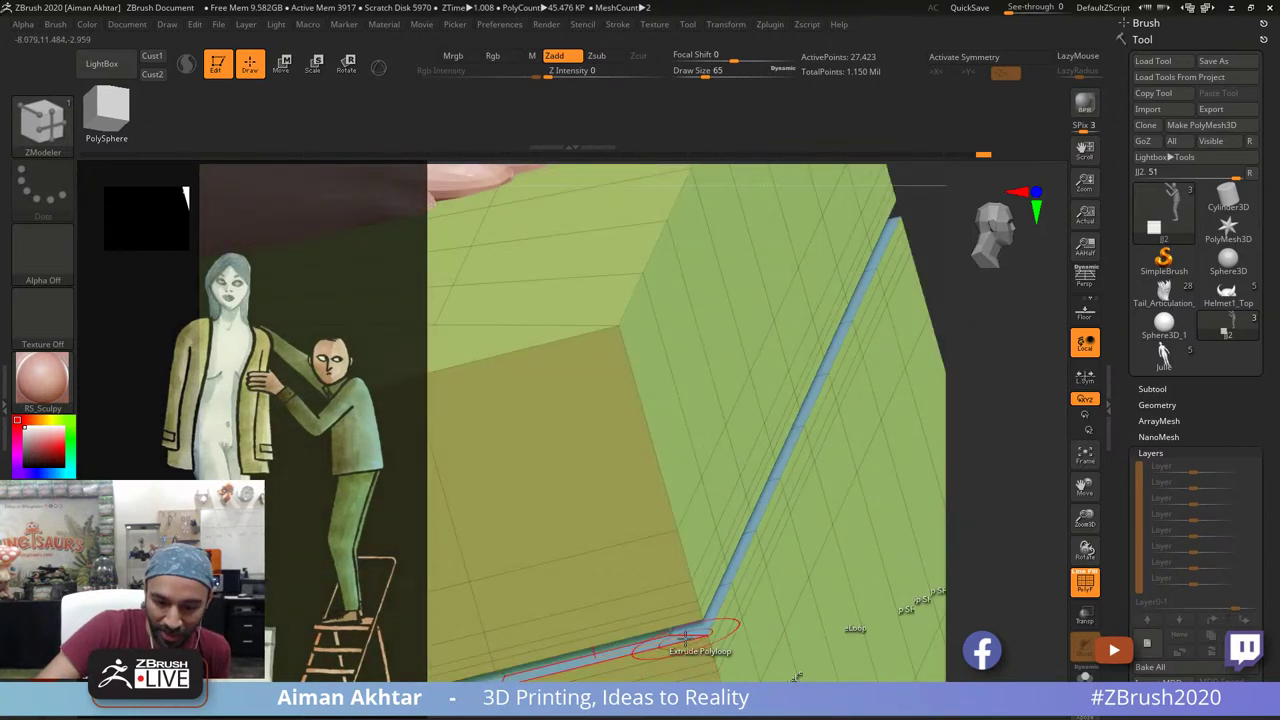
click(695, 635)
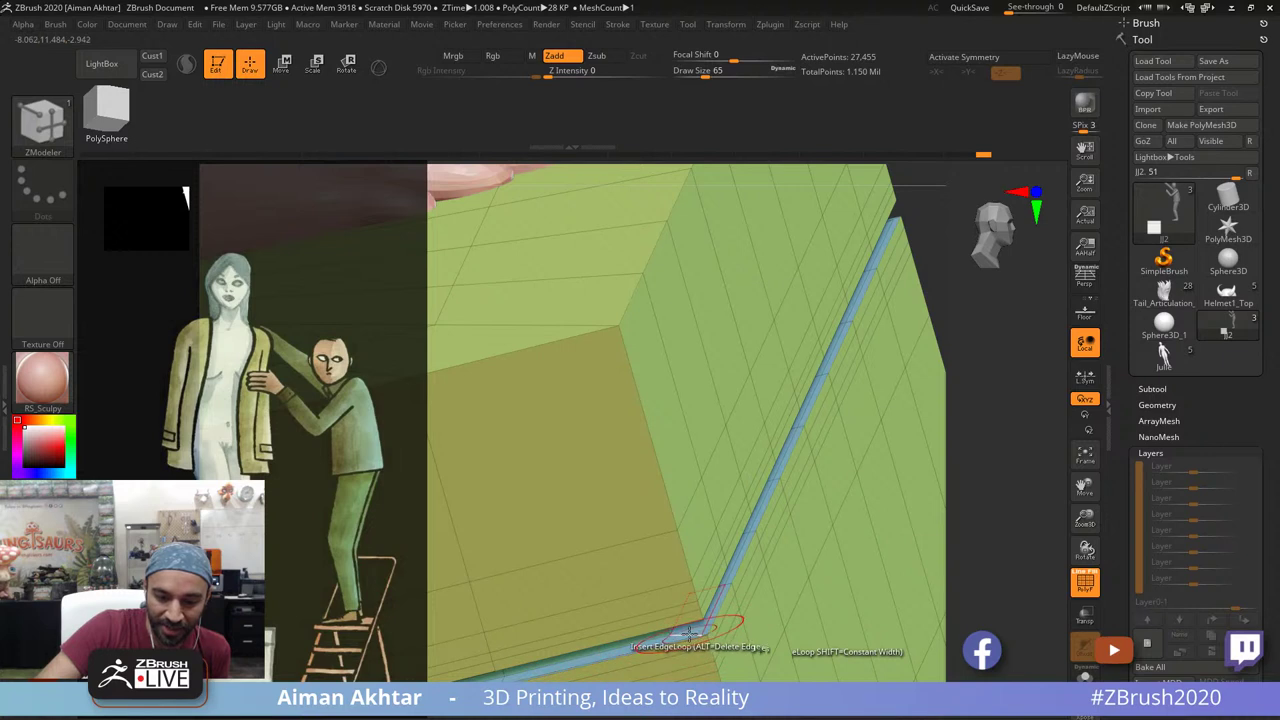
drag(1004, 523, 1006, 463)
drag(795, 648, 808, 690)
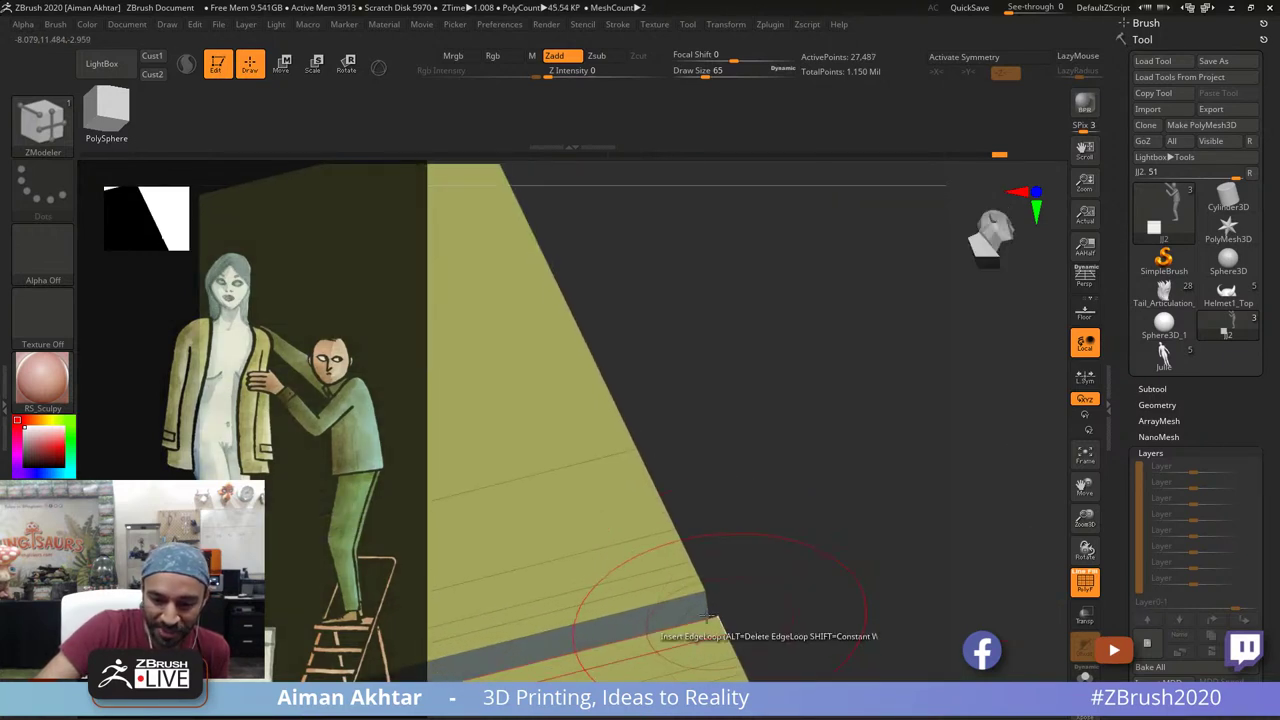
click(707, 600)
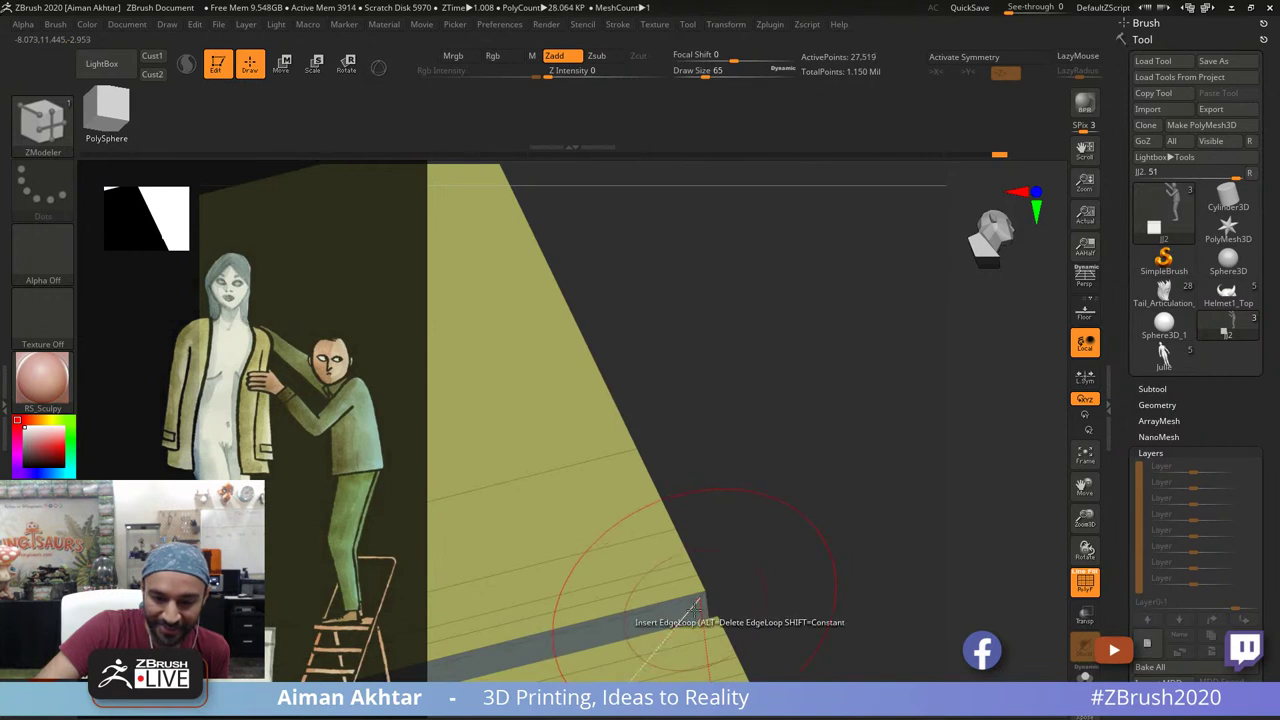
Step: Insert supporting edge loops on the pedestal's front face, close to its top, bottom and both side edges
mouse_move(741, 592)
alt+mouse_down()
mouse_move(649, 583)
mouse_move(811, 529)
mouse_move(504, 499)
mouse_move(631, 294)
mouse_move(548, 91)
alt+mouse_up()
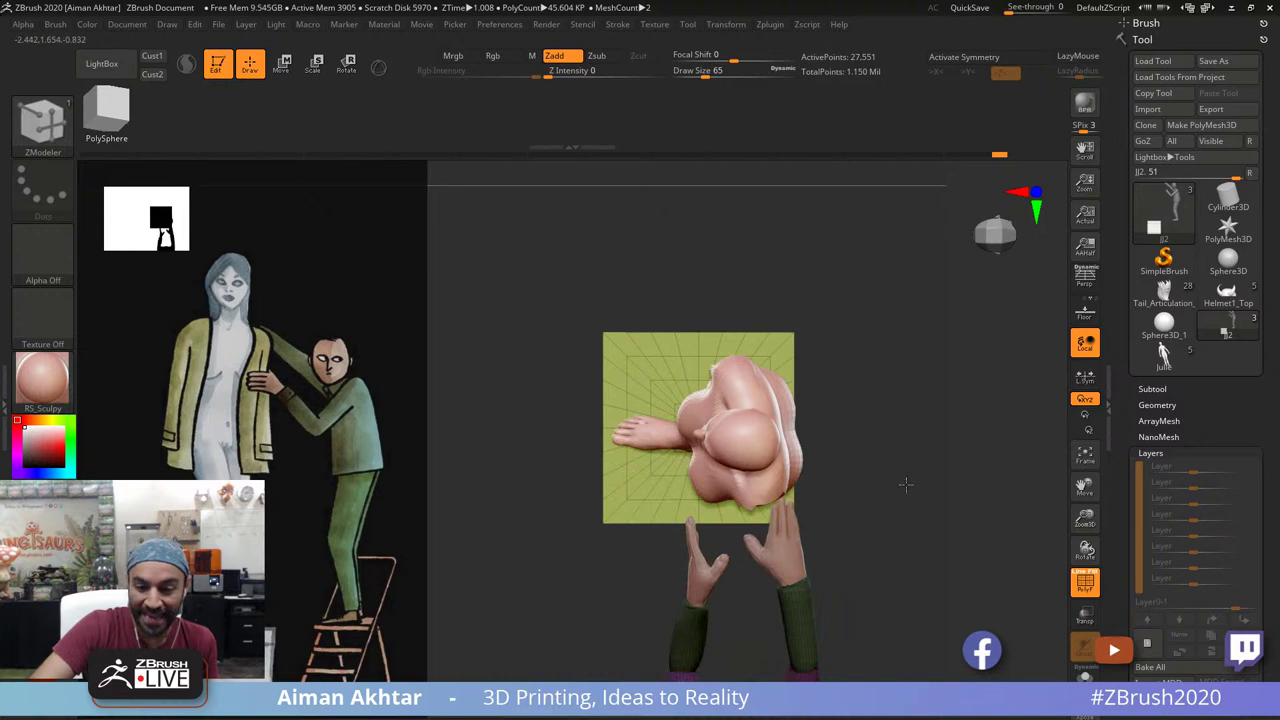
mouse_move(906, 483)
shift+mouse_down()
mouse_move(855, 530)
mouse_move(940, 538)
mouse_move(925, 640)
shift+mouse_up()
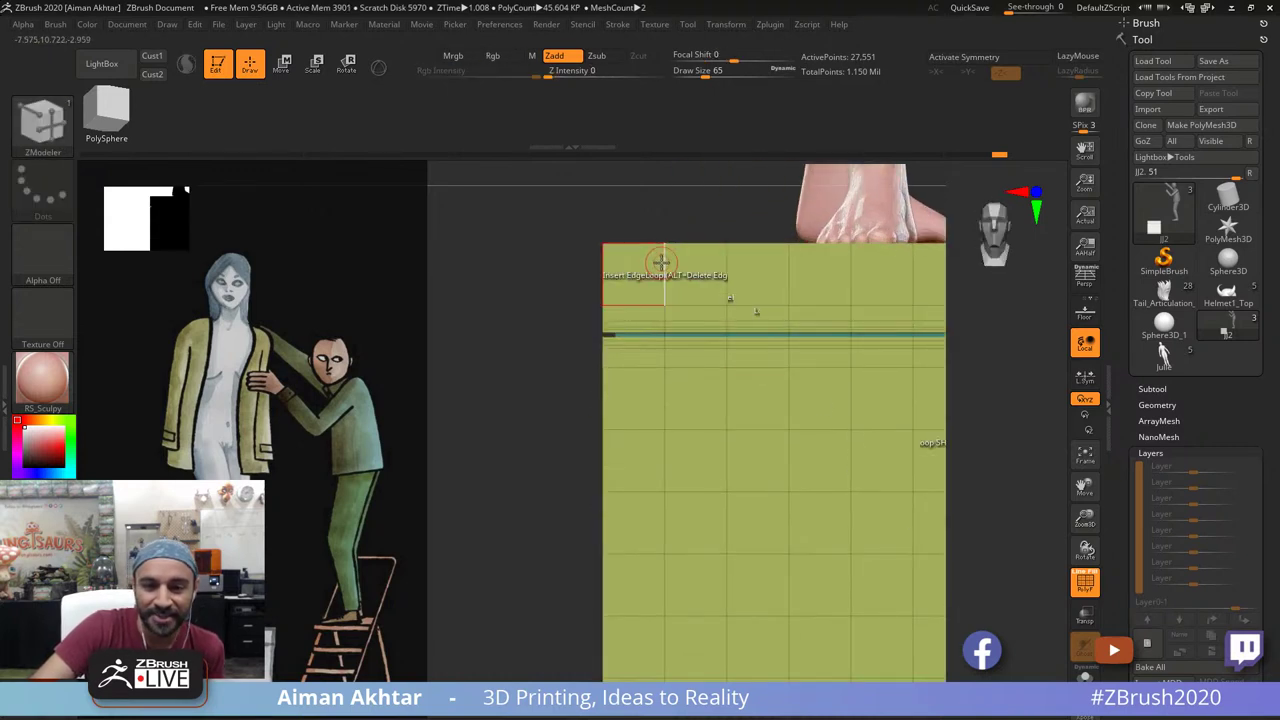
drag(665, 261, 667, 248)
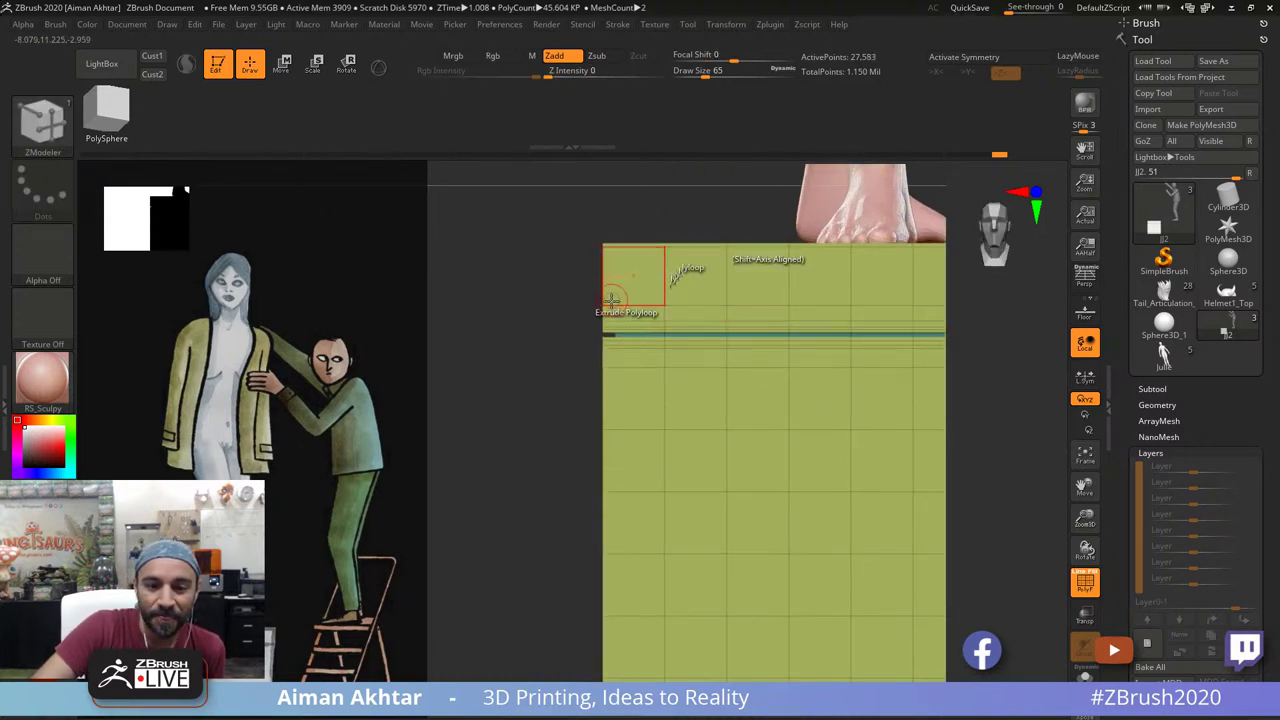
drag(612, 301, 609, 302)
alt+drag(541, 392, 469, 264)
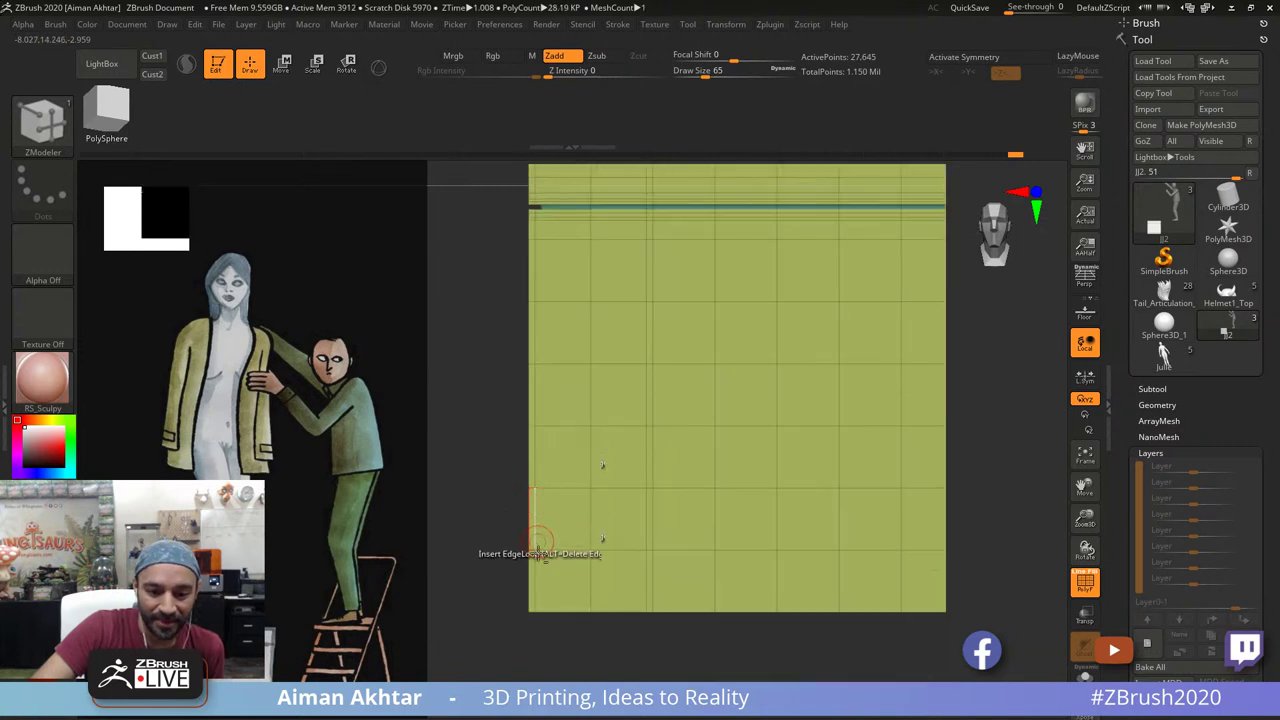
drag(590, 599, 590, 605)
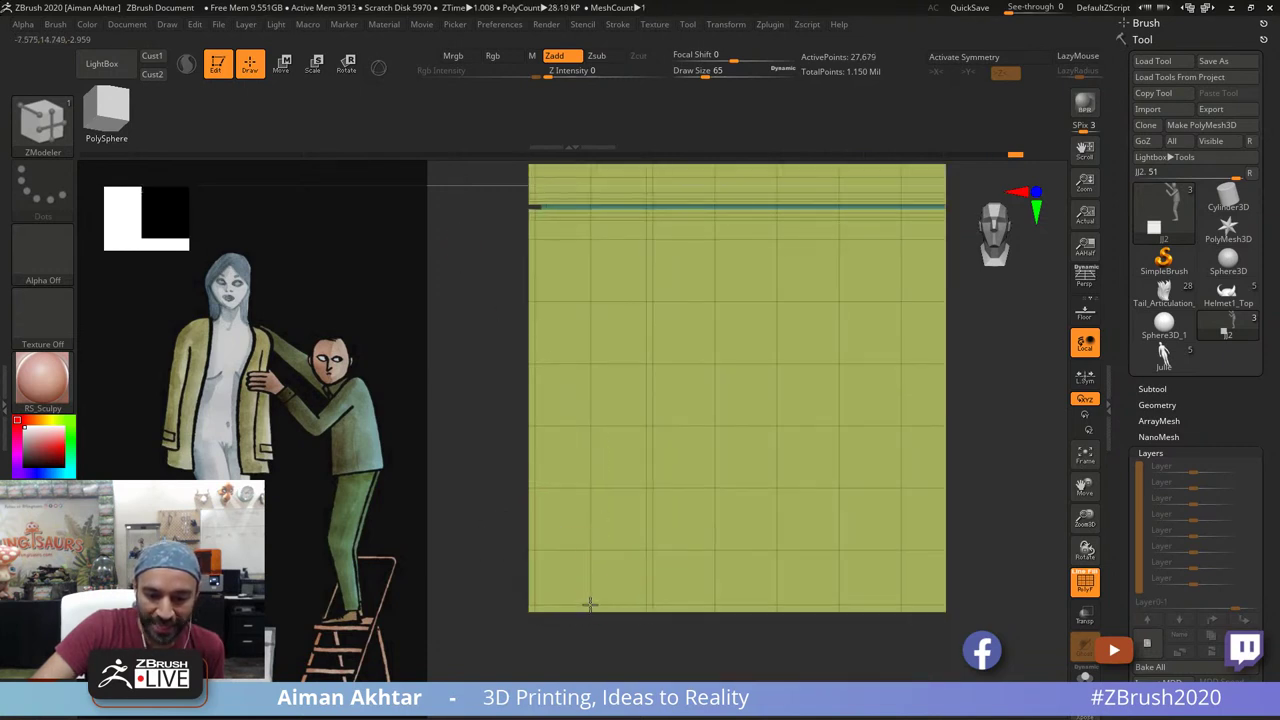
alt+drag(723, 665, 527, 674)
drag(817, 612, 821, 613)
ctrl+right_drag(898, 556, 877, 553)
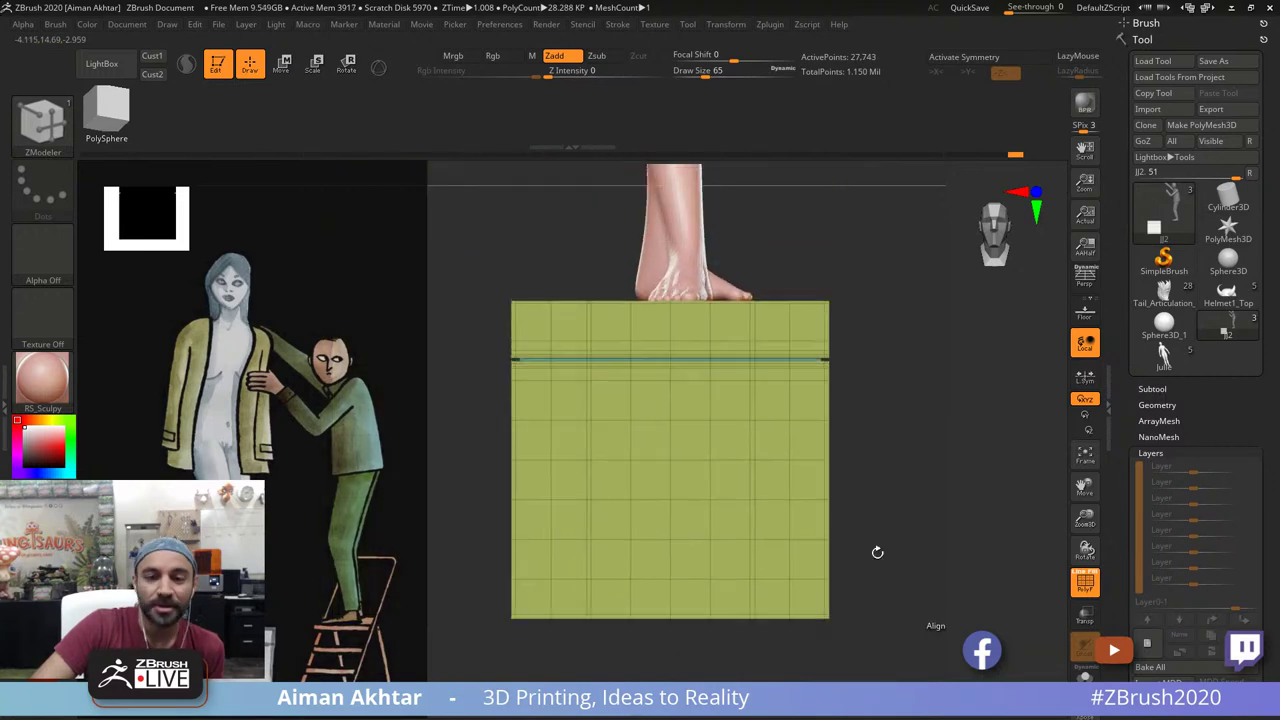
Step: Insert further vertical edge loops on the pedestal's side and back faces, mostly close to its corners
drag(877, 553, 955, 545)
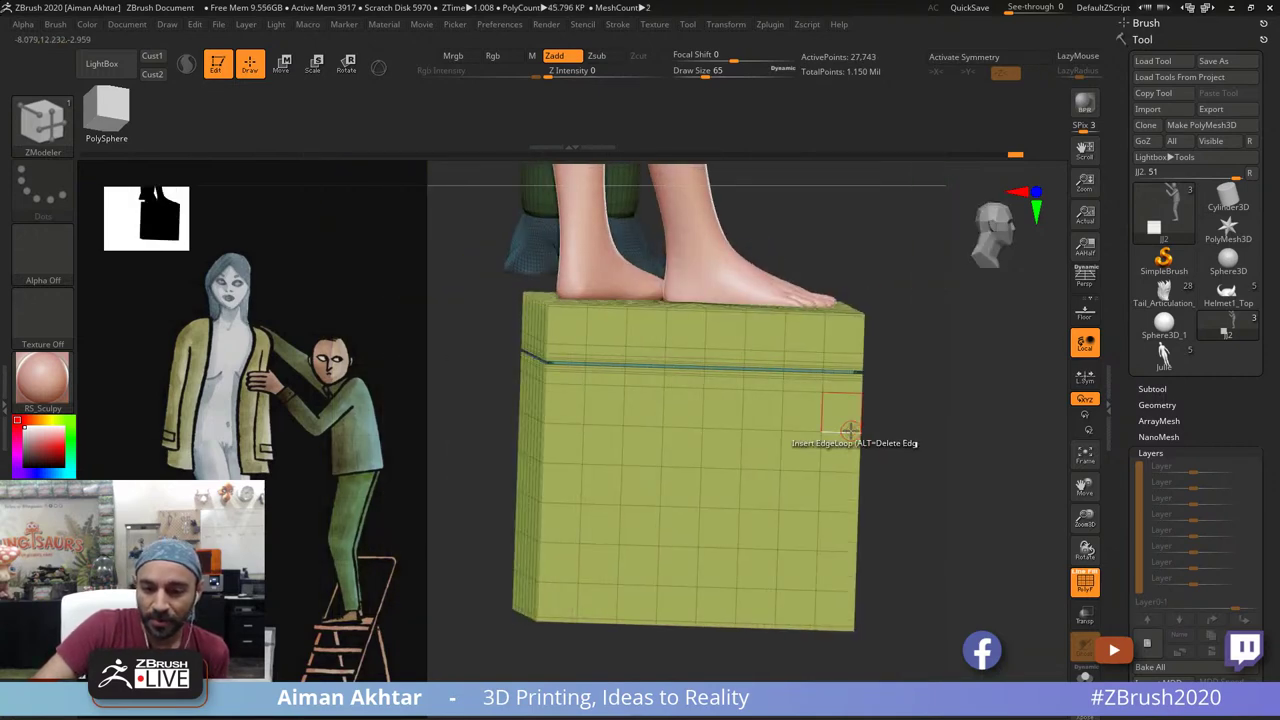
drag(792, 431, 786, 435)
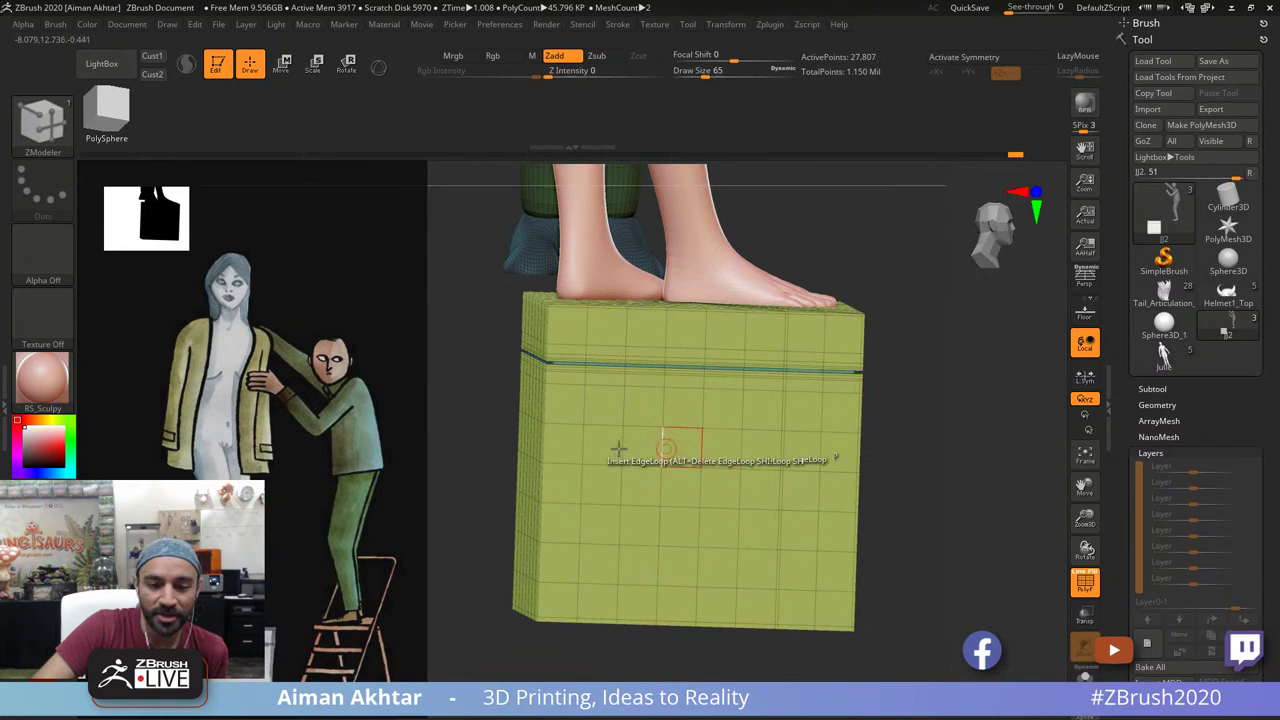
click(551, 423)
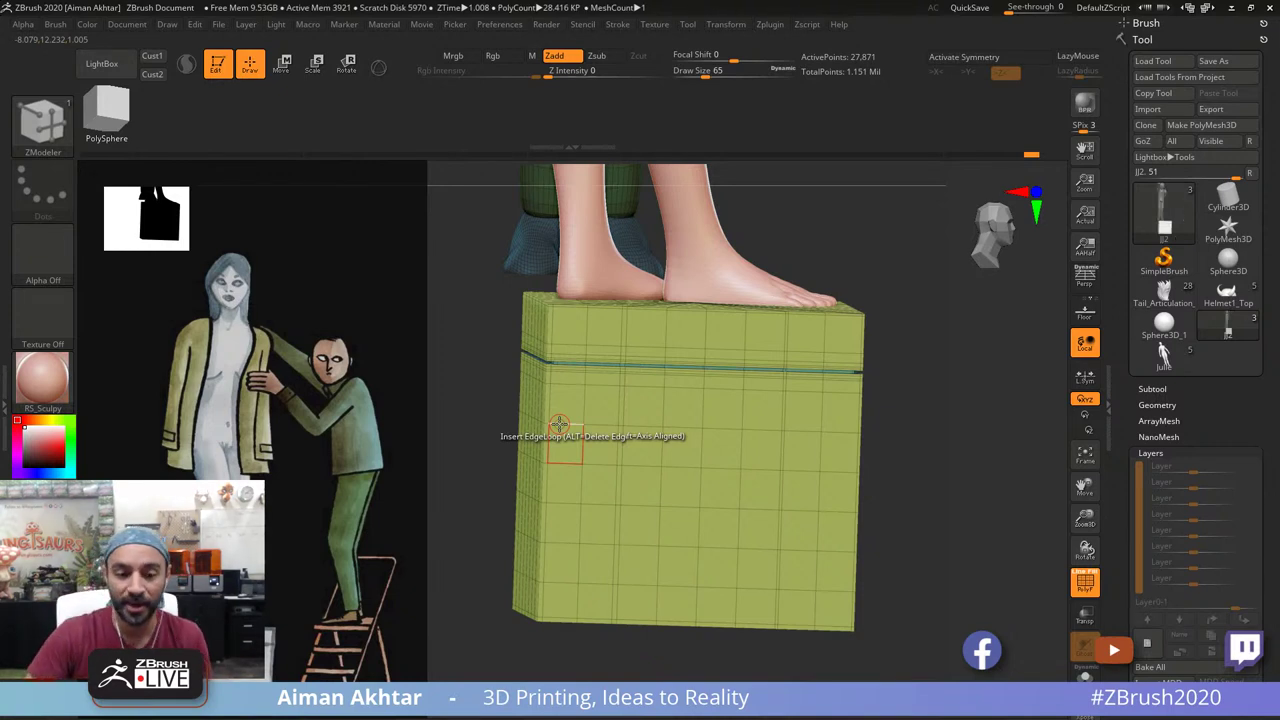
mouse_move(886, 451)
mouse_down()
mouse_move(988, 515)
mouse_move(1037, 511)
mouse_move(877, 457)
mouse_up()
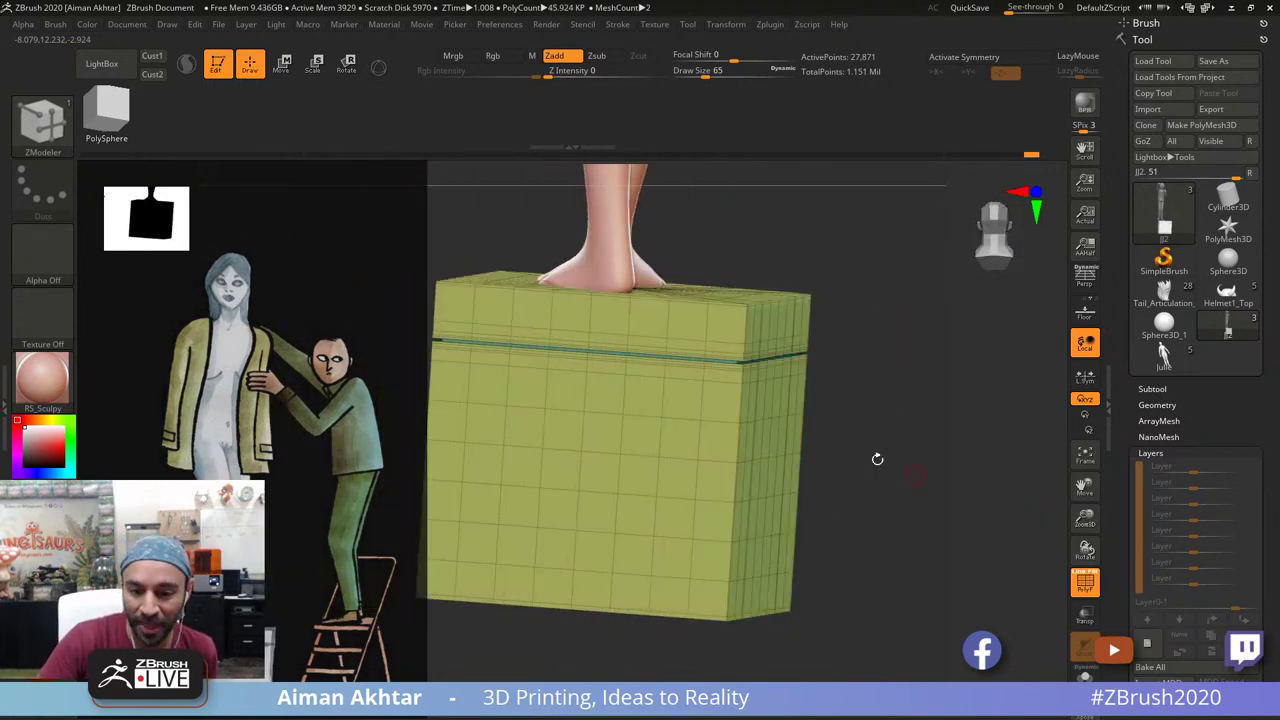
click(734, 420)
alt+drag(966, 422, 1074, 434)
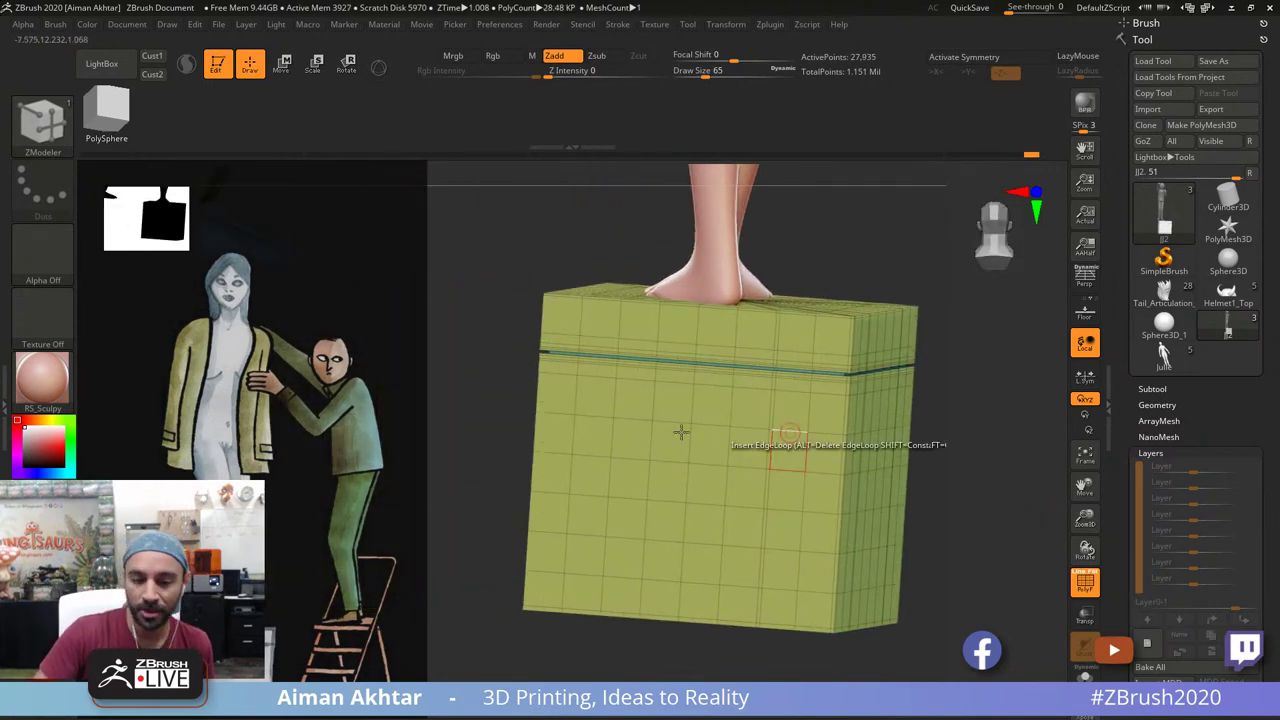
click(541, 412)
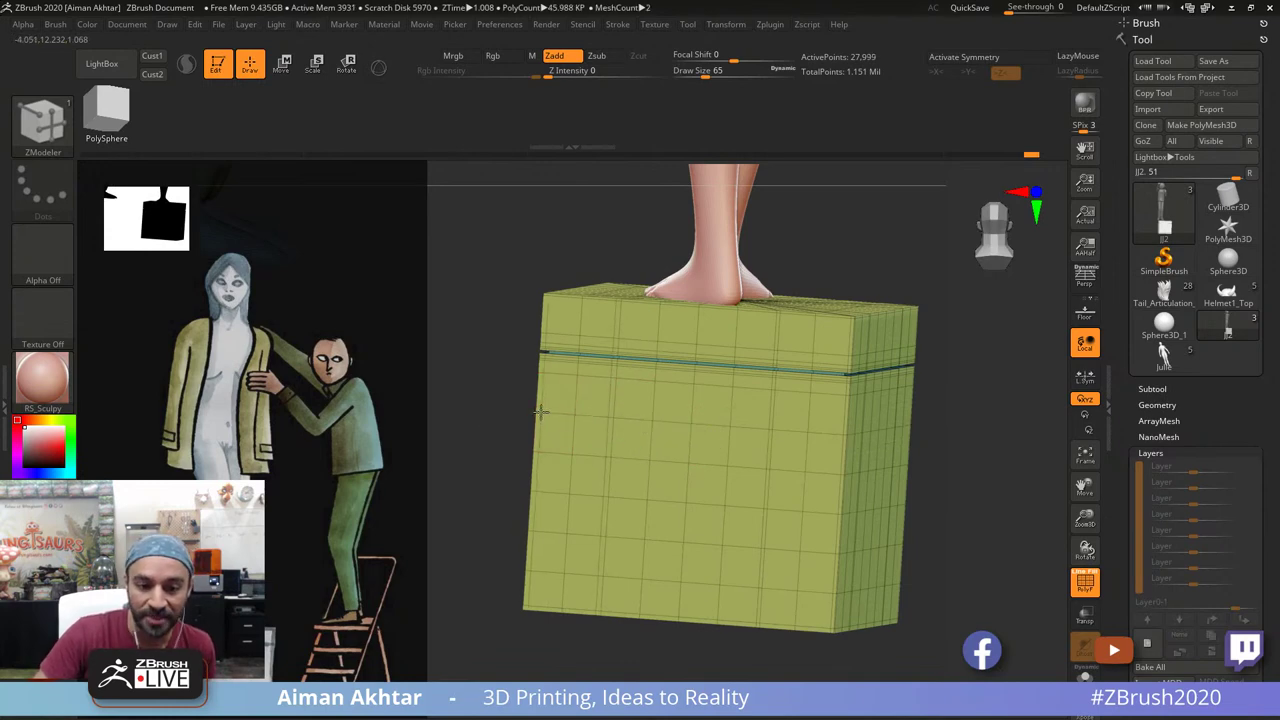
Step: Turn off the polyframe display and divide the pedestal twice to subdivision level 3
mouse_move(904, 280)
mouse_down()
mouse_move(894, 423)
mouse_move(783, 426)
mouse_move(731, 486)
mouse_move(707, 487)
mouse_move(897, 489)
mouse_move(835, 489)
mouse_move(868, 522)
mouse_move(880, 513)
mouse_up()
click(1083, 581)
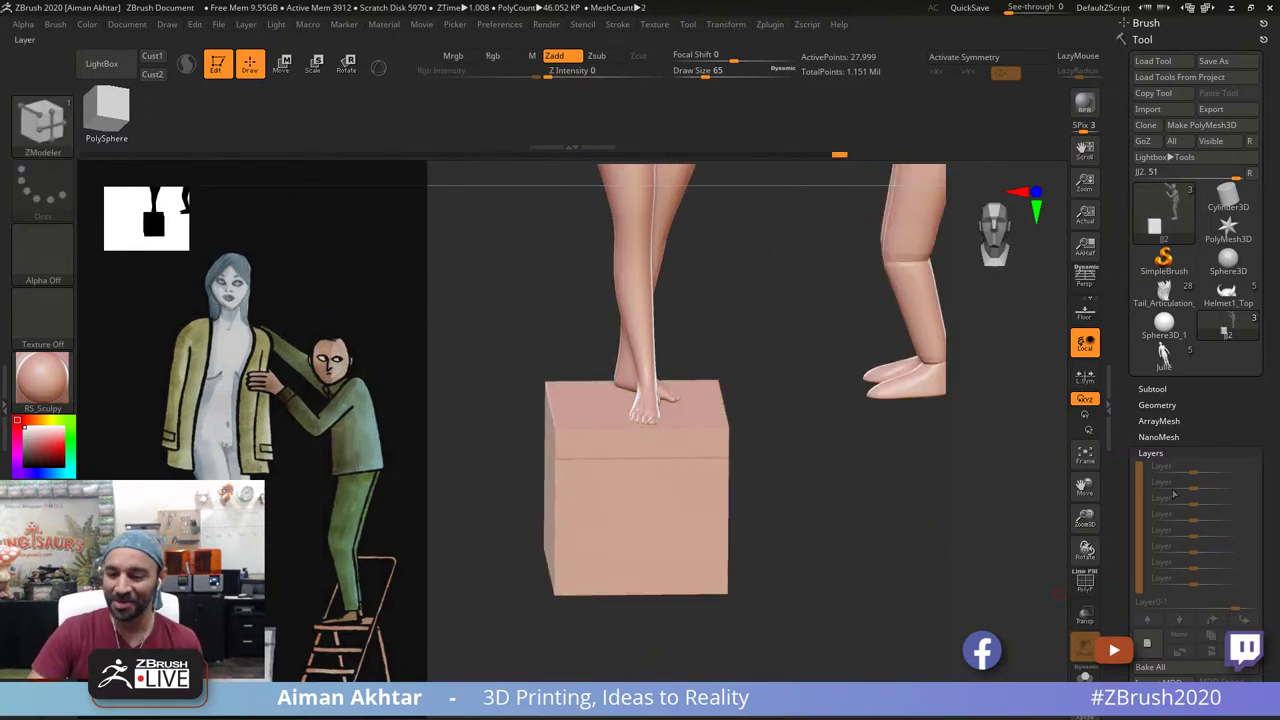
click(1165, 452)
click(1160, 405)
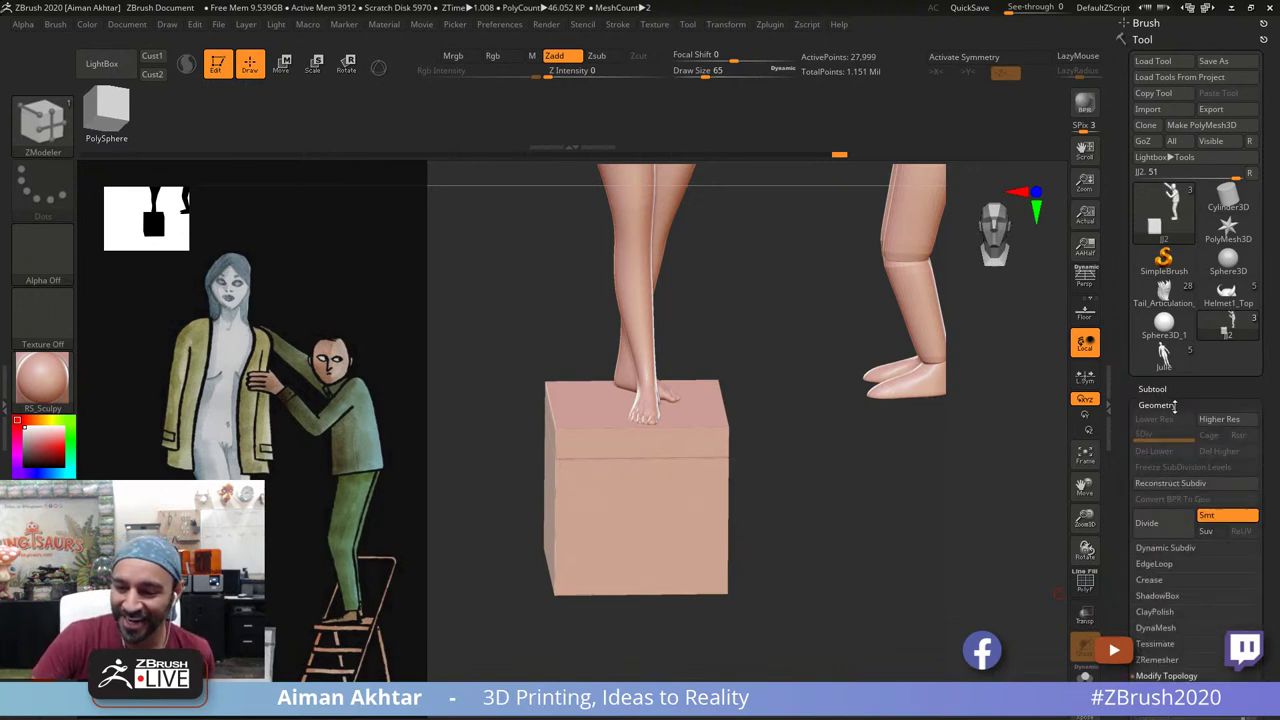
click(1169, 531)
click(1171, 529)
mouse_move(877, 551)
shift+mouse_down()
mouse_move(857, 514)
mouse_move(875, 551)
shift+mouse_up()
alt+drag(887, 462, 1035, 484)
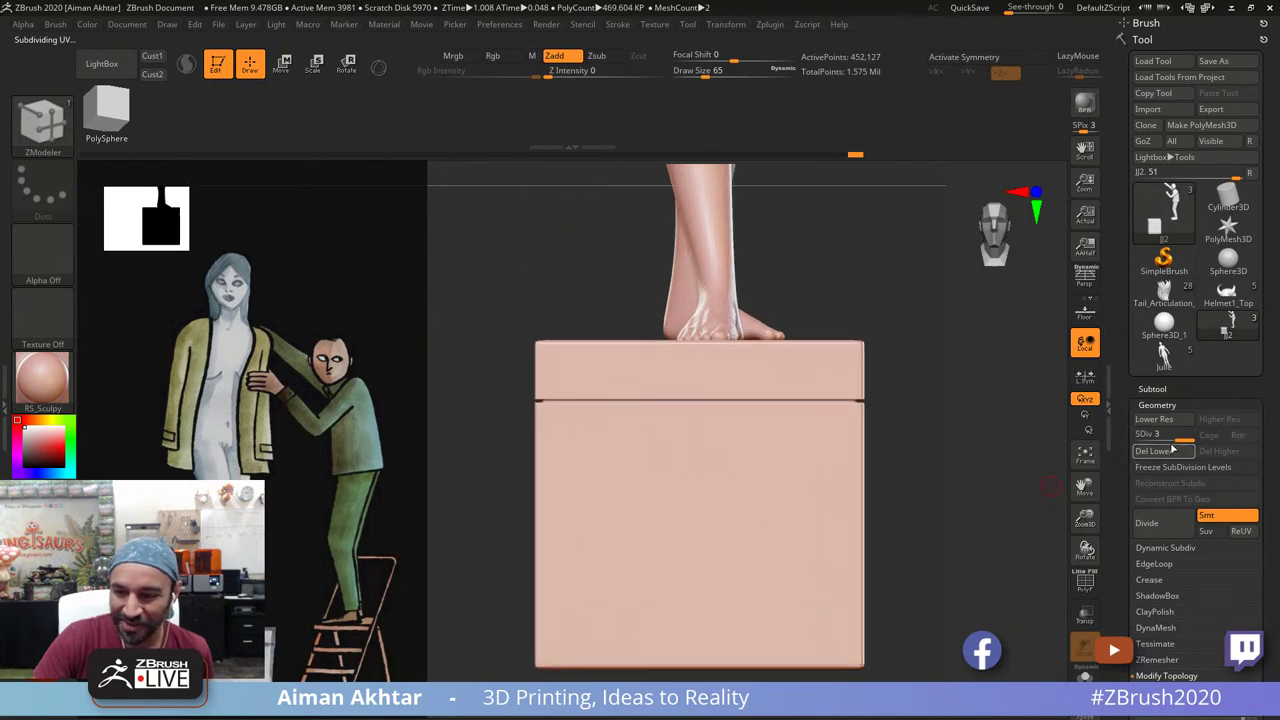
Step: Try deleting the pedestal's lower subdivision levels and smoothing along the groove with a draw size of 280
click(1167, 452)
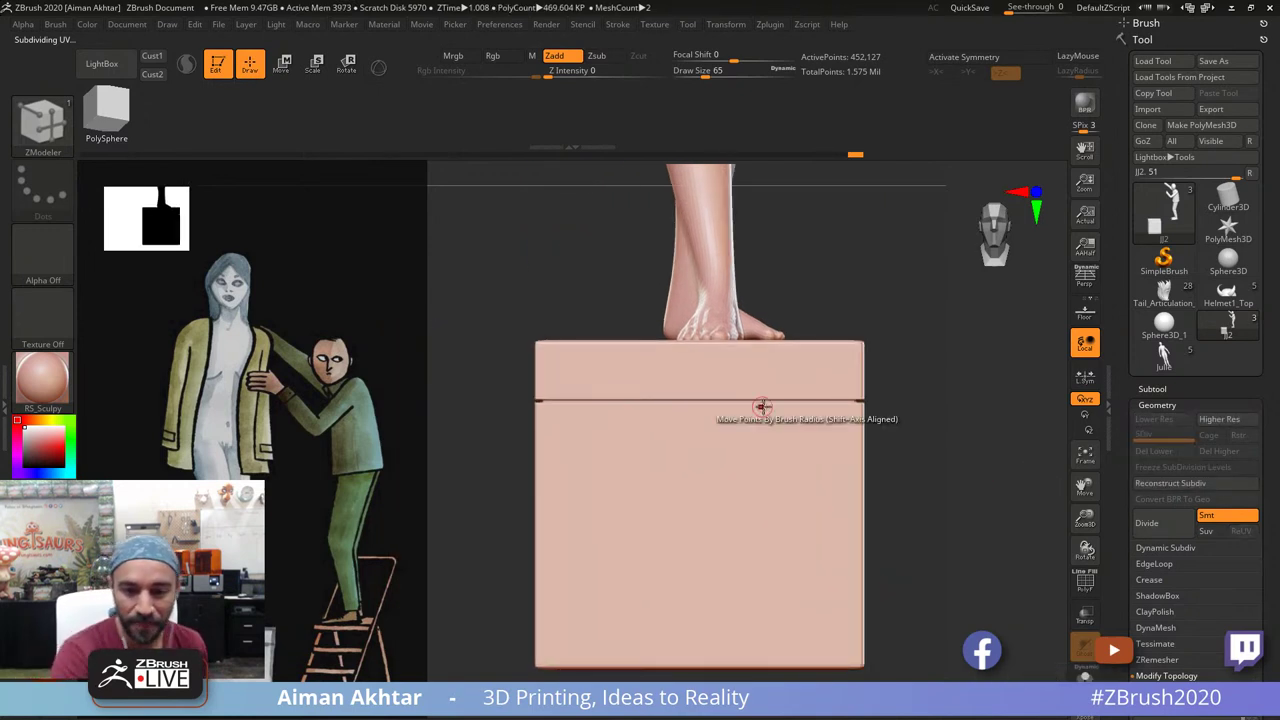
key(s)
drag(787, 407, 820, 406)
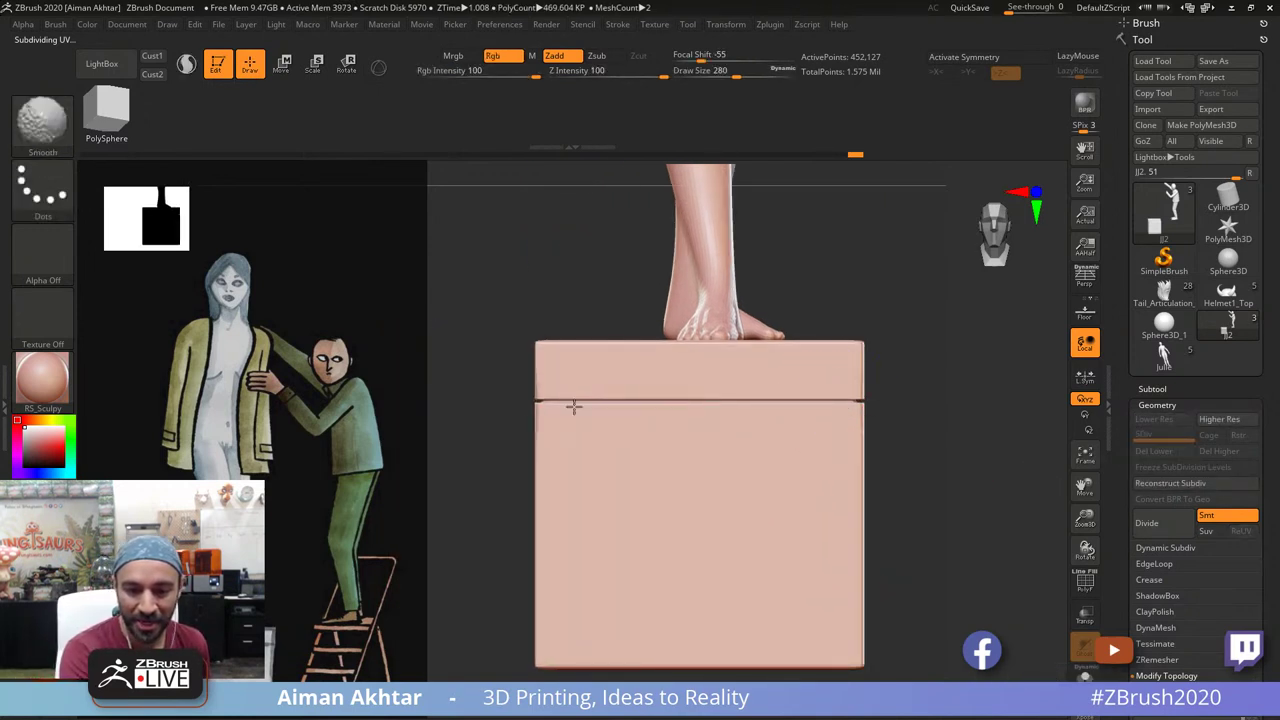
key(b)
key(z)
key(m)
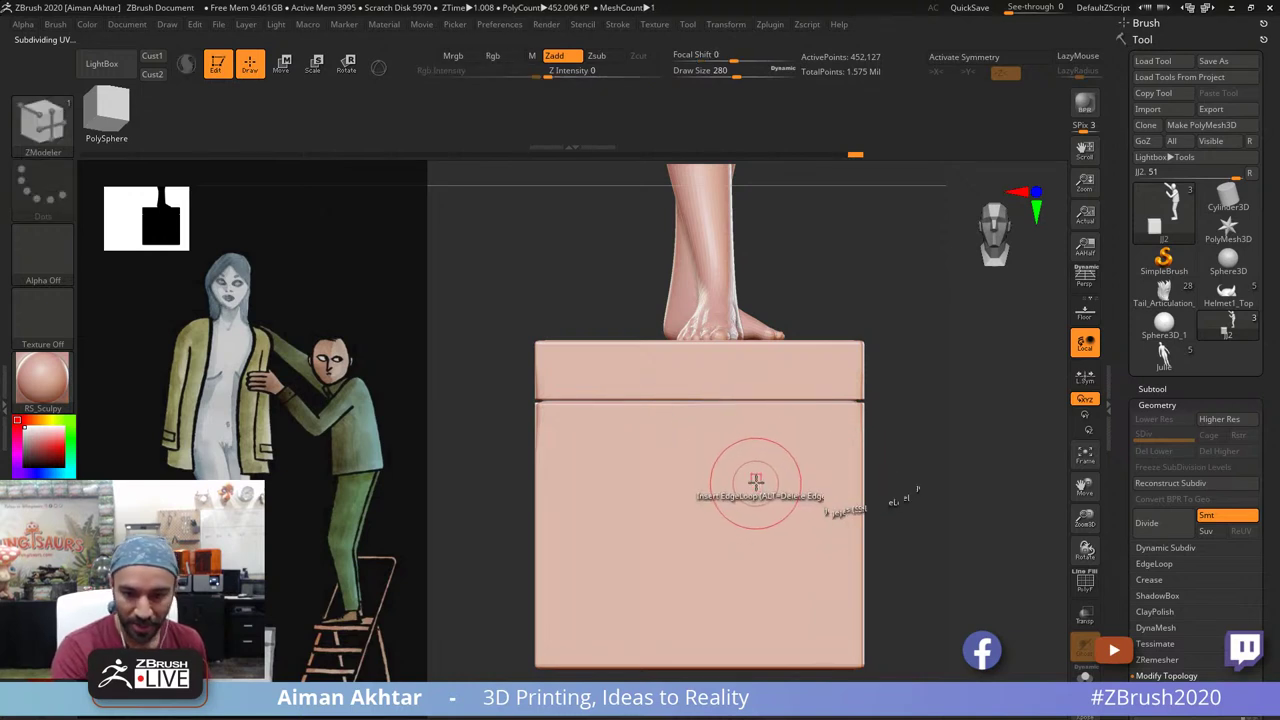
key(ctrl)
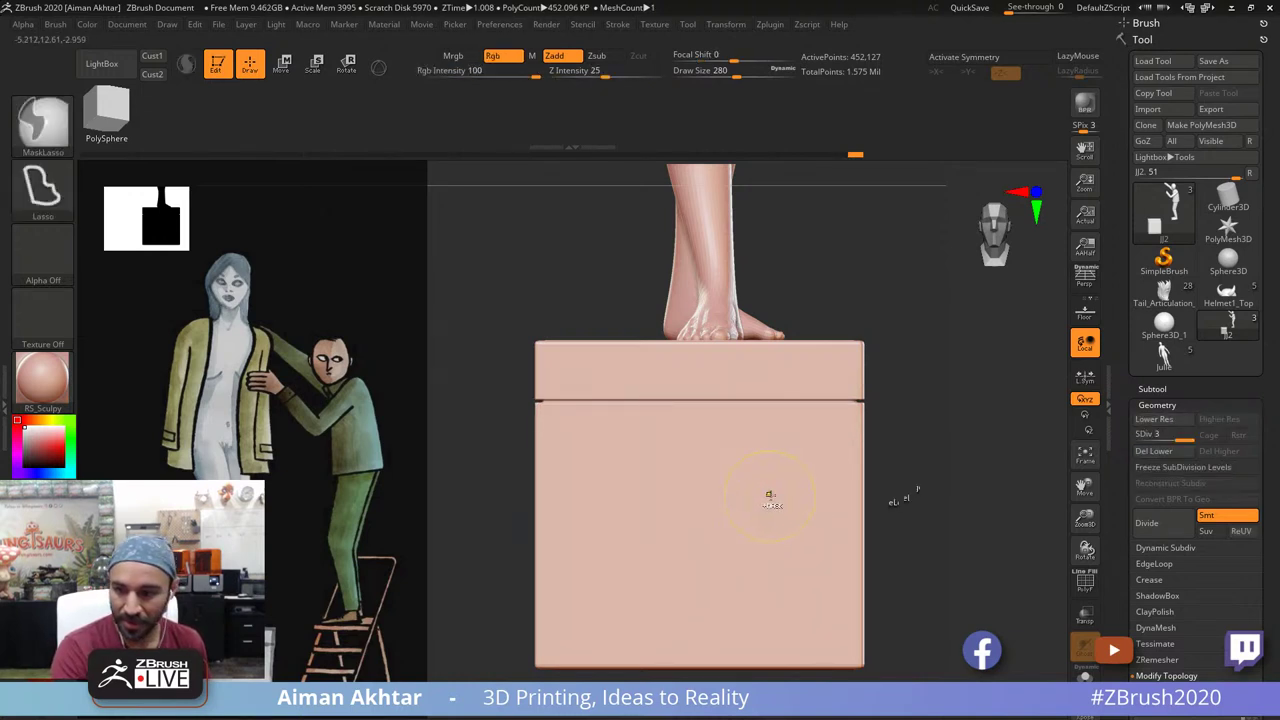
Step: Try smoothing along the groove at subdivision level 2, and return to the undivided pedestal with its polyframe shown
key(shift+d)
shift+drag(832, 408, 579, 434)
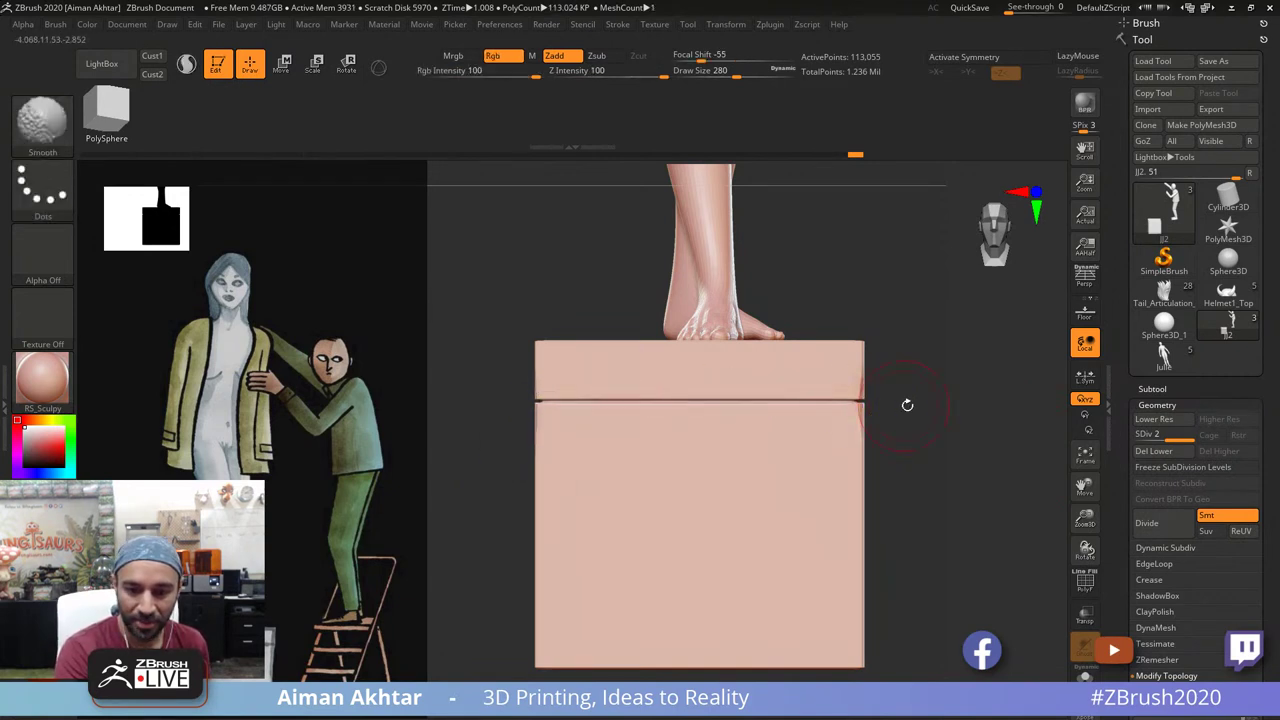
key(ctrl+z)
click(1088, 588)
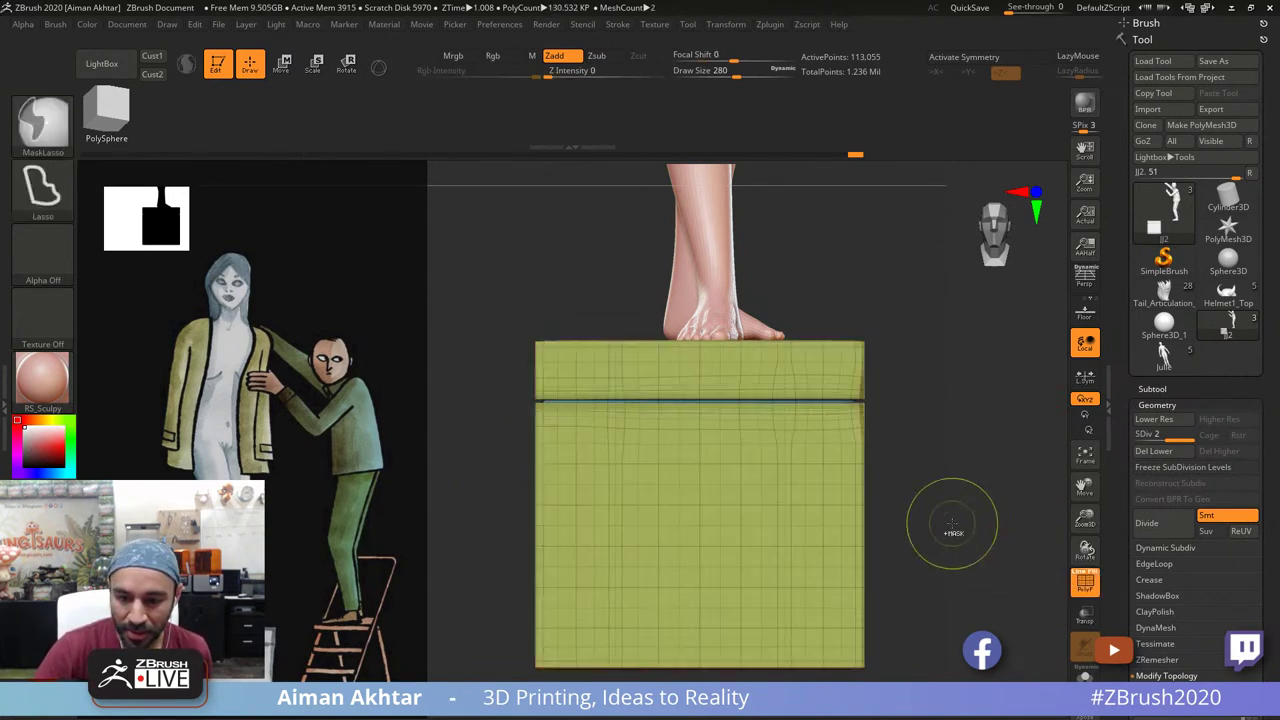
key(shift+d)
Step: Delete the edge loop just above the groove, using ZModeler's Delete edge action with the EdgeLoop Complete target
alt+drag(948, 514, 1004, 606)
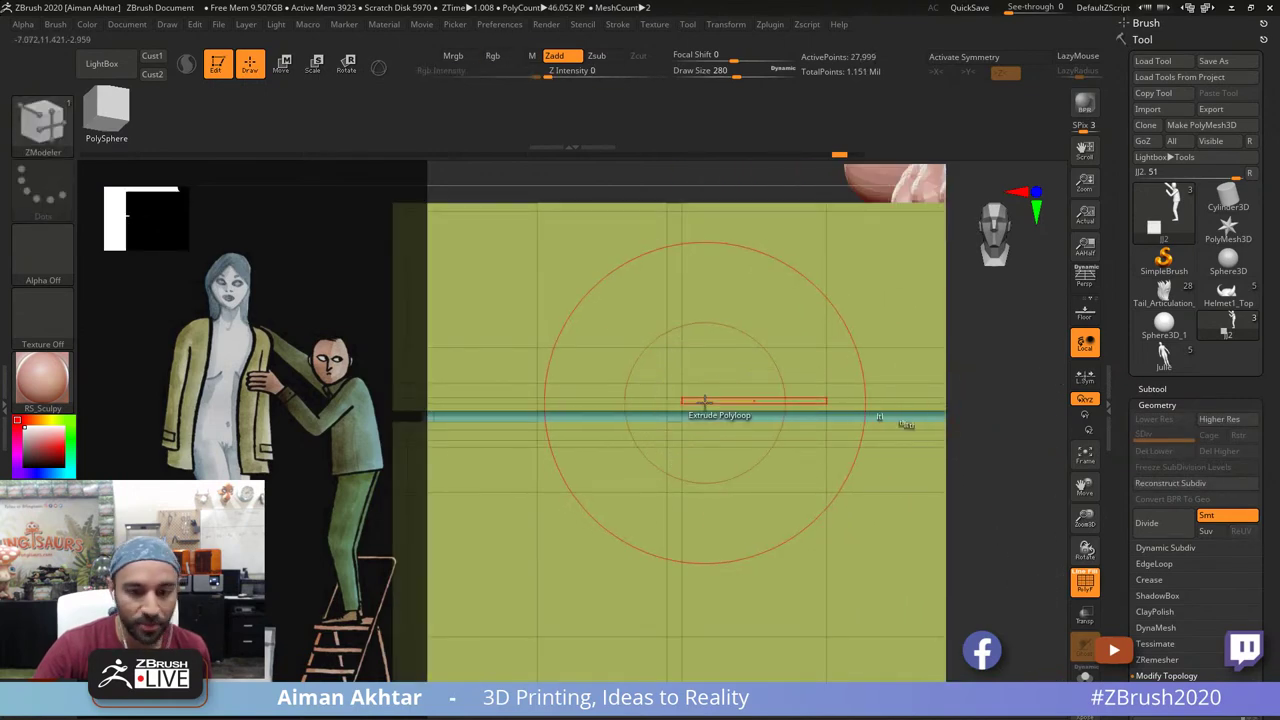
key(space)
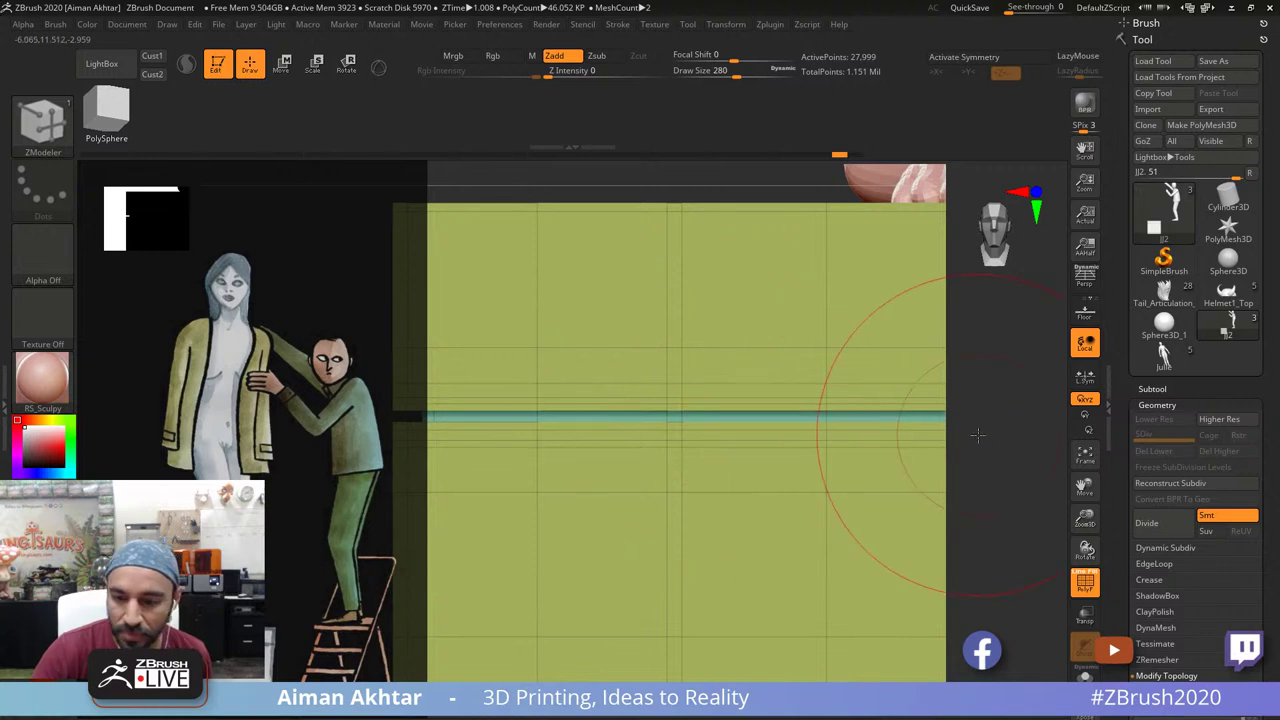
alt+drag(979, 436, 1020, 486)
key(space)
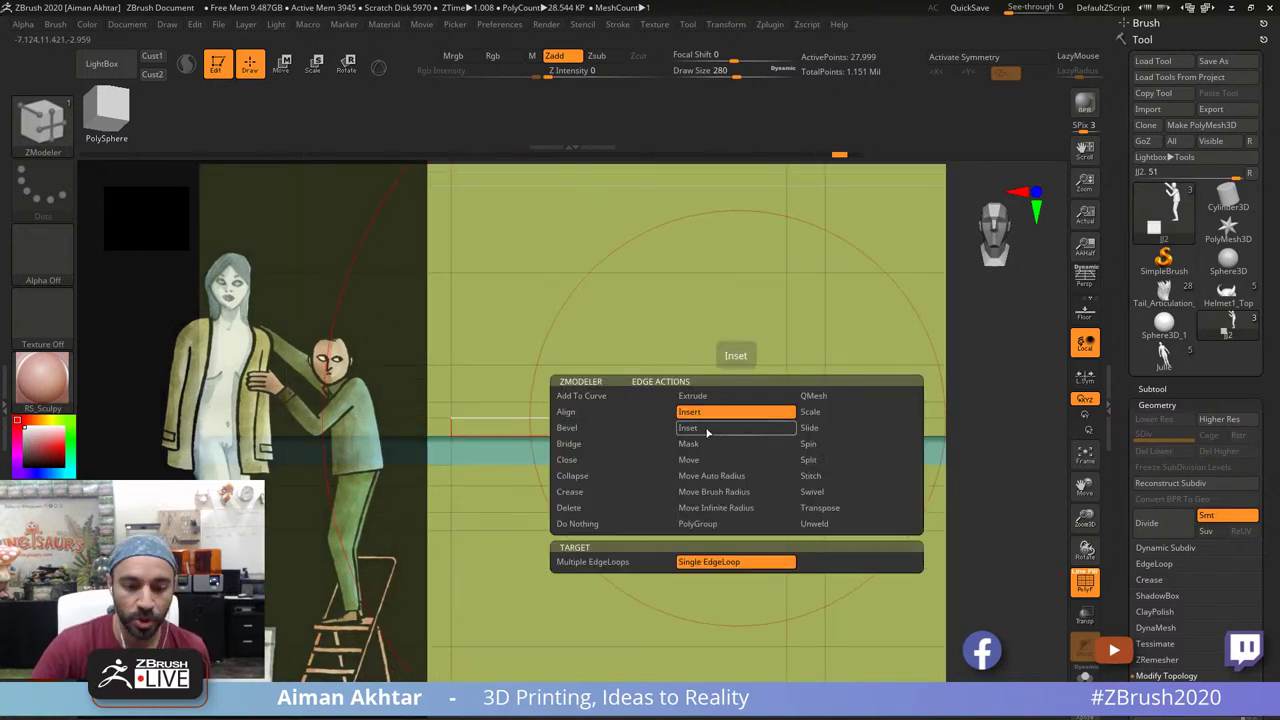
click(568, 507)
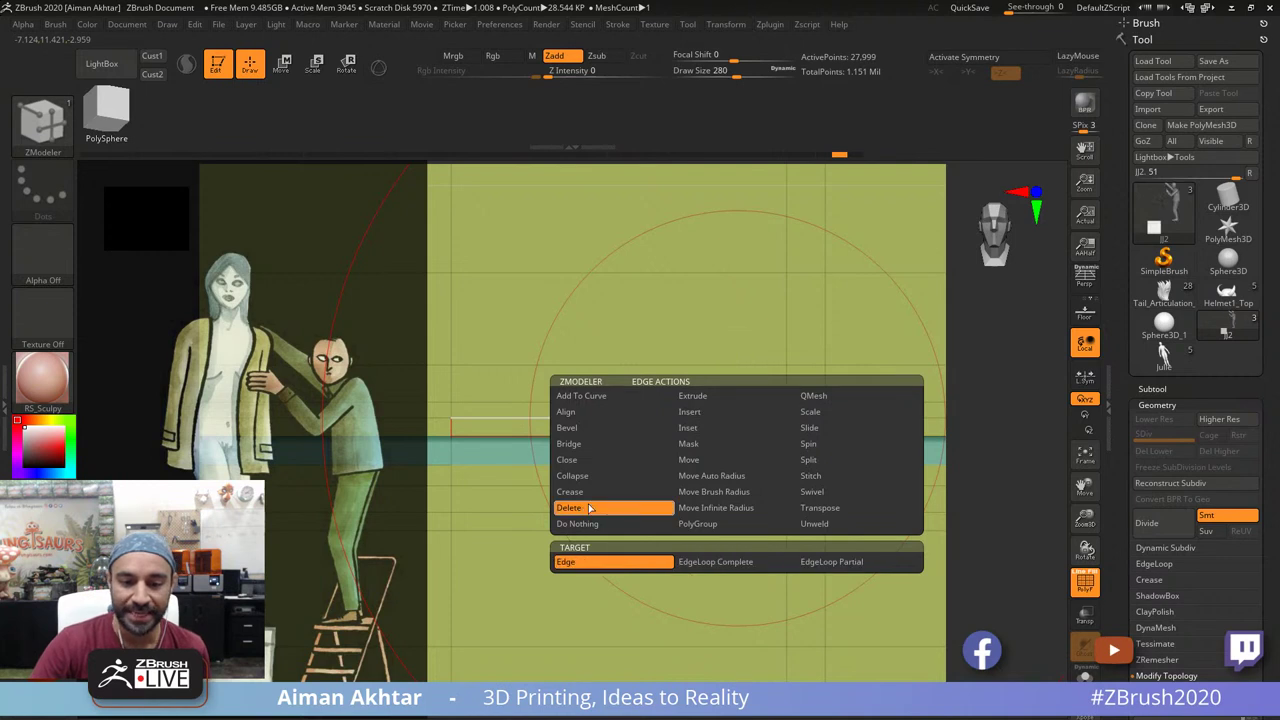
click(715, 561)
click(699, 418)
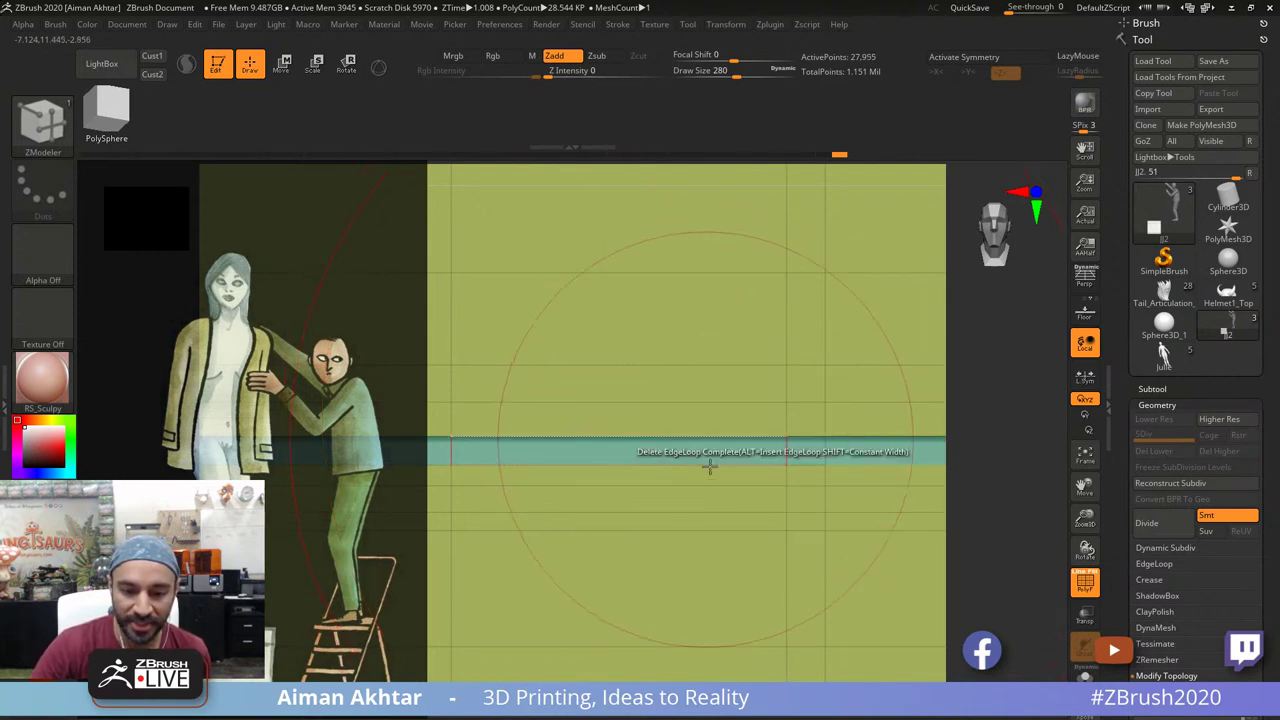
Step: Delete the edge loop just below the pedestal's groove, and try dividing the pedestal once before undoing that division
click(714, 486)
alt+drag(987, 531, 908, 531)
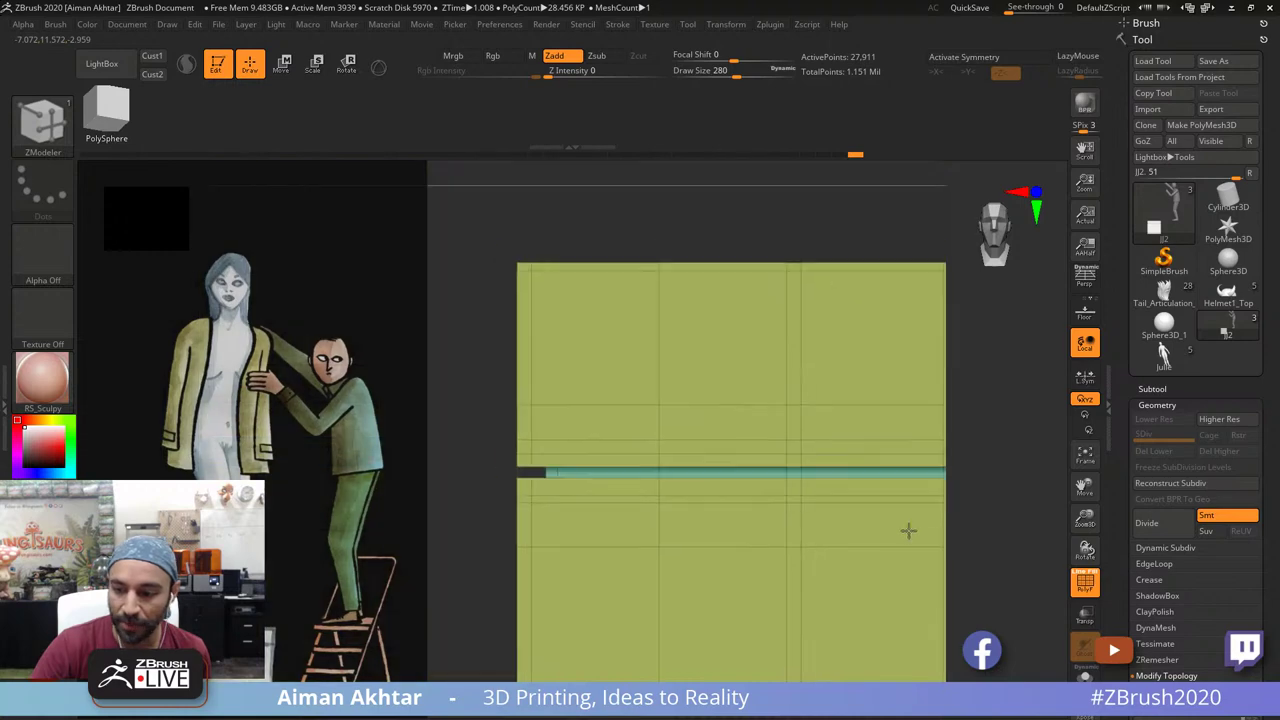
click(1150, 528)
key(ctrl+z)
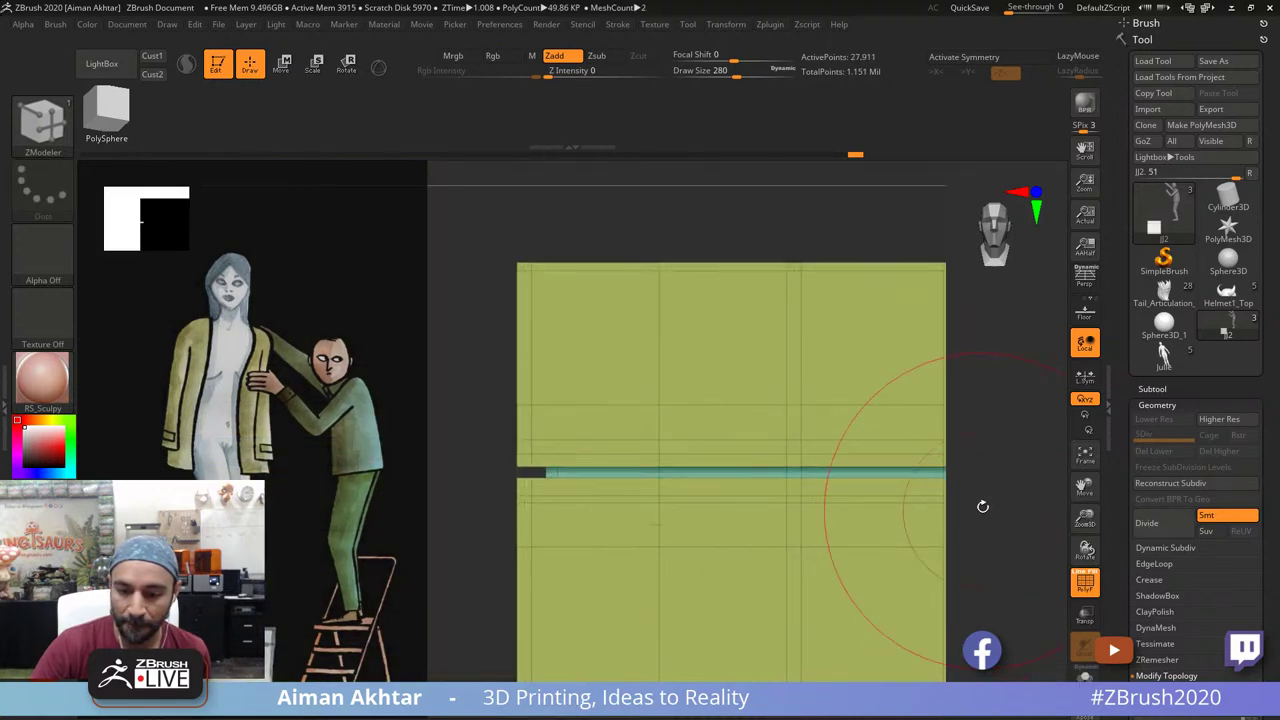
Step: Reduce the draw size to 16 and delete two horizontal edge loops inside the pedestal's groove
drag(983, 506, 977, 477)
alt+drag(997, 532, 1000, 486)
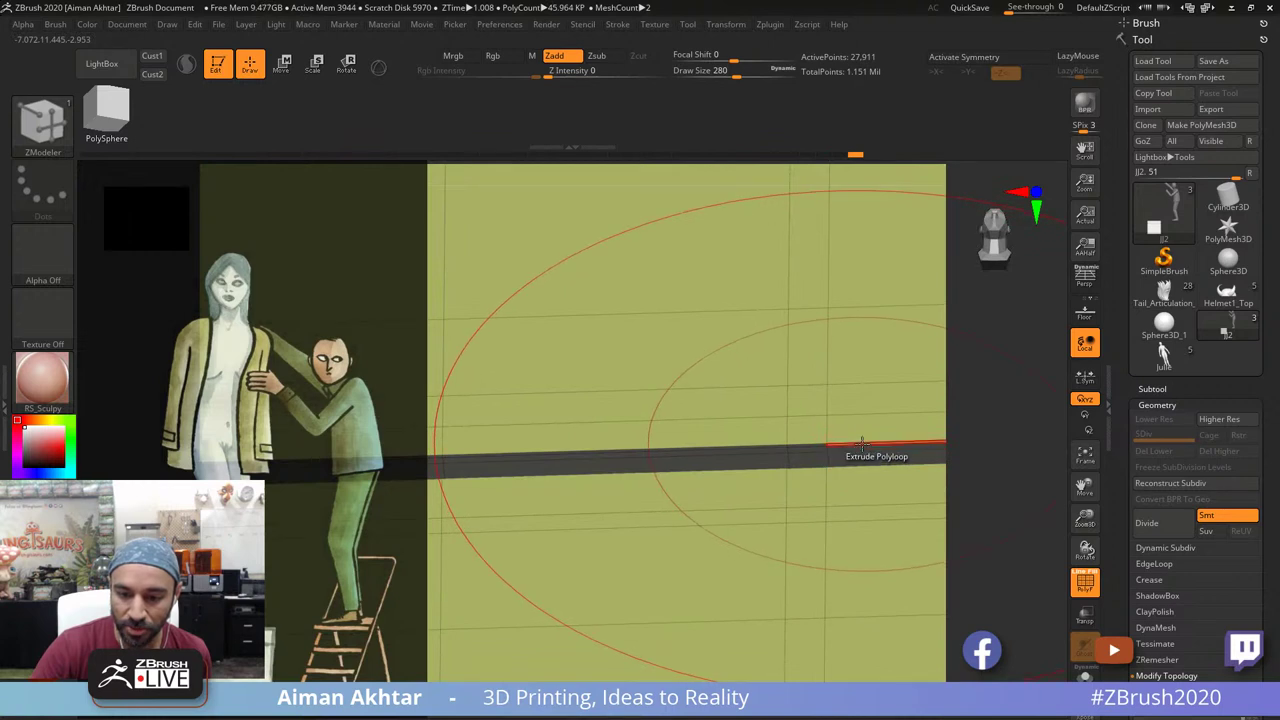
alt+drag(990, 500, 994, 535)
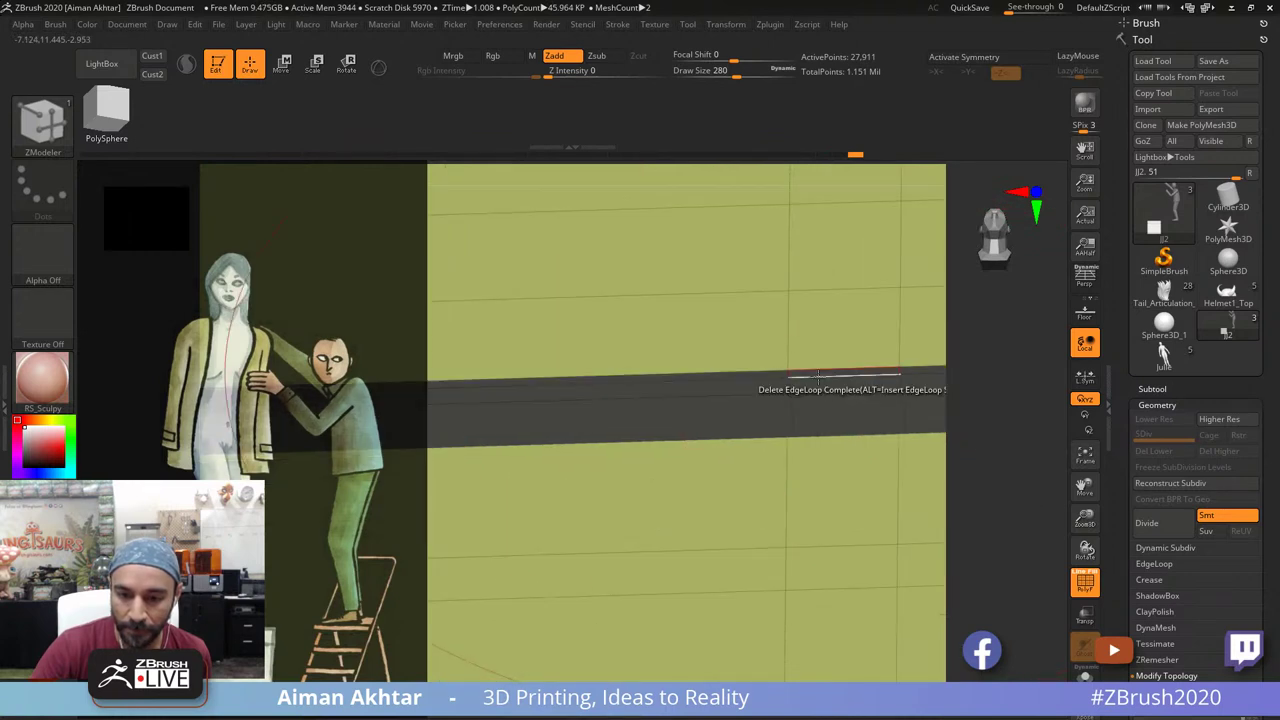
key(s)
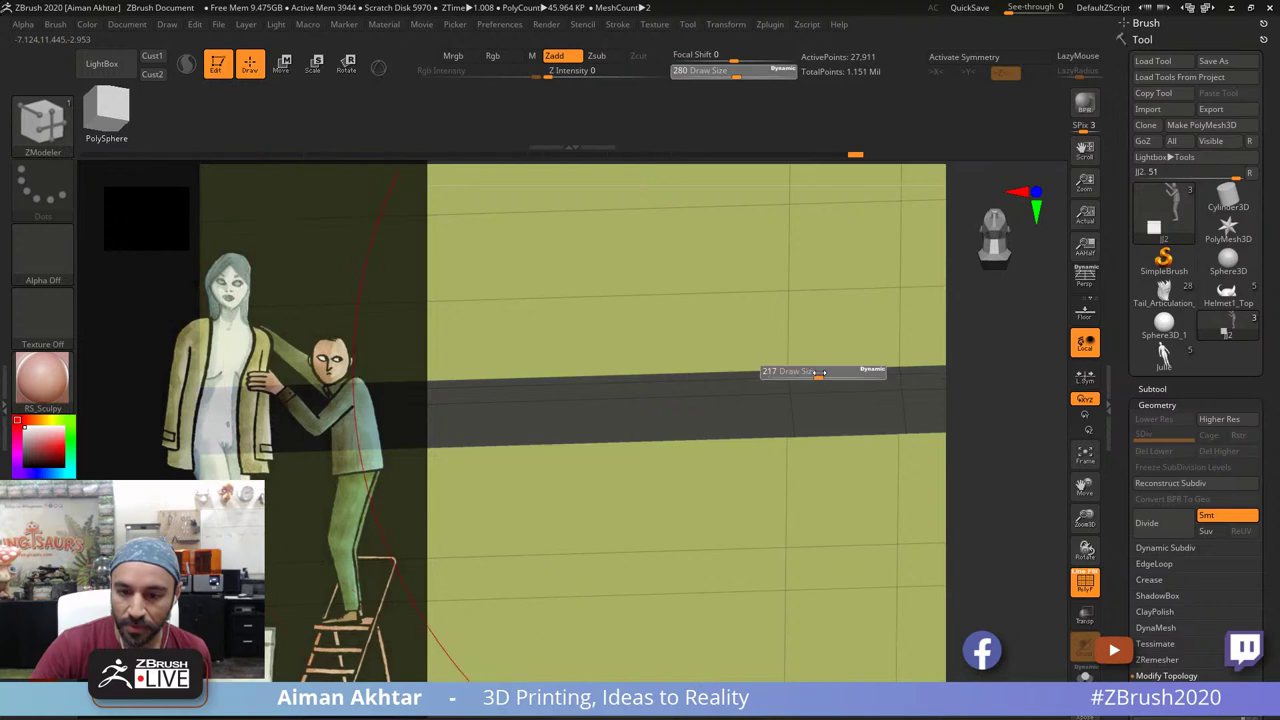
drag(819, 372, 780, 377)
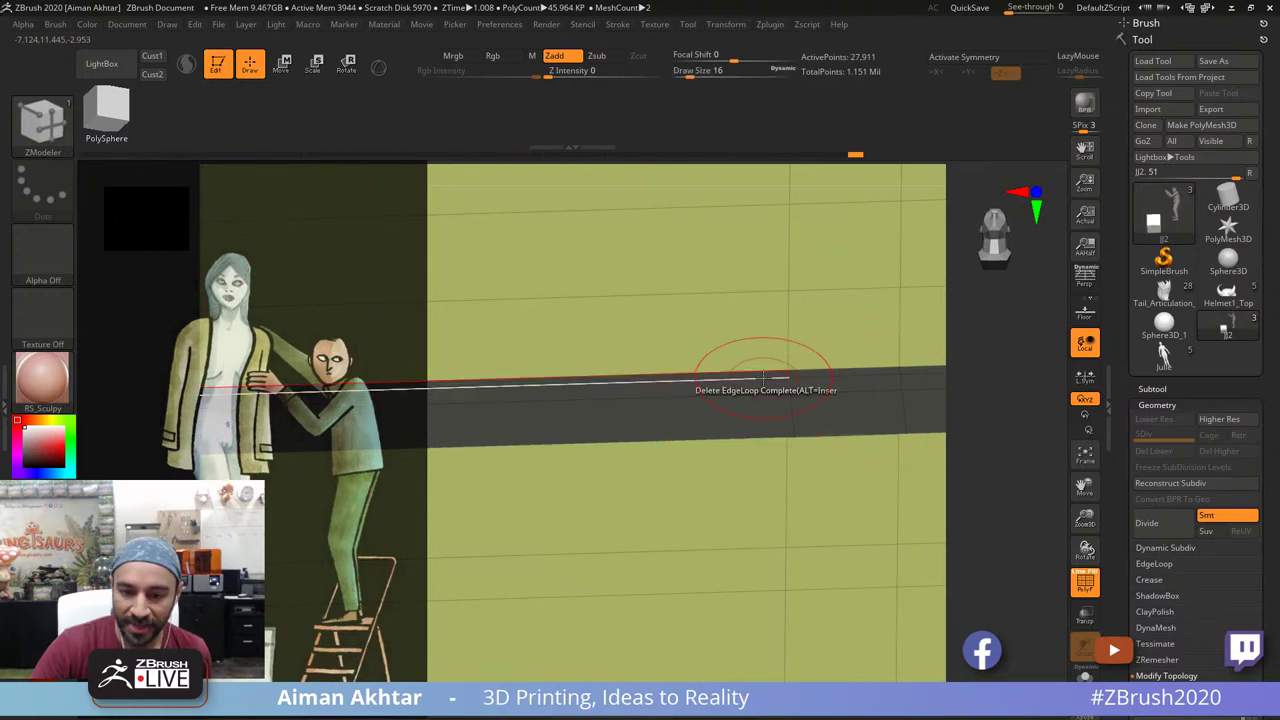
click(763, 378)
drag(980, 411, 988, 522)
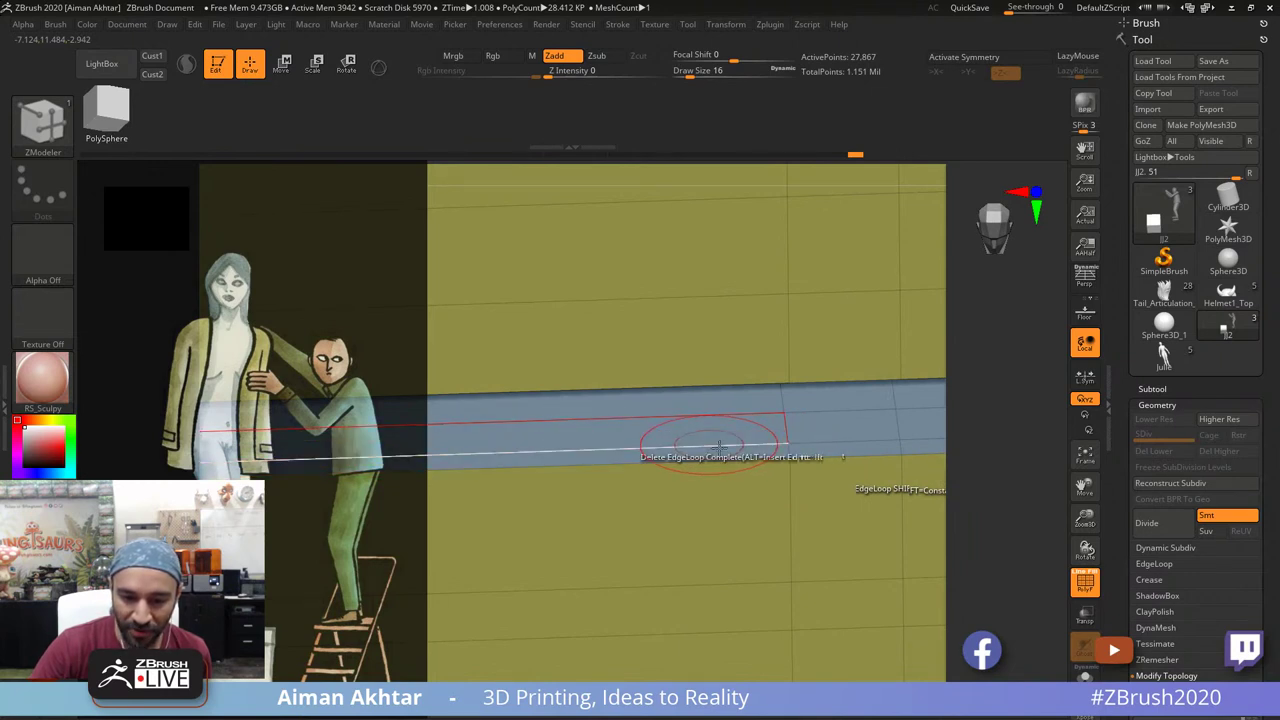
click(718, 444)
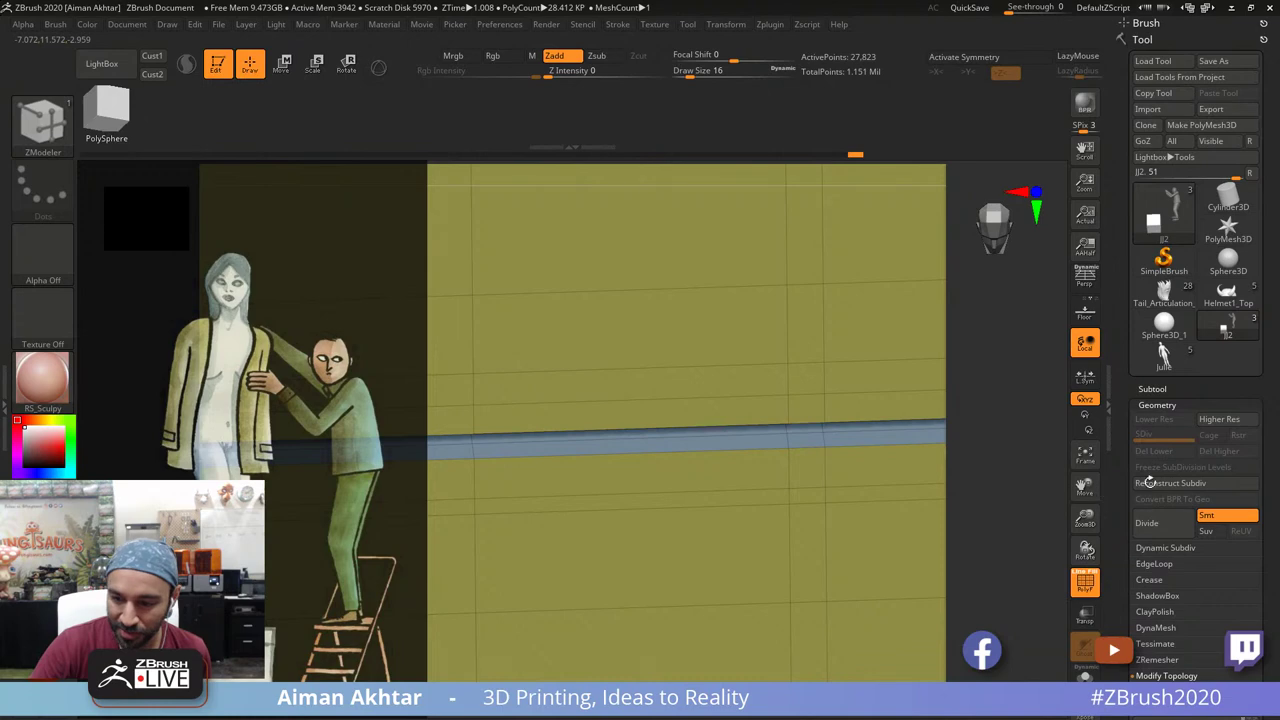
Step: Try dividing the pedestal to check the groove's edge spacing
shift+drag(1150, 482, 1176, 465)
click(1163, 516)
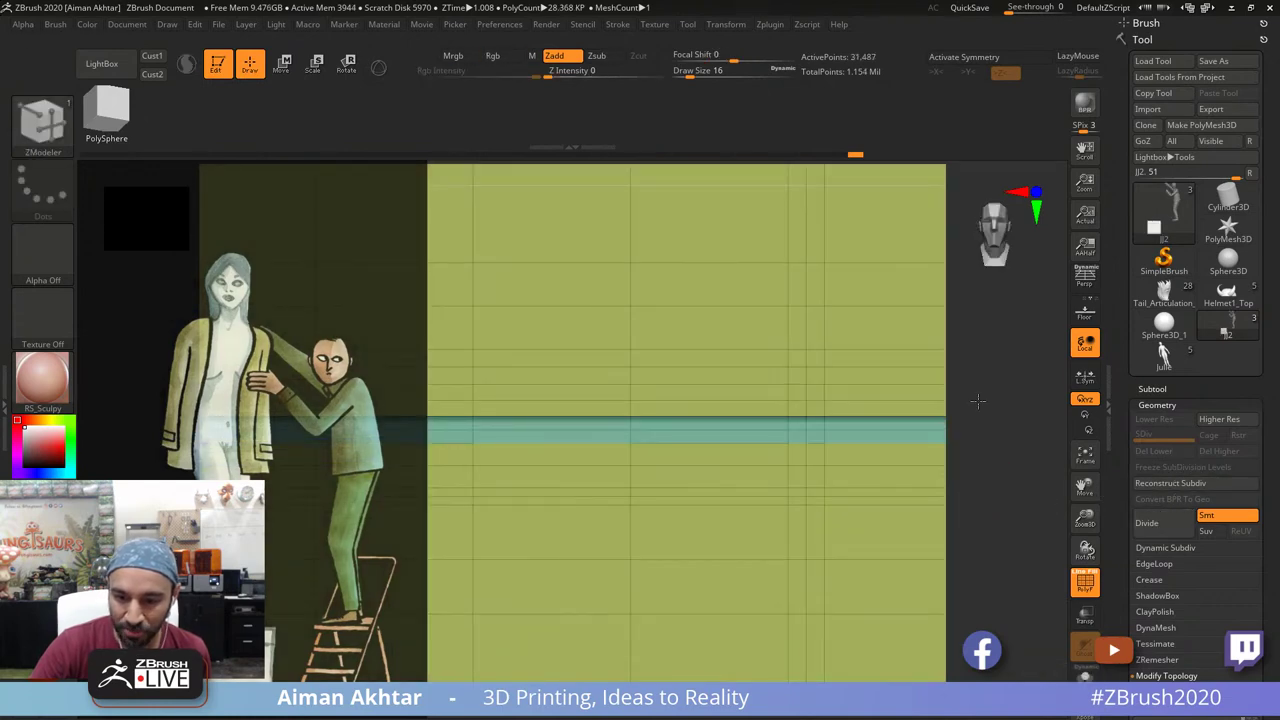
drag(978, 401, 979, 435)
key(ctrl+z)
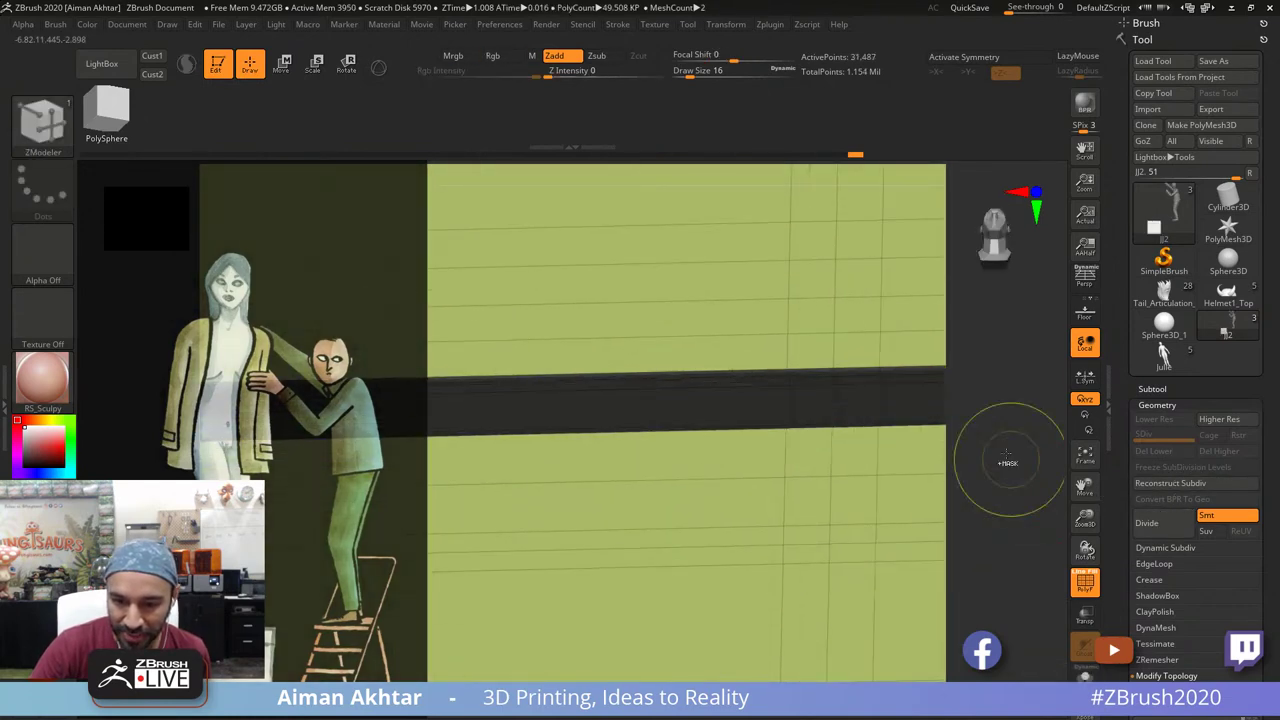
Step: Delete the edge loop near the groove's inner upper edge and combine the pedestal into a single polygroup
click(847, 385)
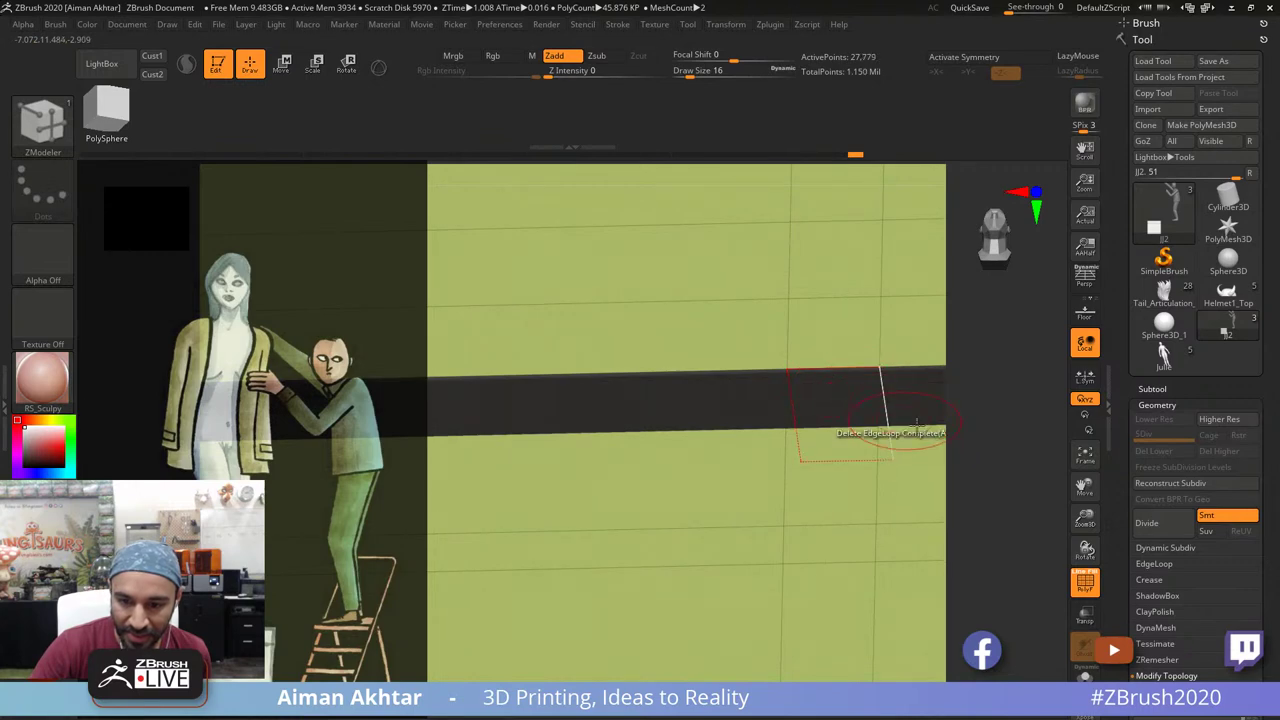
drag(1003, 537, 1003, 546)
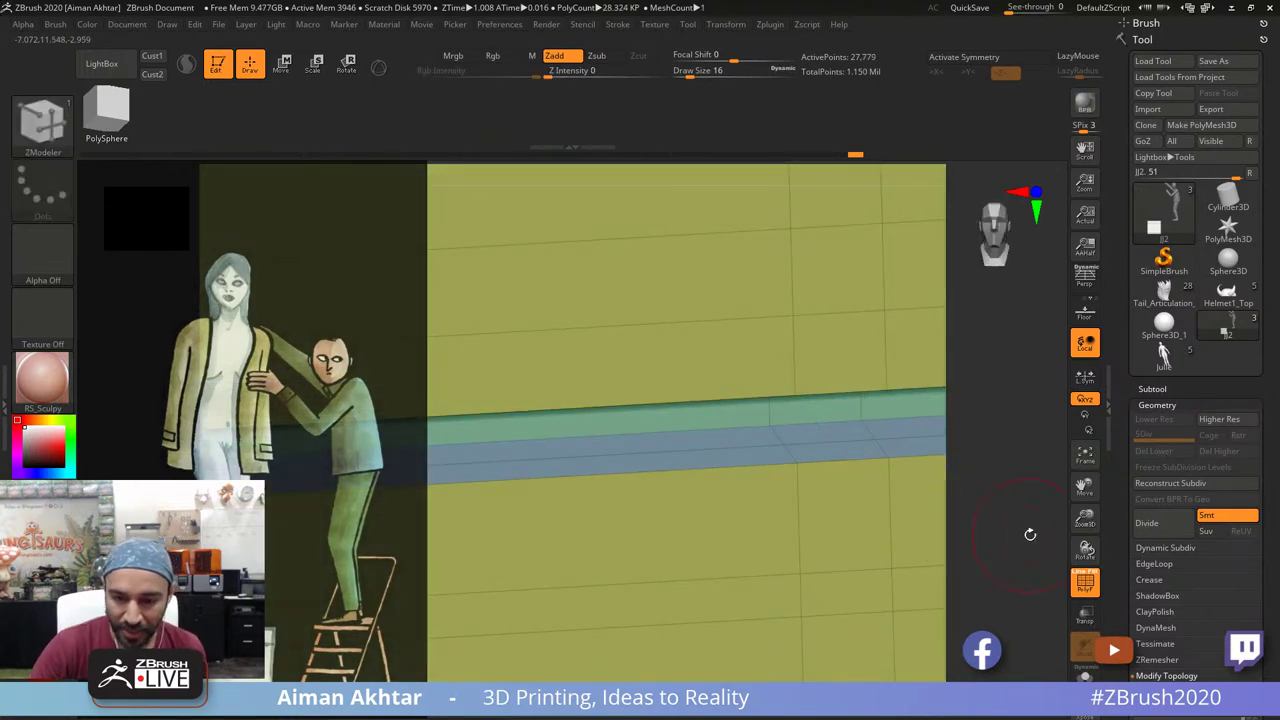
key(ctrl+w)
Step: Divide the pedestal three times with the polyframe hidden, and delete its lower subdivision levels
click(1171, 525)
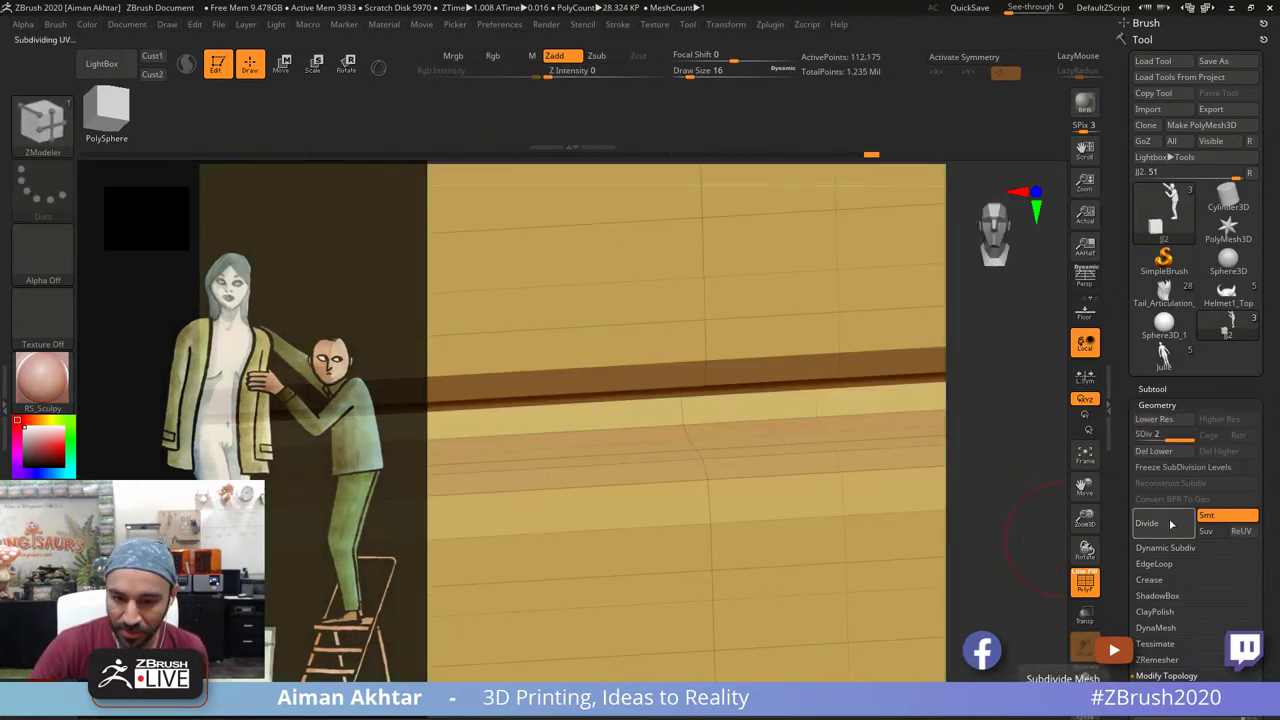
alt+drag(1017, 521, 489, 529)
key(shift+f)
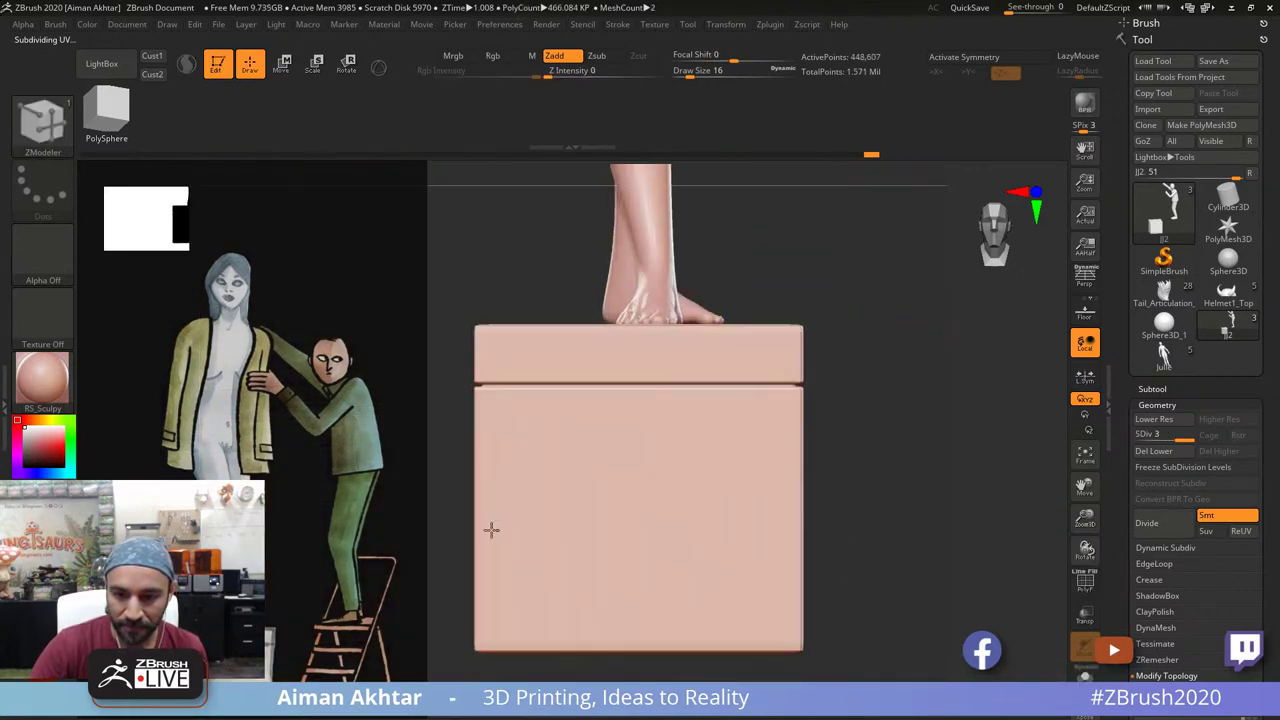
alt+drag(933, 568, 888, 570)
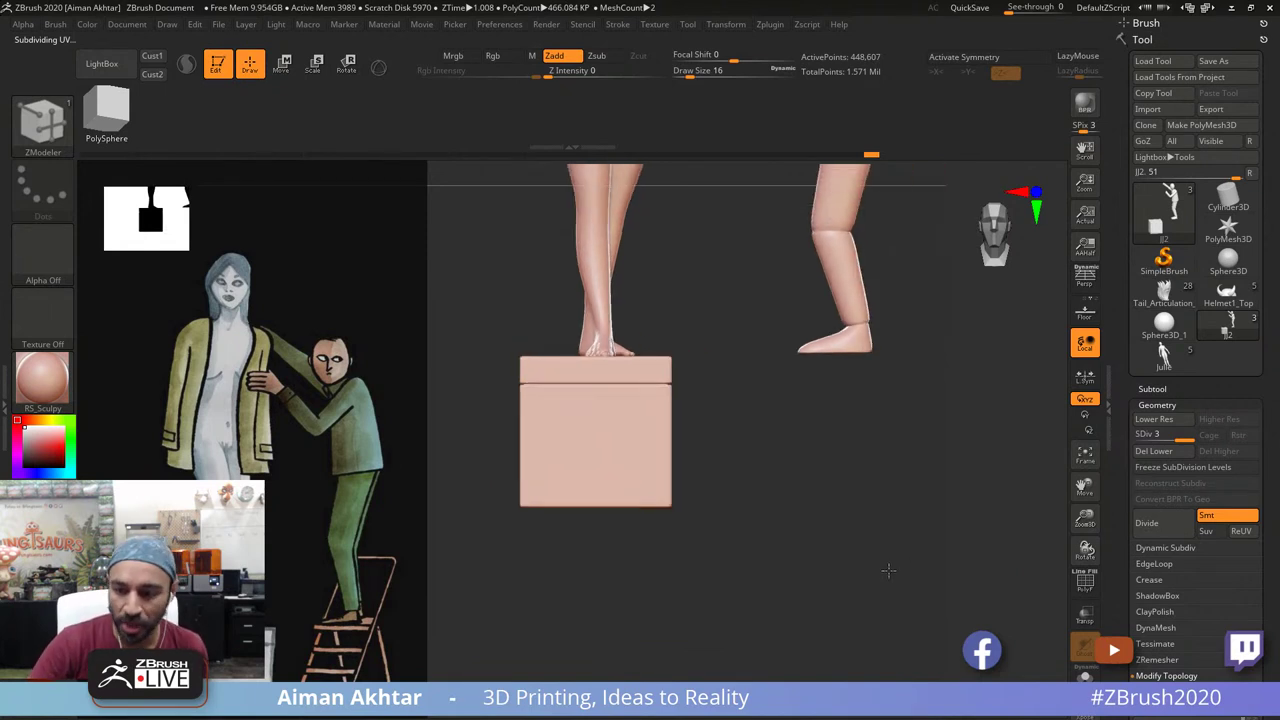
click(1180, 455)
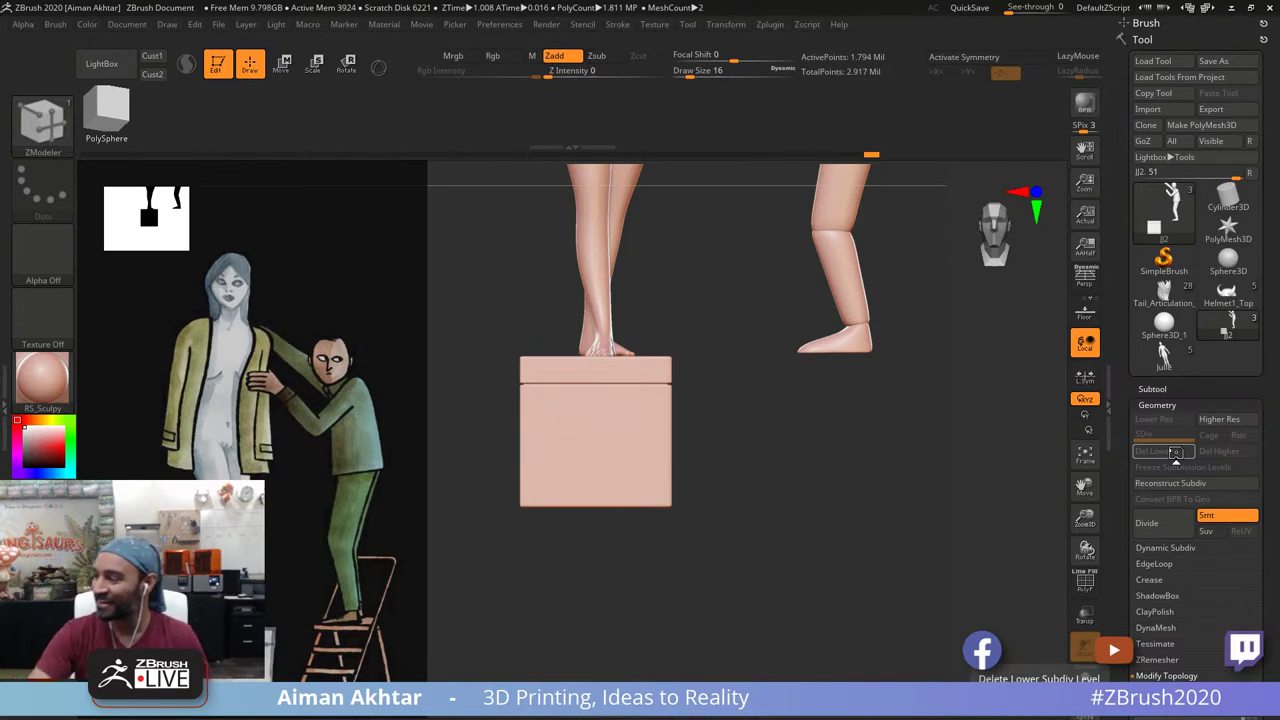
click(1175, 451)
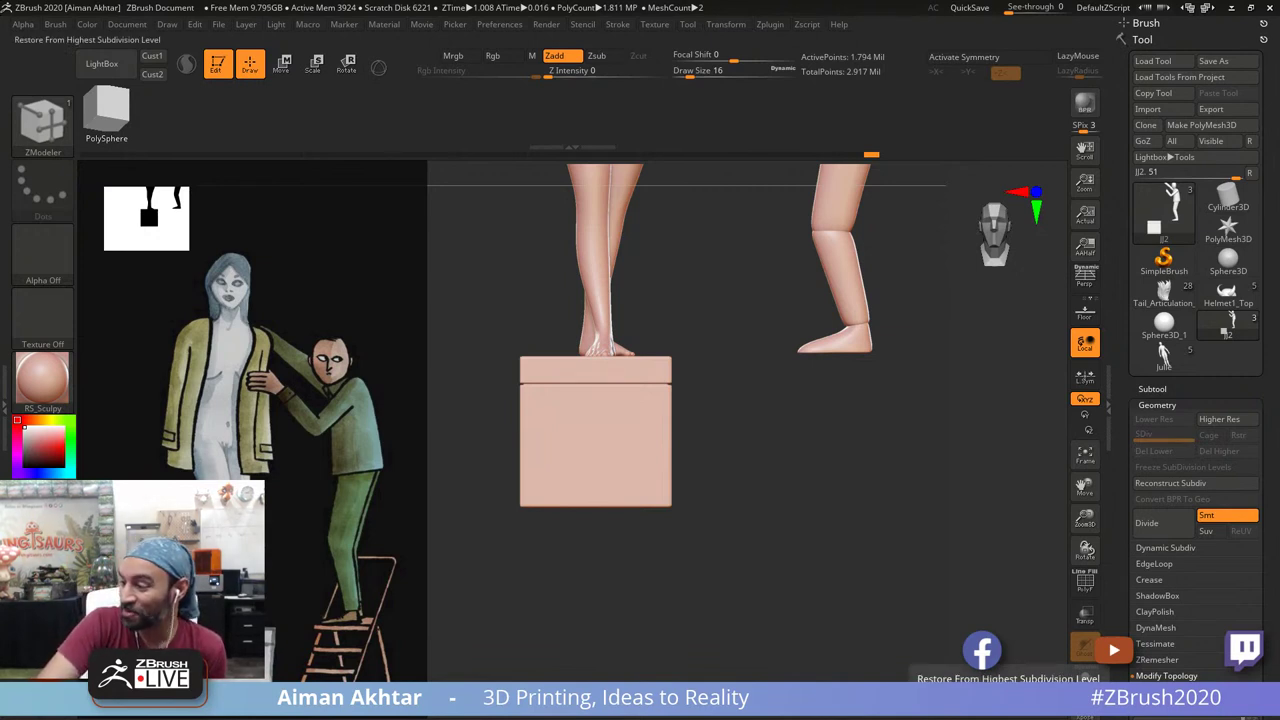
Step: Set up the Inflat brush with a draw size of 286 and make the female figure the active subtool
drag(749, 500, 753, 575)
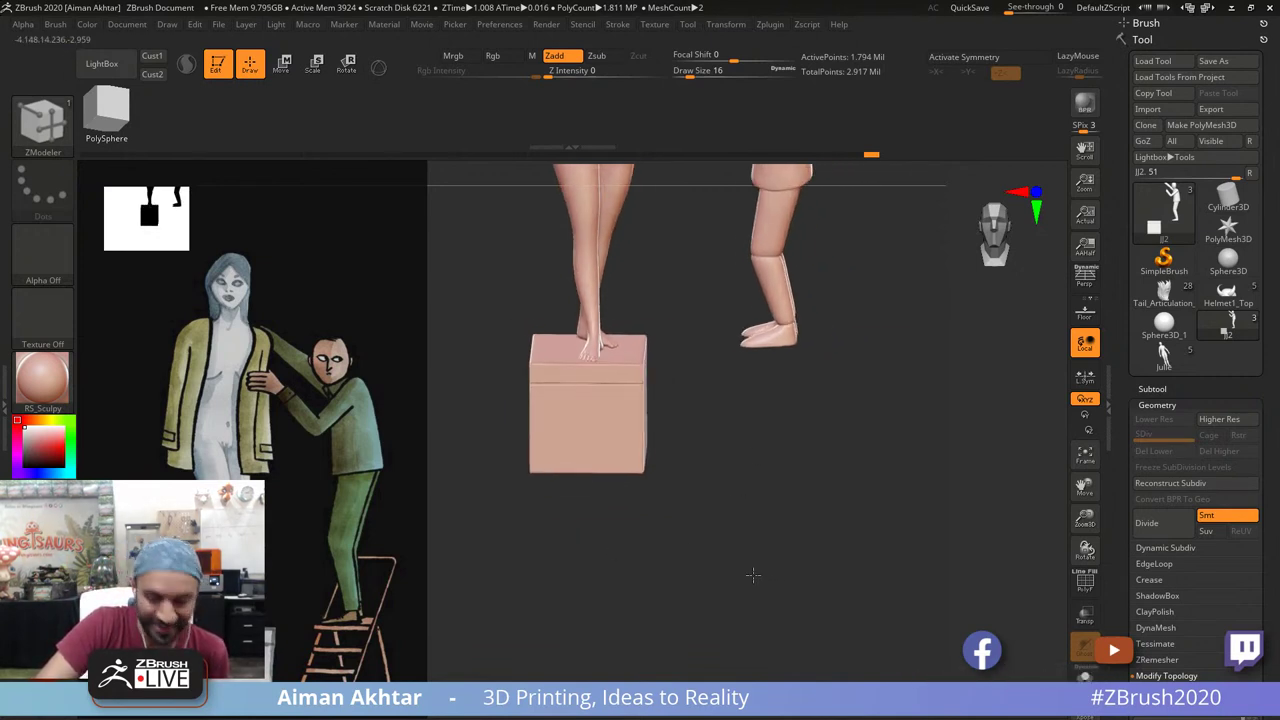
mouse_move(733, 463)
alt+mouse_down()
mouse_move(774, 600)
mouse_move(775, 564)
mouse_move(794, 608)
mouse_move(843, 597)
mouse_move(727, 554)
mouse_move(757, 566)
mouse_move(752, 609)
mouse_move(731, 606)
mouse_move(760, 567)
mouse_move(771, 613)
mouse_move(803, 612)
mouse_move(776, 654)
mouse_move(822, 617)
mouse_move(914, 340)
mouse_move(823, 375)
mouse_move(878, 422)
alt+mouse_up()
key(b)
key(i)
key(n)
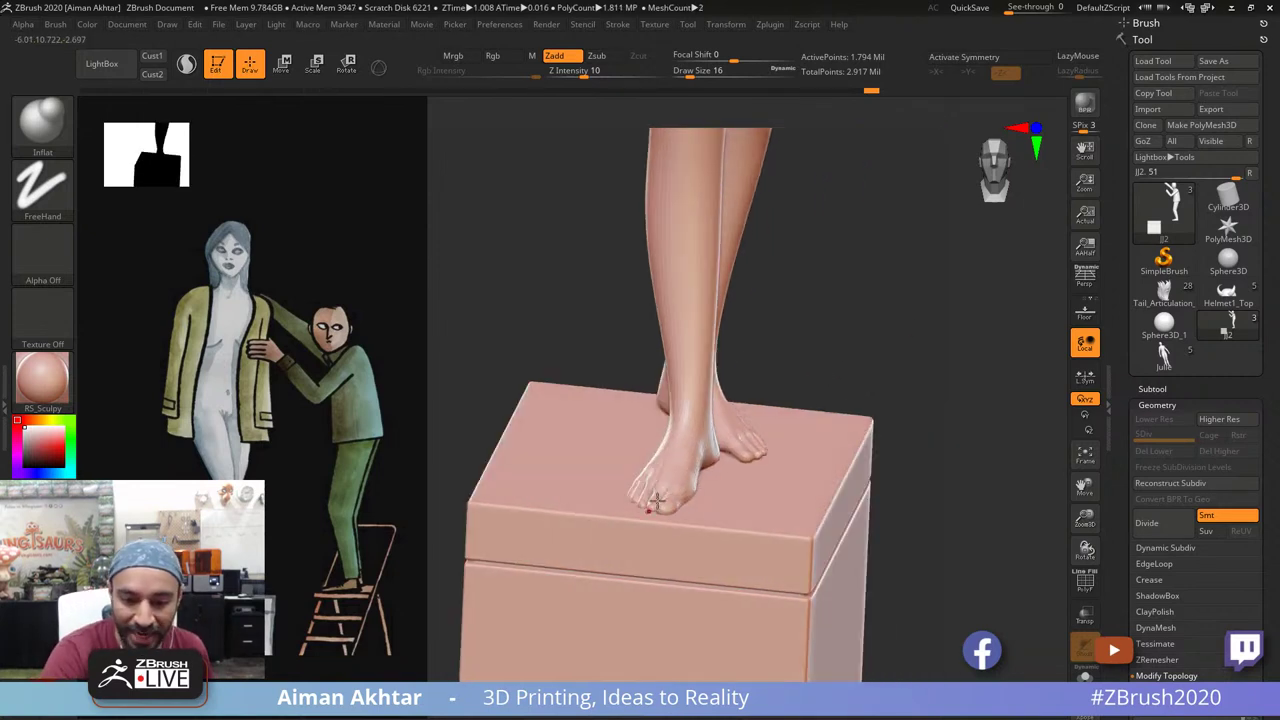
key(s)
drag(662, 501, 709, 500)
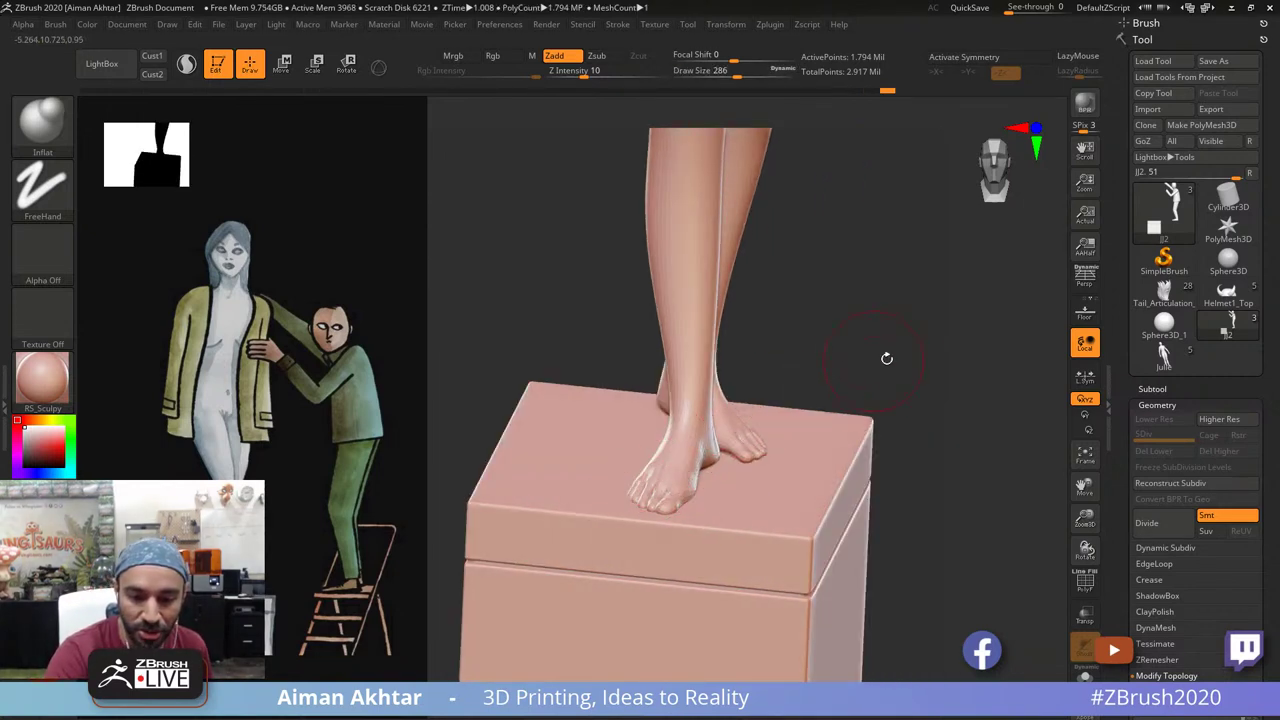
drag(886, 357, 776, 368)
alt+click(669, 488)
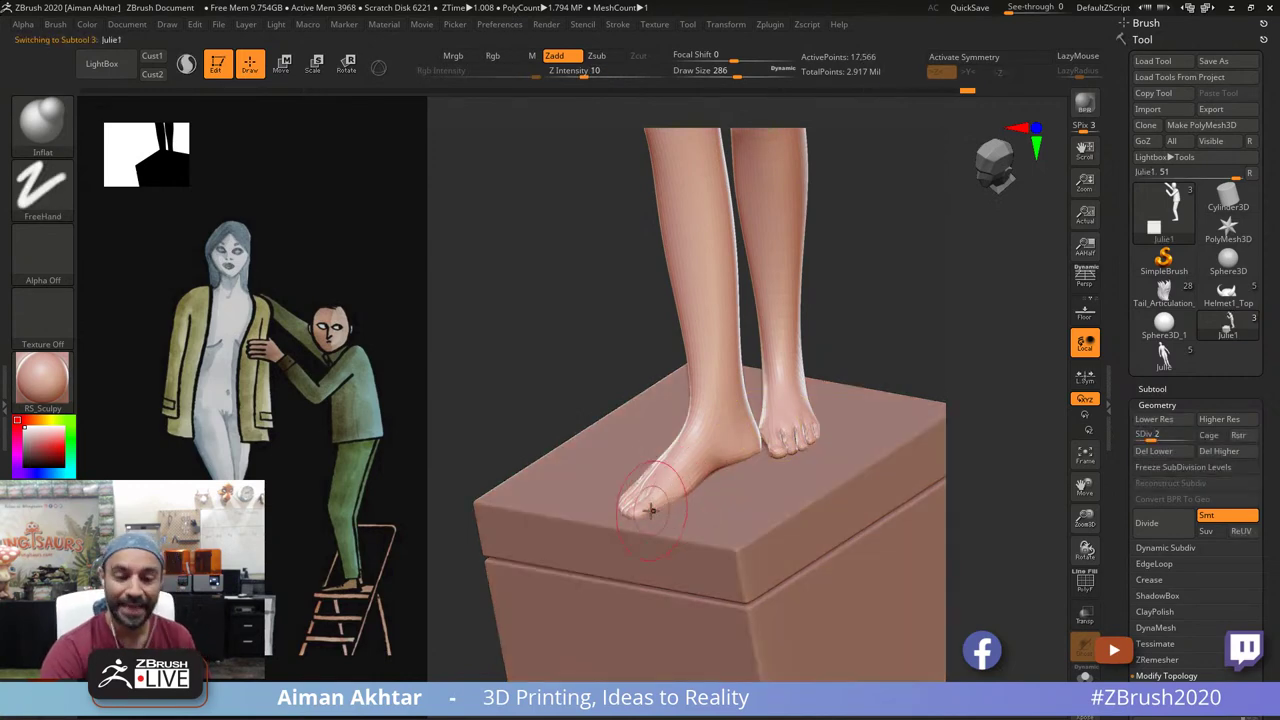
Step: Smooth the toes of the female figure's foot on the pedestal
drag(923, 330, 845, 338)
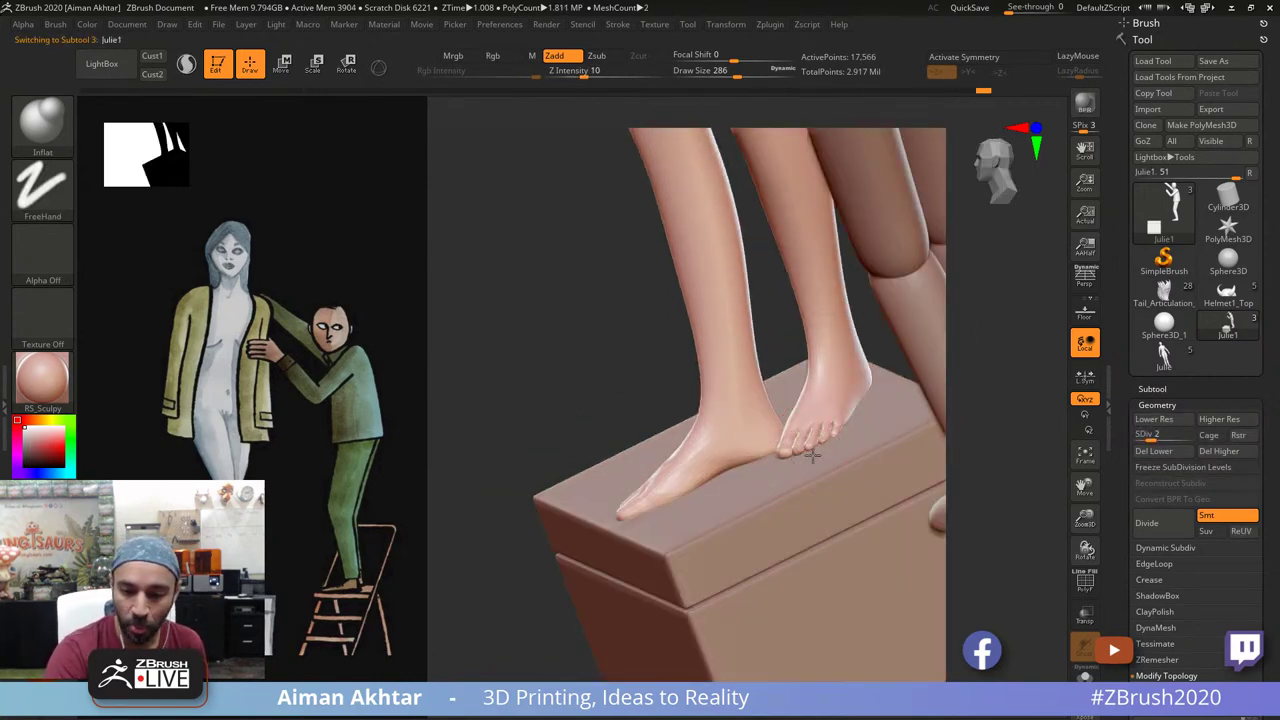
drag(980, 434, 1052, 474)
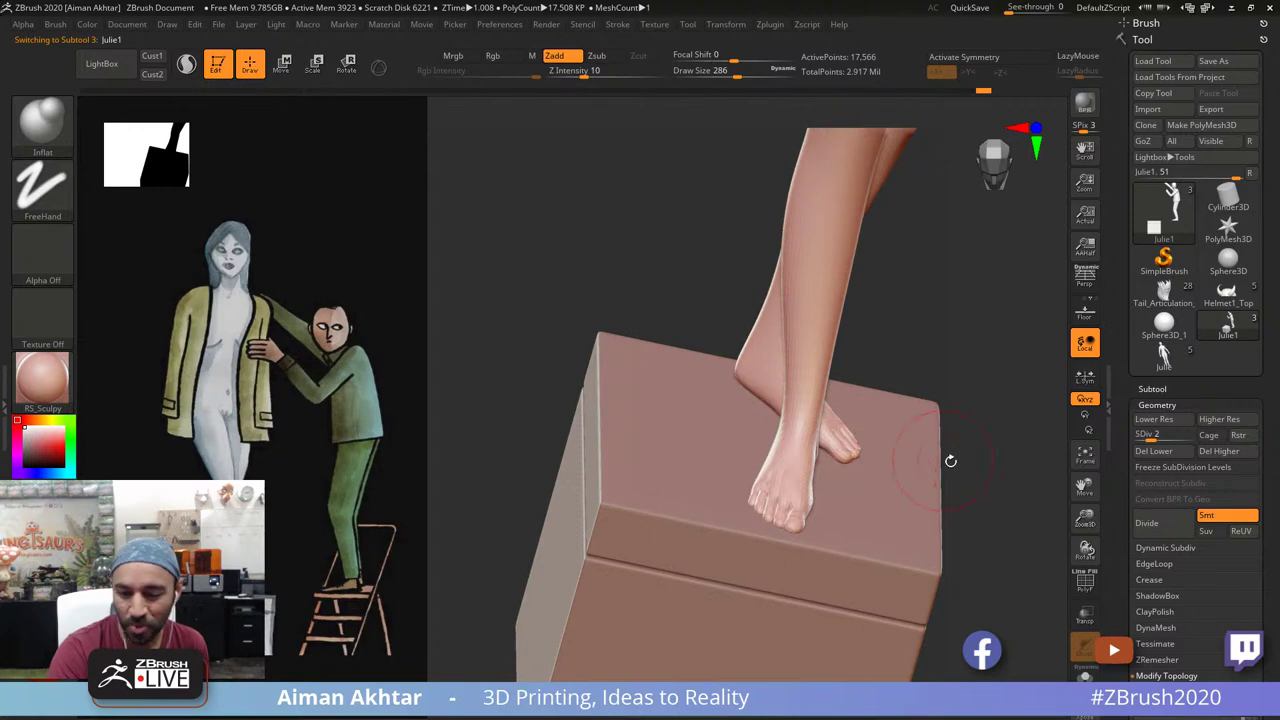
drag(951, 461, 992, 548)
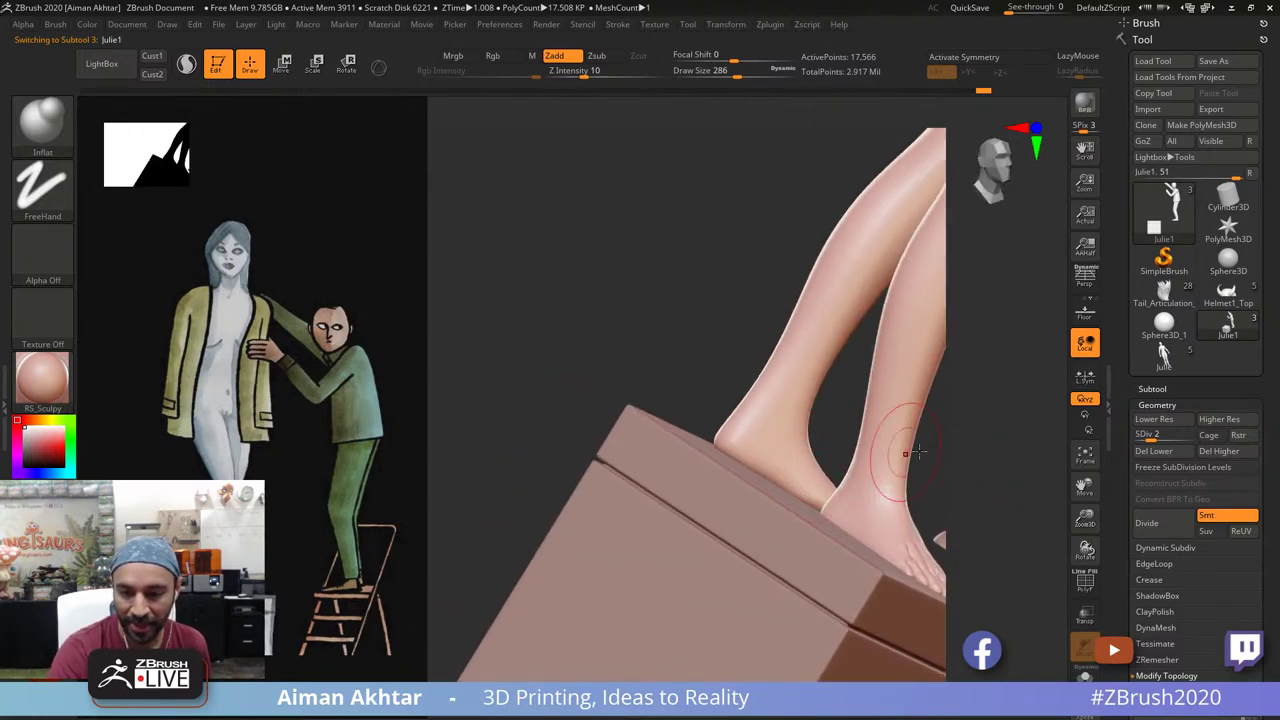
drag(930, 456, 1002, 618)
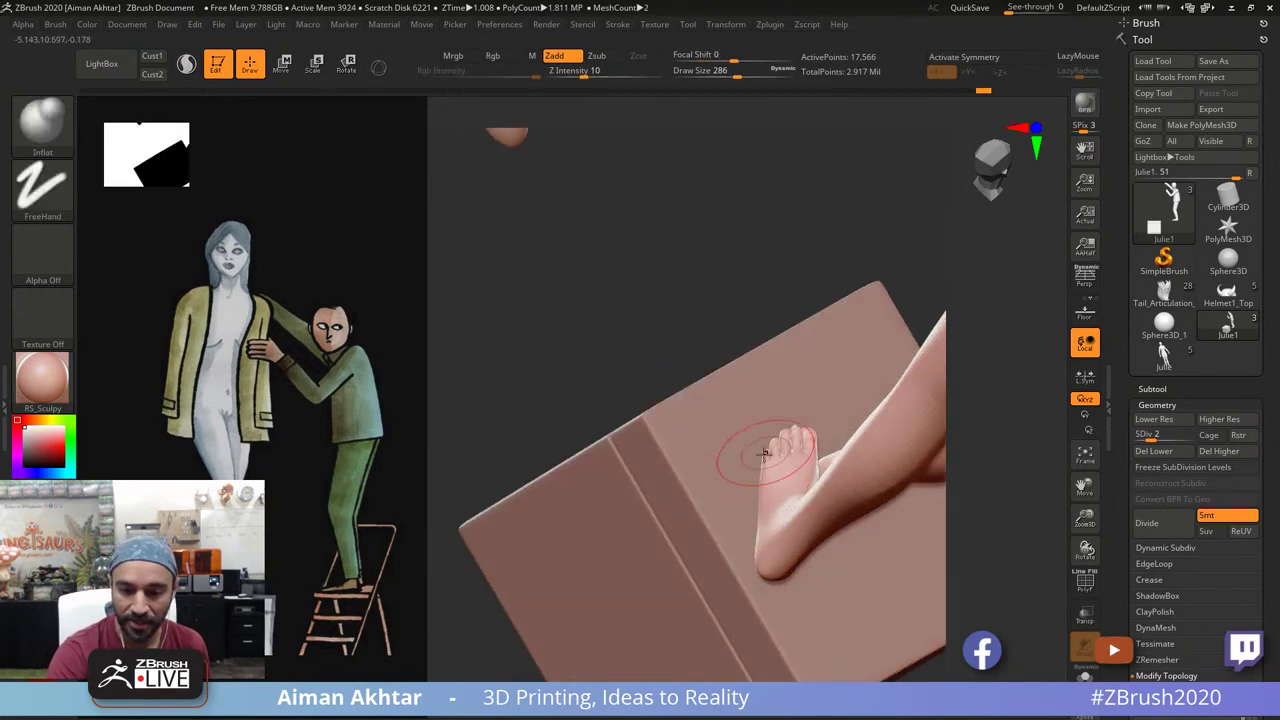
drag(995, 526, 1000, 606)
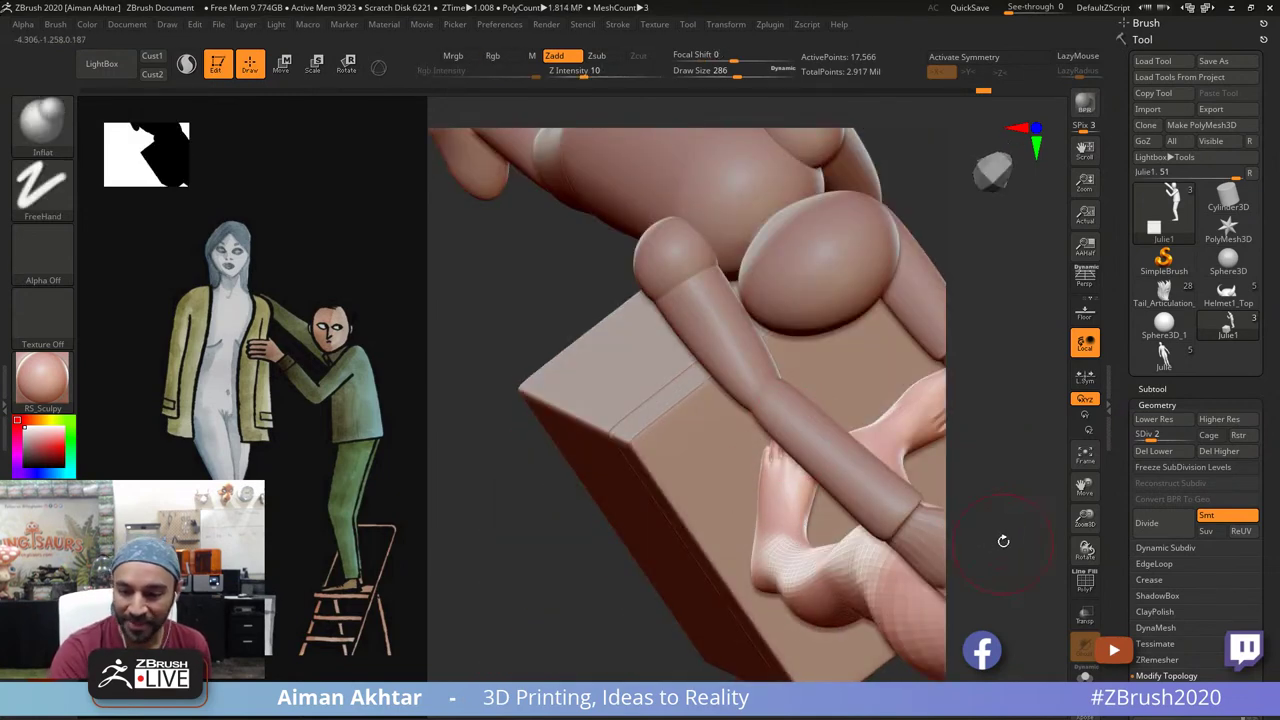
mouse_move(1003, 540)
mouse_down()
mouse_move(1020, 440)
mouse_move(915, 478)
mouse_move(898, 442)
mouse_move(896, 547)
mouse_move(862, 572)
mouse_up()
shift+drag(769, 466, 757, 480)
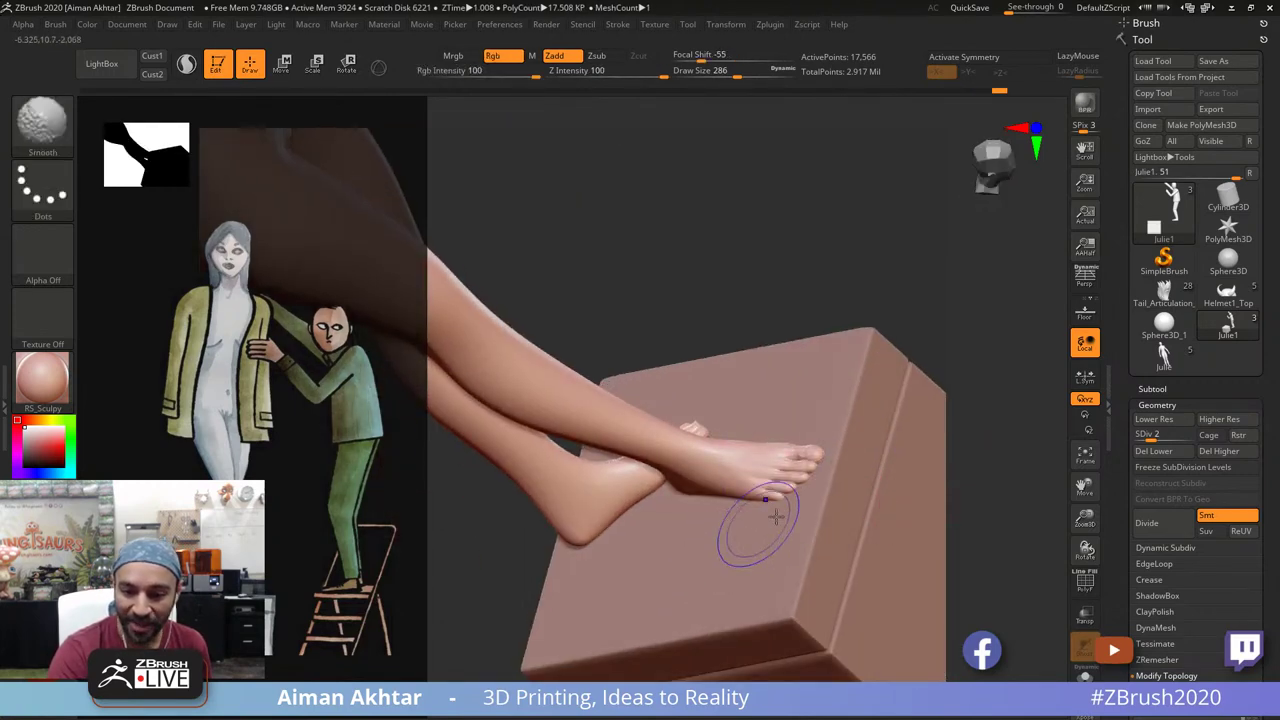
Step: Switch to the Move brush with a draw size of 989 and frame both figures beside the reference illustration
mouse_move(966, 504)
alt+mouse_down()
mouse_move(906, 509)
mouse_move(923, 463)
mouse_move(865, 523)
mouse_move(832, 528)
alt+mouse_up()
alt+drag(882, 535, 840, 645)
mouse_move(840, 610)
shift+mouse_down()
mouse_move(781, 579)
mouse_move(742, 625)
shift+mouse_up()
mouse_move(774, 574)
alt+mouse_down()
mouse_move(800, 574)
mouse_move(789, 560)
mouse_move(672, 568)
alt+mouse_up()
key(b)
key(m)
key(v)
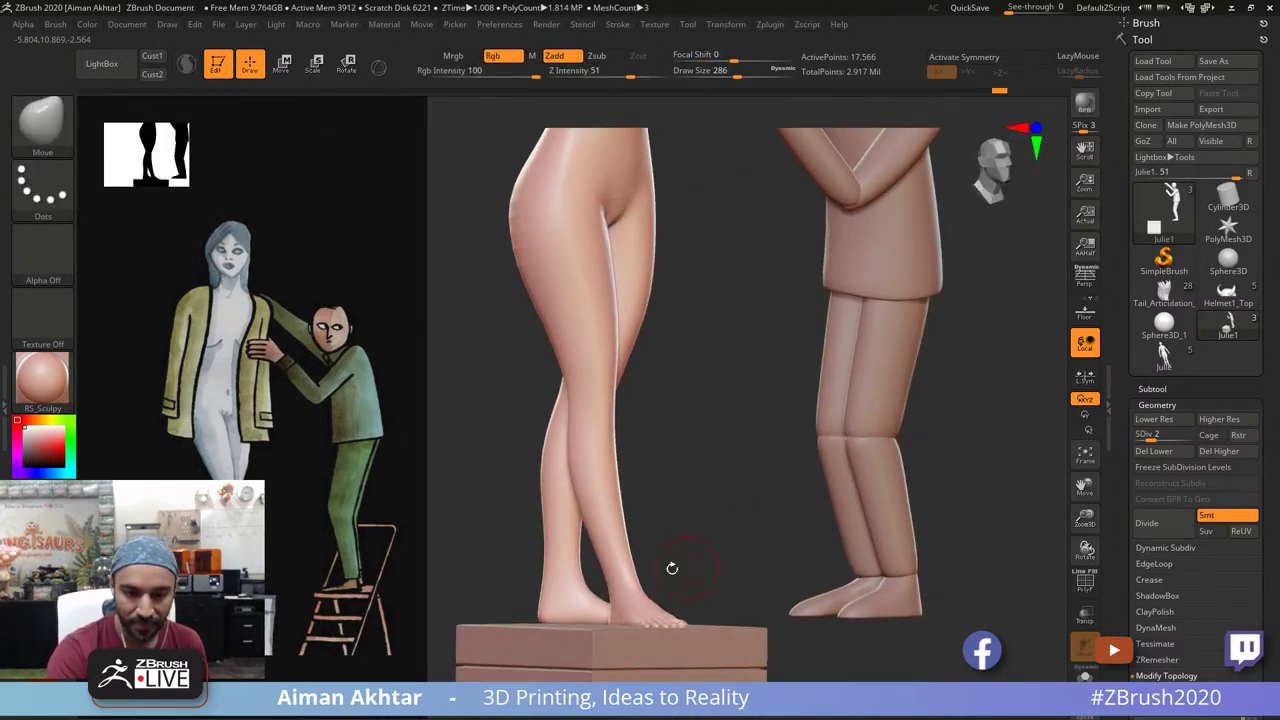
key(s)
drag(556, 547, 611, 547)
mouse_move(702, 497)
alt+mouse_down()
mouse_move(692, 532)
mouse_move(735, 541)
mouse_move(753, 483)
alt+mouse_up()
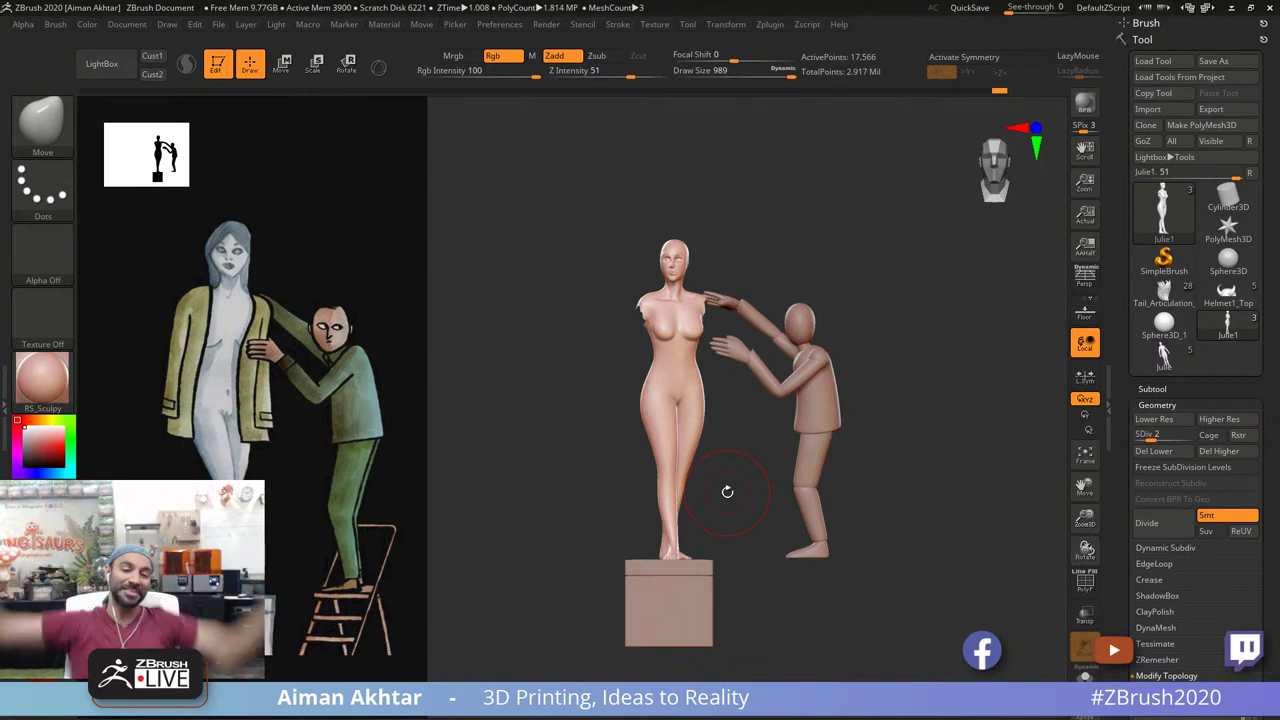
mouse_move(806, 597)
ctrl+right_down()
mouse_move(825, 603)
mouse_move(809, 604)
ctrl+right_up()
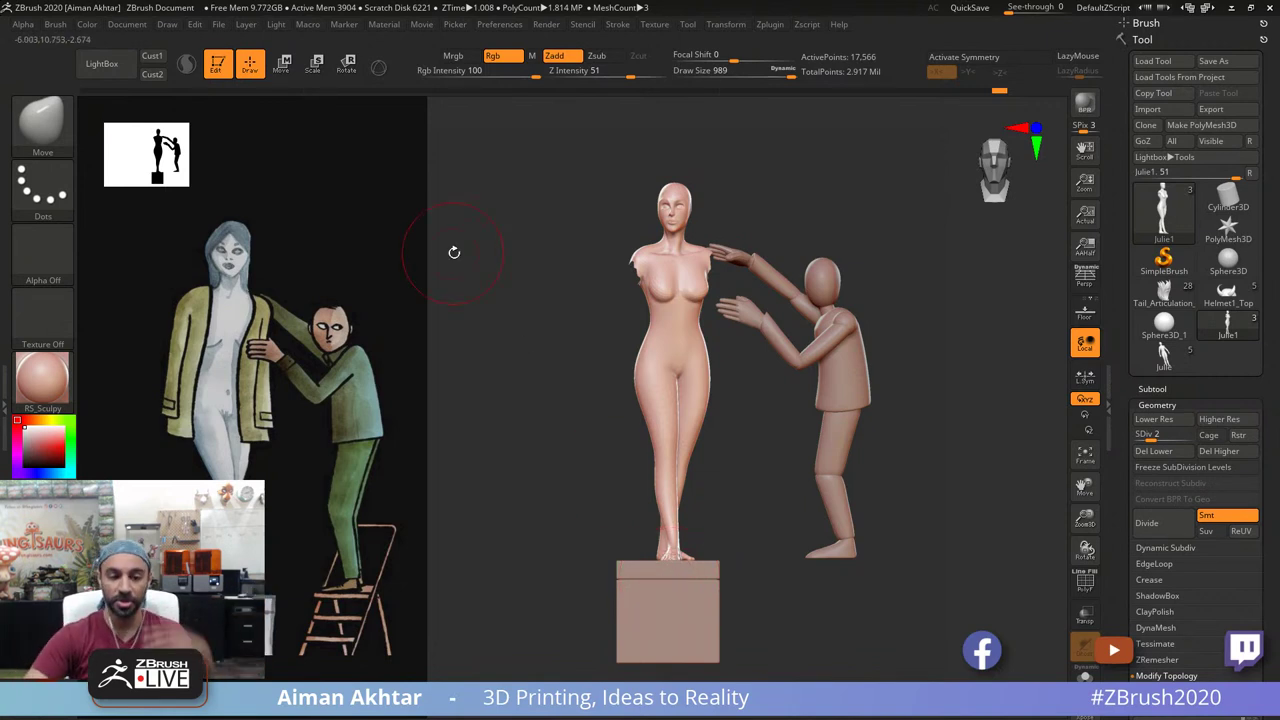
mouse_move(769, 550)
alt+mouse_down()
mouse_move(790, 591)
mouse_move(790, 645)
alt+mouse_up()
Step: Try inserting a cube on the female figure's lower torso with the IMM Primitives brush, and return to the Move brush
click(45, 141)
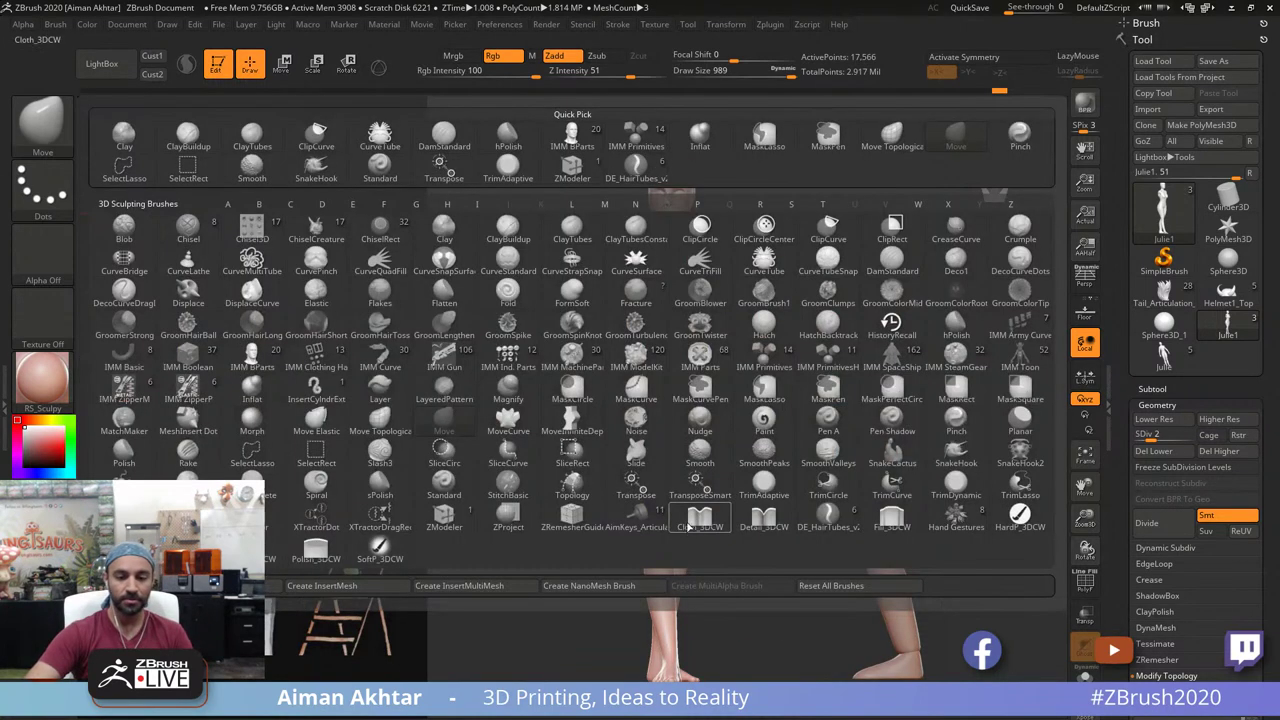
click(764, 356)
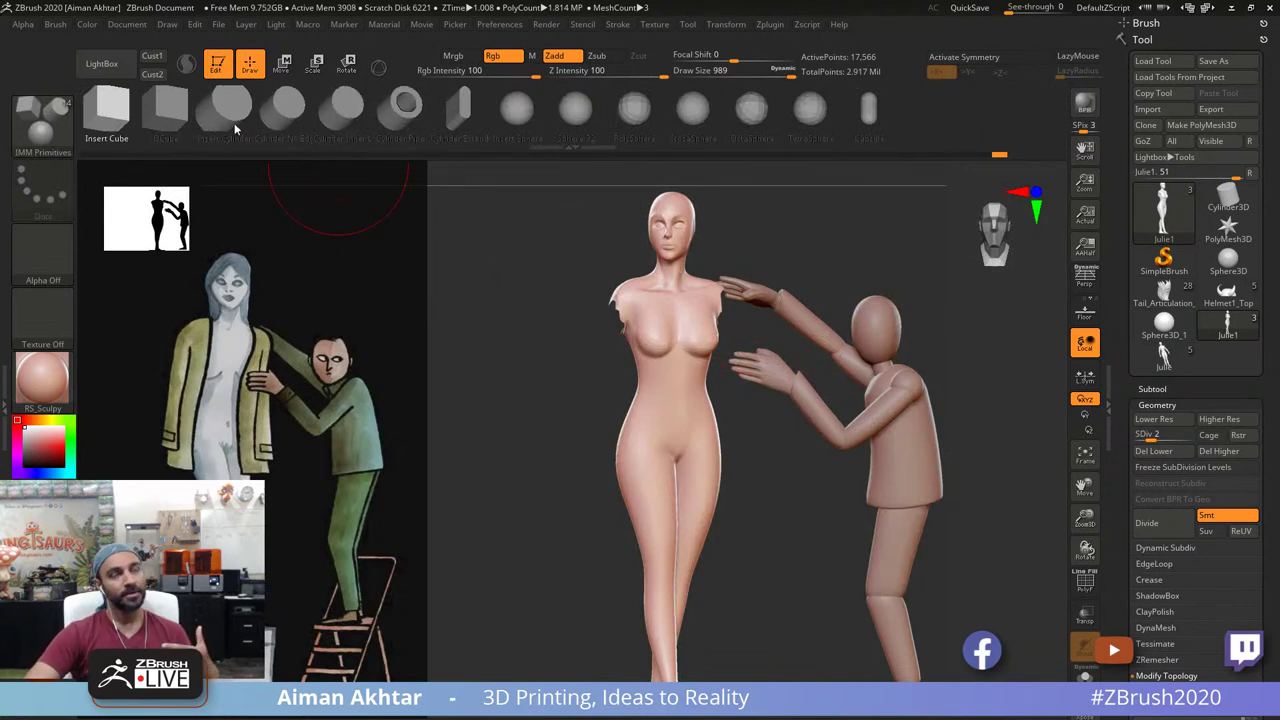
click(683, 431)
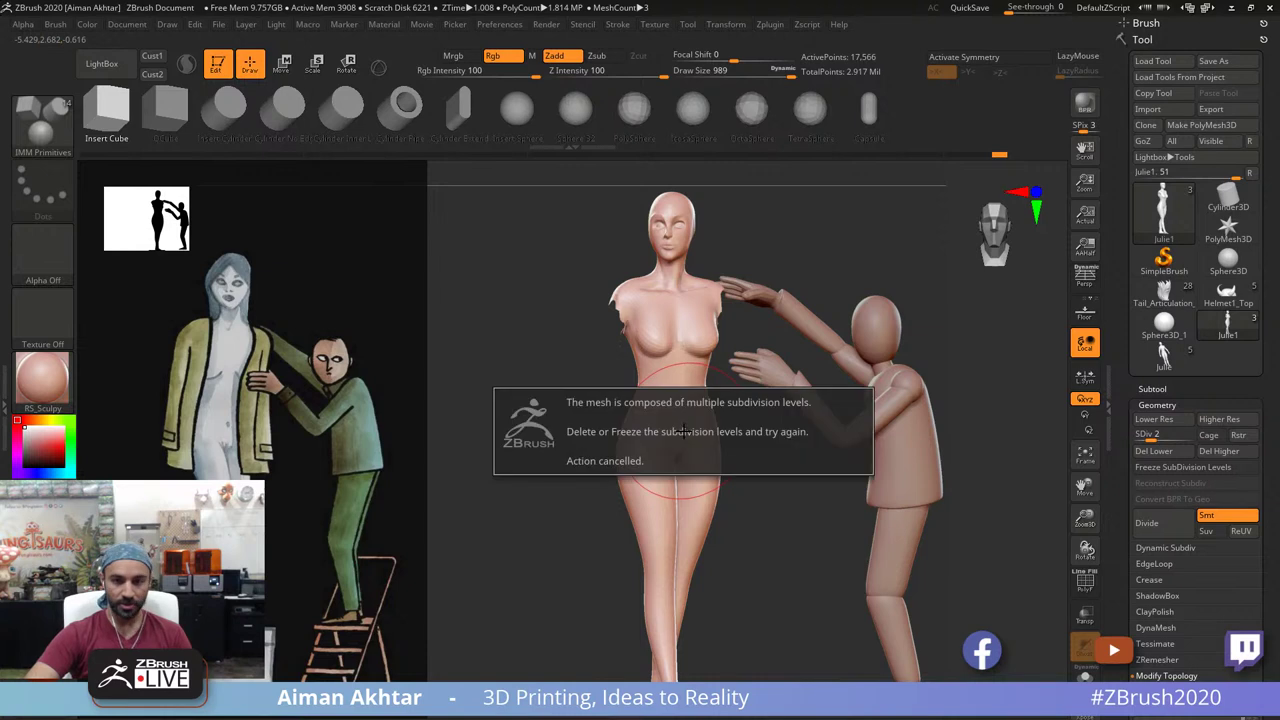
key(b)
key(m)
key(v)
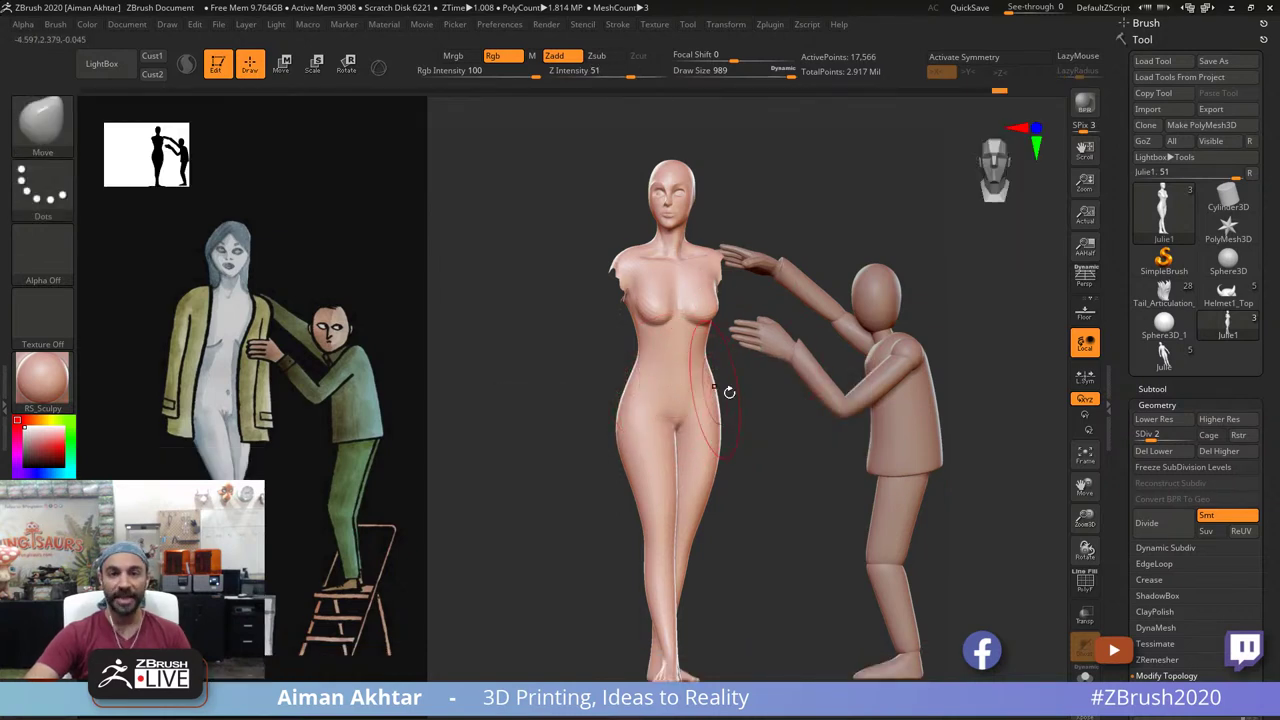
drag(804, 475, 807, 475)
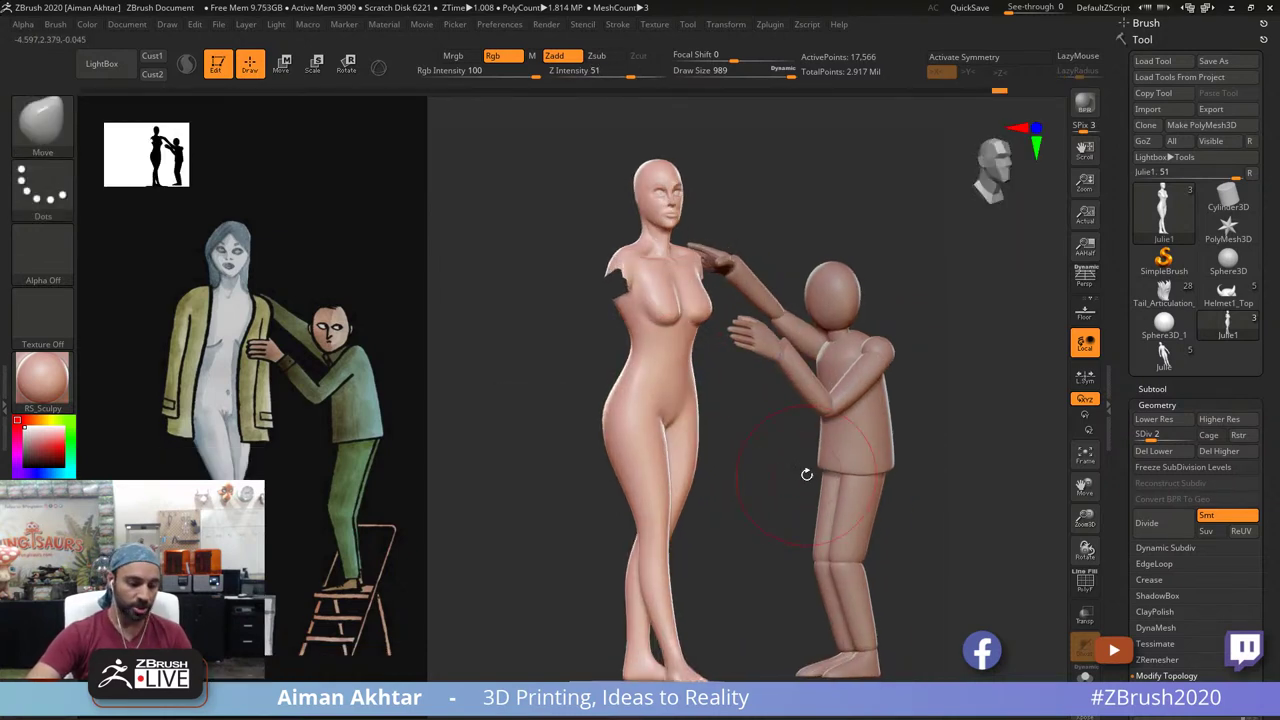
Step: Delete the female figure's lower subdivision levels and divide its mesh once
click(1172, 453)
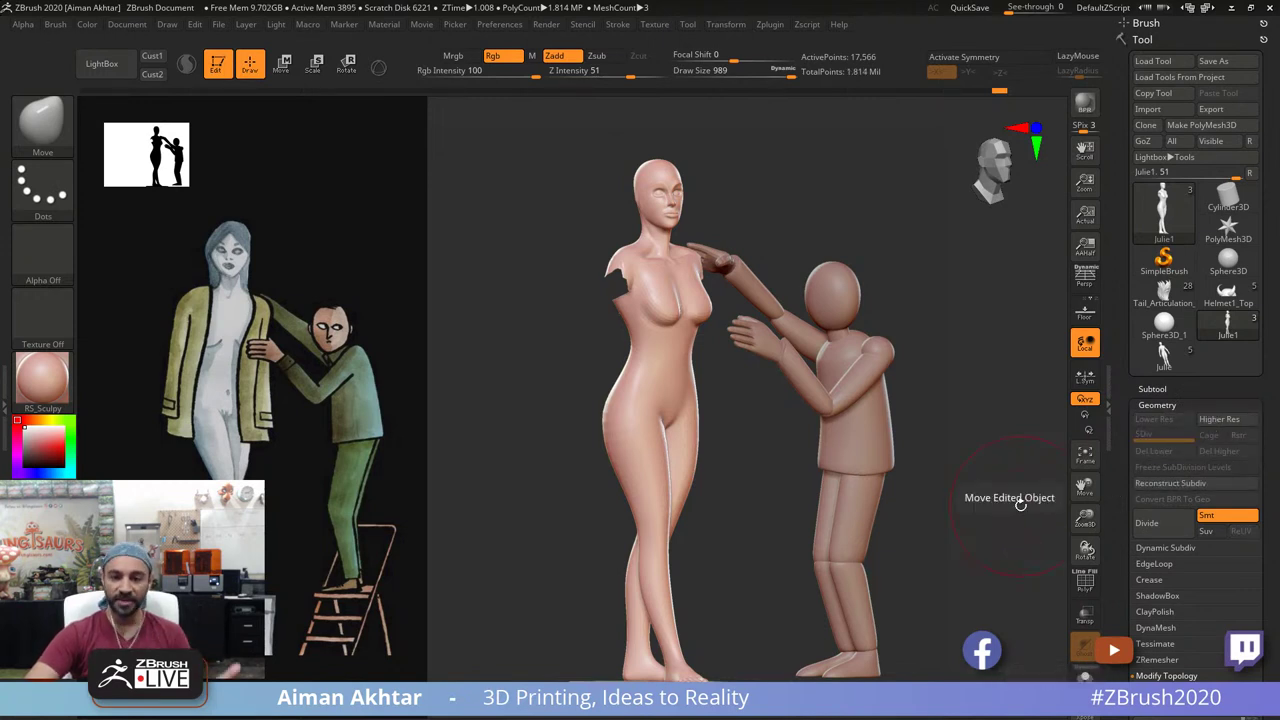
drag(966, 508, 954, 505)
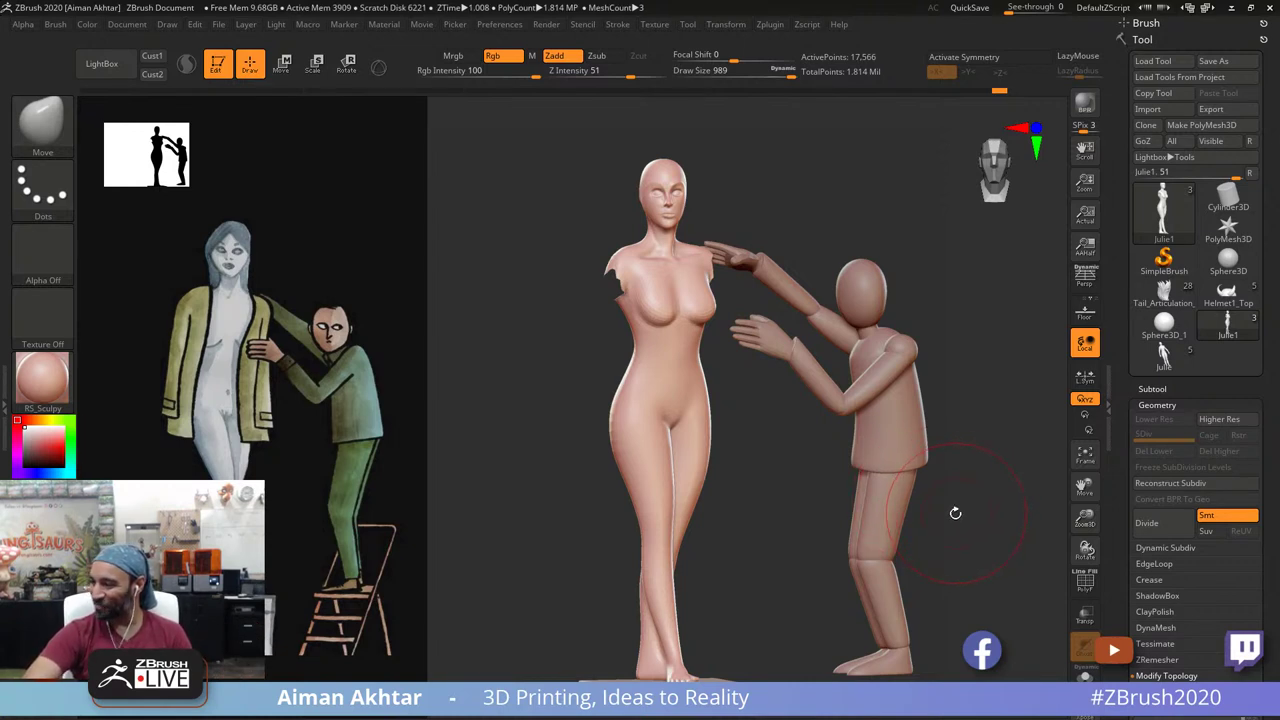
mouse_move(812, 579)
shift+mouse_down()
mouse_move(795, 626)
mouse_move(803, 587)
mouse_move(808, 640)
shift+mouse_up()
drag(1275, 581, 1276, 542)
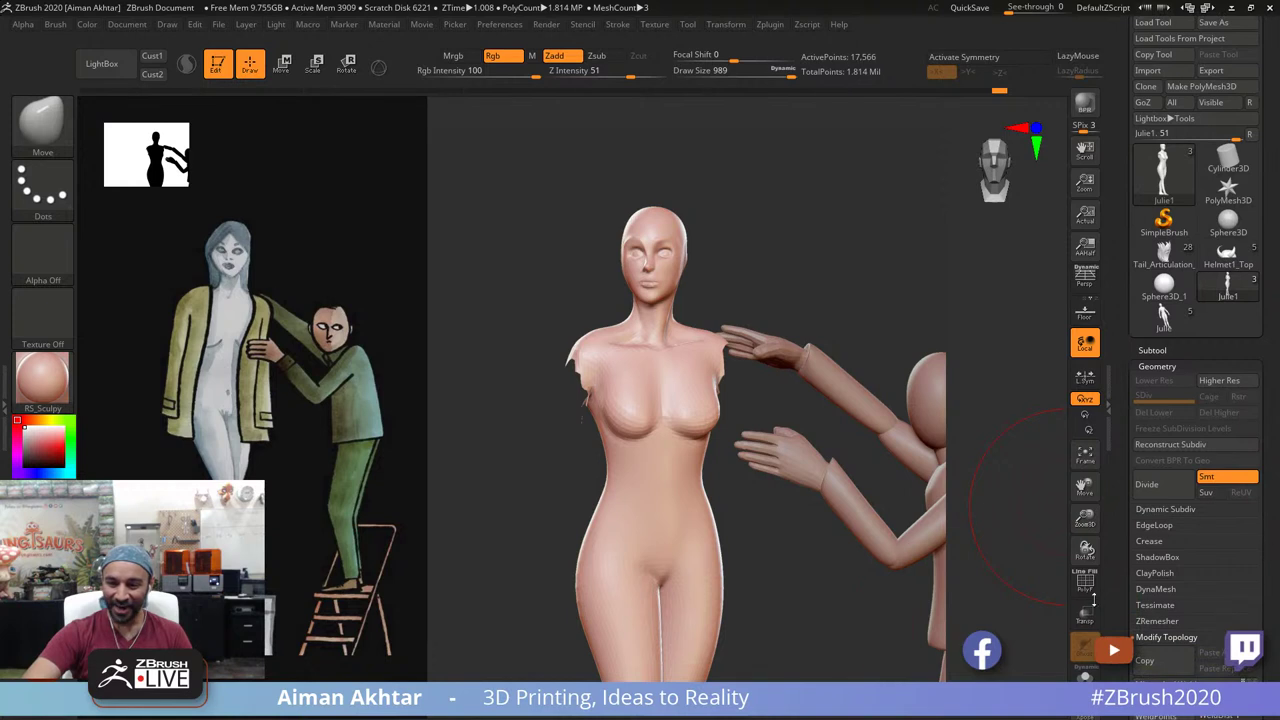
drag(903, 606, 940, 610)
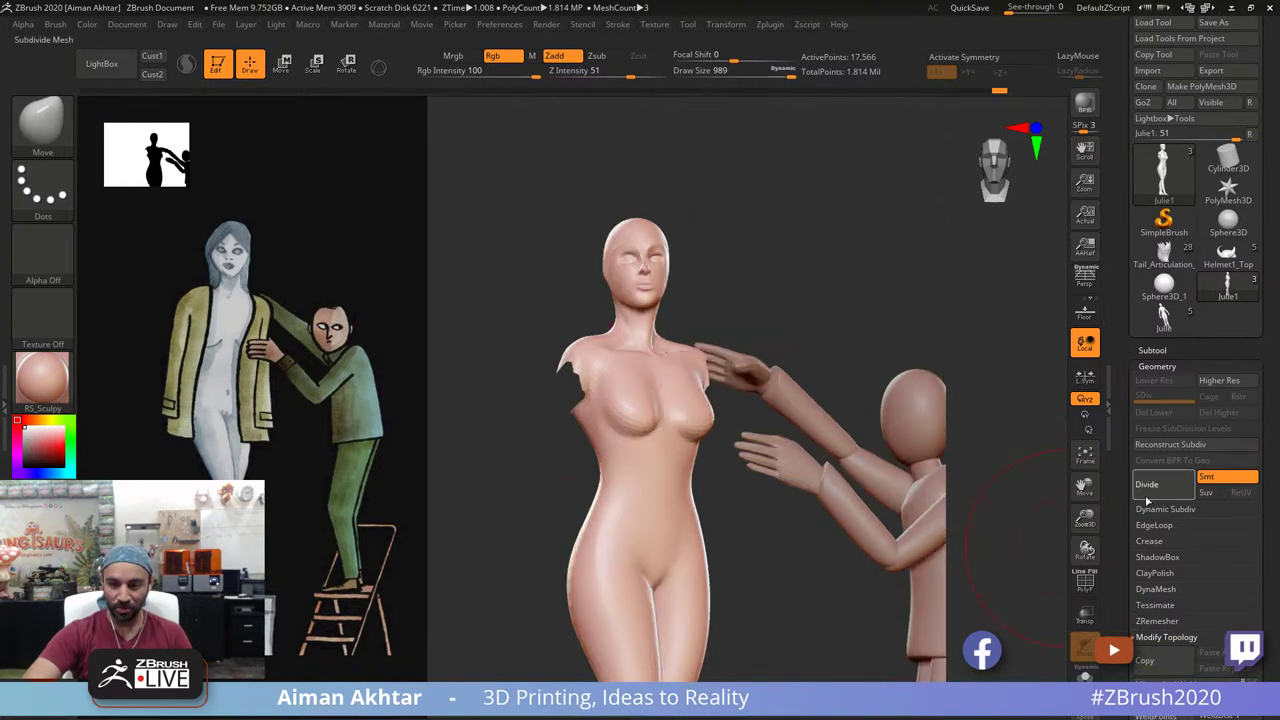
click(1147, 490)
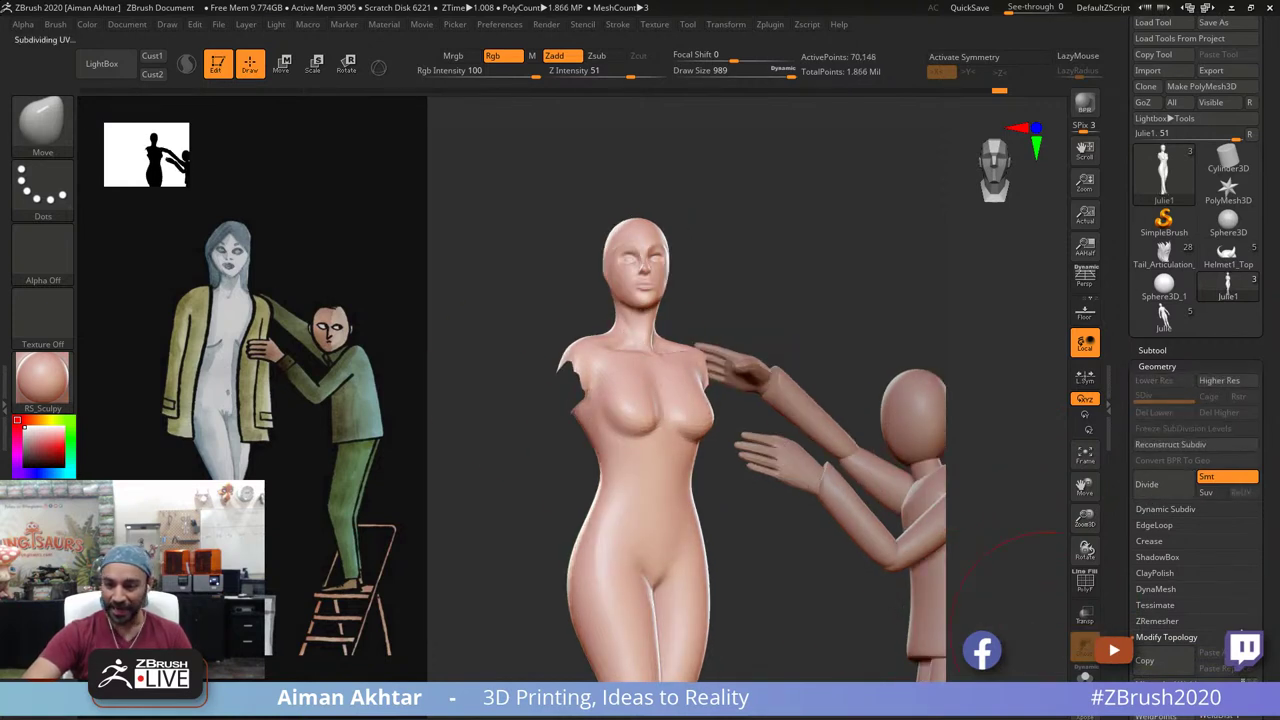
Step: Set the draw size to 567 and DynaMesh the female figure at resolution 128
drag(1269, 620, 1269, 540)
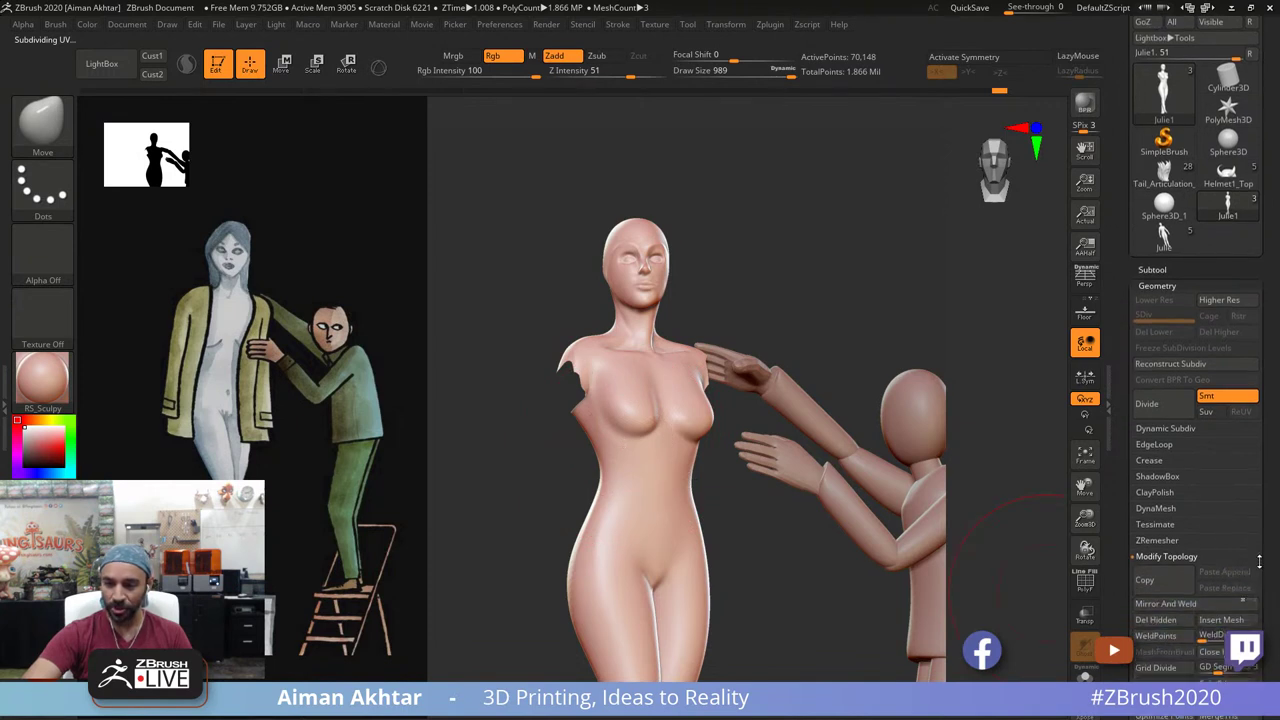
key(s)
drag(724, 566, 698, 566)
click(1160, 508)
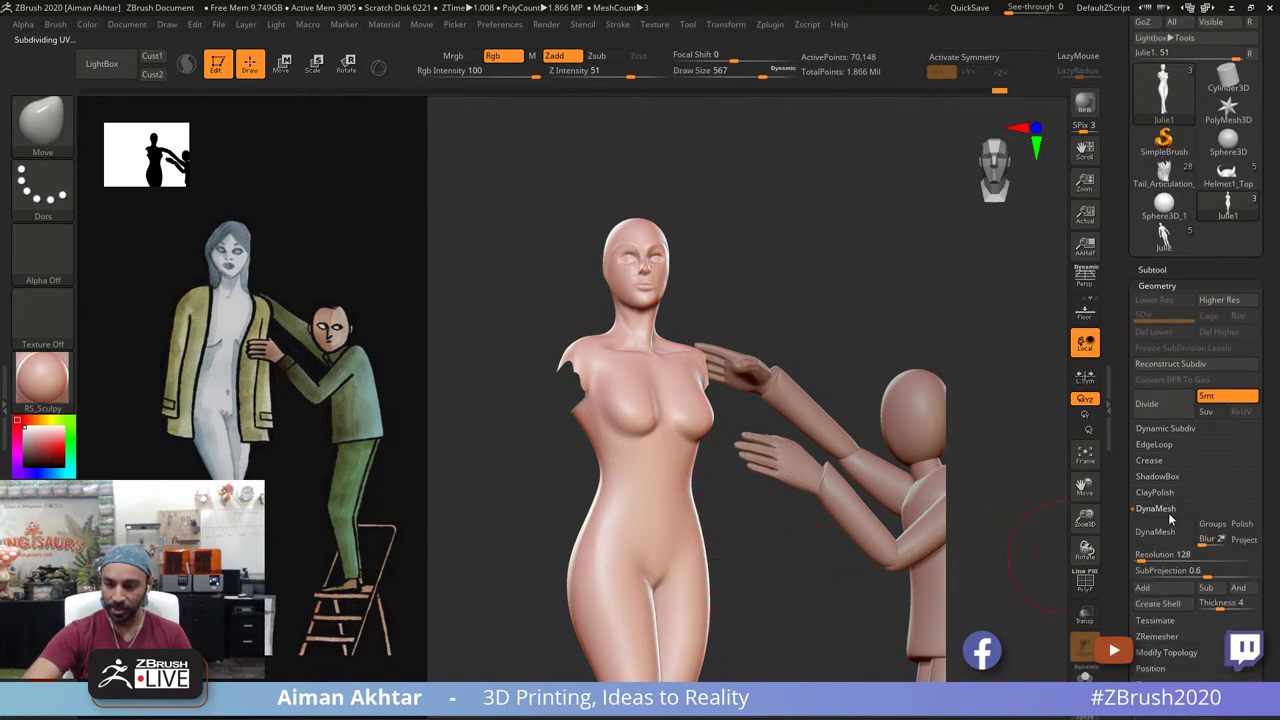
click(1162, 531)
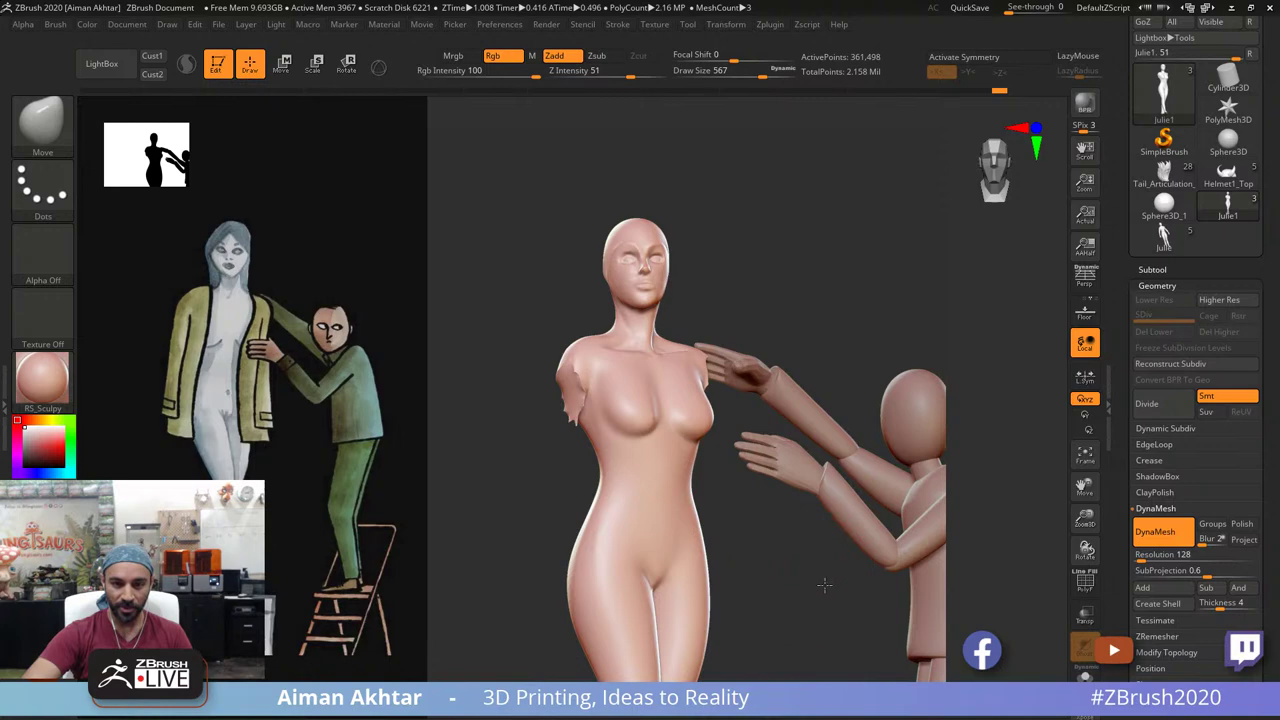
Step: Smooth the ragged edges of the female figure's two arm stumps with a draw size of 372
alt+drag(816, 571, 872, 655)
alt+drag(825, 290, 935, 333)
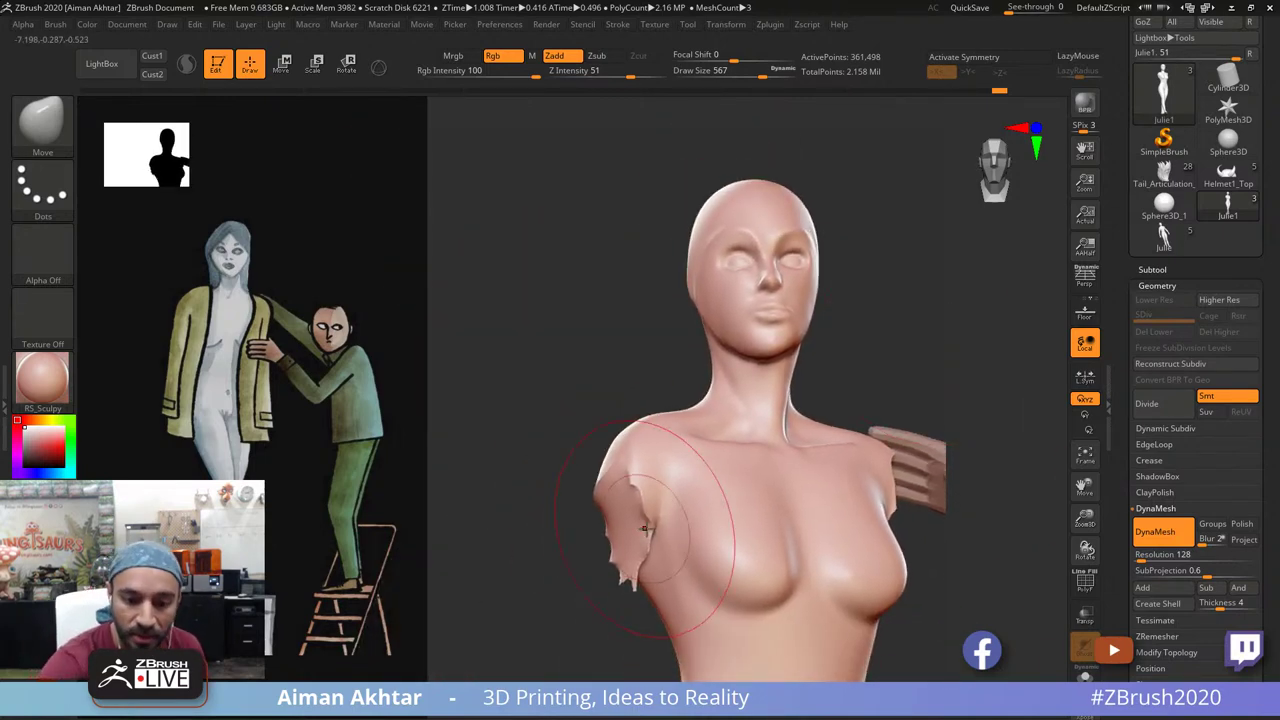
key(s)
drag(643, 512, 628, 512)
shift+drag(628, 560, 630, 517)
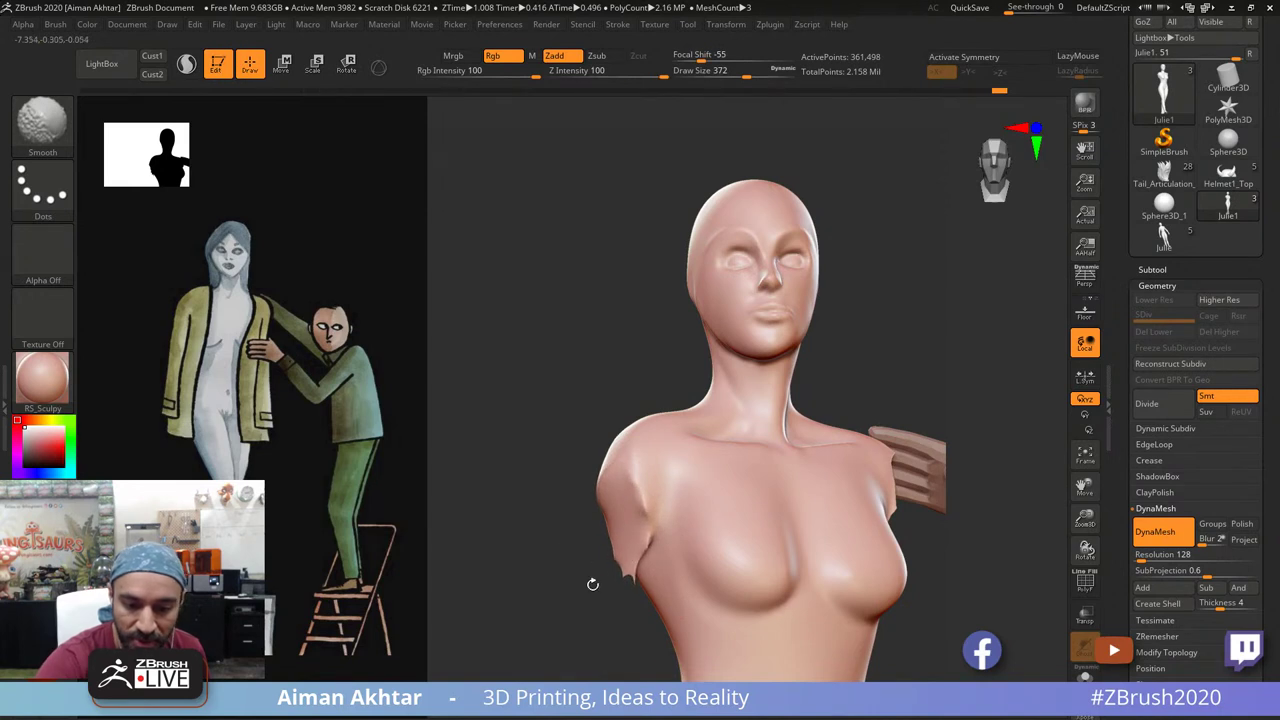
mouse_move(593, 584)
mouse_down()
mouse_move(563, 620)
mouse_move(558, 600)
mouse_up()
mouse_move(937, 494)
shift+mouse_down()
mouse_move(922, 490)
mouse_move(937, 463)
shift+mouse_up()
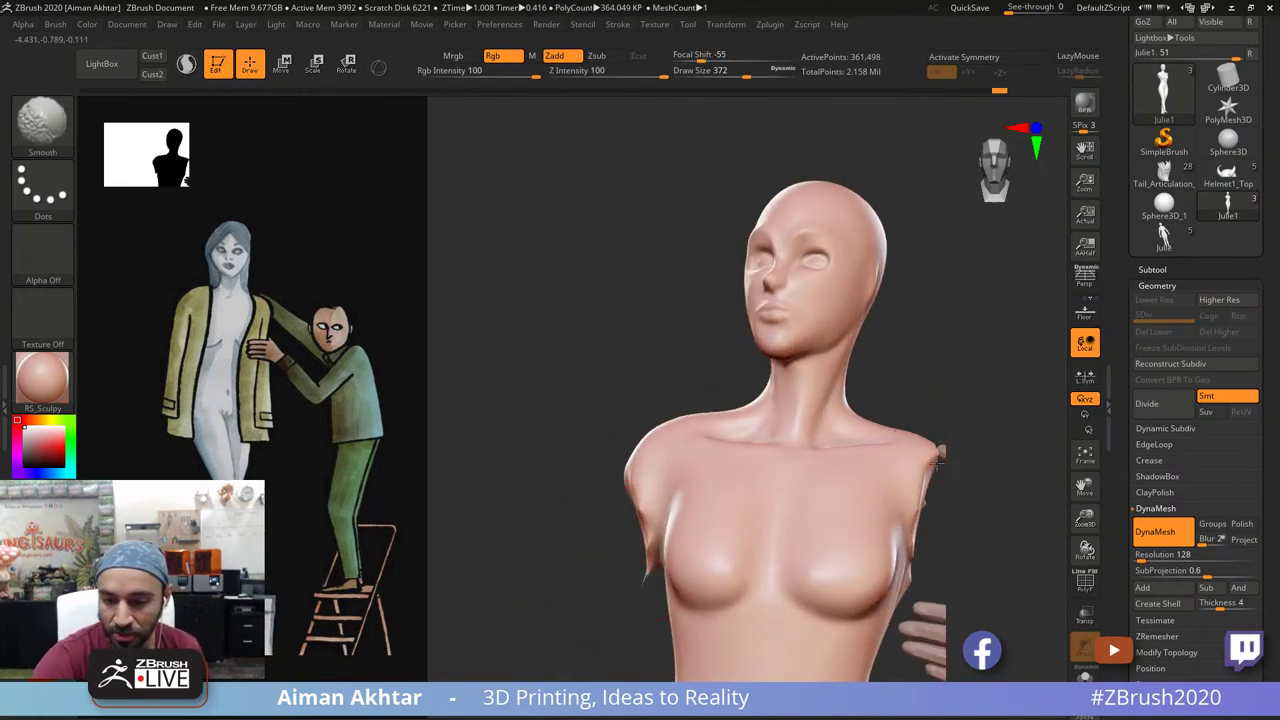
shift+drag(913, 545, 936, 453)
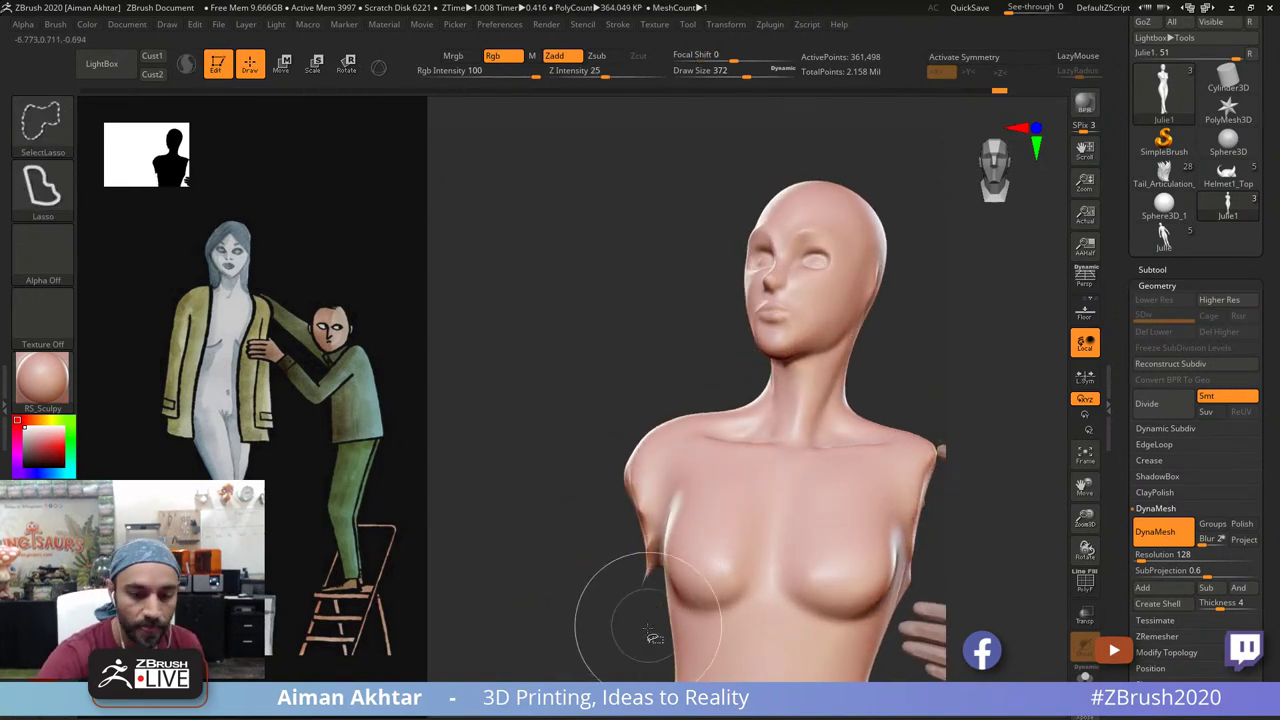
Step: Cut off the jagged sliver below the figure's right arm stump with SelectLasso, delete it and update the DynaMesh
mouse_move(653, 627)
ctrl+shift+mouse_down()
mouse_move(651, 530)
mouse_move(526, 640)
ctrl+shift+mouse_up()
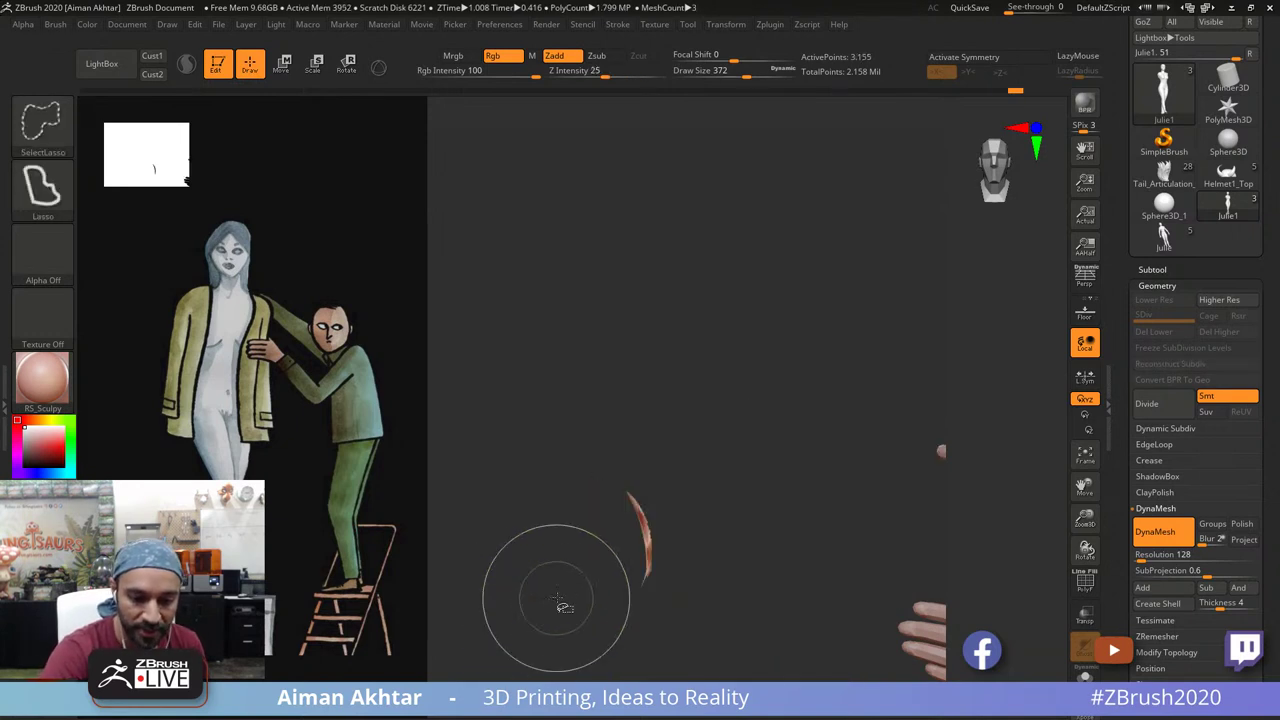
ctrl+shift+drag(560, 598, 584, 636)
key(Delete)
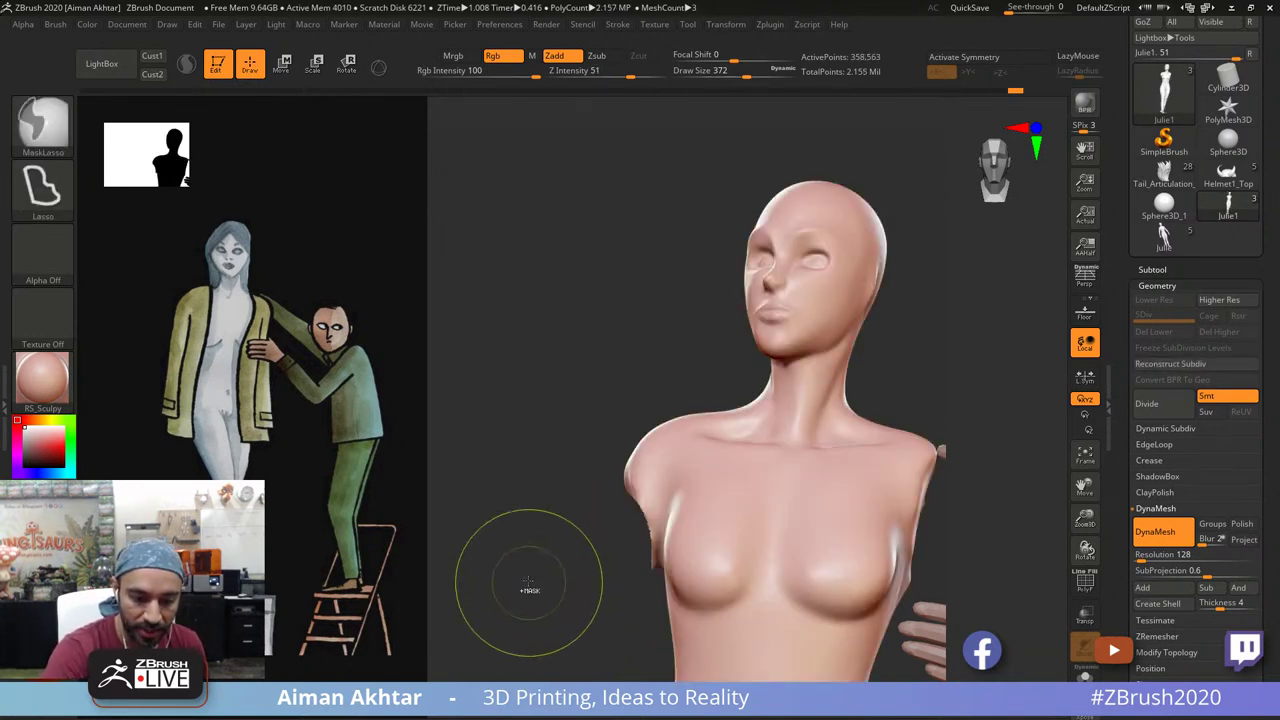
mouse_move(545, 585)
ctrl+shift+mouse_down()
mouse_move(621, 657)
mouse_move(654, 534)
ctrl+shift+mouse_up()
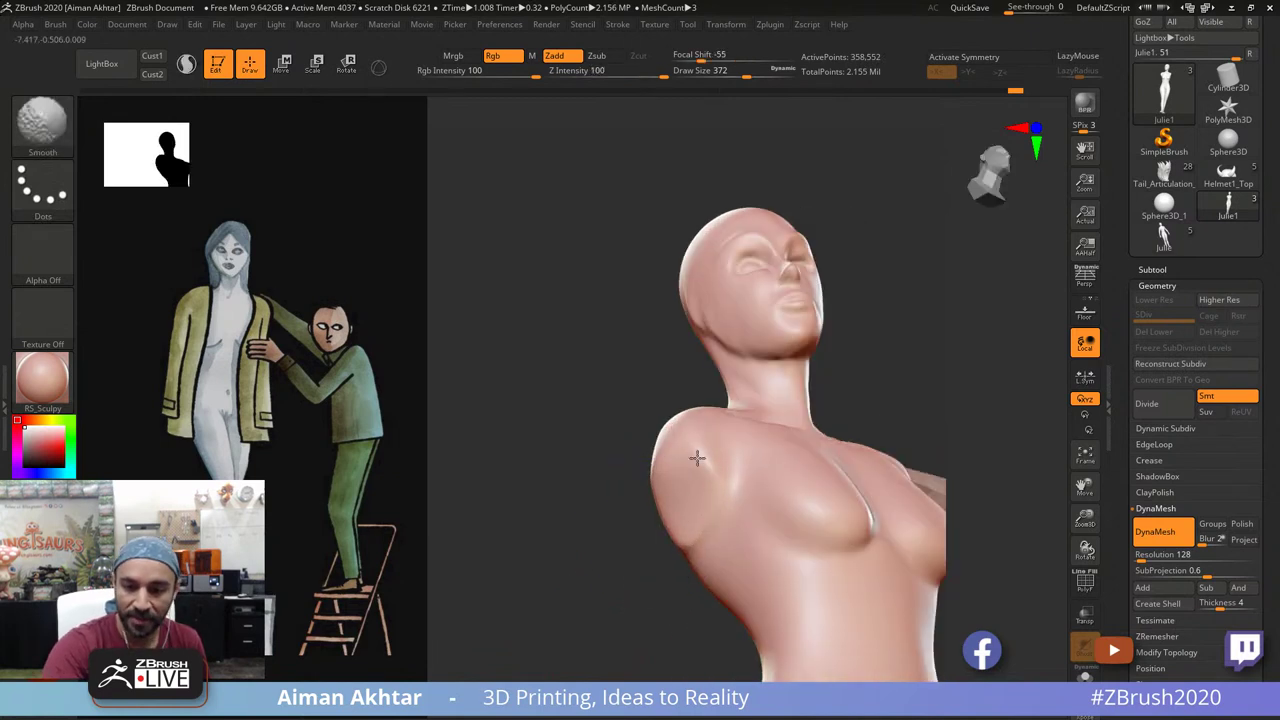
Step: Compare the figures with the reference and smooth the ends of both arm stumps on the female figure
mouse_move(963, 335)
mouse_down()
mouse_move(908, 412)
mouse_move(1000, 555)
mouse_move(980, 569)
mouse_move(836, 503)
mouse_up()
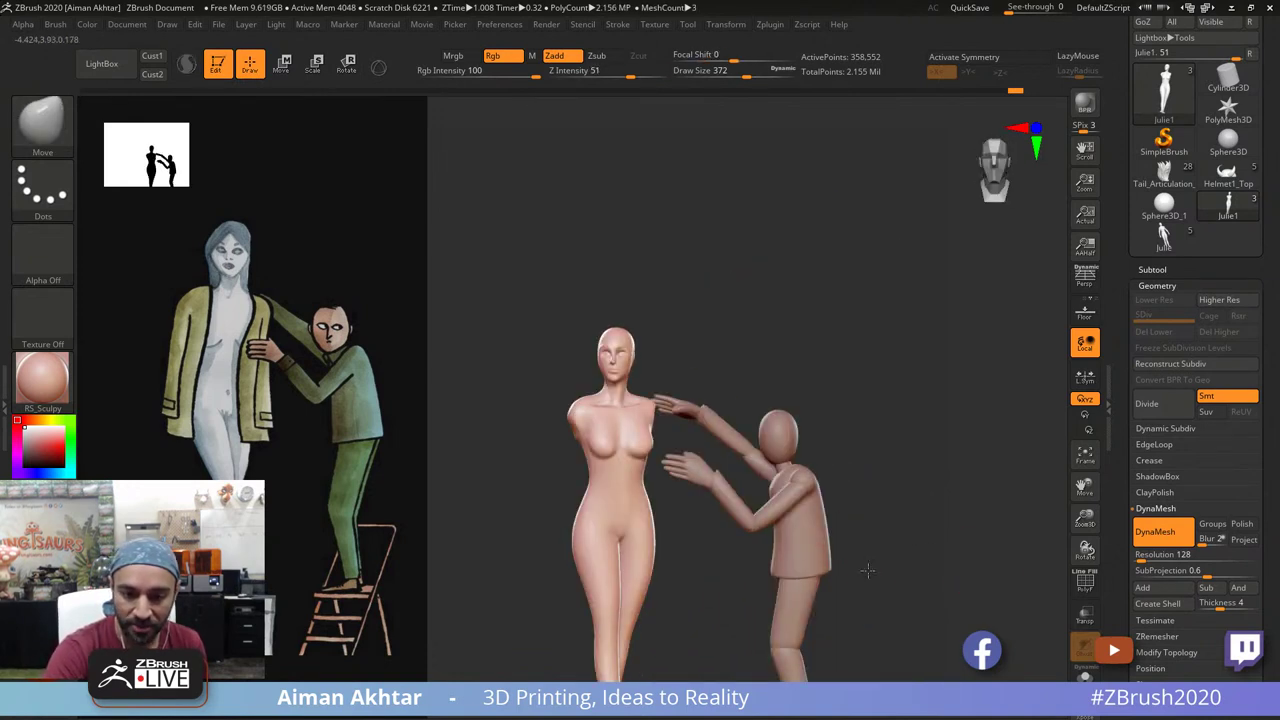
drag(800, 554, 630, 372)
alt+drag(720, 595, 734, 604)
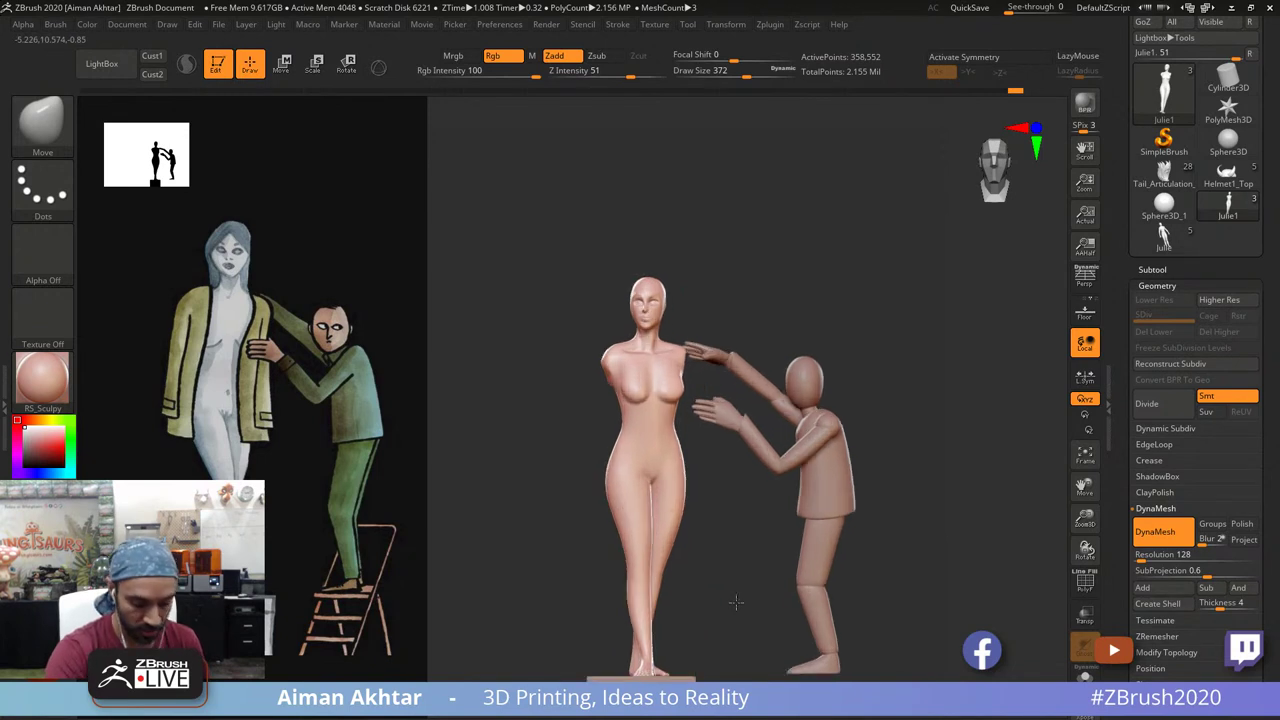
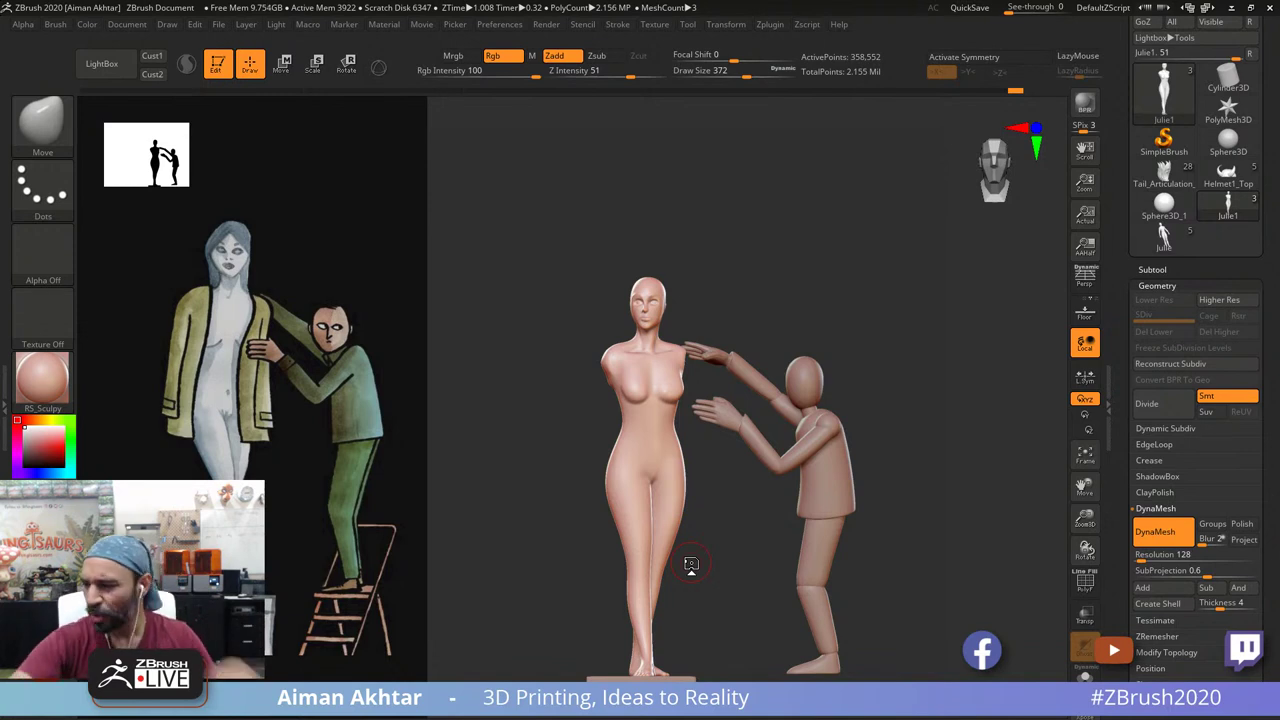
drag(923, 511, 929, 514)
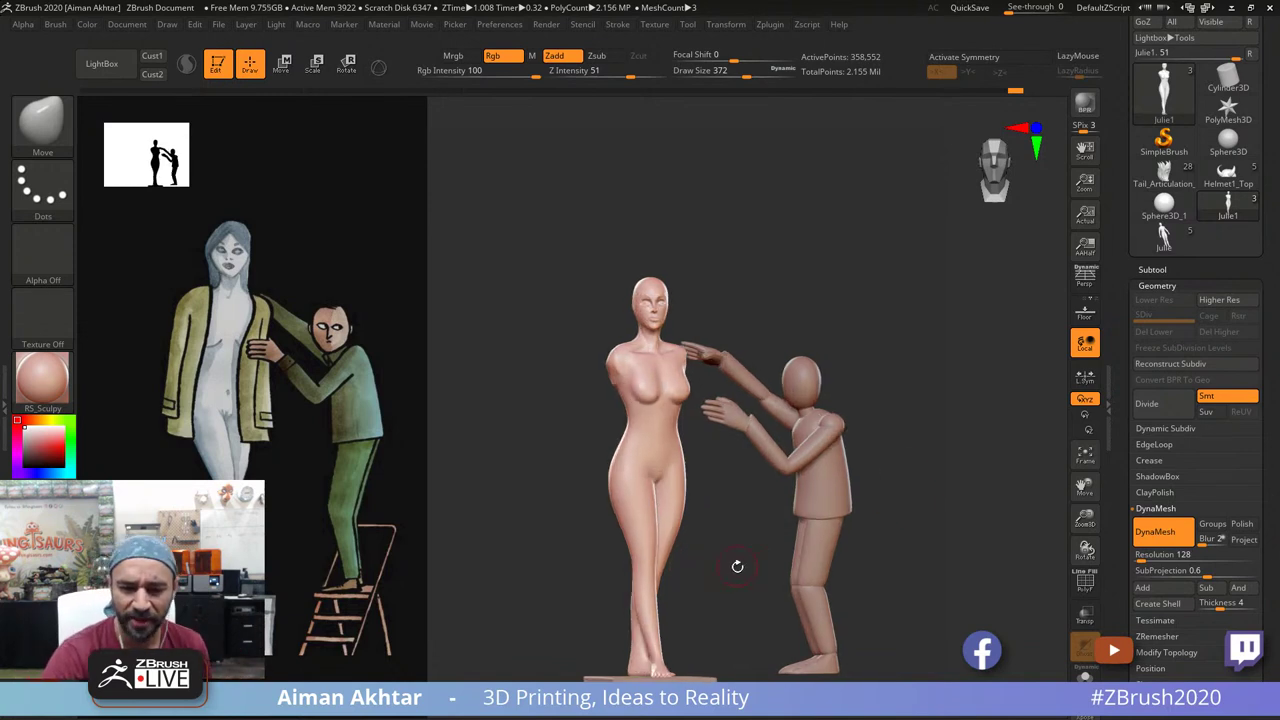
mouse_move(738, 567)
alt+mouse_down()
mouse_move(771, 577)
mouse_move(598, 457)
alt+mouse_up()
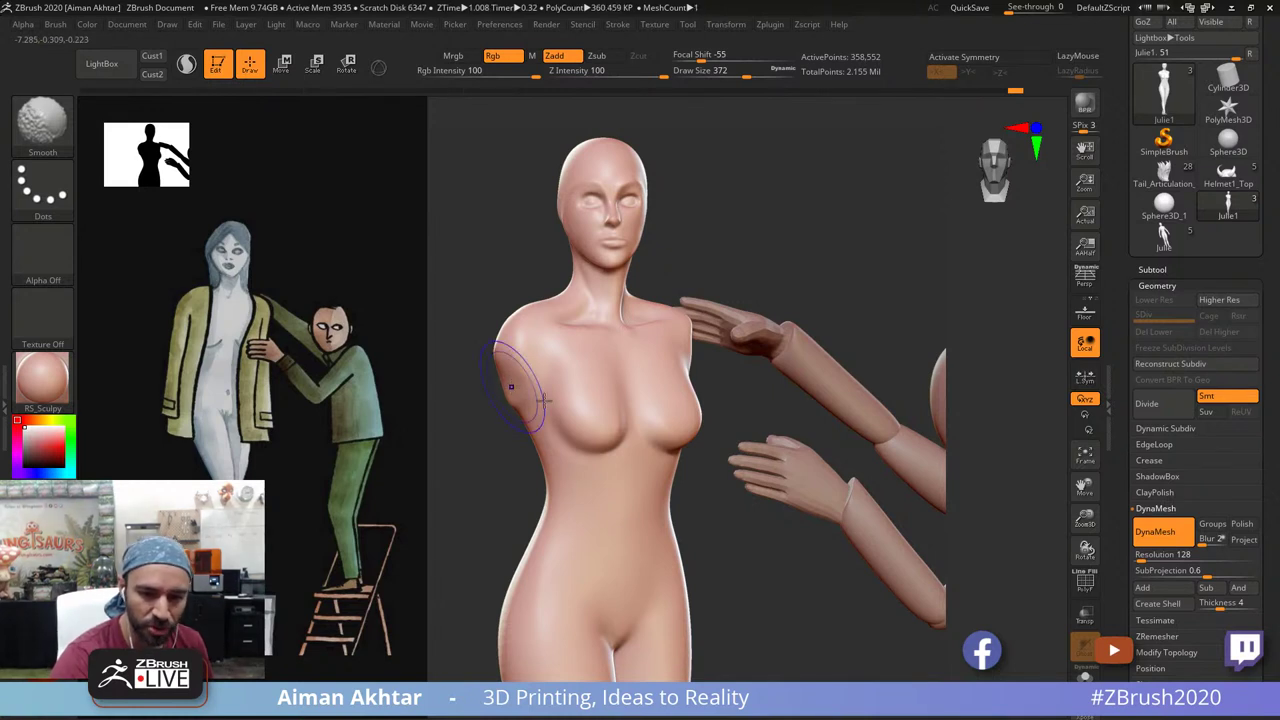
drag(806, 272, 720, 337)
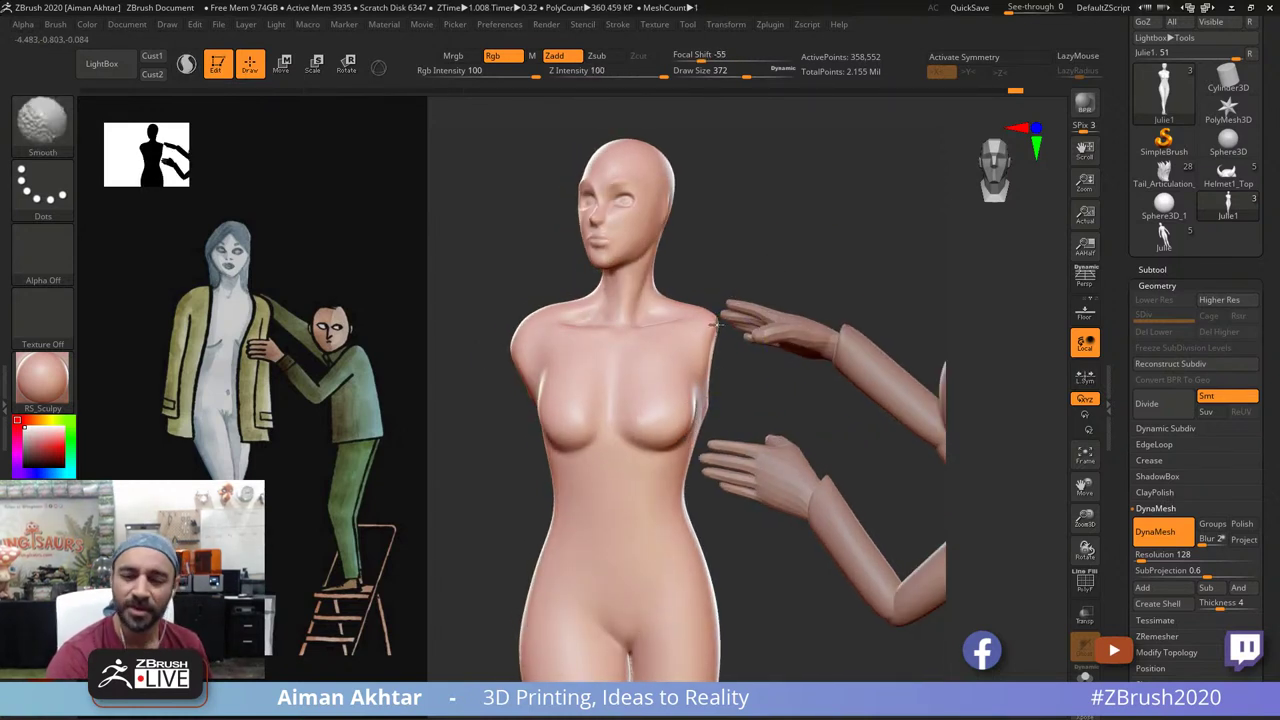
drag(750, 381, 724, 378)
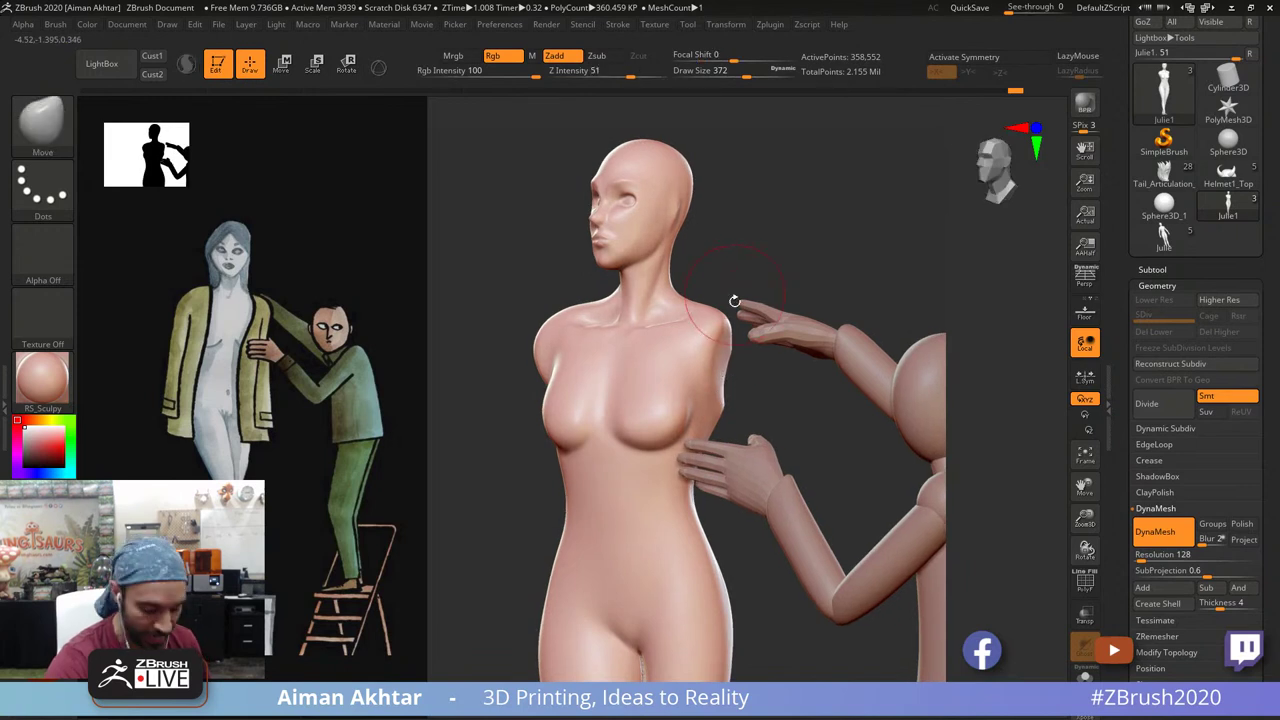
Step: Reshape and smooth the edge of the female figure's left arm stump with a draw size of 280
key(s)
click(722, 375)
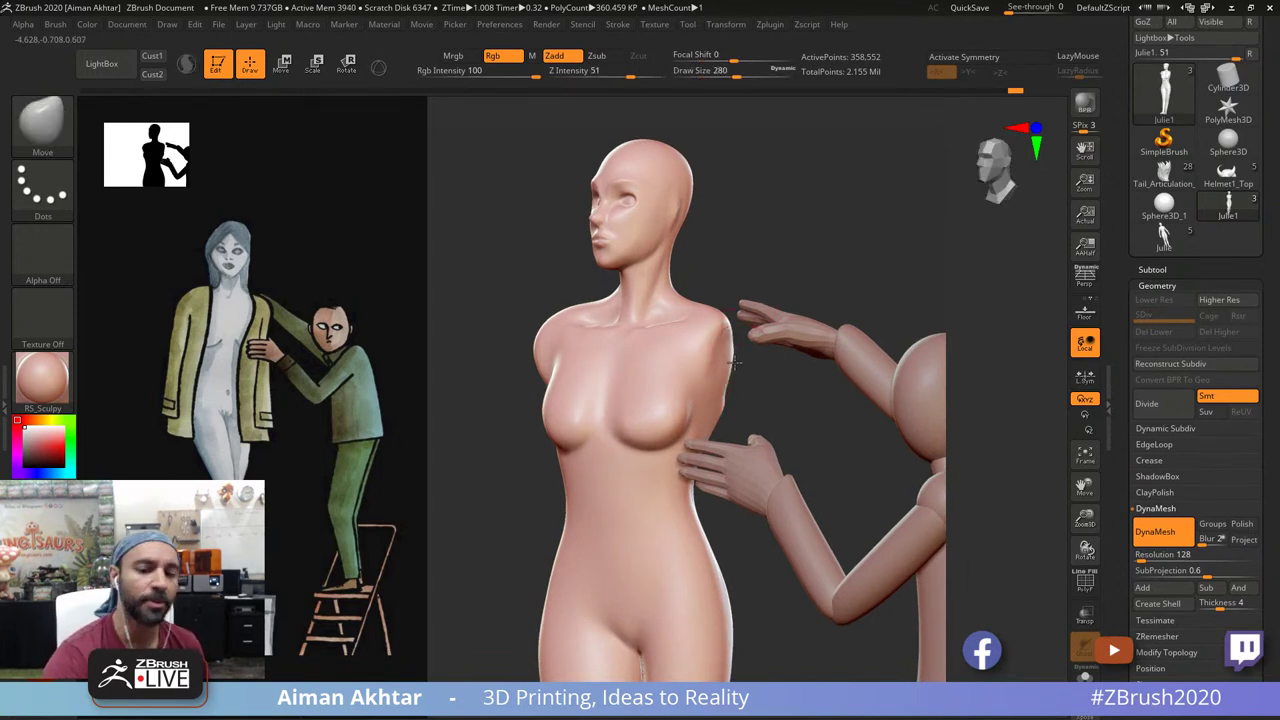
key(shift)
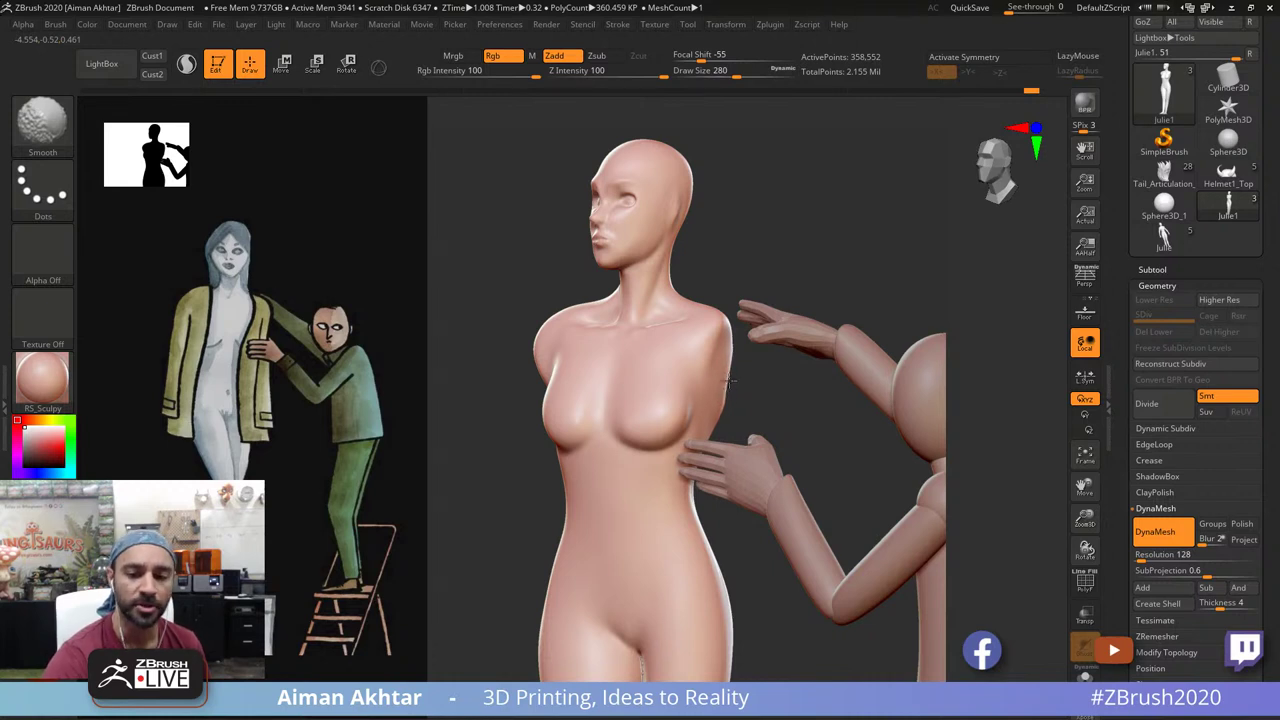
shift+drag(730, 381, 727, 386)
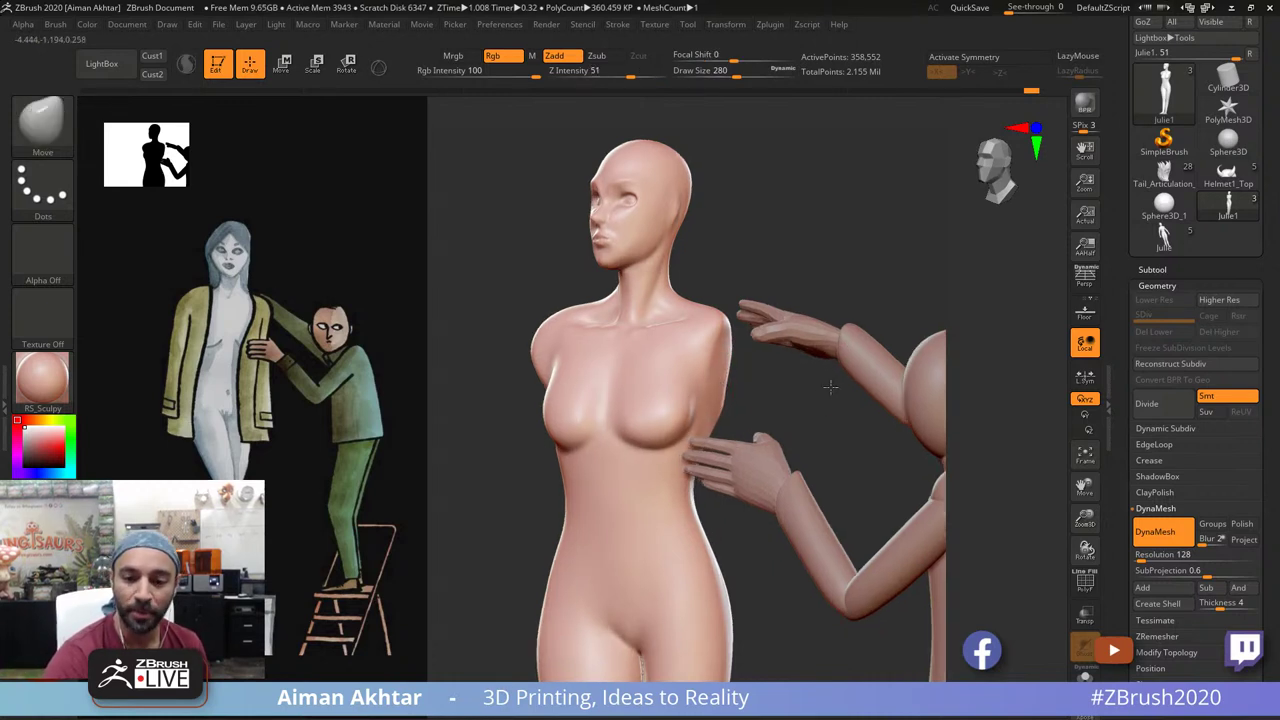
Step: Reduce the draw size to 207 and refine the underside of the figure's right arm stump
shift+drag(831, 386, 791, 360)
key(s)
drag(564, 405, 555, 405)
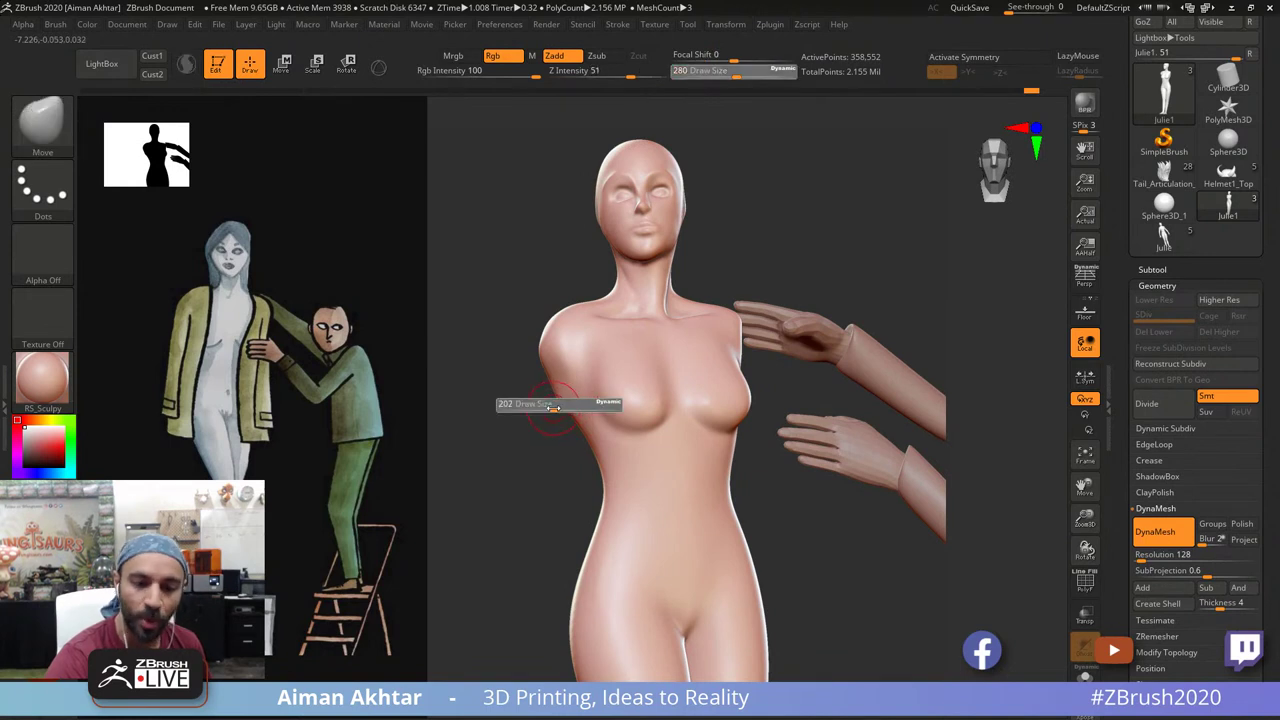
key(shift)
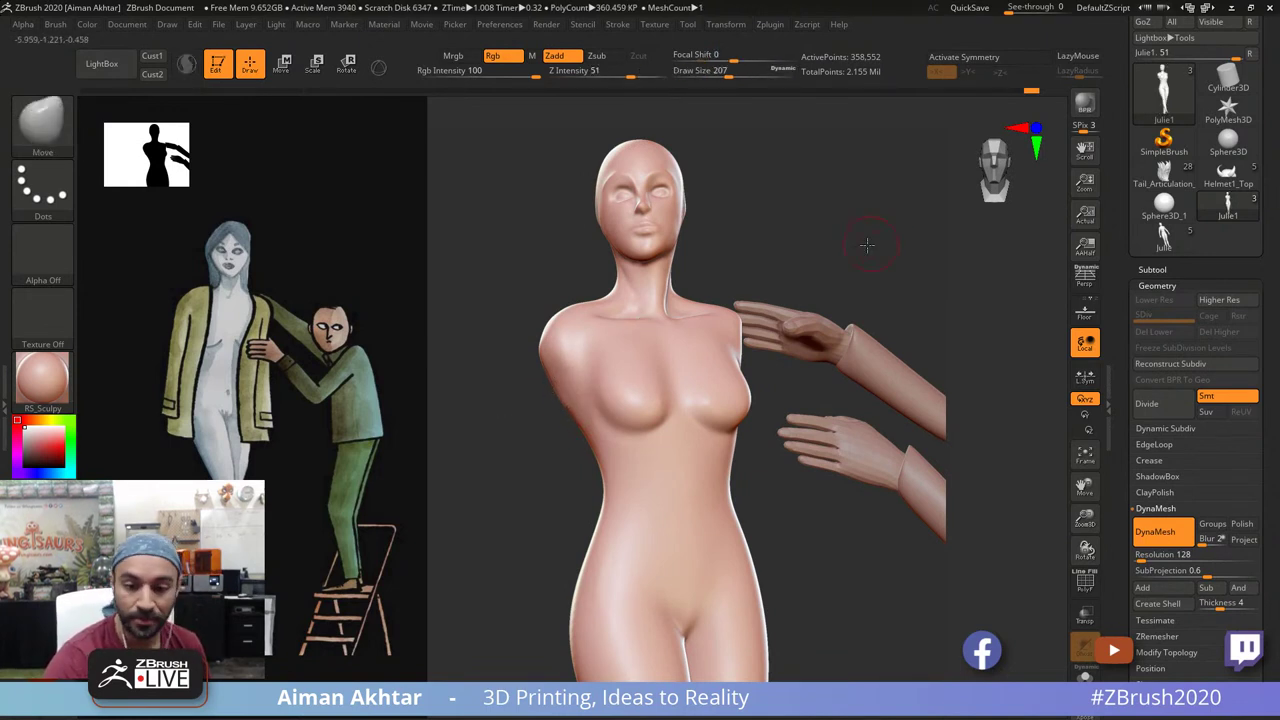
Step: Smooth the female figure's lower back, buttocks and upper thighs from behind with a draw size of 386
mouse_move(866, 246)
ctrl+right_down()
mouse_move(789, 237)
mouse_move(791, 249)
mouse_move(855, 215)
mouse_move(912, 238)
ctrl+right_up()
ctrl+right_drag(791, 286, 822, 332)
key(s)
mouse_move(640, 288)
mouse_down()
mouse_move(659, 284)
mouse_move(627, 299)
mouse_up()
shift+drag(589, 528, 569, 573)
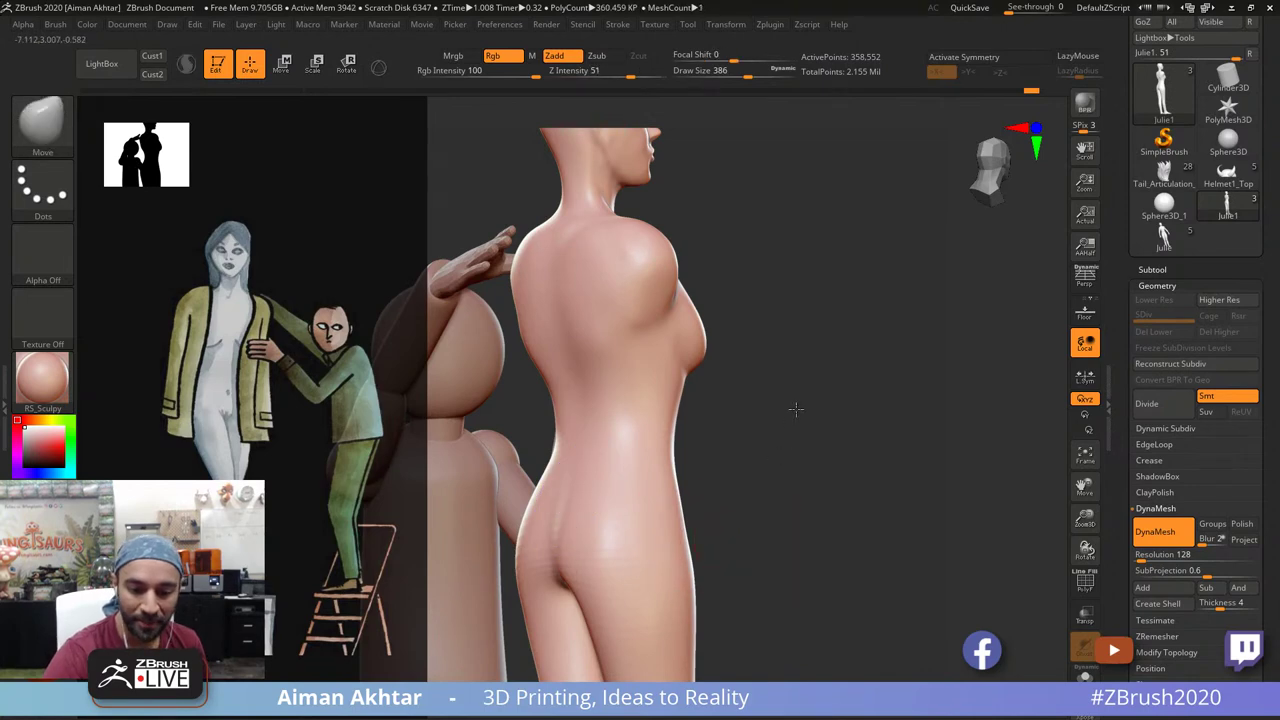
alt+right_drag(794, 406, 837, 284)
shift+drag(677, 469, 715, 425)
shift+drag(592, 397, 560, 414)
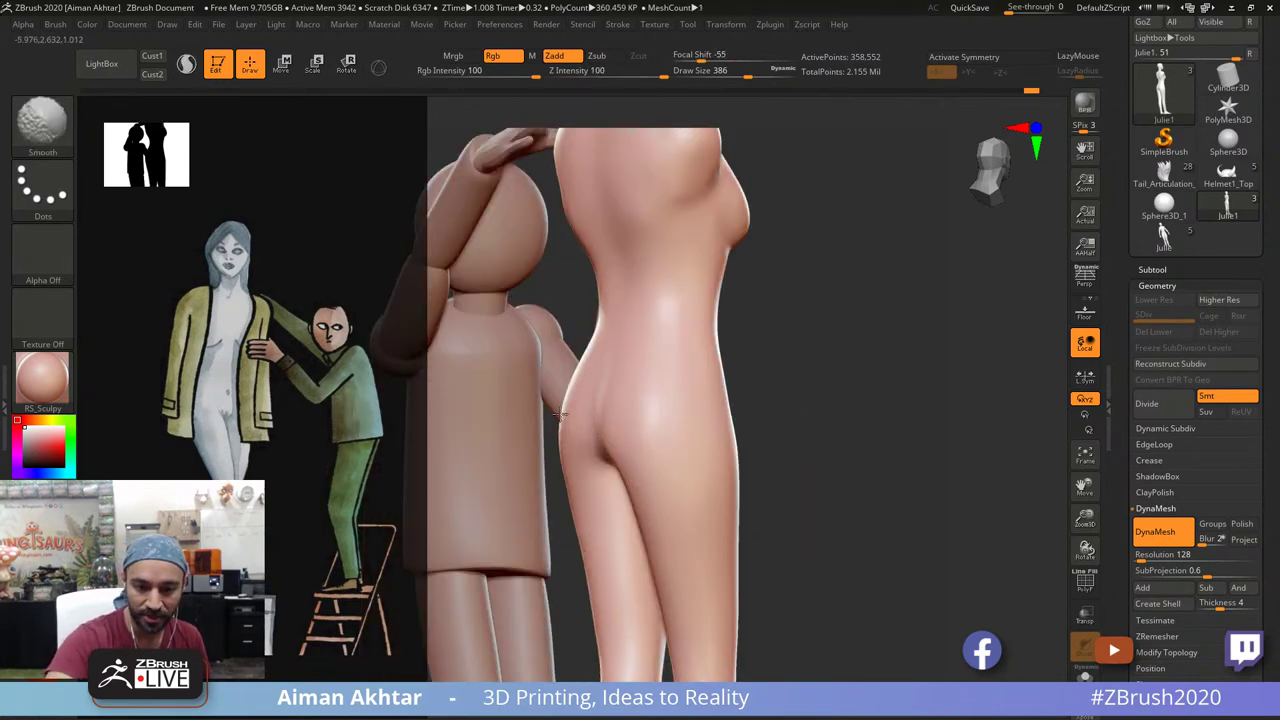
drag(849, 515, 900, 510)
shift+drag(572, 477, 595, 481)
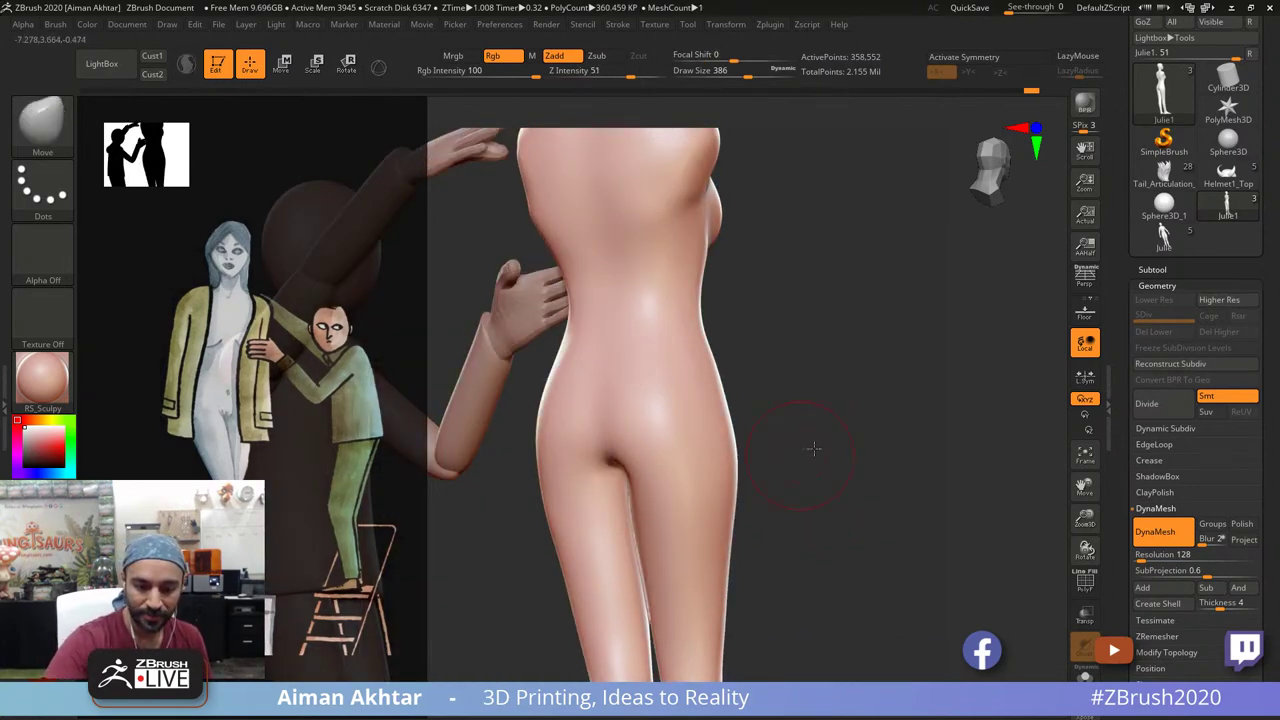
Step: Carve the curved creases beneath both buttocks of the female figure with the DamStandard brush
drag(814, 443, 885, 443)
click(692, 708)
mouse_move(608, 413)
mouse_down()
mouse_move(609, 455)
mouse_move(528, 491)
mouse_up()
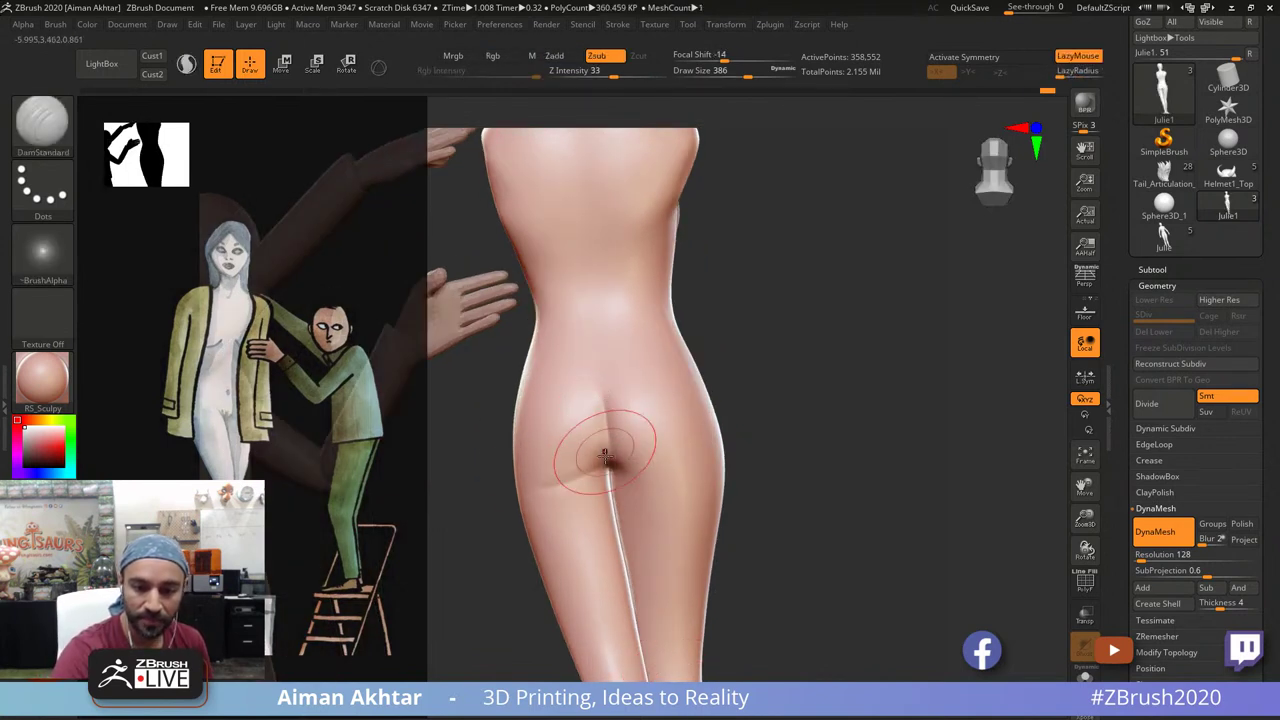
mouse_move(605, 457)
mouse_down()
mouse_move(634, 477)
mouse_move(690, 480)
mouse_up()
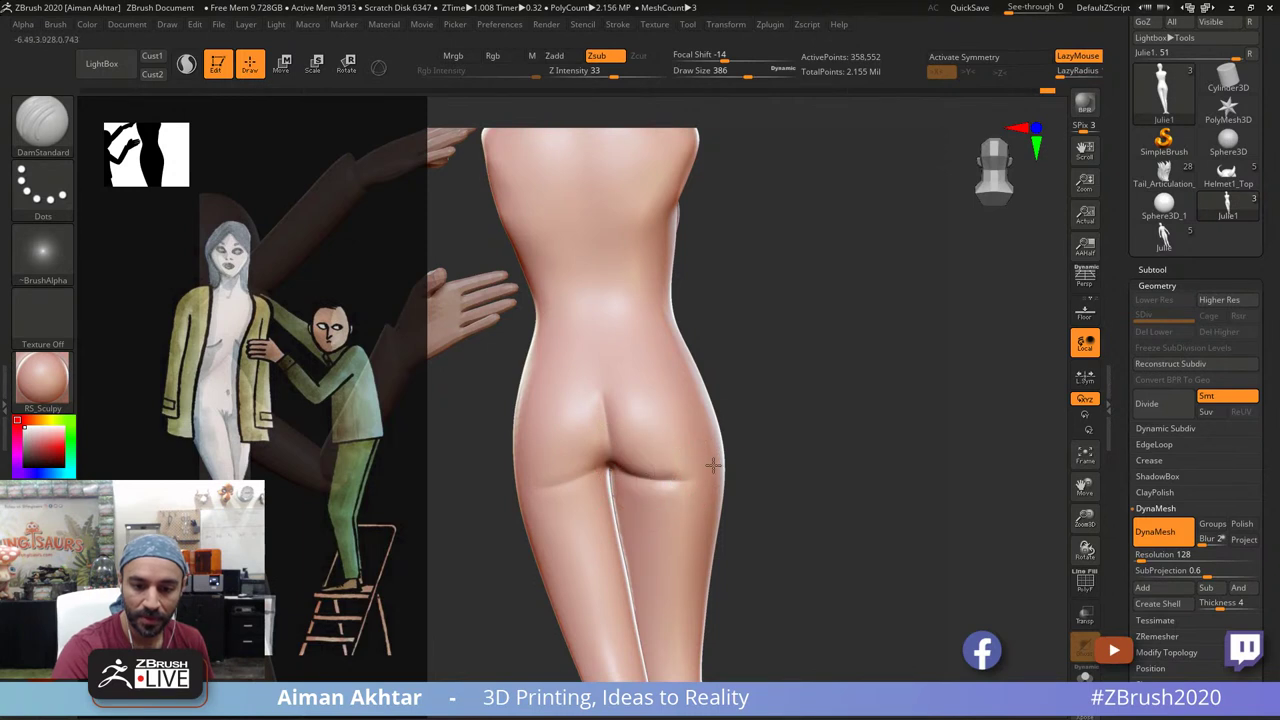
drag(603, 464, 541, 490)
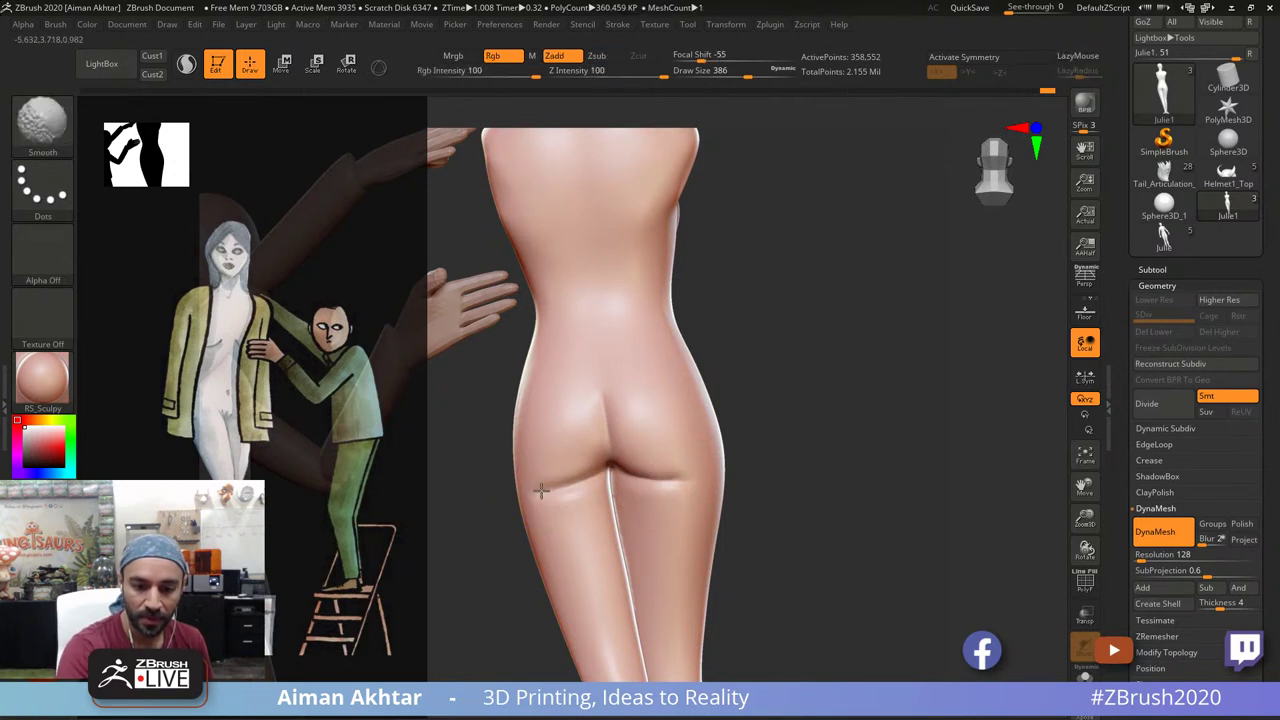
Step: Deepen the vertical crease between the buttocks down to the top of the thighs with the DamStandard brush
drag(750, 268, 744, 360)
mouse_move(603, 402)
mouse_down()
mouse_move(612, 485)
mouse_move(611, 474)
mouse_up()
drag(729, 374, 722, 378)
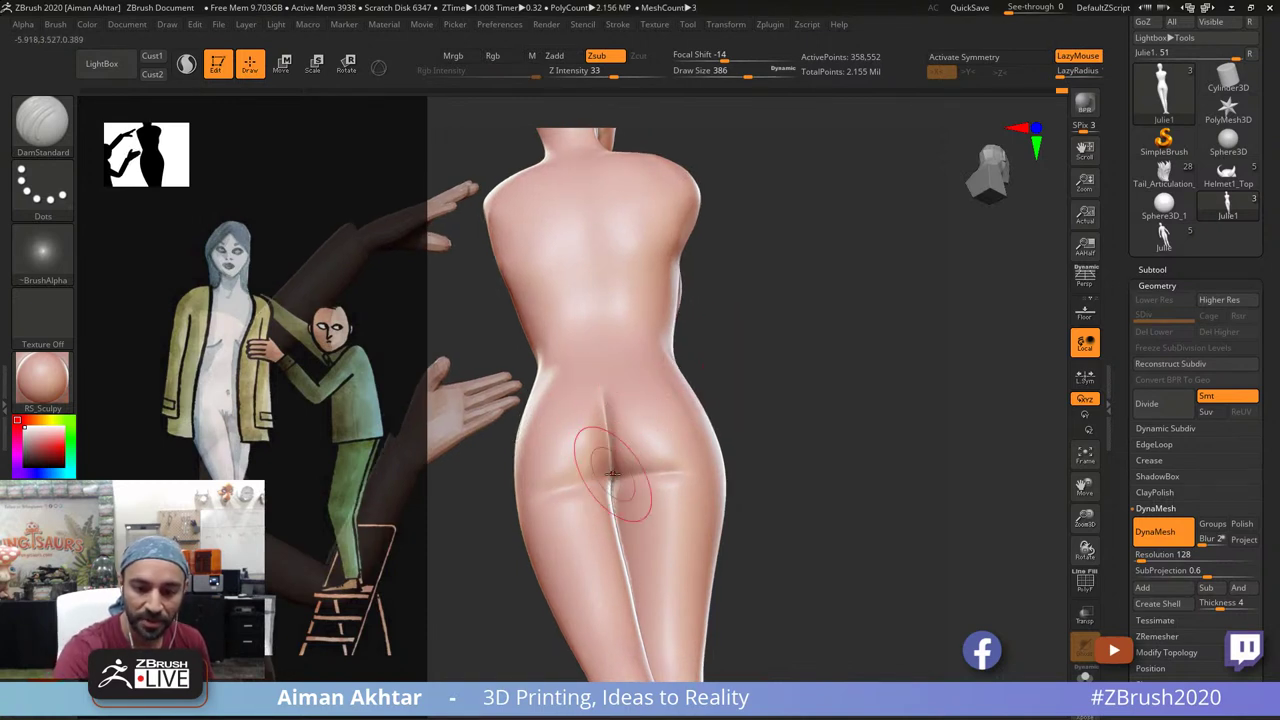
drag(722, 471, 714, 466)
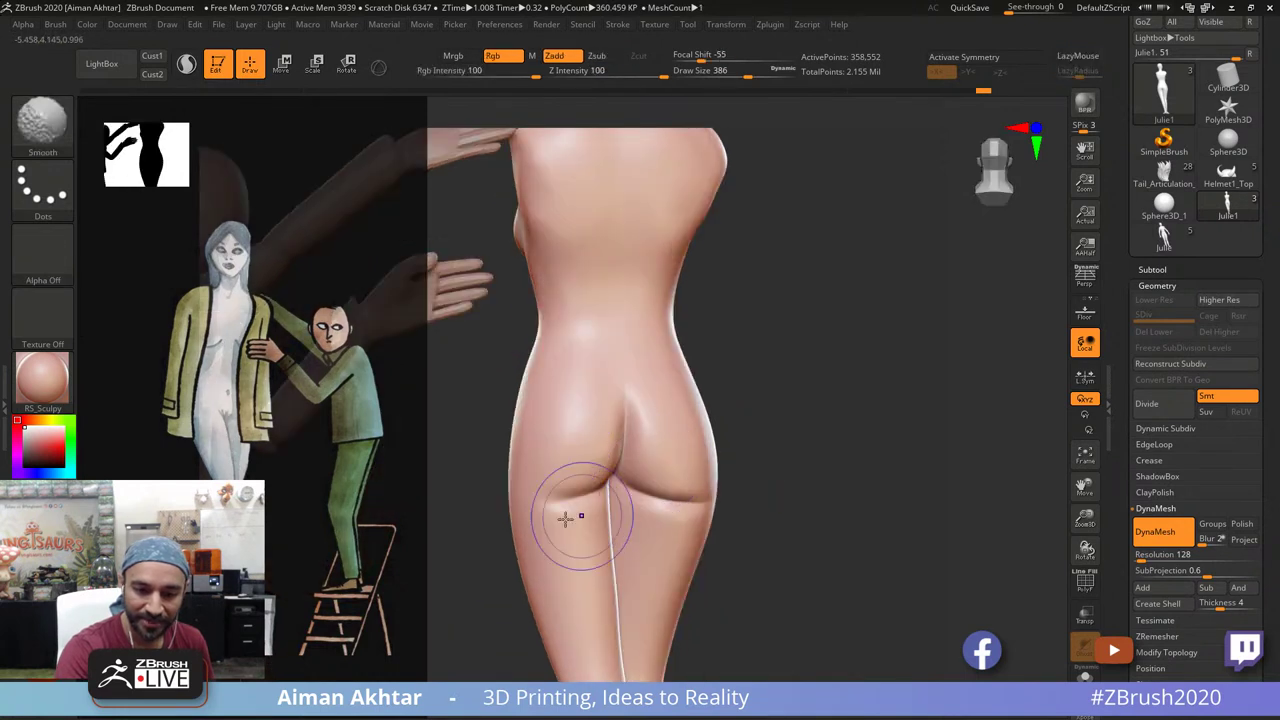
Step: Soften the creases beneath the female figure's buttocks and smooth the backs of her thighs, reducing the draw size to 280
shift+drag(573, 519, 593, 436)
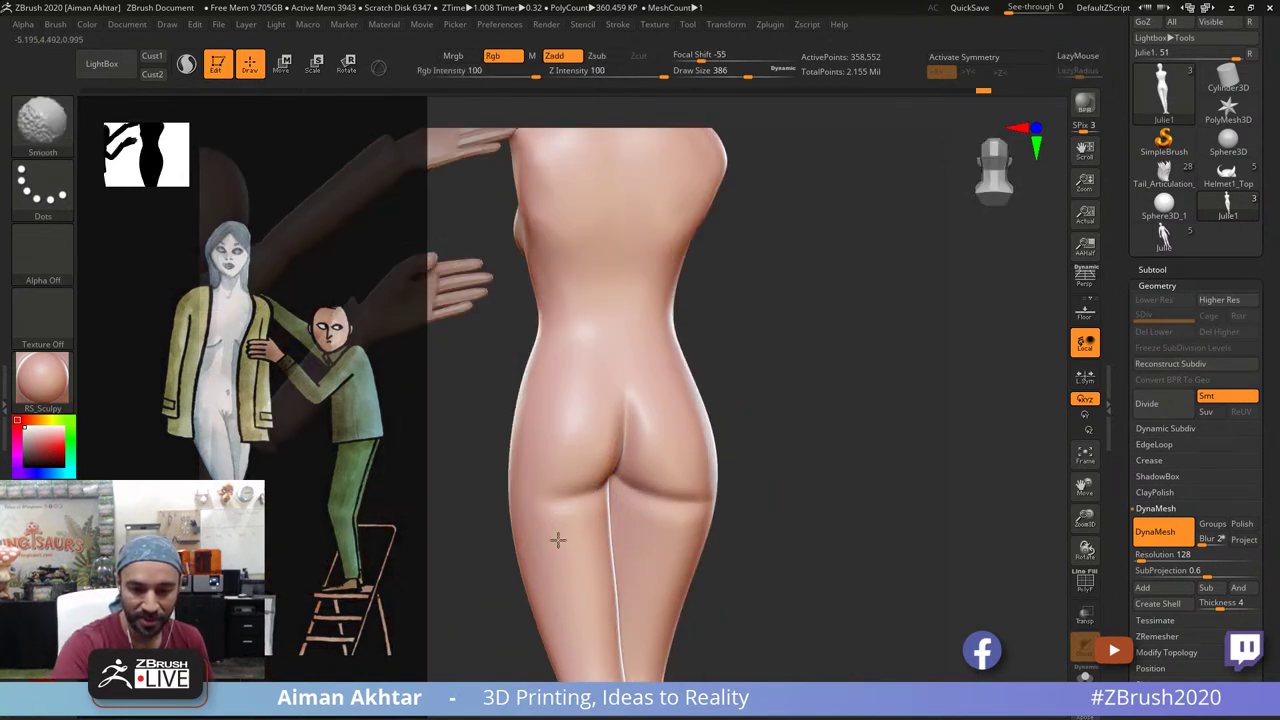
drag(506, 629, 460, 628)
mouse_move(547, 500)
mouse_down()
mouse_move(627, 479)
mouse_move(640, 522)
mouse_move(731, 482)
mouse_up()
shift+drag(672, 532, 675, 531)
key(s)
drag(594, 523, 585, 524)
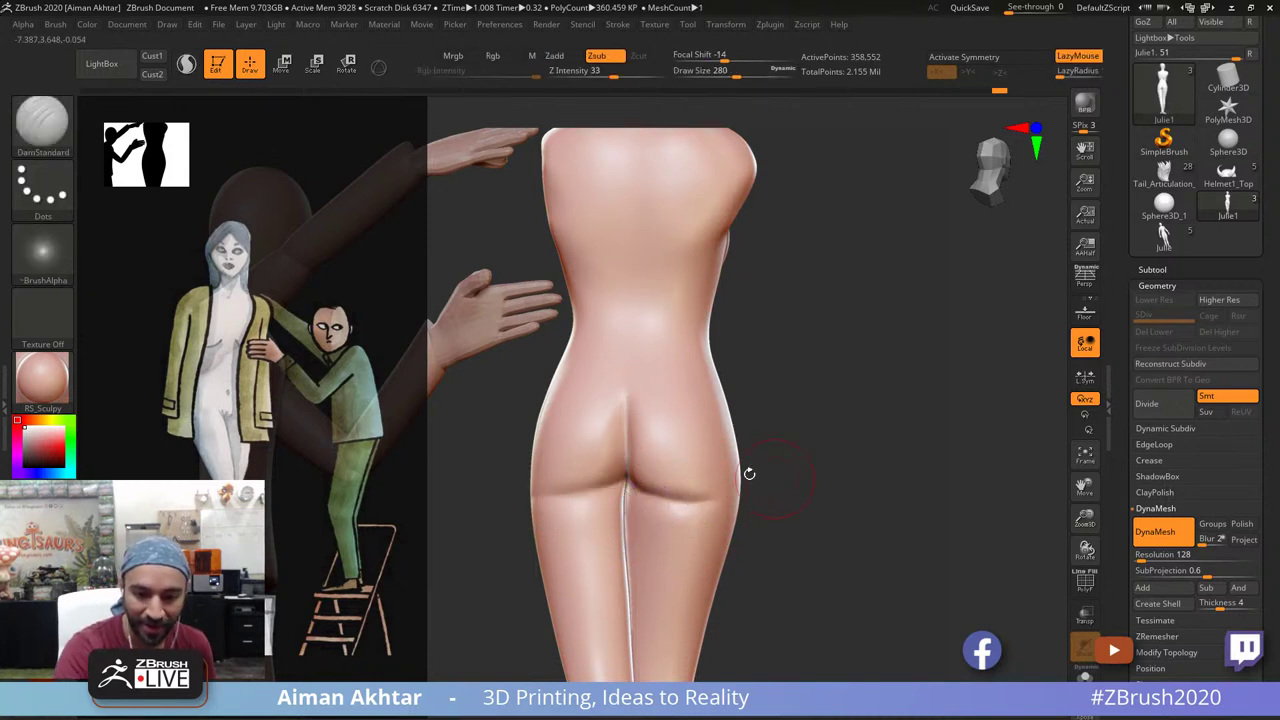
drag(759, 400, 785, 395)
mouse_move(618, 512)
shift+mouse_down()
mouse_move(641, 643)
mouse_move(646, 631)
shift+mouse_up()
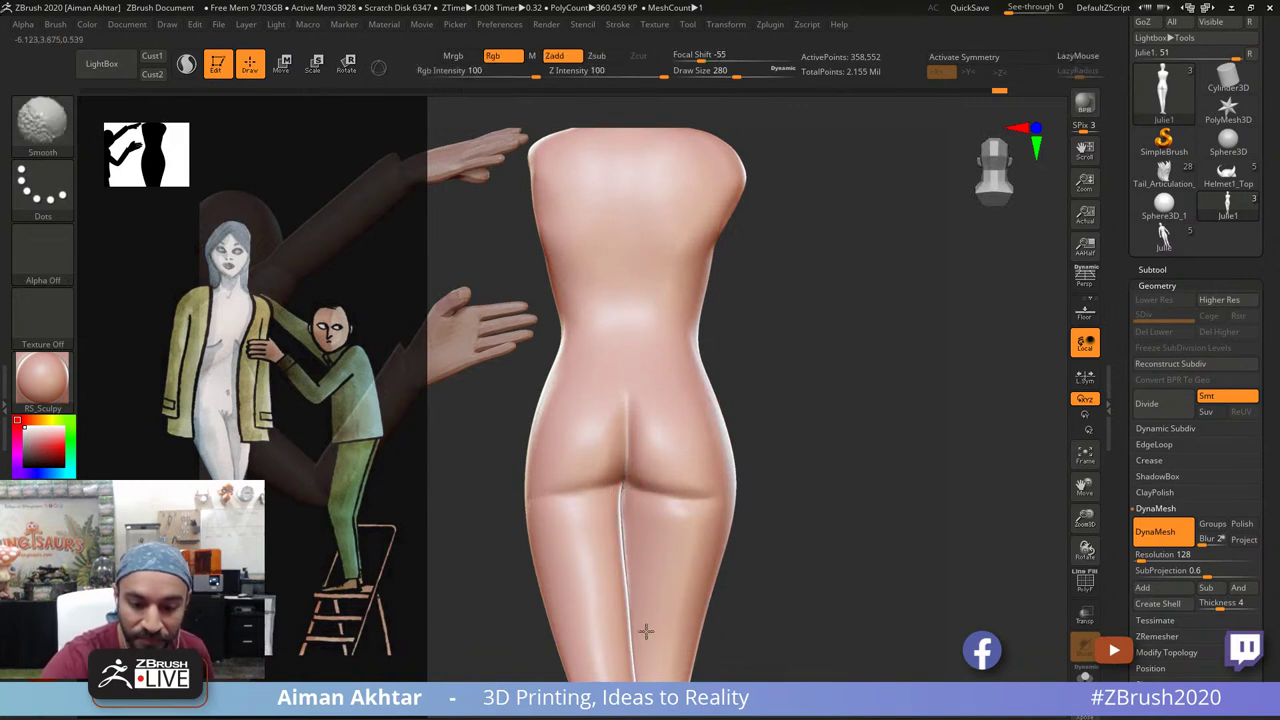
Step: Reshape both breasts of the female figure from the front with the Move brush, using a draw size of 484
mouse_move(739, 519)
alt+mouse_down()
mouse_move(729, 566)
mouse_move(694, 560)
mouse_move(729, 590)
mouse_move(721, 578)
mouse_move(814, 574)
mouse_move(766, 643)
mouse_move(768, 632)
alt+mouse_up()
key(b)
key(m)
key(v)
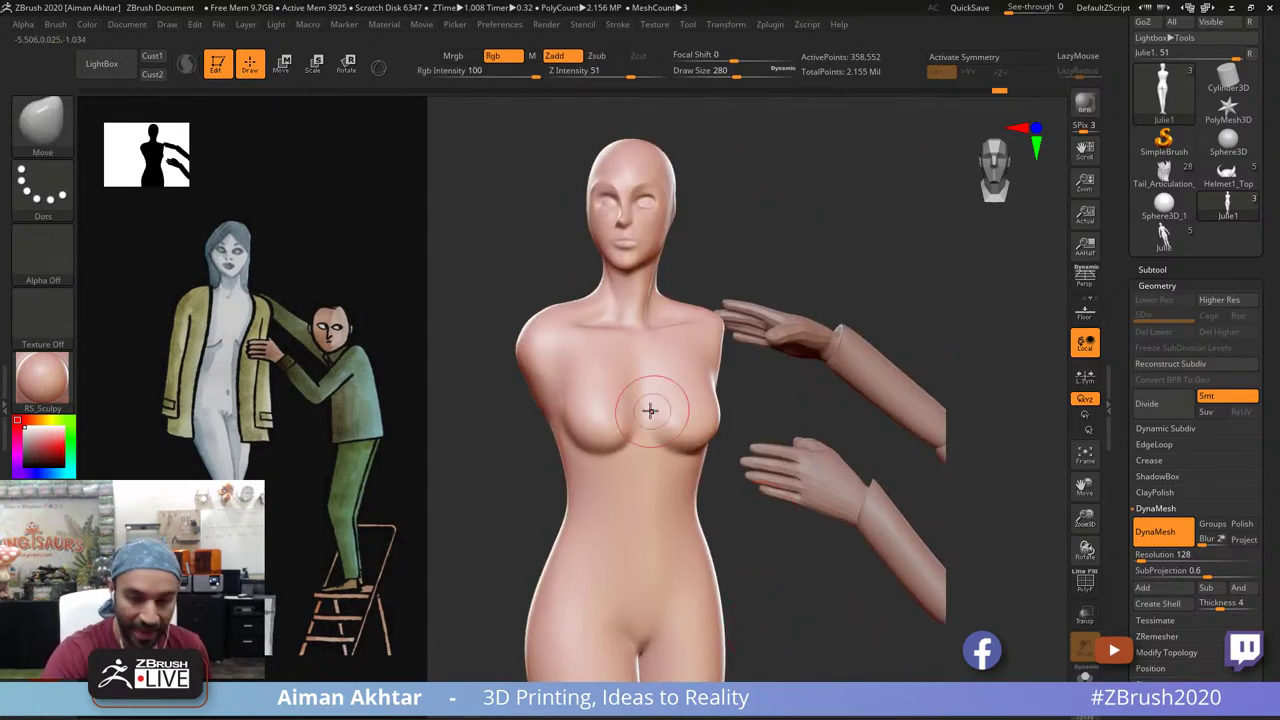
key(s)
mouse_move(601, 427)
mouse_down()
mouse_move(623, 427)
mouse_move(588, 427)
mouse_up()
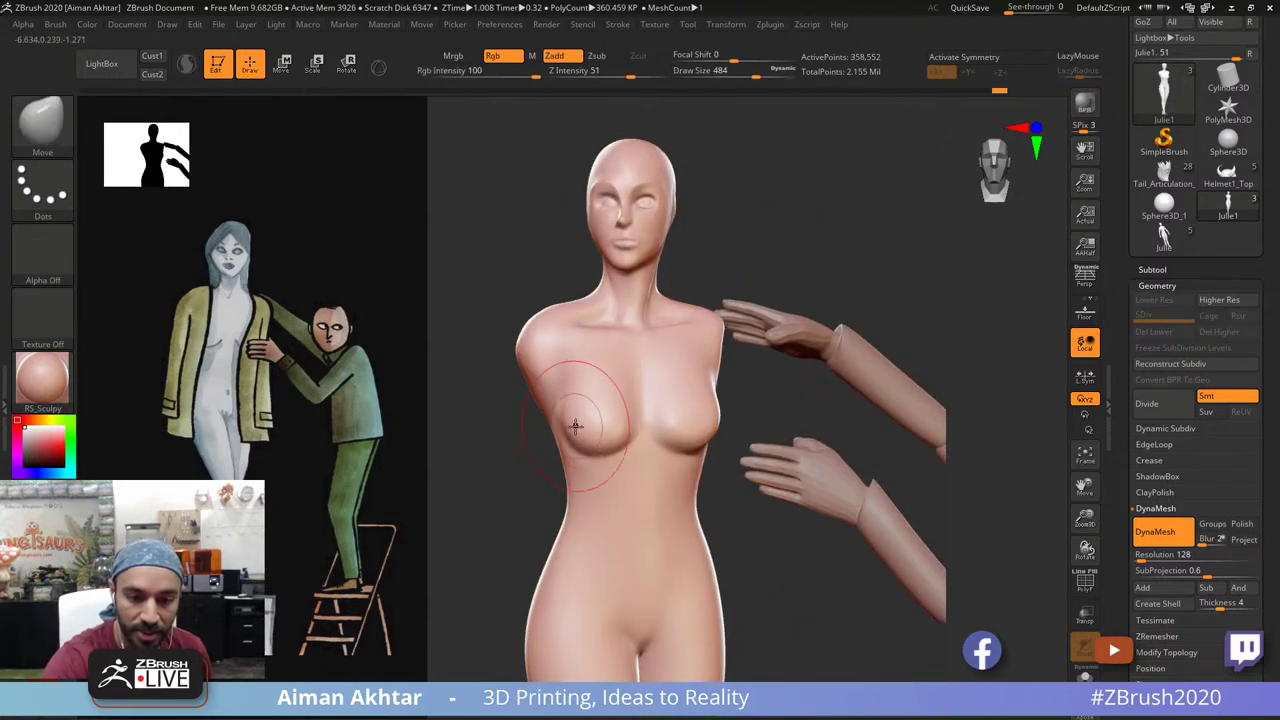
drag(693, 430, 696, 419)
key(s)
Step: Insert a sphere from the IMM Primitives brush at the female figure's head as the base for her hair
alt+drag(751, 521, 746, 571)
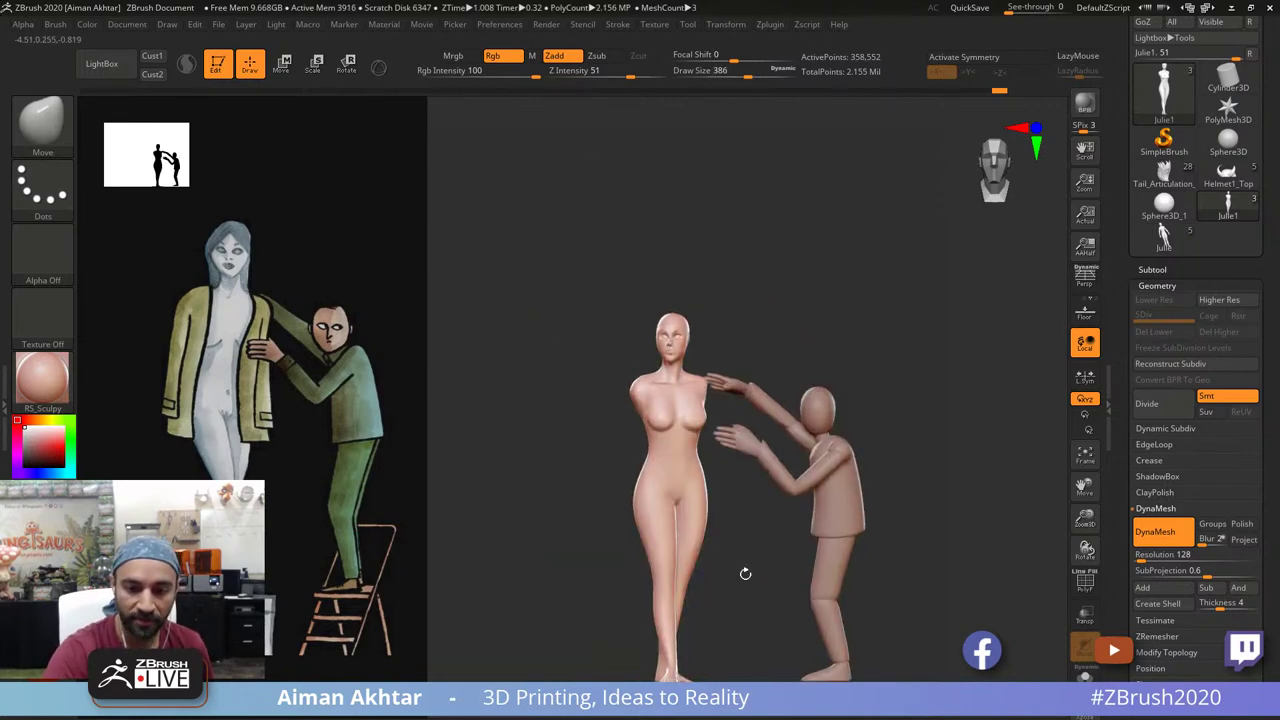
click(39, 134)
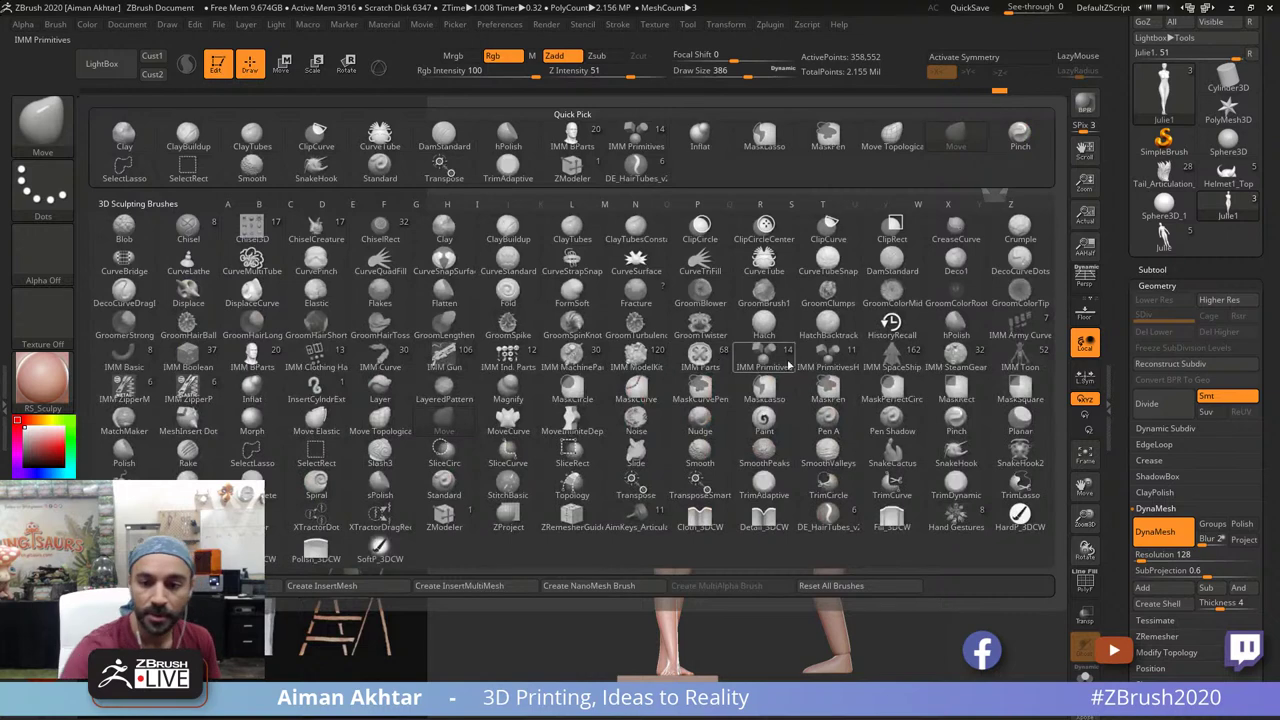
click(777, 359)
click(530, 119)
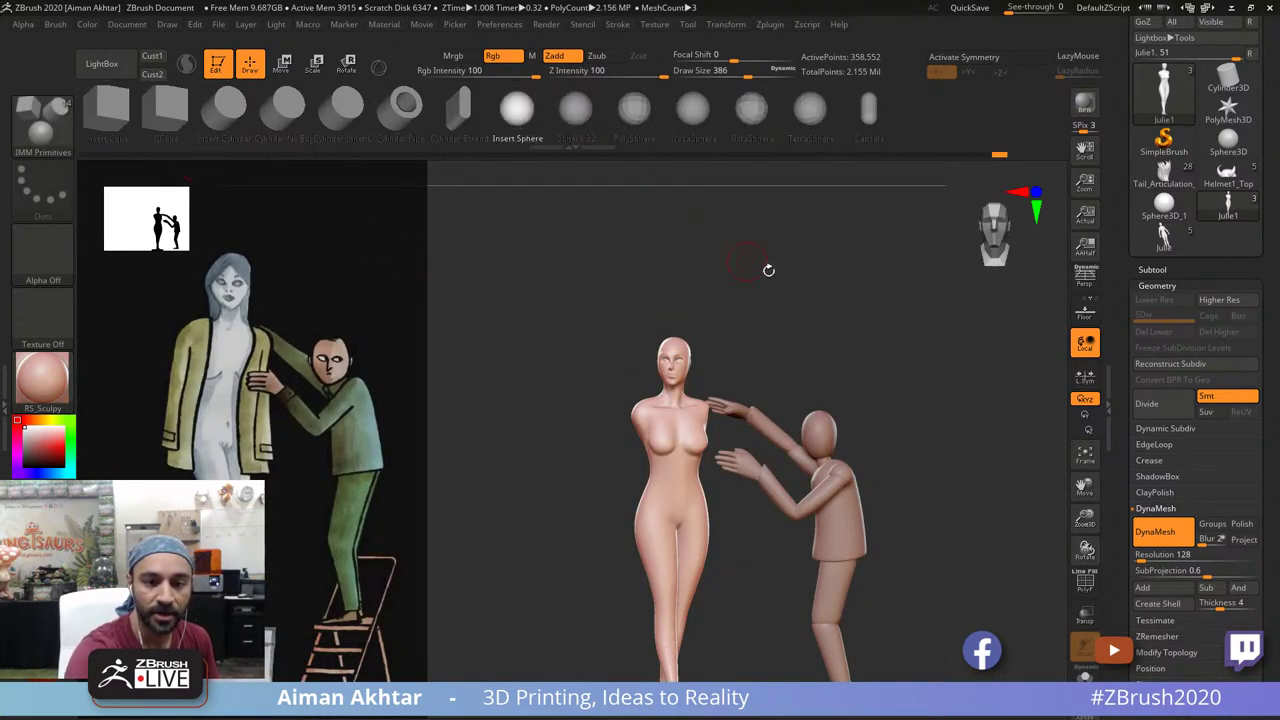
drag(767, 271, 877, 305)
mouse_move(707, 348)
mouse_down()
mouse_move(742, 353)
mouse_move(836, 316)
mouse_up()
Step: Pull the inserted sphere into a rough hair mass behind the head with the Move brush at a draw size of 1000
key(b)
key(m)
key(v)
key(s)
mouse_move(712, 317)
mouse_down()
mouse_move(774, 319)
mouse_move(742, 322)
mouse_up()
drag(710, 316, 754, 301)
key(s)
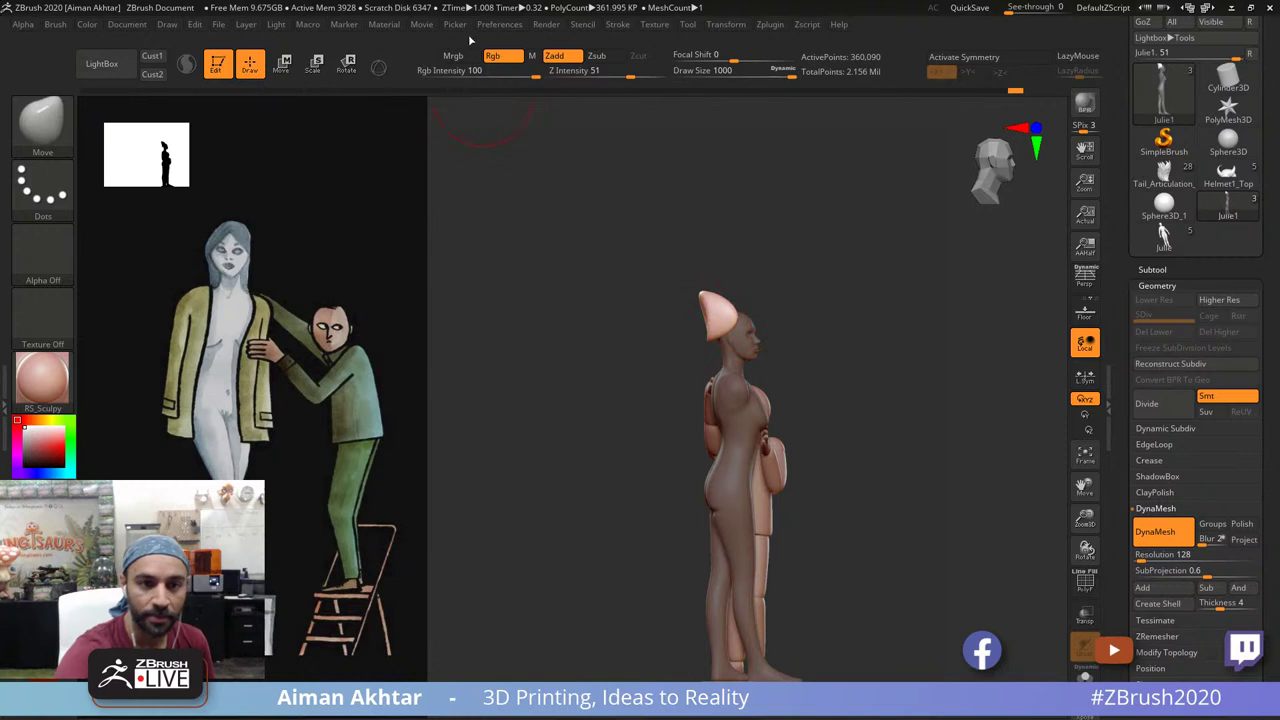
Step: Raise the maximum brush size in the drawing preferences to 4440
click(505, 25)
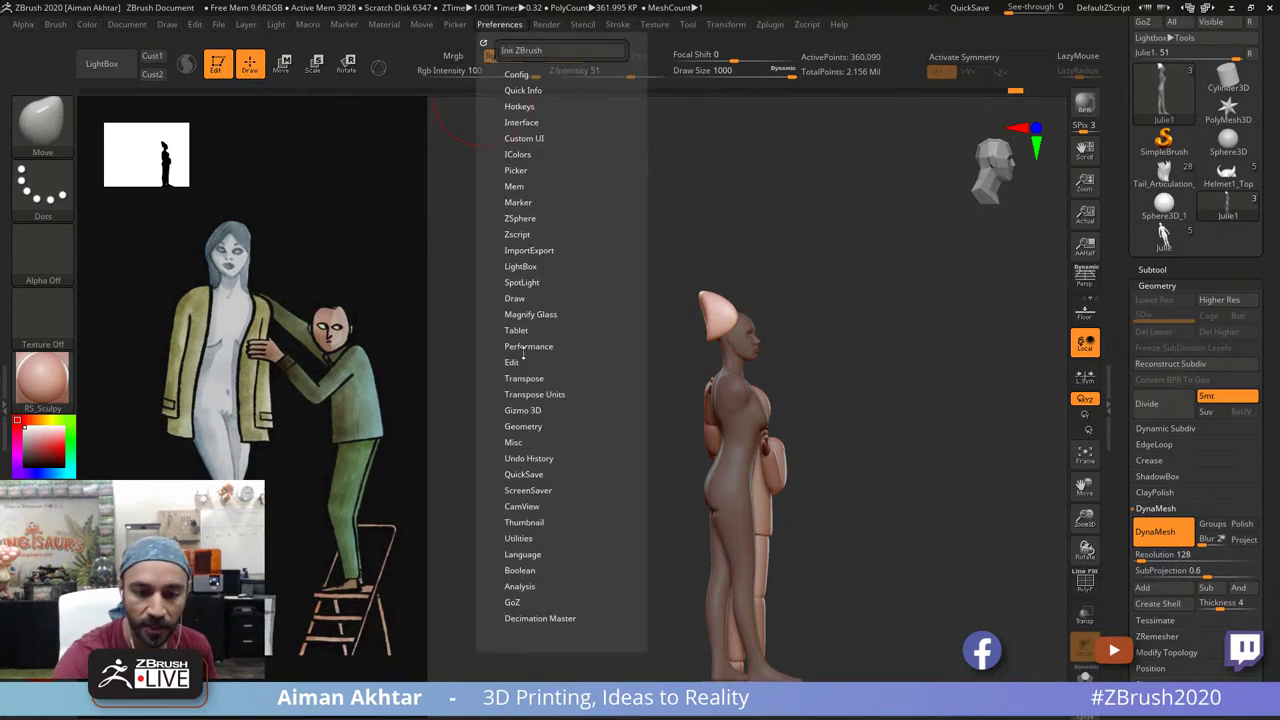
click(518, 298)
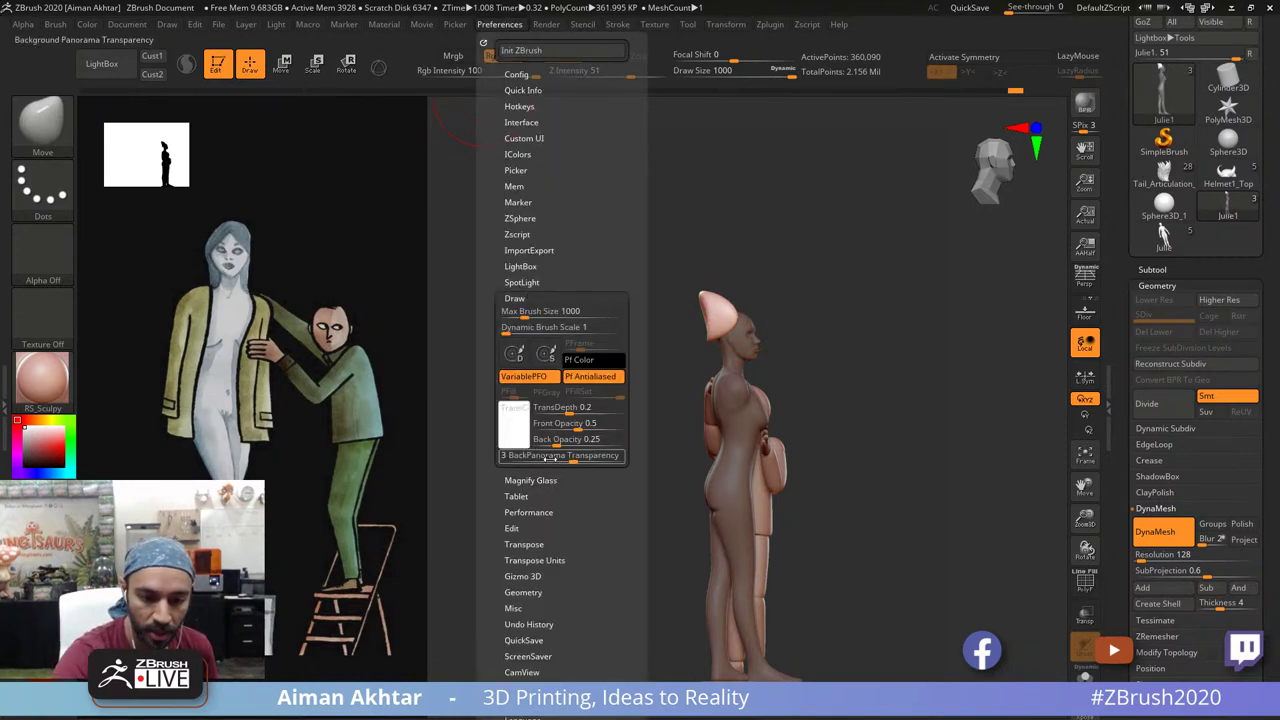
click(552, 313)
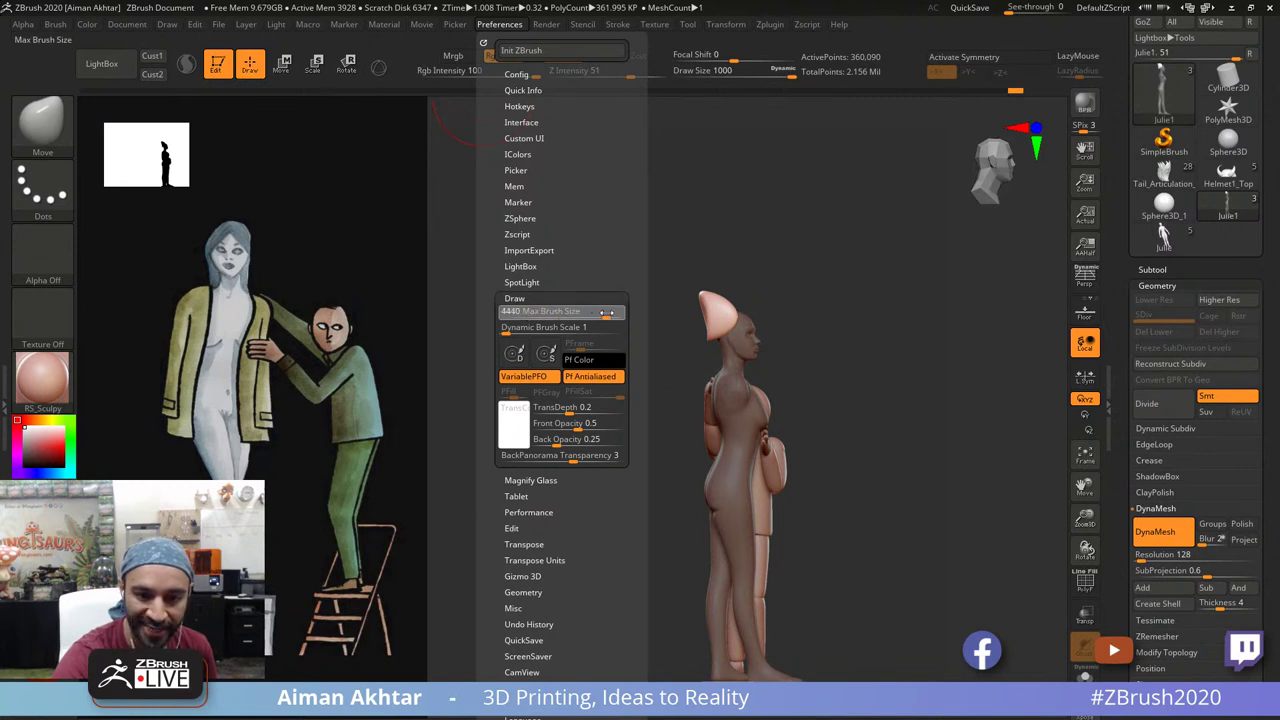
Step: Wrap the hair mass over the crown and back of the head, using a draw size of 697
key(s)
mouse_move(729, 316)
mouse_down()
mouse_move(772, 316)
mouse_move(736, 317)
mouse_up()
mouse_move(737, 314)
mouse_down()
mouse_move(757, 305)
mouse_move(718, 317)
mouse_up()
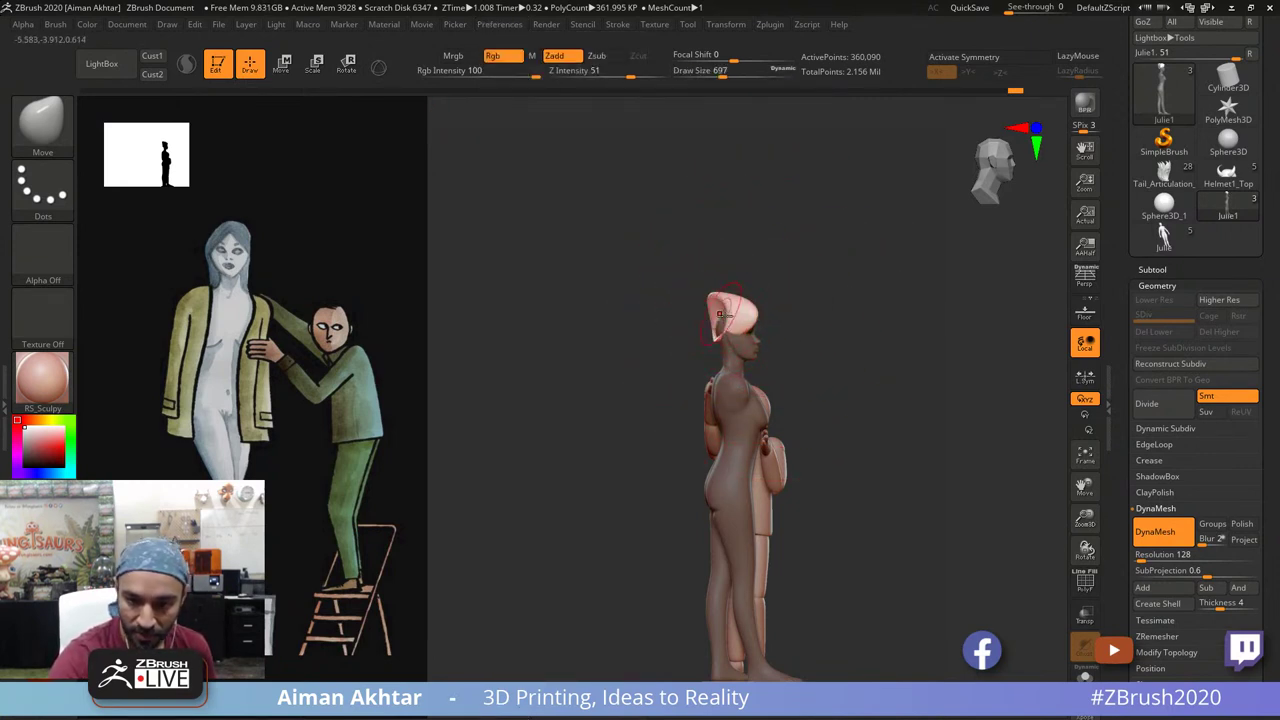
key(shift)
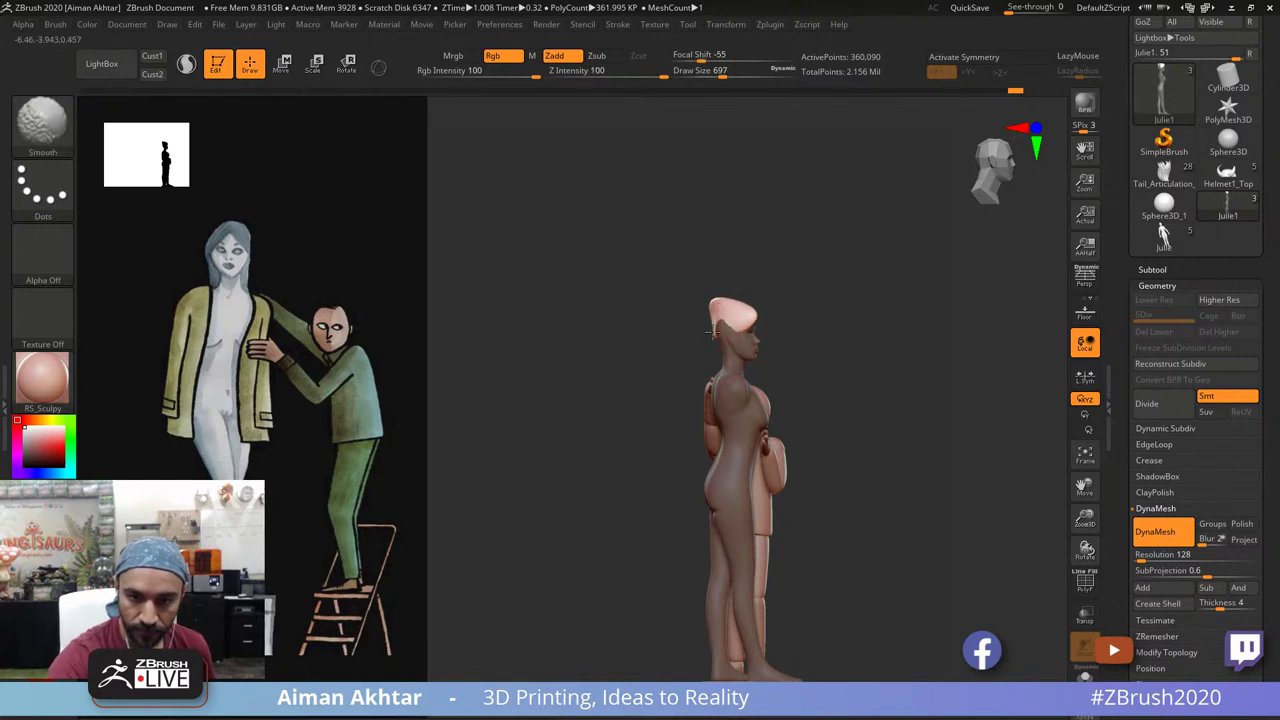
drag(712, 326, 711, 337)
Step: Pull the hair down behind the neck to the shoulders and bring it around the sides of the face
drag(800, 283, 738, 309)
mouse_move(792, 276)
mouse_down()
mouse_move(768, 319)
mouse_move(790, 338)
mouse_move(727, 305)
mouse_move(777, 318)
mouse_up()
shift+drag(820, 264, 772, 287)
drag(703, 331, 676, 340)
mouse_move(655, 350)
mouse_down()
mouse_move(605, 355)
mouse_move(634, 380)
mouse_move(660, 458)
mouse_up()
drag(708, 318, 733, 298)
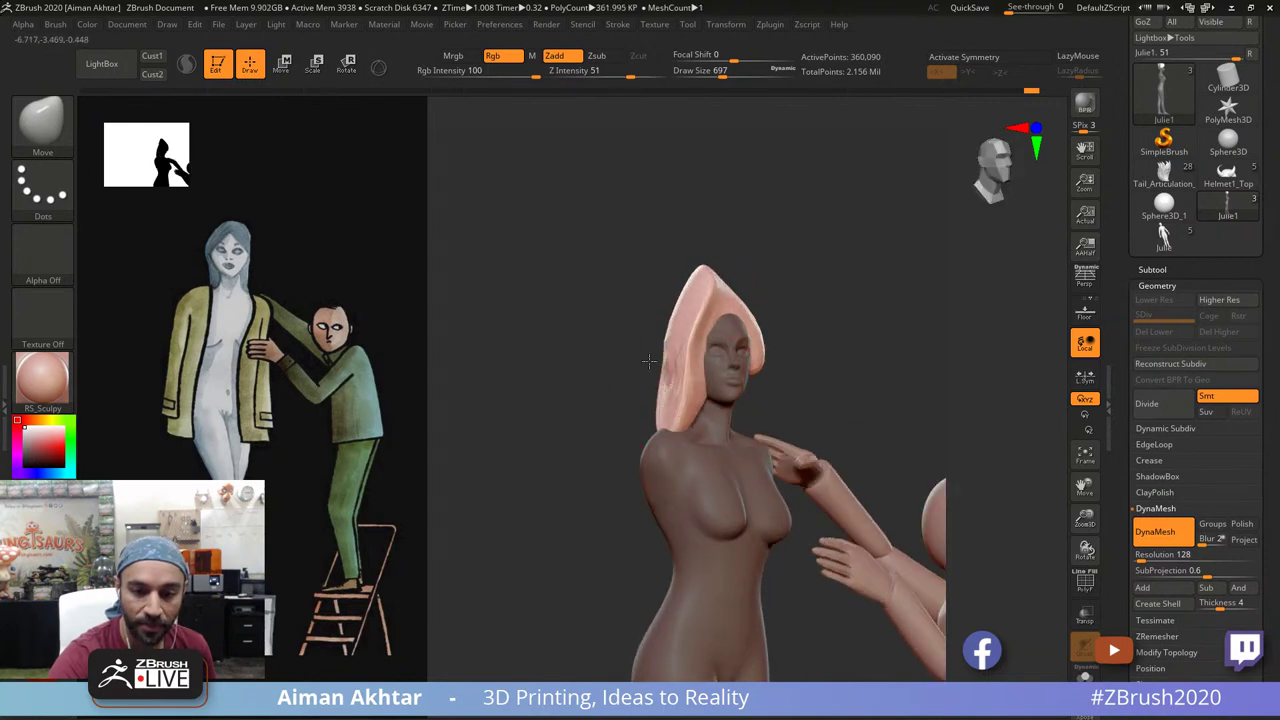
Step: Widen and lengthen the back of the hair so that it reaches the upper back
drag(811, 294, 900, 290)
drag(636, 398, 654, 400)
shift+drag(648, 388, 688, 366)
drag(745, 374, 810, 366)
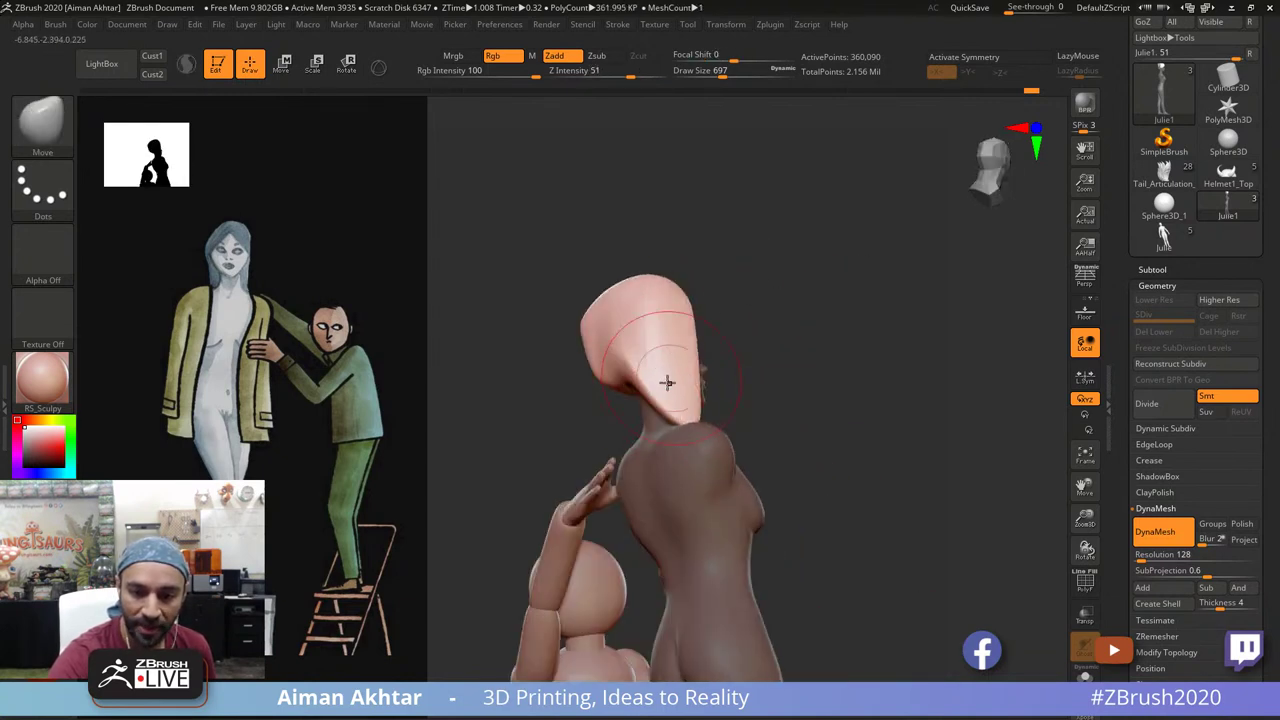
drag(669, 383, 608, 399)
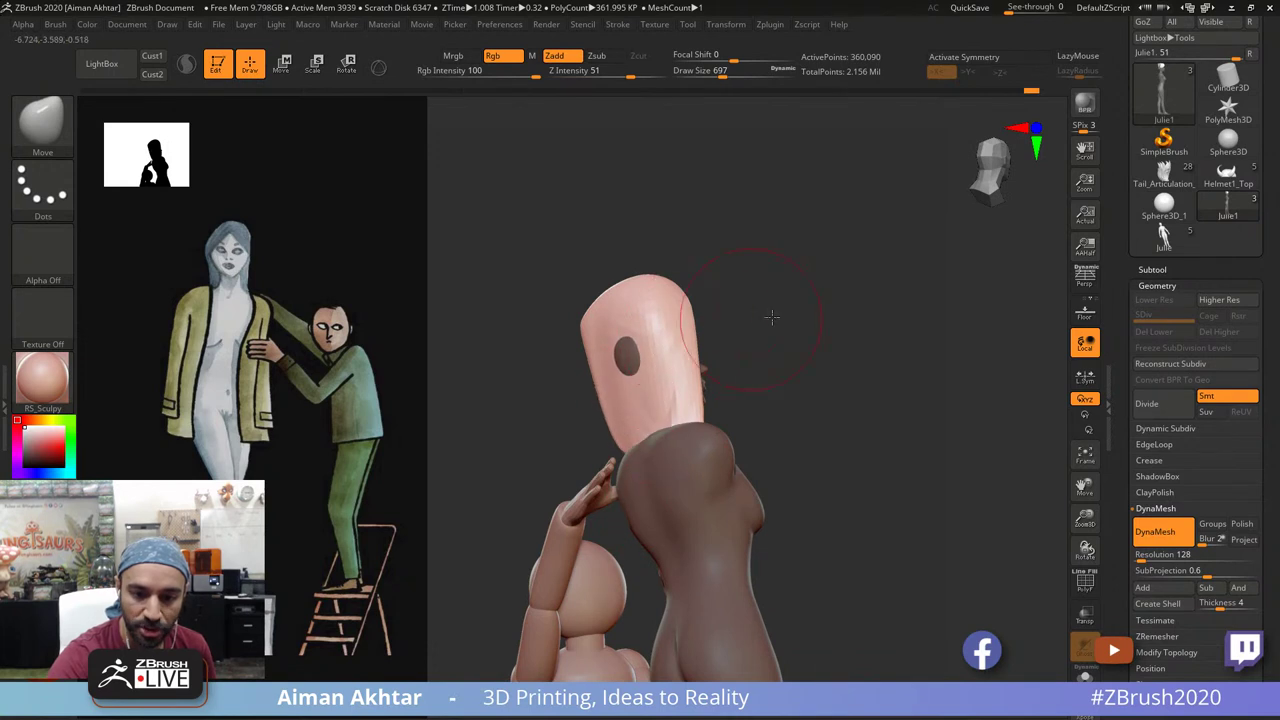
drag(771, 317, 703, 350)
drag(621, 415, 630, 417)
Step: Smooth the rear edge of the hair and pull its lower tip outward
drag(745, 376, 815, 372)
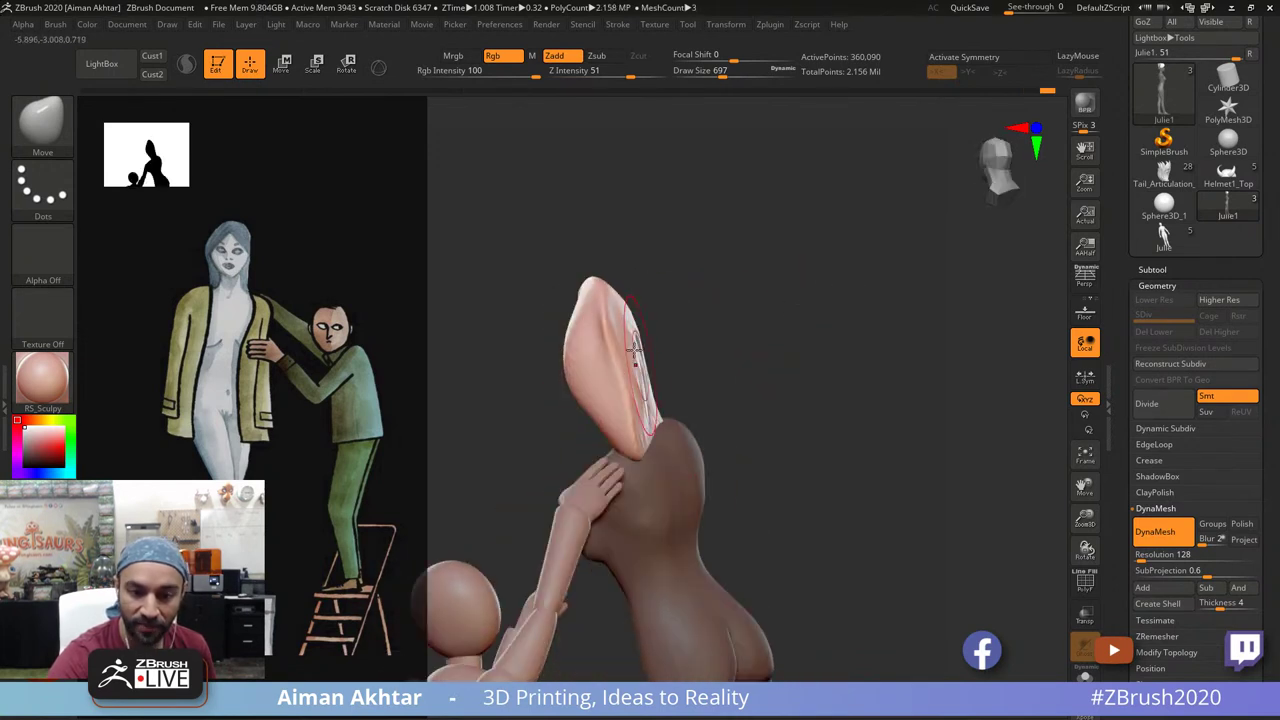
shift+drag(634, 350, 647, 415)
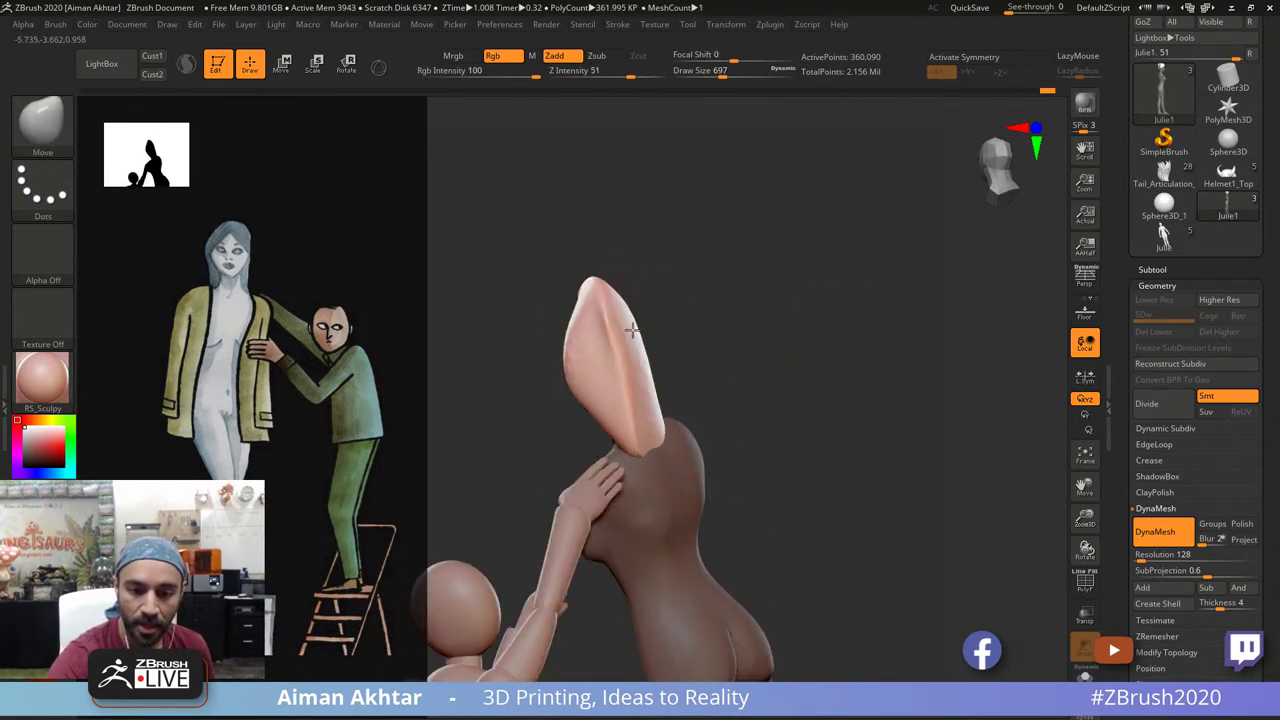
mouse_move(638, 346)
shift+mouse_down()
mouse_move(656, 436)
mouse_move(636, 392)
shift+mouse_up()
drag(655, 443, 665, 450)
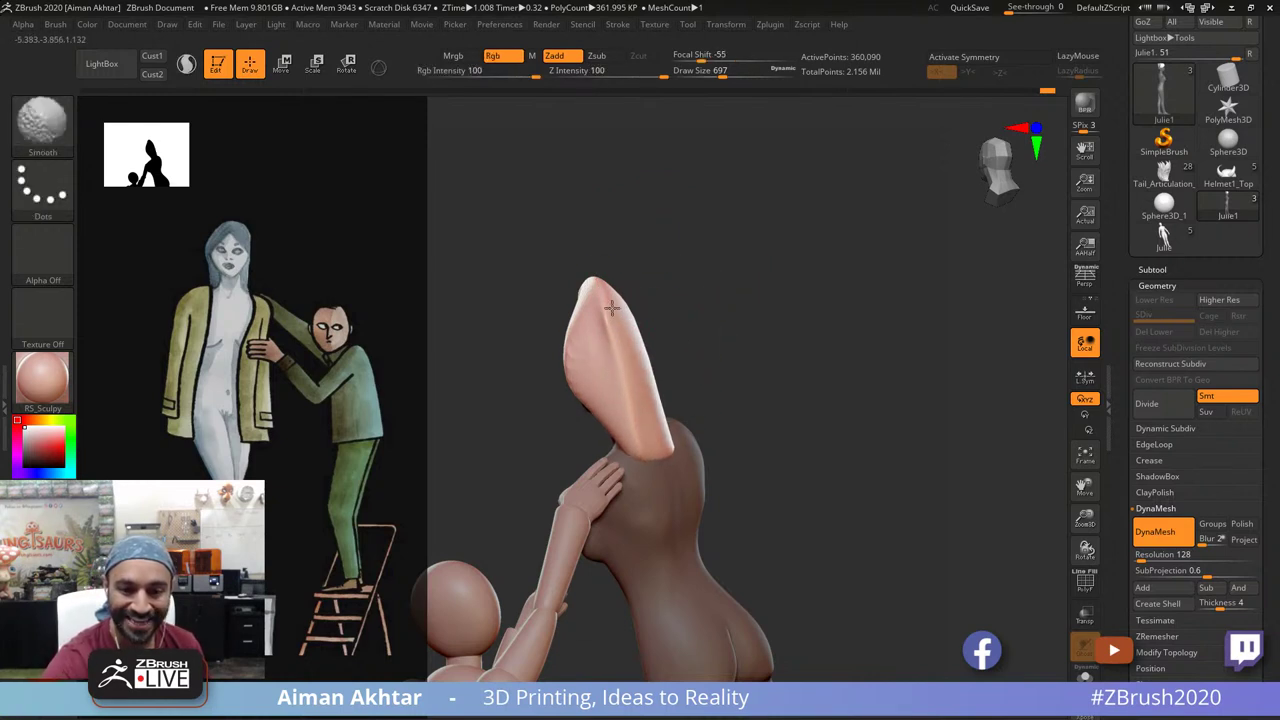
Step: Build up the back and side of the hair with the Clay brush, with Rgb painting turned off
key(b)
key(i)
key(n)
key(b)
key(c)
key(l)
drag(630, 341, 642, 420)
key(ctrl+z)
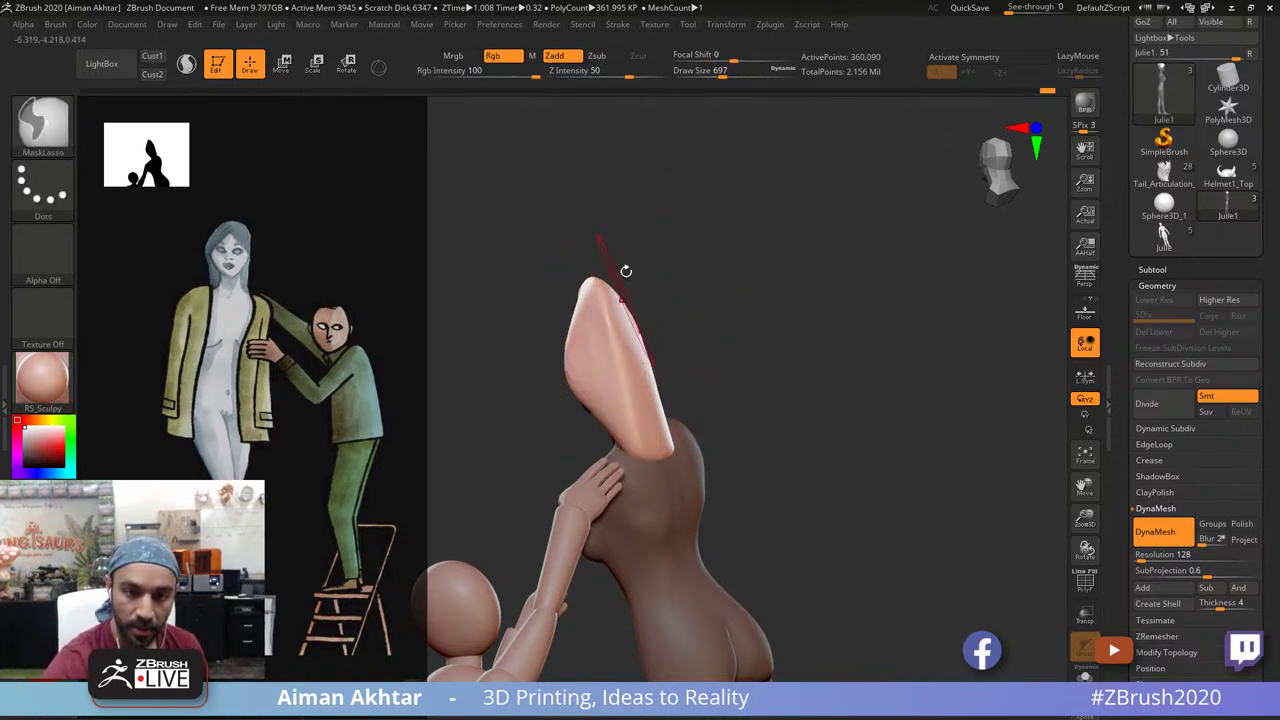
click(510, 62)
drag(603, 309, 628, 418)
mouse_move(666, 319)
shift+mouse_down()
mouse_move(712, 291)
mouse_move(829, 299)
mouse_move(643, 397)
mouse_move(708, 398)
shift+mouse_up()
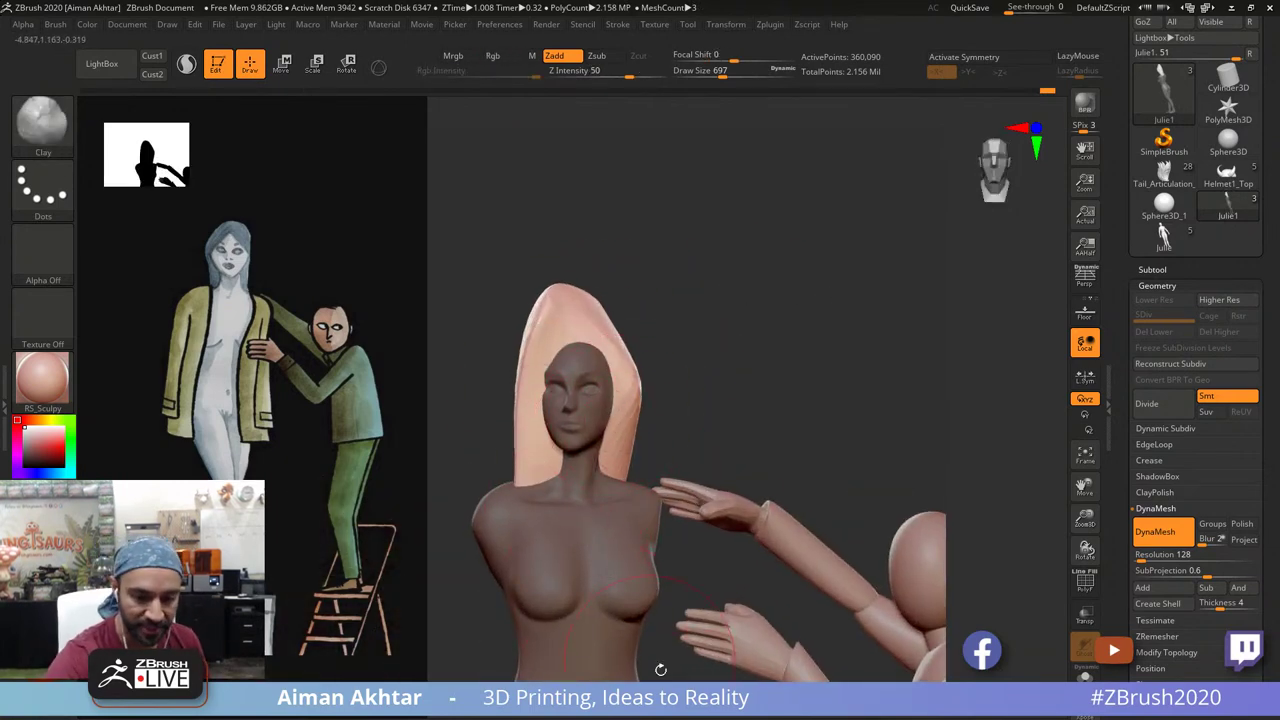
Step: Round and lower the crown of the hair and draw its lower ends in around the neck with the Move brush
key(b)
key(m)
key(v)
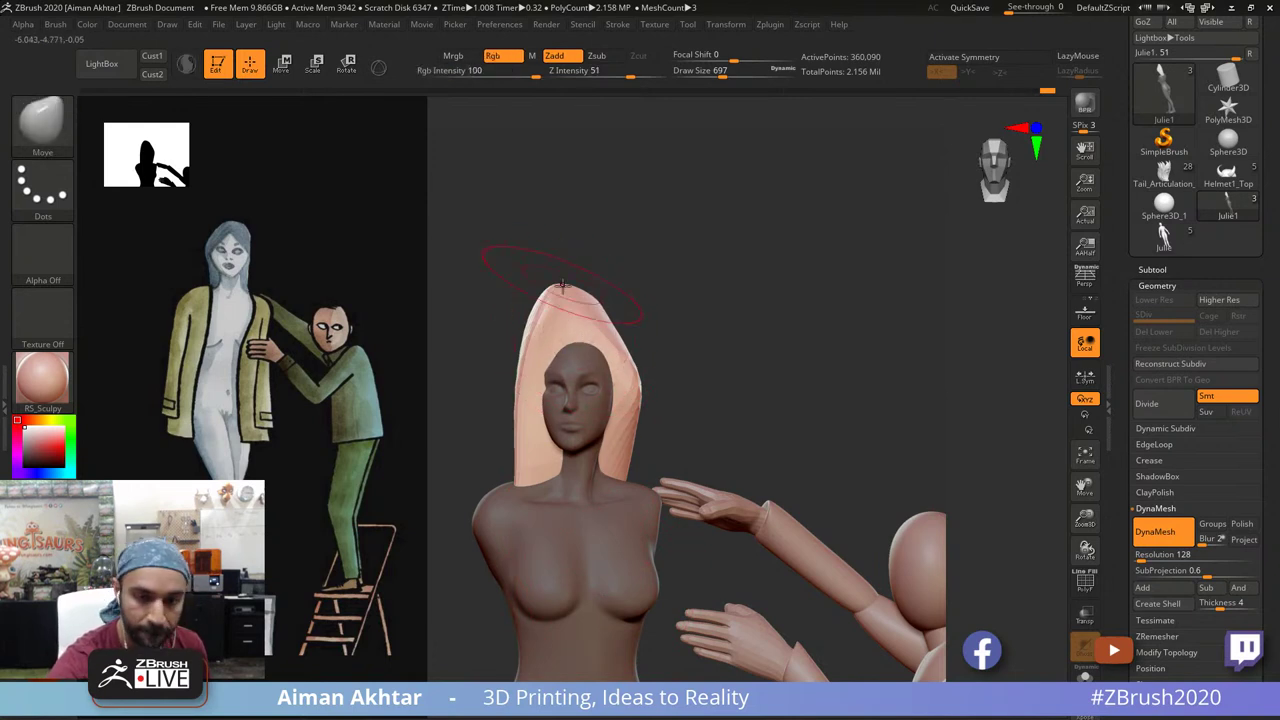
mouse_move(552, 346)
shift+mouse_down()
mouse_move(592, 320)
mouse_move(534, 352)
shift+mouse_up()
mouse_move(617, 345)
shift+mouse_down()
mouse_move(626, 376)
mouse_move(618, 341)
shift+mouse_up()
drag(609, 469, 618, 471)
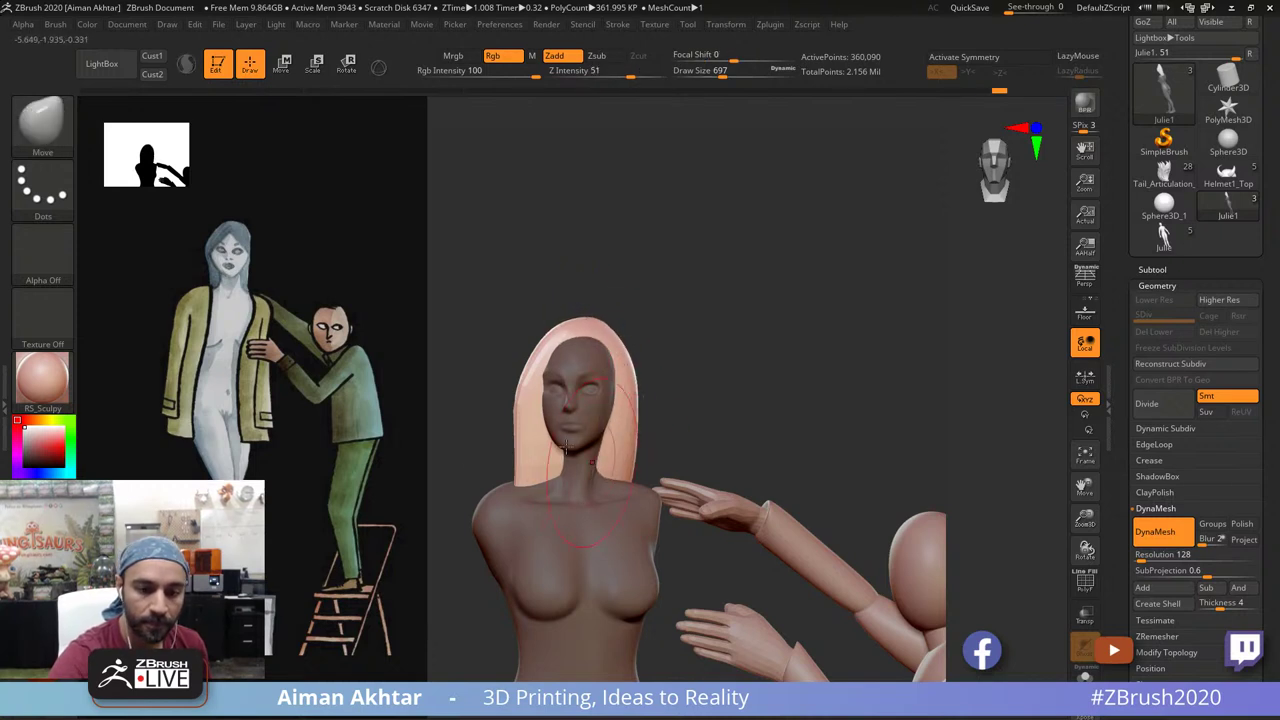
mouse_move(523, 443)
mouse_down()
mouse_move(554, 482)
mouse_move(546, 457)
mouse_up()
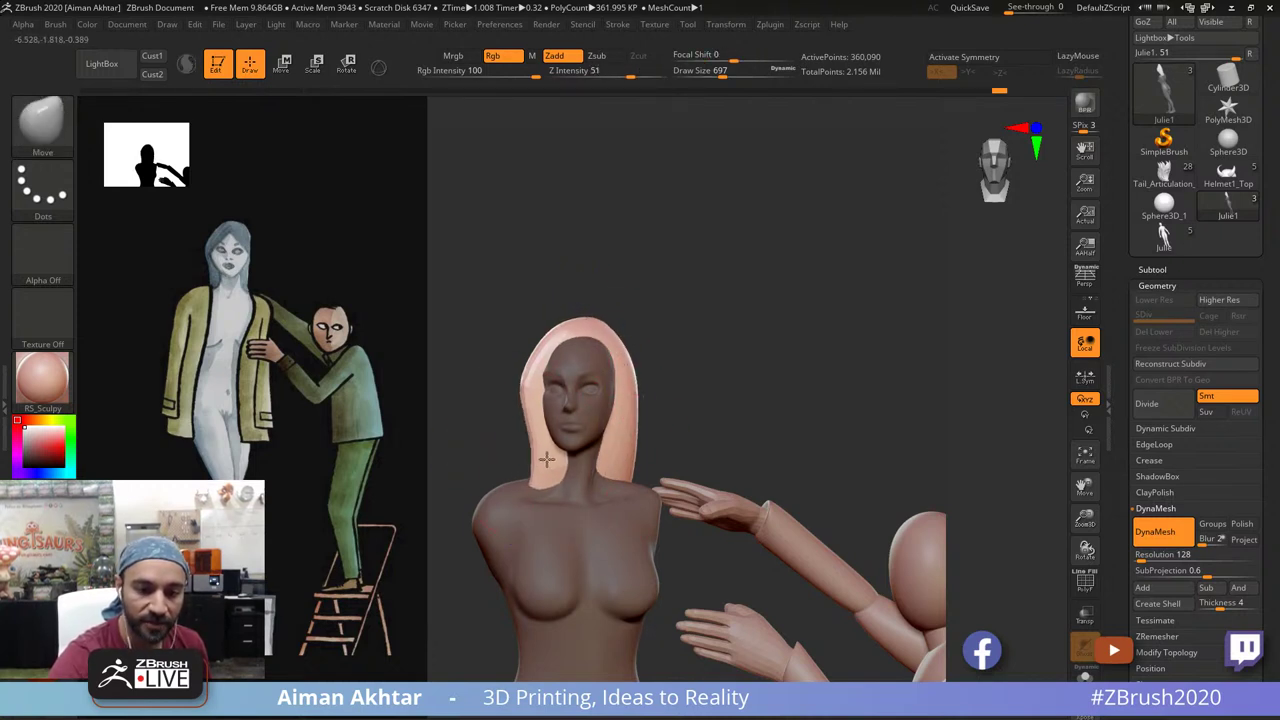
mouse_move(624, 472)
mouse_down()
mouse_move(566, 460)
mouse_move(606, 446)
mouse_up()
Step: Carve a centre parting into the front of the hair with the DamStandard brush at a draw size of 400
key(b)
key(d)
key(s)
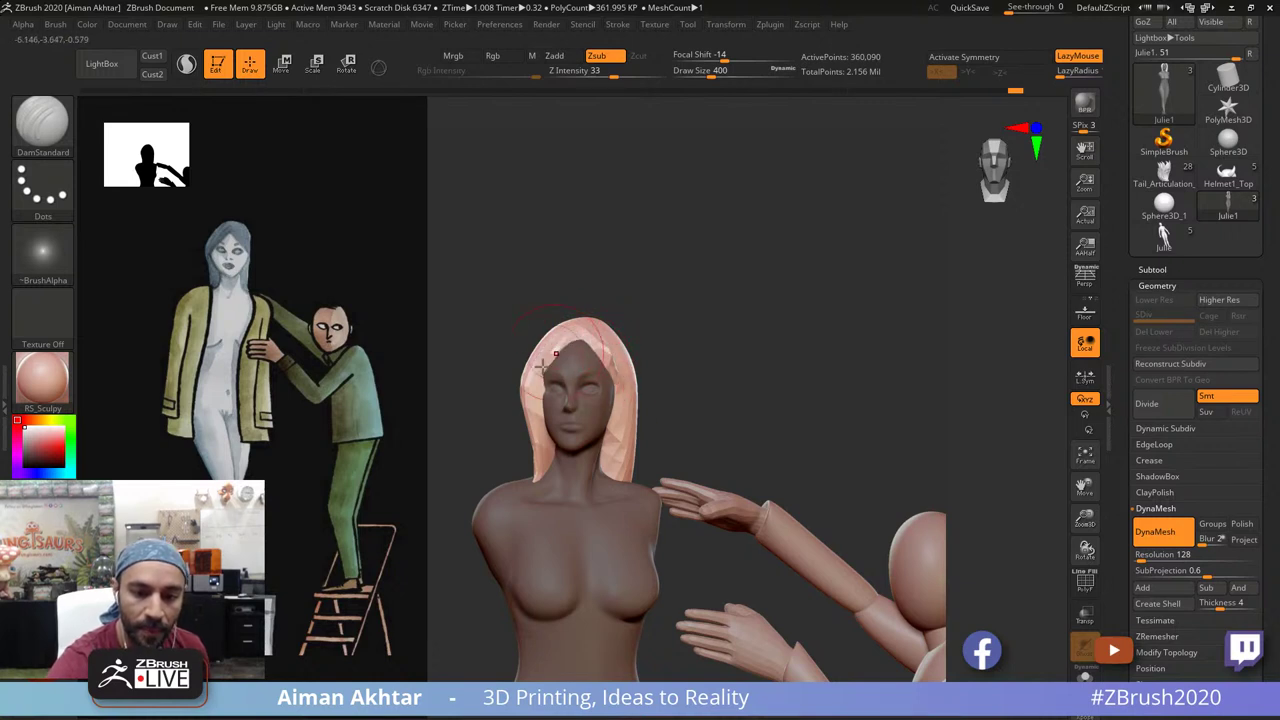
key(shift)
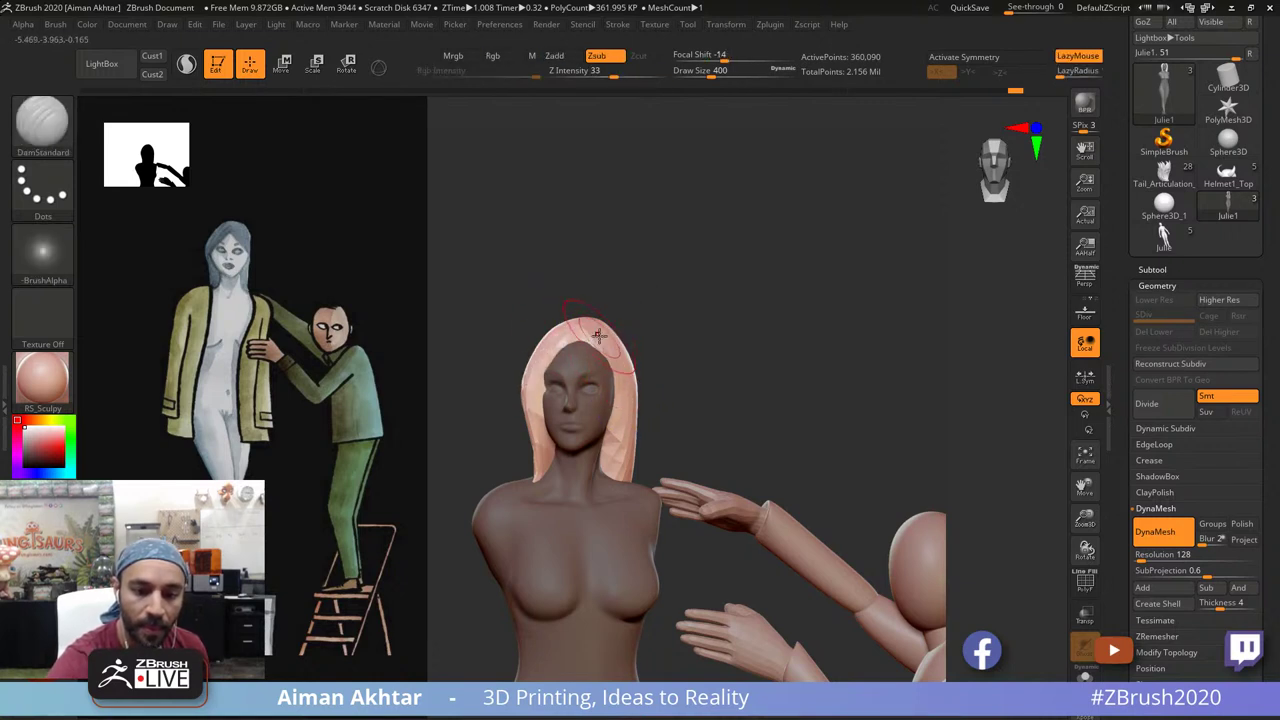
shift+drag(606, 345, 627, 390)
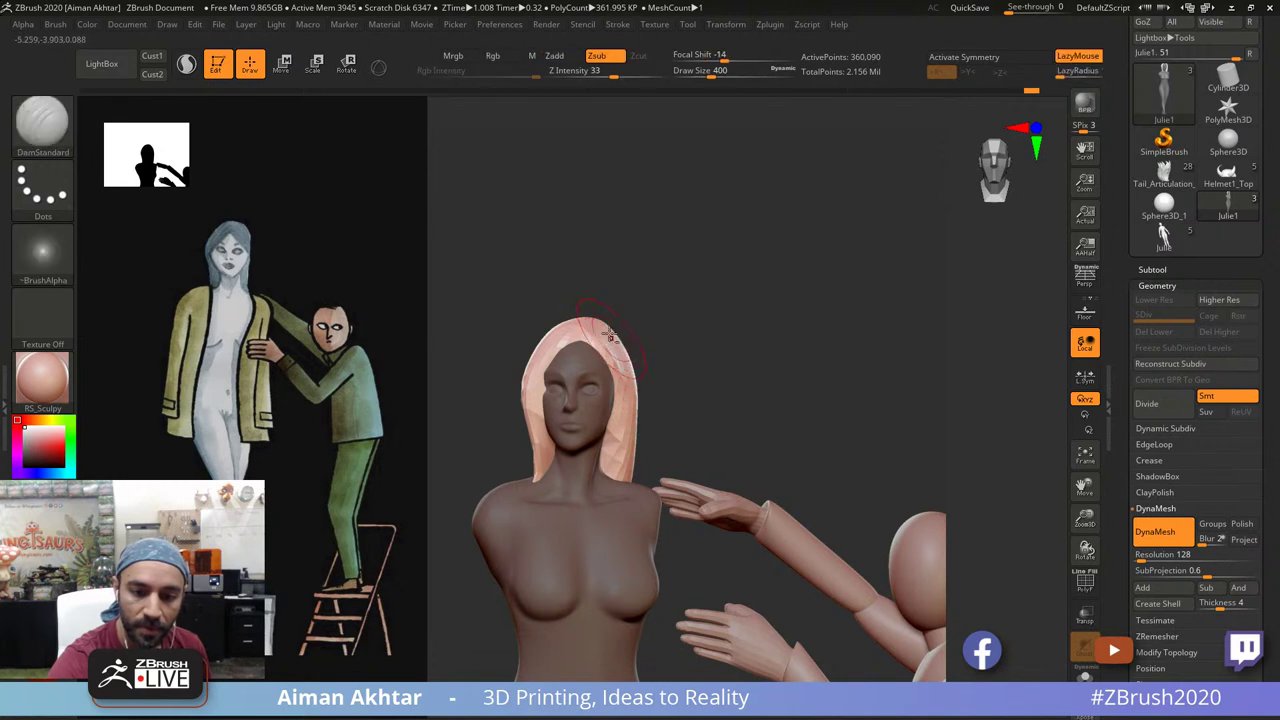
key(shift)
Step: Reduce the draw size to 195 and carve the parting along the top of the head
key(s)
mouse_move(637, 318)
mouse_down()
mouse_move(612, 352)
mouse_move(578, 346)
mouse_up()
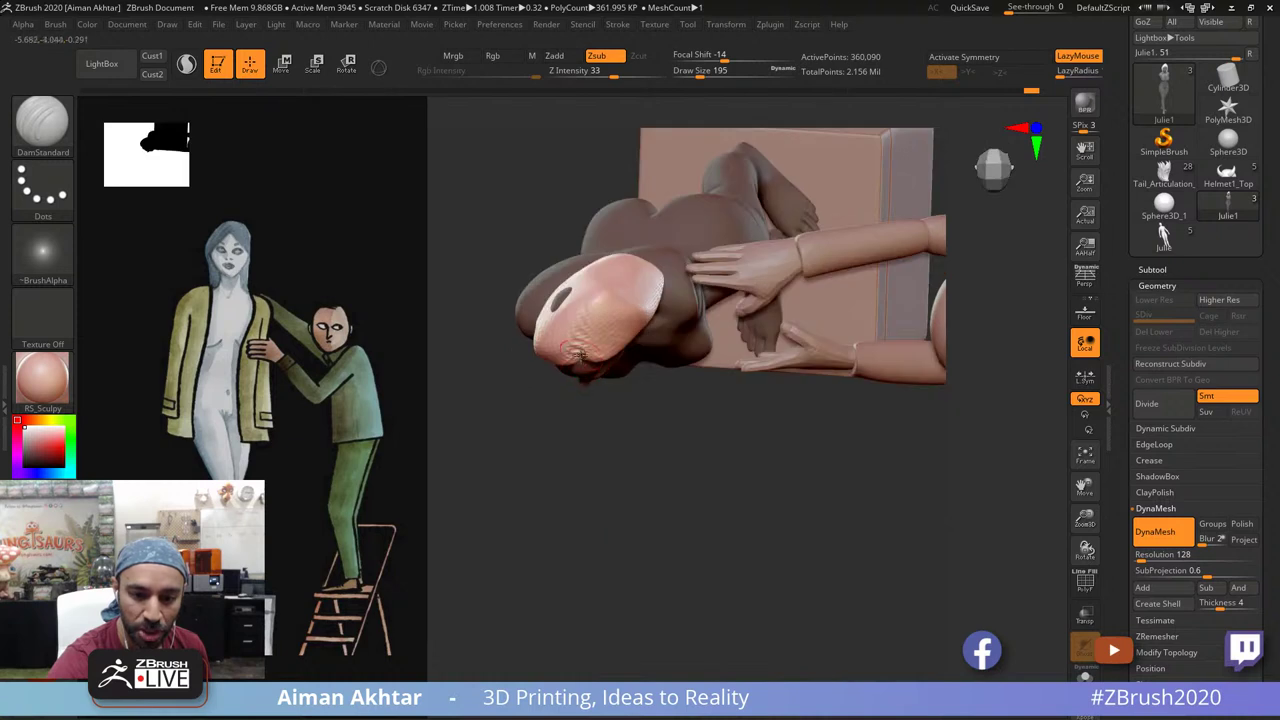
alt+drag(602, 400, 618, 490)
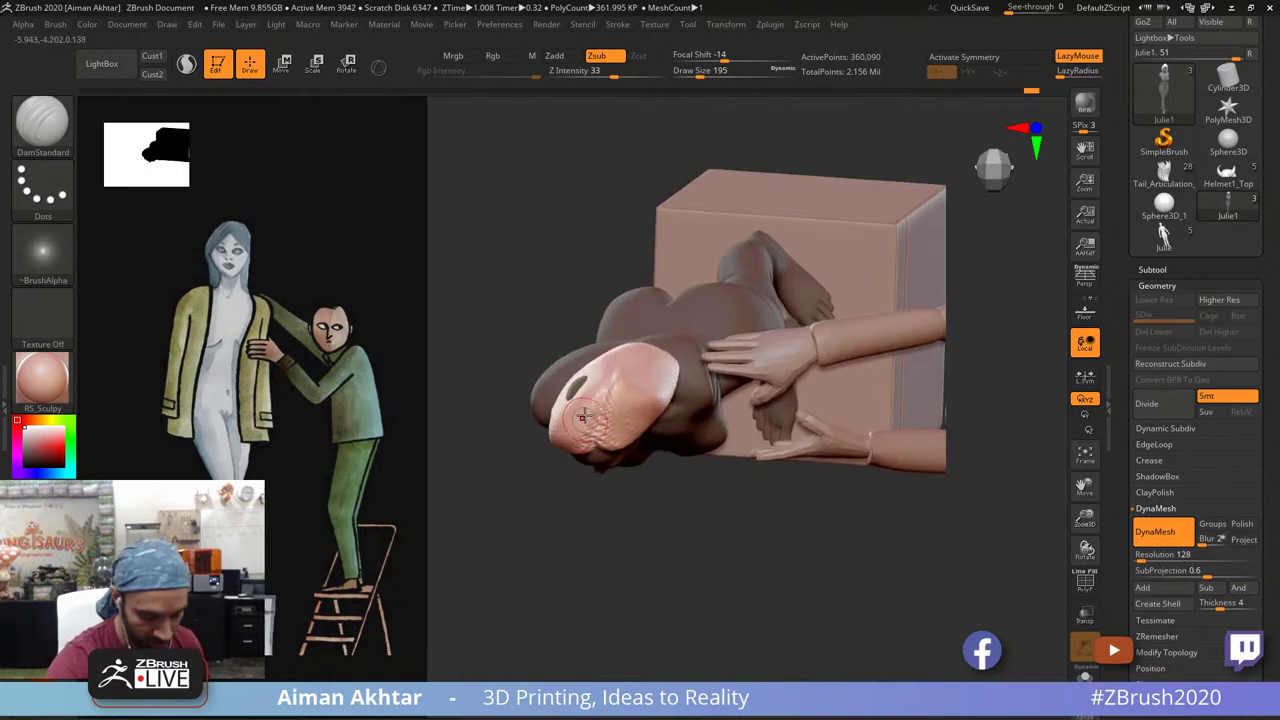
Step: Inflate the hair over the head with the Inflat brush at a draw size of 865
key(b)
key(i)
key(n)
key(s)
mouse_move(586, 408)
mouse_down()
mouse_move(612, 406)
mouse_move(586, 374)
mouse_up()
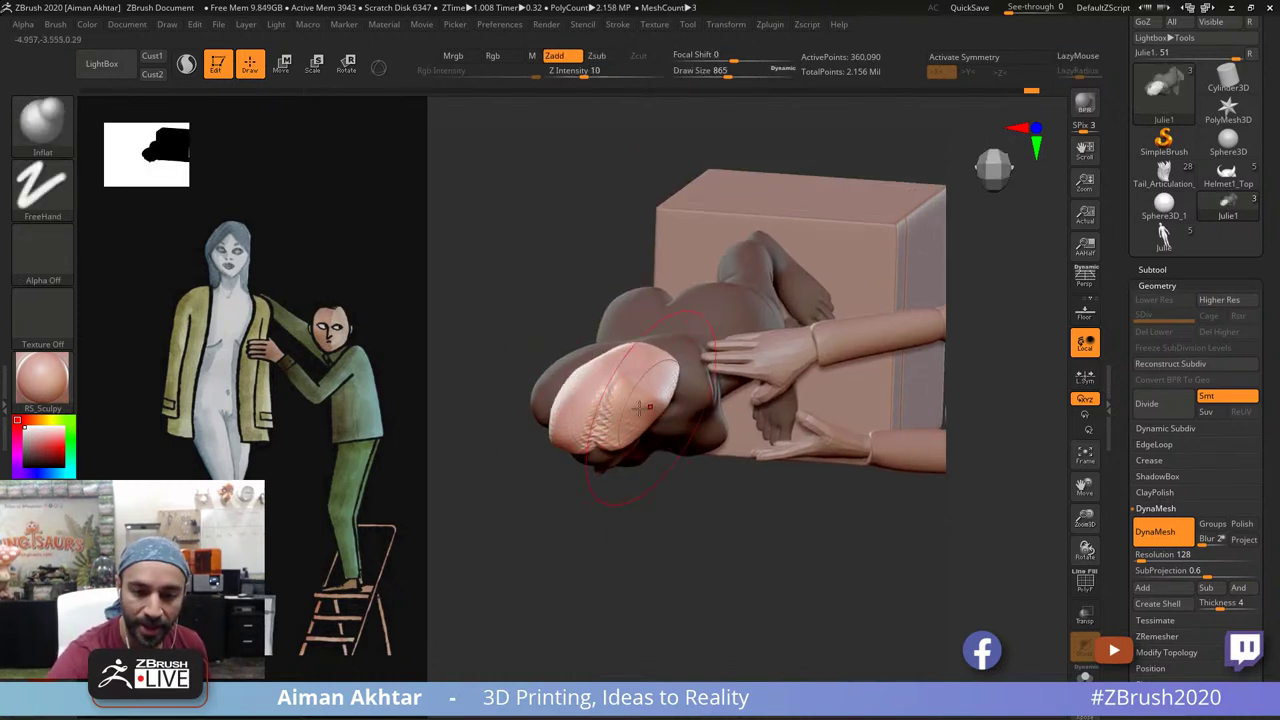
Step: Refine the hair's side profile behind the head and neck with the Move brush, setting the draw size to 565
key(b)
key(m)
key(v)
mouse_move(646, 523)
shift+mouse_down()
mouse_move(654, 349)
mouse_move(585, 370)
shift+mouse_up()
drag(652, 443, 656, 457)
mouse_move(656, 457)
right_down()
mouse_move(671, 451)
mouse_move(651, 449)
right_up()
key(s)
drag(657, 450, 623, 421)
key(s)
mouse_move(610, 408)
mouse_down()
mouse_move(624, 404)
mouse_move(611, 402)
mouse_move(658, 466)
mouse_up()
key(s)
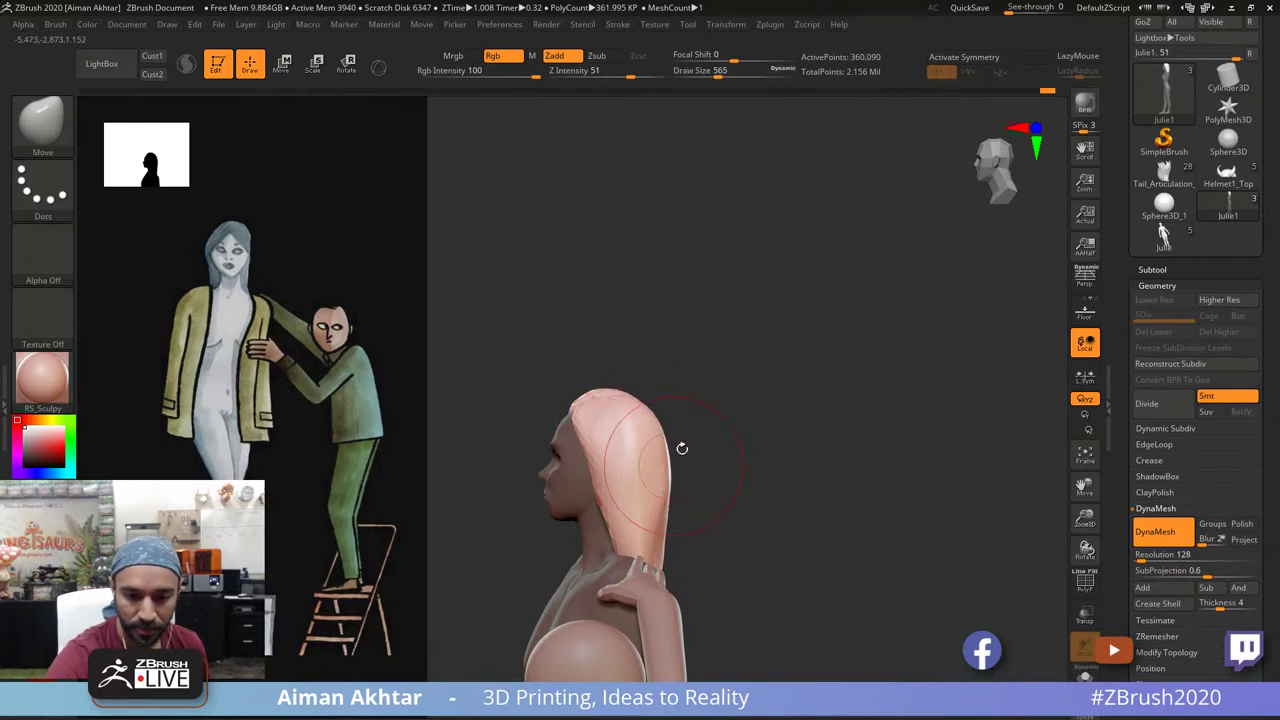
Step: Adjust the hair's shape at the back of the neck and along its outer side with the Move brush
right_drag(680, 446, 650, 418)
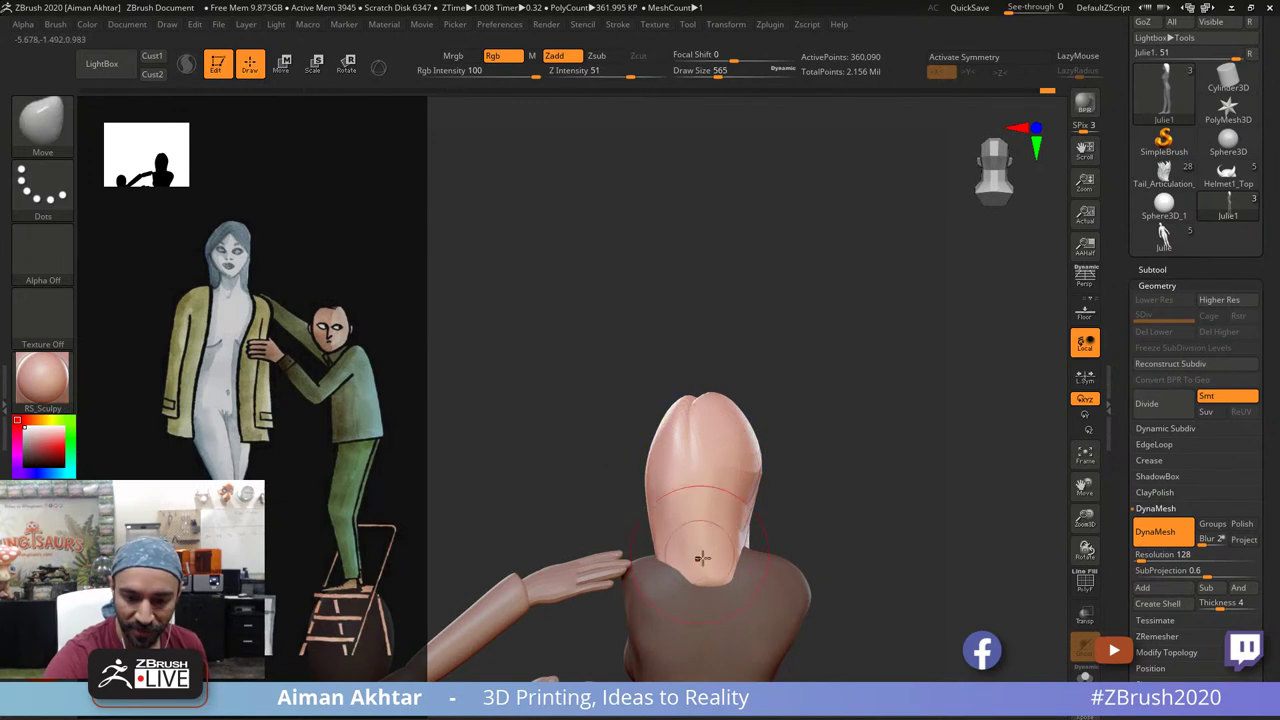
right_drag(682, 528, 720, 537)
drag(688, 537, 703, 535)
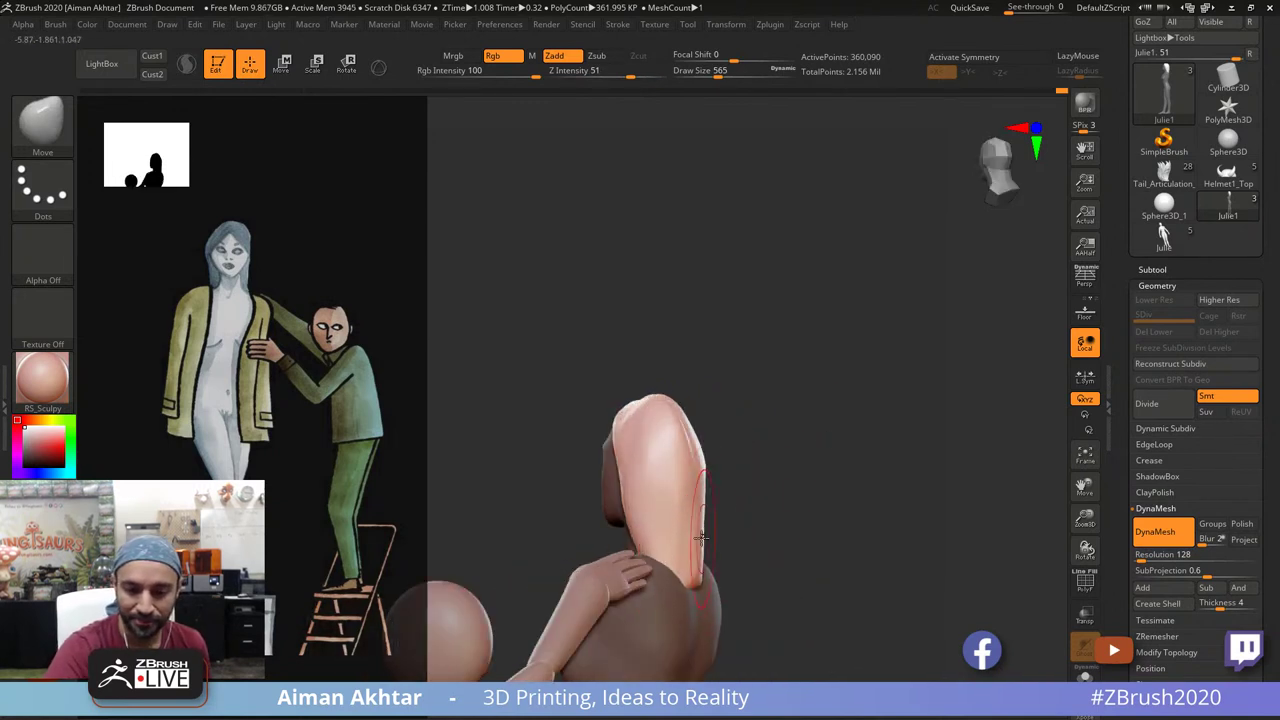
mouse_move(716, 540)
right_down()
mouse_move(682, 545)
mouse_move(695, 578)
right_up()
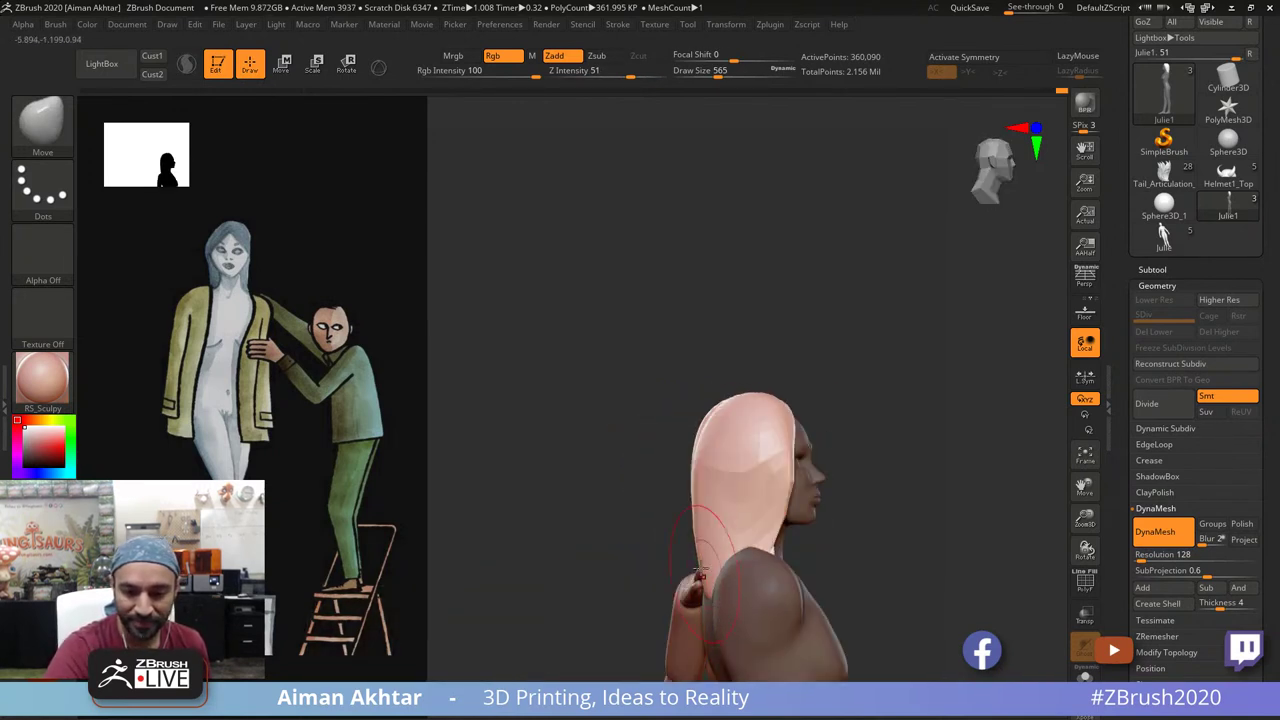
mouse_move(868, 545)
right_down()
mouse_move(814, 534)
mouse_move(843, 526)
mouse_move(838, 515)
right_up()
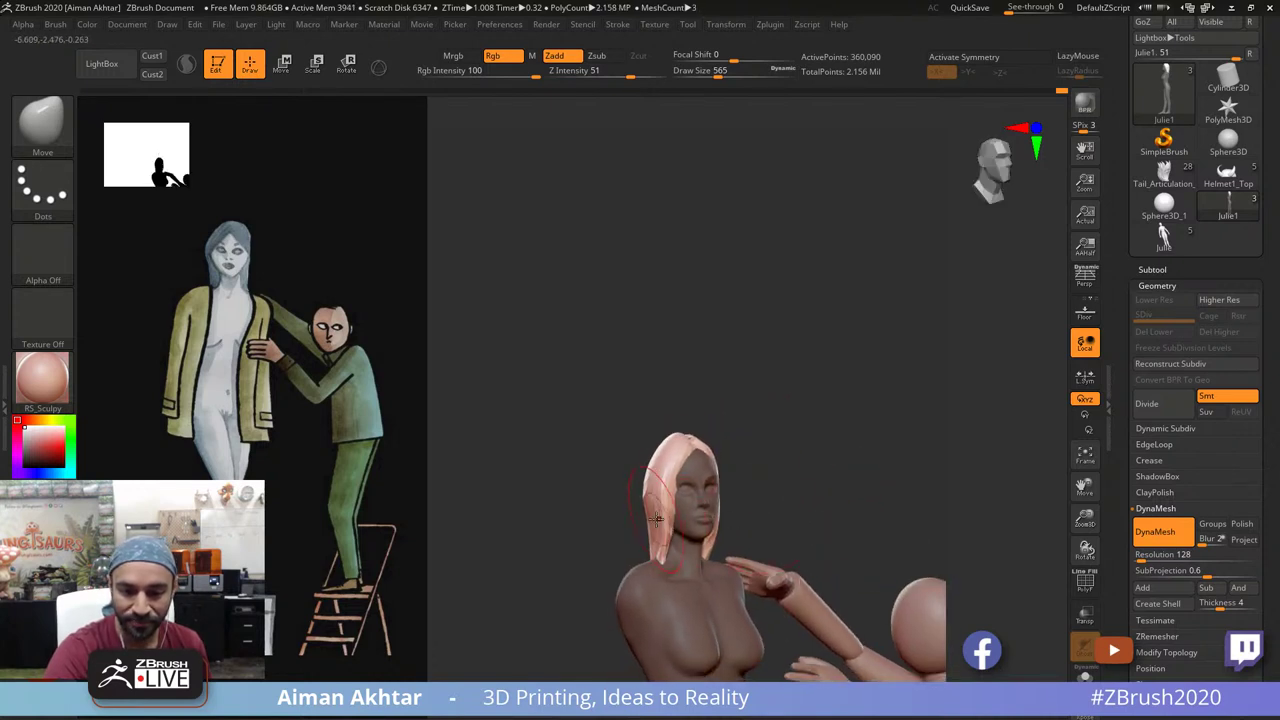
drag(656, 503, 645, 508)
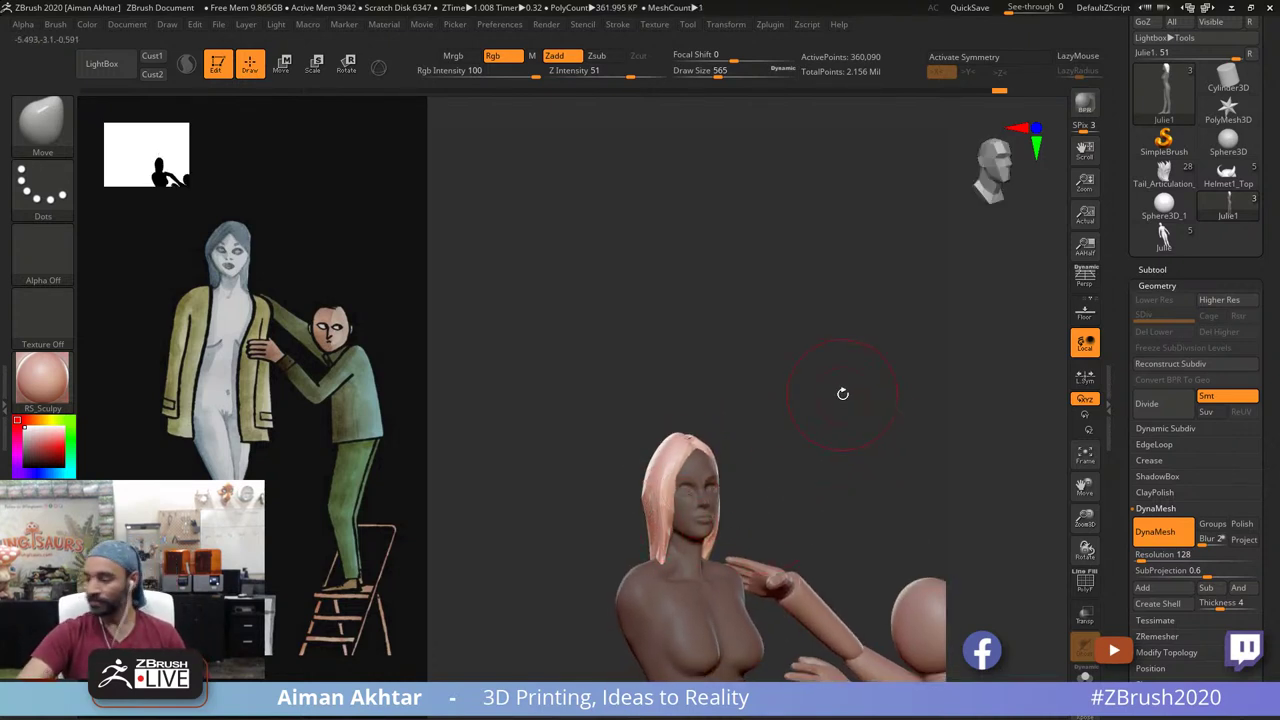
drag(797, 417, 811, 307)
Step: Split the unmasked hair from the female body into its own subtool and make the hair active
click(1153, 270)
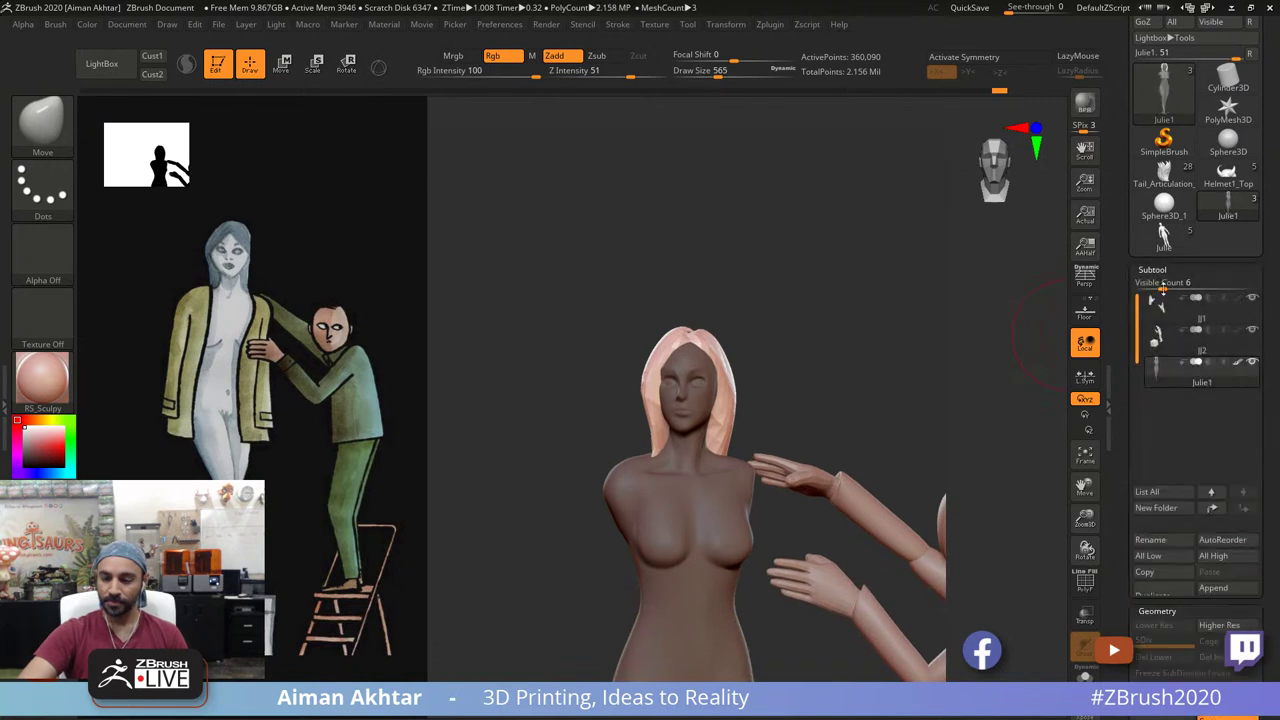
click(1178, 715)
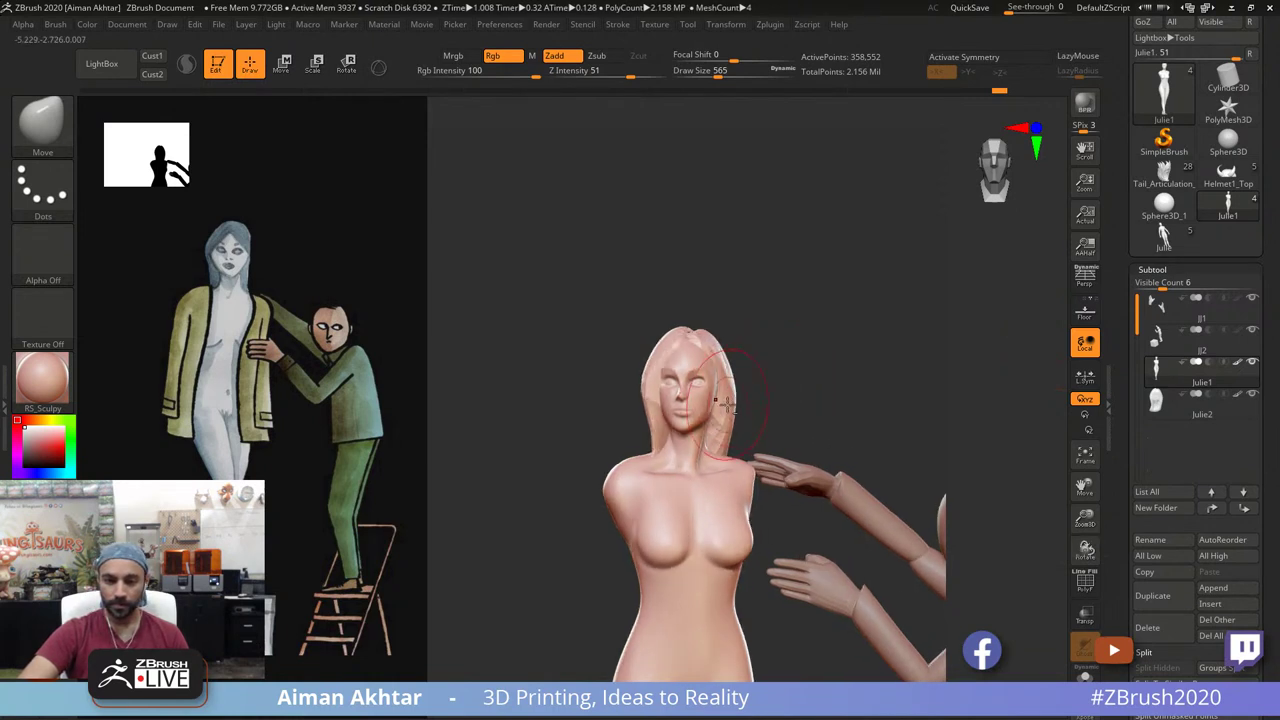
alt+click(730, 390)
Step: Remesh the separated hair with DynaMesh at resolution 128, then try an extra subdivision and undo it
drag(1125, 609, 1125, 467)
click(1157, 693)
ctrl+drag(788, 274, 834, 332)
click(1168, 261)
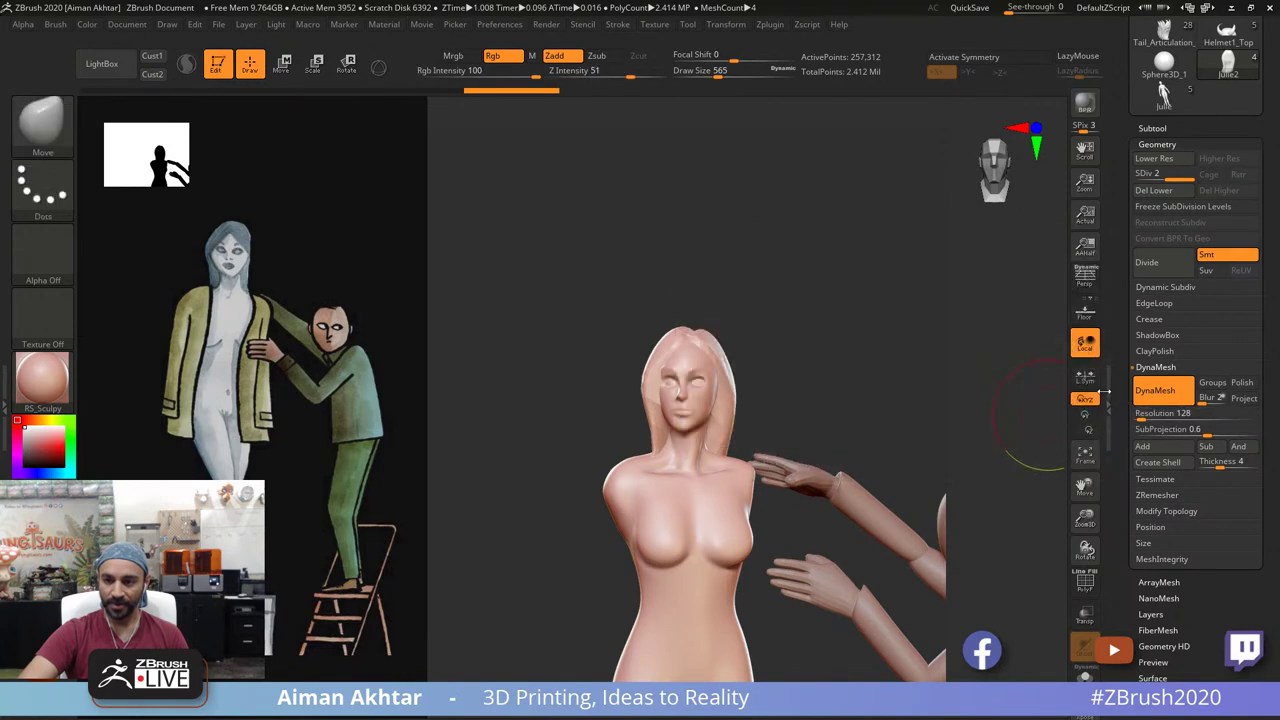
key(ctrl+z)
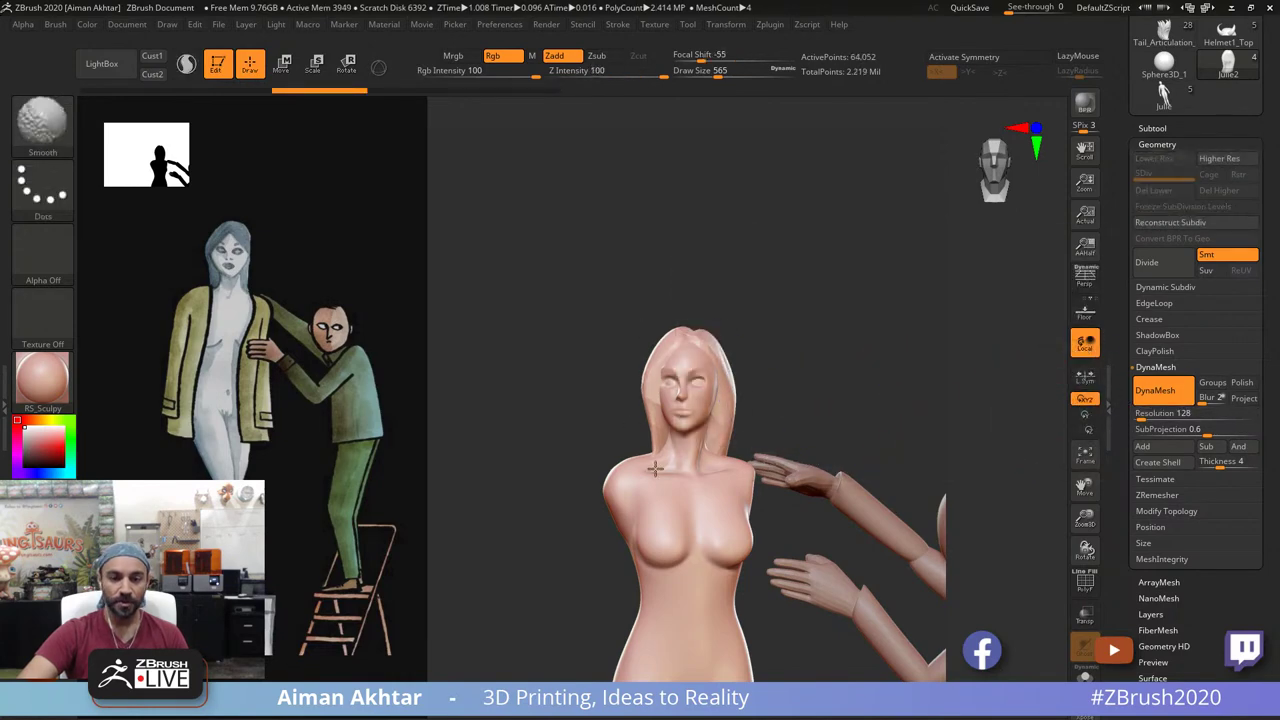
Step: Carve the first strand grooves down the hair beside the face with the DamStandard brush at a draw size of 342
shift+drag(761, 406, 745, 390)
key(ctrl+d)
key(s)
drag(712, 350, 706, 346)
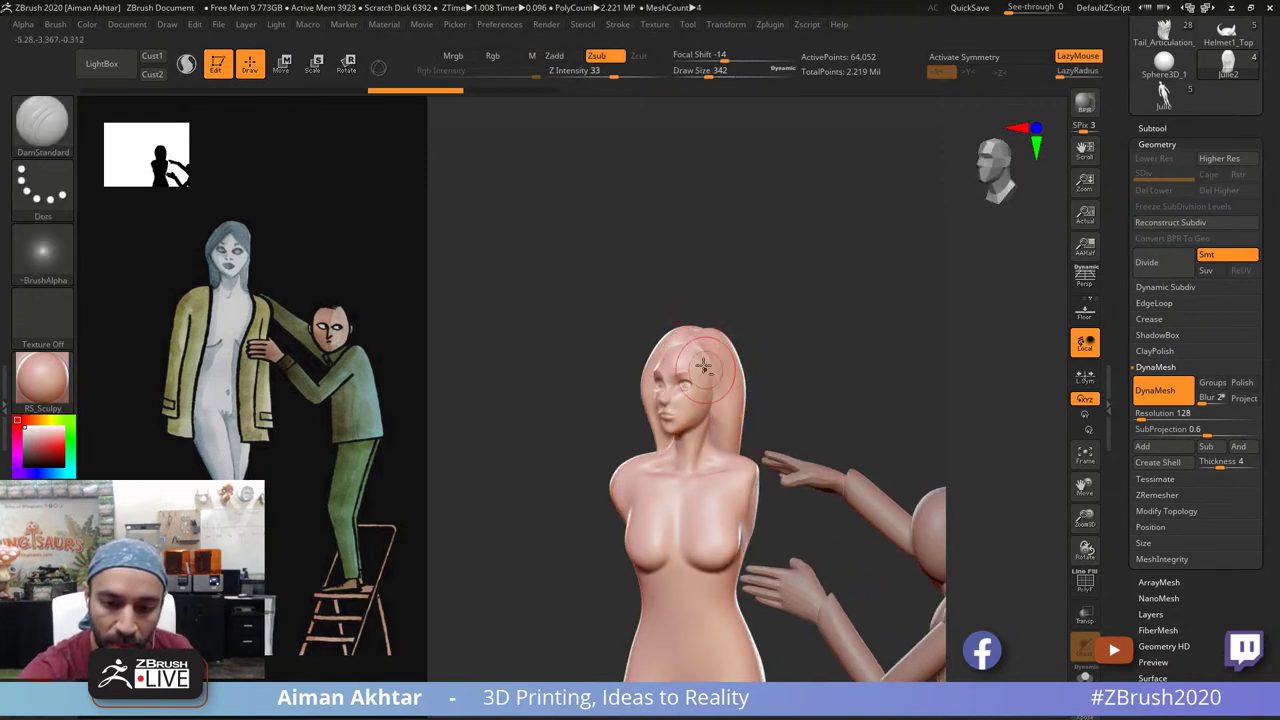
mouse_move(782, 400)
mouse_down()
mouse_move(737, 362)
mouse_move(724, 464)
mouse_up()
key(ctrl+z)
drag(728, 356, 740, 455)
key(ctrl+z)
key(ctrl+z)
drag(717, 377, 757, 491)
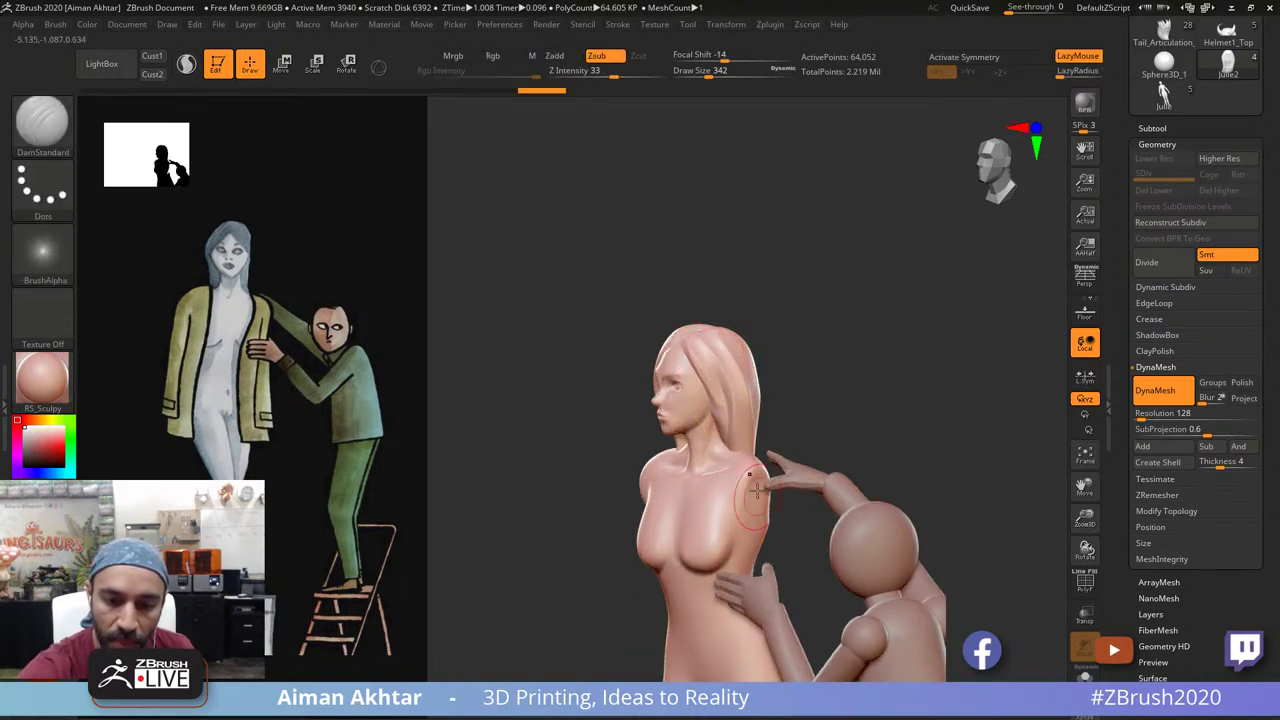
Step: Carve long strand grooves from the crown down the side and back of the hair with the DamStandard brush
drag(793, 360, 755, 357)
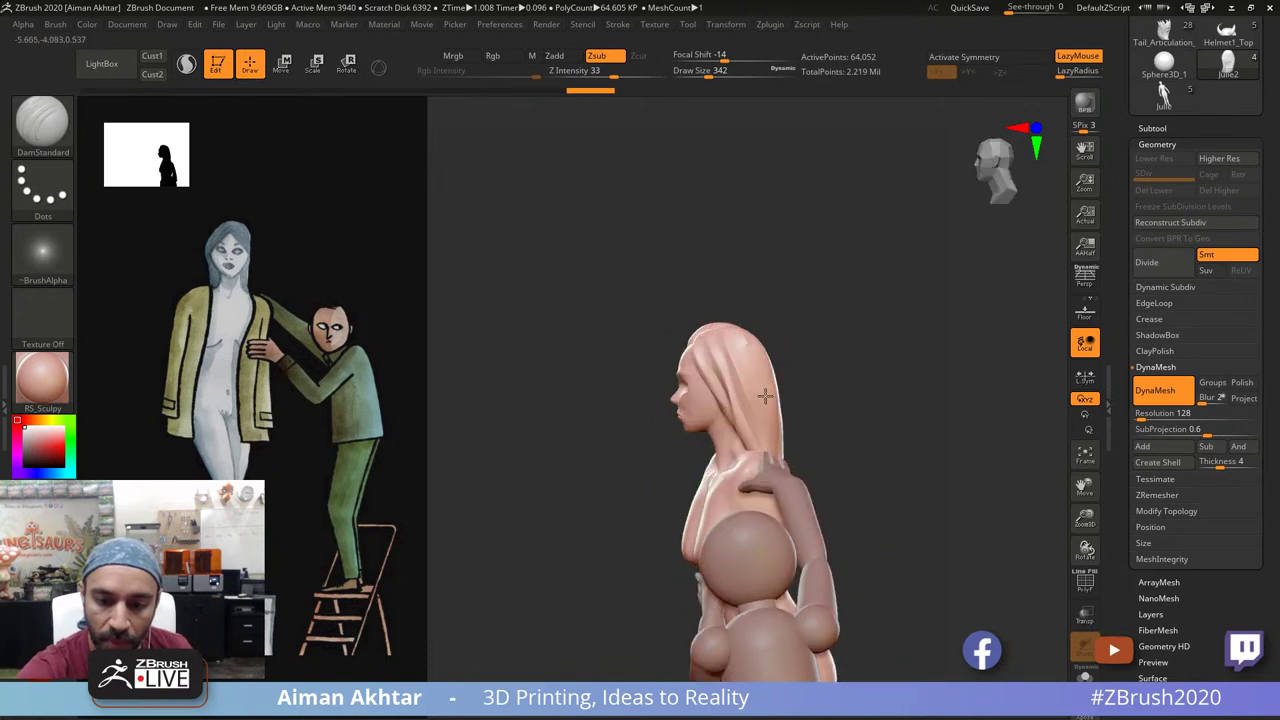
right_drag(764, 396, 755, 355)
drag(726, 328, 803, 525)
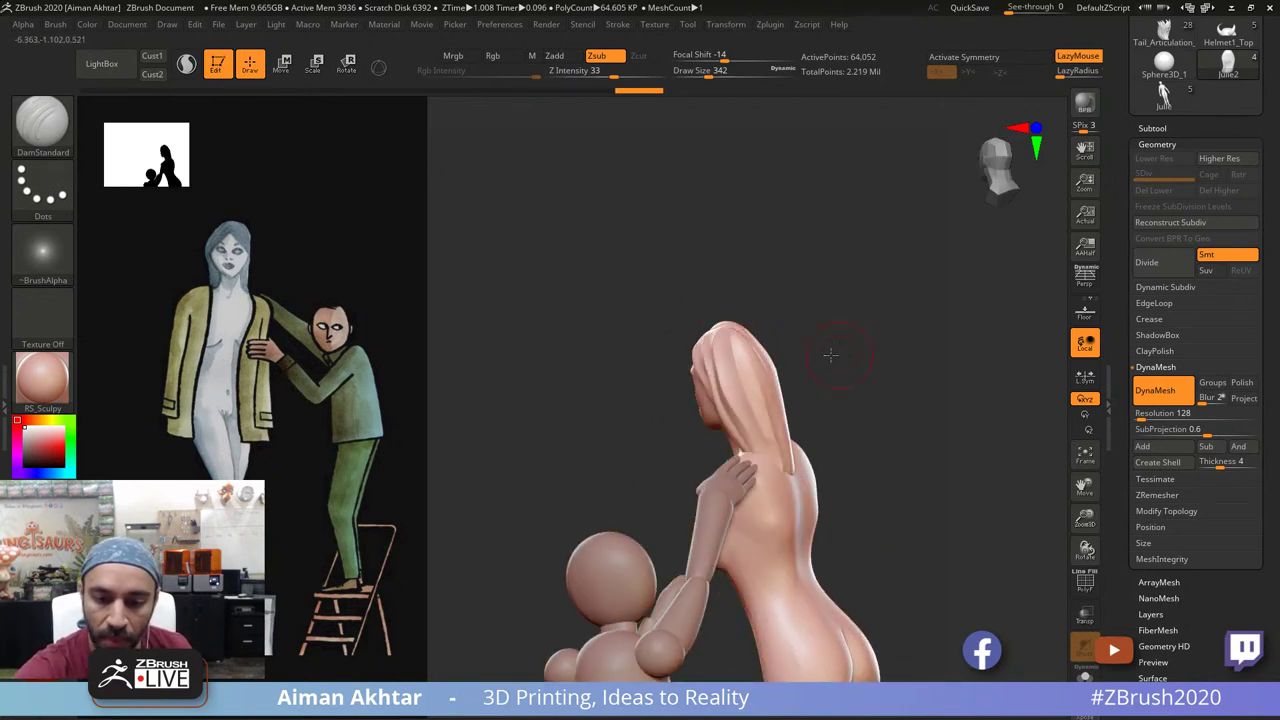
mouse_move(831, 352)
mouse_down()
mouse_move(782, 352)
mouse_move(814, 520)
mouse_up()
drag(748, 335, 818, 492)
right_drag(822, 390, 743, 345)
mouse_move(738, 325)
mouse_down()
mouse_move(749, 446)
mouse_move(752, 430)
mouse_up()
drag(767, 330, 787, 483)
Step: Carve matching strand grooves from the crown to the shoulder on the opposite side of the hair
right_drag(823, 314, 780, 325)
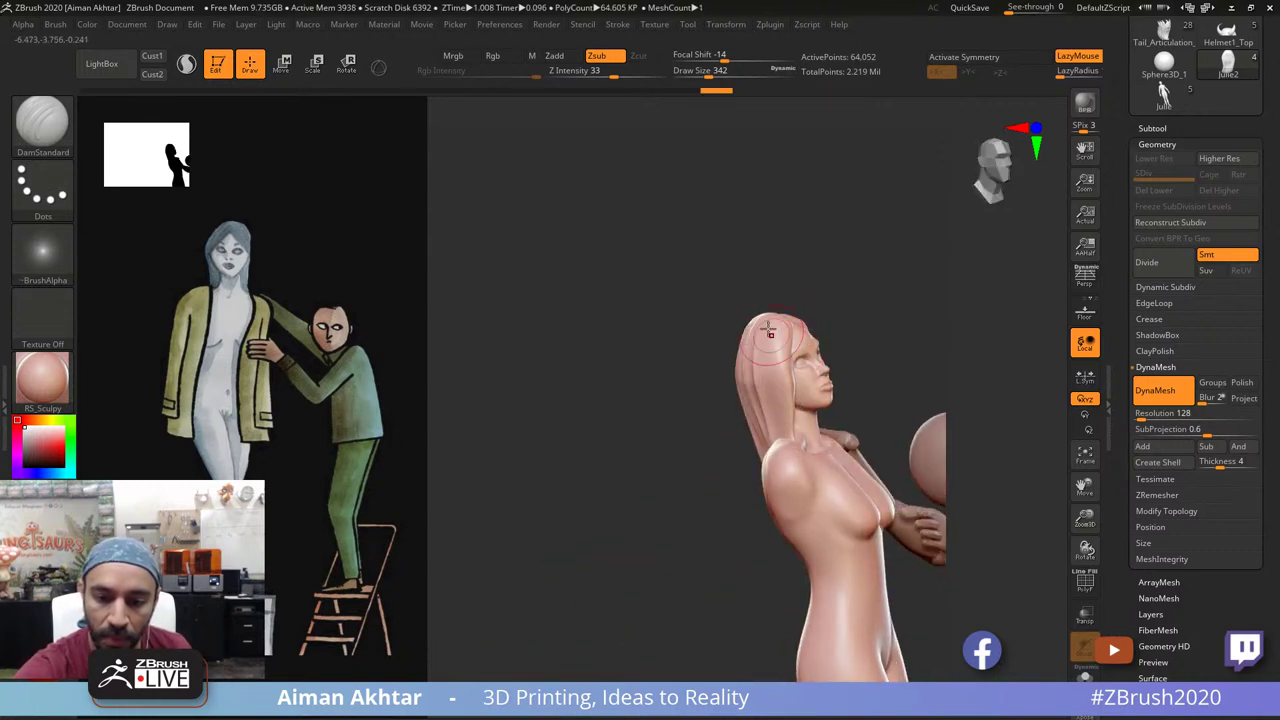
mouse_move(769, 334)
mouse_down()
mouse_move(772, 440)
mouse_move(793, 475)
mouse_up()
mouse_move(884, 264)
right_down()
mouse_move(851, 258)
mouse_move(872, 268)
right_up()
drag(784, 328, 780, 440)
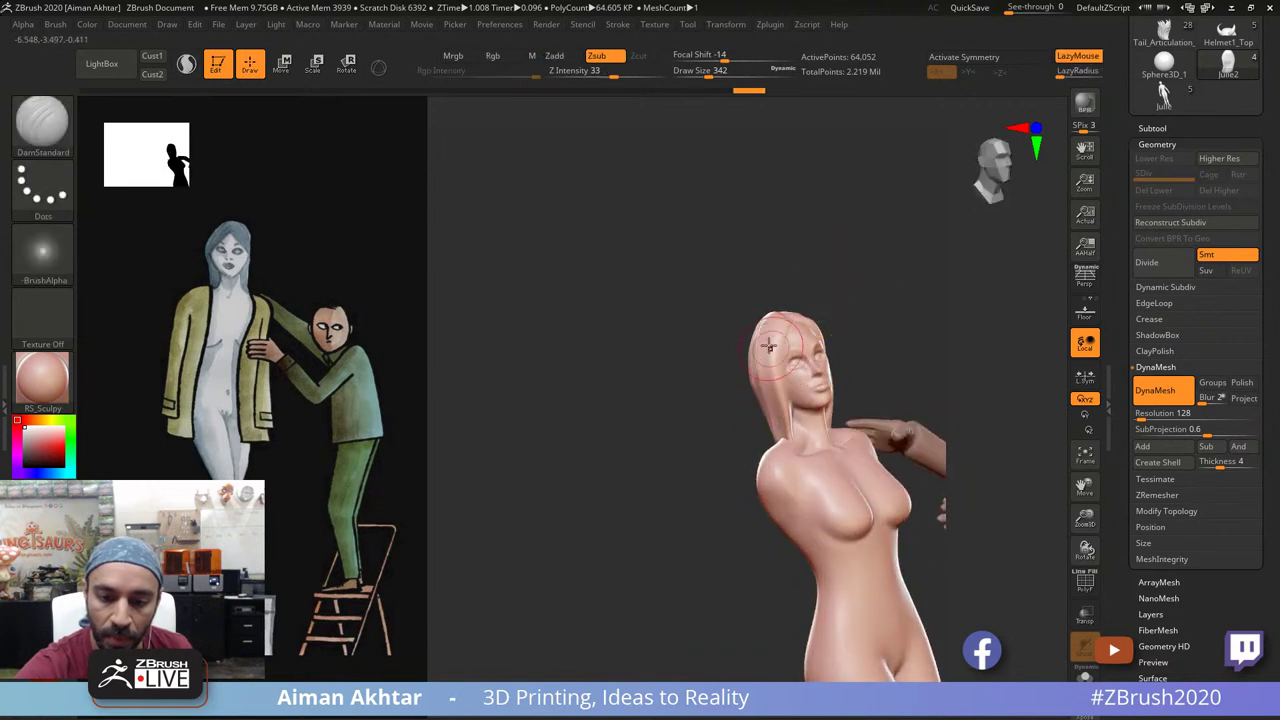
drag(782, 332, 797, 470)
right_drag(850, 310, 809, 320)
Step: Reduce the draw size to 228 and carve finer strands at the front of the hair and across the crown
key(s)
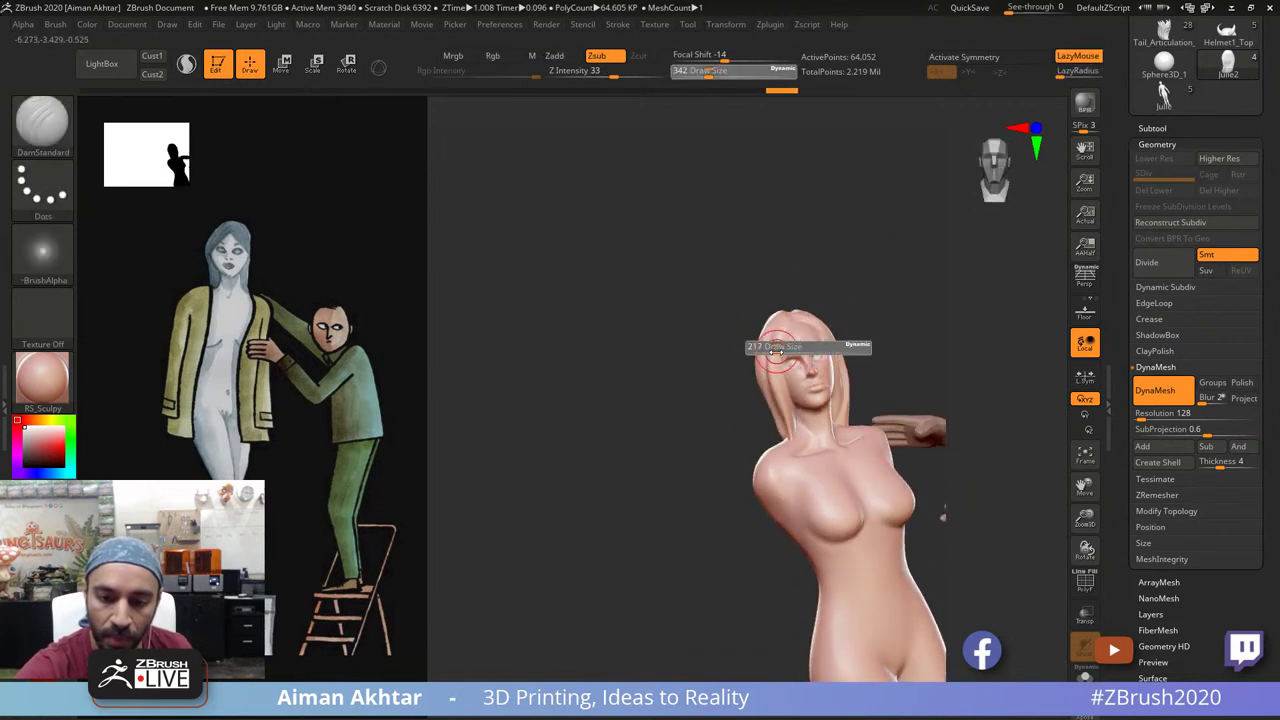
click(781, 345)
drag(789, 331, 815, 466)
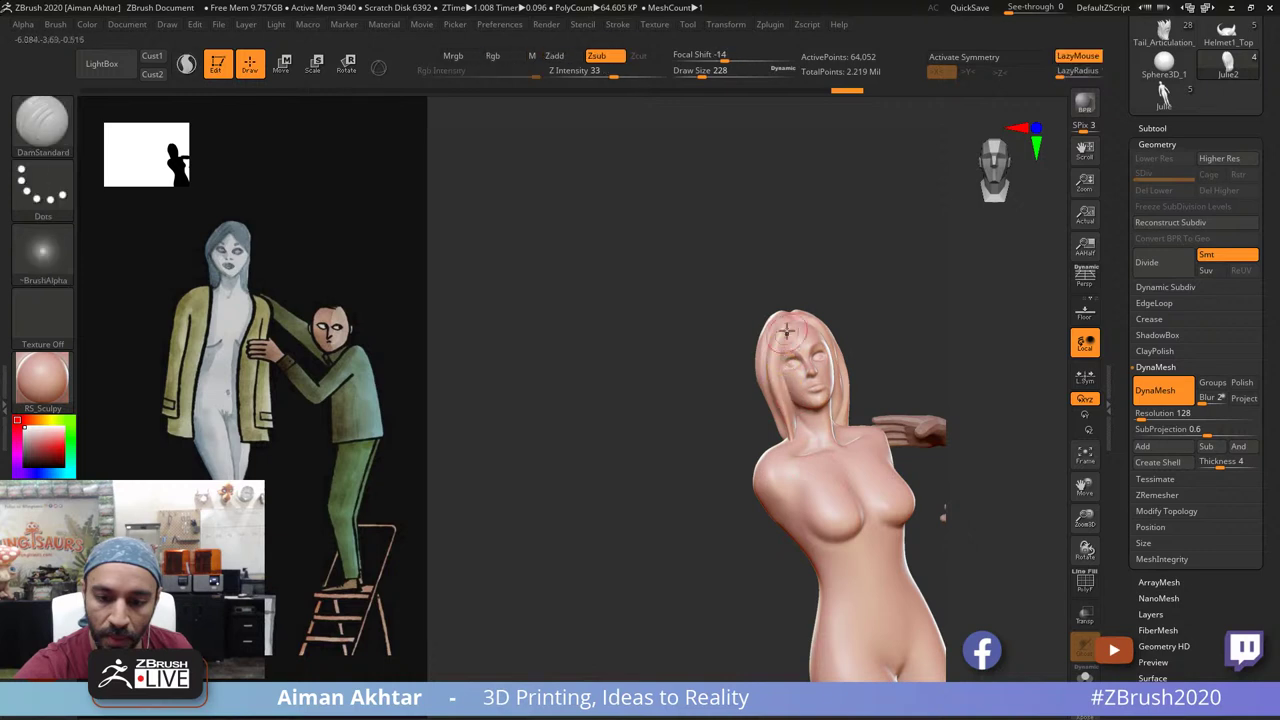
right_drag(818, 345, 812, 424)
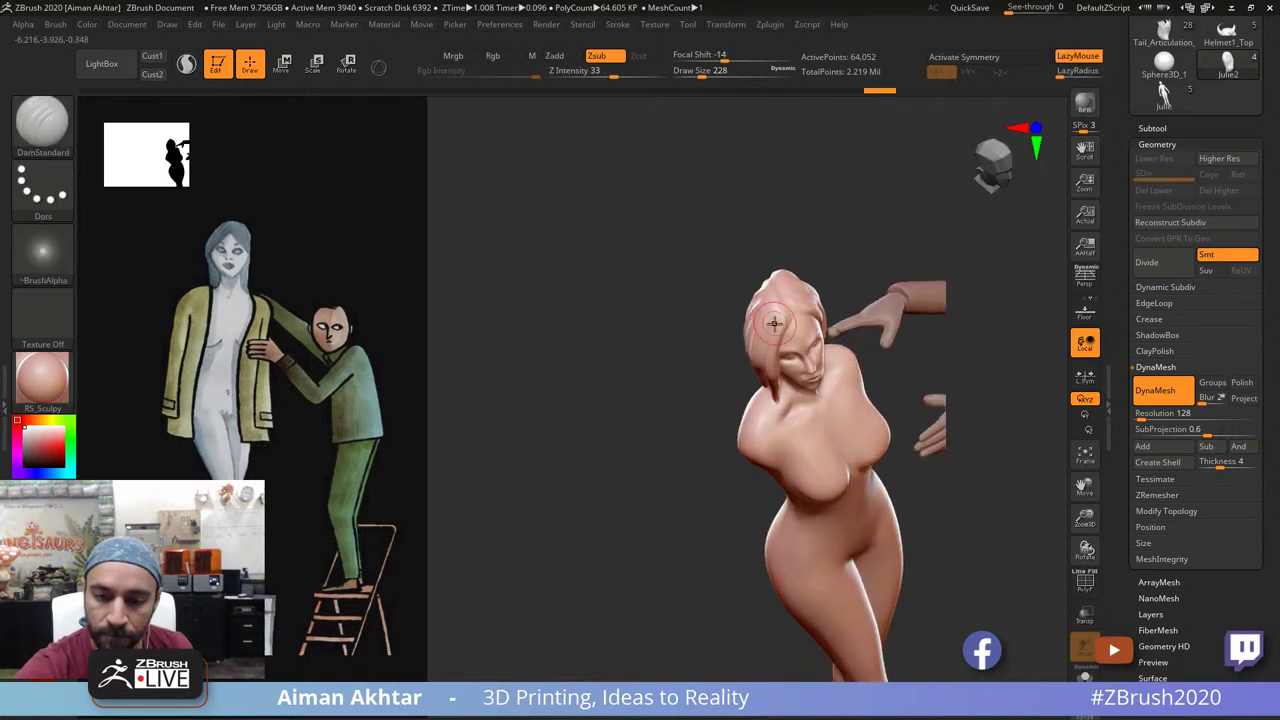
right_drag(792, 261, 779, 305)
mouse_move(737, 300)
mouse_down()
mouse_move(757, 285)
mouse_move(786, 290)
mouse_up()
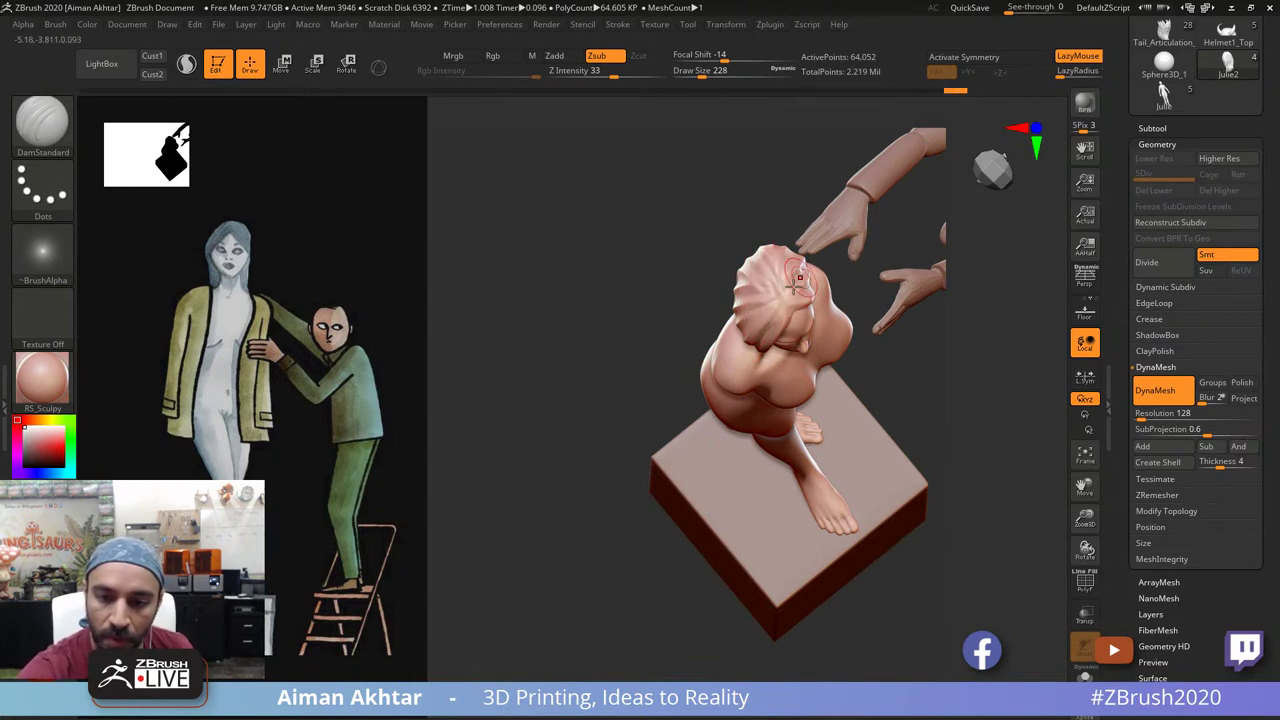
key(shift)
drag(863, 274, 869, 371)
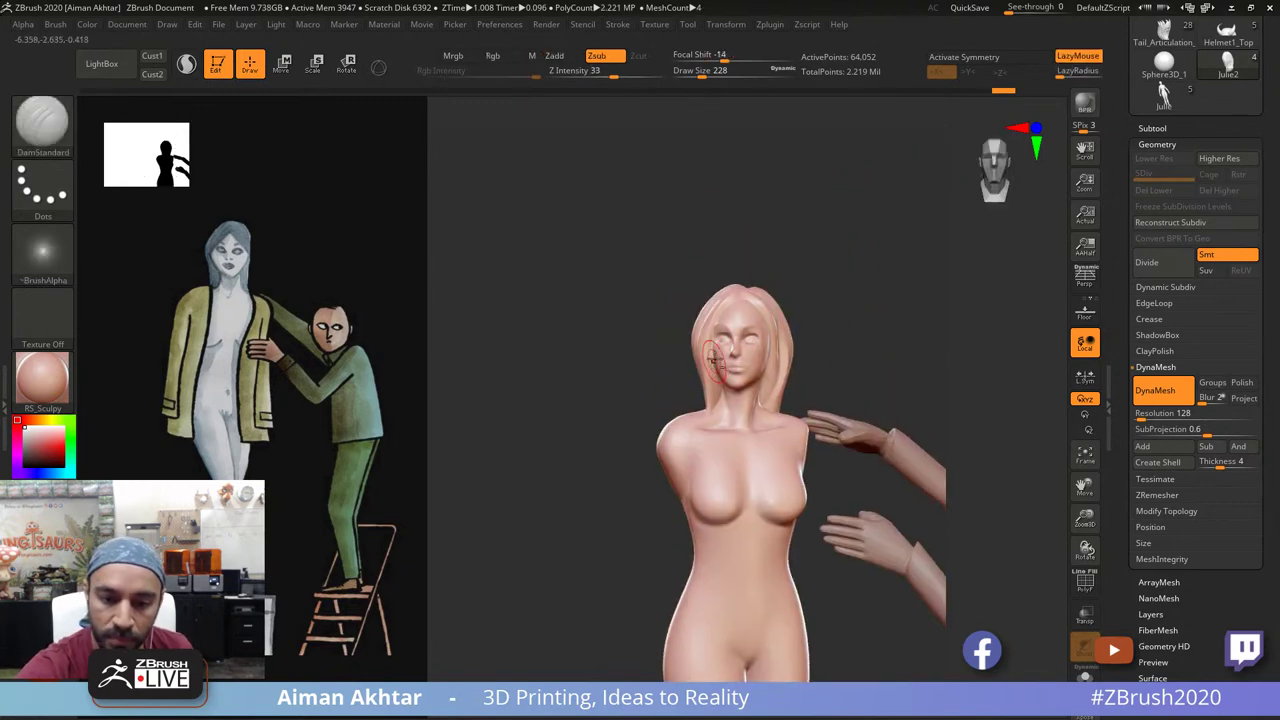
Step: Set the draw size to 129 and carve fine strand lines beside the cheek down to the shoulder
alt+drag(805, 261, 800, 358)
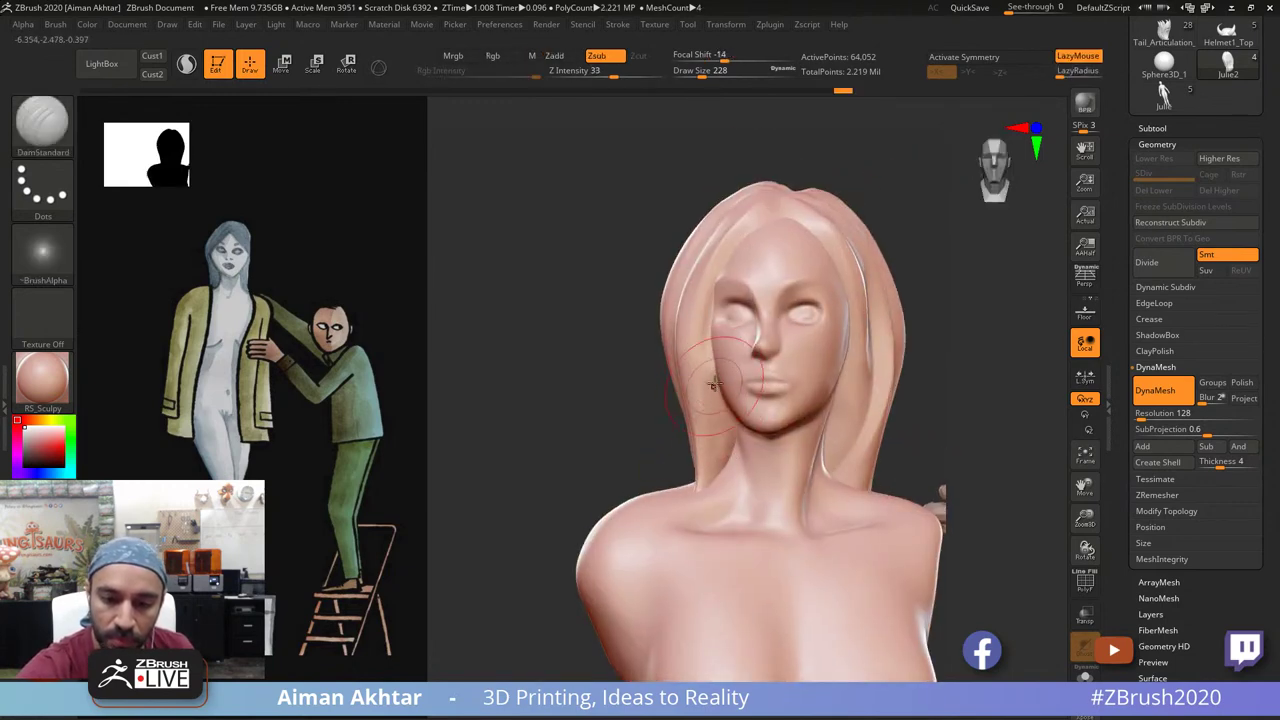
key(shift)
key(s)
mouse_move(708, 372)
mouse_down()
mouse_move(704, 351)
mouse_move(722, 462)
mouse_up()
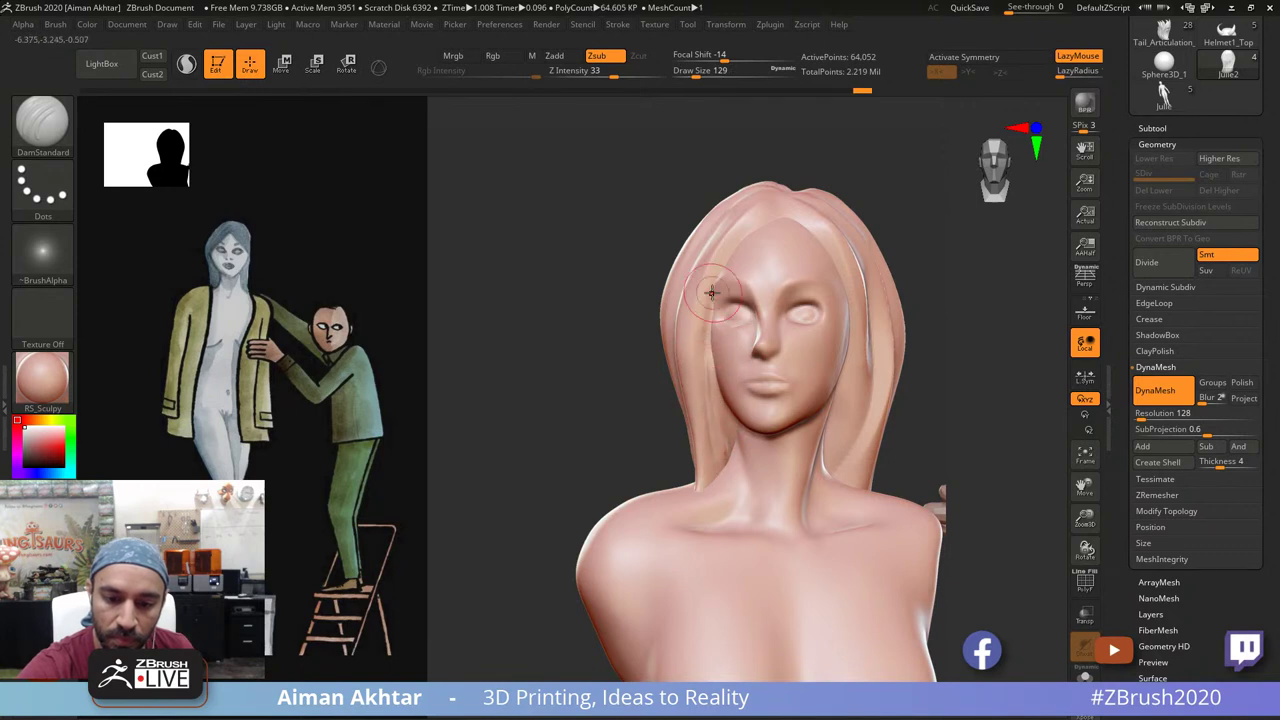
mouse_move(711, 293)
mouse_down()
mouse_move(727, 481)
mouse_move(710, 441)
mouse_move(729, 497)
mouse_up()
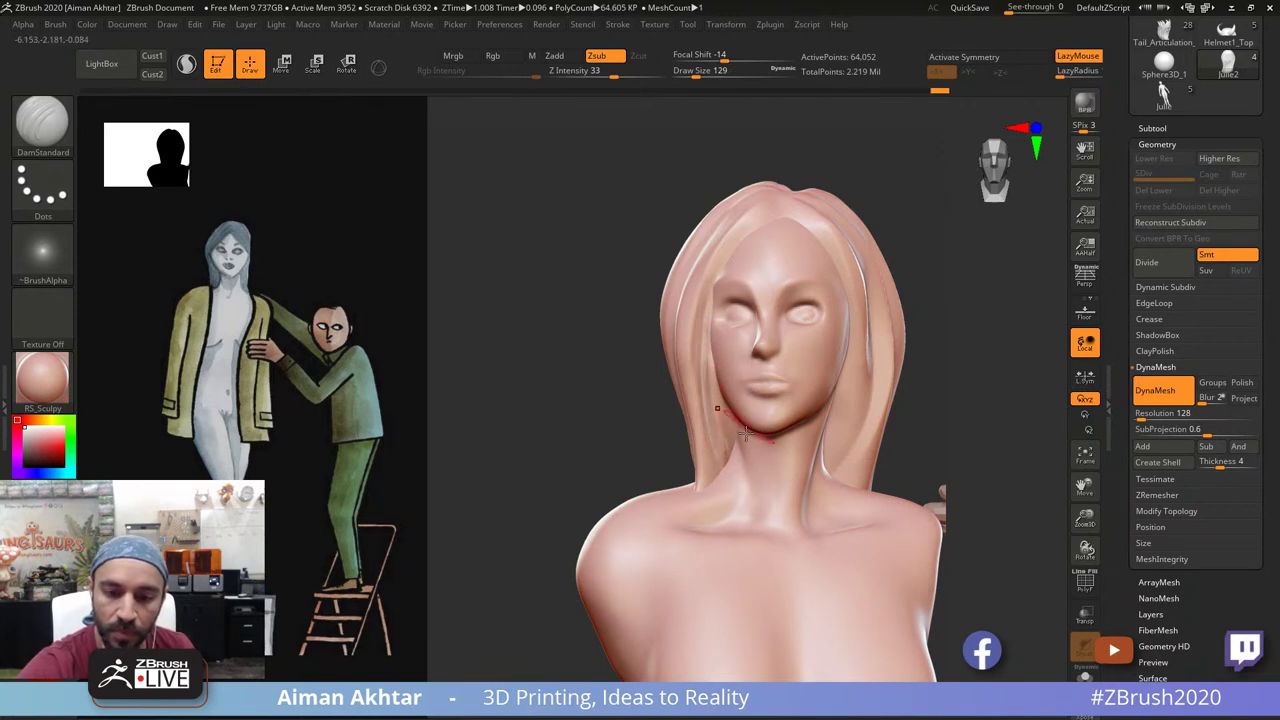
Step: Carve fine strand lines into the hair on the other side of the face, beside the jaw and neck
drag(846, 306, 818, 480)
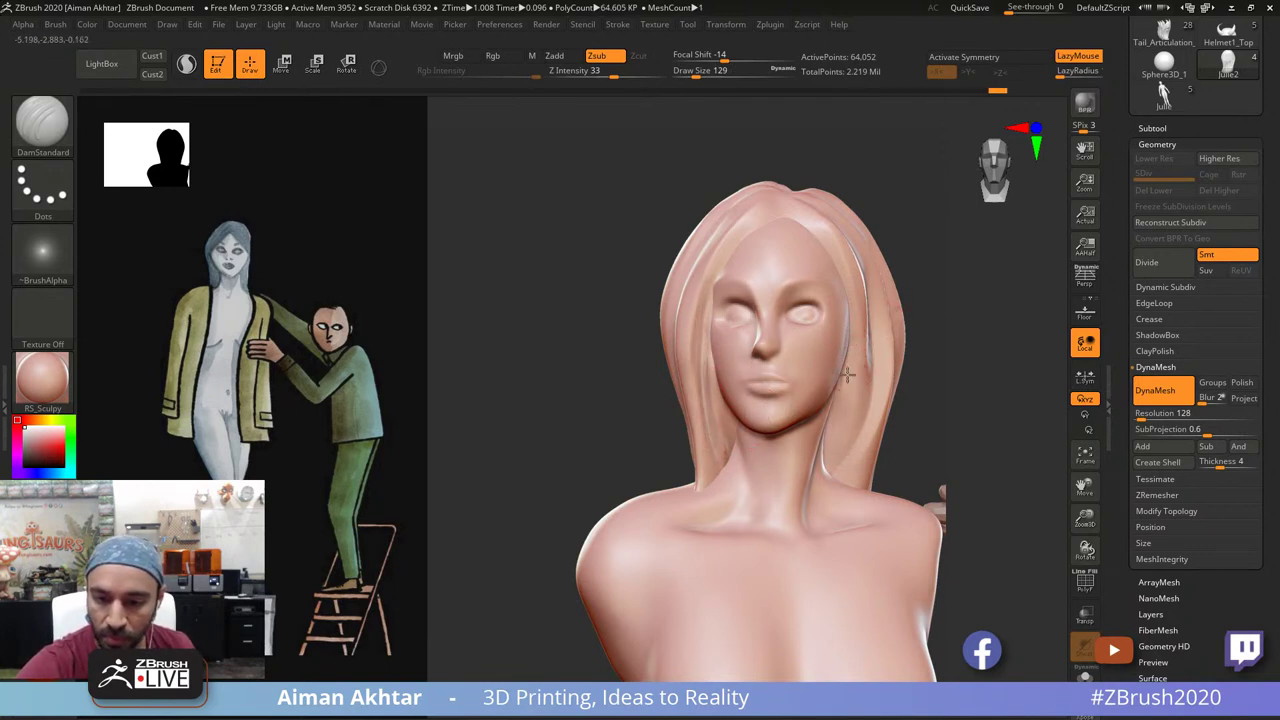
drag(847, 375, 830, 450)
drag(855, 329, 834, 482)
key(ctrl+z)
drag(857, 325, 848, 430)
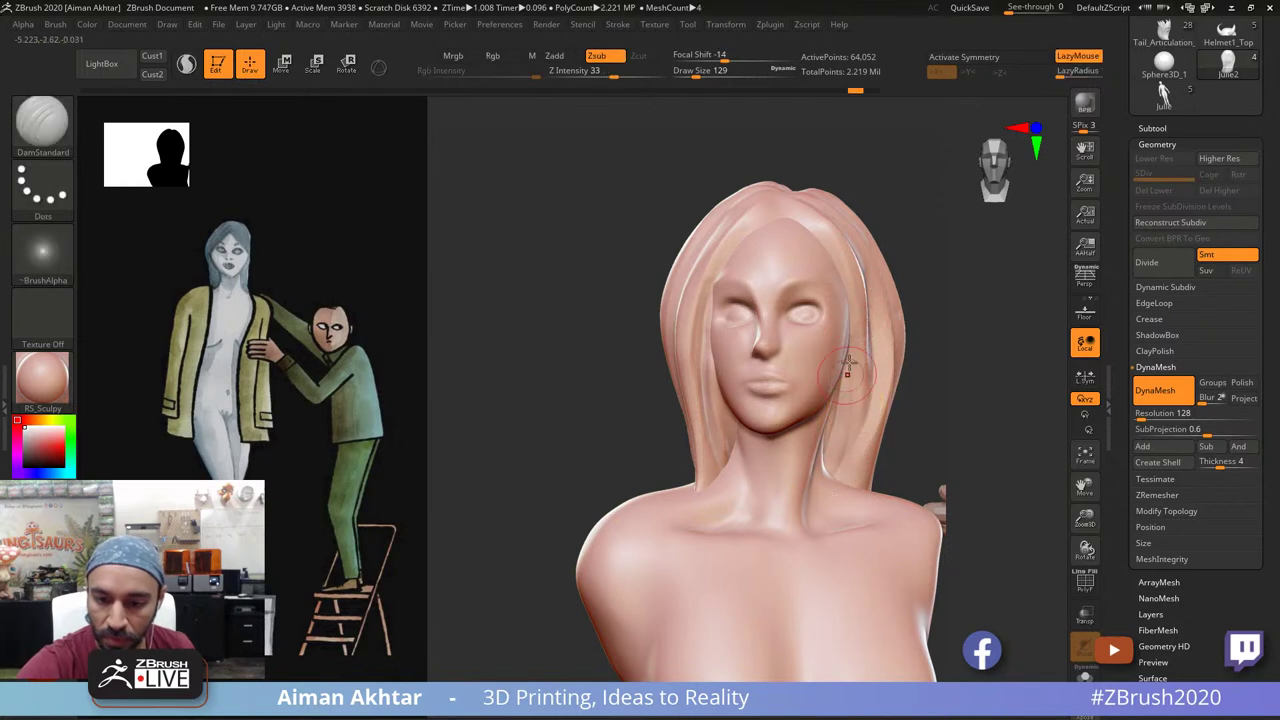
mouse_move(863, 379)
mouse_down()
mouse_move(834, 500)
mouse_move(844, 484)
mouse_up()
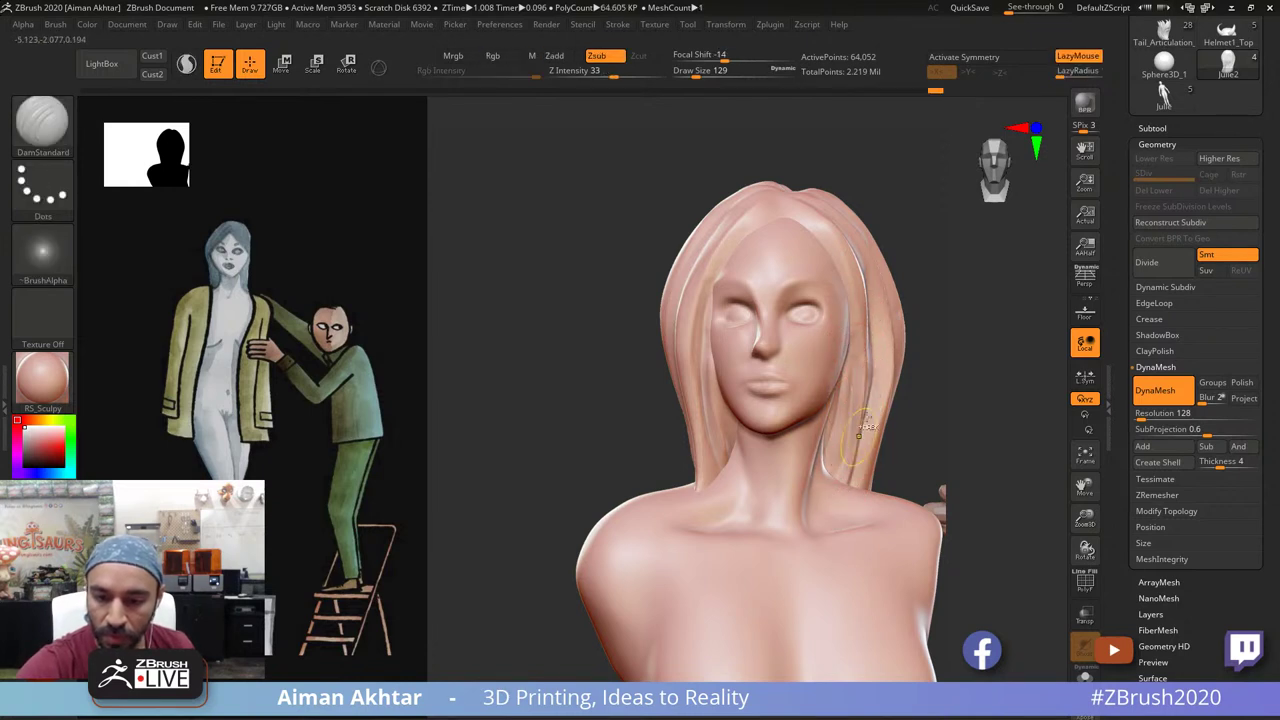
Step: Smooth the newly carved strands toward the shoulder and undo the last smoothing stroke
mouse_move(864, 440)
shift+mouse_down()
mouse_move(872, 418)
mouse_move(850, 490)
shift+mouse_up()
shift+drag(864, 363, 855, 490)
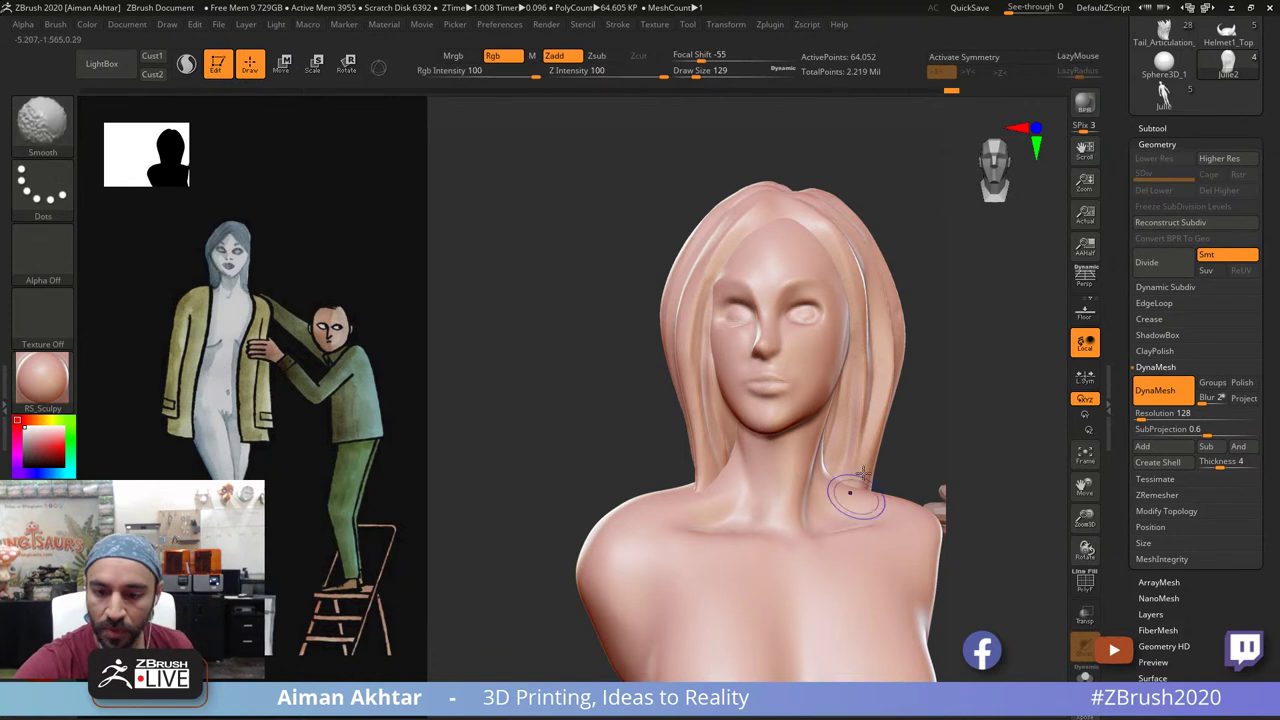
mouse_move(938, 365)
alt+mouse_down()
mouse_move(904, 337)
mouse_move(950, 410)
alt+mouse_up()
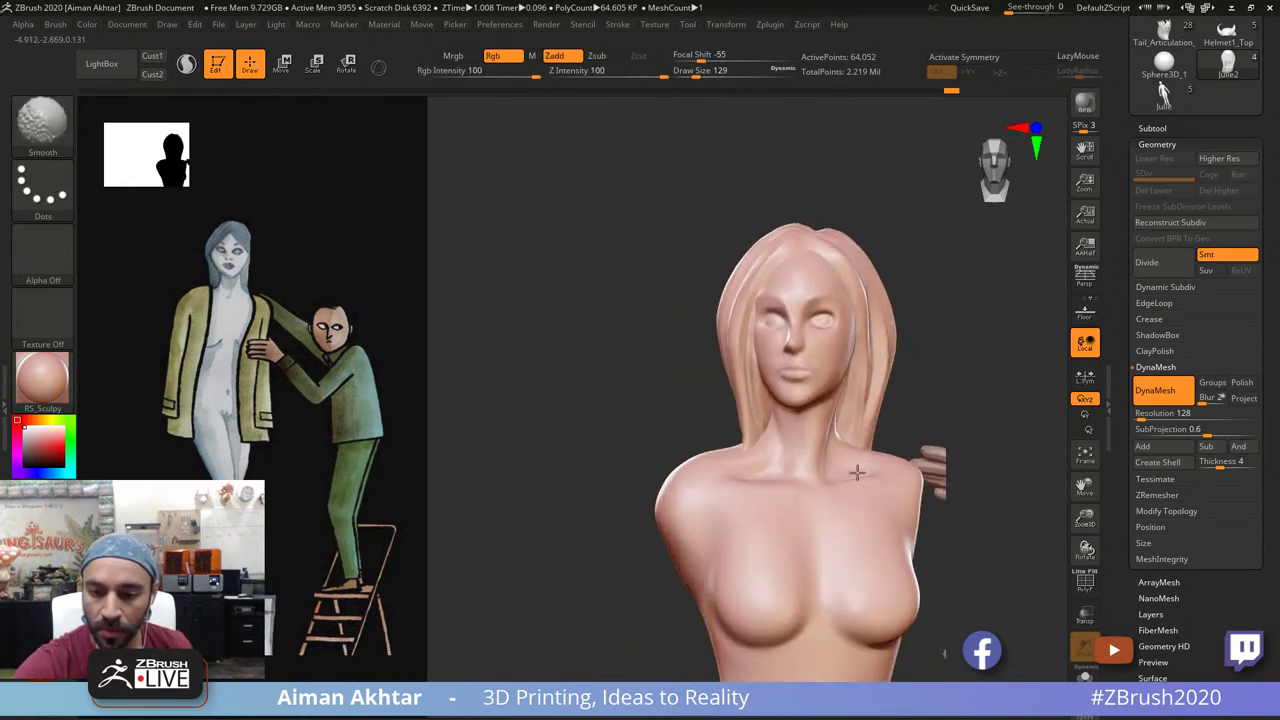
mouse_move(862, 445)
shift+mouse_down()
mouse_move(870, 365)
mouse_move(879, 374)
mouse_move(866, 383)
shift+mouse_up()
key(s)
key(ctrl+z)
Step: Reshape the hair's lower ends on both sides of the neck with the Move brush at a draw size of 356
key(b)
key(m)
key(v)
drag(870, 409, 866, 420)
drag(883, 375, 876, 380)
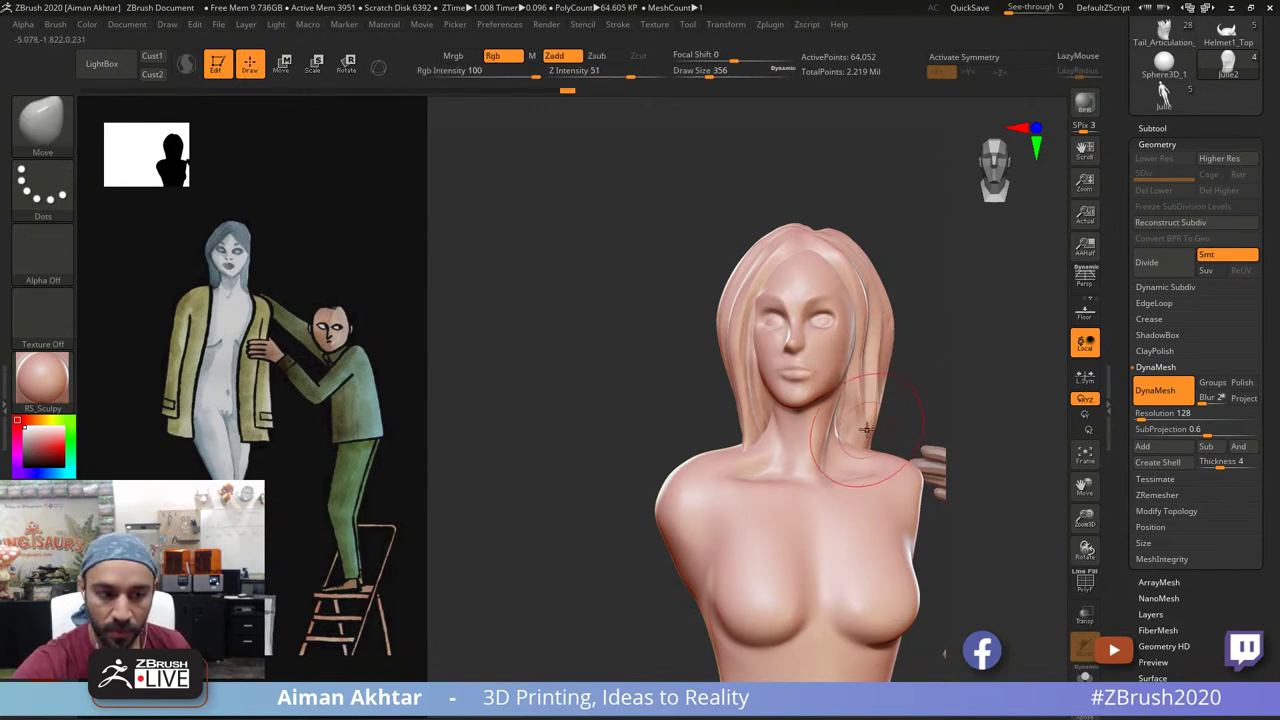
drag(864, 435, 872, 437)
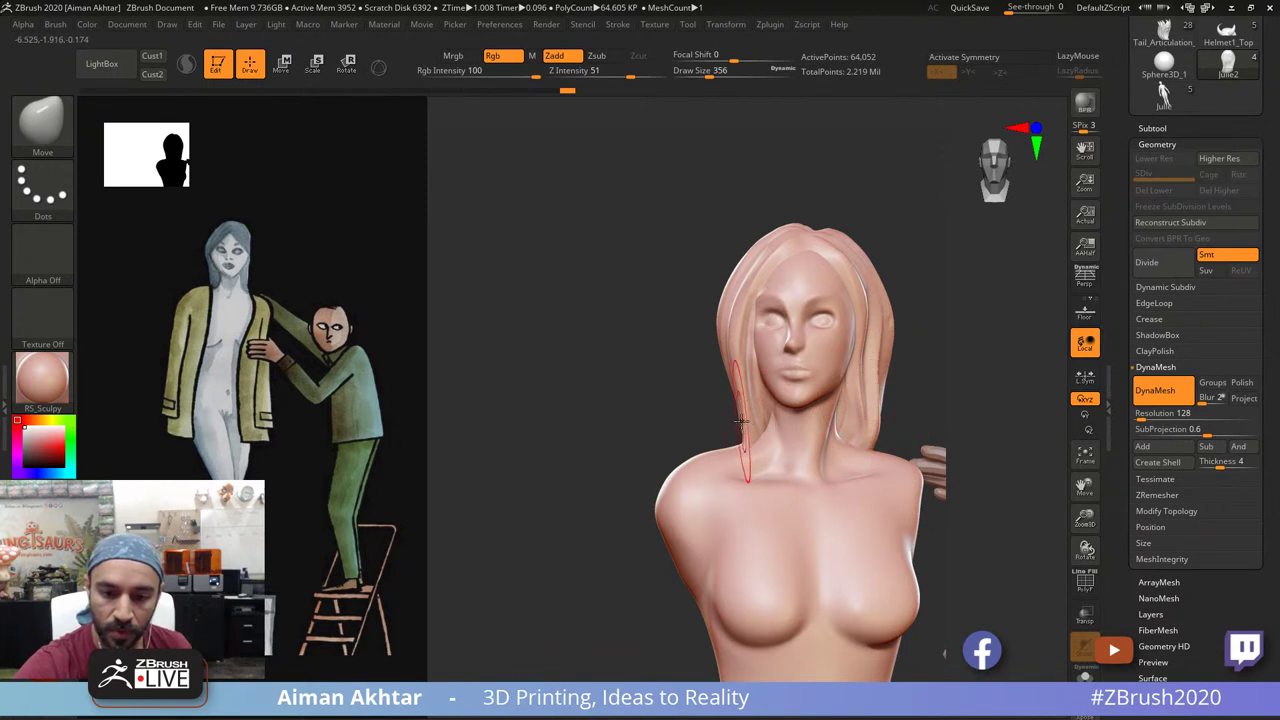
mouse_move(742, 437)
mouse_down()
mouse_move(741, 449)
mouse_move(746, 431)
mouse_move(765, 446)
mouse_move(756, 440)
mouse_up()
Step: Thicken the lower hair end beside the neck with the Inflat brush, undoing the unwanted stroke
key(s)
key(s)
key(s)
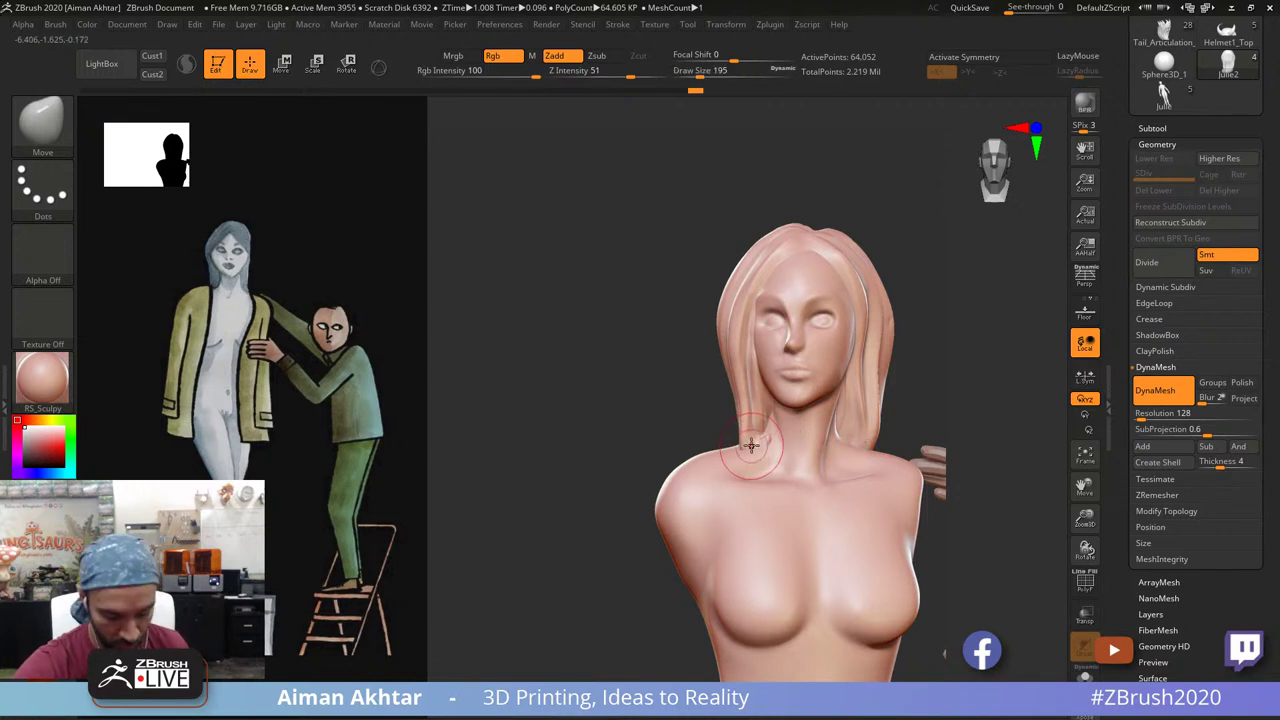
key(b)
key(i)
key(n)
key(ctrl+z)
right_drag(754, 441, 769, 448)
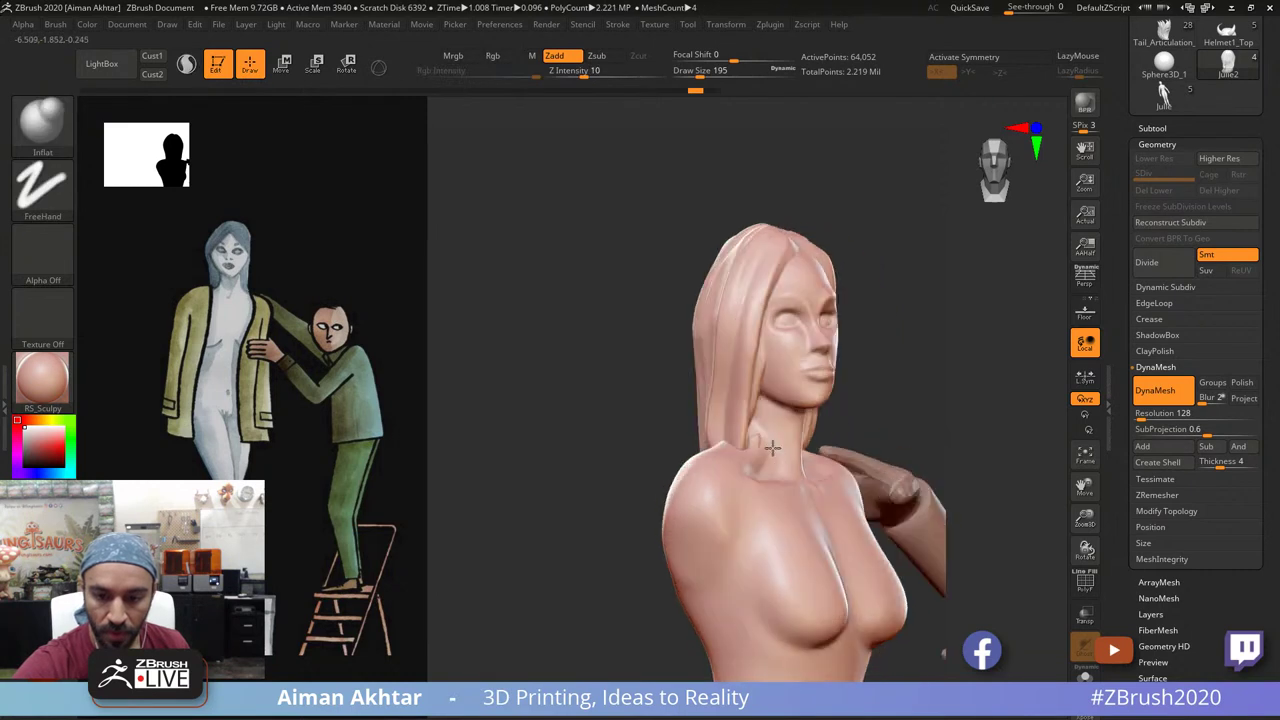
key(s)
mouse_move(766, 446)
mouse_down()
mouse_move(752, 444)
mouse_move(768, 455)
mouse_up()
Step: Reshape the lower hair end beside the neck with the Move brush at draw size 228 and smooth it
key(b)
key(m)
key(v)
key(s)
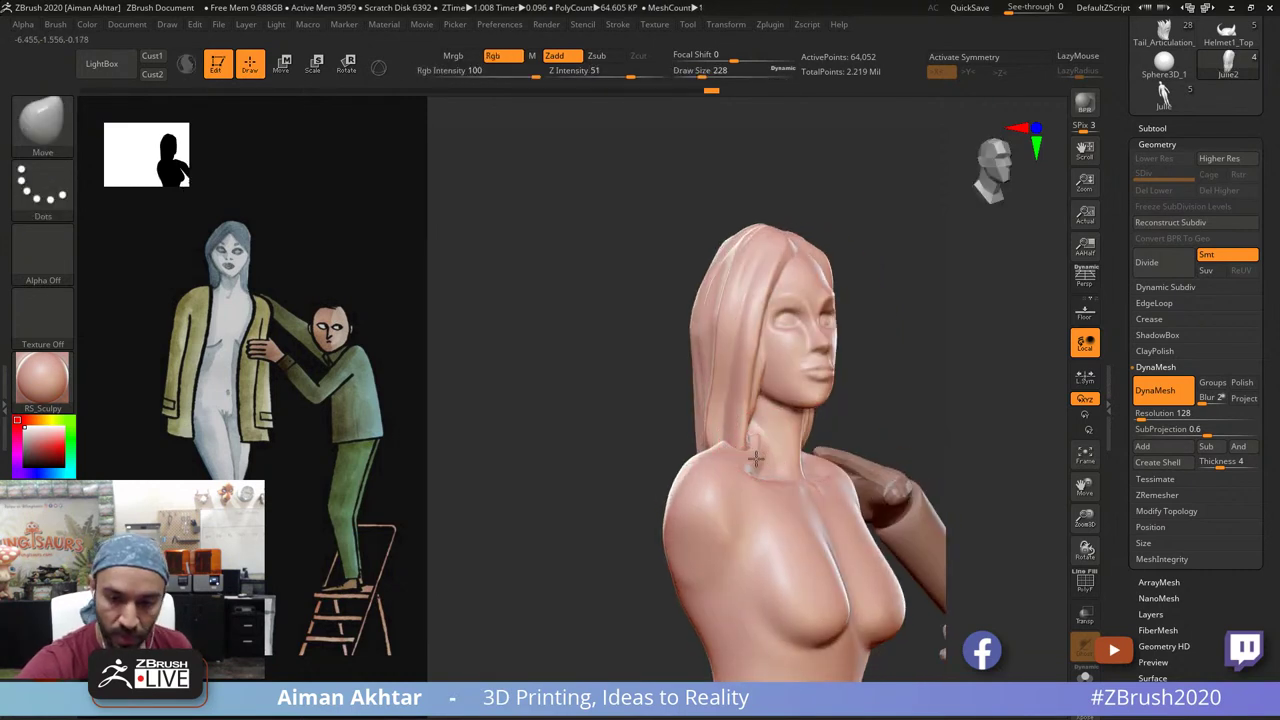
key(shift)
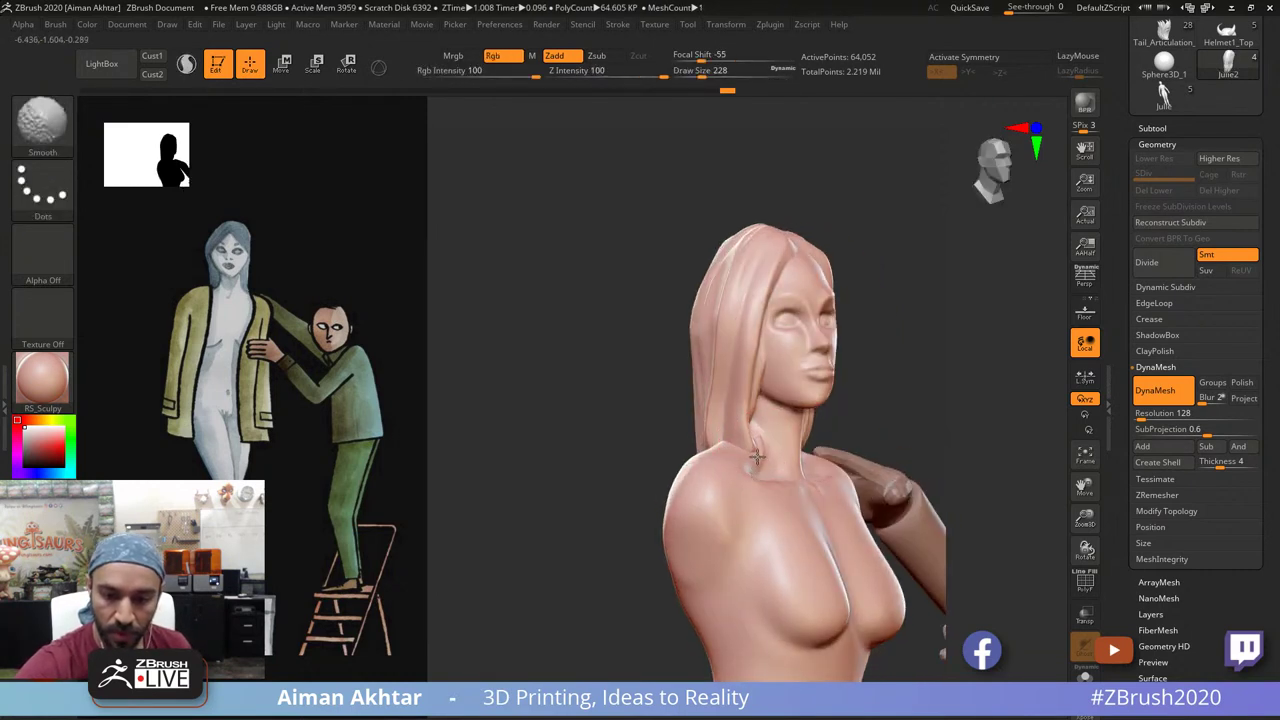
shift+drag(744, 455, 750, 448)
Step: Adjust the hair's front edge and curled end above the shoulder with the Move brush from side and front, undoing the last stroke
right_drag(690, 408, 740, 402)
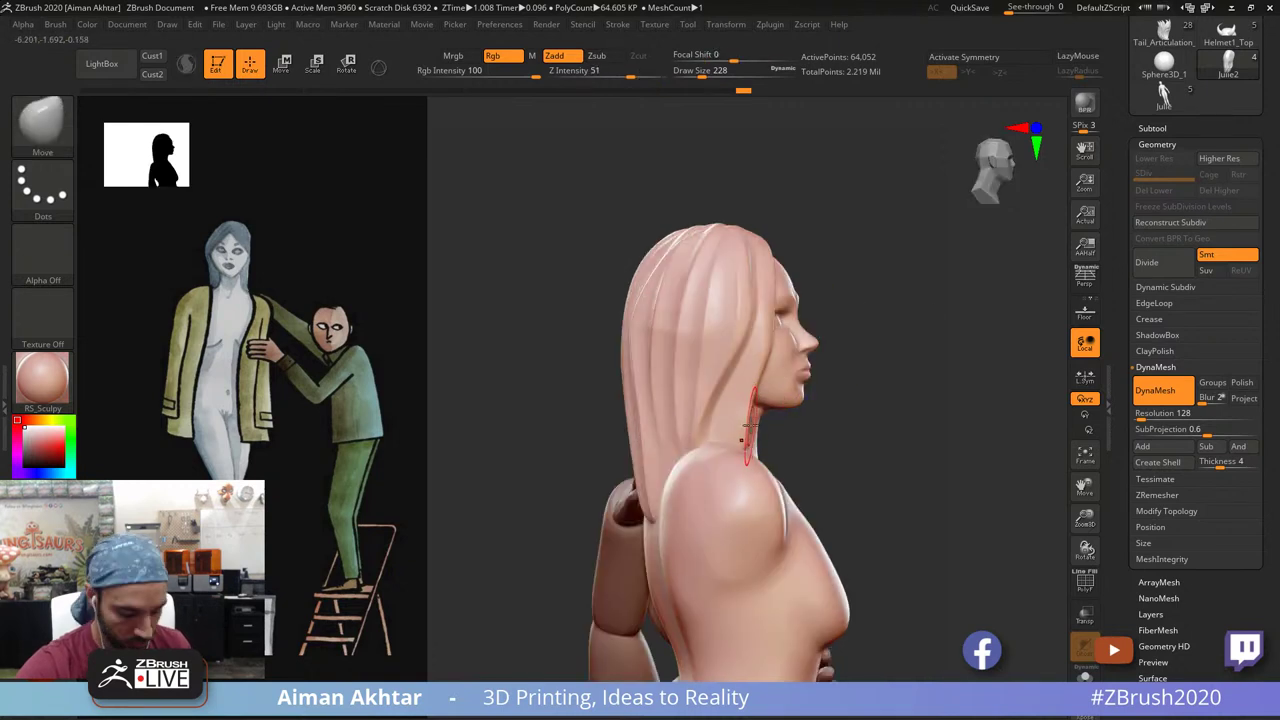
key(s)
drag(748, 416, 754, 416)
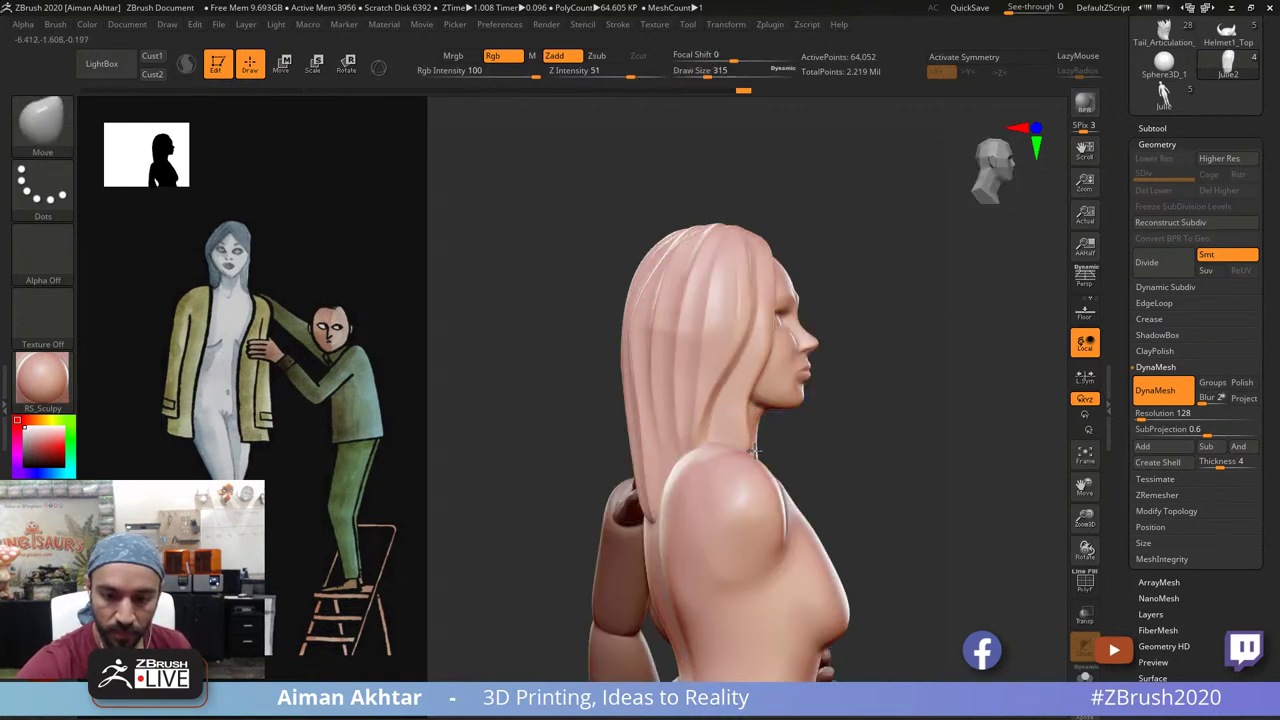
right_drag(766, 403, 745, 424)
key(s)
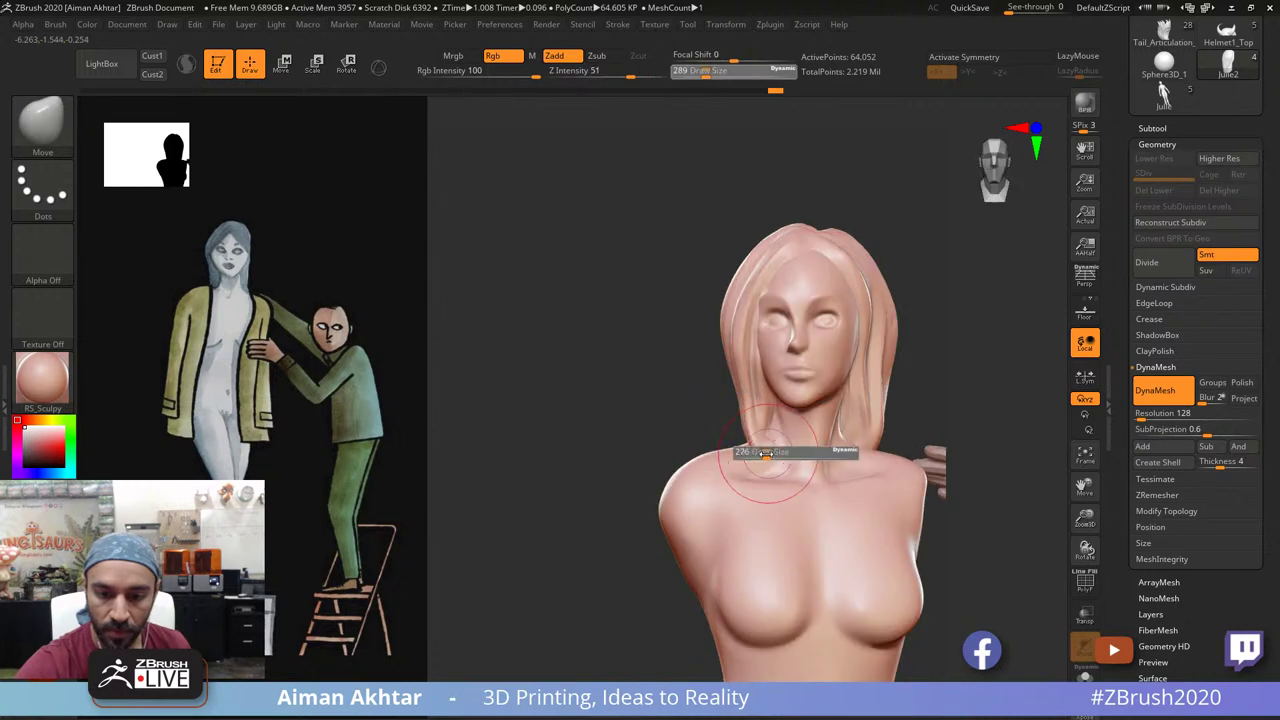
drag(787, 451, 781, 450)
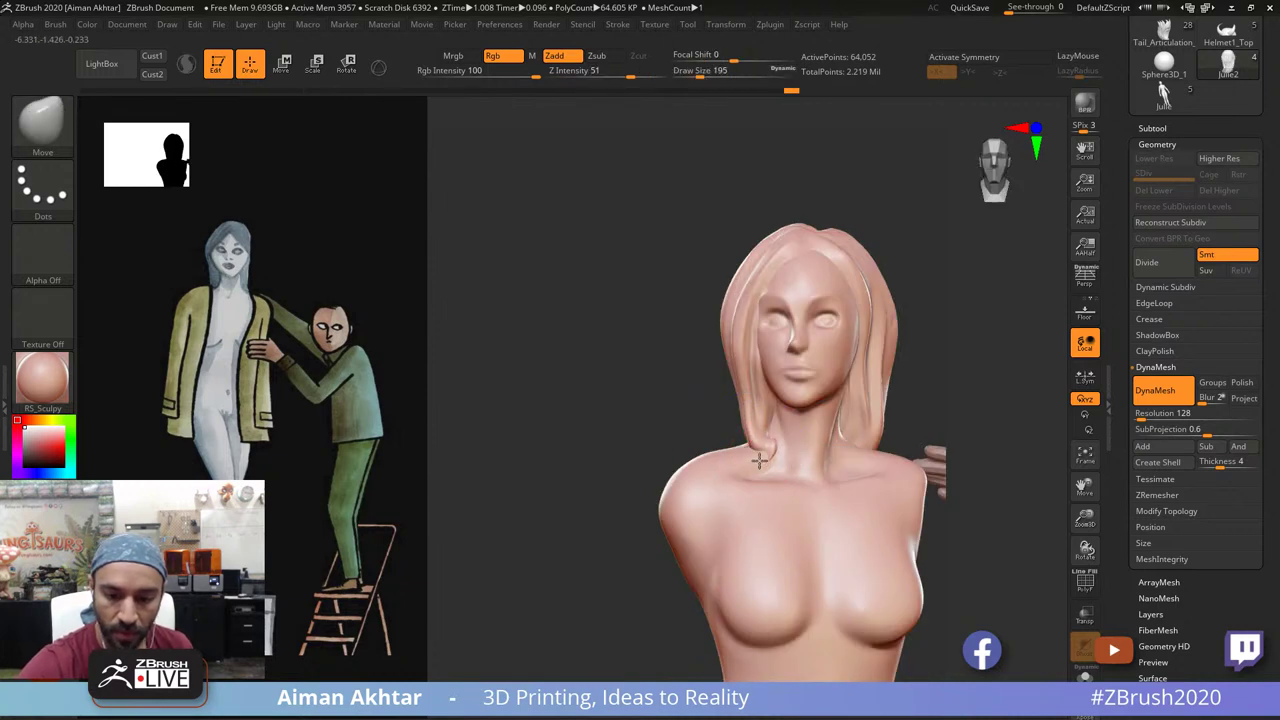
key(ctrl+z)
Step: Carve the crease around the curled hair end beside the neck with the DamStandard brush at draw size 120
key(b)
key(d)
key(s)
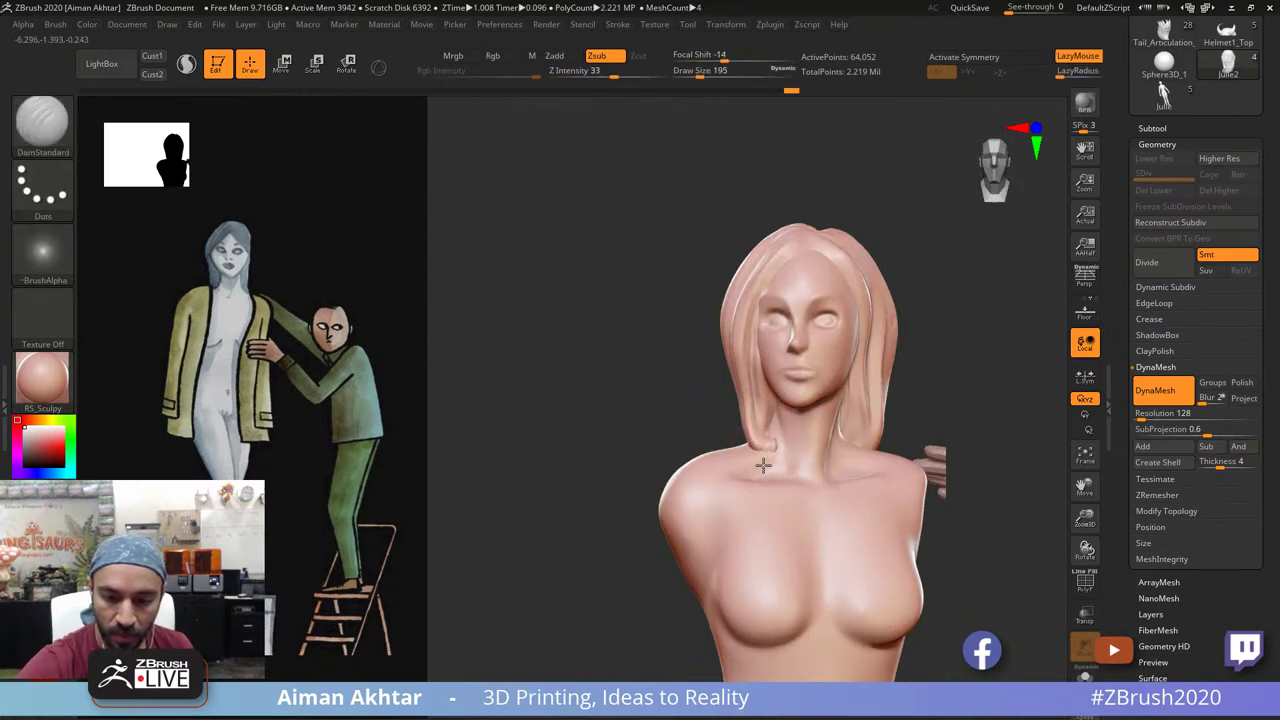
mouse_move(770, 442)
mouse_down()
mouse_move(776, 334)
mouse_move(770, 421)
mouse_up()
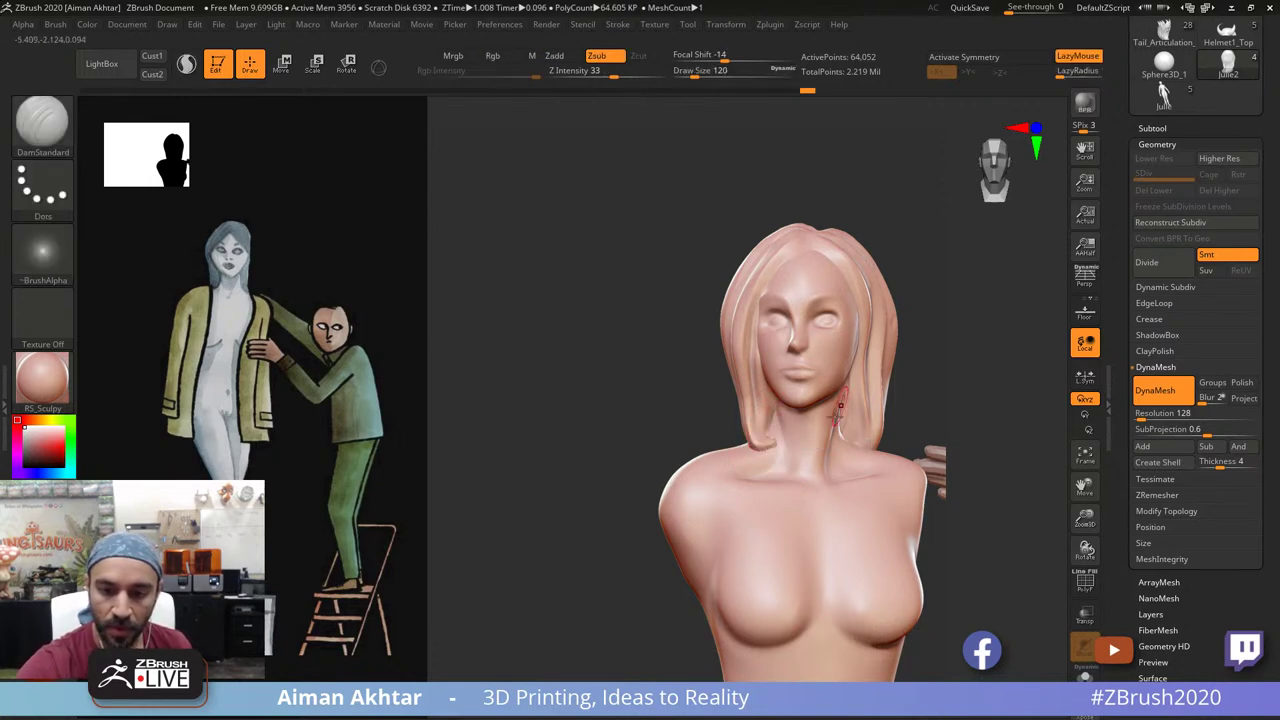
key(shift)
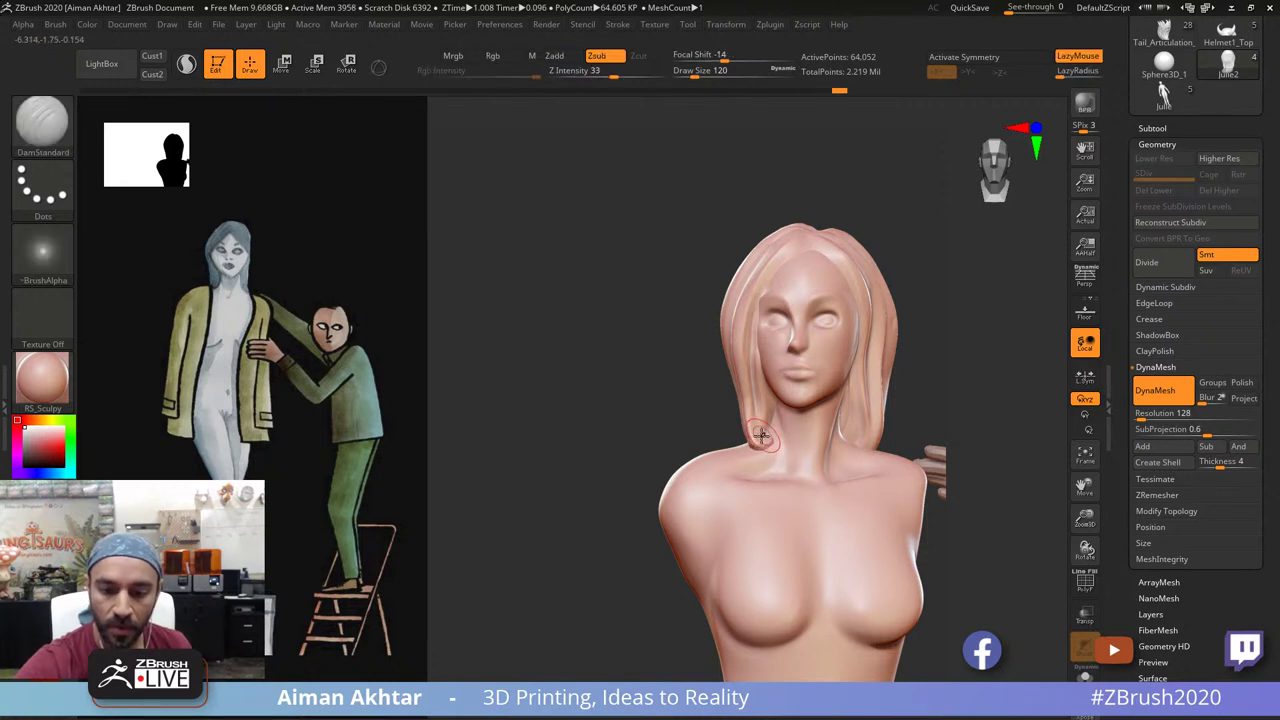
drag(762, 436, 771, 443)
key(shift)
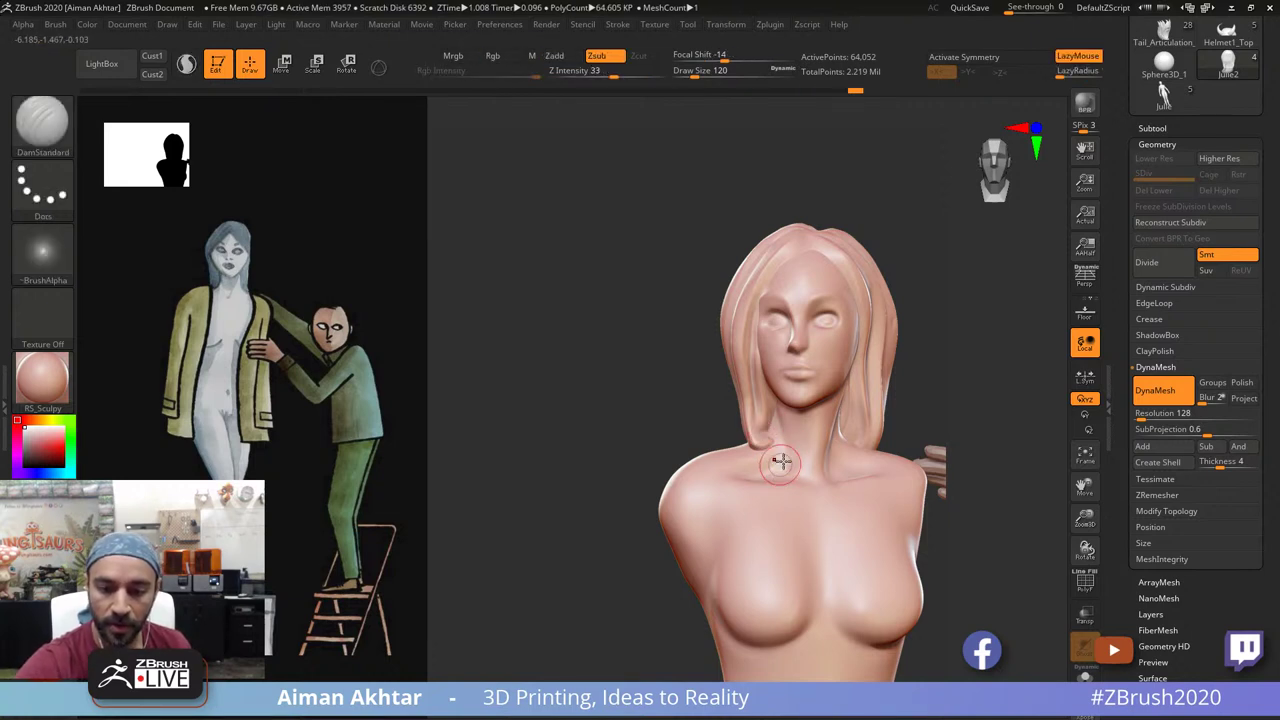
key(shift)
Step: Refine and smooth the strands leading down to the curled hair end using DamStandard at draw size 146
mouse_move(908, 326)
mouse_down()
mouse_move(988, 317)
mouse_move(933, 315)
mouse_up()
shift+drag(742, 453, 740, 428)
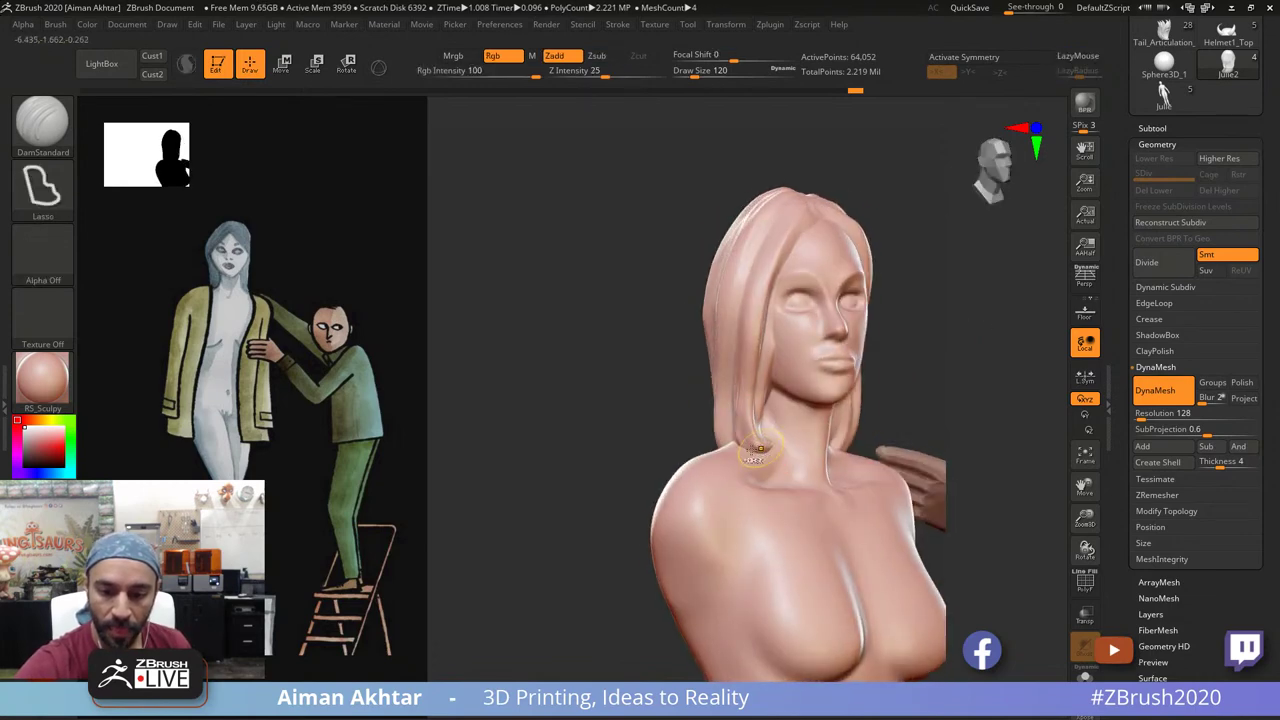
mouse_move(750, 343)
mouse_down()
mouse_move(760, 440)
mouse_move(750, 338)
mouse_up()
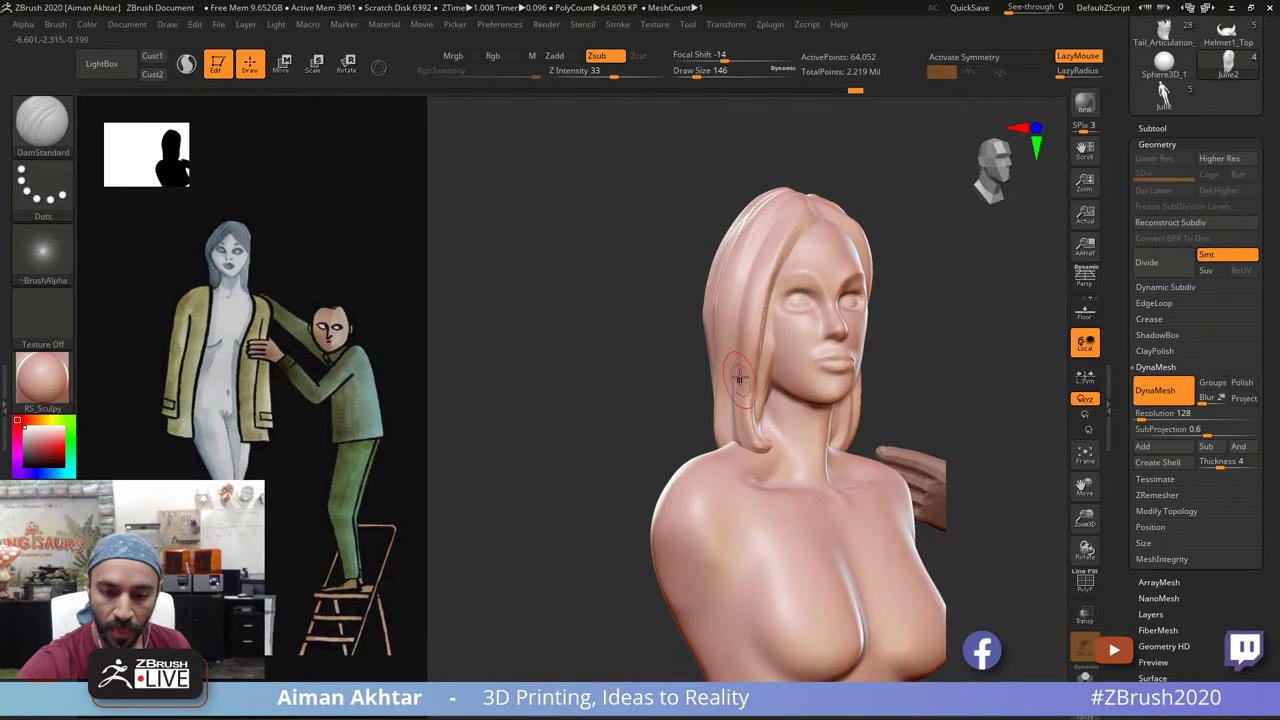
mouse_move(734, 402)
shift+mouse_down()
mouse_move(751, 484)
mouse_move(783, 484)
shift+mouse_up()
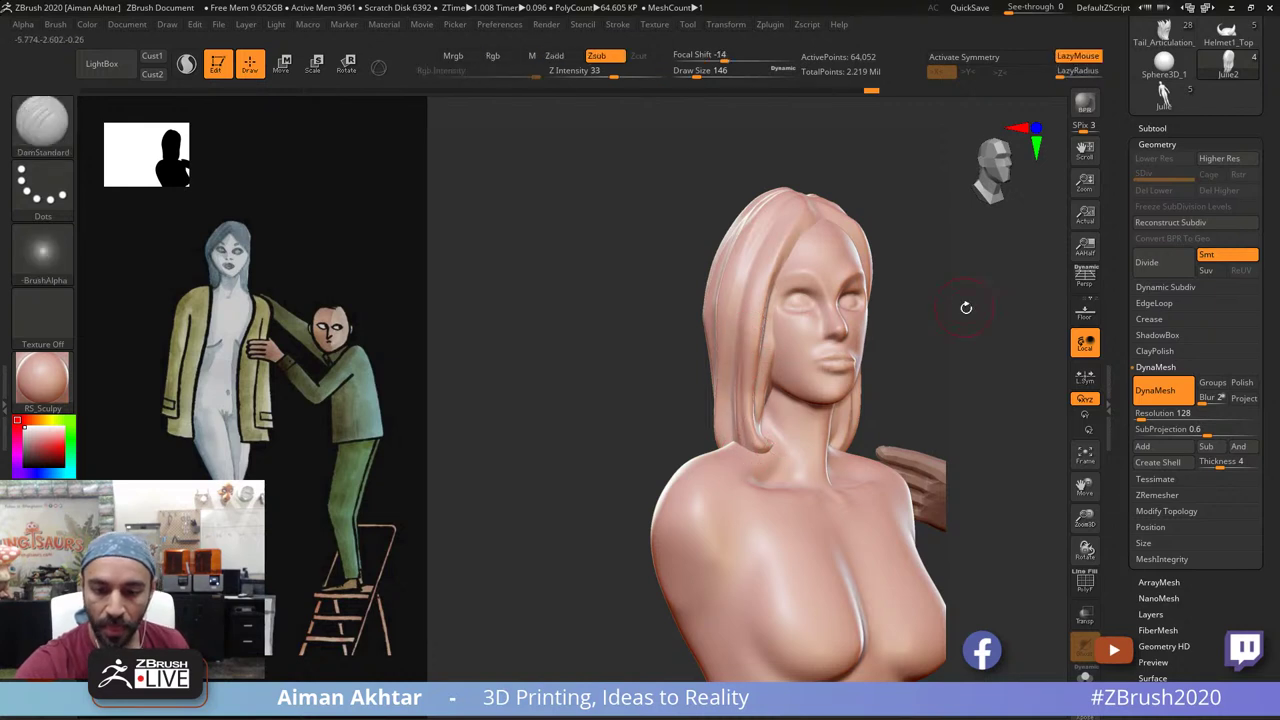
Step: Thicken the curled hair end beside the neck with the Inflat brush at draw size 146 and smooth it
drag(966, 306, 910, 310)
key(b)
key(i)
key(n)
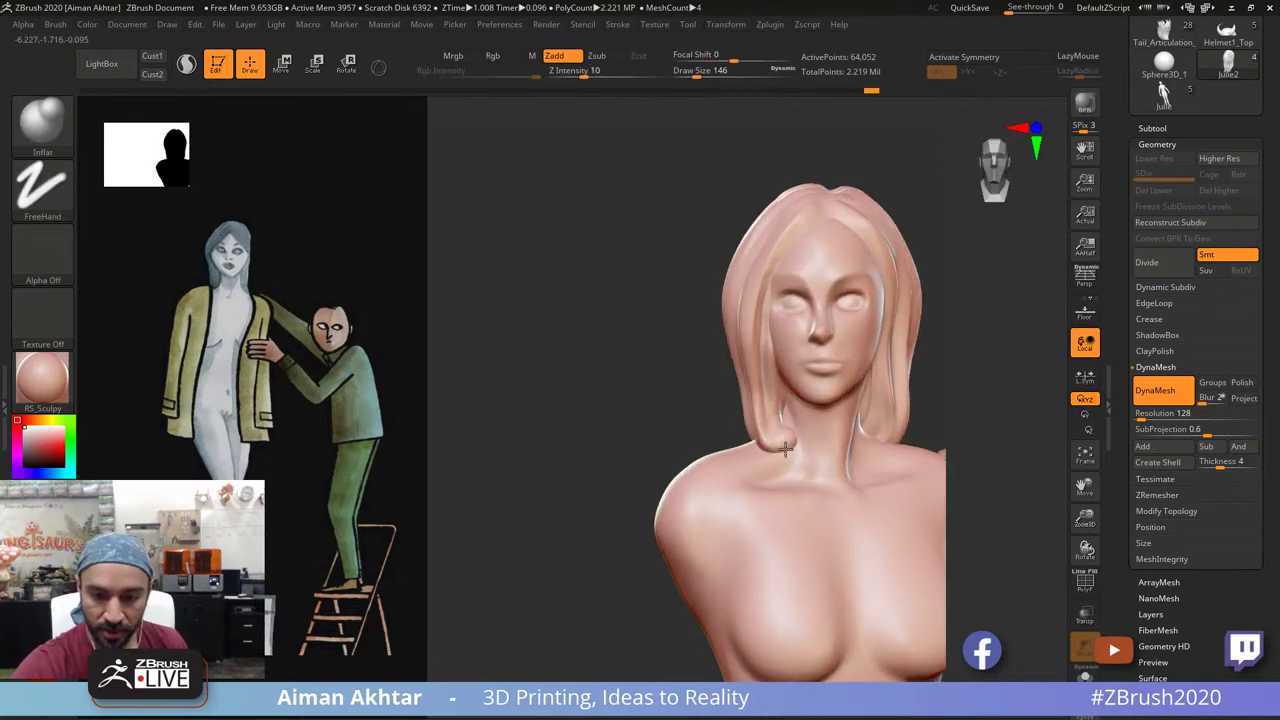
mouse_move(796, 440)
shift+mouse_down()
mouse_move(776, 446)
mouse_move(795, 444)
shift+mouse_up()
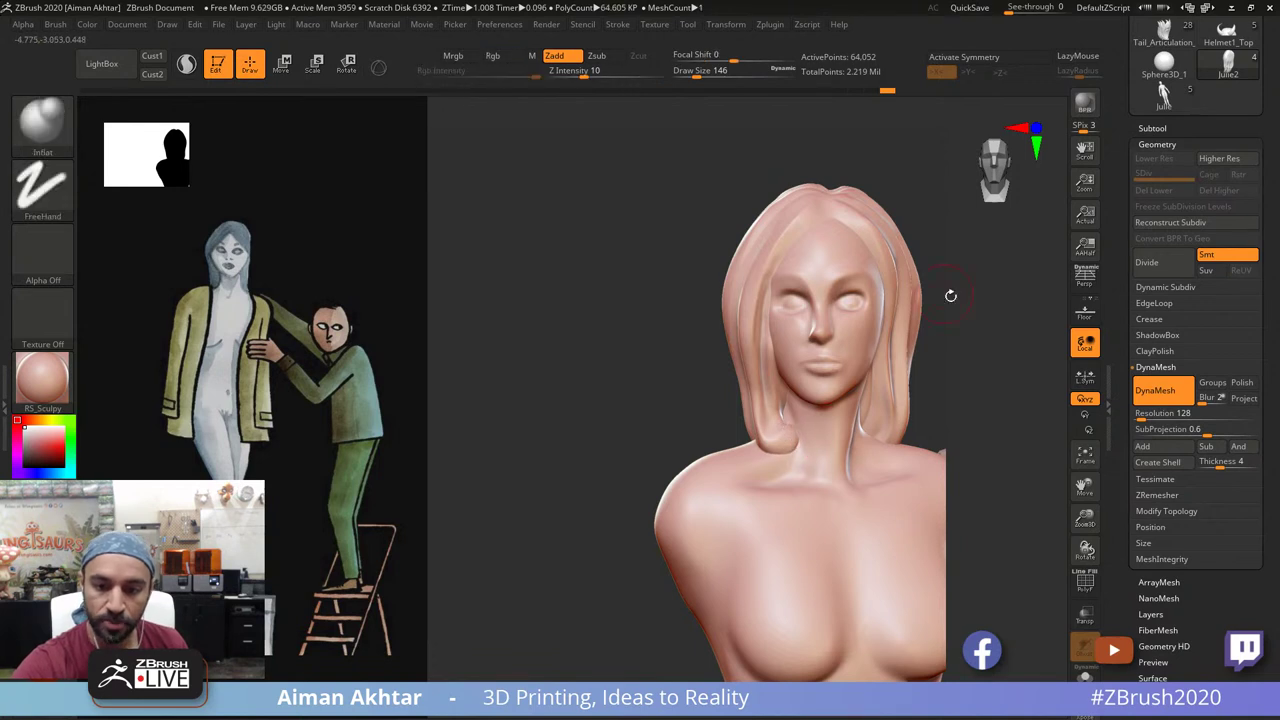
Step: Make the female body the active subtool and reshape the base of the neck with the Move brush at draw size 264
mouse_move(951, 294)
mouse_down()
mouse_move(936, 290)
mouse_move(944, 326)
mouse_move(843, 289)
mouse_move(874, 280)
mouse_move(840, 274)
mouse_move(922, 328)
mouse_up()
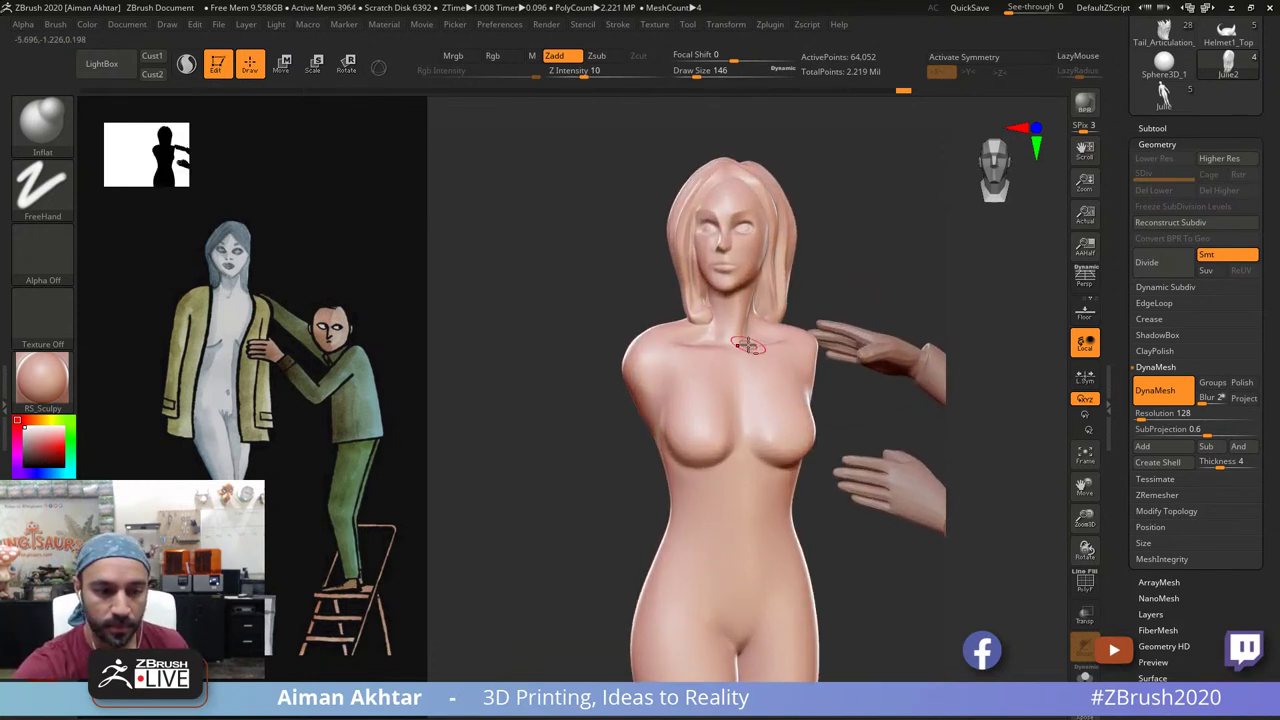
alt+click(752, 341)
key(b)
key(m)
key(v)
key(s)
mouse_move(749, 335)
mouse_down()
mouse_move(760, 334)
mouse_move(742, 334)
mouse_move(744, 321)
mouse_up()
key(s)
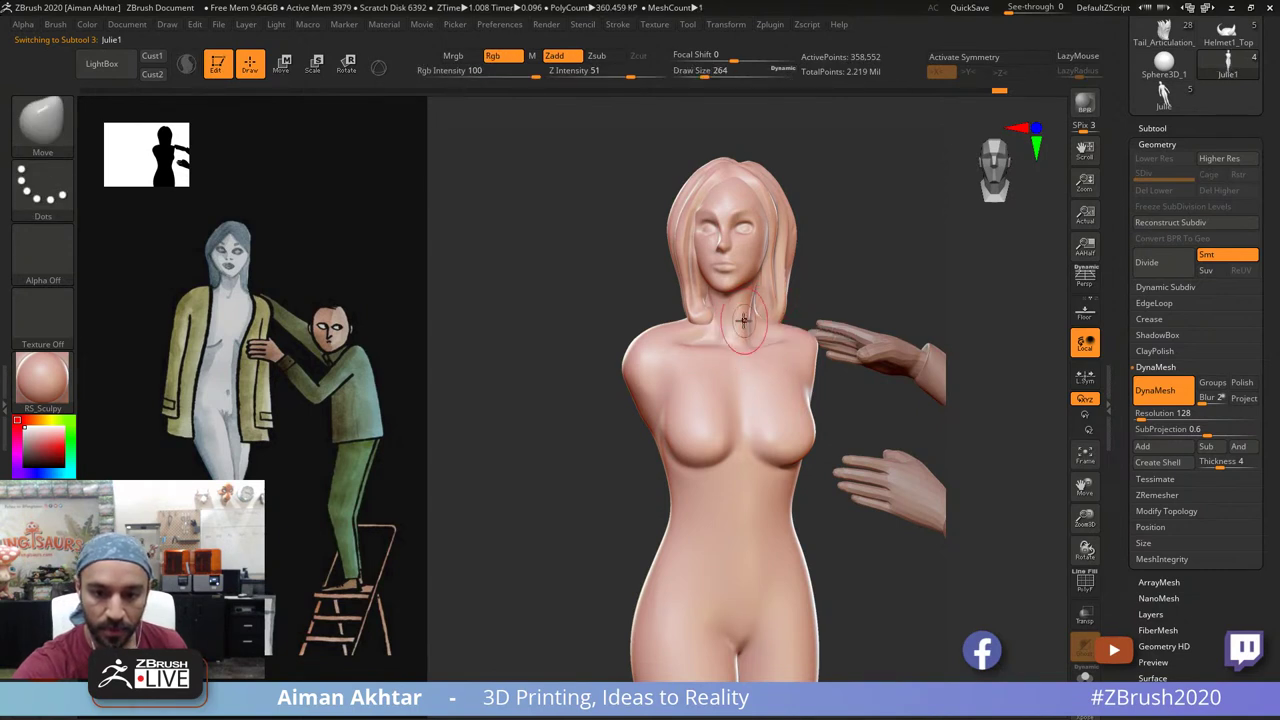
Step: Reshape the neck and upper chest in profile with the Move brush, raising the draw size to 529 for the chest
mouse_move(794, 270)
right_down()
mouse_move(786, 258)
mouse_move(753, 292)
right_up()
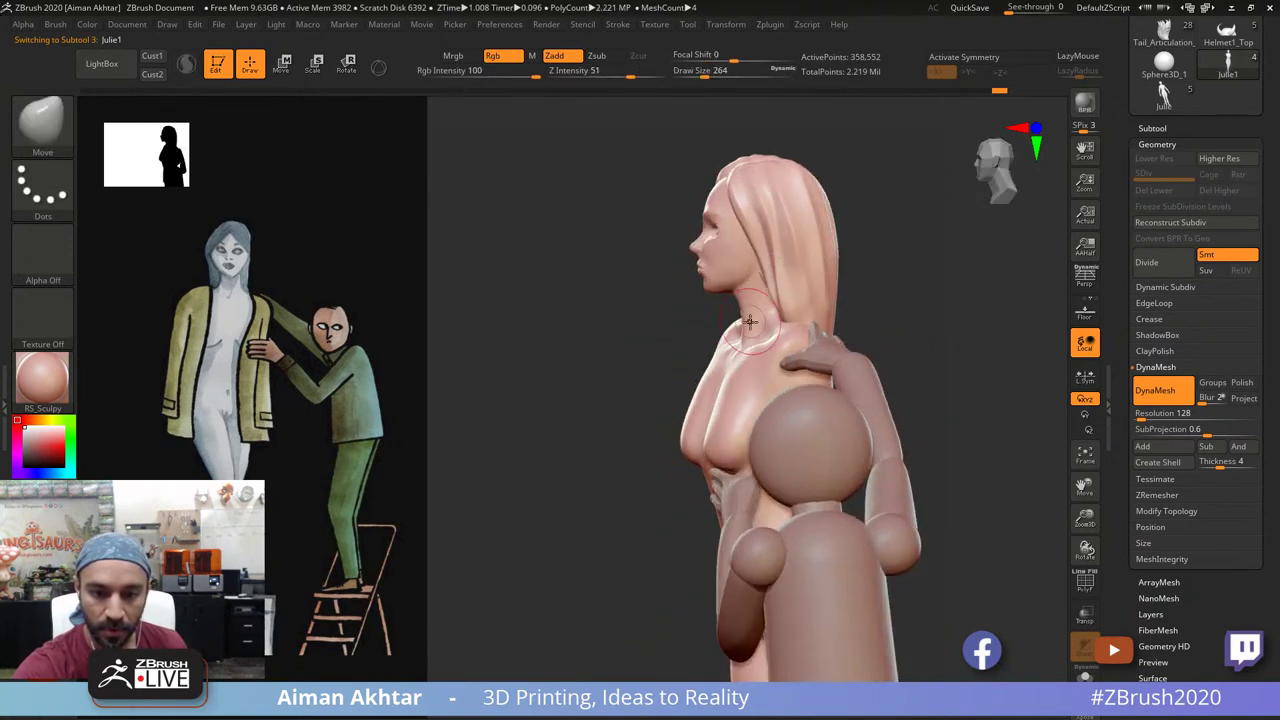
key(s)
drag(742, 319, 743, 306)
key(s)
drag(704, 392, 736, 406)
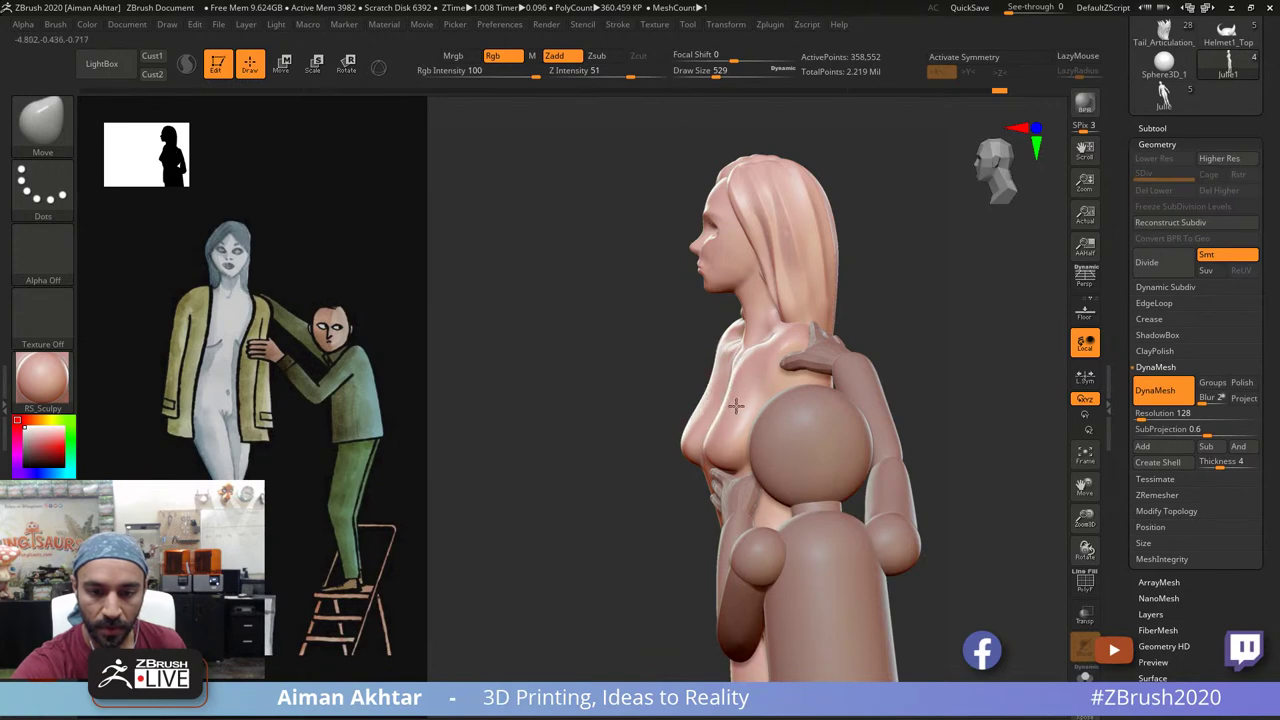
Step: Adjust the breast's shape from the other side with the Move brush at draw size 315
drag(876, 307, 978, 282)
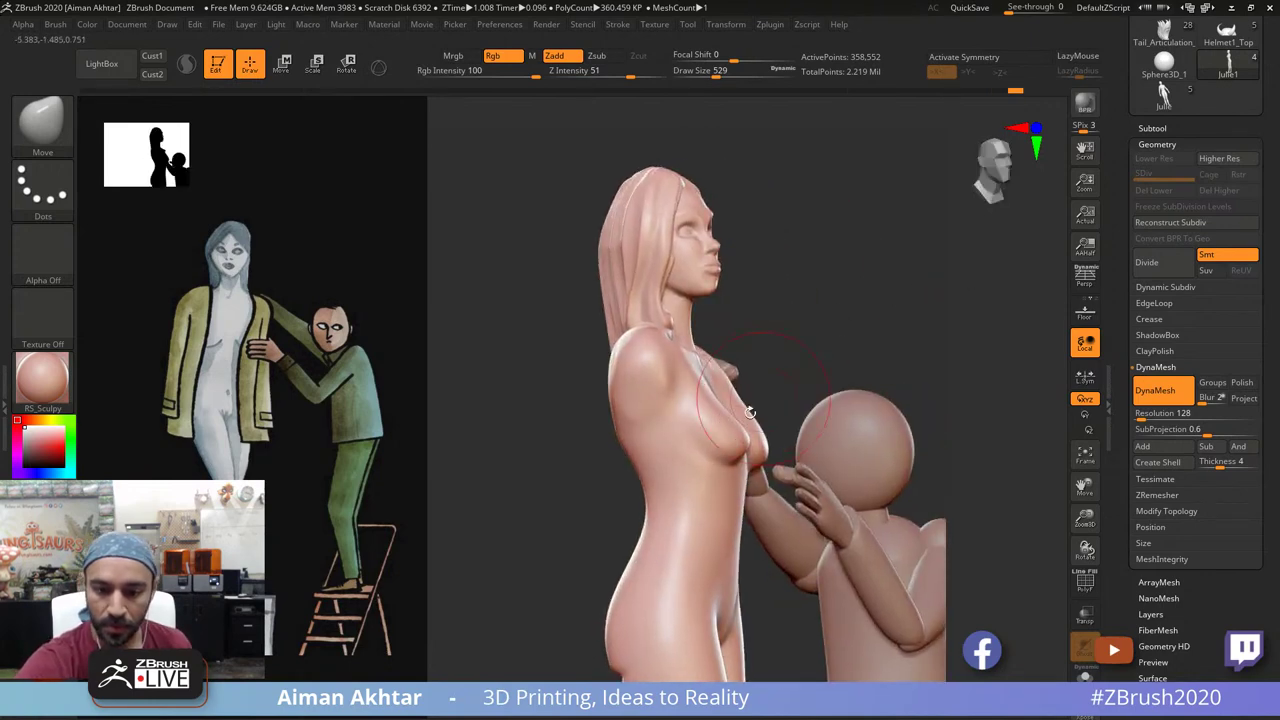
key(s)
mouse_move(731, 448)
mouse_down()
mouse_move(714, 457)
mouse_move(746, 366)
mouse_move(737, 424)
mouse_up()
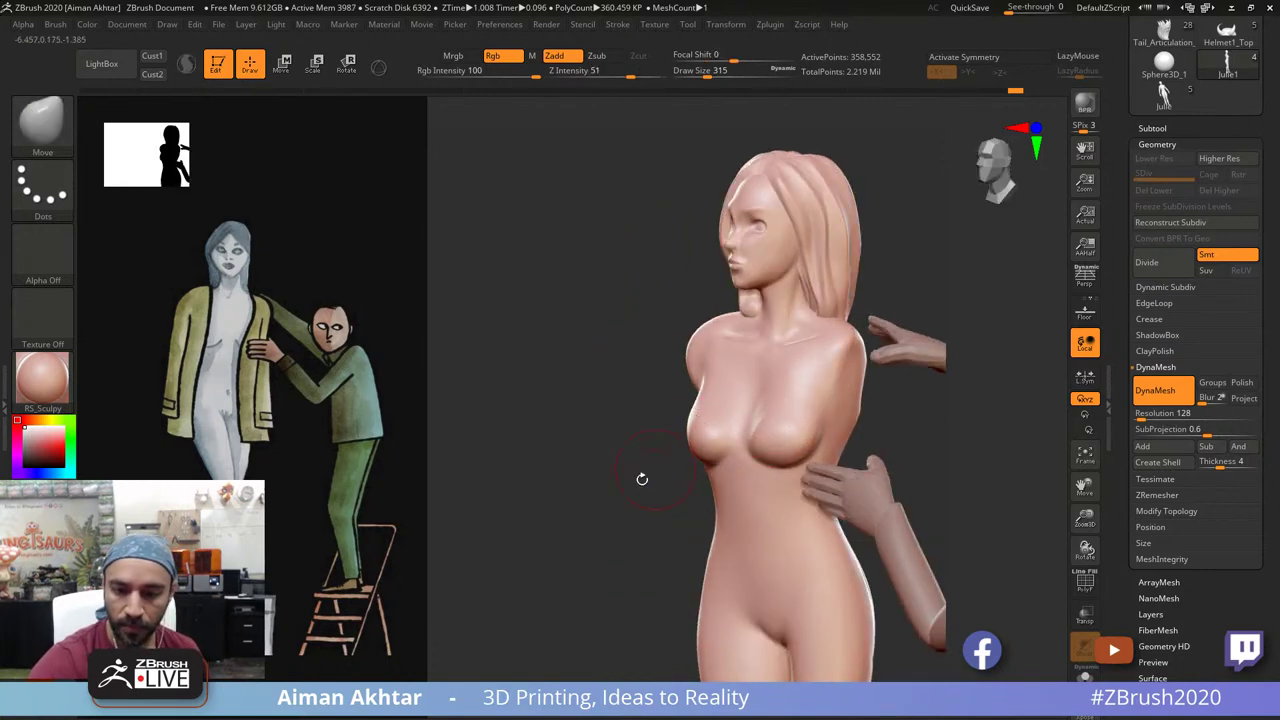
Step: Smooth the side of the waist and reshape the torso's contour below the breast with the Move brush at draw size 315
mouse_move(640, 477)
mouse_down()
mouse_move(971, 376)
mouse_move(1005, 378)
mouse_up()
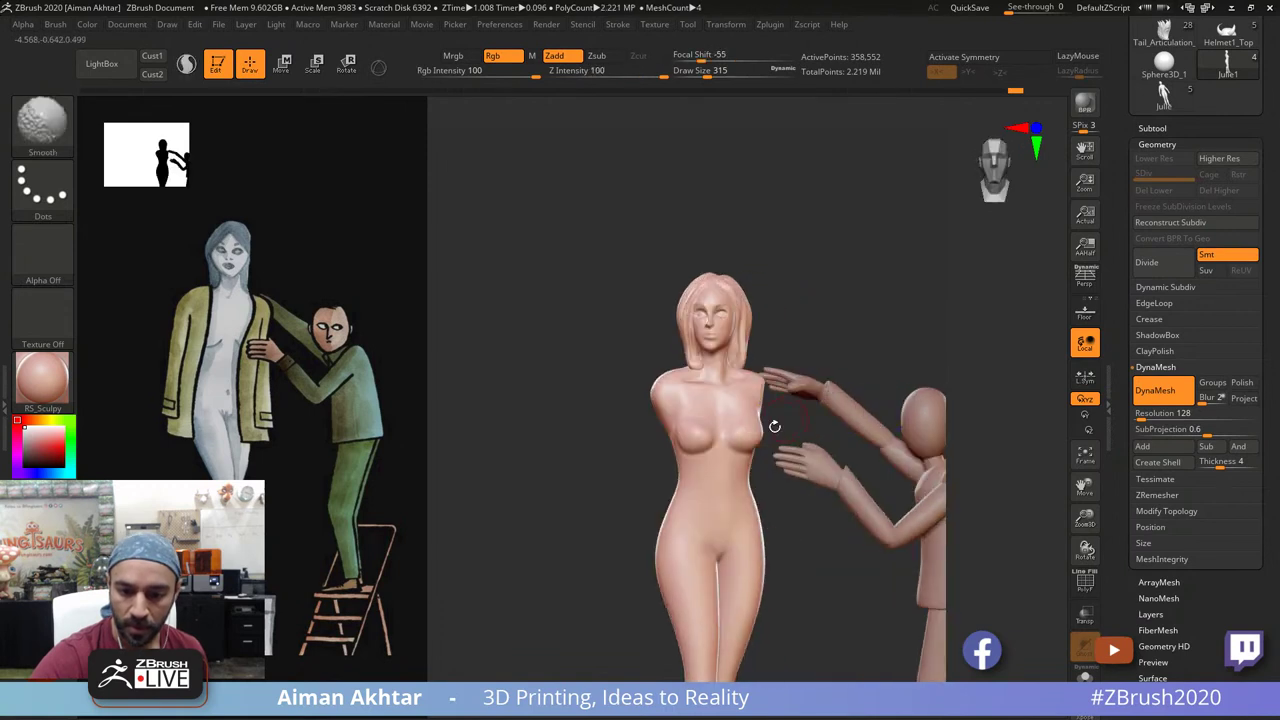
alt+drag(797, 506, 770, 535)
shift+drag(675, 496, 684, 492)
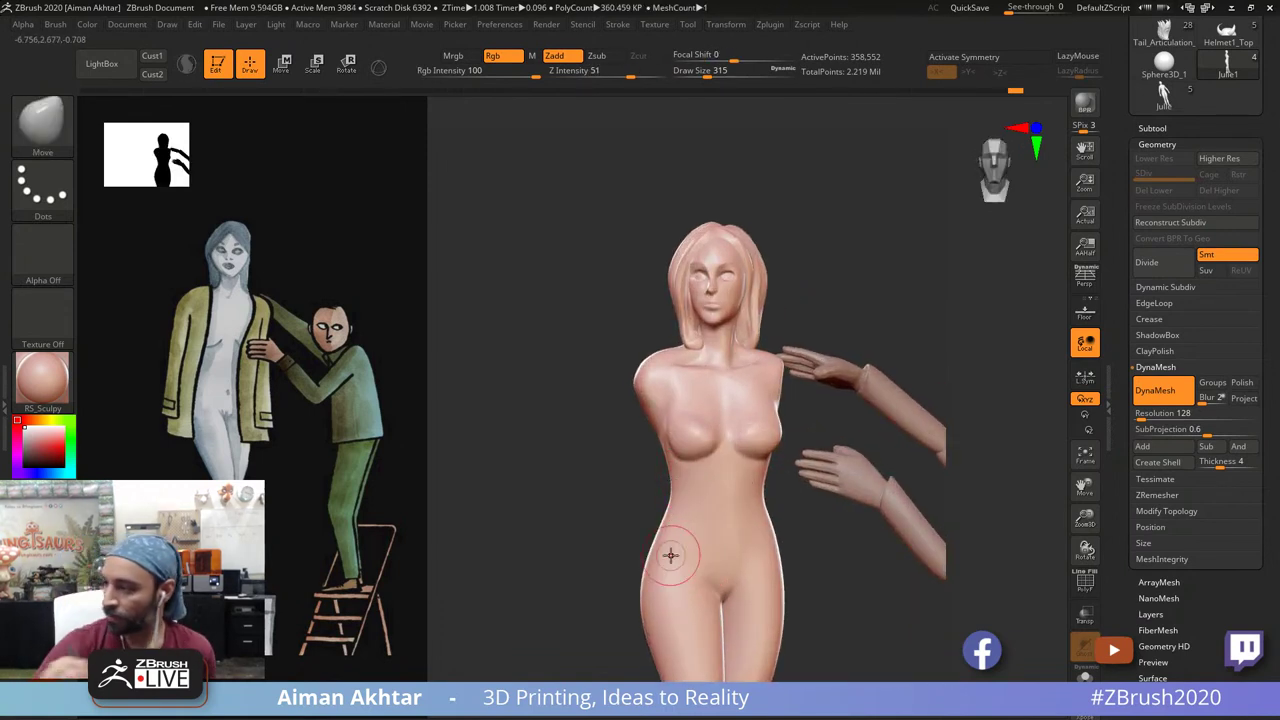
alt+drag(803, 545, 800, 566)
alt+drag(804, 450, 791, 477)
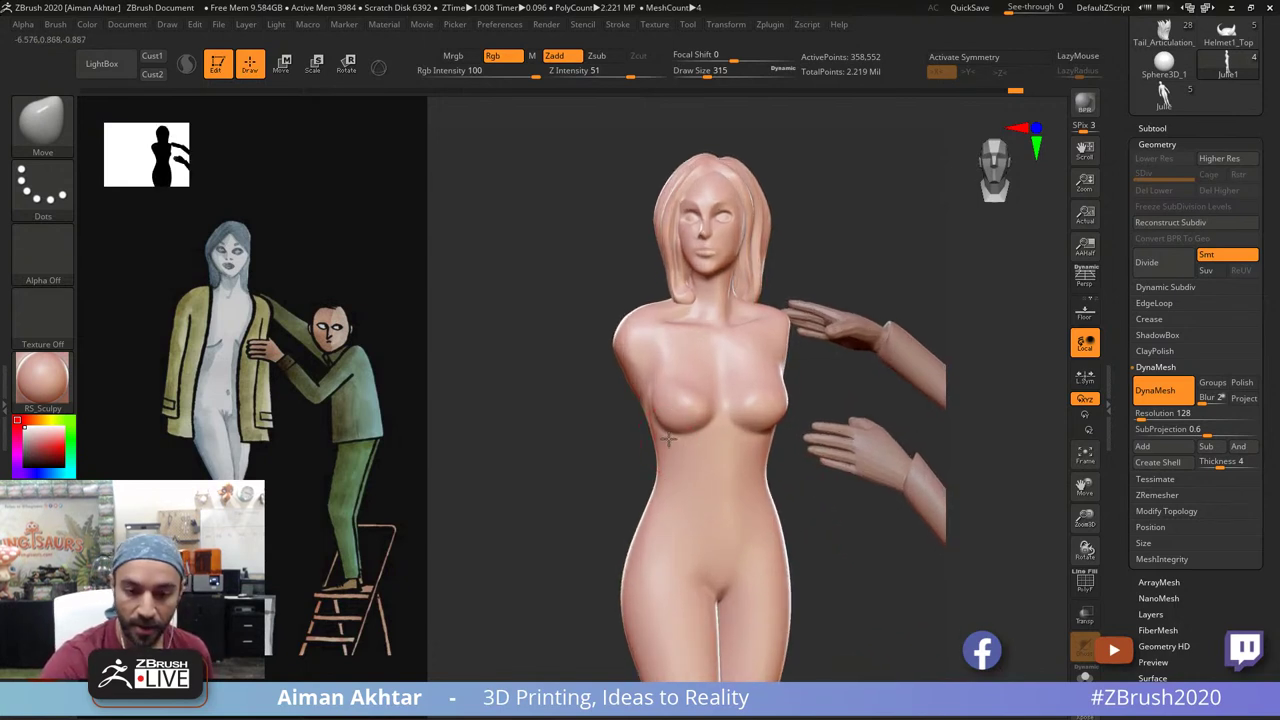
drag(668, 439, 681, 445)
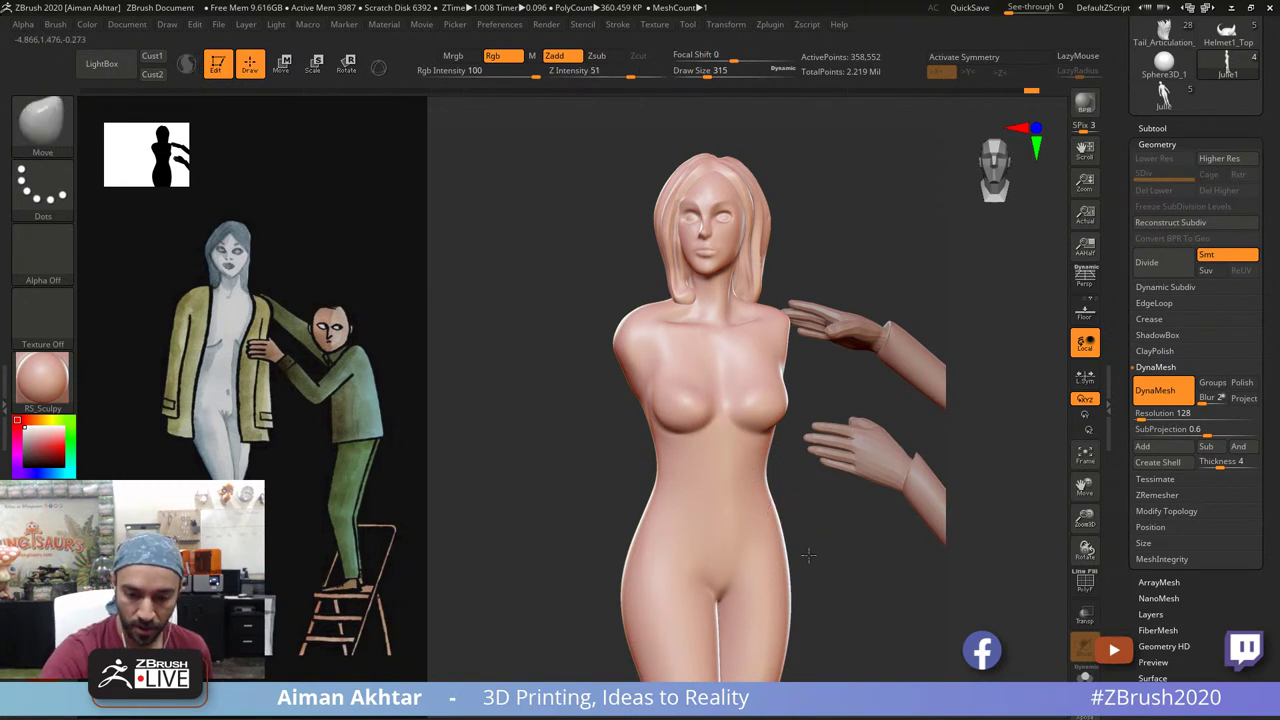
Step: Choose the IMM Primitives brush and face the back of the female figure
mouse_move(828, 526)
alt+mouse_down()
mouse_move(831, 594)
mouse_move(877, 517)
mouse_move(851, 541)
mouse_move(687, 541)
alt+mouse_up()
alt+drag(919, 504, 922, 508)
click(55, 142)
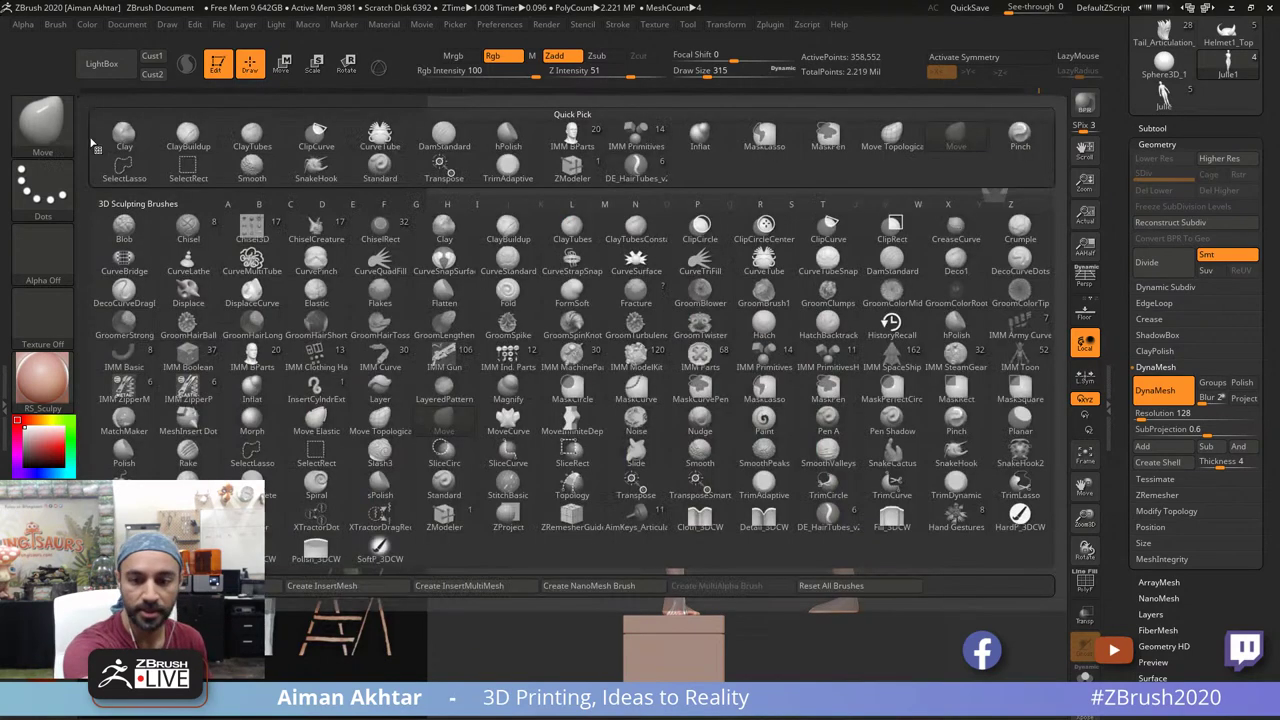
click(765, 360)
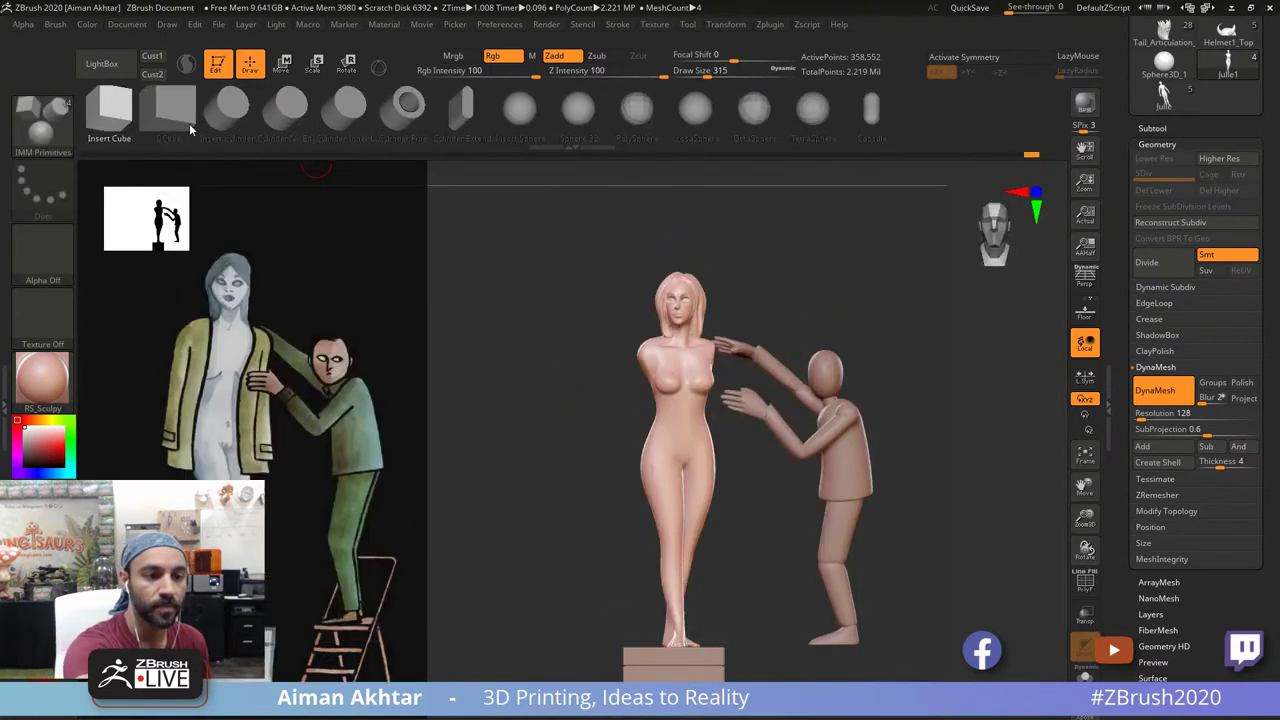
drag(610, 507, 728, 488)
drag(726, 392, 728, 442)
key(ctrl+z)
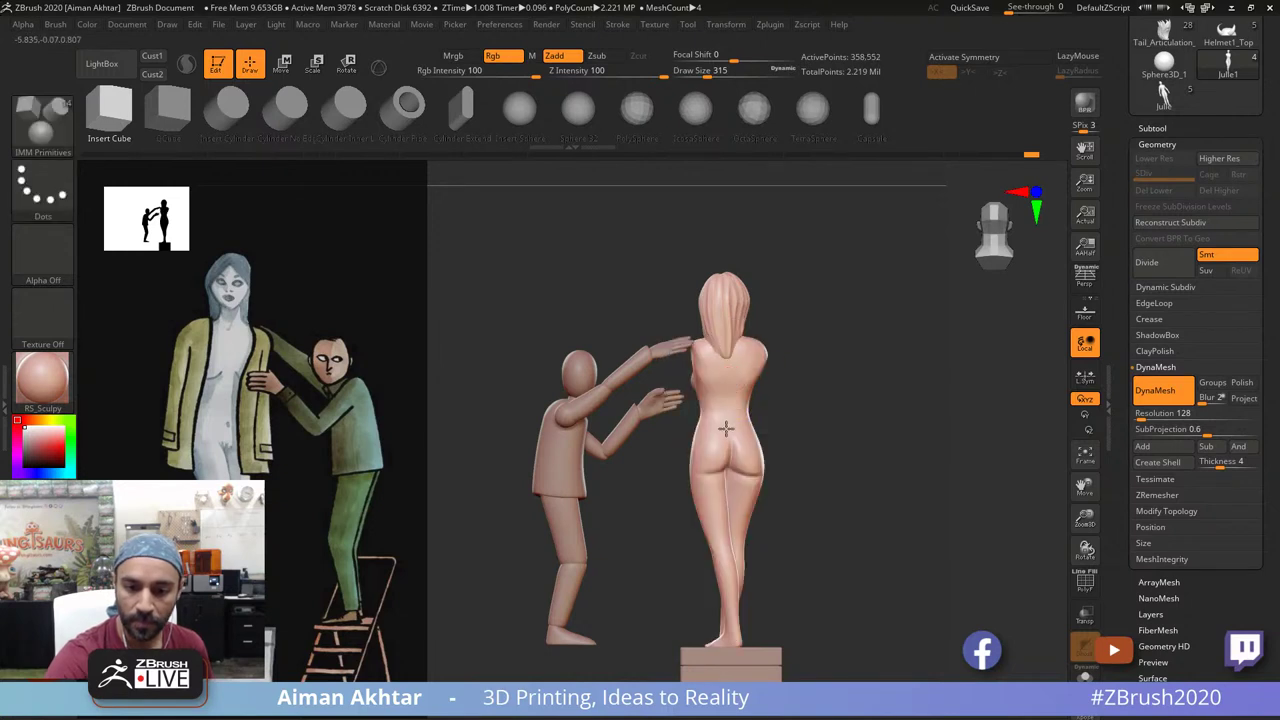
drag(729, 368, 727, 402)
key(ctrl+z)
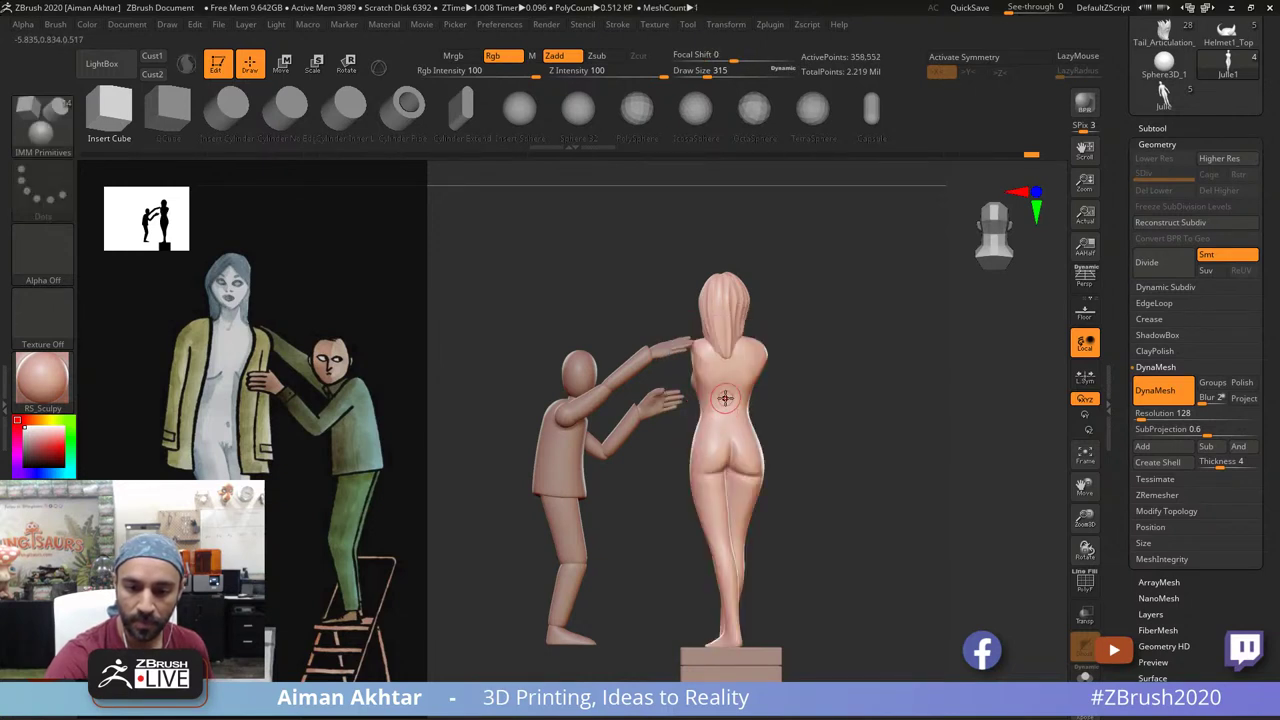
drag(722, 272, 722, 300)
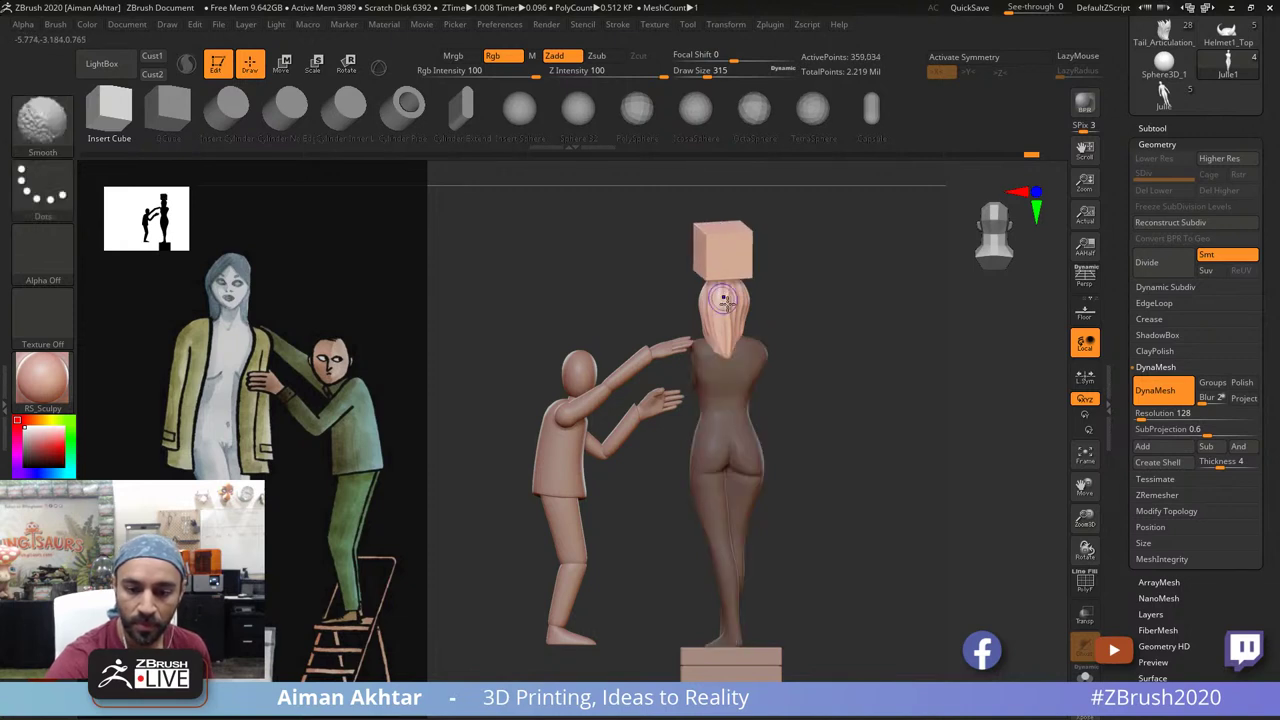
key(ctrl+z)
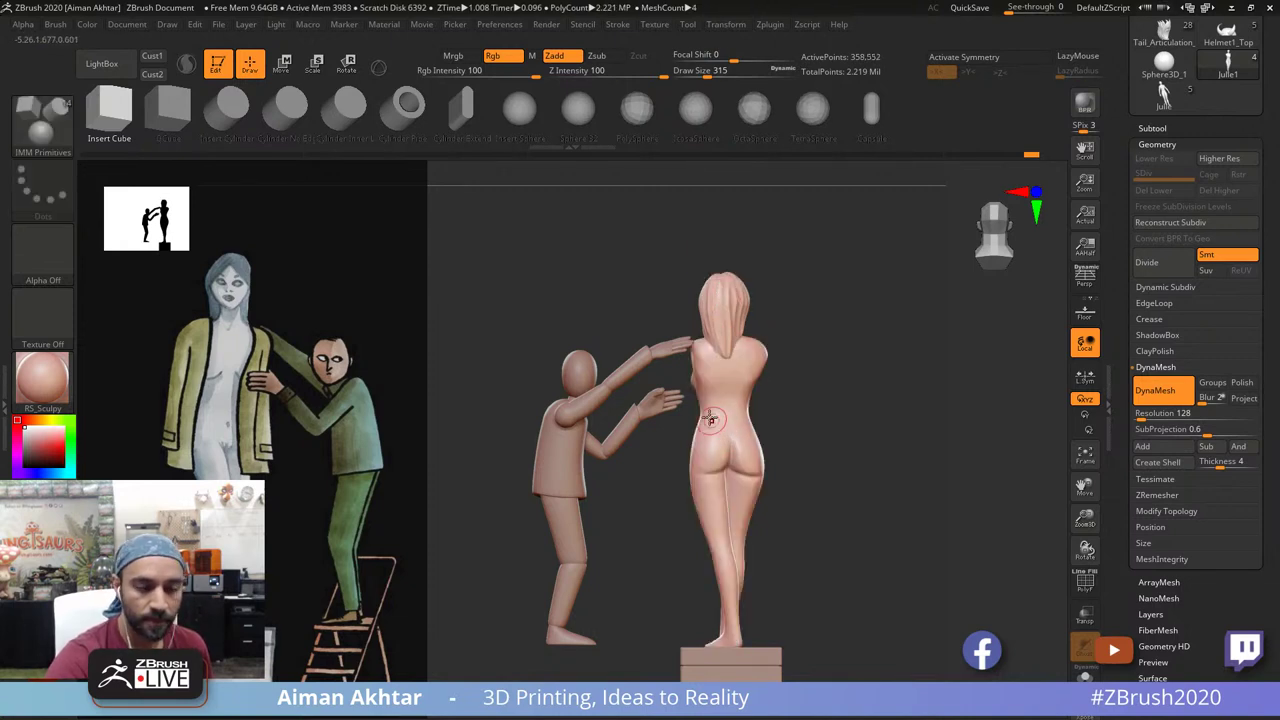
click(520, 108)
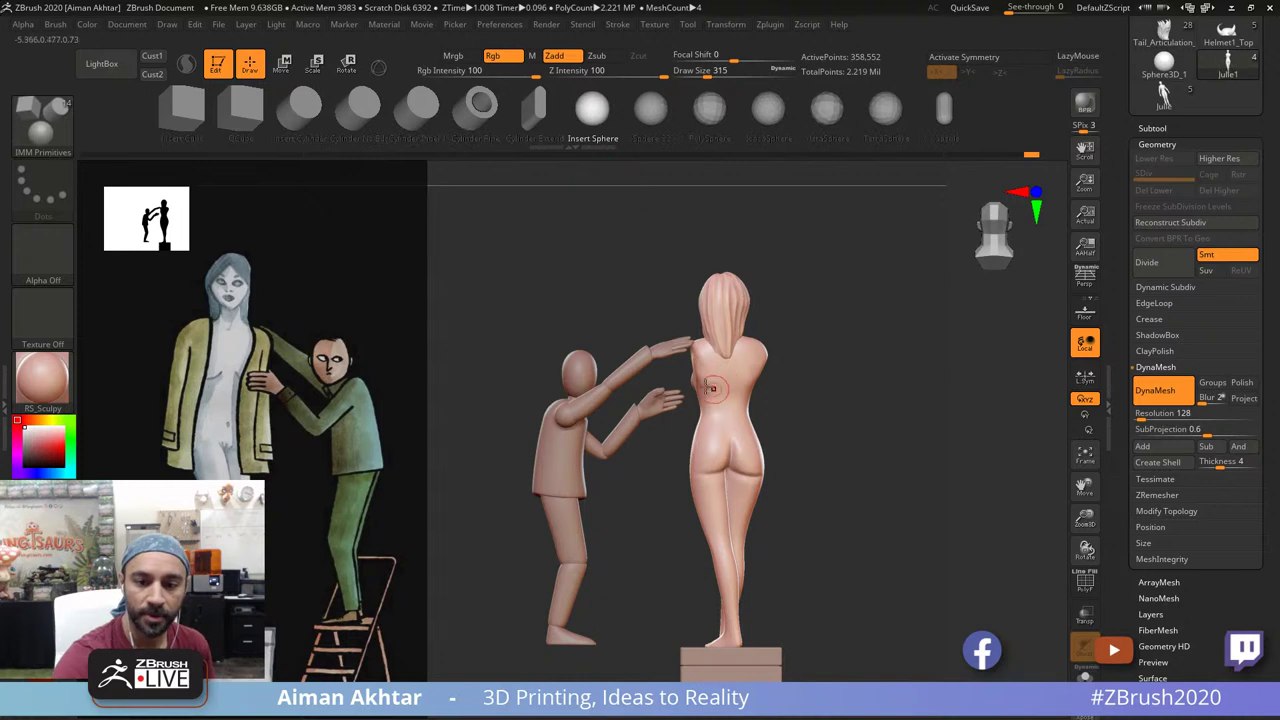
click(186, 112)
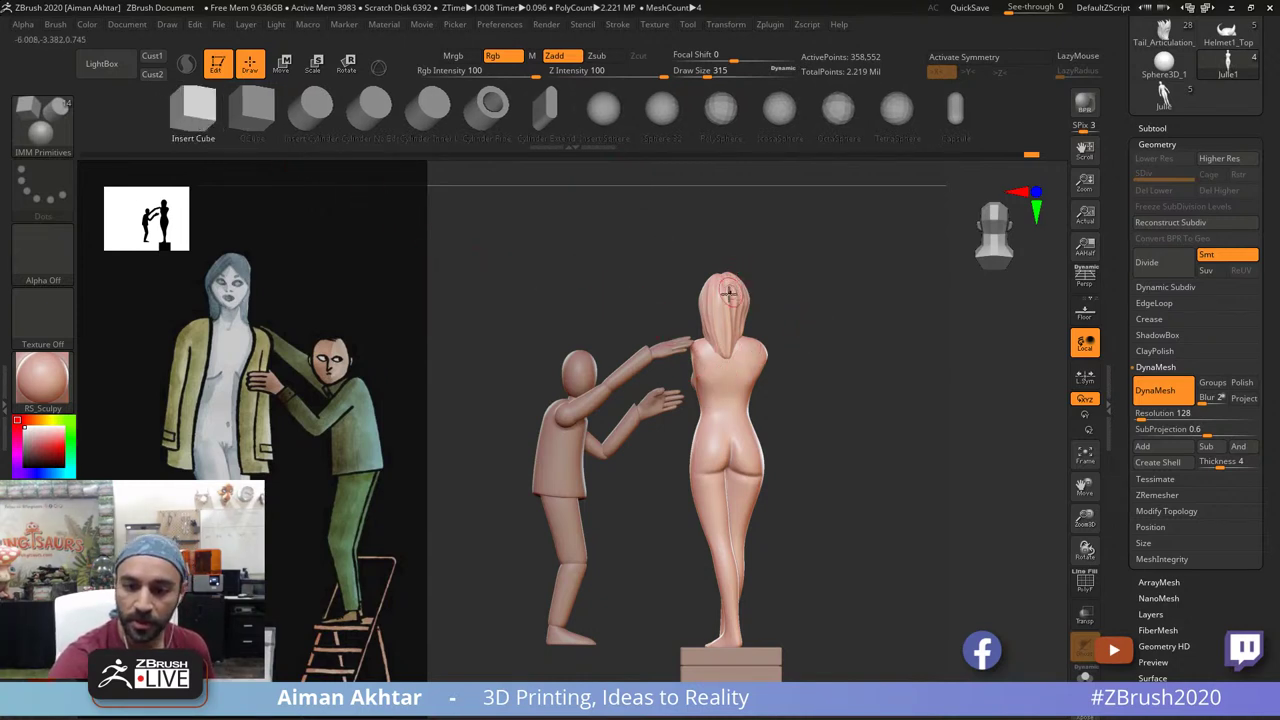
Step: Insert a cube over the pedestal and move it straight up to the figure's upper back with the Transpose line
alt+drag(816, 483, 801, 403)
drag(718, 569, 714, 661)
key(ctrl+z)
key(shift)
click(285, 63)
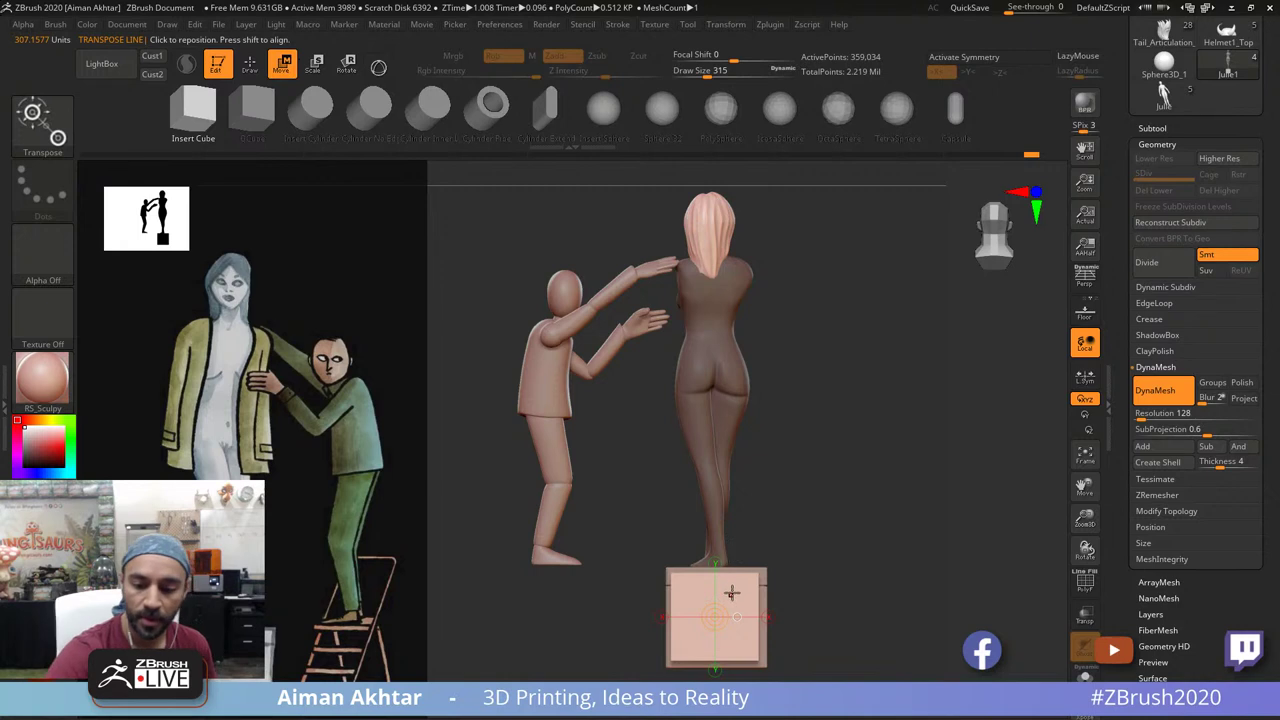
shift+drag(732, 594, 731, 473)
shift+drag(731, 534, 702, 207)
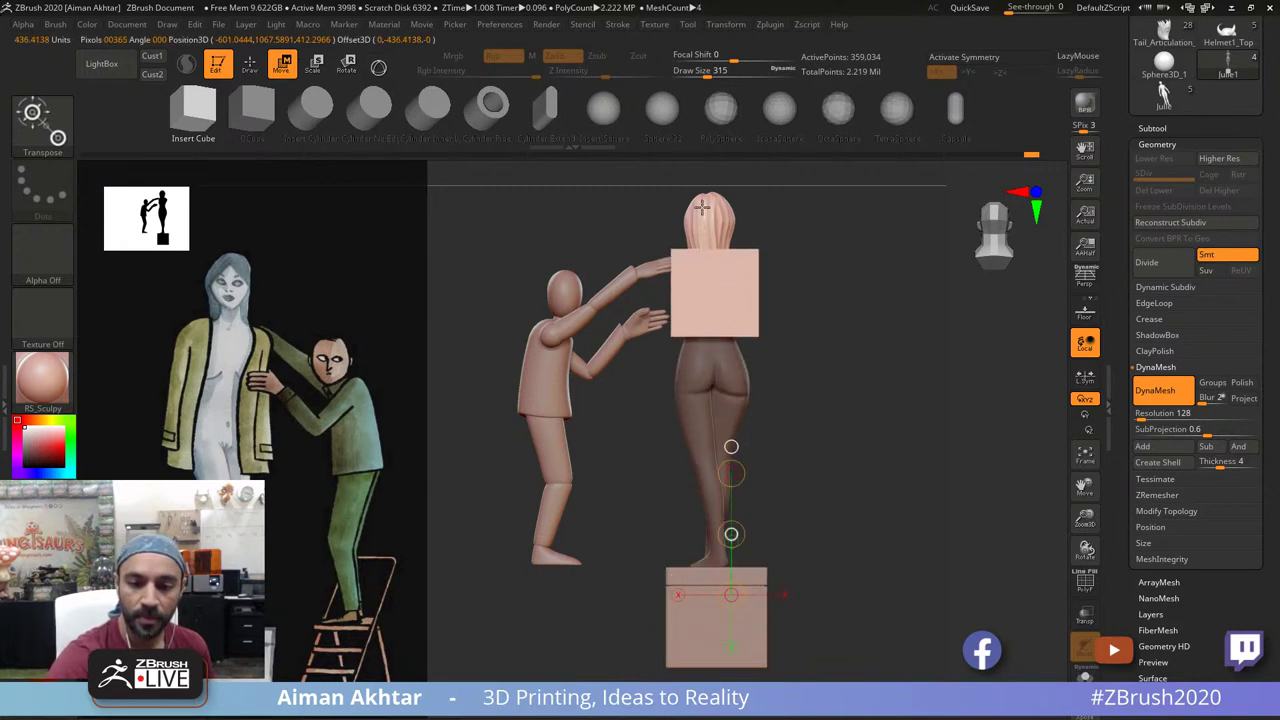
Step: Stretch the cube downward to hip height with the Transpose line and bring it forward around the female figure's torso
mouse_move(720, 268)
shift+mouse_down()
mouse_move(720, 168)
mouse_move(719, 265)
shift+mouse_up()
drag(640, 378, 735, 304)
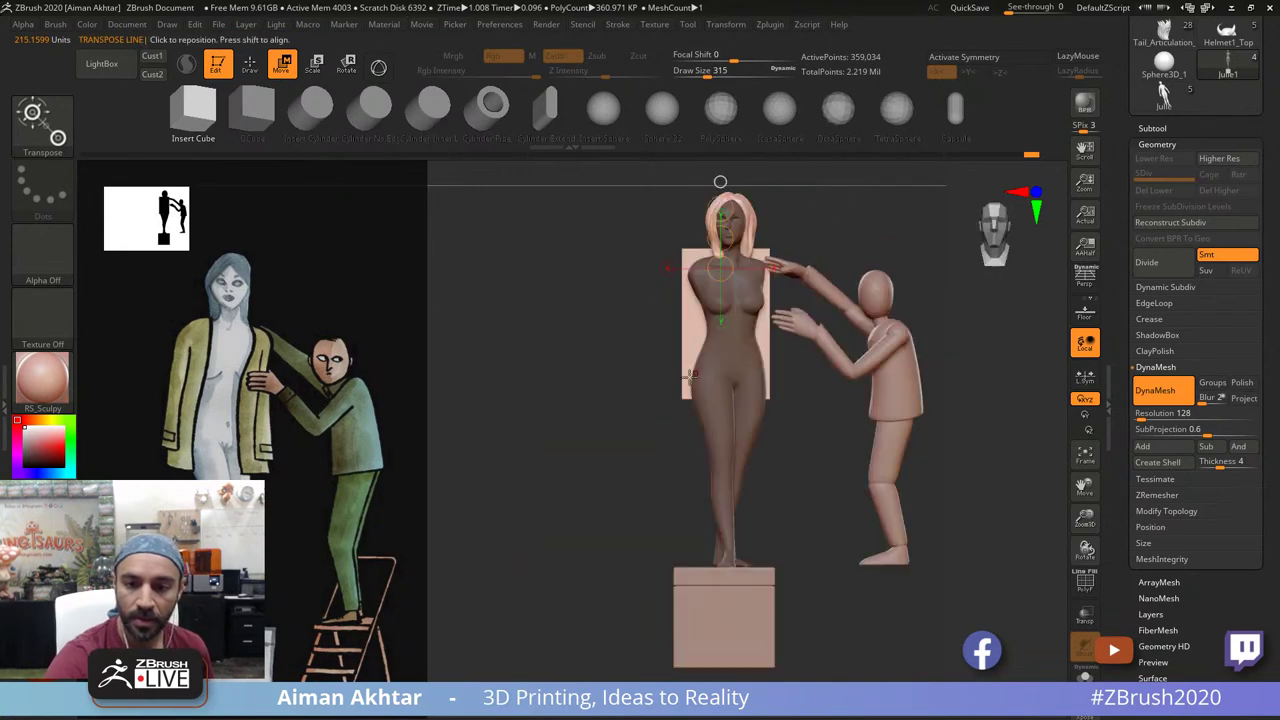
mouse_move(641, 426)
mouse_down()
mouse_move(691, 428)
mouse_move(766, 356)
mouse_move(937, 328)
mouse_move(910, 314)
mouse_move(874, 364)
mouse_up()
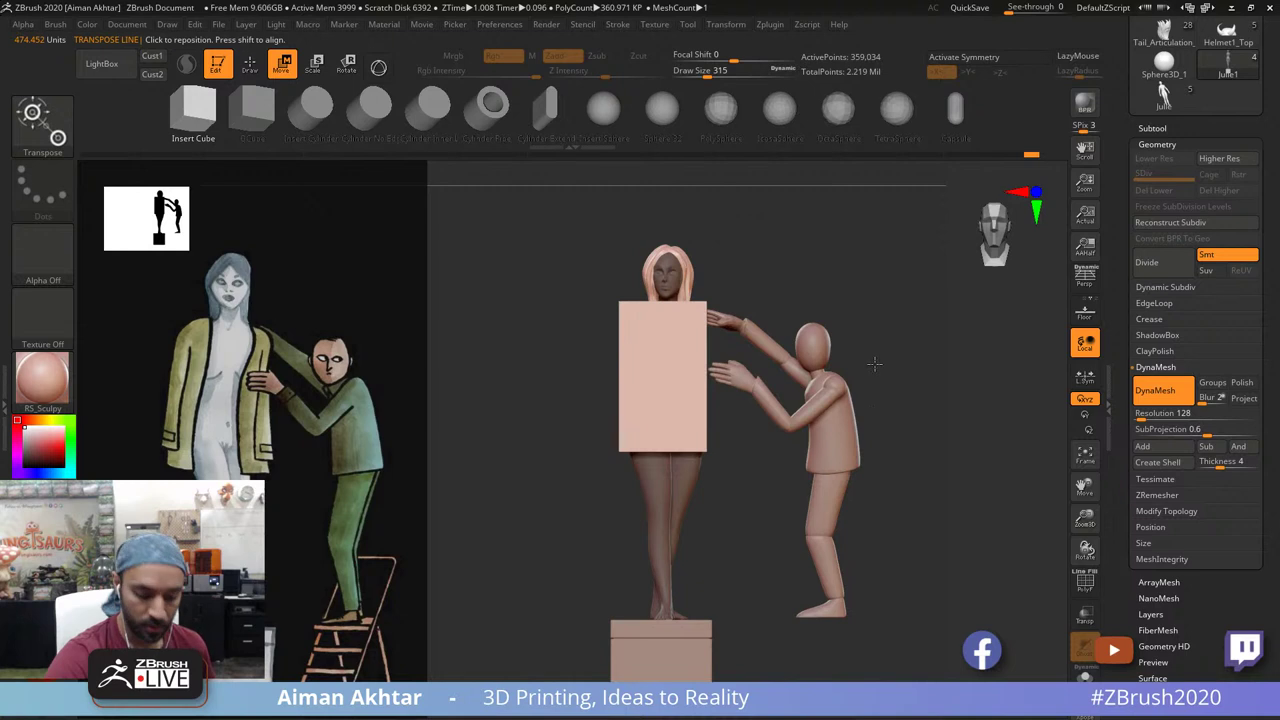
Step: Separate the masked female figure from the cube into its own subtool with Split Masked Points
key(q)
click(1153, 126)
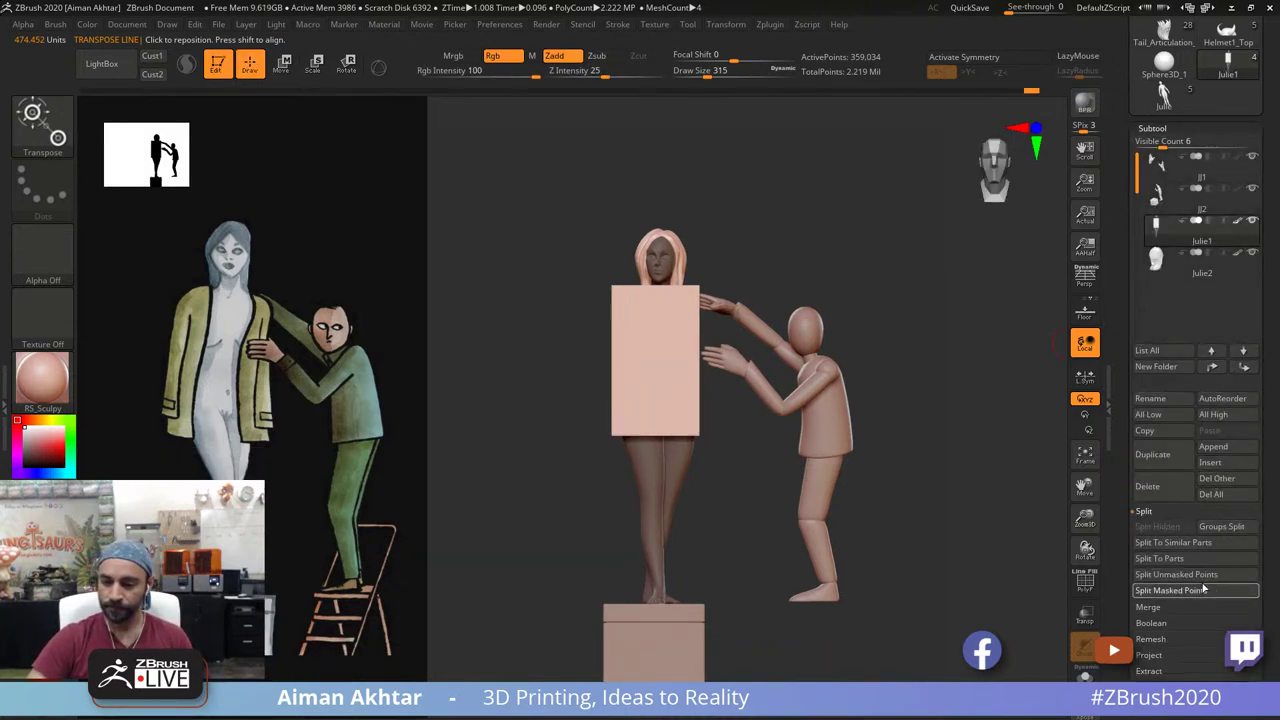
click(1205, 586)
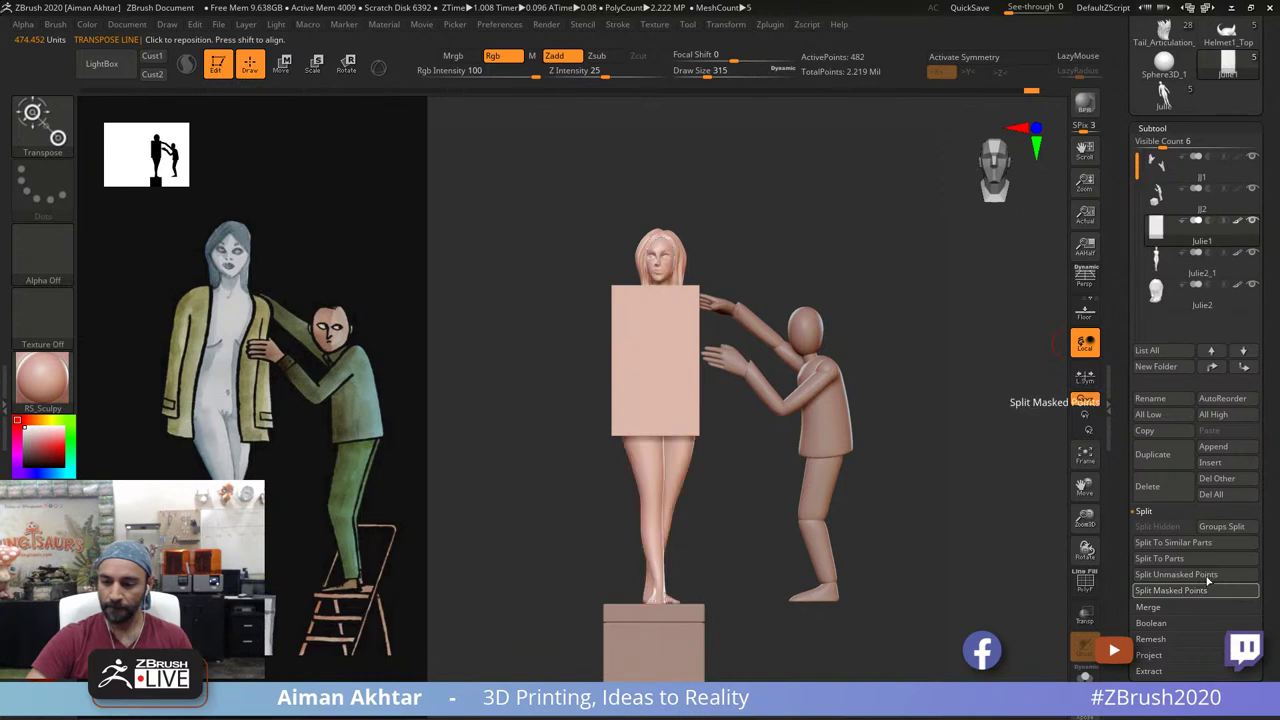
ctrl+right_drag(719, 497, 1040, 606)
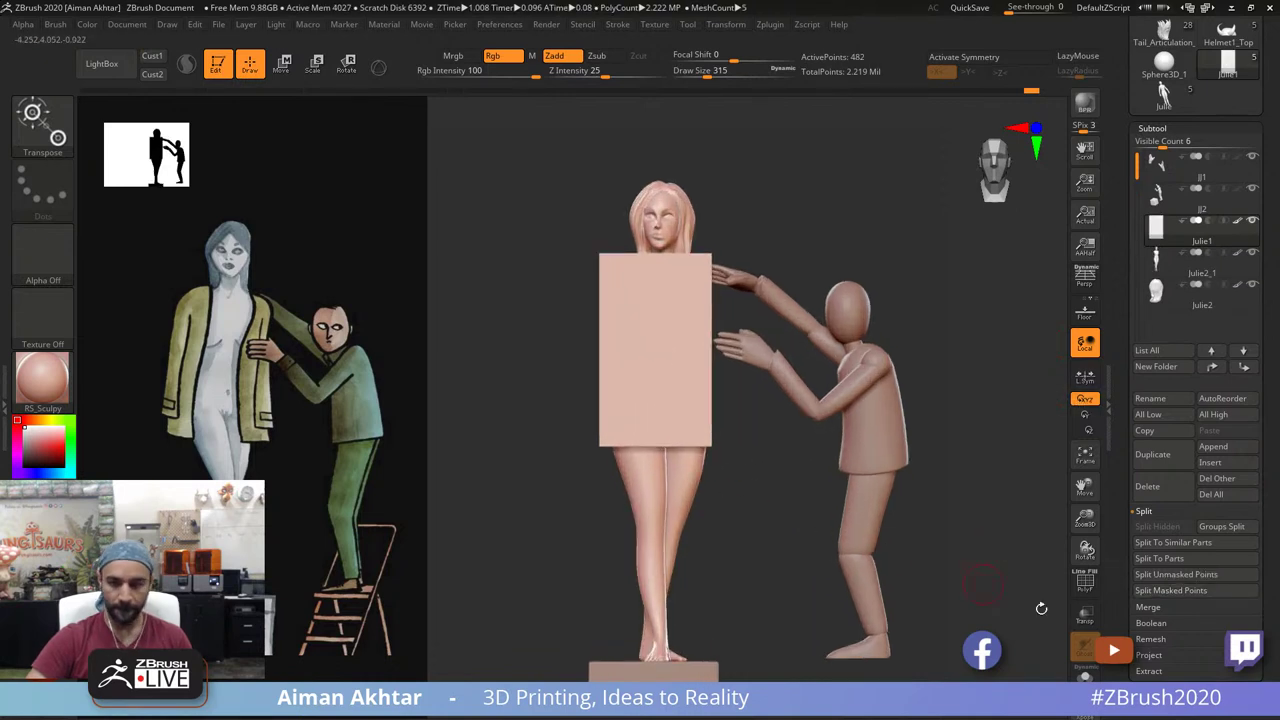
Step: Choose the Move brush and DynaMesh the stretched cube at resolution 128
key(b)
key(m)
key(v)
click(1160, 690)
key(ctrl)
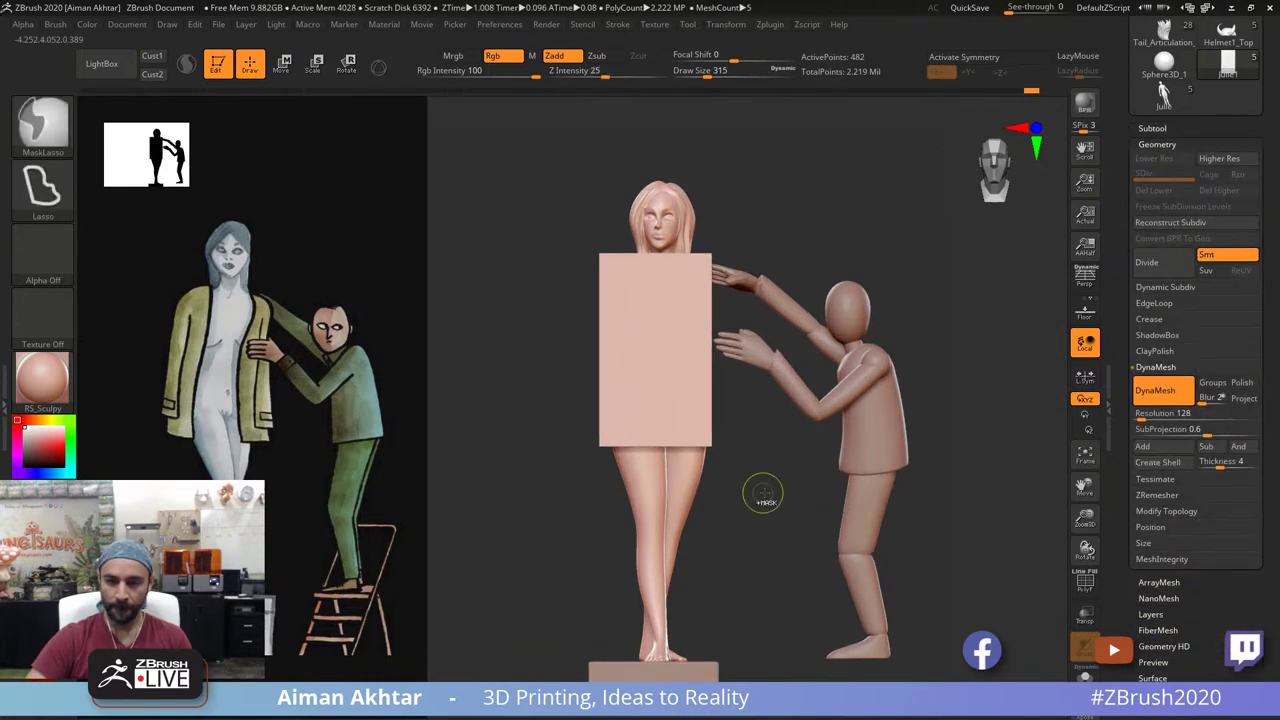
ctrl+drag(792, 555, 806, 554)
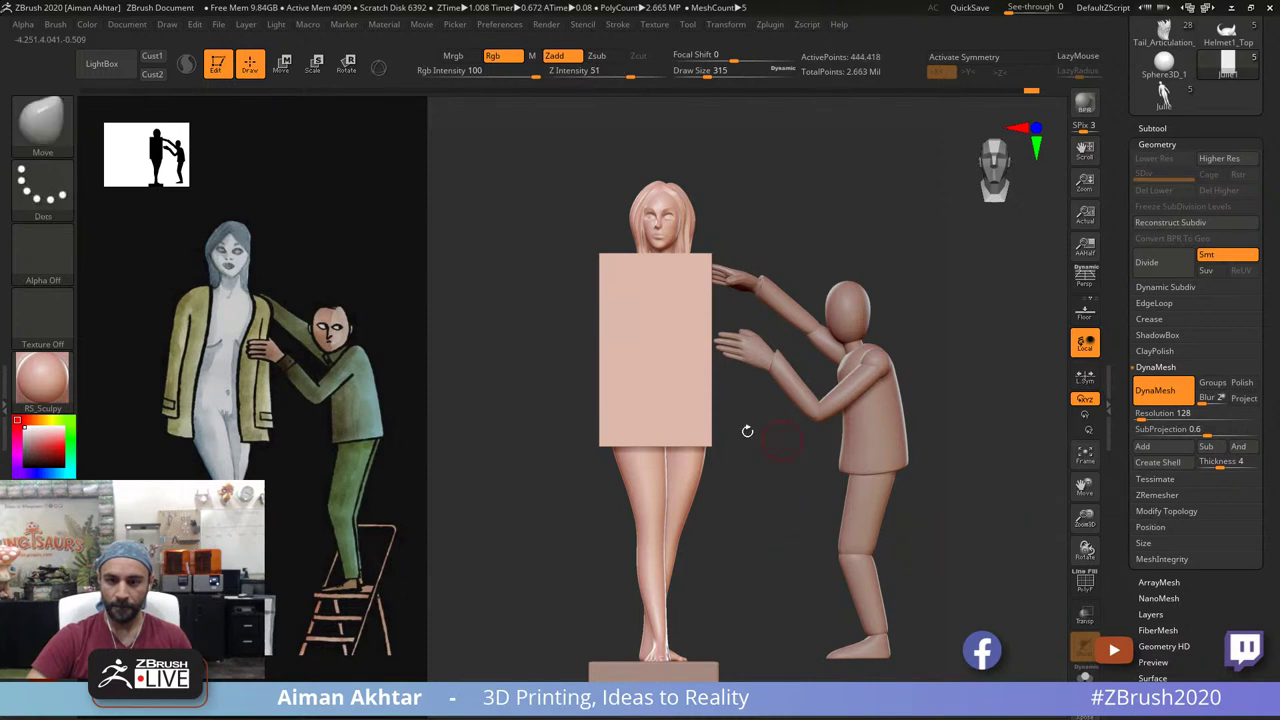
Step: Remesh the block at DynaMesh resolution 56 and smooth its upper edge at draw size 1751
key(s)
drag(627, 273, 667, 270)
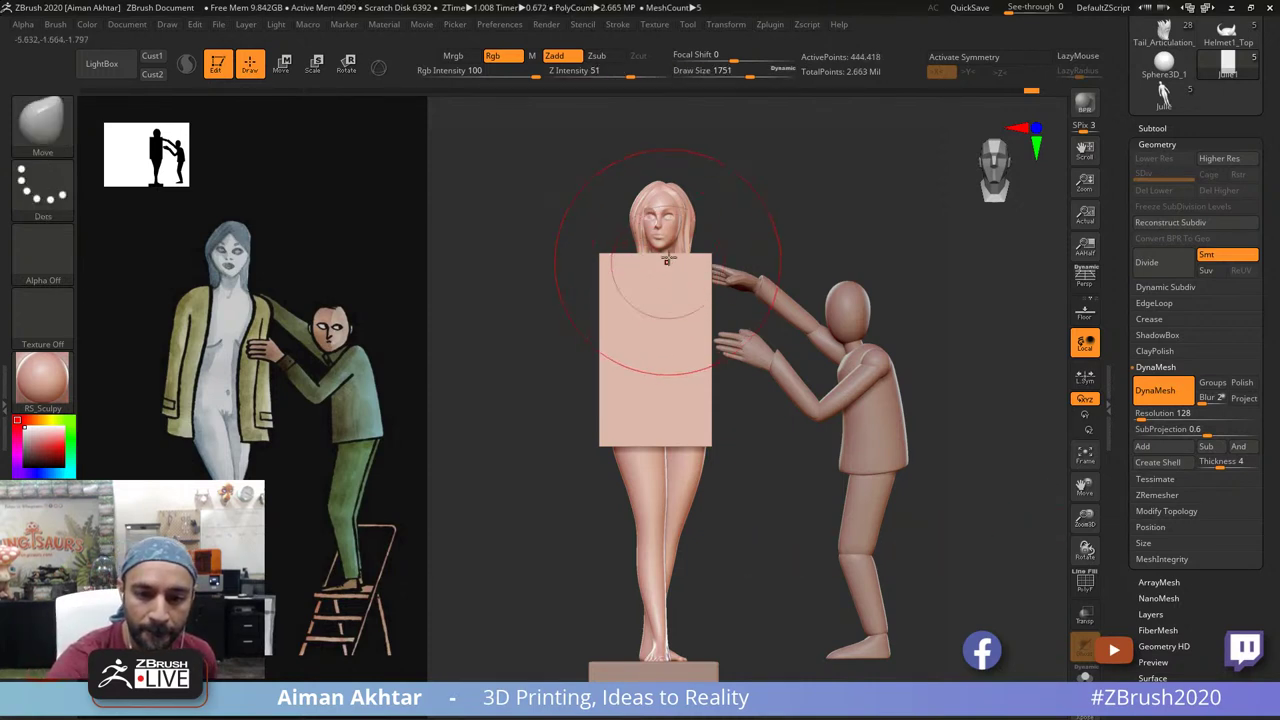
key(shift)
click(1141, 419)
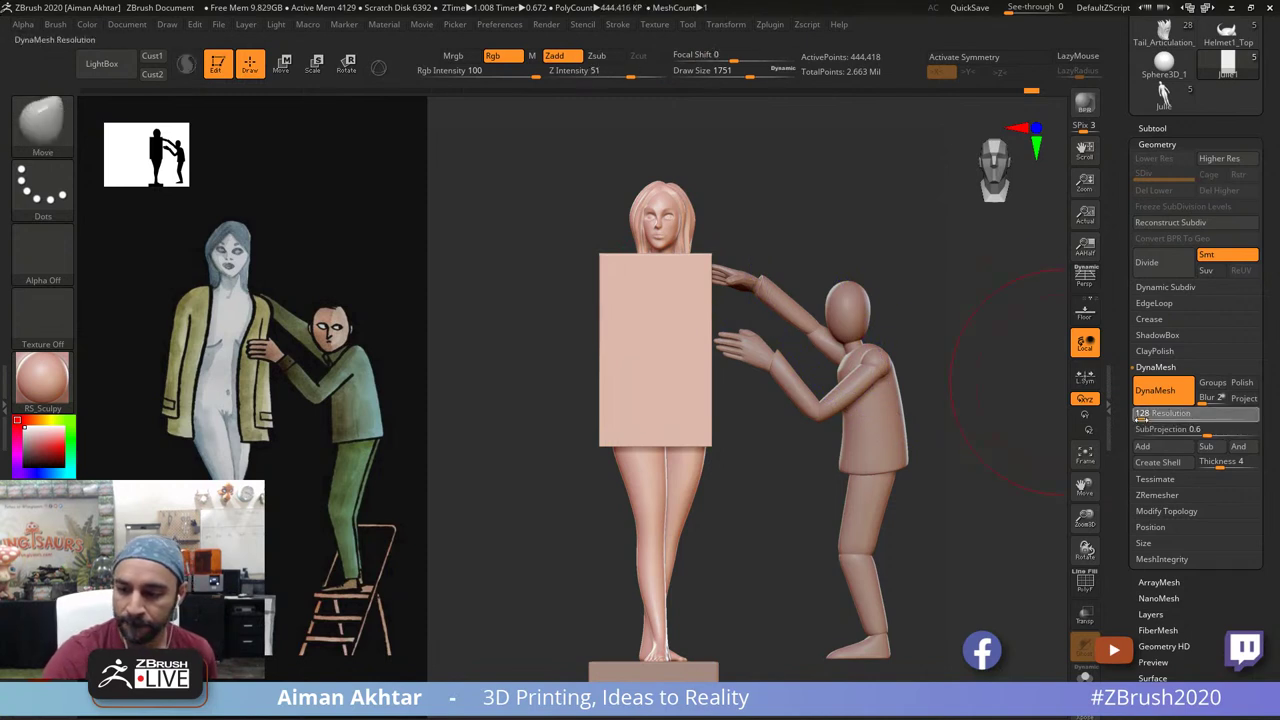
drag(1141, 419, 1139, 419)
ctrl+drag(783, 519, 795, 541)
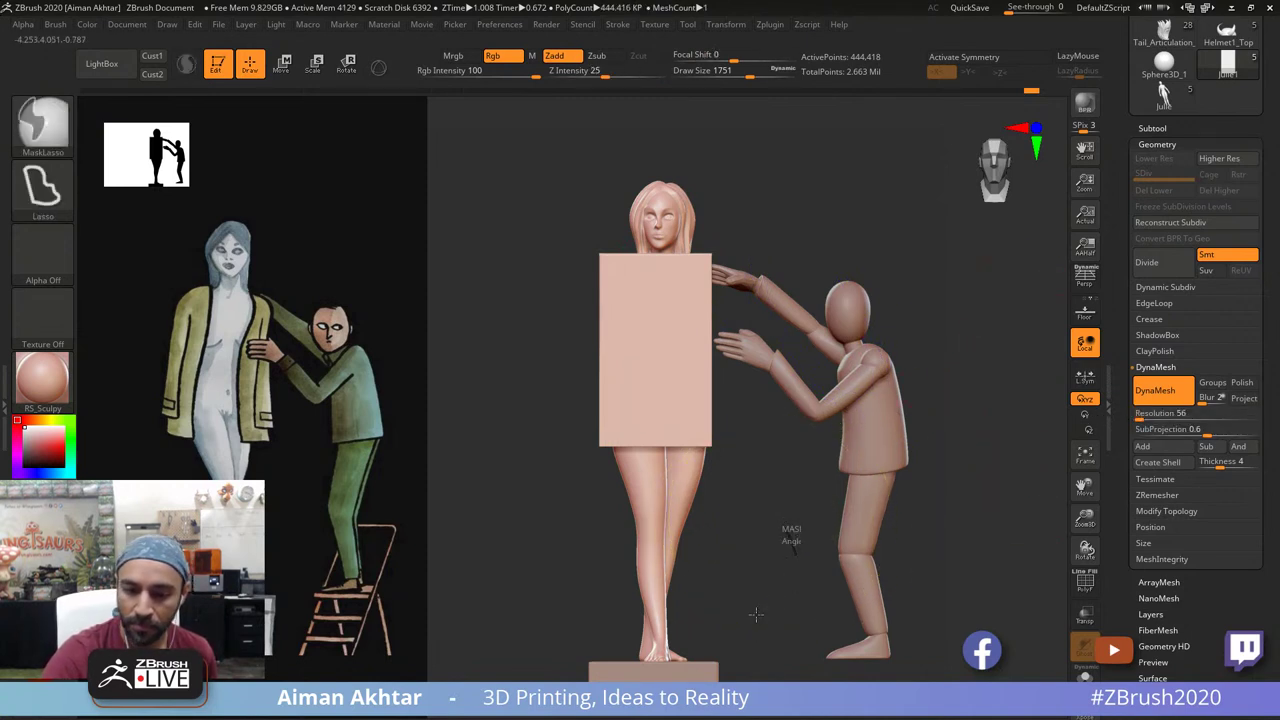
shift+drag(656, 328, 636, 268)
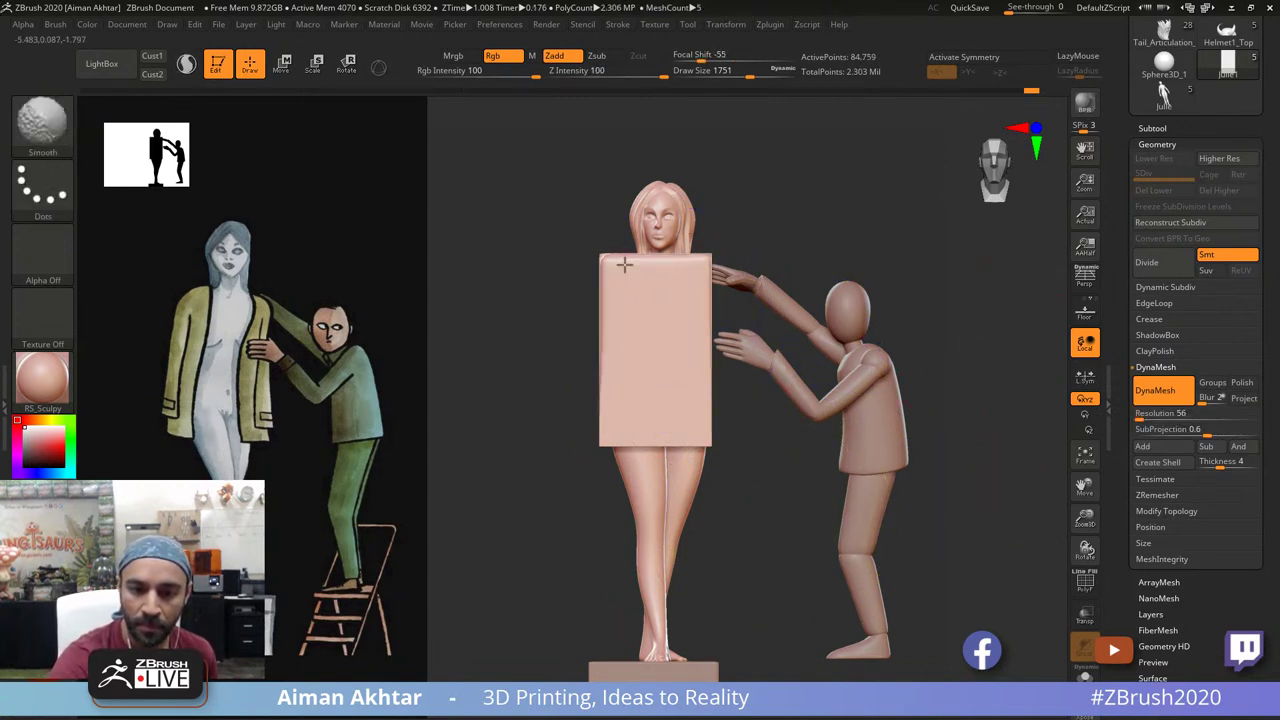
Step: Remesh the block at DynaMesh resolution 16 and smooth its edges and corners into a rounded form
drag(1145, 419, 1119, 420)
ctrl+drag(746, 480, 735, 560)
mouse_move(657, 430)
shift+mouse_down()
mouse_move(655, 398)
mouse_move(583, 414)
mouse_move(640, 376)
shift+mouse_up()
mouse_move(598, 340)
shift+mouse_down()
mouse_move(600, 269)
mouse_move(630, 425)
mouse_move(592, 415)
mouse_move(663, 414)
mouse_move(688, 310)
shift+mouse_up()
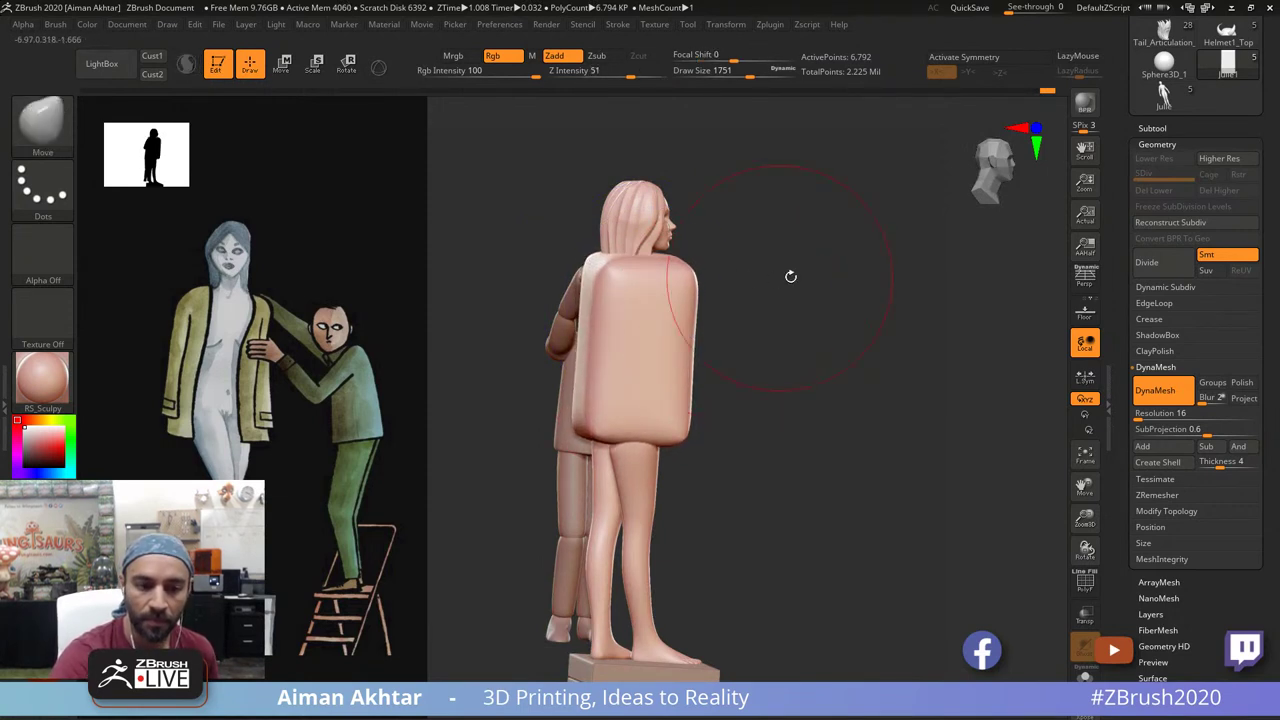
Step: Flare the block's lower end and taper its upper sides into a coat shape with the Move brush at draw size 2475
drag(790, 276, 690, 290)
key(s)
drag(661, 446, 676, 446)
drag(658, 438, 643, 464)
drag(734, 443, 750, 457)
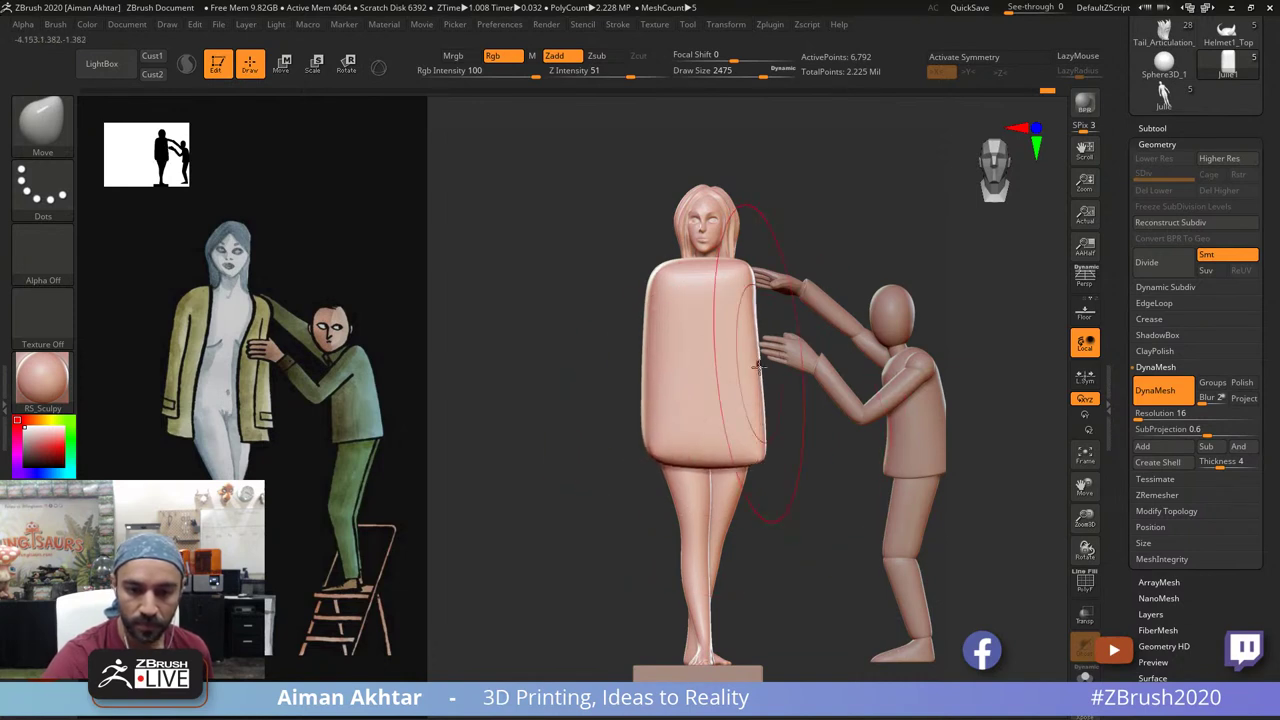
drag(759, 367, 748, 368)
drag(667, 396, 662, 354)
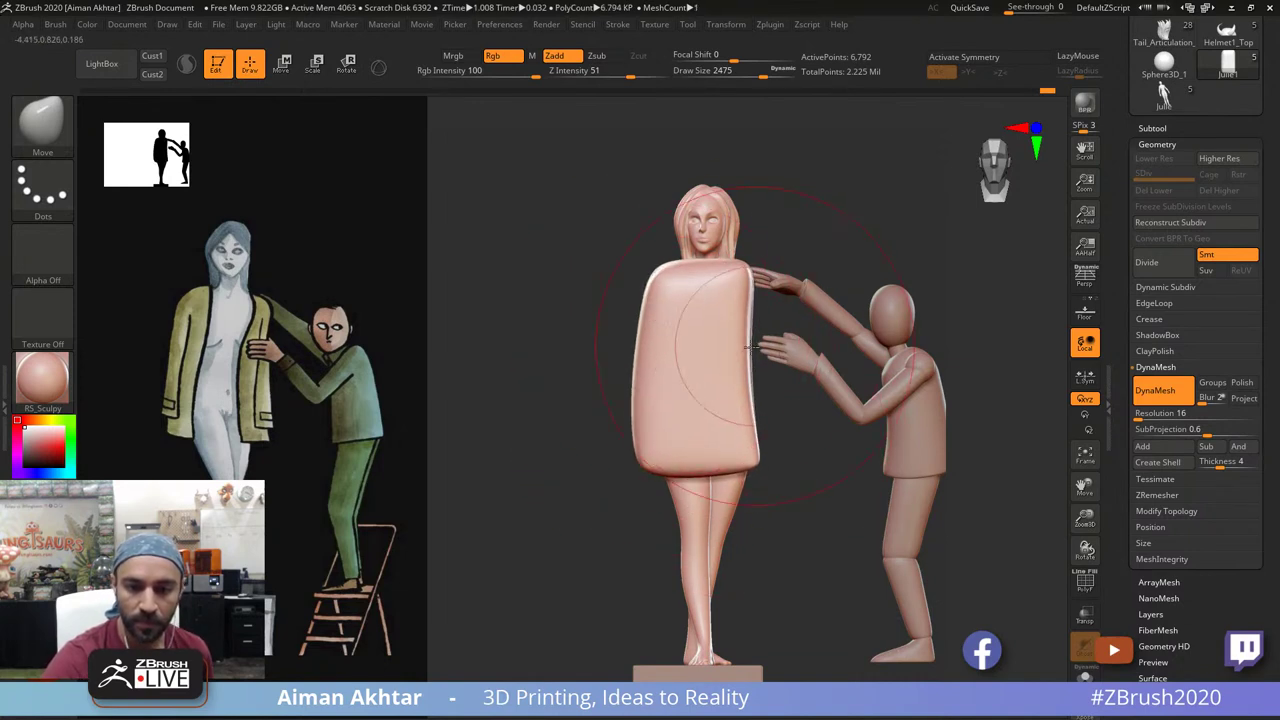
drag(751, 347, 756, 347)
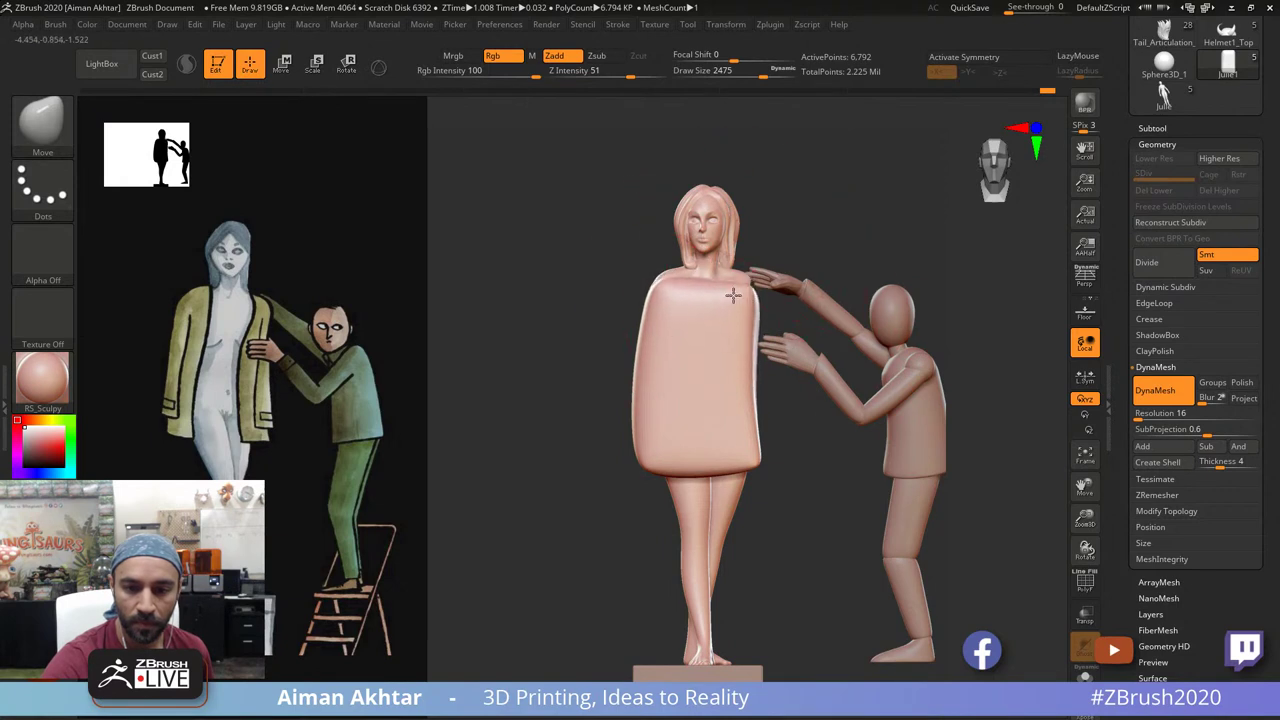
Step: Isolate the female body subtool and pull both shoulders inward with the Move brush, starting at draw size 910
alt+click(877, 307)
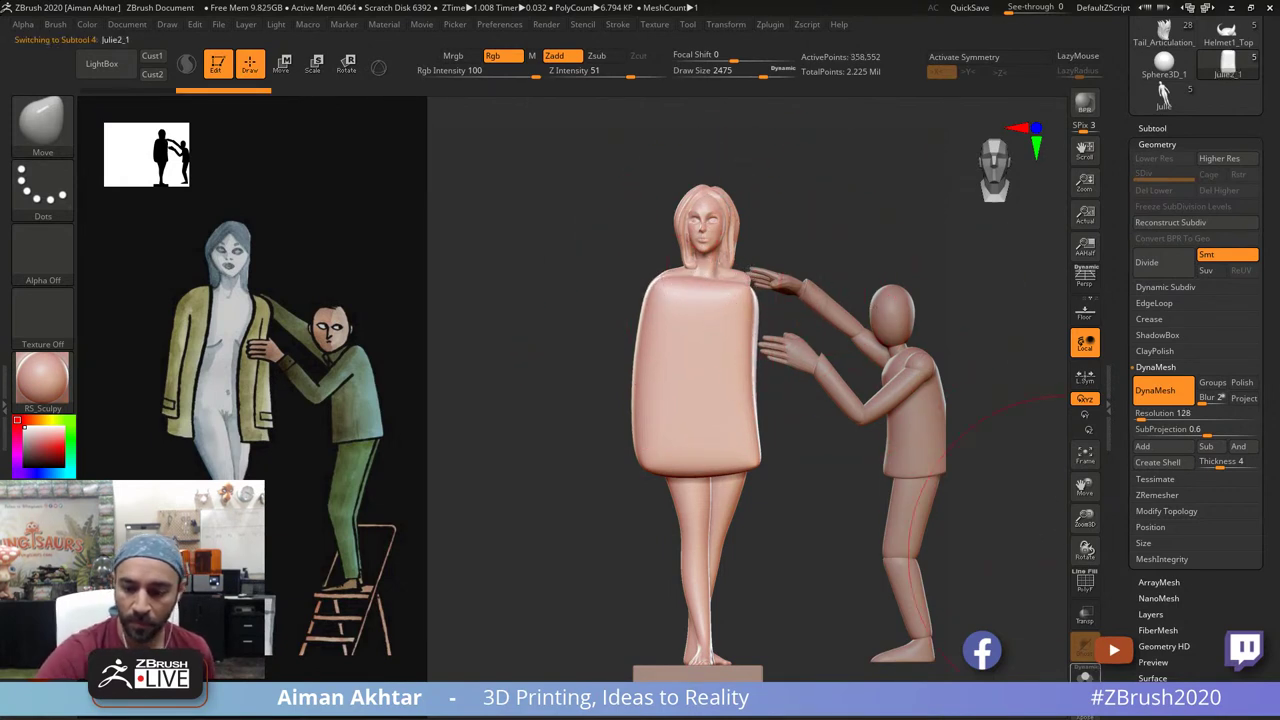
click(1085, 677)
key(s)
mouse_move(757, 302)
mouse_down()
mouse_move(733, 300)
mouse_move(800, 303)
mouse_move(790, 320)
mouse_move(754, 304)
mouse_up()
key(s)
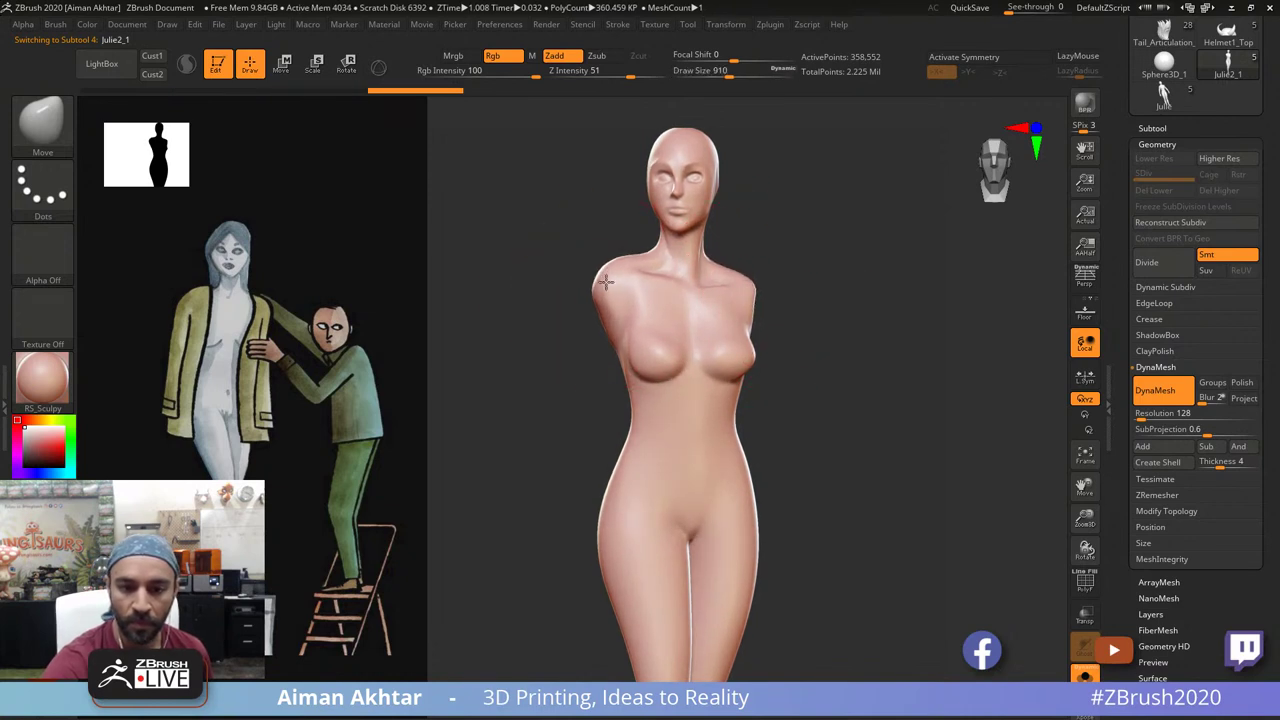
drag(606, 282, 609, 284)
key(s)
drag(749, 300, 753, 300)
mouse_move(750, 293)
mouse_down()
mouse_move(749, 307)
mouse_move(679, 298)
mouse_move(728, 293)
mouse_up()
key(s)
mouse_move(806, 290)
mouse_down()
mouse_move(792, 409)
mouse_move(806, 292)
mouse_up()
Step: Reshape the outer contours of both hips with the Move brush at draw size 1310
key(s)
mouse_move(640, 523)
mouse_down()
mouse_move(661, 521)
mouse_move(622, 508)
mouse_up()
drag(771, 557, 752, 561)
alt+drag(791, 514, 773, 474)
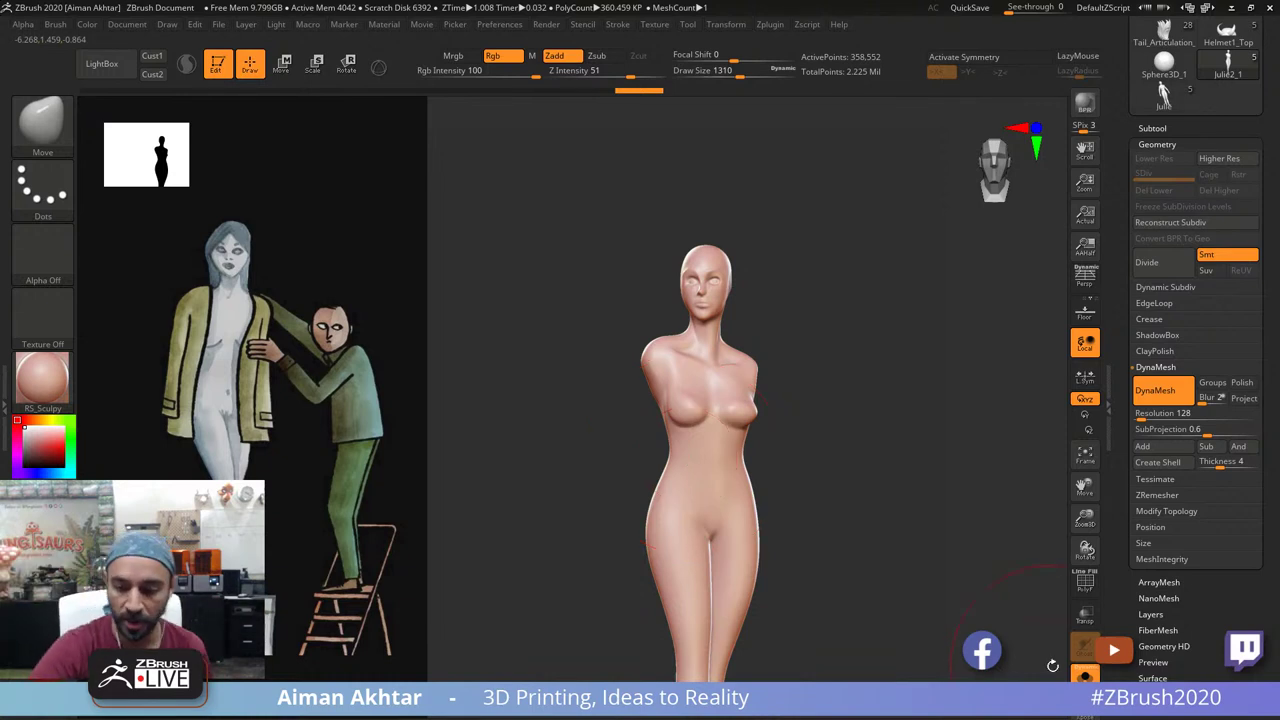
Step: Show all subtools again, reselect the coat block and set the Move brush's draw size to 1027
click(1084, 676)
key(s)
drag(677, 367, 656, 361)
alt+click(656, 370)
key(s)
key(s)
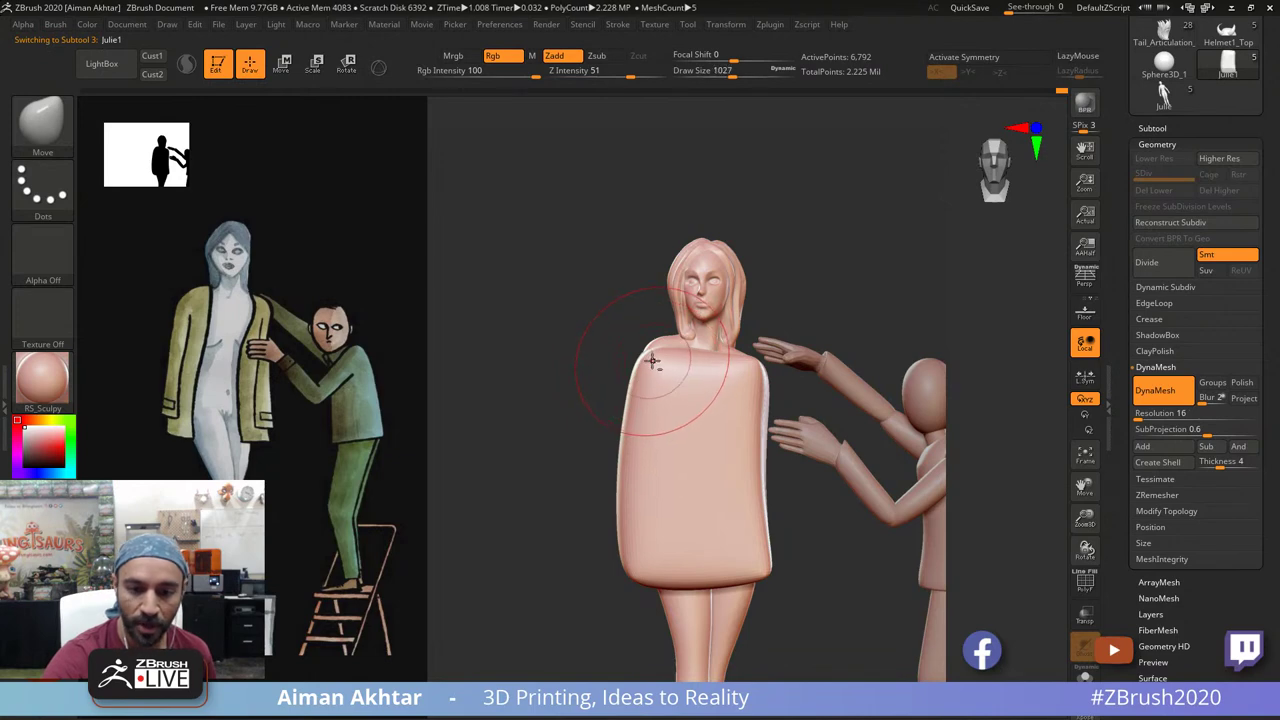
Step: Slice off the front of the coat block with the ClipCurve brush so the woman's chest is exposed
mouse_move(648, 345)
right_down()
mouse_move(644, 361)
mouse_move(619, 337)
mouse_move(681, 375)
right_up()
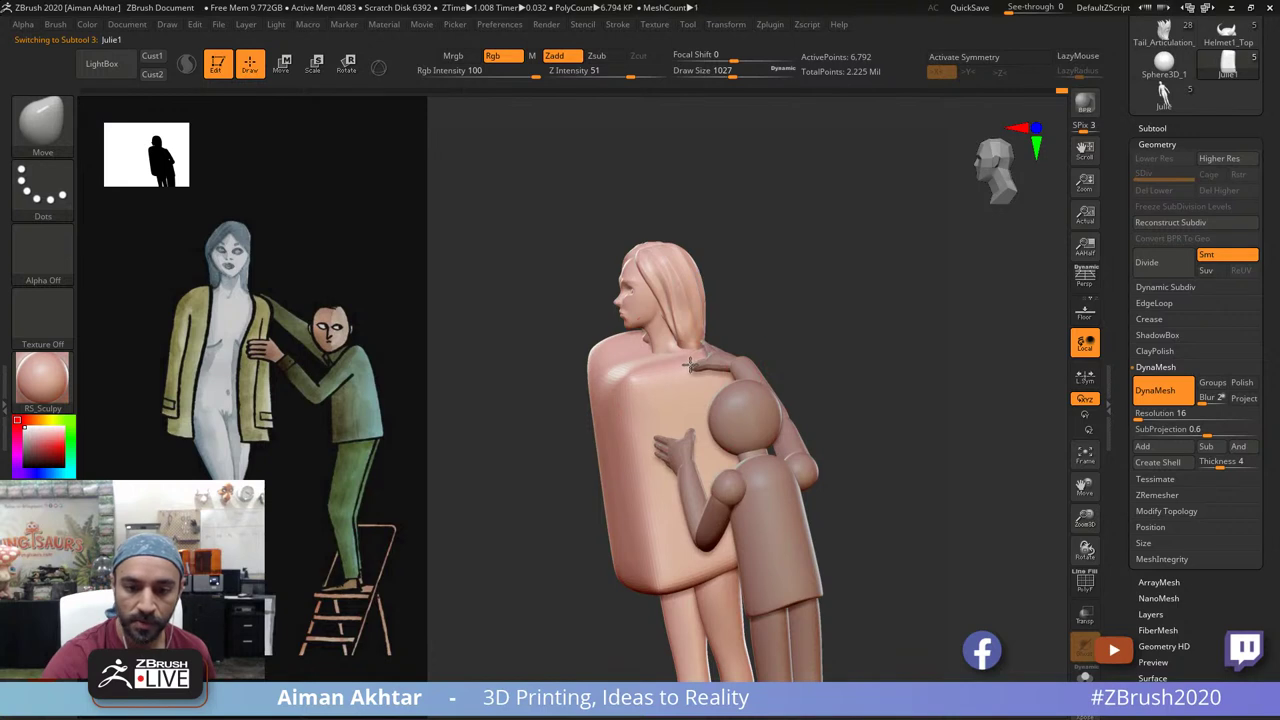
shift+drag(660, 385, 626, 399)
drag(758, 277, 746, 265)
ctrl+shift+click(52, 126)
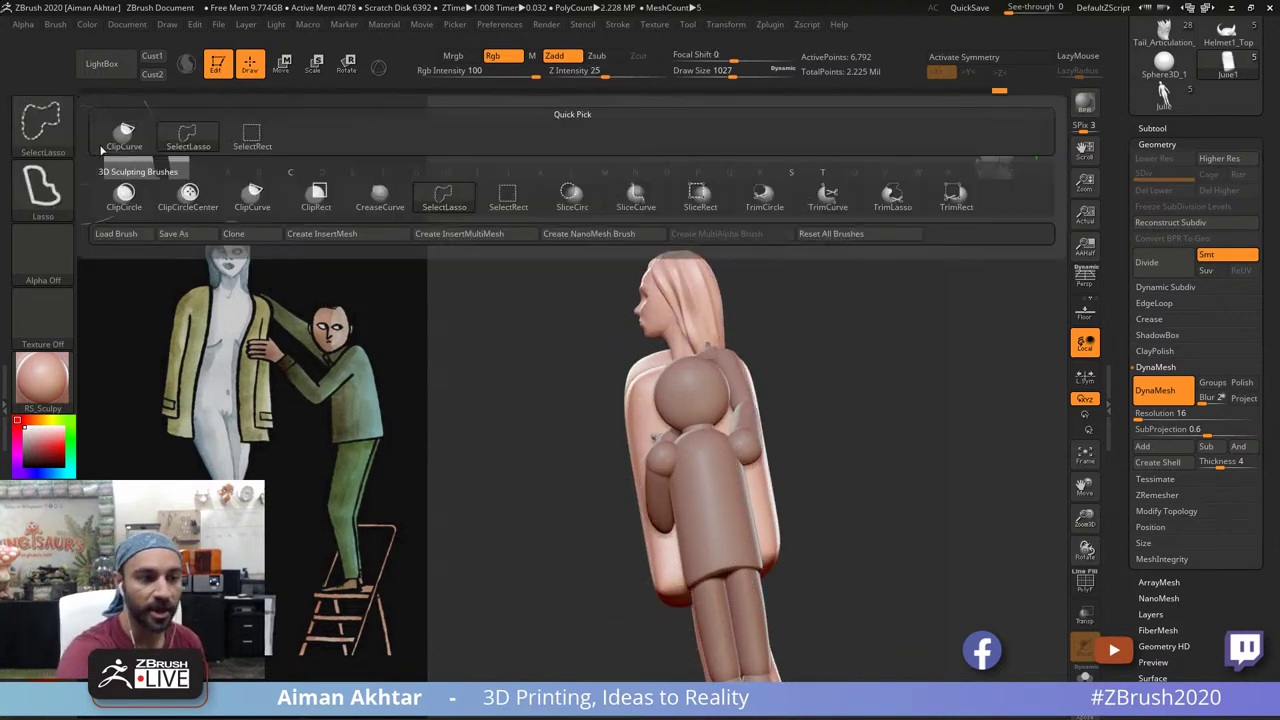
ctrl+shift+click(143, 151)
ctrl+shift+drag(691, 636, 653, 308)
drag(762, 280, 850, 298)
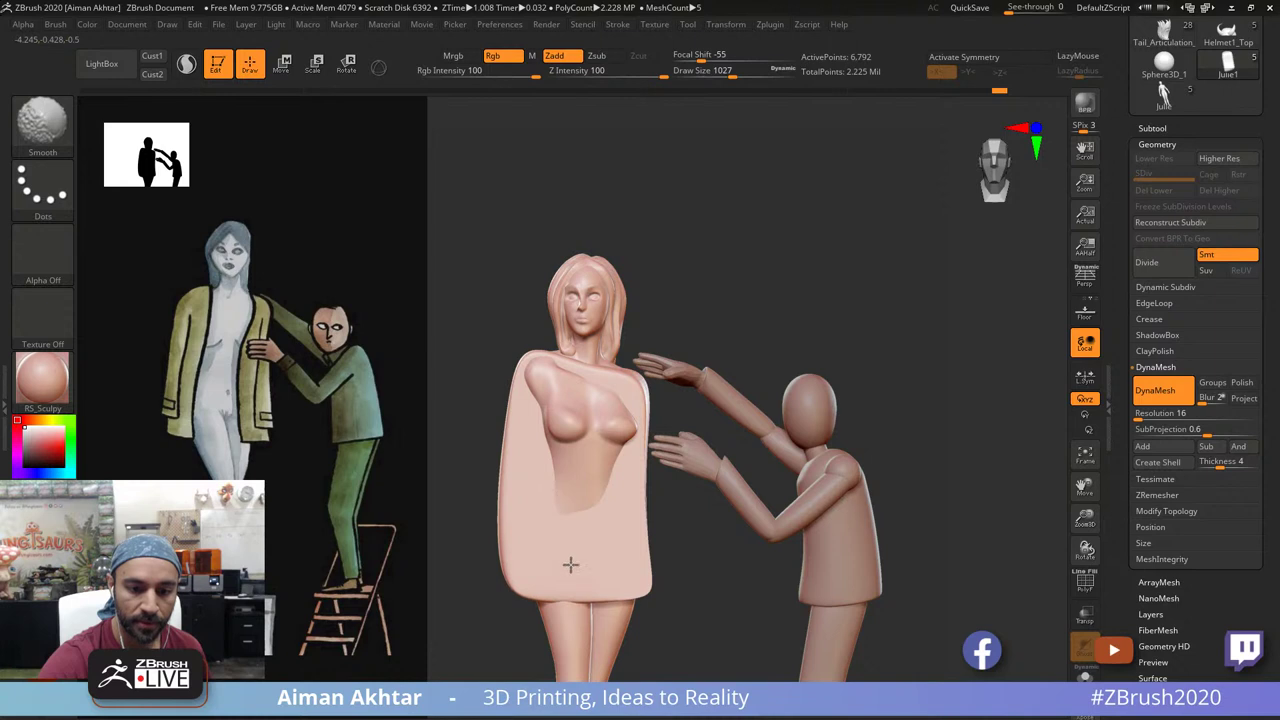
Step: Carve the coat's open front down the torso and hips with the DamStandard brush at draw size 1027
key(b)
key(d)
key(s)
drag(551, 369, 549, 526)
drag(575, 415, 571, 557)
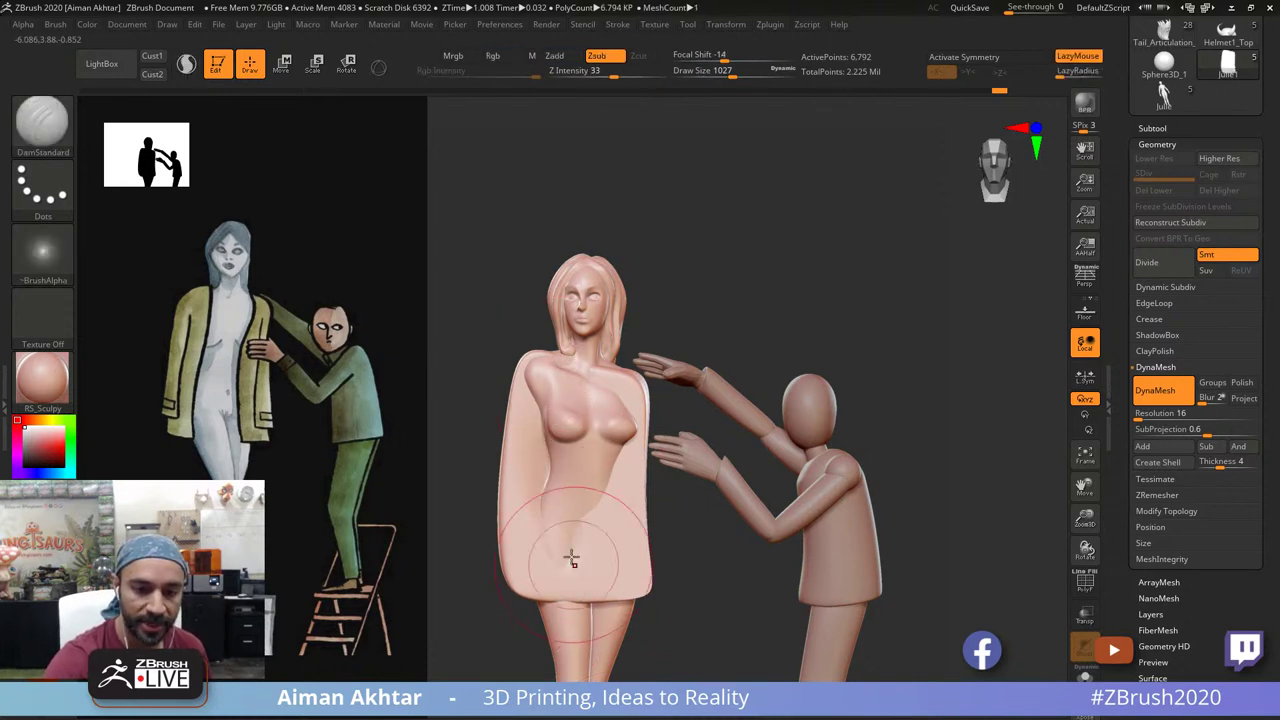
drag(543, 450, 560, 577)
drag(562, 515, 563, 603)
drag(594, 482, 590, 600)
drag(603, 523, 603, 580)
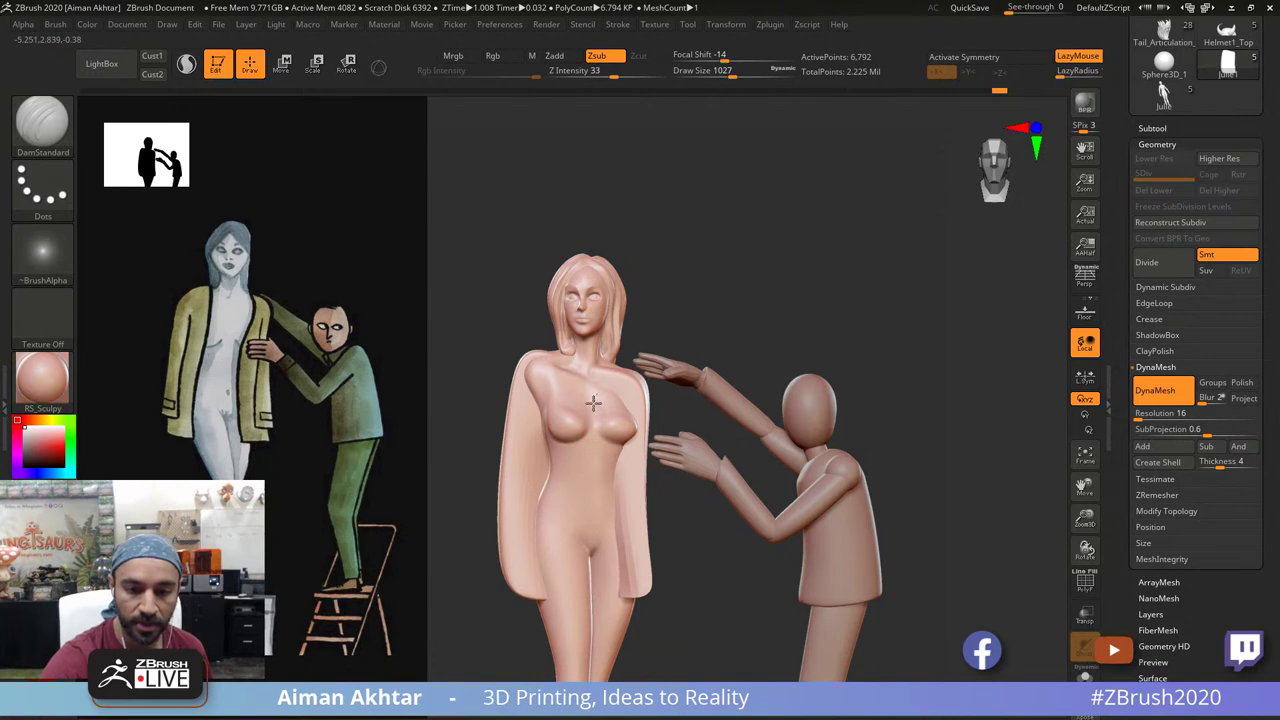
Step: Reduce the DamStandard draw size to about 638 and refine the coat opening around the neck and shoulders, checking it from above and behind
key(s)
mouse_move(596, 374)
mouse_down()
mouse_move(620, 350)
mouse_move(735, 400)
mouse_up()
key(s)
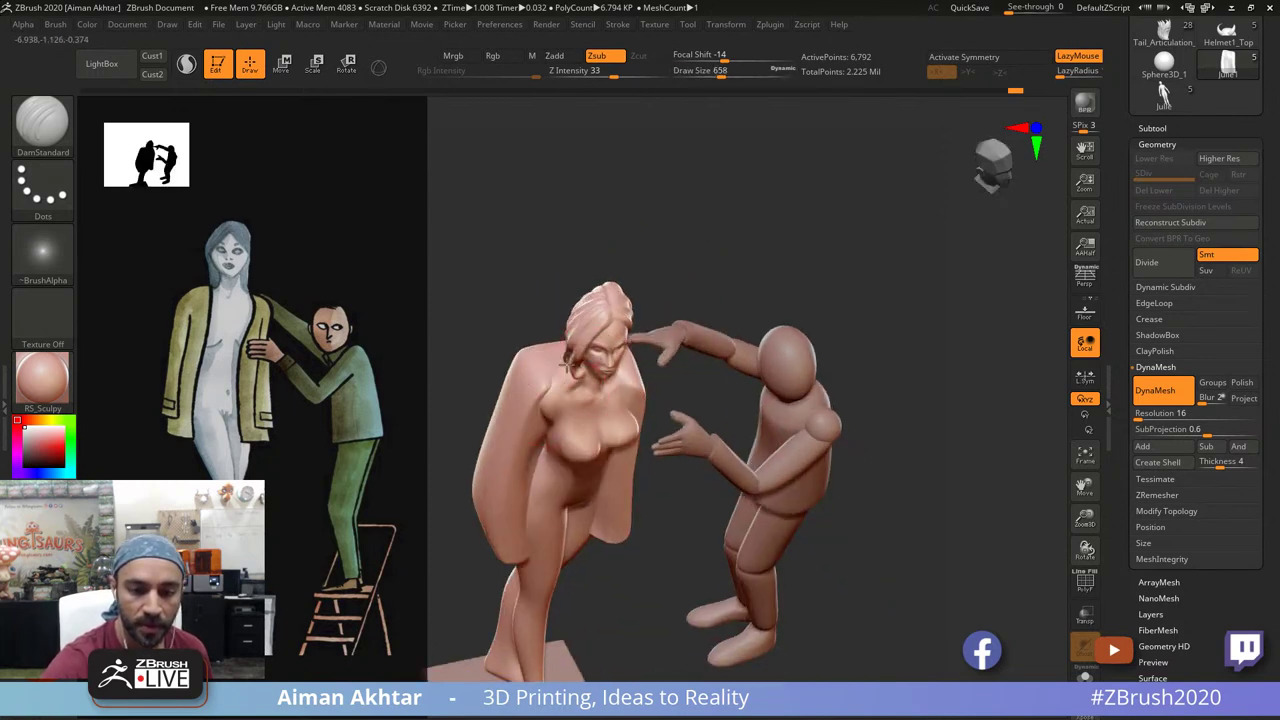
drag(696, 276, 680, 425)
key(s)
drag(573, 345, 571, 345)
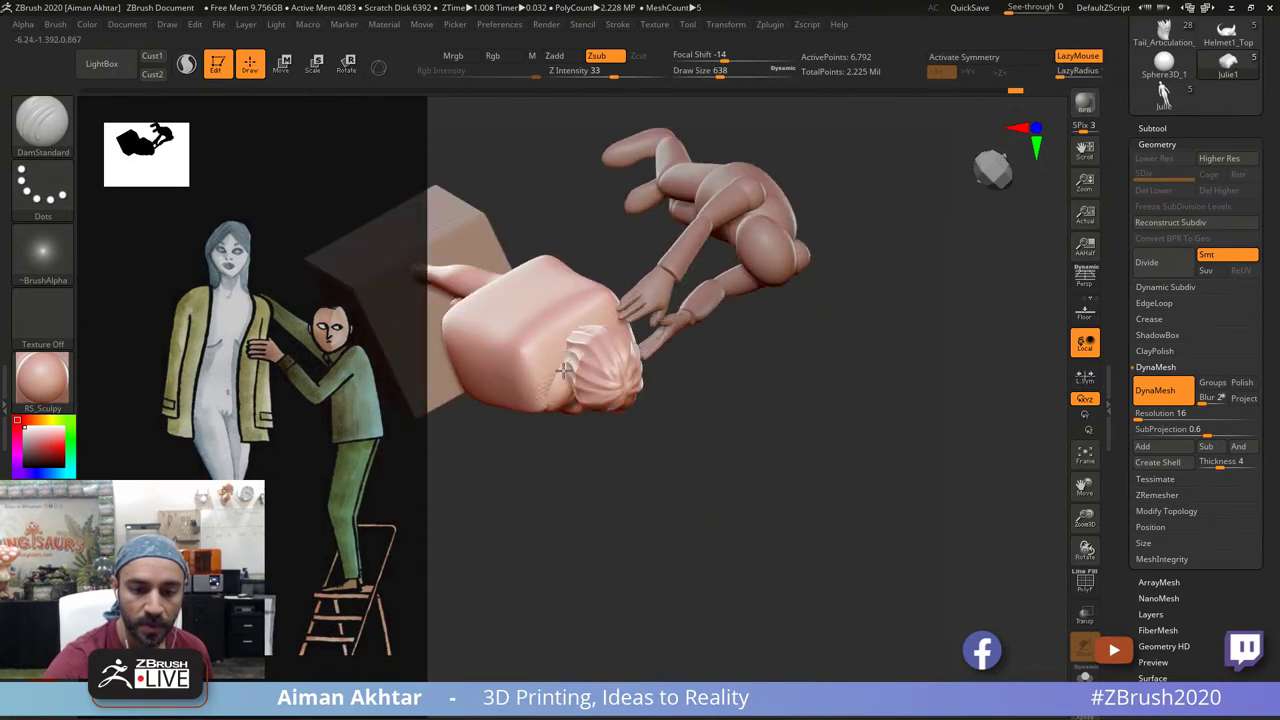
right_drag(565, 370, 760, 312)
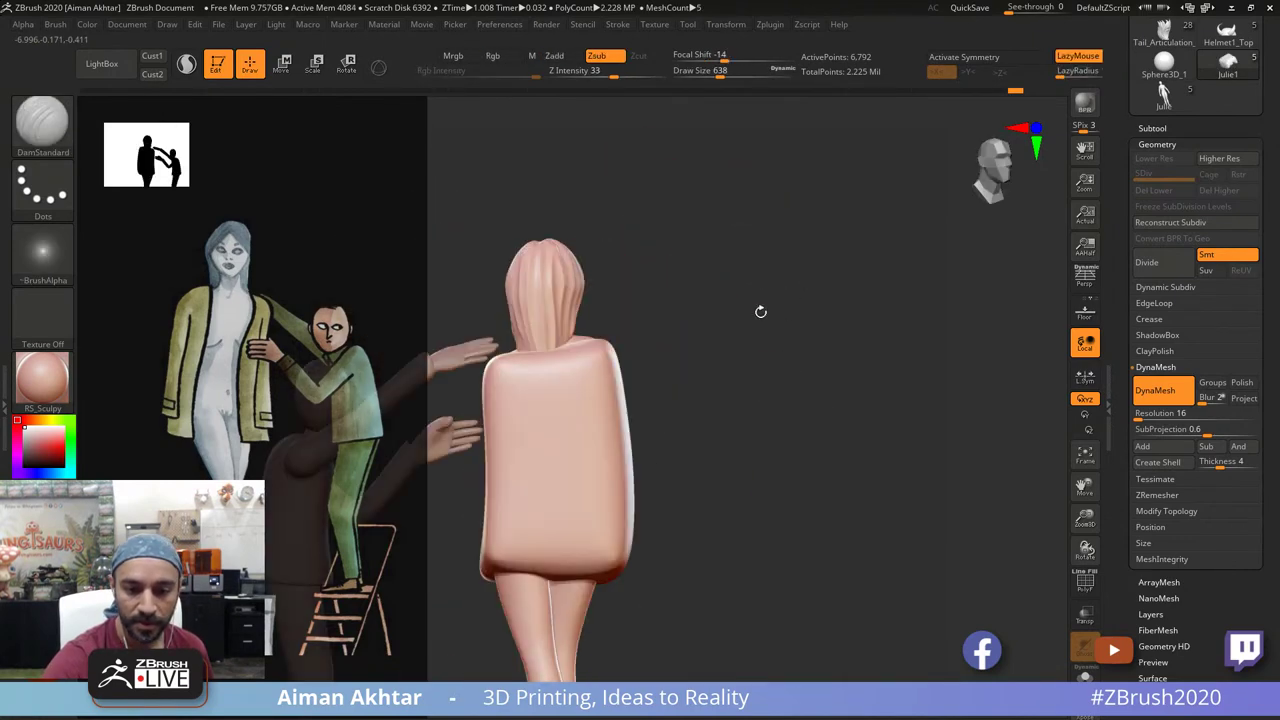
alt+right_drag(702, 358, 764, 319)
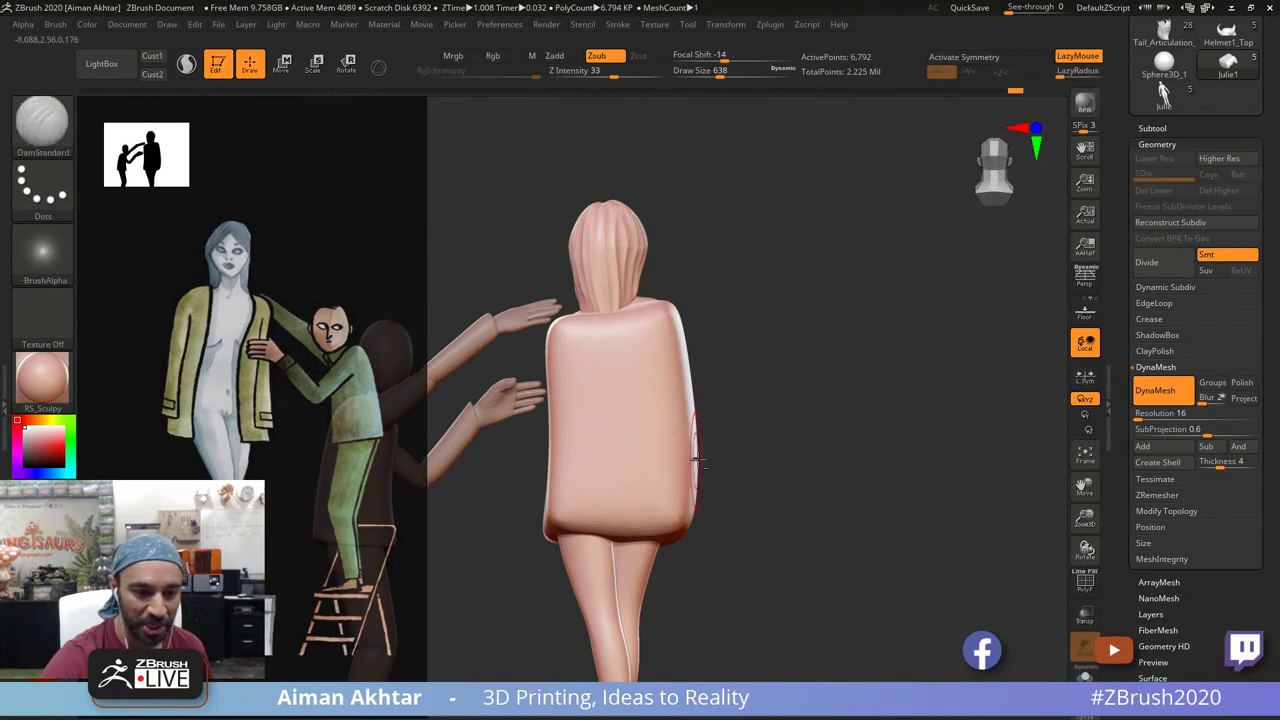
mouse_move(672, 487)
alt+right_down()
mouse_move(700, 438)
mouse_move(694, 466)
mouse_move(626, 508)
alt+right_up()
Step: Reshape the coat around the shoulders with the Move brush at draw size 479
key(b)
key(m)
key(v)
key(s)
drag(703, 270, 724, 249)
mouse_move(803, 282)
mouse_down()
mouse_move(789, 264)
mouse_move(783, 294)
mouse_up()
key(s)
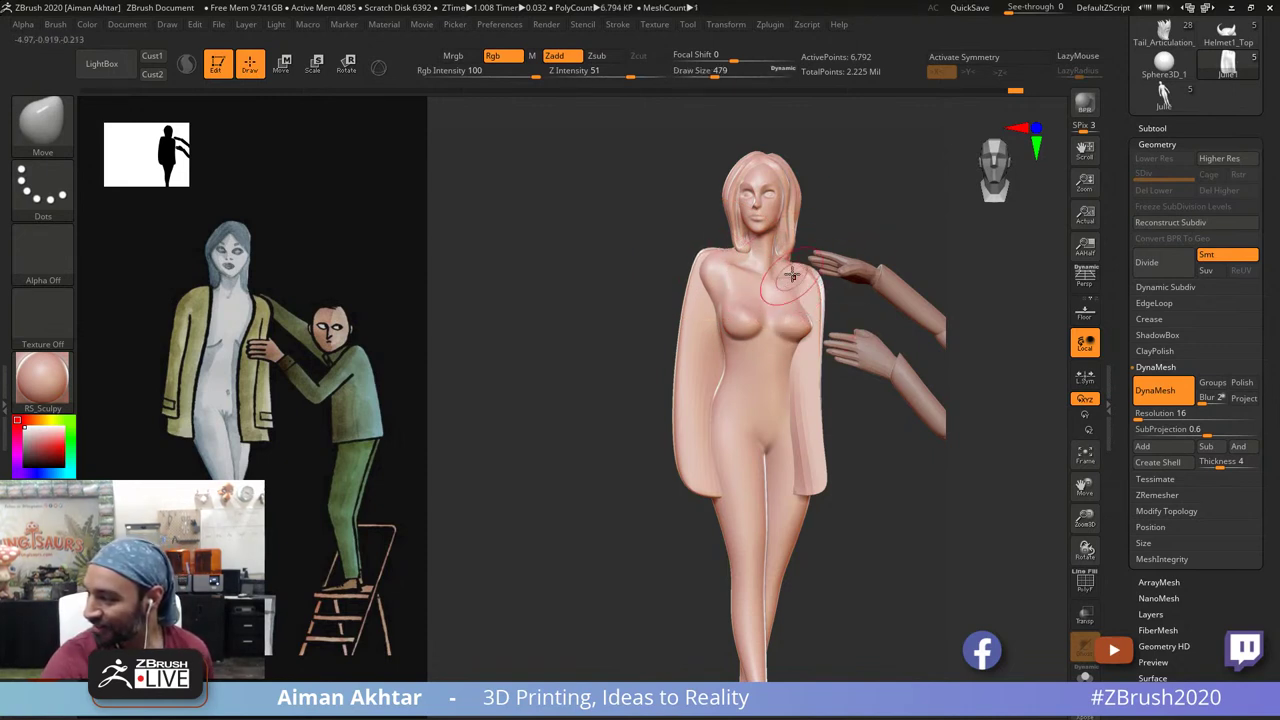
Step: Refine the coat's edge over the woman's left shoulder and chest with the Move brush at draw size 276
mouse_move(889, 230)
alt+mouse_down()
mouse_move(850, 284)
mouse_move(808, 294)
alt+mouse_up()
key(s)
drag(782, 363, 746, 371)
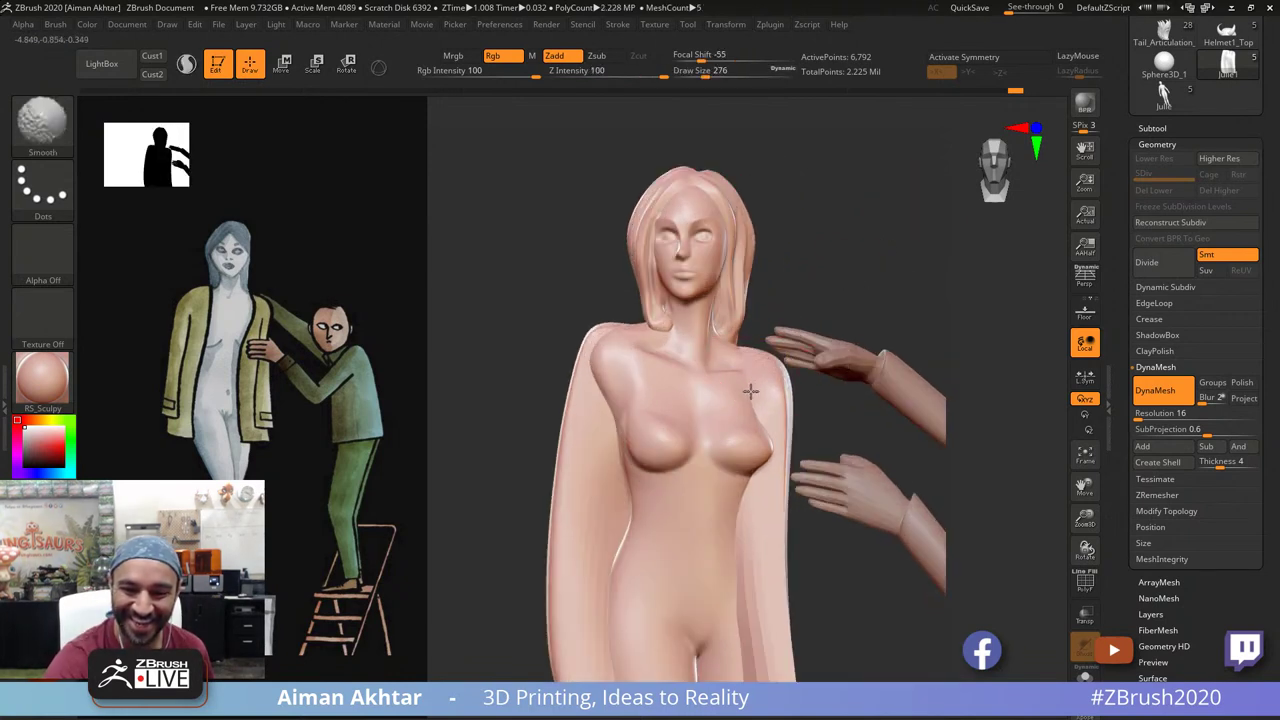
mouse_move(800, 258)
alt+mouse_down()
mouse_move(806, 280)
mouse_move(769, 243)
alt+mouse_up()
mouse_move(868, 276)
alt+mouse_down()
mouse_move(831, 229)
mouse_move(781, 235)
mouse_move(763, 220)
mouse_move(840, 217)
mouse_move(697, 259)
alt+mouse_up()
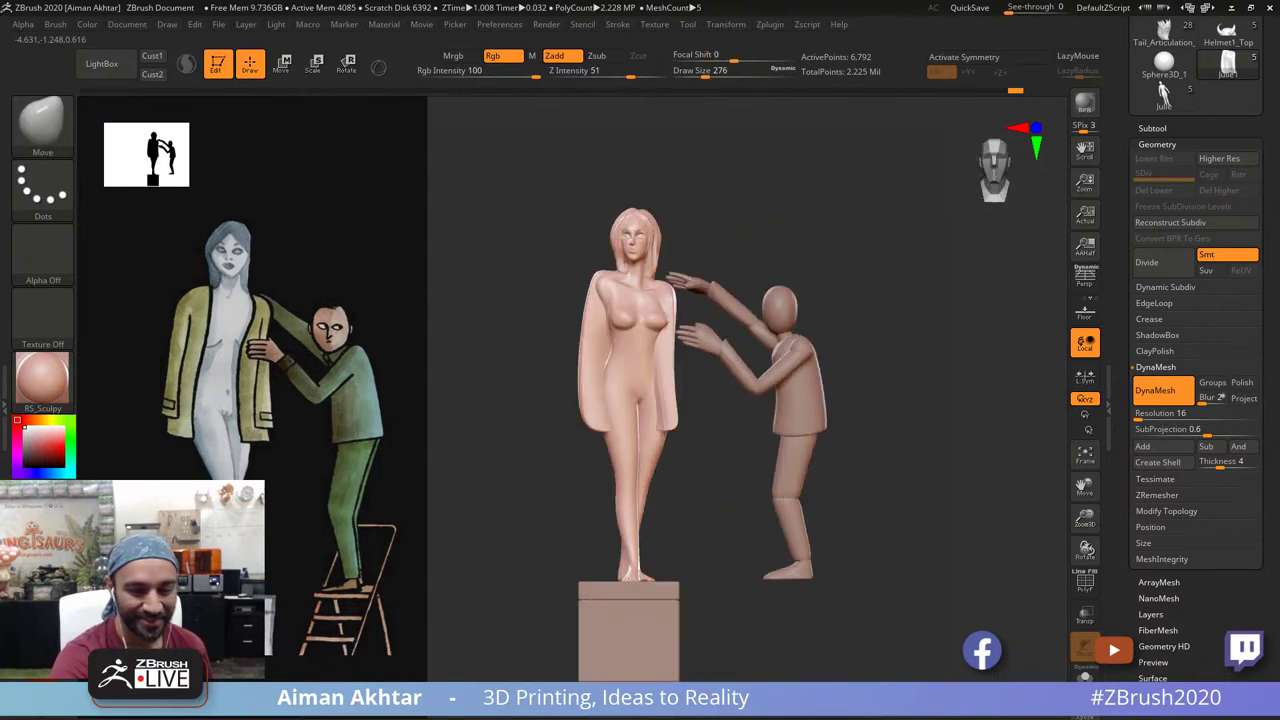
alt+drag(774, 228, 755, 238)
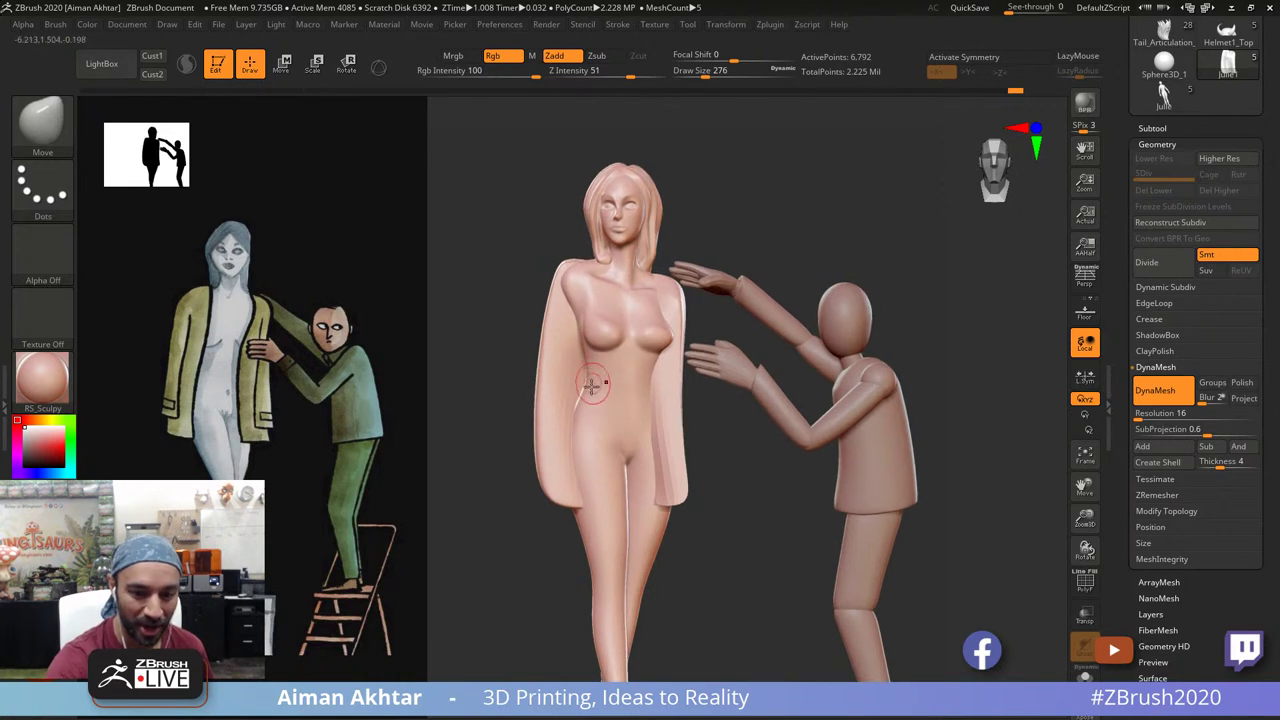
Step: Carve the inner edge of the coat panel on the woman's right side with DamStandard at draw size 583 and smooth it
key(ctrl+d)
key(s)
click(575, 338)
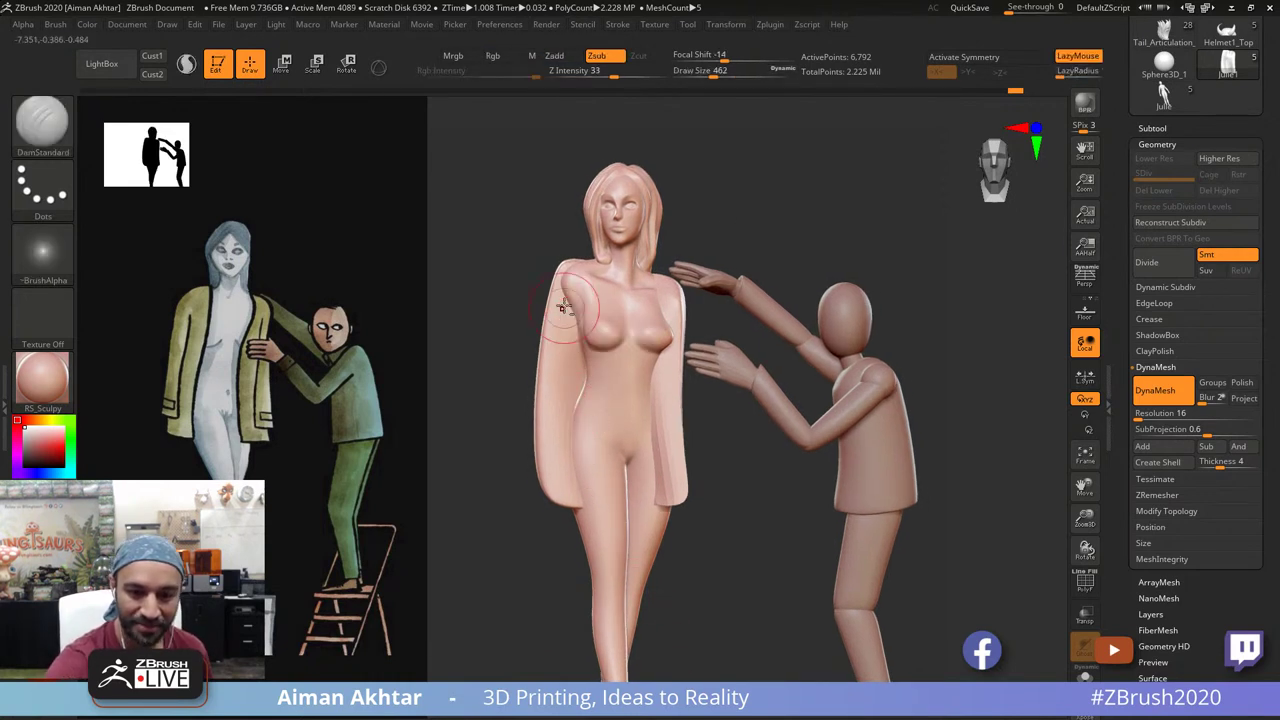
drag(566, 300, 567, 437)
mouse_move(580, 311)
mouse_down()
mouse_move(563, 408)
mouse_move(575, 497)
mouse_up()
mouse_move(567, 349)
mouse_down()
mouse_move(564, 450)
mouse_move(552, 403)
mouse_up()
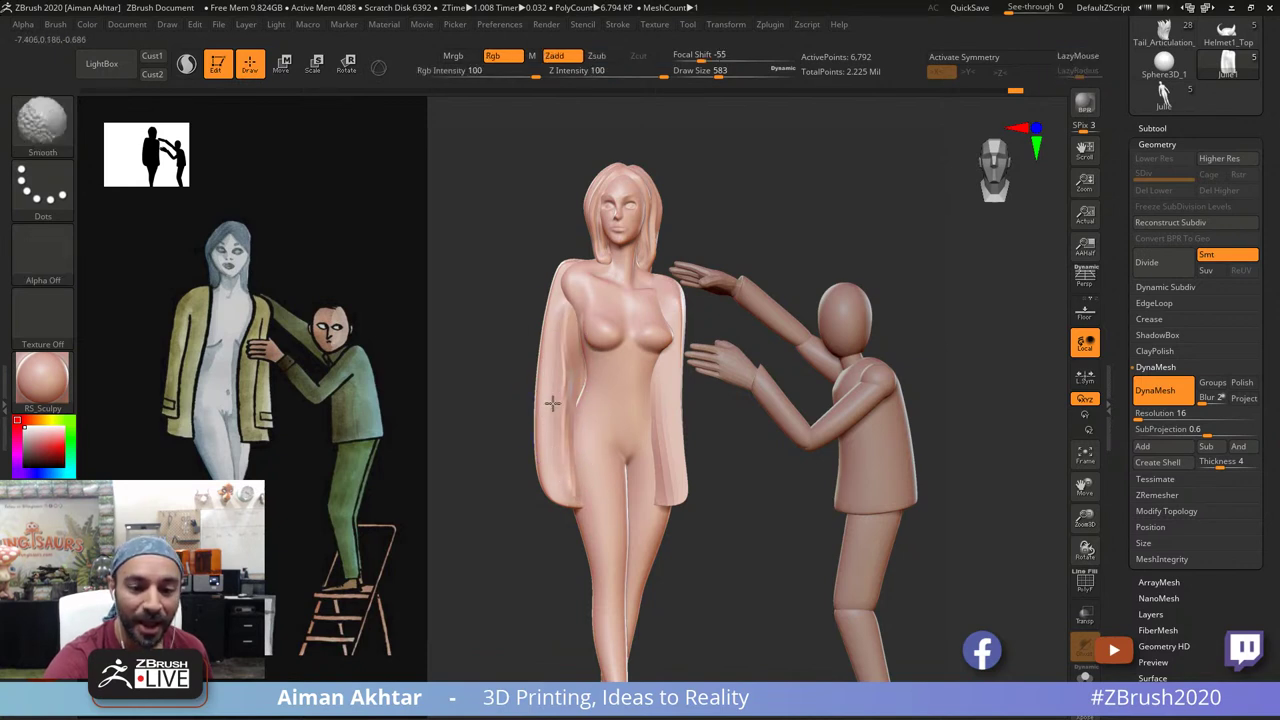
shift+drag(563, 502, 573, 517)
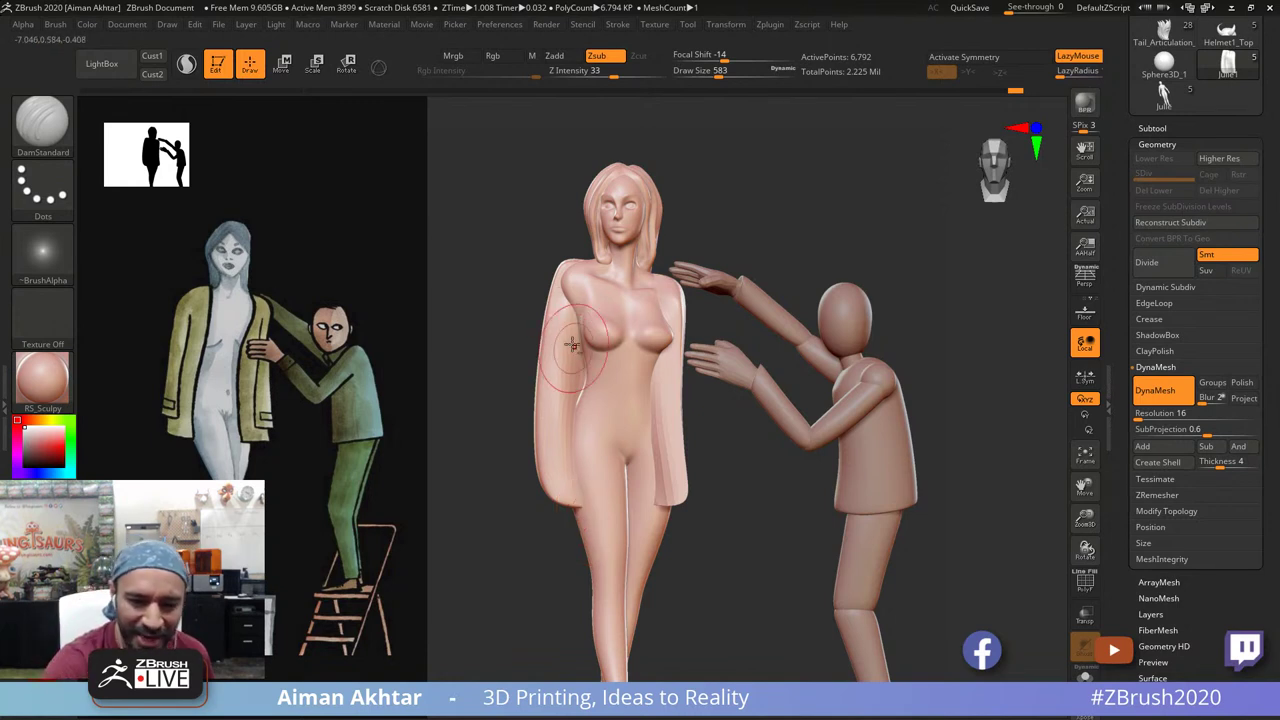
shift+drag(557, 355, 549, 457)
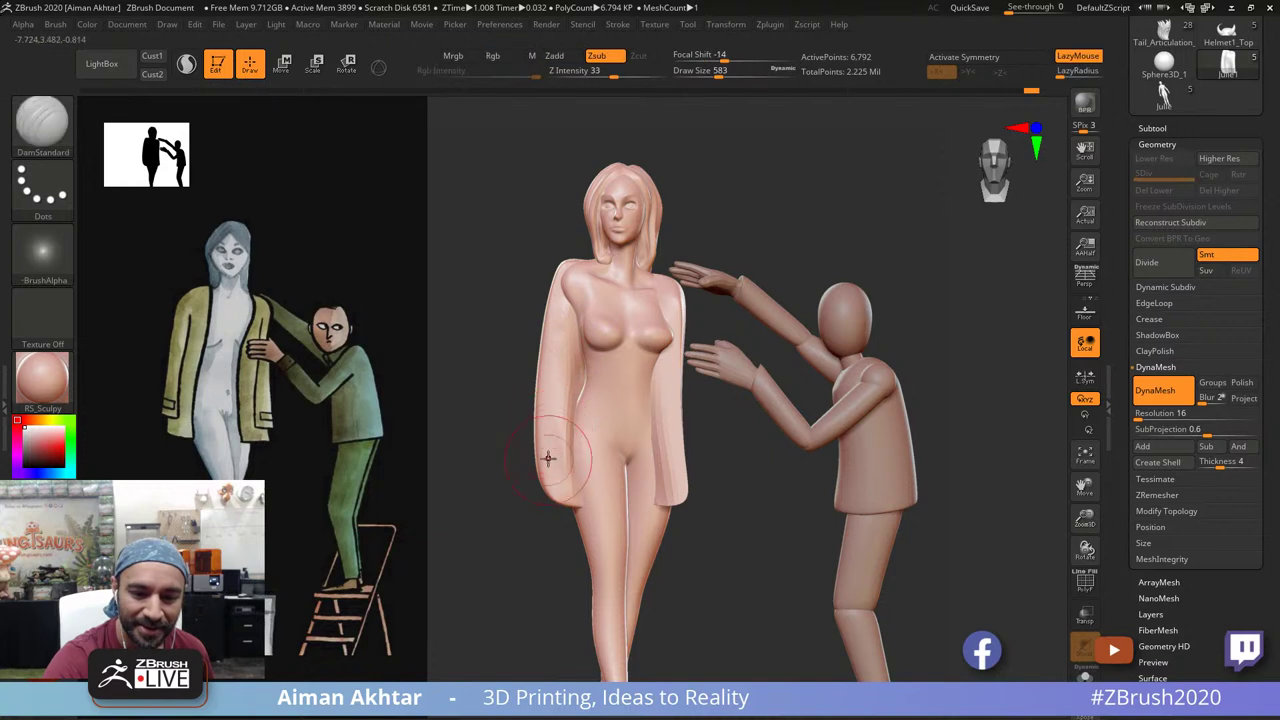
Step: Adjust the right coat panel's front edge with the Move brush and smooth the area below the shoulder
key(b)
key(m)
key(v)
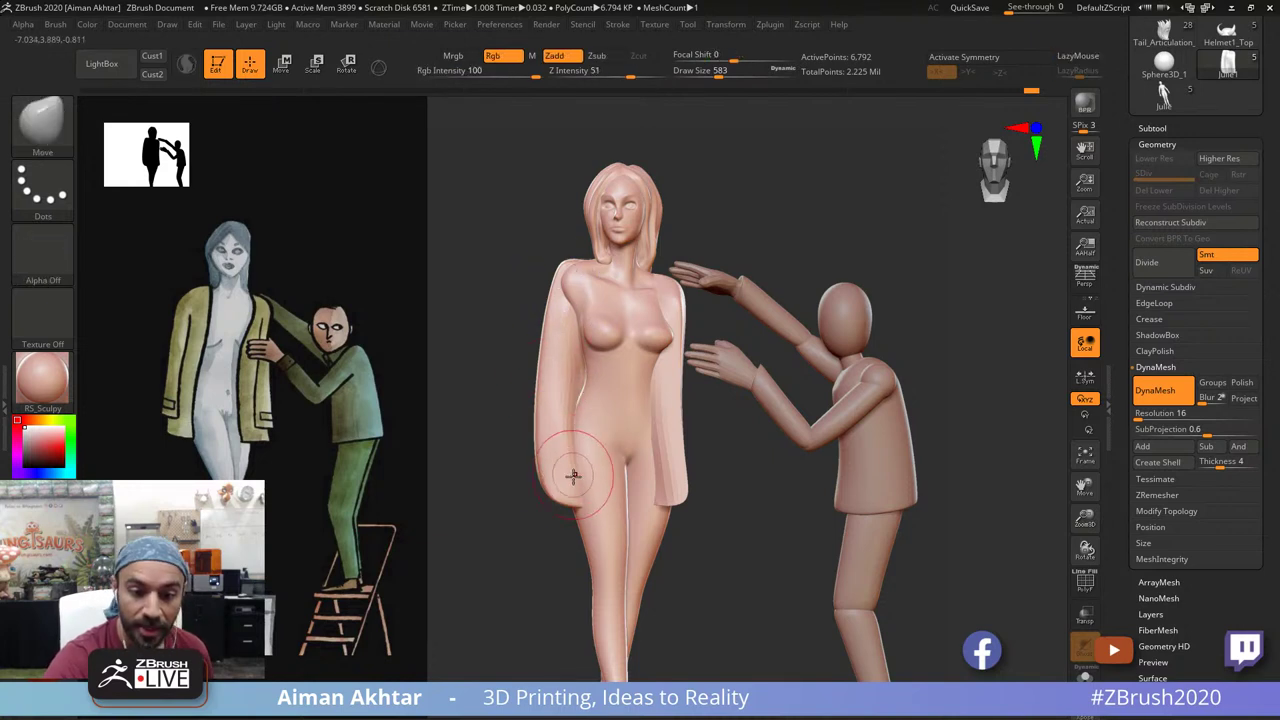
drag(573, 402, 575, 376)
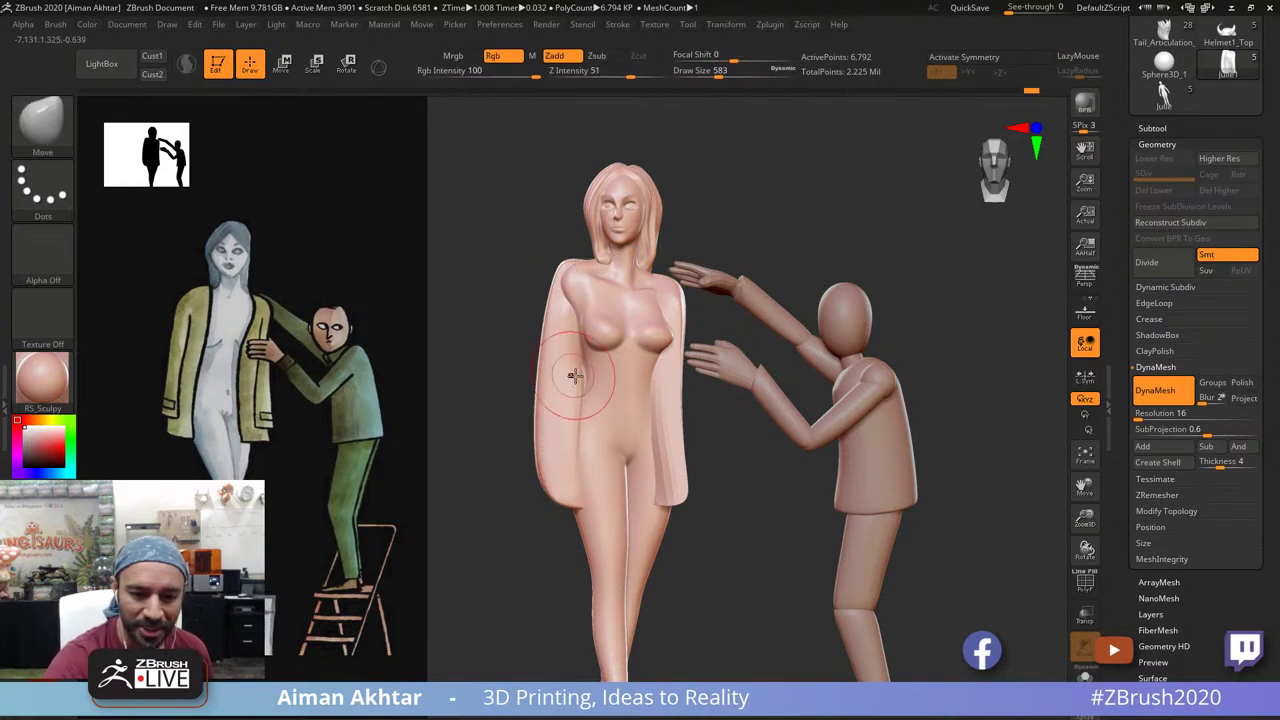
drag(722, 184, 800, 155)
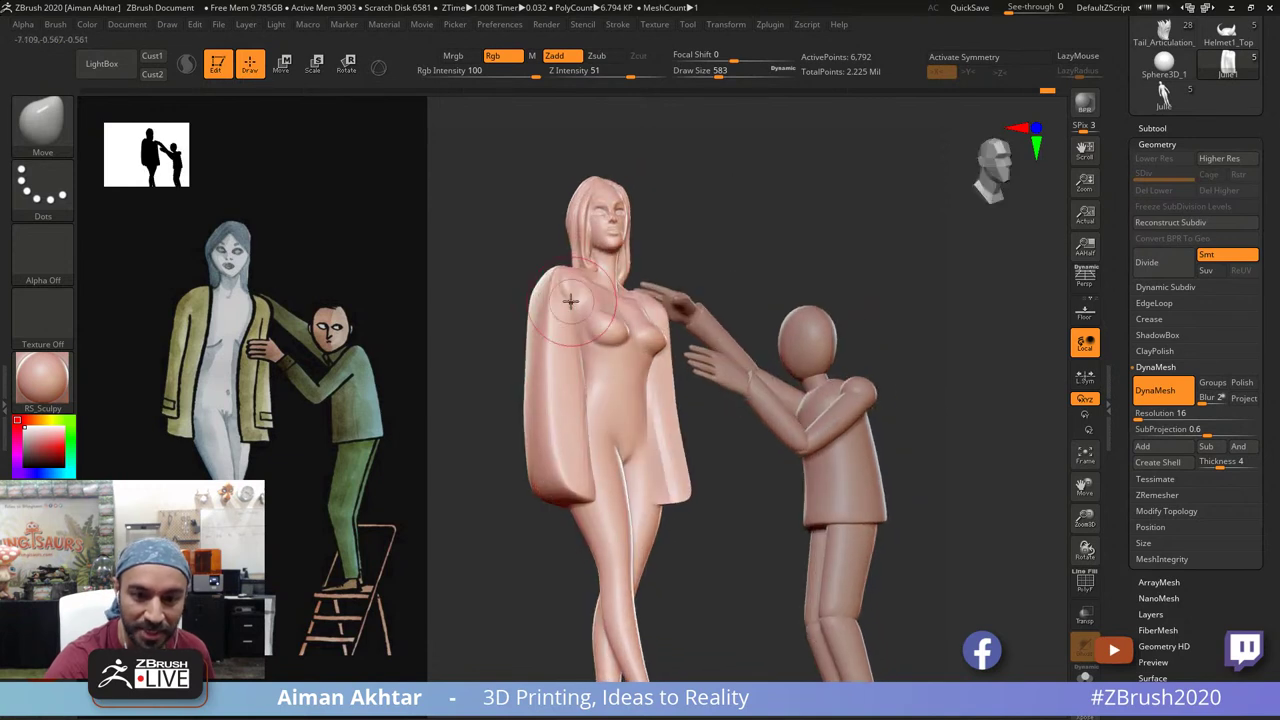
shift+drag(577, 284, 555, 350)
Step: Flatten the front plane of the coat's right sleeve with the hPolish brush at draw size 583
key(b)
key(h)
key(p)
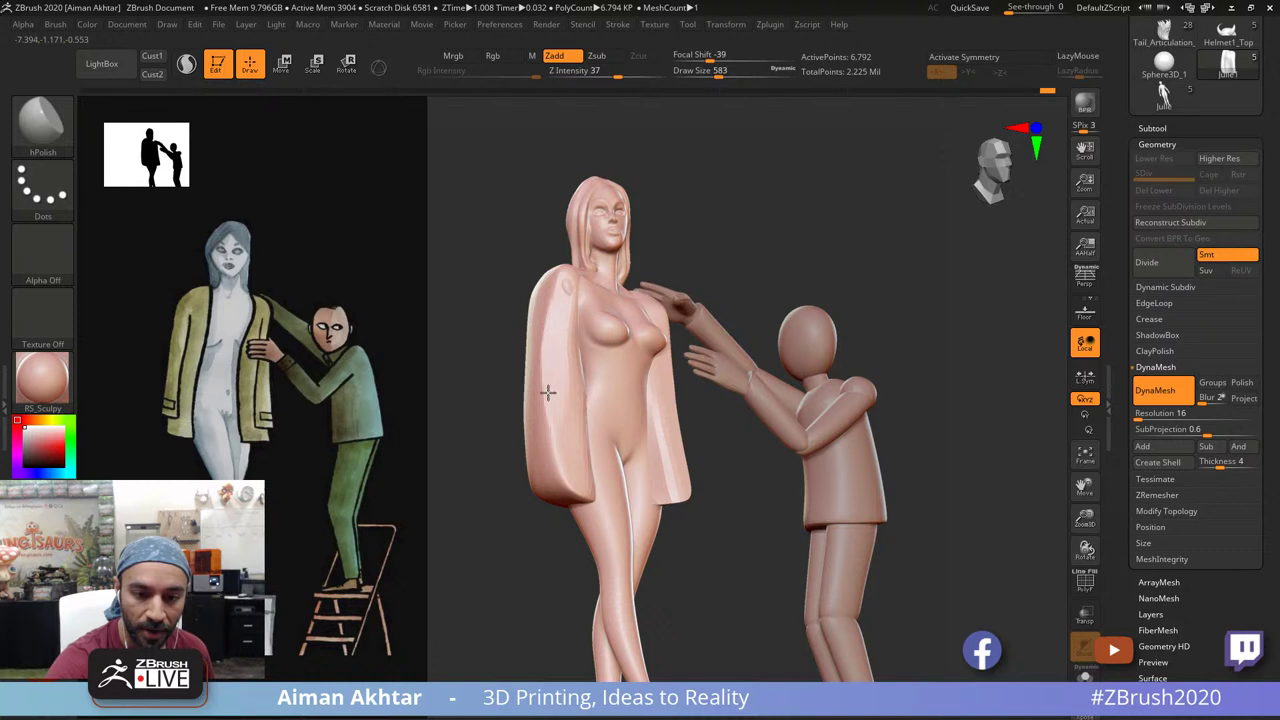
drag(543, 388, 545, 398)
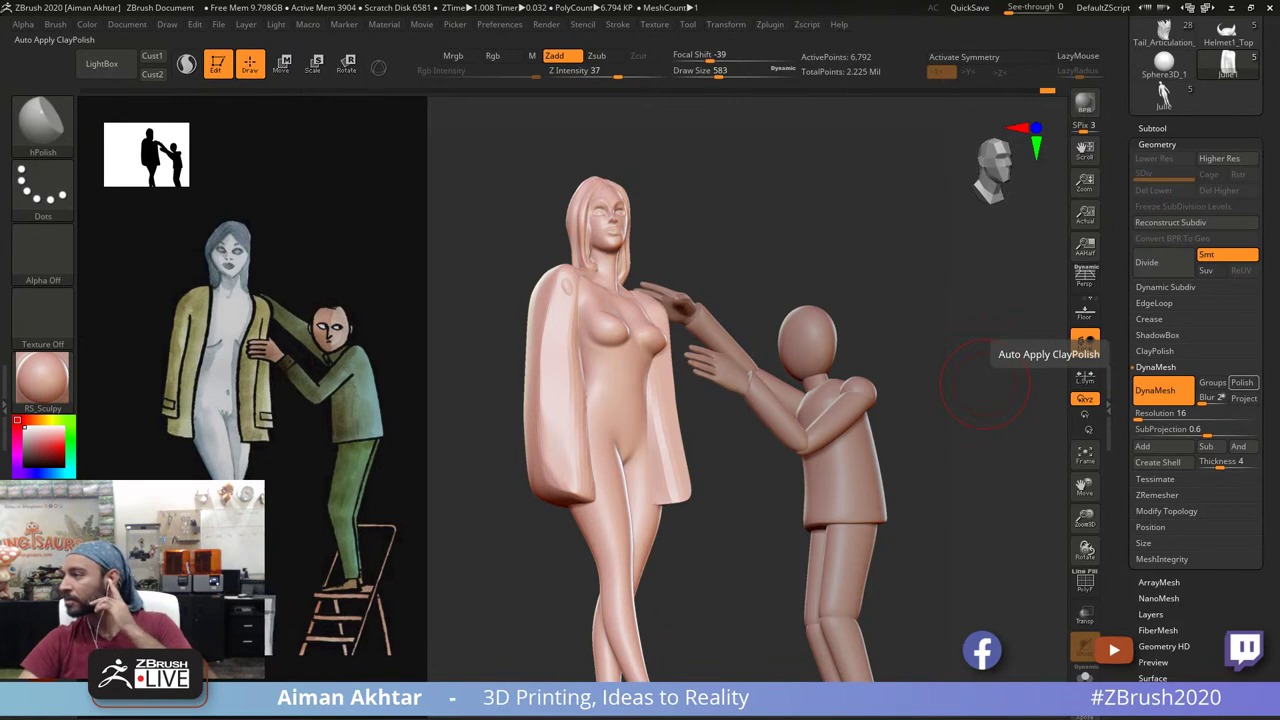
Step: Switch to the Pretzel music player, adjust its playback volume, and return to the sculpt in ZBrush
drag(1279, 260, 409, 125)
mouse_move(719, 516)
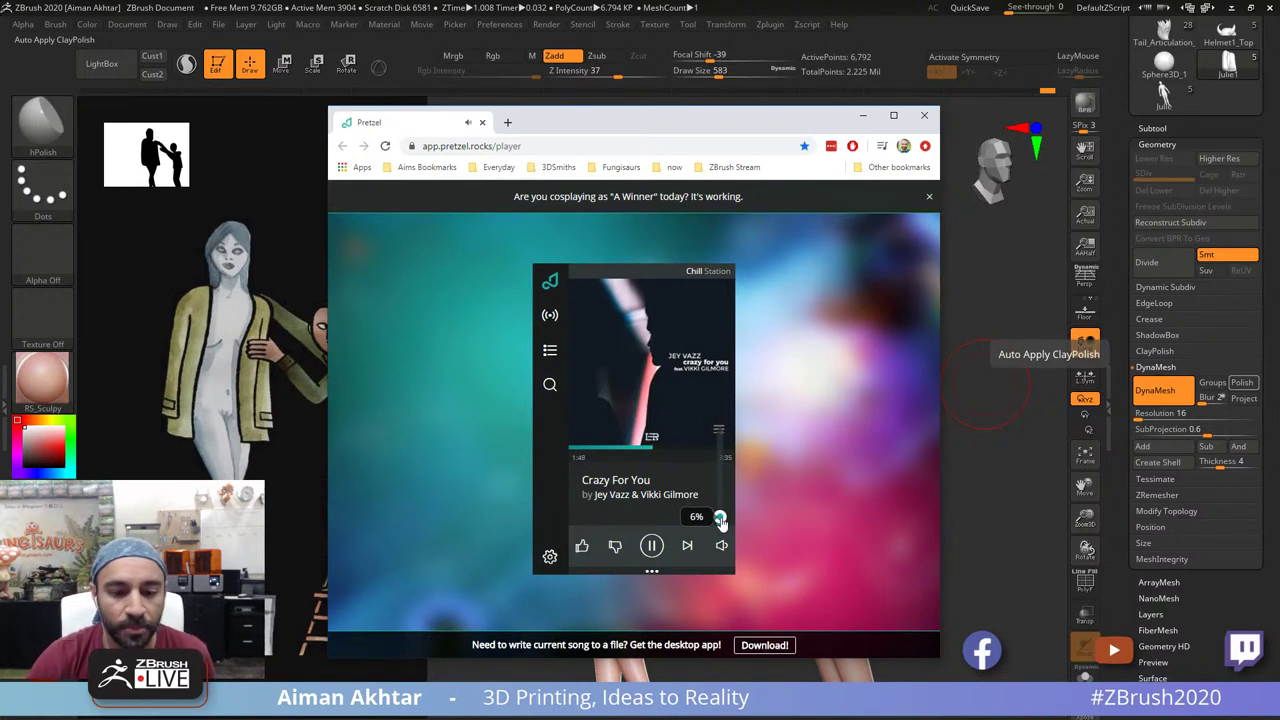
drag(721, 522, 721, 524)
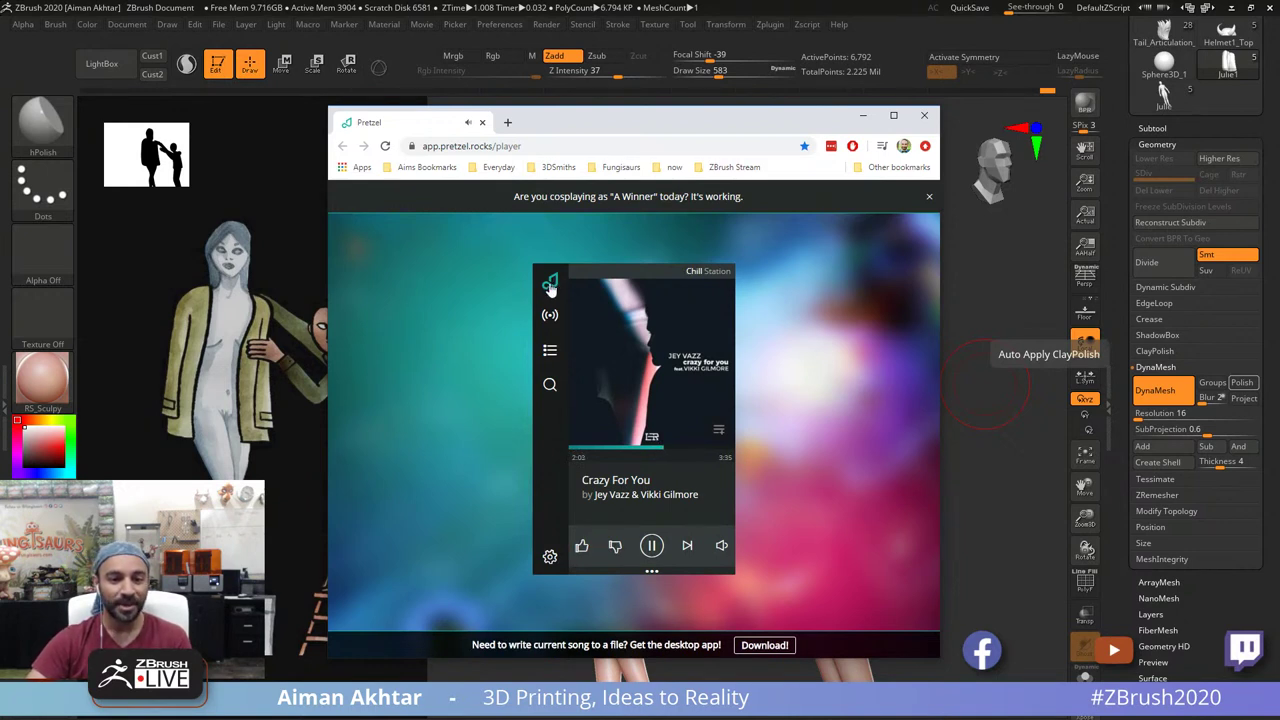
mouse_move(714, 548)
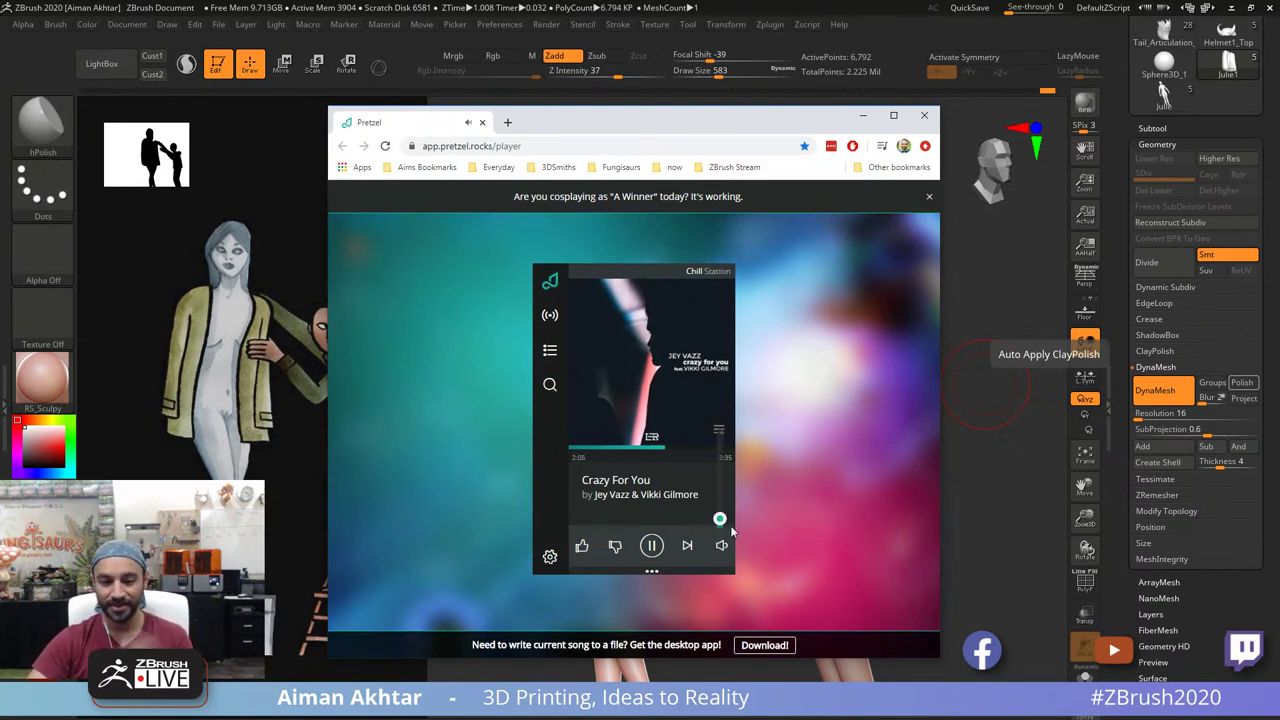
drag(774, 130, 1279, 690)
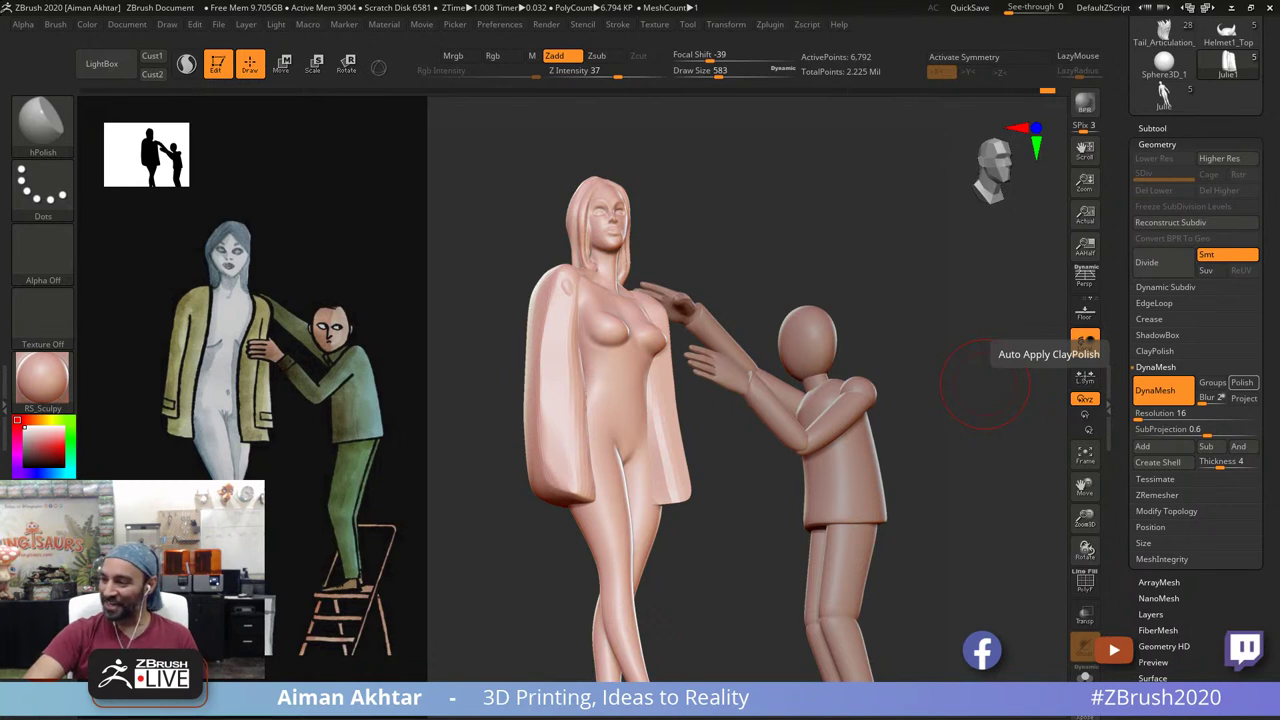
Step: Polish the side of the coat's right sleeve down to the hem with hPolish and smooth the surface
drag(730, 524, 537, 343)
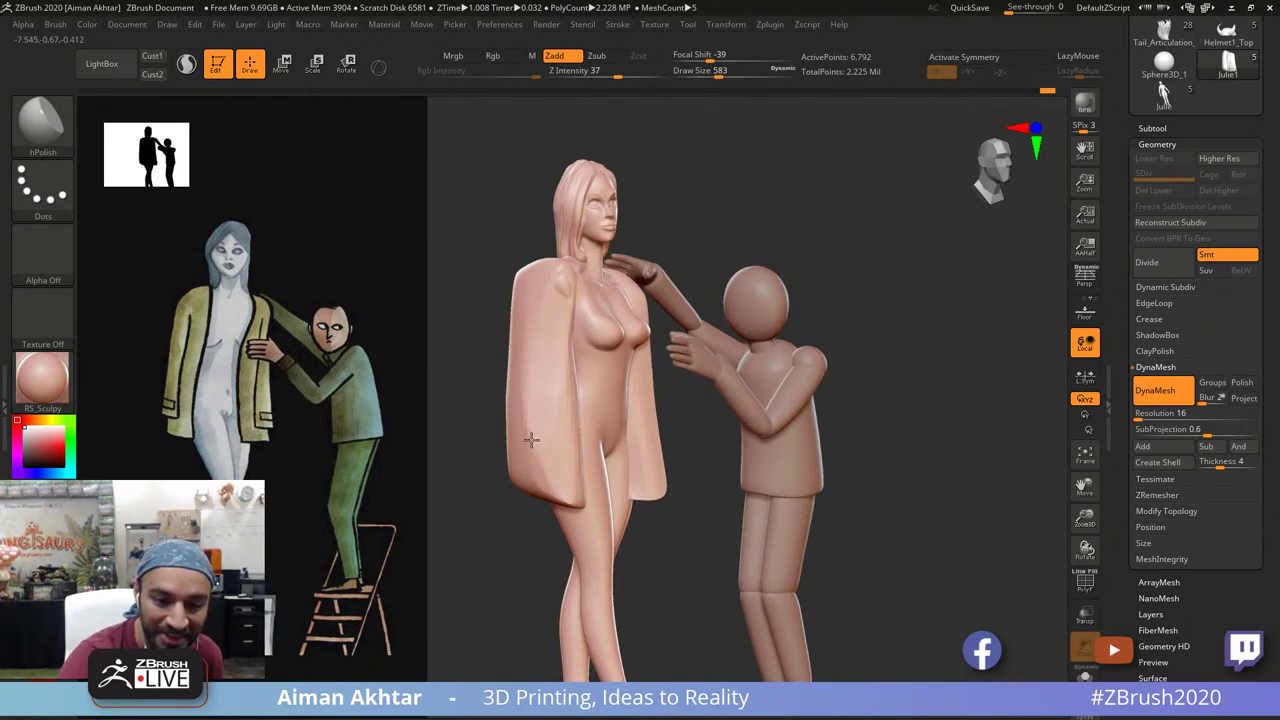
mouse_move(531, 440)
mouse_down()
mouse_move(538, 430)
mouse_move(517, 435)
mouse_move(548, 393)
mouse_move(555, 435)
mouse_up()
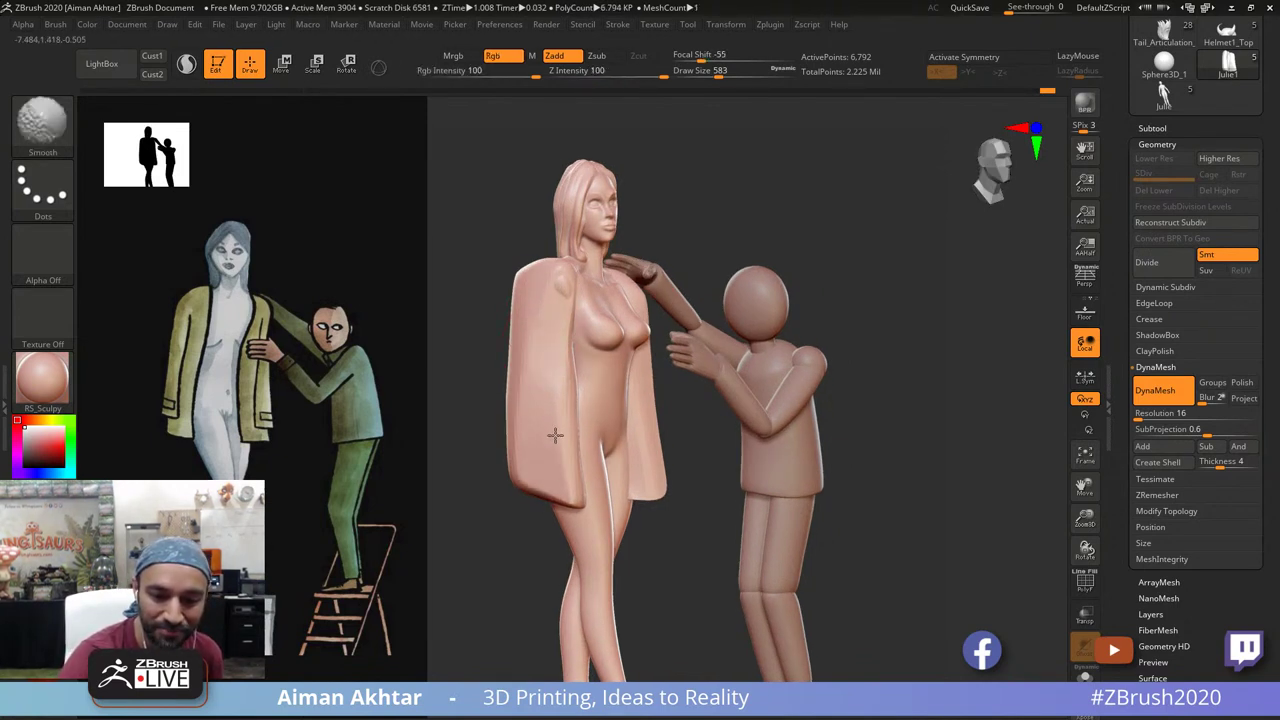
mouse_move(534, 492)
shift+mouse_down()
mouse_move(537, 351)
mouse_move(550, 442)
shift+mouse_up()
shift+drag(686, 220, 677, 251)
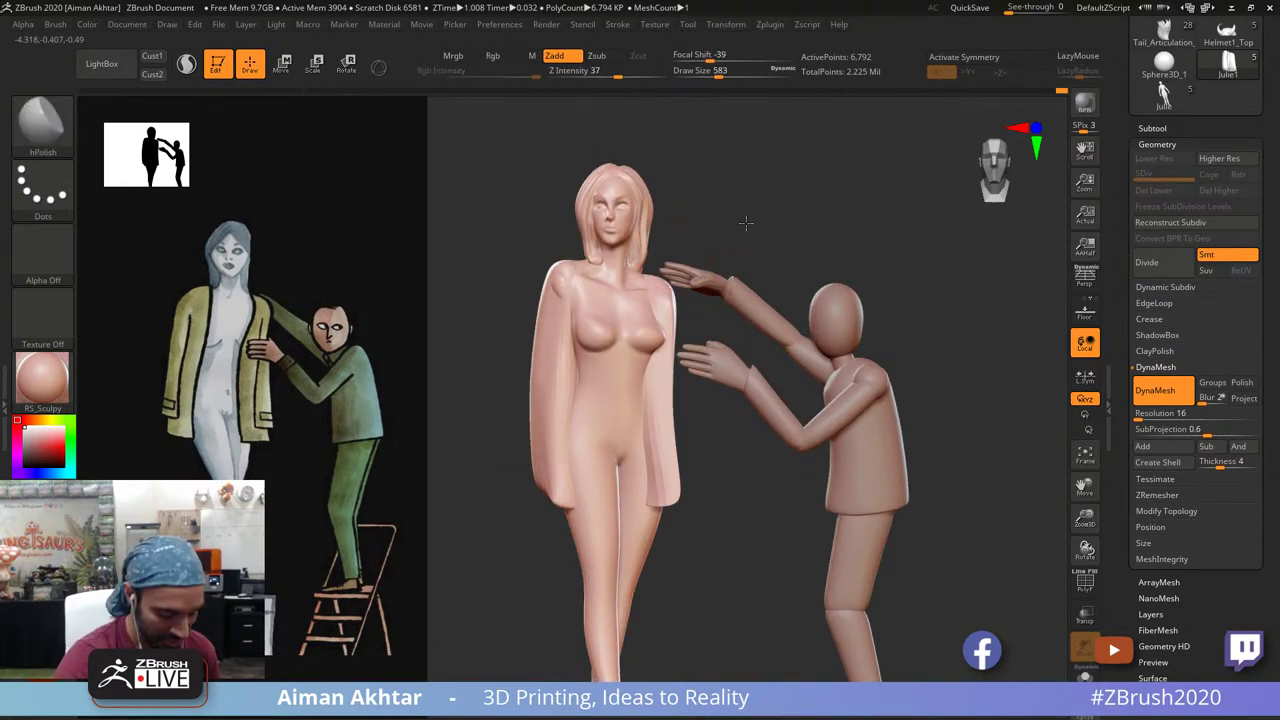
Step: Reshape the coat's overall silhouette from the front and side with the Move brush at draw sizes 1256 and 758
mouse_move(749, 223)
mouse_down()
mouse_move(706, 215)
mouse_move(601, 309)
mouse_move(609, 362)
mouse_up()
key(b)
key(m)
key(v)
key(s)
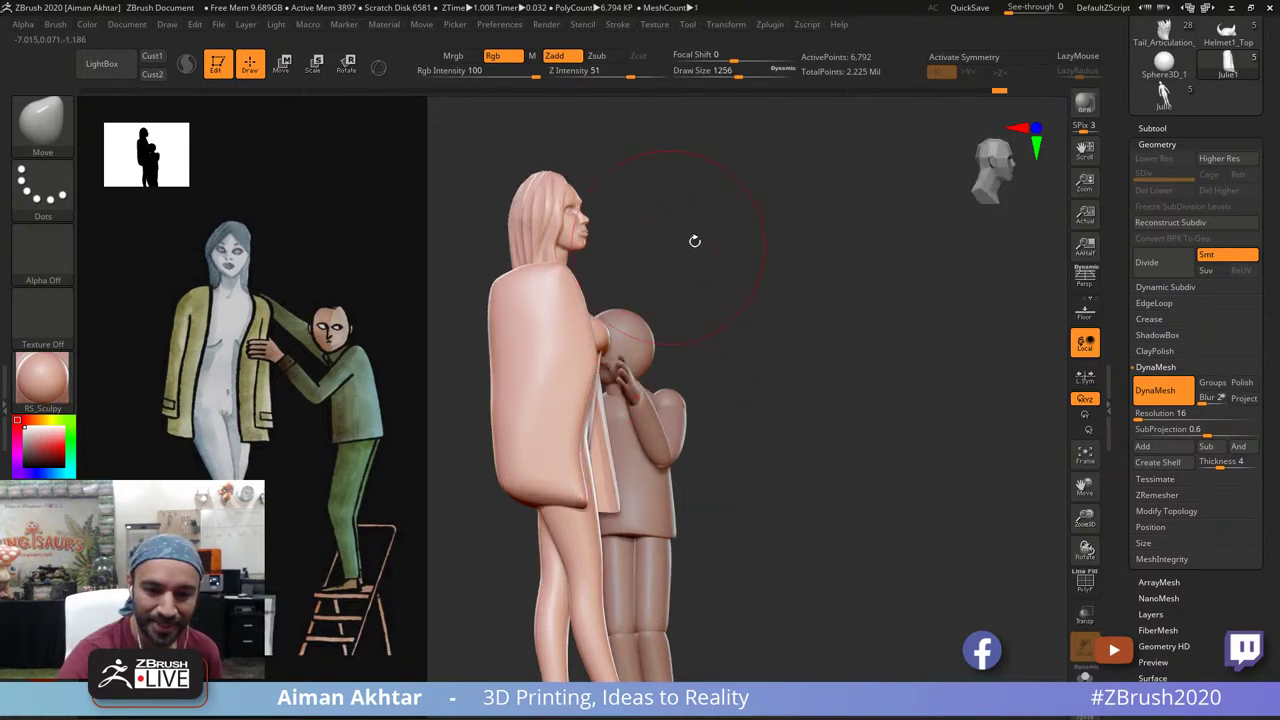
drag(695, 241, 617, 277)
key(bracketleft)
key(bracketleft)
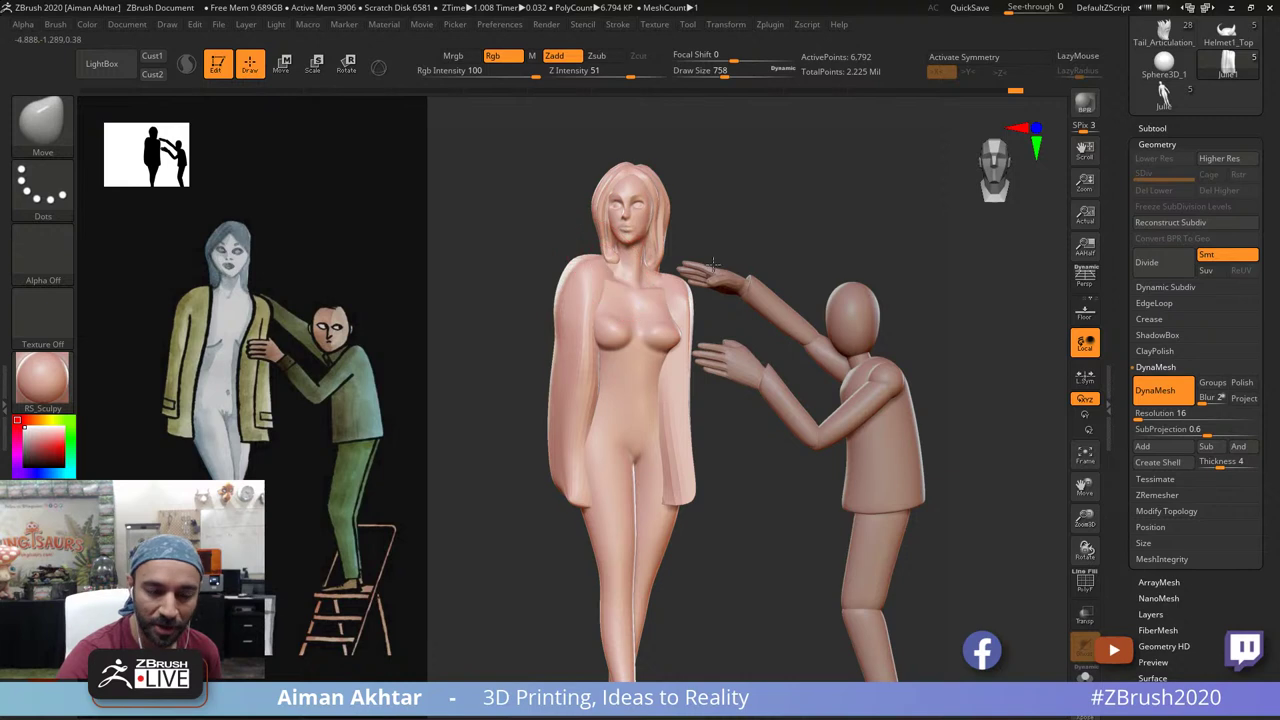
drag(713, 265, 706, 246)
Step: Pull the coat's right front edge toward the chest with the Move brush, and flatten the shoulder with hPolish at draw size 400
key(s)
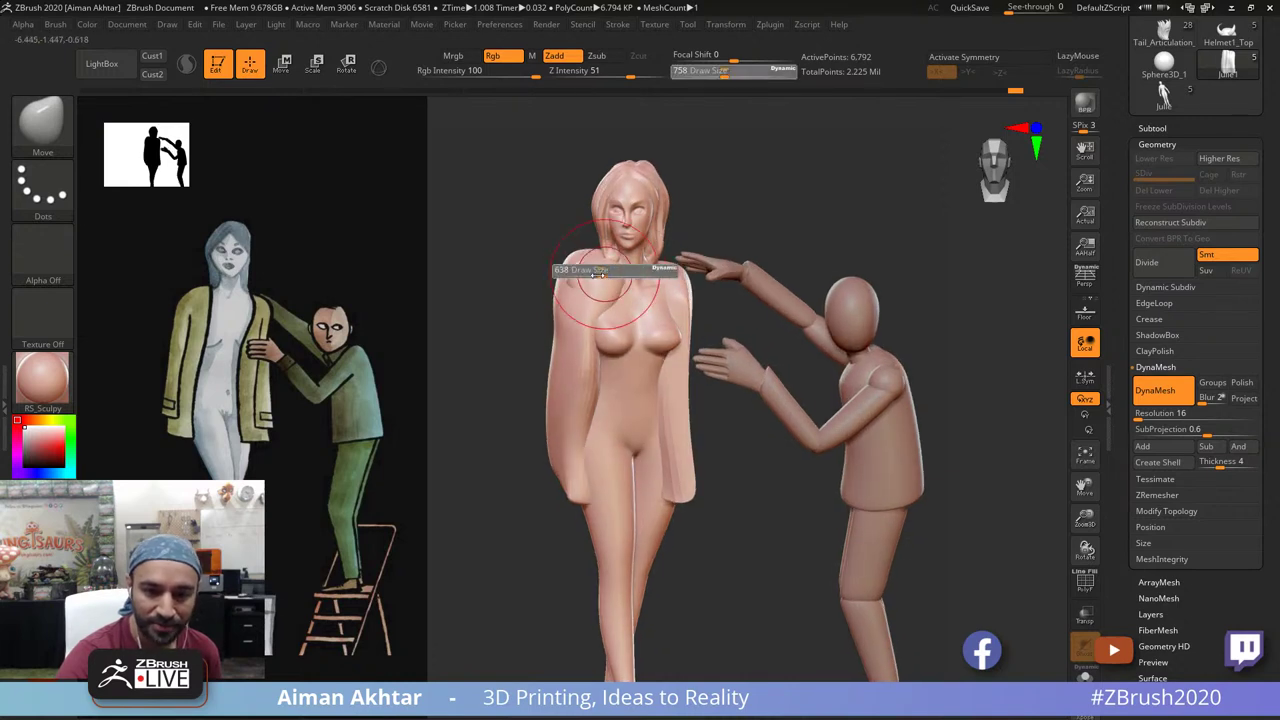
mouse_move(604, 280)
mouse_down()
mouse_move(592, 281)
mouse_move(597, 342)
mouse_up()
key(b)
key(h)
key(p)
key(shift)
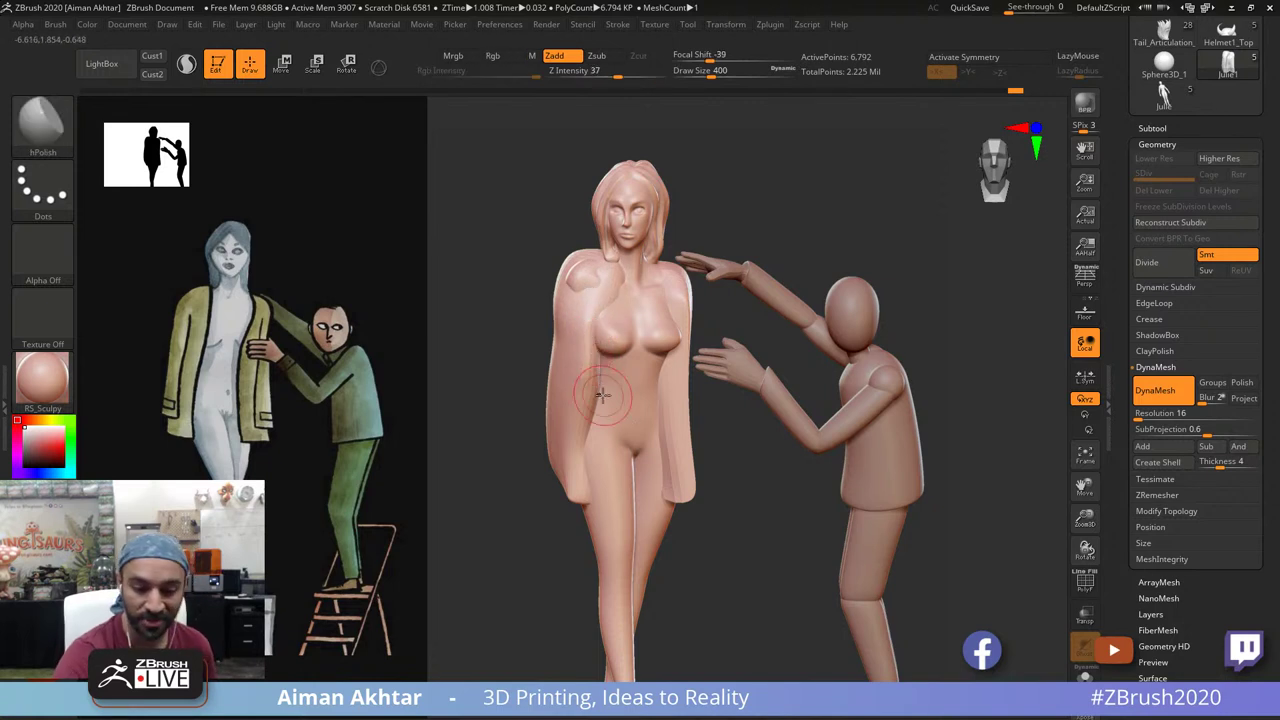
Step: Carve the right coat panel's inner edge beside the waist with DamStandard at draw size 400
key(b)
key(d)
key(s)
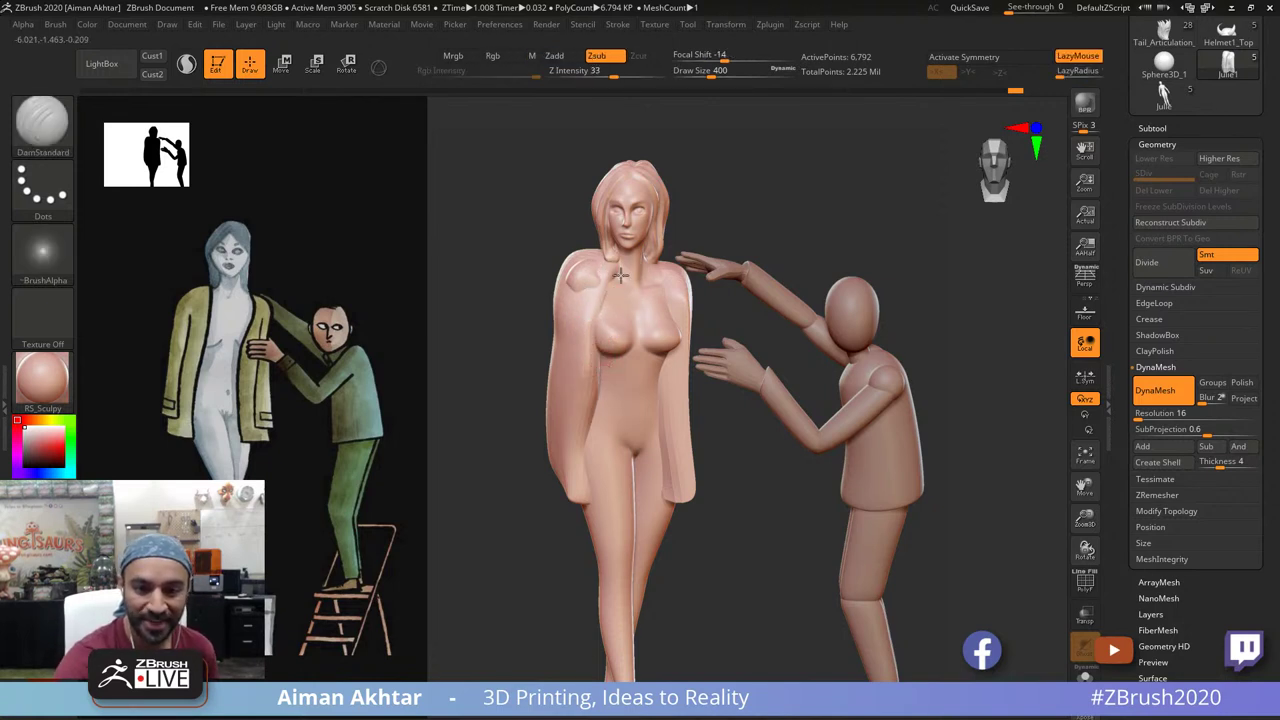
drag(603, 355, 597, 445)
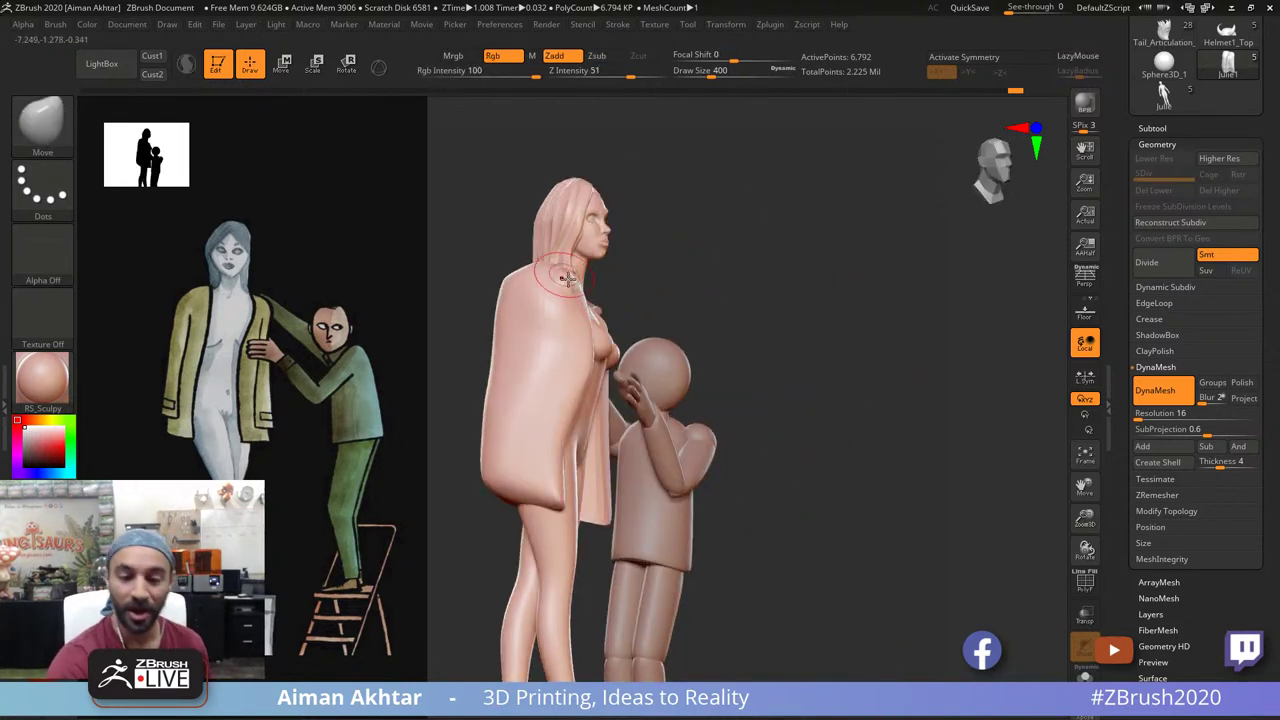
Step: Adjust the coat's right front edge beside the chest with the Move brush at draw sizes 583 and 843, smoothing the surface
key(s)
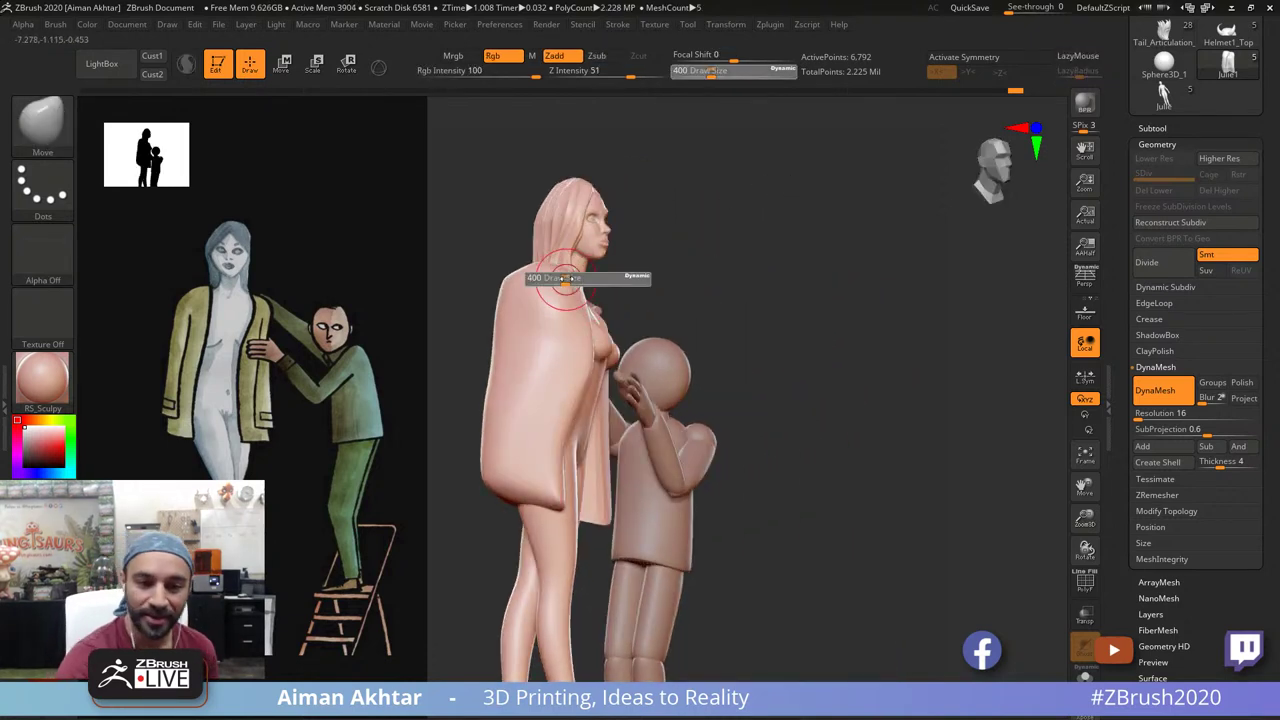
drag(556, 277, 566, 275)
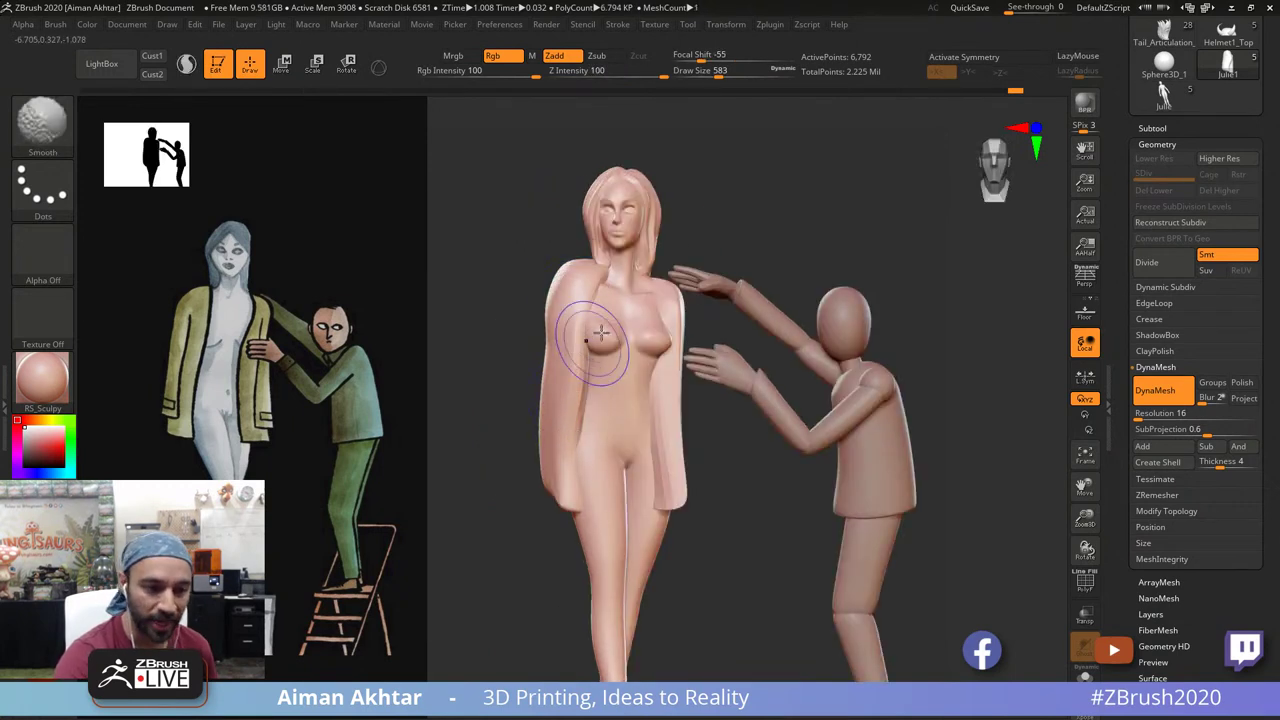
shift+drag(601, 333, 610, 326)
drag(757, 230, 836, 236)
key(s)
drag(594, 321, 602, 328)
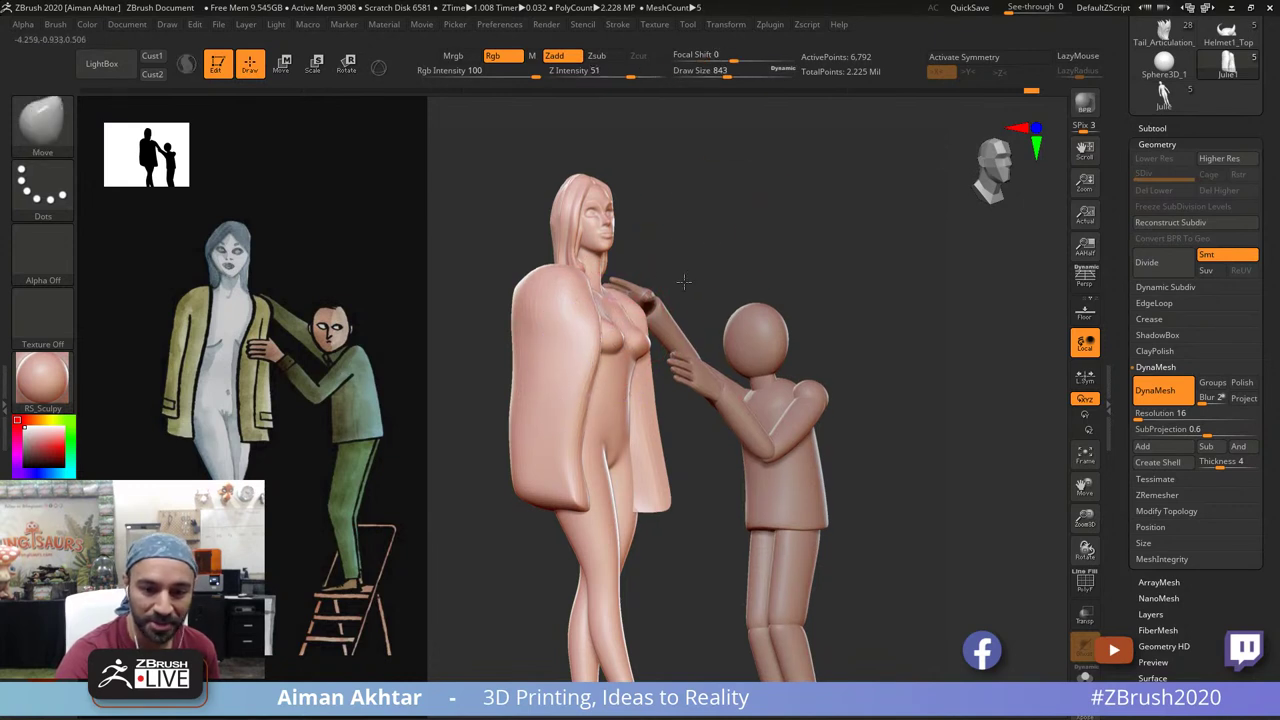
mouse_move(683, 280)
mouse_down()
mouse_move(608, 290)
mouse_move(618, 281)
mouse_move(610, 340)
mouse_up()
Step: Carve the right coat panel's inner edge from the chest down to the hem with DamStandard at draw size 356
key(s)
key(b)
key(d)
key(s)
key(s)
drag(596, 419, 597, 468)
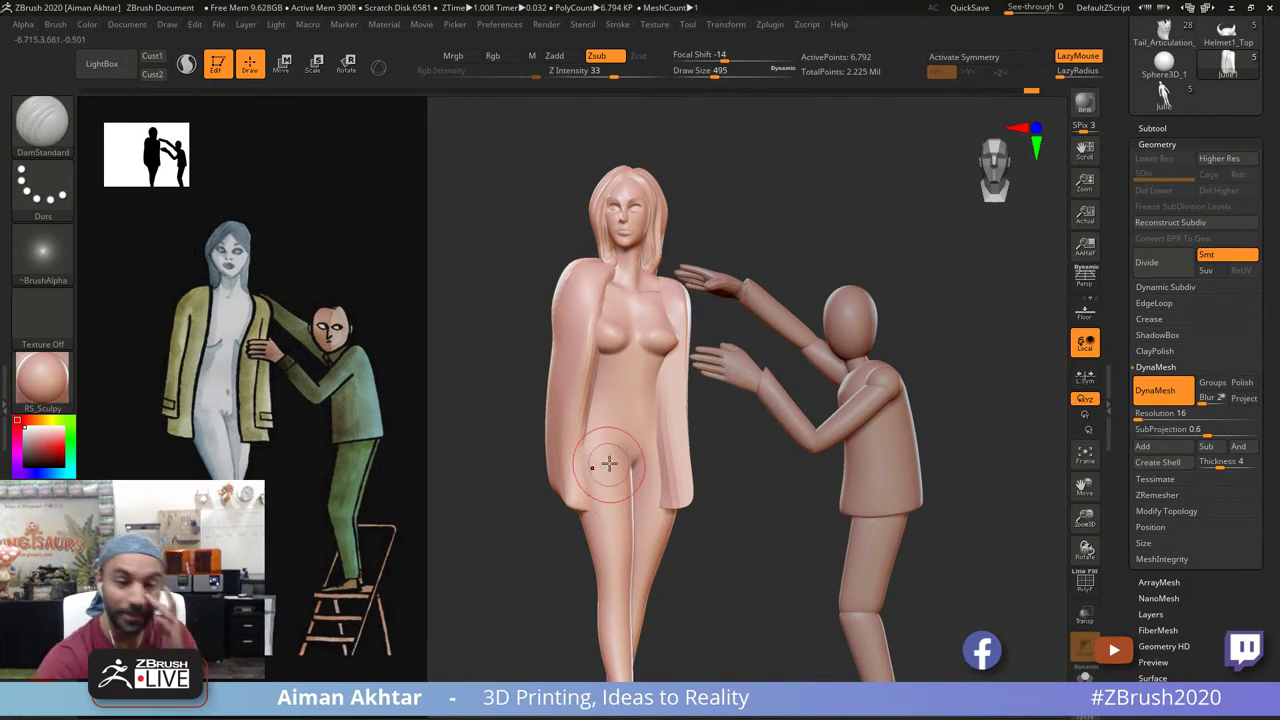
key(s)
drag(606, 318, 599, 316)
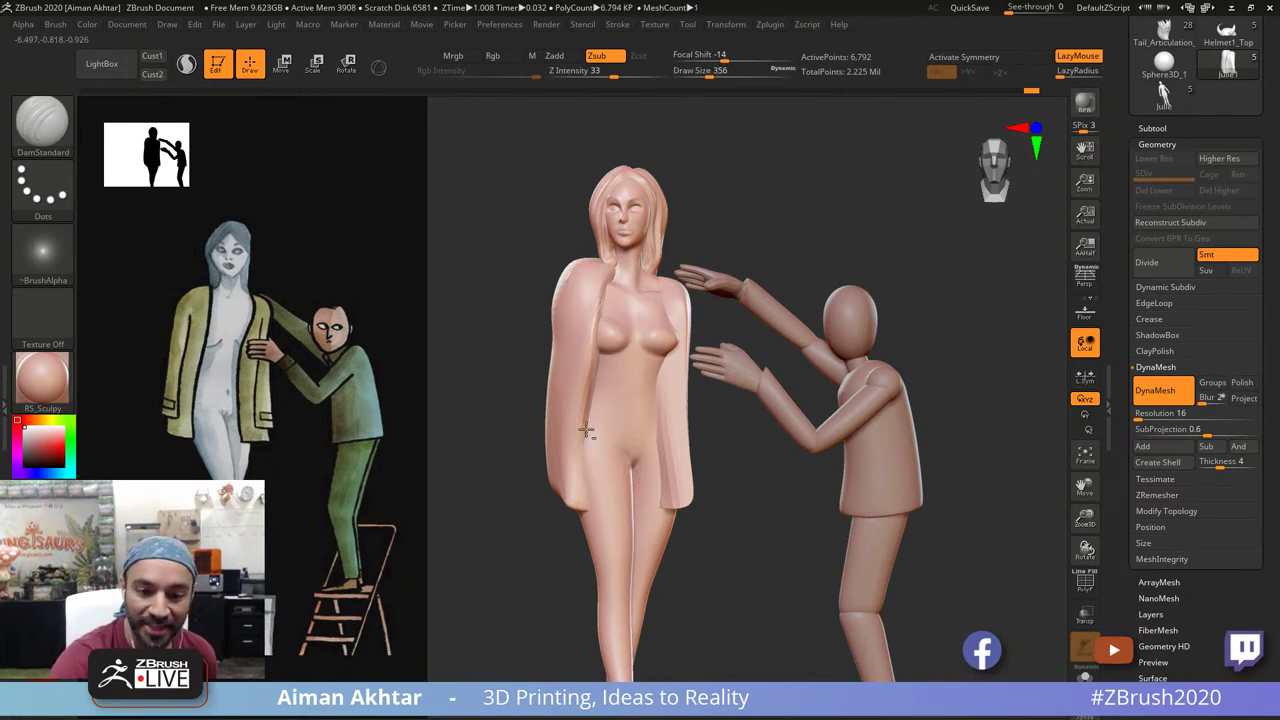
drag(597, 350, 596, 520)
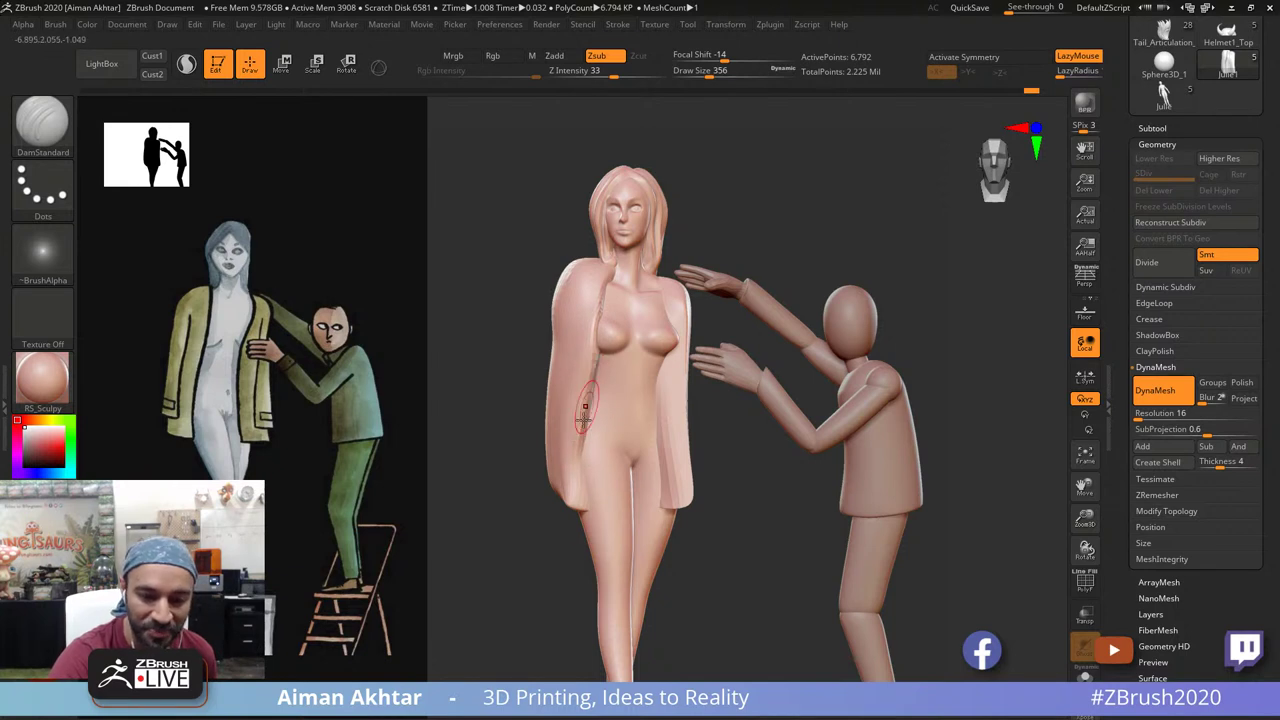
drag(590, 395, 588, 513)
drag(597, 350, 592, 505)
Step: Reshape the right coat panel's upper front edge over the chest with the Move brush at draw size 677
key(b)
key(m)
key(v)
right_drag(566, 305, 610, 318)
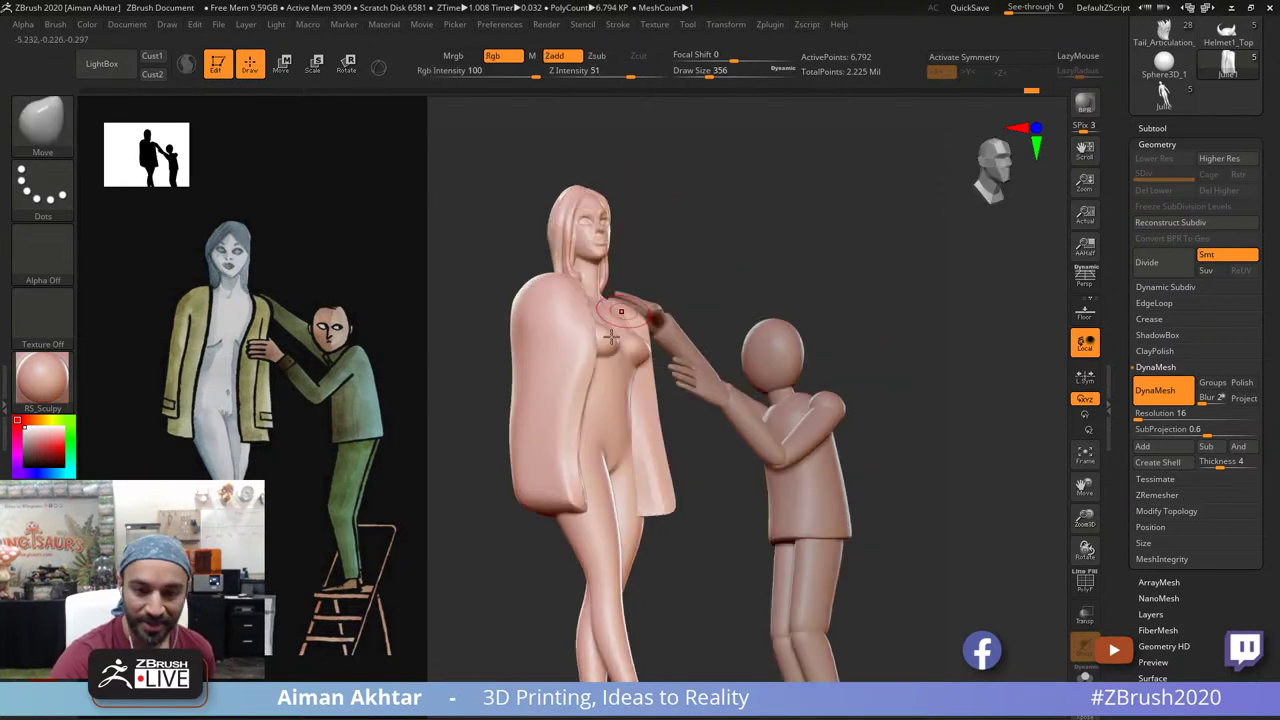
key(s)
drag(606, 330, 611, 330)
key(bracketright)
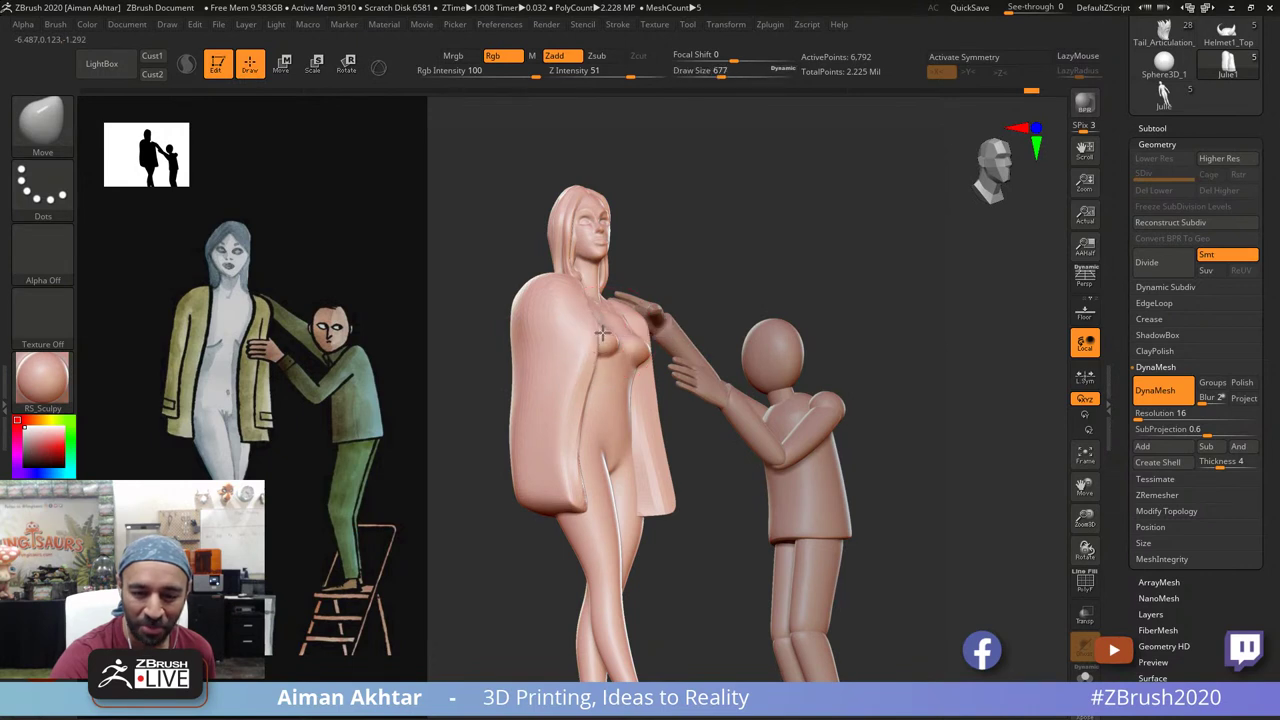
drag(698, 244, 632, 250)
Step: Shape the coat's right shoulder near the neck with the Move brush at draw size 547 and smooth its top
key(s)
drag(599, 326, 607, 290)
key(s)
key(s)
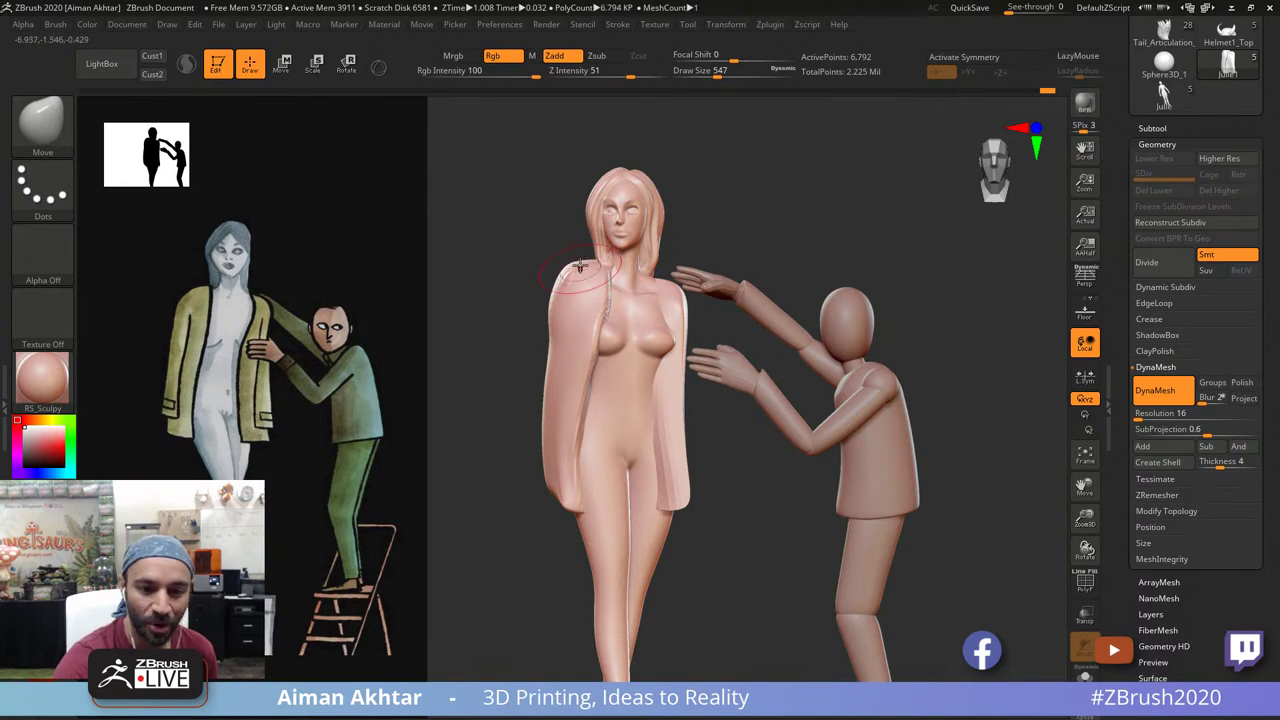
shift+drag(586, 263, 612, 261)
drag(676, 236, 731, 217)
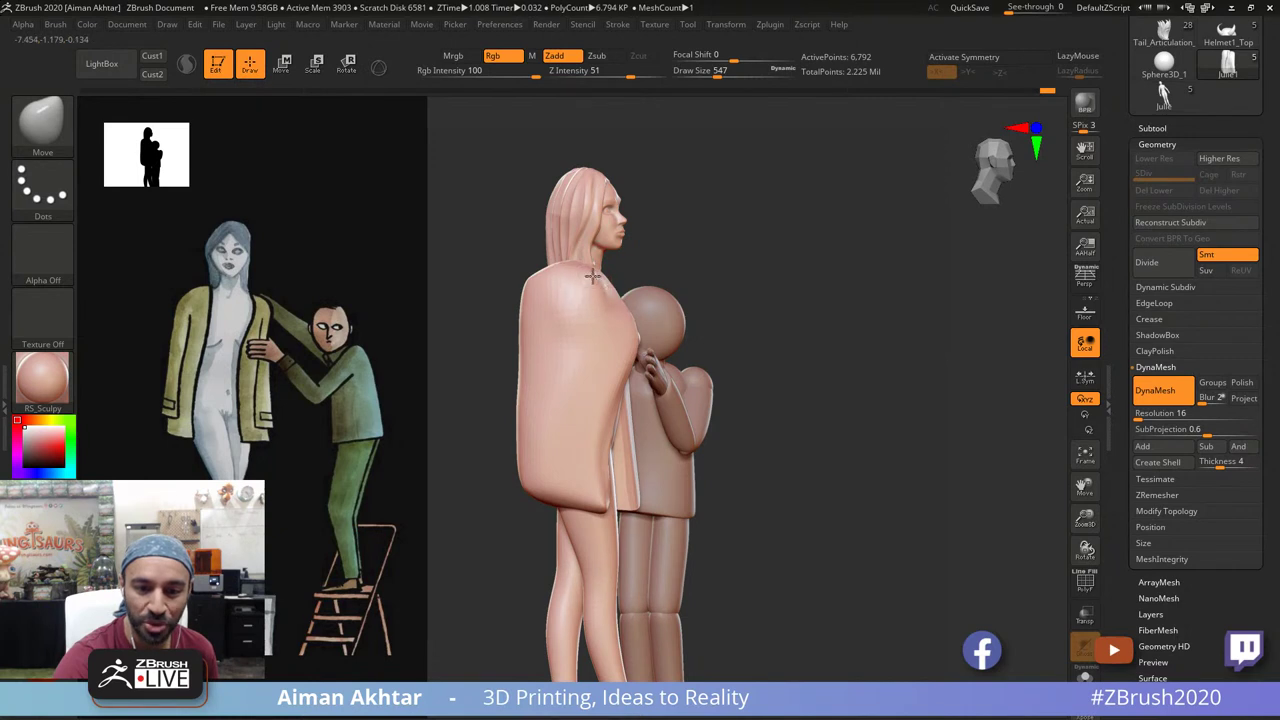
drag(590, 268, 594, 271)
Step: Pull the coat's upper back forward in side view with the Move brush at draw size 1566 and smooth it at size 1027
key(s)
mouse_move(540, 278)
mouse_down()
mouse_move(586, 314)
mouse_move(555, 304)
mouse_move(602, 329)
mouse_up()
key(s)
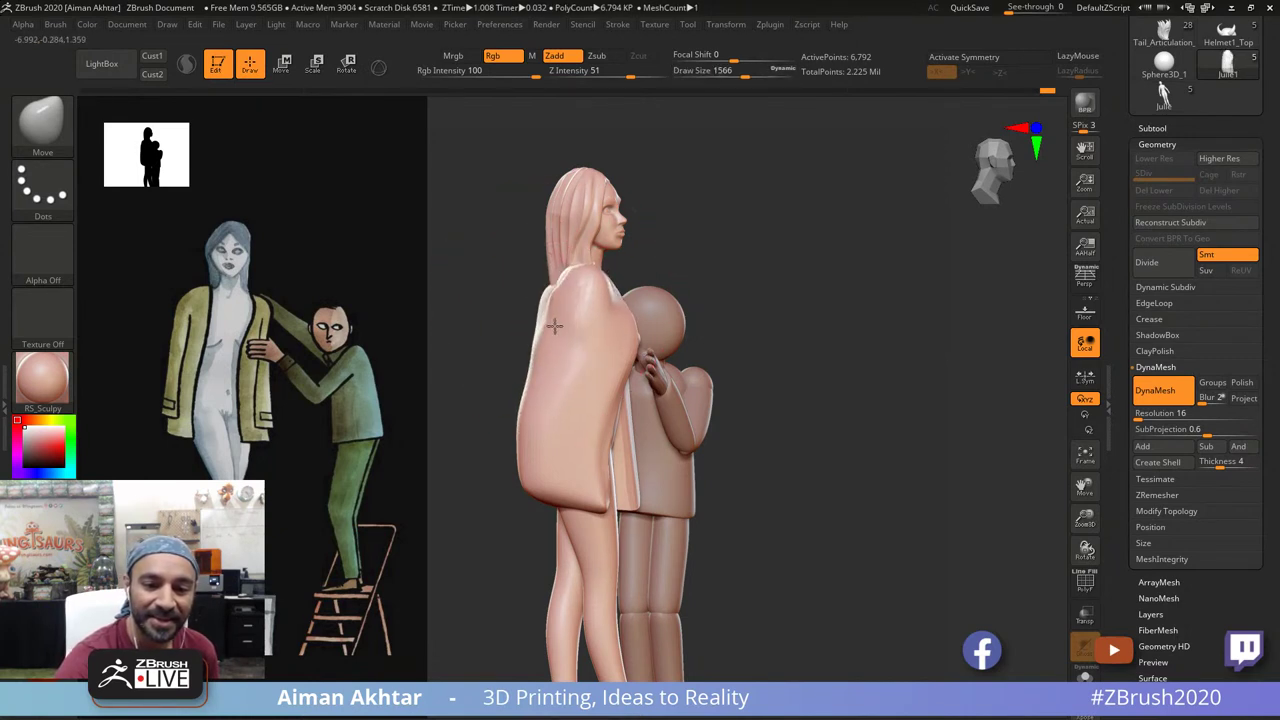
key(s)
shift+drag(556, 292, 547, 285)
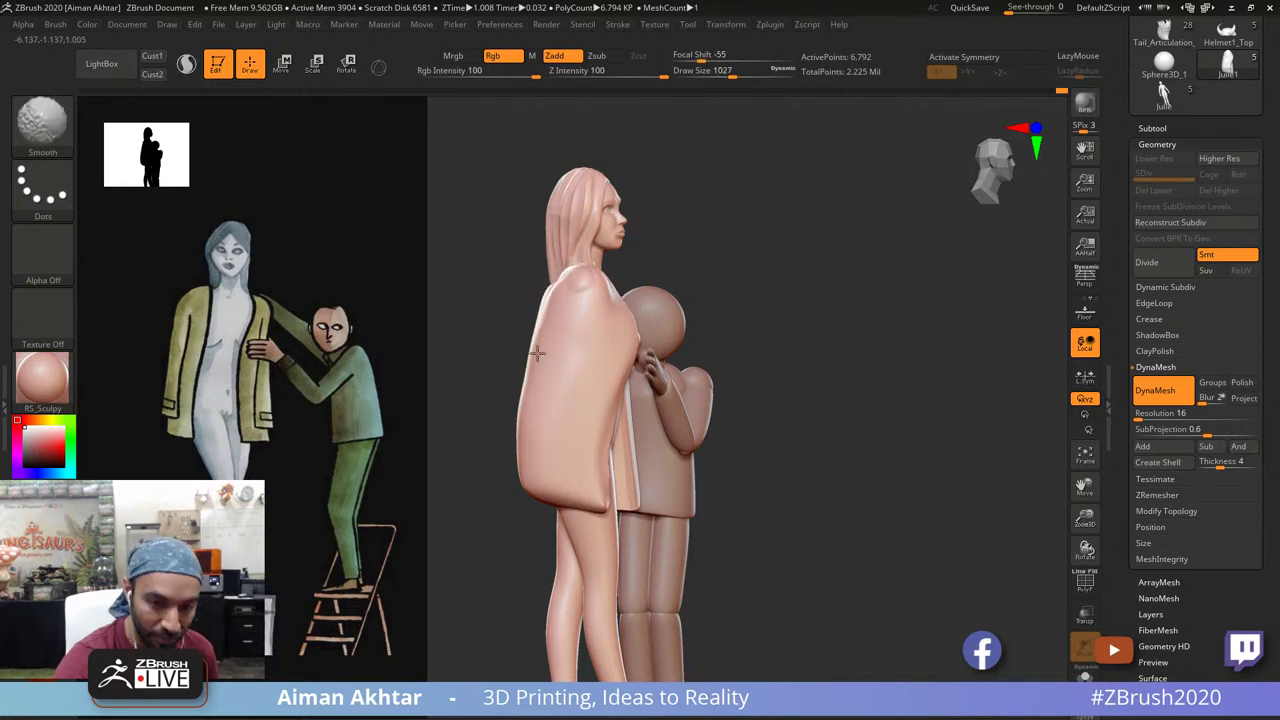
shift+drag(537, 353, 534, 368)
Step: Push in the coat's back and far side from a rear view with the Move brush at draw size 1003
key(s)
drag(588, 280, 572, 278)
drag(668, 240, 768, 240)
key(s)
drag(486, 298, 515, 310)
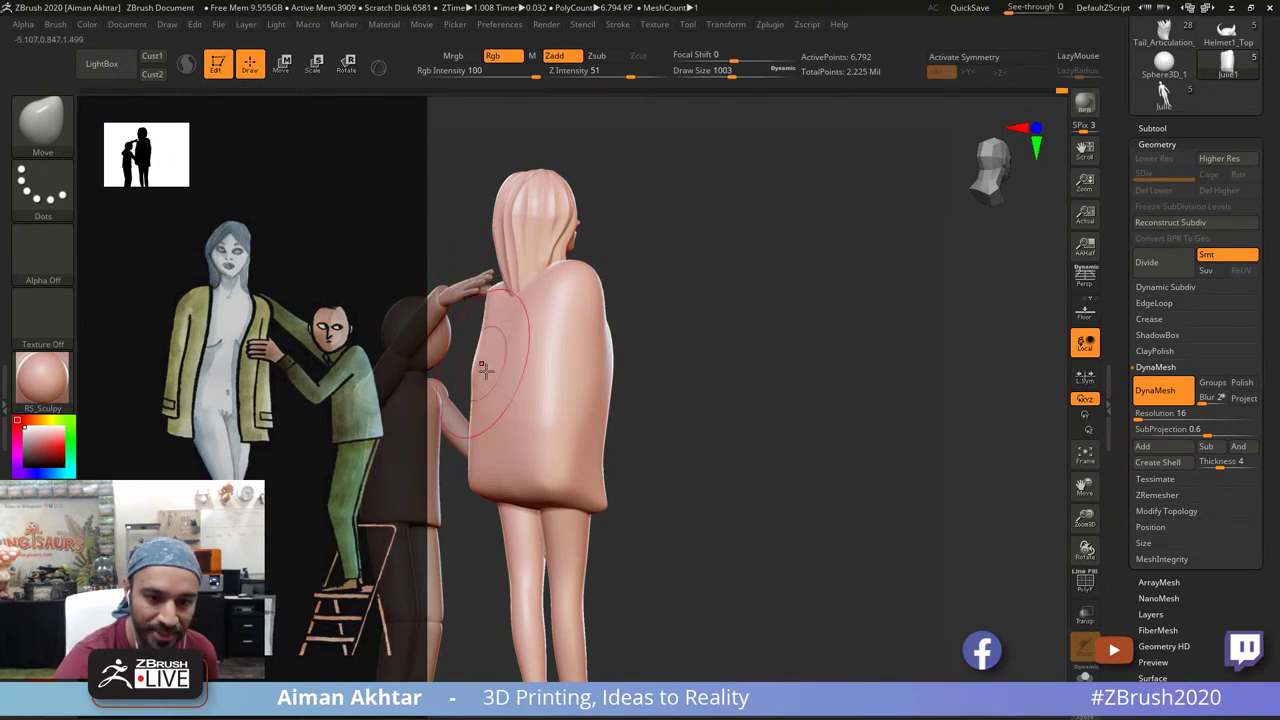
drag(485, 371, 502, 347)
Step: Reshape the coat's upper back from the rear side view with the Move brush at draw size 1256
drag(635, 297, 560, 299)
key(s)
mouse_move(523, 377)
mouse_down()
mouse_move(537, 376)
mouse_move(551, 420)
mouse_move(524, 384)
mouse_move(546, 373)
mouse_up()
key(s)
drag(502, 328, 516, 324)
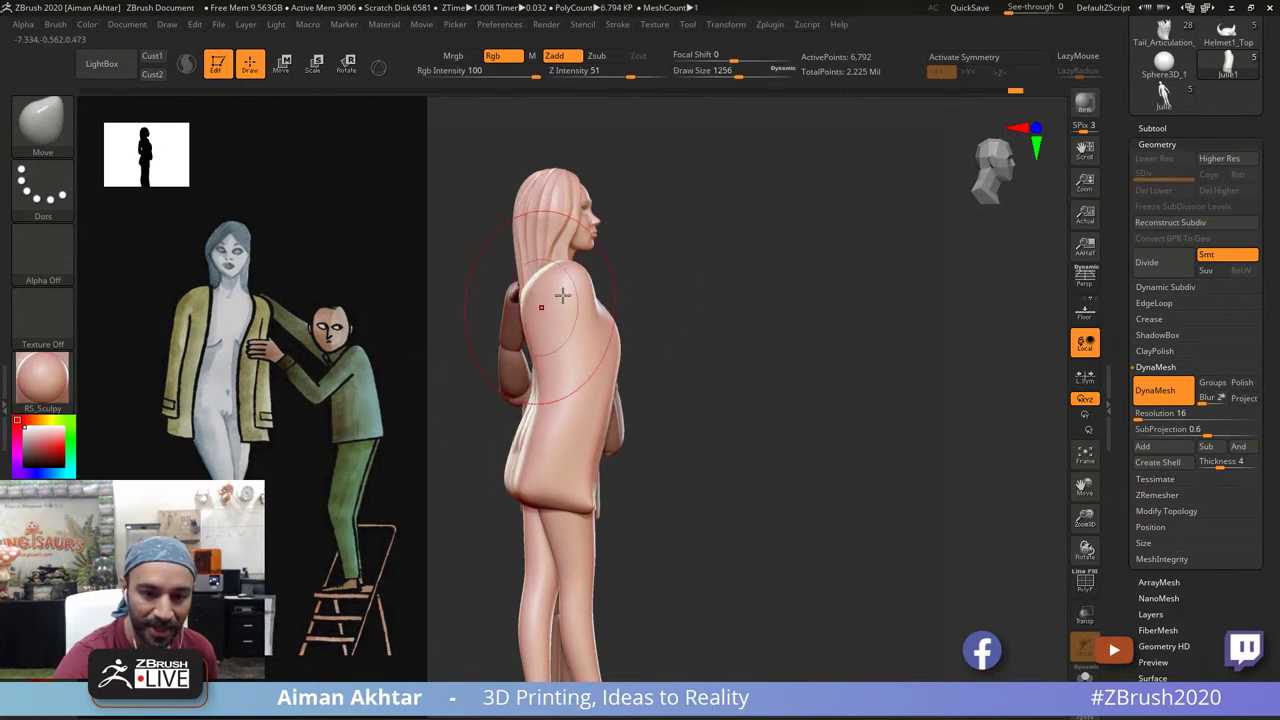
Step: Refine the coat's rear and side silhouette from shoulder to hem with the Move brush at draw size 1236
drag(625, 287, 698, 291)
key(s)
drag(516, 340, 502, 348)
drag(529, 405, 520, 420)
drag(494, 365, 511, 360)
drag(499, 449, 508, 449)
drag(612, 296, 649, 271)
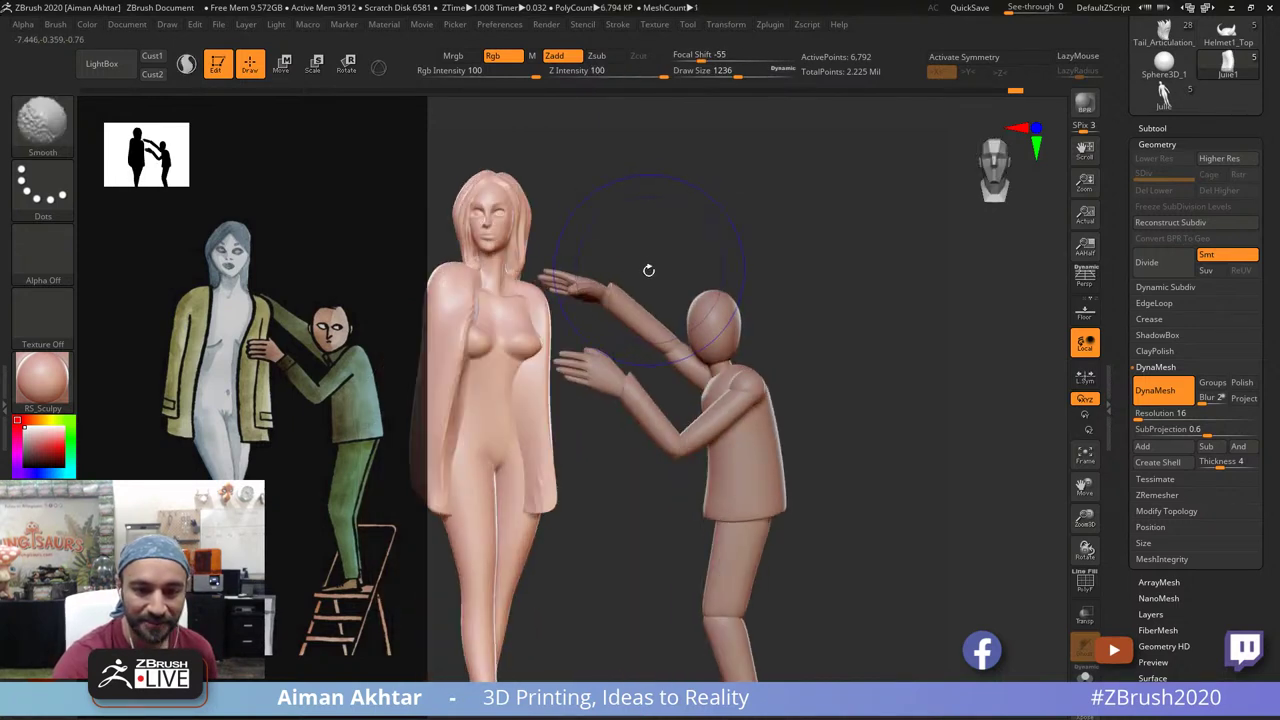
Step: Shift the right coat panel's upper front edge outward with the Move brush at draw size 697
alt+drag(766, 271, 904, 341)
key(s)
drag(612, 382, 596, 382)
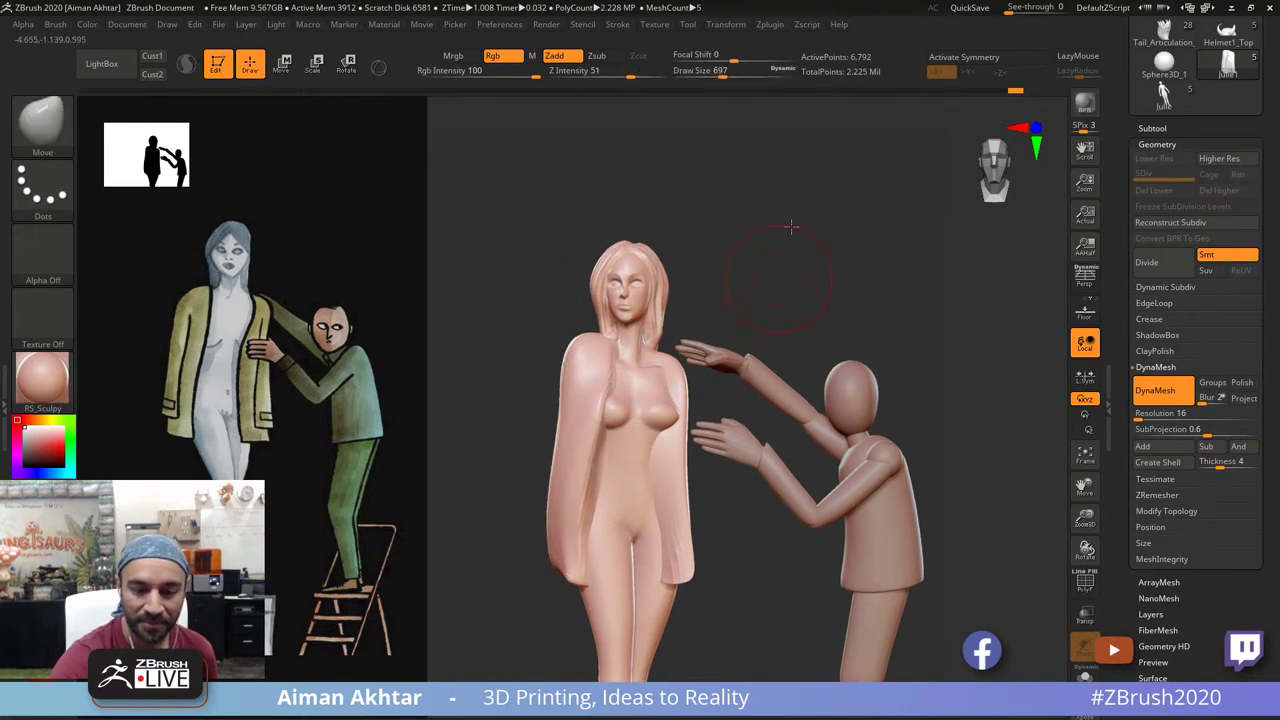
alt+drag(791, 227, 815, 150)
Step: Carve the left coat panel's inner front edge beside the waist with DamStandard at draw size 697
key(b)
key(d)
key(s)
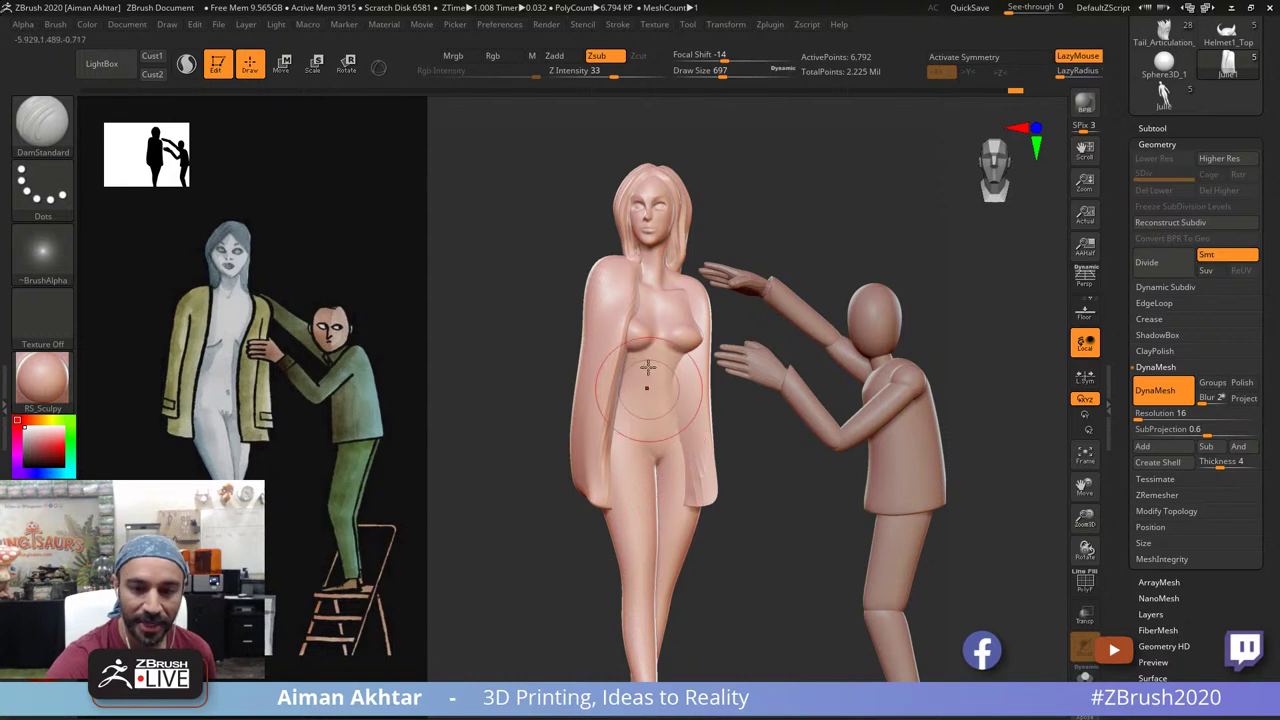
drag(648, 368, 692, 366)
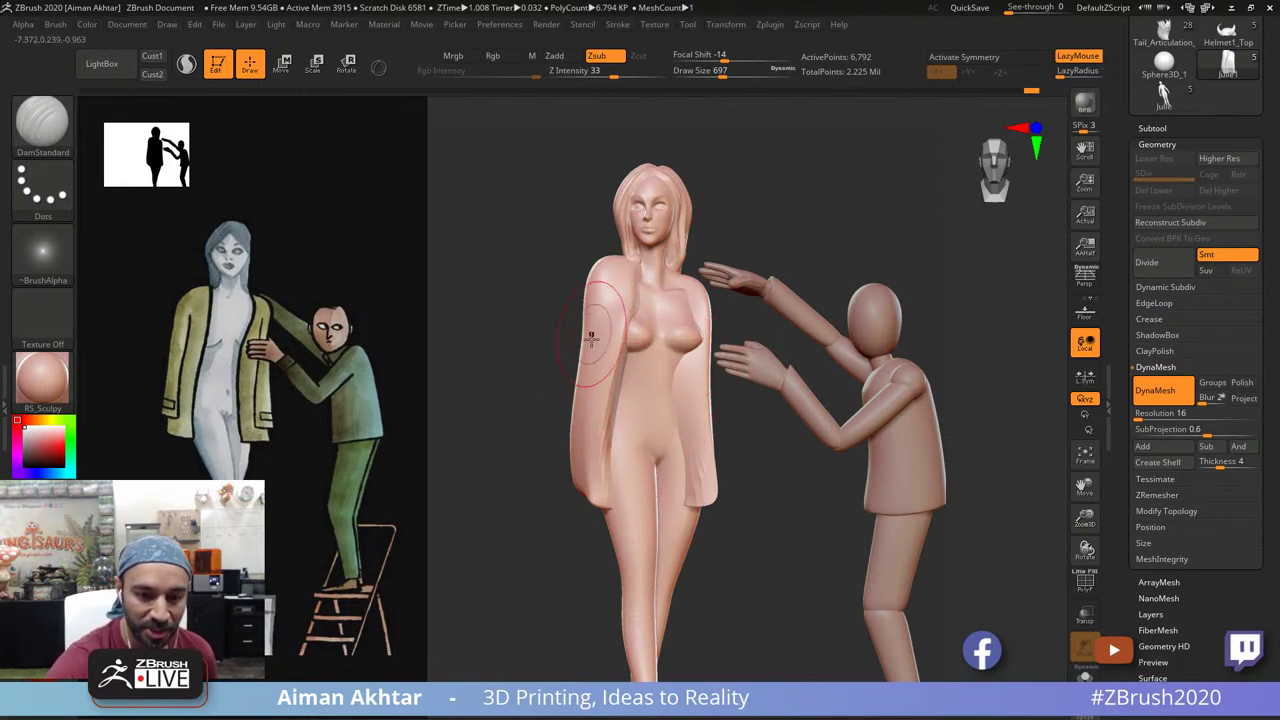
key(shift)
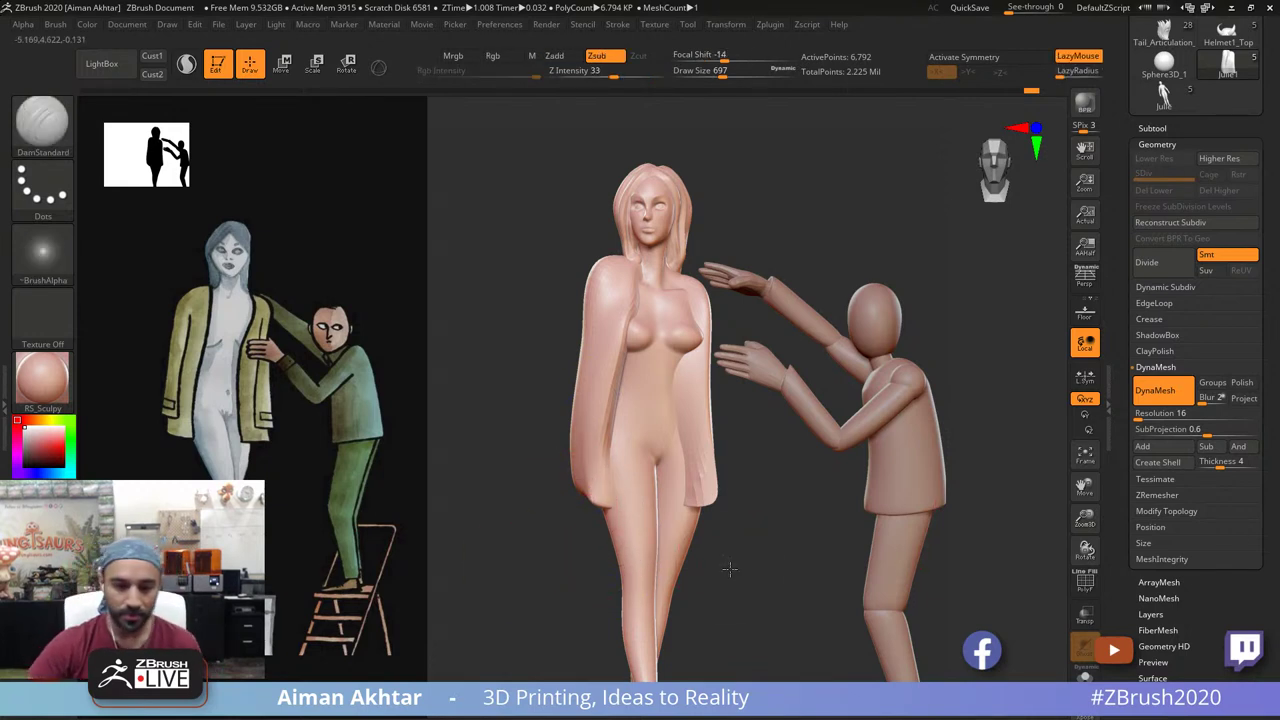
Step: Carve the lower part of the left coat panel's inner edge near the hem with DamStandard at draw size 342
key(s)
click(699, 395)
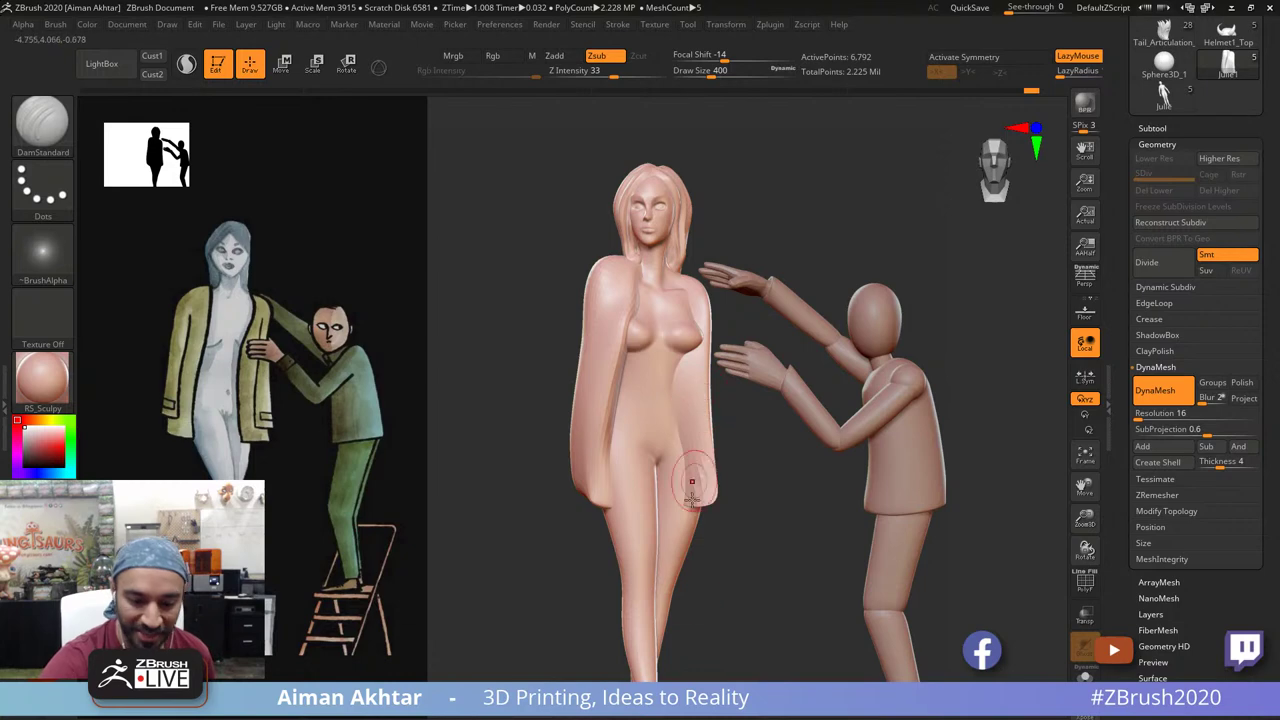
key(b)
click(688, 337)
key([)
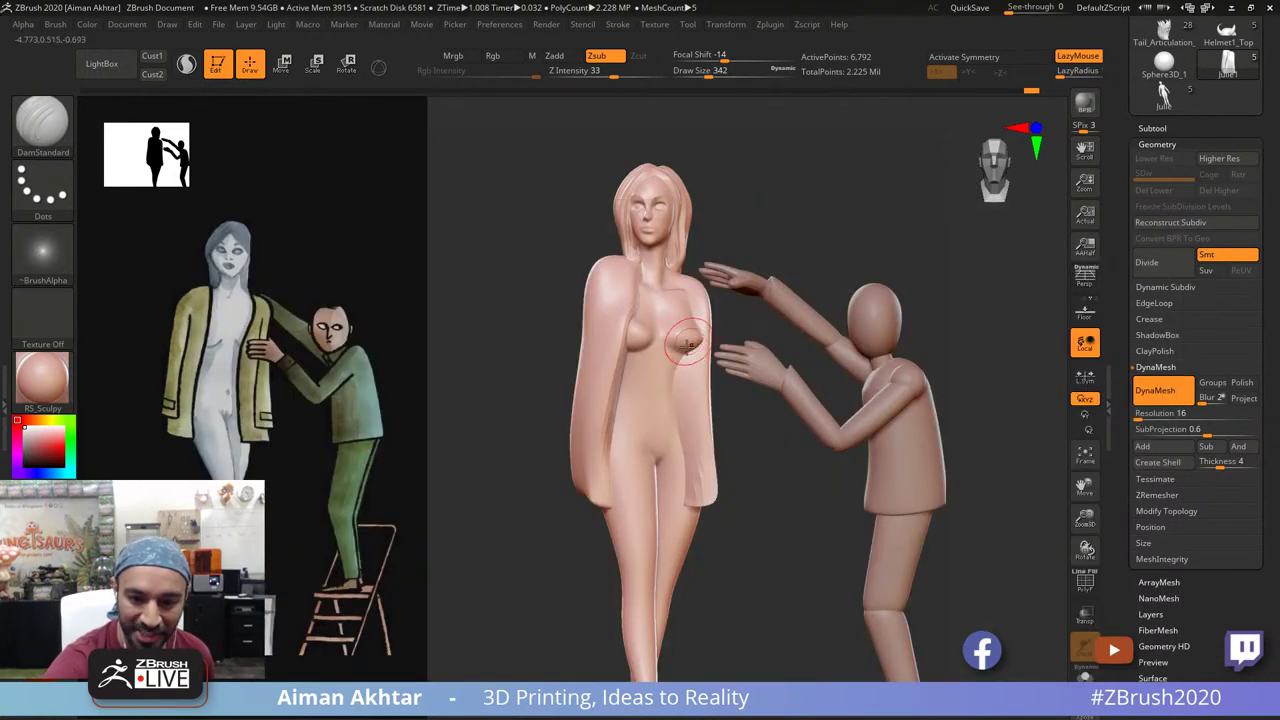
drag(690, 461, 687, 466)
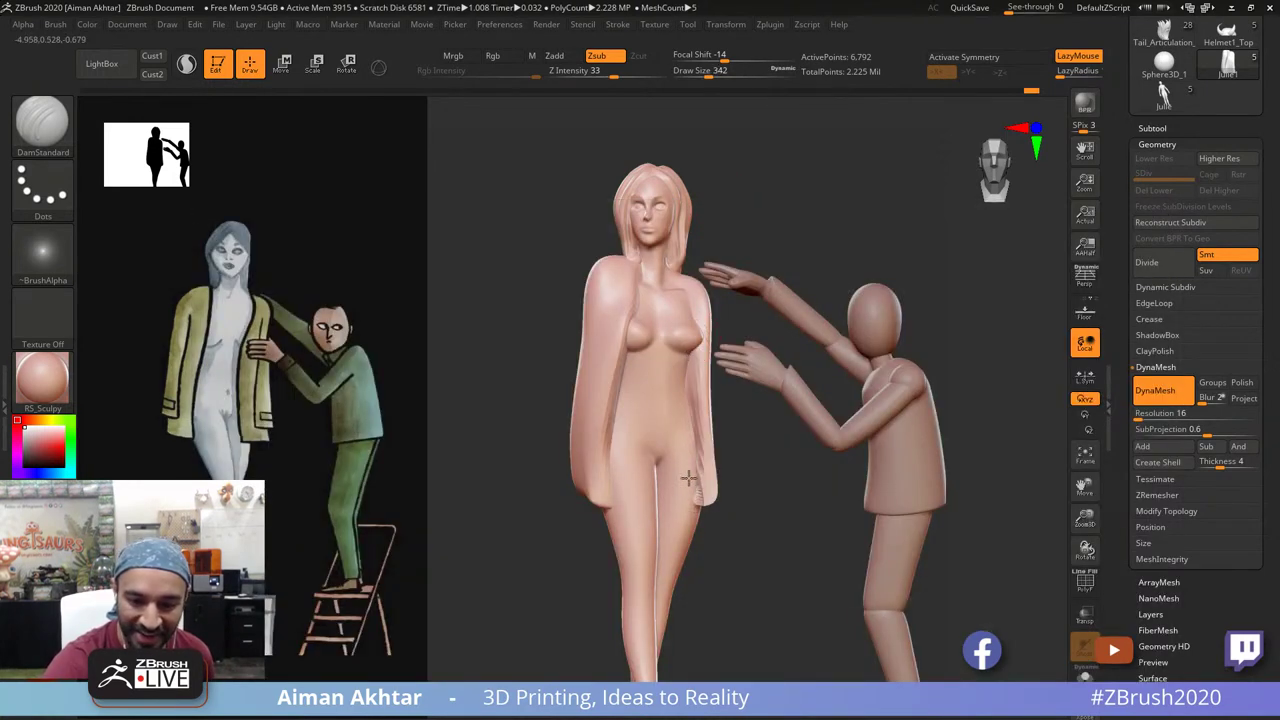
Step: Define the left coat panel's front edge from the chest to the hem with DamStandard strokes and smoothing
shift+drag(684, 402, 697, 506)
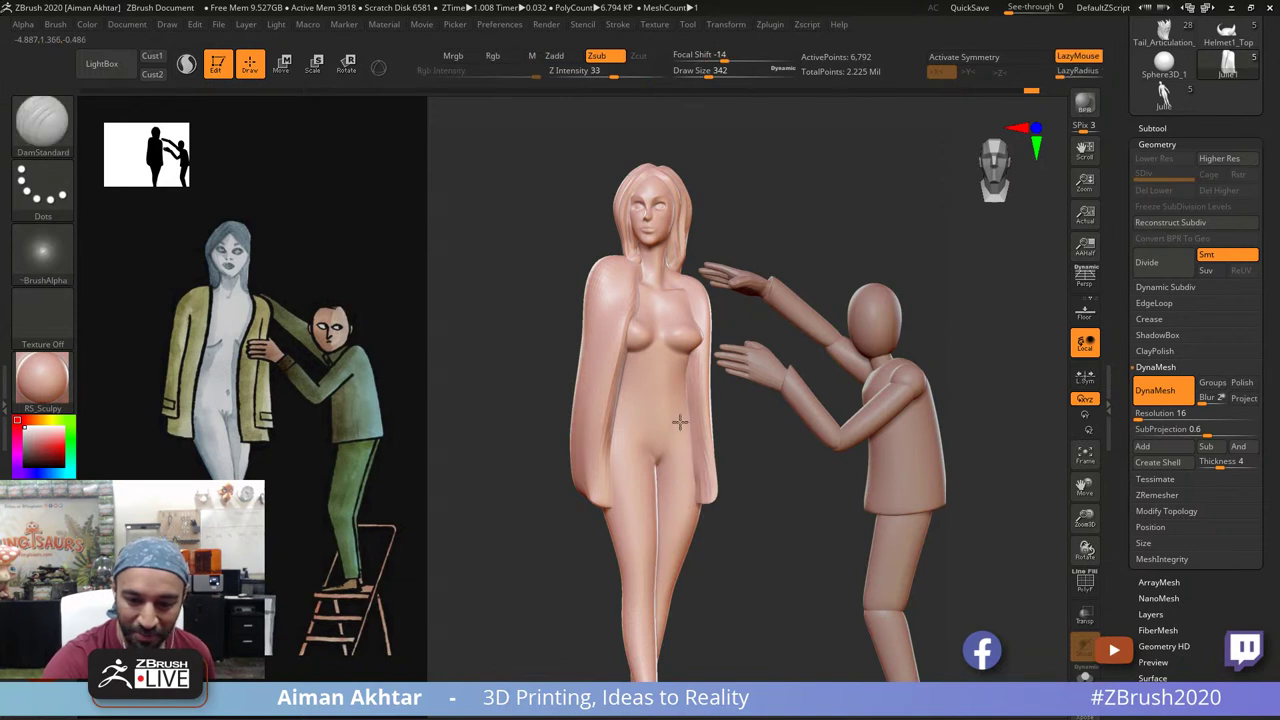
shift+drag(684, 357, 688, 455)
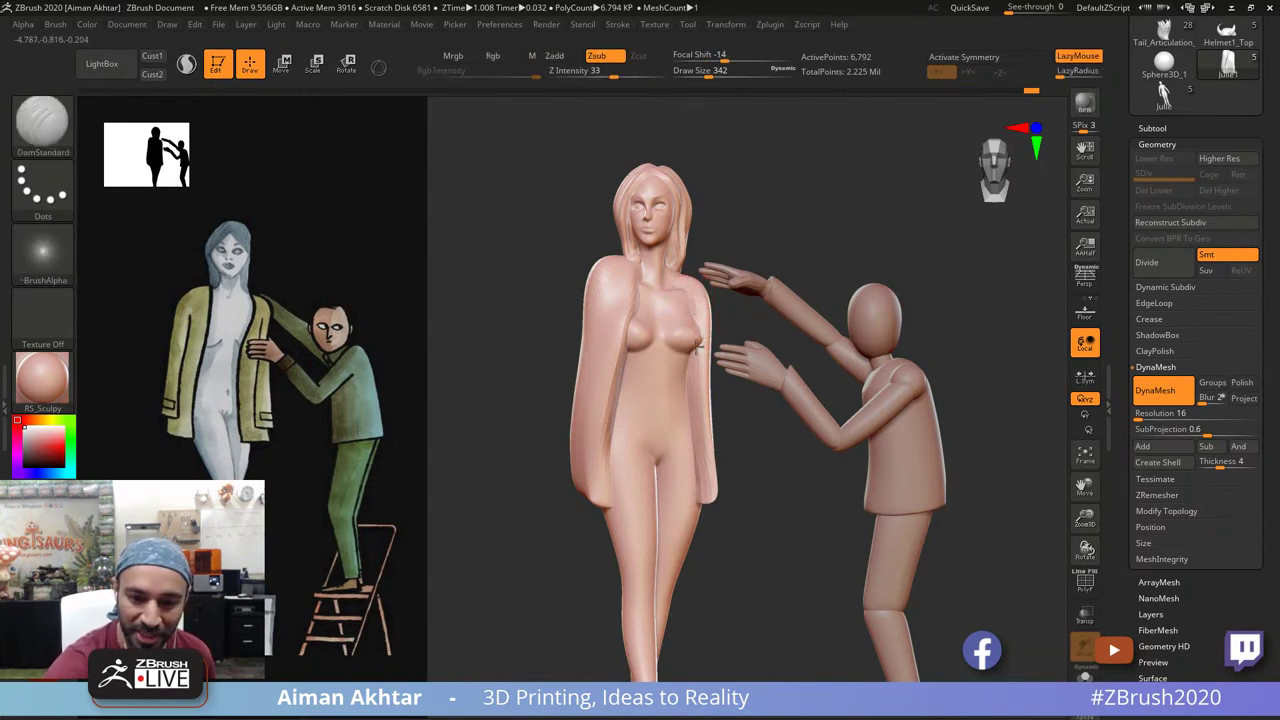
shift+drag(697, 322, 699, 342)
drag(696, 387, 699, 445)
drag(704, 342, 703, 462)
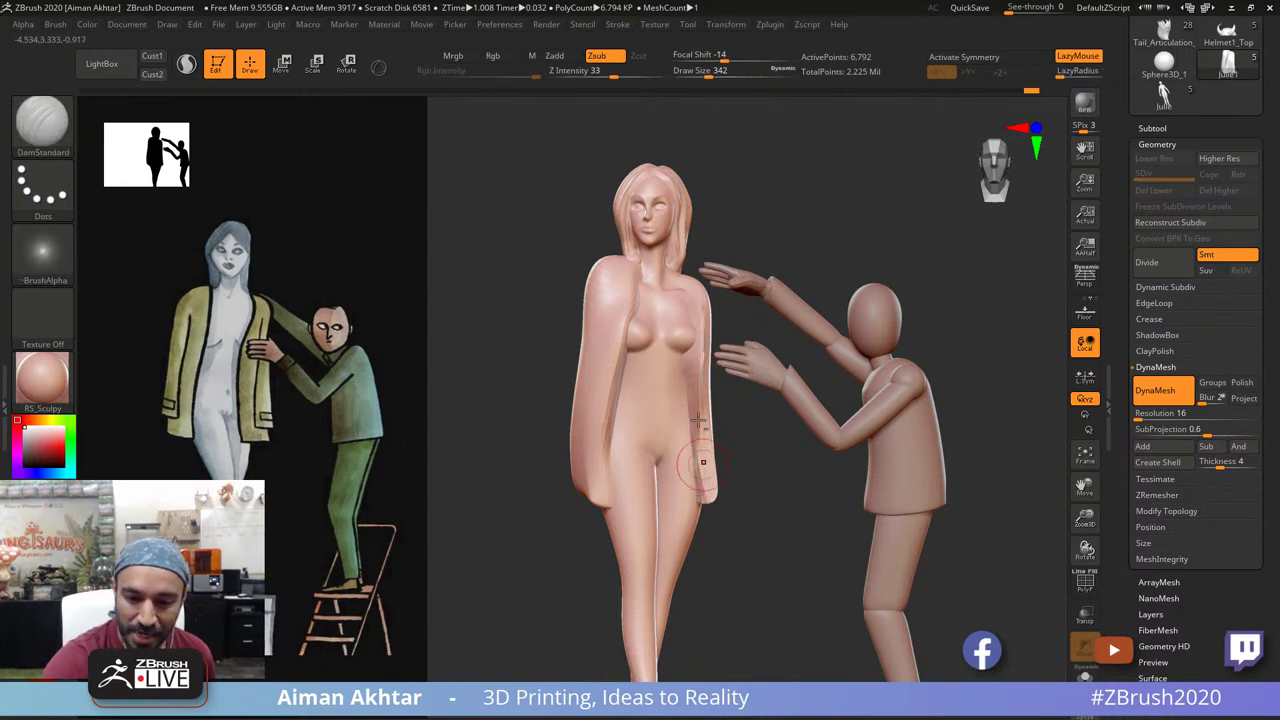
shift+drag(699, 355, 704, 472)
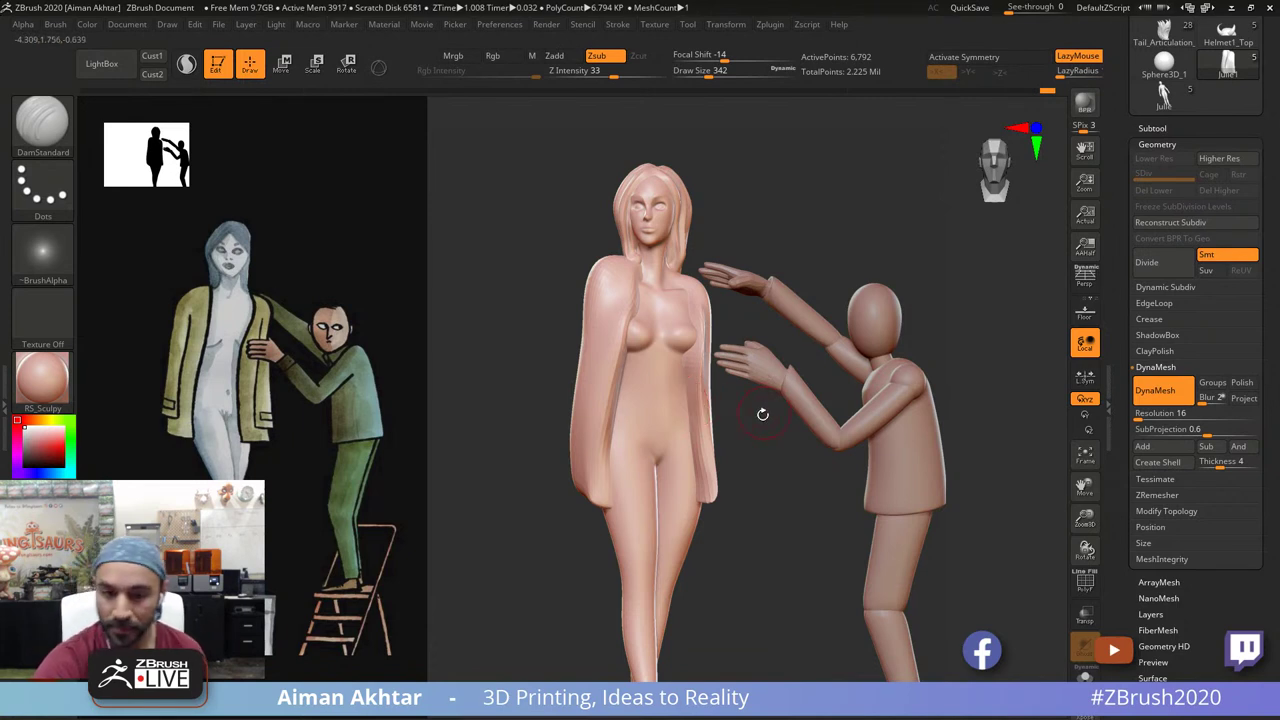
Step: Tighten the left coat panel's lower hem corner with the Pinch brush at draw size 342 and smooth it
drag(762, 414, 732, 388)
key(b)
key(p)
key(i)
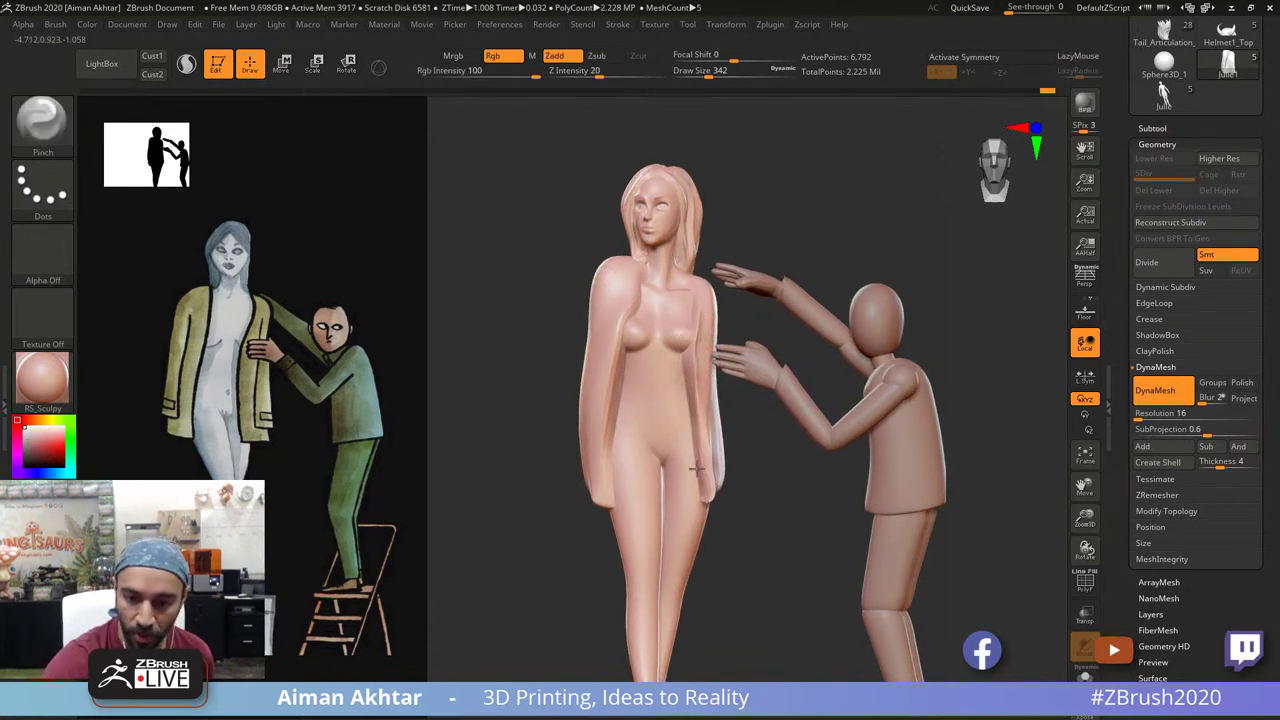
shift+drag(701, 483, 707, 502)
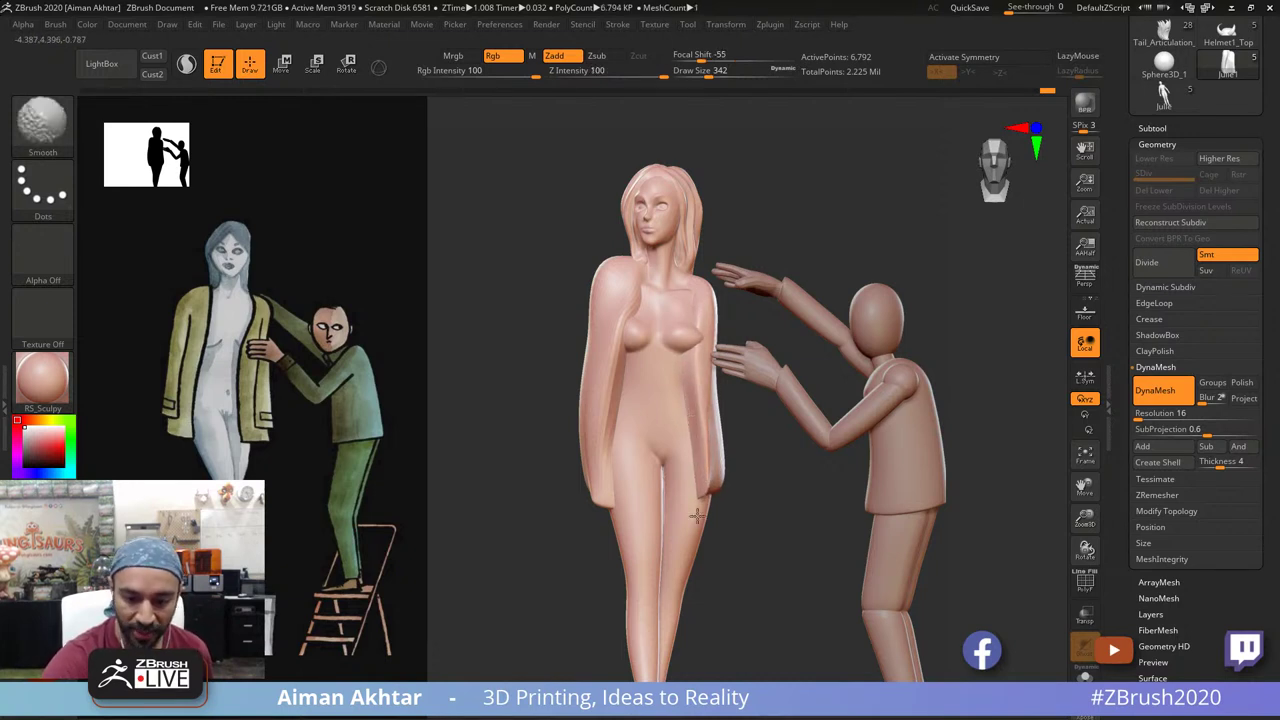
Step: Thicken the left coat panel toward the hem with the Inflat brush at draw size 638
key(b)
key(d)
key(s)
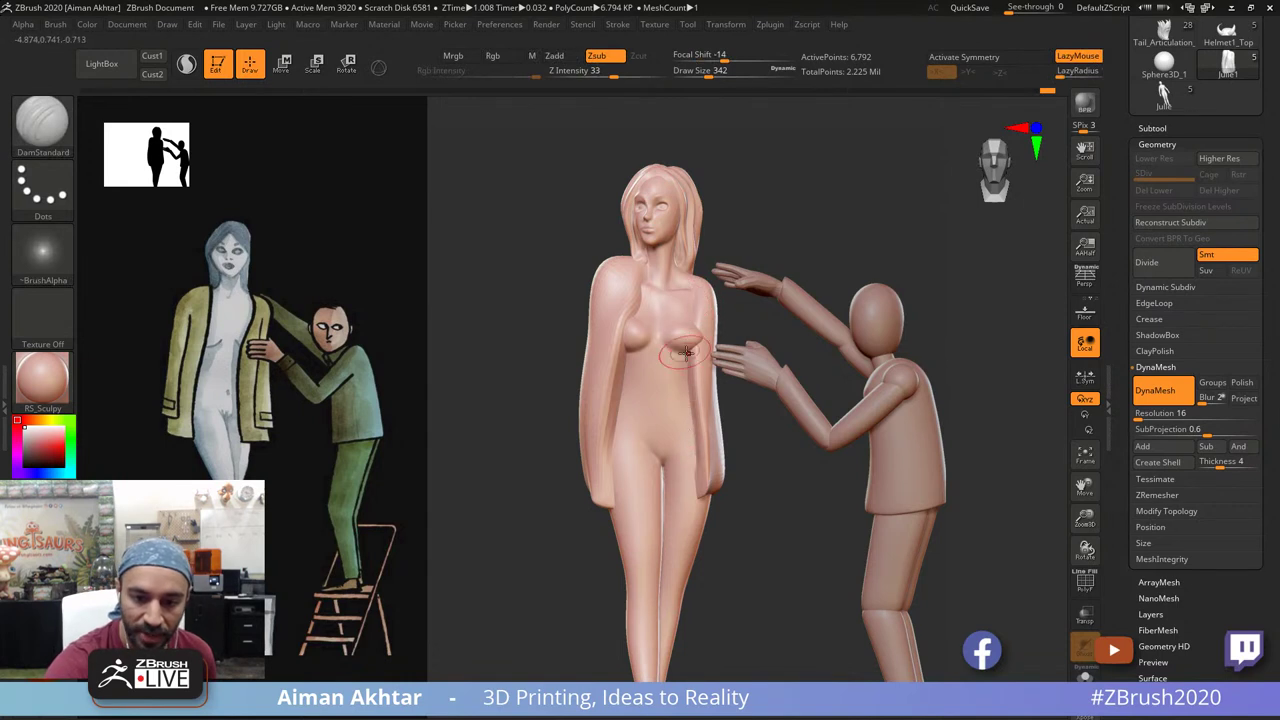
key(b)
key(m)
key(v)
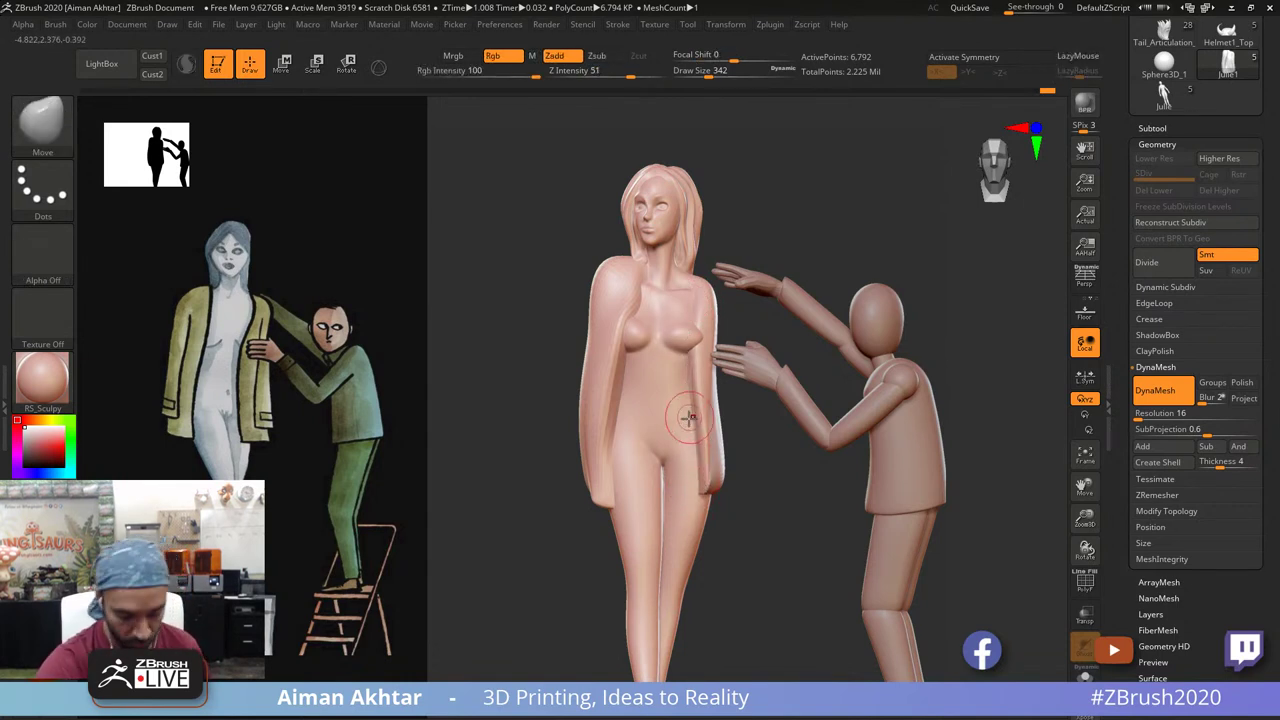
key(b)
key(i)
key(n)
key(s)
drag(709, 351, 719, 351)
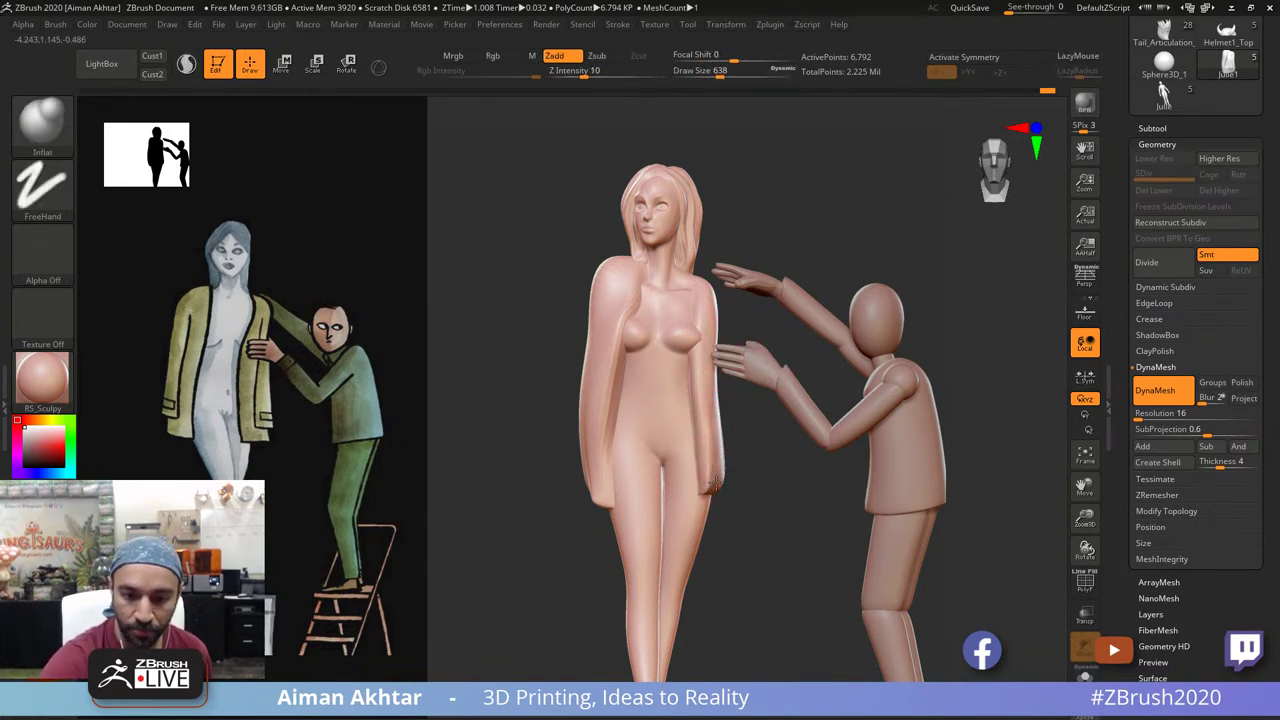
mouse_move(716, 484)
mouse_down()
mouse_move(714, 464)
mouse_move(710, 483)
mouse_up()
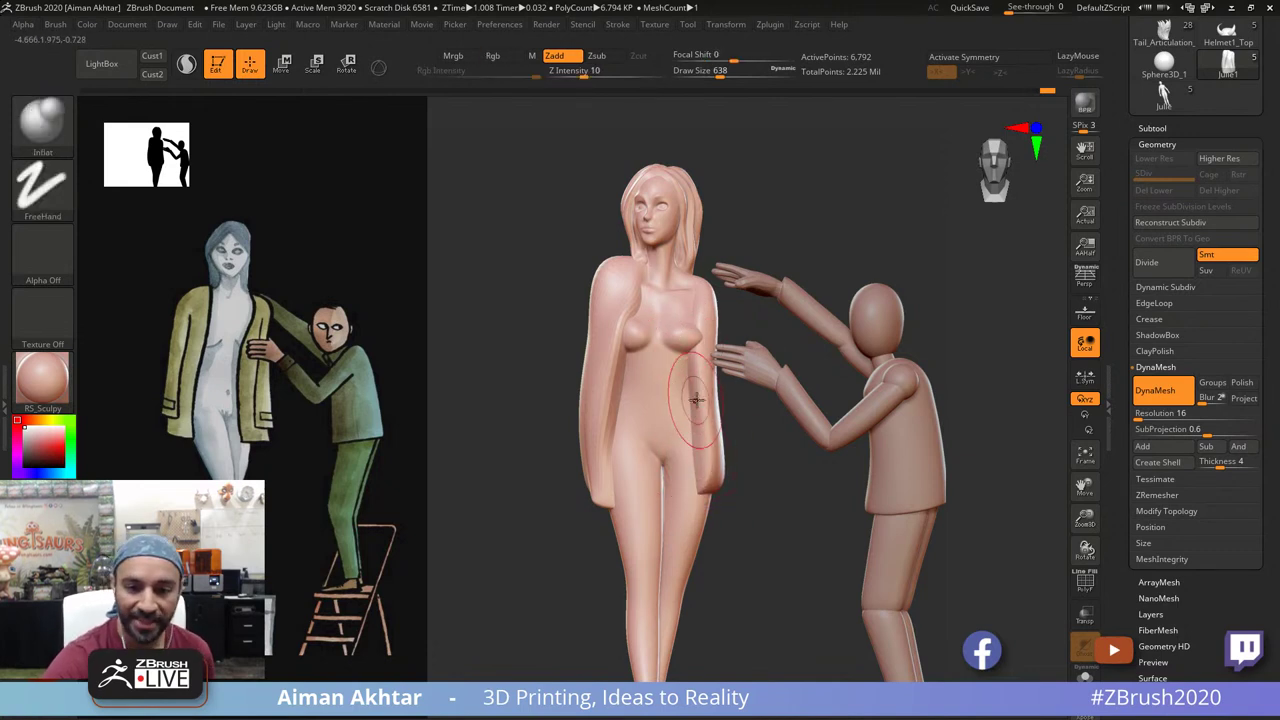
Step: Recarve the inside of the left coat panel from the chest to the hem with DamStandard at draw size 356
key(b)
key(d)
key(s)
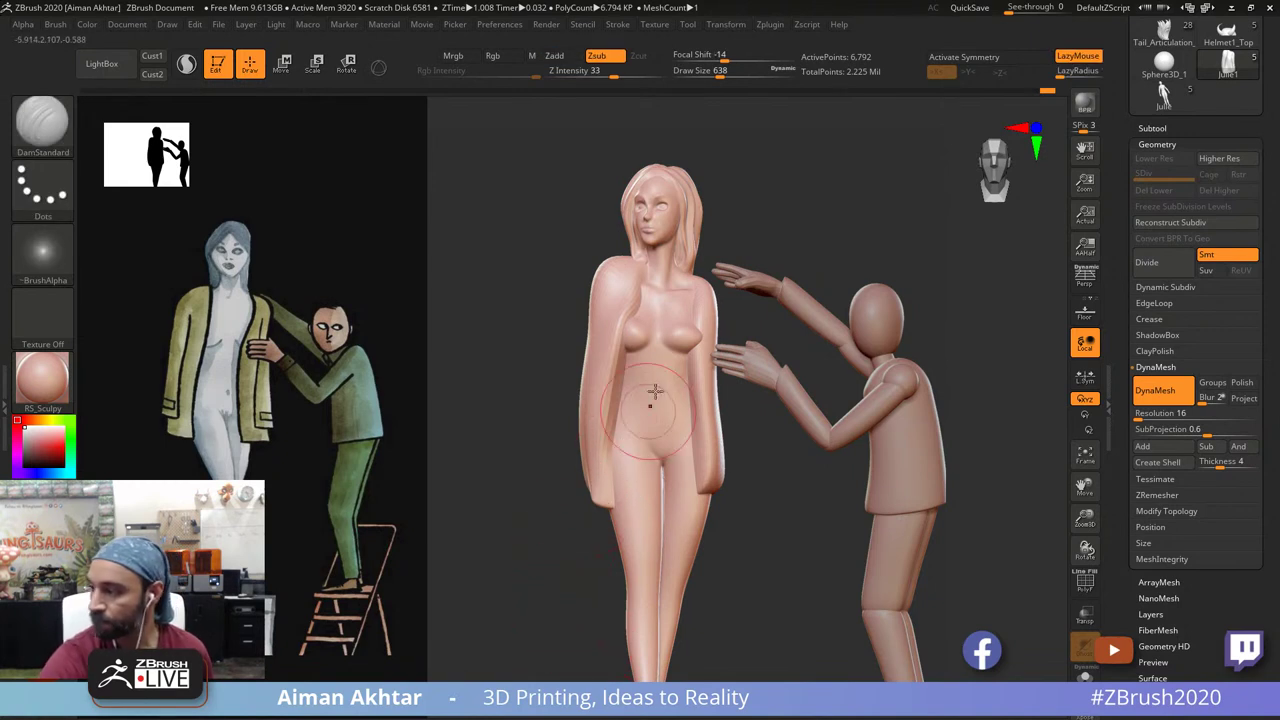
key(s)
mouse_move(693, 306)
mouse_down()
mouse_move(682, 306)
mouse_move(695, 400)
mouse_up()
mouse_move(694, 356)
mouse_down()
mouse_move(699, 465)
mouse_move(698, 436)
mouse_up()
drag(699, 380, 699, 478)
drag(697, 404, 700, 482)
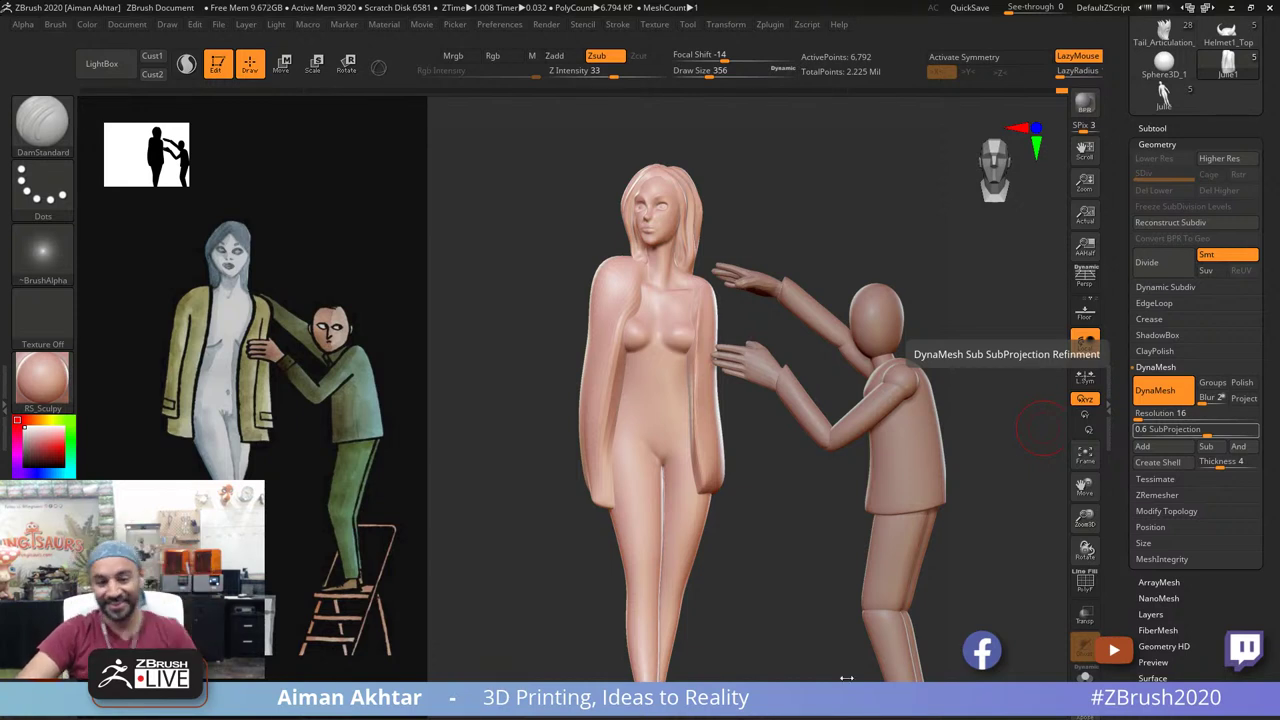
Step: Switch to the Move brush and smooth the left coat panel from the chest down to the hem at draw size 356
mouse_move(766, 489)
mouse_down()
mouse_move(755, 440)
mouse_move(812, 453)
mouse_up()
key(b)
key(m)
key(v)
shift+drag(695, 335, 704, 480)
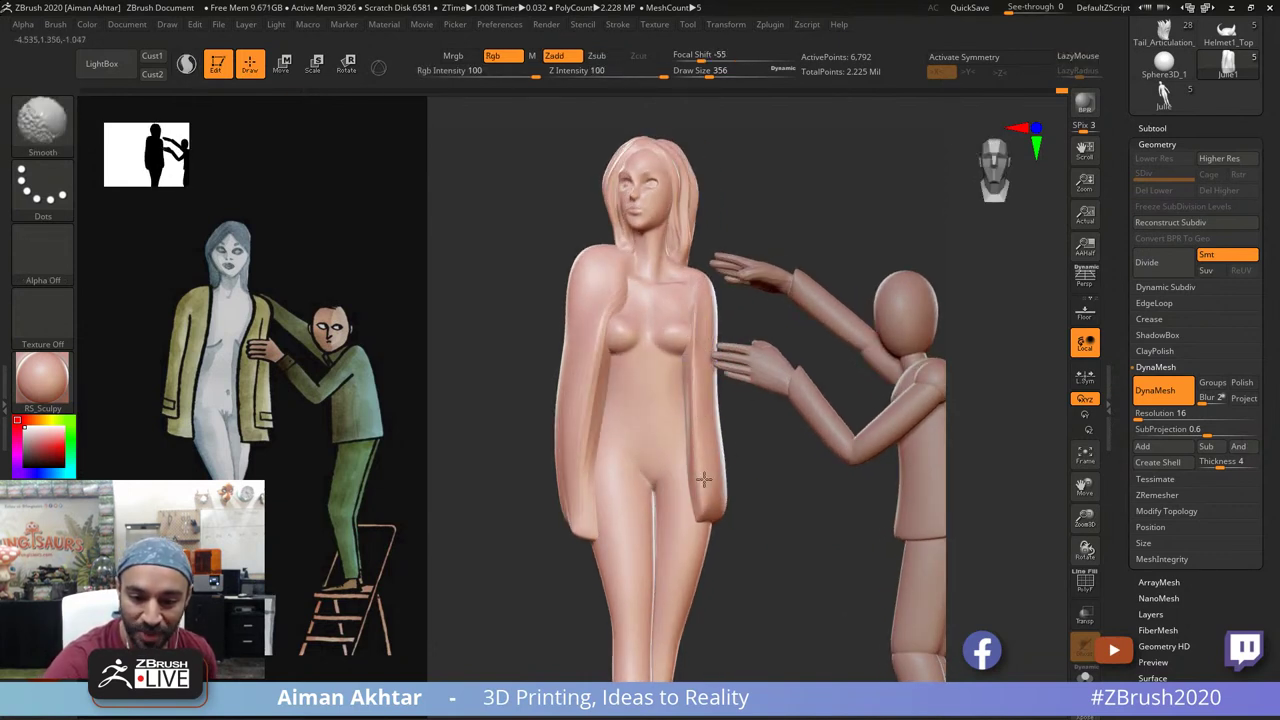
Step: Smooth the right coat panel at the chest, then carve the left panel's inner edge with DamStandard at draw size 356
shift+drag(691, 311, 684, 347)
key(b)
key(d)
key(s)
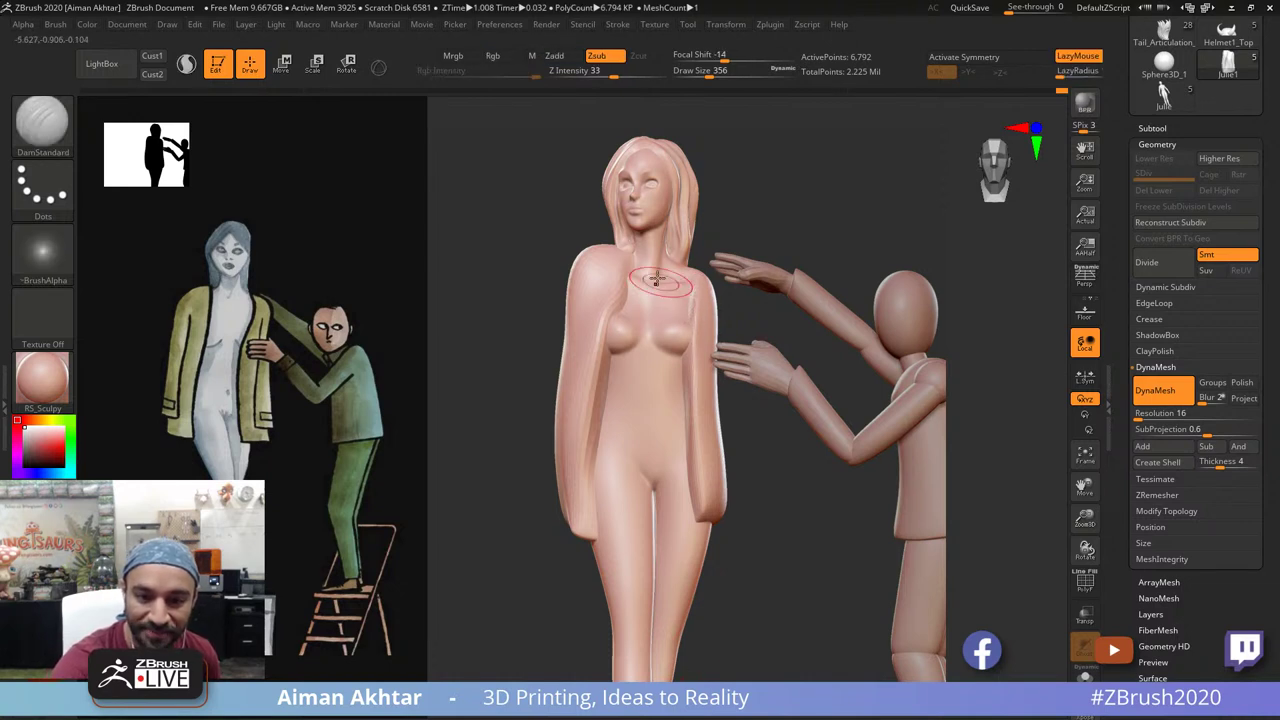
mouse_move(629, 285)
shift+mouse_down()
mouse_move(608, 381)
mouse_move(622, 470)
shift+mouse_up()
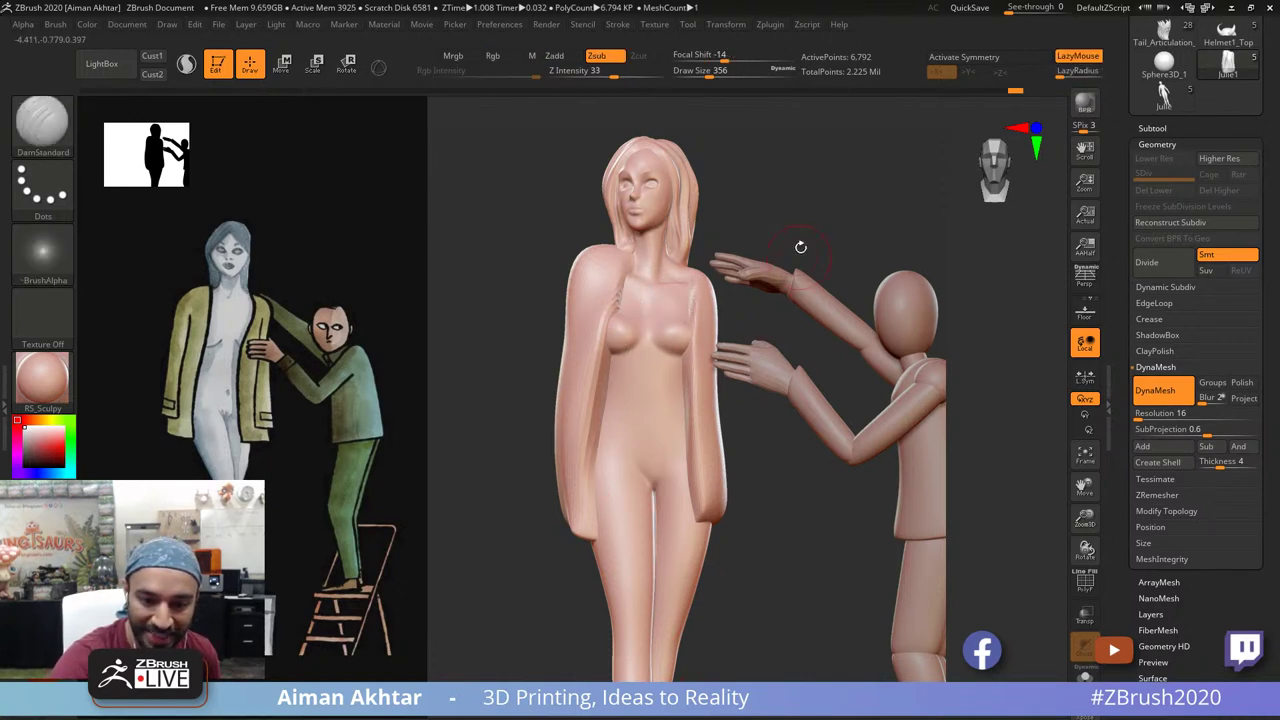
Step: Pull the left coat panel's inner edge further over the body with the Move brush, adjust its hem and smooth it at draw size 638
mouse_move(800, 246)
mouse_down()
mouse_move(766, 230)
mouse_move(776, 233)
mouse_up()
key(b)
key(m)
key(v)
key(s)
mouse_move(598, 394)
mouse_down()
mouse_move(616, 394)
mouse_move(616, 438)
mouse_up()
key(s)
mouse_move(587, 515)
mouse_down()
mouse_move(569, 516)
mouse_move(579, 504)
mouse_move(594, 515)
mouse_move(576, 524)
mouse_up()
key(s)
shift+drag(577, 471, 655, 424)
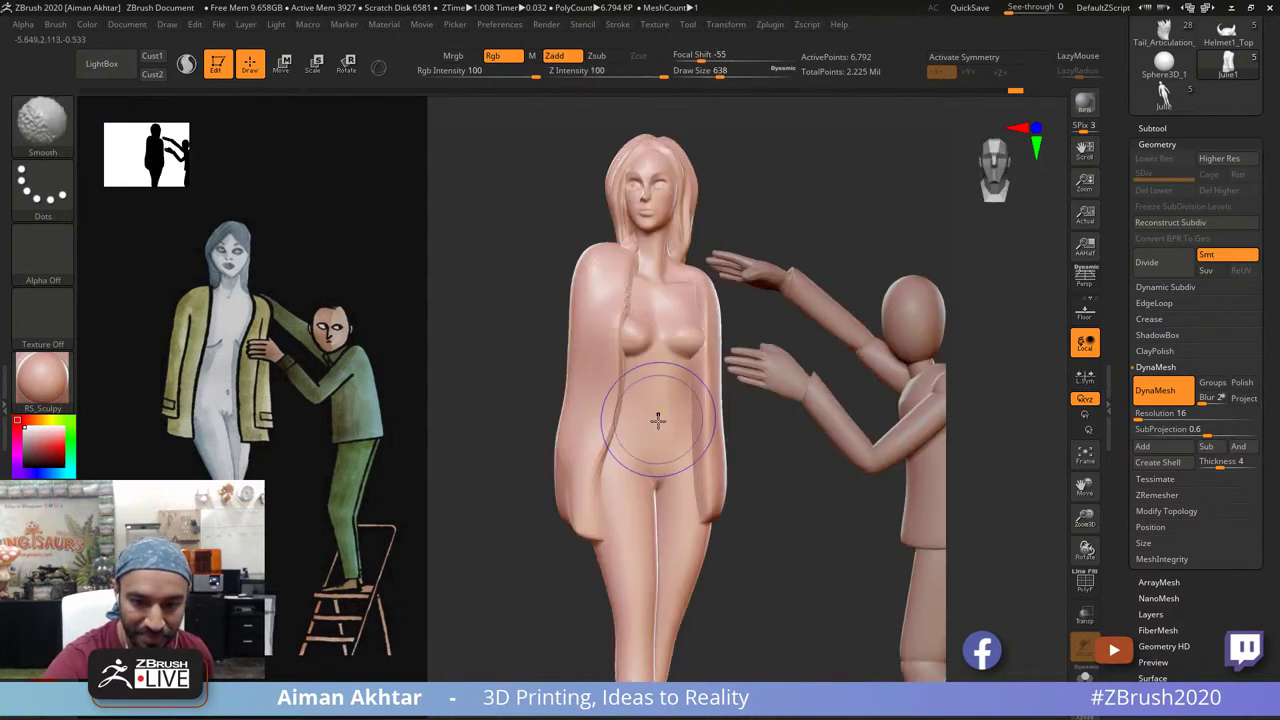
mouse_move(602, 480)
mouse_down()
mouse_move(605, 447)
mouse_move(599, 531)
mouse_move(617, 541)
mouse_move(620, 478)
mouse_up()
key(s)
Step: Recarve the left coat panel's inner edge down to the hip with DamStandard at draw size 356
key(b)
key(d)
key(s)
key(s)
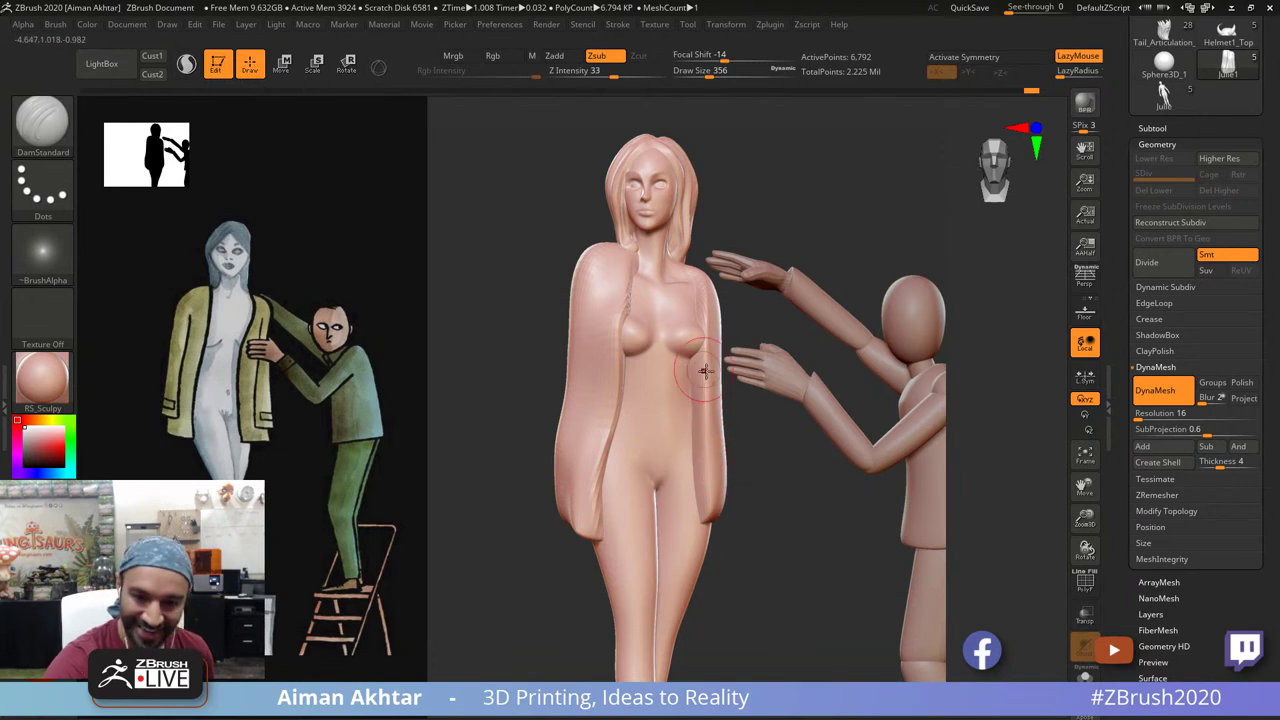
Step: Reshape the right coat panel's inner edge beside the chest and waist with the Move brush at draw size 529
key(b)
key(m)
key(v)
key(s)
mouse_move(722, 426)
mouse_down()
mouse_move(752, 420)
mouse_move(694, 428)
mouse_move(693, 407)
mouse_move(674, 417)
mouse_up()
key(s)
key(s)
key(s)
key(s)
key(s)
mouse_move(712, 351)
mouse_down()
mouse_move(690, 350)
mouse_move(713, 339)
mouse_up()
drag(755, 420, 688, 408)
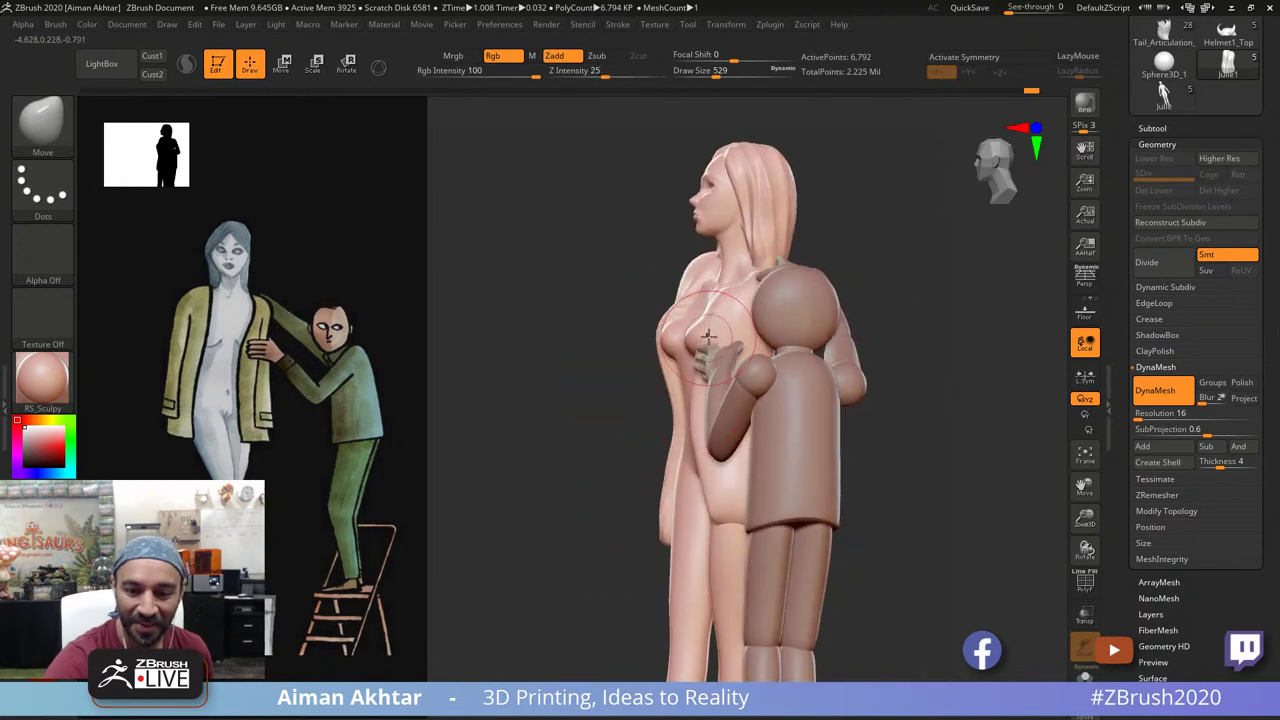
Step: Adjust the right coat panel's front edge with the Move brush at Z intensity 51, ending at draw size 512
key(s)
drag(706, 337, 713, 335)
key(s)
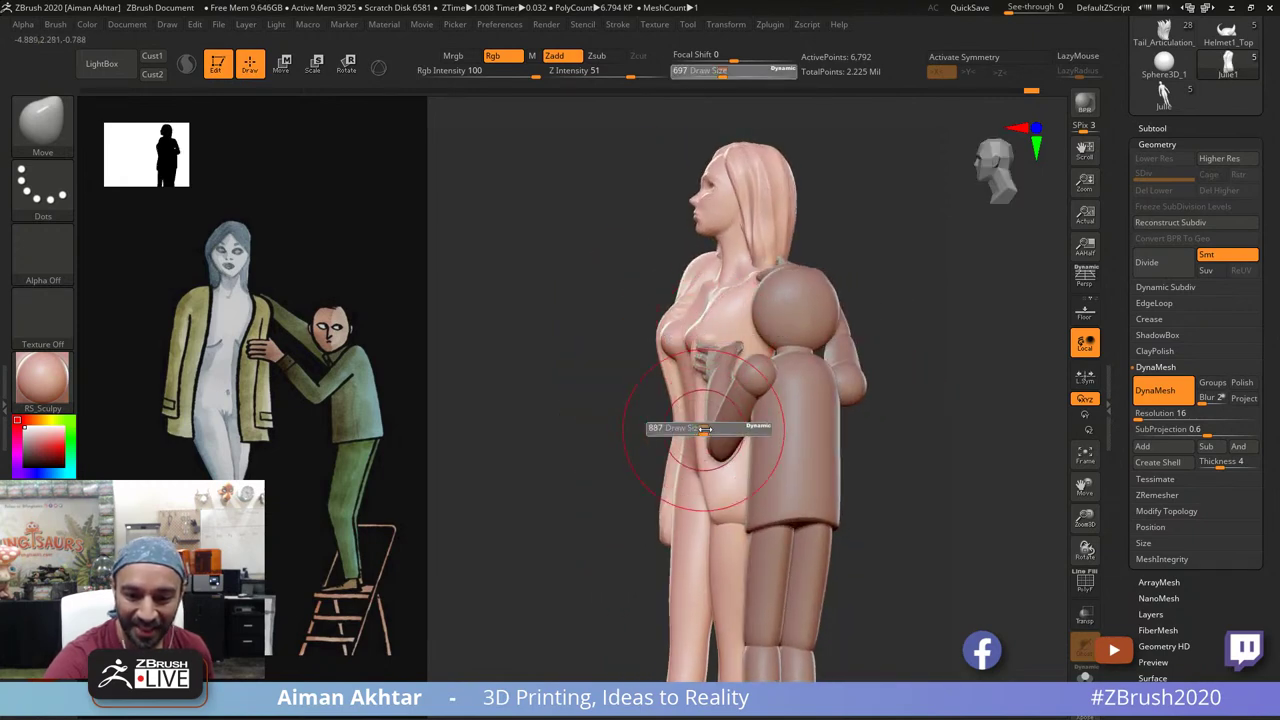
drag(712, 428, 720, 428)
drag(633, 406, 701, 403)
key(s)
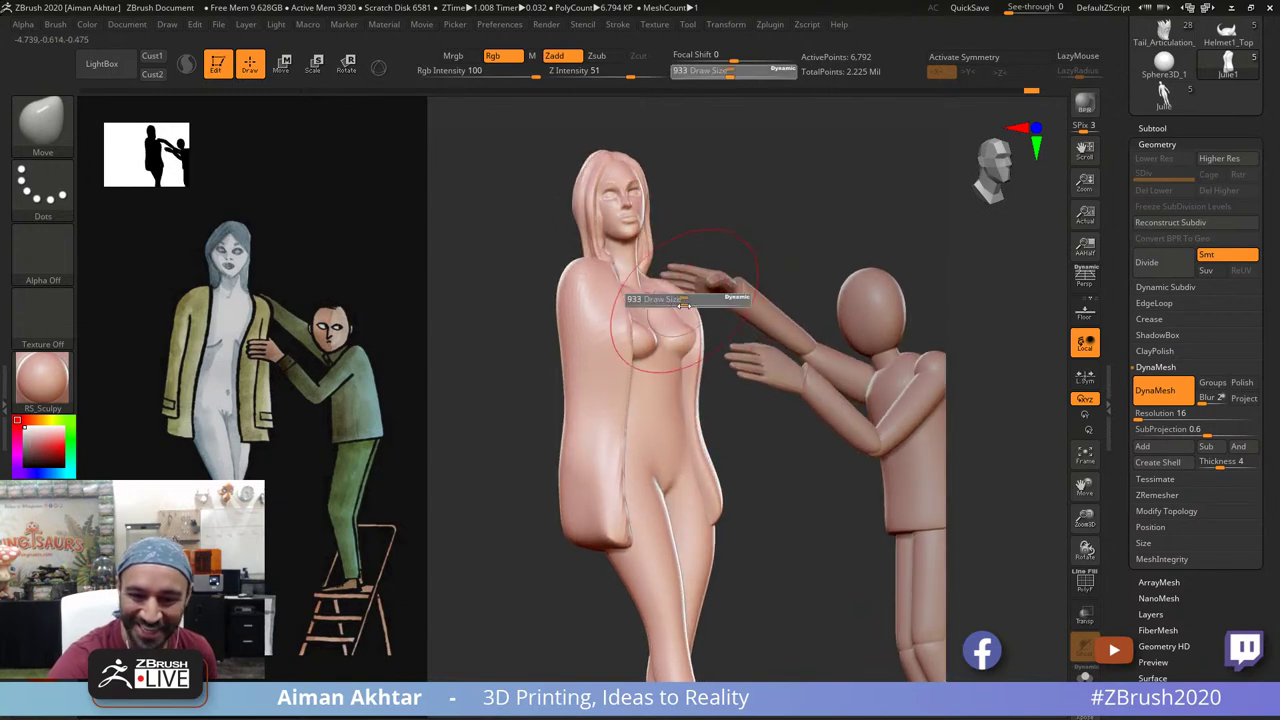
drag(682, 301, 668, 301)
right_drag(682, 480, 647, 351)
drag(711, 447, 711, 511)
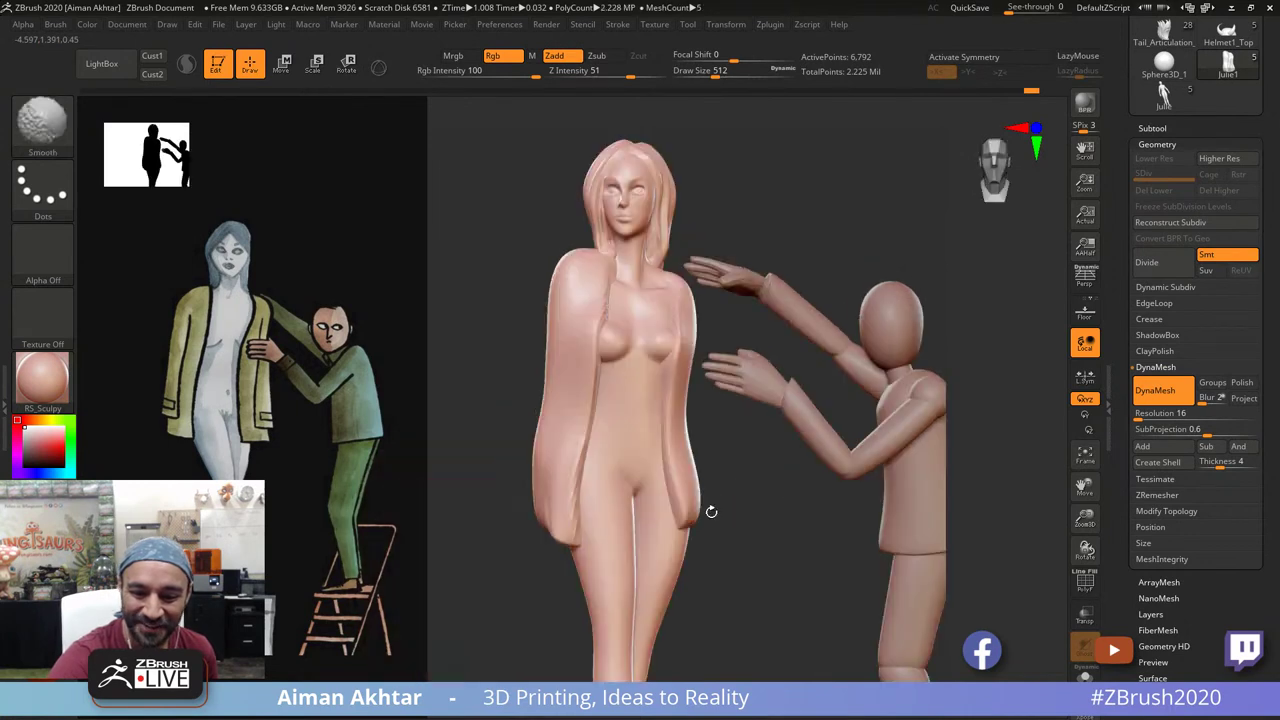
Step: Reposition the left coat panel's lower hem corner with the Move brush and smooth its outer edge at draw size 512
drag(558, 532, 575, 541)
key(shift)
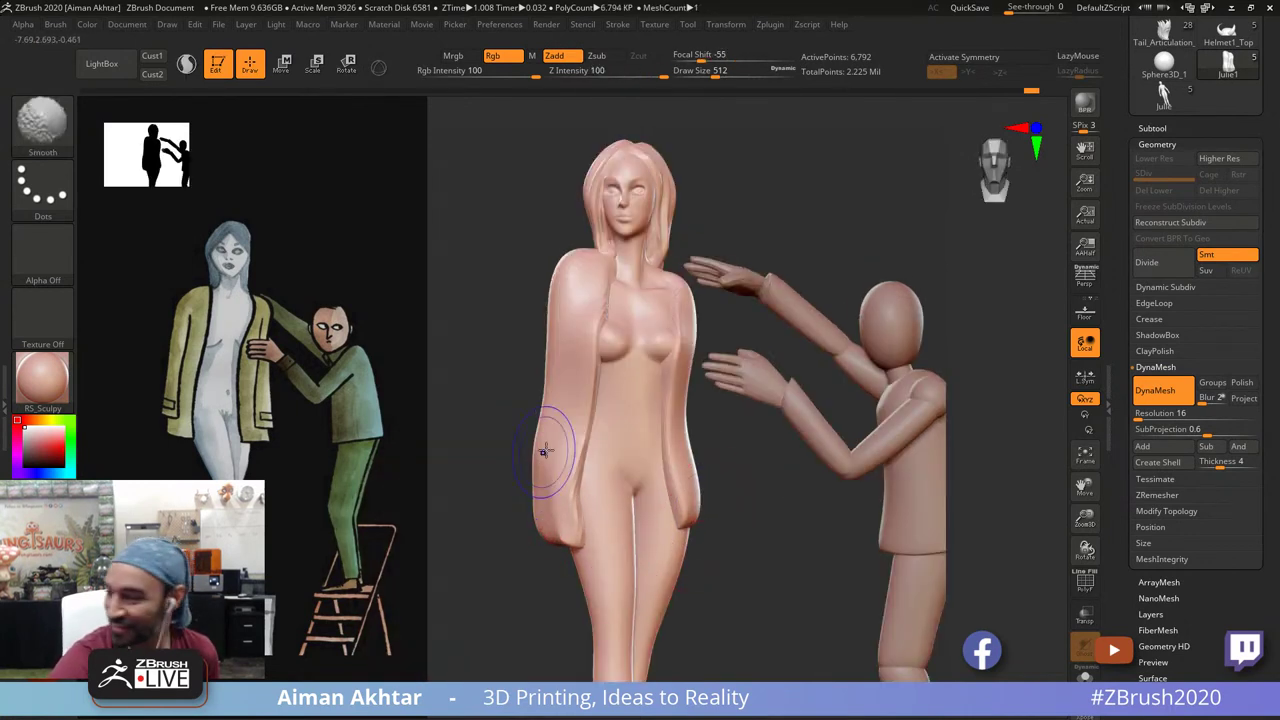
shift+drag(552, 566, 552, 550)
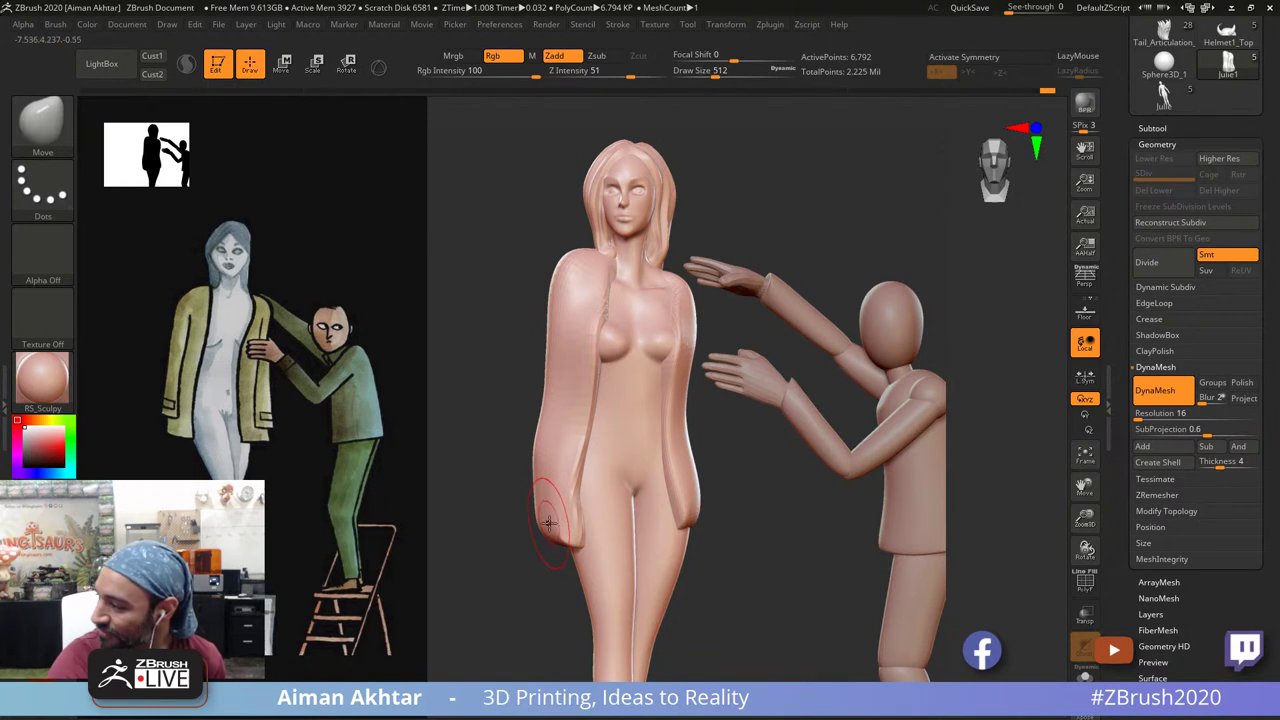
key(shift)
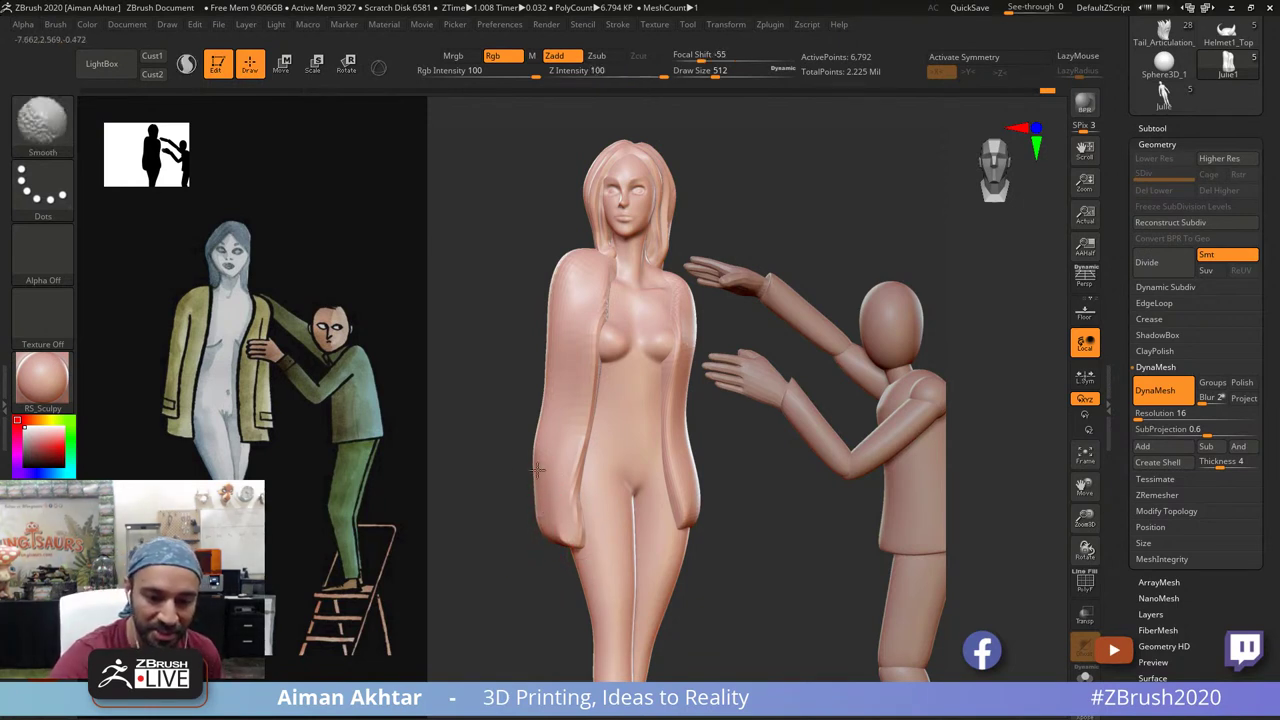
Step: Flatten the left coat panel from the shoulder to the hem with the hPolish brush at draw size 512
key(b)
key(h)
key(p)
drag(565, 492, 566, 533)
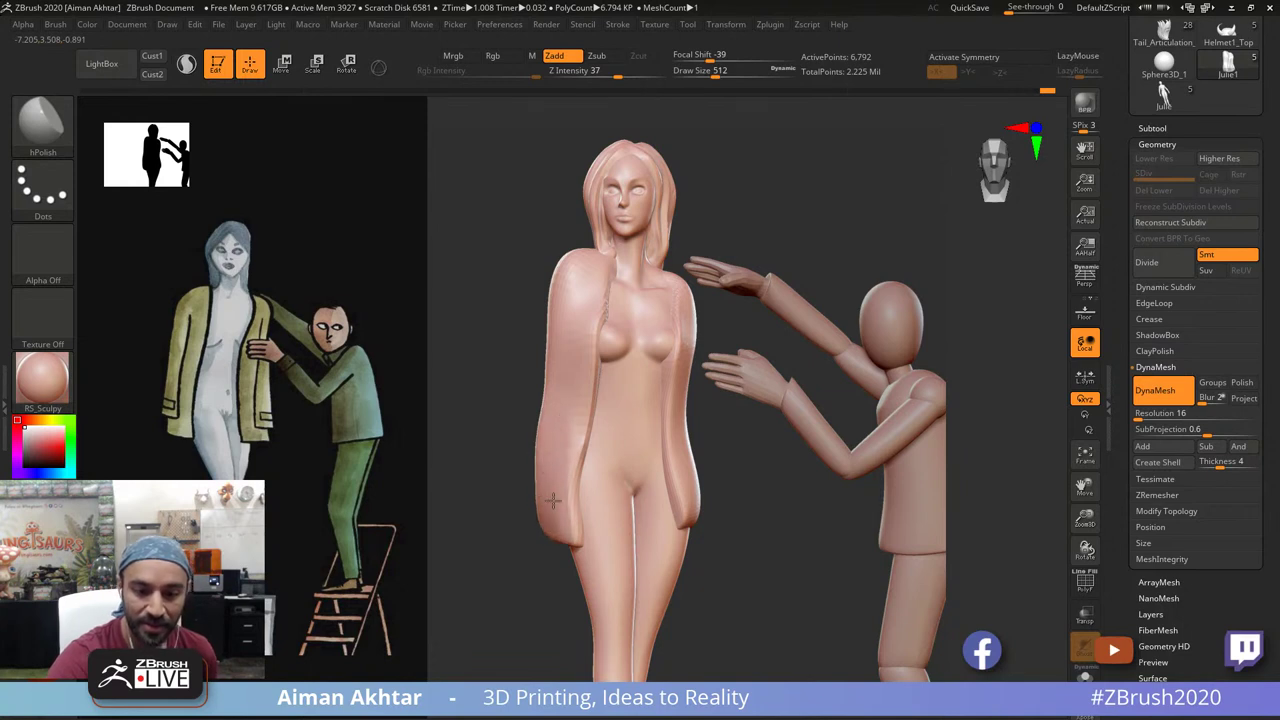
drag(581, 308, 551, 397)
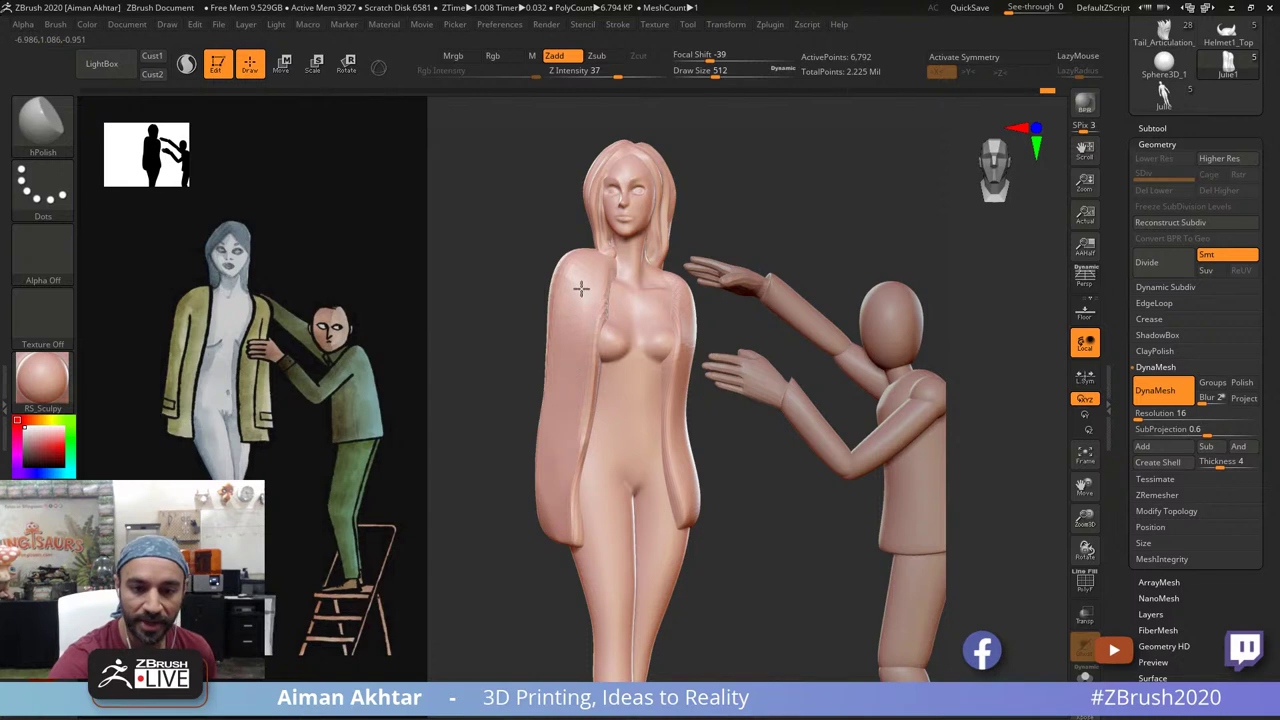
Step: Smooth the right coat panel's lower half and thicken its hem with the Inflat brush at draw size 512
drag(701, 485, 640, 472)
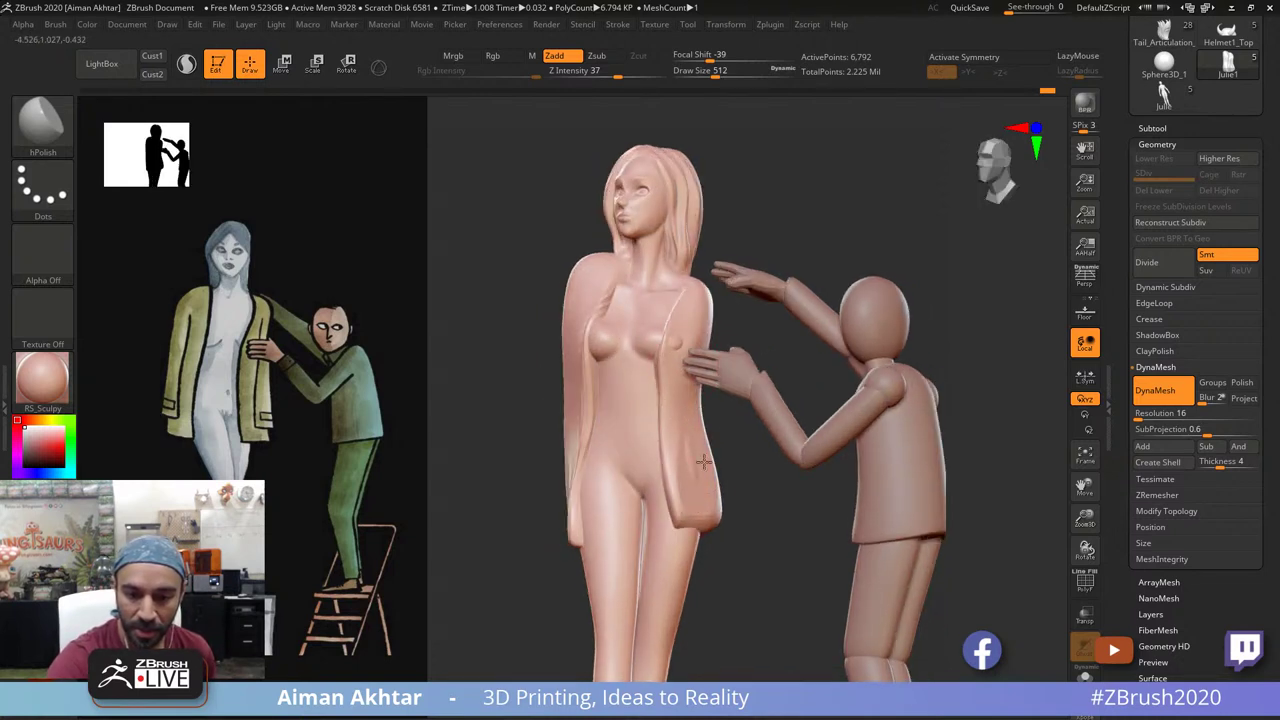
shift+drag(684, 425, 690, 476)
key(b)
key(i)
key(n)
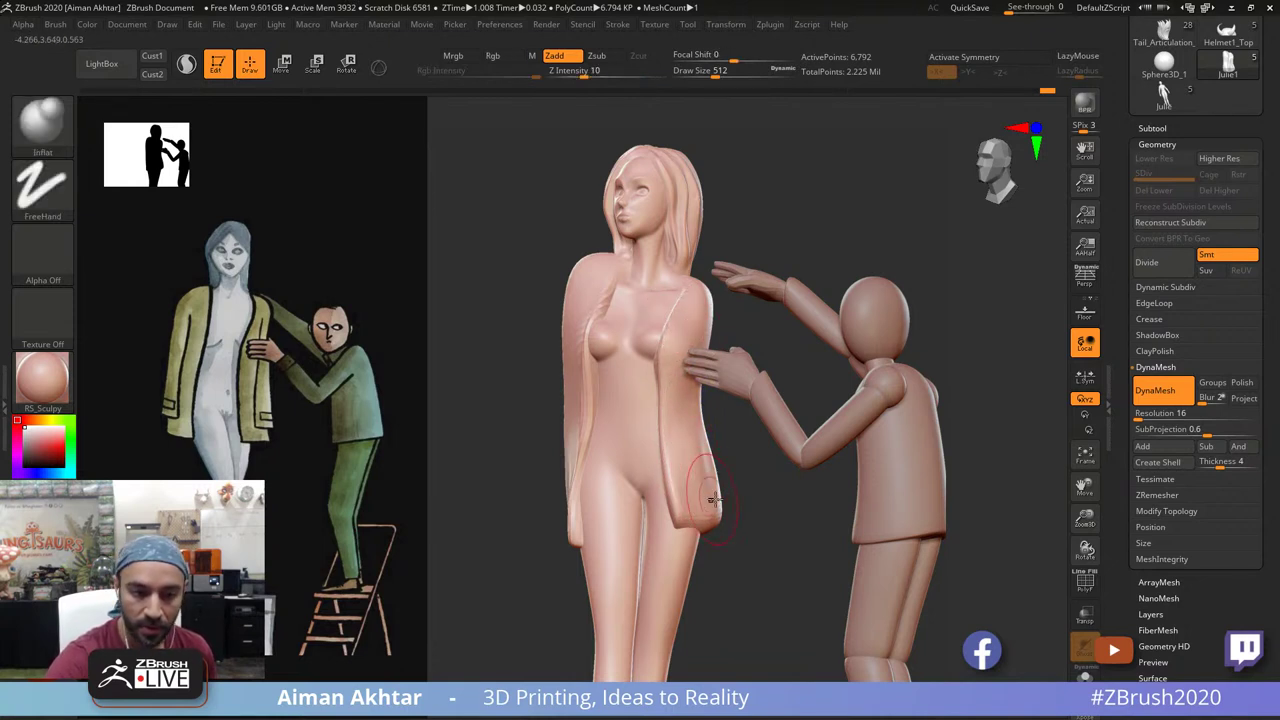
shift+drag(760, 500, 709, 454)
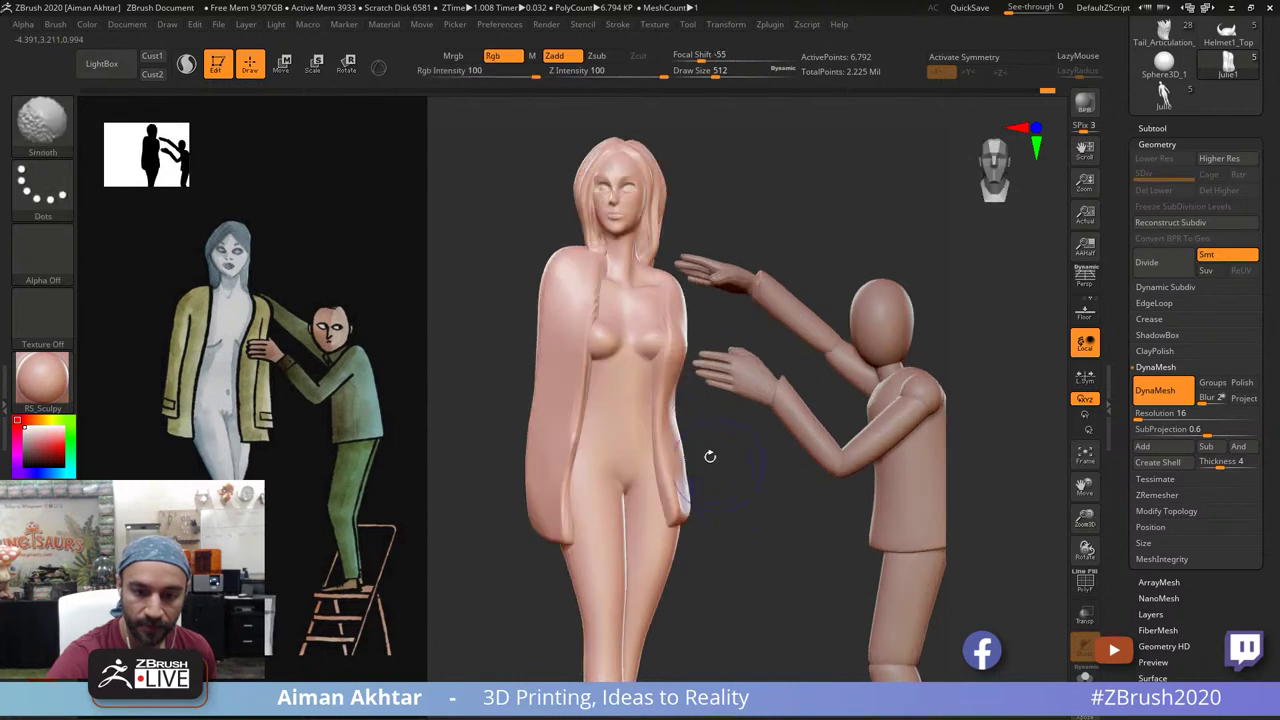
Step: Isolate the coat and carve both front opening edges from chest to hem with DamStandard at draw size 289
click(675, 698)
click(1085, 676)
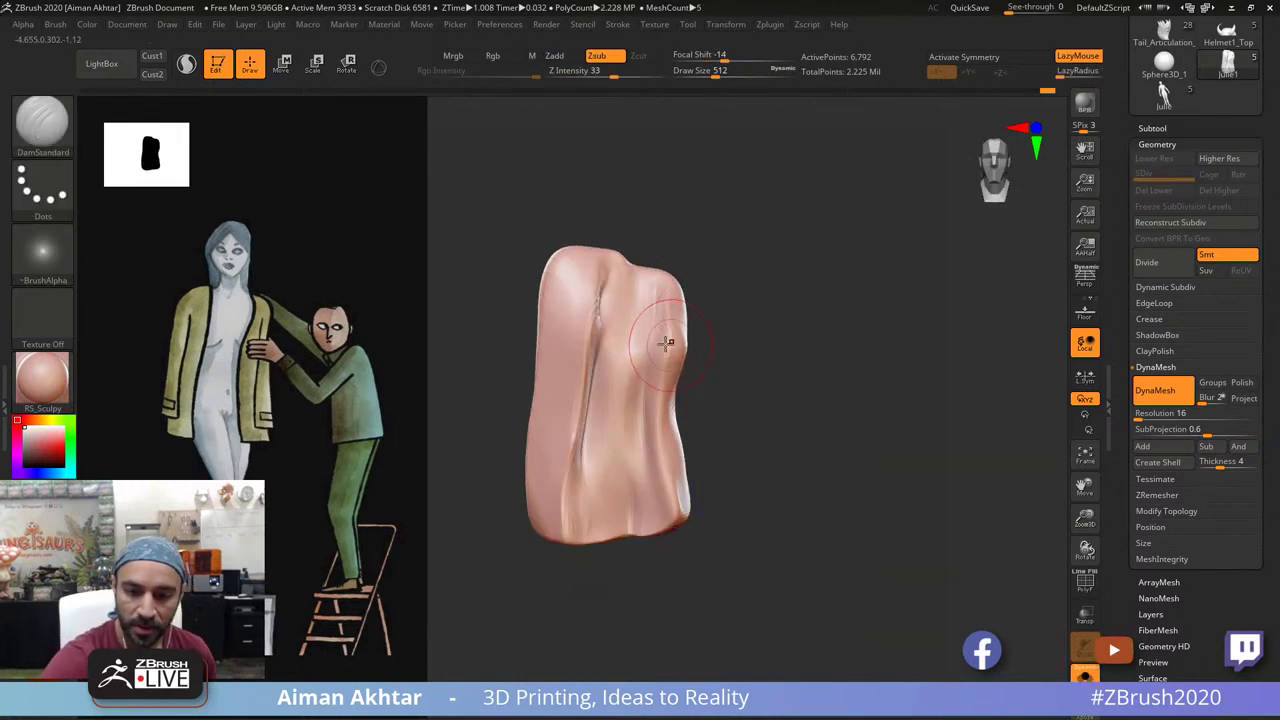
key(s)
mouse_move(669, 343)
mouse_down()
mouse_move(655, 341)
mouse_move(649, 390)
mouse_up()
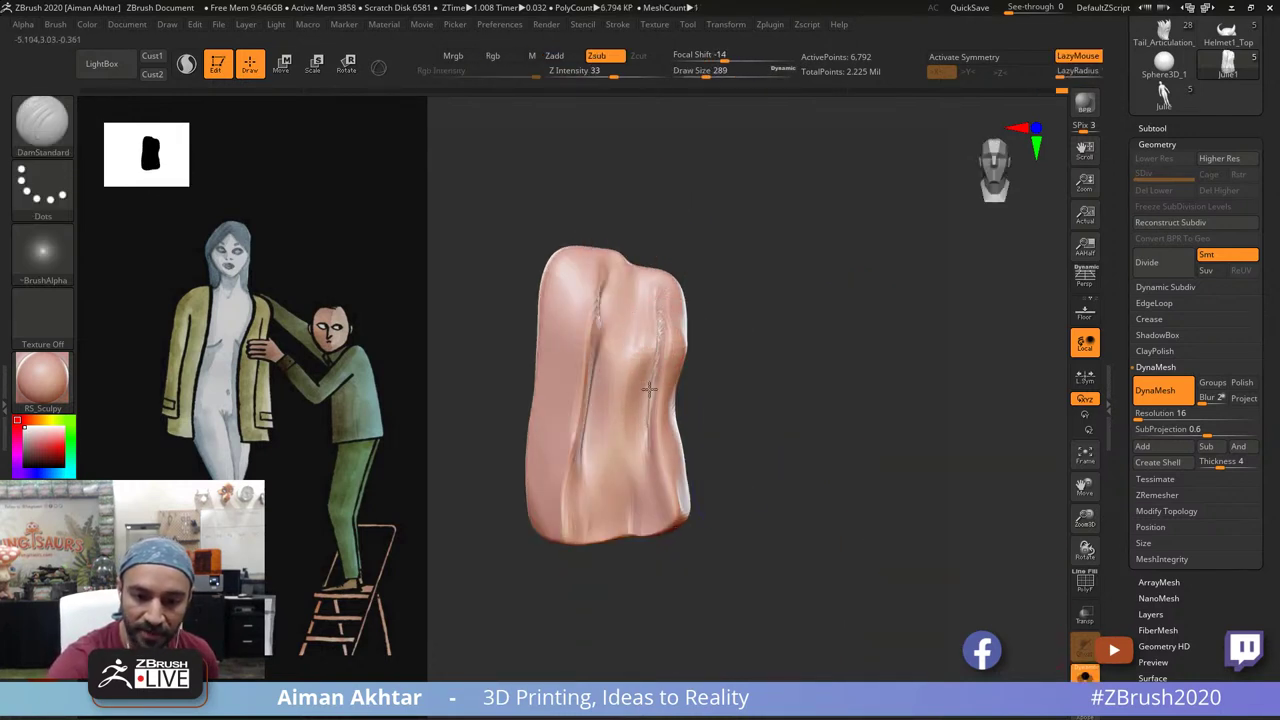
drag(653, 302, 648, 488)
drag(720, 383, 695, 381)
drag(598, 306, 589, 407)
drag(586, 334, 580, 488)
drag(583, 411, 577, 506)
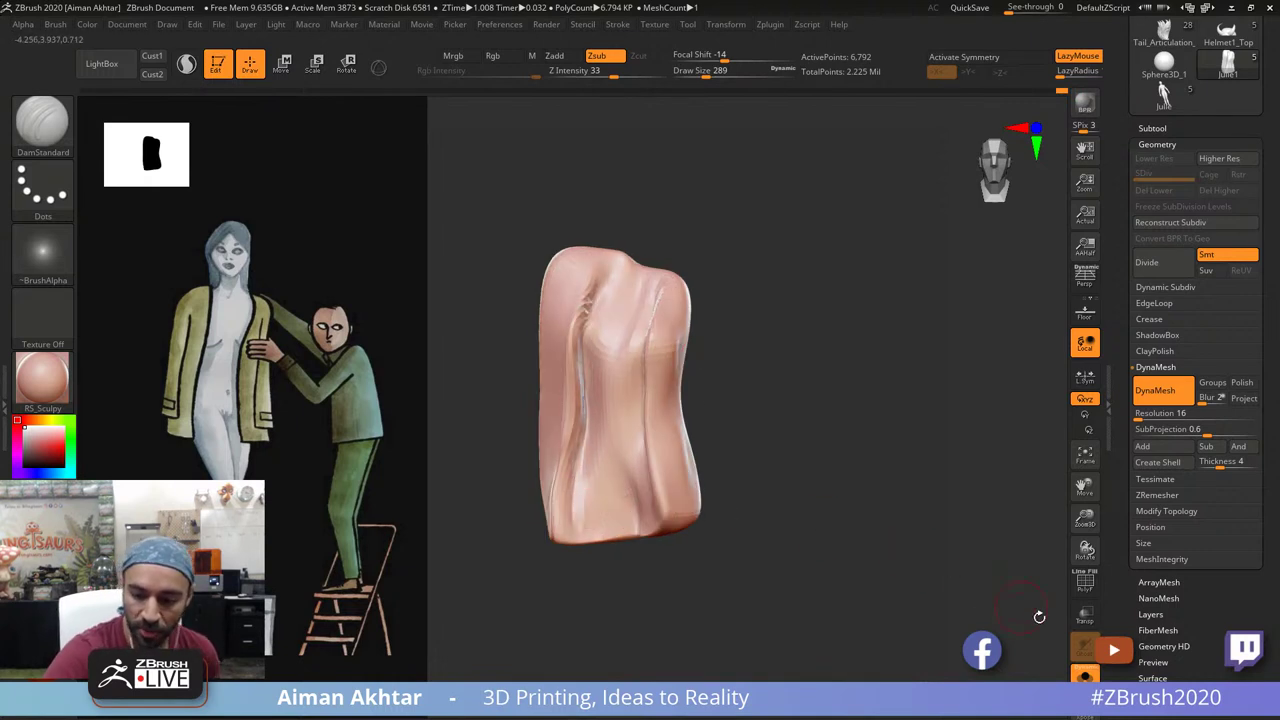
Step: Show the figures together with the coat again and smooth the right coat panel's inner edge
click(1085, 675)
drag(760, 577, 800, 575)
shift+drag(656, 385, 662, 425)
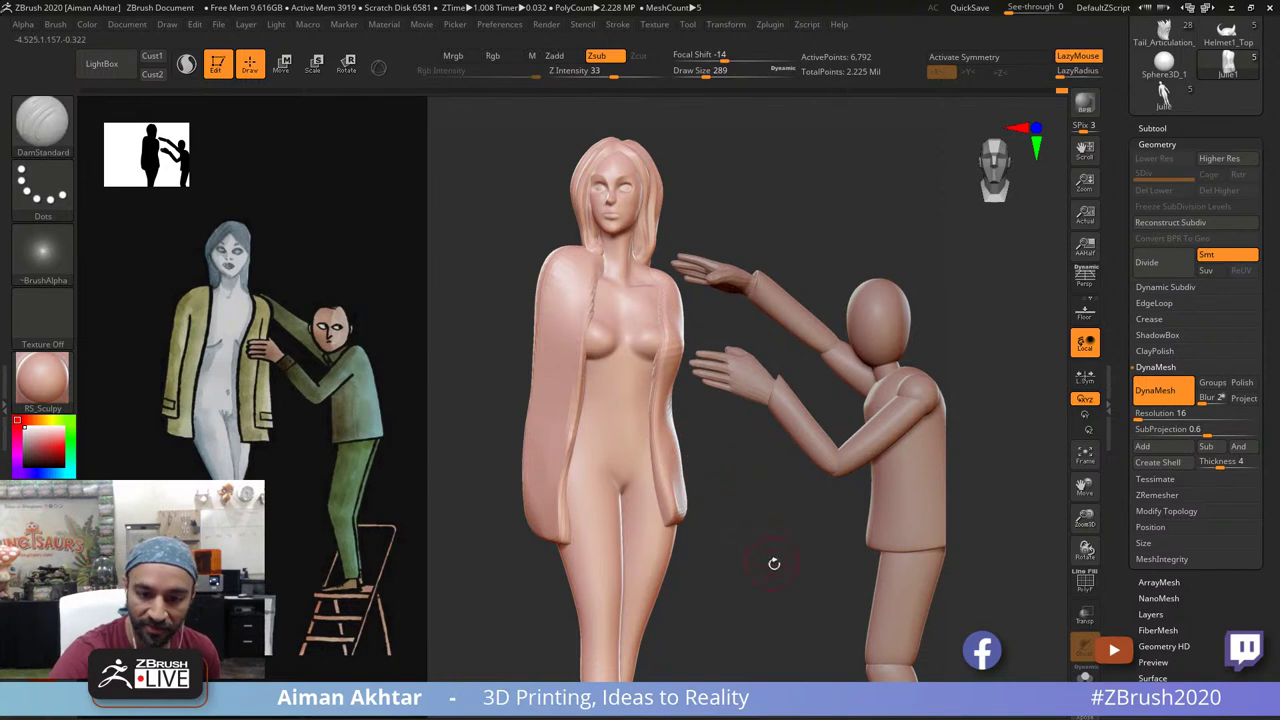
Step: Remesh the coat with DynaMesh at resolution 128
ctrl+drag(755, 580, 756, 668)
key(ctrl+z)
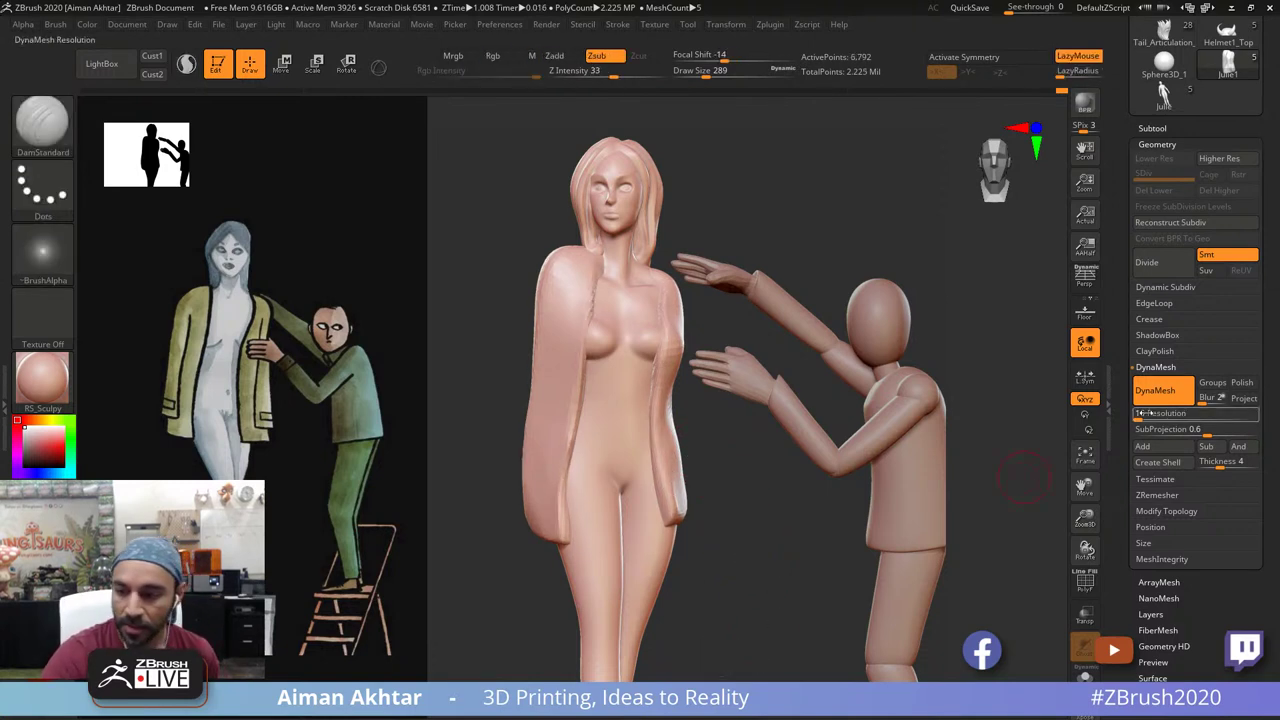
click(1170, 414)
text(128)
ctrl+drag(760, 534, 778, 580)
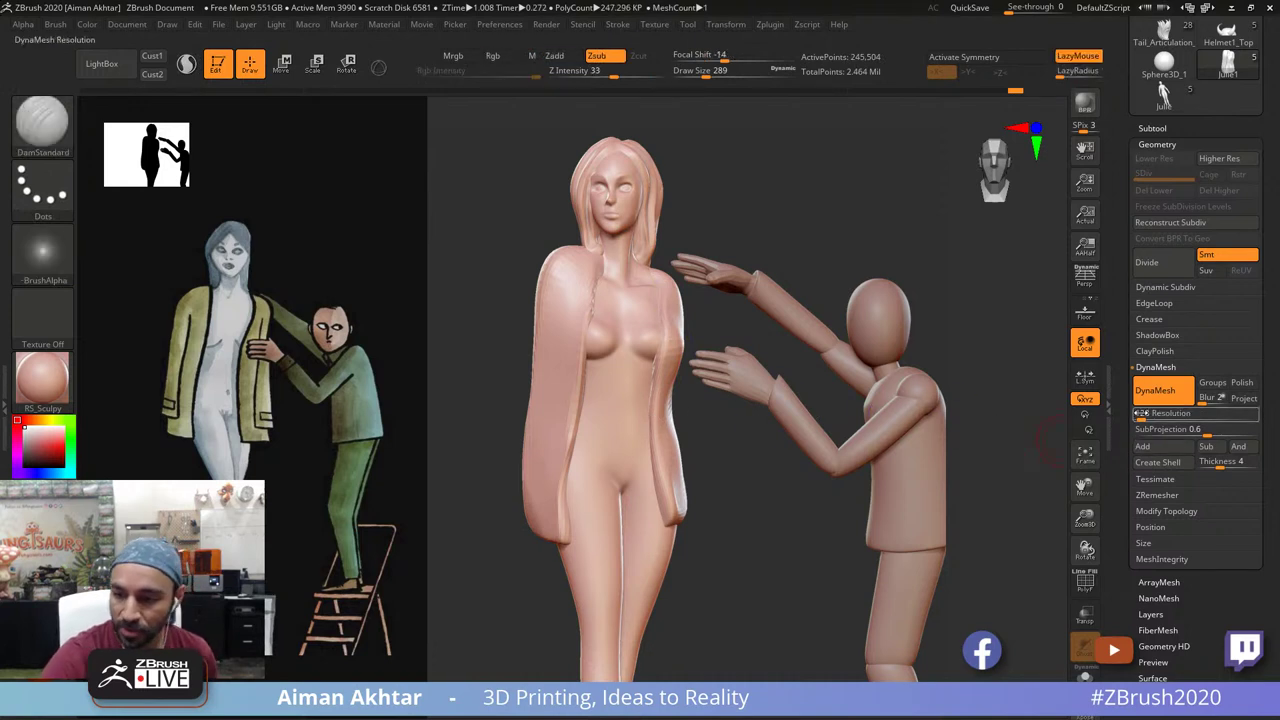
Step: Lower the coat's DynaMesh resolution to 80 and remesh it
click(1140, 416)
text(32)
drag(1139, 417, 1142, 417)
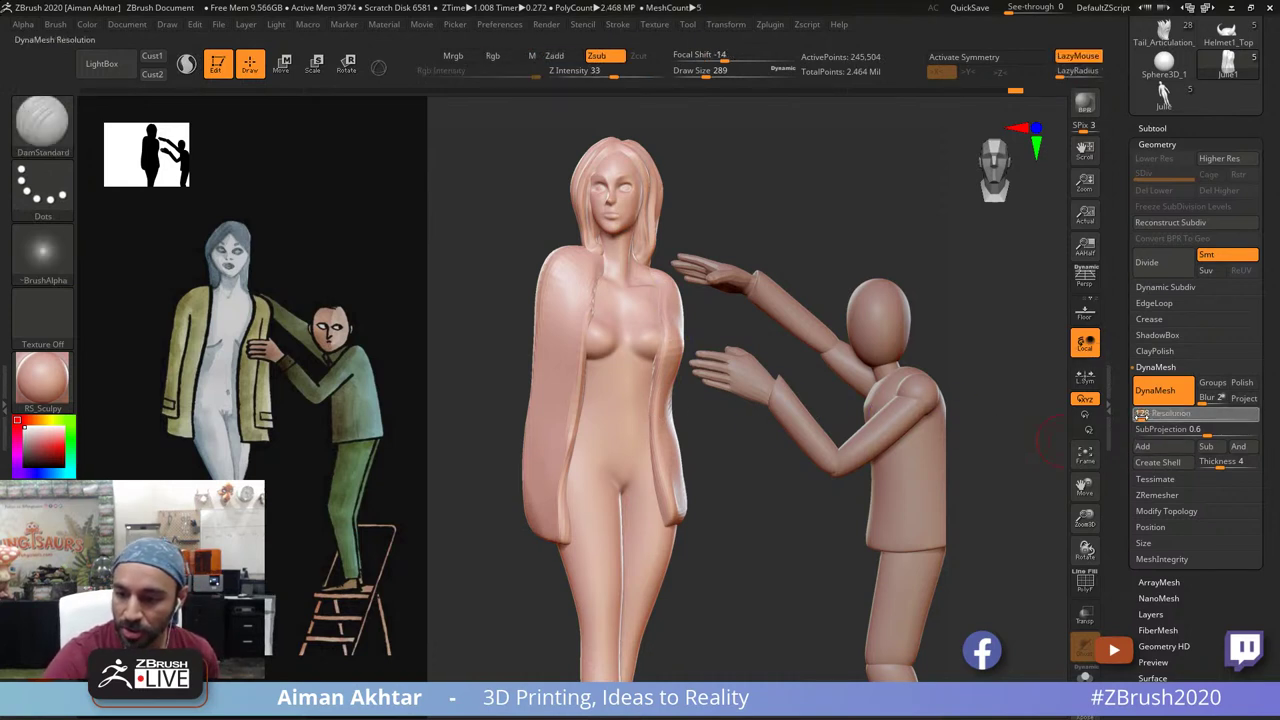
key(Return)
ctrl+drag(765, 542, 772, 556)
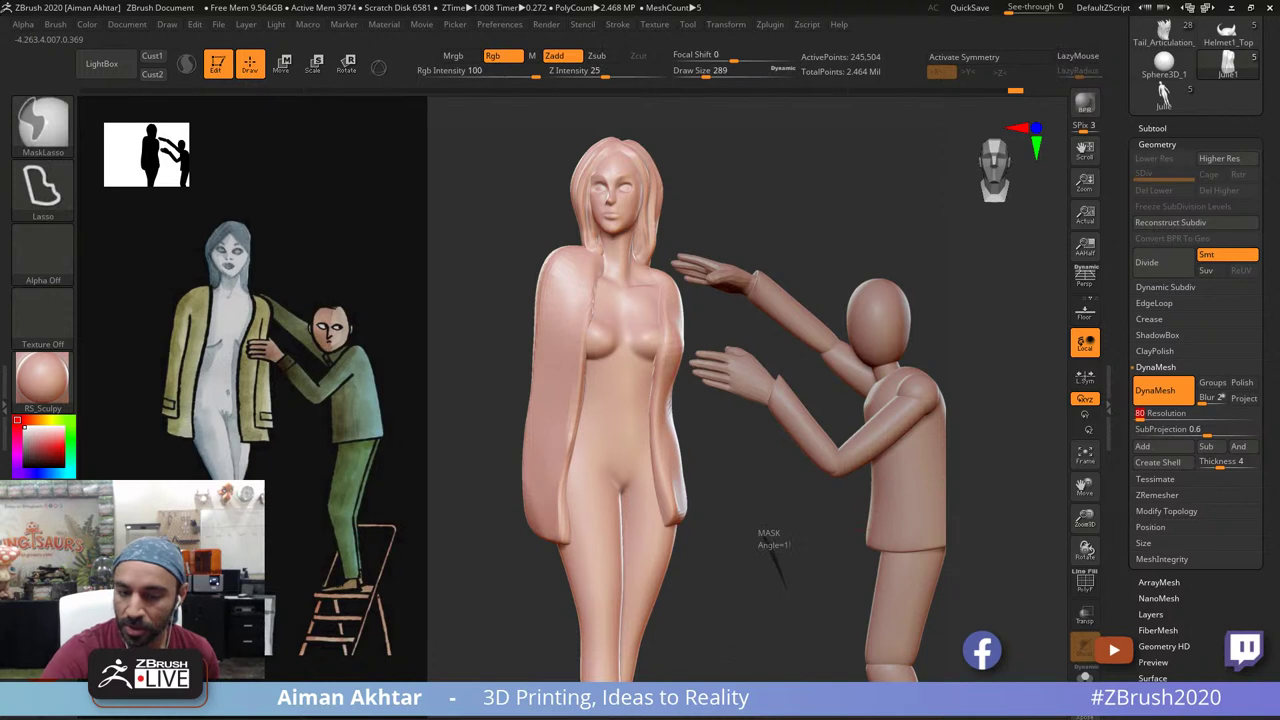
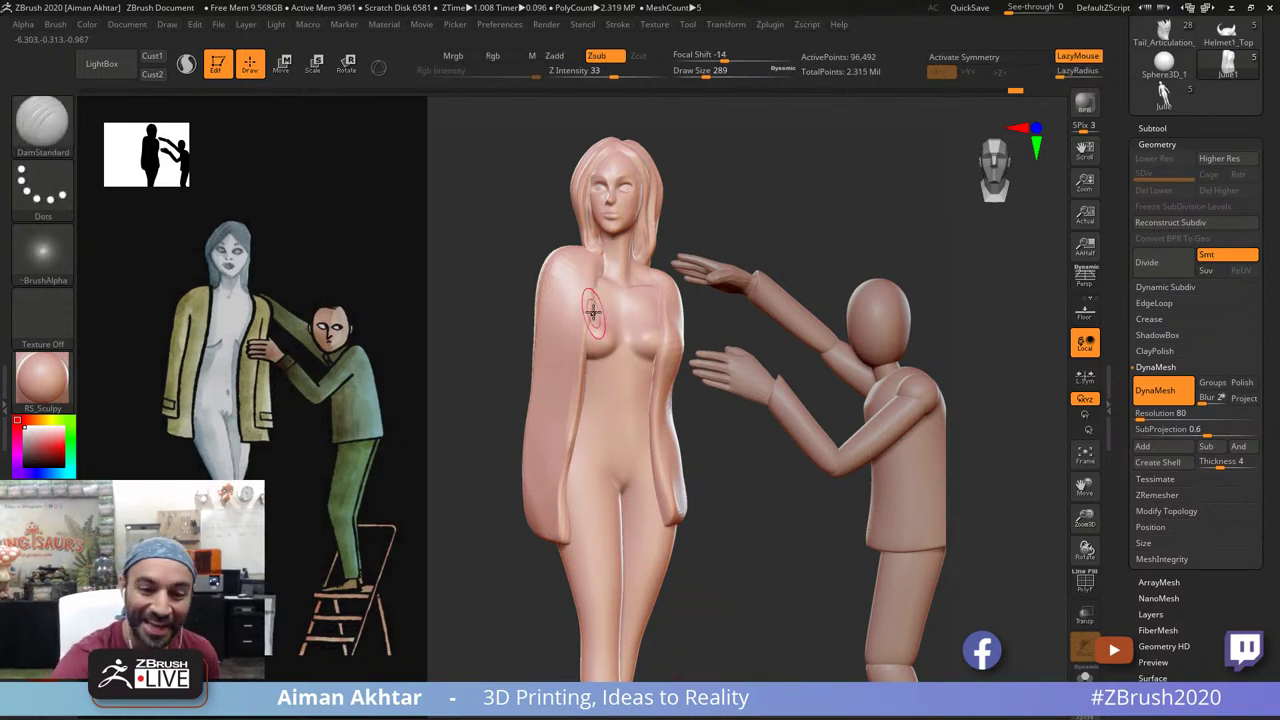
Step: Smooth both coat panels along their length with the Smooth brush at draw size 638
key(s)
drag(621, 290, 608, 290)
mouse_move(584, 347)
shift+mouse_down()
mouse_move(573, 384)
mouse_move(555, 321)
shift+mouse_up()
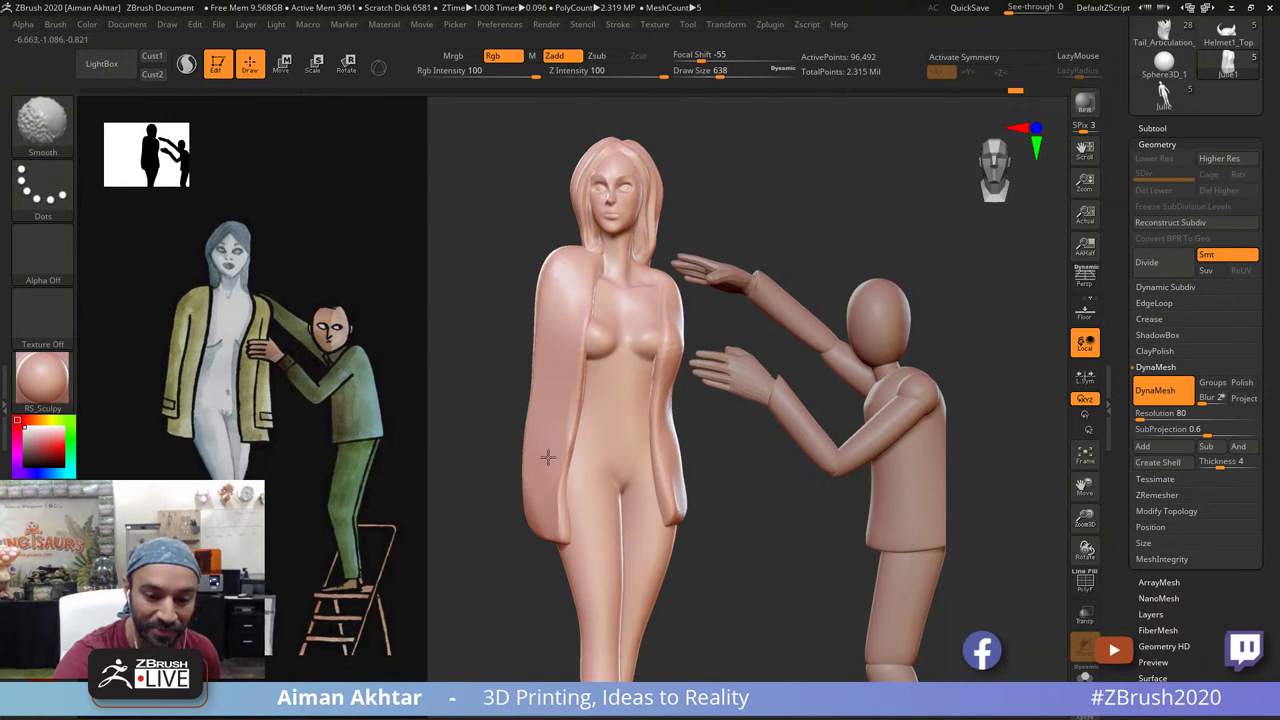
shift+drag(548, 457, 568, 541)
shift+drag(667, 345, 669, 417)
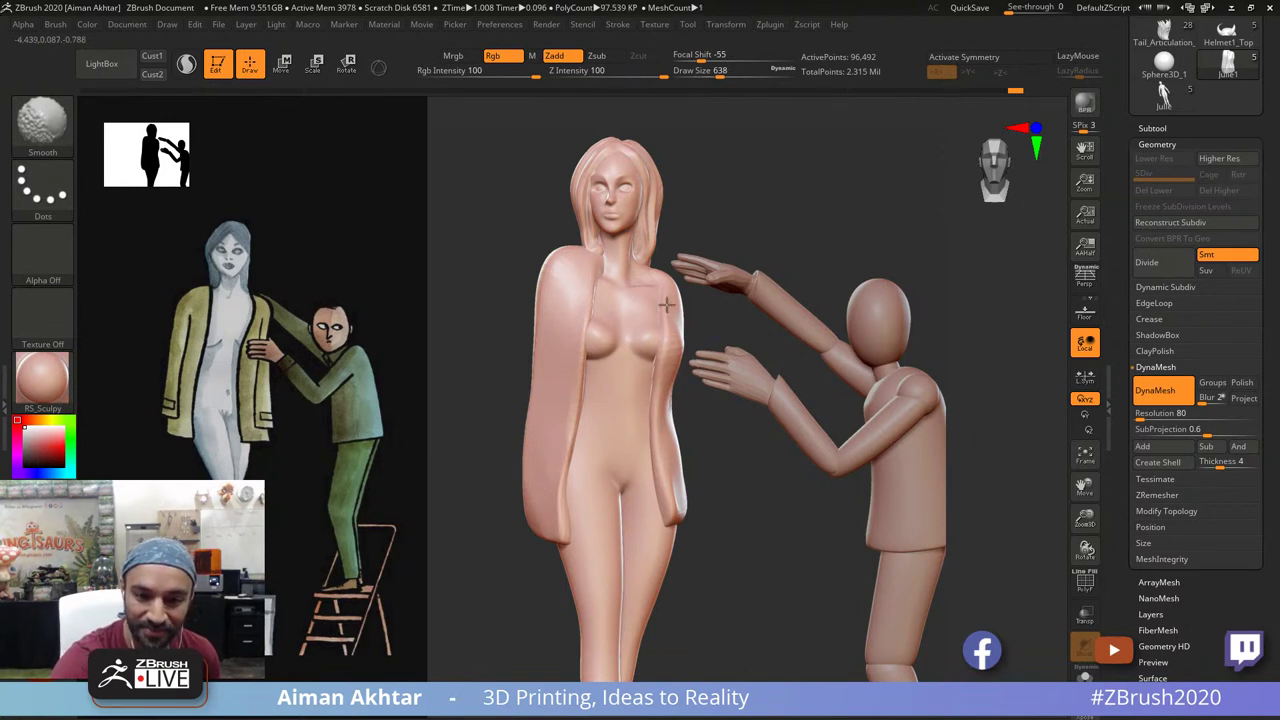
shift+drag(667, 305, 671, 314)
Step: Flatten the right coat panel's lower section near the hem with the hPolish brush at draw size 479
alt+drag(726, 461, 688, 474)
key(b)
key(m)
key(v)
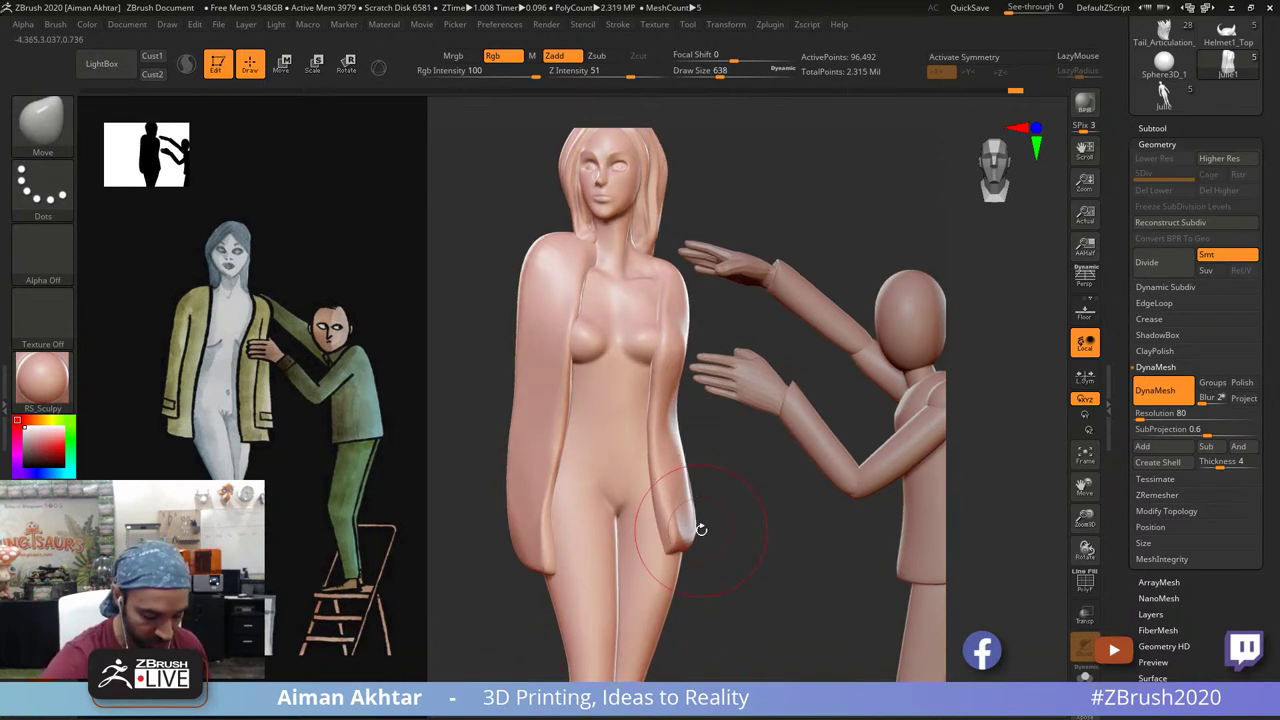
key(b)
key(h)
key(p)
drag(748, 531, 722, 530)
key(s)
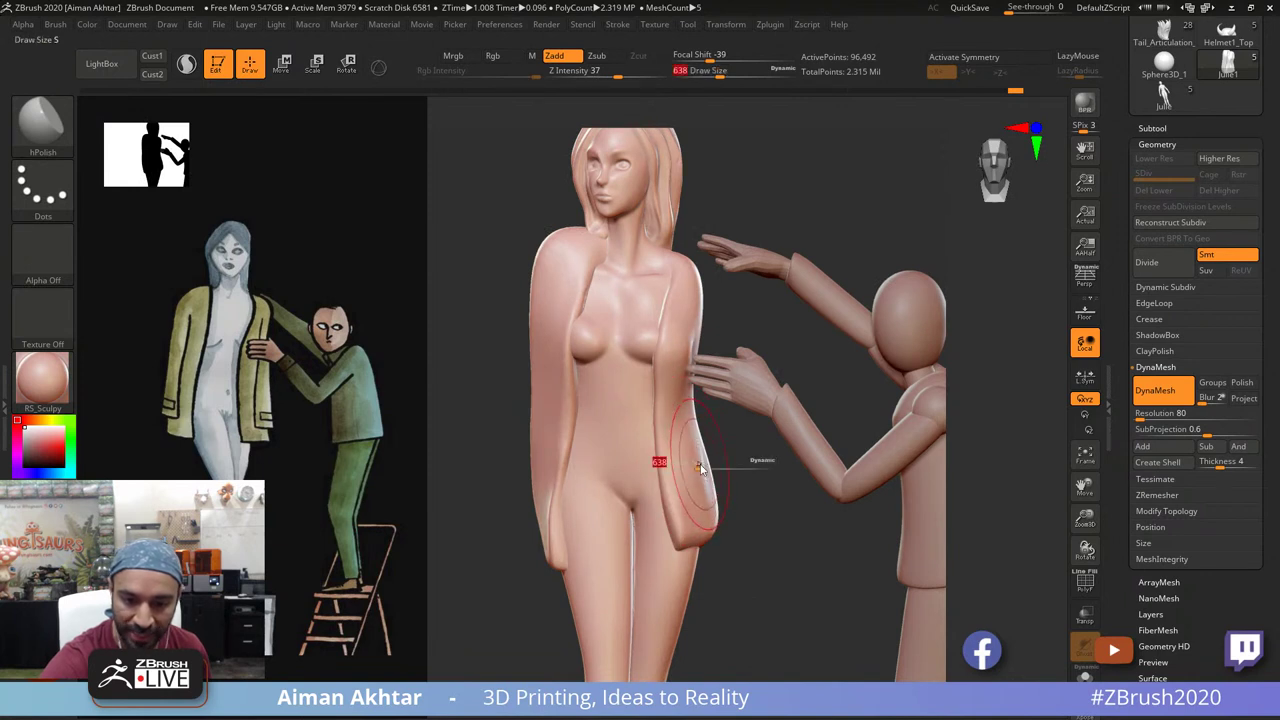
mouse_move(699, 468)
mouse_down()
mouse_move(682, 490)
mouse_move(692, 516)
mouse_up()
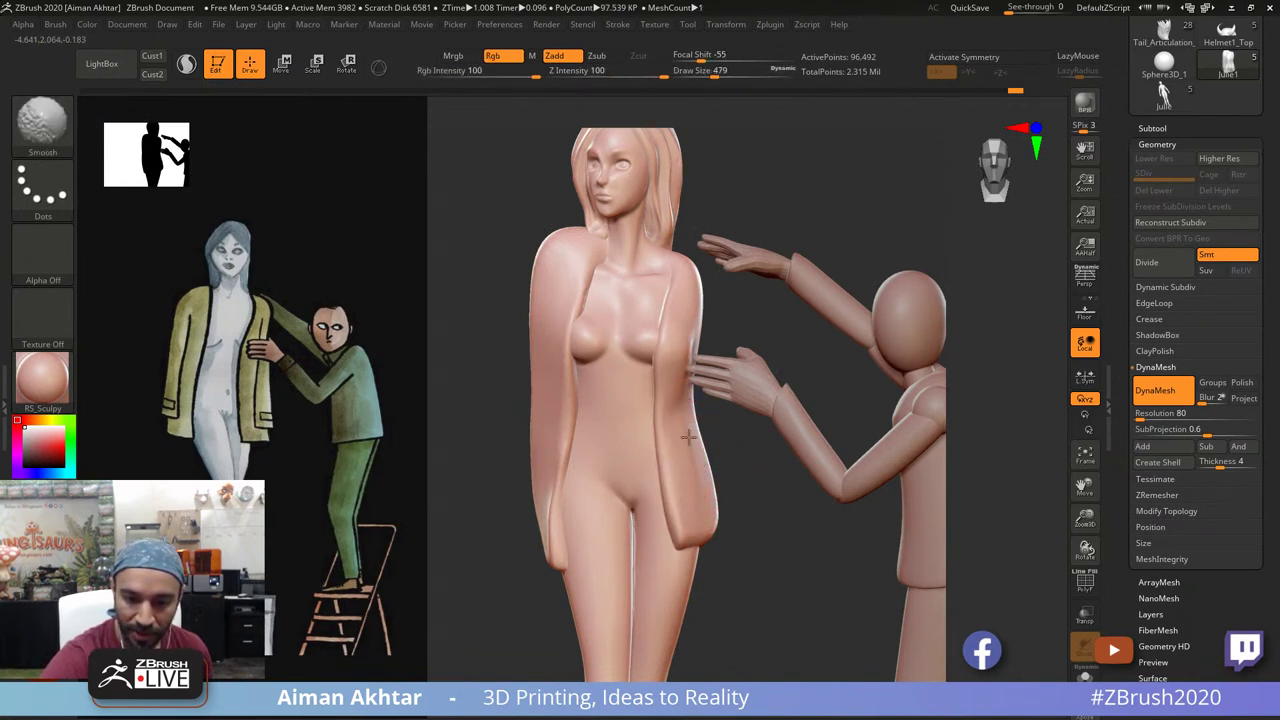
Step: Smooth the right coat panel from the waist to the hem, reducing the draw size from 479 to 370
mouse_move(689, 437)
shift+mouse_down()
mouse_move(691, 500)
mouse_move(788, 475)
shift+mouse_up()
mouse_move(677, 480)
shift+mouse_down()
mouse_move(686, 514)
mouse_move(679, 469)
shift+mouse_up()
shift+drag(688, 538, 684, 543)
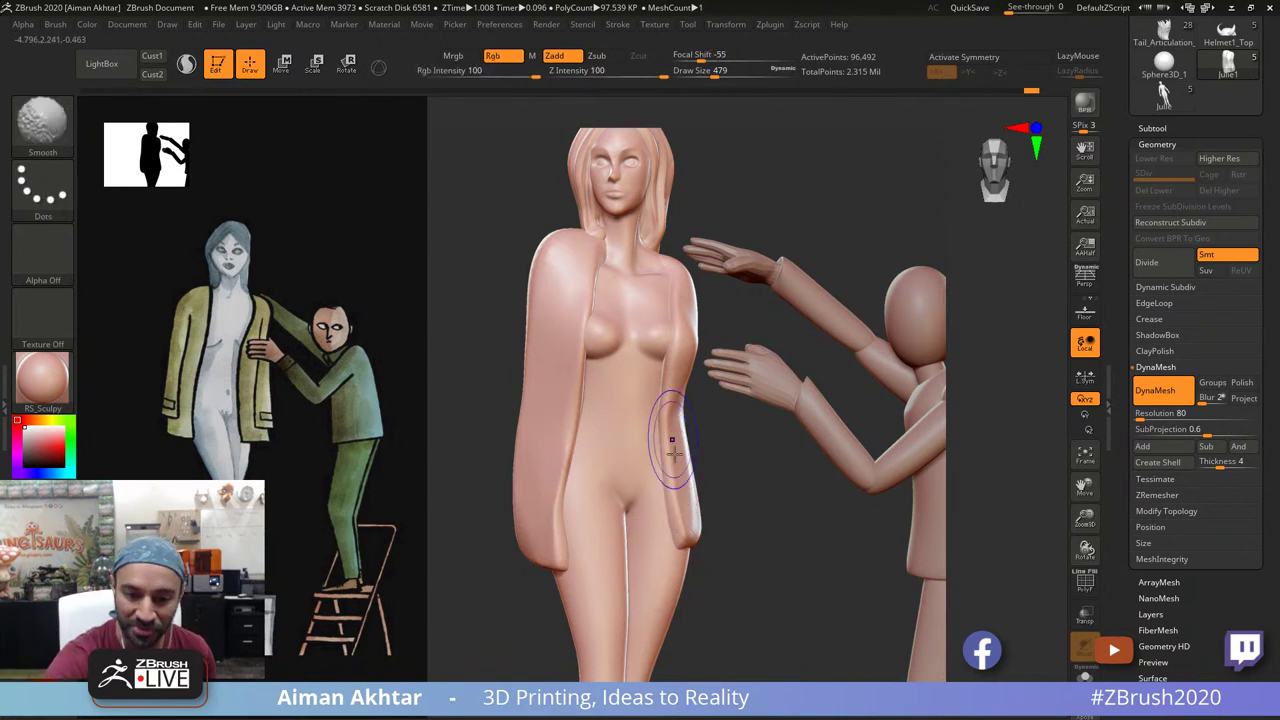
mouse_move(671, 443)
shift+mouse_down()
mouse_move(666, 396)
mouse_move(689, 386)
mouse_move(676, 381)
mouse_move(686, 361)
mouse_move(683, 411)
shift+mouse_up()
key(s)
shift+drag(683, 411, 682, 399)
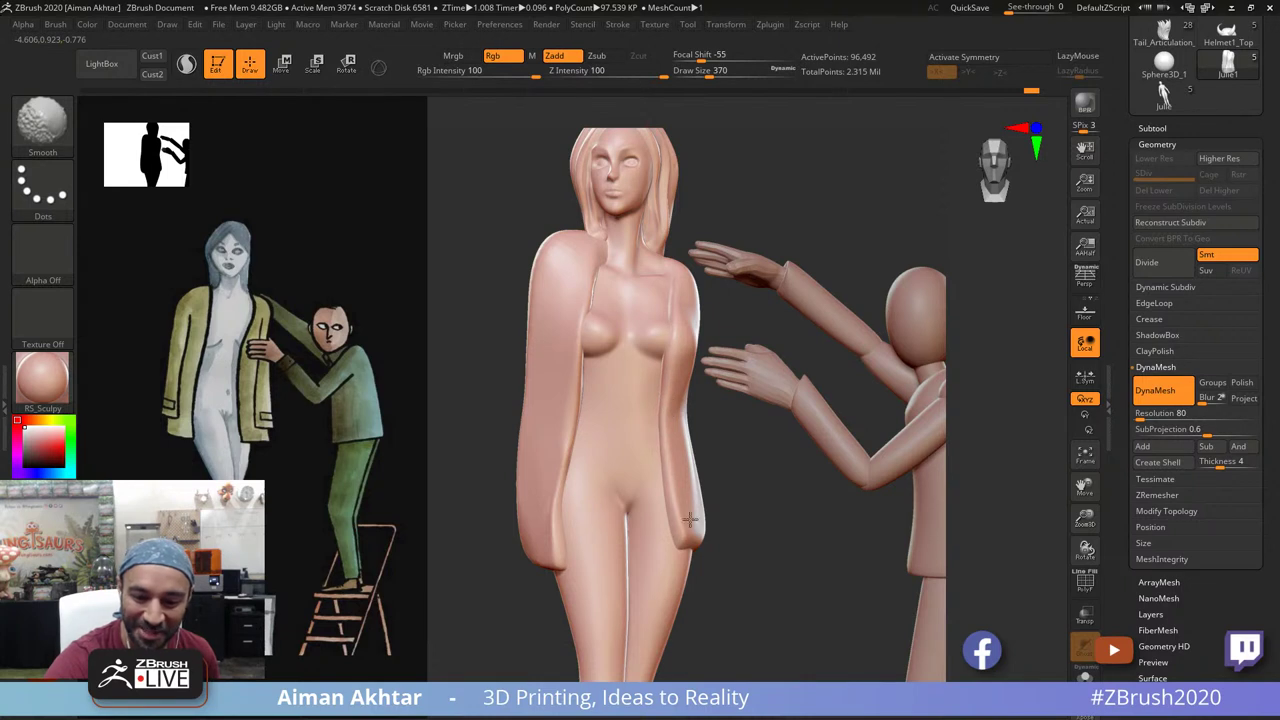
shift+drag(691, 509, 681, 445)
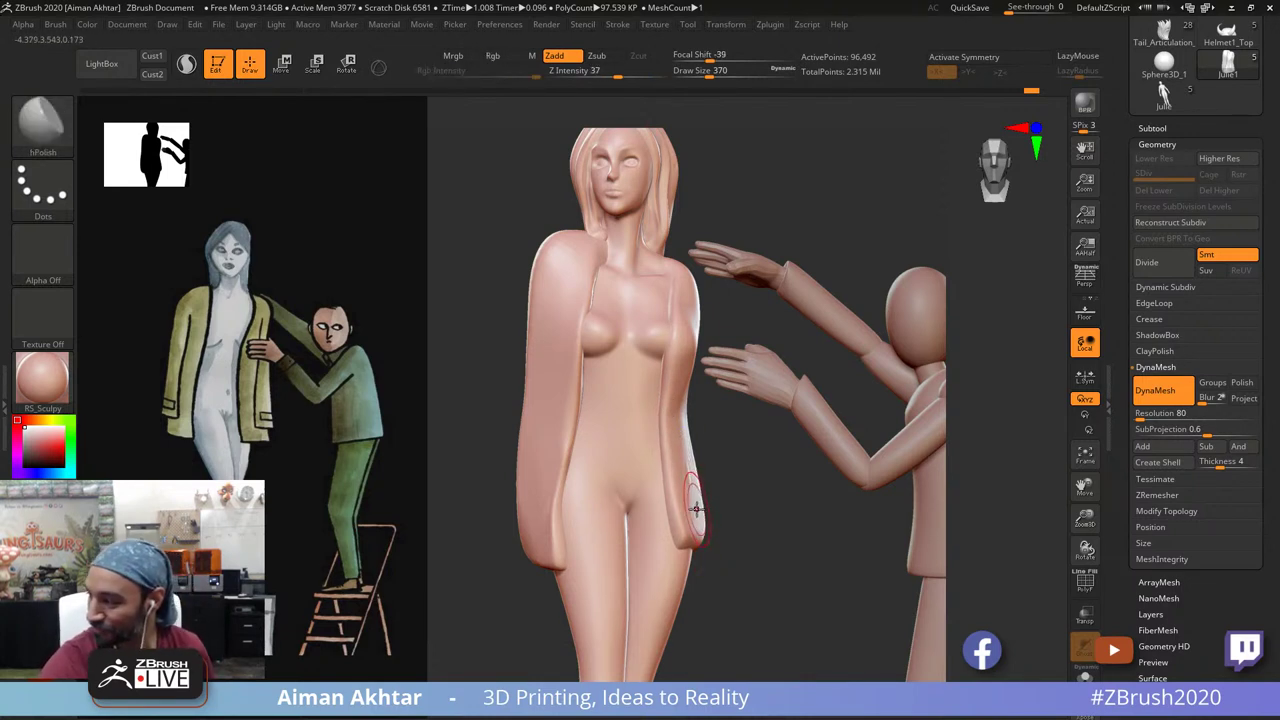
Step: Smooth the left coat panel's outer side near the hem at draw size 779
key(b)
key(i)
key(n)
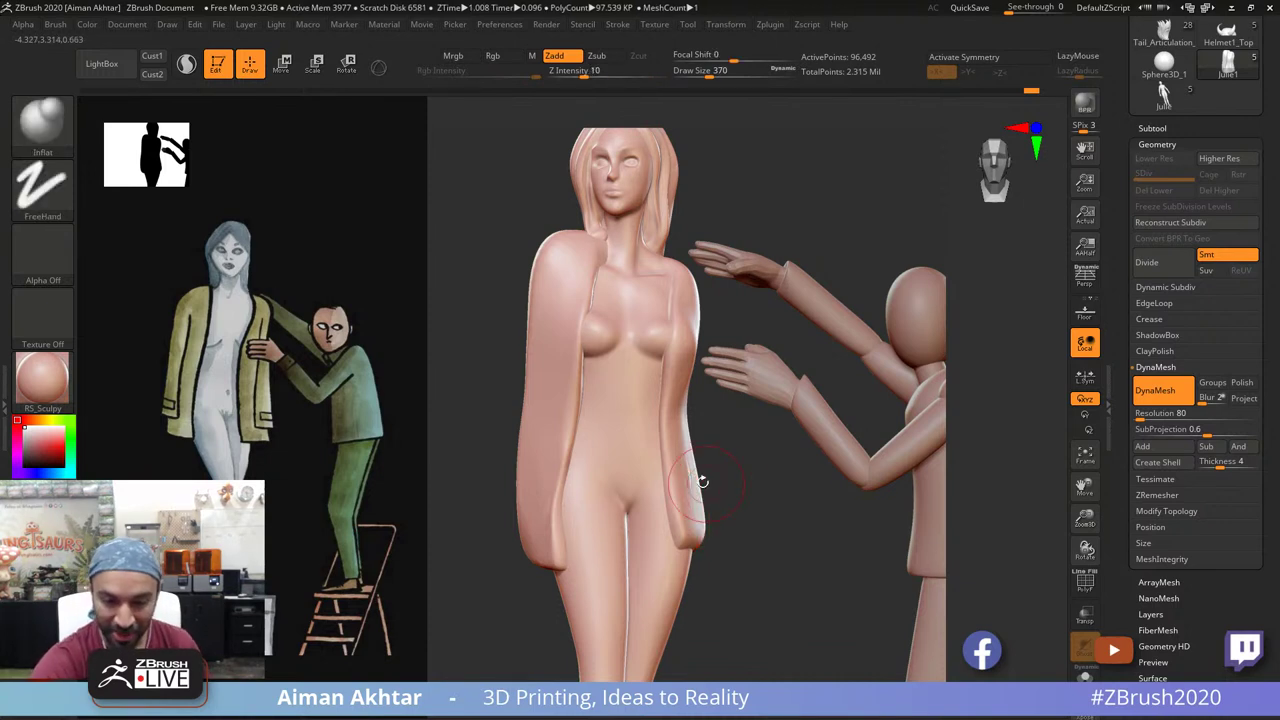
key(s)
drag(686, 475, 702, 475)
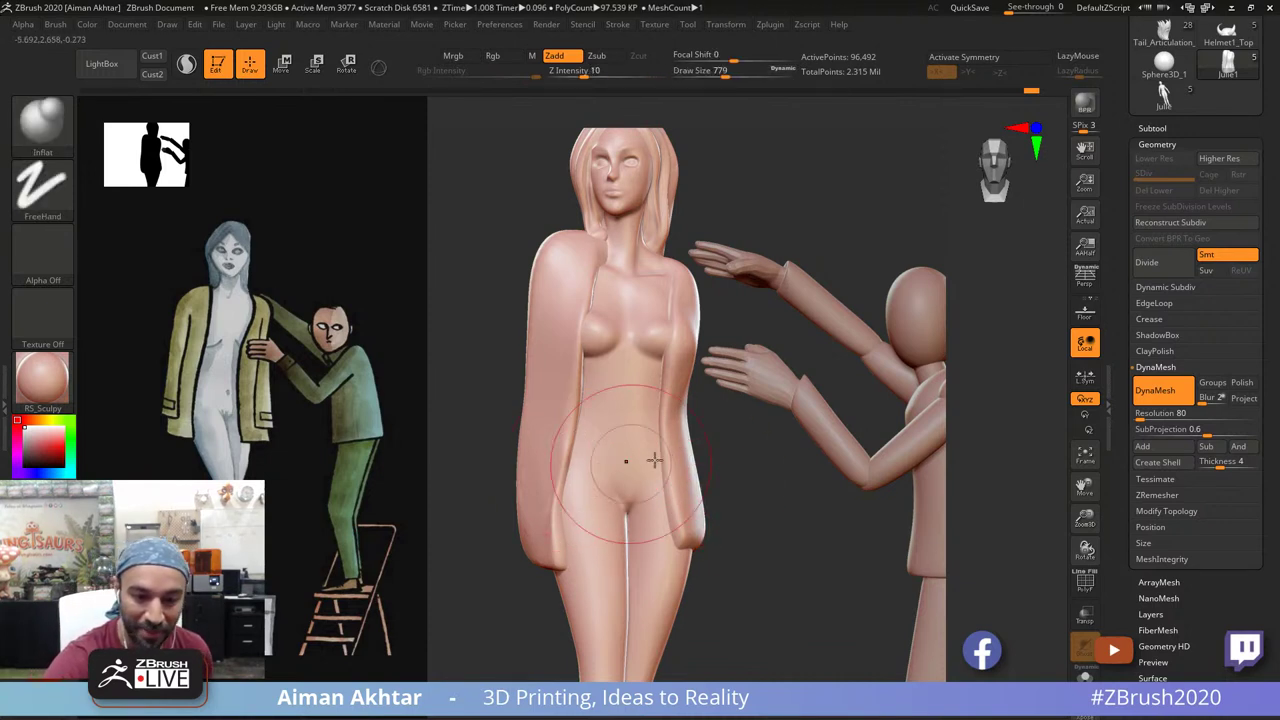
shift+right_drag(651, 457, 665, 457)
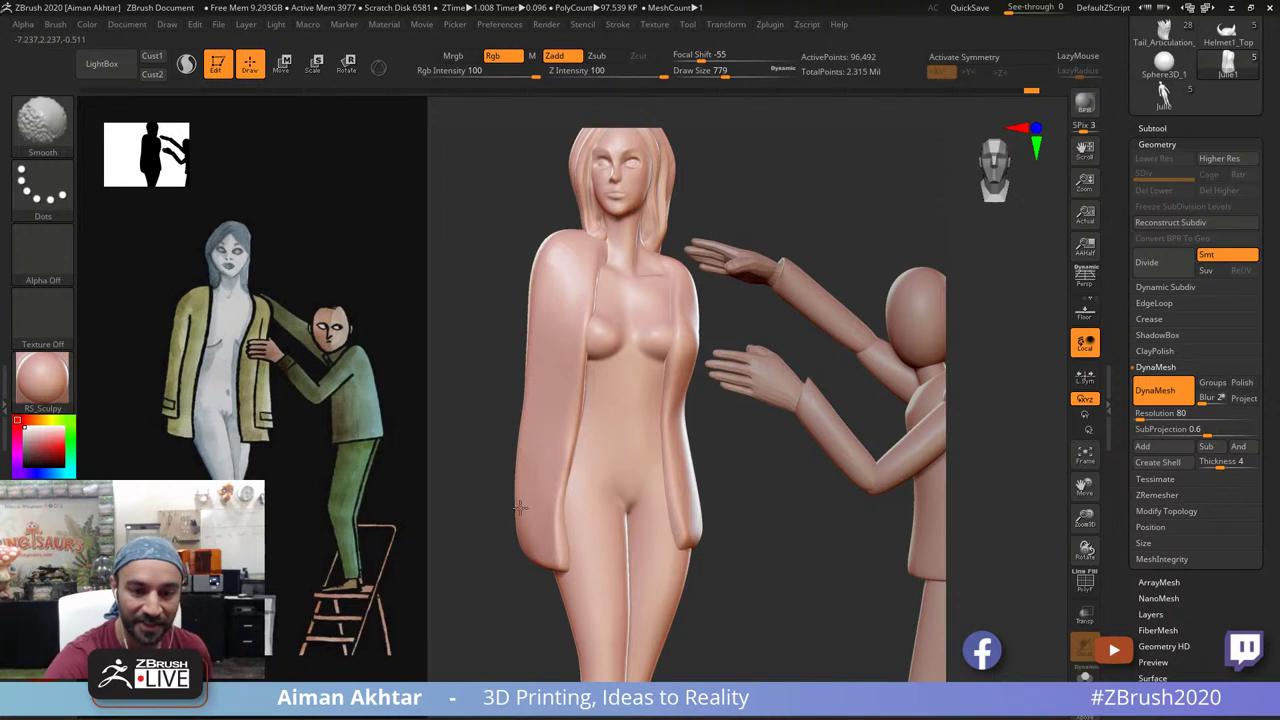
shift+drag(520, 508, 527, 540)
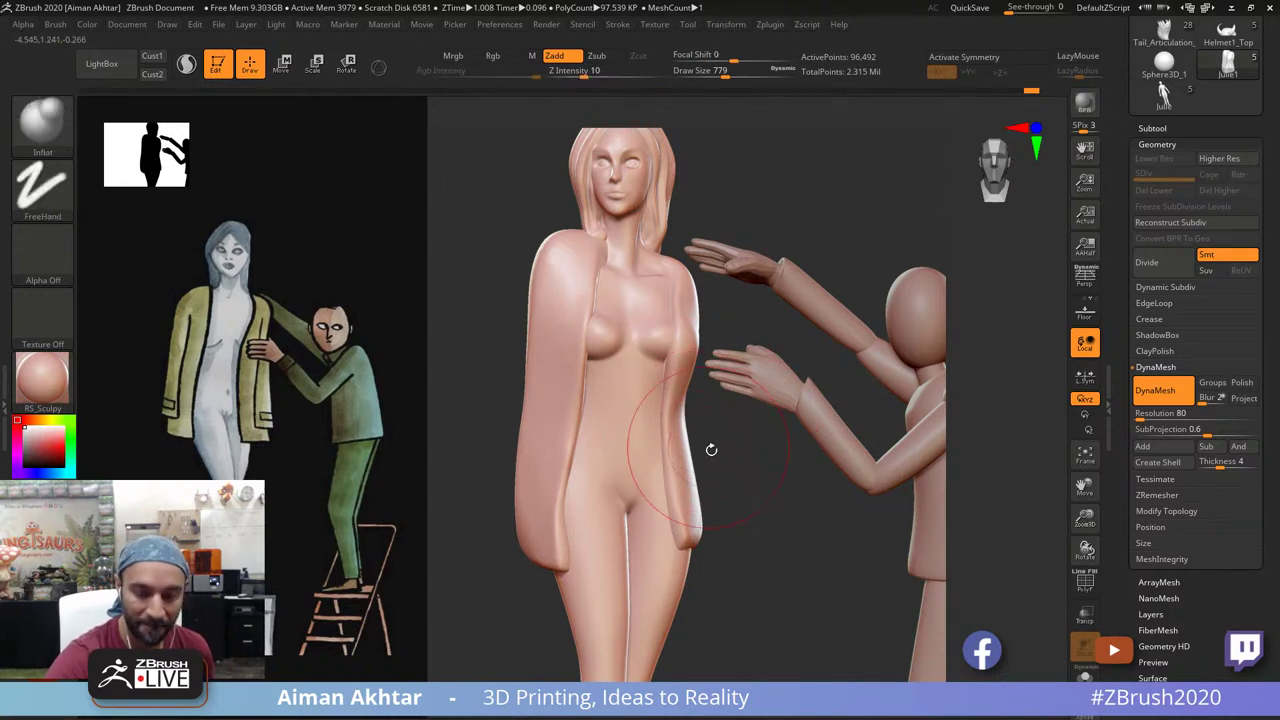
Step: Flatten the right coat panel's outer edge below the shoulder with the hPolish brush at draw size 356
key(b)
key(h)
key(p)
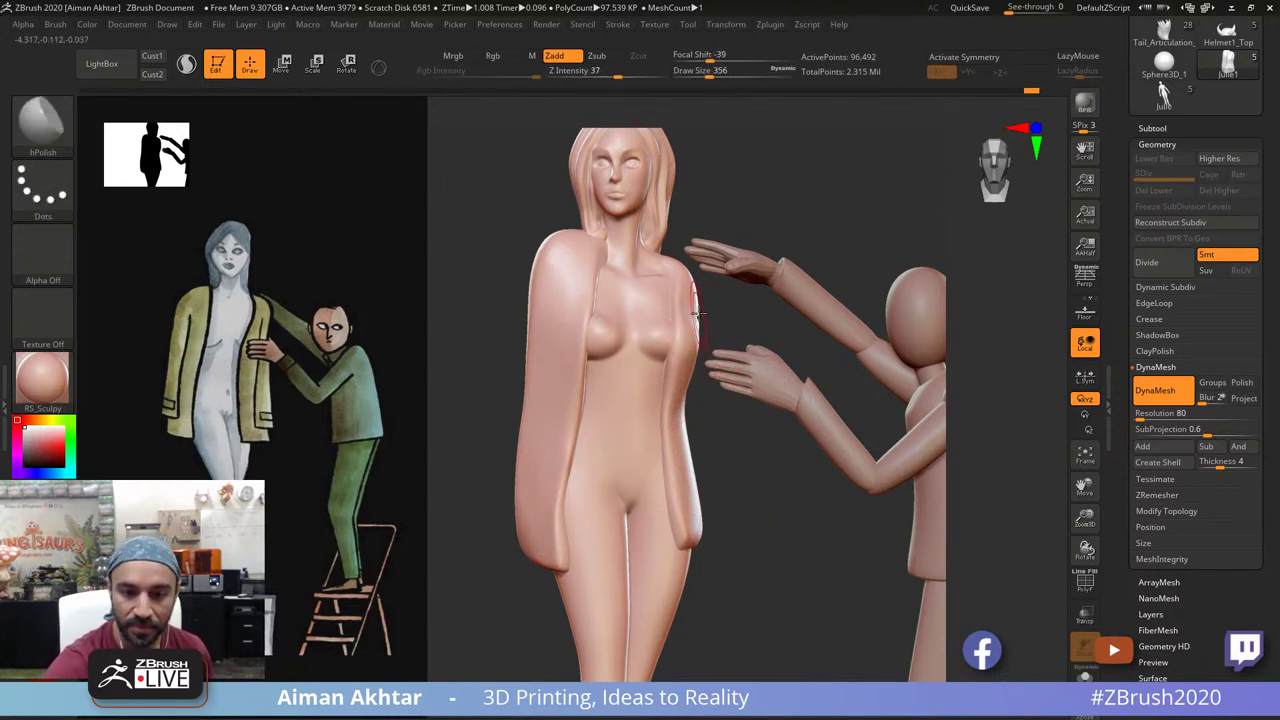
drag(689, 302, 690, 316)
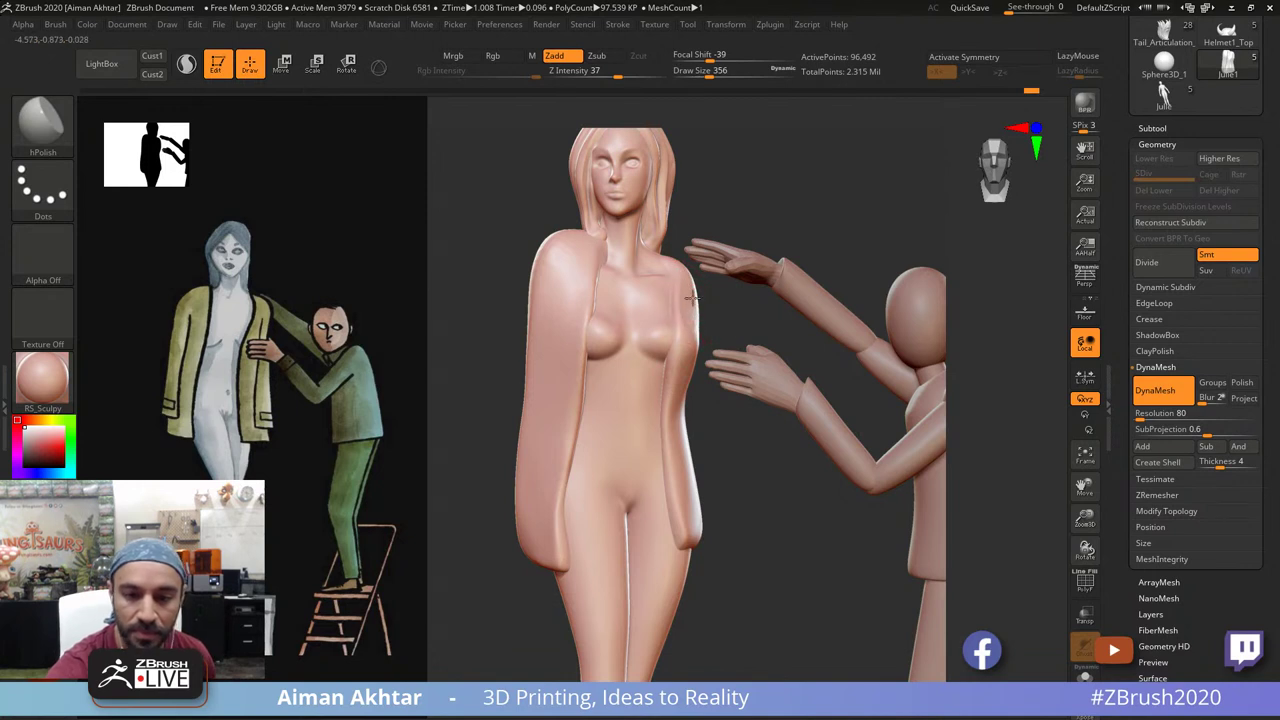
Step: Reshape the left coat panel's front edge around the chest with the Move brush at draw size 512
key(b)
key(m)
key(v)
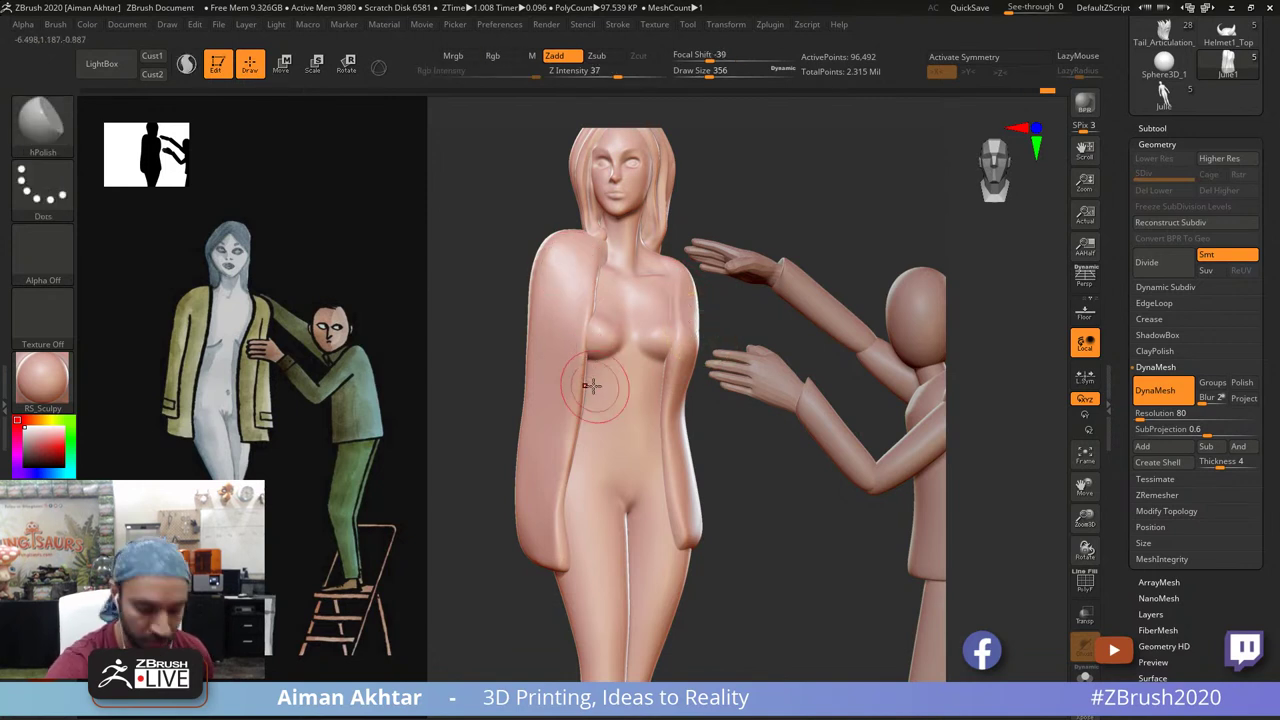
key(s)
drag(573, 344, 578, 342)
drag(428, 412, 592, 366)
key(s)
drag(584, 336, 591, 336)
drag(588, 335, 583, 334)
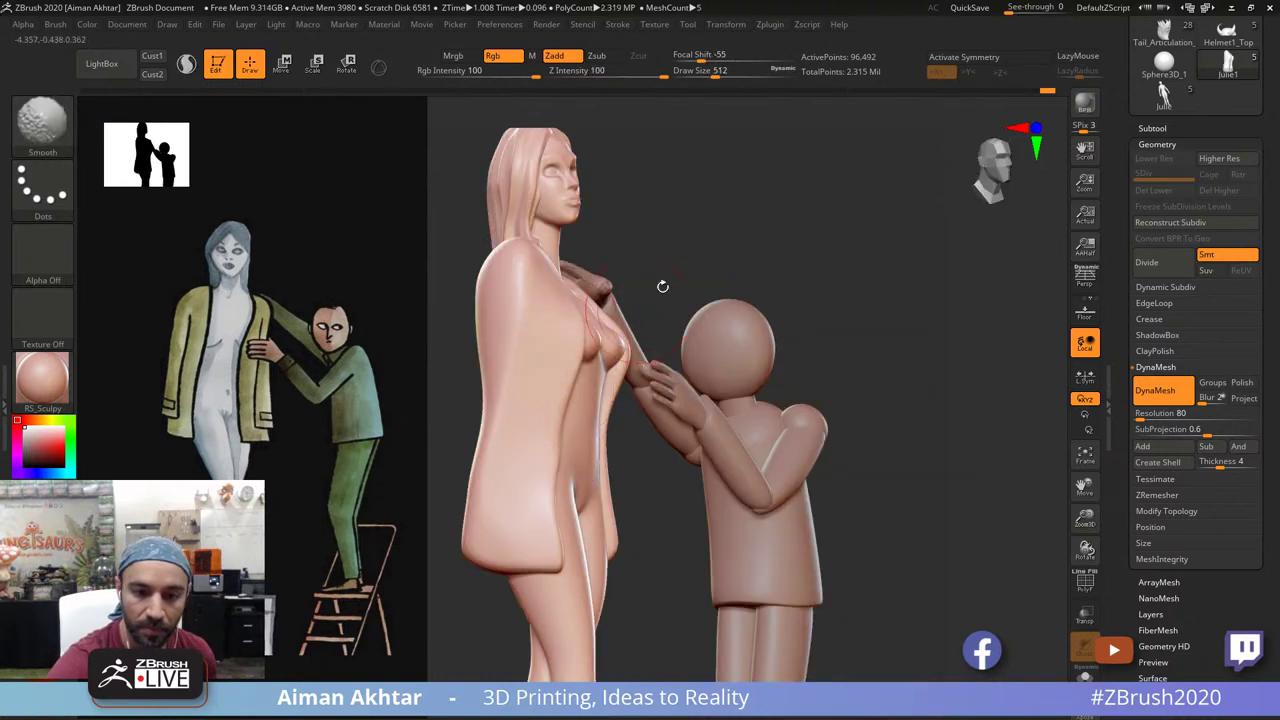
Step: Smooth the left coat panel's shoulder and its back edge above the hem at draw size 512
alt+drag(831, 235, 935, 250)
shift+drag(614, 298, 601, 283)
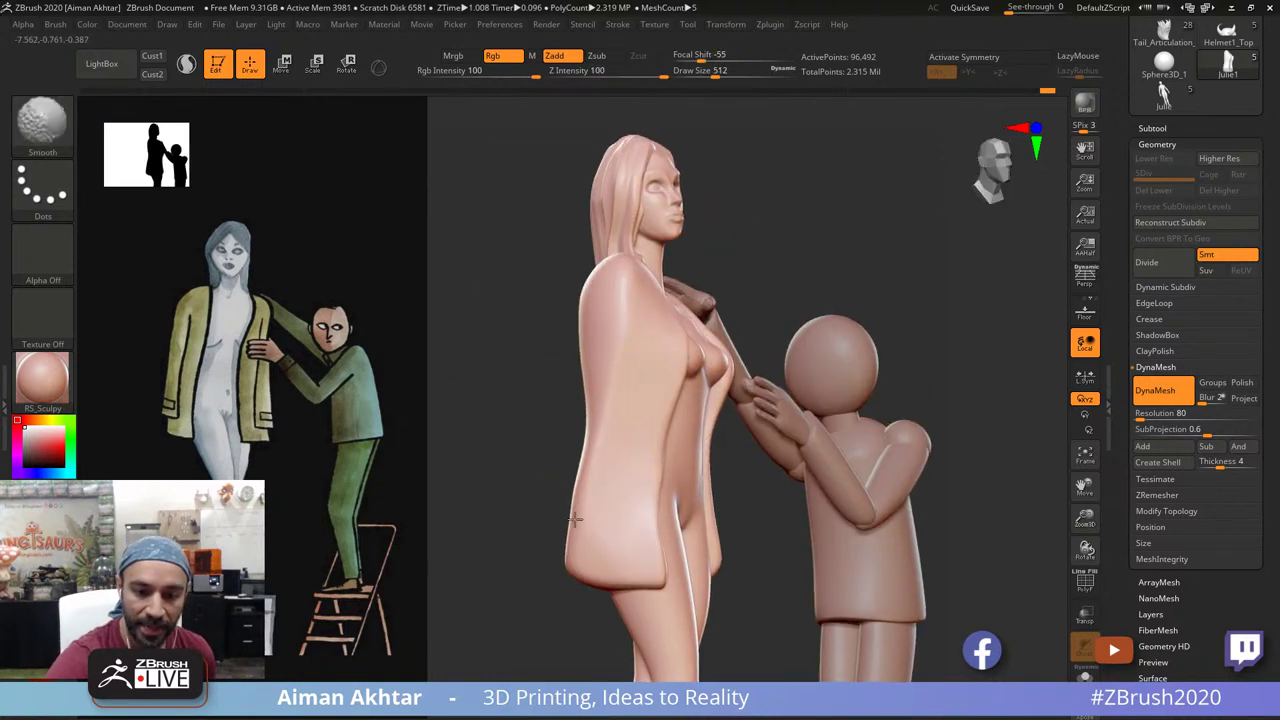
mouse_move(572, 498)
shift+mouse_down()
mouse_move(573, 514)
mouse_move(604, 480)
mouse_move(591, 486)
mouse_move(610, 459)
mouse_move(606, 437)
shift+mouse_up()
Step: Flare the left coat panel out below the waist with the Move brush, raising the draw size to 1365
key(s)
key(s)
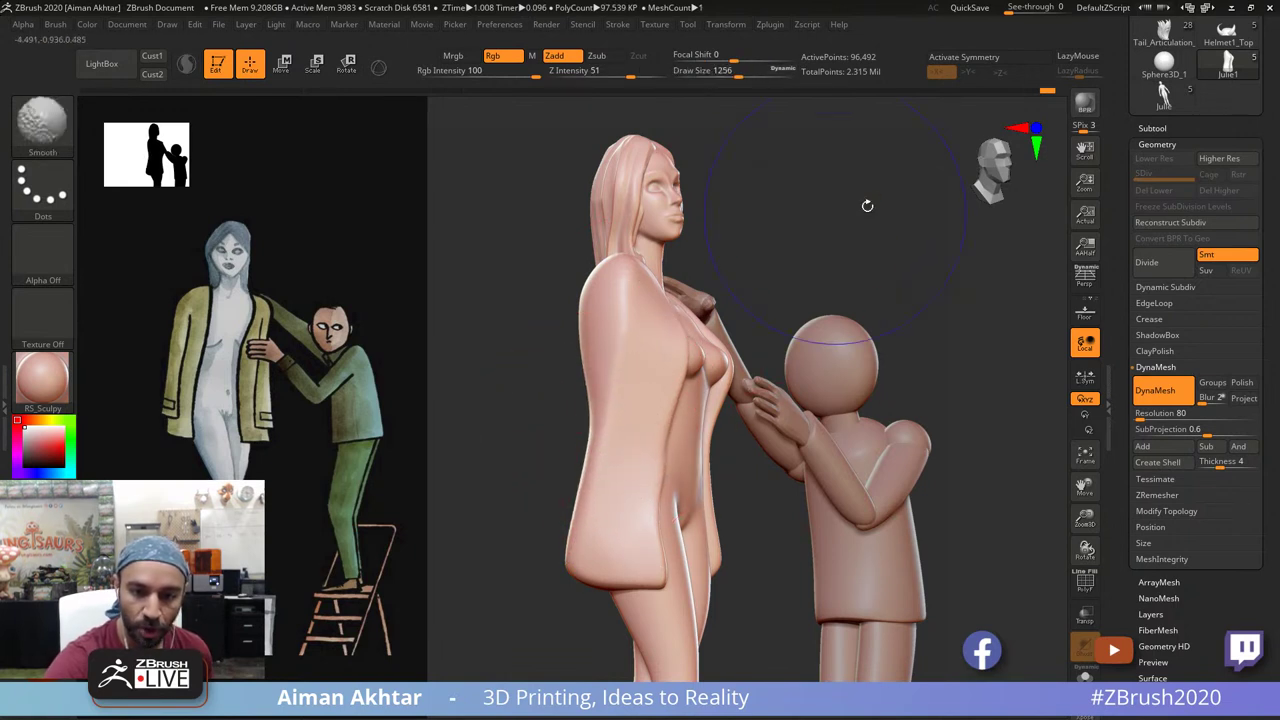
mouse_move(866, 207)
shift+mouse_down()
mouse_move(843, 252)
mouse_move(794, 260)
shift+mouse_up()
shift+drag(686, 383, 742, 371)
key(s)
mouse_move(572, 420)
mouse_down()
mouse_move(509, 466)
mouse_move(563, 432)
mouse_up()
shift+drag(646, 360, 738, 335)
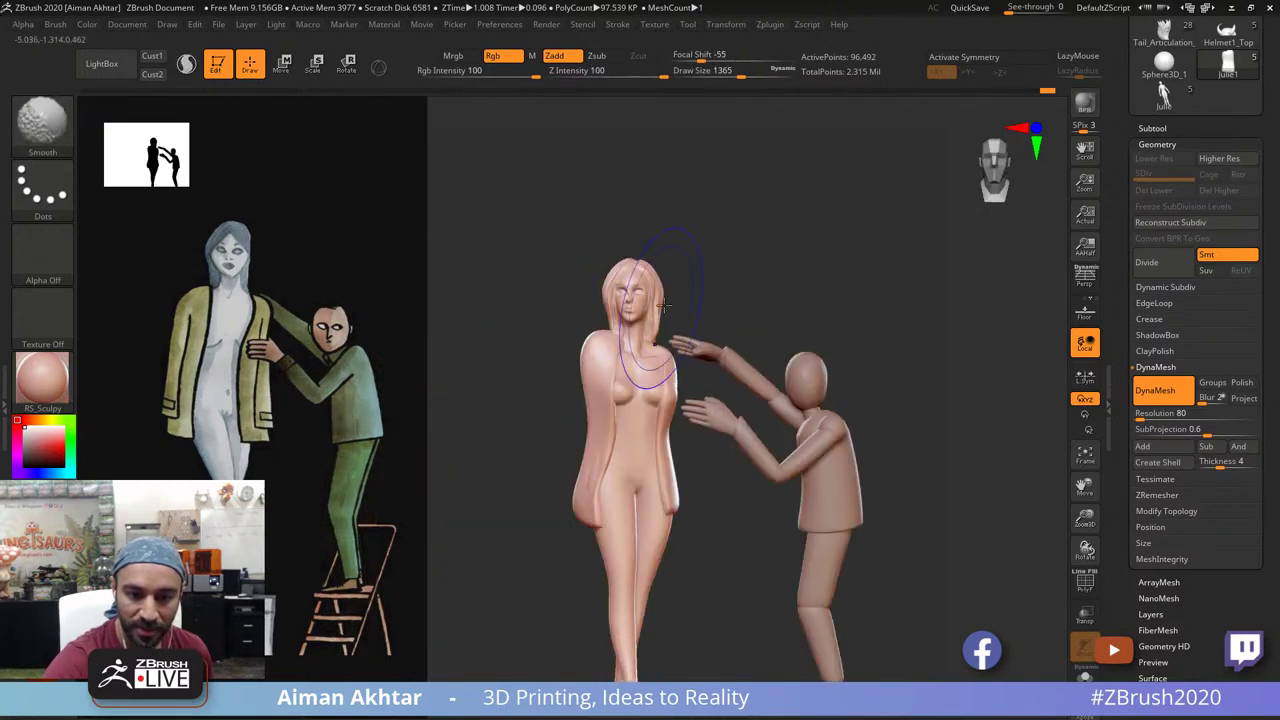
Step: Undo the last Move edit and inflate the left coat panel's lower end with the Inflat brush at draw size 865
key(s)
mouse_move(604, 456)
mouse_down()
mouse_move(582, 461)
mouse_move(620, 429)
mouse_up()
key(s)
key(ctrl+z)
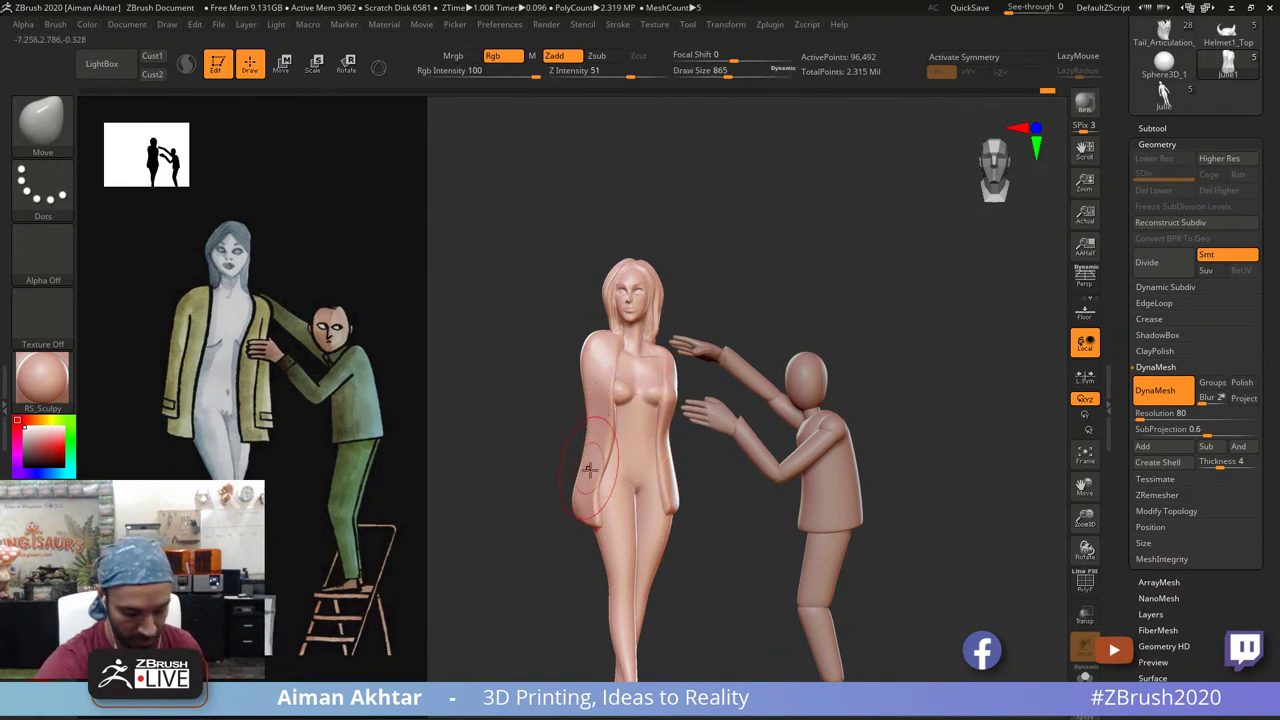
key(b)
key(i)
key(n)
drag(583, 517, 596, 494)
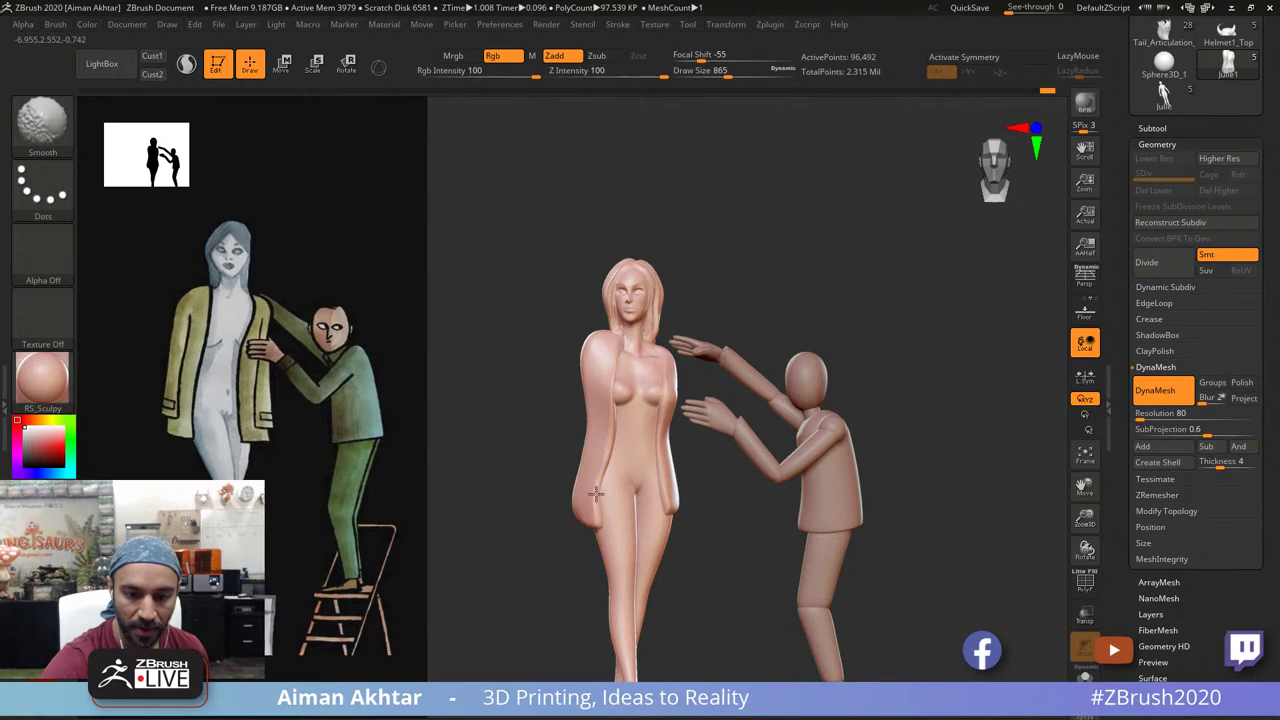
Step: Crease the left panel's upper front edge with the DamStandard brush at draw size 328 and isolate the coat
alt+drag(788, 304, 790, 455)
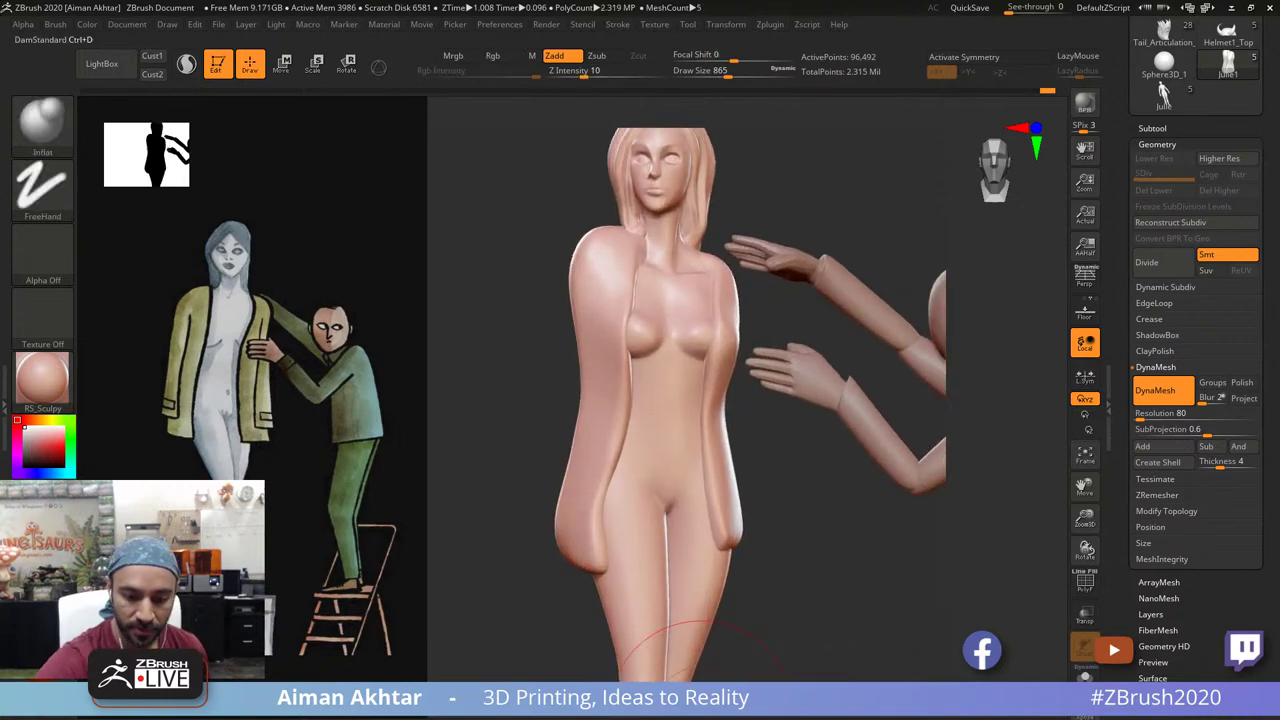
key(b)
key(d)
key(s)
key(s)
drag(645, 272, 628, 272)
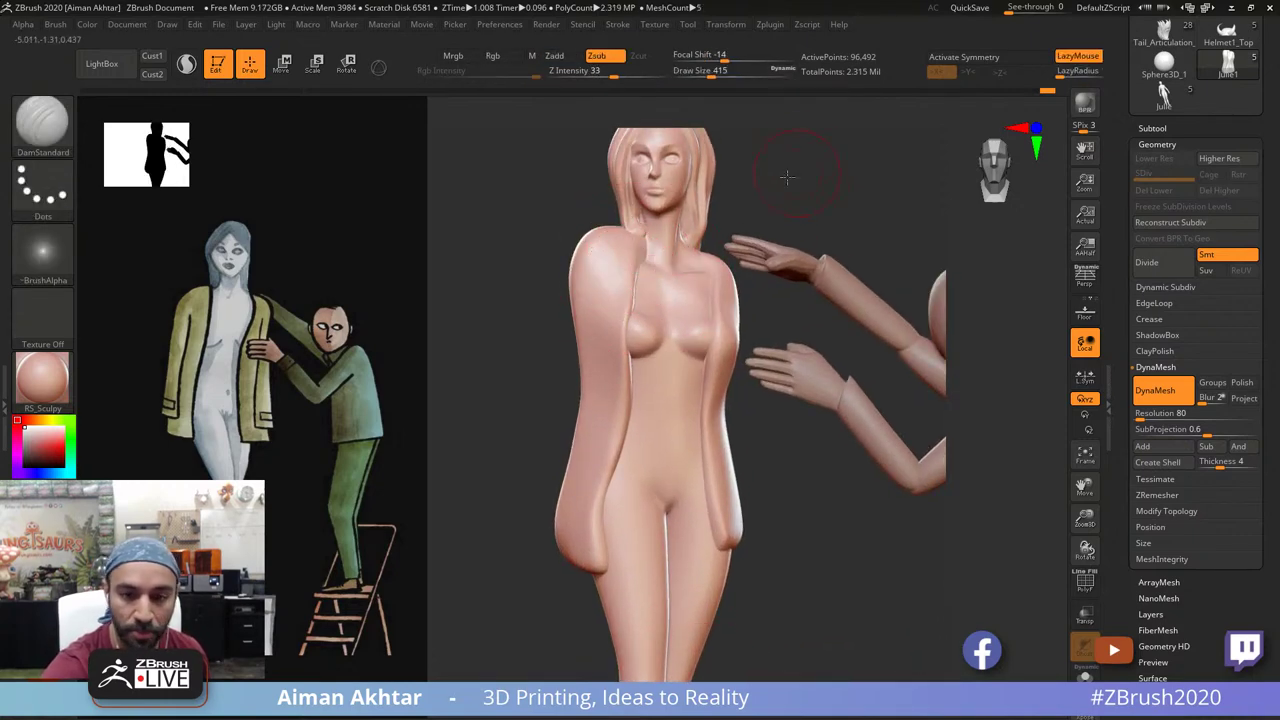
drag(786, 178, 716, 182)
key(s)
drag(643, 258, 602, 312)
click(1085, 675)
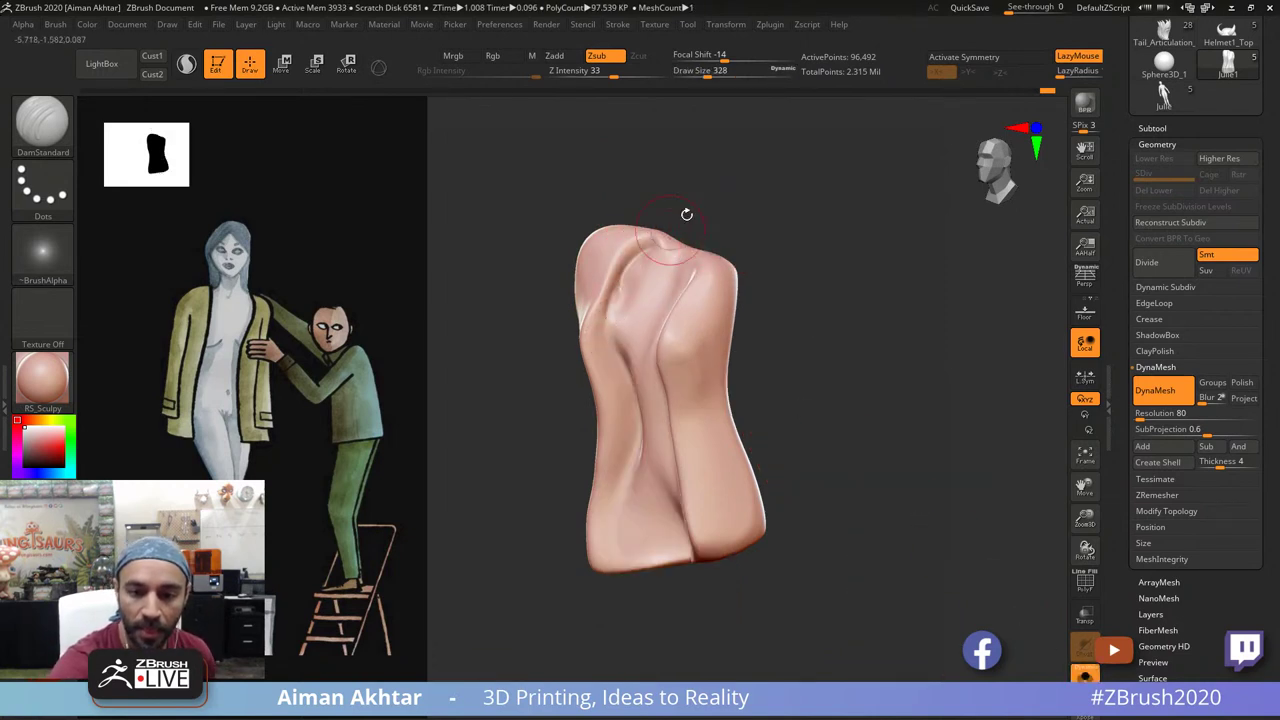
Step: Carve a deep crease along the left panel's inner edge from the chest down to the hem with the DamStandard brush
drag(688, 213, 732, 214)
mouse_move(608, 318)
shift+mouse_down()
mouse_move(634, 258)
mouse_move(607, 328)
mouse_move(604, 432)
shift+mouse_up()
right_drag(602, 437, 632, 378)
key(ctrl+z)
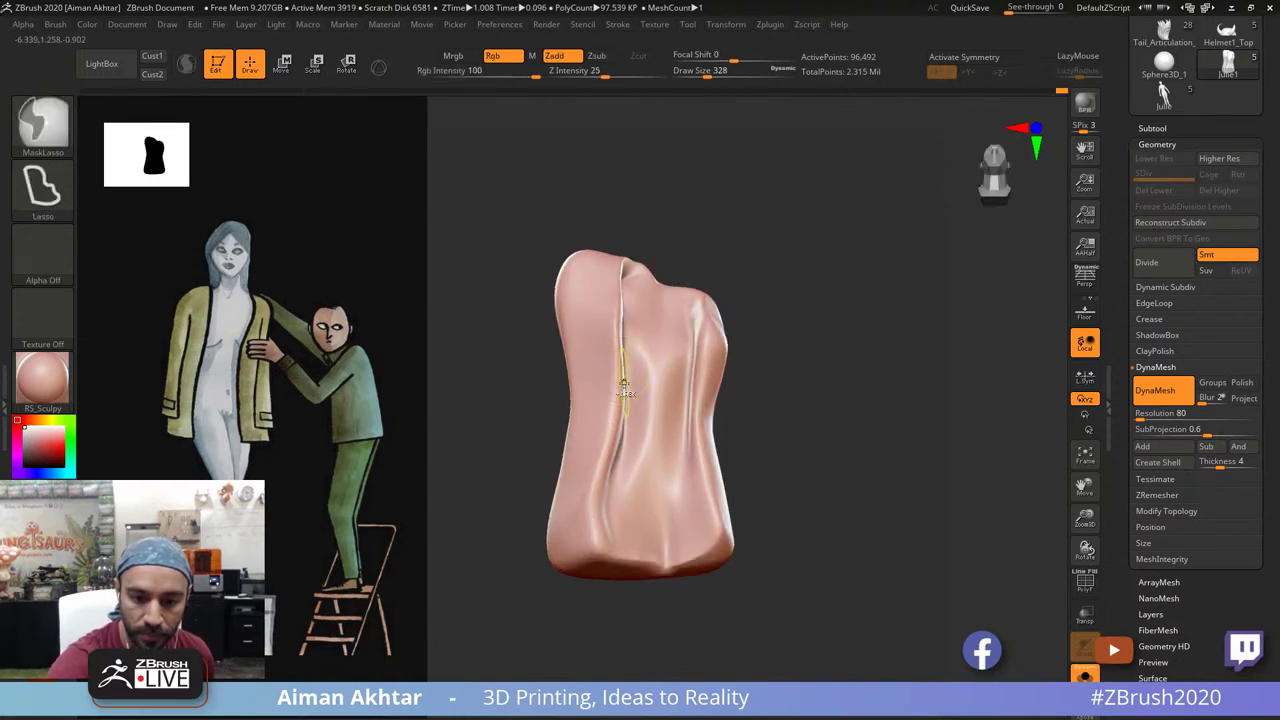
drag(616, 330, 601, 464)
drag(617, 383, 597, 487)
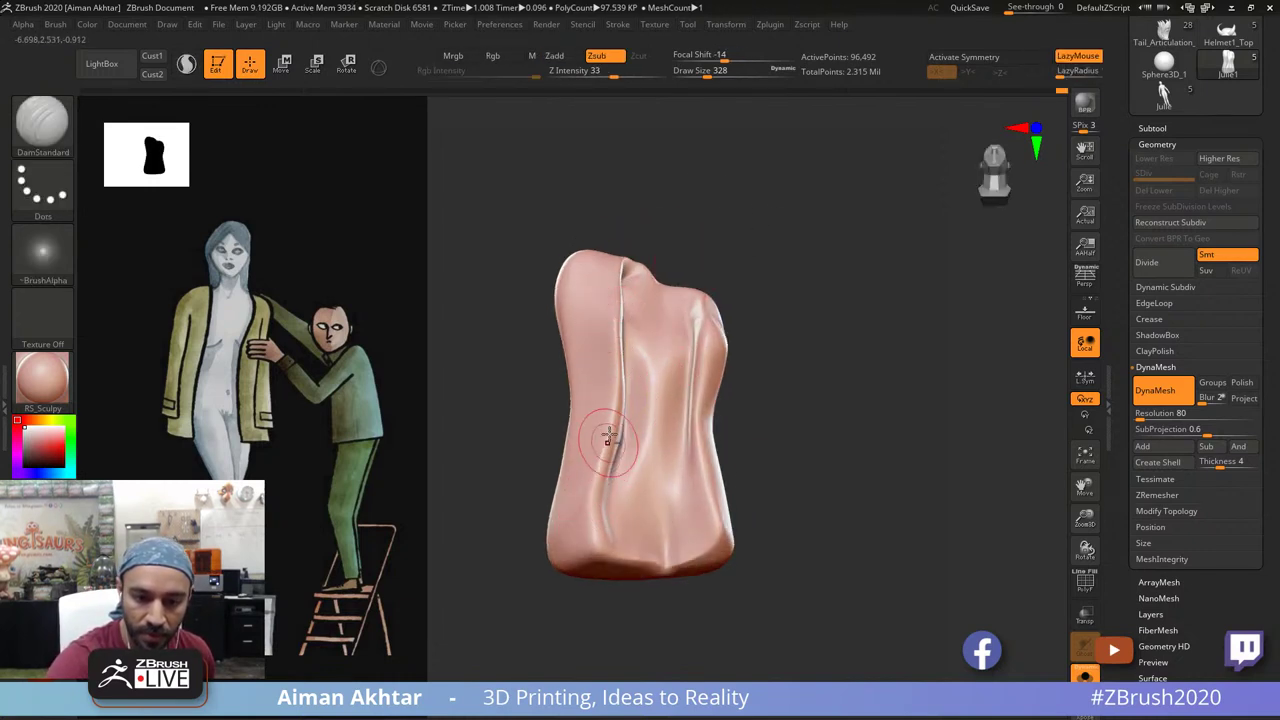
drag(615, 413, 610, 589)
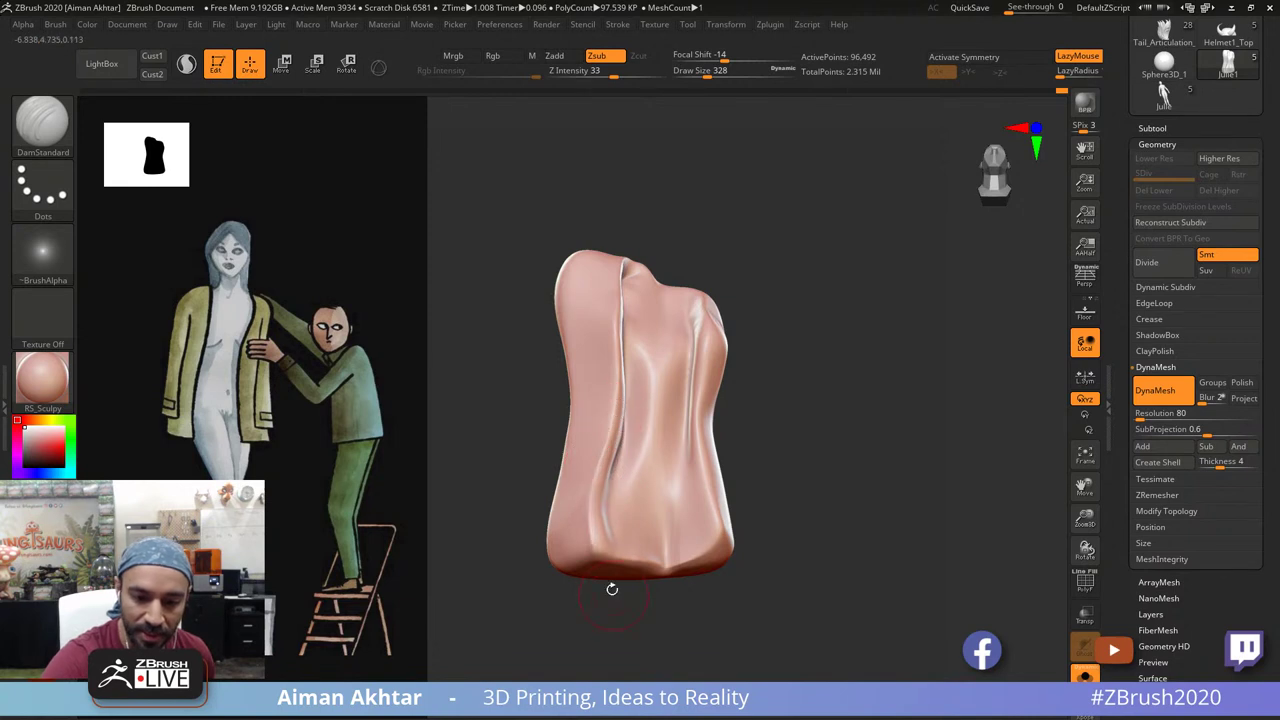
drag(599, 508, 599, 574)
Step: Carve a crease along the right panel's inner edge from the shoulder toward the hem, reducing the draw size to 240
drag(778, 440, 800, 322)
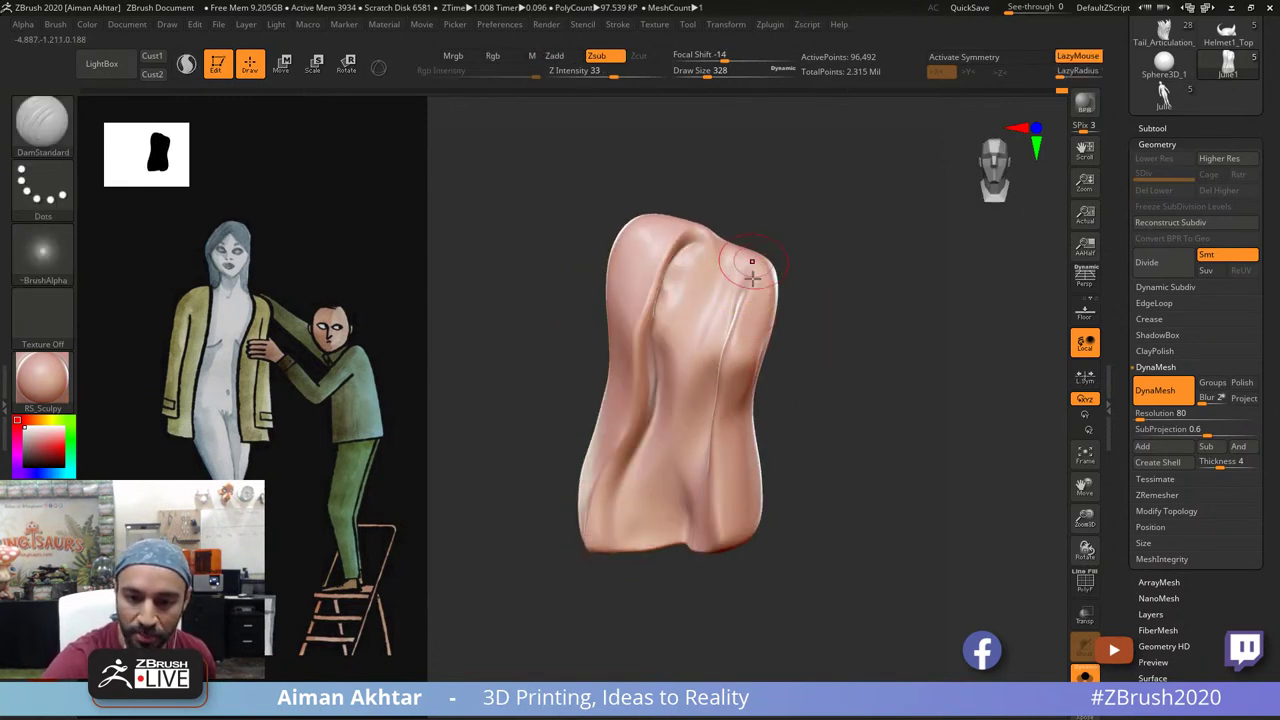
drag(806, 269, 832, 274)
drag(750, 301, 728, 398)
drag(800, 334, 797, 322)
mouse_move(757, 312)
shift+mouse_down()
mouse_move(760, 345)
mouse_move(728, 424)
shift+mouse_up()
mouse_move(795, 366)
mouse_down()
mouse_move(803, 392)
mouse_move(737, 400)
mouse_up()
drag(806, 347, 787, 411)
drag(726, 436, 717, 513)
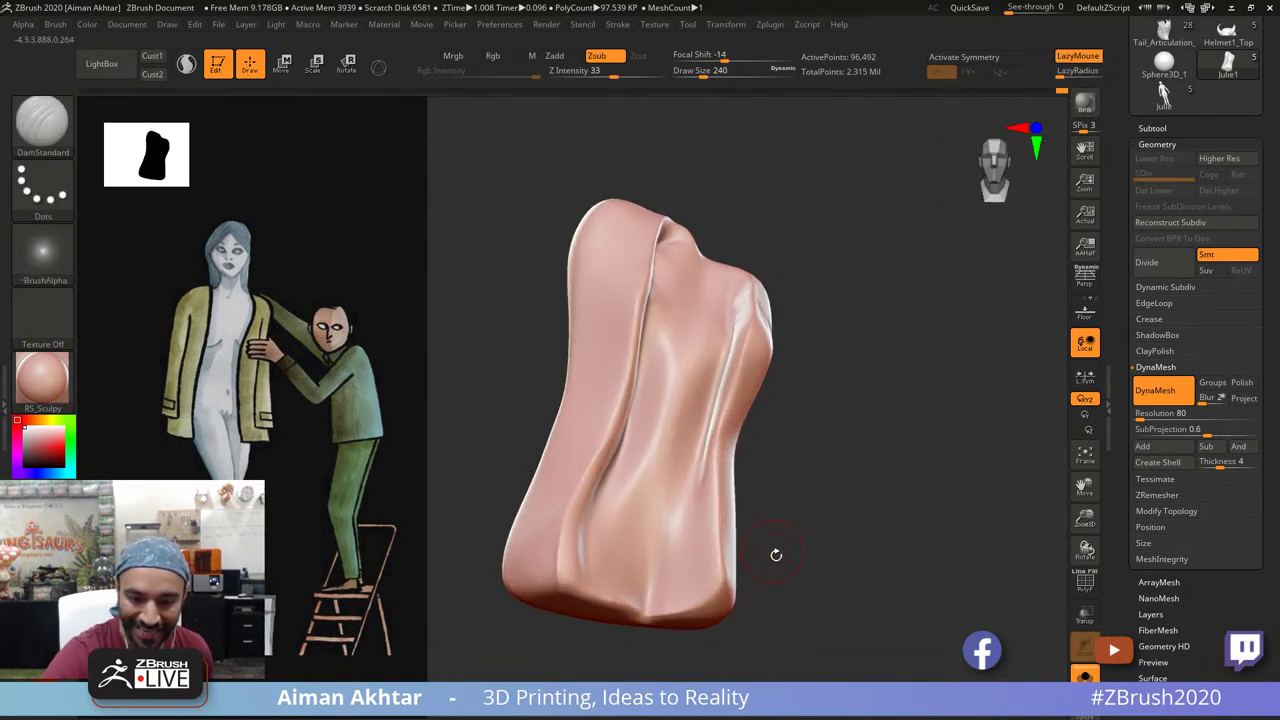
mouse_move(776, 554)
mouse_down()
mouse_move(722, 590)
mouse_move(749, 591)
mouse_move(710, 545)
mouse_up()
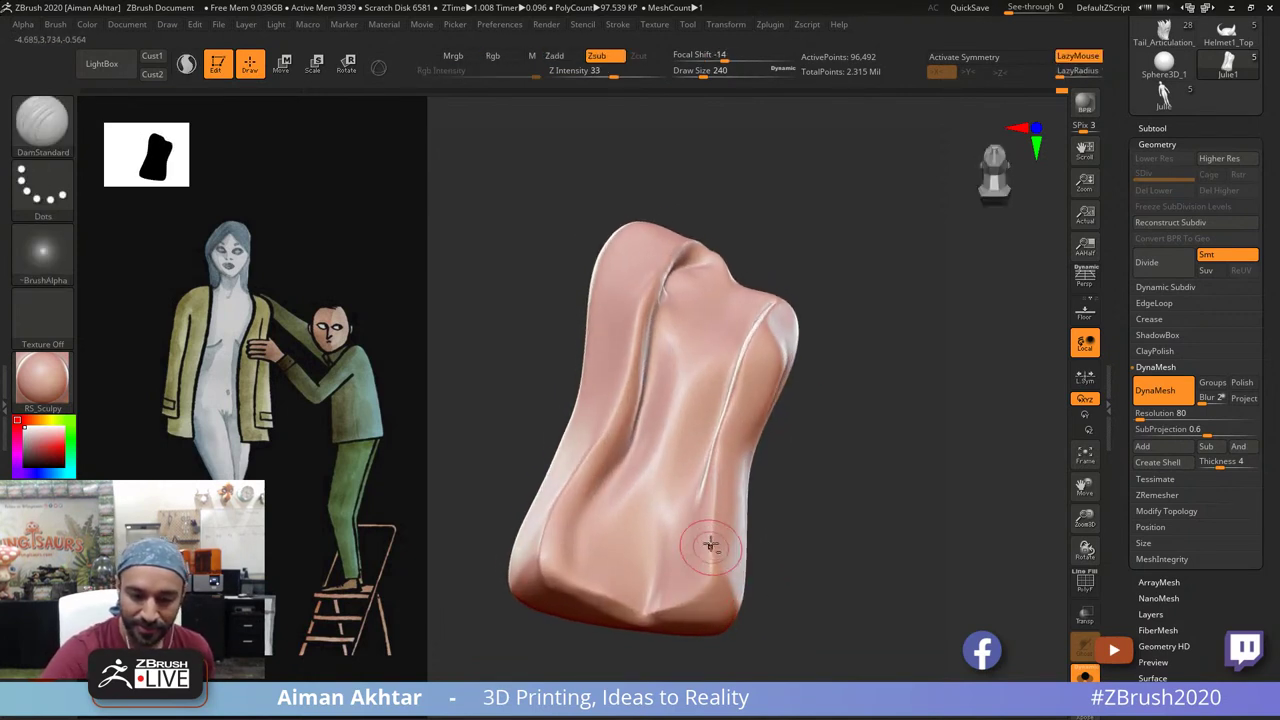
Step: Smooth the left coat panel's front edge from the waist to the hem at draw size 240
shift+drag(783, 606, 688, 676)
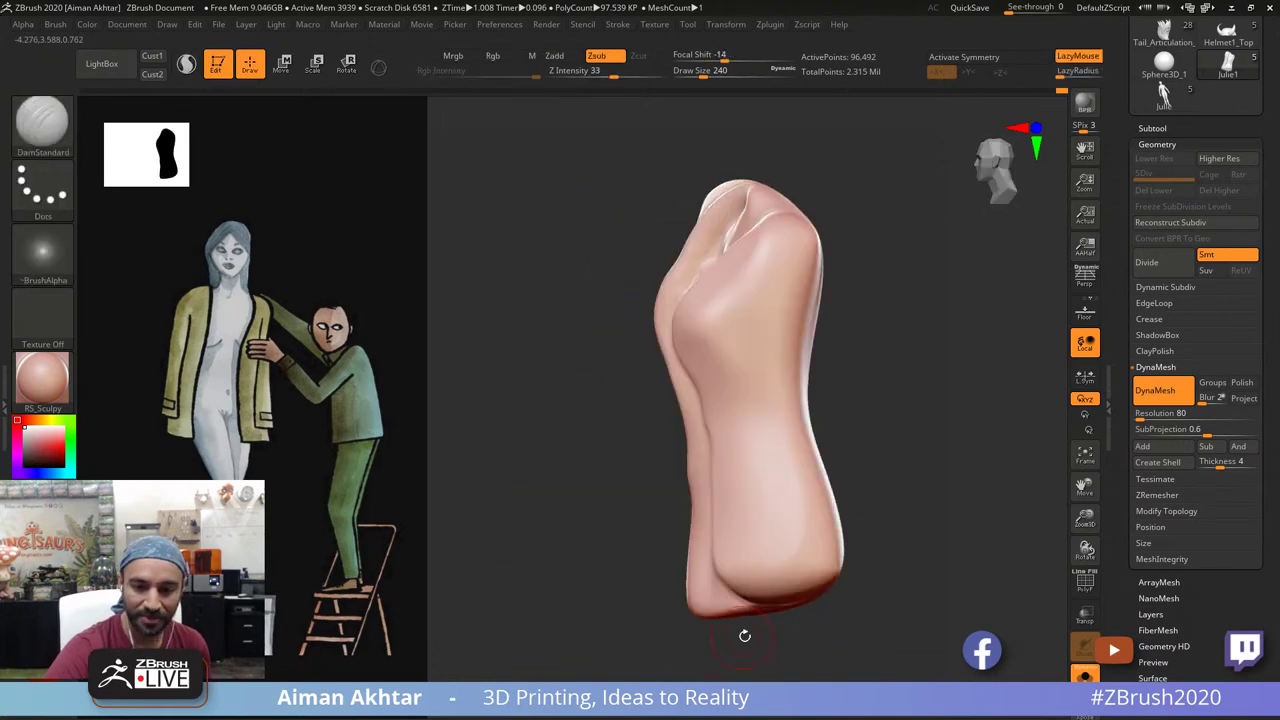
key(shift)
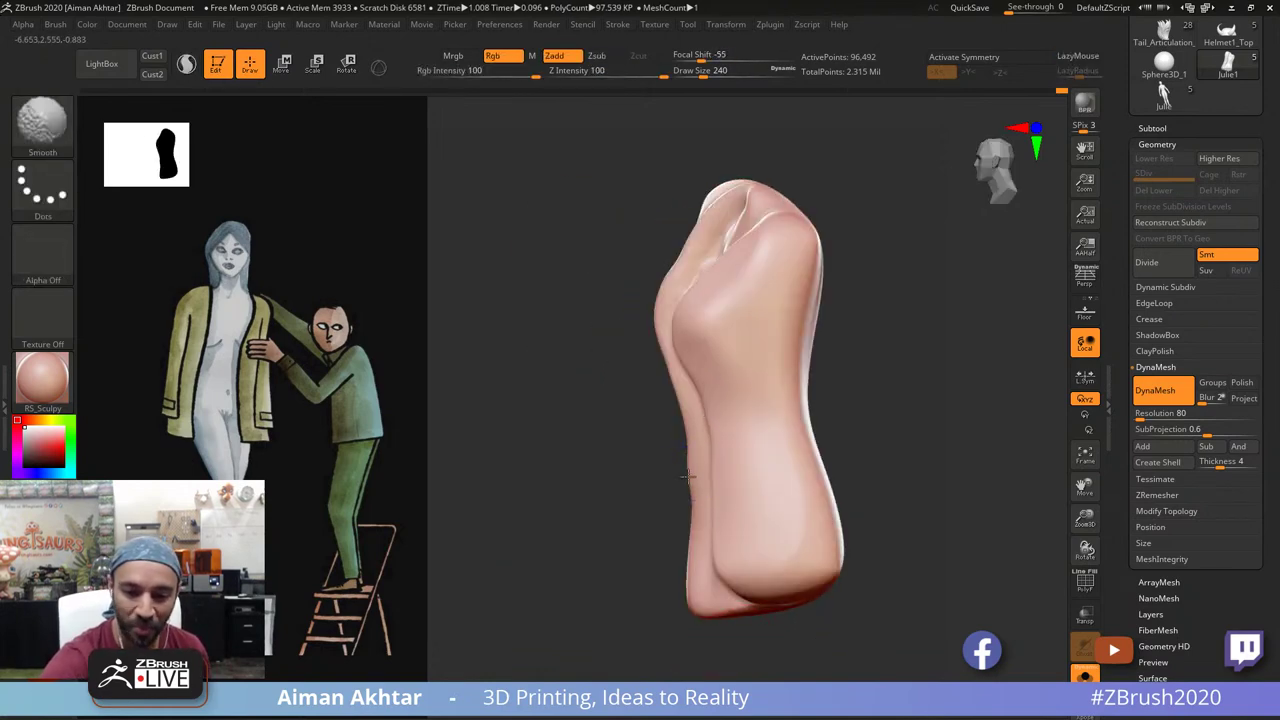
mouse_move(868, 322)
mouse_down()
mouse_move(897, 320)
mouse_move(843, 351)
mouse_move(935, 368)
mouse_up()
shift+drag(692, 393, 649, 586)
shift+drag(894, 377, 811, 351)
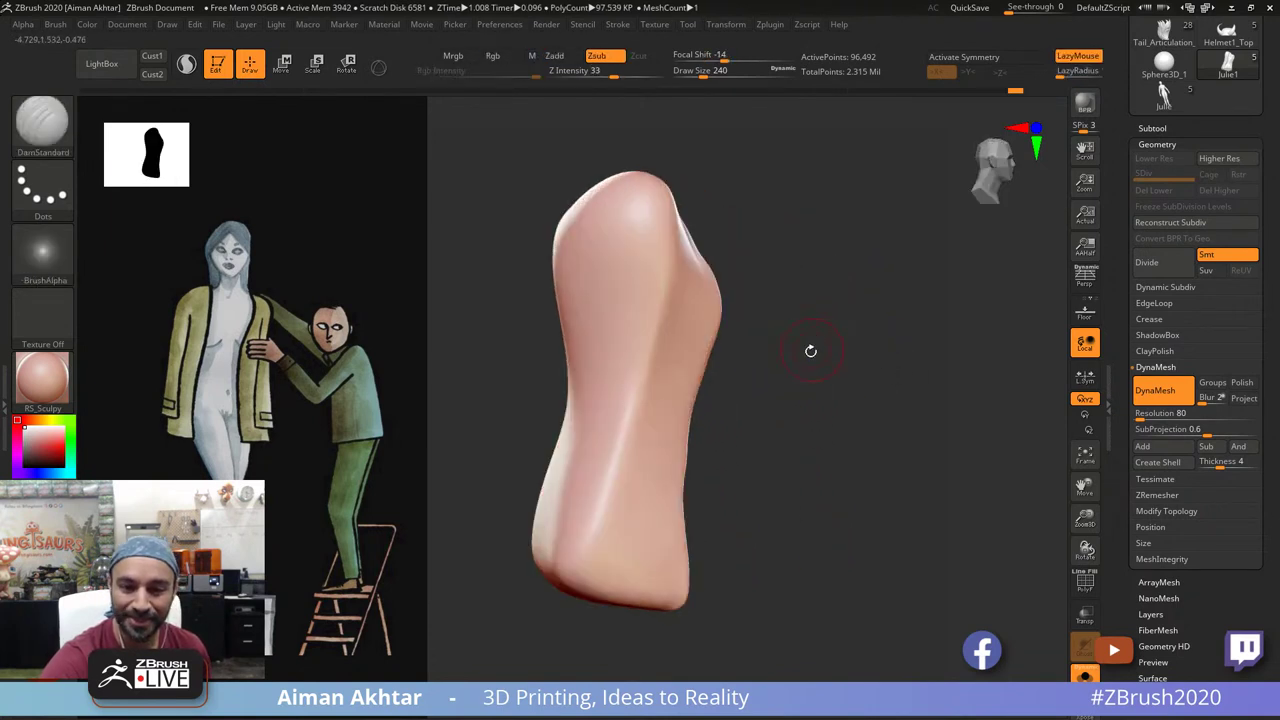
Step: Refine the left panel's lower front edge and hem corner with the Move and Smooth brushes at draw size 240
drag(780, 417, 728, 416)
key(b)
key(m)
key(v)
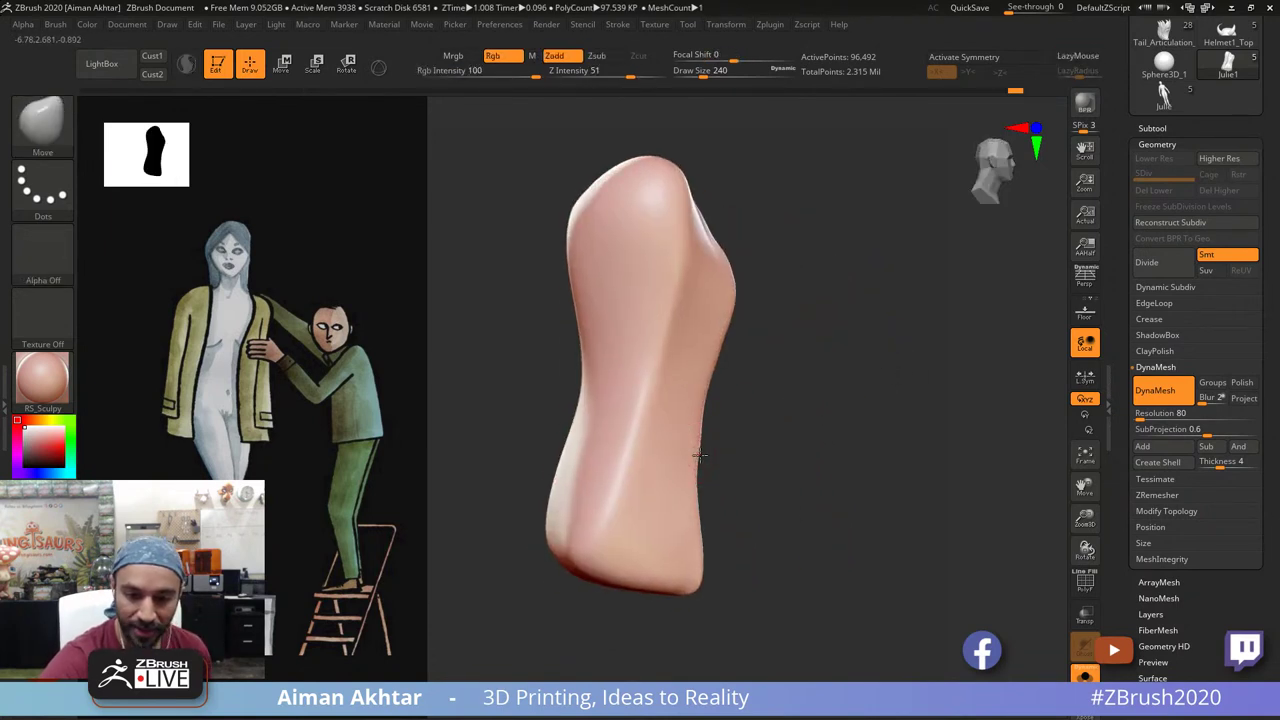
key(shift)
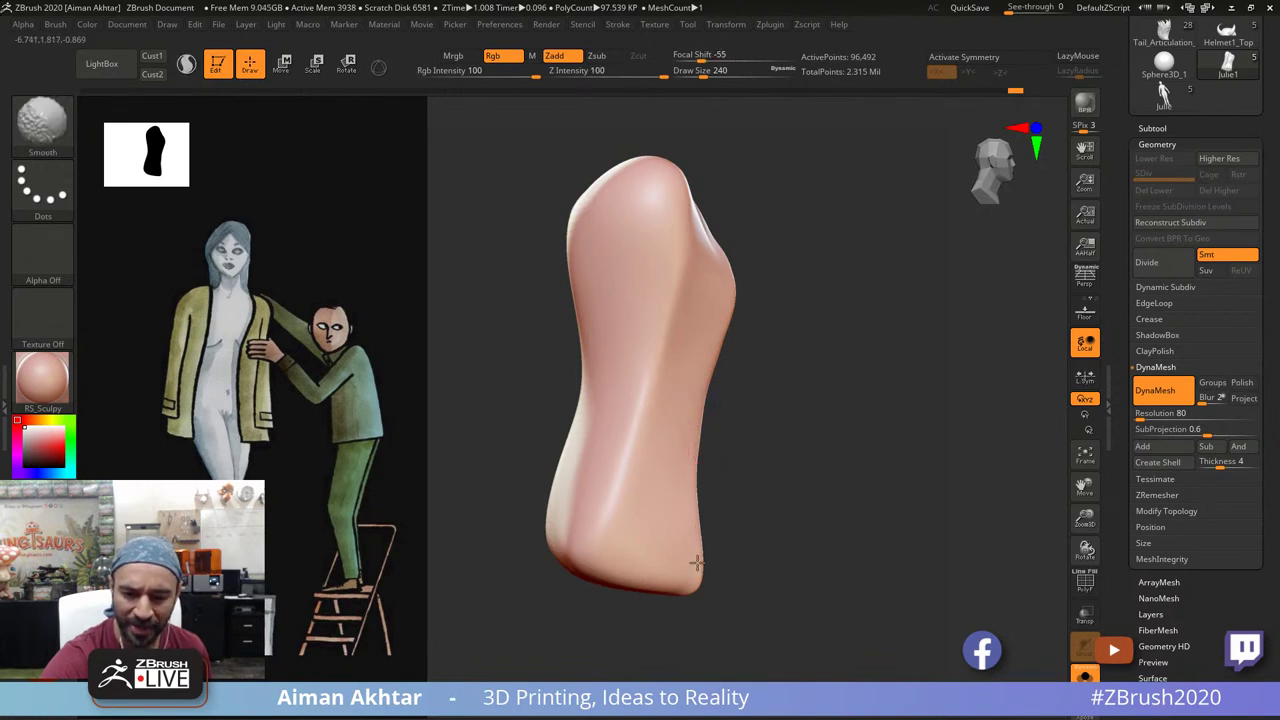
drag(832, 512, 670, 490)
alt+drag(914, 629, 866, 600)
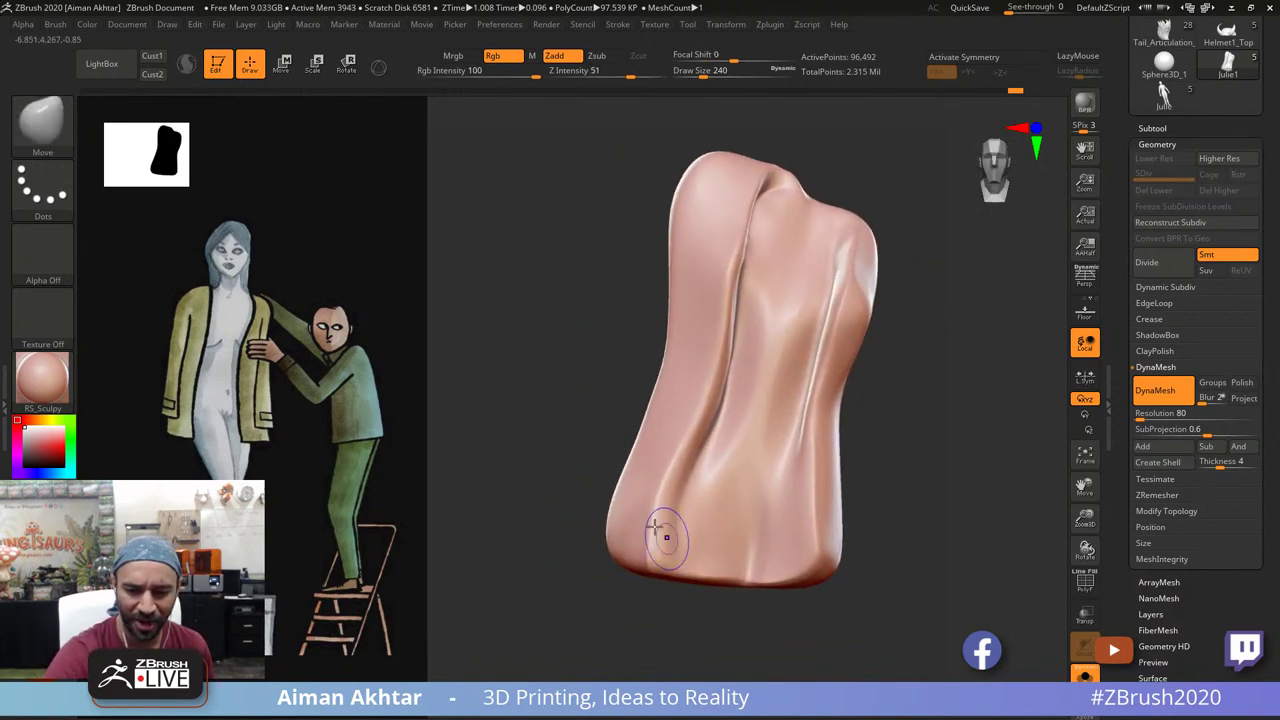
key(shift)
Step: Carve a crease along the right panel's hem with the DamStandard brush at draw size 240, redoing the undone stroke
key(ctrl+d)
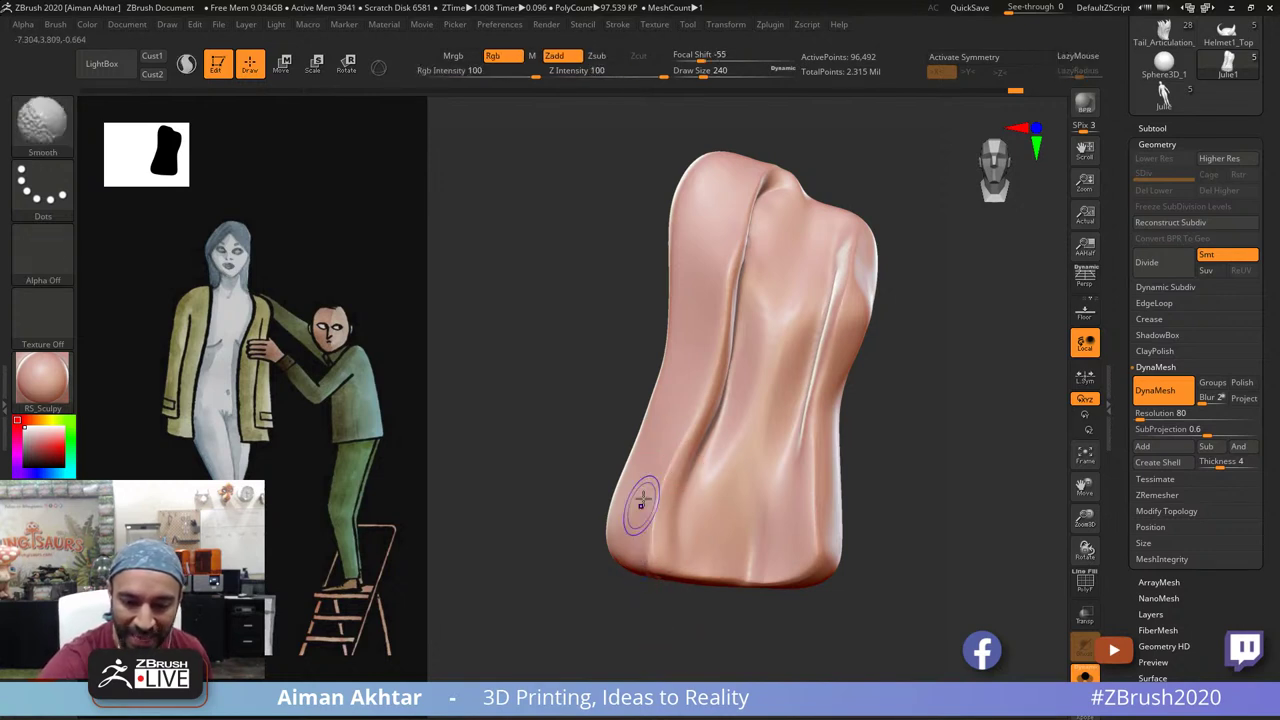
mouse_move(931, 494)
mouse_down()
mouse_move(935, 551)
mouse_move(882, 534)
mouse_up()
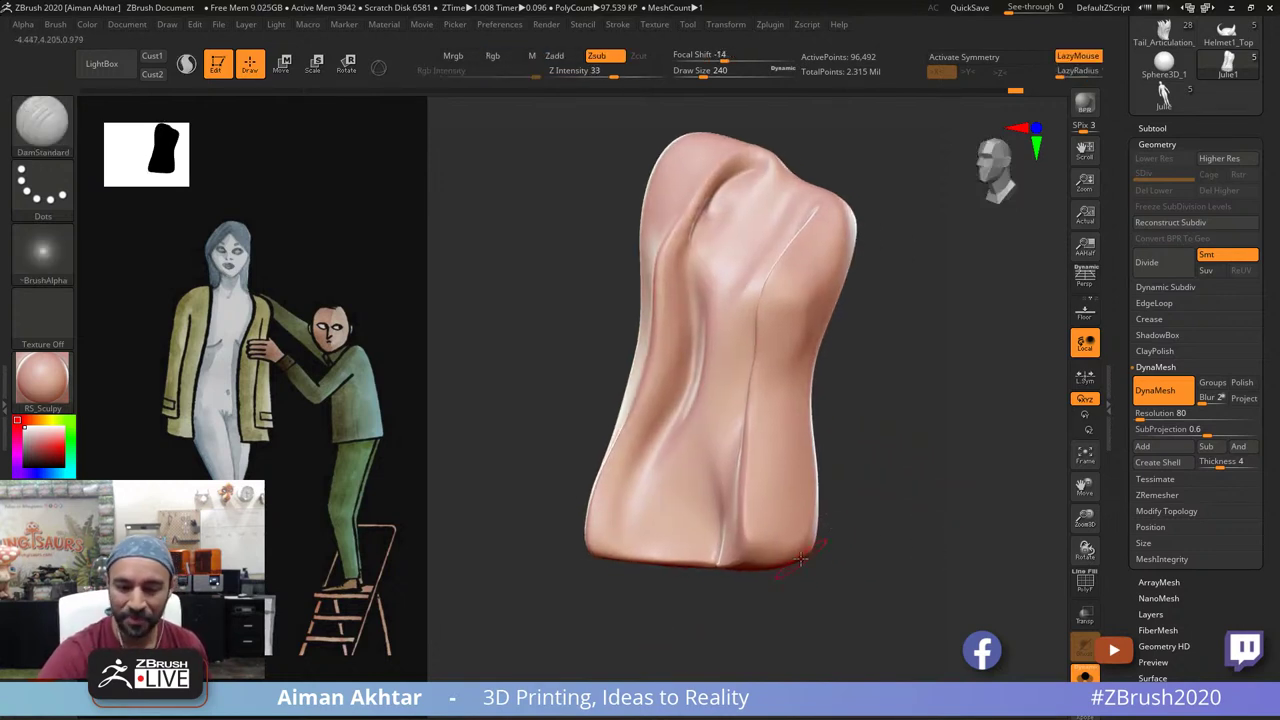
mouse_move(834, 581)
mouse_down()
mouse_move(806, 580)
mouse_move(852, 571)
mouse_up()
drag(751, 553, 873, 545)
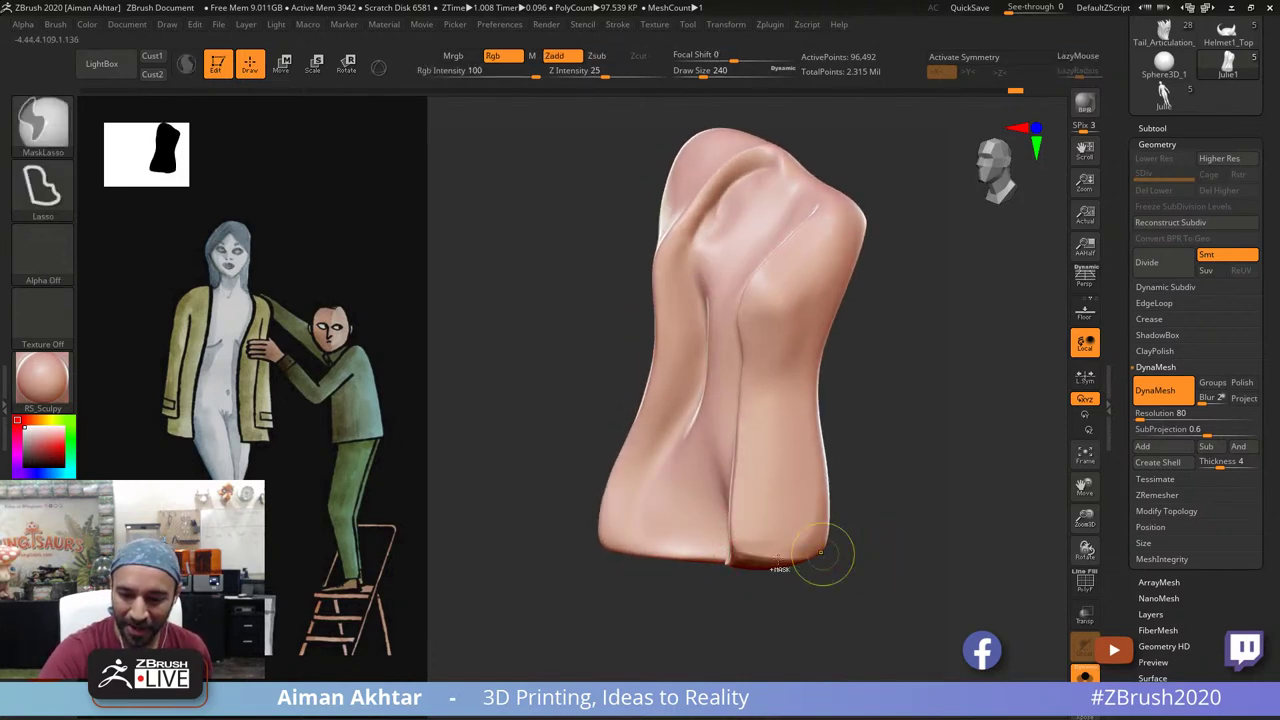
key(ctrl+z)
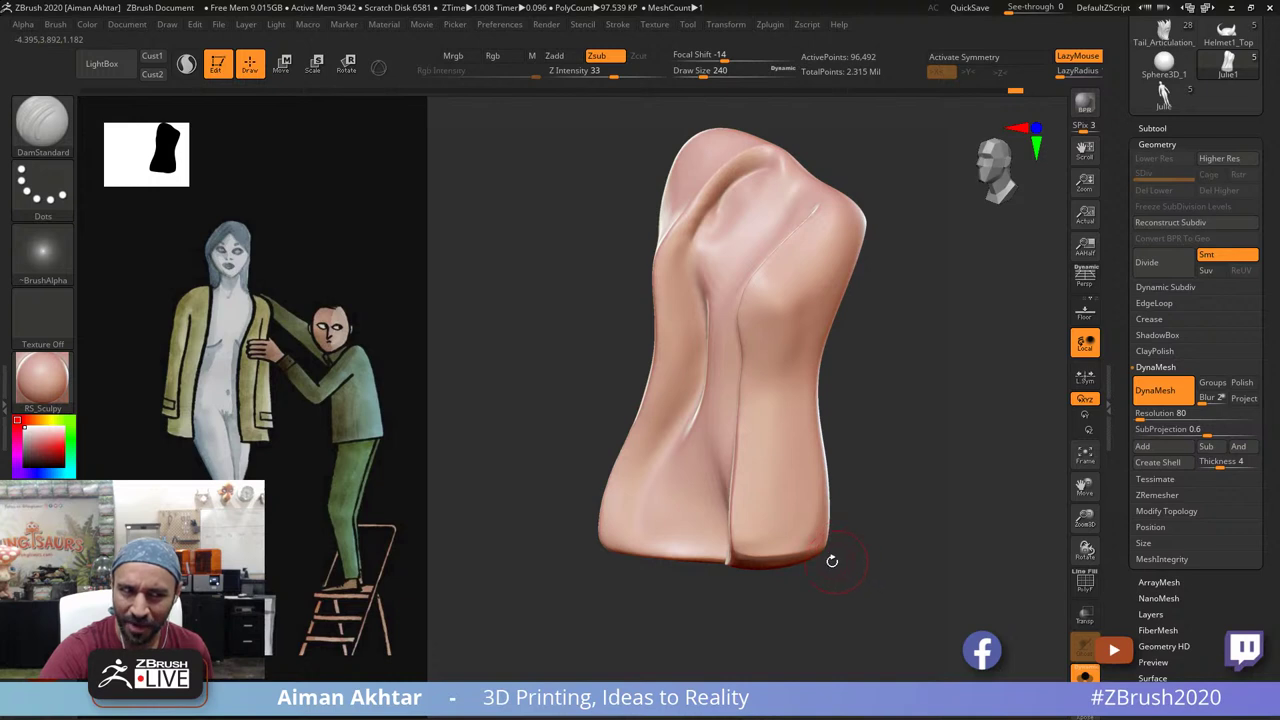
drag(824, 578, 765, 558)
mouse_move(940, 545)
mouse_down()
mouse_move(763, 547)
mouse_move(937, 531)
mouse_move(820, 569)
mouse_up()
ctrl+right_drag(820, 569, 822, 598)
Step: Define the left panel's bottom hem edge with DamStandard strokes, undoing the unwanted ones and reworking the edge
drag(822, 598, 800, 580)
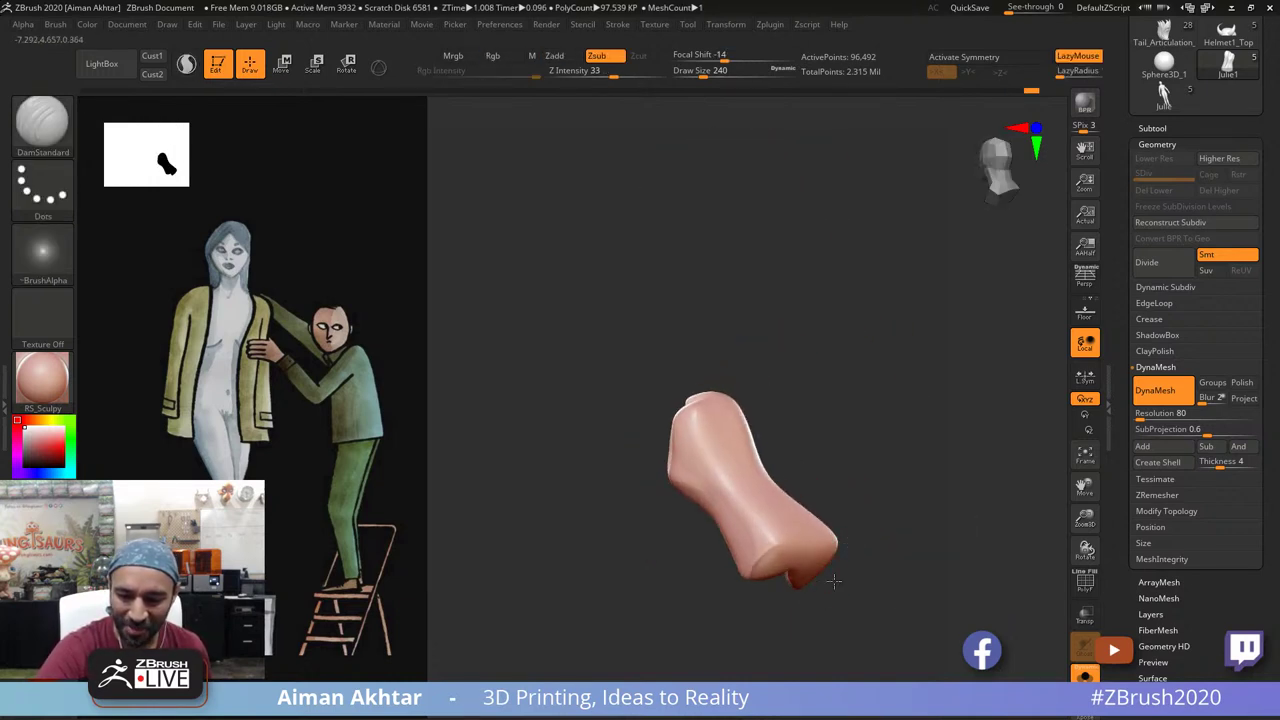
ctrl+right_drag(800, 580, 837, 543)
drag(860, 536, 752, 572)
mouse_move(780, 638)
mouse_down()
mouse_move(853, 555)
mouse_move(914, 557)
mouse_move(843, 560)
mouse_move(692, 602)
mouse_move(737, 553)
mouse_up()
key(ctrl+z)
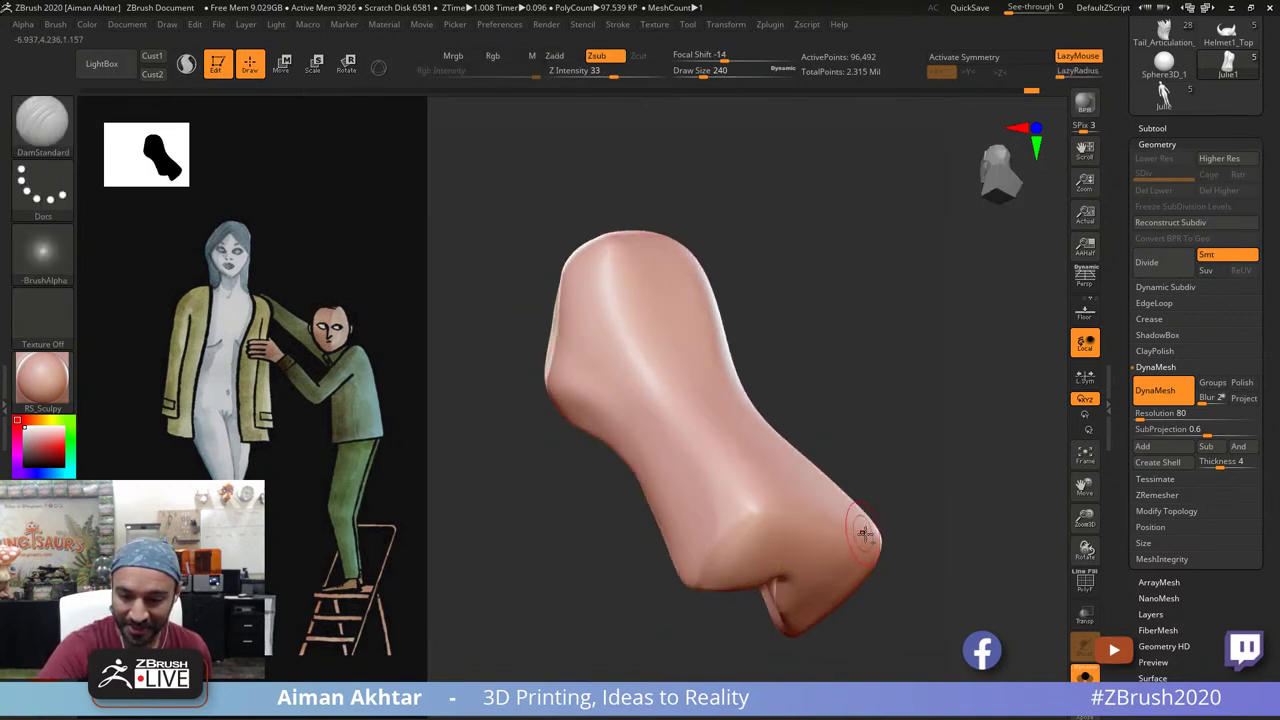
drag(863, 529, 698, 578)
key(ctrl+z)
alt+right_drag(857, 550, 732, 535)
drag(785, 545, 912, 540)
mouse_move(837, 520)
mouse_down()
mouse_move(720, 535)
mouse_move(653, 628)
mouse_move(851, 537)
mouse_move(811, 611)
mouse_move(754, 604)
mouse_up()
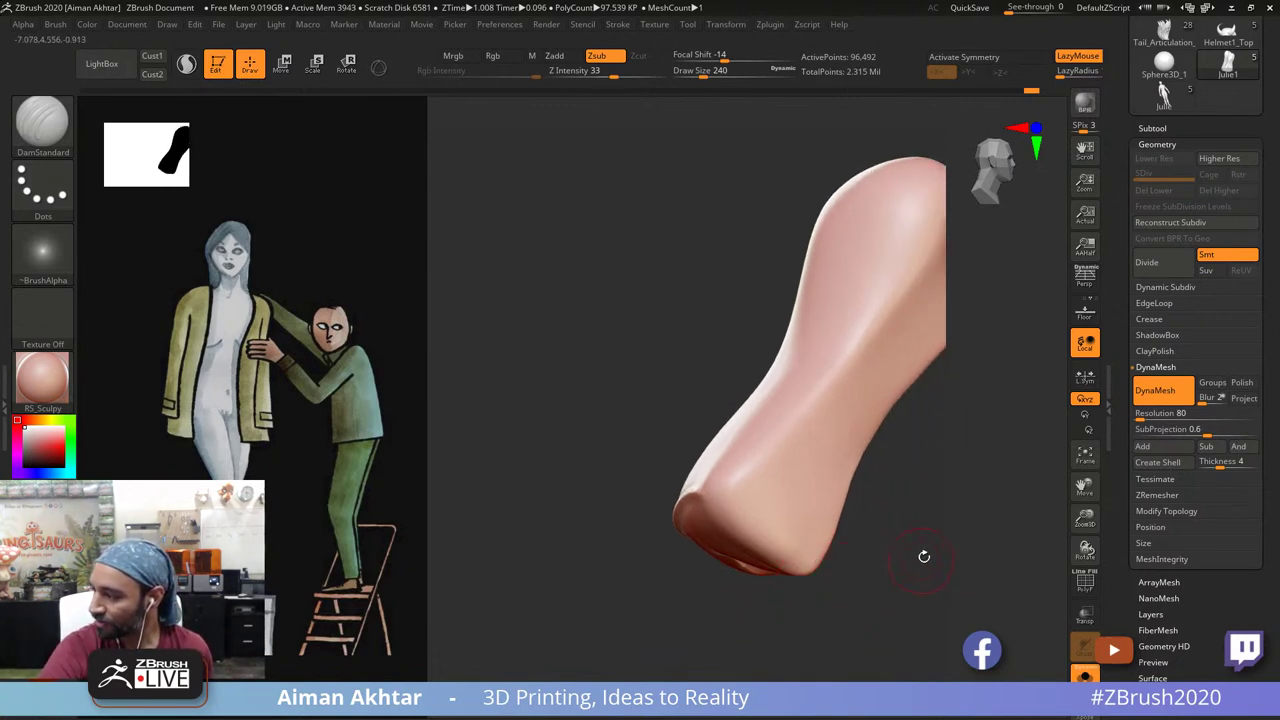
drag(918, 587, 871, 546)
key(ctrl+z)
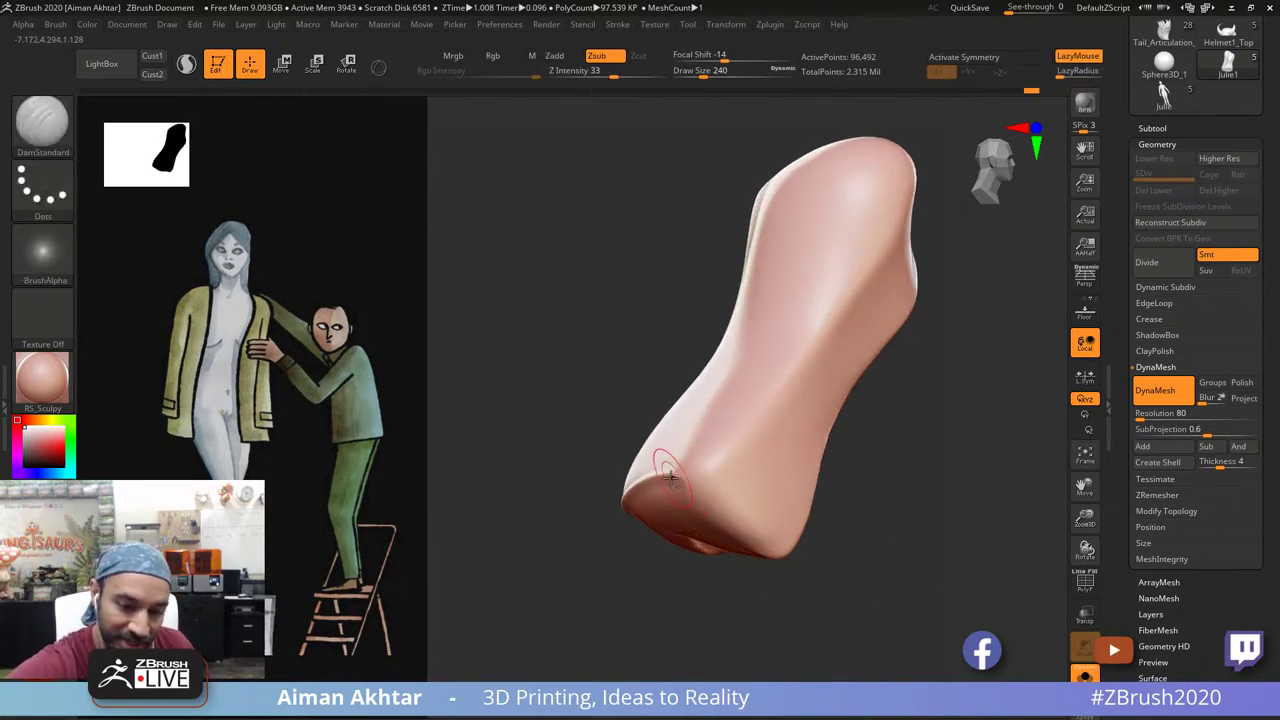
drag(801, 567, 736, 488)
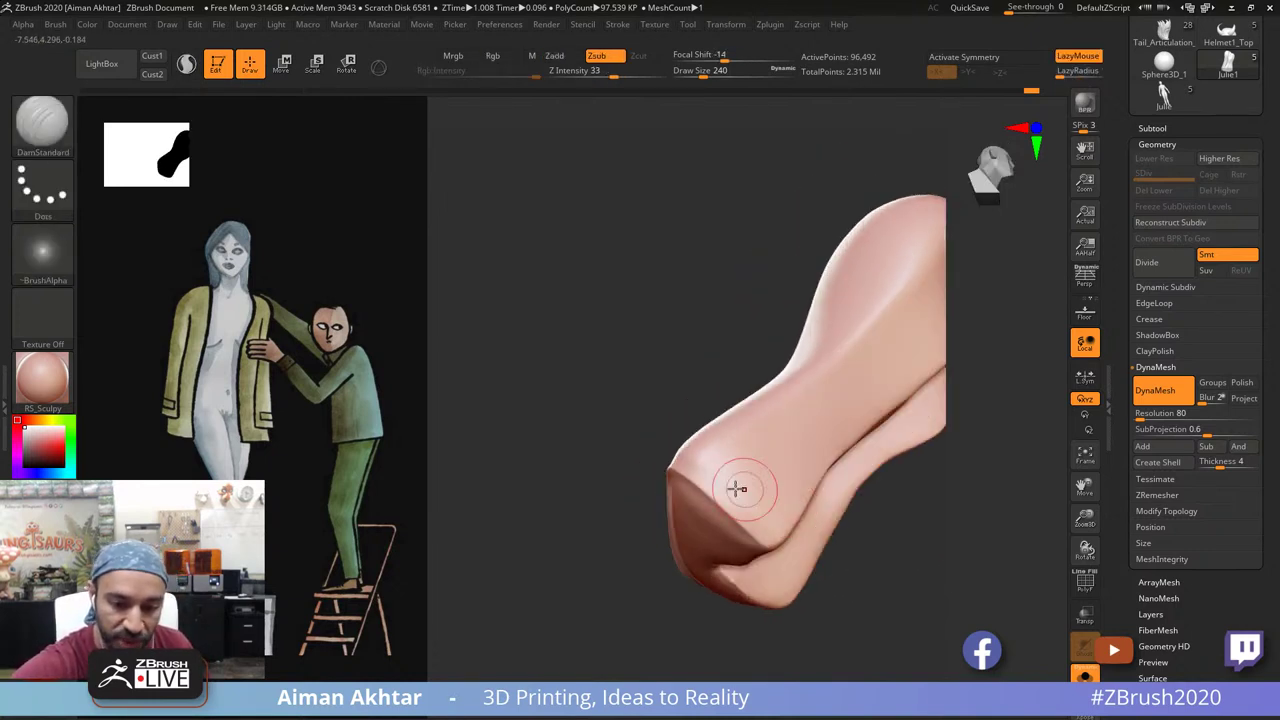
drag(797, 574, 836, 469)
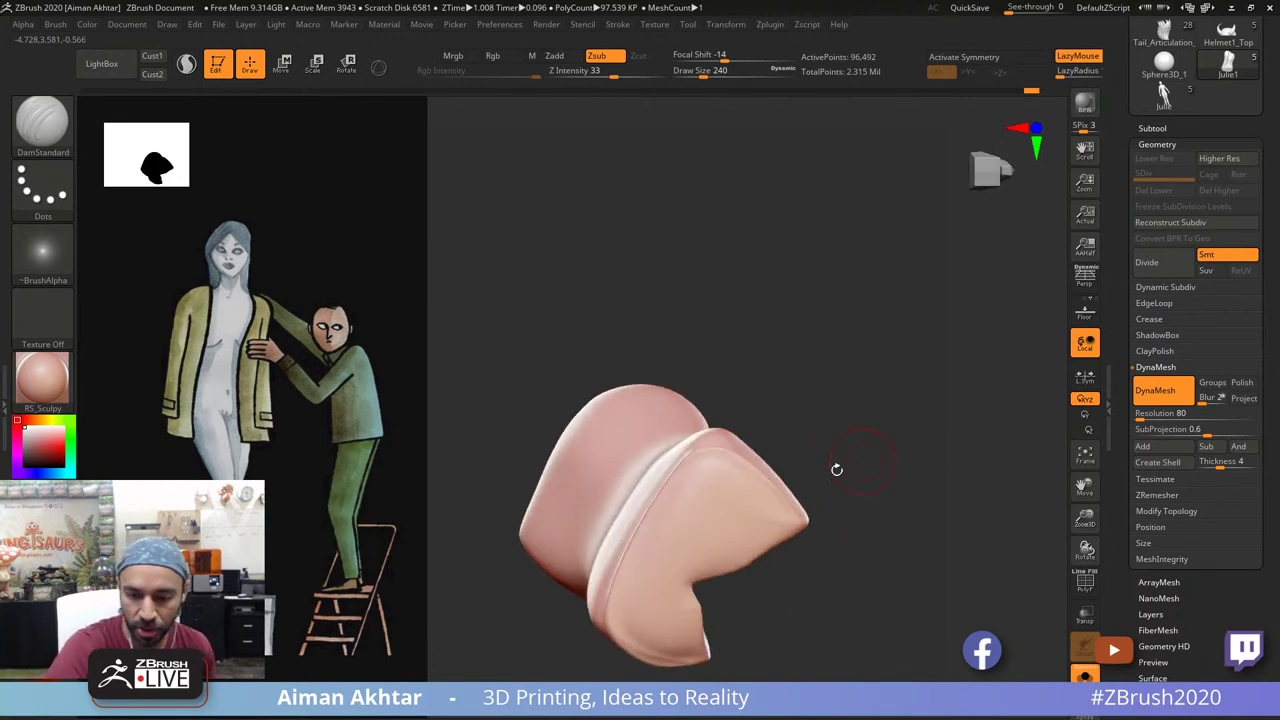
mouse_move(793, 525)
mouse_down()
mouse_move(662, 496)
mouse_move(777, 523)
mouse_move(674, 482)
mouse_up()
key(ctrl+z)
Step: Carve a hollow into the coat's underside with the DamStandard brush at draw size 356, following the hem's inner contour
key(s)
key(ctrl+z)
drag(791, 526, 668, 498)
key(ctrl+z)
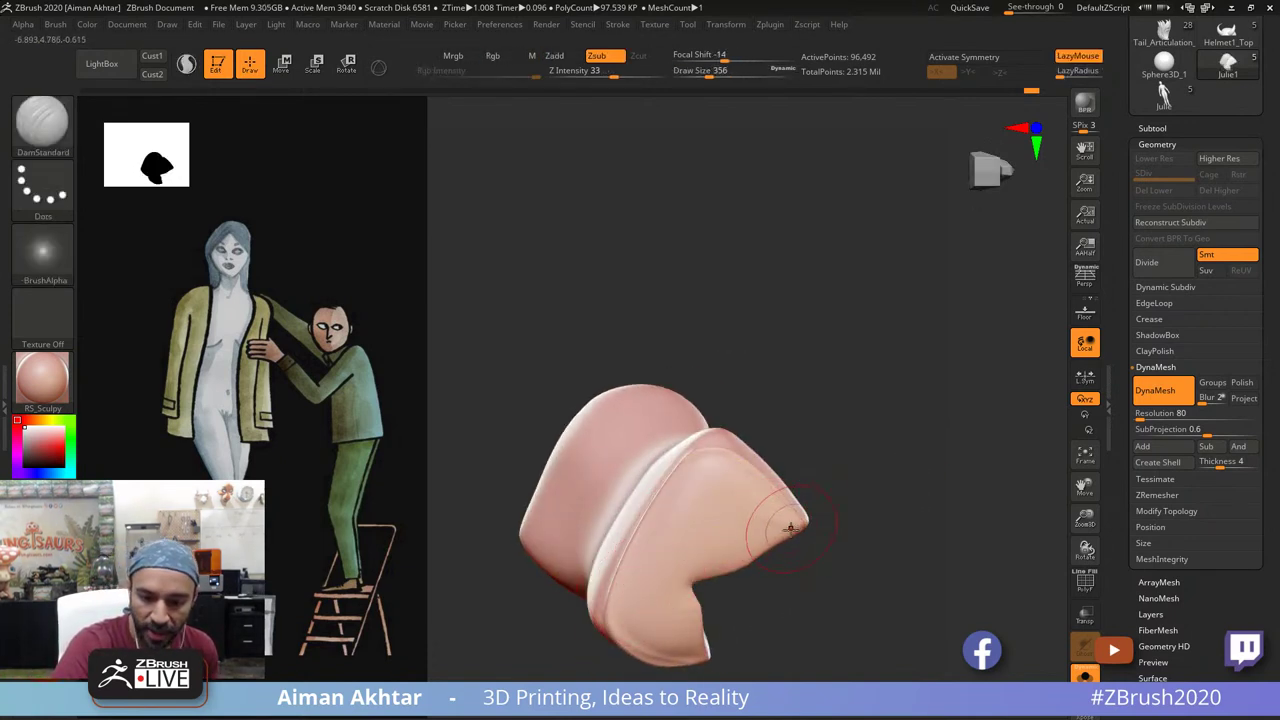
mouse_move(791, 527)
mouse_down()
mouse_move(680, 496)
mouse_move(692, 500)
mouse_move(655, 550)
mouse_up()
mouse_move(685, 513)
mouse_down()
mouse_move(660, 545)
mouse_move(650, 620)
mouse_up()
drag(655, 587, 681, 638)
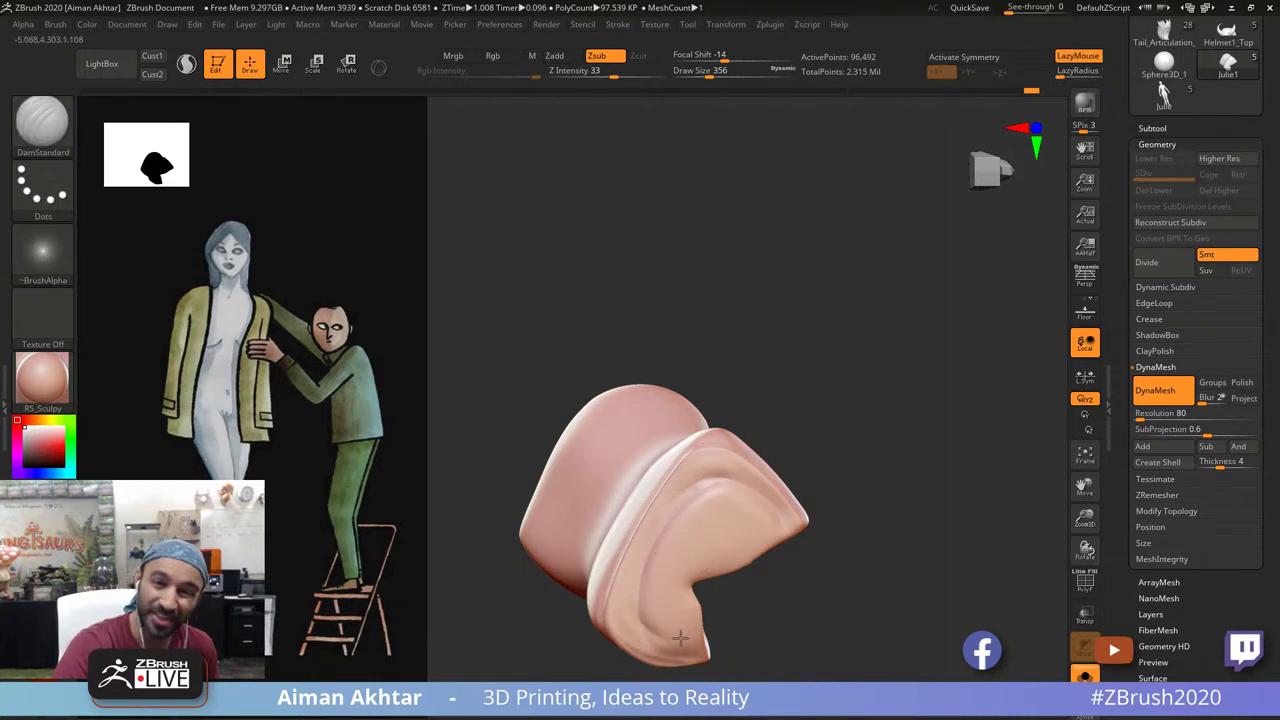
mouse_move(652, 592)
mouse_down()
mouse_move(678, 636)
mouse_move(643, 638)
mouse_move(686, 640)
mouse_up()
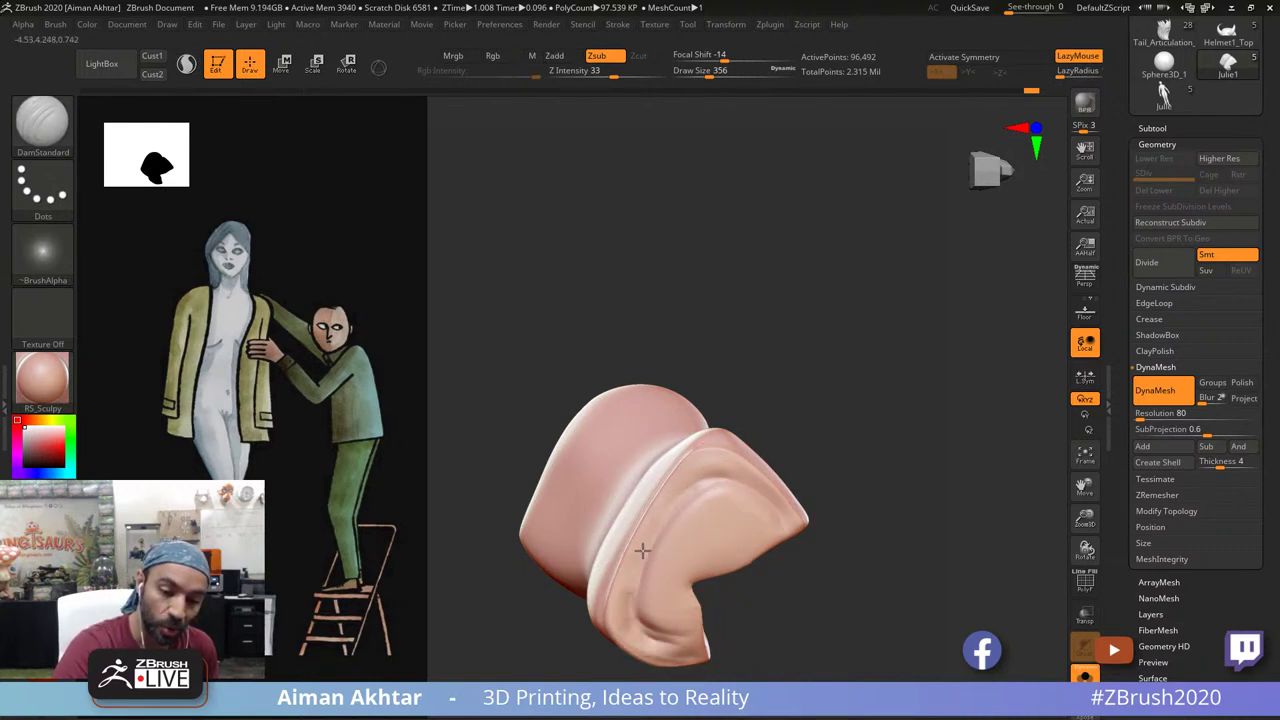
mouse_move(653, 555)
mouse_down()
mouse_move(705, 488)
mouse_move(651, 622)
mouse_move(746, 533)
mouse_move(692, 506)
mouse_move(655, 622)
mouse_up()
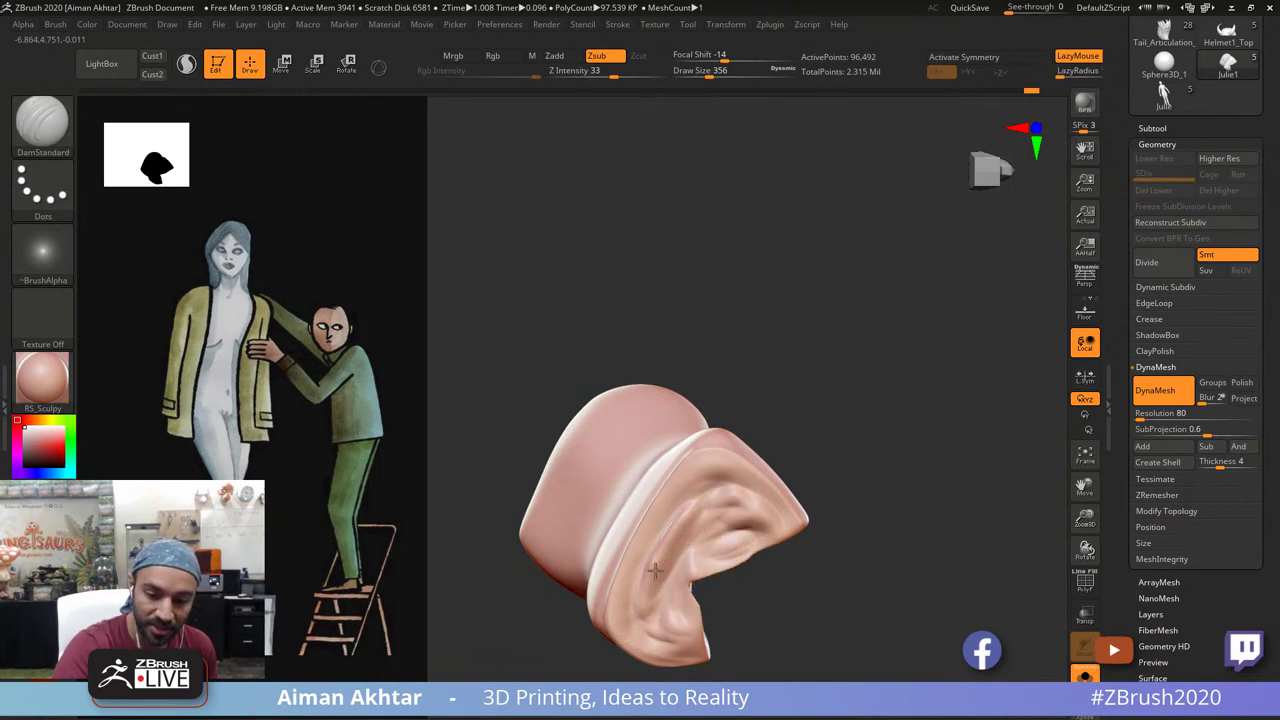
Step: Re-DynaMesh the coat at resolution 80 with all parts visible, then smooth its hollowed underside around the thighs at draw size 251
click(1085, 677)
mouse_move(737, 497)
mouse_down()
mouse_move(648, 566)
mouse_move(699, 507)
mouse_move(668, 524)
mouse_up()
key(s)
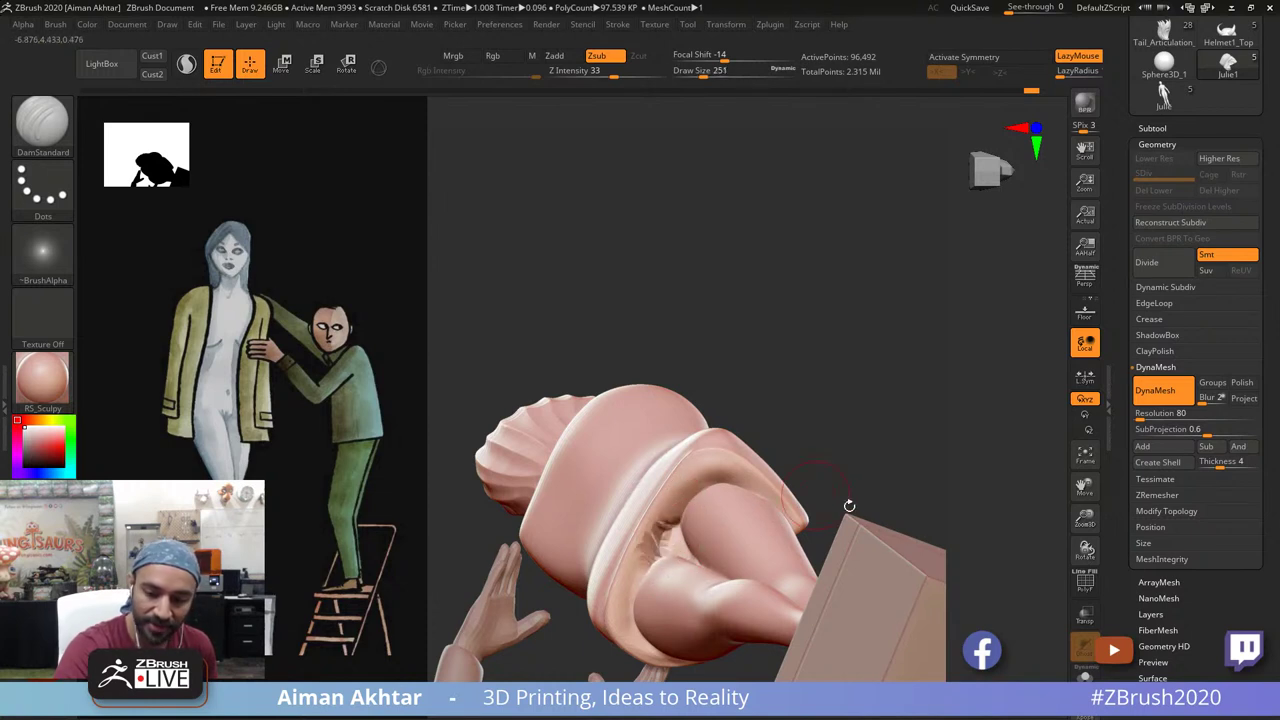
ctrl+drag(880, 456, 845, 492)
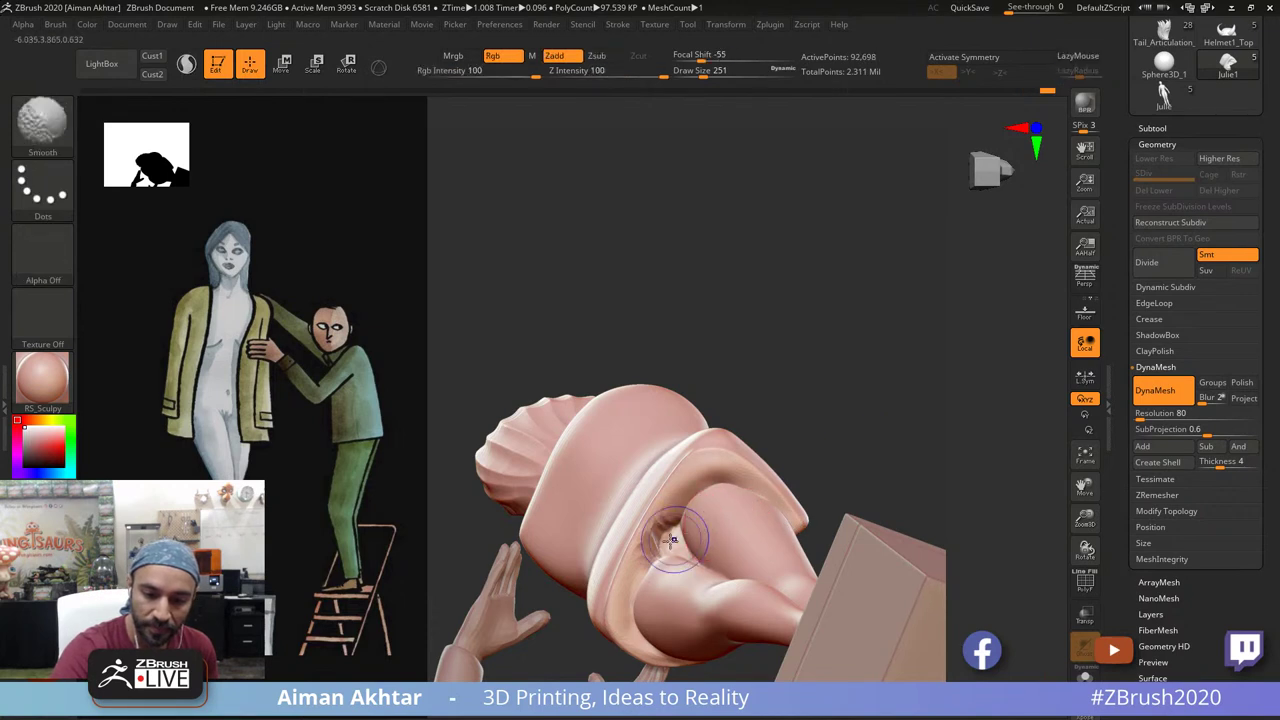
shift+drag(668, 538, 655, 549)
Step: Isolate the coat and deepen and smooth the groove inside its hem at draw size 356, then show all parts again
click(1085, 677)
key(s)
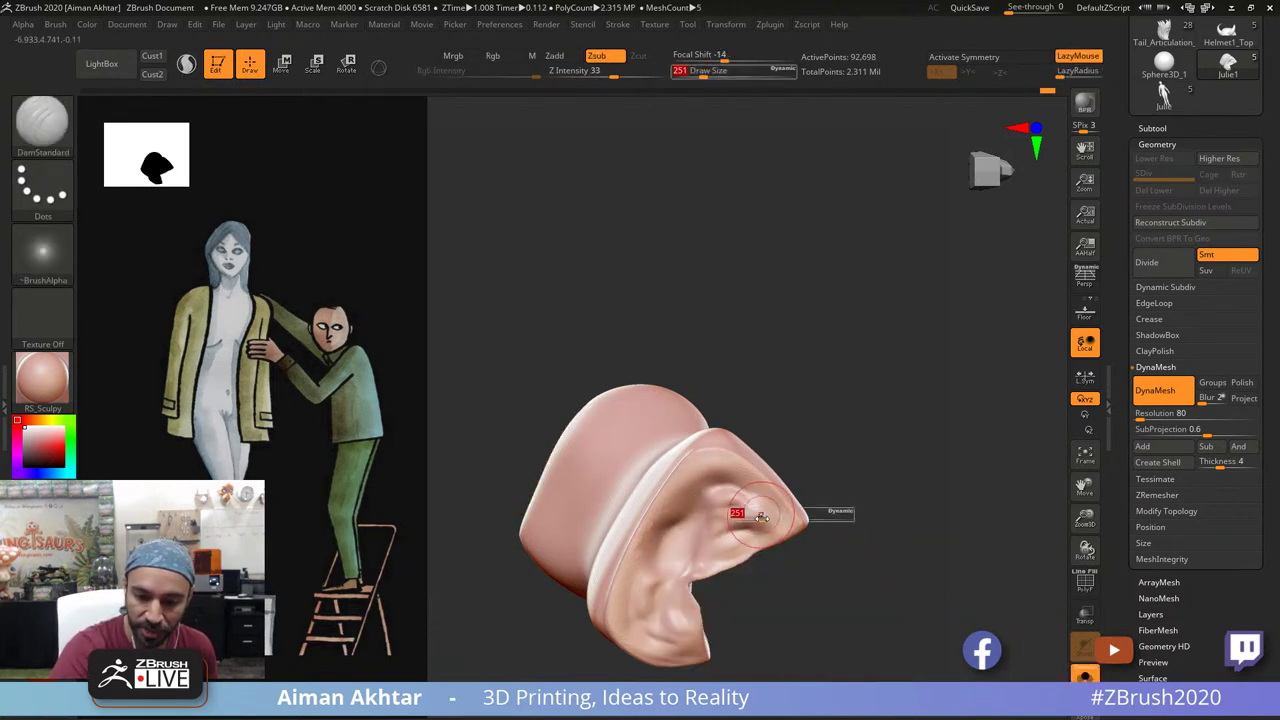
mouse_move(741, 513)
mouse_down()
mouse_move(728, 468)
mouse_move(690, 478)
mouse_move(659, 523)
mouse_move(634, 605)
mouse_move(684, 641)
mouse_move(660, 647)
mouse_move(636, 593)
mouse_up()
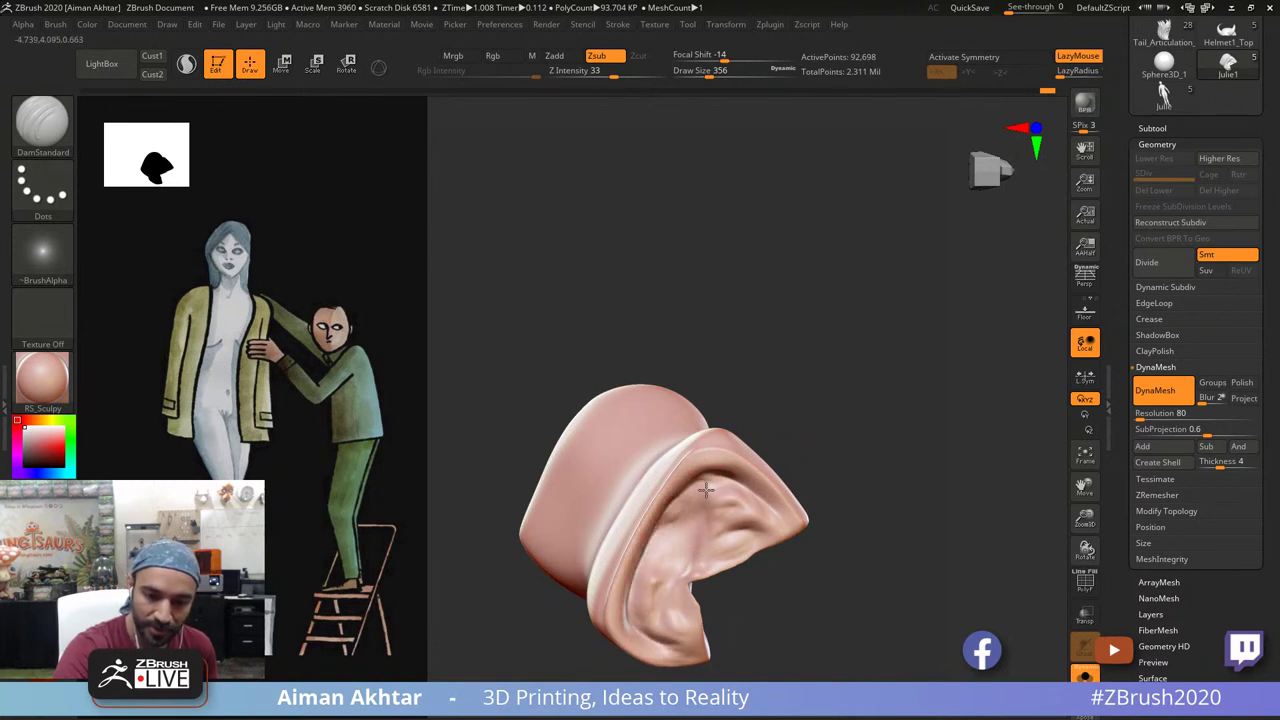
mouse_move(690, 498)
mouse_down()
mouse_move(742, 488)
mouse_move(694, 481)
mouse_move(748, 545)
mouse_up()
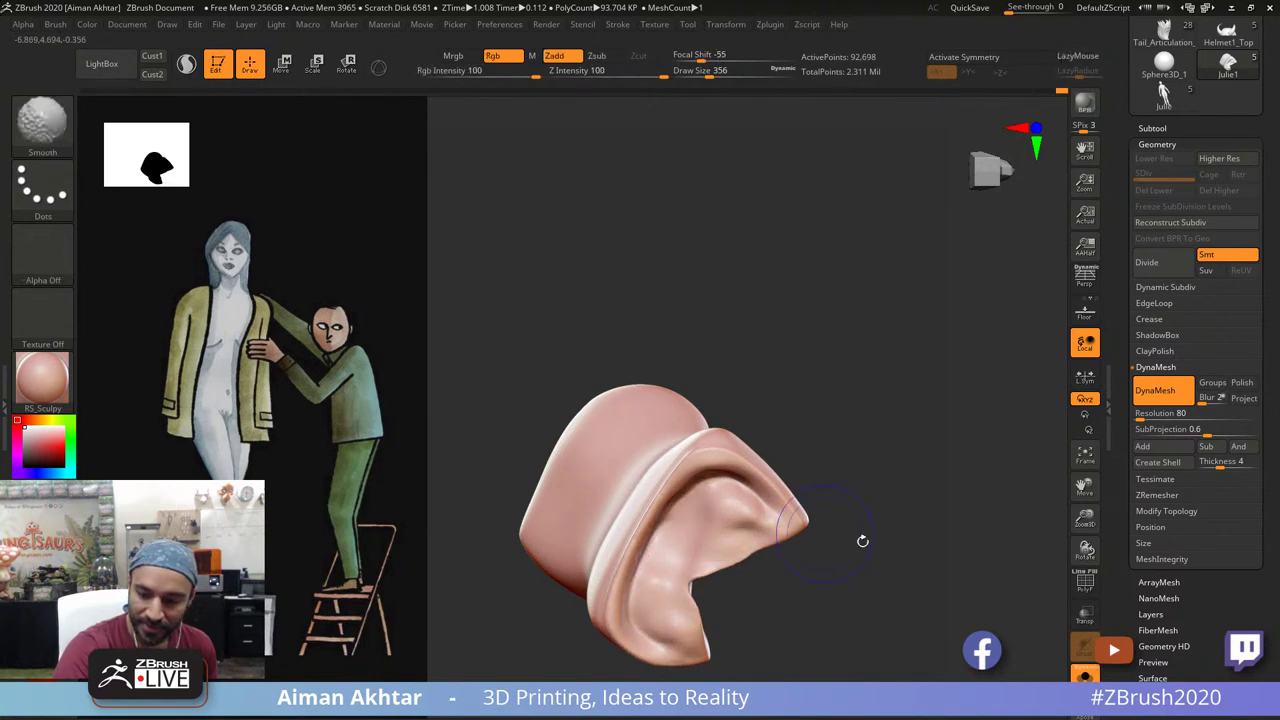
click(1083, 674)
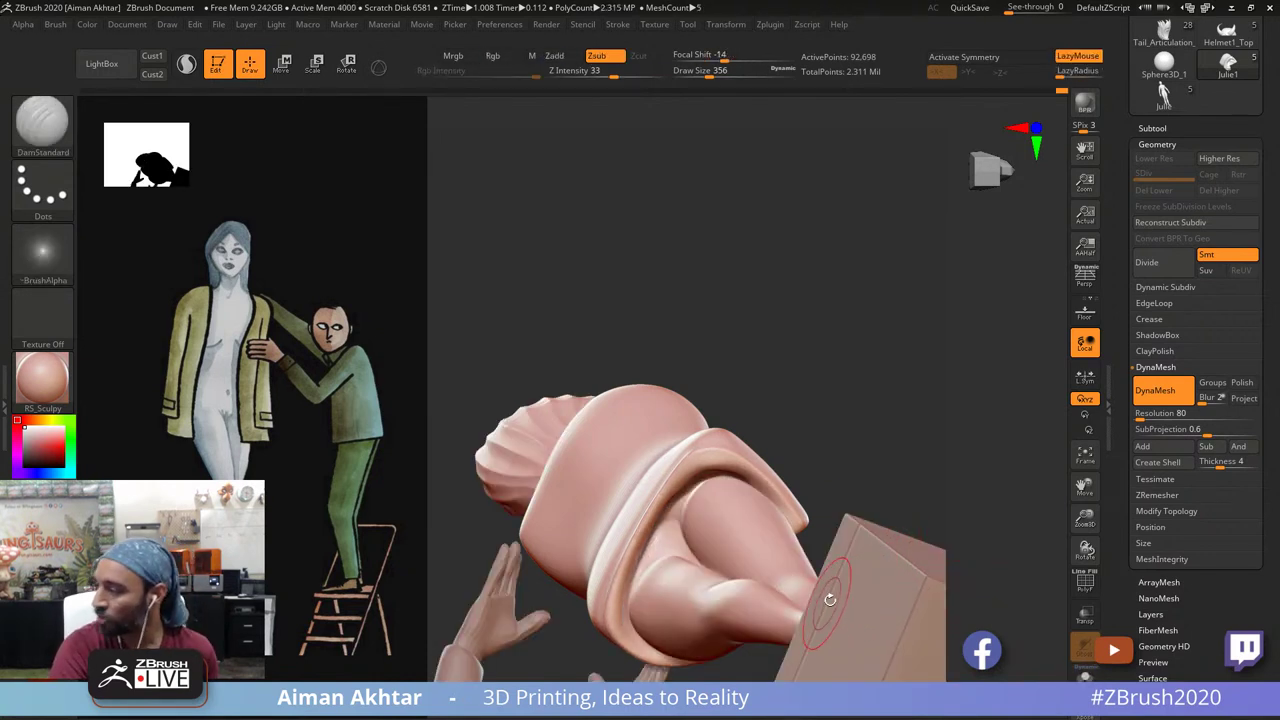
Step: Smooth the coat's back hem across the thighs with the Smooth brush at draw size 356
mouse_move(891, 437)
mouse_down()
mouse_move(872, 585)
mouse_move(856, 589)
mouse_up()
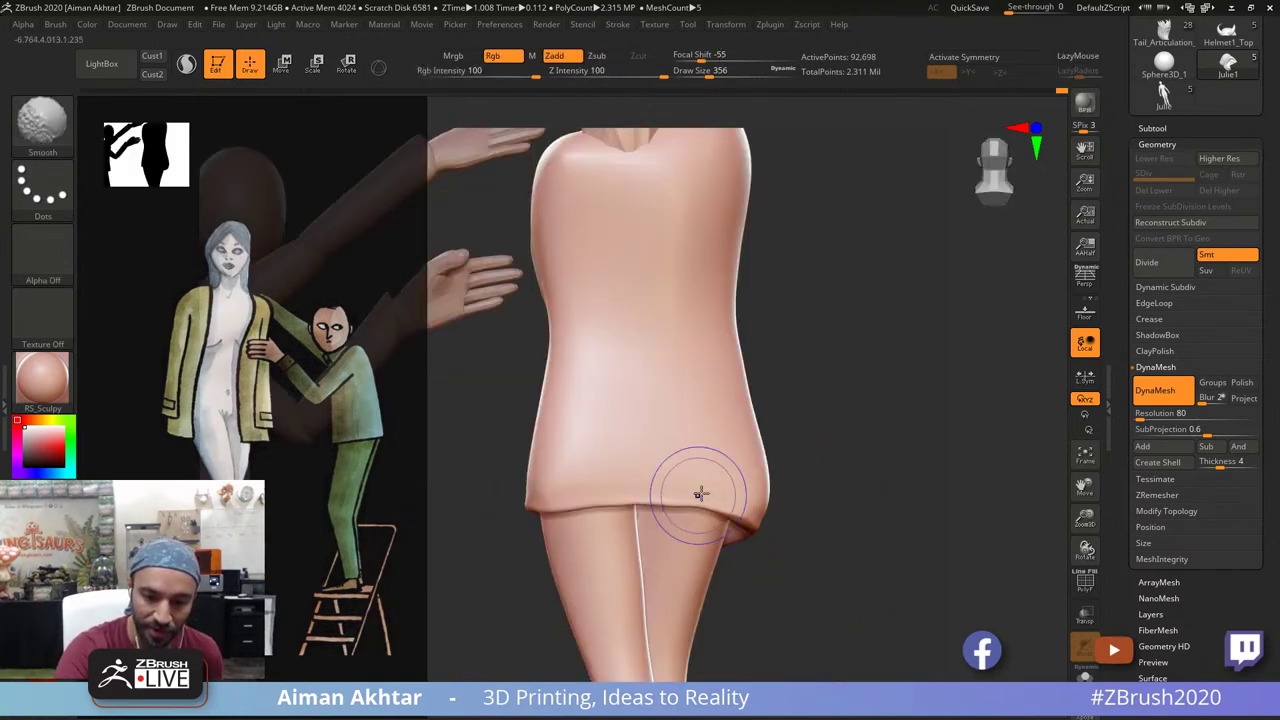
shift+drag(700, 495, 567, 516)
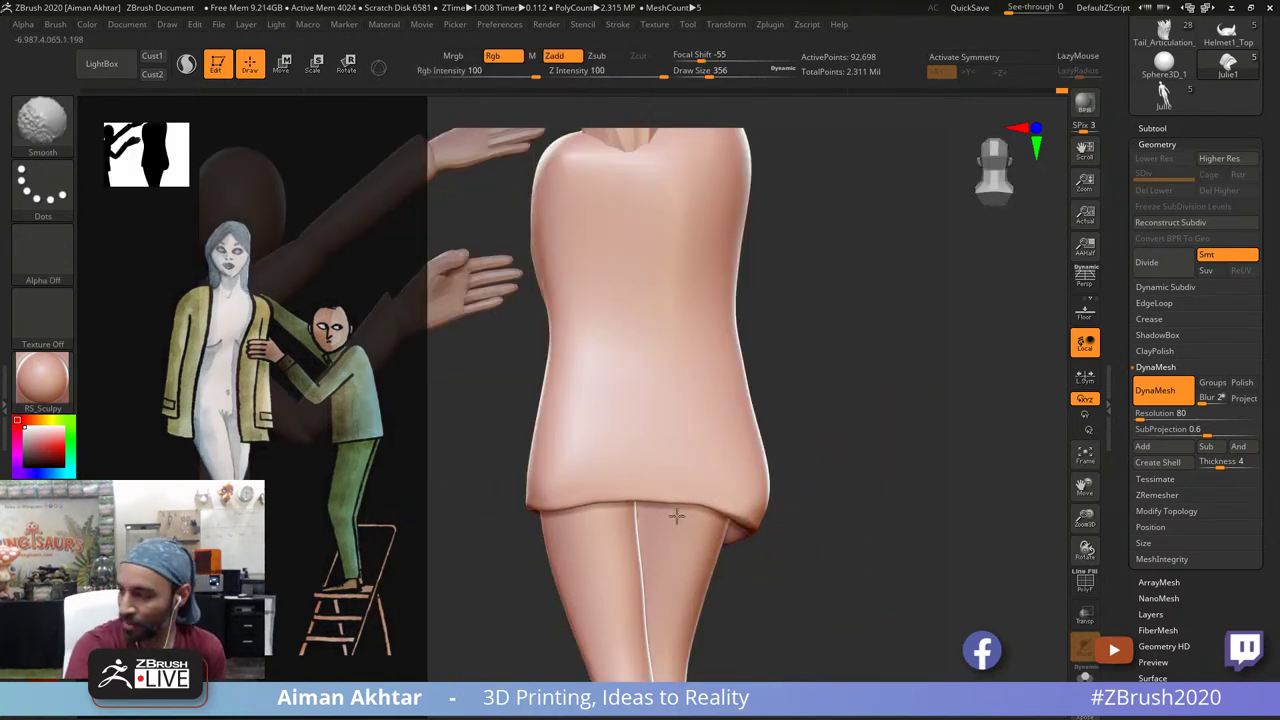
shift+drag(677, 516, 645, 512)
alt+drag(818, 503, 873, 545)
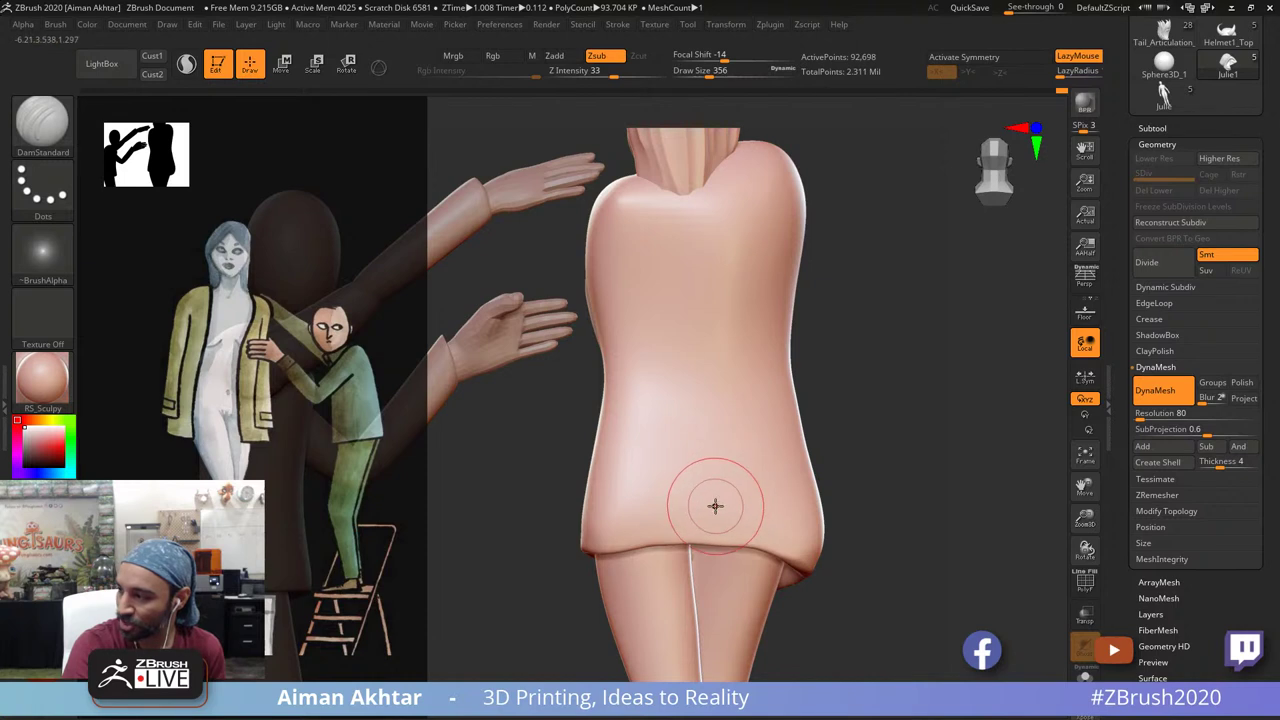
mouse_move(690, 544)
shift+mouse_down()
mouse_move(629, 547)
mouse_move(672, 536)
mouse_move(652, 543)
mouse_move(782, 551)
mouse_move(602, 543)
shift+mouse_up()
Step: Even out the coat's back hem with the Move and Smooth brushes at draw size 462, then enlarge the brush to 843
key(b)
key(m)
key(v)
key(s)
key(s)
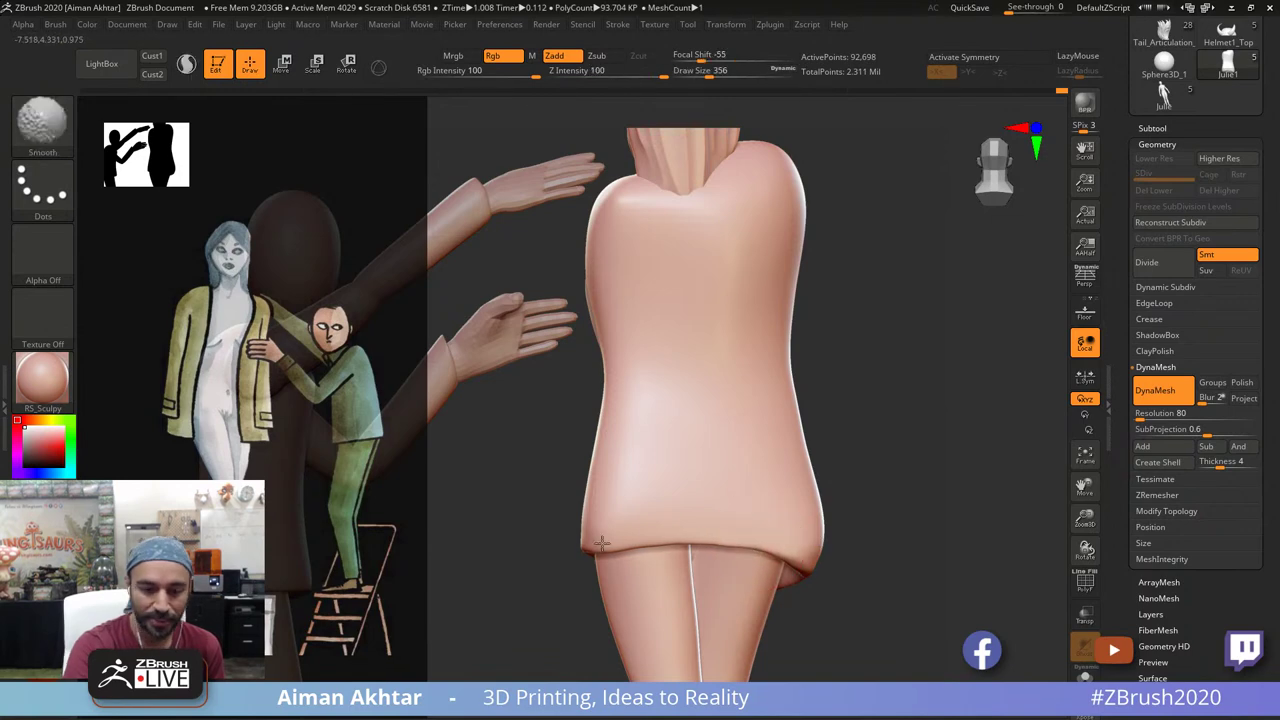
mouse_move(856, 520)
mouse_down()
mouse_move(1040, 524)
mouse_move(700, 538)
mouse_up()
key(s)
mouse_move(679, 566)
mouse_down()
mouse_move(640, 562)
mouse_move(661, 584)
mouse_move(761, 548)
mouse_up()
key(s)
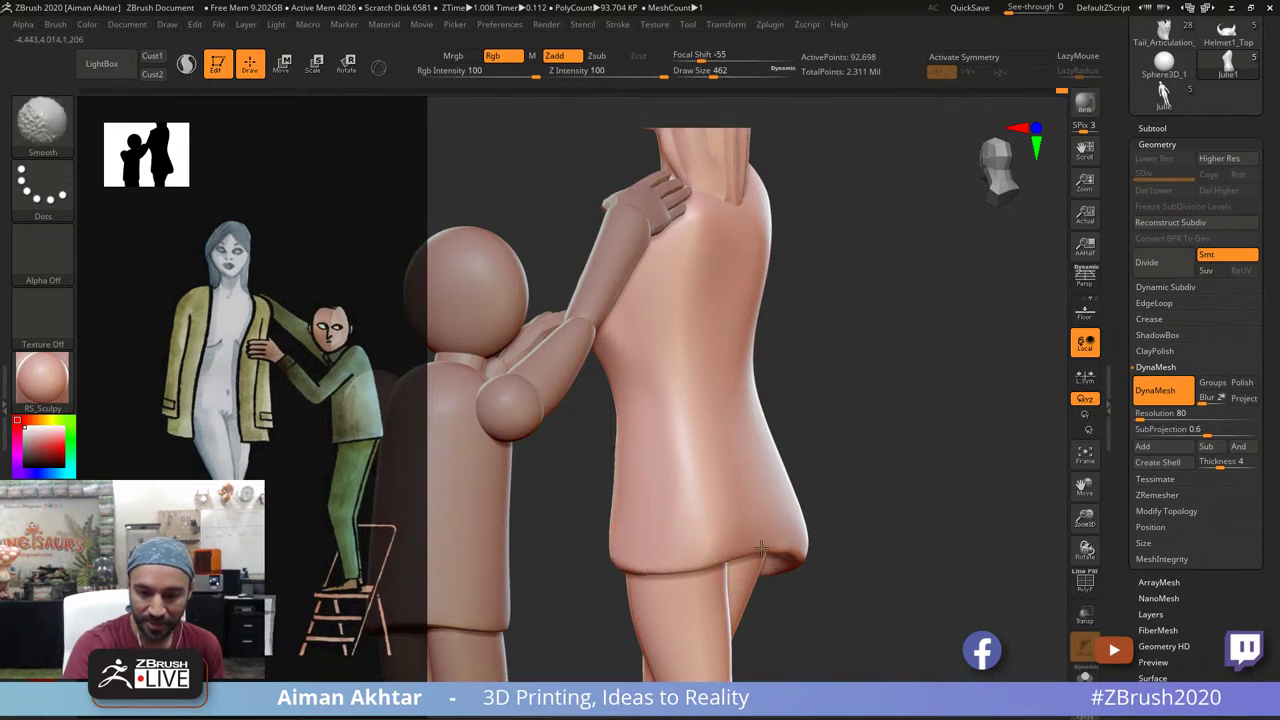
mouse_move(833, 527)
mouse_down()
mouse_move(760, 535)
mouse_move(792, 551)
mouse_up()
key(s)
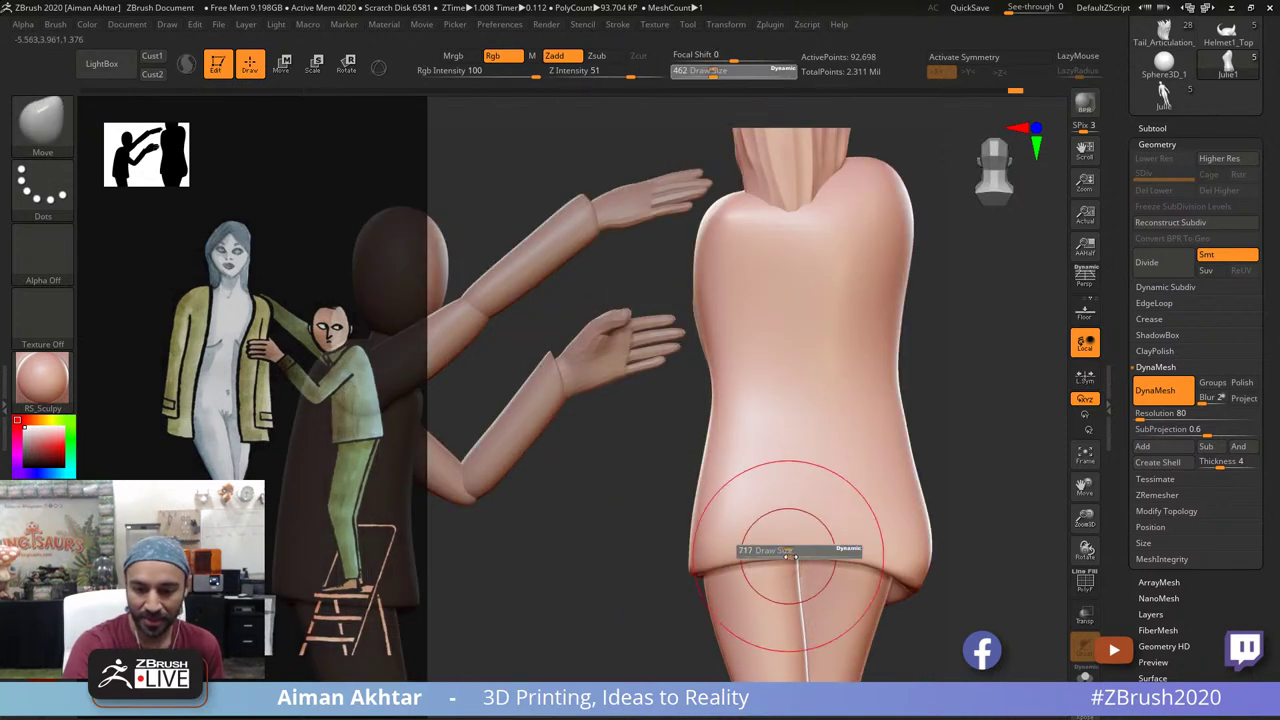
ctrl+right_drag(888, 545, 814, 557)
mouse_move(915, 616)
ctrl+right_down()
mouse_move(938, 620)
mouse_move(951, 603)
mouse_move(835, 610)
ctrl+right_up()
Step: Carve and soften a long fold down the coat panel away from the man with the DamStandard brush at draw size 565
key(ctrl+d)
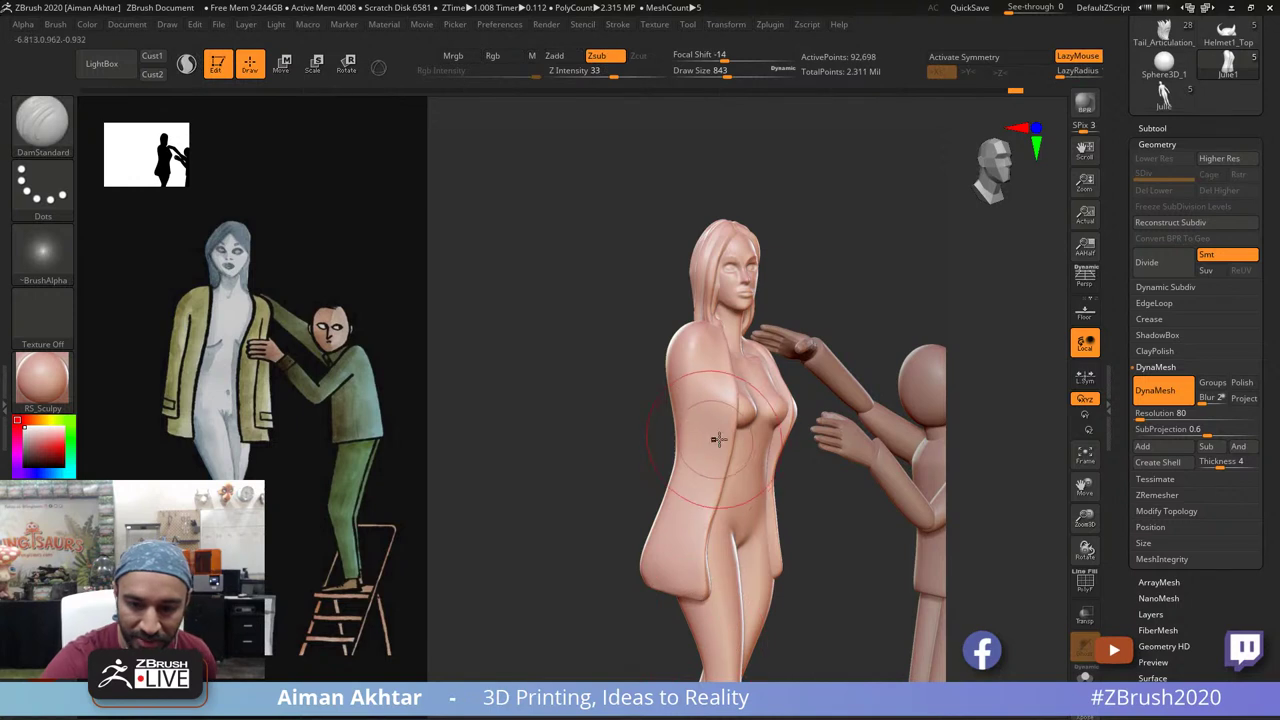
key(s)
key(s)
drag(728, 416, 720, 410)
drag(708, 473, 687, 585)
key(ctrl+z)
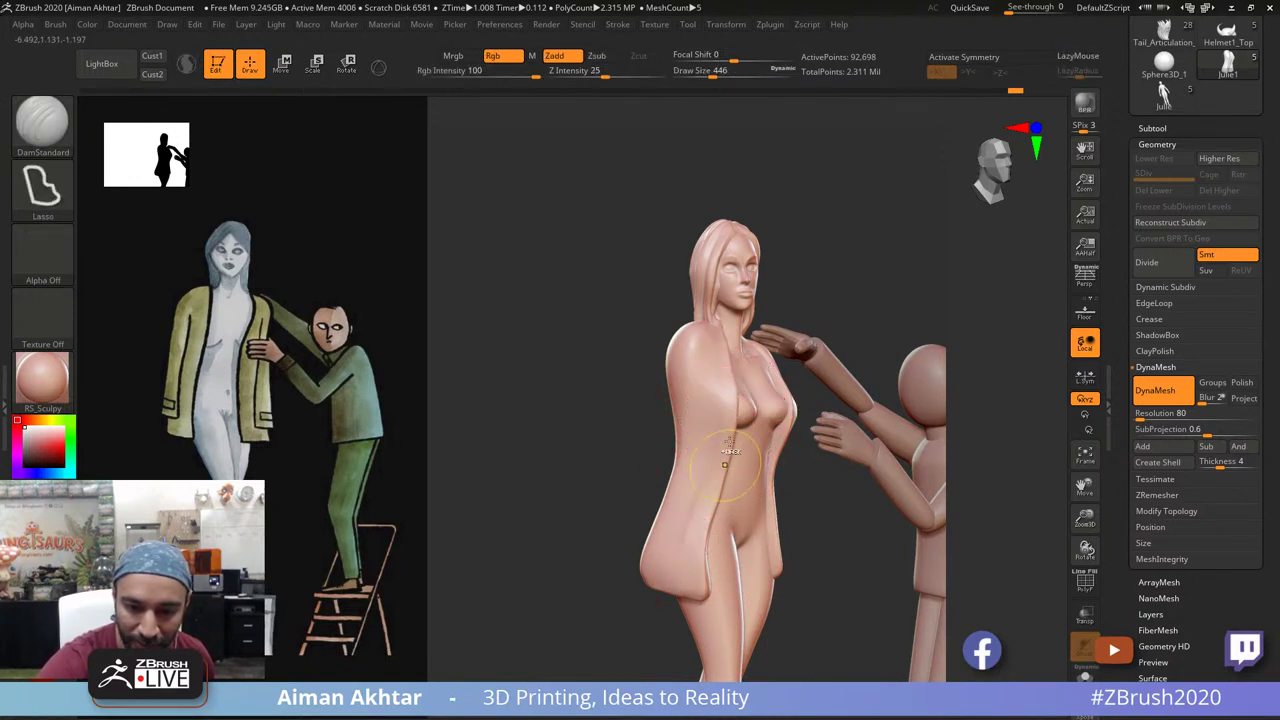
key(s)
drag(726, 444, 693, 526)
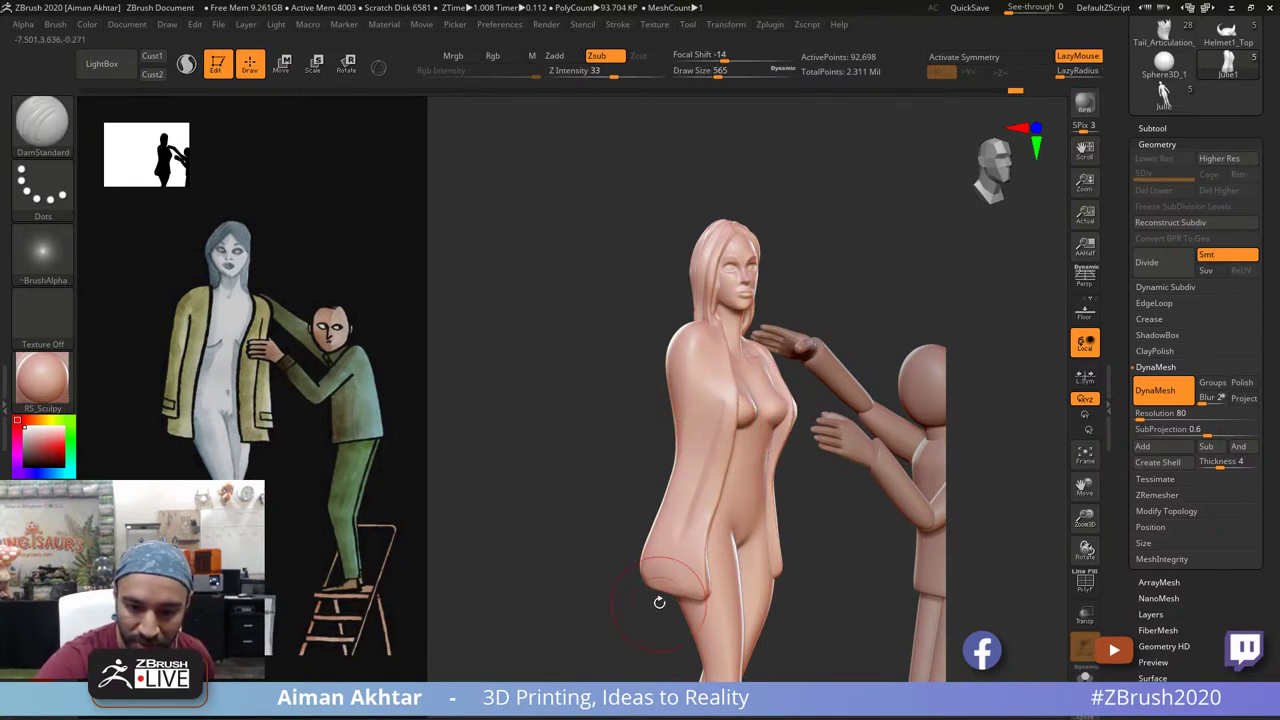
shift+drag(709, 402, 754, 446)
Step: Carve a long vertical fold from the chest to the hem on the coat panel nearest the man at draw size 565
mouse_move(822, 528)
right_down()
mouse_move(780, 531)
mouse_move(767, 513)
mouse_move(779, 515)
right_up()
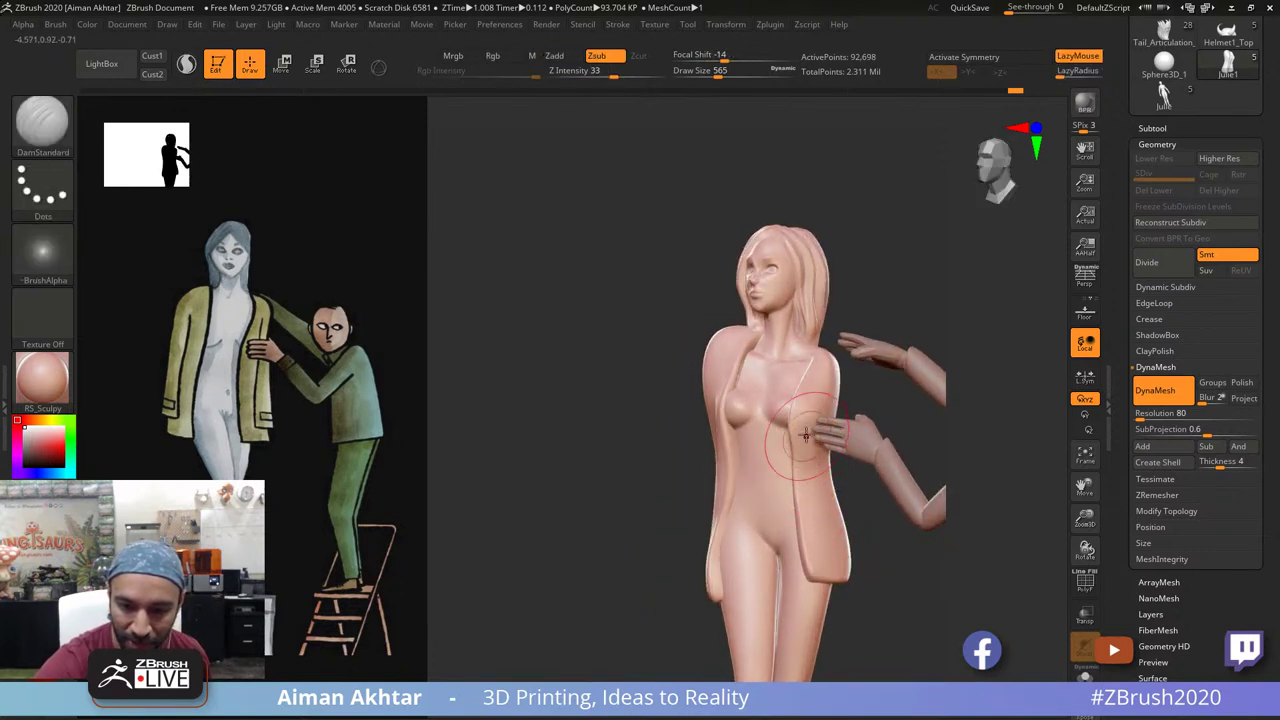
drag(799, 431, 830, 555)
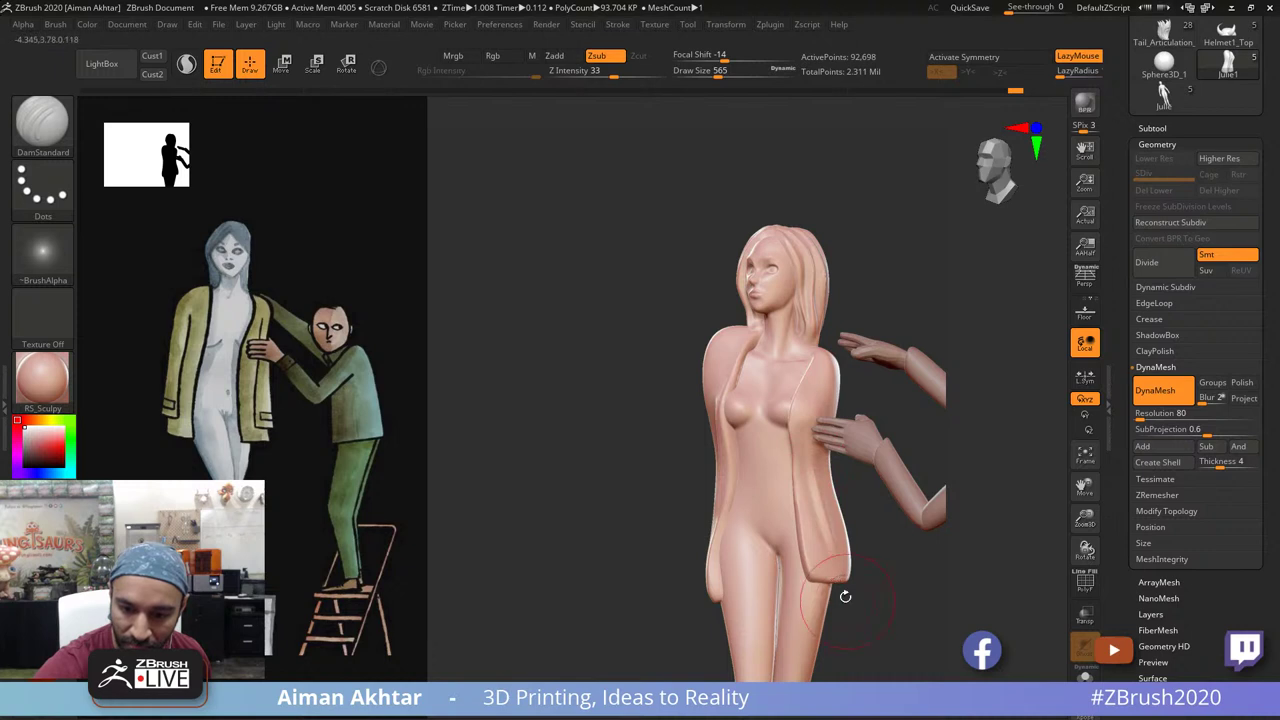
key(shift)
drag(590, 540, 690, 515)
drag(860, 514, 930, 508)
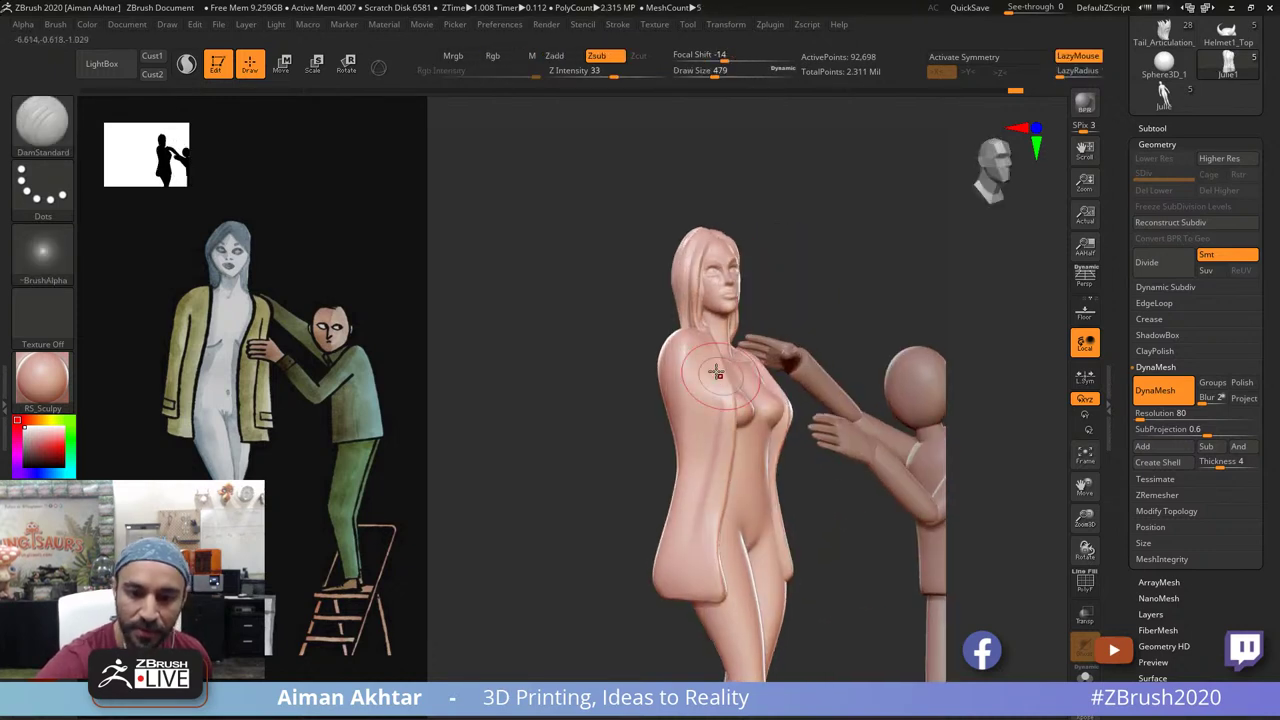
Step: Add folds running down from the shoulder on the coat panel away from the man with DamStandard at draw size 328
key(s)
drag(697, 351, 688, 350)
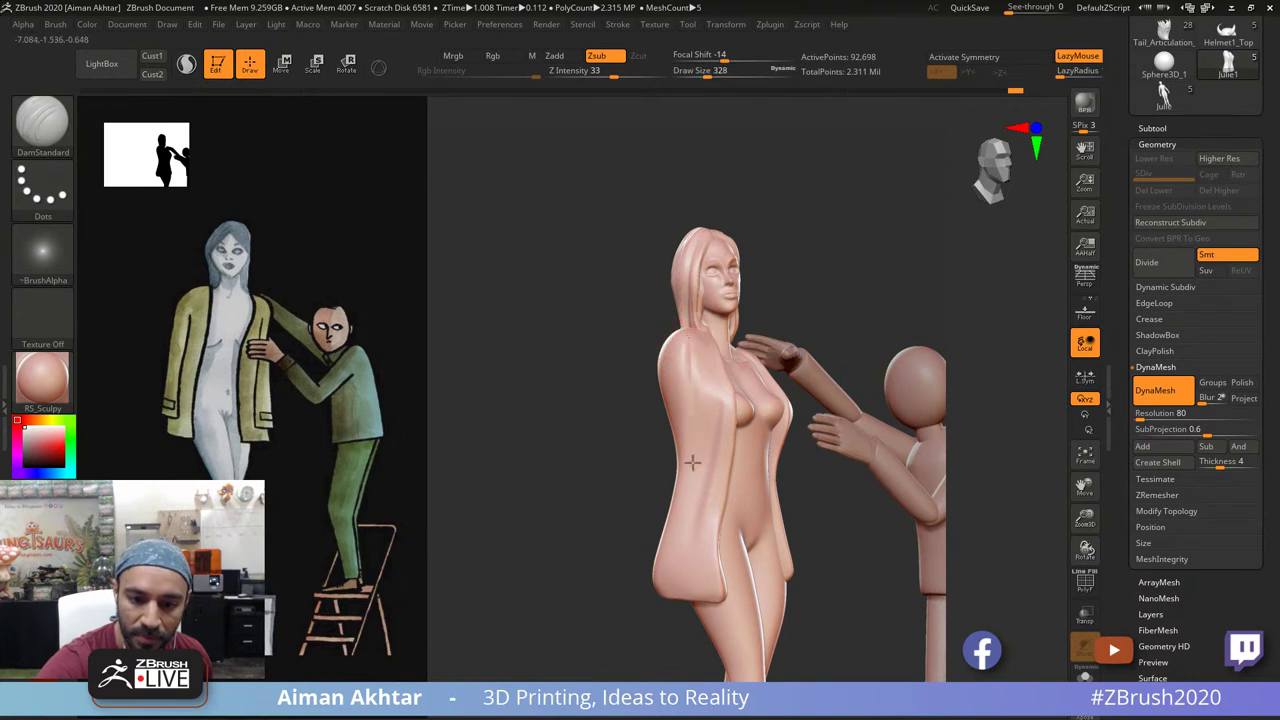
drag(692, 462, 691, 478)
mouse_move(702, 341)
mouse_down()
mouse_move(725, 443)
mouse_move(722, 404)
mouse_move(733, 411)
mouse_up()
drag(816, 276, 735, 282)
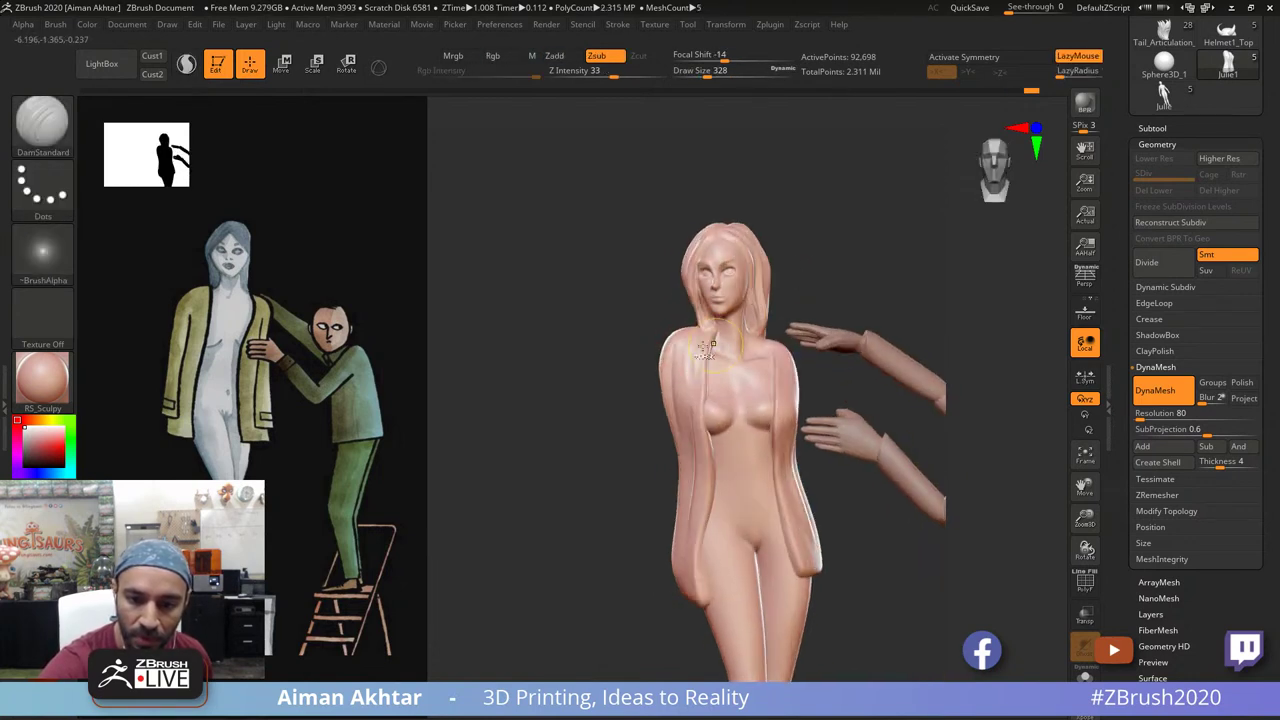
mouse_move(701, 343)
mouse_down()
mouse_move(694, 380)
mouse_move(667, 365)
mouse_move(687, 427)
mouse_up()
Step: Carve and smooth sleeve folds below the shoulder on the panel nearest the man at draw size 325
mouse_move(848, 245)
mouse_down()
mouse_move(878, 247)
mouse_move(784, 290)
mouse_up()
key(shift)
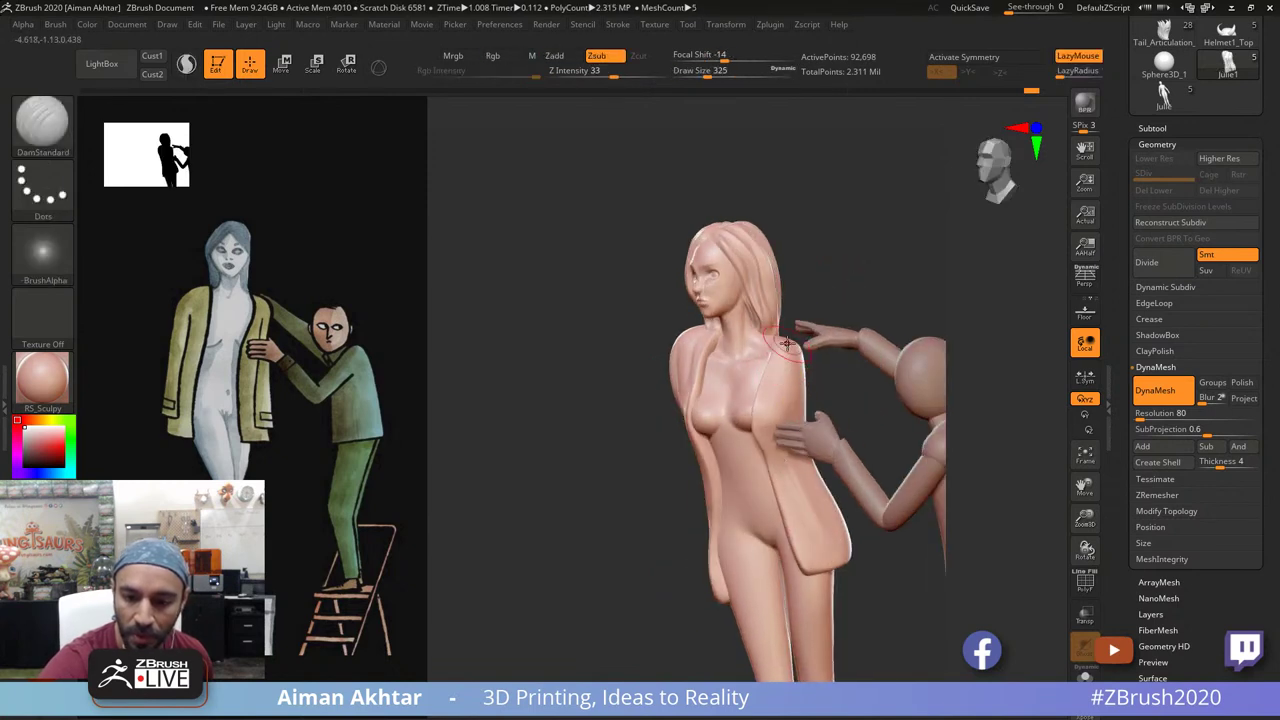
drag(791, 483, 797, 452)
key(shift)
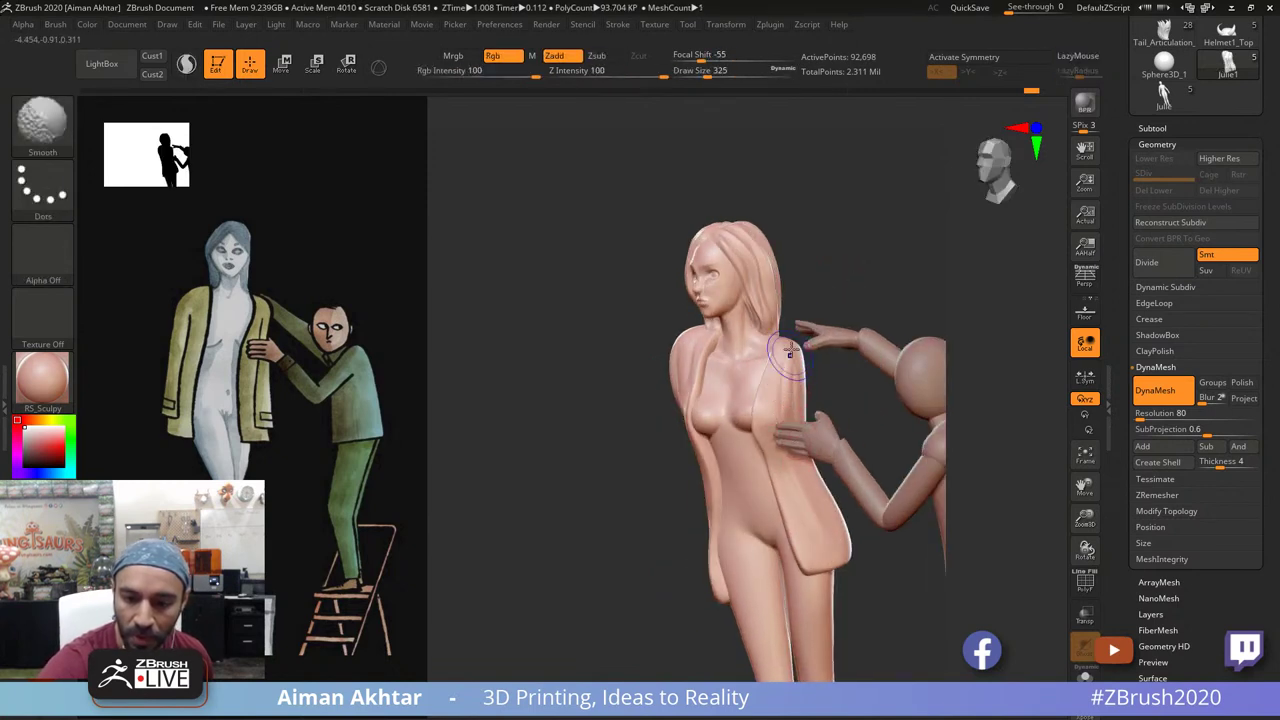
drag(790, 362, 788, 402)
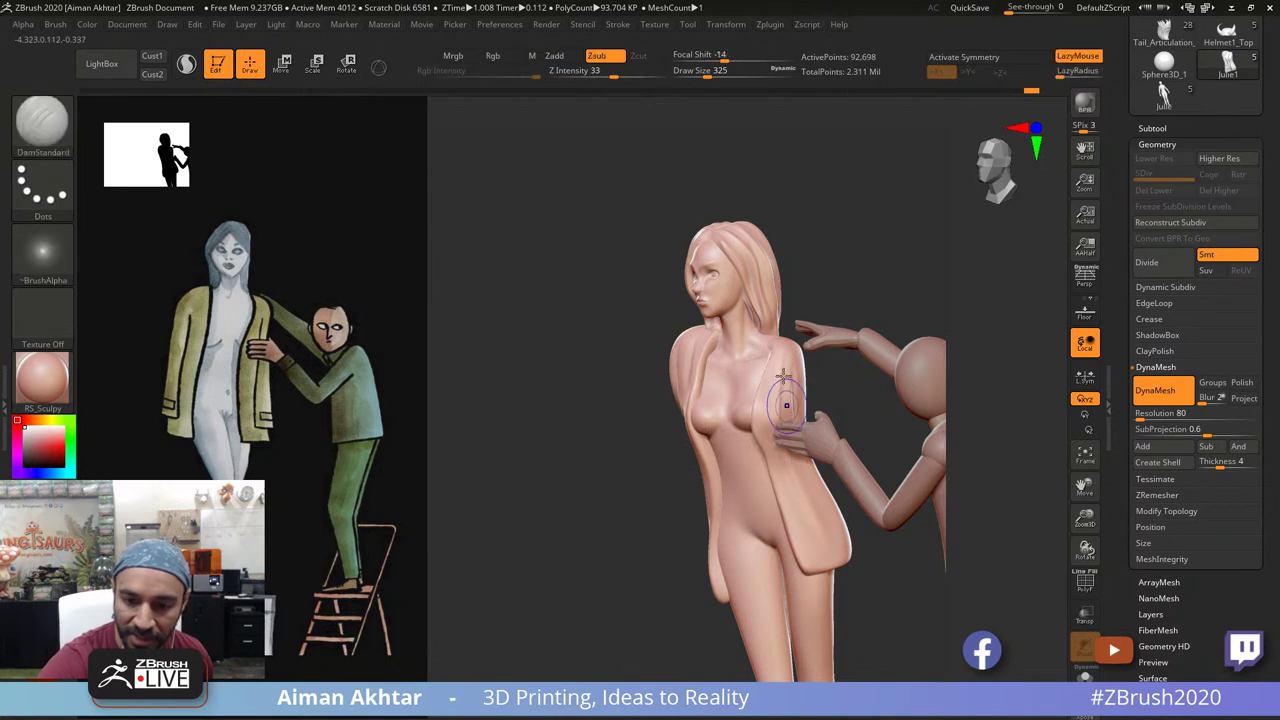
mouse_move(780, 462)
shift+mouse_down()
mouse_move(777, 394)
mouse_move(788, 434)
shift+mouse_up()
drag(900, 220, 955, 224)
key(shift)
key(shift)
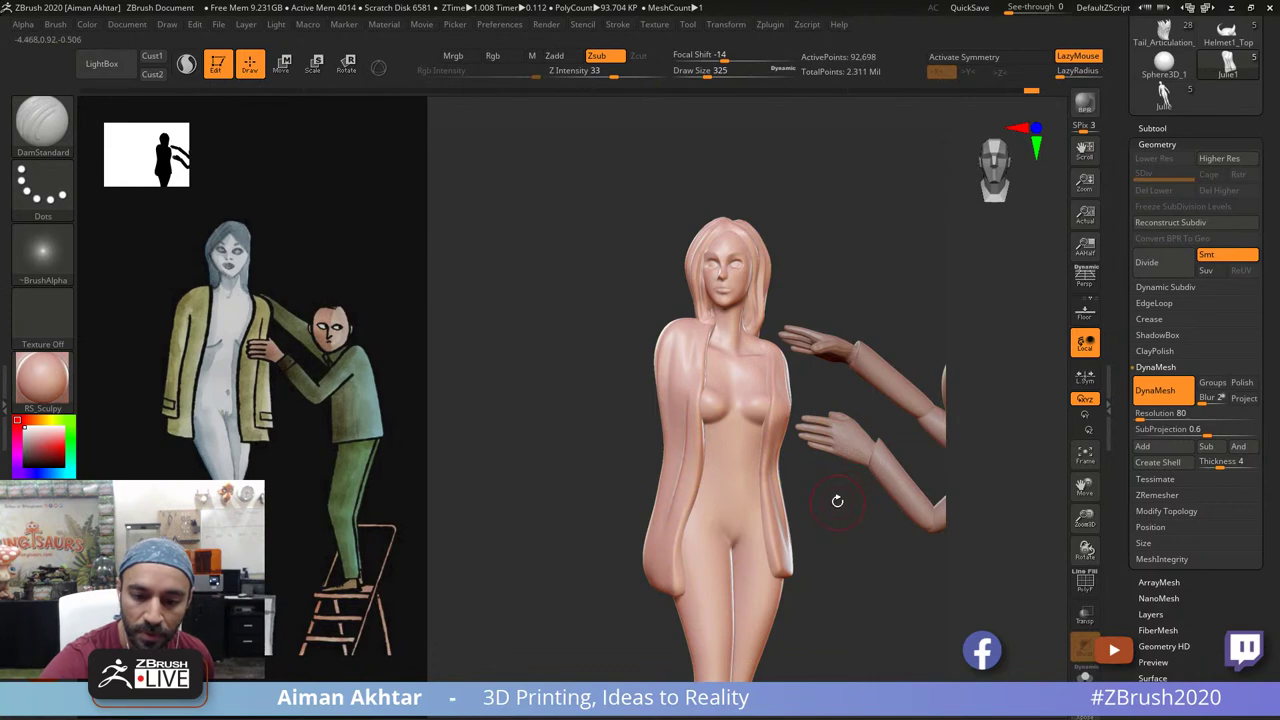
Step: Thicken the upper front of the coat panel away from the man with the Inflat brush at draw size 325
alt+drag(838, 501, 858, 514)
key(b)
key(i)
key(n)
drag(670, 372, 677, 470)
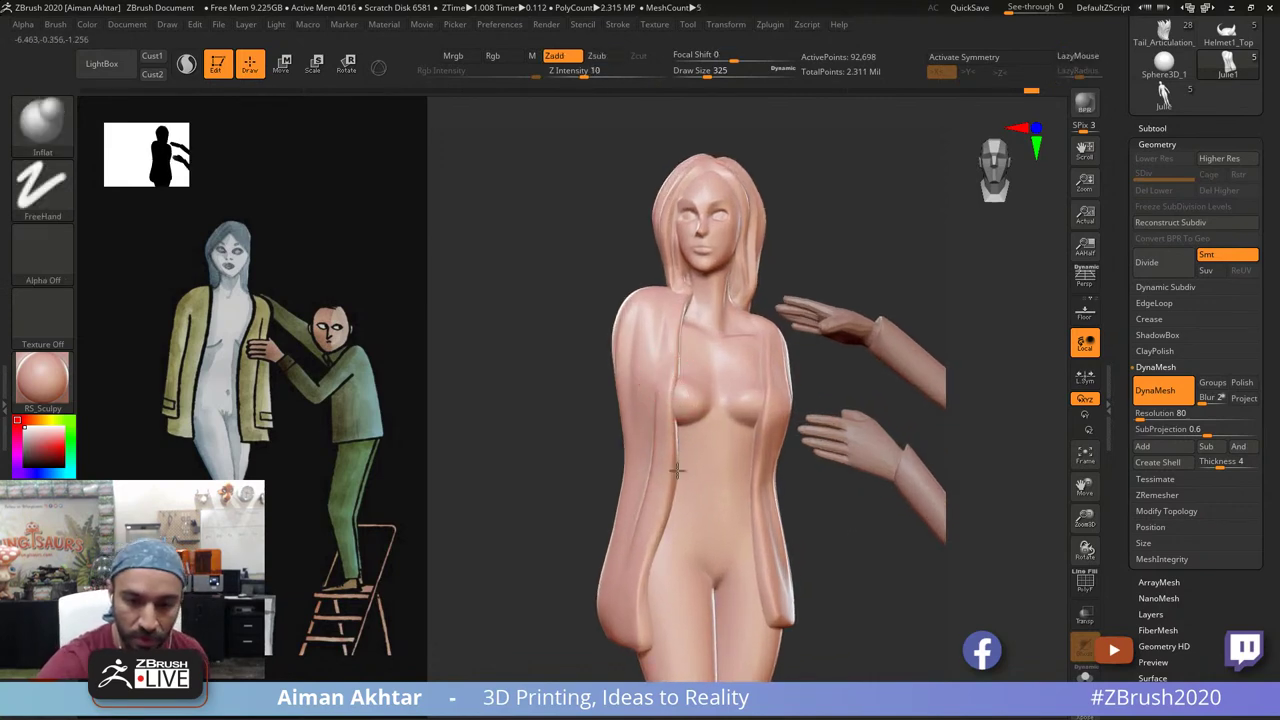
Step: Reshape the coat's front around the chest with the Move brush at draw size 865
drag(828, 482, 925, 474)
key(b)
key(m)
key(v)
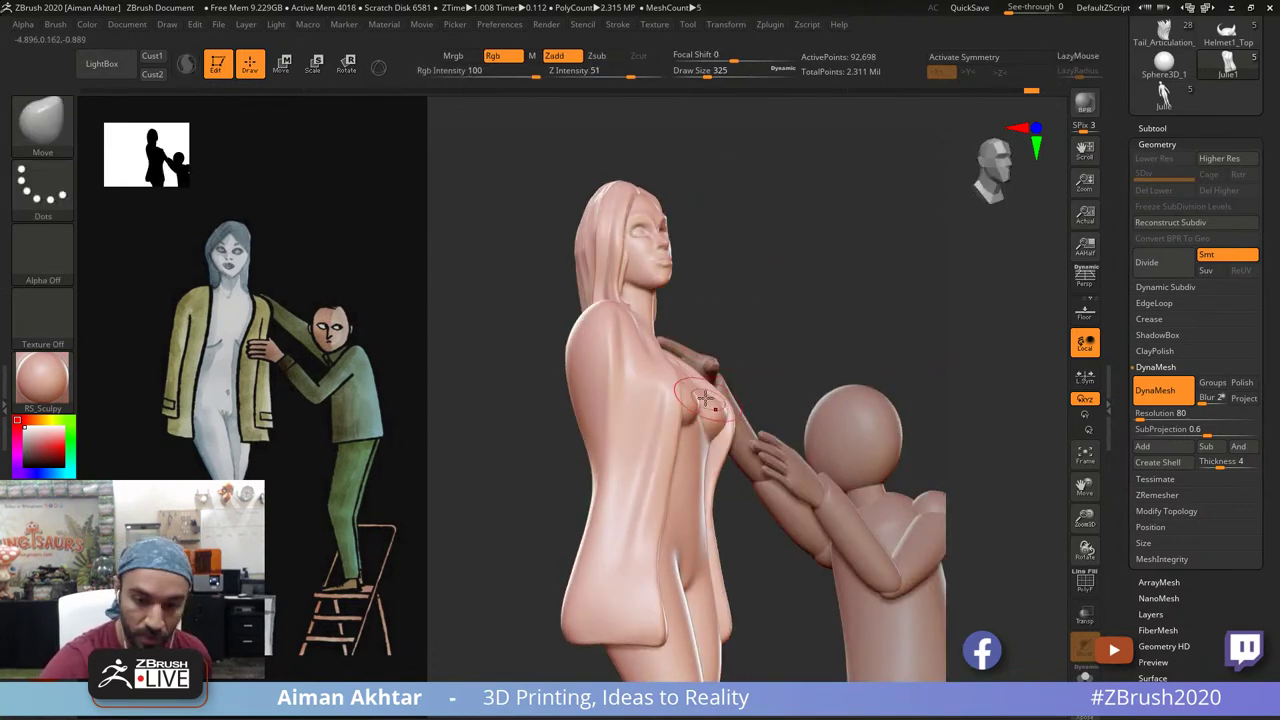
key(s)
drag(700, 396, 683, 402)
mouse_move(762, 327)
mouse_down()
mouse_move(717, 364)
mouse_move(668, 372)
mouse_move(702, 403)
mouse_up()
key(s)
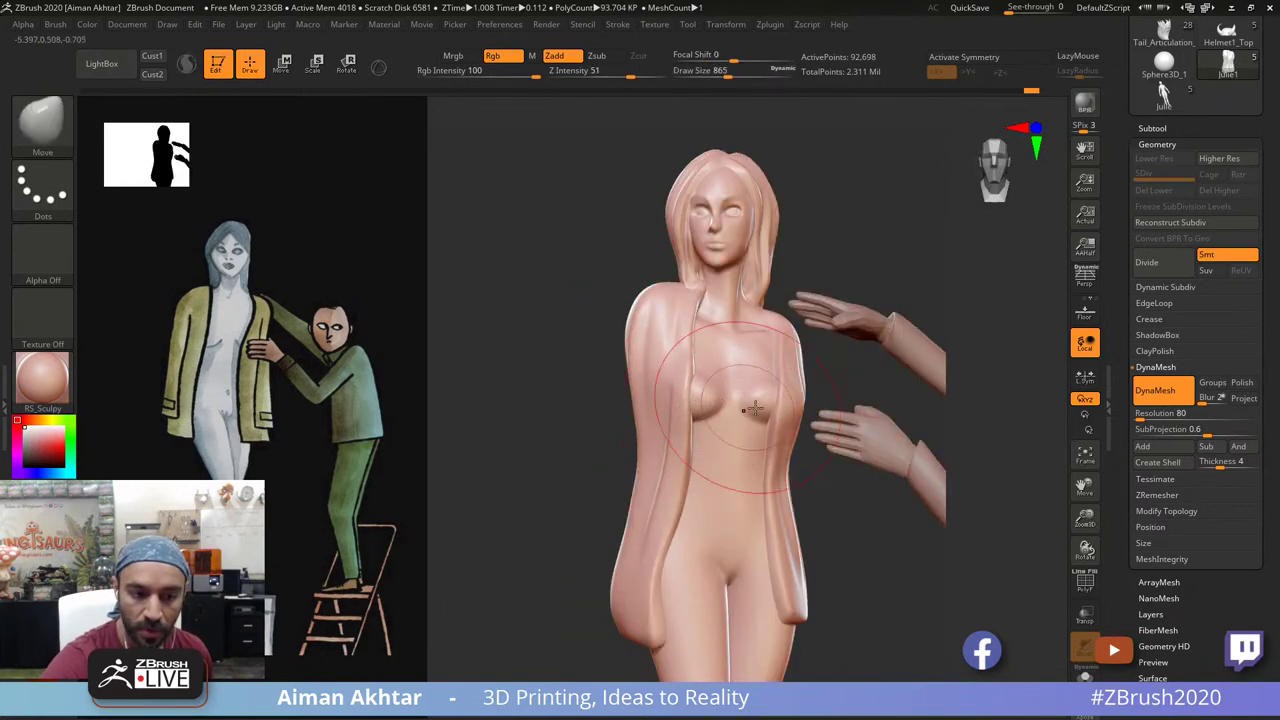
Step: Adjust the lower silhouette of the coat panel nearest the man with the Move brush at draw size 865
alt+drag(855, 578, 742, 524)
key(s)
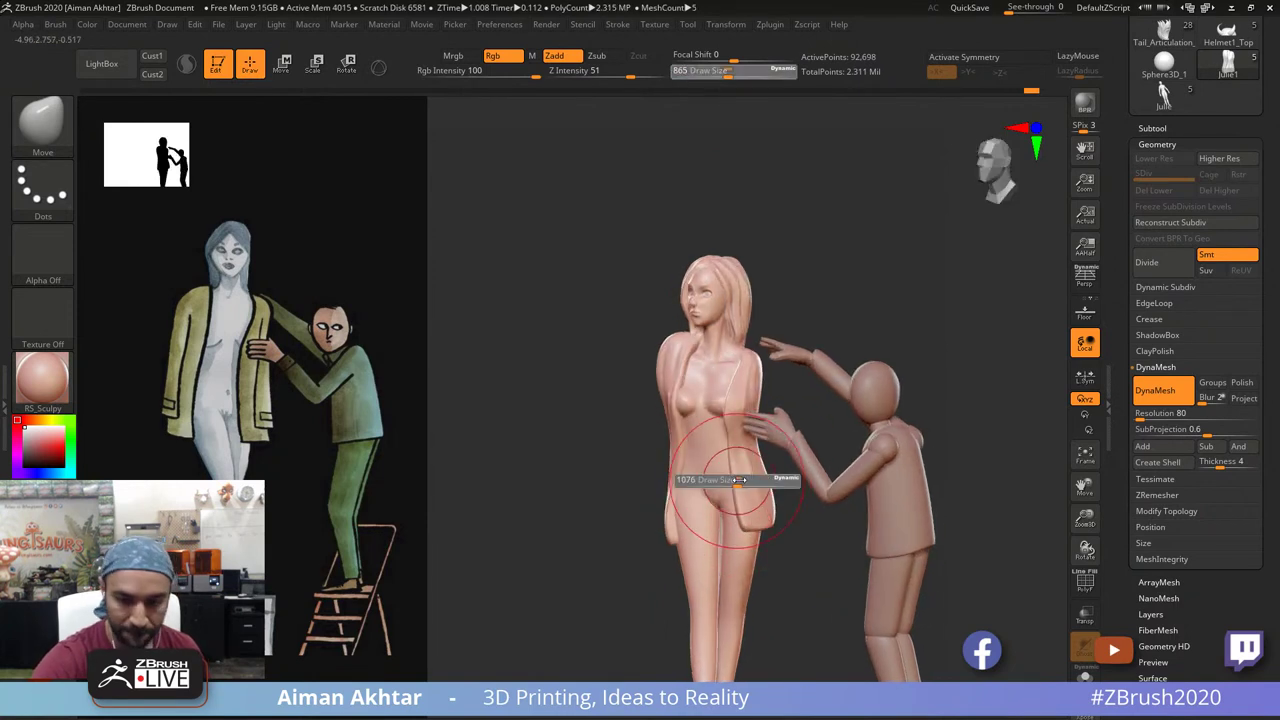
drag(729, 481, 727, 460)
key(s)
drag(810, 591, 791, 460)
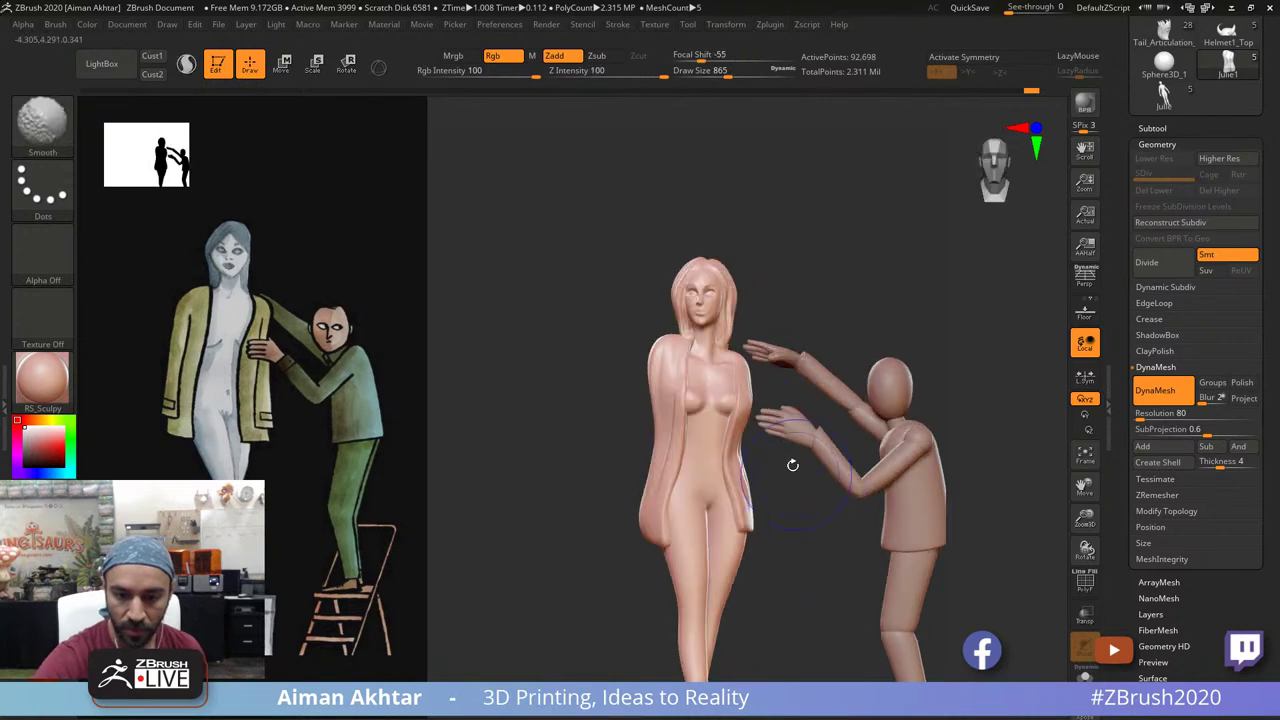
mouse_move(796, 566)
mouse_down()
mouse_move(850, 562)
mouse_move(771, 568)
mouse_up()
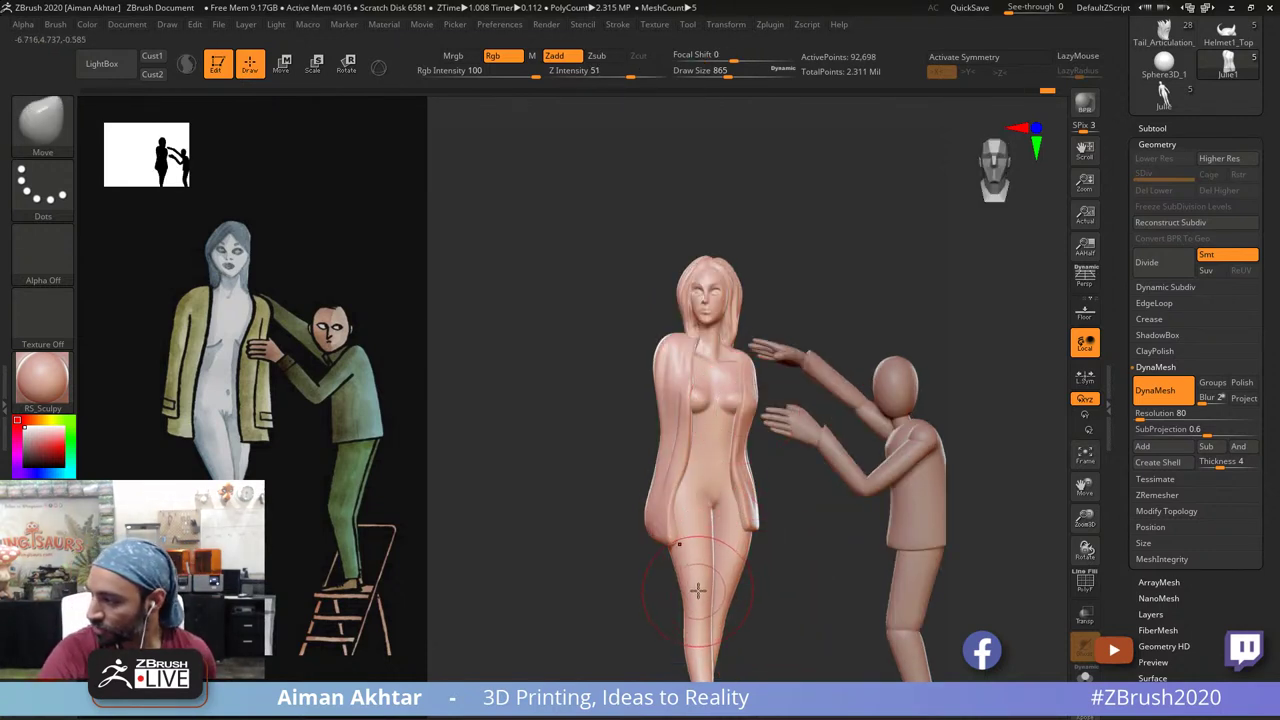
Step: Reduce the Move brush's draw size to 462 and adjust the hip area of the coat panel nearest the man
alt+drag(818, 597, 832, 608)
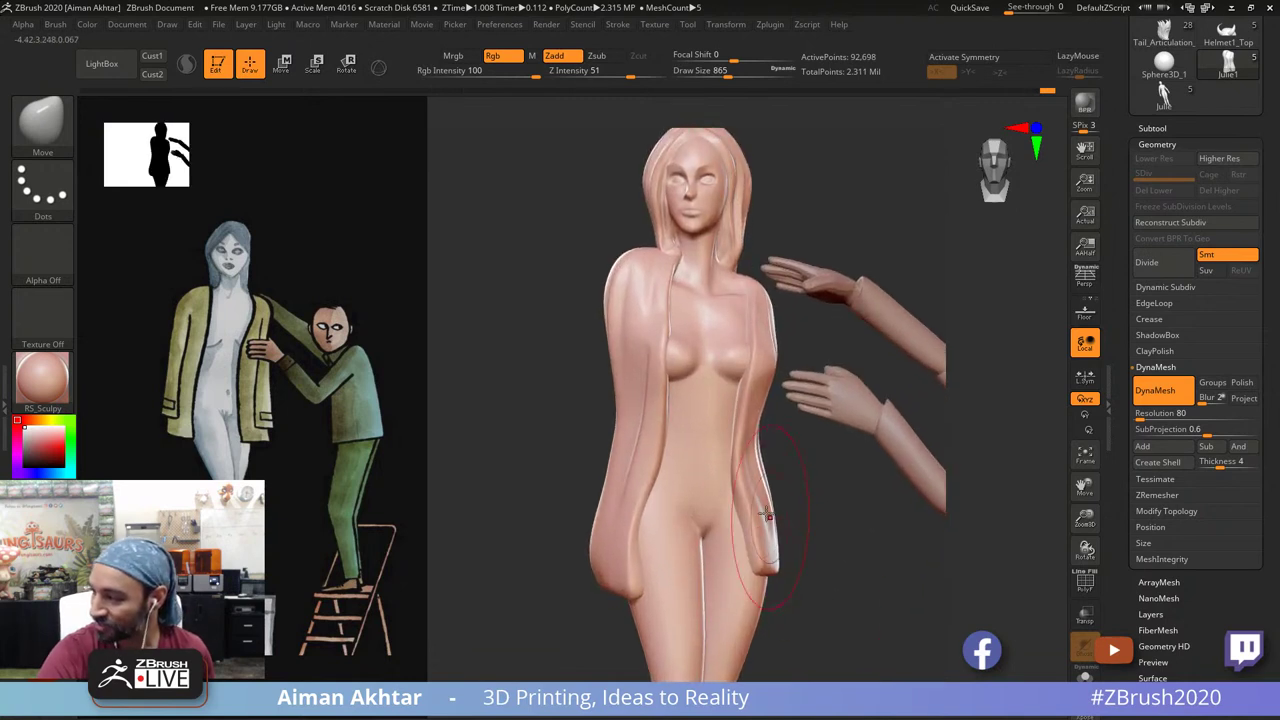
key(s)
mouse_move(757, 541)
mouse_down()
mouse_move(774, 521)
mouse_move(788, 528)
mouse_move(737, 499)
mouse_up()
key(s)
key(b)
key(i)
key(n)
key(b)
key(m)
key(v)
Step: Pull the front edge of the coat panel nearest the man inward over the waist and hip at draw size 462
key(s)
key(s)
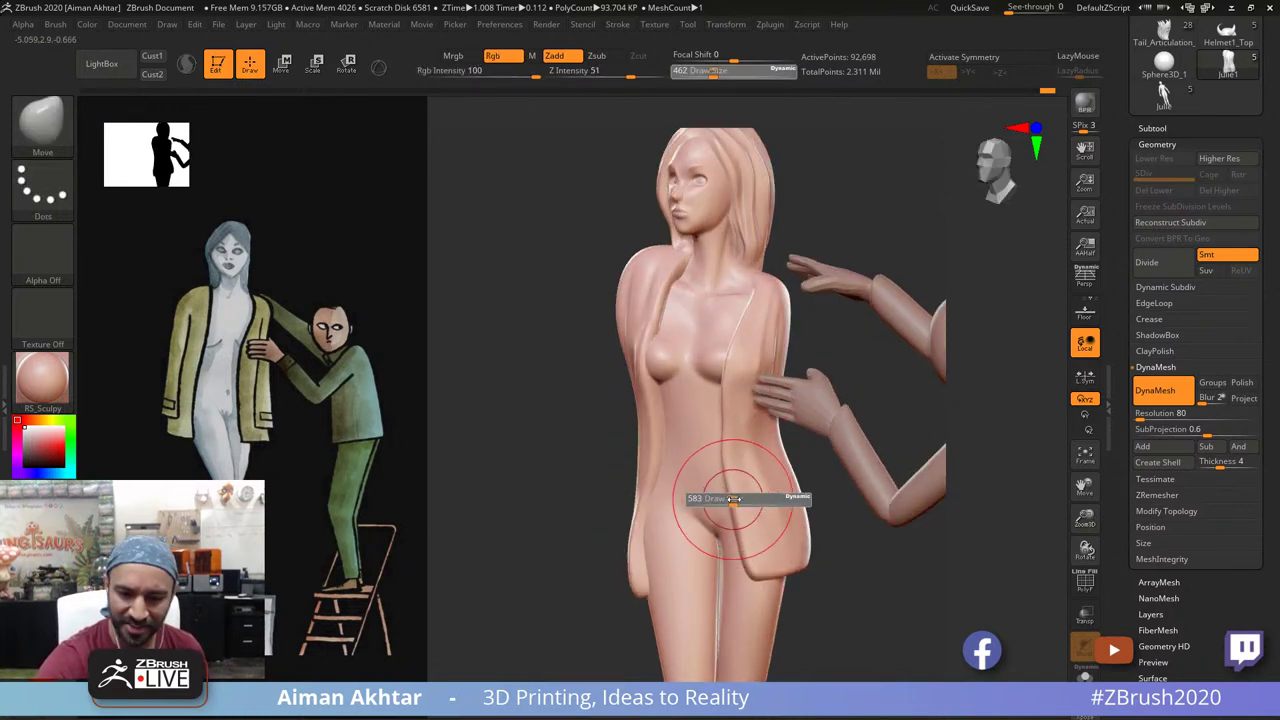
key(s)
drag(731, 422, 720, 421)
key(shift)
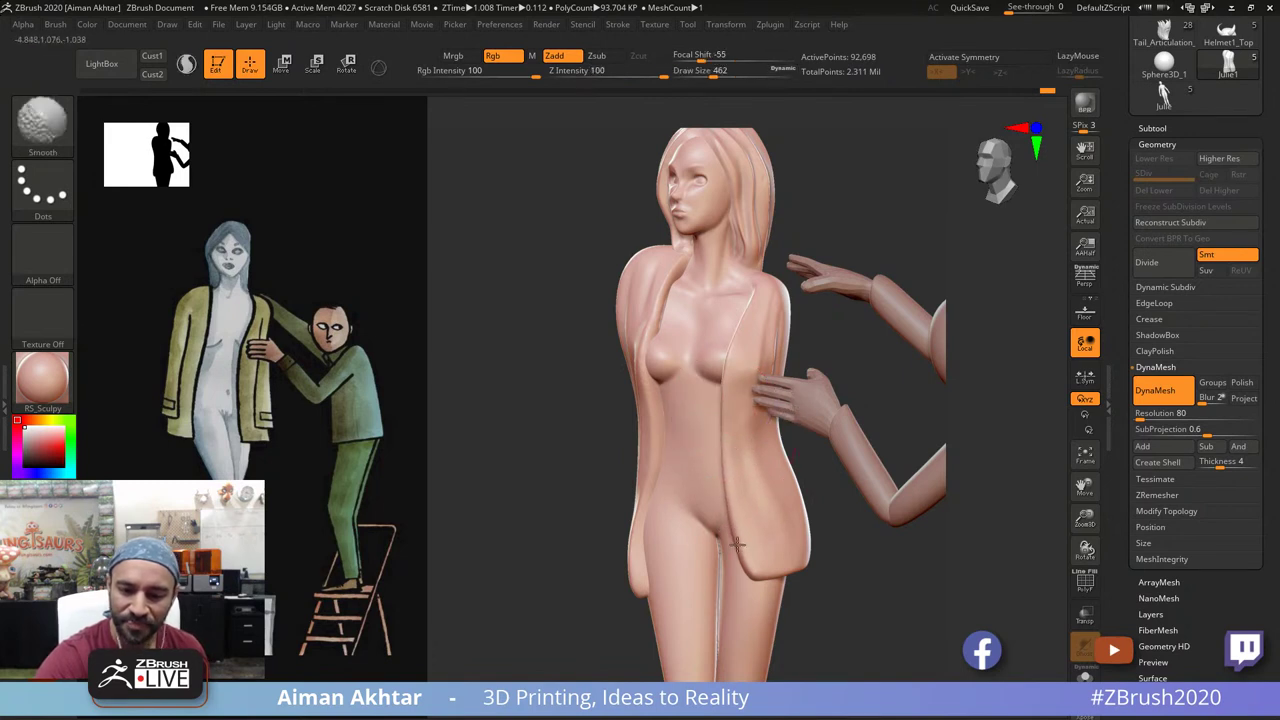
shift+drag(818, 510, 827, 469)
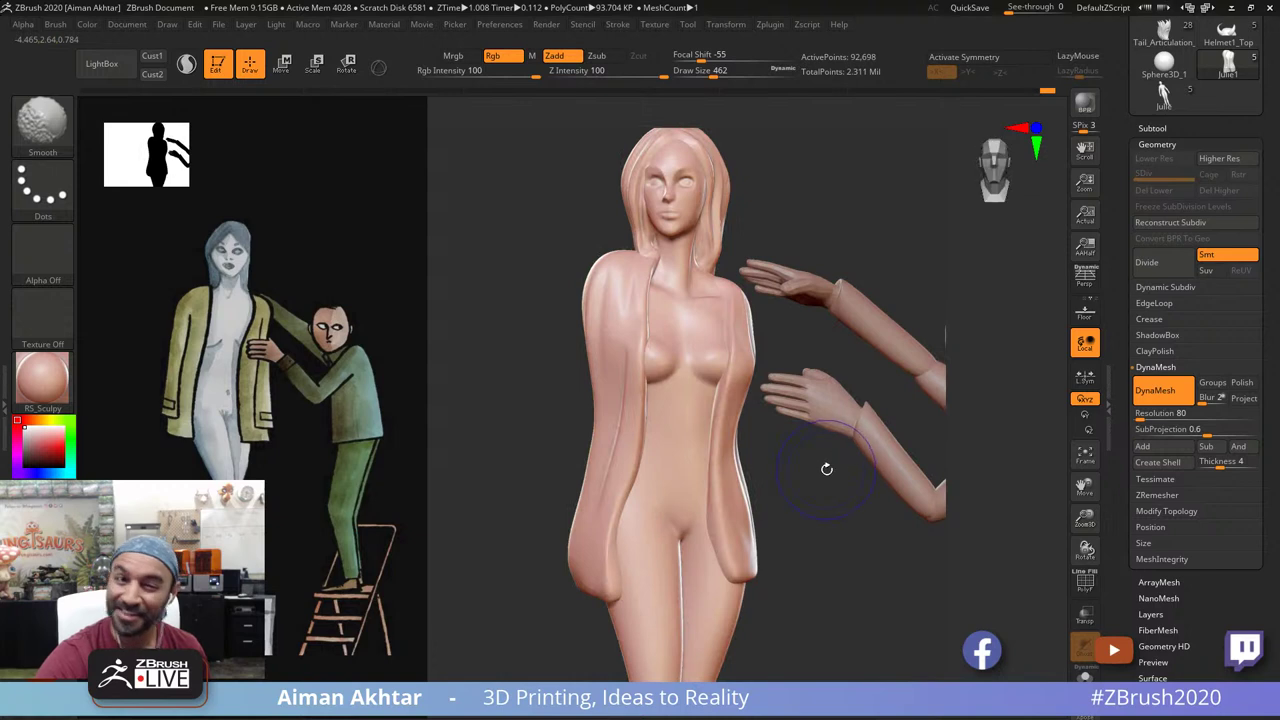
Step: Isolate the coat, carve creases along the lower front edge nearest the man with DamStandard at draw size 479, and restore the other subtools
key(s)
drag(740, 519, 748, 519)
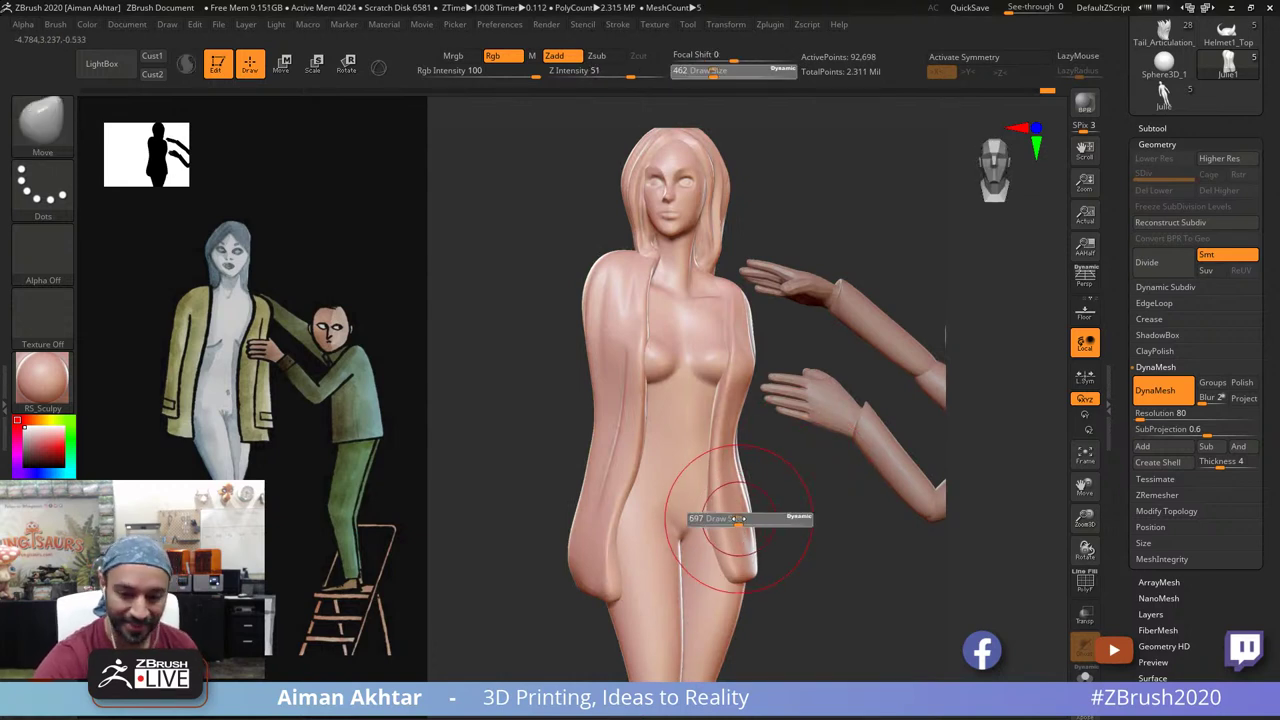
key(b)
key(d)
key(s)
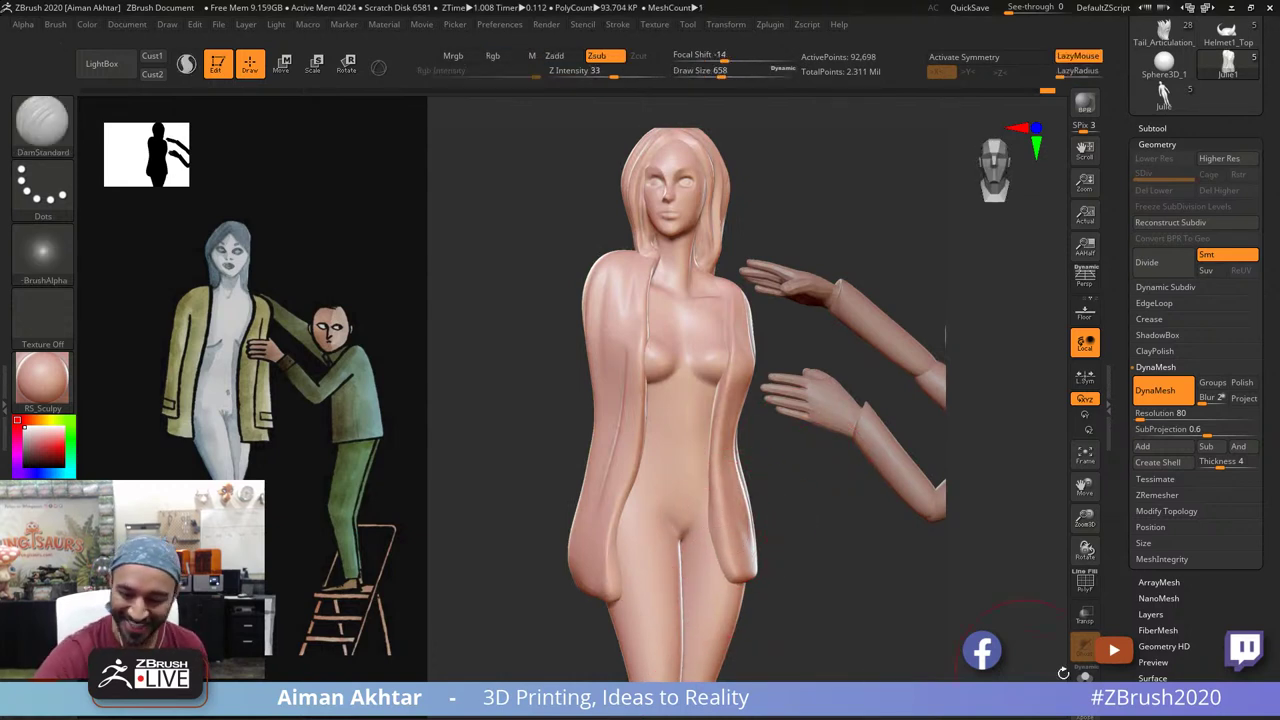
click(1082, 675)
key(s)
drag(702, 497, 694, 498)
drag(723, 587, 704, 484)
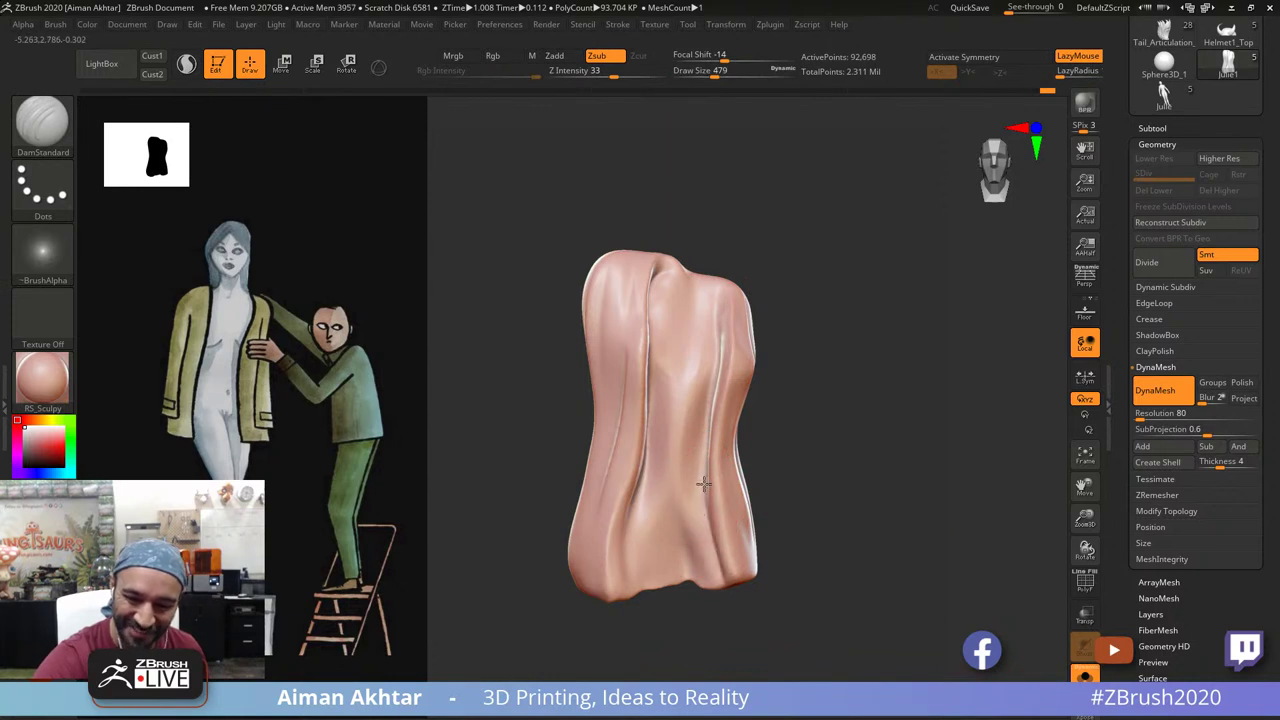
mouse_move(704, 575)
mouse_down()
mouse_move(699, 490)
mouse_move(694, 550)
mouse_move(689, 513)
mouse_up()
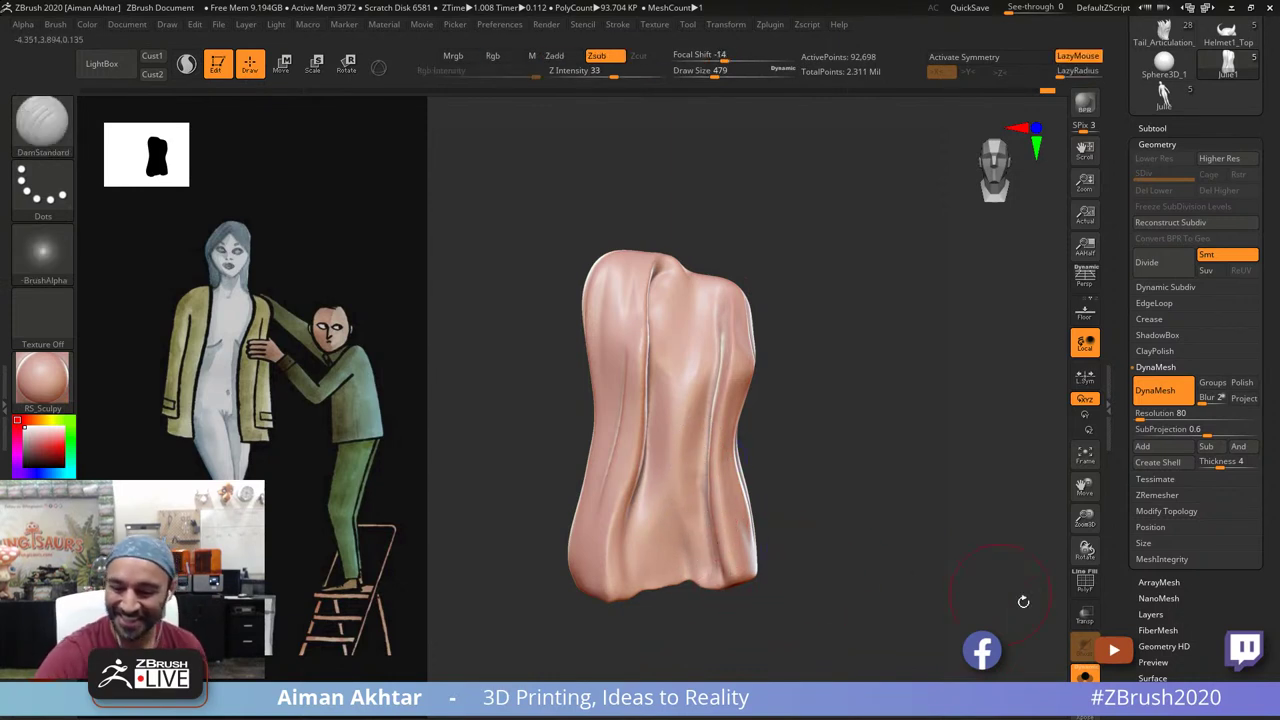
click(1088, 664)
click(1087, 656)
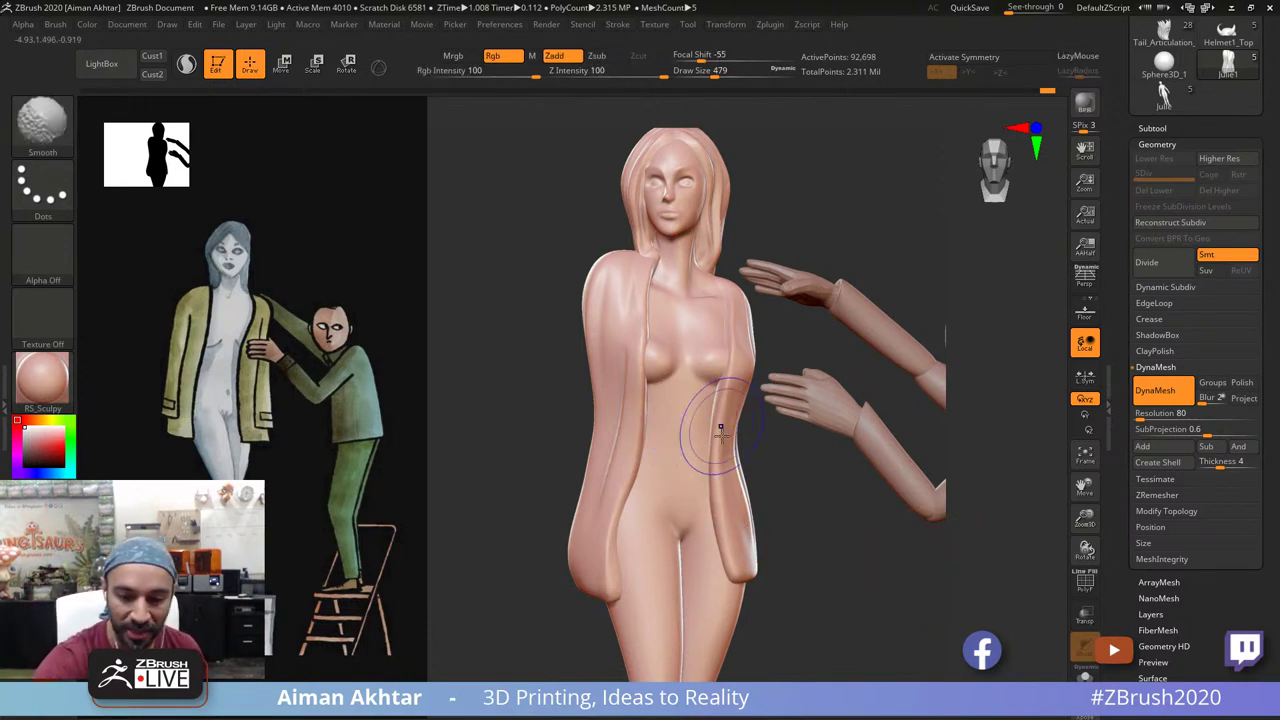
Step: Examine the coat's overall silhouette from the front and side at different distances against the reference painting
ctrl+right_drag(753, 510, 924, 488)
right_drag(791, 464, 870, 458)
ctrl+right_drag(870, 458, 774, 531)
alt+right_drag(760, 430, 745, 484)
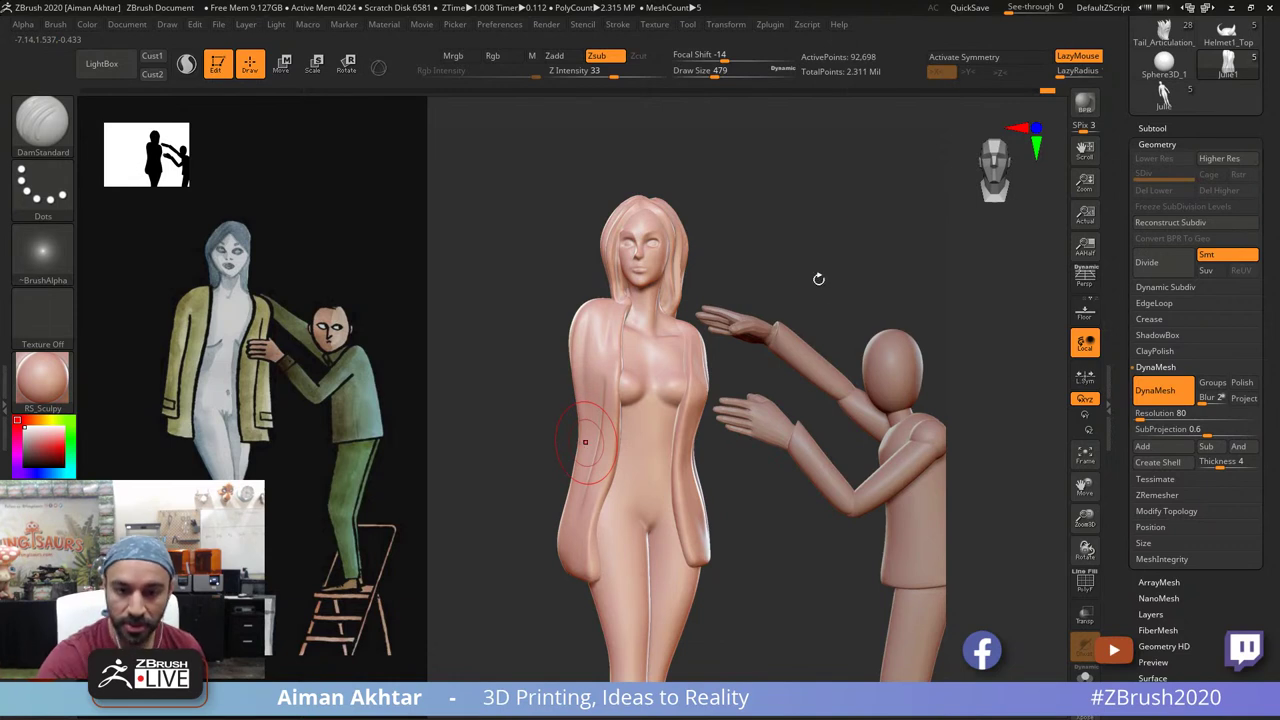
ctrl+right_drag(808, 253, 809, 307)
alt+right_drag(809, 307, 787, 225)
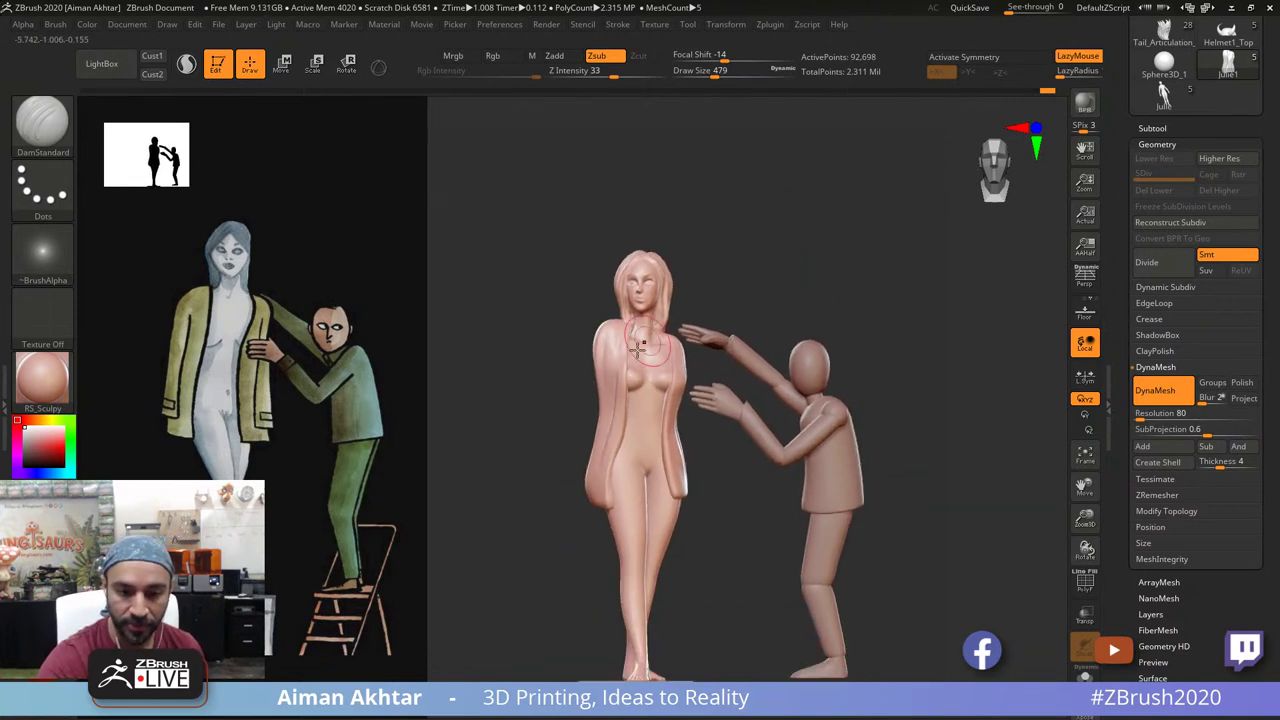
mouse_move(754, 554)
ctrl+right_down()
mouse_move(734, 571)
mouse_move(815, 497)
ctrl+right_up()
ctrl+right_drag(815, 497, 812, 440)
Step: Choose the IMM Primitives brush and try inserting a cylinder at the coat's shoulder away from the man
click(44, 127)
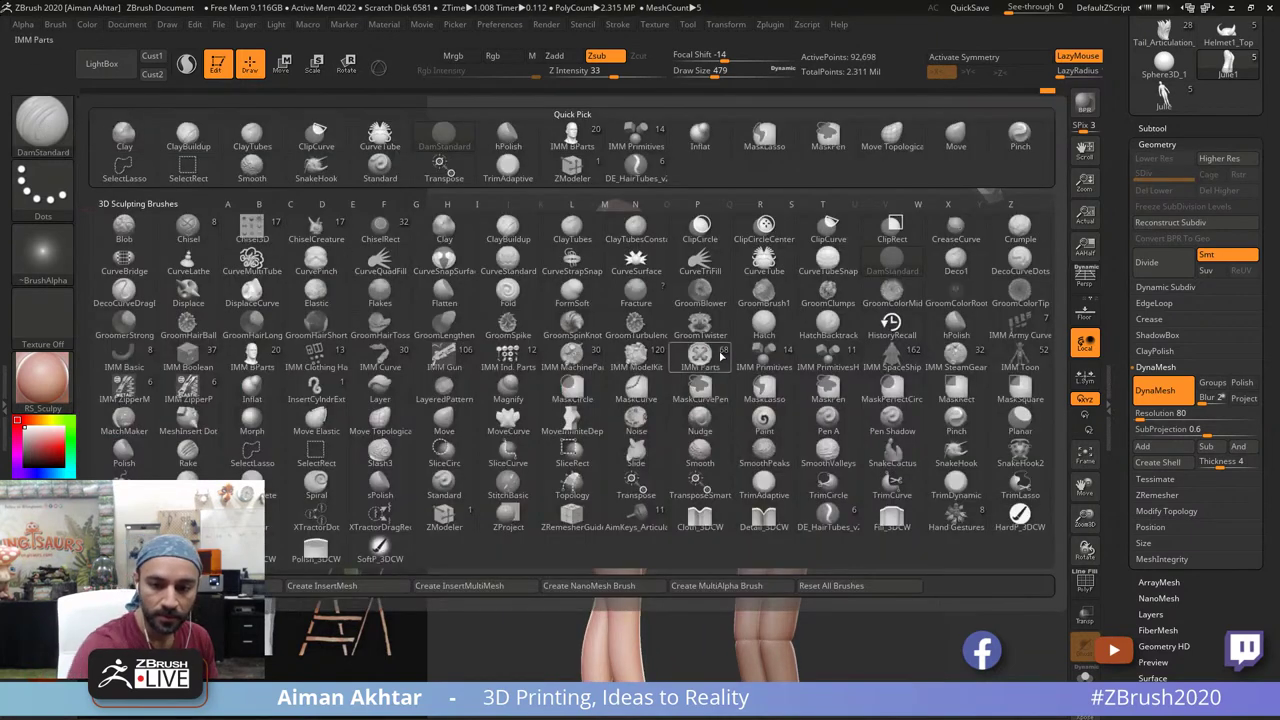
click(719, 356)
click(238, 116)
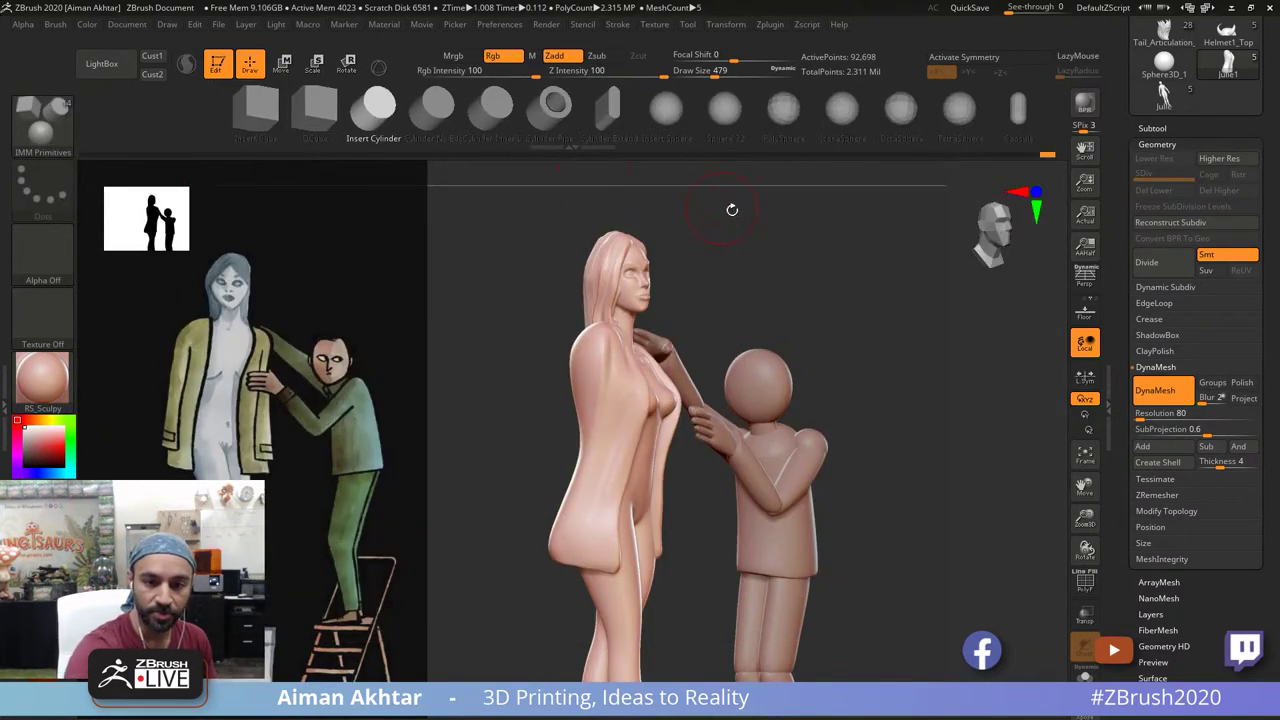
right_drag(731, 209, 782, 206)
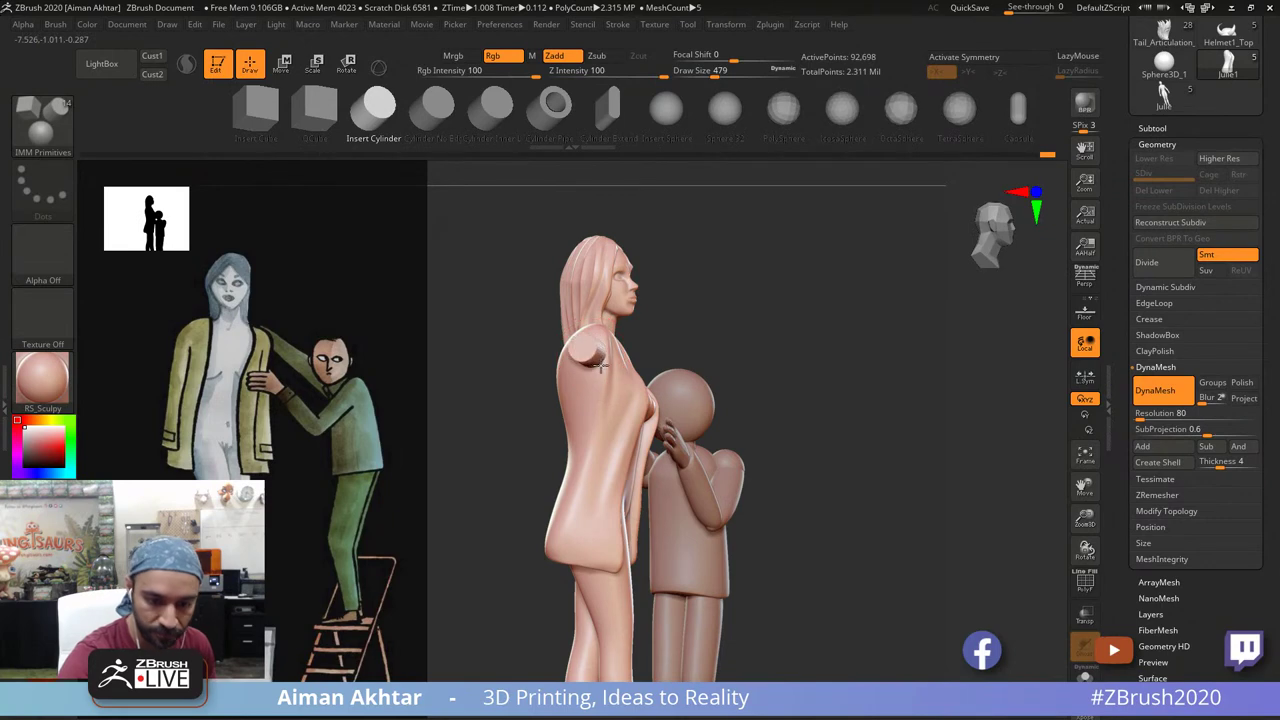
drag(601, 366, 602, 367)
right_drag(666, 309, 614, 302)
key(ctrl+z)
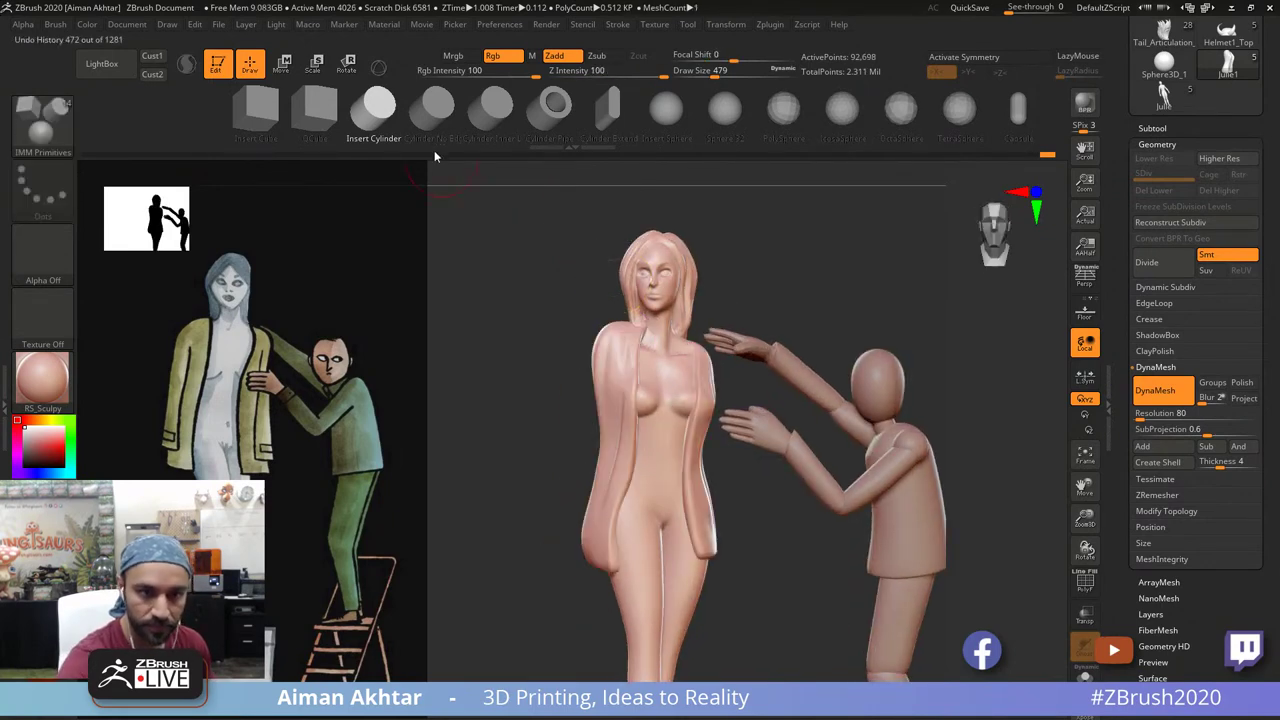
Step: Insert a sphere primitive on the coat's shoulder away from the man, redoing it until it covers the shoulder's width
click(666, 112)
right_drag(799, 208, 848, 212)
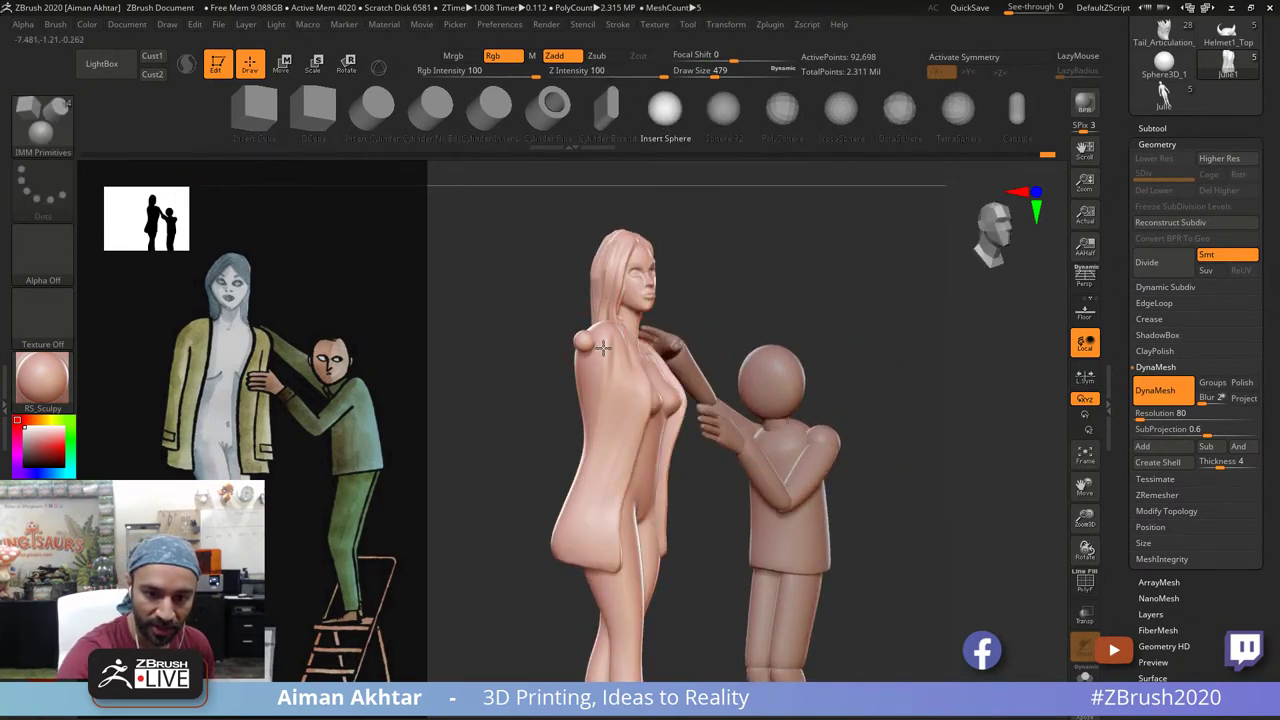
key(ctrl+z)
drag(603, 348, 610, 354)
key(ctrl+z)
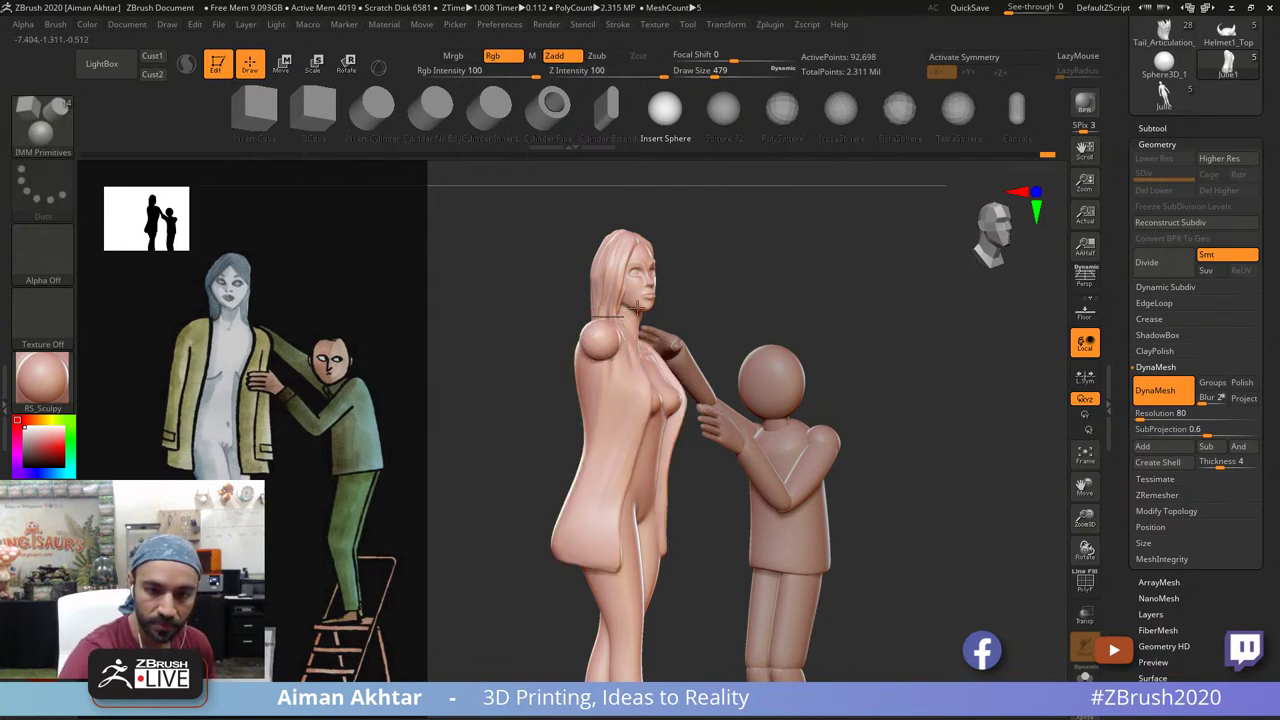
drag(708, 266, 643, 277)
Step: Switch to the Move brush and set its draw size to 1657
key(b)
key(m)
key(v)
key(s)
drag(596, 324, 629, 323)
right_drag(614, 318, 578, 326)
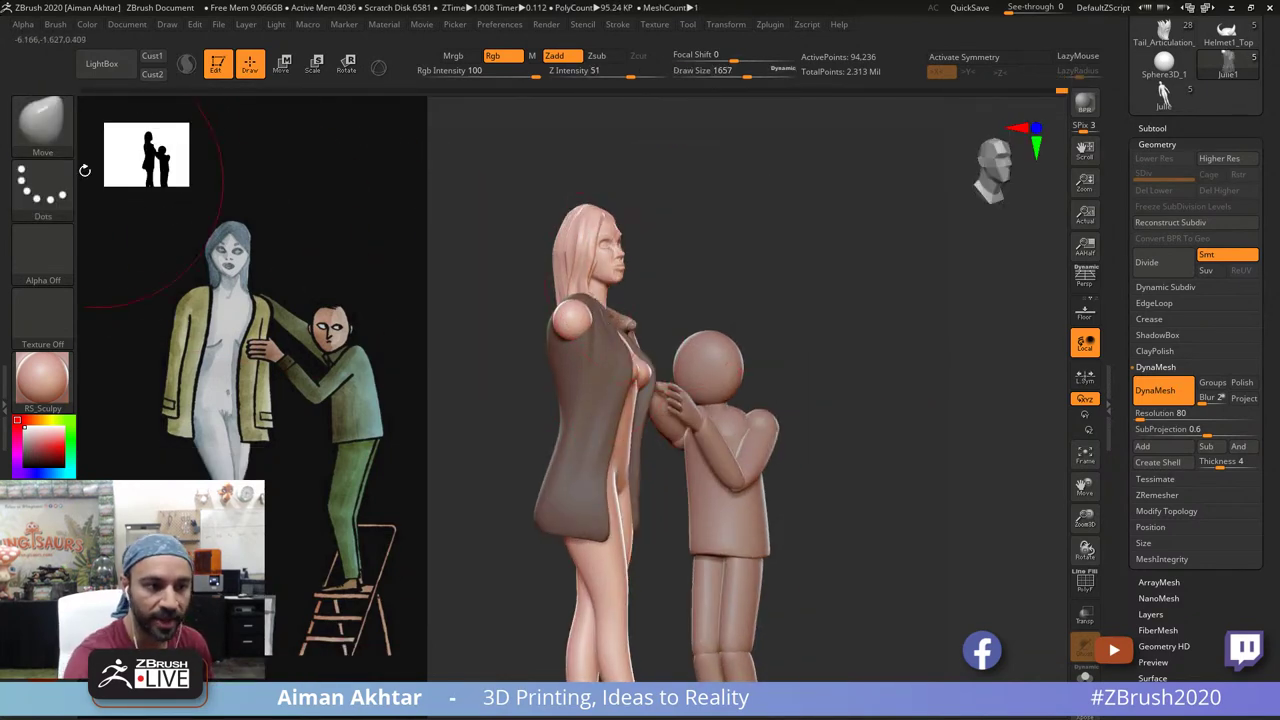
click(42, 125)
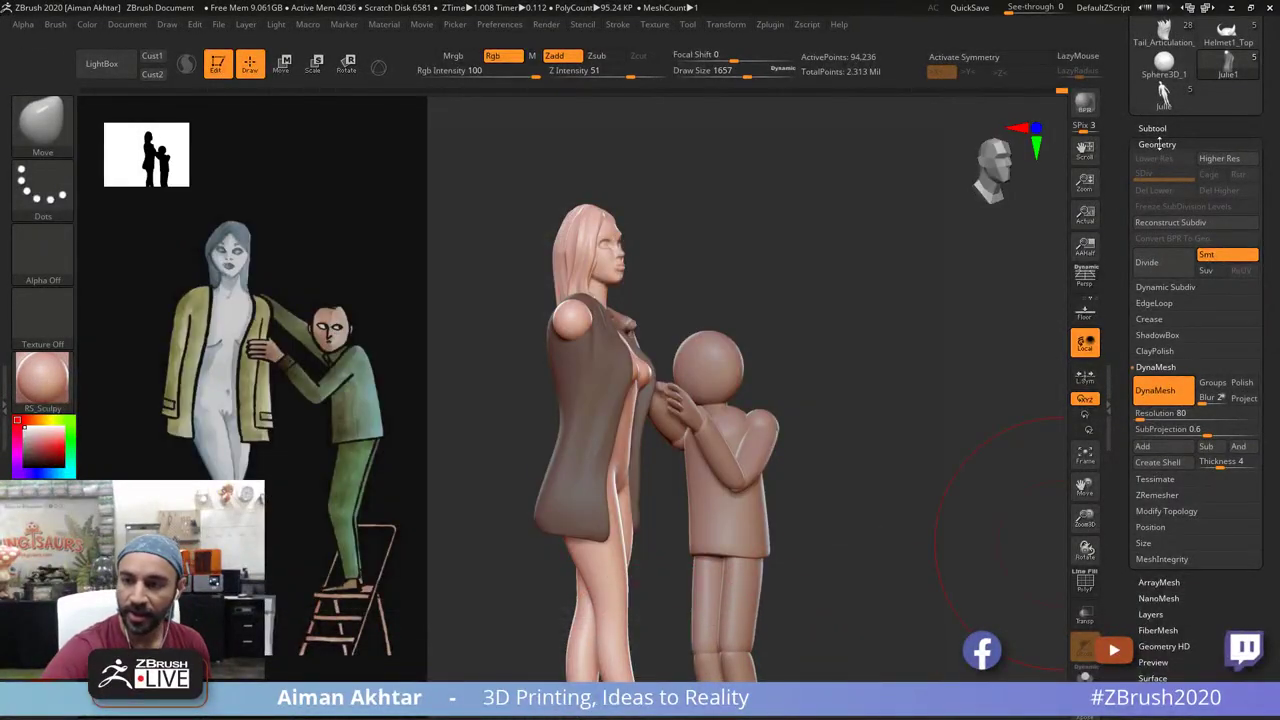
Step: Split the unmasked sphere into its own subtool and select that subtool
click(1154, 129)
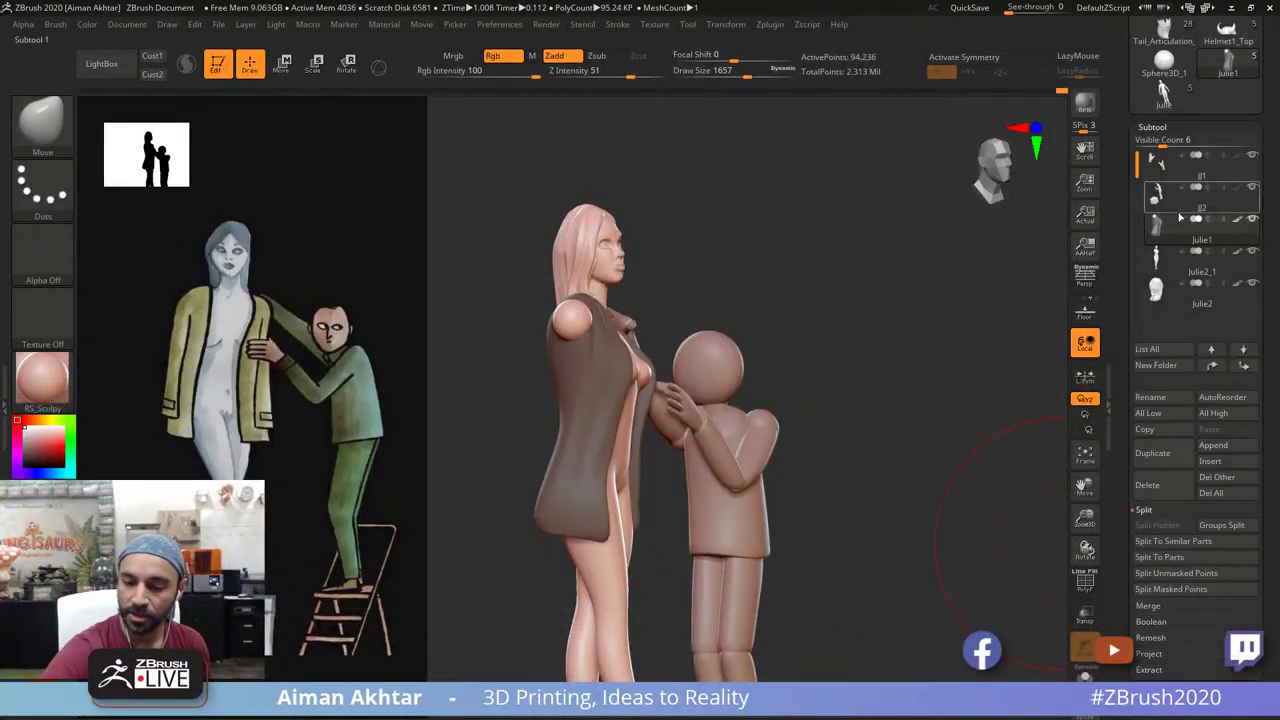
click(1188, 576)
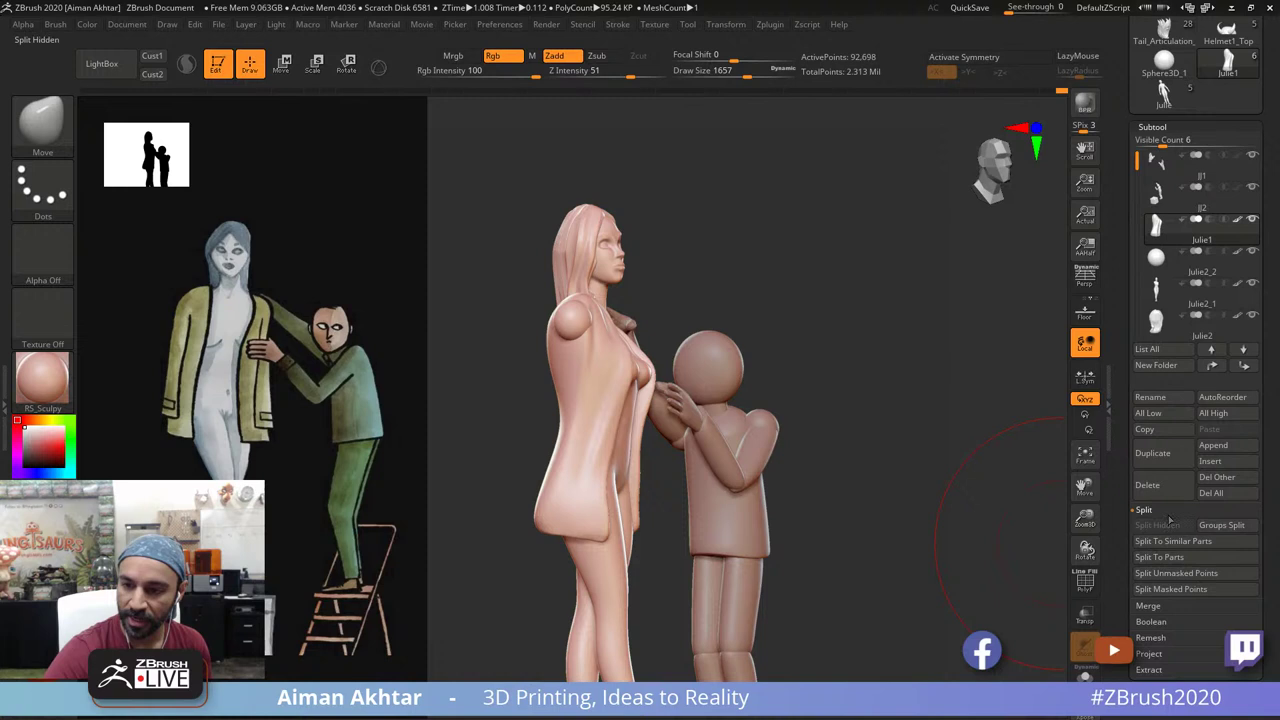
click(1172, 262)
Step: Stretch the sphere vertically into a long sleeve form with a Transpose line and lower it to shoulder height
drag(809, 340, 605, 330)
click(293, 68)
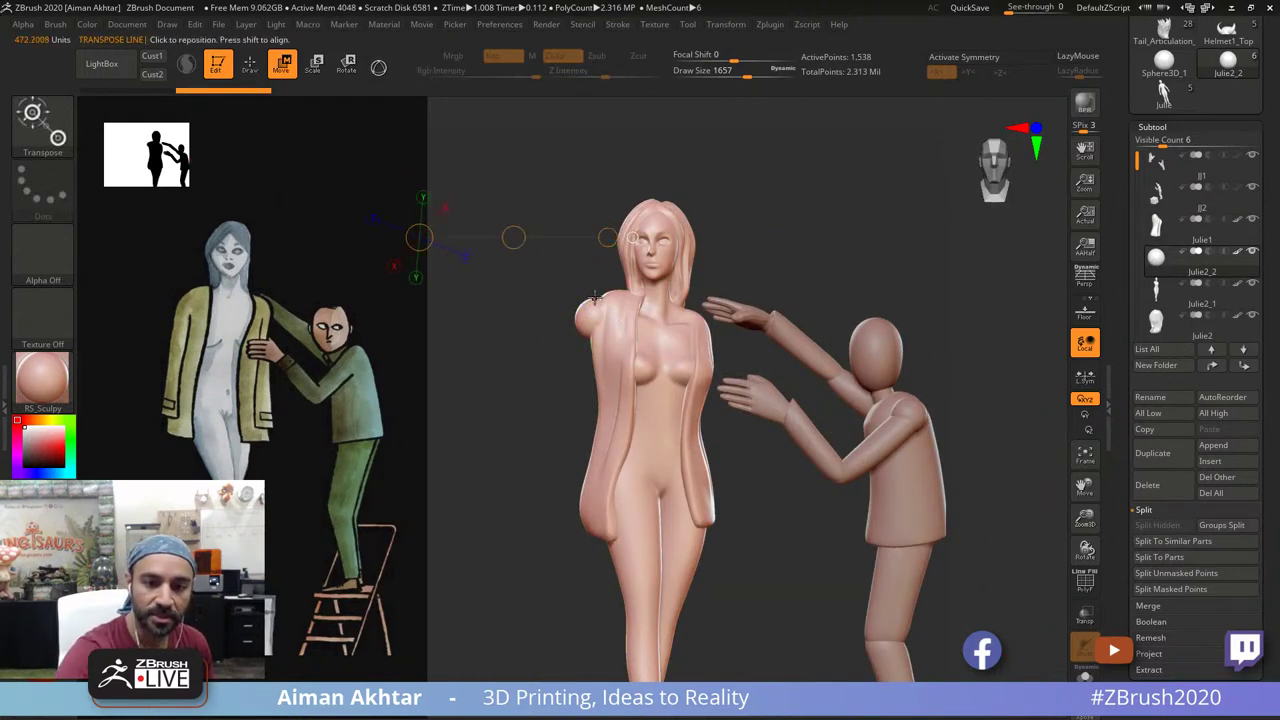
shift+drag(594, 306, 605, 83)
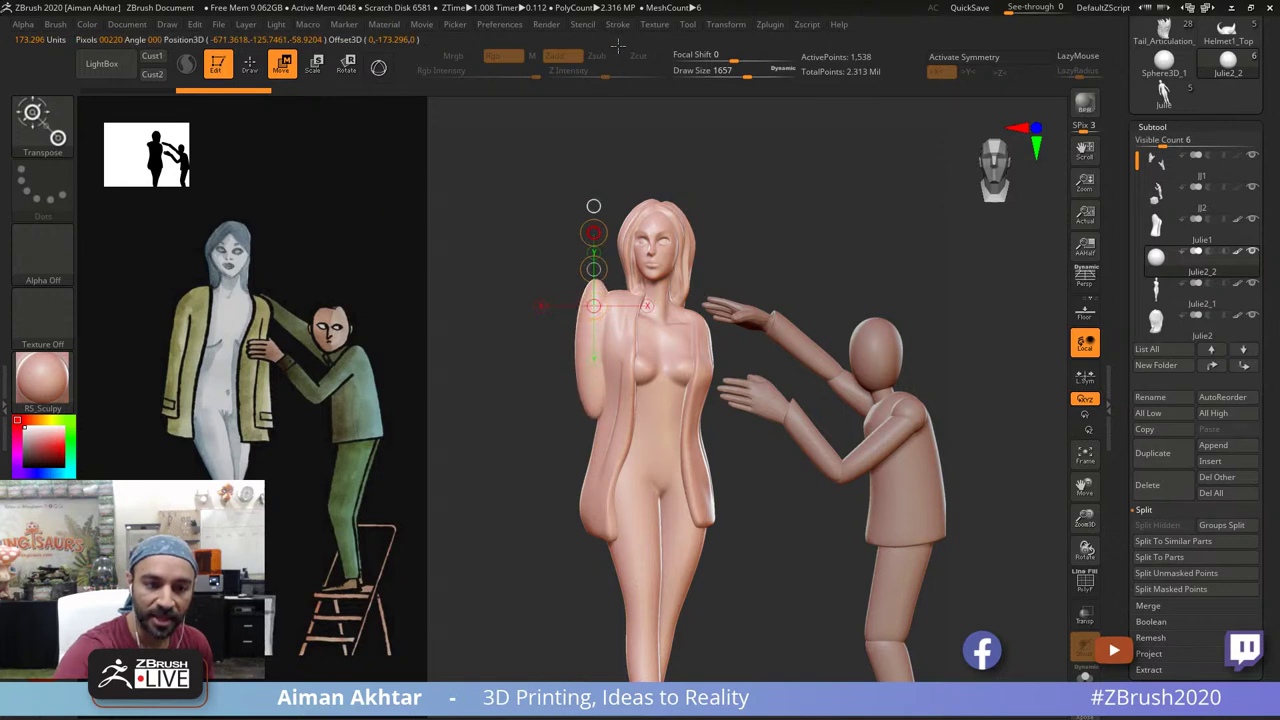
shift+drag(622, 3, 619, 4)
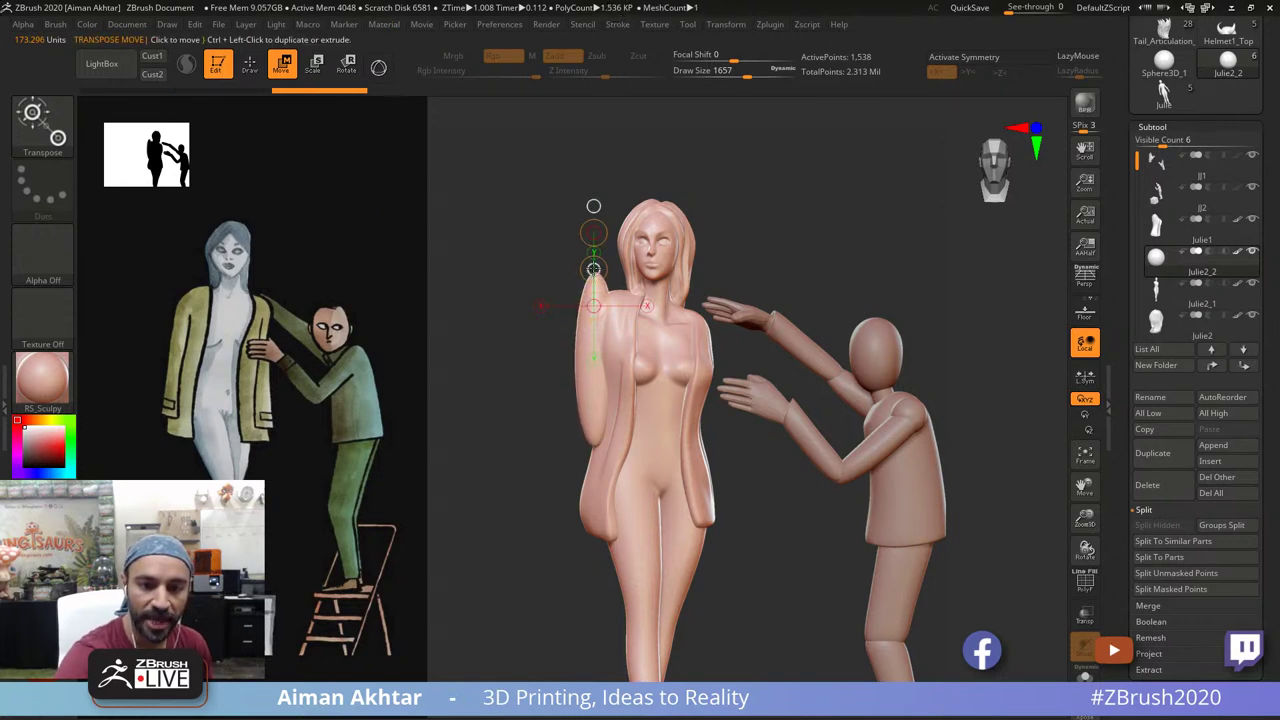
drag(594, 269, 597, 302)
Step: Pull the sleeve's lower end down and outward with the Move brush at draw size 1151 and smooth it
key(q)
key(s)
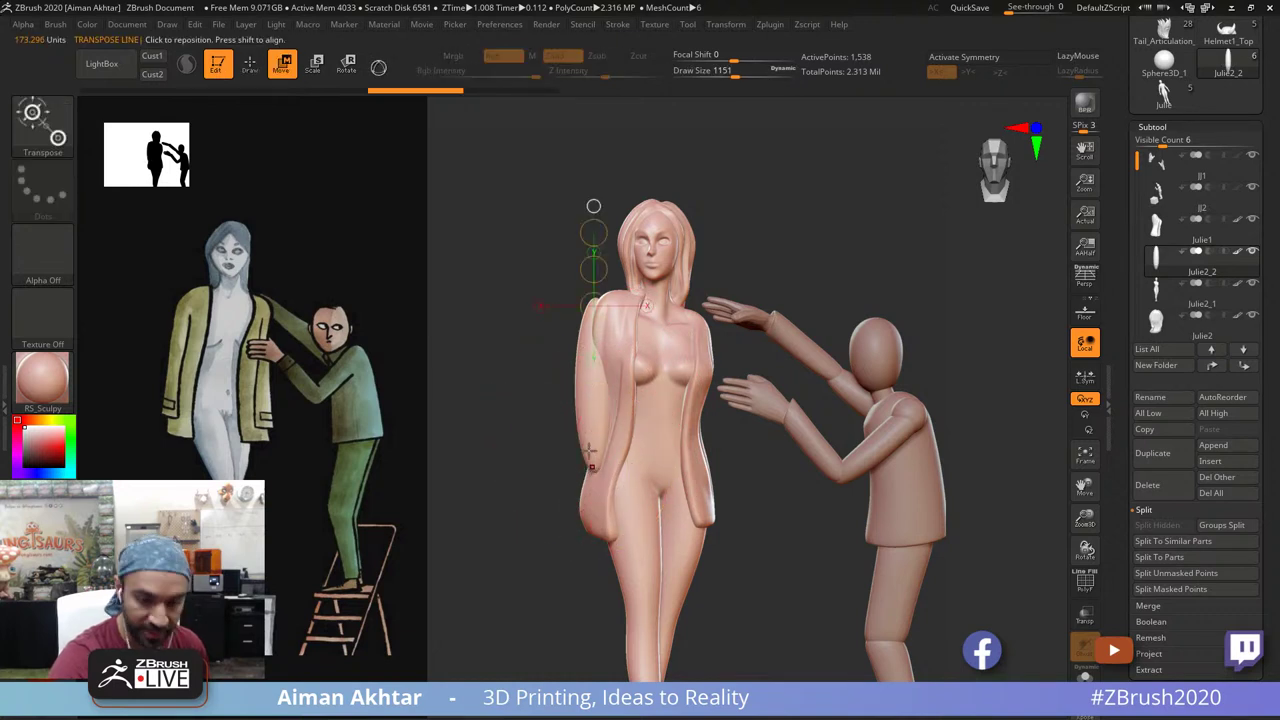
key(w)
key(q)
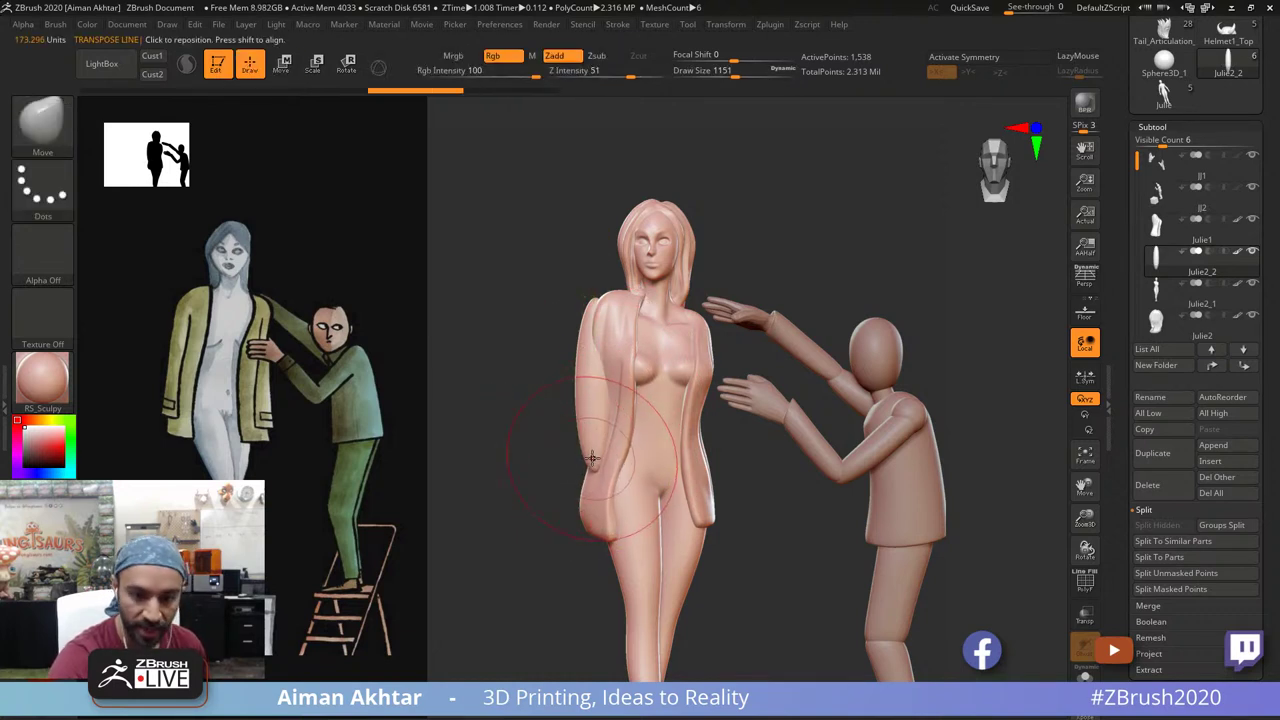
drag(590, 459, 569, 488)
drag(580, 445, 595, 413)
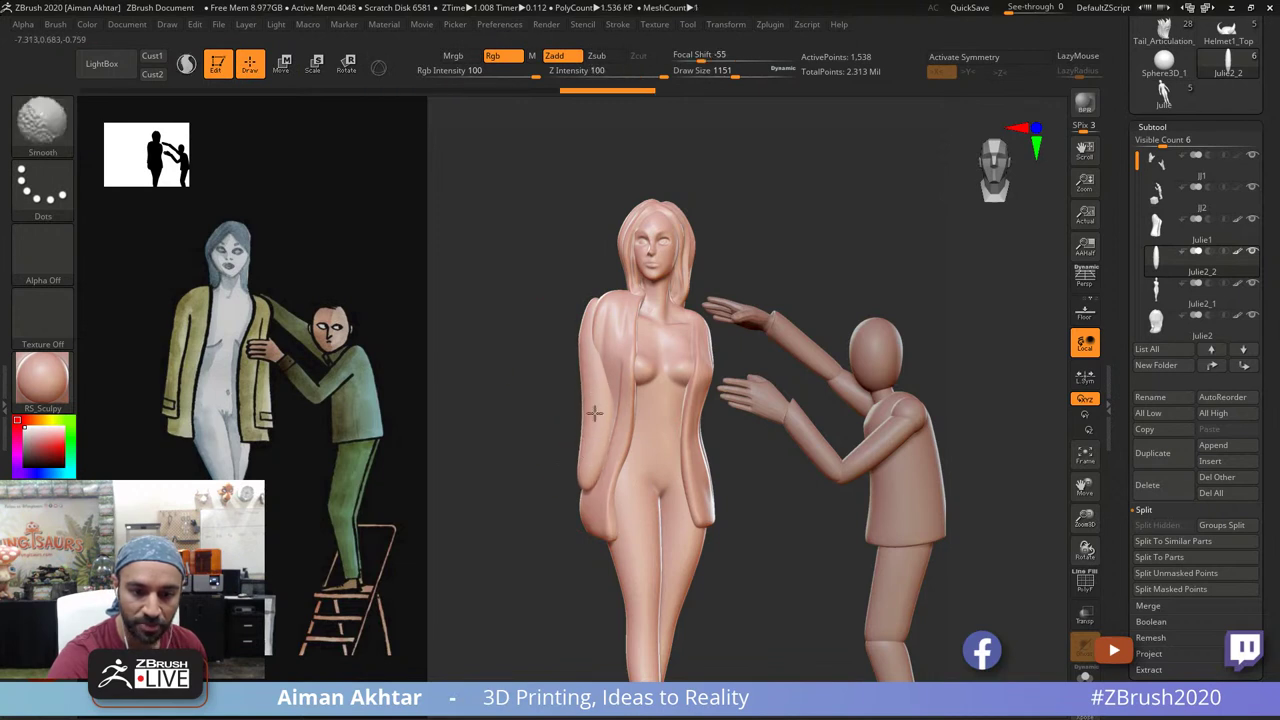
Step: Shift the lower sleeve toward the woman's back in side view with the Move brush at draw size 1978
drag(571, 455, 770, 456)
key(bracketright)
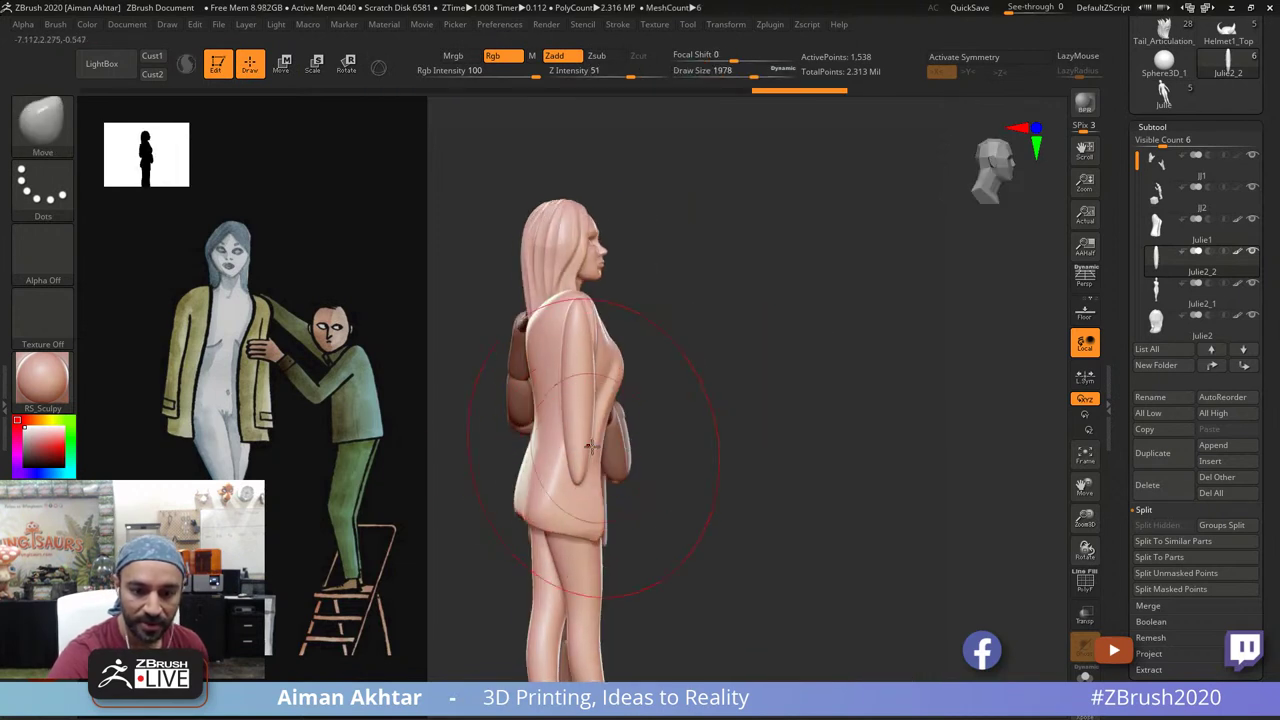
mouse_move(544, 466)
mouse_down()
mouse_move(535, 477)
mouse_move(551, 485)
mouse_up()
drag(568, 421, 563, 423)
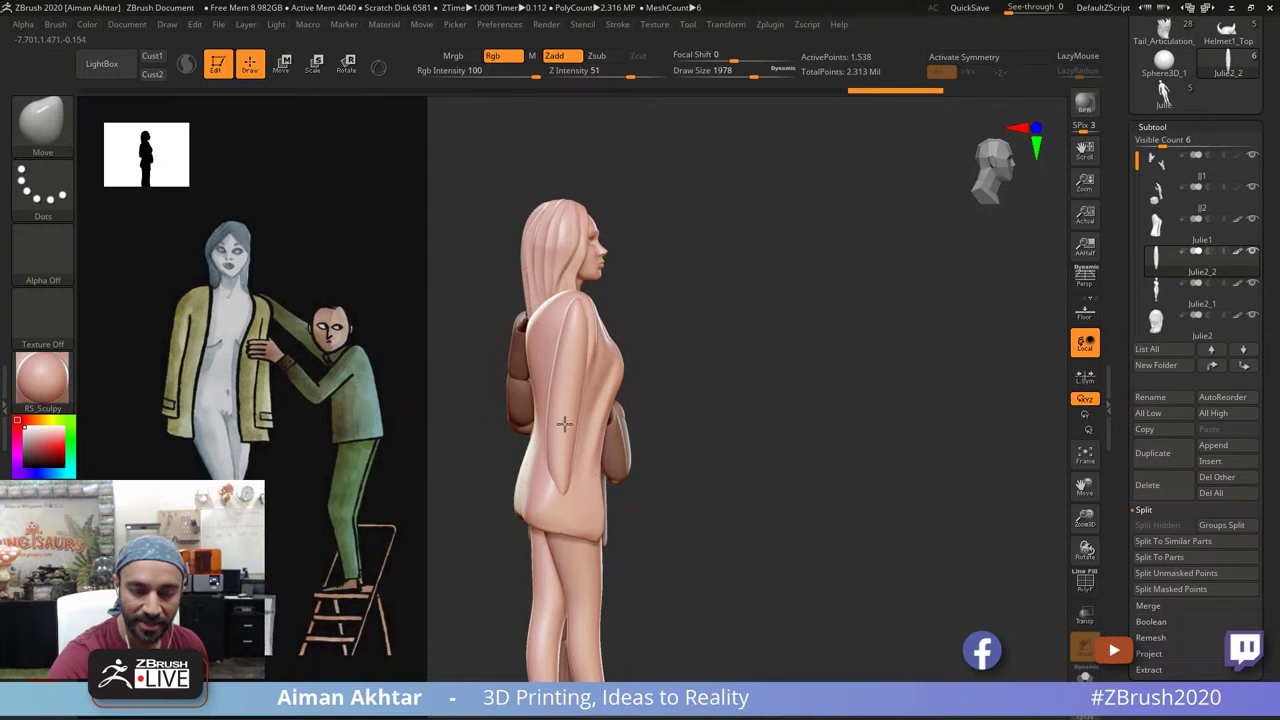
Step: Inflate the upper sleeve in side view with the Inflat brush at draw size 800 and smooth it
key(s)
click(552, 322)
key(b)
key(i)
key(n)
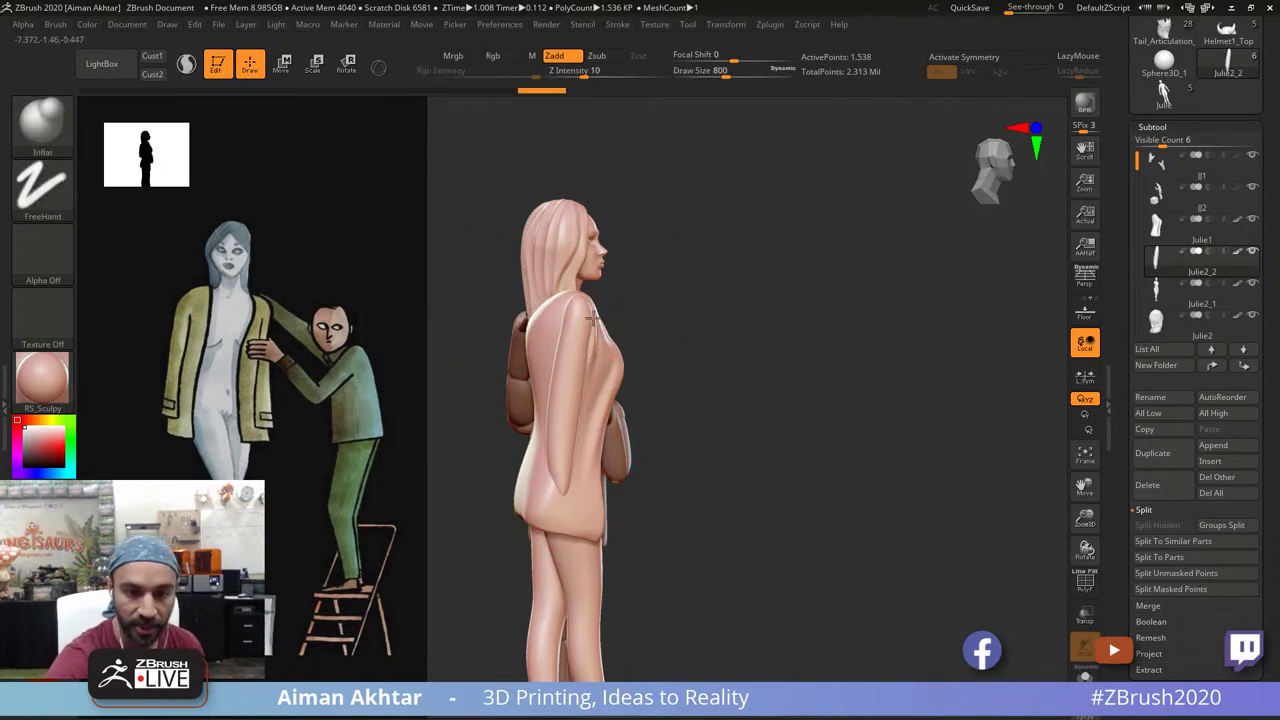
key(shift)
drag(567, 365, 574, 318)
key(shift)
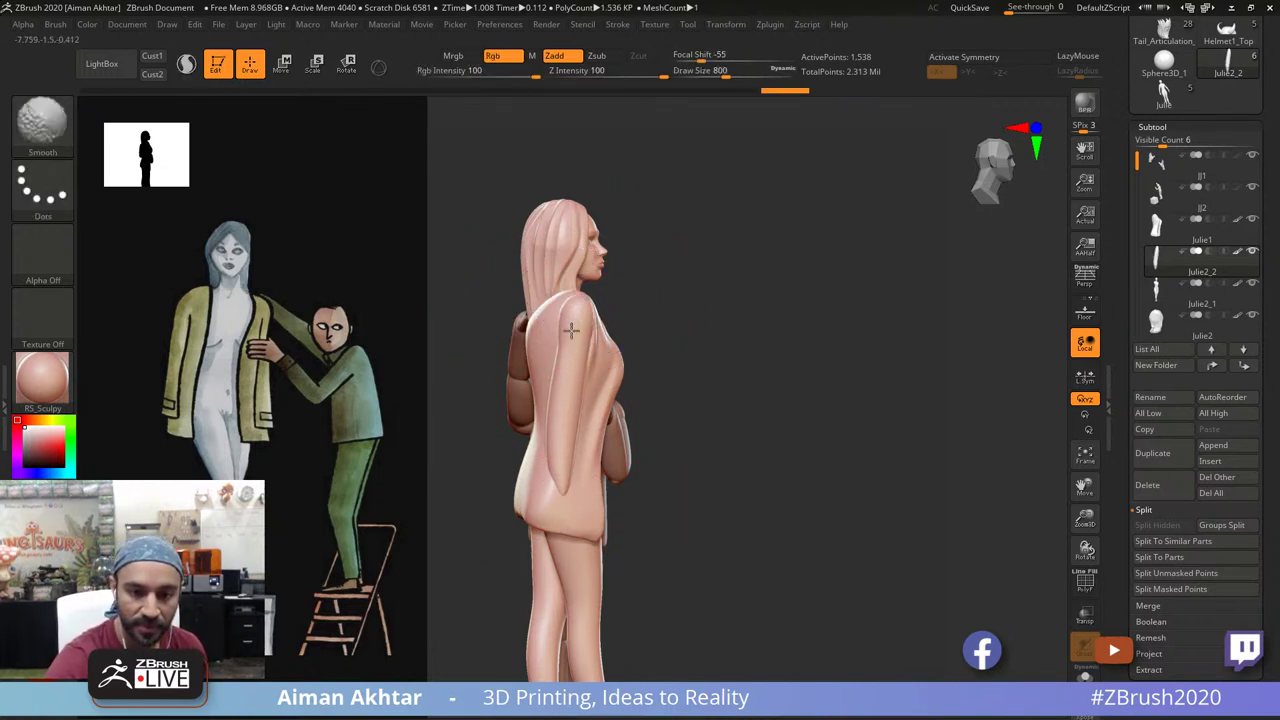
mouse_move(556, 360)
mouse_down()
mouse_move(566, 410)
mouse_move(563, 342)
mouse_up()
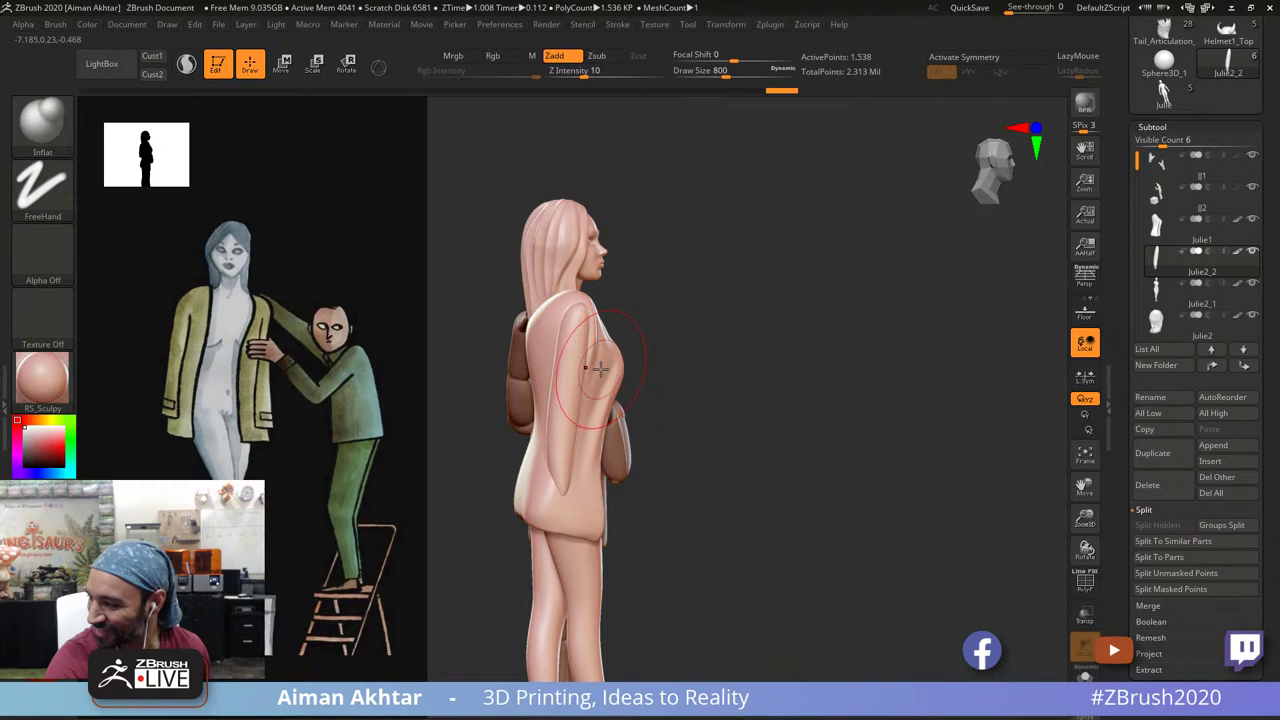
Step: Fit the sleeve against the coat in front view with the Move brush at draw sizes 1449 and 979
drag(705, 302, 586, 306)
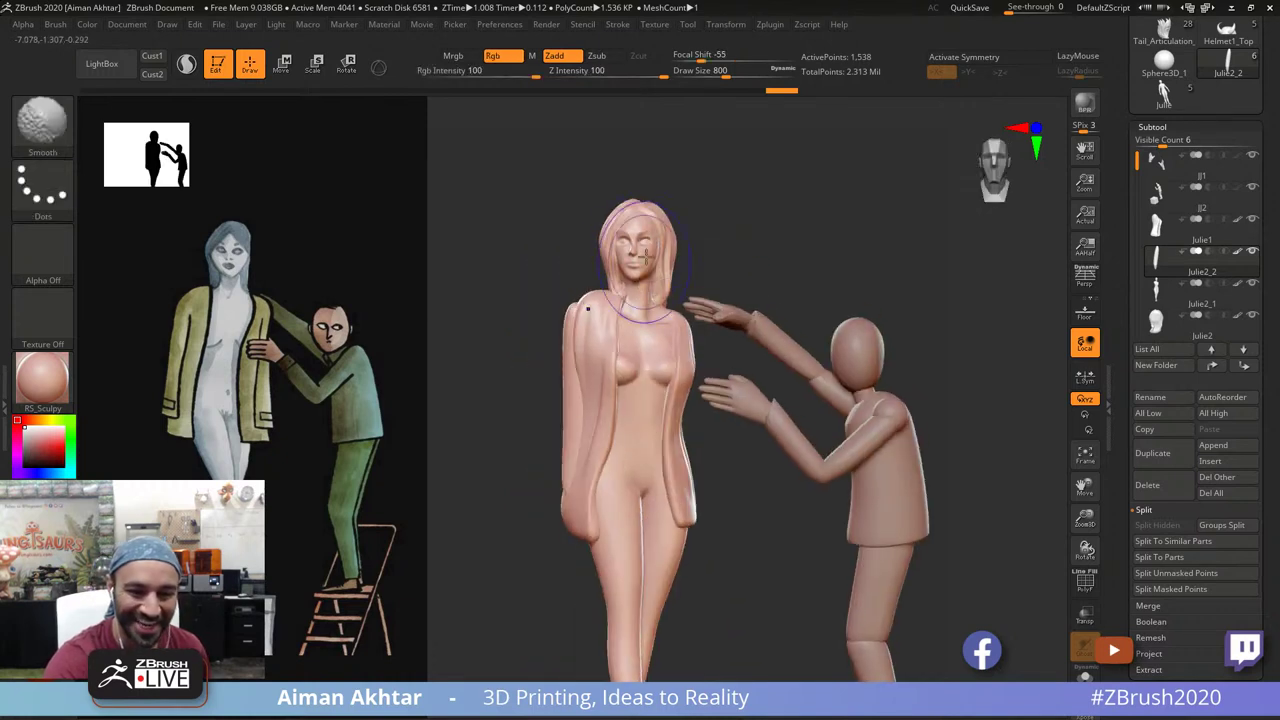
key(b)
key(m)
key(v)
key(s)
drag(564, 349, 580, 349)
drag(566, 410, 573, 418)
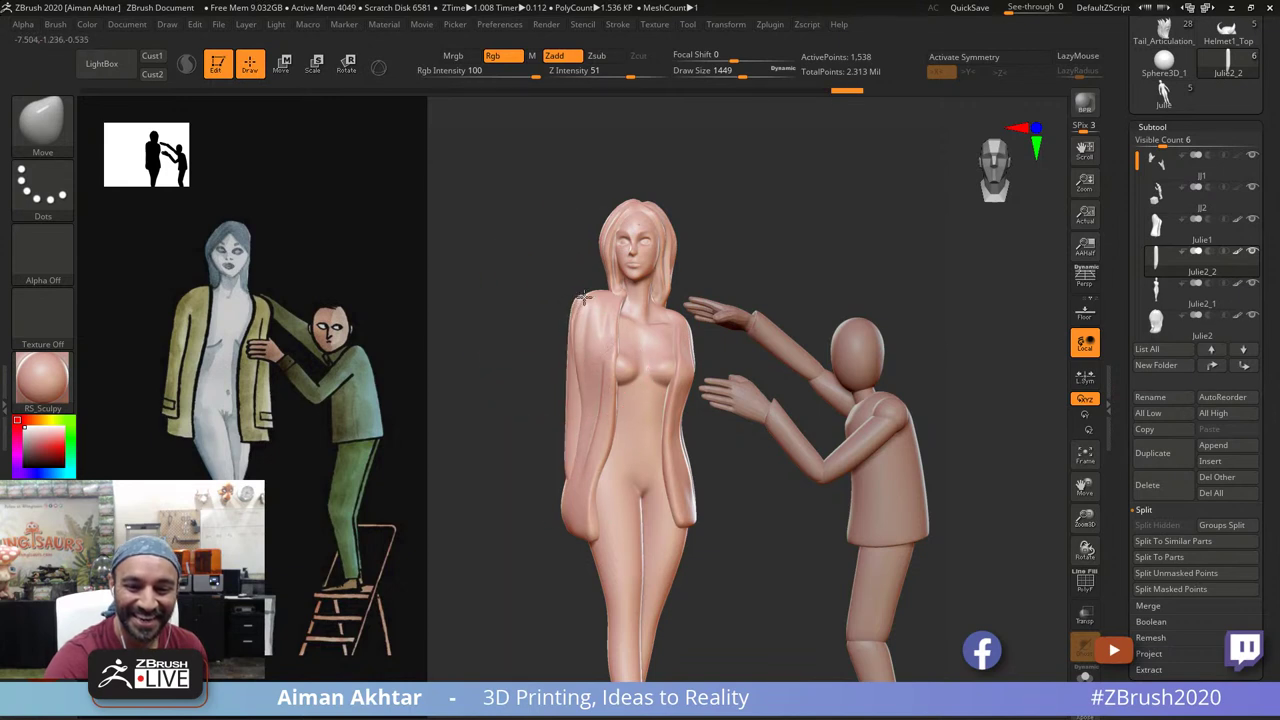
drag(583, 297, 586, 301)
key(s)
drag(574, 352, 562, 351)
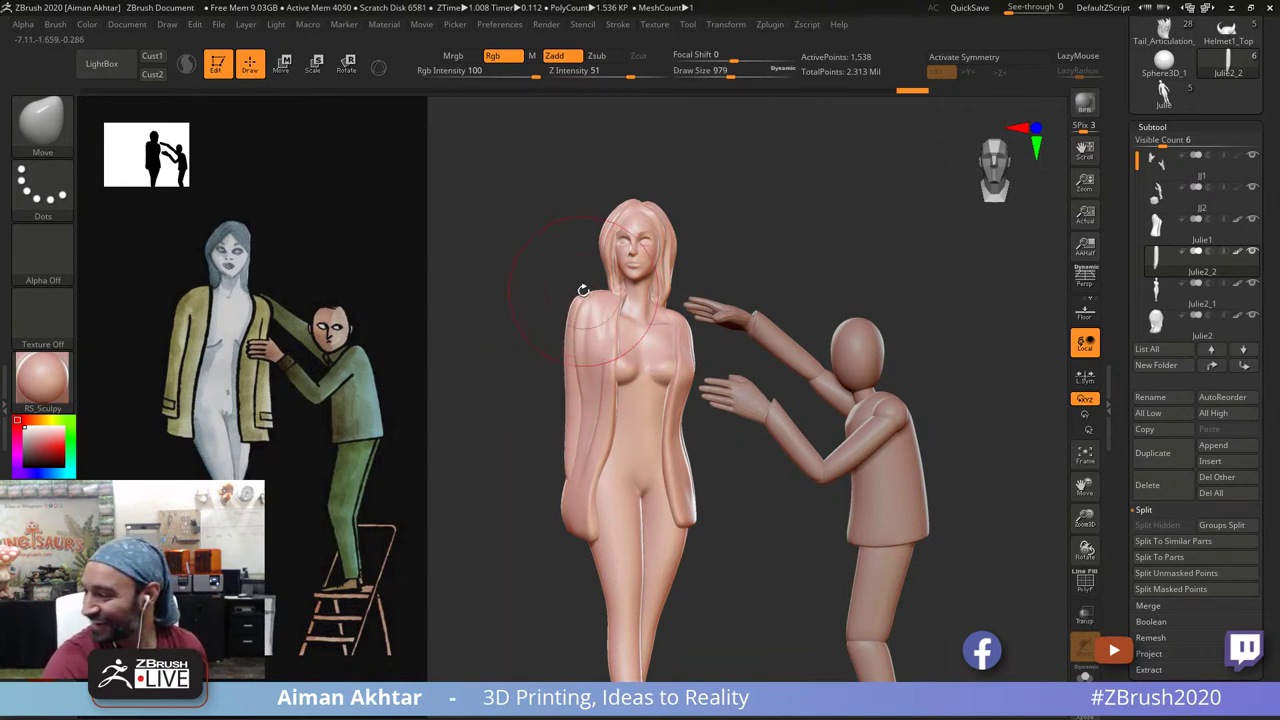
Step: Thicken the sleeve's lower end in side view with the Inflat brush at draw size 979 and smooth it
mouse_move(590, 305)
shift+mouse_down()
mouse_move(586, 457)
mouse_move(570, 470)
shift+mouse_up()
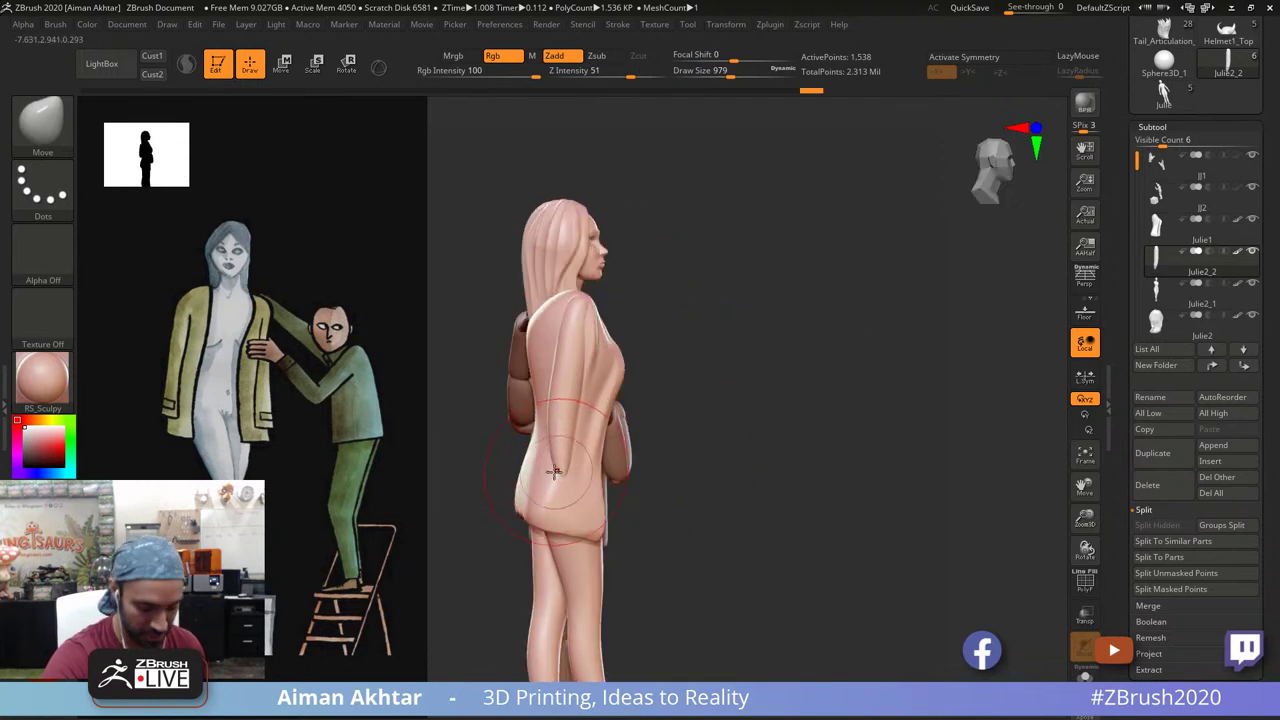
key(b)
key(i)
key(n)
key(shift)
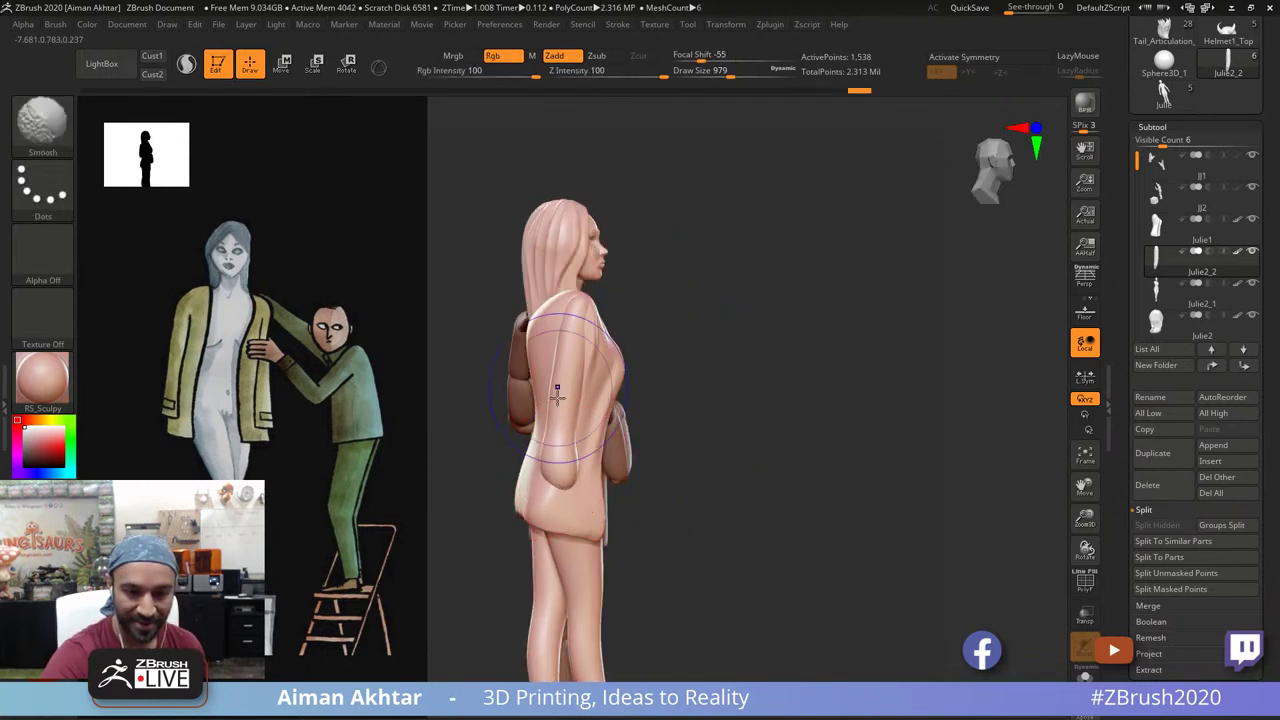
Step: Clip the sleeve's rounded lower end flat with a ClipCurve line to form the cuff
key(ctrl+shift)
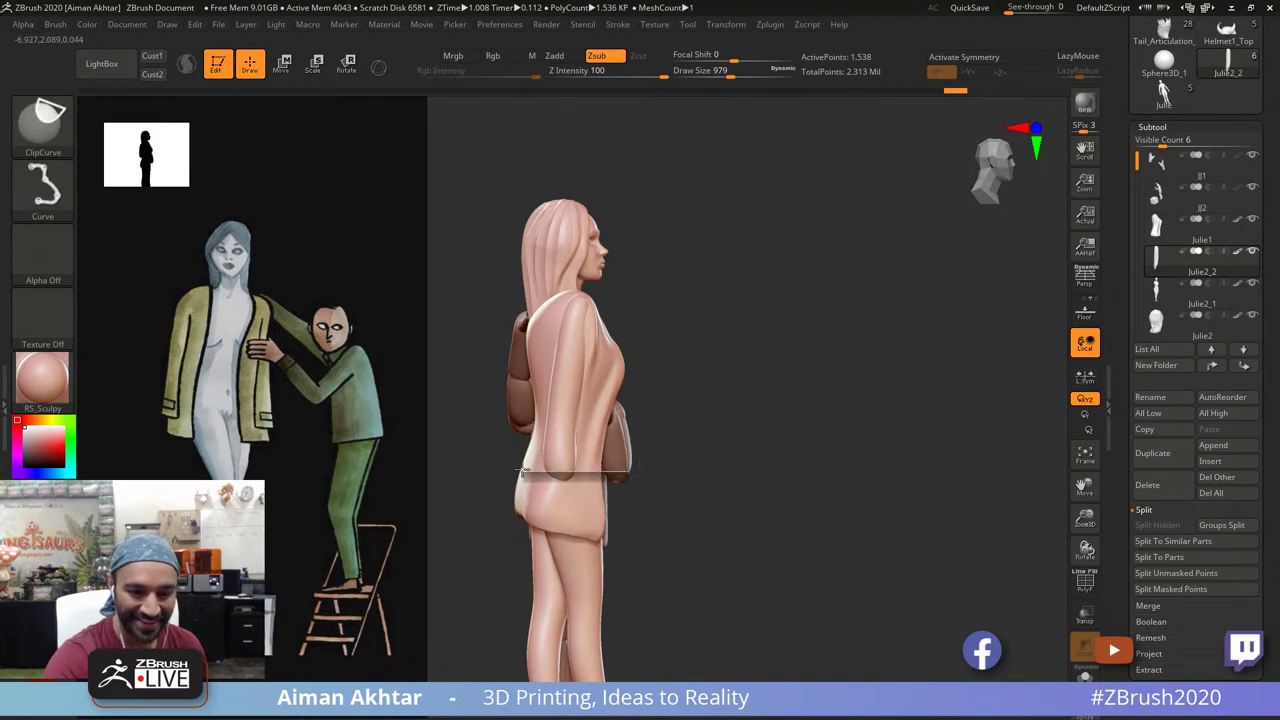
ctrl+shift+drag(522, 472, 562, 467)
key(shift)
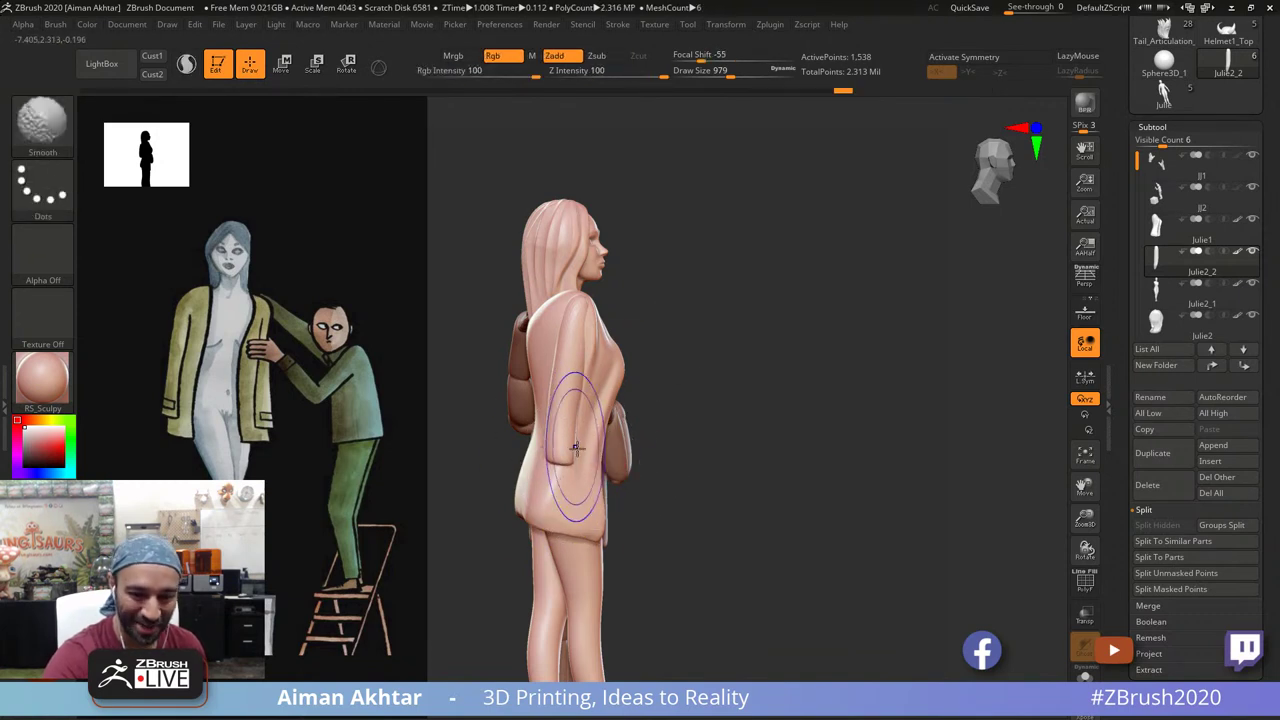
Step: Pull the sleeve's cuff slightly downward in front view with the Move brush at draw size 979
shift+drag(654, 341, 612, 386)
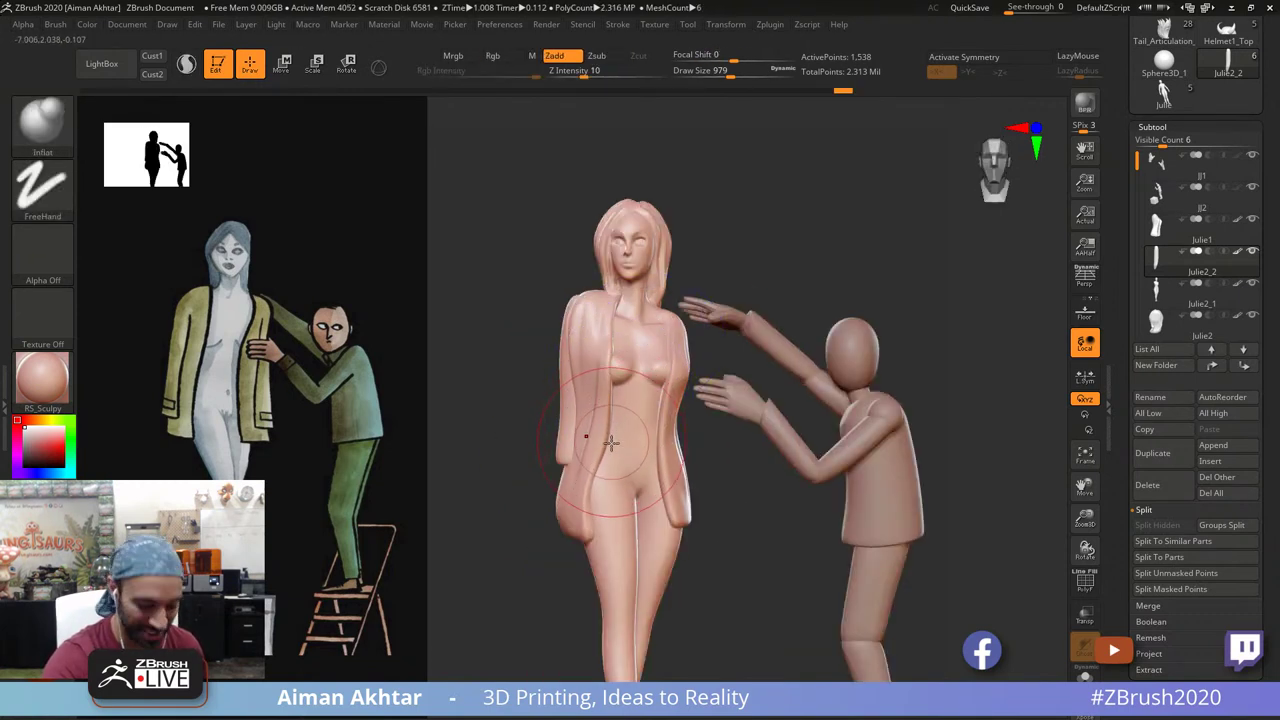
key(b)
key(m)
key(v)
drag(568, 464, 570, 478)
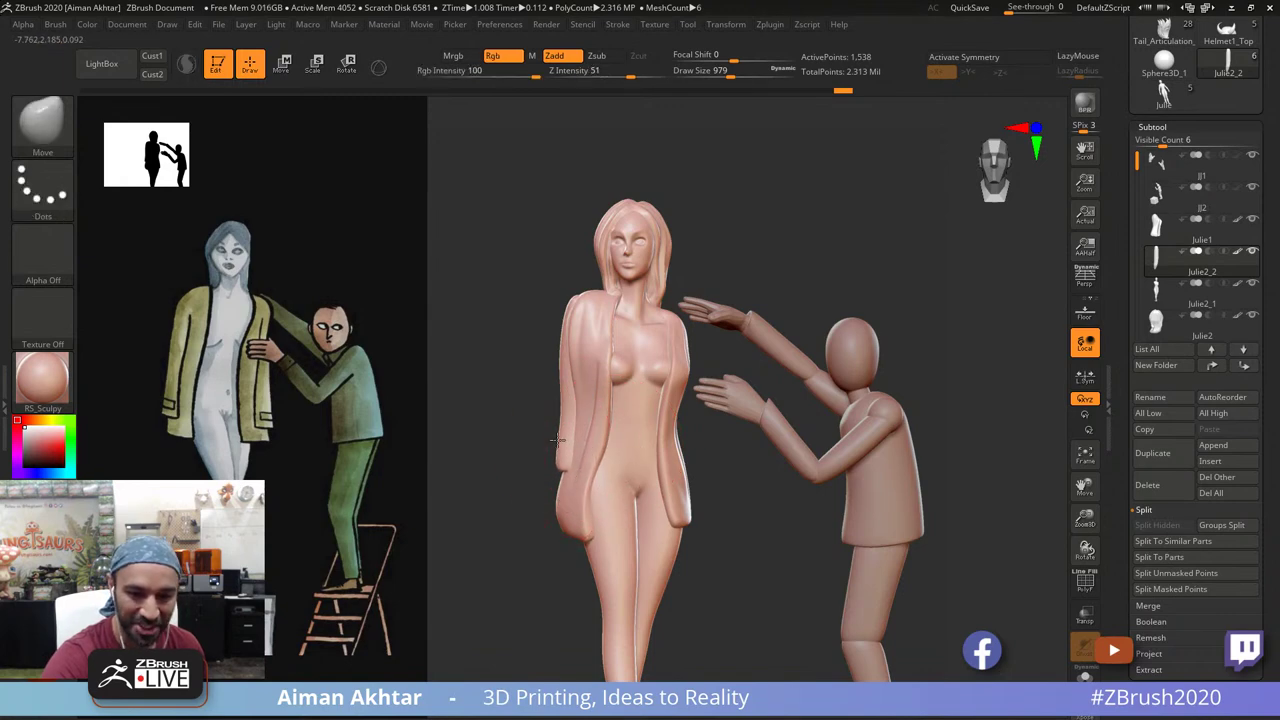
mouse_move(523, 334)
alt+mouse_down()
mouse_move(522, 379)
mouse_move(588, 366)
alt+mouse_up()
drag(760, 186, 786, 190)
Step: Raise the sleeve's shoulder cap and reshape its outer side with the Move brush
key(s)
drag(601, 266, 603, 221)
drag(549, 337, 569, 298)
drag(560, 396, 573, 371)
mouse_move(589, 274)
mouse_down()
mouse_move(596, 266)
mouse_move(551, 233)
mouse_move(604, 252)
mouse_move(609, 234)
mouse_move(600, 254)
mouse_up()
Step: Refine the top of the sleeve at the shoulder with the Move brush at draw size 479 and smooth along its length
key(s)
mouse_move(657, 223)
mouse_down()
mouse_move(611, 266)
mouse_move(597, 217)
mouse_move(590, 472)
mouse_up()
shift+drag(580, 310, 578, 440)
key(f)
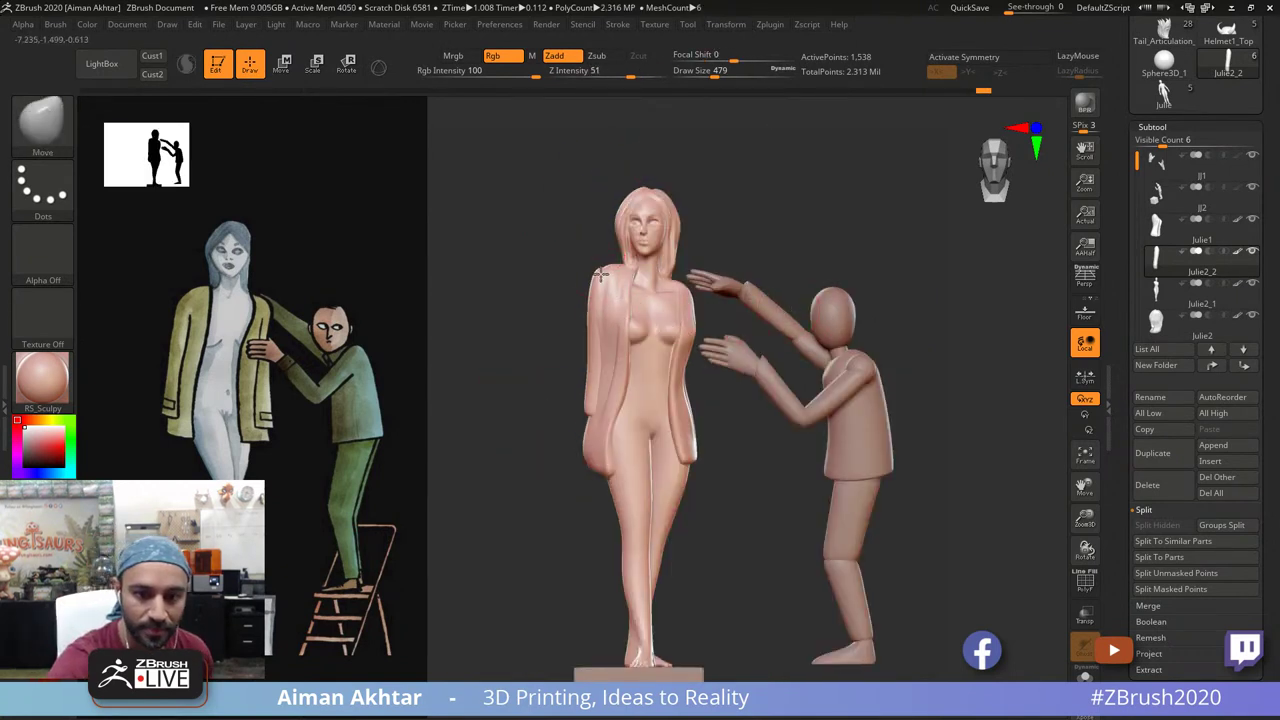
drag(600, 273, 600, 270)
shift+drag(592, 290, 585, 374)
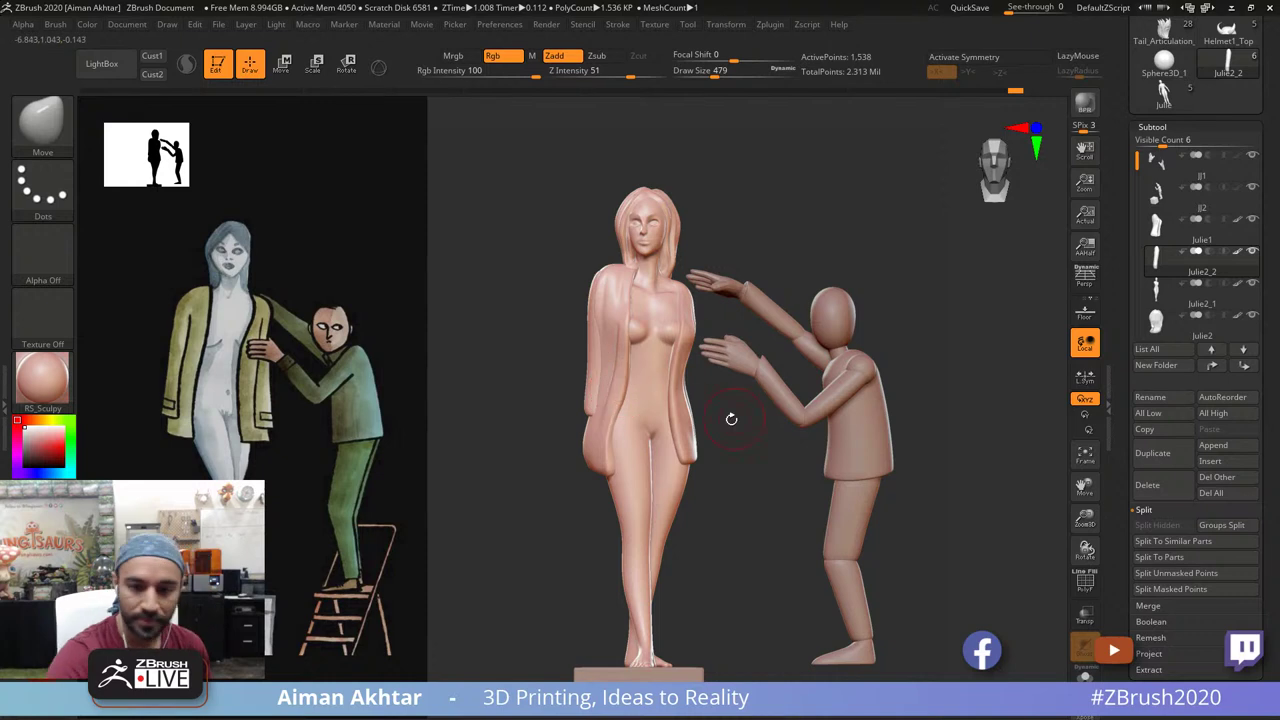
mouse_move(731, 420)
mouse_down()
mouse_move(787, 431)
mouse_move(762, 343)
mouse_up()
mouse_move(600, 286)
mouse_down()
mouse_move(600, 317)
mouse_move(587, 301)
mouse_move(600, 272)
mouse_up()
shift+drag(677, 268, 699, 257)
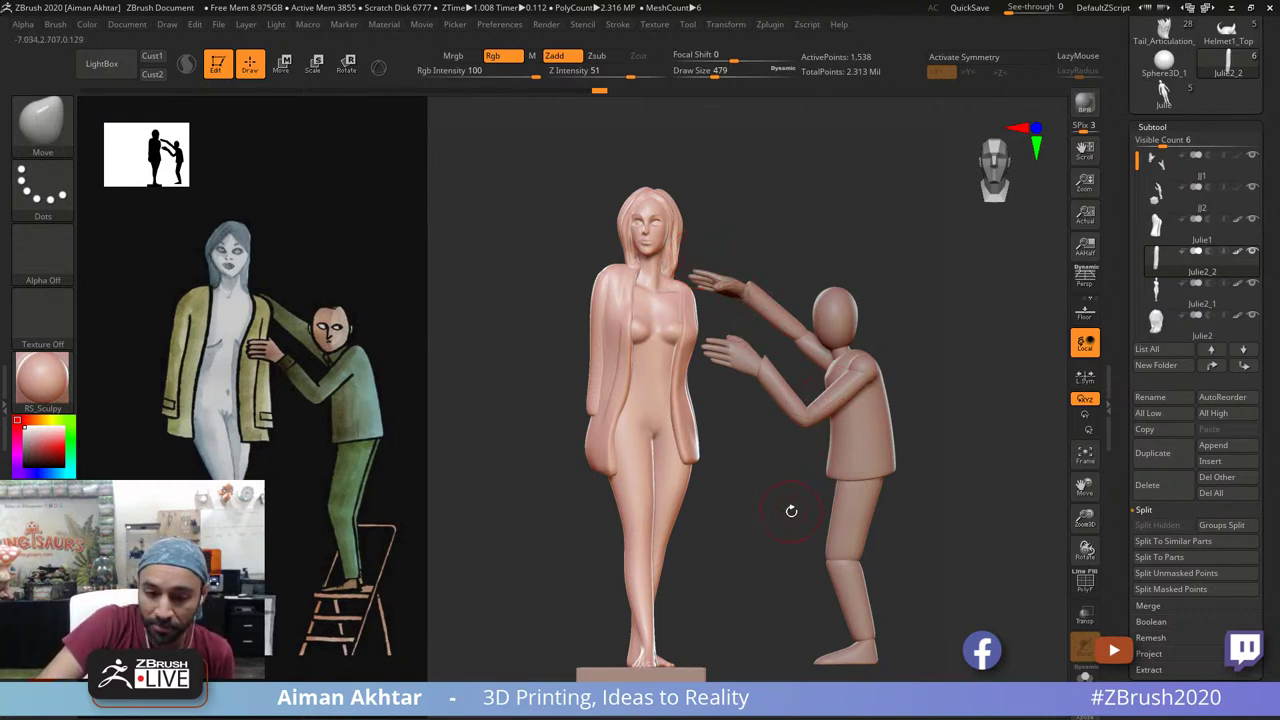
drag(791, 511, 780, 552)
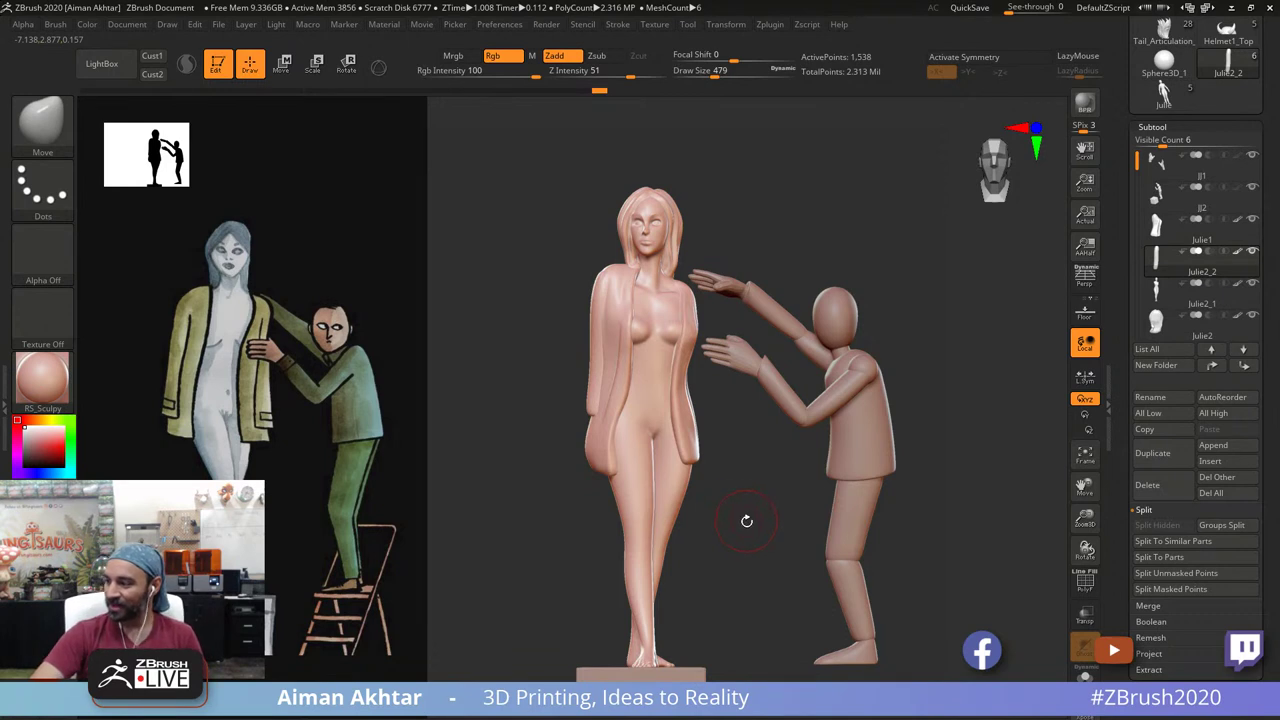
mouse_move(752, 582)
mouse_down()
mouse_move(762, 572)
mouse_move(764, 594)
mouse_up()
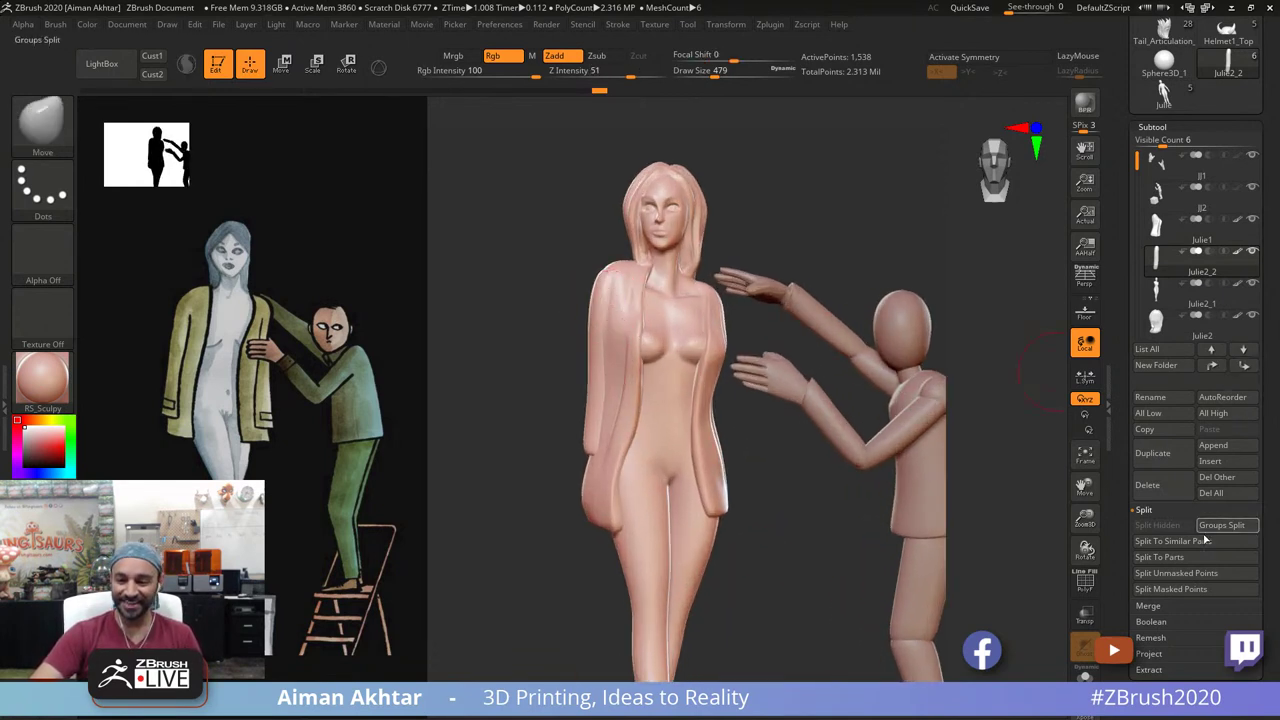
Step: Mirror the sleeve to the opposite side with Mirror And Weld
click(1160, 692)
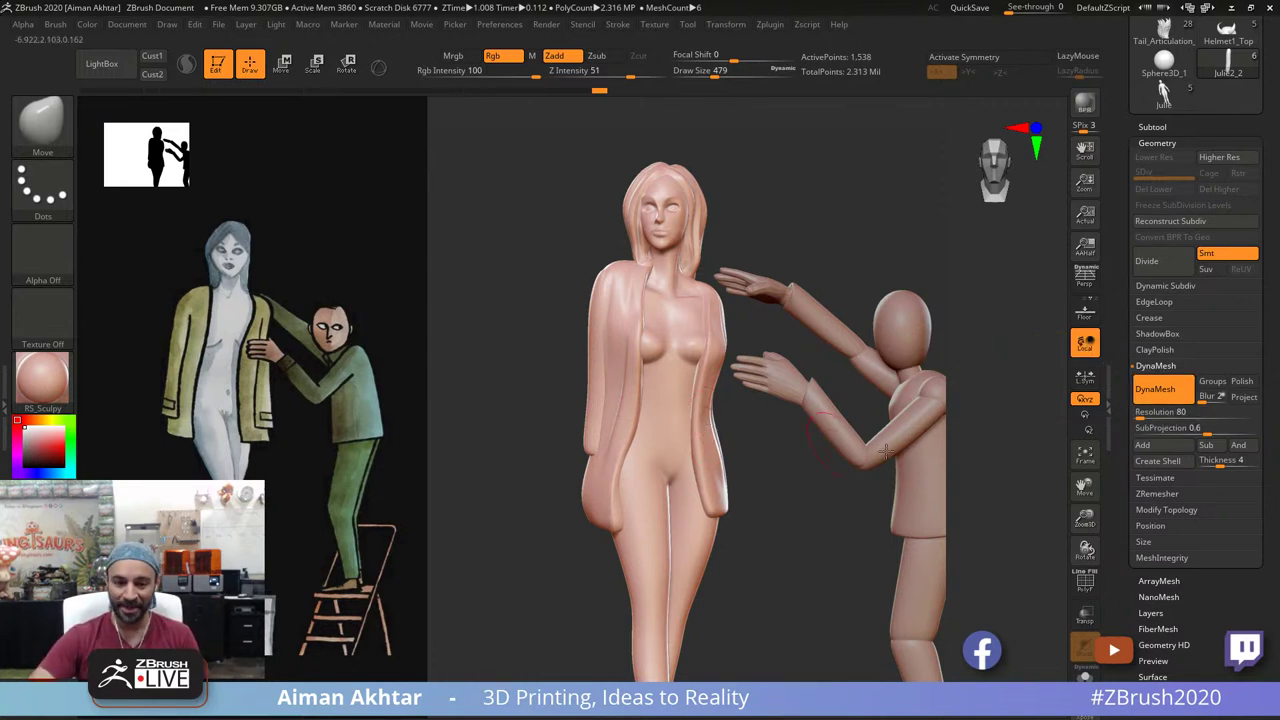
click(1153, 127)
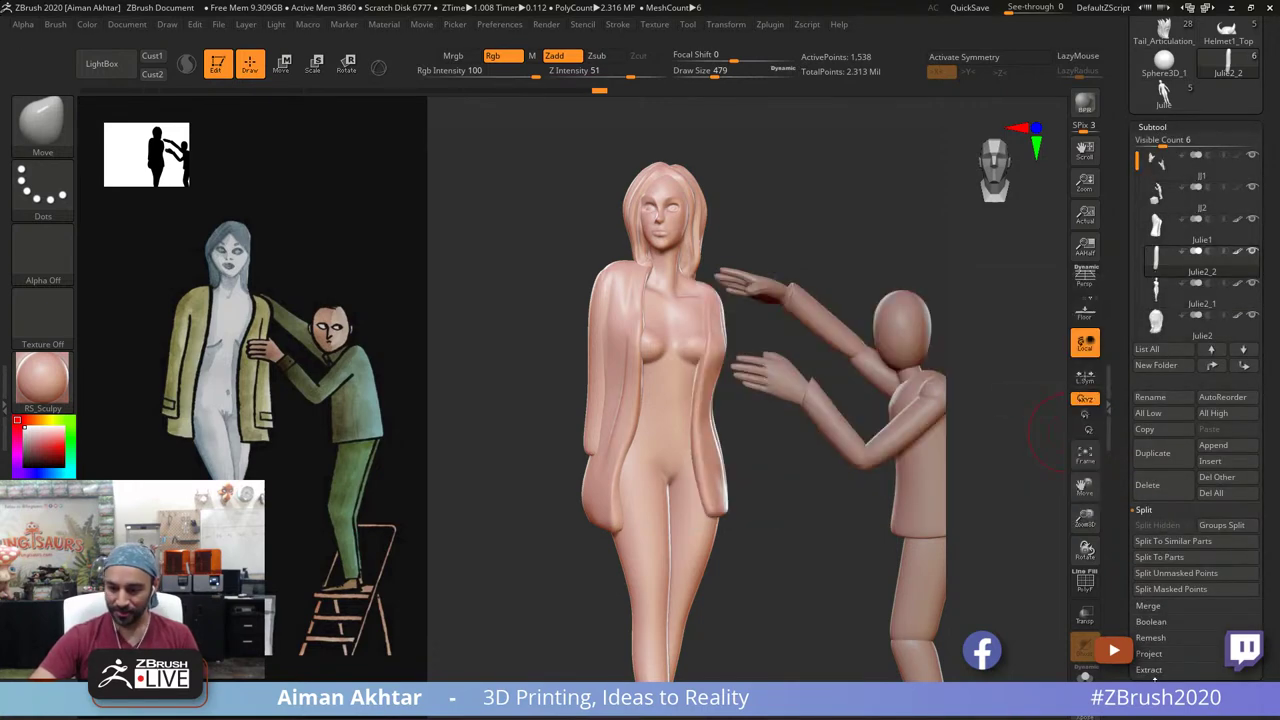
click(1158, 693)
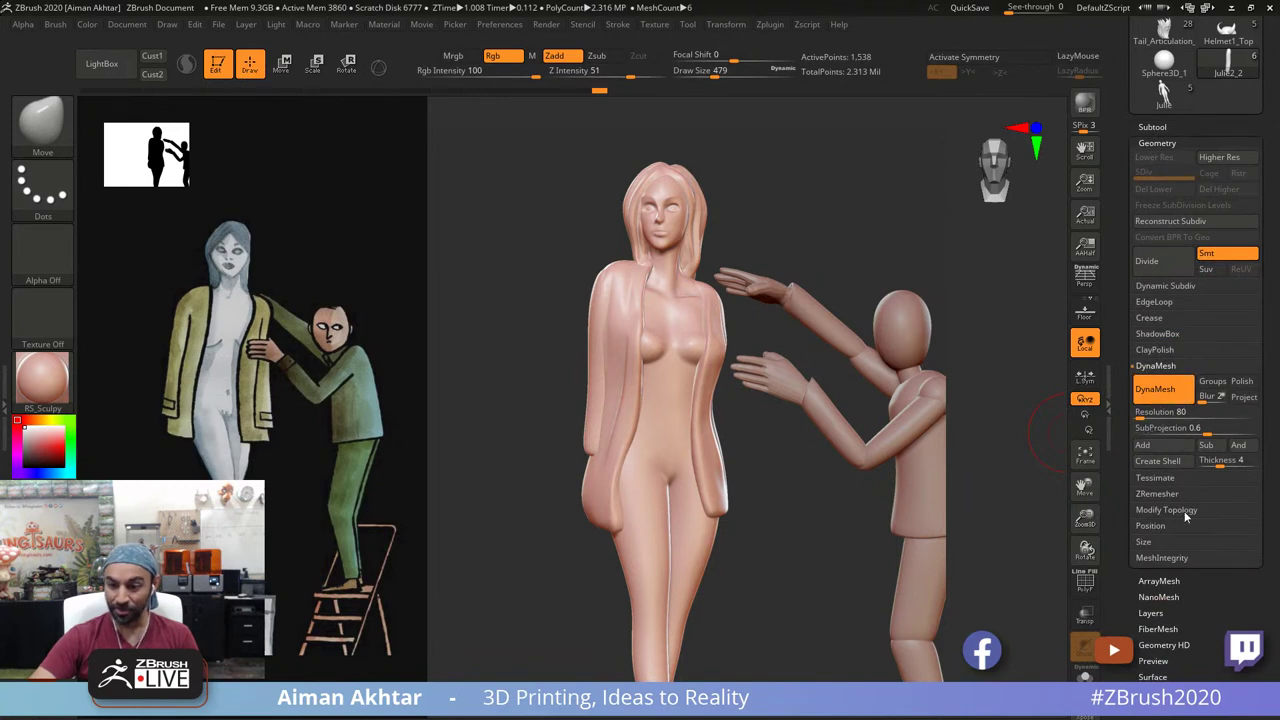
click(1180, 511)
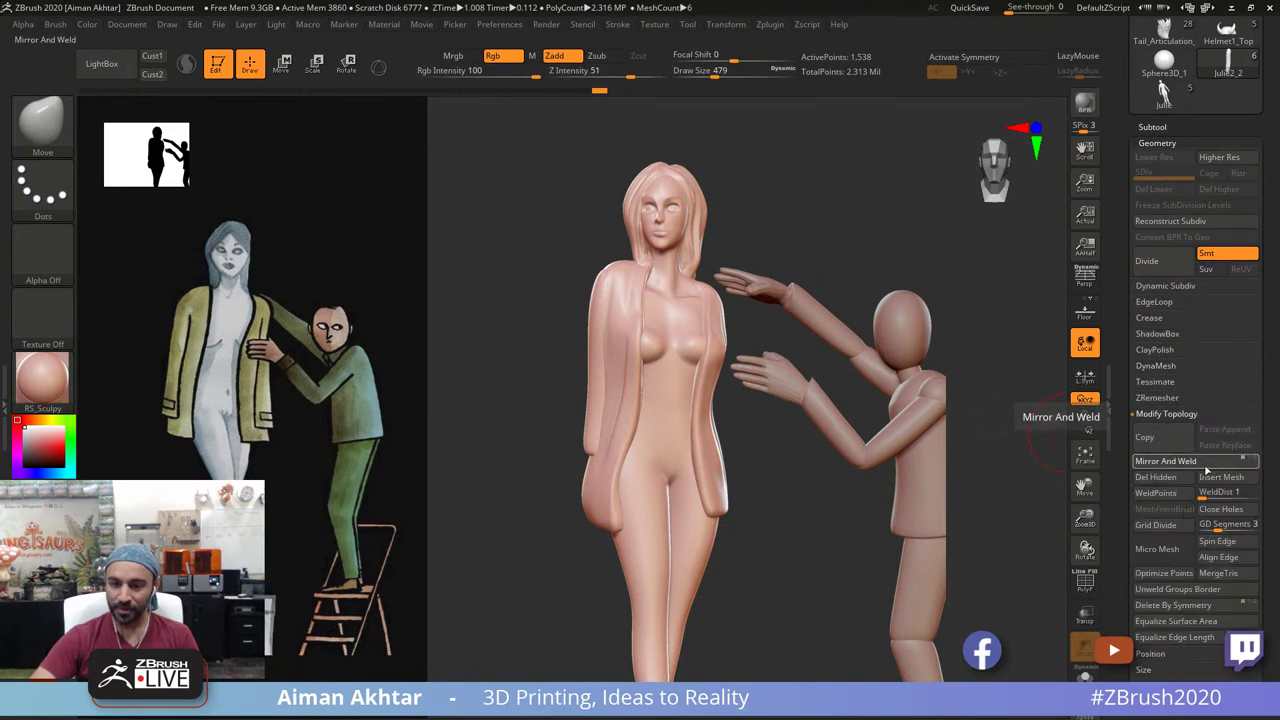
click(1206, 470)
Step: Isolate the sleeve subtool, mask only the original sleeve, and show the full scene again
click(1085, 676)
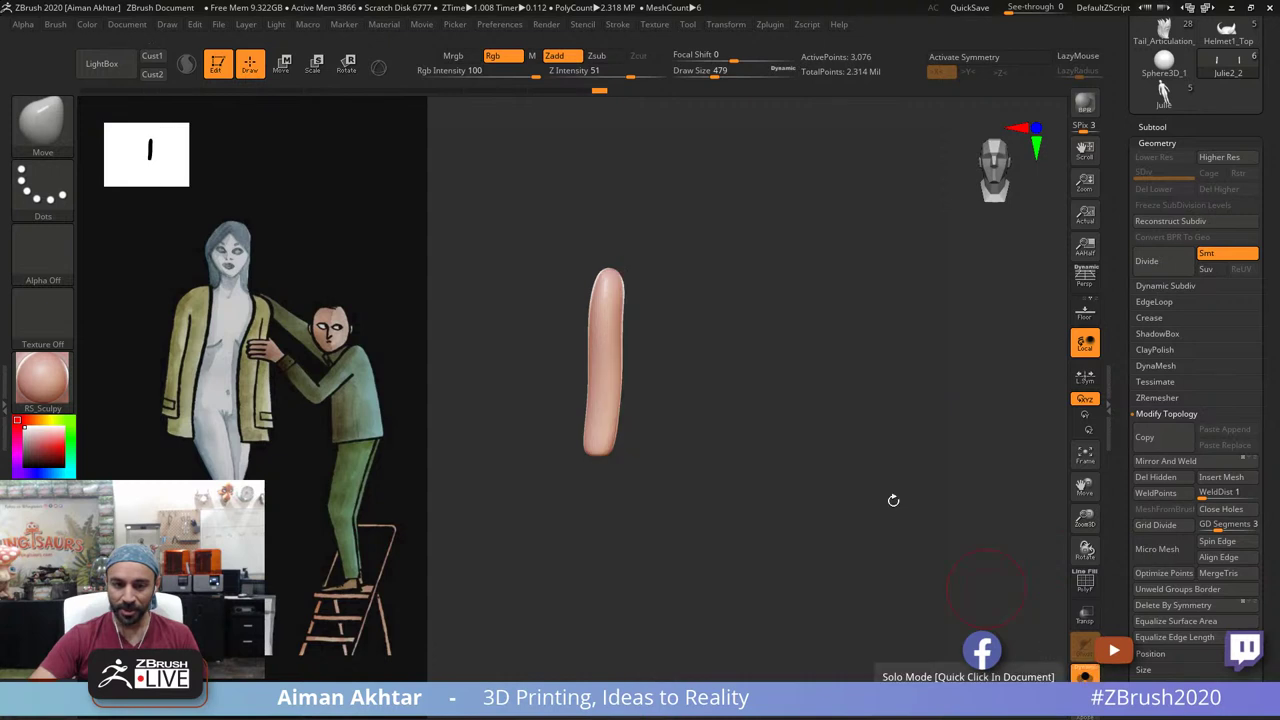
mouse_move(893, 500)
mouse_down()
mouse_move(677, 443)
mouse_move(717, 469)
mouse_move(637, 460)
mouse_move(760, 445)
mouse_move(690, 482)
mouse_up()
mouse_move(786, 288)
ctrl+mouse_down()
mouse_move(714, 481)
mouse_move(780, 489)
ctrl+mouse_up()
ctrl+click(780, 489)
click(1085, 675)
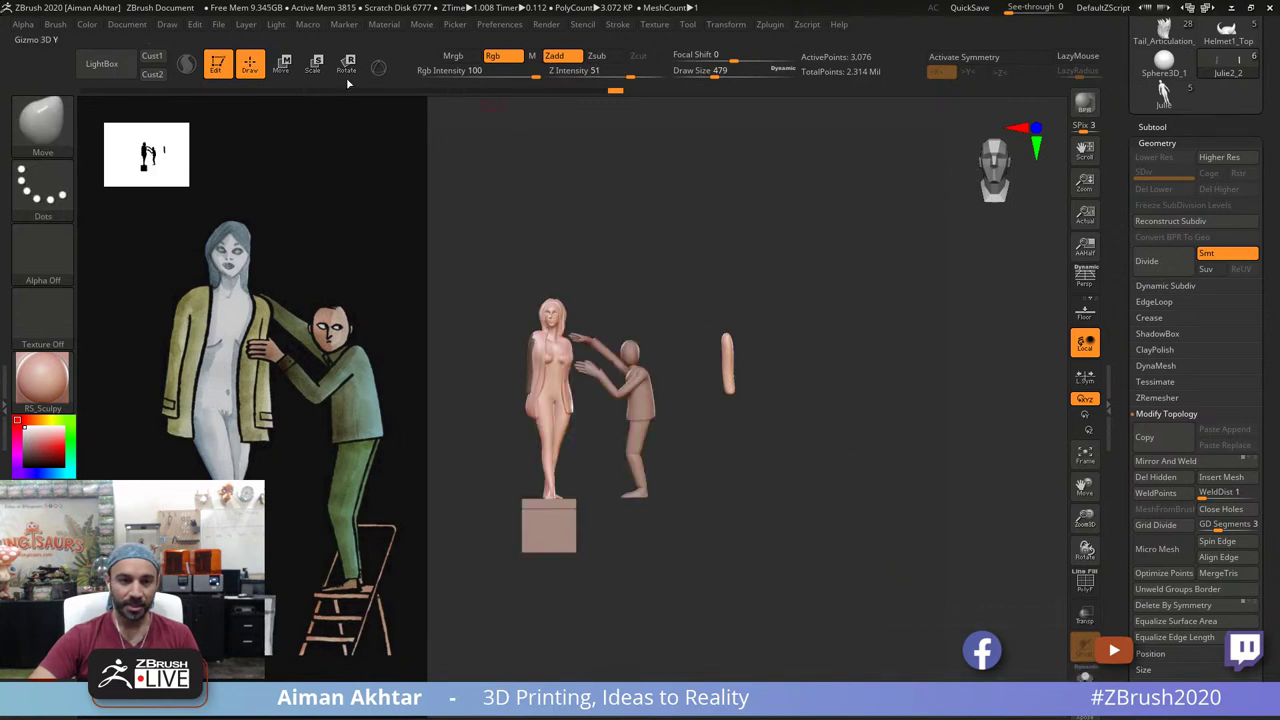
Step: Move the unmasked mirrored sleeve horizontally onto the woman's left shoulder with Transpose
click(282, 66)
mouse_move(726, 351)
shift+mouse_down()
mouse_move(844, 362)
mouse_move(628, 352)
shift+mouse_up()
key(q)
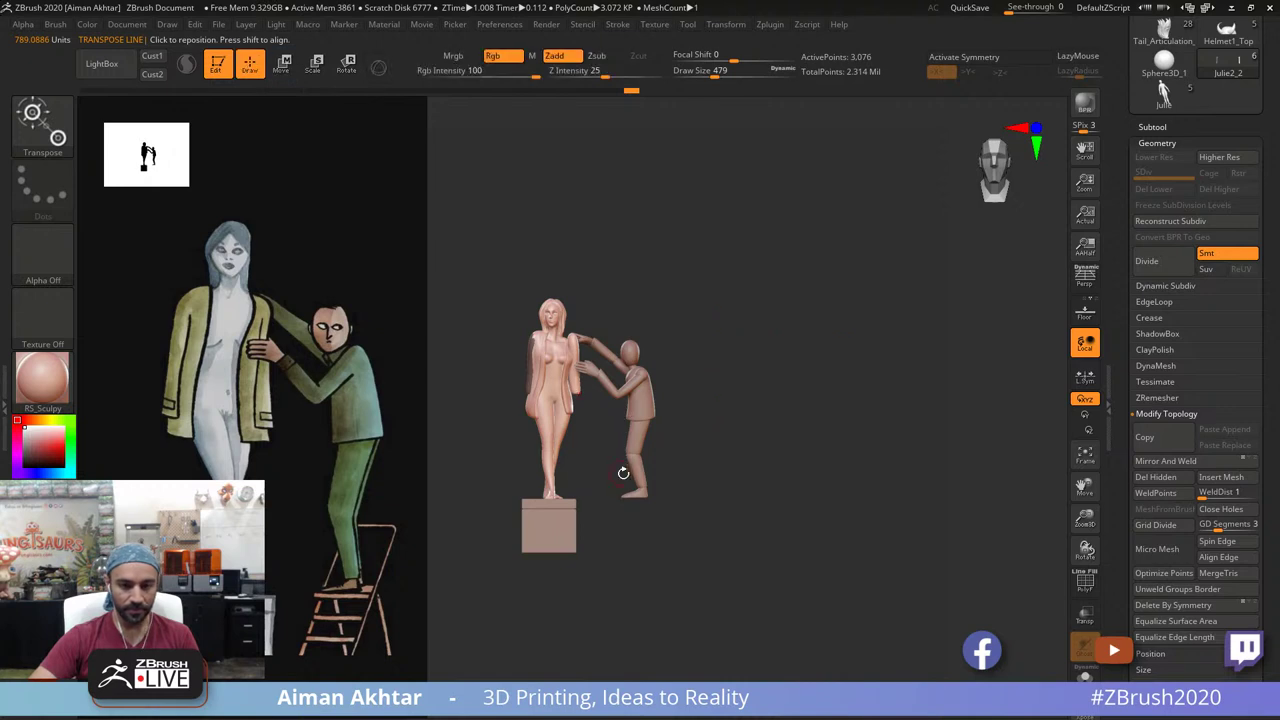
Step: Fit the left sleeve's lower end and shoulder to the coat in front view with the Move brush at draw size 1782
alt+drag(611, 469, 612, 600)
alt+drag(520, 500, 865, 500)
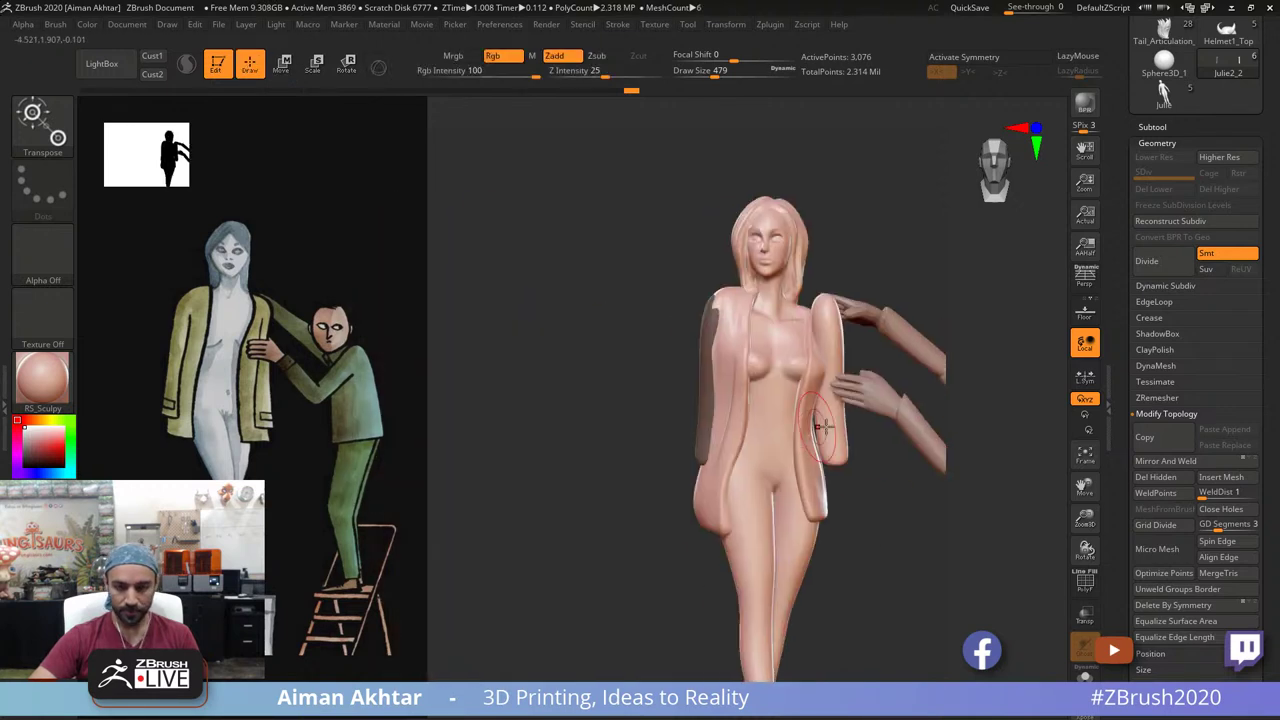
key(s)
mouse_move(836, 421)
mouse_down()
mouse_move(877, 421)
mouse_move(833, 434)
mouse_up()
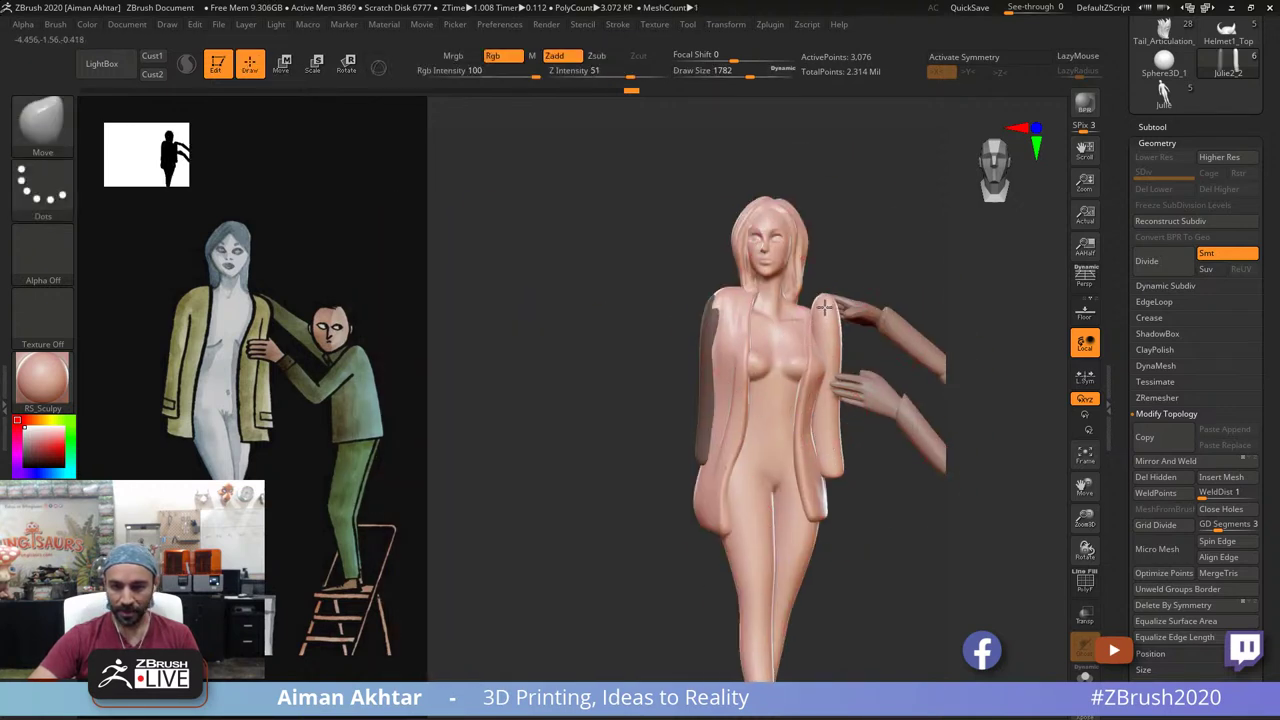
drag(825, 315, 823, 335)
Step: Shift the left sleeve toward the woman's back from side and rear angles with the Move brush at draw size 1782
shift+drag(903, 235, 750, 246)
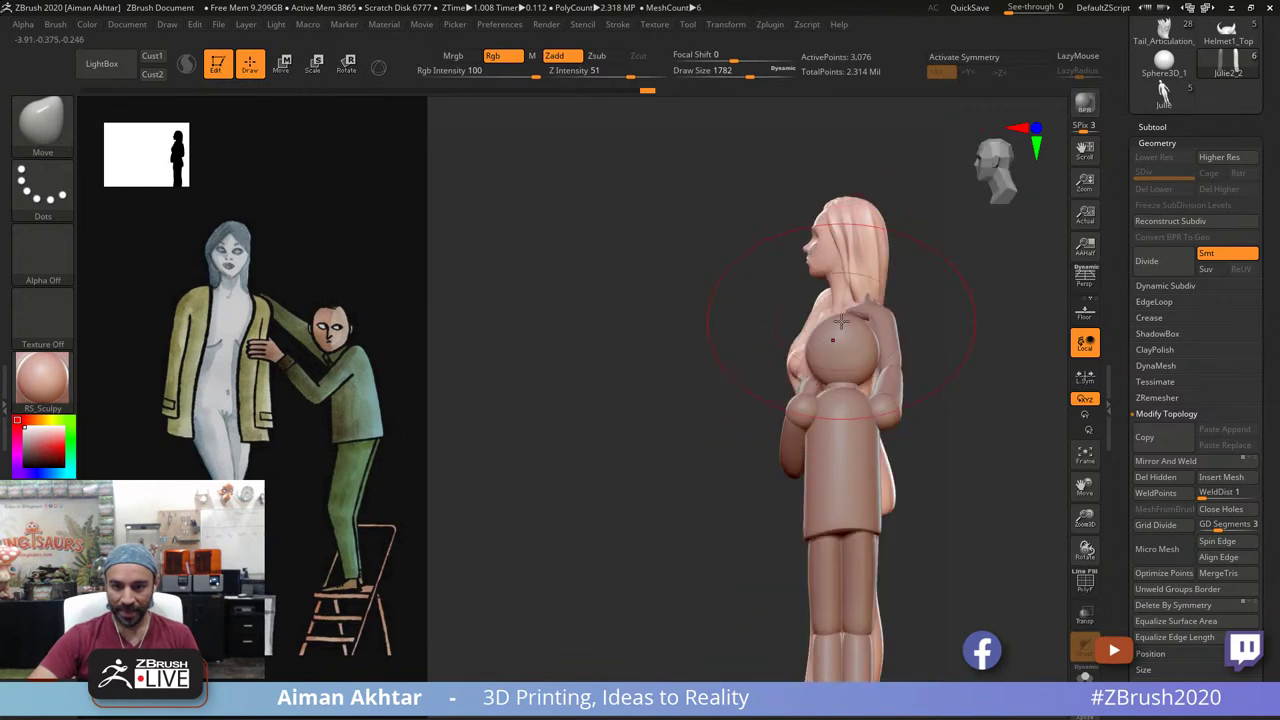
drag(916, 335, 900, 478)
drag(836, 350, 881, 374)
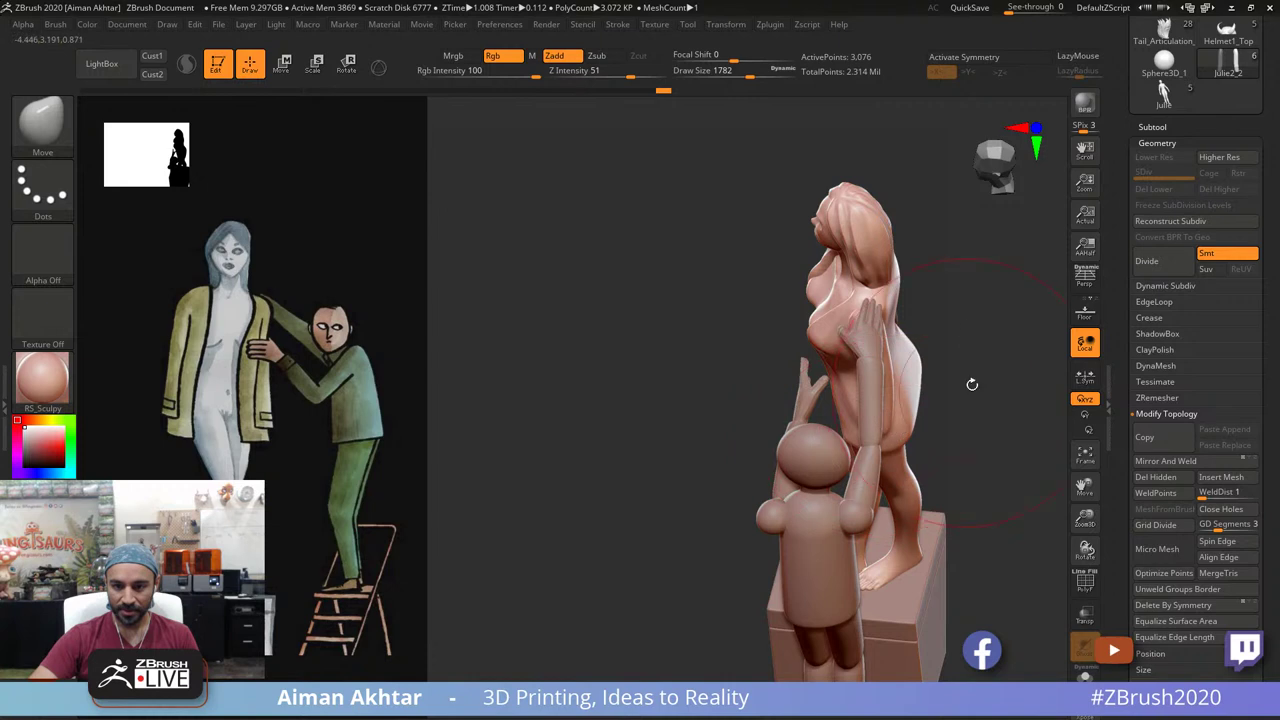
mouse_move(972, 385)
shift+mouse_down()
mouse_move(972, 341)
mouse_move(886, 366)
mouse_move(876, 296)
shift+mouse_up()
drag(890, 397, 907, 394)
mouse_move(851, 514)
shift+mouse_down()
mouse_move(961, 452)
mouse_move(874, 452)
shift+mouse_up()
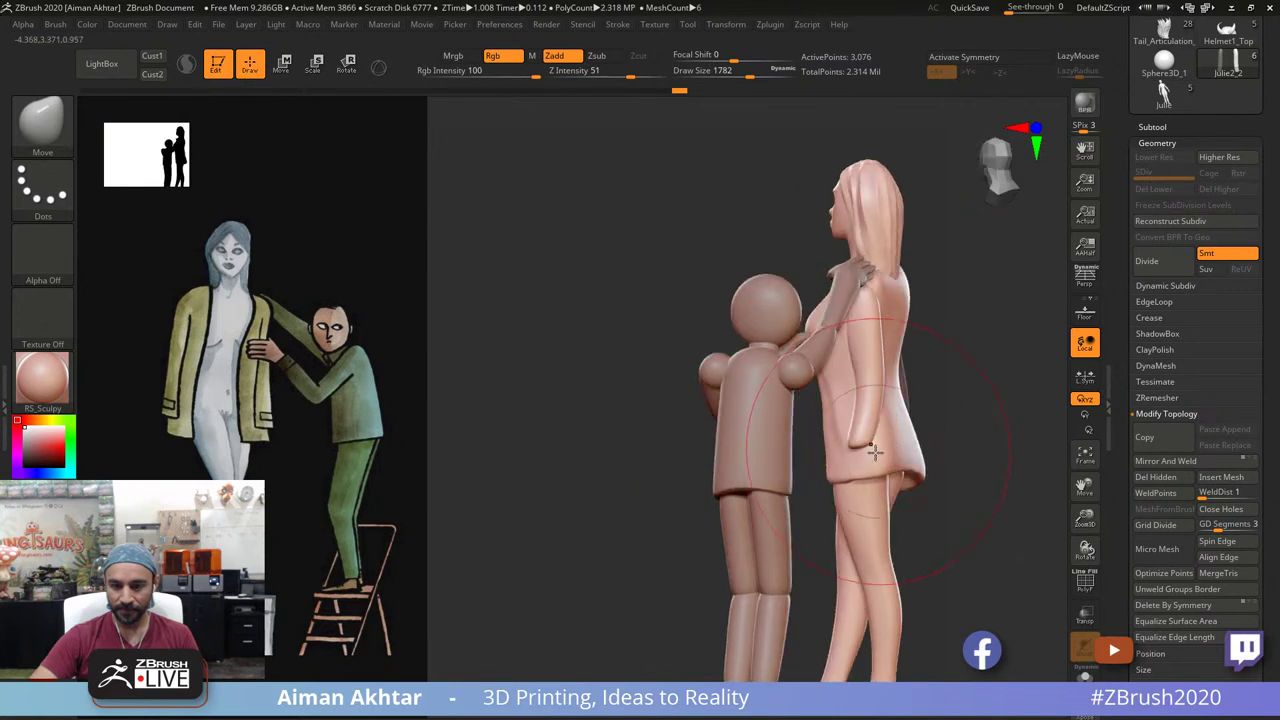
drag(845, 393, 847, 392)
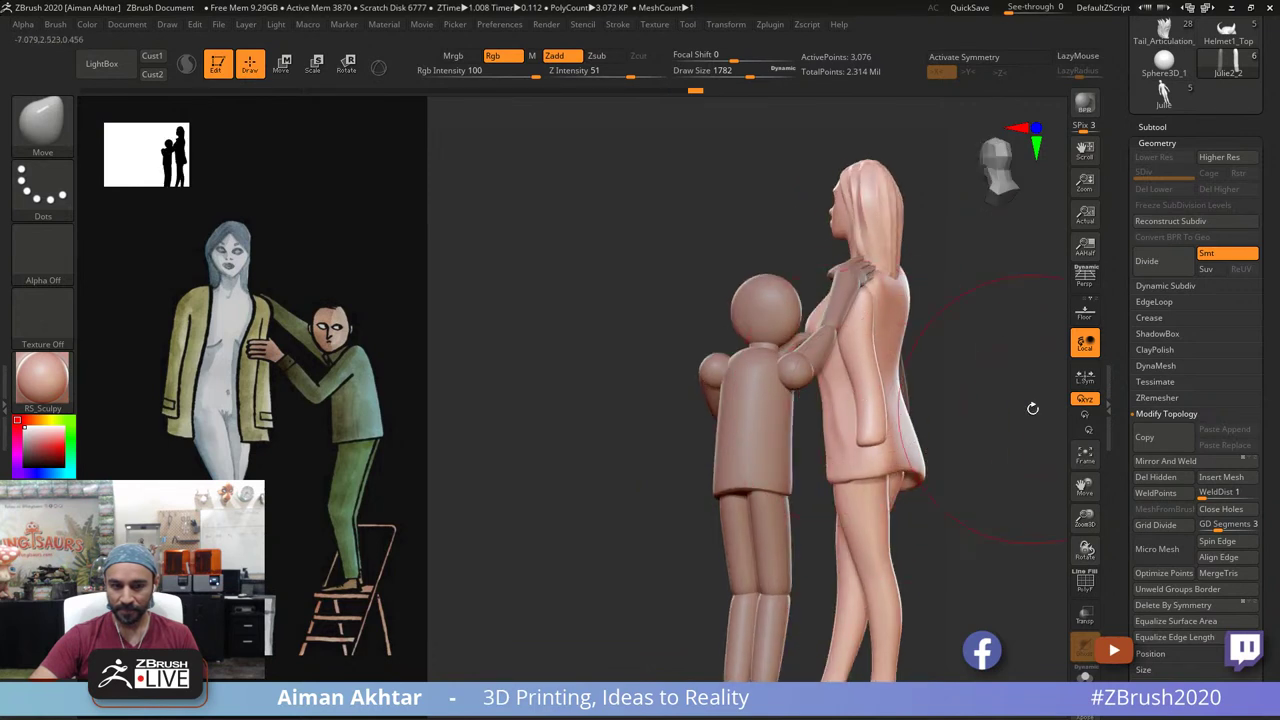
Step: Swing the left sleeve's lower end toward the woman's front in side view with the Move brush
drag(1031, 408, 1110, 428)
mouse_move(969, 468)
alt+mouse_down()
mouse_move(977, 490)
mouse_move(876, 521)
alt+mouse_up()
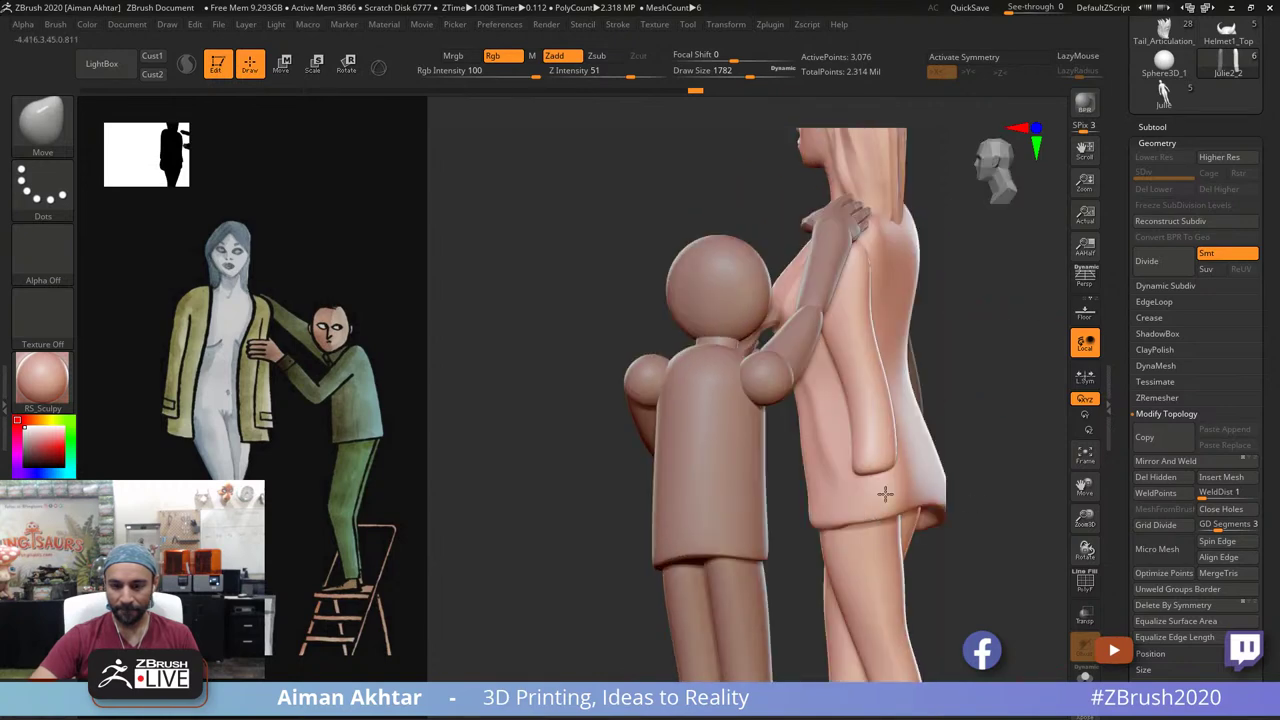
drag(927, 479, 947, 477)
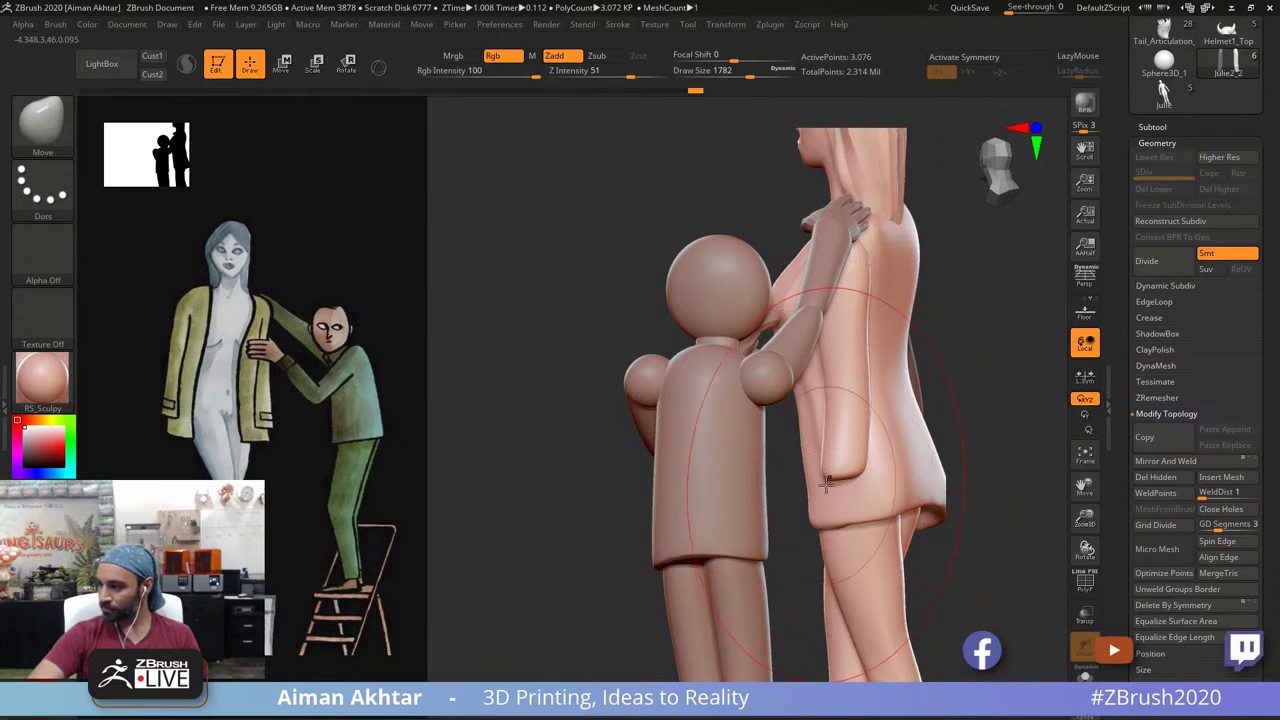
Step: Nudge the left sleeve's cuff inward in front view with the Move brush at draw size 1051
drag(597, 571, 671, 574)
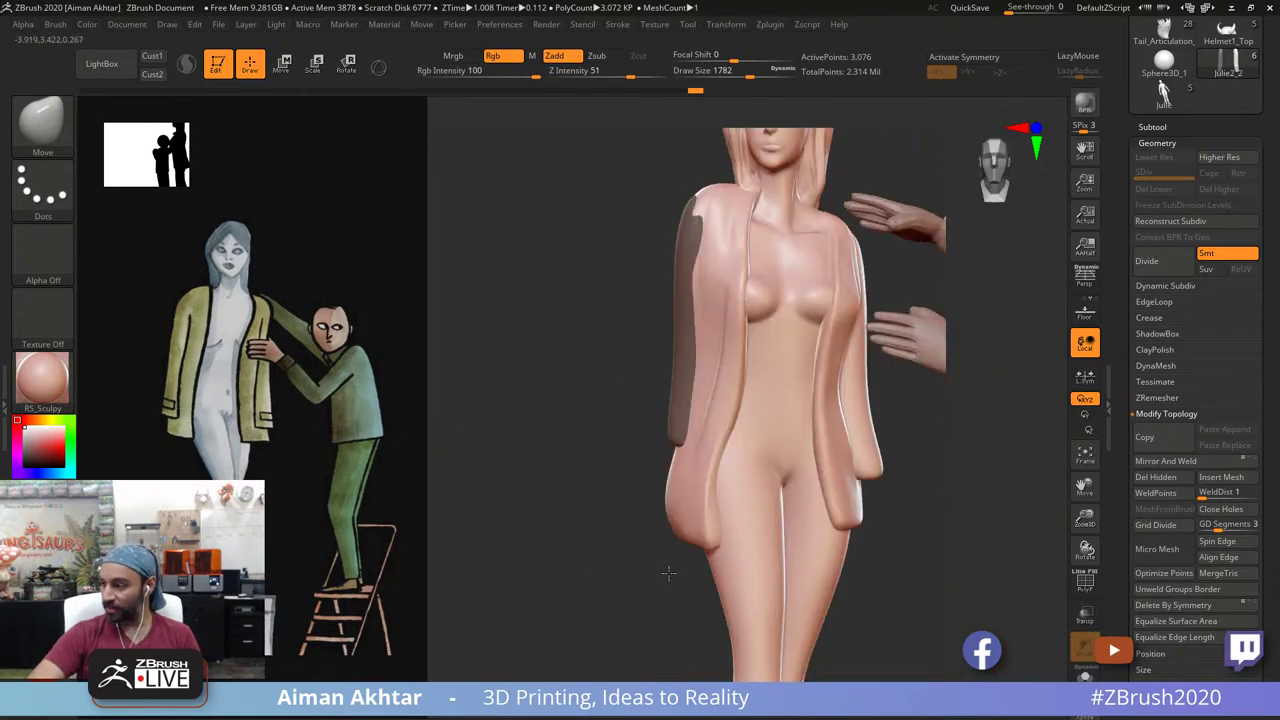
alt+drag(887, 525, 765, 624)
key(s)
drag(756, 557, 749, 555)
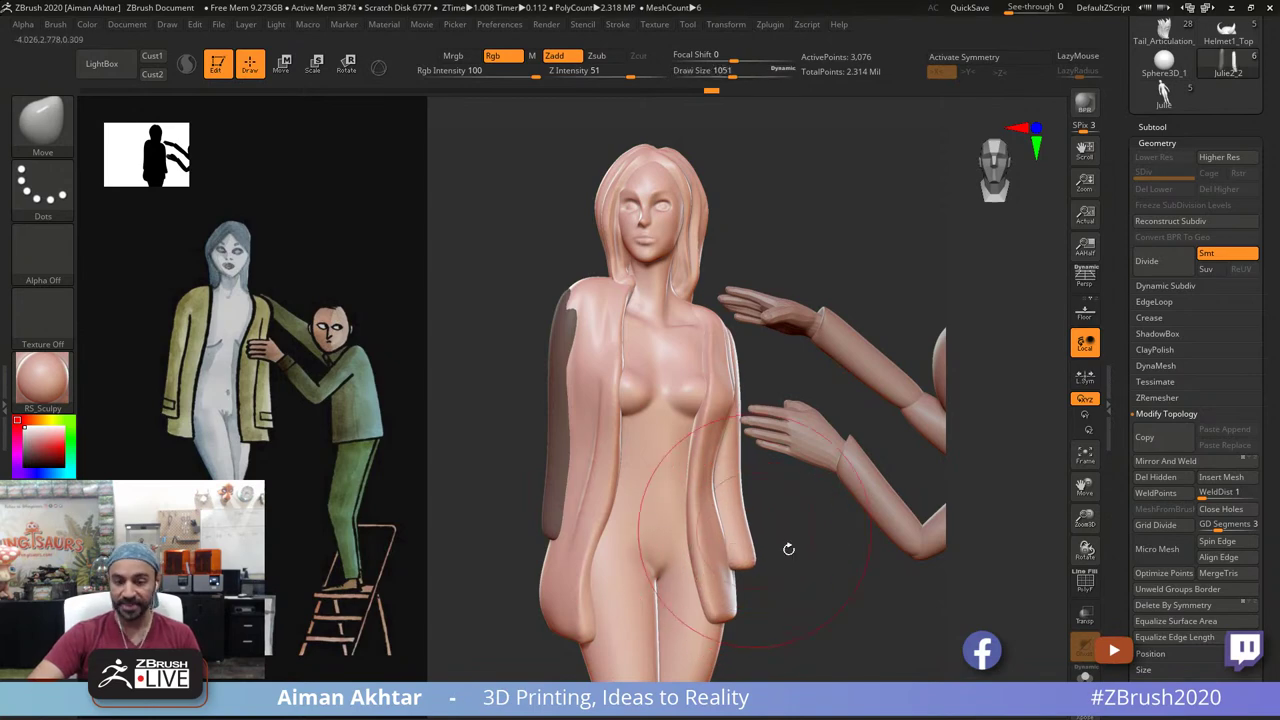
mouse_move(788, 549)
mouse_down()
mouse_move(793, 460)
mouse_move(832, 436)
mouse_up()
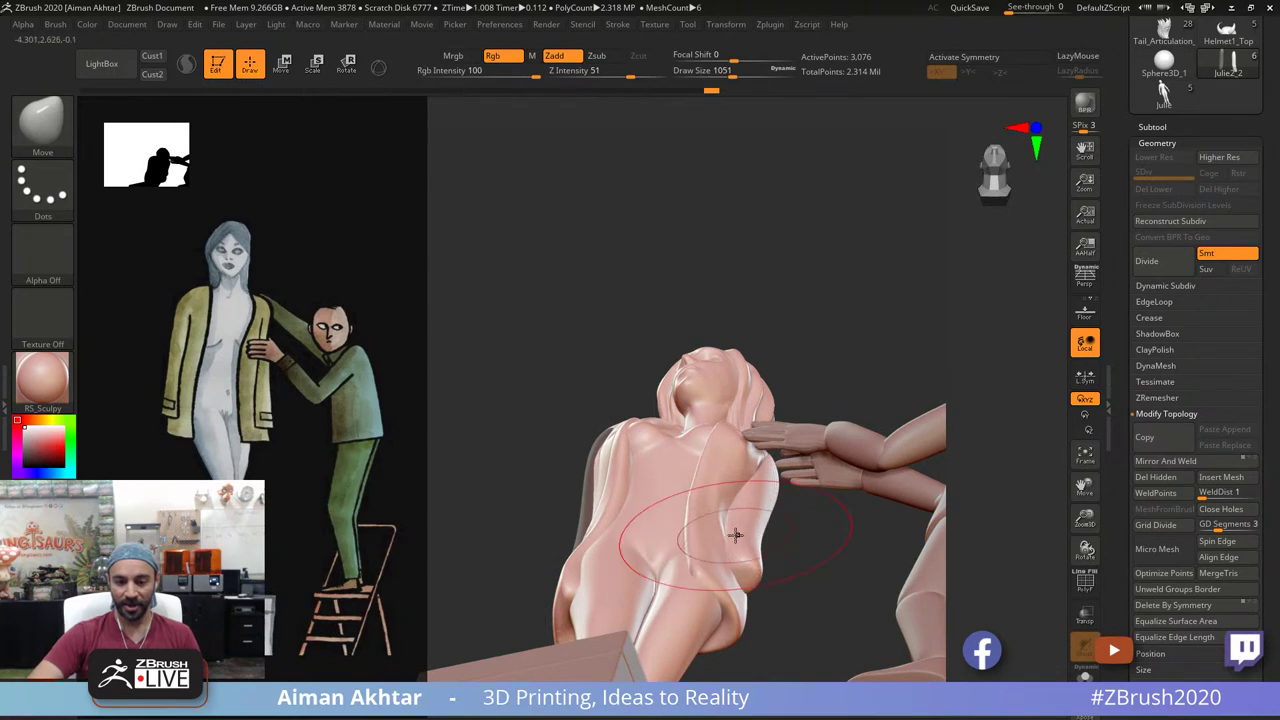
Step: Push the left sleeve's shoulder area closer to the coat in front view with the Move brush at draw size 979
drag(803, 555, 803, 629)
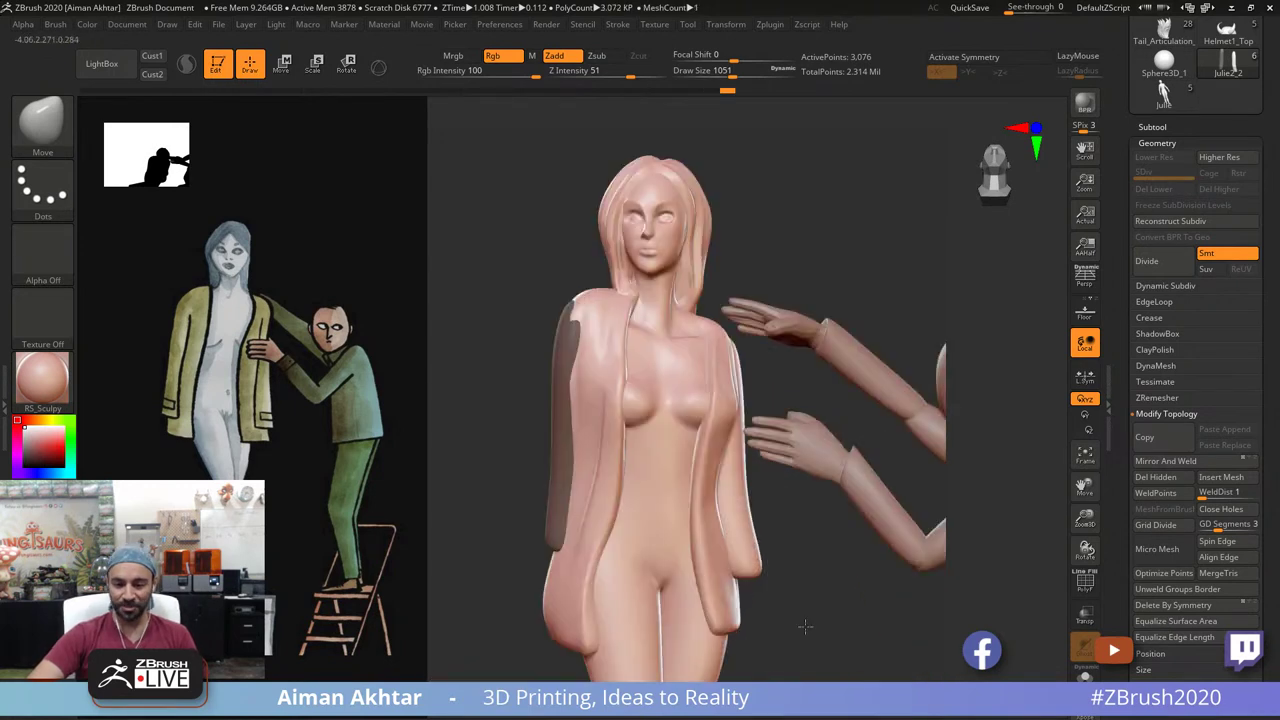
alt+click(723, 547)
key(s)
mouse_move(736, 543)
mouse_down()
mouse_move(712, 543)
mouse_move(764, 548)
mouse_move(749, 544)
mouse_up()
key(s)
key(s)
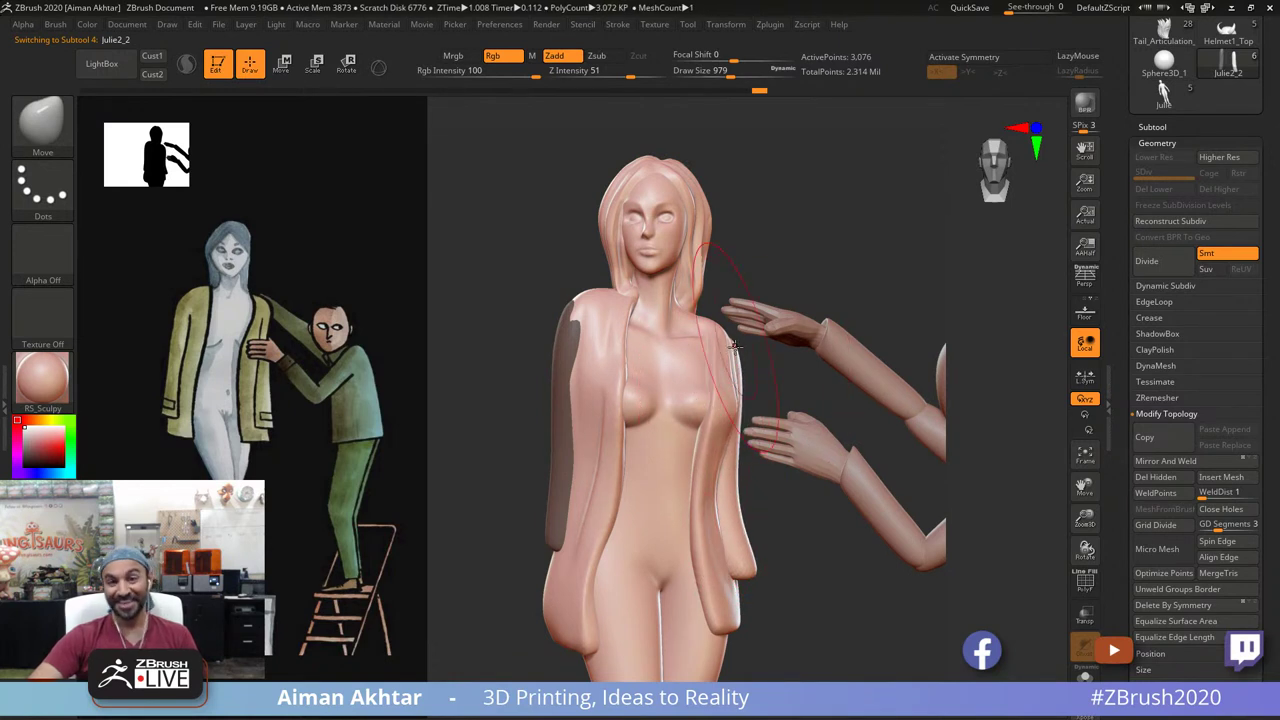
mouse_move(739, 345)
right_down()
mouse_move(766, 346)
mouse_move(730, 358)
right_up()
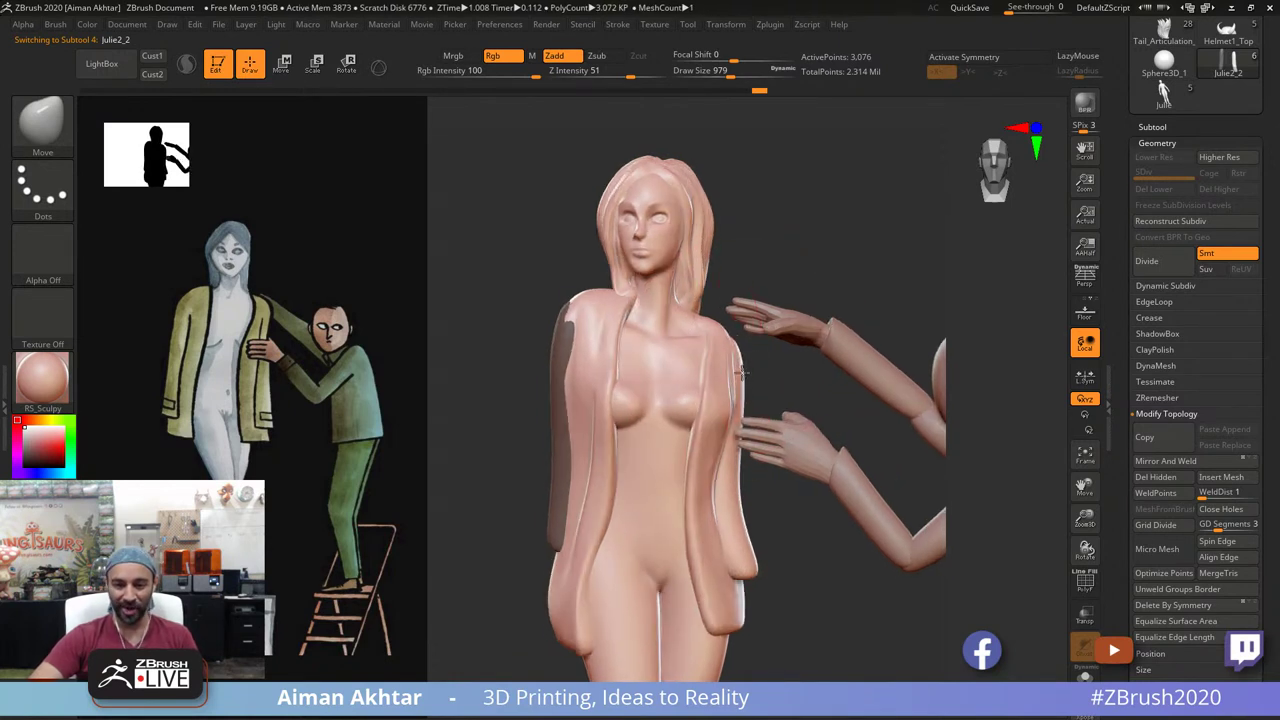
drag(745, 373, 737, 353)
Step: Even out the left sleeve's edge from behind and tuck its shoulder against the coat with the Move brush at draw size 779
right_drag(768, 367, 662, 368)
right_drag(908, 497, 915, 334)
right_drag(908, 415, 838, 425)
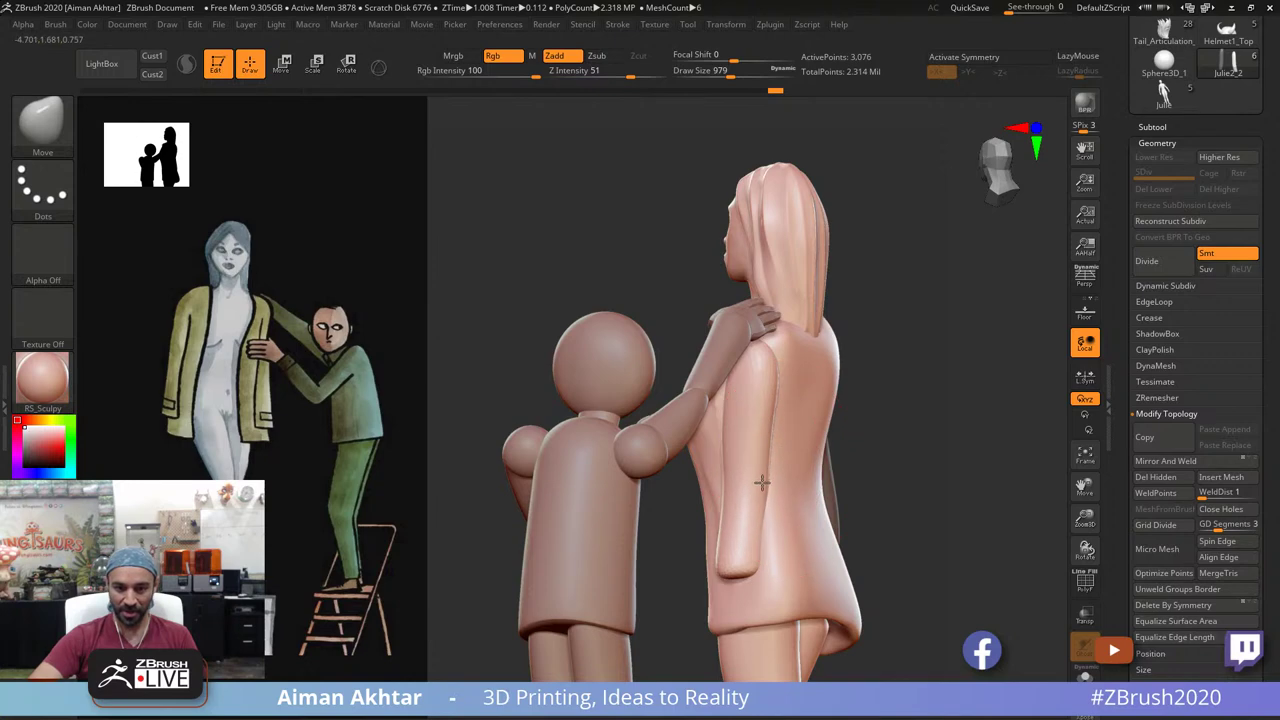
key(bracketleft)
key(bracketleft)
shift+drag(780, 494, 744, 500)
right_drag(940, 514, 986, 518)
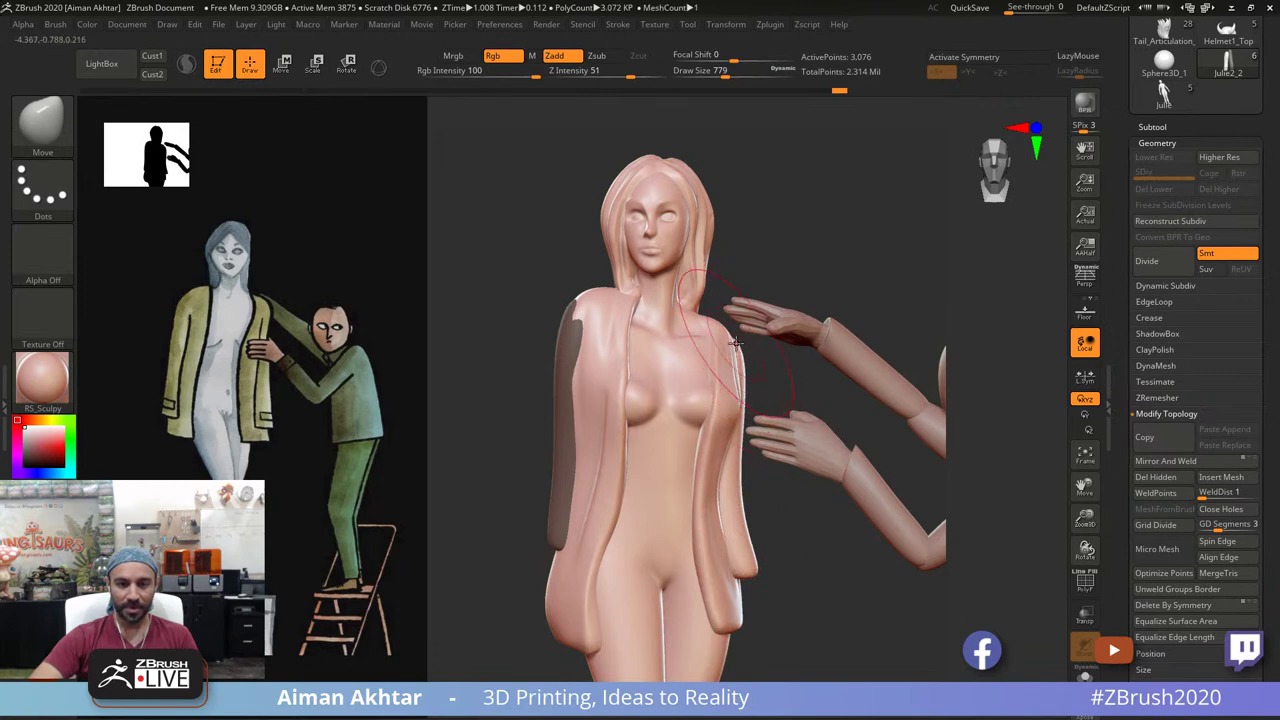
drag(822, 378, 751, 362)
drag(820, 289, 708, 298)
drag(786, 340, 777, 345)
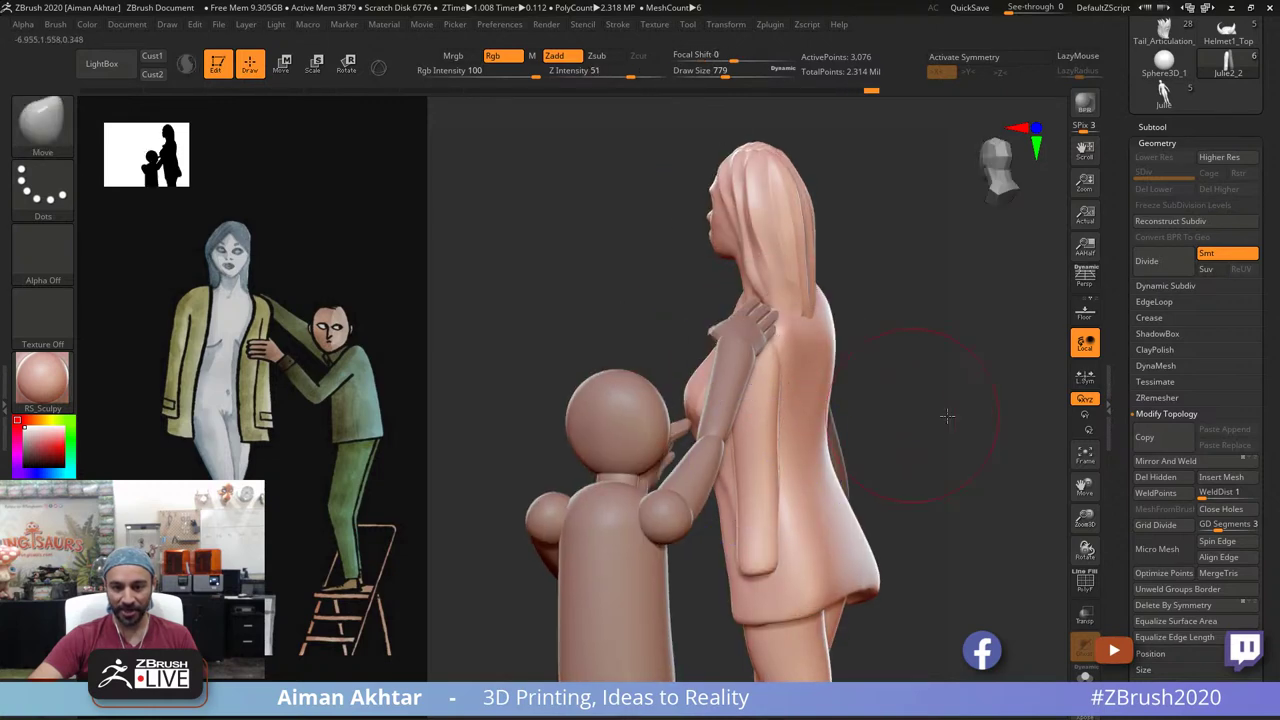
Step: Carve a navel into the woman's abdomen with the DamStandard brush at draw size 264
shift+drag(948, 414, 1017, 423)
mouse_move(917, 306)
alt+mouse_down()
mouse_move(823, 309)
mouse_move(806, 286)
mouse_move(839, 303)
alt+mouse_up()
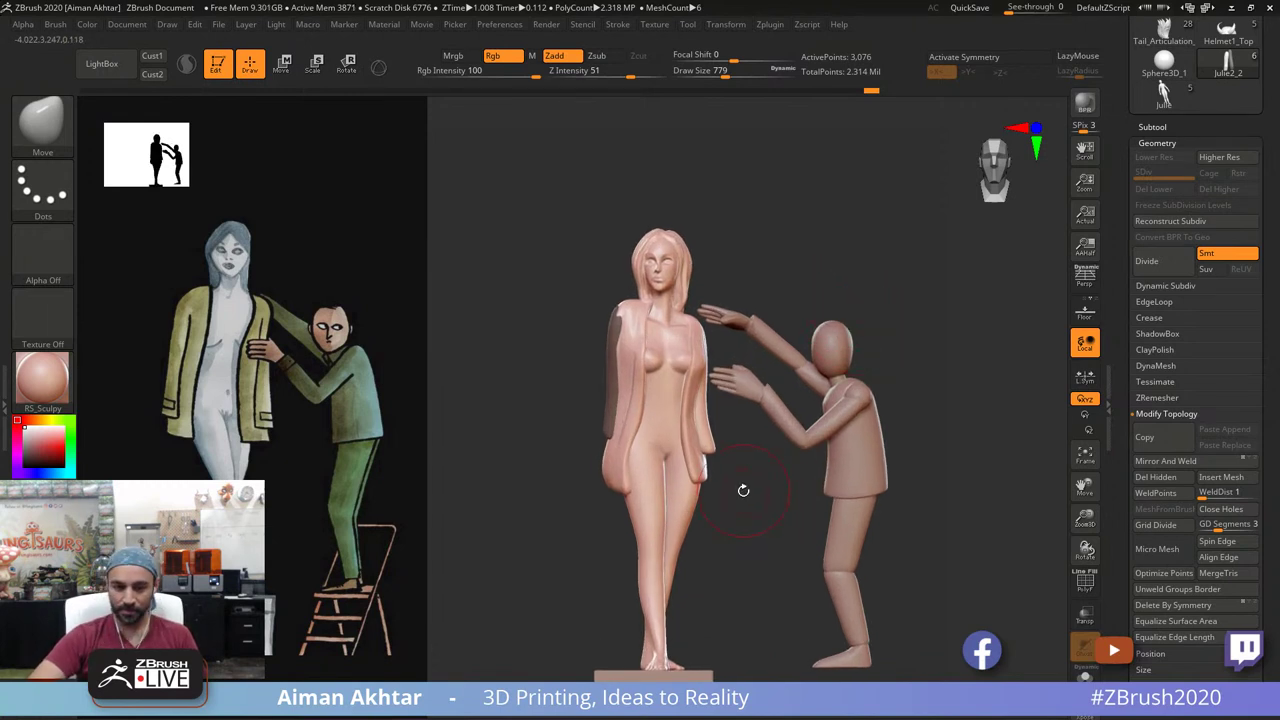
alt+drag(743, 490, 780, 600)
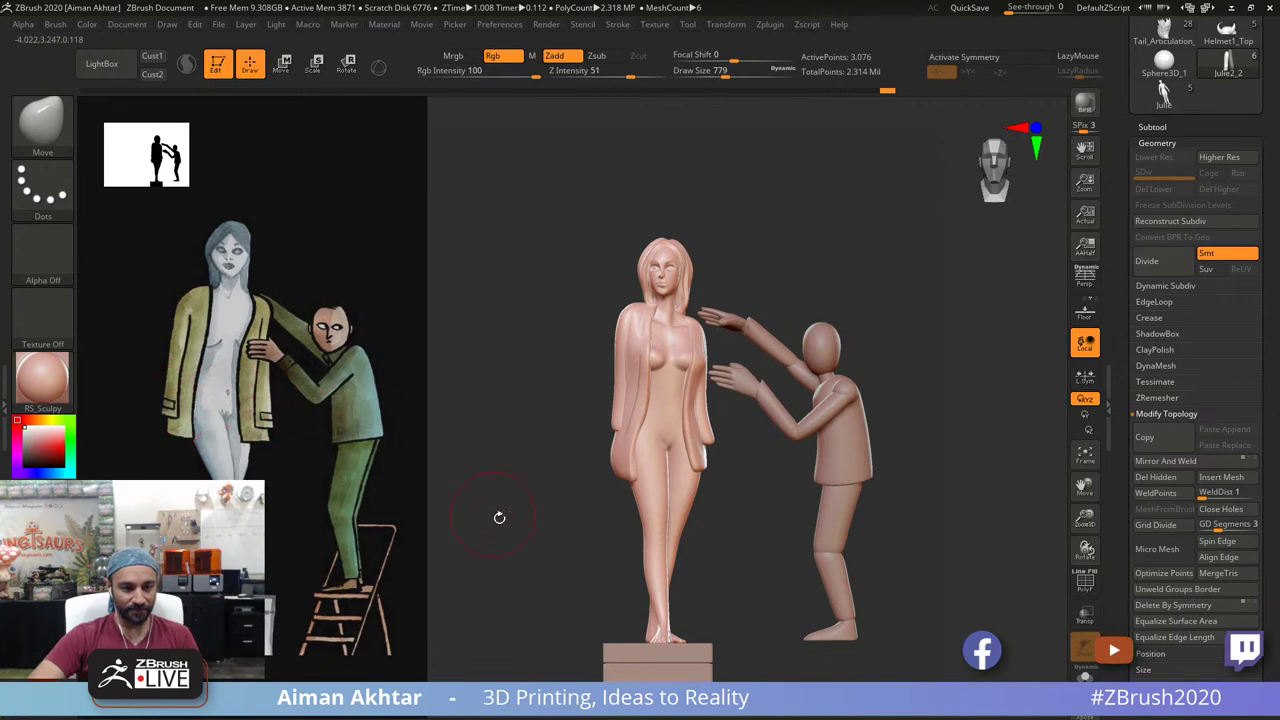
alt+drag(770, 548, 869, 486)
key(b)
key(d)
key(s)
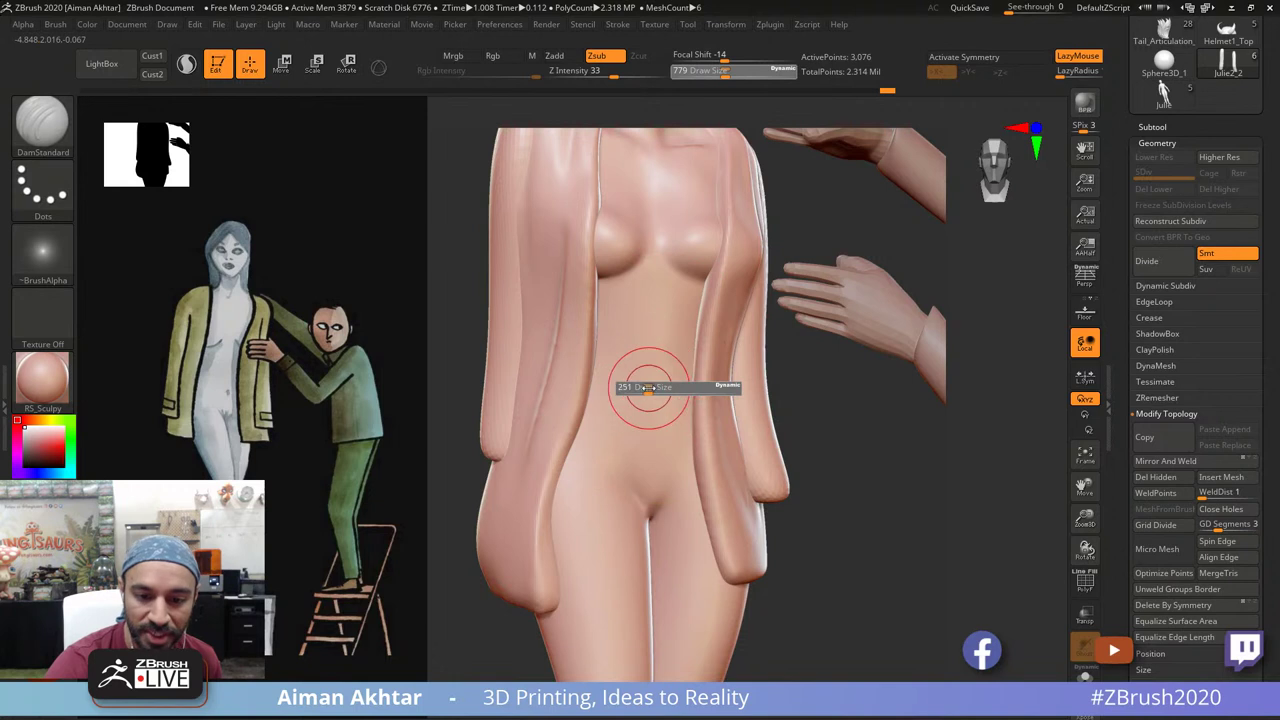
alt+click(661, 373)
drag(662, 369, 664, 363)
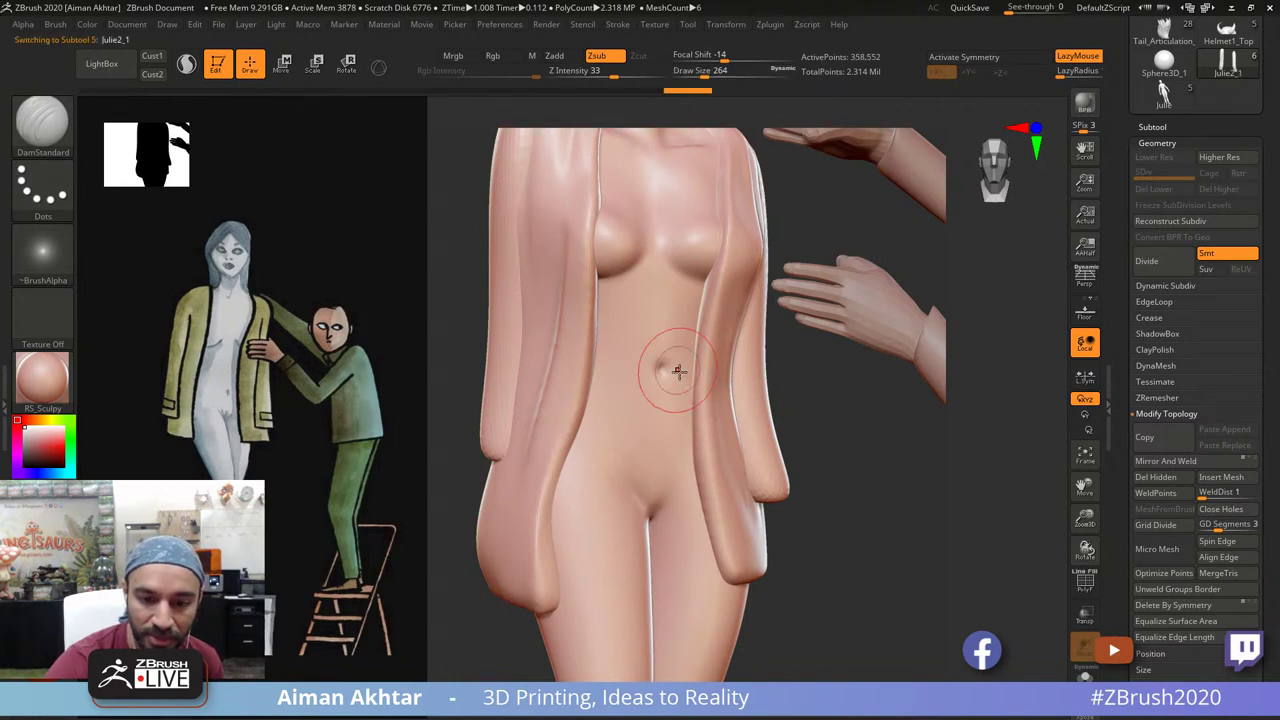
mouse_move(842, 467)
mouse_down()
mouse_move(803, 454)
mouse_move(833, 462)
mouse_up()
Step: Carve the anatomical creases where the woman's thighs meet the pelvis with the DamStandard brush at draw size 206
key(s)
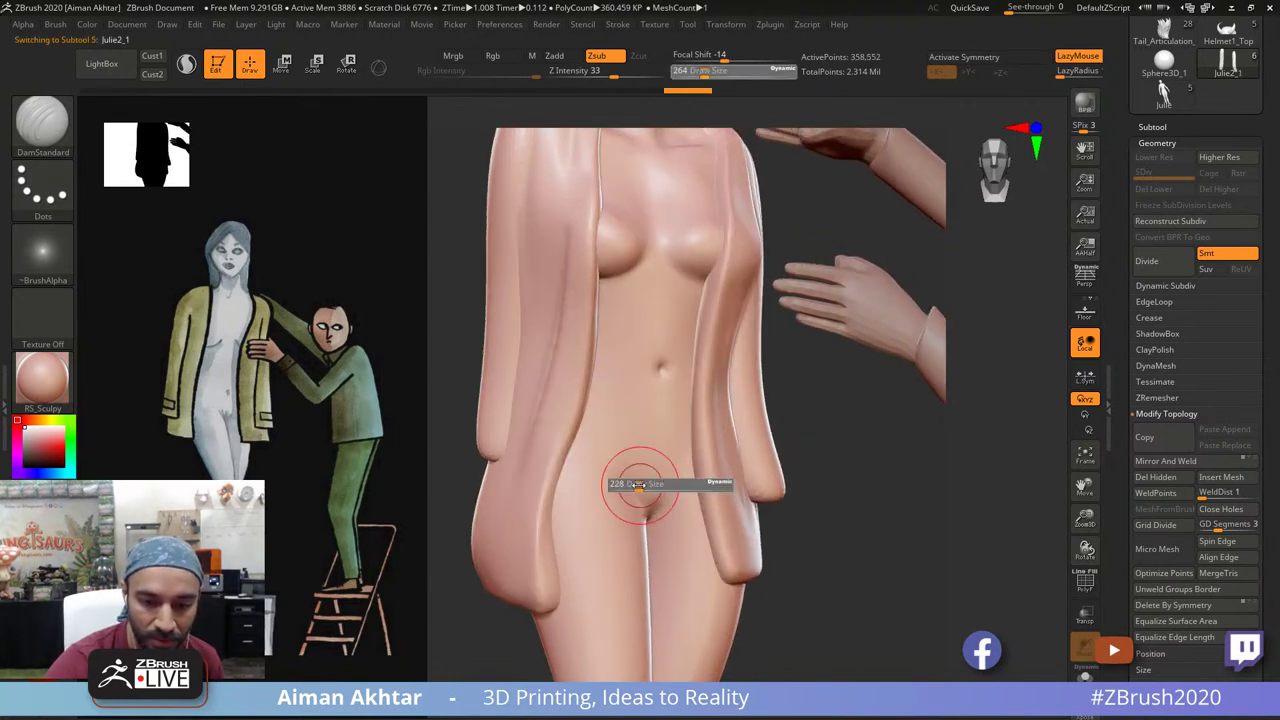
mouse_move(641, 485)
mouse_down()
mouse_move(669, 483)
mouse_move(640, 516)
mouse_move(634, 470)
mouse_up()
key(s)
key(ctrl+z)
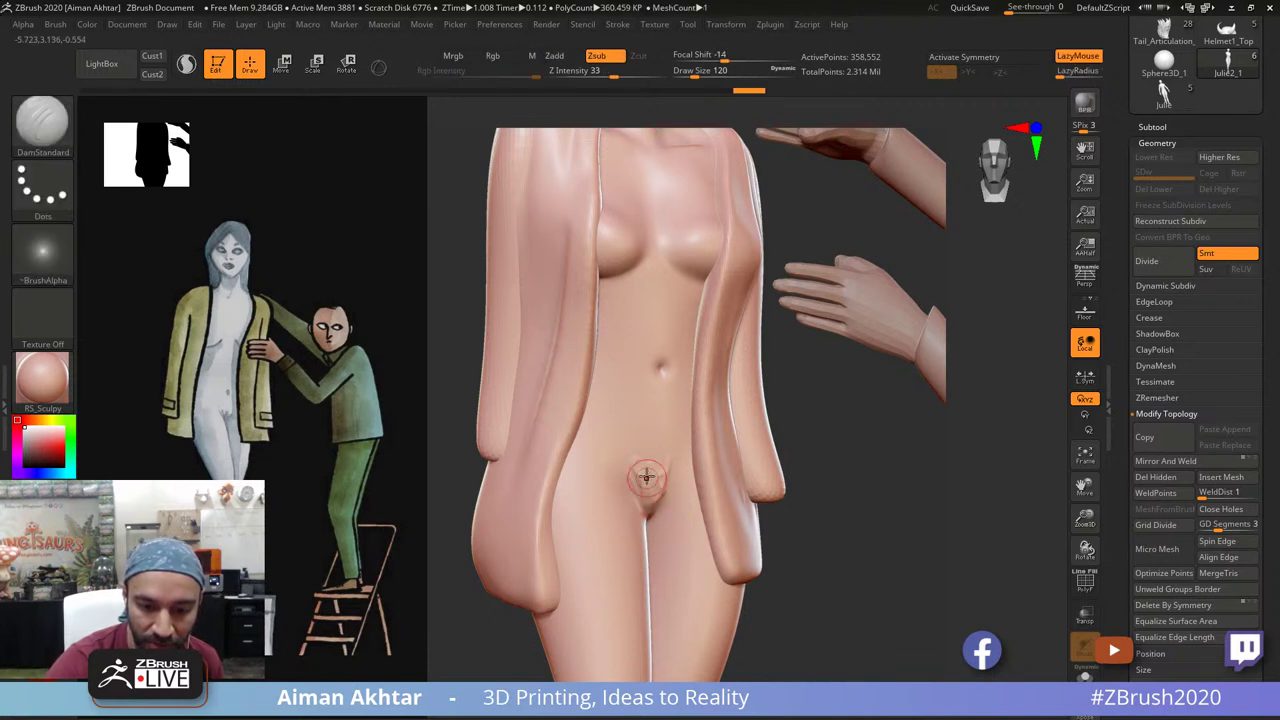
drag(789, 441, 800, 448)
key(s)
drag(677, 491, 655, 554)
drag(686, 484, 656, 550)
drag(808, 445, 786, 446)
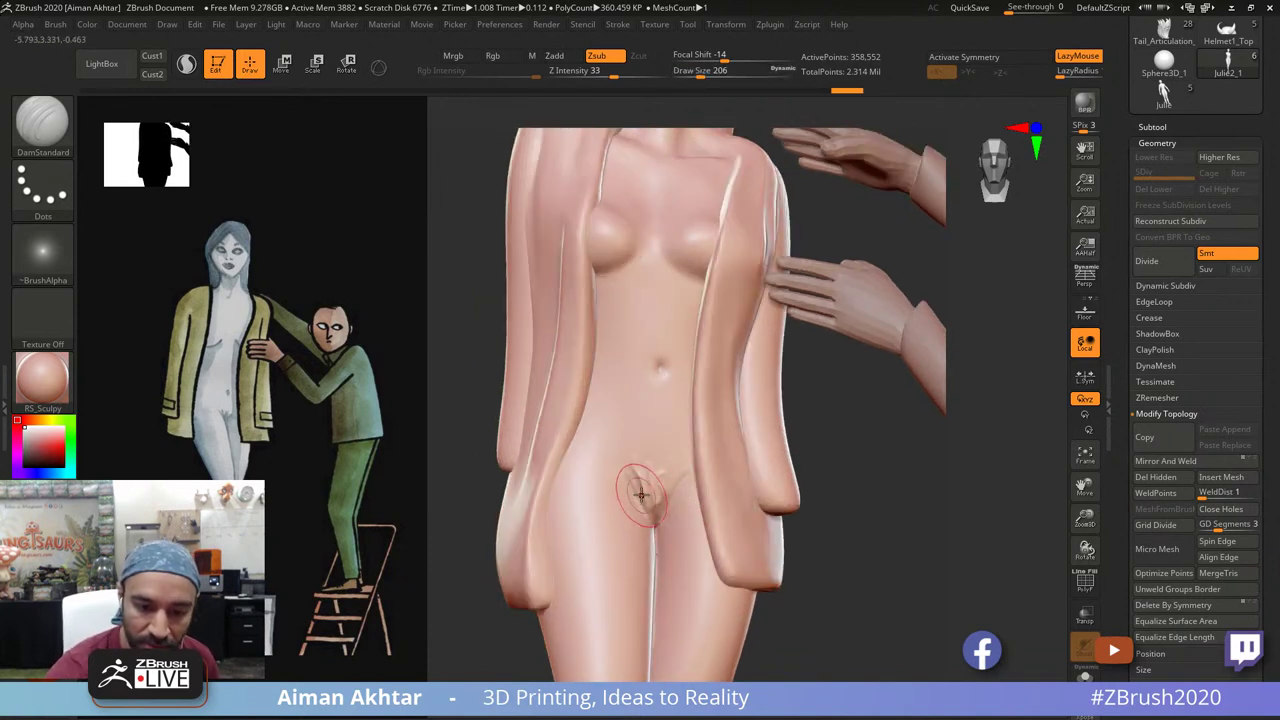
drag(622, 470, 648, 514)
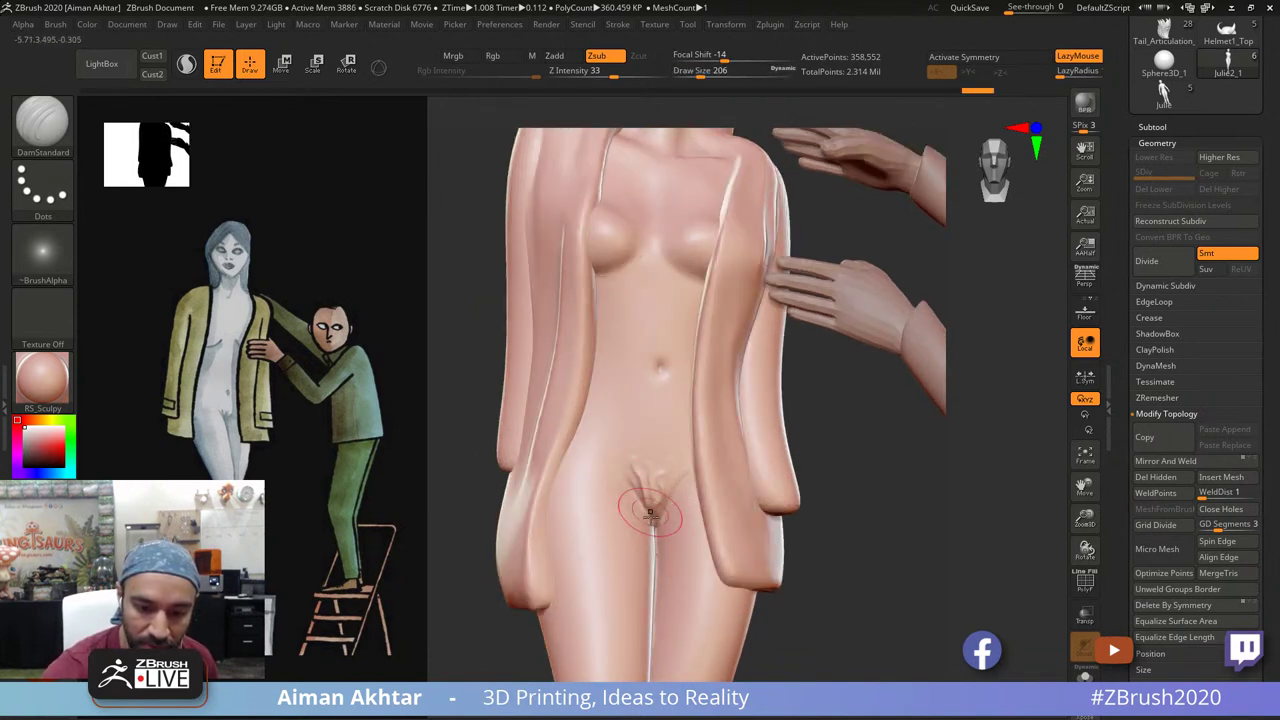
Step: Take back recent pelvis strokes and rework the central crease from a lower angle with the DamStandard brush at draw size 206
drag(822, 425, 818, 345)
key(ctrl+z)
key(ctrl+z)
key(ctrl+z)
key(ctrl+z)
key(ctrl+z)
key(ctrl+z)
drag(642, 503, 653, 530)
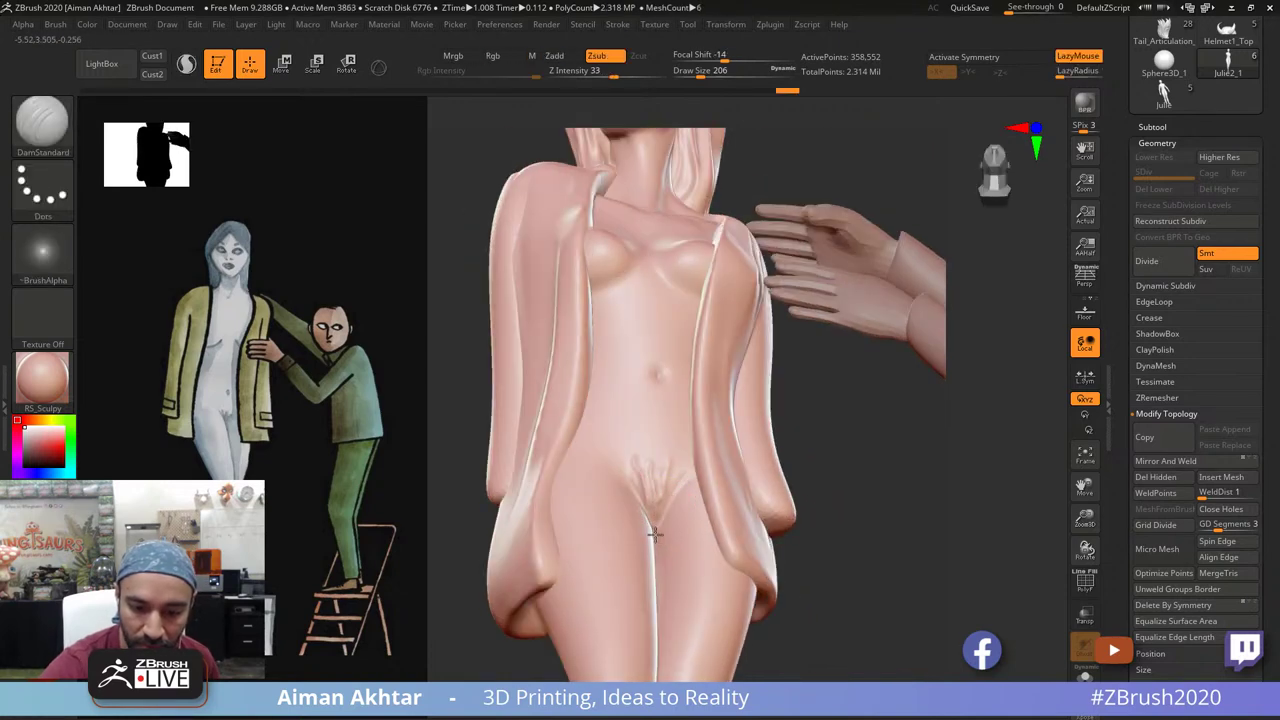
Step: Soften the carved creases around the woman's pelvis with the Smooth brush at draw size 206
drag(795, 521, 797, 568)
shift+drag(654, 490, 676, 440)
mouse_move(697, 503)
shift+mouse_down()
mouse_move(699, 487)
mouse_move(675, 499)
mouse_move(654, 541)
shift+mouse_up()
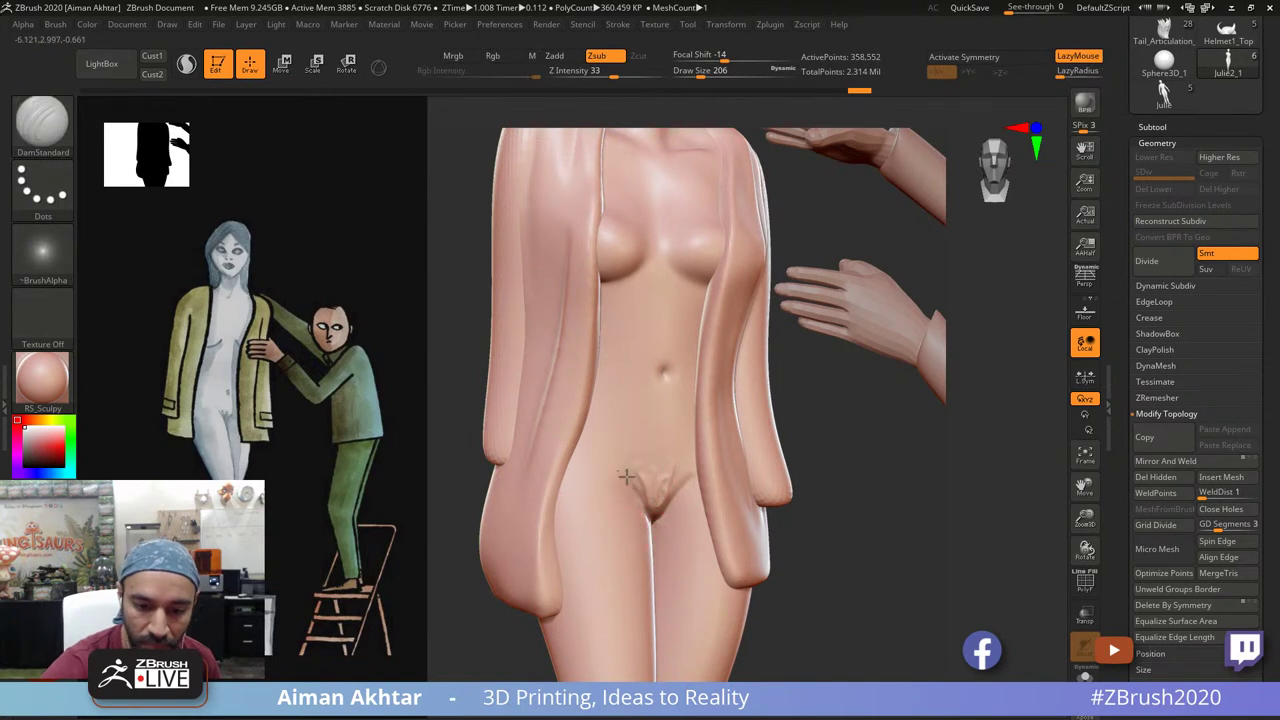
alt+drag(783, 440, 755, 375)
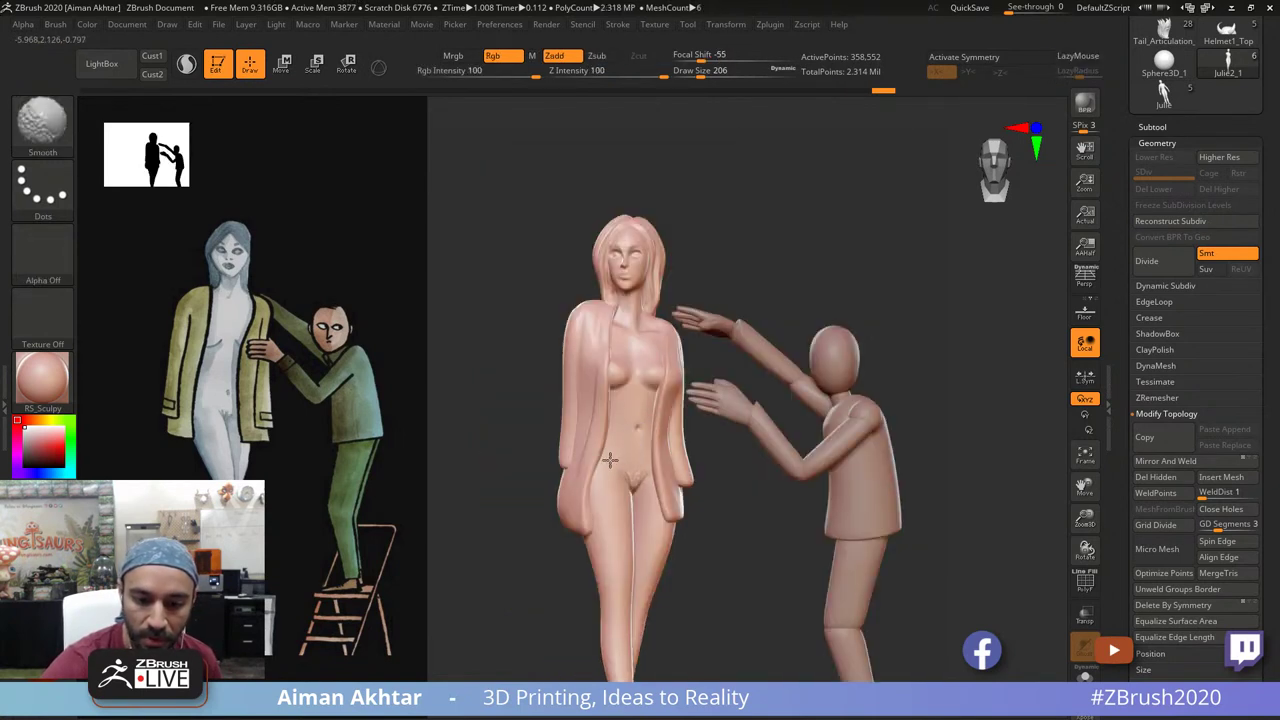
shift+drag(631, 467, 624, 465)
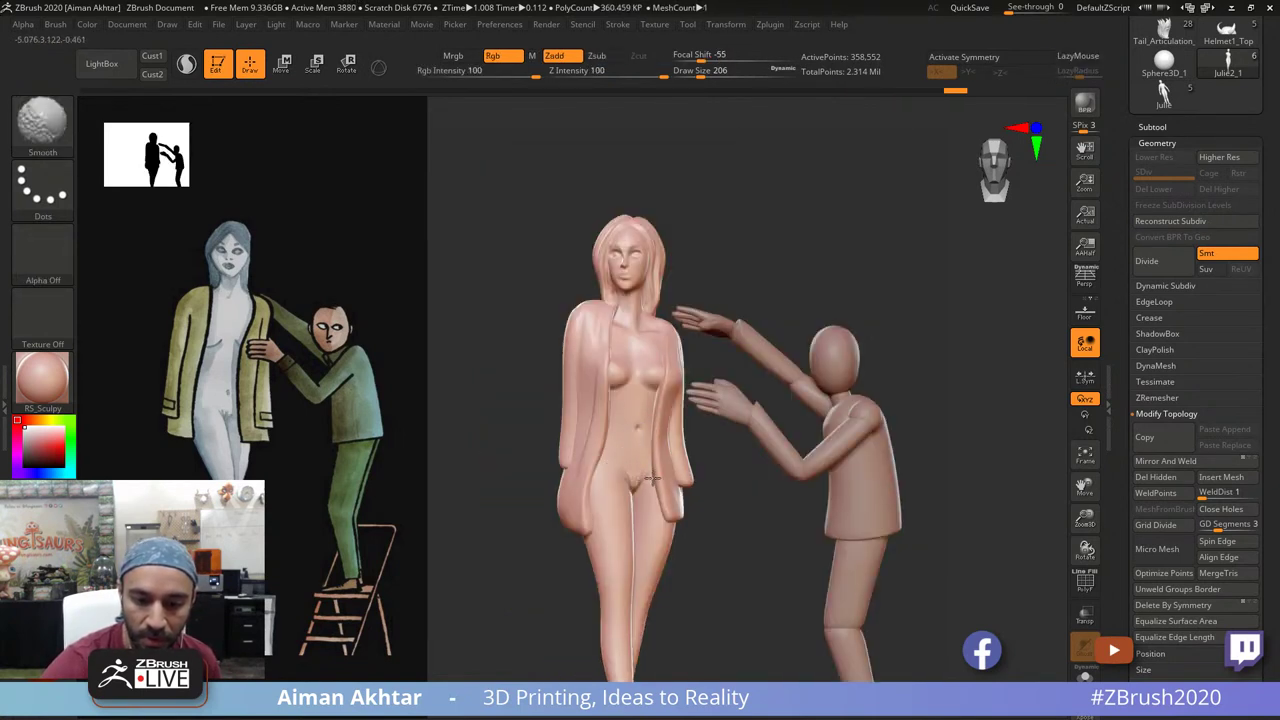
alt+drag(752, 538, 782, 570)
shift+drag(662, 489, 659, 492)
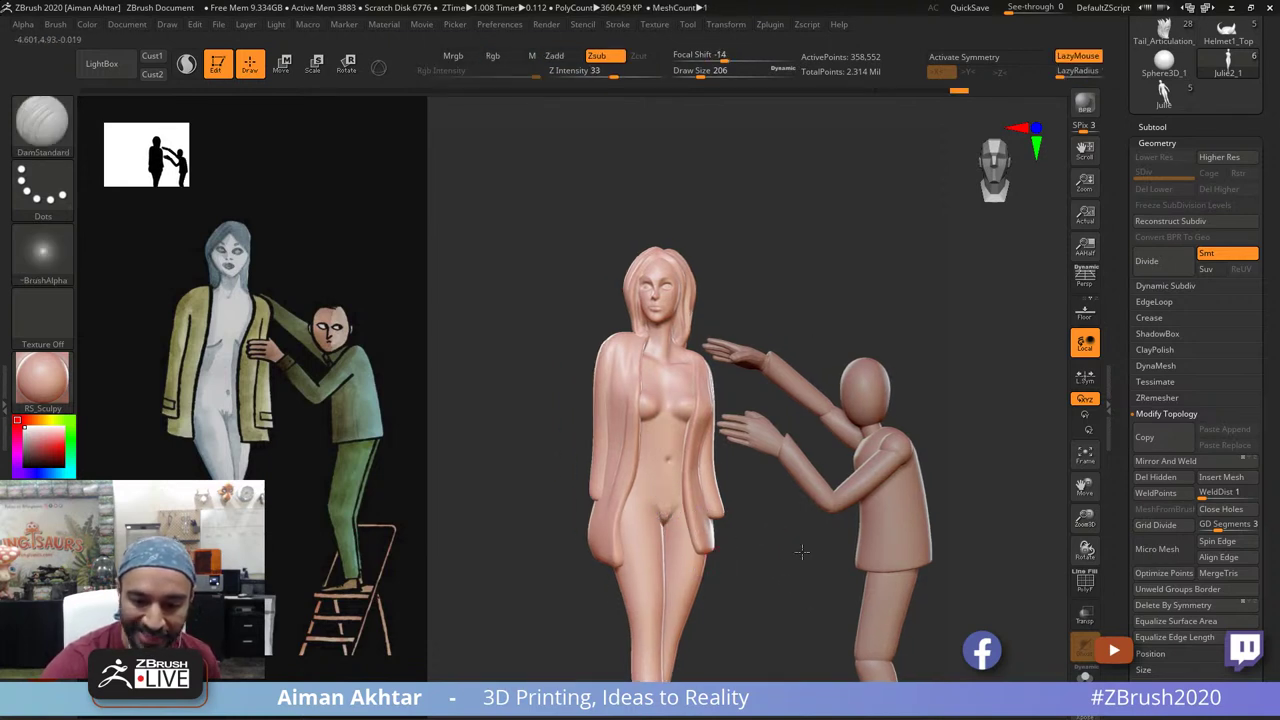
Step: Refine the pelvis and inner-thigh creases with DamStandard strokes and smoothing, and undo the last stroke
alt+drag(800, 551, 802, 602)
drag(662, 491, 666, 494)
drag(688, 556, 681, 499)
shift+drag(678, 492, 664, 485)
mouse_move(686, 549)
mouse_down()
mouse_move(652, 482)
mouse_move(649, 538)
mouse_up()
key(ctrl+z)
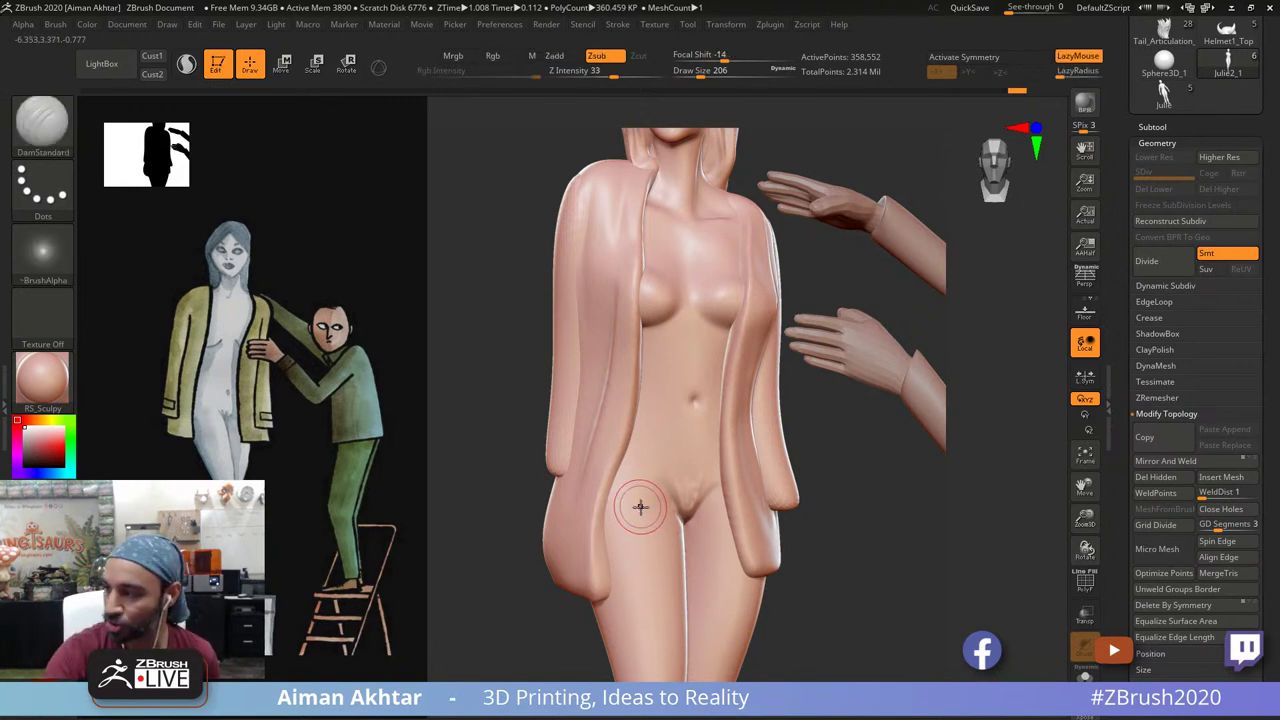
Step: Subdivide the sleeves subtool once and delete its lower subdivision level
drag(834, 519, 886, 523)
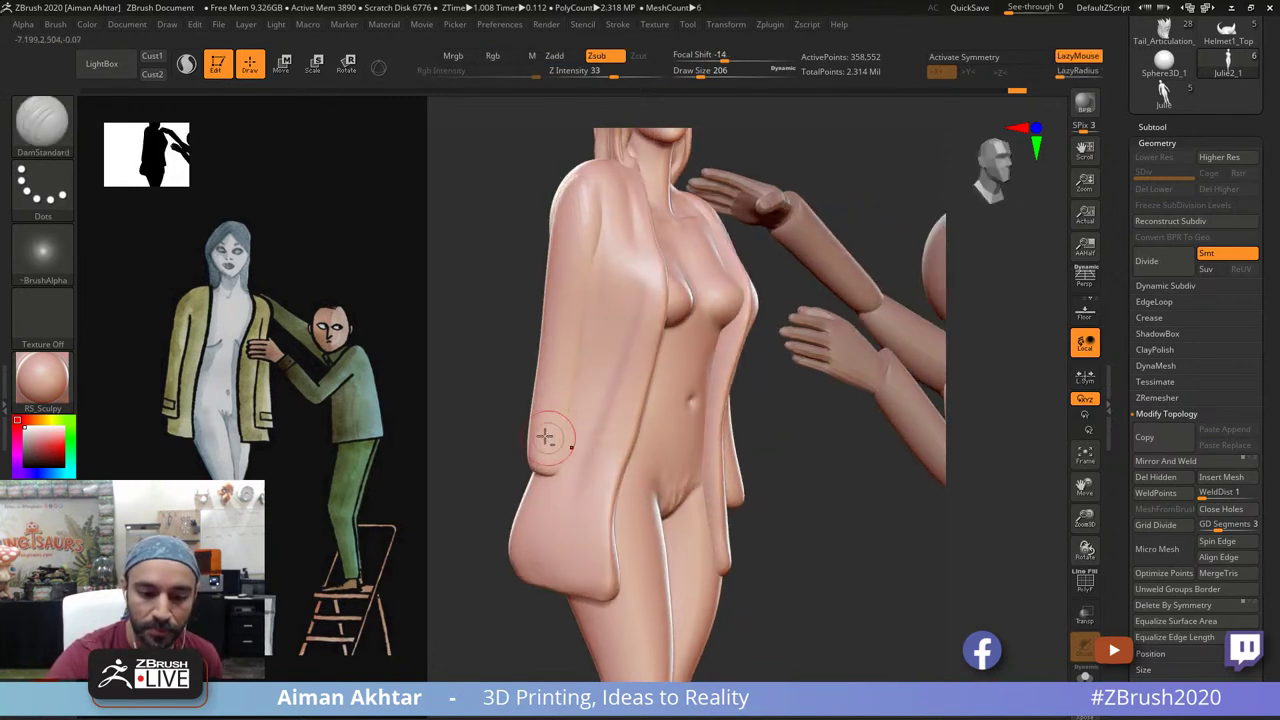
alt+click(546, 437)
drag(752, 533, 802, 538)
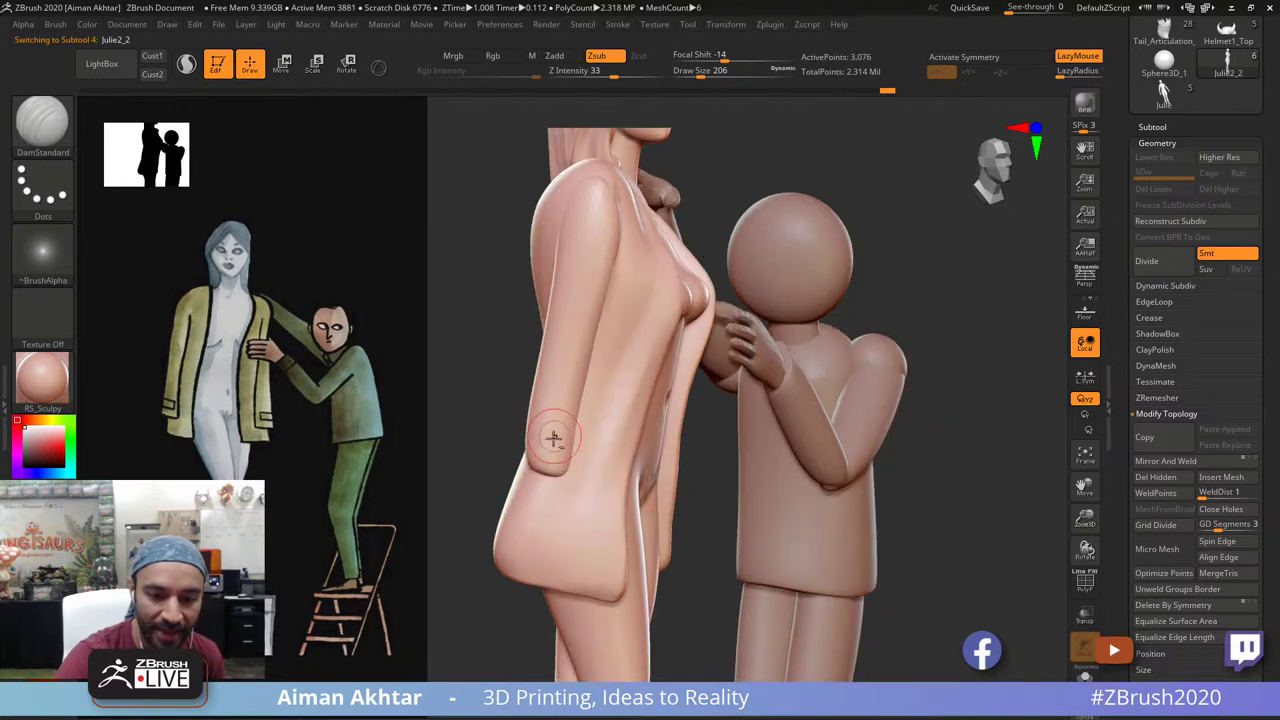
click(1182, 262)
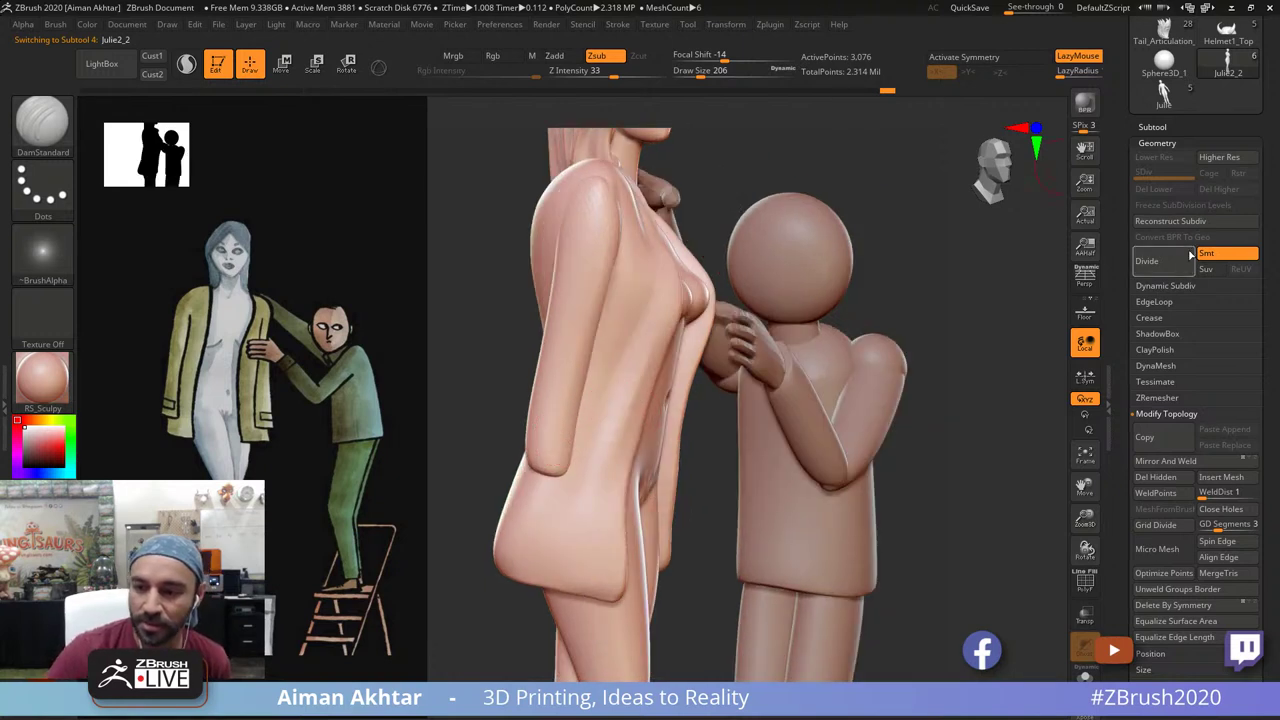
click(1153, 189)
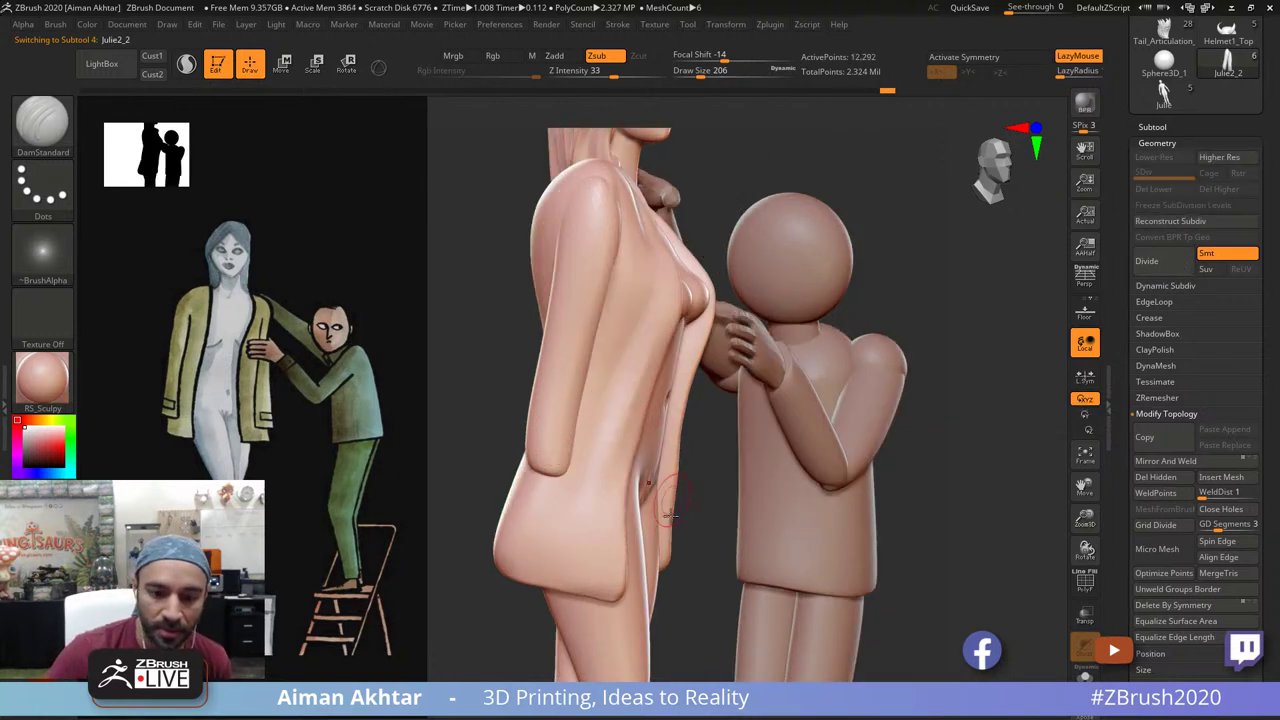
drag(719, 542, 790, 543)
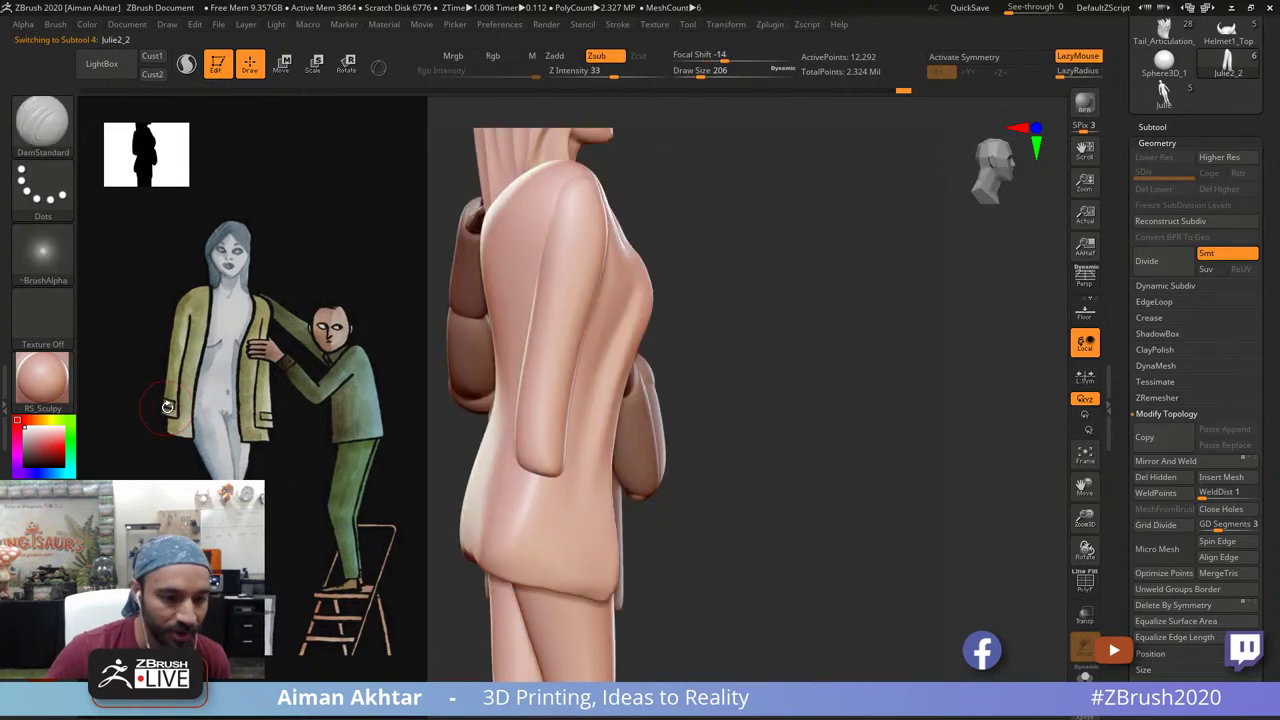
click(42, 120)
click(757, 366)
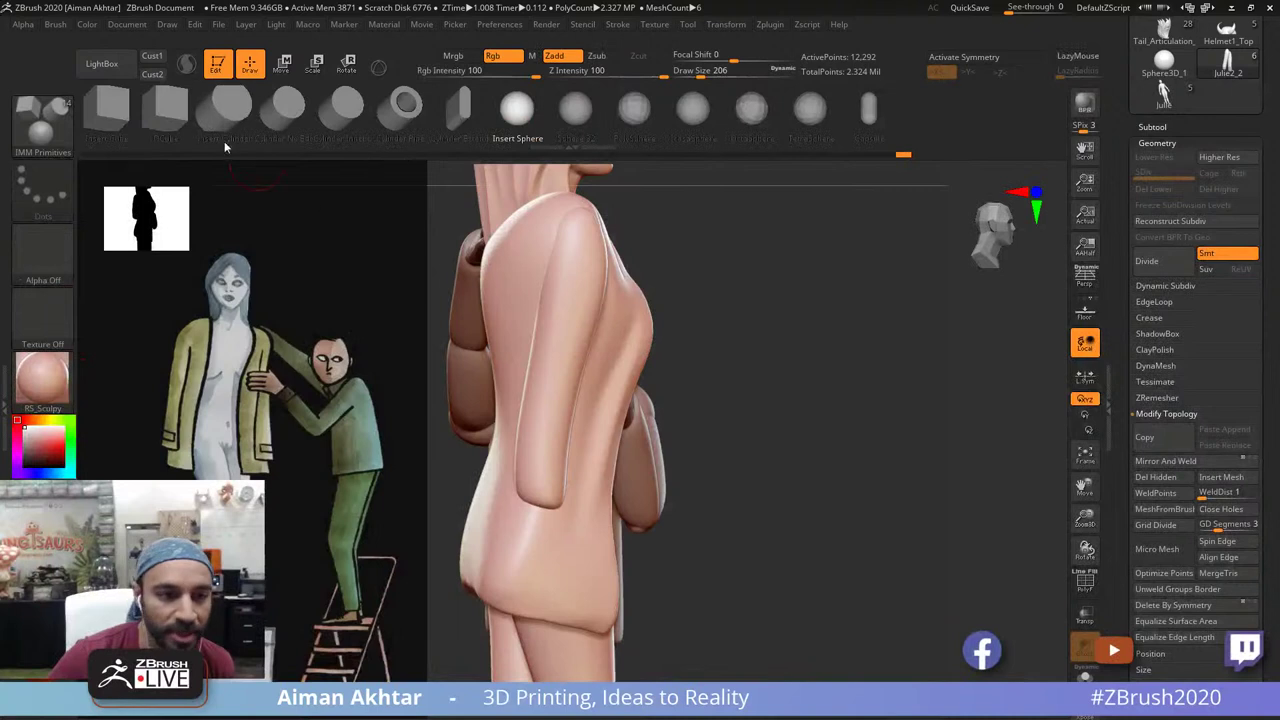
click(130, 124)
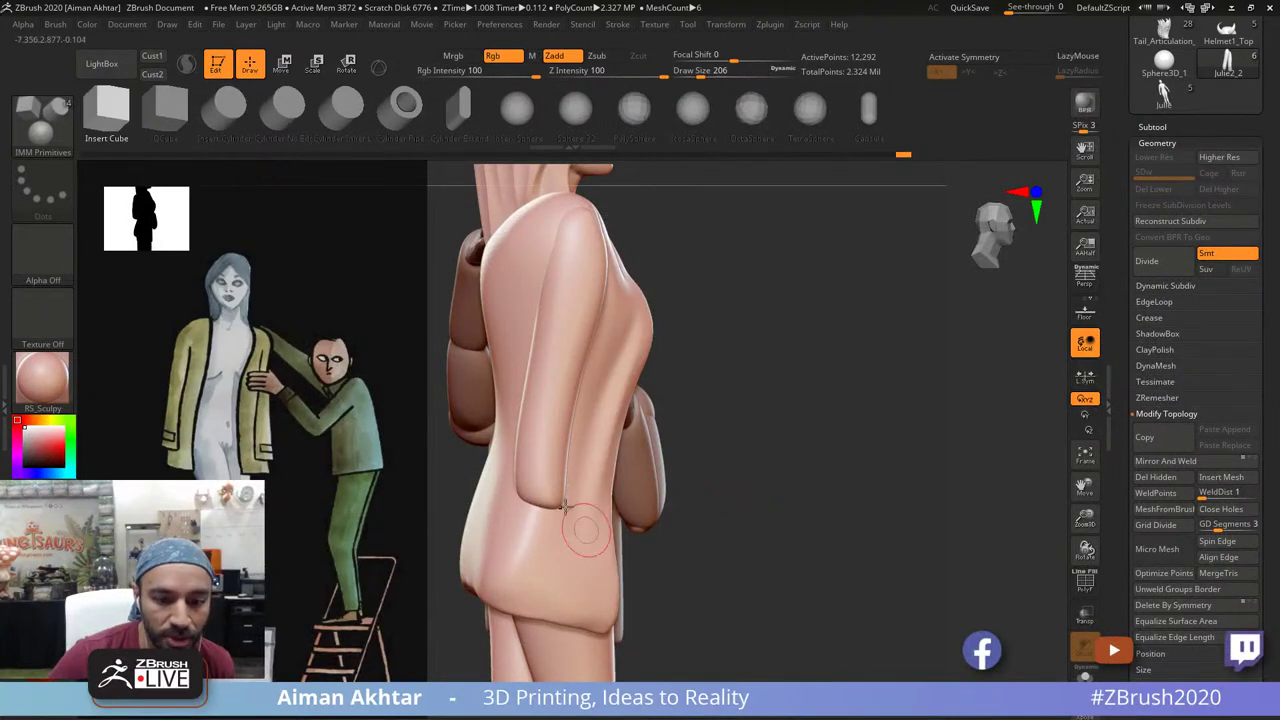
alt+drag(720, 511, 817, 516)
Step: Try masking a horizontal strap shape across the right sleeve's cuff at draw size 33, and clear the mask
key(b)
key(m)
key(v)
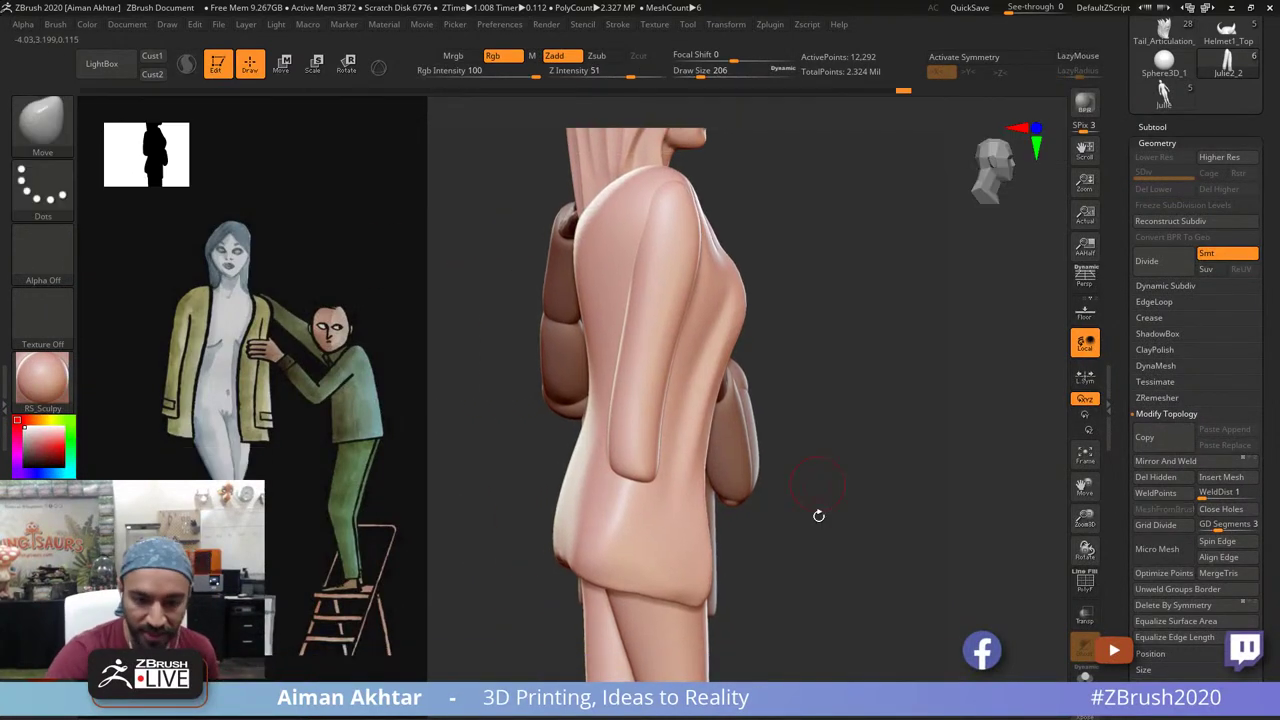
key(s)
drag(637, 452, 629, 452)
mouse_move(846, 398)
mouse_down()
mouse_move(863, 426)
mouse_move(830, 420)
mouse_up()
key(s)
mouse_move(651, 446)
mouse_down()
mouse_move(586, 414)
mouse_move(572, 432)
mouse_move(677, 457)
mouse_up()
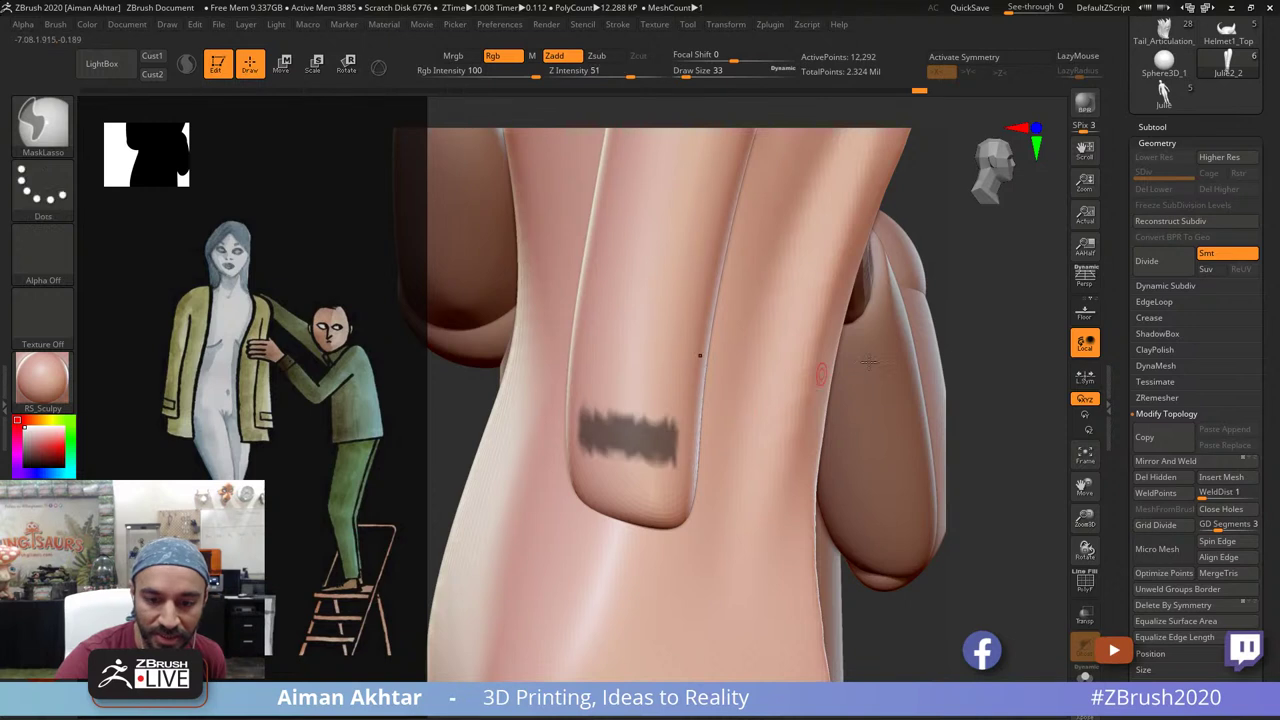
ctrl+drag(976, 373, 1009, 422)
Step: Subdivide the sleeves two more times, delete the lower levels, and remesh them with DynaMesh at resolution 80
click(1165, 262)
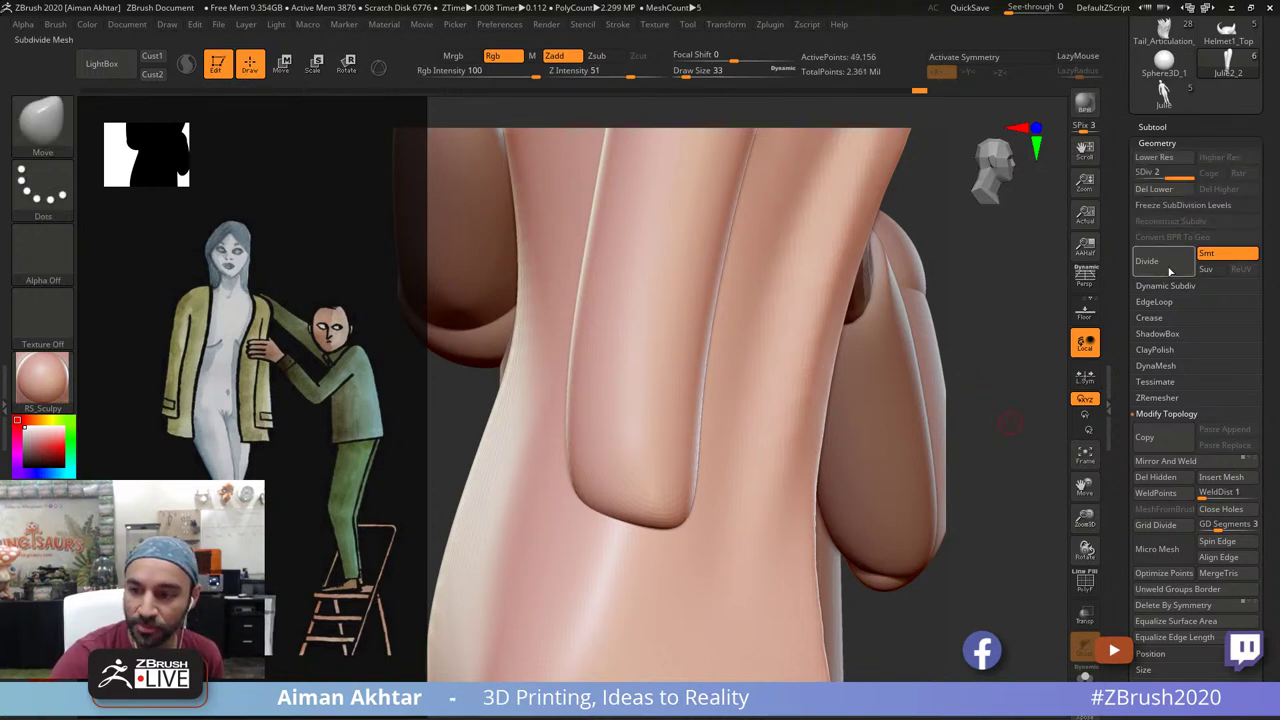
click(1166, 264)
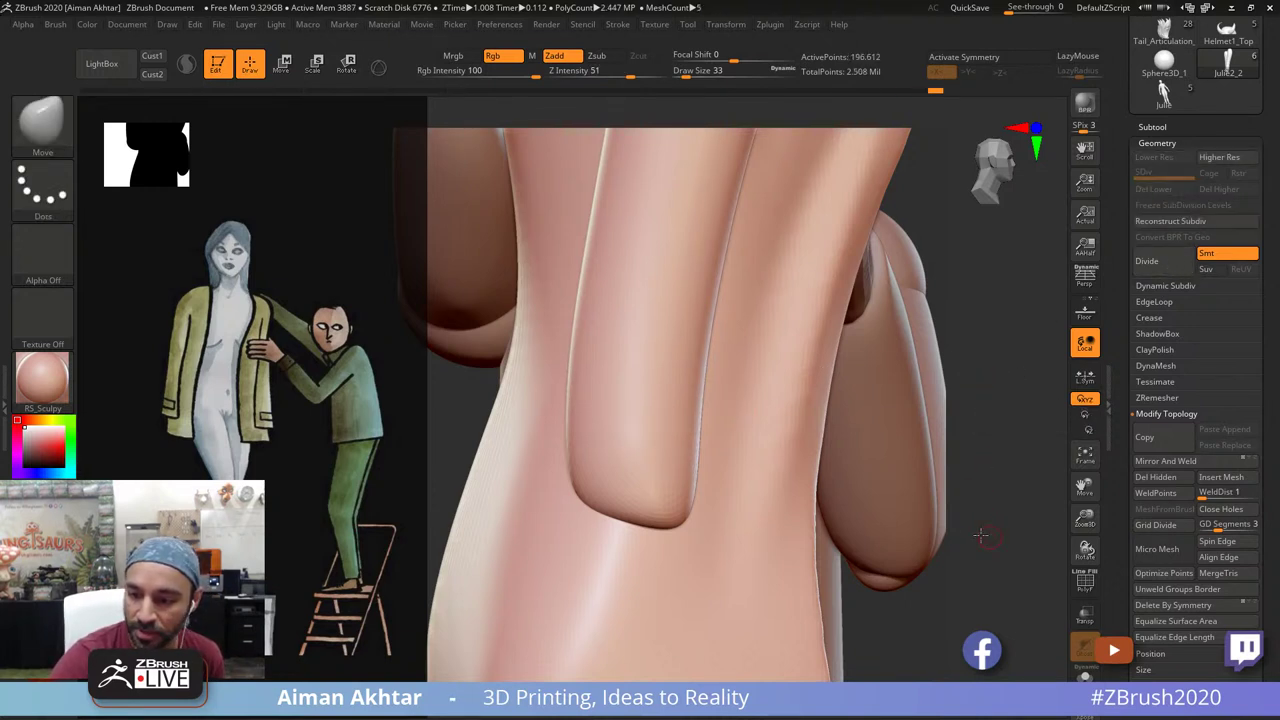
alt+drag(1187, 474, 1163, 414)
click(1163, 414)
click(1164, 366)
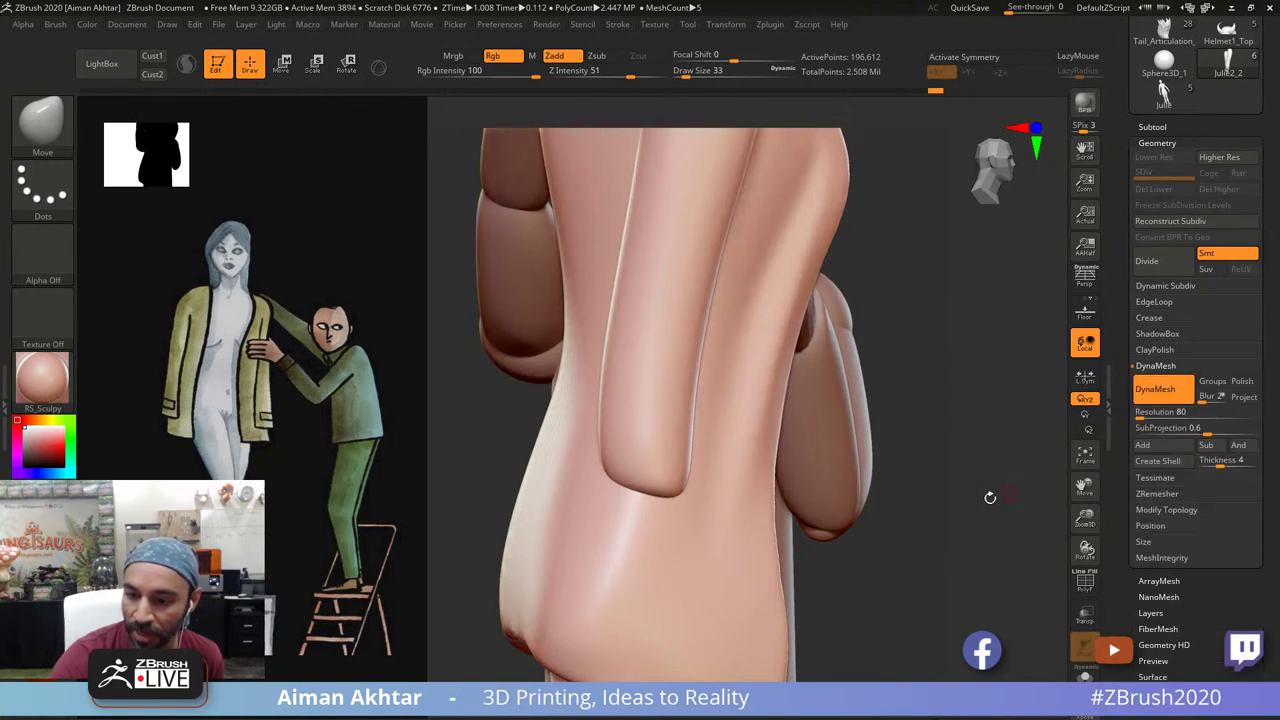
mouse_move(920, 552)
ctrl+mouse_down()
mouse_move(866, 647)
mouse_move(833, 653)
ctrl+mouse_up()
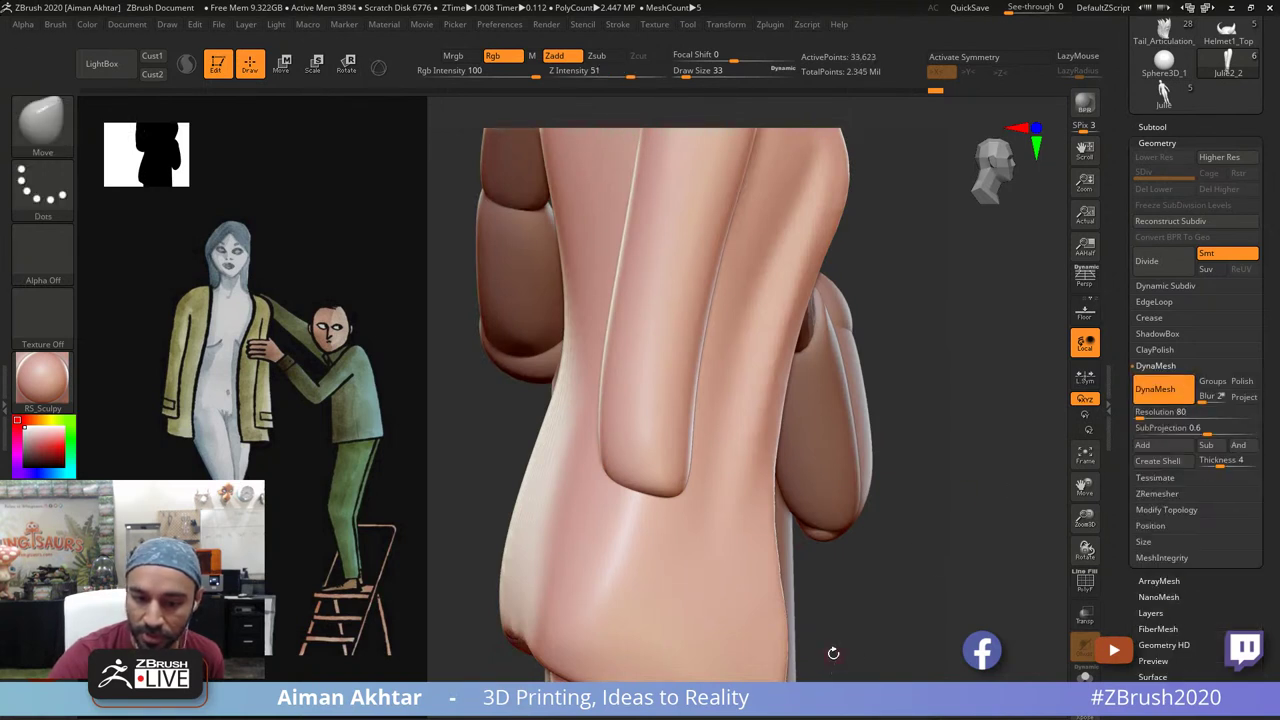
Step: Subdivide the remeshed sleeves twice and delete their lower subdivision levels
click(1160, 221)
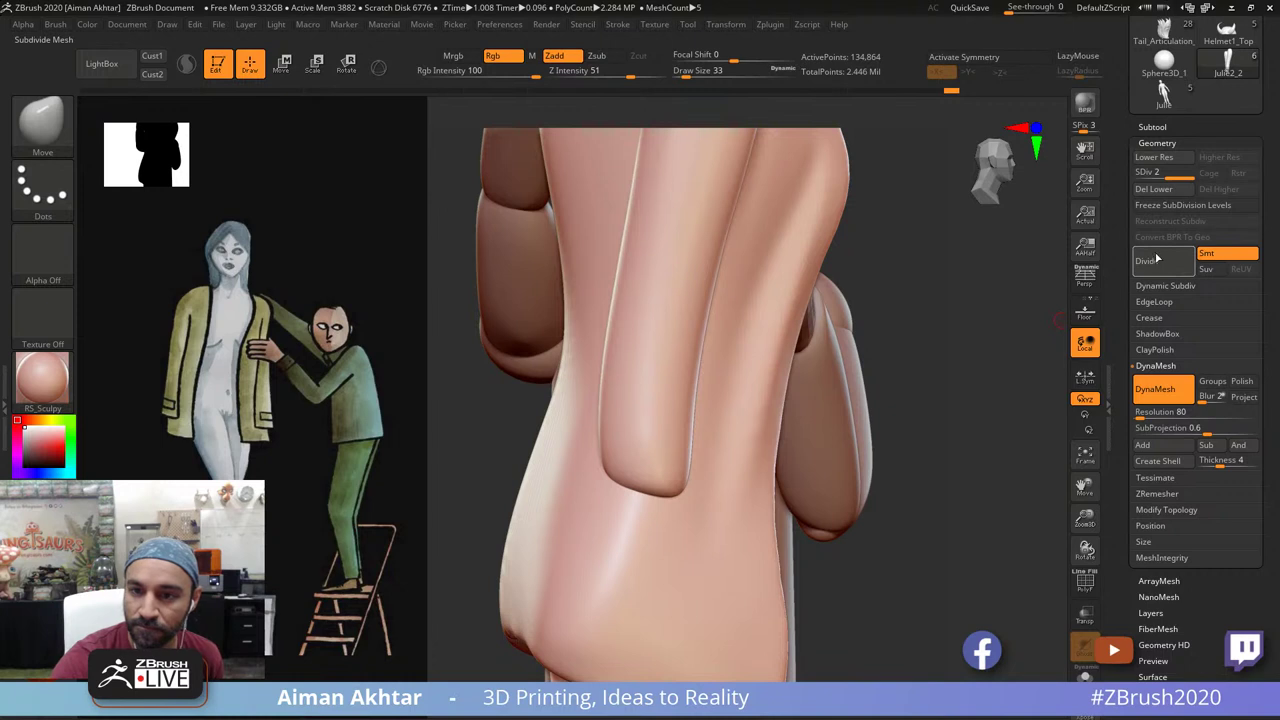
click(1163, 192)
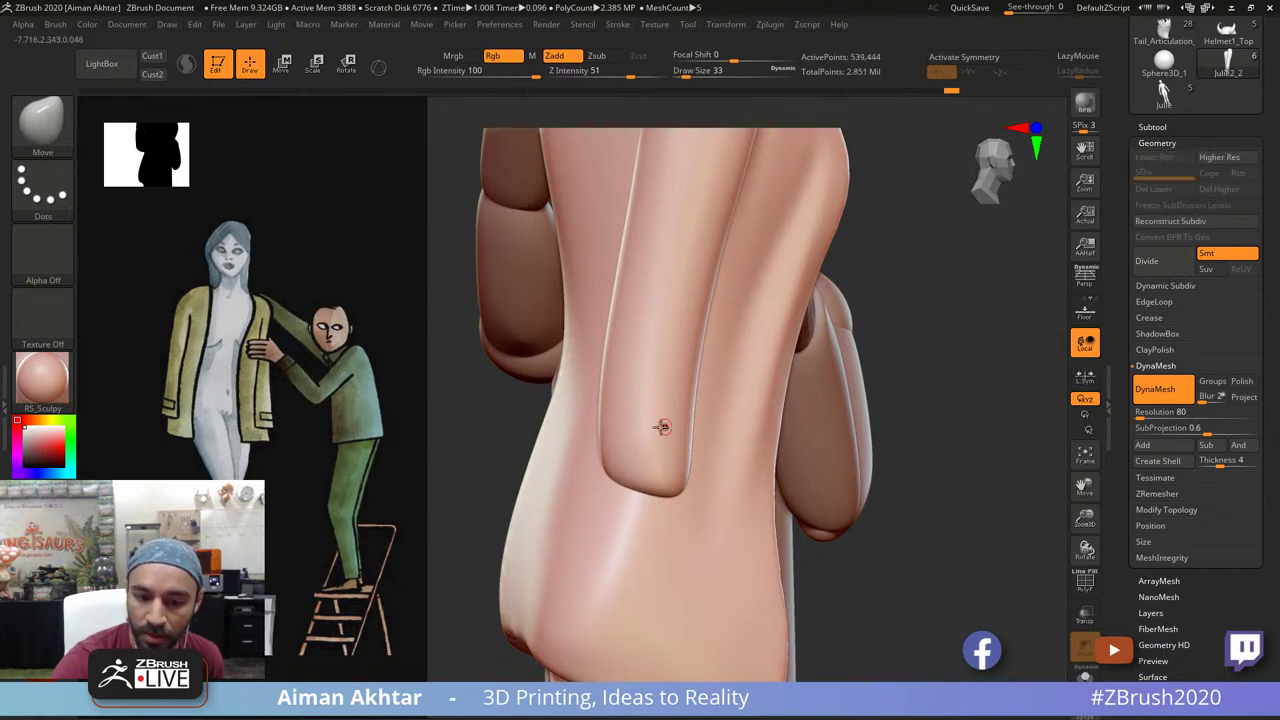
Step: Mask a horizontal strap shape across the right sleeve's cuff and isolate the sleeves to trim the mask off the far side
mouse_move(612, 413)
ctrl+mouse_down()
mouse_move(677, 458)
mouse_move(690, 414)
ctrl+mouse_up()
mouse_move(963, 323)
mouse_down()
mouse_move(909, 311)
mouse_move(923, 360)
mouse_up()
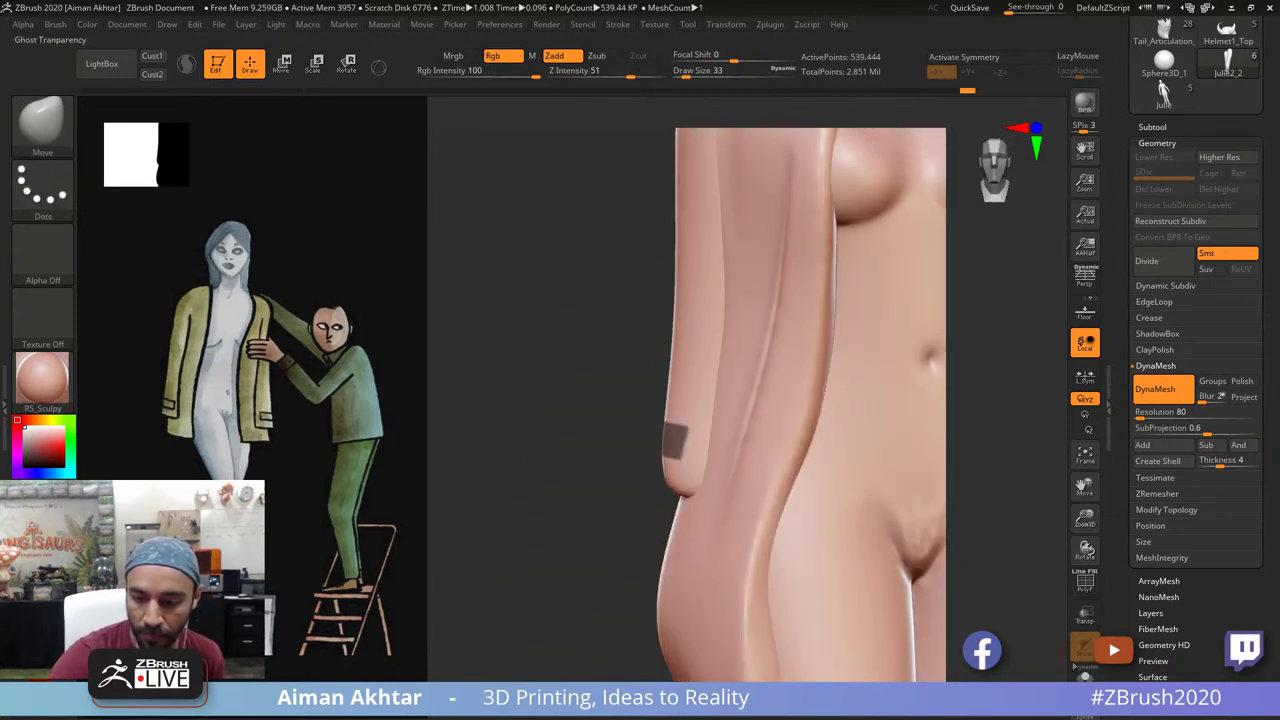
click(1085, 677)
mouse_move(726, 574)
ctrl+alt+mouse_down()
mouse_move(726, 334)
mouse_move(716, 440)
ctrl+alt+mouse_up()
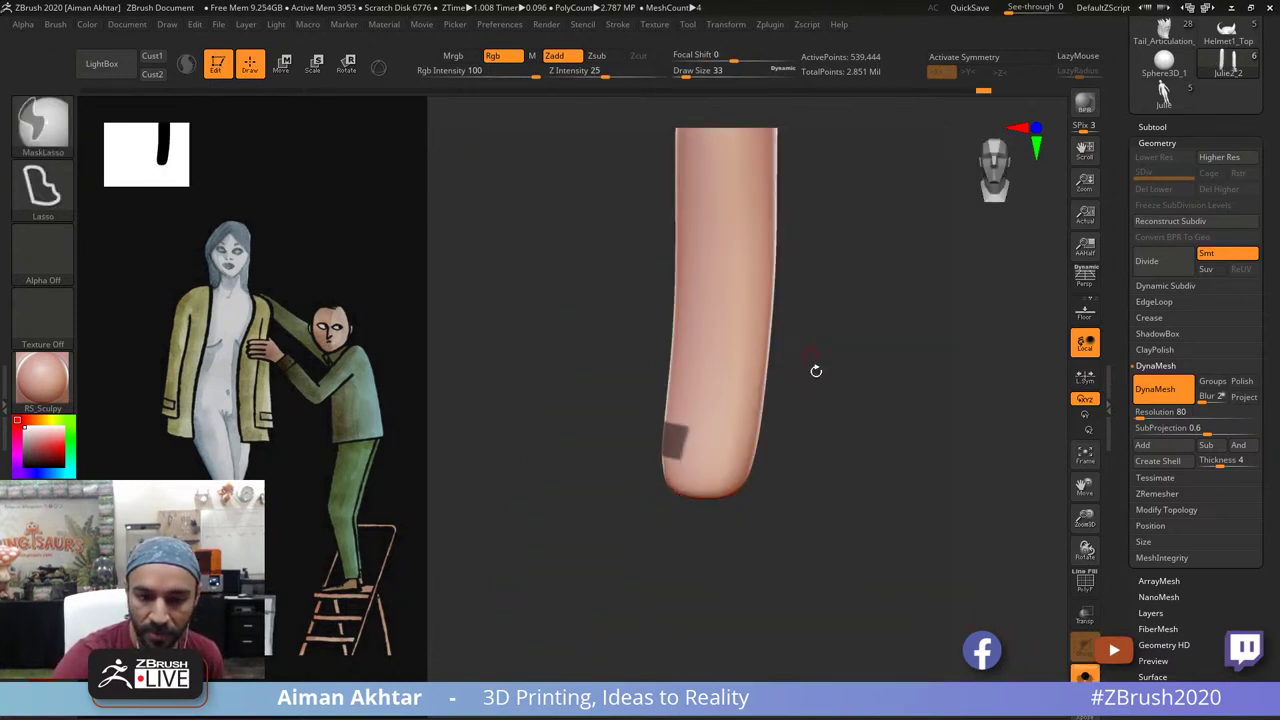
click(1085, 677)
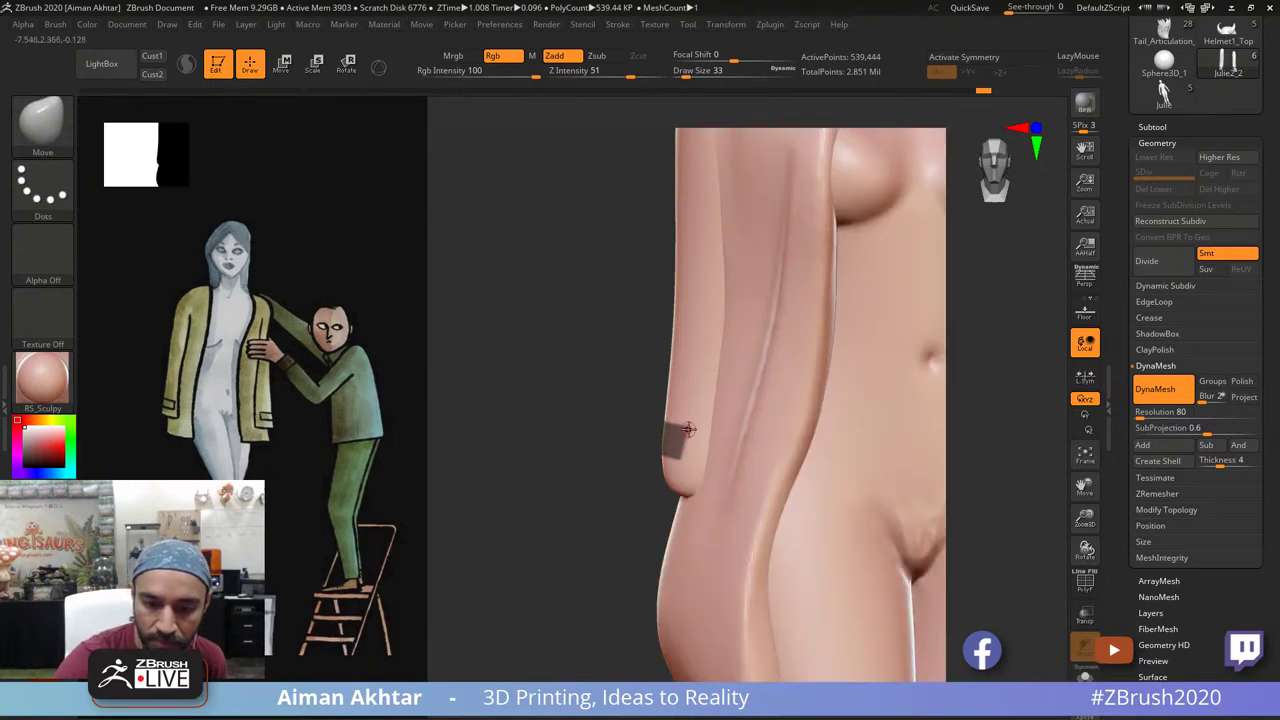
Step: Isolate the sleeves subtool and try masking a horizontal strap shape across the left sleeve
drag(614, 576, 948, 574)
drag(837, 579, 740, 592)
alt+drag(740, 592, 854, 577)
click(1085, 677)
mouse_move(960, 620)
mouse_down()
mouse_move(834, 624)
mouse_move(908, 611)
mouse_up()
mouse_move(908, 611)
alt+mouse_down()
mouse_move(928, 608)
mouse_move(760, 614)
alt+mouse_up()
mouse_move(838, 412)
ctrl+mouse_down()
mouse_move(679, 572)
mouse_move(676, 338)
ctrl+mouse_up()
key(ctrl+z)
mouse_move(845, 474)
ctrl+mouse_down()
mouse_move(700, 603)
mouse_move(676, 368)
ctrl+mouse_up()
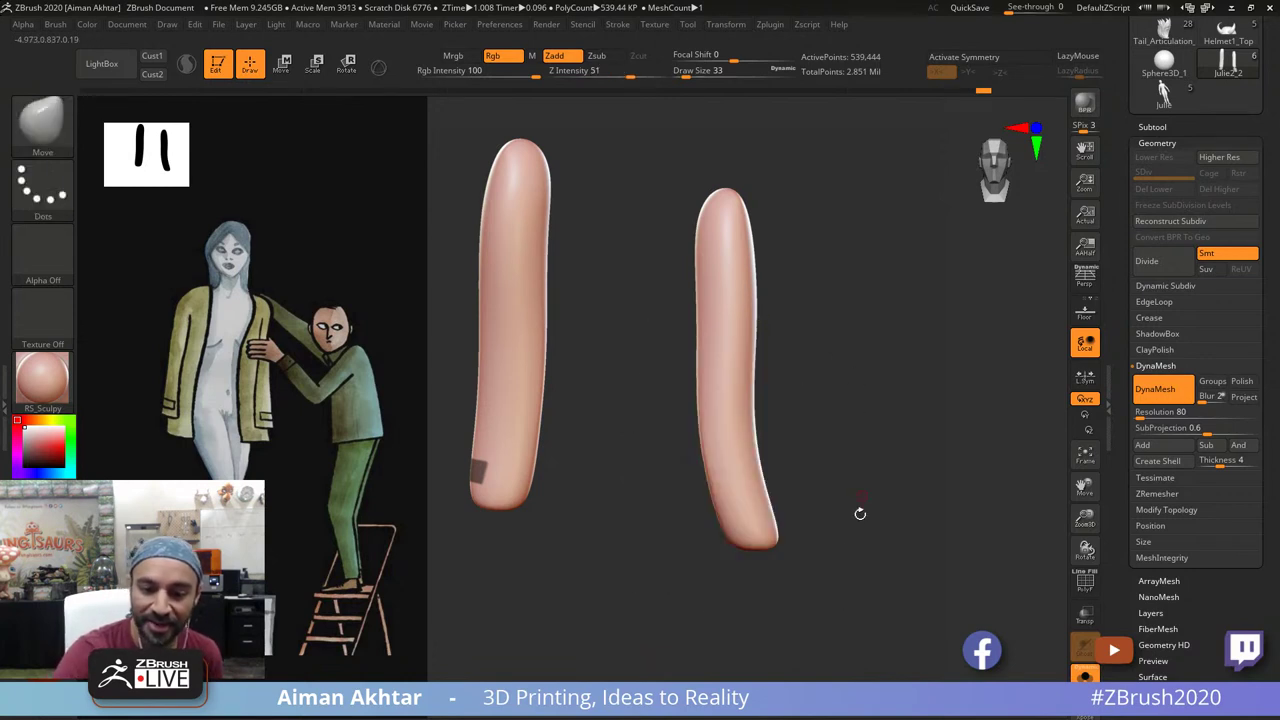
Step: Mask a horizontal strap across the outer side of the left sleeve's cuff, unmask its inner side, and show all subtools again
alt+drag(870, 606, 747, 570)
mouse_move(806, 538)
alt+mouse_down()
mouse_move(854, 514)
mouse_move(854, 552)
alt+mouse_up()
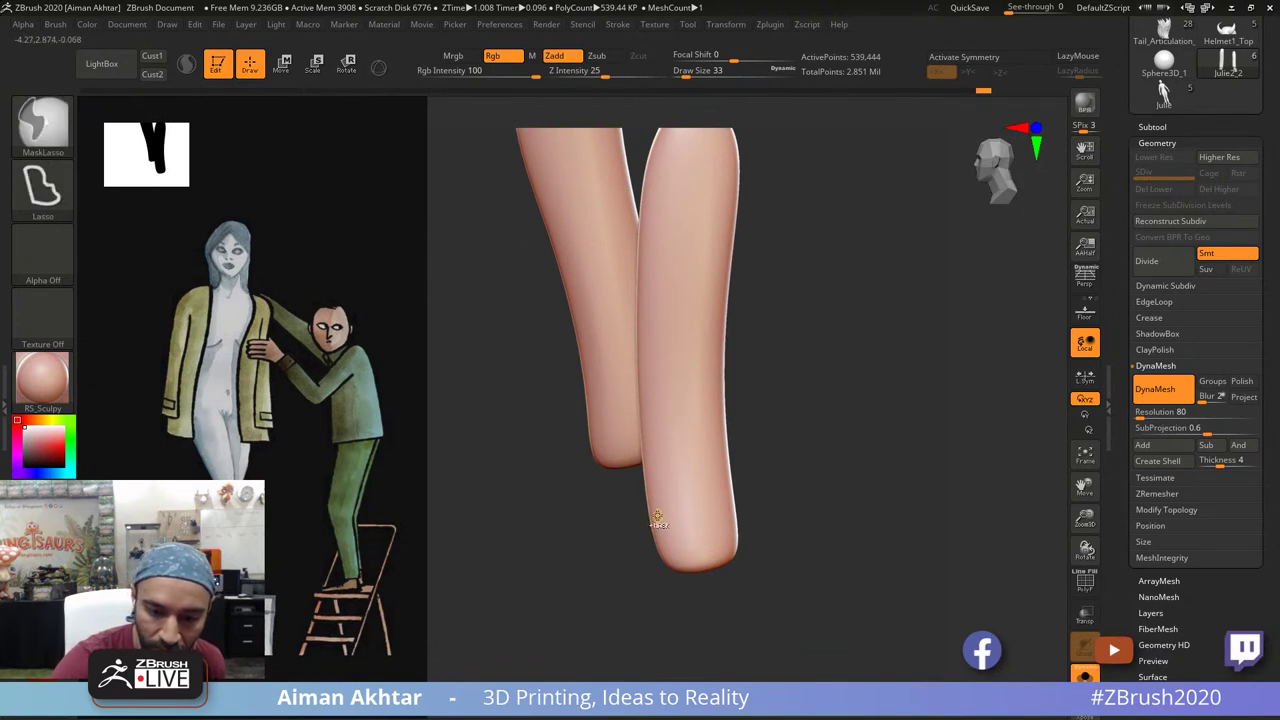
mouse_move(693, 540)
ctrl+mouse_down()
mouse_move(738, 528)
mouse_move(731, 501)
ctrl+mouse_up()
mouse_move(860, 530)
mouse_down()
mouse_move(783, 537)
mouse_move(870, 509)
mouse_up()
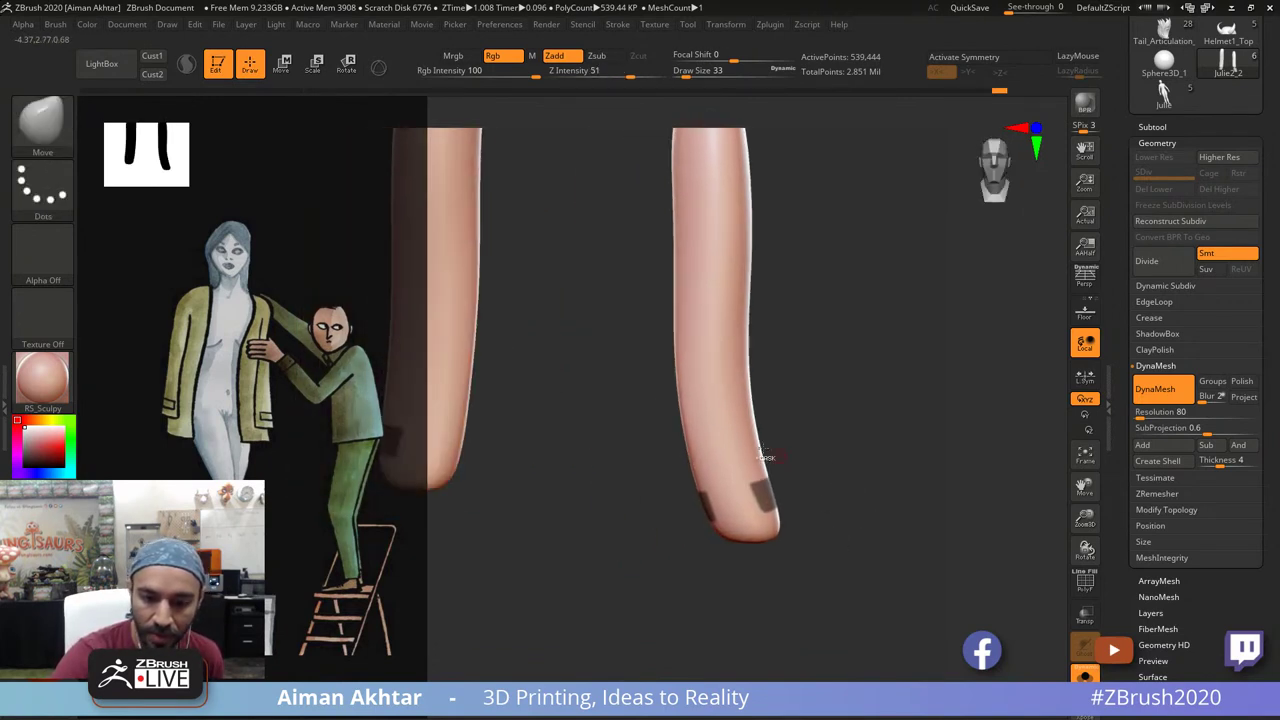
mouse_move(733, 464)
ctrl+mouse_down()
mouse_move(720, 604)
mouse_move(640, 418)
ctrl+mouse_up()
click(1085, 677)
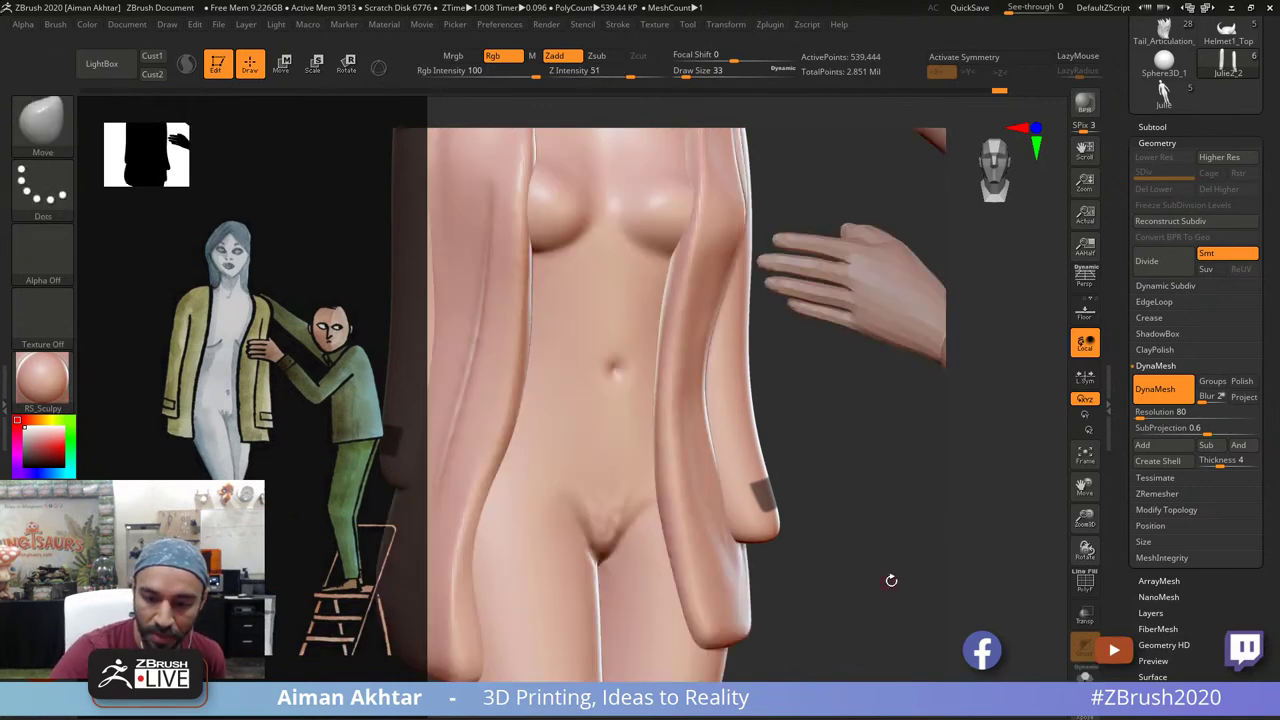
alt+drag(784, 582, 851, 609)
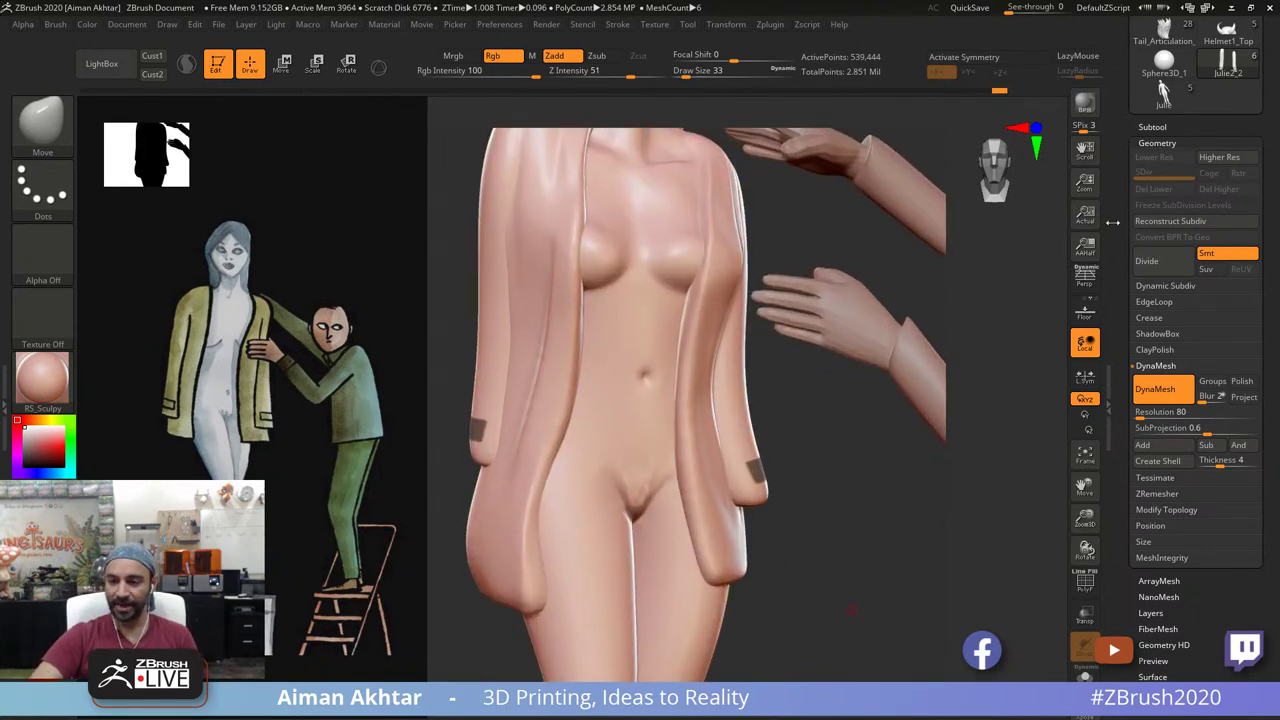
Step: Extract the masked cuff areas into a new subtool with thickness 0.02 and smoothing 5, and accept the result
click(1158, 143)
click(1160, 124)
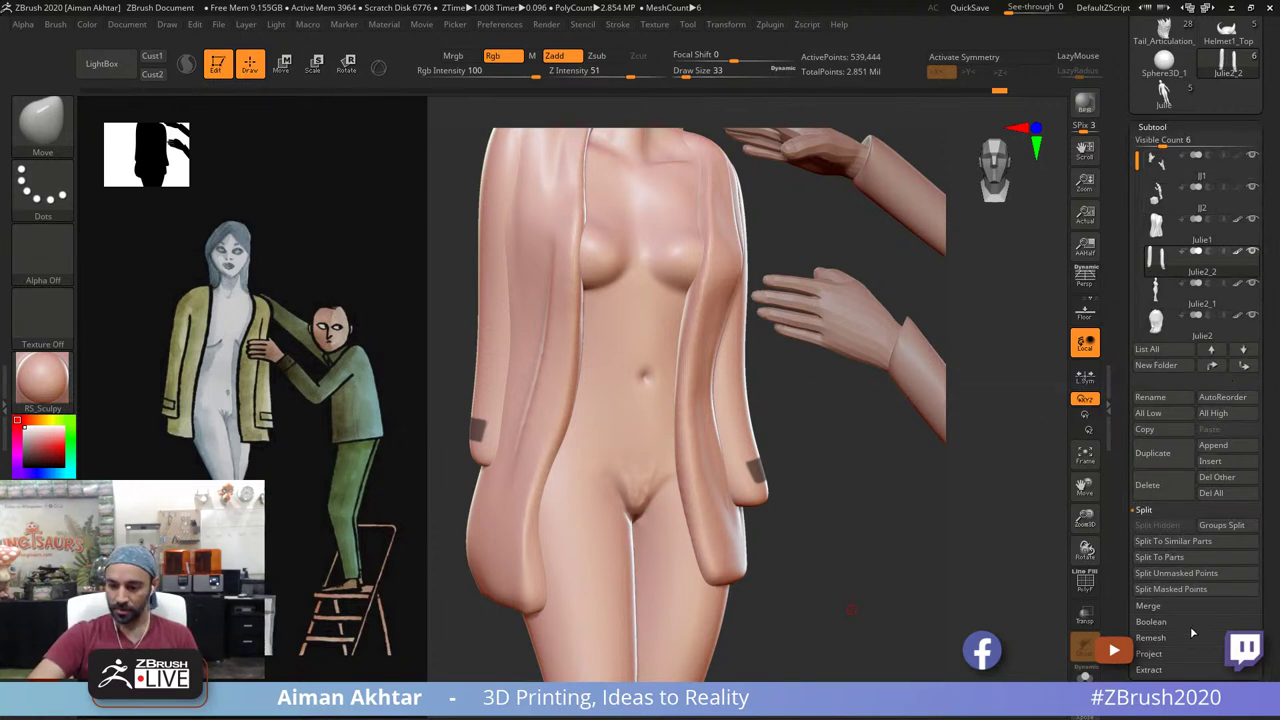
click(1160, 670)
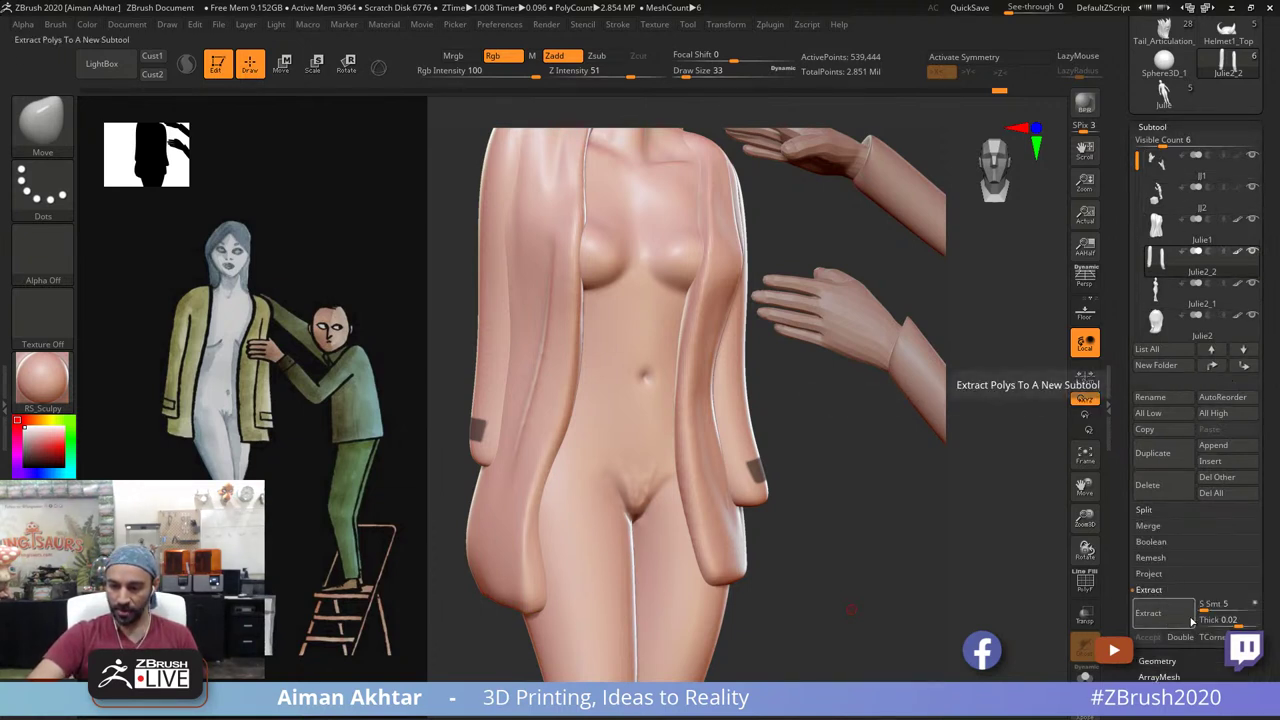
click(1189, 620)
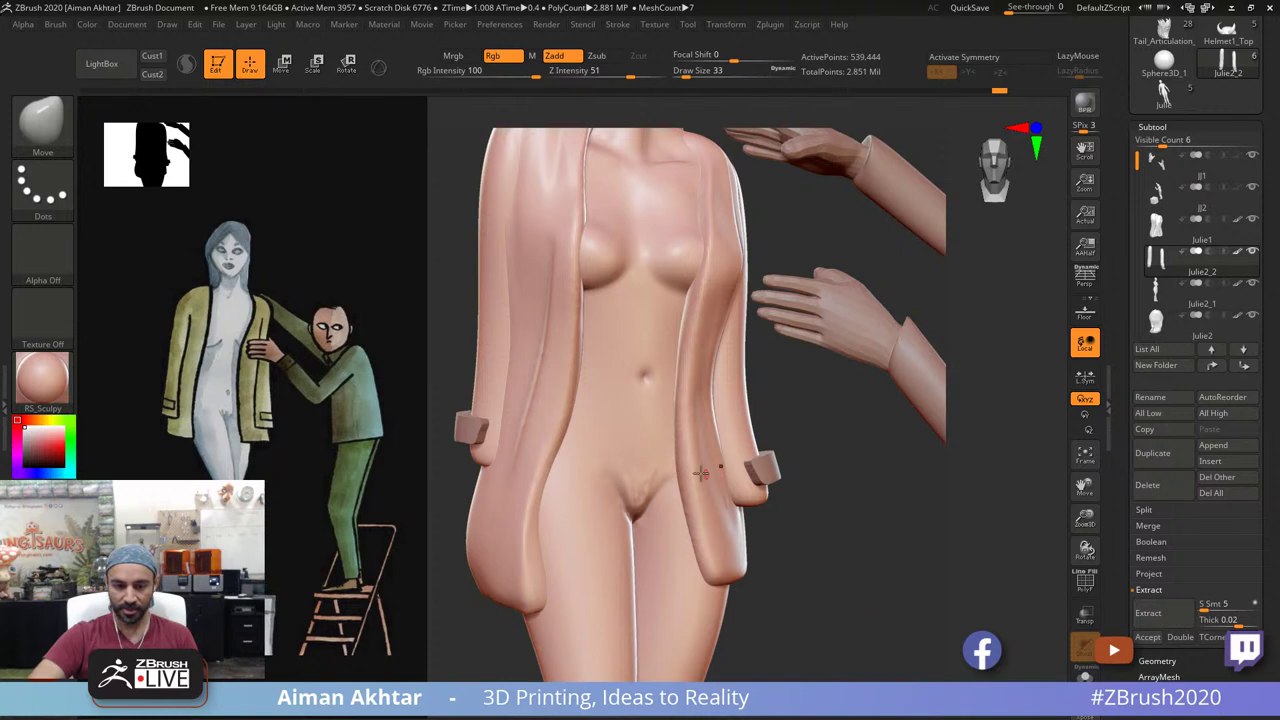
click(1150, 636)
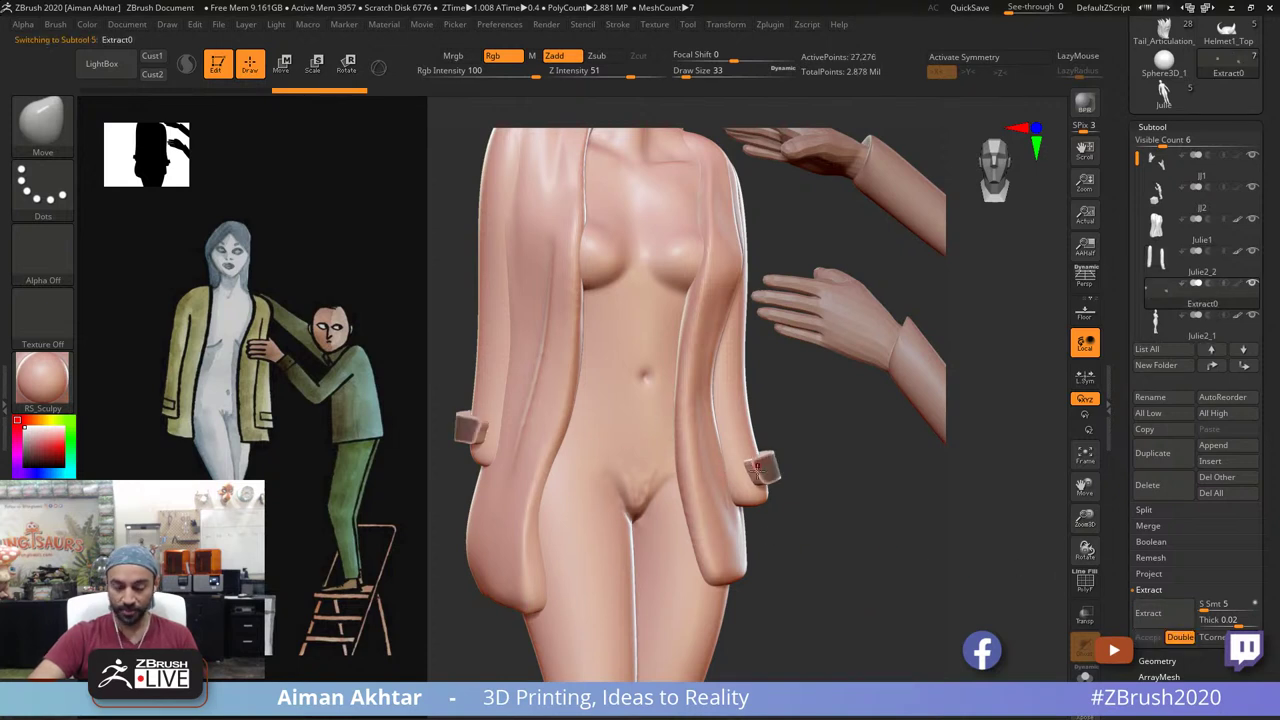
Step: Move the left and right extracted straps inward against their sleeves, one at a time, masking the other, with X symmetry activated
drag(925, 576, 906, 562)
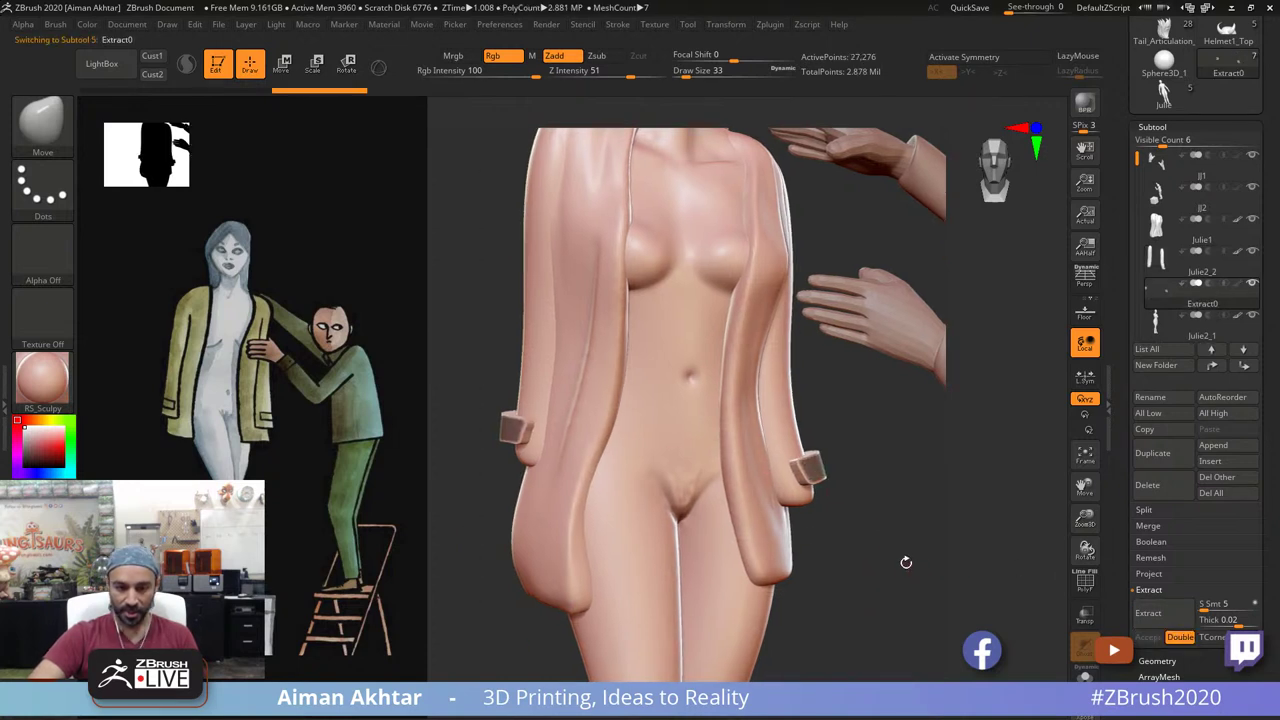
click(283, 66)
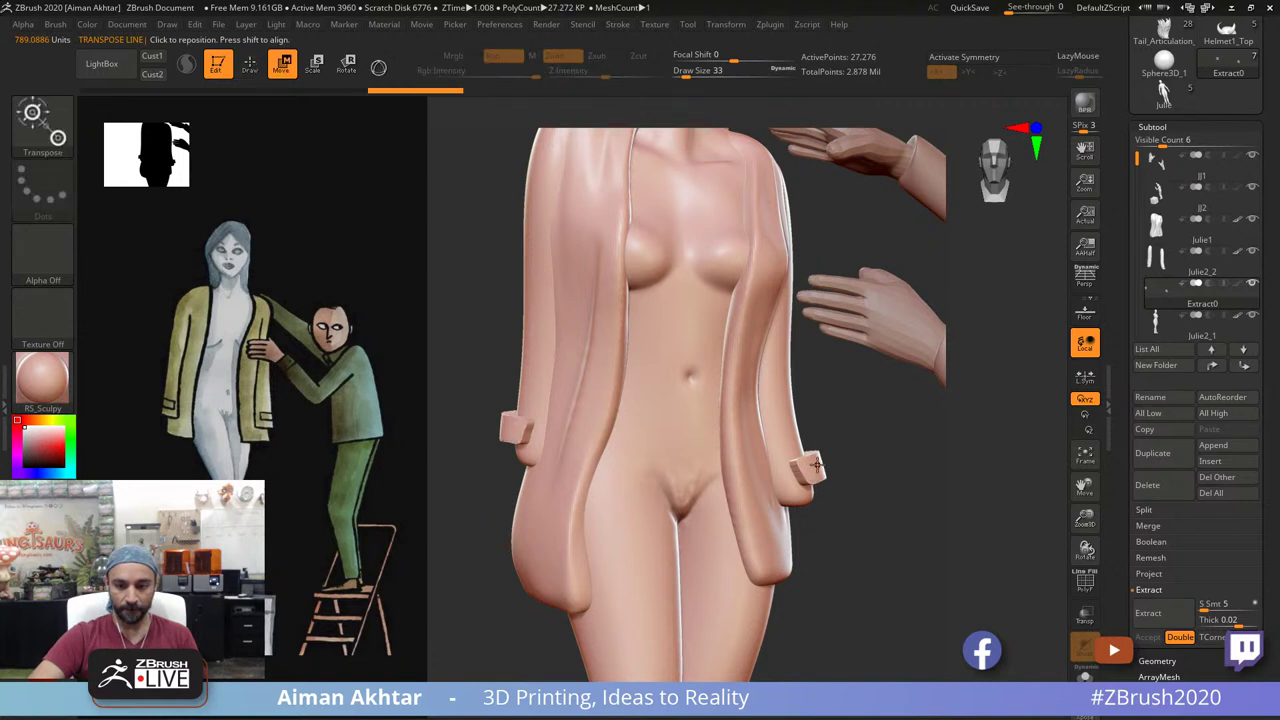
mouse_move(817, 465)
shift+mouse_down()
mouse_move(911, 465)
mouse_move(854, 464)
shift+mouse_up()
key(x)
ctrl+click(660, 457)
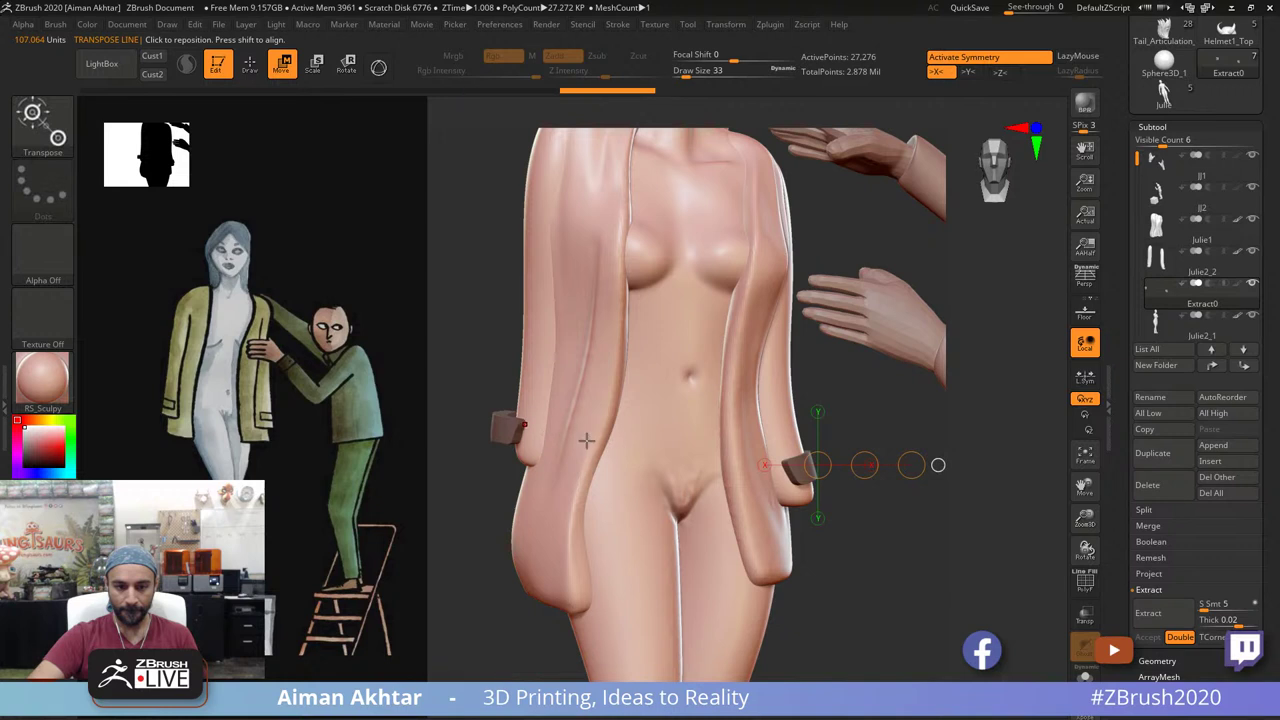
key(ctrl)
ctrl+click(470, 347)
mouse_move(480, 322)
ctrl+mouse_down()
mouse_move(603, 450)
mouse_move(503, 496)
mouse_move(446, 410)
mouse_move(484, 423)
mouse_move(441, 423)
mouse_move(491, 427)
ctrl+mouse_up()
ctrl+click(480, 500)
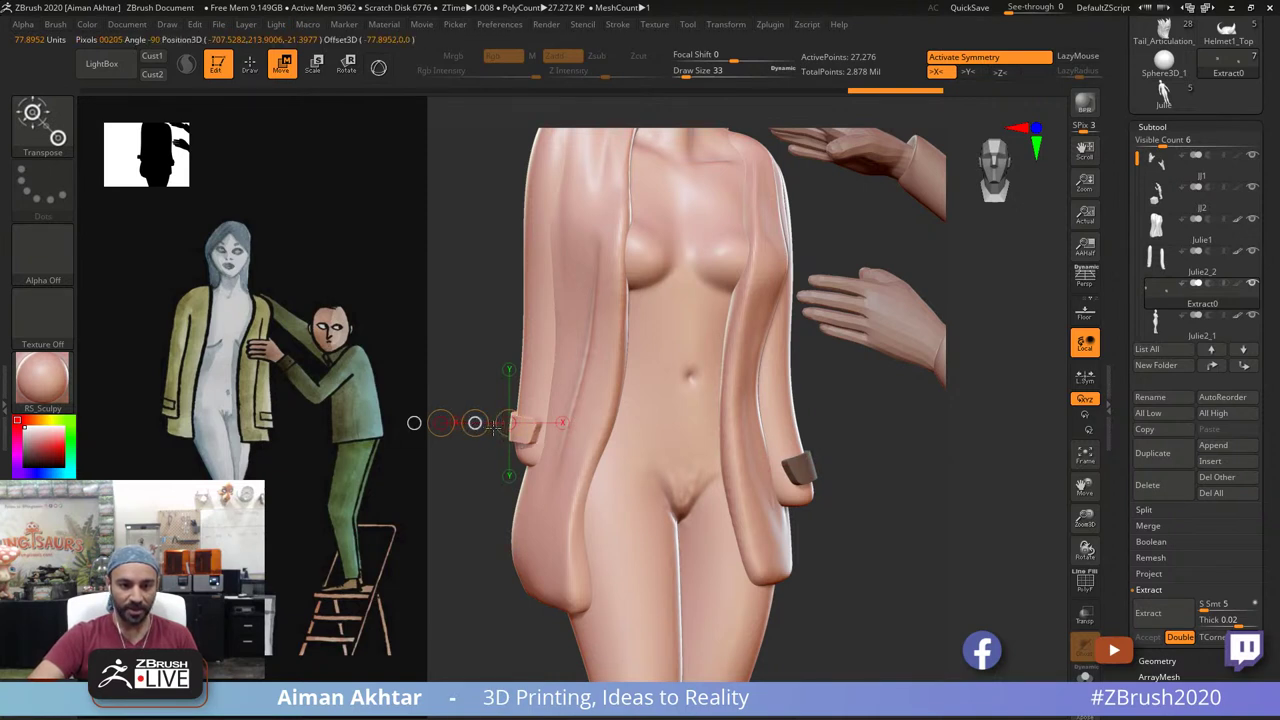
Step: Set the draw size to 956 and fit the right sleeve's strap closer around its cuff
key(q)
drag(871, 571, 929, 584)
alt+right_drag(510, 436, 567, 448)
key(s)
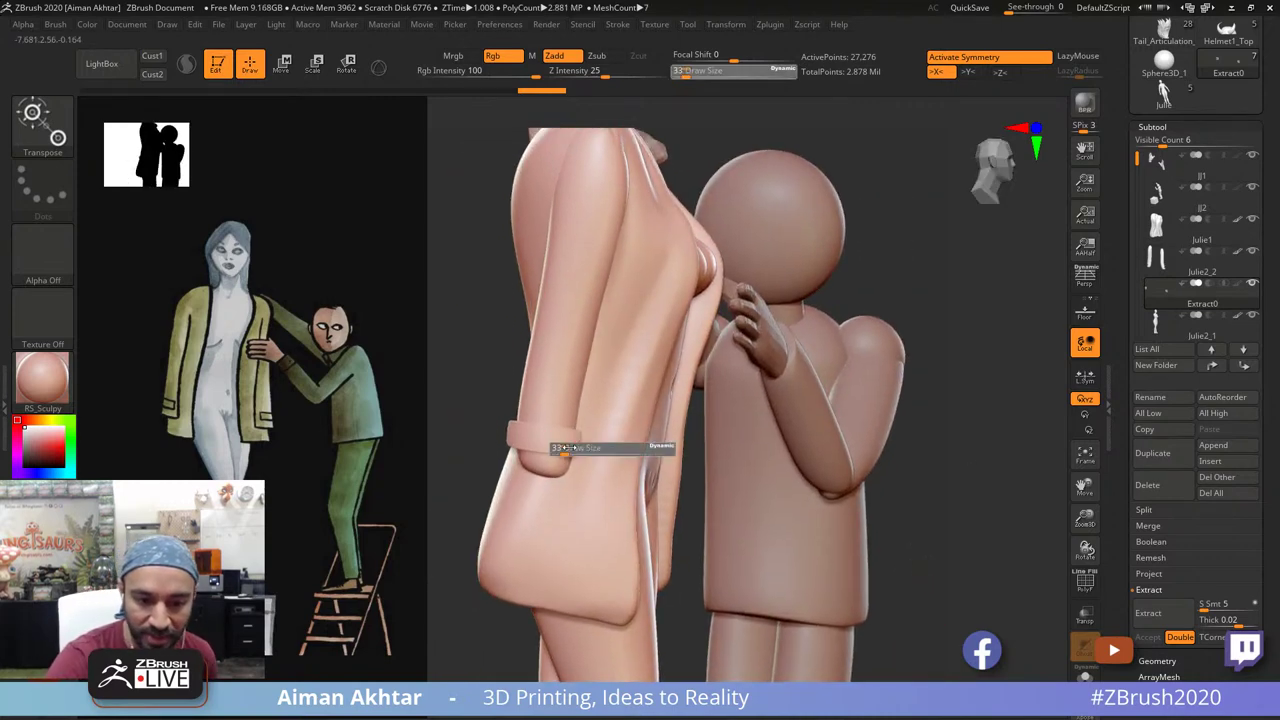
key(s)
click(579, 450)
shift+drag(578, 443, 532, 446)
Step: Free the left sleeve's strap from the mask and wrap it snugly around the cuff with the Move brush at draw size 677
key(w)
drag(966, 300, 846, 300)
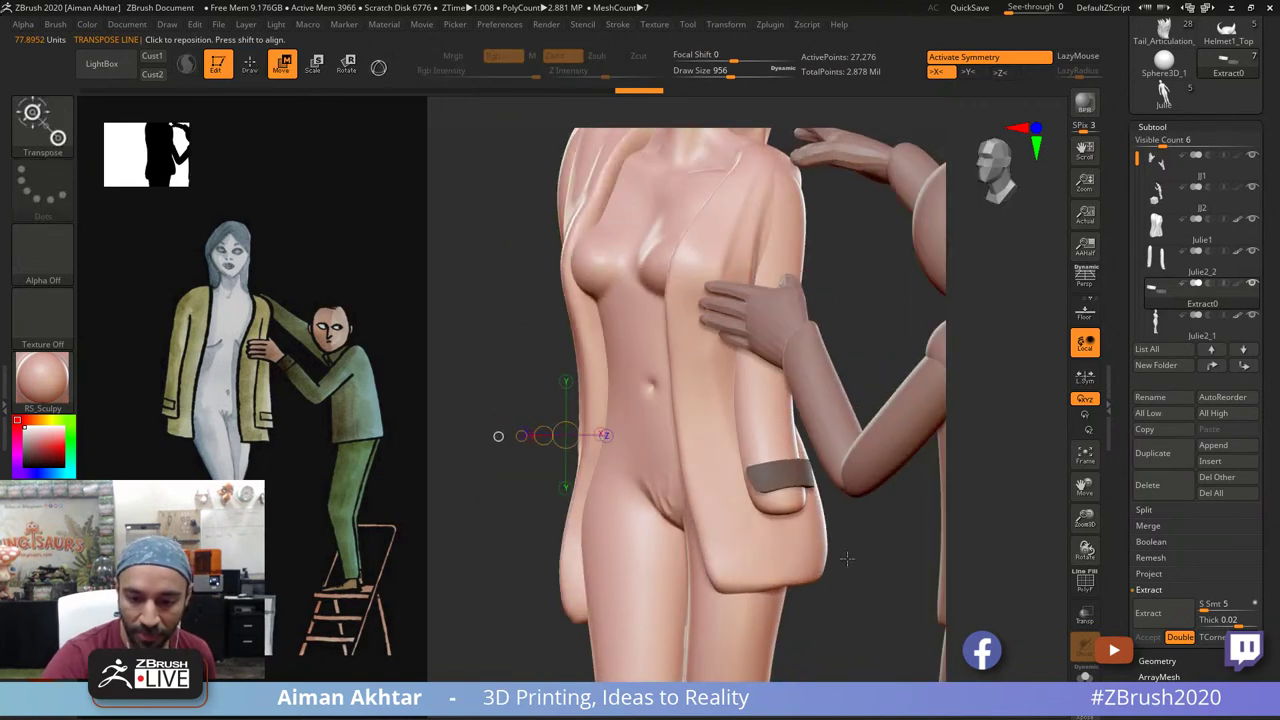
ctrl+click(838, 537)
key(q)
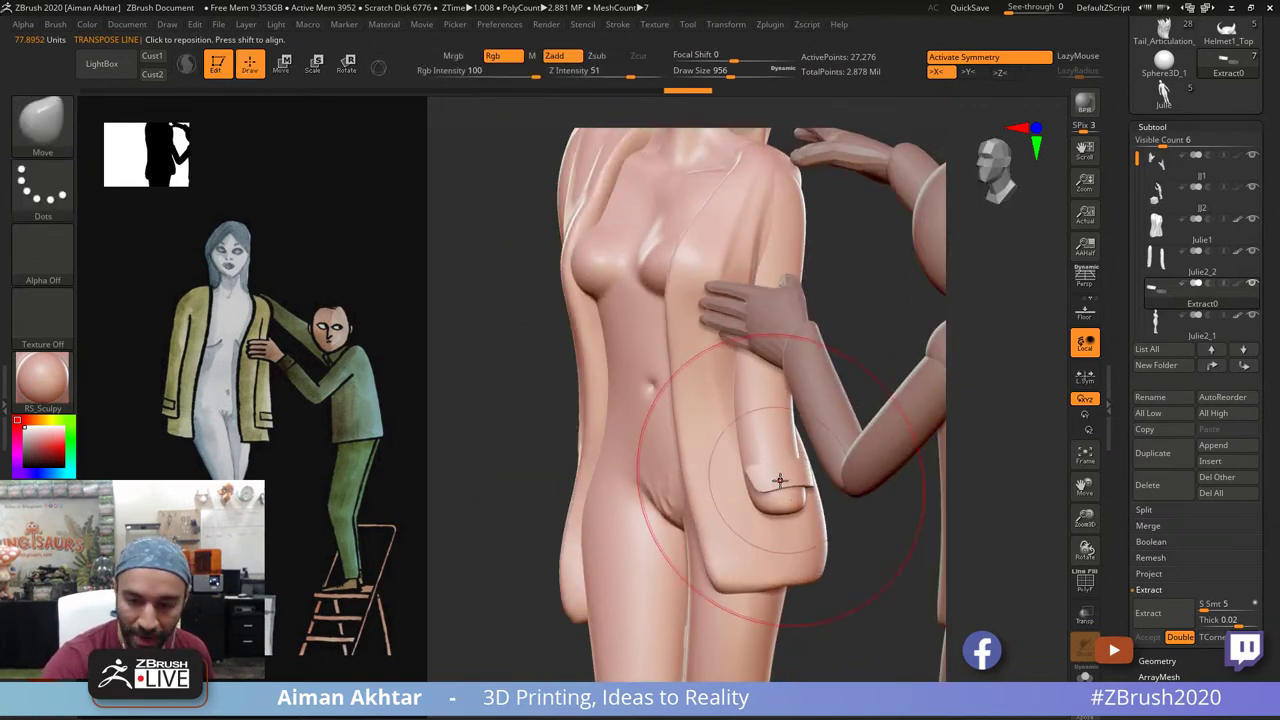
key(s)
drag(777, 478, 776, 477)
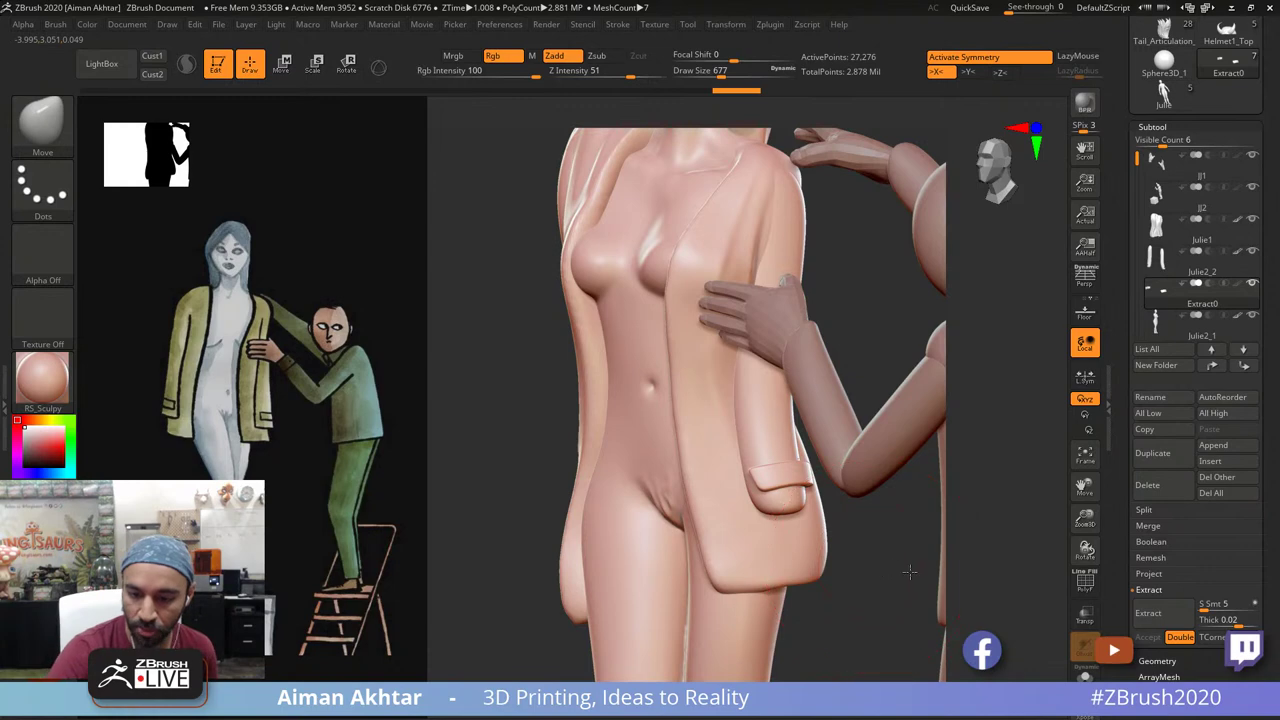
mouse_move(878, 580)
mouse_down()
mouse_move(806, 592)
mouse_move(875, 594)
mouse_move(829, 580)
mouse_up()
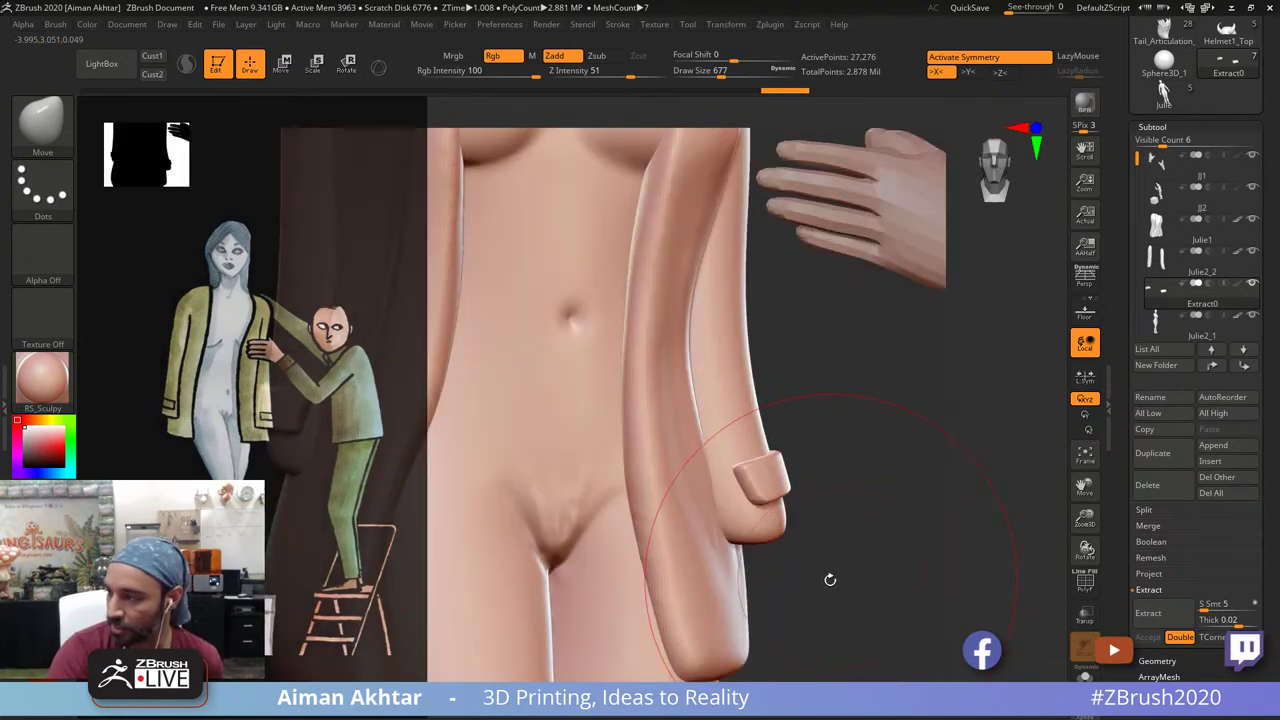
drag(774, 483, 770, 479)
drag(845, 540, 868, 530)
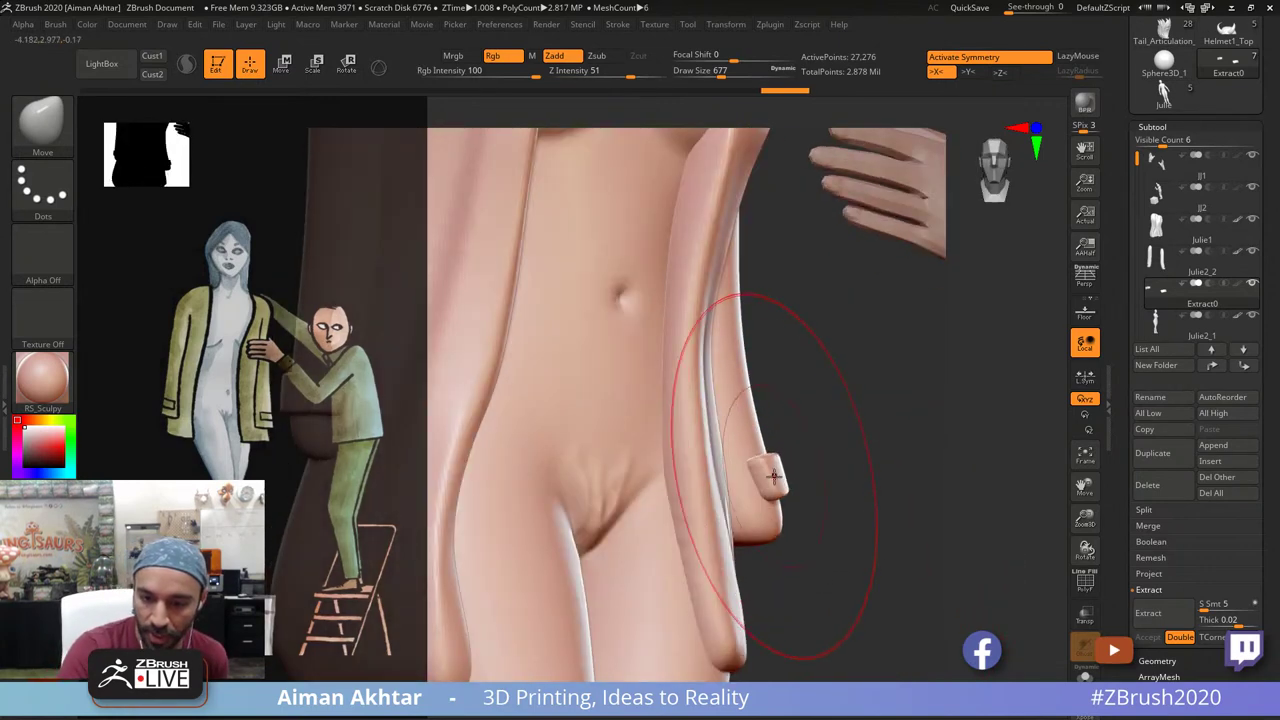
drag(771, 476, 745, 488)
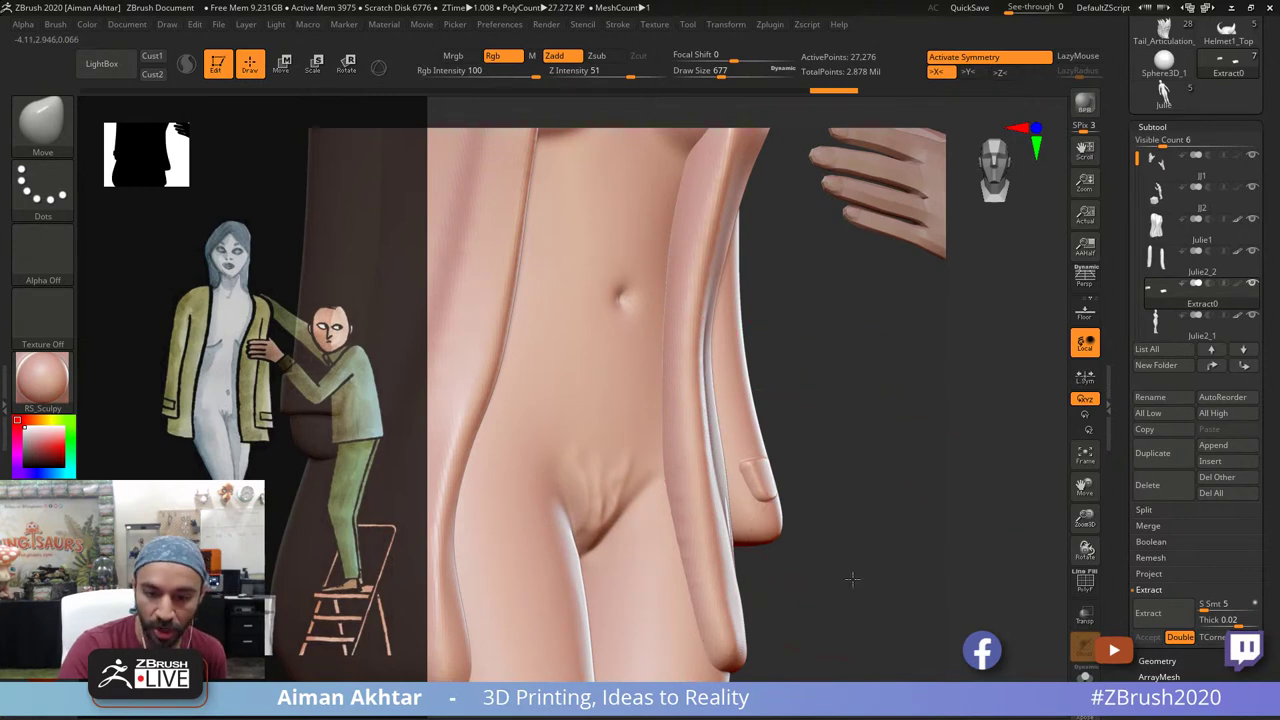
Step: Pull both ends of the right sleeve's strap in against the cuff with the Move brush and smooth them at draw size 251
drag(852, 580, 915, 577)
mouse_move(814, 571)
alt+mouse_down()
mouse_move(834, 545)
mouse_move(915, 540)
mouse_move(962, 585)
alt+mouse_up()
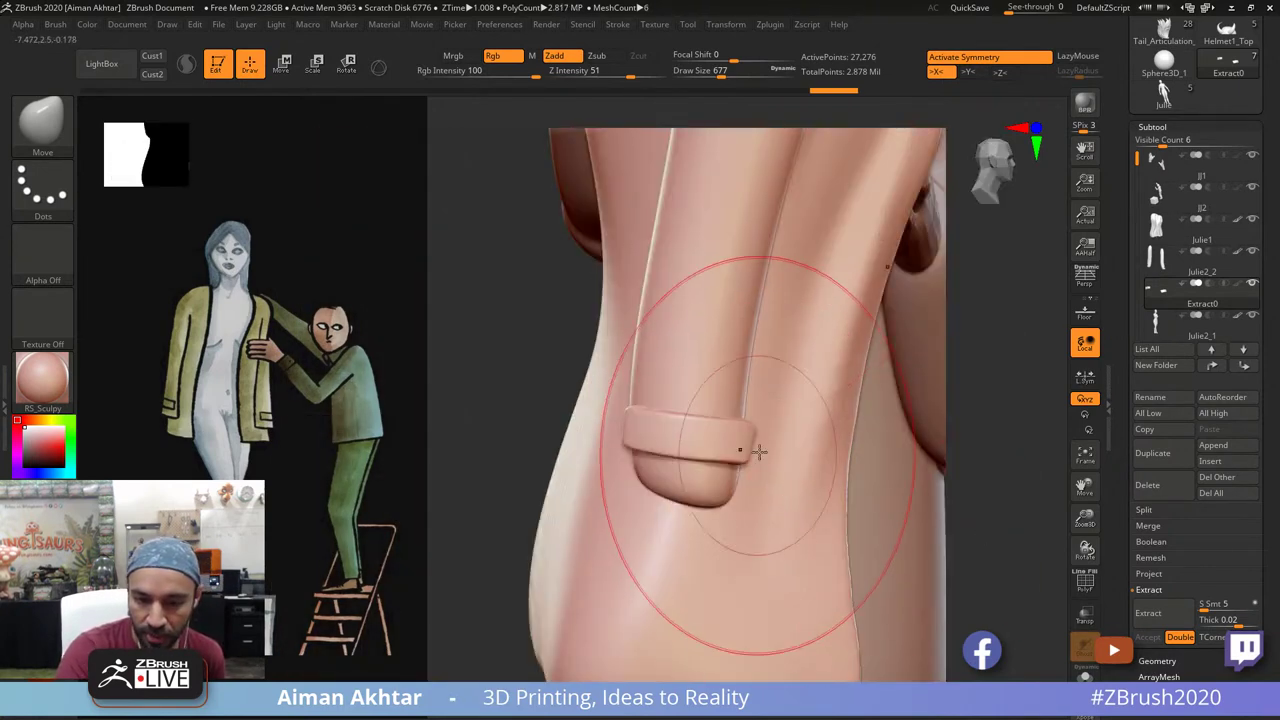
key(s)
key(s)
mouse_move(757, 444)
mouse_down()
mouse_move(727, 440)
mouse_move(737, 434)
mouse_up()
key(s)
mouse_move(641, 433)
mouse_down()
mouse_move(658, 432)
mouse_move(625, 420)
mouse_move(640, 450)
mouse_up()
key(s)
key(s)
shift+drag(744, 461, 728, 451)
drag(650, 417, 656, 412)
shift+drag(640, 428, 794, 454)
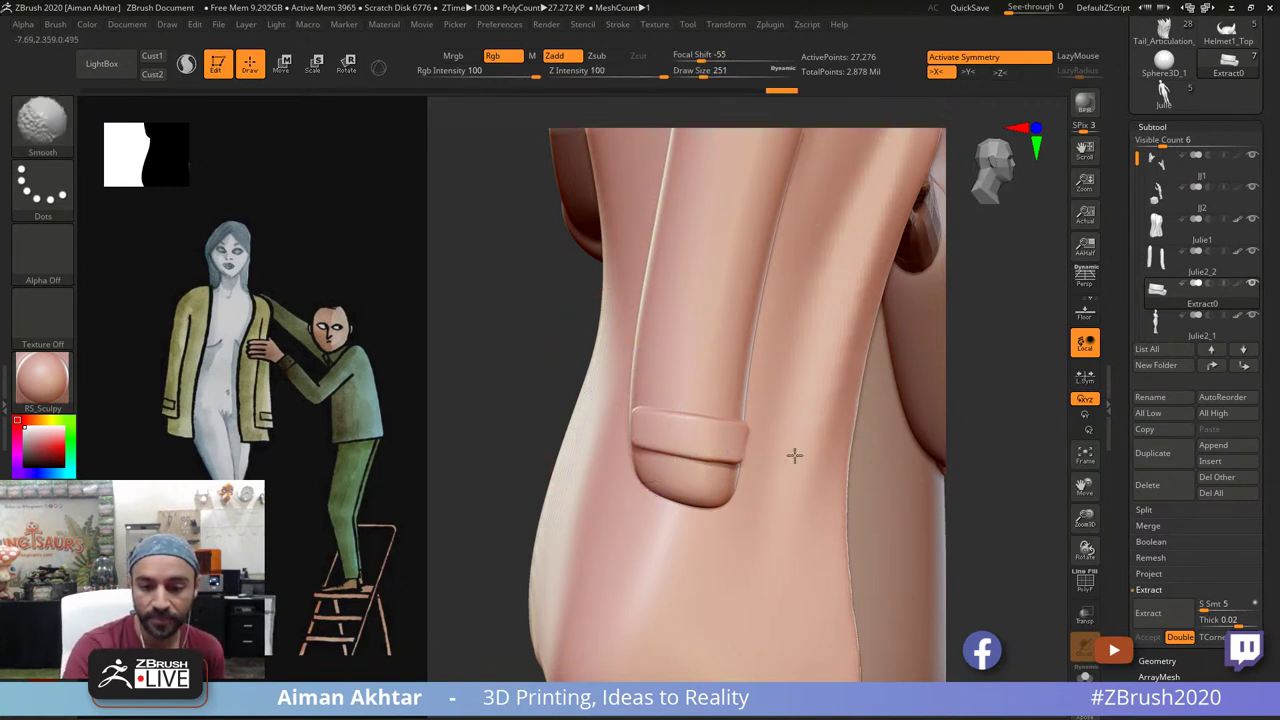
Step: Set the draw size to 146 and smooth the lower edge of the right sleeve's strap
drag(985, 474, 955, 474)
key(s)
mouse_move(751, 450)
mouse_down()
mouse_move(738, 449)
mouse_move(754, 448)
mouse_up()
key(s)
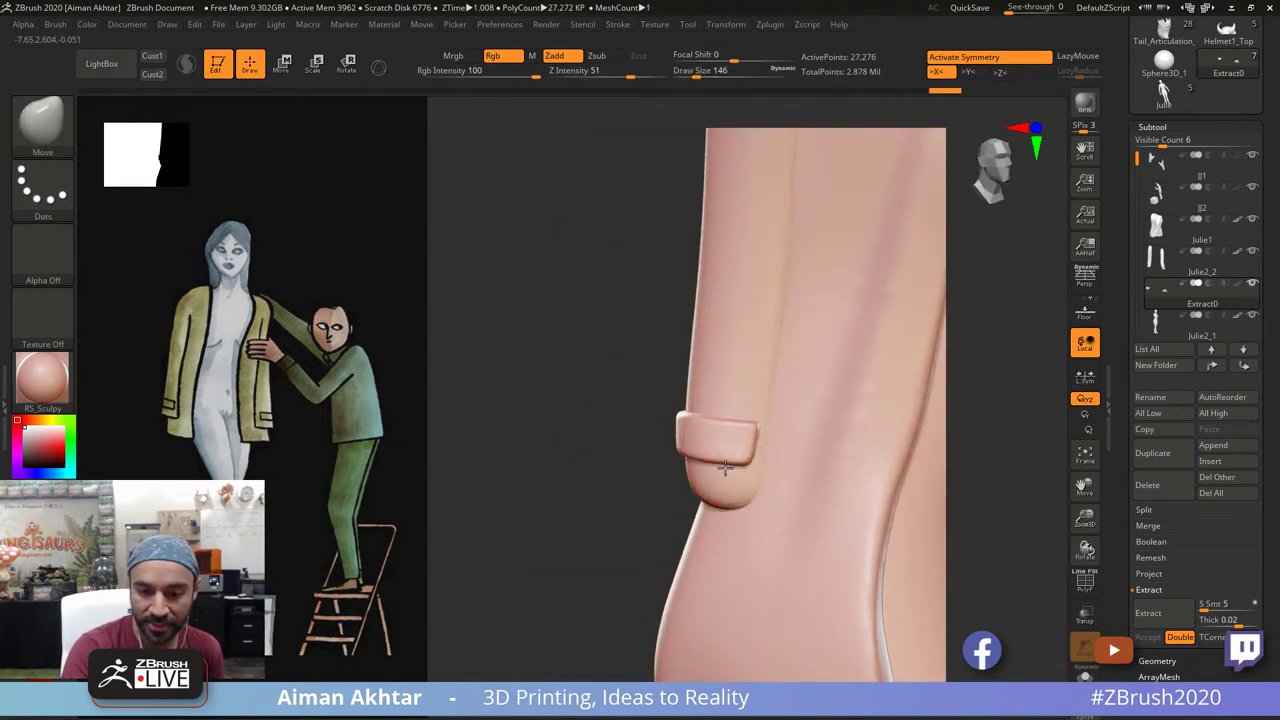
key(shift)
shift+drag(679, 461, 689, 441)
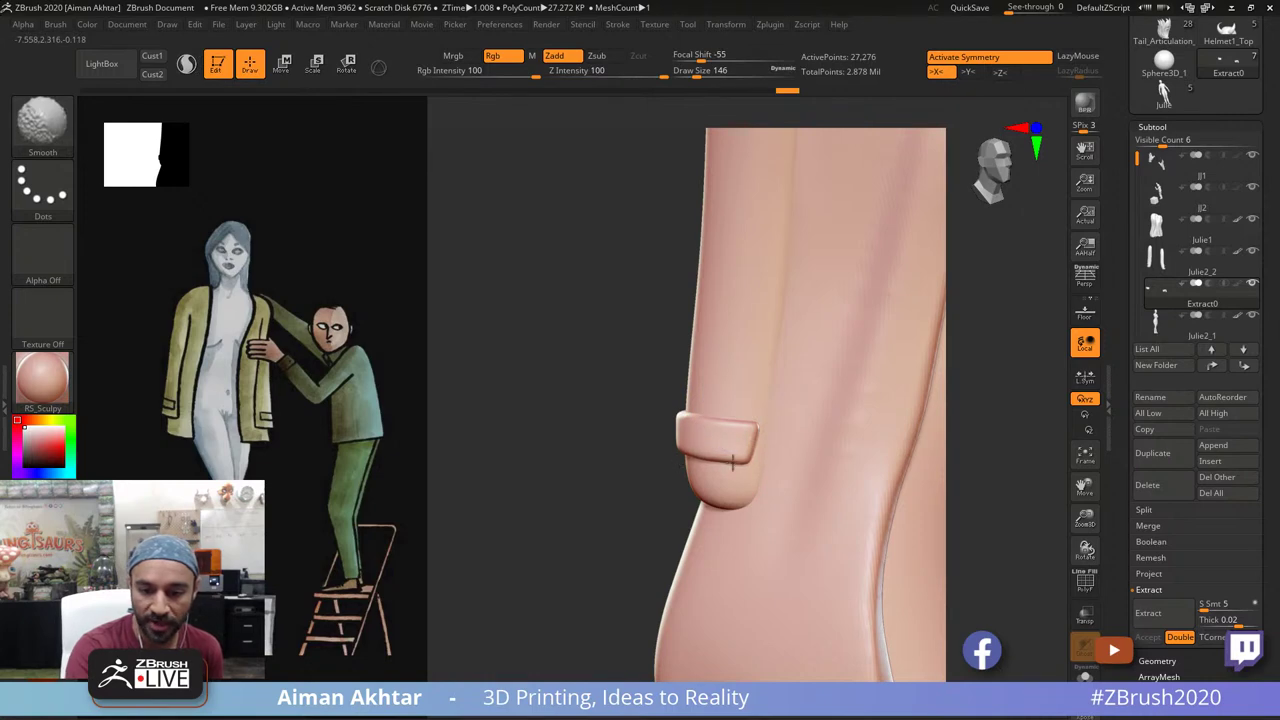
Step: Even out the right sleeve strap's shape and lower edge with the Move brush at draw size 301
drag(646, 561, 708, 552)
drag(500, 520, 565, 516)
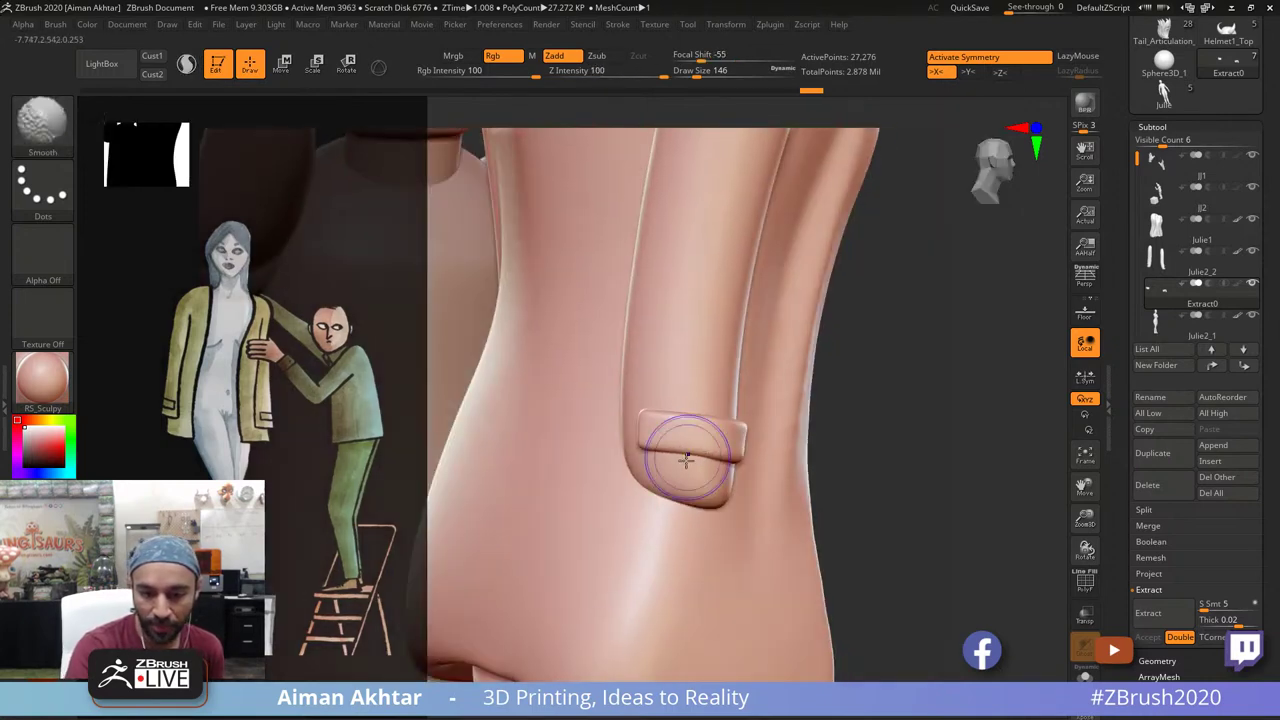
key(s)
drag(688, 458, 696, 459)
drag(689, 445, 735, 452)
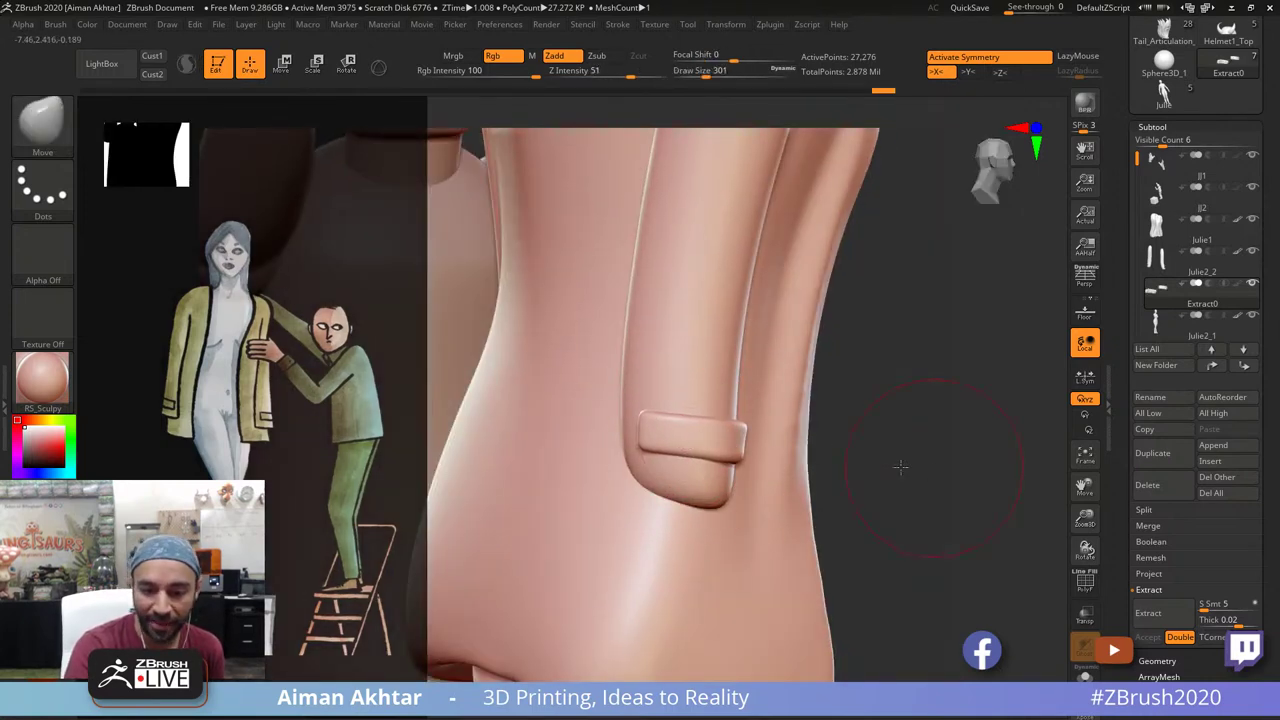
mouse_move(903, 466)
mouse_down()
mouse_move(696, 484)
mouse_move(761, 470)
mouse_move(777, 423)
mouse_move(748, 403)
mouse_move(726, 443)
mouse_up()
Step: Flatten the outer face of the right sleeve's strap with the hPolish brush at draw size 156
key(bracketright)
key(bracketleft)
key(b)
key(h)
key(p)
drag(620, 482, 703, 432)
drag(624, 434, 752, 434)
drag(707, 428, 712, 437)
key(shift)
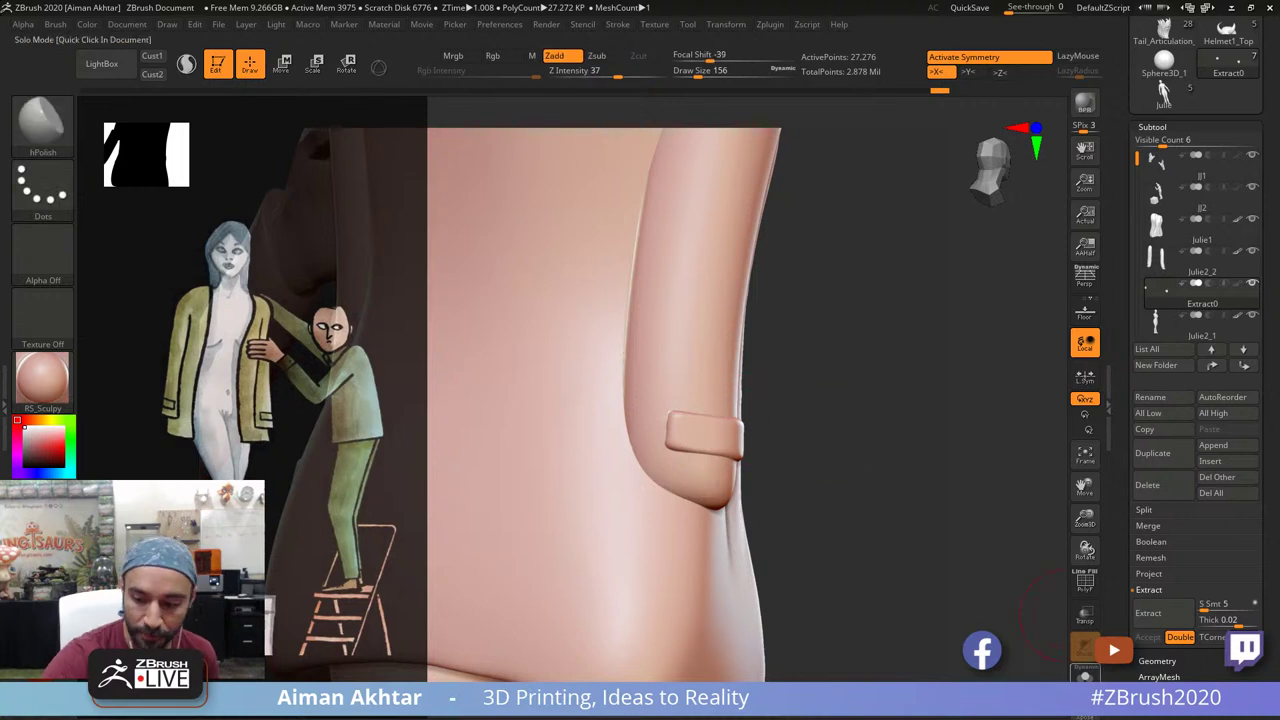
Step: Isolate the straps subtool and smooth the surfaces and ends of both cuff straps
click(1085, 677)
drag(886, 551, 886, 645)
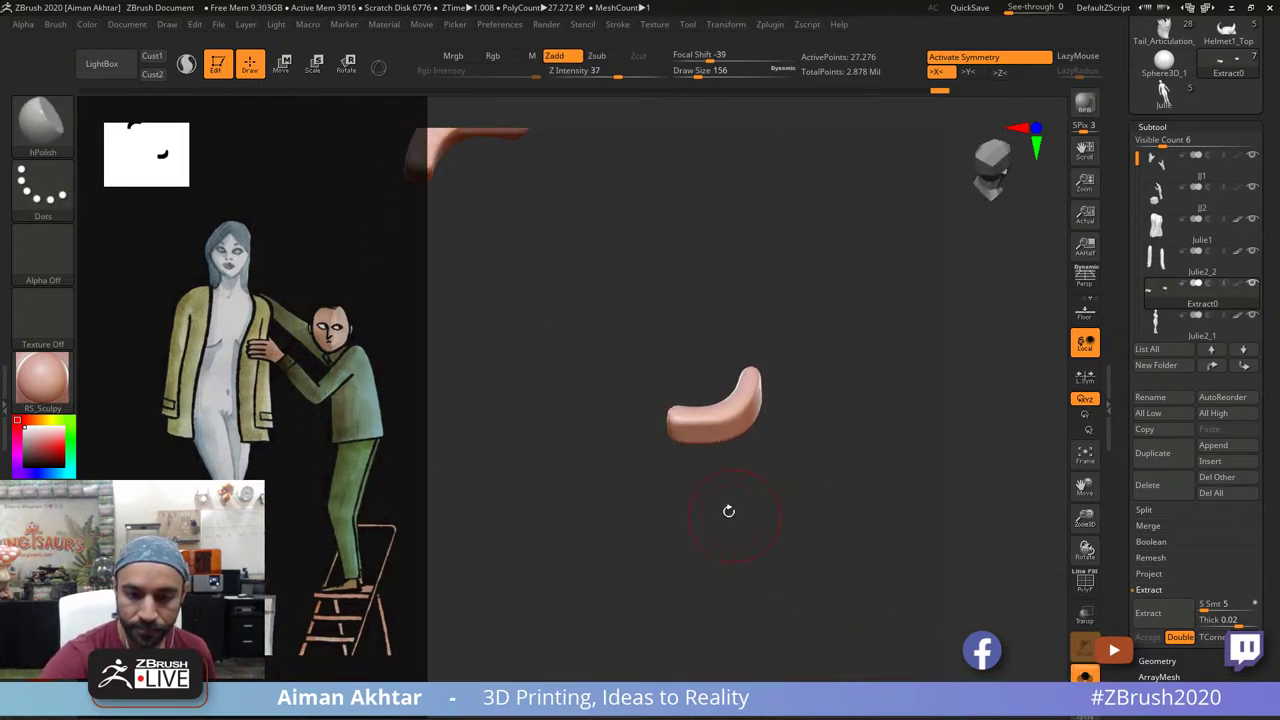
ctrl+shift+drag(671, 459, 672, 378)
mouse_move(792, 366)
mouse_down()
mouse_move(797, 394)
mouse_move(811, 377)
mouse_move(820, 489)
mouse_move(775, 470)
mouse_move(772, 500)
mouse_up()
drag(846, 466, 795, 480)
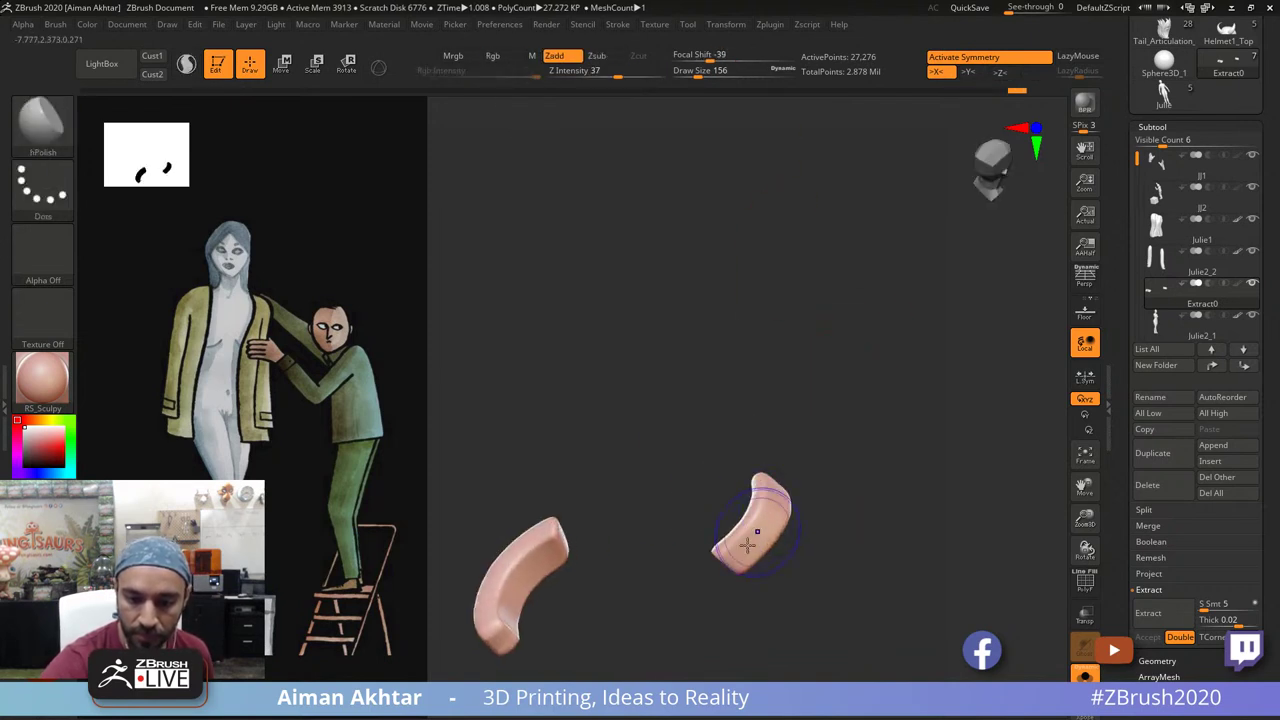
shift+drag(754, 529, 742, 552)
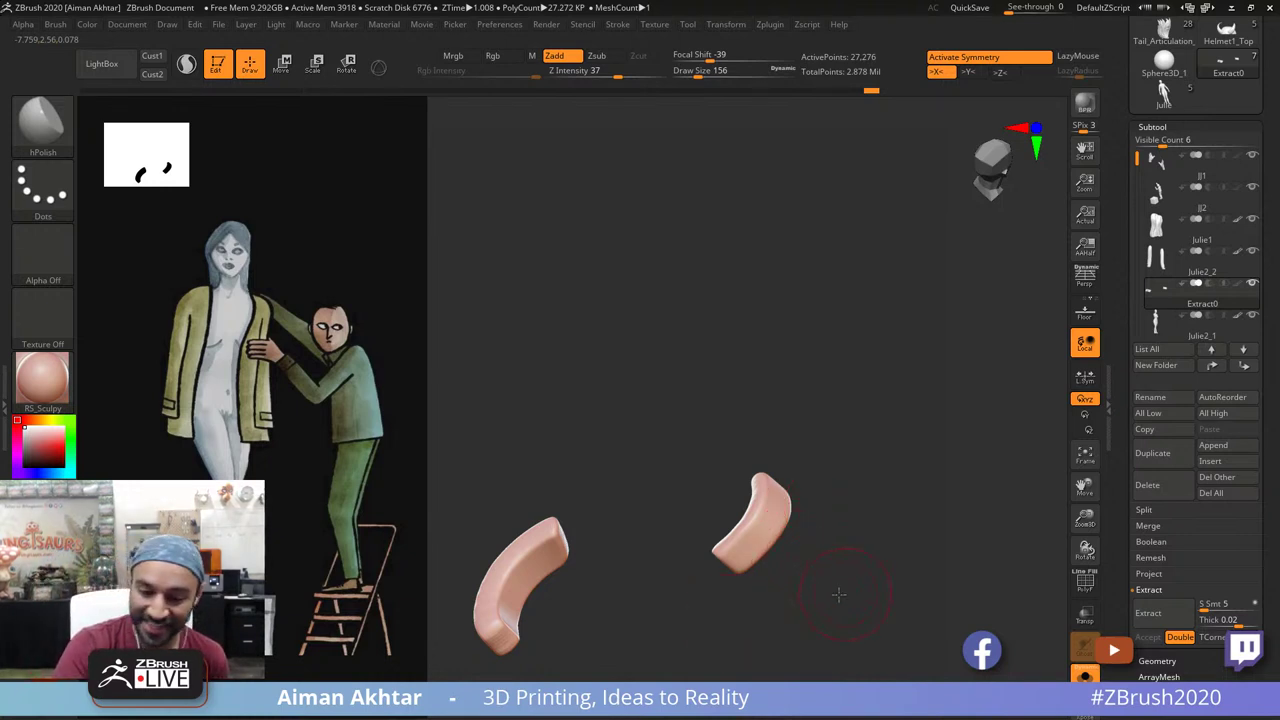
mouse_move(839, 595)
alt+mouse_down()
mouse_move(820, 563)
mouse_move(786, 657)
mouse_move(869, 528)
mouse_move(796, 637)
mouse_move(974, 514)
mouse_move(783, 566)
mouse_move(814, 563)
mouse_move(846, 480)
mouse_move(788, 486)
alt+mouse_up()
shift+drag(655, 546, 641, 602)
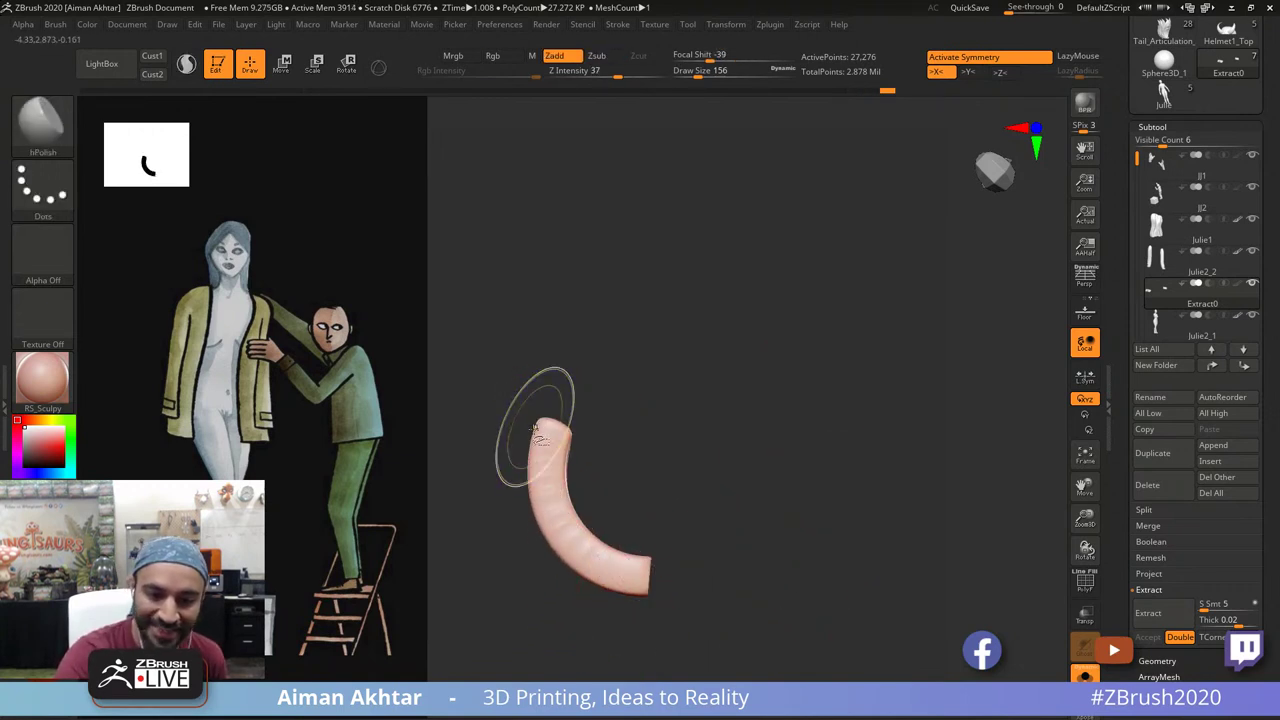
mouse_move(535, 430)
shift+mouse_down()
mouse_move(654, 403)
mouse_move(763, 534)
mouse_move(834, 567)
shift+mouse_up()
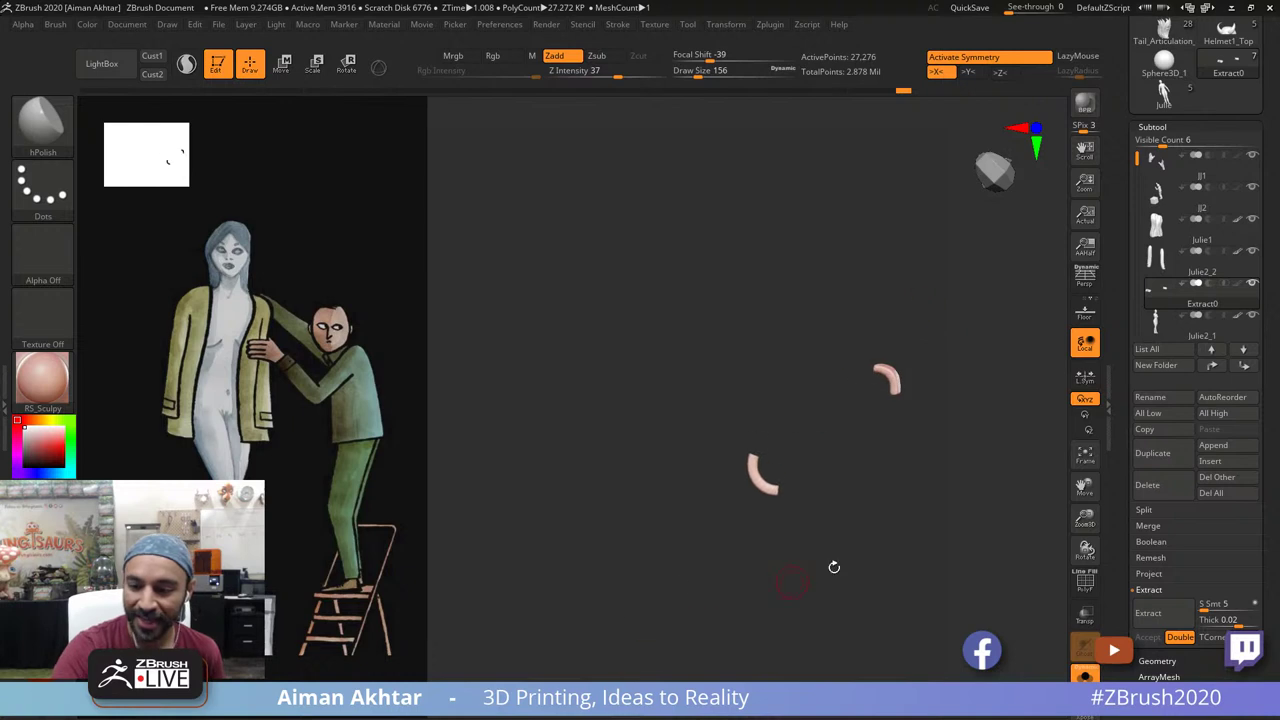
Step: Examine both isolated cuff straps from several angles and bring the rest of the model back into view
click(1085, 455)
shift+drag(897, 620, 949, 504)
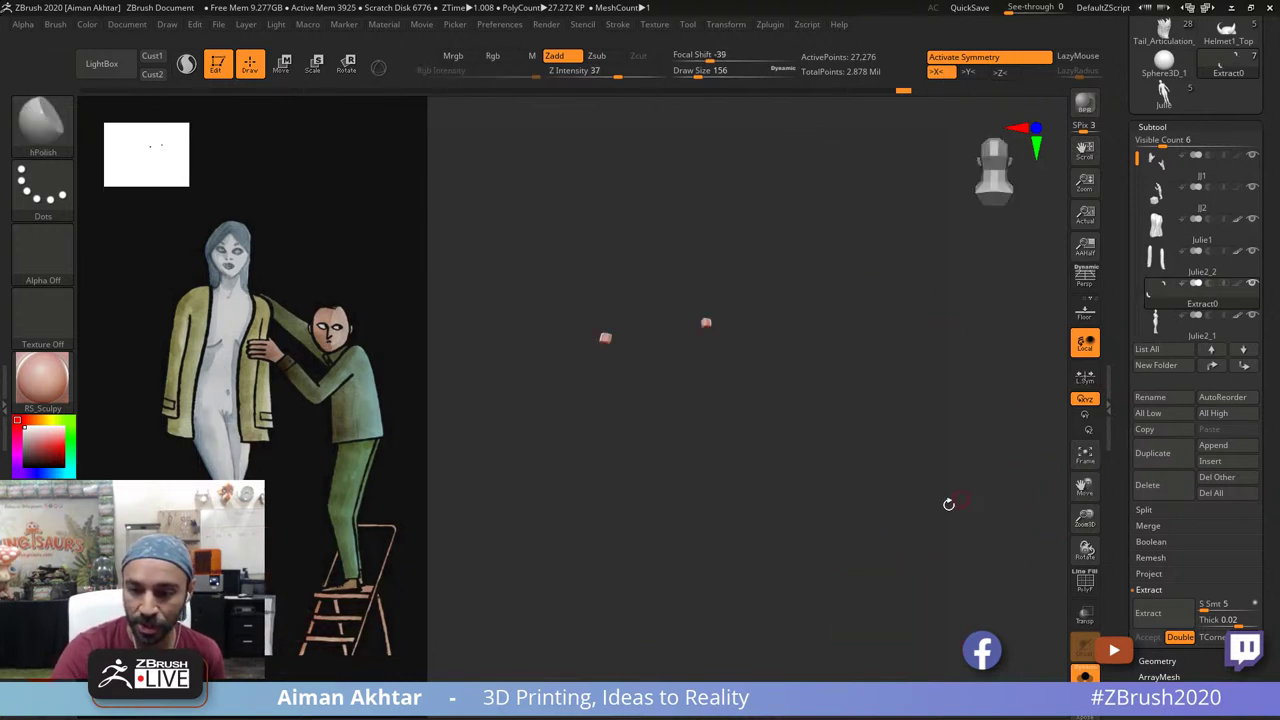
drag(825, 548, 874, 533)
alt+drag(874, 533, 905, 593)
mouse_move(905, 593)
mouse_down()
mouse_move(840, 577)
mouse_move(880, 591)
mouse_up()
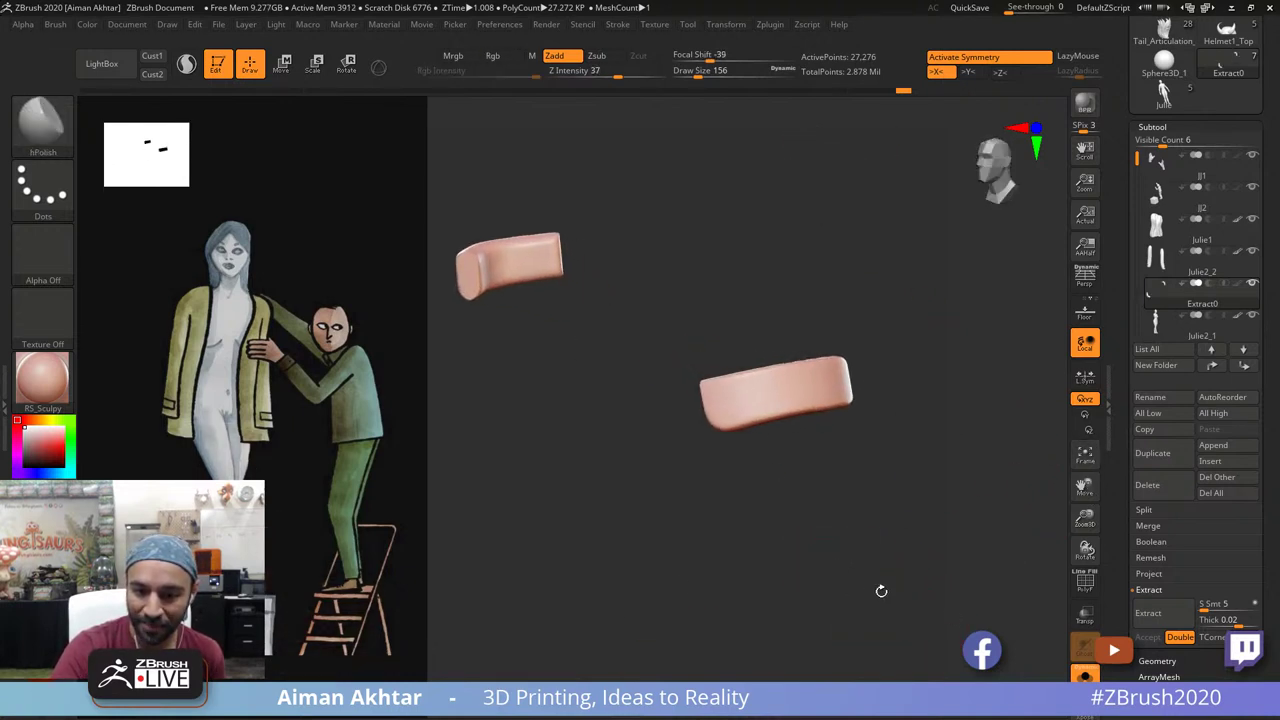
click(1085, 675)
drag(1020, 544, 967, 452)
Step: Refine the cuff strap's upper edge against the sleeve, switching to the Move brush and adjusting its draw size
drag(825, 360, 818, 376)
mouse_move(969, 437)
mouse_down()
mouse_move(1005, 382)
mouse_move(1028, 375)
mouse_up()
key(b)
key(m)
key(v)
key(s)
drag(836, 368, 867, 366)
key(s)
mouse_move(858, 364)
mouse_down()
mouse_move(863, 351)
mouse_move(841, 337)
mouse_move(819, 355)
mouse_up()
key(s)
drag(819, 355, 808, 352)
Step: Pull the end of the cuff strap in around the sleeve with the Move brush at draw size 342
mouse_move(912, 419)
mouse_down()
mouse_move(877, 417)
mouse_move(886, 434)
mouse_move(848, 439)
mouse_up()
drag(649, 457, 608, 478)
drag(785, 498, 716, 585)
key(])
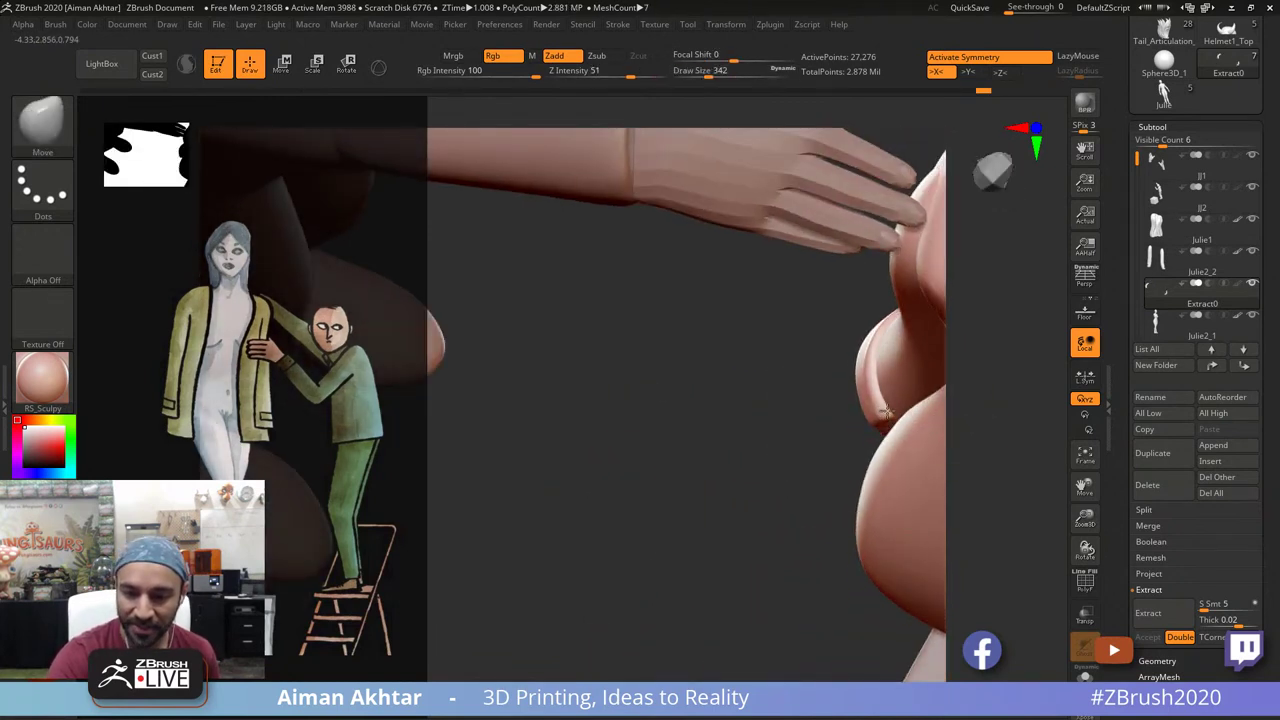
drag(886, 412, 880, 420)
drag(831, 491, 760, 450)
drag(660, 440, 740, 425)
drag(869, 414, 876, 414)
drag(960, 430, 989, 429)
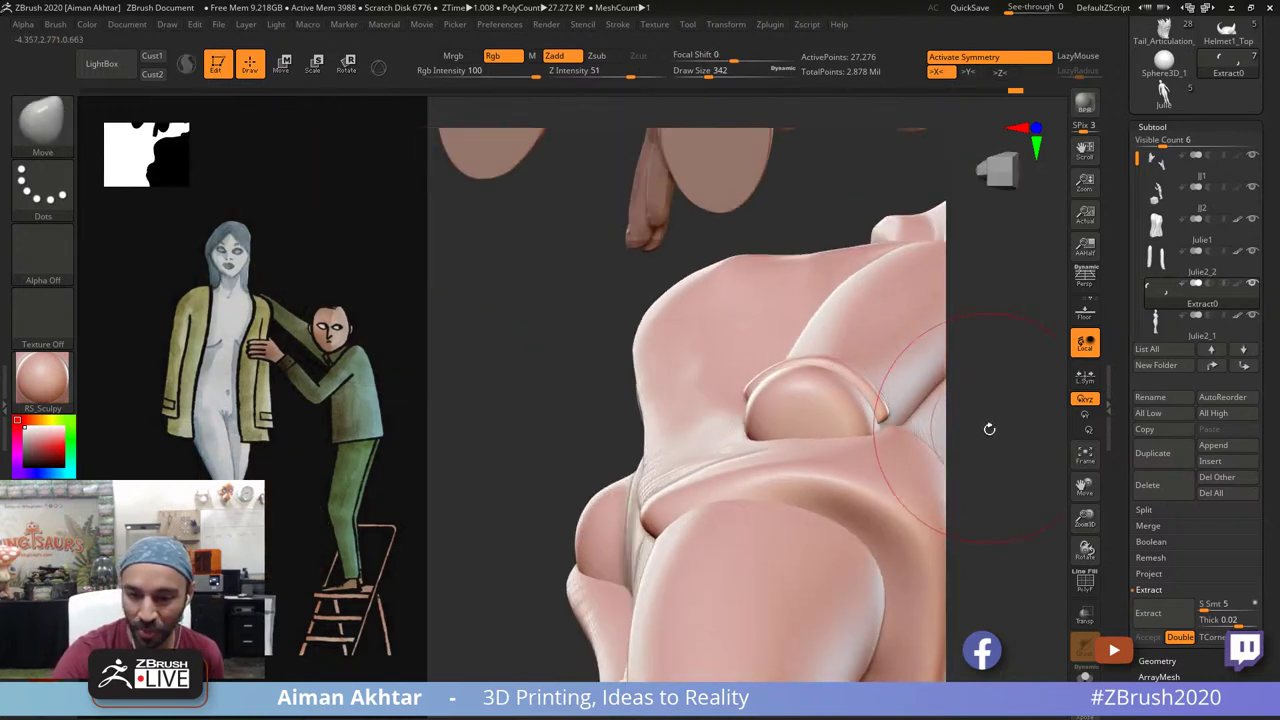
alt+drag(985, 500, 1028, 480)
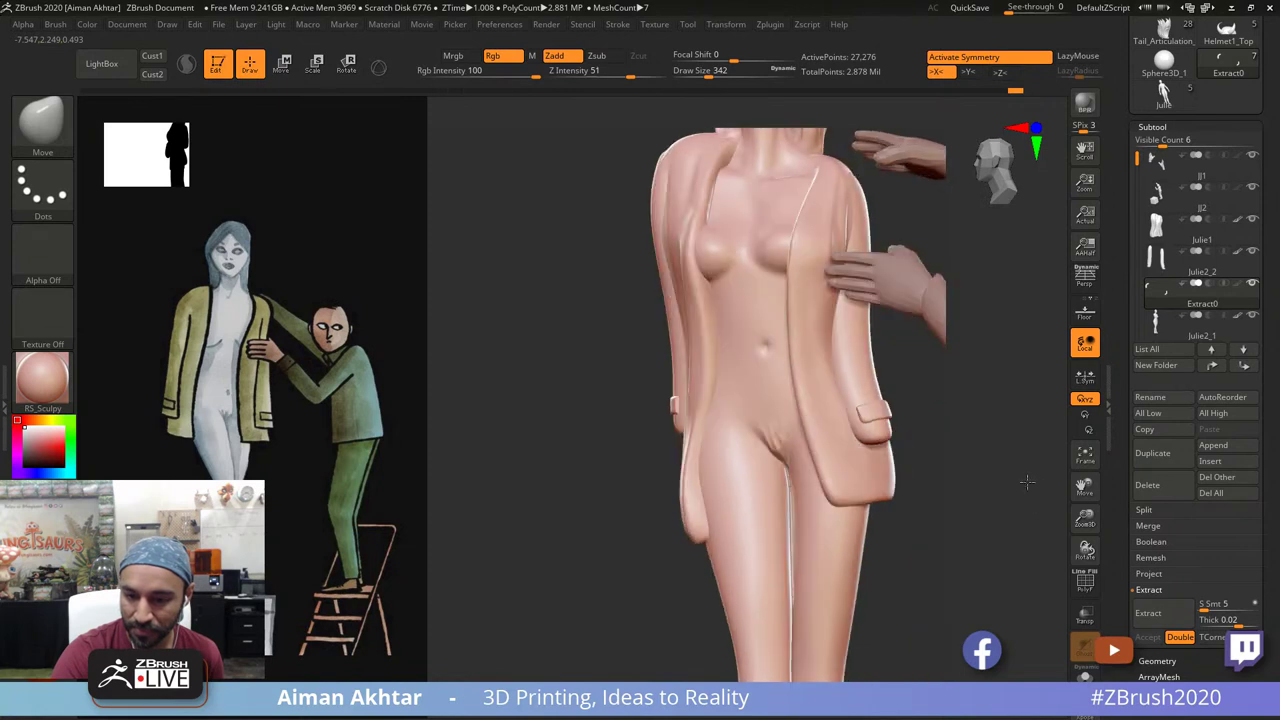
Step: Examine the full two-figure composition from the front against the reference painting, checking the coat and the man's body
alt+click(853, 455)
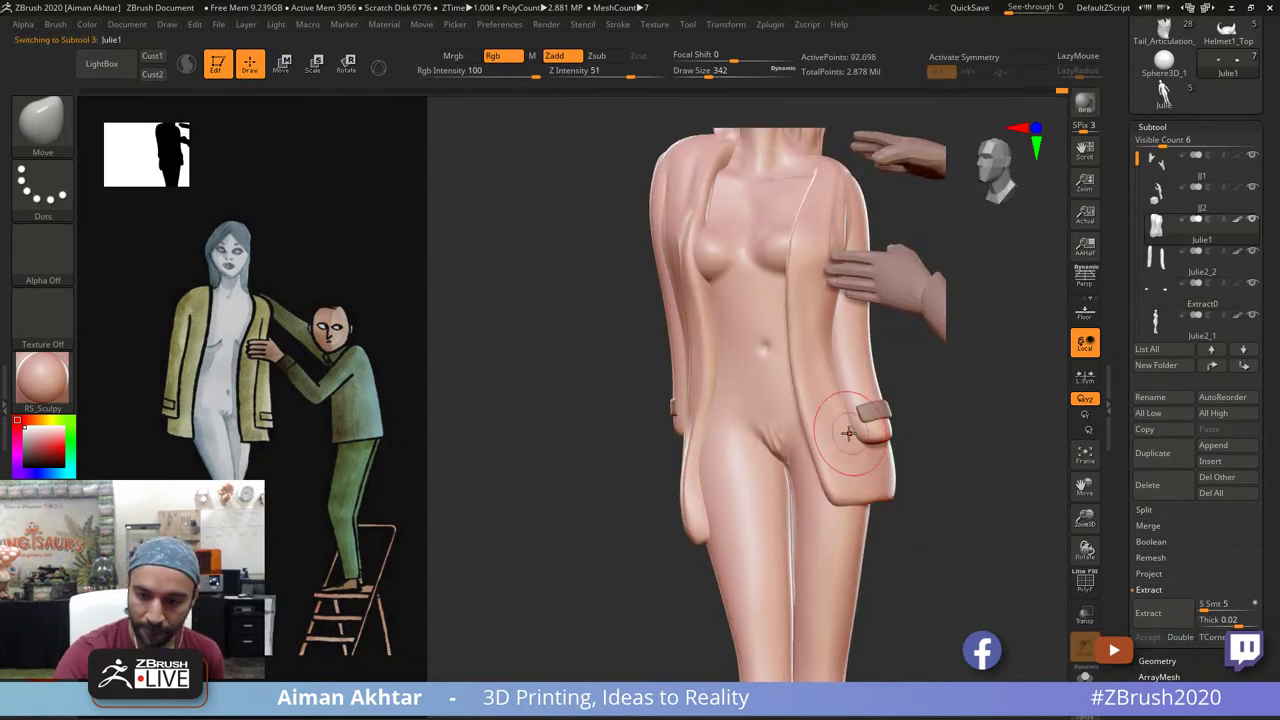
key(])
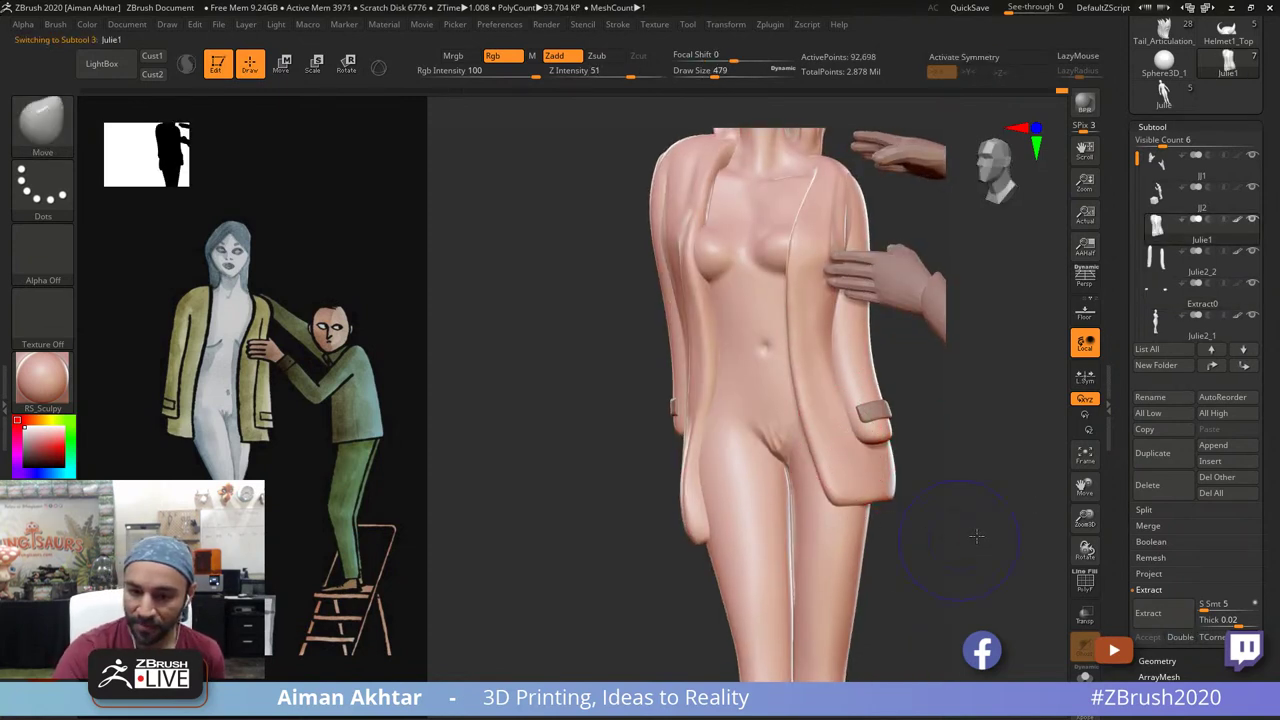
mouse_move(977, 534)
shift+mouse_down()
mouse_move(951, 553)
mouse_move(806, 553)
mouse_move(790, 589)
mouse_move(748, 556)
shift+mouse_up()
alt+click(807, 506)
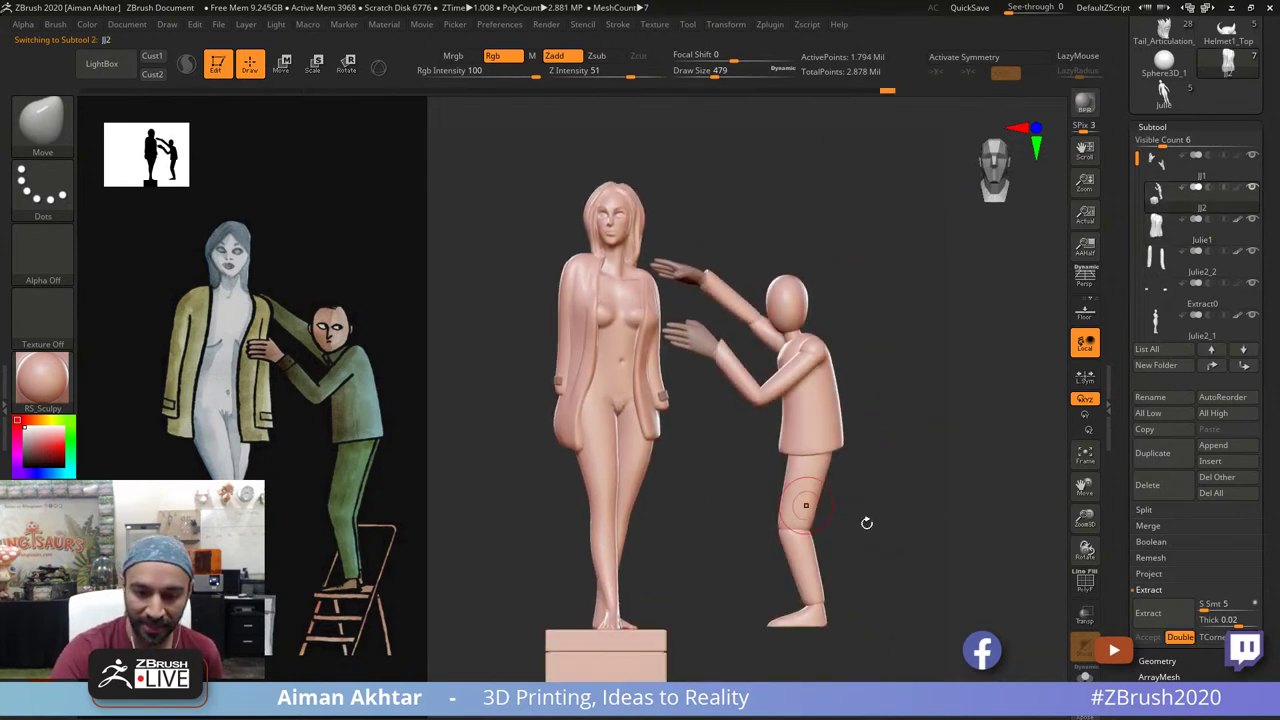
mouse_move(866, 523)
alt+mouse_down()
mouse_move(856, 530)
mouse_move(866, 505)
alt+mouse_up()
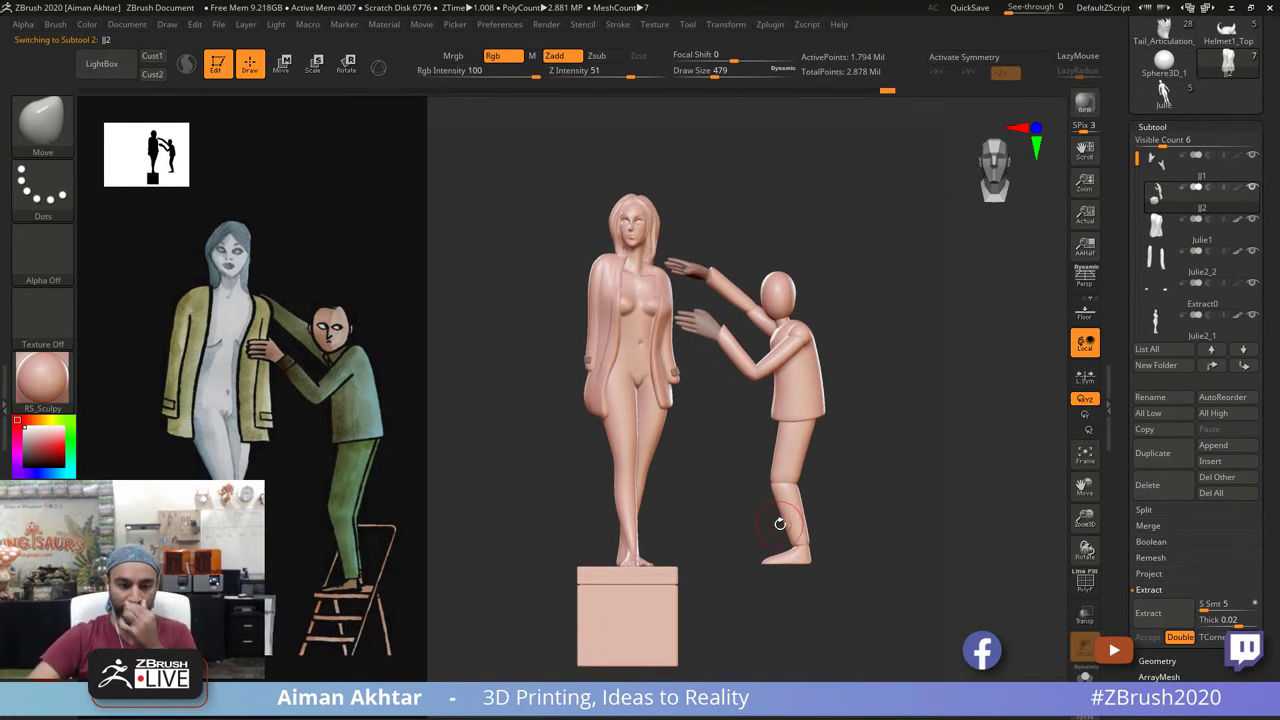
alt+drag(708, 434, 734, 437)
alt+drag(860, 459, 871, 420)
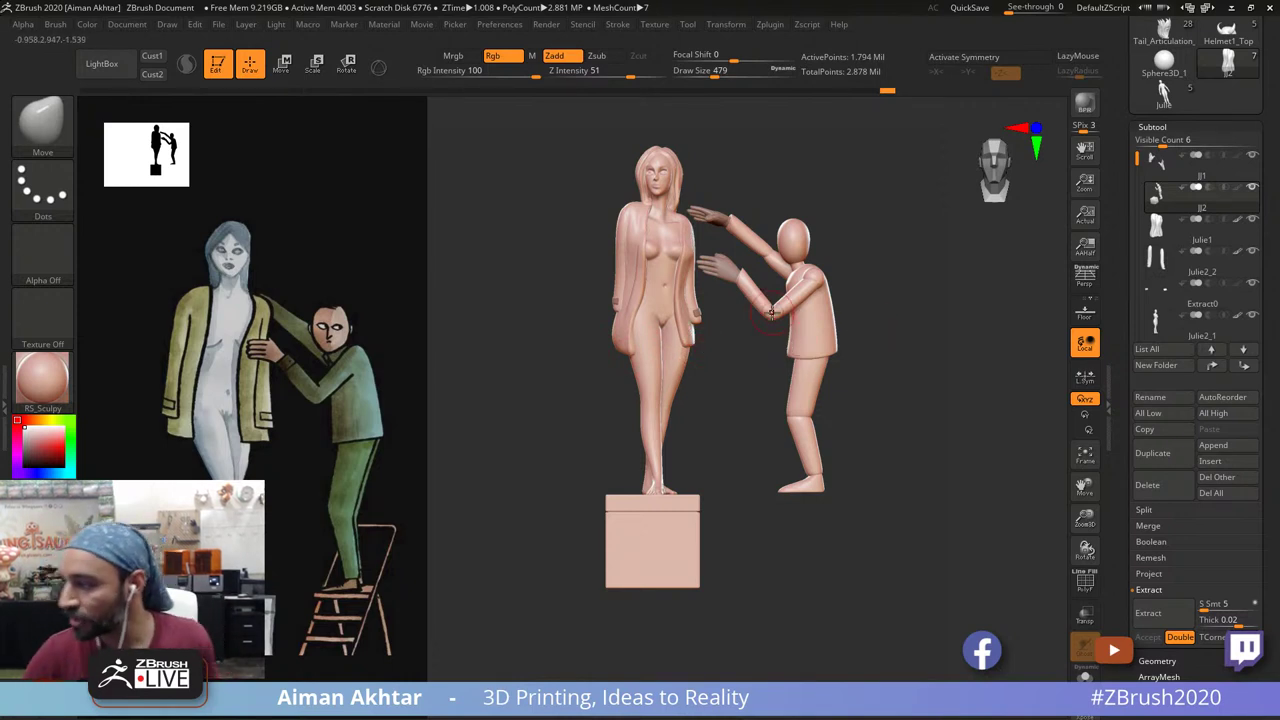
Step: Merge the man's hands subtool down into the subtool holding his body and the pedestal
alt+click(723, 268)
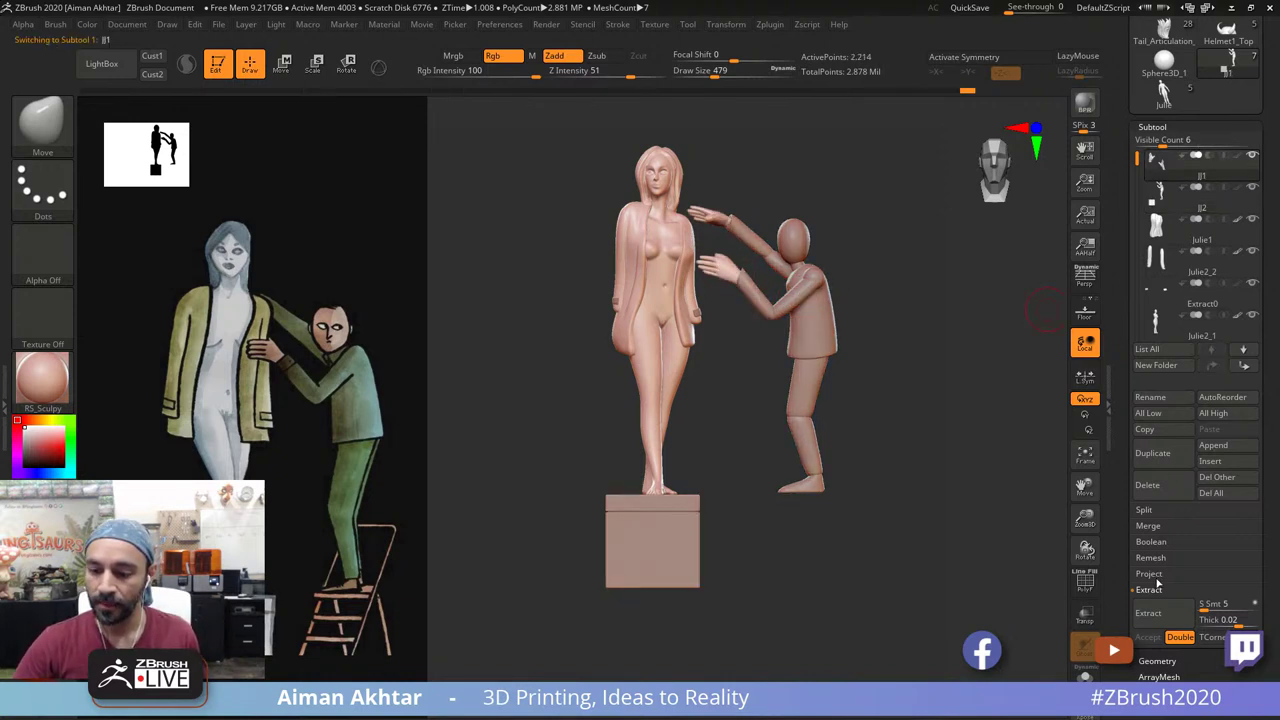
click(1159, 526)
click(1157, 541)
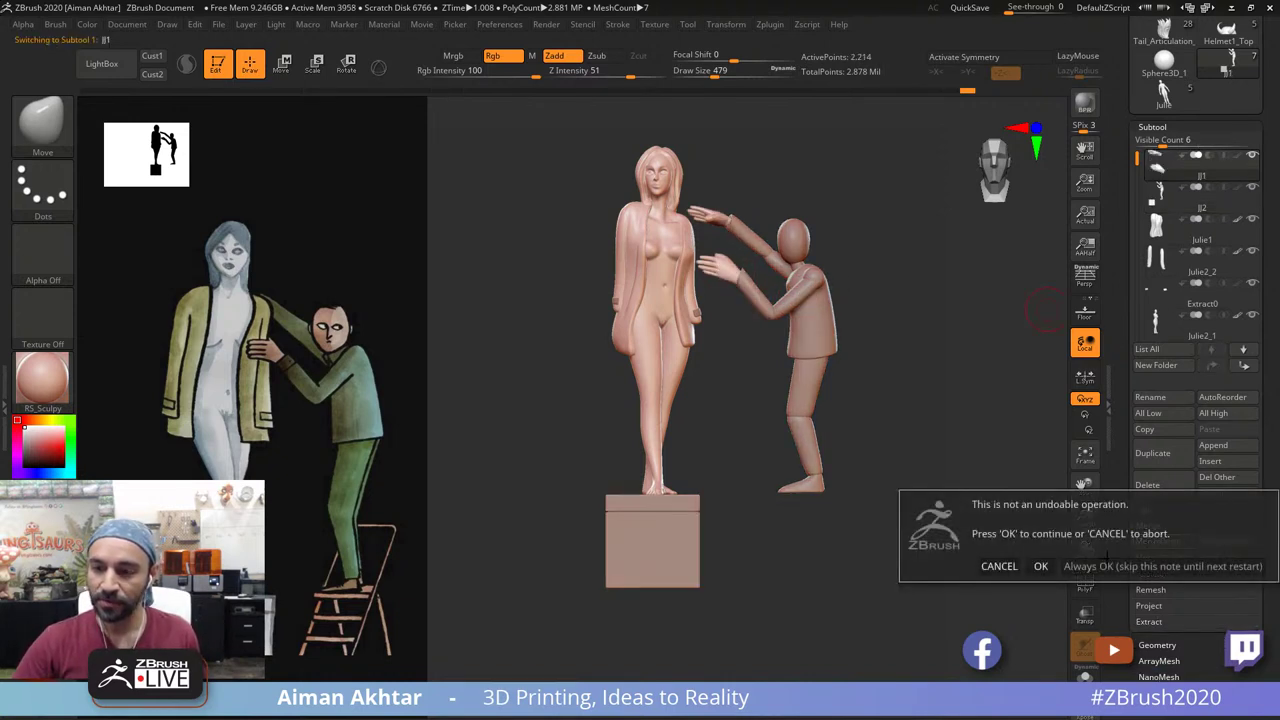
click(1037, 563)
Step: Isolate the pedestal within the merged subtool using SelectRect and split it from the man's figure into its own subtool
key(ctrl+shift)
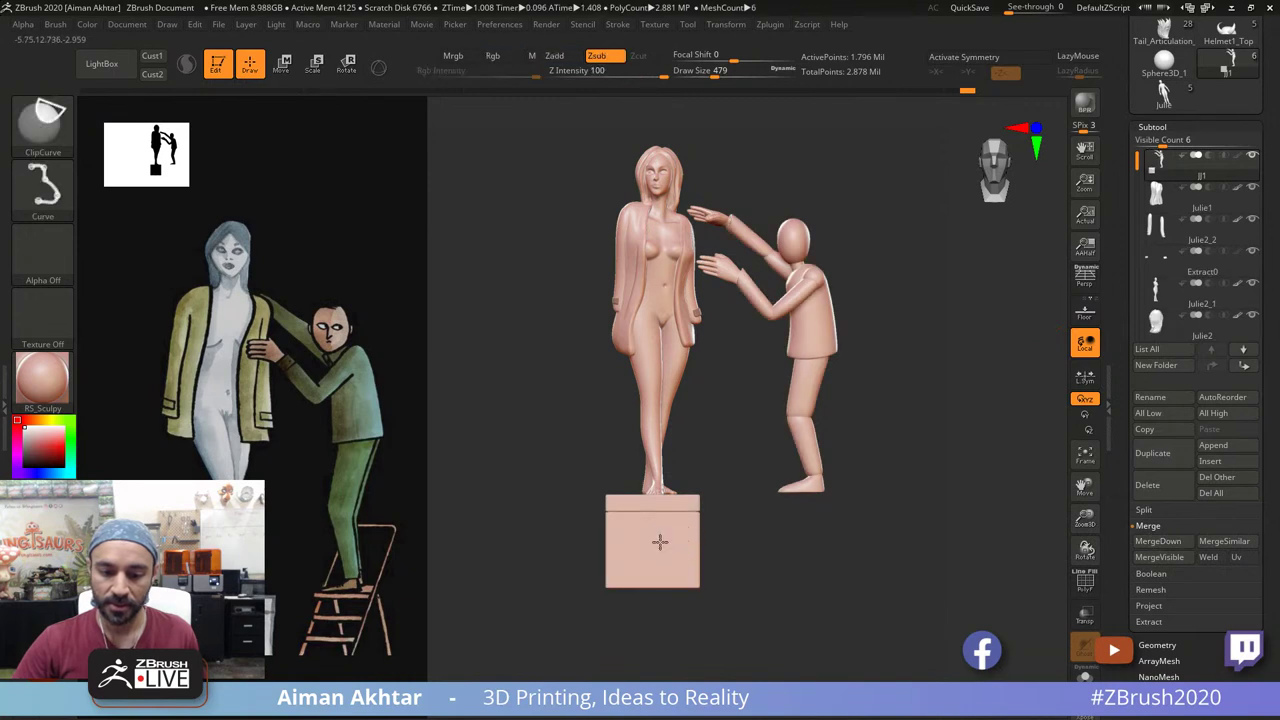
ctrl+shift+click(660, 542)
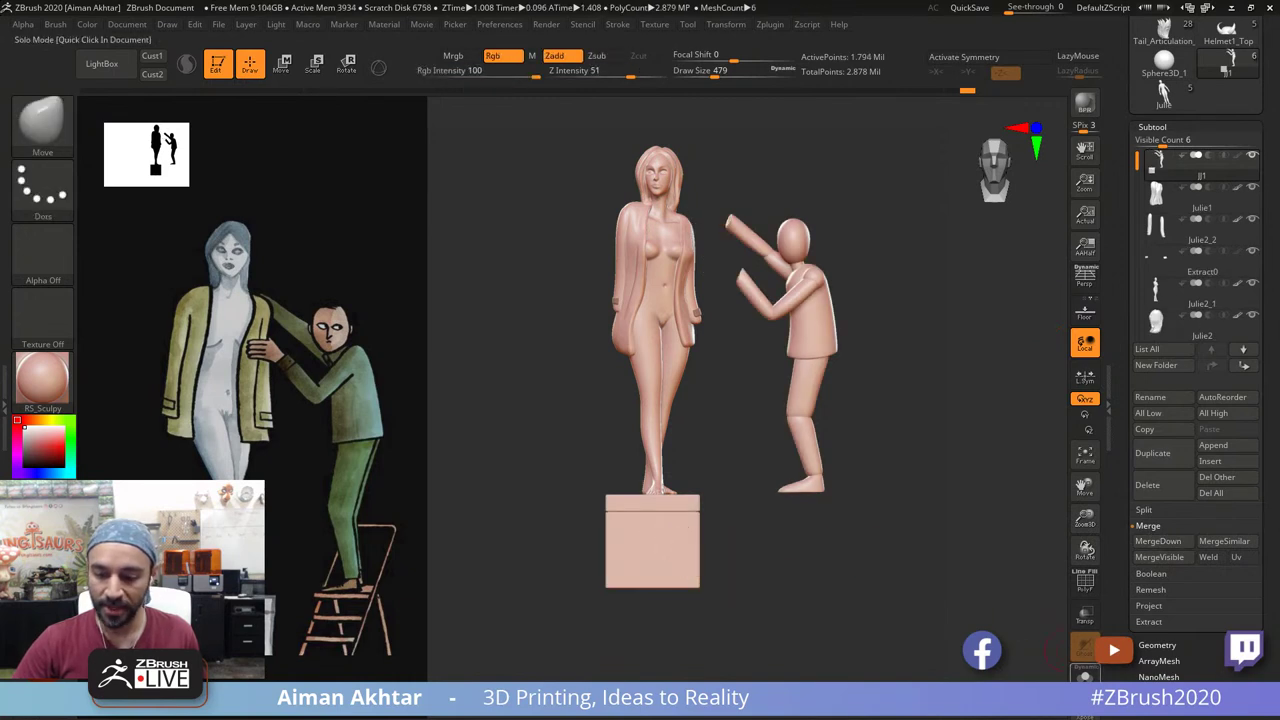
click(1085, 677)
ctrl+shift+click(48, 134)
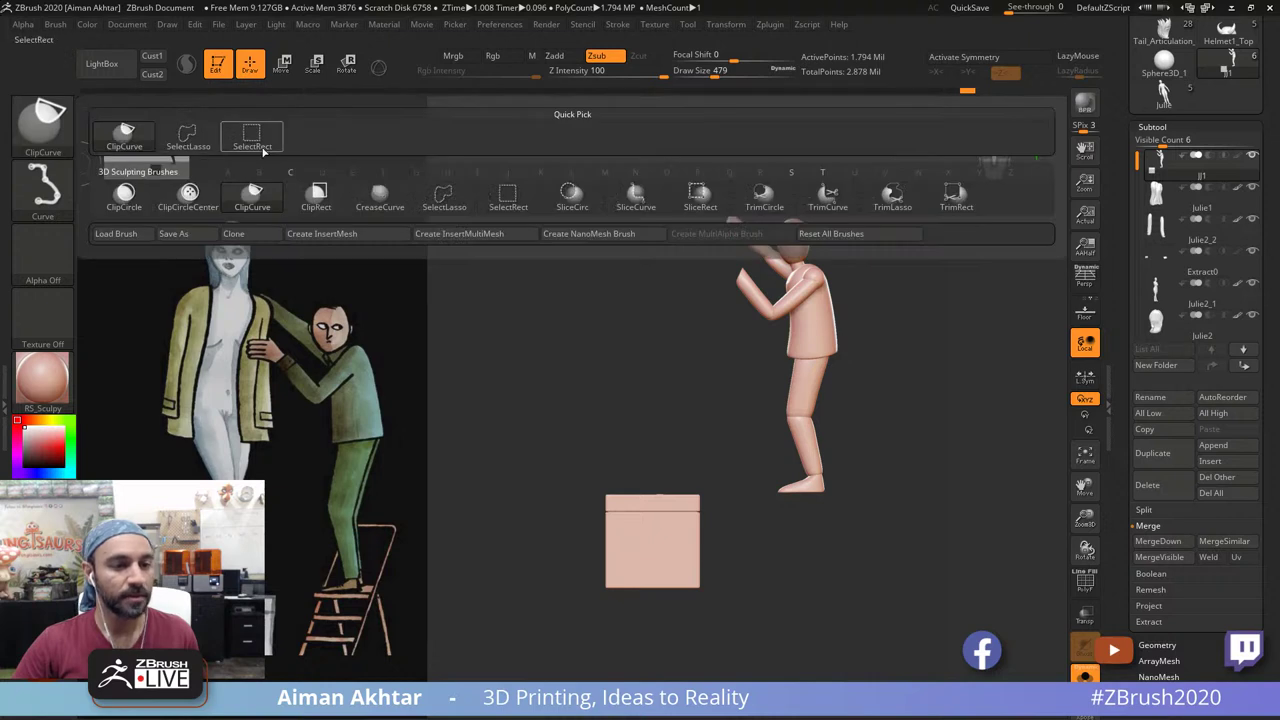
ctrl+shift+click(252, 138)
mouse_move(884, 530)
ctrl+shift+mouse_down()
mouse_move(663, 114)
mouse_move(734, 140)
mouse_move(723, 140)
ctrl+shift+mouse_up()
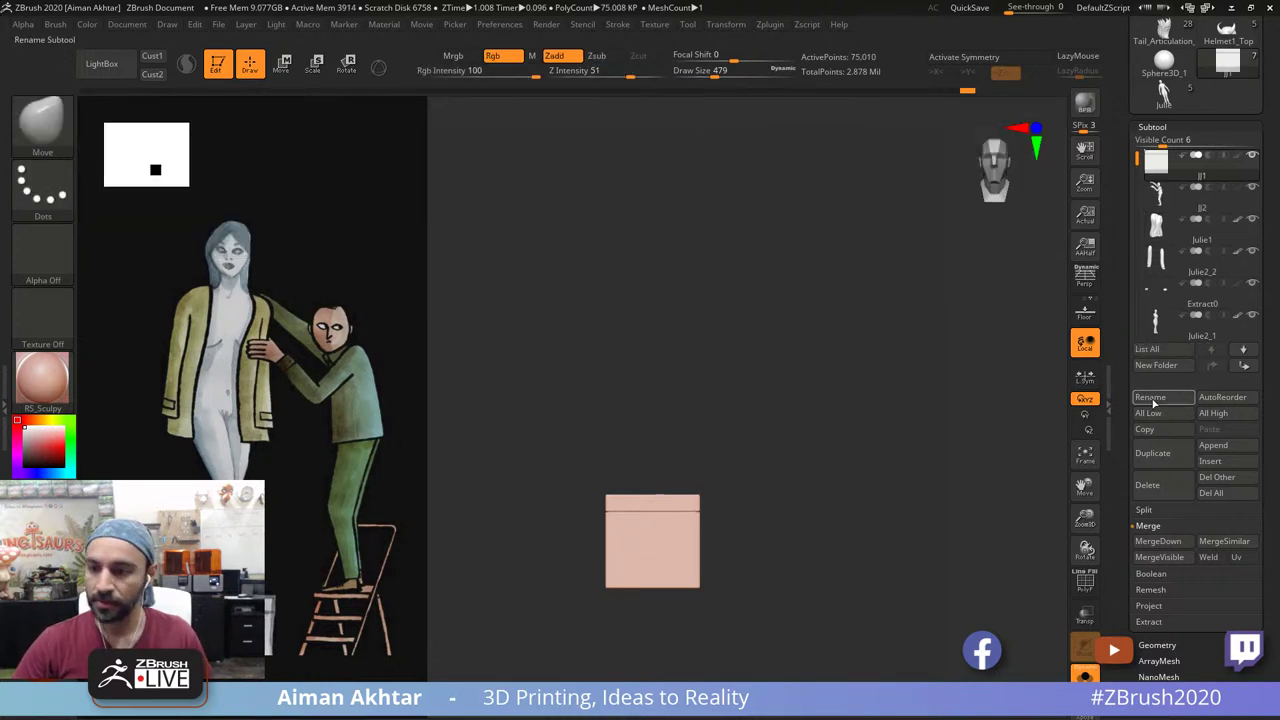
Step: Show all subtools again and activate the Move transform for the man's figure
click(1085, 677)
alt+click(791, 281)
click(281, 64)
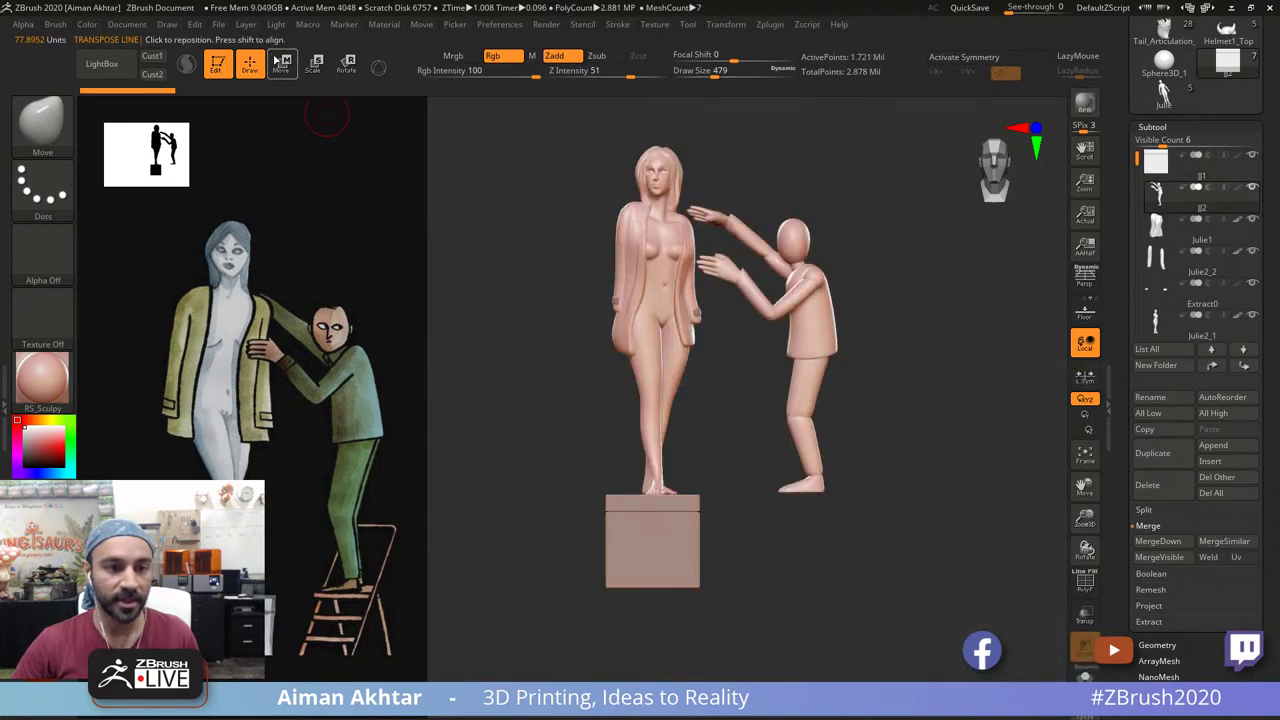
Step: Move the dressed mannequin figure closer to the standing woman so its hands reach her coat
mouse_move(805, 308)
shift+mouse_down()
mouse_move(926, 308)
mouse_move(841, 312)
shift+mouse_up()
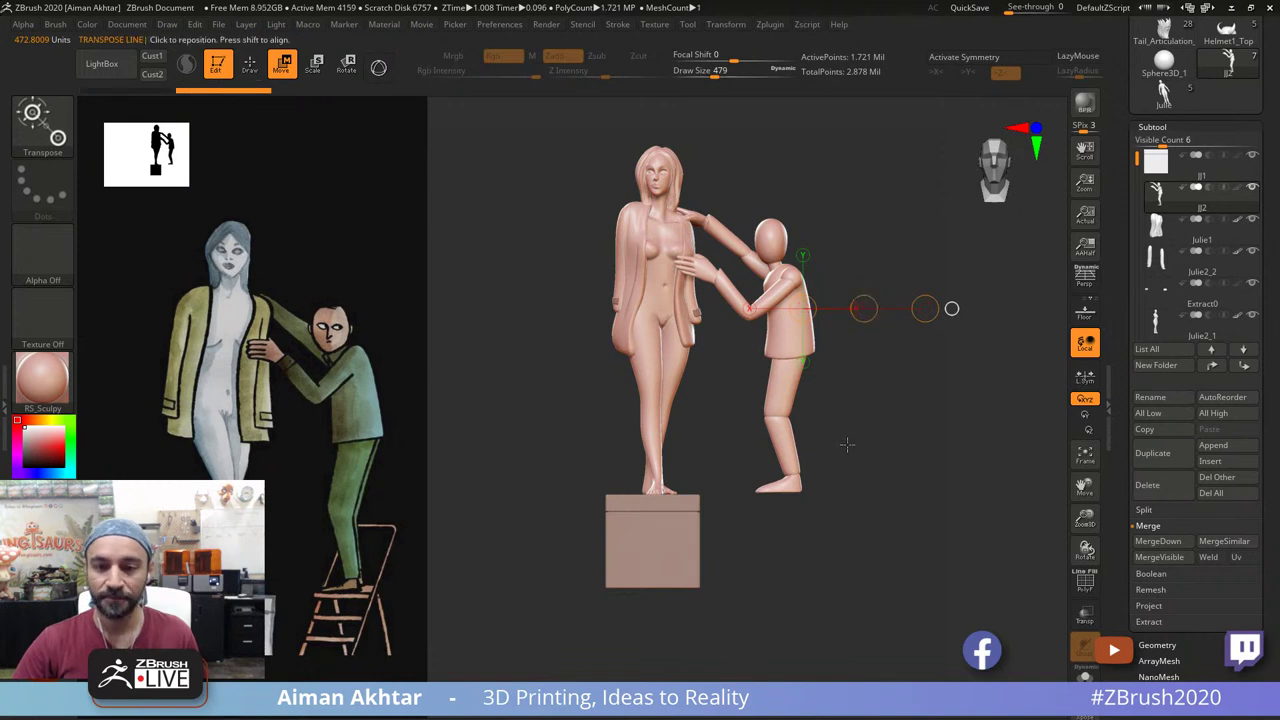
drag(869, 446, 804, 449)
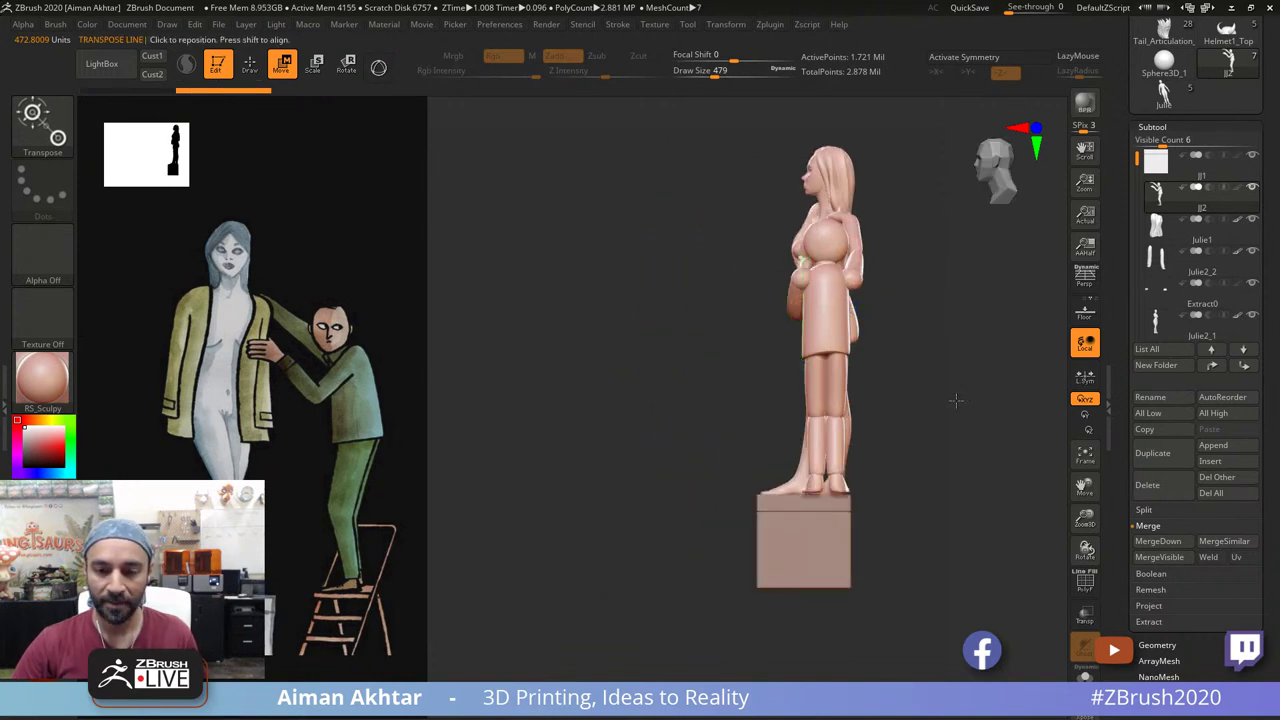
shift+drag(956, 401, 966, 398)
key(q)
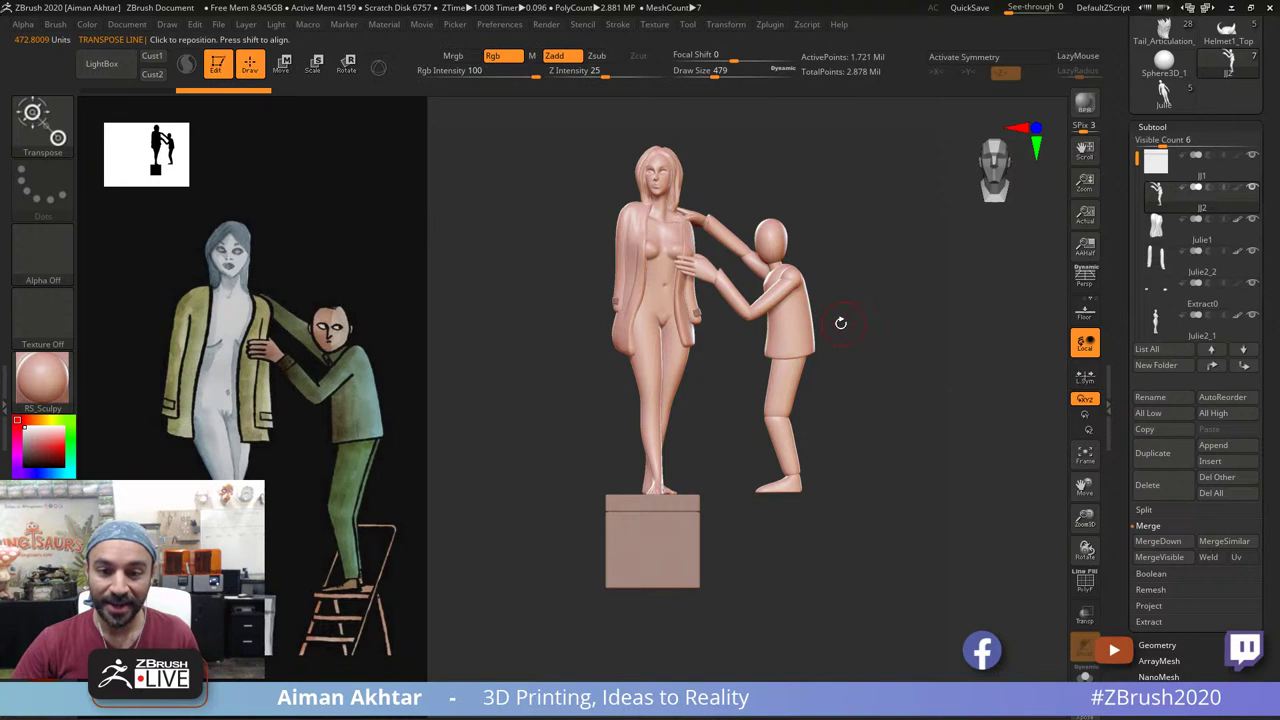
click(283, 64)
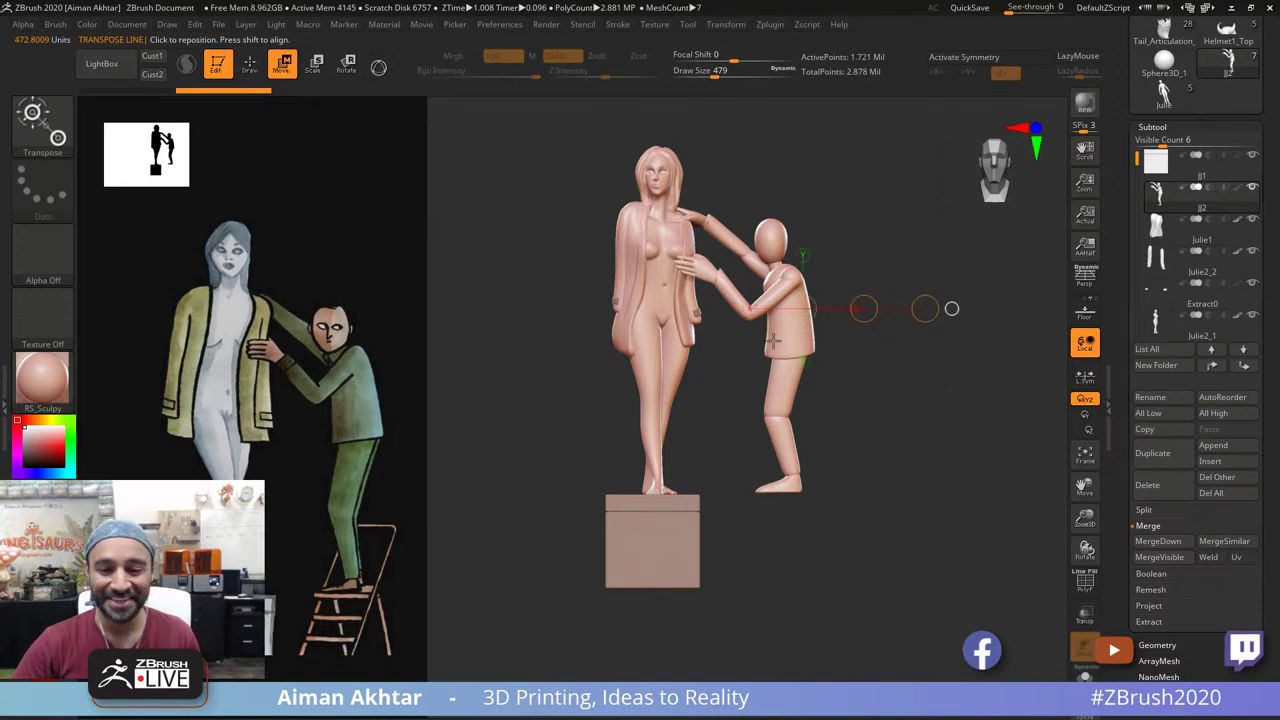
shift+drag(790, 473, 767, 185)
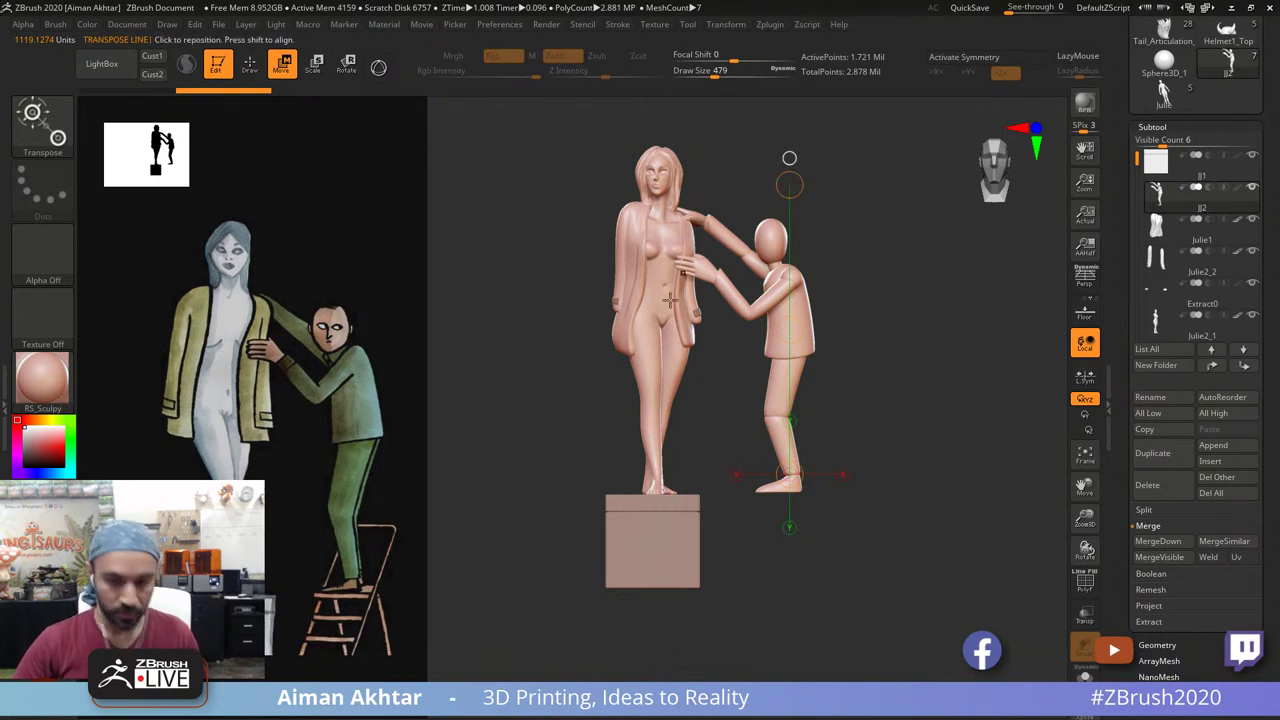
key(q)
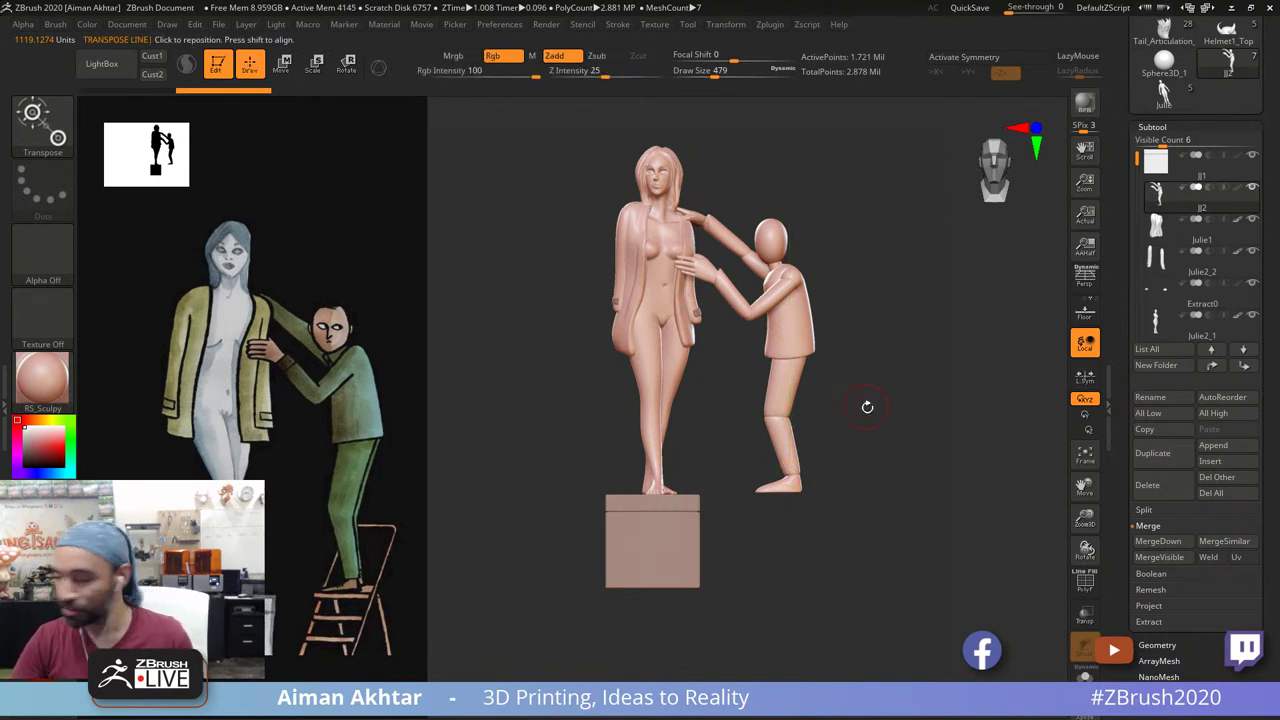
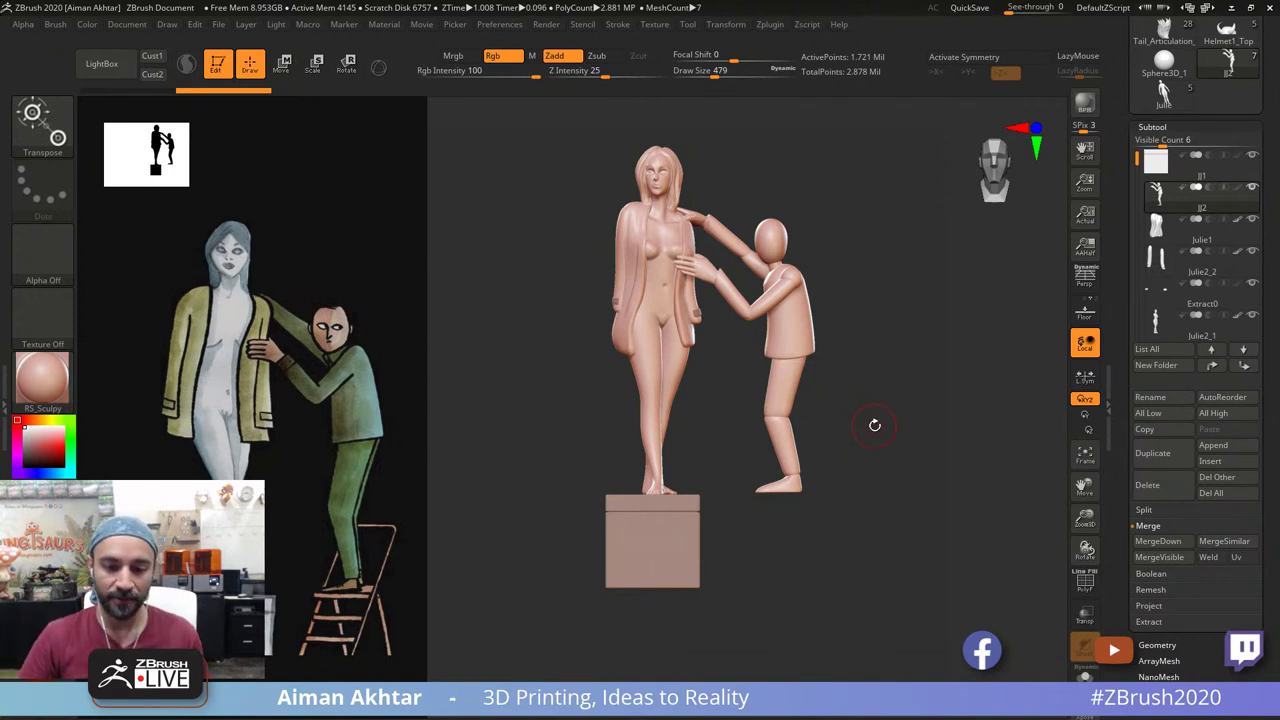
Step: Switch to the Move brush and set its draw size to 512
mouse_move(870, 467)
ctrl+right_down()
mouse_move(868, 498)
mouse_move(881, 502)
ctrl+right_up()
key(b)
key(m)
key(v)
key(s)
click(785, 506)
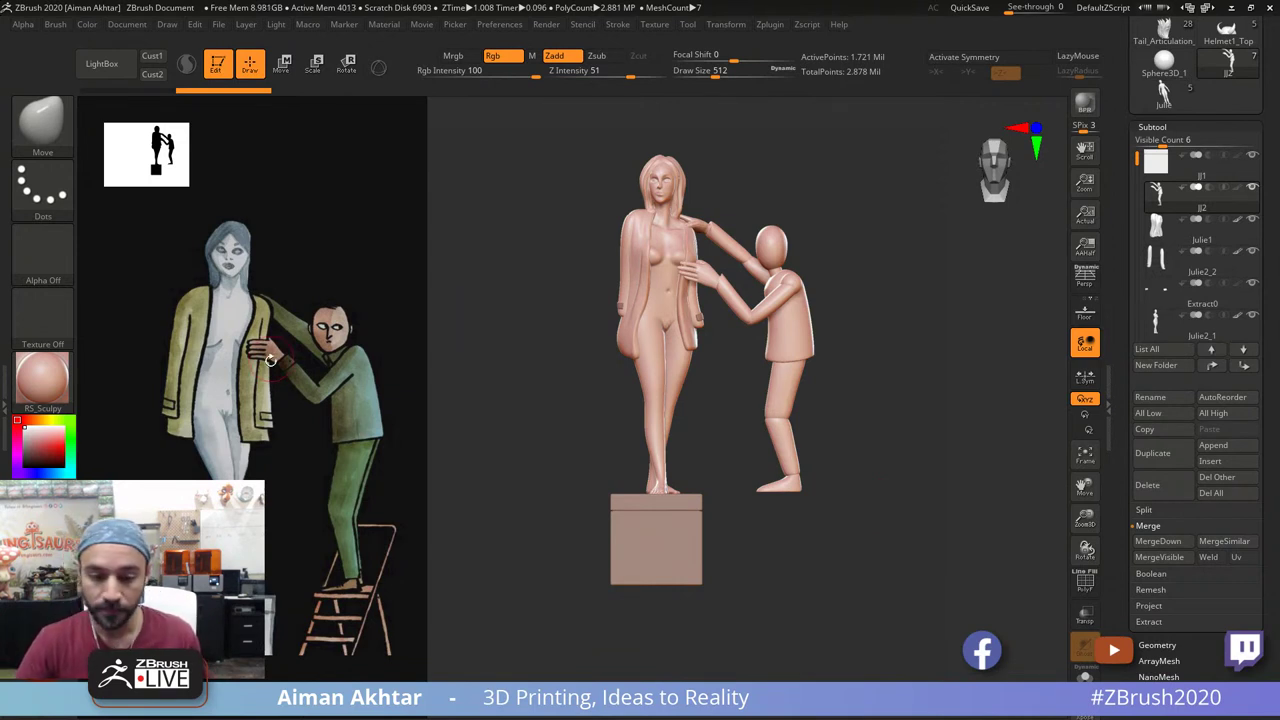
alt+right_drag(726, 605, 735, 570)
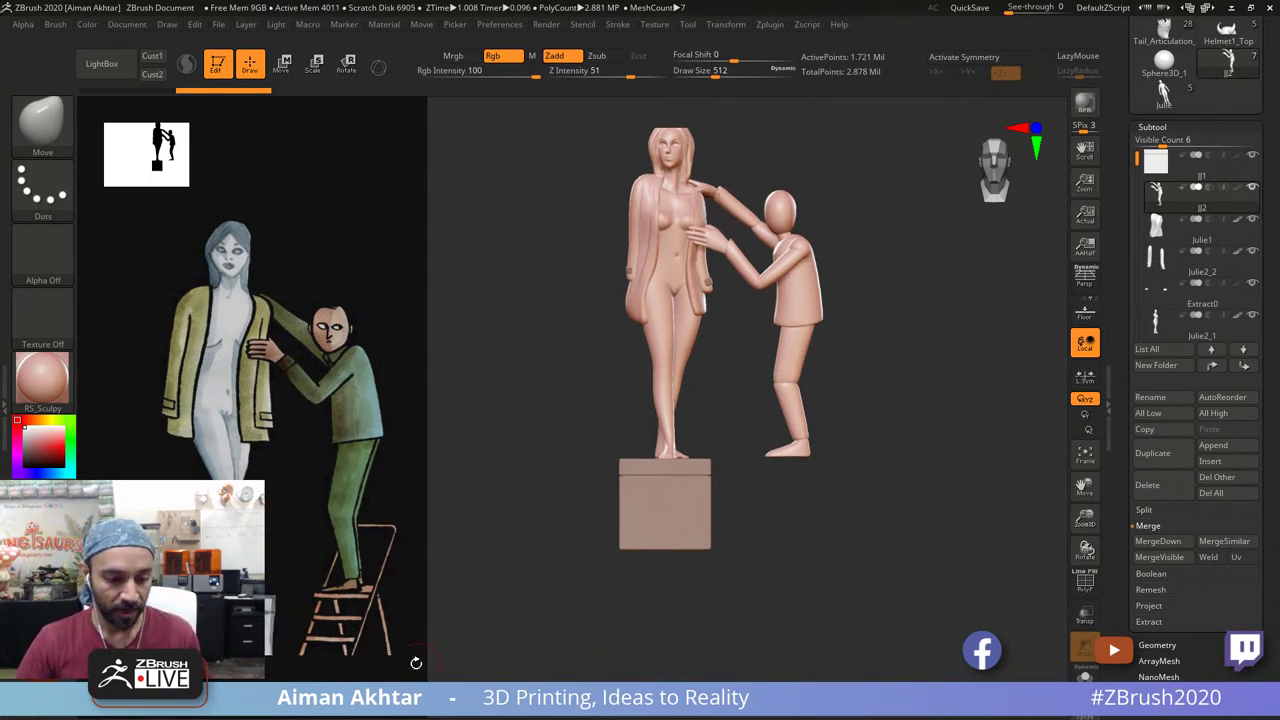
Step: Make the pedestal subtool active and save the tool over the existing JJ1 file
alt+click(653, 519)
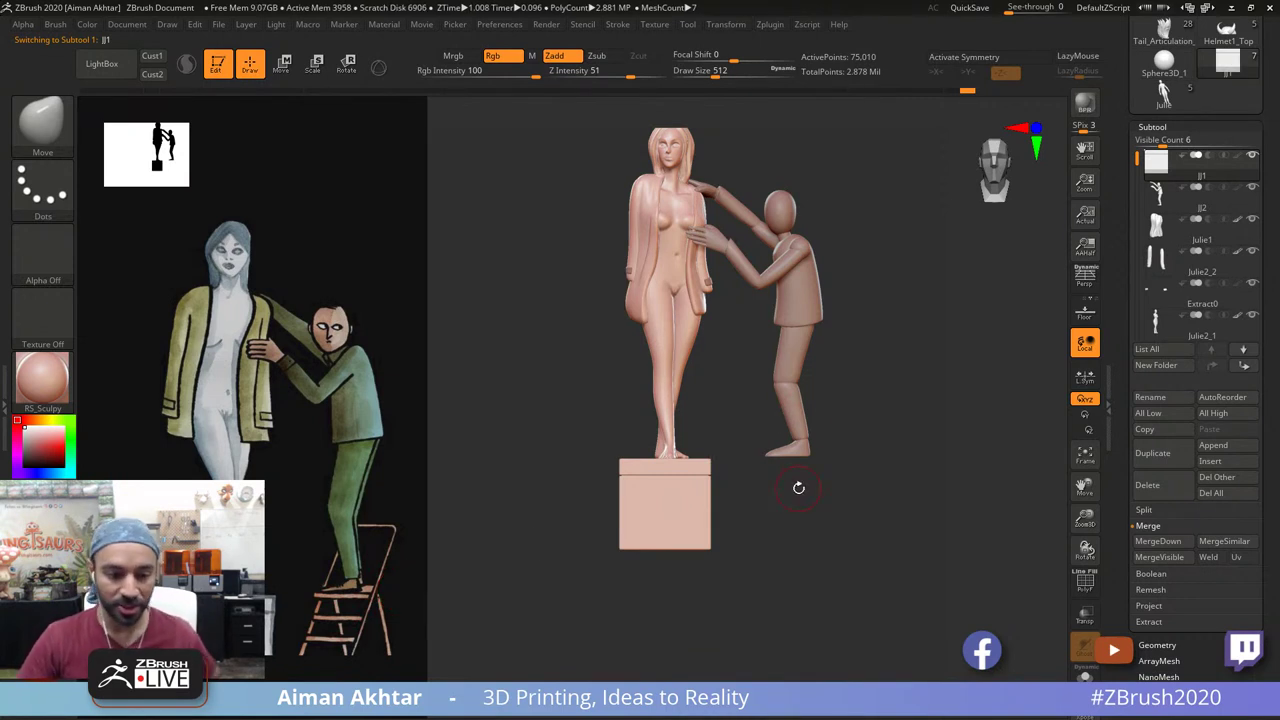
drag(1266, 94, 1266, 356)
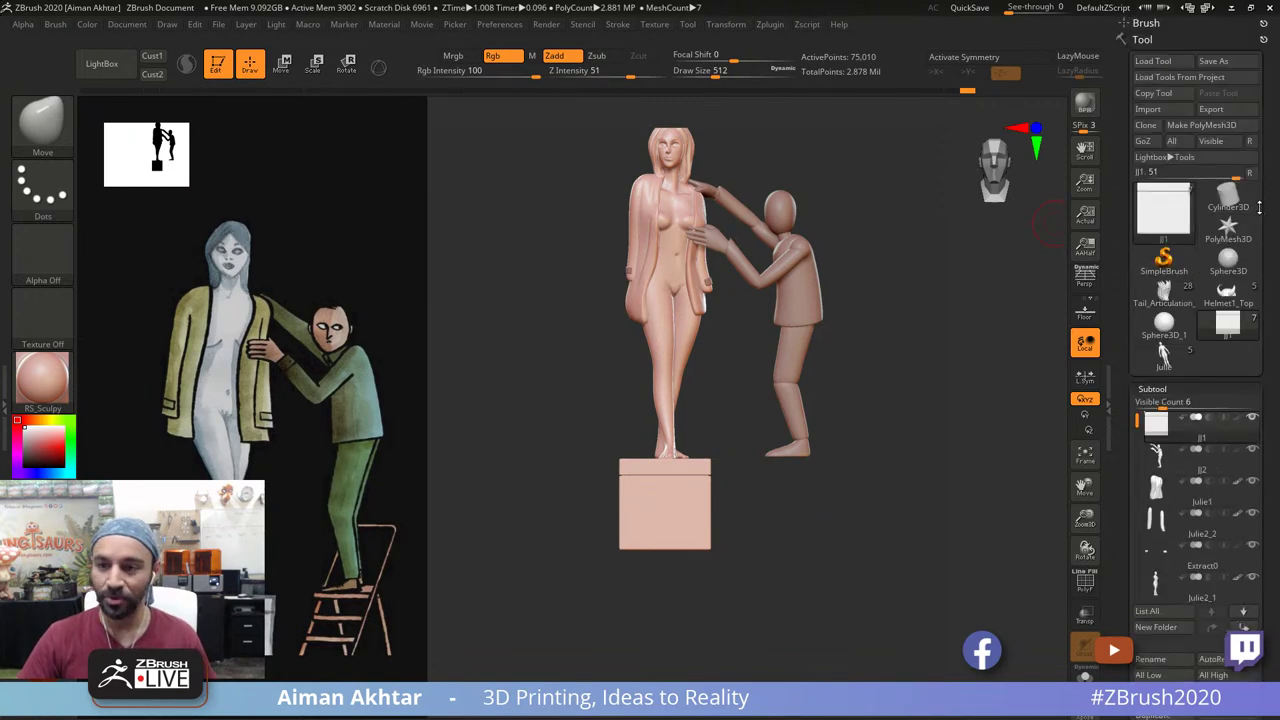
click(1225, 74)
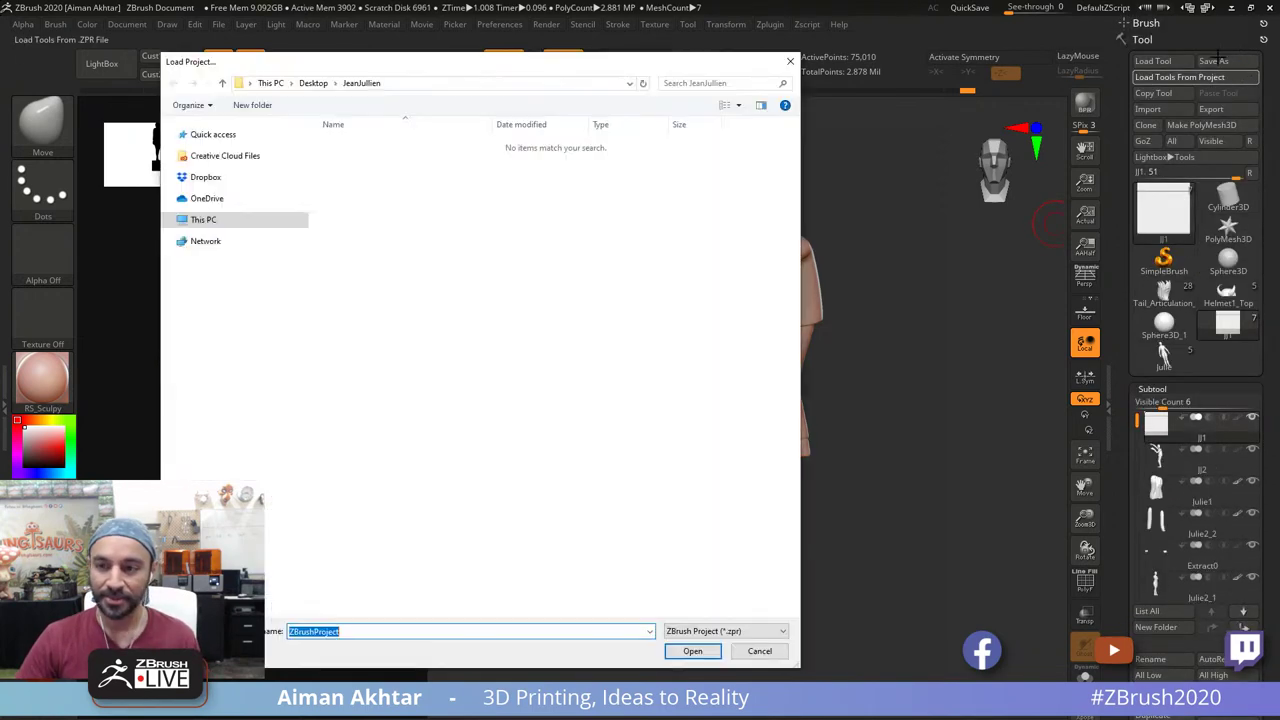
click(763, 652)
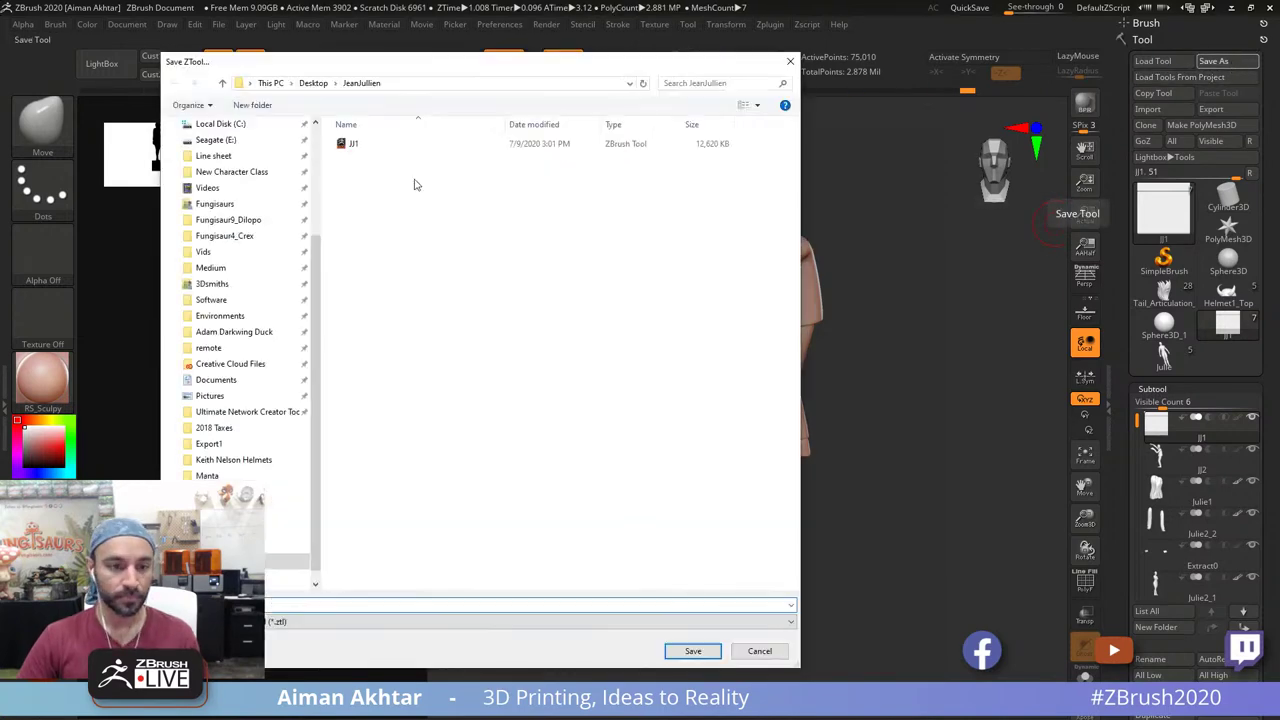
click(357, 148)
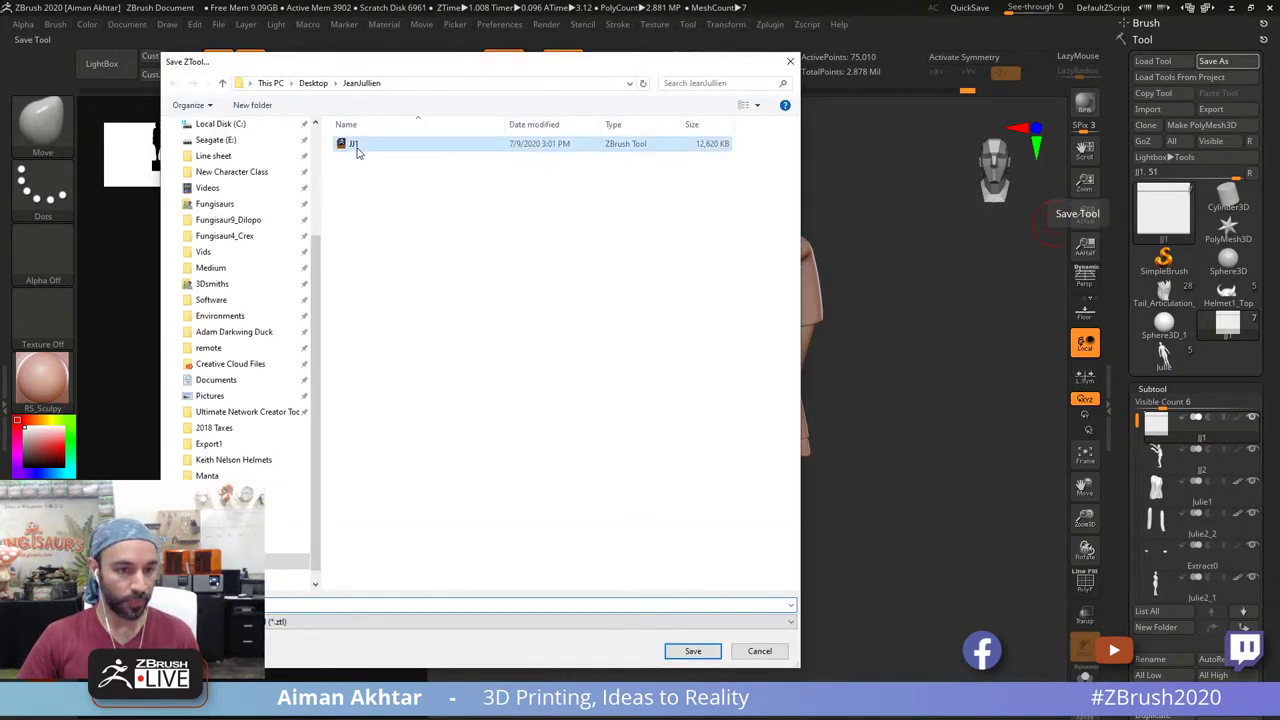
click(693, 651)
click(683, 397)
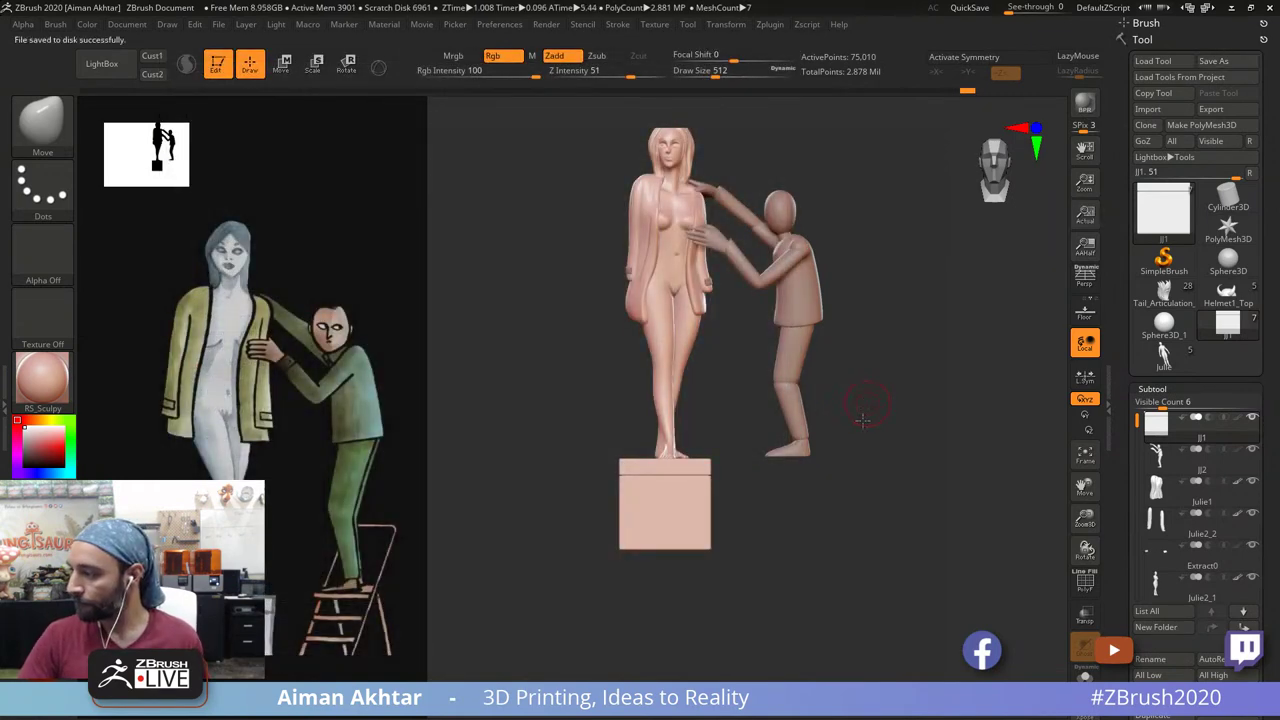
Step: Insert an IMM Primitives cube into the mannequin's subtool beneath its feet, about two thirds as wide as the pedestal
alt+drag(863, 420, 855, 487)
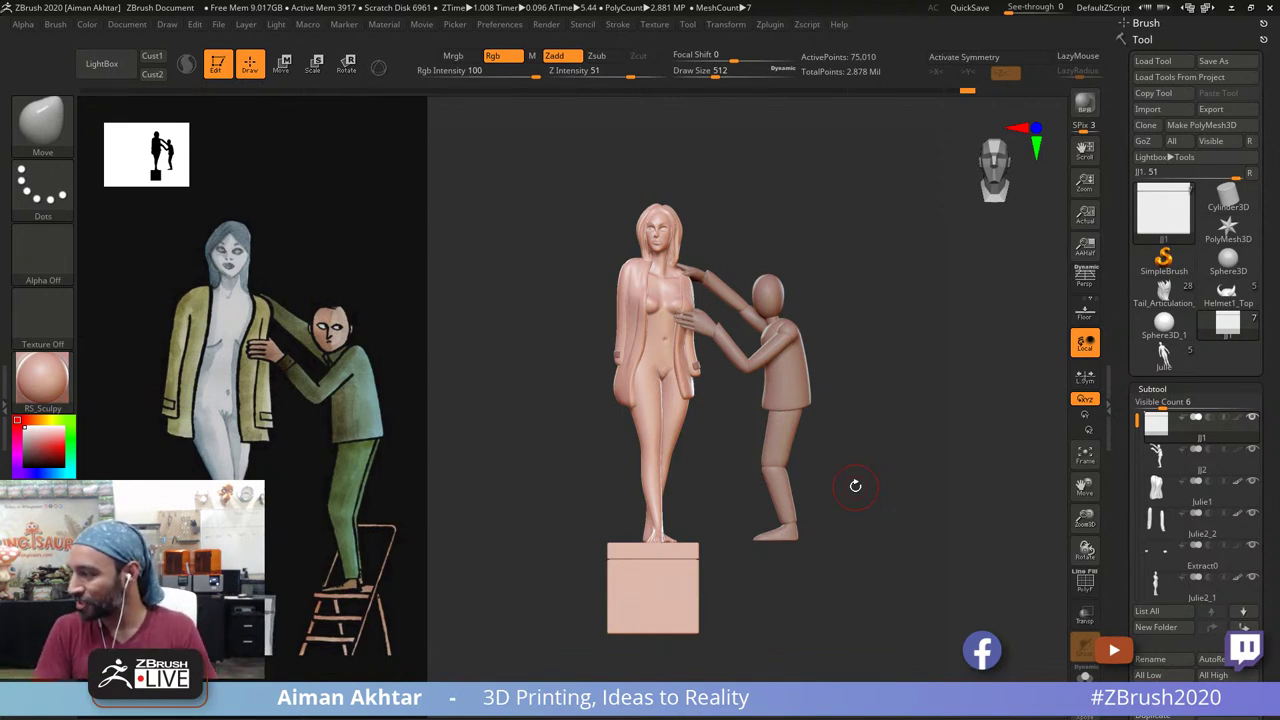
alt+drag(818, 556, 809, 542)
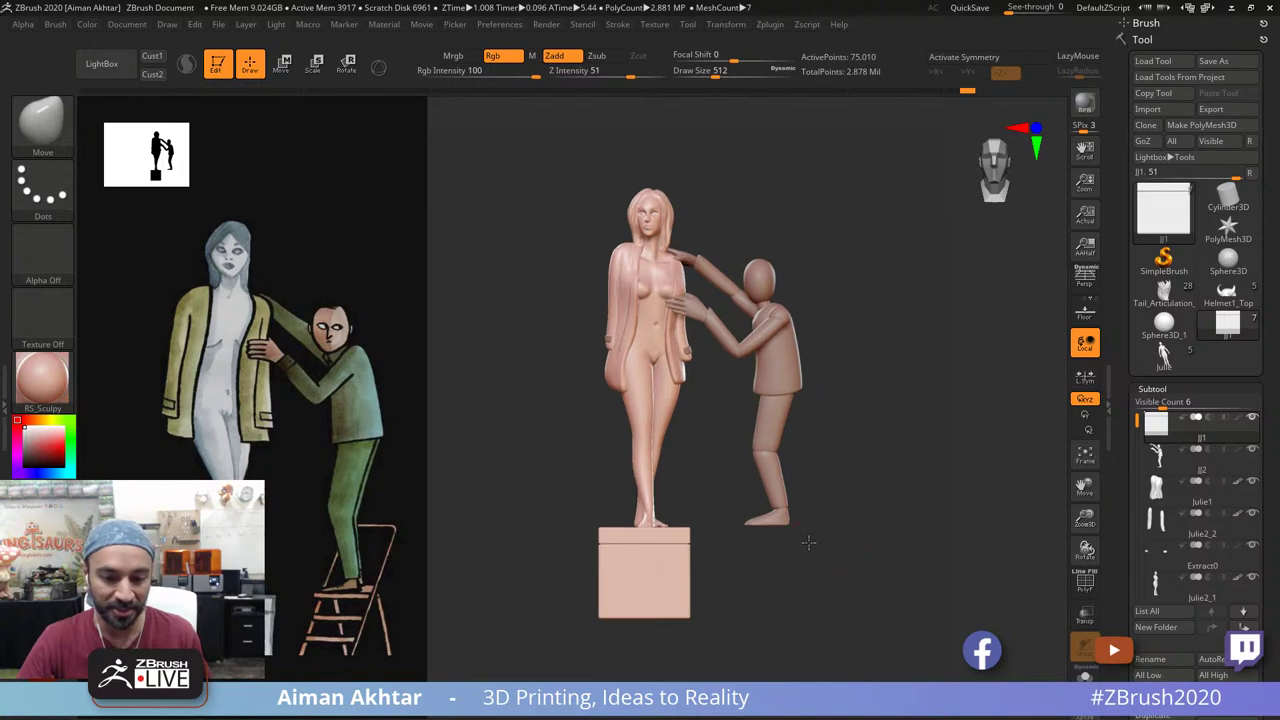
alt+click(780, 518)
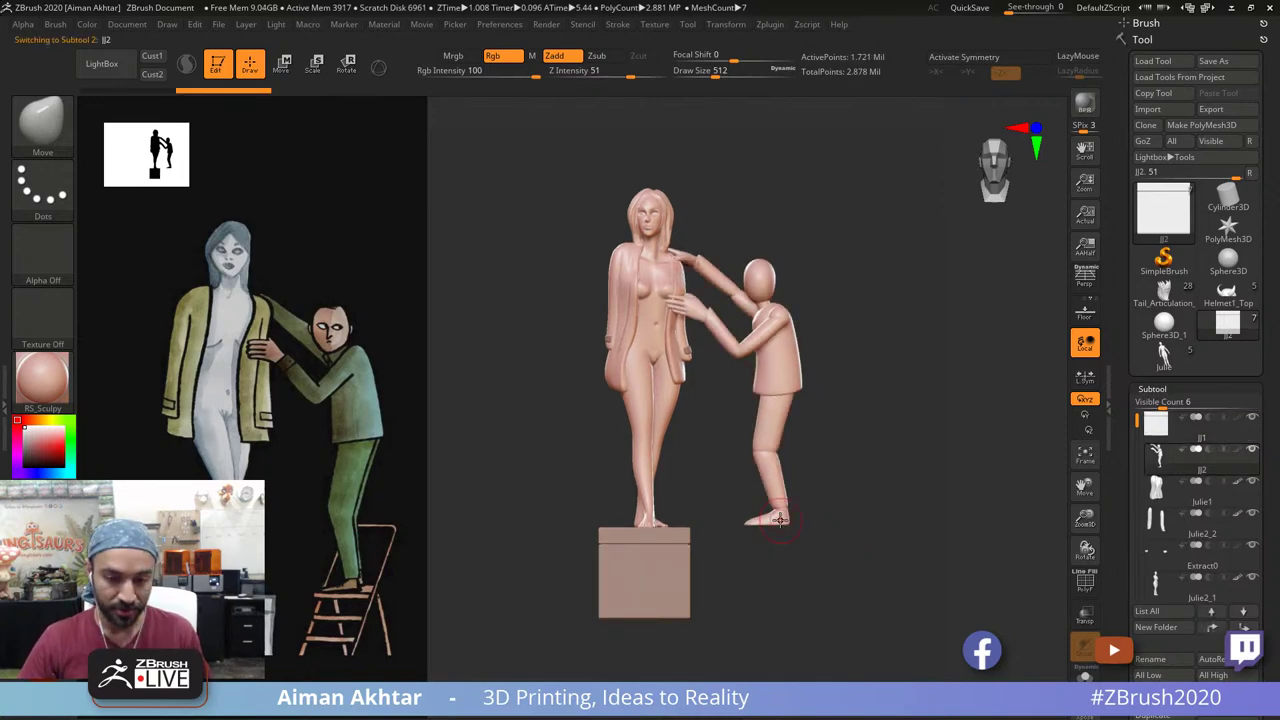
alt+drag(830, 615, 815, 574)
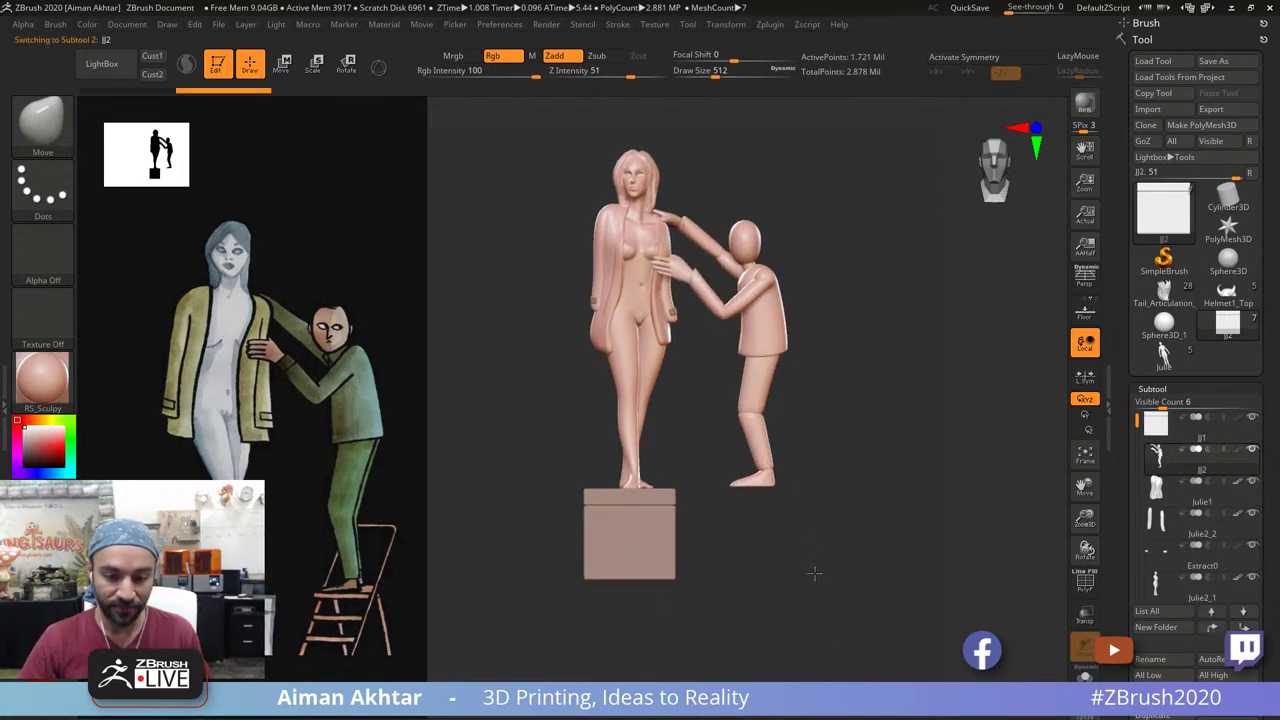
click(66, 147)
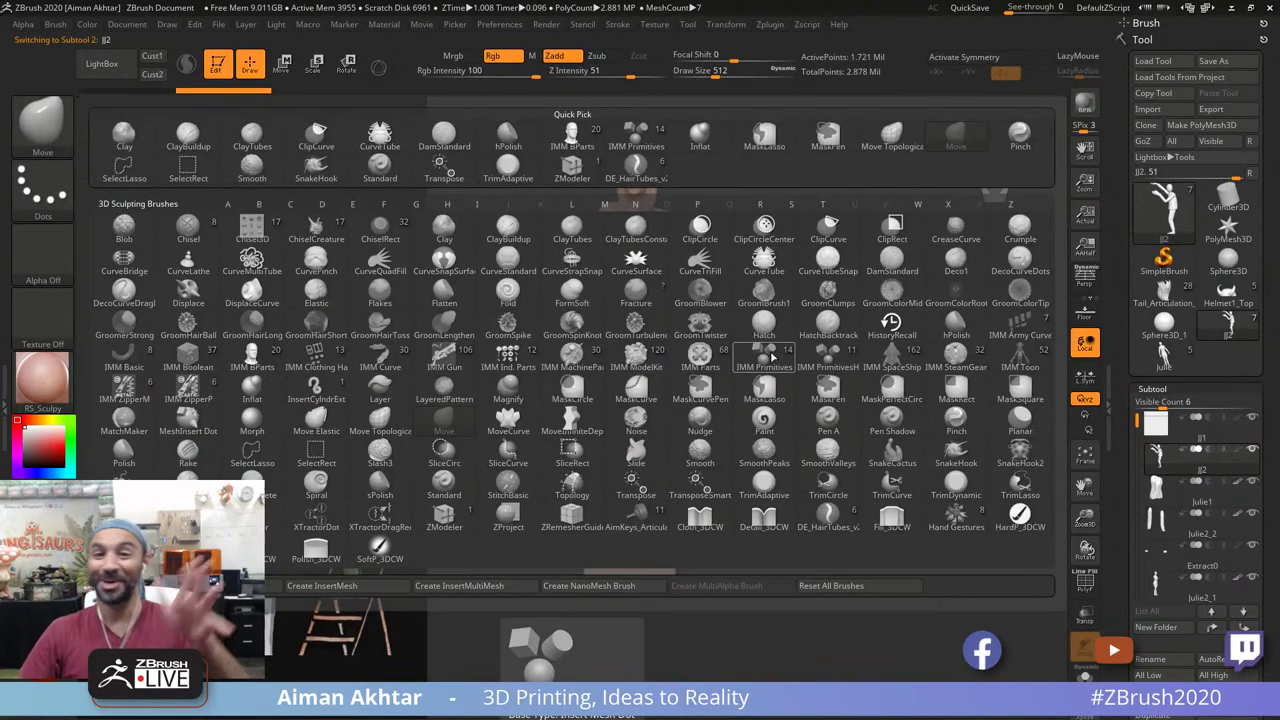
click(766, 357)
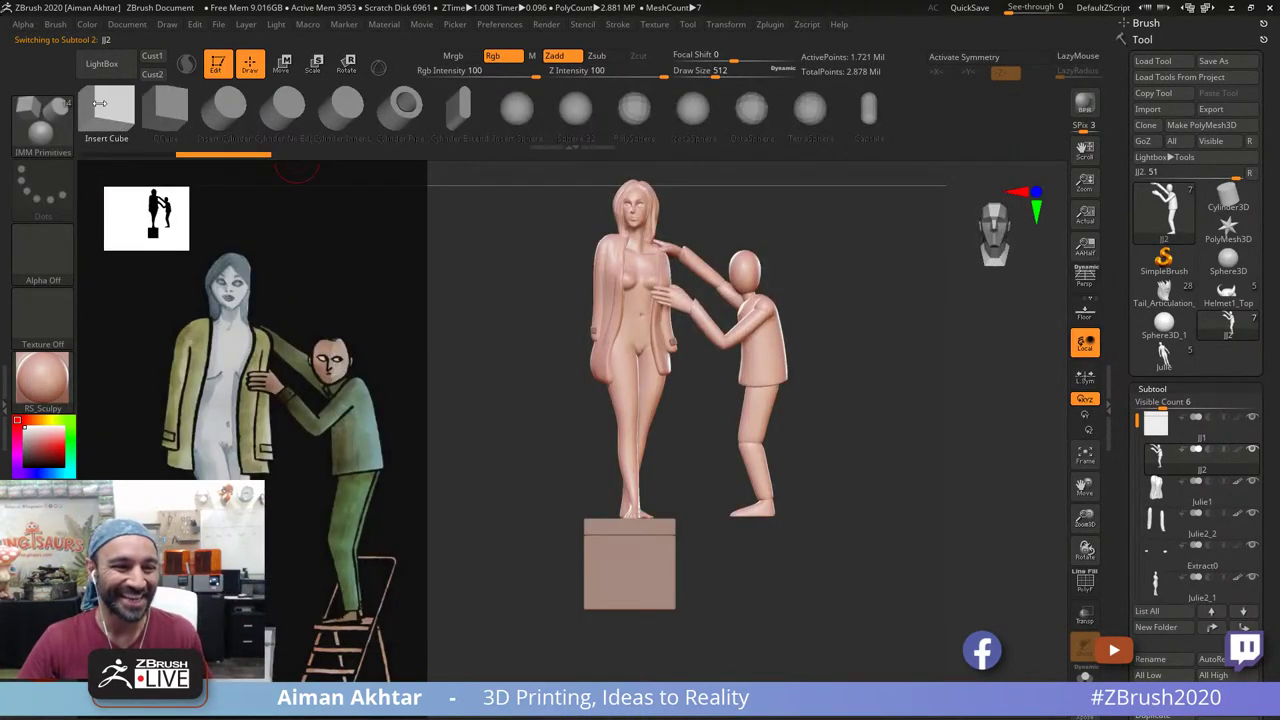
shift+drag(805, 469, 808, 411)
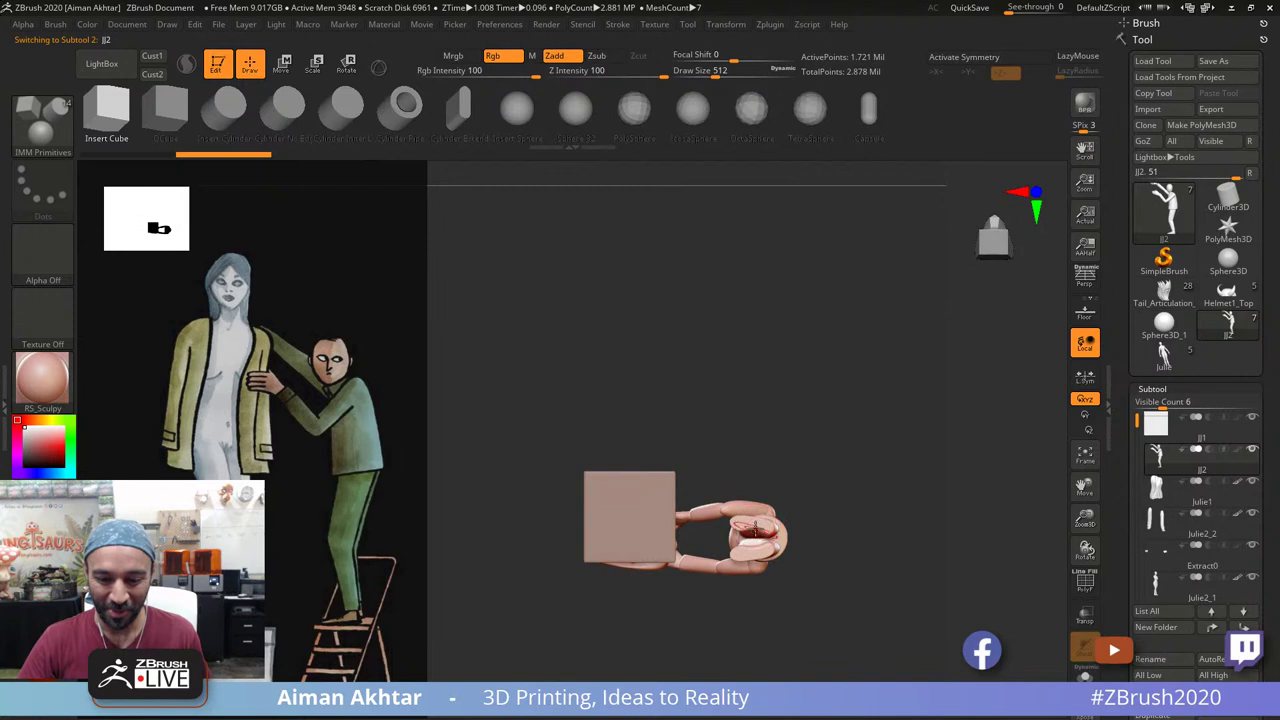
drag(754, 523, 781, 533)
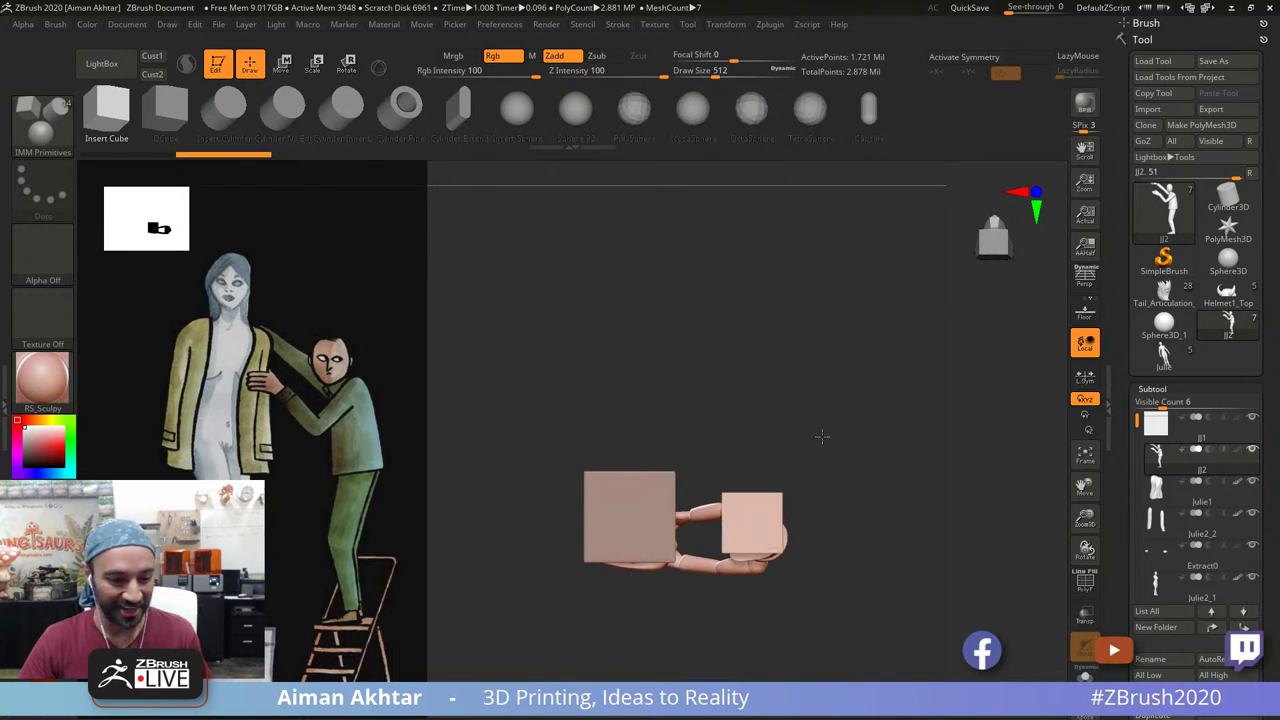
Step: Flatten the inserted cube into a thin plate directly under the mannequin's feet
drag(846, 417, 829, 556)
click(281, 64)
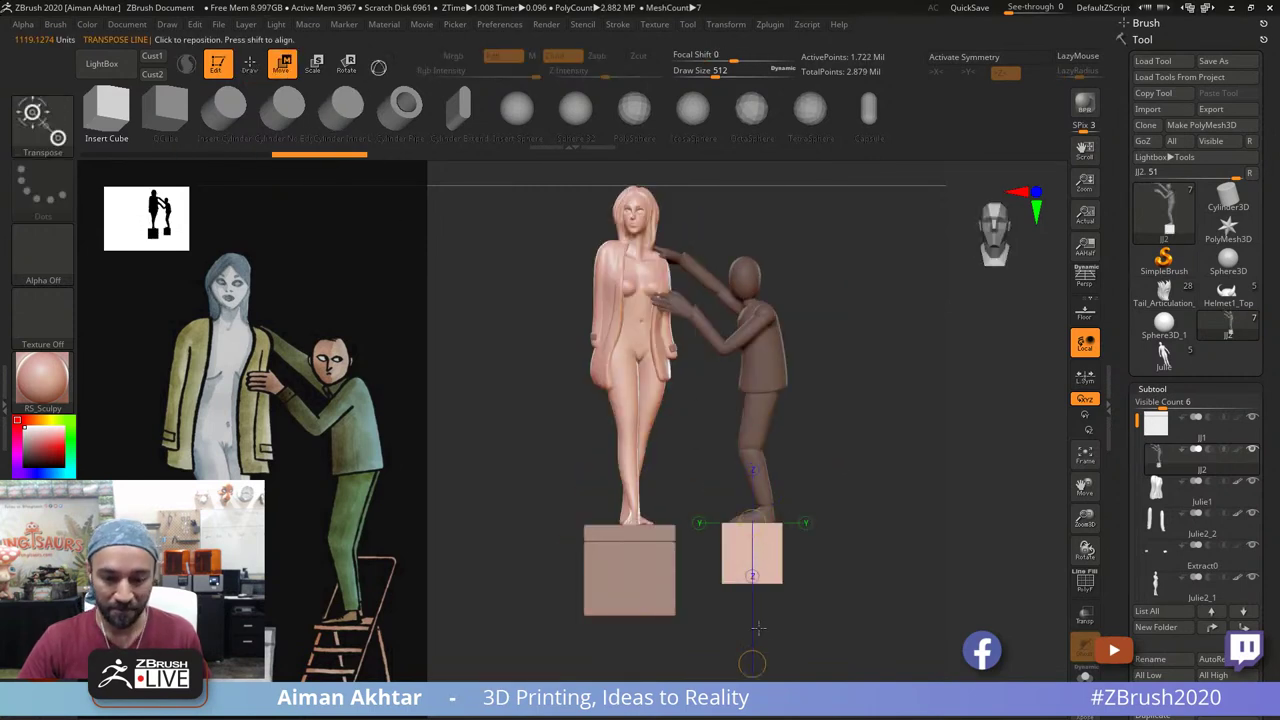
alt+drag(810, 480, 744, 524)
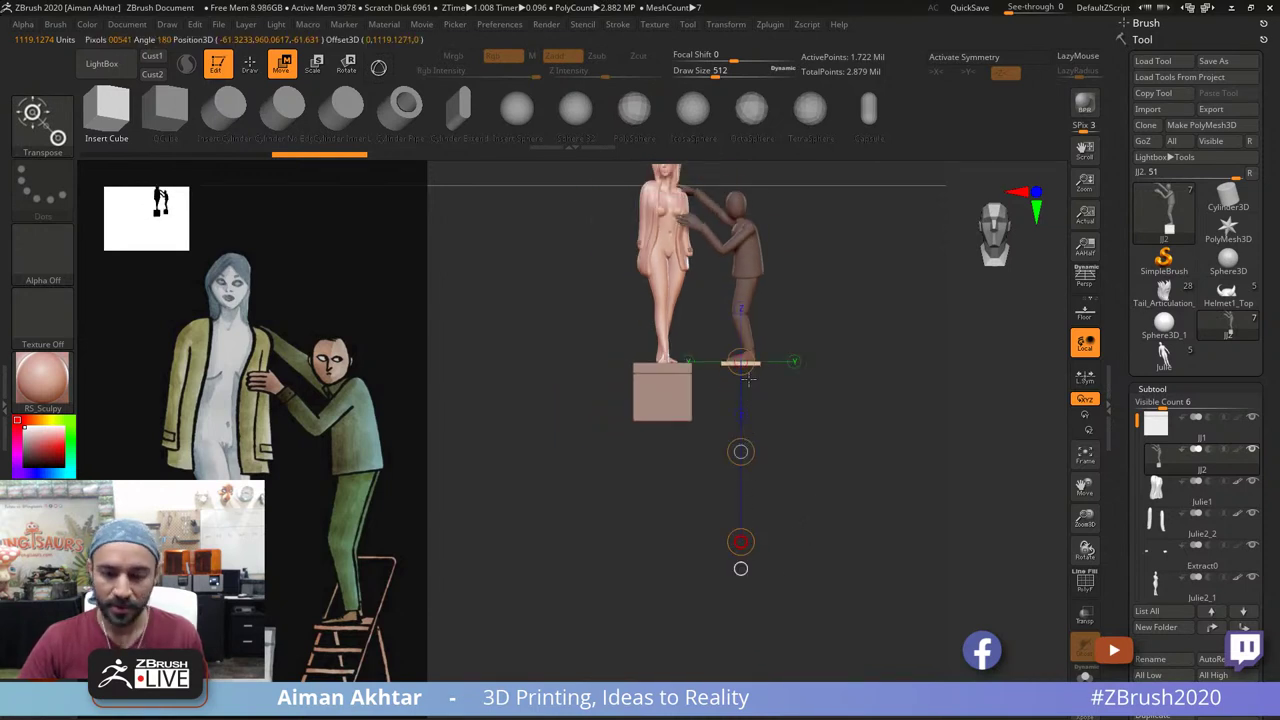
alt+drag(795, 441, 841, 493)
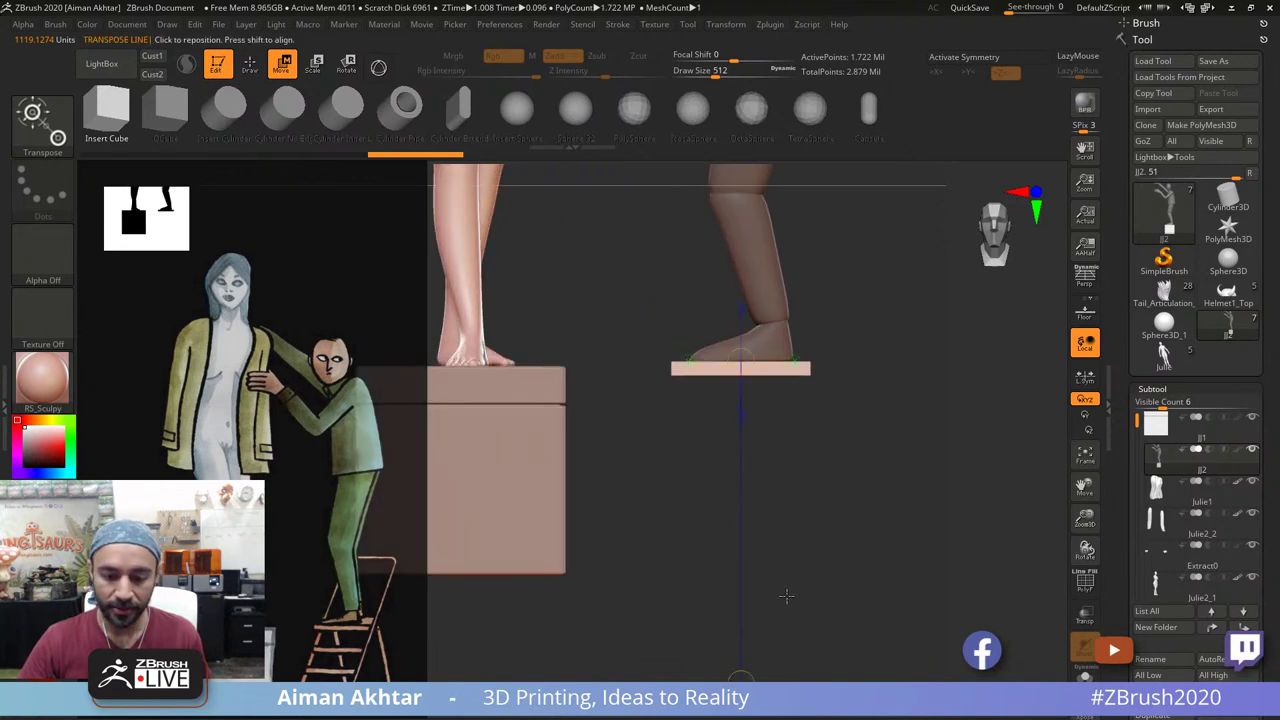
alt+drag(786, 596, 760, 590)
drag(820, 457, 854, 385)
click(763, 378)
drag(853, 518, 872, 618)
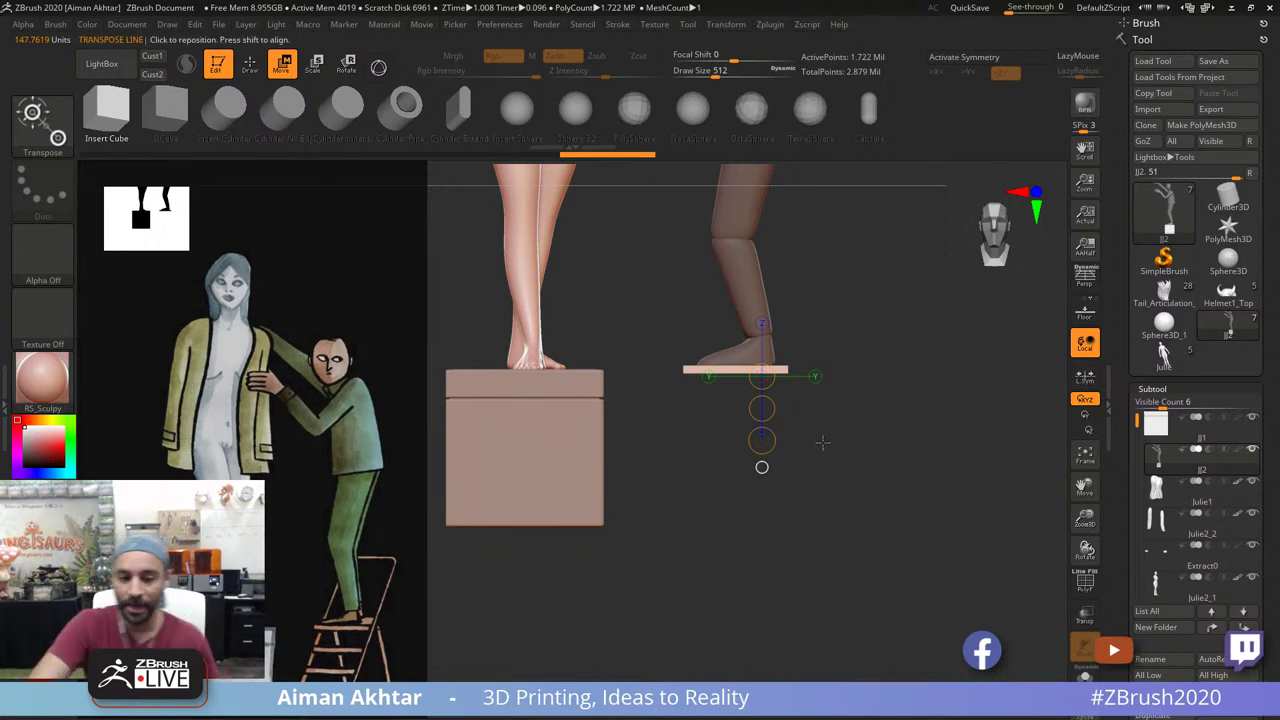
alt+drag(845, 444, 853, 545)
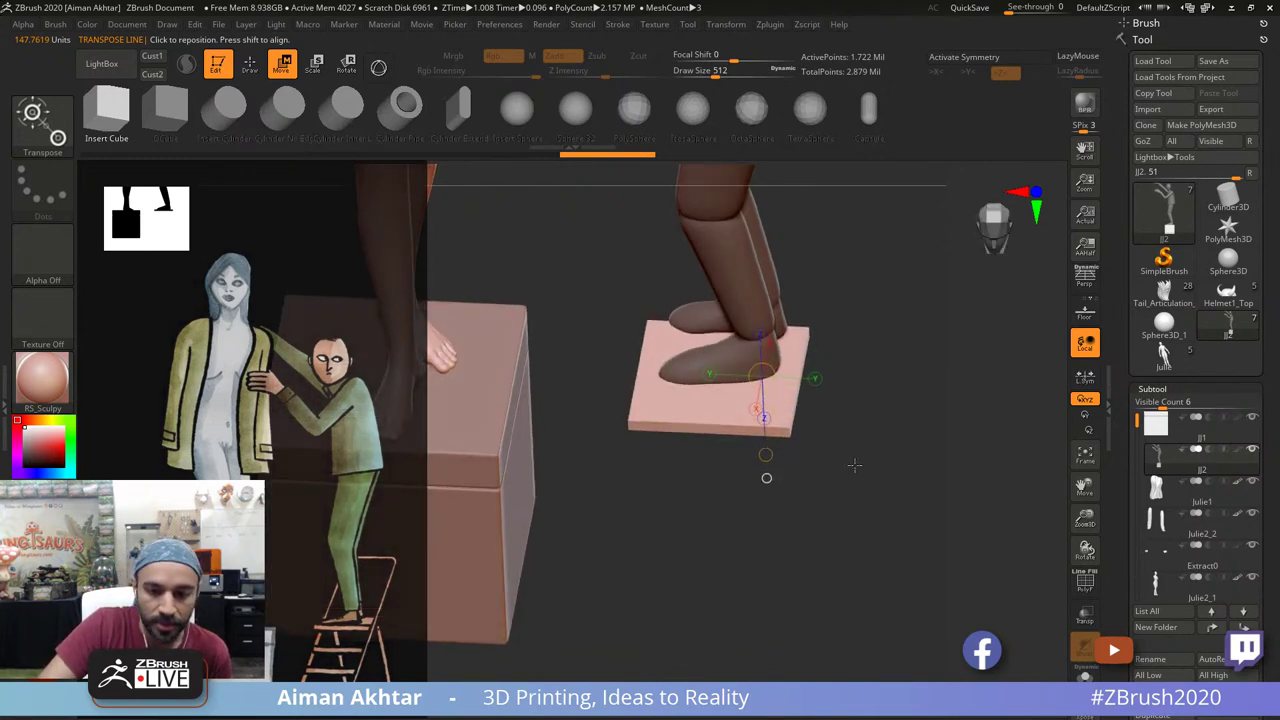
Step: Stretch the plate in depth past the mannequin's heels when seen from the side, until it is nearly as deep as the pedestal
mouse_move(855, 465)
mouse_down()
mouse_move(853, 292)
mouse_move(882, 301)
mouse_move(886, 526)
mouse_move(770, 508)
mouse_up()
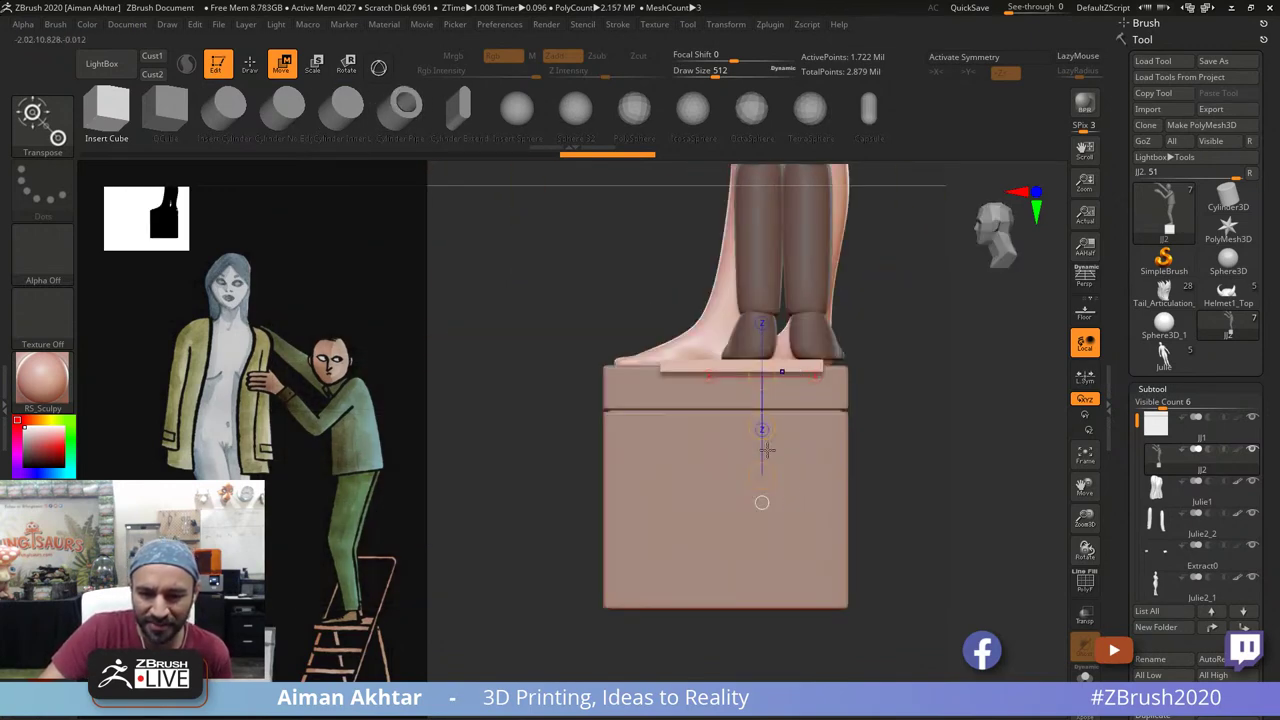
shift+drag(680, 367, 478, 366)
drag(612, 367, 622, 367)
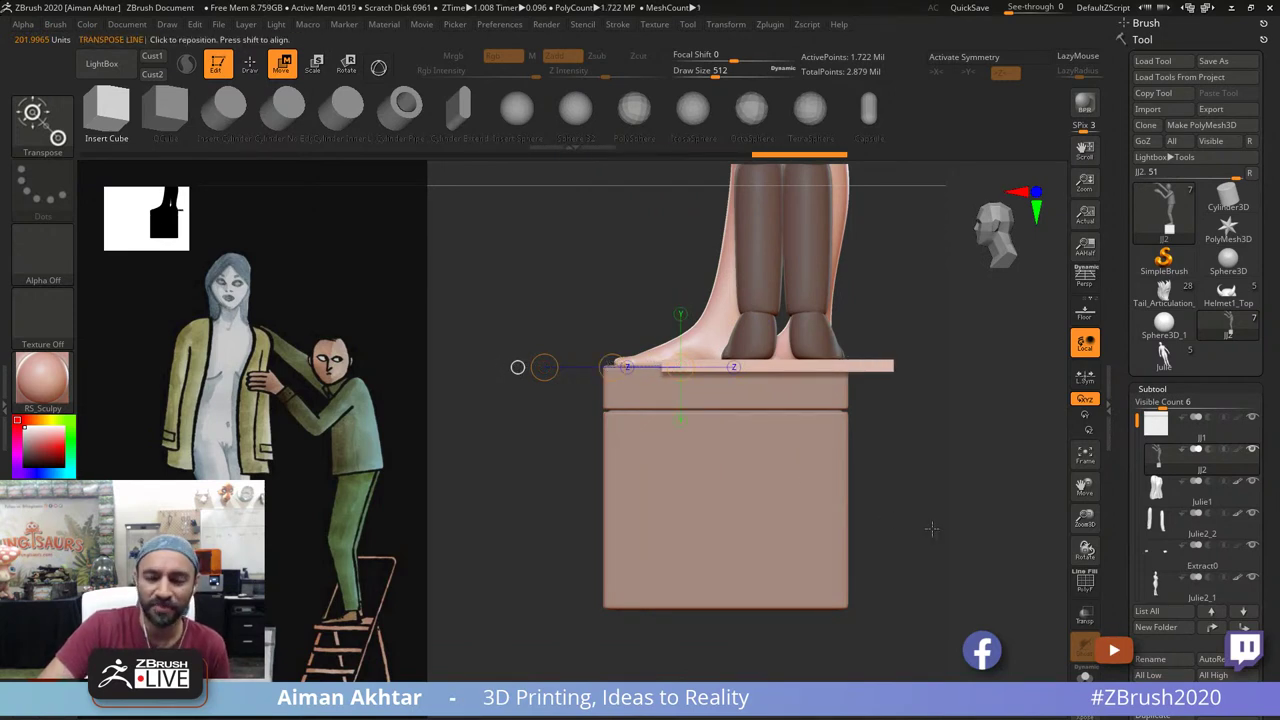
drag(931, 528, 889, 488)
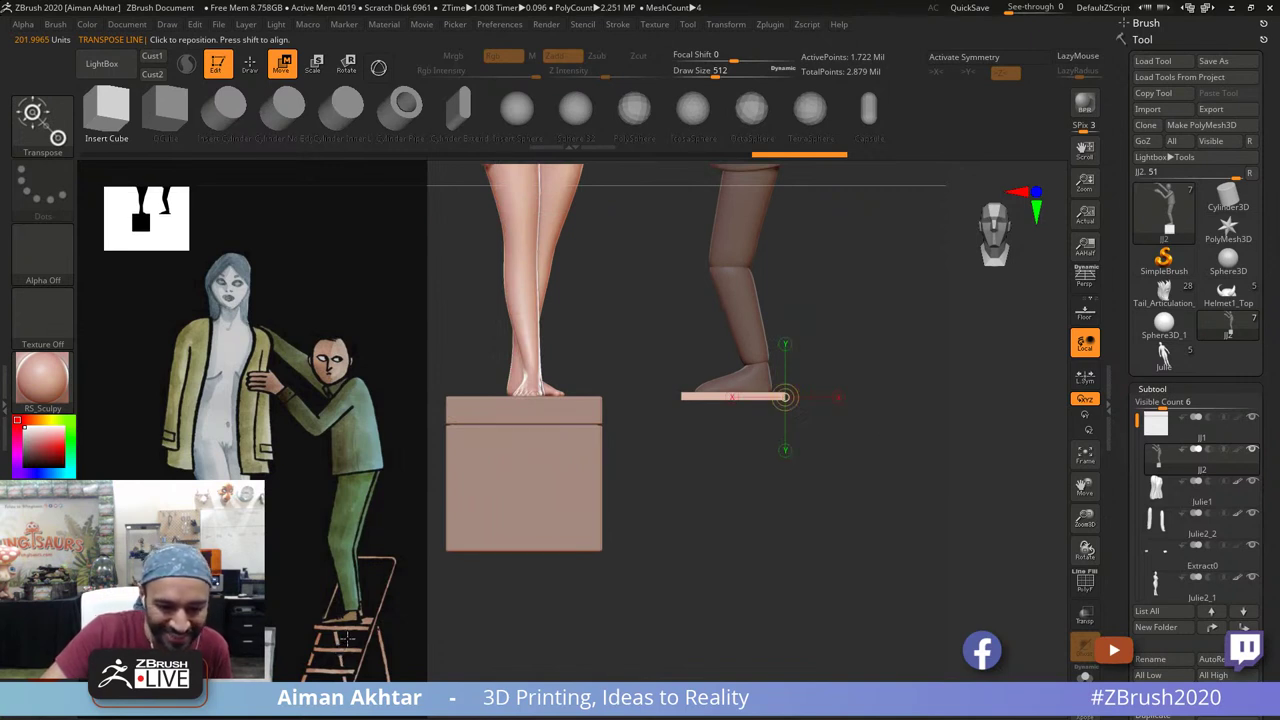
drag(927, 587, 898, 628)
Step: Try to DynaMesh the mannequin and plate subtool at a resolution of 128
key(q)
drag(1265, 600, 1265, 373)
click(1160, 680)
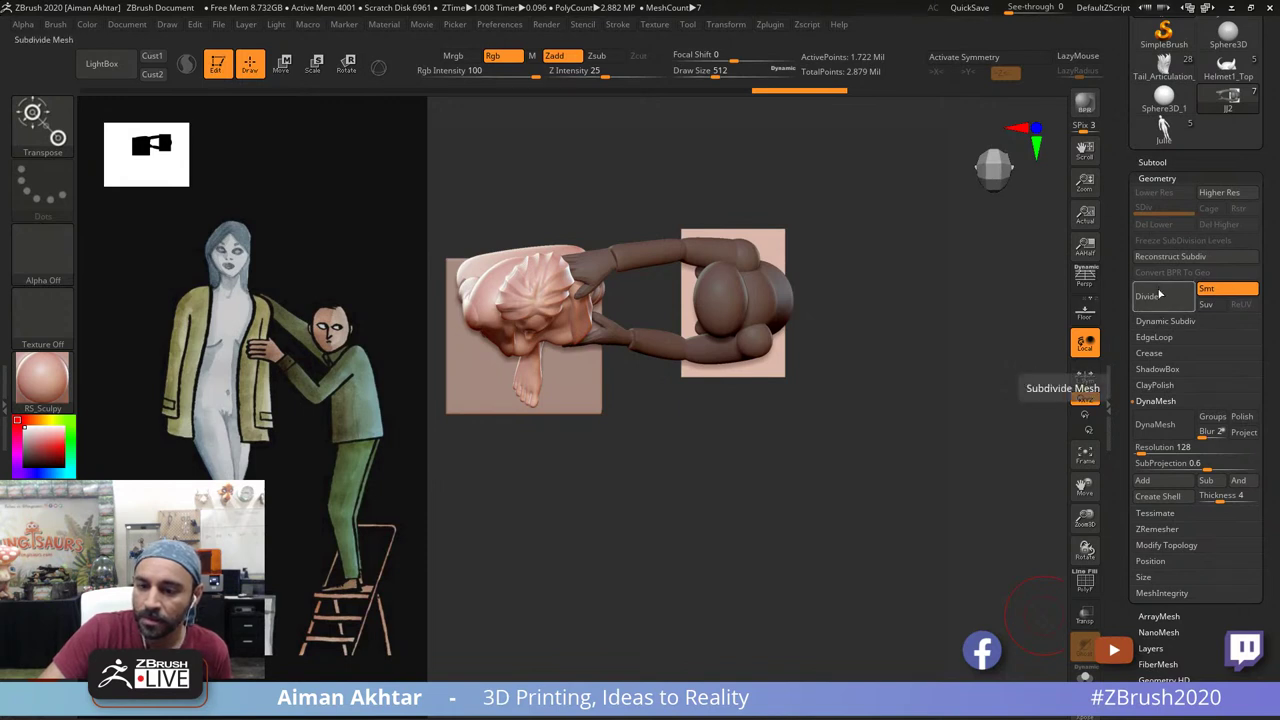
click(1155, 430)
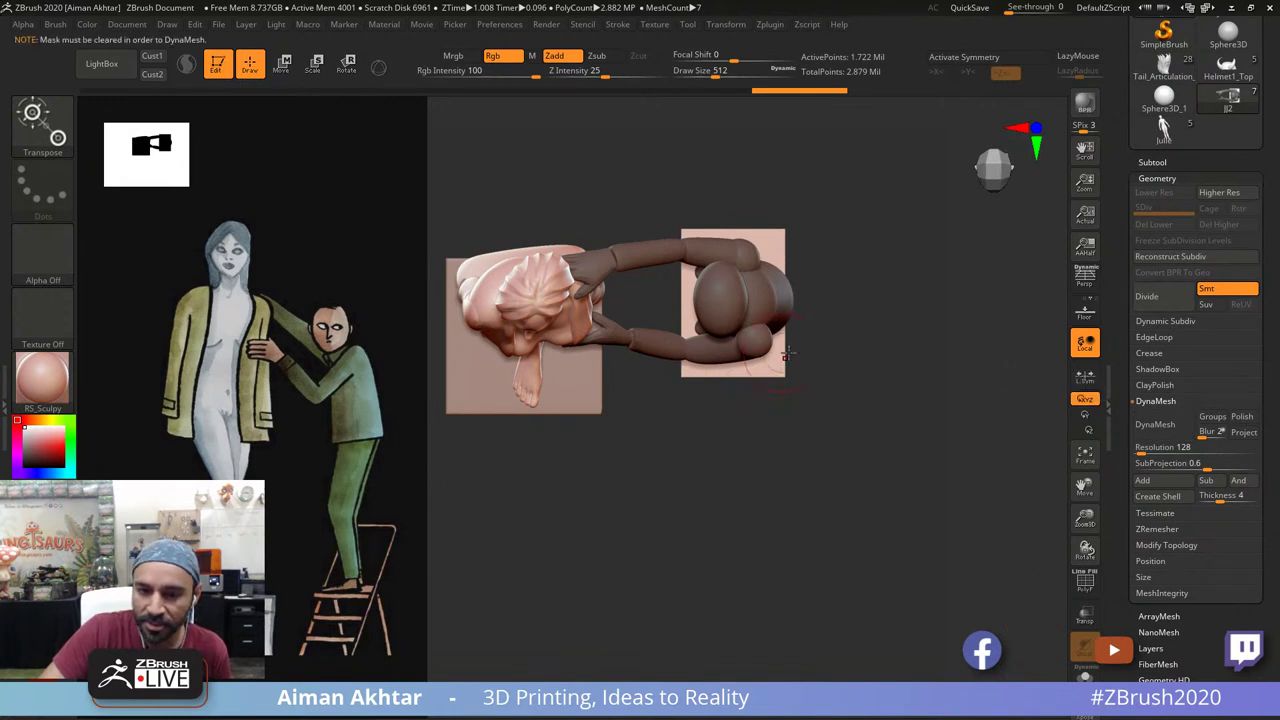
Step: Examine the wireframe of the mannequin and plate up close, and isolate the active subtool with Solo
key(shift+f)
key(f)
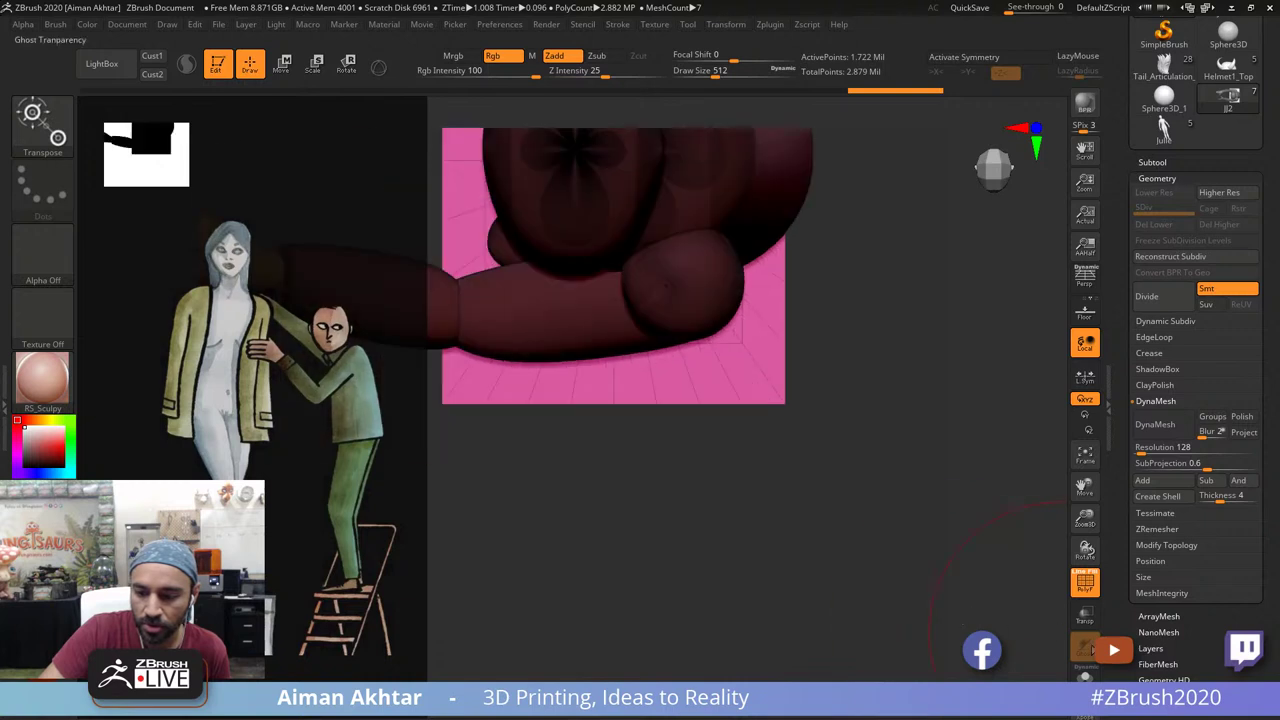
click(1085, 675)
click(1086, 583)
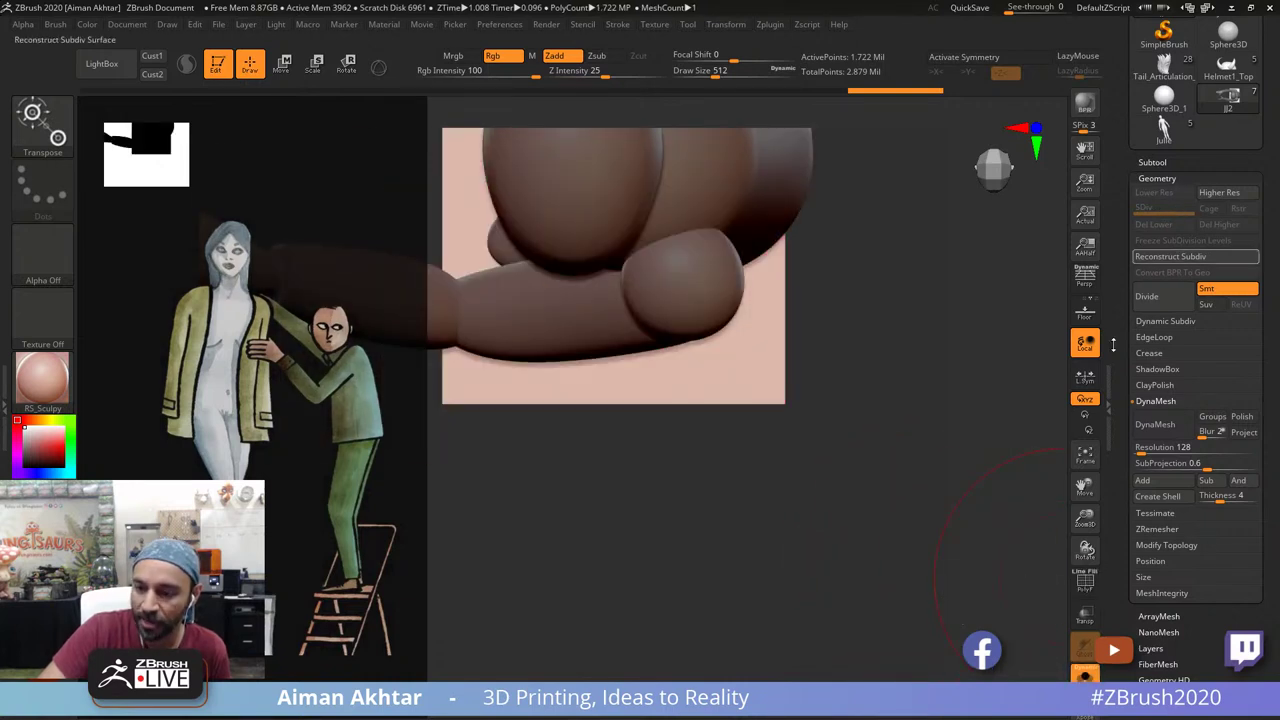
Step: Split the plate off the mannequin into its own subtool and make it the active one
click(1162, 165)
key(s)
drag(684, 331, 645, 334)
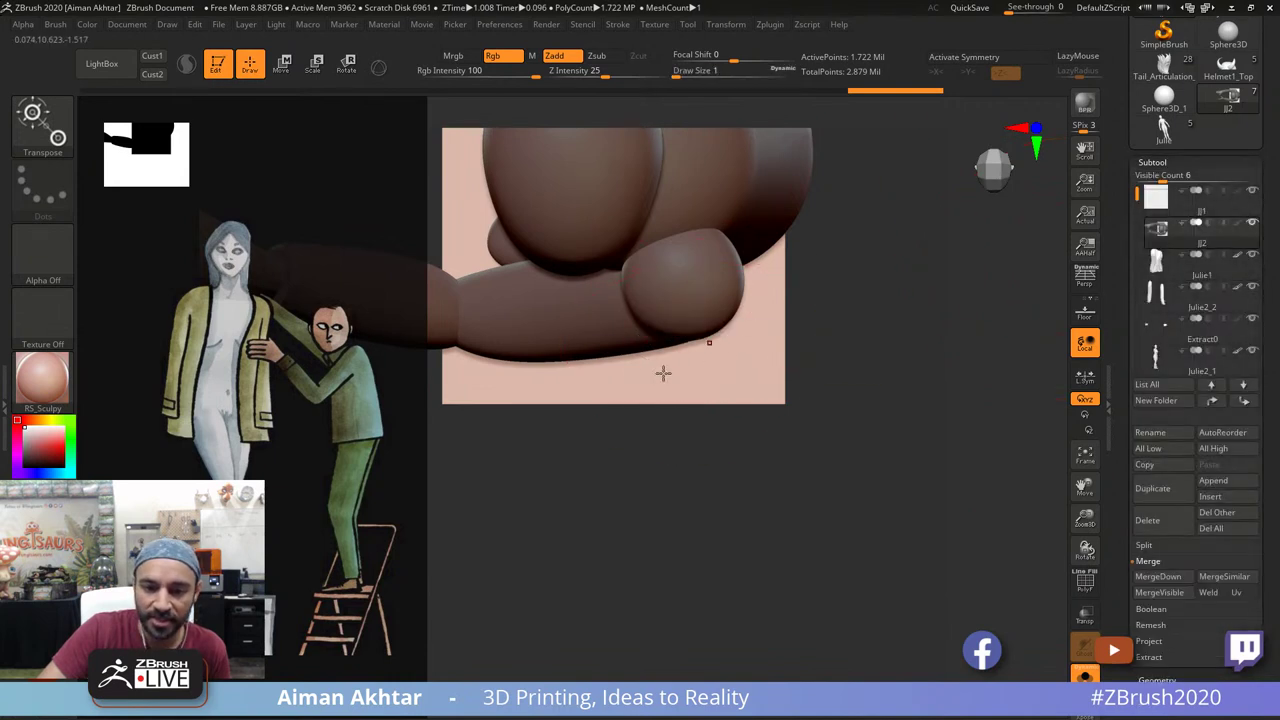
click(1143, 545)
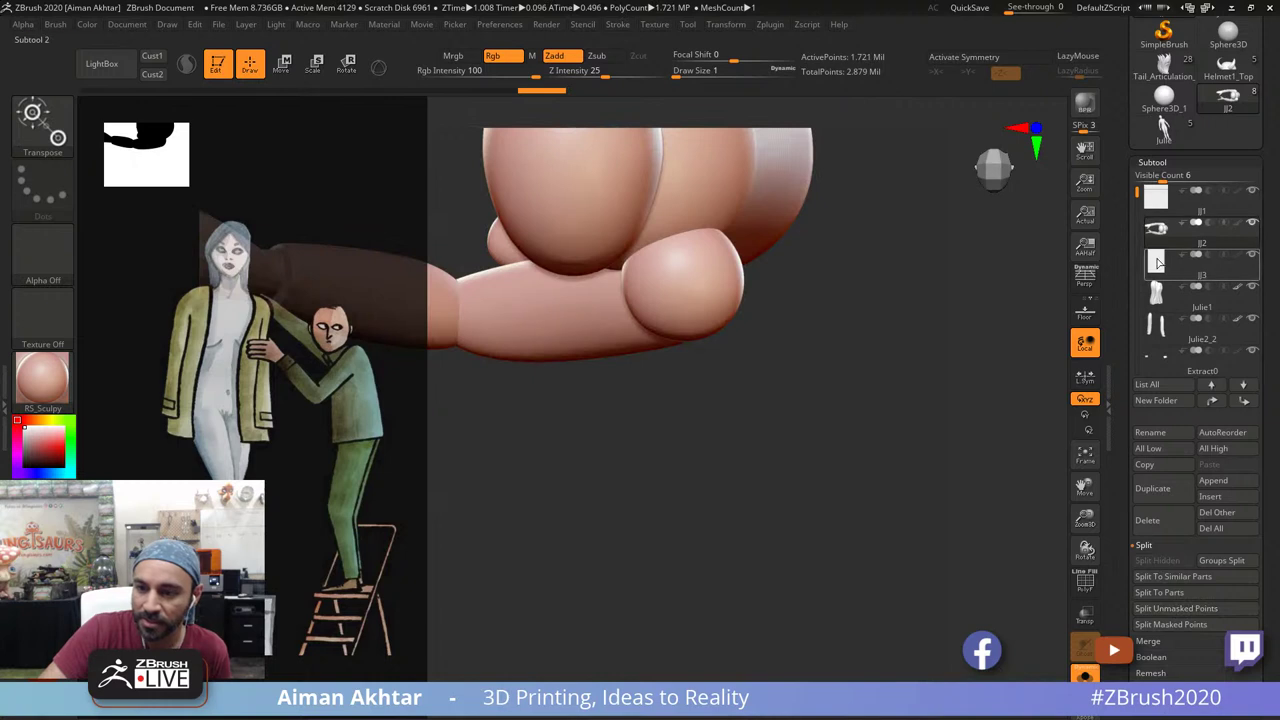
click(1158, 260)
Step: DynaMesh the separated plate at a resolution of 128
click(1154, 162)
click(1157, 178)
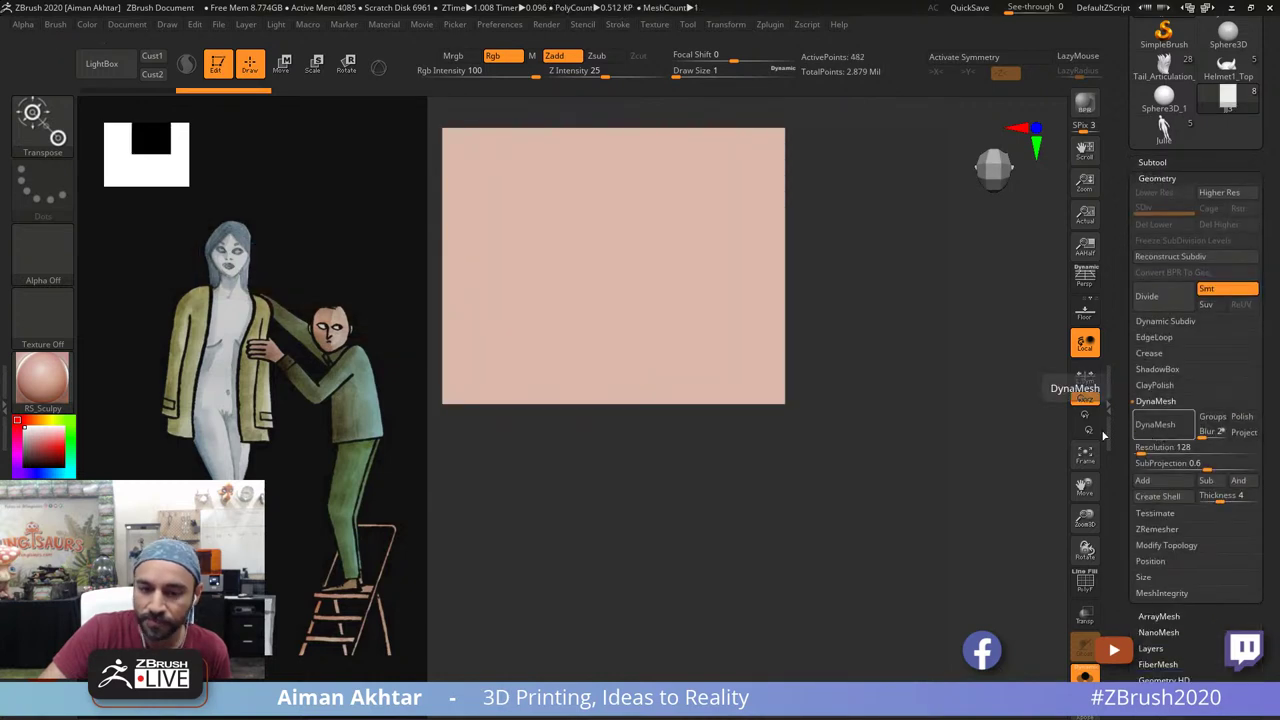
click(1155, 424)
mouse_move(938, 621)
mouse_down()
mouse_move(923, 624)
mouse_move(874, 406)
mouse_up()
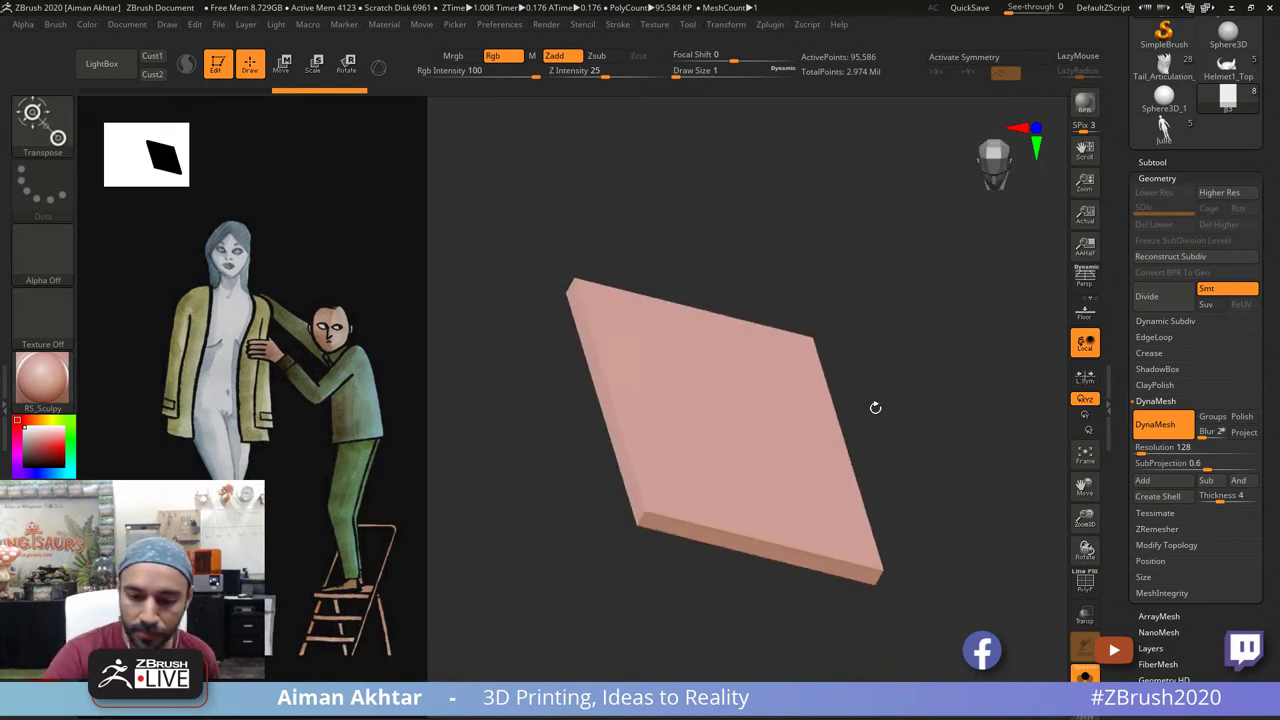
Step: Soften the sharp edges around the plate with the Smooth brush at draw size 495, and leave Solo mode
key(s)
mouse_move(659, 520)
mouse_down()
mouse_move(697, 520)
mouse_move(657, 517)
mouse_move(570, 310)
mouse_up()
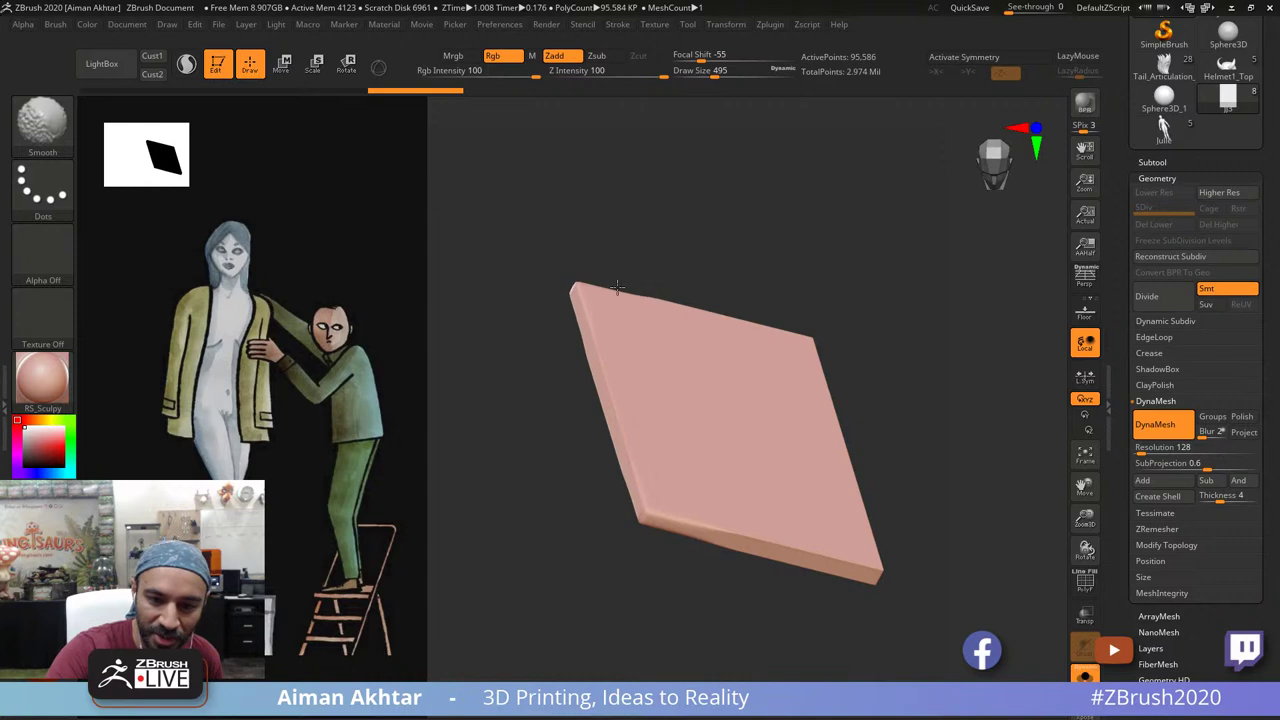
shift+drag(814, 347, 869, 557)
shift+drag(634, 514, 627, 512)
key(w)
drag(650, 590, 866, 531)
click(784, 548)
key(q)
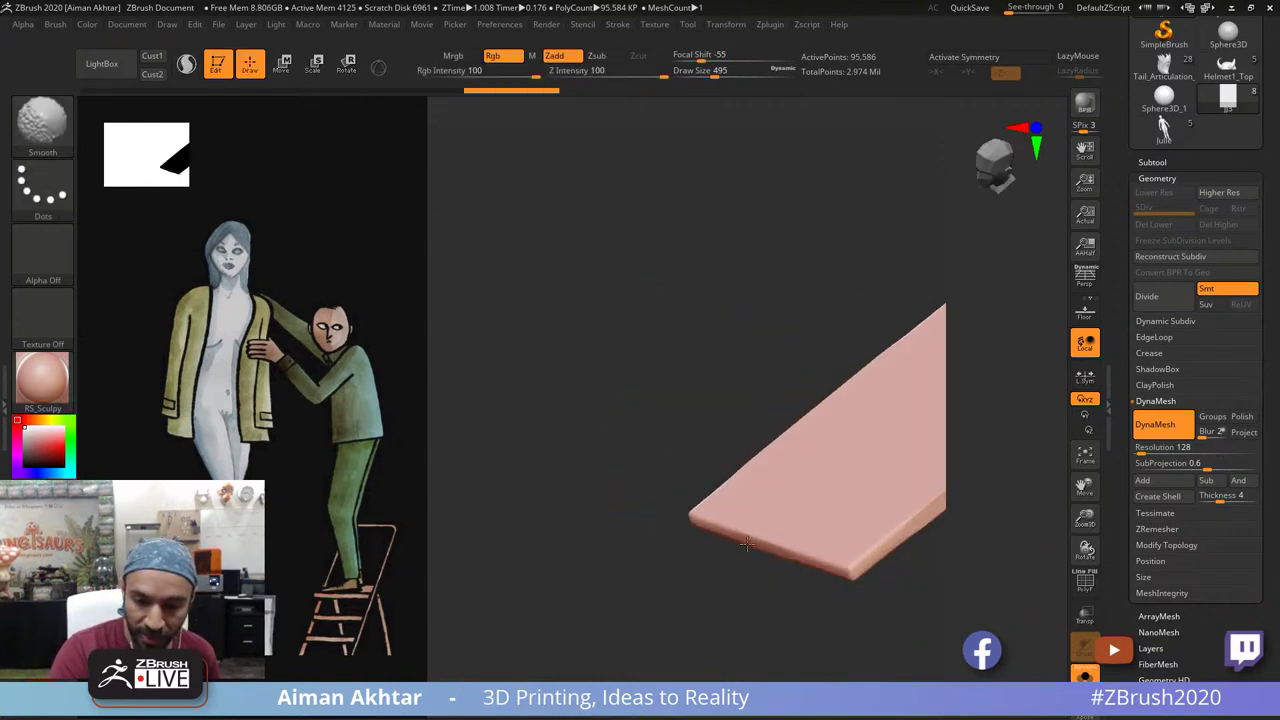
key(w)
alt+drag(820, 586, 585, 629)
key(q)
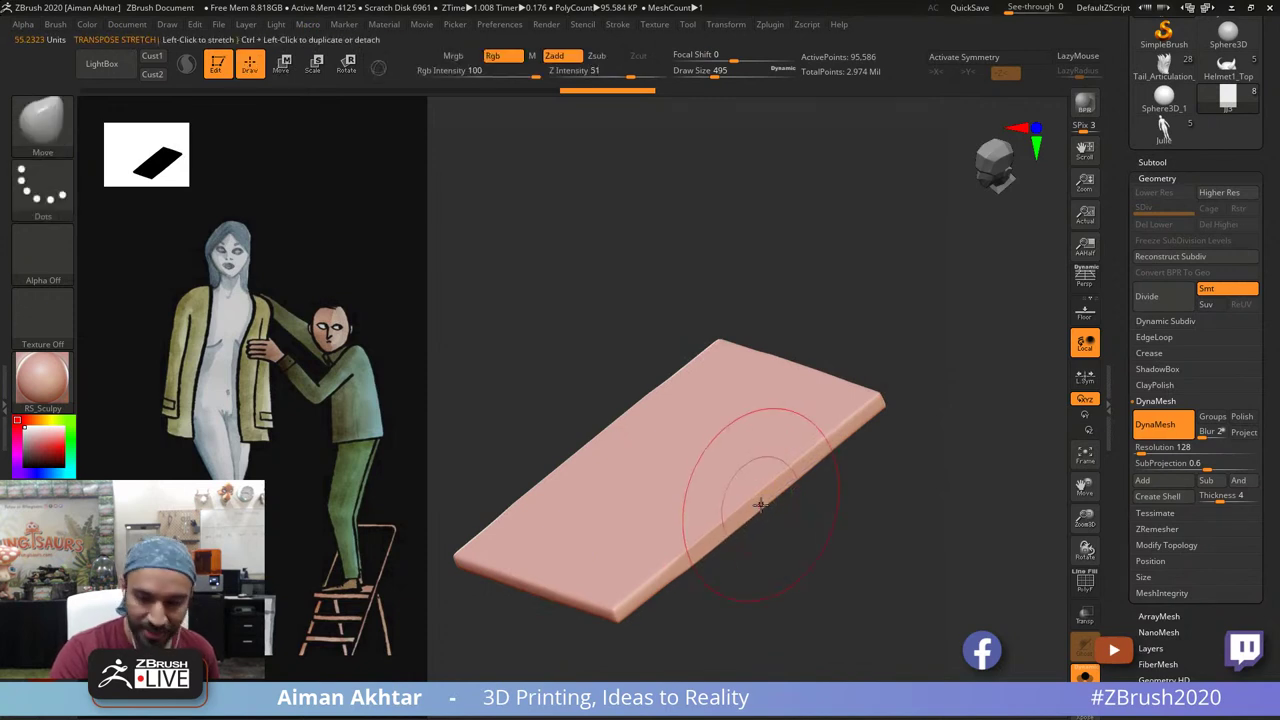
shift+drag(757, 506, 732, 510)
drag(846, 531, 765, 522)
mouse_move(574, 390)
shift+mouse_down()
mouse_move(570, 545)
mouse_move(574, 385)
shift+mouse_up()
mouse_move(535, 340)
mouse_down()
mouse_move(740, 383)
mouse_move(840, 450)
mouse_up()
mouse_move(842, 440)
shift+mouse_down()
mouse_move(657, 323)
mouse_move(800, 298)
shift+mouse_up()
shift+drag(915, 475, 914, 560)
click(1085, 675)
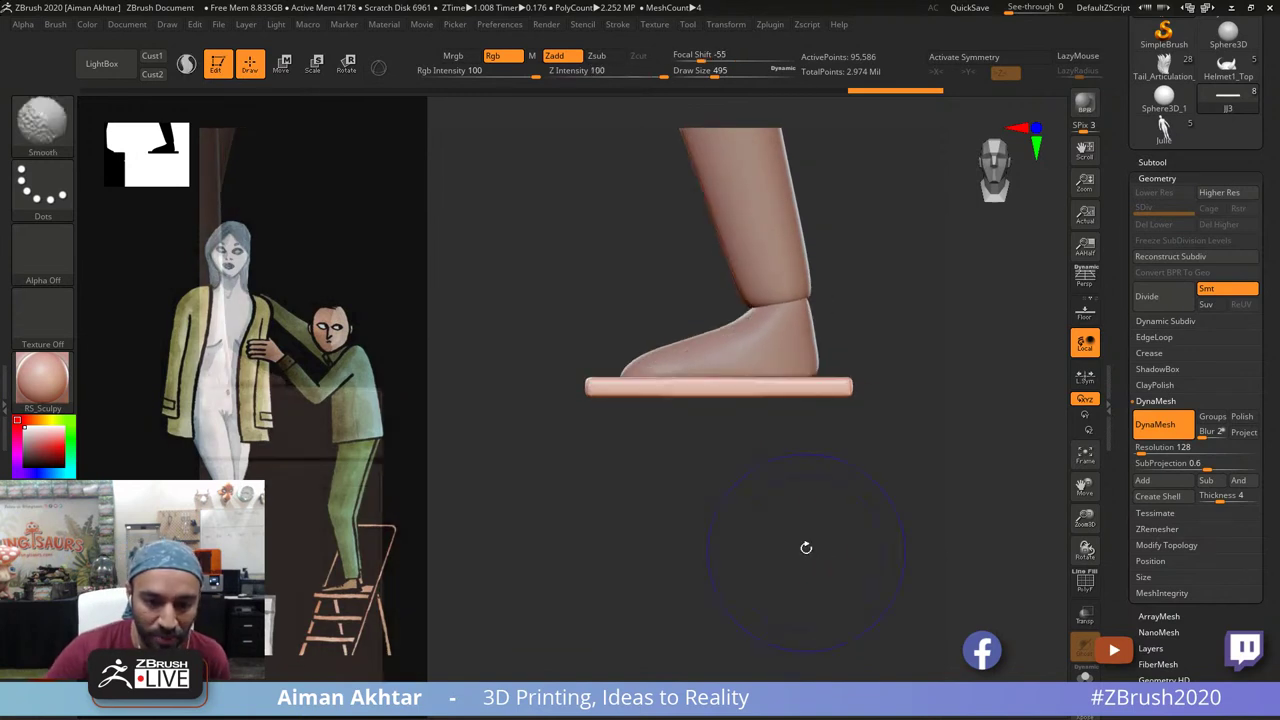
Step: Trim the plate's front, back and side ends straight with ClipCurve, and re-DynaMesh it
key(ctrl+shift)
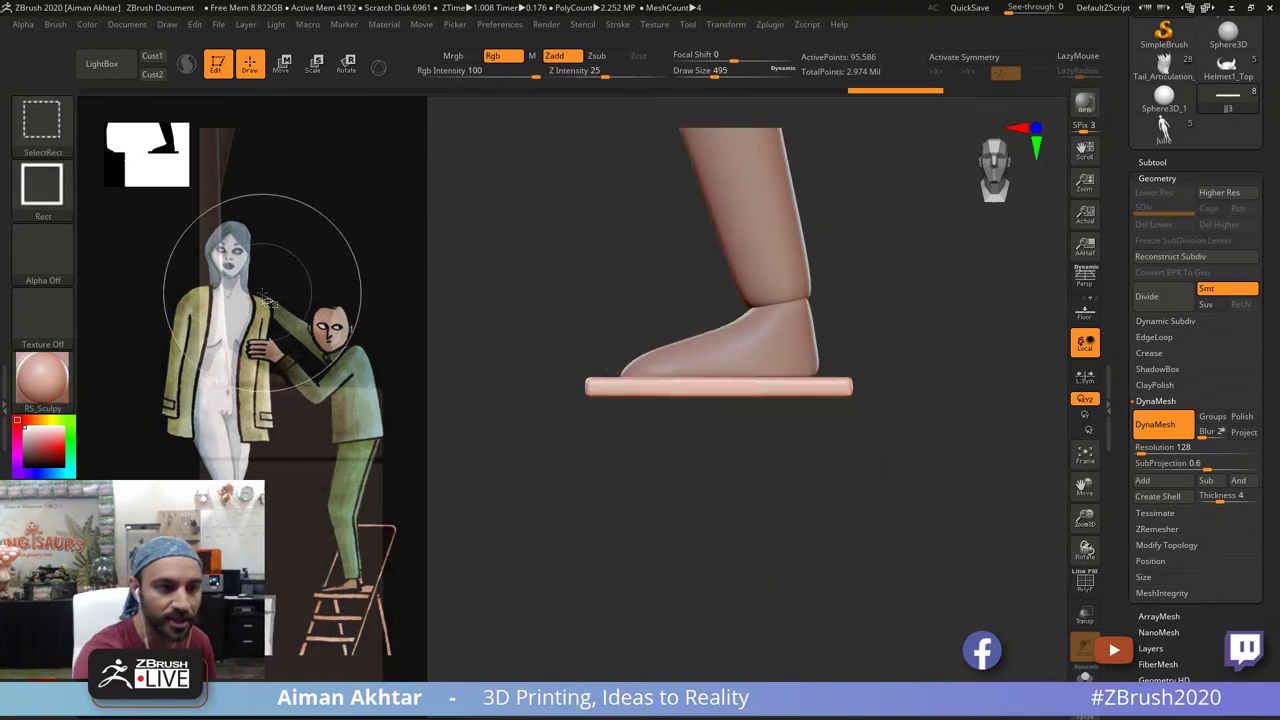
ctrl+shift+click(42, 126)
ctrl+shift+click(125, 137)
ctrl+shift+drag(587, 409, 585, 336)
mouse_move(853, 358)
ctrl+shift+mouse_down()
mouse_move(850, 429)
mouse_move(812, 420)
ctrl+shift+mouse_up()
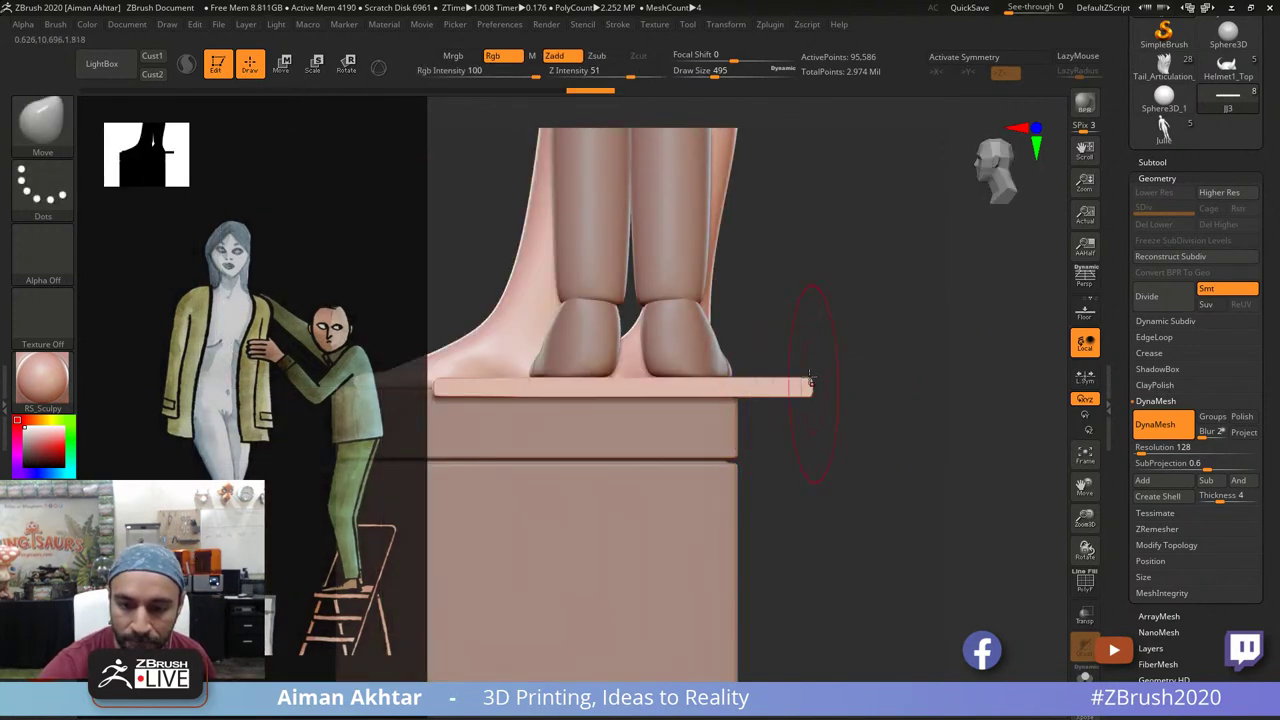
mouse_move(811, 366)
ctrl+shift+mouse_down()
mouse_move(811, 436)
mouse_move(930, 430)
ctrl+shift+mouse_up()
ctrl+shift+drag(567, 399, 565, 321)
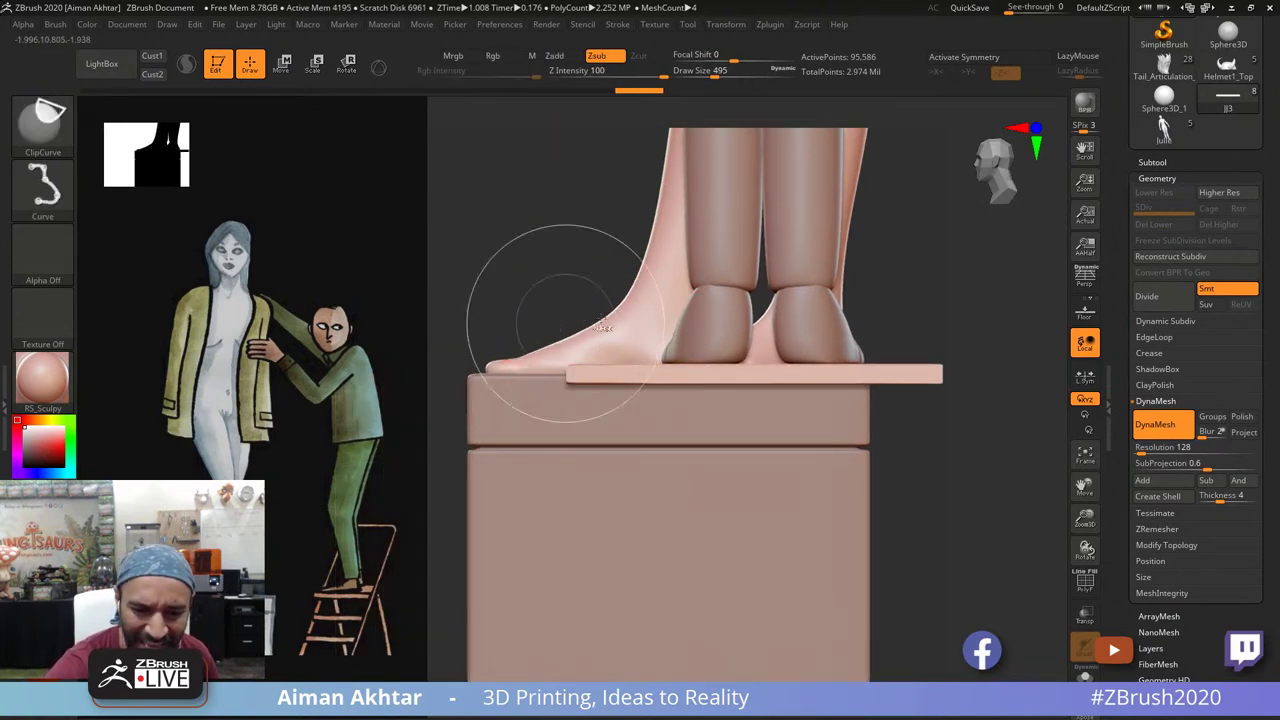
mouse_move(897, 467)
ctrl+mouse_down()
mouse_move(916, 490)
mouse_move(867, 523)
mouse_move(894, 534)
mouse_move(780, 543)
mouse_move(847, 563)
ctrl+mouse_up()
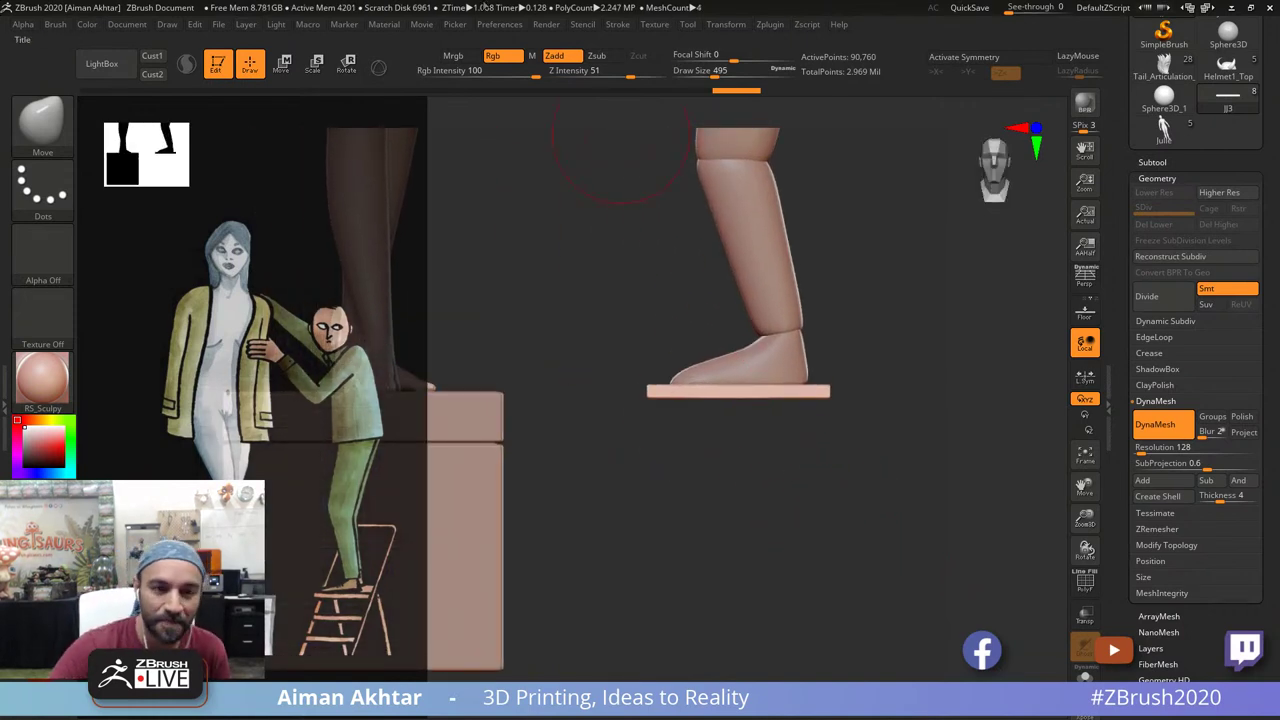
Step: Rotate the plate about 45 degrees around the vertical axis in the overhead view
click(346, 64)
drag(920, 540, 894, 570)
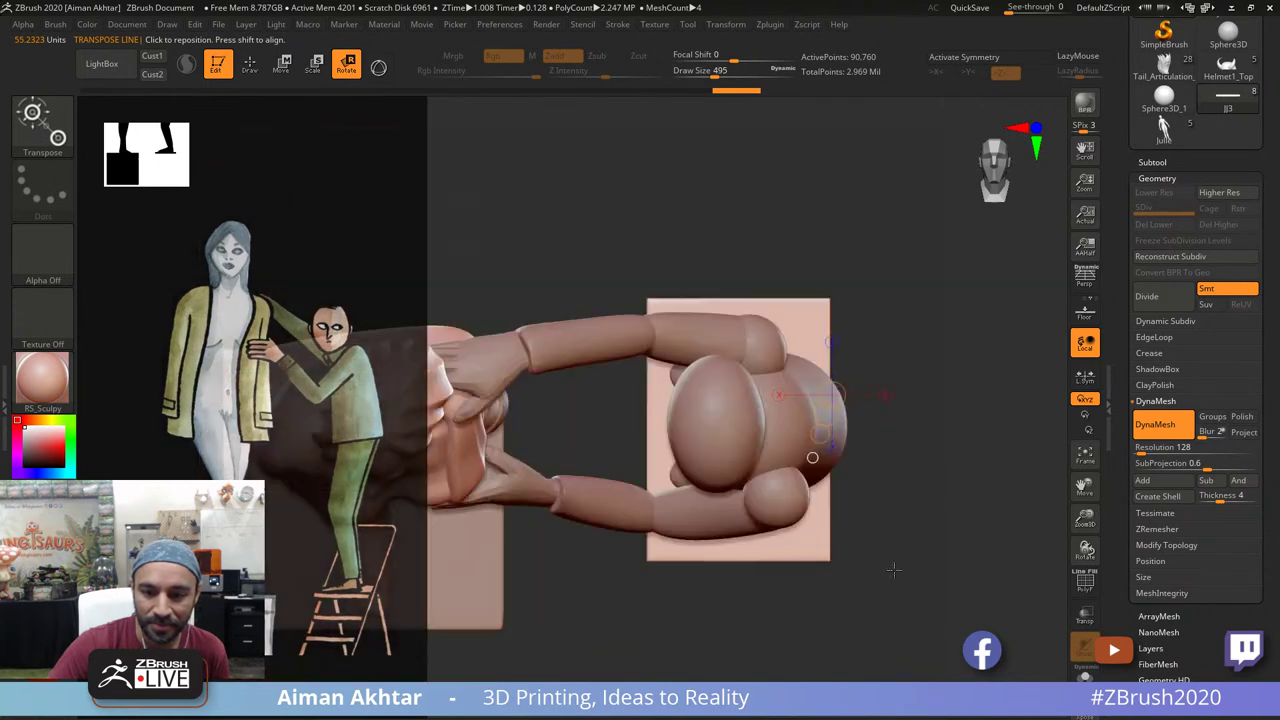
mouse_move(764, 433)
shift+mouse_down()
mouse_move(764, 218)
mouse_move(545, 212)
shift+mouse_up()
Step: Shift the rotated plate horizontally so that it sits beneath the mannequin's feet
click(280, 65)
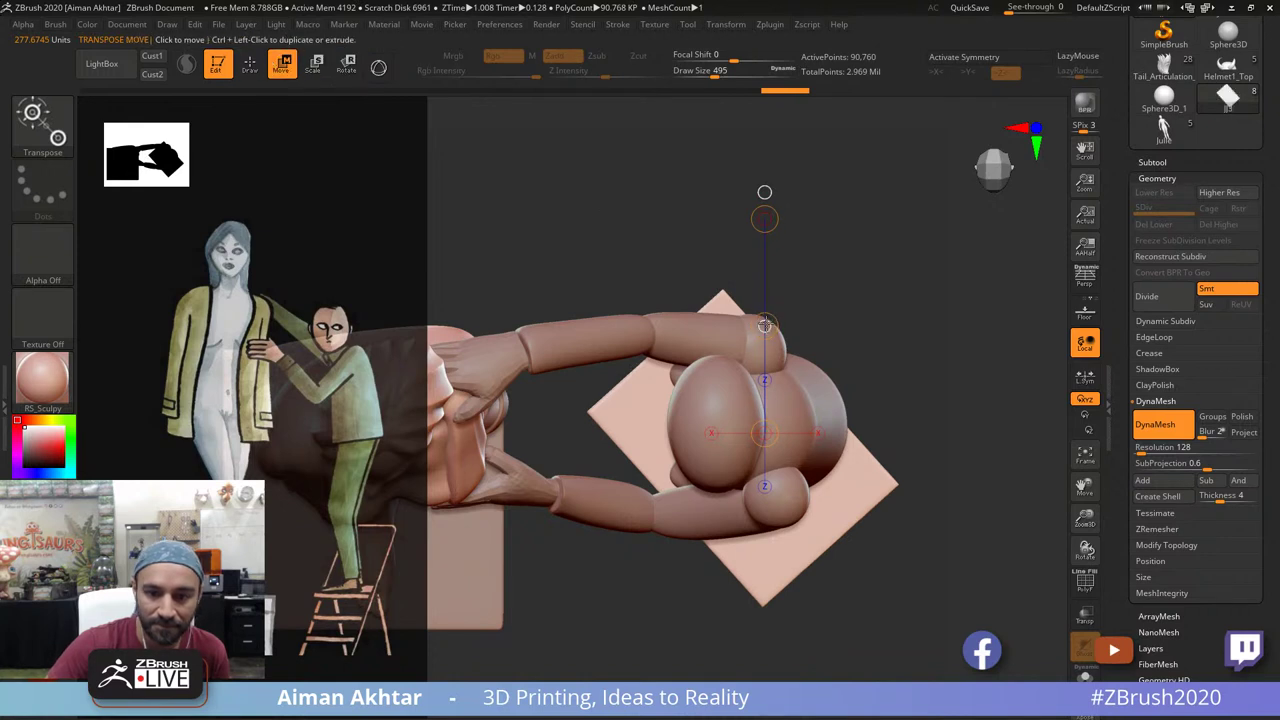
drag(766, 326, 766, 319)
shift+drag(972, 410, 929, 414)
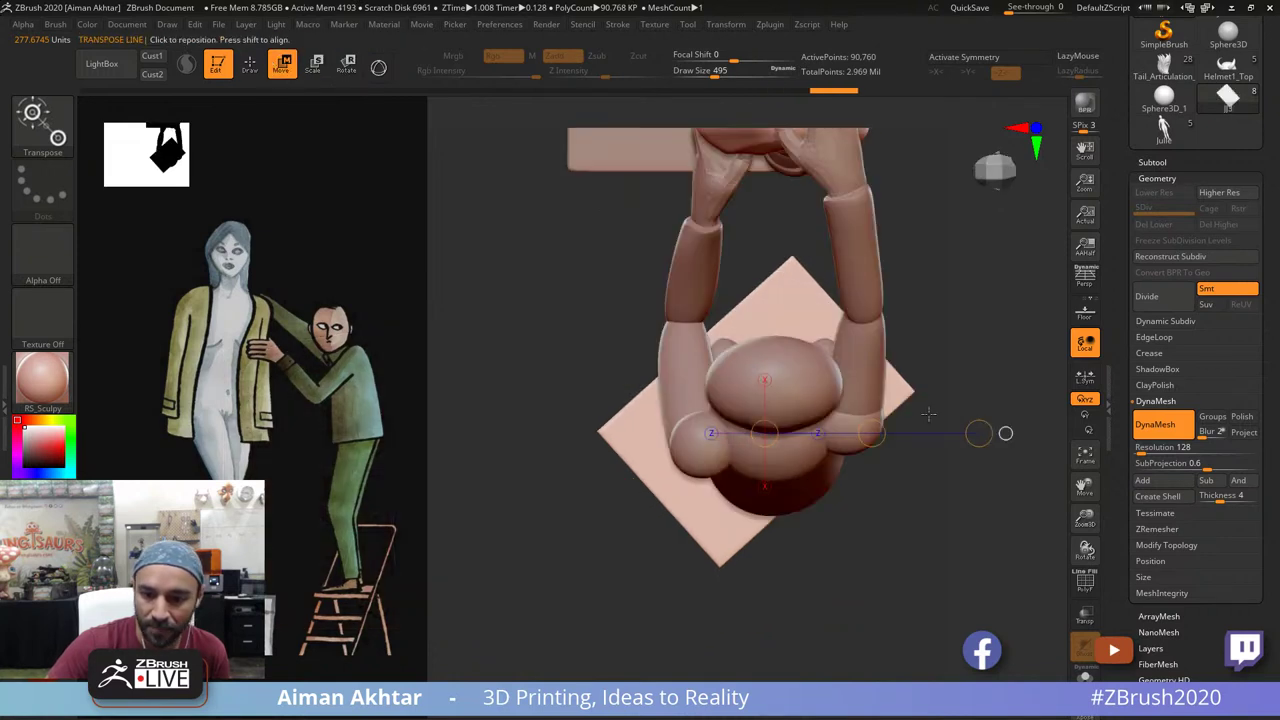
shift+right_drag(781, 401, 793, 472)
shift+right_drag(769, 400, 655, 309)
mouse_move(790, 378)
right_down()
mouse_move(908, 390)
mouse_move(940, 478)
right_up()
mouse_move(801, 387)
shift+mouse_down()
mouse_move(929, 388)
mouse_move(857, 382)
mouse_move(868, 386)
shift+mouse_up()
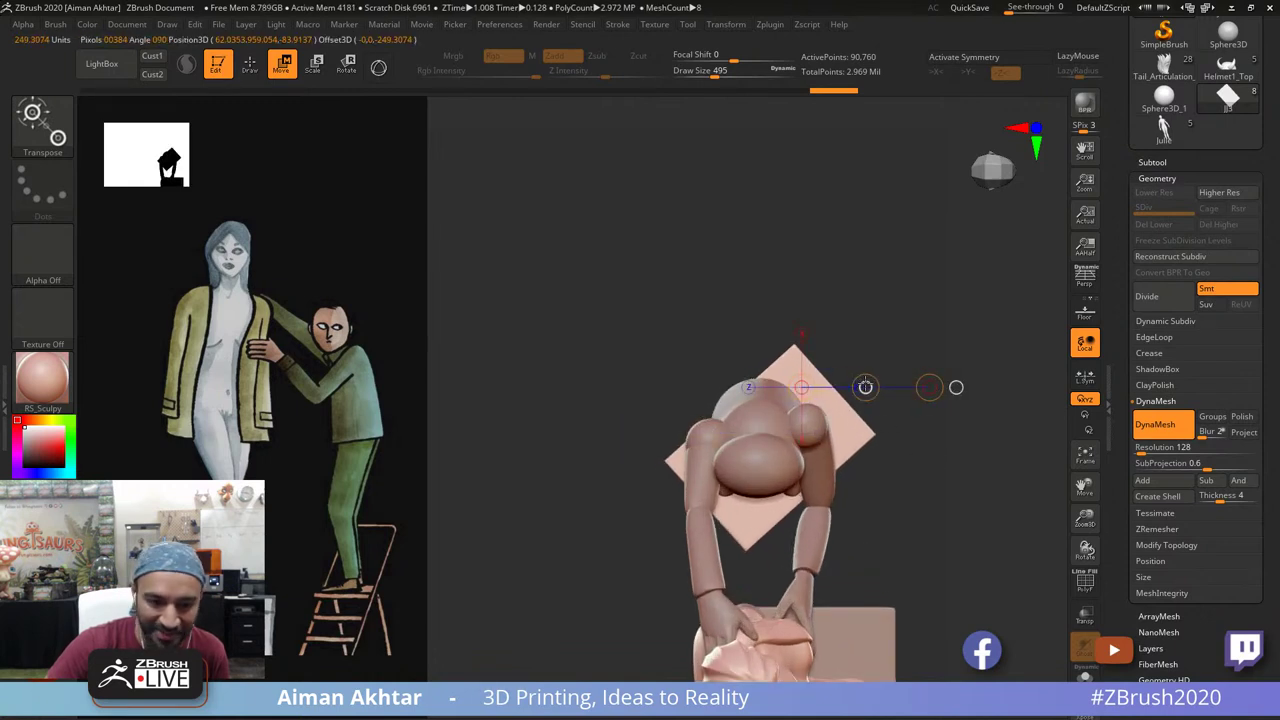
shift+right_drag(929, 494, 851, 587)
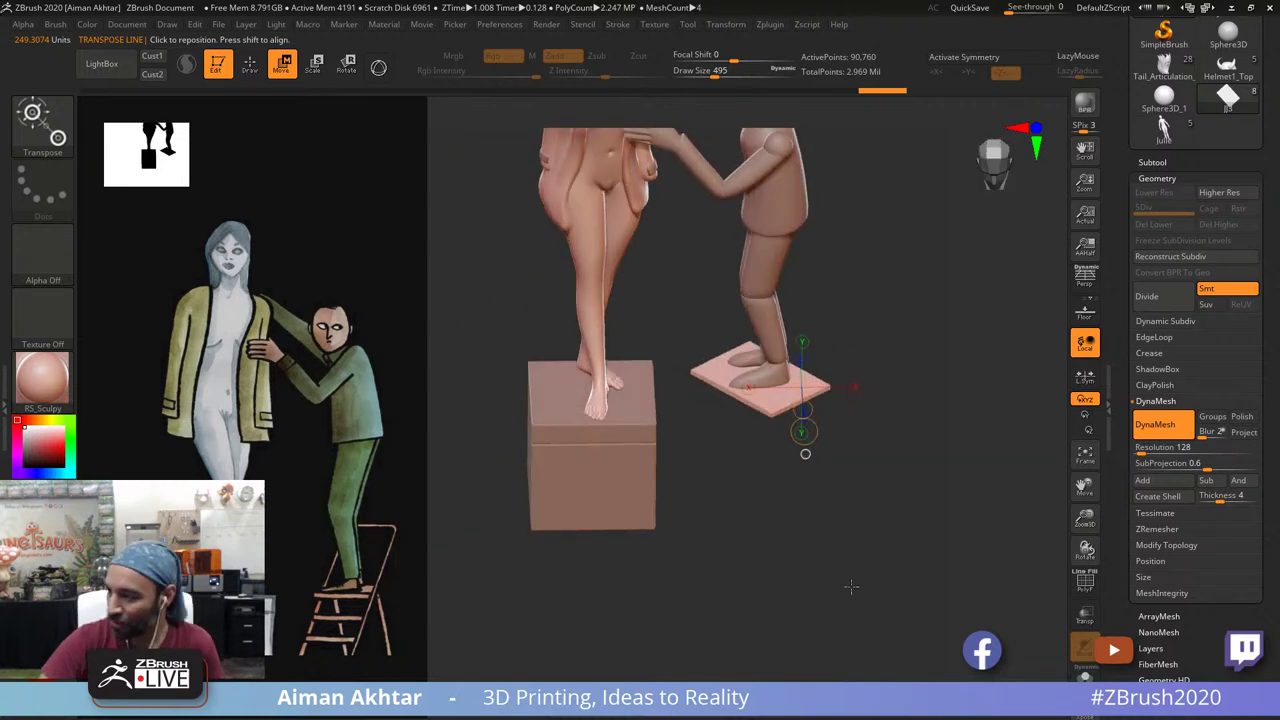
shift+right_drag(288, 112, 292, 108)
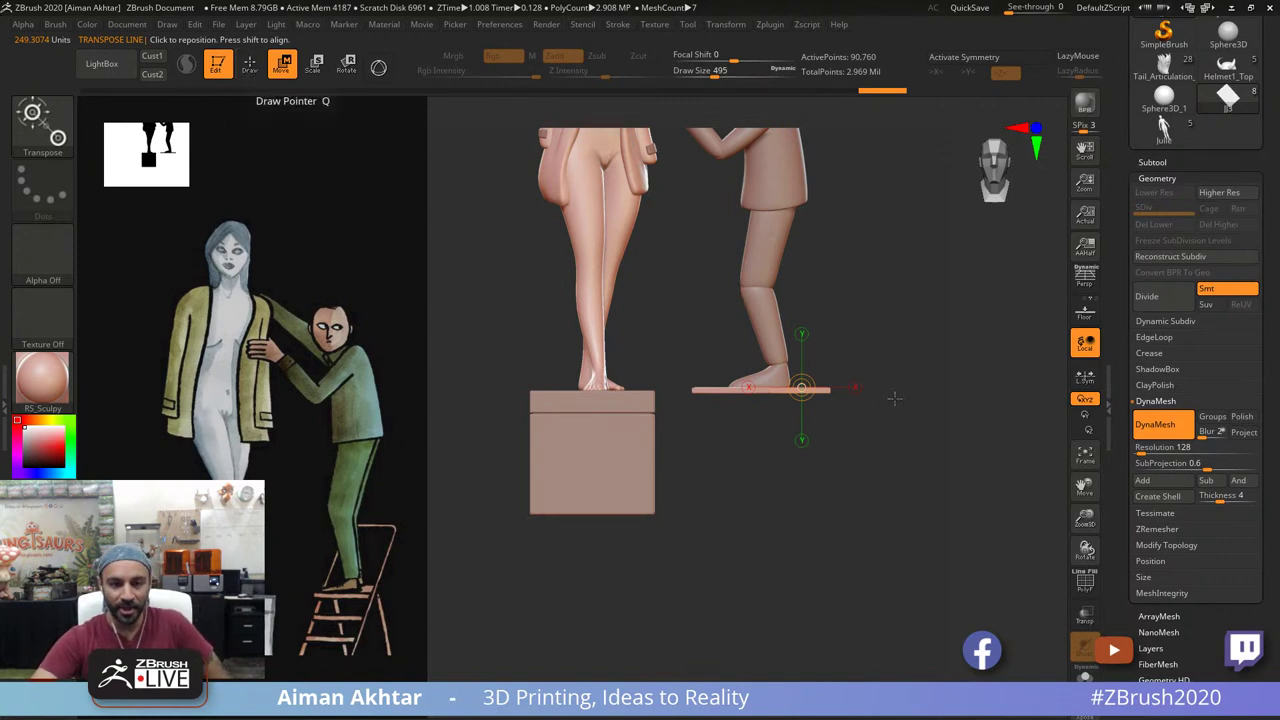
Step: Duplicate the plate straight down as the ladder's second step
mouse_move(718, 392)
mouse_down()
mouse_move(681, 298)
mouse_move(718, 287)
mouse_up()
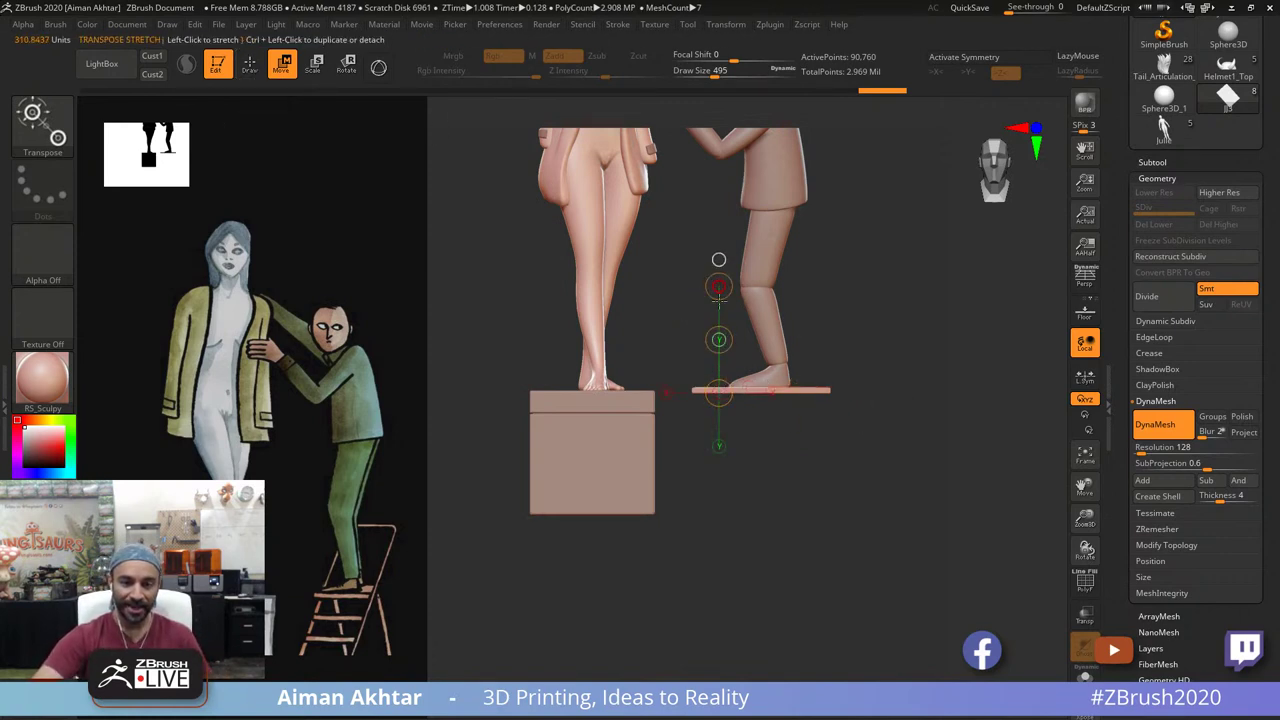
key(ctrl)
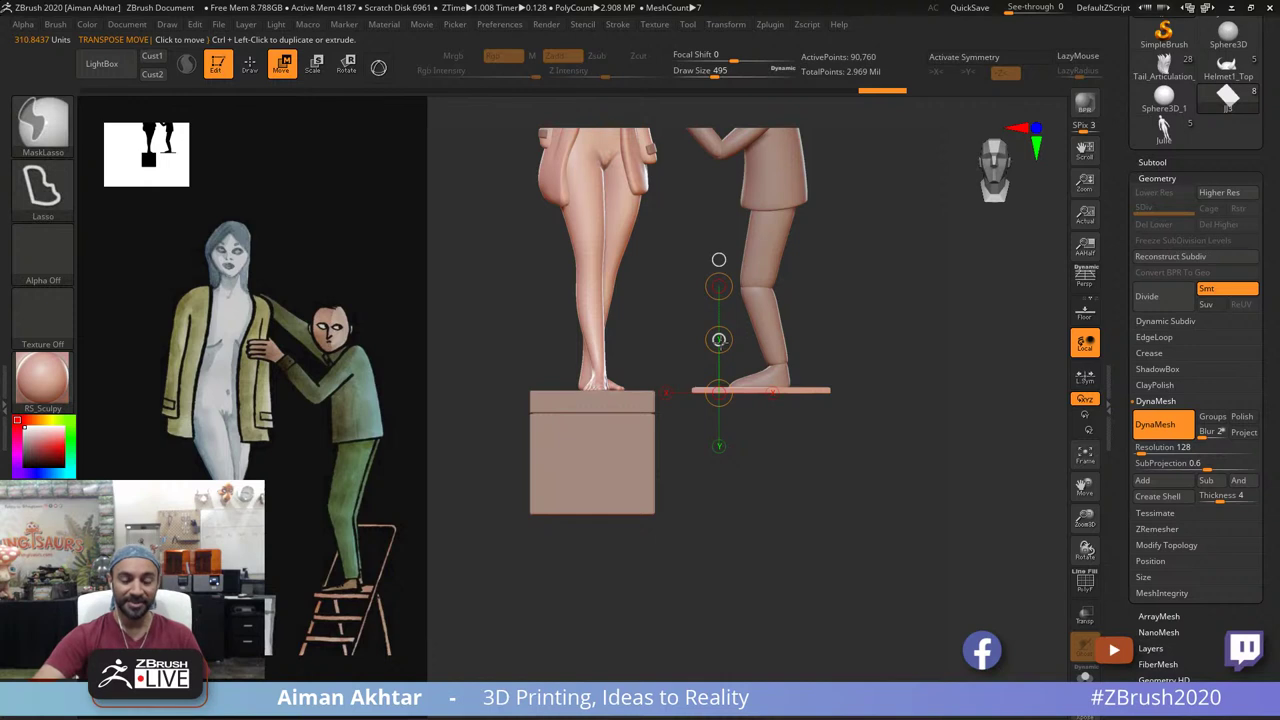
ctrl+drag(718, 340, 714, 372)
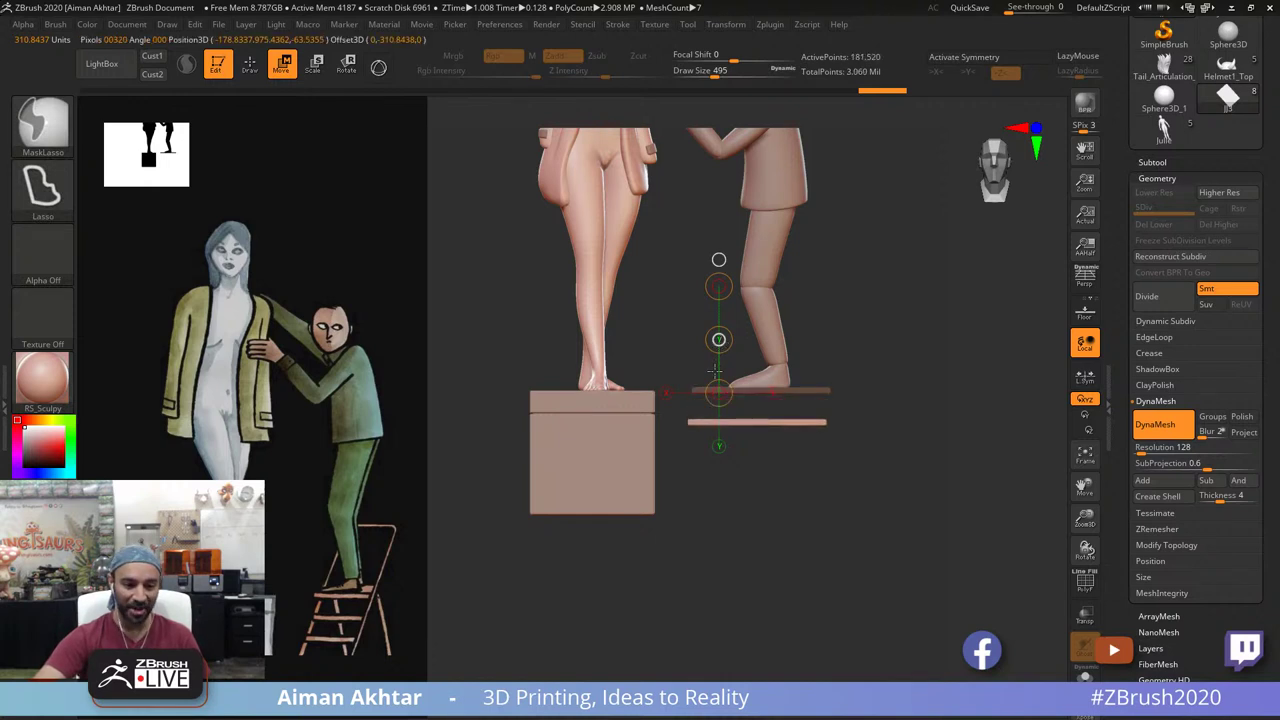
mouse_move(806, 463)
alt+mouse_down()
mouse_move(883, 566)
mouse_move(889, 612)
alt+mouse_up()
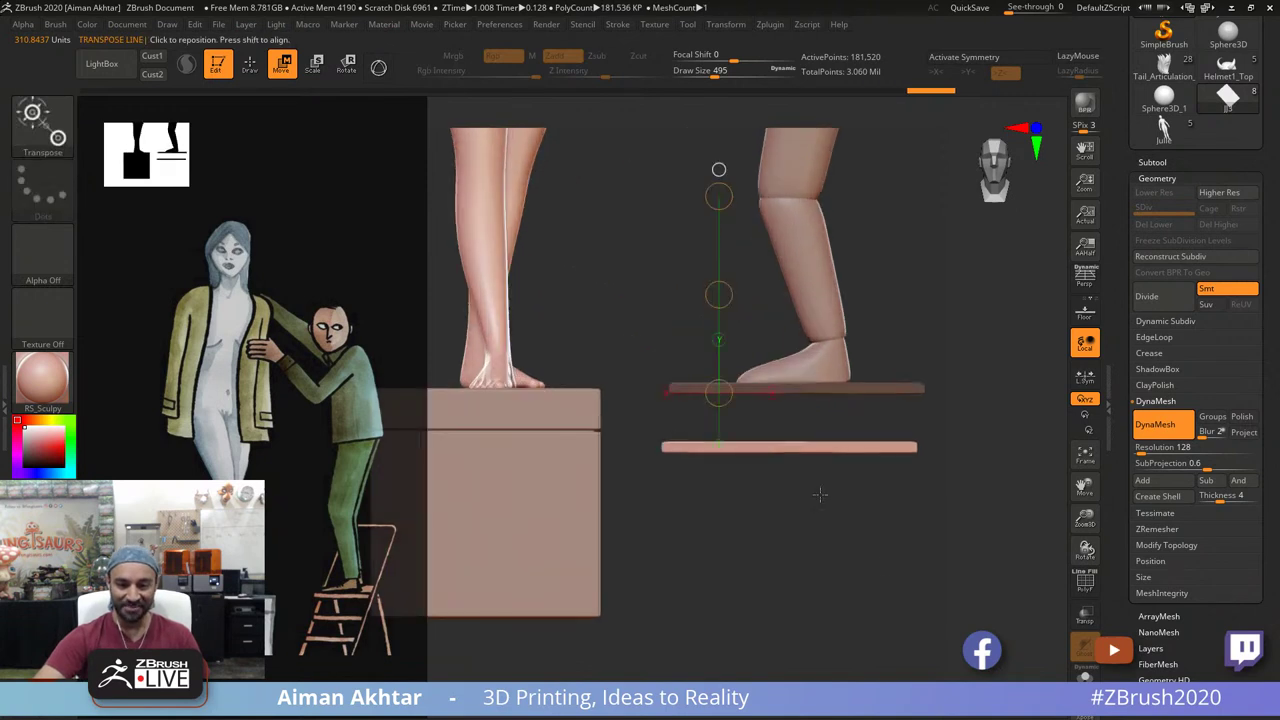
Step: Narrow the second step's depth and slide it diagonally outward from under the top plate
click(749, 447)
alt+drag(837, 537, 850, 584)
shift+drag(851, 415, 851, 414)
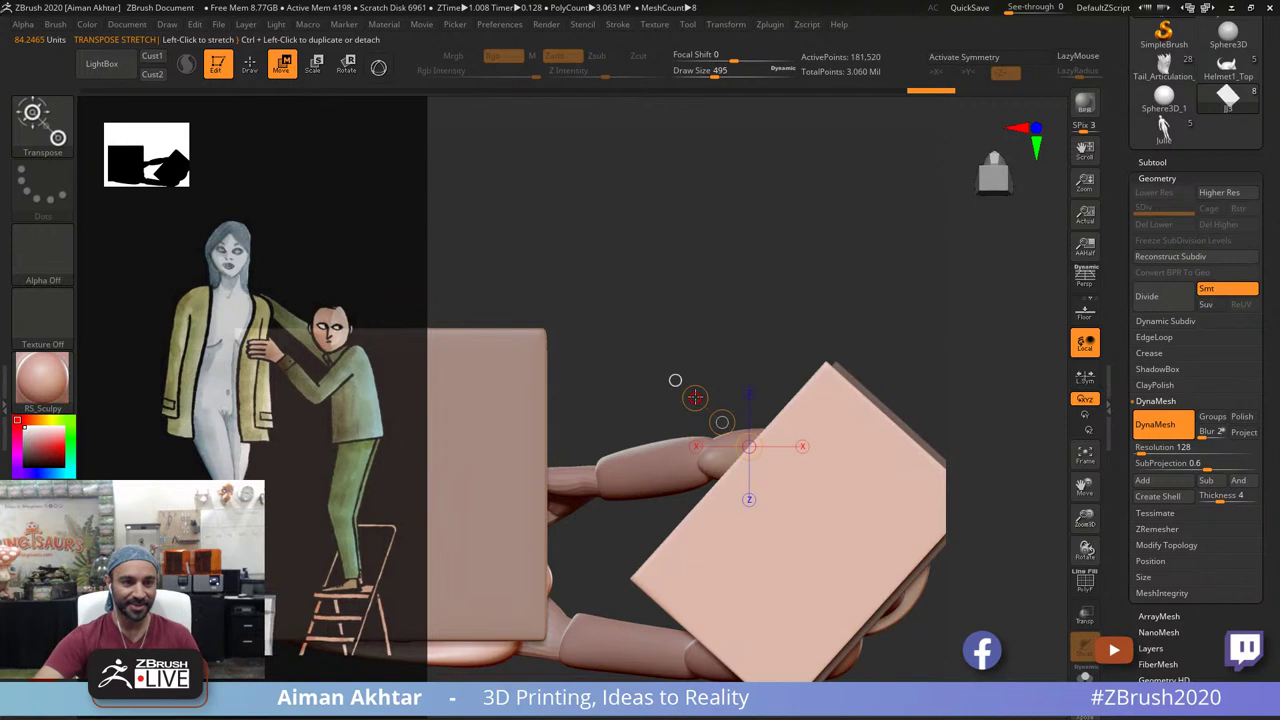
drag(695, 398, 725, 418)
drag(817, 257, 824, 412)
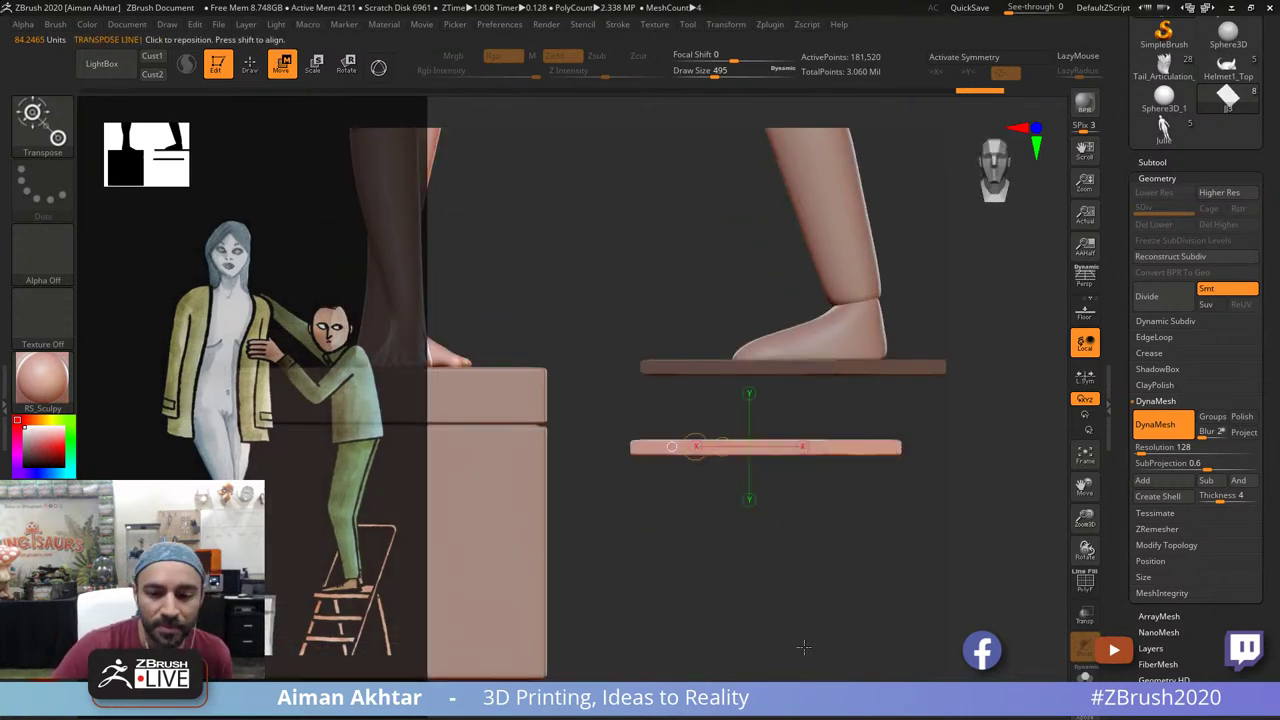
drag(804, 647, 791, 575)
drag(721, 458, 675, 478)
drag(682, 473, 686, 471)
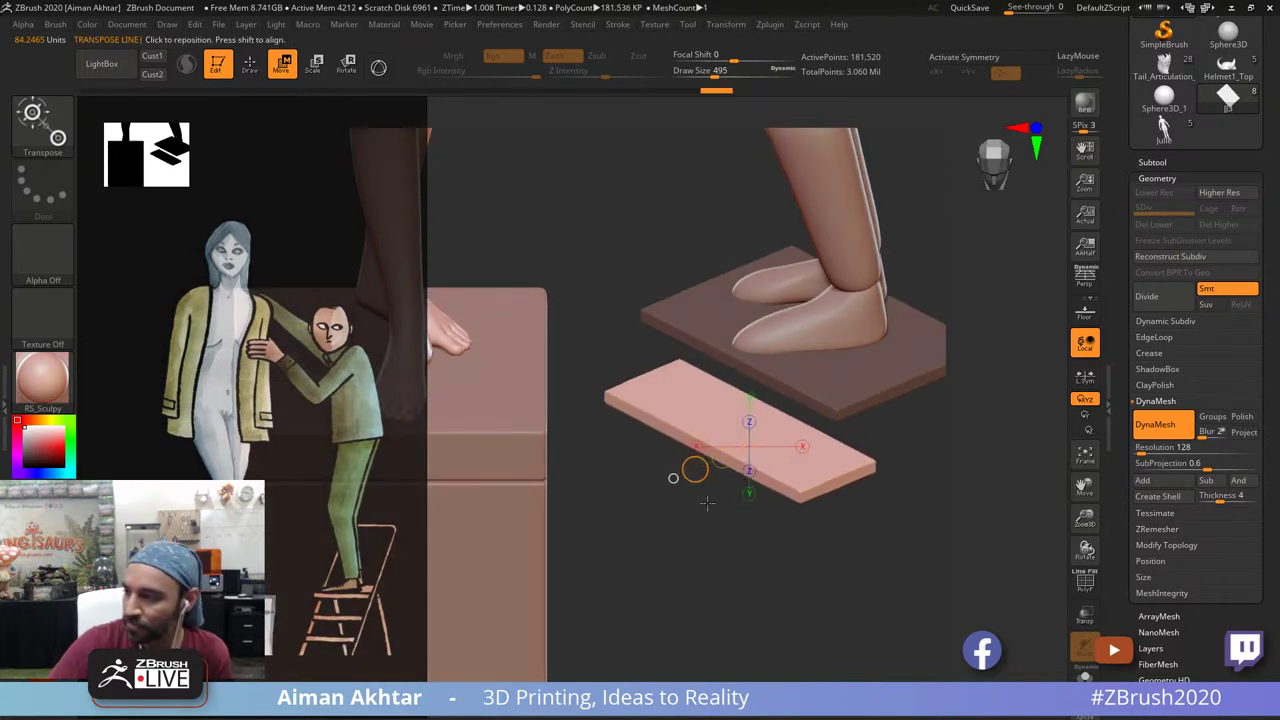
shift+drag(765, 591, 764, 562)
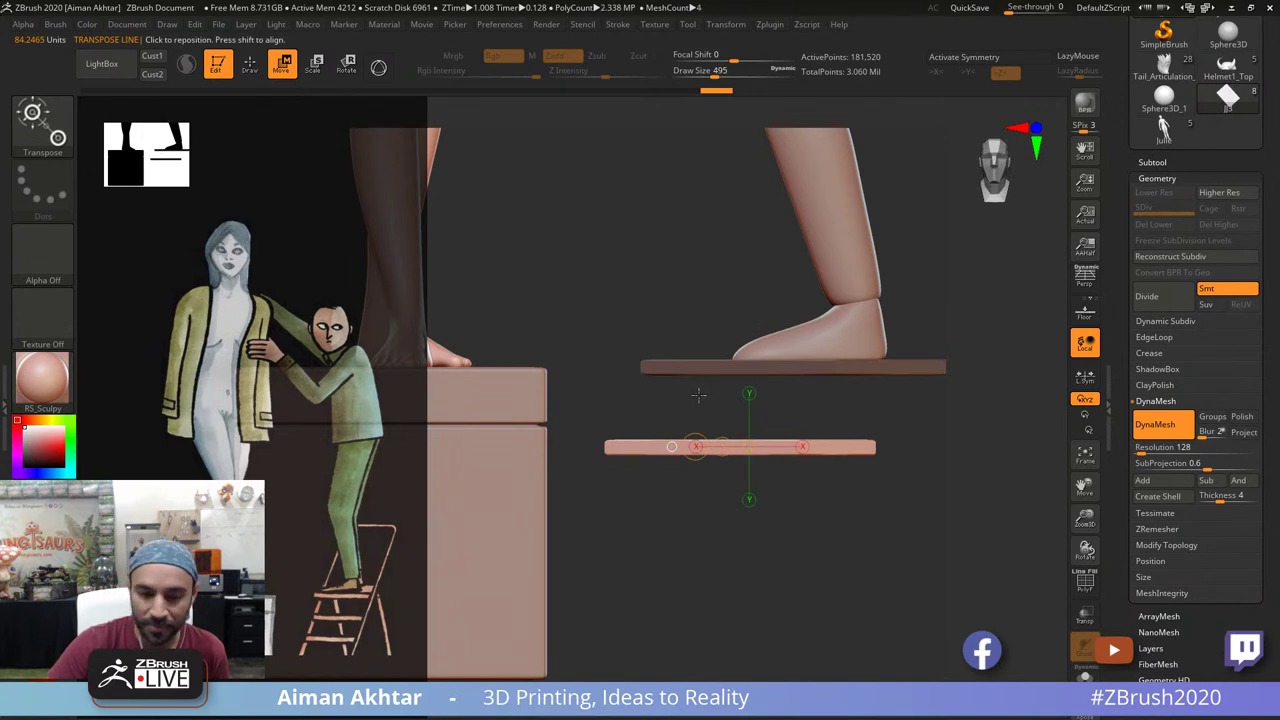
Step: Duplicate the second step downward as a third step and slide it diagonally outward past the one above
mouse_move(658, 438)
mouse_down()
mouse_move(617, 346)
mouse_move(657, 306)
mouse_up()
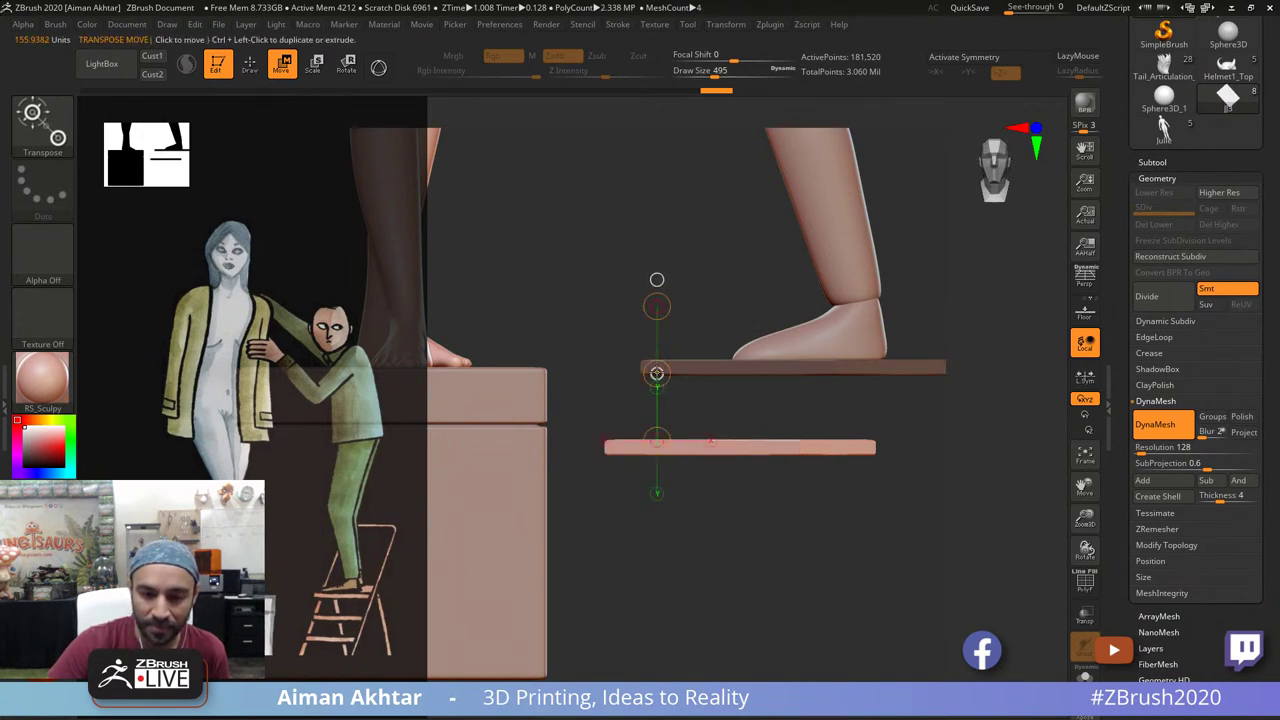
ctrl+drag(657, 373, 666, 460)
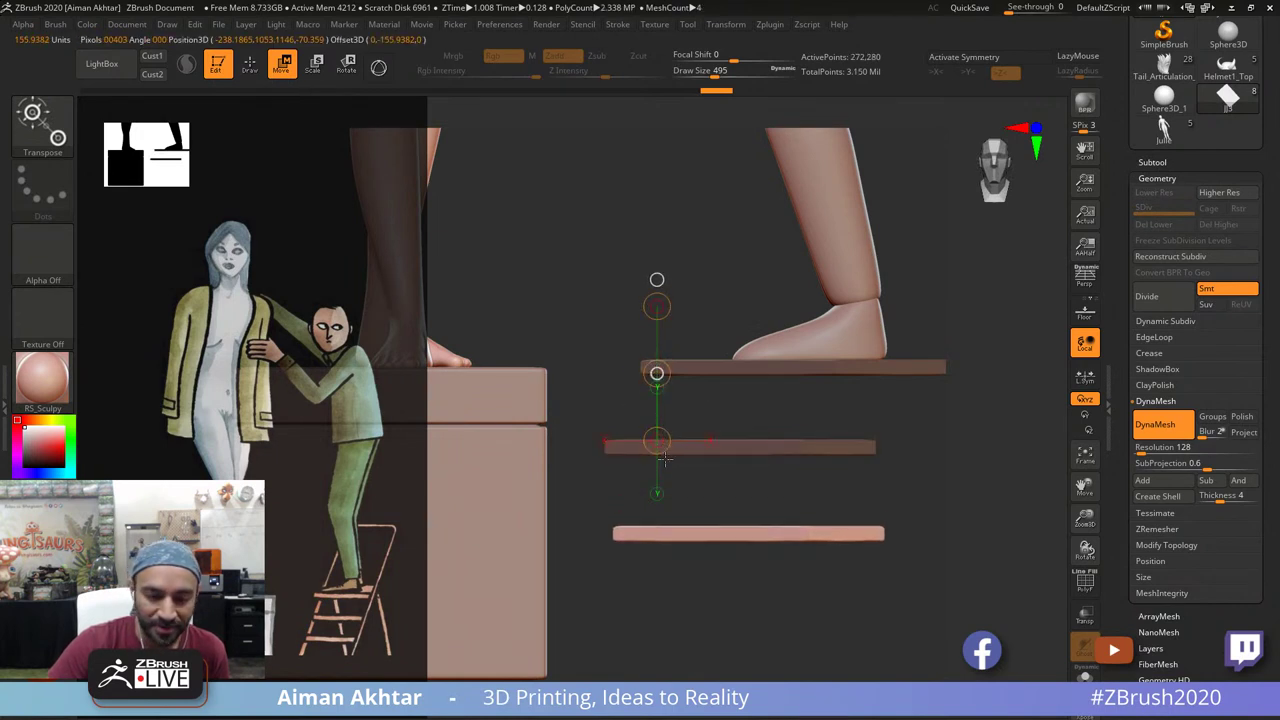
click(715, 536)
drag(704, 588, 706, 660)
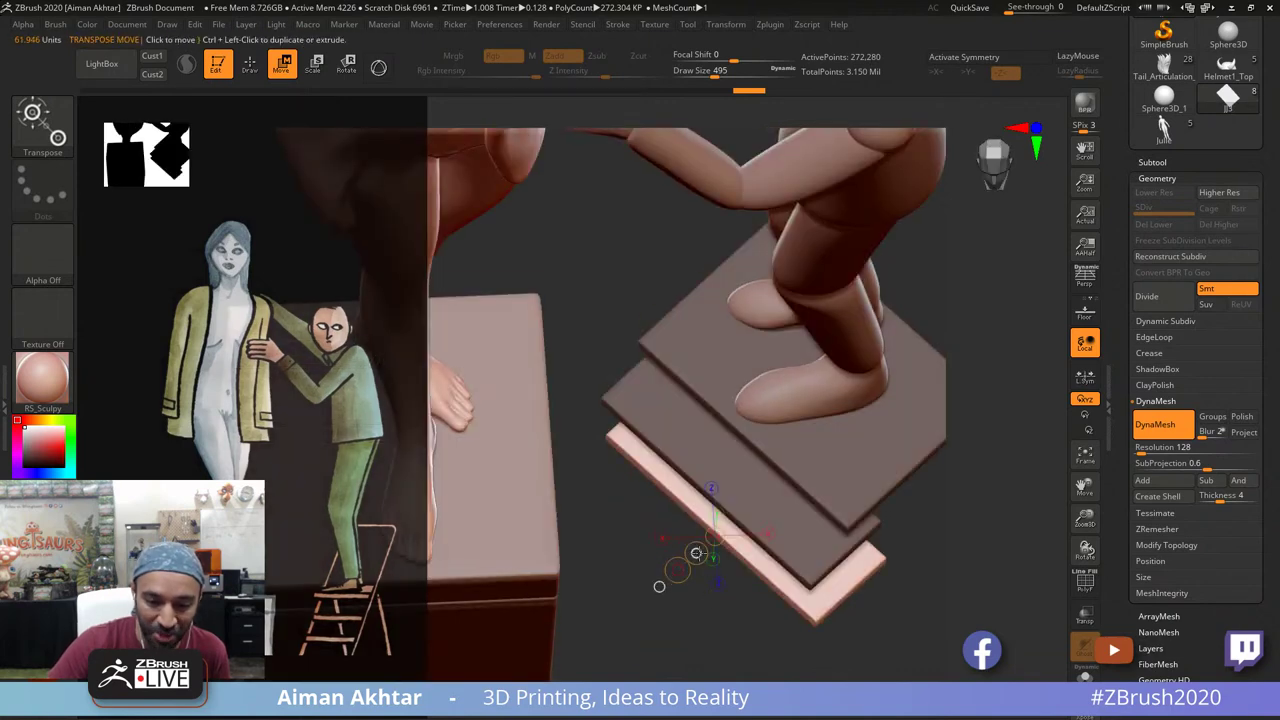
drag(674, 562, 653, 581)
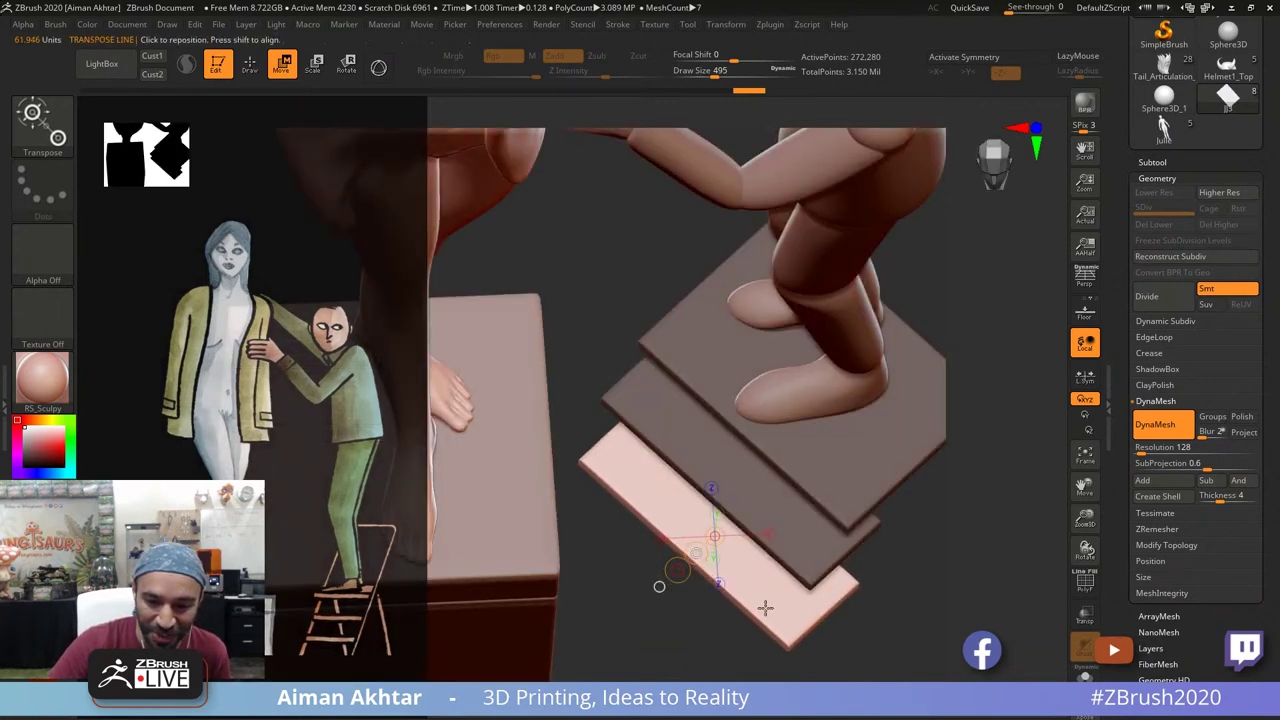
drag(852, 647, 853, 678)
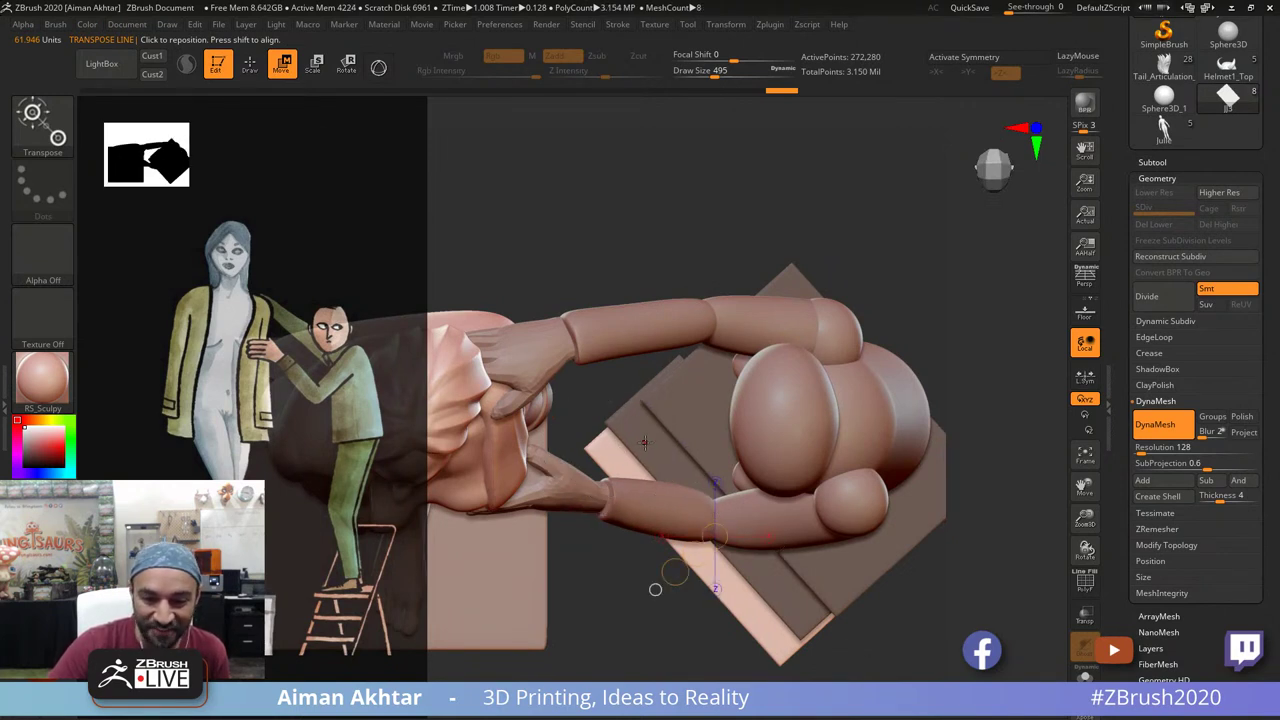
Step: Isolate the middle step with a mask and nudge it diagonally along its length to line its ends up with the top plate
alt+click(646, 444)
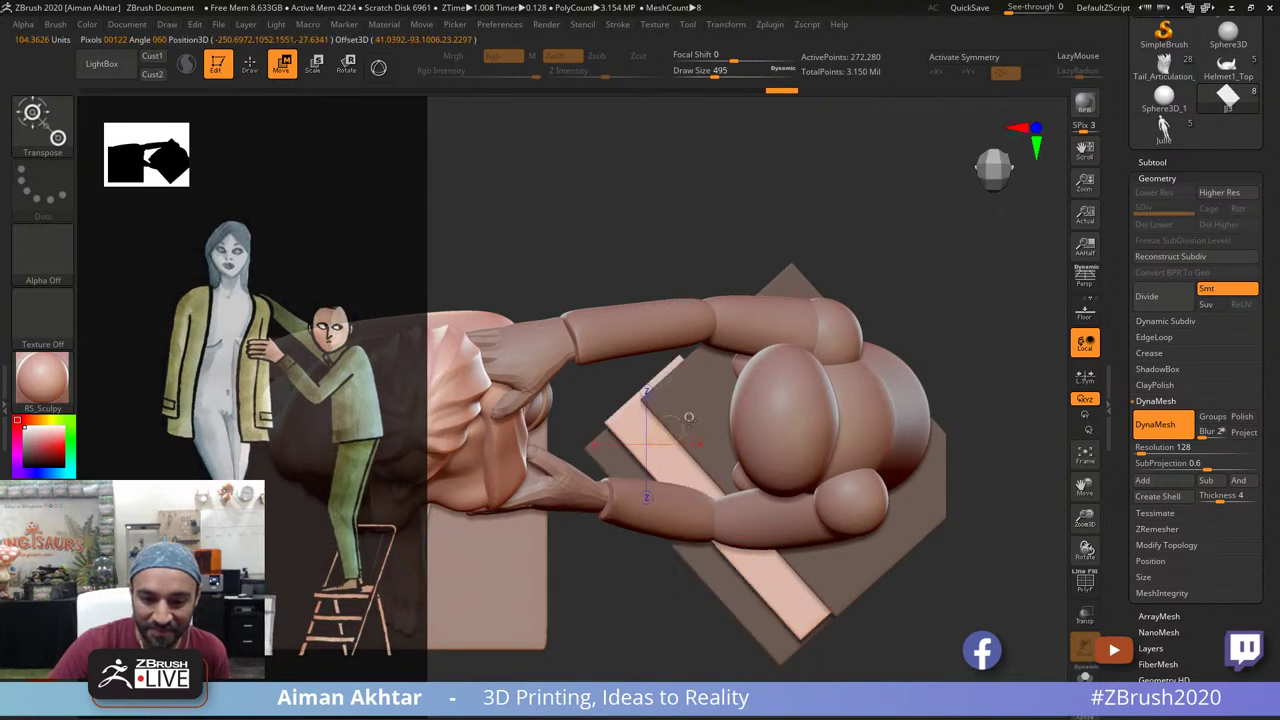
shift+drag(633, 423, 898, 637)
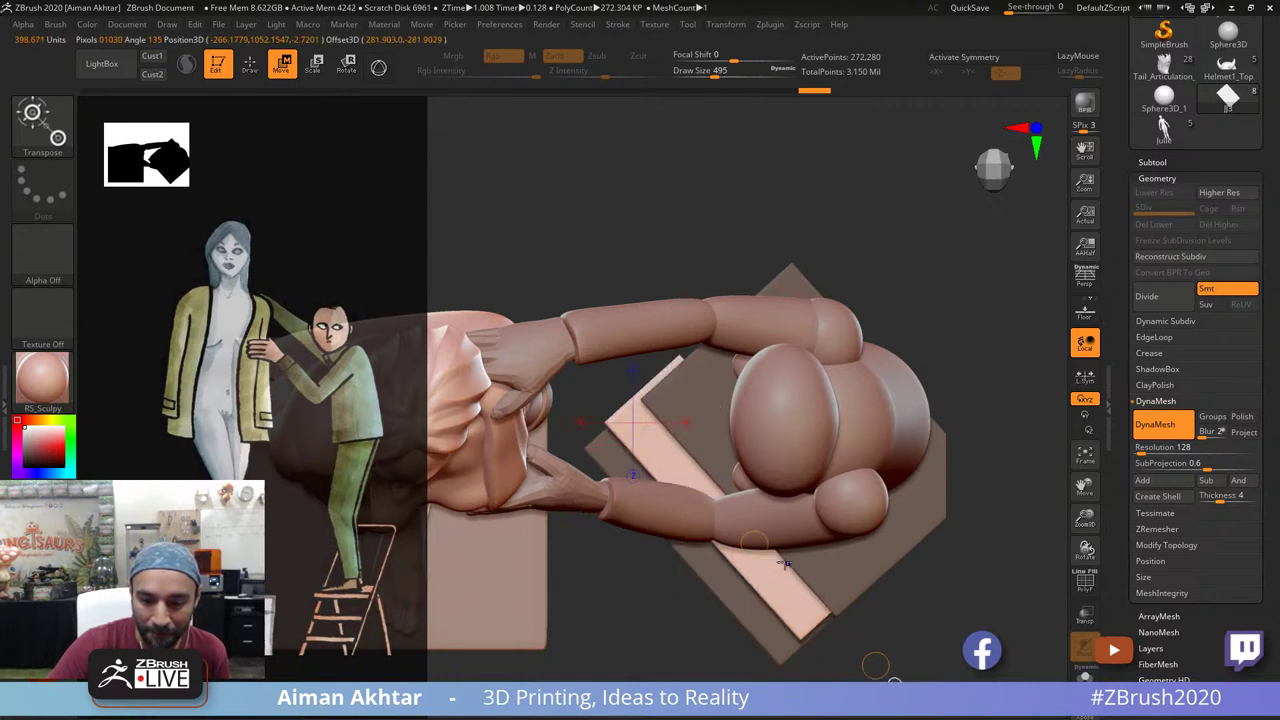
drag(753, 543, 754, 544)
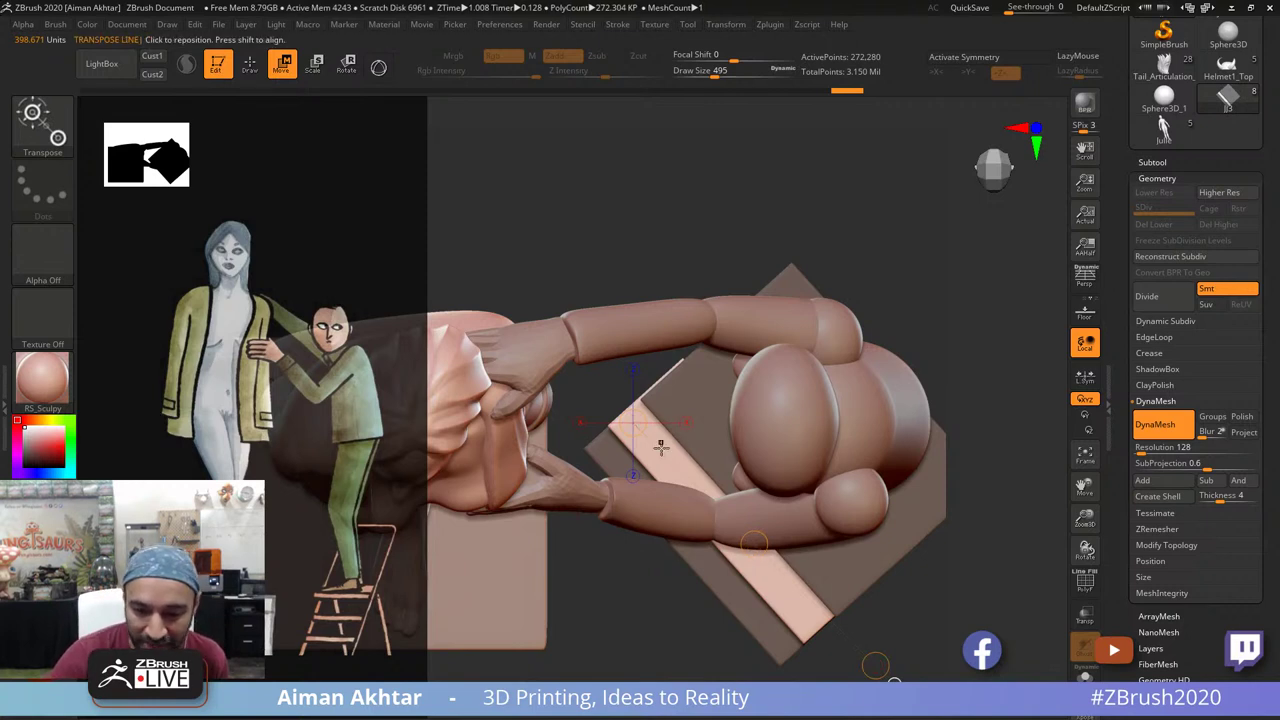
drag(754, 543, 747, 549)
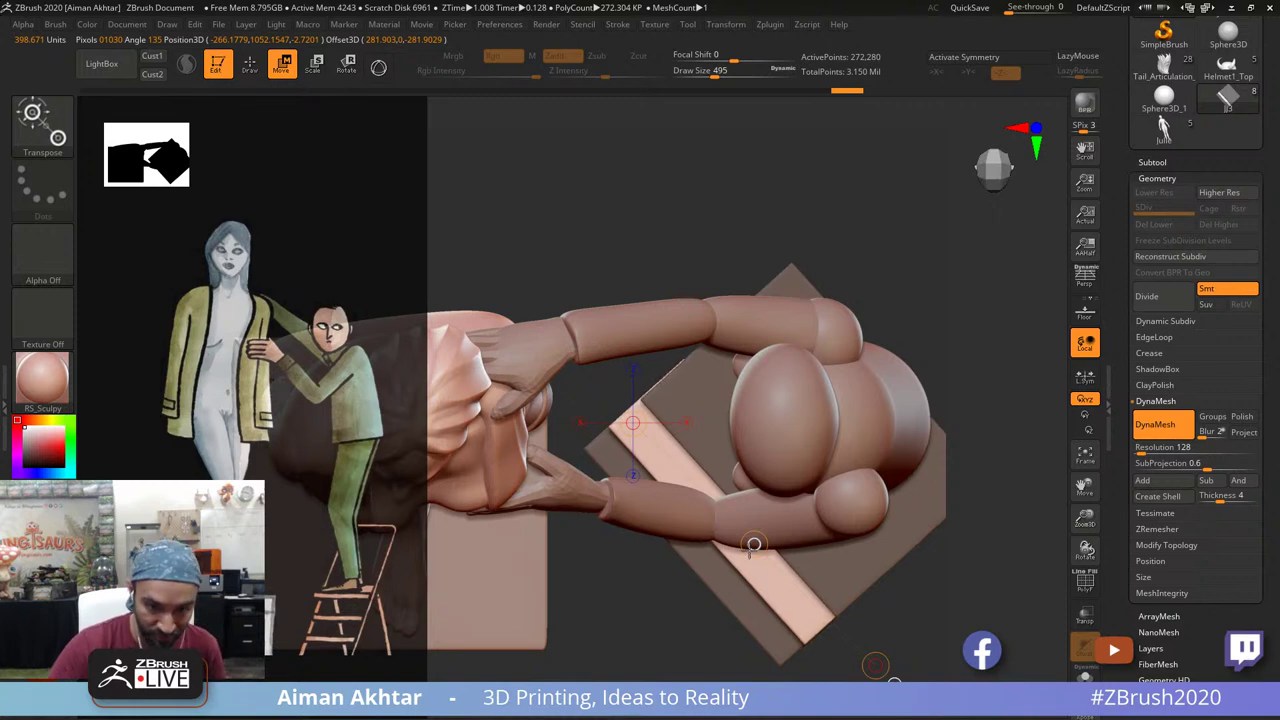
Step: Clear the mask and clip the ends of the ladder plates along the top plate's diagonal edge with a 48° ClipCurve
key(q)
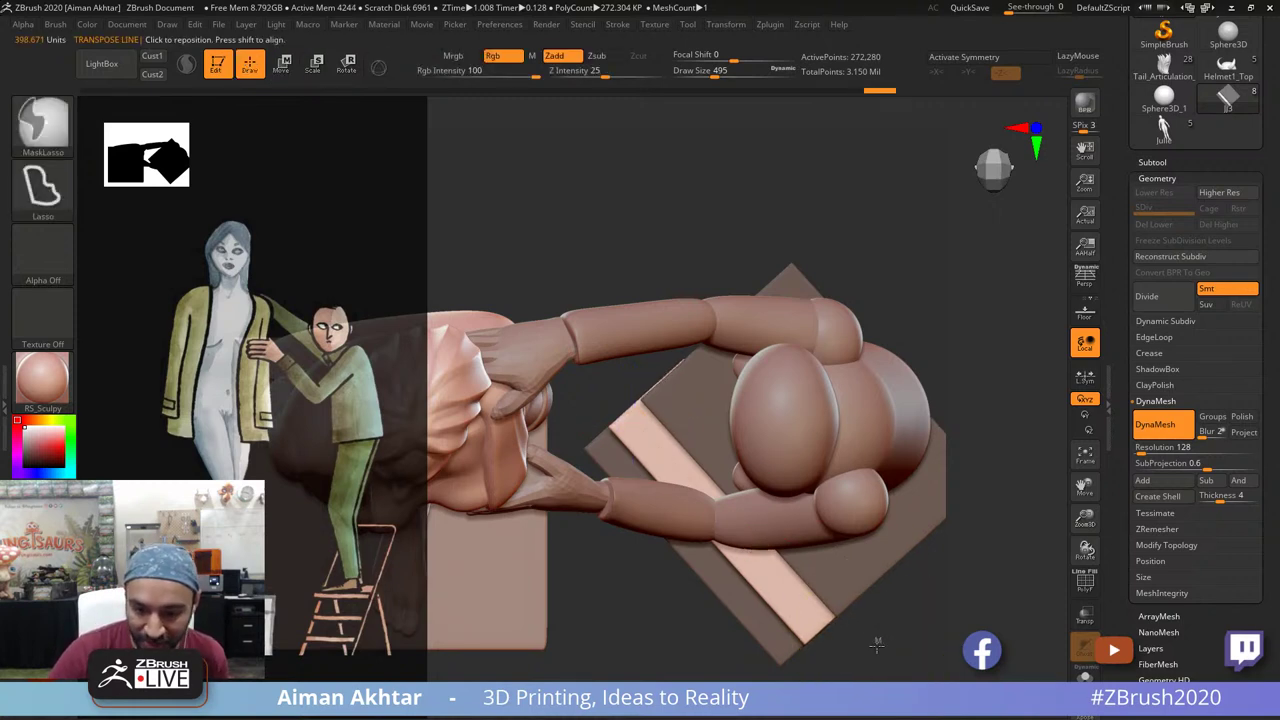
ctrl+drag(876, 646, 852, 638)
key(w)
key(q)
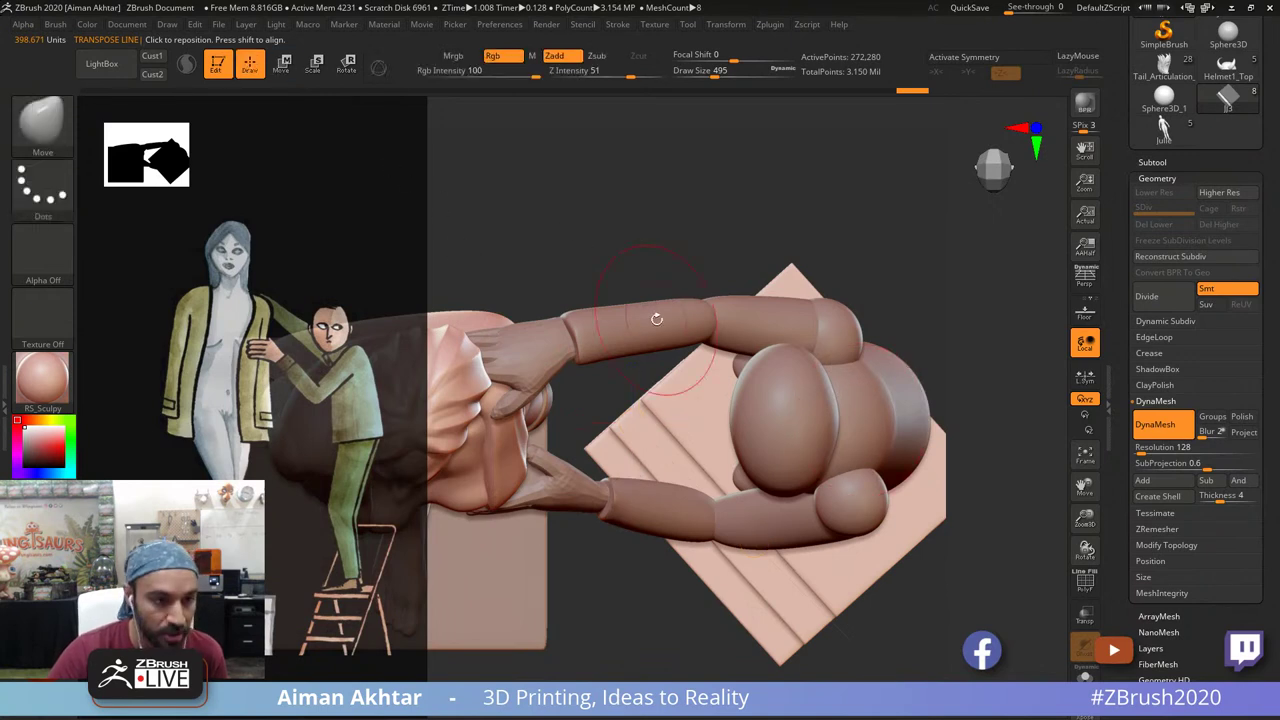
mouse_move(585, 457)
ctrl+shift+mouse_down()
mouse_move(778, 307)
mouse_move(813, 250)
ctrl+shift+mouse_up()
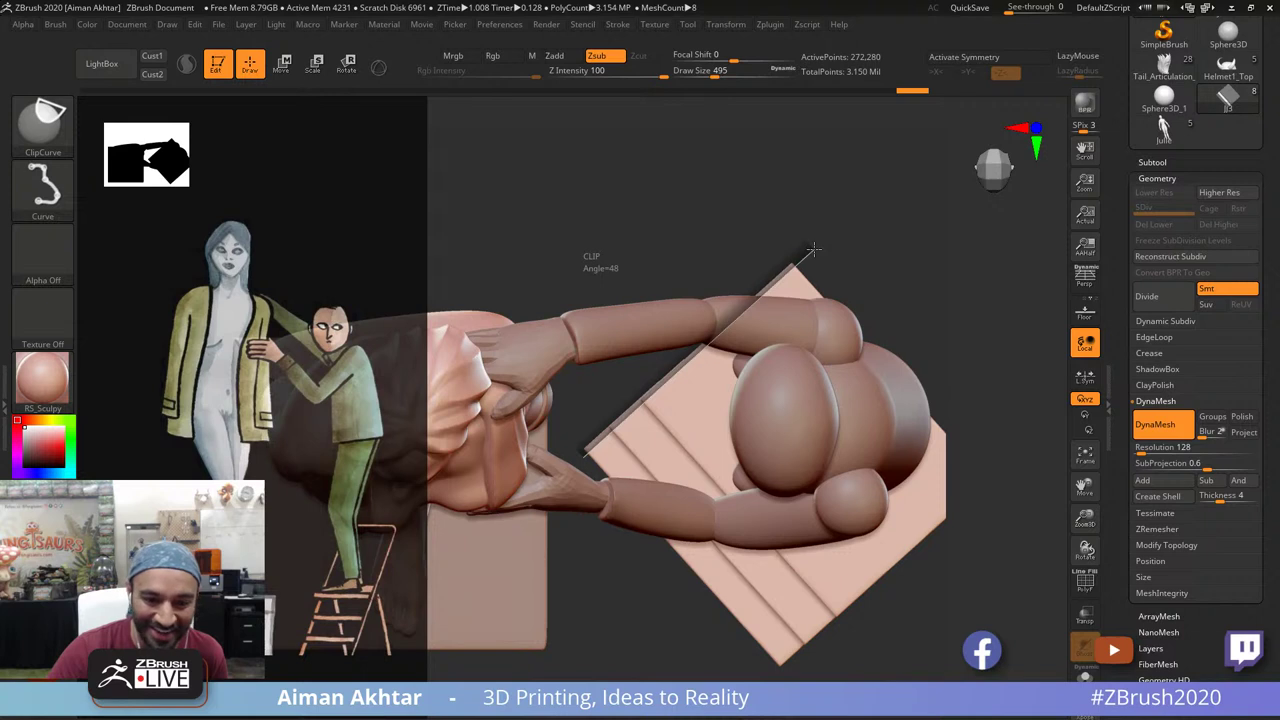
mouse_move(1010, 463)
alt+mouse_down()
mouse_move(828, 431)
mouse_move(506, 676)
mouse_move(530, 684)
alt+mouse_up()
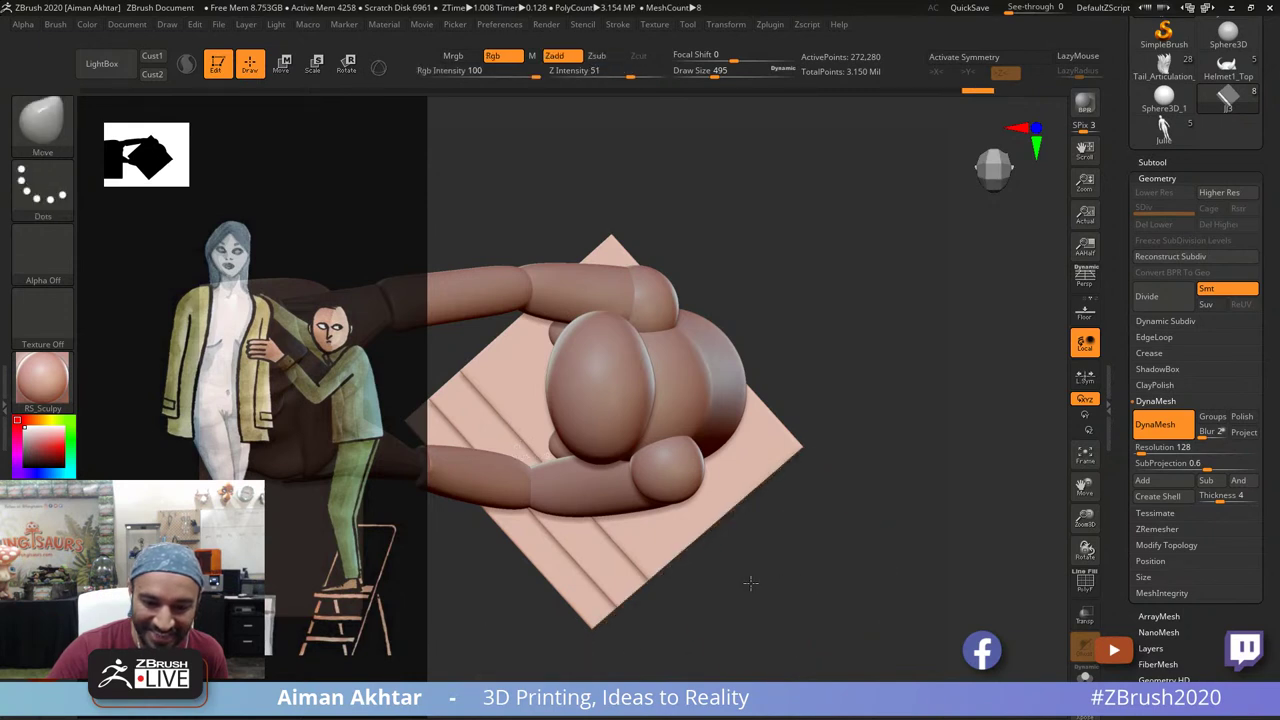
alt+drag(751, 583, 874, 519)
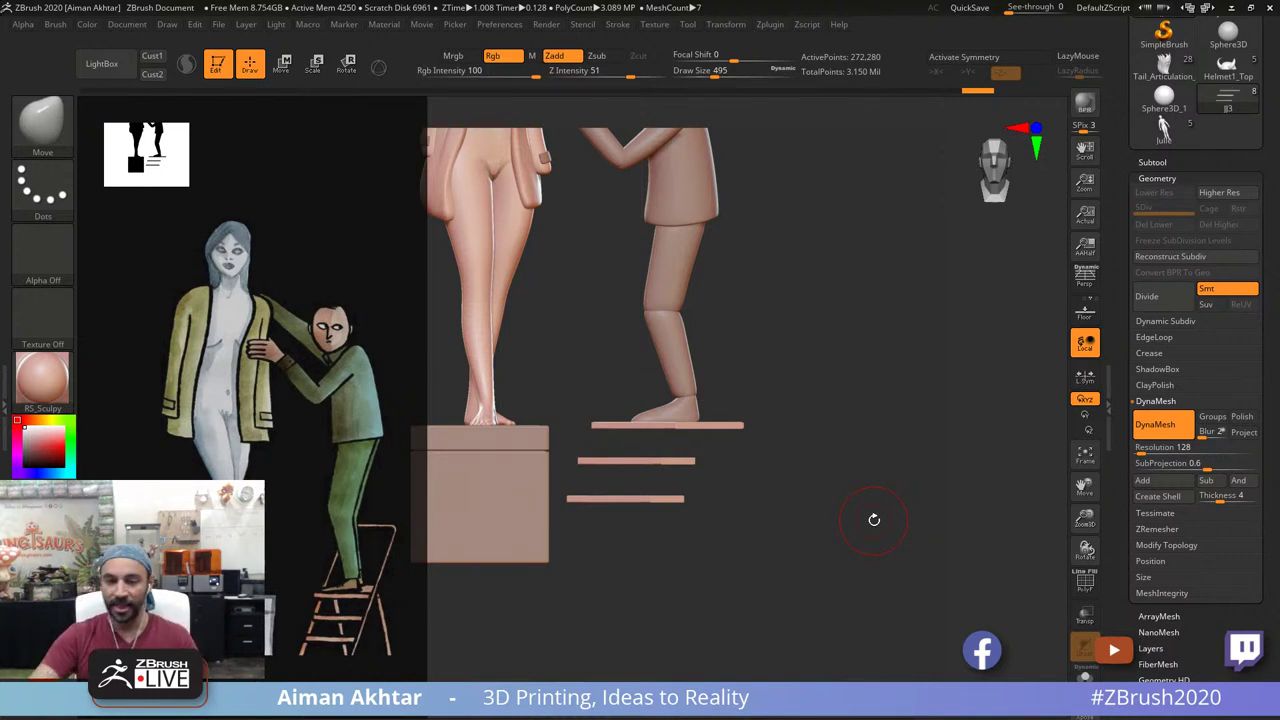
Step: Isolate the middle step with a mask and move it straight down, widening the gap below the top plate
drag(837, 530, 877, 605)
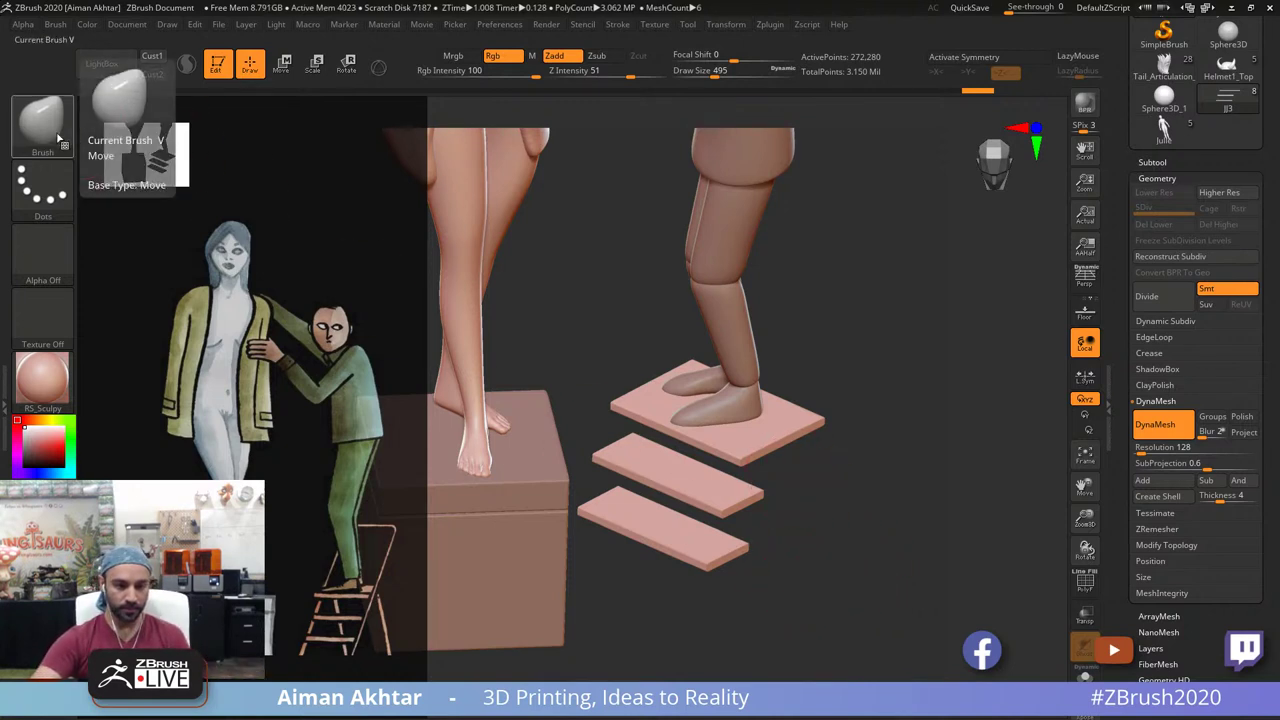
mouse_move(837, 568)
shift+mouse_down()
mouse_move(831, 551)
mouse_move(755, 552)
mouse_move(810, 611)
shift+mouse_up()
alt+drag(722, 552, 800, 615)
click(286, 64)
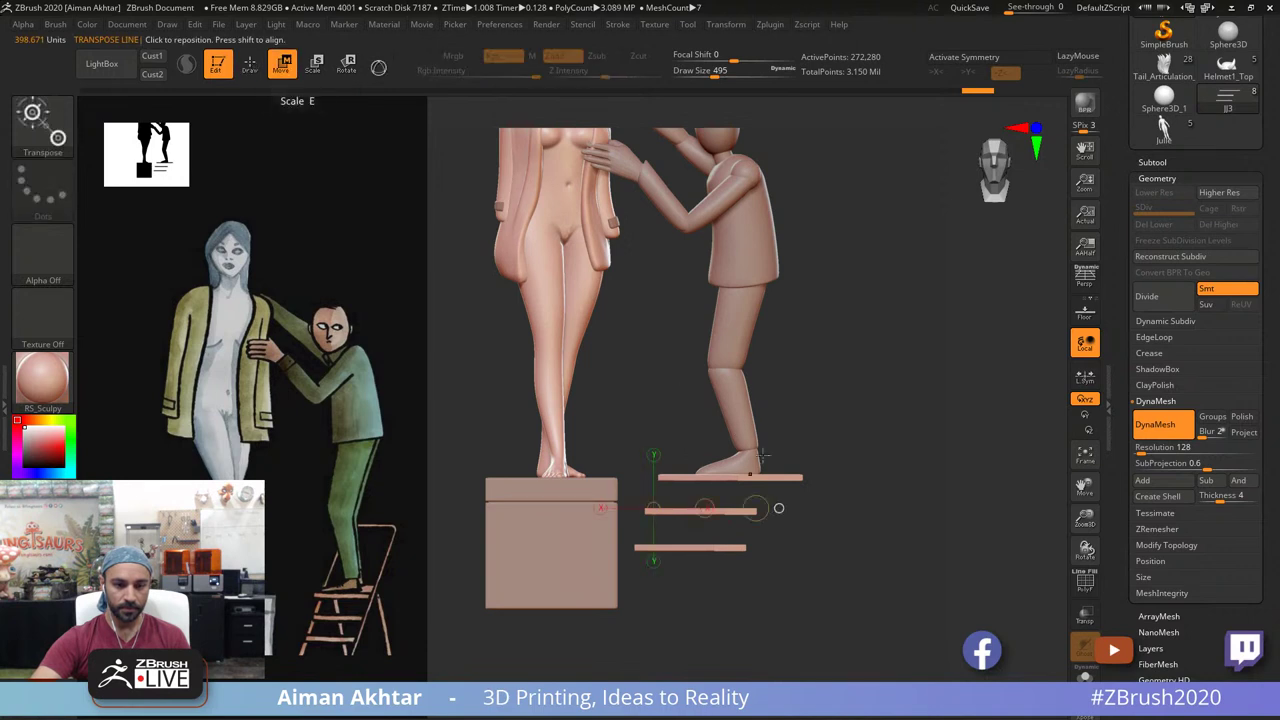
ctrl+click(727, 512)
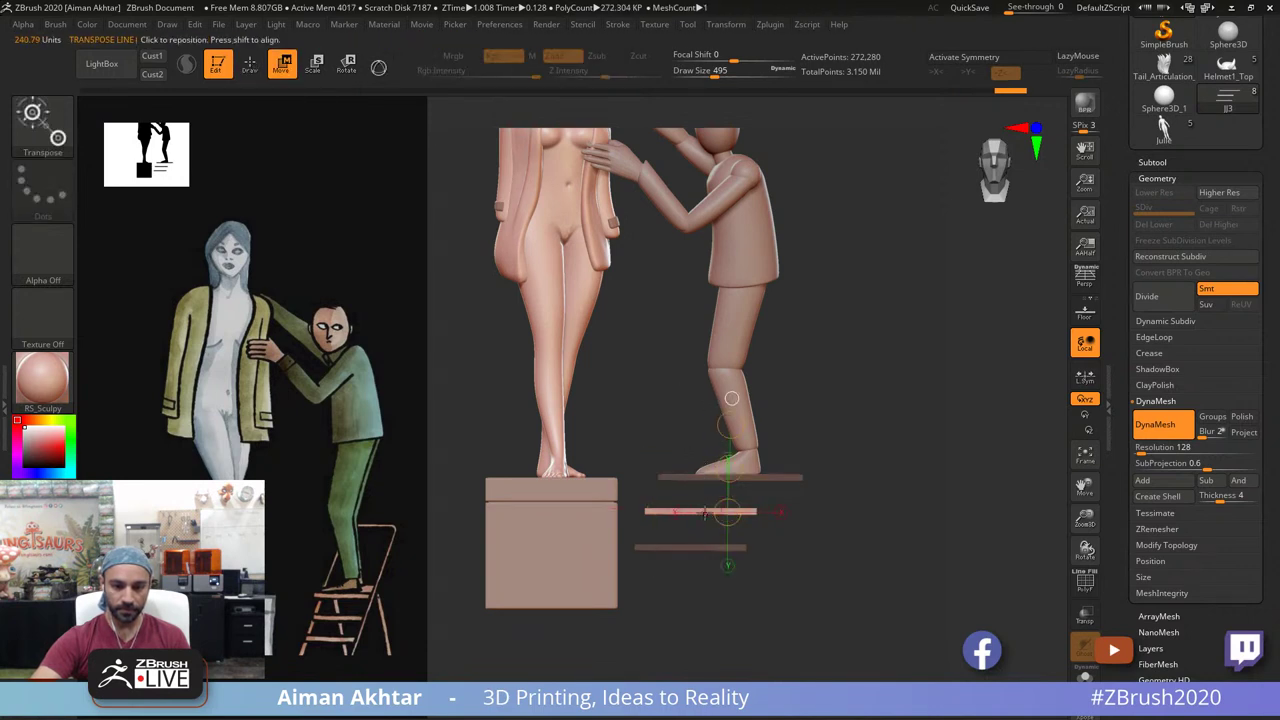
shift+drag(703, 511, 703, 345)
shift+drag(703, 428, 702, 437)
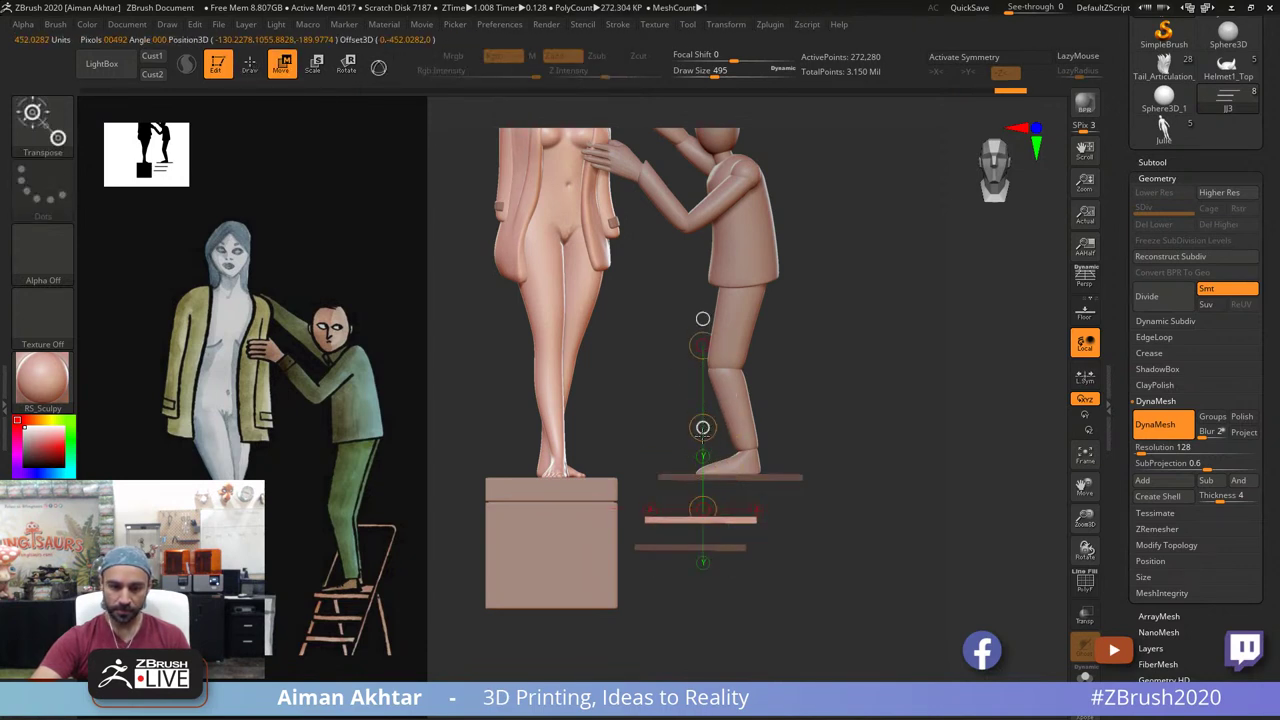
Step: Isolate the lowest step, move it straight down to even out the ladder spacing, and clear the mask
ctrl+click(698, 548)
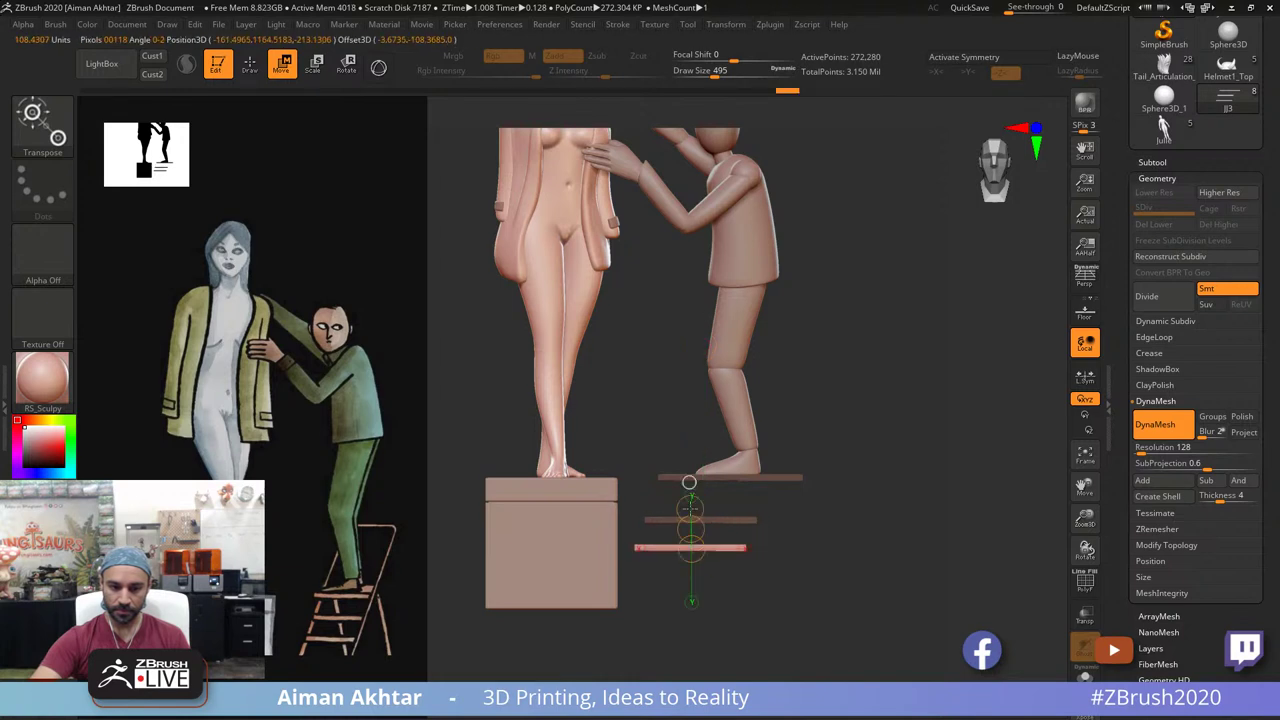
shift+drag(674, 545, 674, 430)
shift+drag(675, 487, 676, 499)
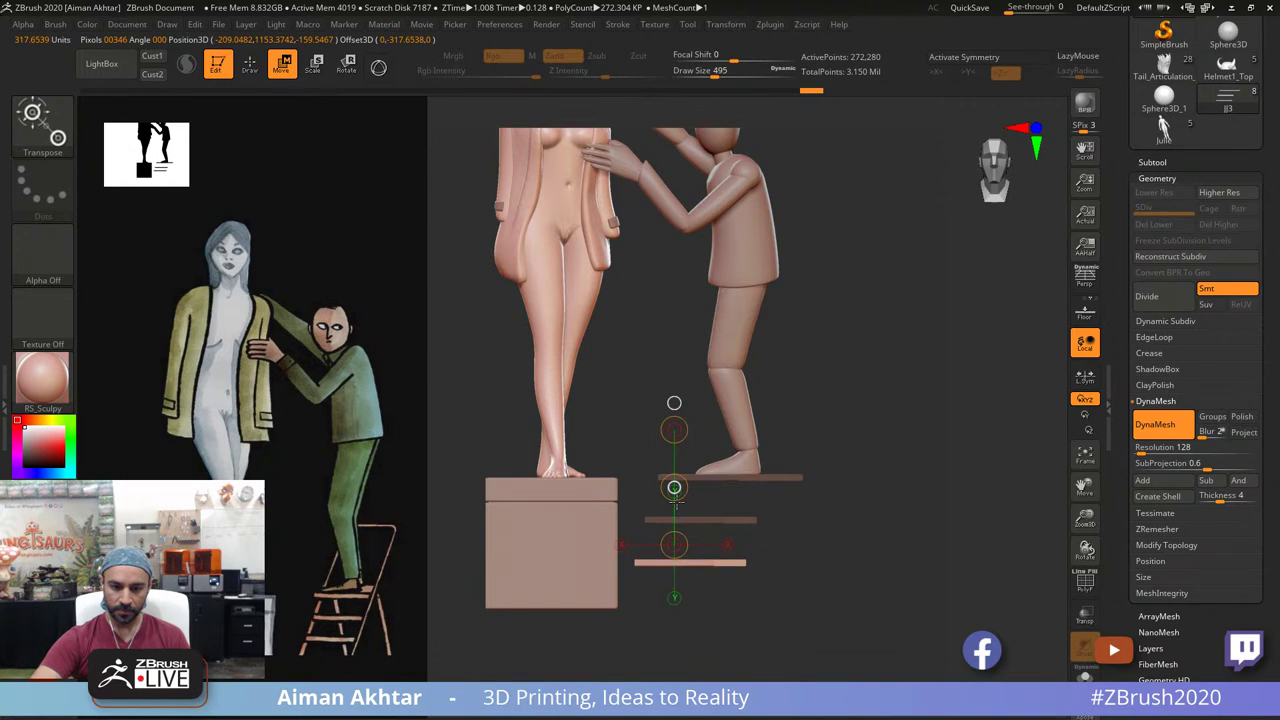
key(q)
drag(877, 634, 867, 716)
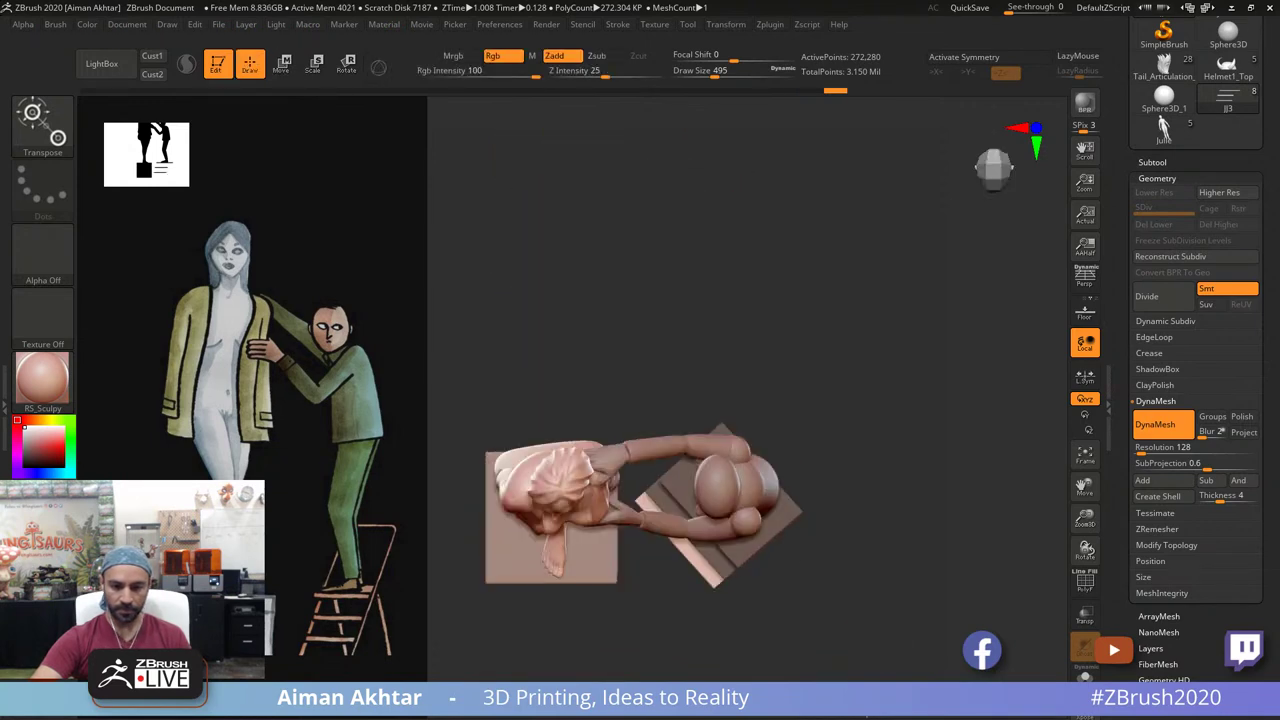
key(w)
mouse_move(832, 476)
ctrl+mouse_down()
mouse_move(849, 491)
mouse_move(850, 454)
ctrl+mouse_up()
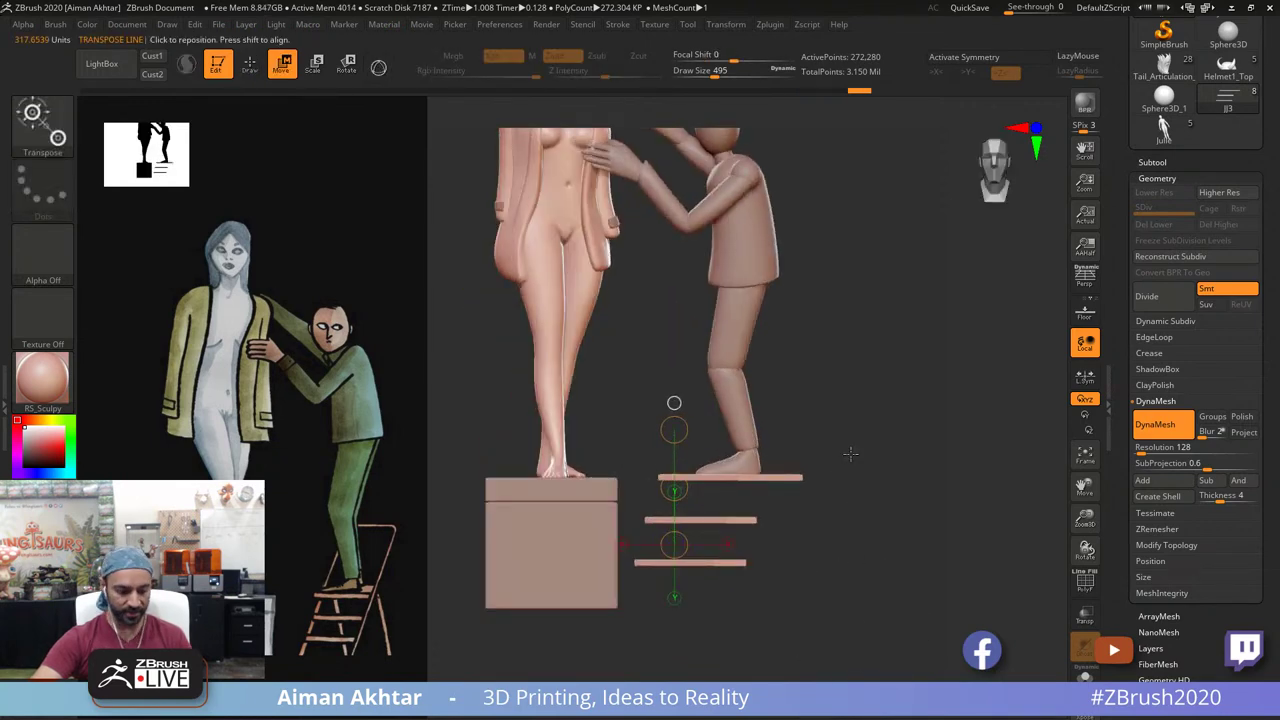
key(q)
Step: Insert a small cube from the IMM Primitives brush at the outer corner of the ladder plates, working from below
drag(866, 583, 877, 603)
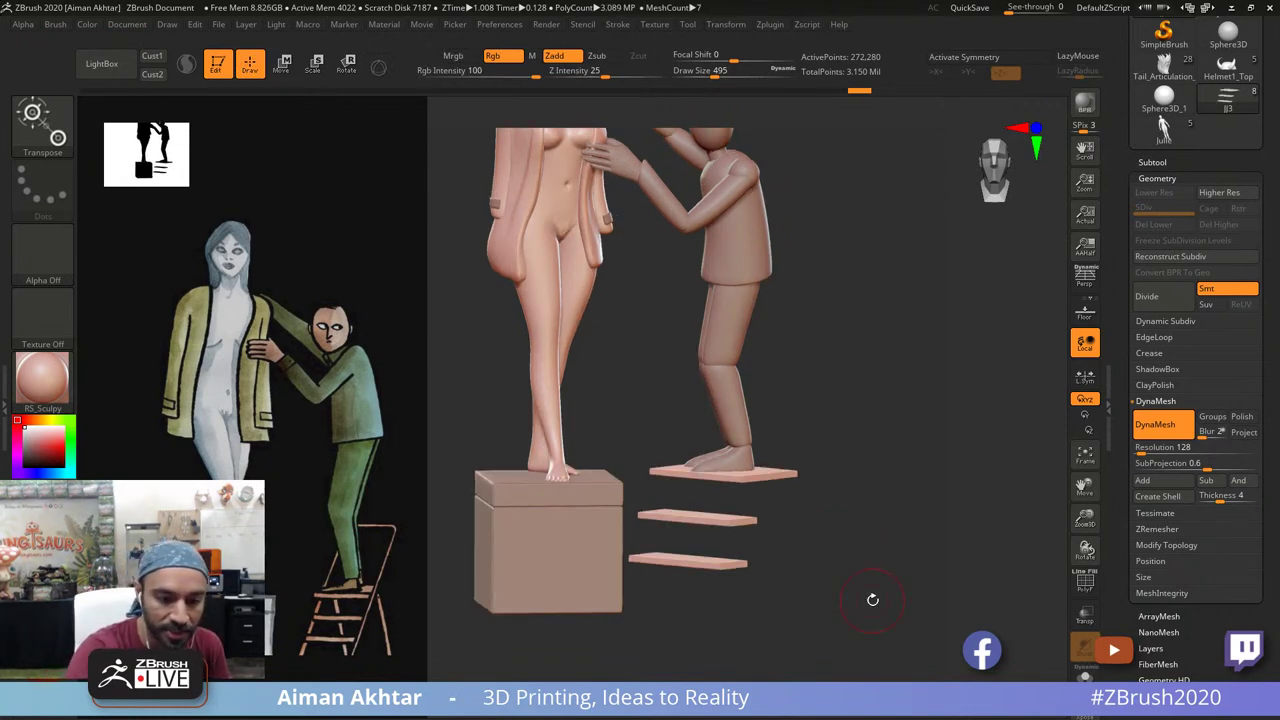
shift+drag(746, 622, 706, 637)
key(w)
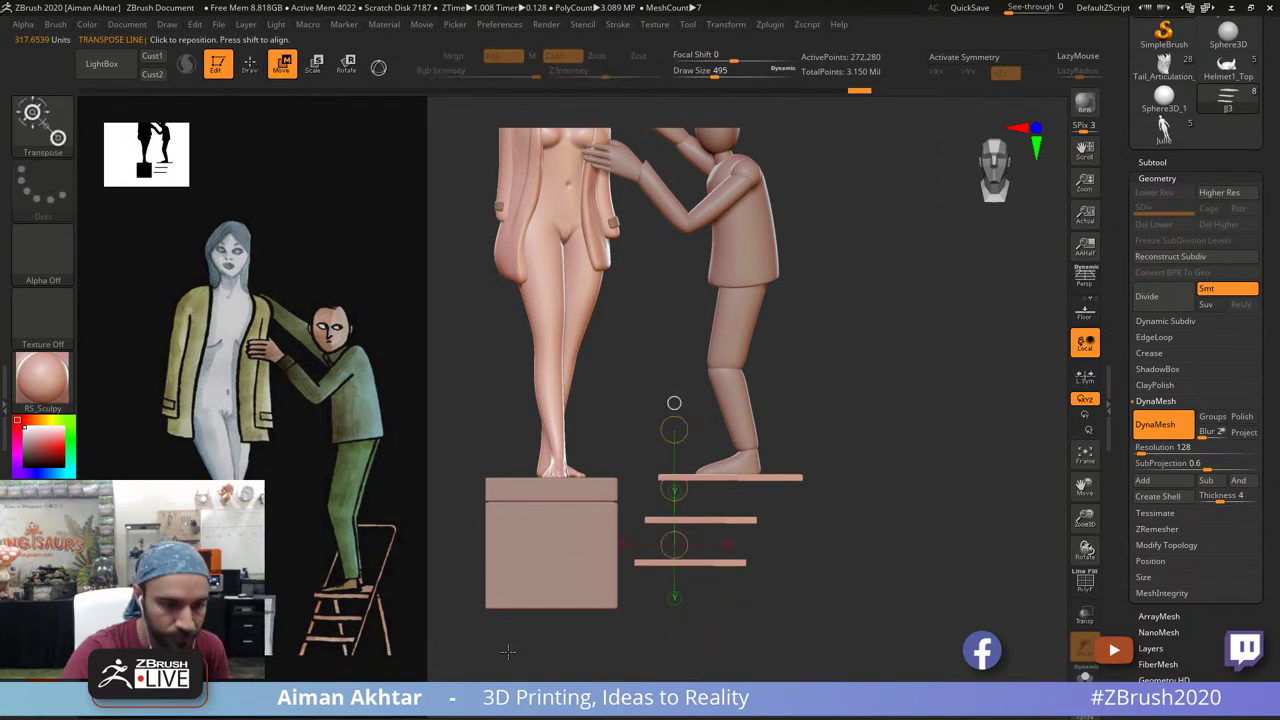
key(q)
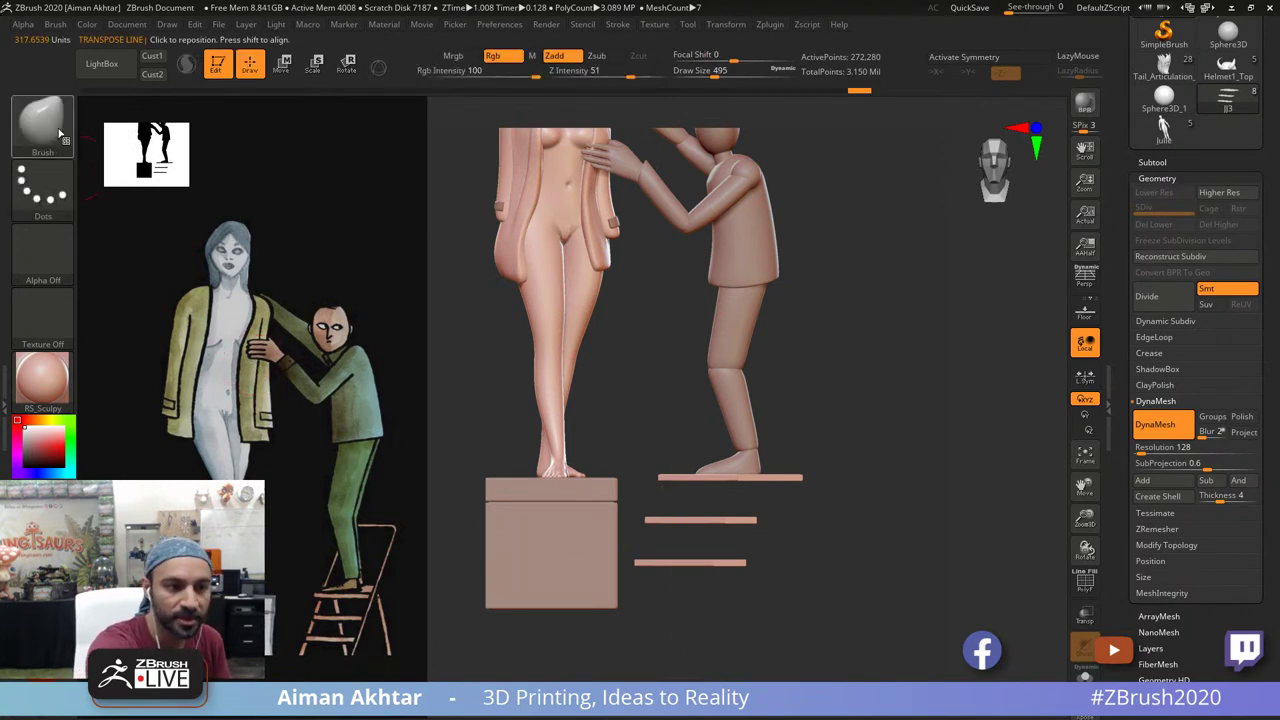
click(52, 119)
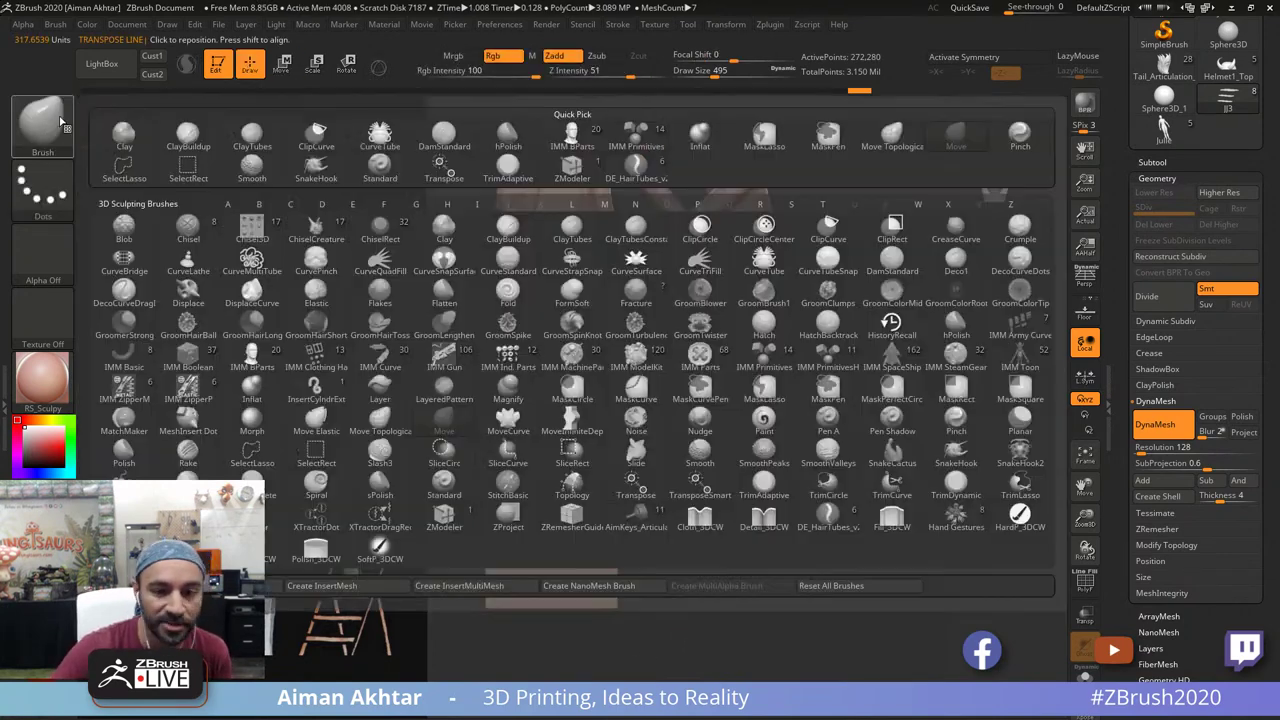
click(756, 350)
drag(828, 426, 826, 270)
alt+drag(626, 382, 665, 320)
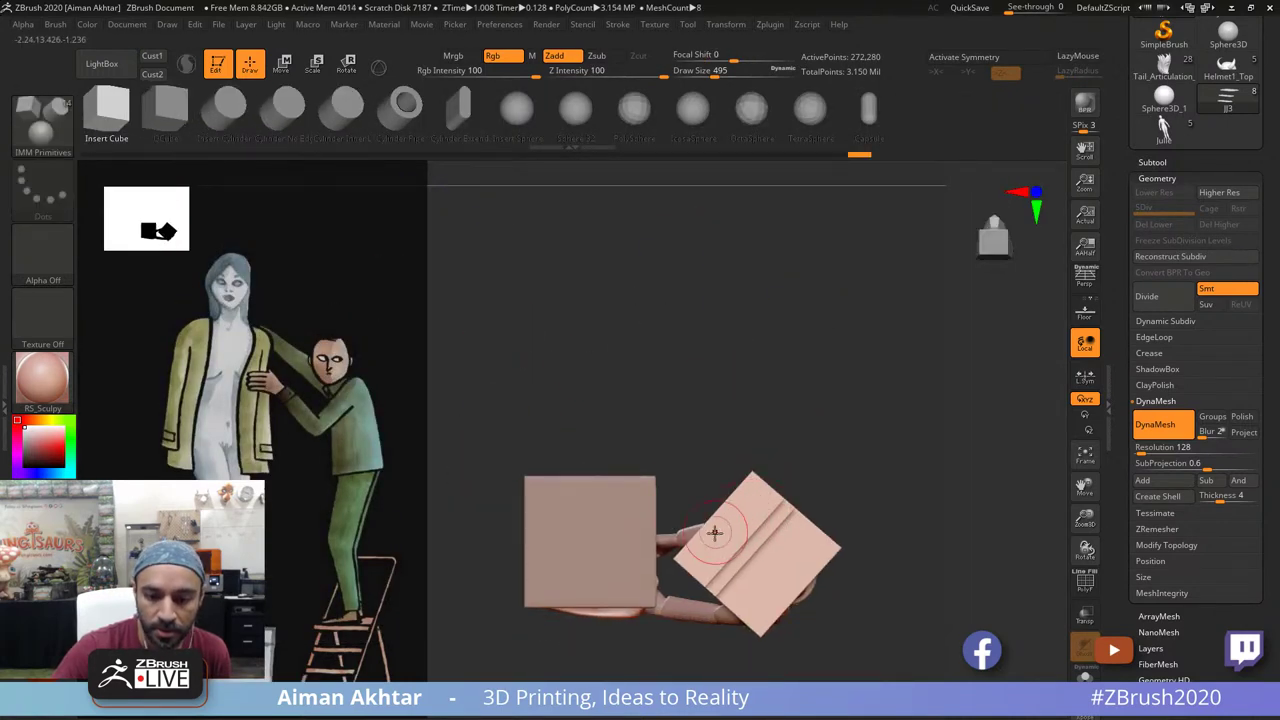
drag(759, 484, 760, 485)
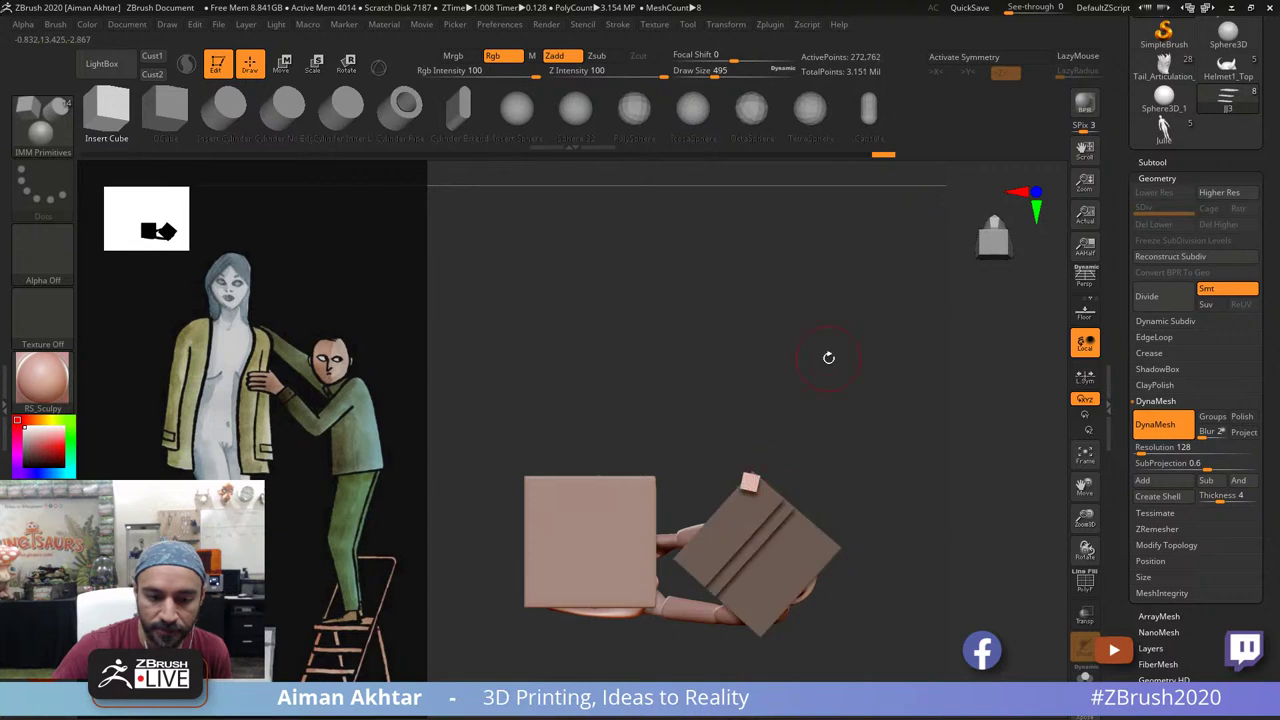
Step: Stretch the inserted cube into a tall vertical post and raise it so it runs past all three steps
shift+drag(828, 357, 829, 510)
click(284, 64)
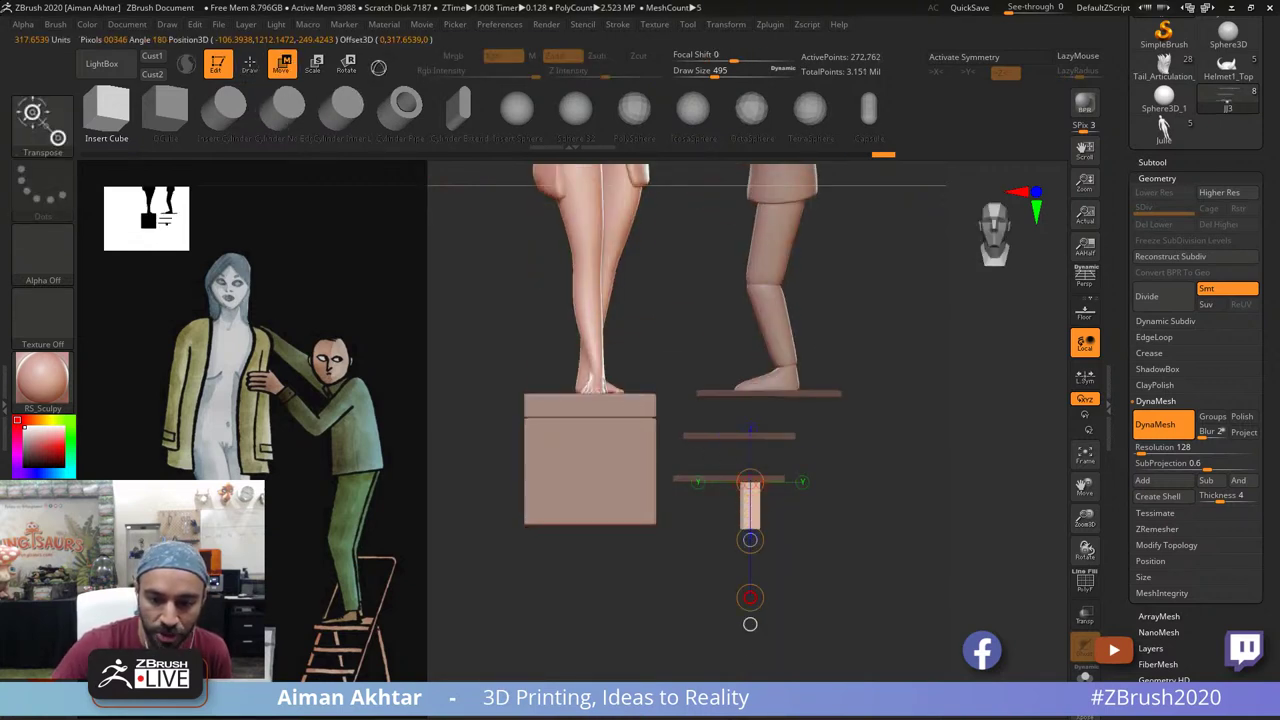
alt+drag(849, 551, 812, 401)
drag(716, 449, 716, 514)
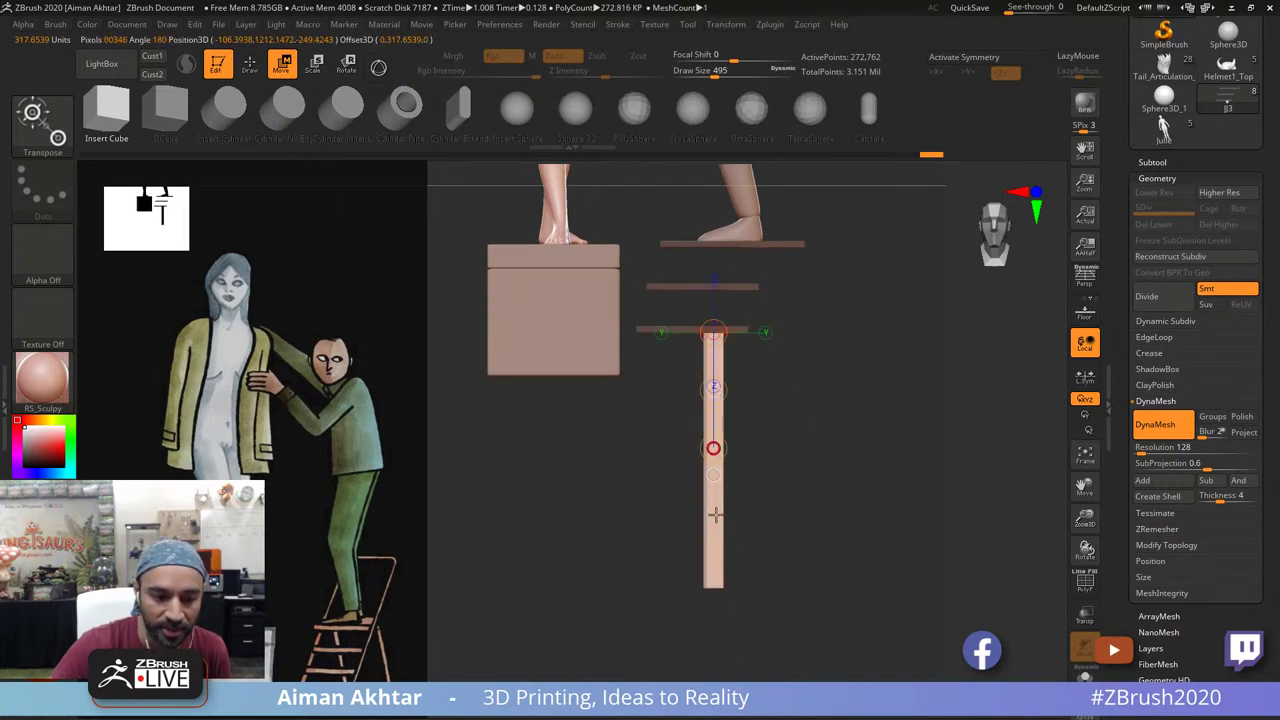
drag(713, 388, 708, 191)
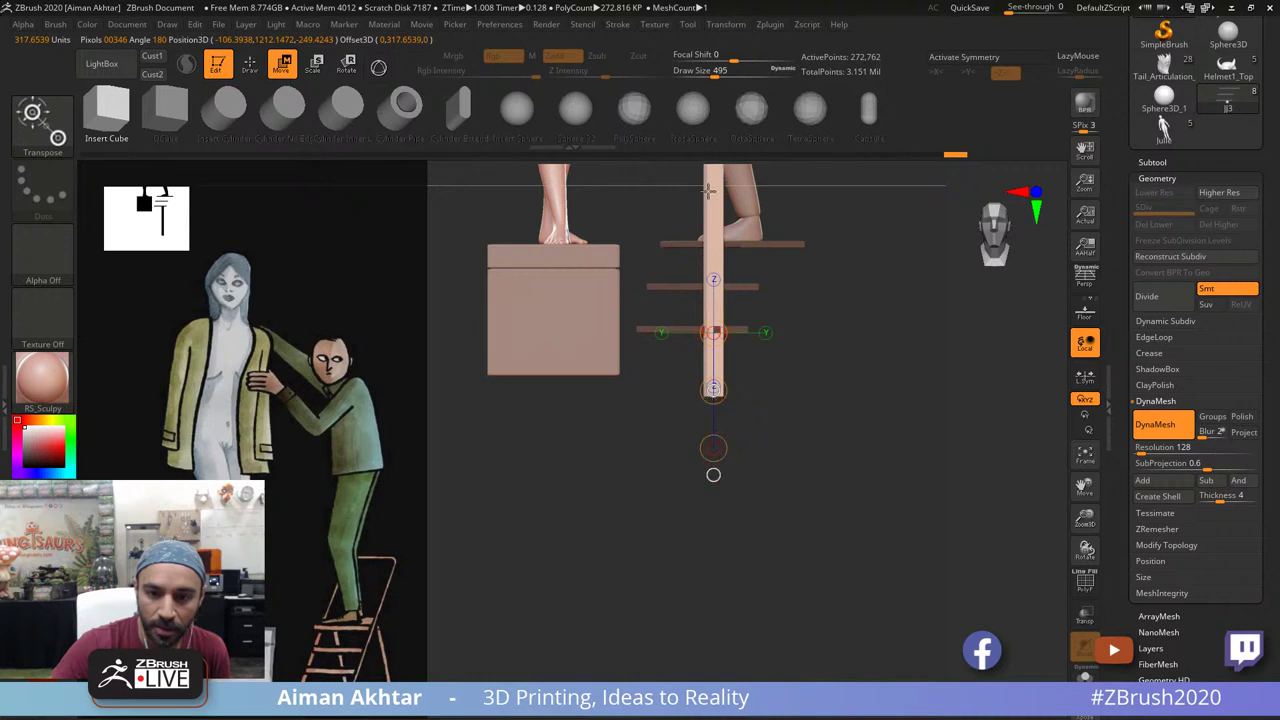
Step: Rotate the post about its vertical axis to align with the steps' edges and scale it down uniformly
drag(819, 290, 814, 451)
alt+drag(847, 514, 857, 553)
click(351, 62)
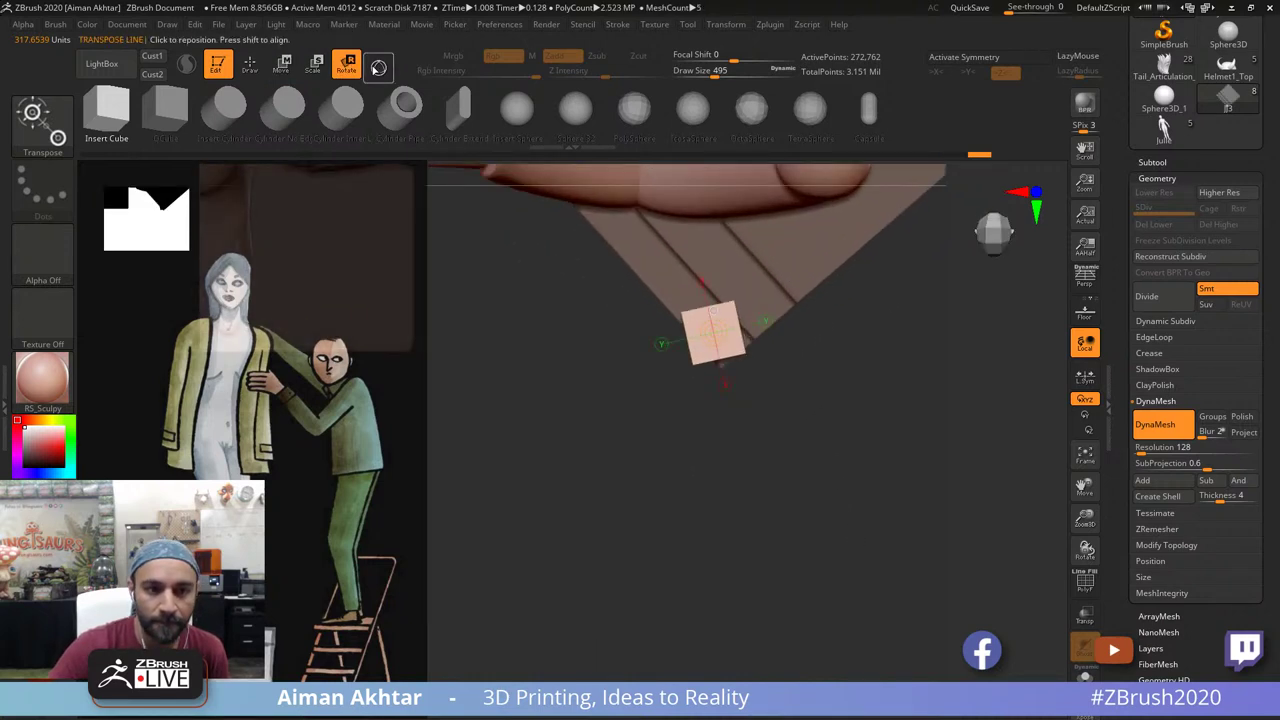
click(379, 67)
drag(731, 272, 664, 277)
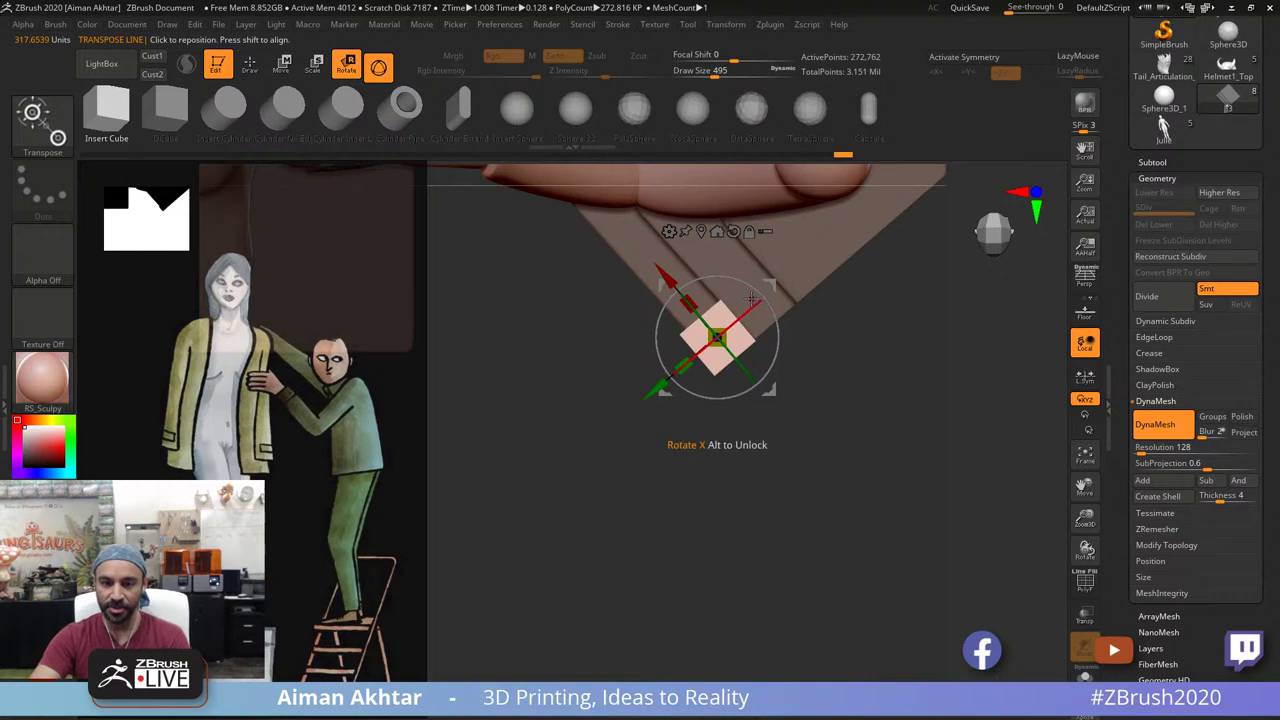
drag(866, 411, 797, 506)
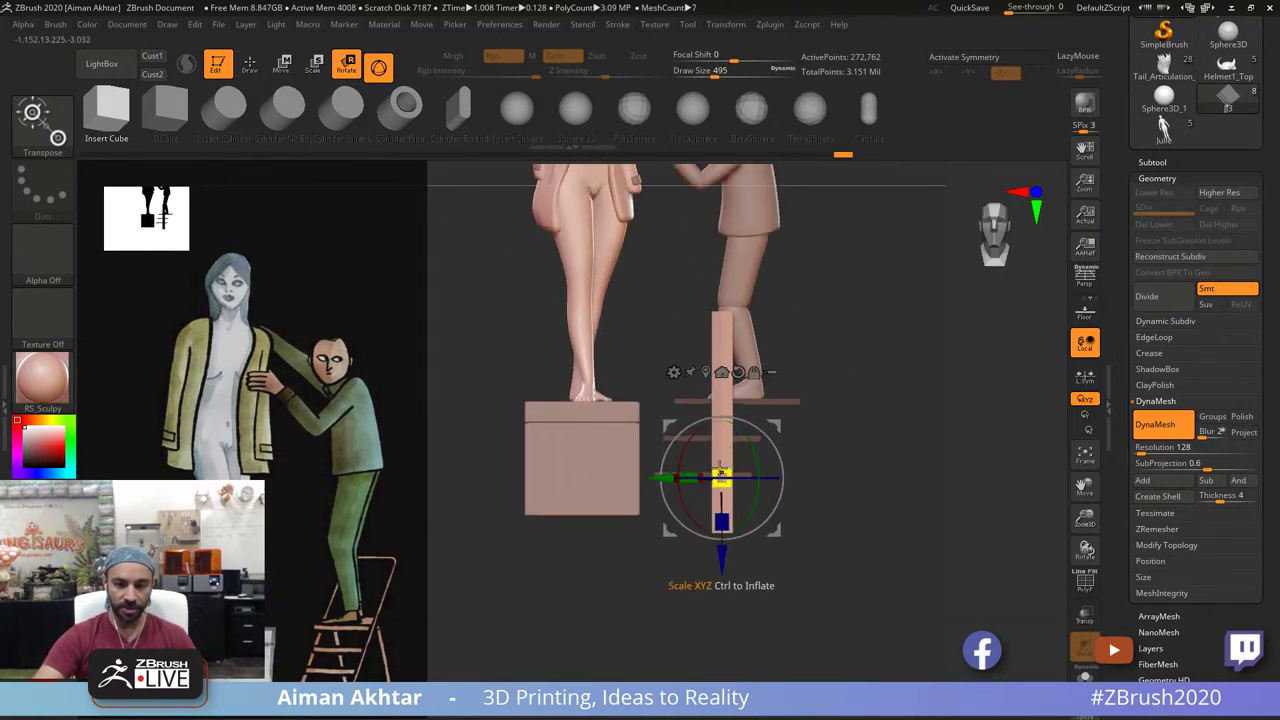
drag(722, 478, 627, 478)
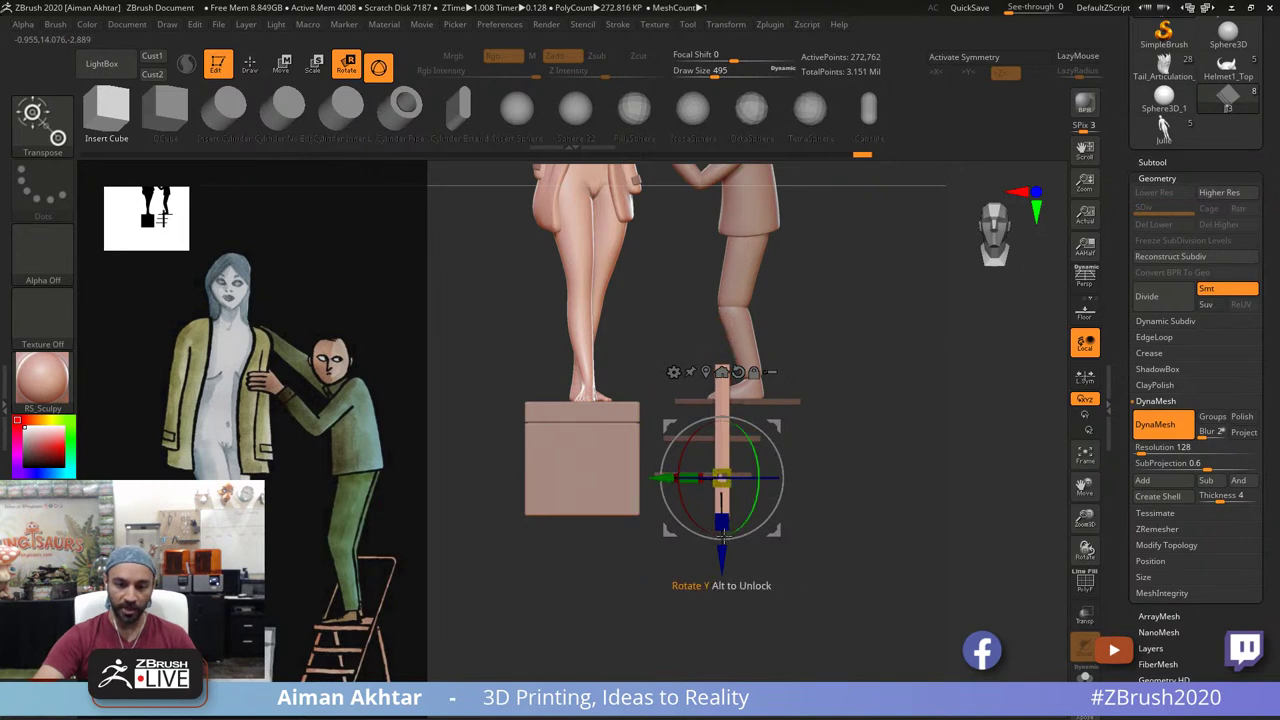
Step: Try to lengthen the post and tilt it outward to follow the slope of the staggered steps
drag(722, 523, 724, 532)
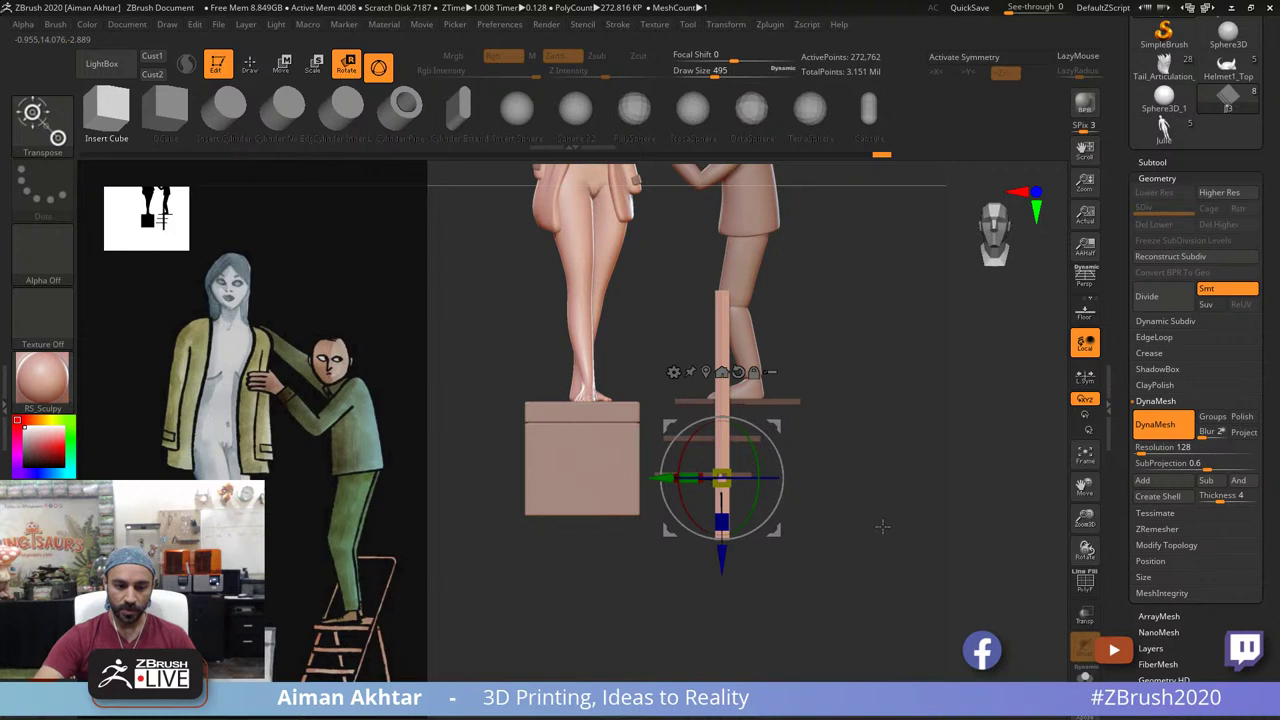
drag(882, 527, 853, 525)
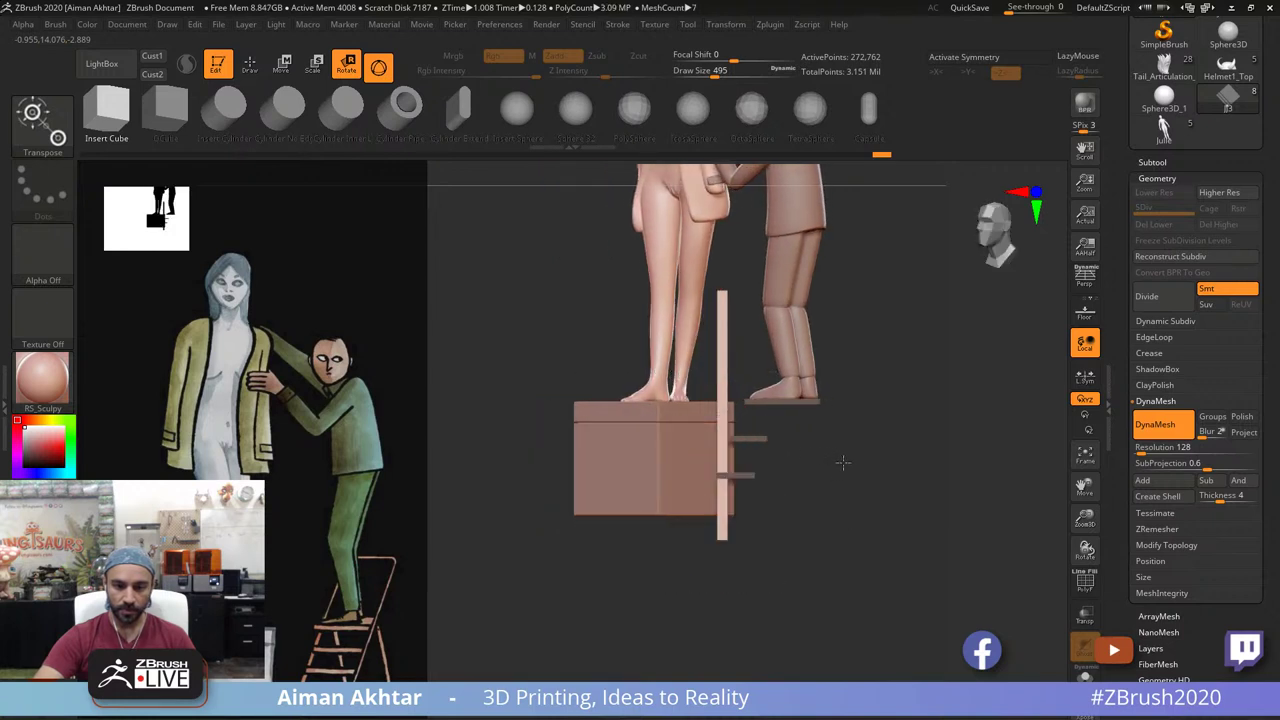
mouse_move(843, 462)
shift+mouse_down()
mouse_move(820, 463)
mouse_move(849, 480)
shift+mouse_up()
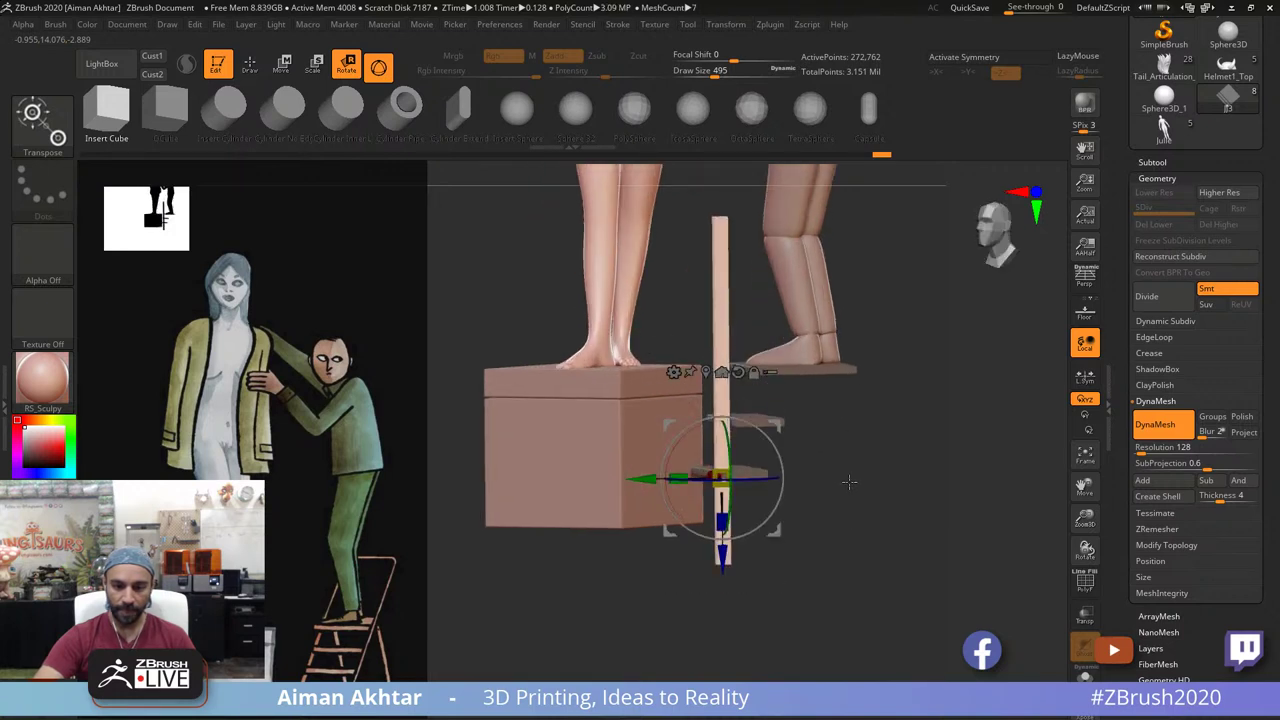
drag(779, 451, 803, 478)
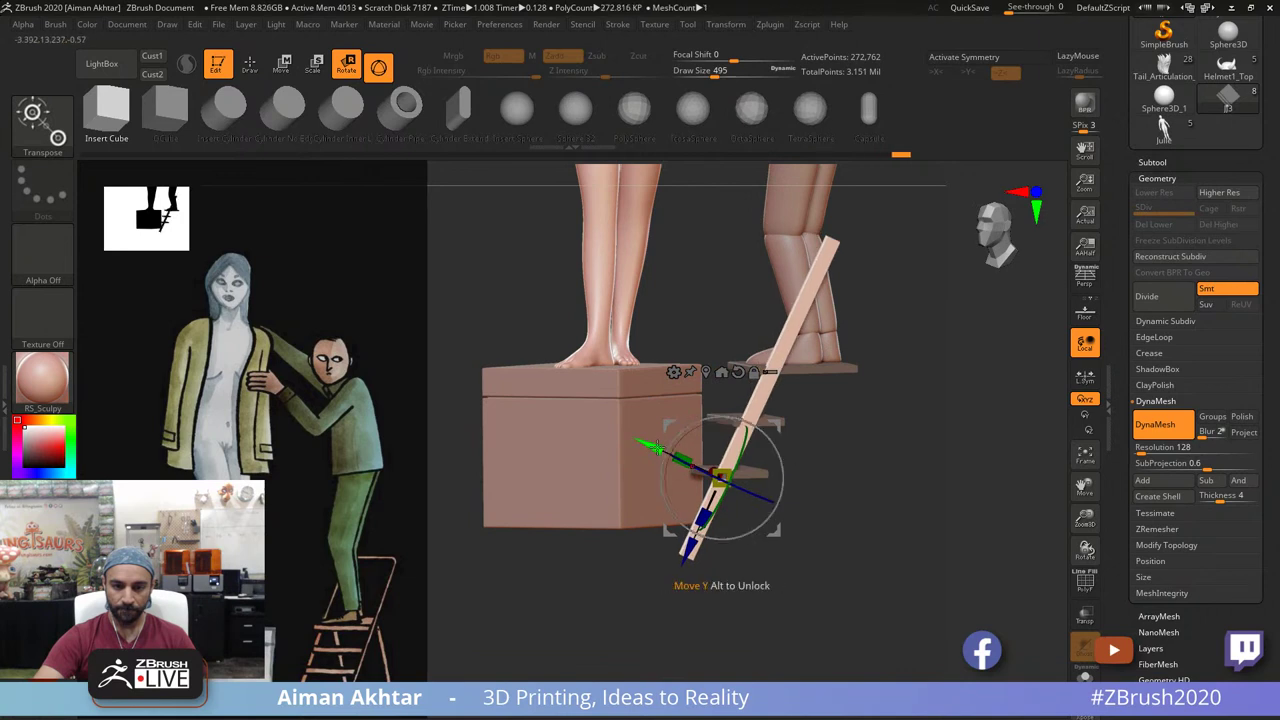
drag(658, 448, 686, 460)
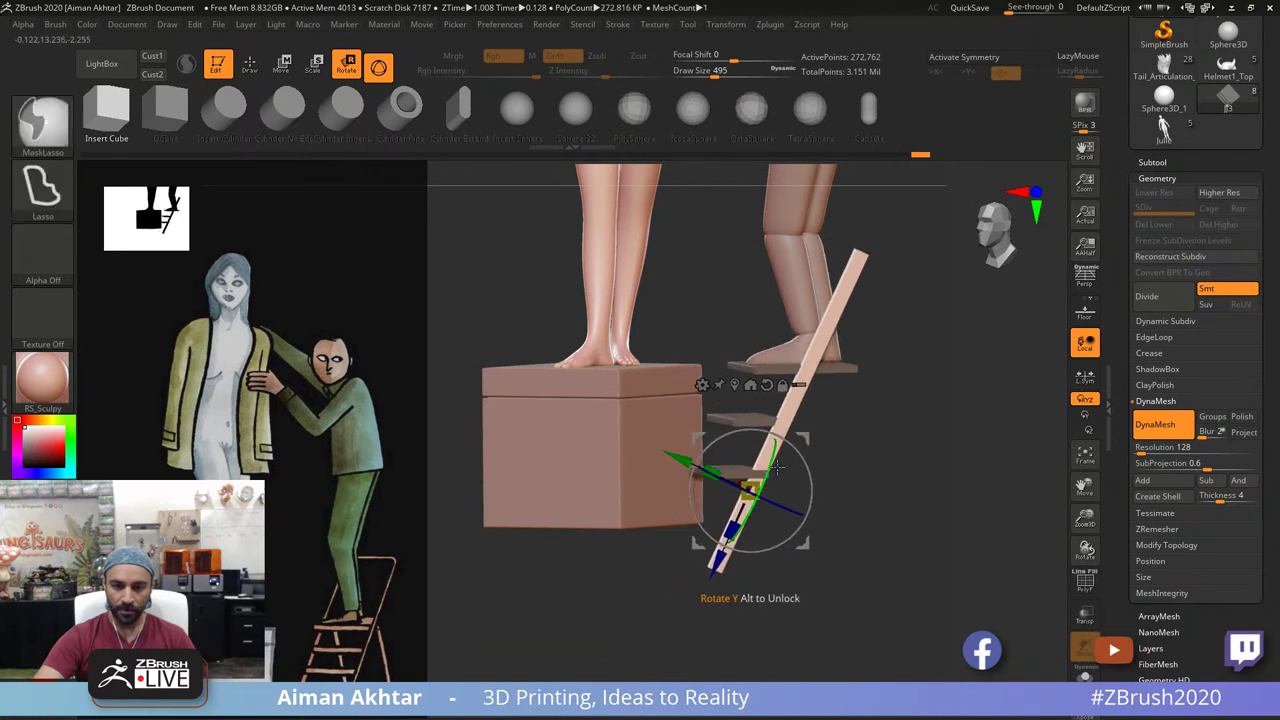
key(ctrl+z)
key(ctrl+z)
key(ctrl+z)
Step: Lengthen the post along its height and tilt it along the steps' side, leaning back towards the top plate
alt+drag(835, 482, 846, 501)
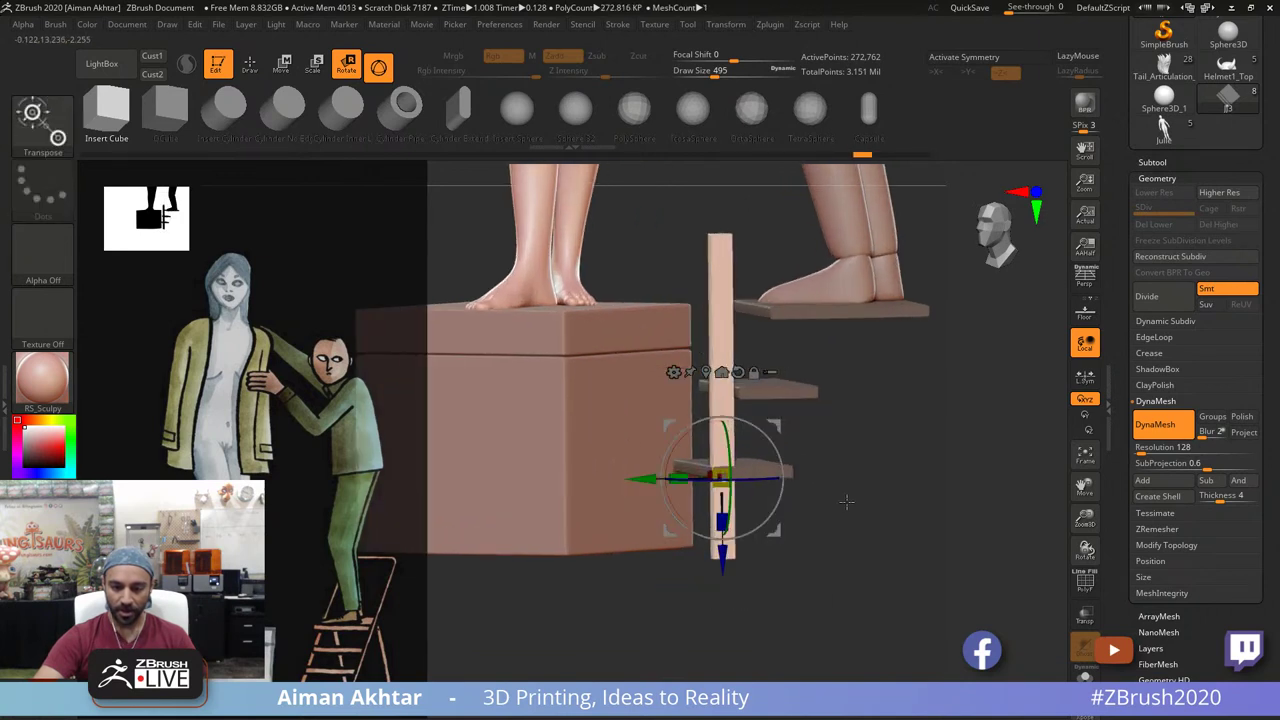
drag(723, 522, 736, 576)
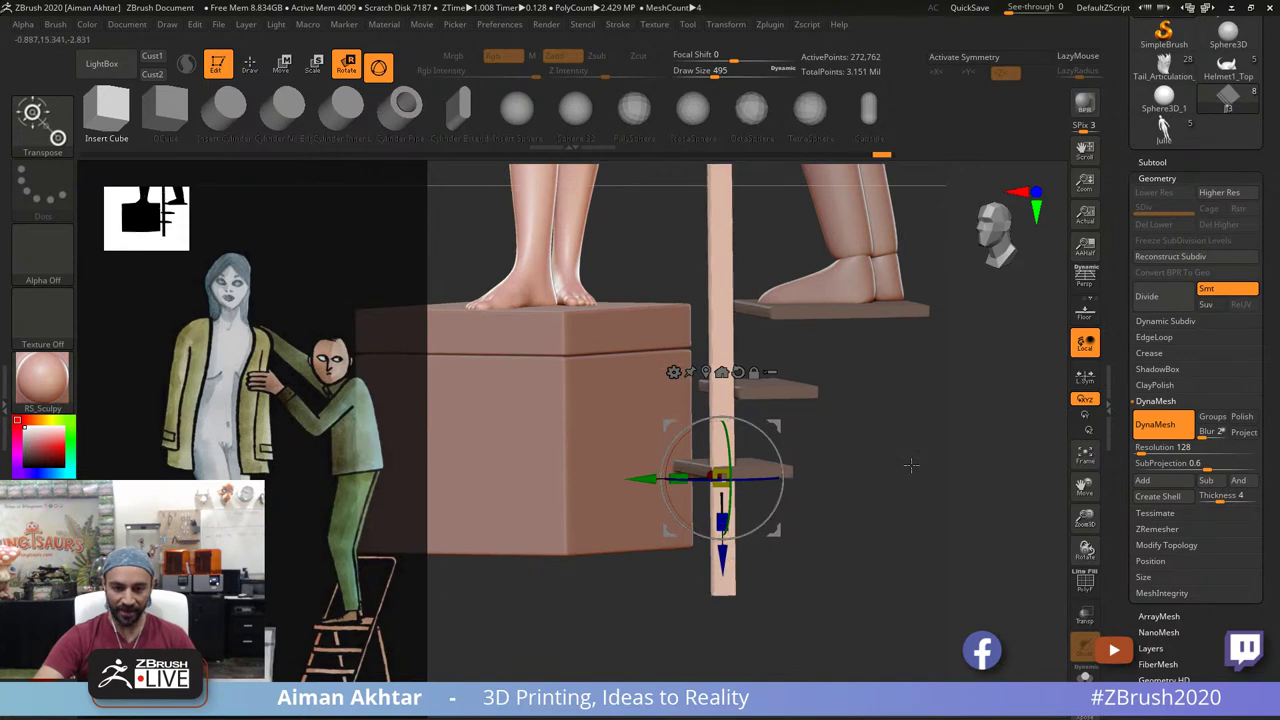
drag(911, 465, 872, 531)
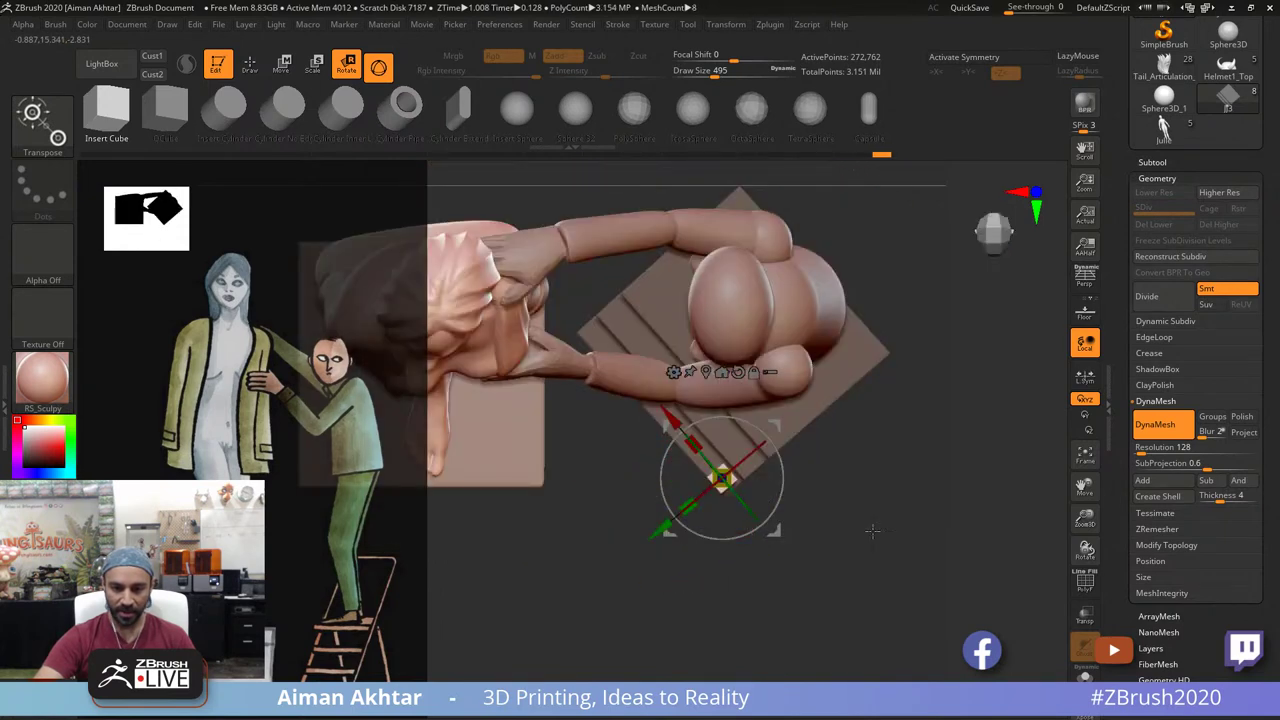
drag(736, 470, 783, 458)
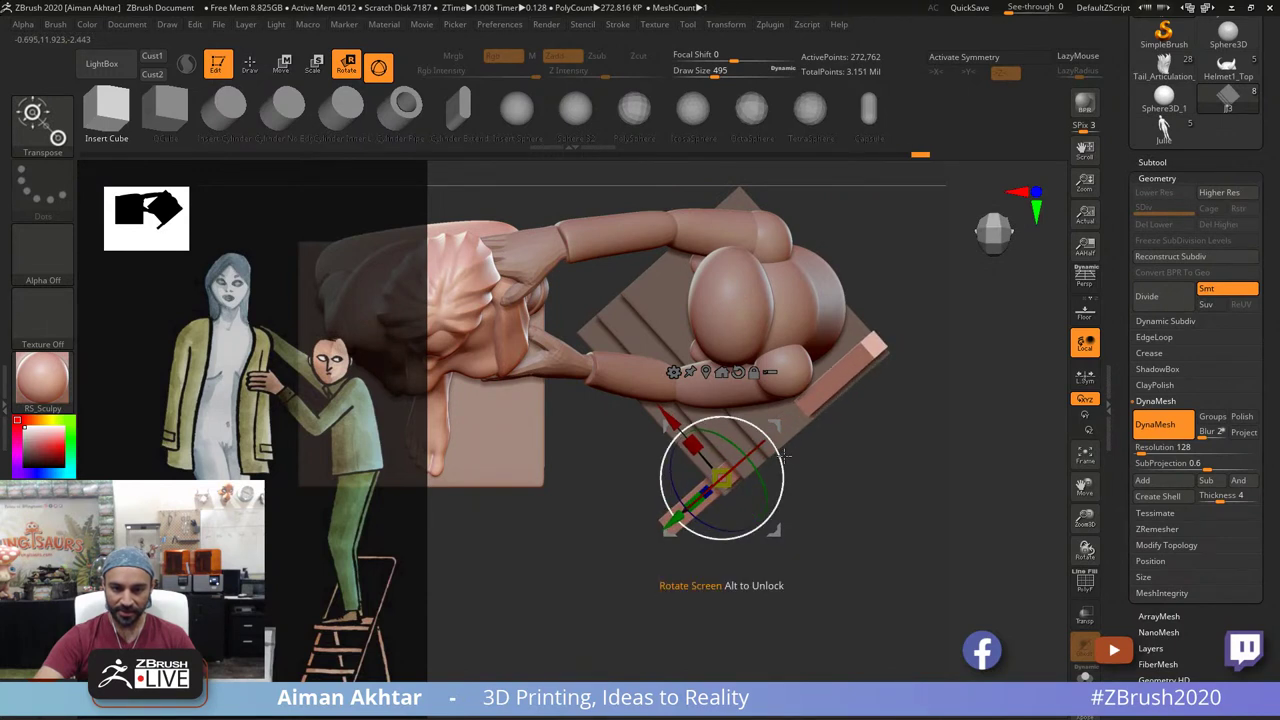
Step: Move the slanted post sideways so it runs just outside the side edges of the three steps
drag(677, 420, 714, 419)
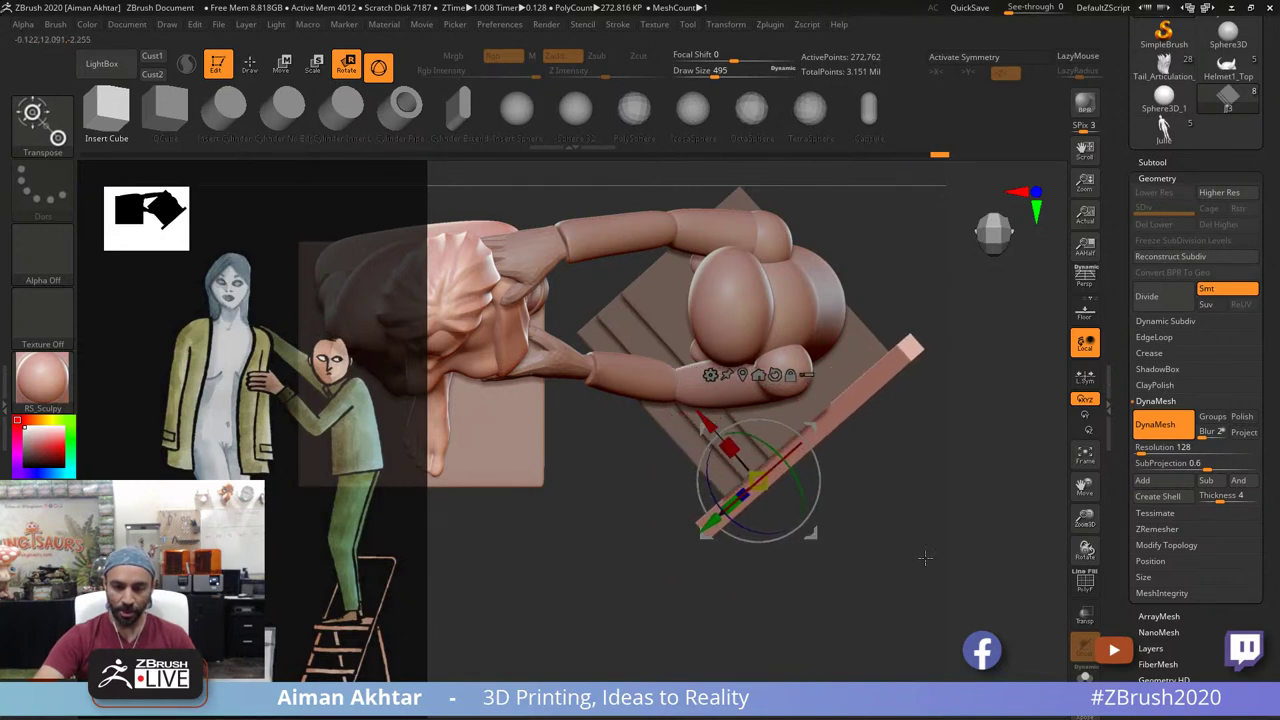
drag(876, 446, 877, 438)
drag(868, 484, 809, 590)
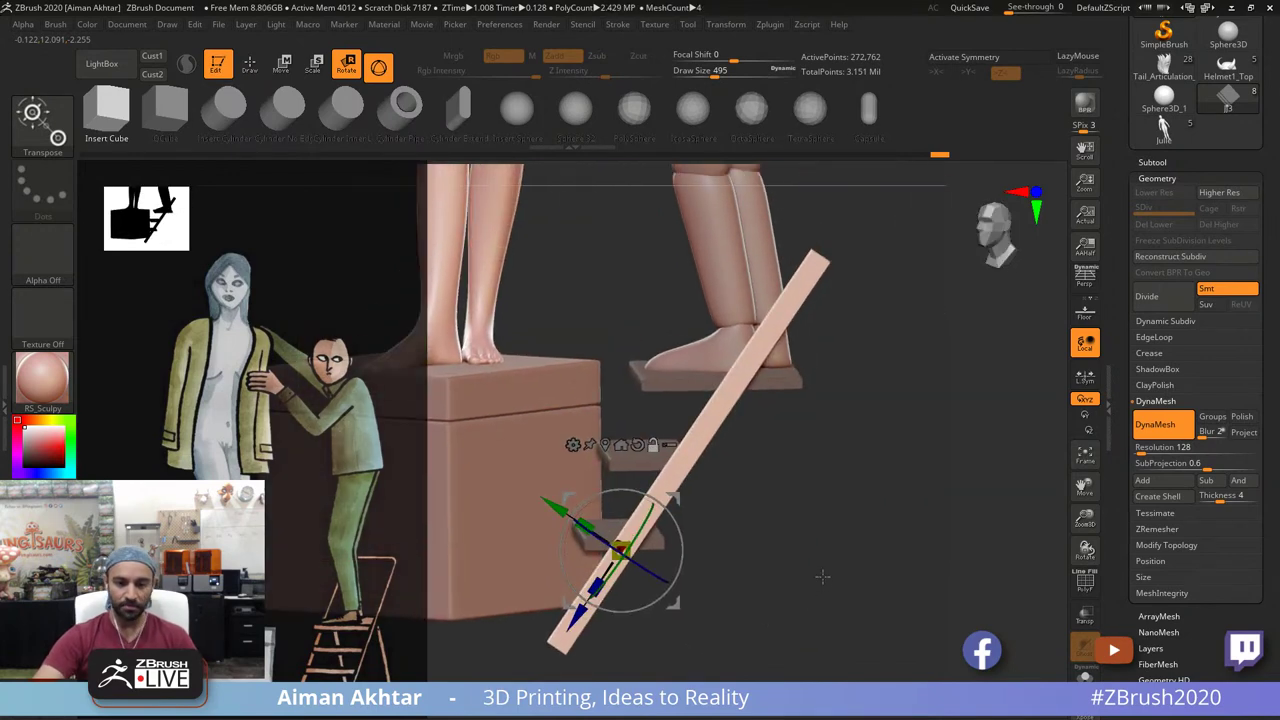
drag(596, 586, 621, 590)
shift+drag(850, 563, 780, 537)
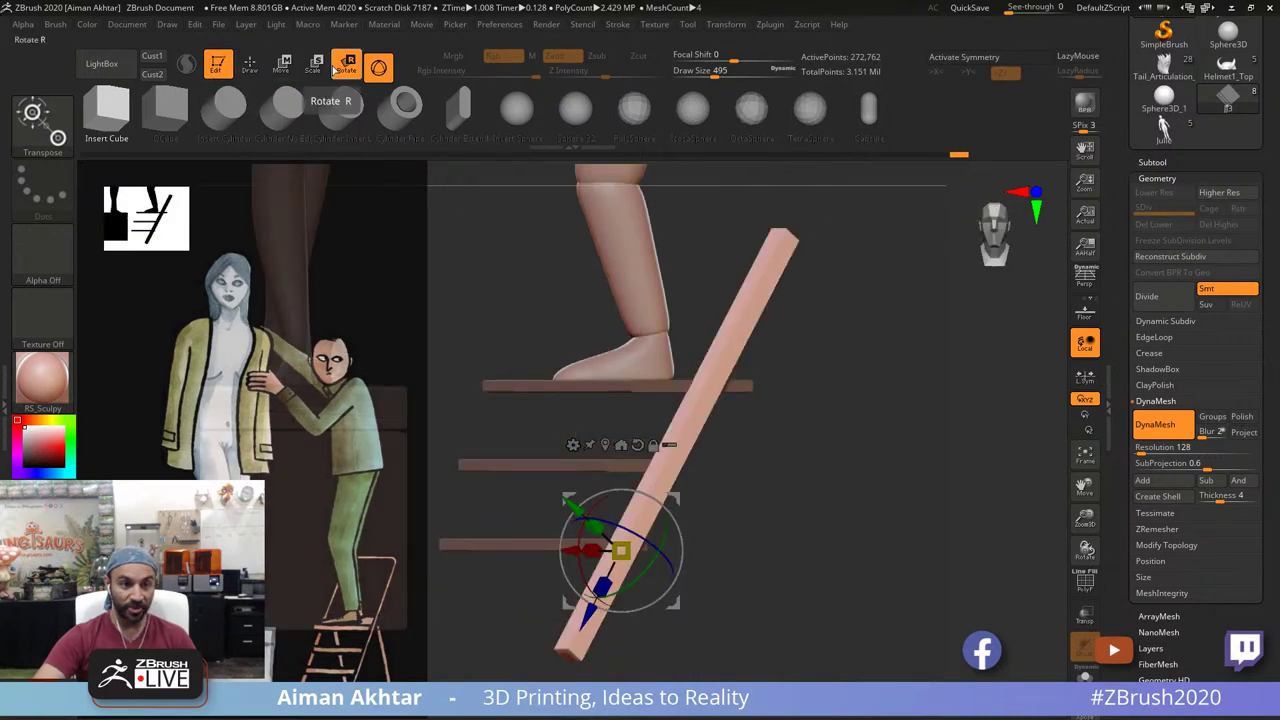
Step: Duplicate the slanted rail across to the opposite side of the steps and clear the mask
click(280, 65)
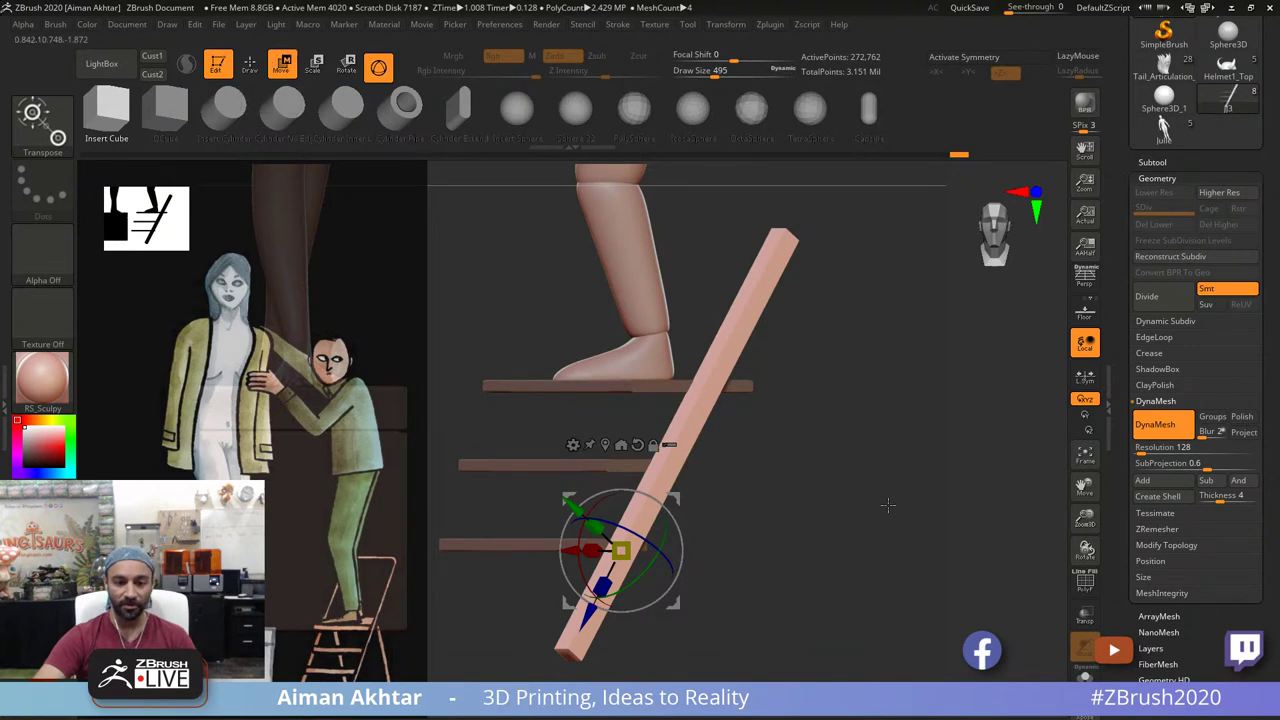
drag(886, 508, 934, 557)
drag(934, 557, 850, 585)
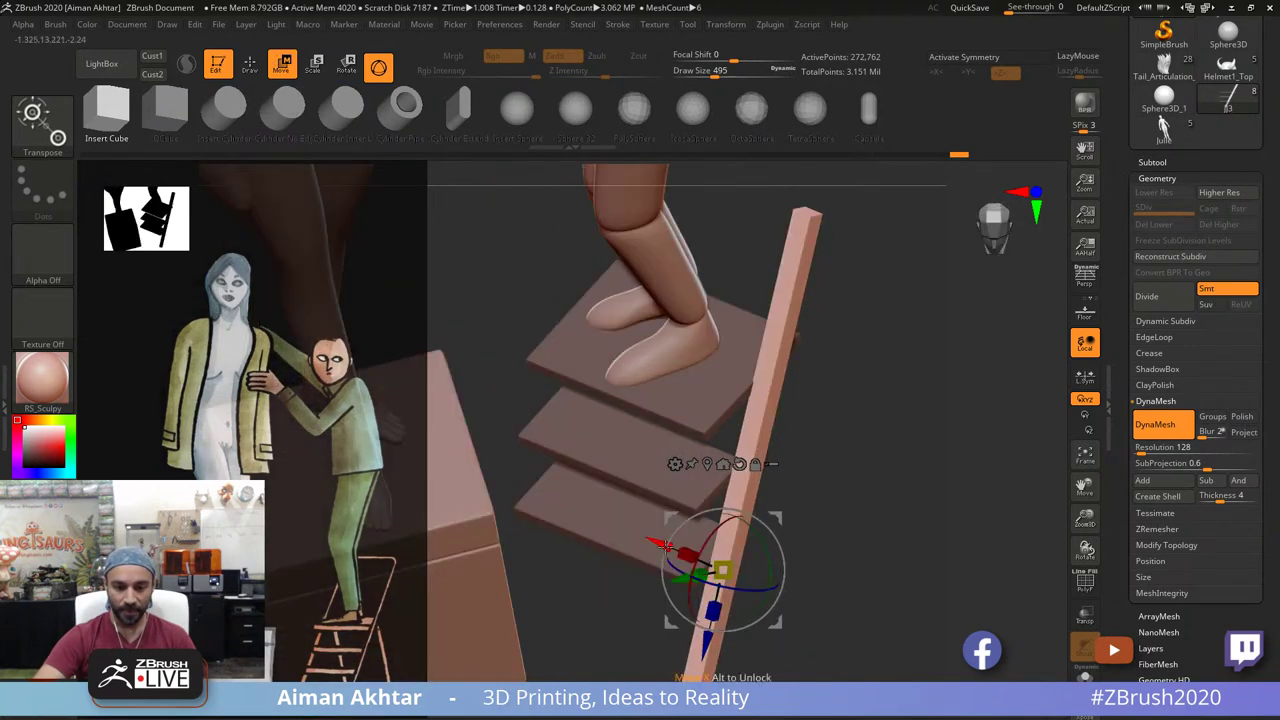
drag(660, 543, 454, 517)
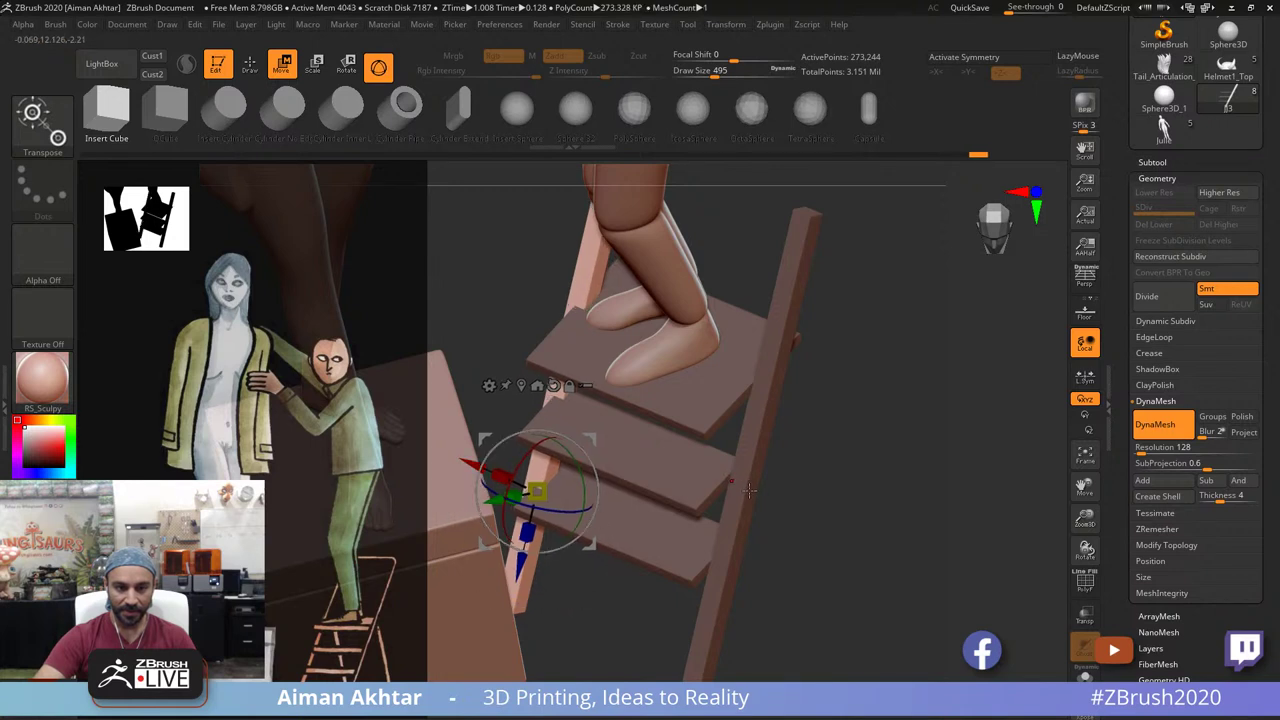
key(q)
ctrl+click(789, 478)
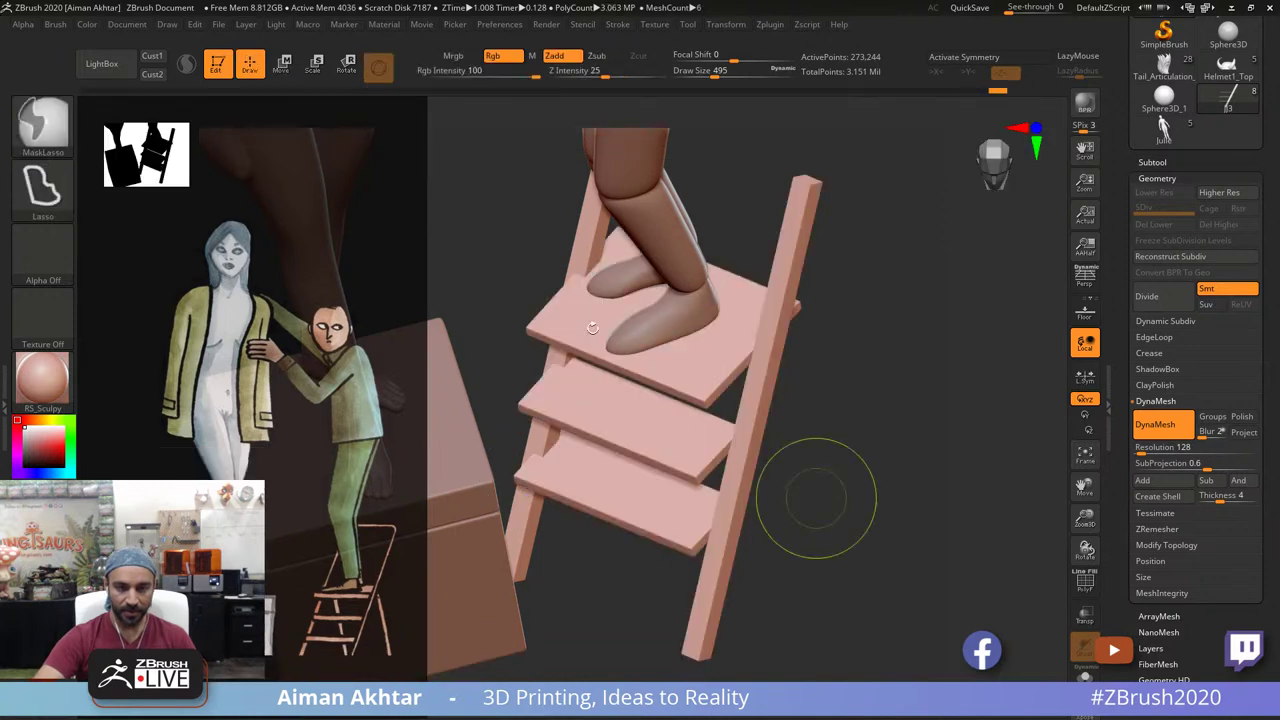
Step: Isolate the original side rail with a mask, nudge it inward against the steps' edges, and clear the mask
key(r)
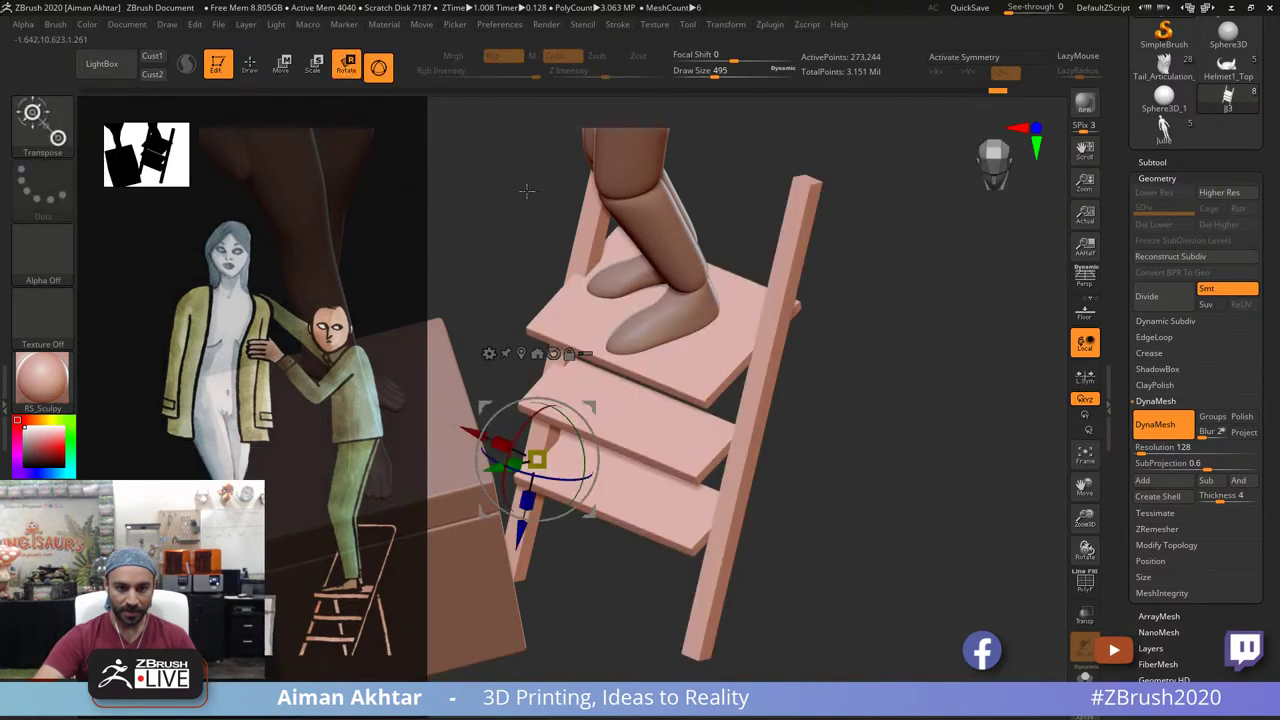
ctrl+click(765, 408)
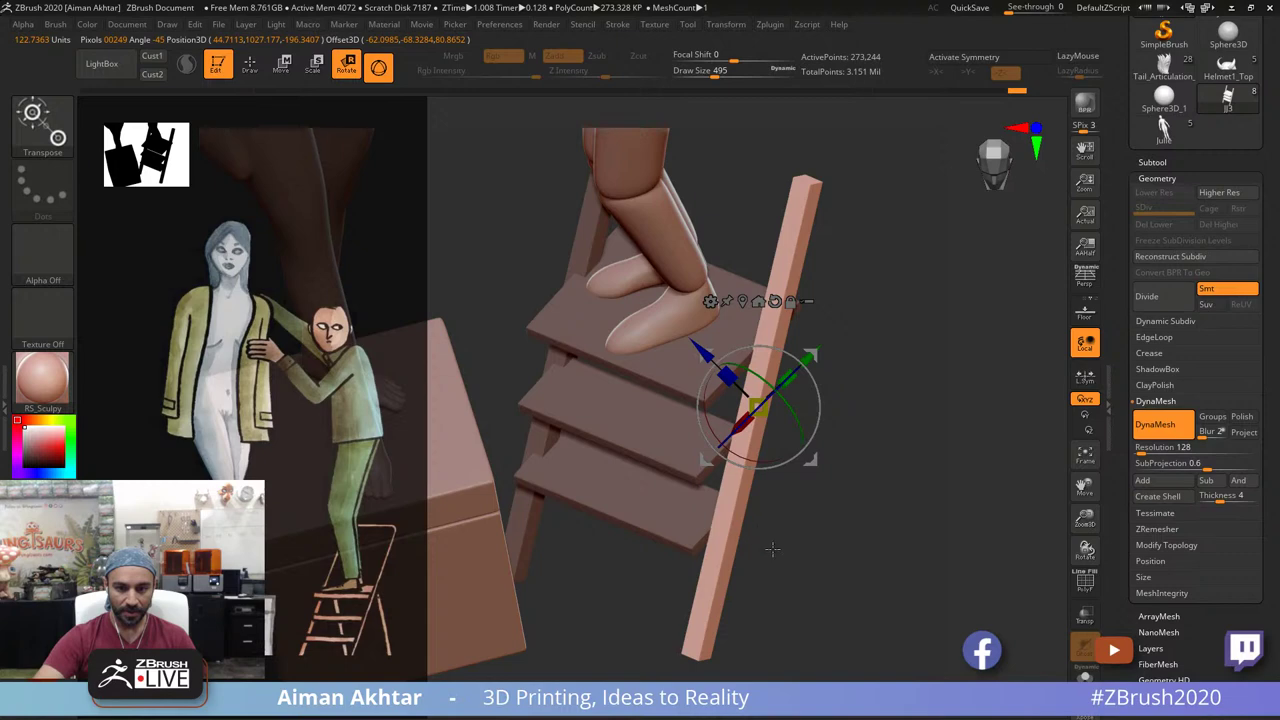
drag(771, 550, 755, 519)
drag(871, 552, 849, 516)
click(380, 68)
click(761, 487)
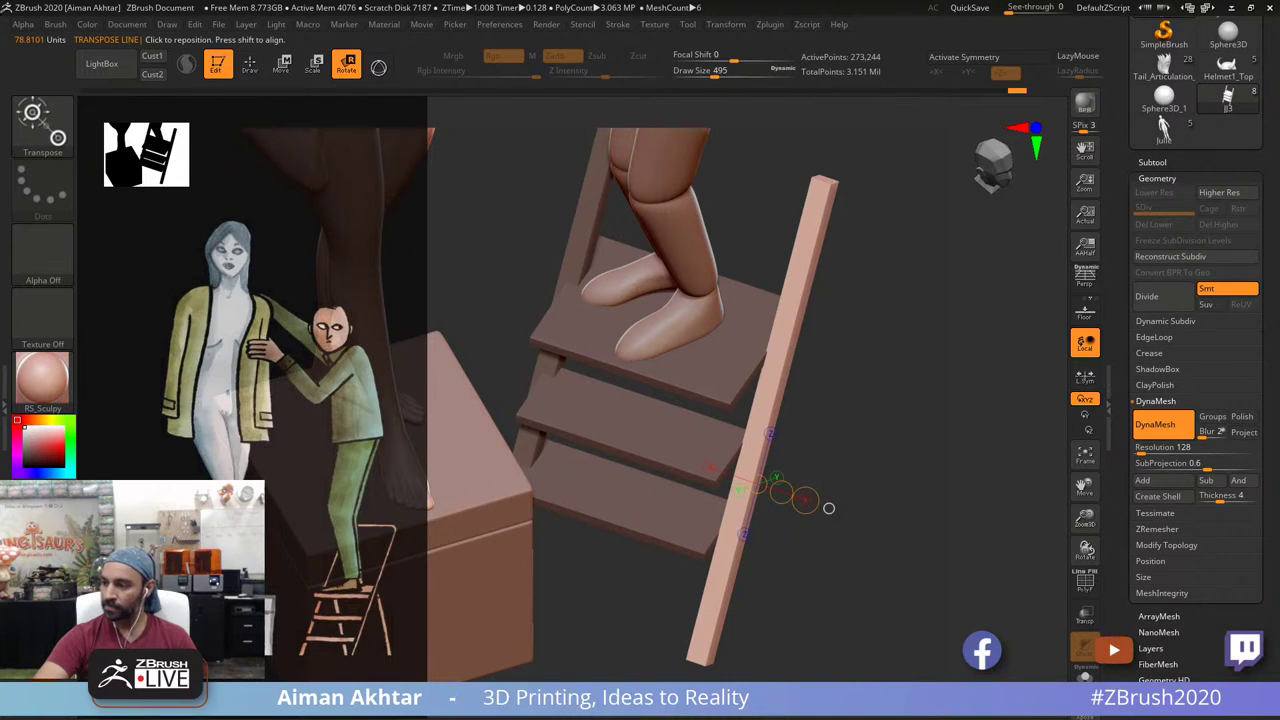
key(w)
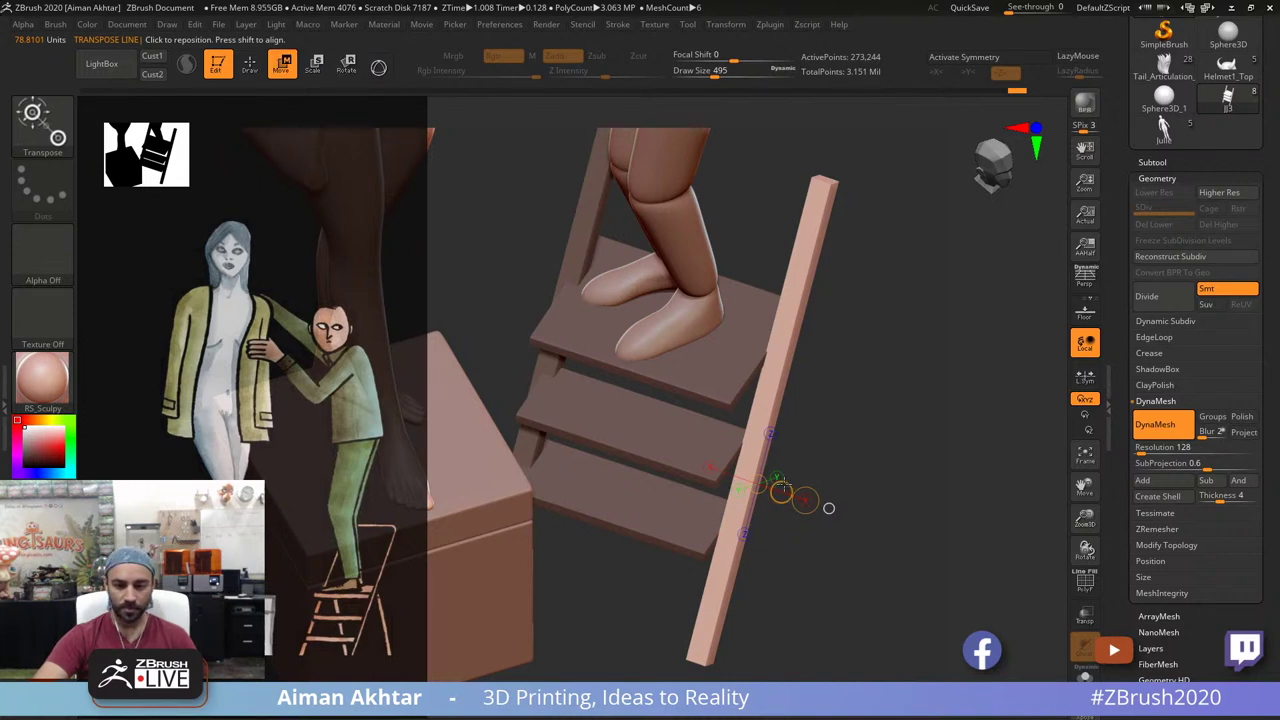
drag(784, 487, 771, 487)
mouse_move(868, 450)
mouse_down()
mouse_move(905, 399)
mouse_move(844, 398)
mouse_up()
key(q)
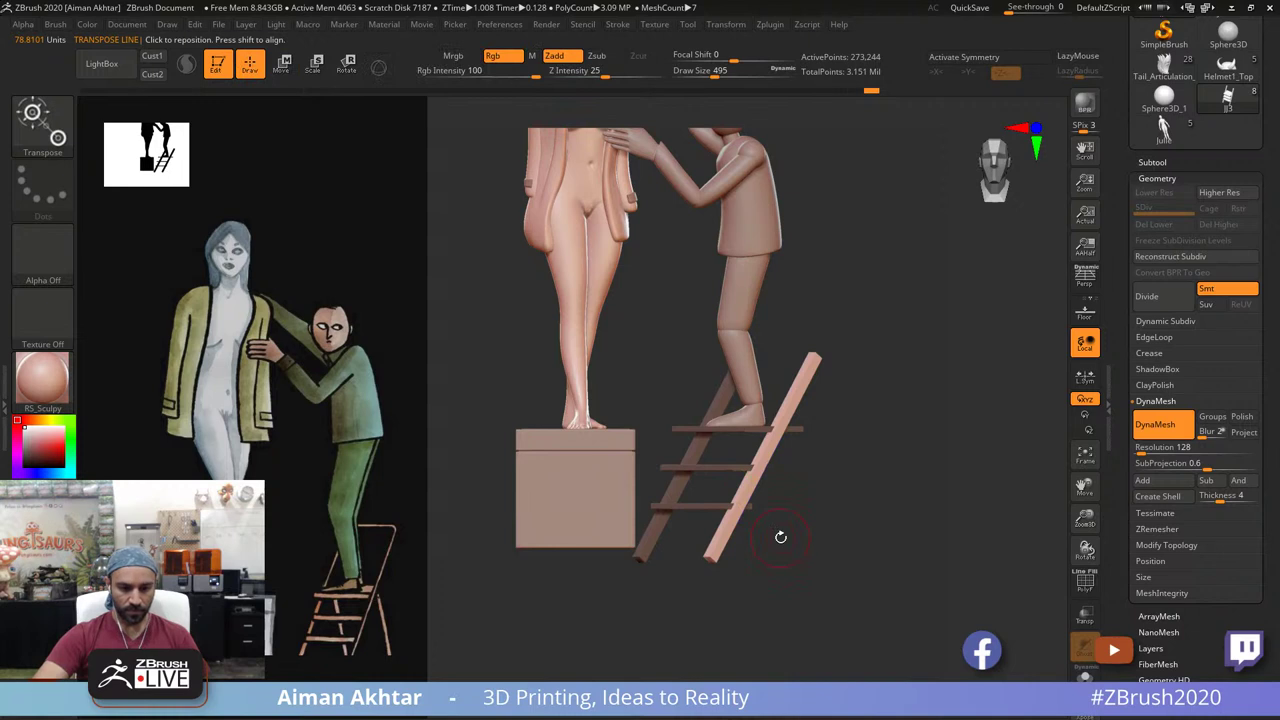
ctrl+drag(798, 553, 837, 572)
Step: Try to clip the lower ends of both side rails flat, level with the base of the woman's pedestal
key(w)
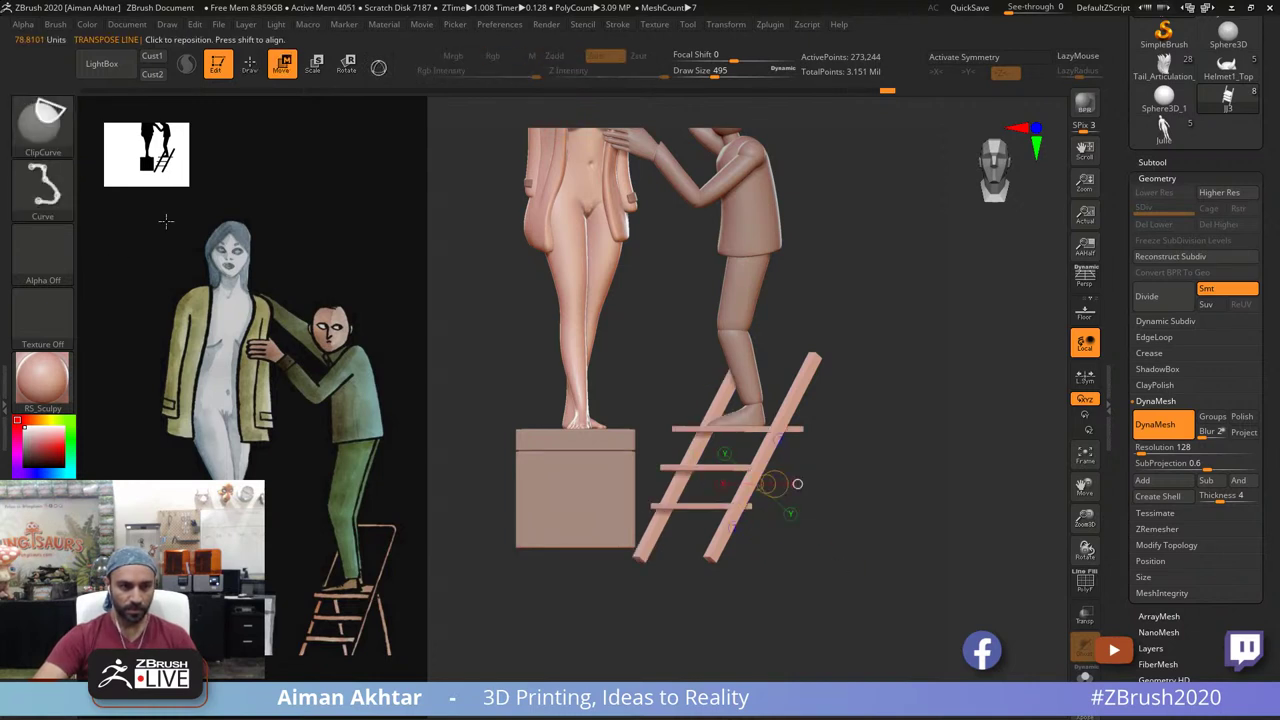
key(q)
mouse_move(772, 553)
ctrl+shift+mouse_down()
mouse_move(370, 552)
mouse_move(460, 553)
ctrl+shift+mouse_up()
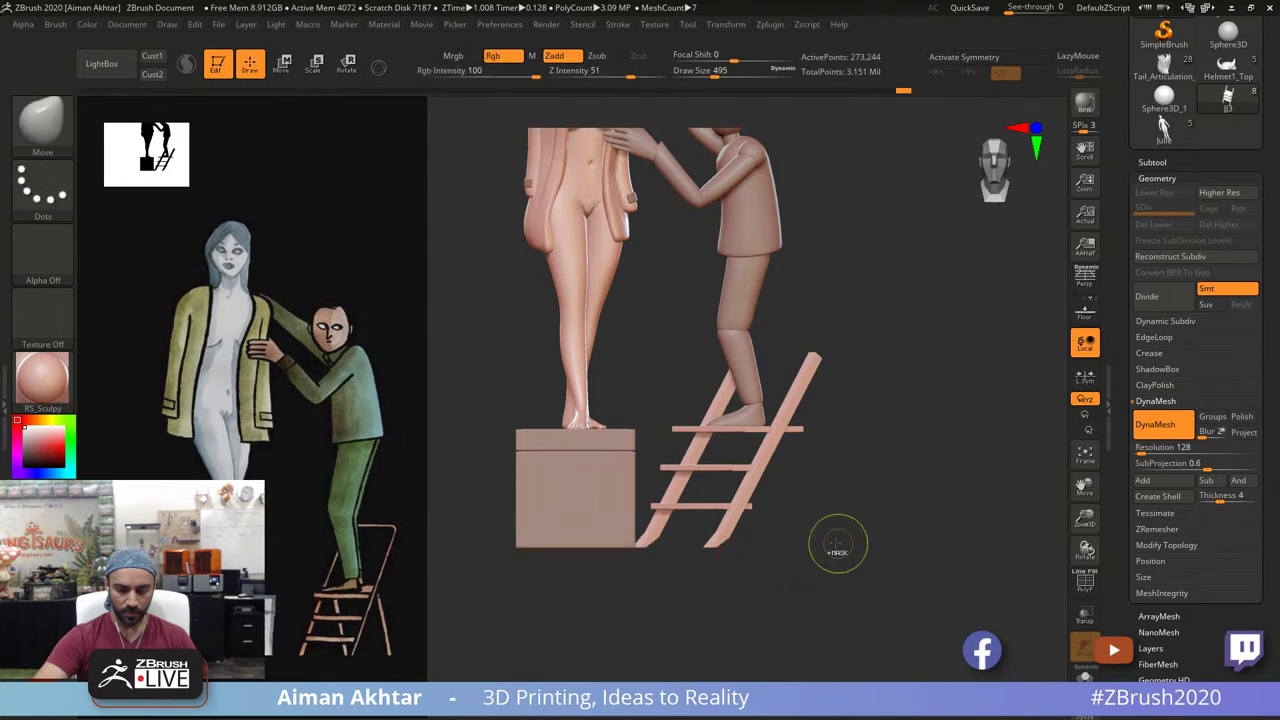
key(ctrl+z)
drag(818, 545, 818, 558)
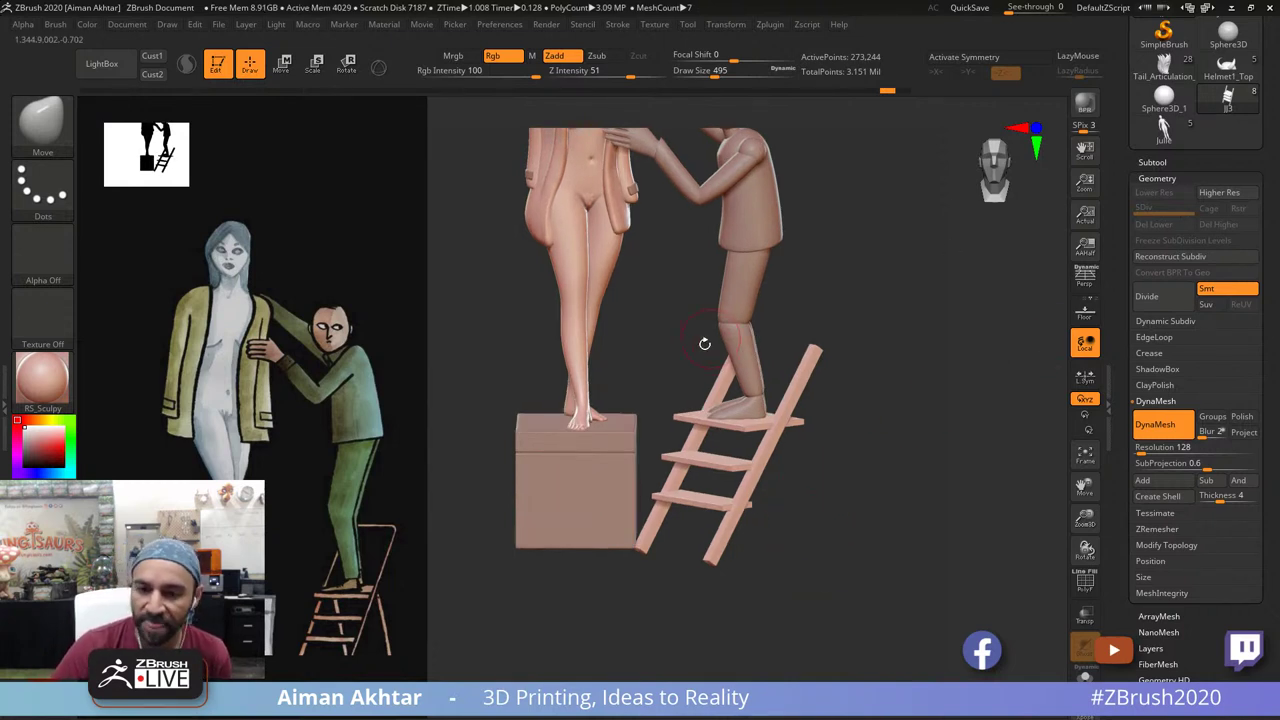
Step: Mask the three steps and split the two unmasked side rails into their own subtool
click(346, 64)
mouse_move(795, 397)
ctrl+mouse_down()
mouse_move(718, 434)
mouse_move(835, 421)
ctrl+mouse_up()
key(q)
key(r)
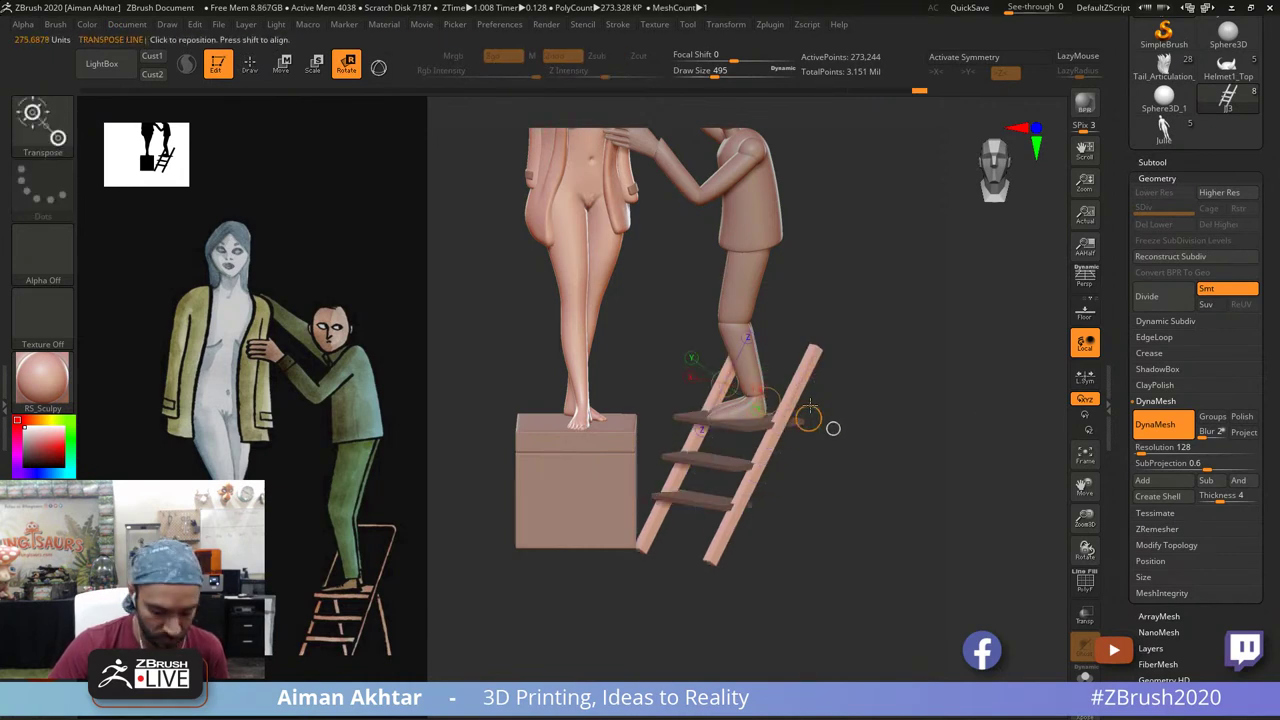
key(q)
click(1167, 157)
click(1203, 578)
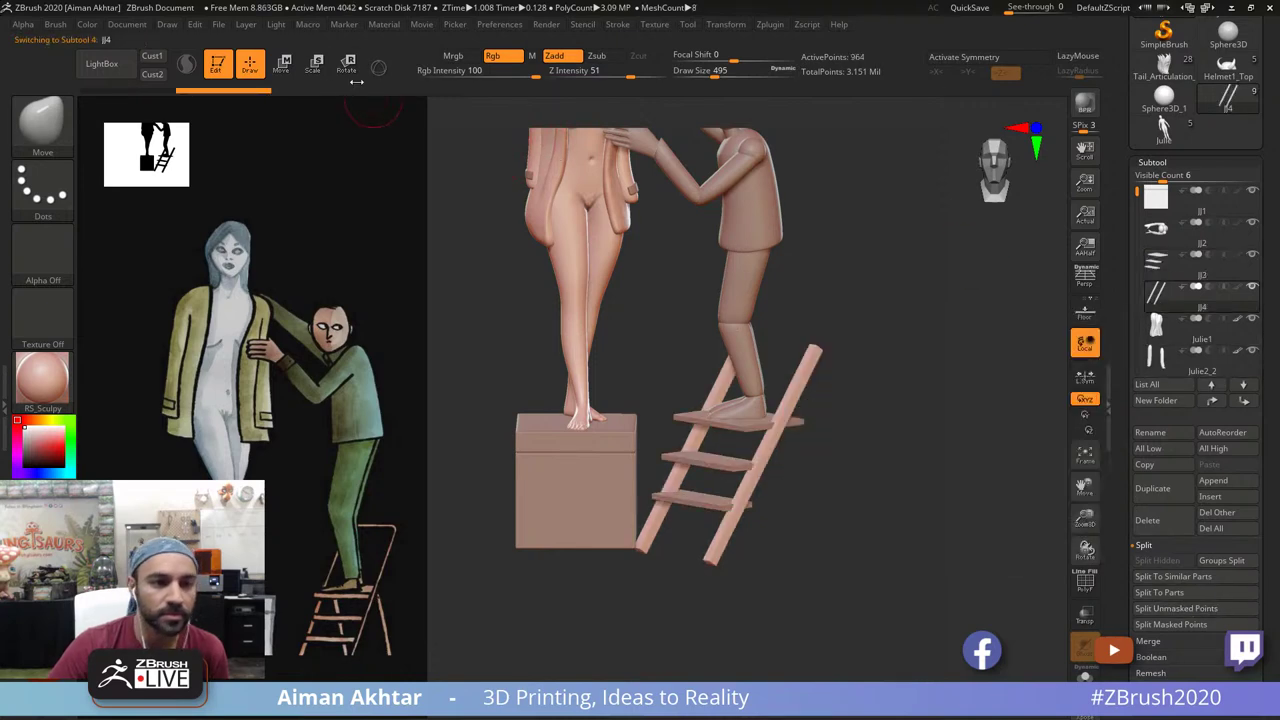
Step: Set the rails' transform pivot where the near rail meets the top step and duplicate the rails subtool
key(r)
drag(945, 388, 897, 390)
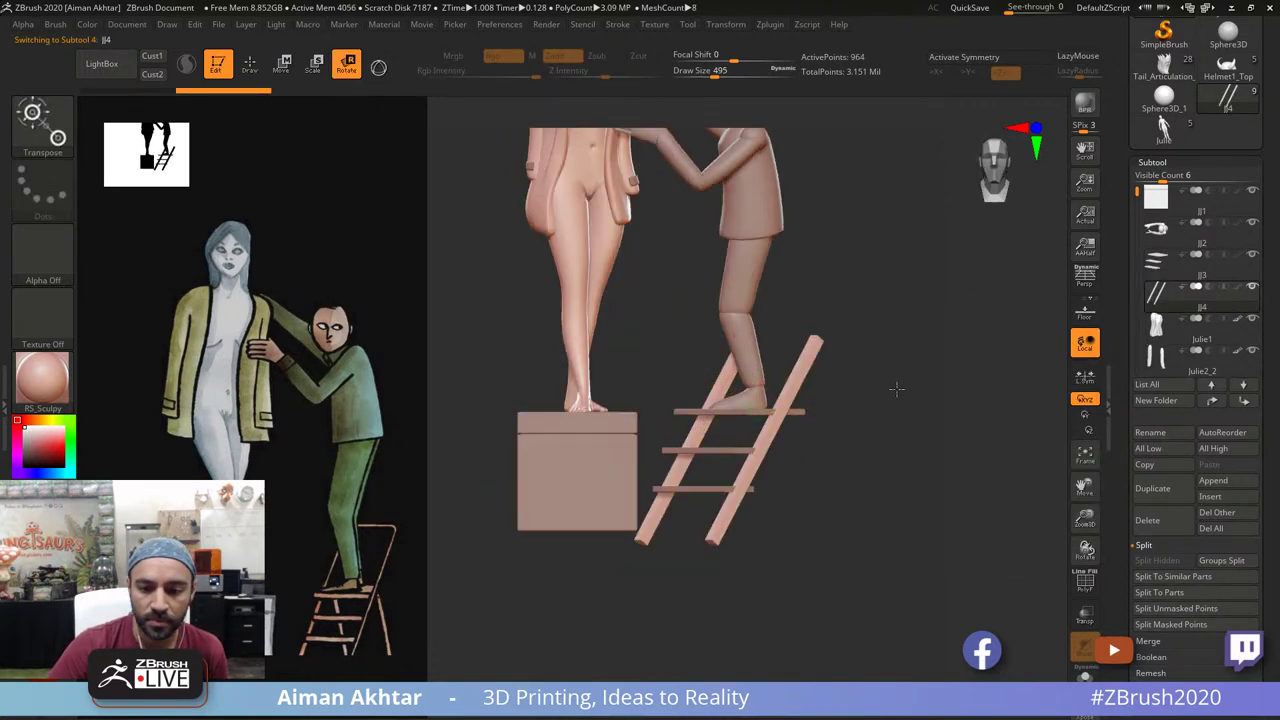
alt+drag(924, 432, 892, 448)
click(854, 447)
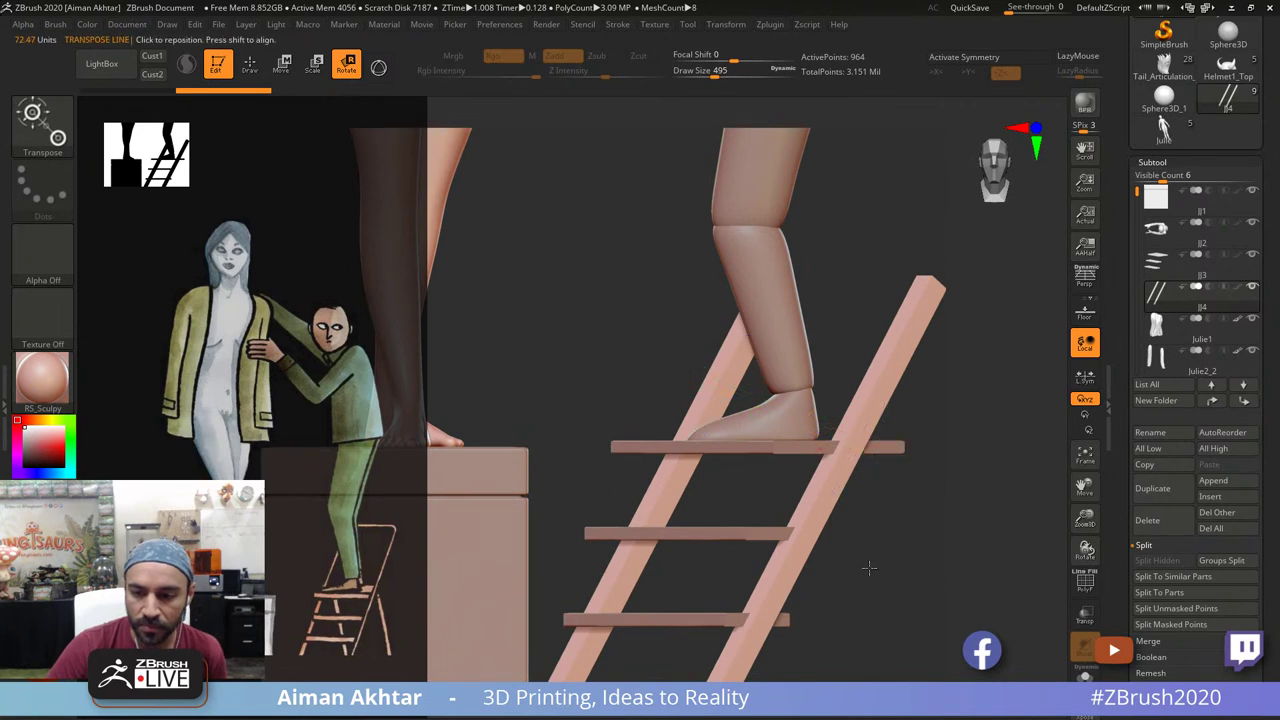
alt+drag(869, 566, 1043, 527)
click(1145, 489)
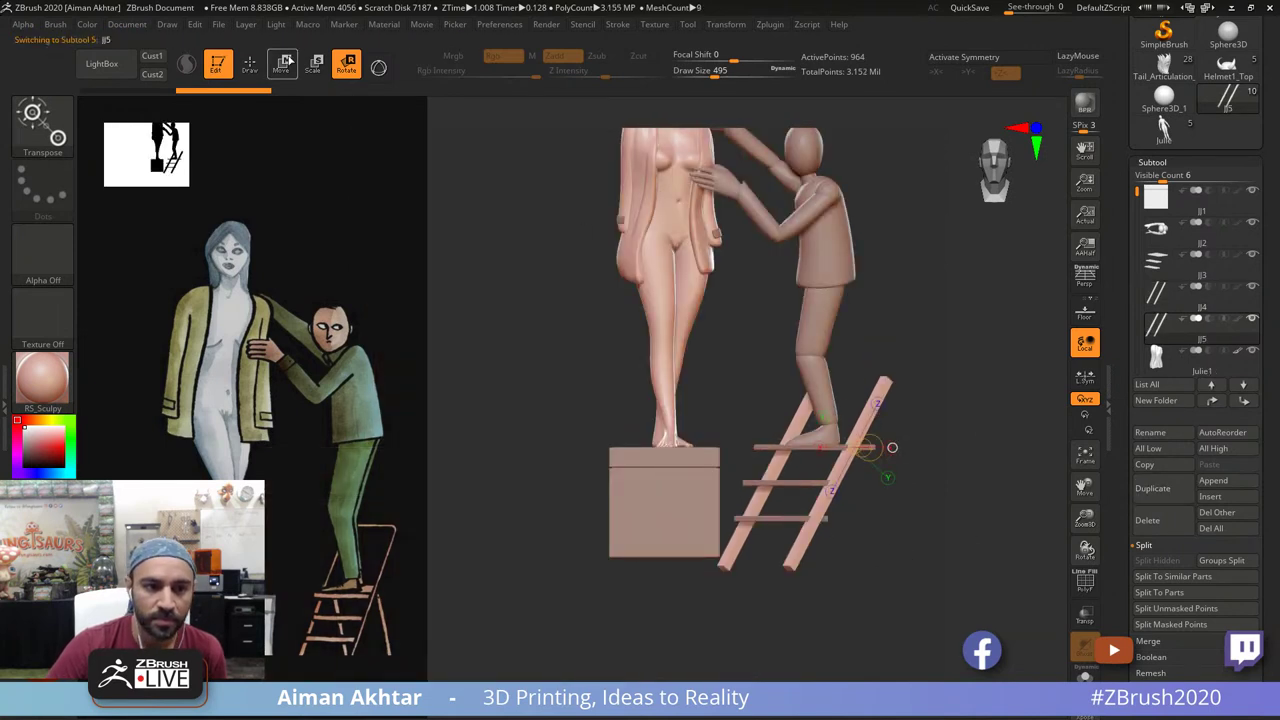
Step: Rotate the duplicated pair of rails about the top step so they slope the opposite way as rear legs
click(378, 67)
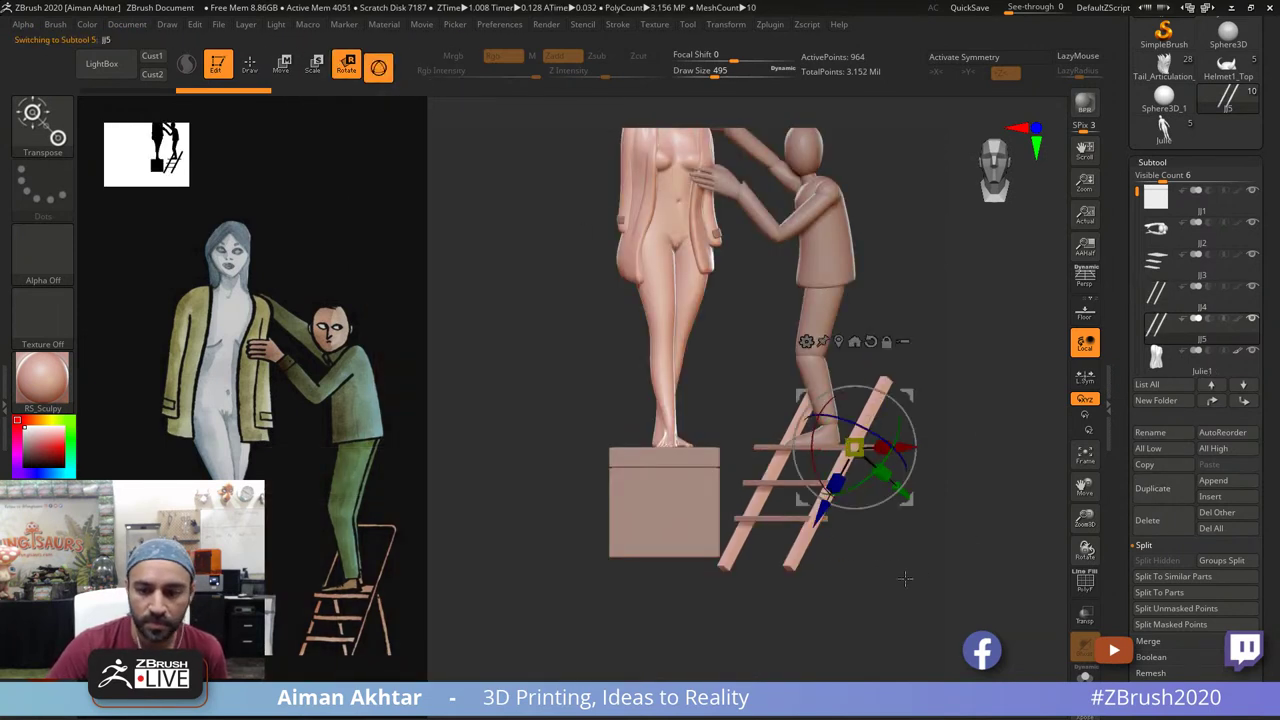
drag(905, 579, 850, 568)
drag(803, 436, 834, 484)
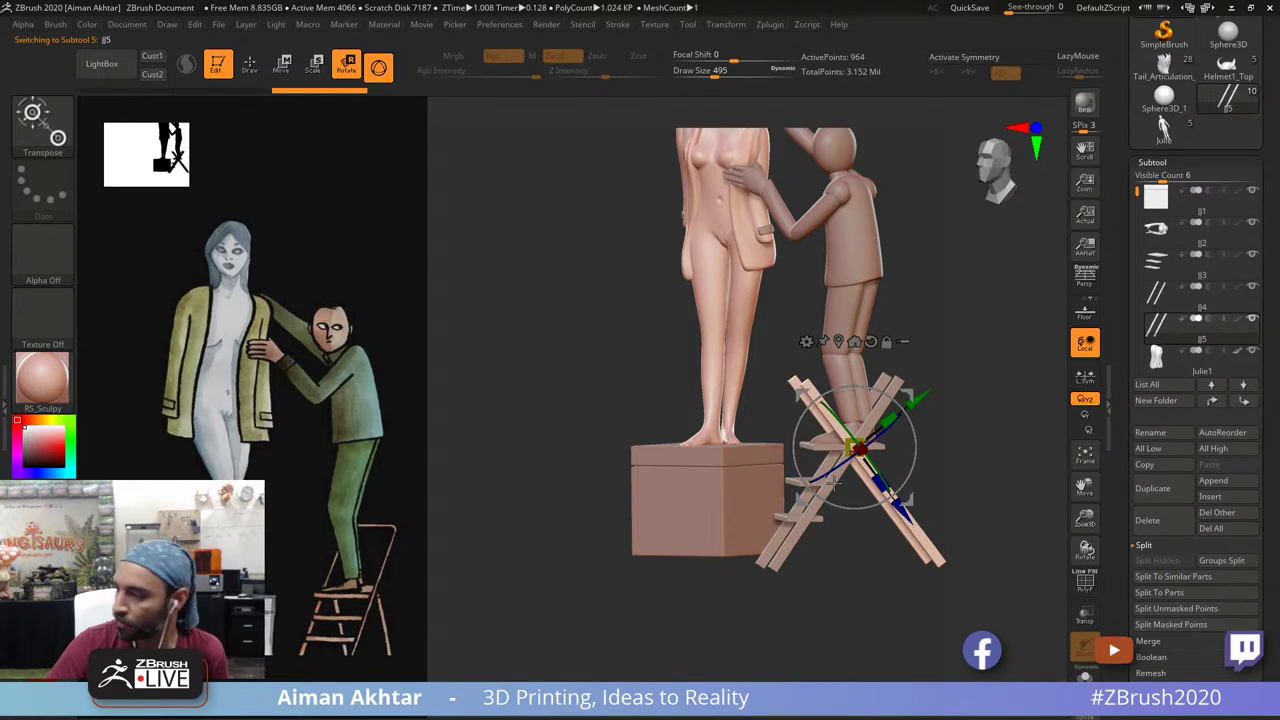
drag(838, 663, 900, 664)
key(q)
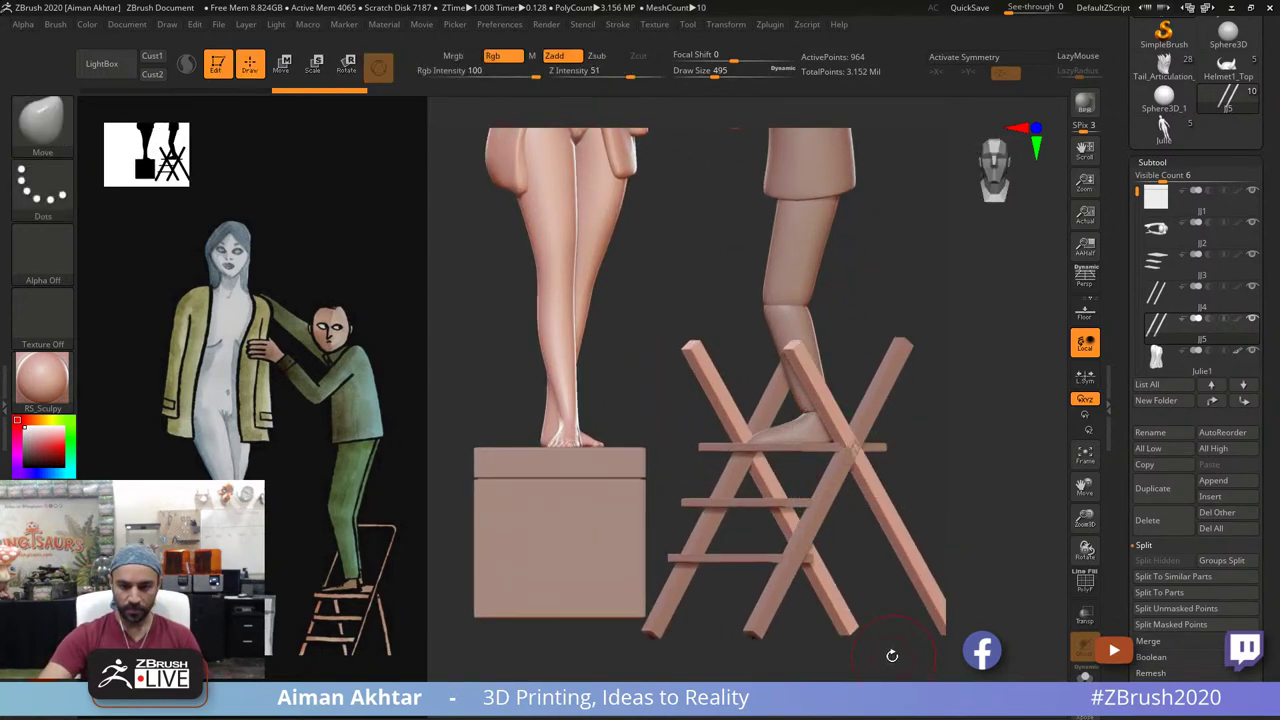
Step: Shorten the rear legs from their feet with the transpose line so their upper ends stop at the top step
click(284, 68)
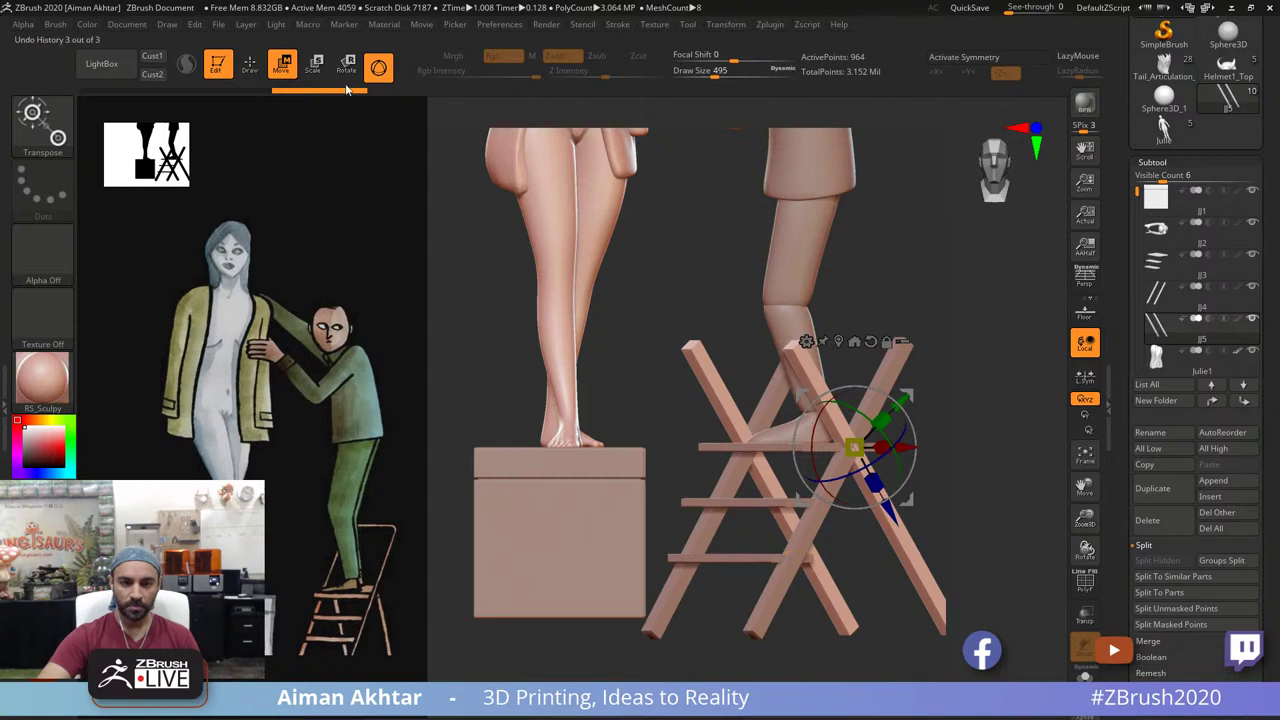
click(378, 75)
drag(724, 264, 646, 207)
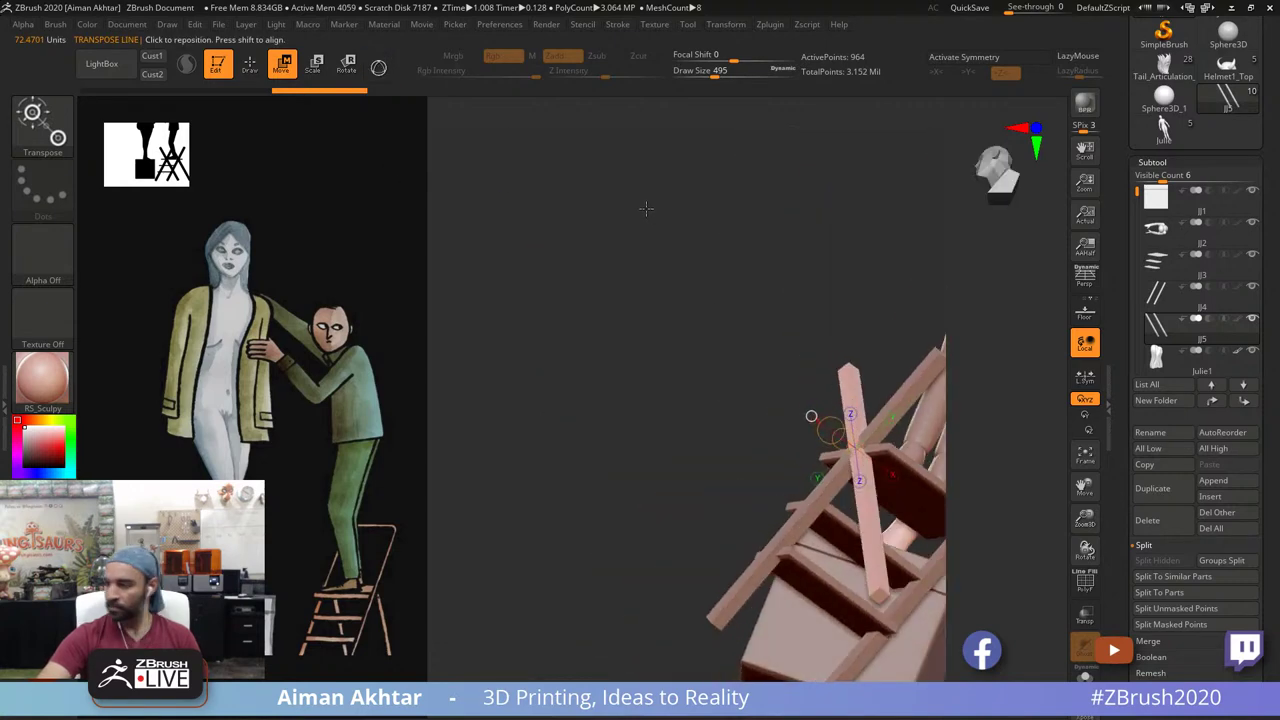
drag(479, 165, 833, 292)
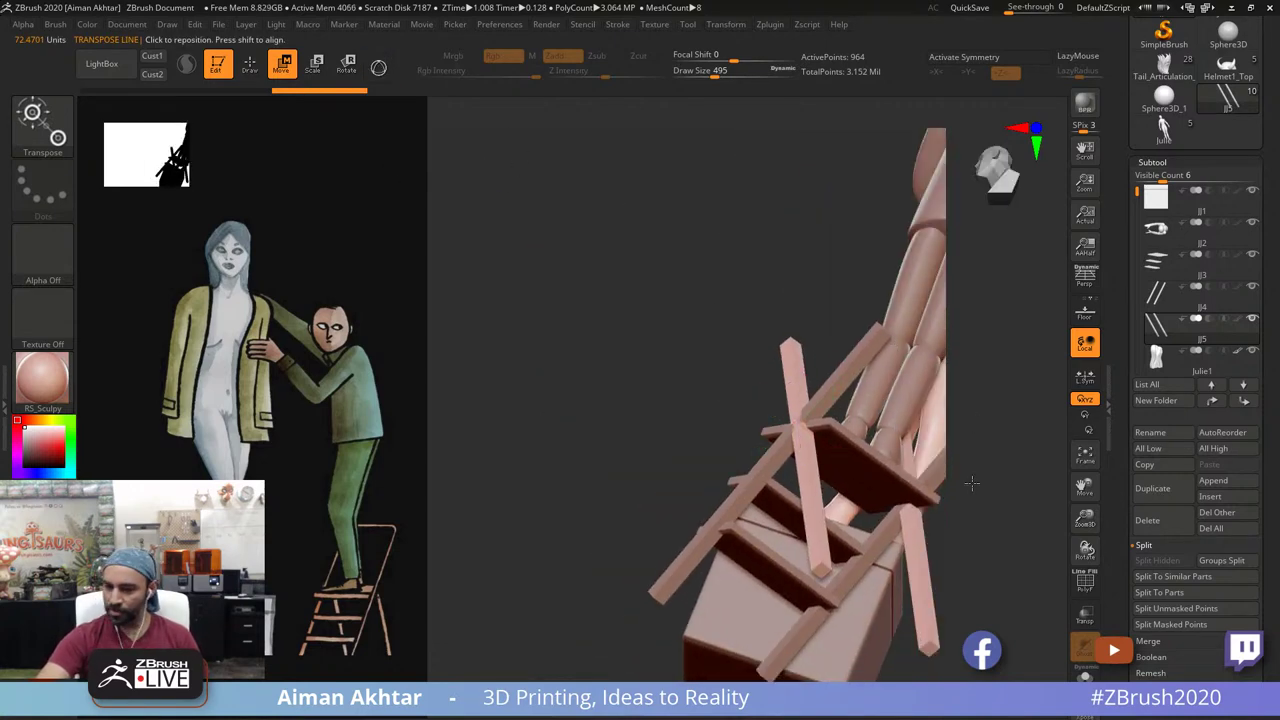
drag(972, 483, 968, 455)
click(822, 522)
shift+drag(603, 337, 646, 398)
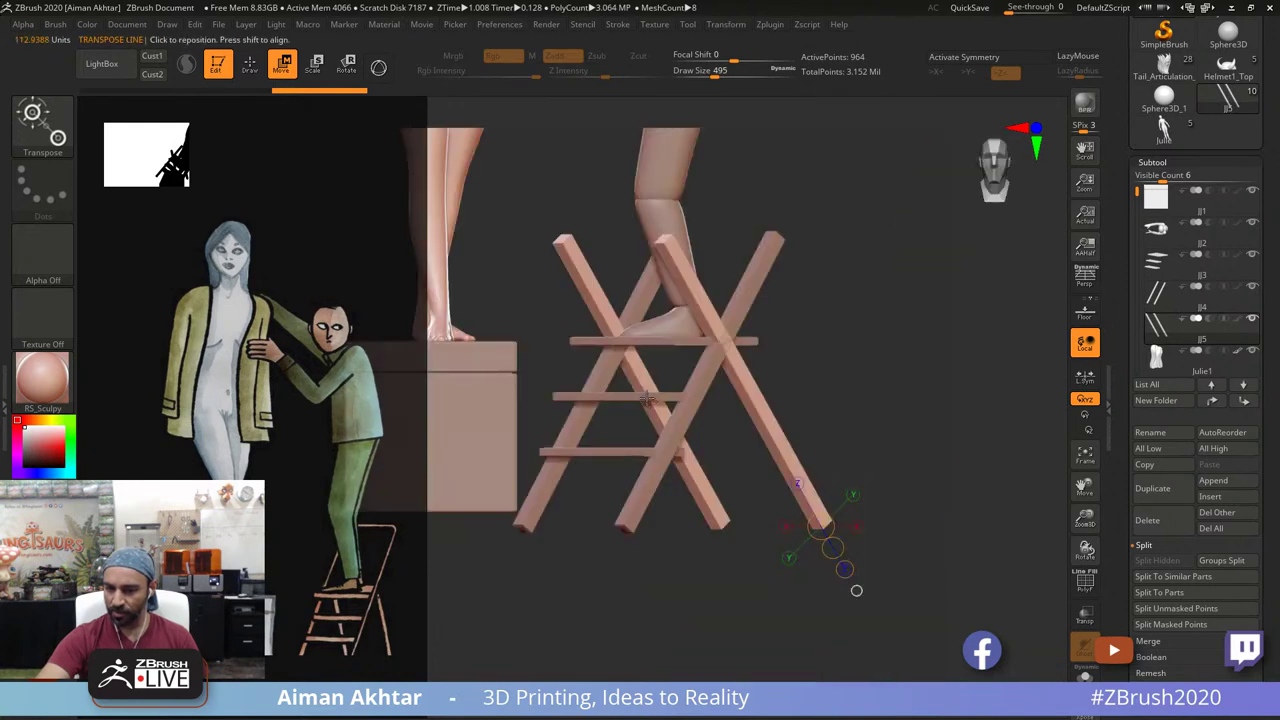
alt+drag(937, 531, 853, 506)
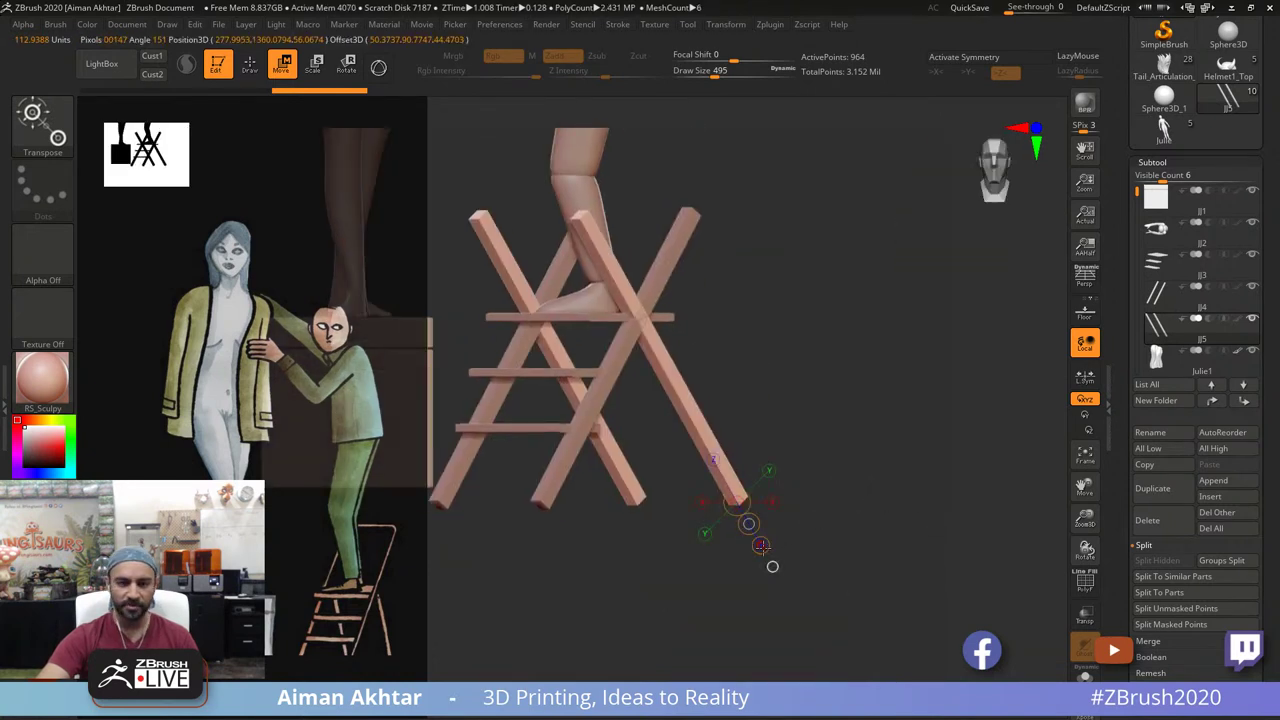
drag(762, 546, 735, 534)
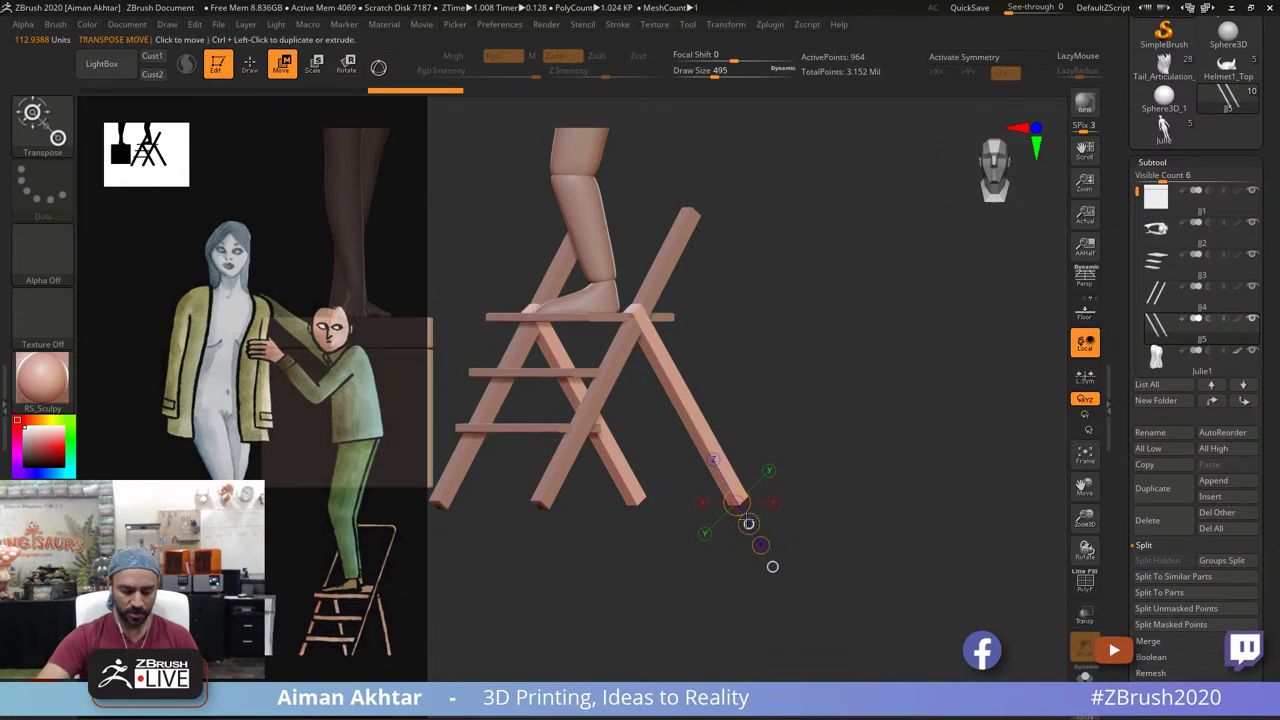
Step: Examine the rear legs and the whole ladder from behind and from the front against the reference drawing
key(q)
mouse_move(818, 465)
mouse_down()
mouse_move(840, 503)
mouse_move(795, 490)
mouse_up()
shift+right_drag(795, 490, 759, 462)
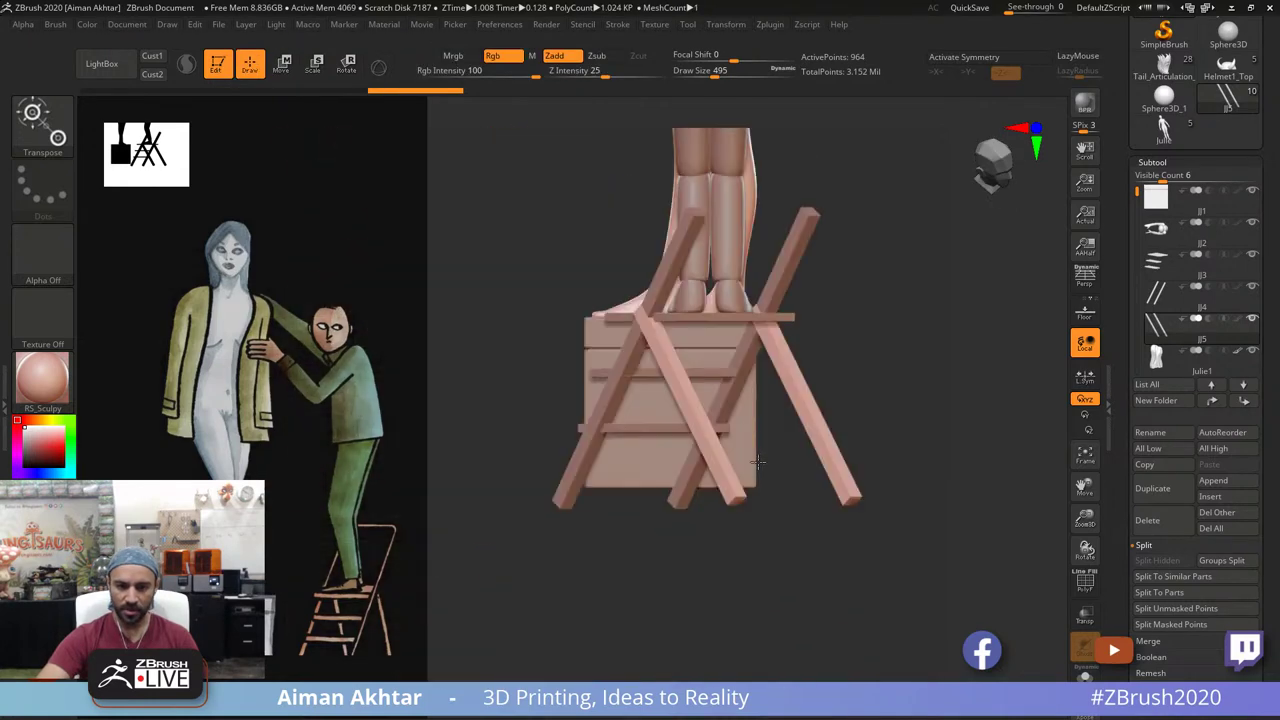
key(w)
ctrl+right_drag(848, 426, 834, 420)
key(q)
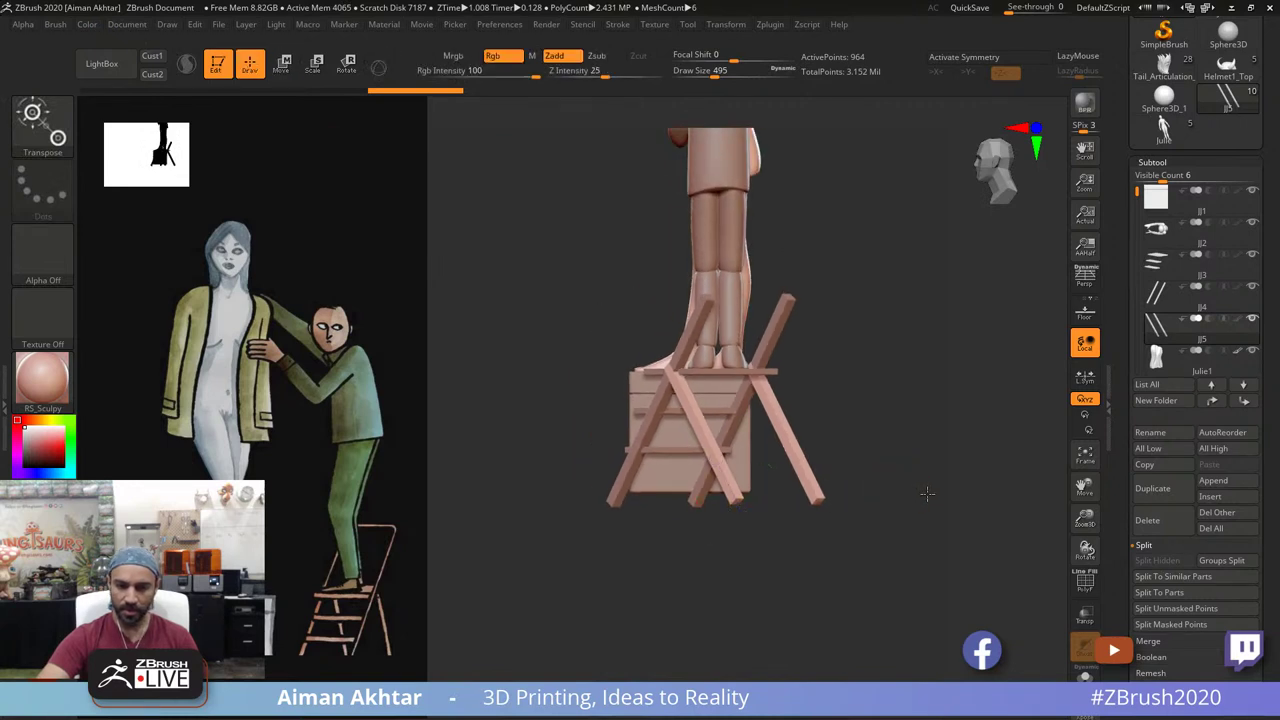
drag(926, 494, 957, 491)
alt+drag(851, 383, 888, 452)
Step: Select the front side rails, lengthen them slightly upward from their feet, and turn on perspective display
key(w)
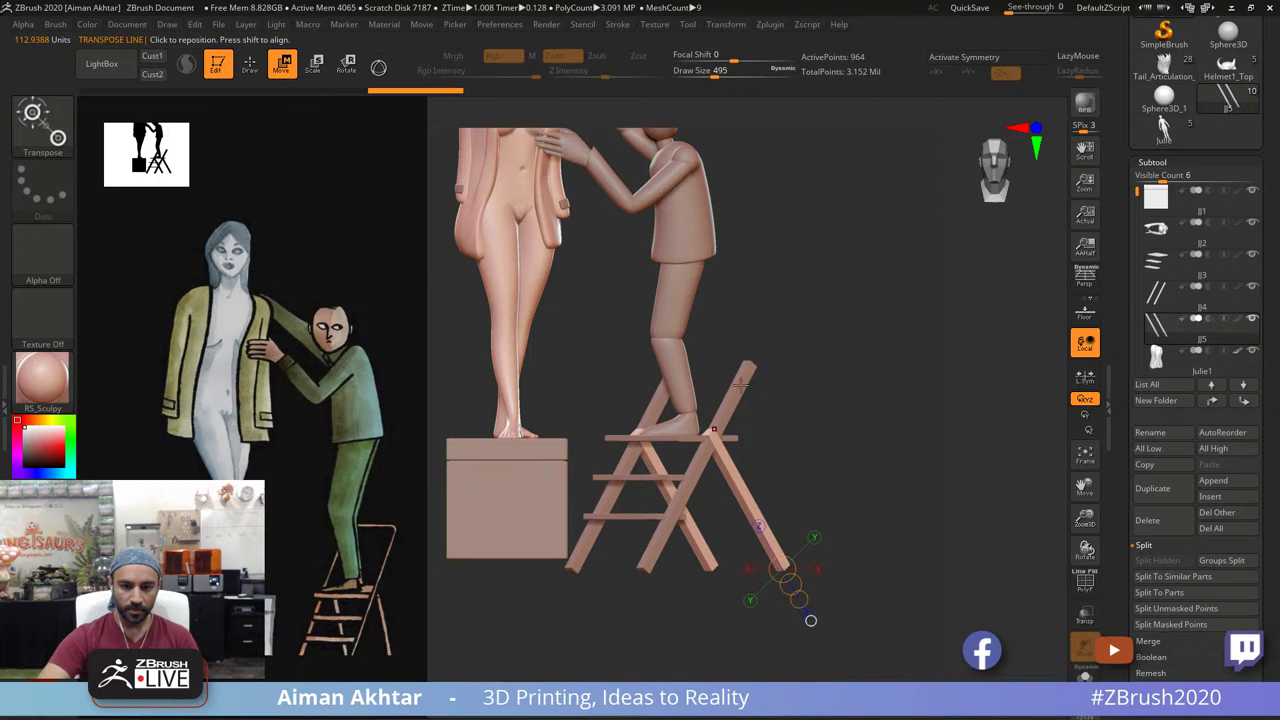
alt+click(741, 385)
mouse_move(688, 636)
mouse_down()
mouse_move(707, 616)
mouse_move(712, 629)
mouse_up()
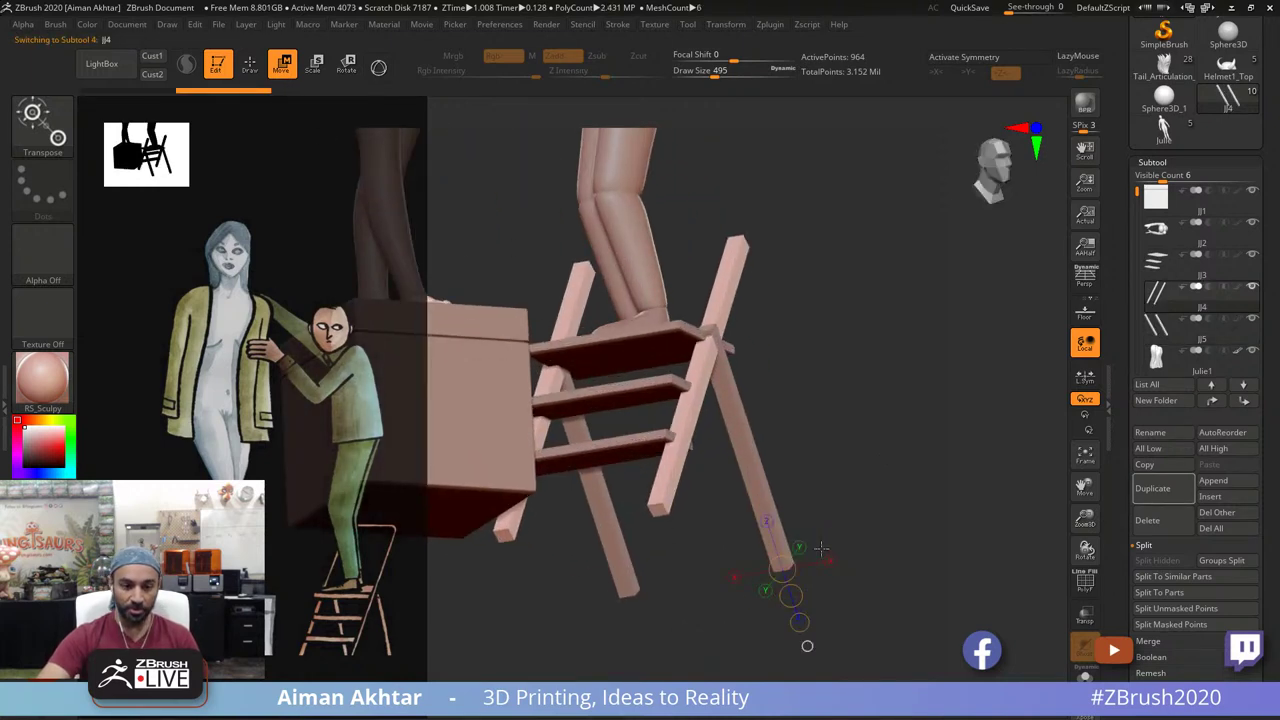
click(659, 512)
shift+drag(848, 441, 836, 452)
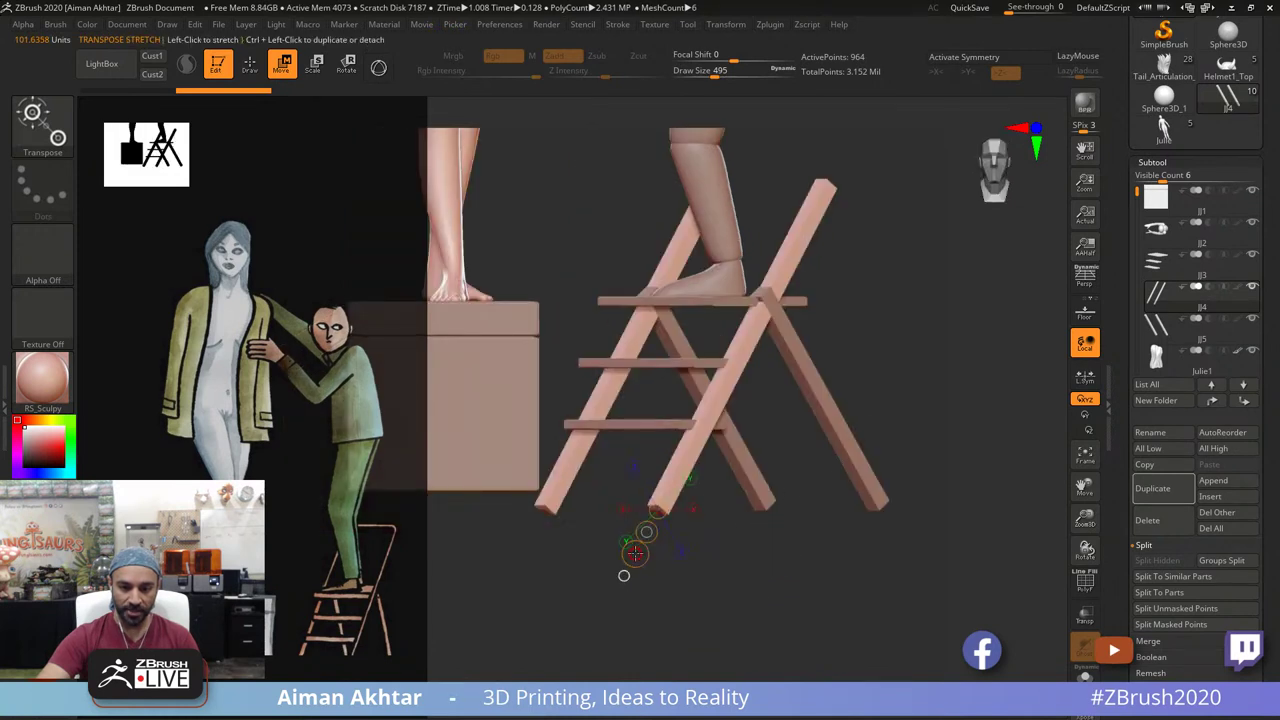
drag(635, 553, 631, 561)
mouse_move(857, 588)
alt+mouse_down()
mouse_move(840, 452)
mouse_move(892, 580)
alt+mouse_up()
key(q)
key(p)
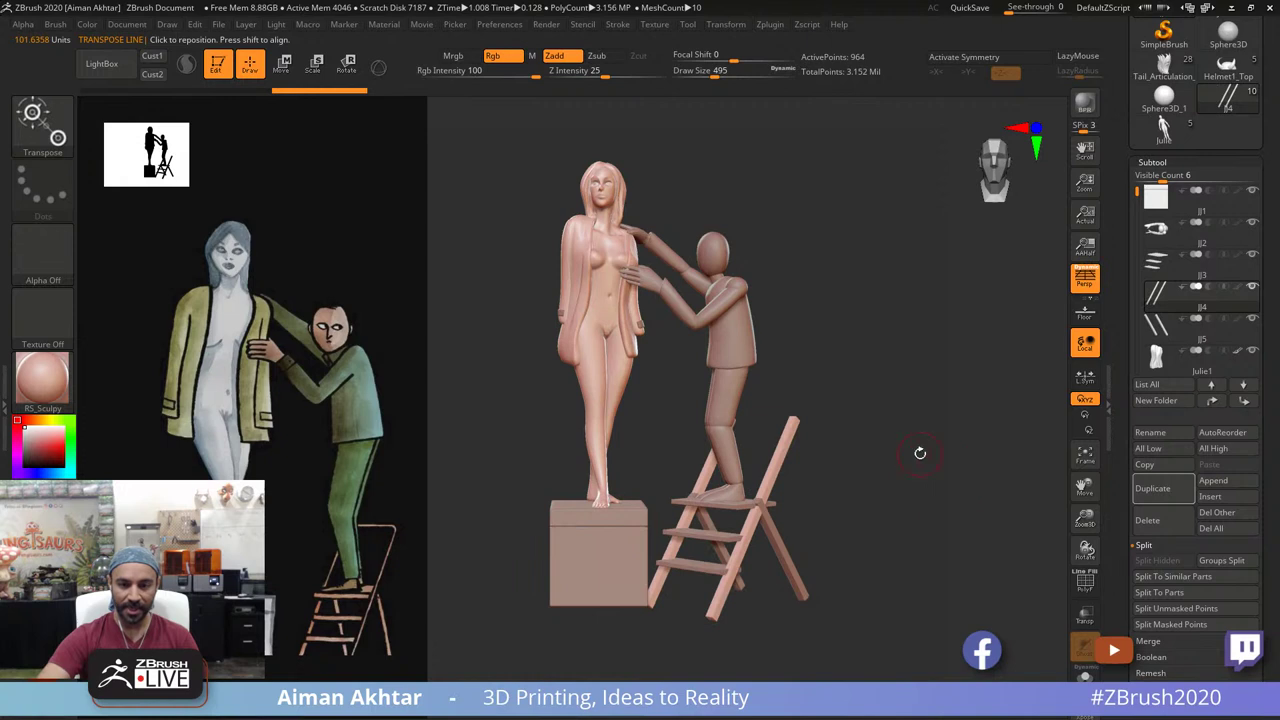
Step: Turn on the polyframe display and inspect the upper ends of the front side rails up close
drag(920, 453, 908, 534)
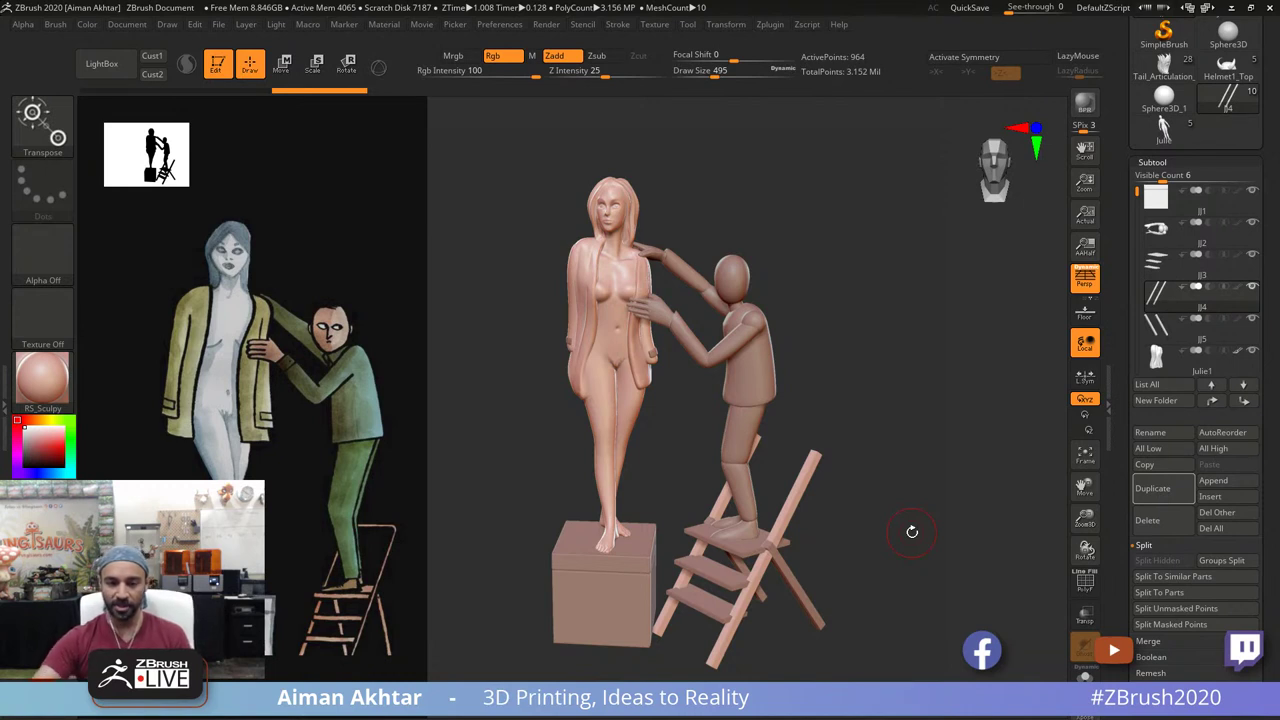
alt+drag(914, 542, 914, 543)
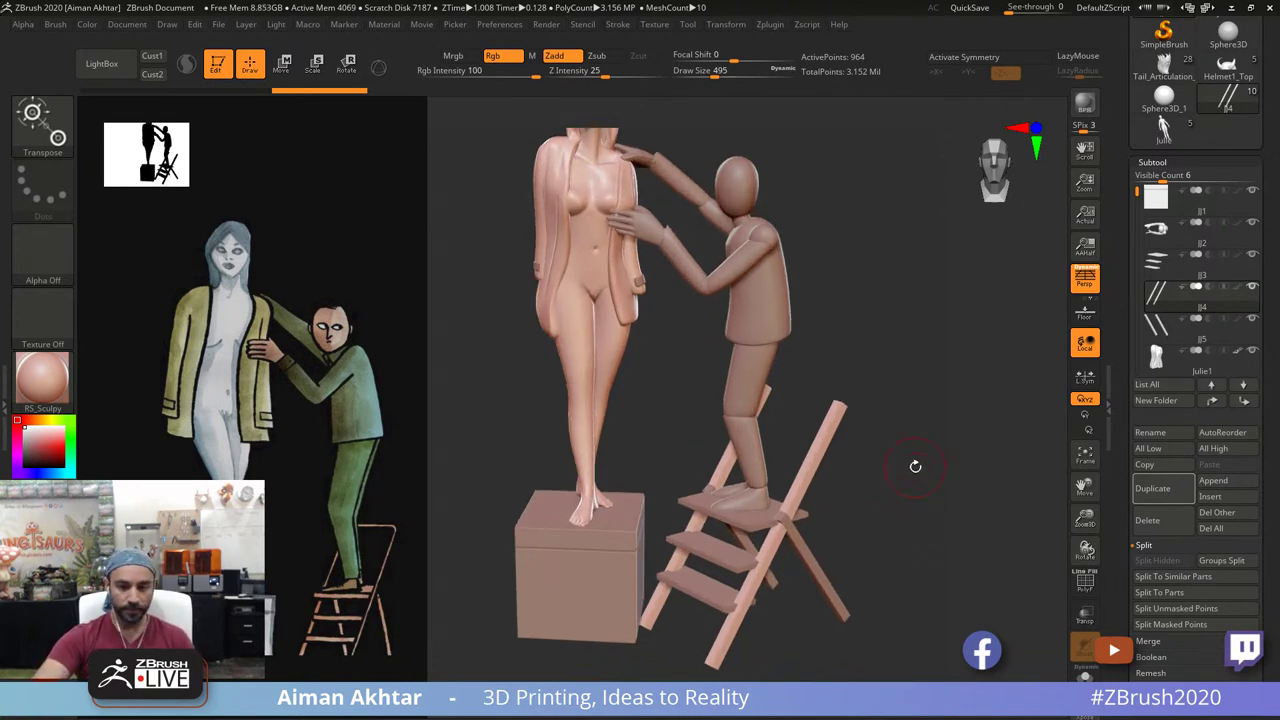
mouse_move(906, 480)
mouse_down()
mouse_move(909, 500)
mouse_move(926, 477)
mouse_up()
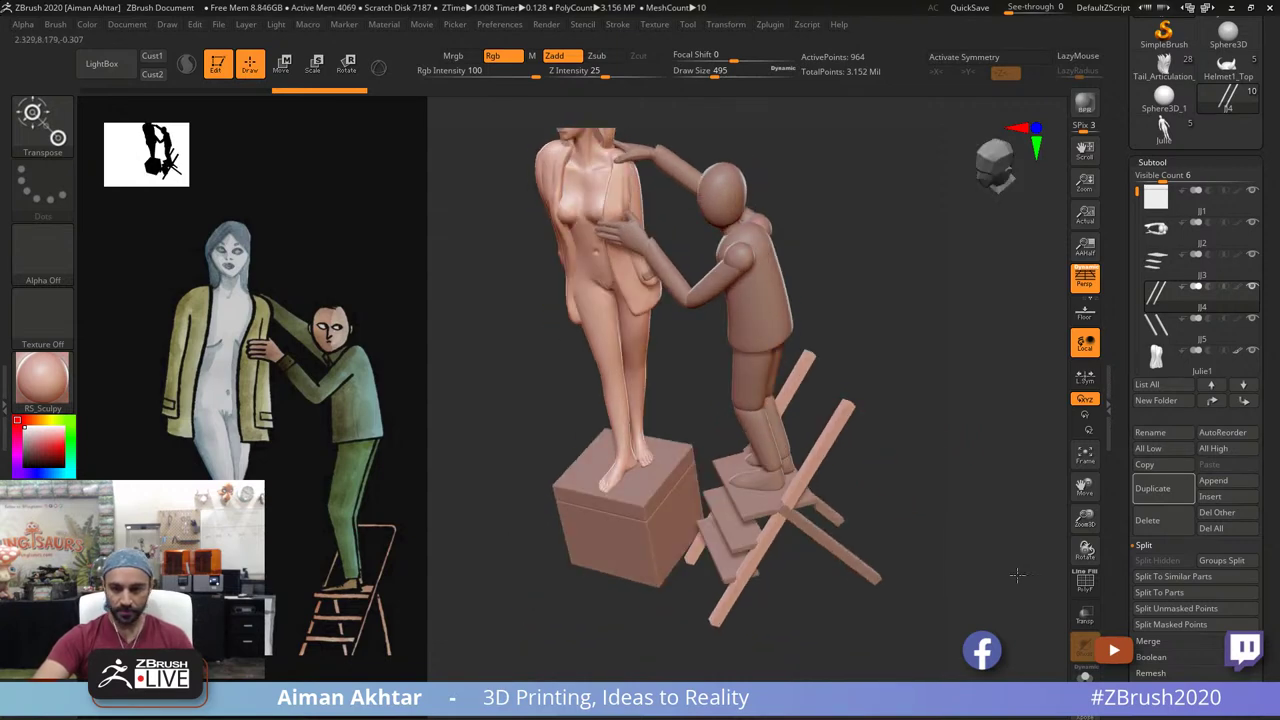
alt+drag(1017, 575, 978, 480)
alt+drag(908, 515, 757, 642)
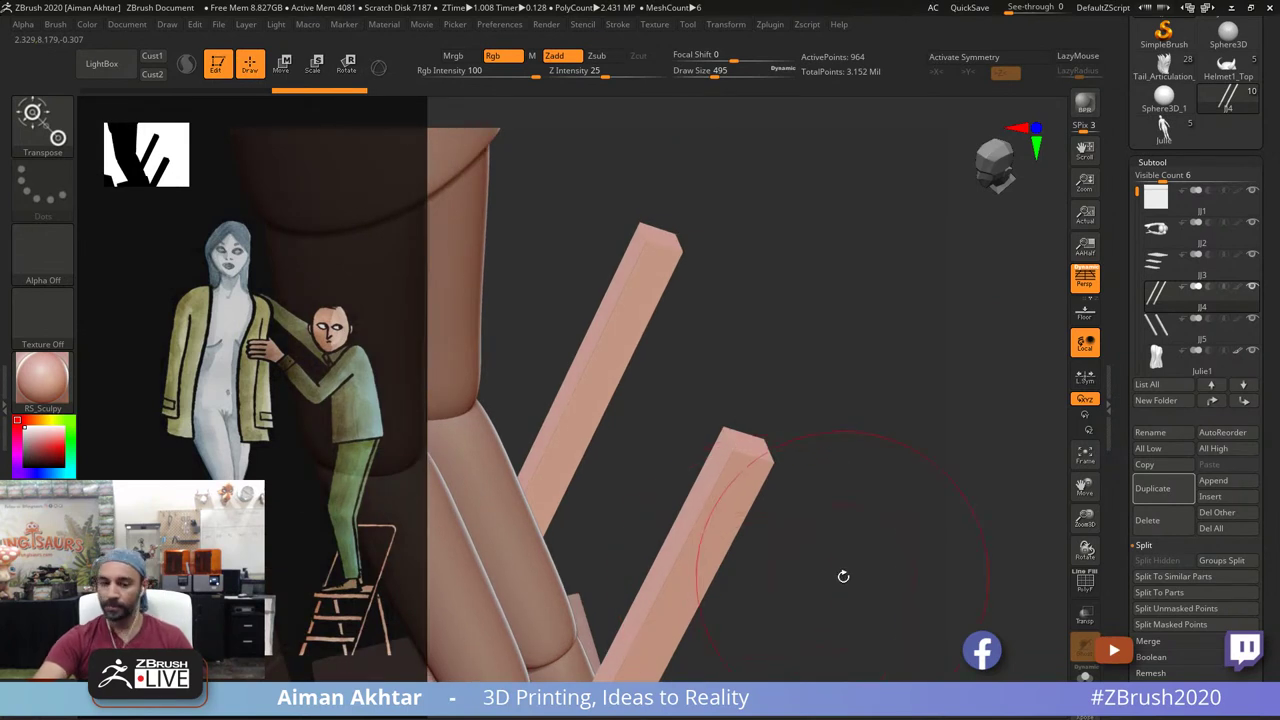
drag(843, 576, 843, 591)
click(349, 72)
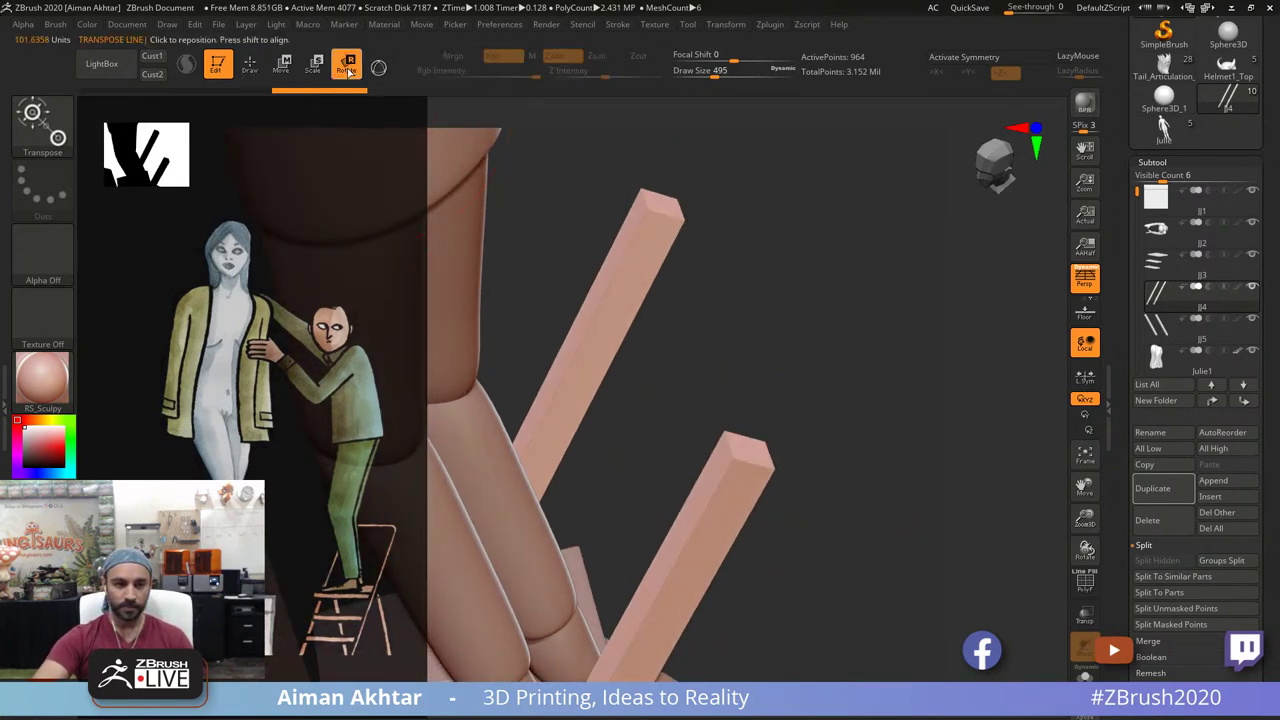
click(283, 68)
click(1079, 591)
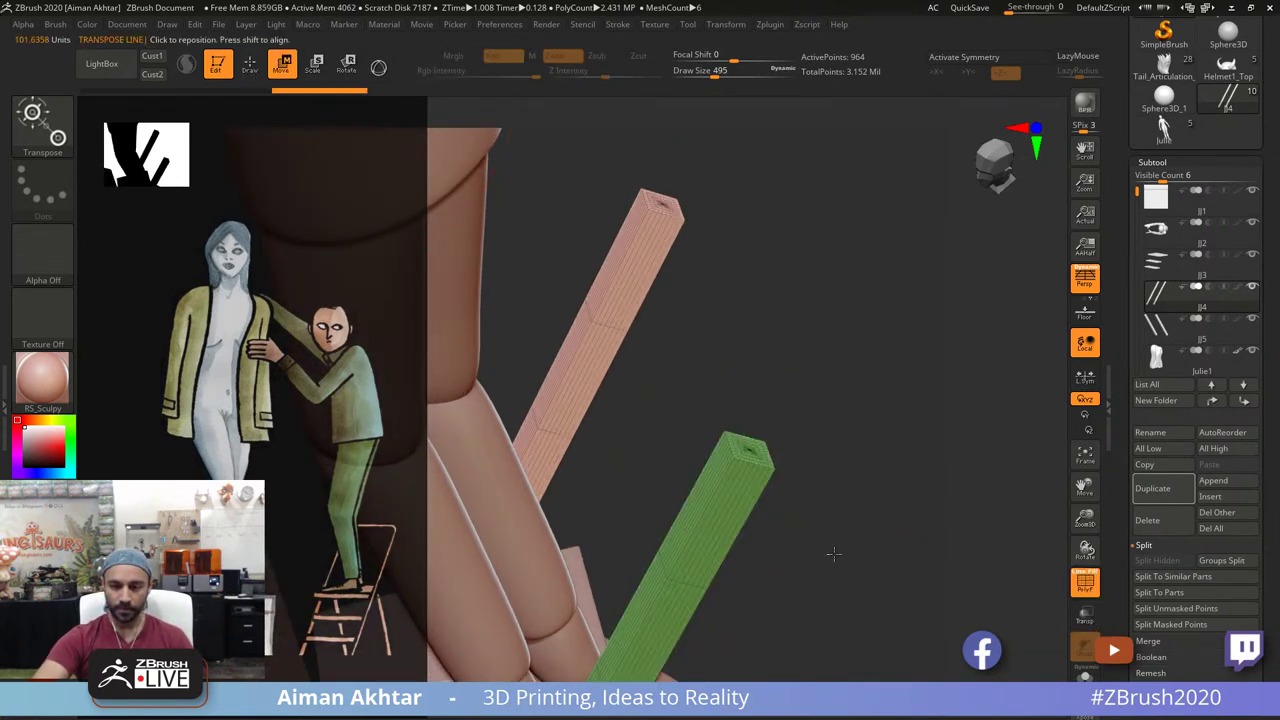
mouse_move(834, 554)
alt+mouse_down()
mouse_move(800, 551)
mouse_move(880, 571)
mouse_move(816, 566)
alt+mouse_up()
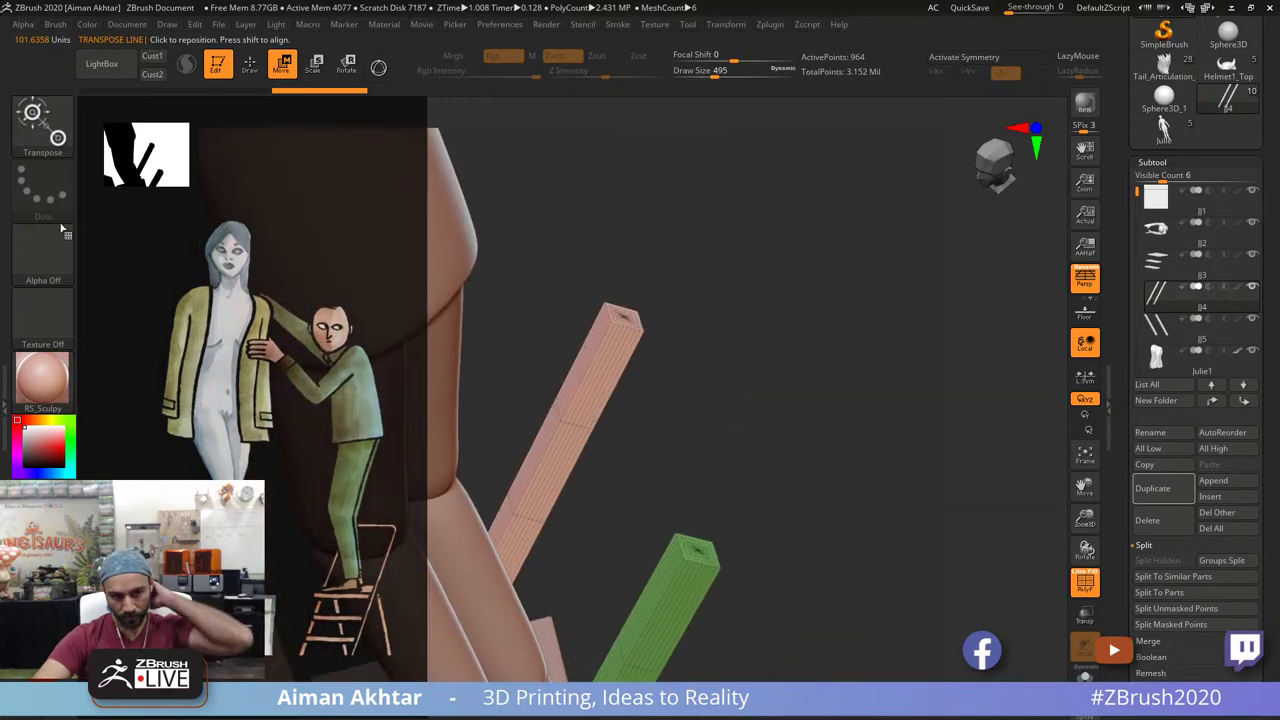
Step: Switch to the Move brush and bring the front side rails and top step into view
click(252, 64)
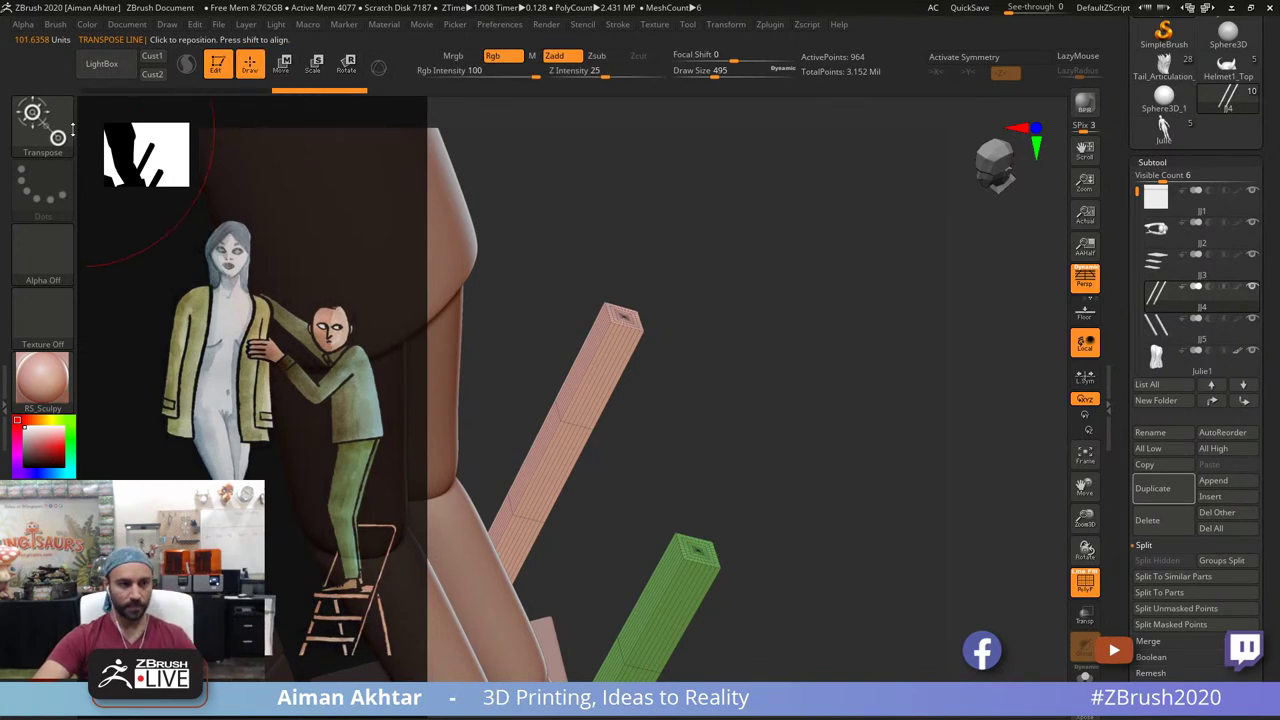
key(b)
key(m)
key(v)
click(43, 135)
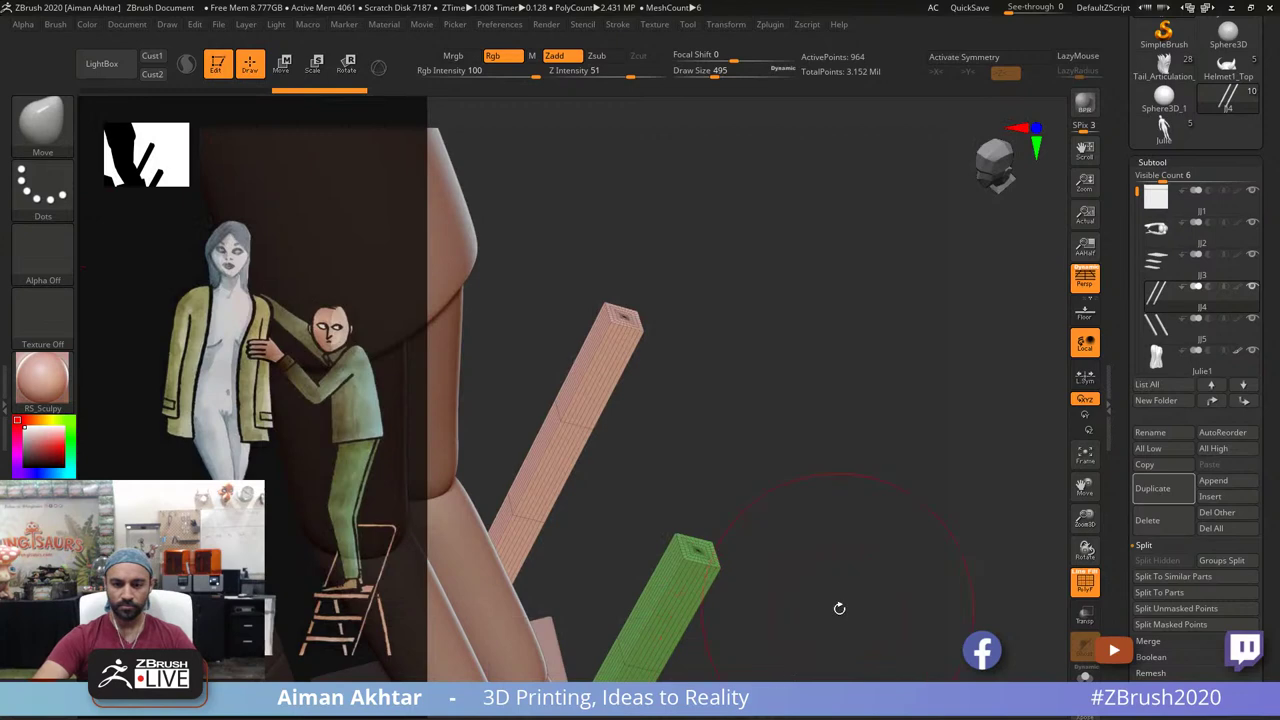
alt+drag(839, 608, 830, 555)
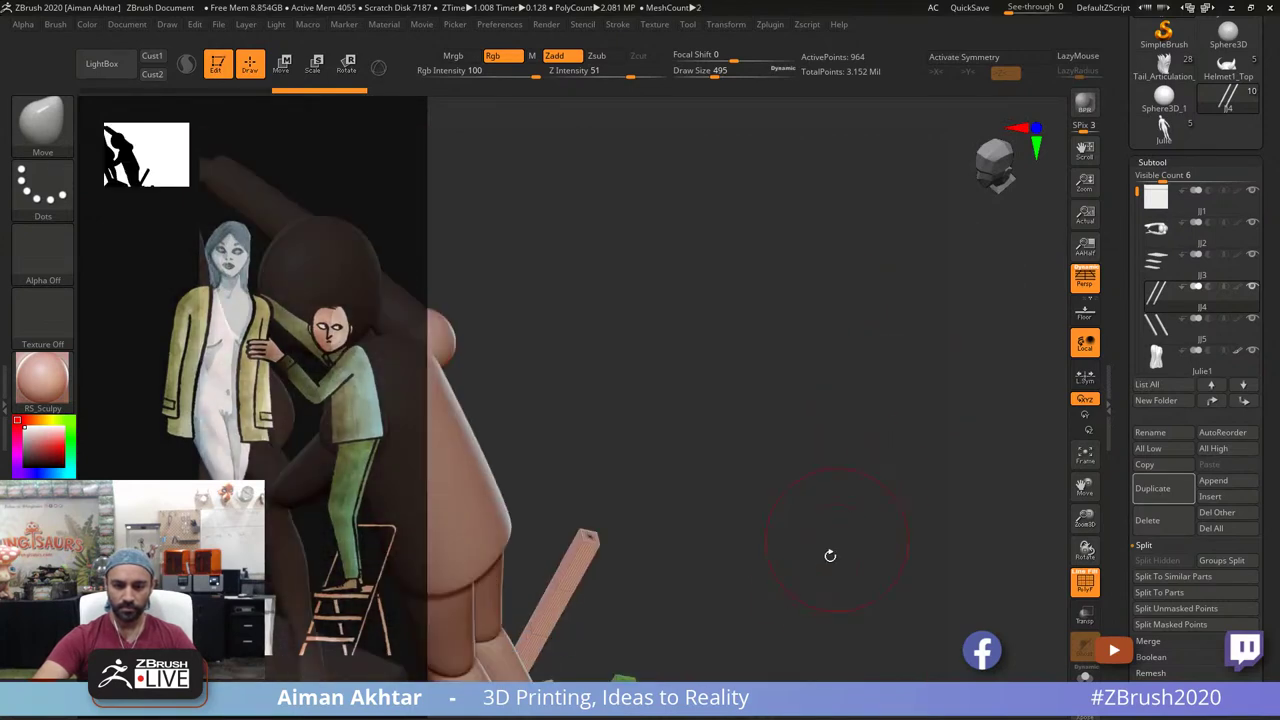
alt+drag(949, 273, 969, 300)
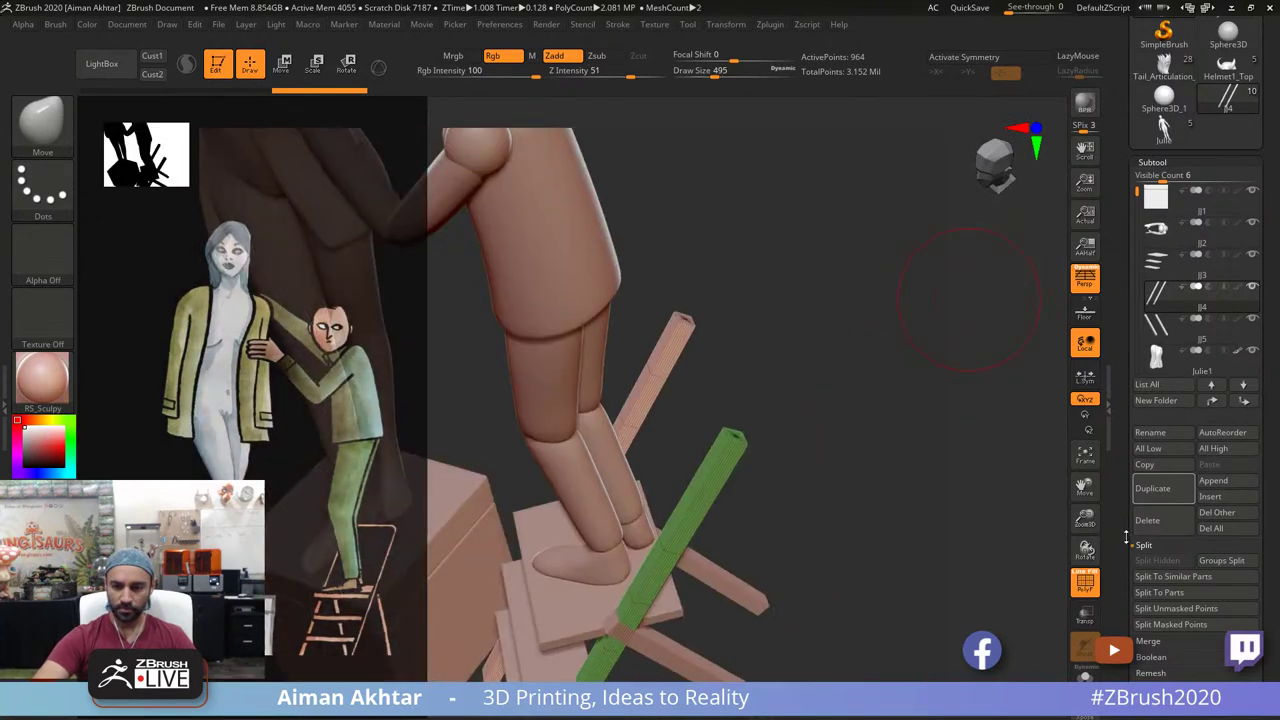
Step: Duplicate the front side rails, isolate the copy, and delete one of its two rails to leave a single bar
click(1171, 490)
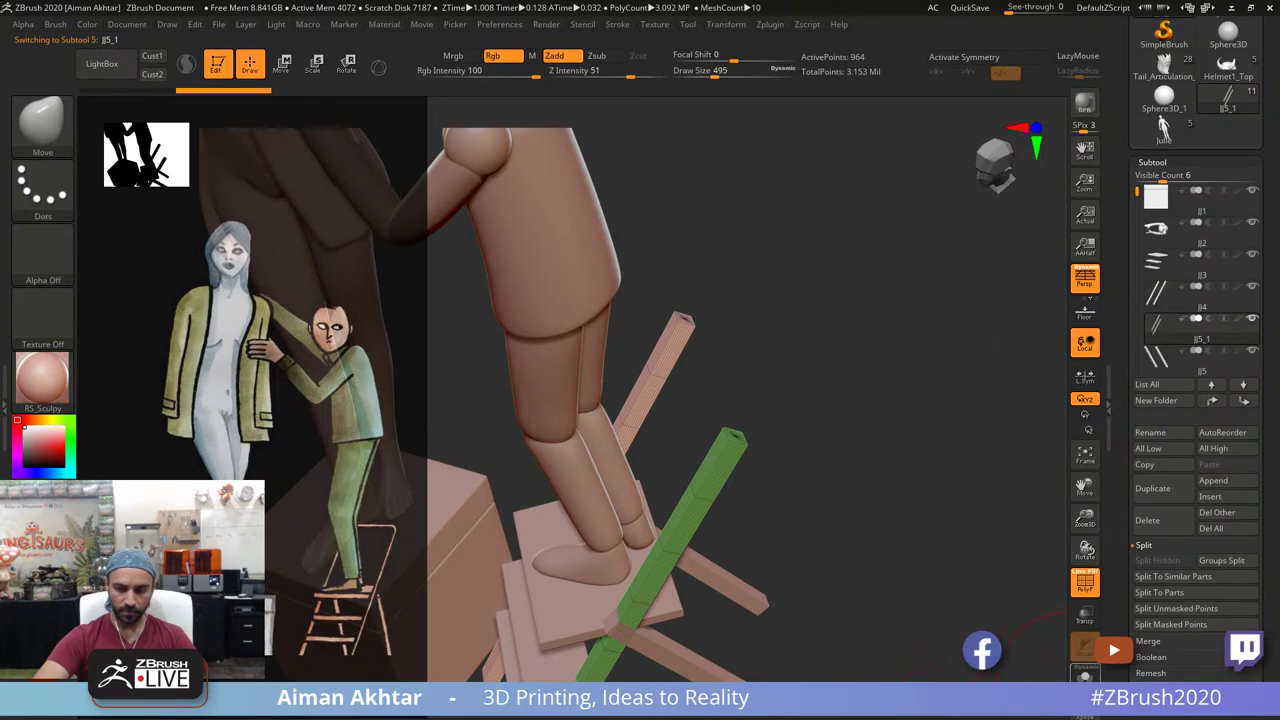
click(1085, 677)
alt+drag(928, 571, 914, 430)
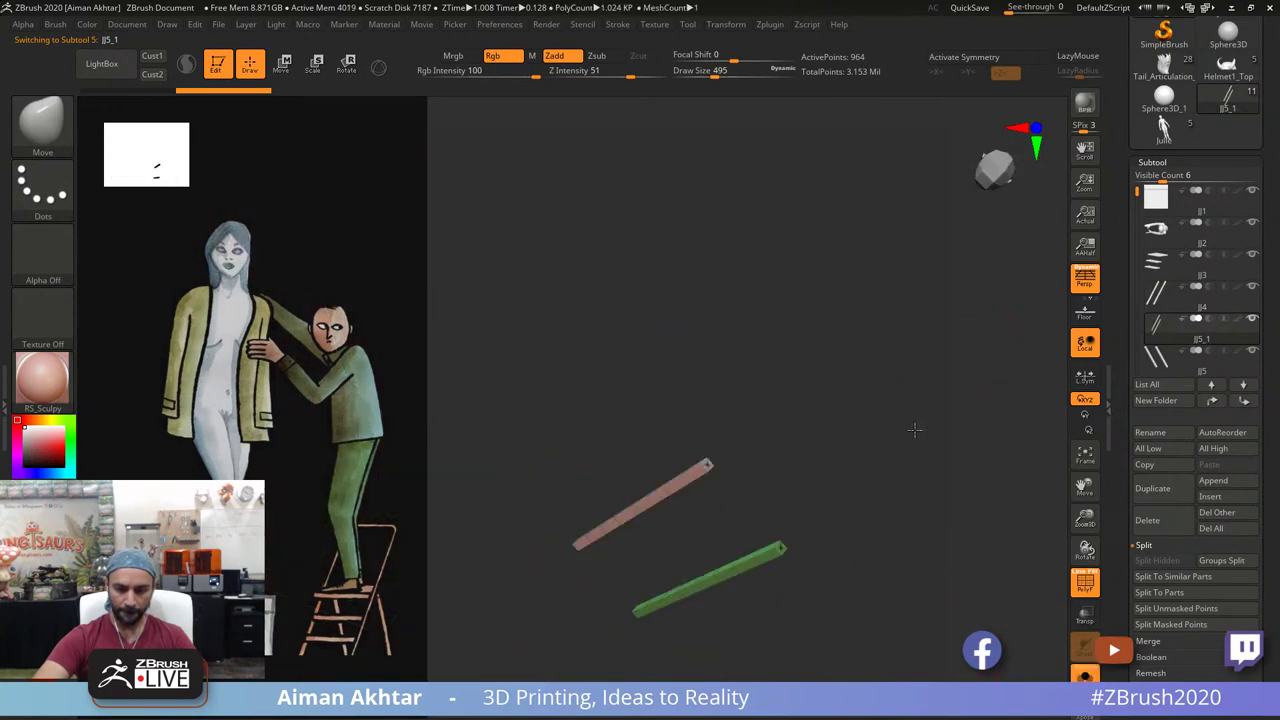
ctrl+shift+click(44, 128)
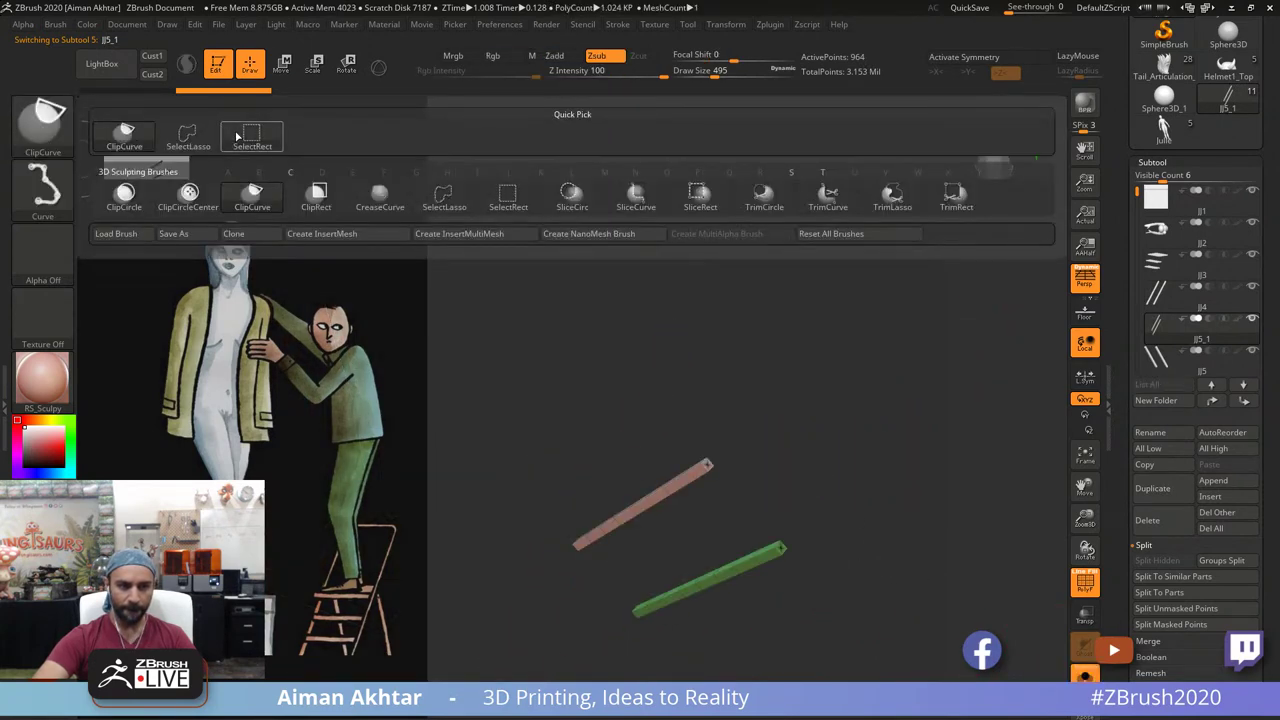
ctrl+shift+click(192, 137)
mouse_move(736, 369)
ctrl+shift+mouse_down()
mouse_move(815, 463)
mouse_move(495, 598)
mouse_move(498, 585)
ctrl+shift+mouse_up()
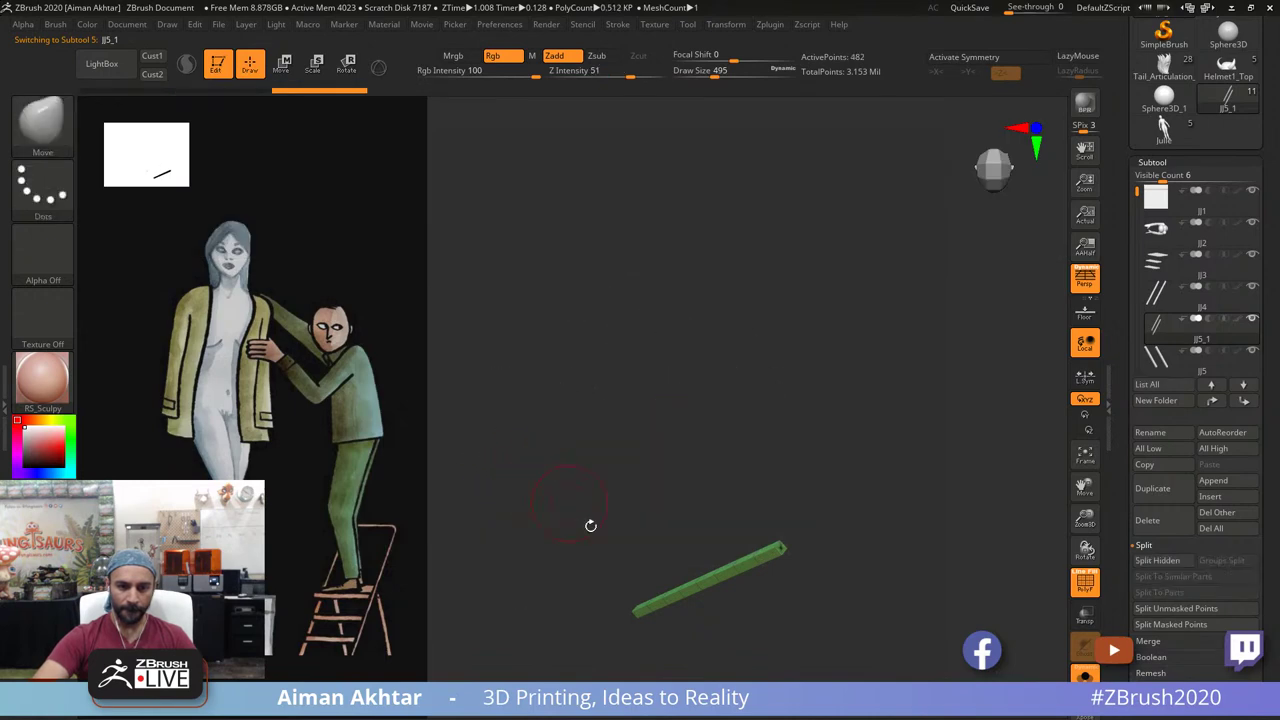
key(Delete)
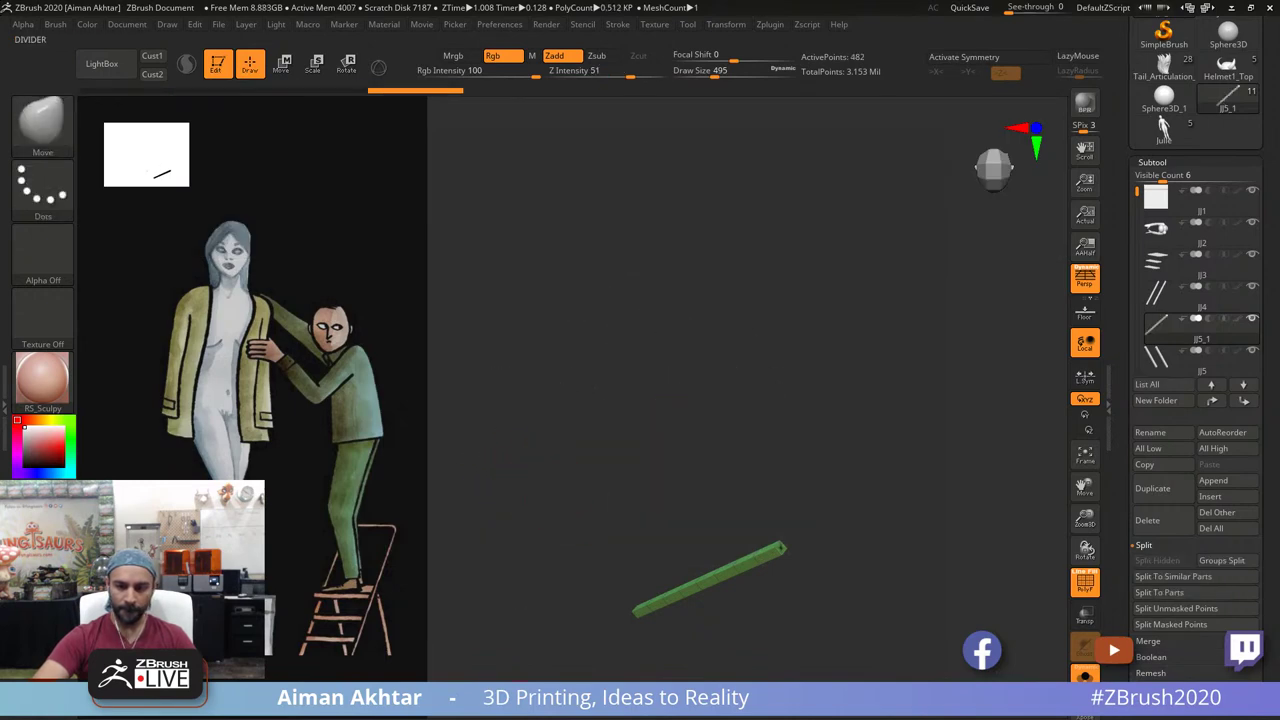
Step: Show the whole model again and try placing a rotation transpose line at the single bar's upper end
click(378, 68)
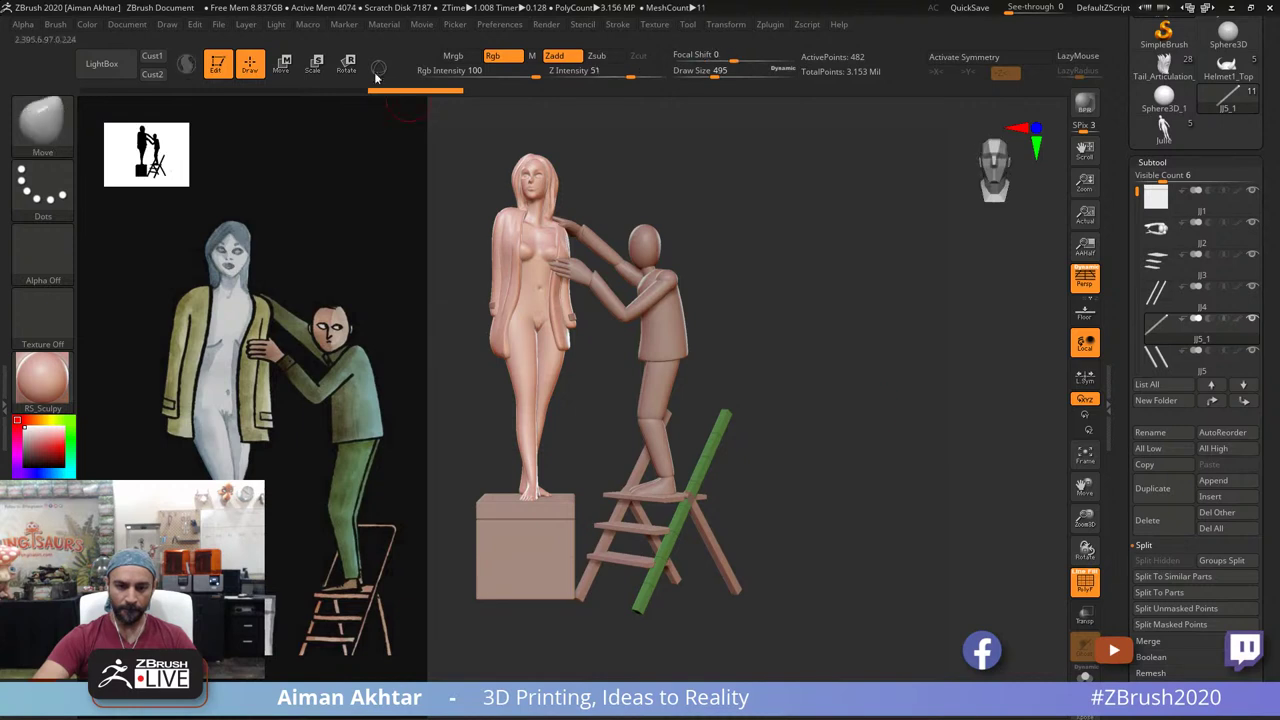
click(347, 65)
click(729, 413)
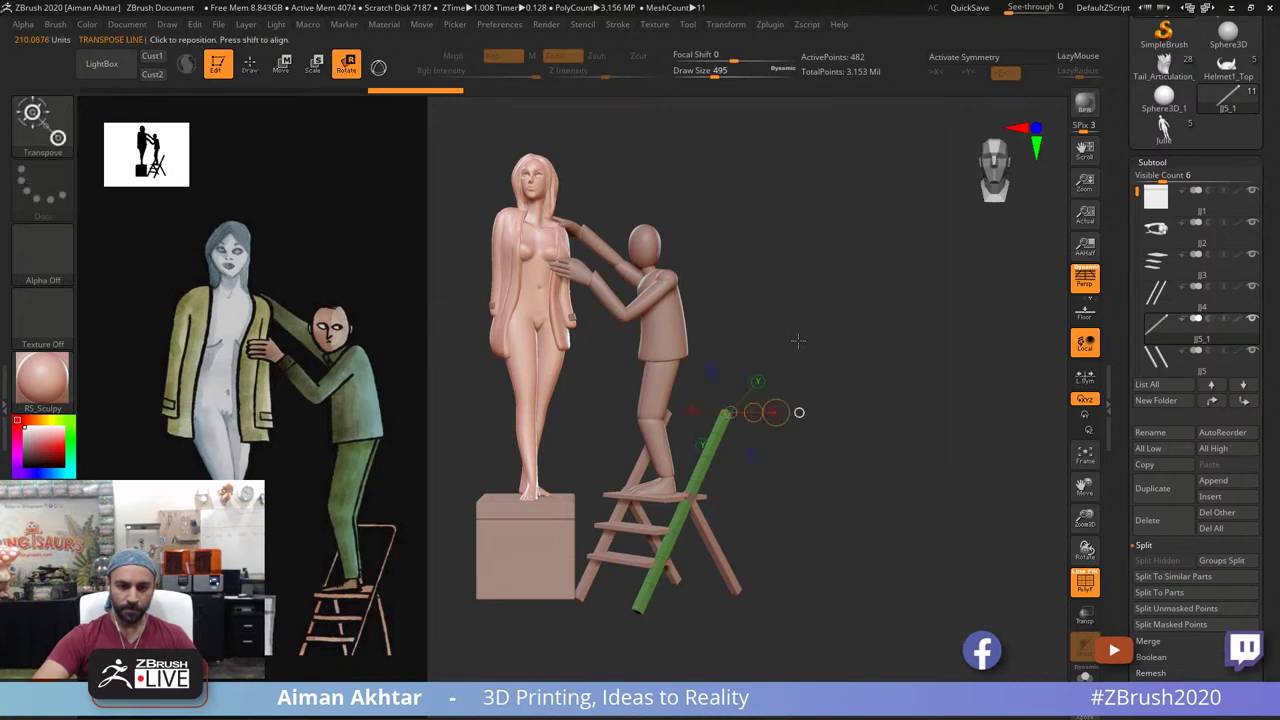
drag(799, 341, 588, 512)
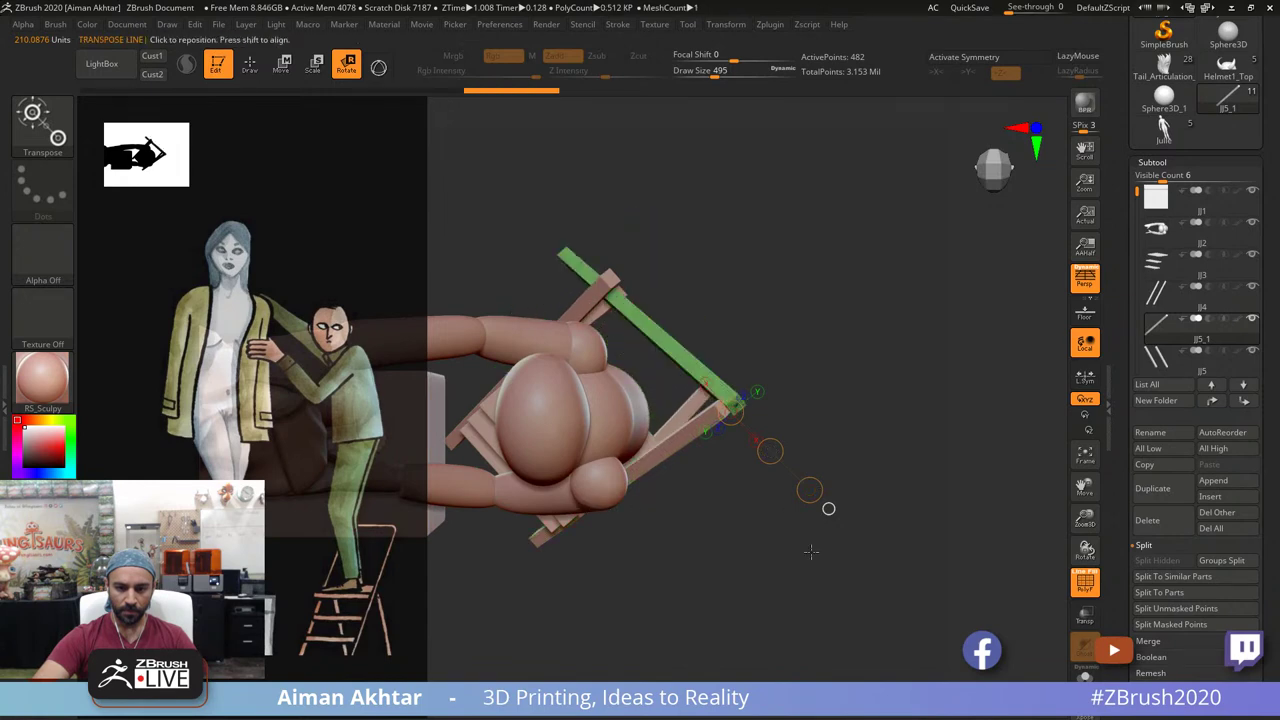
drag(811, 551, 914, 435)
key(ctrl+z)
drag(884, 532, 865, 544)
Step: Centre the gizmo on the duplicated single bar
click(378, 68)
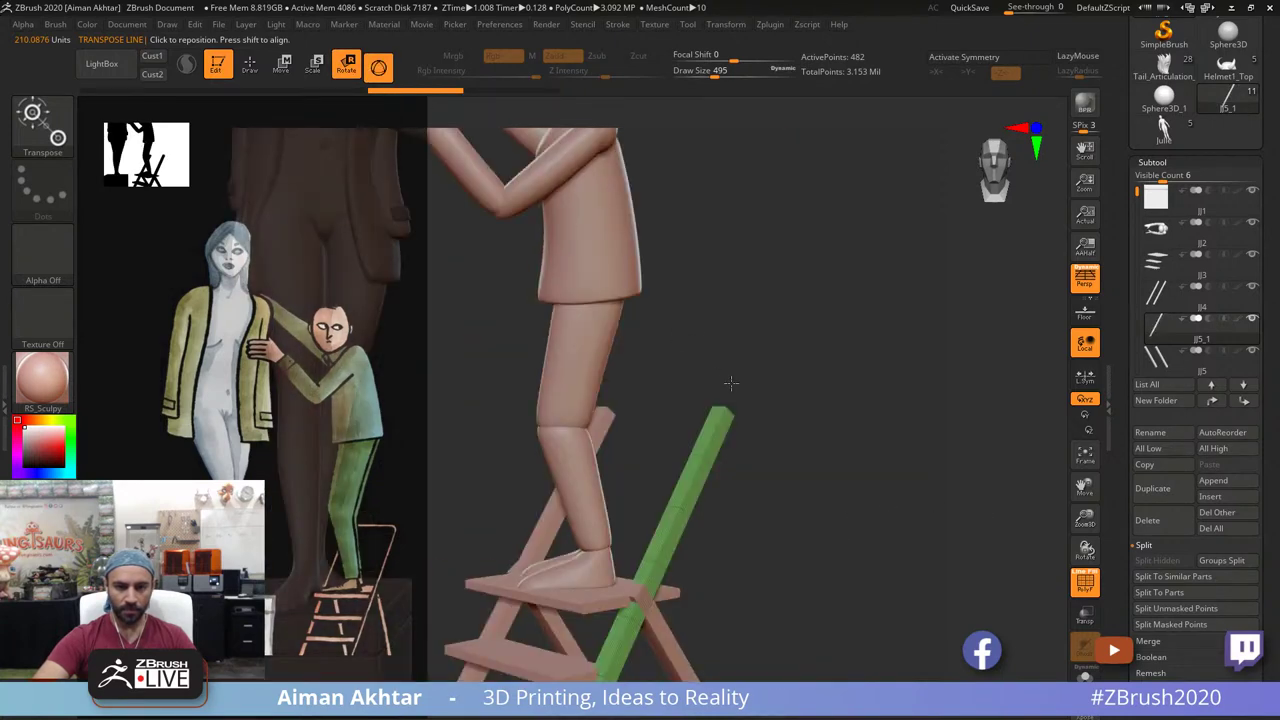
alt+drag(813, 493, 819, 142)
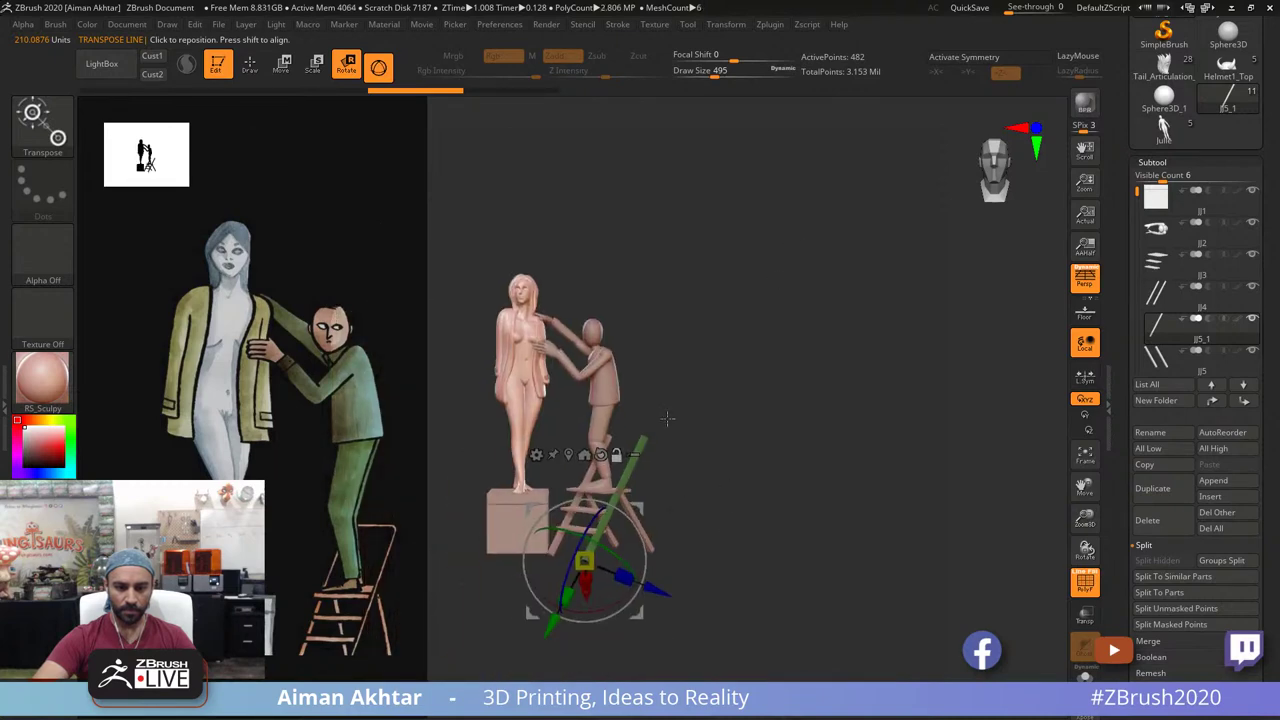
click(569, 455)
alt+drag(729, 440, 937, 546)
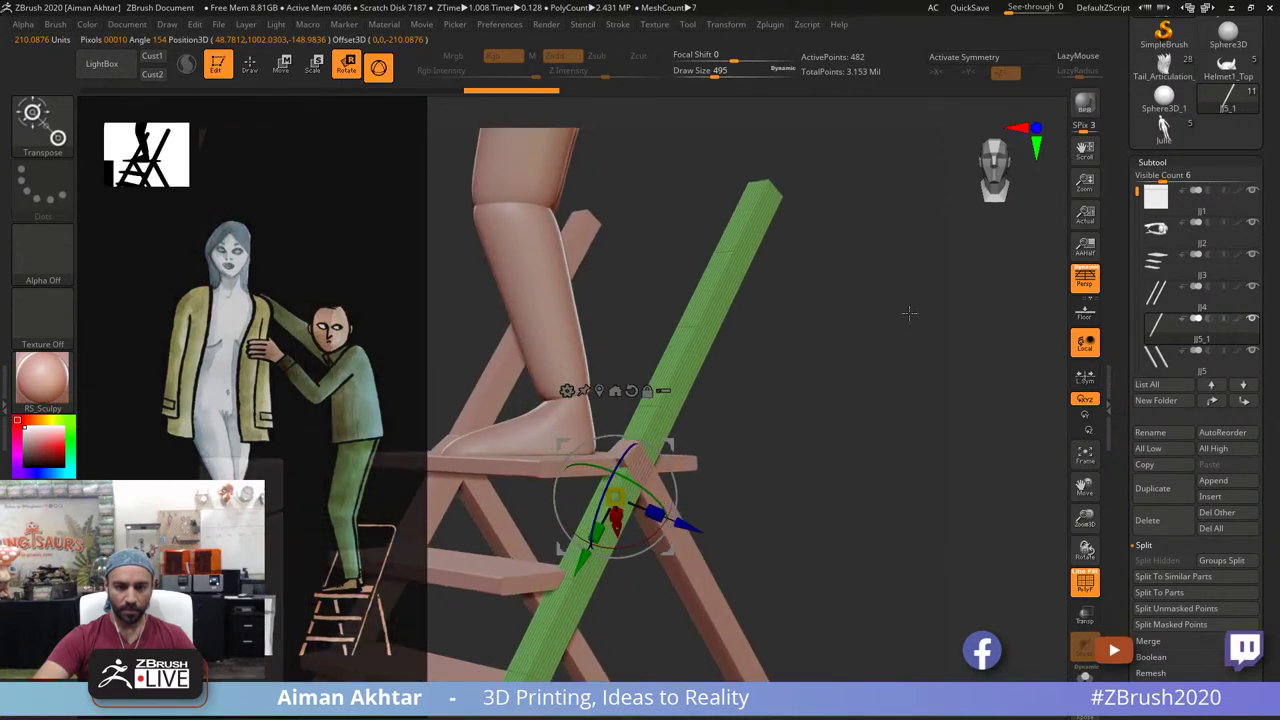
alt+drag(914, 306, 837, 480)
Step: Use the transpose line to relocate the gizmo to the upper end of the duplicated single bar
click(354, 74)
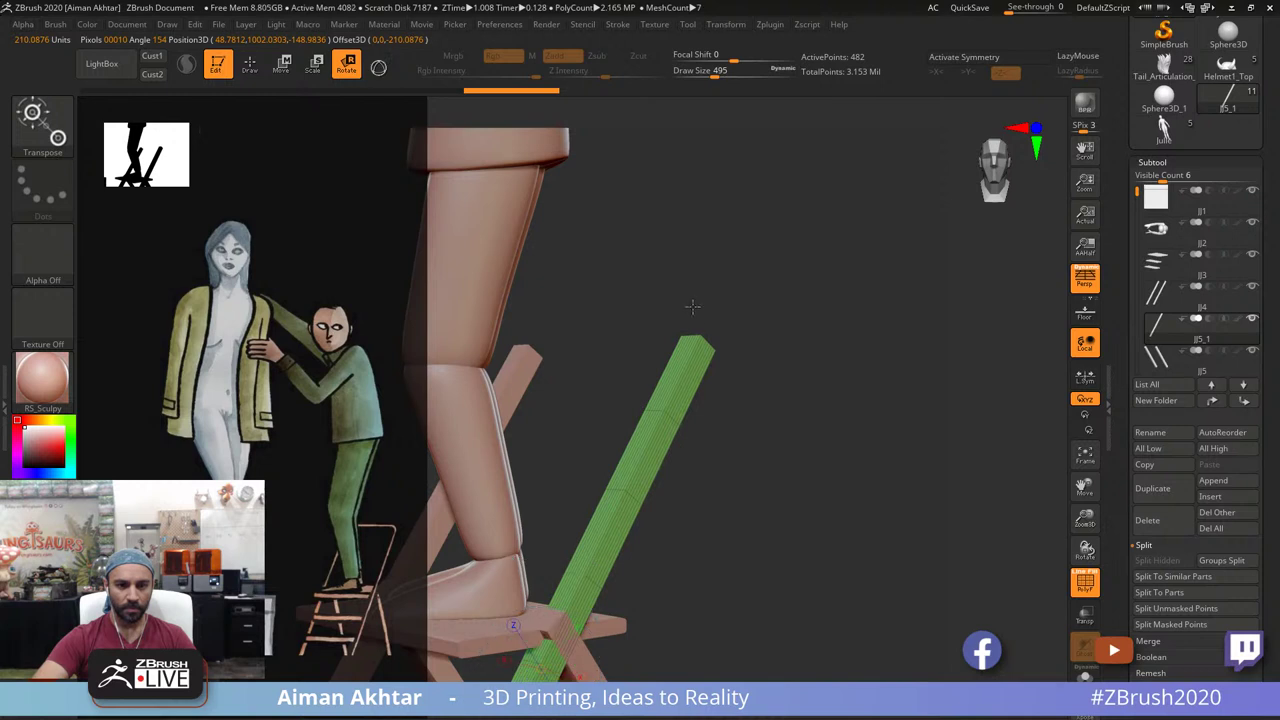
click(675, 421)
click(378, 68)
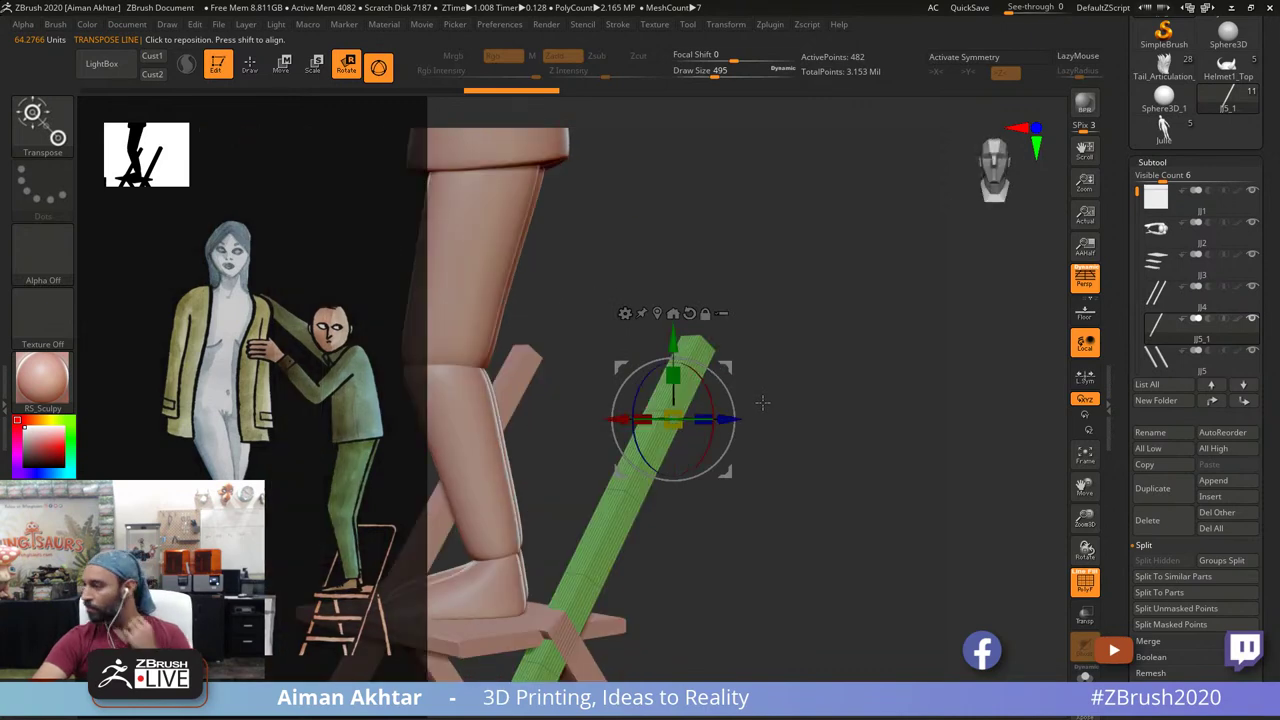
drag(826, 398, 443, 111)
key(y)
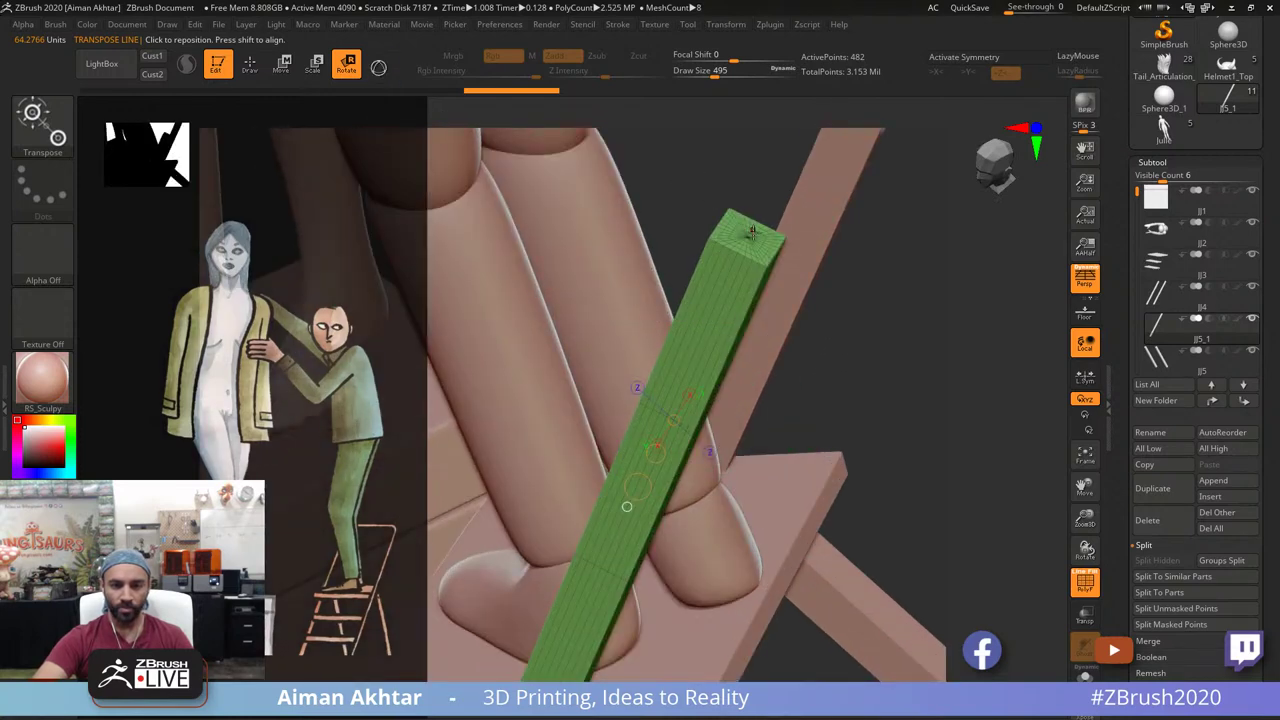
drag(748, 237, 773, 177)
alt+drag(855, 327, 824, 232)
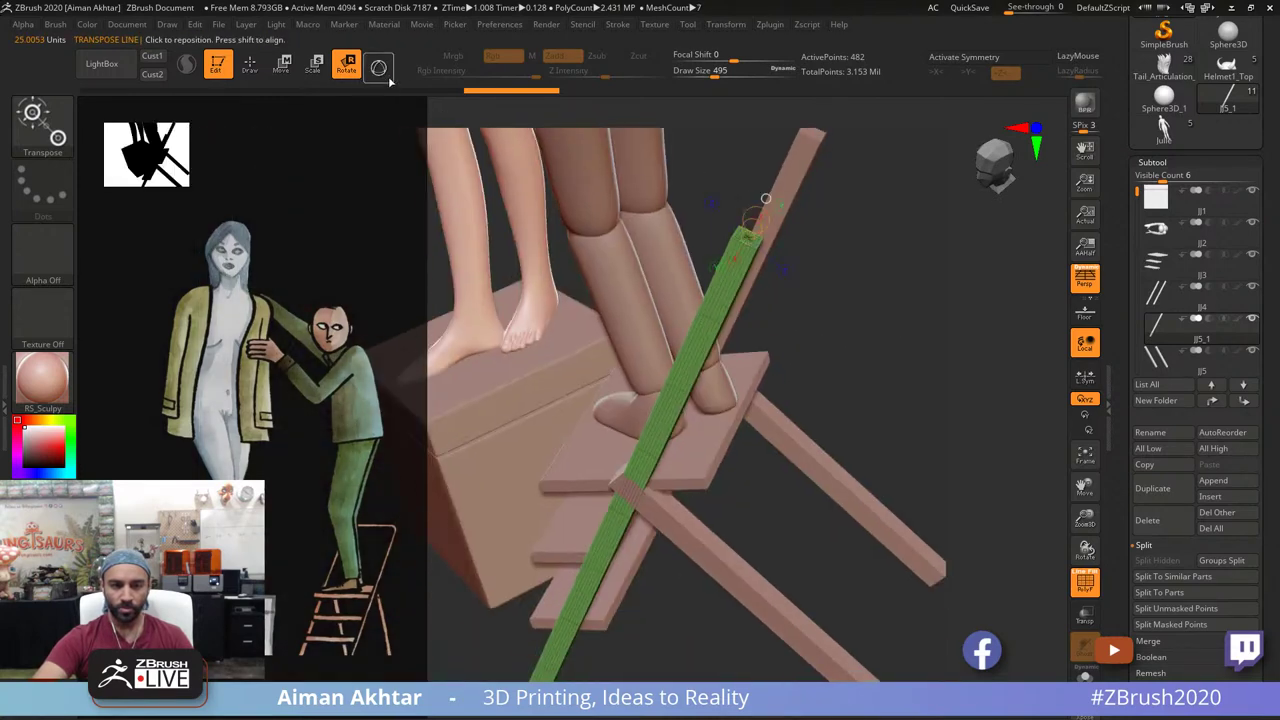
click(382, 74)
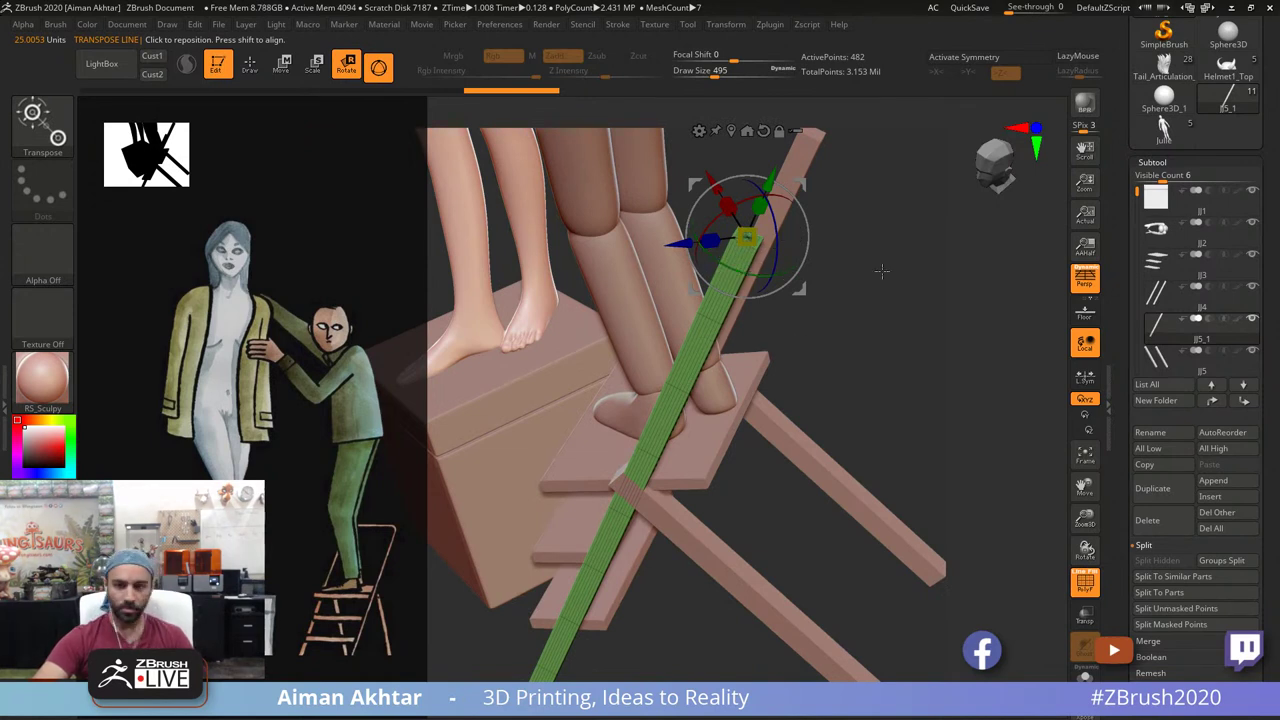
Step: Examine the duplicated bar's alignment with the side rail, top step and rear legs from several angles
drag(880, 271, 631, 387)
mouse_move(876, 441)
mouse_down()
mouse_move(818, 468)
mouse_move(965, 470)
mouse_up()
key(q)
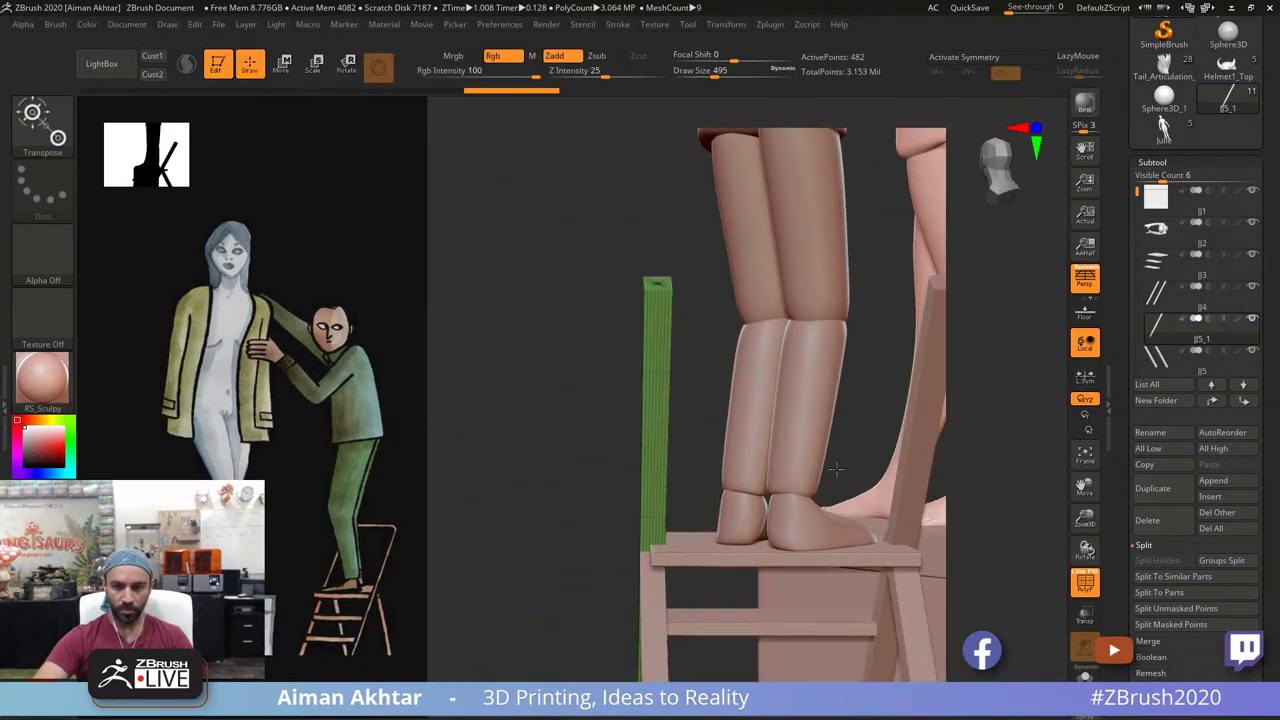
click(345, 66)
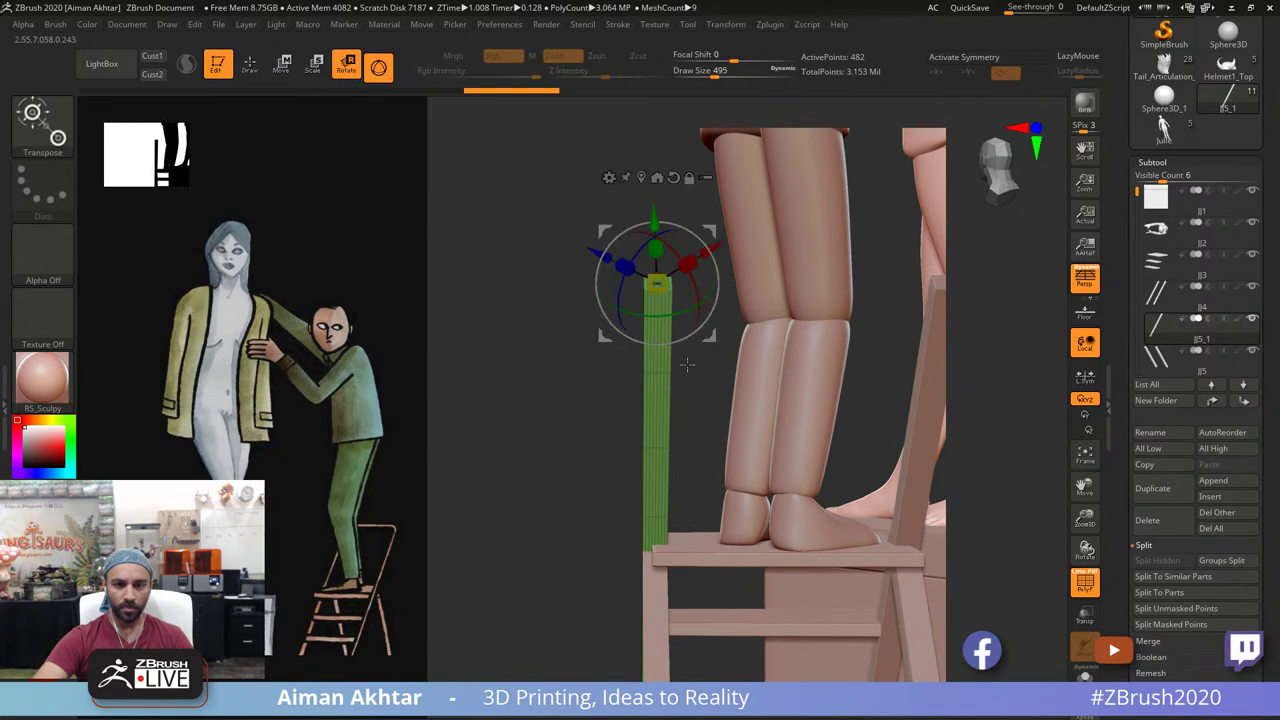
drag(699, 366, 681, 427)
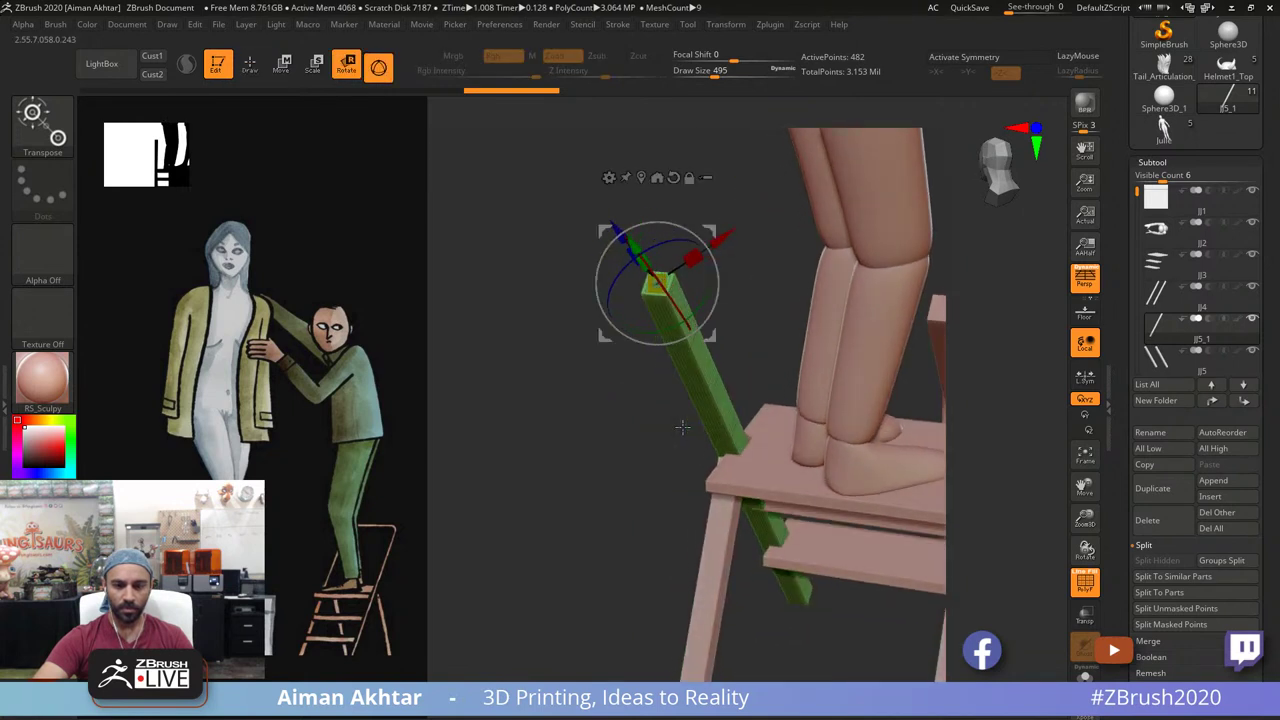
click(379, 69)
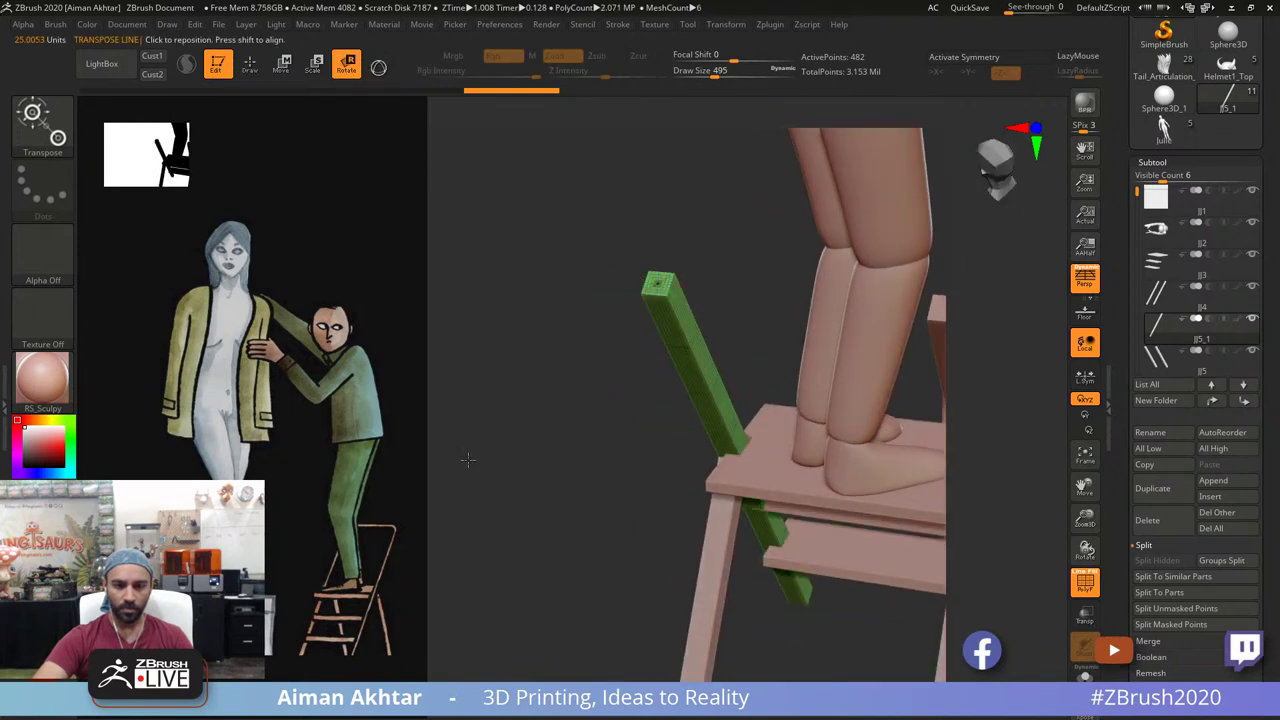
alt+drag(468, 460, 446, 463)
mouse_move(529, 349)
mouse_down()
mouse_move(762, 386)
mouse_move(760, 372)
mouse_up()
drag(480, 480, 547, 437)
alt+drag(797, 433, 781, 397)
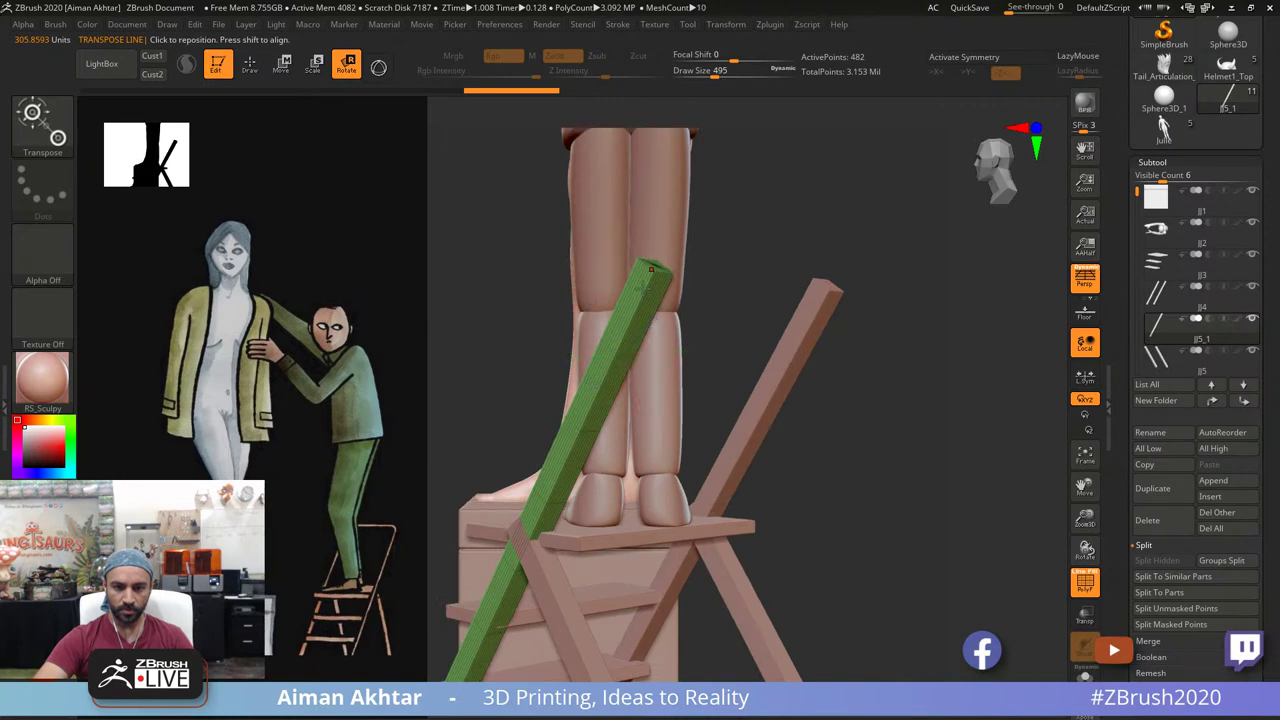
Step: Select the original pair of front side rails with the gizmo shown and compare the ladder with the reference drawing
alt+click(642, 289)
key(y)
drag(848, 428, 934, 446)
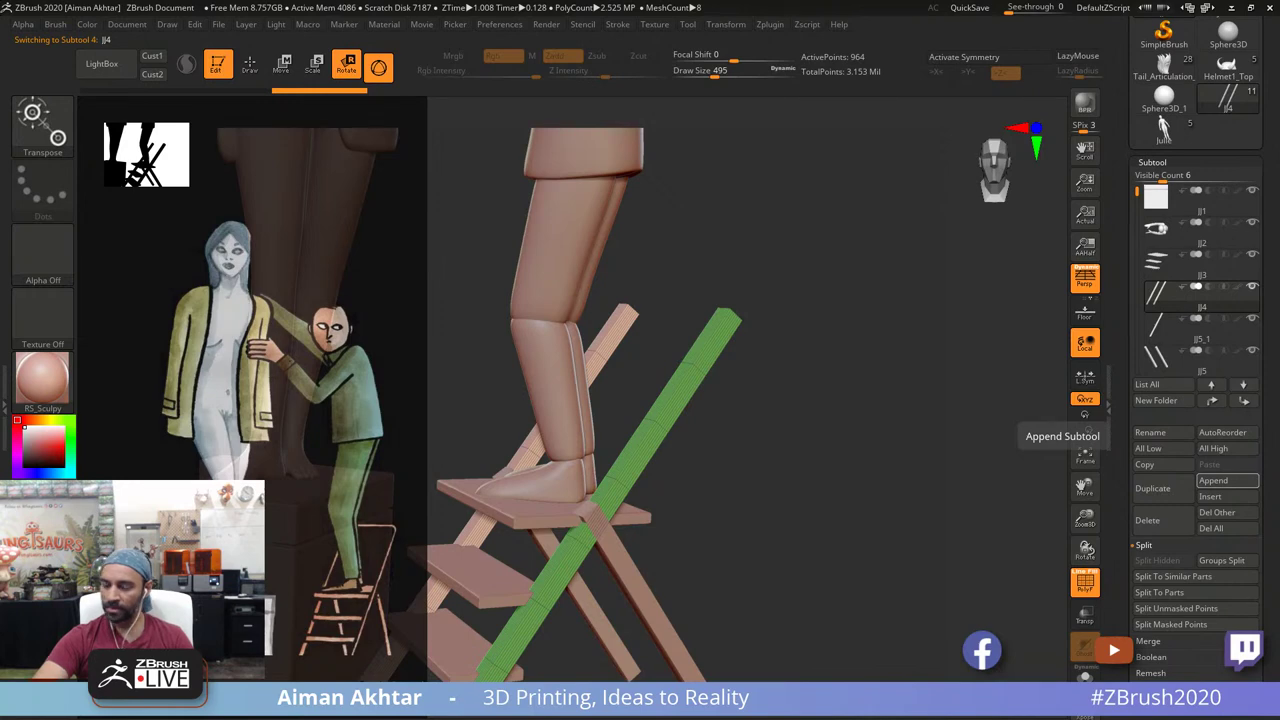
drag(814, 571, 784, 551)
drag(860, 477, 430, 519)
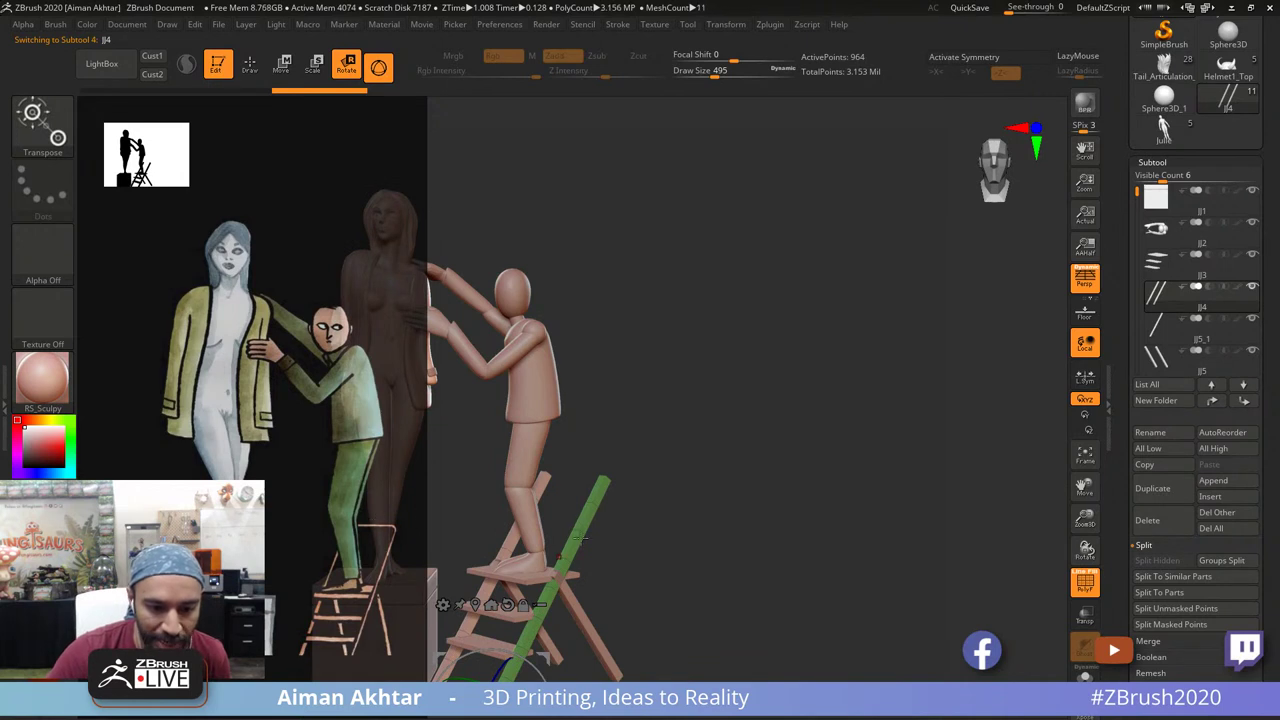
alt+drag(788, 526, 949, 449)
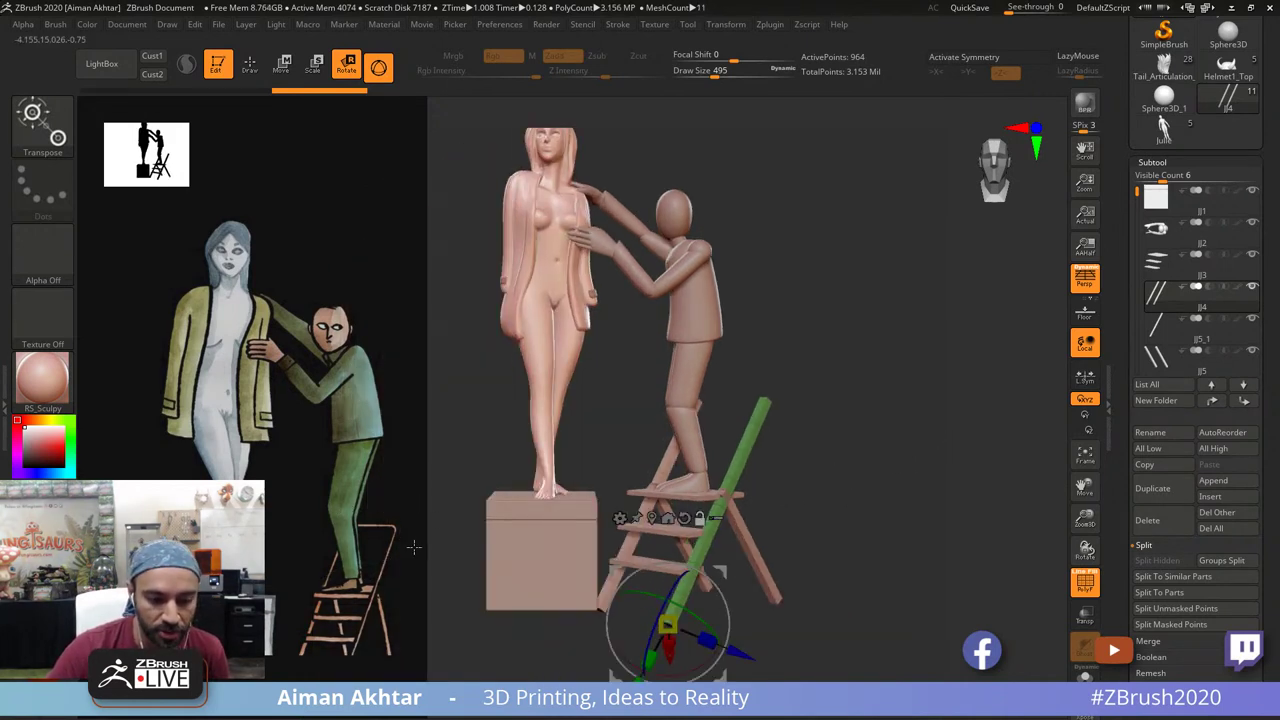
Step: Compare the ladder and side rails with the reference drawing, viewing them from the front and from behind
drag(846, 492, 849, 496)
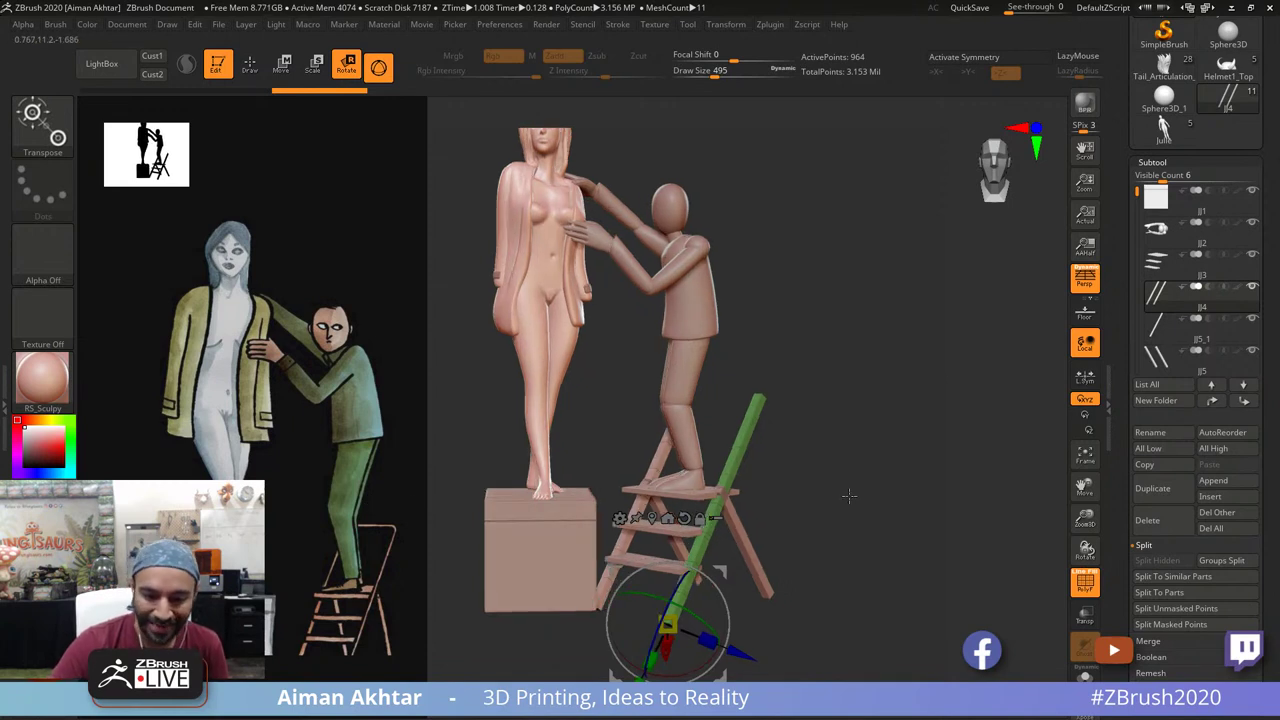
key(q)
drag(845, 548, 854, 548)
key(w)
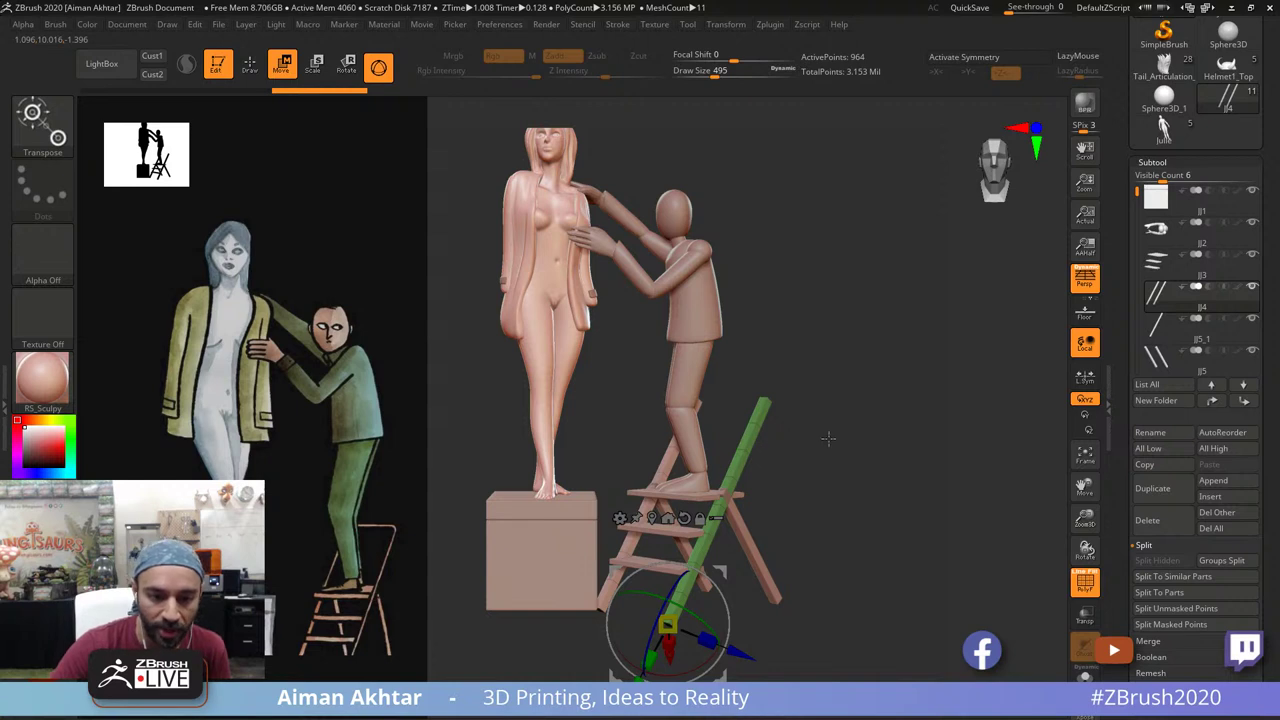
alt+drag(828, 438, 831, 443)
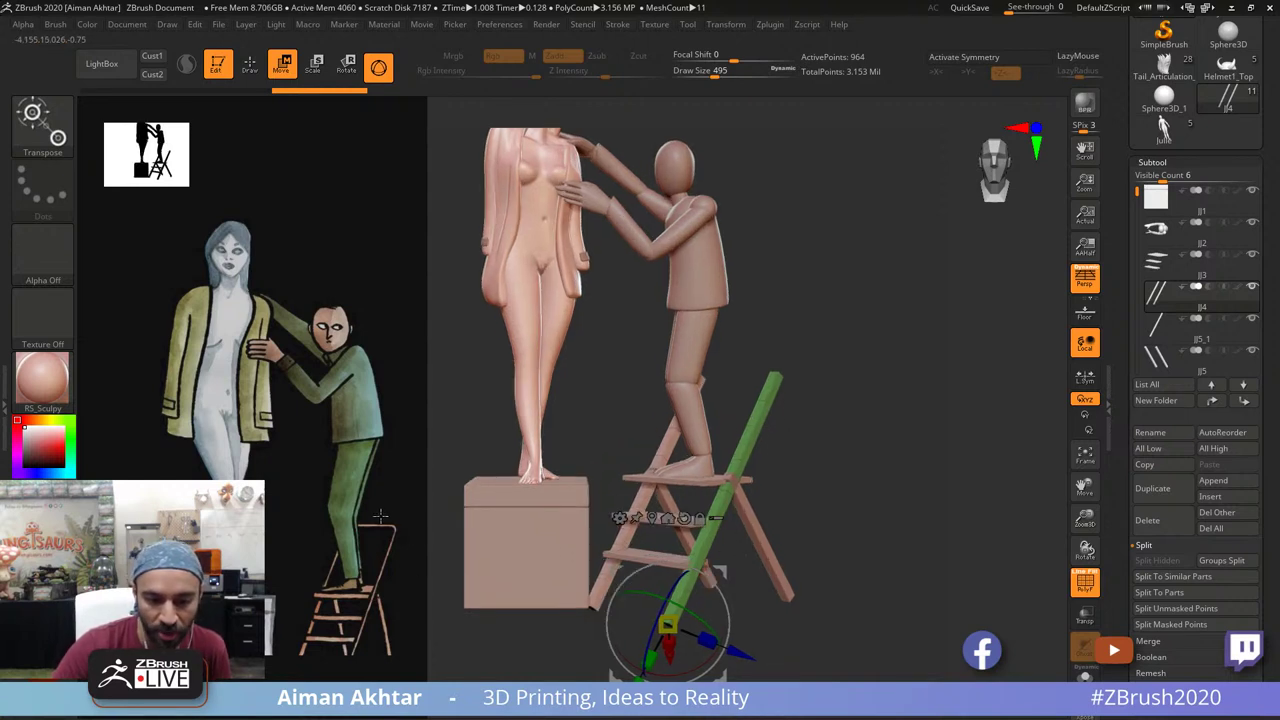
alt+drag(930, 466, 921, 466)
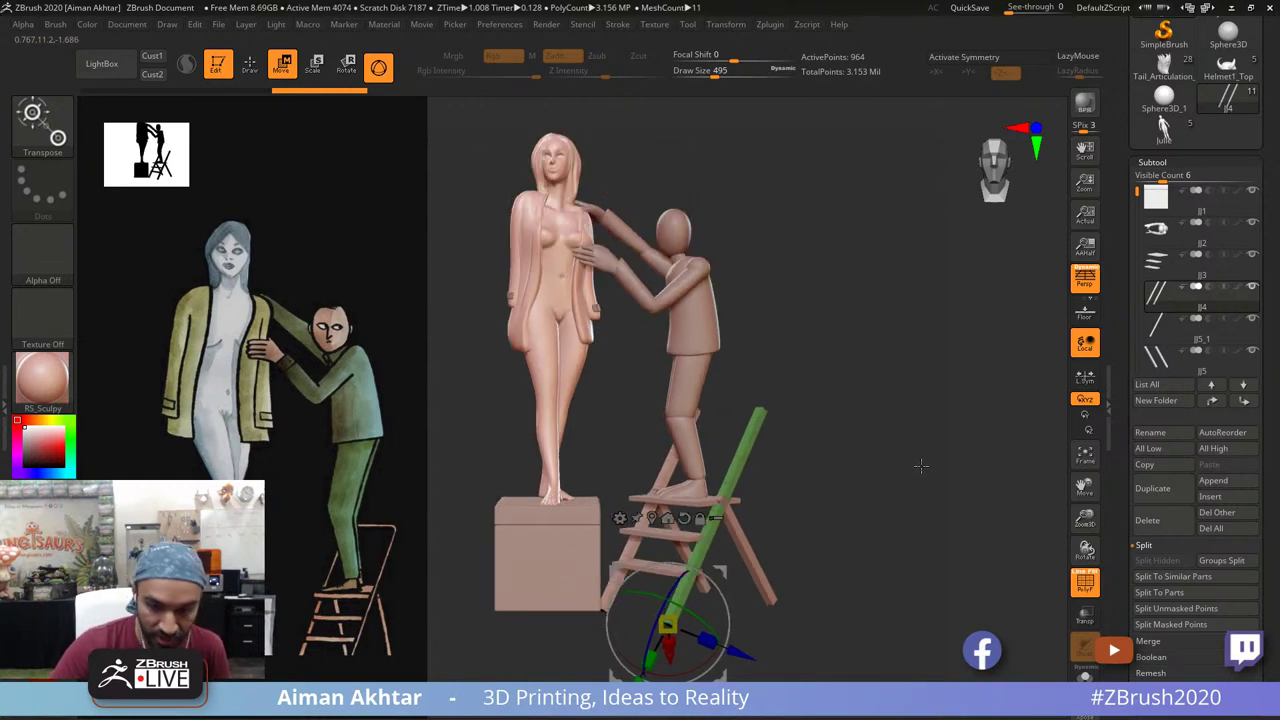
key(q)
alt+drag(860, 571, 786, 513)
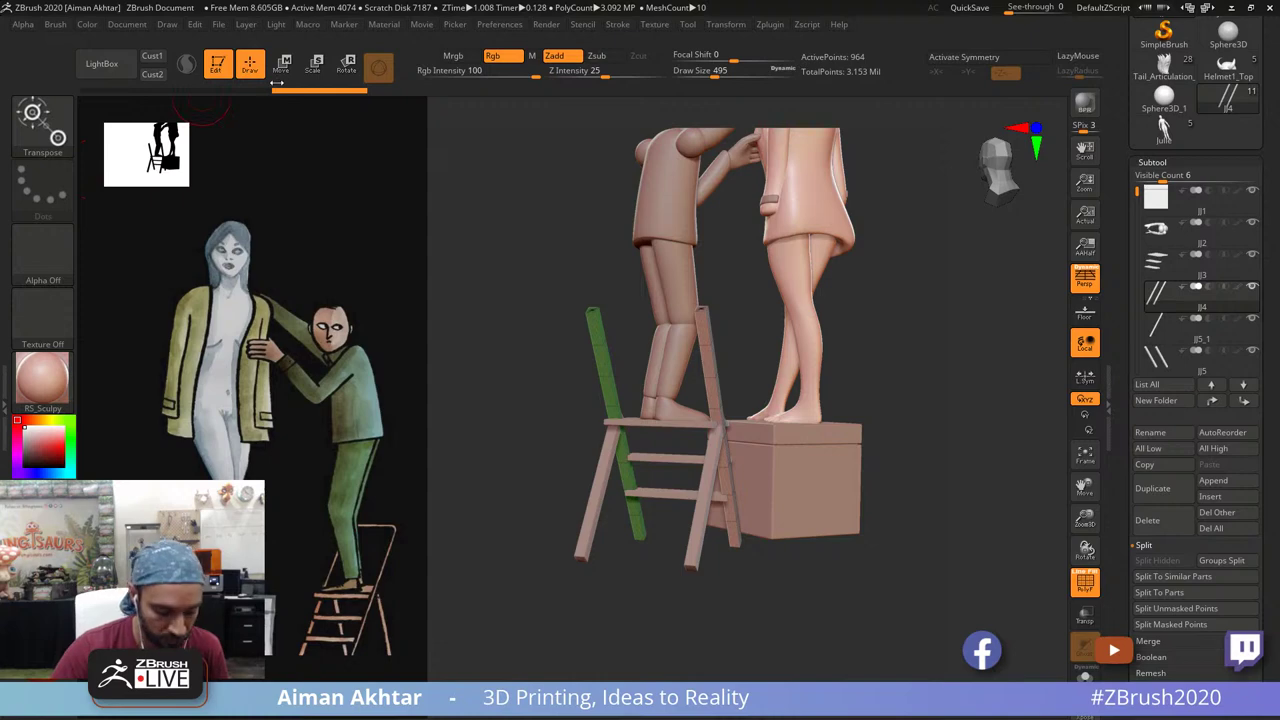
Step: Choose the IMM Primitives brush with its Insert Cube shape for building at the upper ends of the side rails
click(41, 133)
click(770, 357)
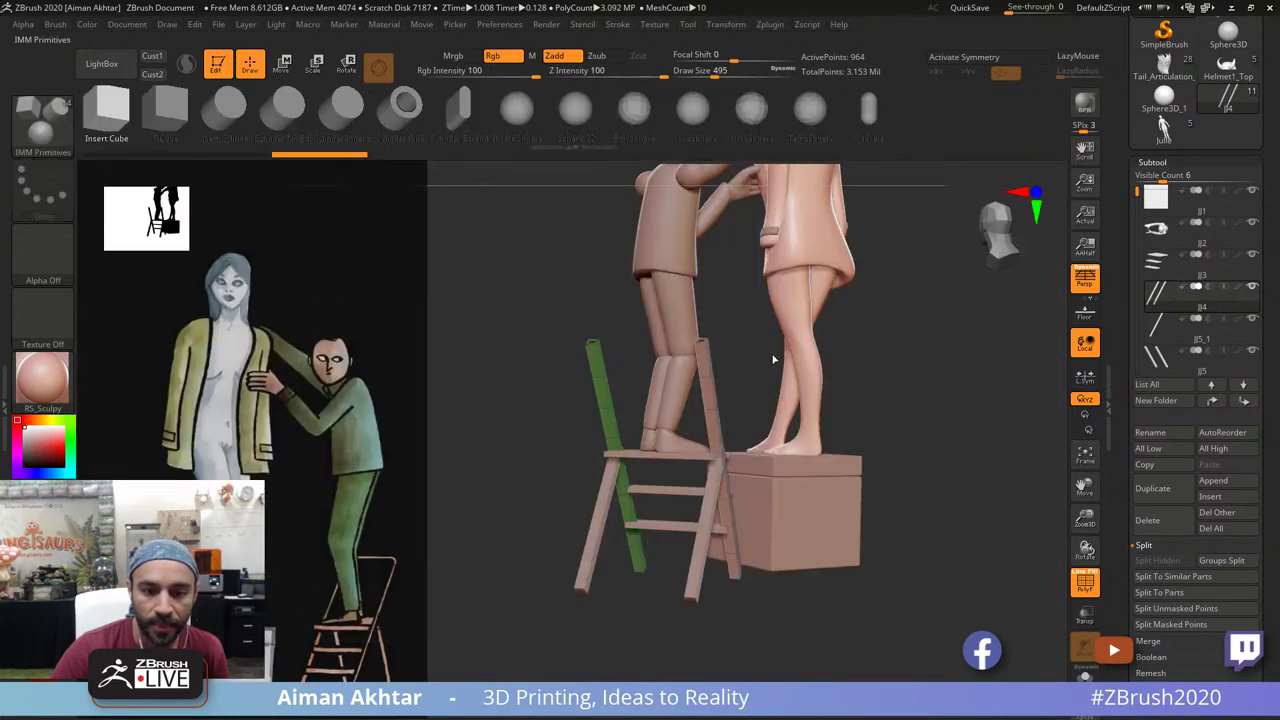
drag(472, 280, 498, 325)
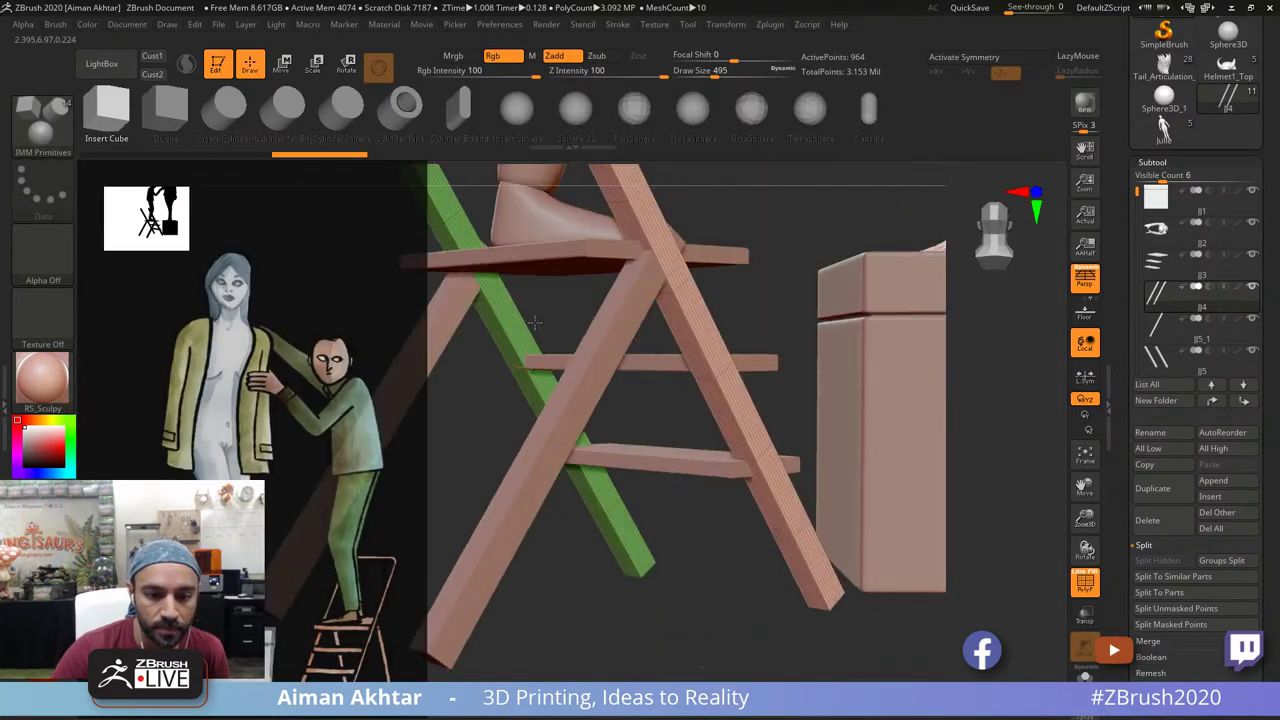
mouse_move(472, 371)
alt+mouse_down()
mouse_move(534, 446)
mouse_move(562, 556)
alt+mouse_up()
alt+drag(505, 265, 704, 586)
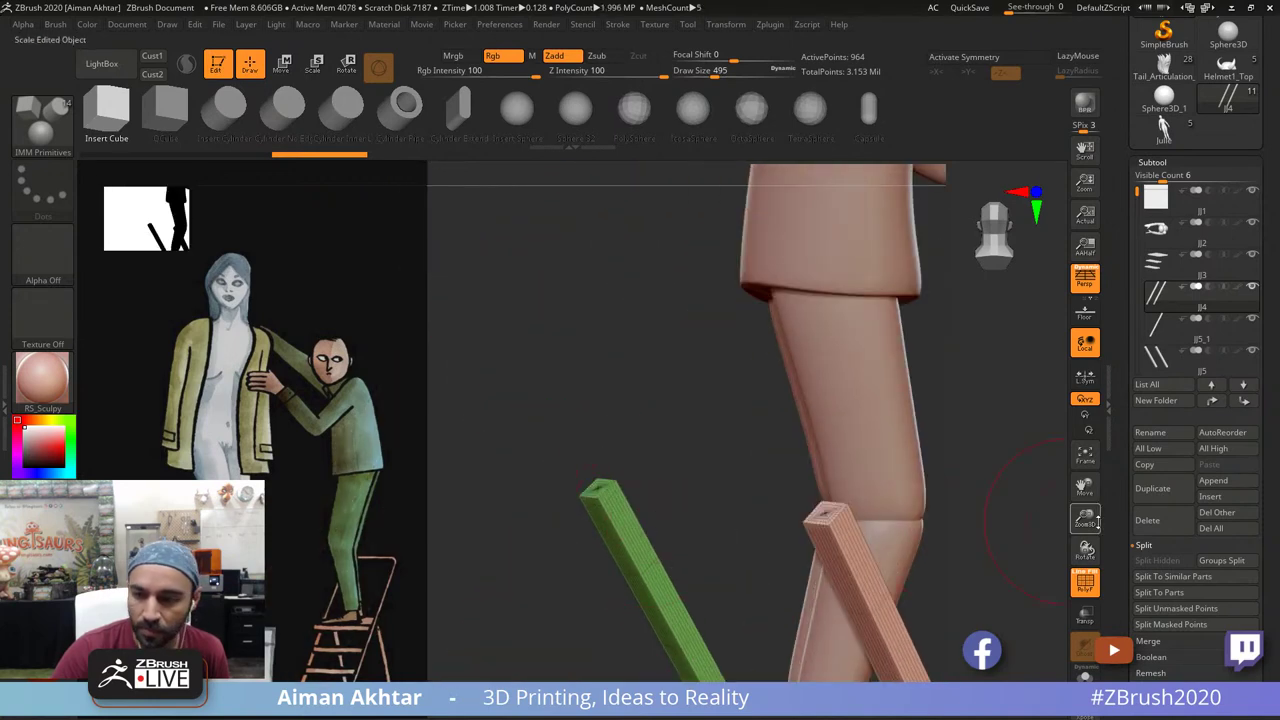
Step: Delete the duplicated single bar subtool and leave Solo mode to show the rest of the model
click(1158, 336)
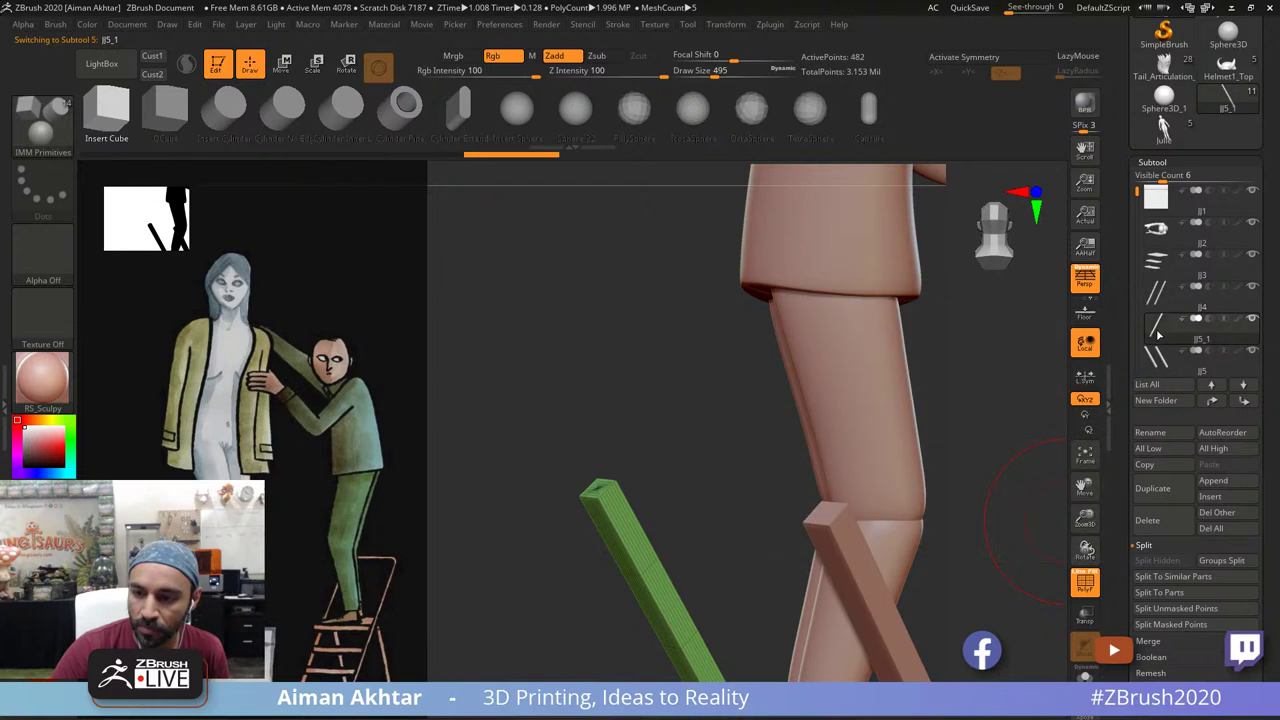
click(1163, 523)
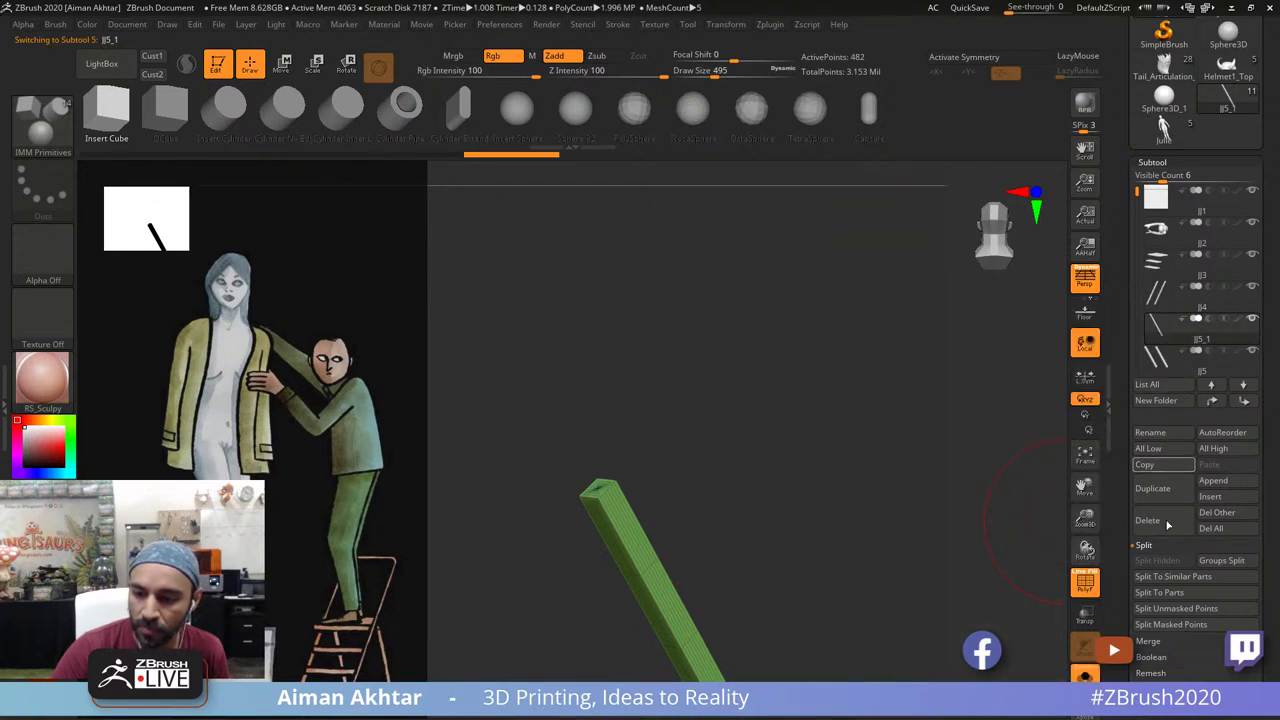
click(1181, 531)
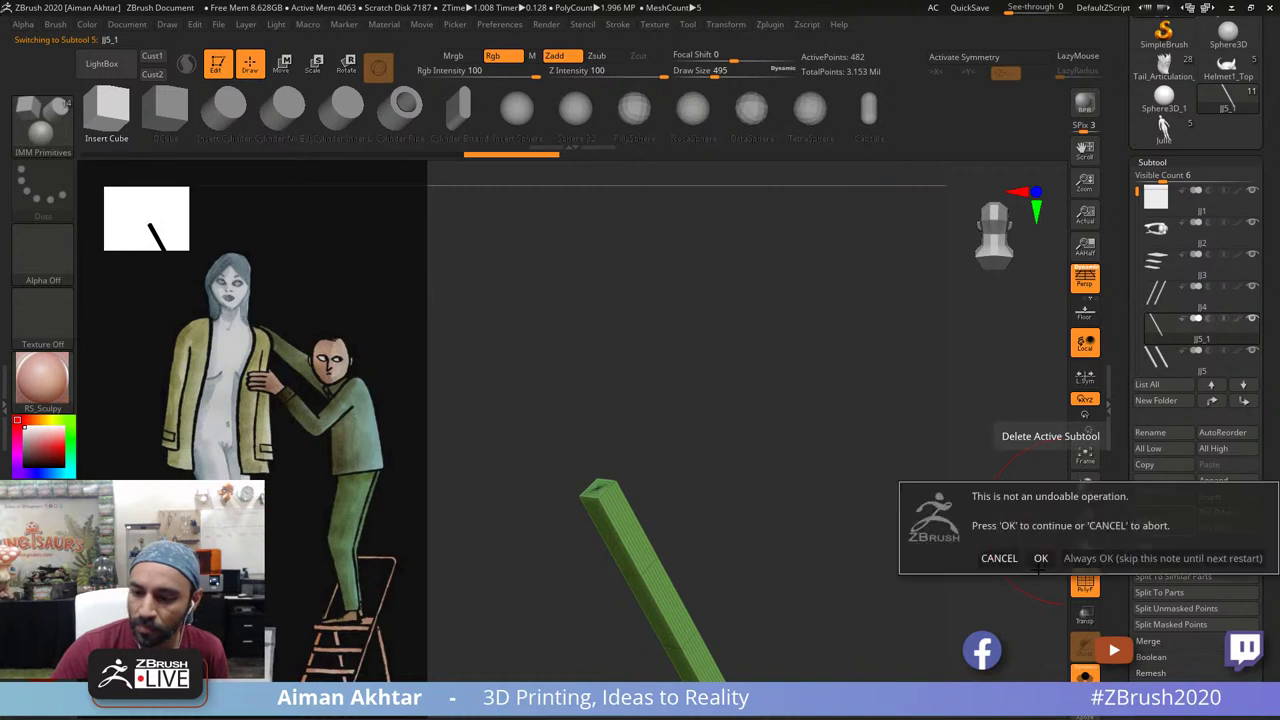
click(1038, 559)
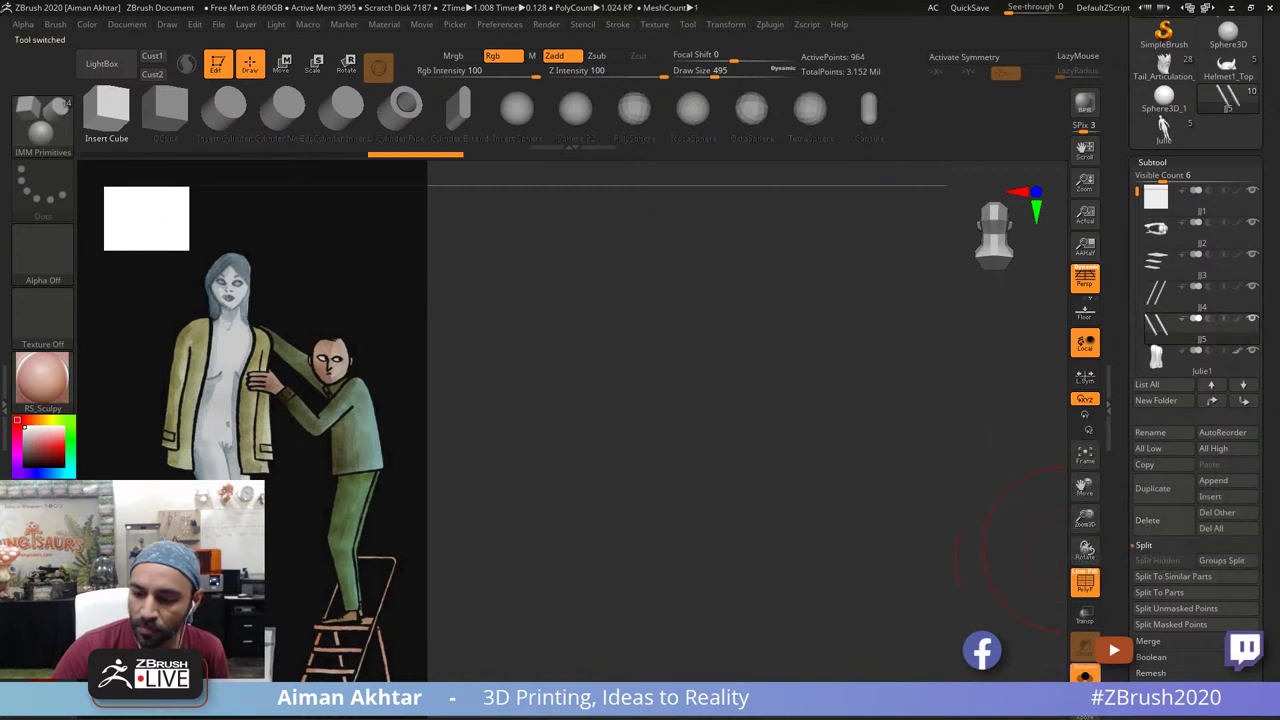
click(1085, 678)
Step: Insert a cube at the upper end of one front side rail and extend it into a crossbar reaching the opposite rail
alt+click(608, 495)
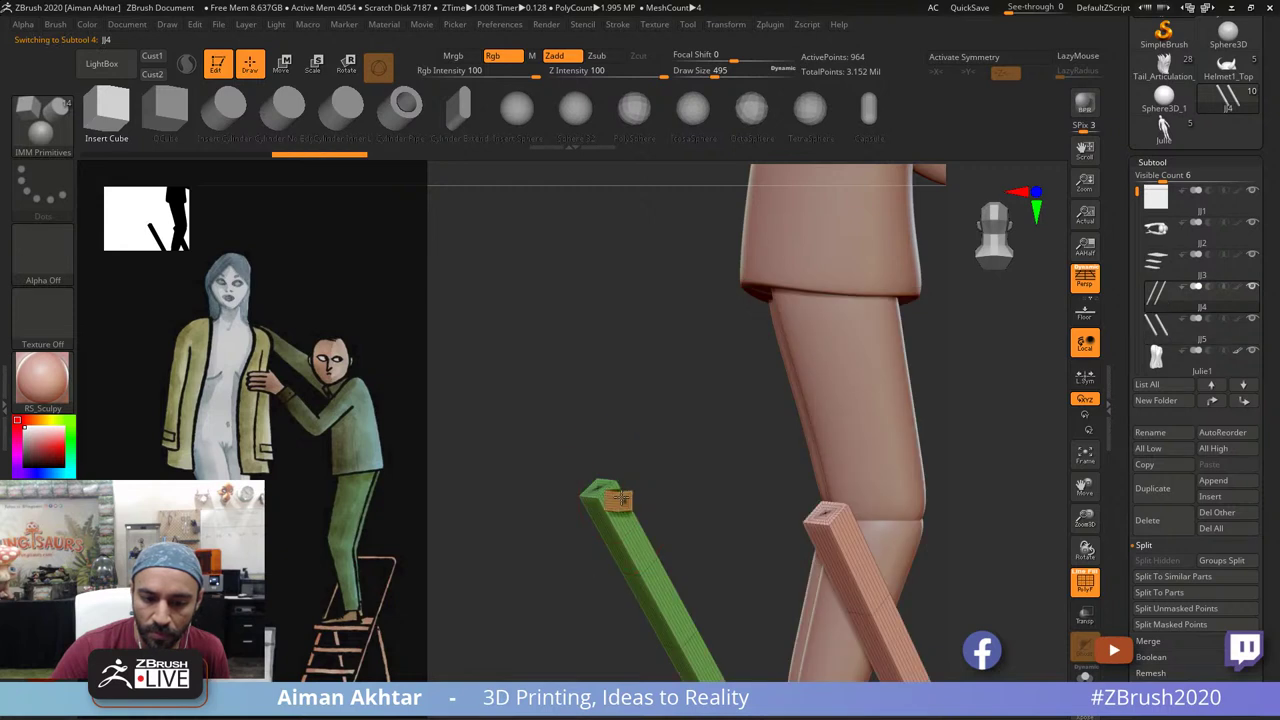
drag(624, 494, 626, 496)
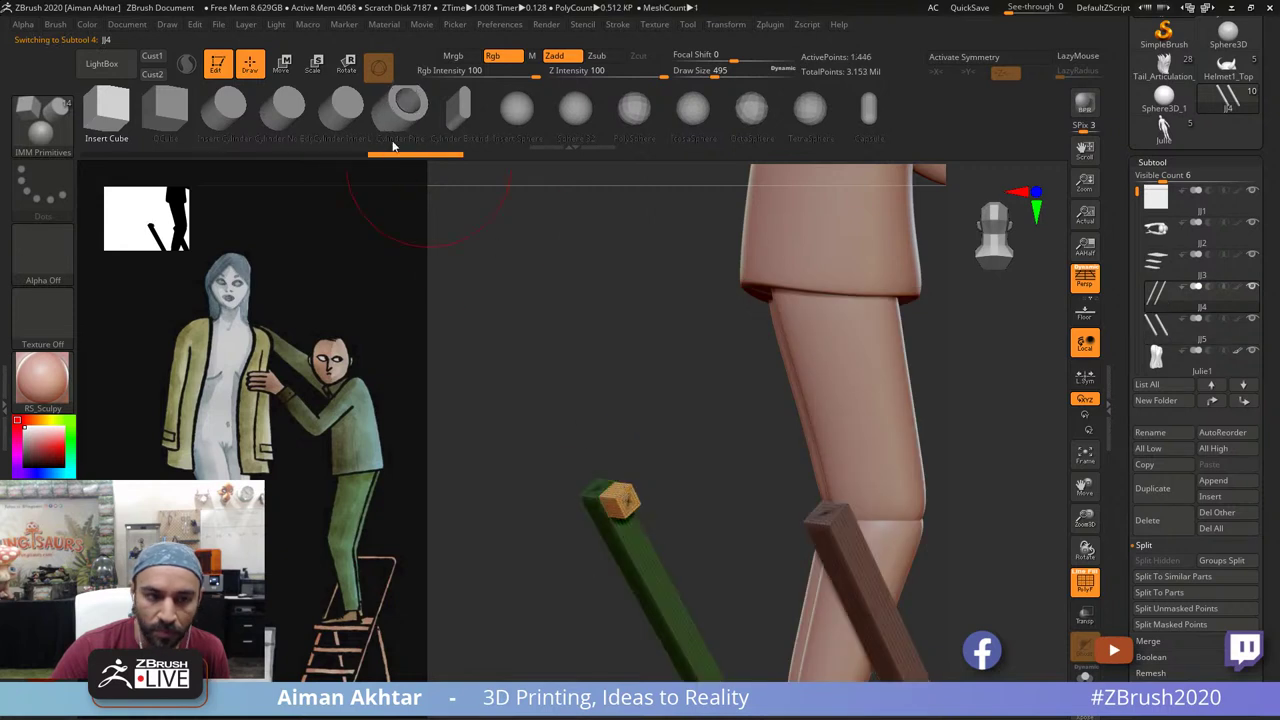
click(282, 66)
drag(663, 388, 790, 385)
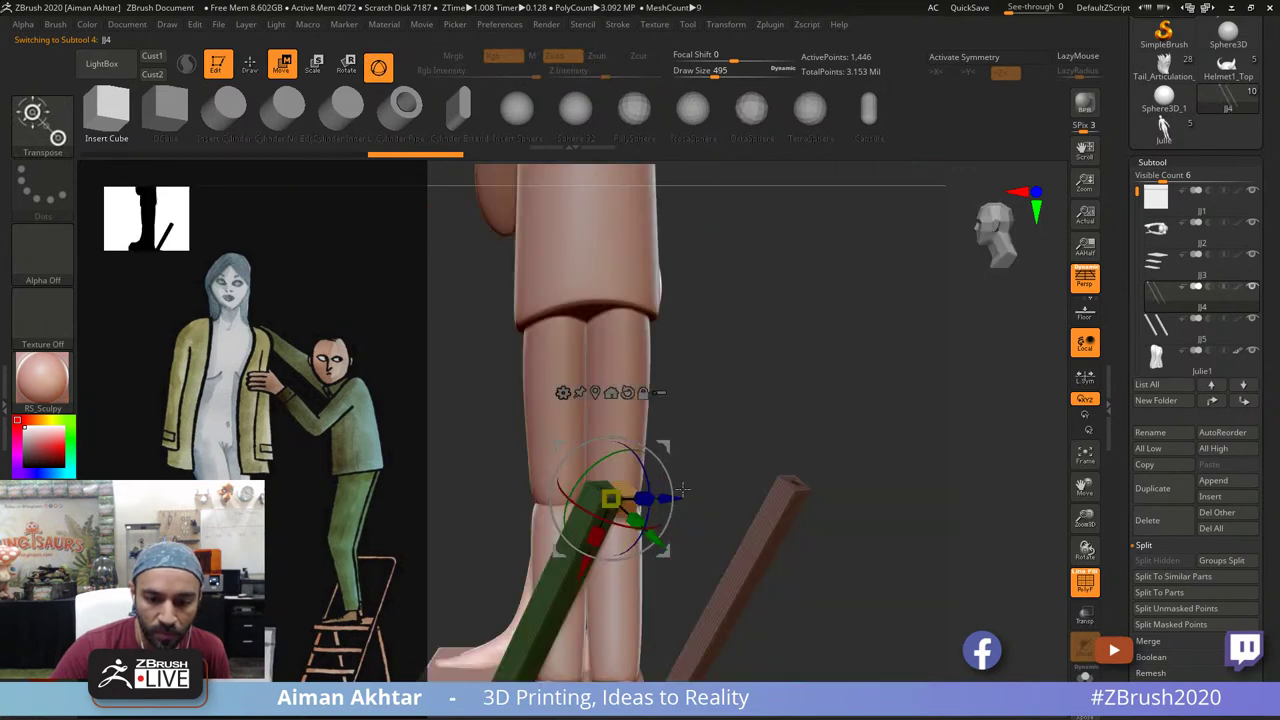
drag(644, 498, 836, 496)
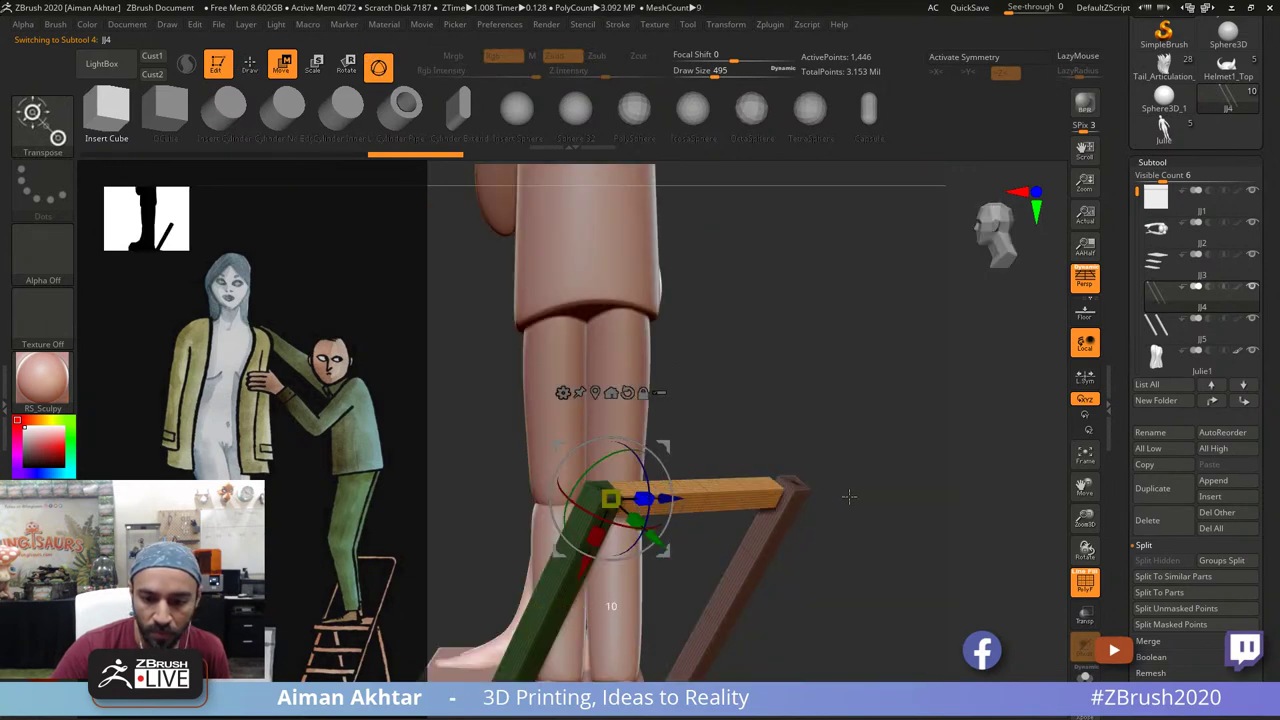
drag(852, 602, 752, 594)
drag(655, 497, 666, 497)
mouse_move(1012, 548)
alt+mouse_down()
mouse_move(871, 537)
mouse_move(949, 539)
mouse_move(886, 497)
mouse_move(1022, 471)
alt+mouse_up()
key(q)
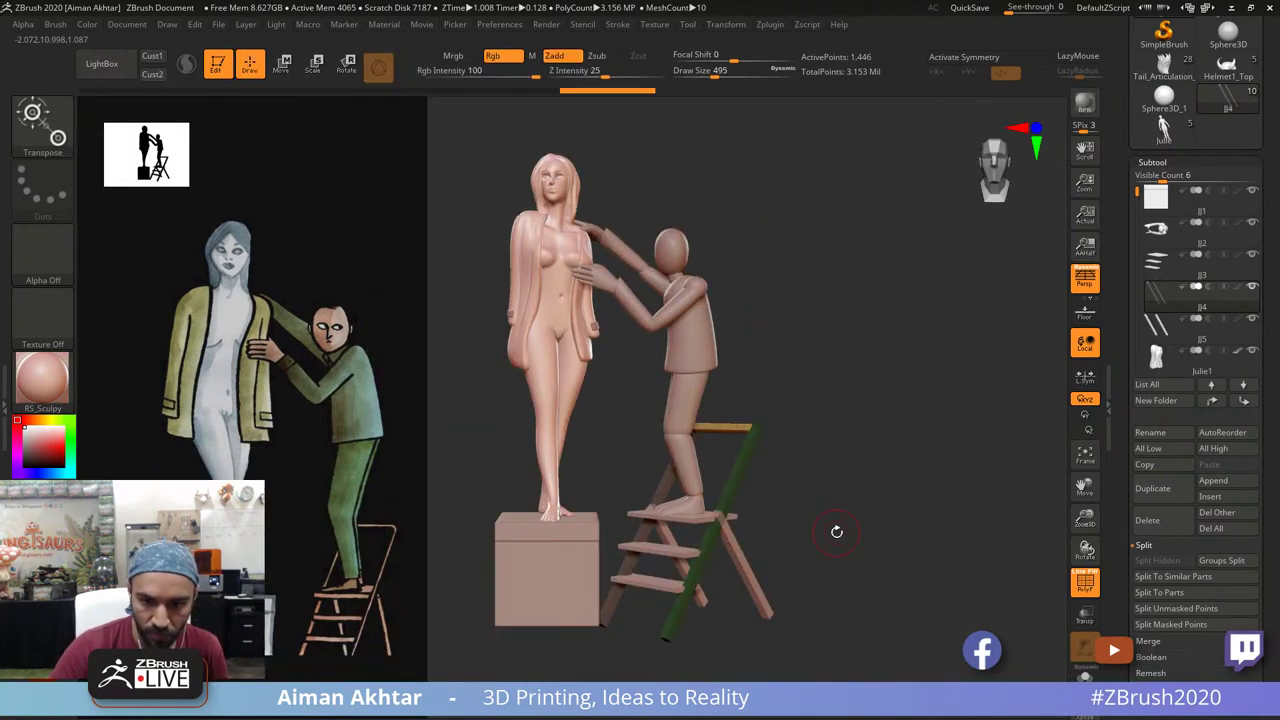
Step: Turn off the polyframe display and switch to the Move brush
click(1086, 587)
alt+drag(823, 472, 885, 503)
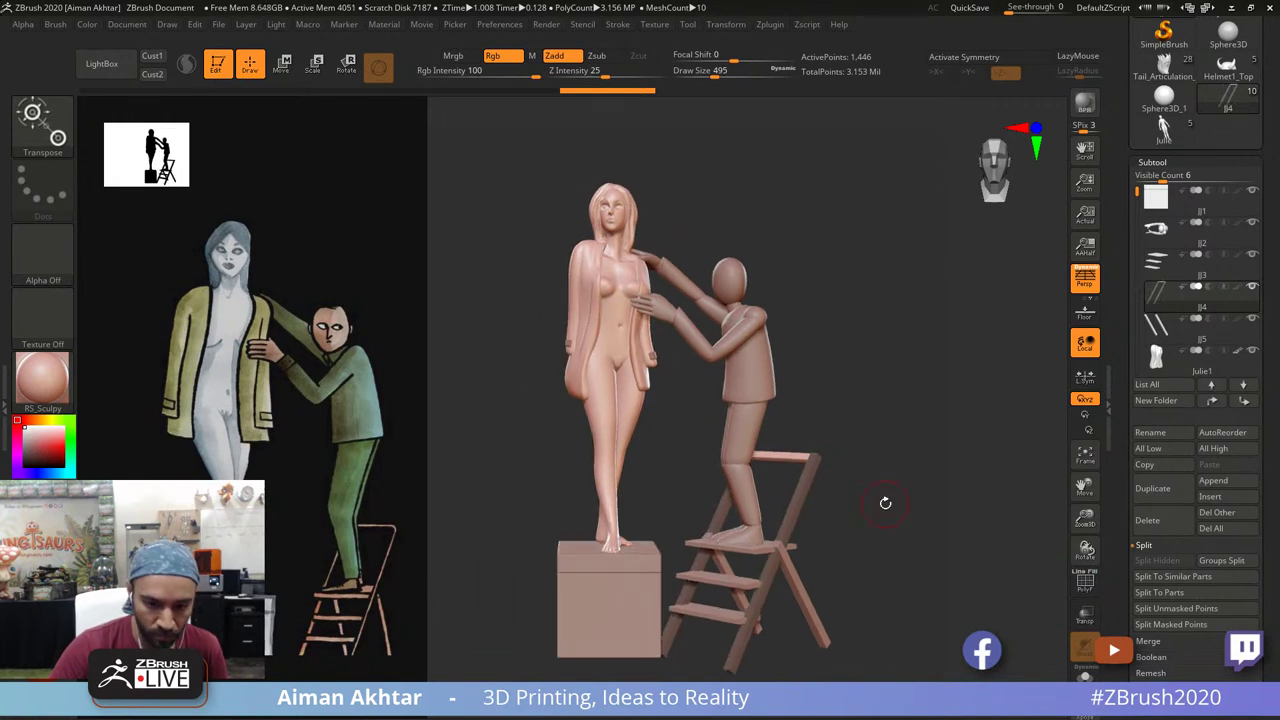
key(b)
key(m)
key(v)
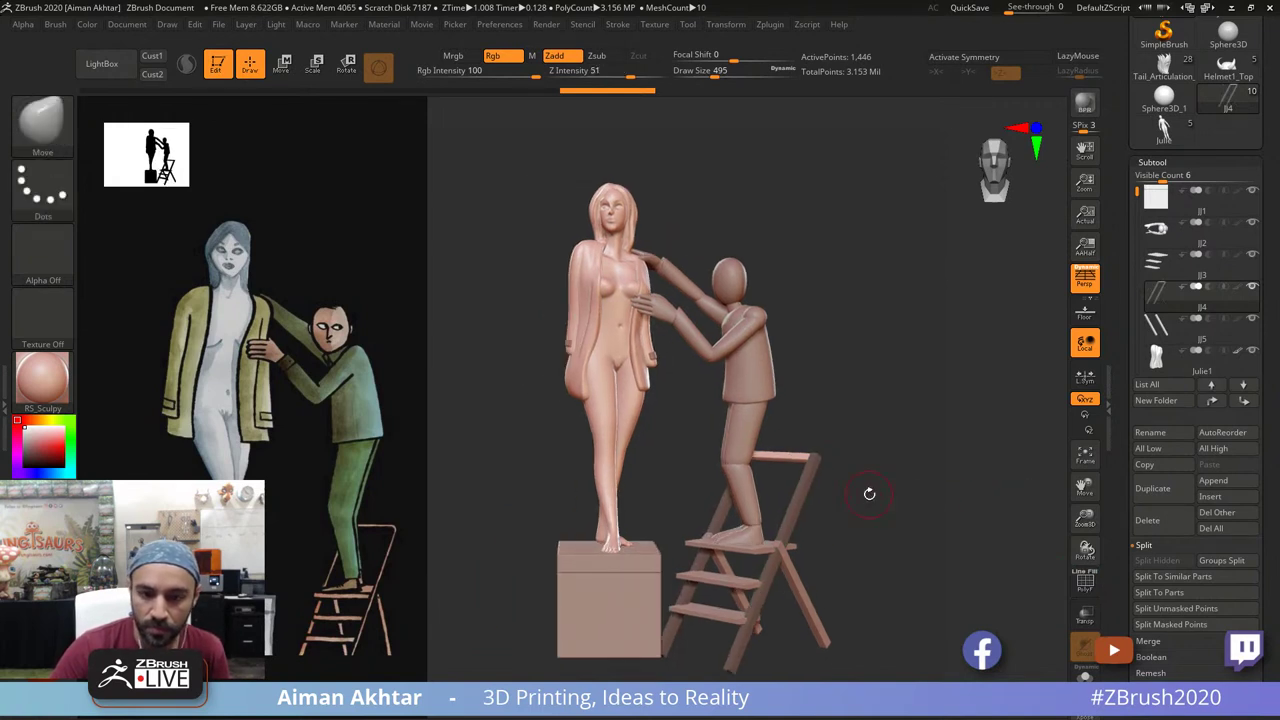
Step: Clear the mask on the front side rails and merge them down with the rear legs subtool
mouse_move(854, 507)
alt+mouse_down()
mouse_move(878, 507)
mouse_move(843, 514)
alt+mouse_up()
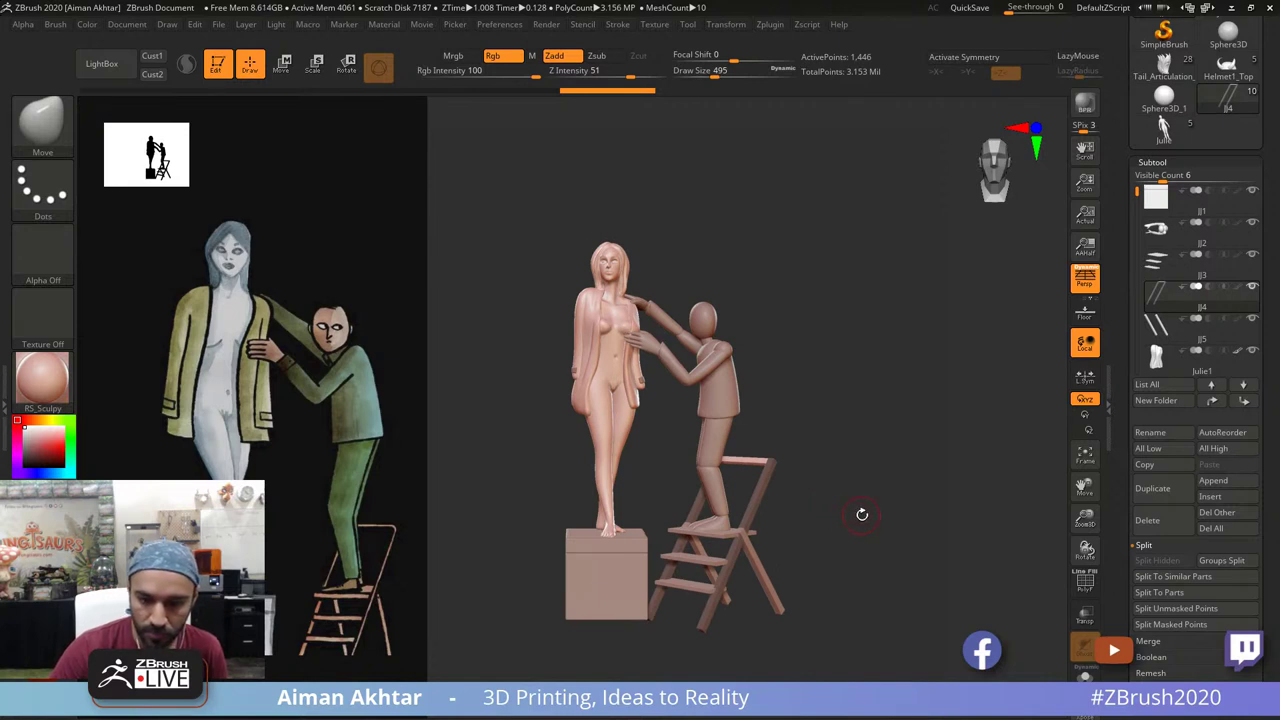
key(ctrl)
ctrl+drag(880, 531, 905, 548)
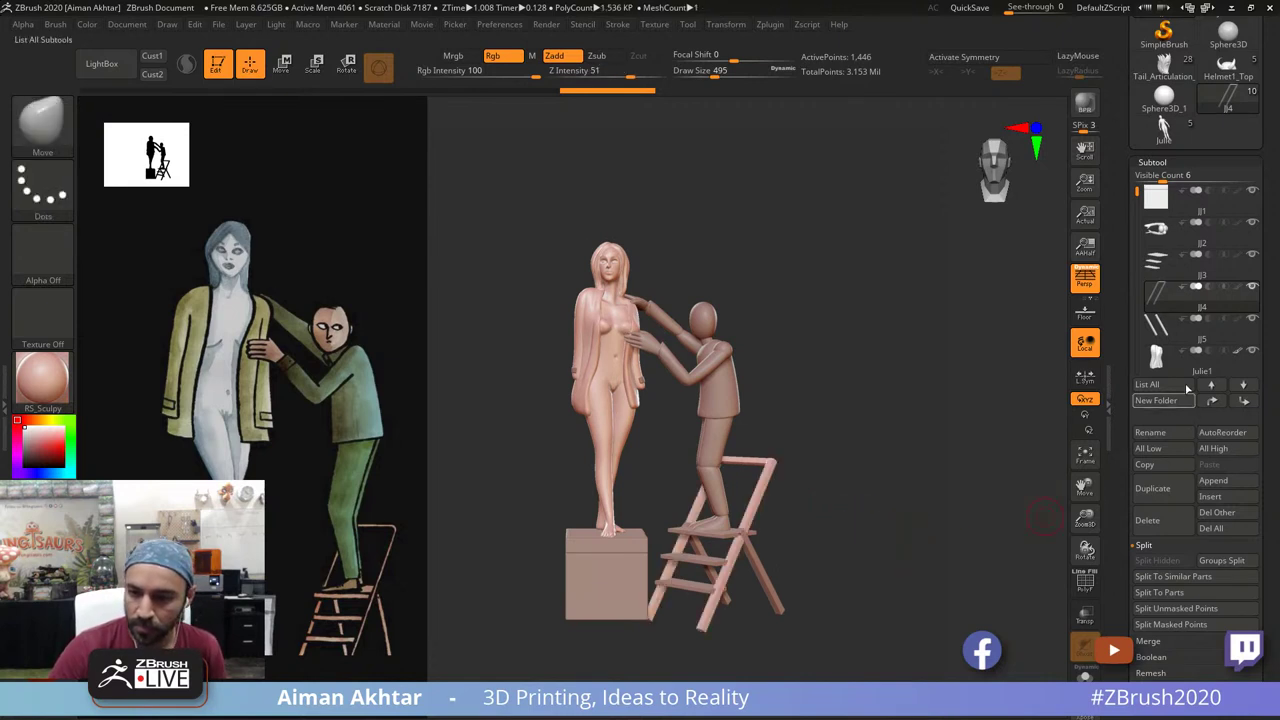
click(1163, 641)
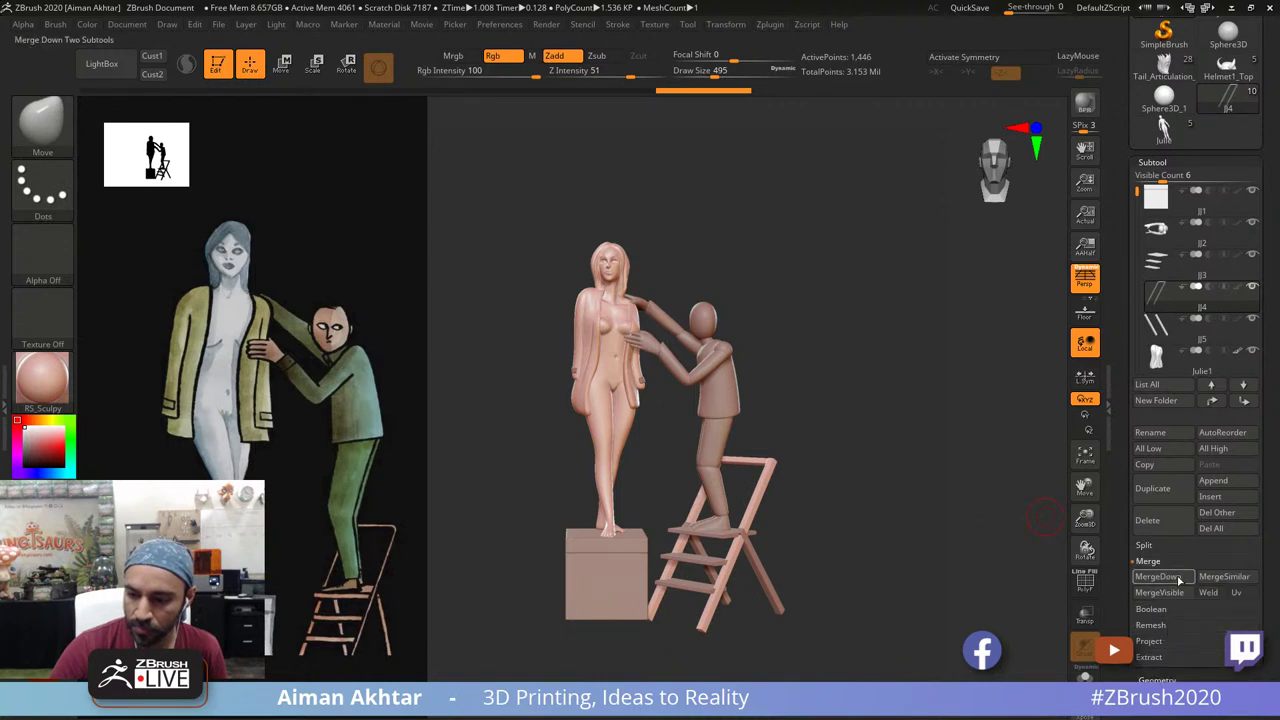
click(1174, 577)
click(1042, 605)
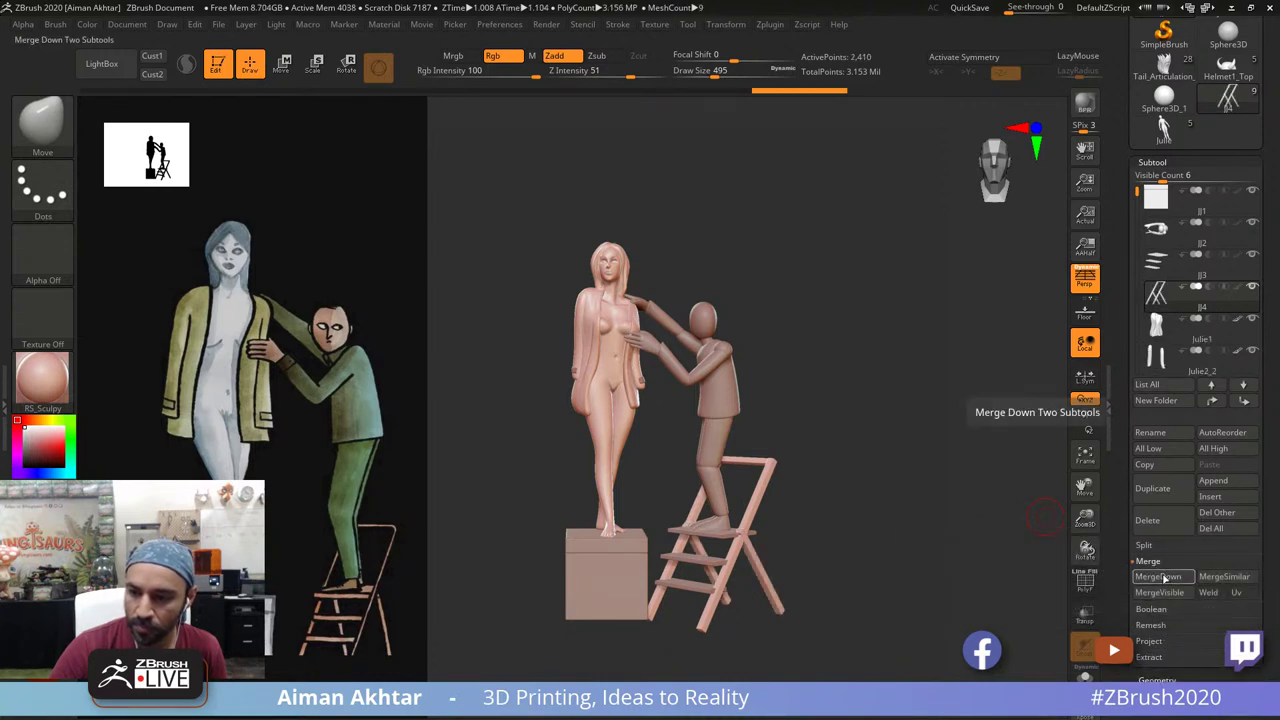
Step: Move the coat body subtool above the ladder parts and merge the ladder's steps with its rails and legs
click(1170, 335)
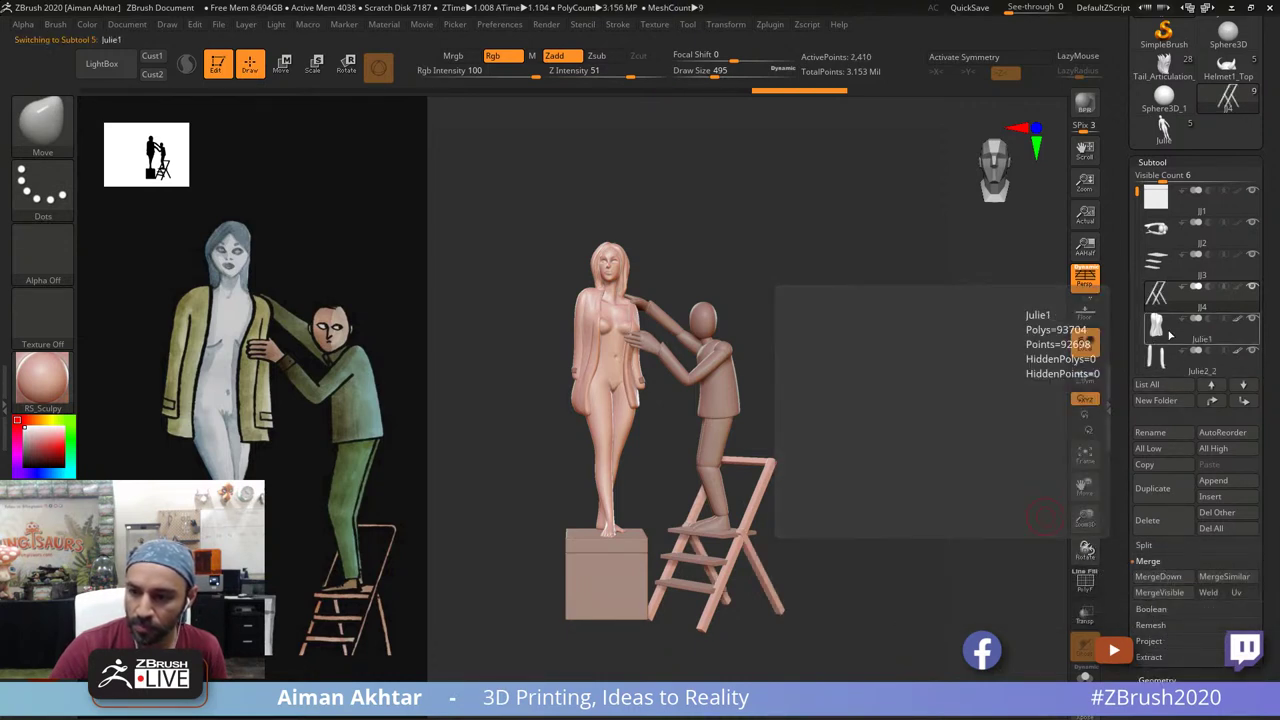
click(1213, 400)
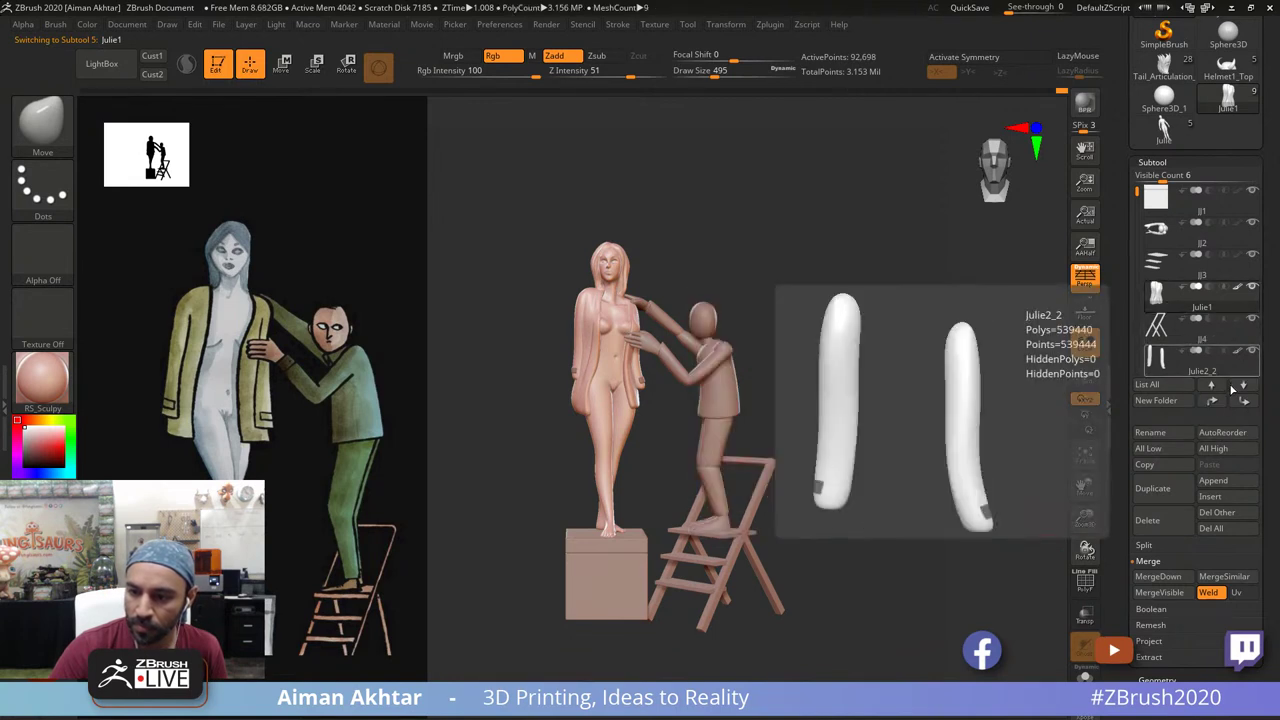
click(1213, 400)
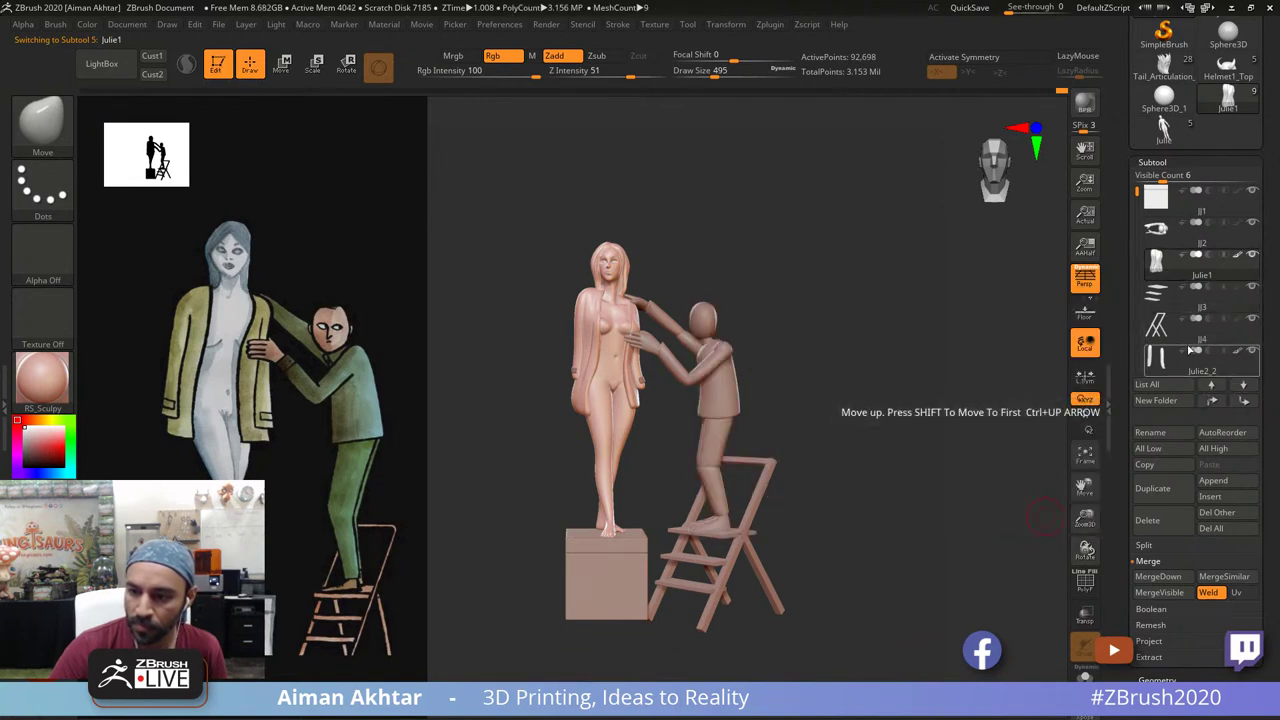
click(1158, 577)
Step: Move the sleeves subtool above the ladder and merge the coat body down with the sleeves
click(1163, 328)
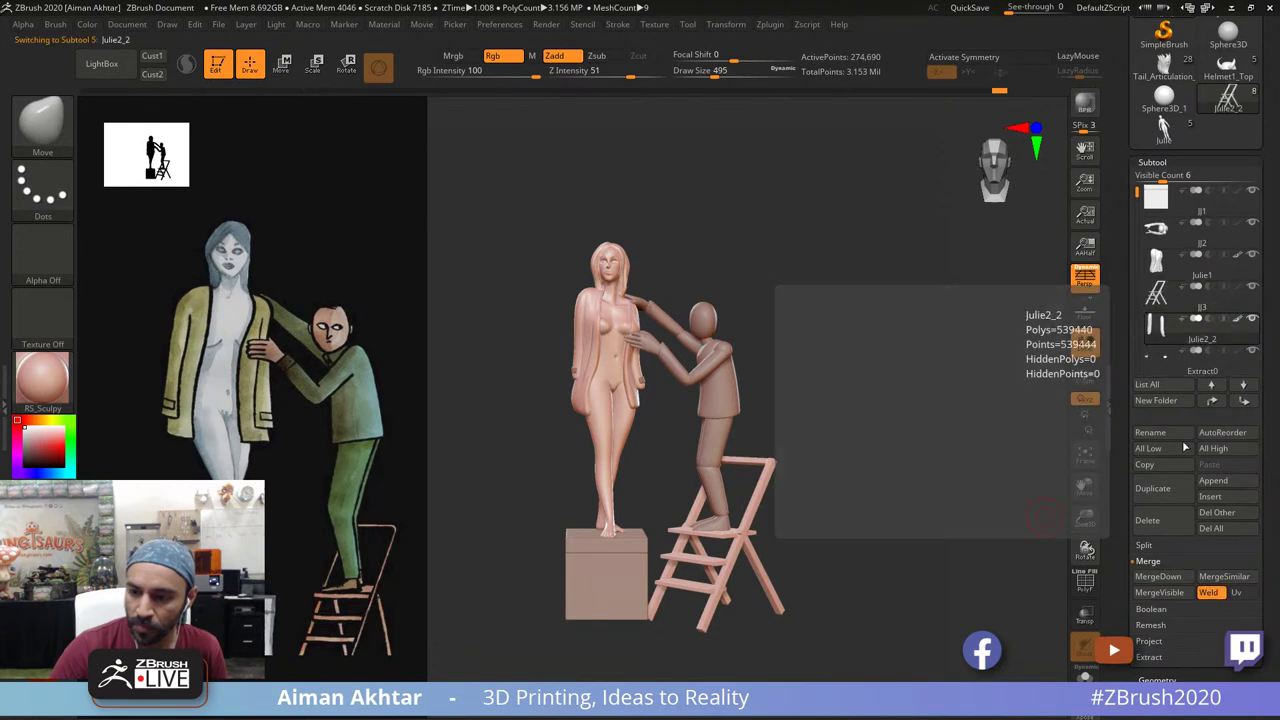
click(1212, 401)
click(1158, 268)
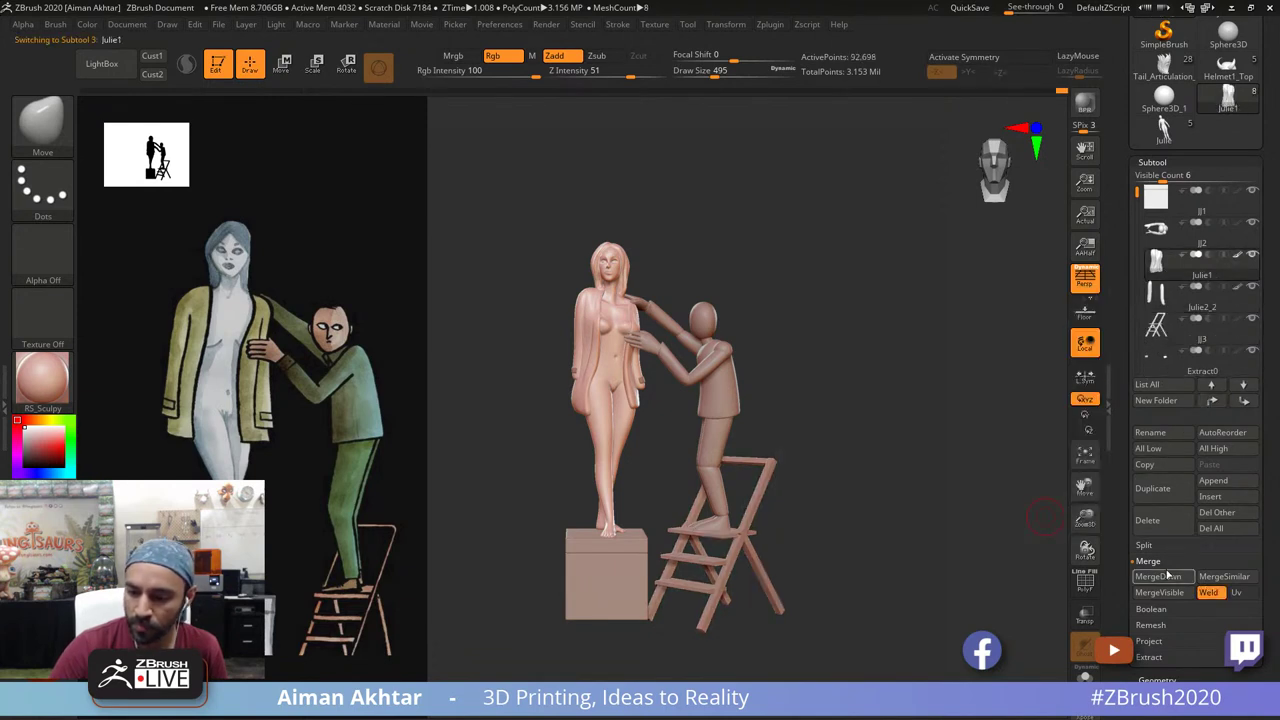
click(1166, 575)
Step: Reorder the ladder above the coat subtool and merge the coat down with Extract0
click(1158, 301)
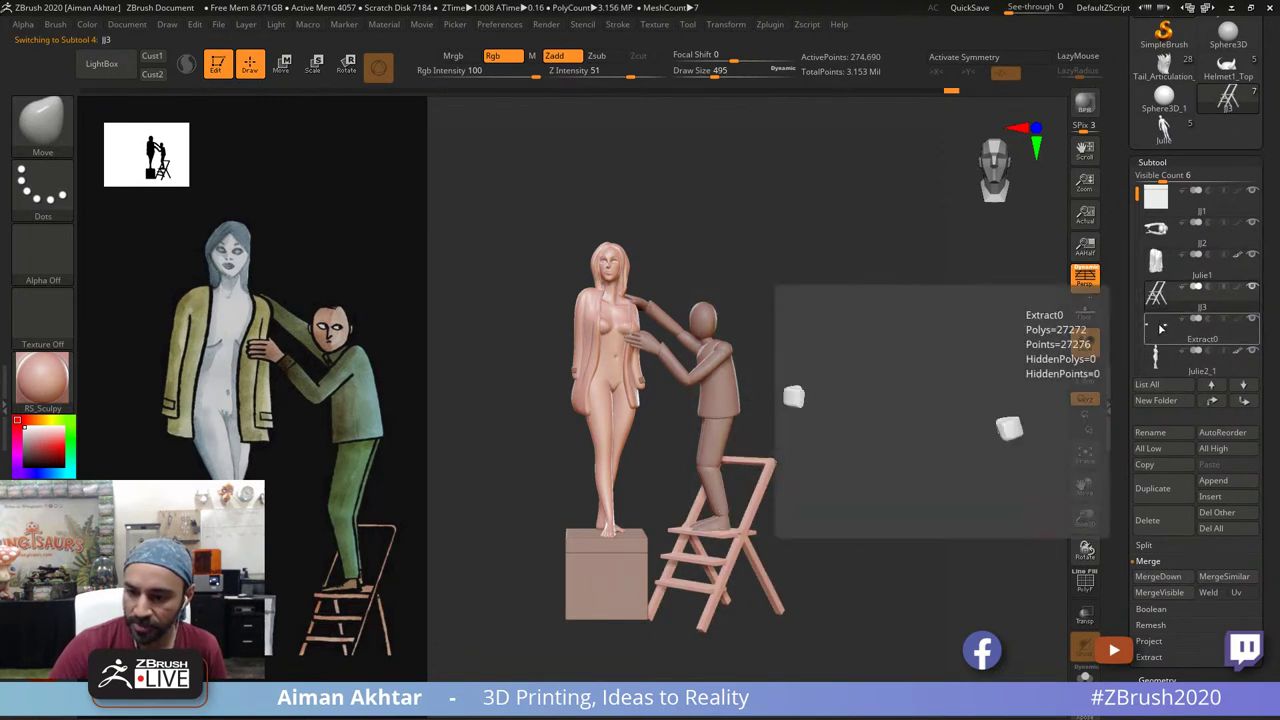
click(1160, 326)
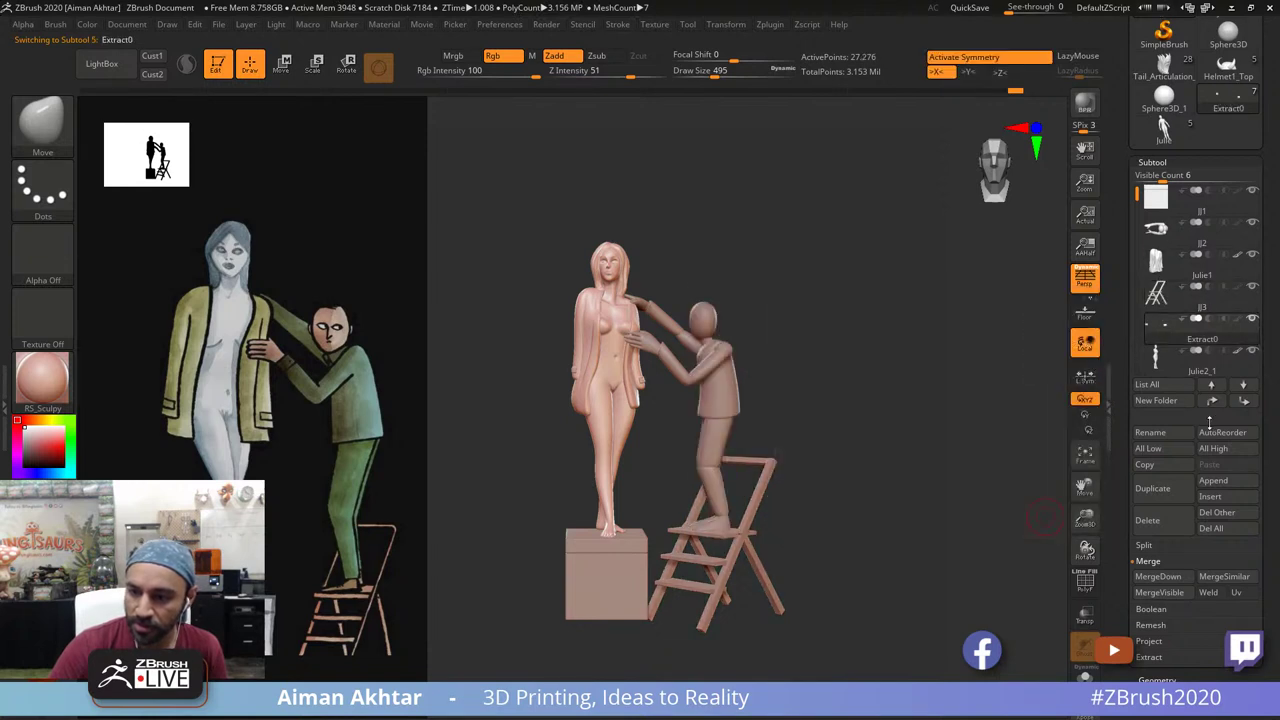
click(1209, 386)
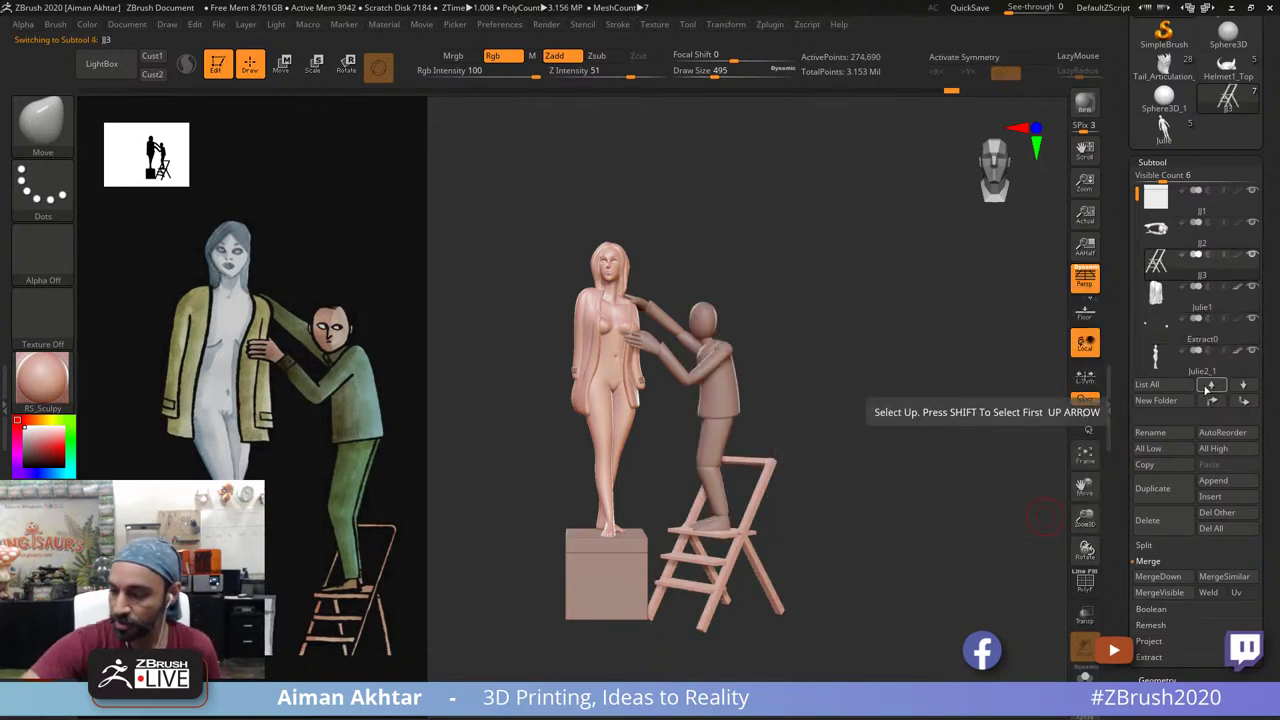
click(1160, 299)
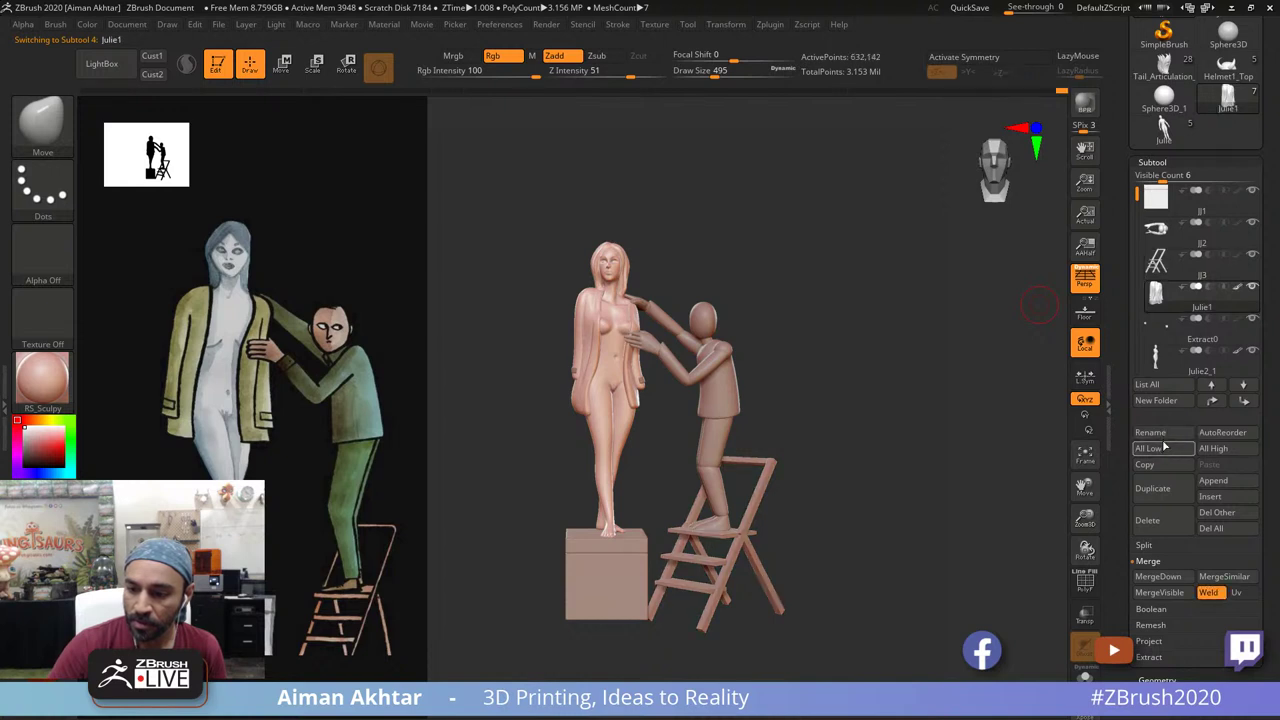
click(1158, 576)
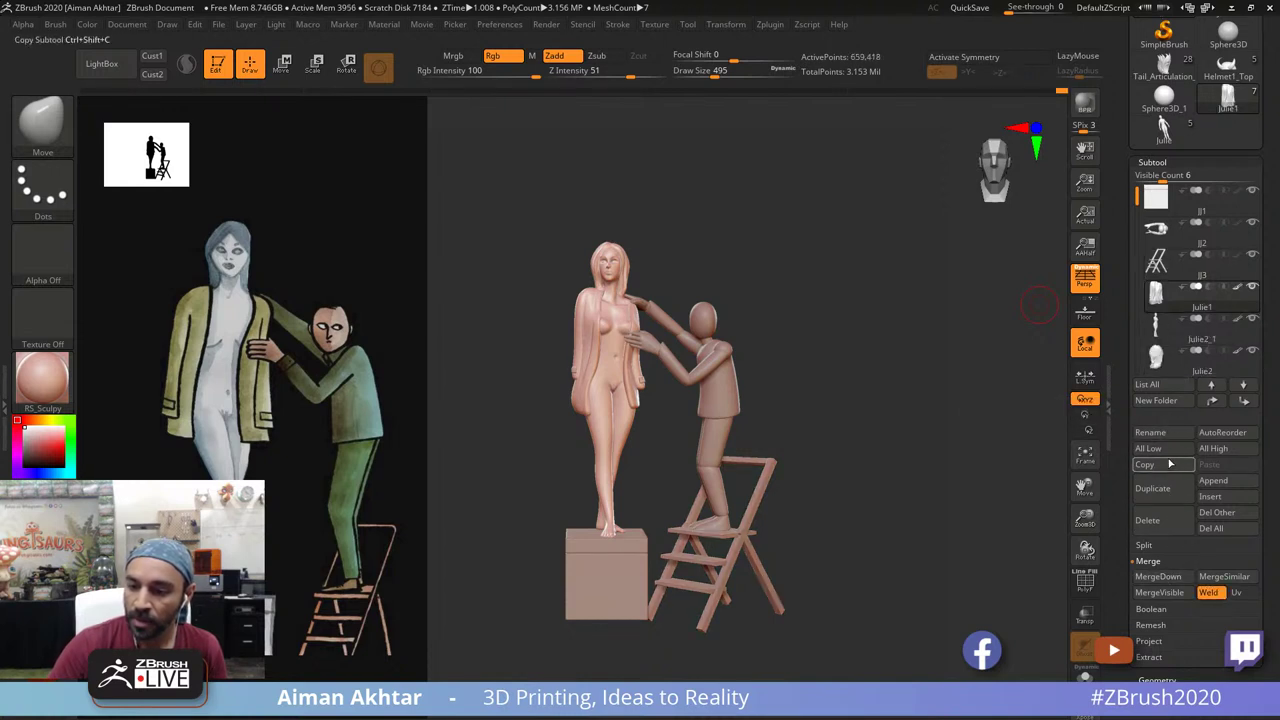
Step: Rename the merged coat subtool as Jacket
click(1163, 438)
text(Jacket)
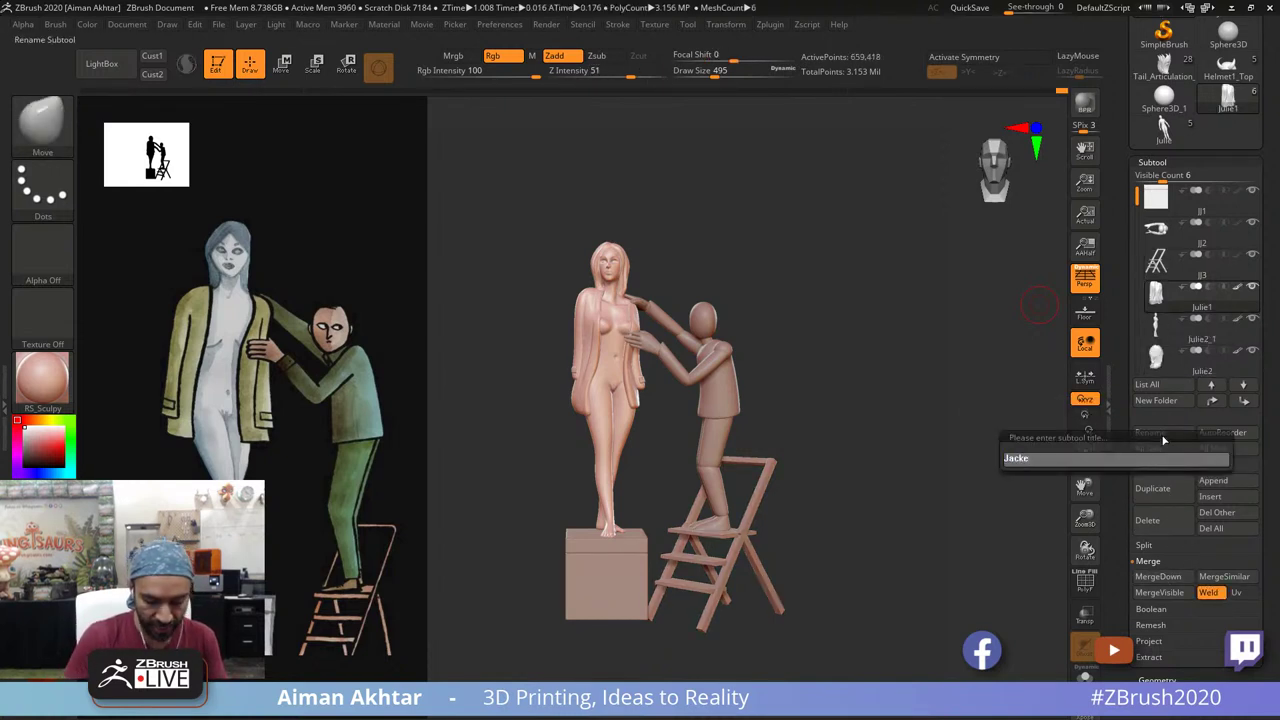
key(Return)
Step: Rename the woman's body subtool with her character name and the hair subtool as Hair
click(1152, 340)
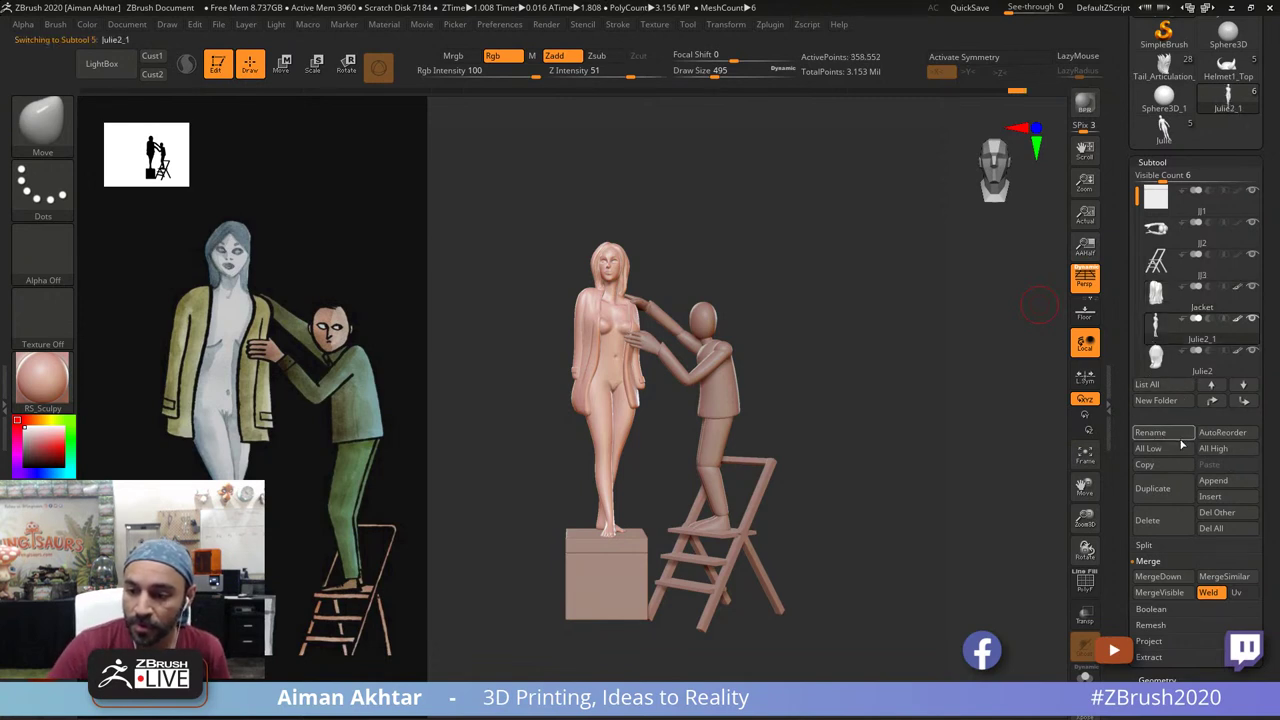
click(1180, 434)
text(Vaness)
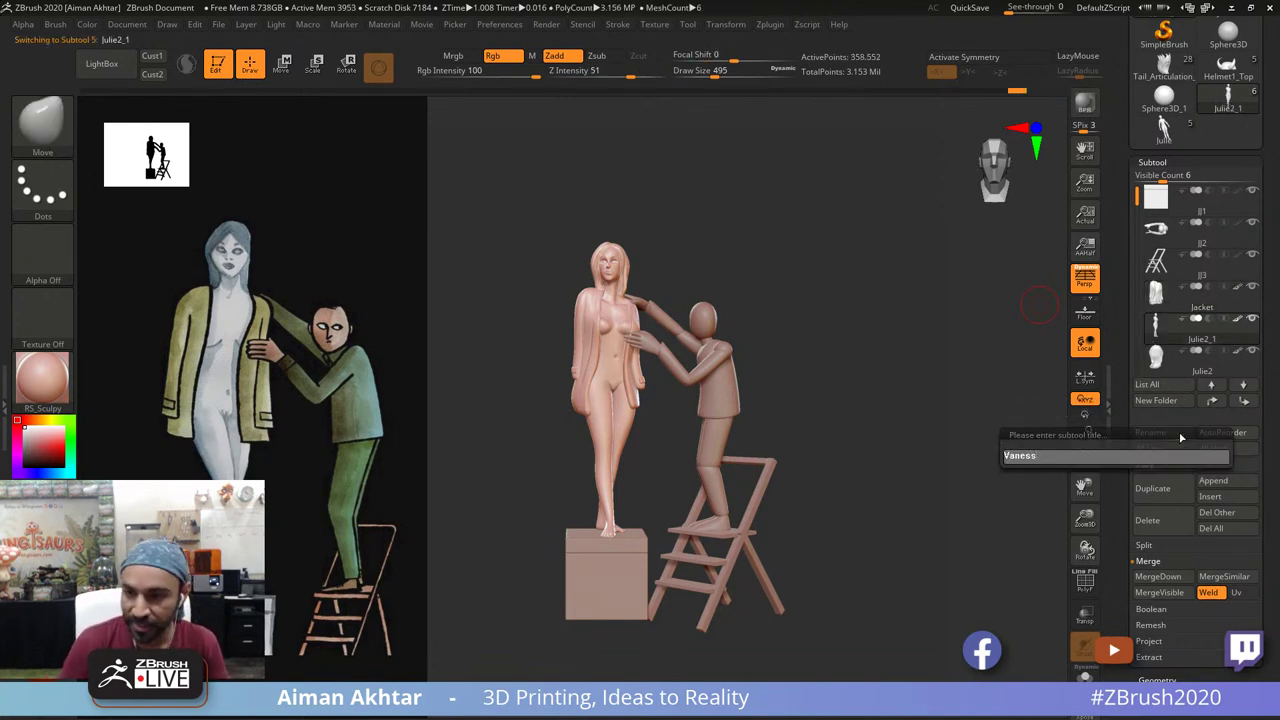
text(a)
key(Return)
click(1172, 364)
click(1157, 440)
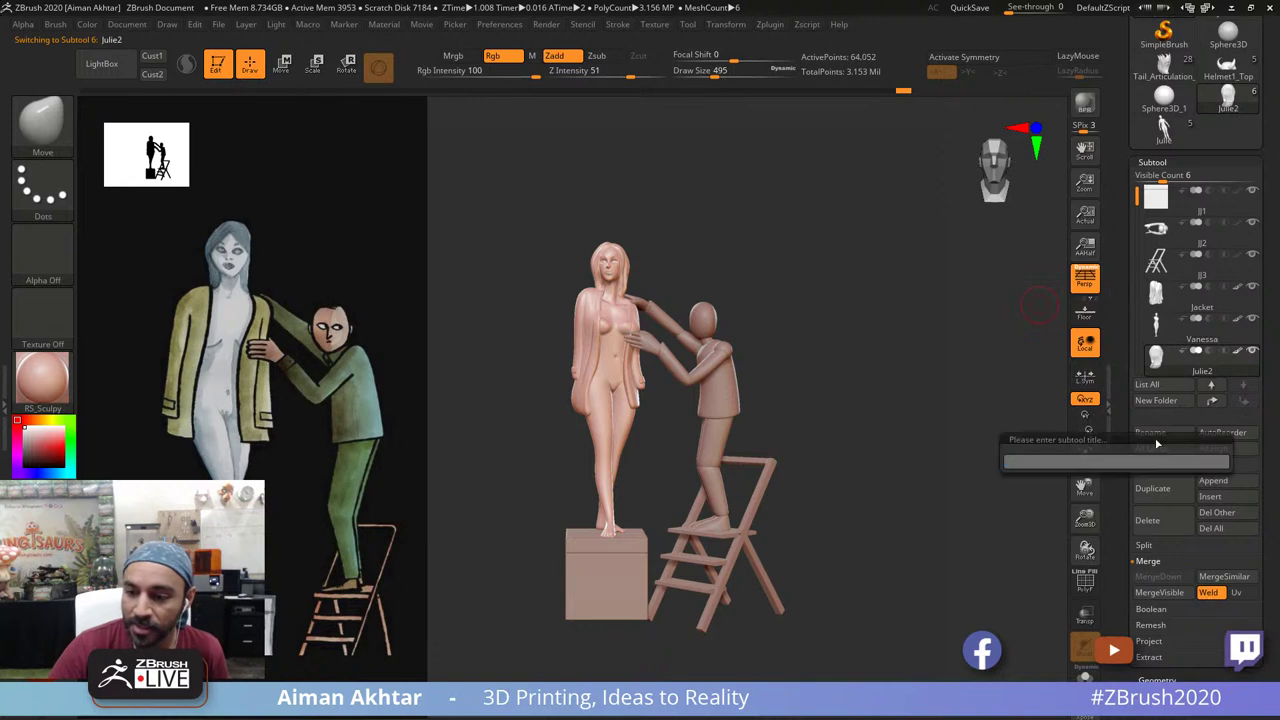
text(Hair)
key(Return)
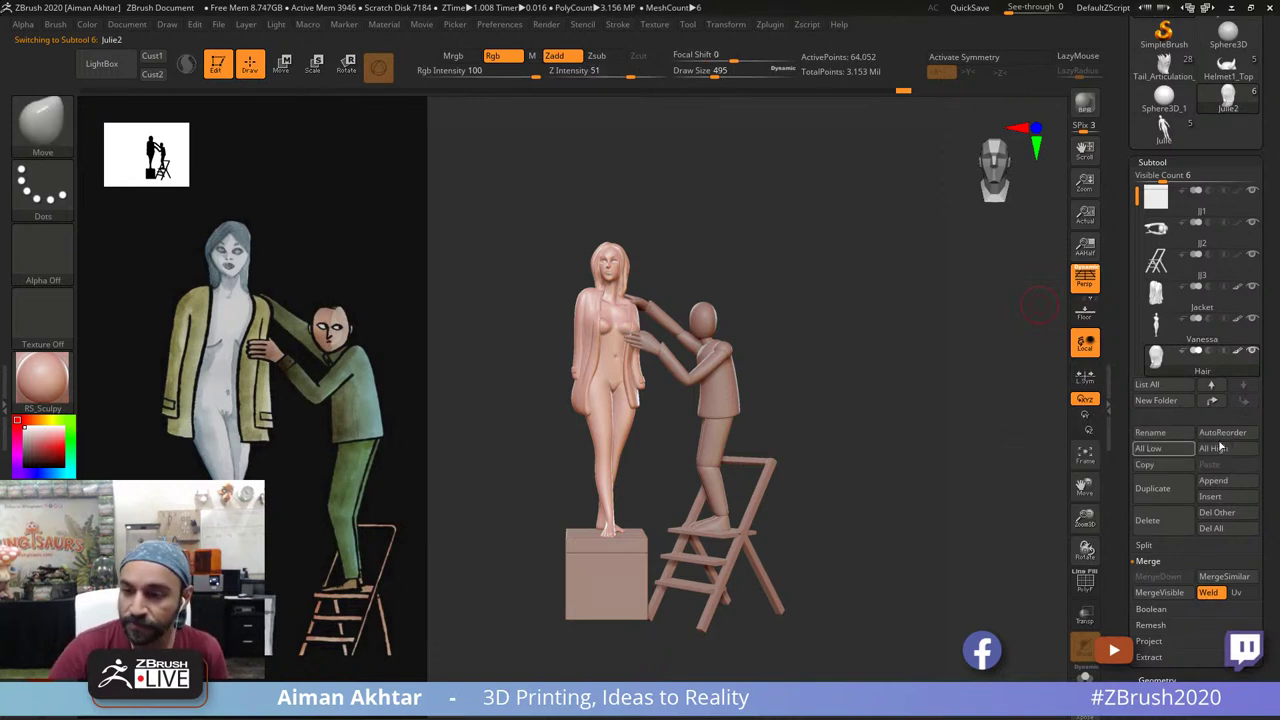
Step: Rename the man's figure subtool with his character name, and make the box subtool active
click(1168, 232)
click(1155, 432)
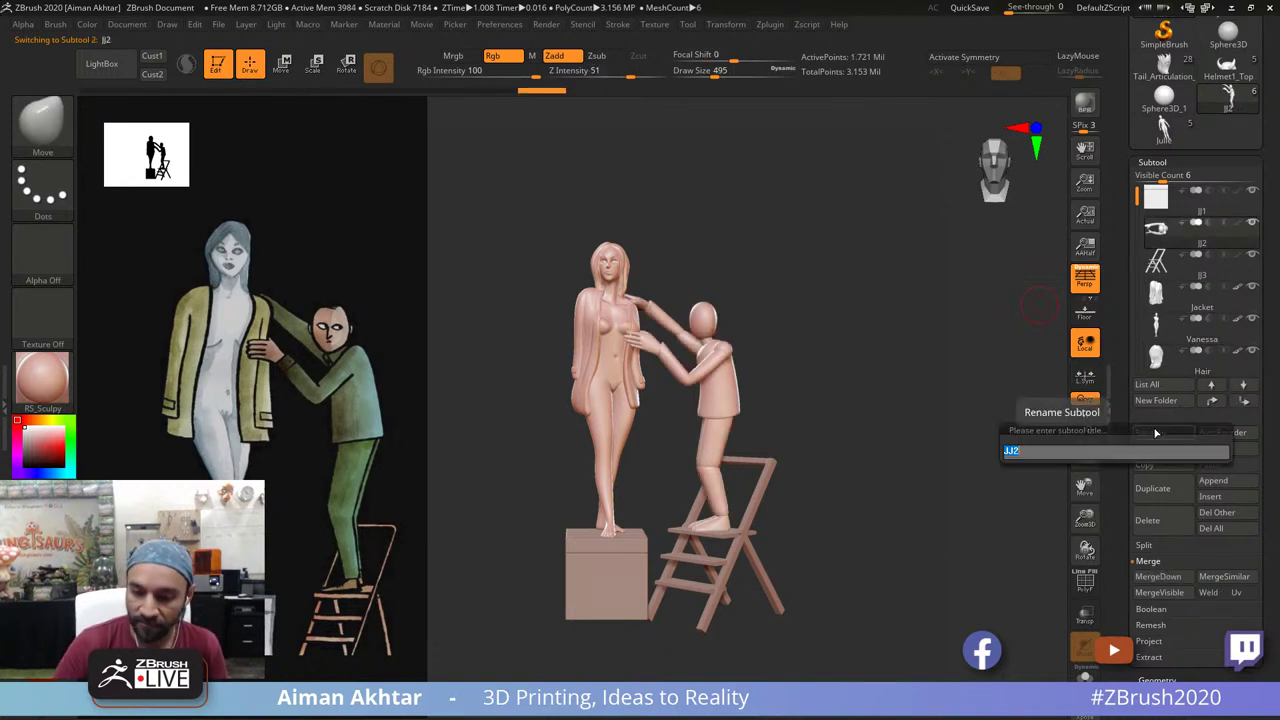
text(Vincent)
key(Return)
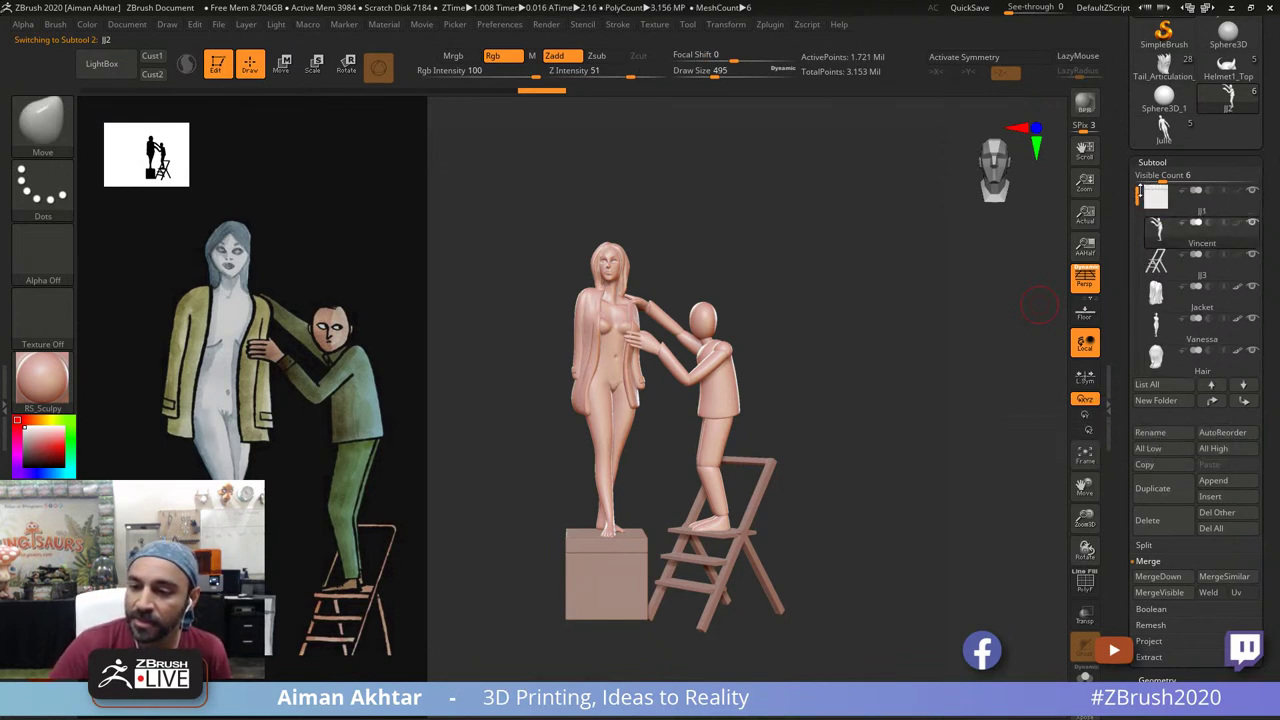
click(1162, 210)
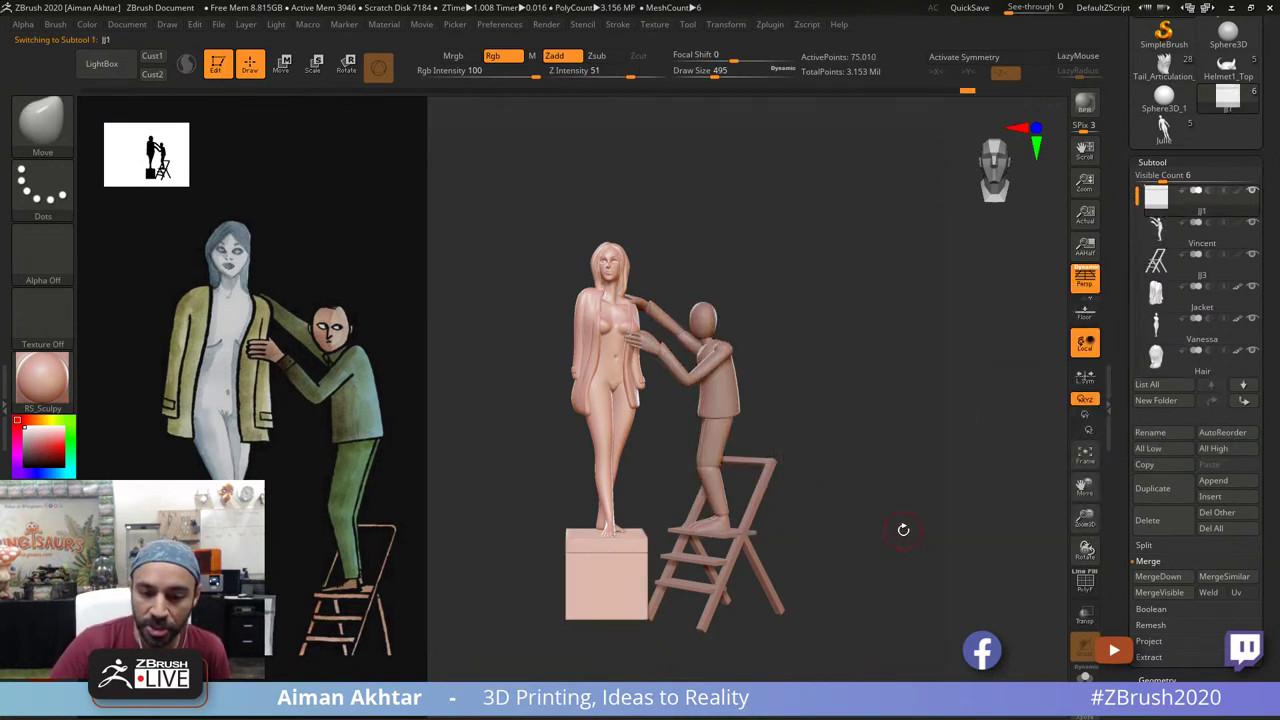
Step: Select the ladder, turn off perspective, show its polyframe and combine all its parts into a single polygroup
alt+click(717, 582)
key(p)
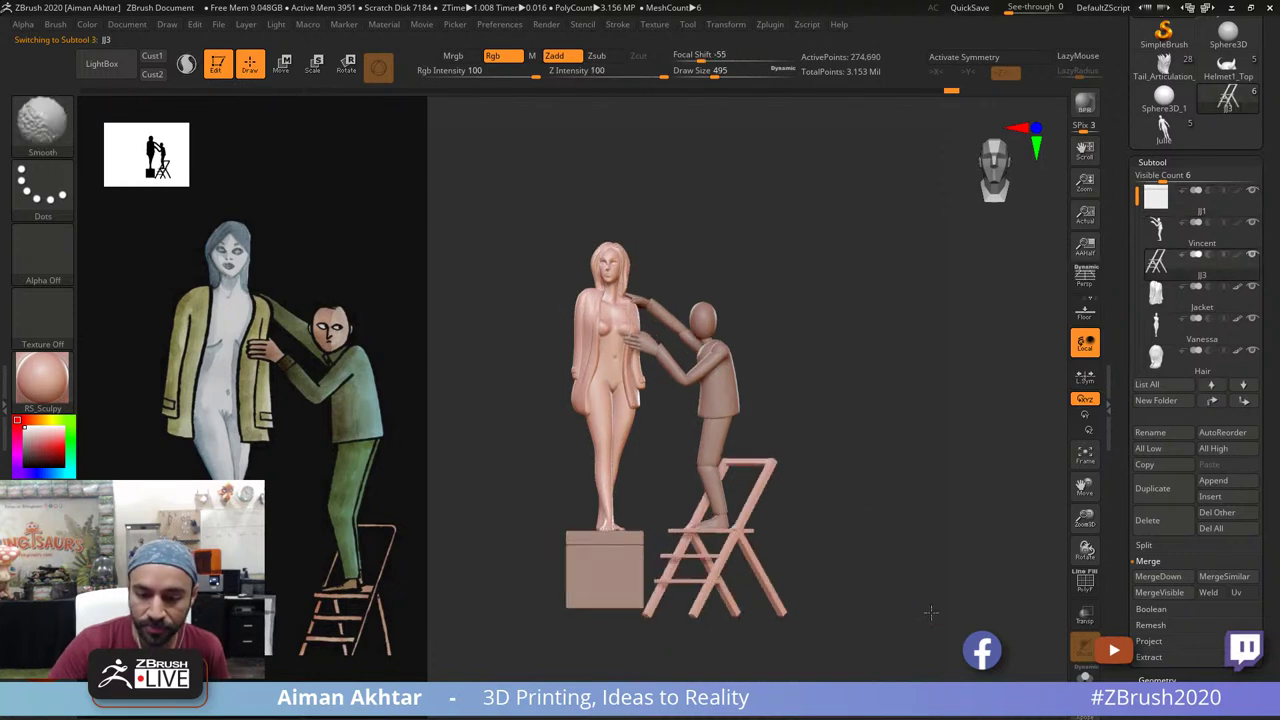
ctrl+right_drag(930, 609, 895, 543)
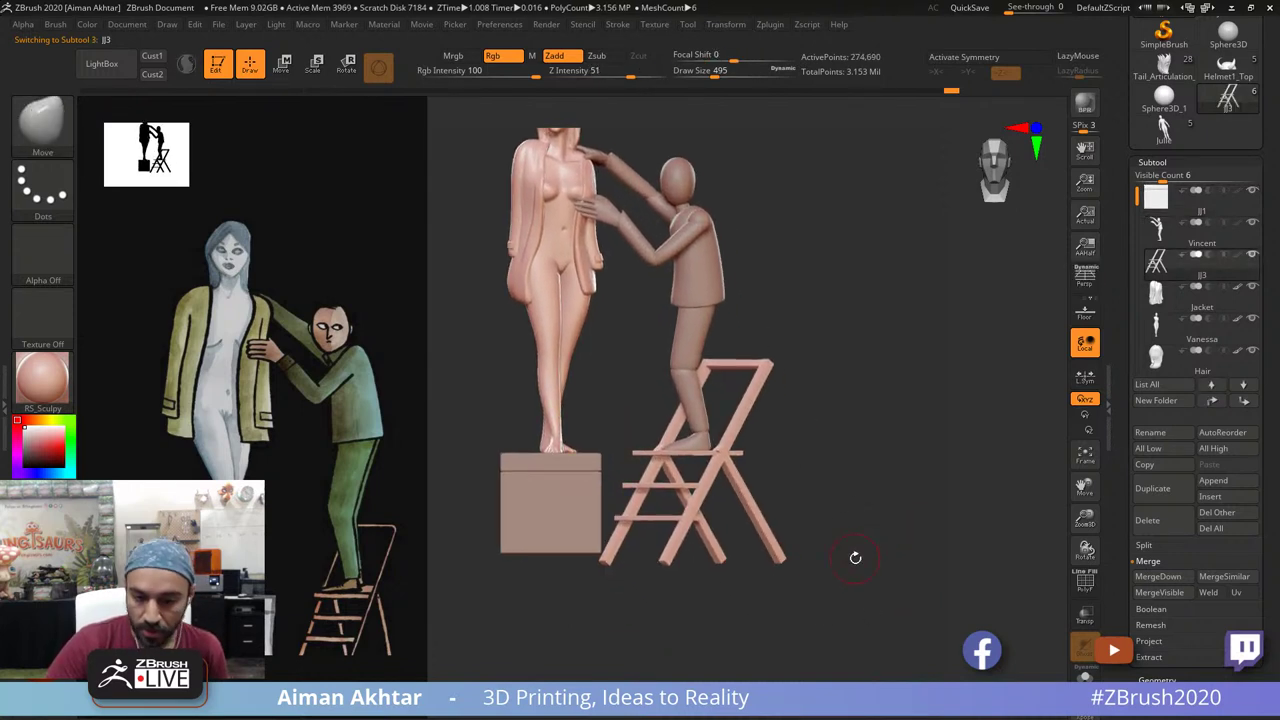
click(1086, 590)
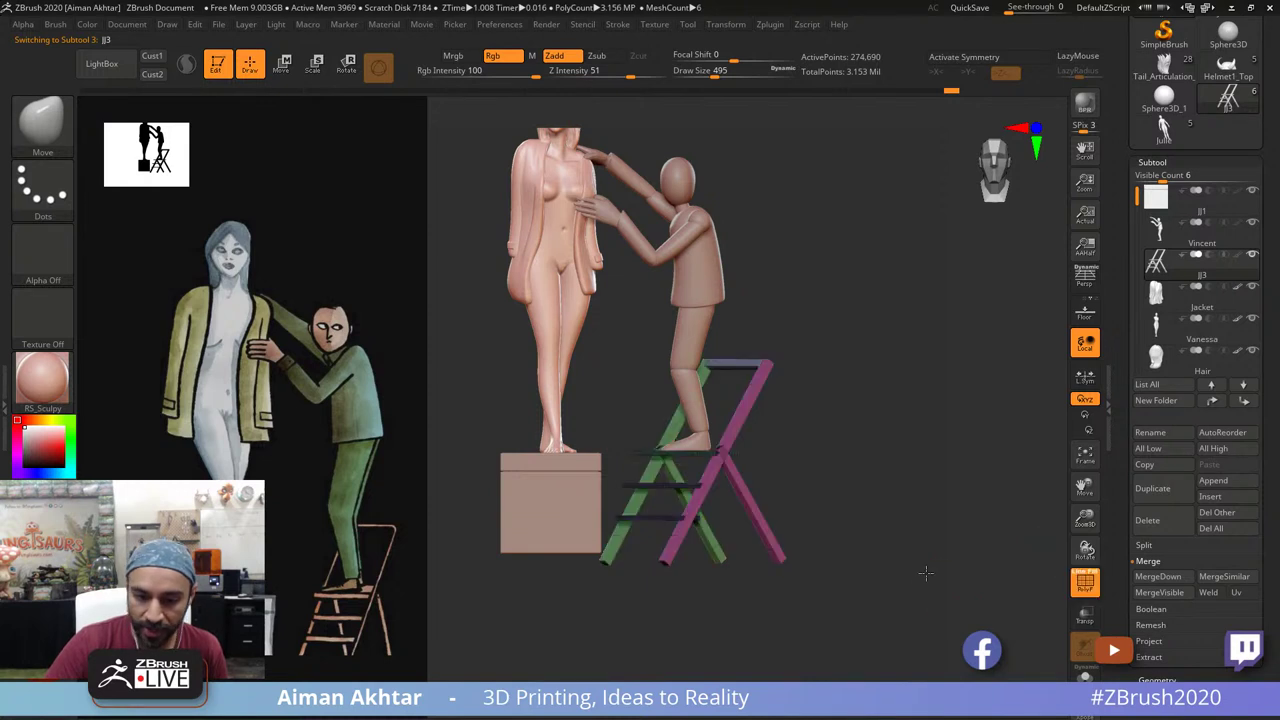
ctrl+right_drag(926, 573, 824, 519)
key(ctrl+w)
alt+right_drag(893, 620, 821, 619)
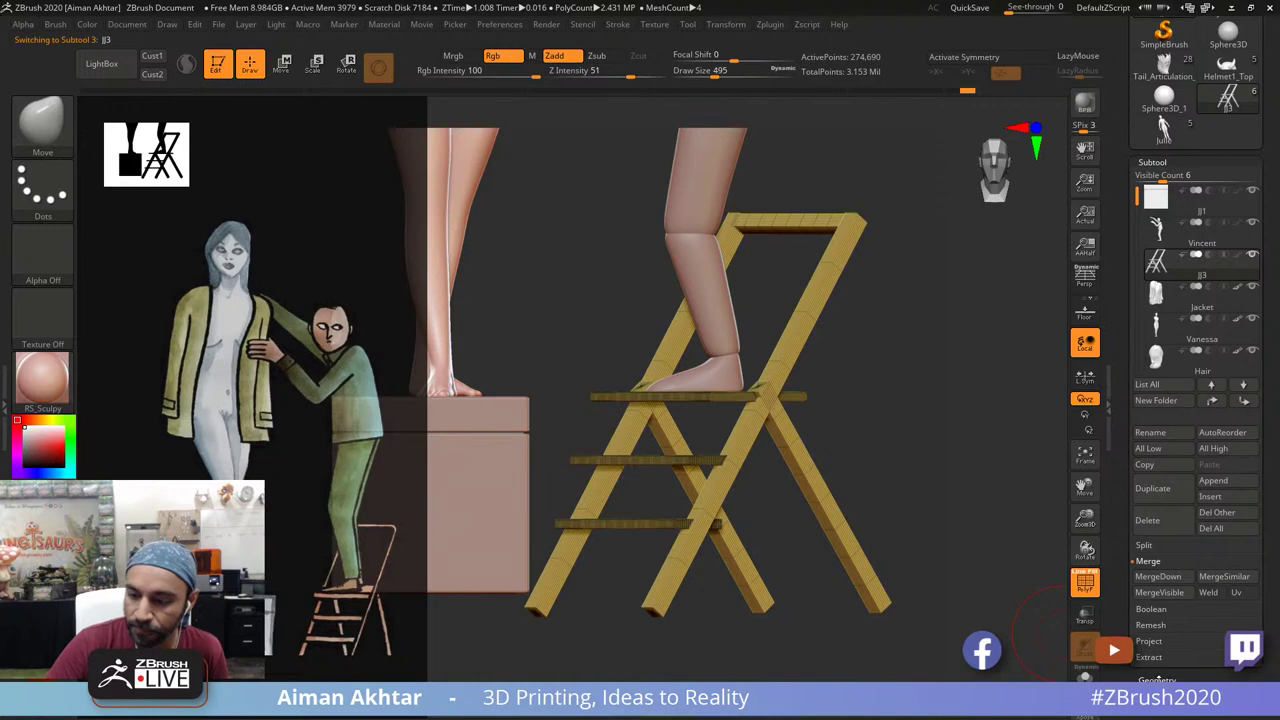
Step: Try to remesh the ladder with DynaMesh at resolution 128, and undo it
click(1158, 680)
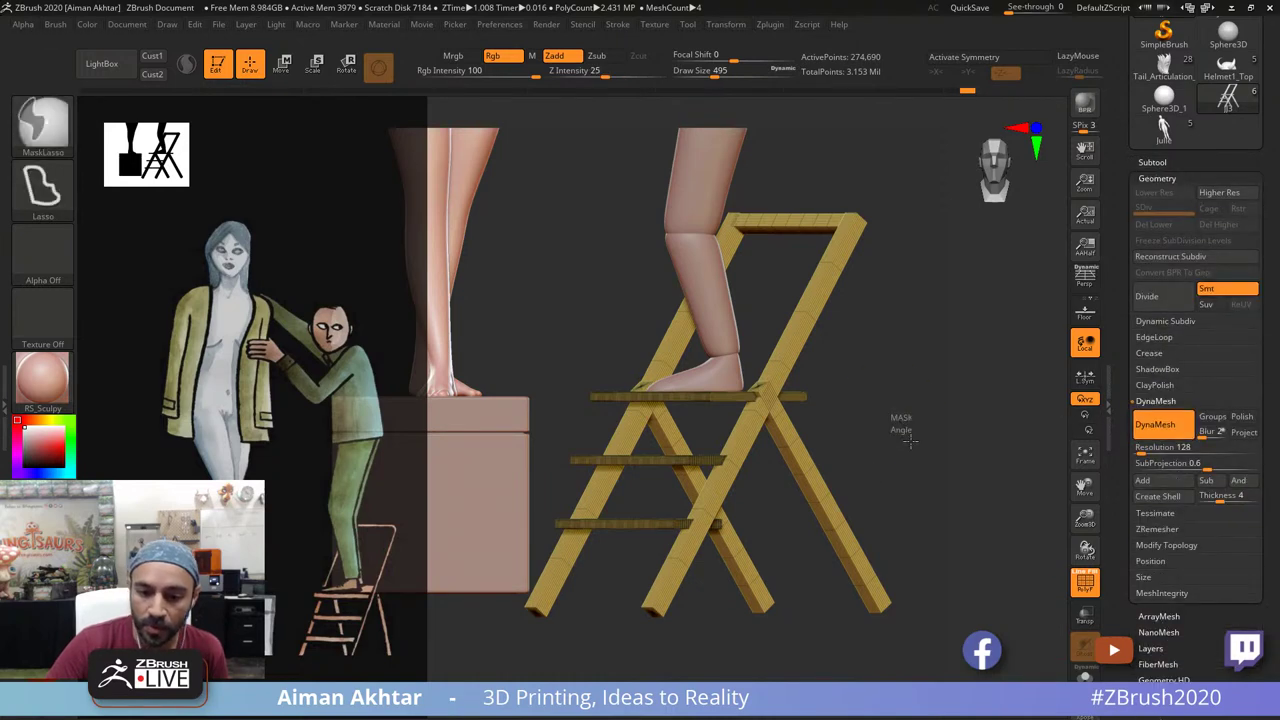
mouse_move(908, 440)
mouse_down()
mouse_move(871, 471)
mouse_move(886, 443)
mouse_move(829, 460)
mouse_move(866, 457)
mouse_move(769, 604)
mouse_move(711, 604)
mouse_up()
ctrl+right_drag(732, 621, 820, 602)
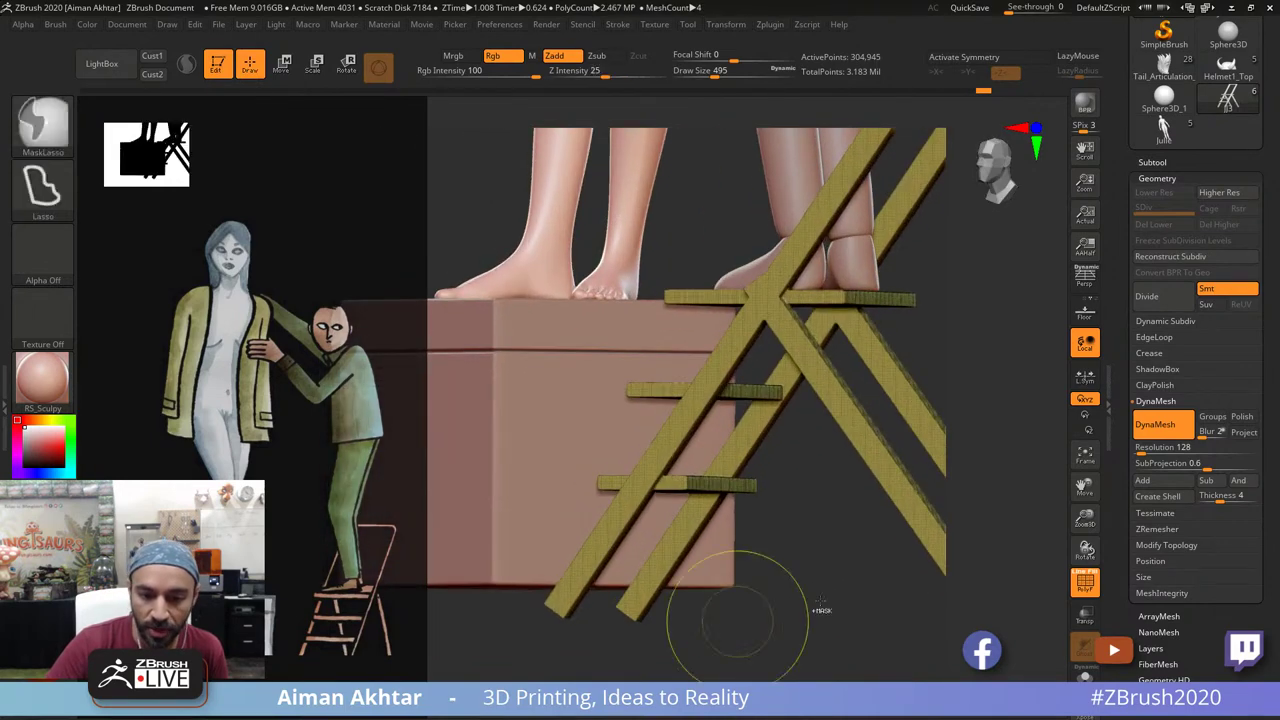
key(ctrl+z)
Step: Mask the whole ladder except its middle step using a transpose line, and hide the polyframe
shift+drag(842, 593, 743, 520)
drag(820, 546, 852, 552)
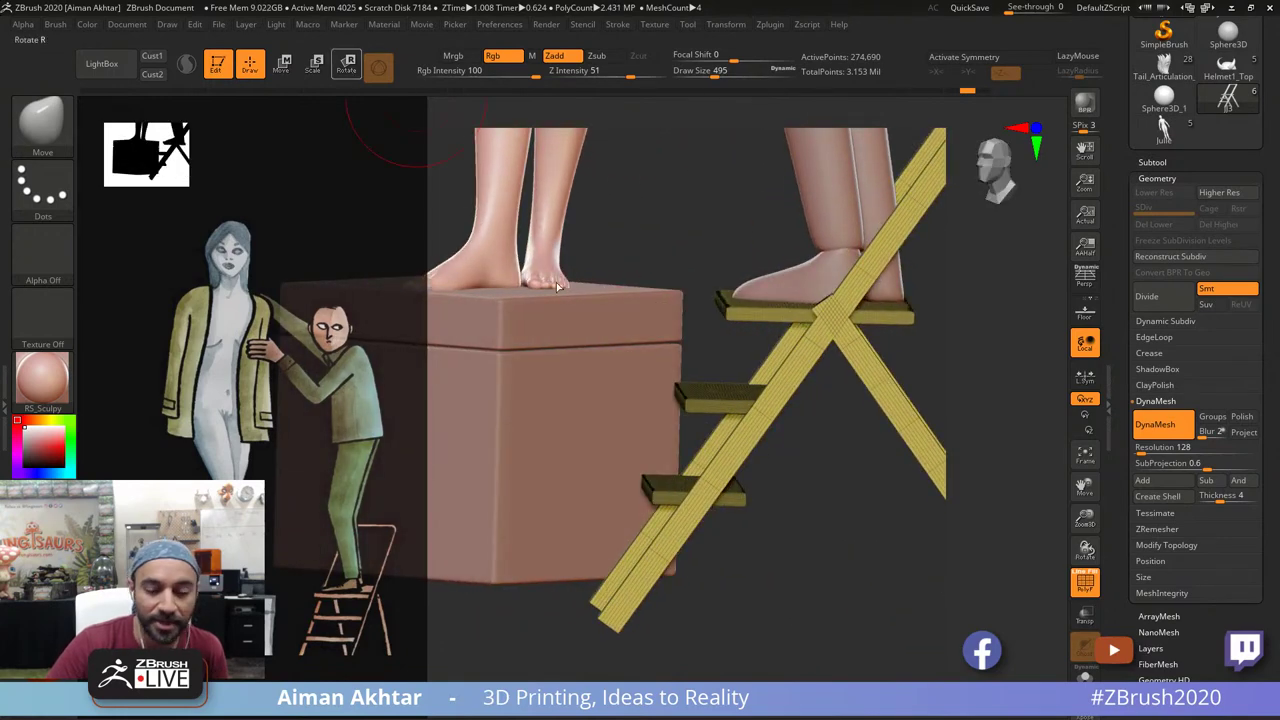
click(346, 64)
key(q)
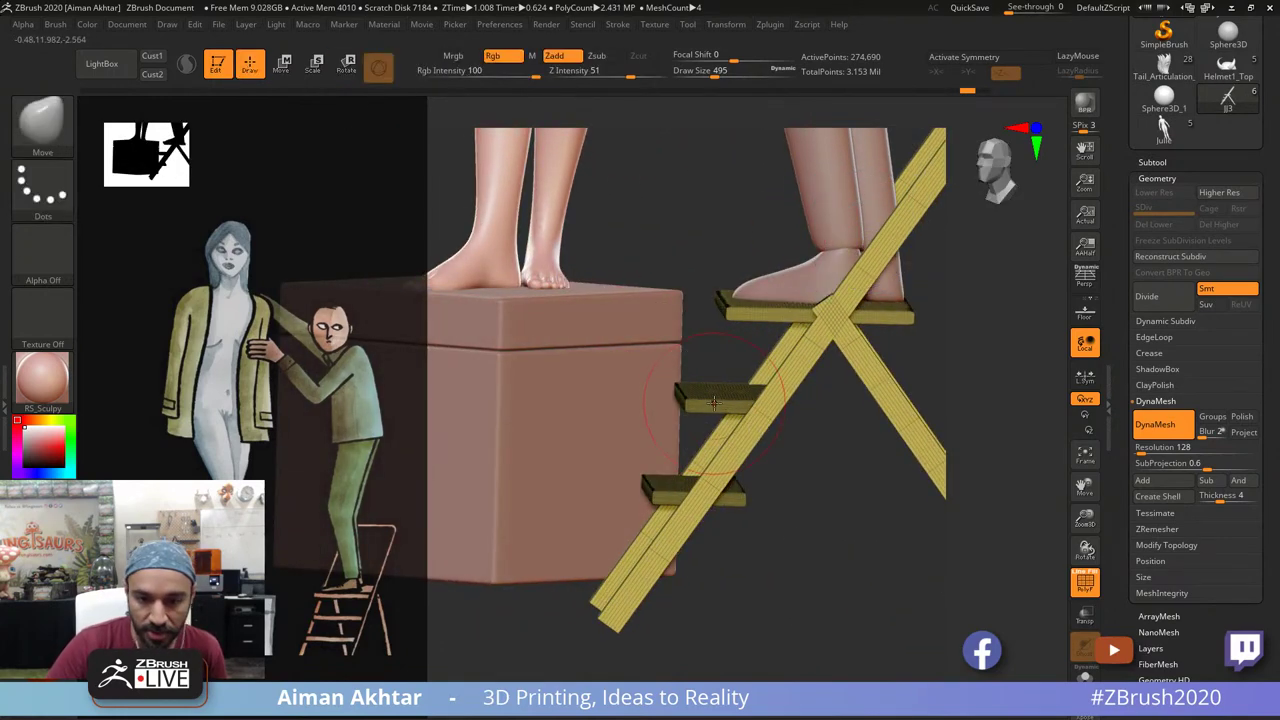
click(335, 71)
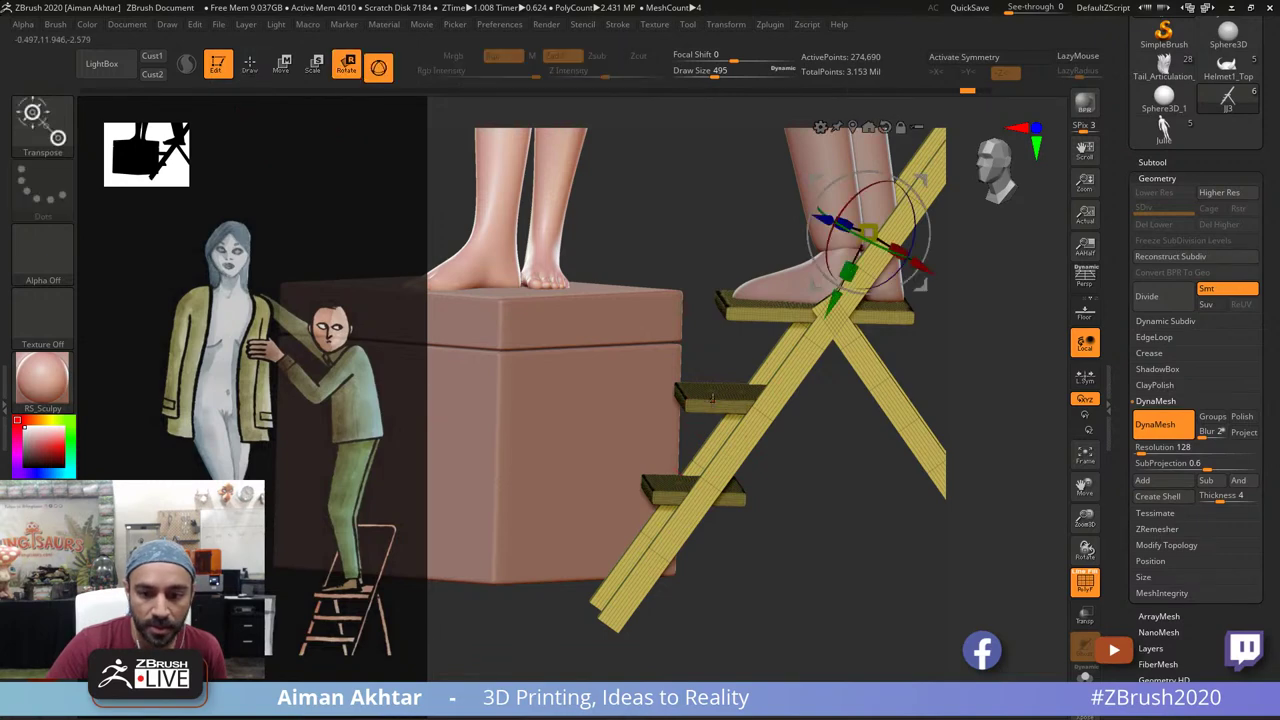
click(379, 68)
ctrl+drag(716, 402, 672, 488)
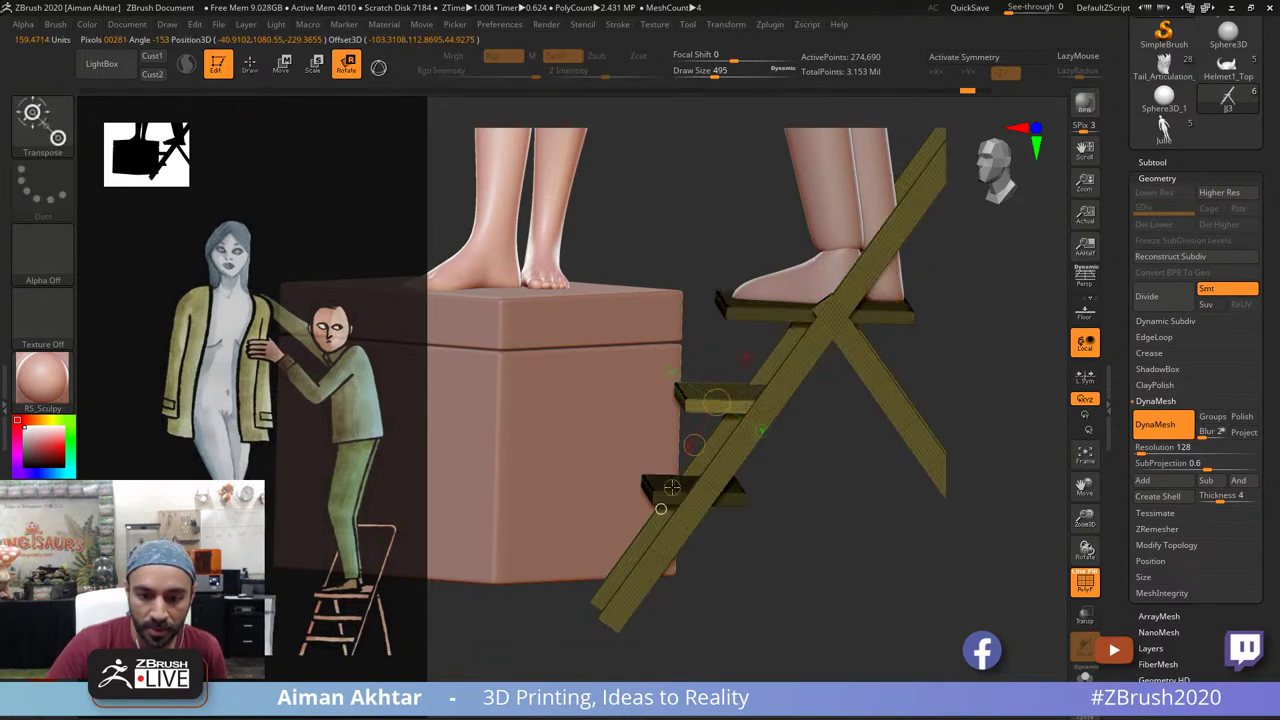
click(281, 64)
right_drag(600, 480, 753, 473)
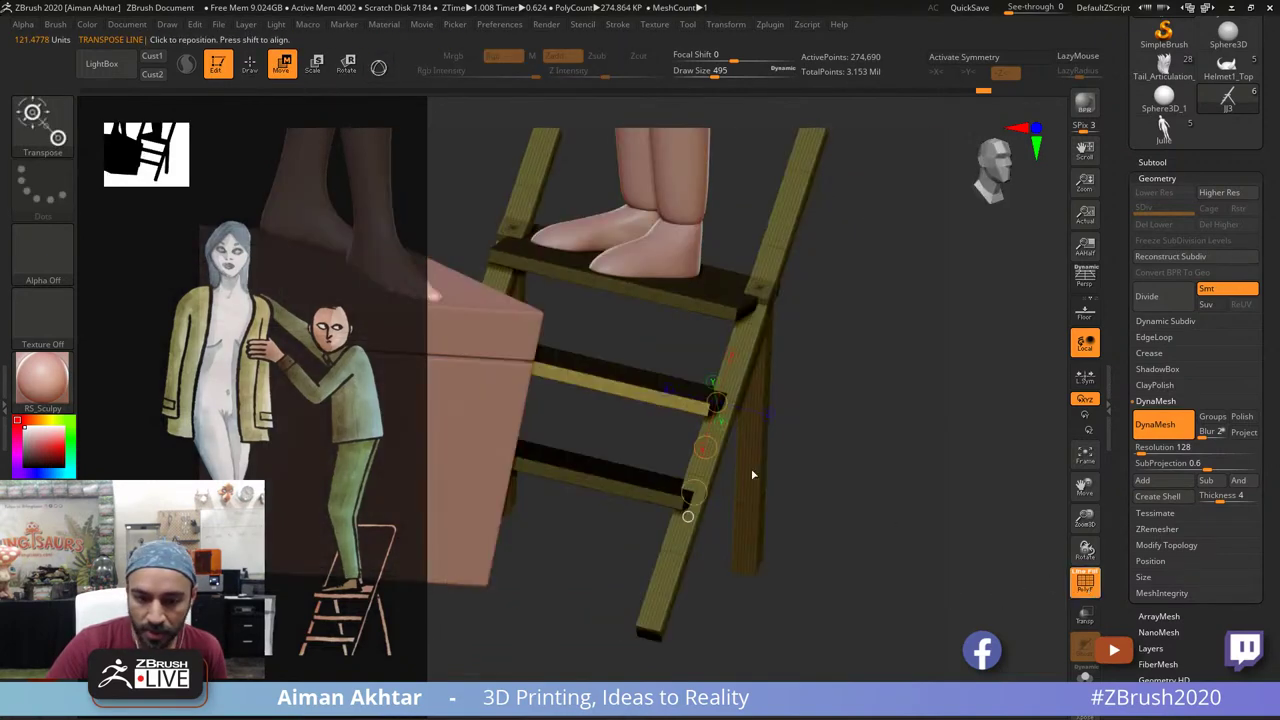
key(shift+f)
Step: Deepen the ladder's middle step and shift it forward so it sticks out in front of the rails
click(615, 389)
shift+drag(834, 617, 831, 614)
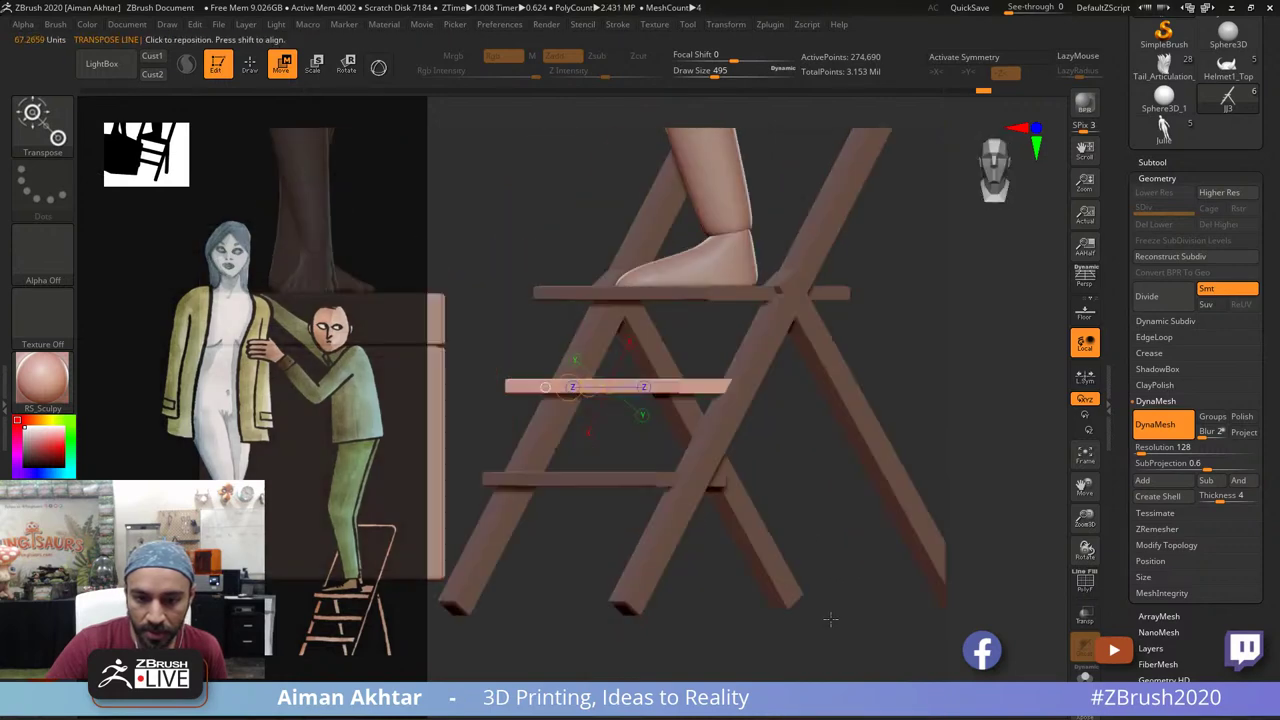
drag(812, 526, 783, 528)
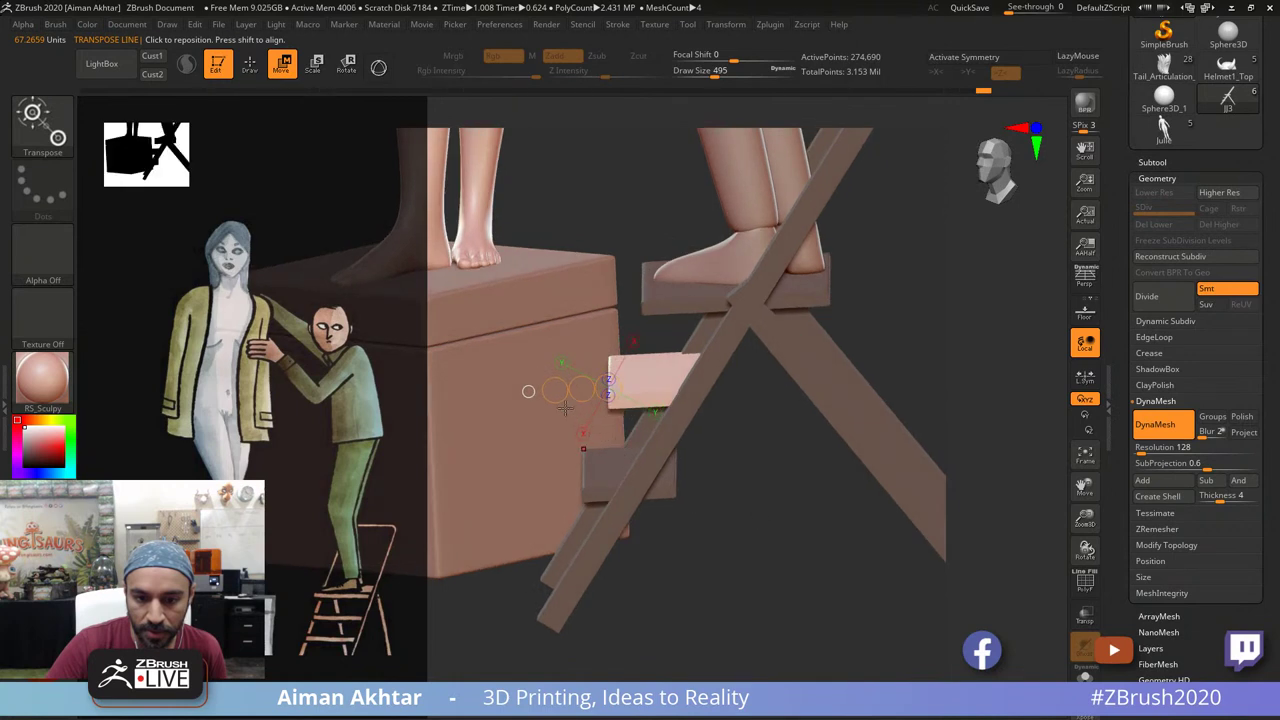
drag(583, 388, 592, 388)
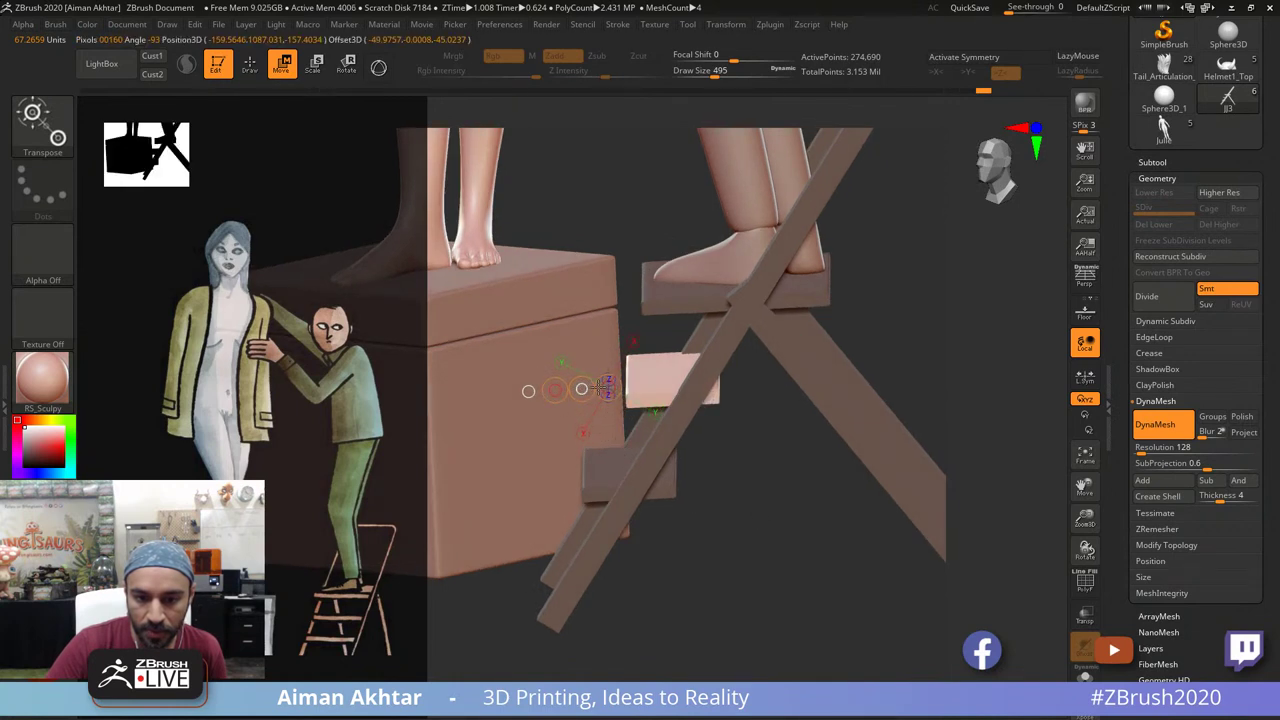
drag(588, 388, 574, 388)
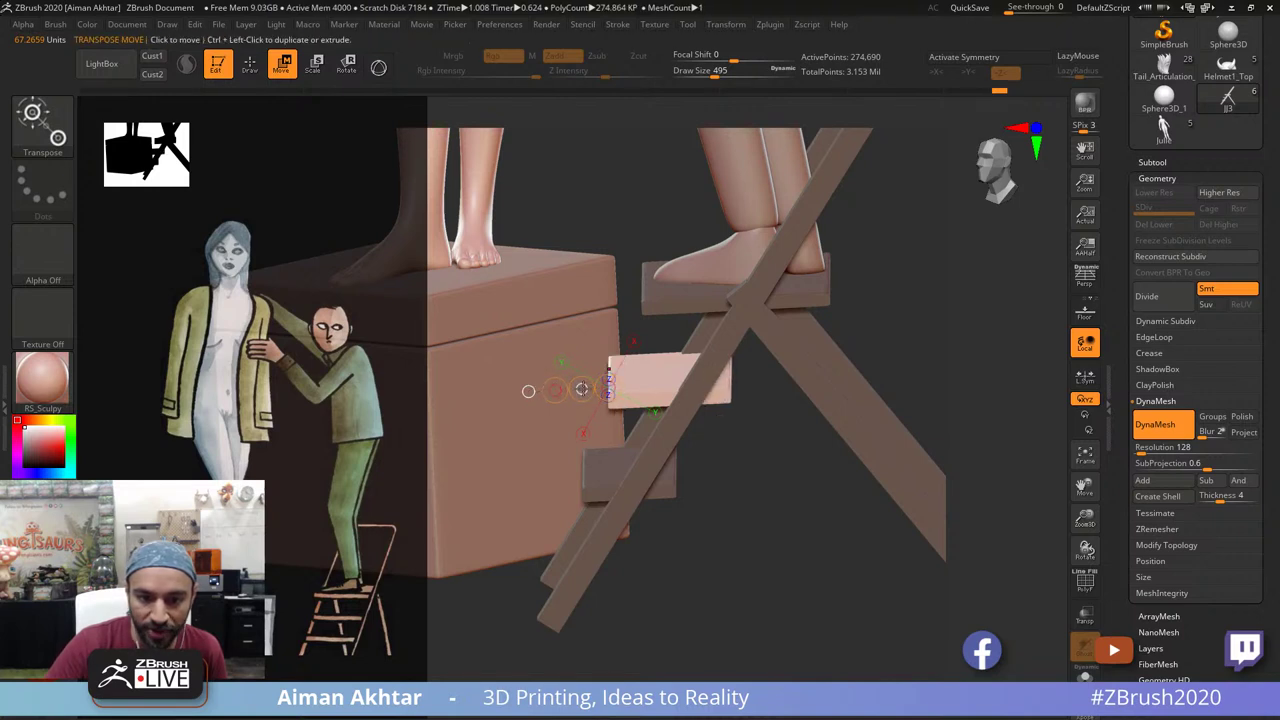
drag(582, 389, 557, 389)
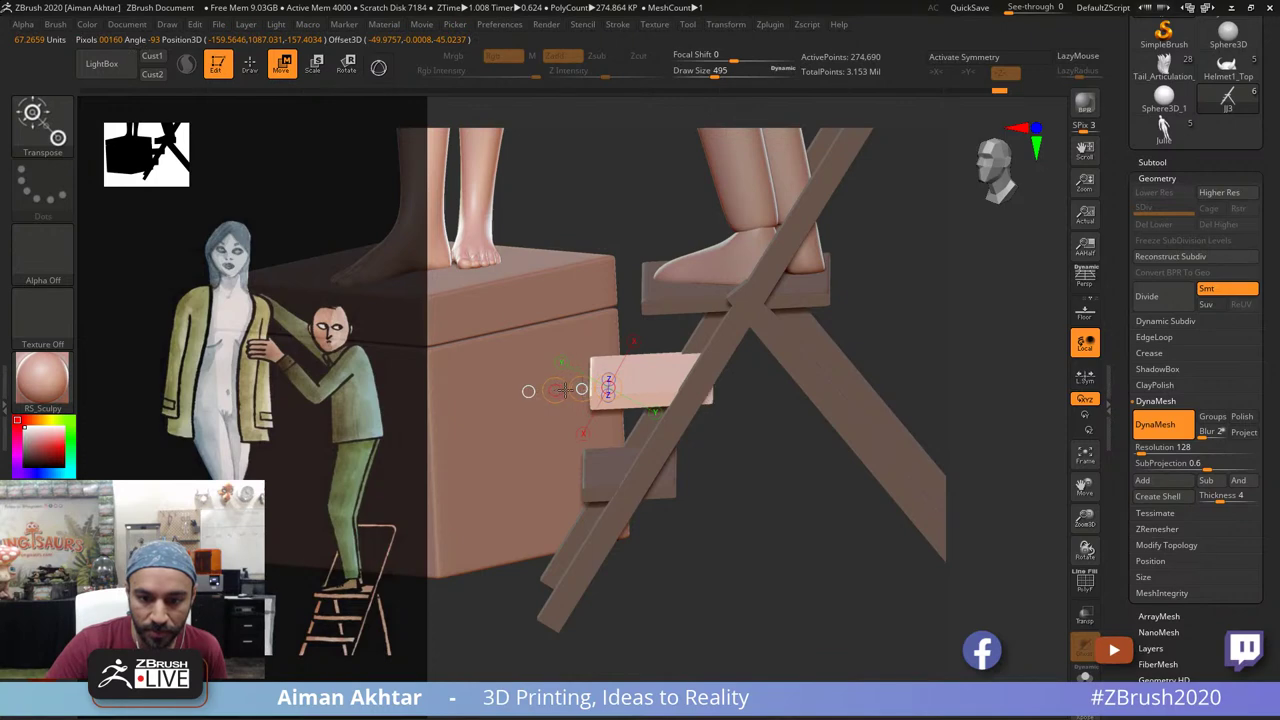
Step: Mask everything on the ladder except the bottom step and extend that step forward past the rails
ctrl+drag(594, 470, 671, 374)
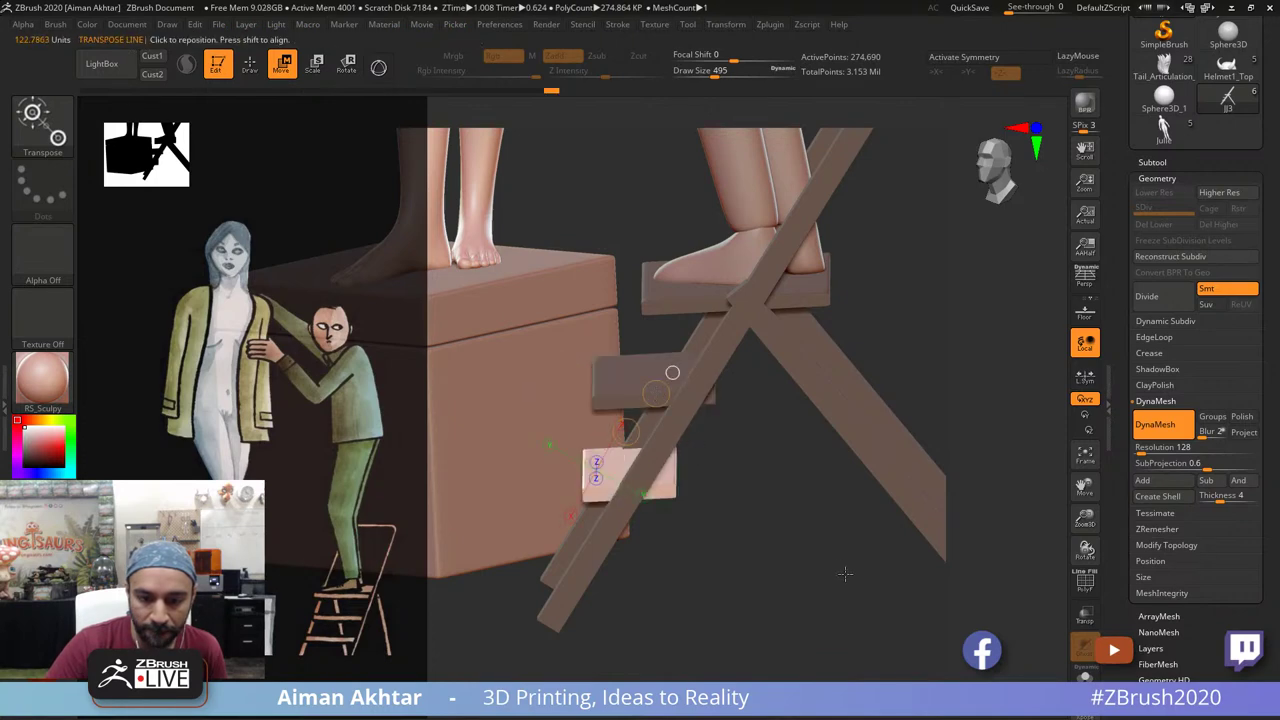
drag(843, 571, 645, 503)
drag(577, 474, 502, 480)
drag(565, 618, 852, 640)
mouse_move(523, 478)
mouse_down()
mouse_move(504, 478)
mouse_move(520, 479)
mouse_up()
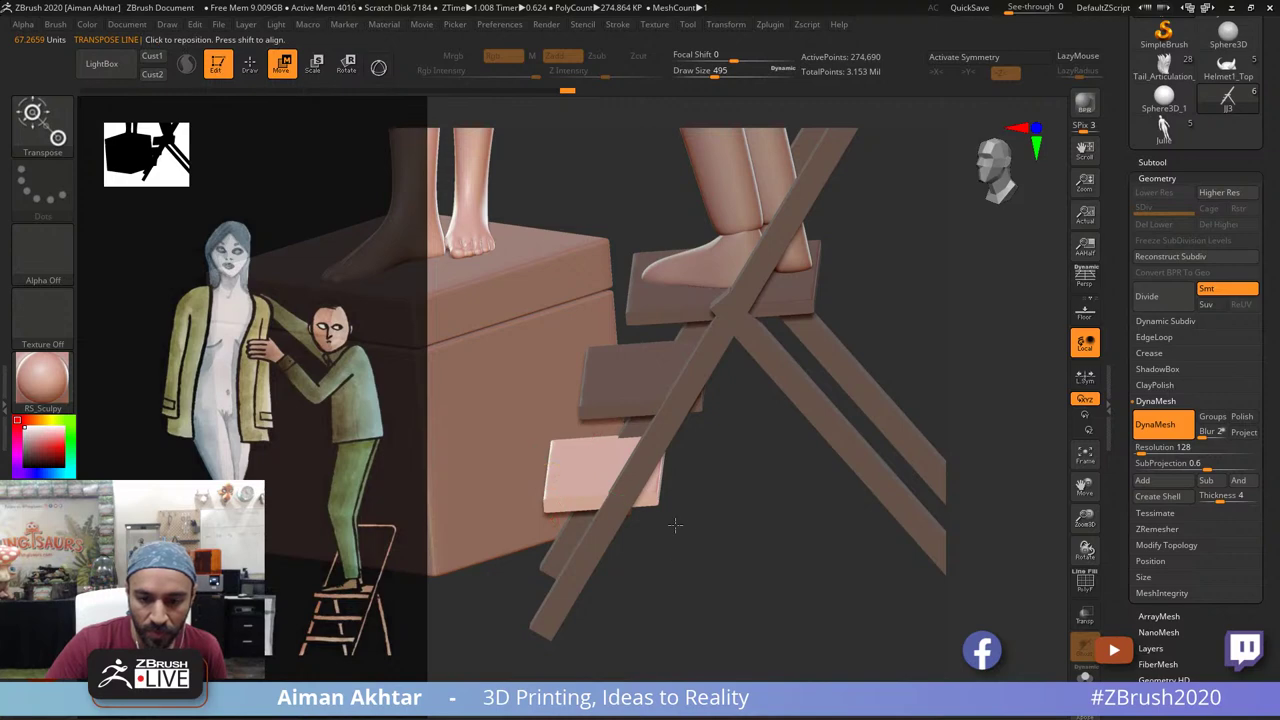
Step: Try to shorten the bottom step's depth from its front edge, and undo it
drag(675, 525, 706, 650)
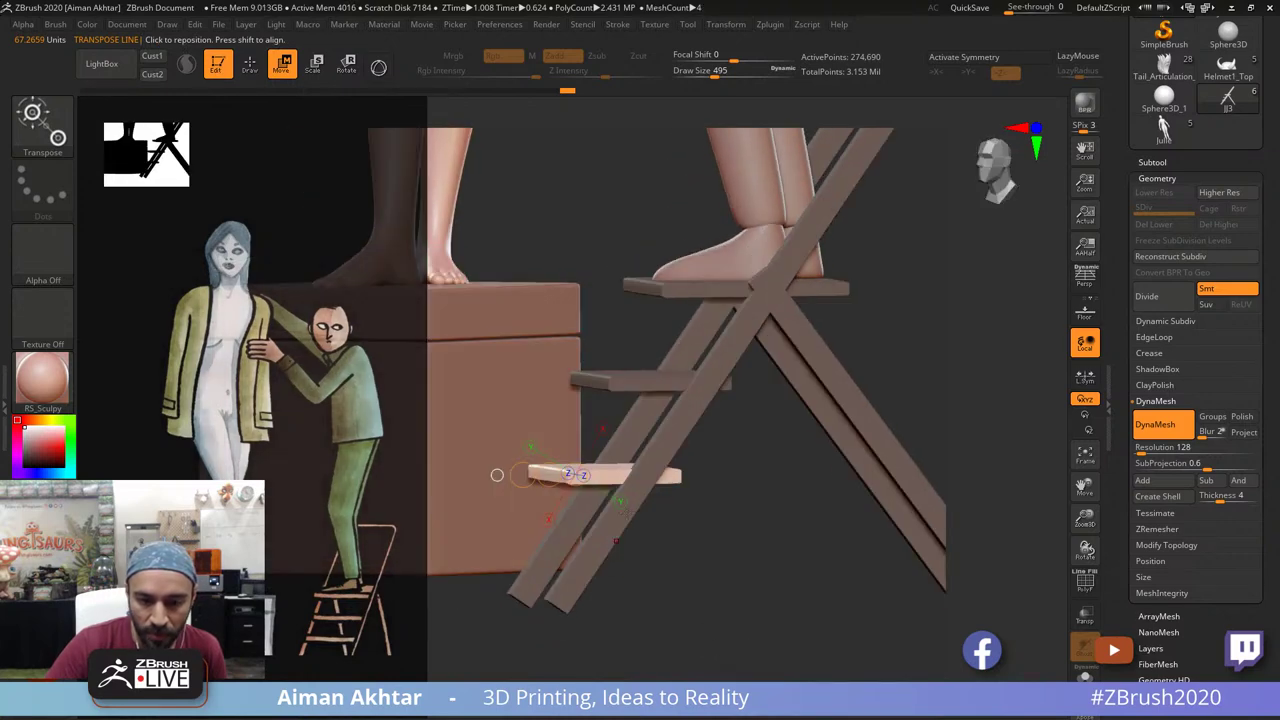
drag(575, 474, 572, 472)
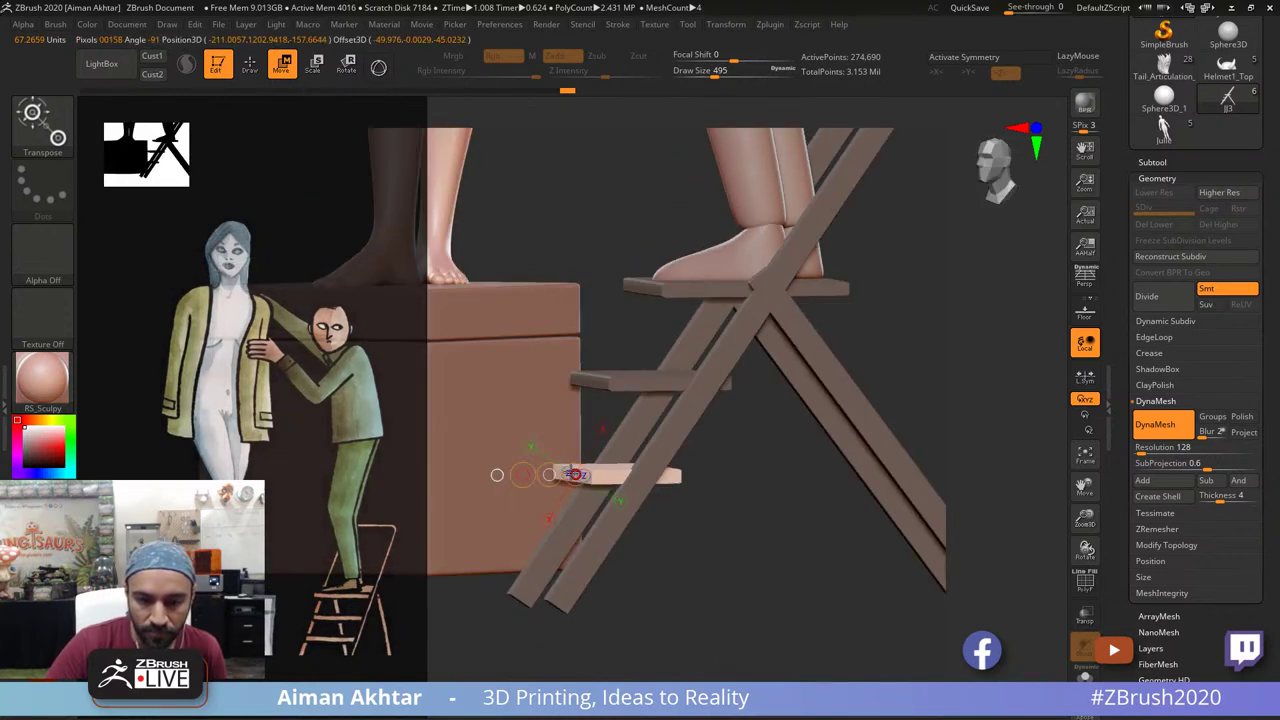
key(ctrl+z)
Step: Shift the ladder's bottom step slightly forward along the rails' depth and return to draw mode
drag(754, 623, 729, 619)
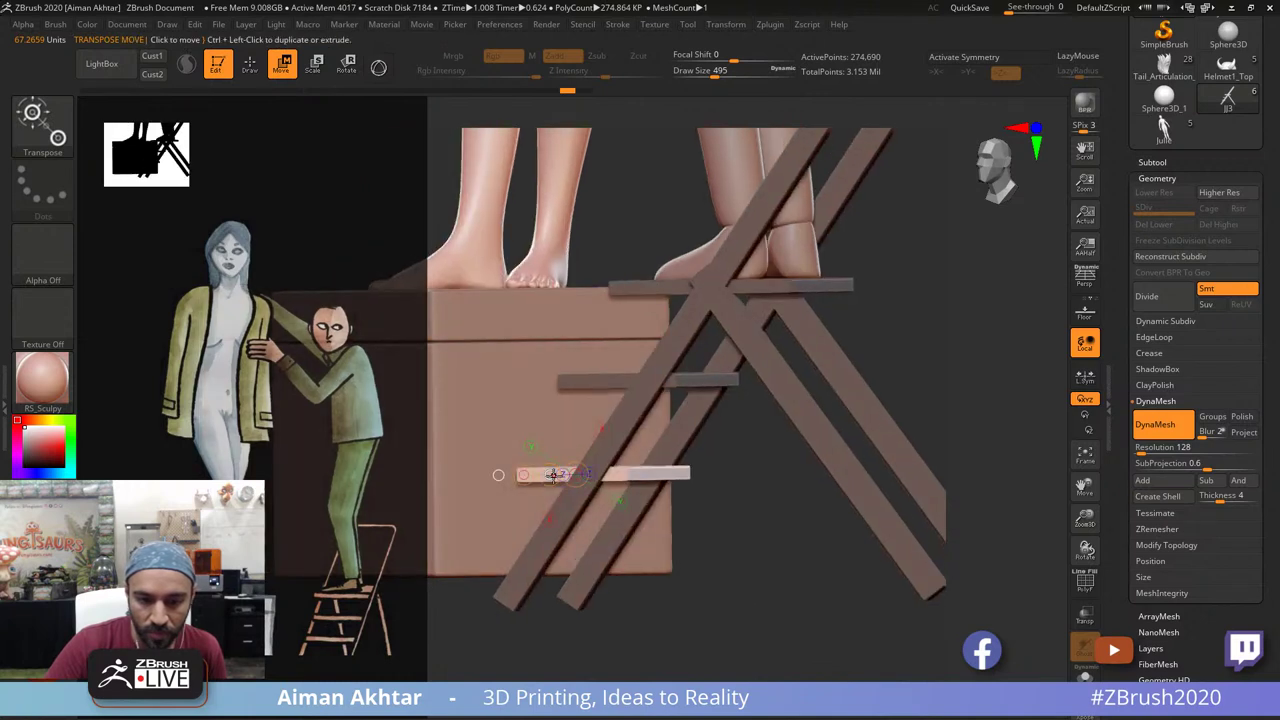
drag(553, 475, 543, 475)
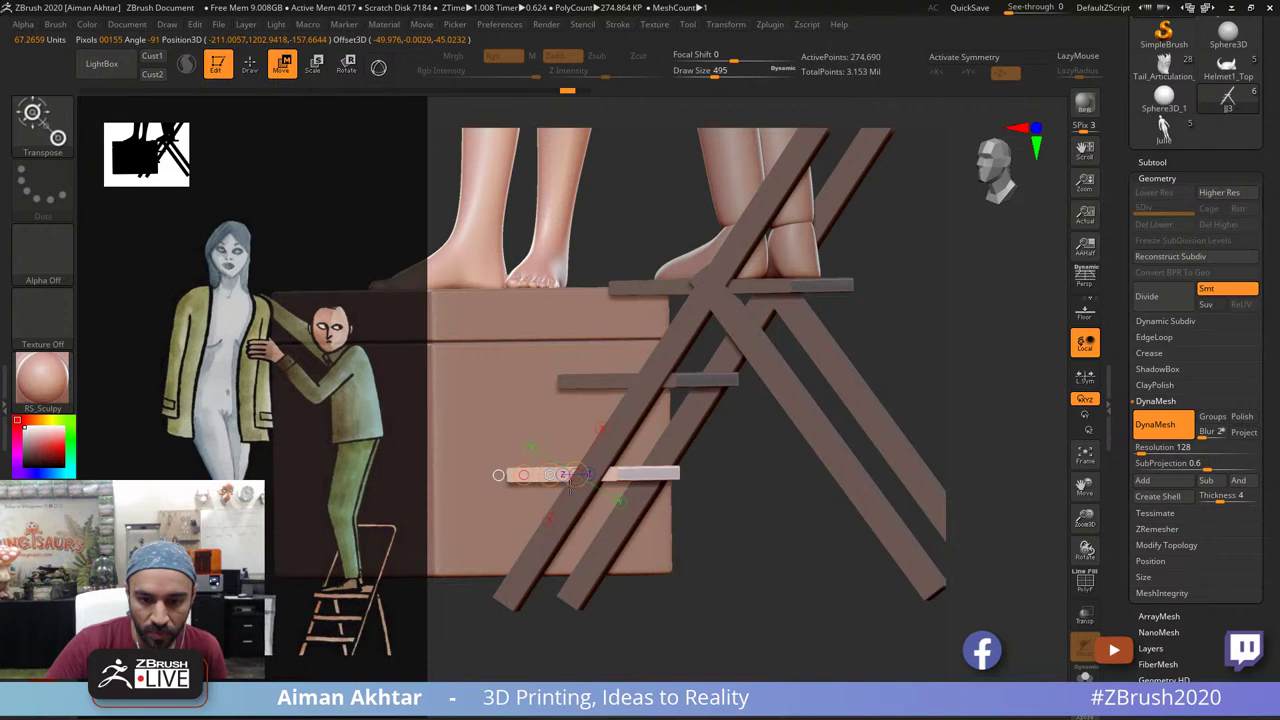
drag(700, 592, 781, 589)
key(q)
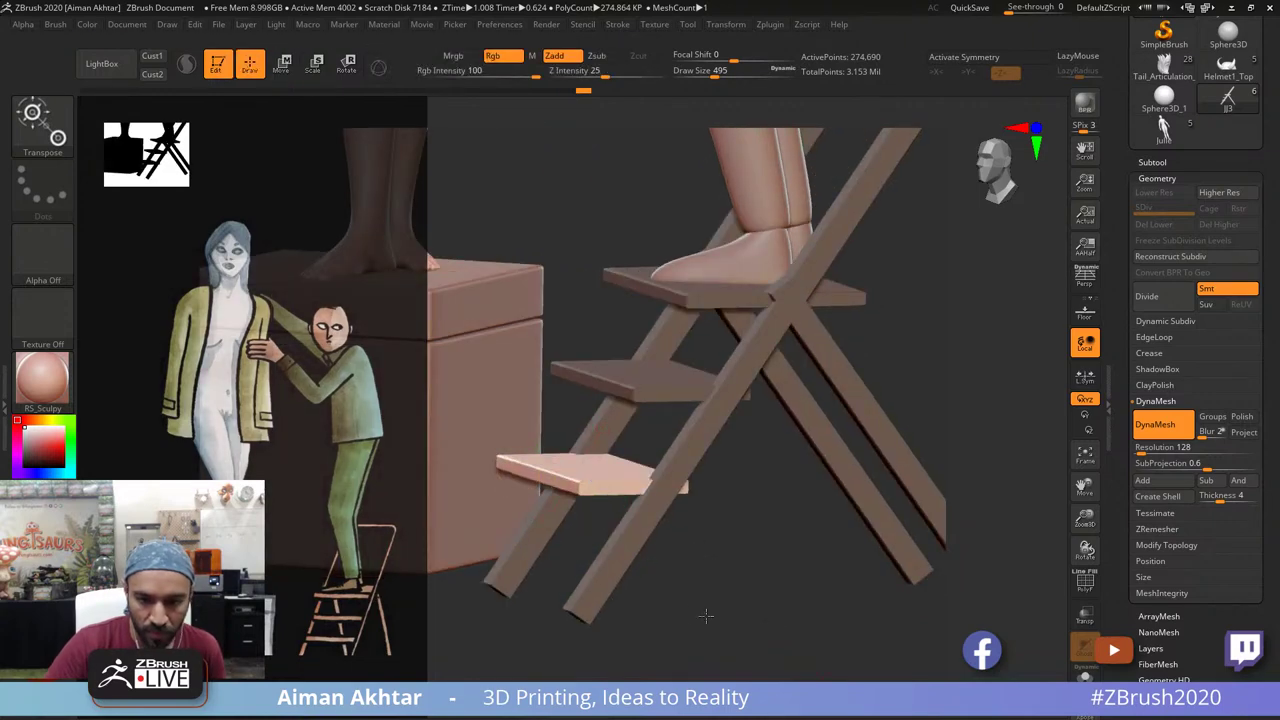
Step: Clear the mask from the ladder and remesh it with DynaMesh at resolution 128
mouse_move(706, 616)
alt+mouse_down()
mouse_move(691, 586)
mouse_move(686, 597)
mouse_move(726, 603)
mouse_move(735, 664)
alt+mouse_up()
key(w)
key(q)
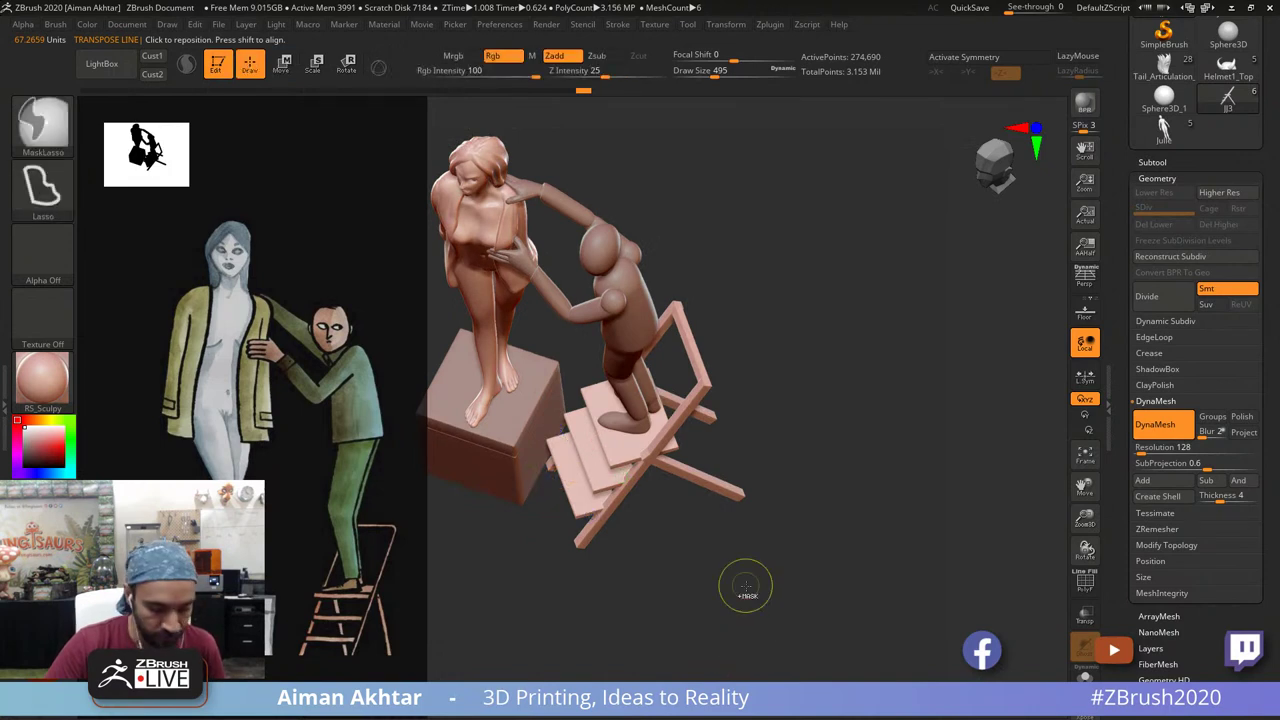
mouse_move(793, 528)
ctrl+mouse_down()
mouse_move(823, 565)
mouse_move(768, 517)
ctrl+mouse_up()
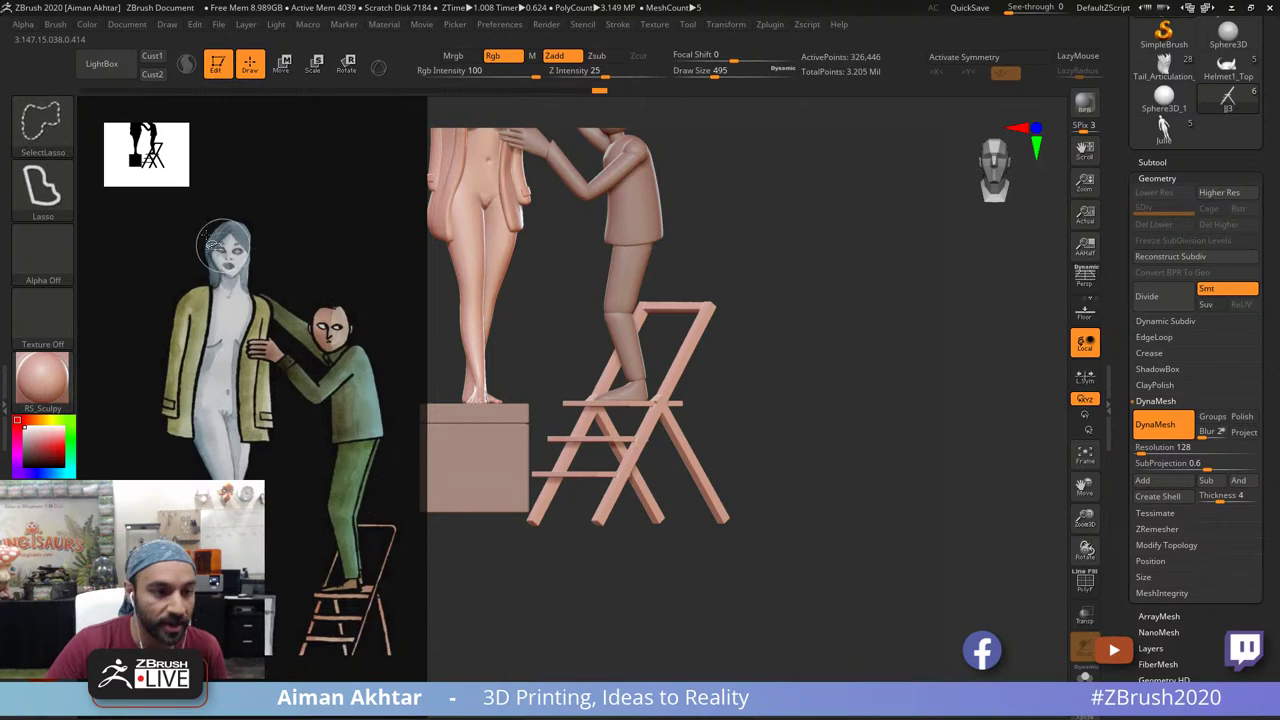
Step: Cut the bottoms of the ladder's legs flat, level with the base of the box
mouse_move(854, 571)
alt+mouse_down()
mouse_move(954, 571)
mouse_move(442, 528)
alt+mouse_up()
ctrl+shift+click(36, 138)
ctrl+shift+click(259, 150)
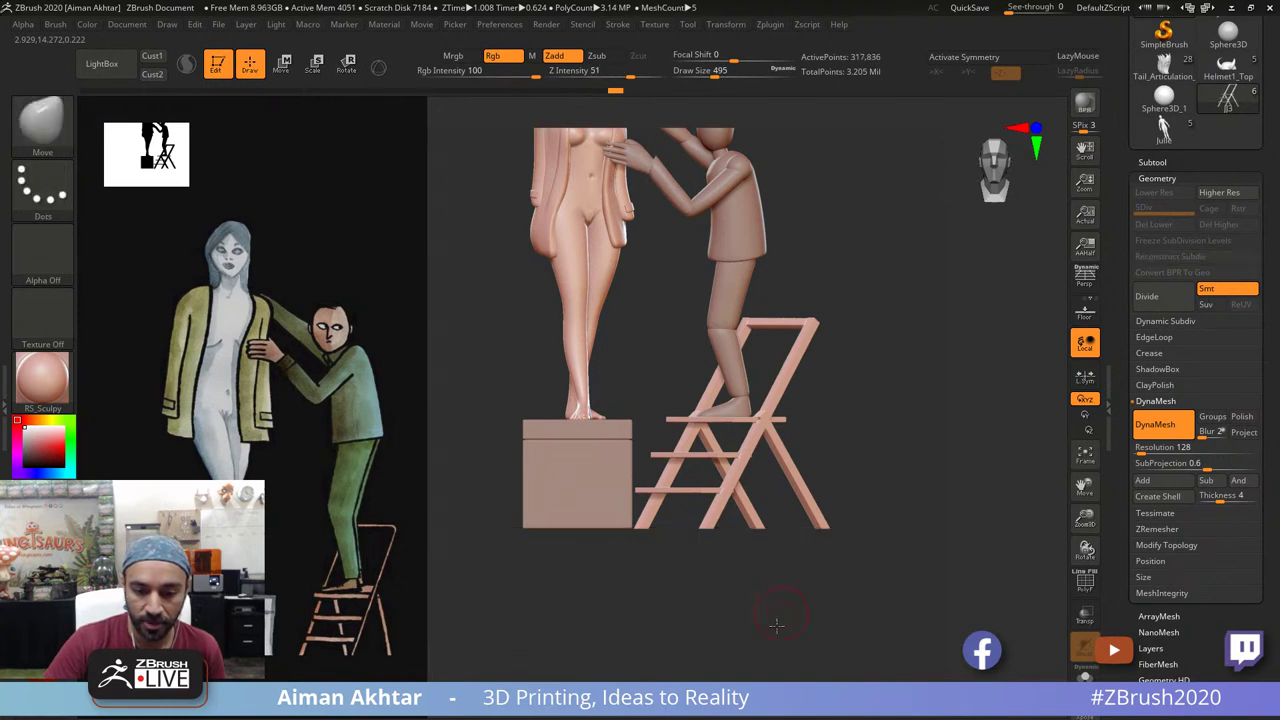
Step: Remesh the ladder with its flattened legs using DynaMesh at resolution 128
drag(776, 625, 756, 645)
ctrl+drag(718, 602, 731, 615)
drag(864, 600, 733, 548)
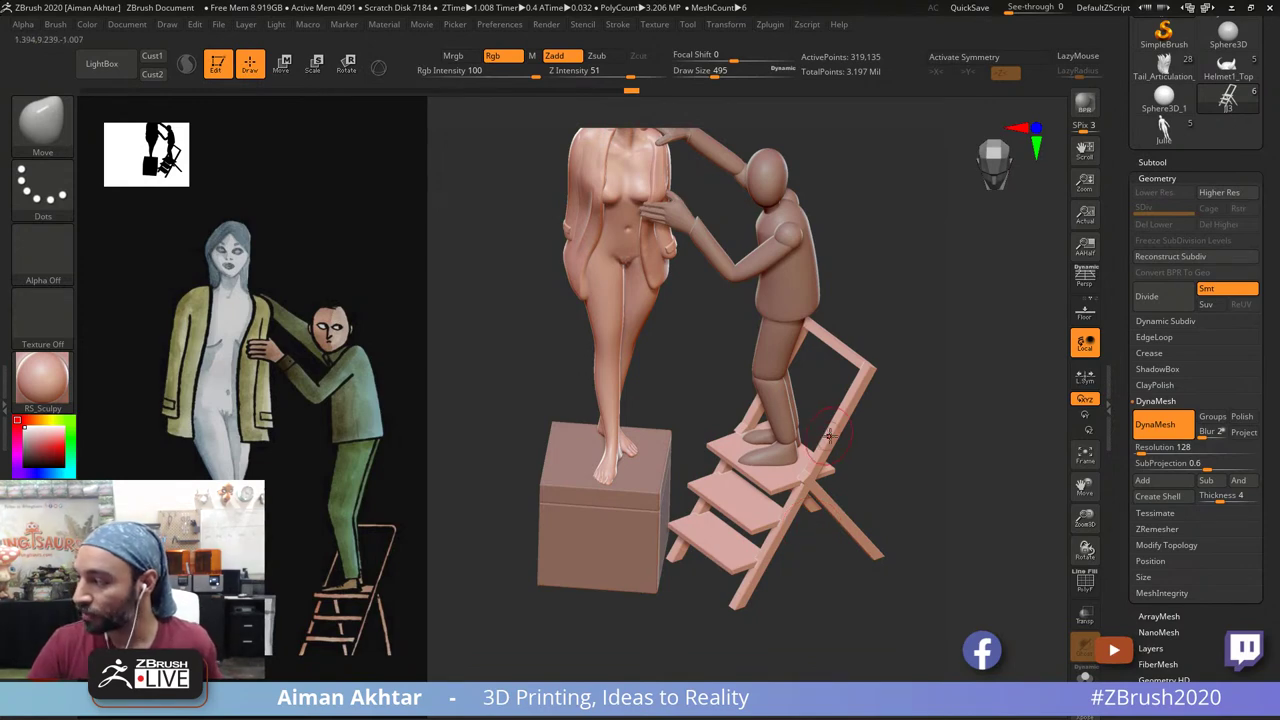
shift+drag(911, 365, 975, 560)
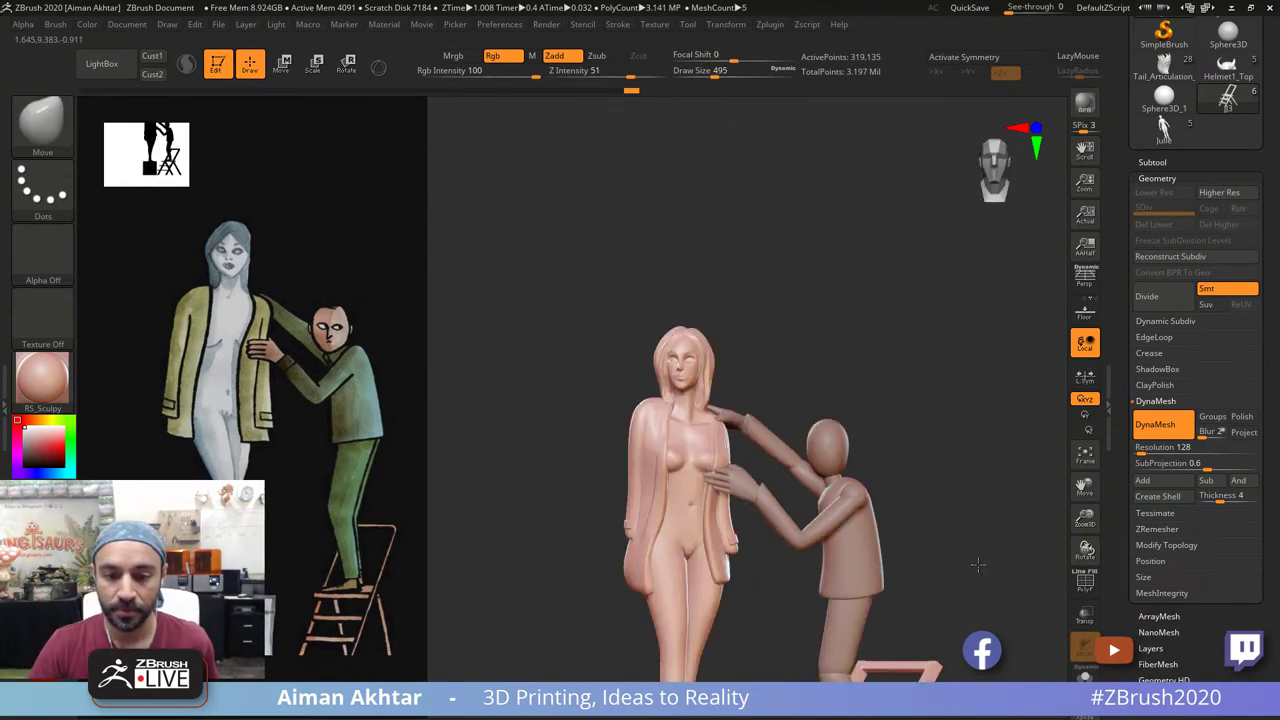
Step: Make the man figure the active subtool and reshape his lower hand with the Move brush so it grips the jacket's front edge
alt+click(737, 471)
alt+drag(778, 583, 748, 400)
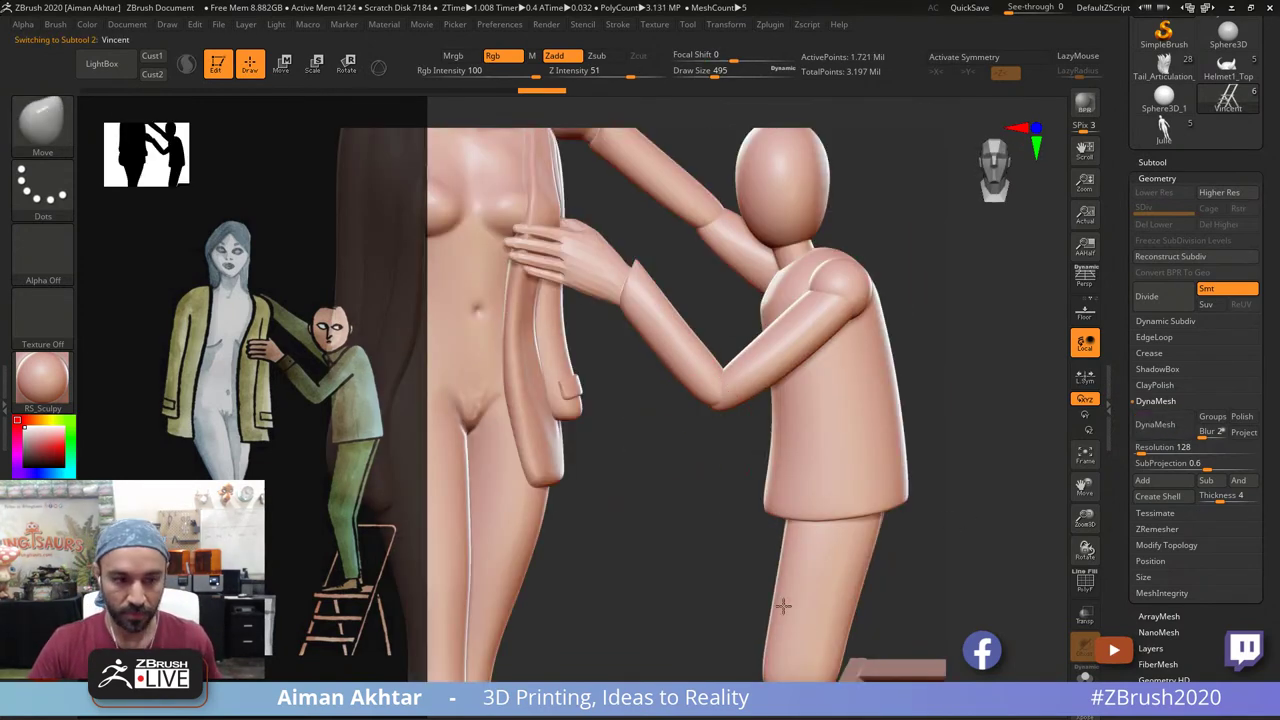
alt+drag(785, 606, 733, 613)
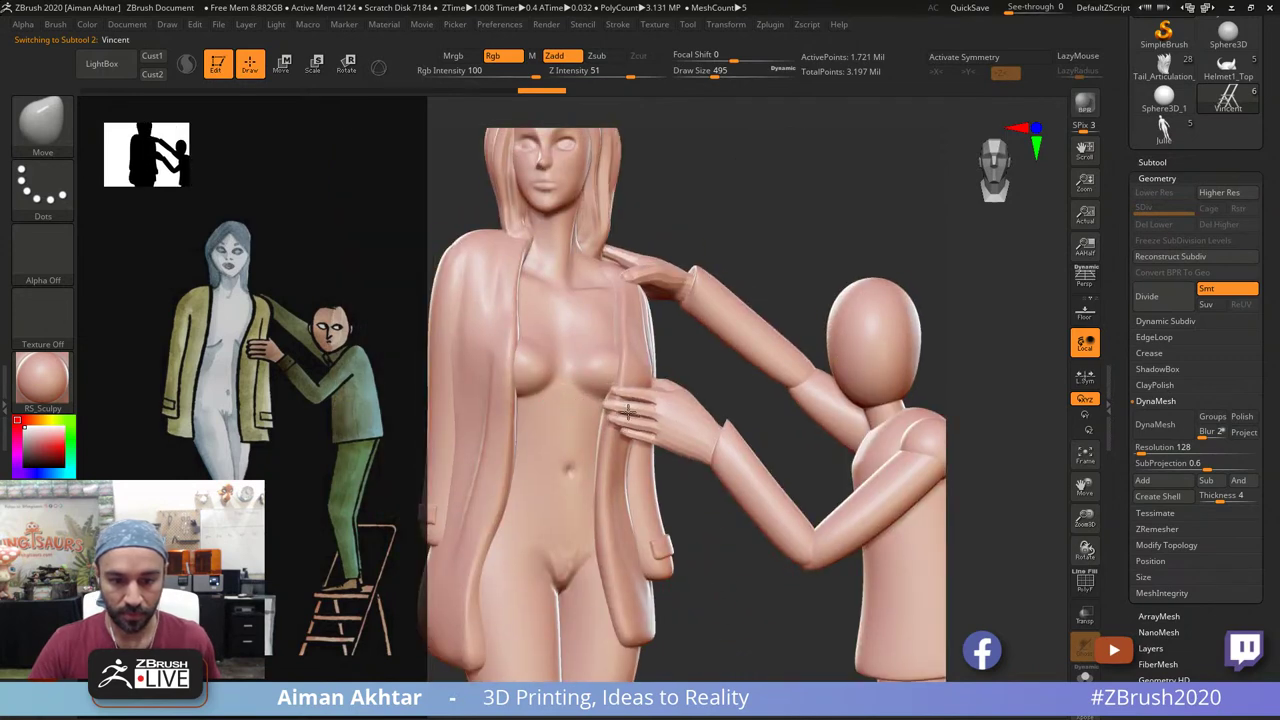
mouse_move(720, 545)
mouse_down()
mouse_move(703, 512)
mouse_move(653, 655)
mouse_move(663, 620)
mouse_up()
drag(817, 306, 843, 299)
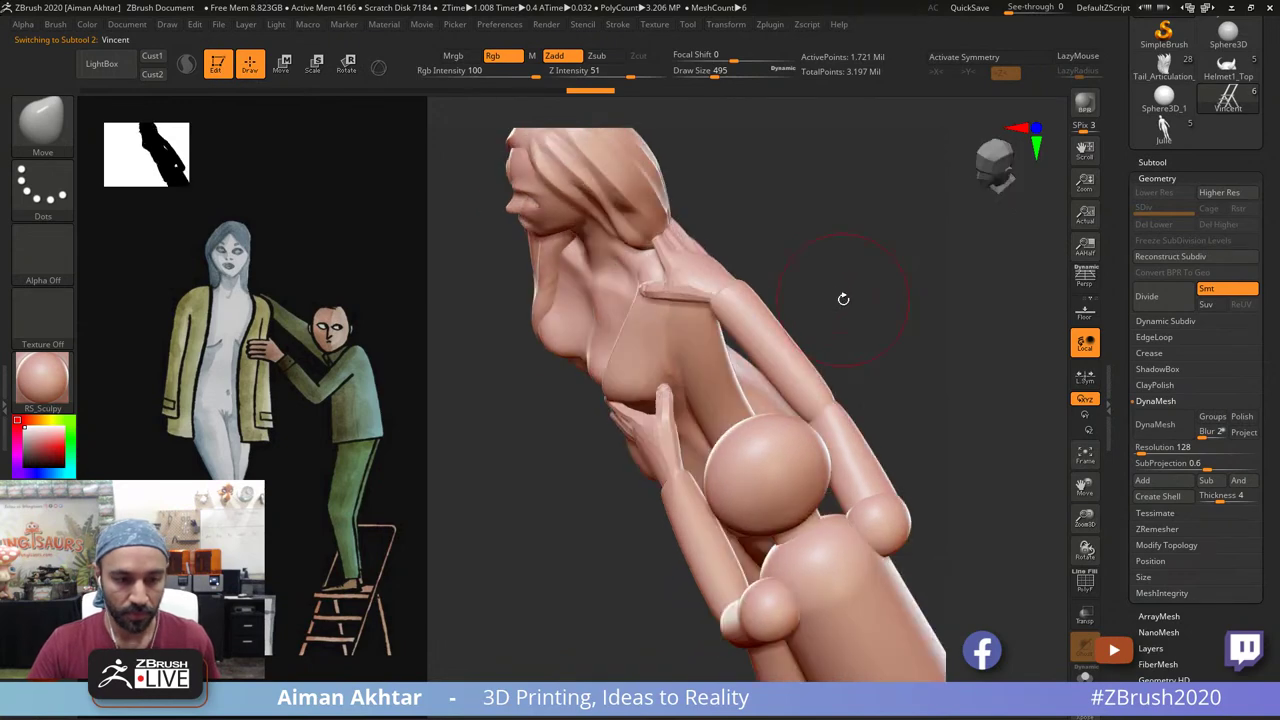
drag(606, 400, 614, 406)
drag(554, 479, 580, 490)
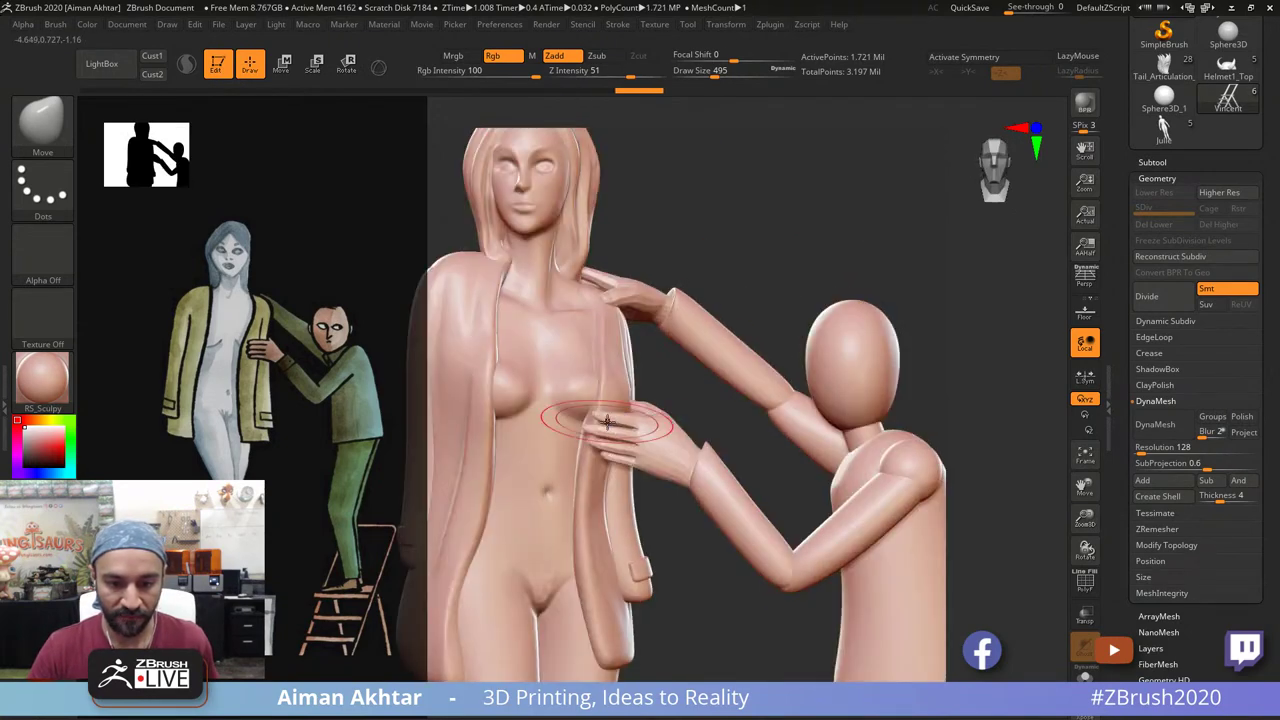
key(bracketright)
drag(588, 435, 583, 434)
key(s)
click(625, 440)
drag(655, 456, 668, 462)
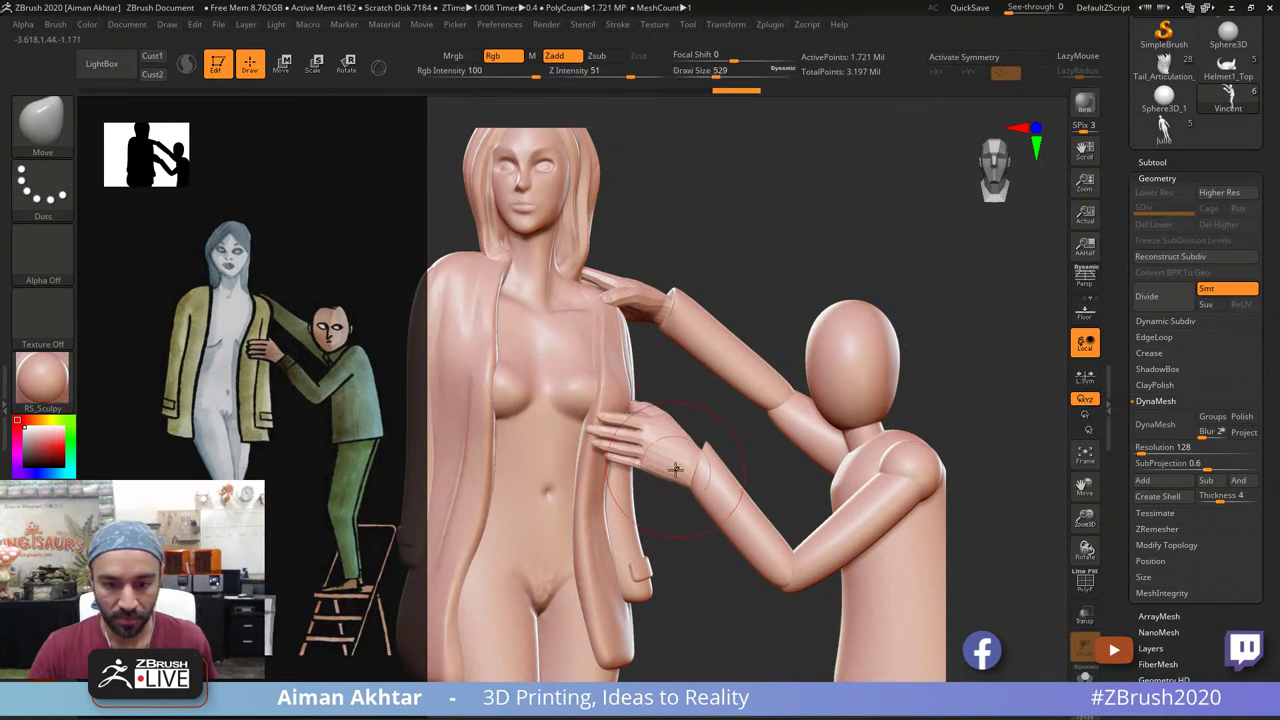
Step: Nudge the man's upper hand against the woman's shoulder with a resized Move brush
mouse_move(716, 428)
alt+mouse_down()
mouse_move(866, 294)
mouse_move(843, 297)
mouse_move(712, 420)
alt+mouse_up()
drag(606, 198, 577, 159)
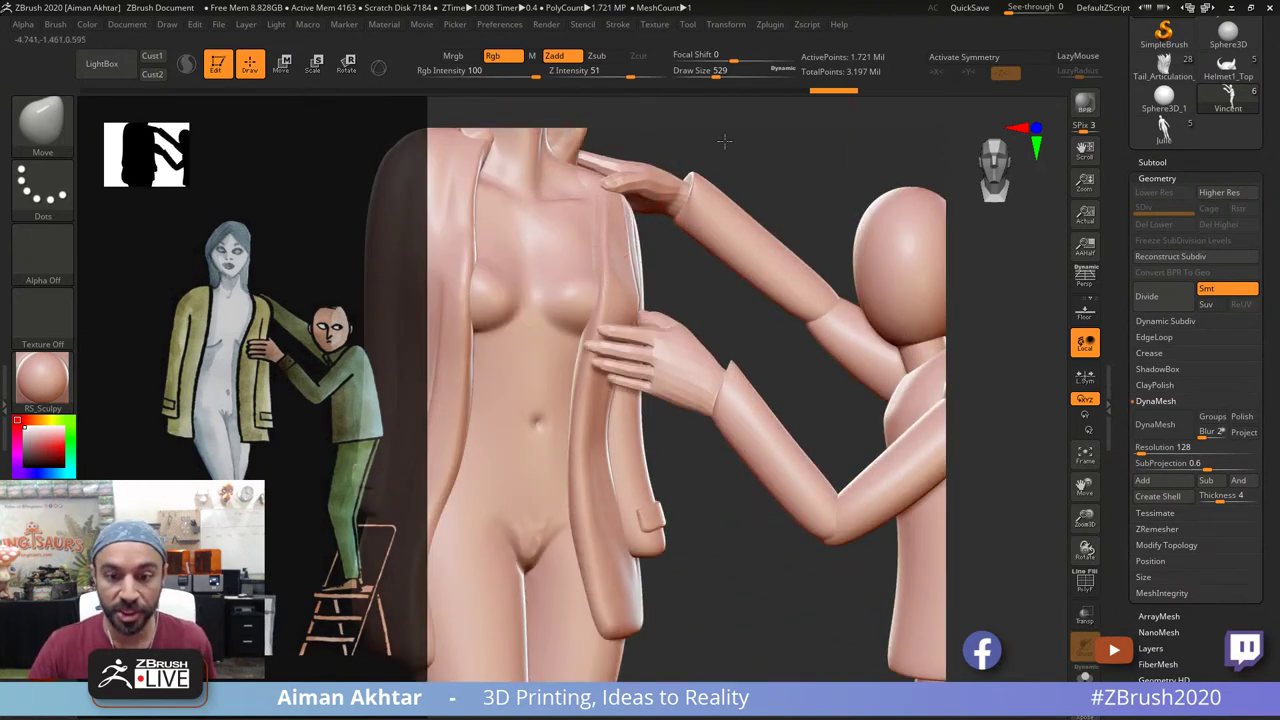
alt+drag(742, 150, 765, 75)
key(s)
mouse_move(634, 175)
mouse_down()
mouse_move(657, 175)
mouse_move(637, 186)
mouse_up()
Step: Adjust the man's arm from above with the Move Topological brush and return to the regular Move brush
alt+drag(918, 204, 843, 480)
alt+drag(847, 370, 854, 392)
alt+drag(692, 319, 692, 323)
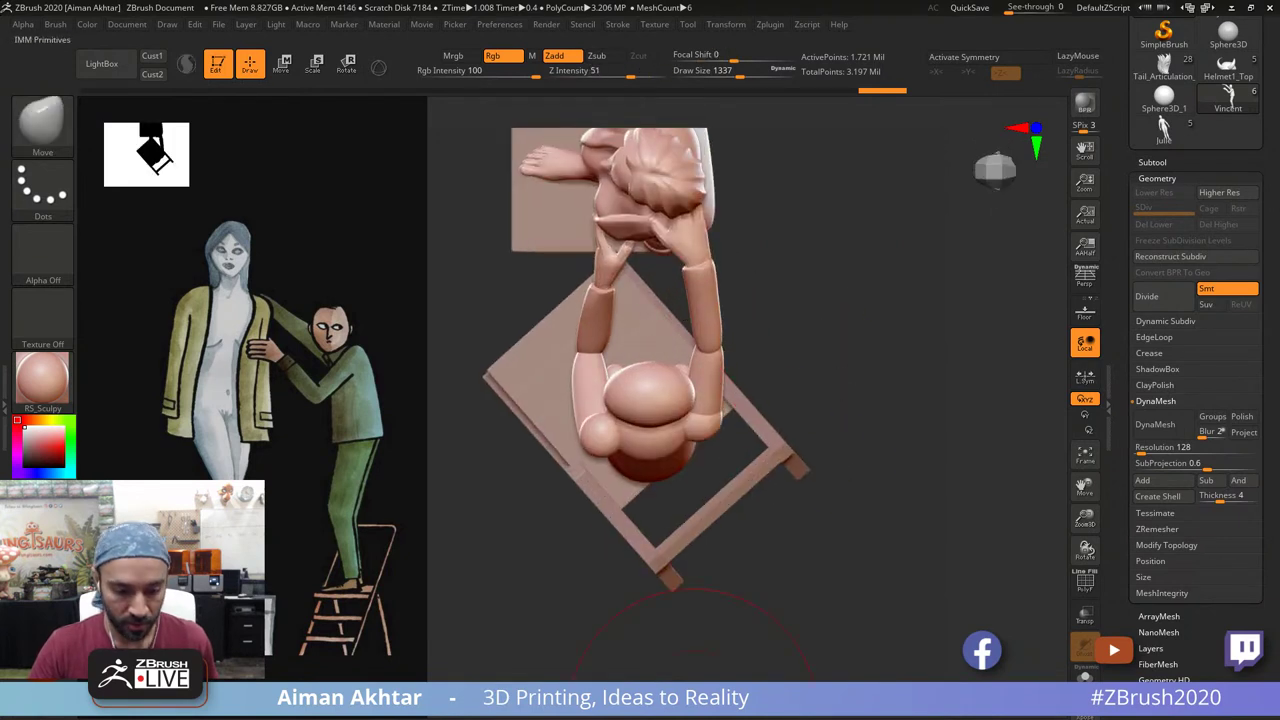
click(350, 703)
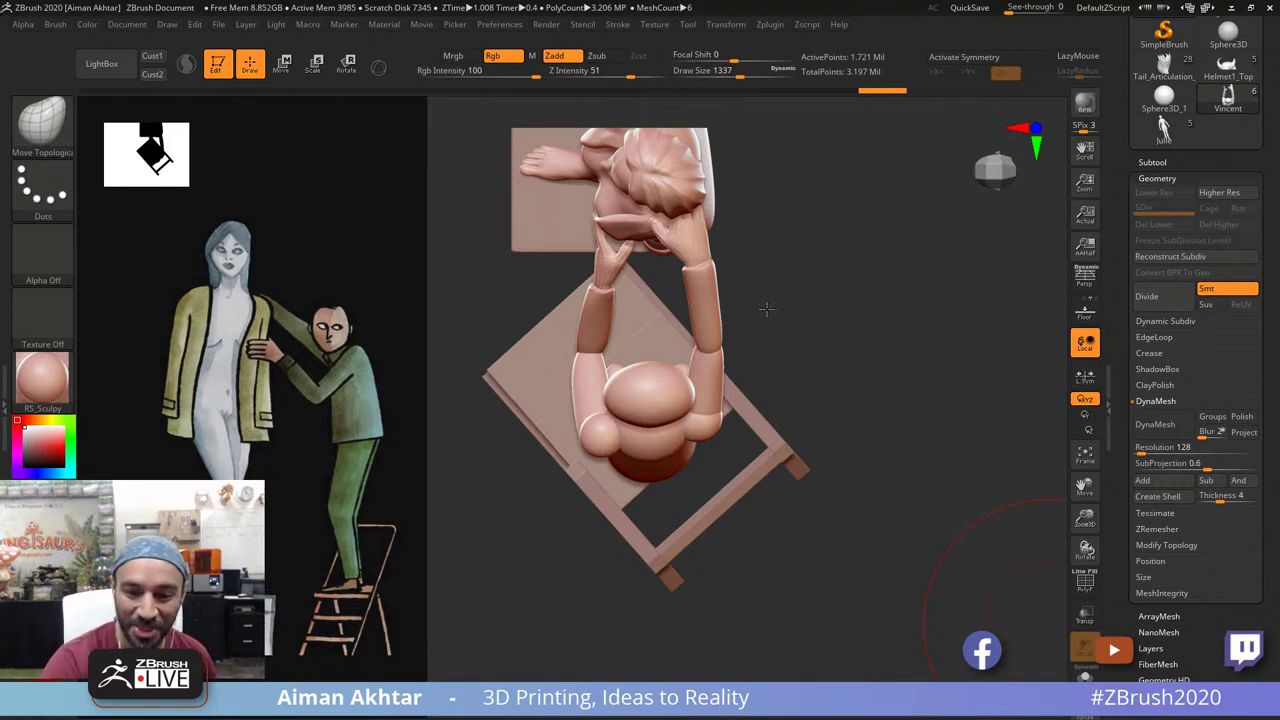
drag(767, 309, 783, 300)
key(s)
mouse_move(716, 345)
mouse_down()
mouse_move(705, 345)
mouse_move(704, 379)
mouse_move(716, 337)
mouse_move(817, 254)
mouse_move(877, 274)
mouse_move(844, 271)
mouse_move(870, 370)
mouse_up()
key(b)
key(m)
key(v)
key(s)
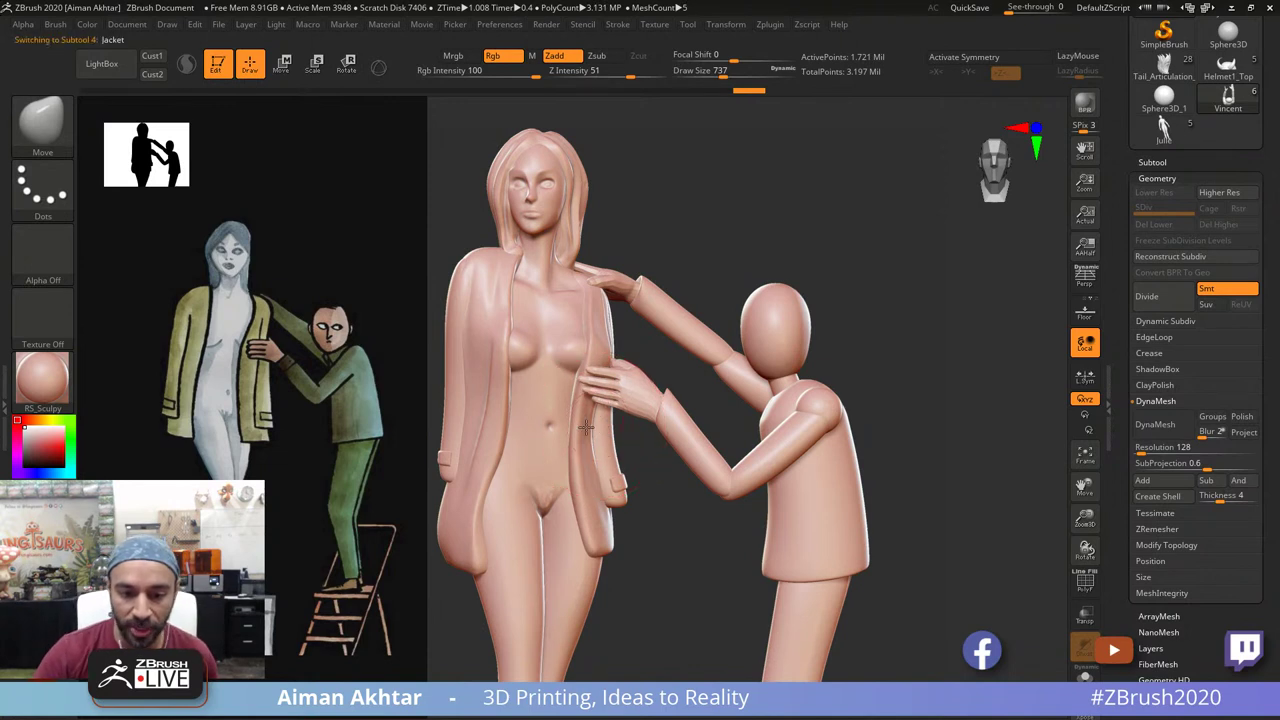
Step: Make the jacket the active subtool, display its wireframe and choose the Standard brush
alt+click(592, 426)
alt+drag(937, 582, 1008, 519)
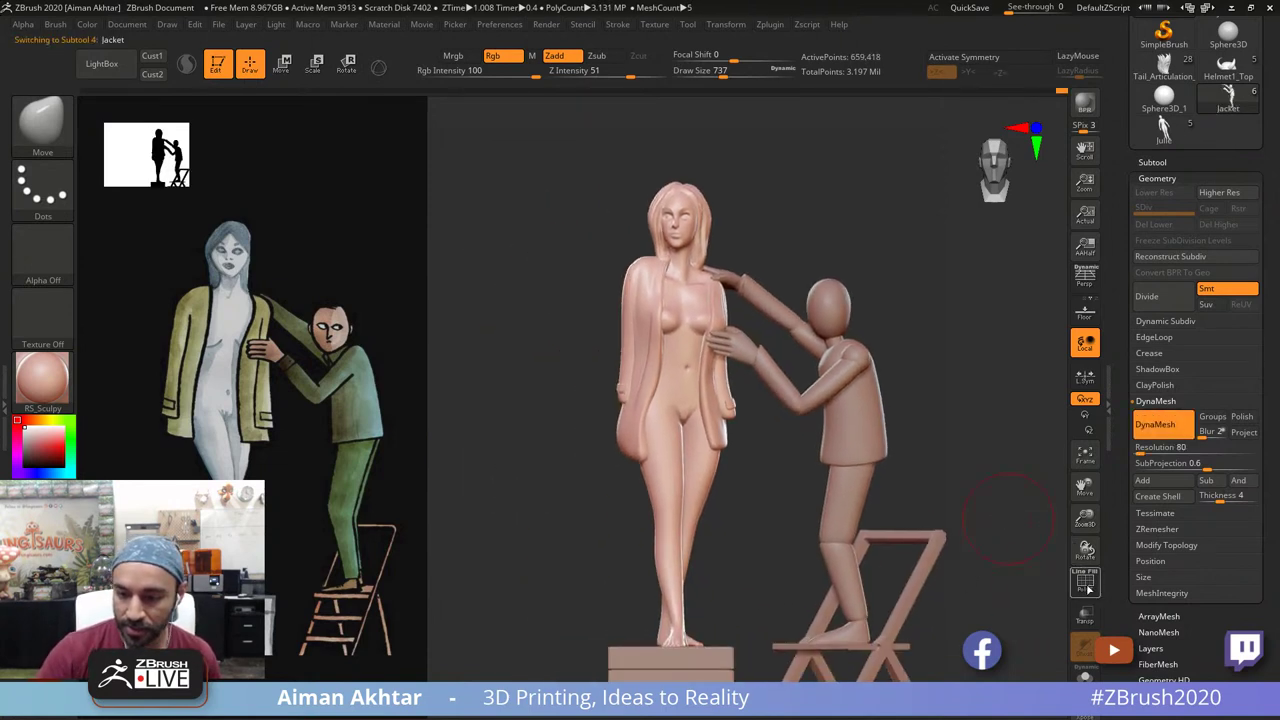
click(1088, 588)
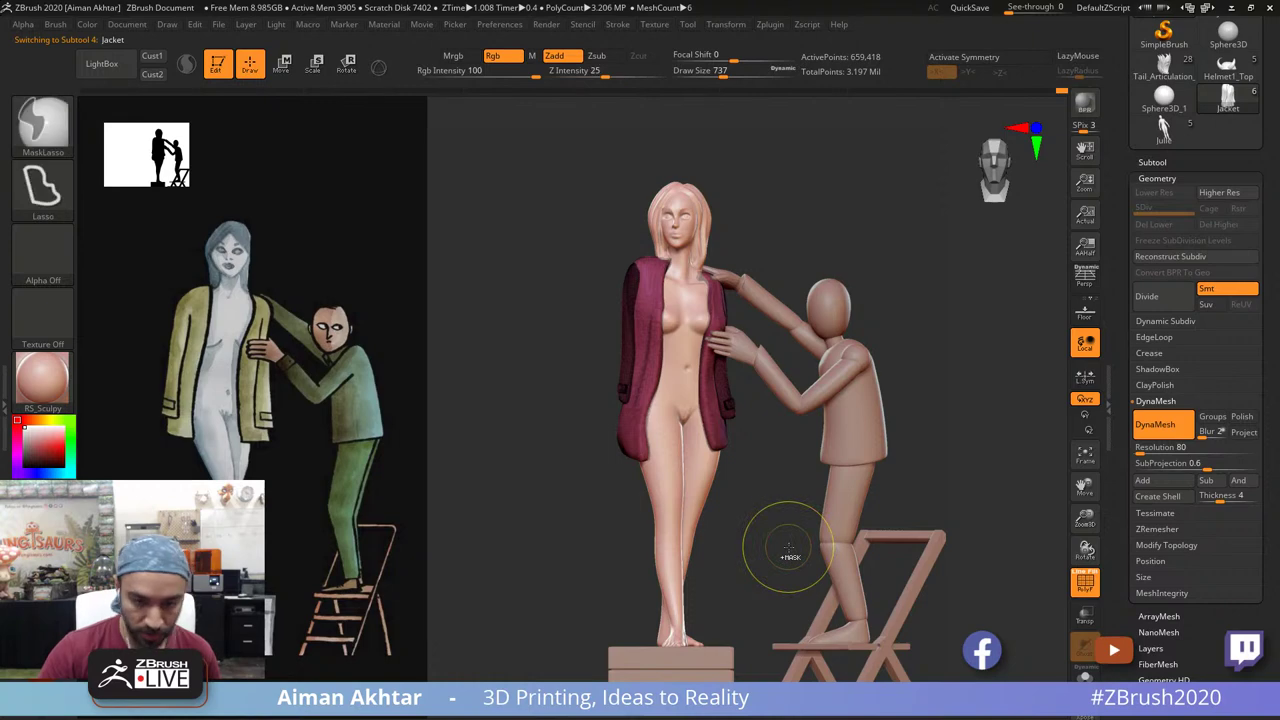
key(b)
key(s)
key(t)
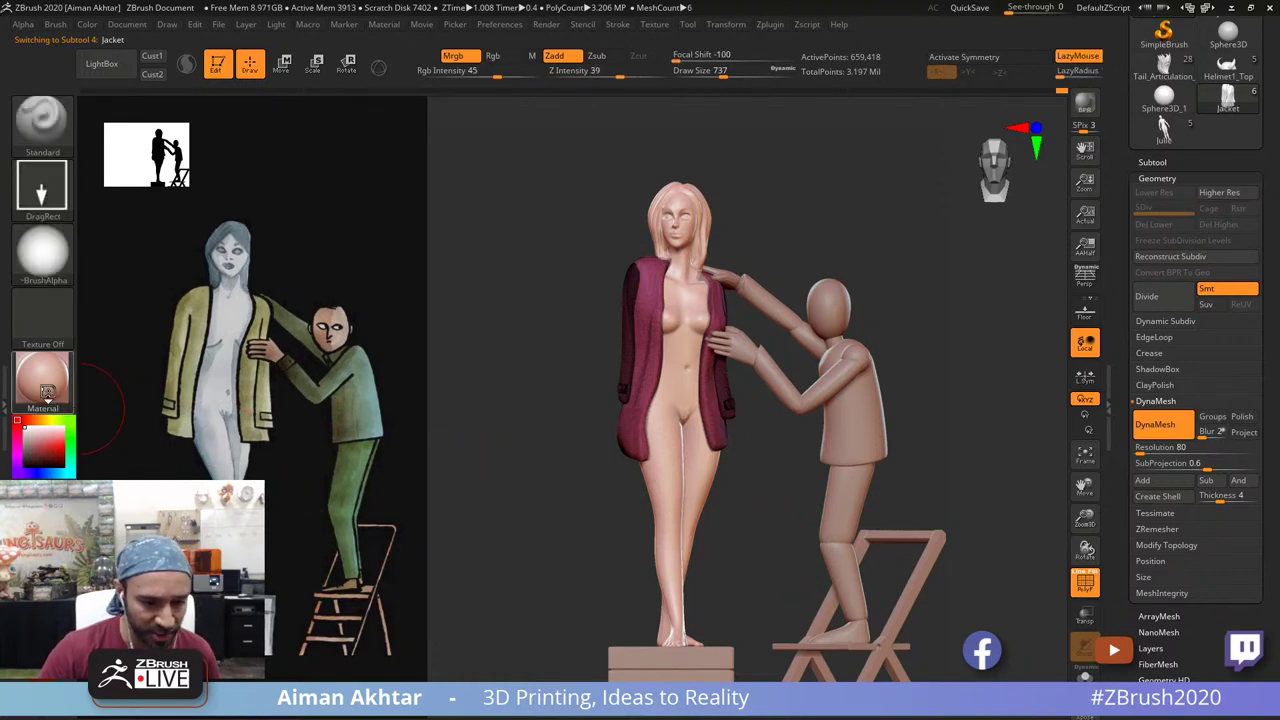
Step: Hide the jacket's wireframe and fill the jacket with the Ossuary material in white
click(46, 393)
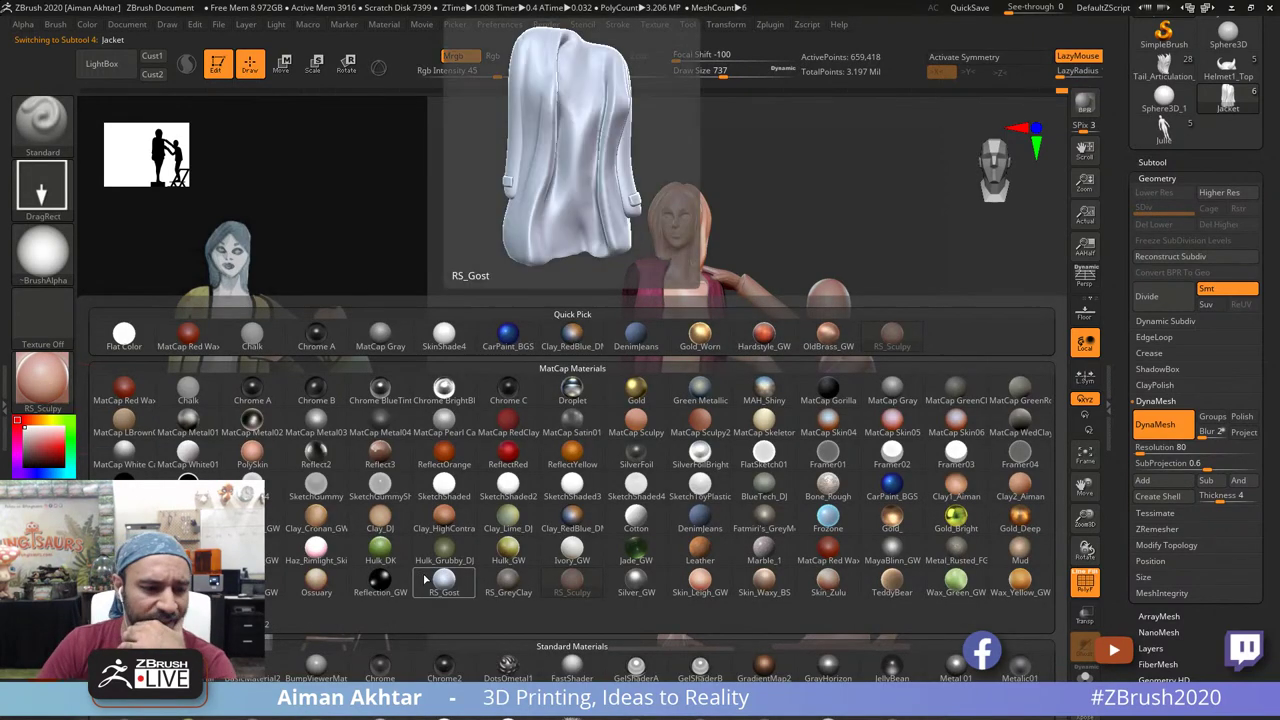
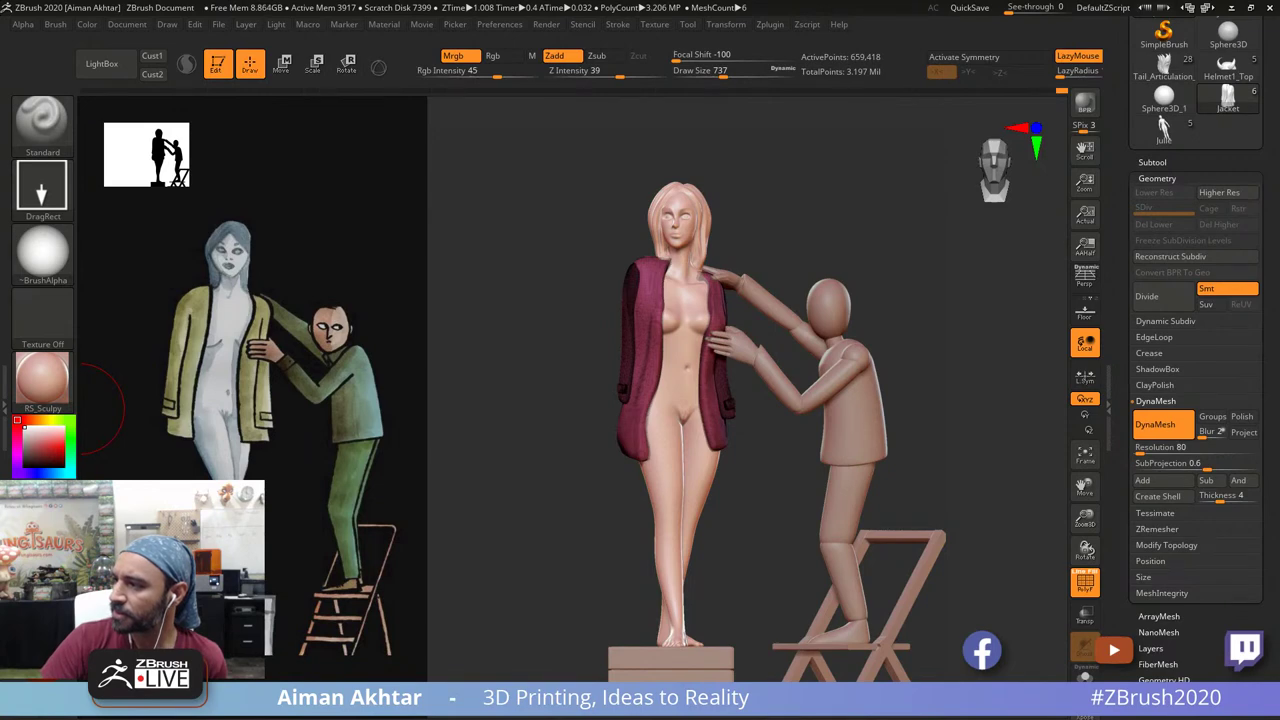
click(45, 390)
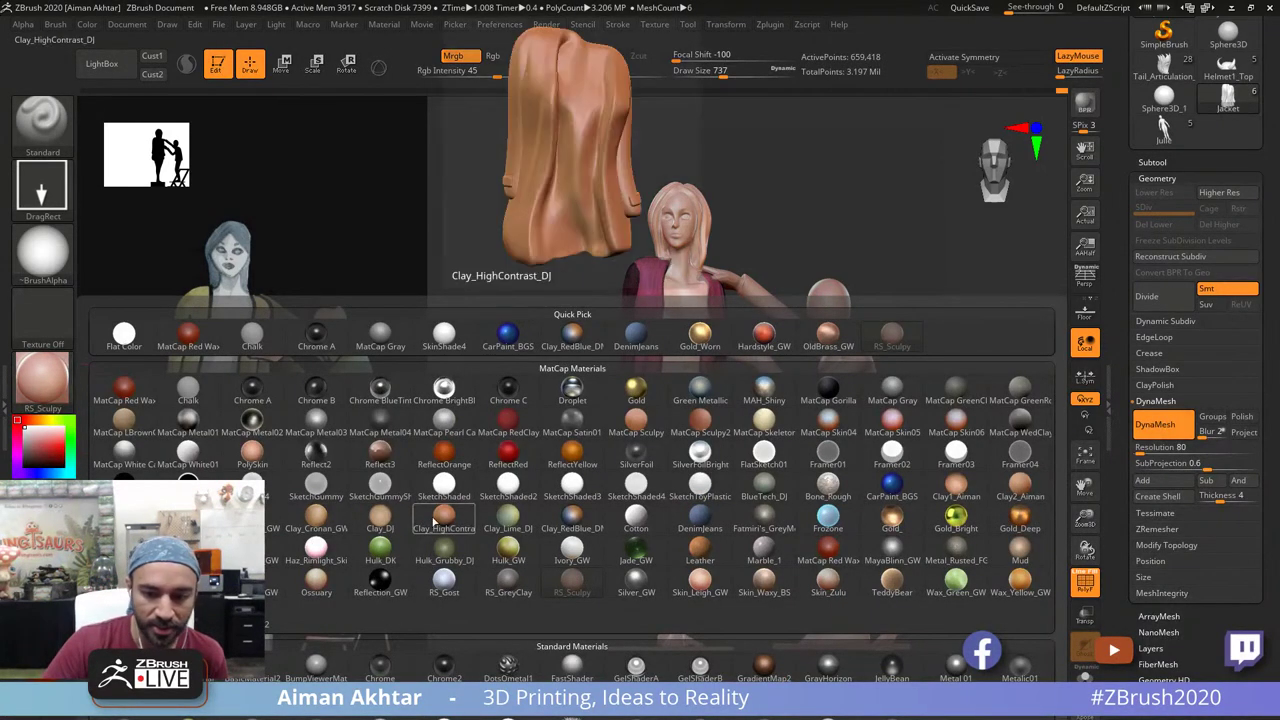
click(312, 580)
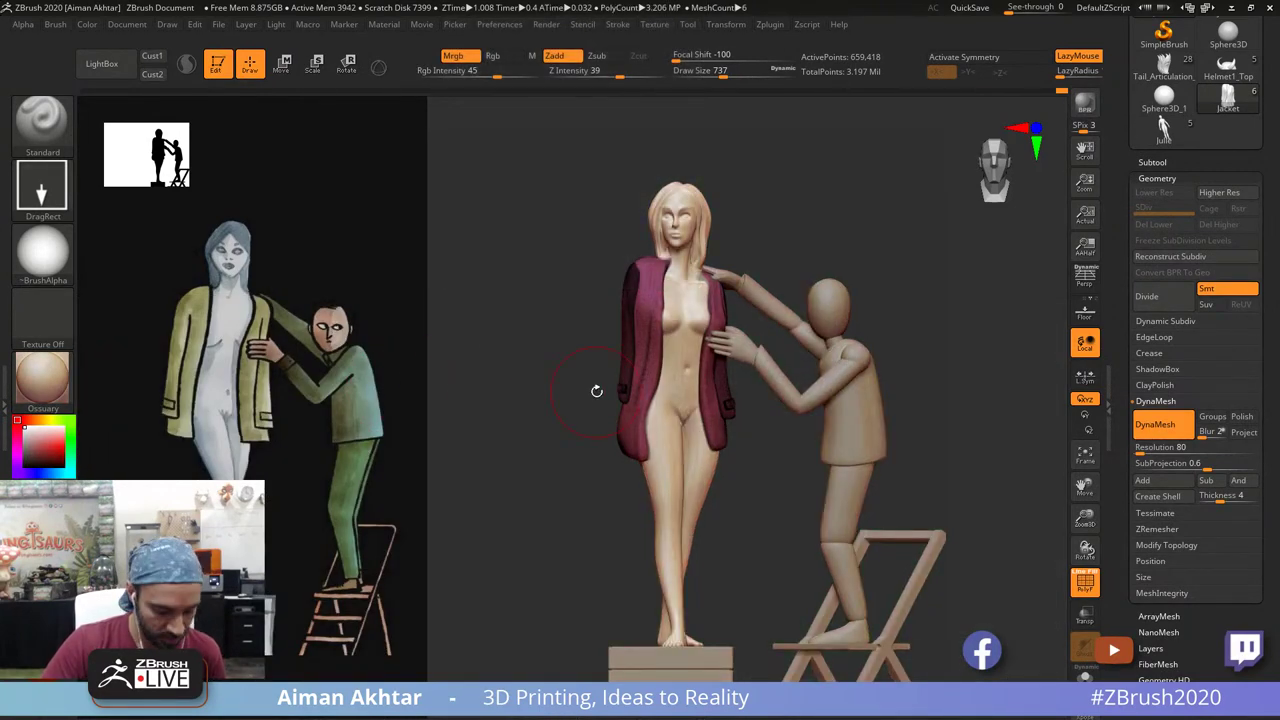
click(1085, 580)
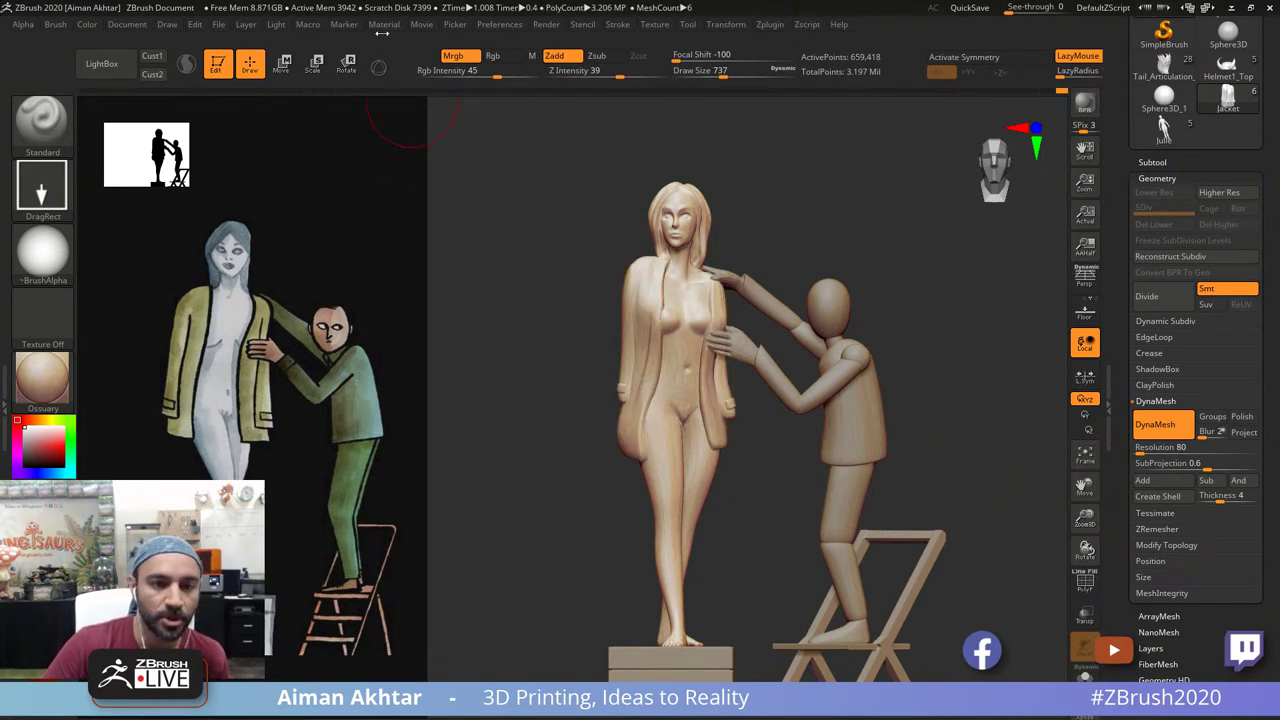
click(84, 26)
click(129, 314)
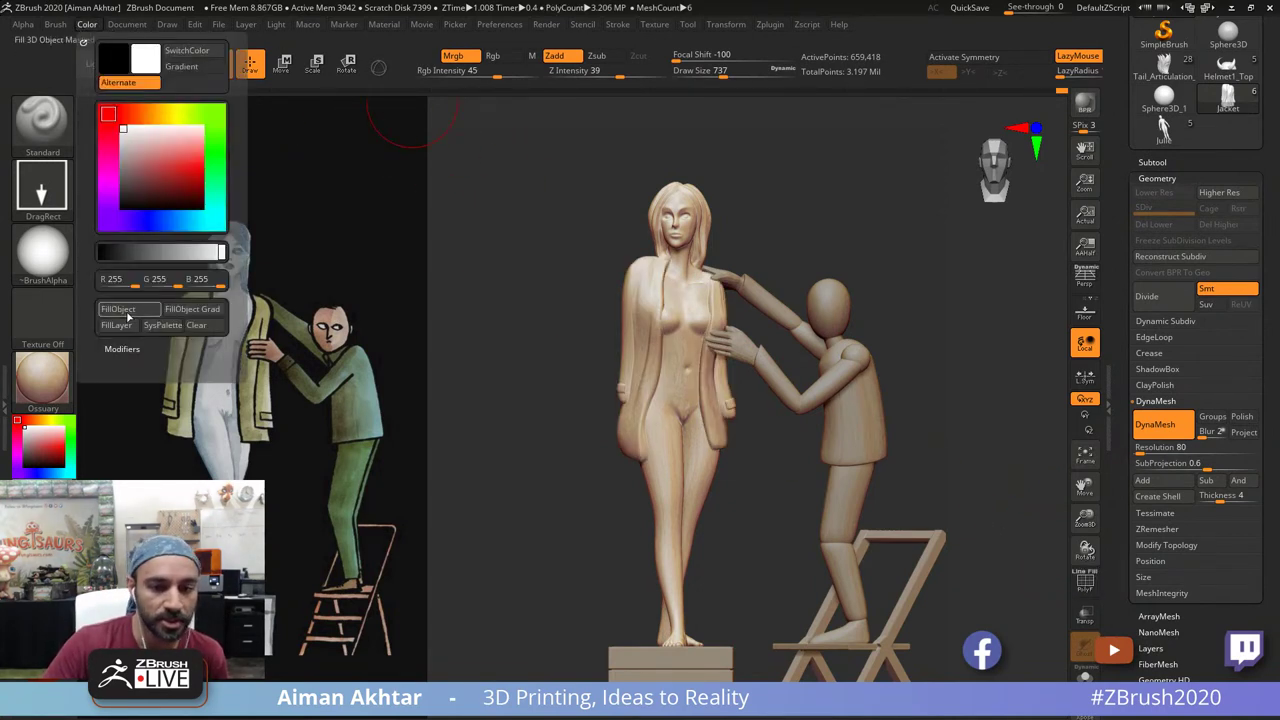
Step: Show the subtool list and fill the woman's body with the Ivory_GW material
click(1152, 162)
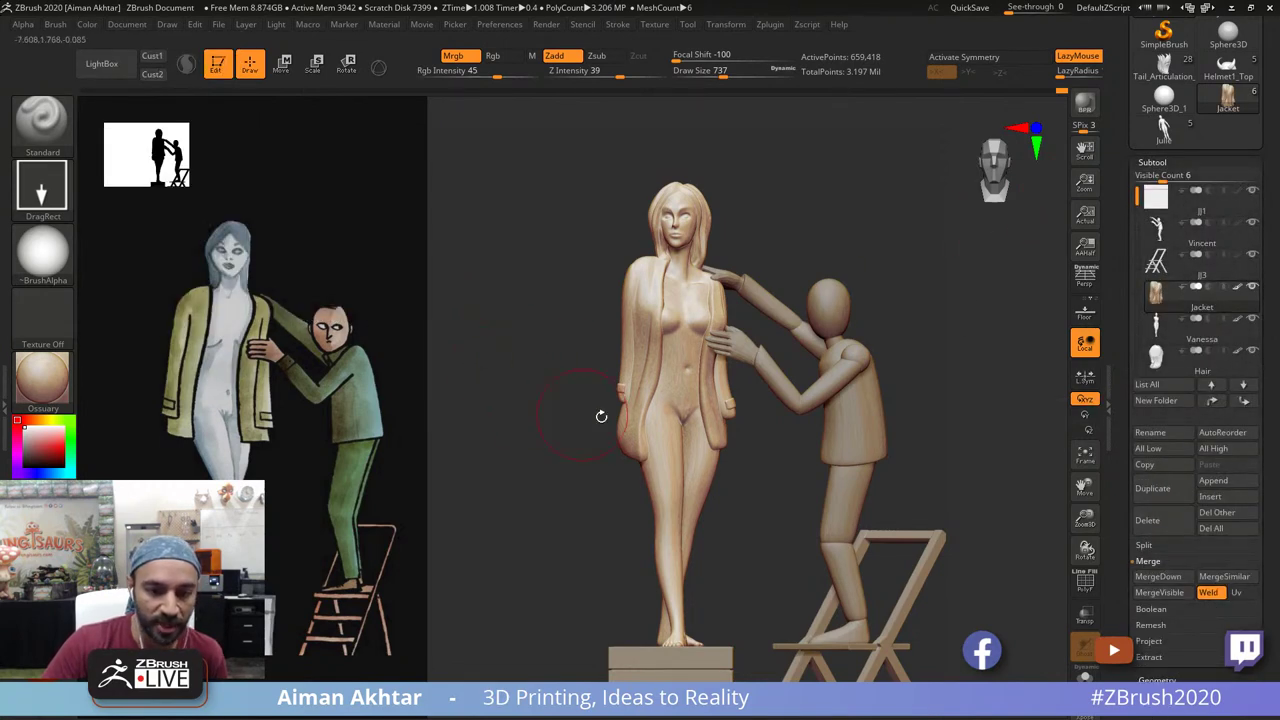
alt+click(661, 428)
click(42, 377)
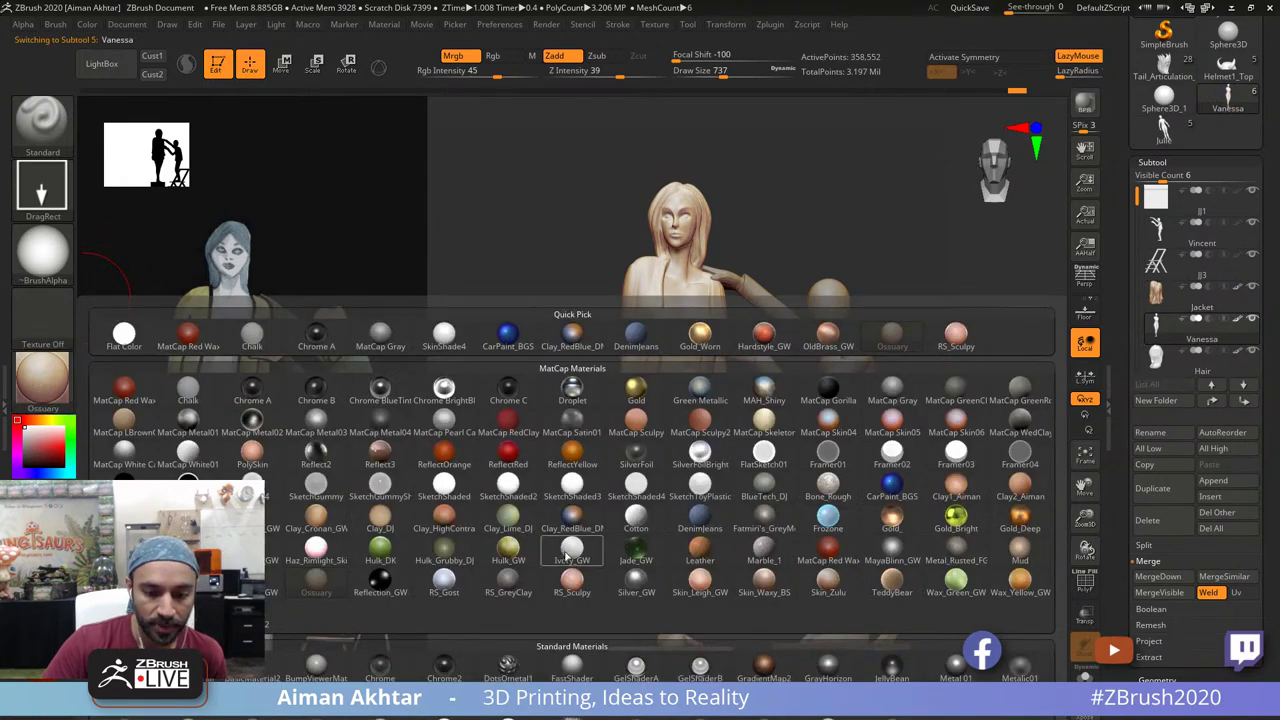
click(582, 551)
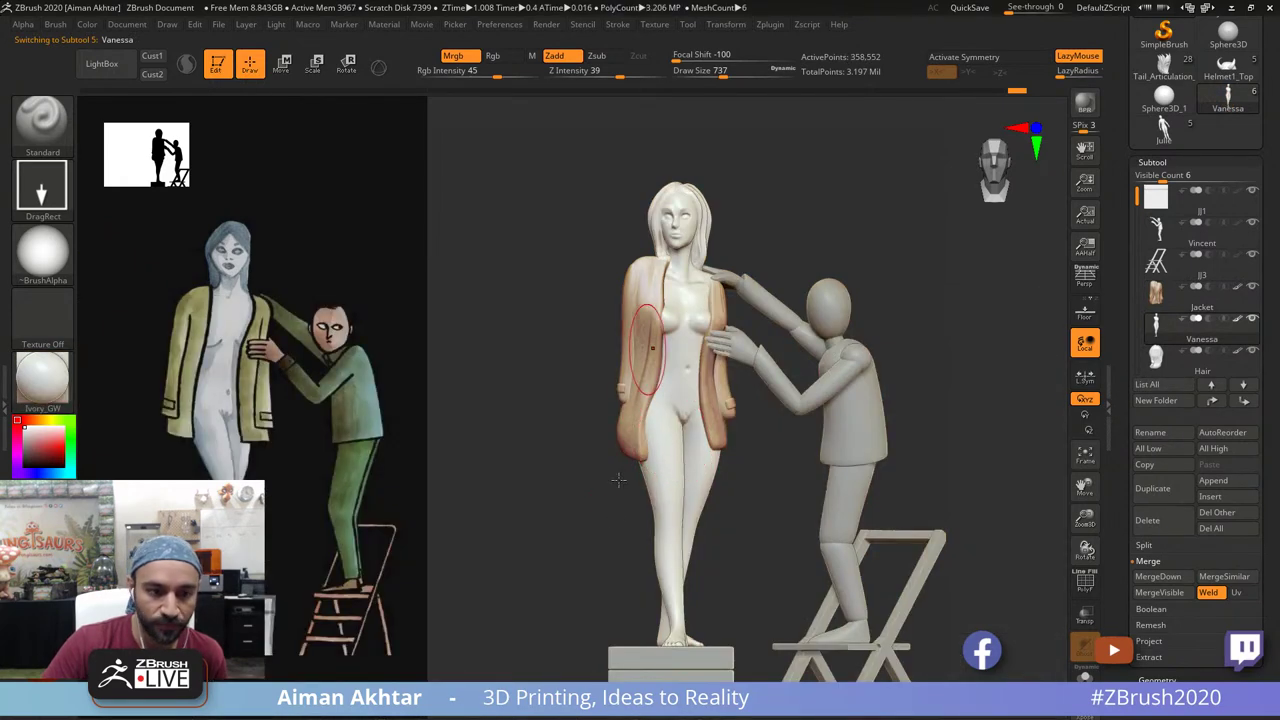
click(93, 27)
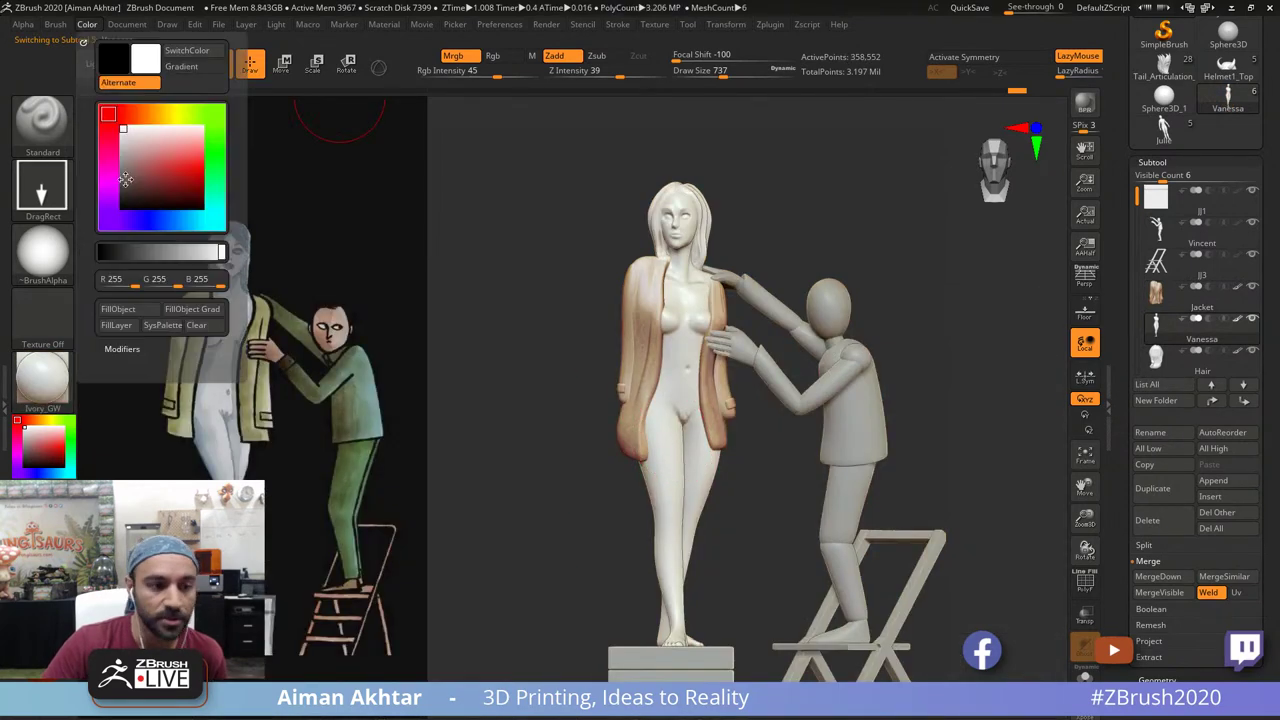
click(129, 308)
Step: Fill the woman's hair and the box she stands on with the Ivory_GW material
click(1155, 360)
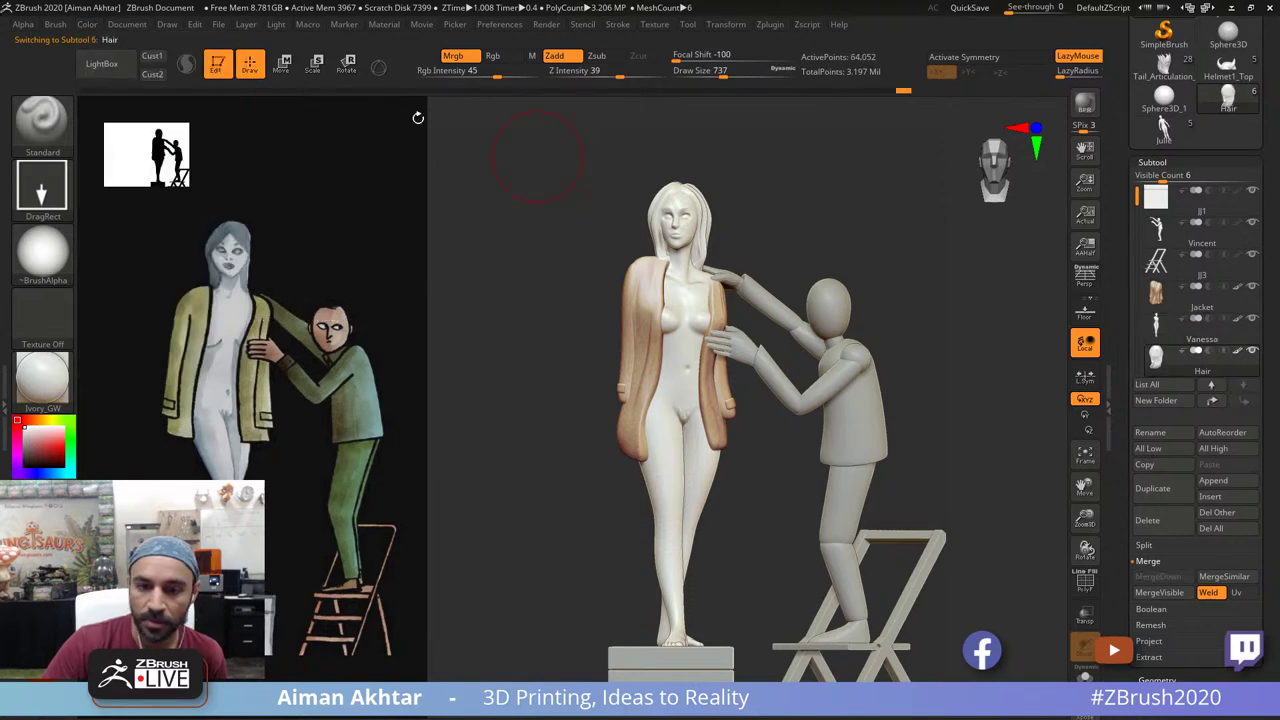
click(91, 28)
click(131, 309)
alt+click(652, 662)
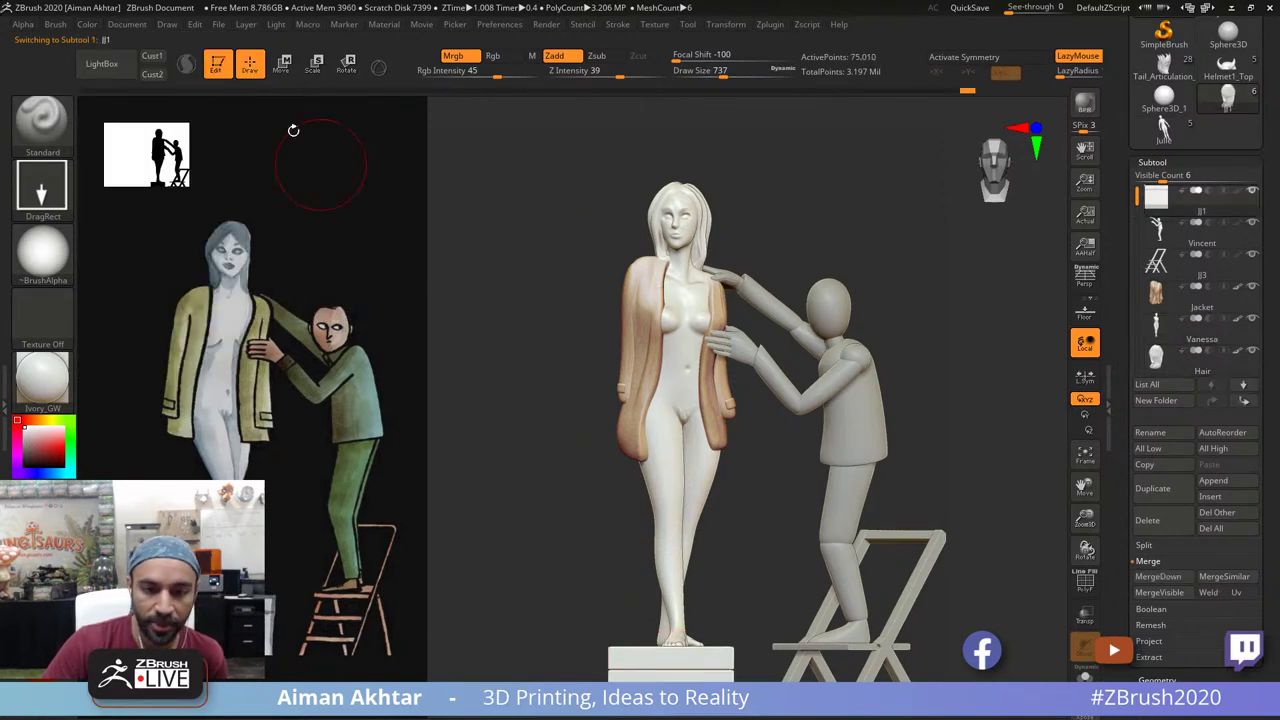
click(76, 27)
mouse_move(86, 27)
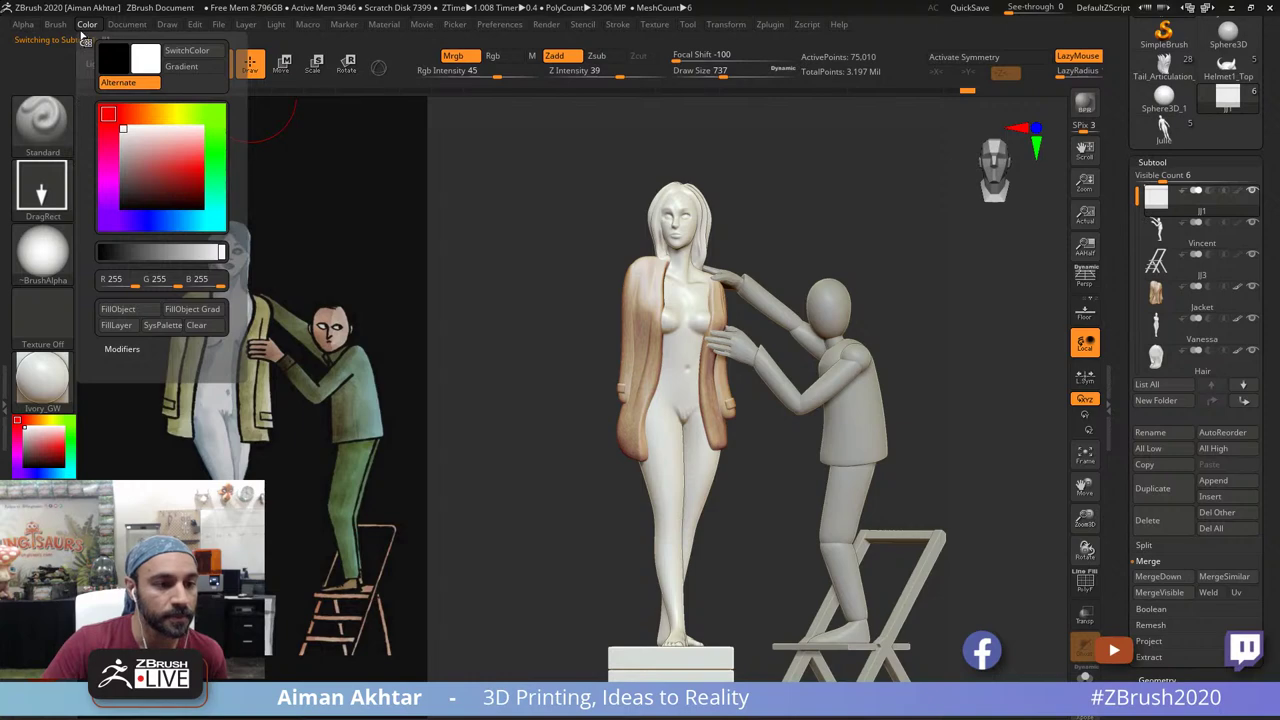
click(134, 309)
Step: Fill the ladder with the brown GradientMap2 material
alt+drag(948, 355, 850, 257)
alt+click(748, 457)
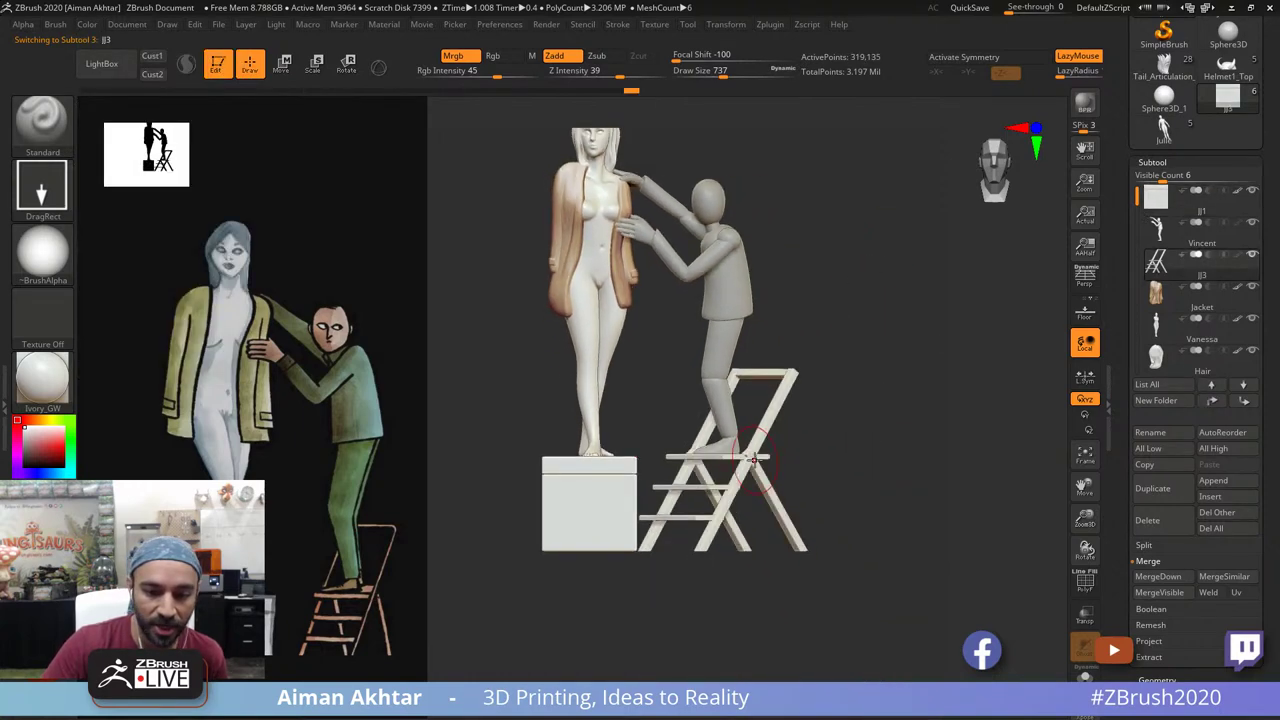
click(45, 384)
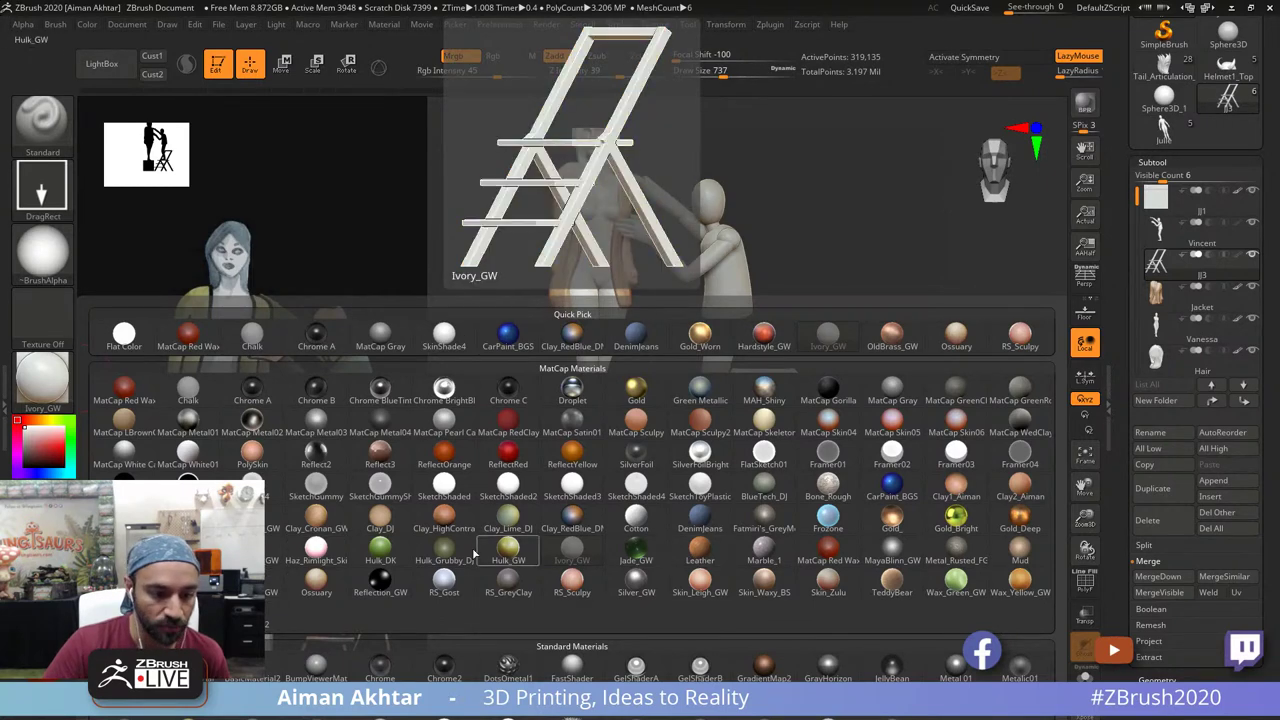
click(762, 663)
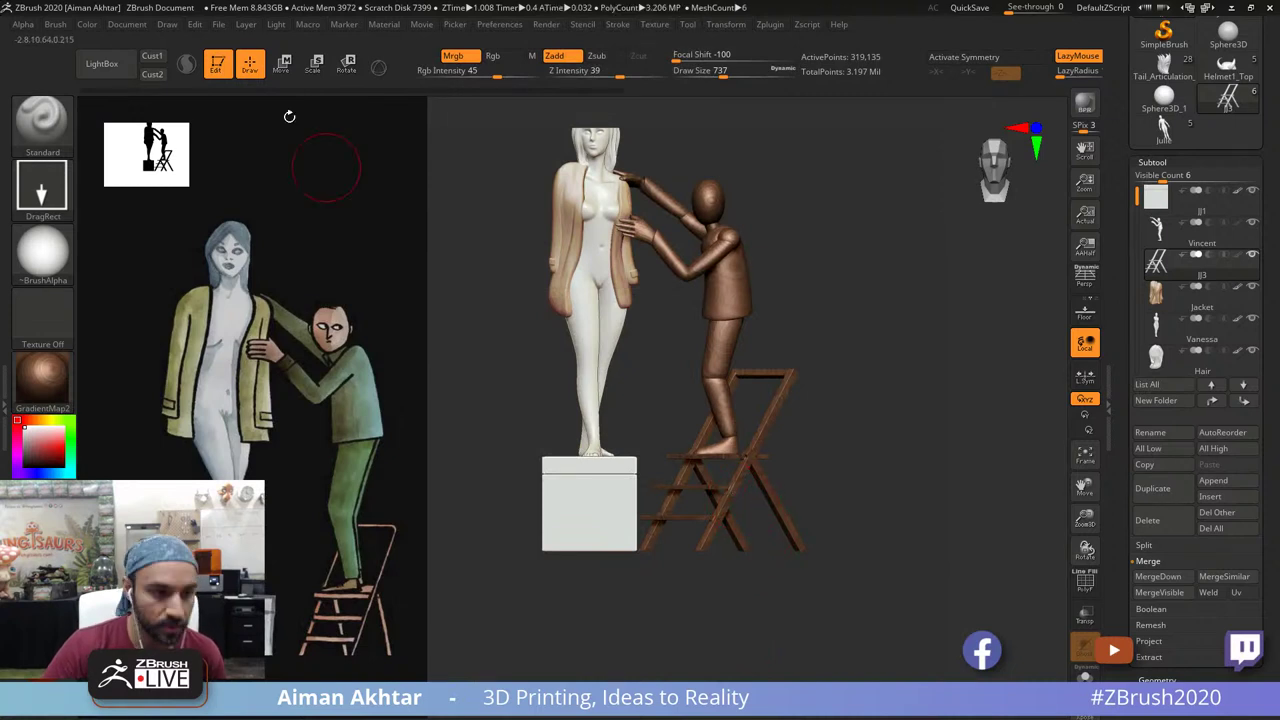
click(87, 28)
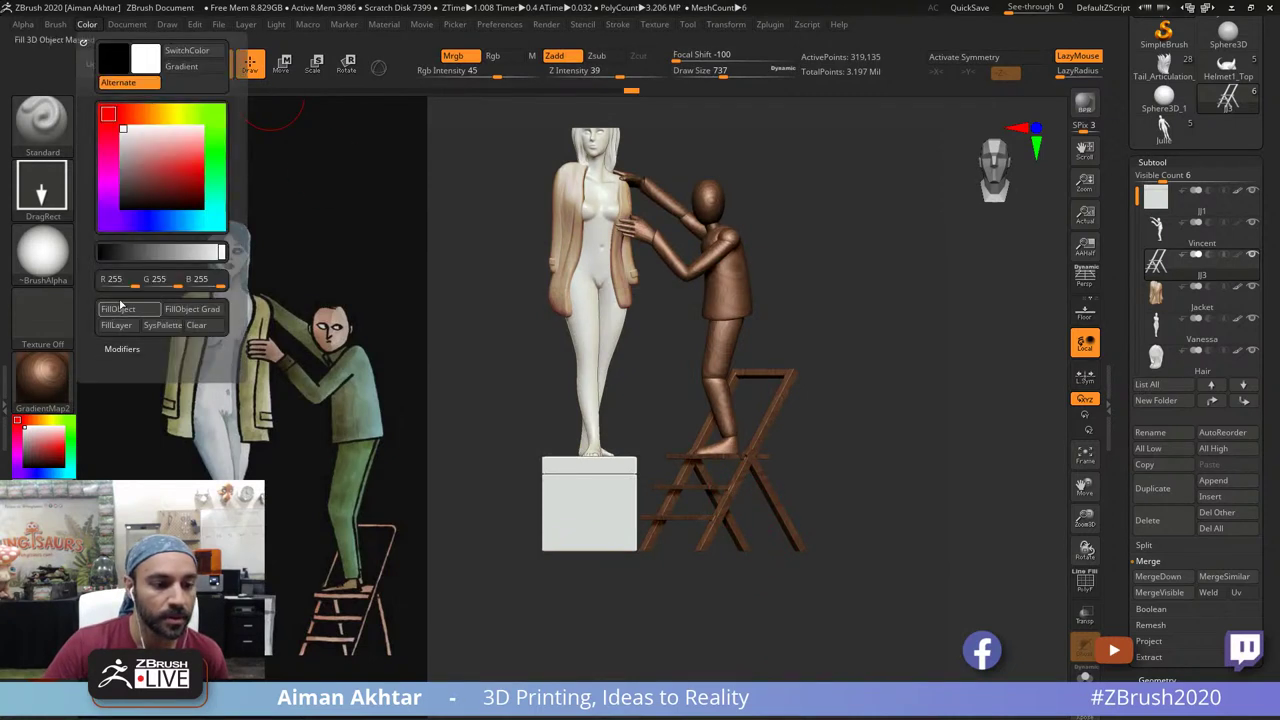
click(122, 307)
Step: Fill the man's body with the SkinShade4 material in green (R 64, G 123, B 70)
alt+drag(909, 514, 921, 636)
alt+click(740, 410)
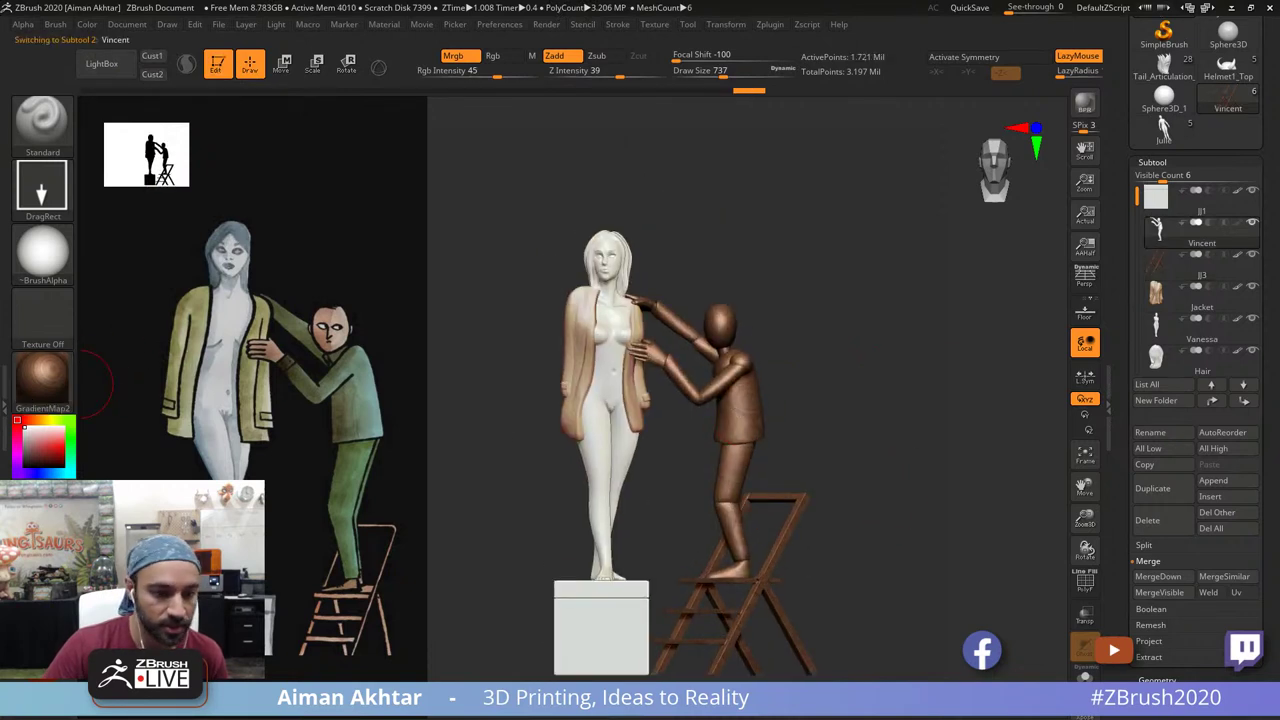
click(42, 378)
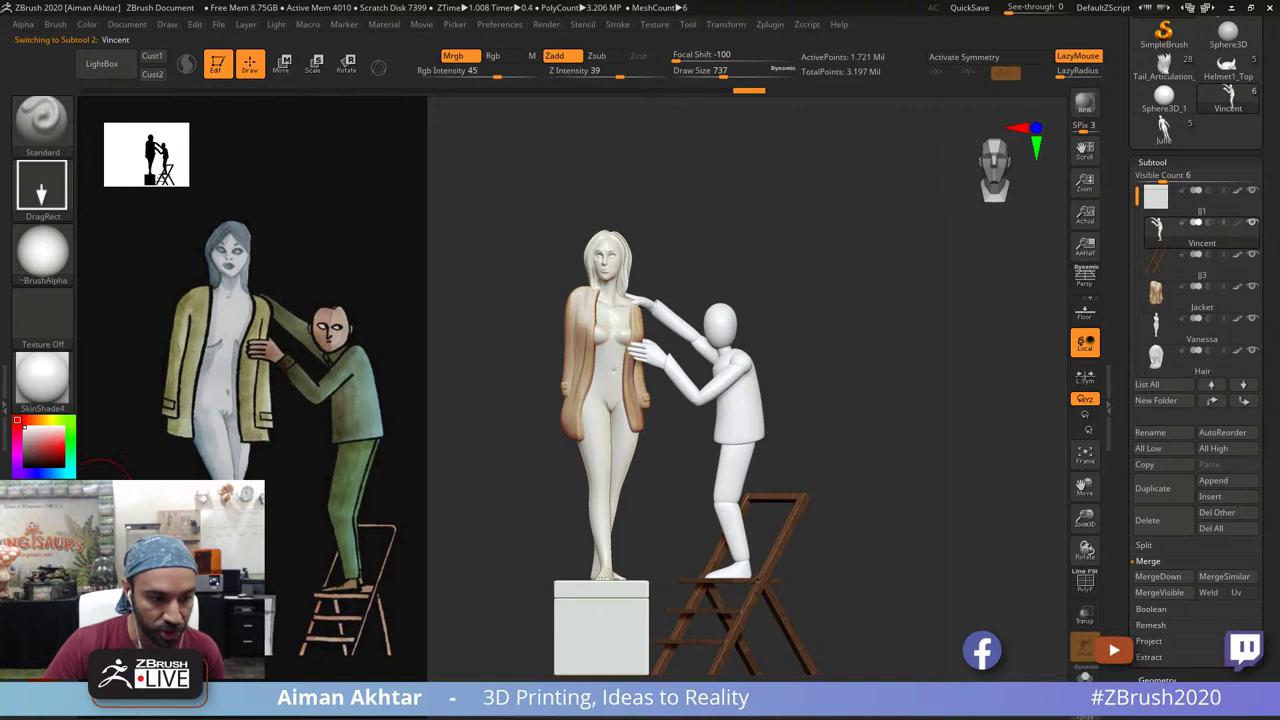
click(70, 442)
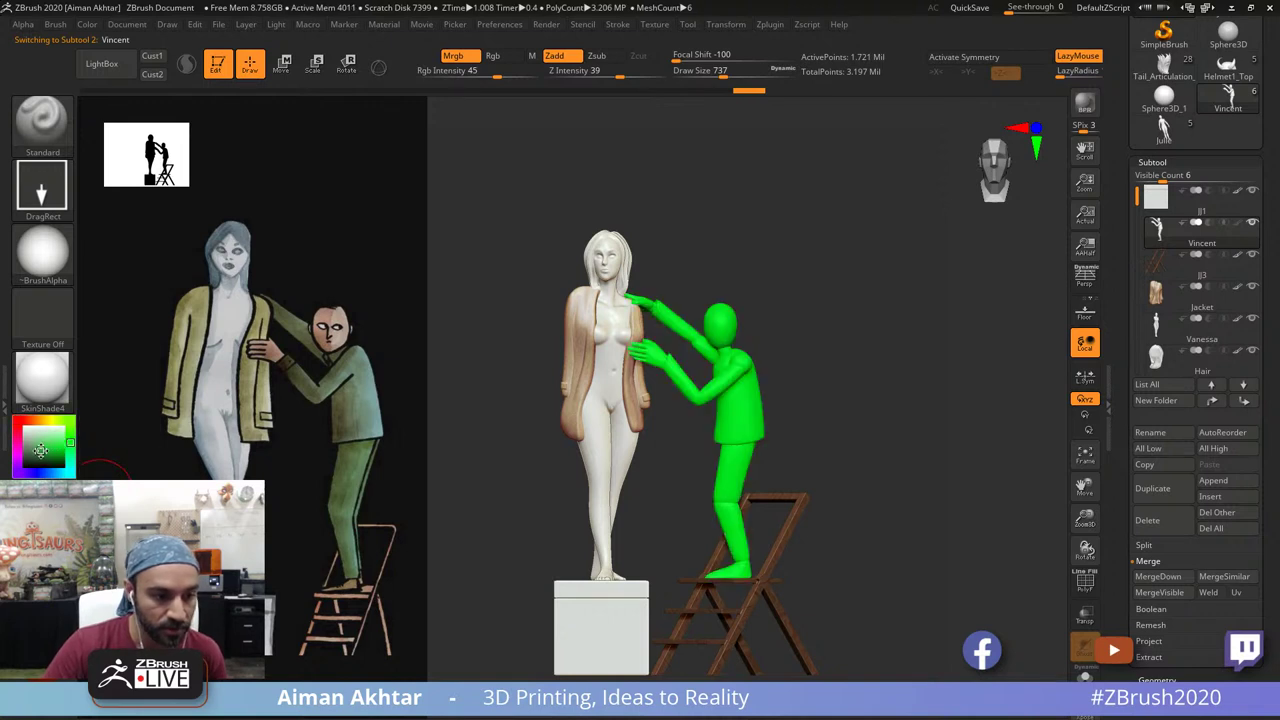
click(38, 452)
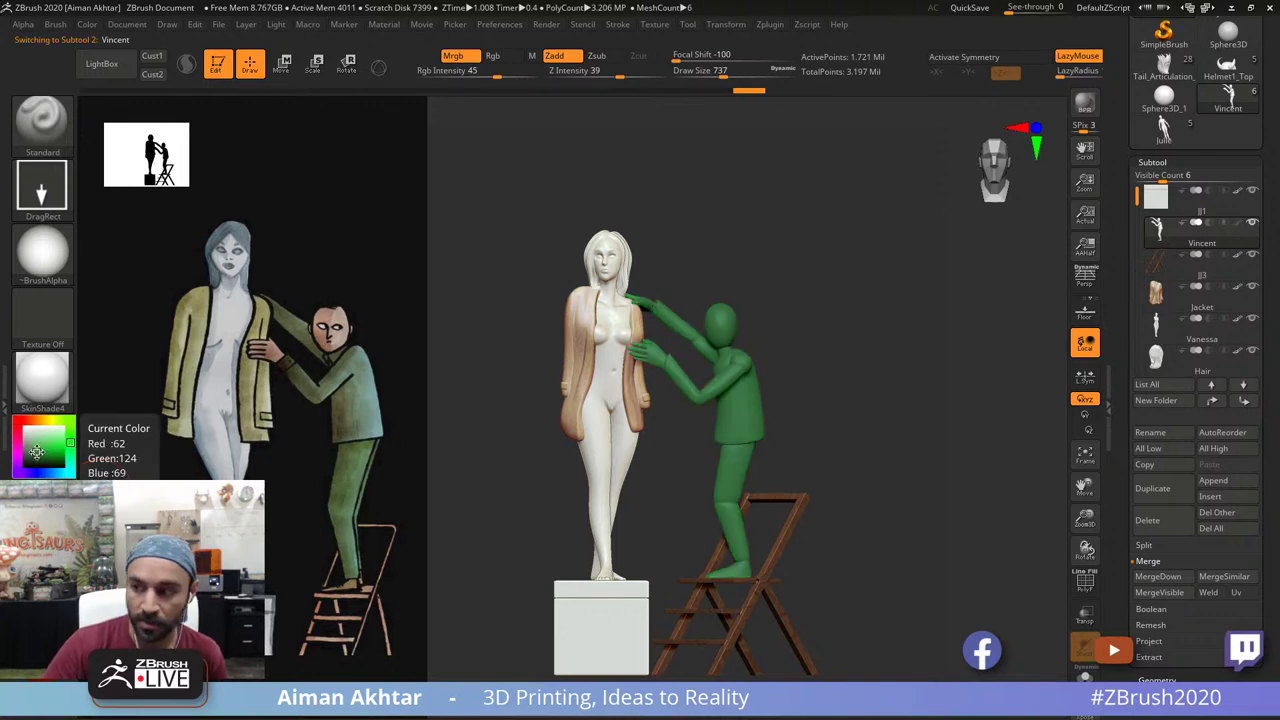
click(36, 452)
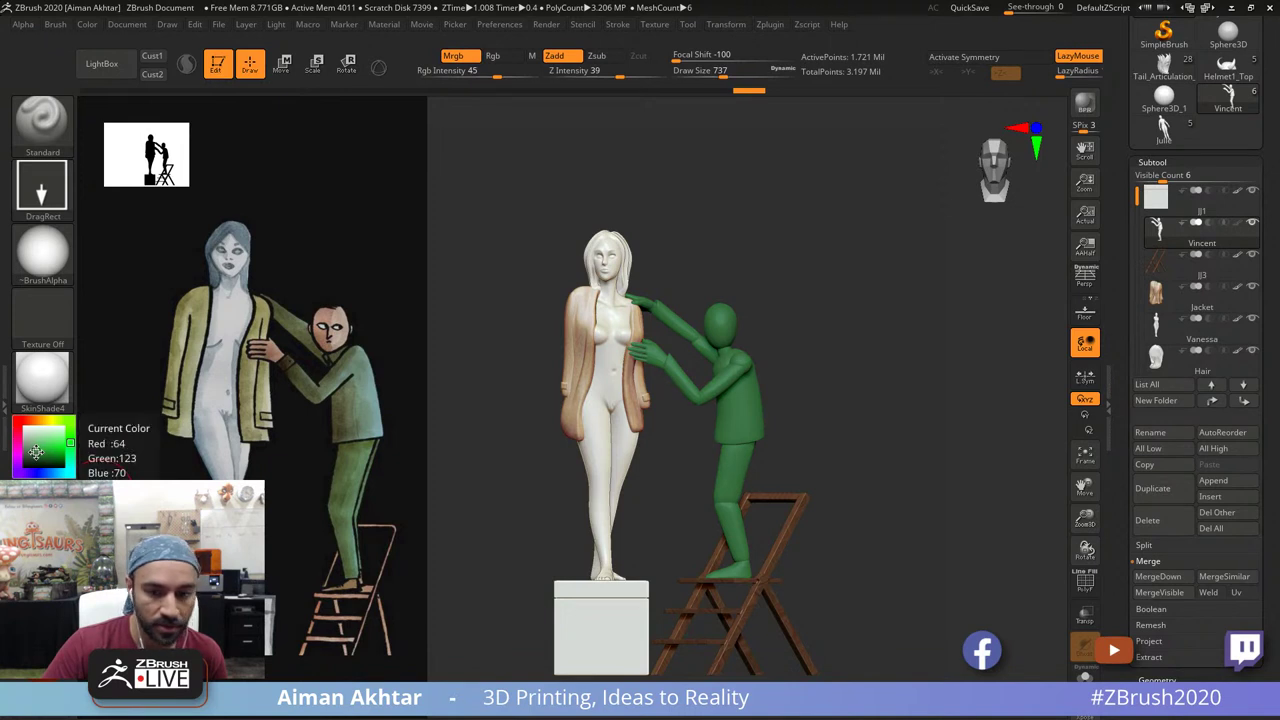
click(87, 26)
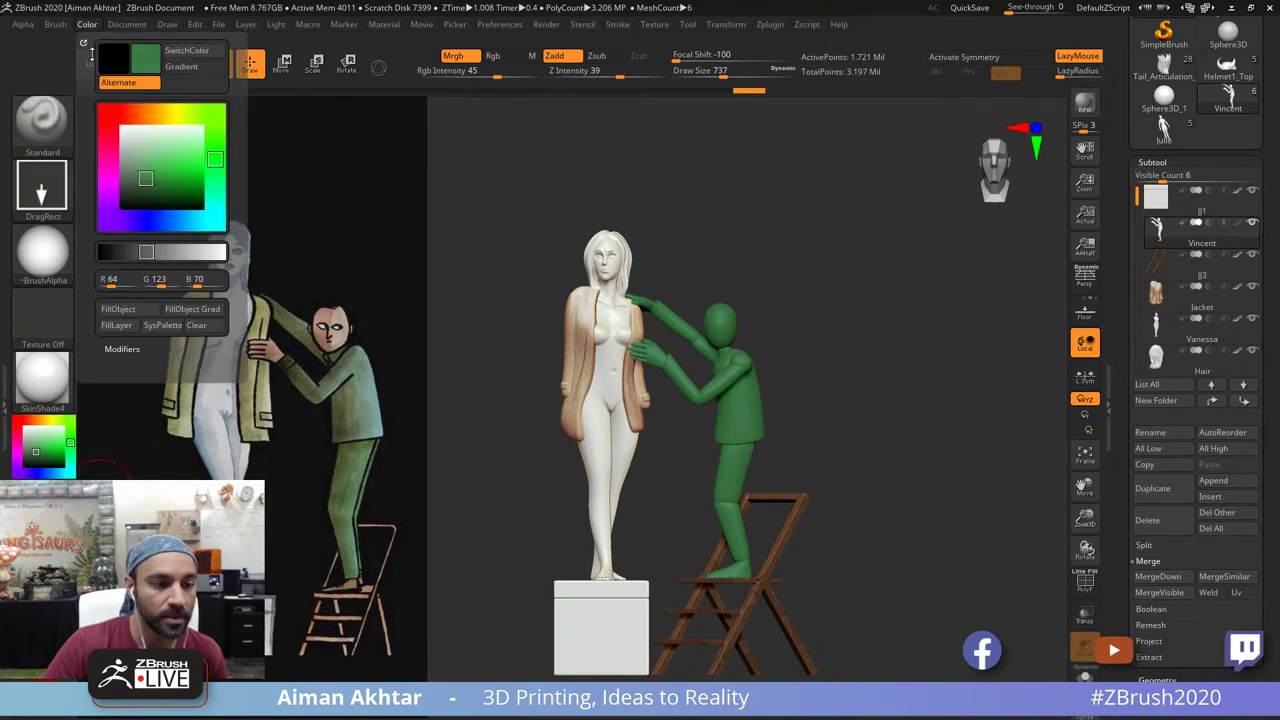
click(117, 311)
Step: Darken the green to R 57, G 113, B 63 and fill the man's body again
alt+drag(822, 302, 850, 251)
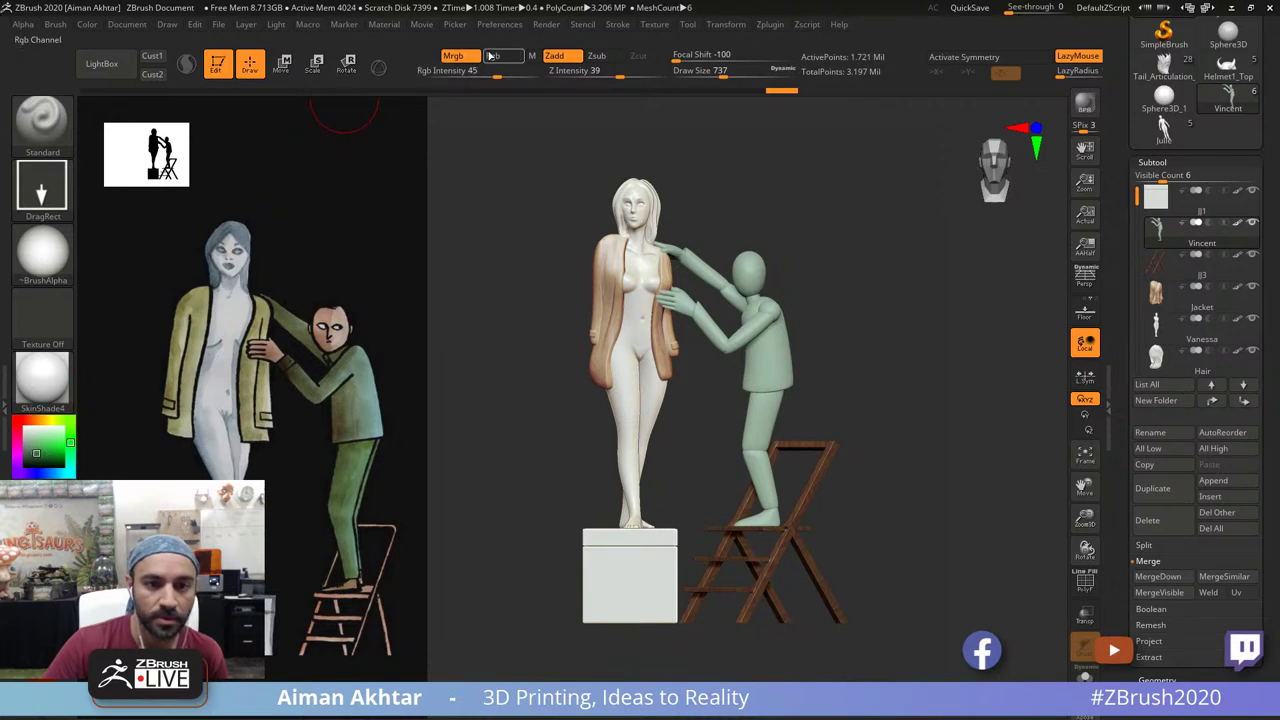
click(87, 26)
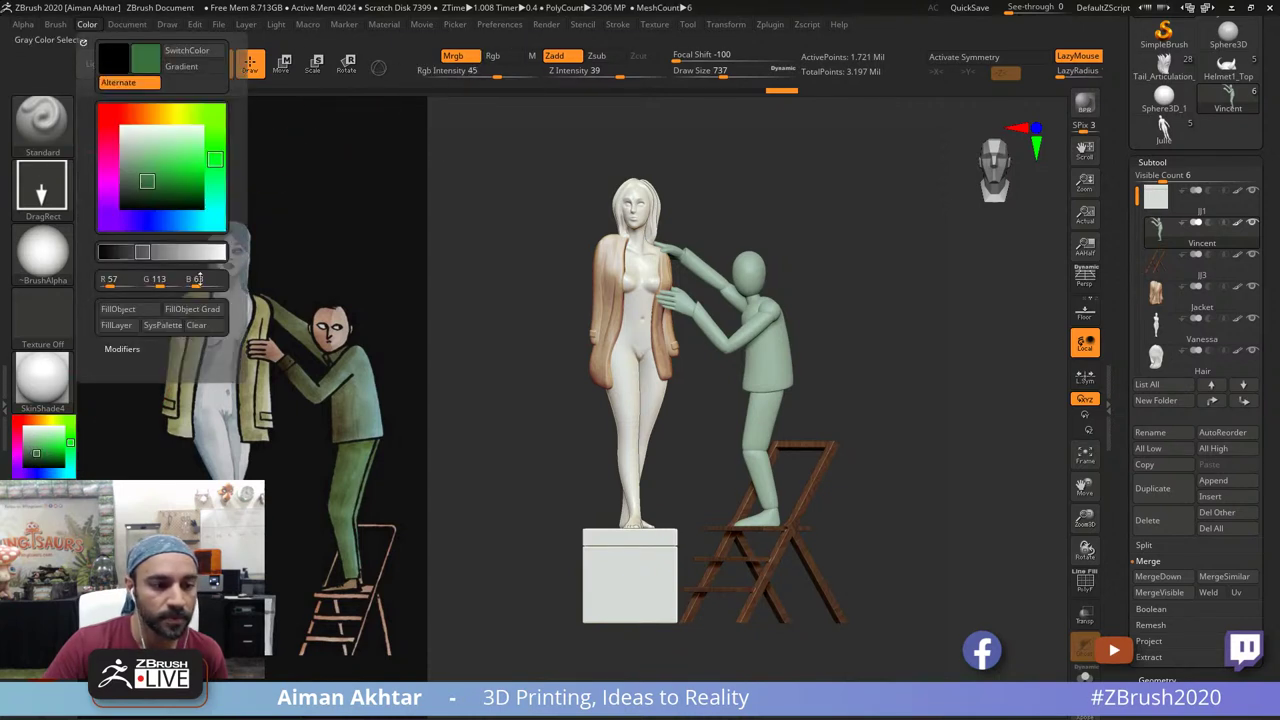
click(139, 311)
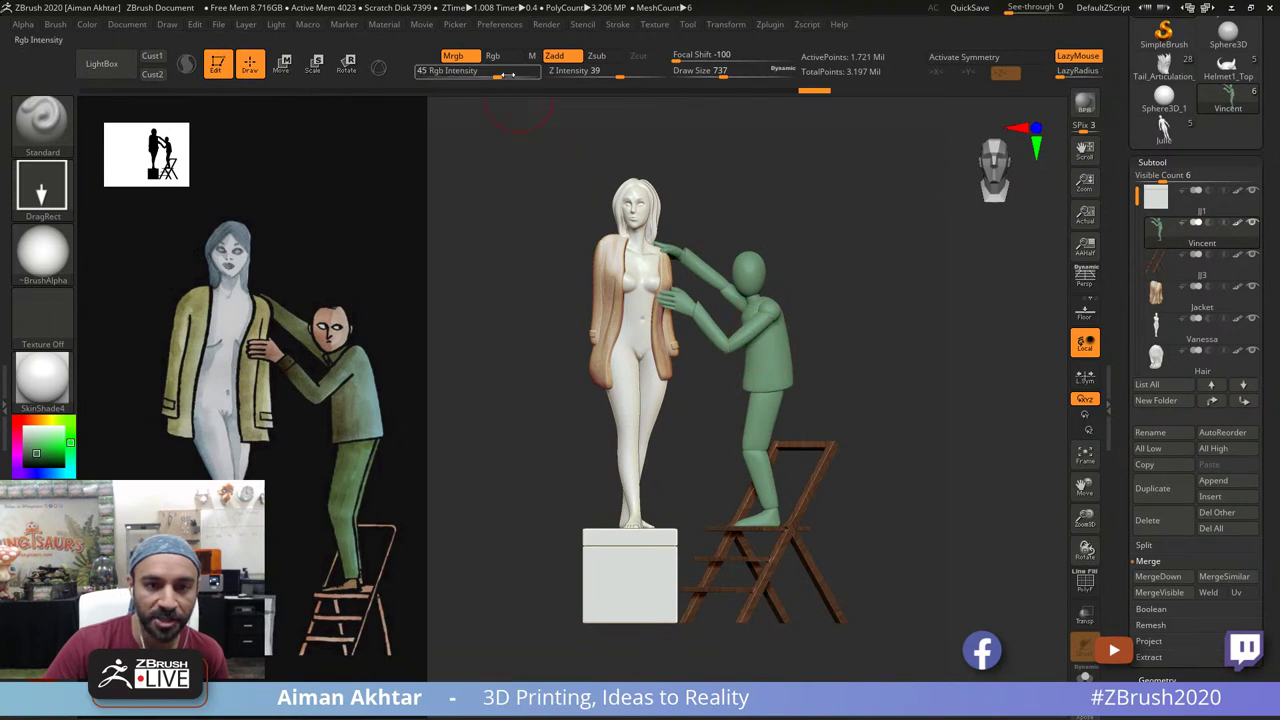
Step: Try filling the man's body with the green at an RGB intensity of 100, and undo the fill
click(539, 74)
click(86, 27)
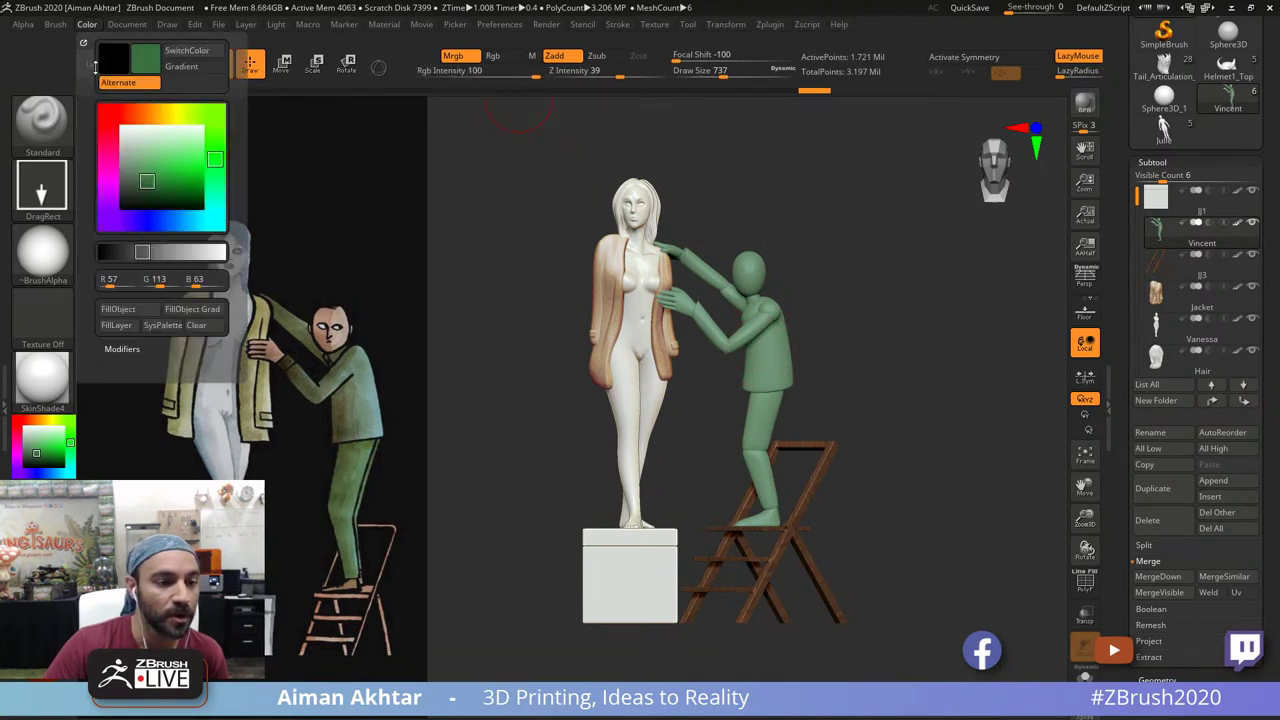
click(132, 308)
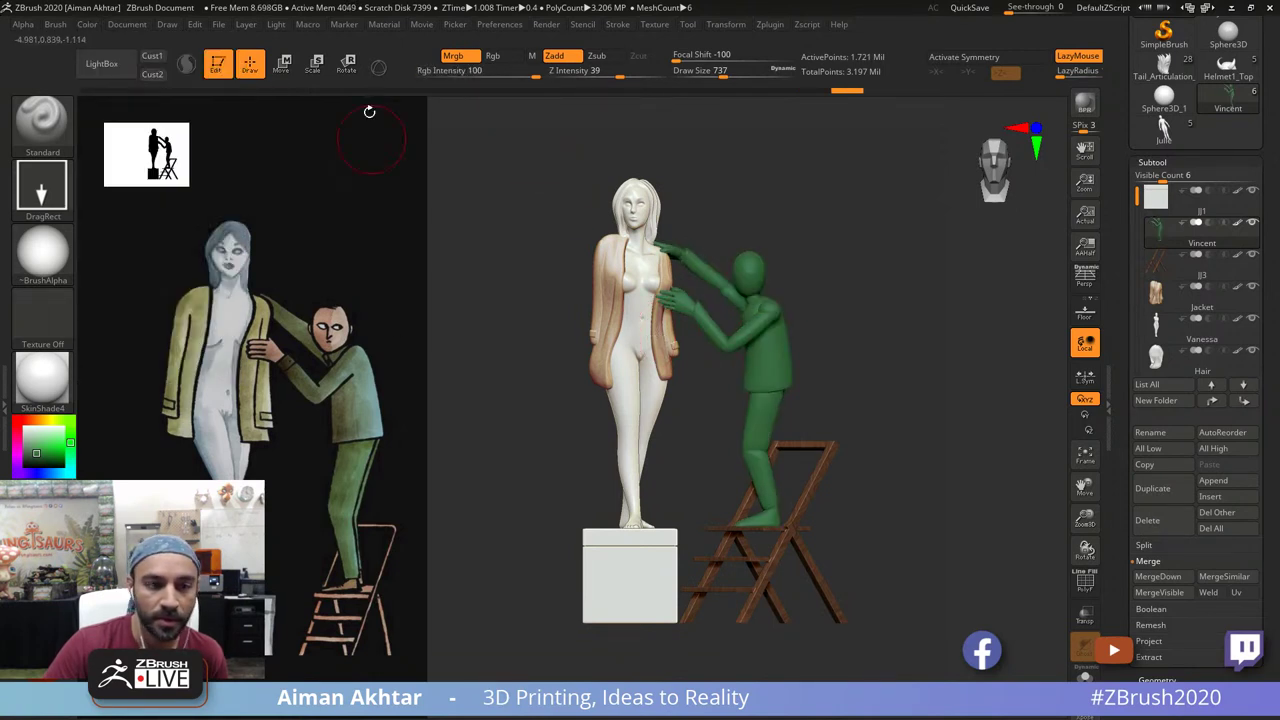
key(ctrl+z)
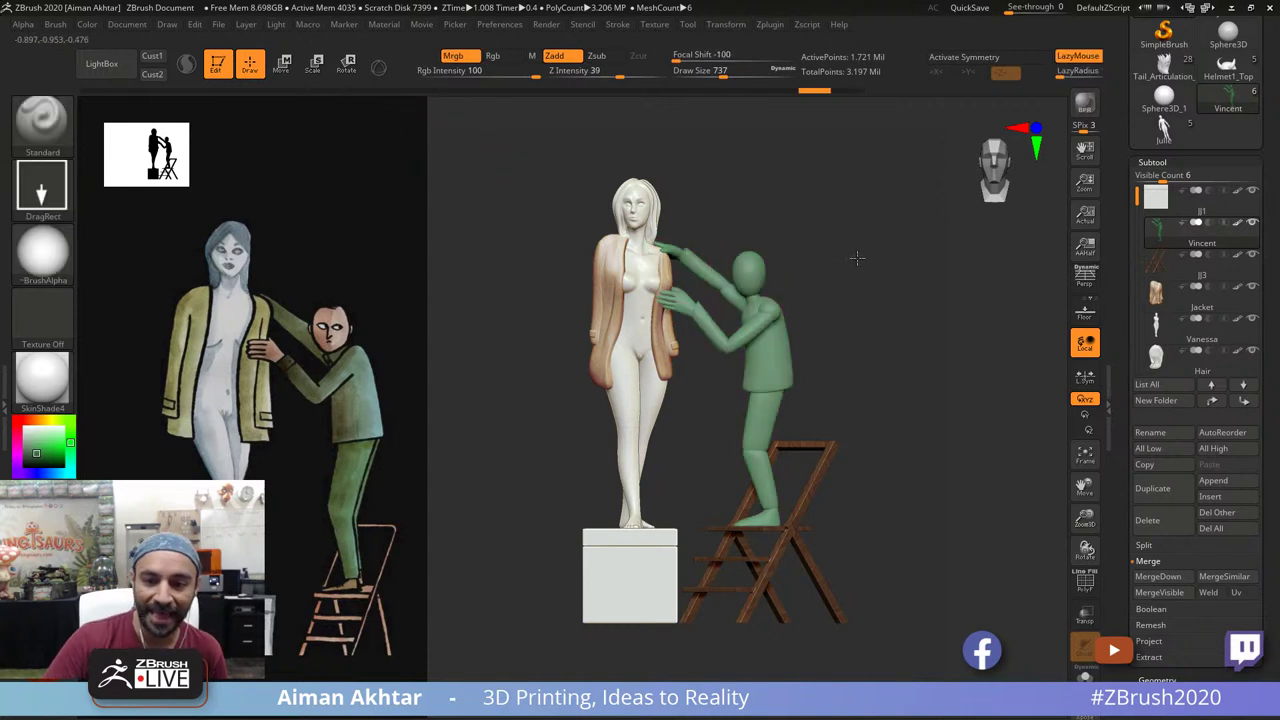
Step: Make the jacket the active subtool and reduce the brush's draw size to 400
alt+drag(857, 258, 916, 238)
alt+drag(921, 301, 930, 437)
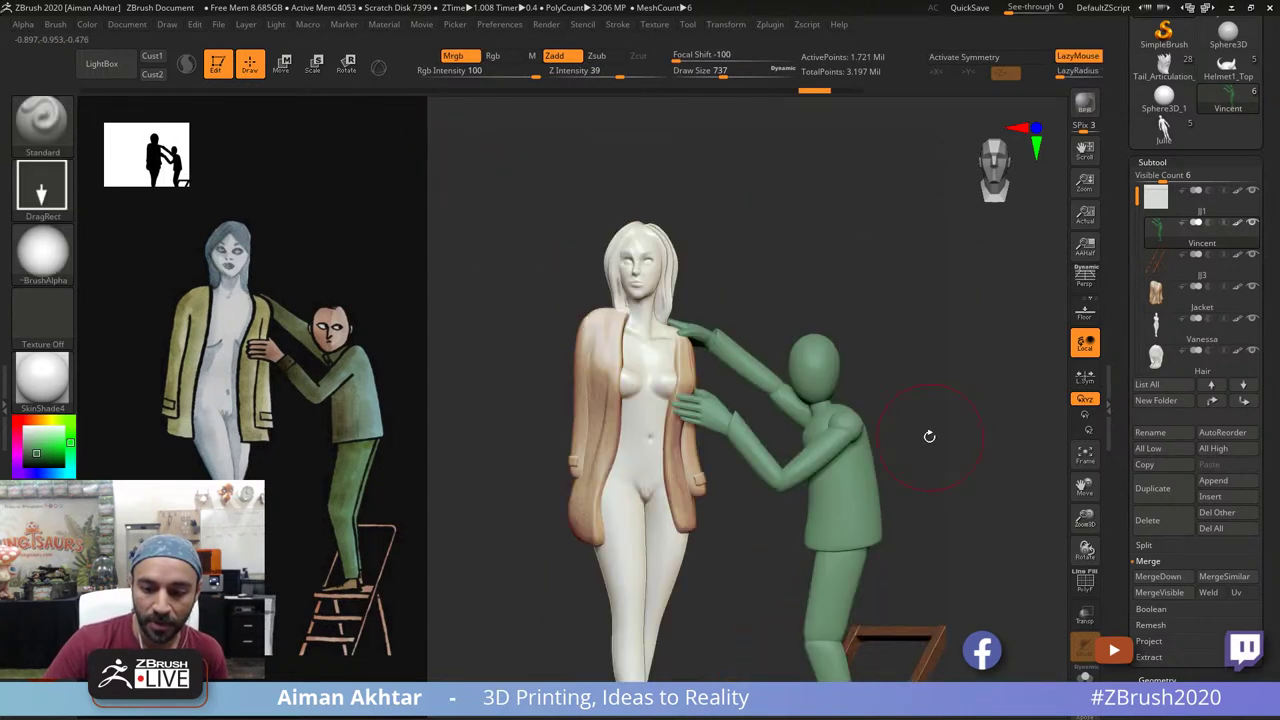
alt+click(686, 475)
key(s)
drag(671, 448, 654, 447)
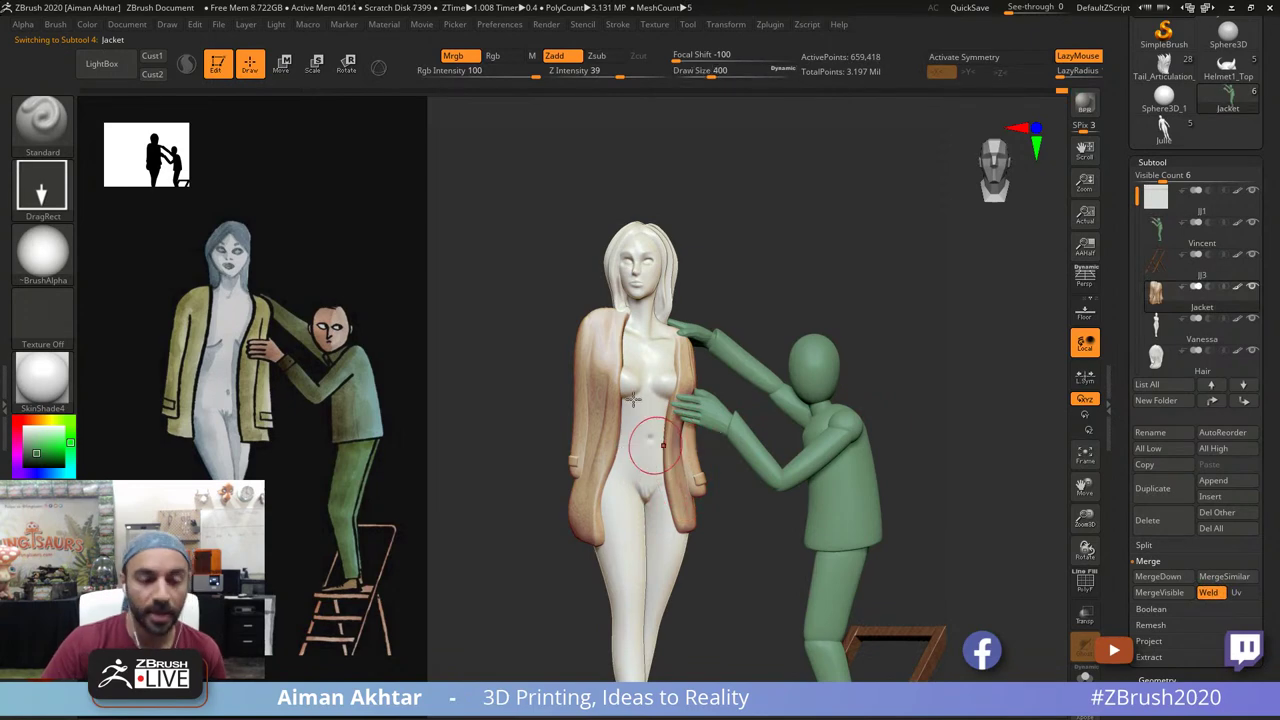
Step: Raise the SkinShade4 material's transparency modifier to 66
click(500, 25)
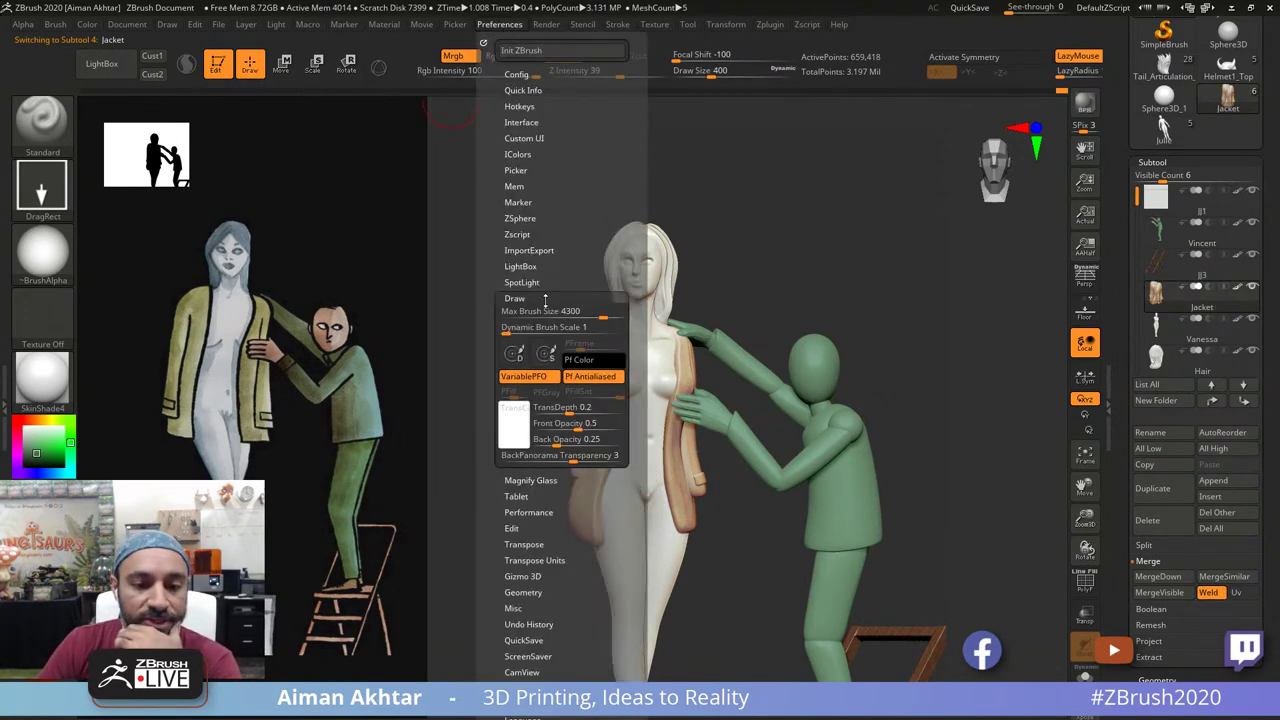
click(546, 298)
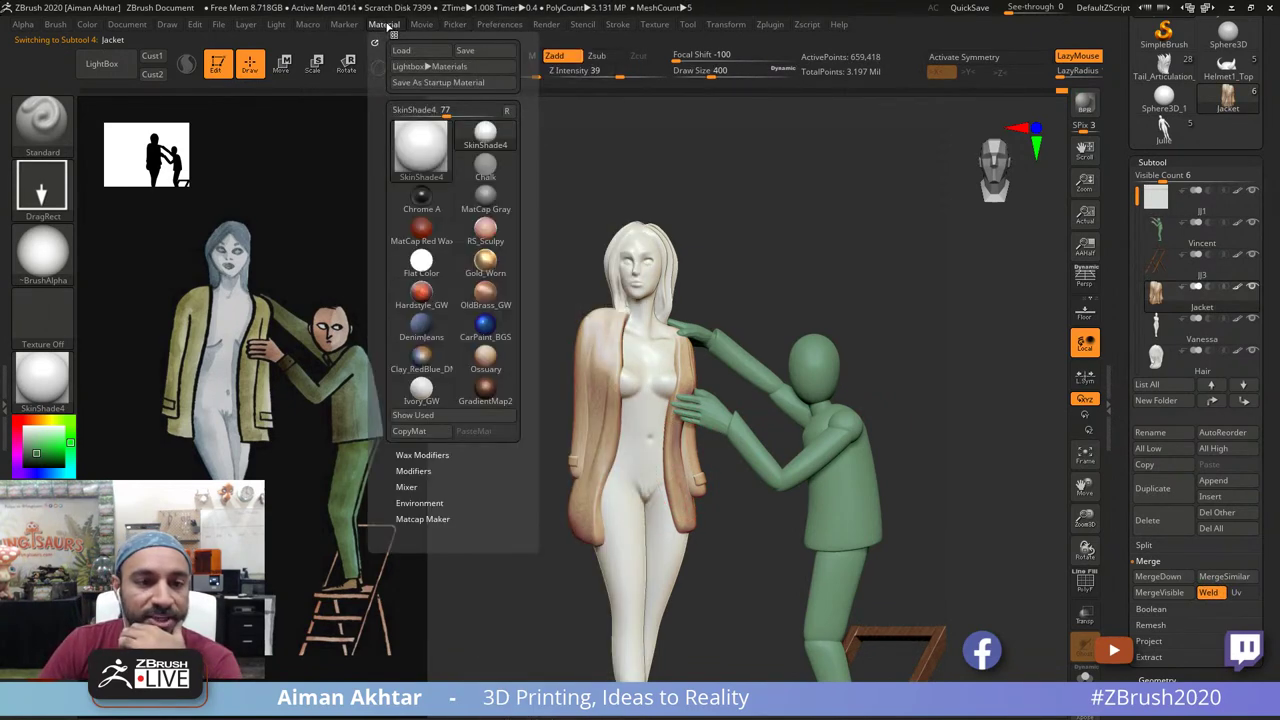
drag(491, 467, 491, 450)
click(413, 452)
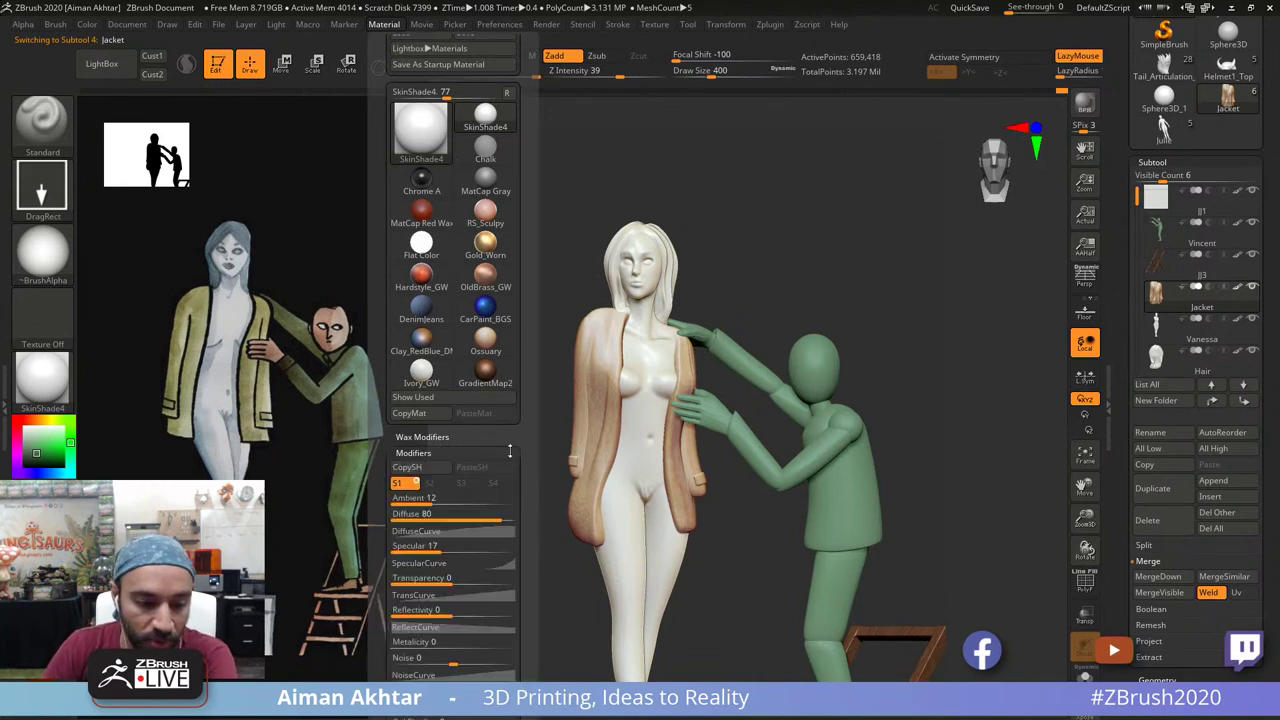
drag(524, 437, 528, 349)
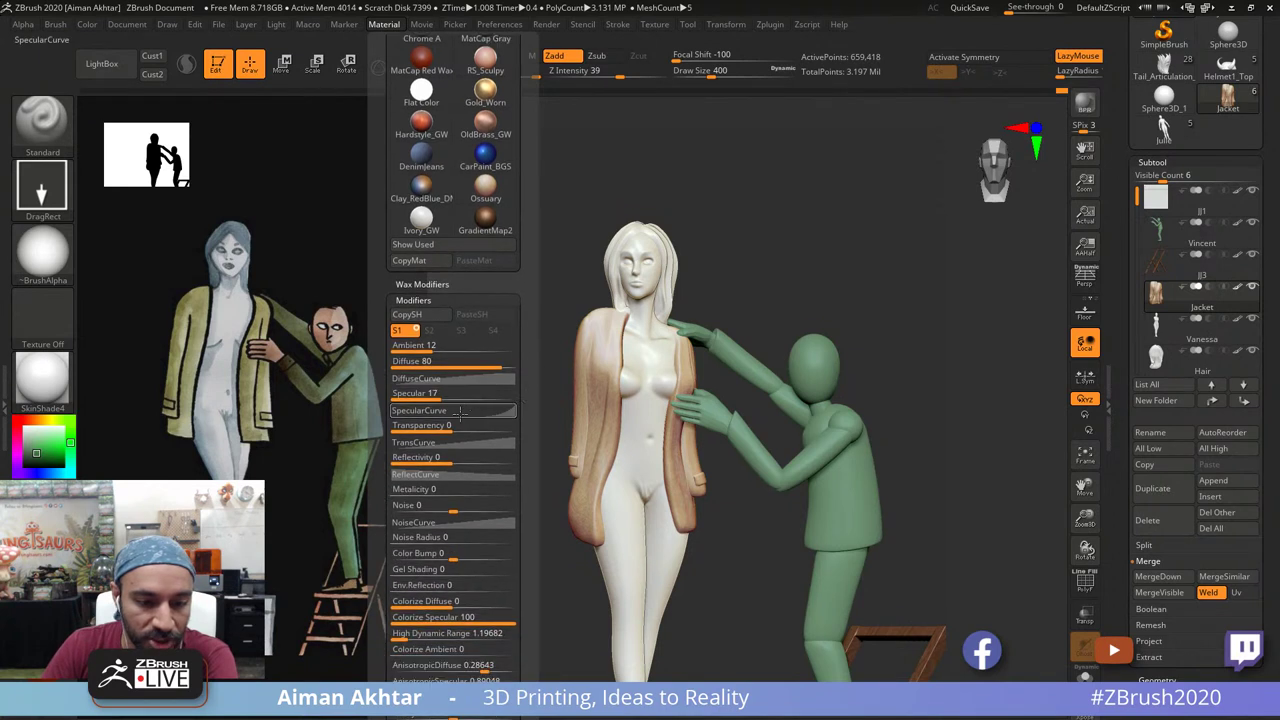
drag(436, 432, 456, 430)
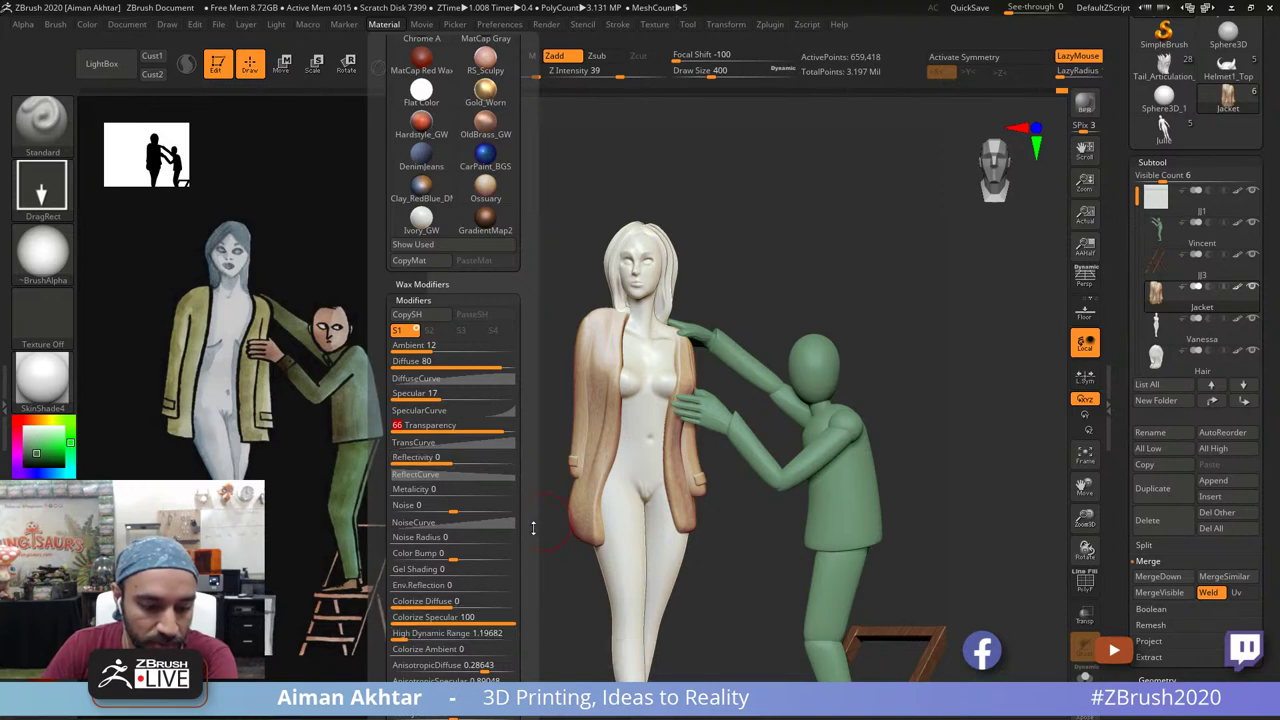
drag(533, 528, 543, 624)
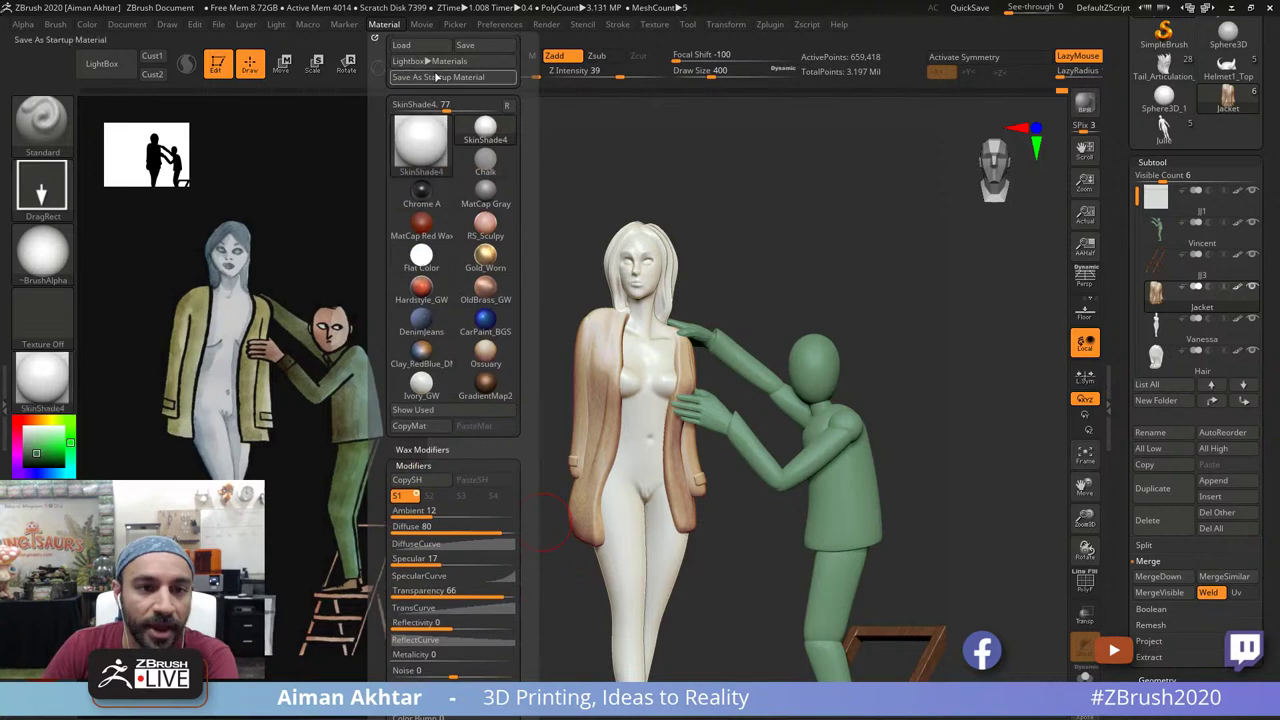
Step: Look through the render settings and turn on the Transparent option in the render properties
mouse_move(480, 28)
mouse_move(550, 29)
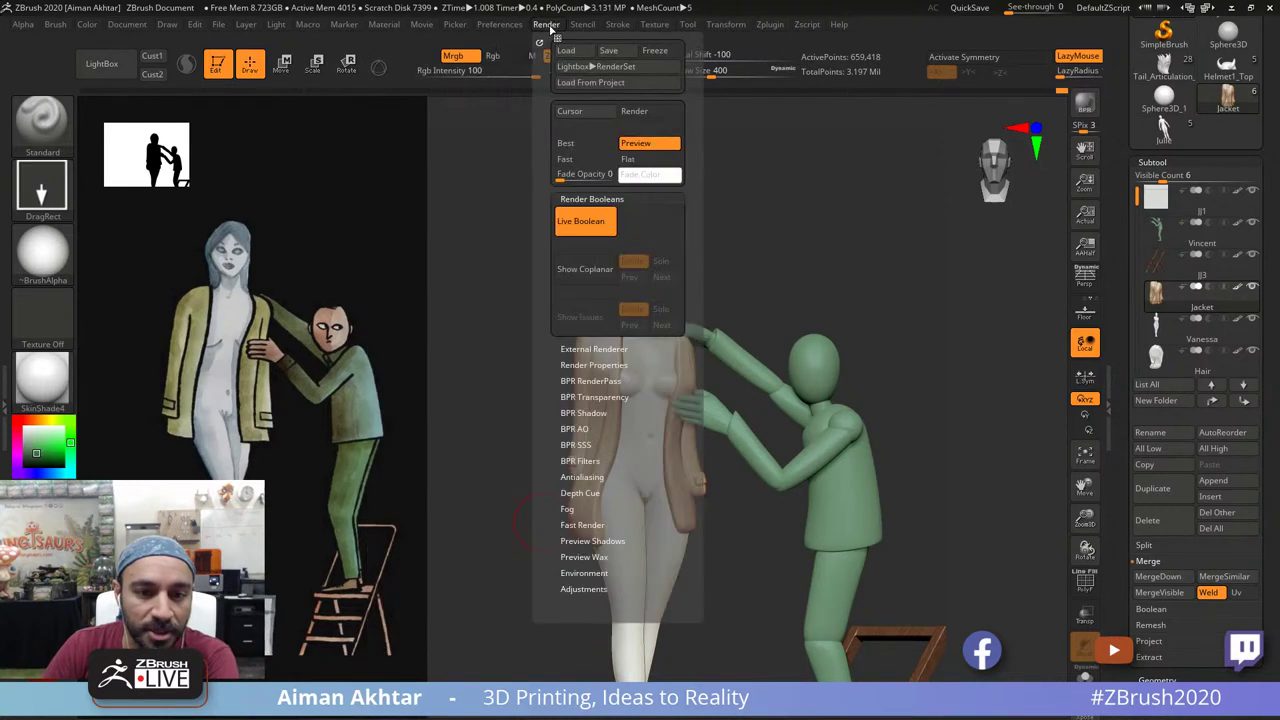
click(590, 381)
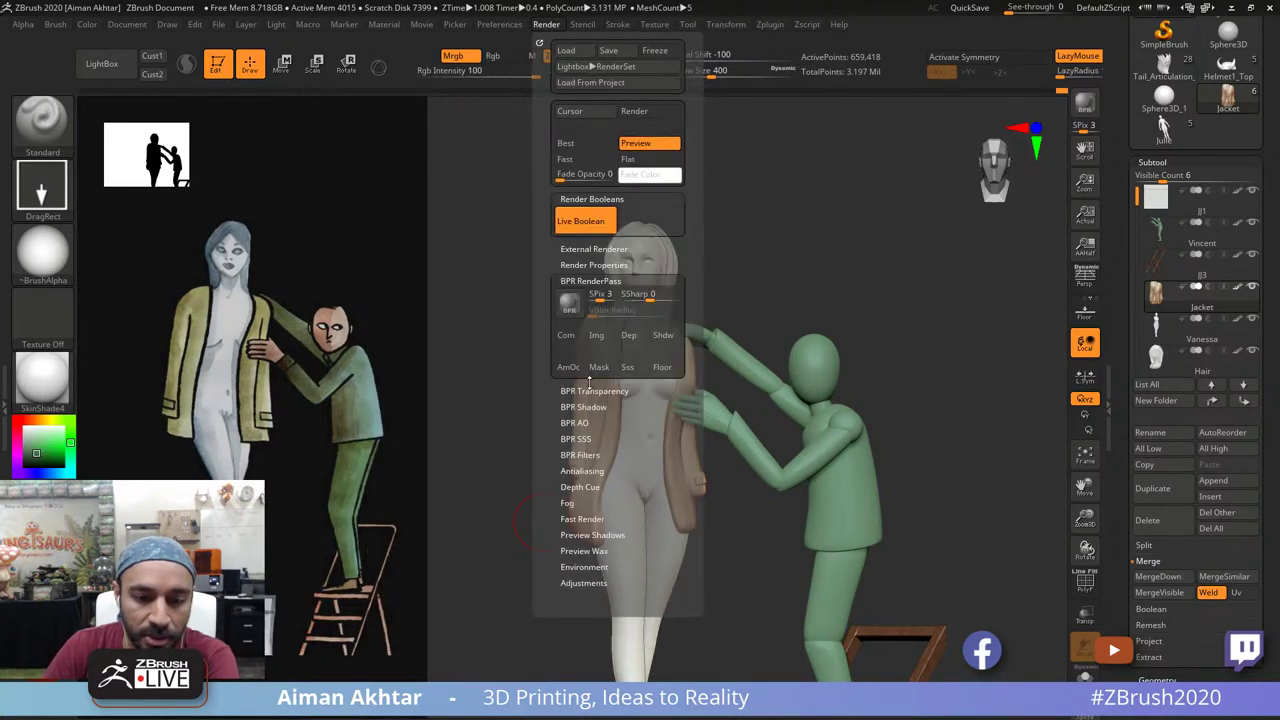
click(596, 381)
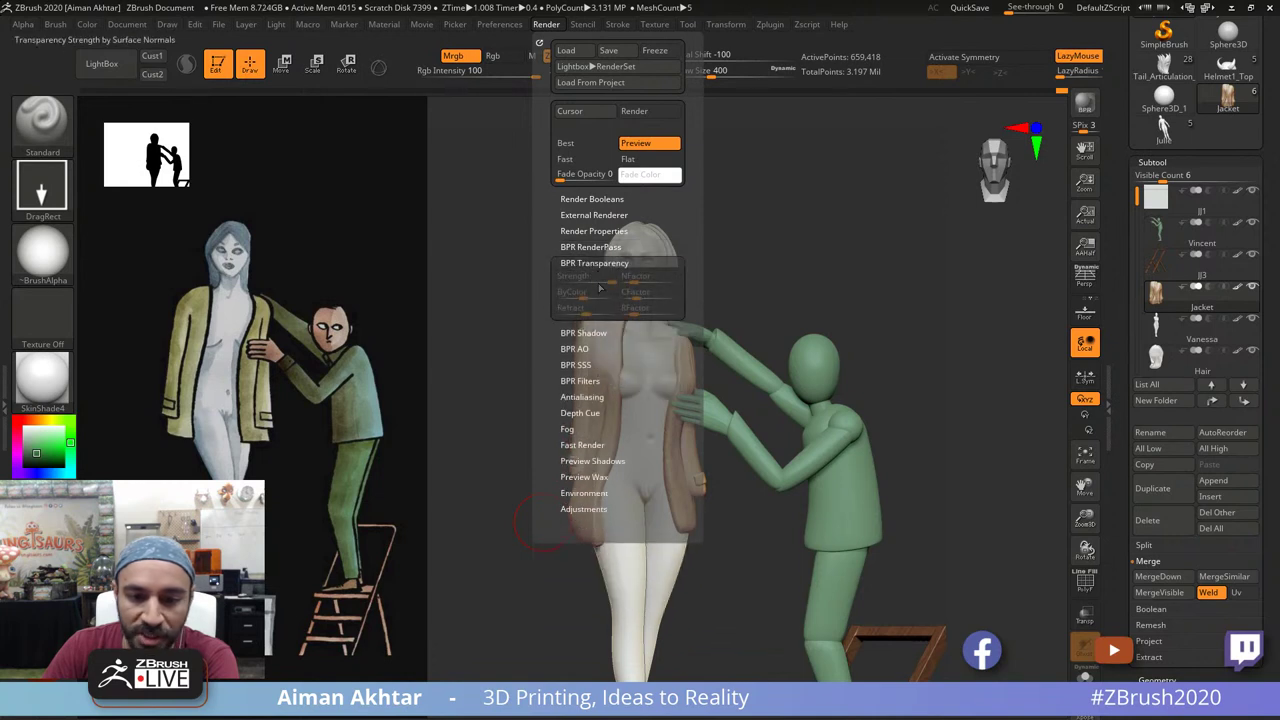
click(586, 199)
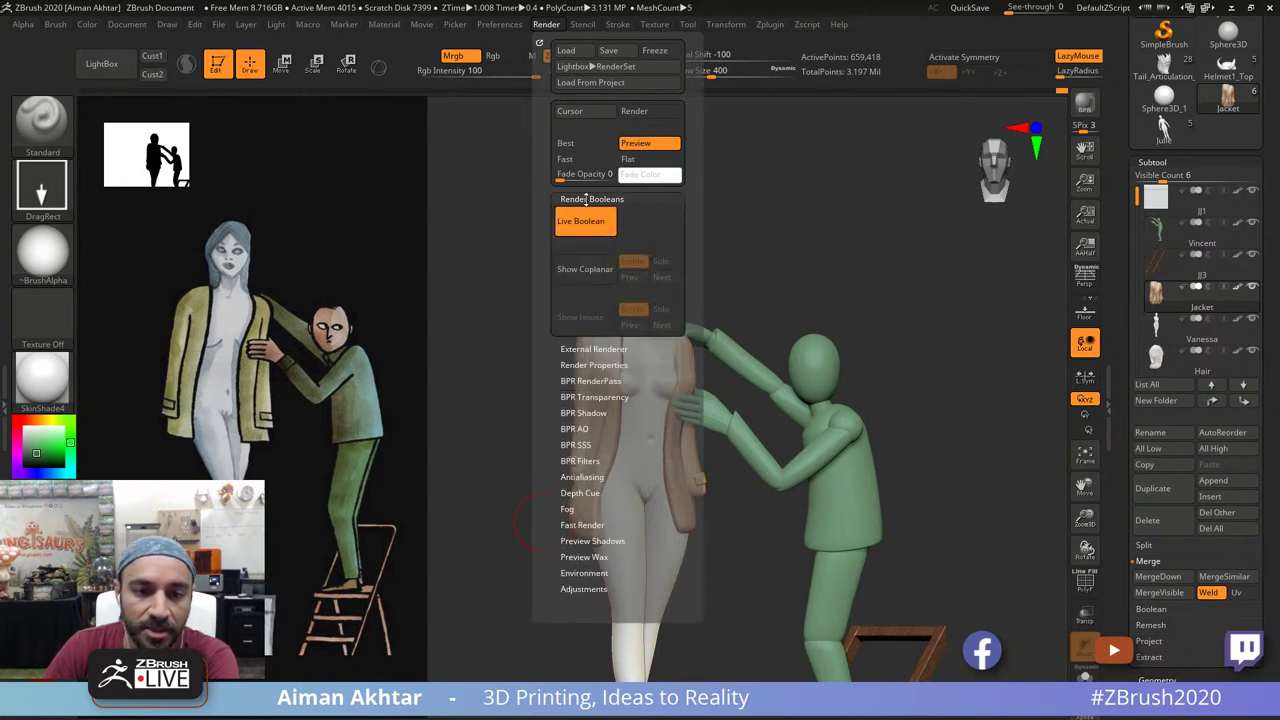
click(586, 199)
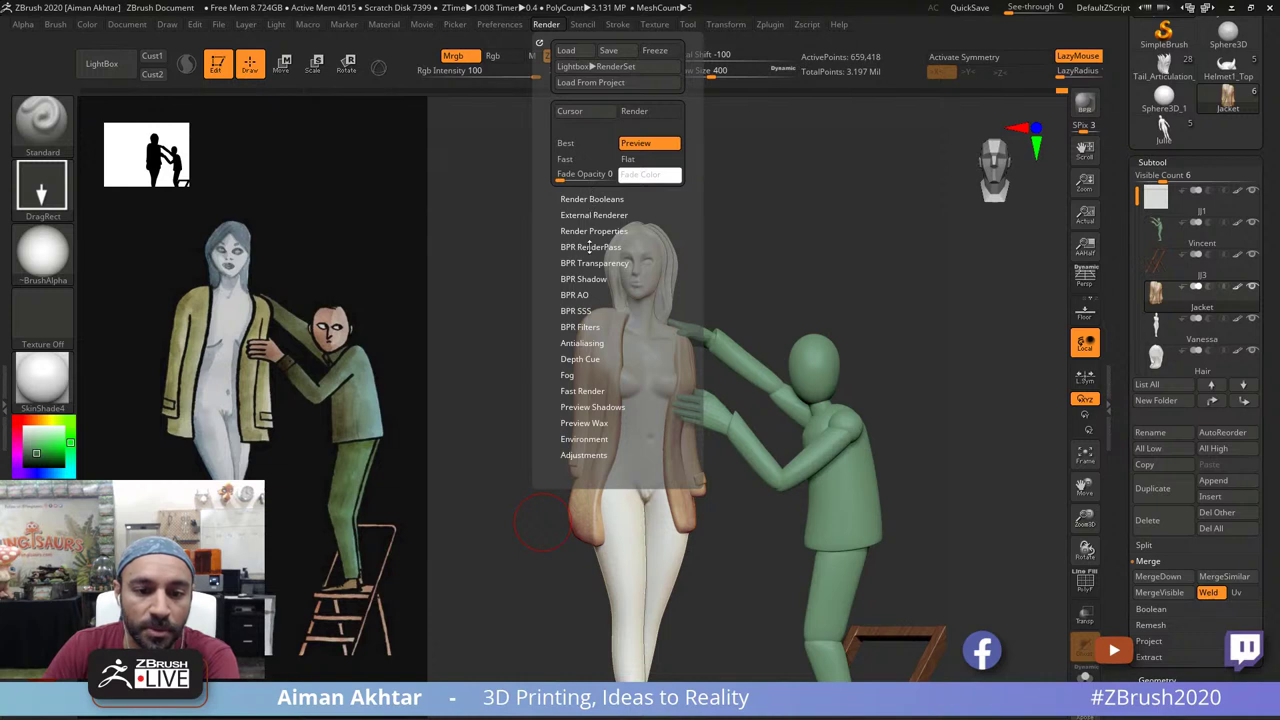
click(590, 247)
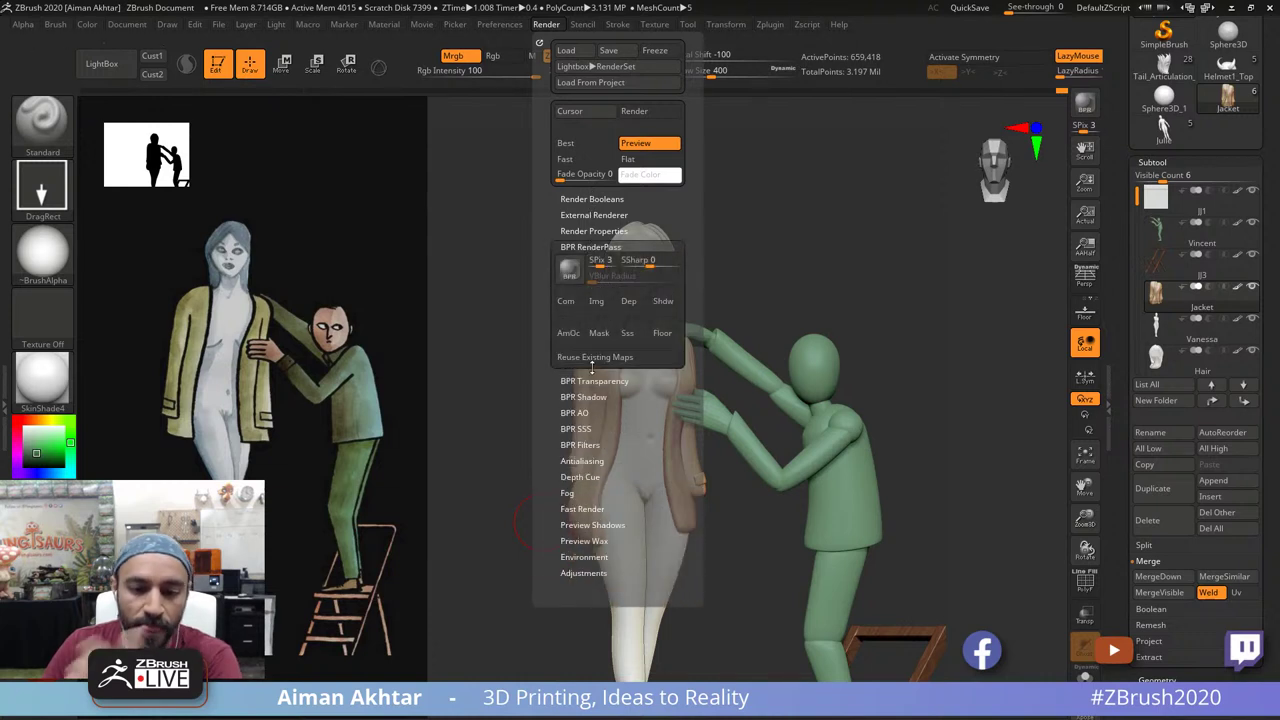
click(592, 231)
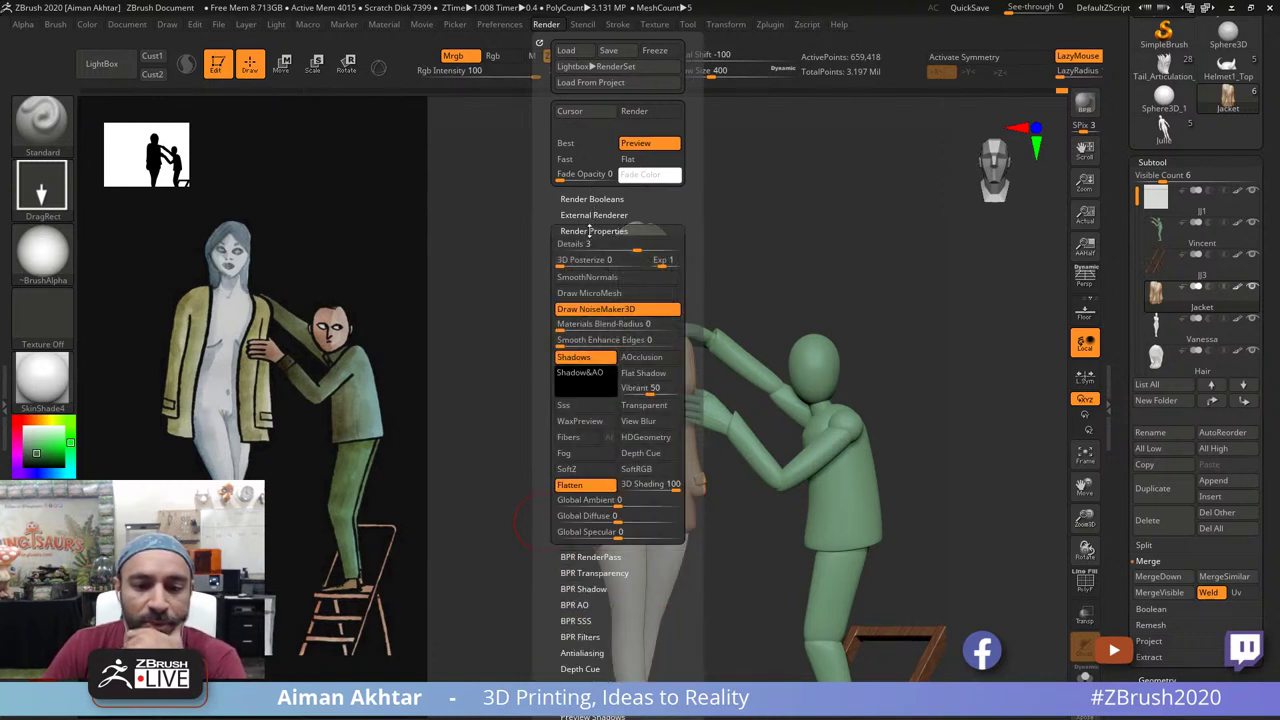
click(643, 408)
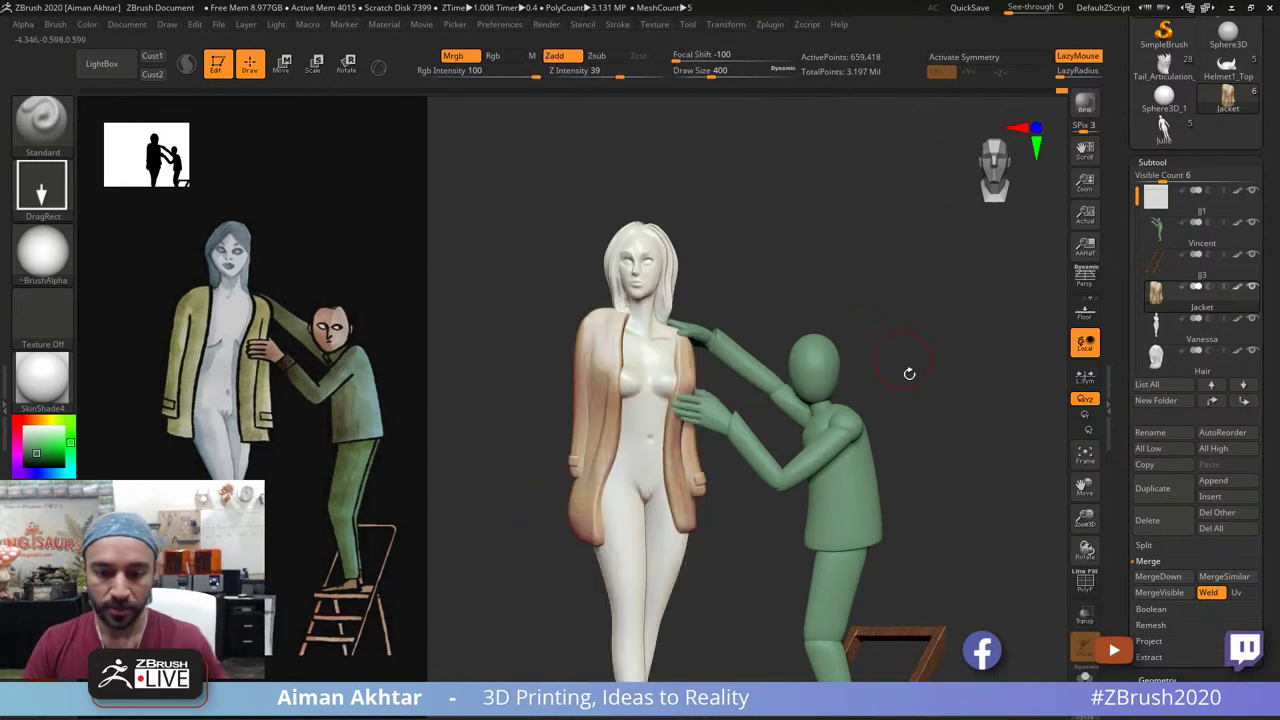
Step: Turn on perspective distortion and view the whole sculpt from a slightly rotated angle
alt+drag(941, 470, 887, 436)
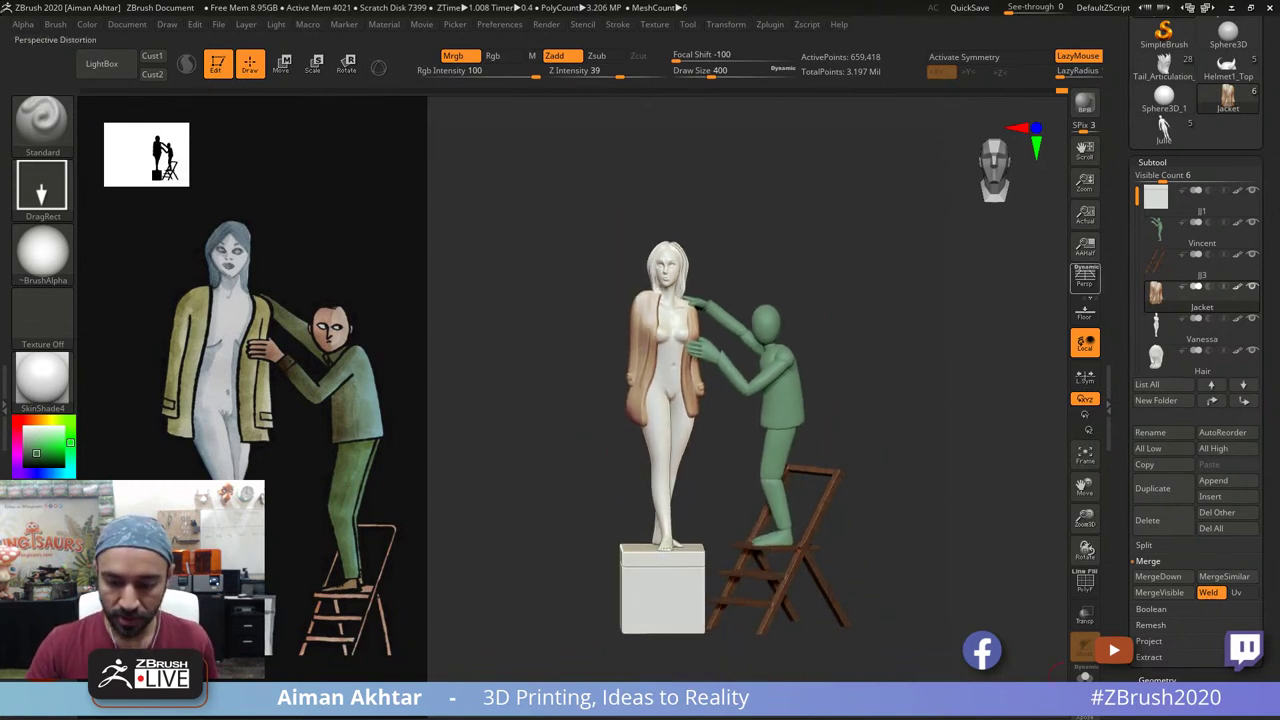
click(1085, 279)
drag(943, 606, 900, 594)
mouse_move(900, 594)
mouse_down()
mouse_move(918, 592)
mouse_move(904, 572)
mouse_up()
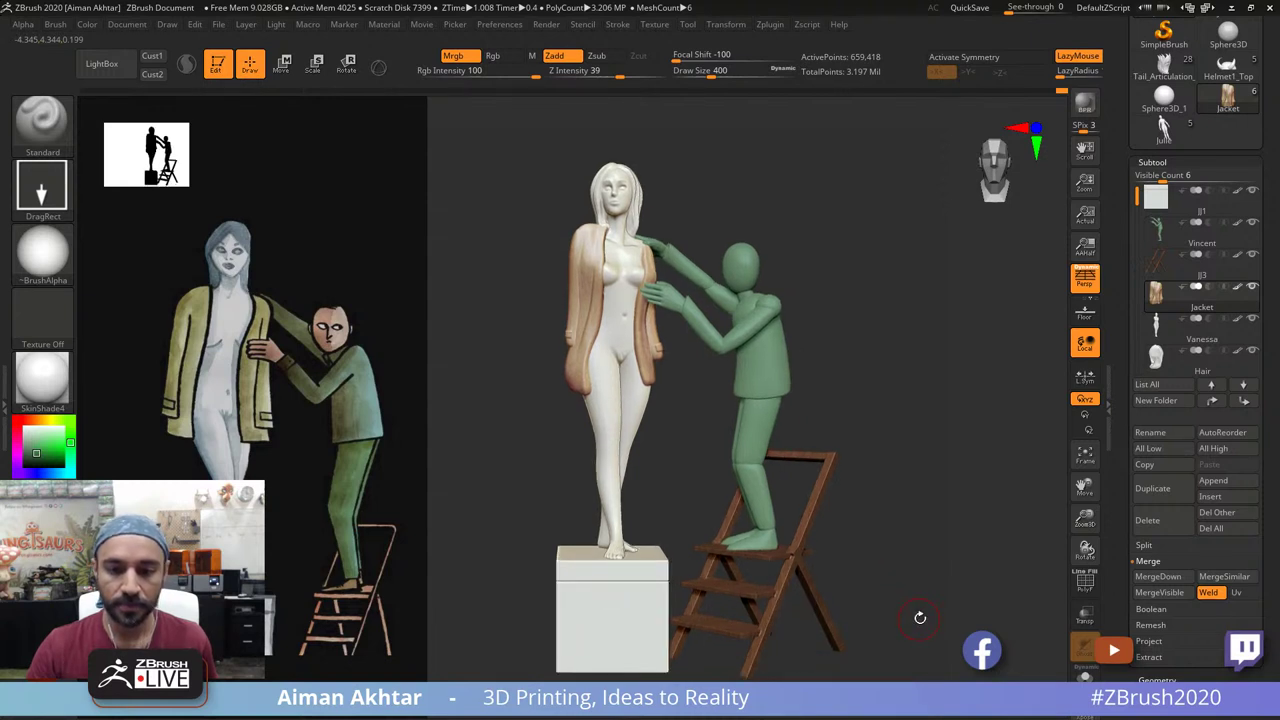
Step: Nudge the ladder slightly along the gizmo's blue axis and return to draw mode
alt+click(709, 587)
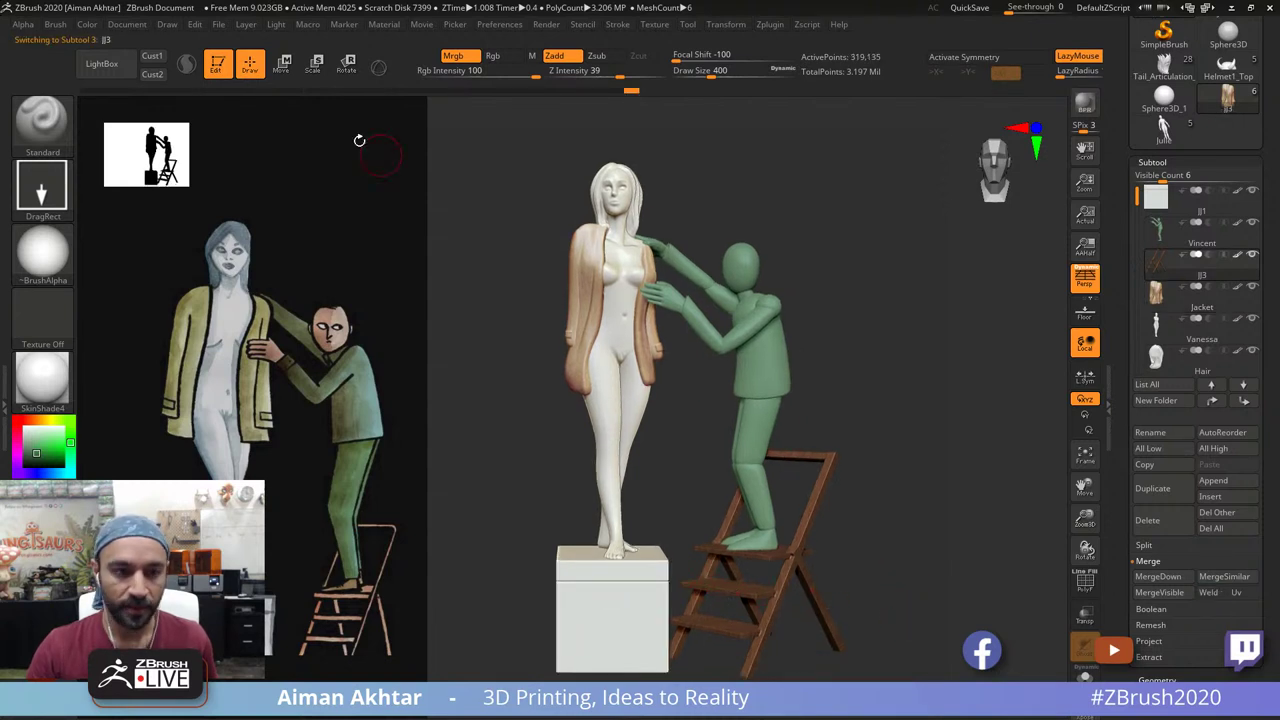
click(313, 66)
click(379, 70)
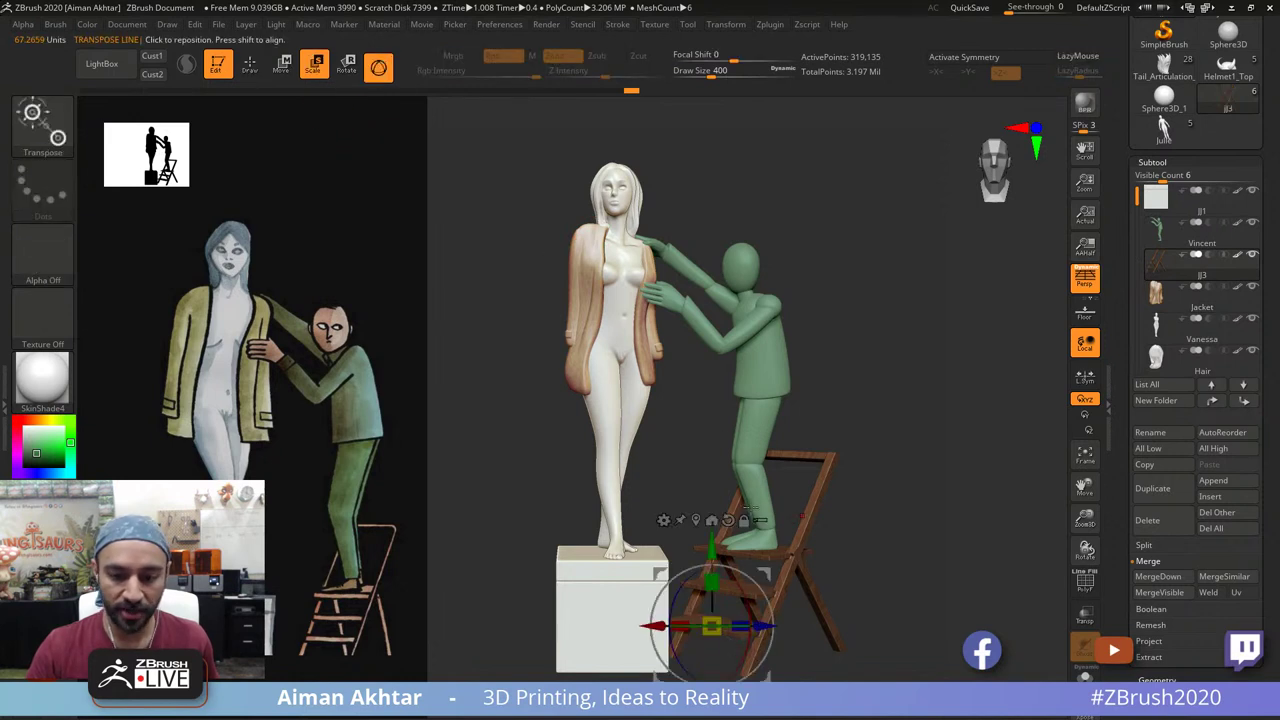
mouse_move(762, 626)
mouse_down()
mouse_move(777, 628)
mouse_move(765, 626)
mouse_up()
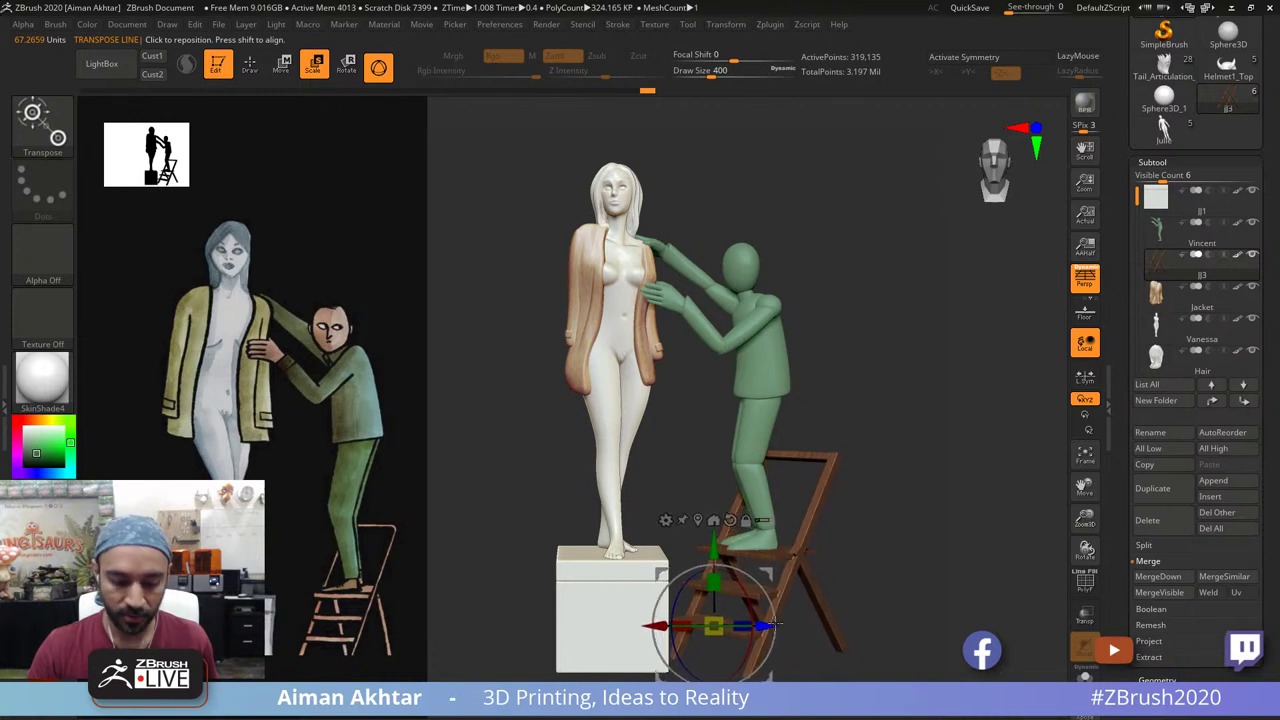
key(q)
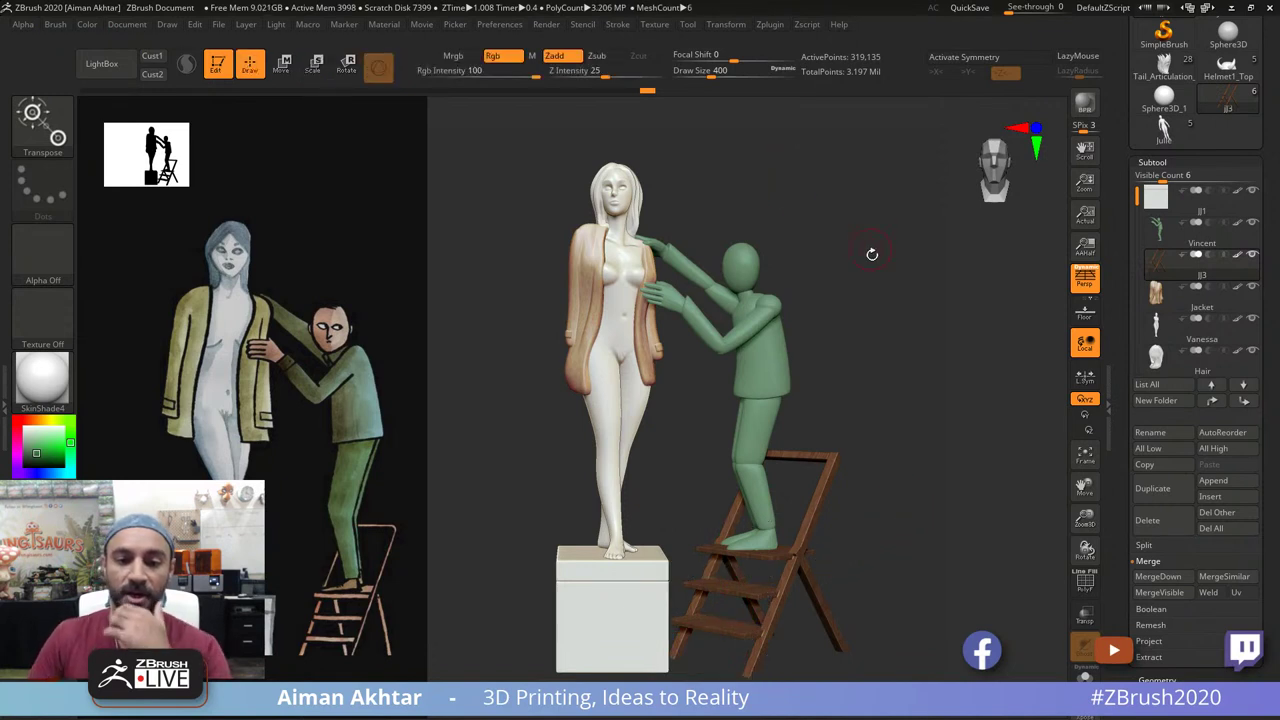
Step: Render the whole sculpt with BPR
click(1088, 113)
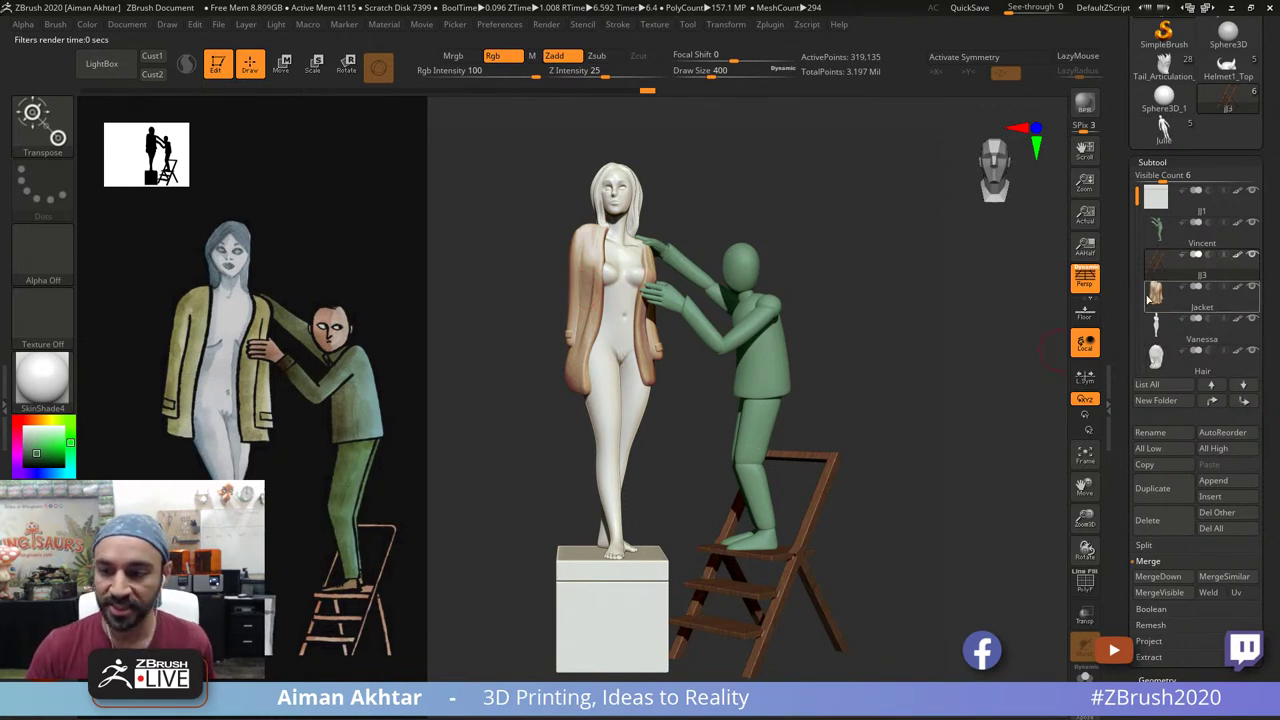
Step: Select the Jacket subtool, sample its material and examine that material's modifier settings
mouse_move(1156, 293)
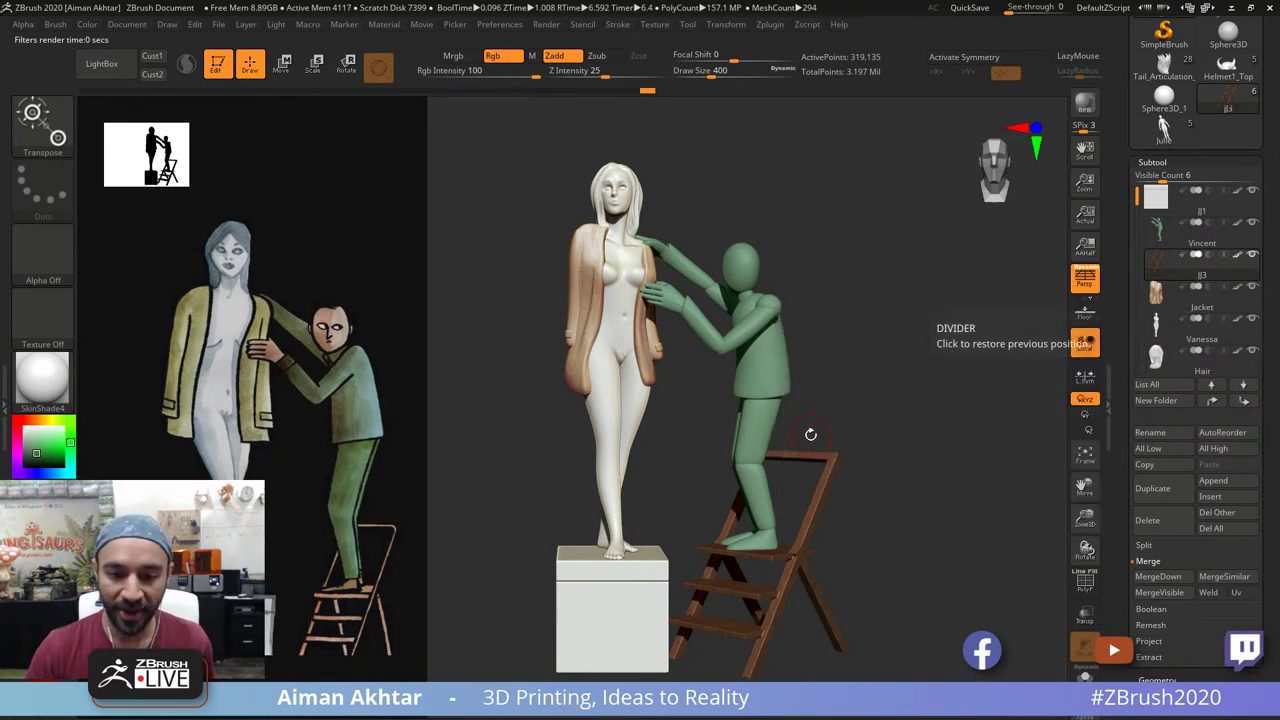
click(1157, 297)
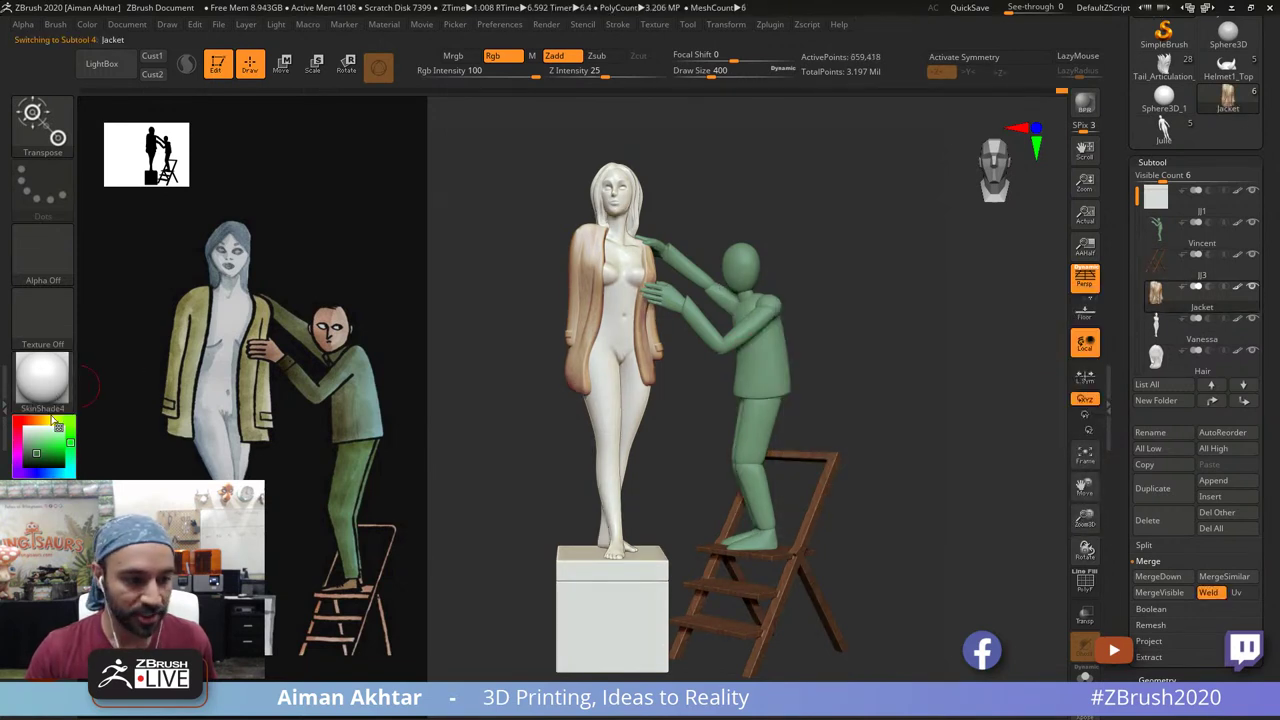
drag(44, 388, 576, 310)
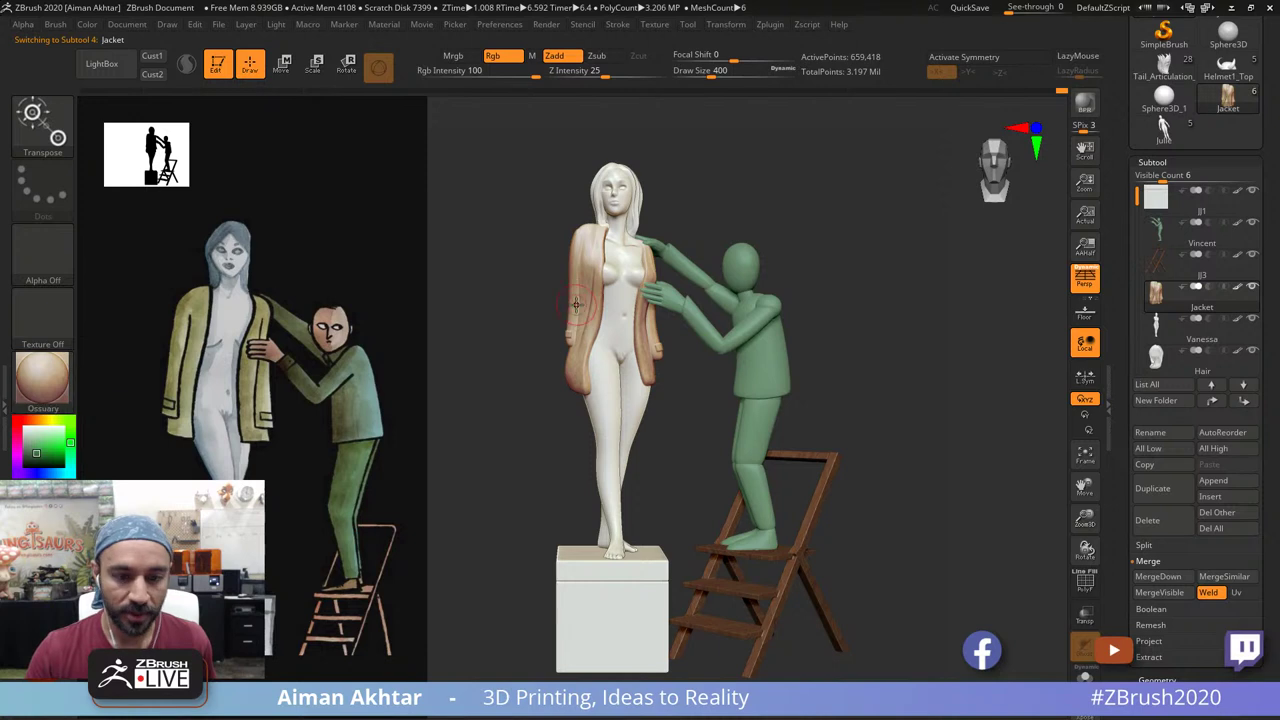
click(388, 25)
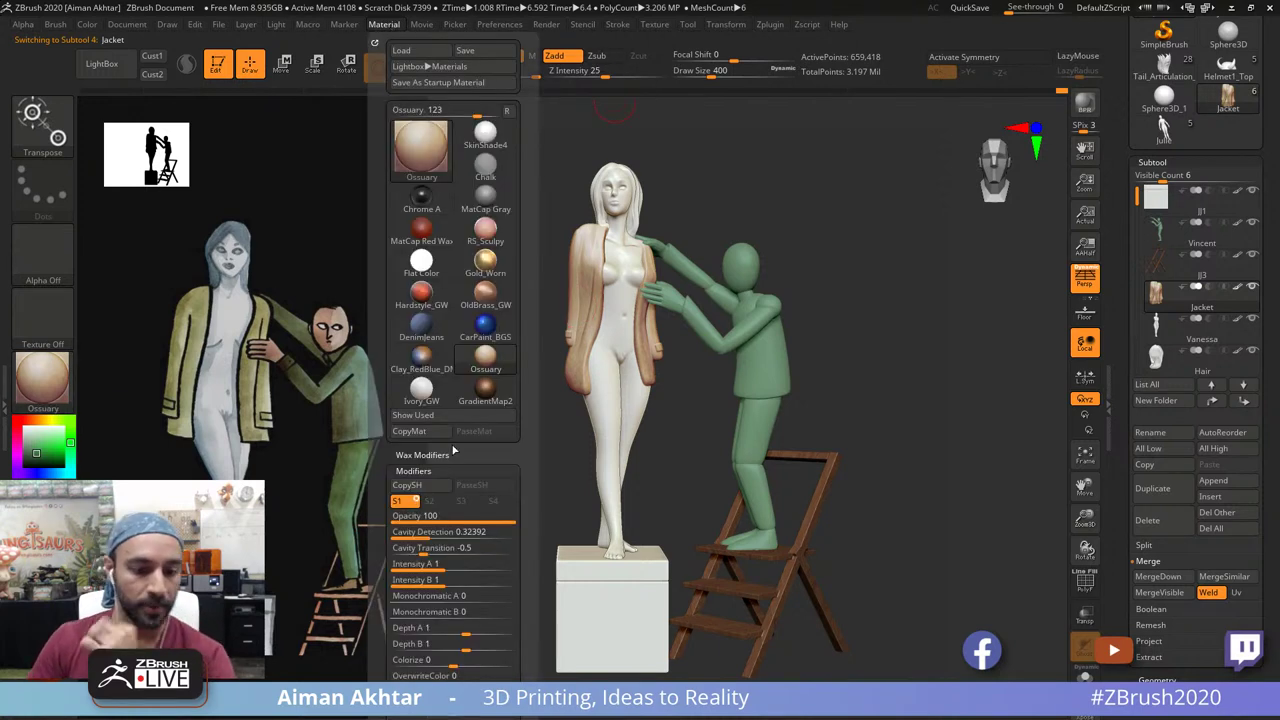
drag(511, 451, 502, 343)
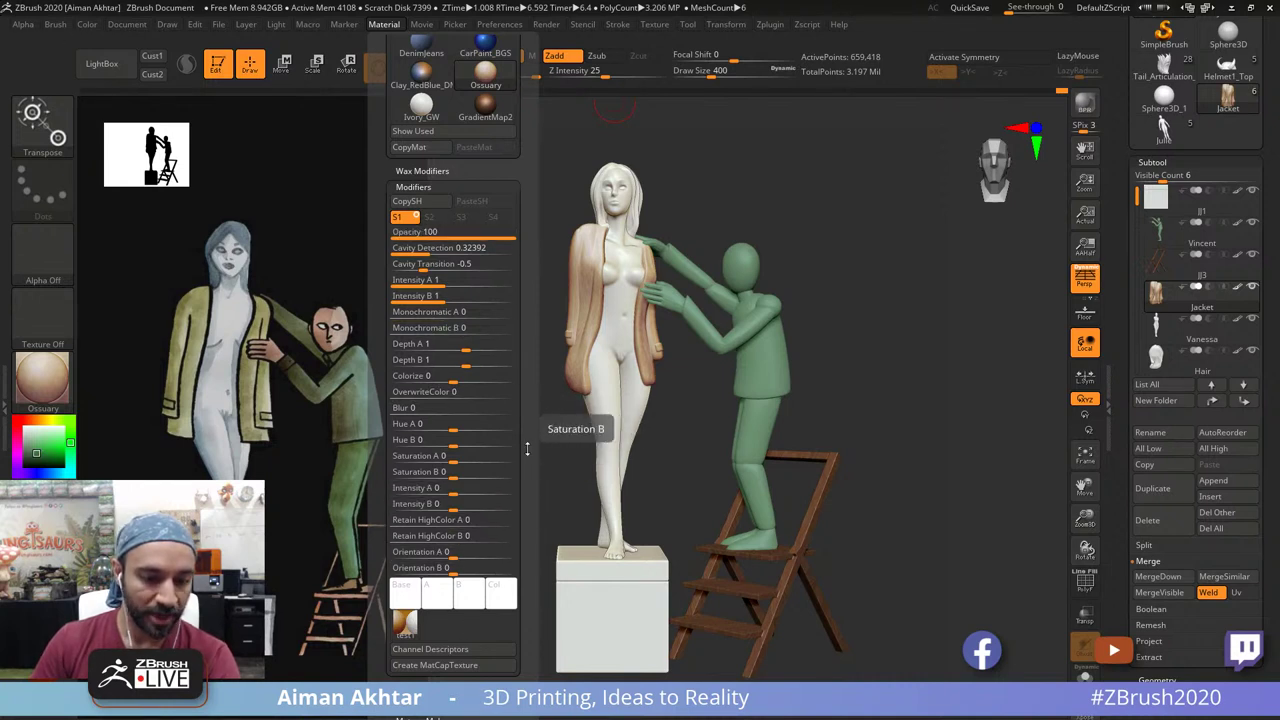
scroll(522, 410, down, 2)
drag(523, 408, 497, 456)
Step: Switch the current material to BasicMaterialB and sample an olive colour from the coat in the reference drawing
click(35, 380)
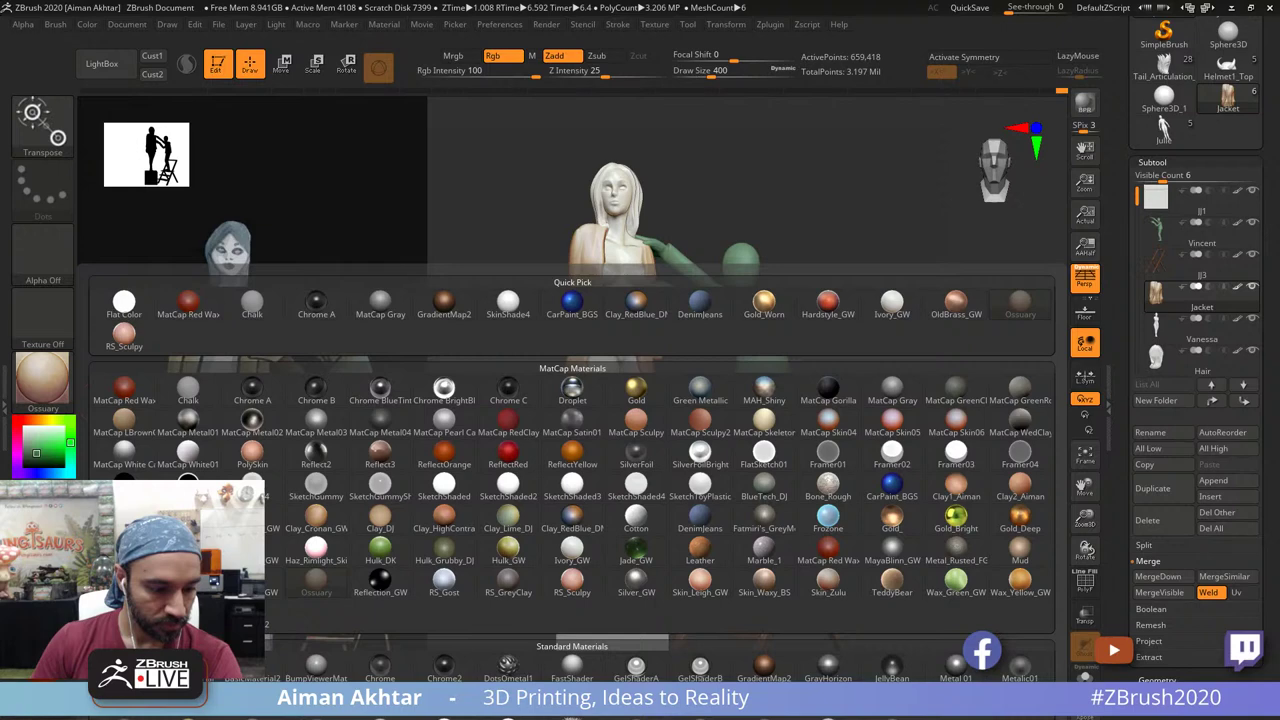
click(188, 665)
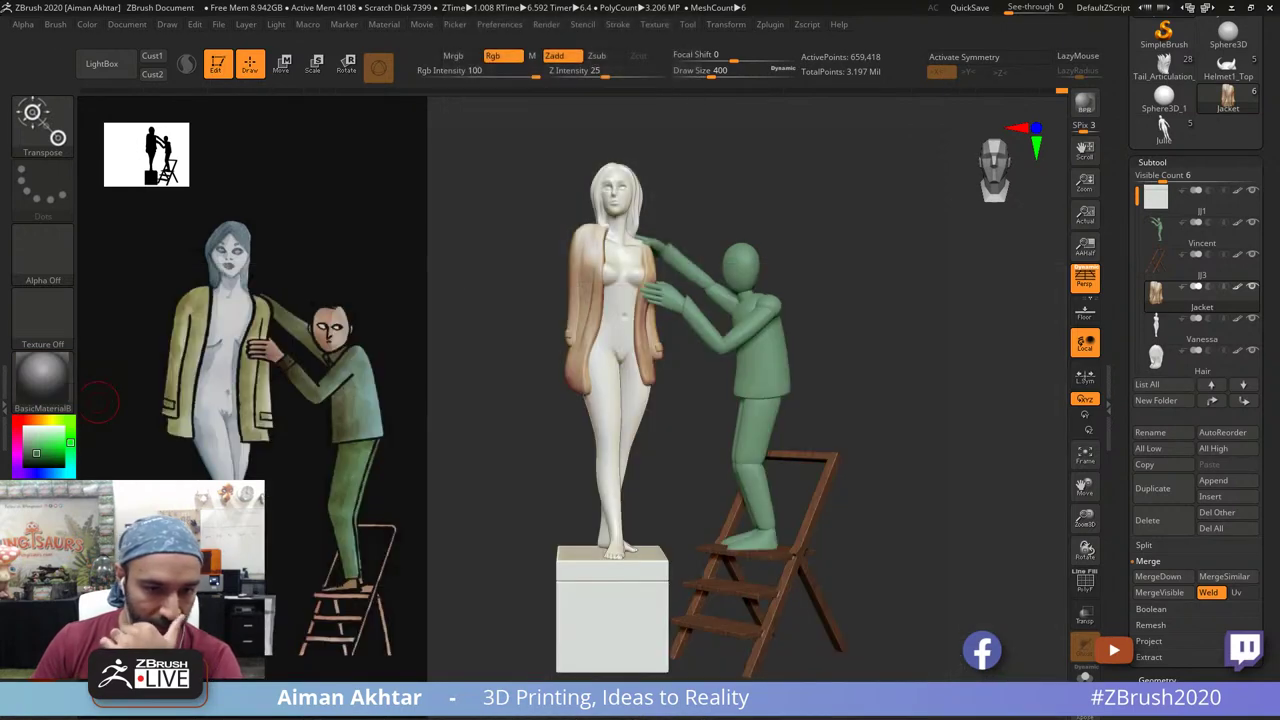
drag(46, 438, 196, 326)
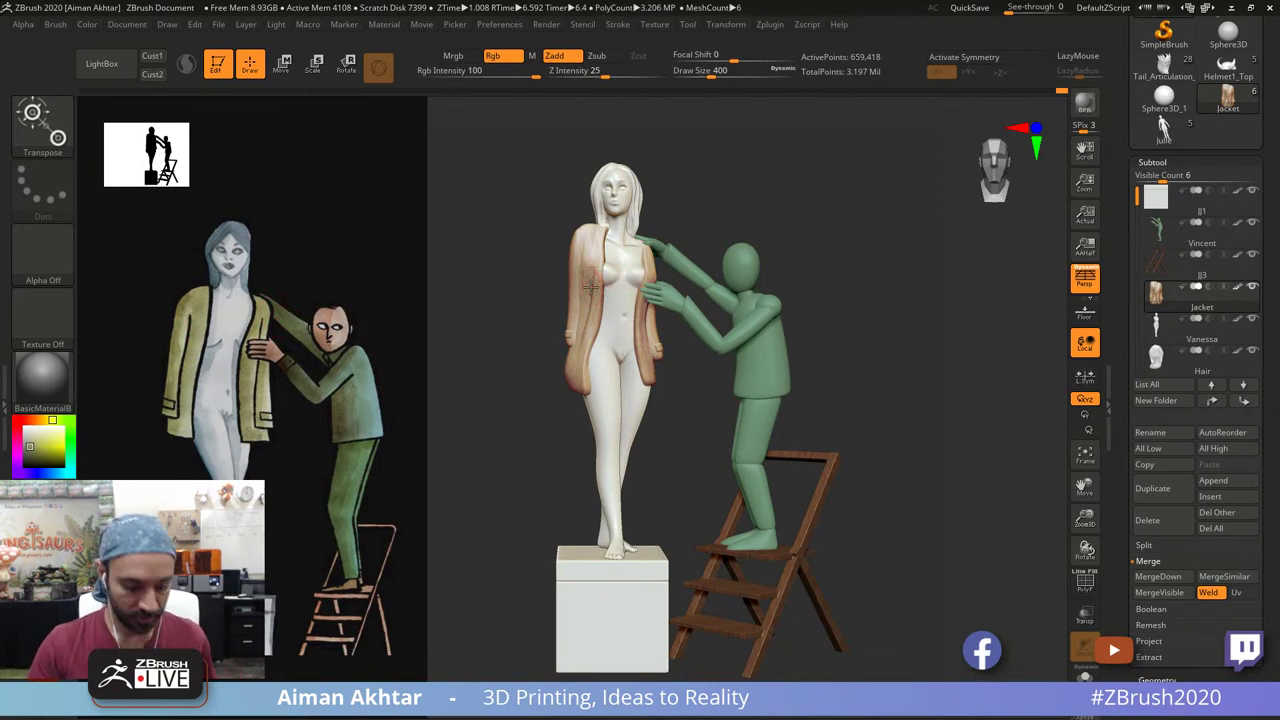
Step: Fill the jacket with the current material and olive colour using Mrgb, and refill it with a lighter tone, RGB 202, 203, 170
key(b)
key(s)
key(t)
click(456, 56)
click(89, 27)
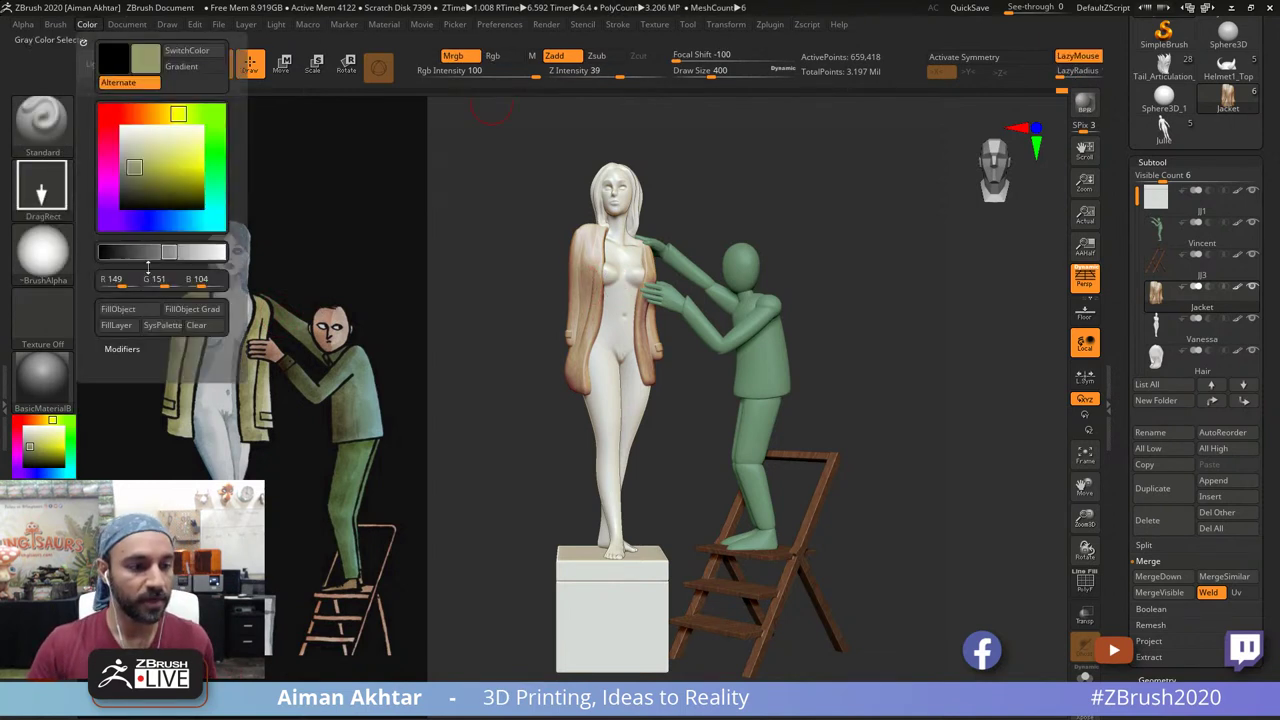
click(141, 310)
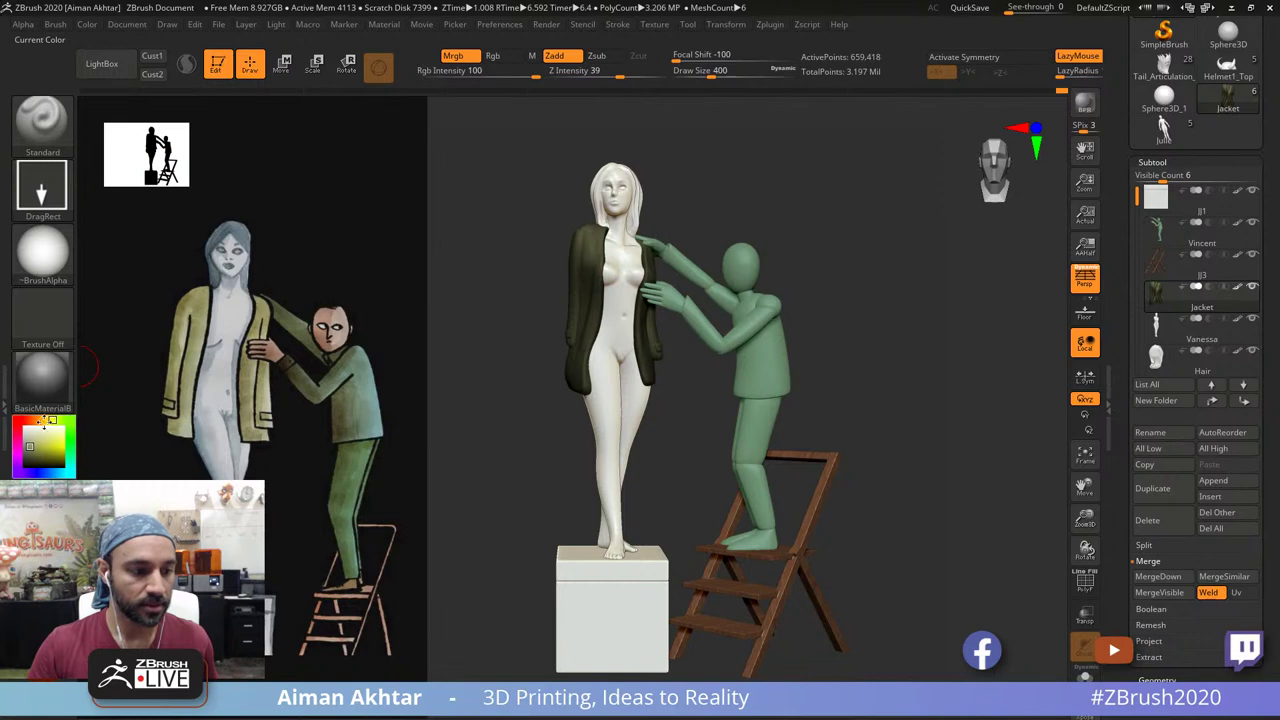
click(90, 27)
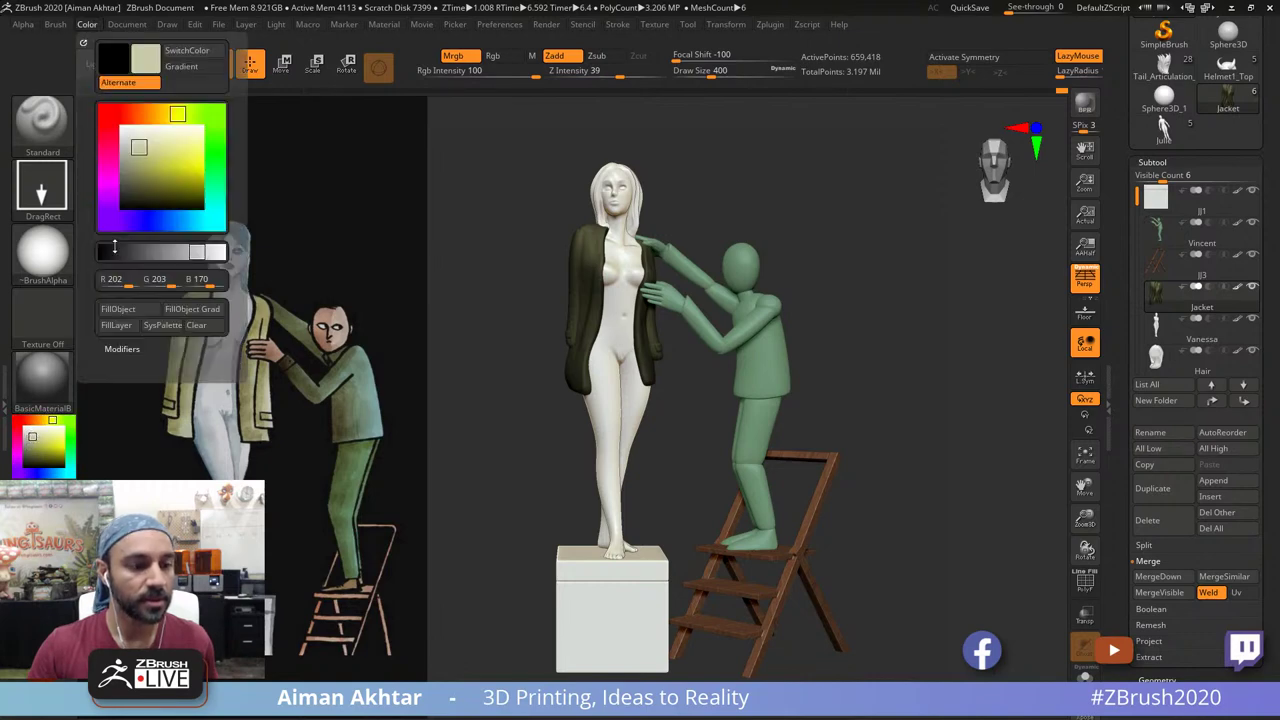
click(118, 310)
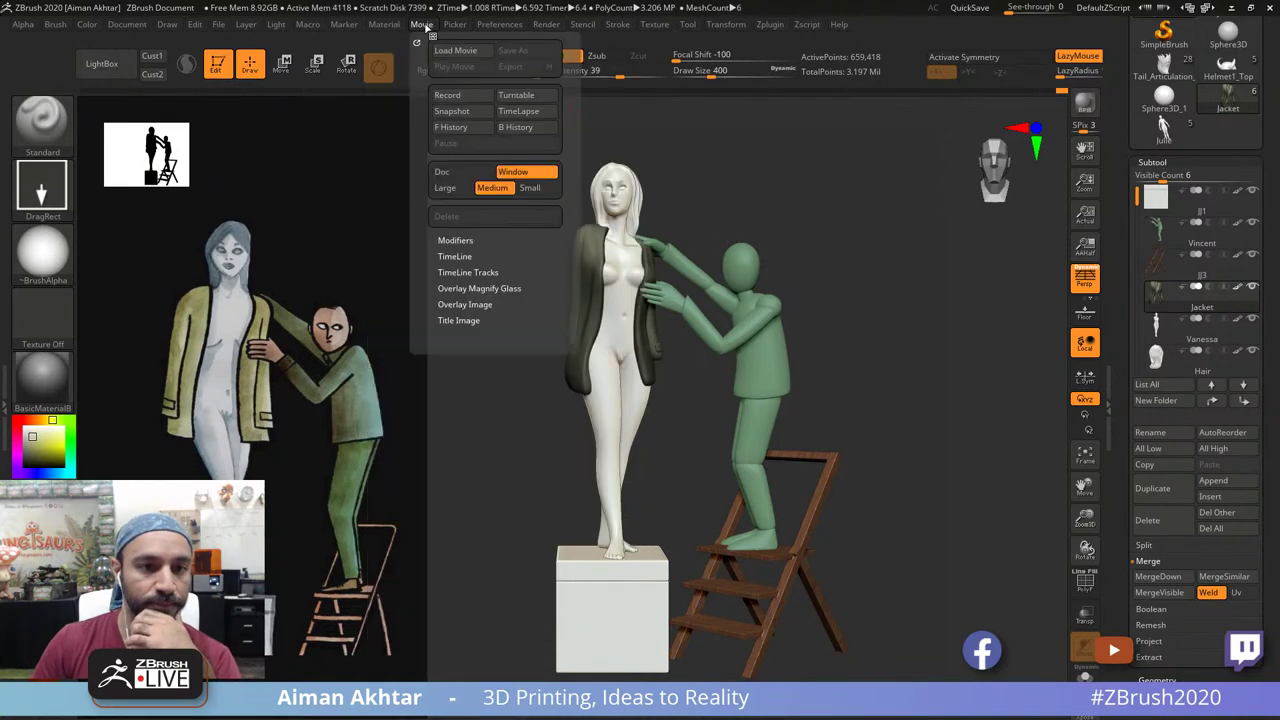
Step: Raise the basic material's Transparency, and check the jacket's transparency with a BPR render and the render settings
mouse_move(391, 28)
scroll(527, 498, down, 2)
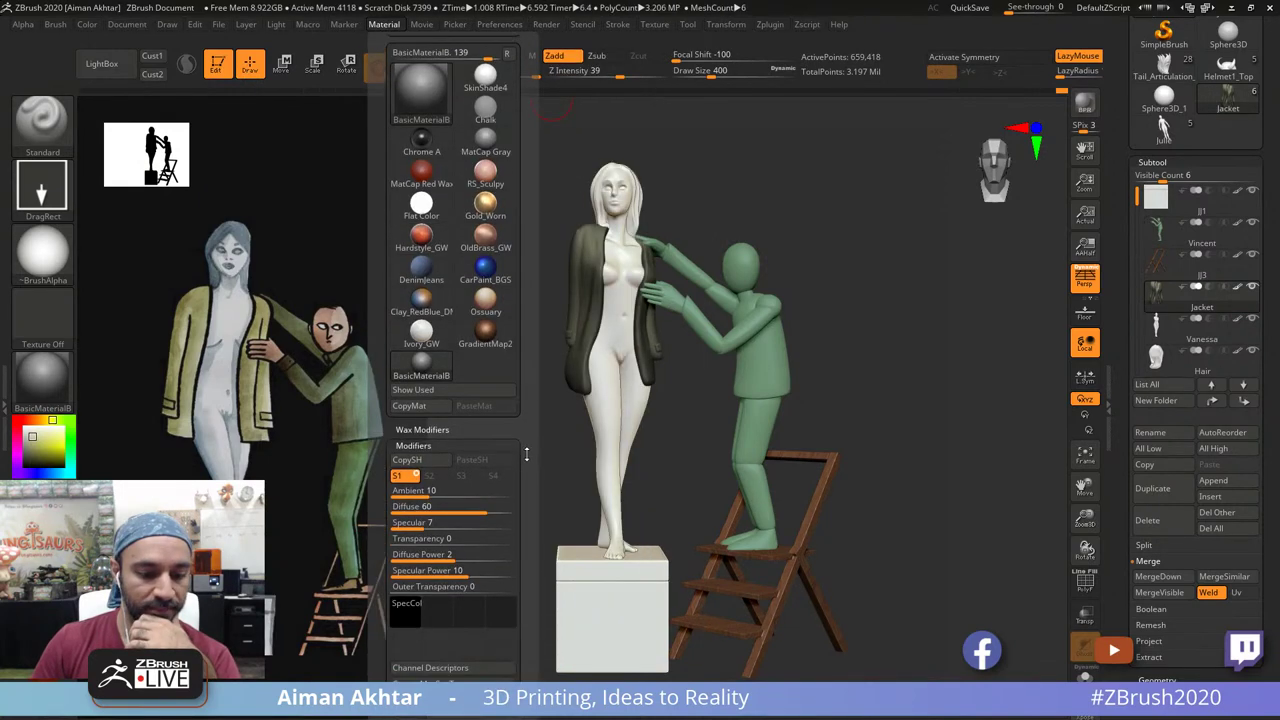
drag(430, 538, 493, 539)
click(1085, 117)
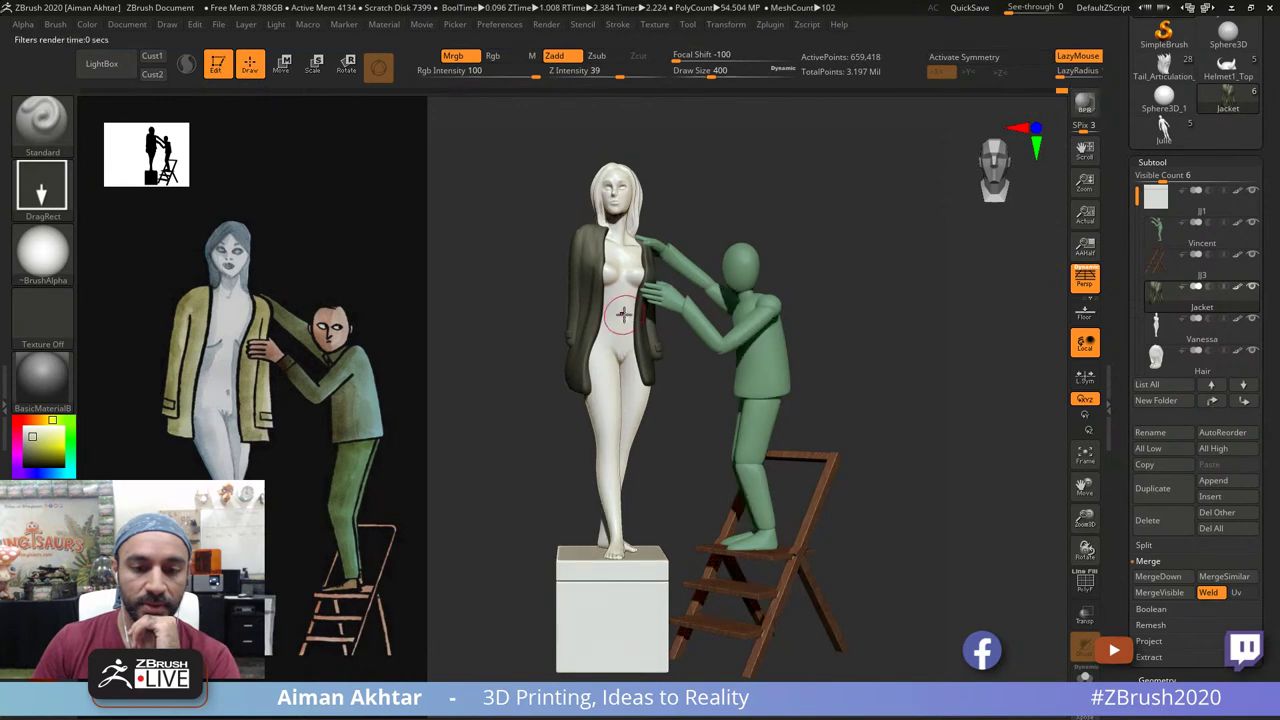
click(545, 24)
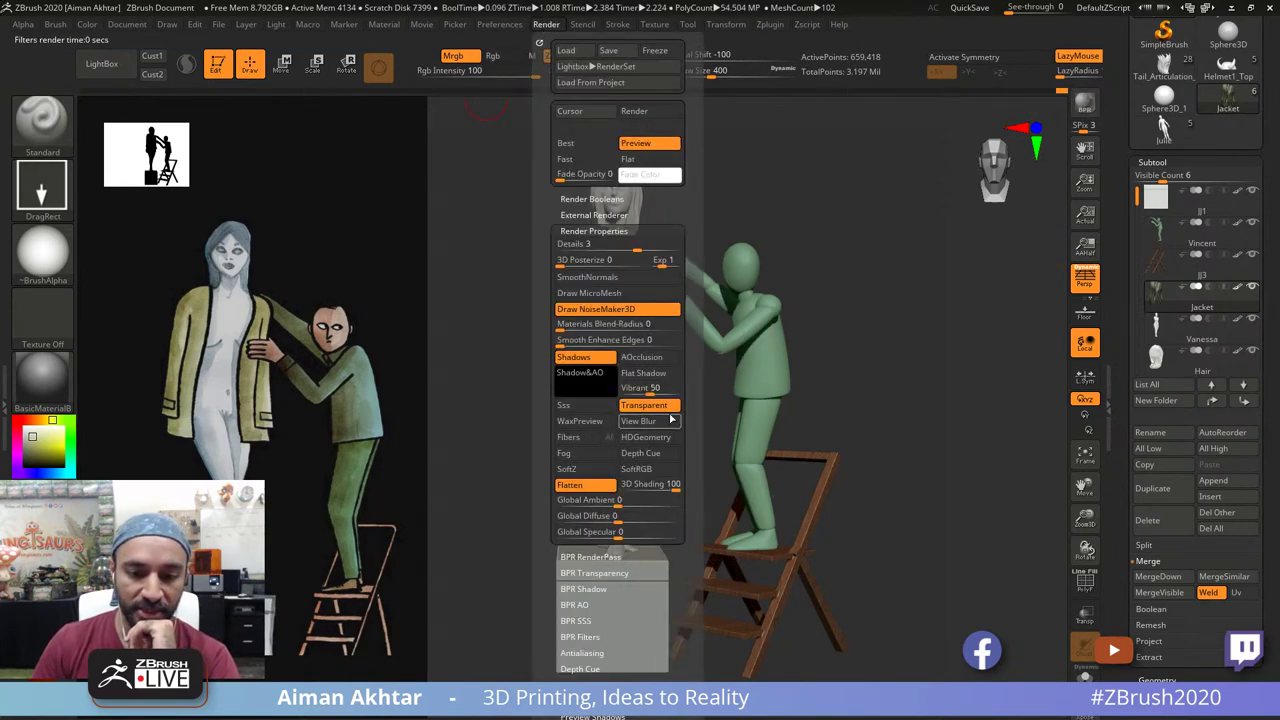
drag(693, 470, 697, 405)
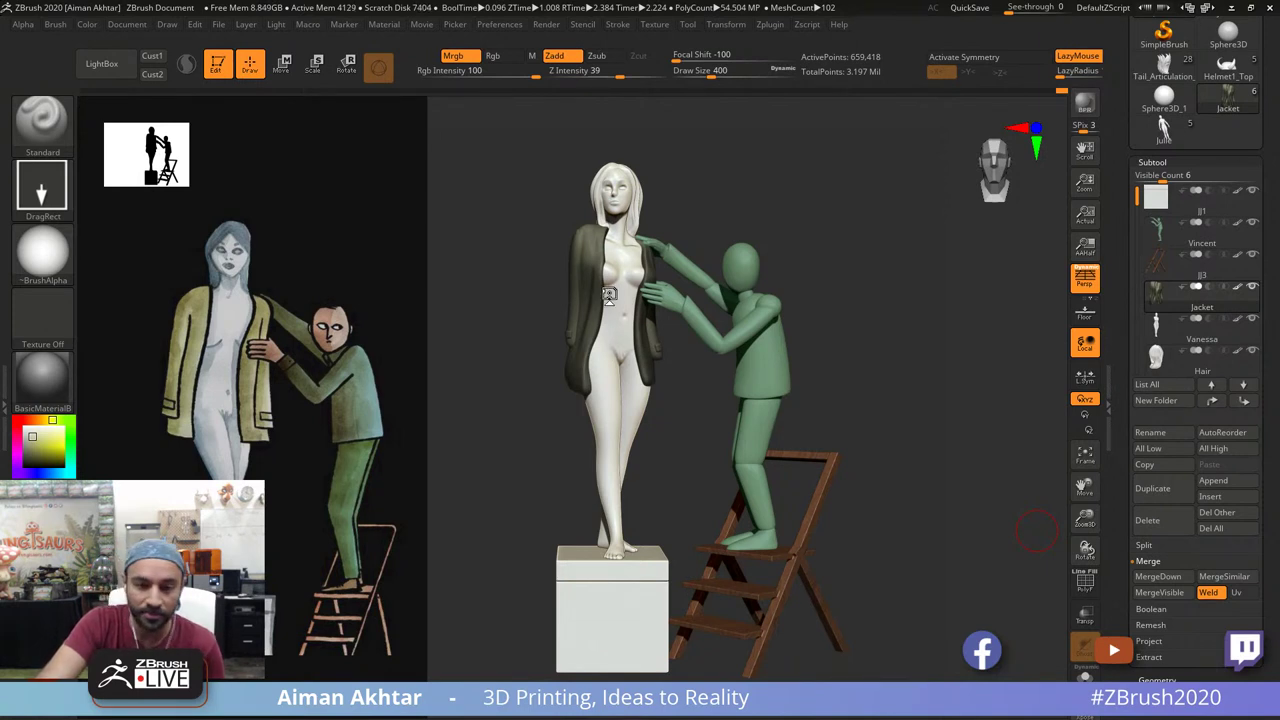
Step: Make the Vincent figure the active subtool and minimise ZBrush to show the desktop
drag(800, 297, 803, 296)
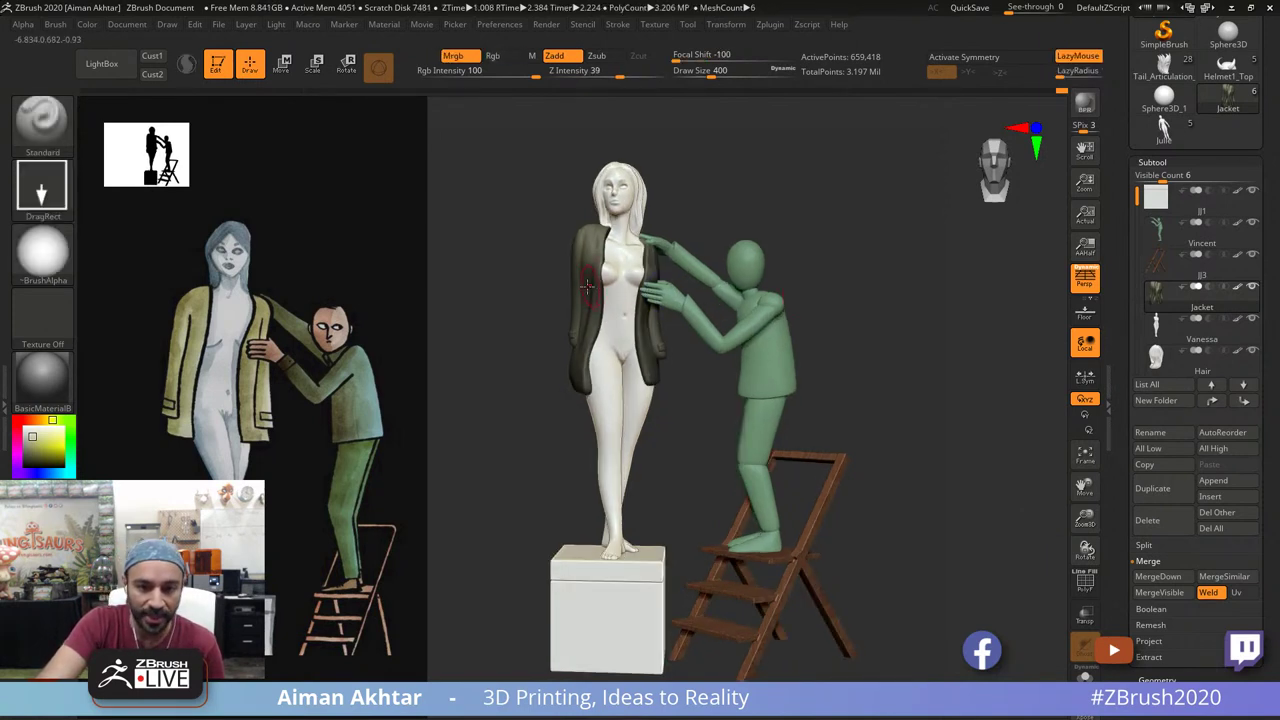
mouse_move(914, 289)
ctrl+mouse_down()
mouse_move(898, 298)
mouse_move(914, 309)
mouse_move(900, 329)
mouse_move(888, 320)
ctrl+mouse_up()
alt+click(758, 305)
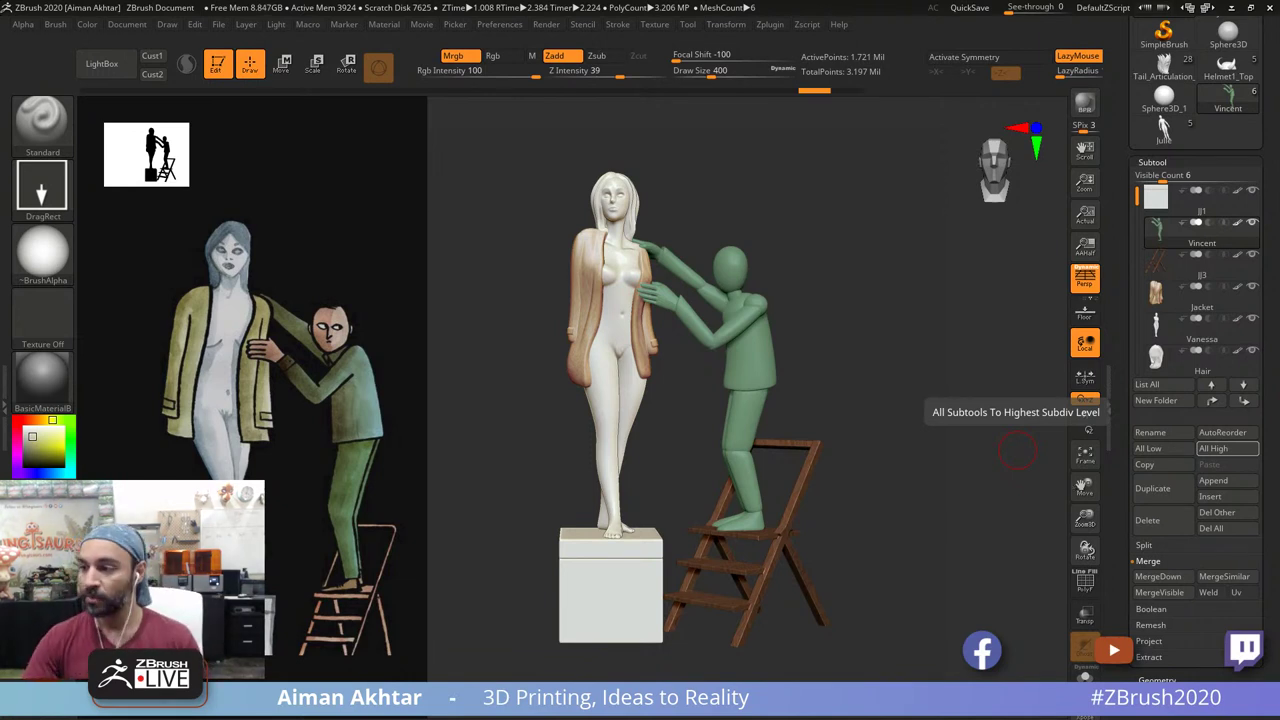
click(1233, 10)
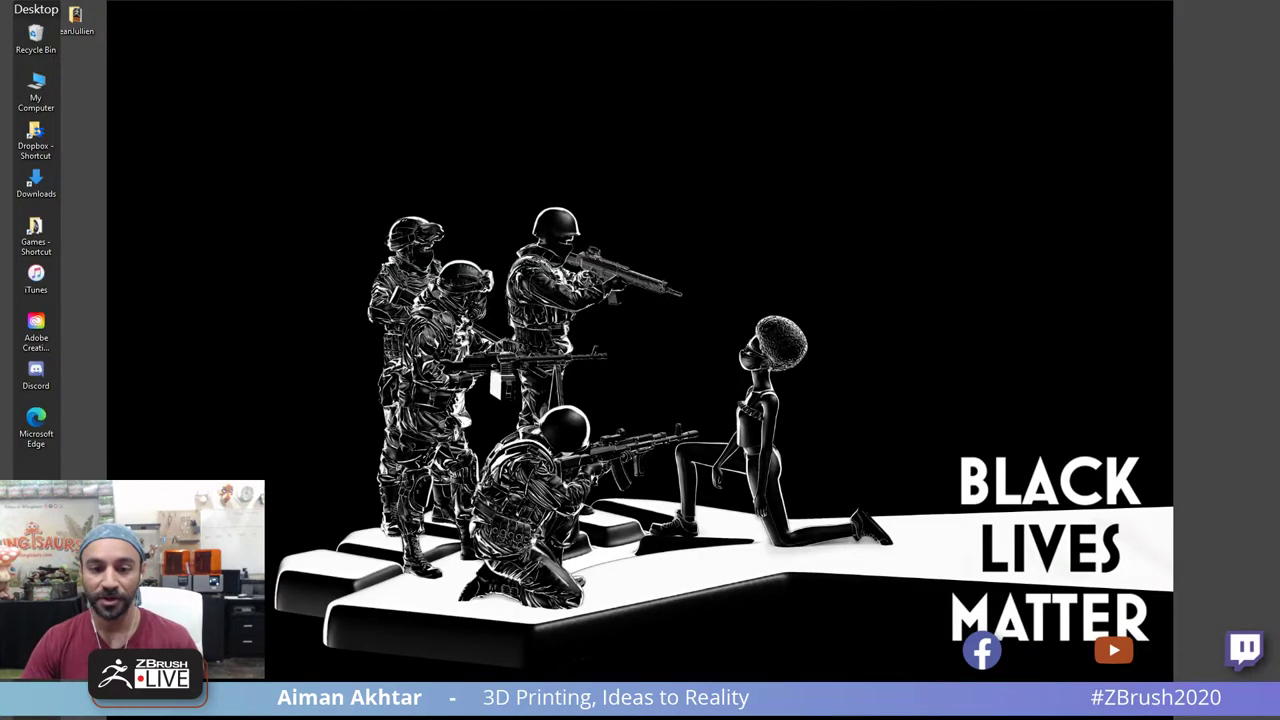